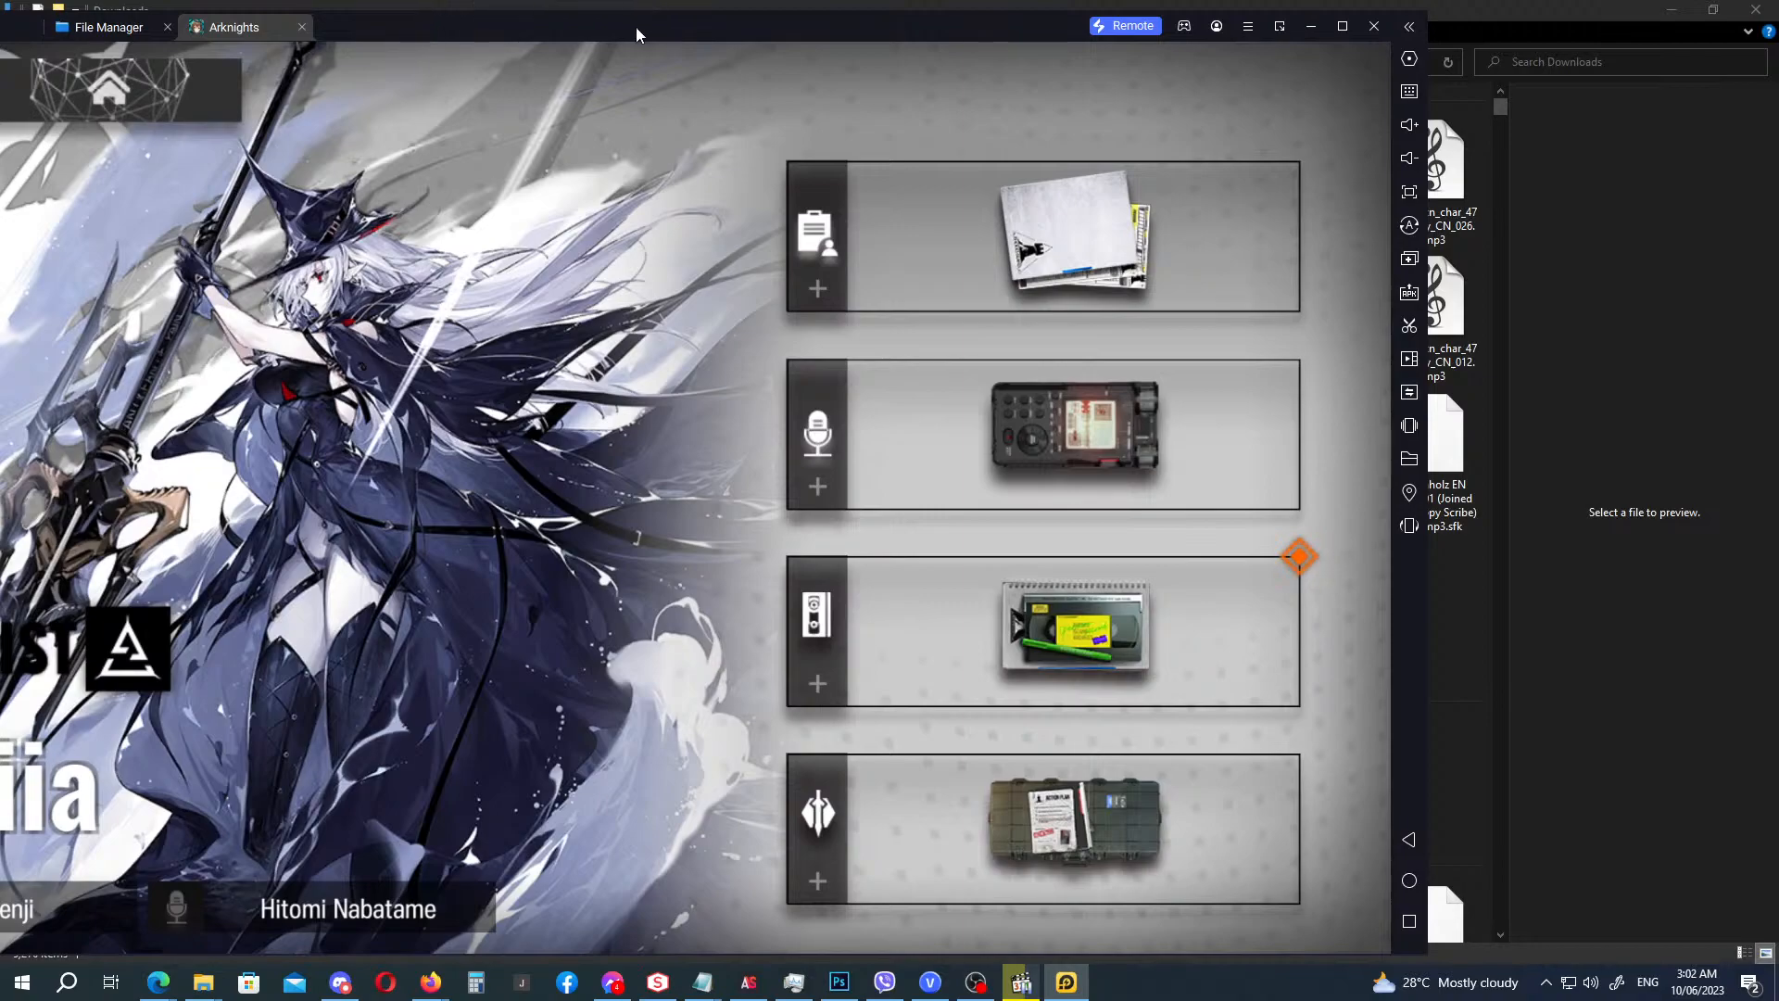
Close the Arknights emulator and cut all voice_cn_char_474_glady_CN mp3 files, from CN_001 to CN_042, in the Downloads folder.
left_click(1374, 26)
left_click(636, 538)
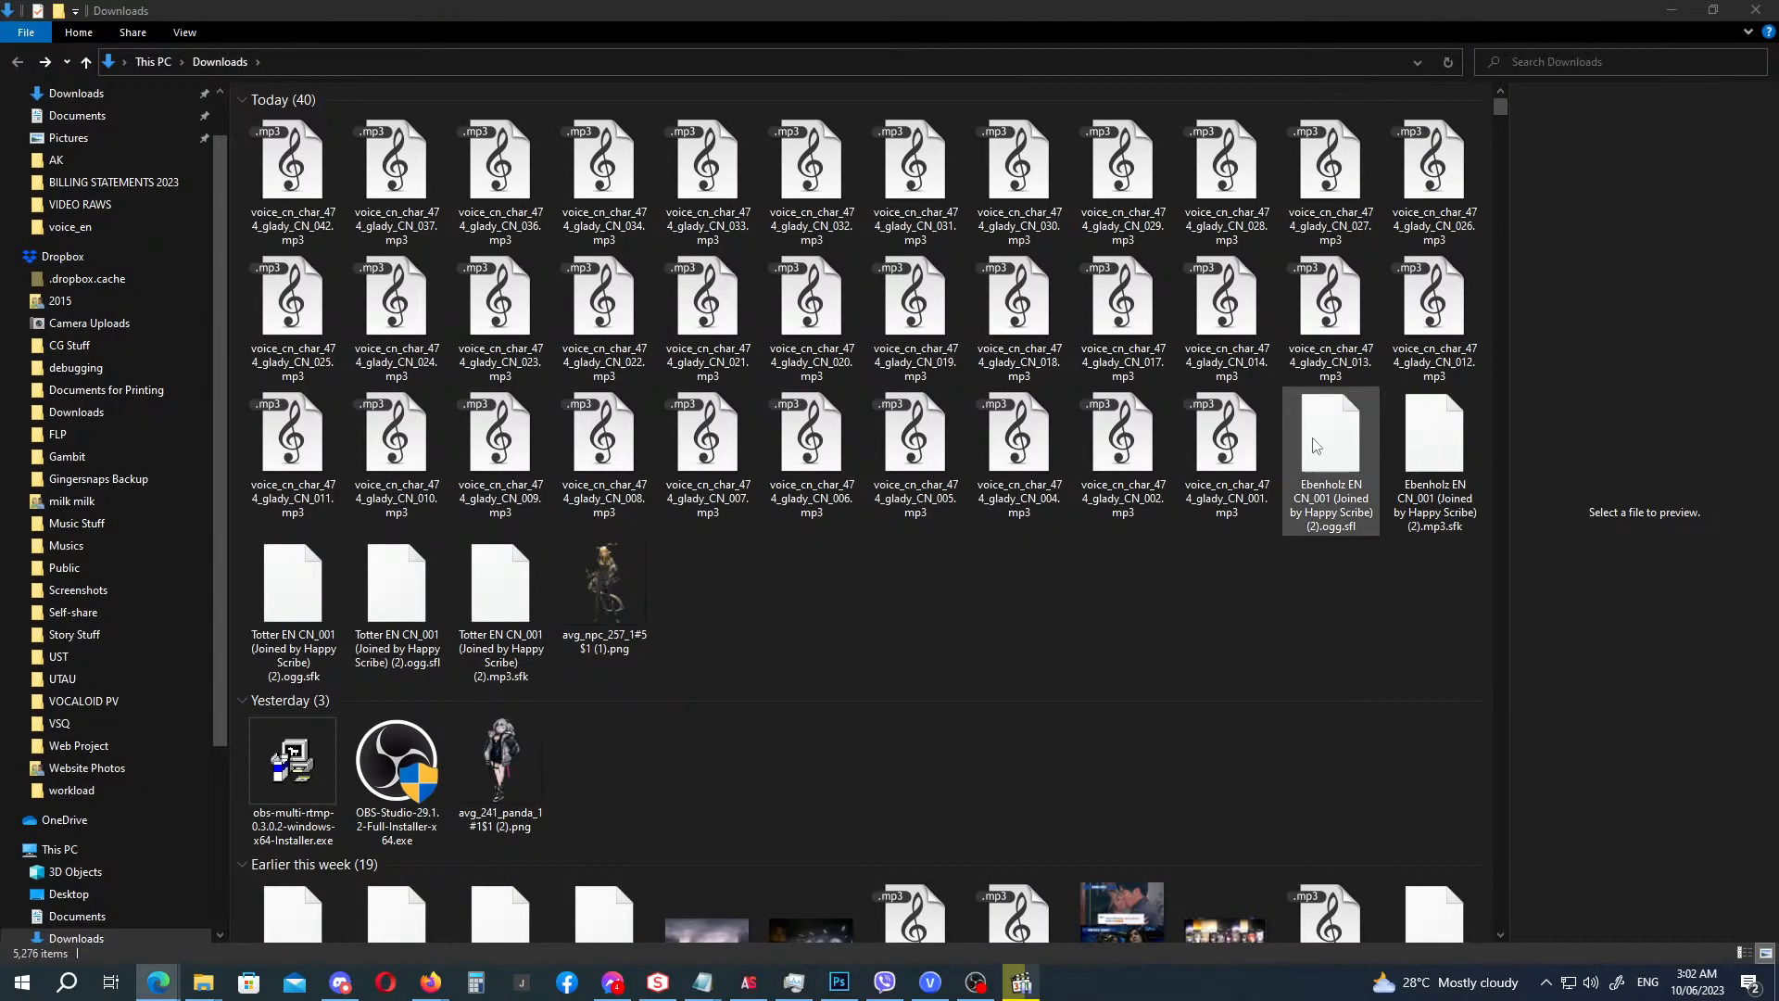
left_click(1255, 447)
left_click(313, 186, "shift")
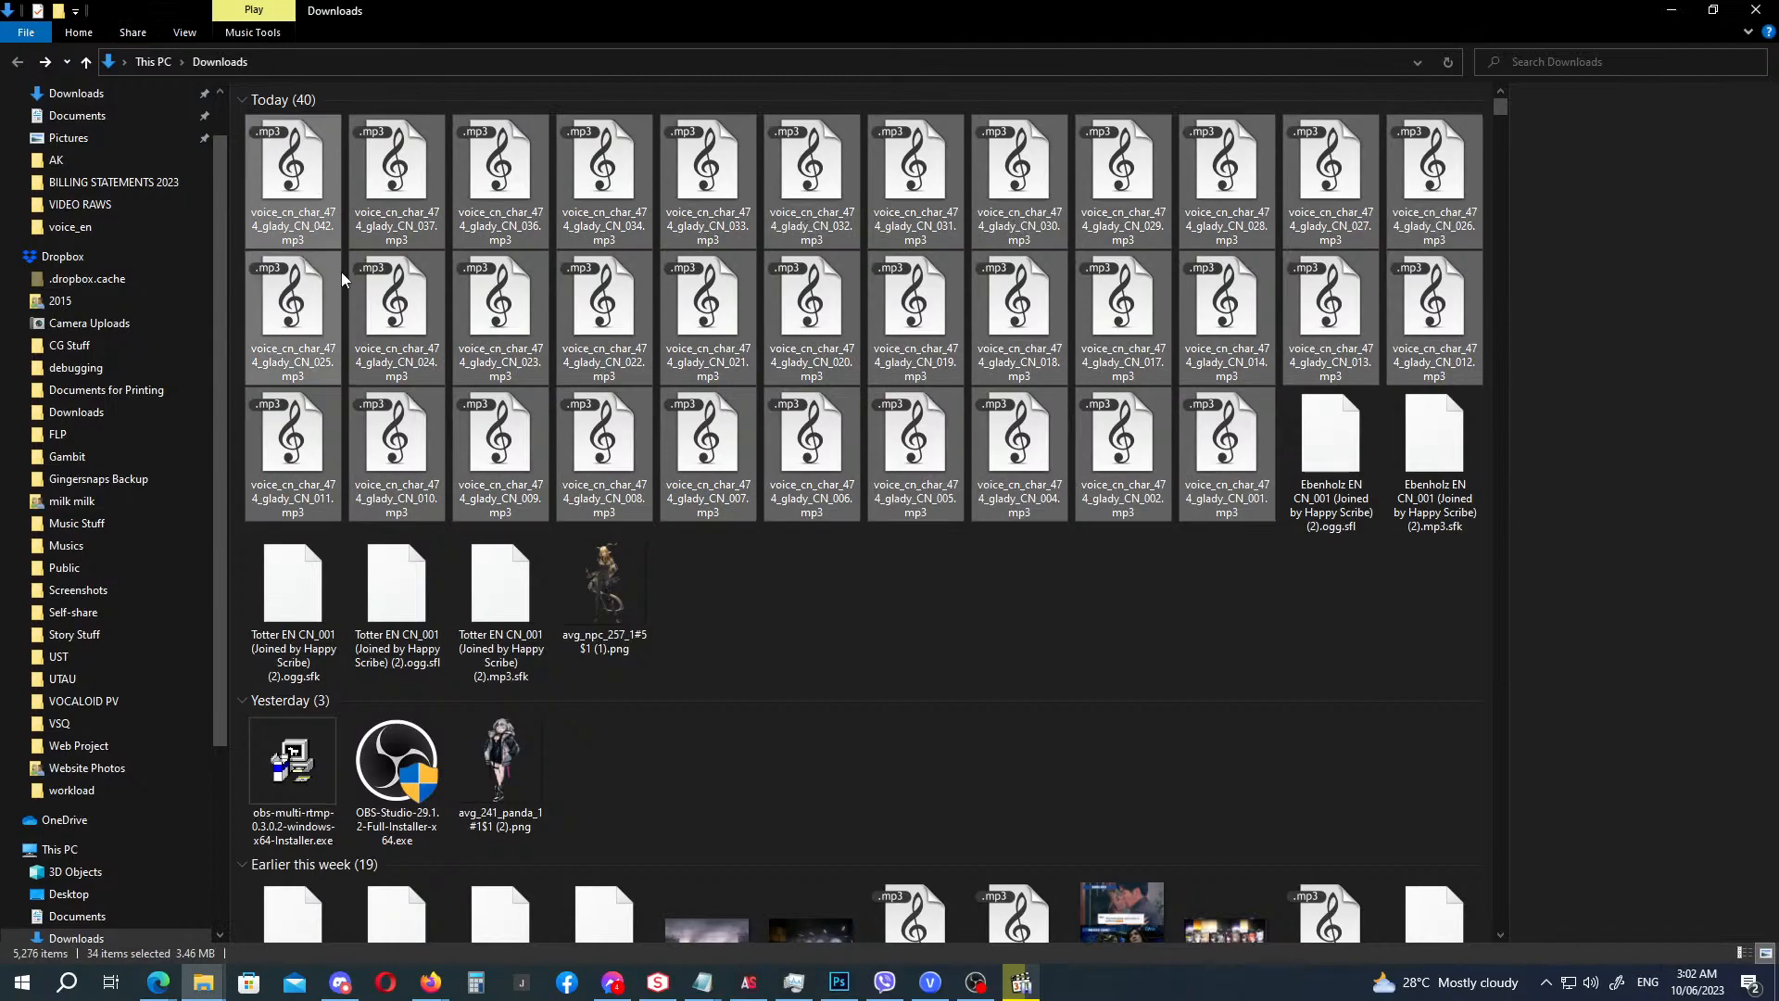
Create a folder named "Gladiia (CN)" in D:\Callus and open it.
left_click(216, 991)
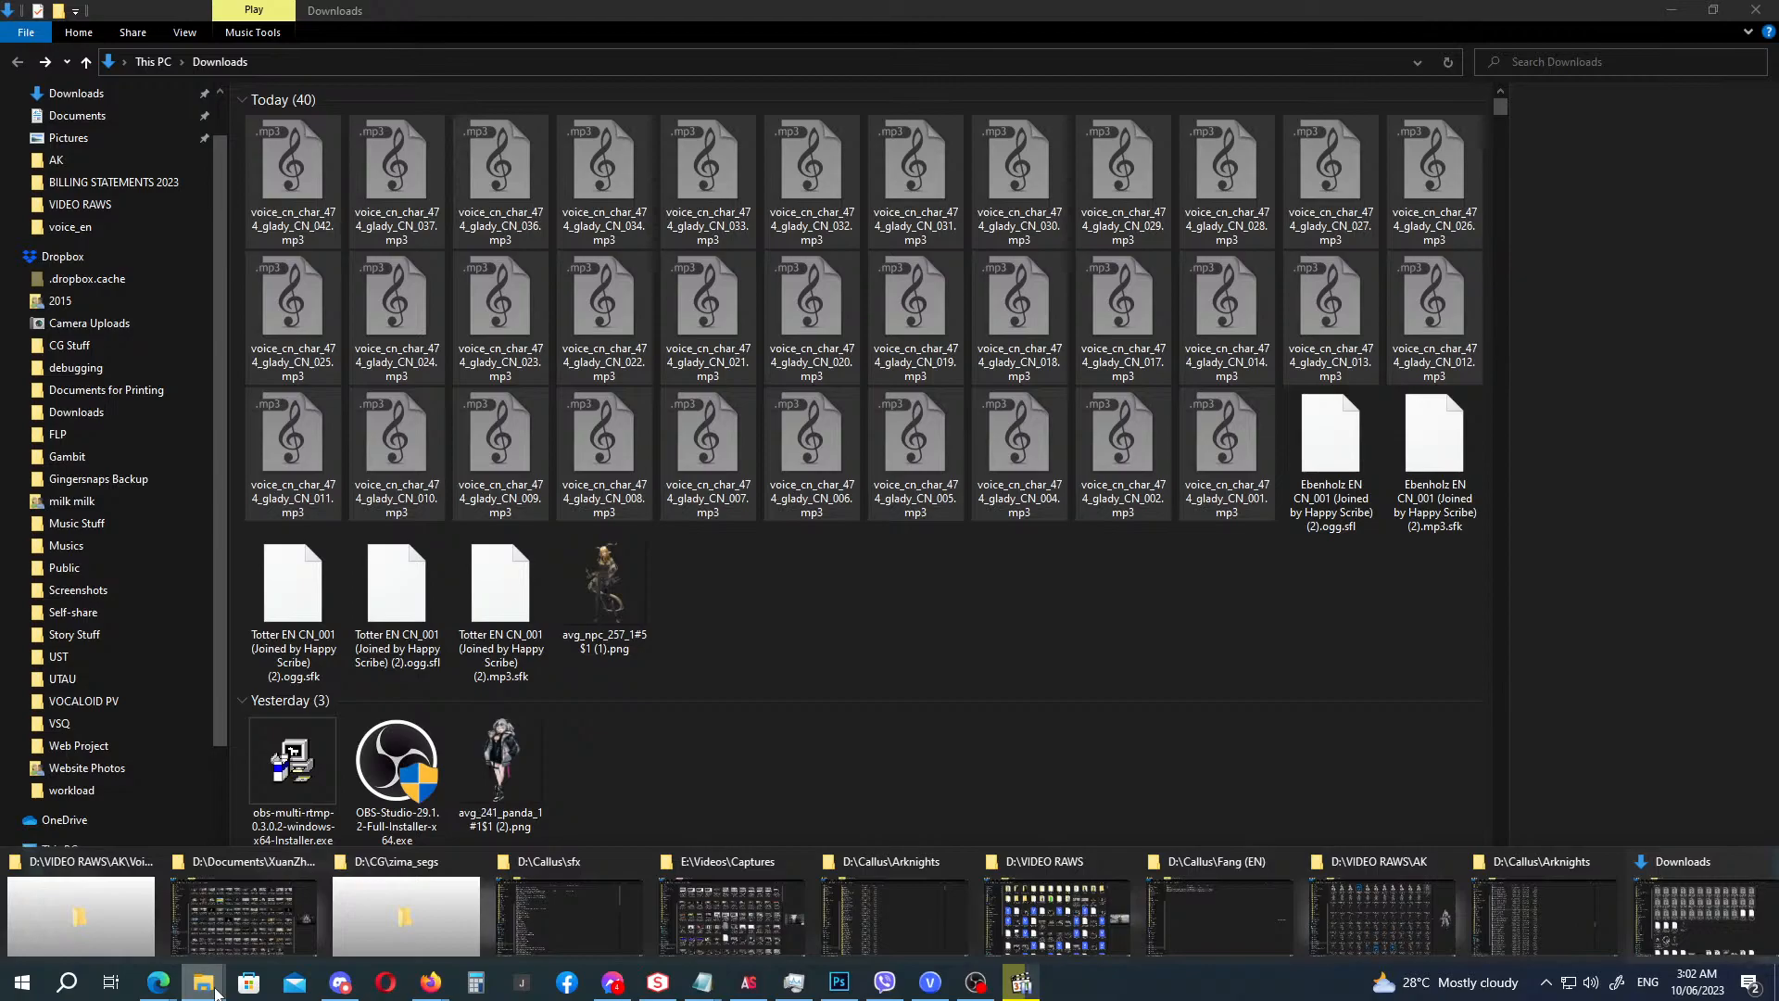
left_click(1224, 916)
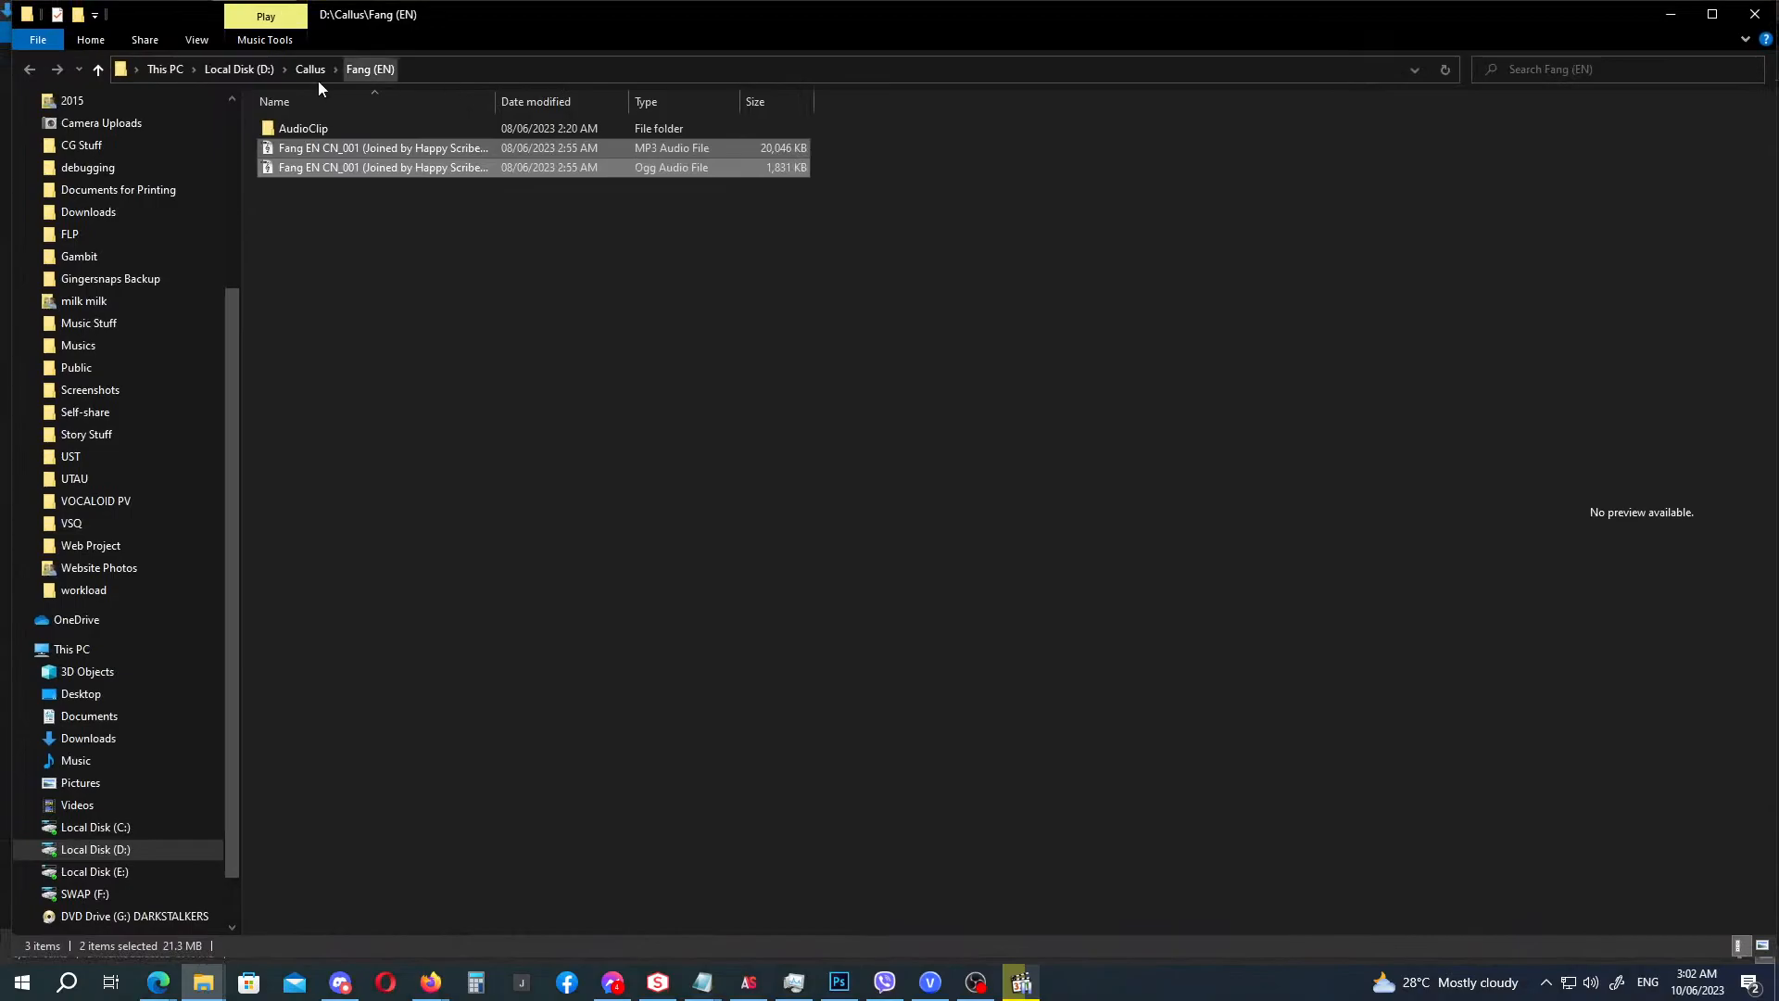
left_click(314, 70)
right_click(247, 419)
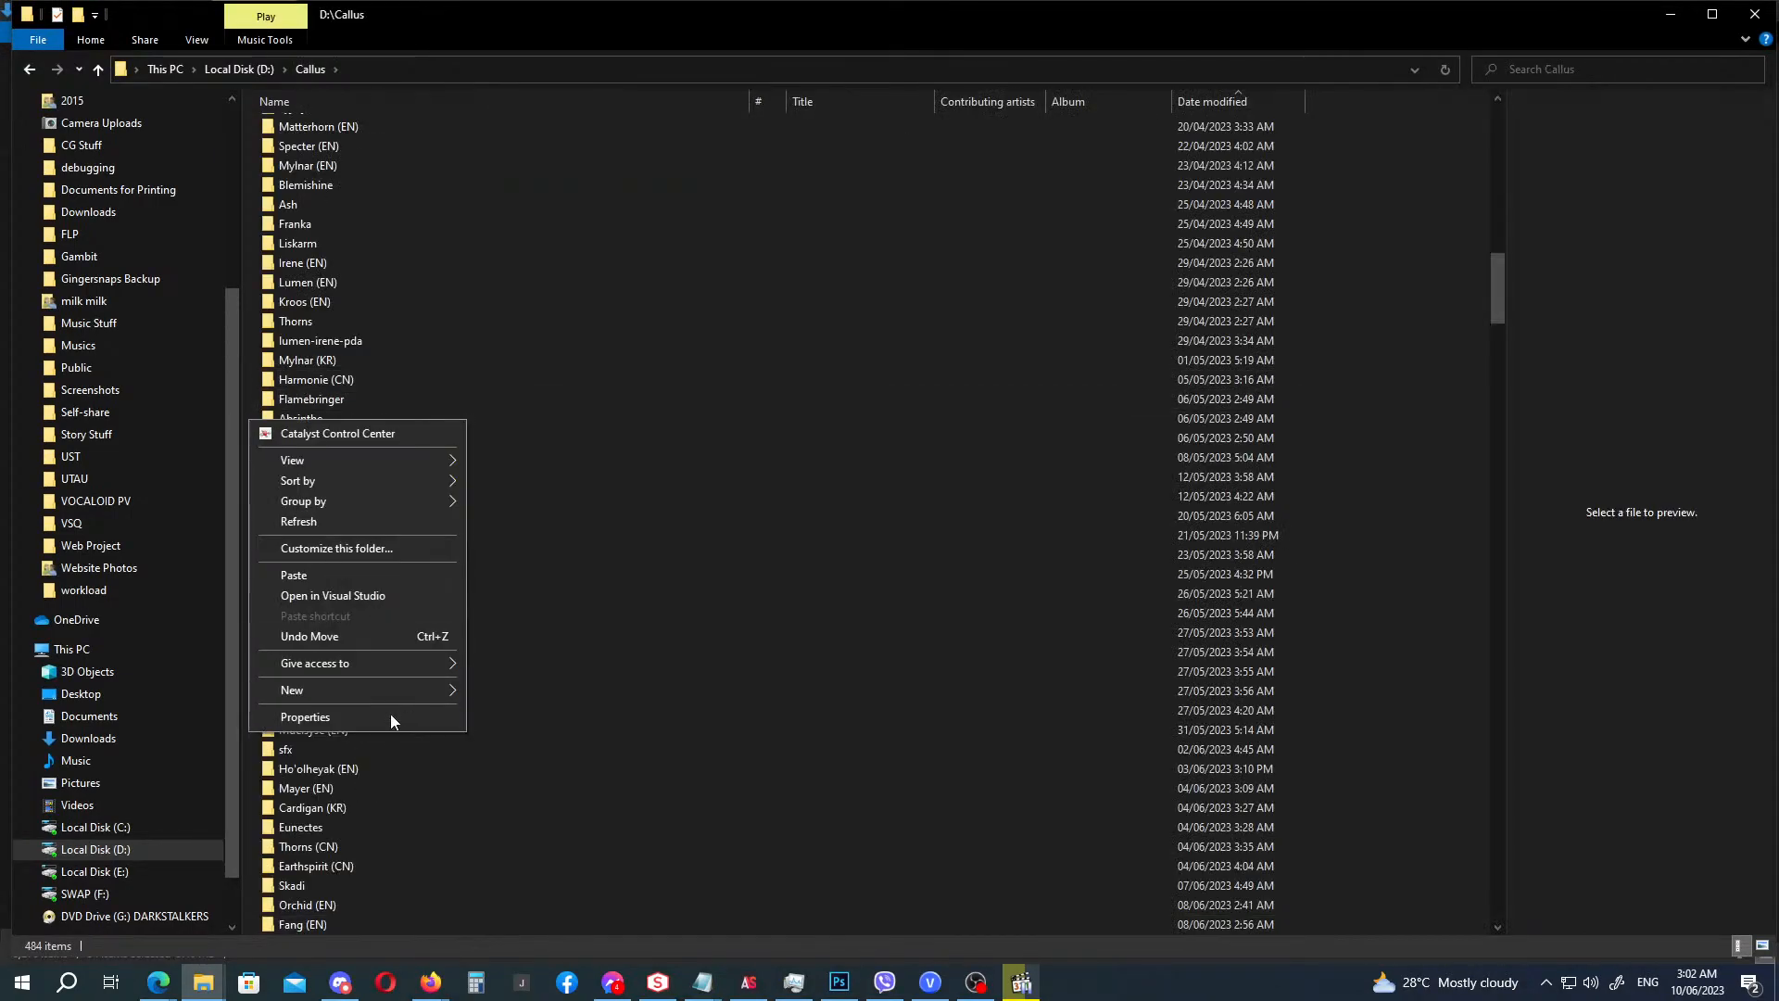
mouse_move(392, 693)
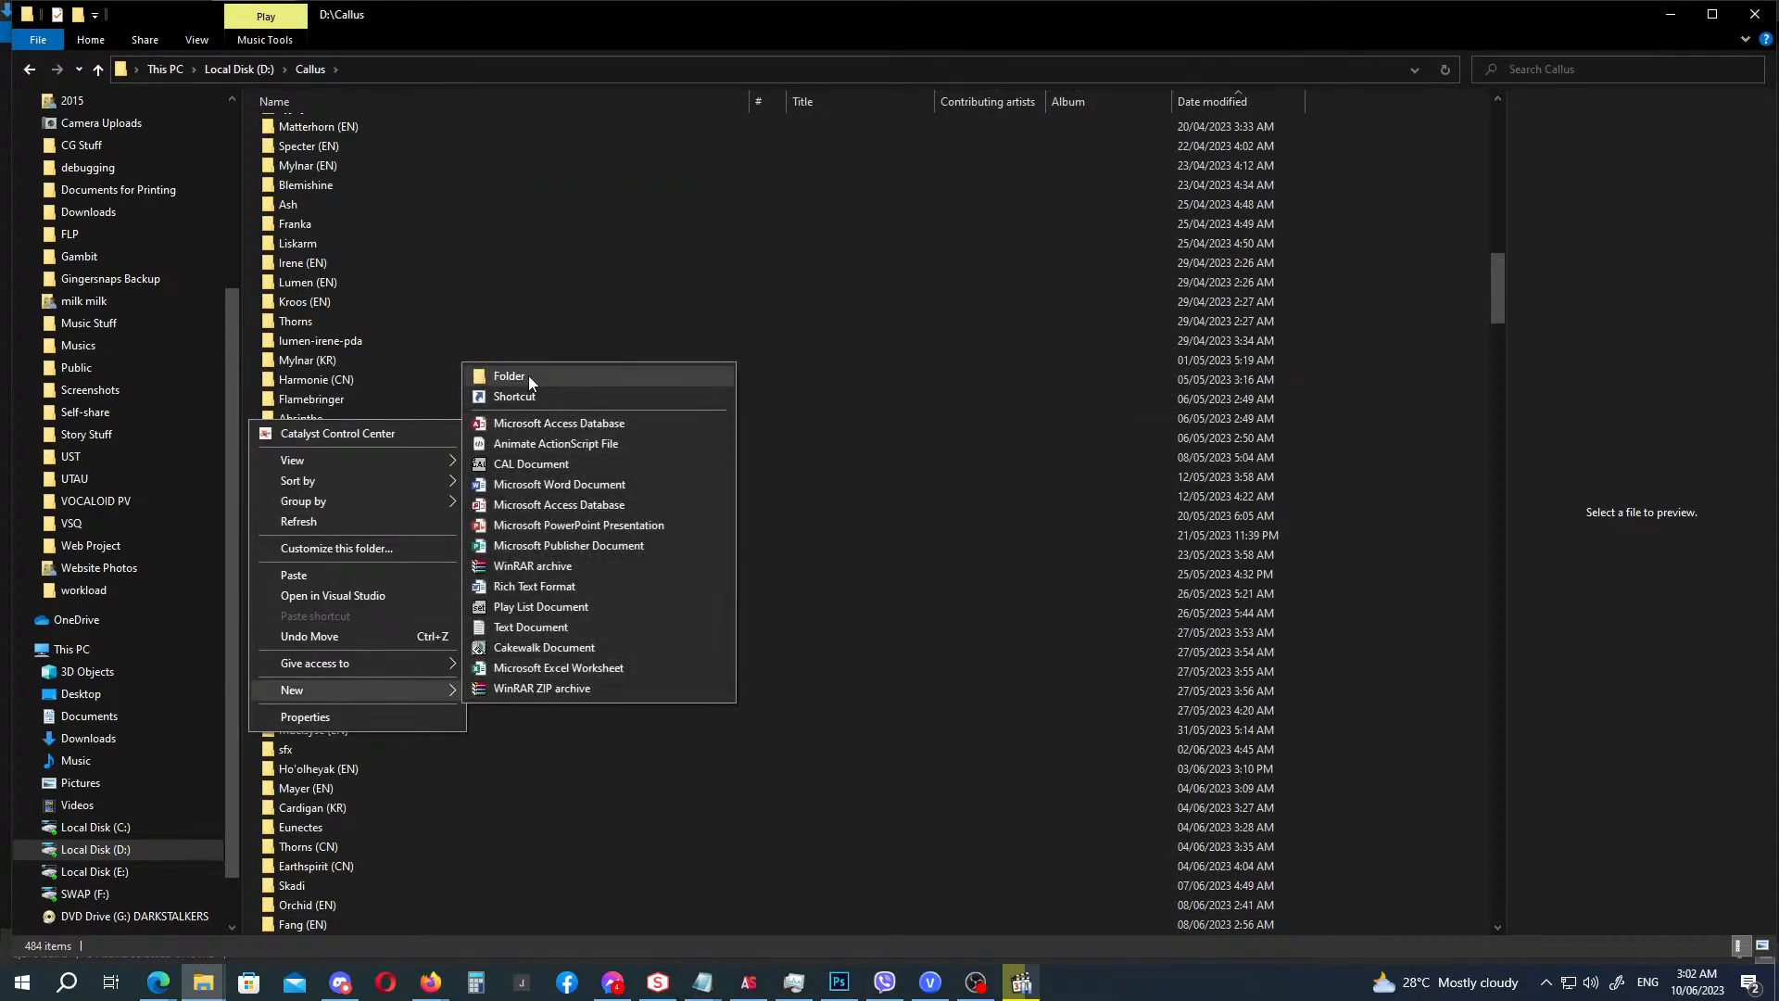
left_click(528, 377)
type("Gl")
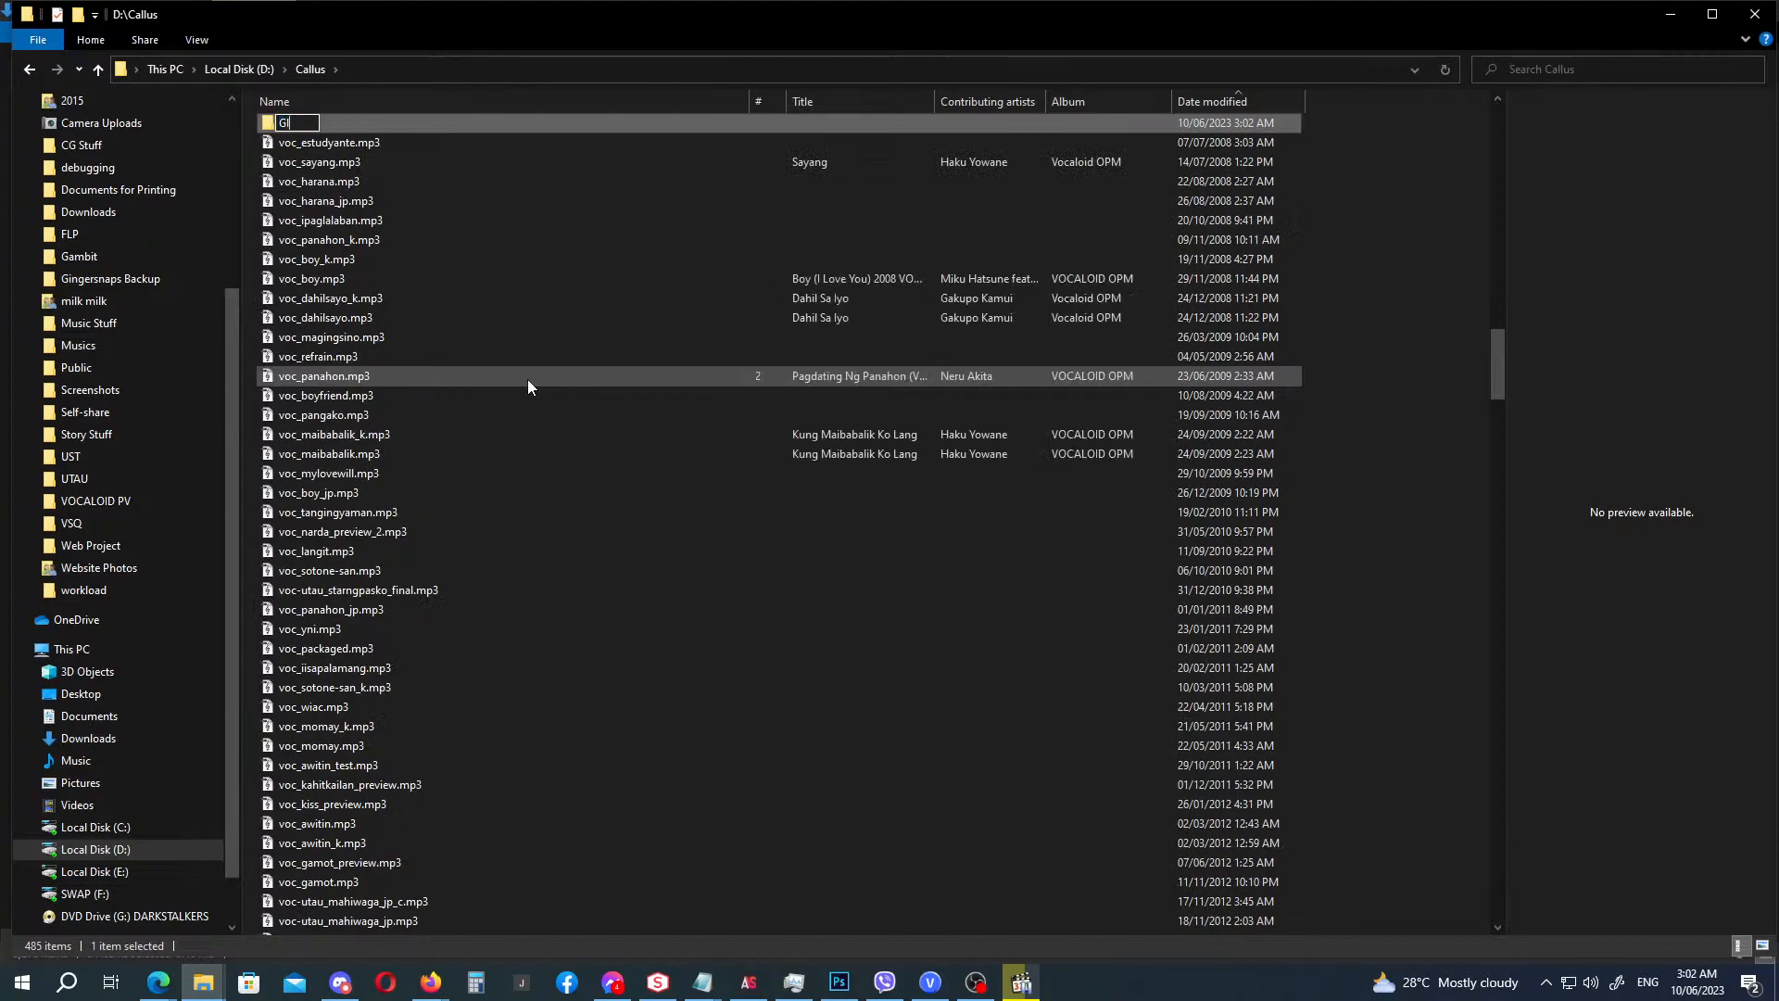
type("adiia (CN)")
key("Return")
key("Return")
Create a subfolder named "AudioClip" inside Gladiia (CN) and open it.
right_click(528, 388)
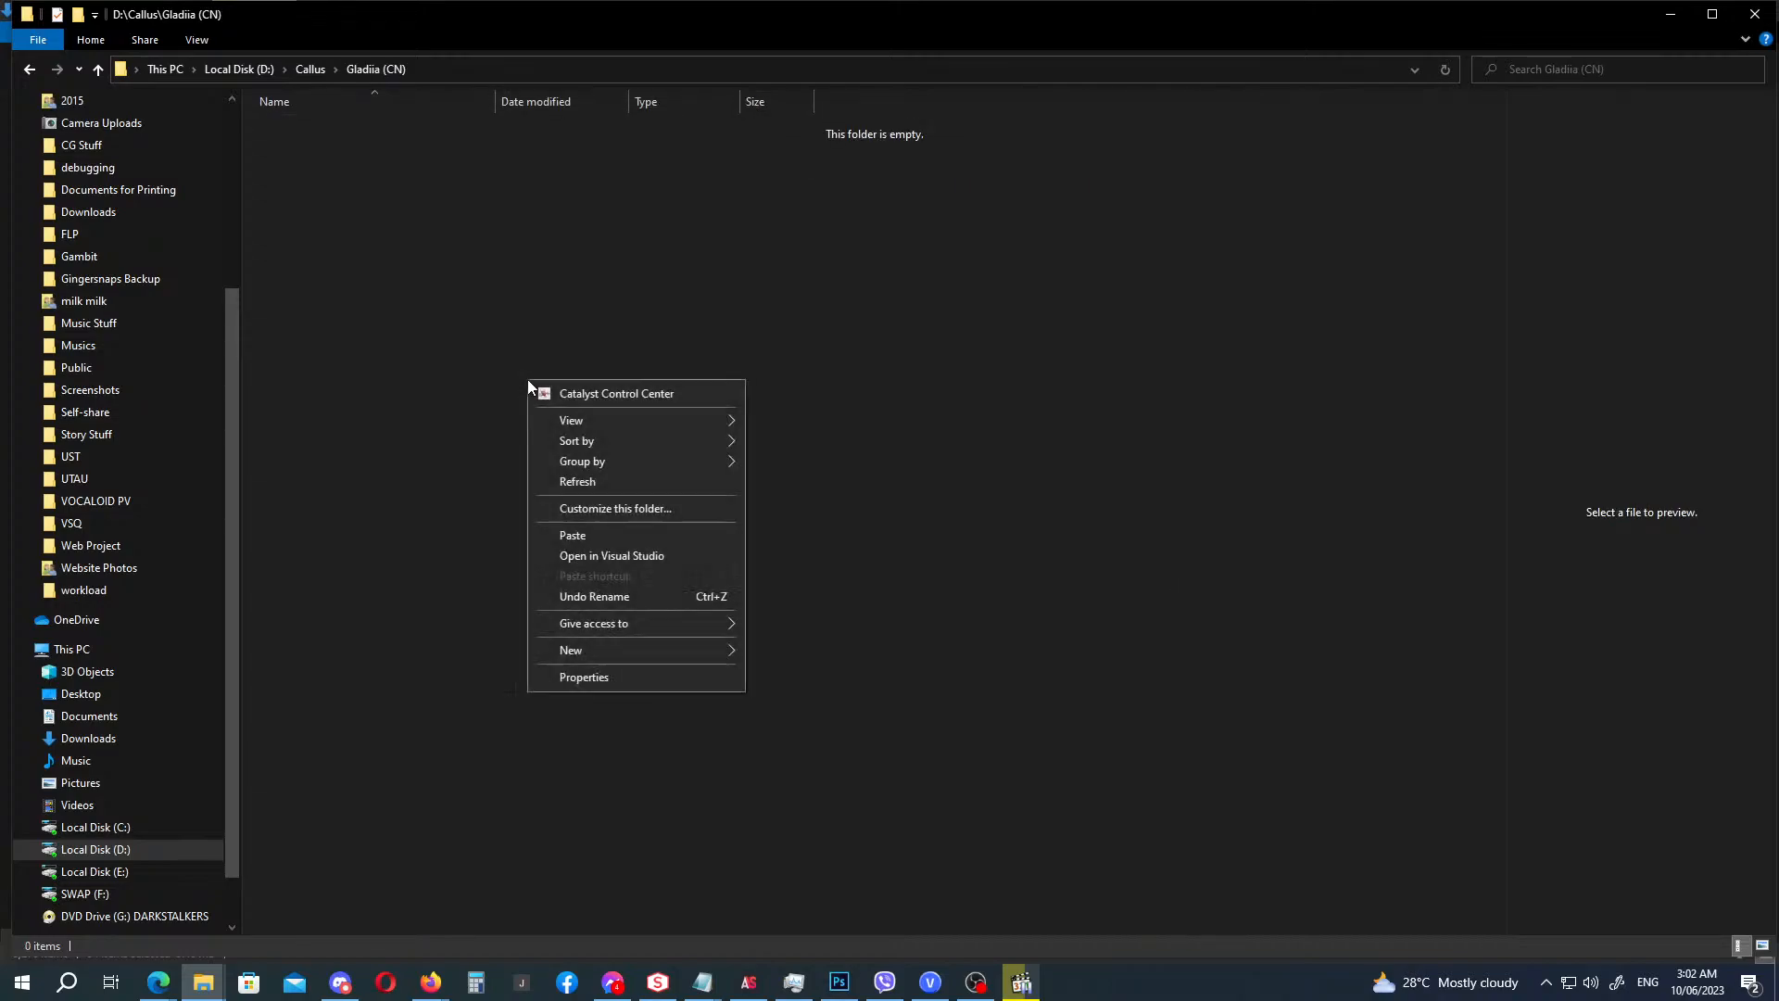
mouse_move(688, 651)
left_click(830, 655)
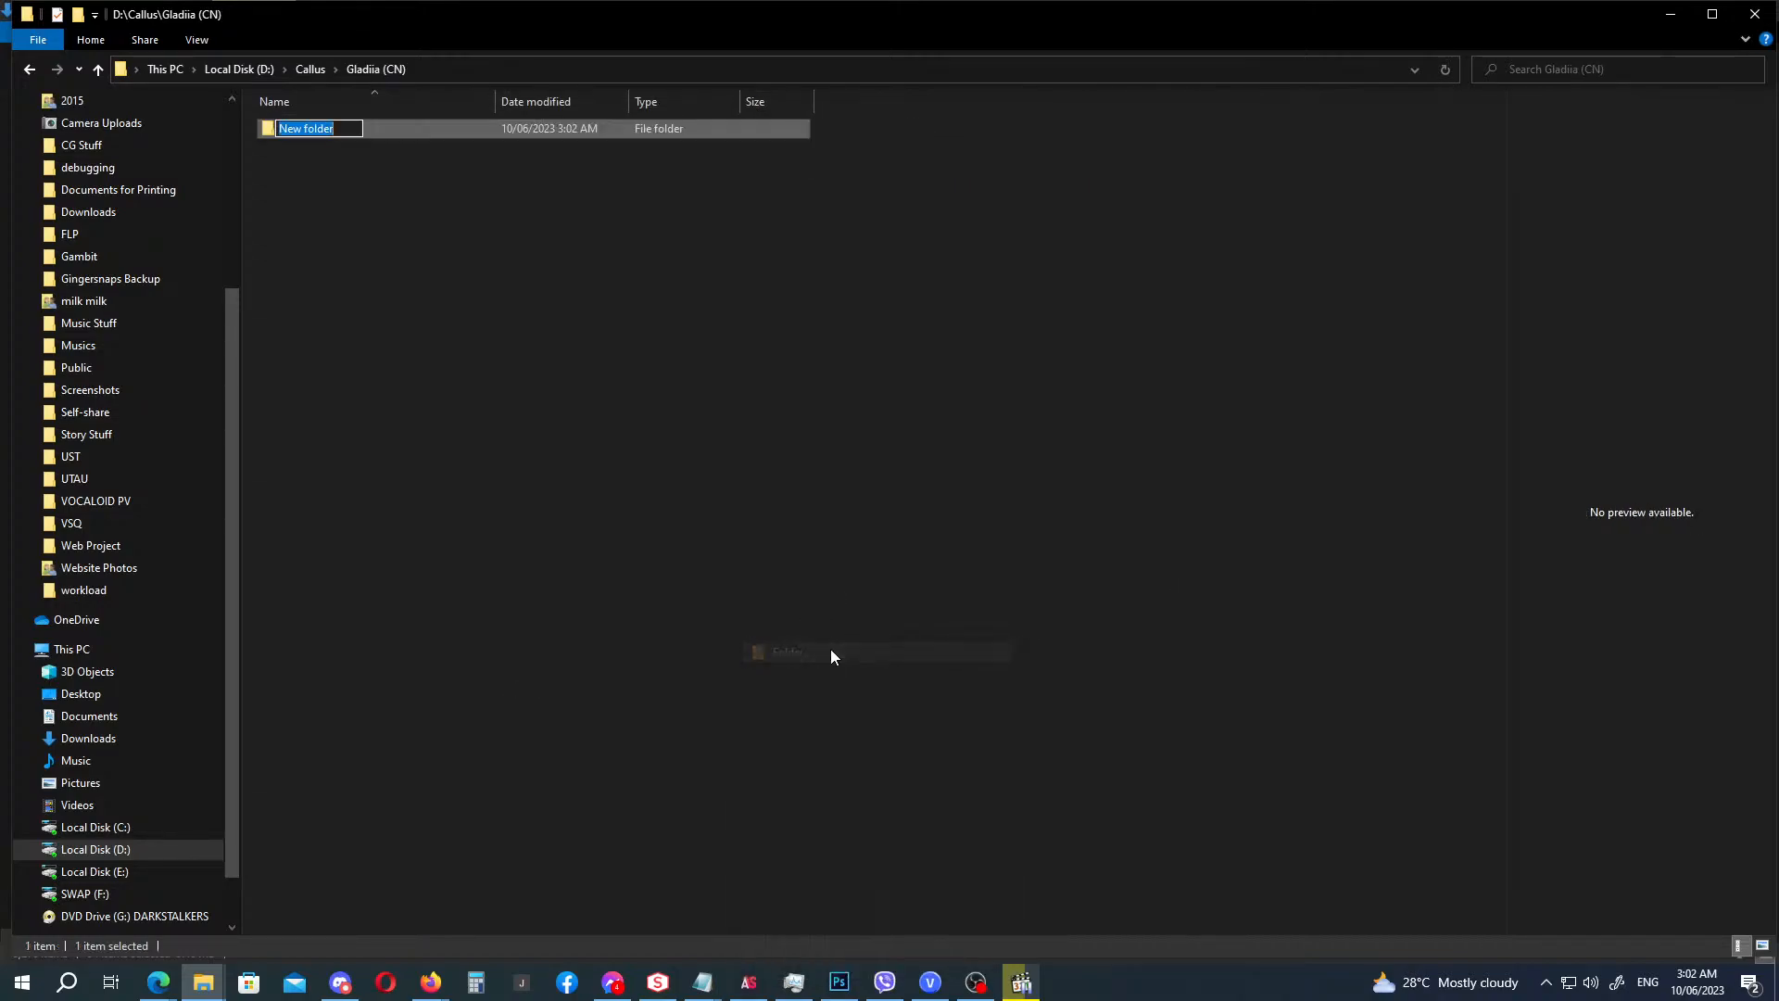
type("AudioClip")
key("Return")
key("Return")
Paste the cut glady voice clips into the AudioClip folder and return to the Gladiia (CN) folder.
left_click(721, 575)
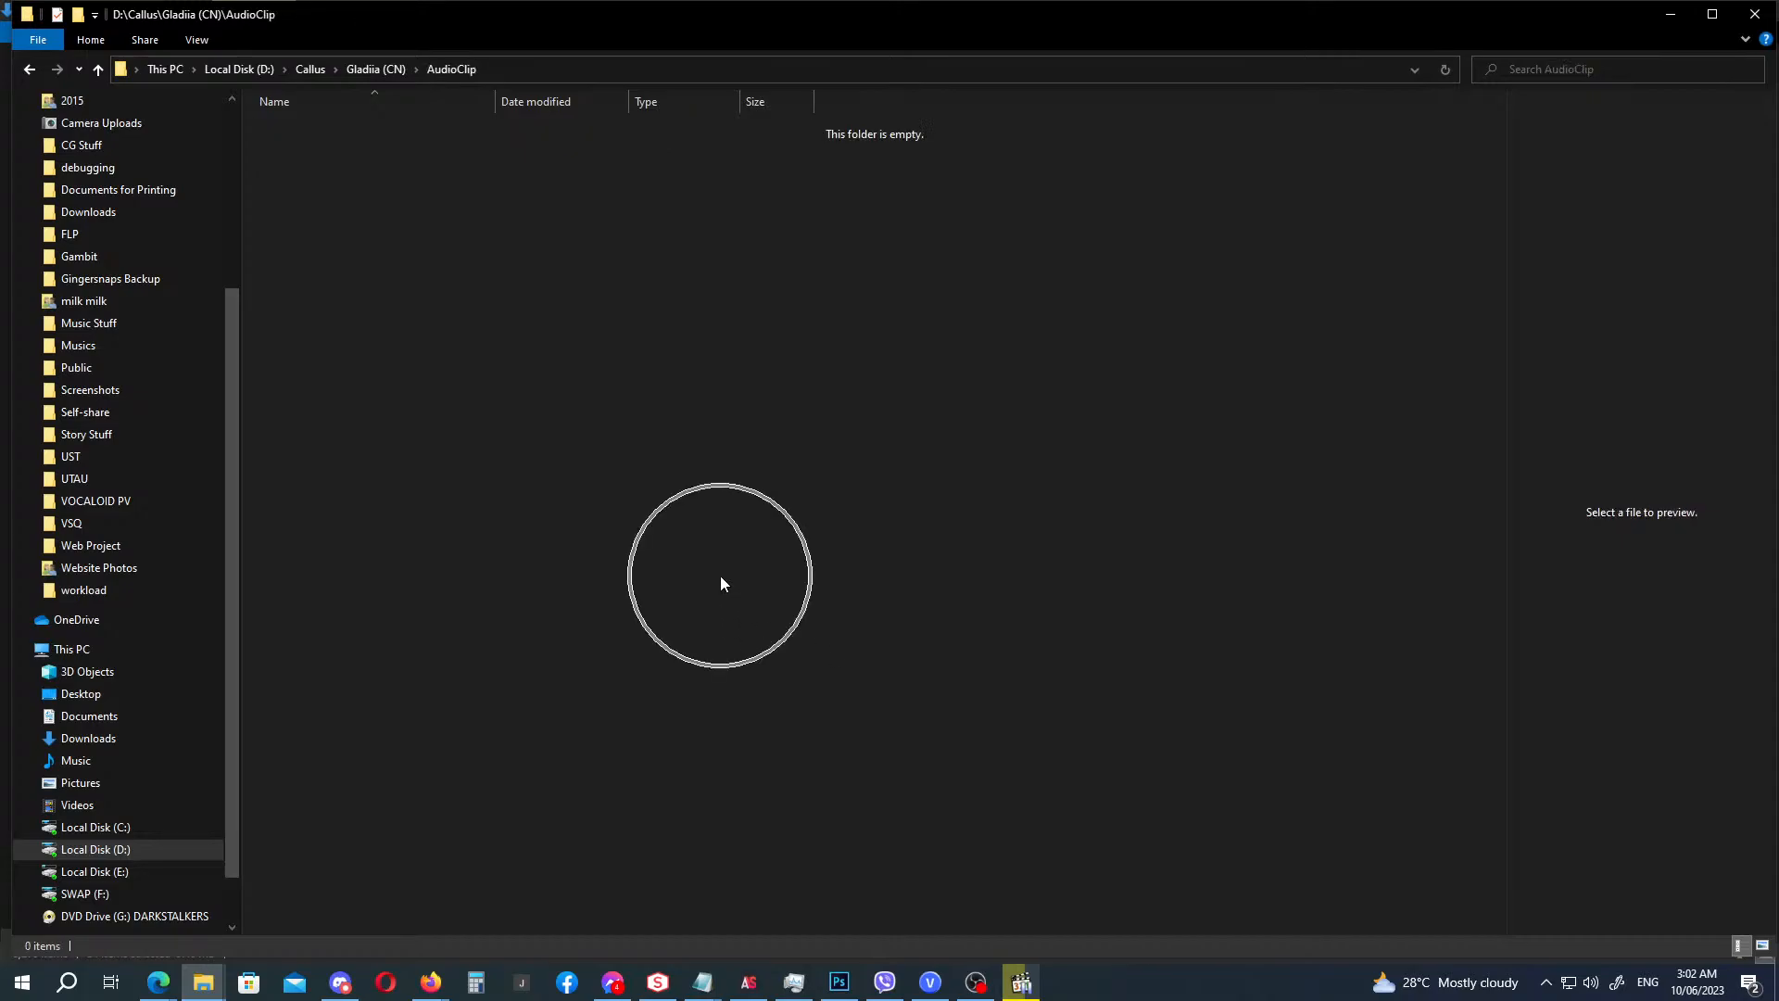
key("ctrl+v")
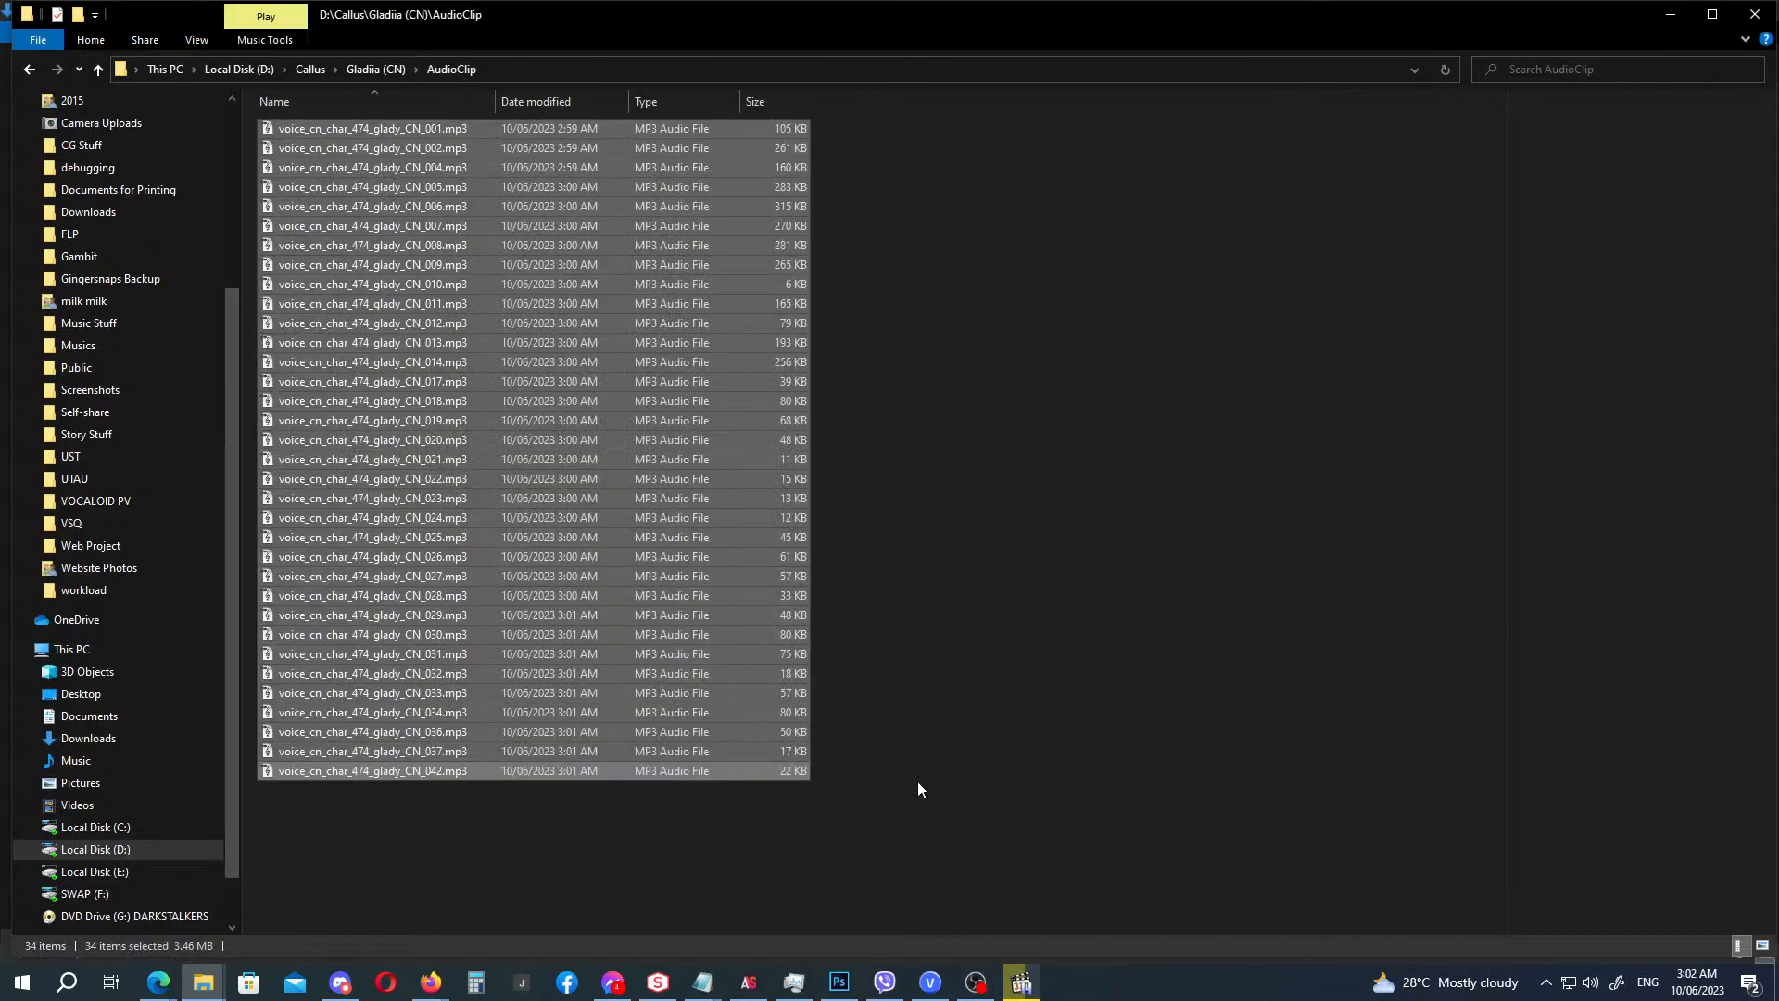
left_click(929, 794)
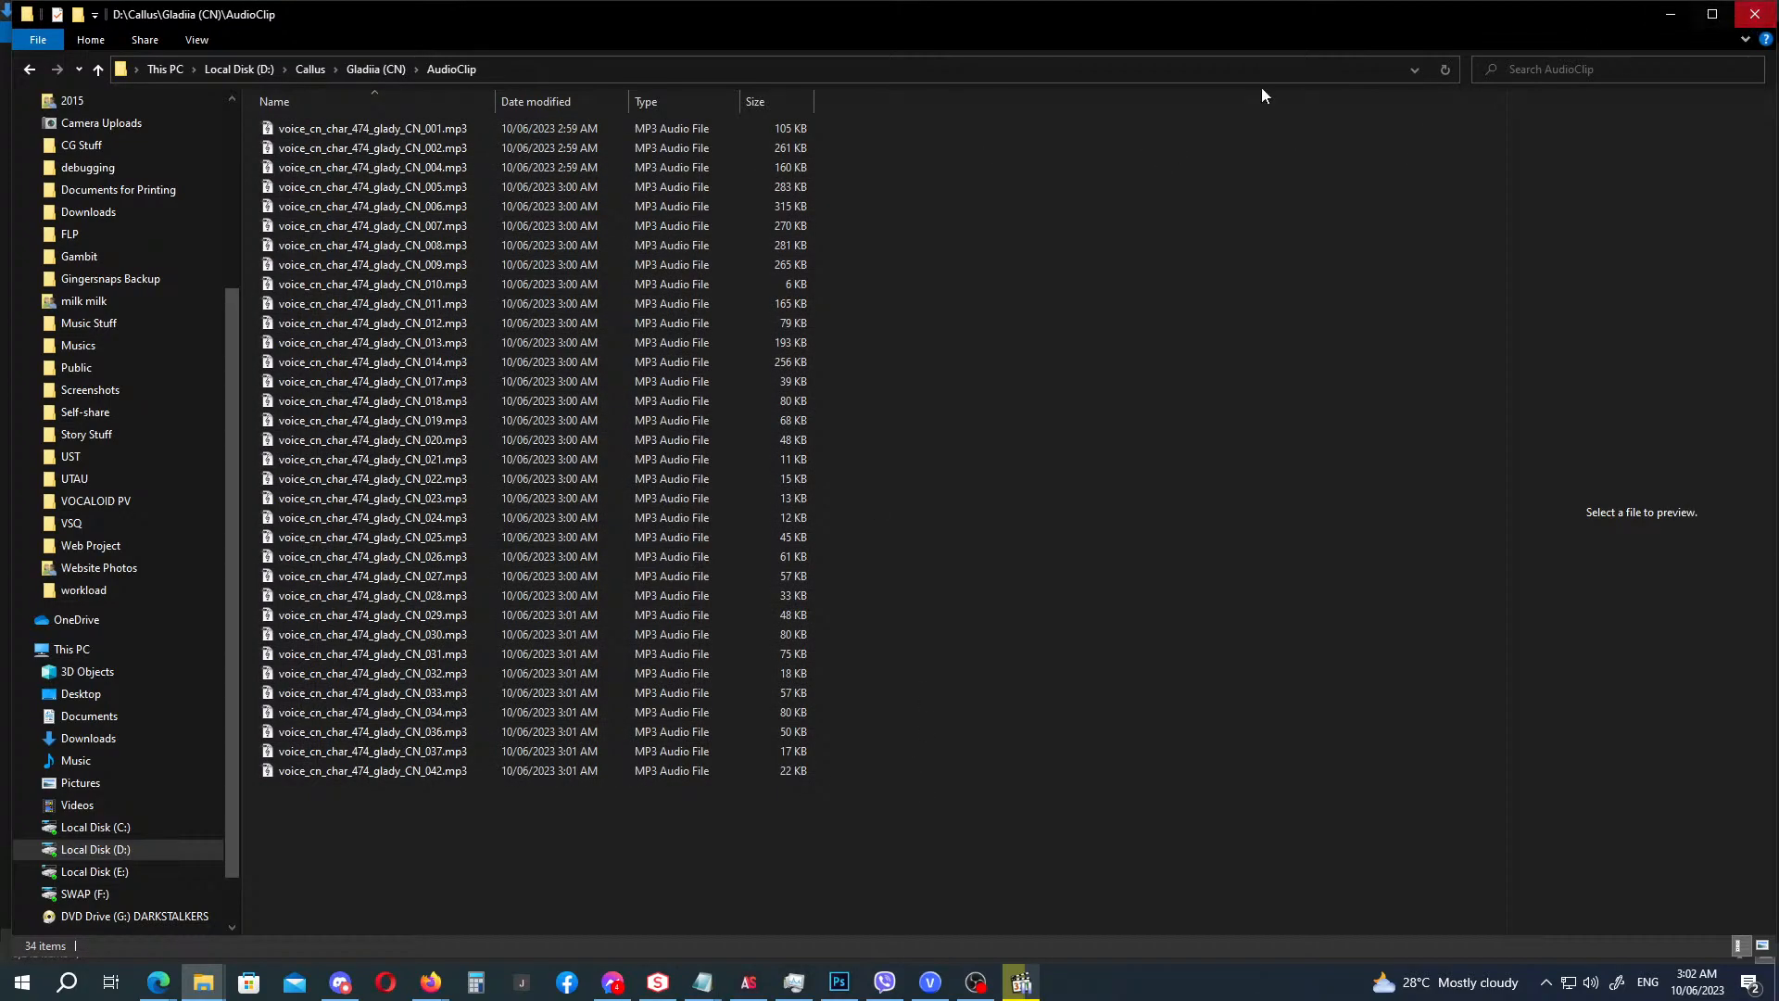
left_click(380, 68)
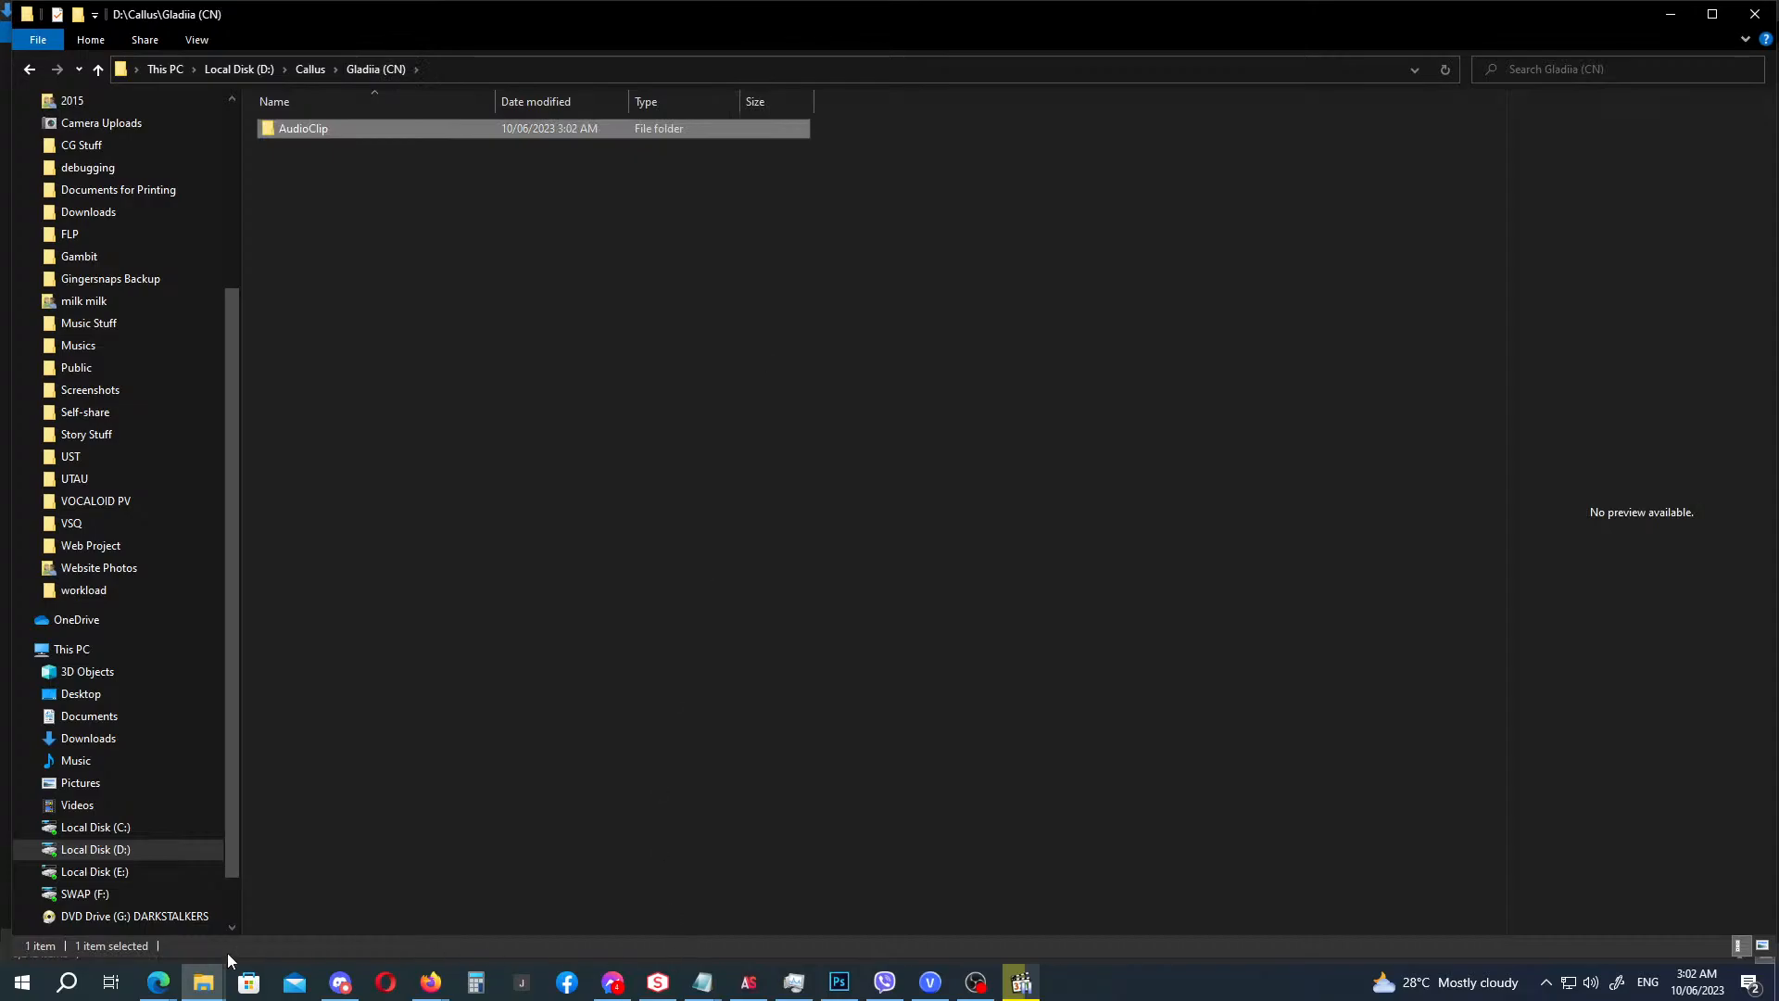
Switch to the browser, and bring up the Downloads folder window holding the joined glady voice file.
mouse_move(158, 983)
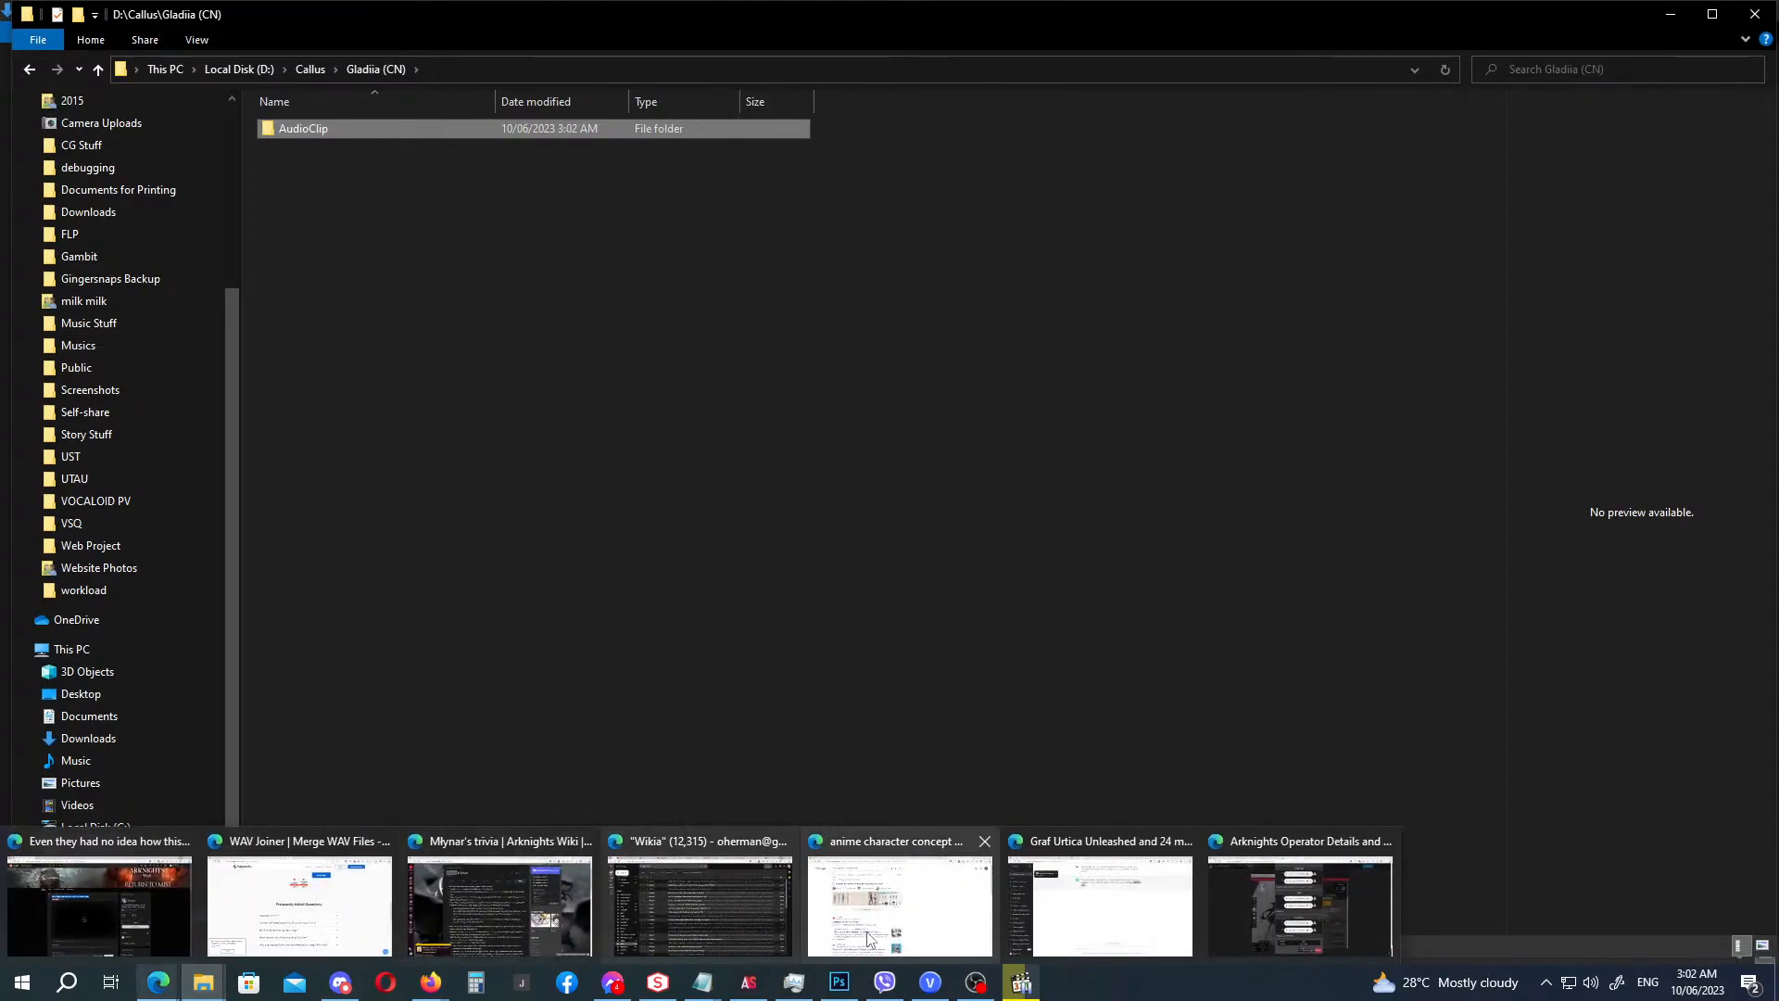
left_click(868, 938)
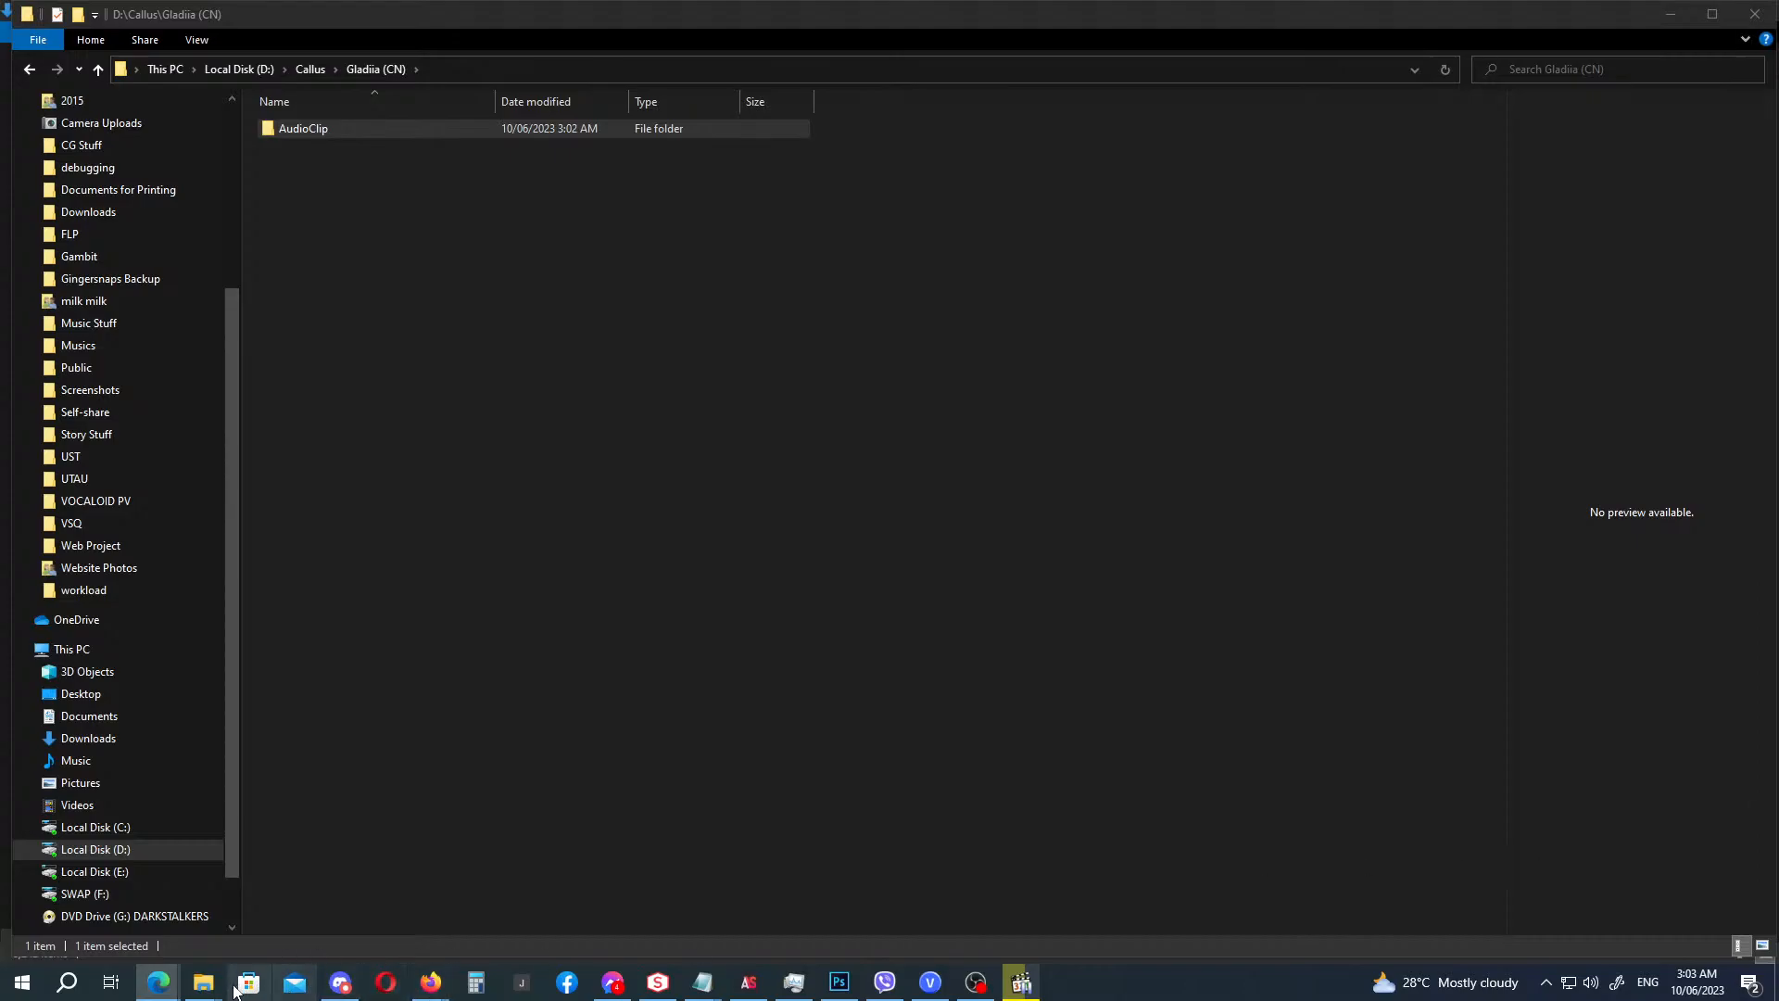
mouse_move(203, 982)
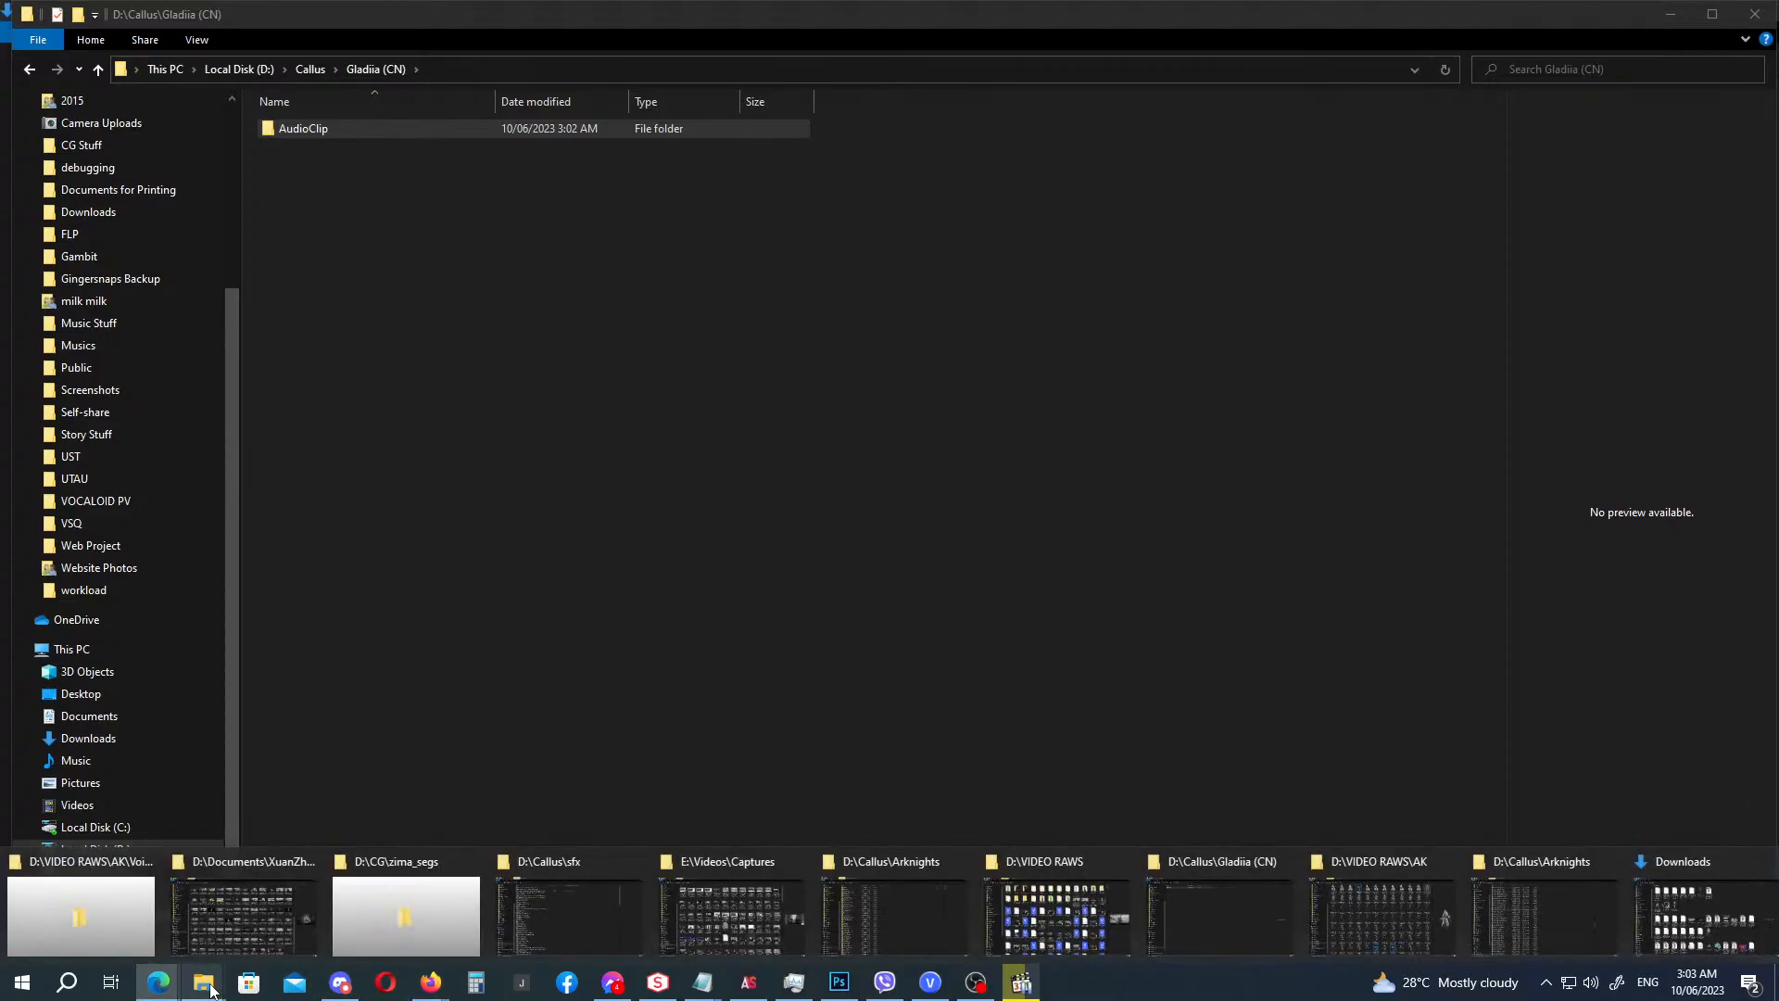
left_click(1653, 913)
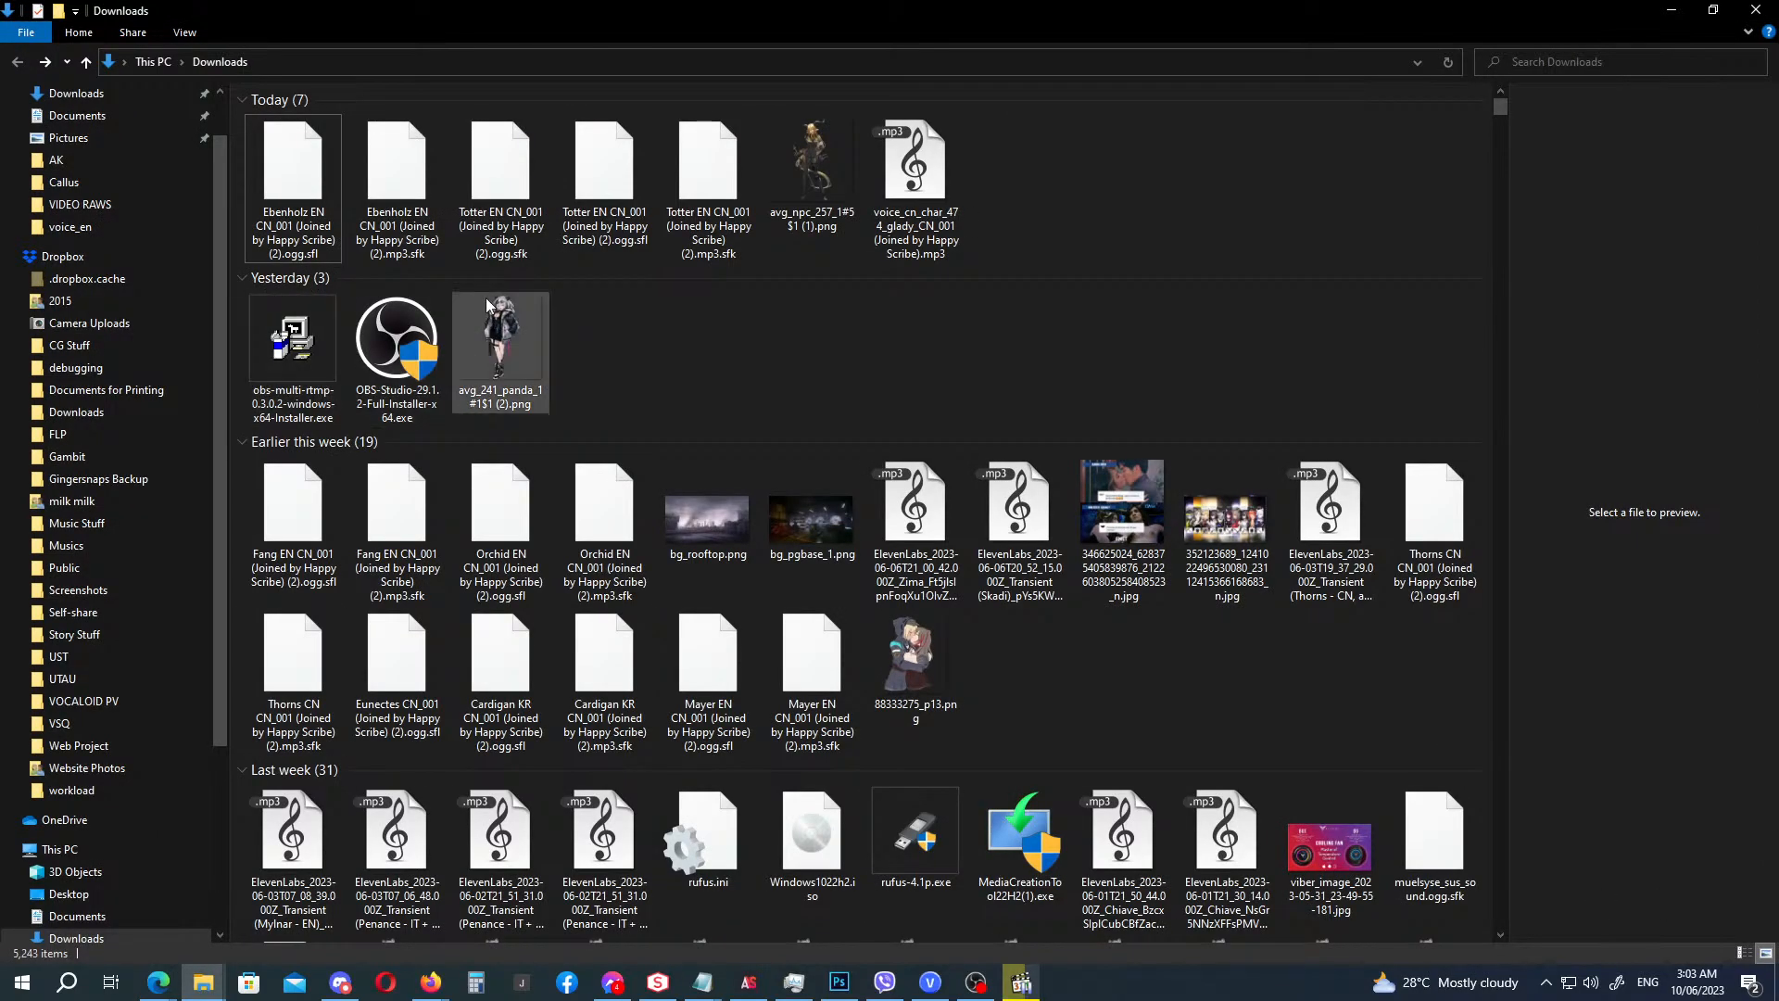
left_click(912, 249)
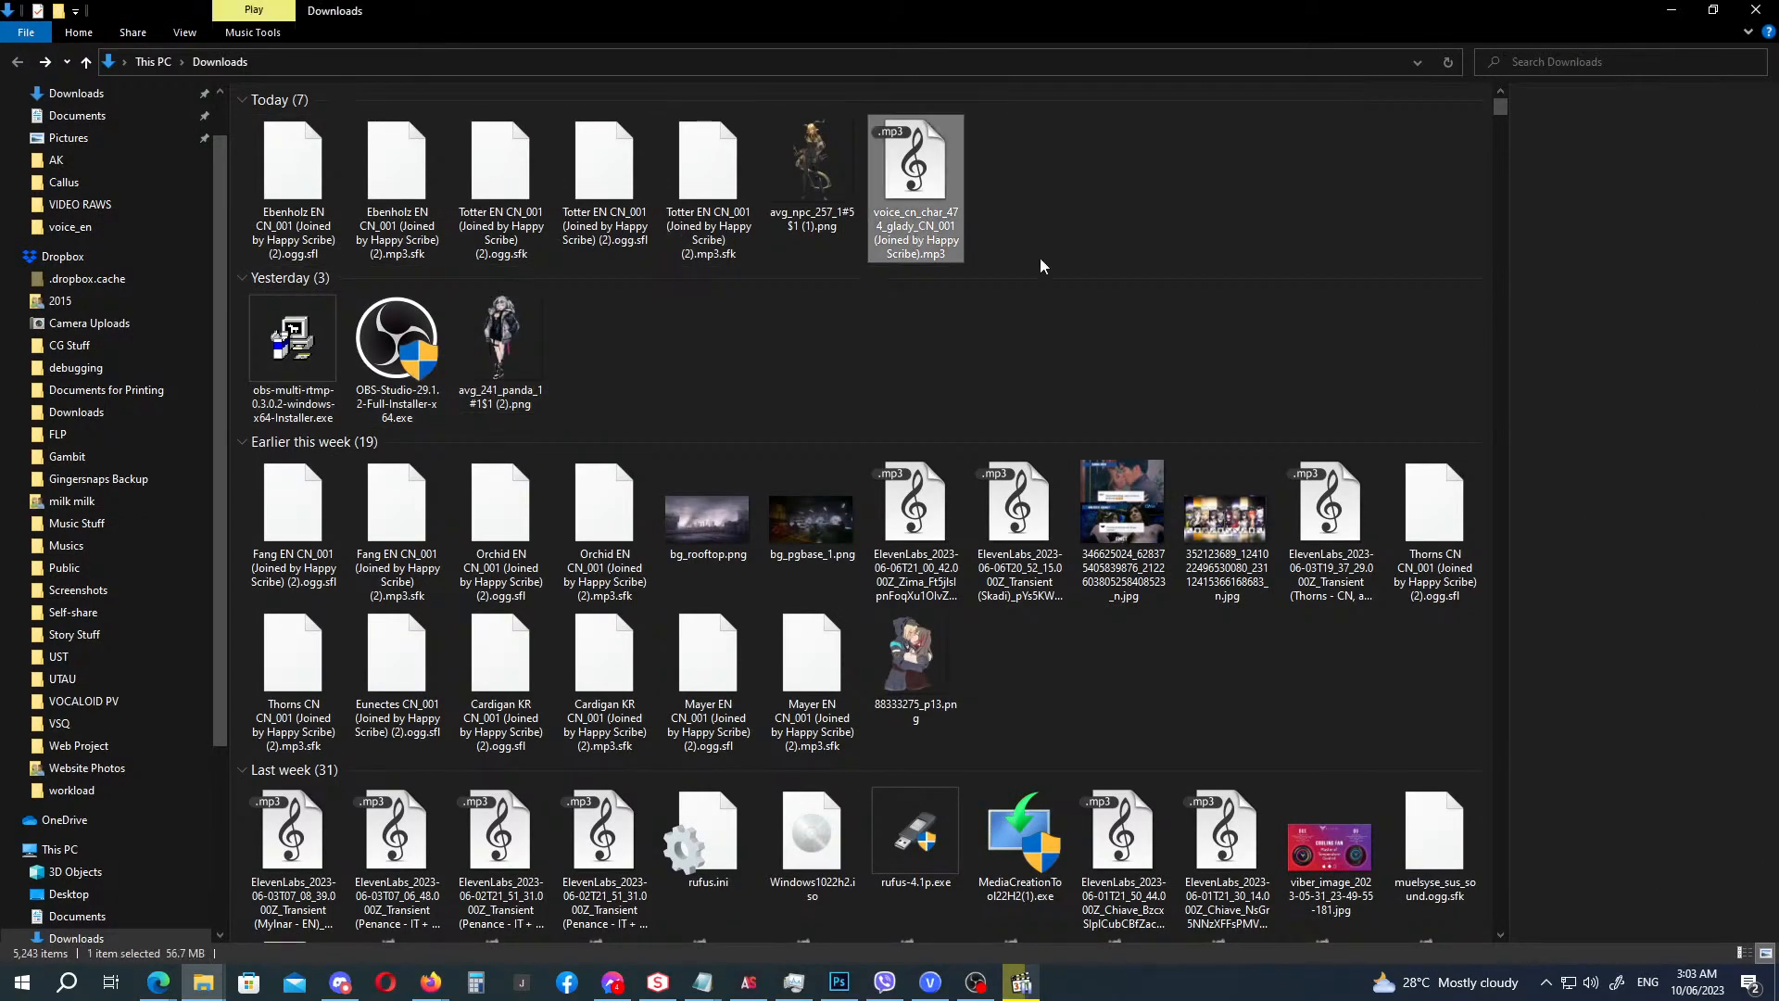
key("F2")
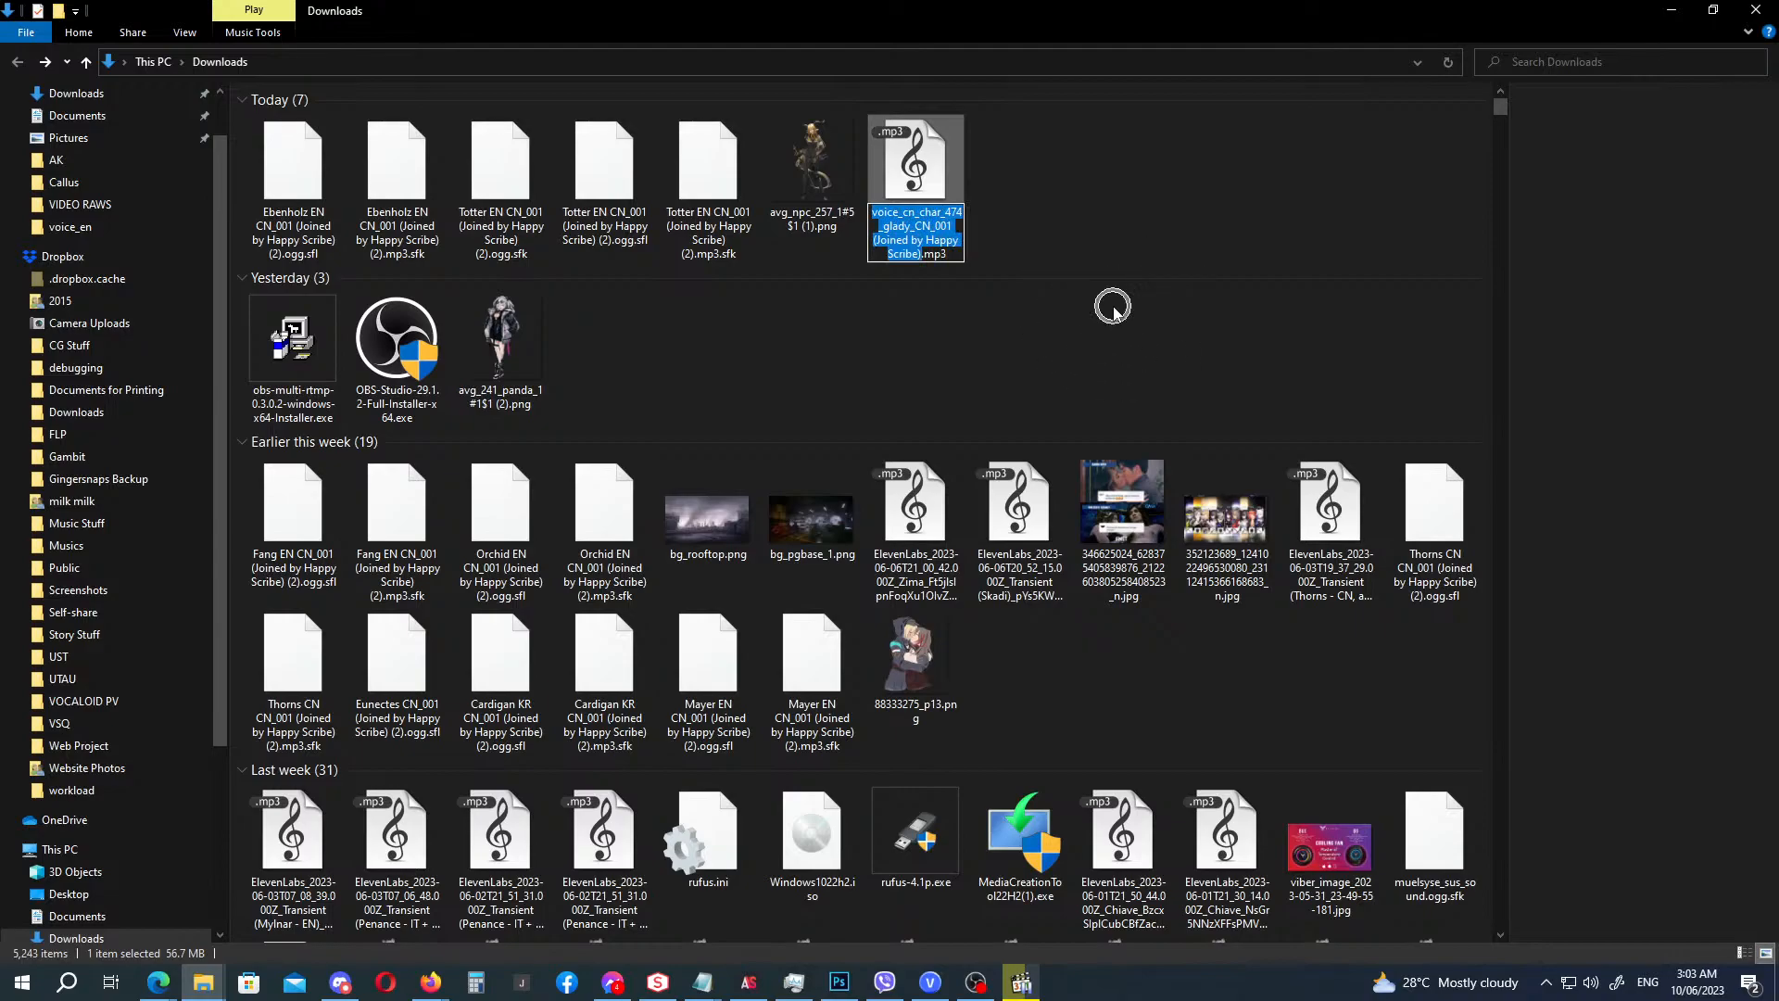
left_click(1020, 232)
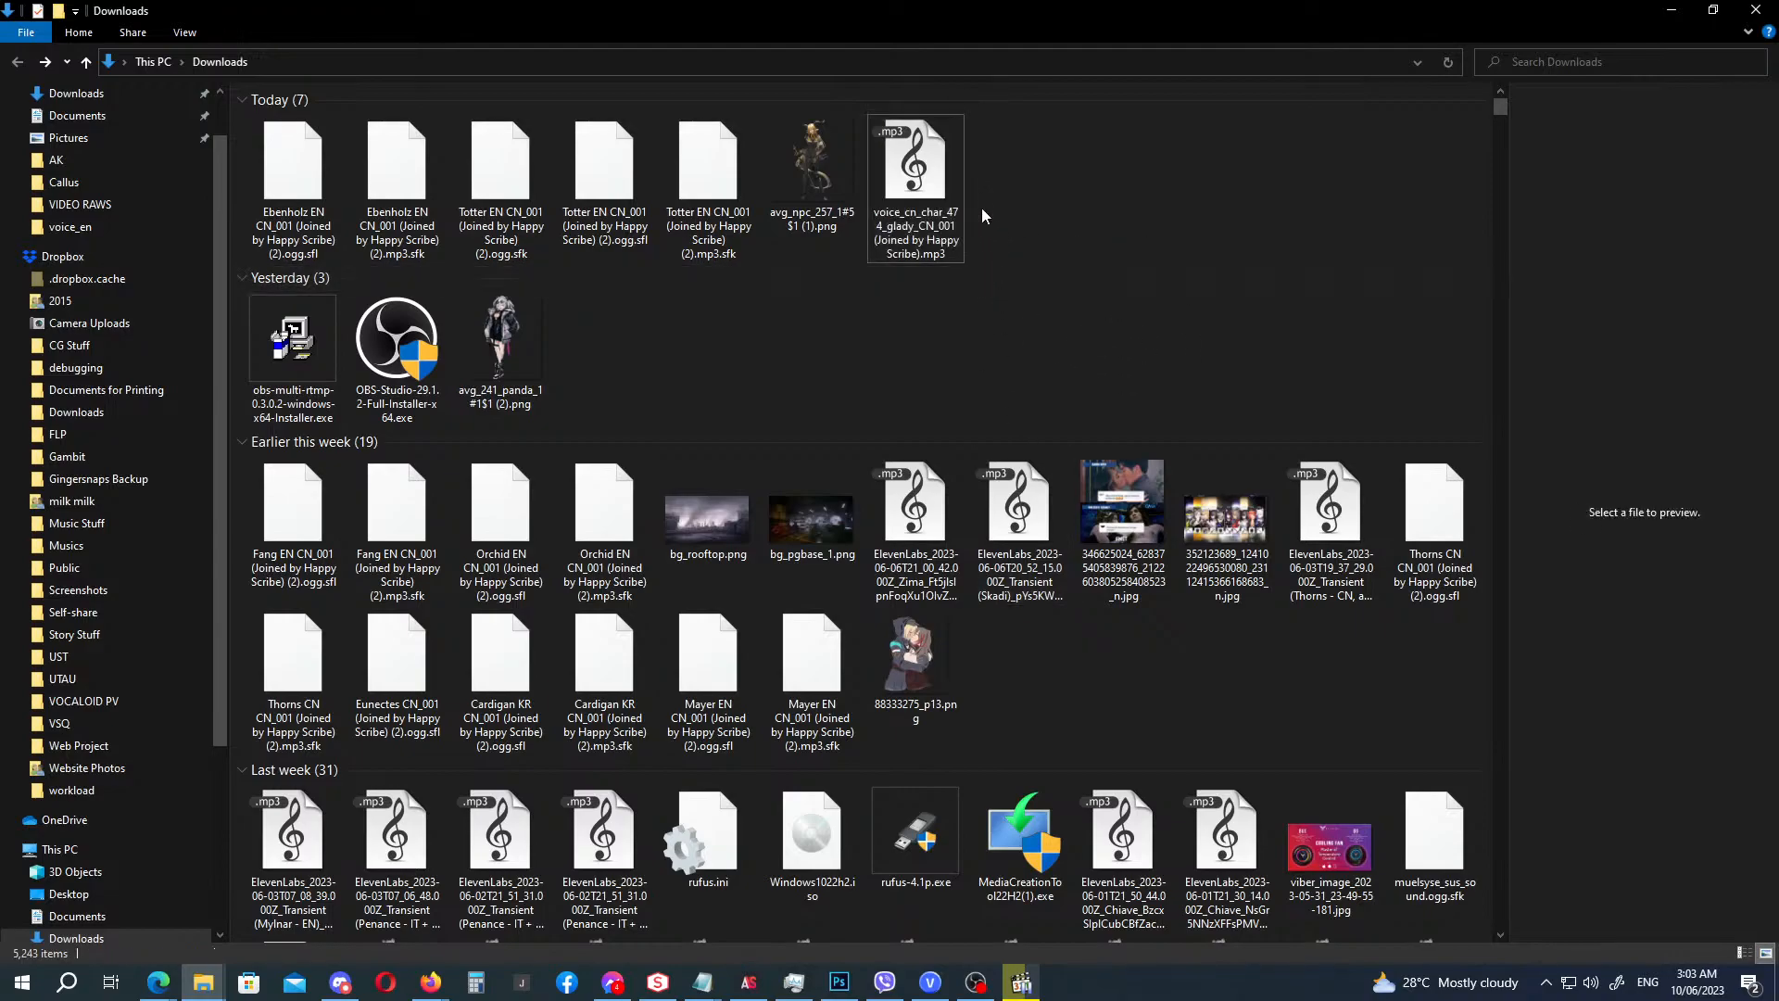
Open the joined glady mp3 from Downloads in SOUND FORGE Audio Studio and save a copy as OggVorbis under the same name in Downloads.
left_click_drag(916, 194, 718, 290)
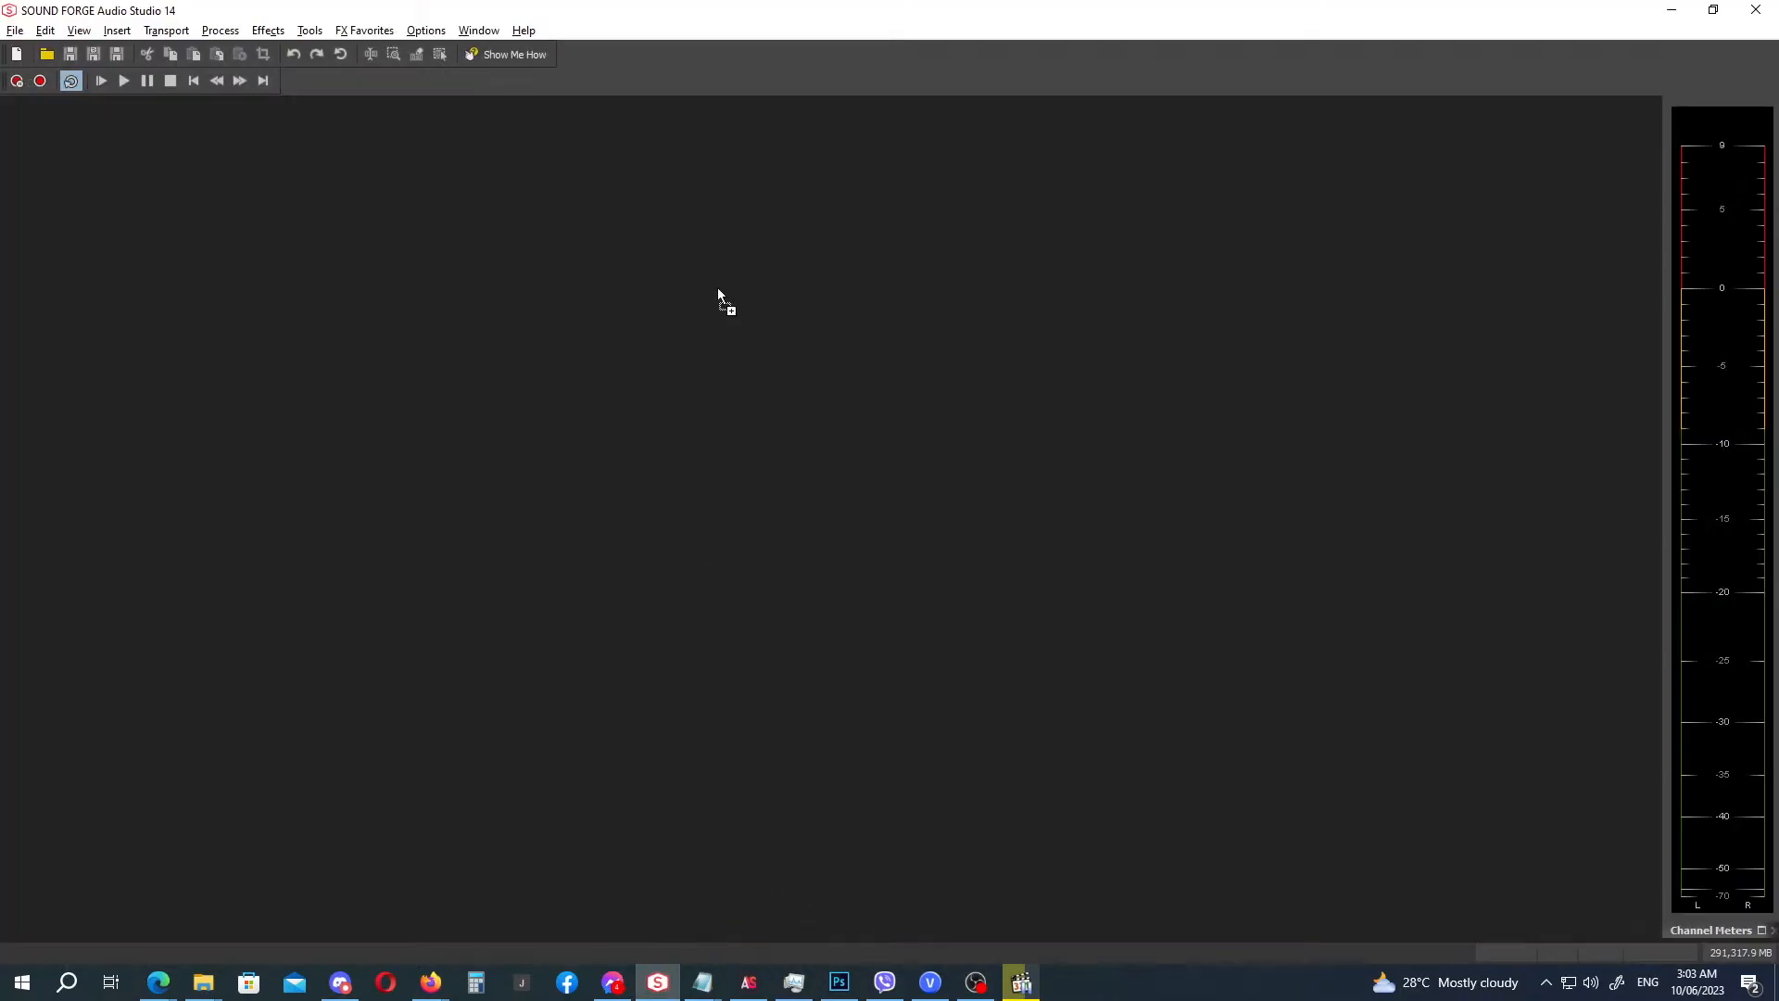
left_click_drag(734, 79, 734, 86)
left_click(36, 30)
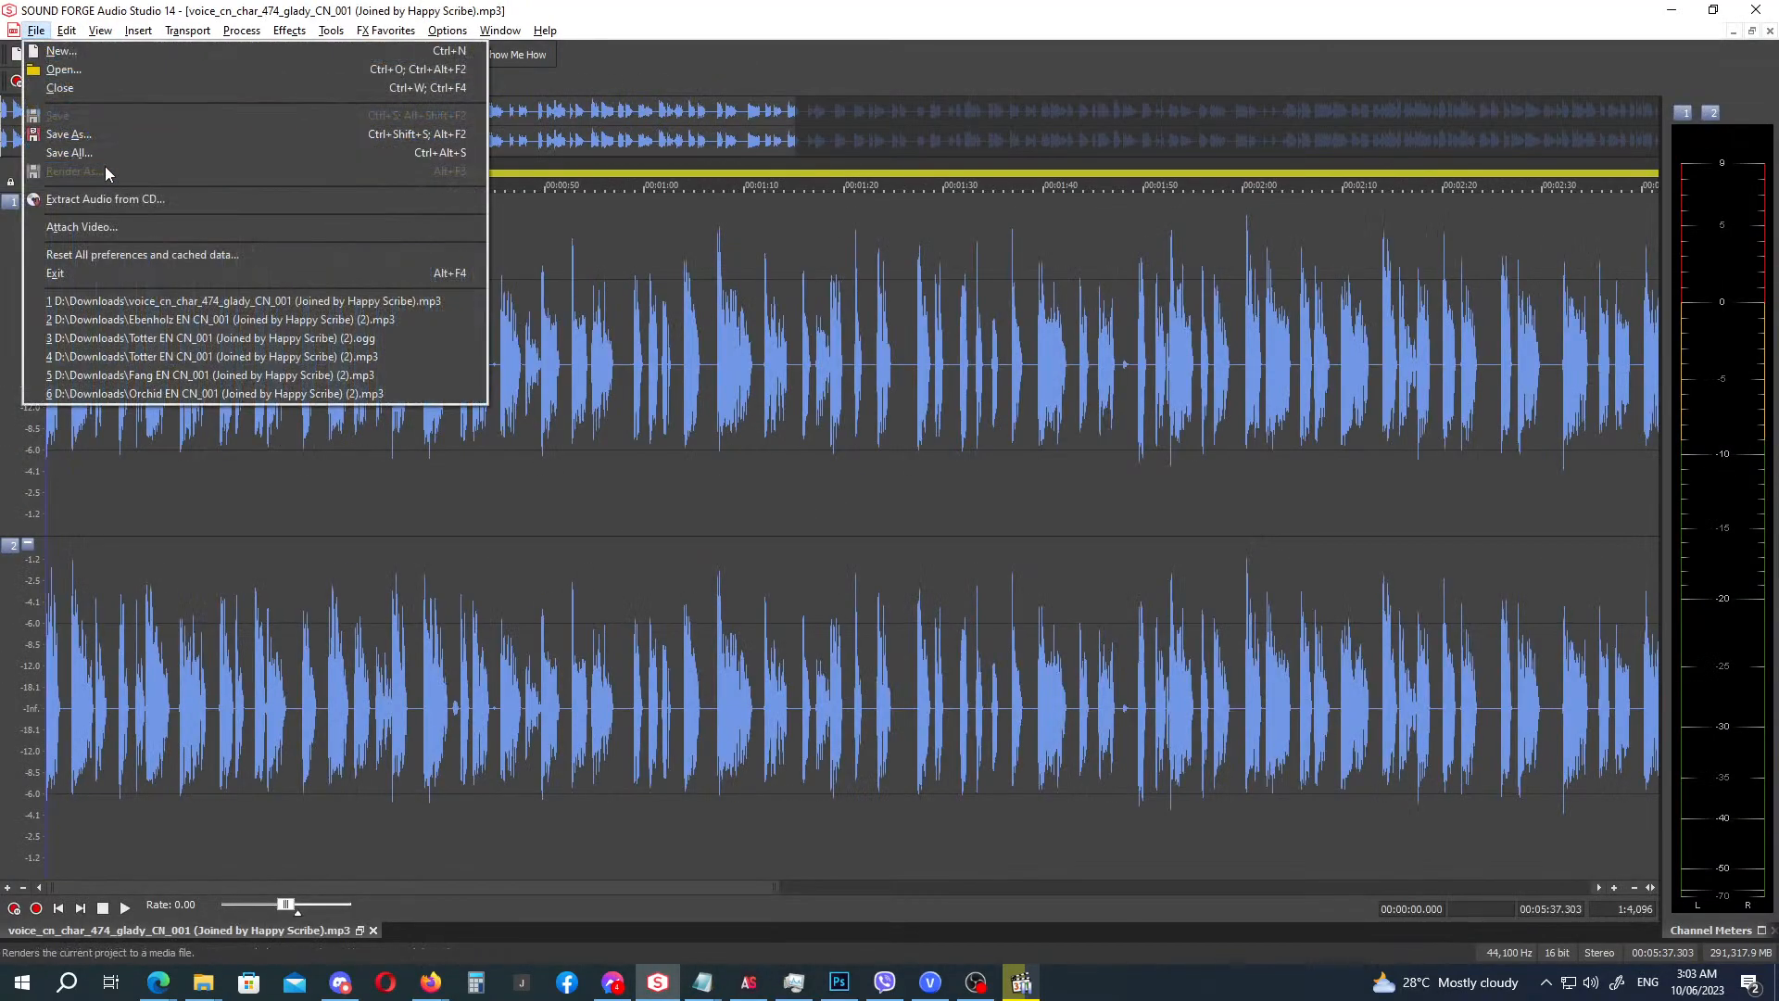
left_click(94, 137)
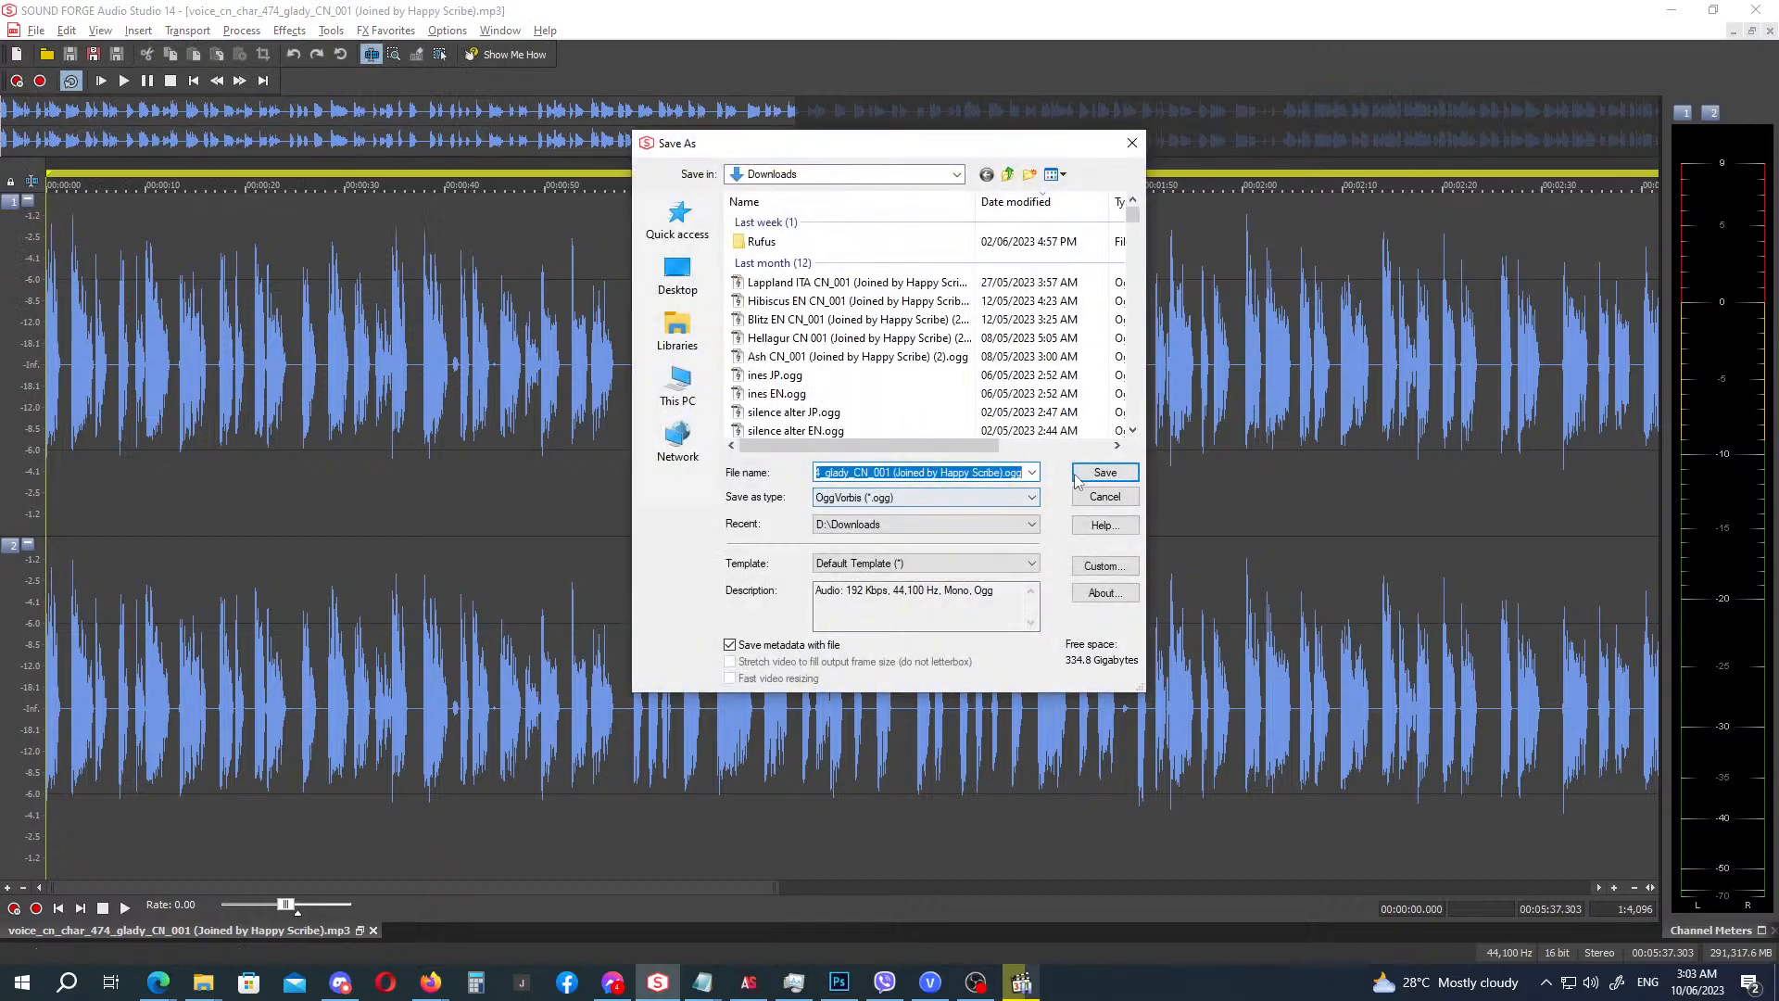
left_click(1103, 473)
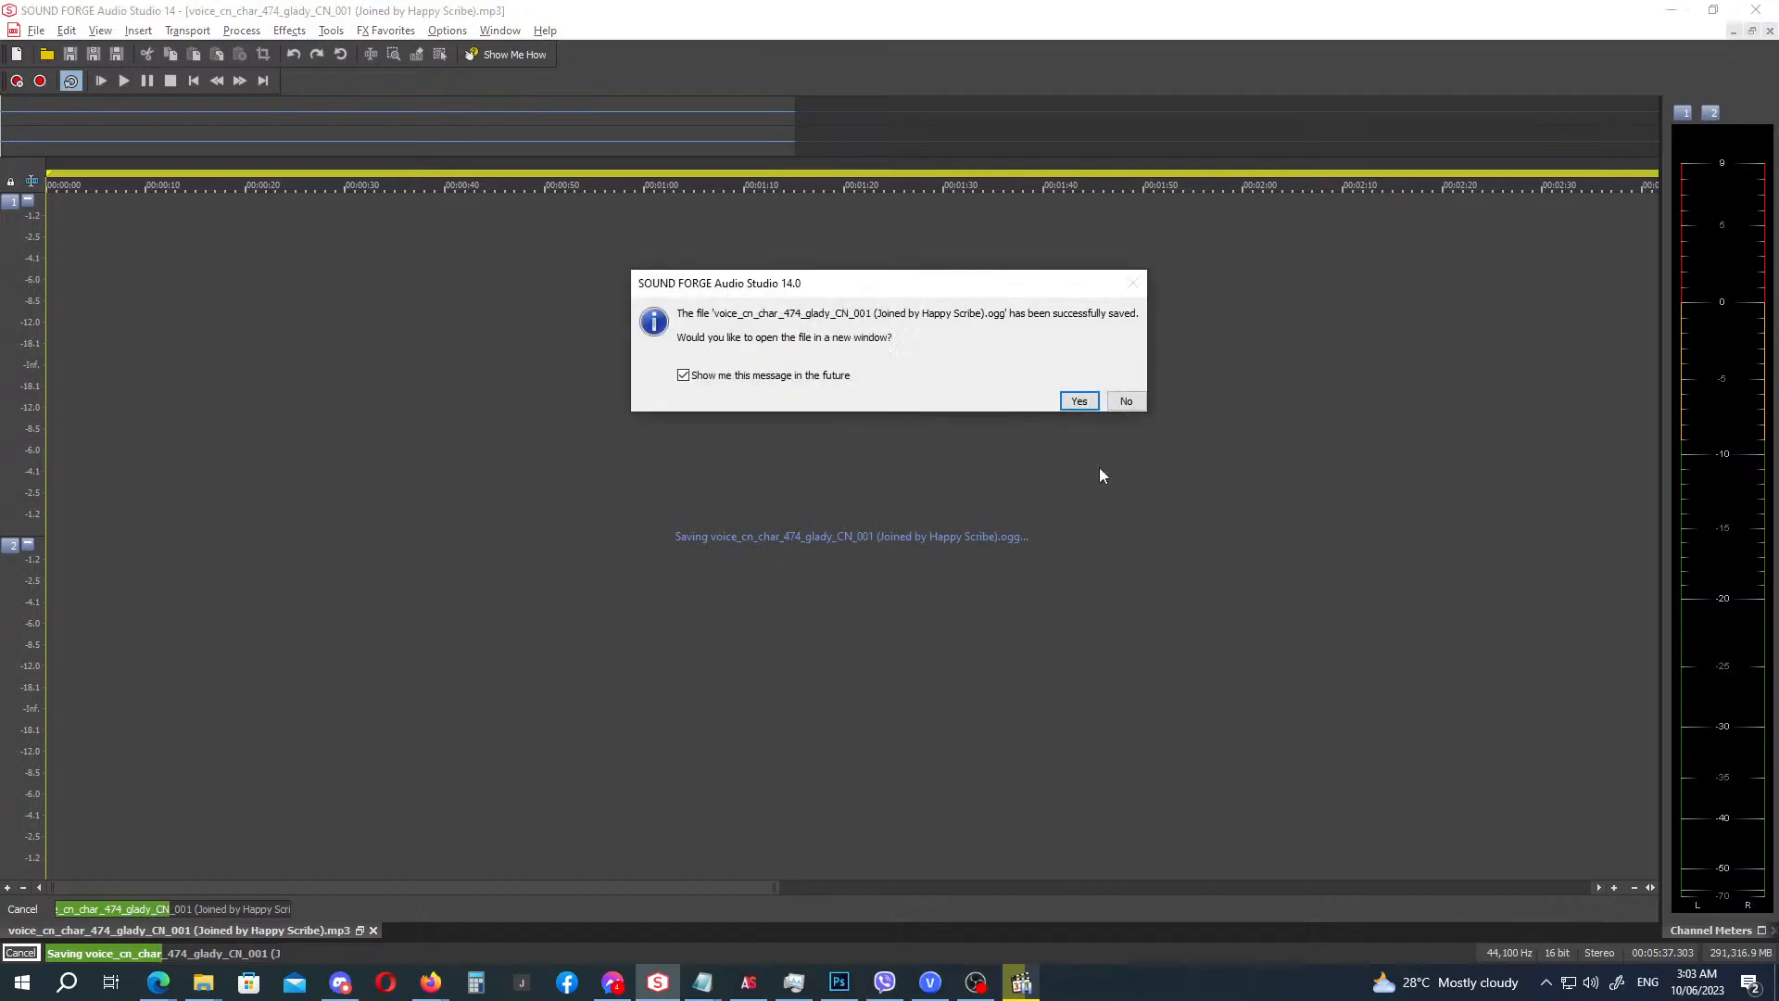
left_click(1127, 402)
left_click(1770, 30)
left_click(1671, 9)
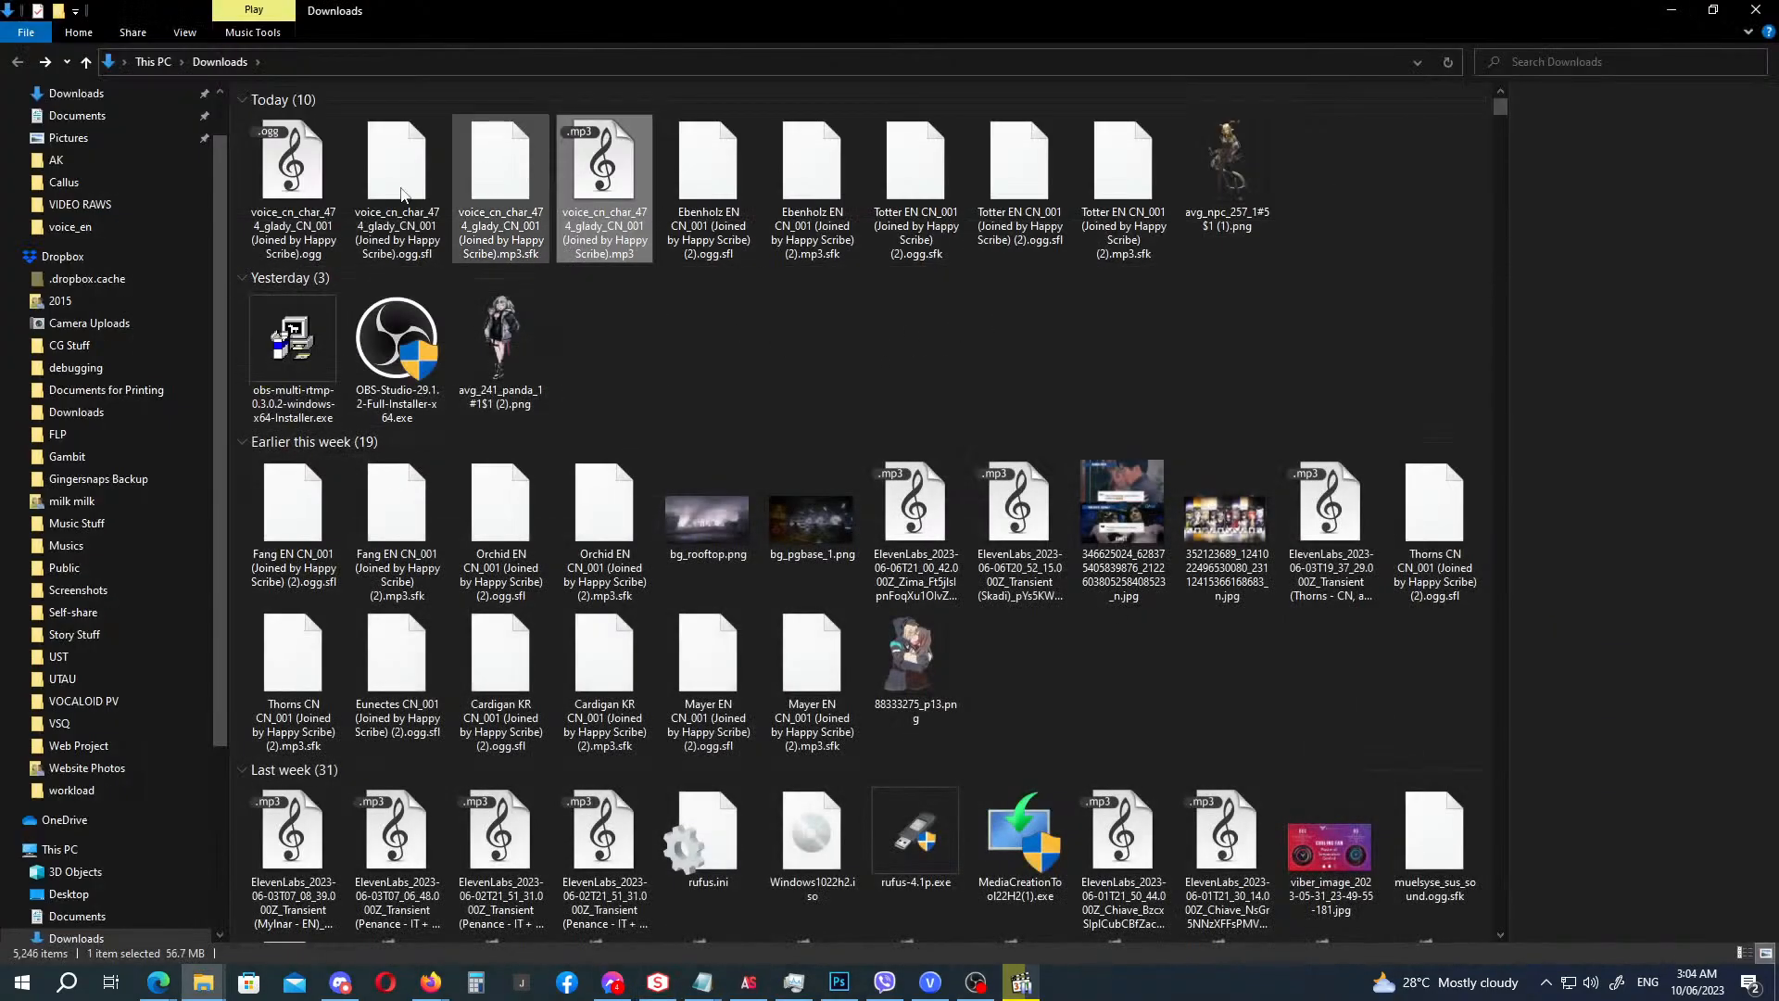
Move the joined glady ogg and mp3 files from Downloads into D:\Callus\Gladiia (CN).
left_click(313, 209)
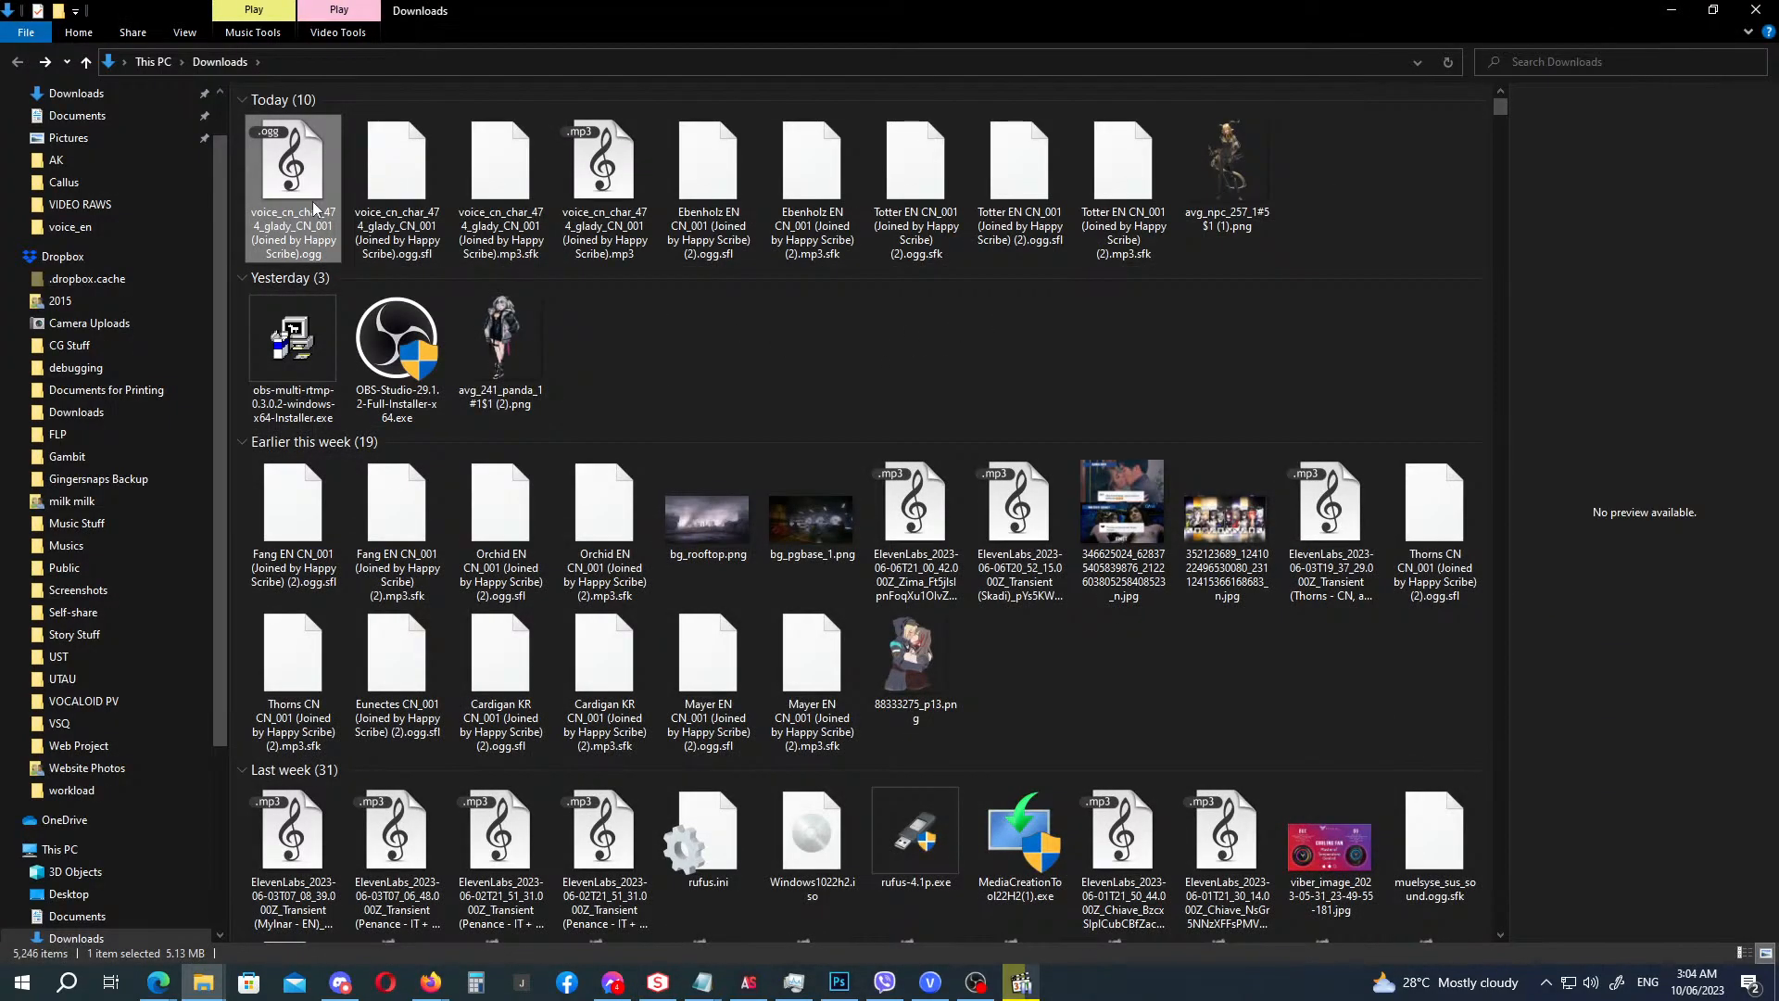
left_click(602, 172, "ctrl")
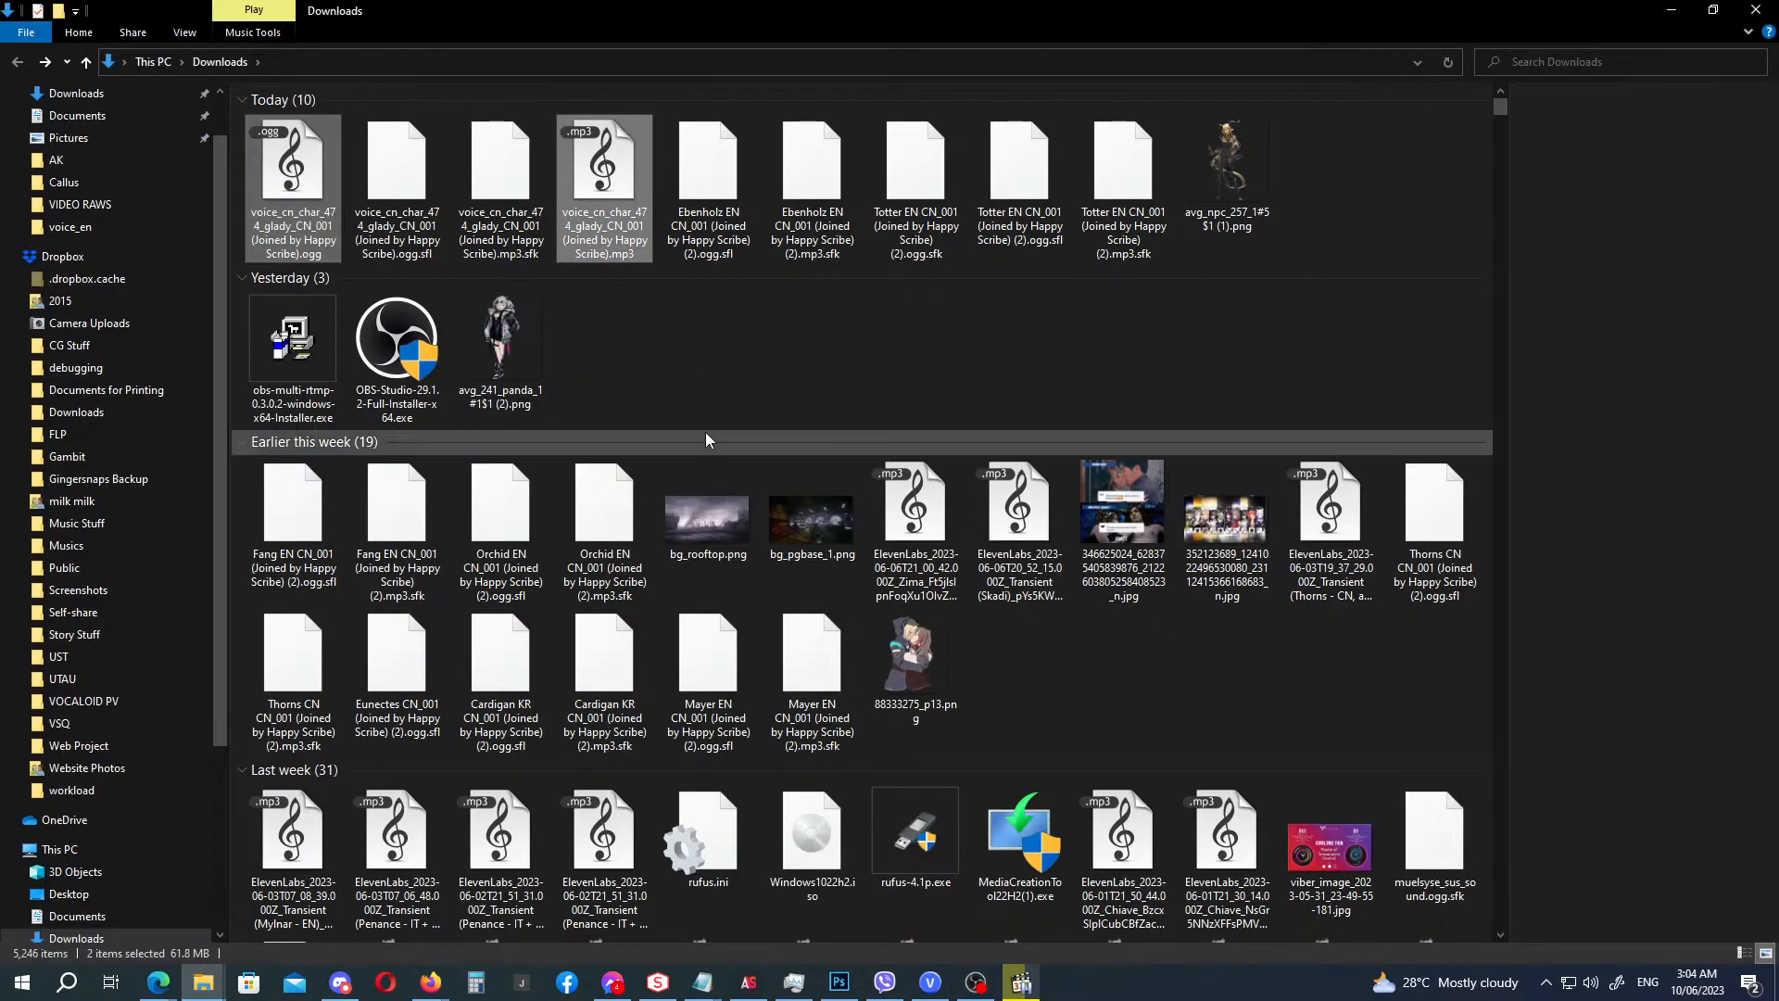
left_click(207, 984)
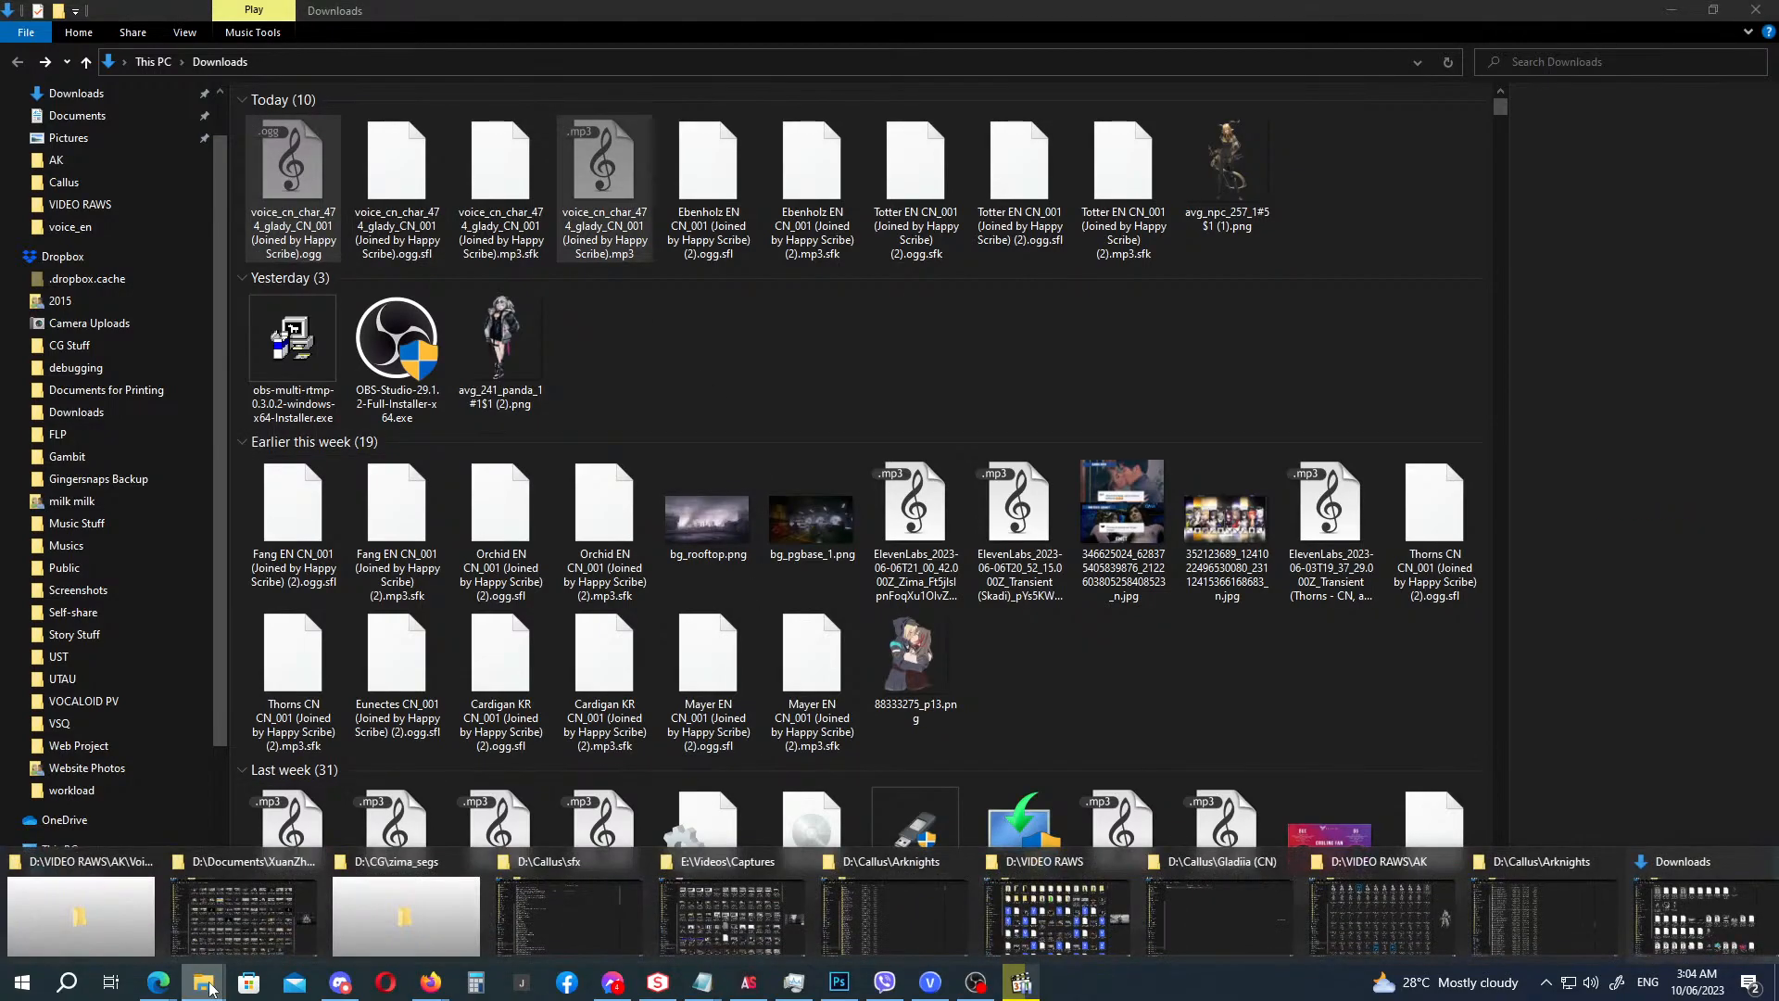
left_click(1196, 927)
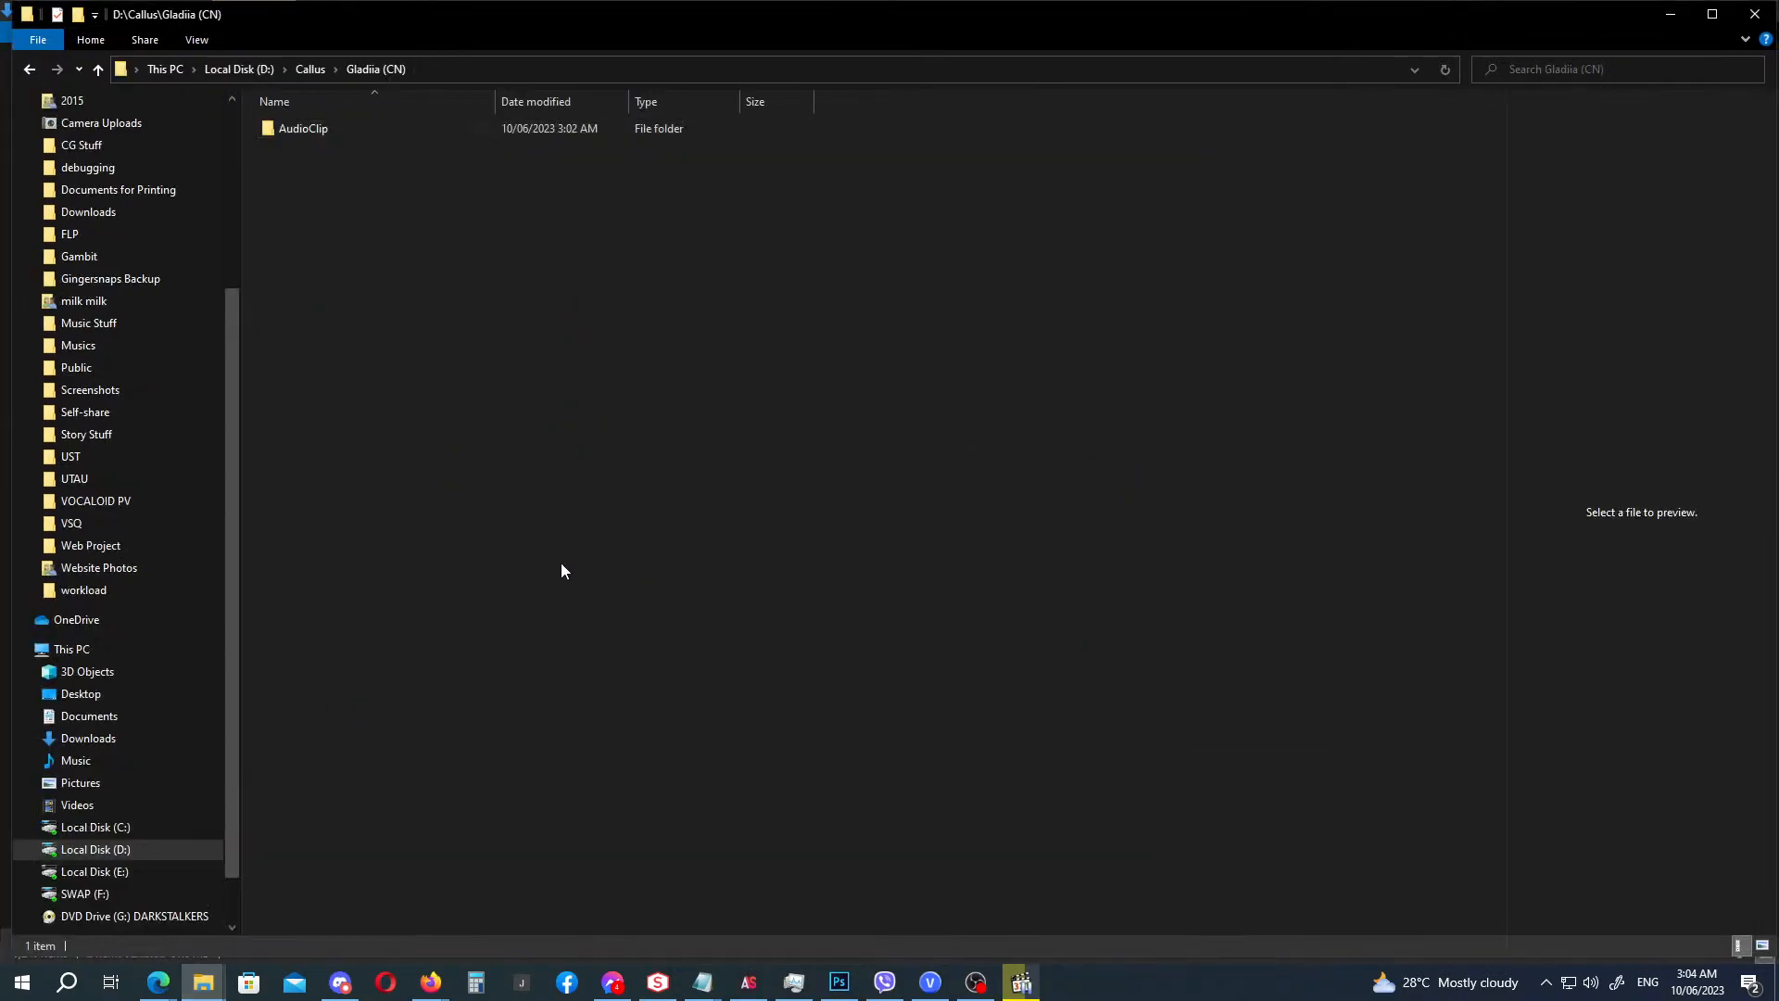
key("ctrl+v")
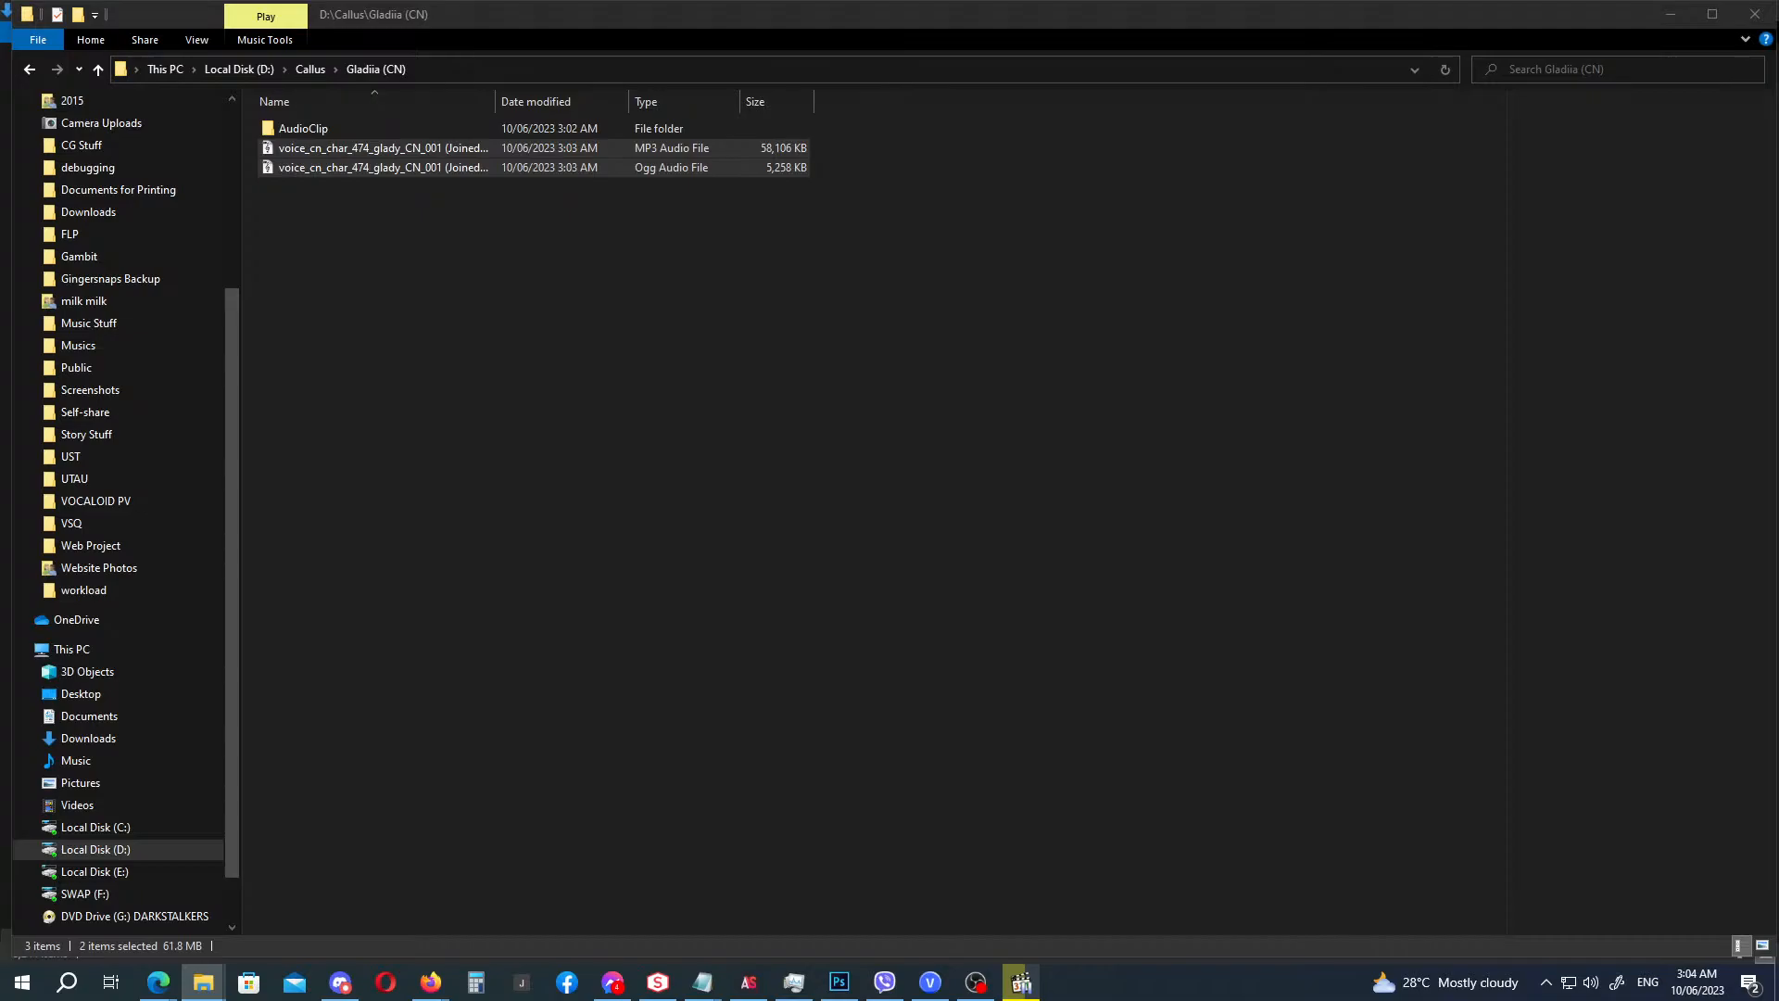
Bring up the untitled Notepad dialogue script and move its window off this screen, clear of the Speech Synthesis page.
mouse_move(1777, 983)
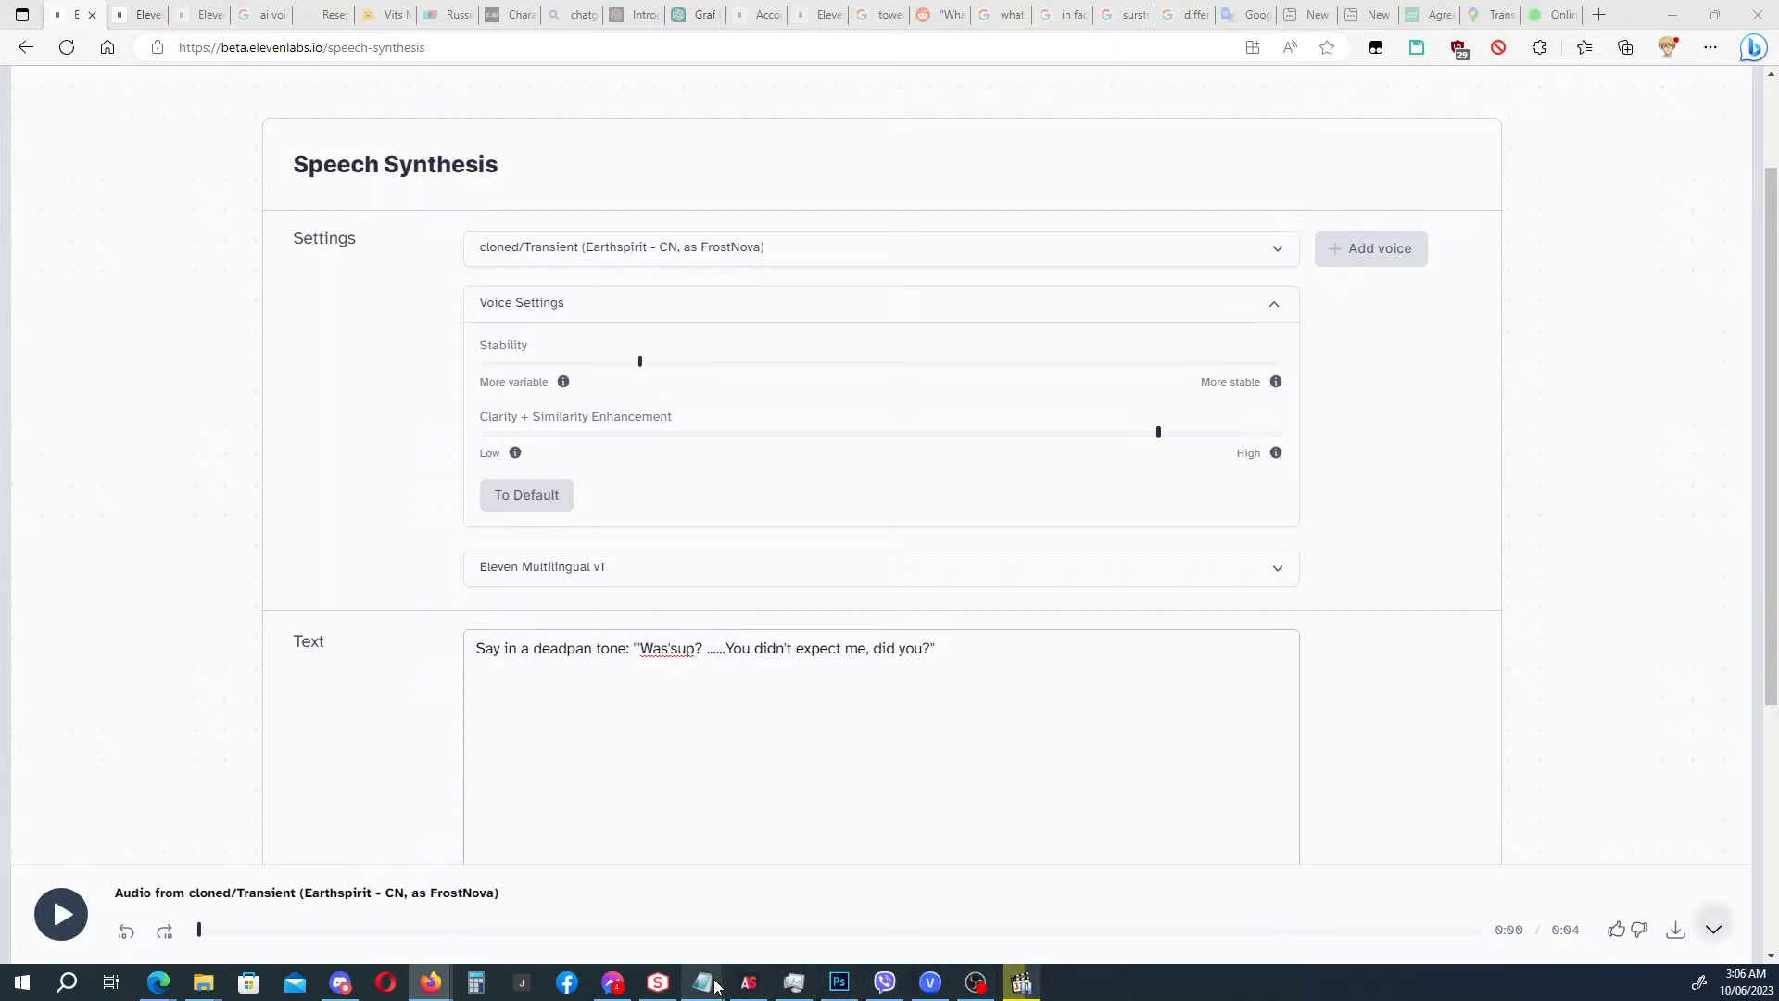
mouse_move(715, 986)
left_click(945, 912)
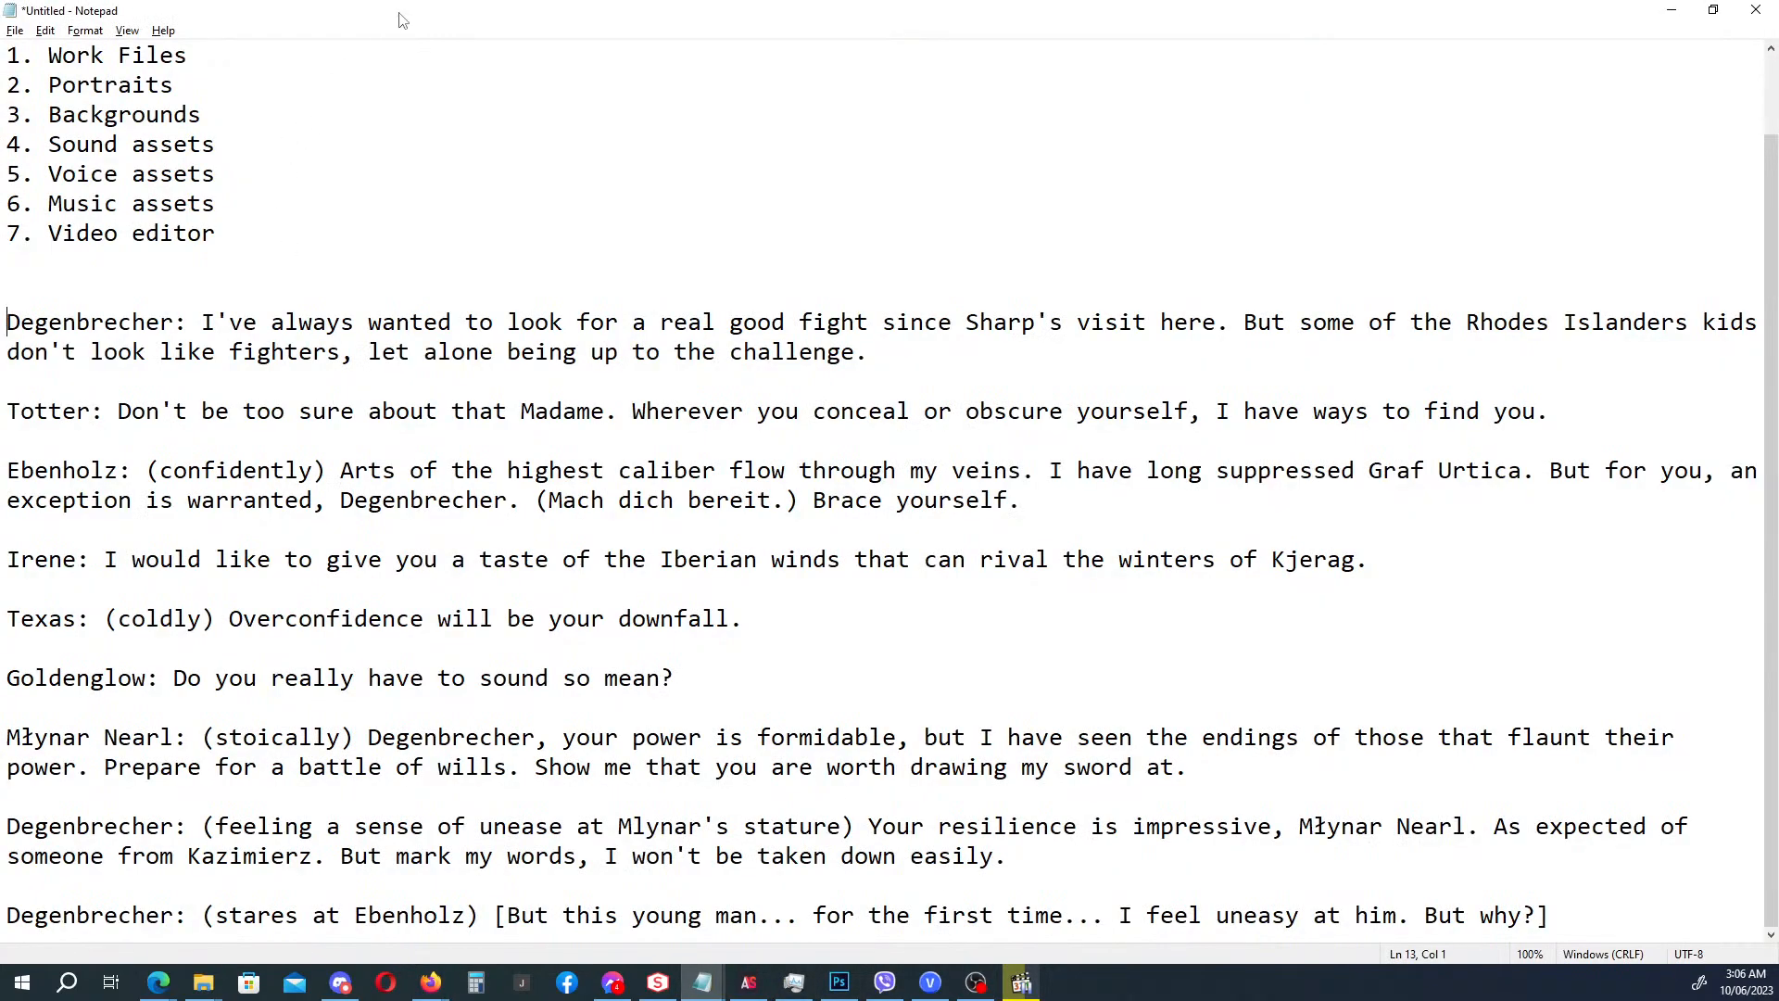
left_click_drag(403, 21, 0, 55)
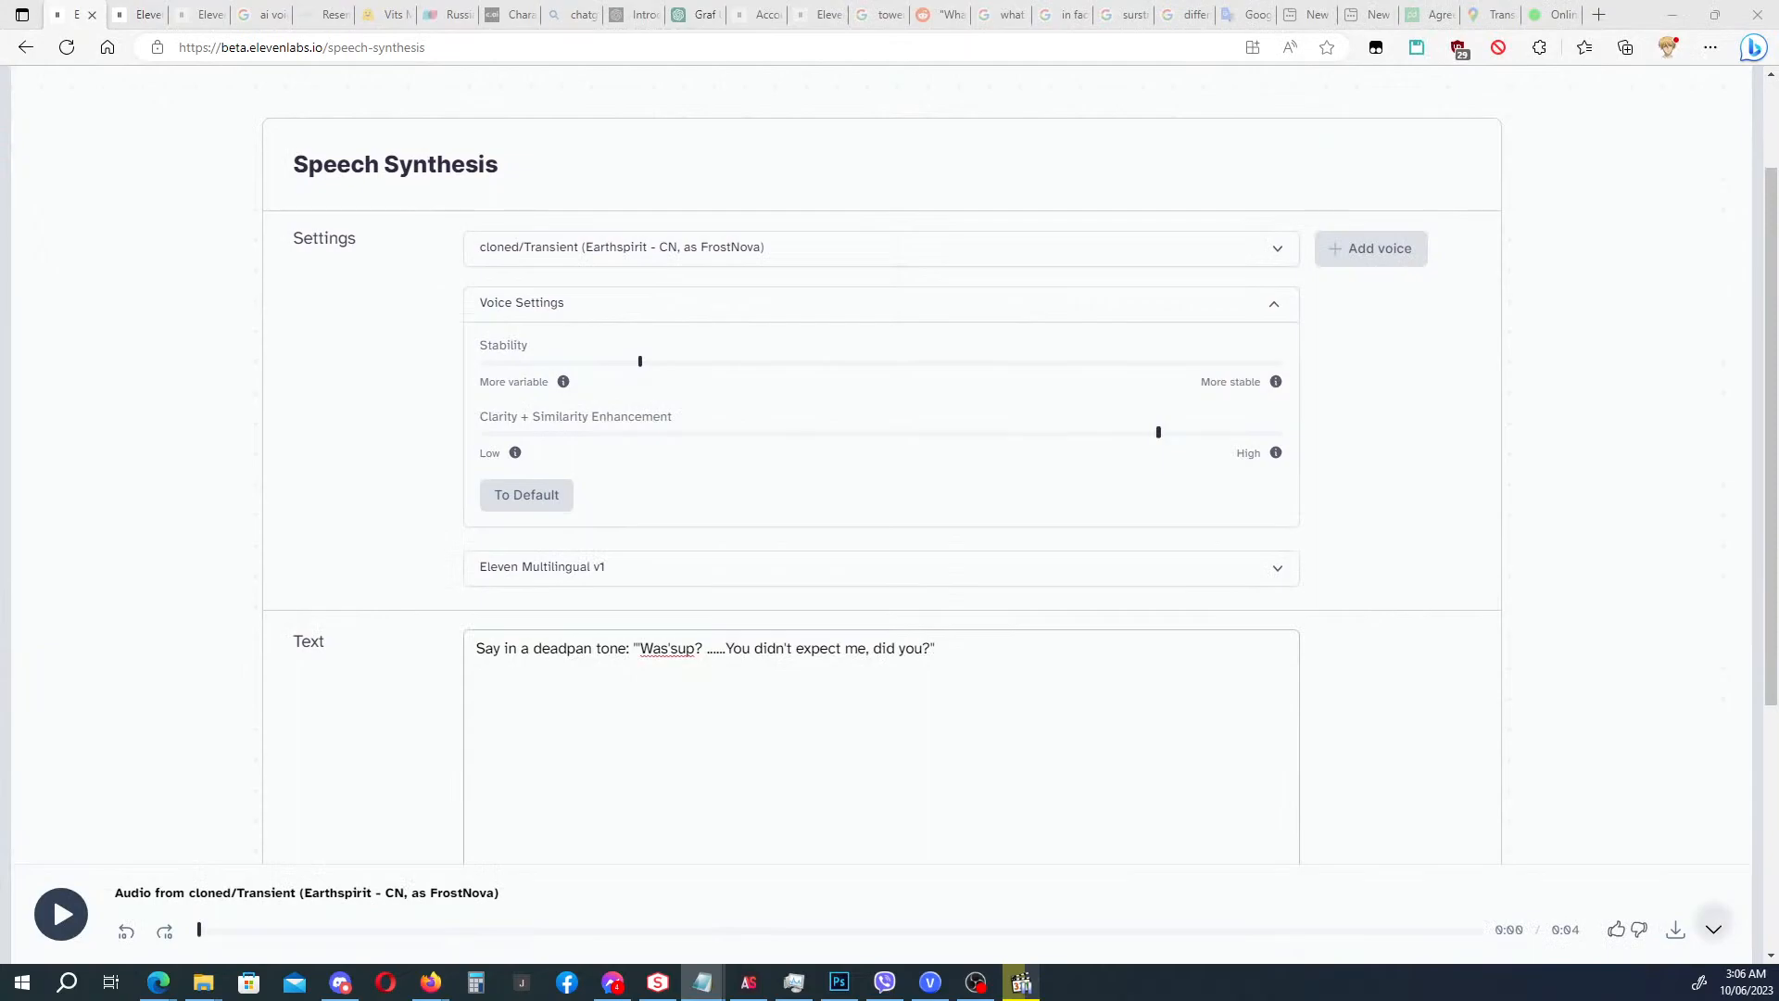
Set the Speech Synthesis voice to cloned/Goldenglow (EN).
left_click(646, 257)
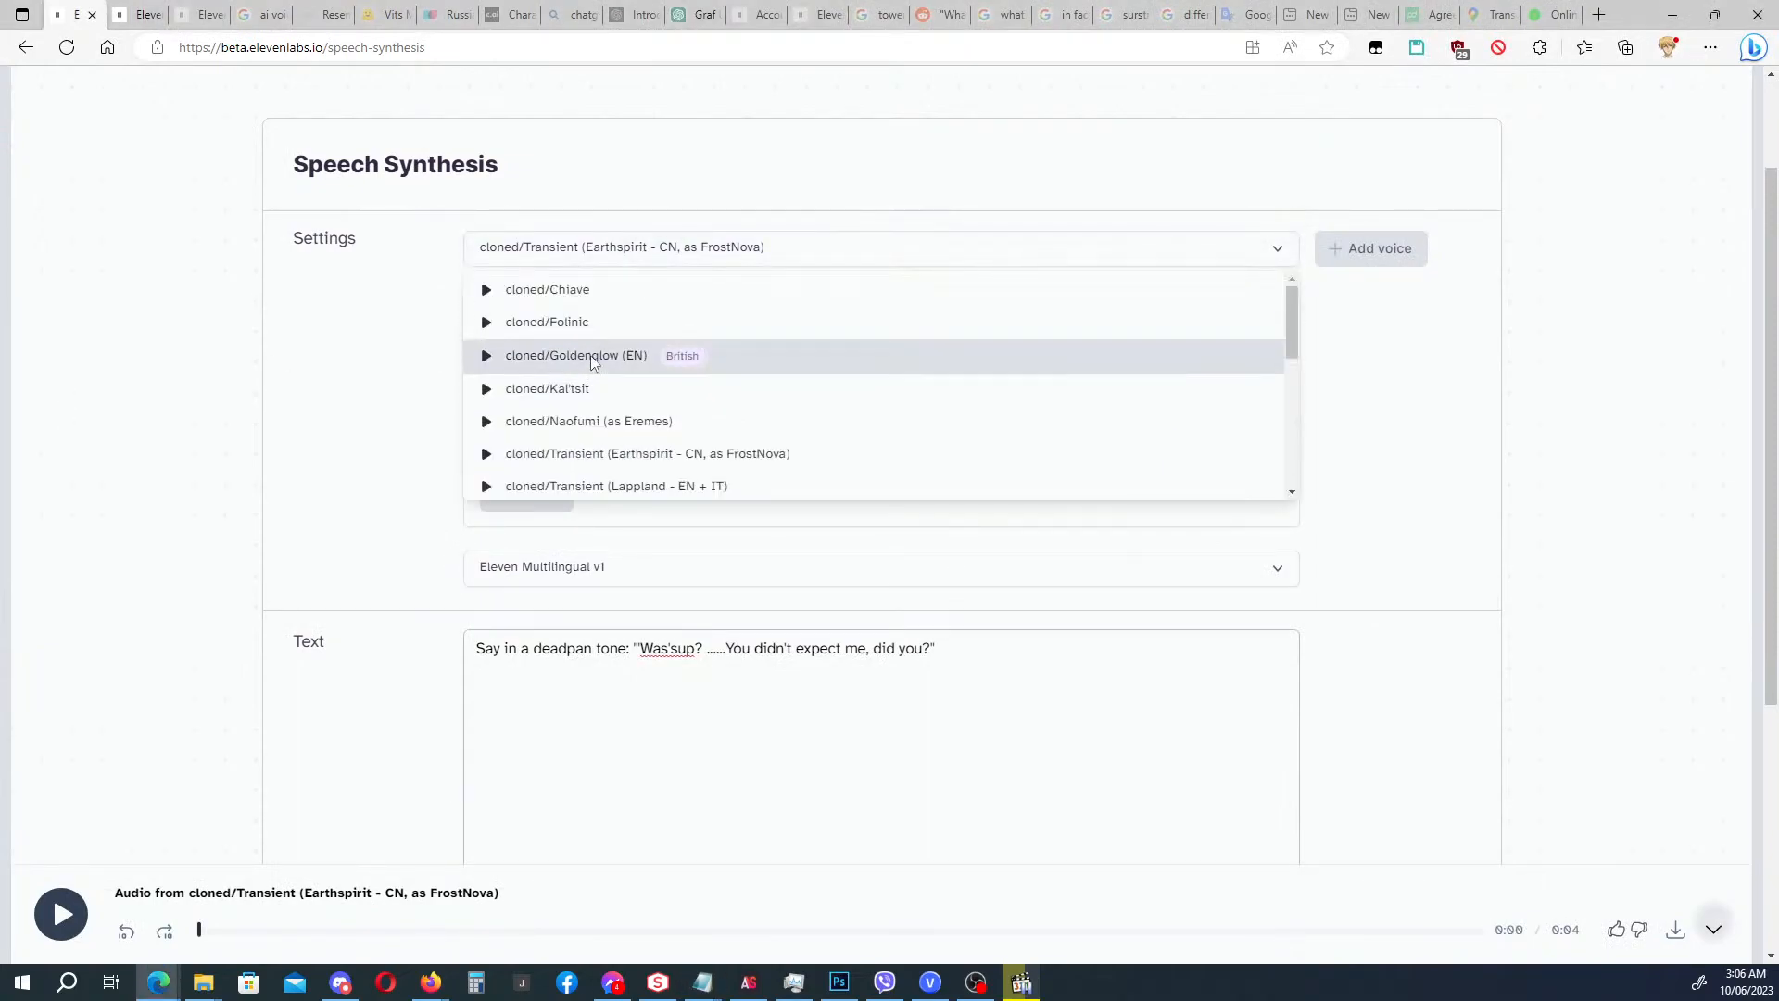
left_click(615, 357)
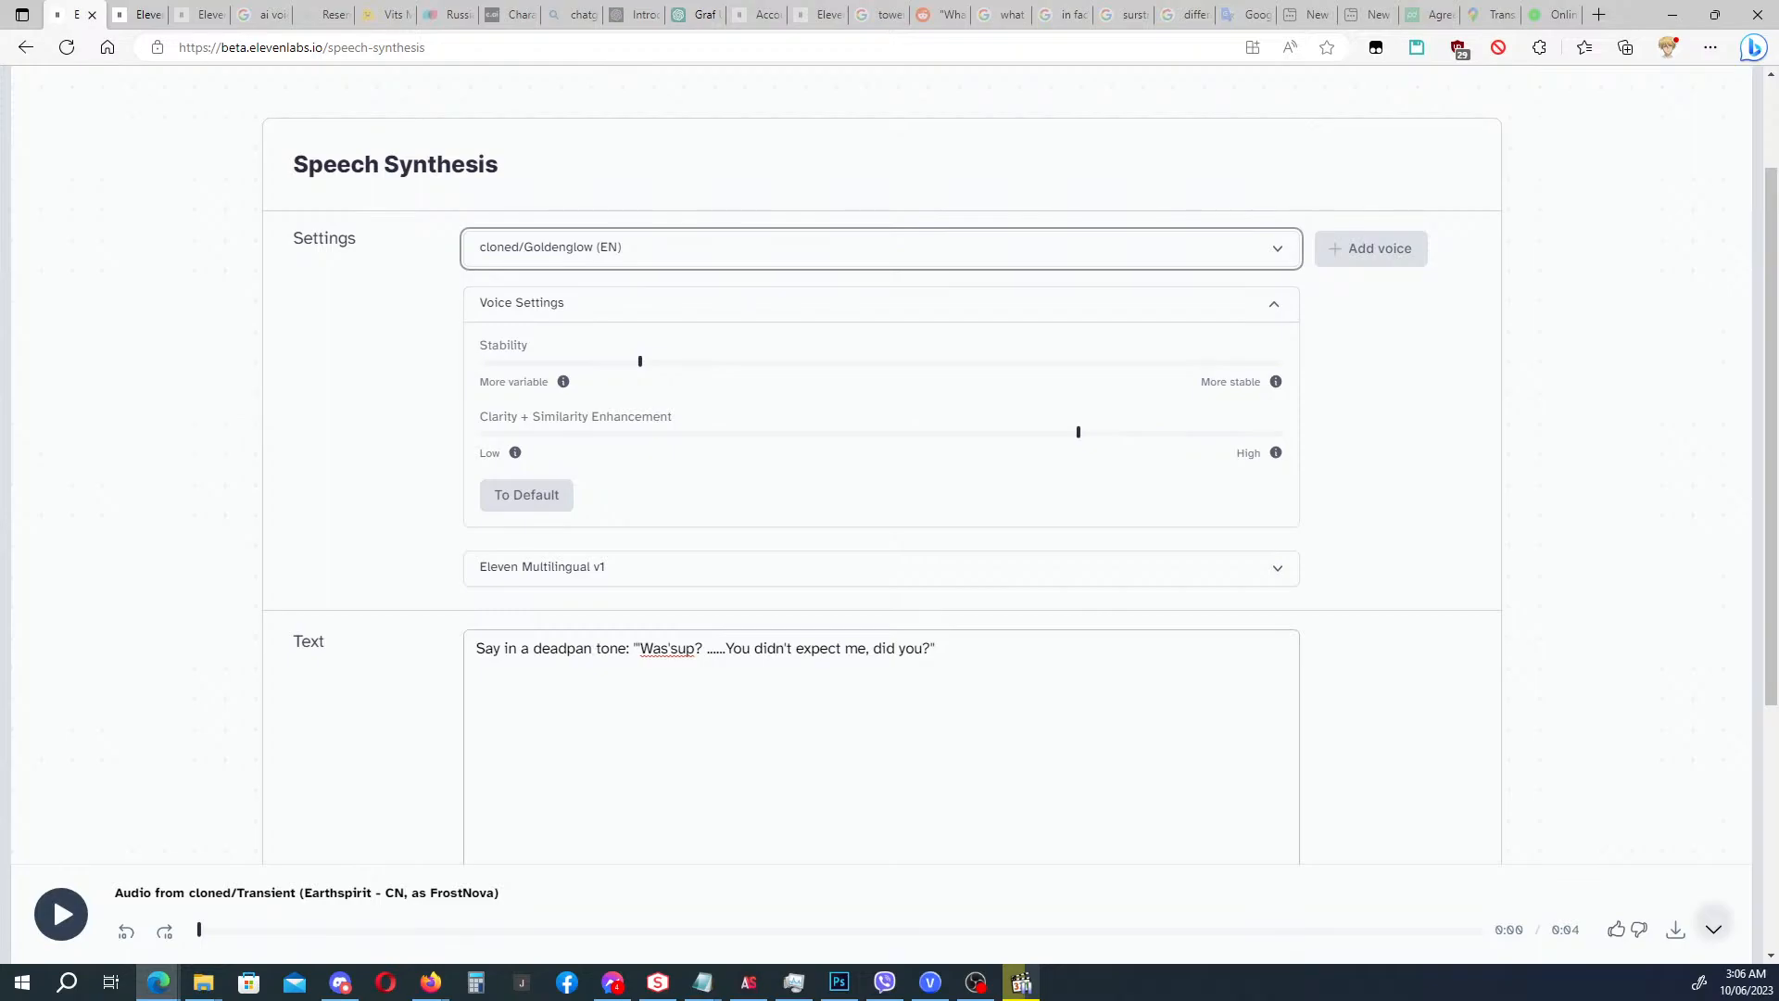
Change the tone instruction in the Speech Synthesis text to "Say in a slow, frightful tone:".
key("alt+Tab")
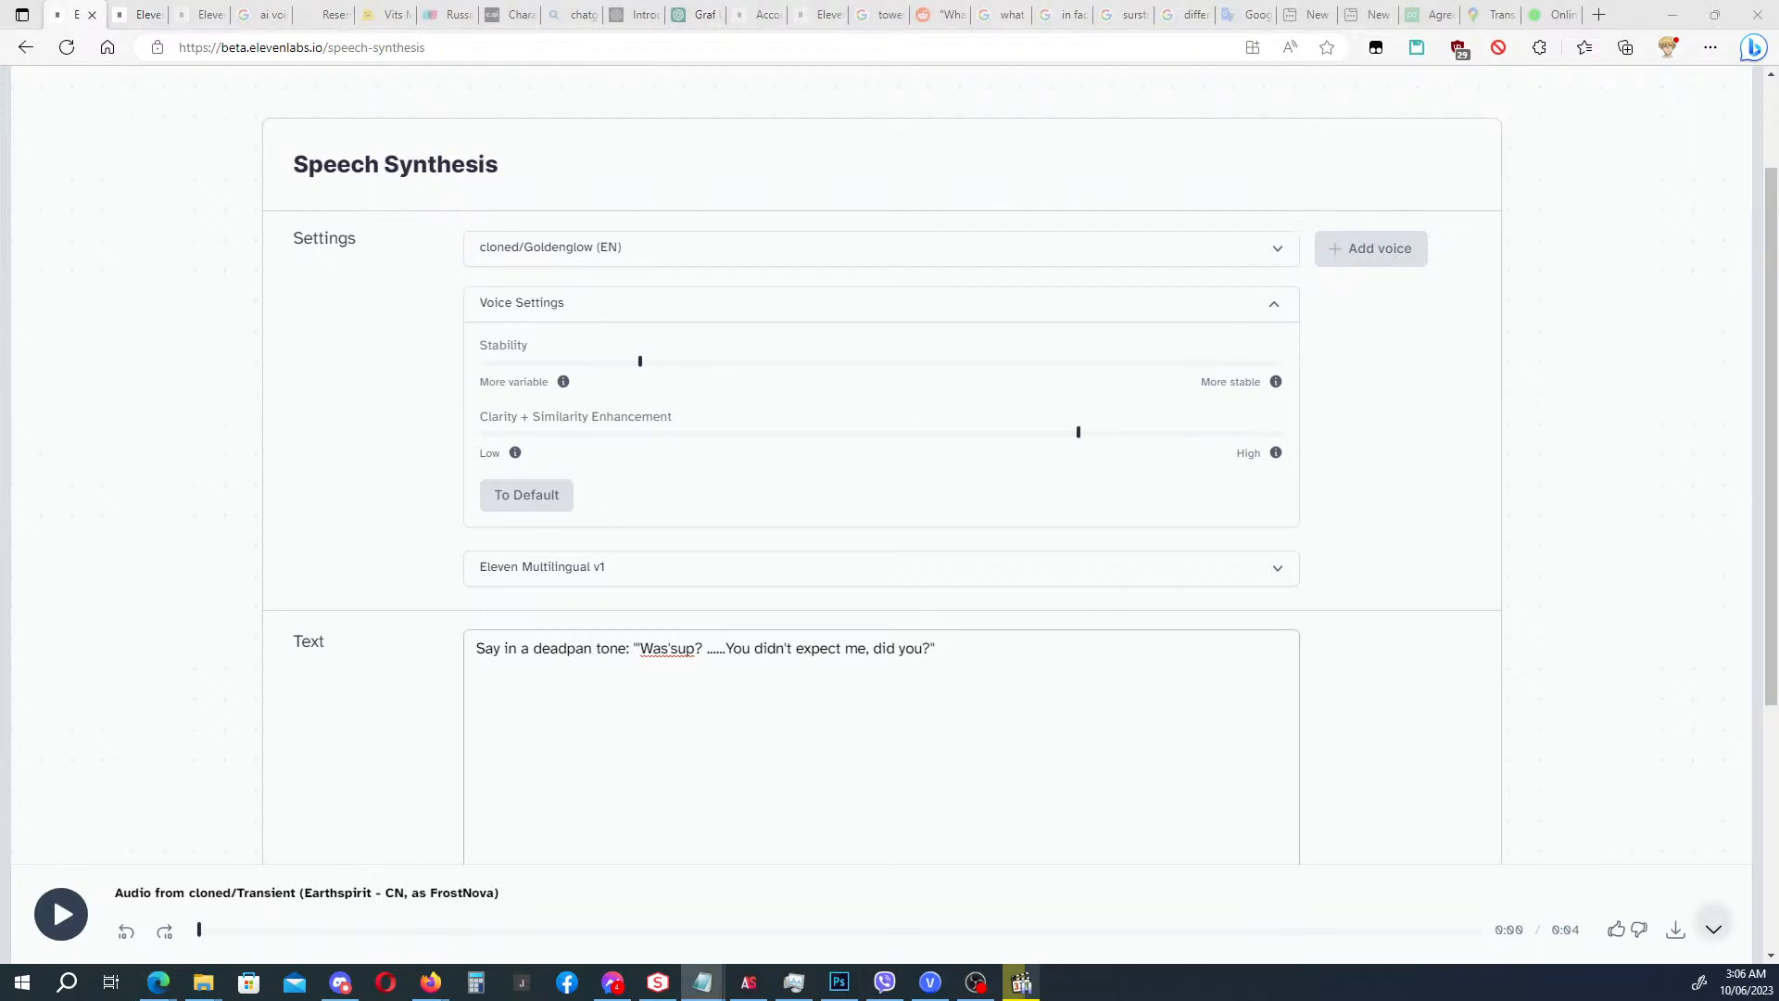
left_click(659, 661)
key("ctrl+a")
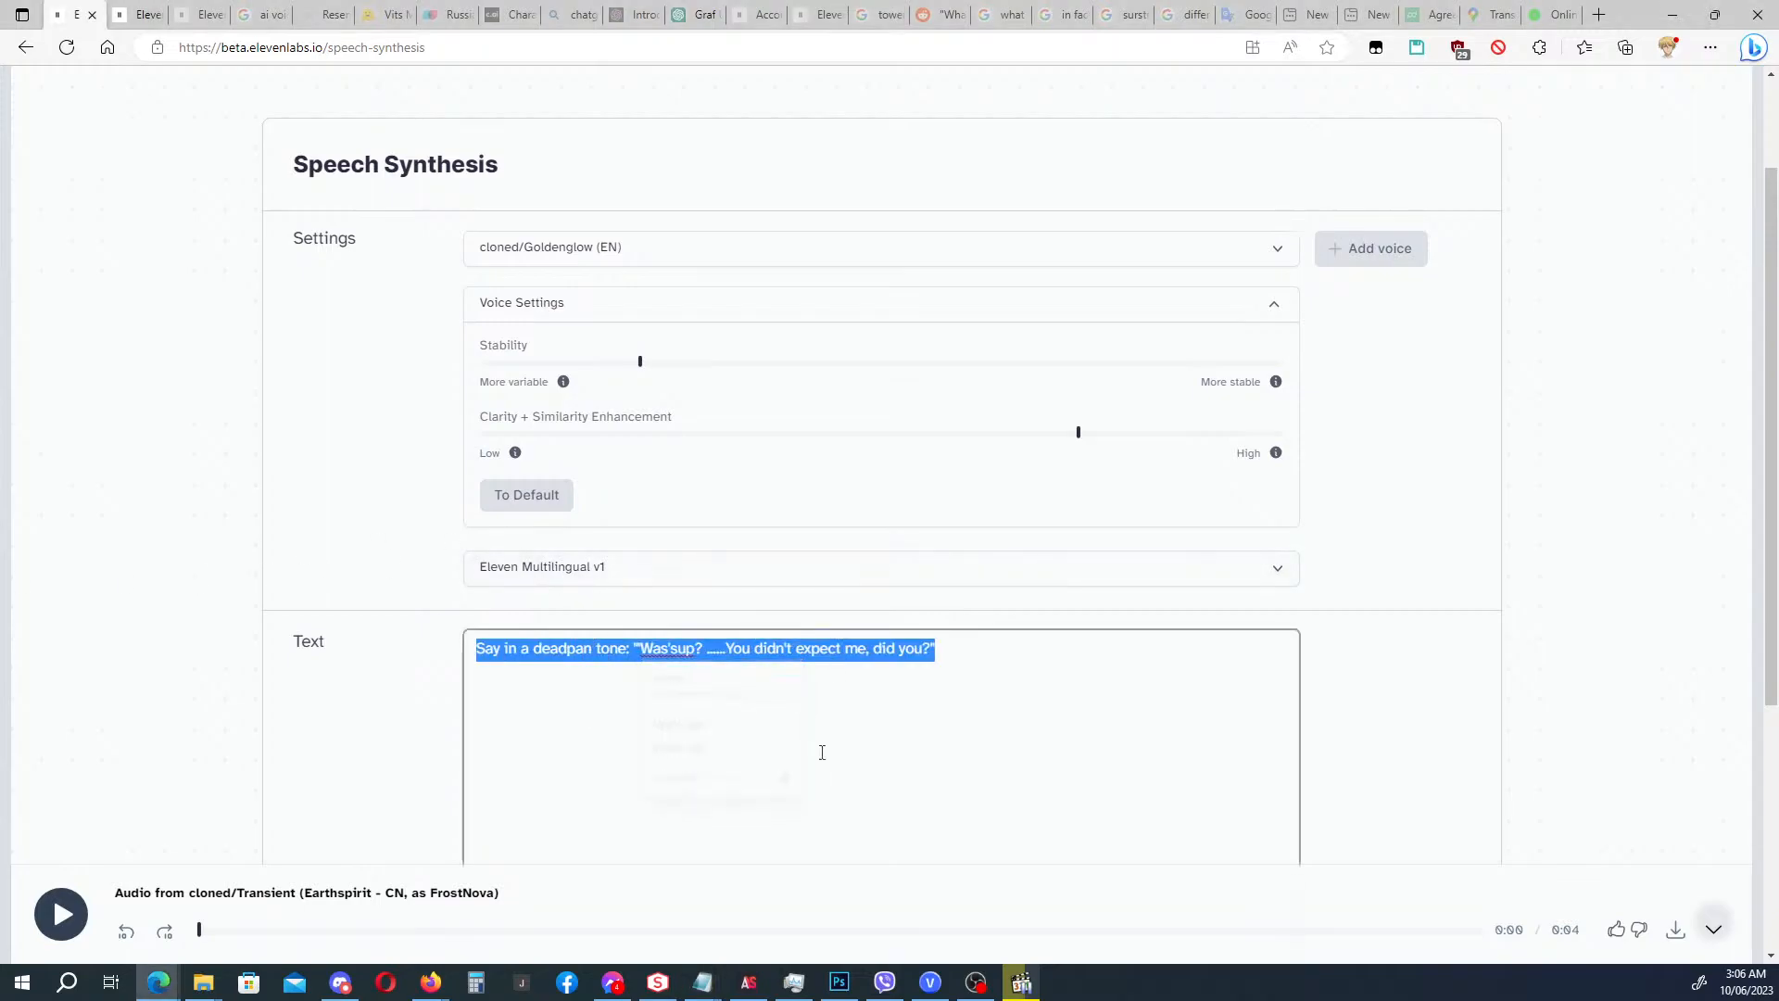
left_click(964, 701)
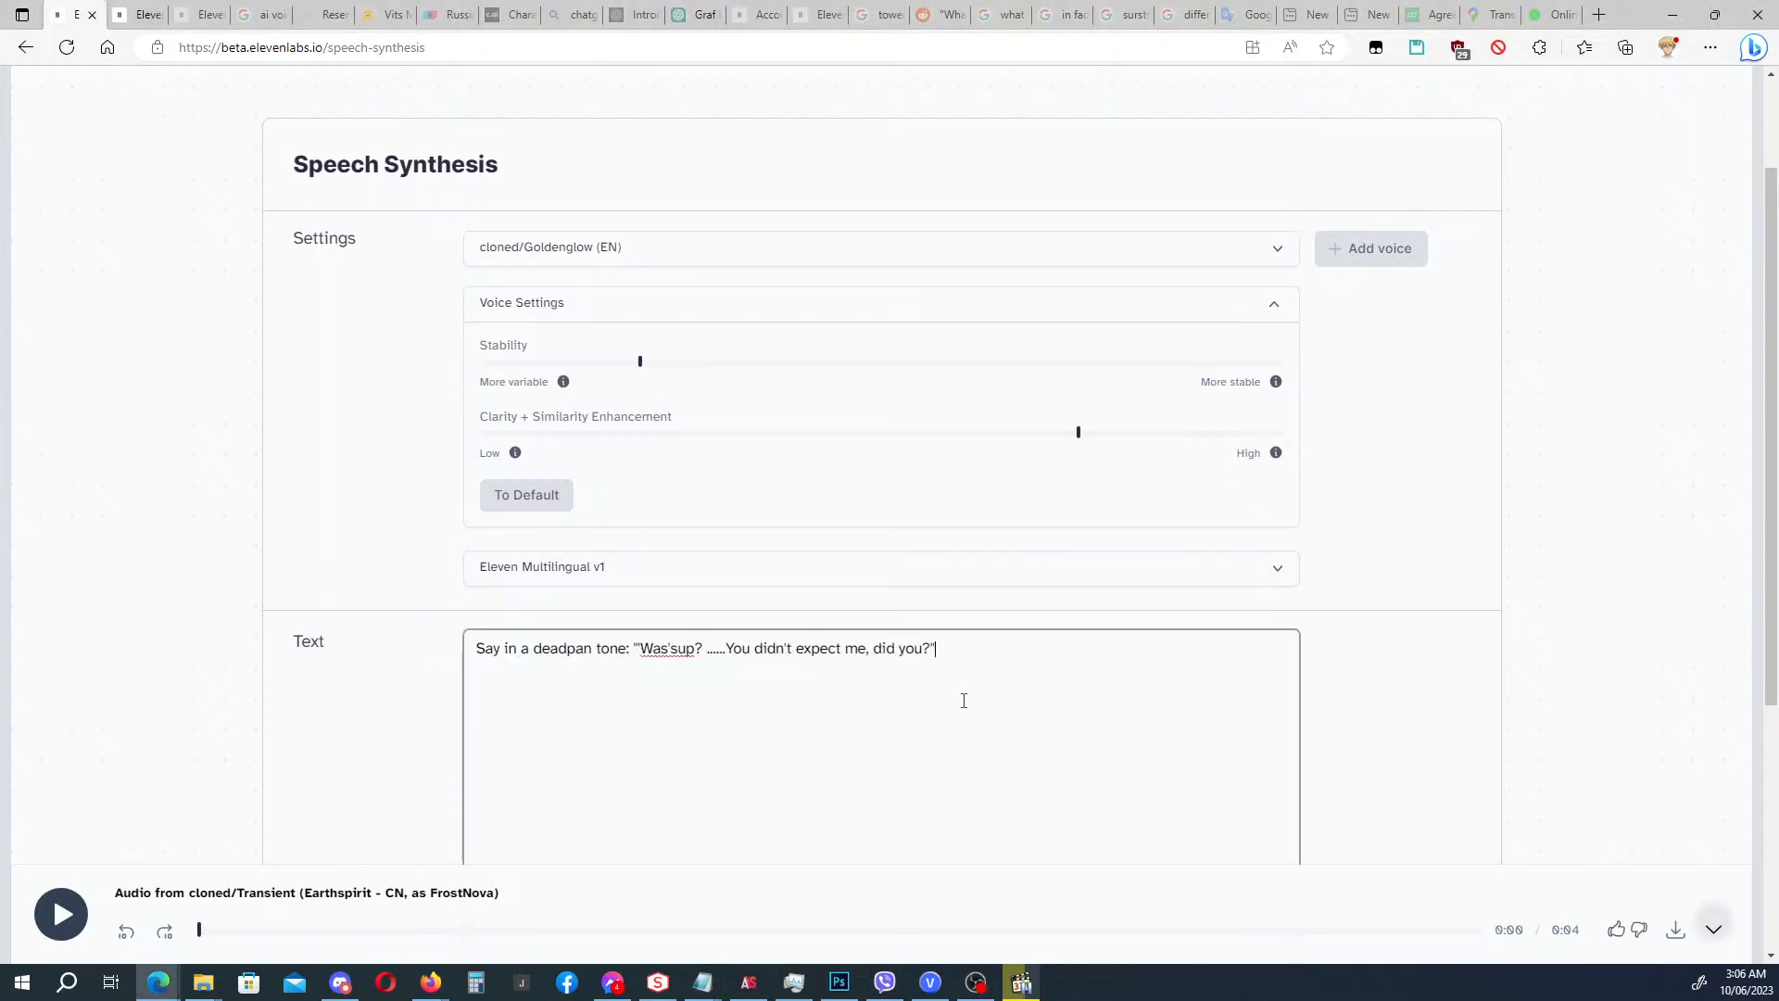
key("Right")
key("Right")
key("Right")
key("Right")
key("Right")
key("Right")
key("Right")
key("Right")
key("shift+Right")
key("shift+Right")
key("shift+Right")
key("shift+Right")
key("shift+Right")
key("shift+Right")
key("shift+Right")
key("shift+Right")
key("shift+Right")
key("shift+Right")
key("shift+Right")
key("shift+Right")
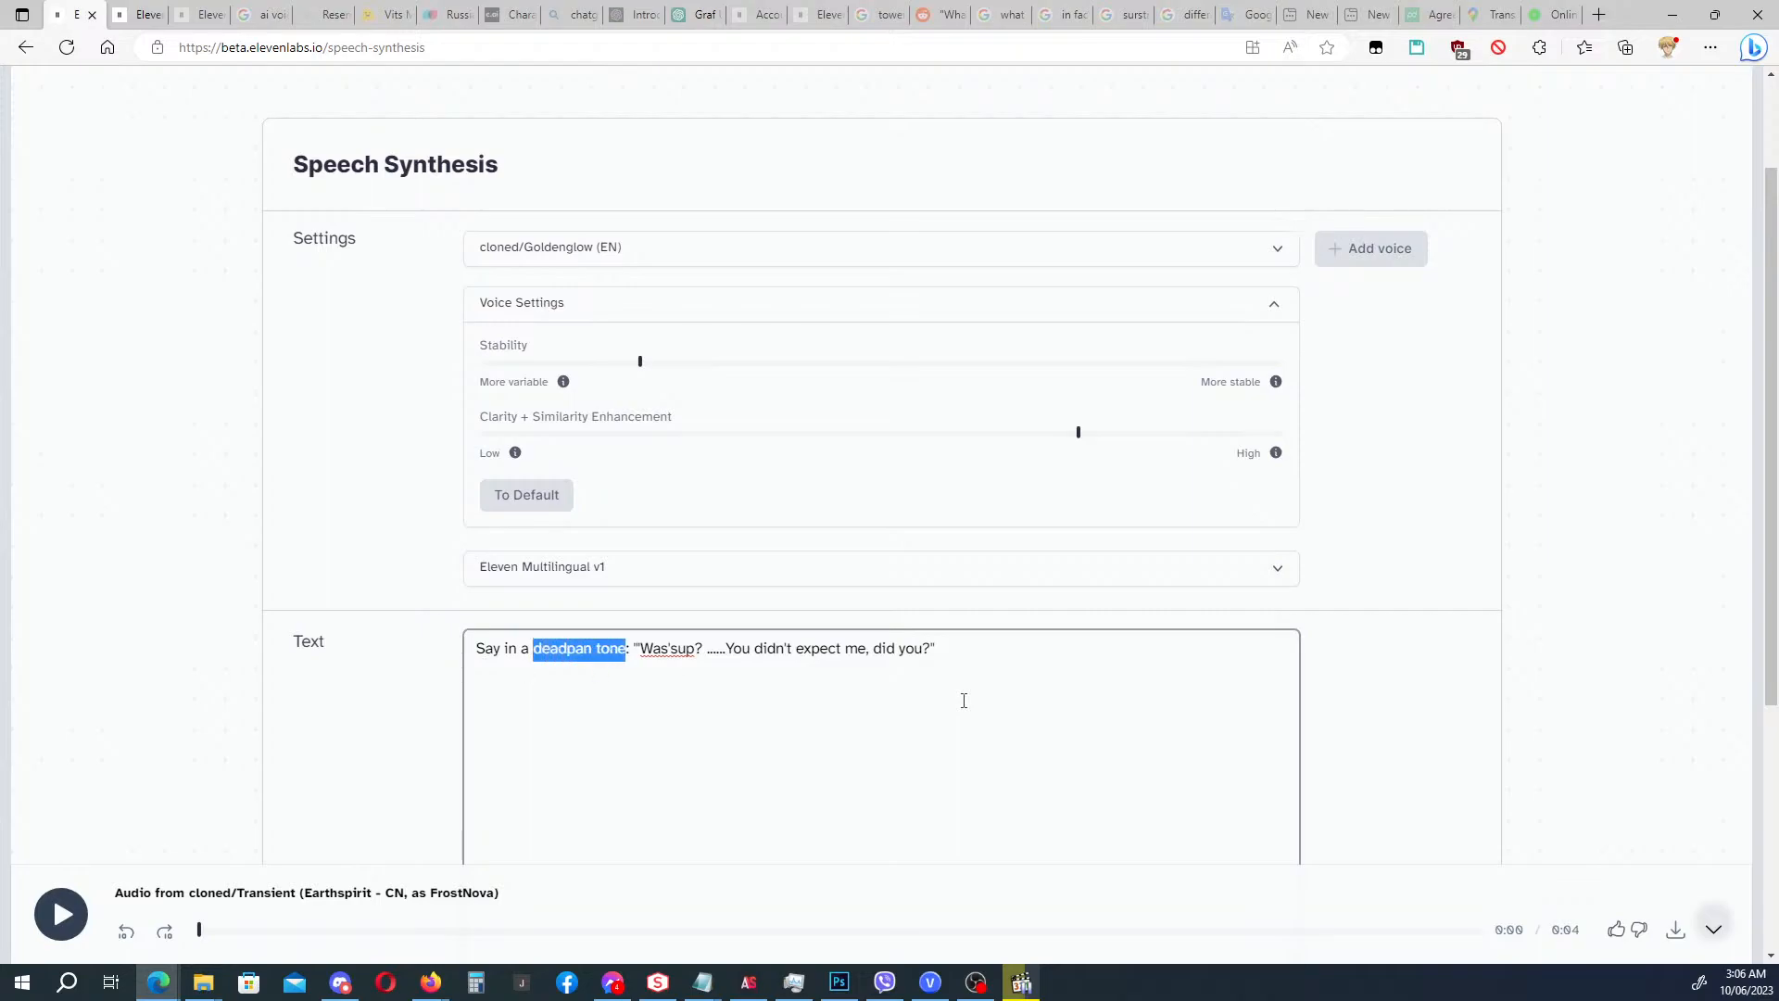
type("slow")
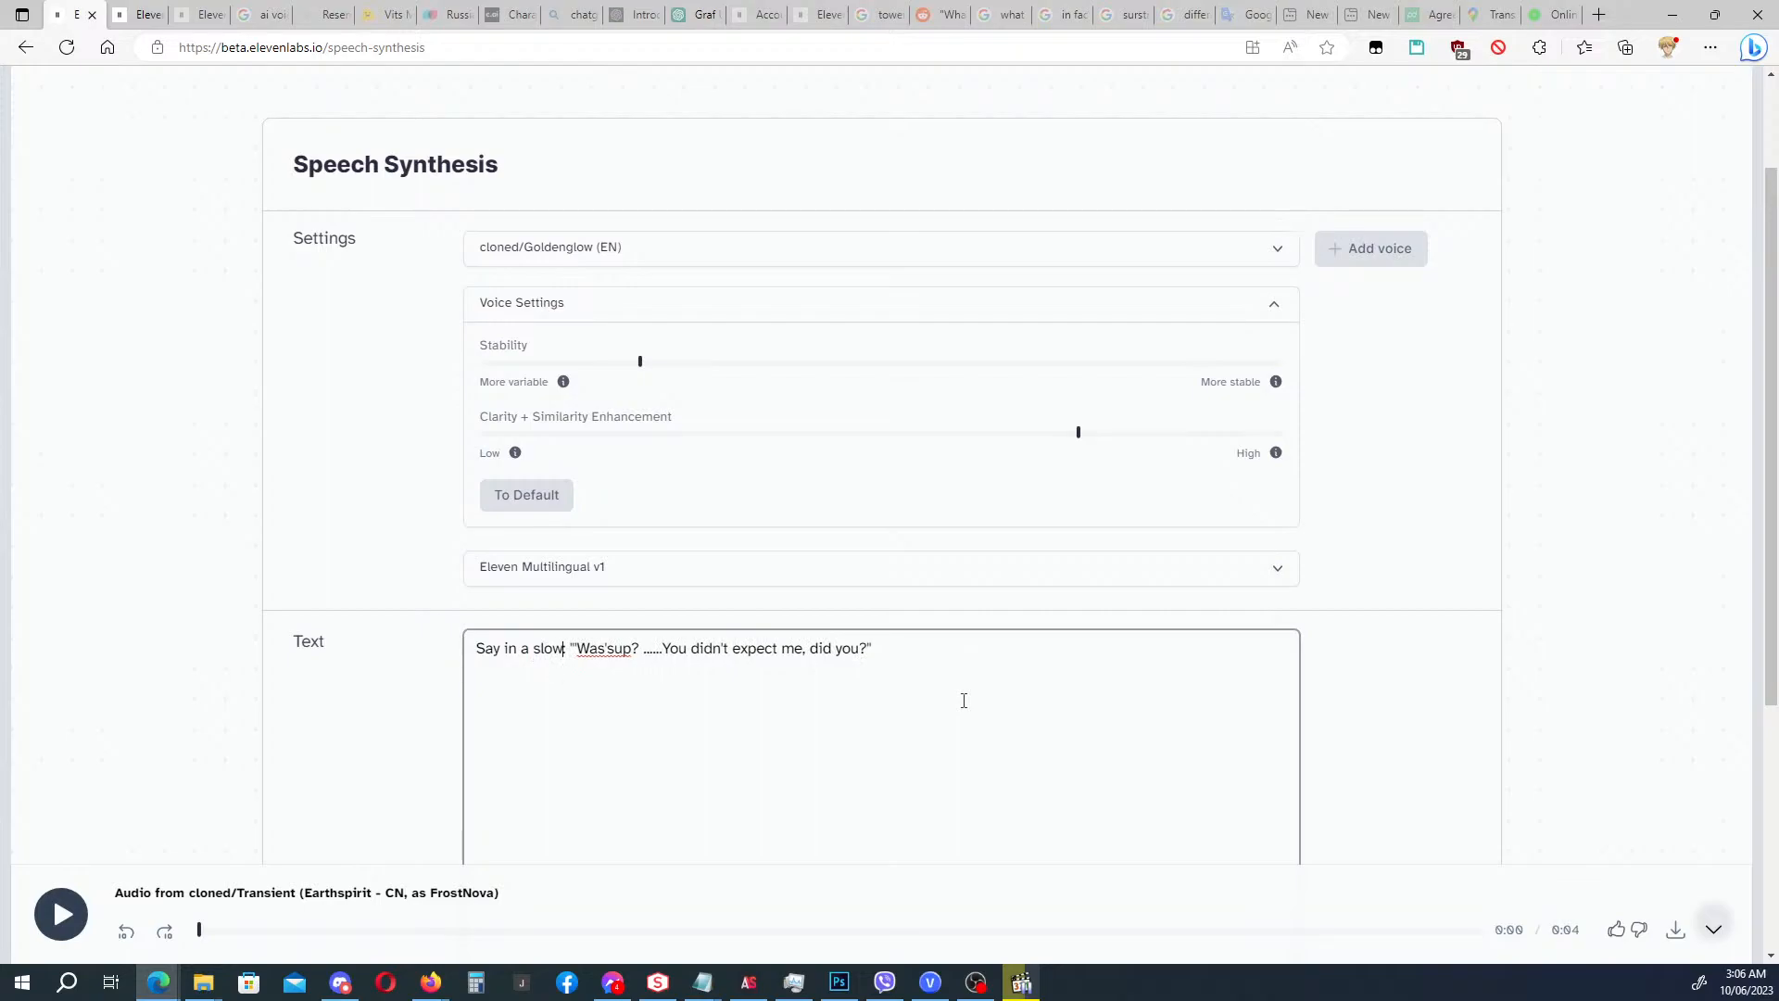
type(",")
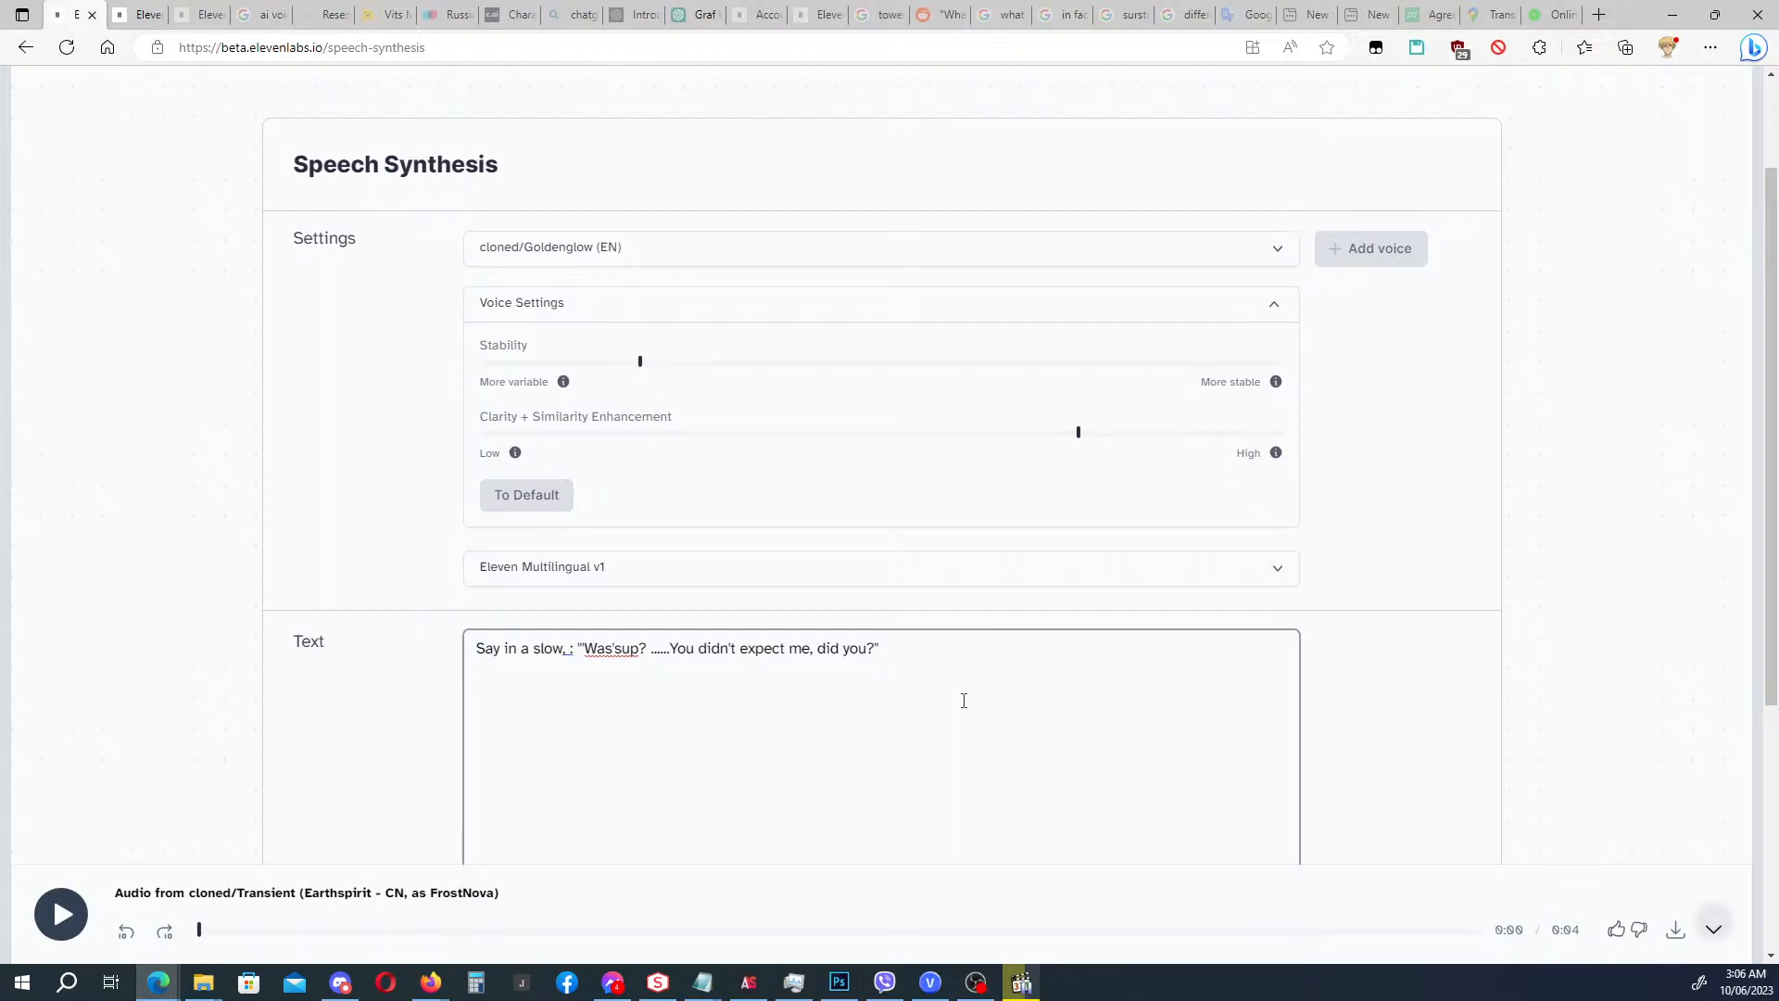
type("frightful t")
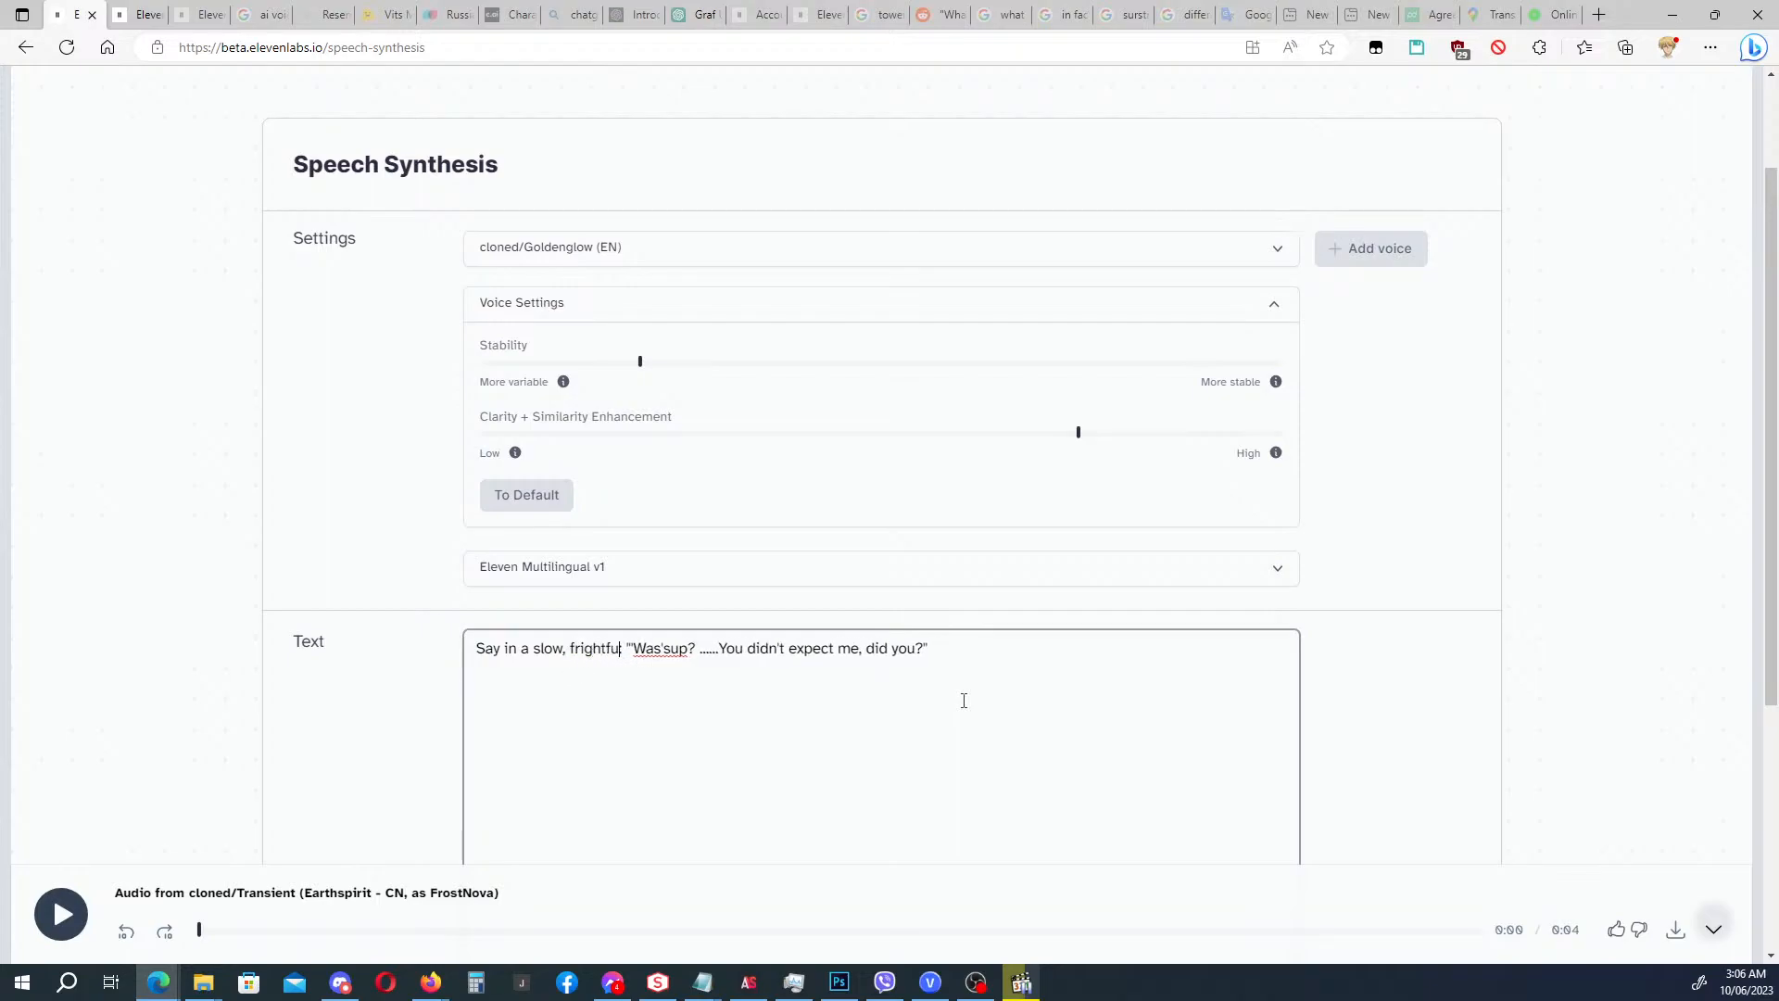
type("one:")
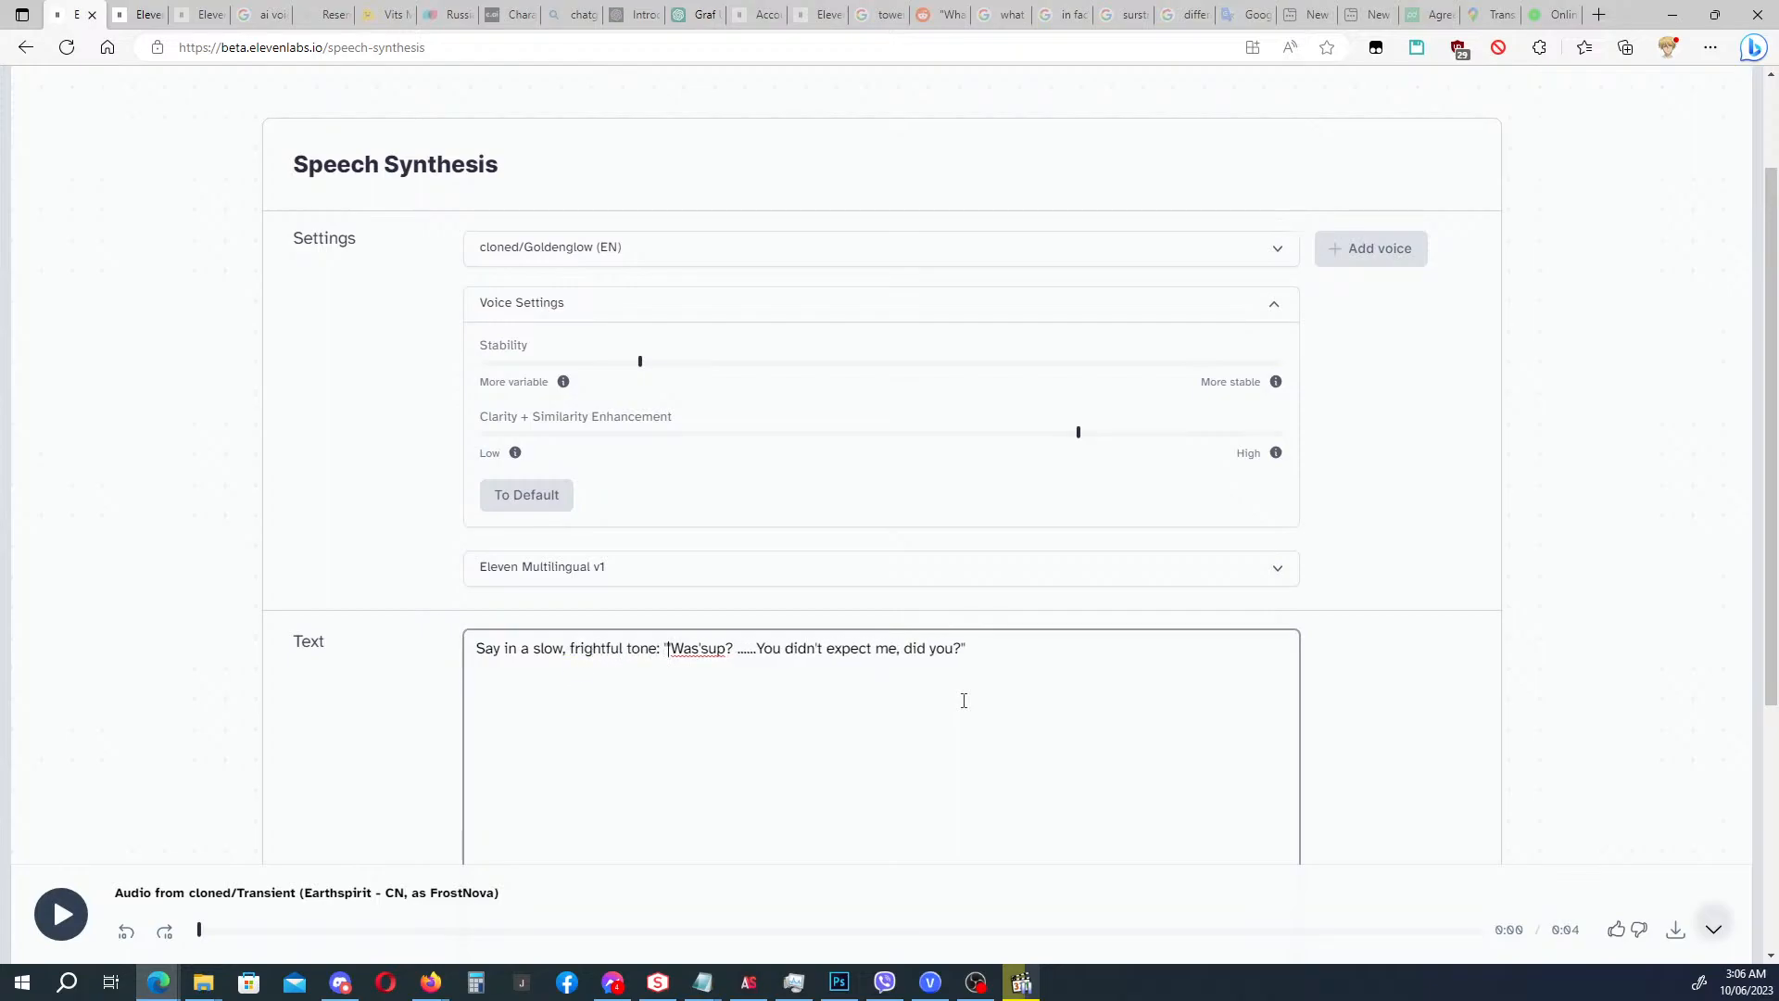
Replace the quoted line after the tone instruction with "Do you really have to sound so mean?".
key("shift+End")
key("shift+Left")
key("BackSpace")
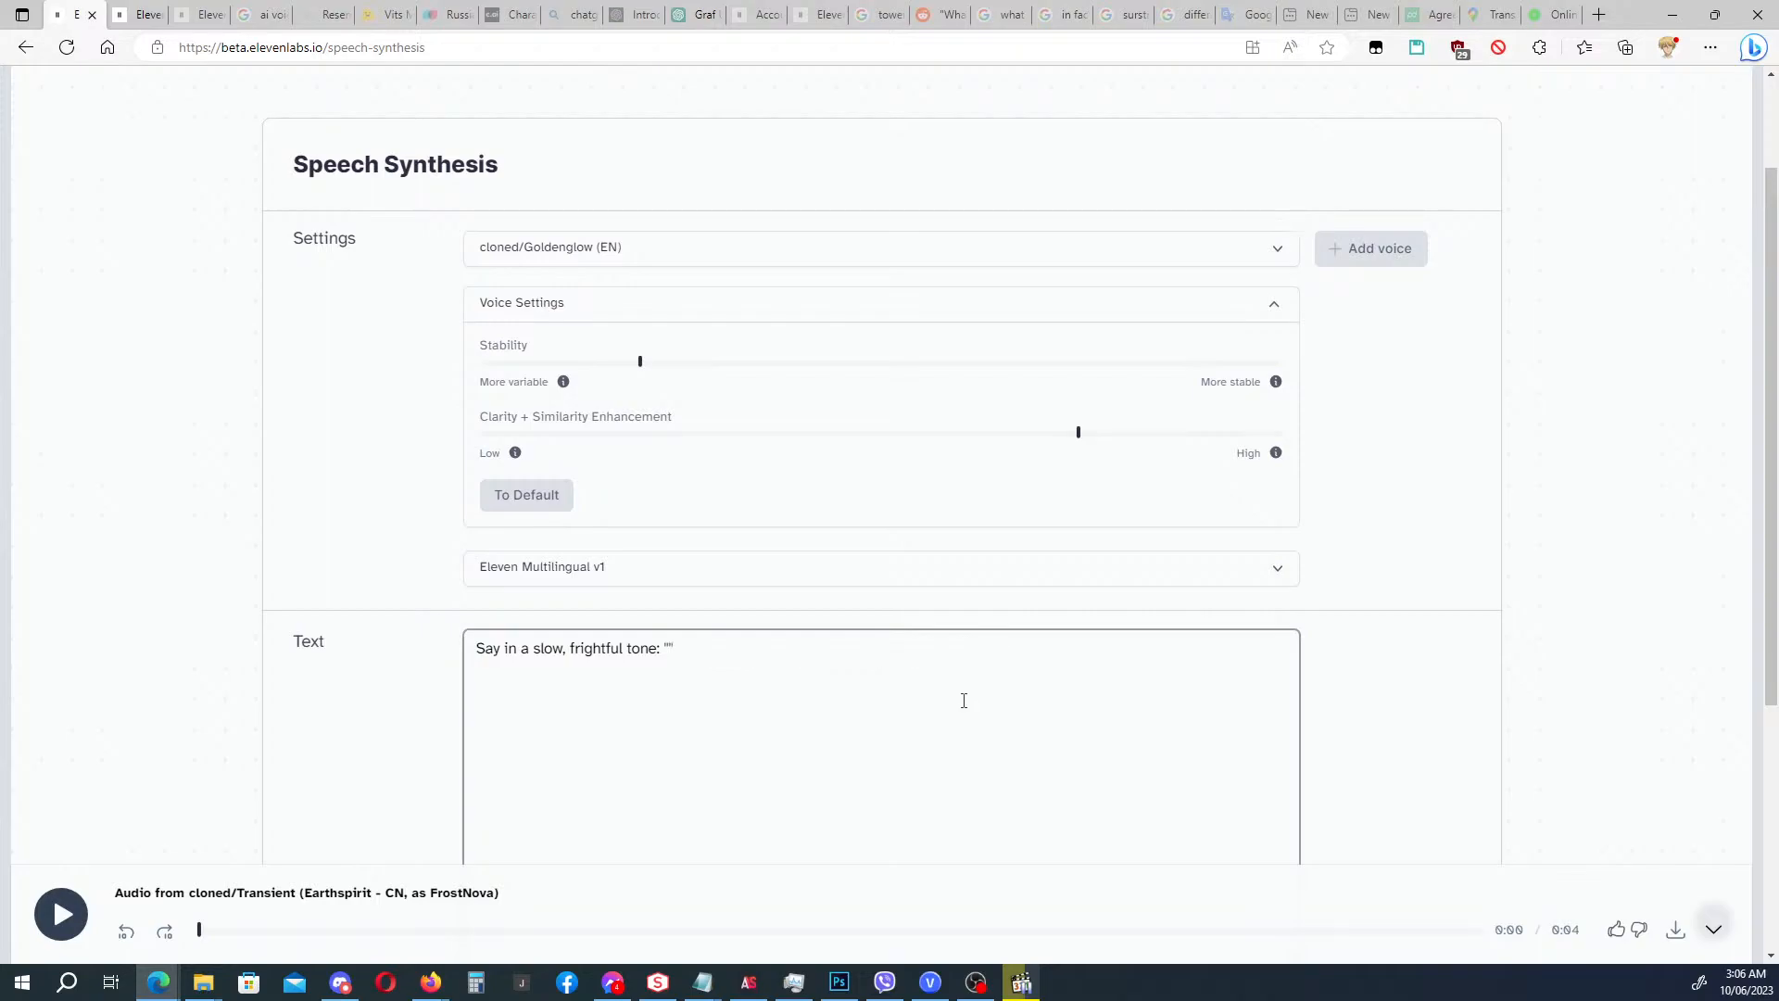
type("\"\"")
type("Do you really have to sound so mean?")
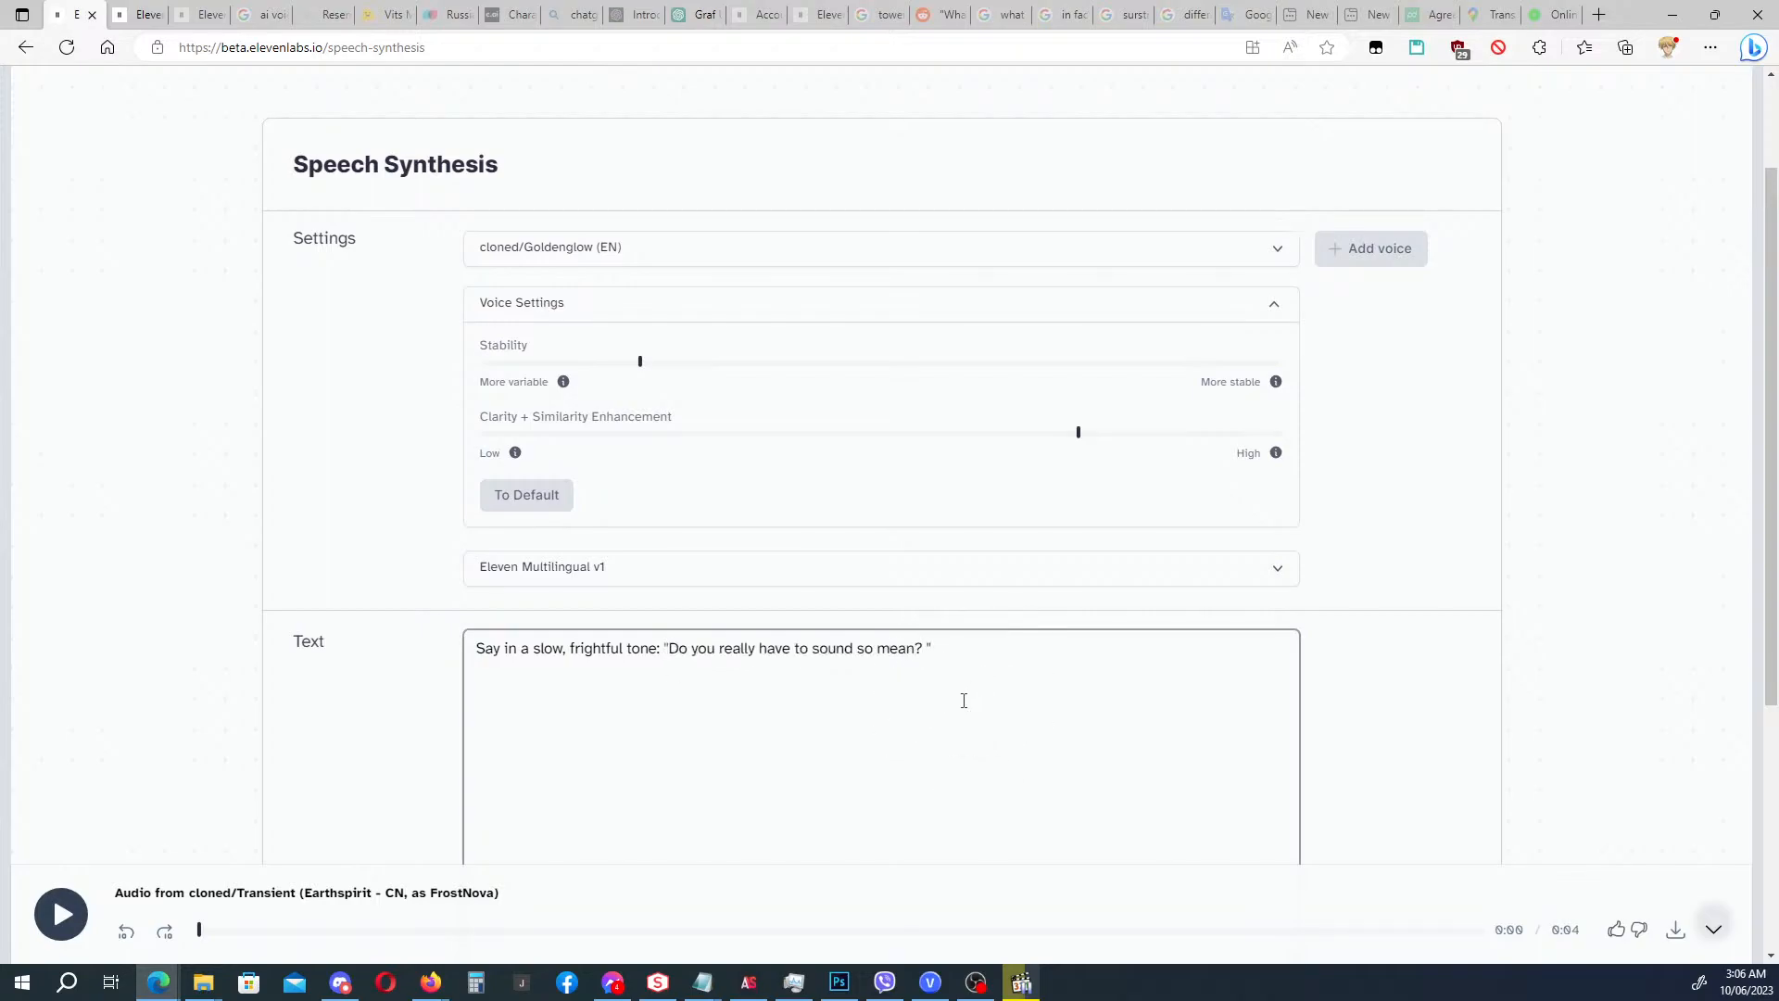
key("BackSpace")
Generate the Goldenglow line as speech and download the resulting audio clip.
scroll(403, 549, "down", 3)
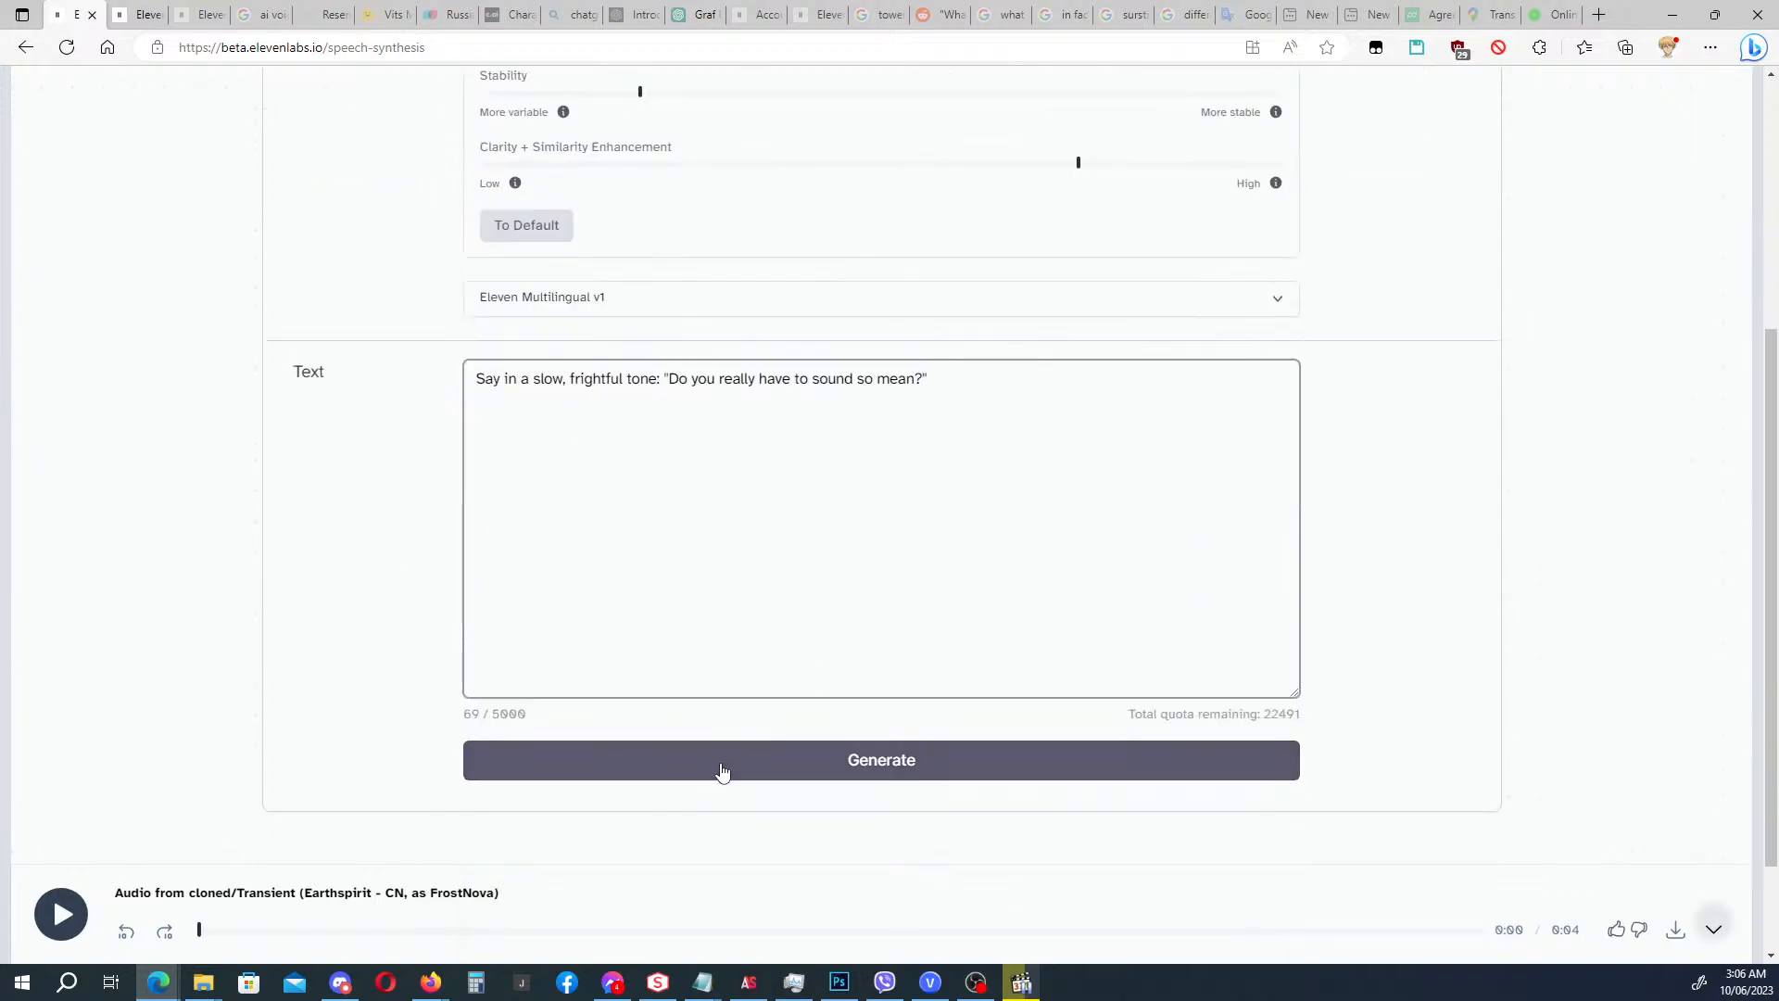
left_click(320, 692)
scroll(319, 692, "up", 3)
scroll(320, 690, "down", 3)
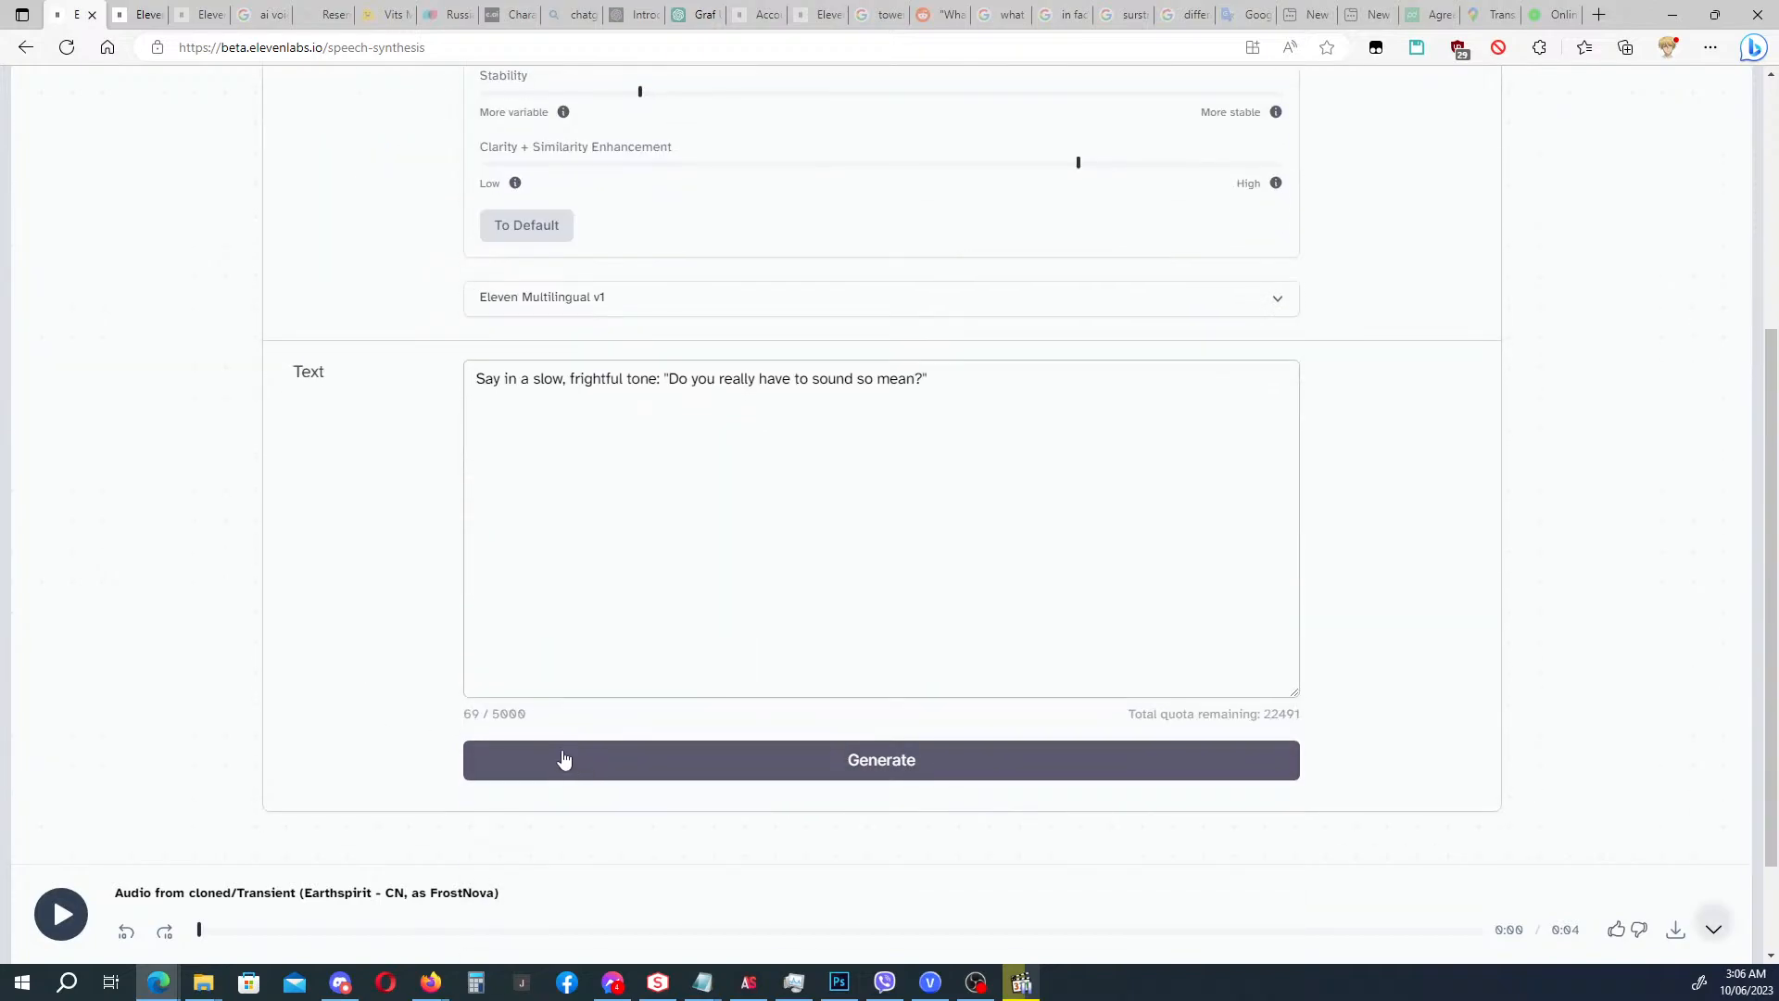
left_click(634, 770)
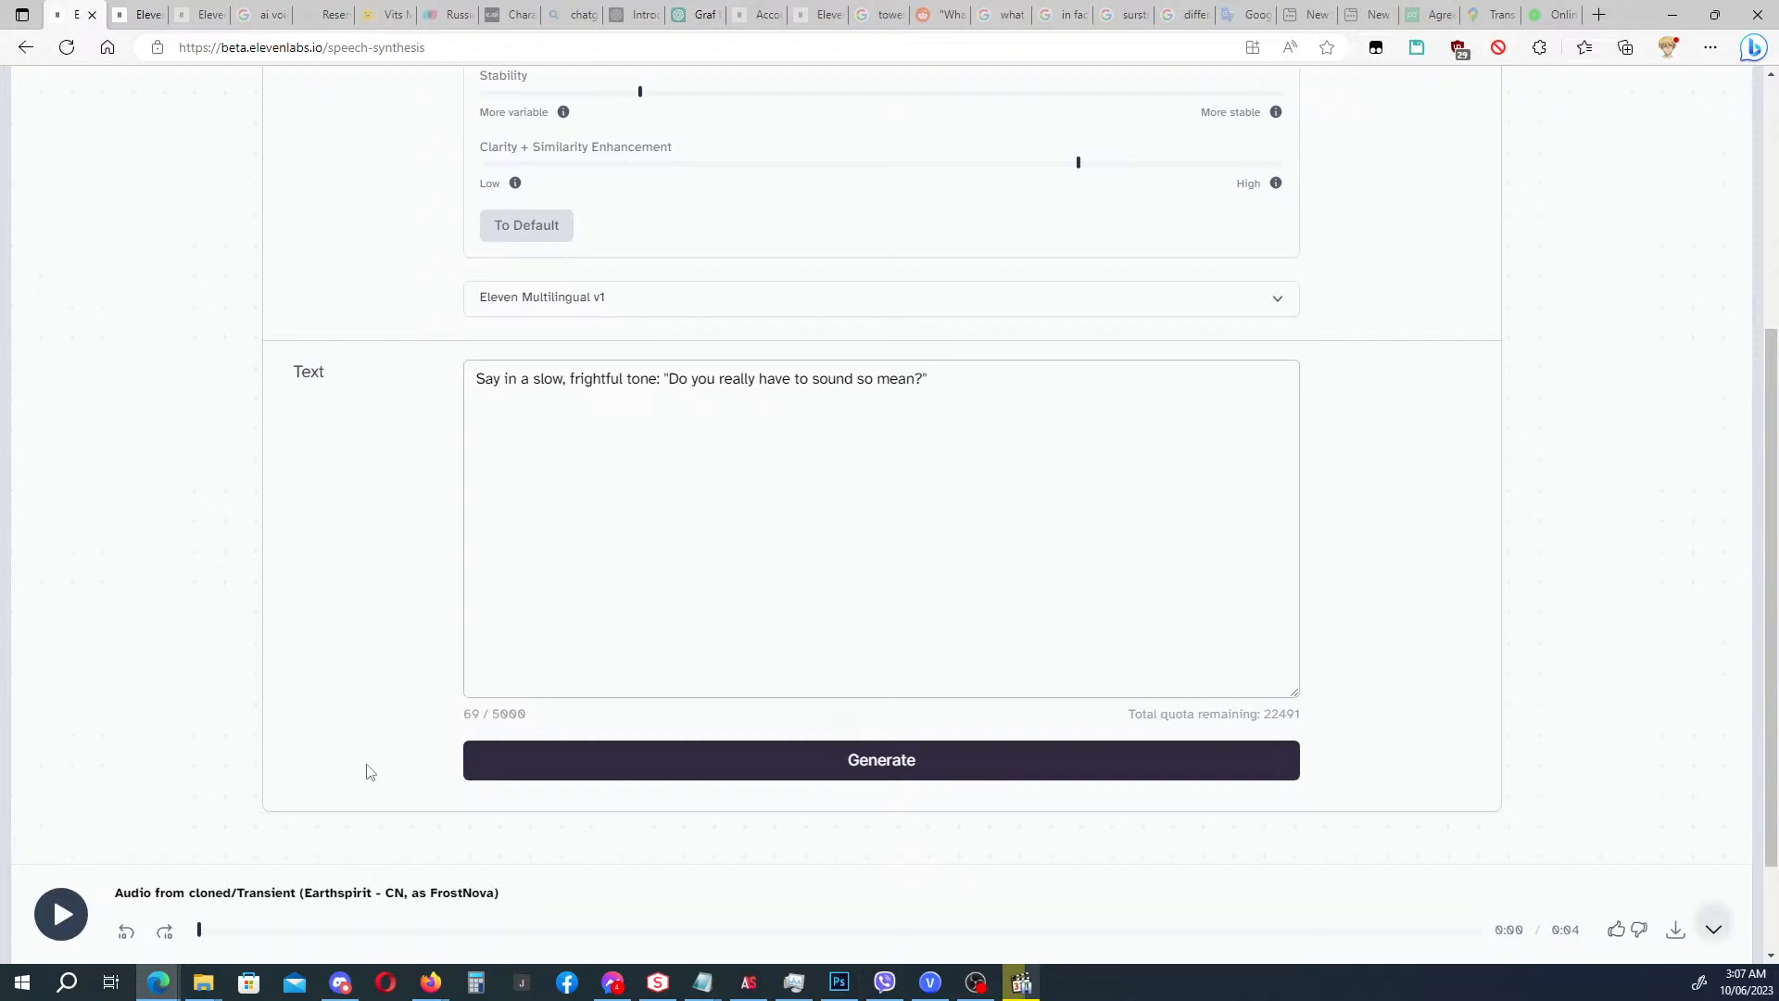
left_click(634, 777)
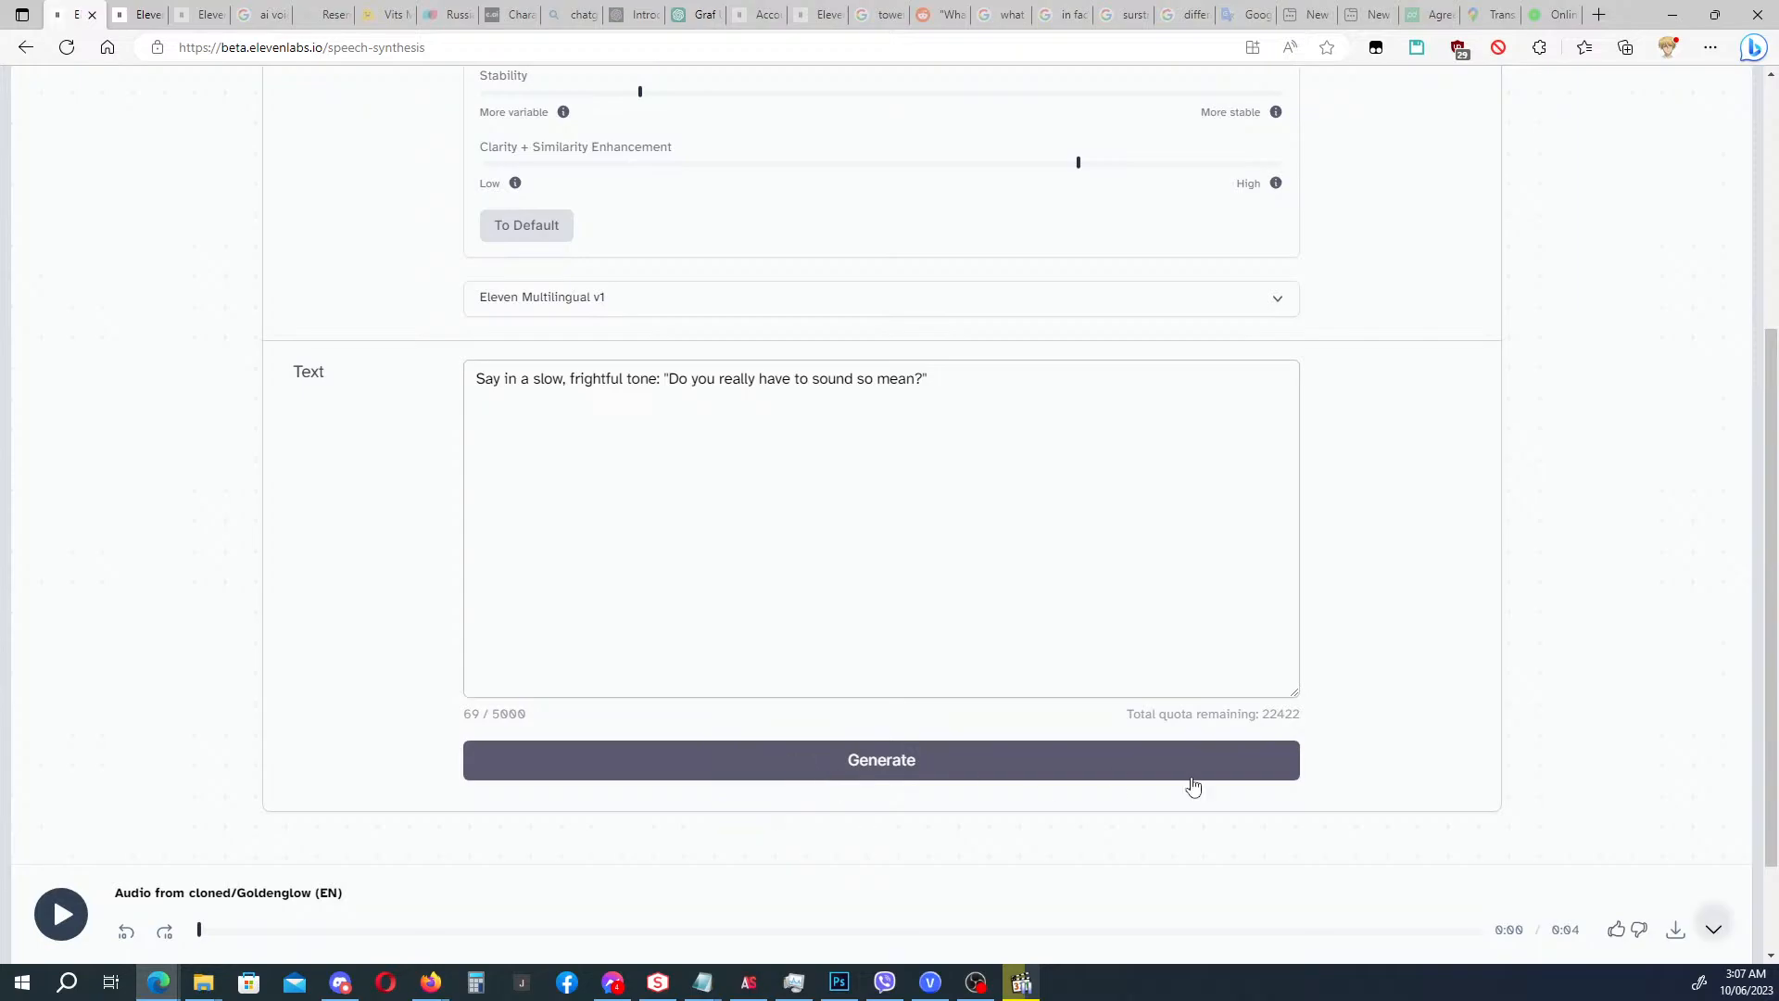
left_click(1674, 932)
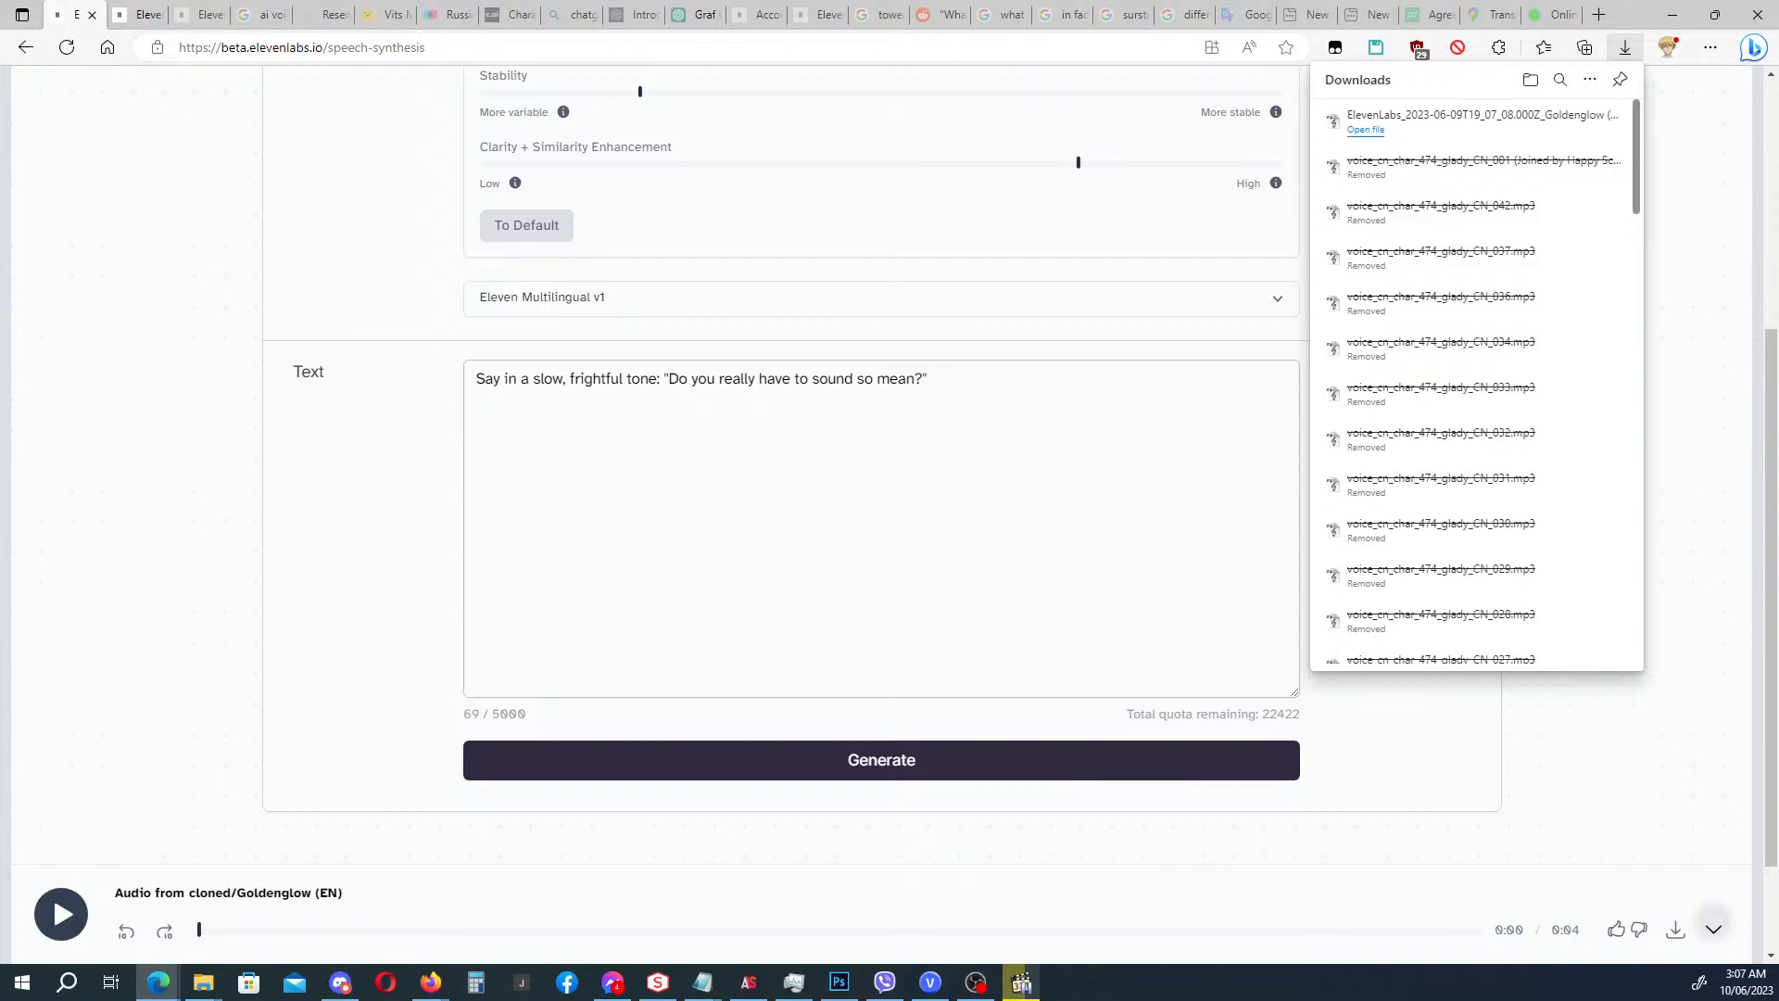
Set the Speech Synthesis voice to cloned/Transient (Mylnar - EN).
key("alt+Tab")
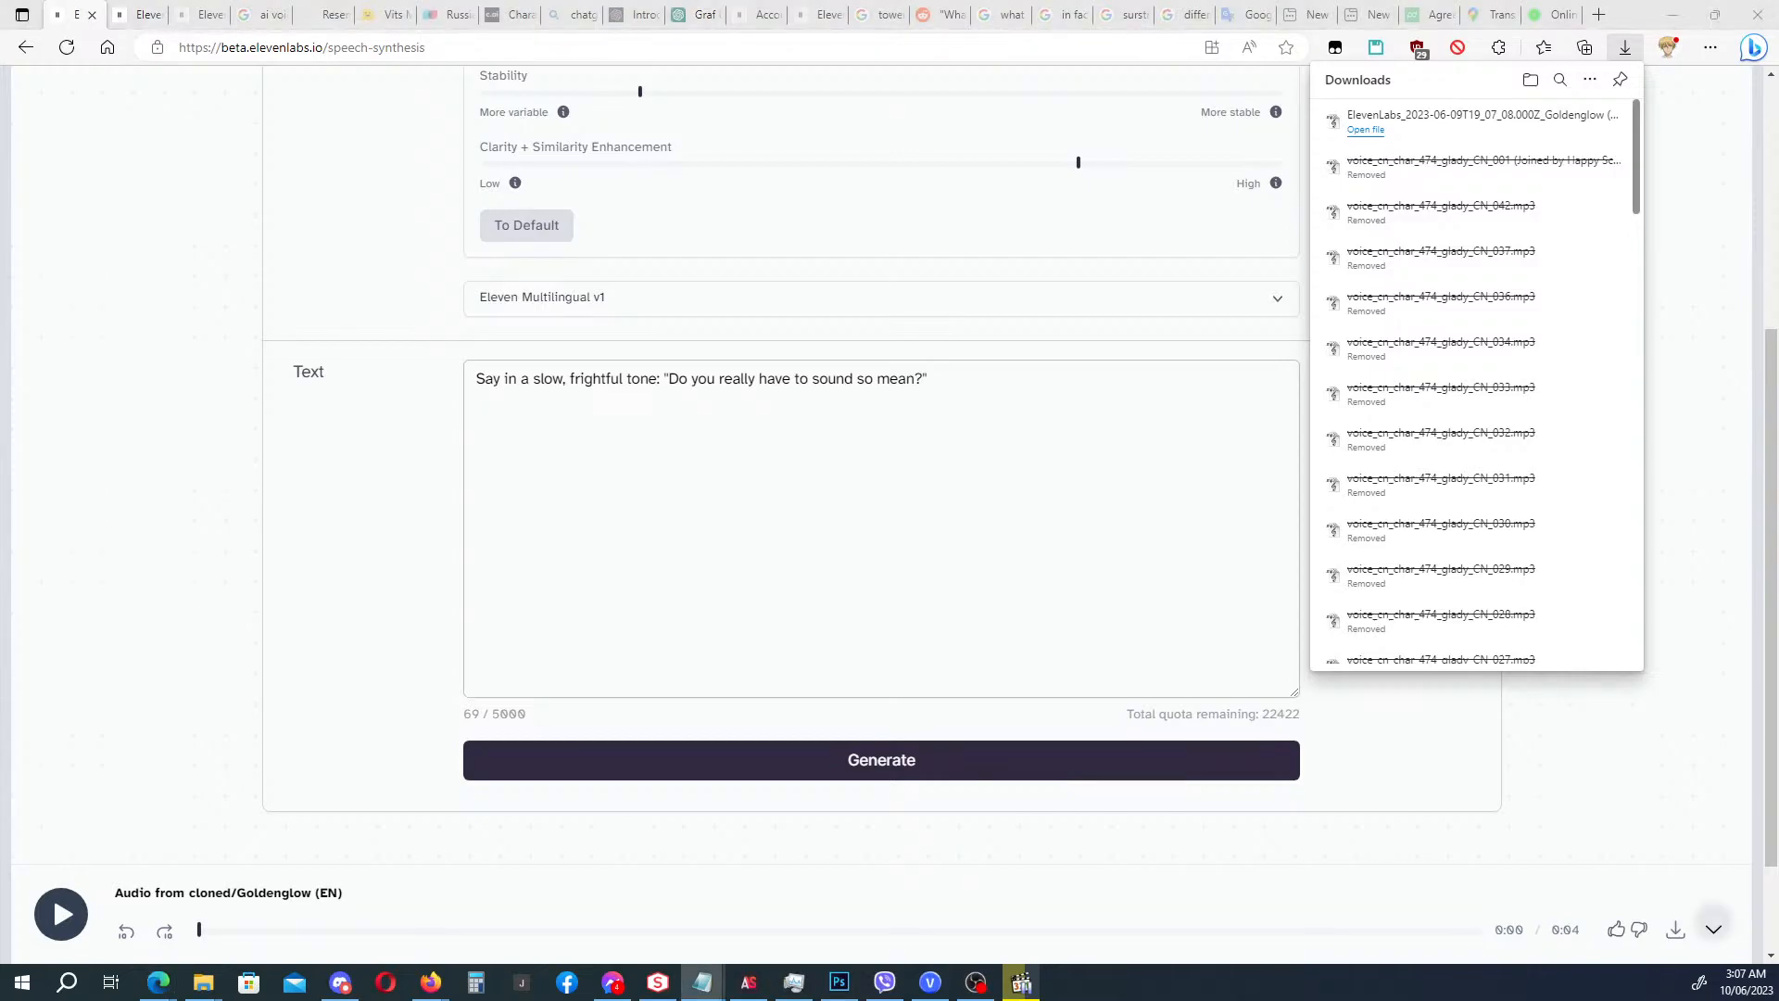
scroll(604, 476, "up", 2)
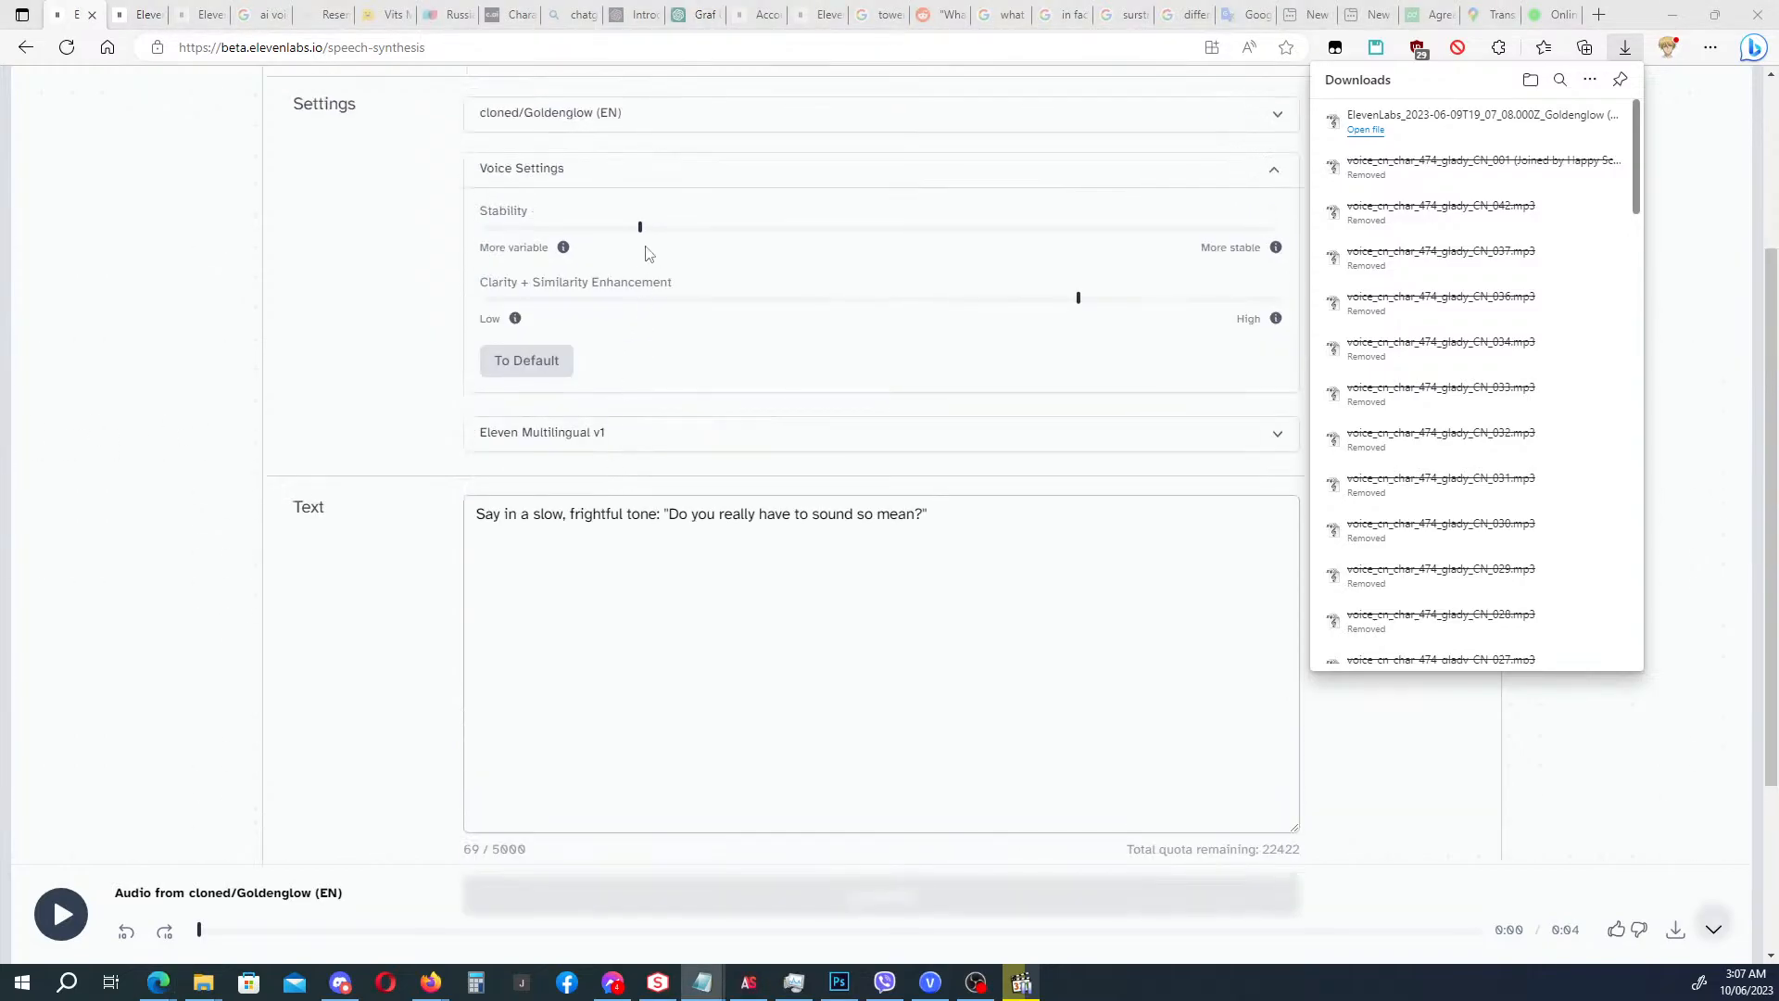
left_click(634, 118)
scroll(631, 269, "down", 1)
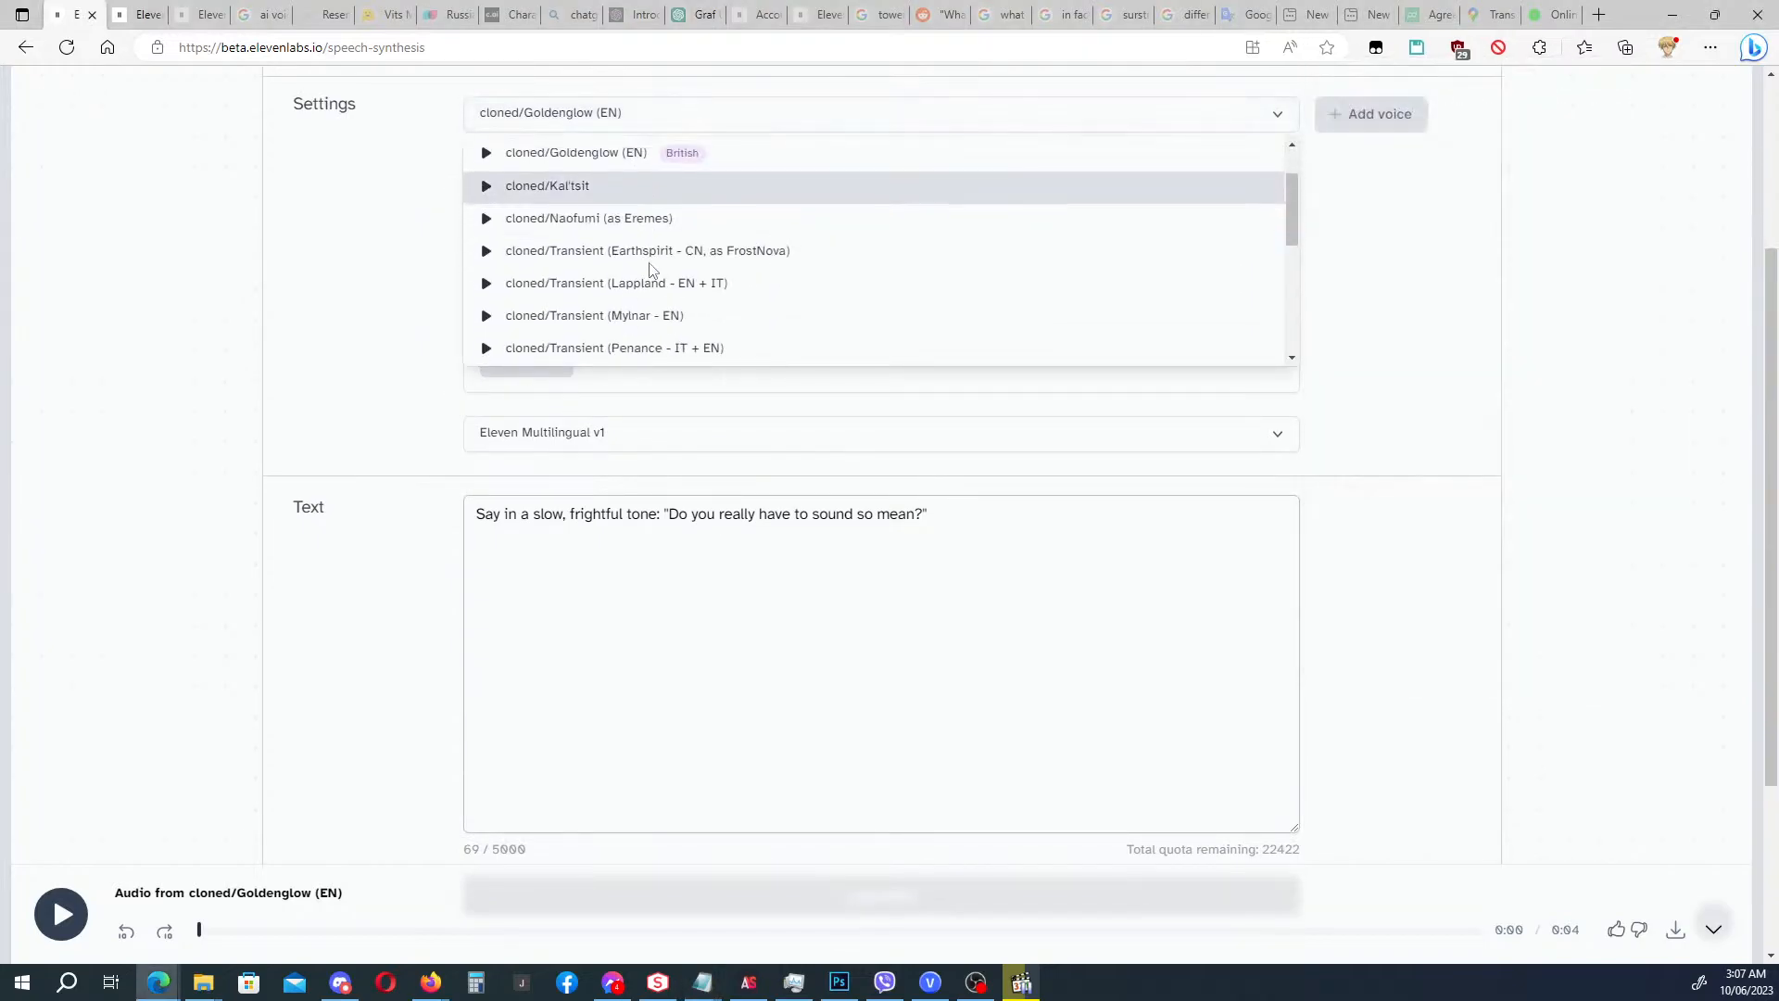
left_click(647, 315)
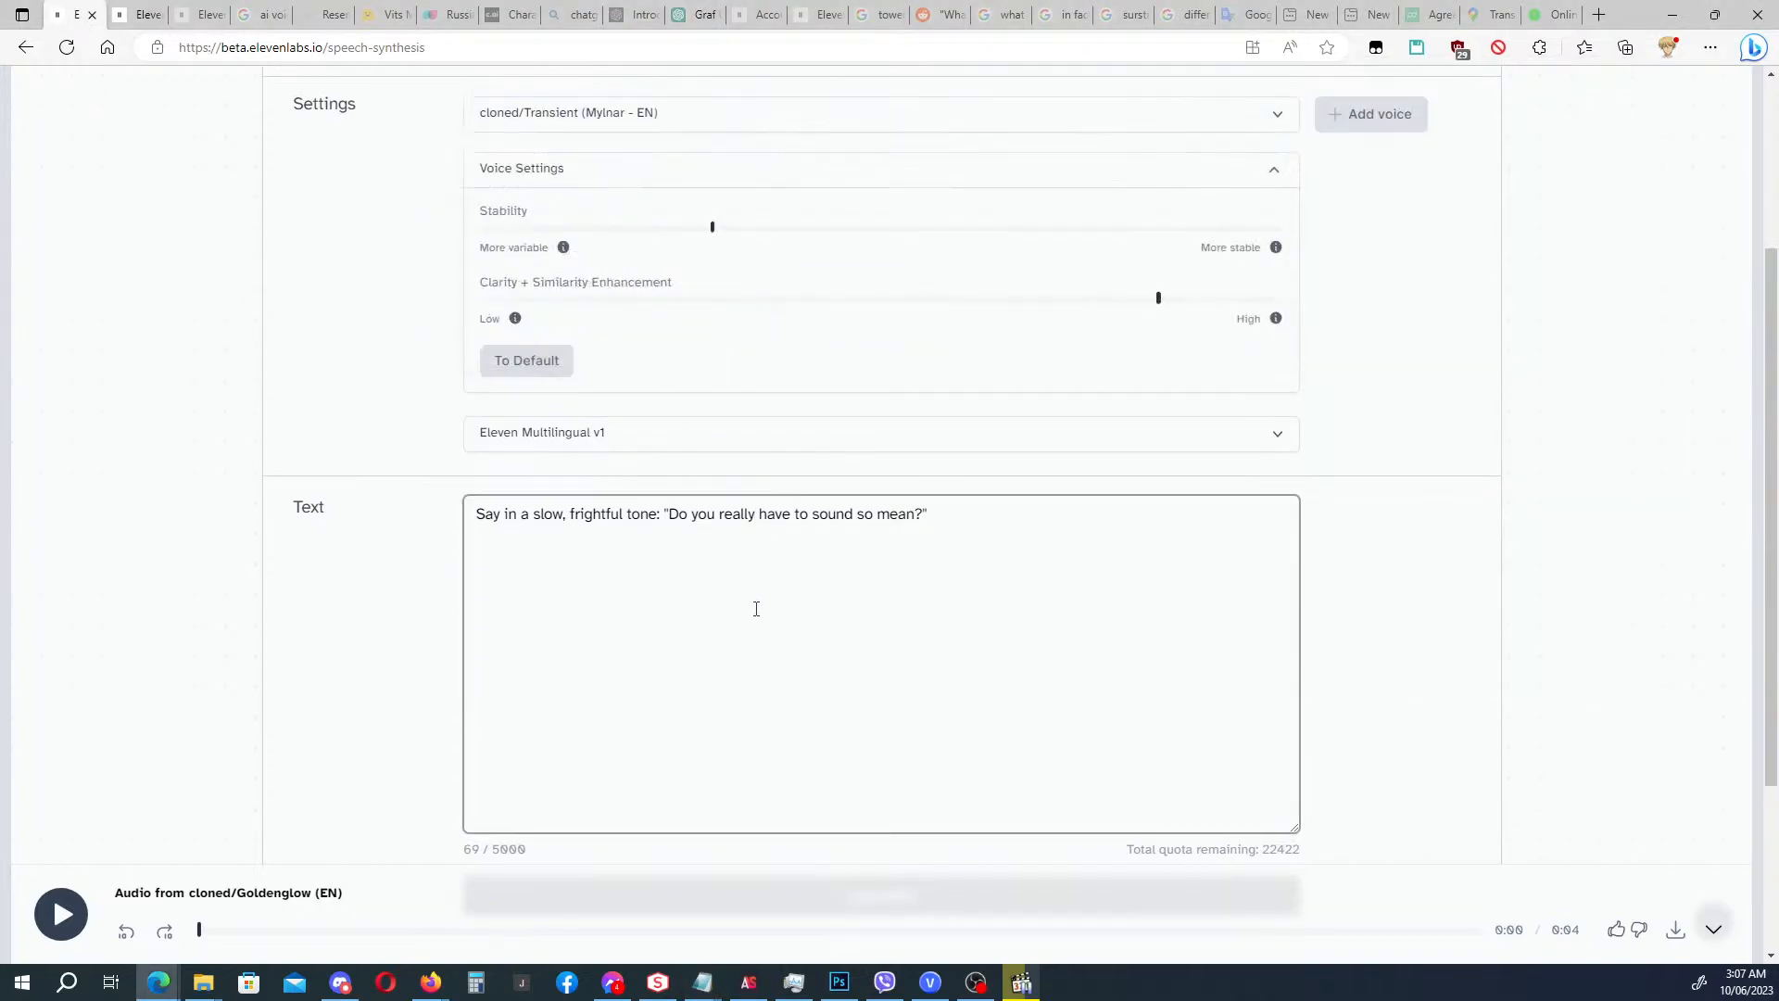
Replace the text with the speech from "Degenbrecher, your power is formidable" to "Prepare for a battle of wills. Show me that you are worth drawing my sword at.".
key("ctrl+a")
type("Degenbrecher, your power is formidable, but I have seen the endings of those that flaunt their power. Prepare for a battle of wills. Show me that you are worth drawing my sword at.")
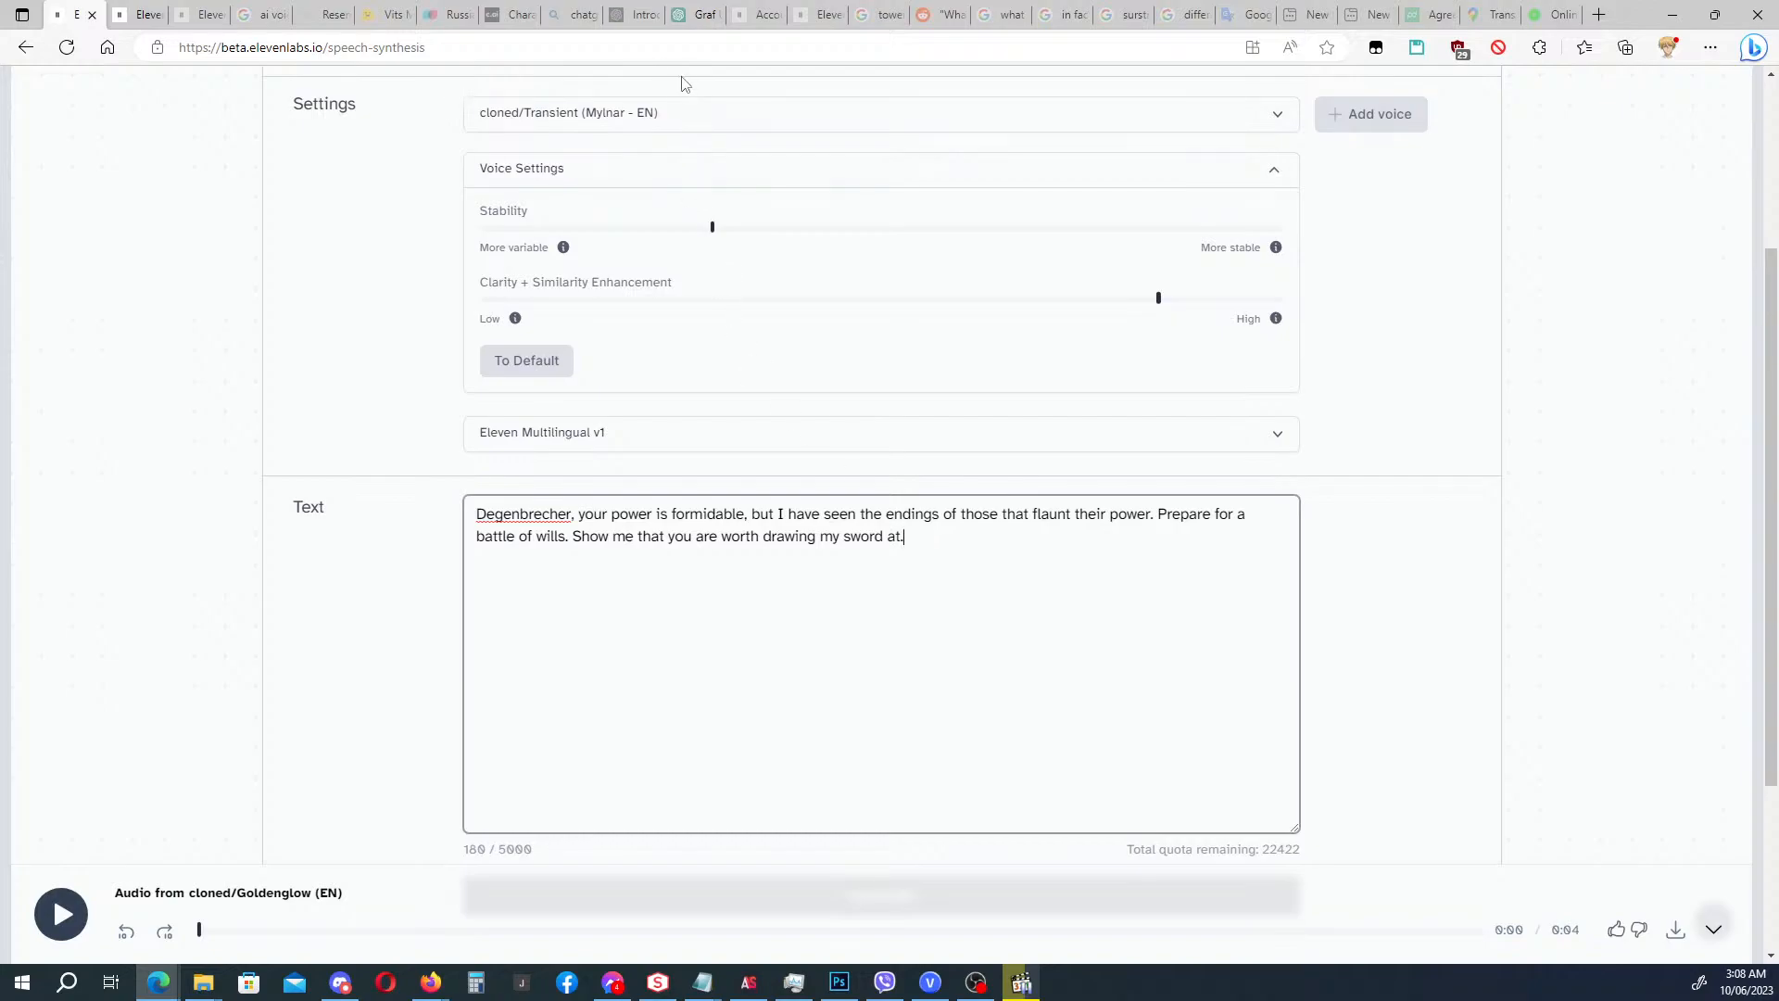
Start a new ChatGPT chat and copy "Show me that you are worth drawing my sword at." from the Speech Synthesis text.
left_click(695, 14)
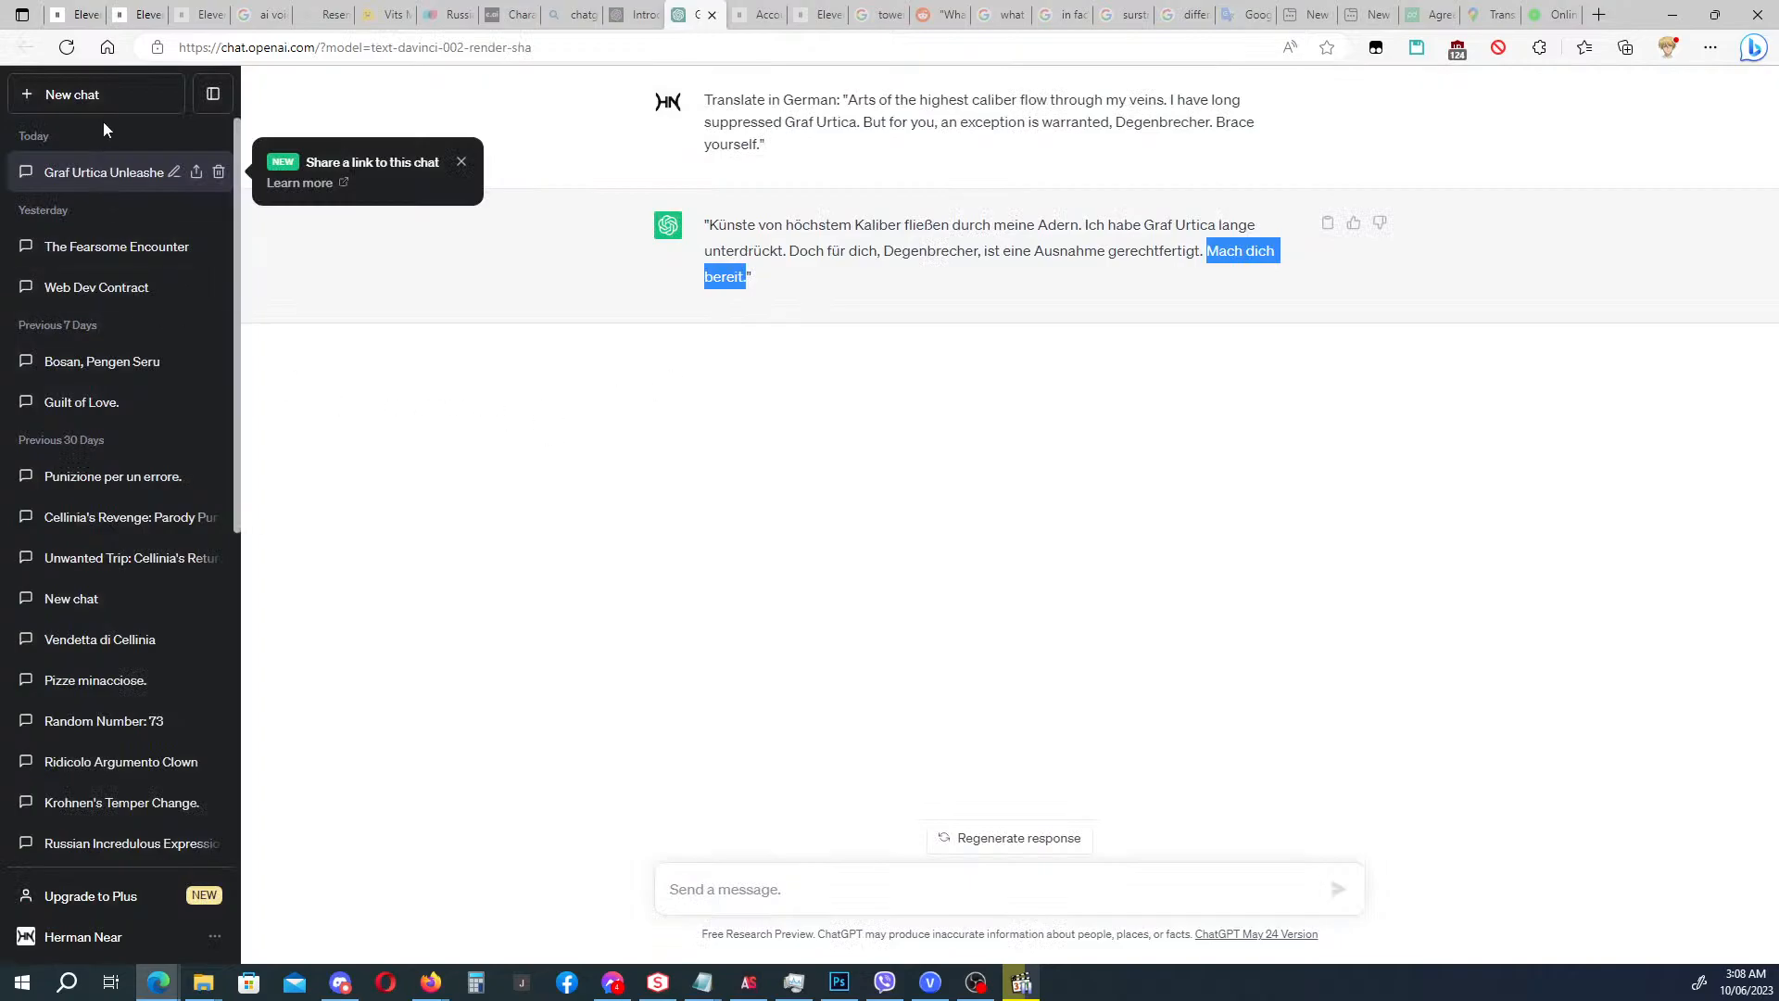
left_click(107, 96)
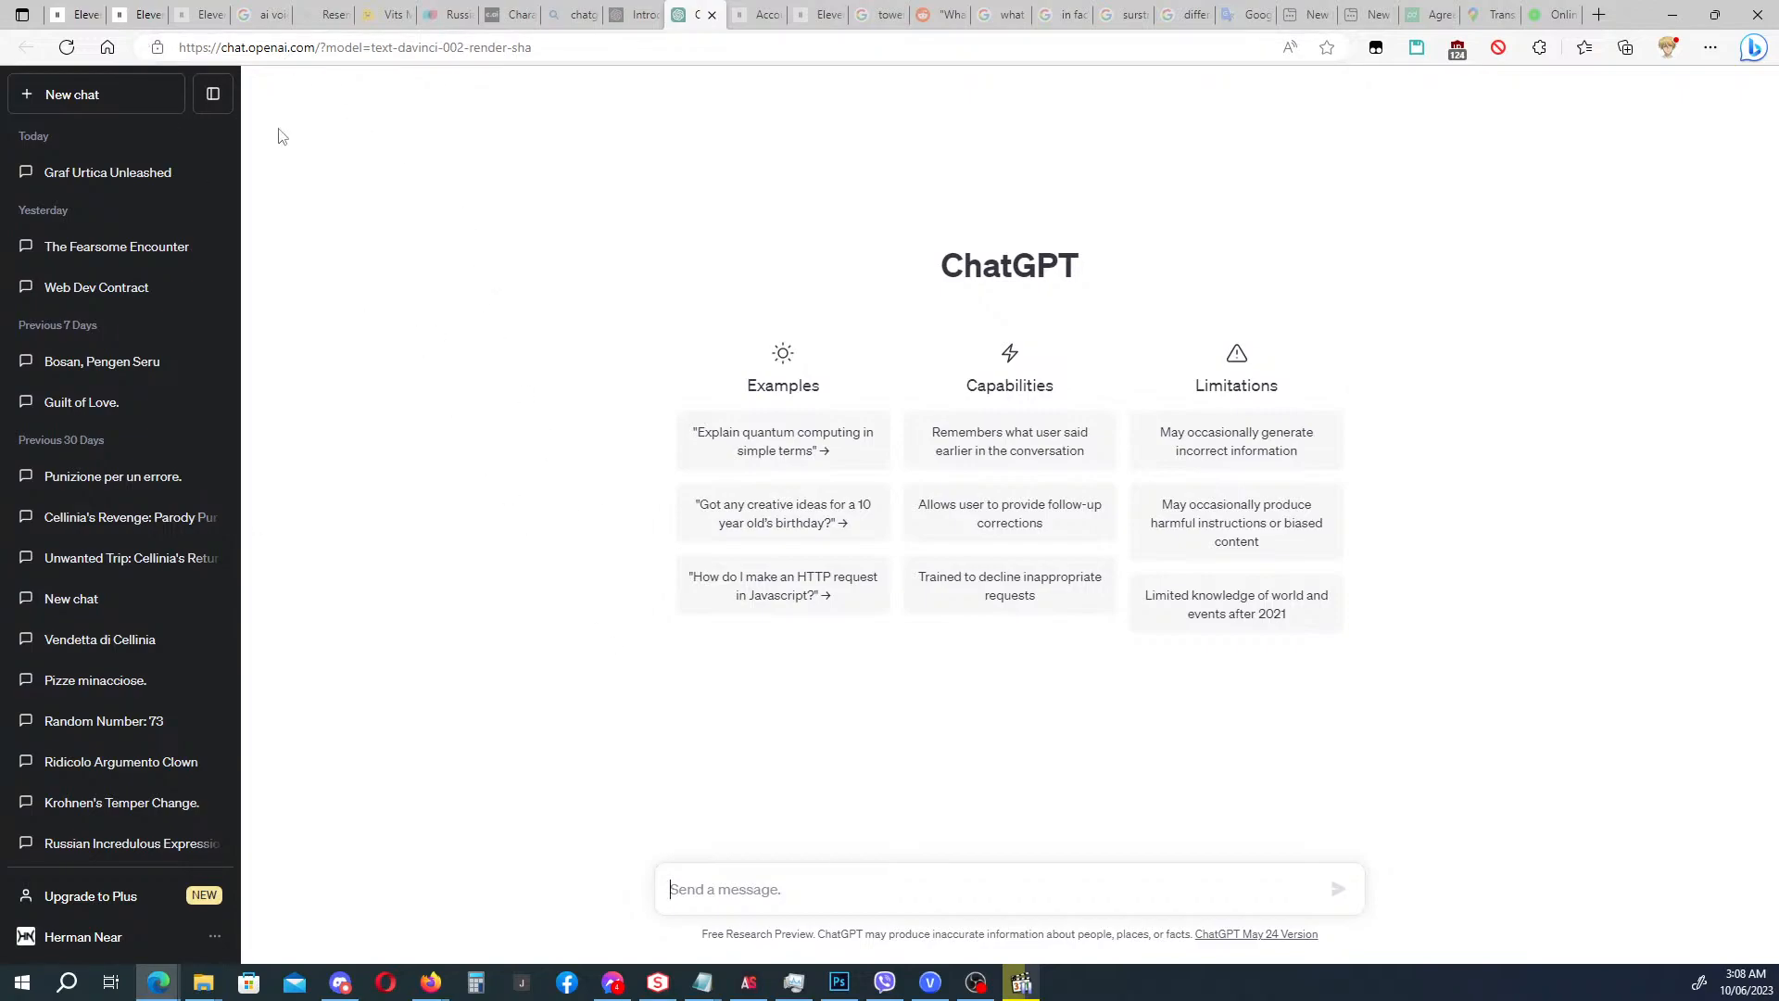
left_click(77, 13)
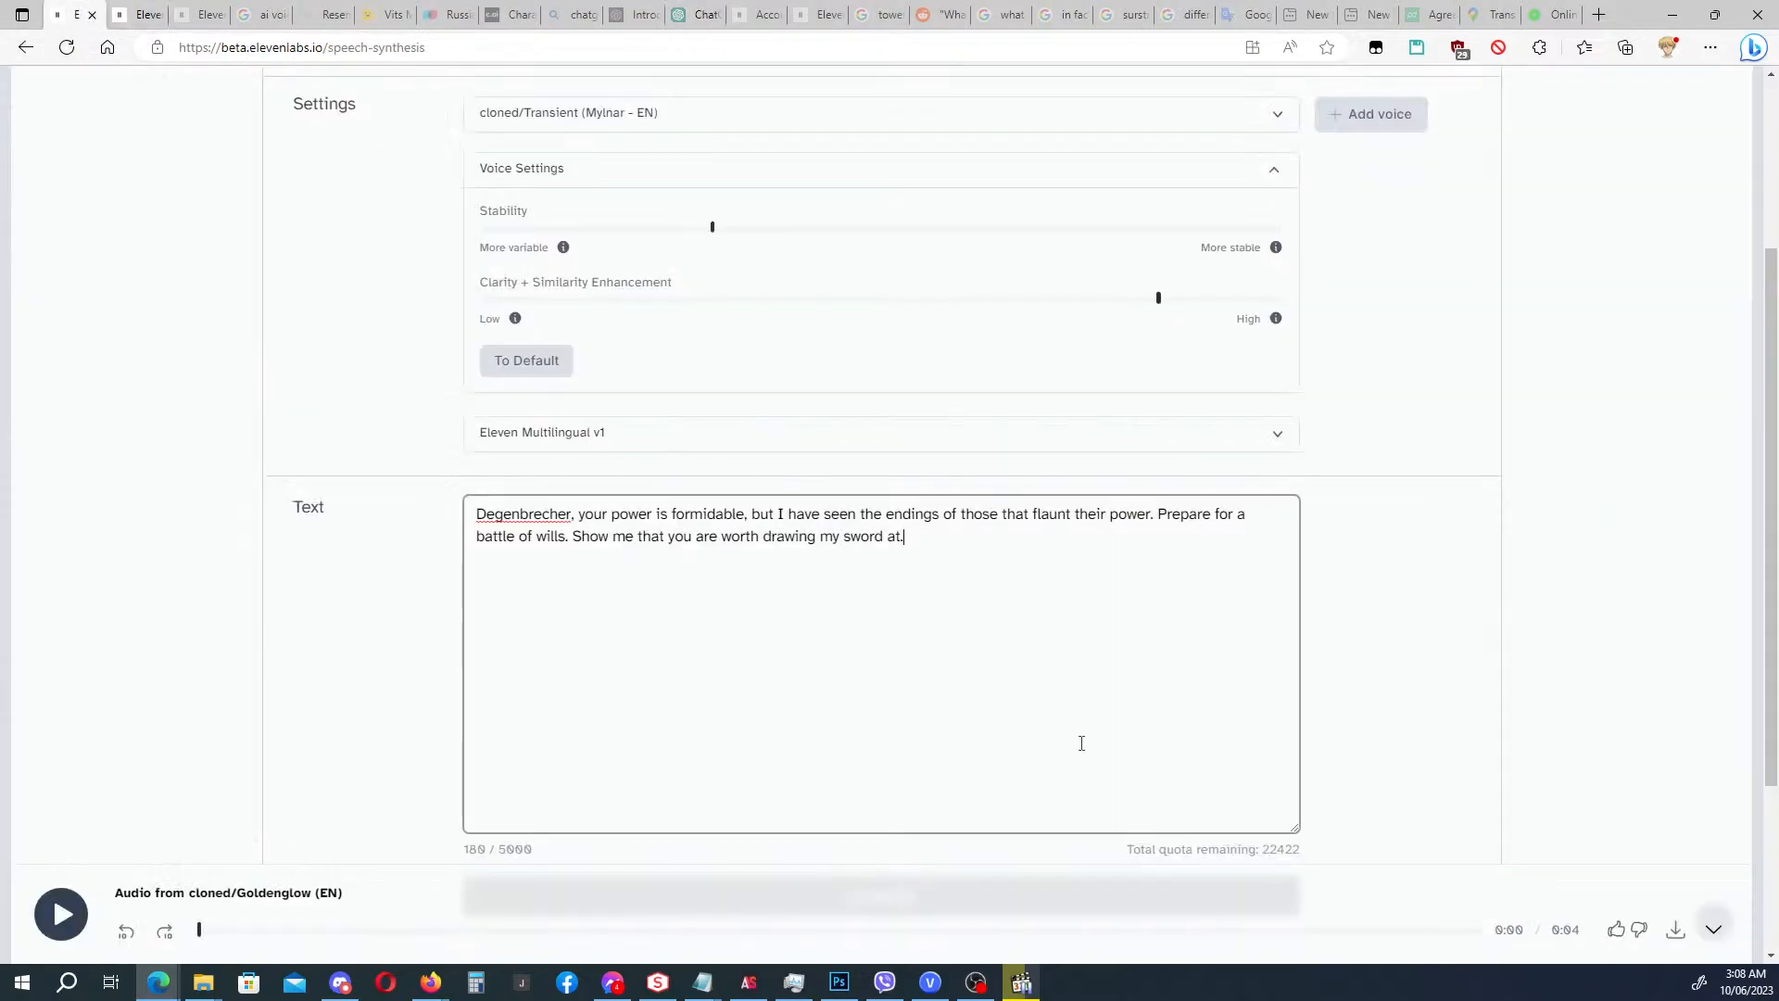
left_click_drag(906, 538, 572, 537)
key("ctrl+c")
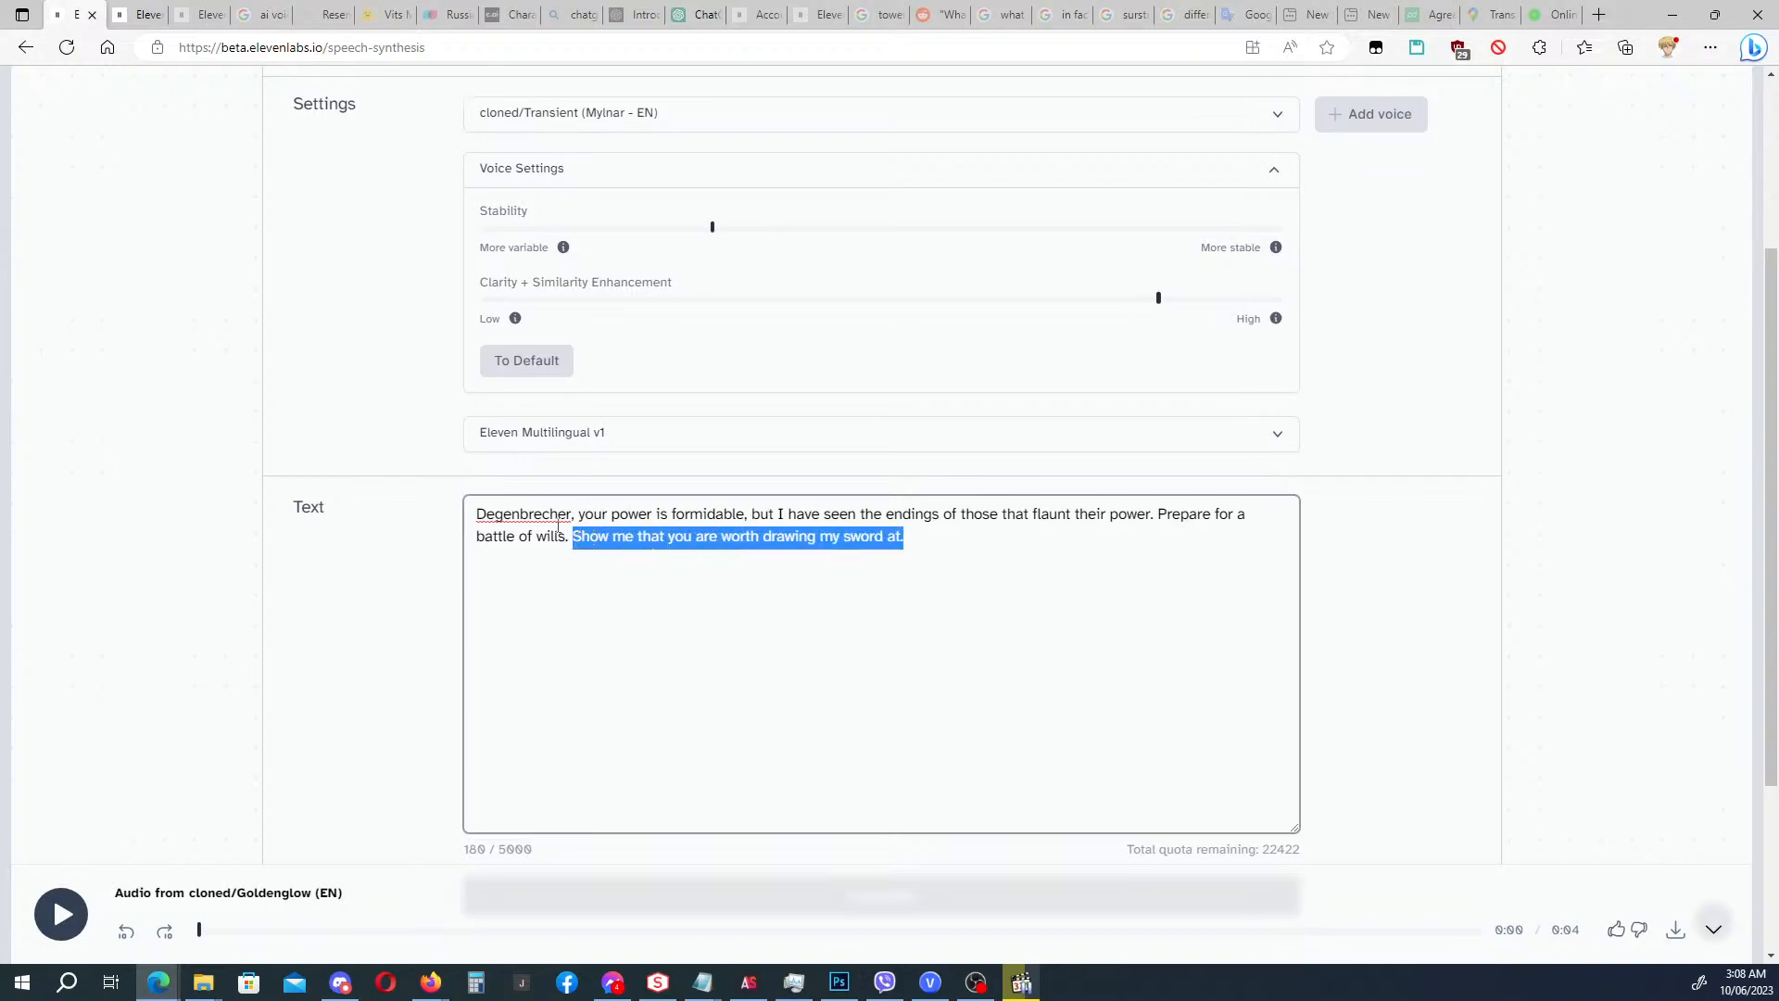
Ask ChatGPT to "Translate into Polish, in the context of a confrontation" the copied sentence, reworded to end with "at, woman.".
left_click(696, 14)
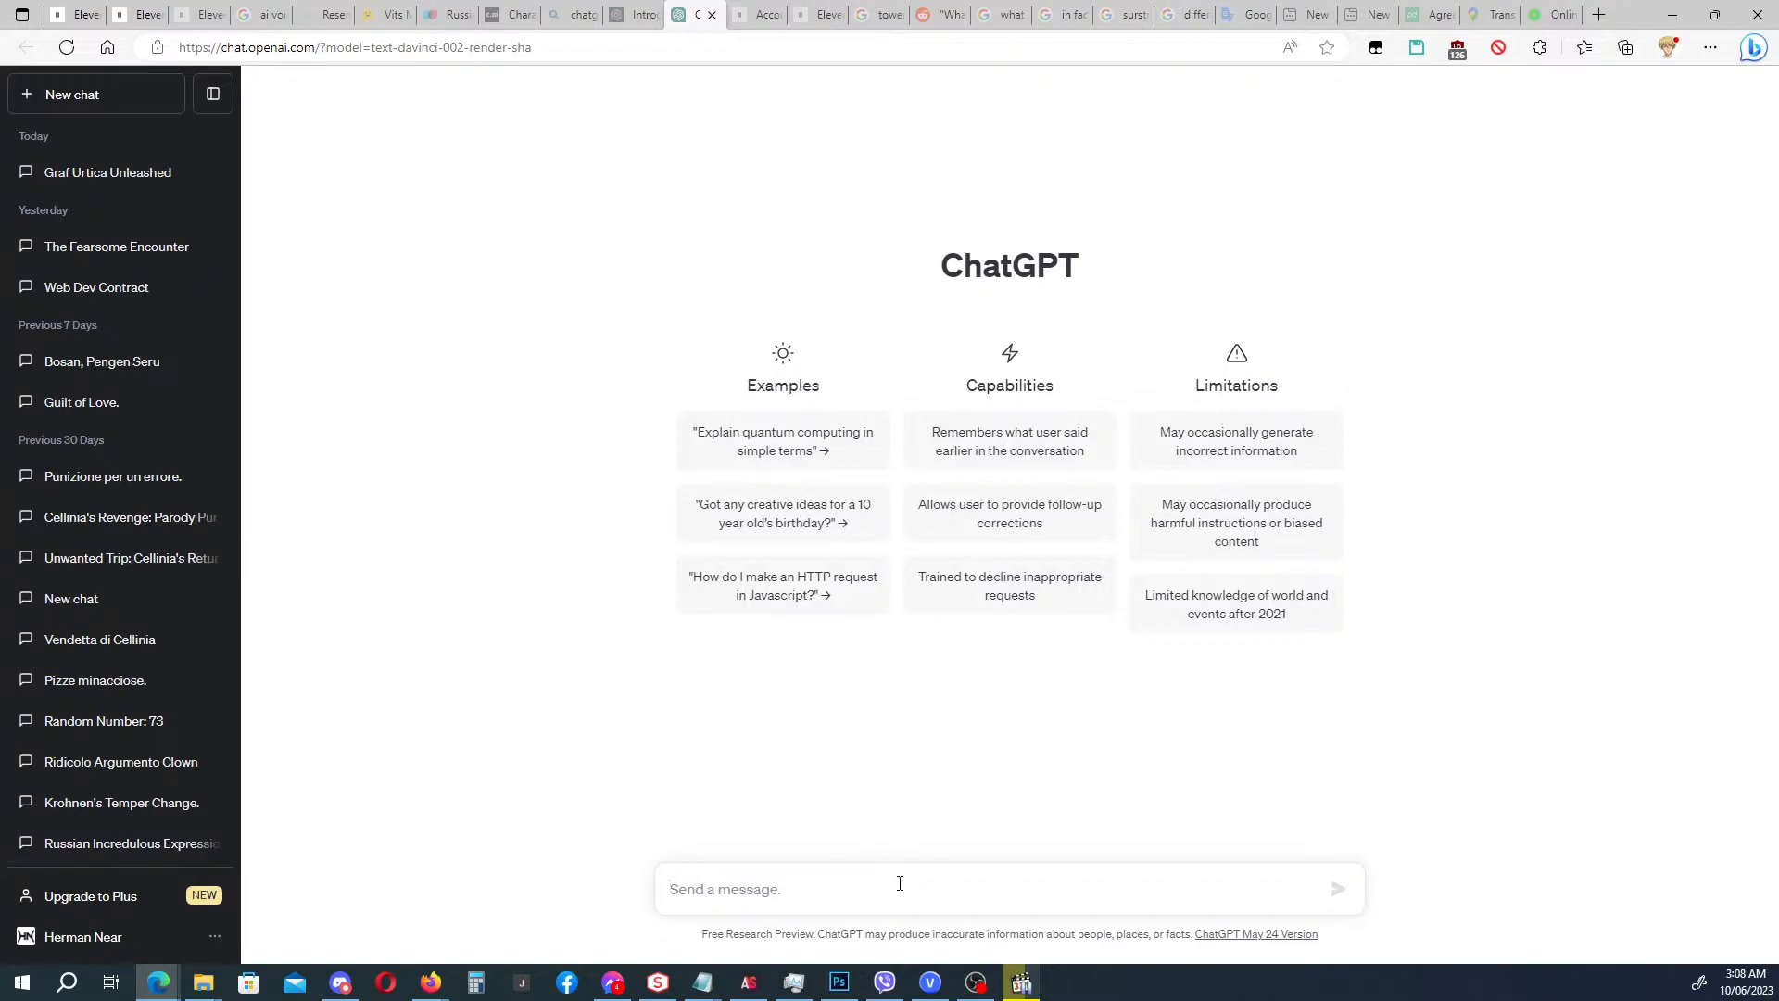
type("Translate into ")
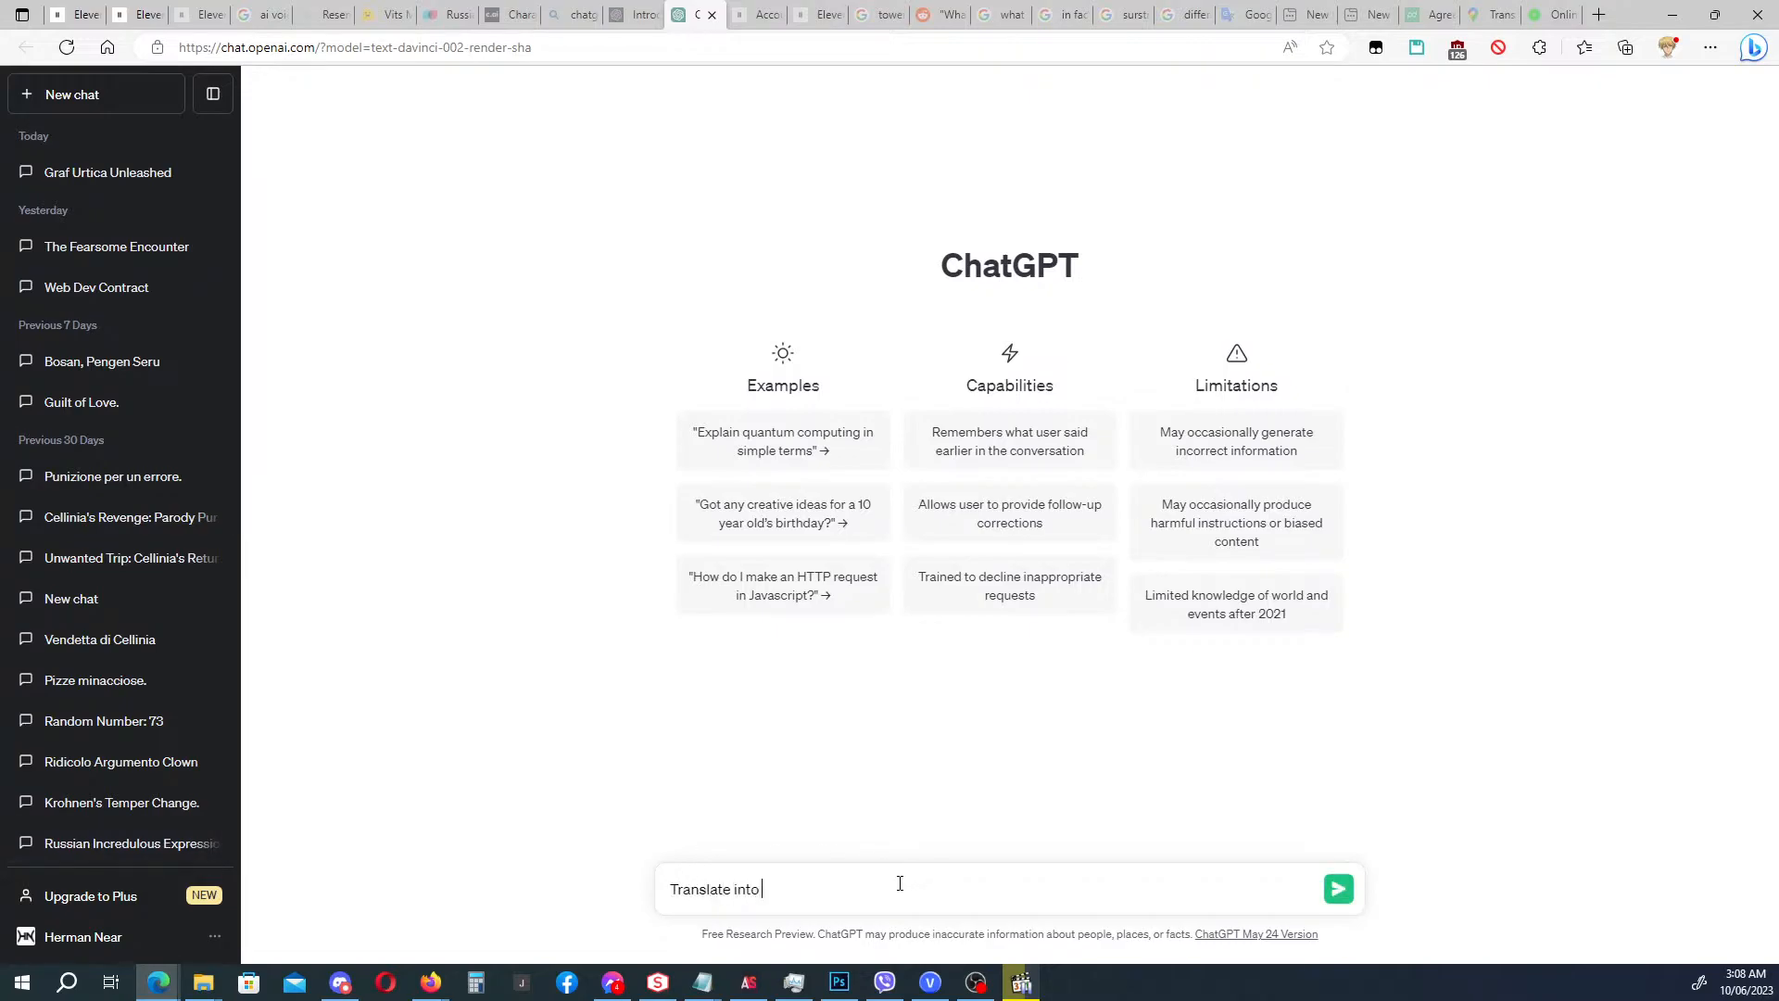
type("Polish, in the context of a confrontation: \"")
key("ctrl+v")
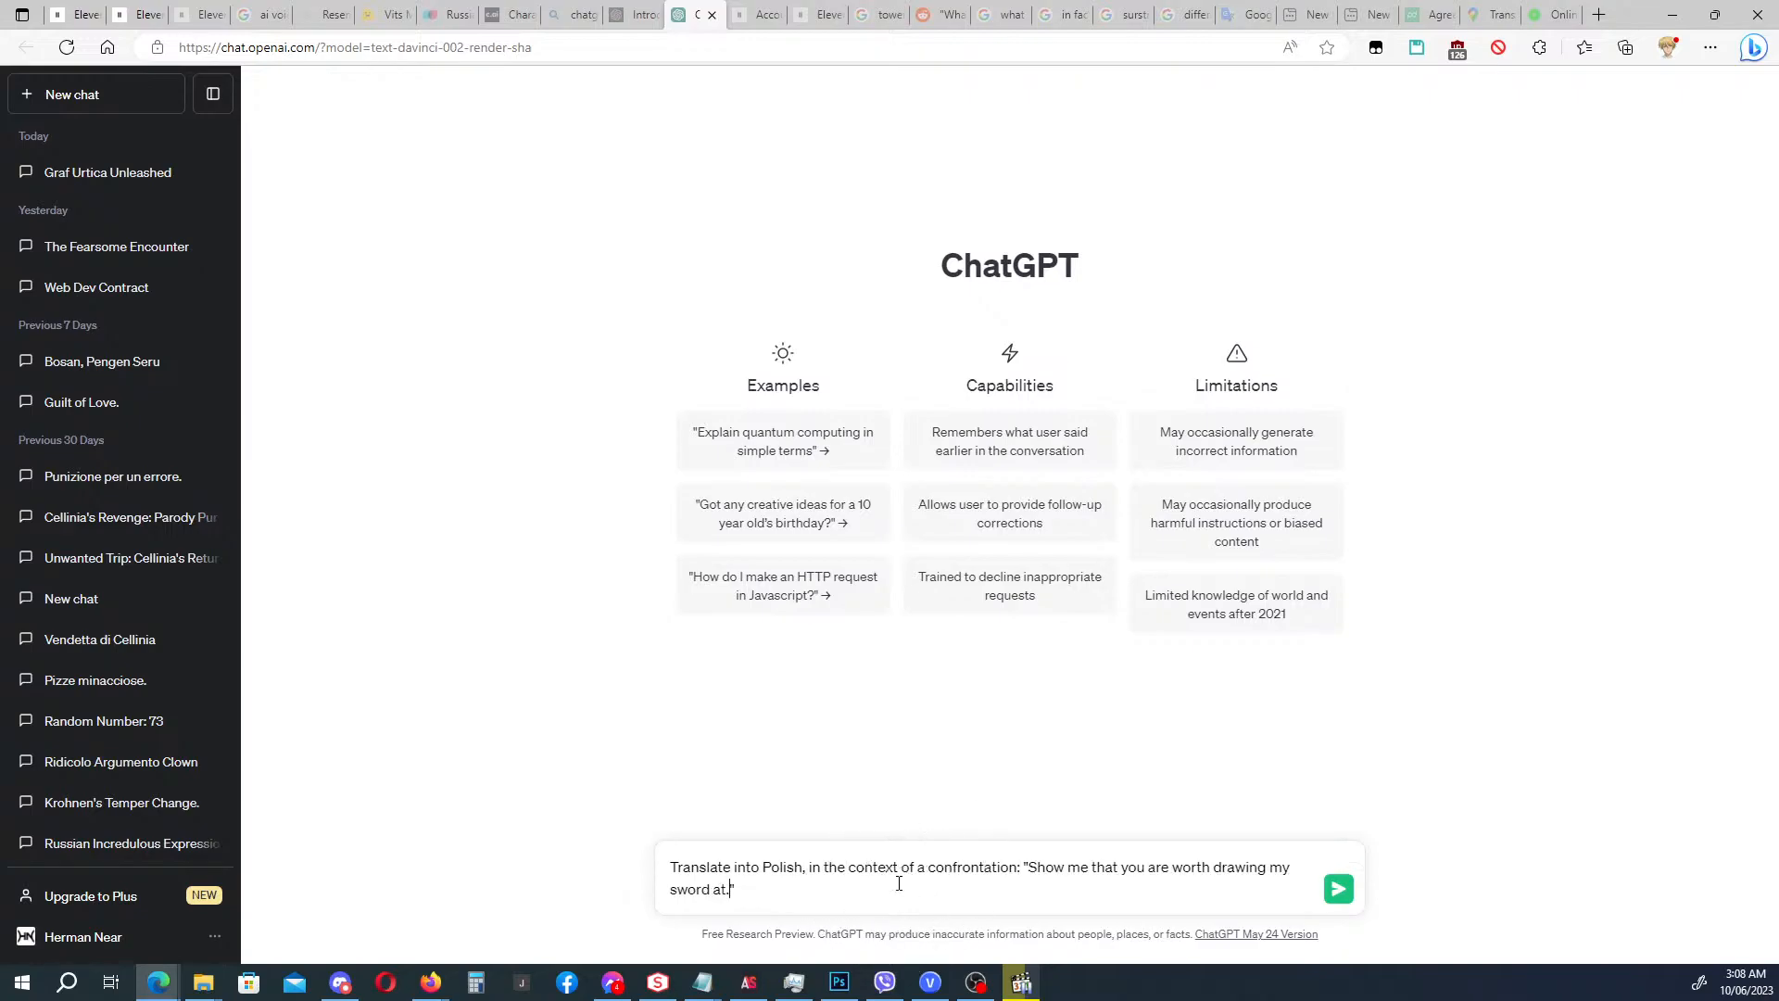
key("BackSpace")
type(", woman.")
left_click(1340, 892)
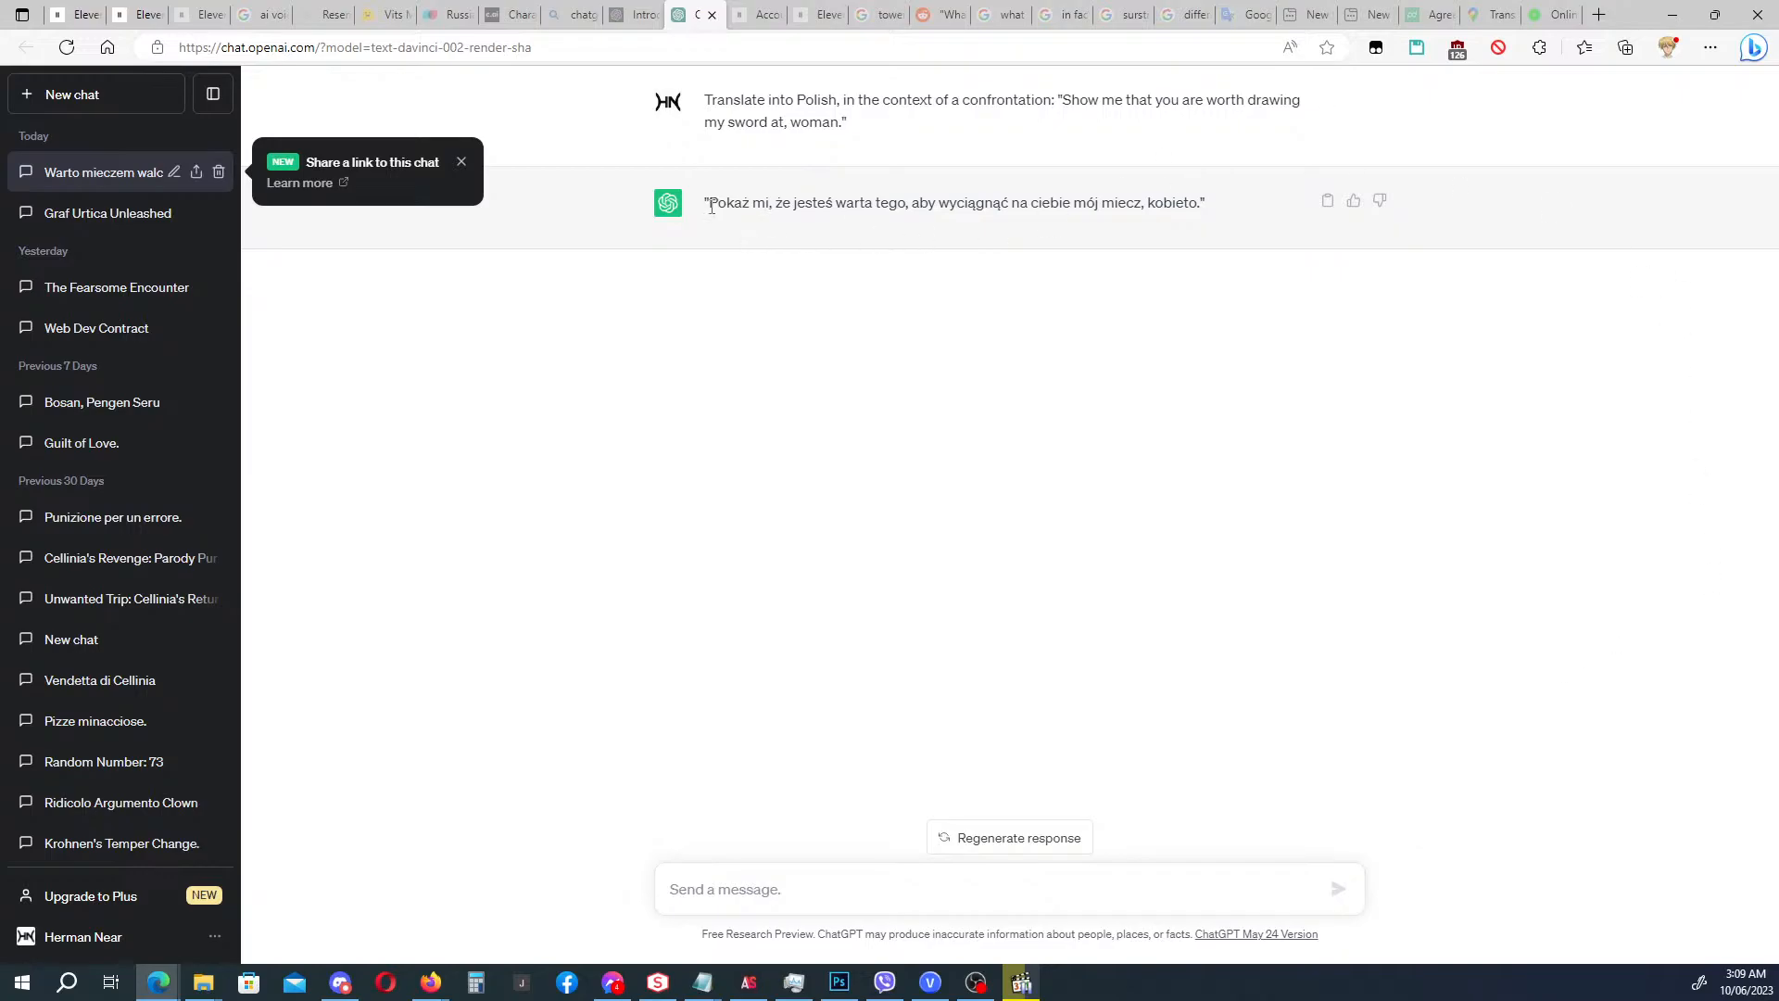
Copy ChatGPT's Polish translation without its quotation marks and append it to the end of the Speech Synthesis text.
left_click_drag(711, 205, 1205, 208)
key("ctrl+c")
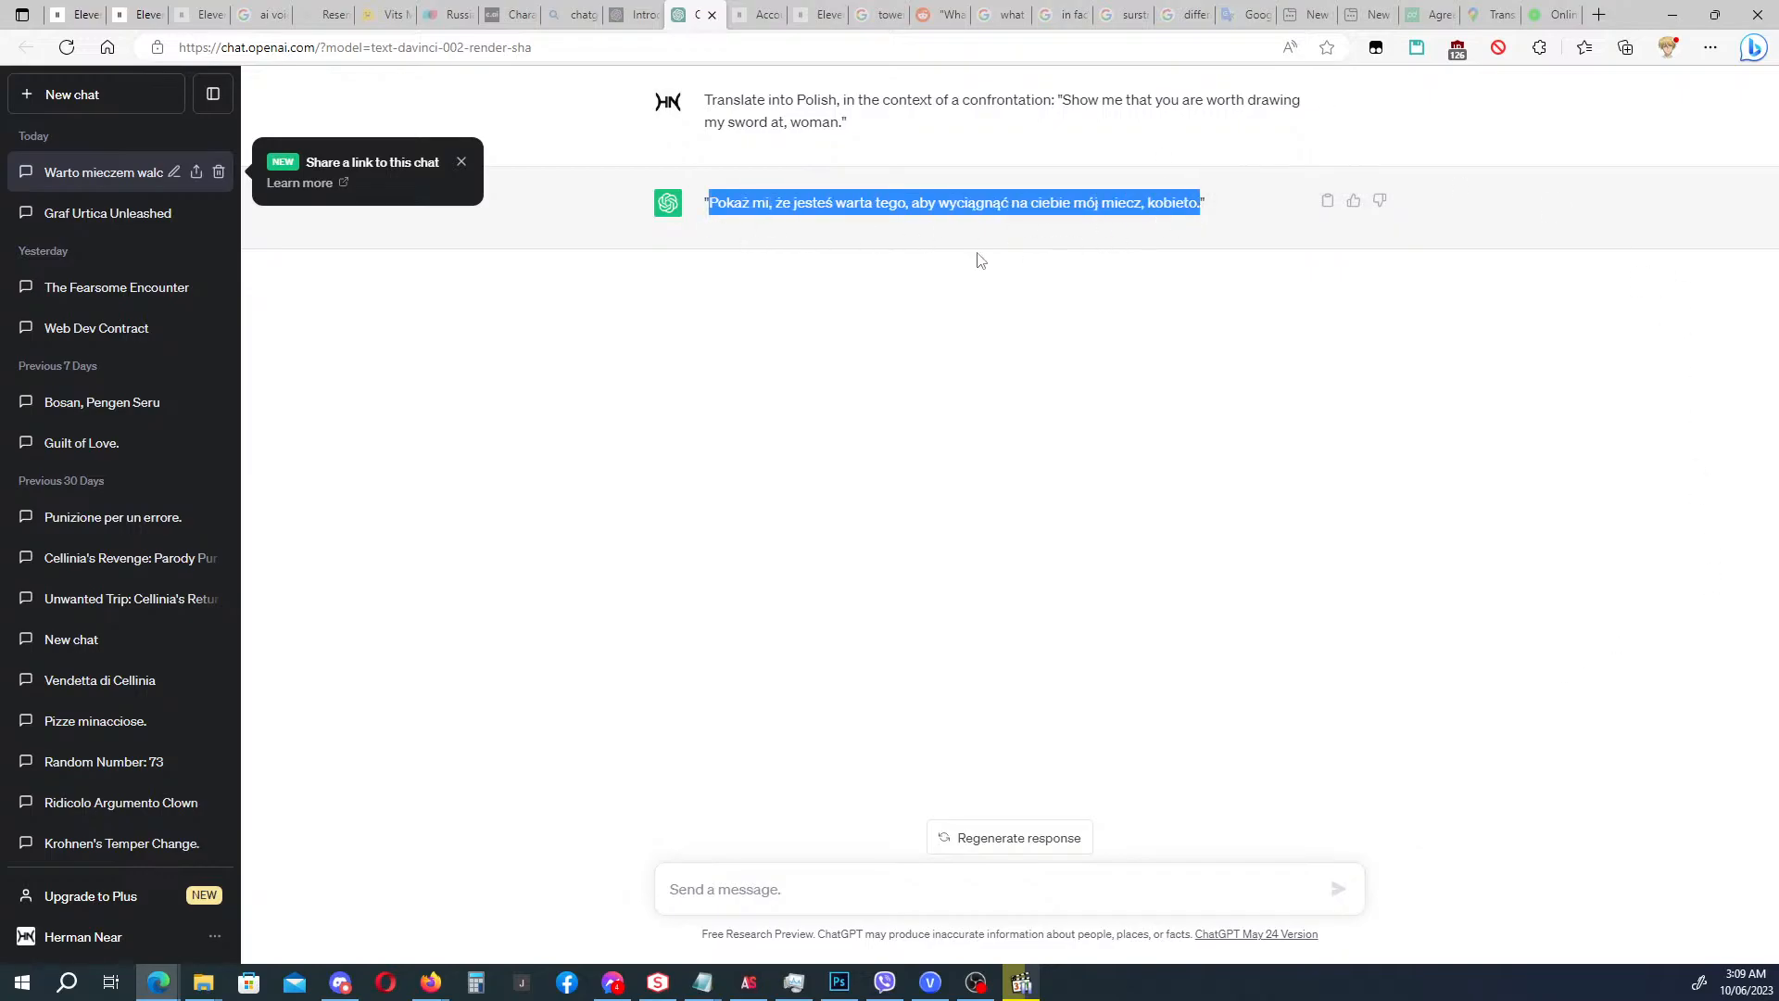
left_click(76, 15)
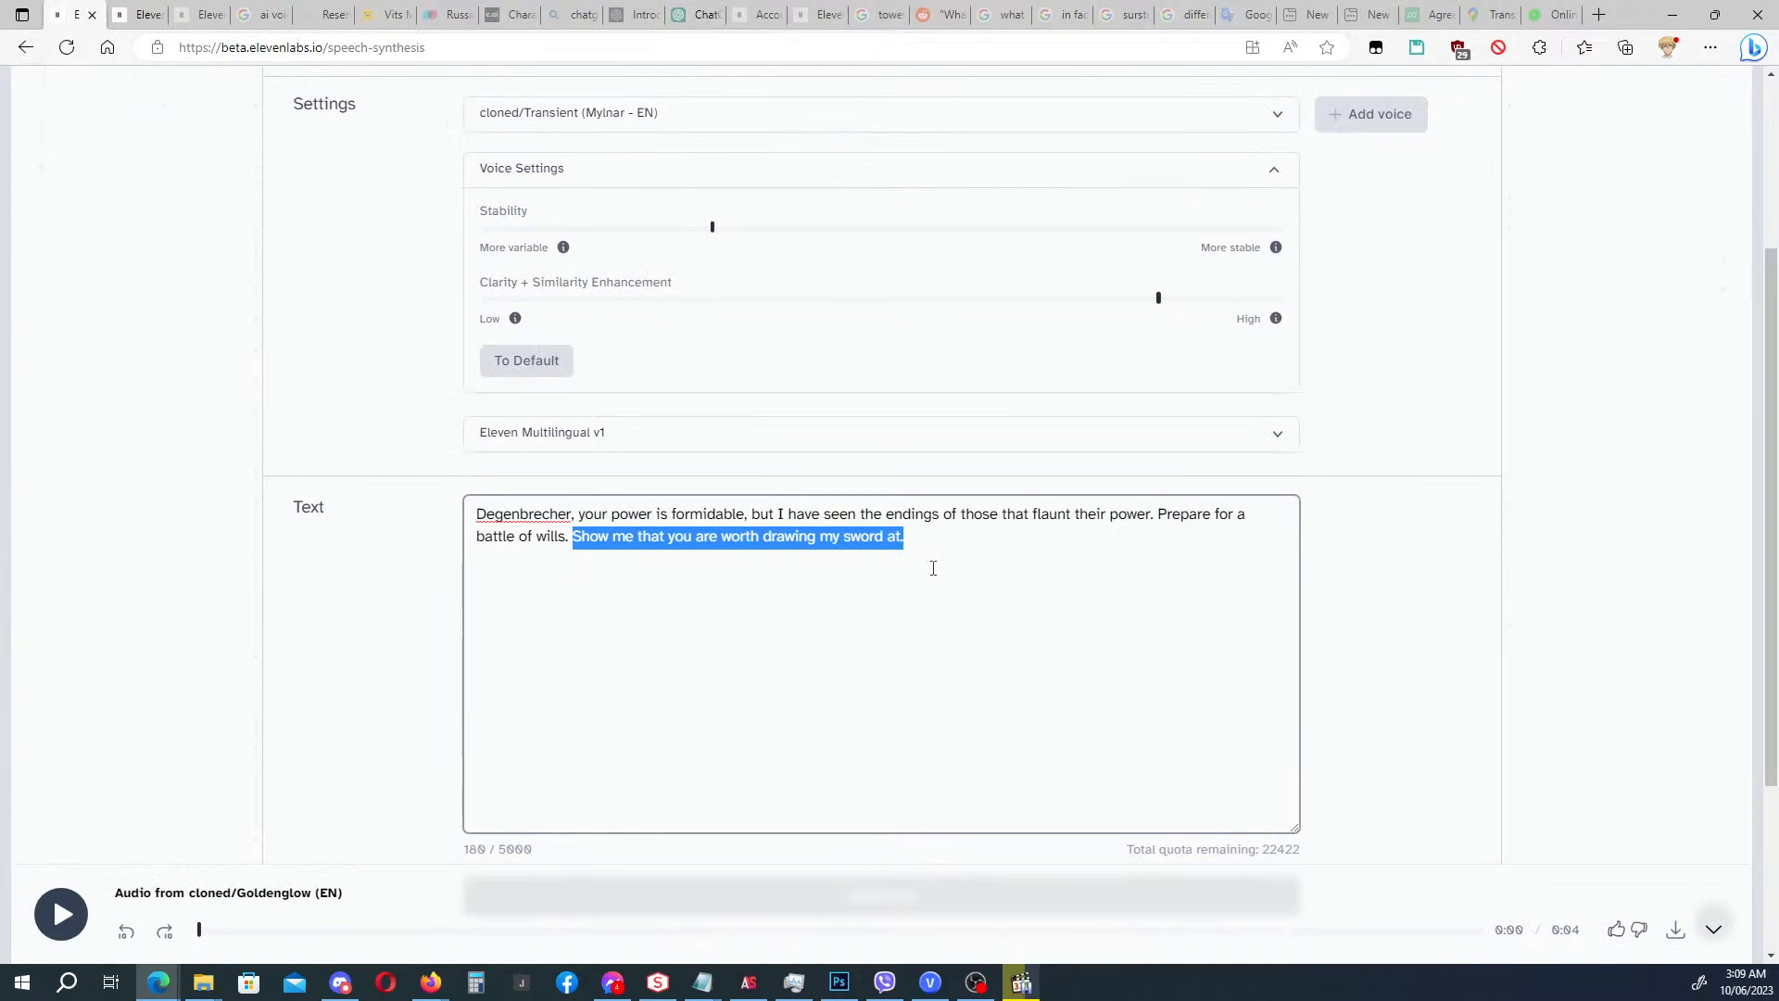
left_click(946, 558)
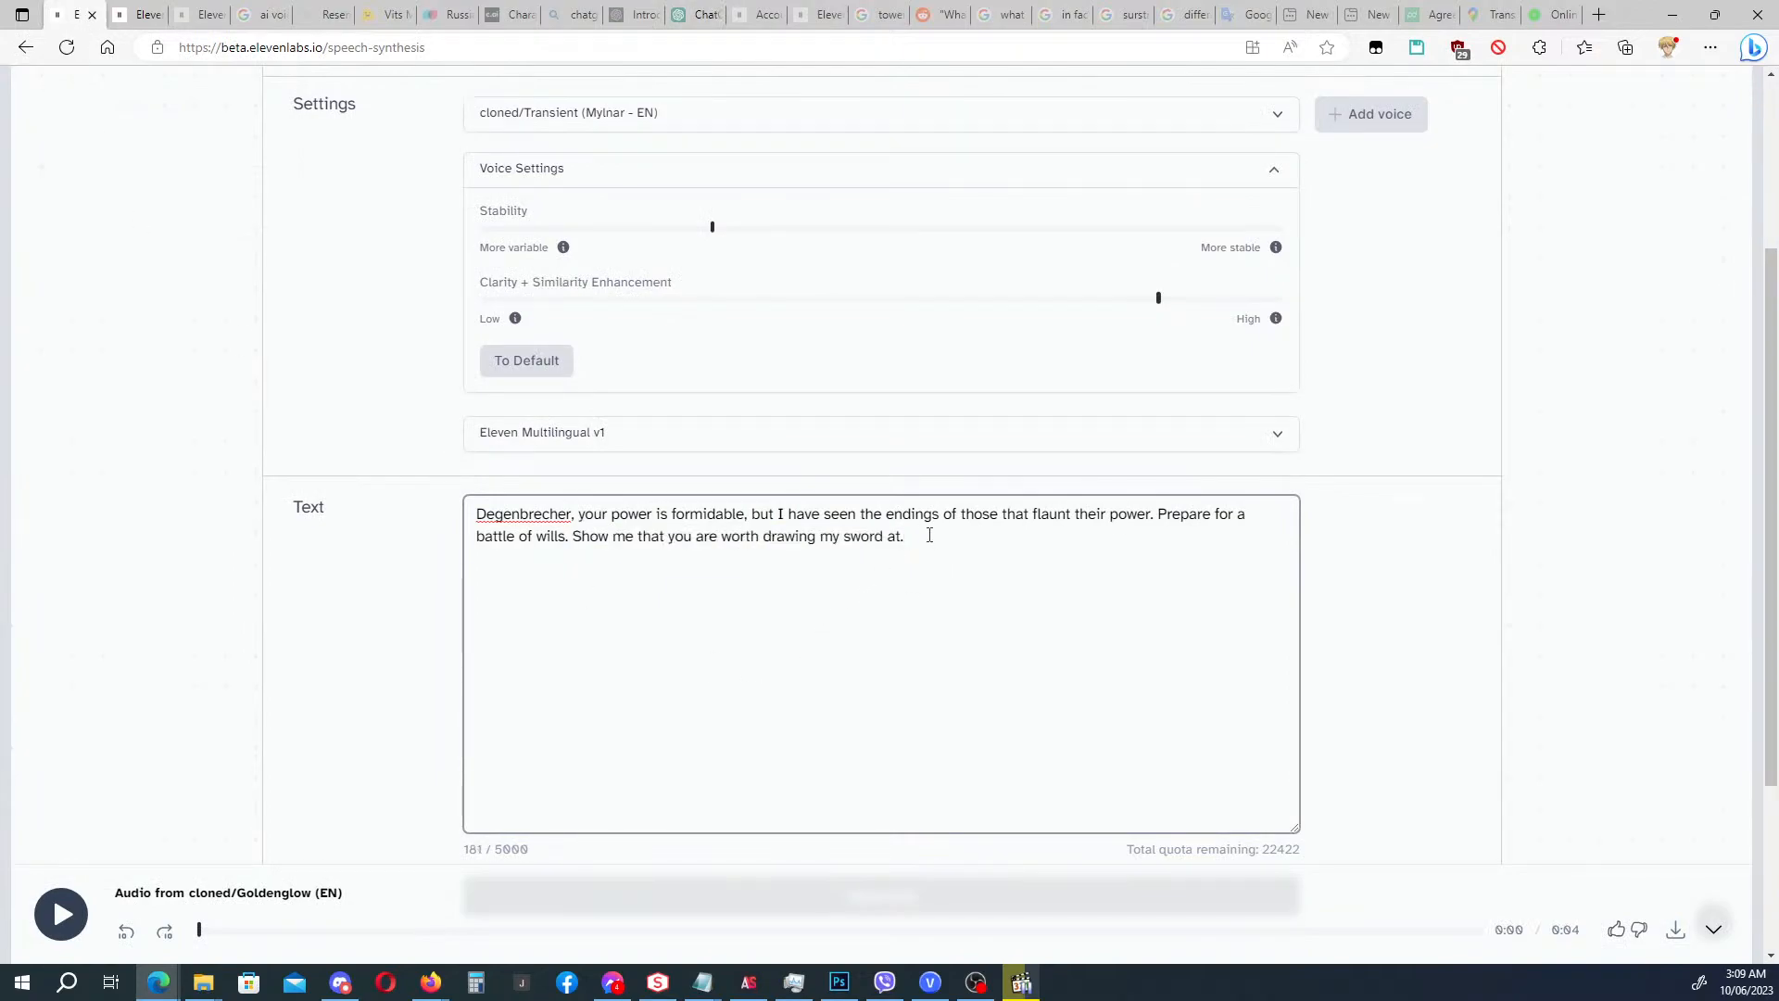
key("ctrl+v")
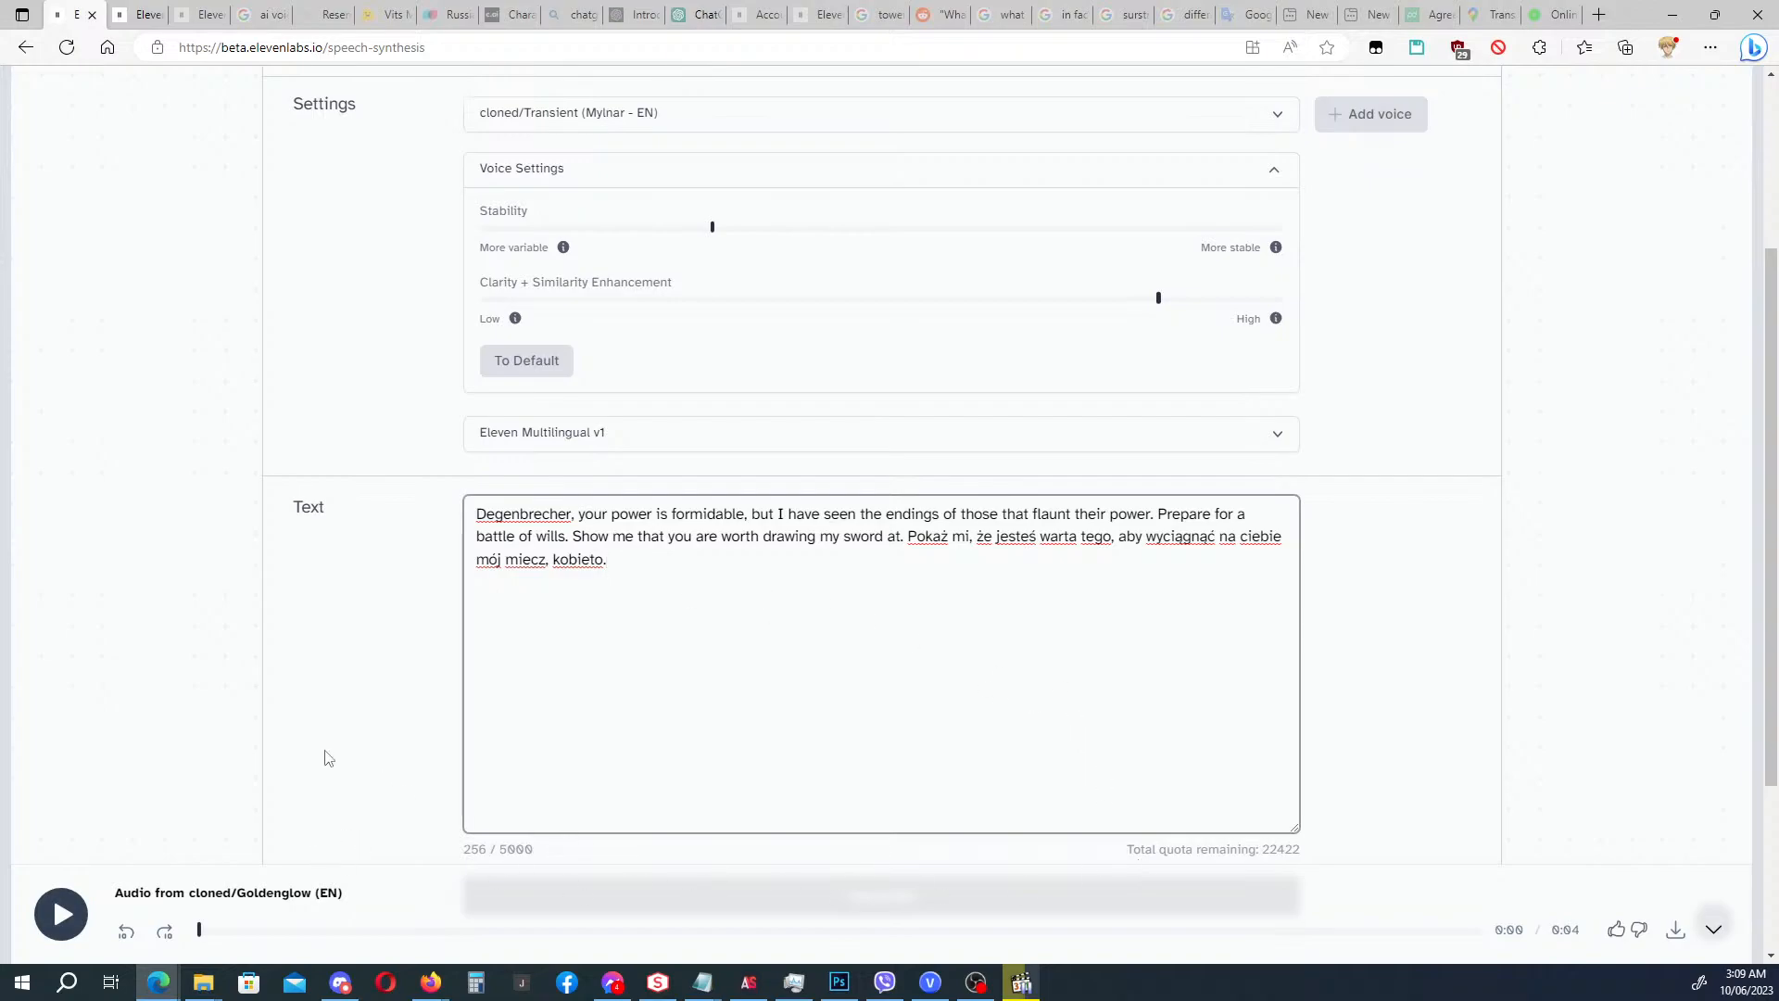
Set the Mylnar voice's stability to 28% and generate the English and Polish speech.
scroll(371, 751, "down", 1)
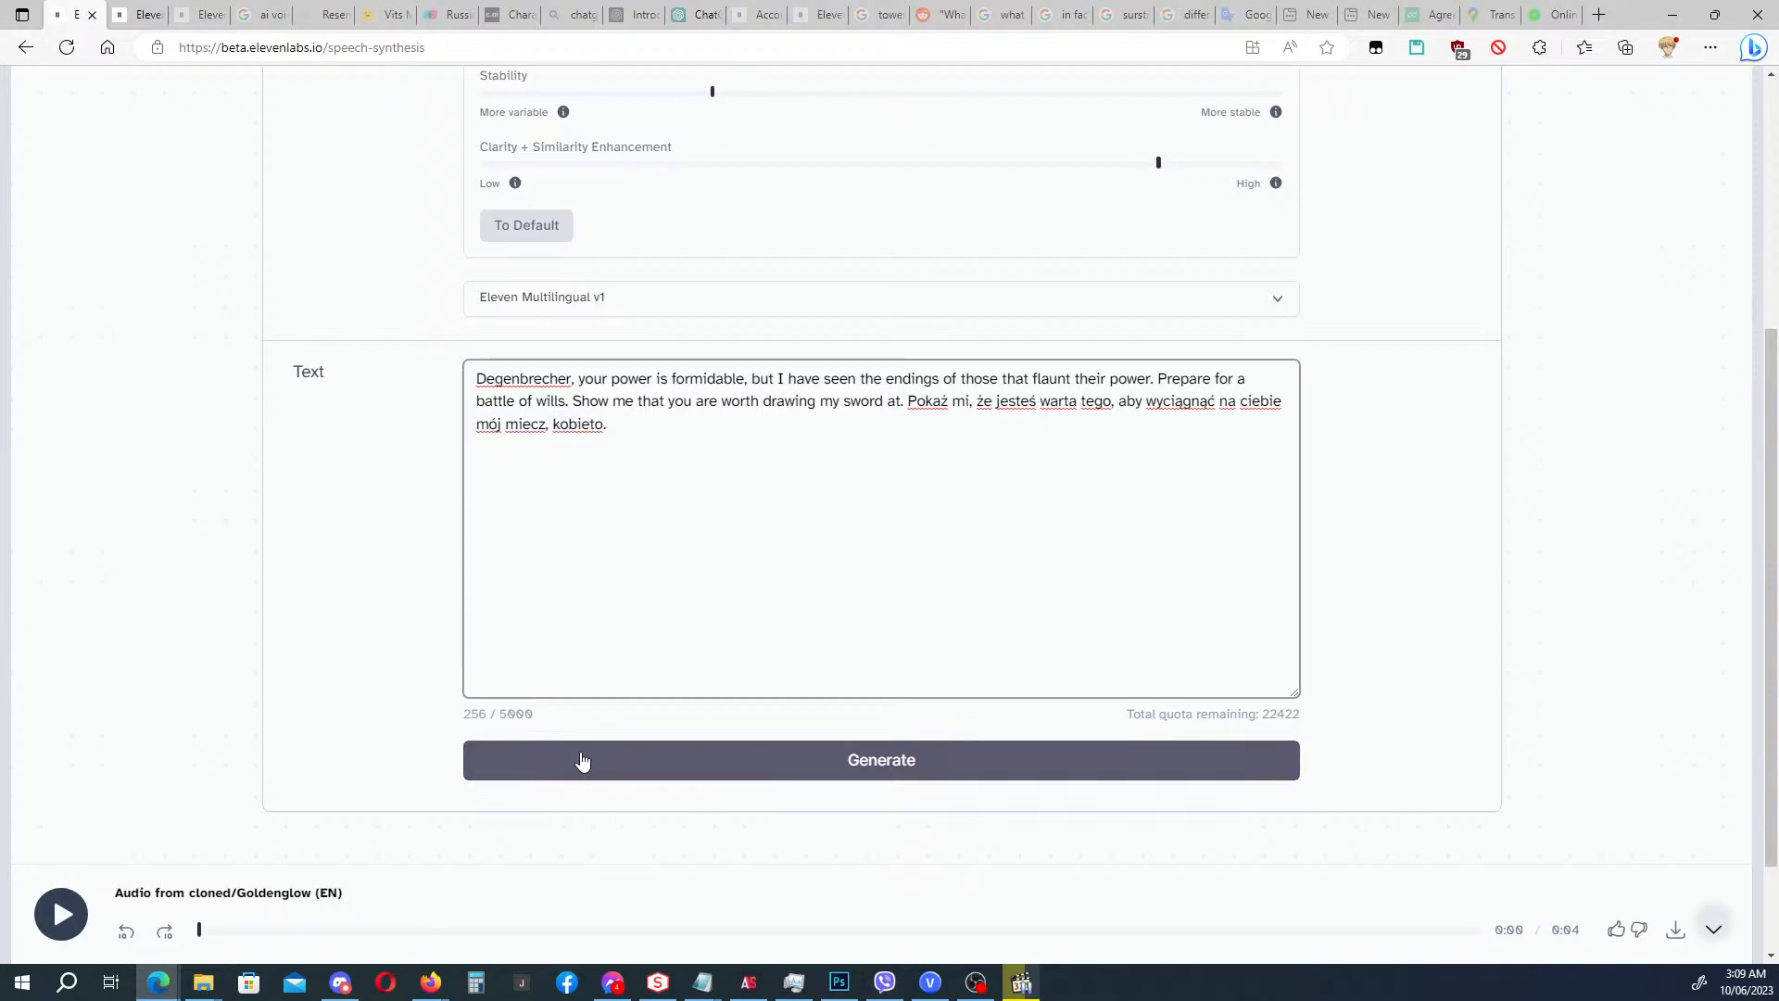
left_click(629, 762)
scroll(626, 763, "up", 1)
mouse_move(707, 234)
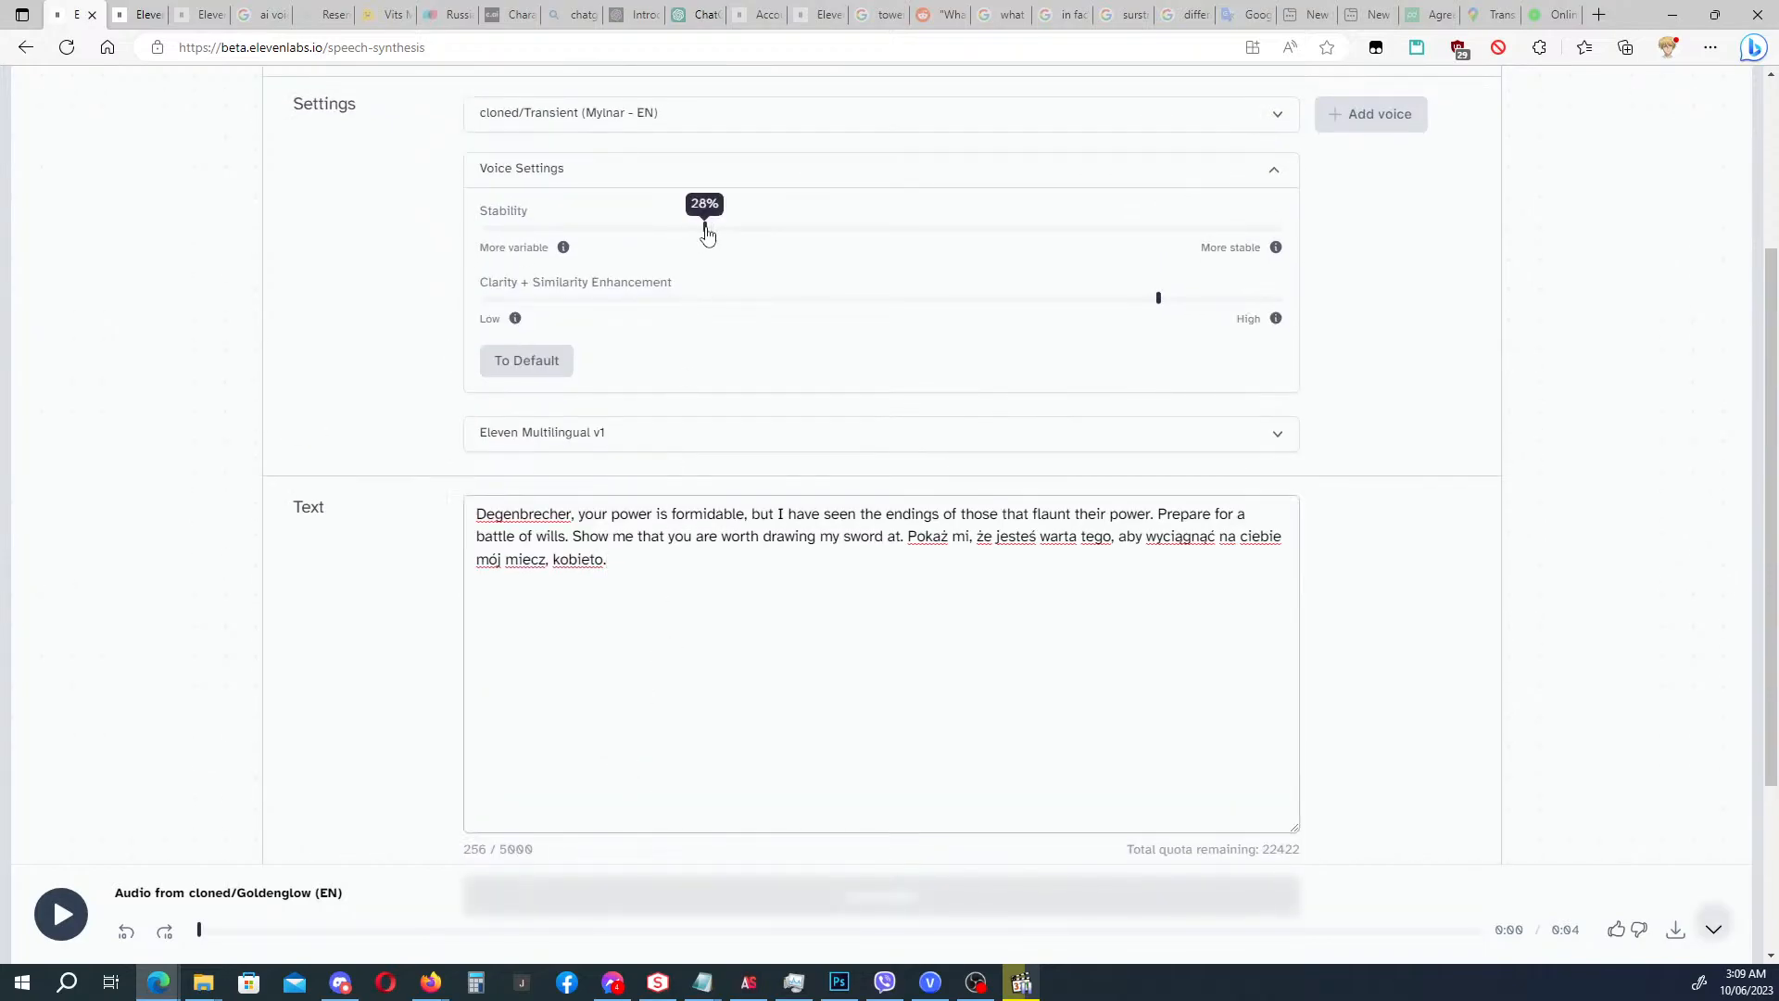
scroll(719, 704, "down", 1)
left_click(721, 759)
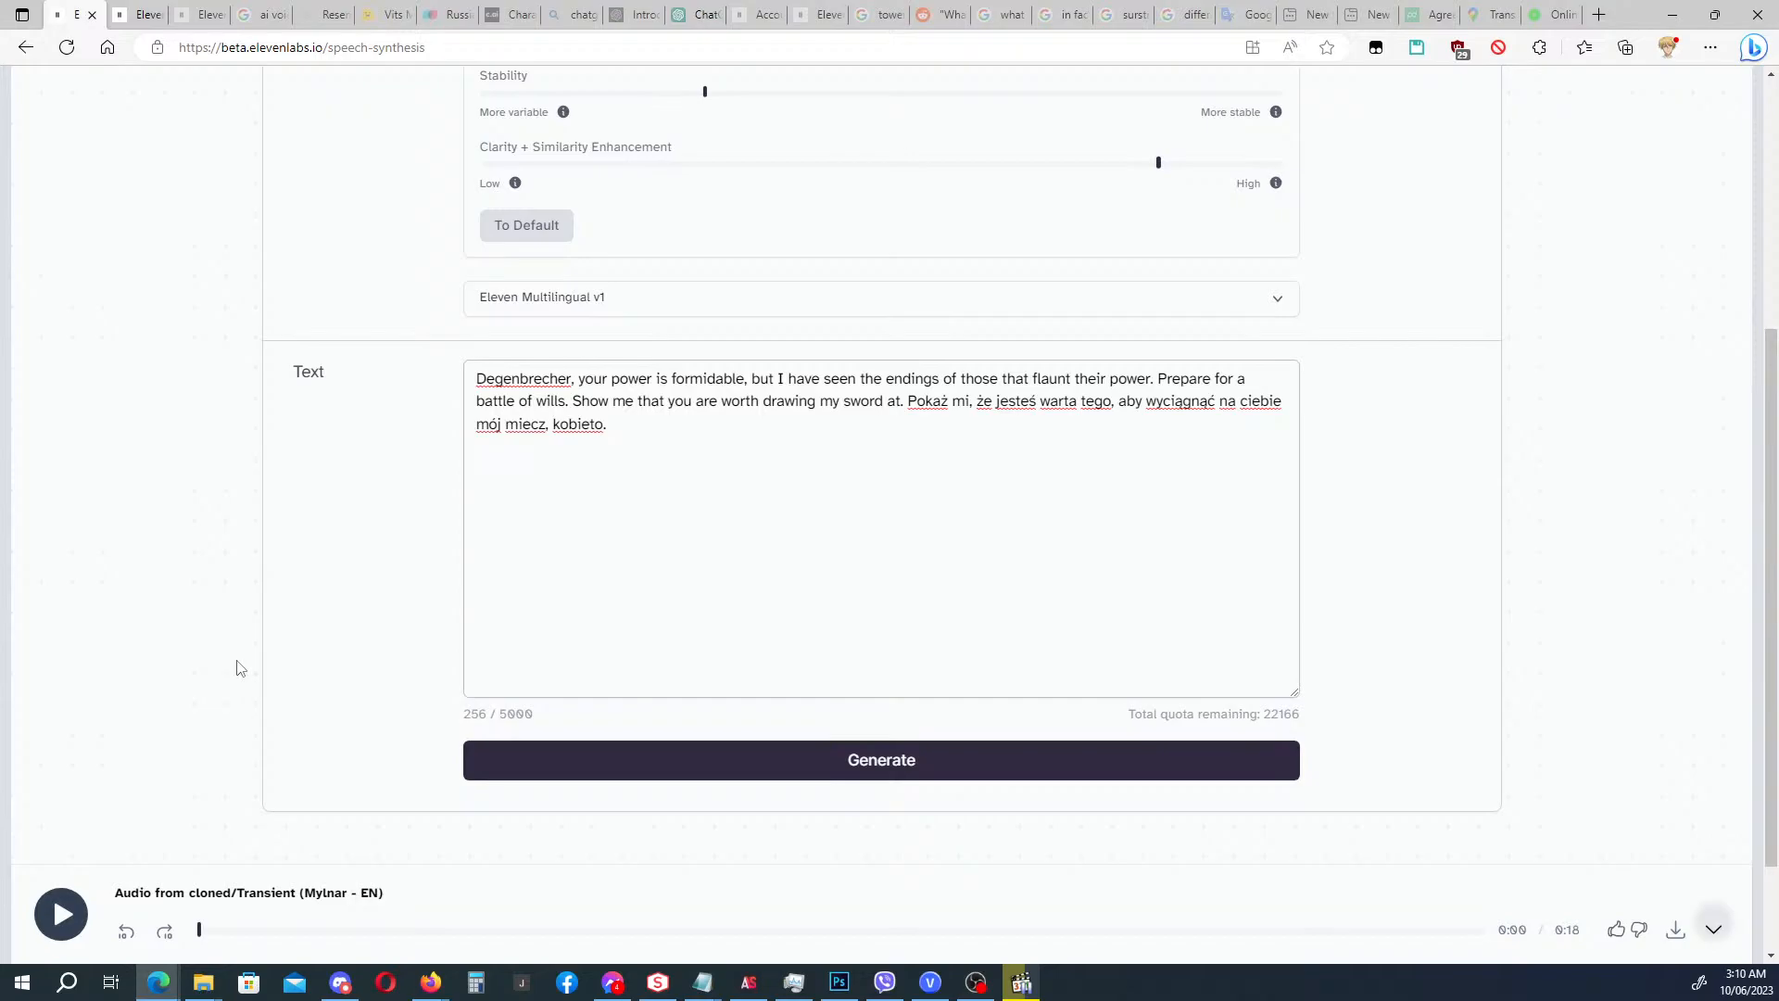
Download the generated Mylnar speech and check the available cloned voices in the Speech Synthesis voice list.
left_click(1675, 930)
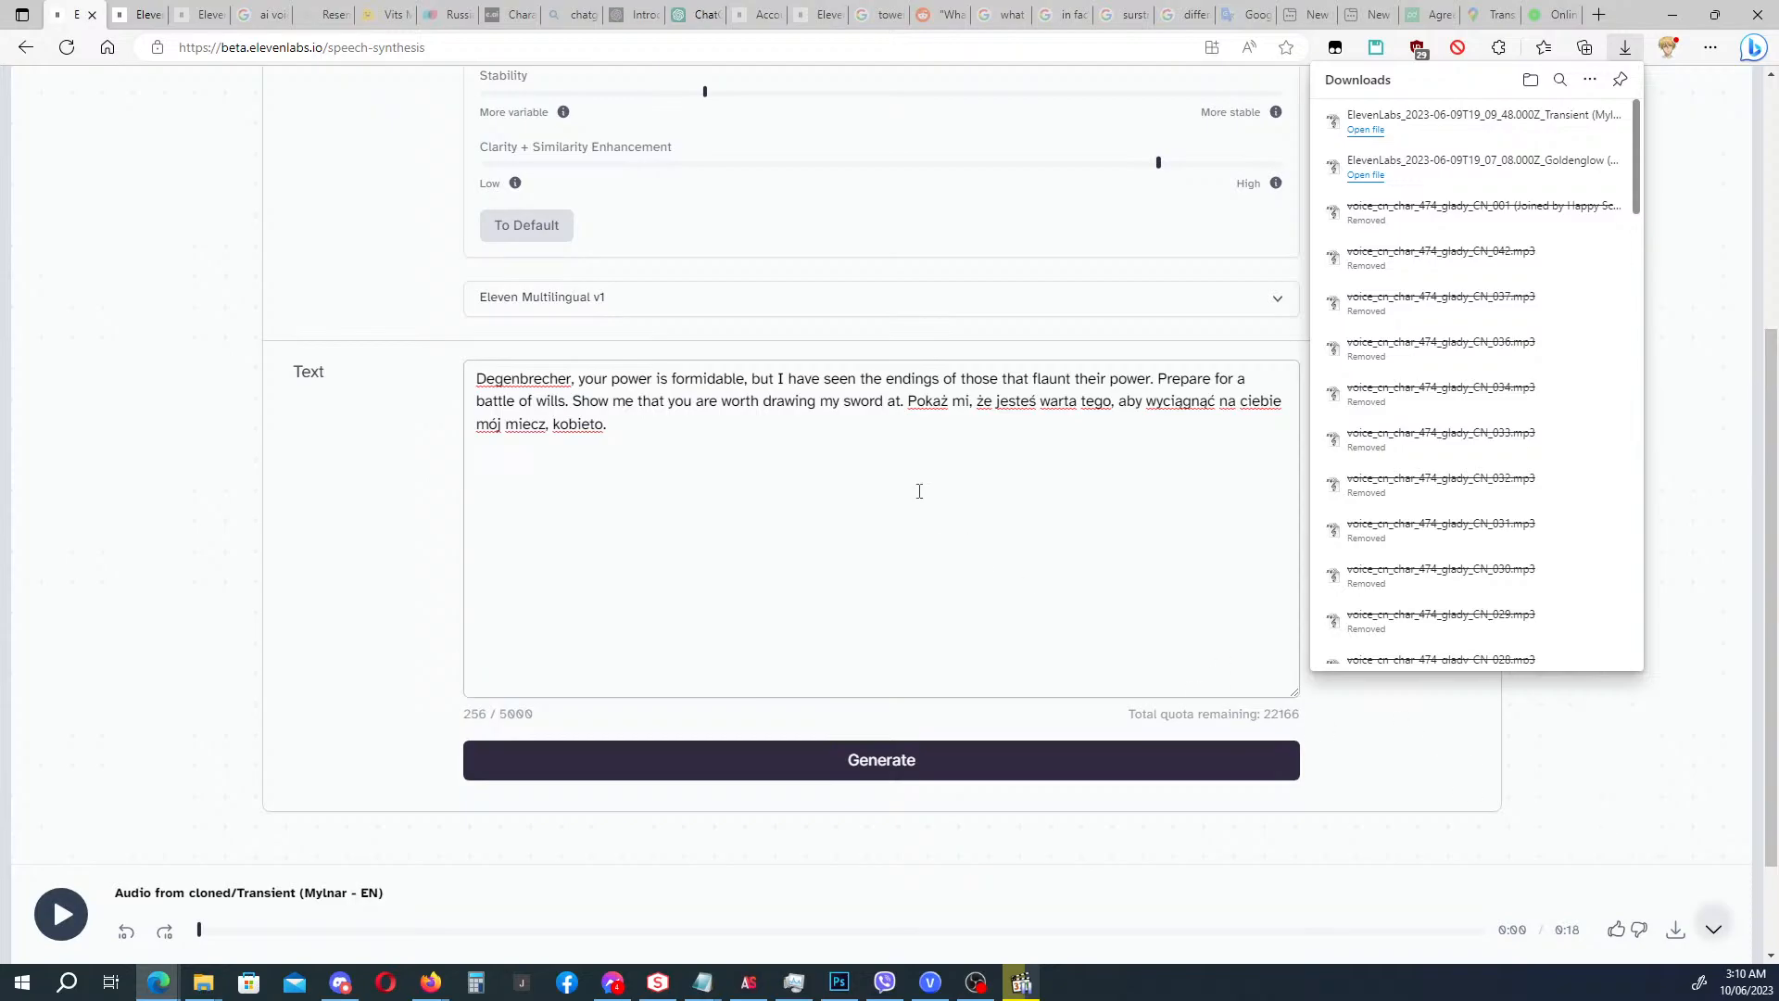
scroll(399, 597, "up", 3)
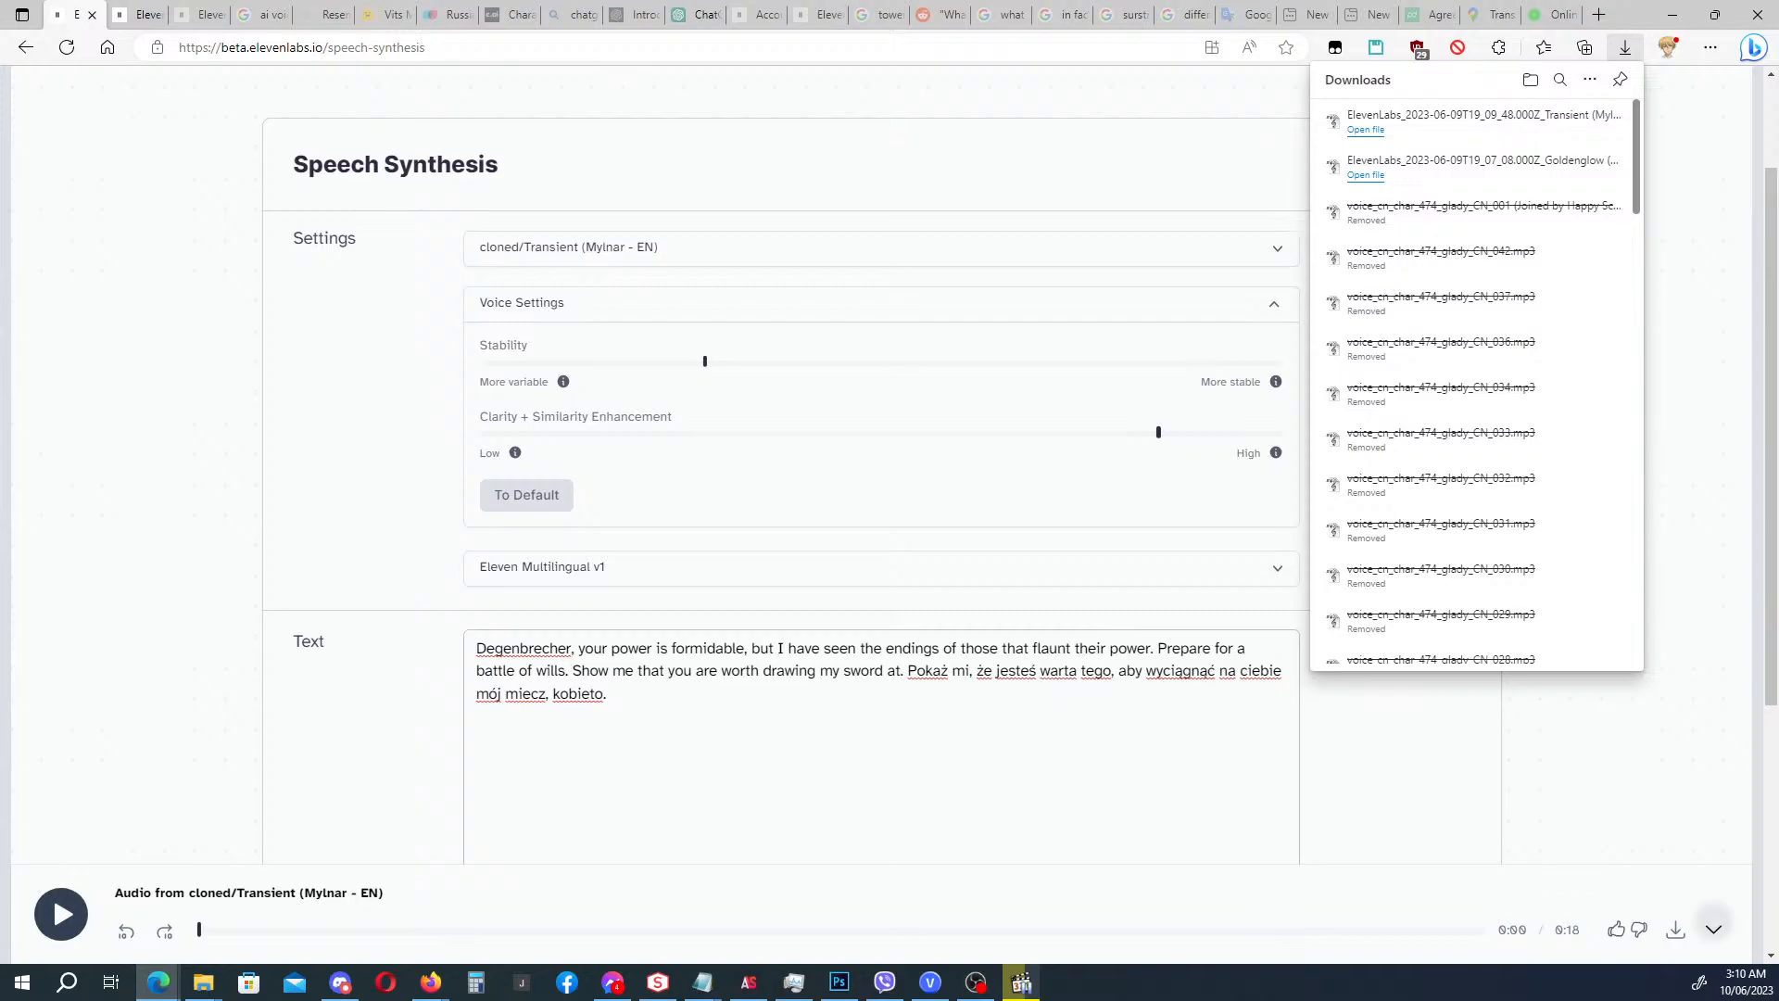
left_click(569, 252)
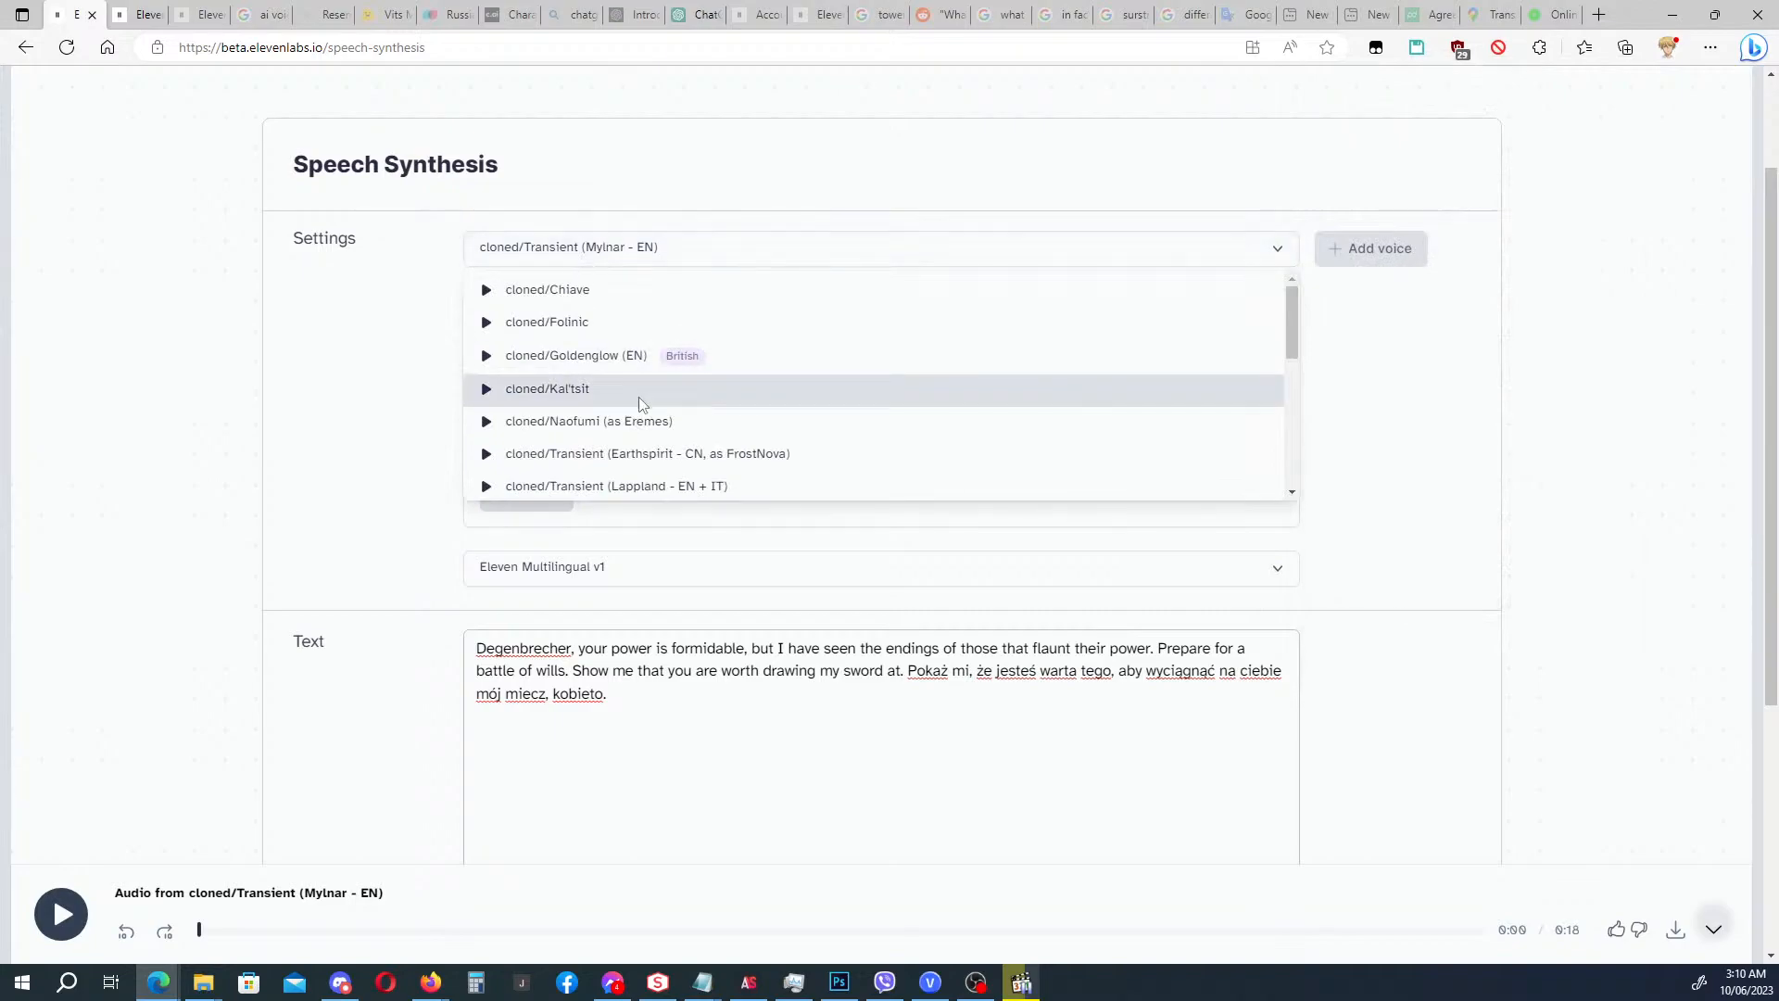
scroll(649, 426, "down", 1)
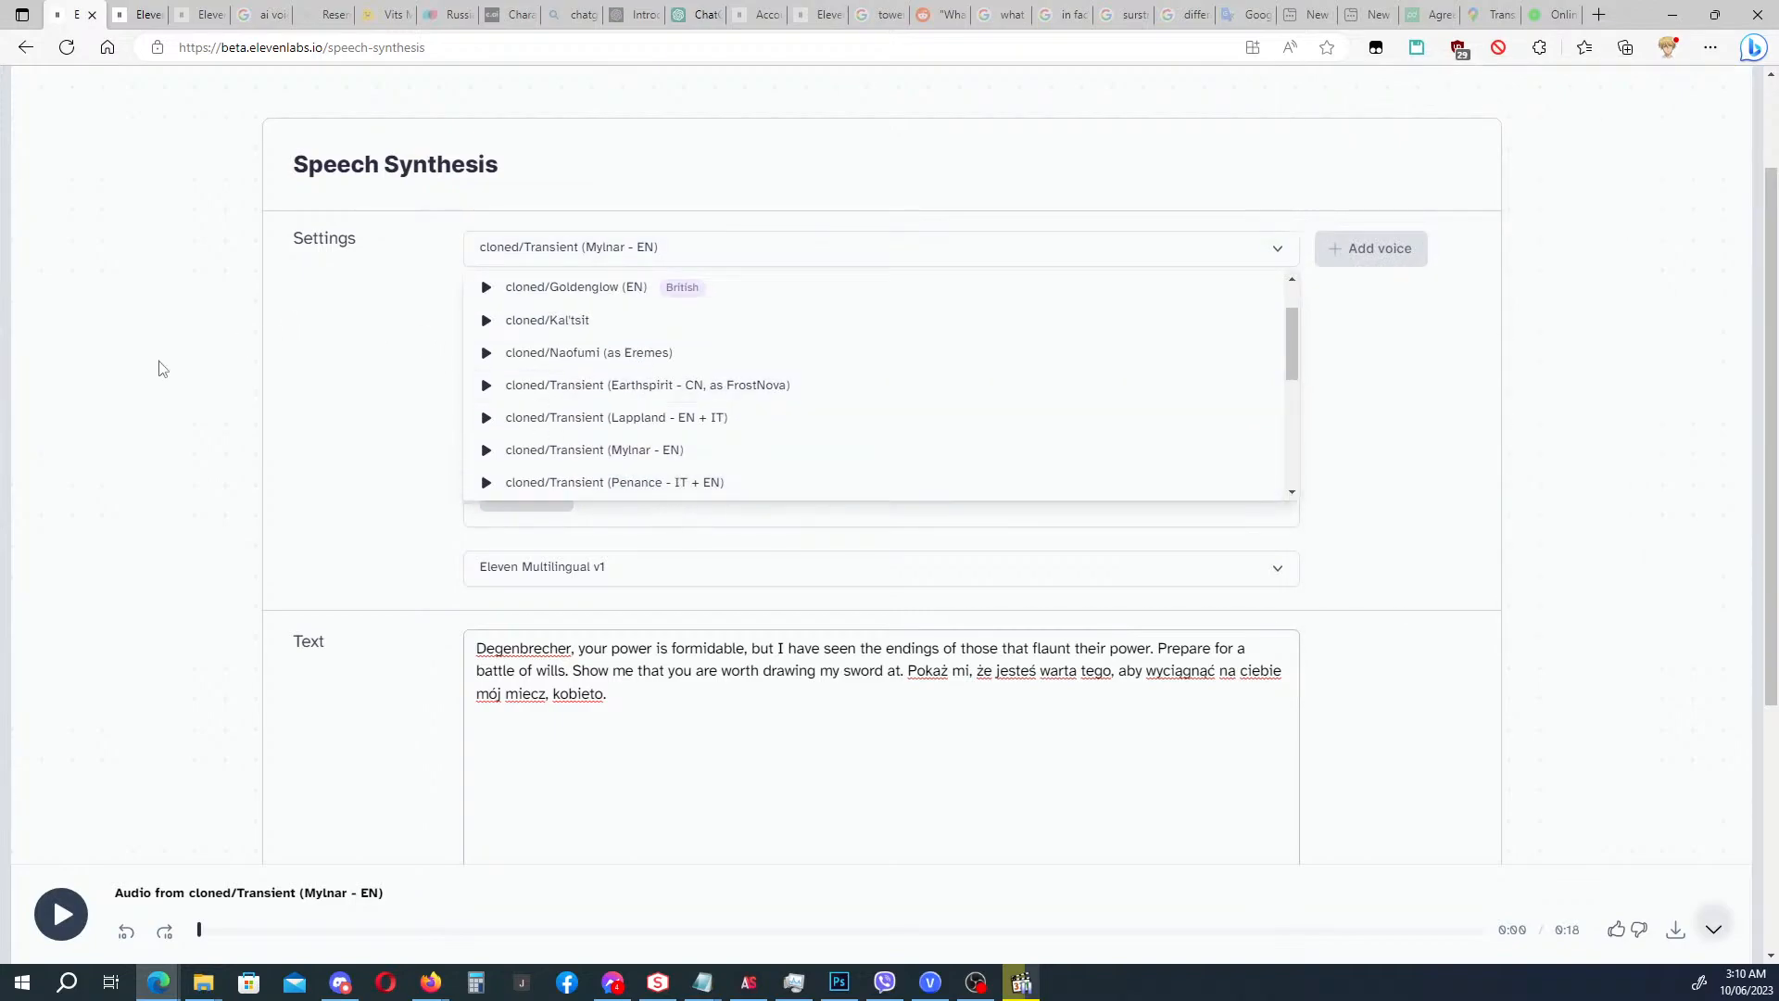
left_click(177, 268)
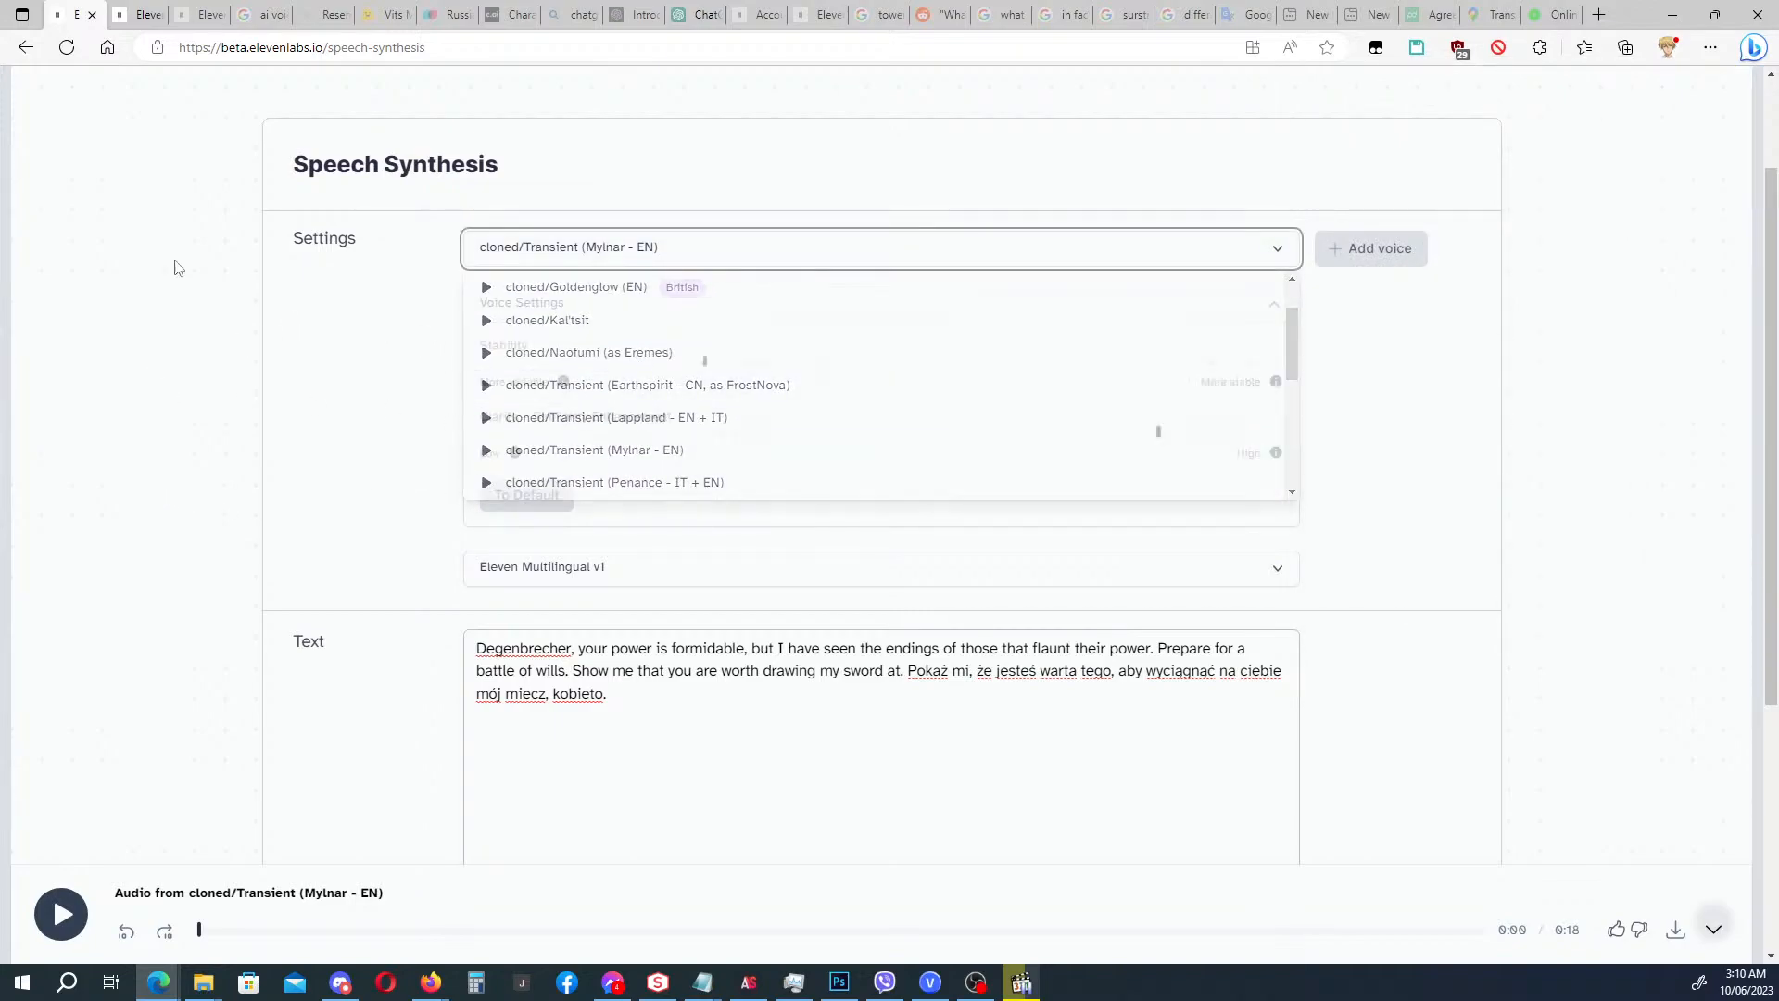
In VoiceLab, rename the Earthspirit voice to "Transient (Texas - EN)" and remove both of its uploaded samples.
left_click(141, 16)
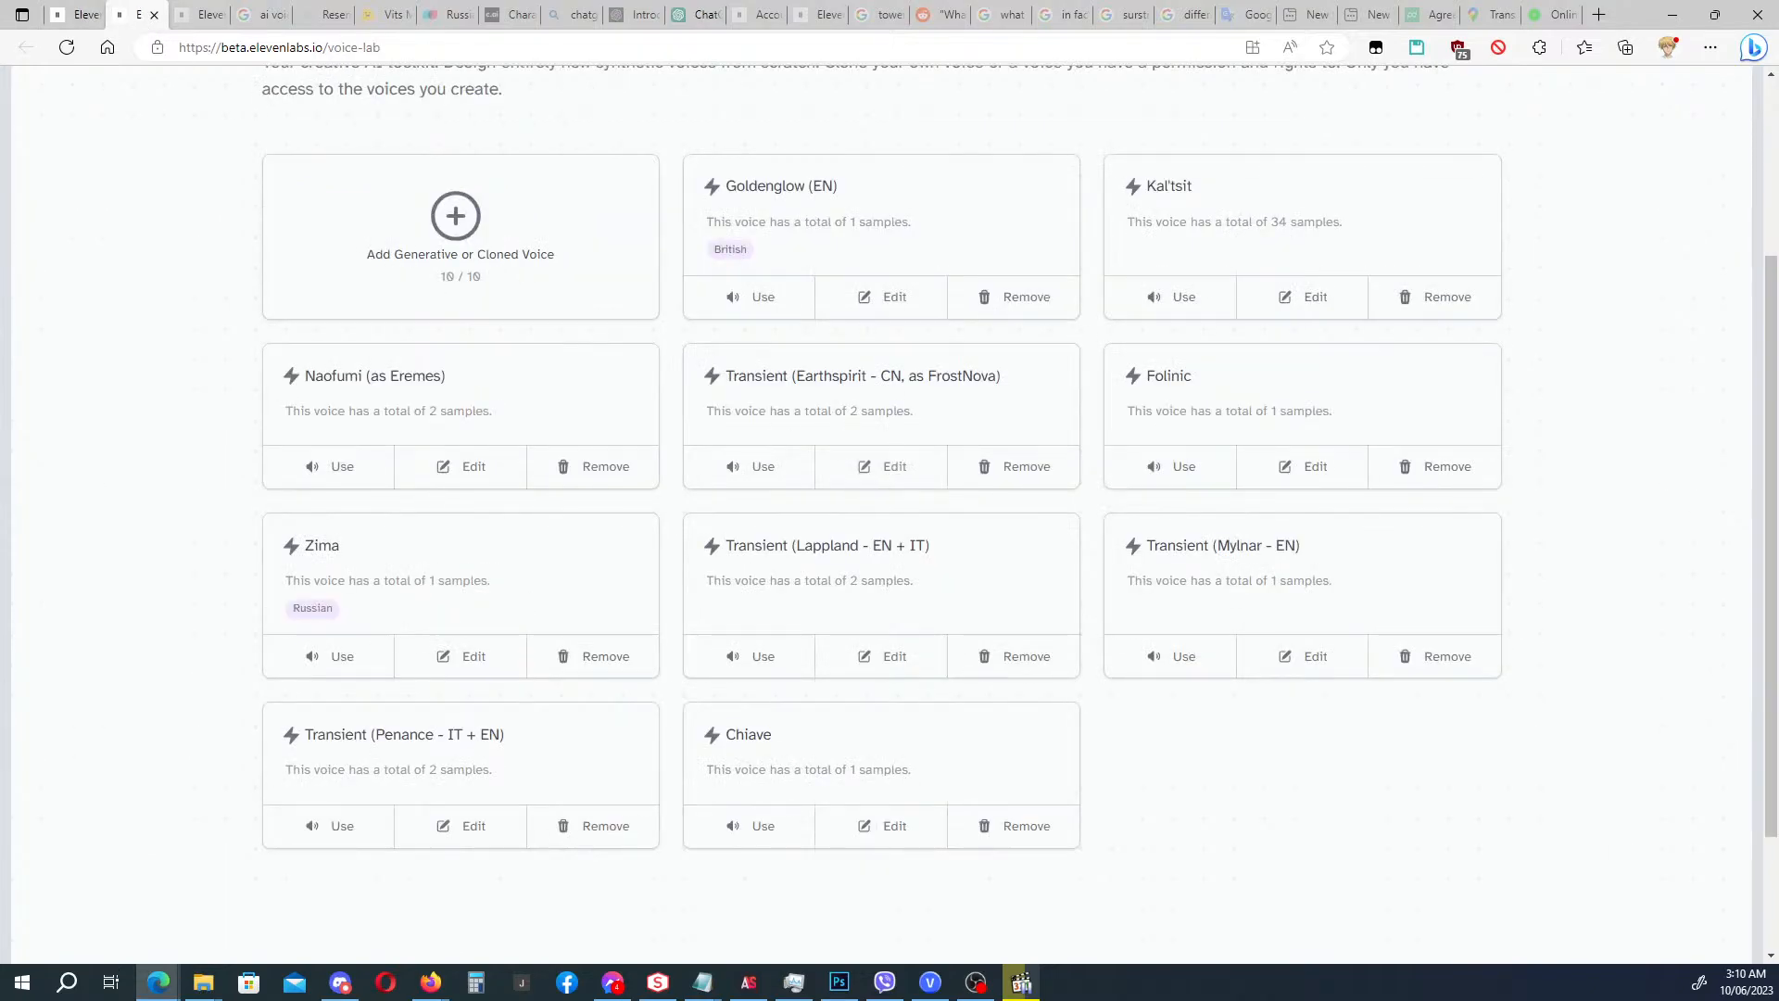
key("alt+Tab")
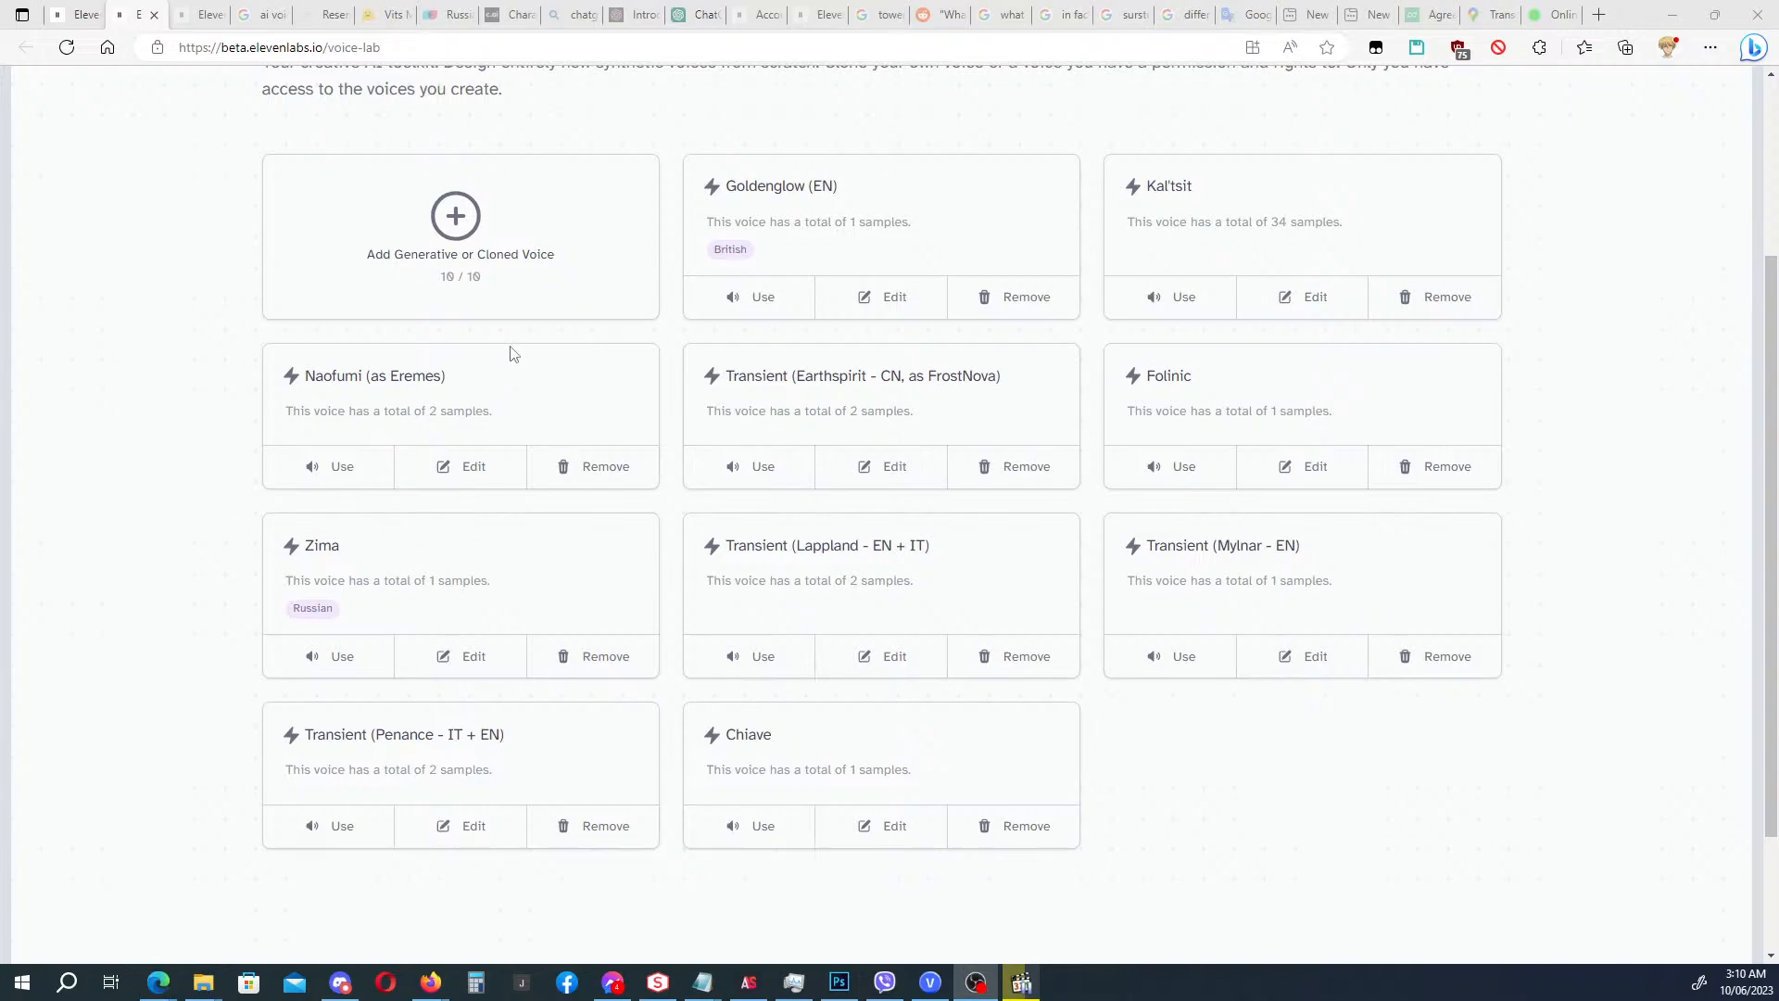
left_click(874, 473)
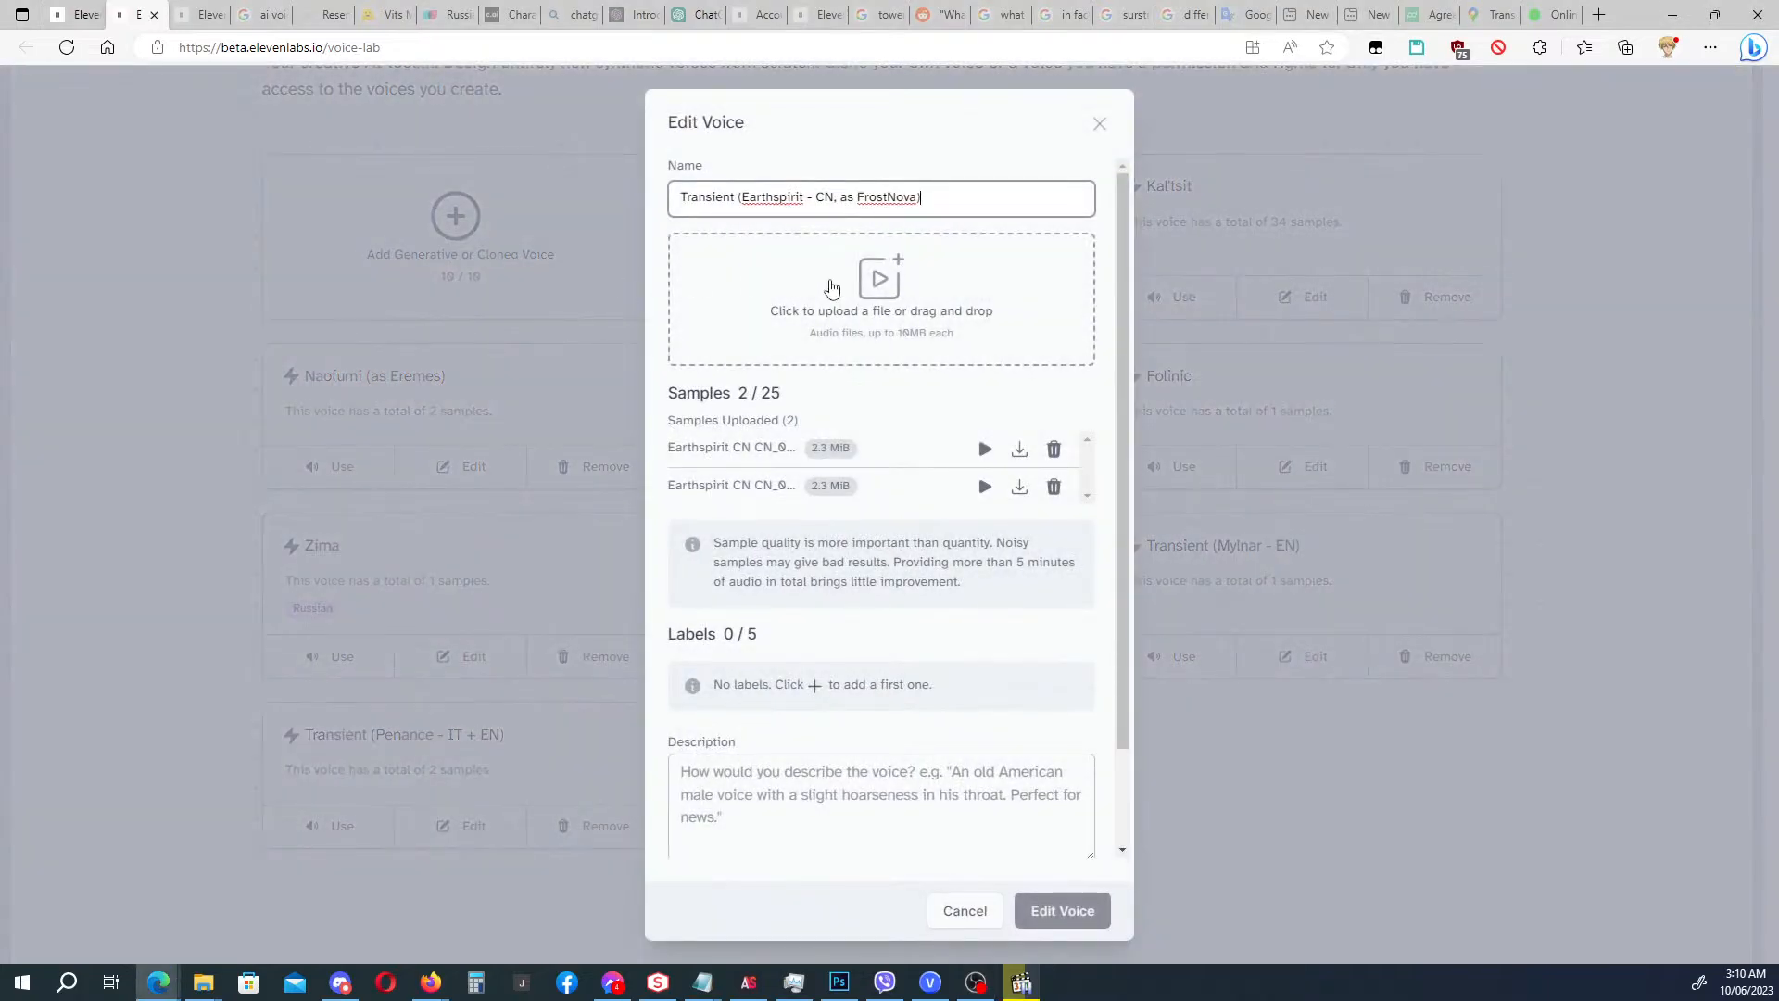
left_click_drag(742, 196, 920, 200)
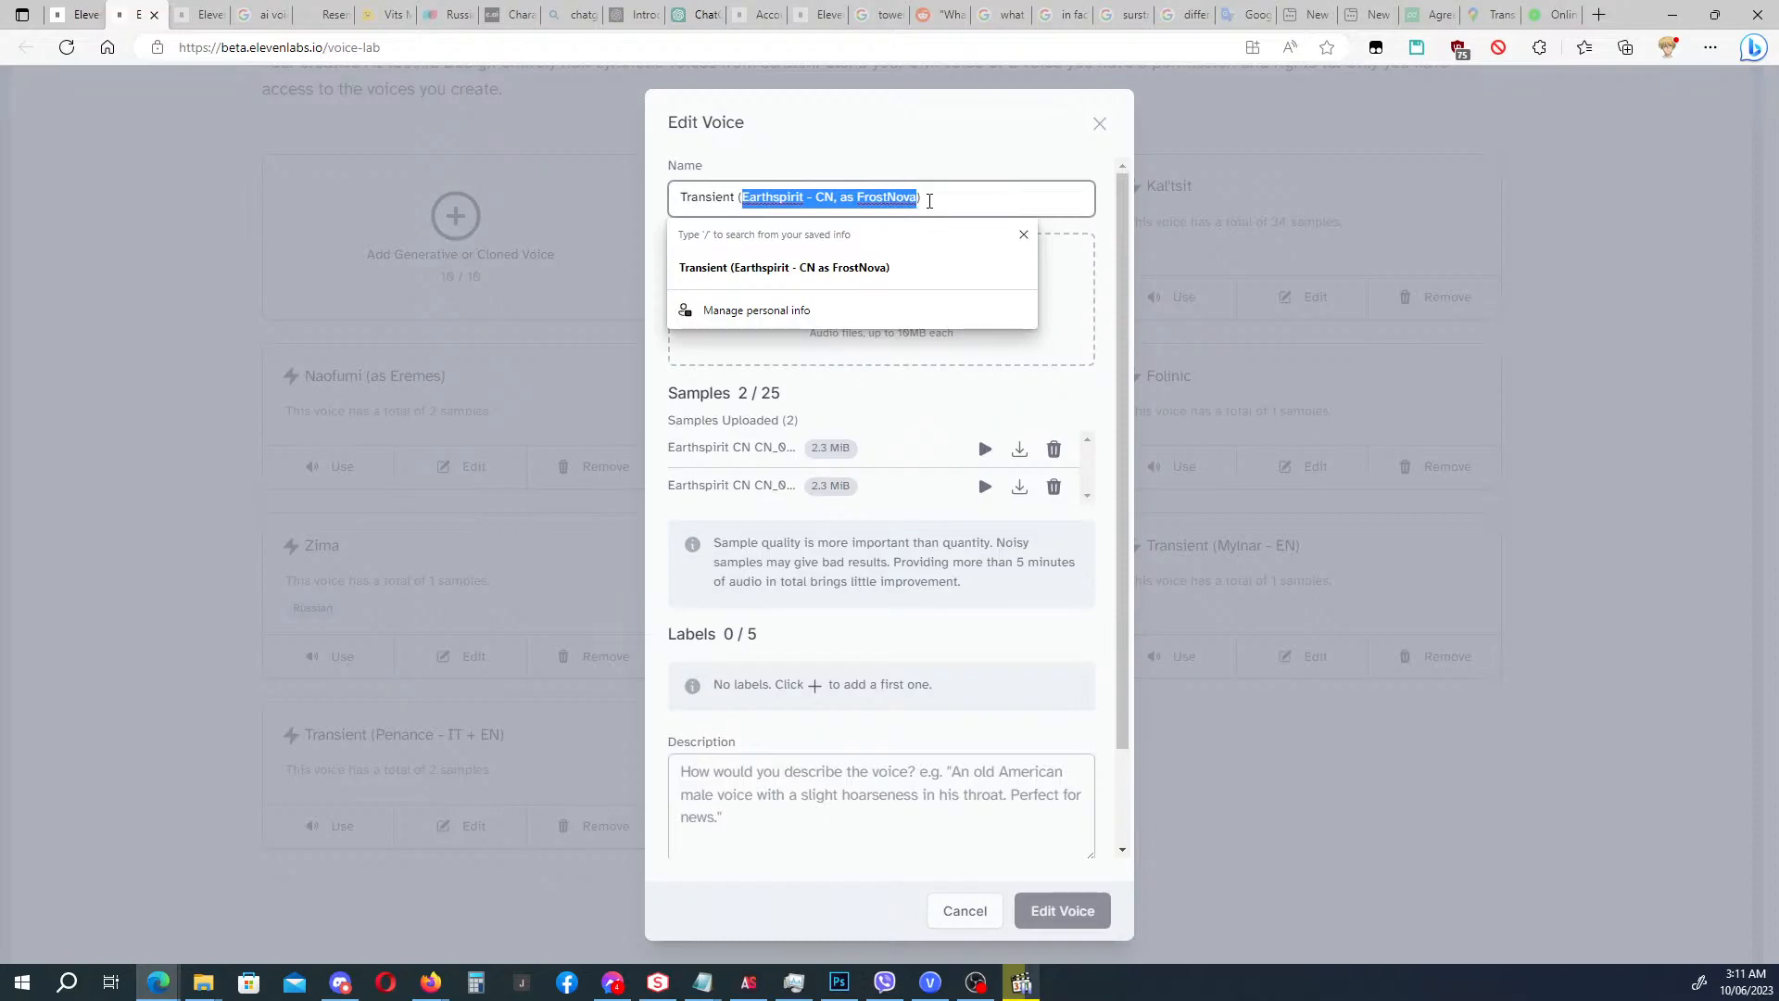
type("Texas - EN")
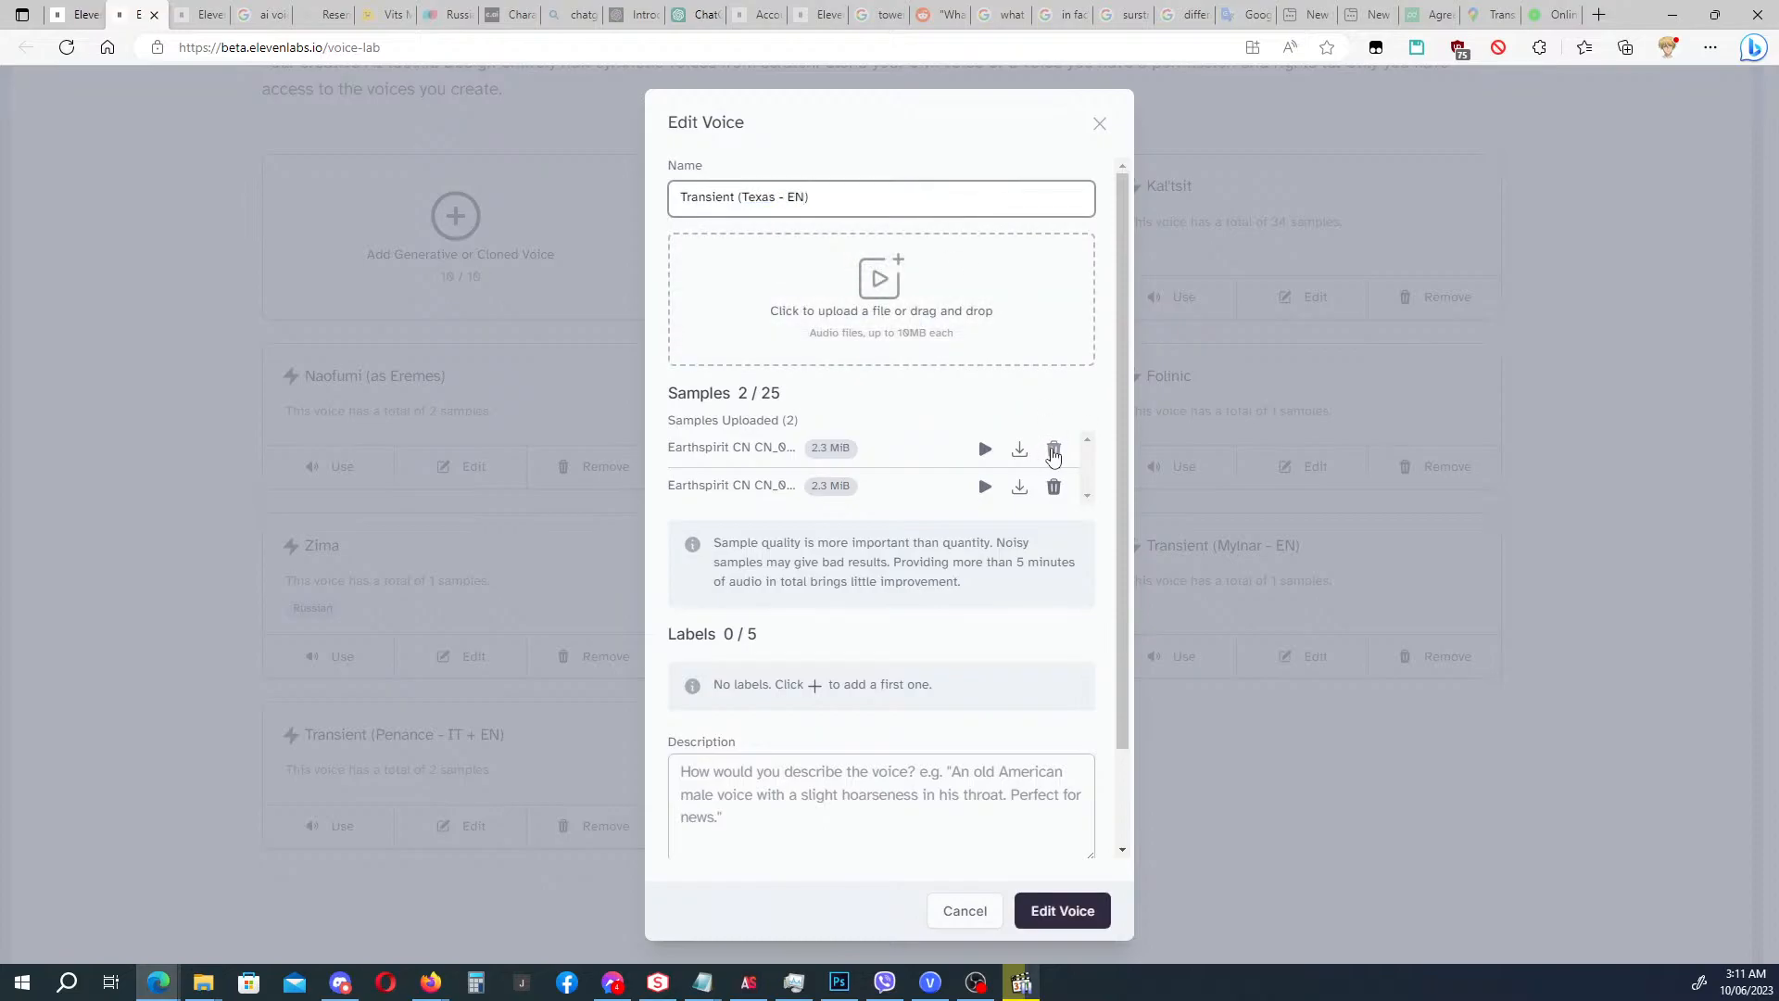
left_click(1054, 448)
left_click(1054, 449)
Add the joined "Texas EN CN_001" OGG file from the Callus folder's Texas (EN) subfolder as a voice sample.
left_click(892, 310)
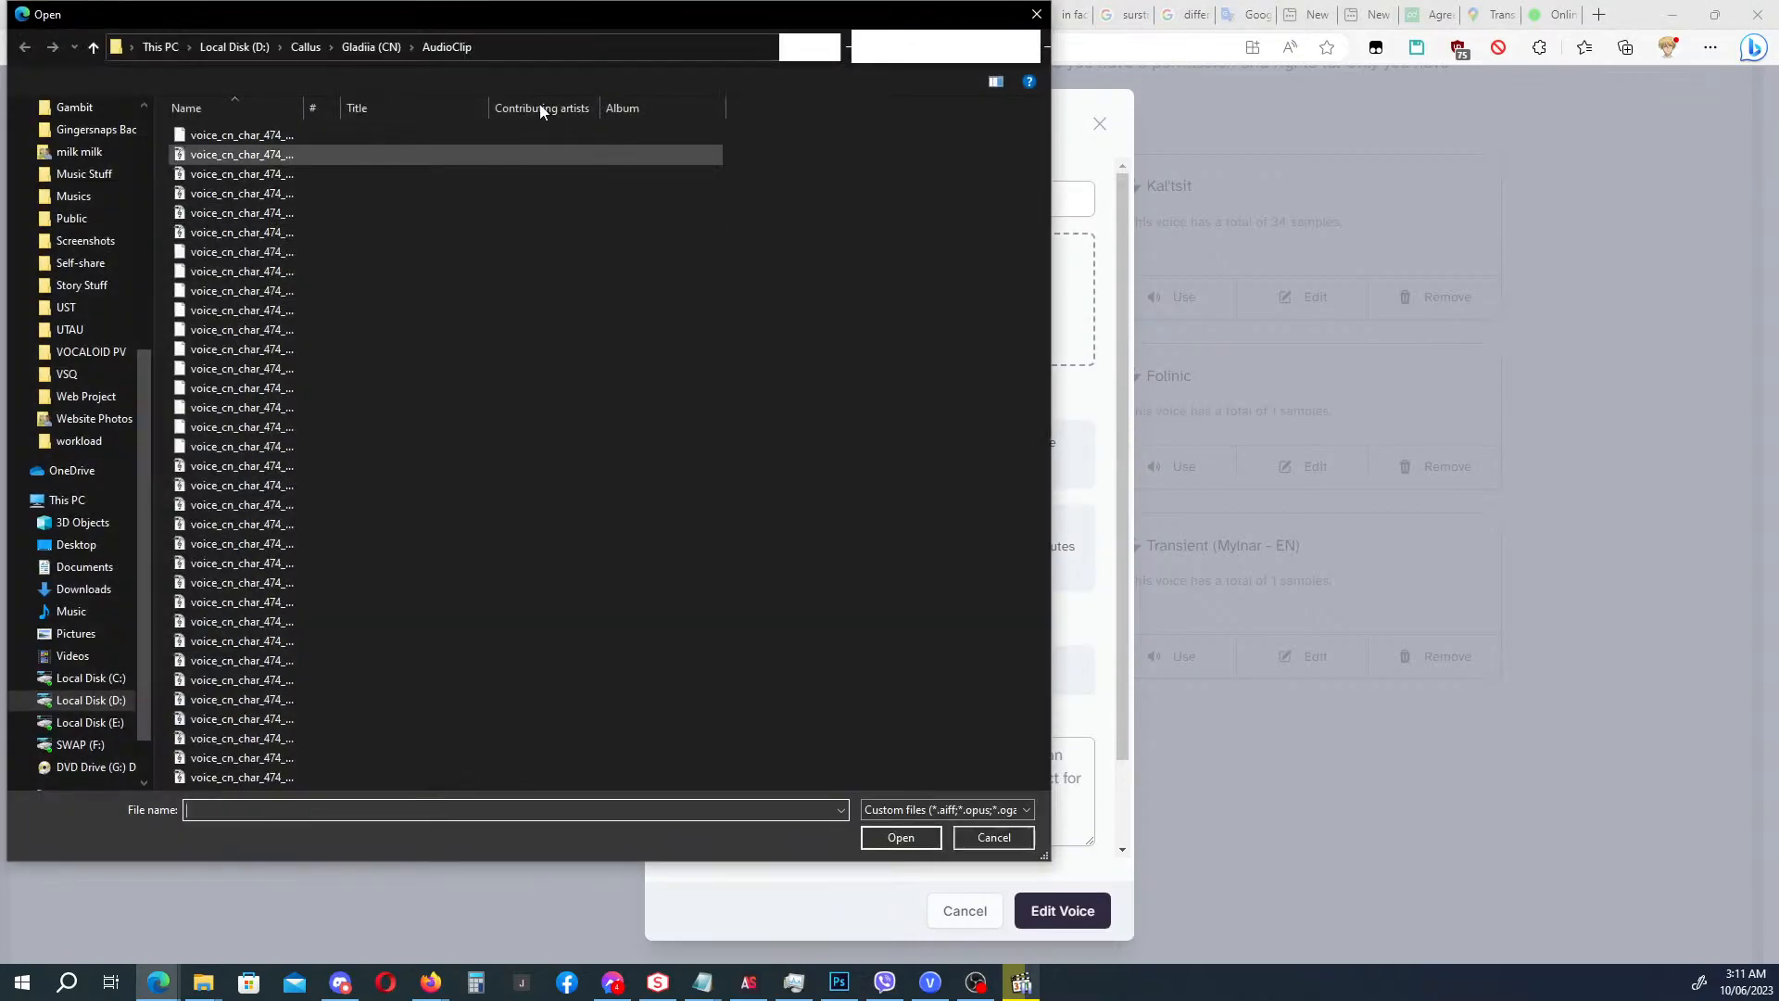
left_click(302, 47)
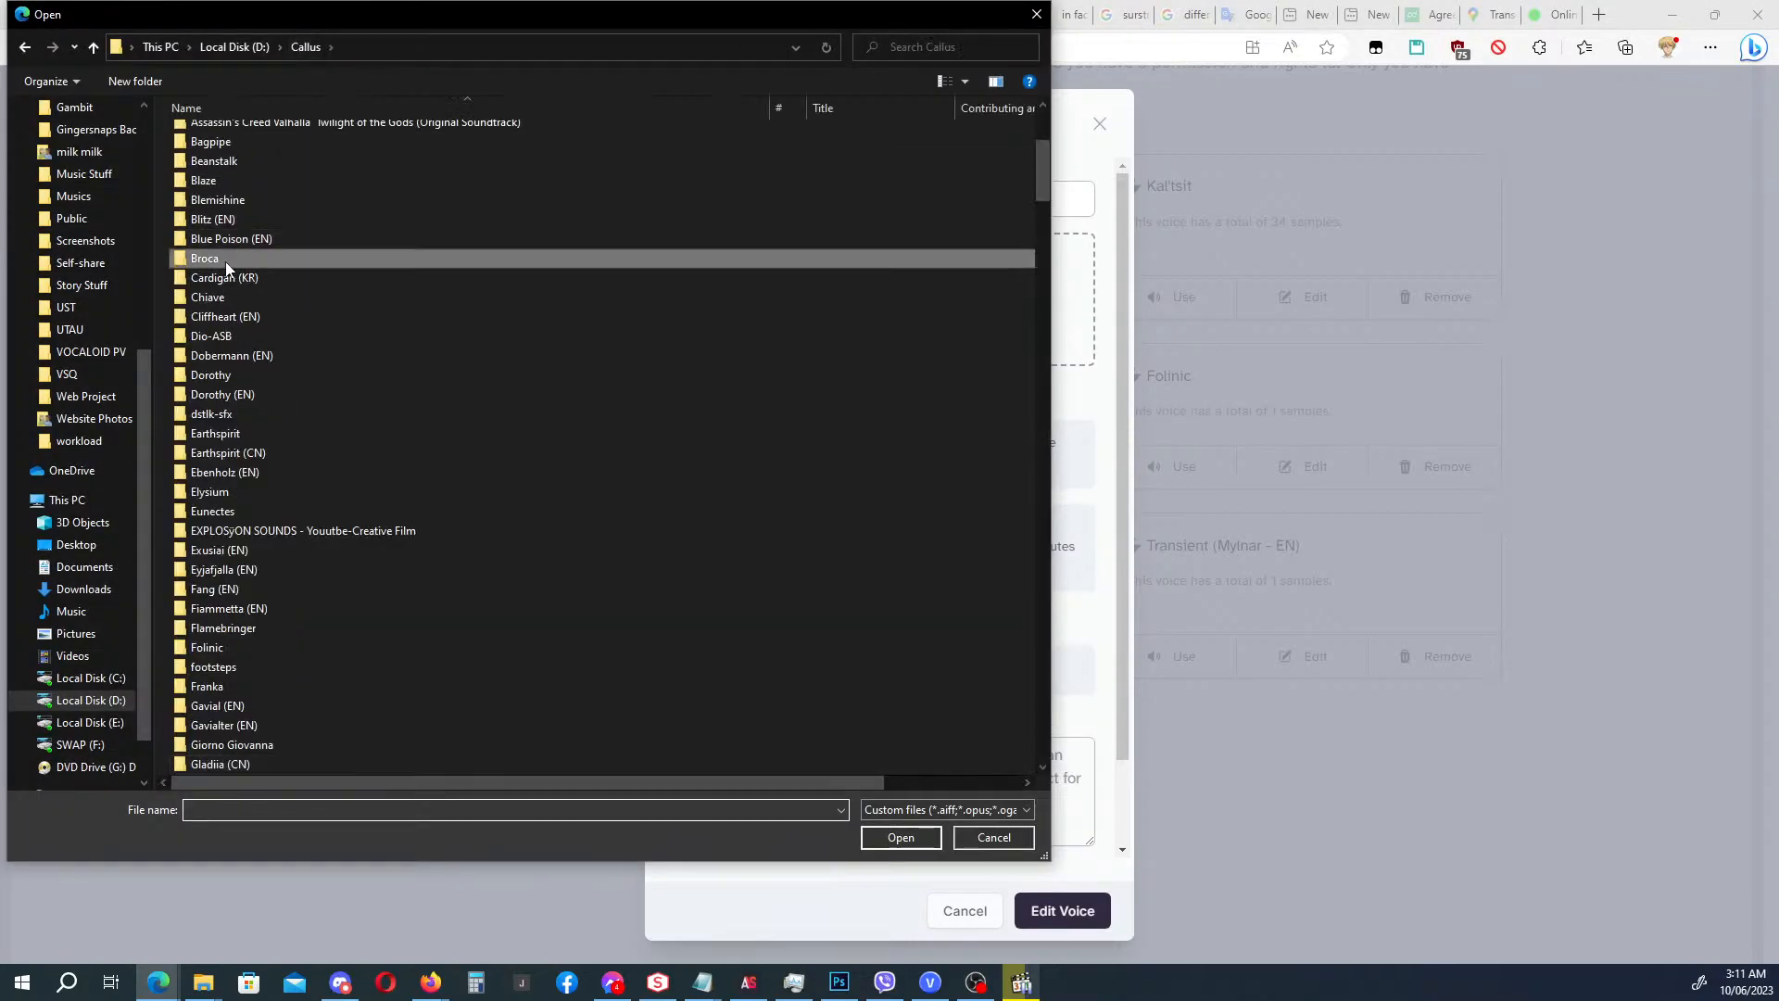
left_click(226, 262)
key("t")
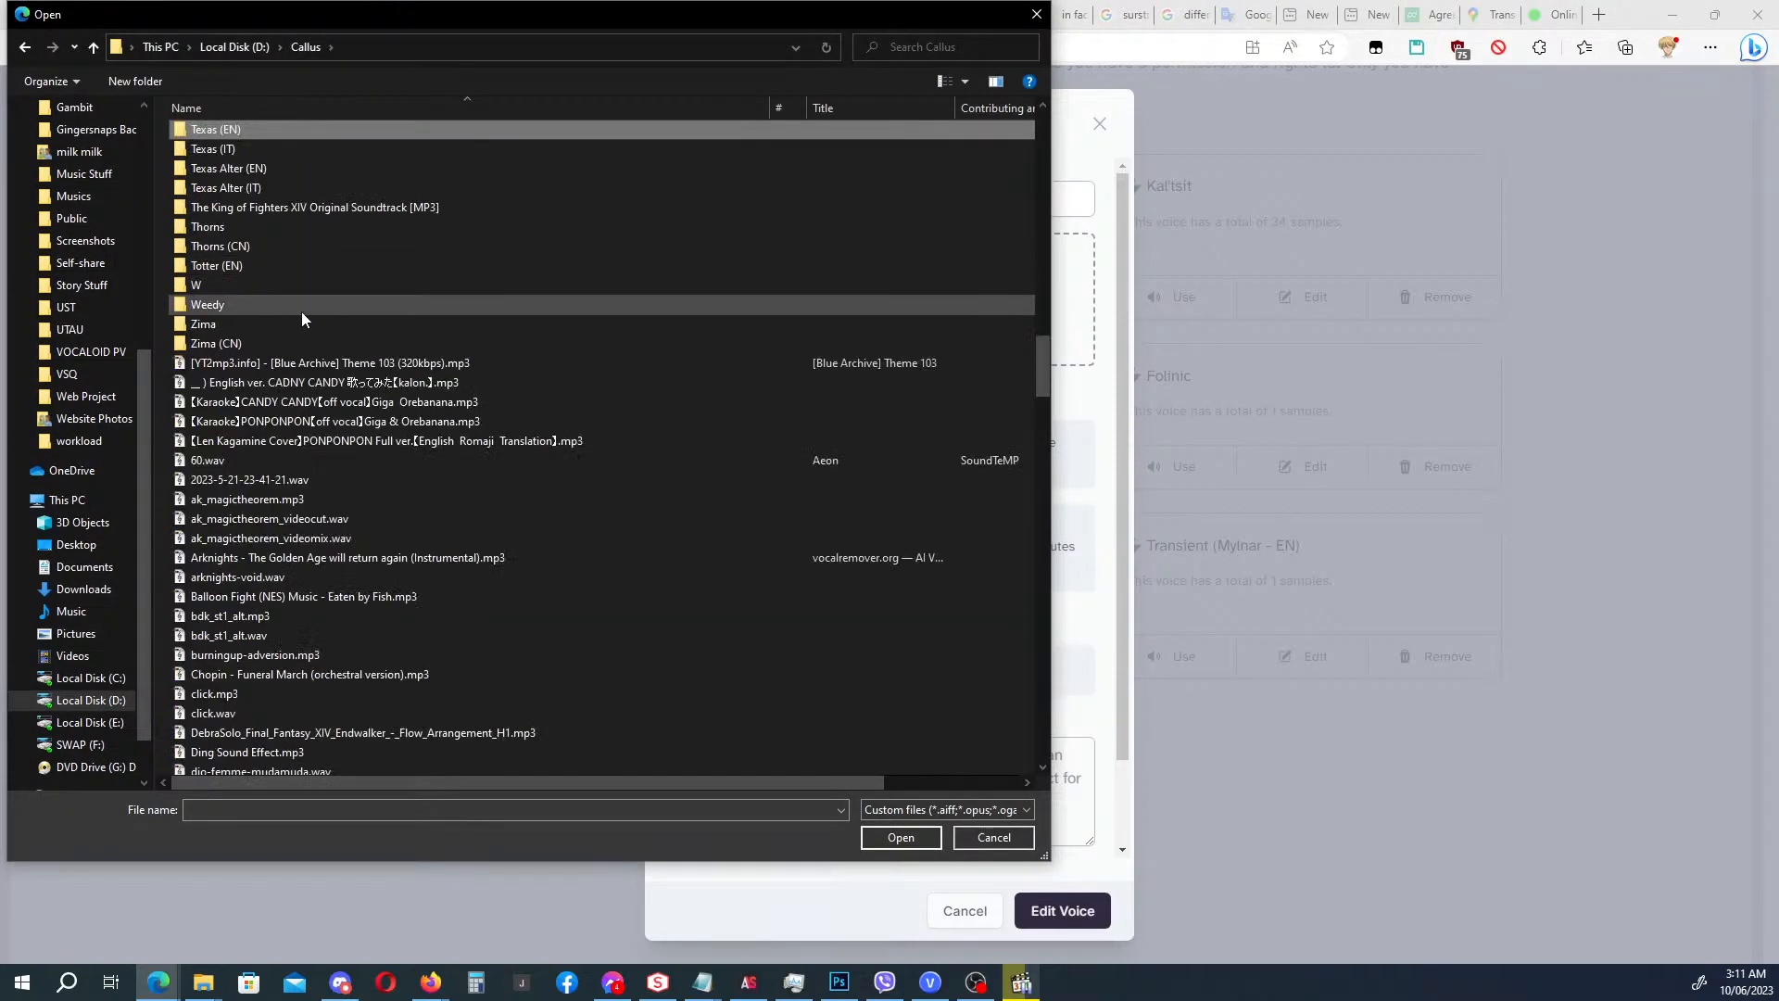
double_click(238, 130)
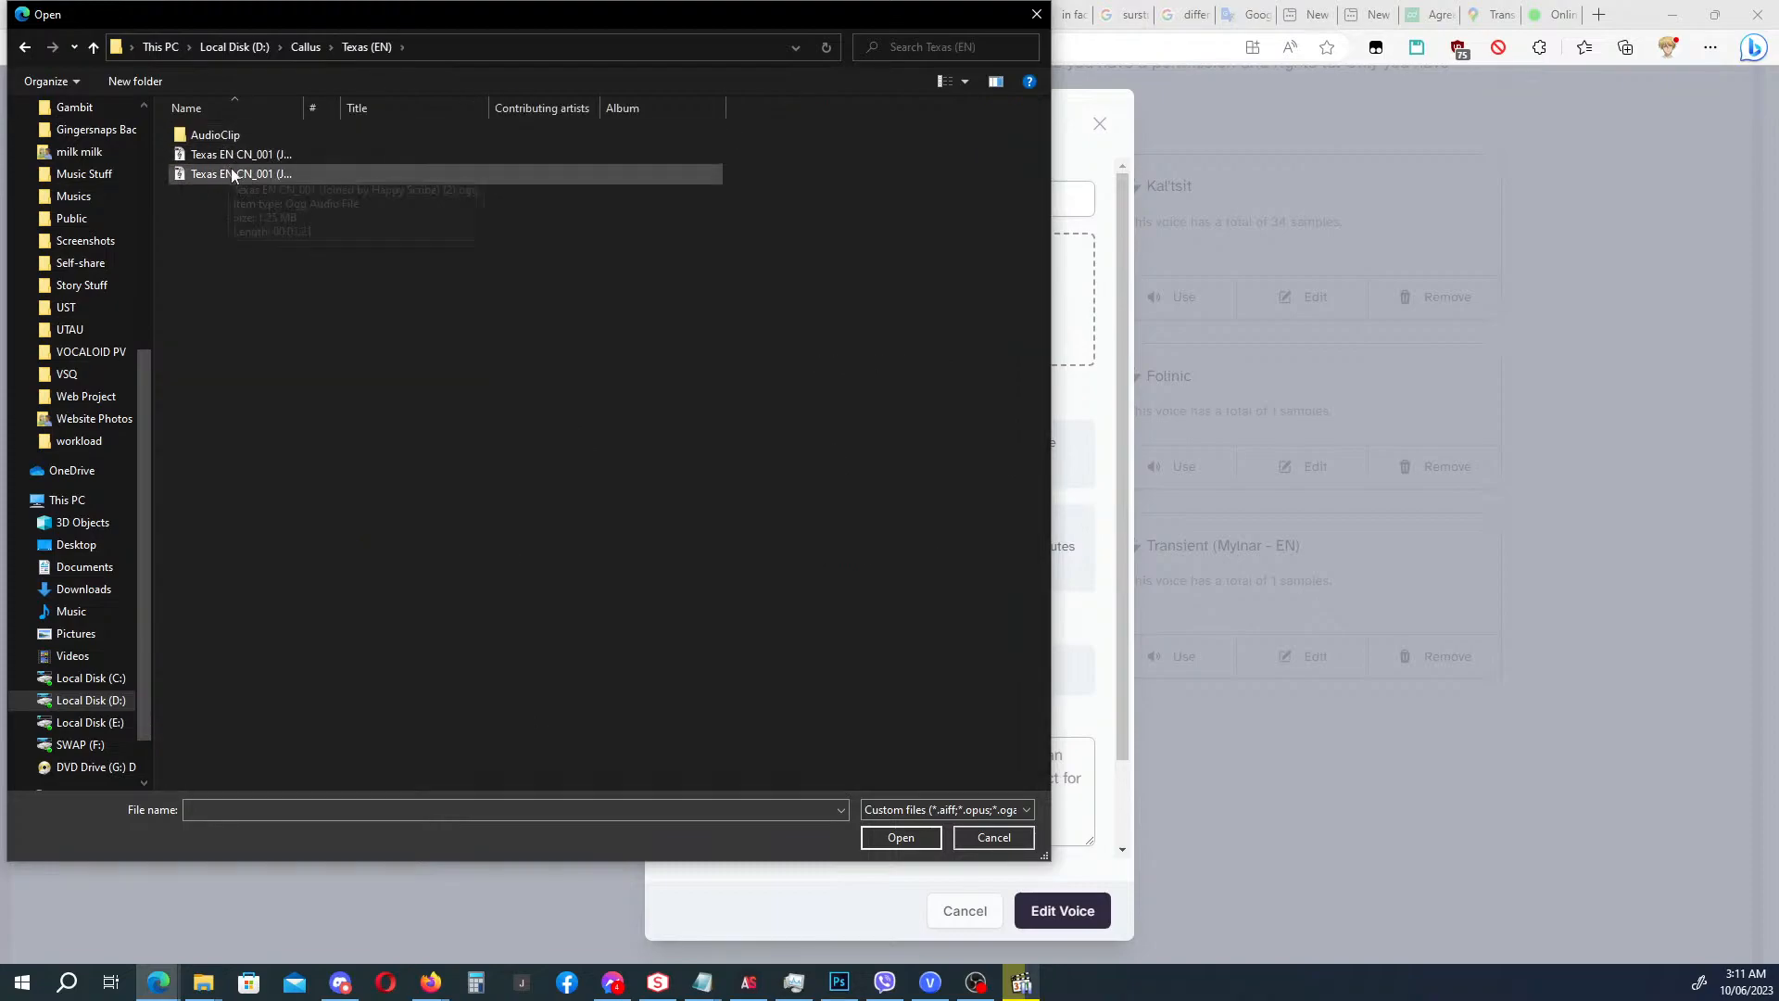
left_click_drag(310, 110, 556, 109)
double_click(381, 176)
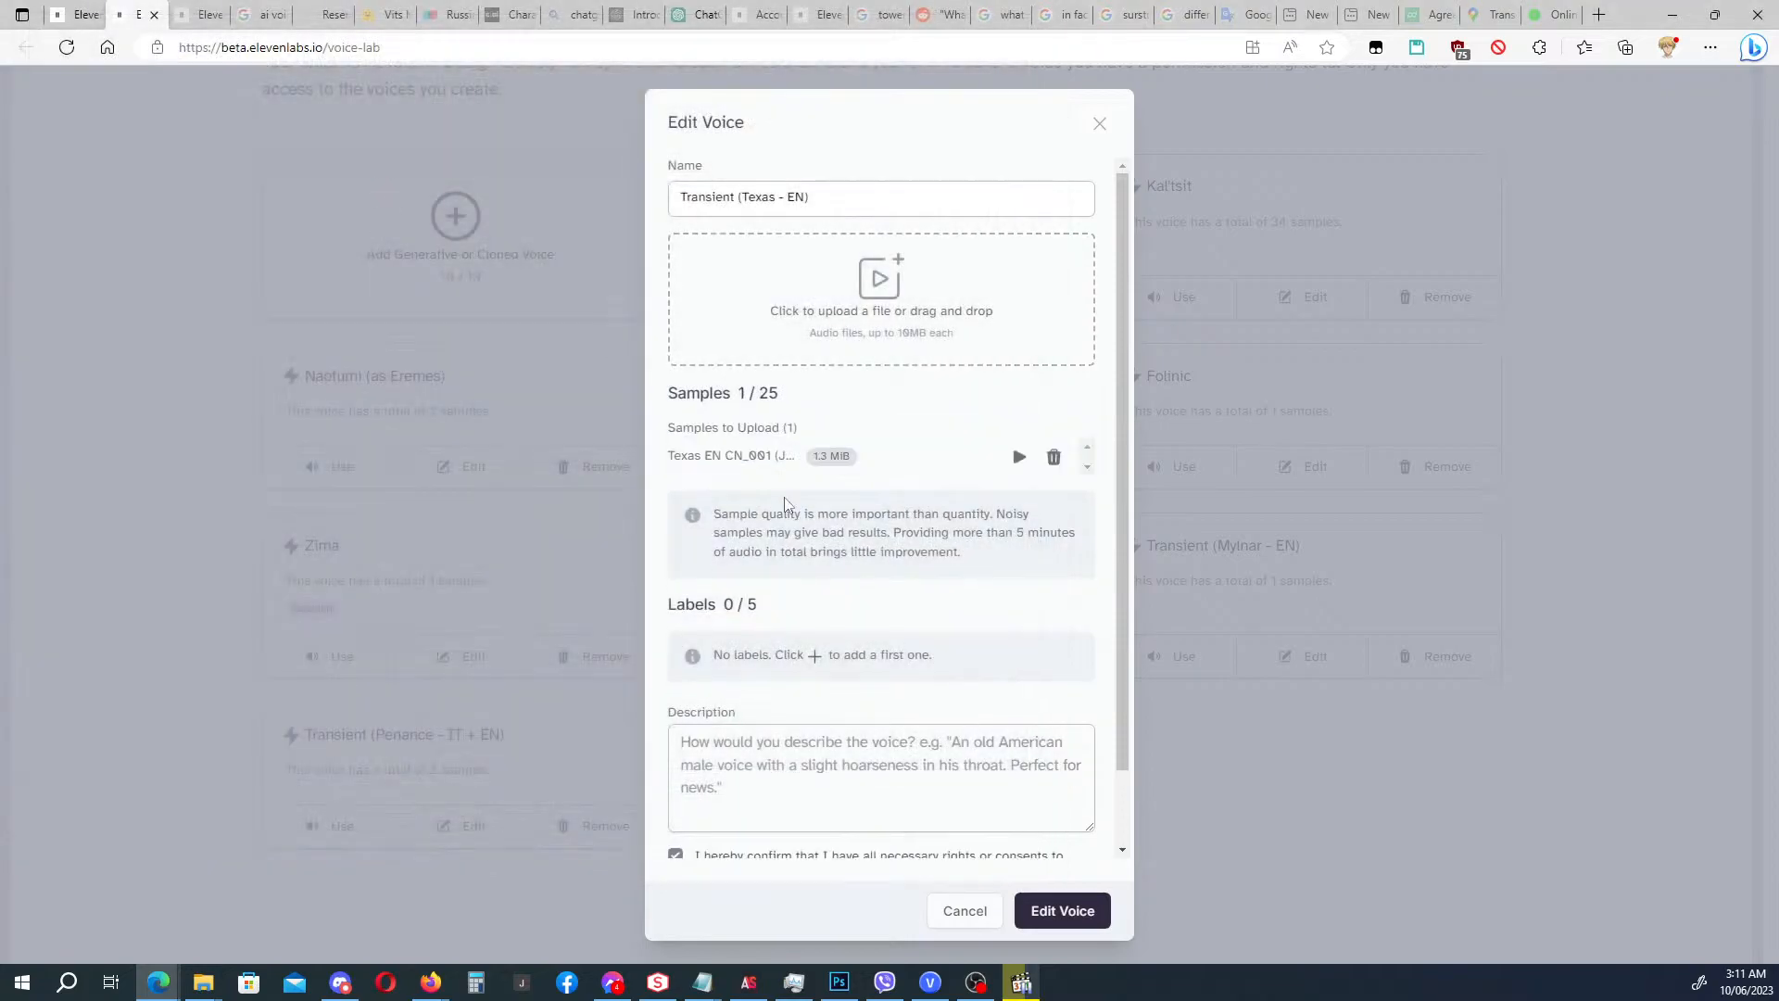
Add the joined "Texalter EN CN_001" OGG file from the Texas Alter (EN) folder as a second sample and save the voice.
left_click(885, 303)
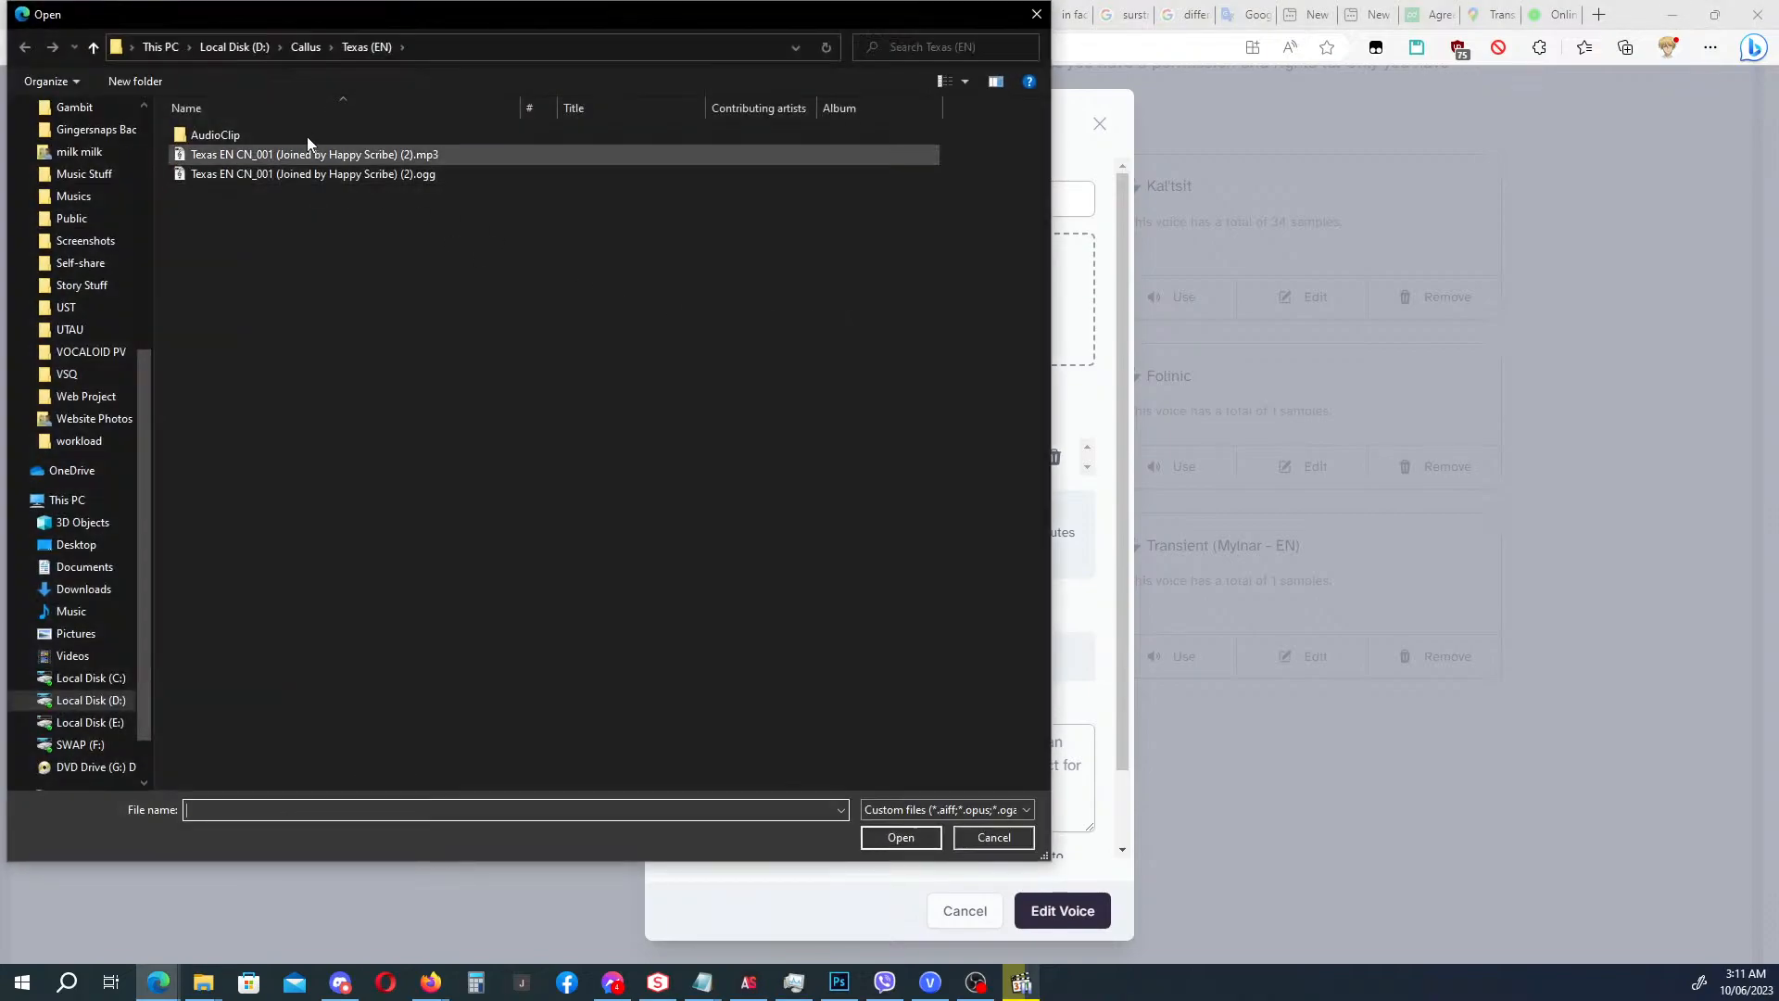
left_click(305, 47)
scroll(341, 401, "down", 2)
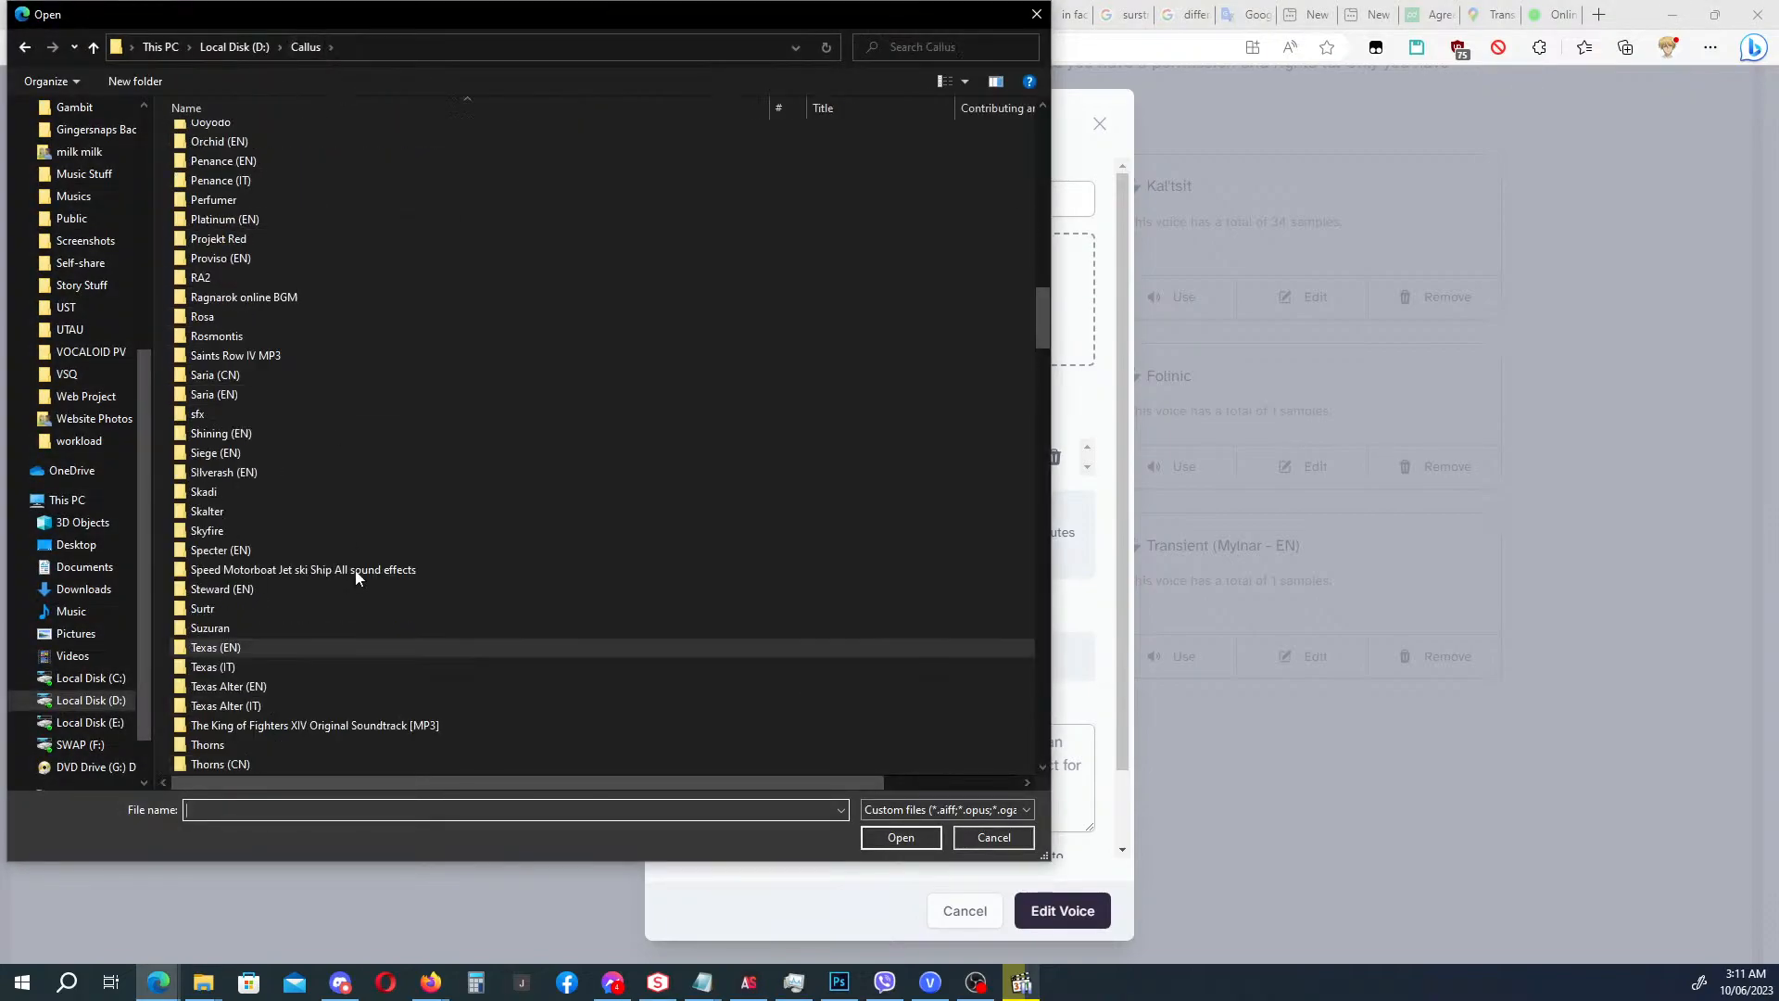
double_click(271, 686)
double_click(284, 179)
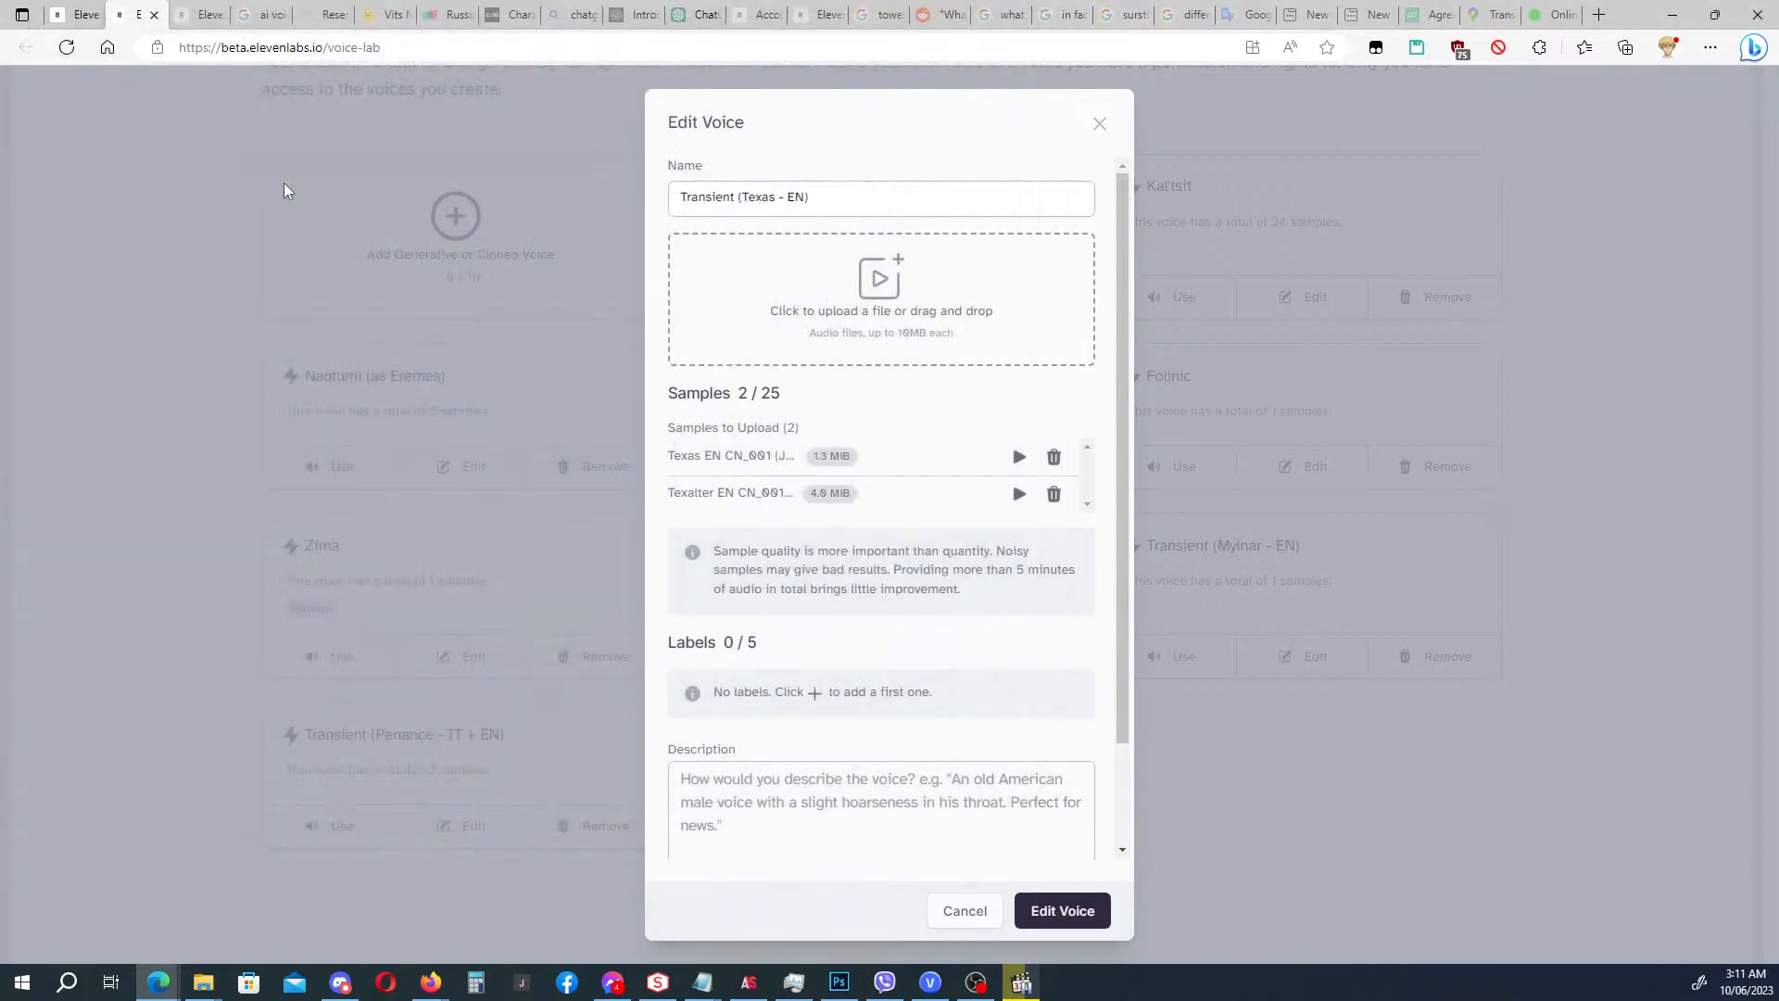
scroll(931, 679, "down", 2)
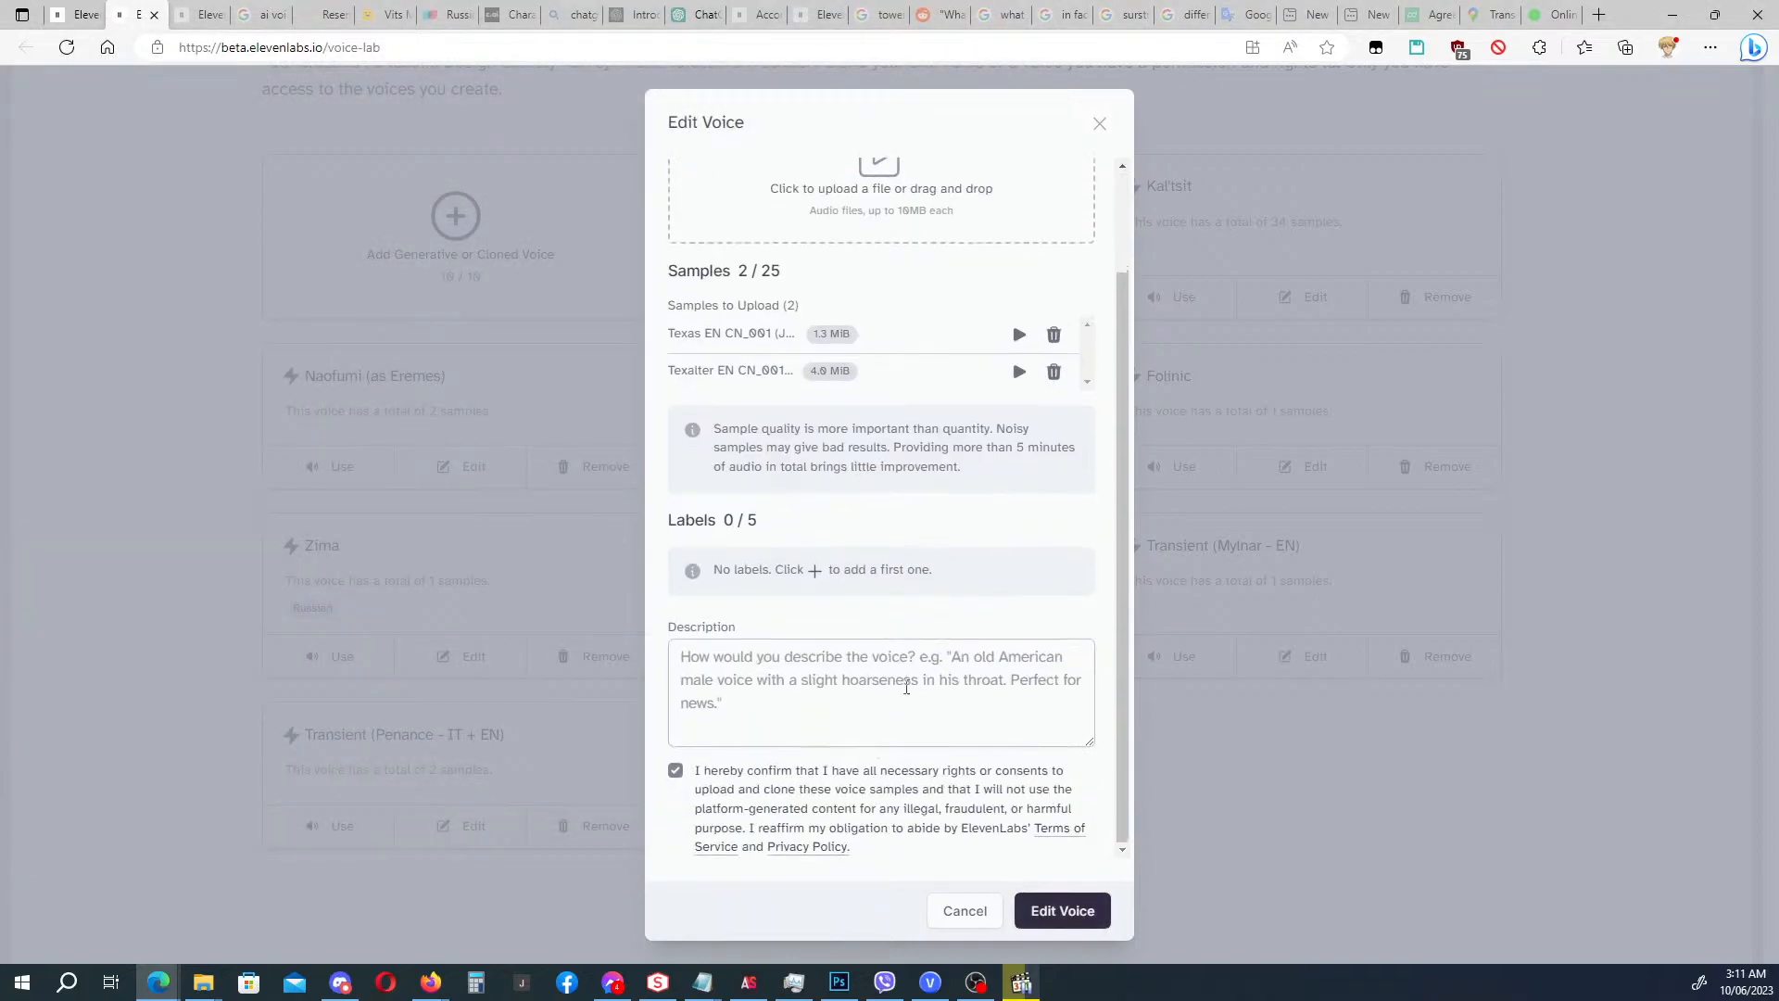
left_click(1050, 913)
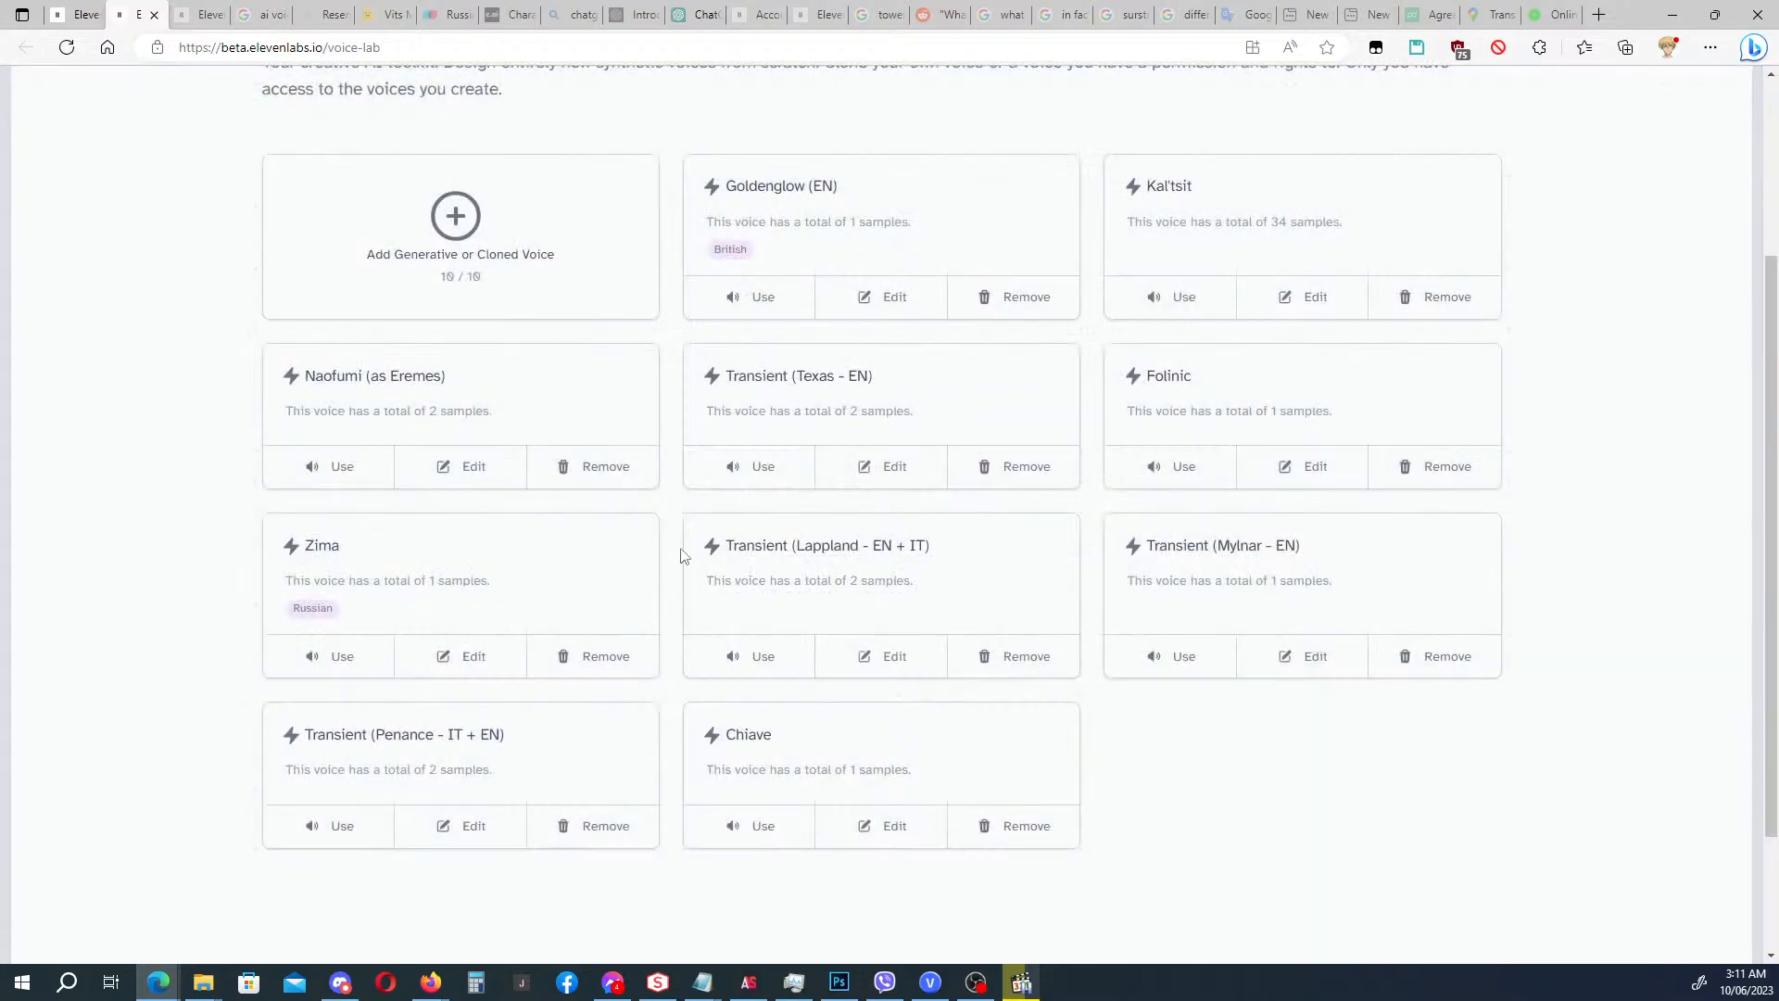
Return to Speech Synthesis and choose the cloned/Transient (Texas - EN) voice.
left_click(82, 20)
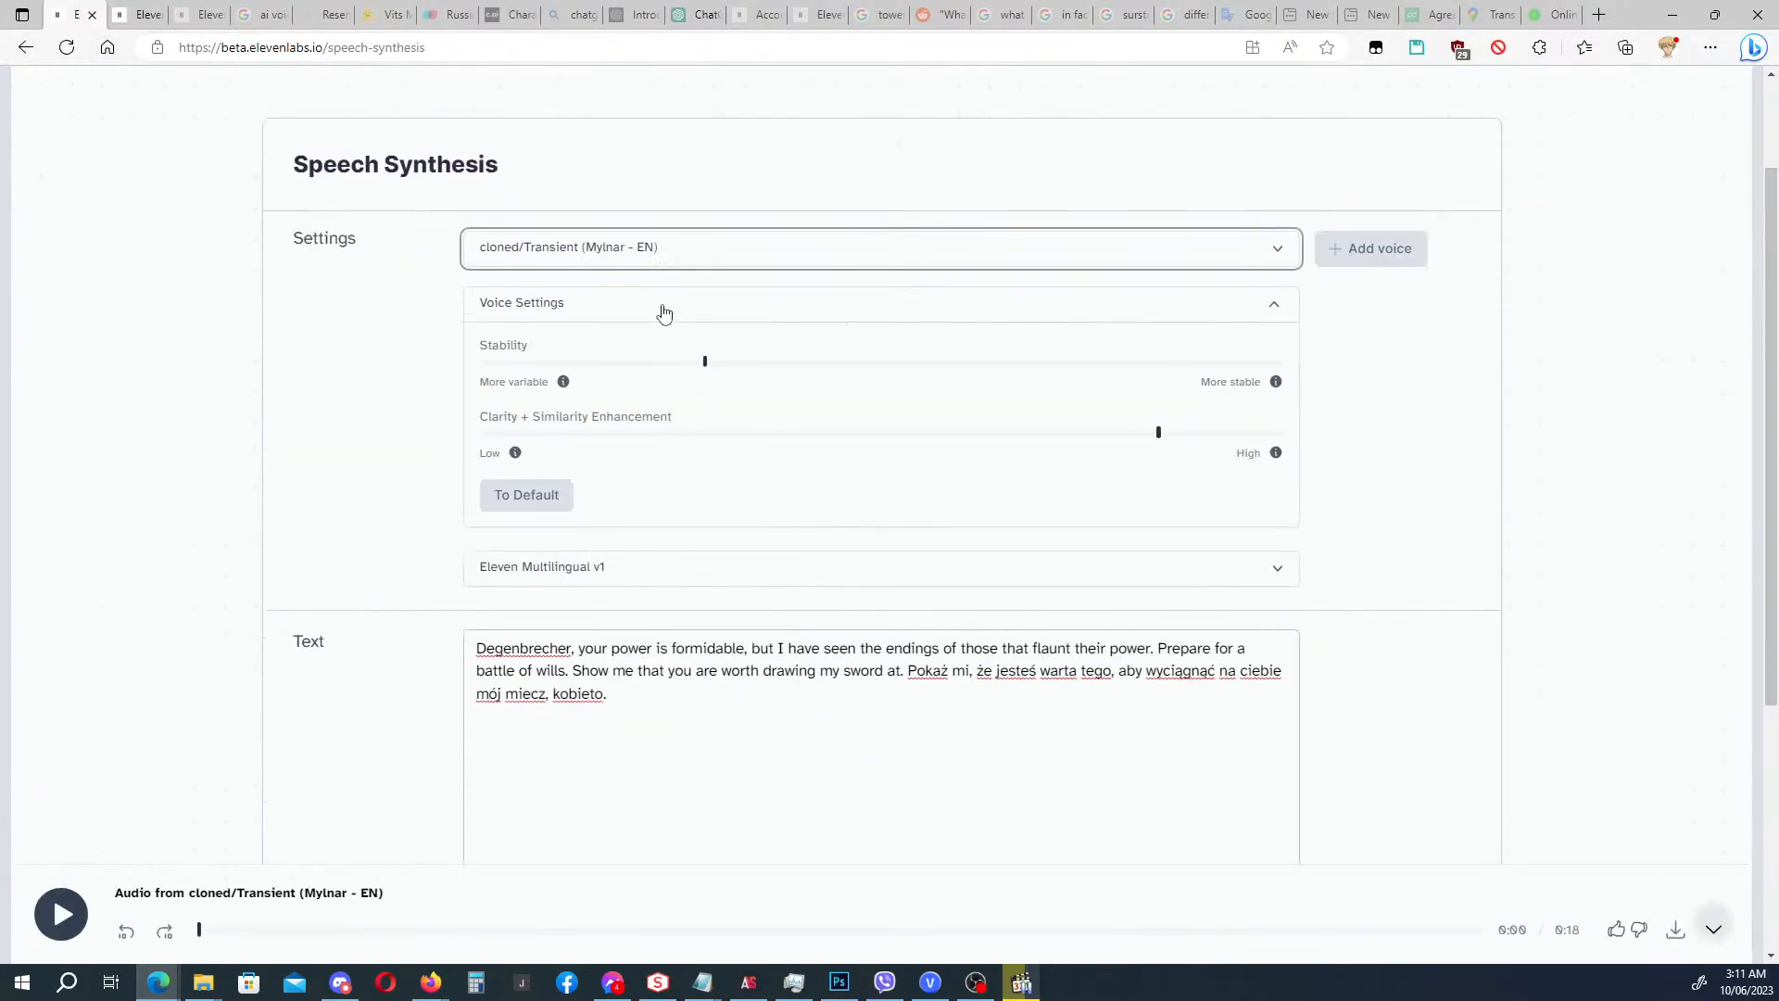
left_click(612, 247)
scroll(700, 422, "down", 1)
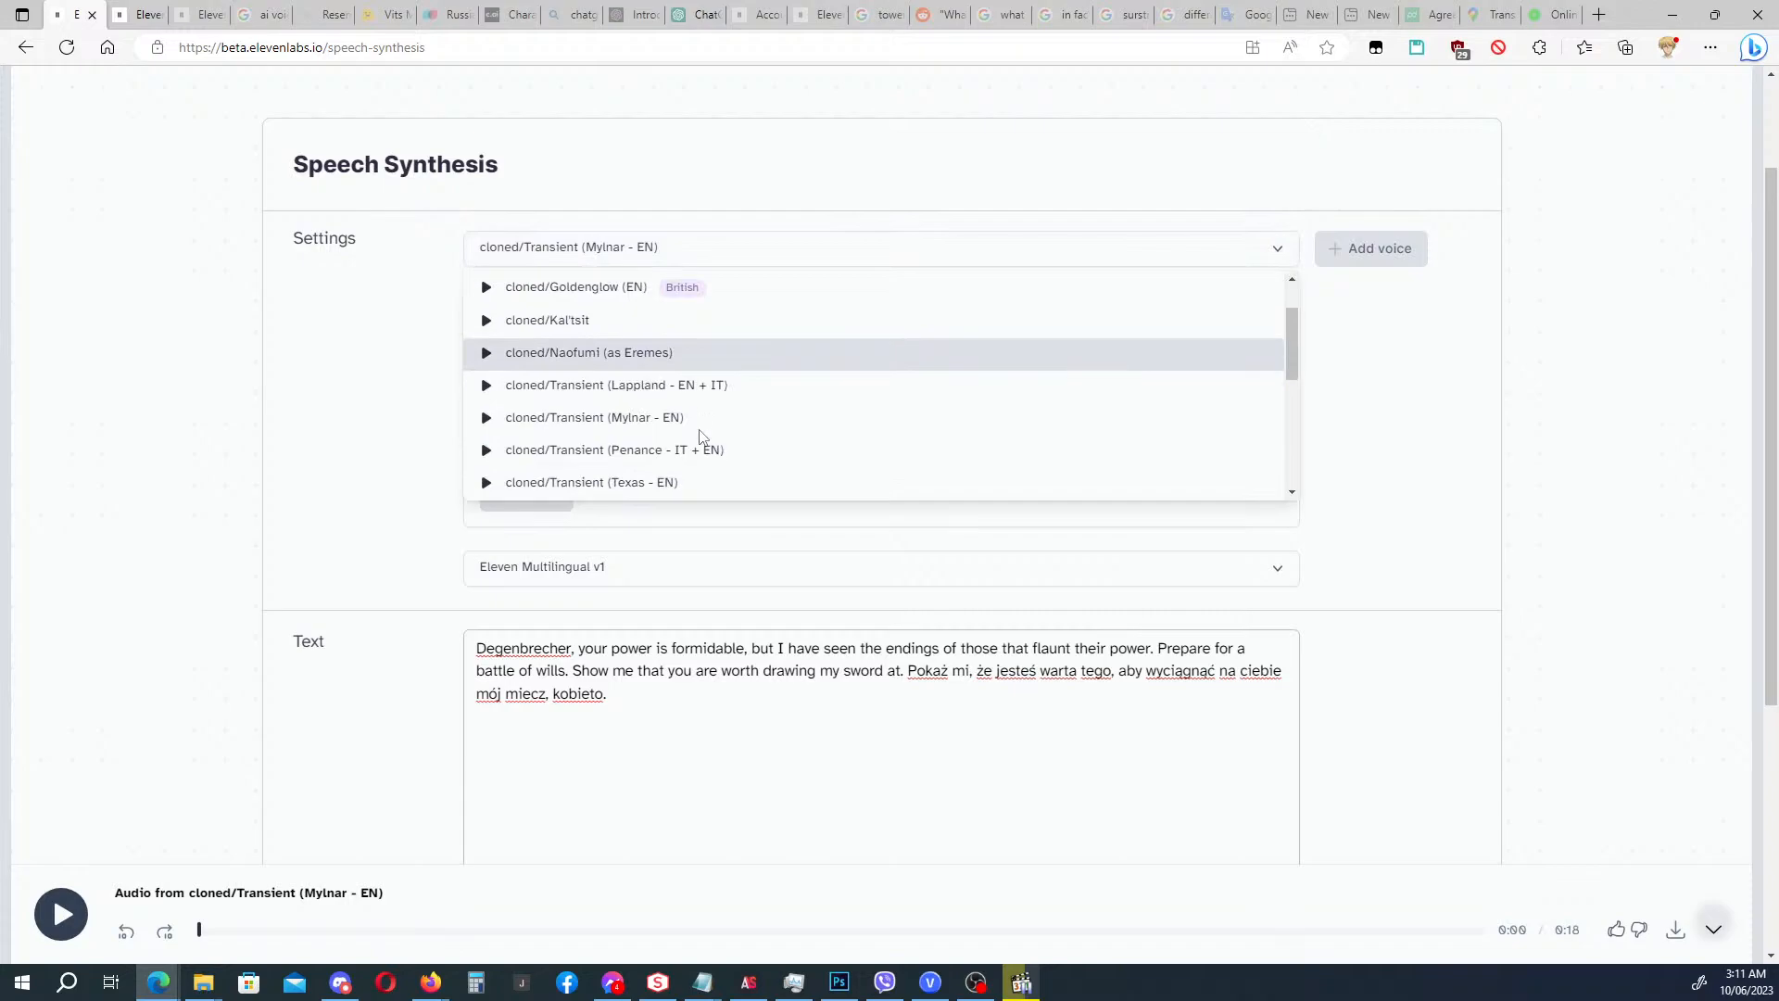
left_click(654, 482)
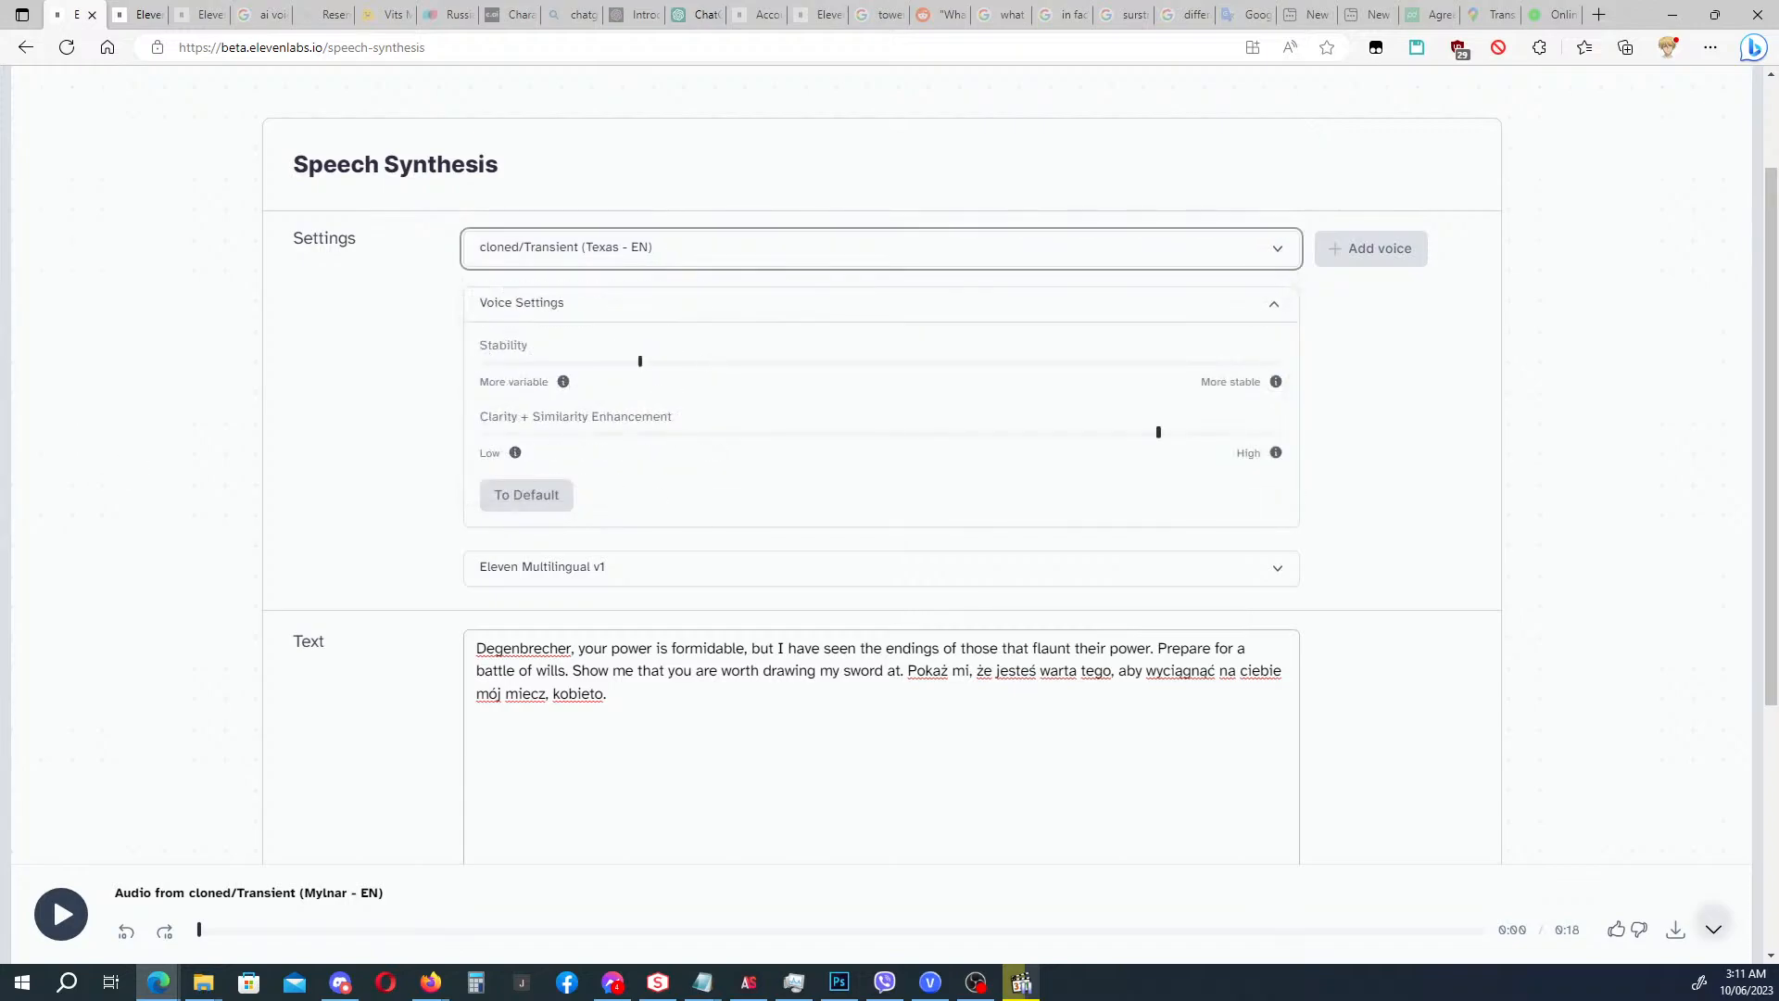
Replace the whole Speech Synthesis text with "Overconfidence will be your downfall. Nobody stands forever.".
key("alt+Tab")
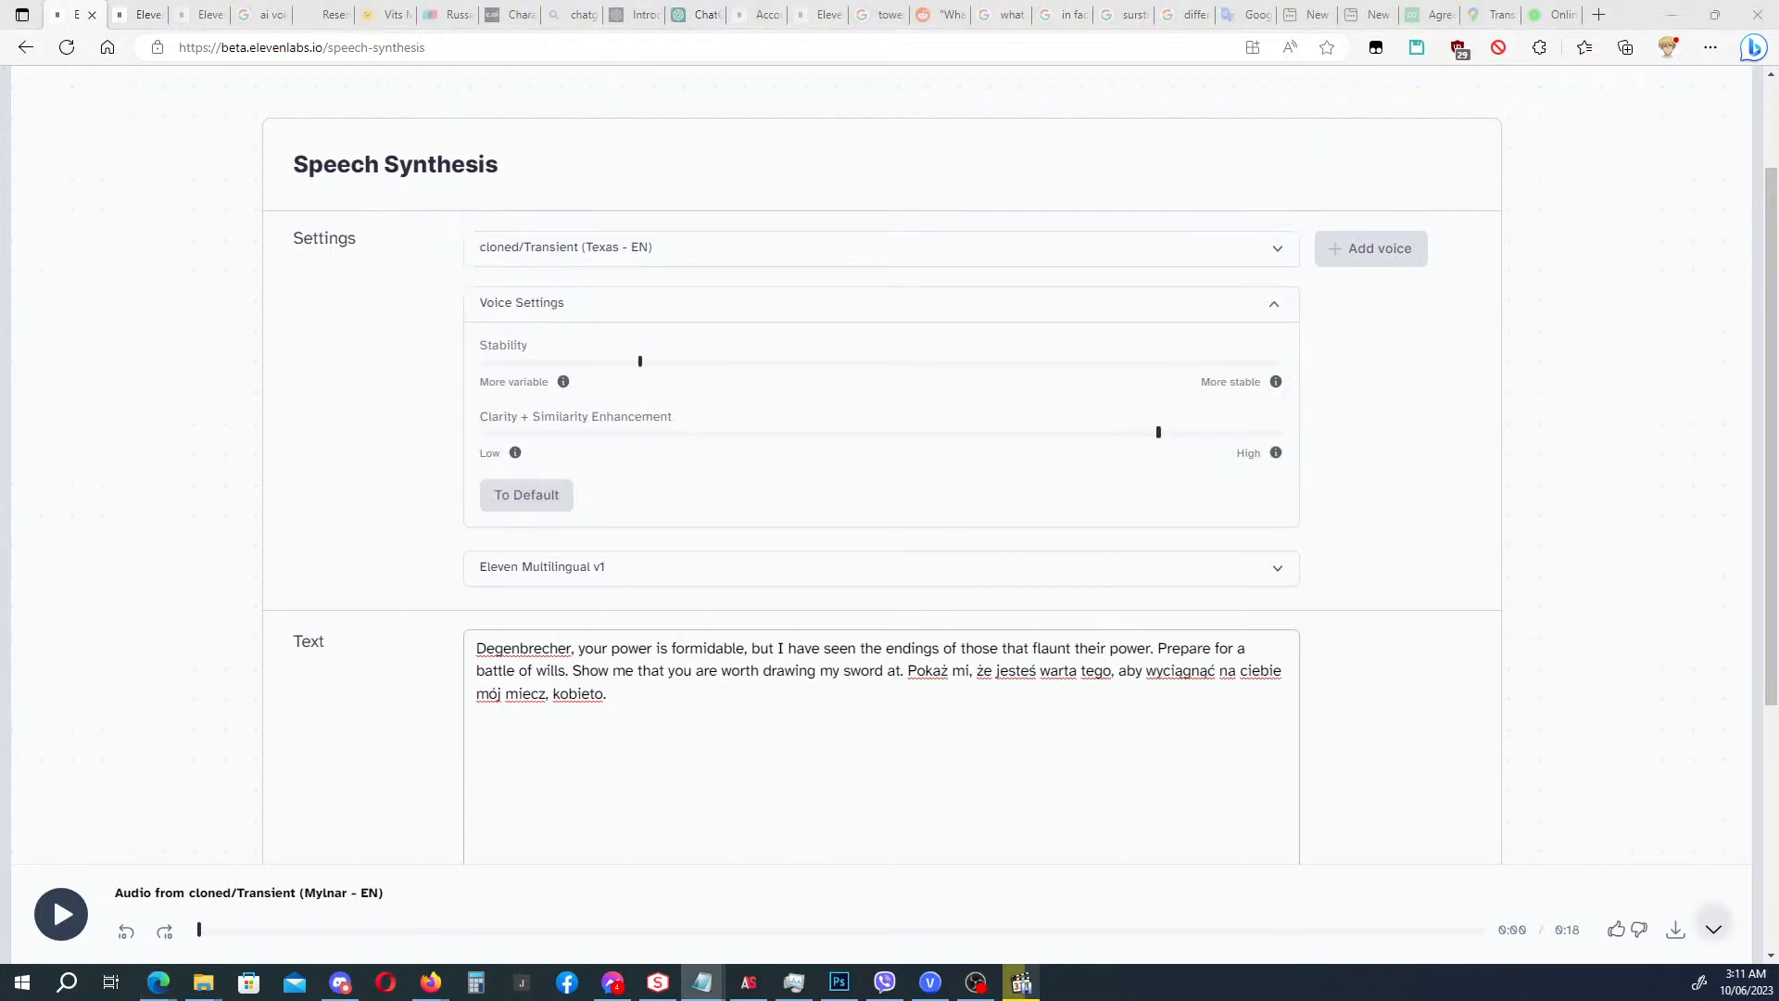
left_click(648, 704)
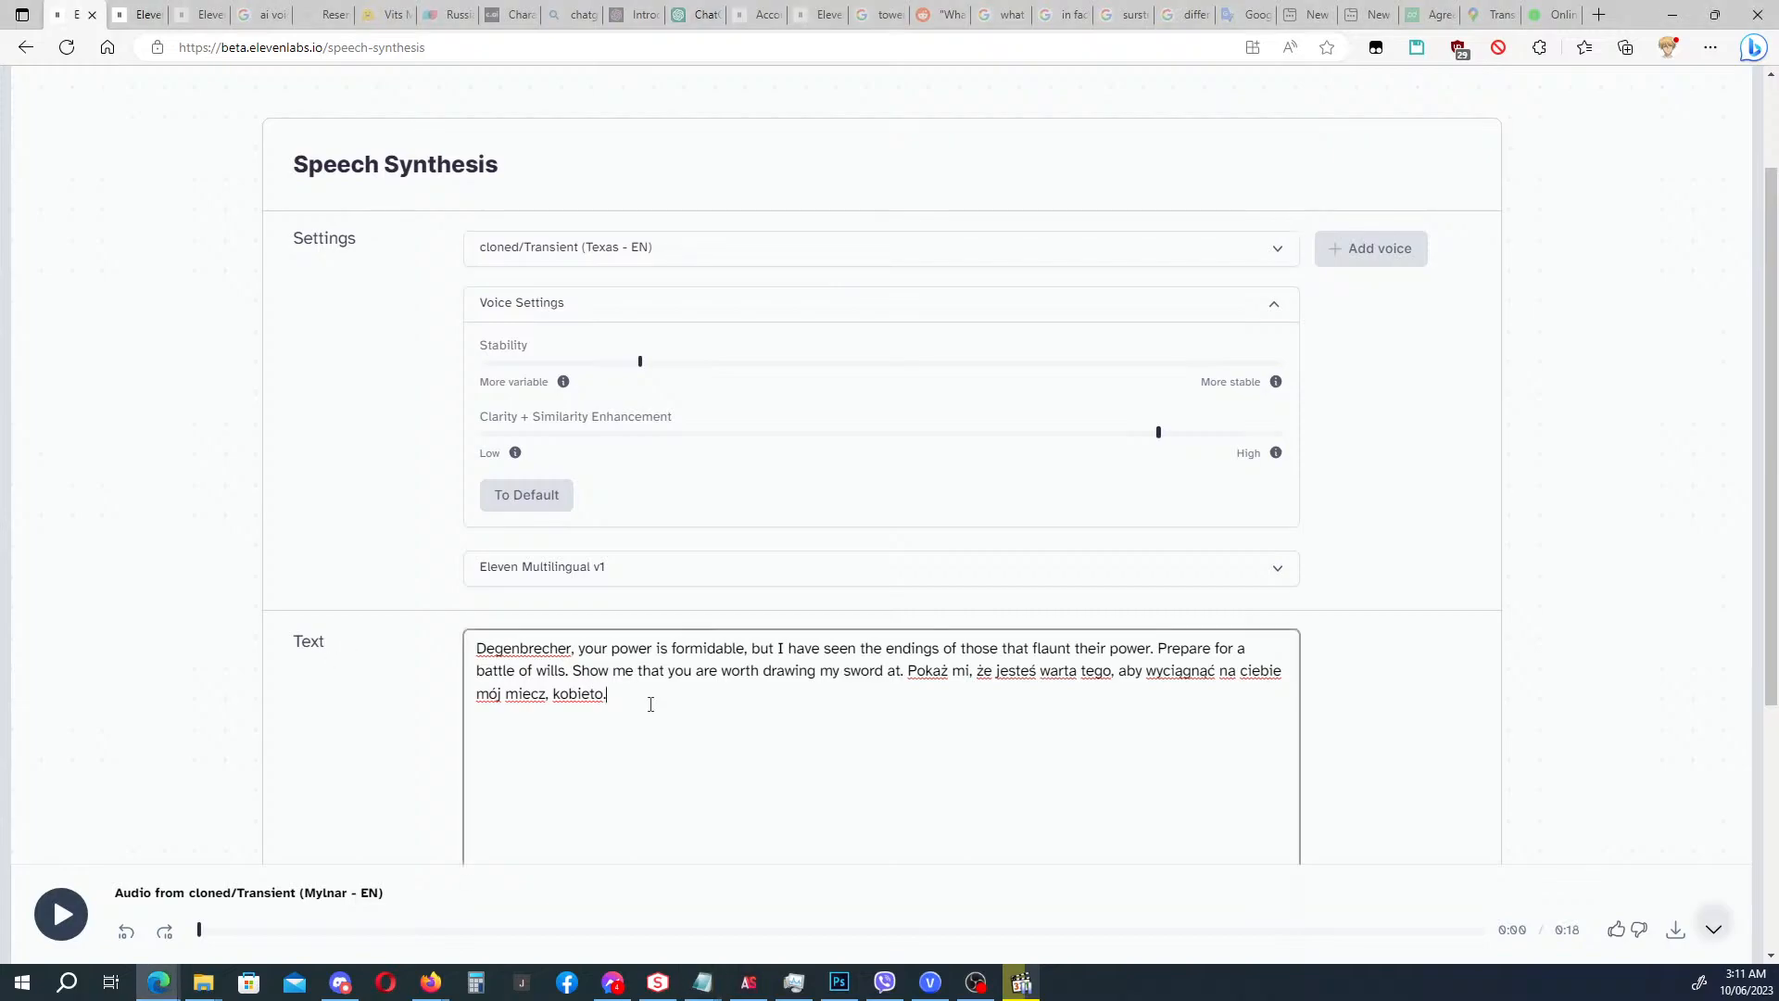
key("ctrl+a")
type("Overconfidence will be your downfall.")
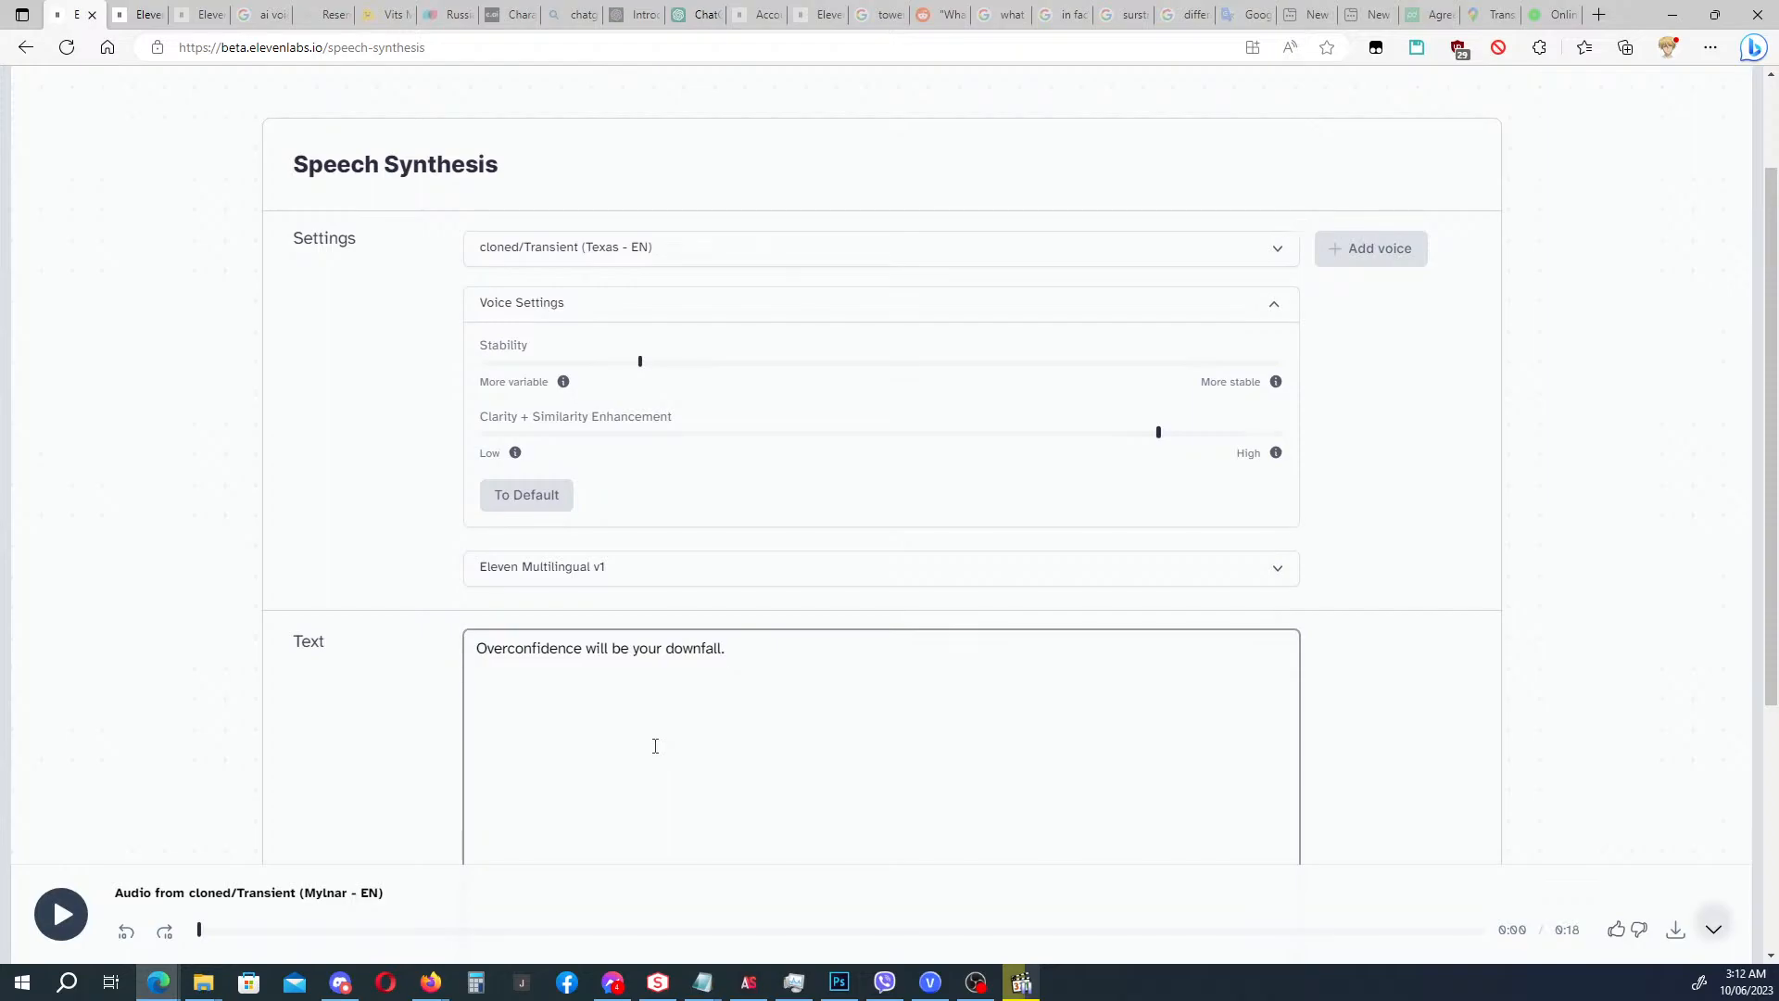
type("Nobody stands forever")
key("BackSpace")
key("BackSpace")
key("BackSpace")
key("BackSpace")
key("BackSpace")
key("BackSpace")
type("forever.")
Generate the speech with the Texas voice and download the audio.
scroll(321, 648, "down", 3)
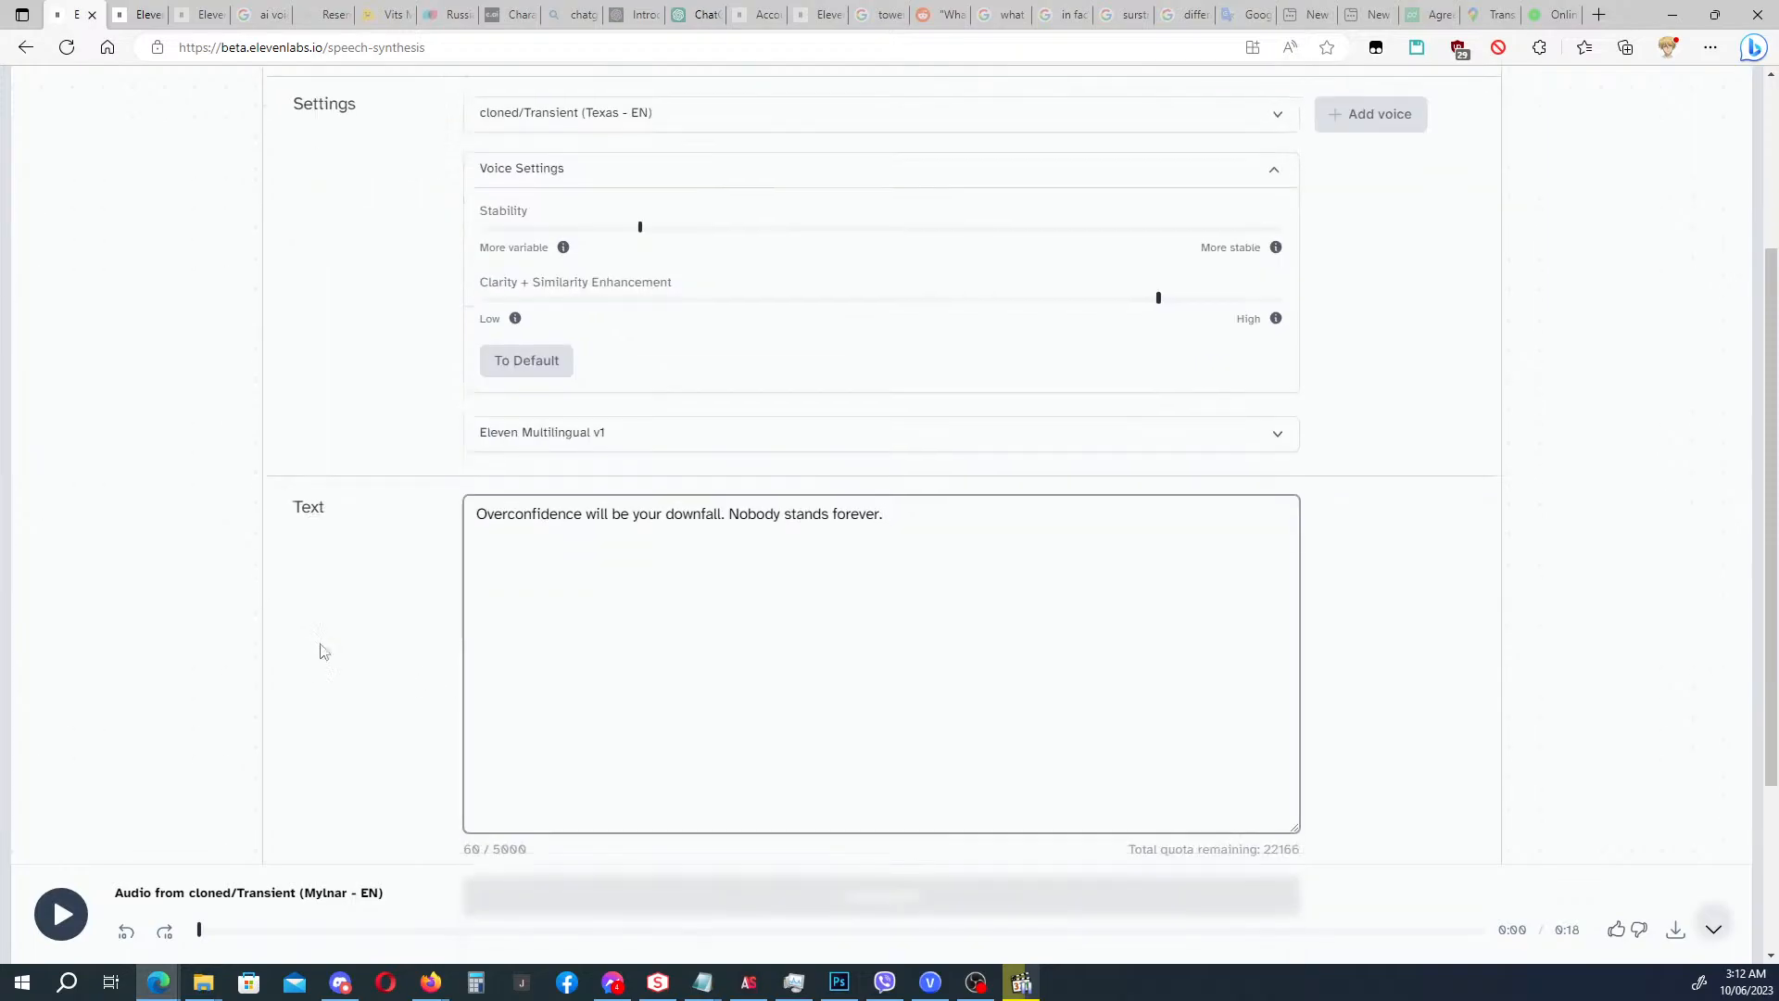
left_click(622, 761)
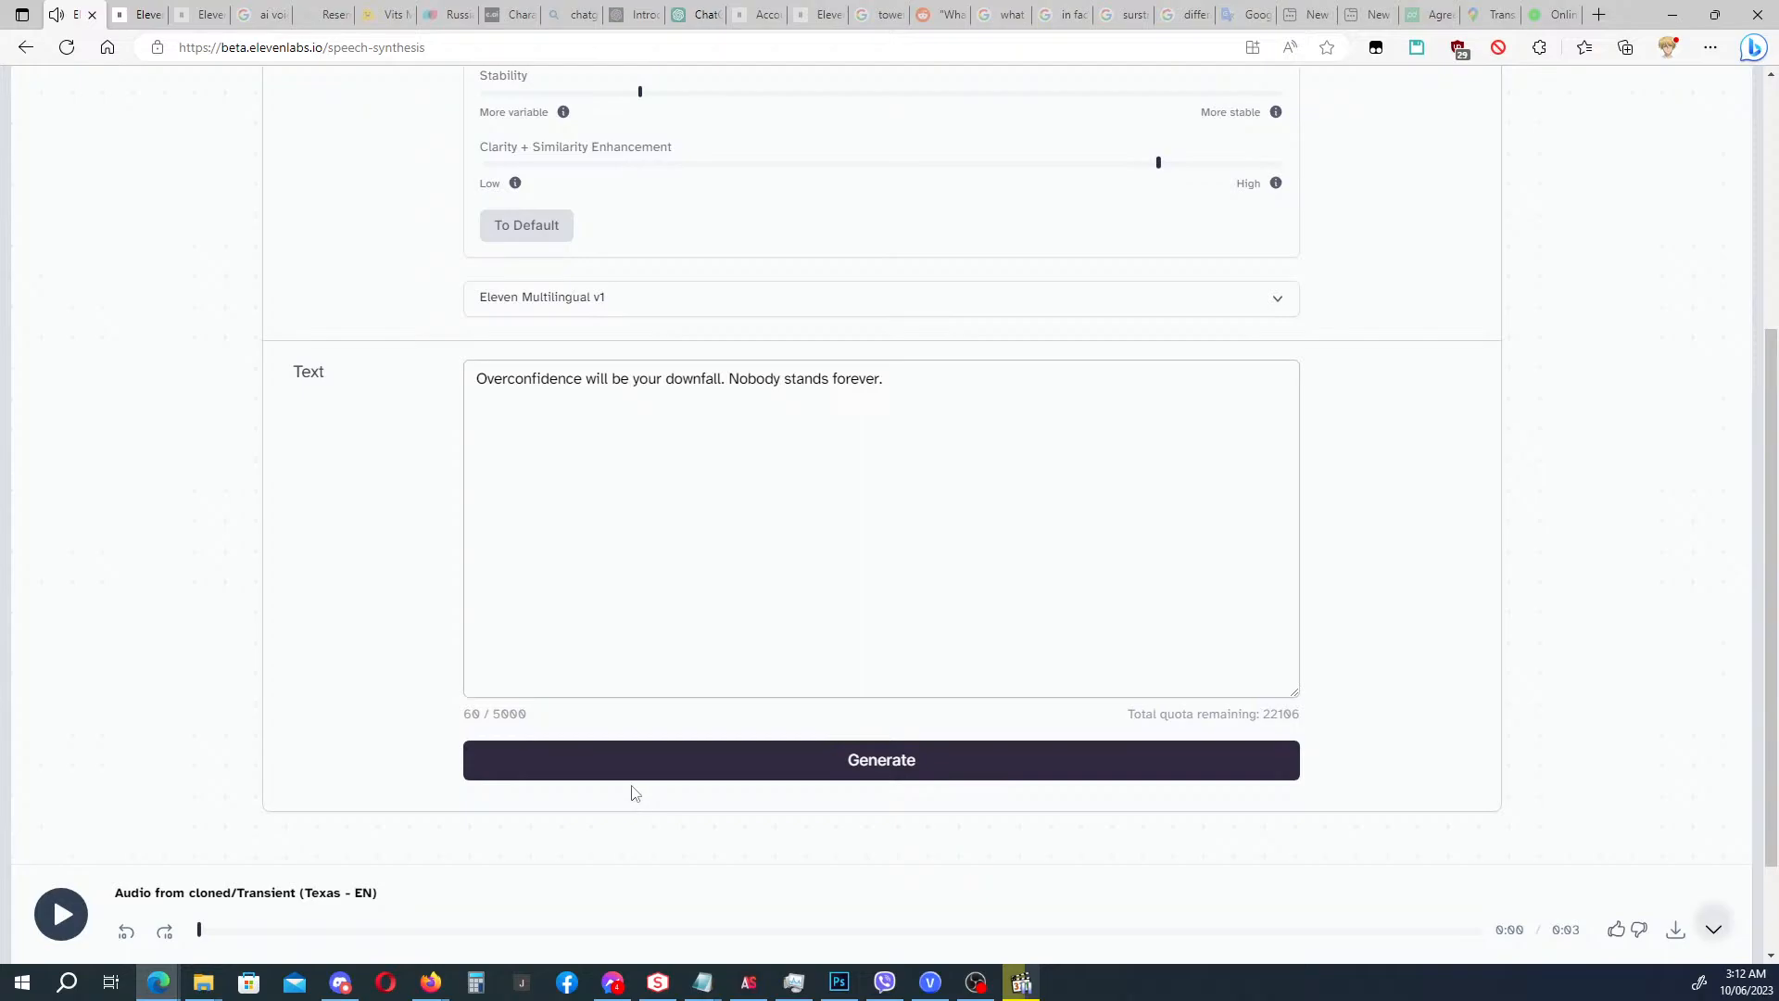
left_click(1676, 932)
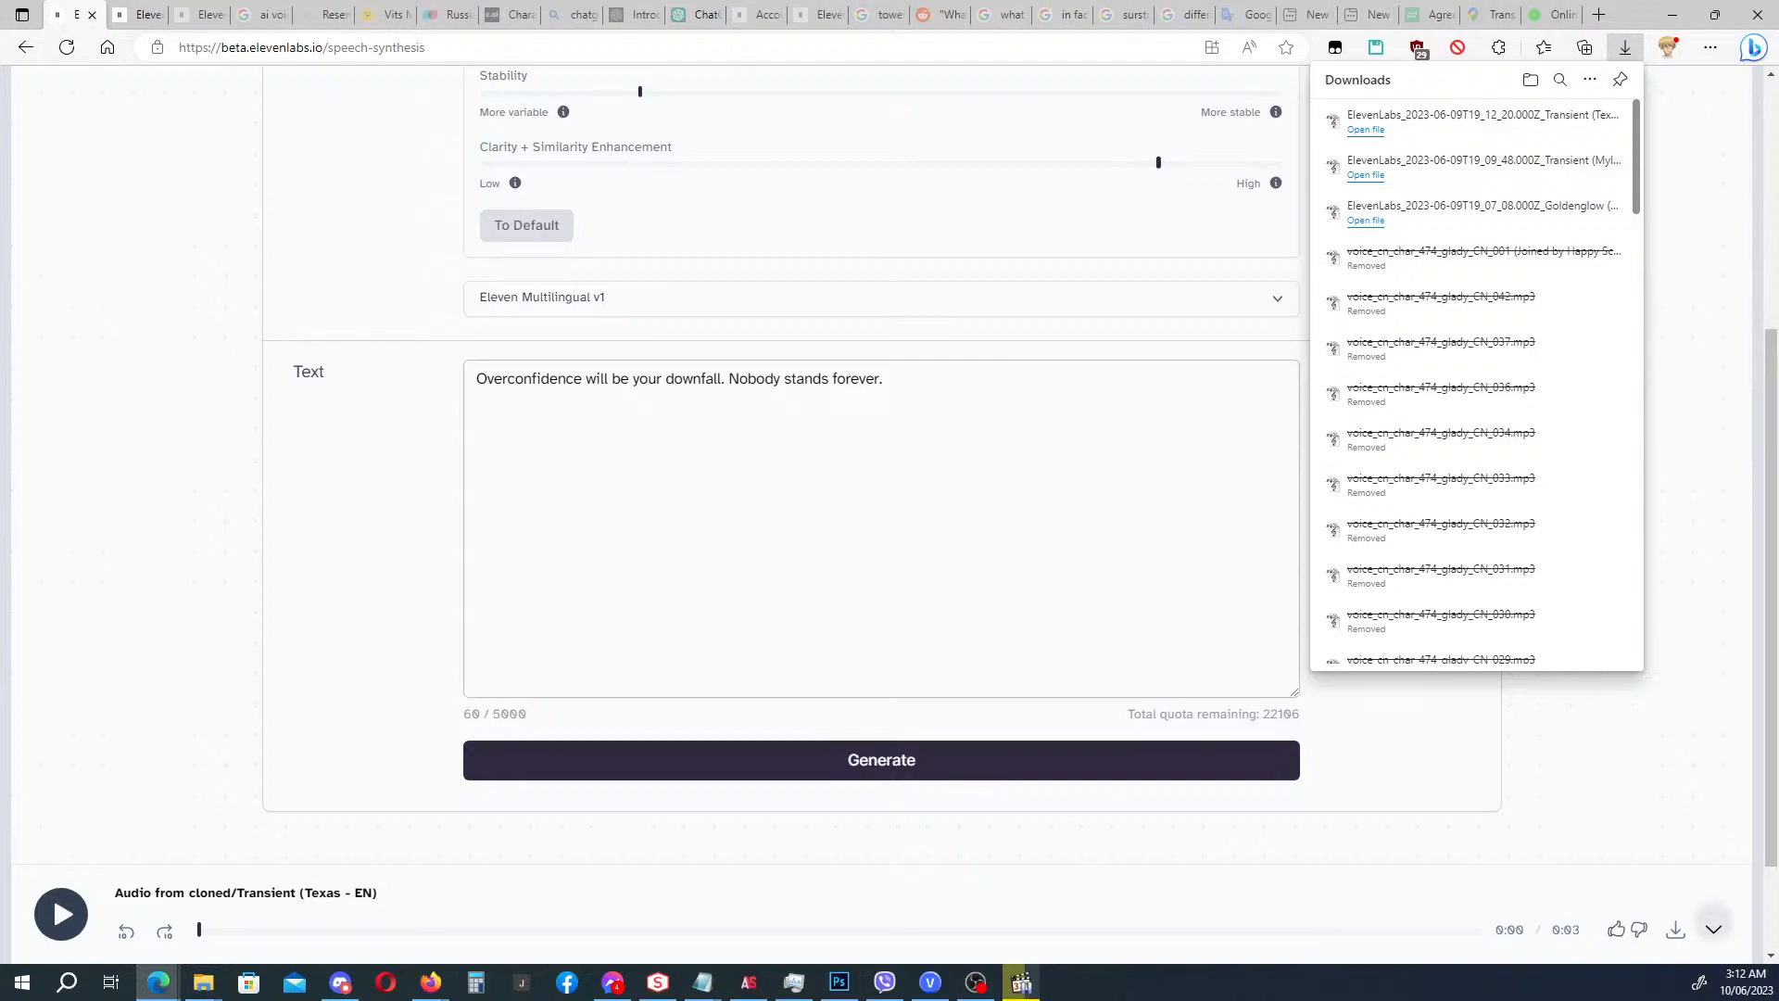
Open the Transient (Texas - EN) voice for editing in VoiceLab and remove both of its samples.
scroll(125, 429, "up", 4)
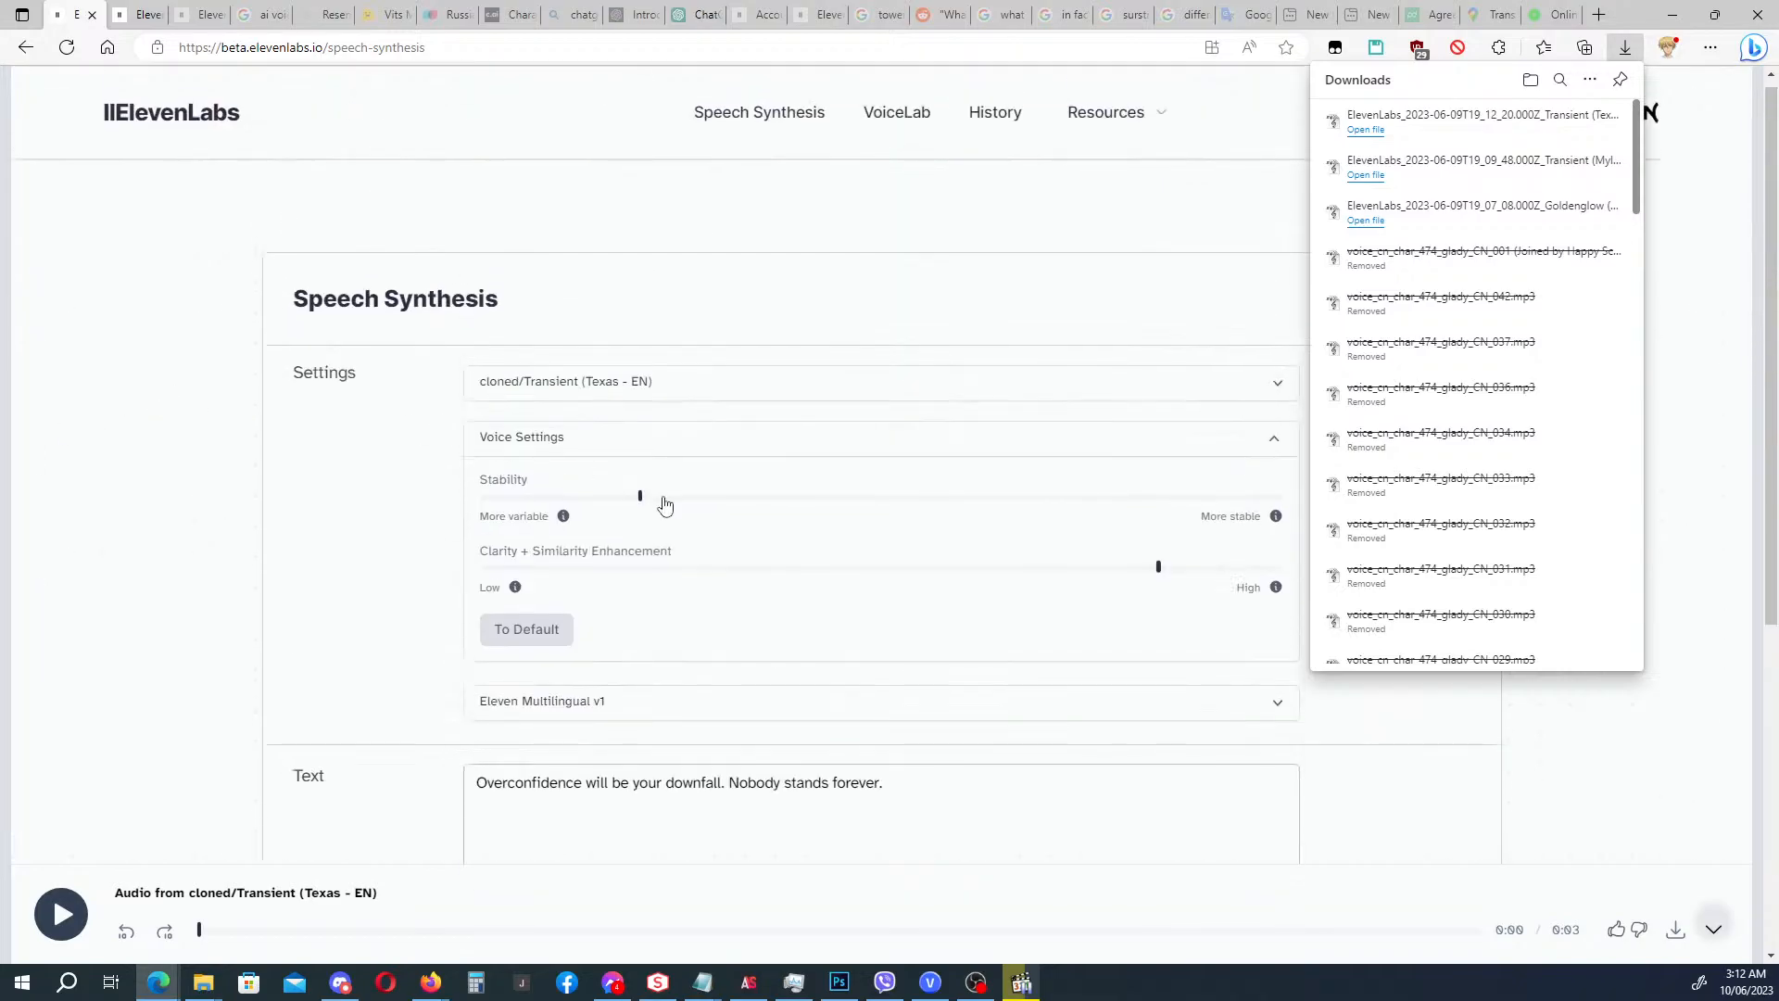
left_click(139, 16)
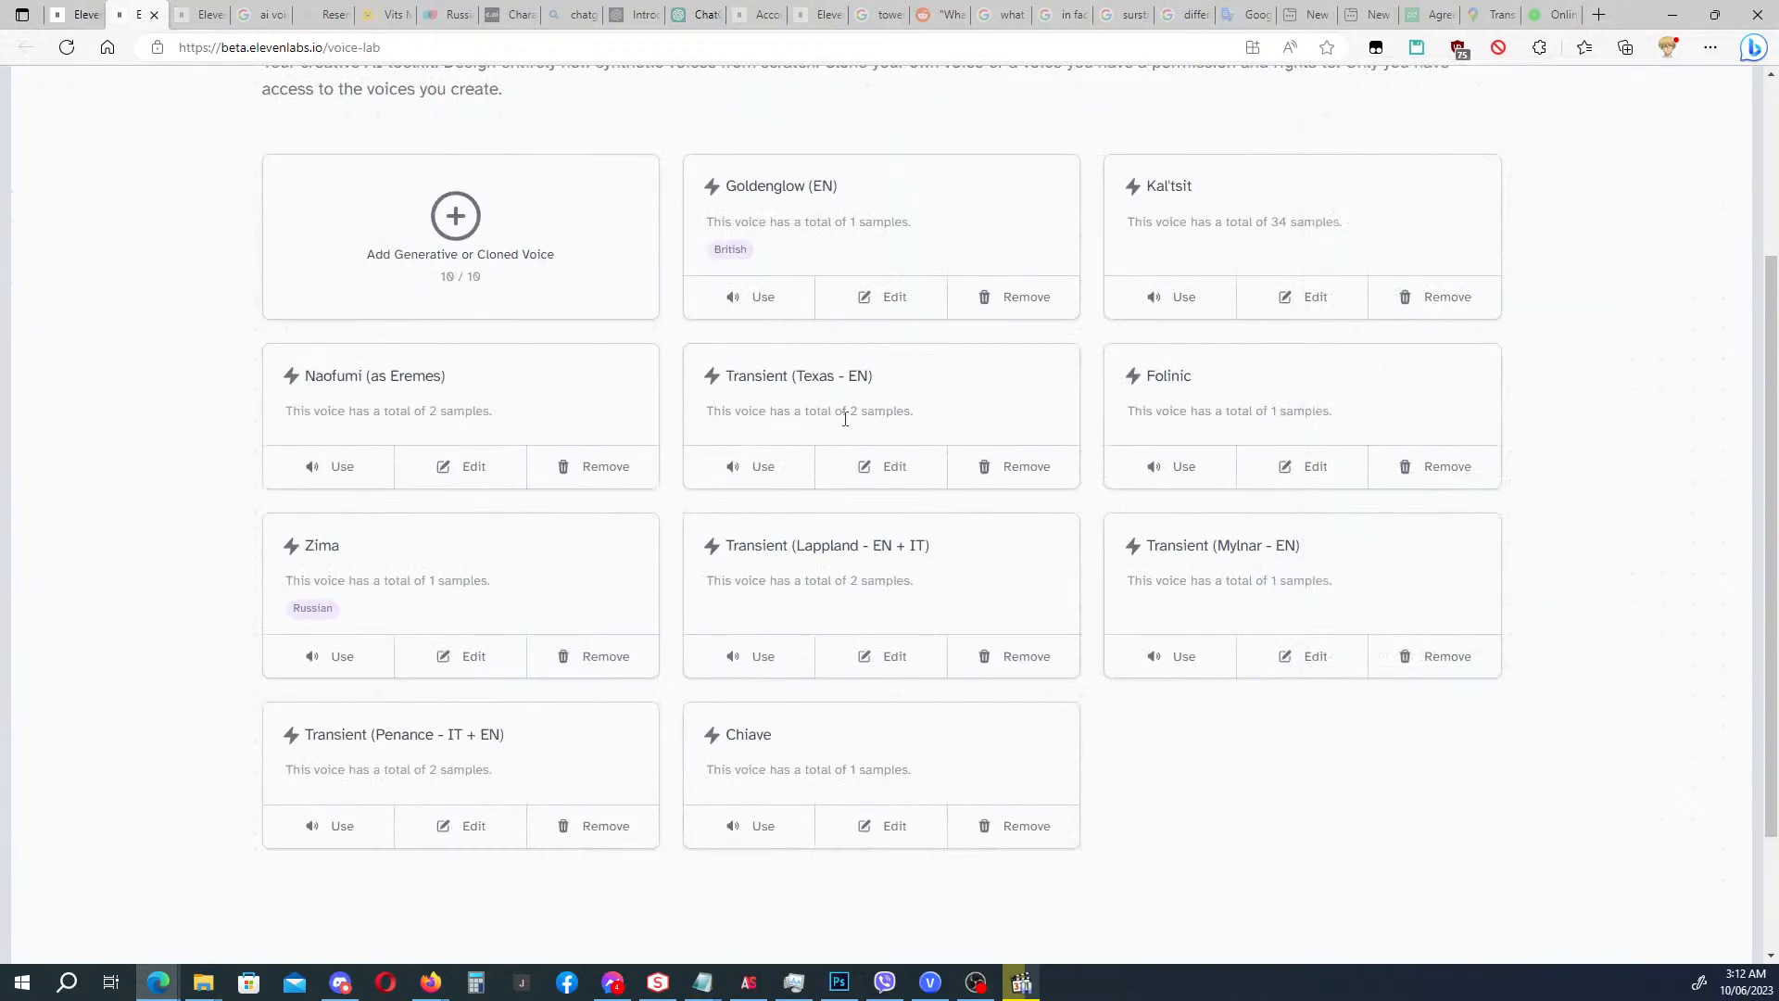
left_click(881, 466)
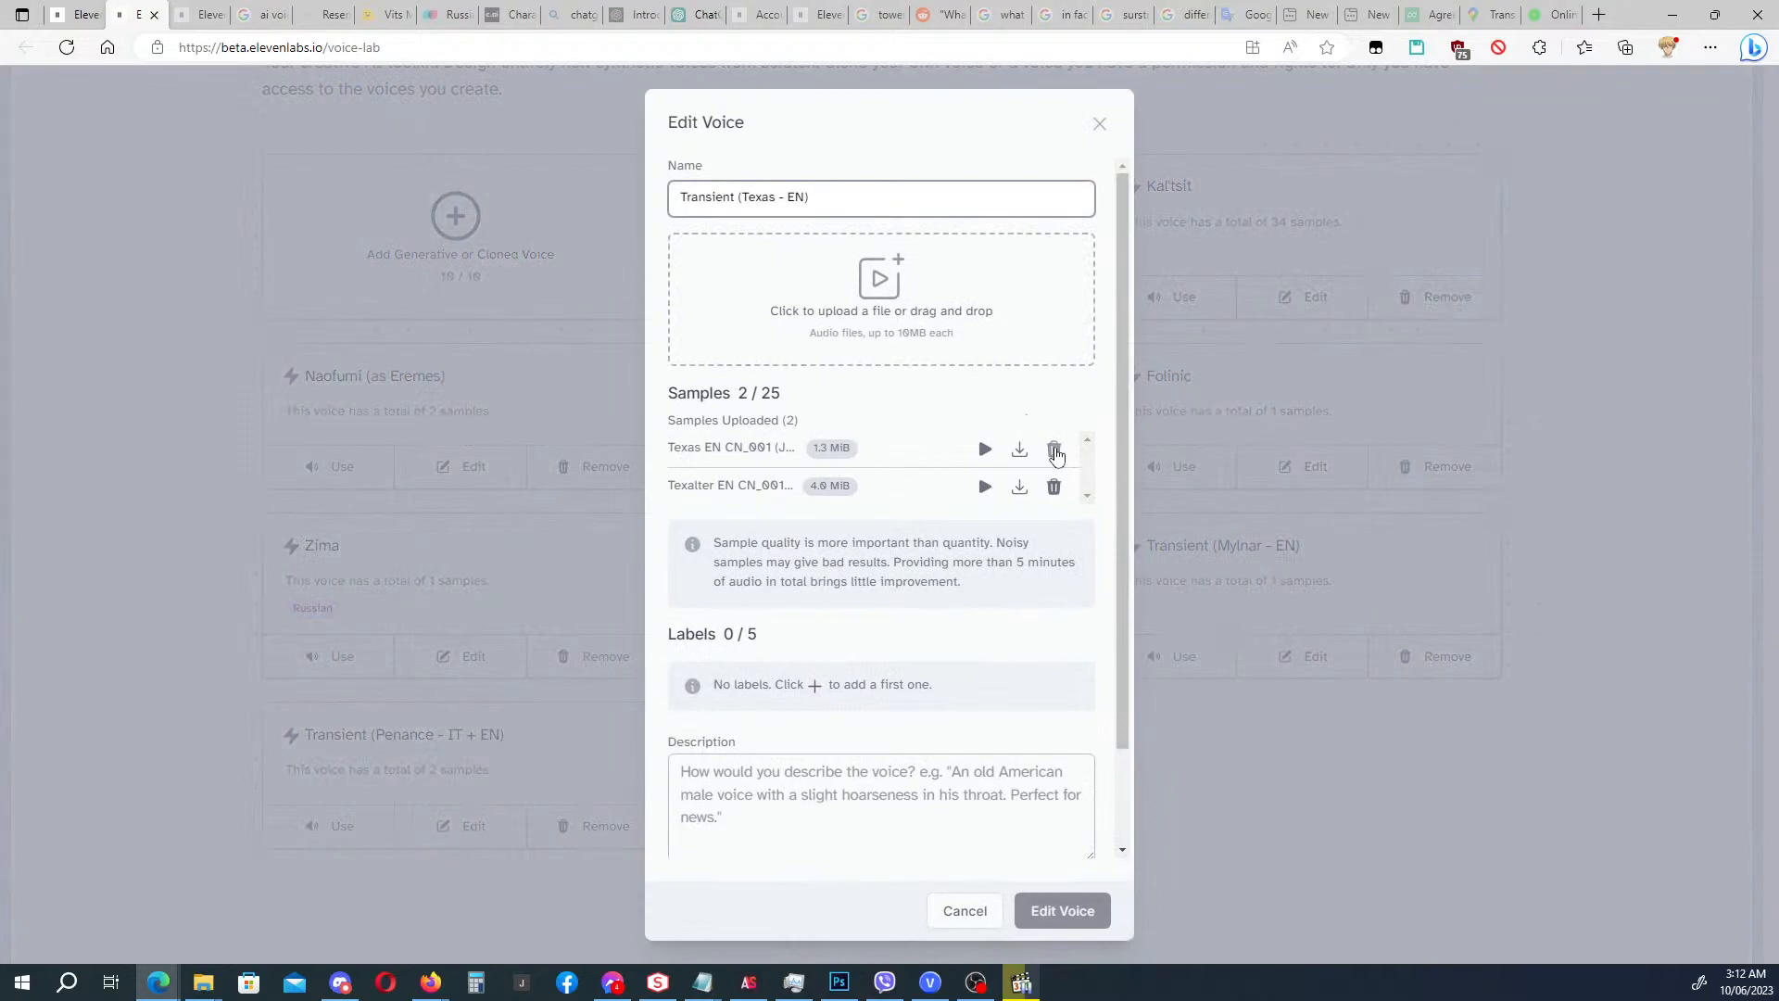
left_click(1054, 448)
left_click(1054, 449)
Add the Irene EN CN_001 Ogg audio file from Callus > Irene (EN) as the voice's new sample.
left_click(869, 295)
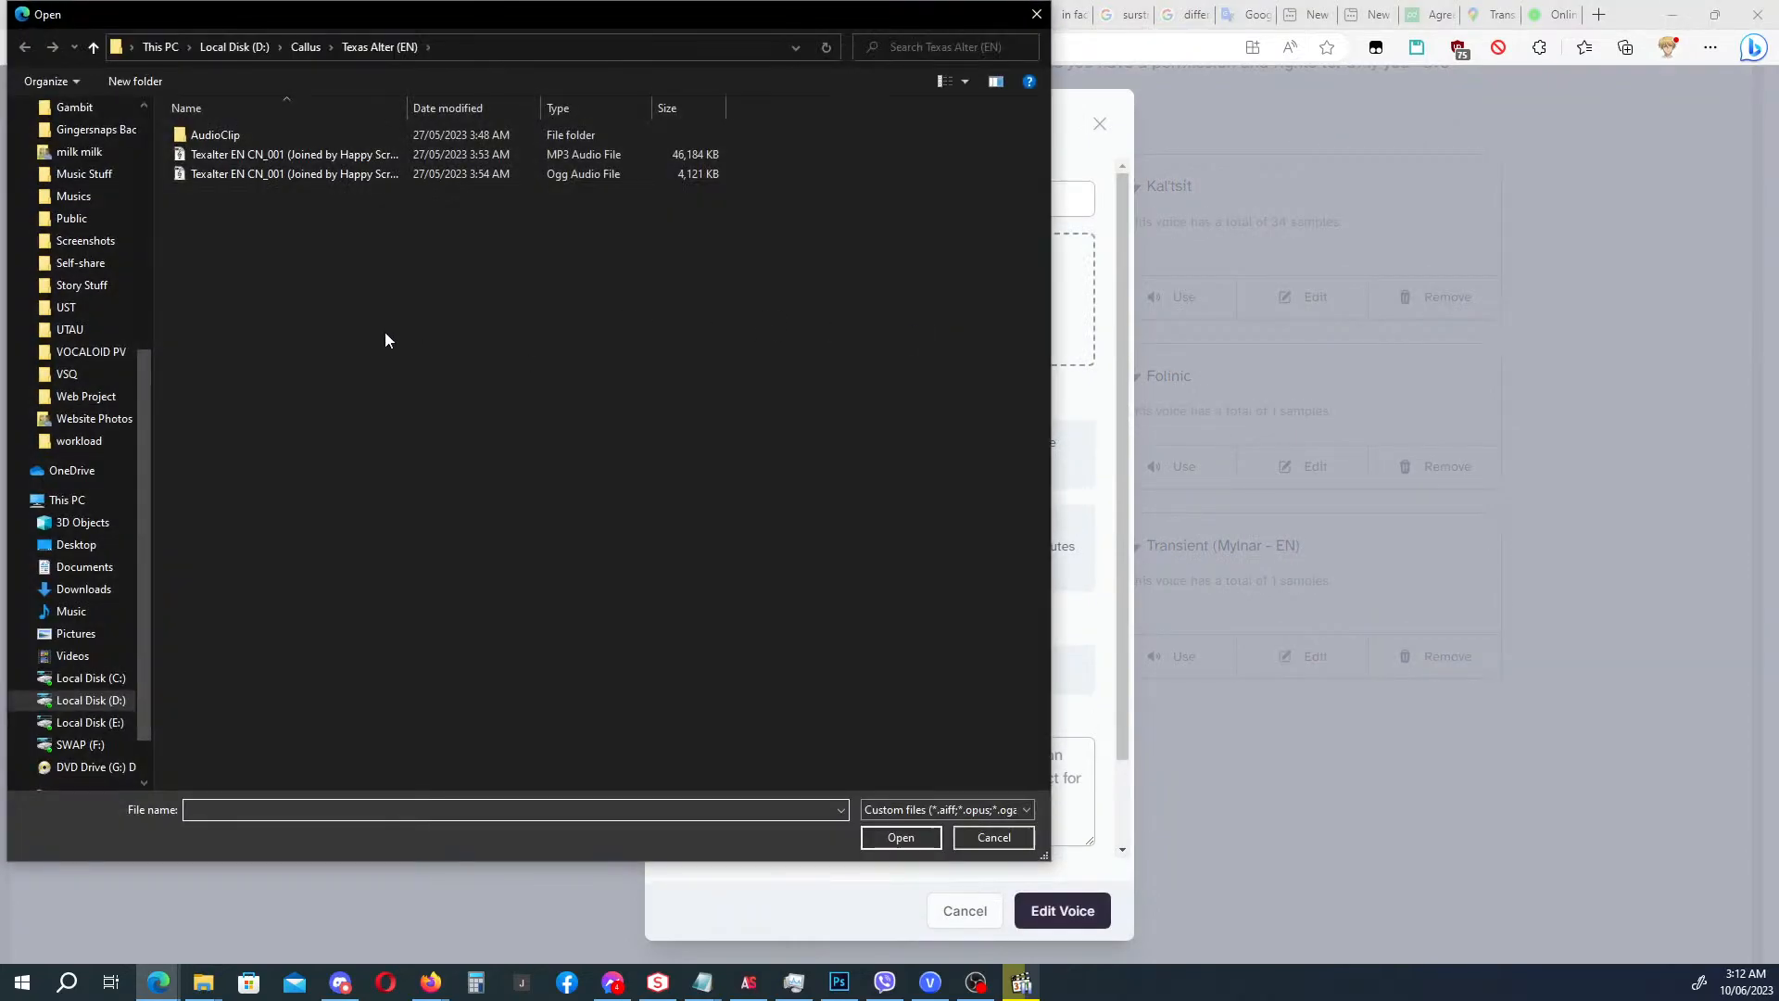
left_click(304, 51)
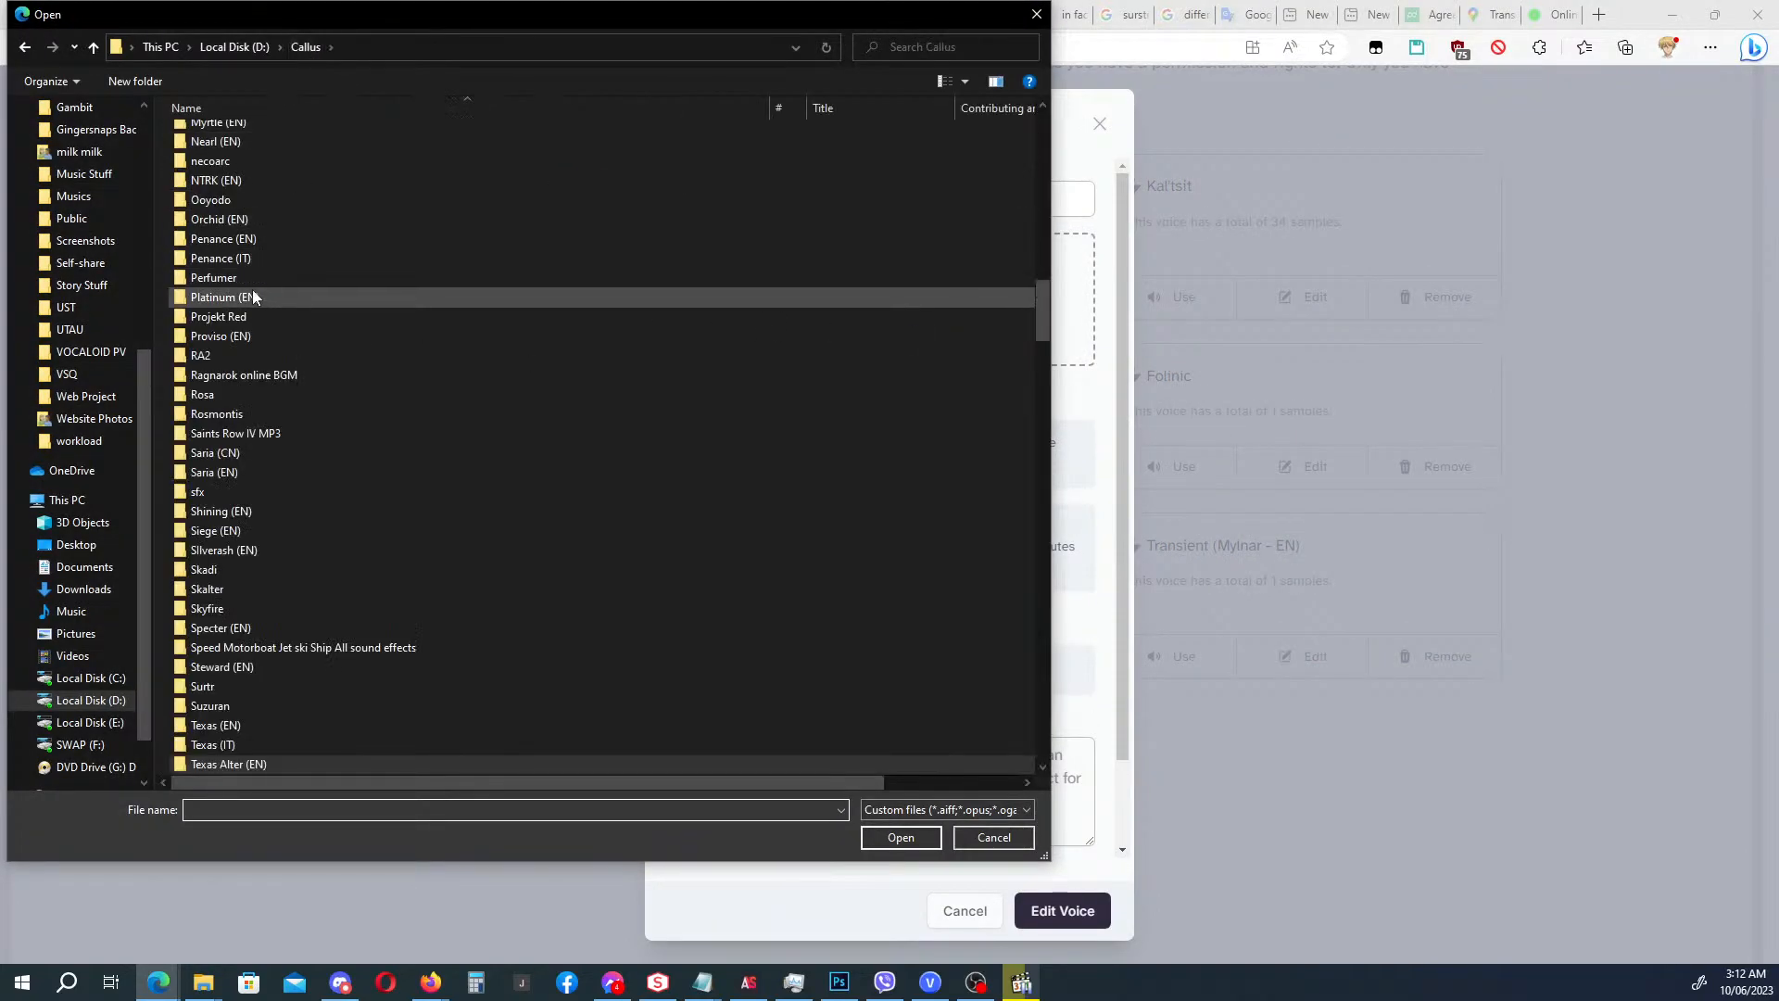
scroll(227, 240, "up", 10)
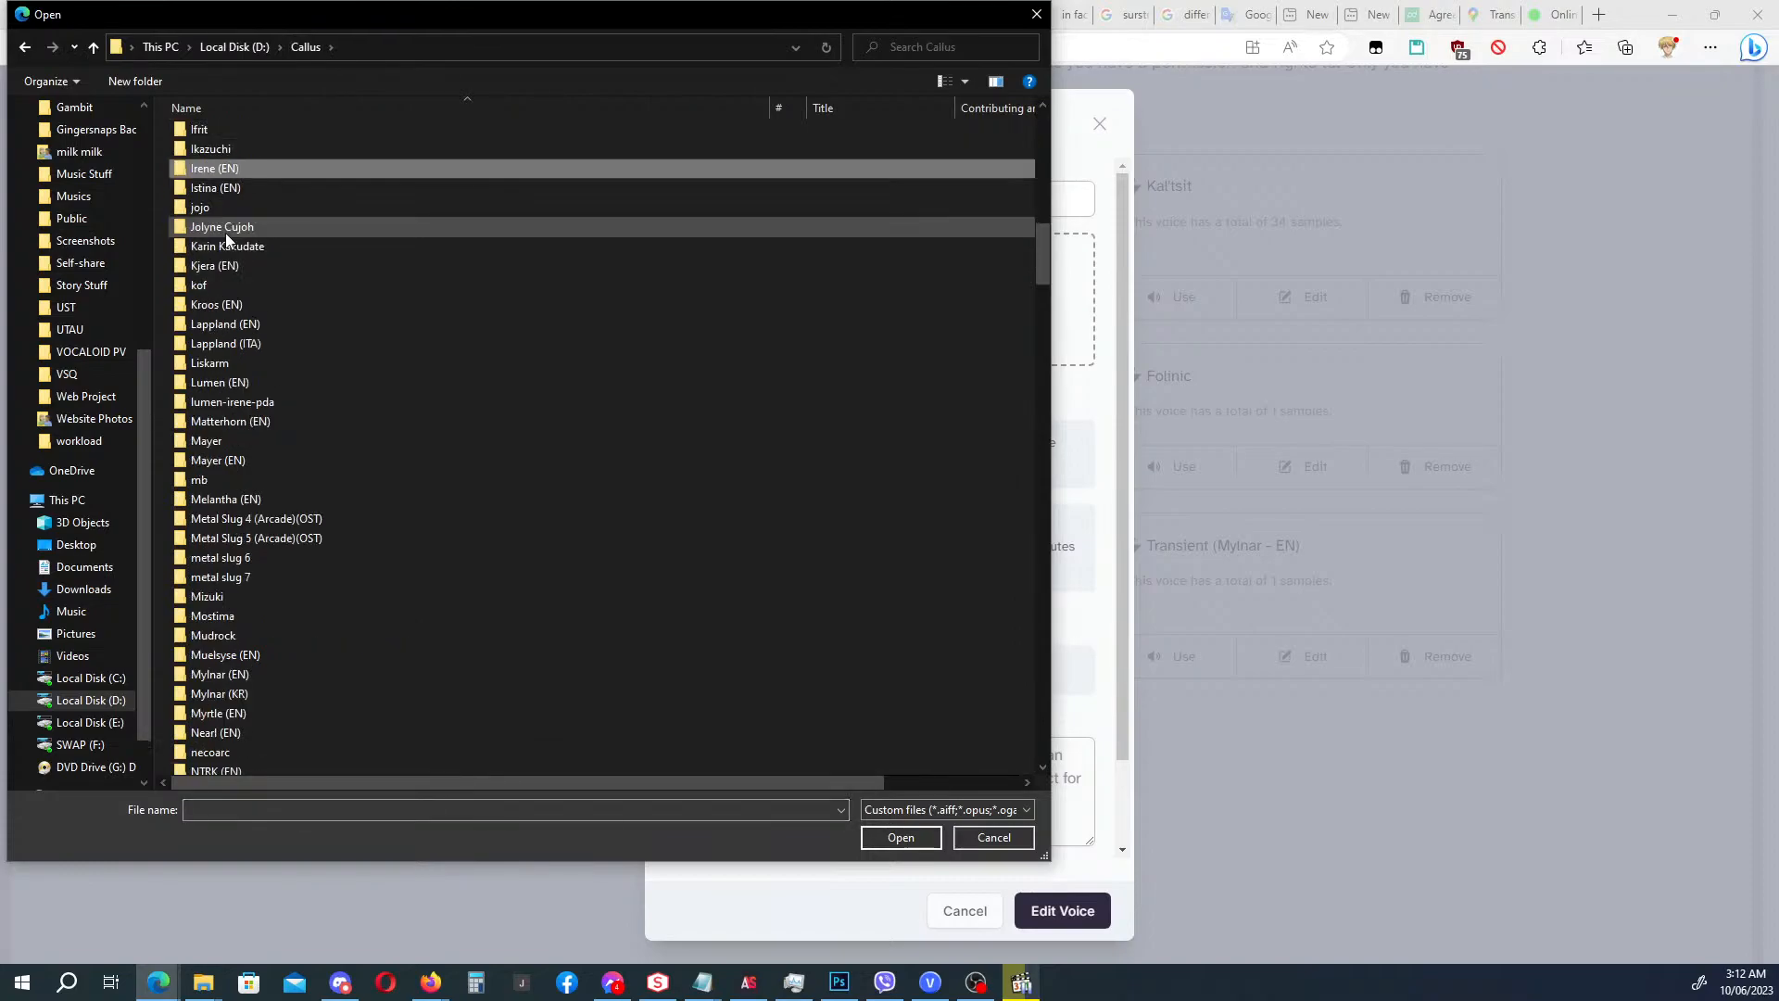
double_click(227, 240)
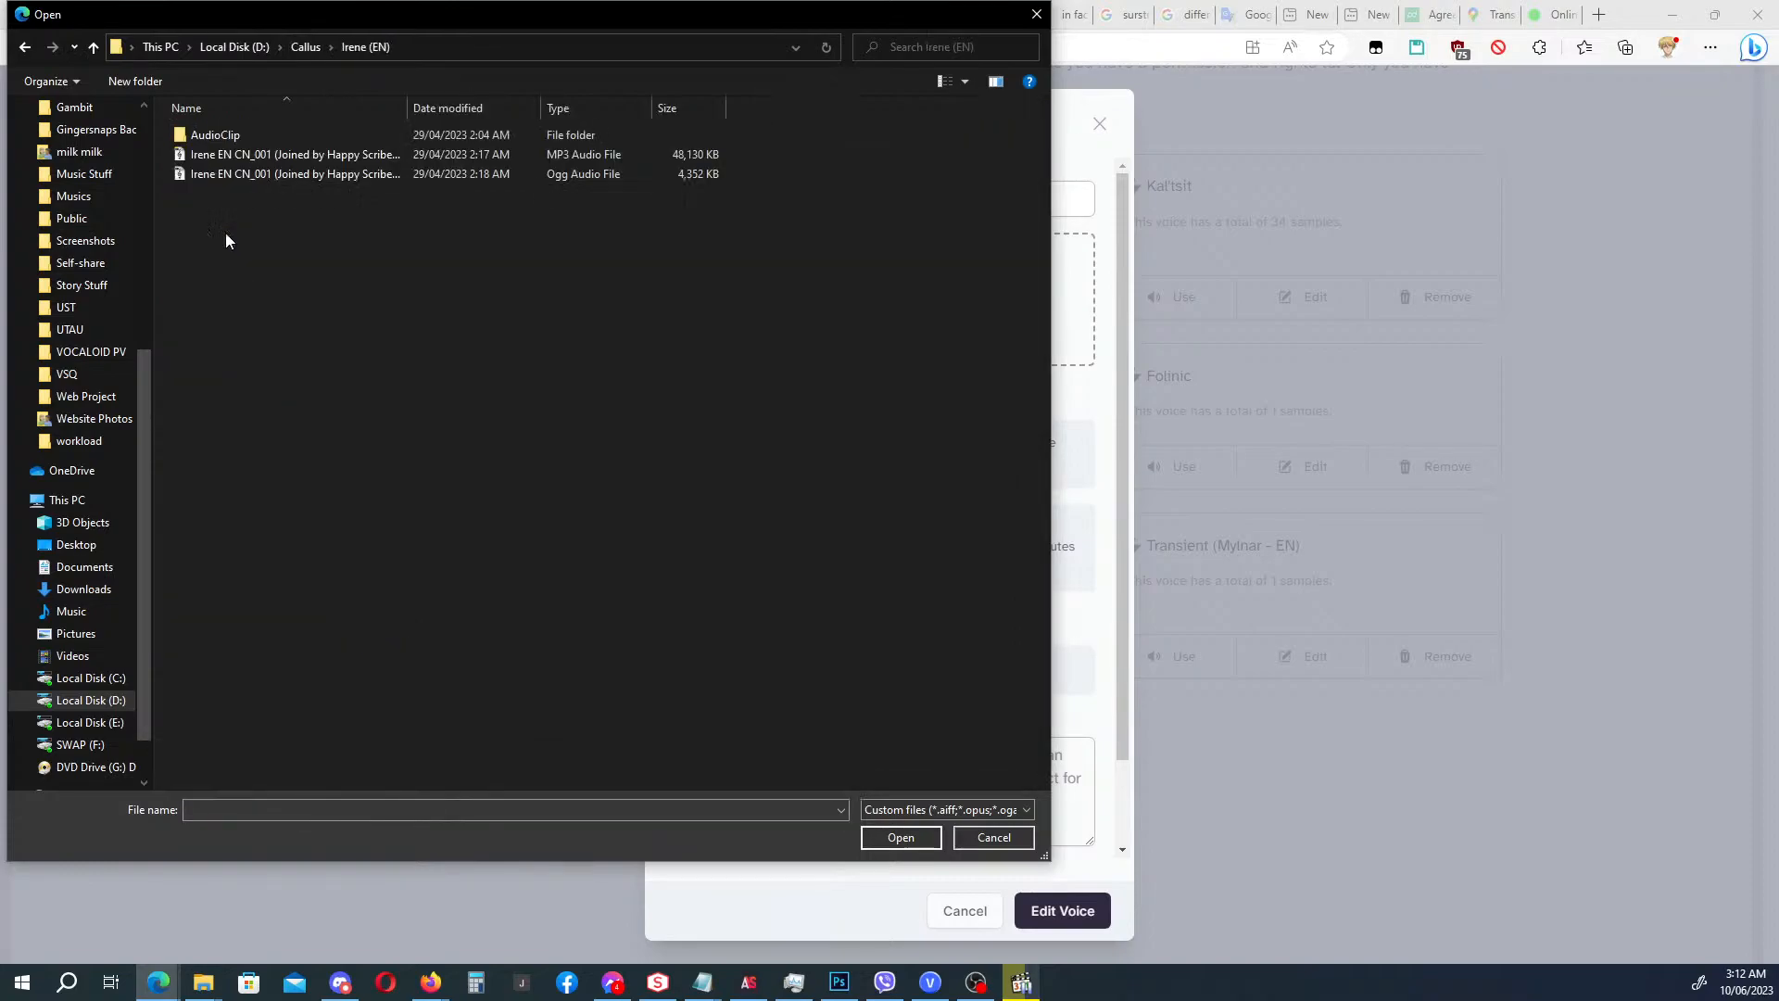
double_click(291, 176)
scroll(999, 881, "down", 2)
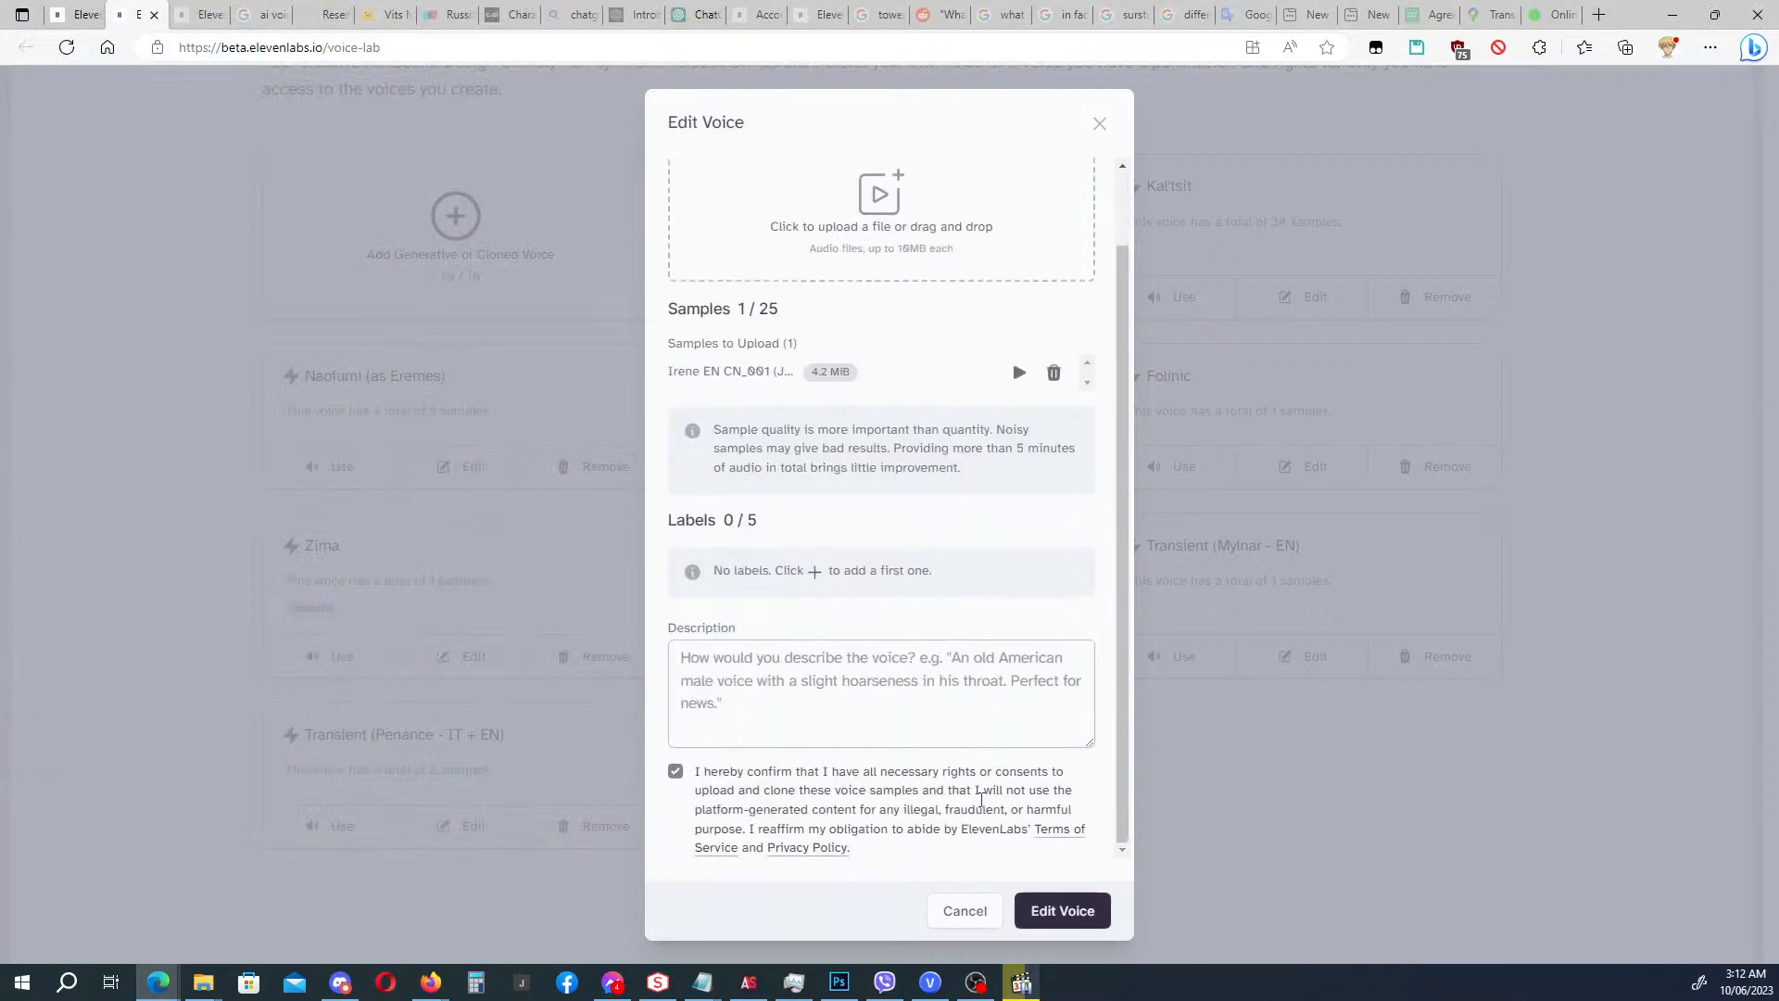
Rename the voice to "Transient (Irene - EN)" and save the edited voice.
scroll(751, 374, "up", 2)
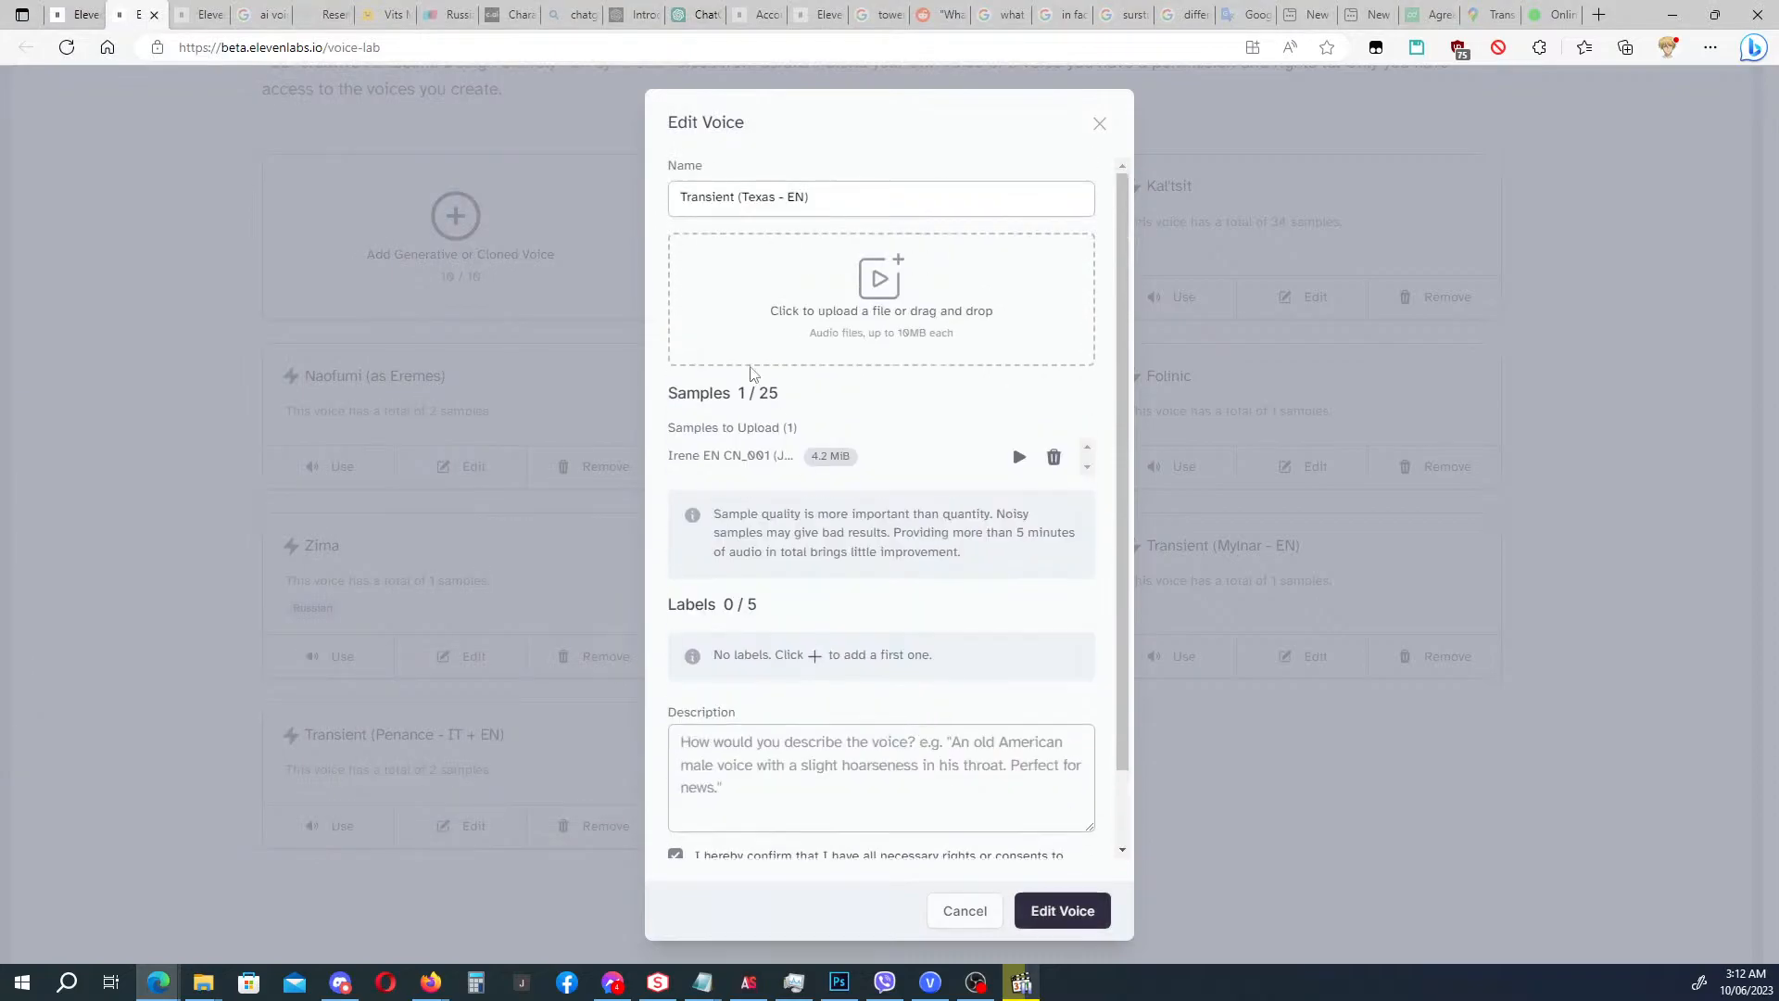
left_click_drag(742, 198, 777, 200)
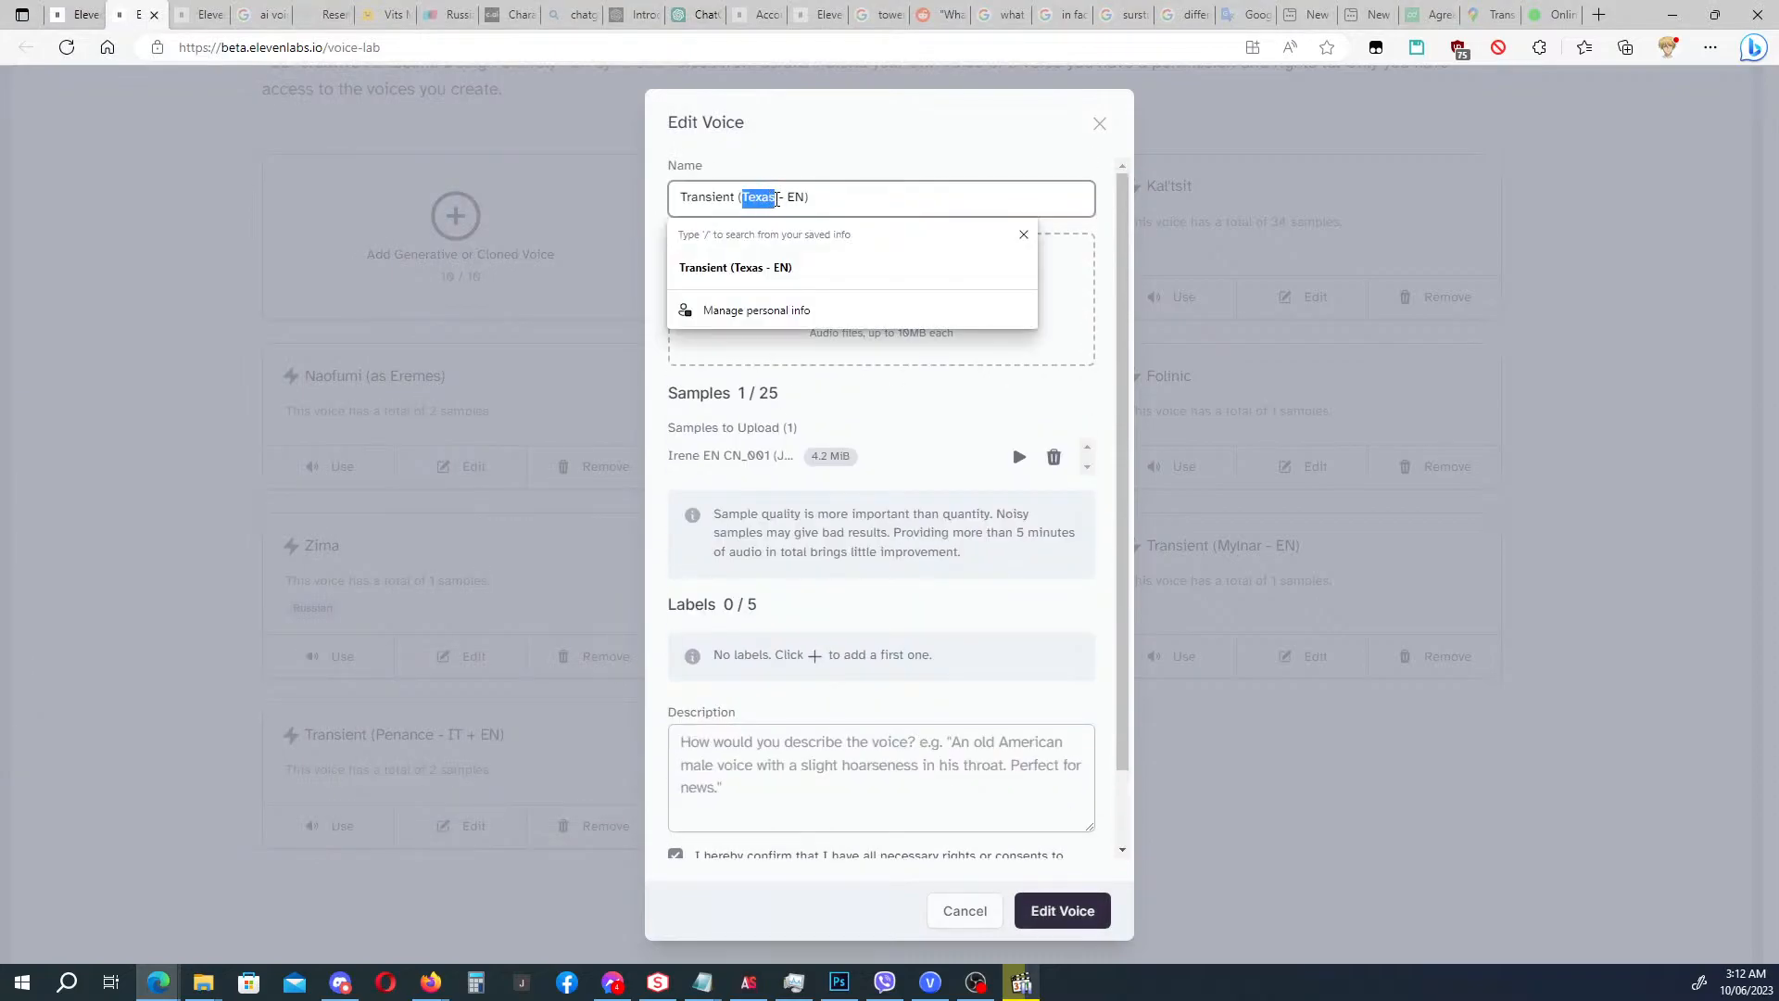
type("Irene")
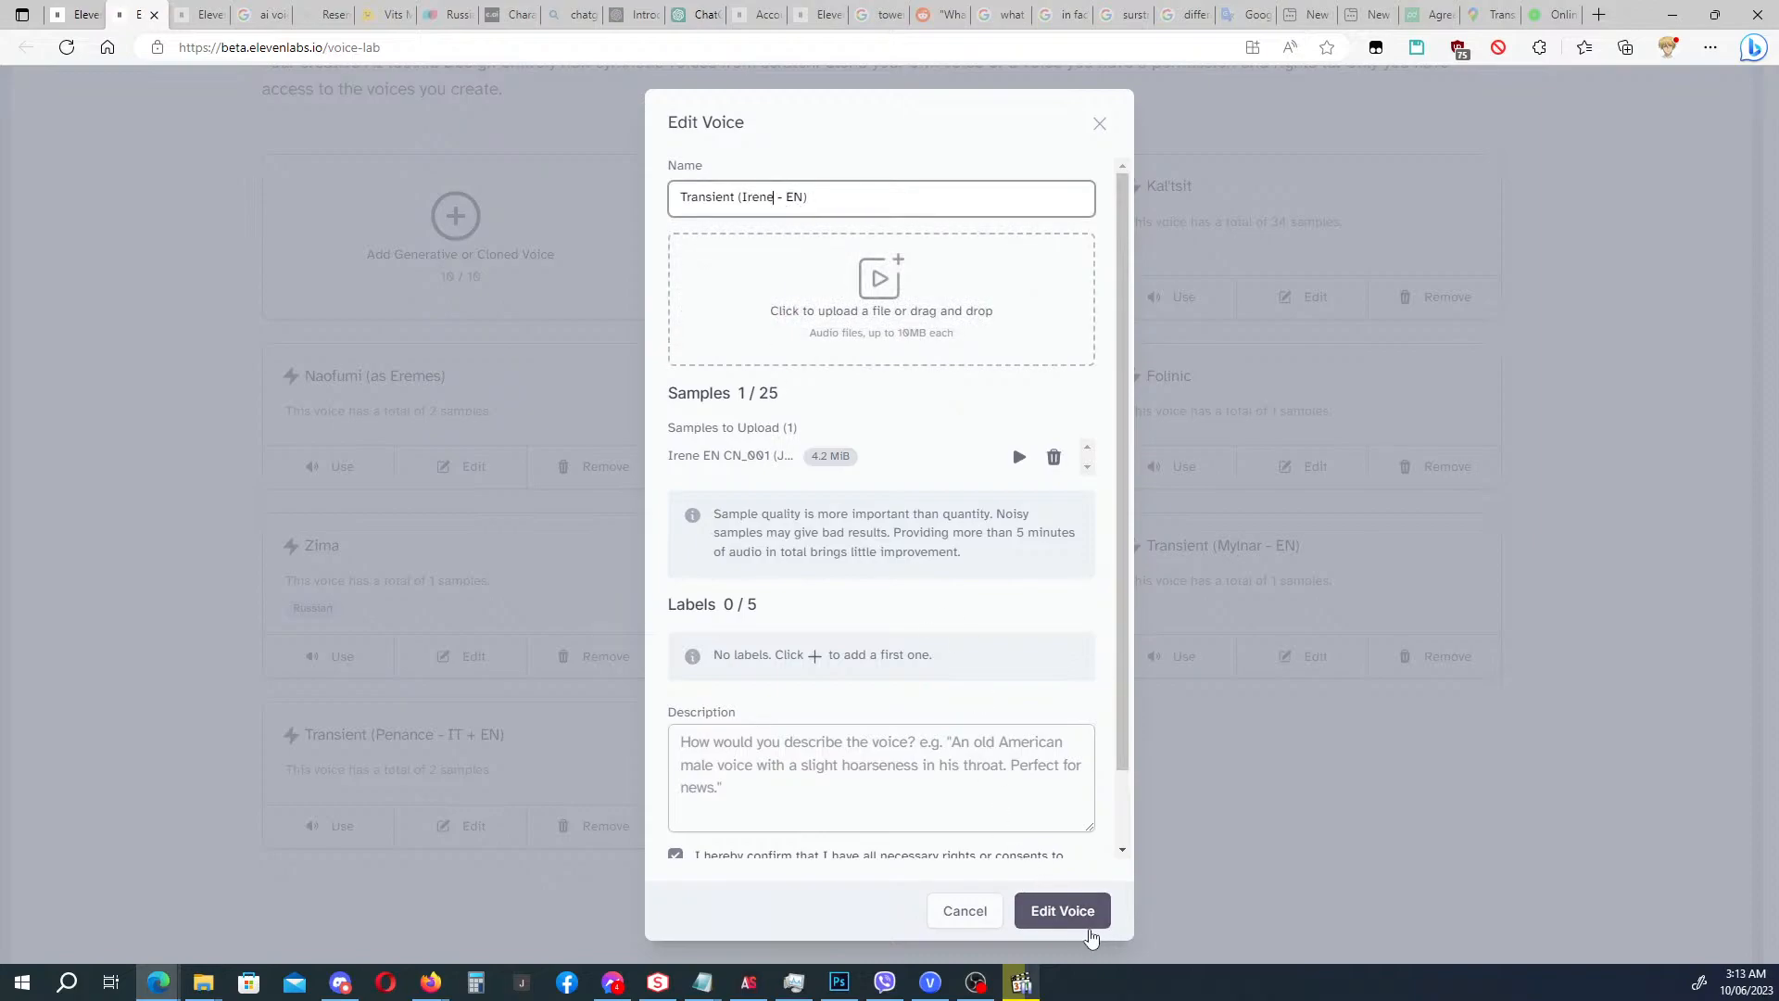
left_click(1061, 912)
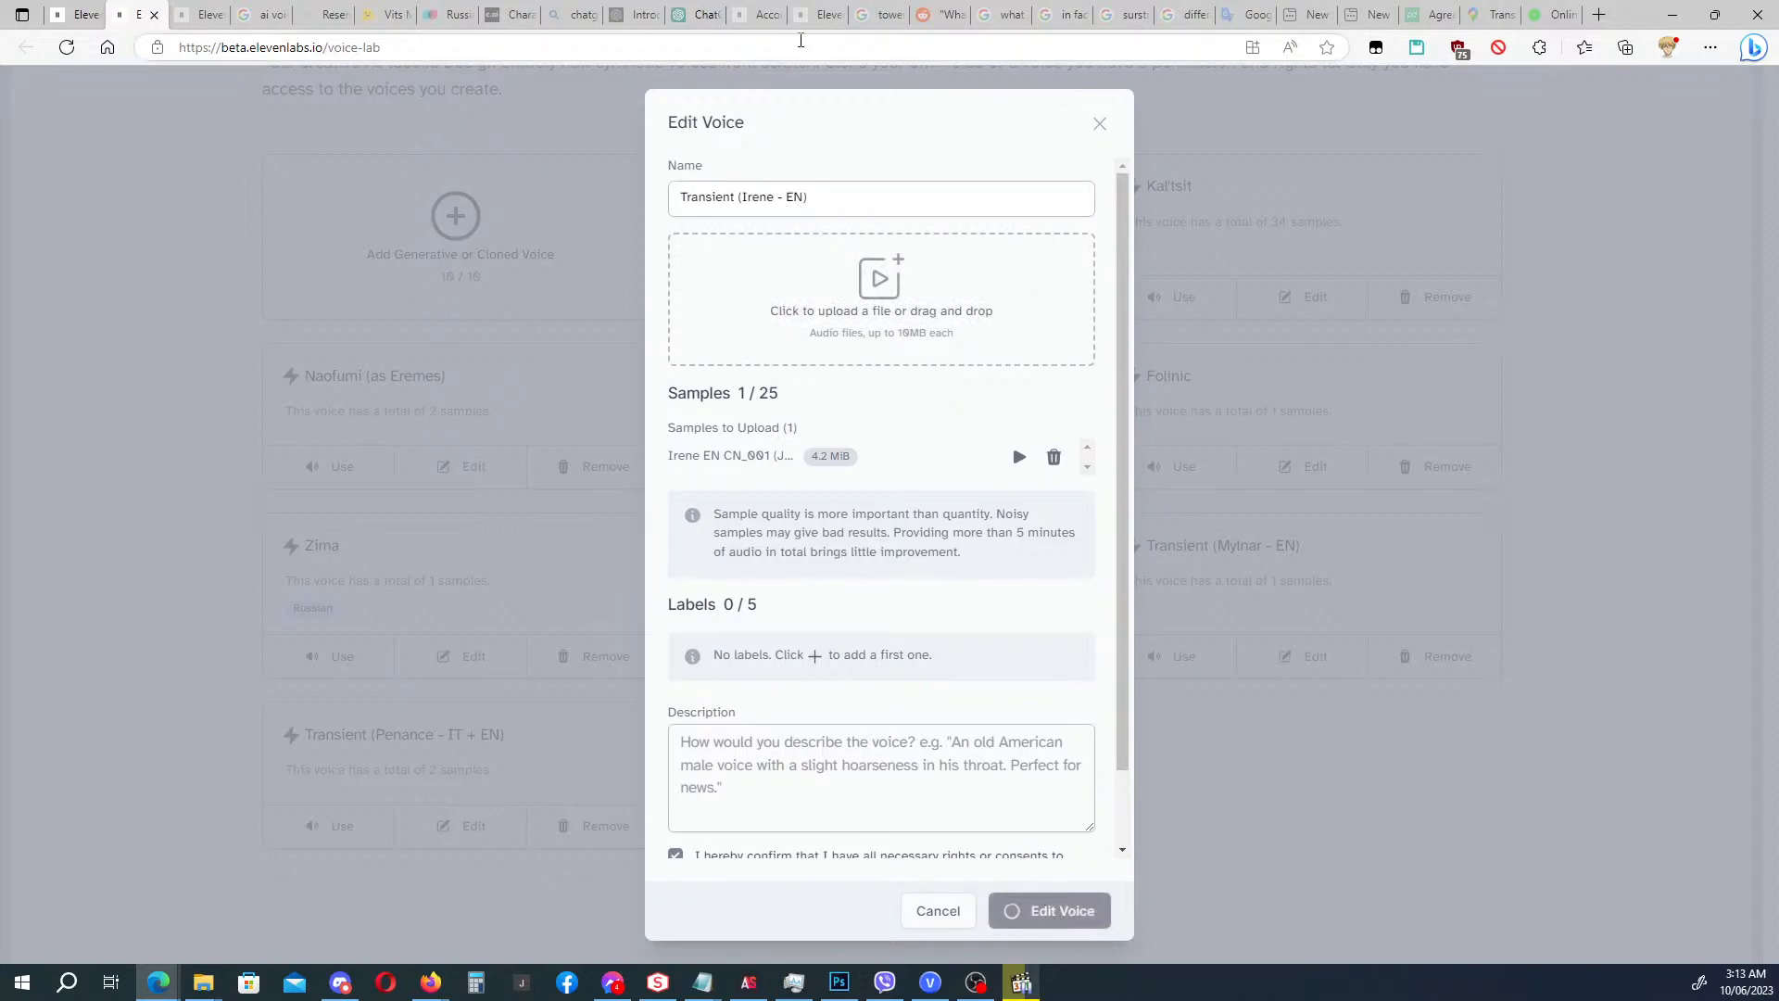
Switch to ChatGPT and start a new chat, ready for a message.
mouse_move(706, 28)
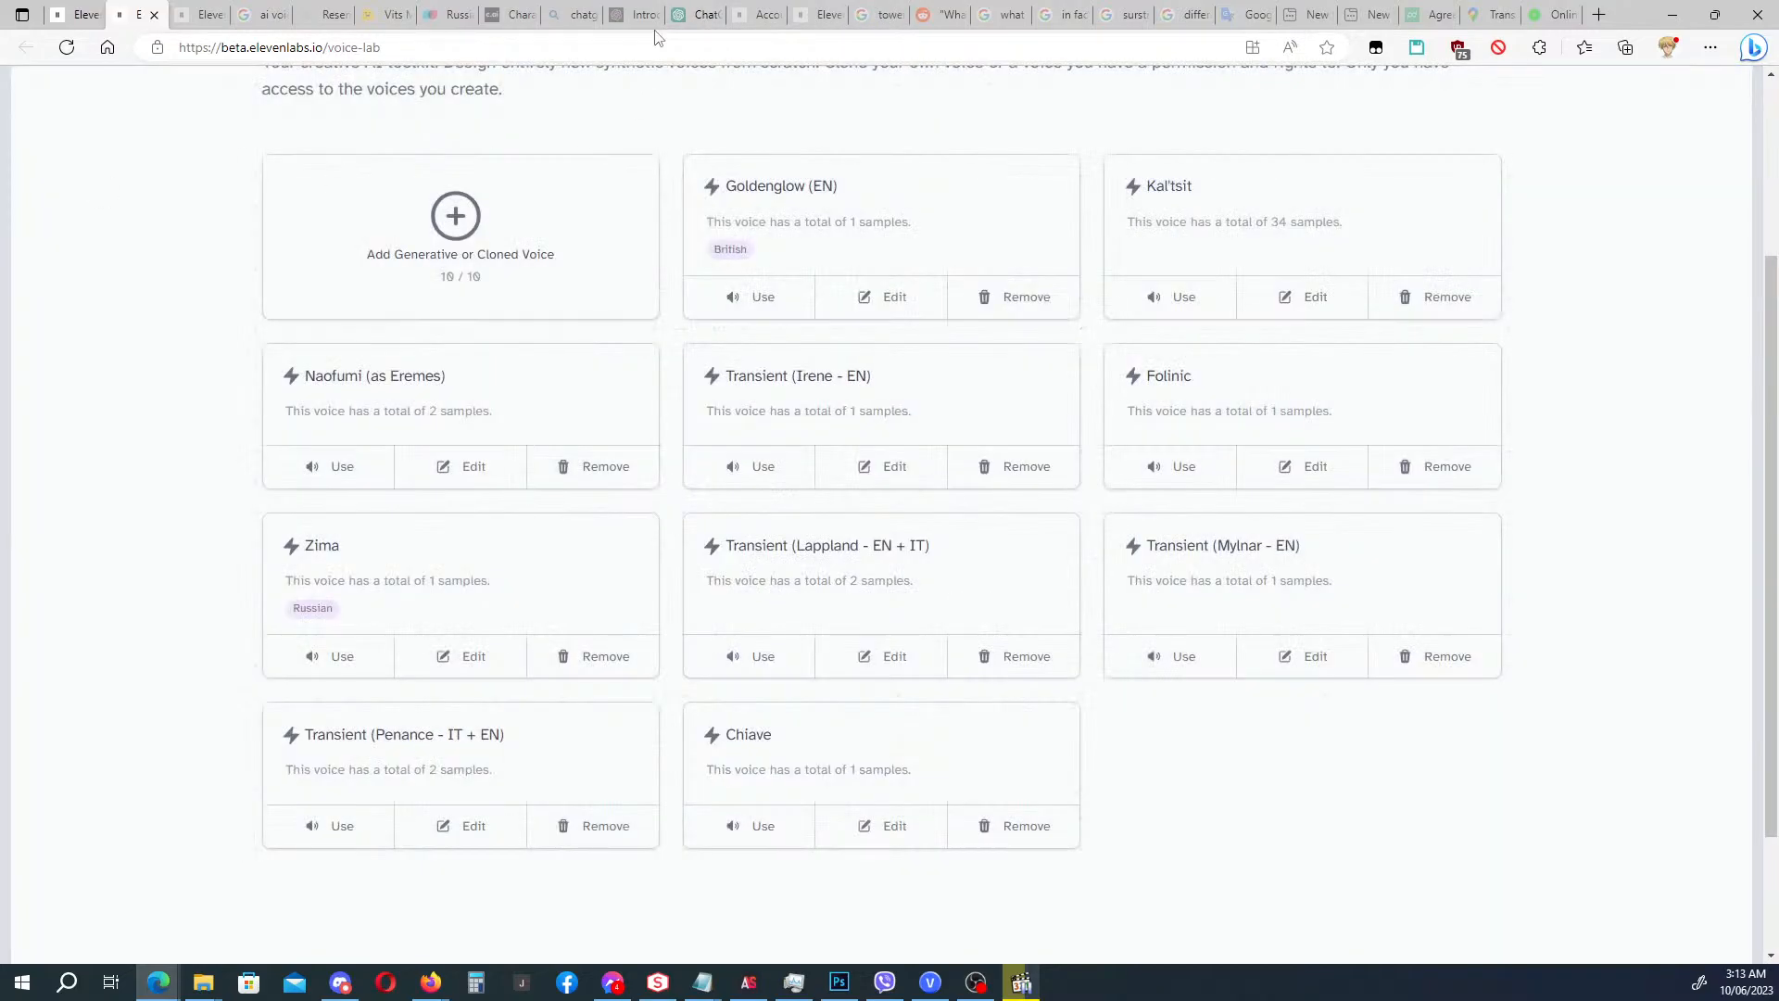
left_click(695, 16)
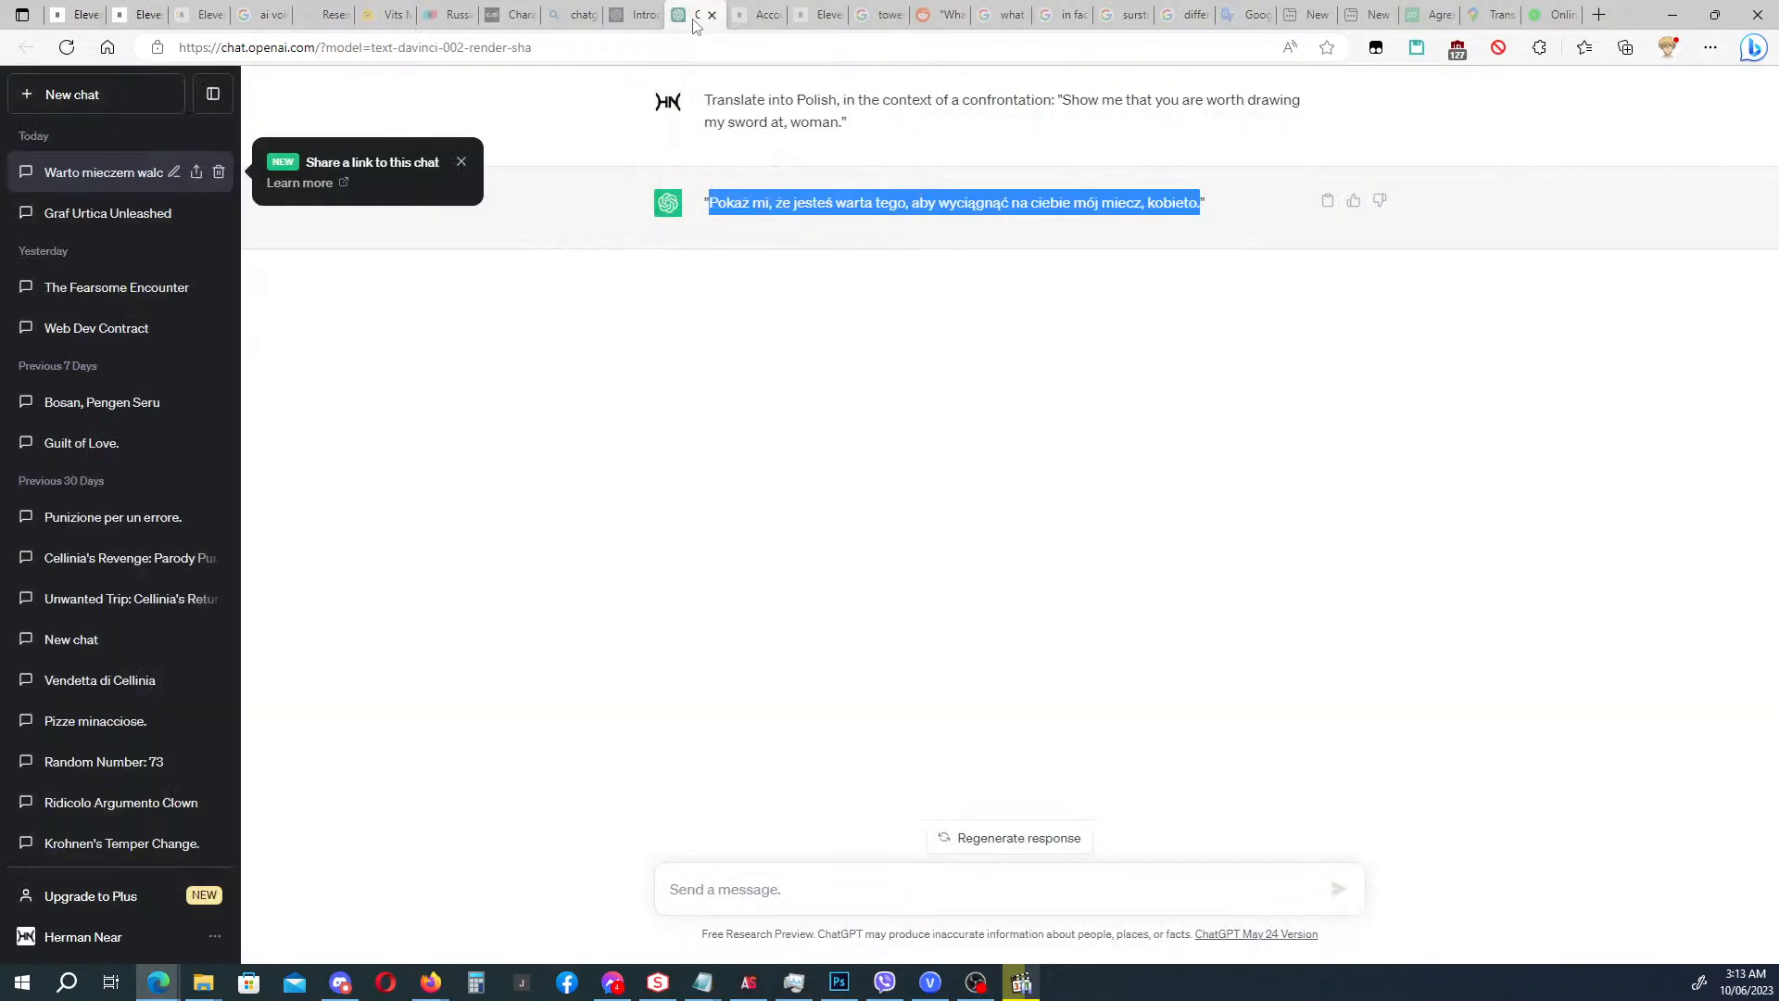
left_click(109, 98)
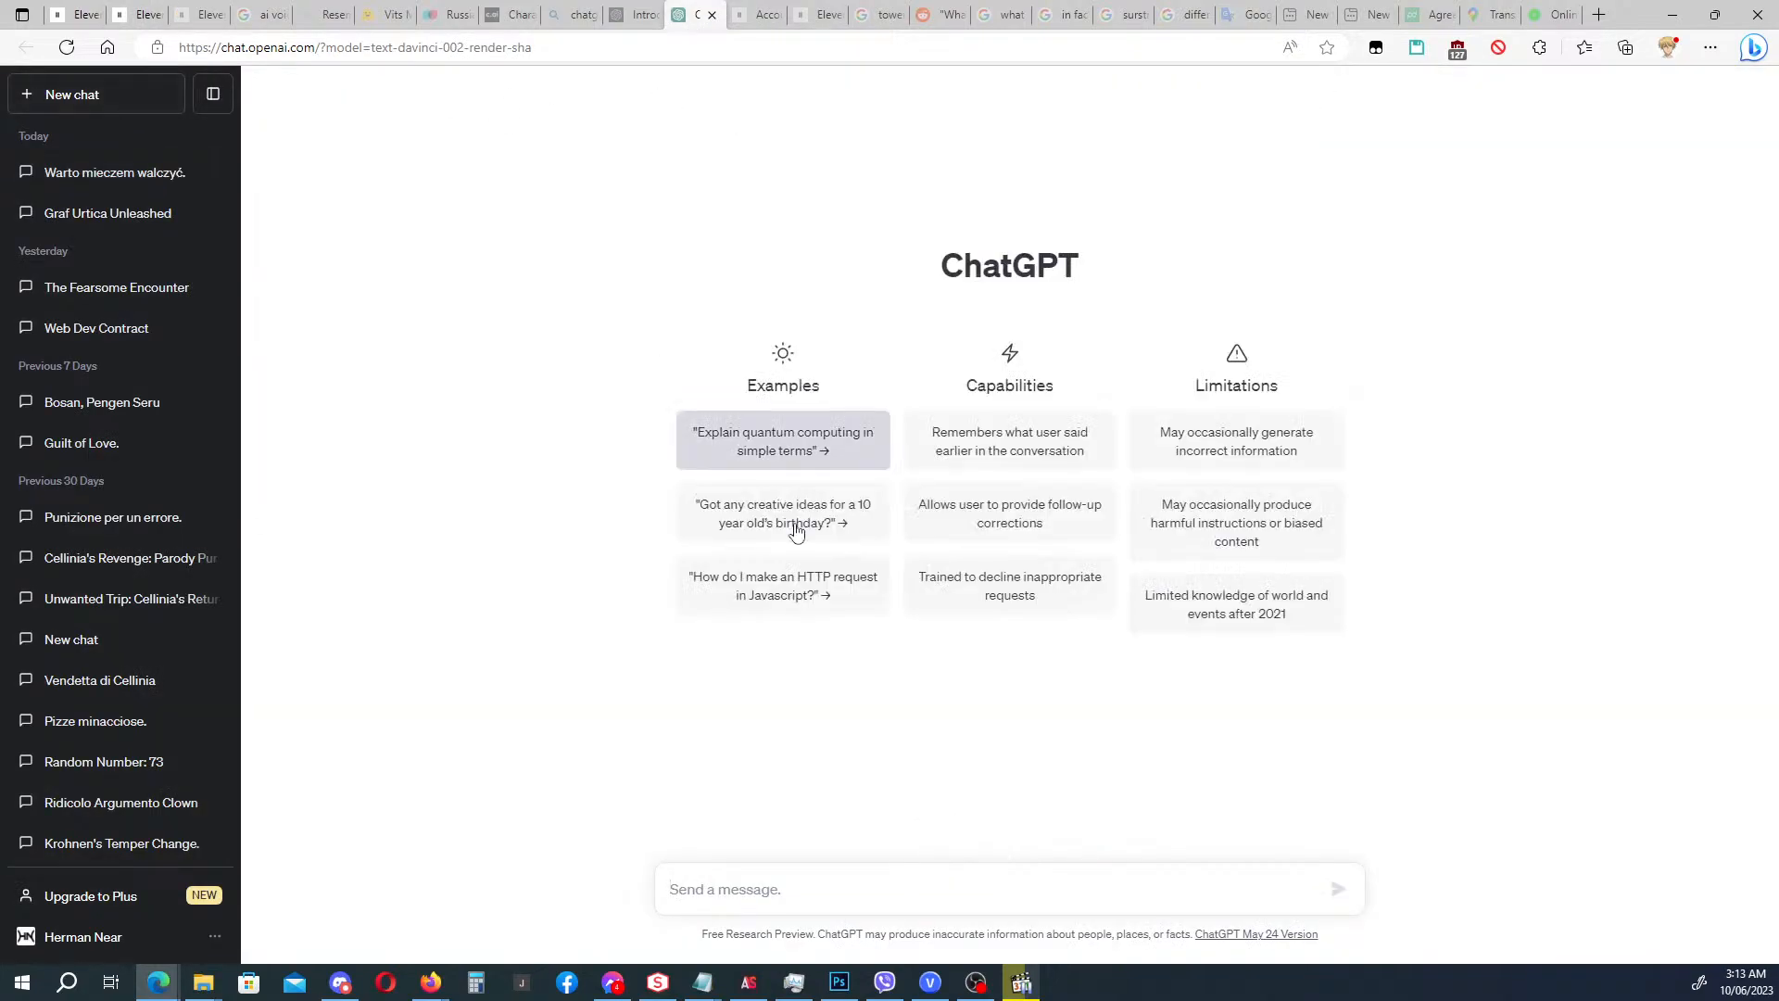
left_click(865, 889)
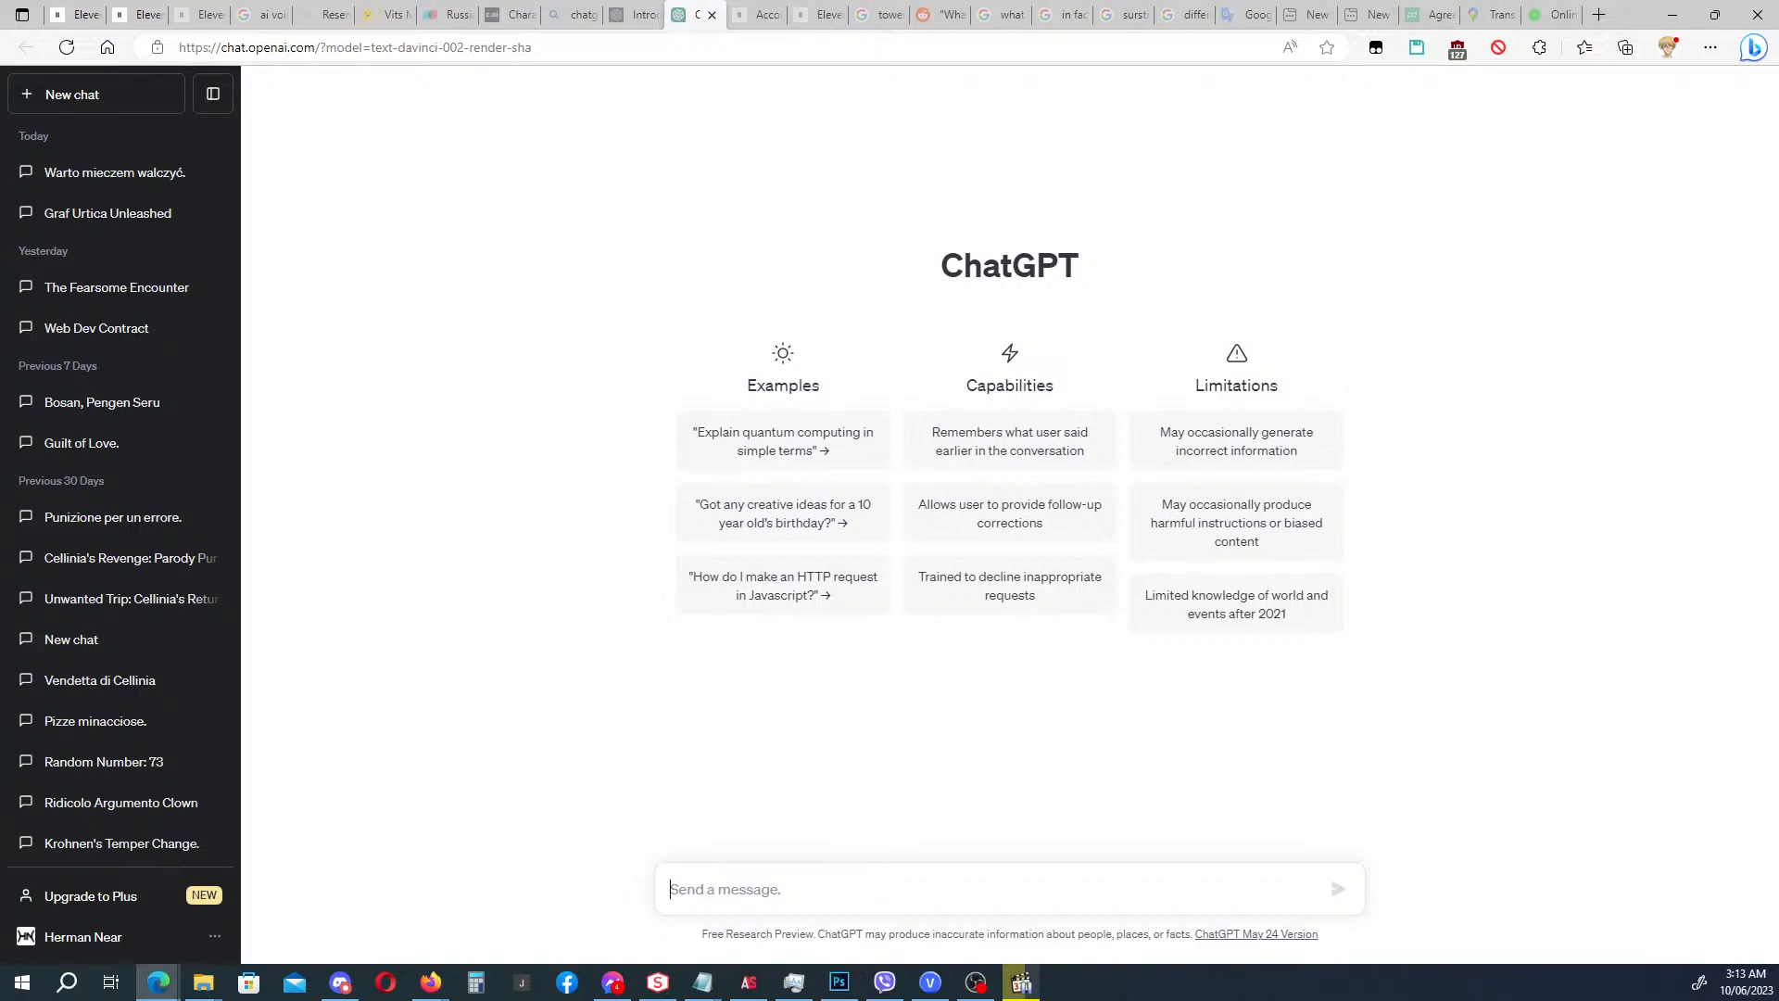
key("alt+Tab")
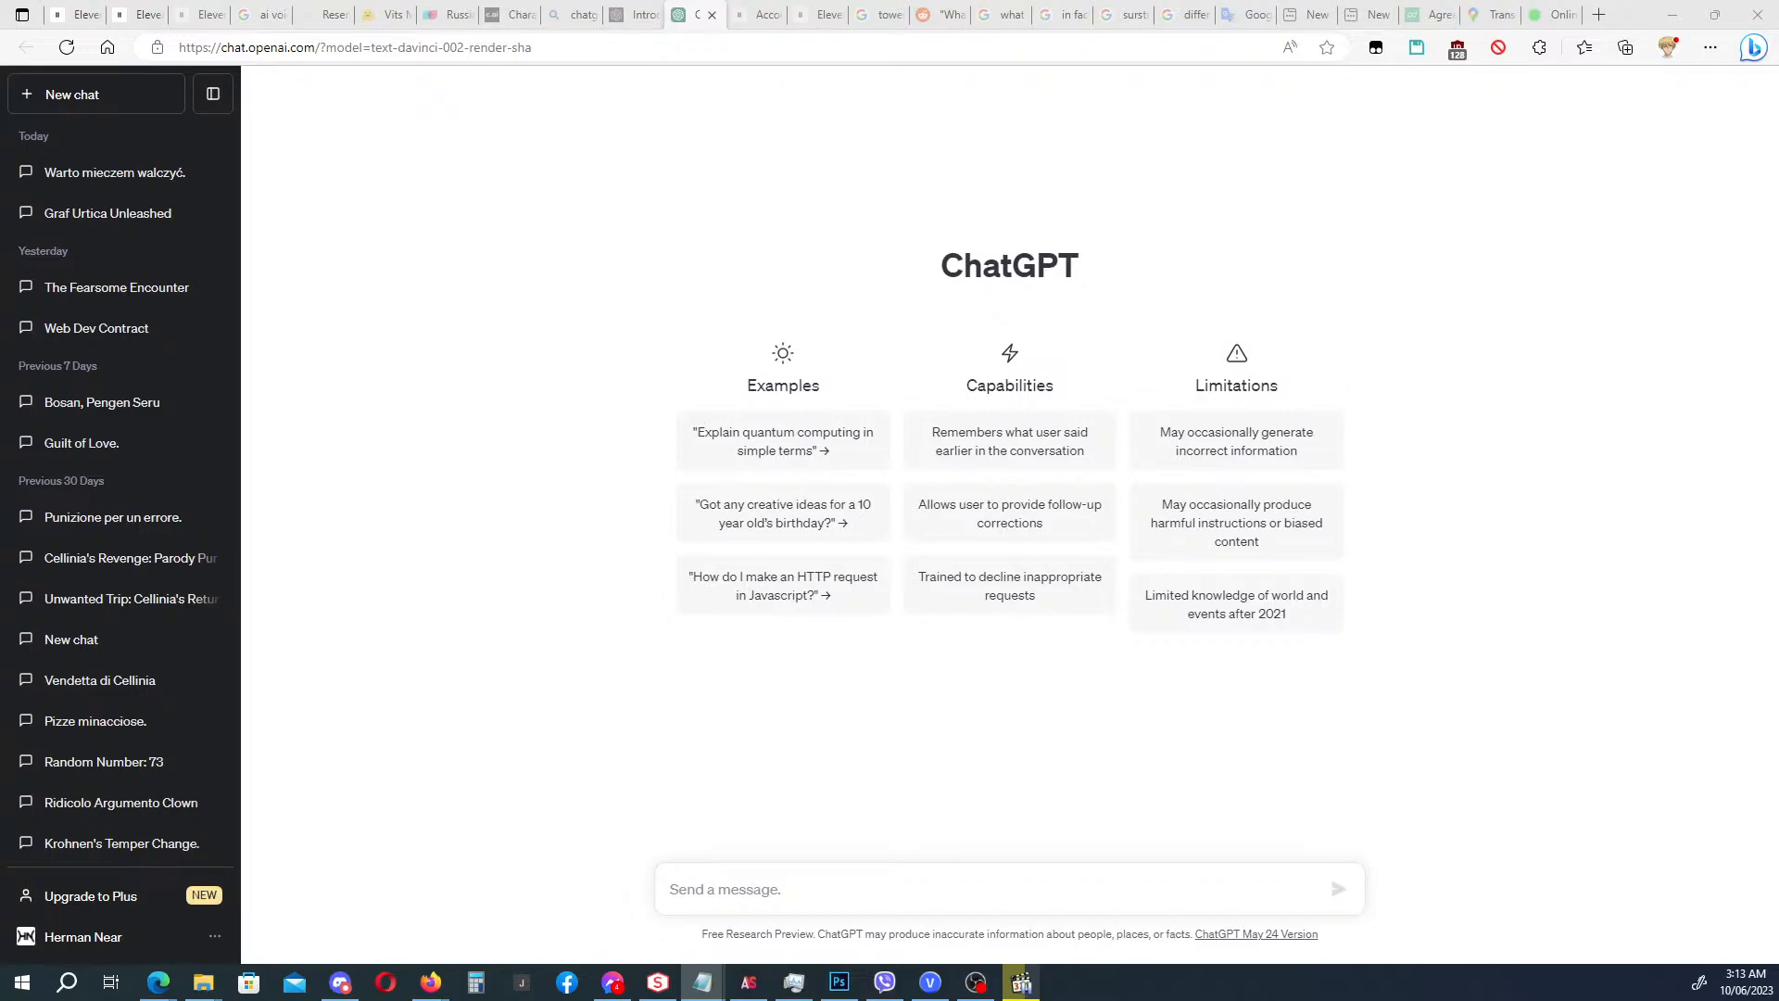
left_click(846, 885)
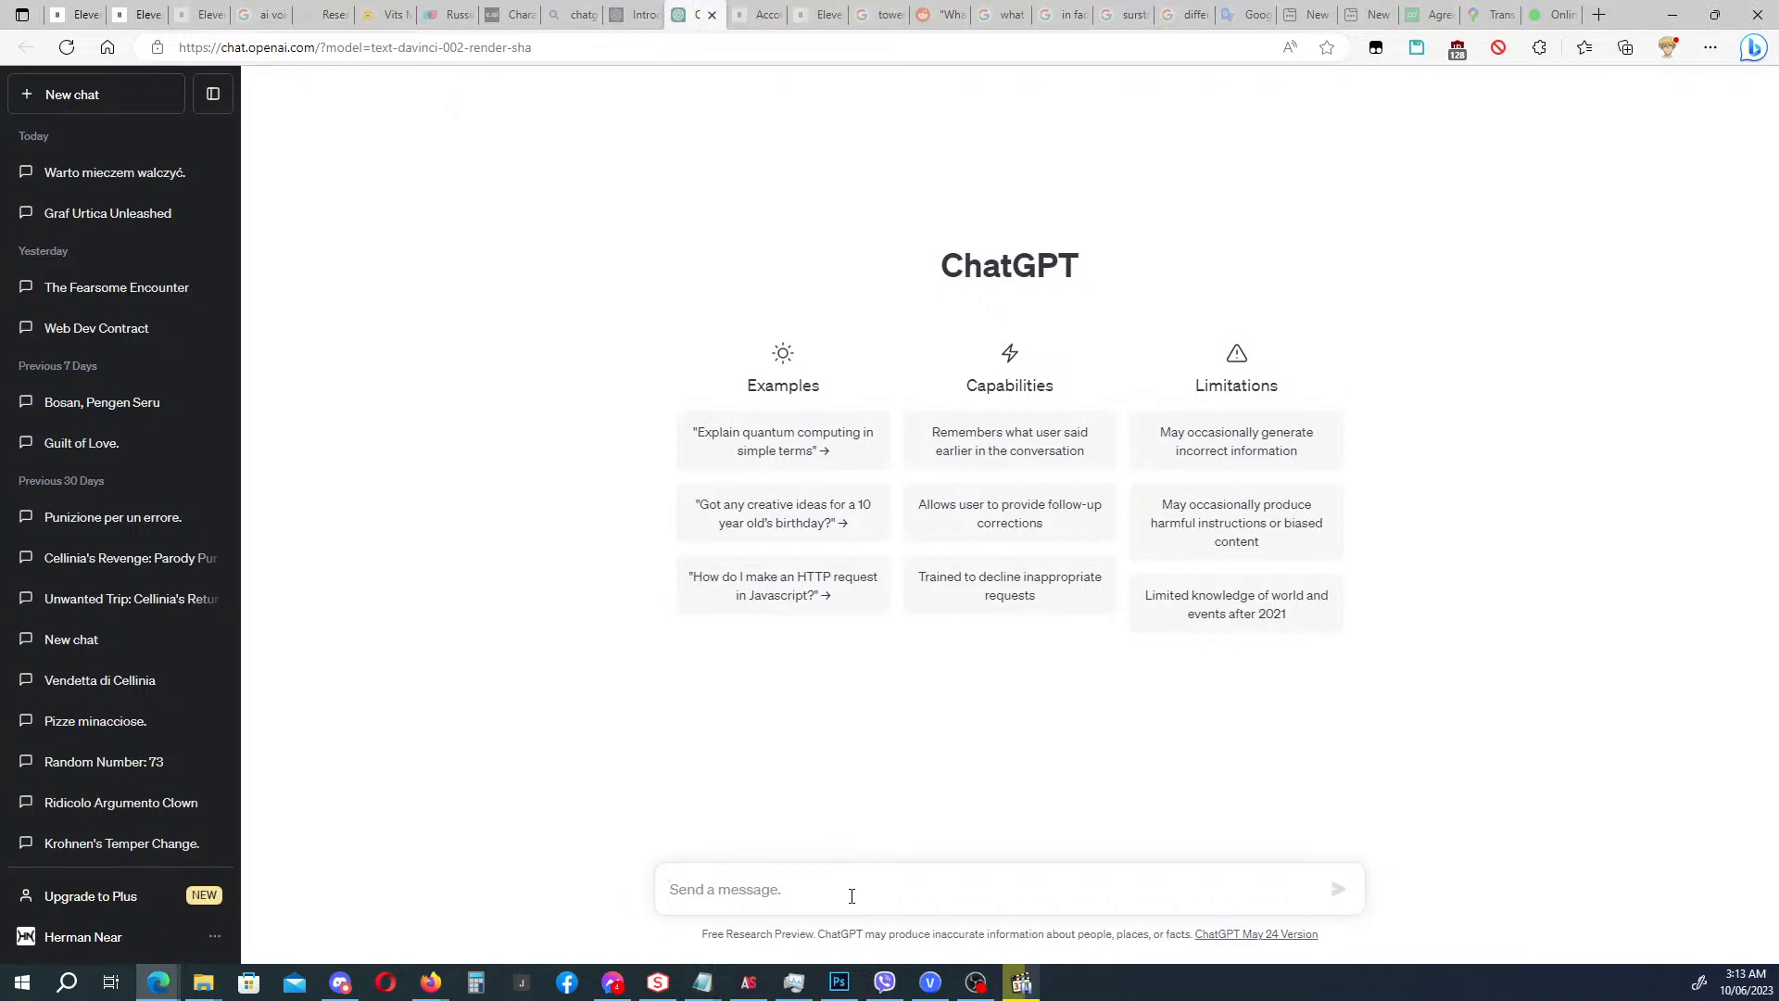
type("Spea")
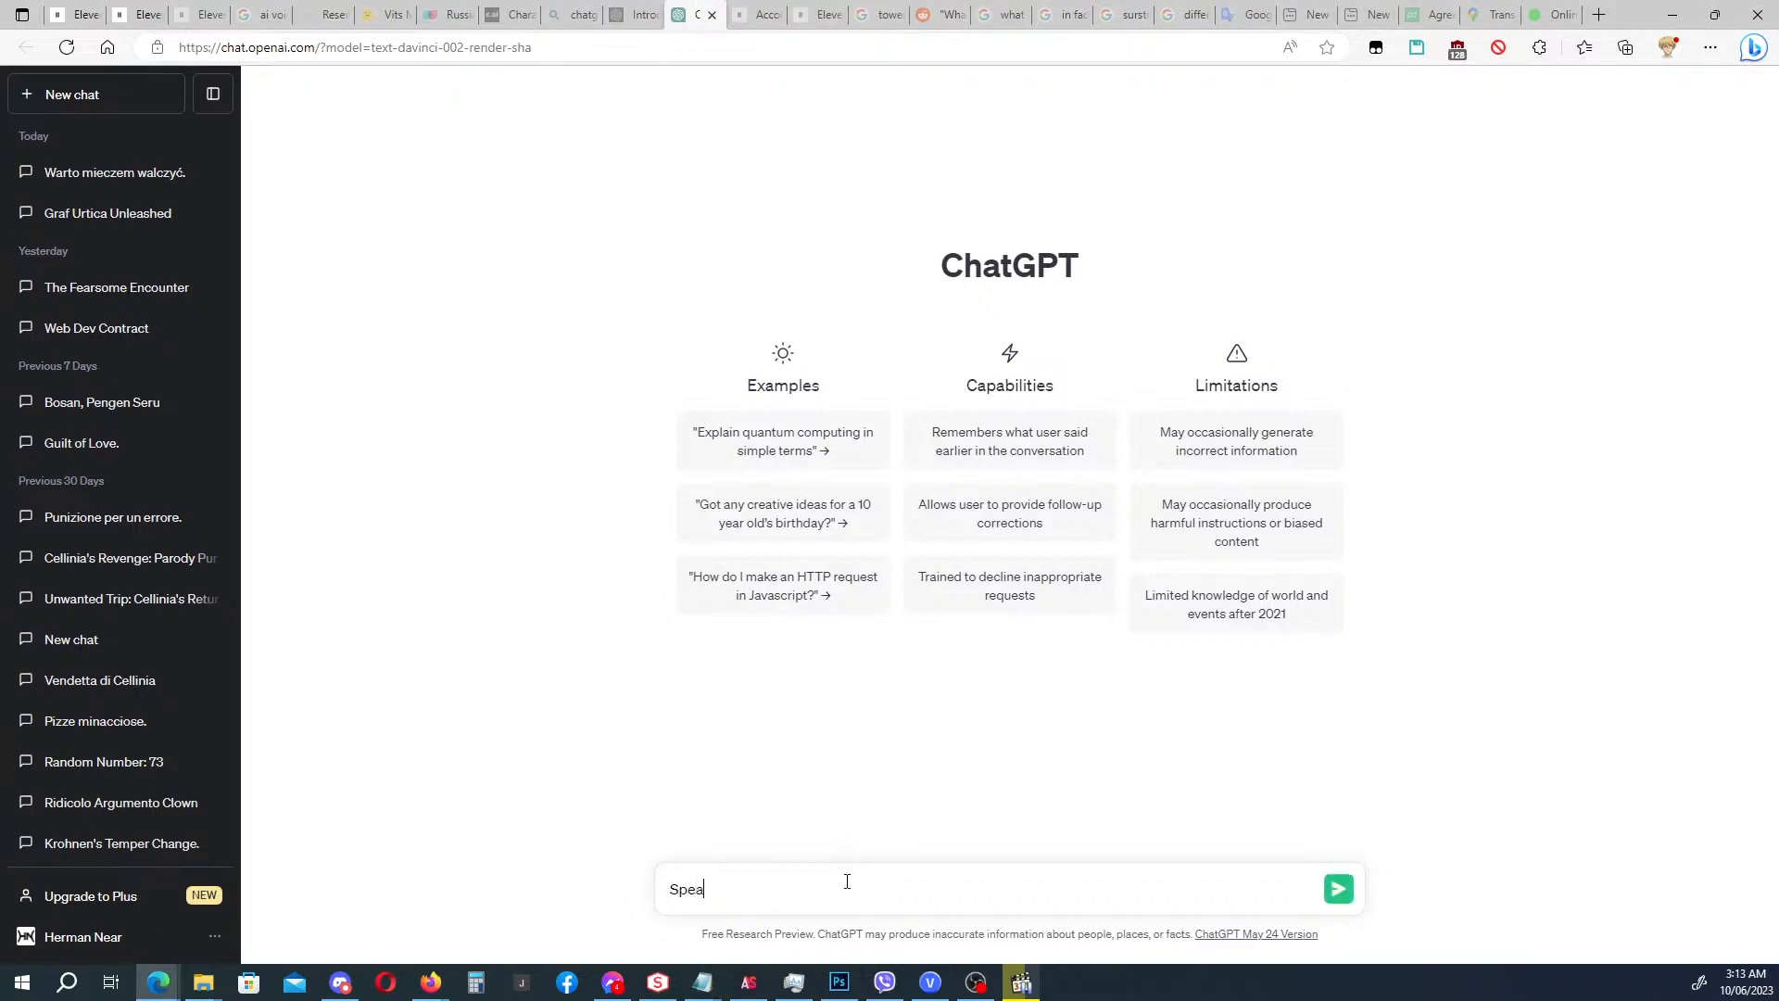
key("BackSpace")
key("BackSpace")
key("BackSpace")
key("BackSpace")
Write the message 'Translate in Spanish, in the context of a confrontation: "Are you ready to dance with me, miss?"'.
type("Translate")
type(" in Spanish, ")
type("in the cont")
type("ext of a conf")
type("rtno")
key("BackSpace")
key("BackSpace")
key("BackSpace")
type("ont")
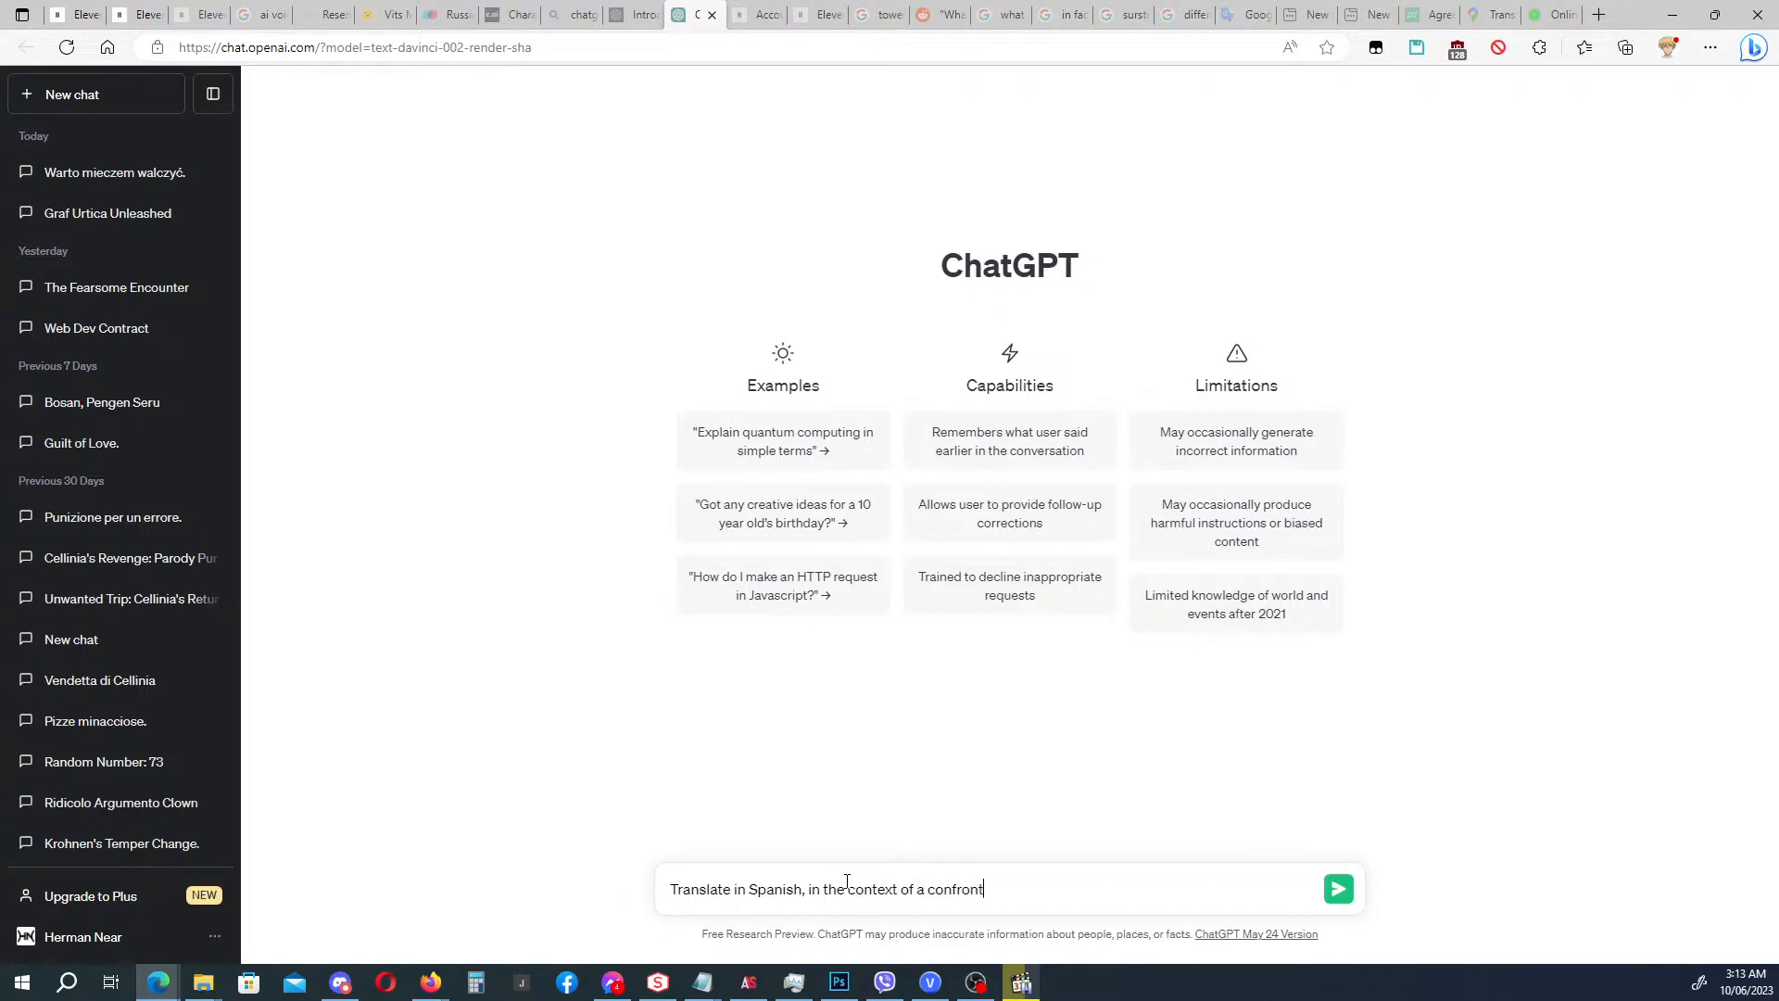
type("ation: \"\"Are you ready to dance with me, mi")
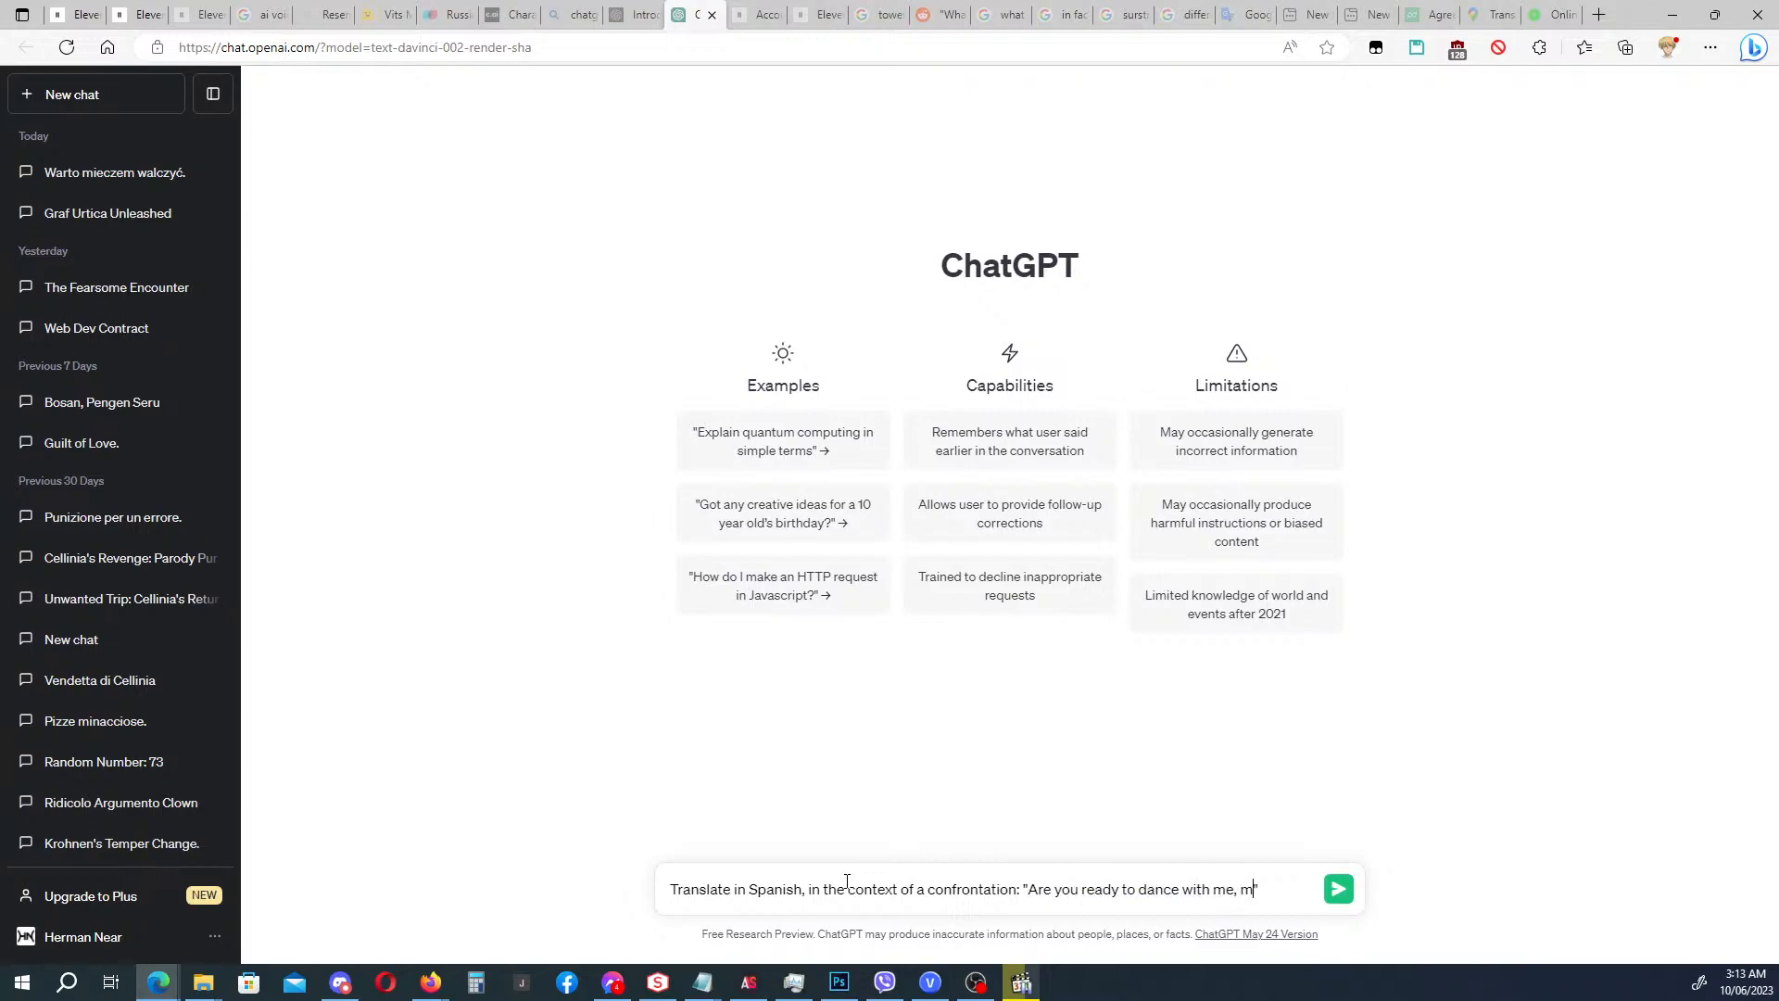
type("ss?")
Insert "hostile" before "confrontation" in the translation request and send it.
left_click(924, 890)
type("hostile")
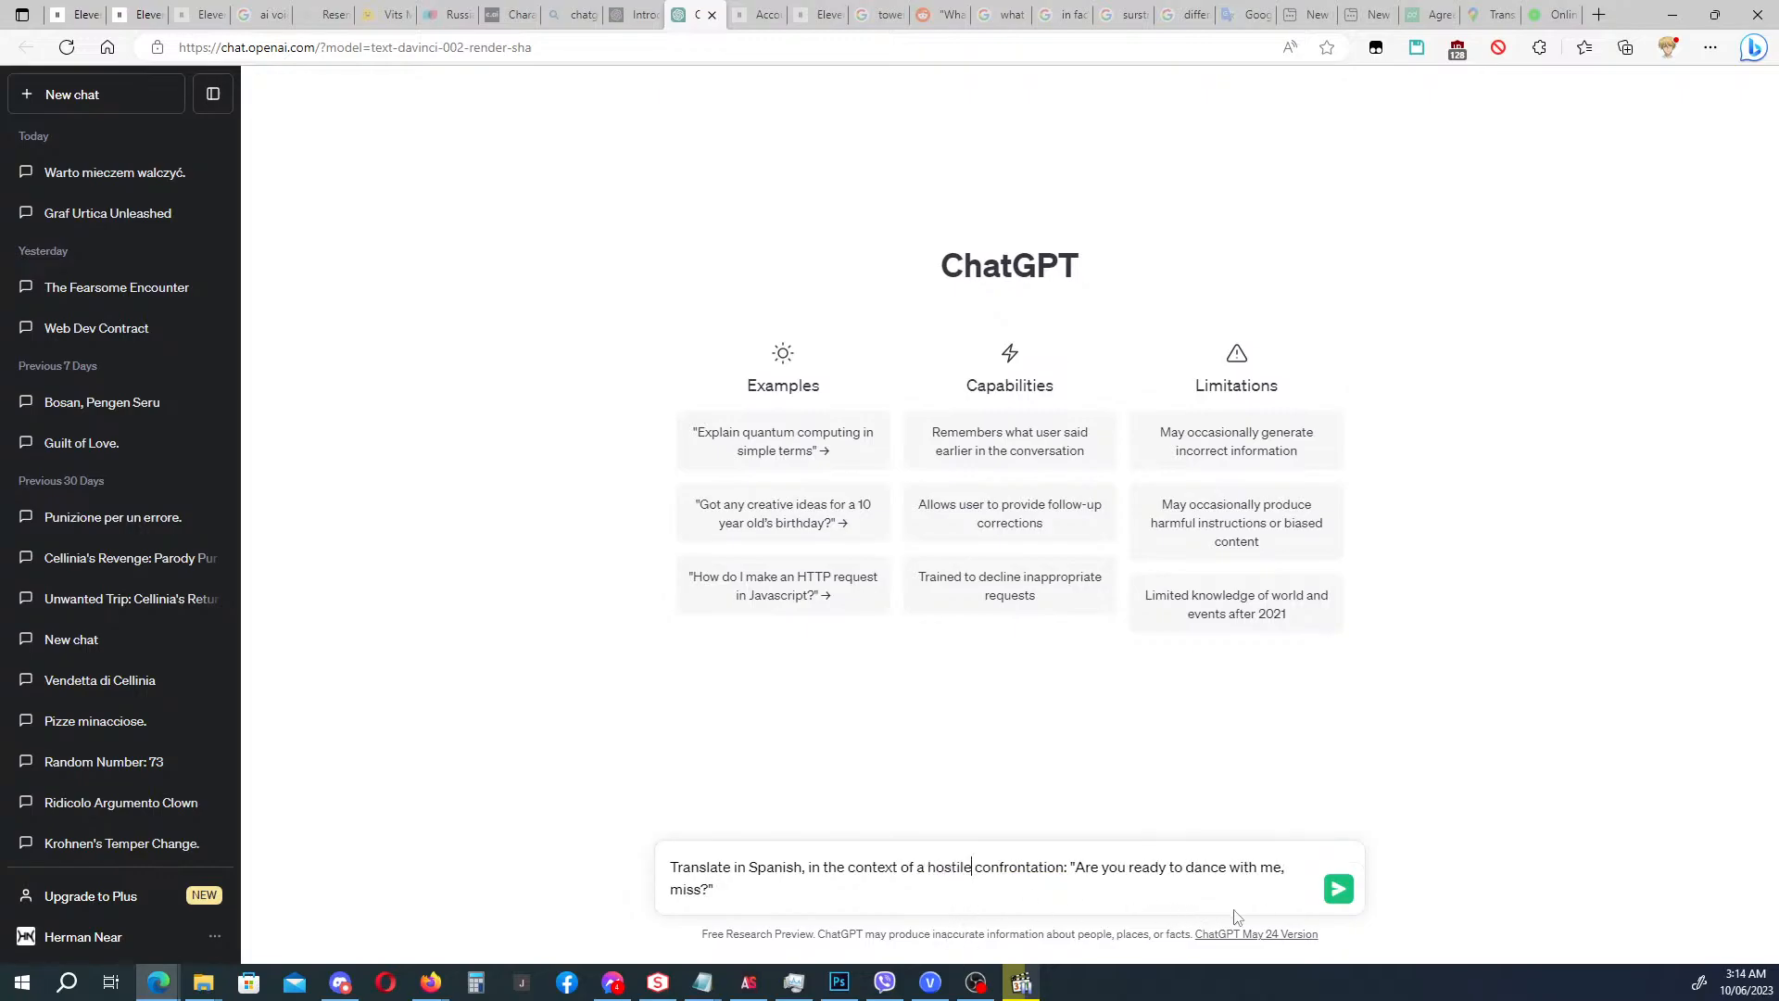
left_click(1338, 890)
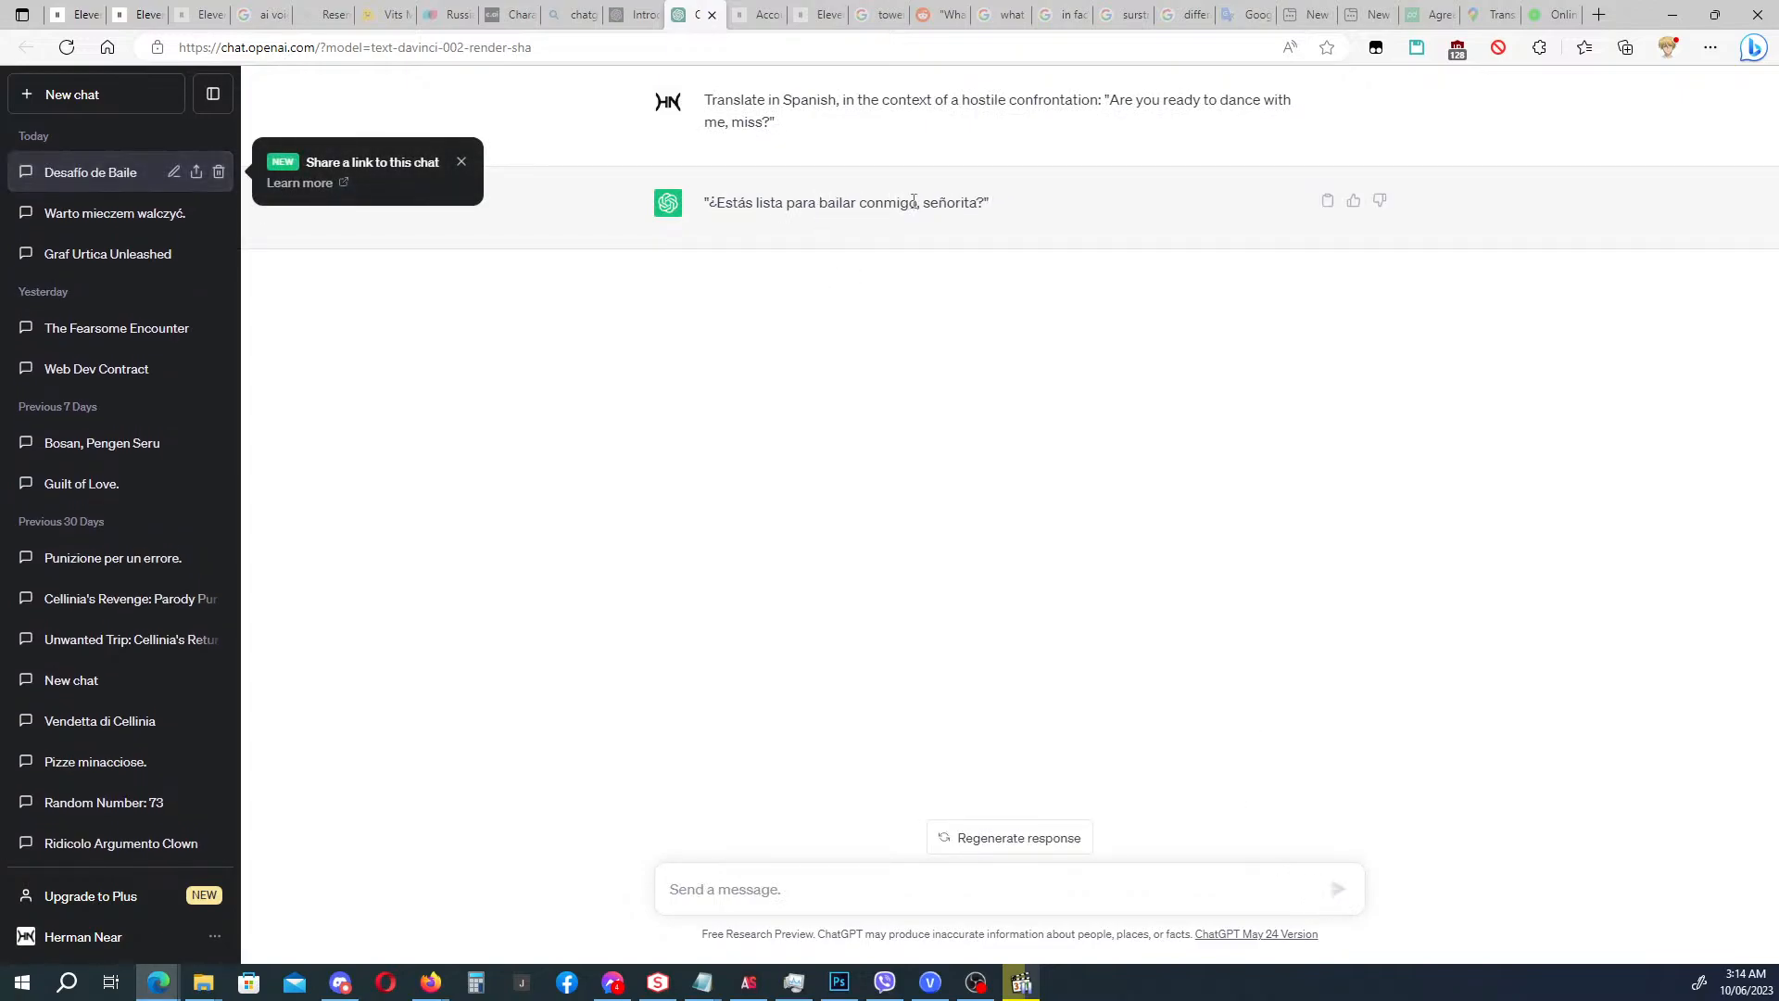
Select the word "señorita" in ChatGPT's Spanish reply and switch to the notes window.
left_click_drag(924, 202, 979, 204)
key("alt+Tab")
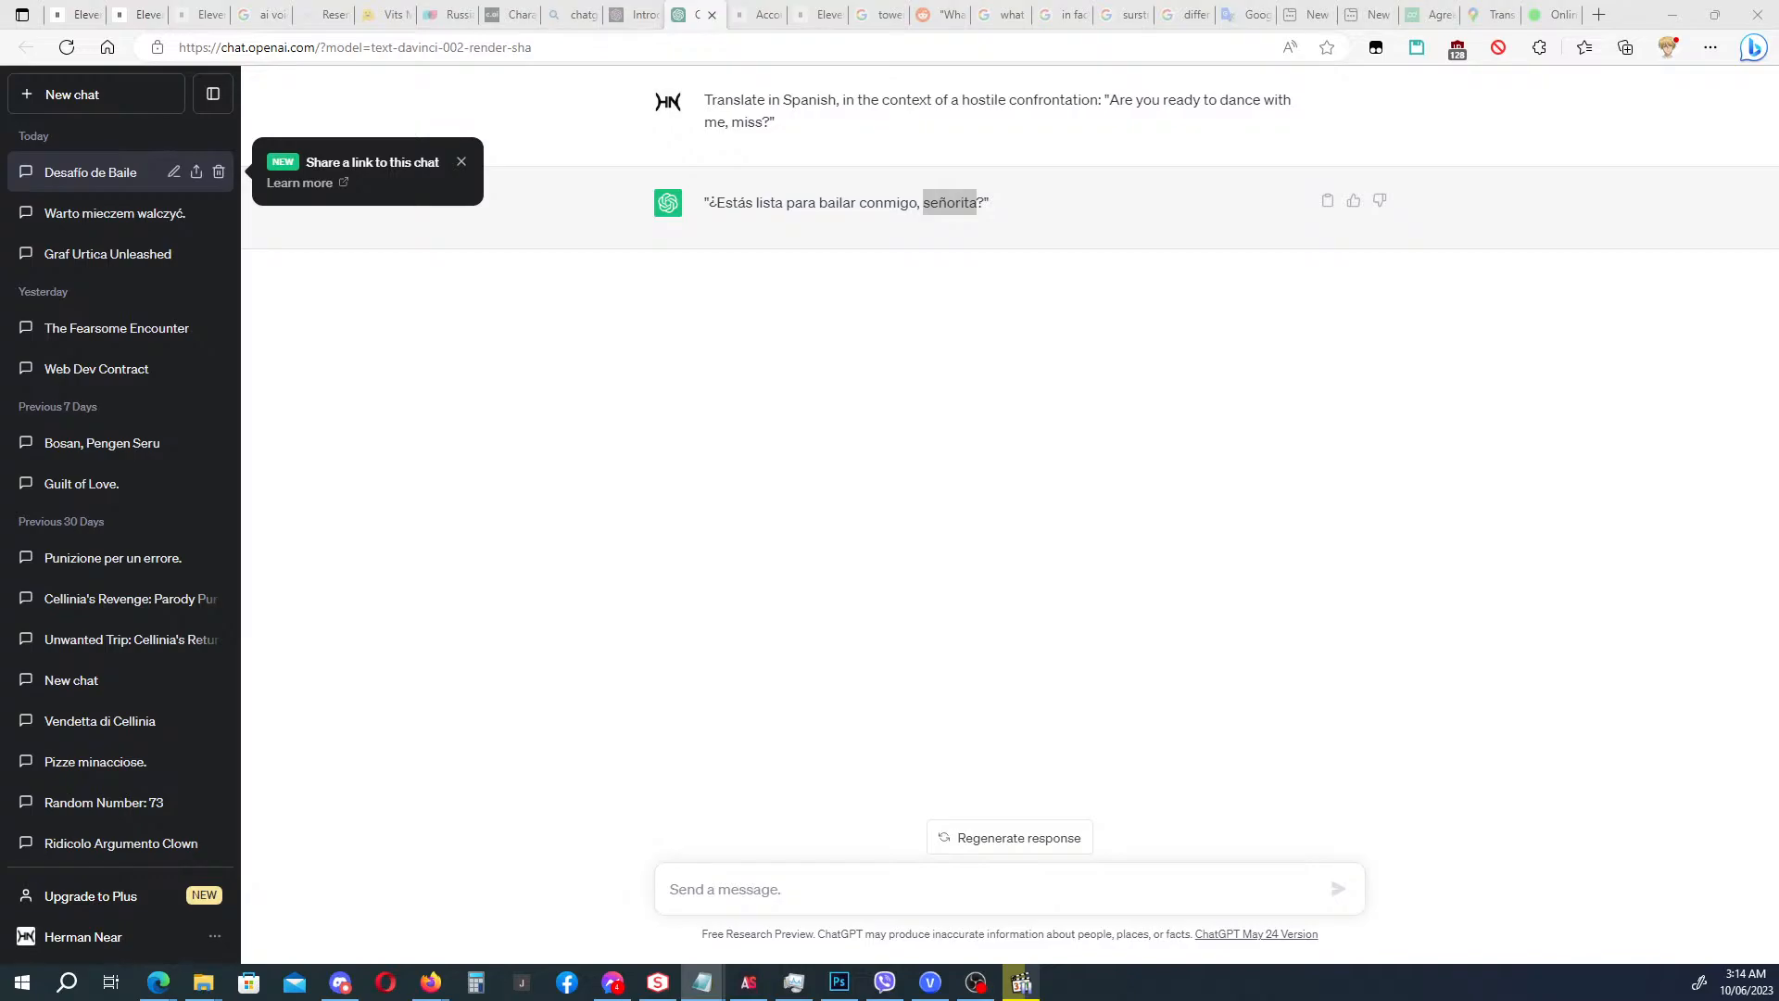
Return to ElevenLabs Speech Synthesis and choose the cloned/Transient (Irene - EN) voice.
left_click(134, 14)
left_click(77, 18)
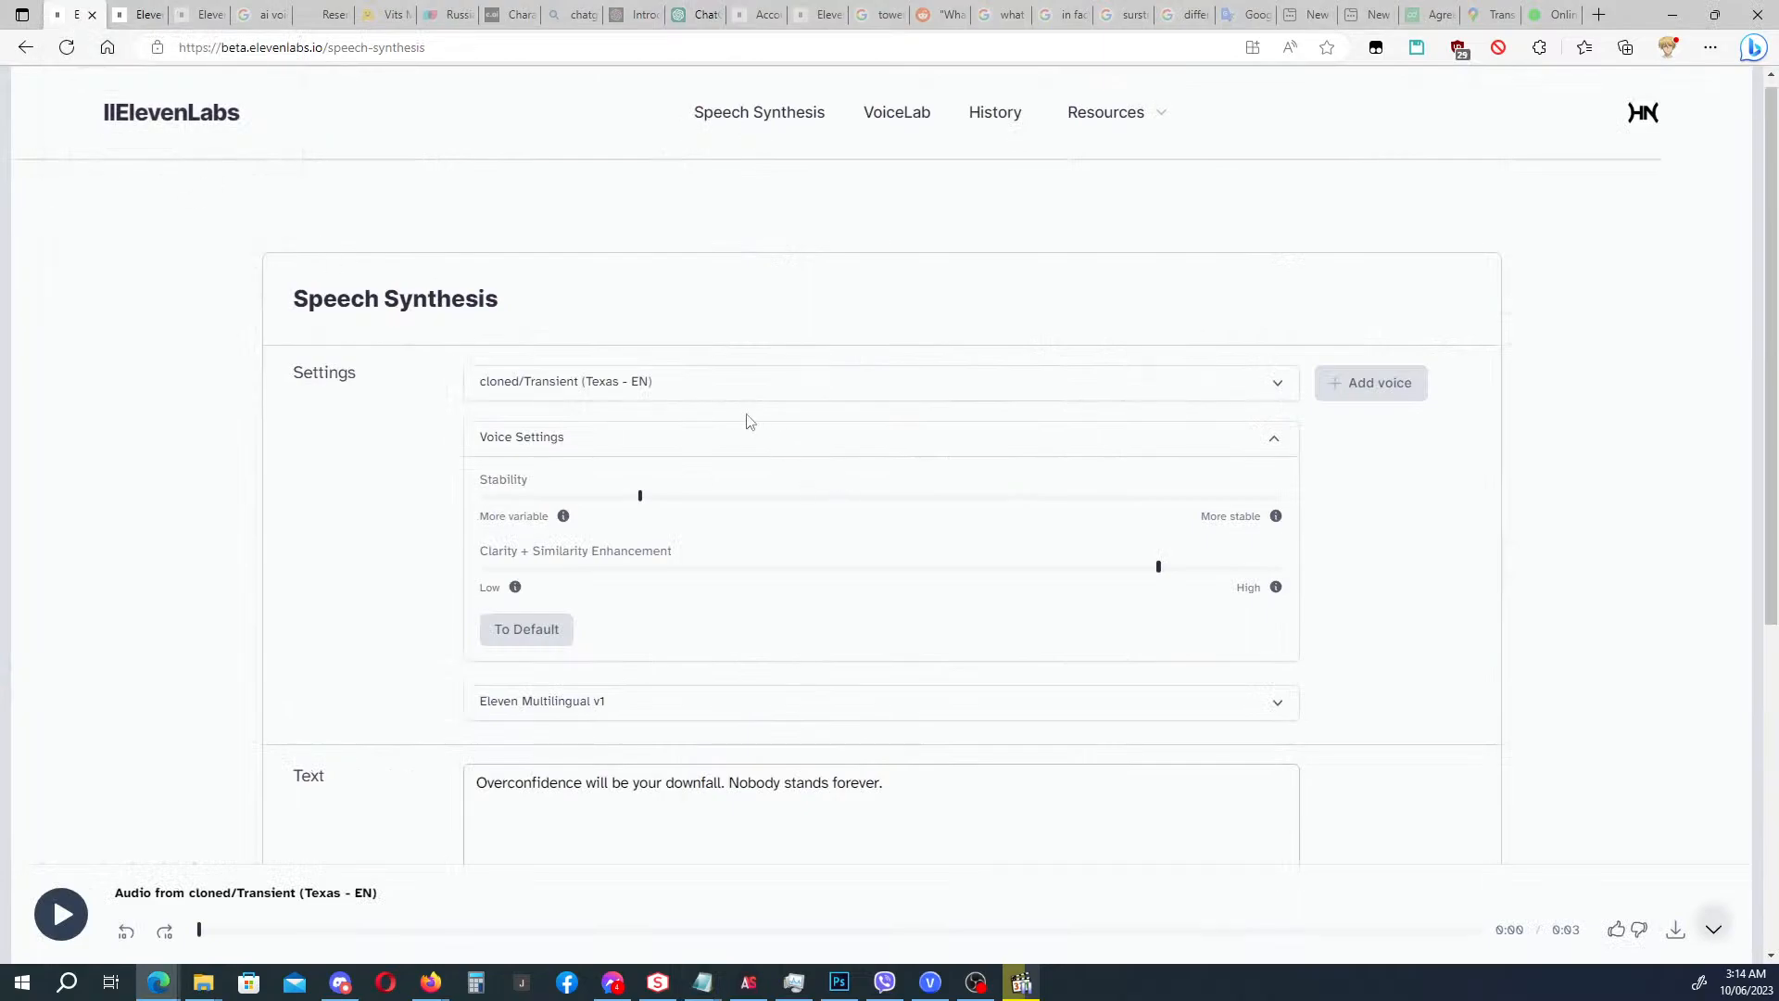
left_click(683, 387)
left_click(674, 585)
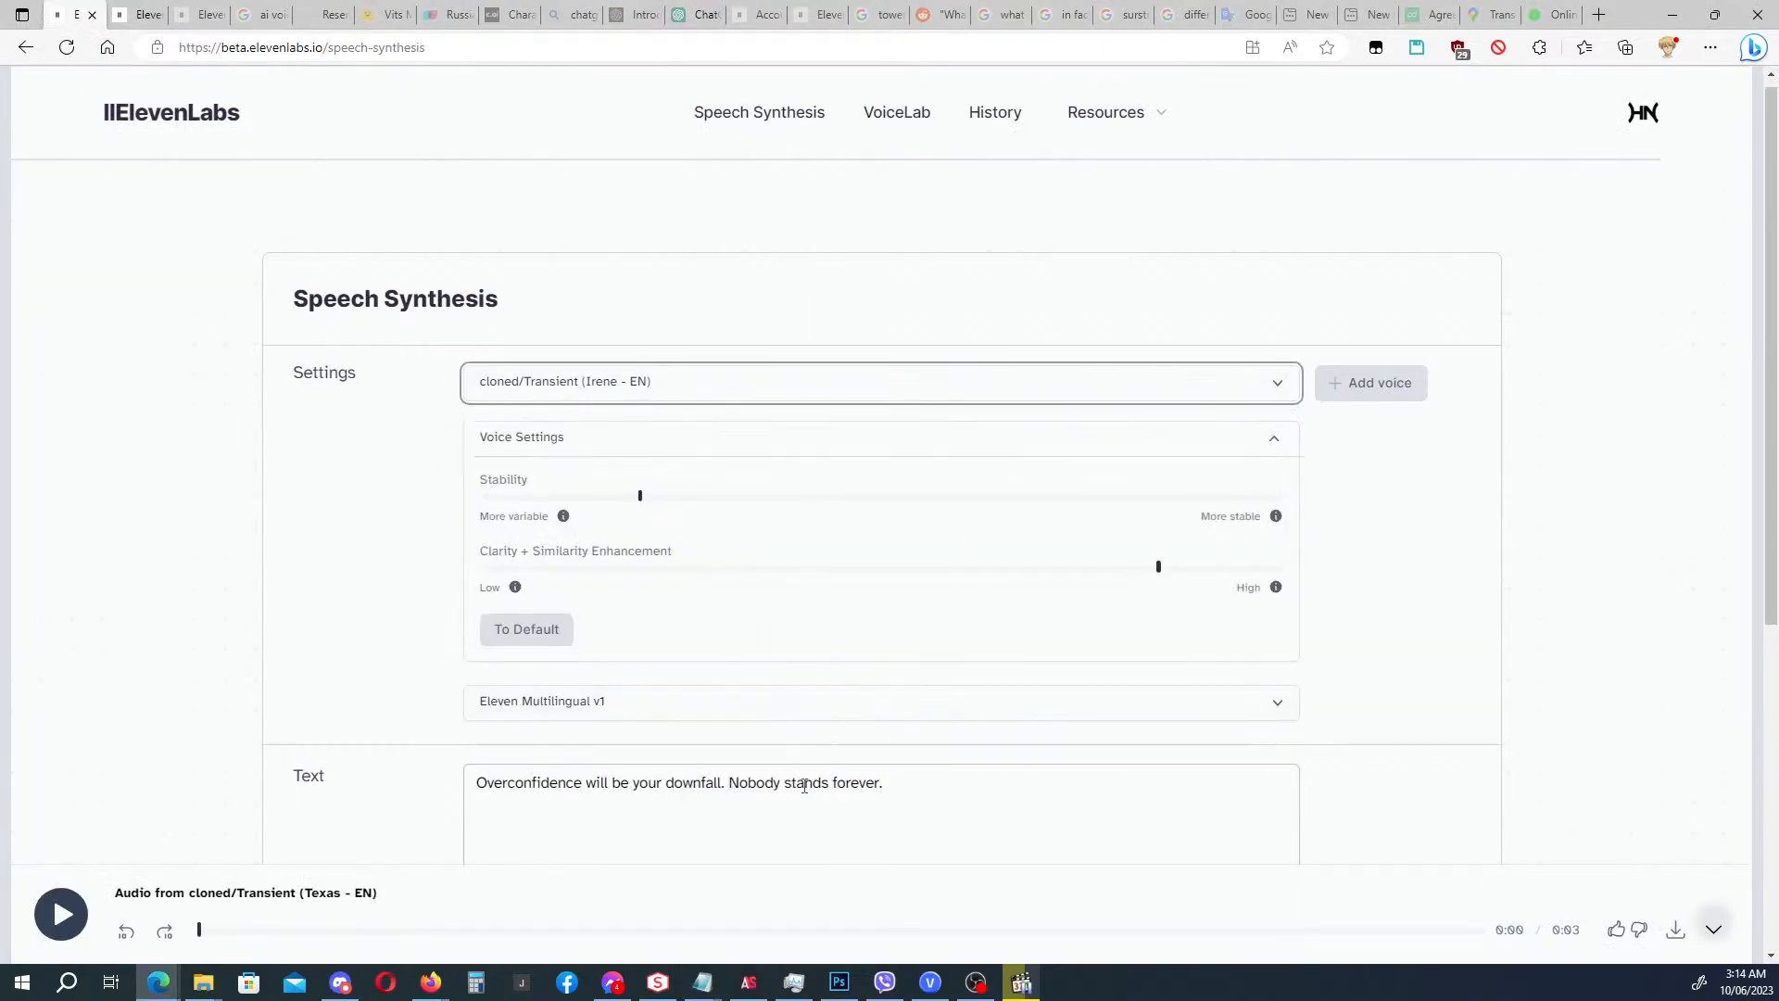
Replace the Speech Synthesis text with "I would like to give you a taste of the Iberian winds that can rival the winters of Kjerag, señorita.".
left_click(806, 834)
key("ctrl+a")
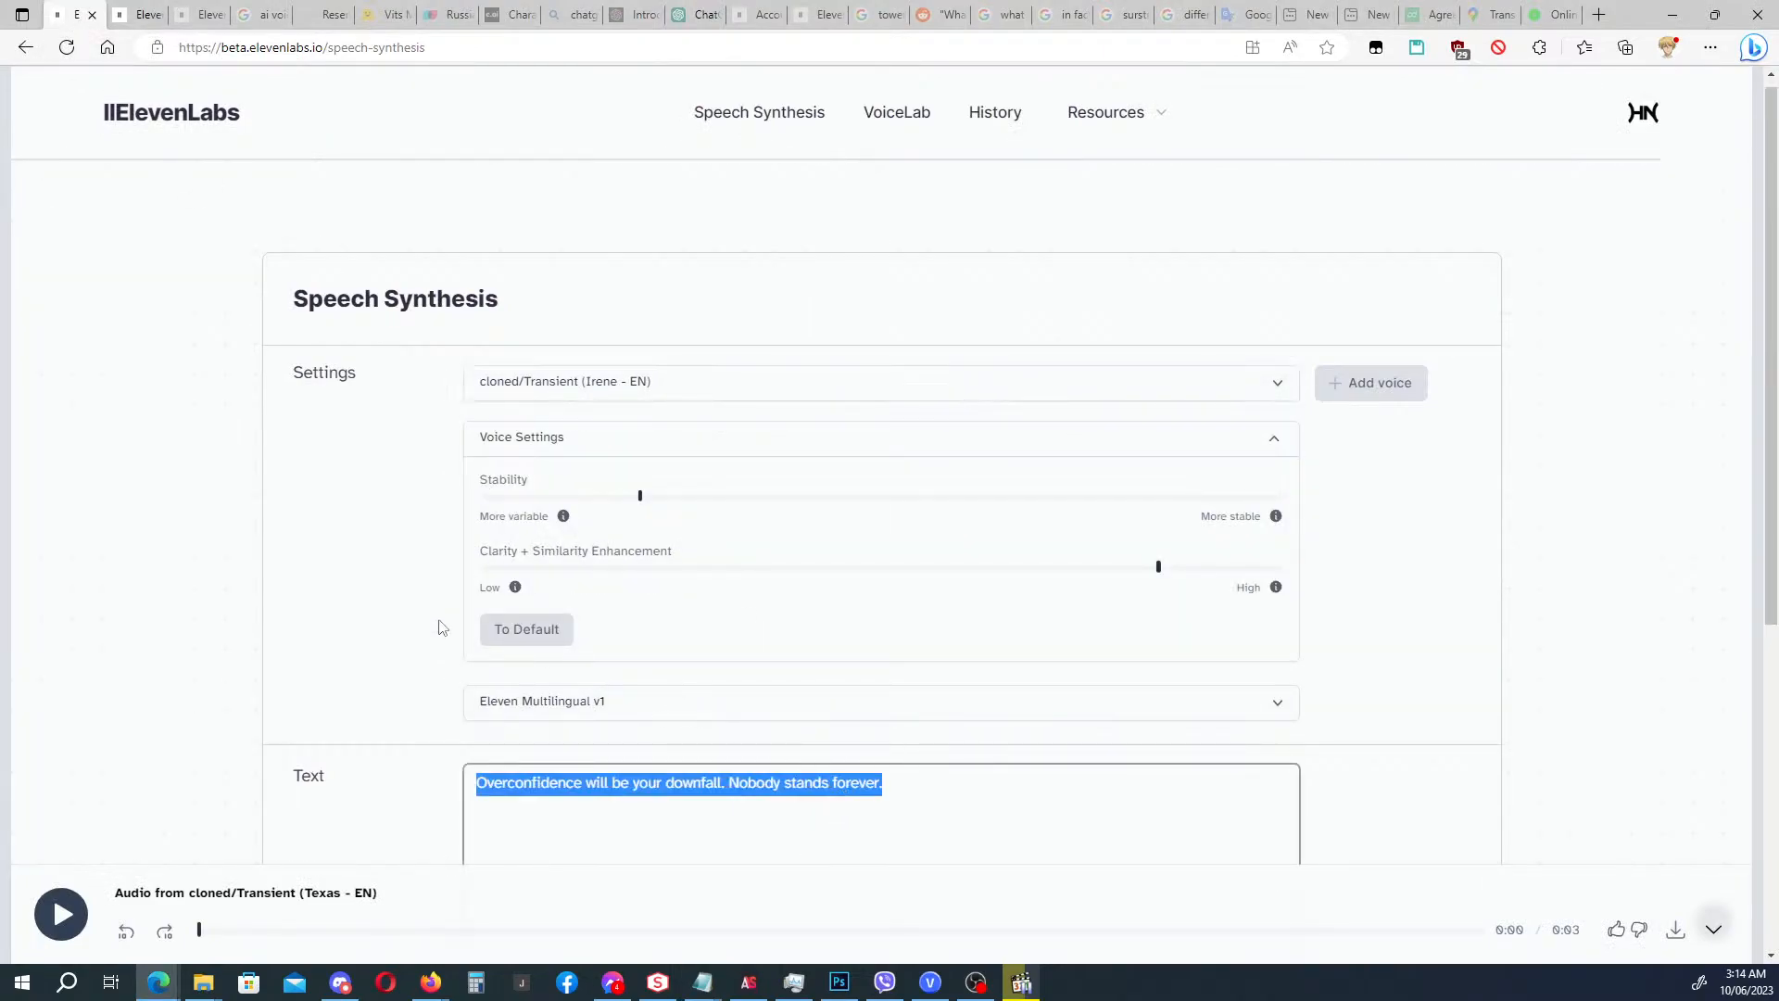
type("I would like to give you a taste of the Iberian winds that can rival the winters of Kjerag, señorita.")
Generate the speech for the Iberian winds line with the Irene voice.
scroll(497, 631, "down", 1)
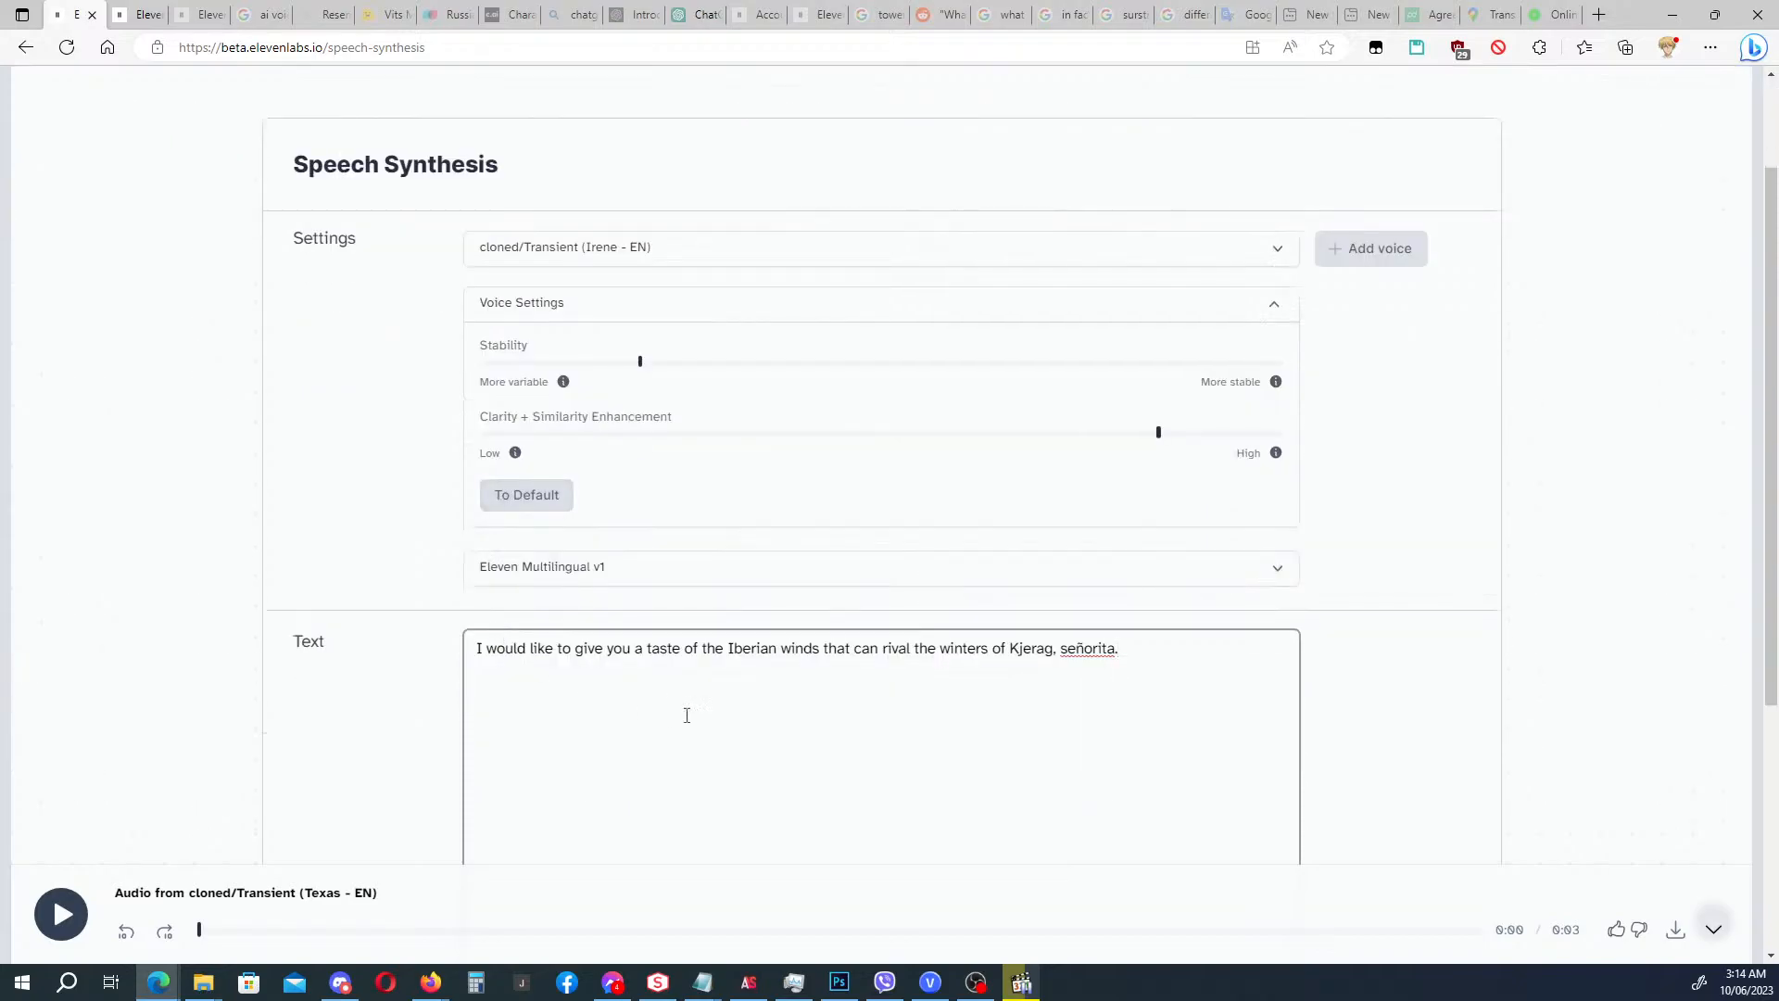
scroll(685, 715, "down", 1)
scroll(788, 716, "down", 1)
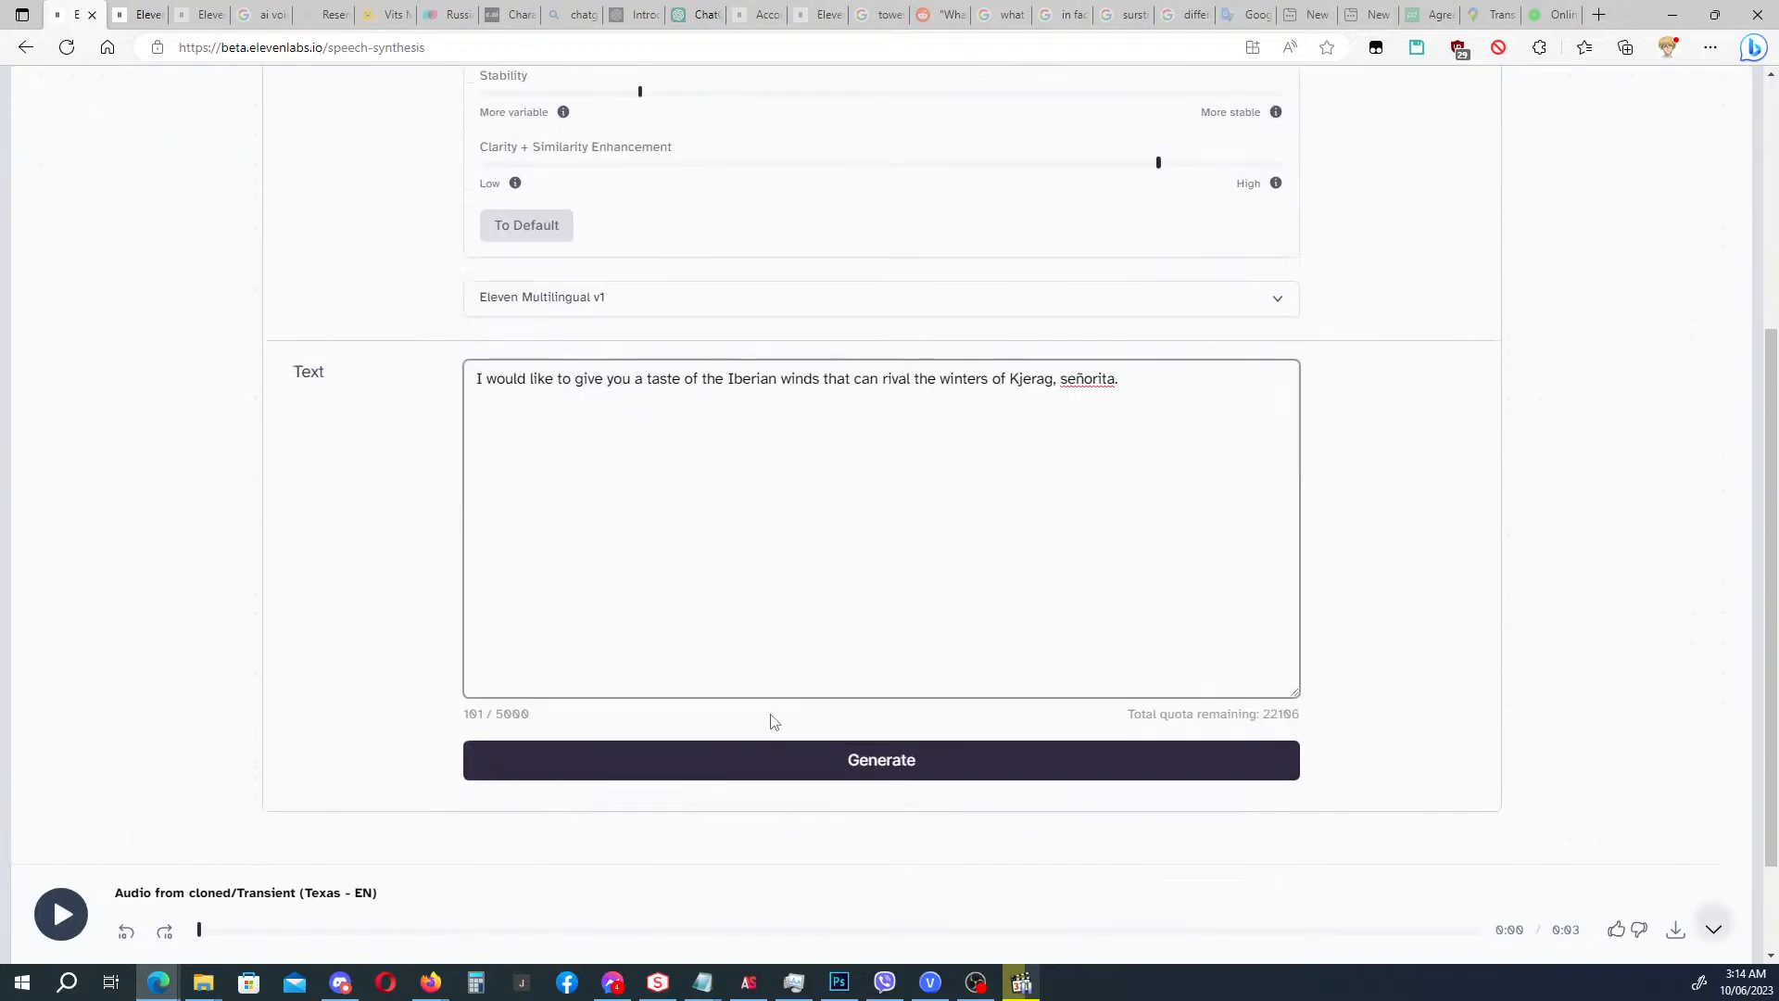
scroll(729, 714, "down", 1)
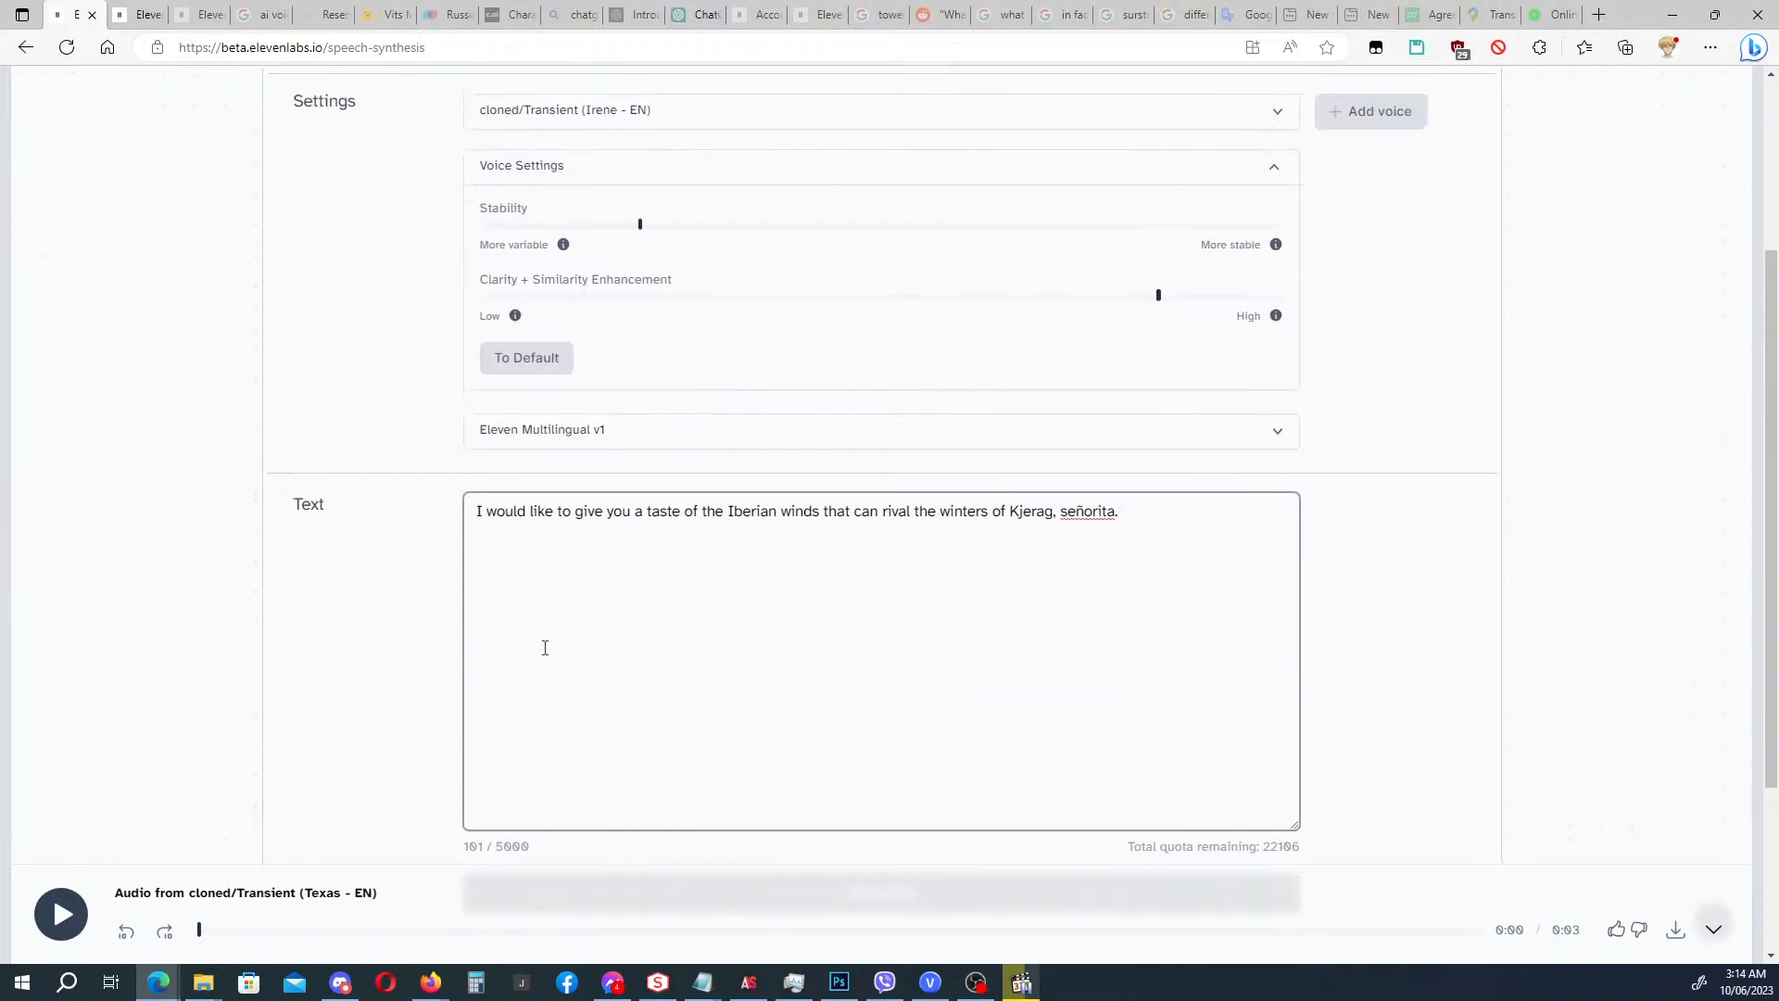
scroll(536, 643, "down", 1)
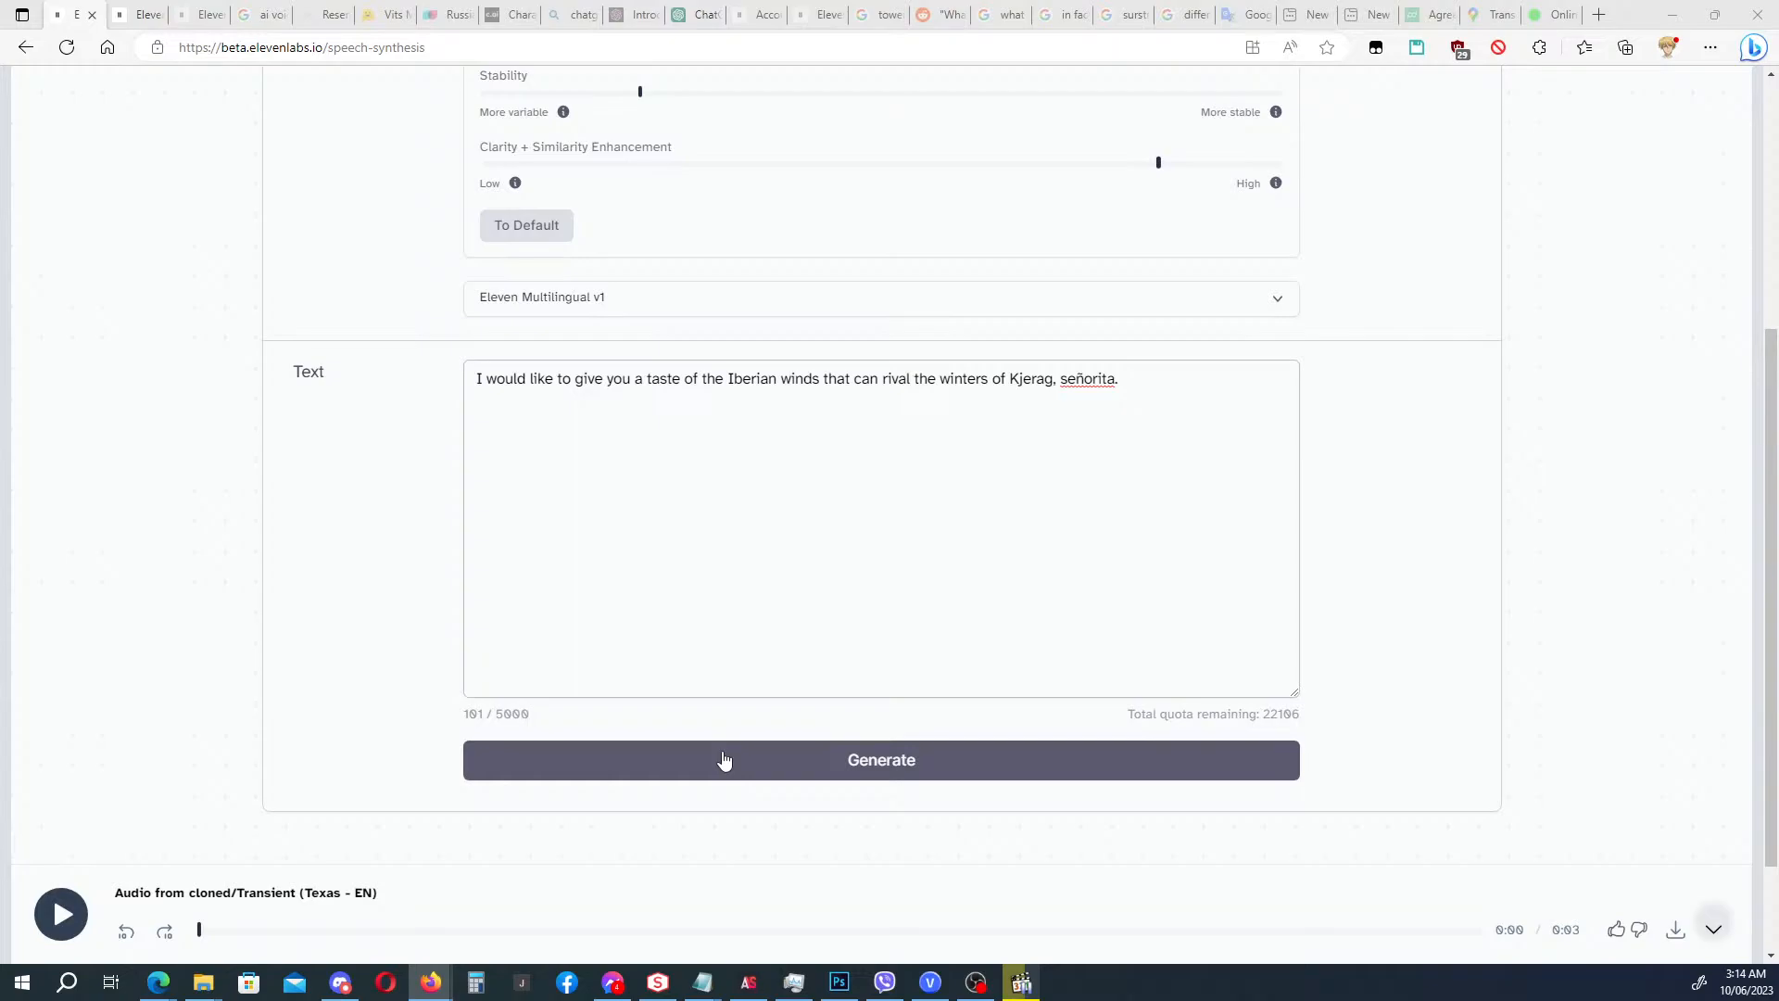
left_click(725, 760)
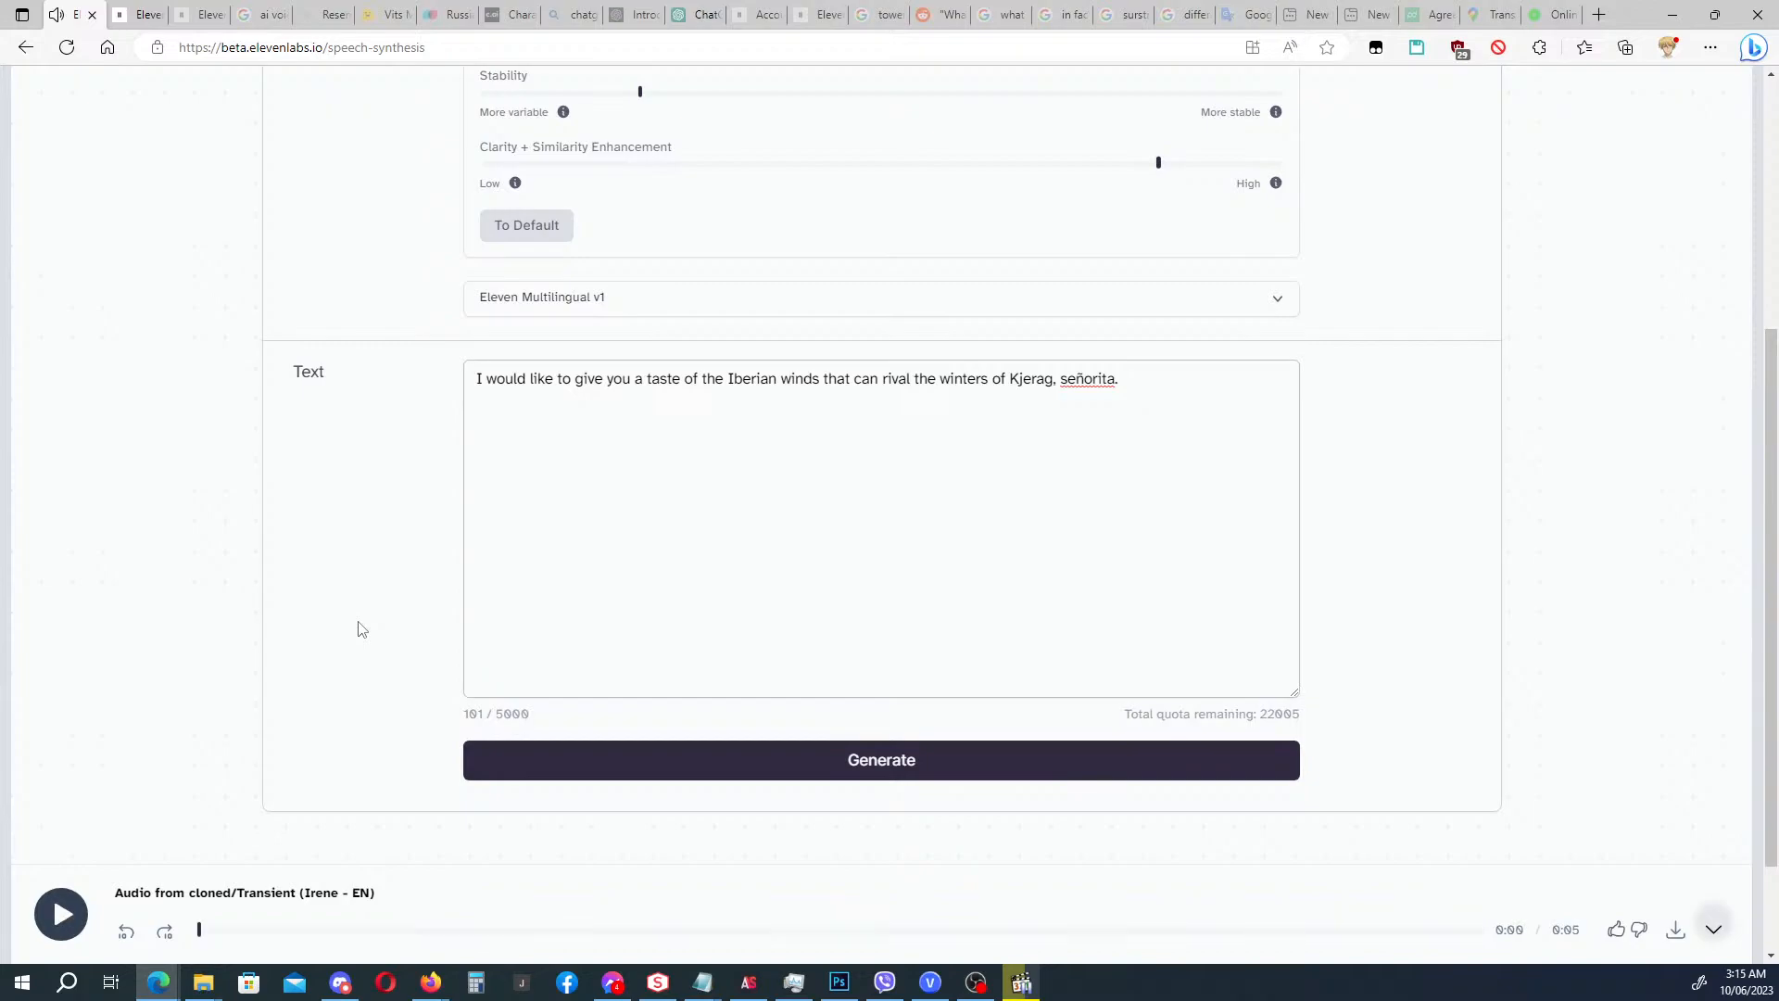
Raise the Irene voice's Stability setting slightly toward More stable.
scroll(1032, 709, "up", 1)
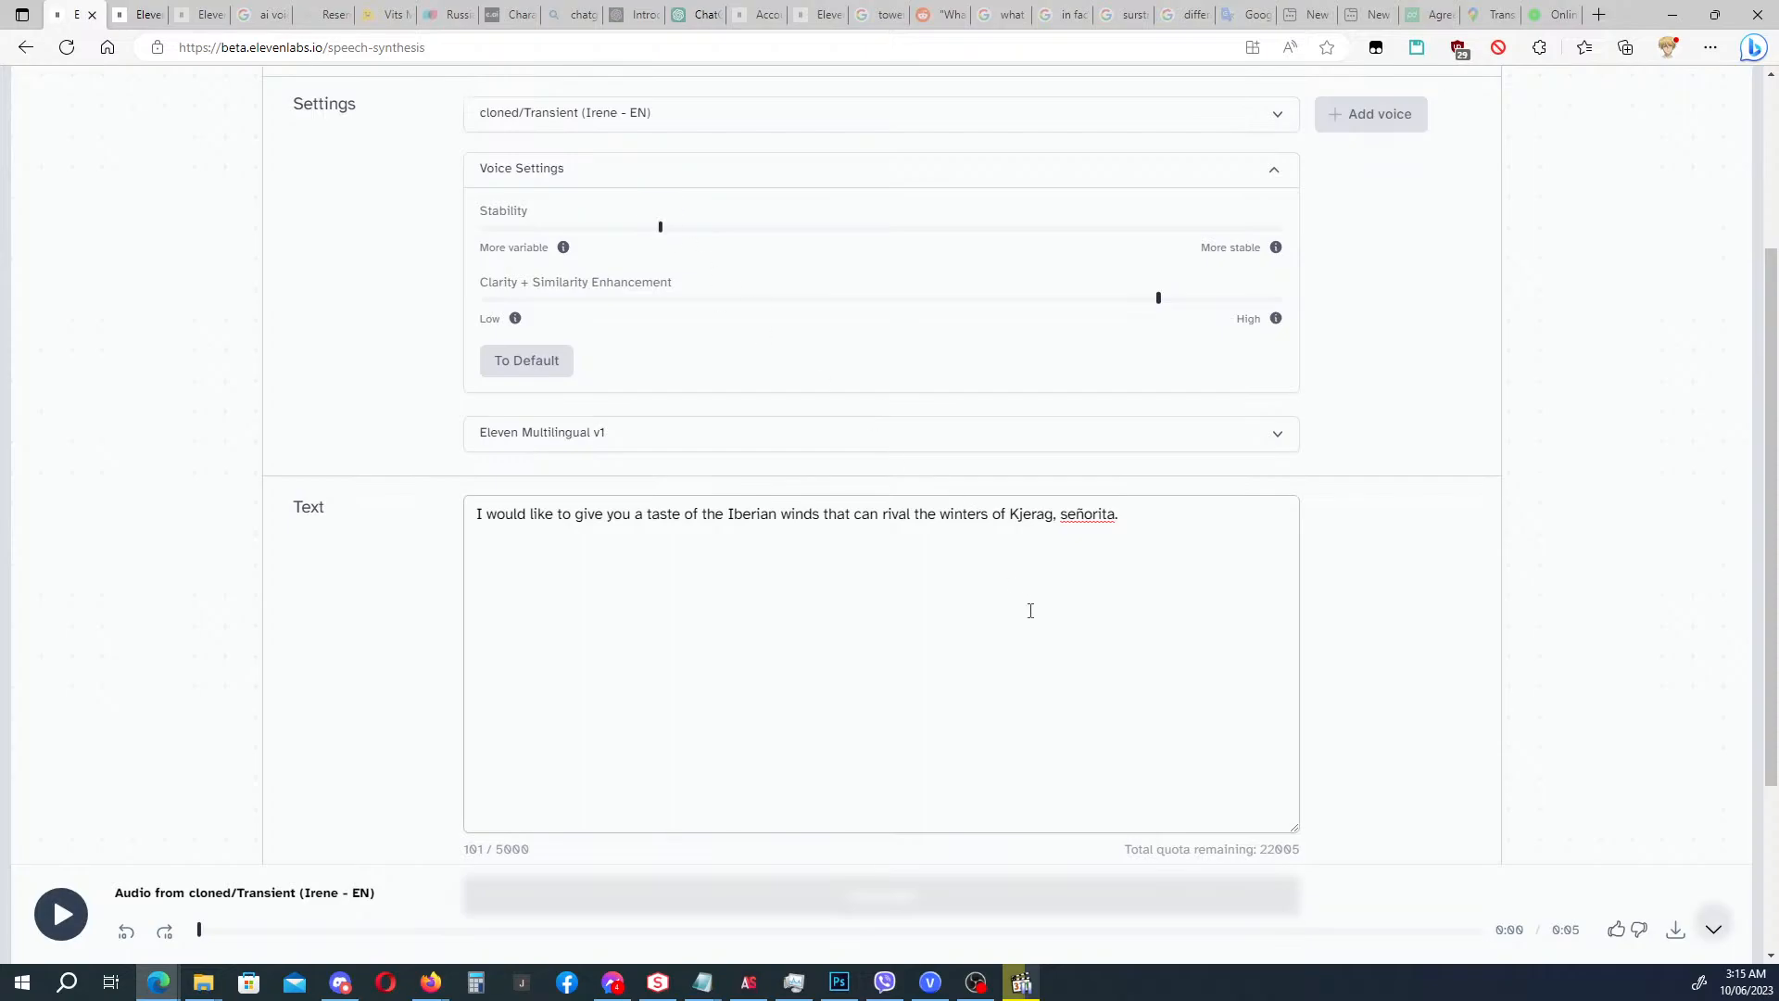
scroll(1446, 820, "down", 2)
scroll(1180, 811, "up", 2)
scroll(909, 709, "down", 2)
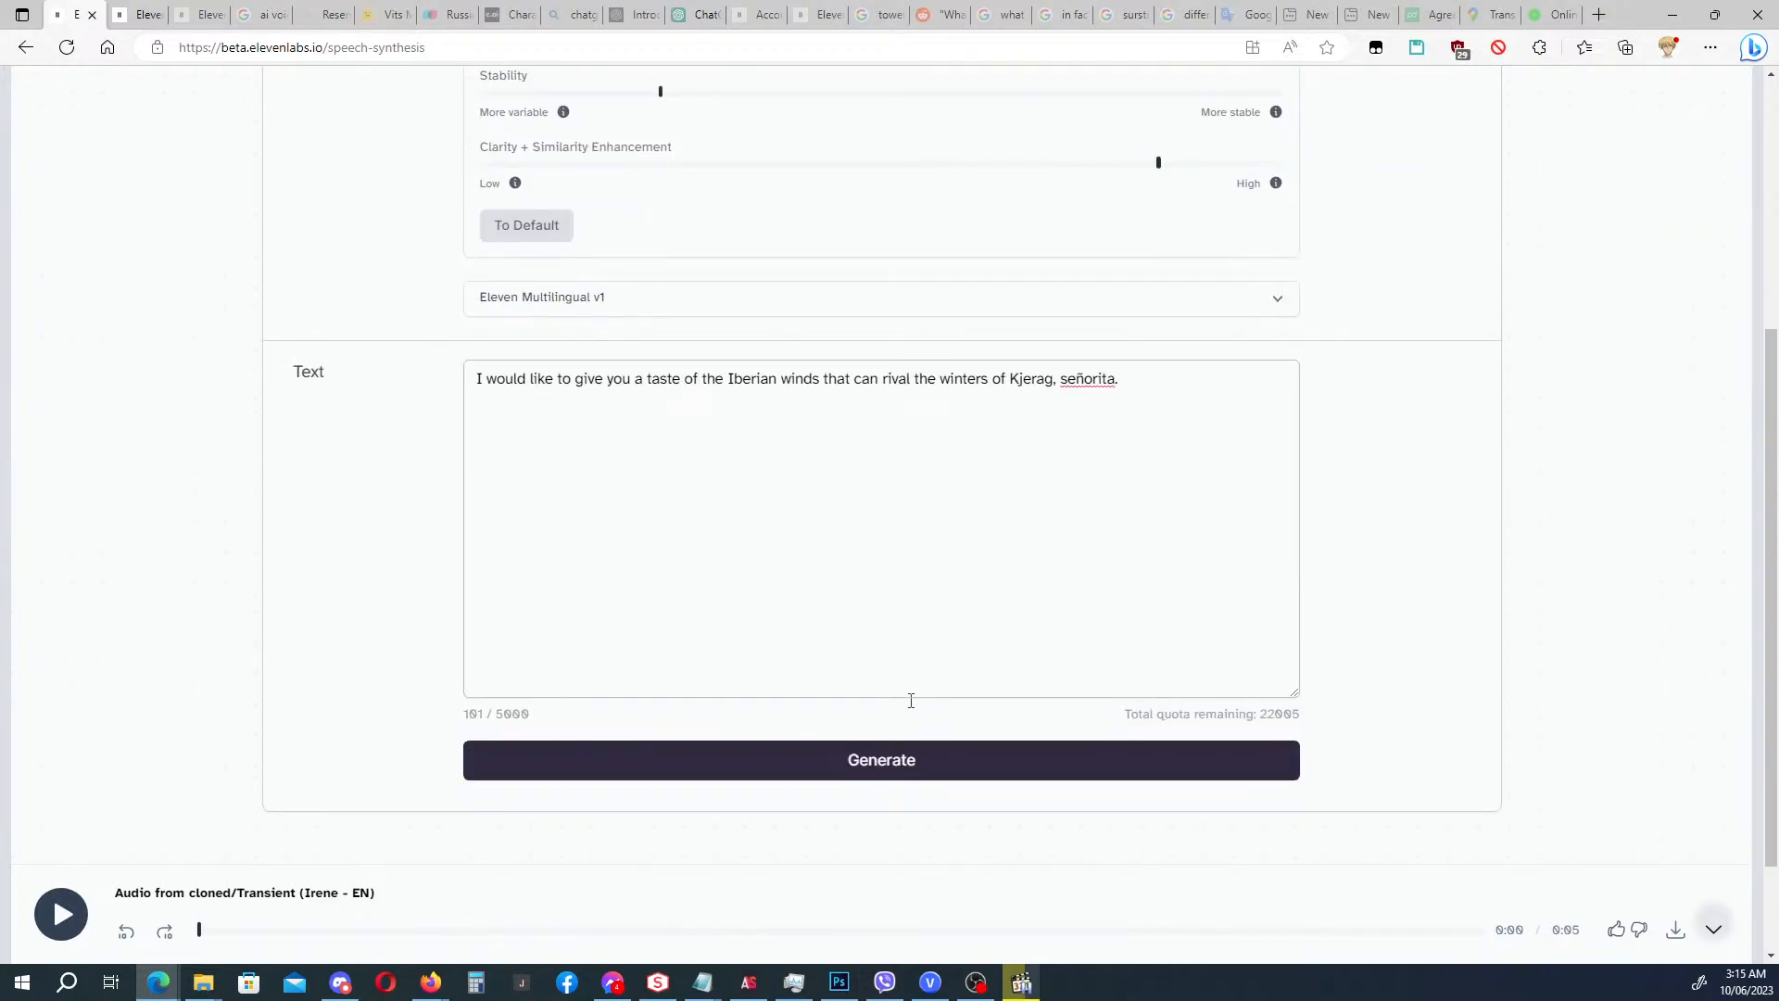
Prefix the Iberian winds line with "Say sarcastically in Spanish:" and enclose the original line in quotation marks.
left_click(637, 418)
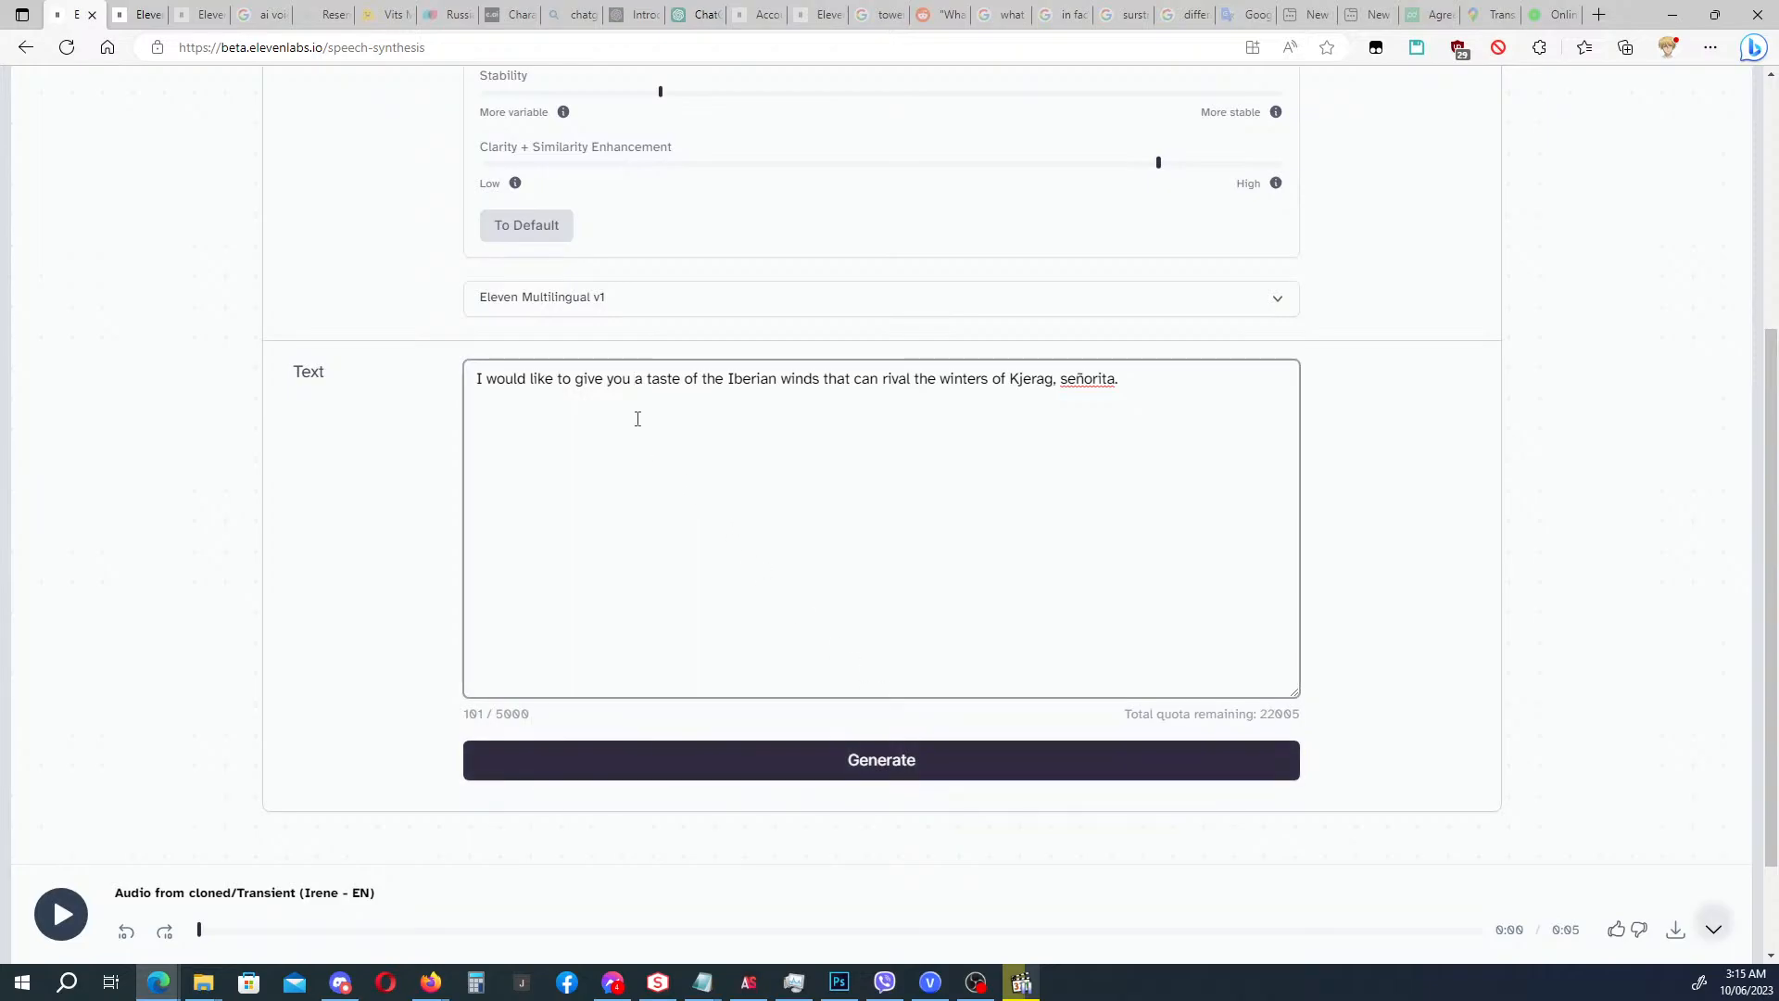
type("Say sarcas")
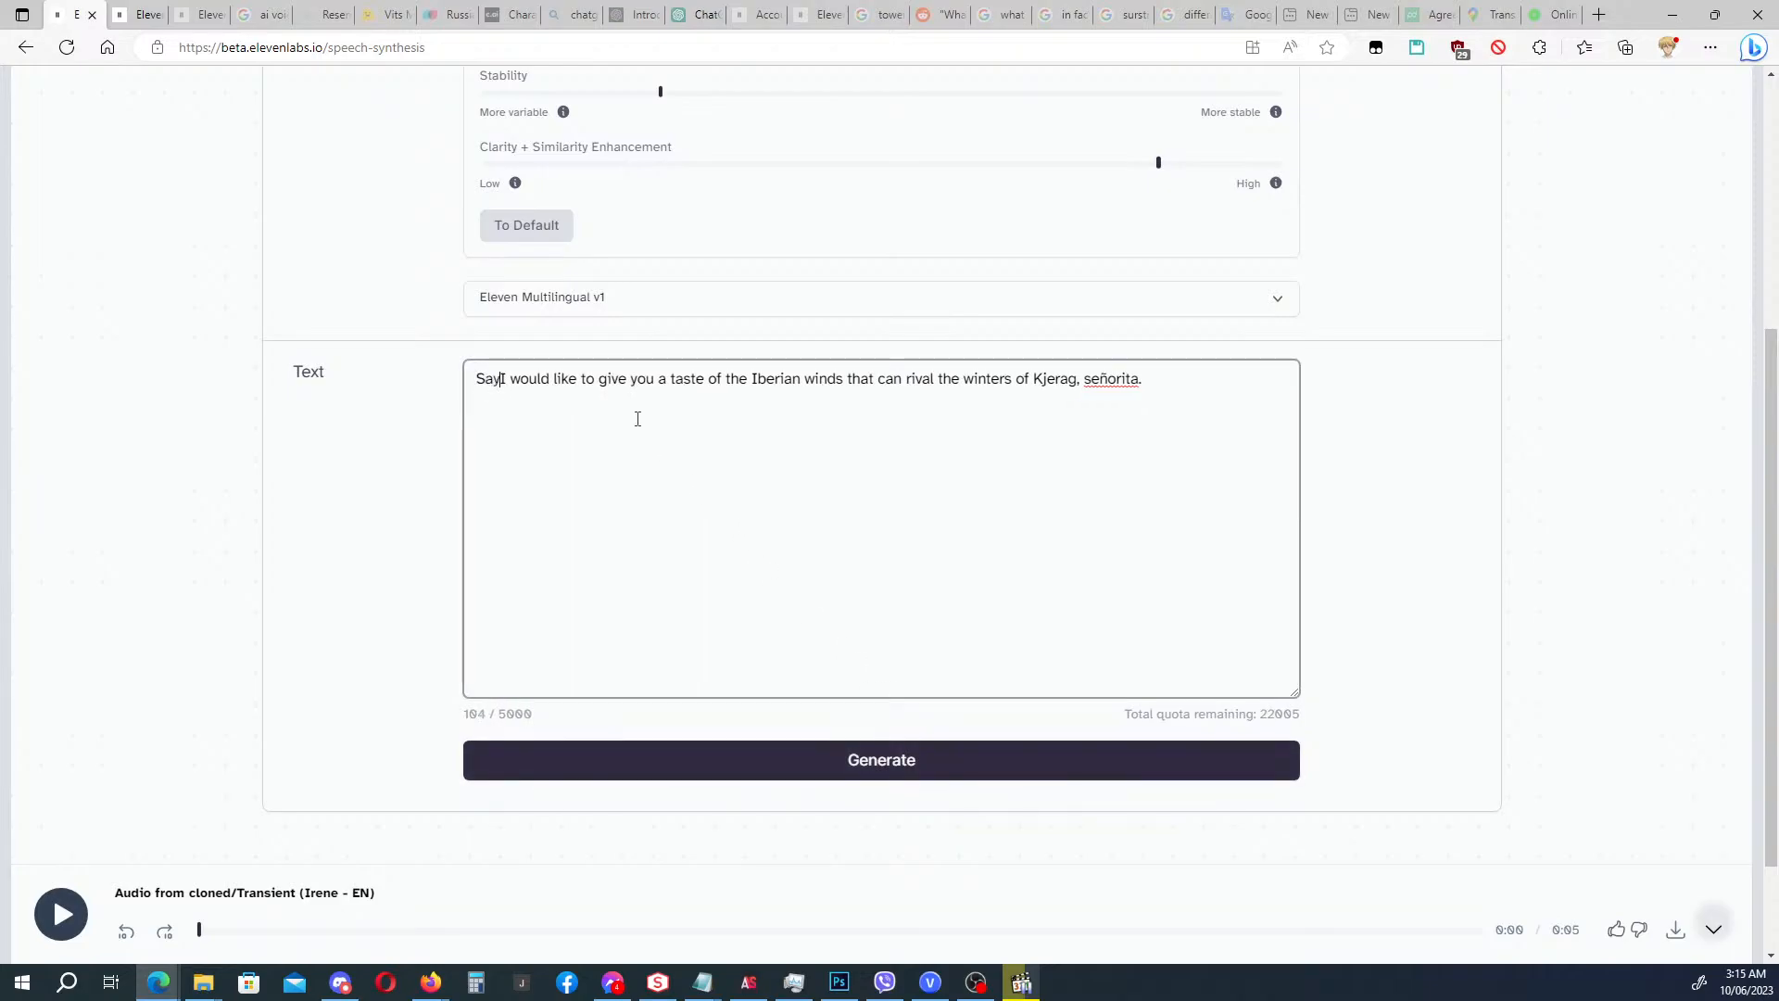
type("tically in Spa")
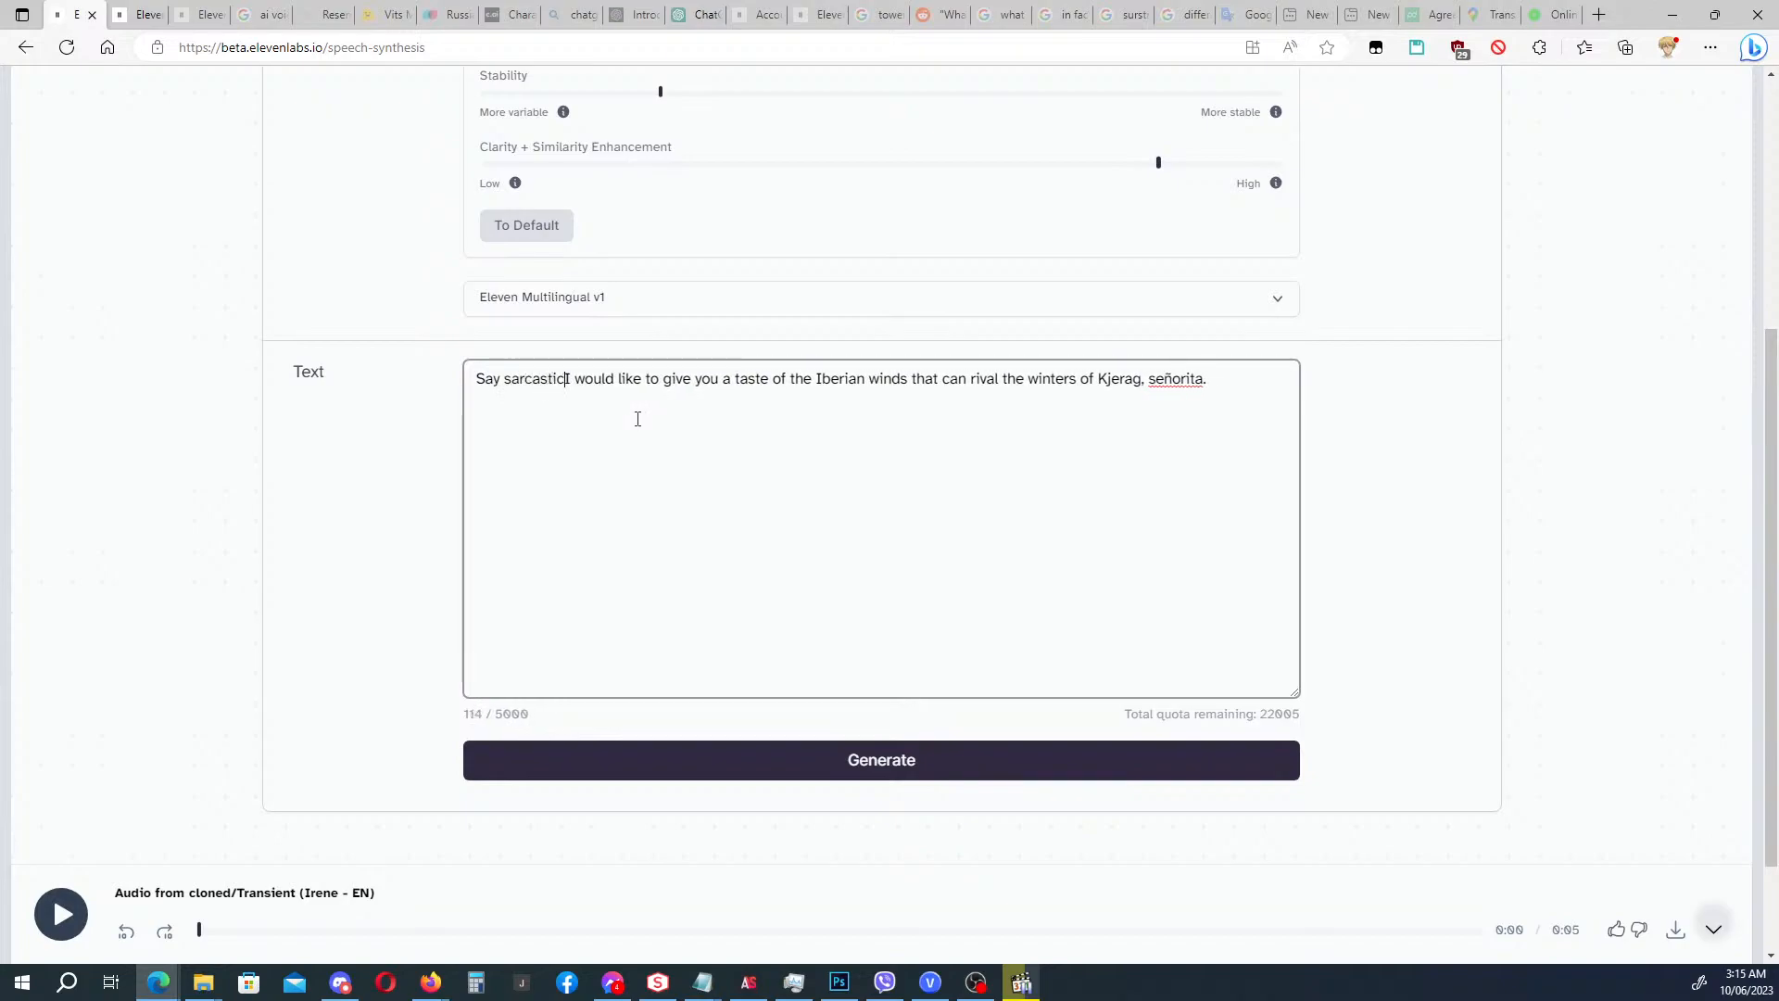
type("nish")
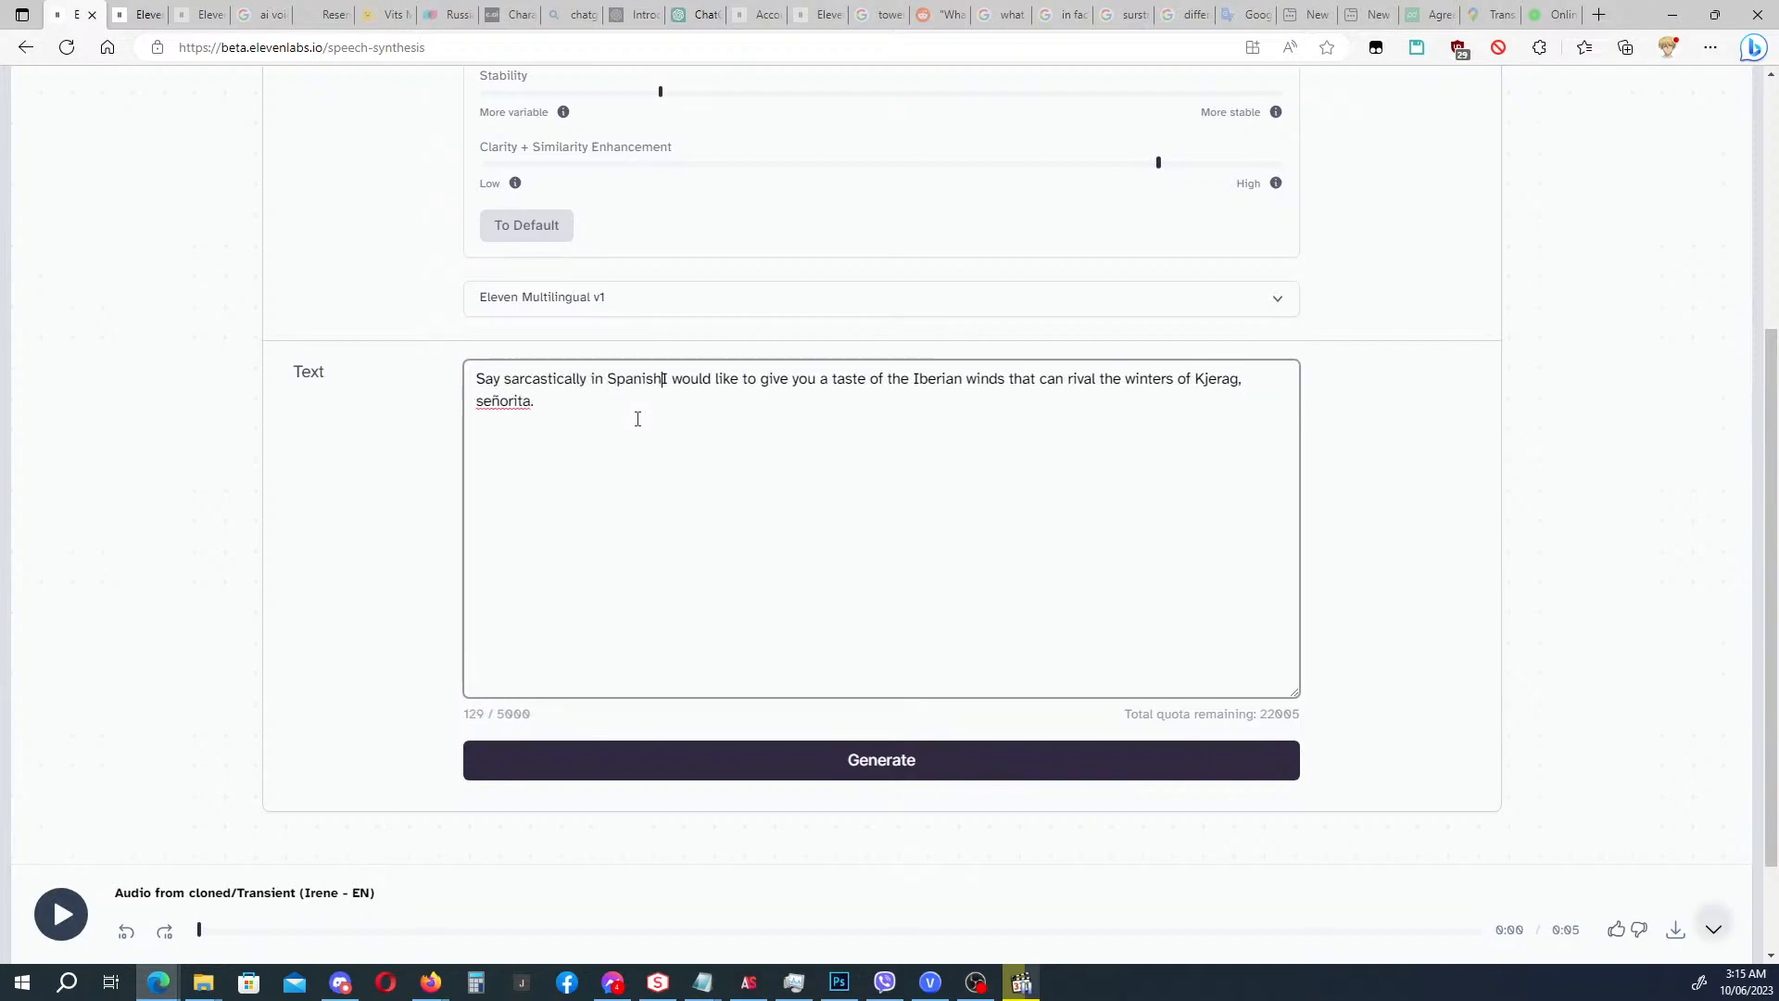
type(": \"")
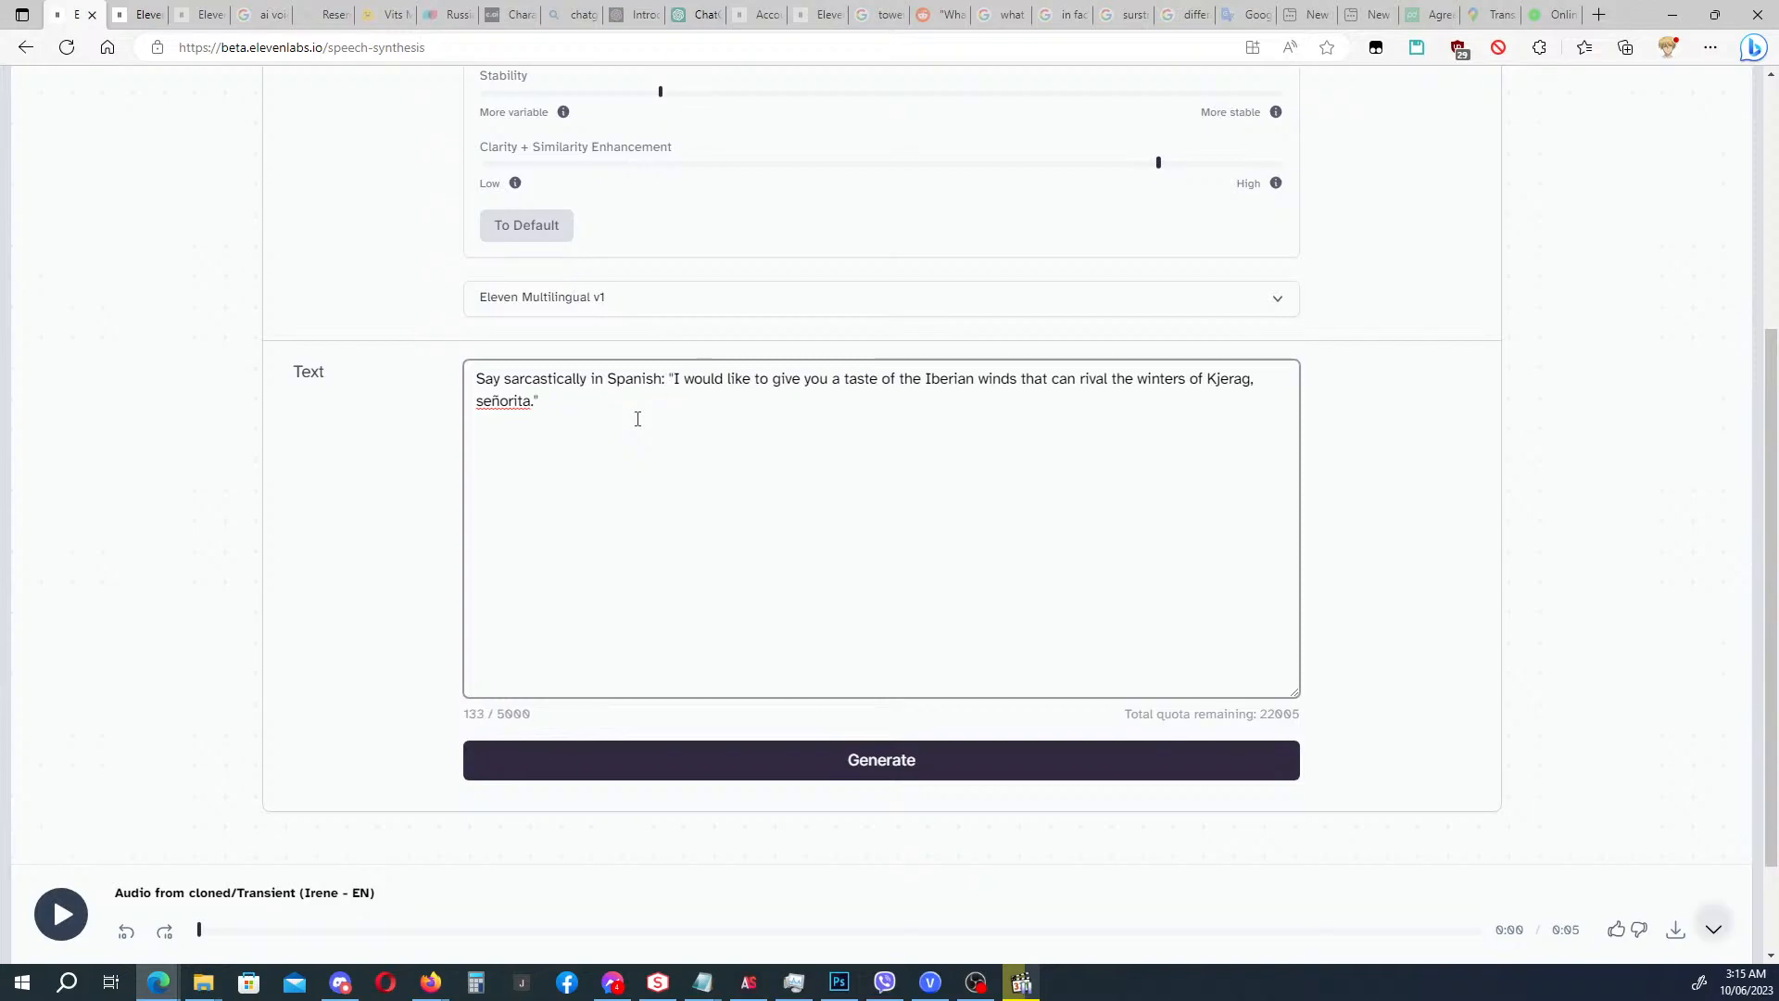
Generate the sarcastic Spanish version of the line with the Irene voice and download the audio.
left_click(814, 765)
scroll(807, 726, "up", 3)
scroll(806, 731, "down", 2)
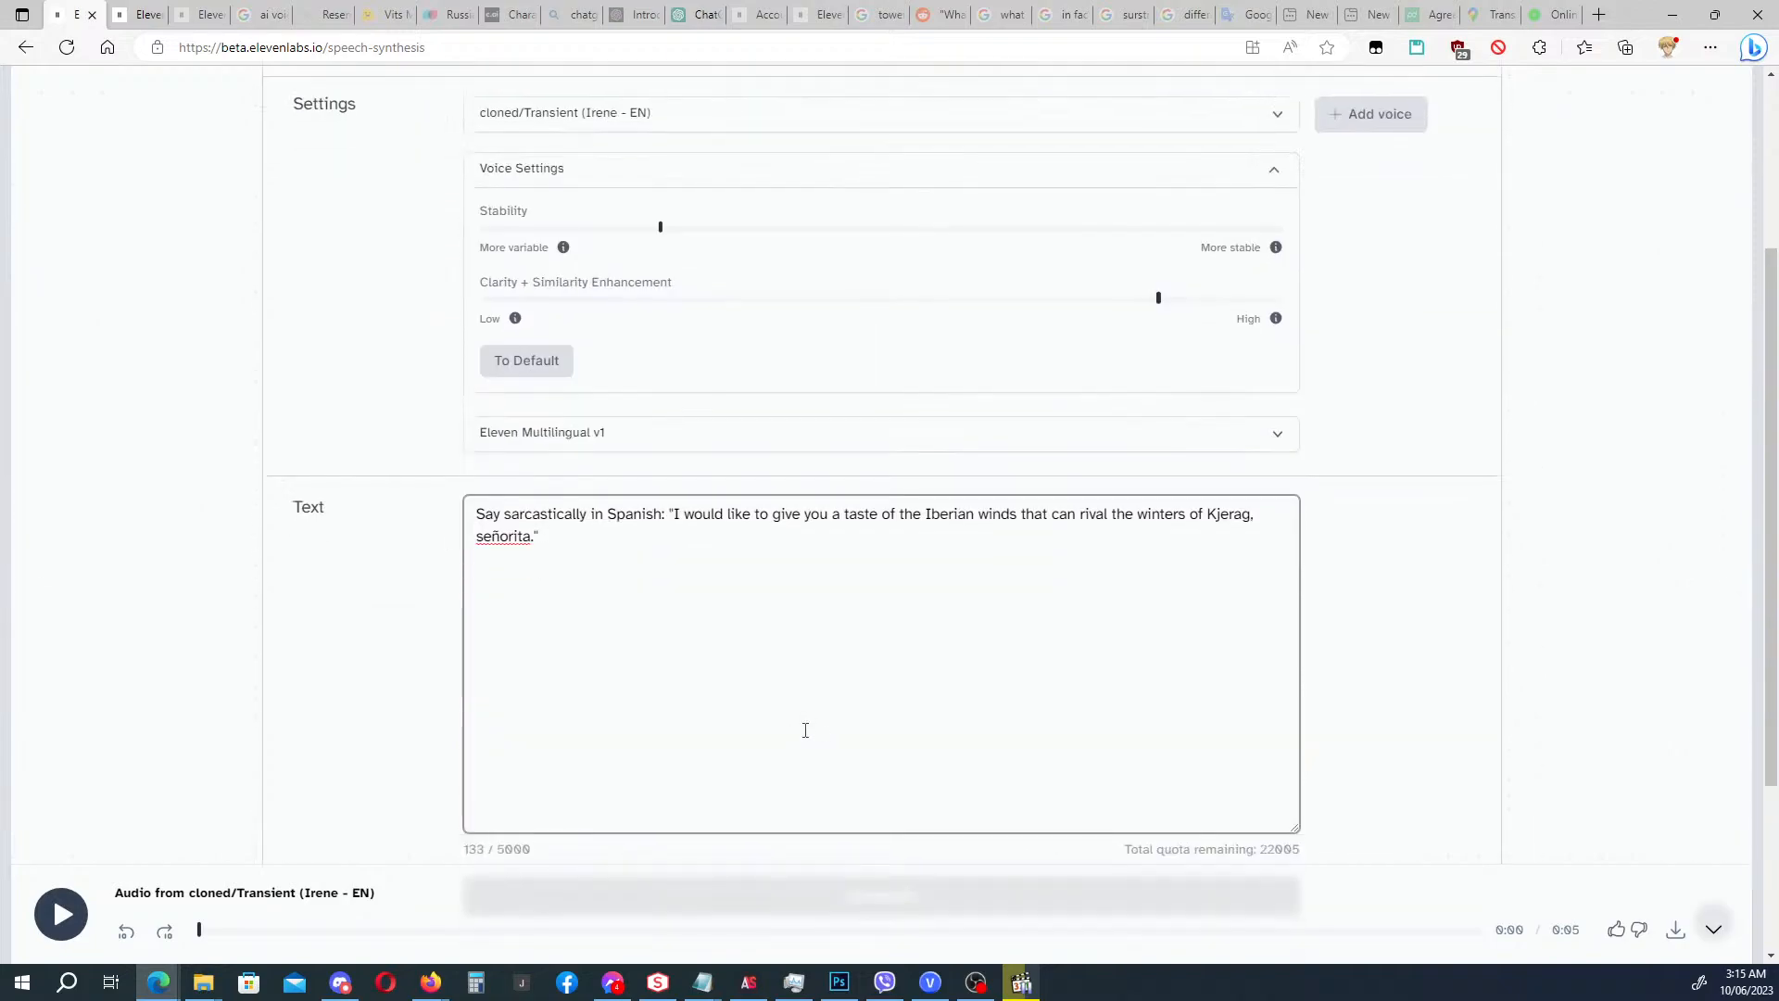
scroll(786, 797, "down", 3)
left_click(790, 633)
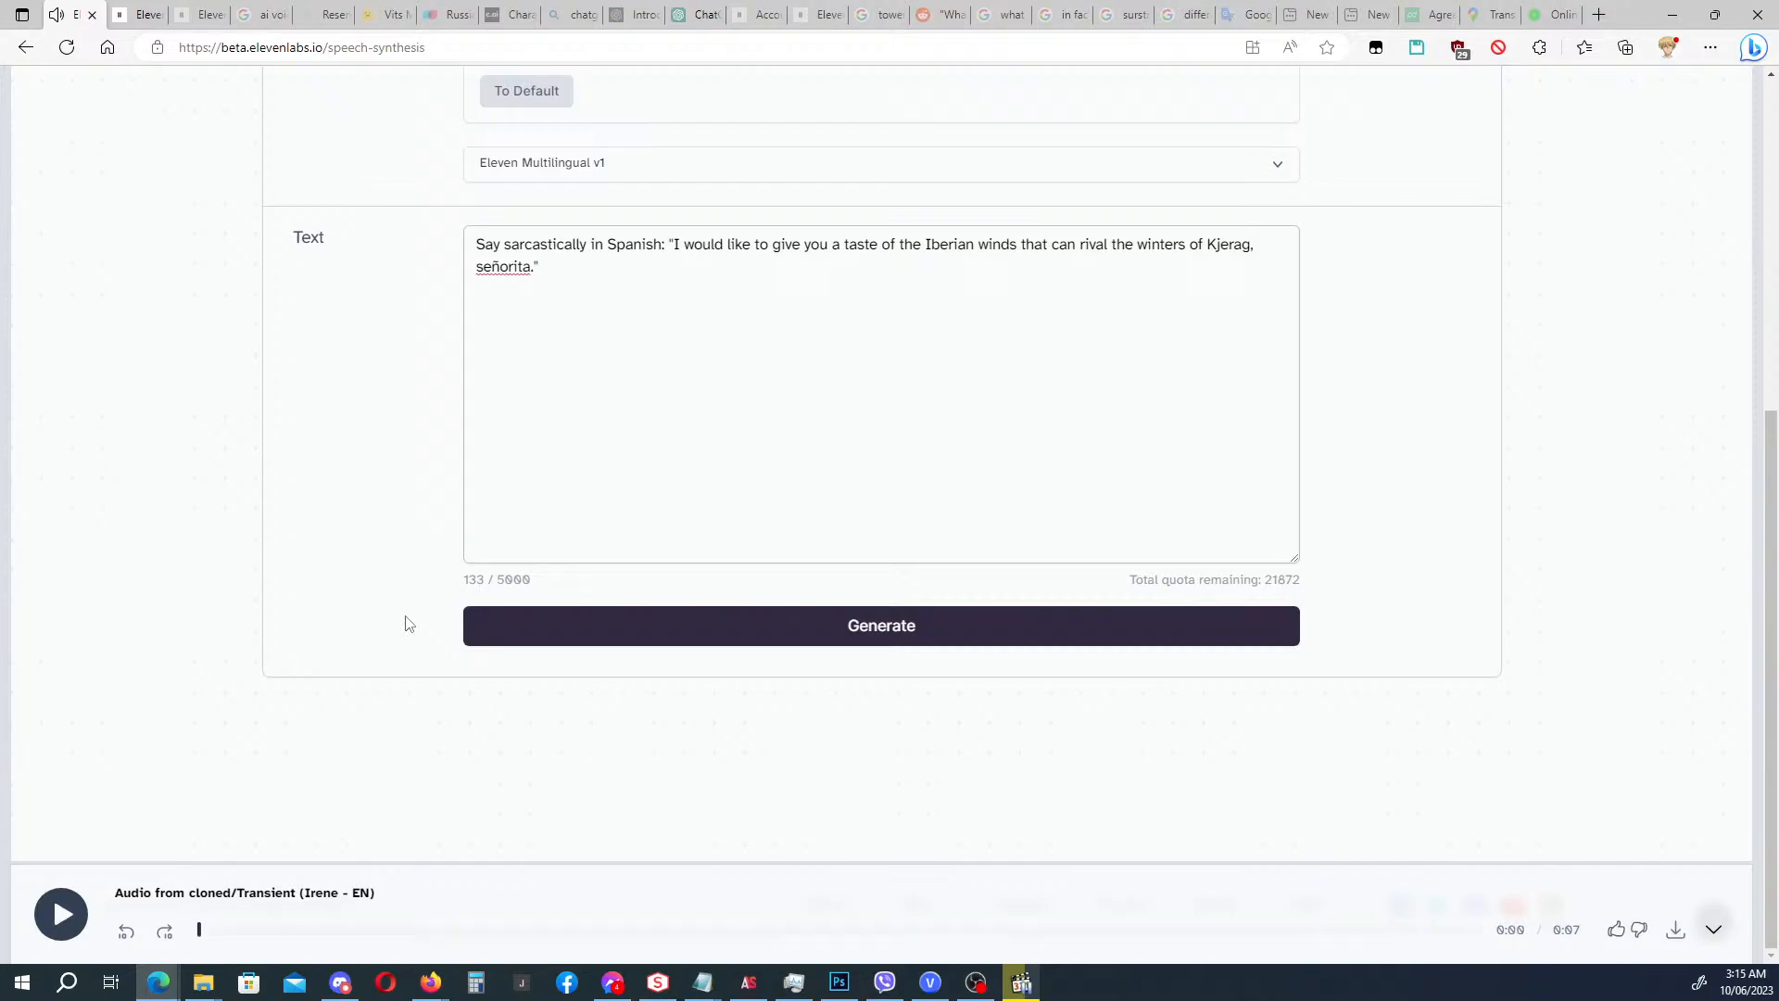
left_click(1676, 932)
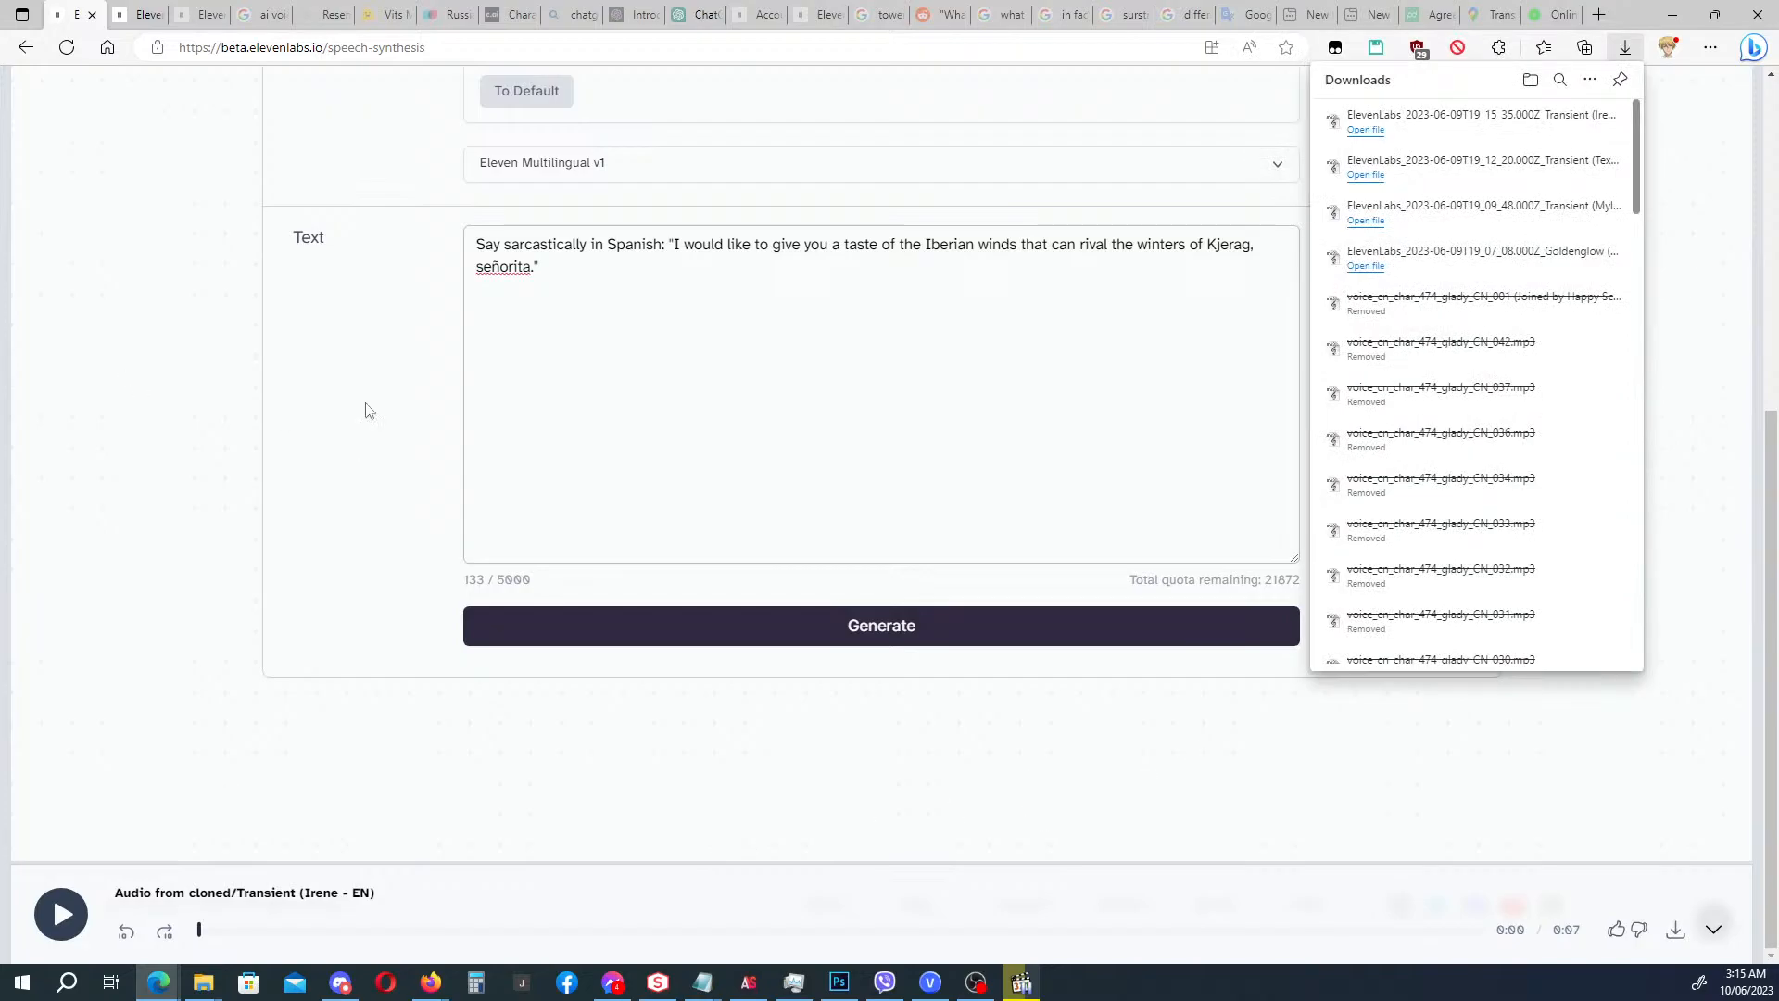
Edit the Transient (Irene - EN) voice in the voice lab, deleting its sample and renaming it Transient (Ebenholz - EN).
left_click(149, 16)
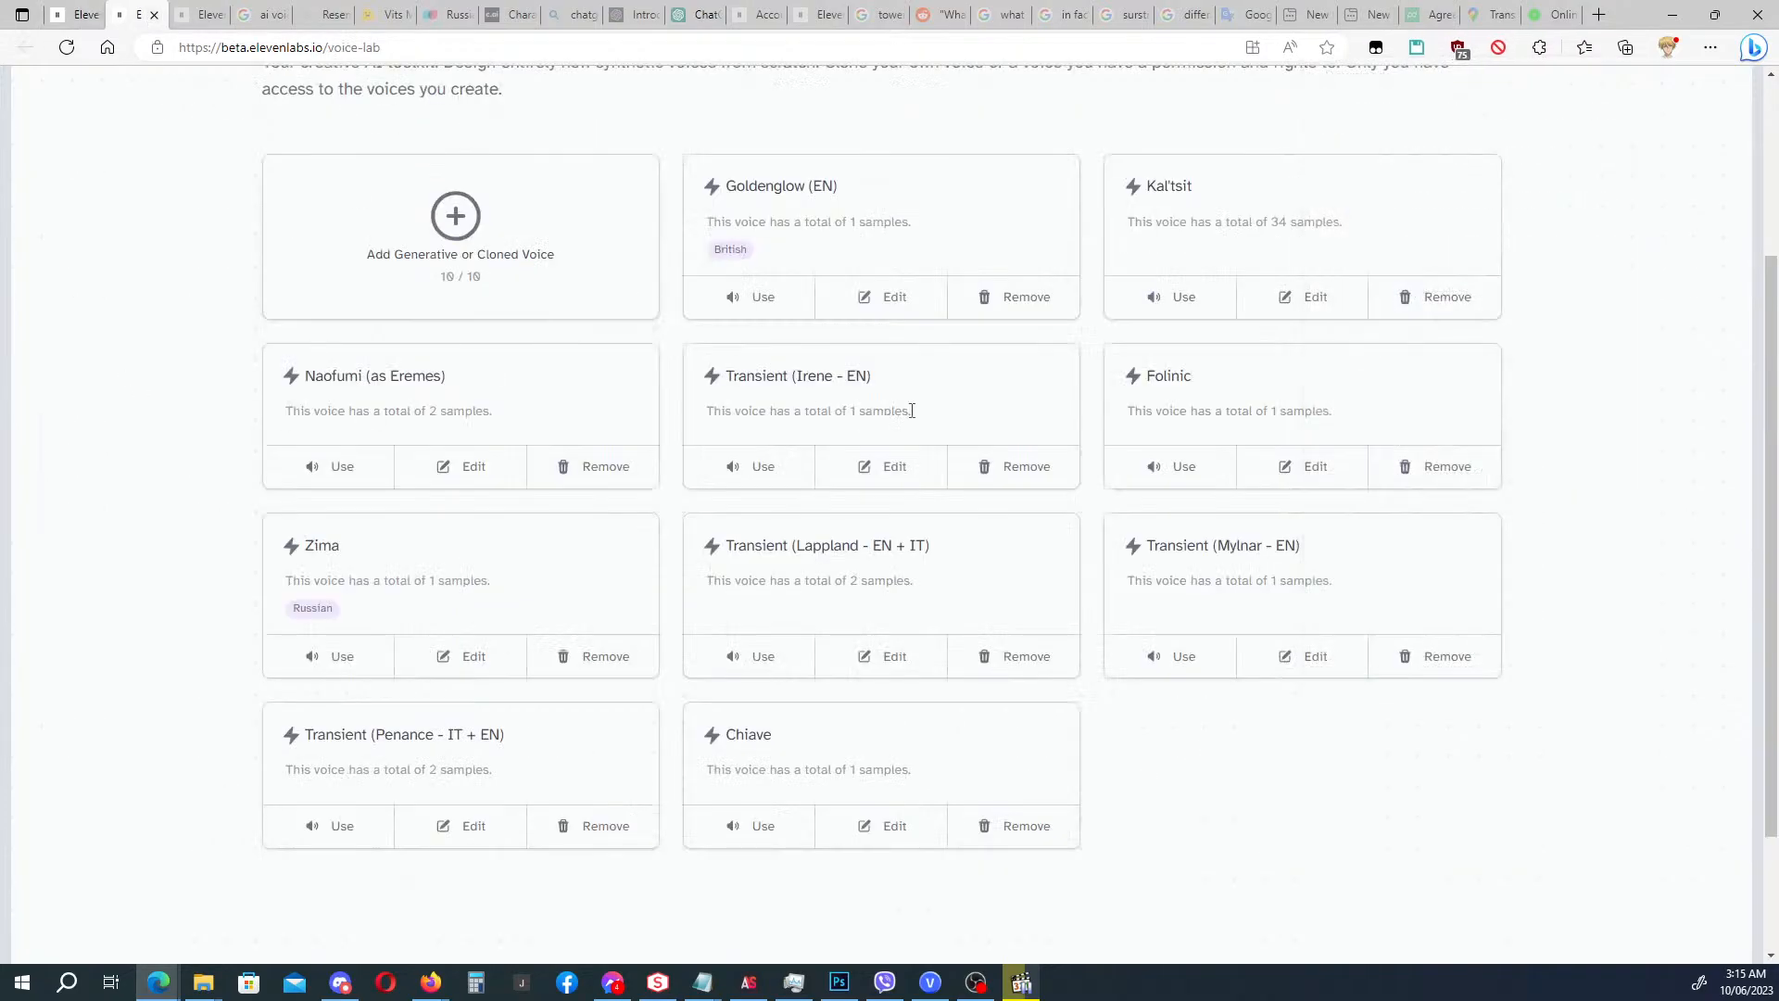
left_click(890, 468)
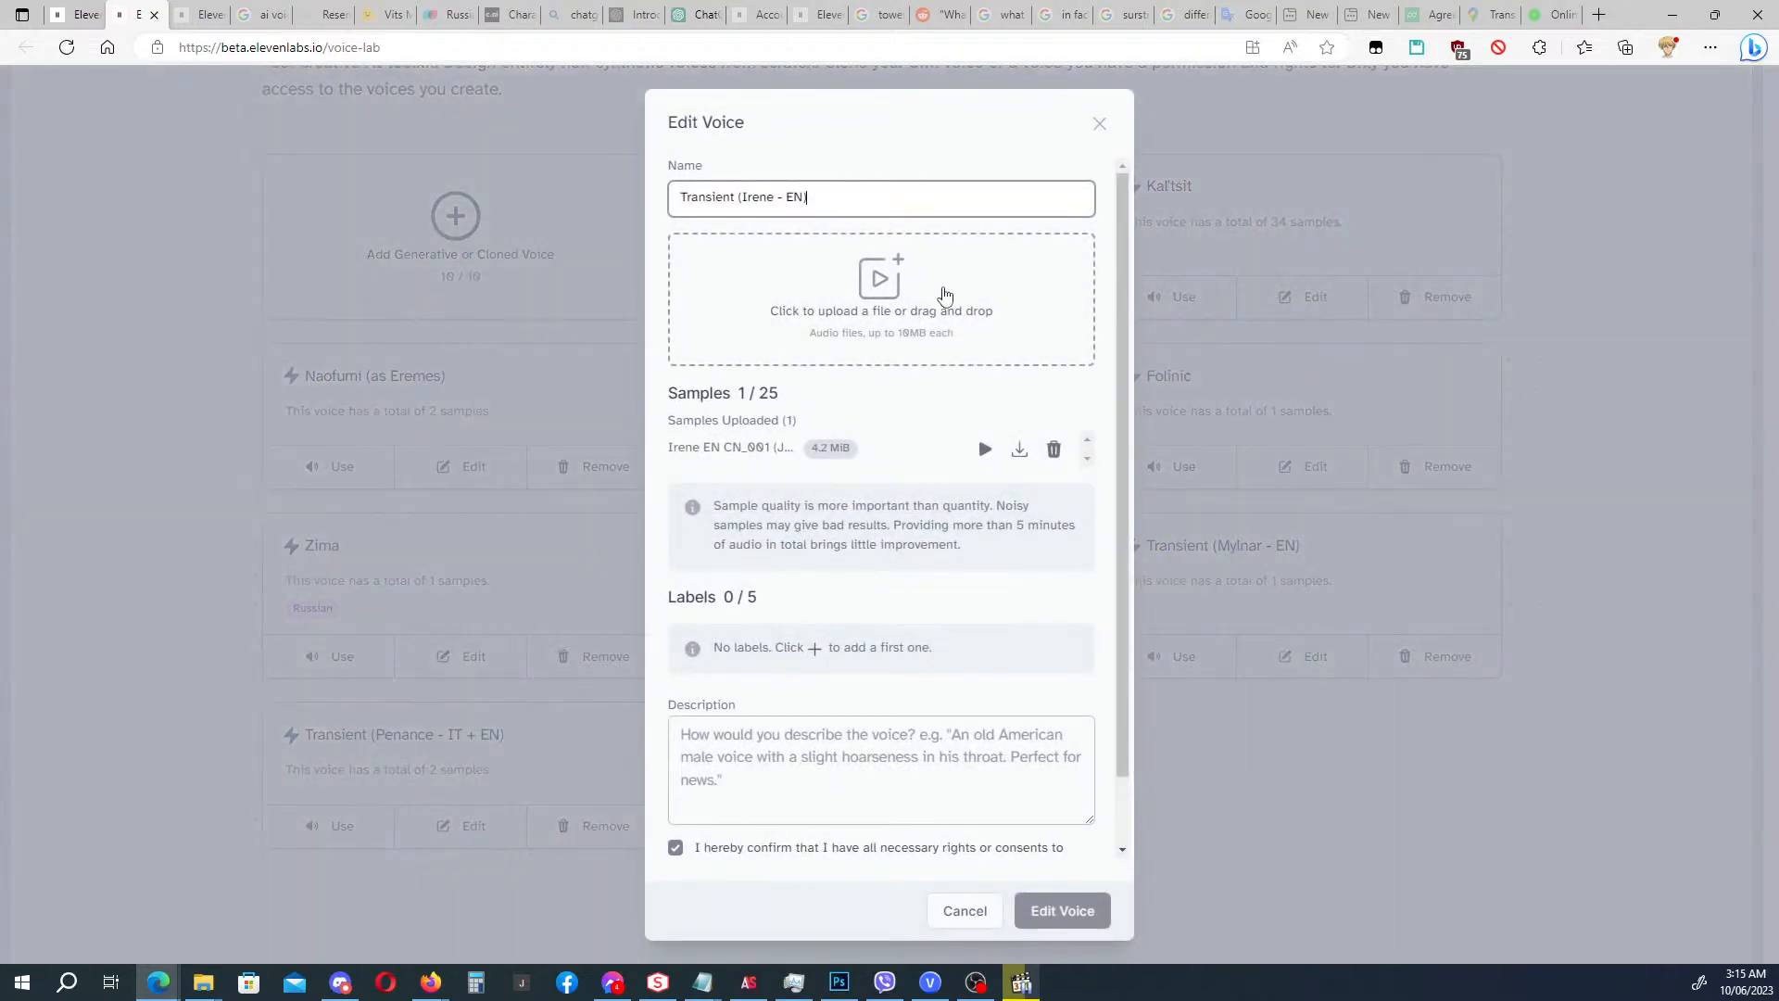
left_click(1053, 448)
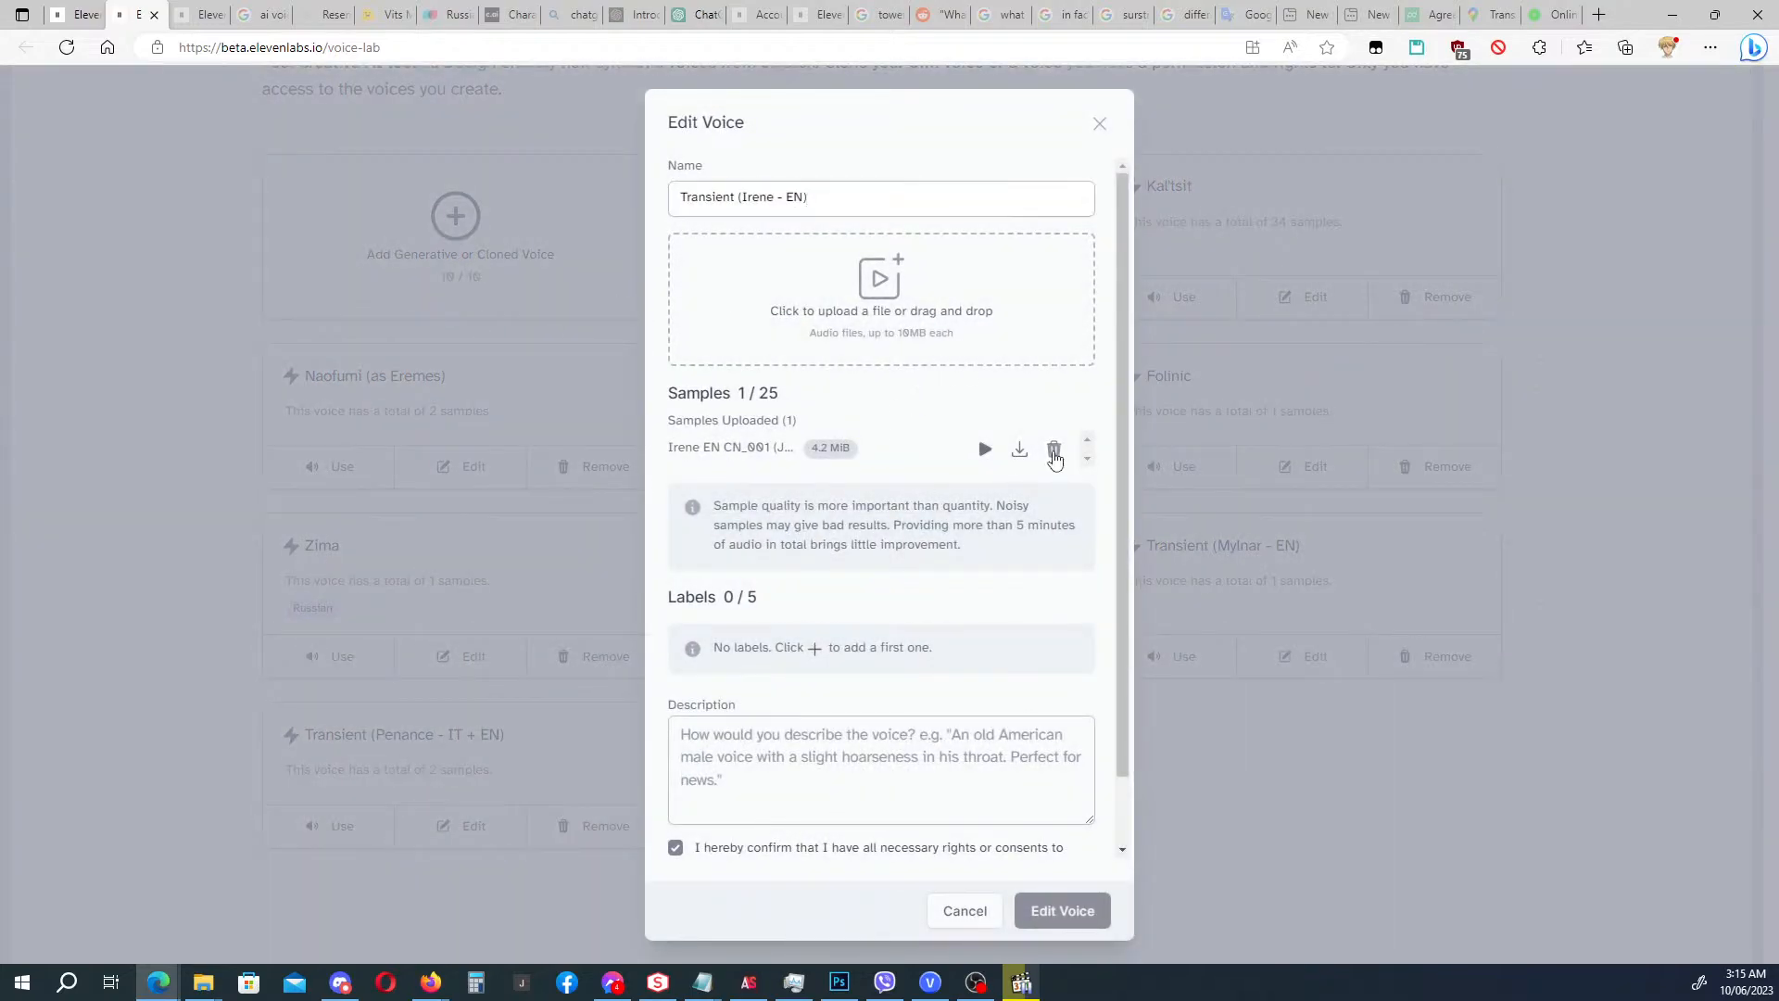
double_click(745, 199)
type("Ebenholz")
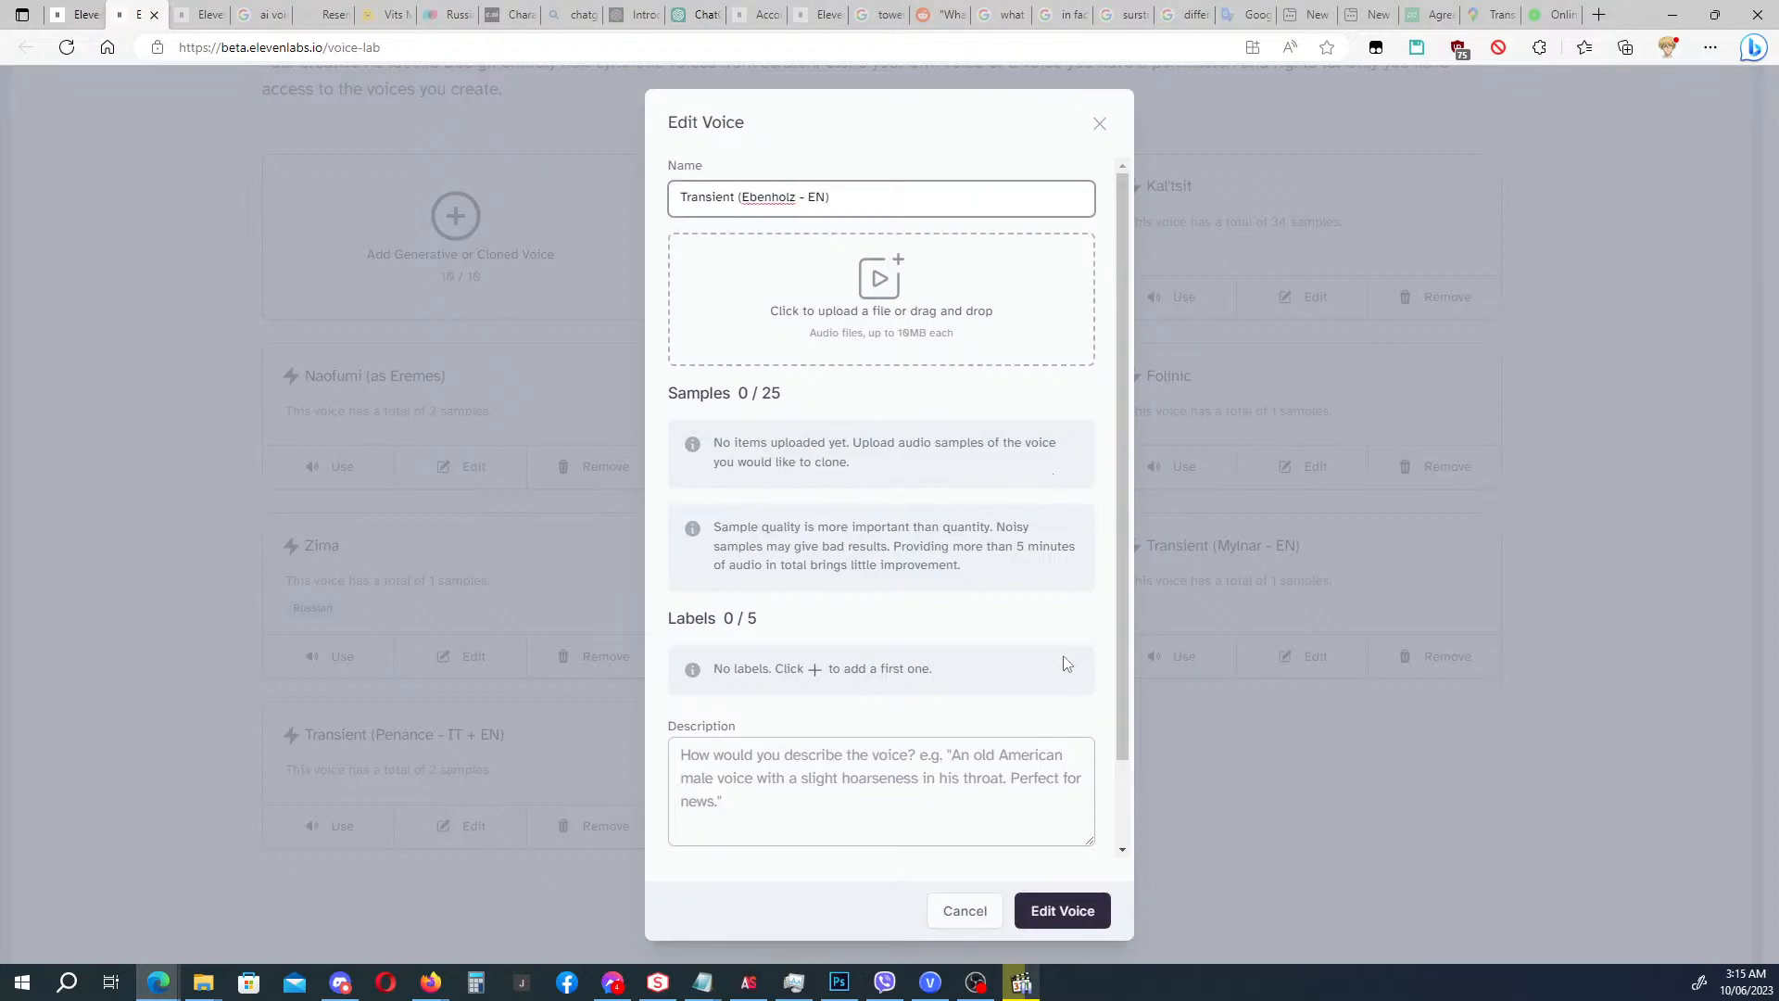
Upload the joined Ebenholz EN CN_001 Ogg file from the Callus\Ebenholz (EN) folder as the voice sample and save the voice.
left_click(845, 258)
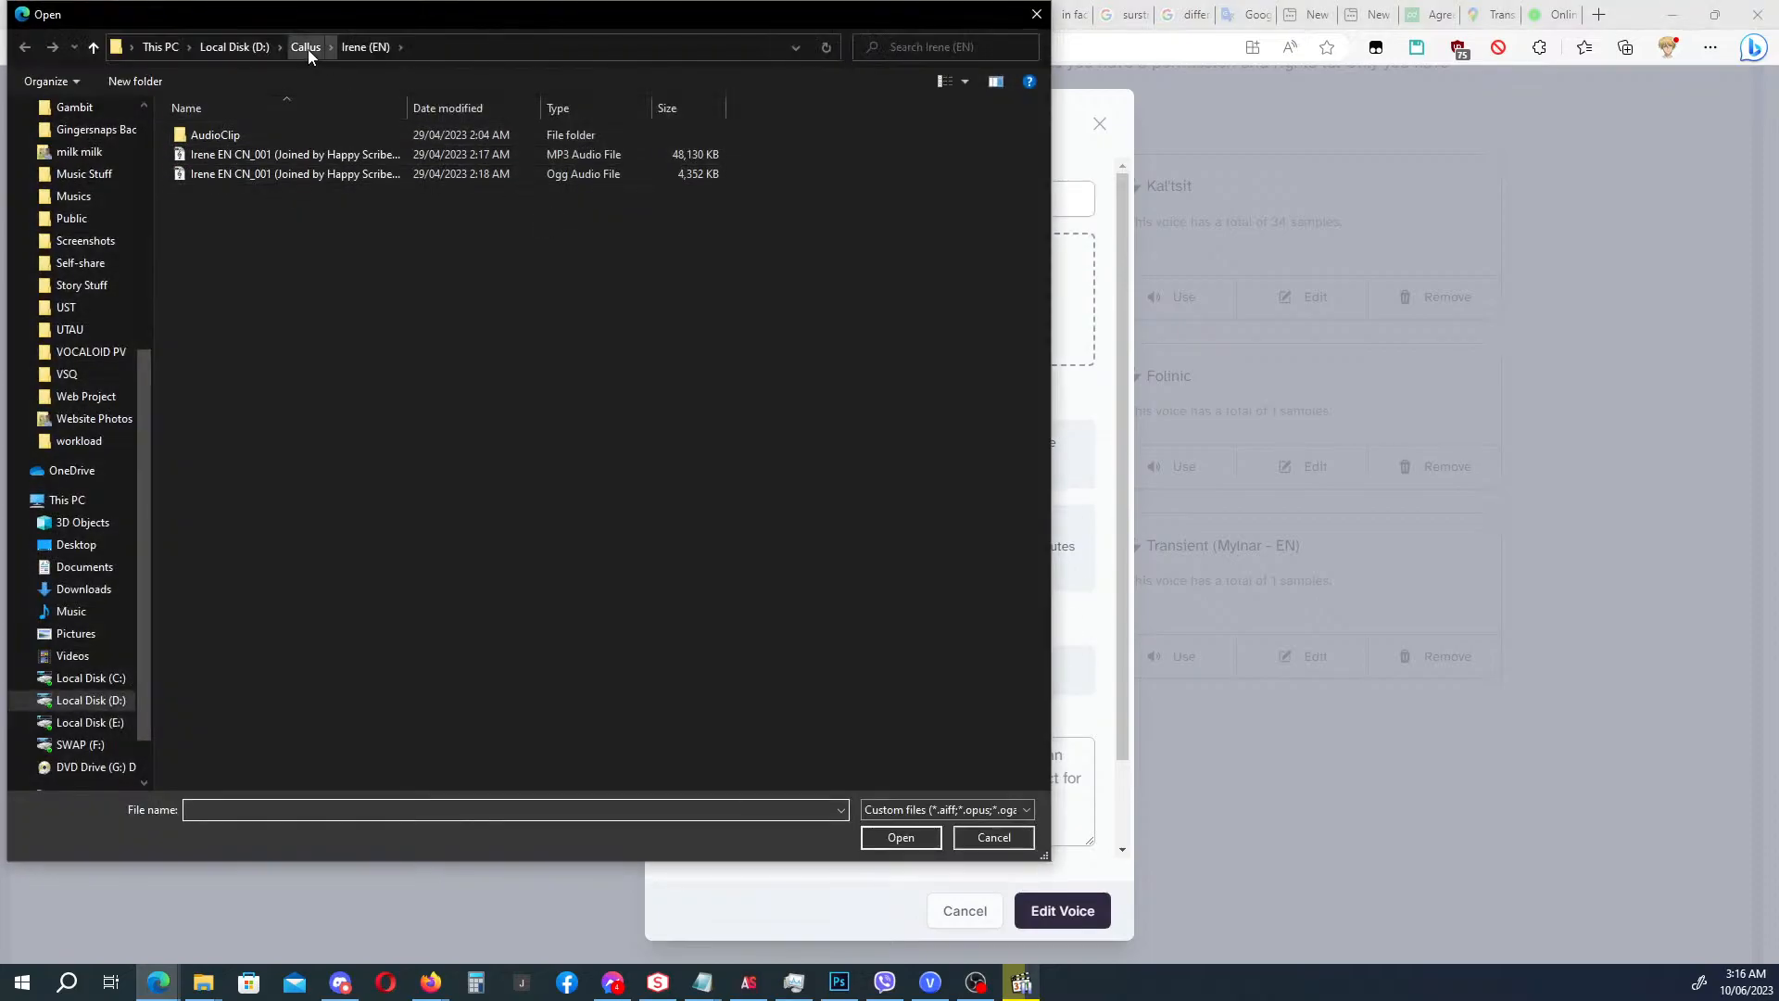
left_click(305, 47)
double_click(215, 186)
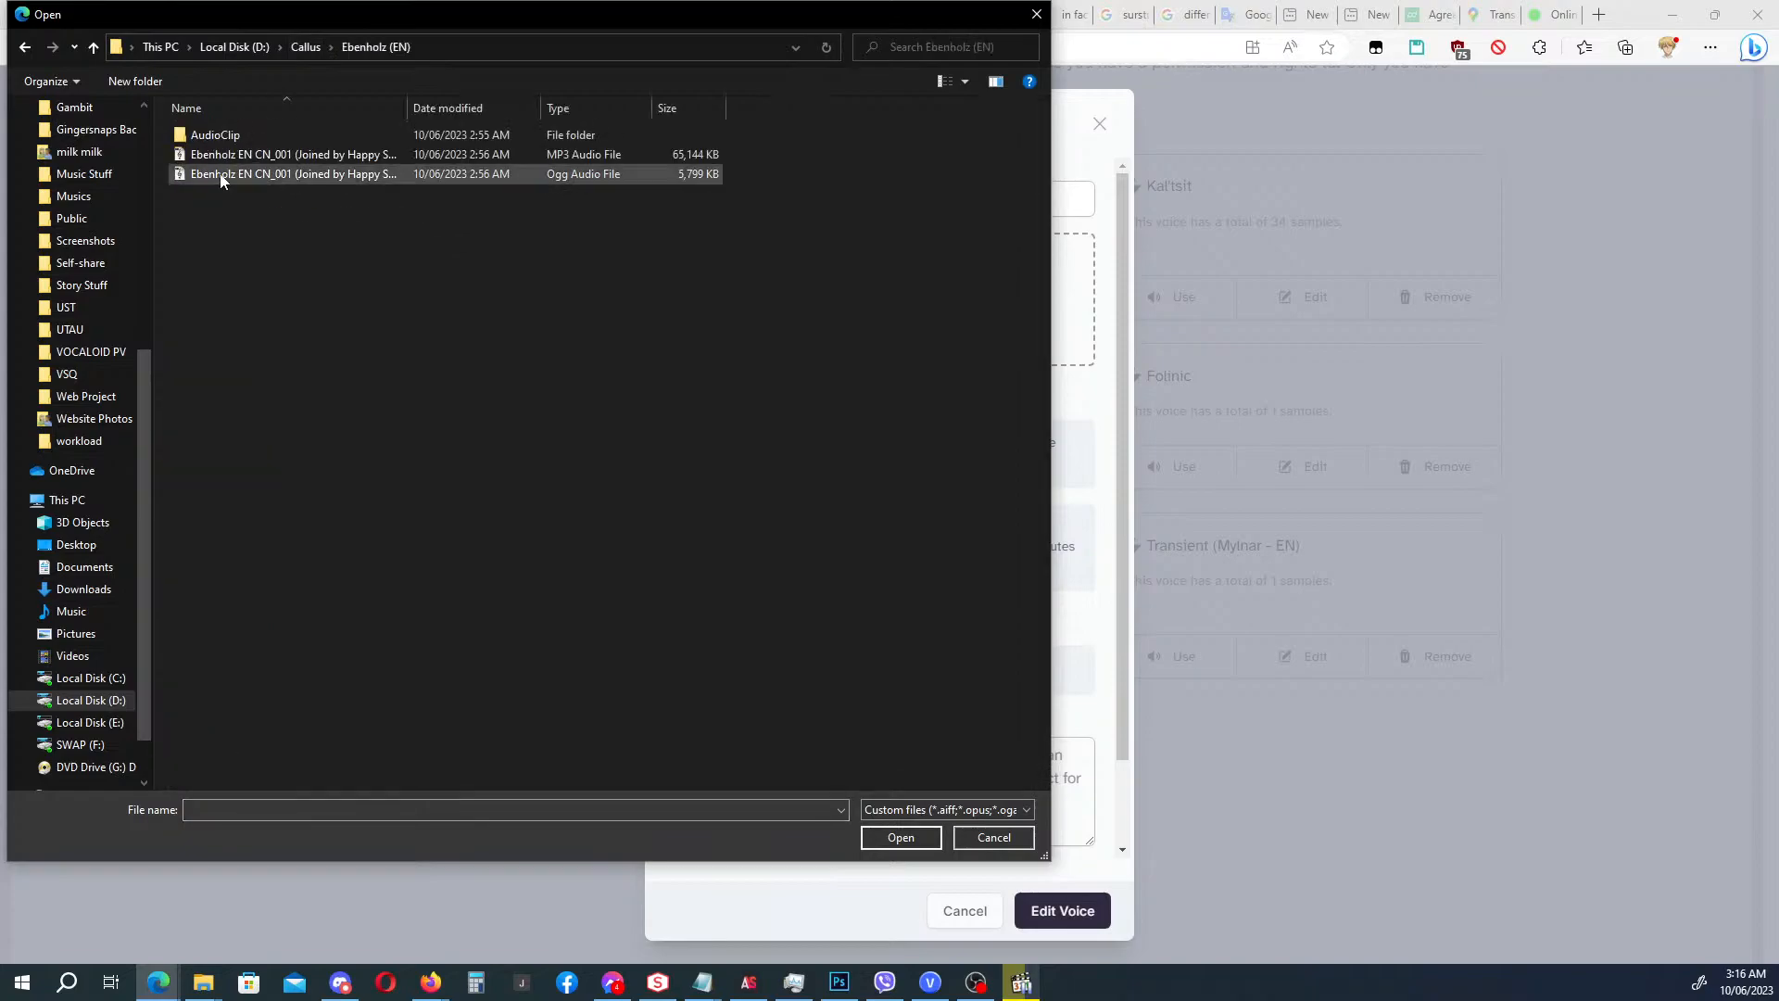
double_click(219, 172)
scroll(1031, 883, "down", 1)
left_click(1060, 904)
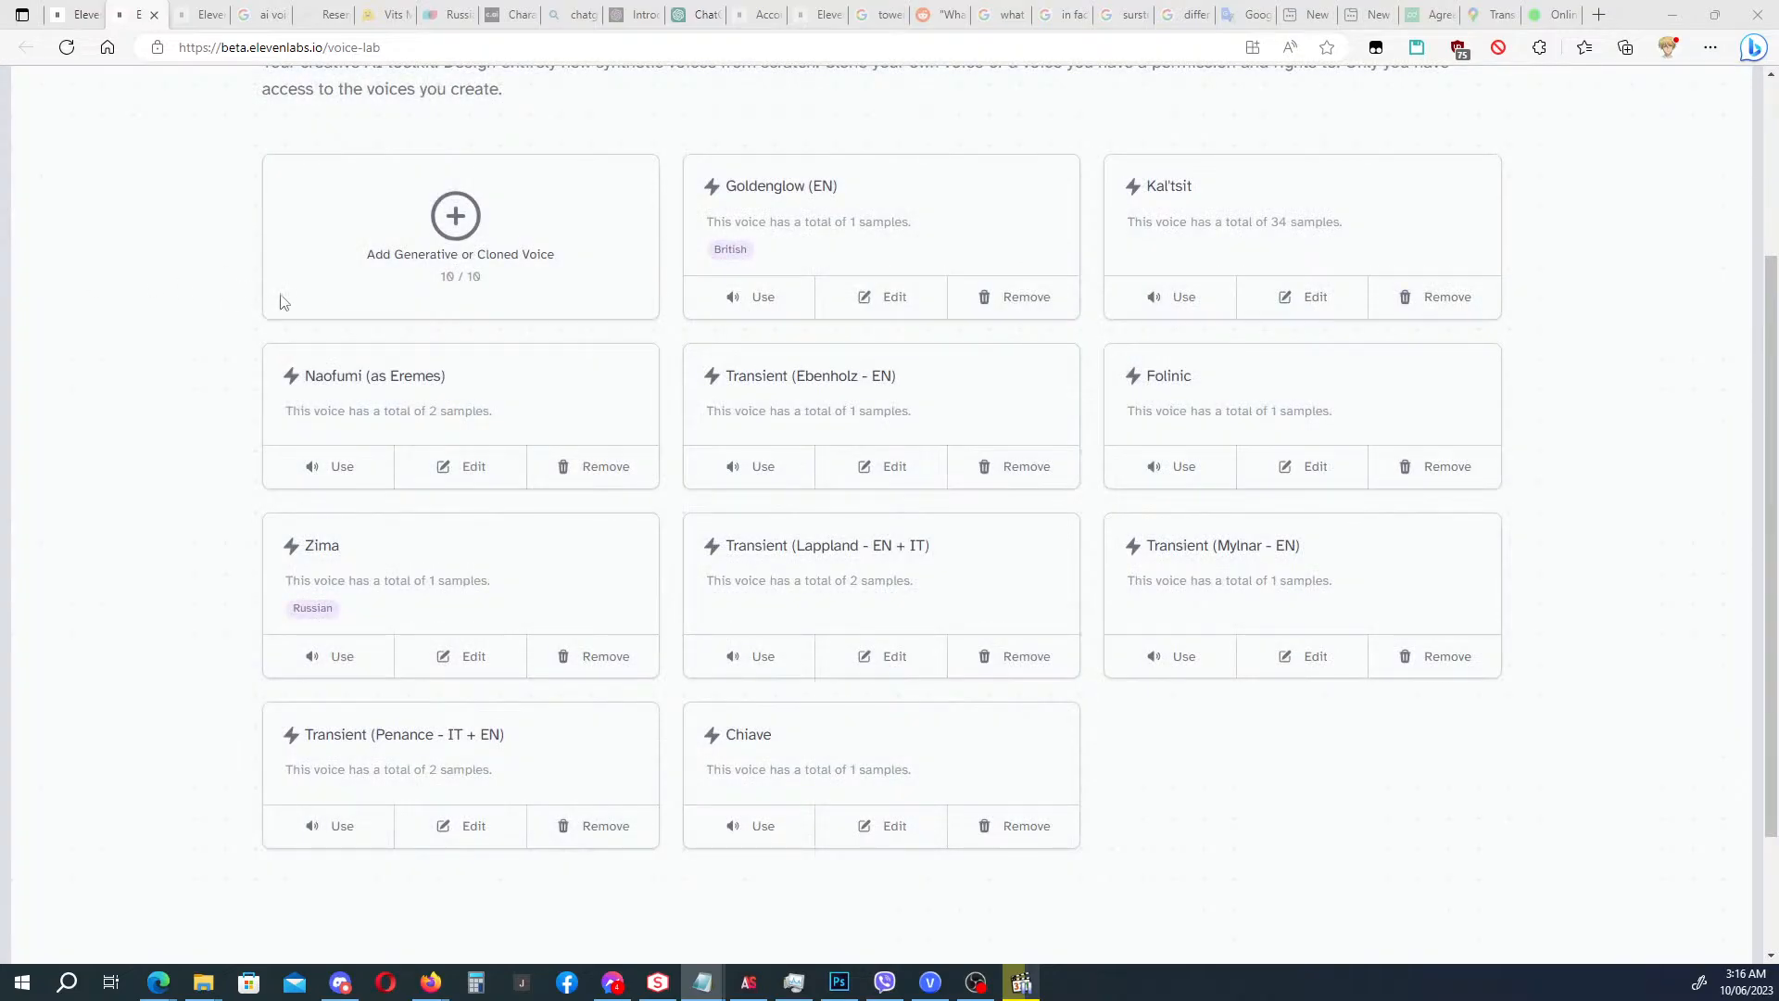
Return to Speech Synthesis and choose the cloned/Transient (Ebenholz - EN) voice.
left_click(74, 15)
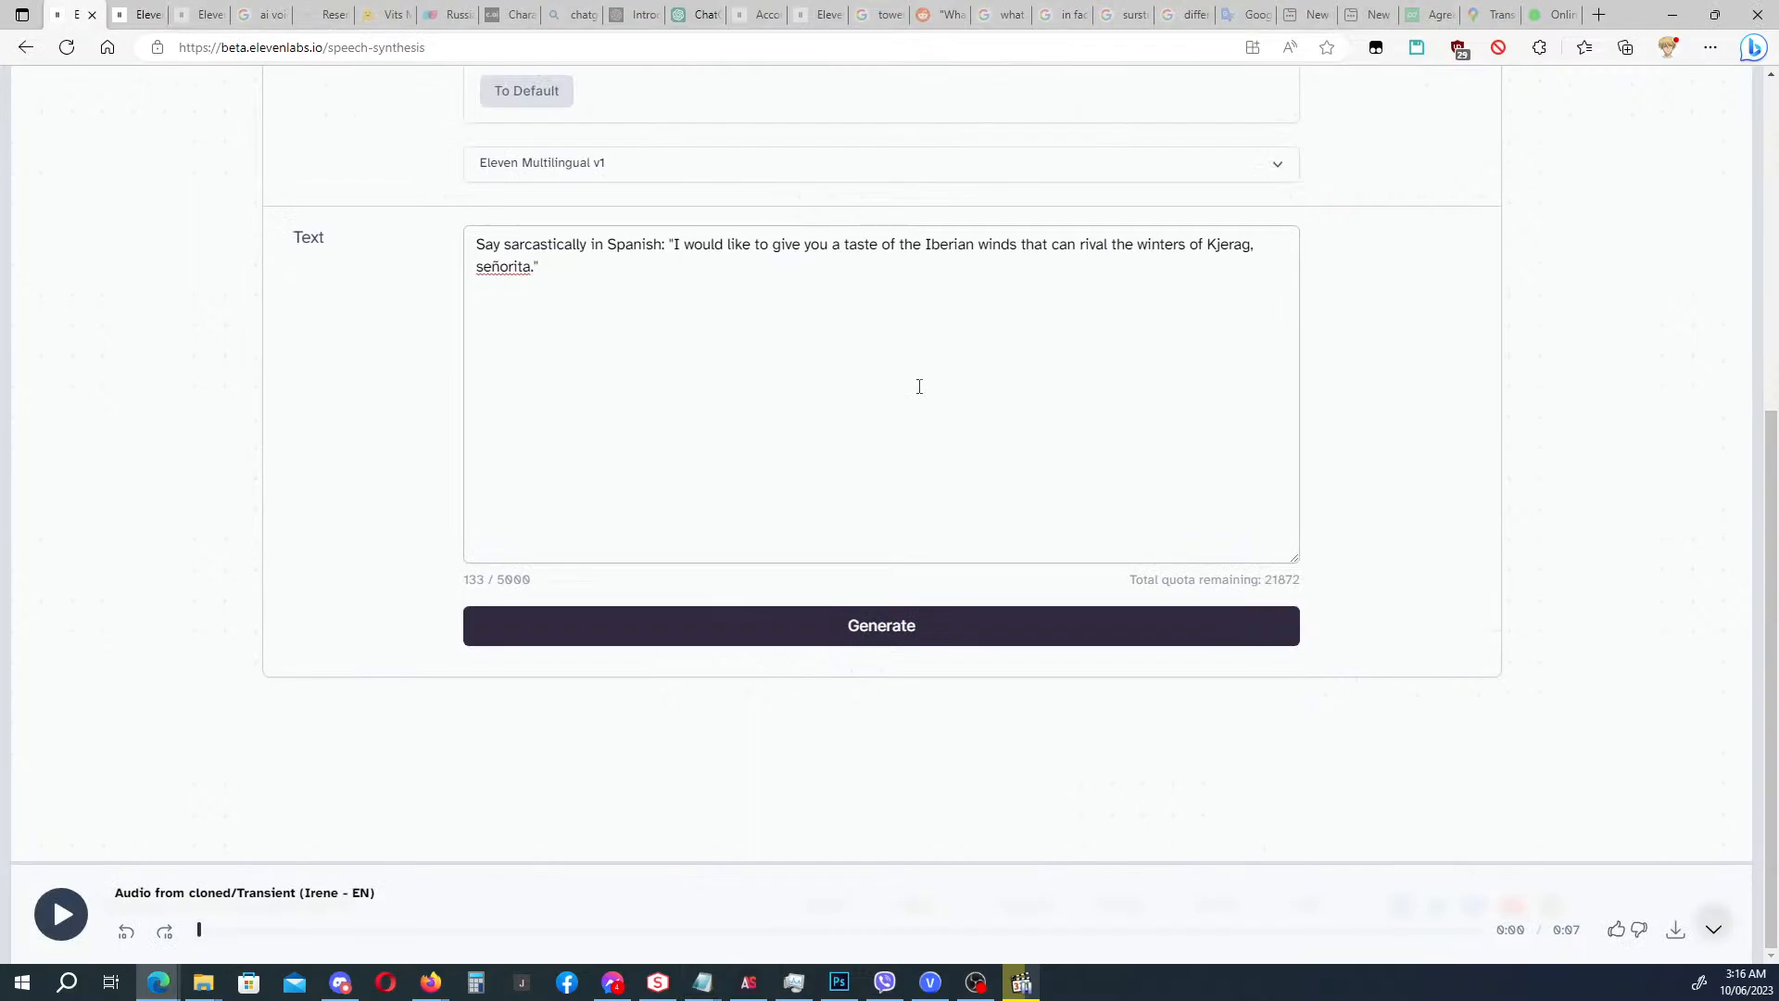
scroll(706, 343, "up", 3)
left_click(596, 116)
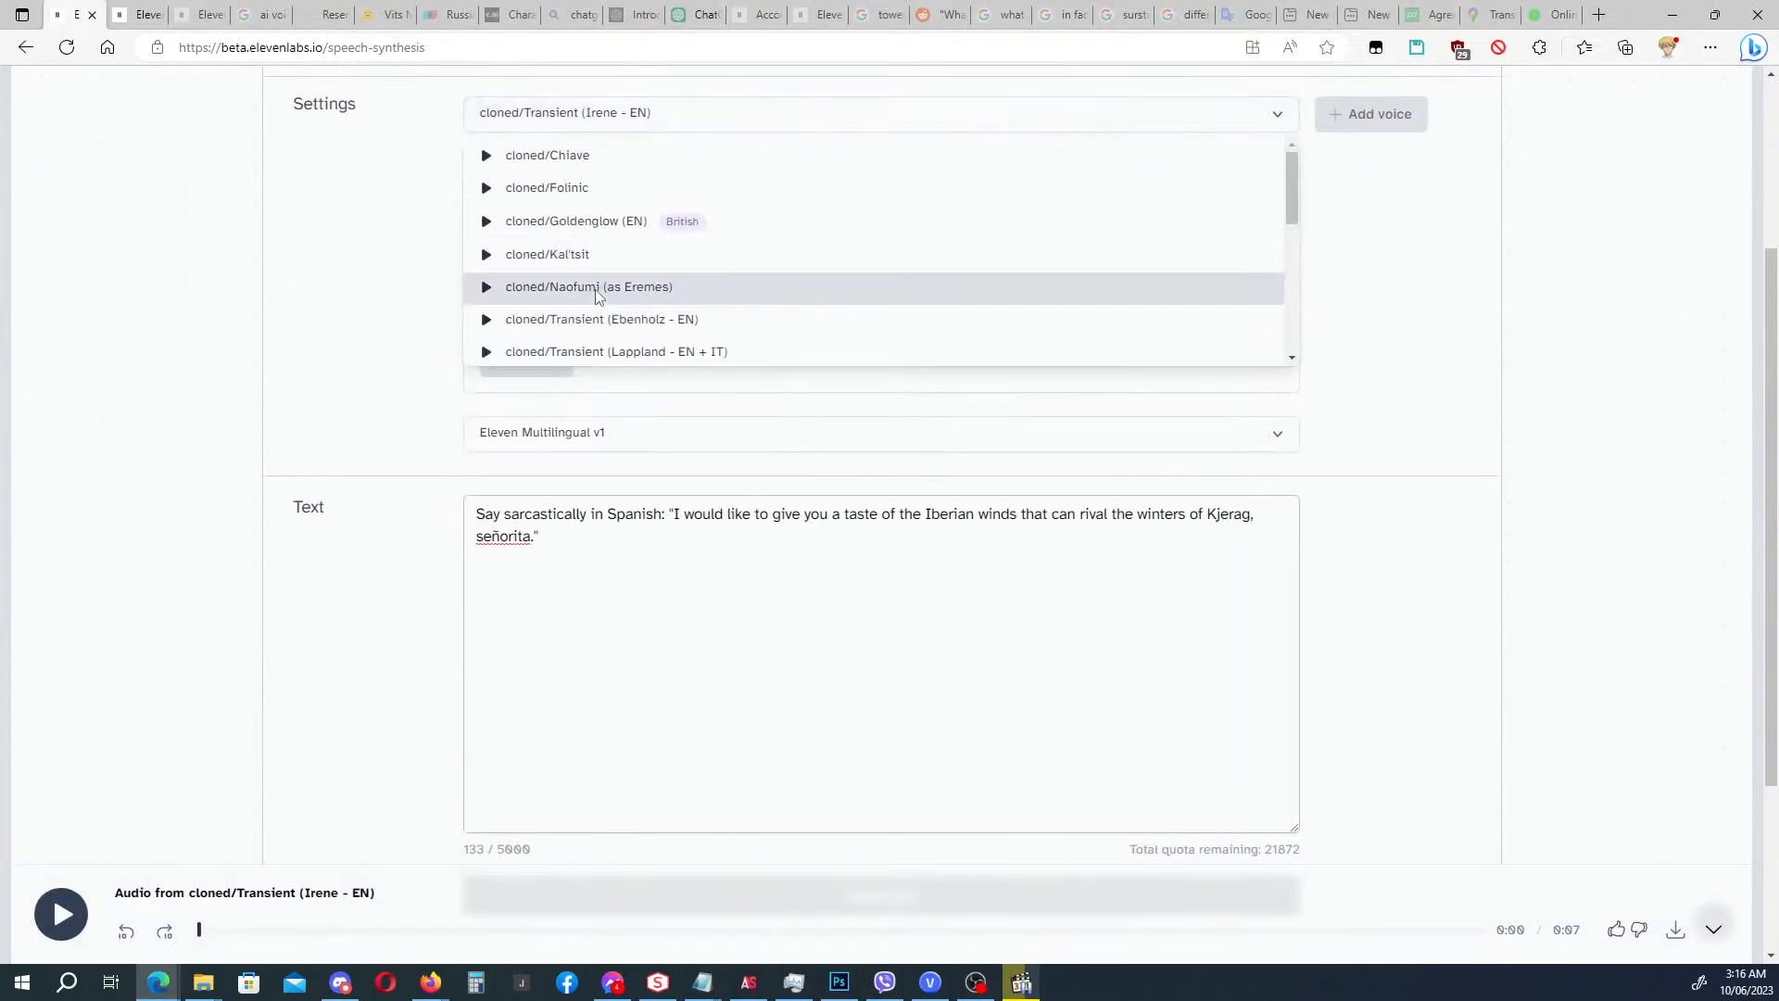
scroll(601, 299, "down", 1)
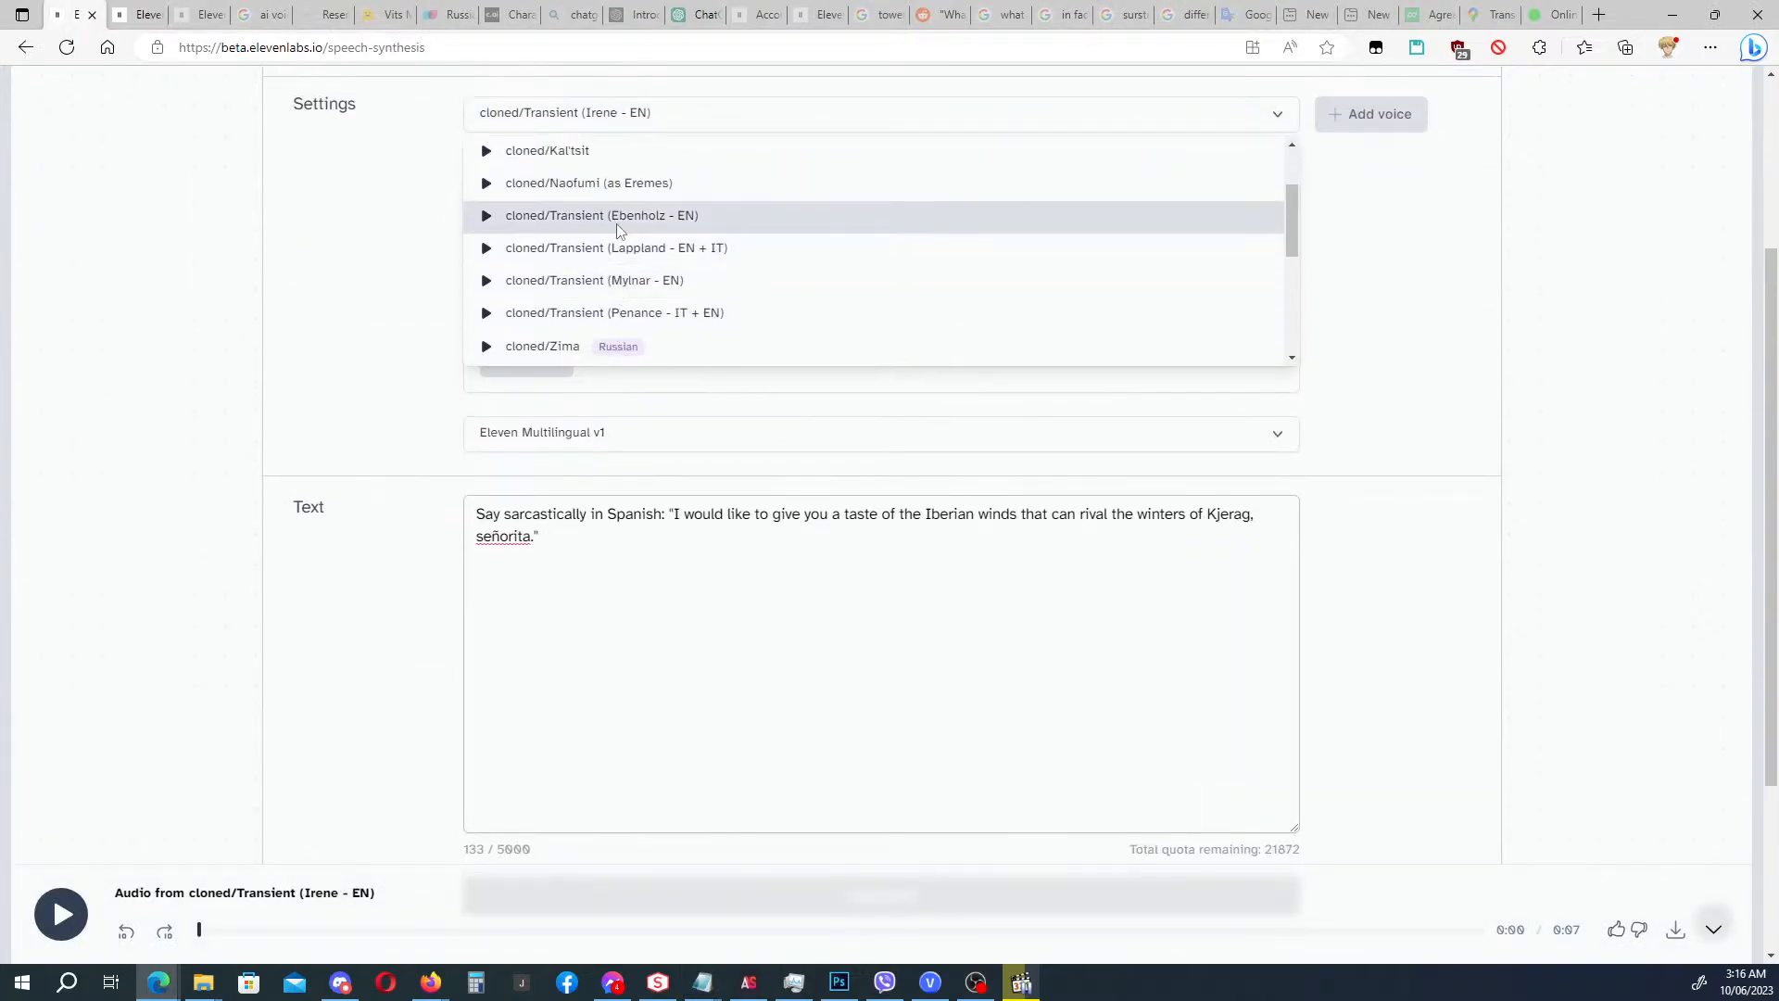
left_click(593, 215)
Replace the text with Ebenholz's line starting "Arts of the highest caliber flow through my veins" and ending "Mach dich bereit!" without parentheses.
left_click(722, 595)
key("ctrl+a")
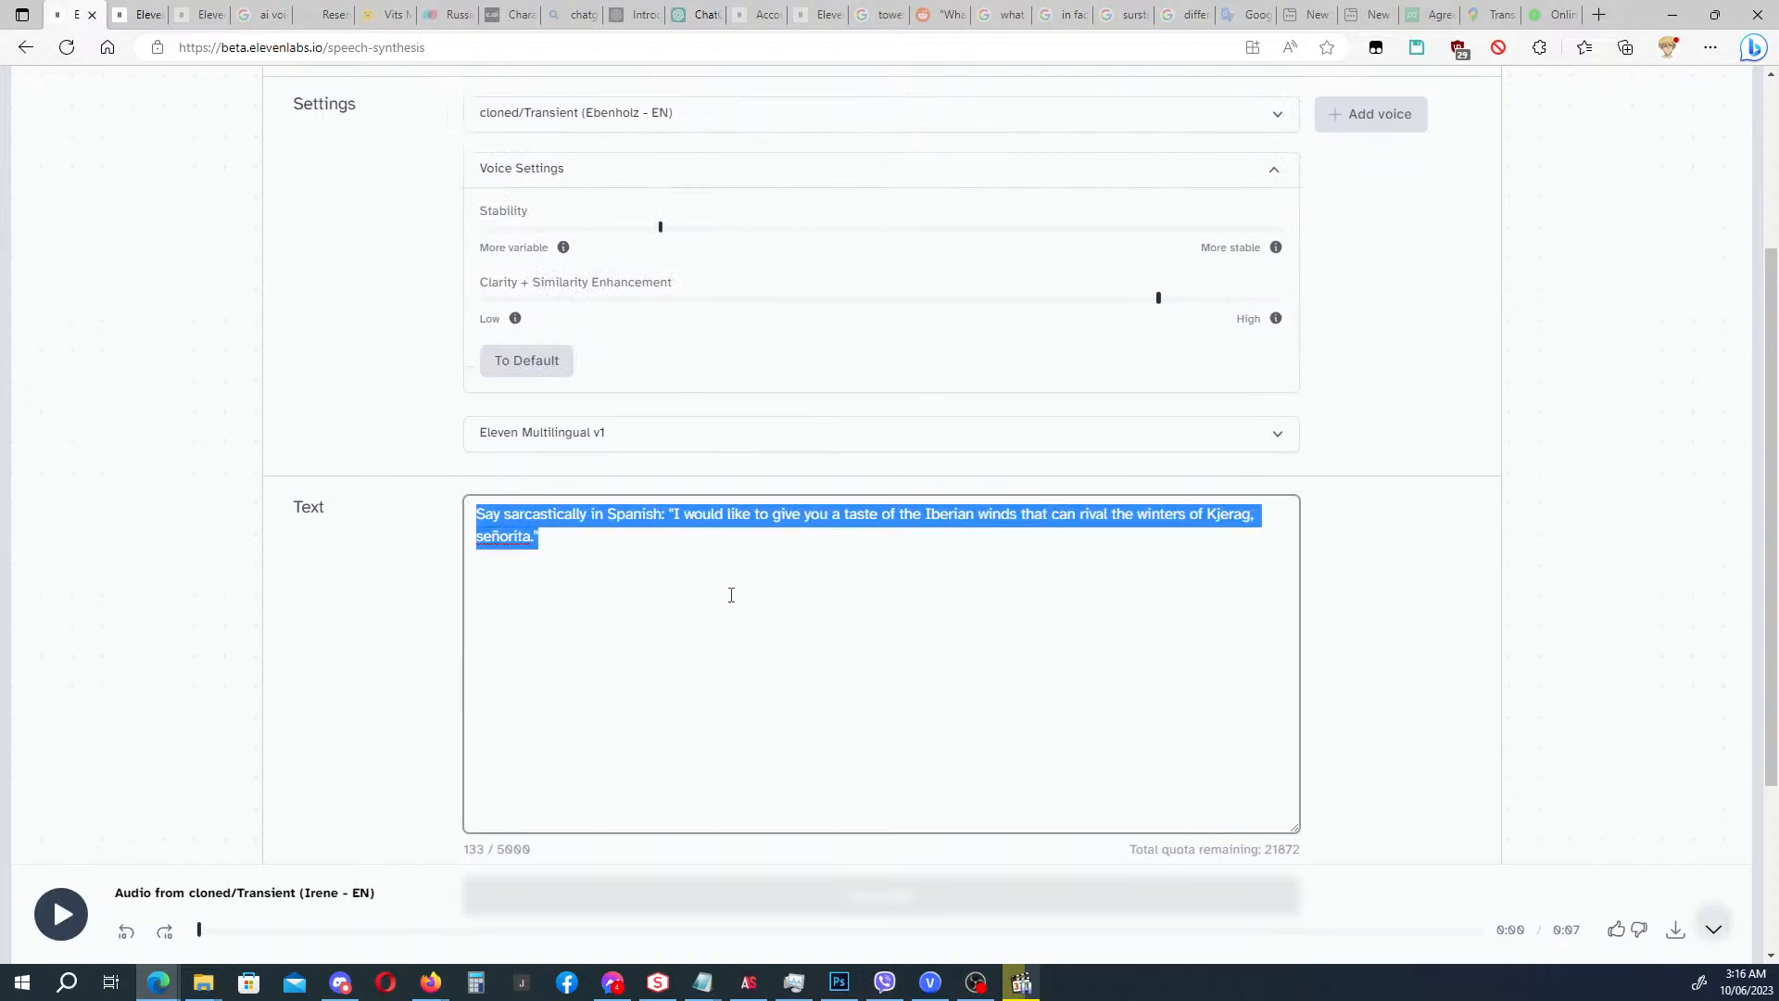
type("Arts of the highest caliber flow through my veins. I have long suppressed Graf Urtica. But for you, an exception is warranted, Degenbrecher. (Mach dich bereit.)")
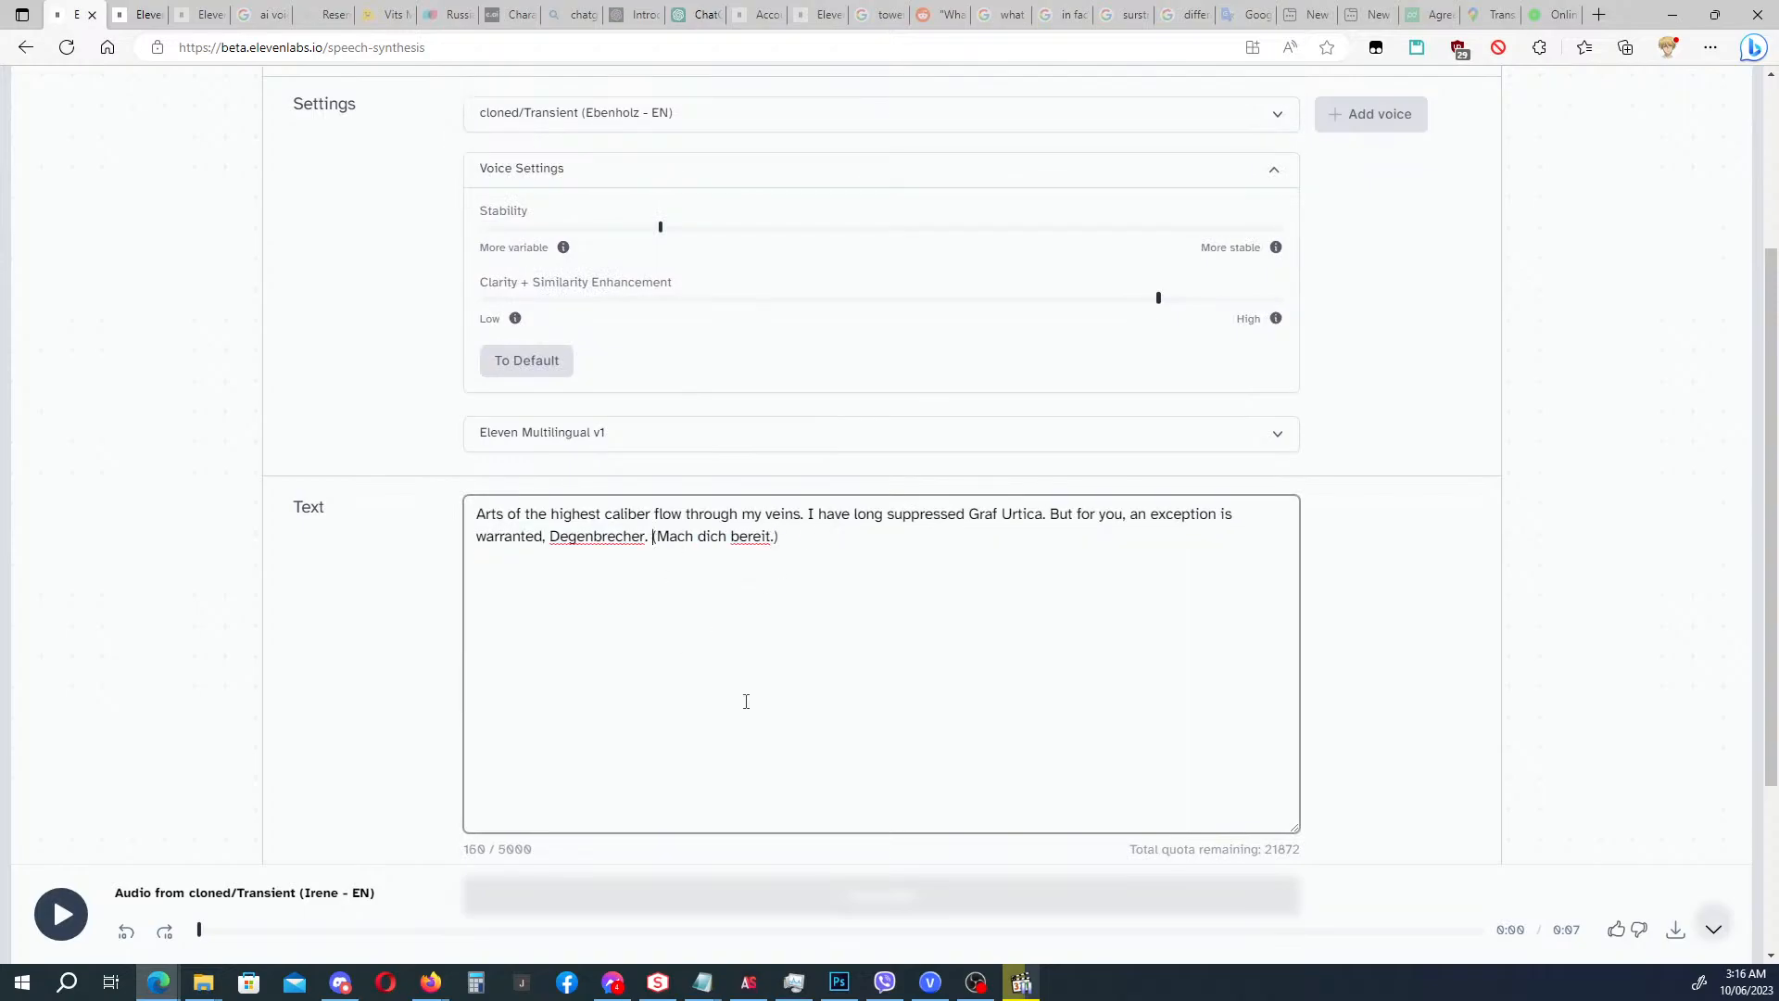
key("BackSpace")
key("BackSpace")
type("!")
Change "through my veins" to "in me" in the line and raise the Stability setting slightly toward More stable.
left_click_drag(689, 515, 802, 521)
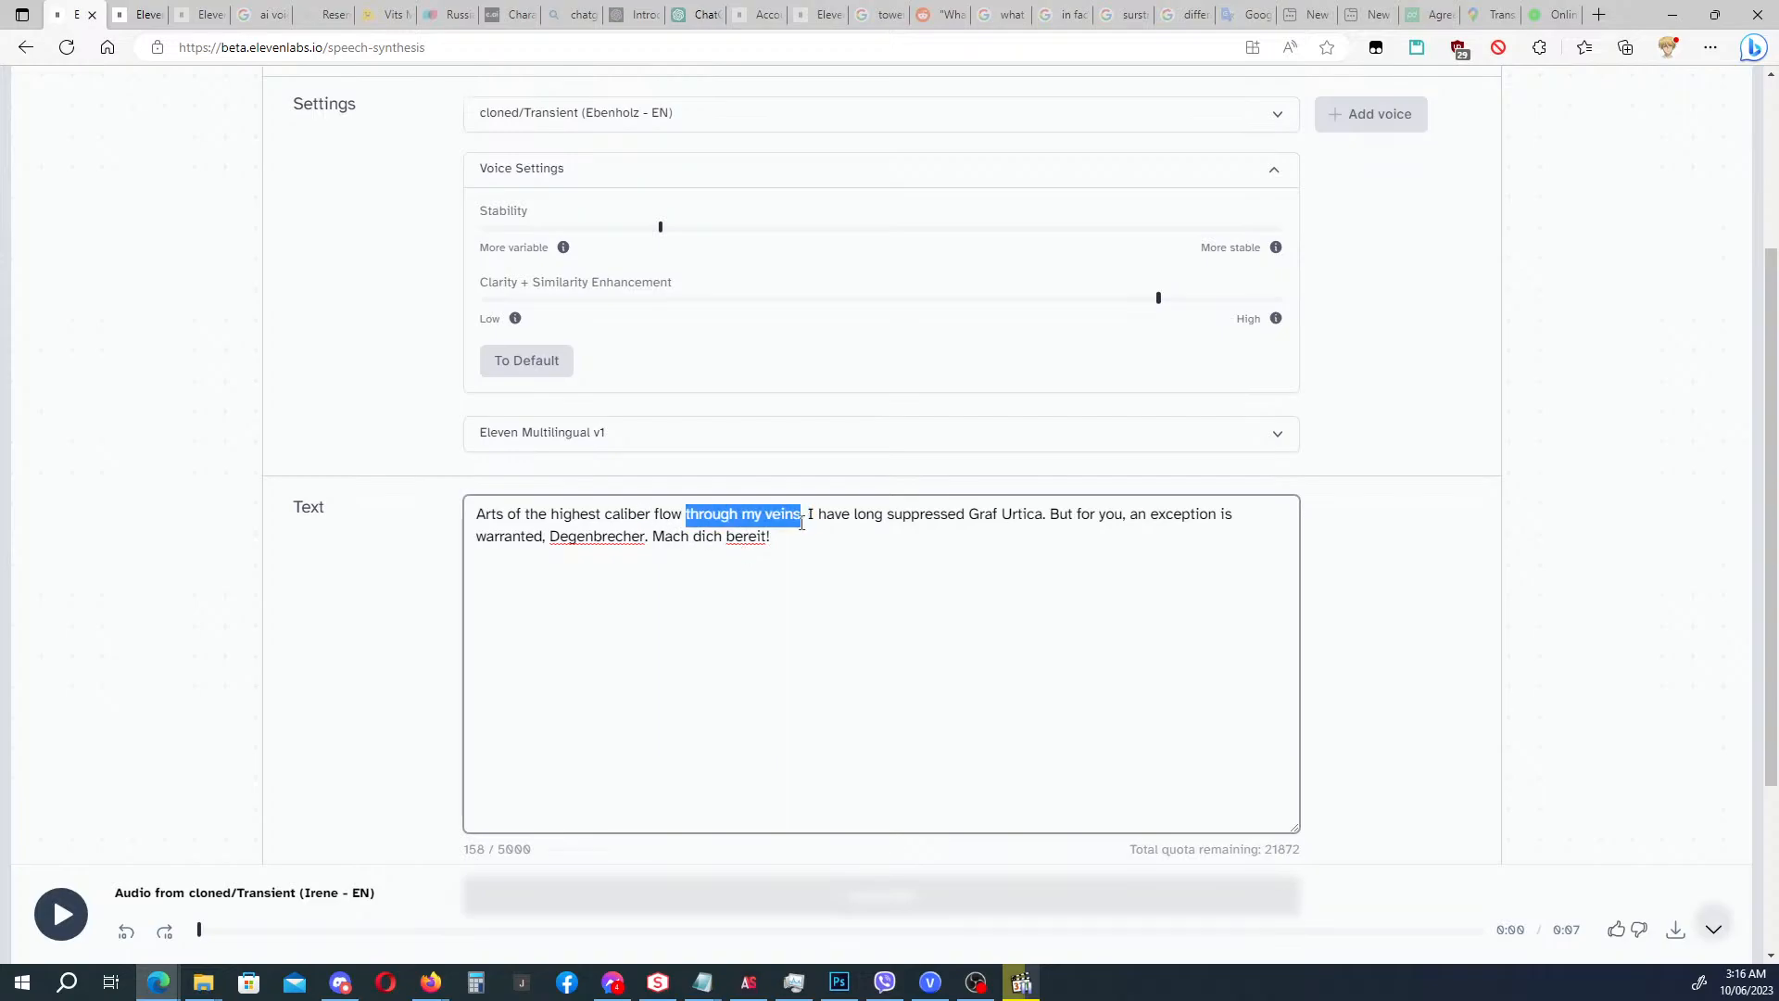
type("in me")
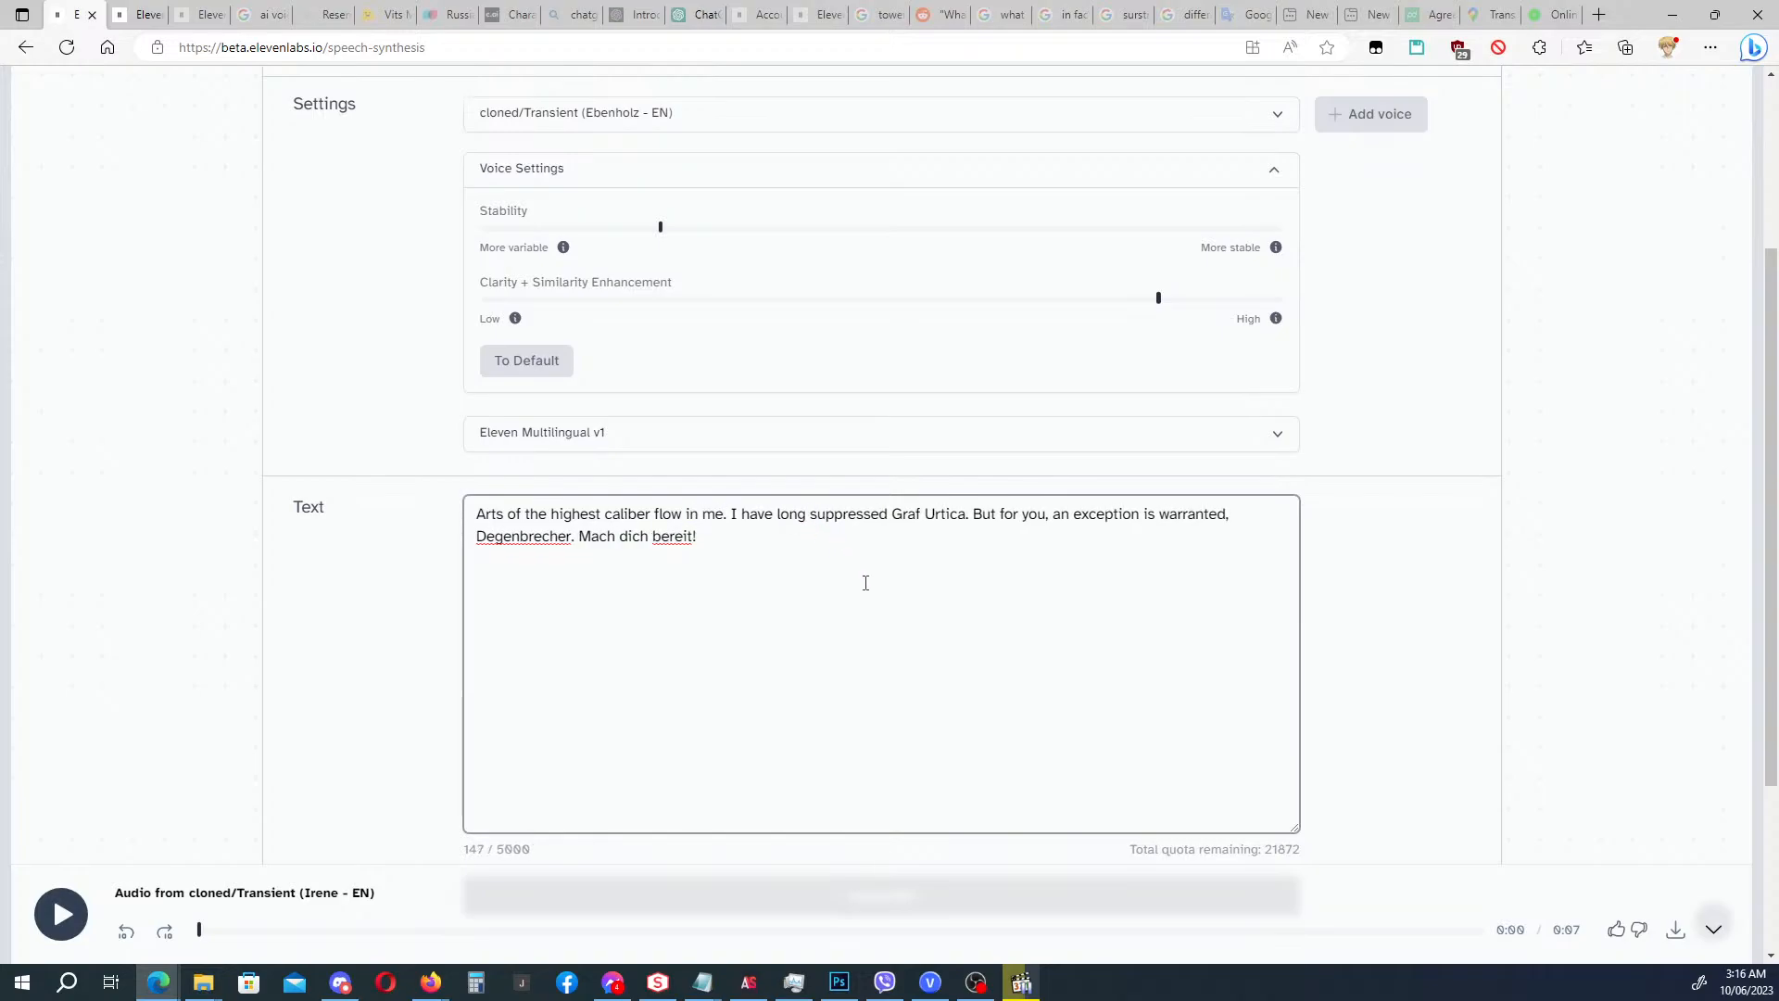
scroll(861, 596, "down", 2)
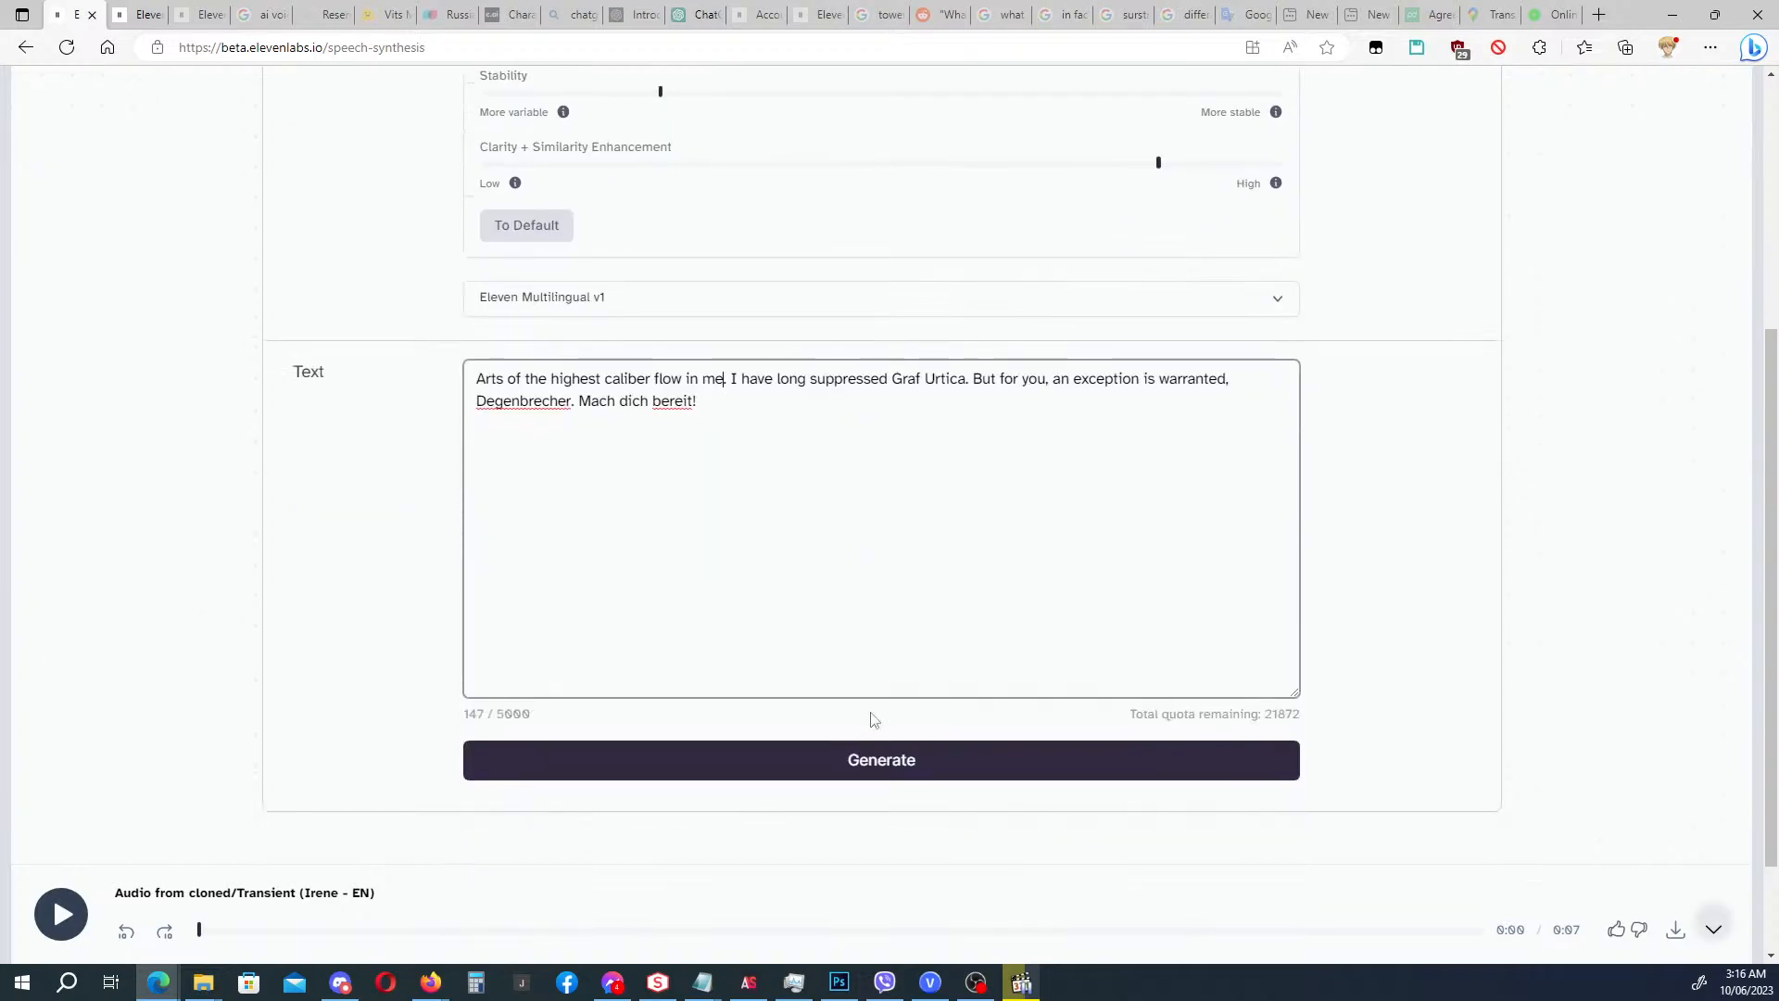
left_click(671, 92)
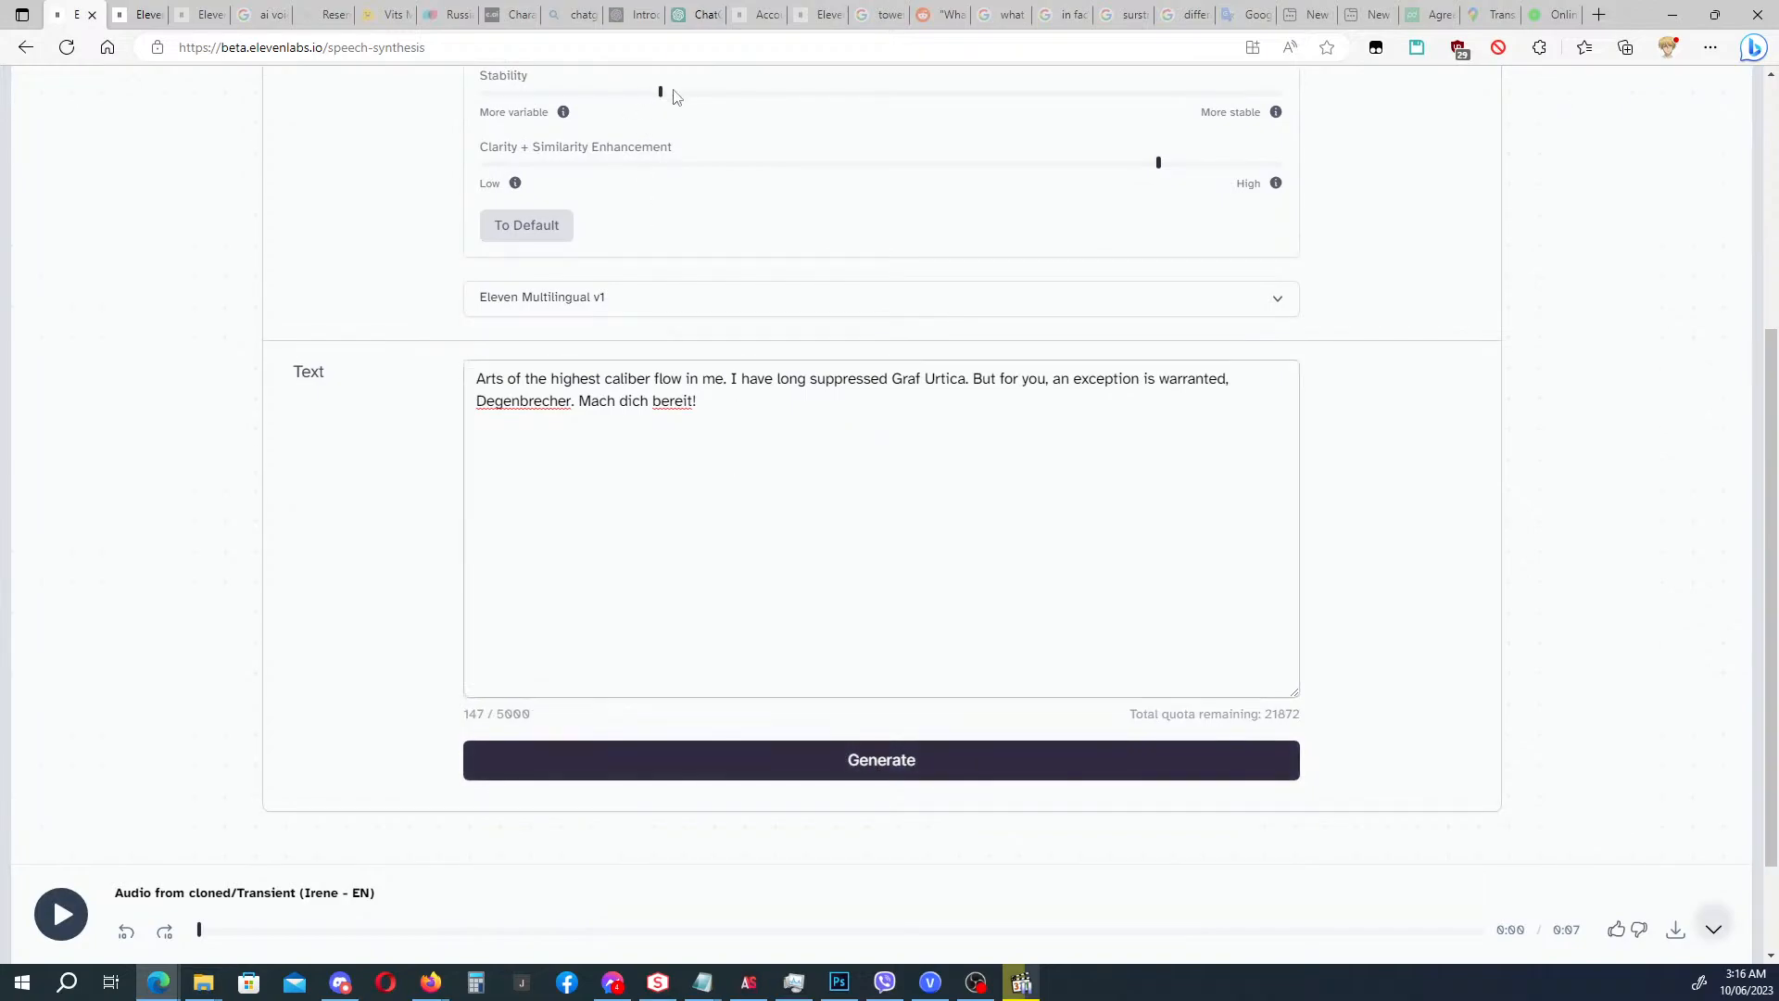
Generate and download the Degenbrecher line with the Ebenholz voice, and generate a further take of it.
left_click(842, 762)
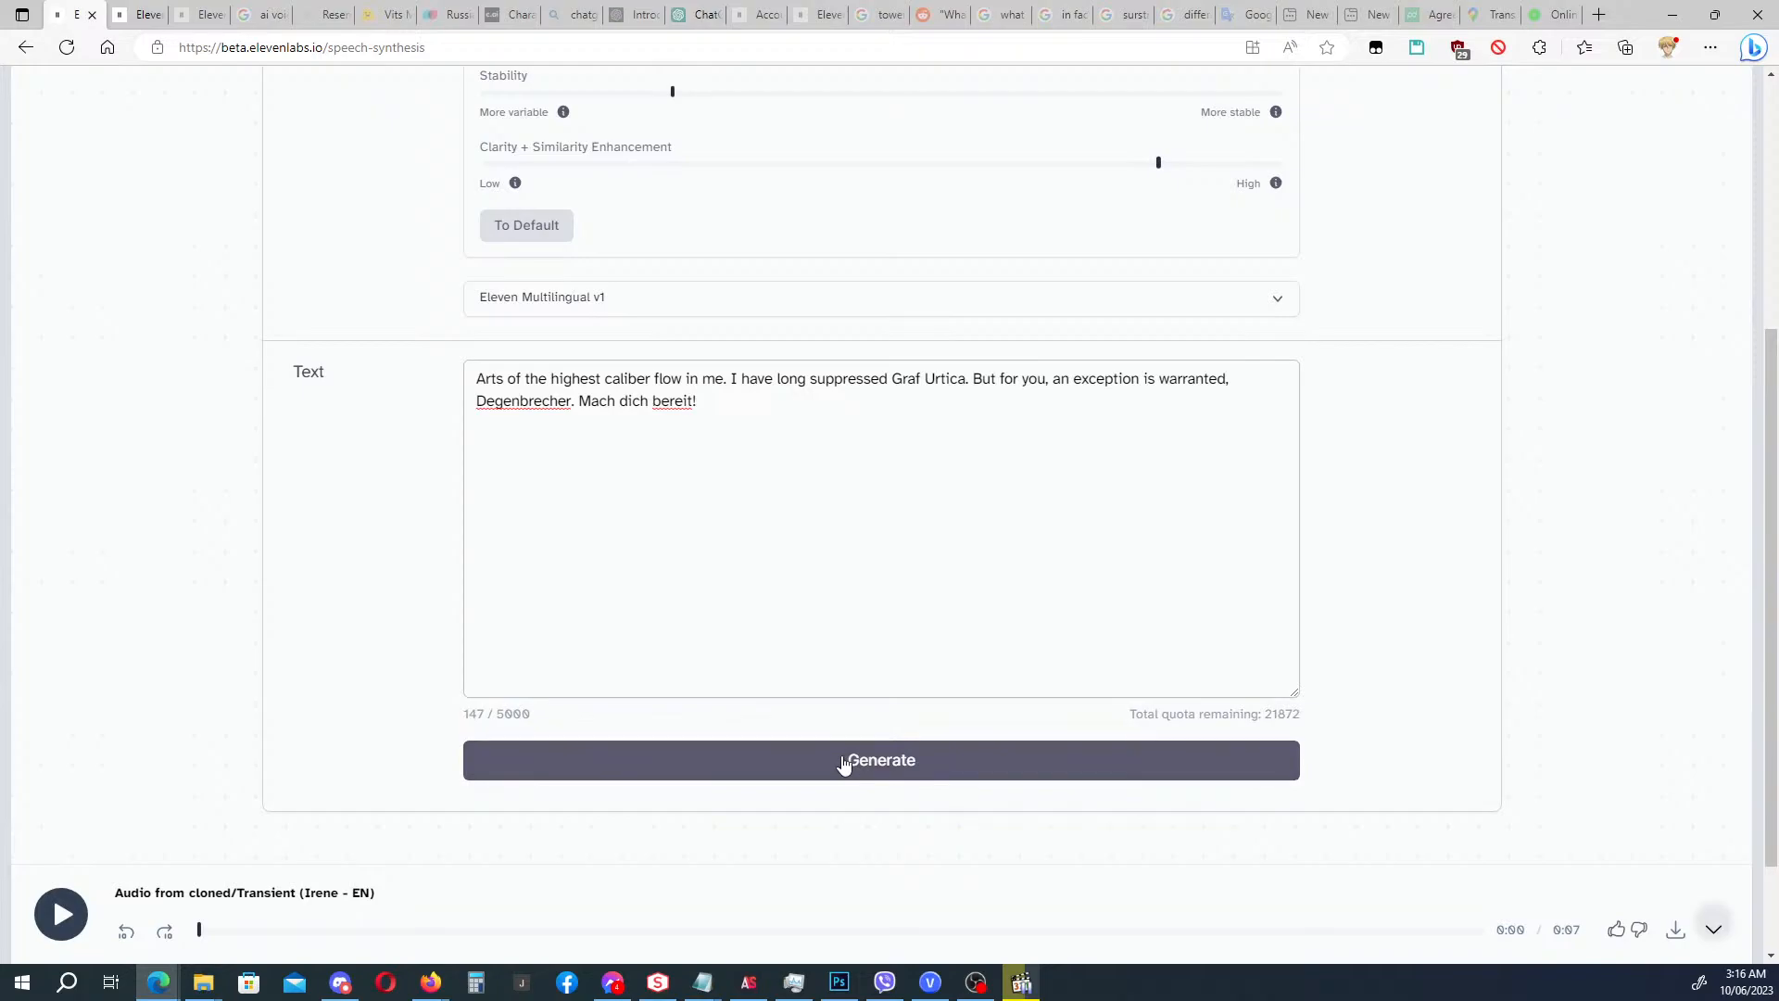
left_click(843, 762)
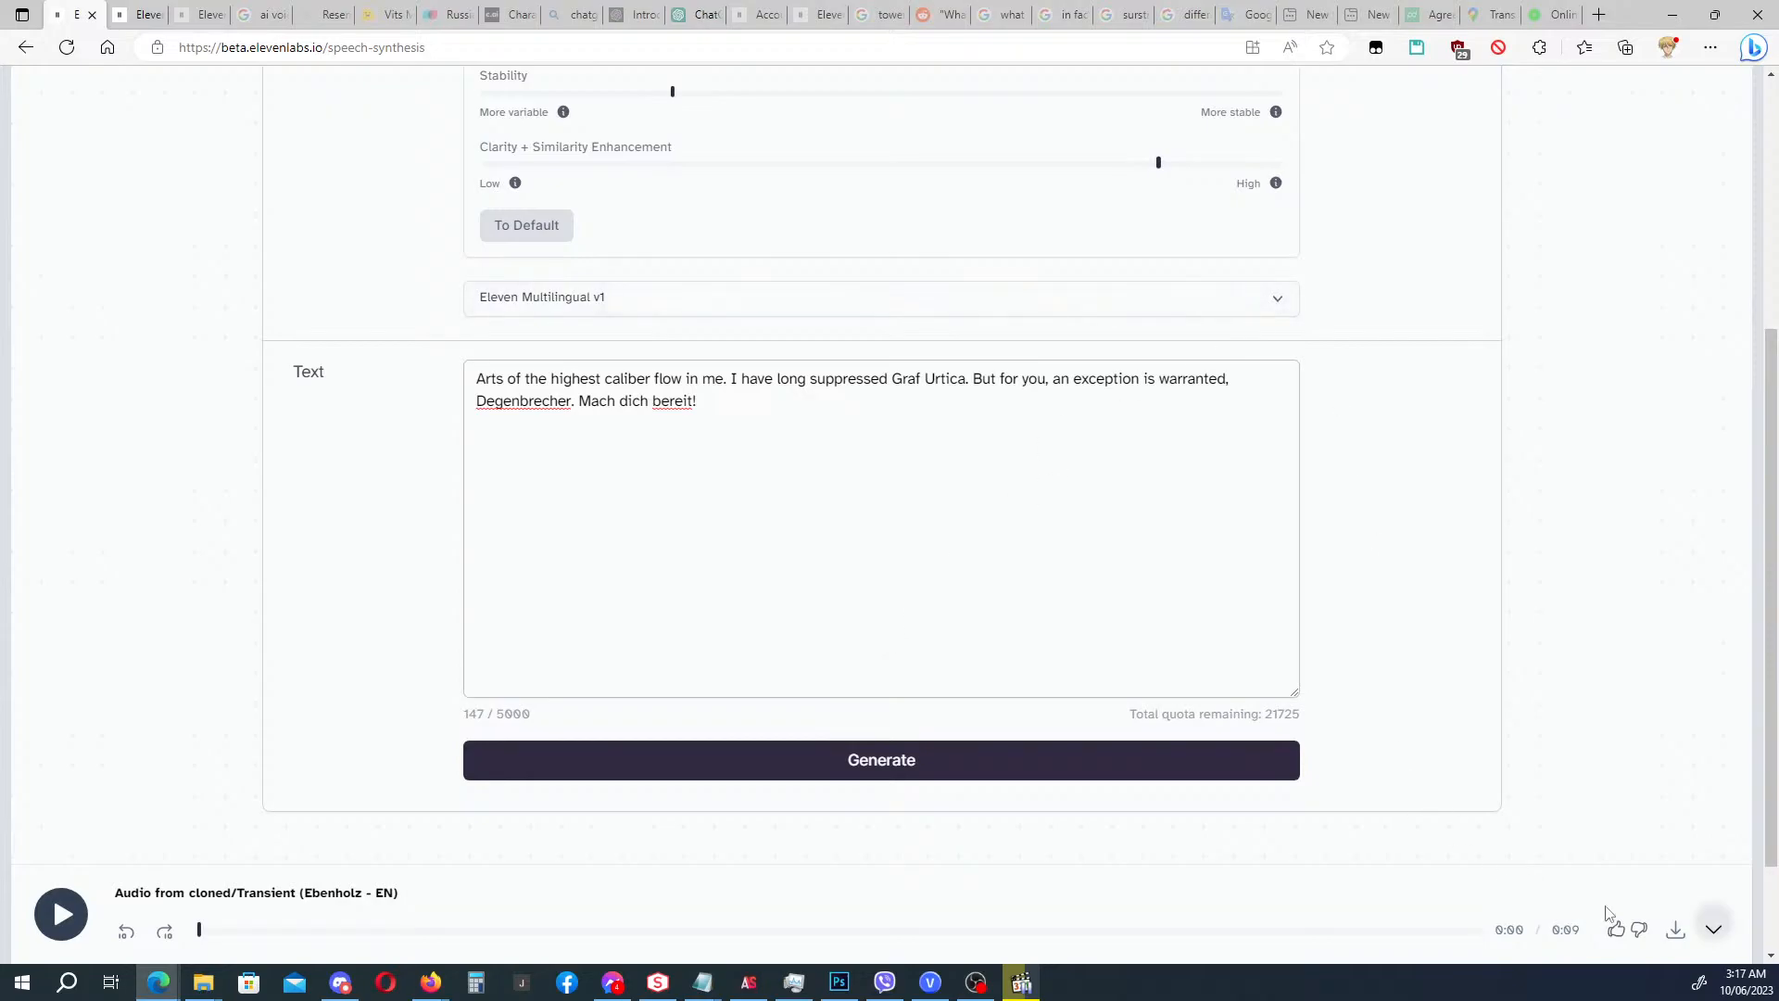
scroll(712, 127, "up", 1)
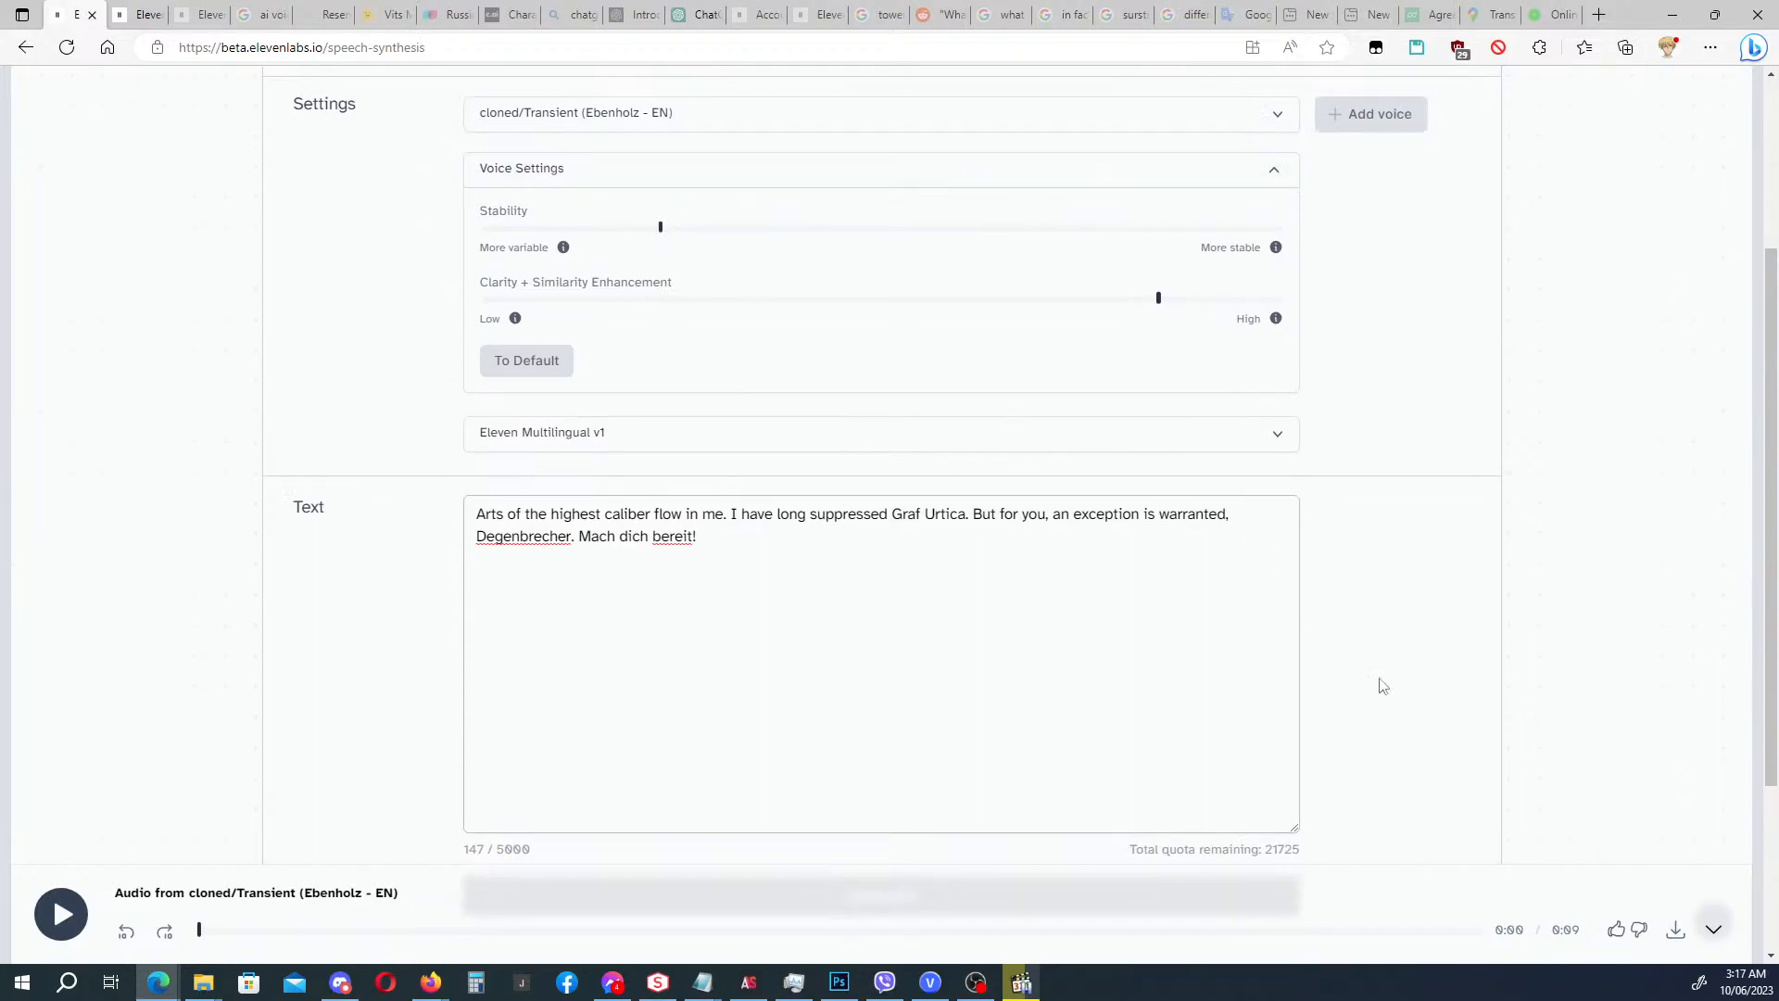
scroll(1382, 683, "down", 2)
left_click(1670, 934)
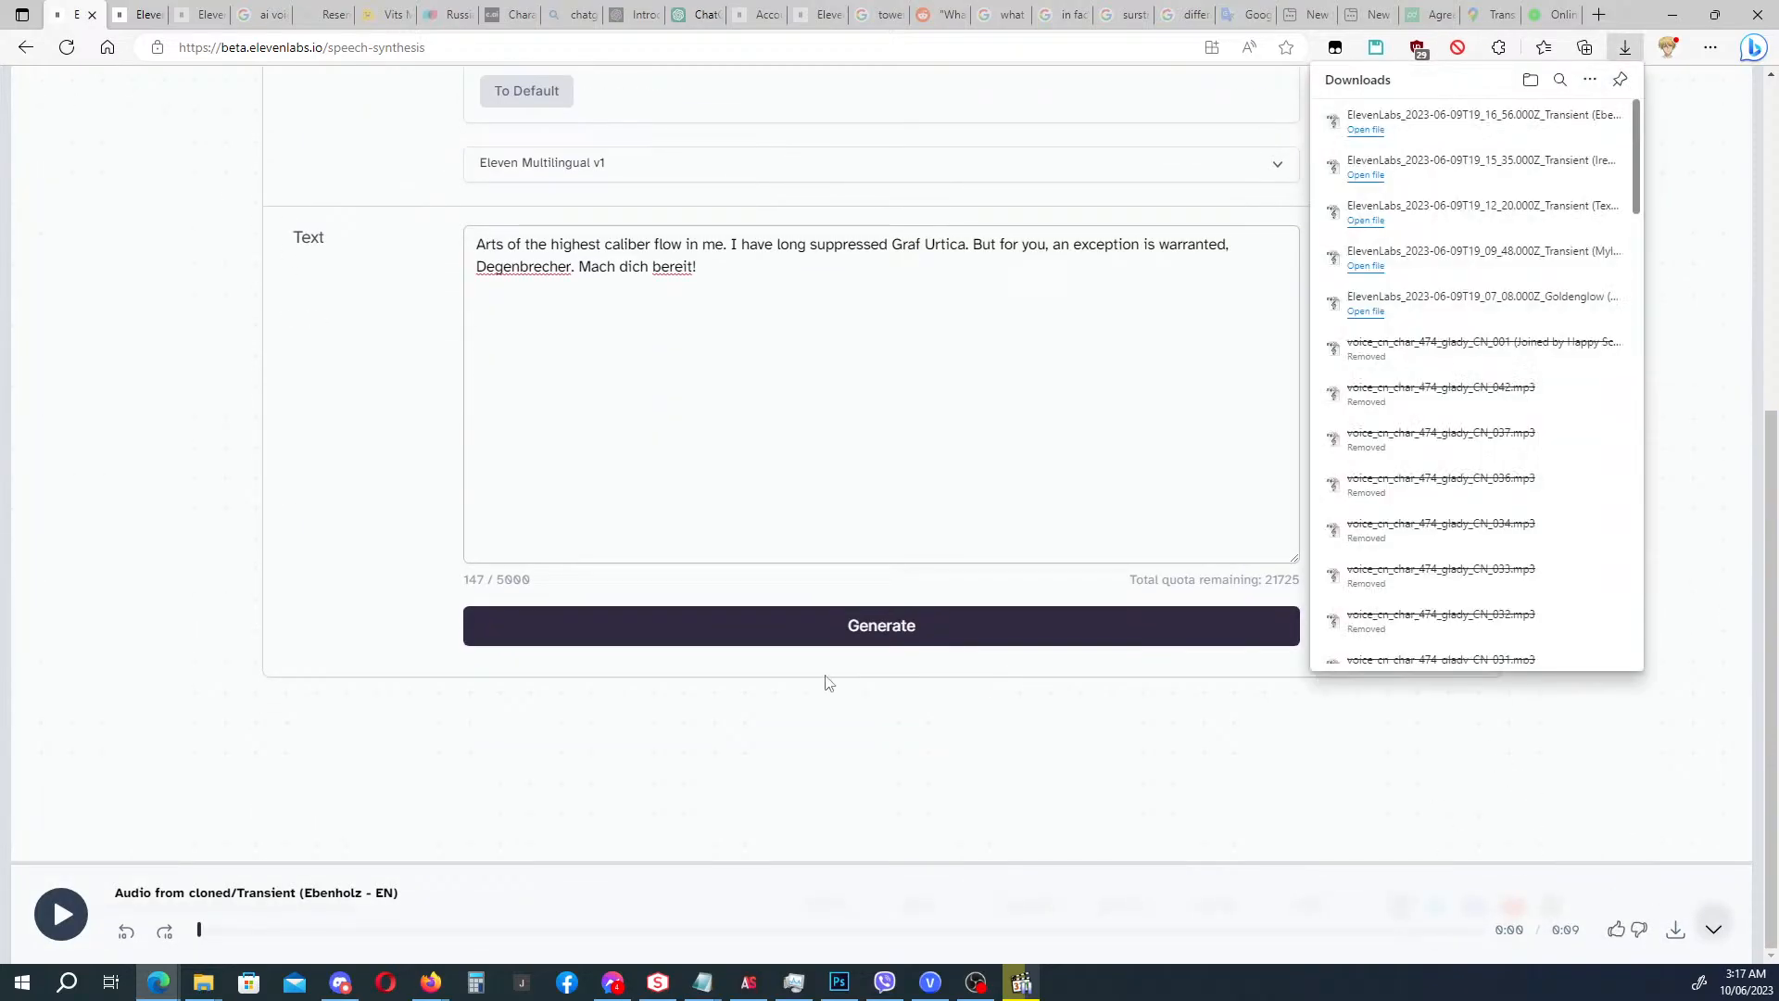
left_click(821, 633)
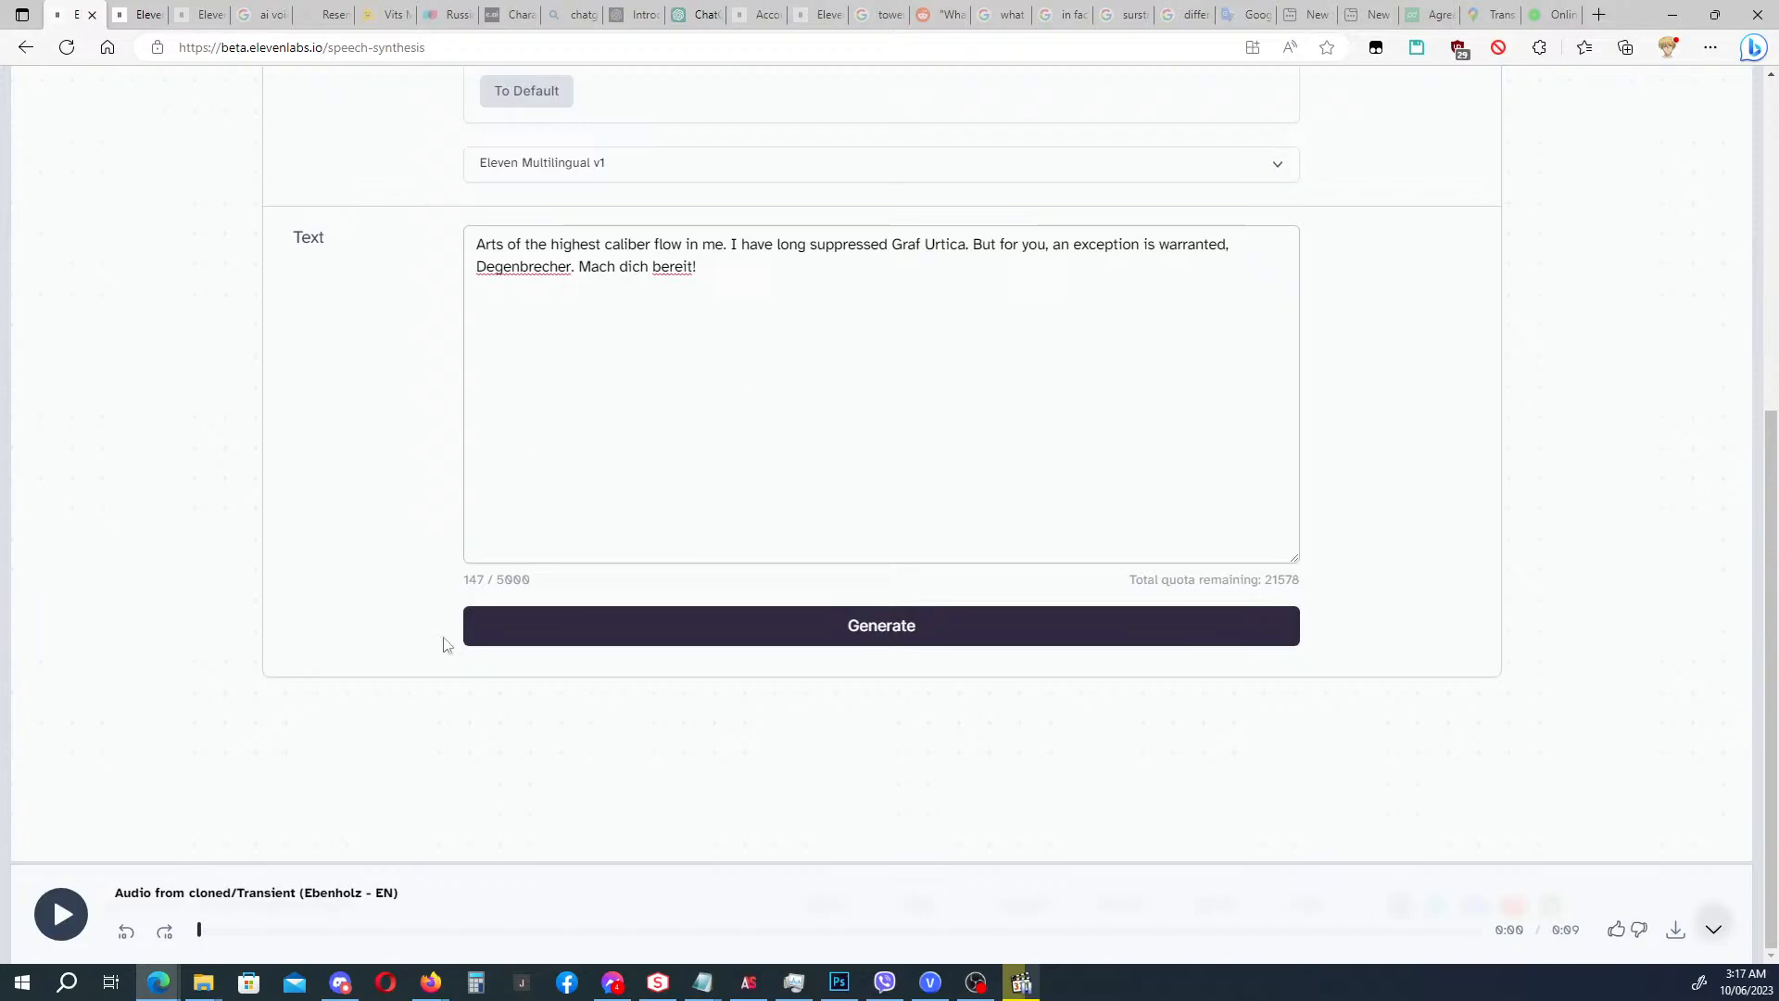
Switch to the Aceship's Toolbox operator page, close Gladiia's voice lines and open the operator Ebenholz.
left_click(156, 984)
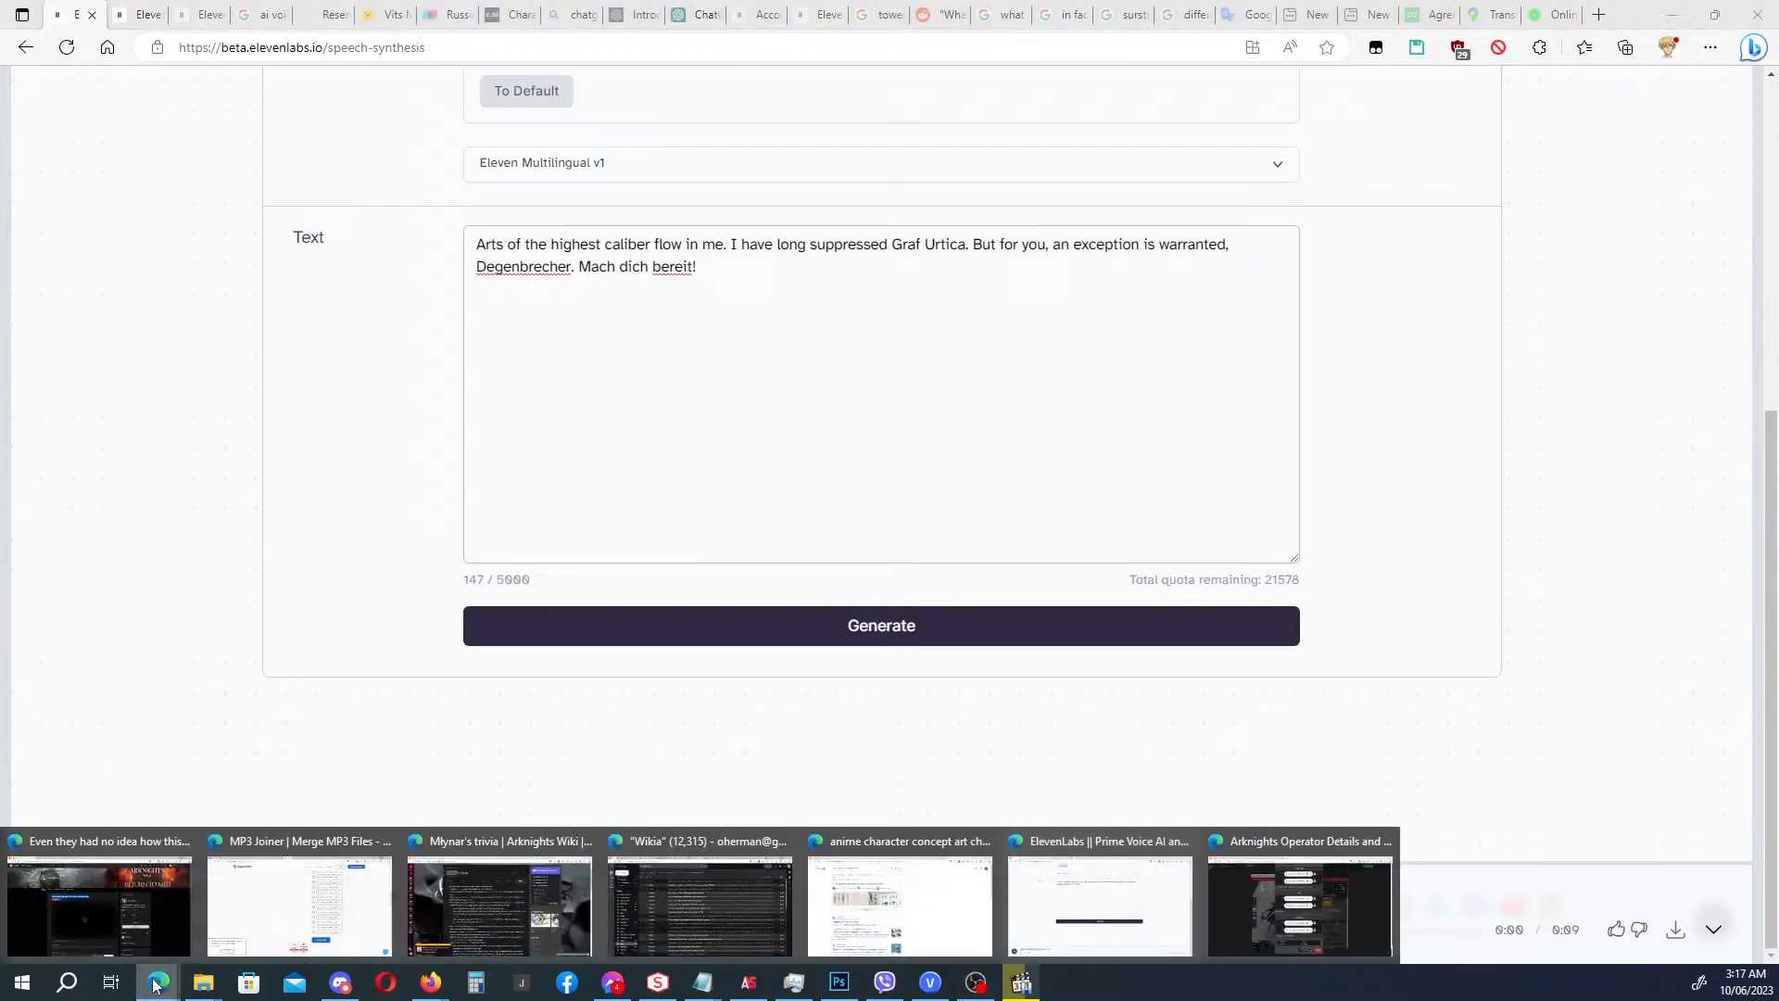
left_click(1300, 908)
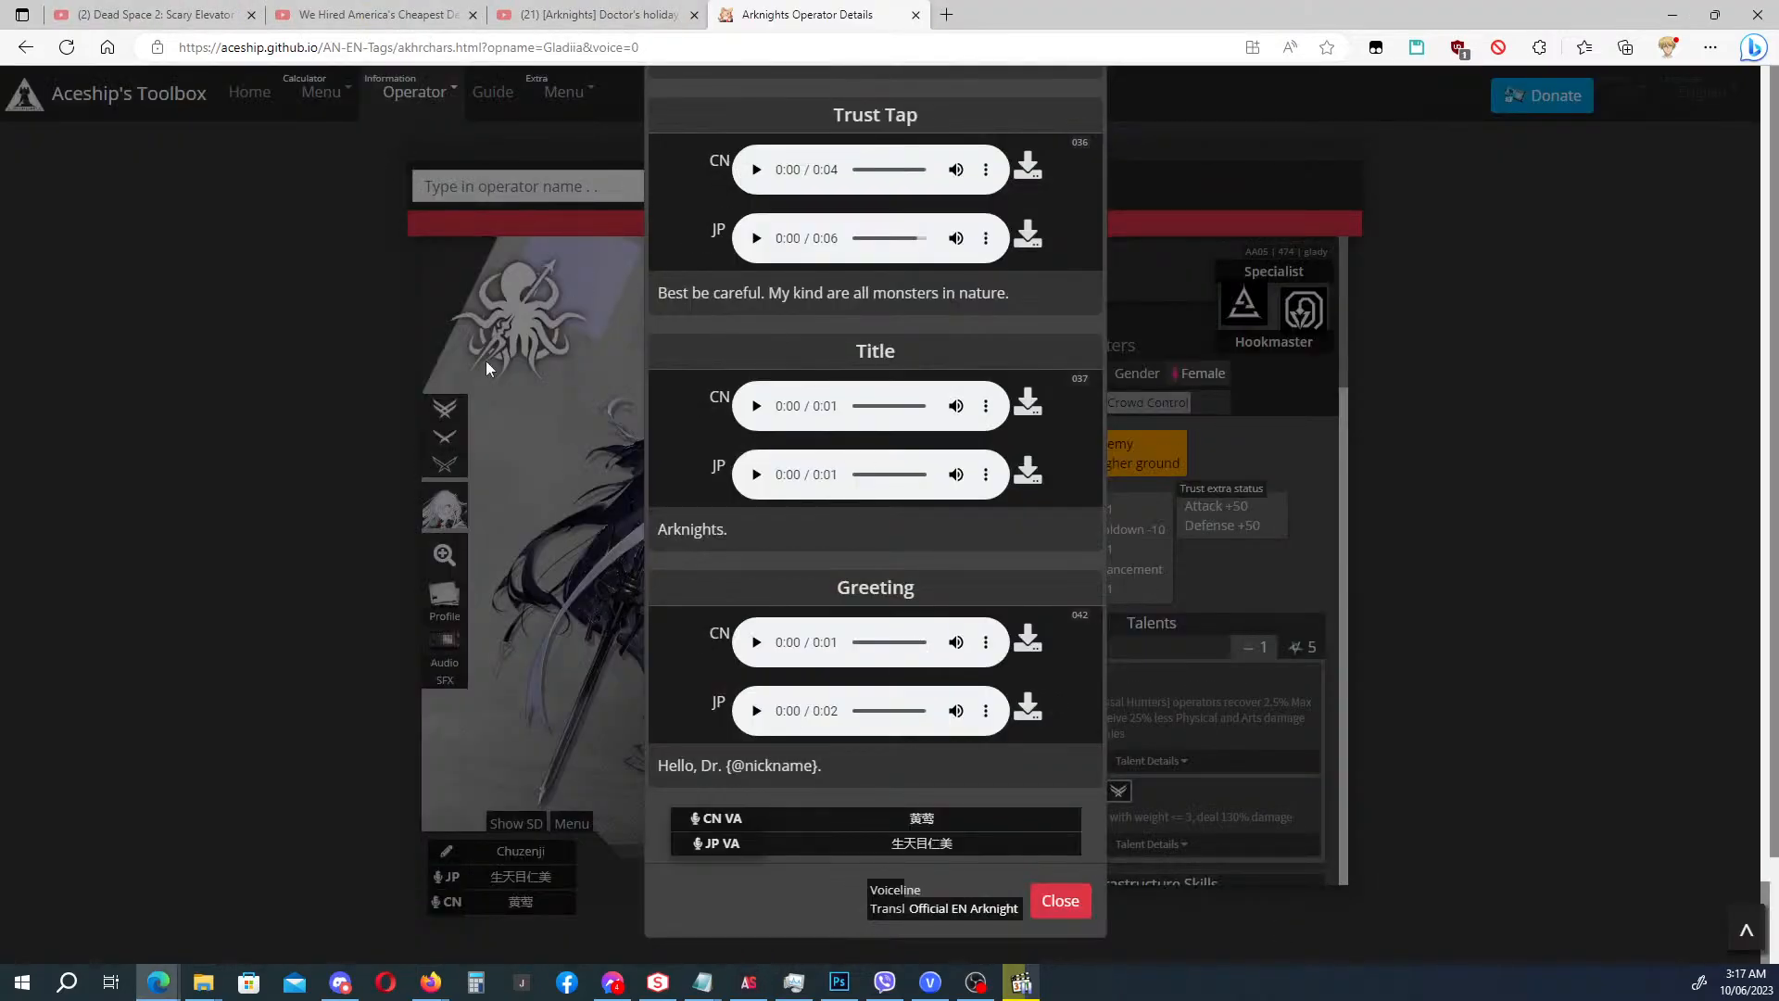
left_click(258, 413)
left_click(567, 190)
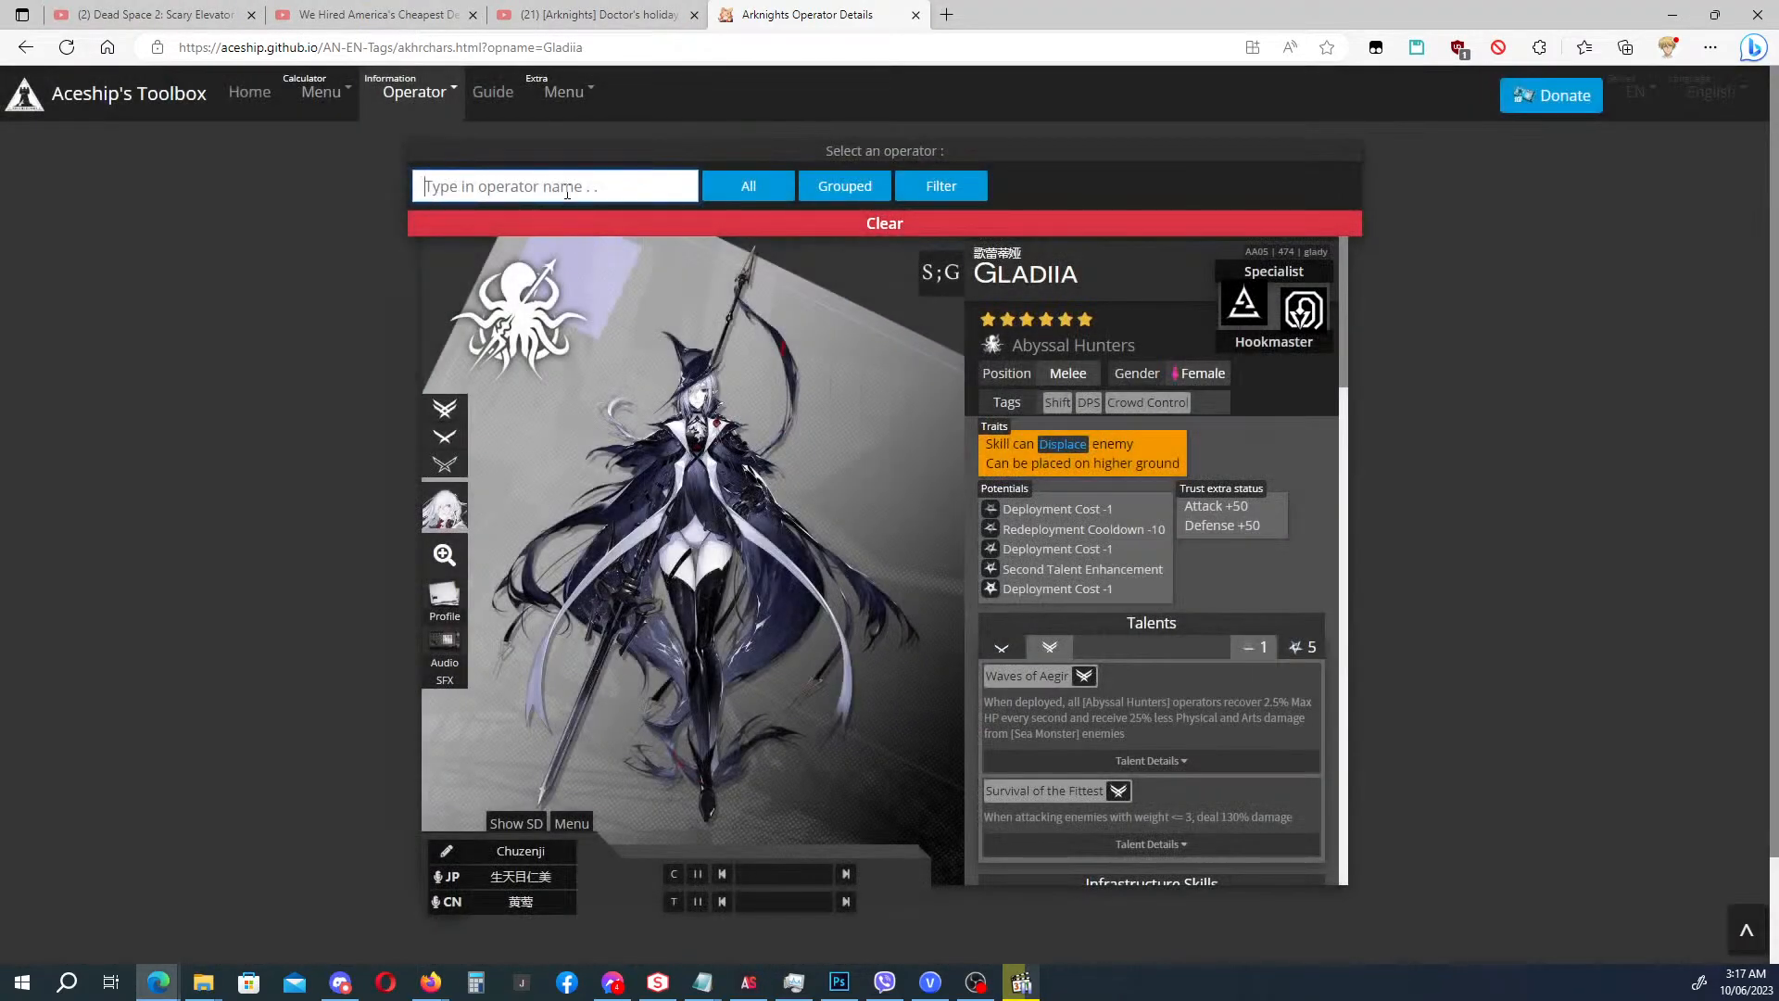
type("eben")
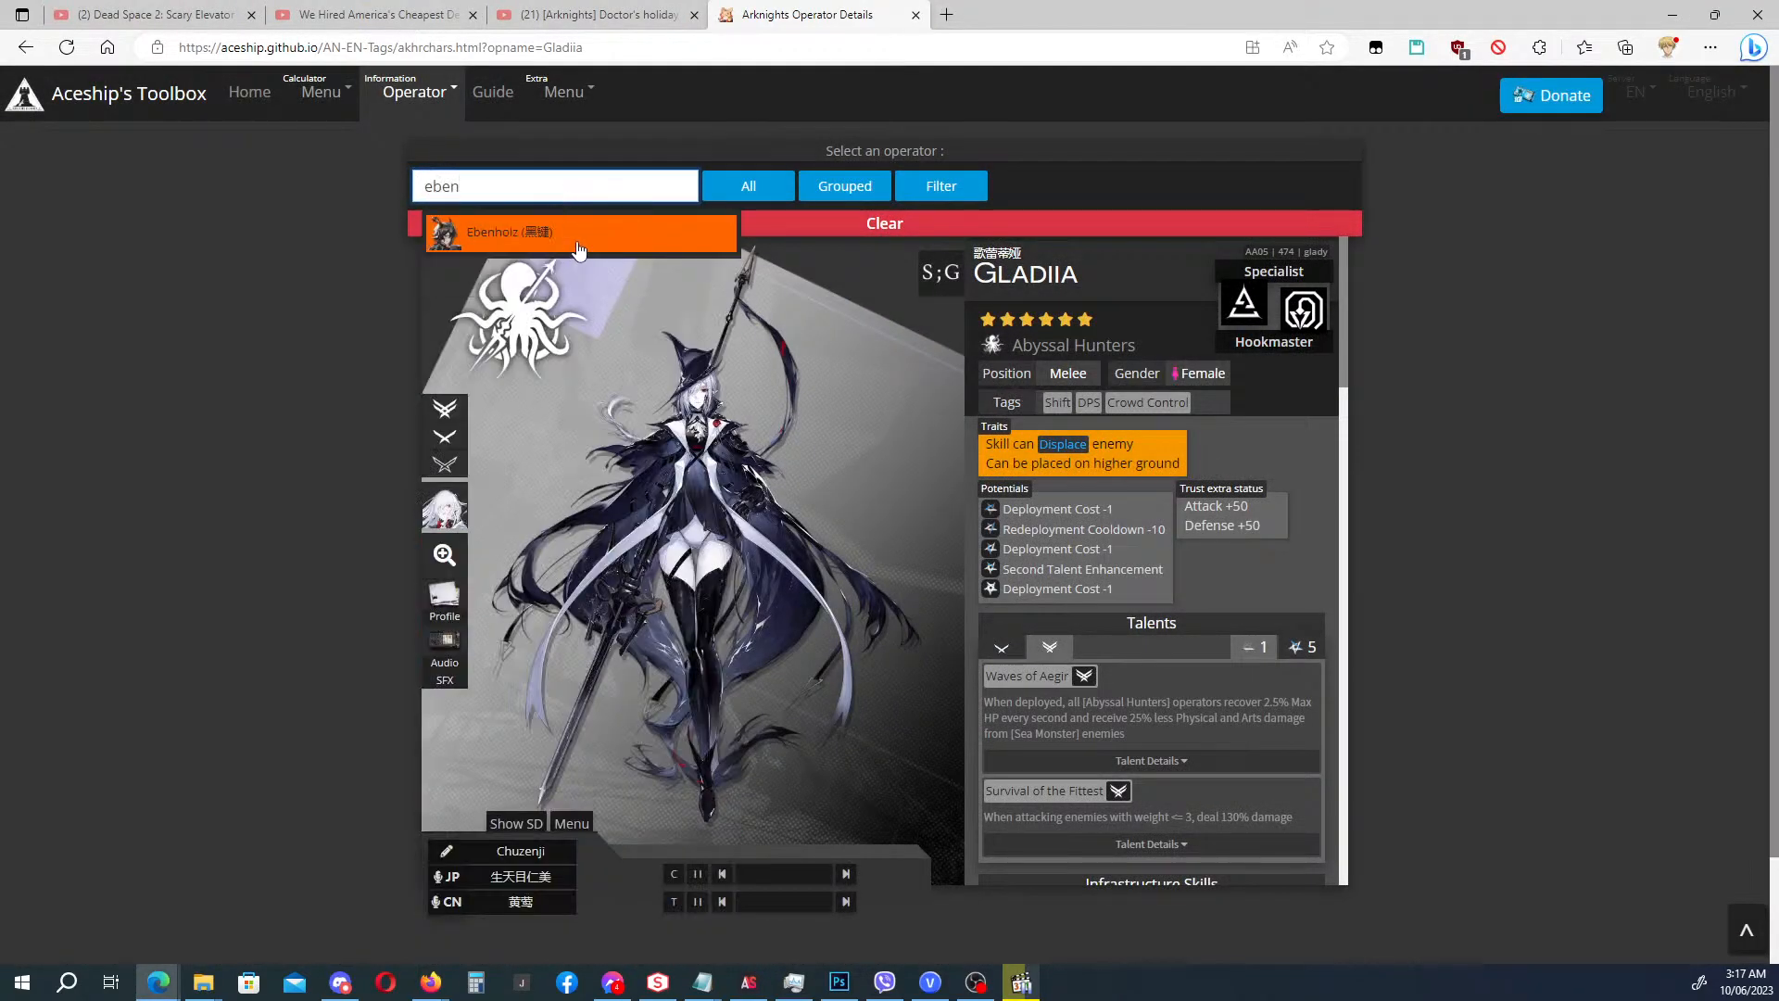
left_click(571, 238)
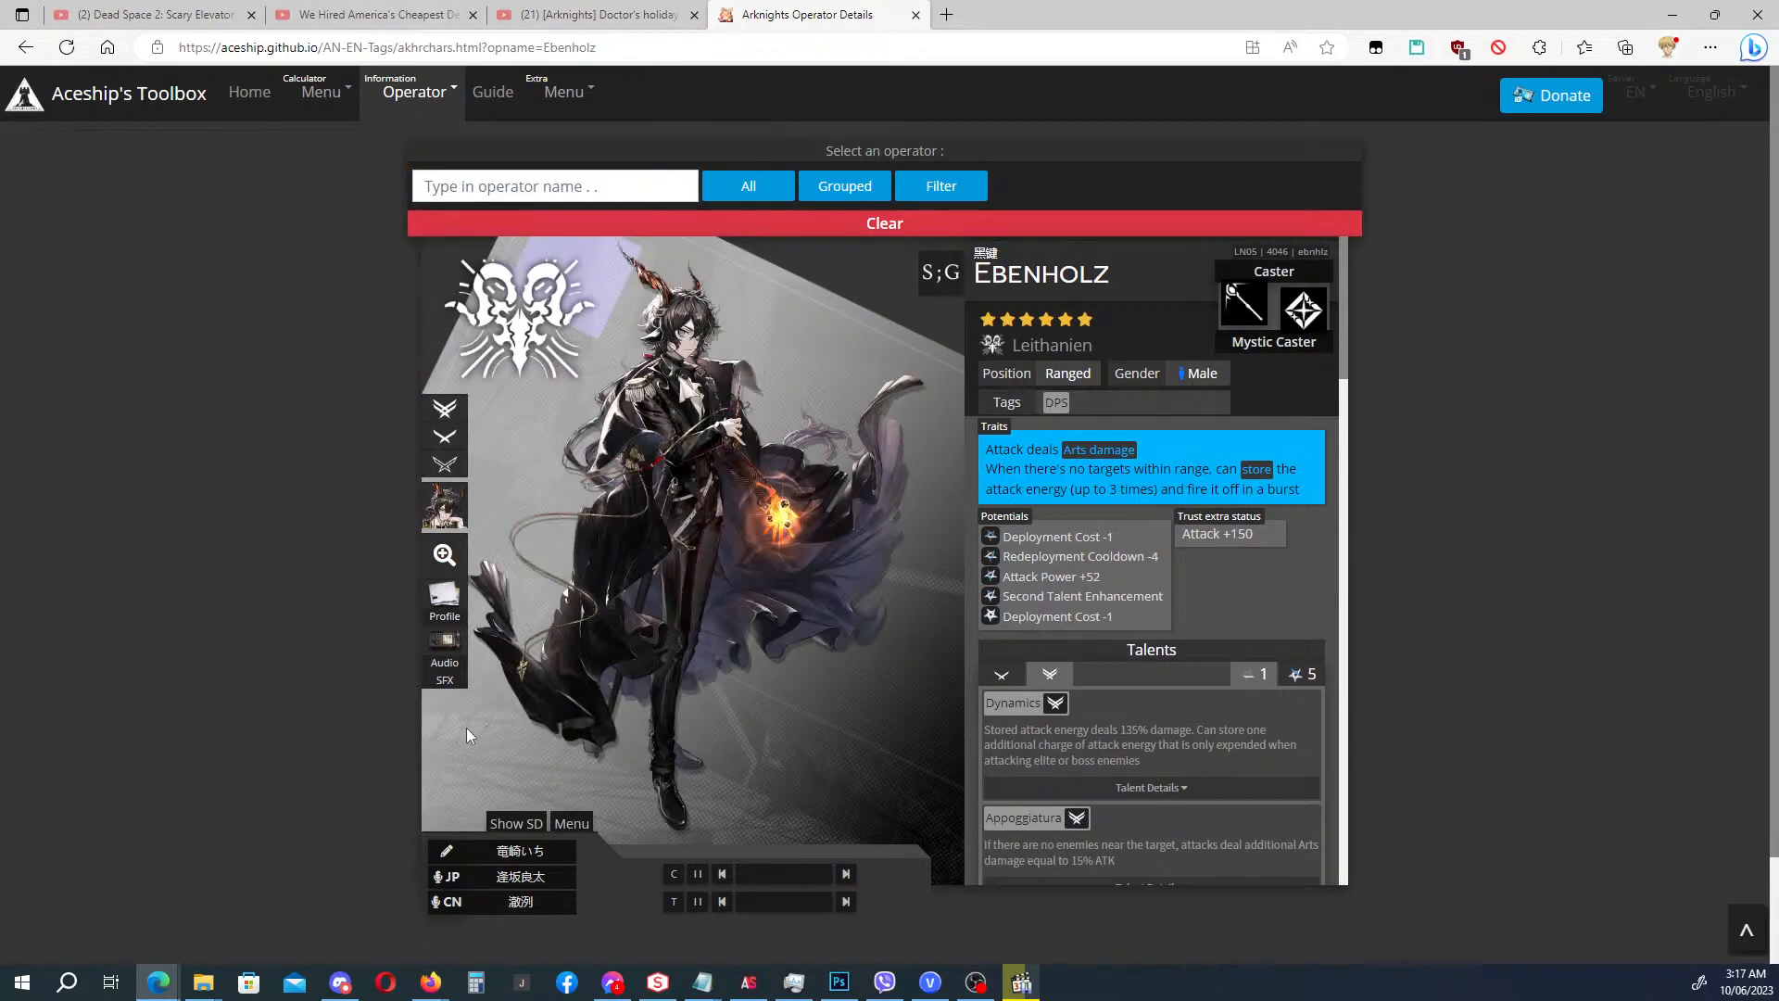
Open Ebenholz's voice lines and listen to part of the English Promotion 2 recording.
left_click(445, 647)
scroll(688, 611, "down", 10)
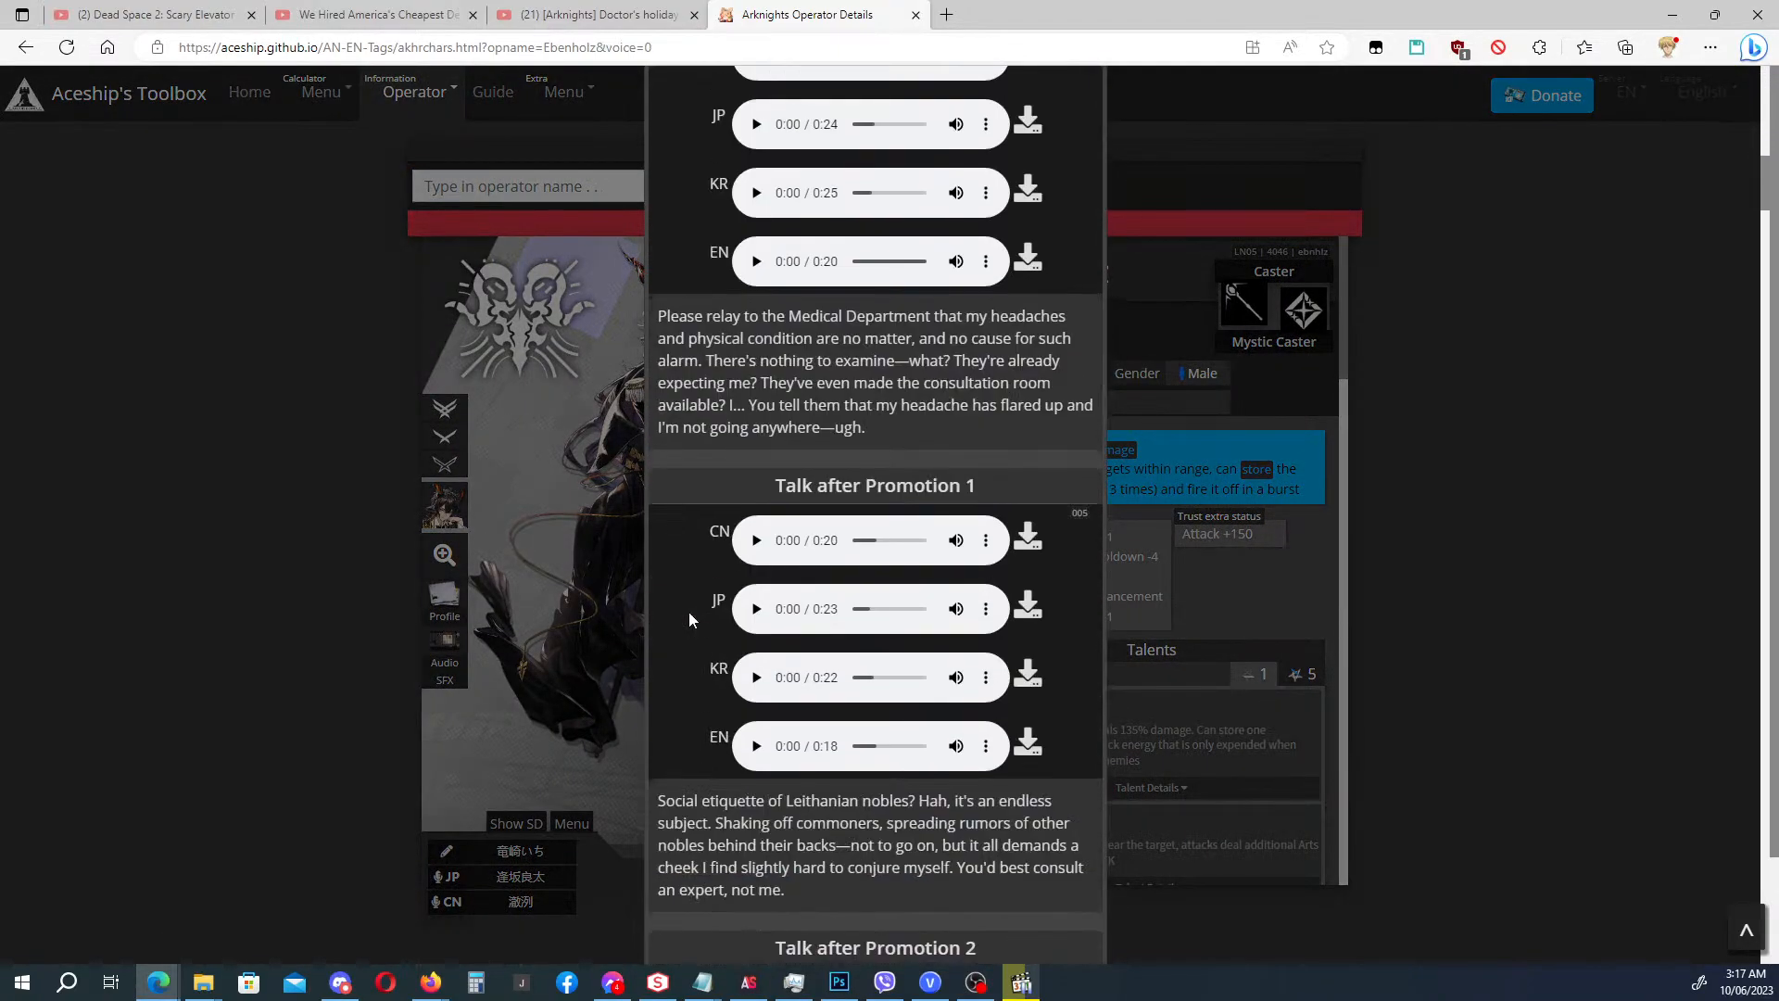
scroll(687, 612, "down", 10)
scroll(700, 609, "down", 5)
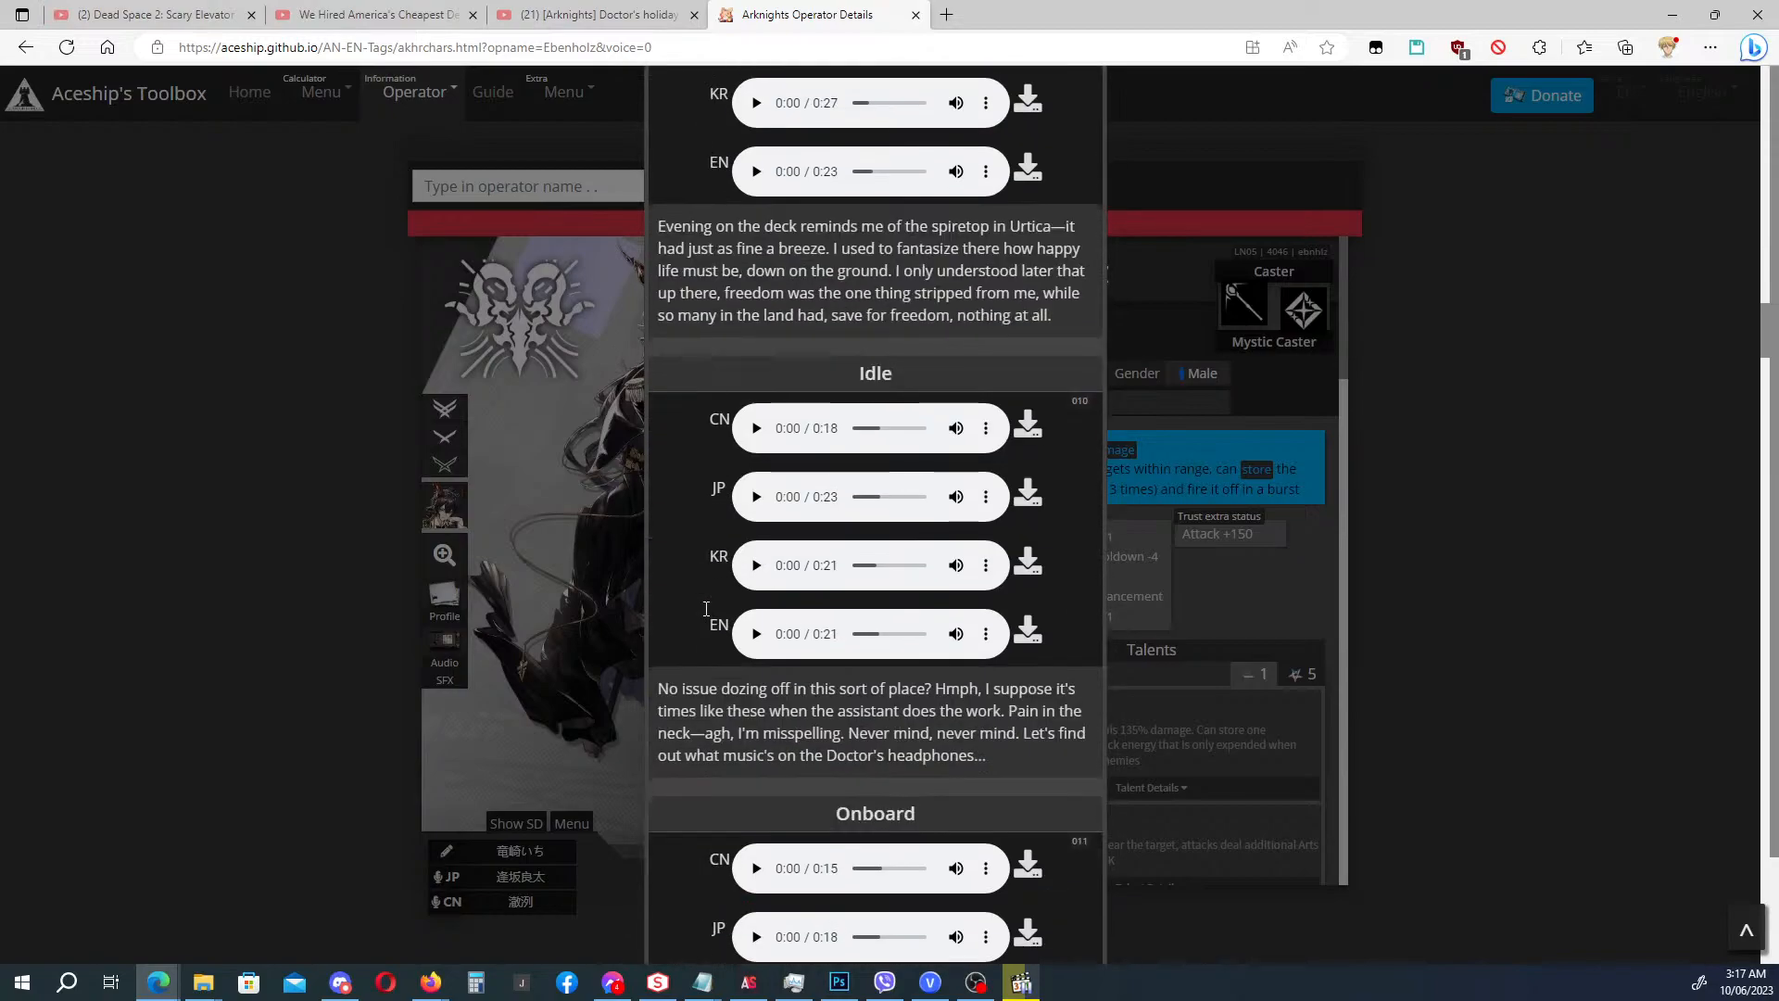
scroll(707, 609, "down", 15)
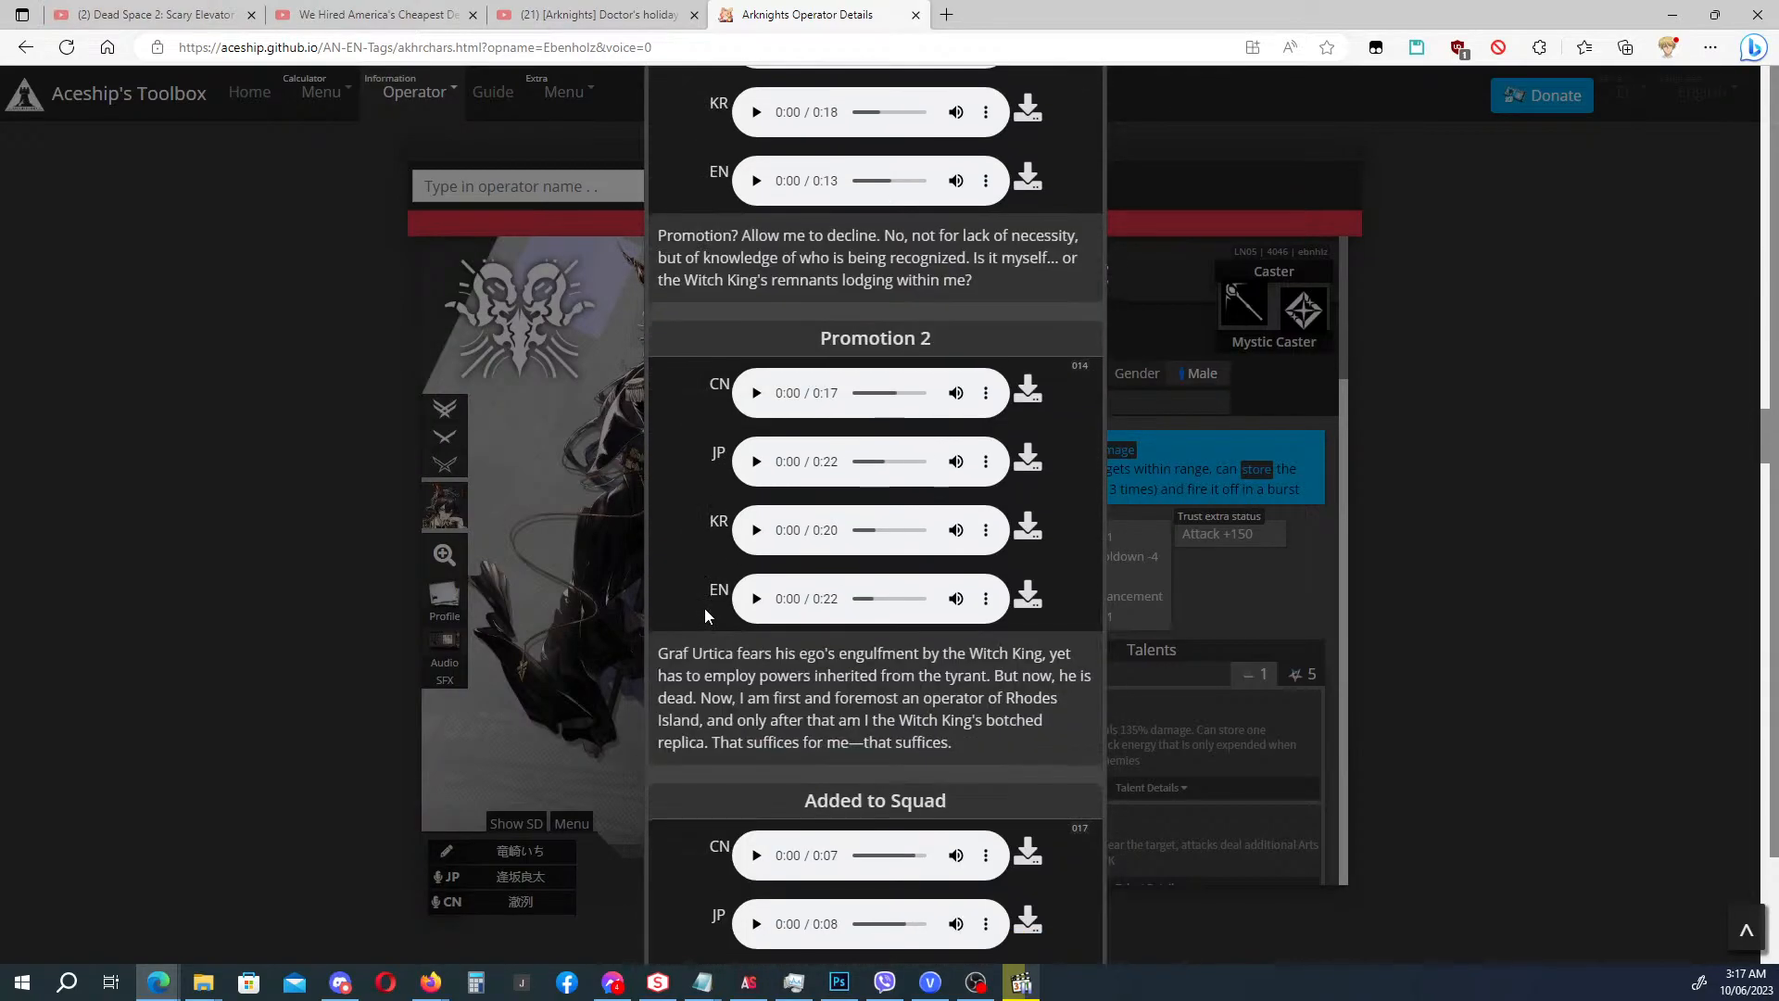
scroll(704, 608, "down", 8)
scroll(704, 608, "up", 7)
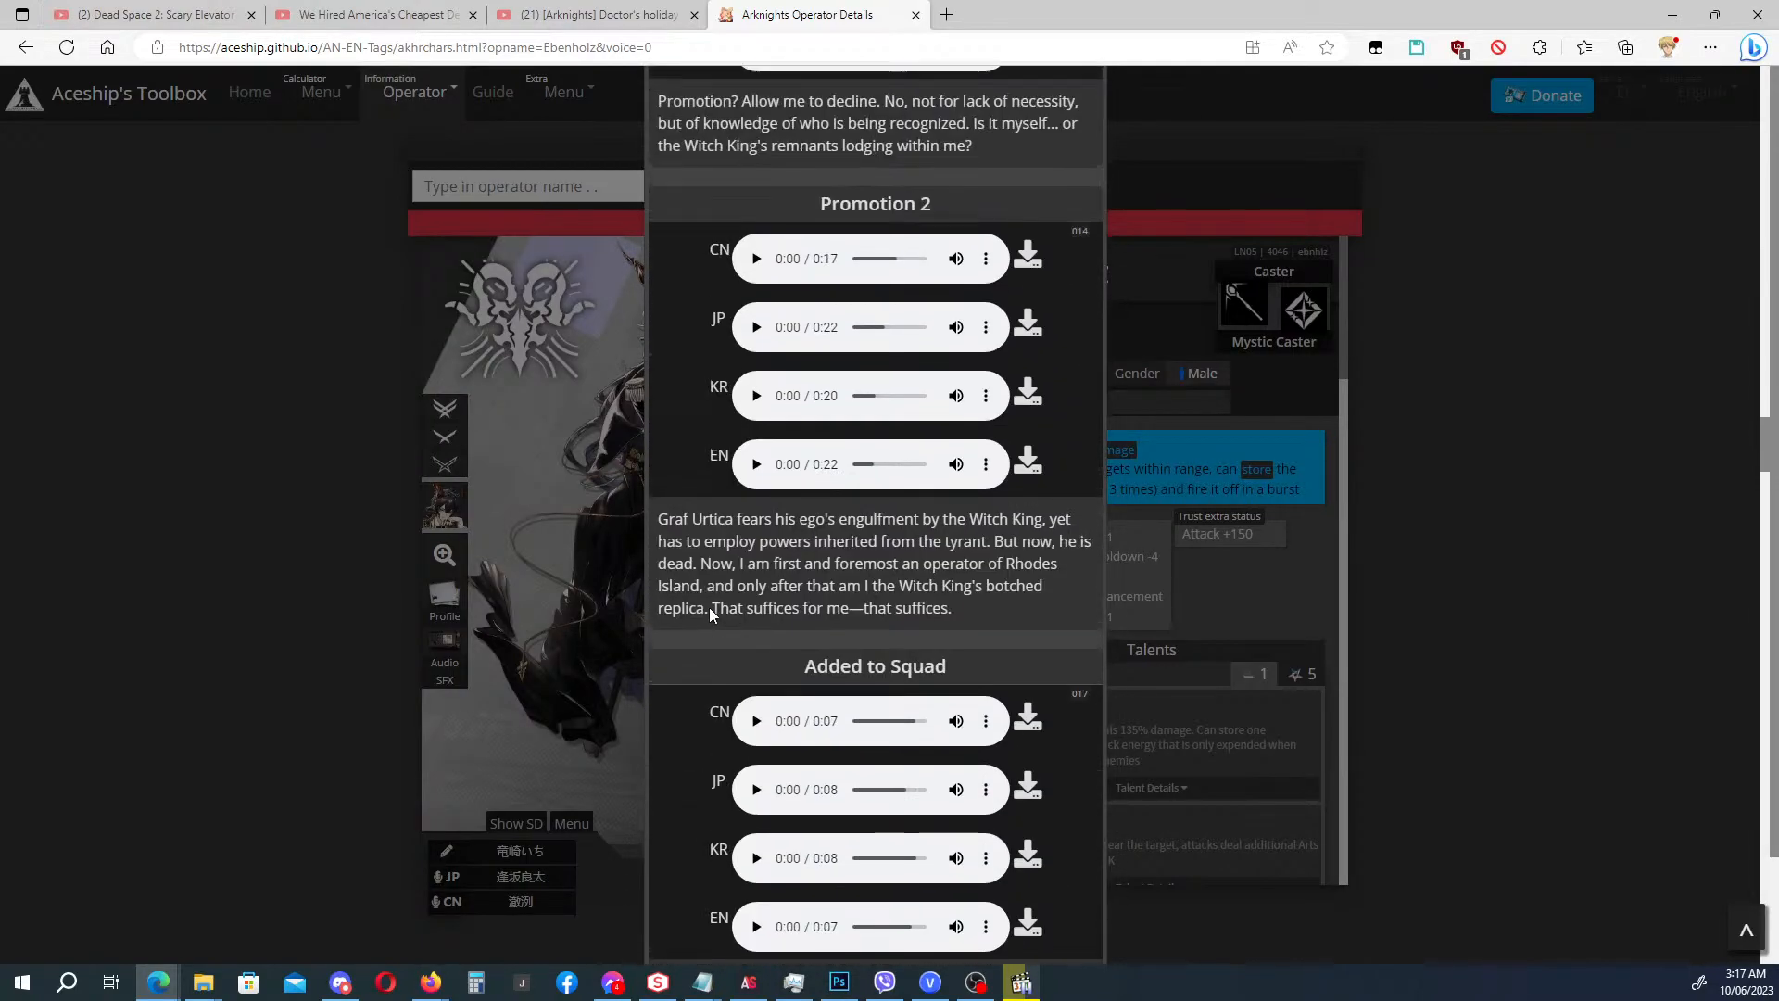
left_click(757, 465)
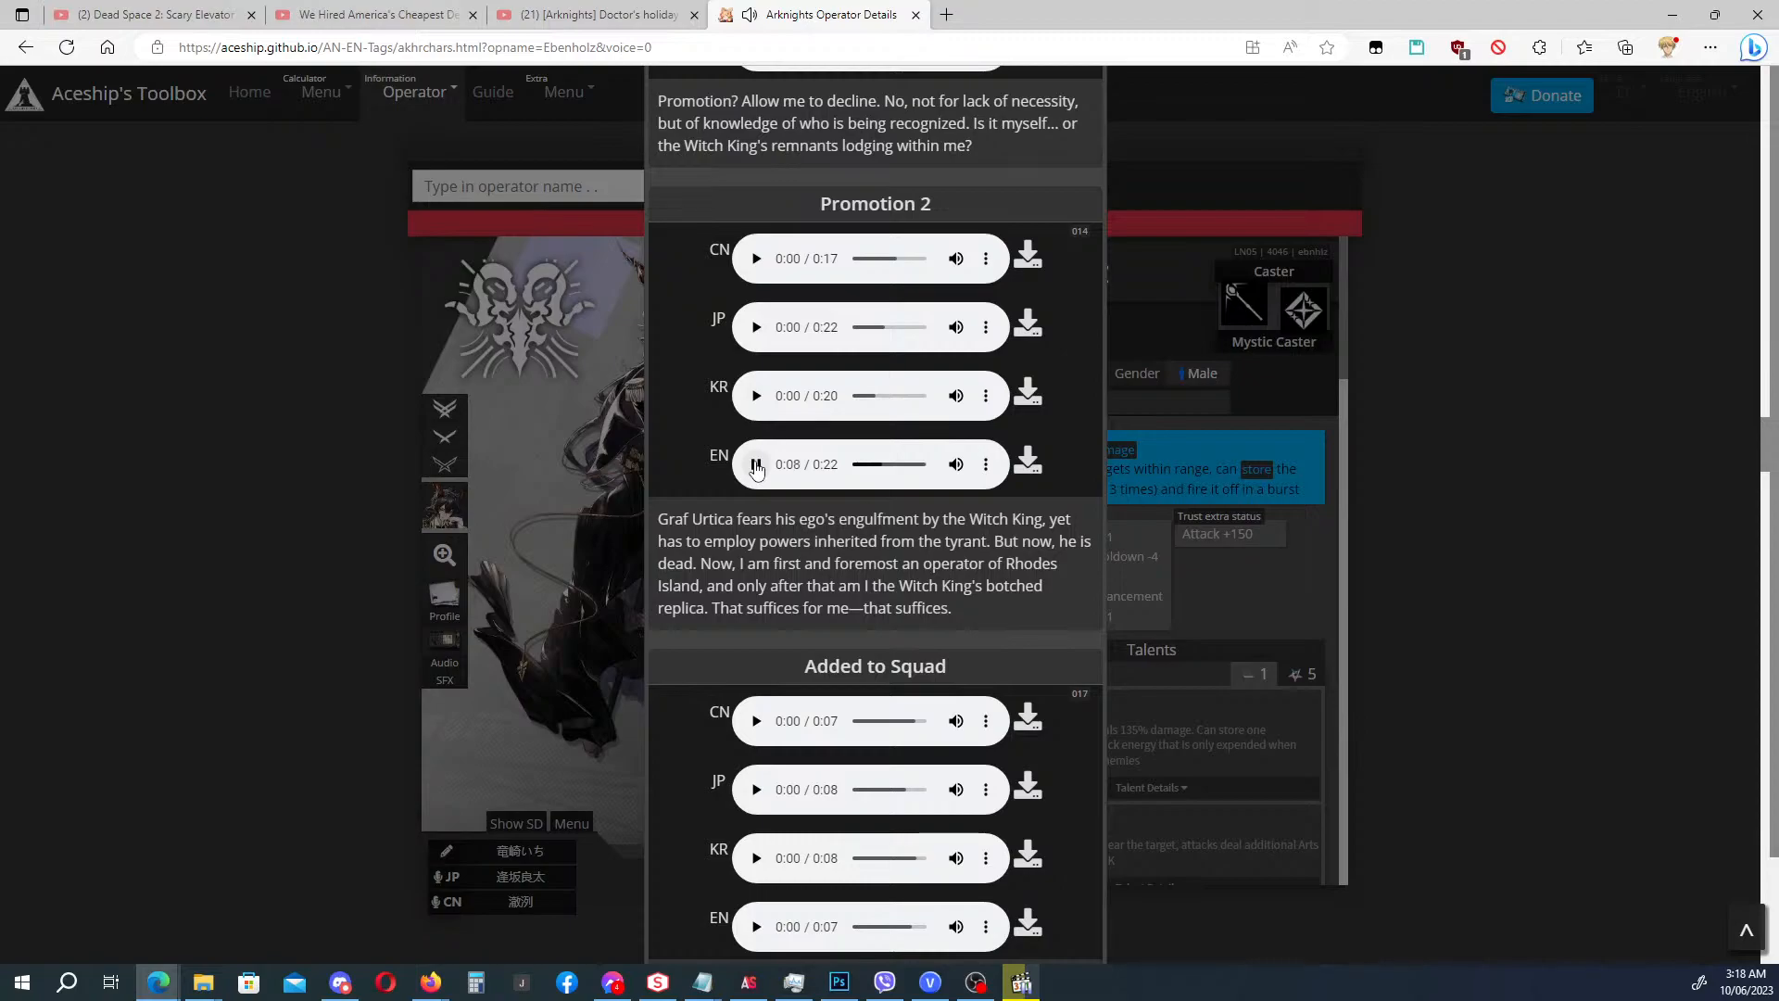
left_click(757, 465)
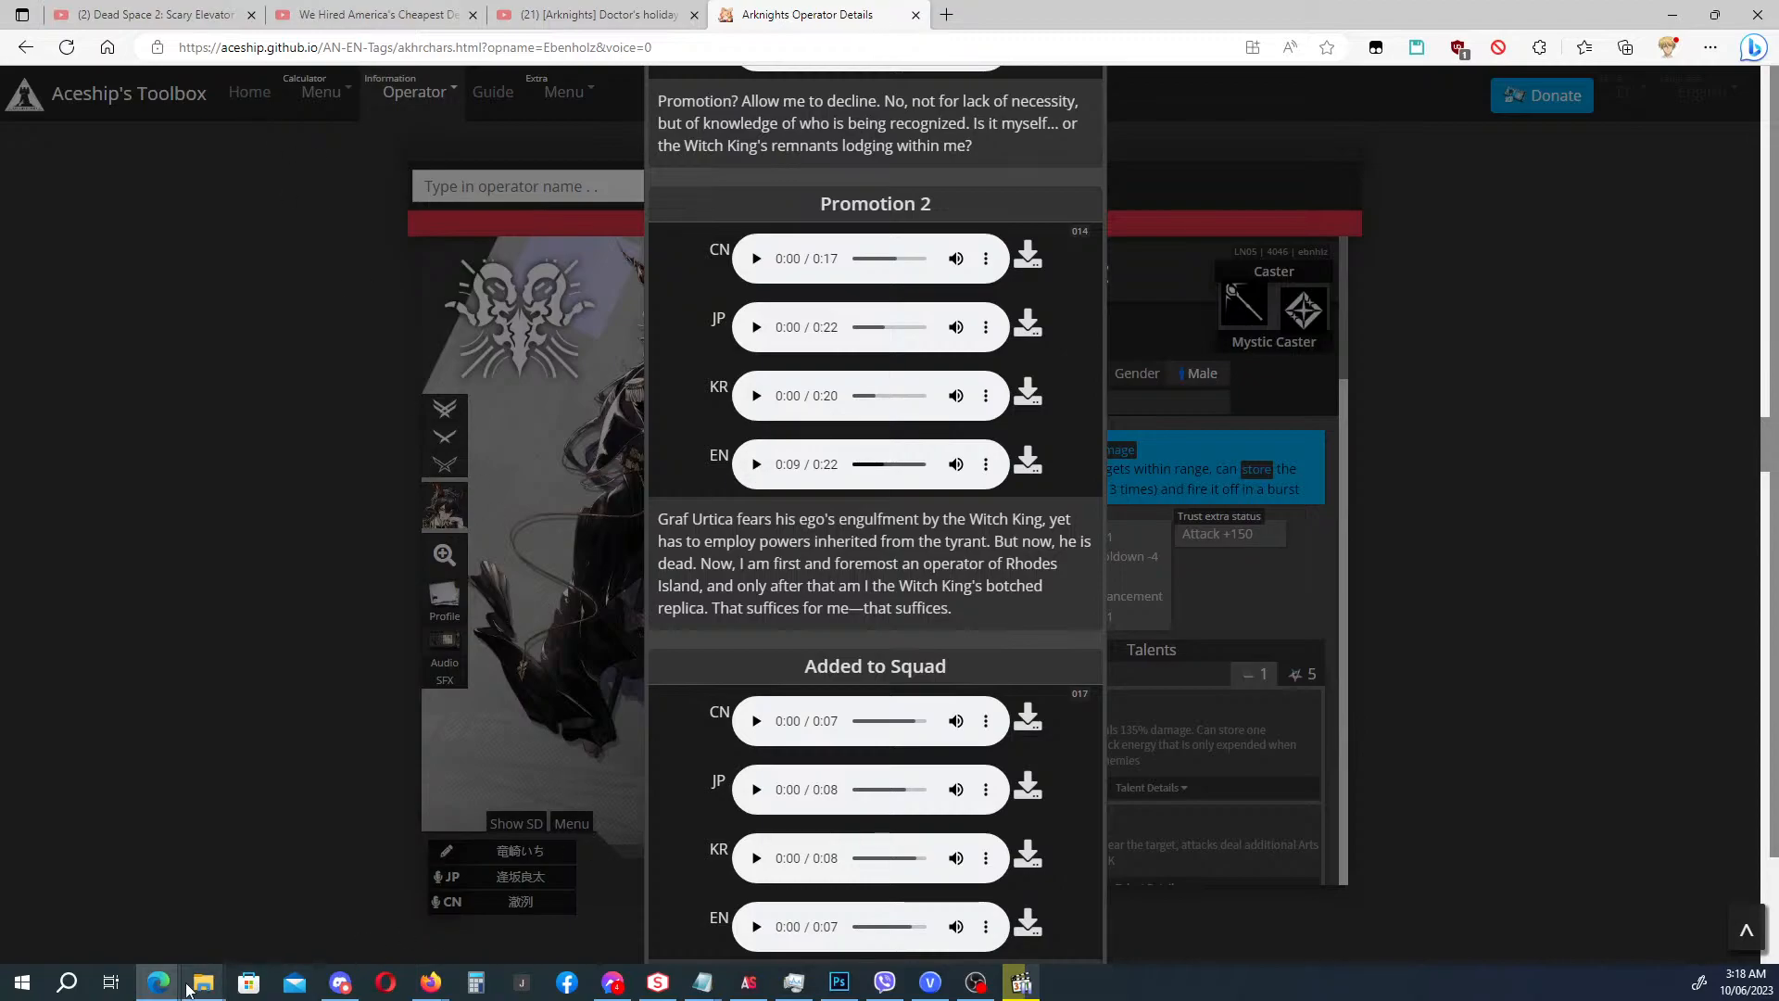
Switch back to ElevenLabs, play the new take of Ebenholz's Degenbrecher line and download it.
mouse_move(158, 983)
left_click(1102, 908)
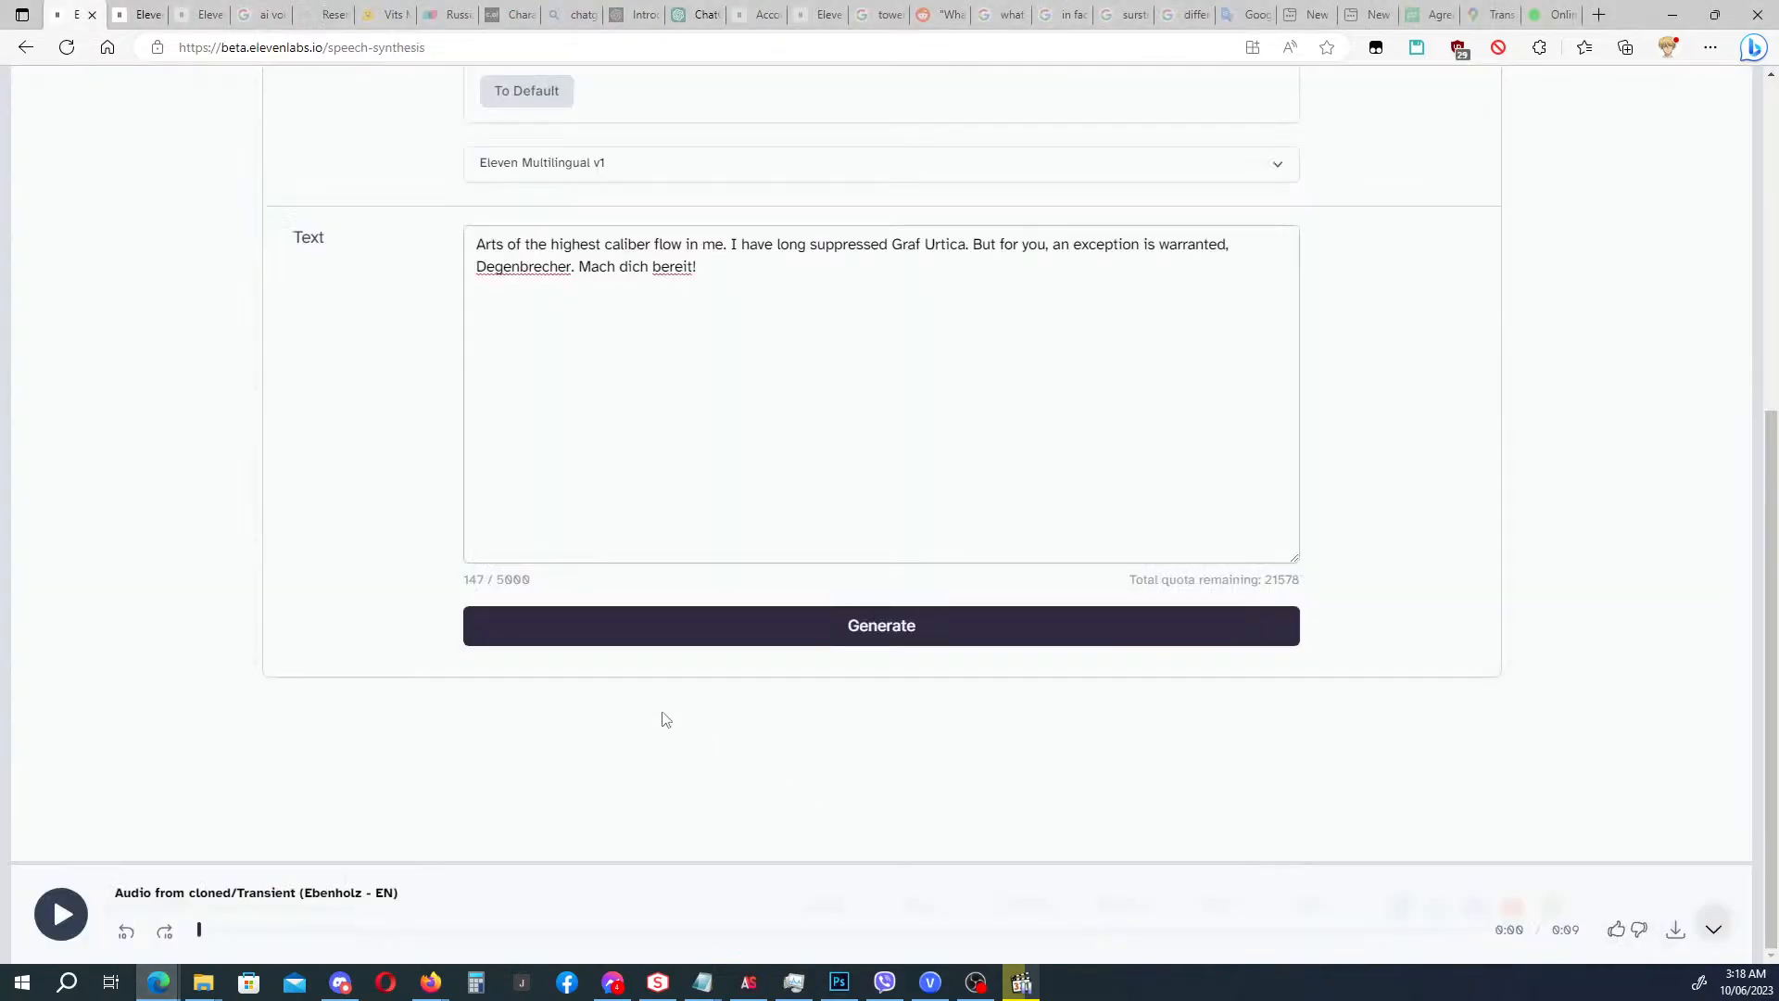
left_click(65, 917)
left_click(1675, 930)
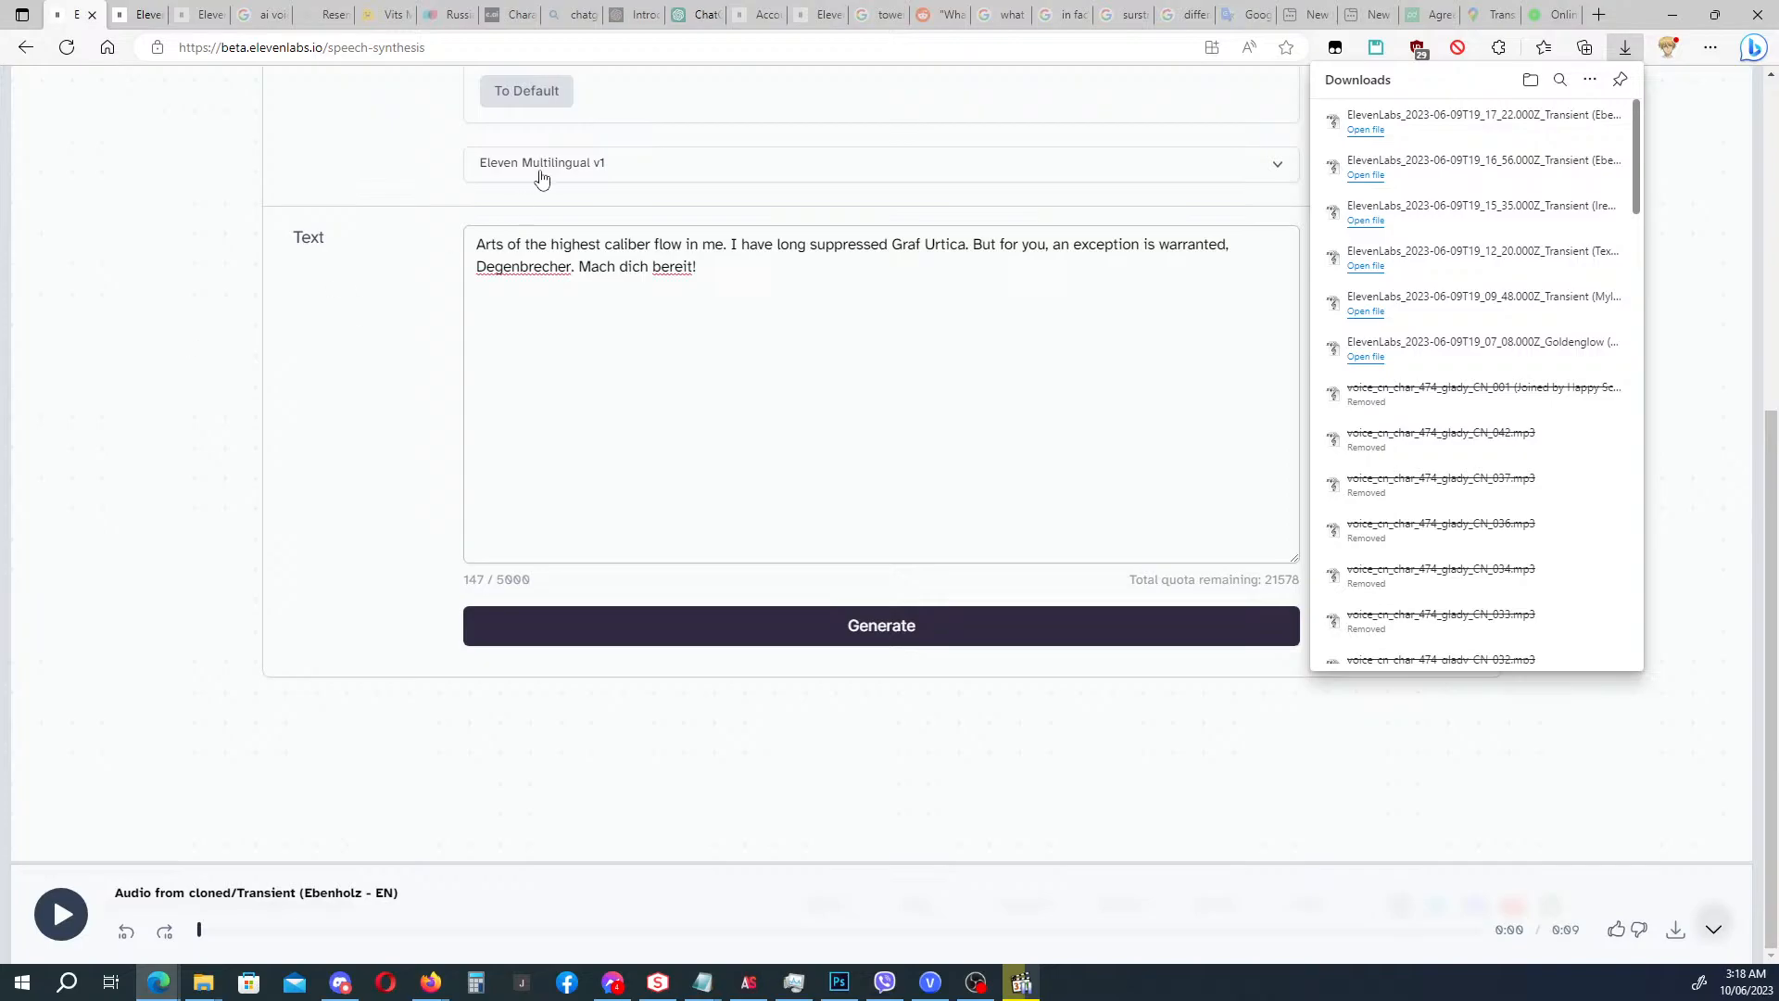
Open the Transient (Ebenholz - EN) voice for editing in the voice lab and change its name to Transient (Totter - EN).
left_click(153, 16)
left_click(887, 468)
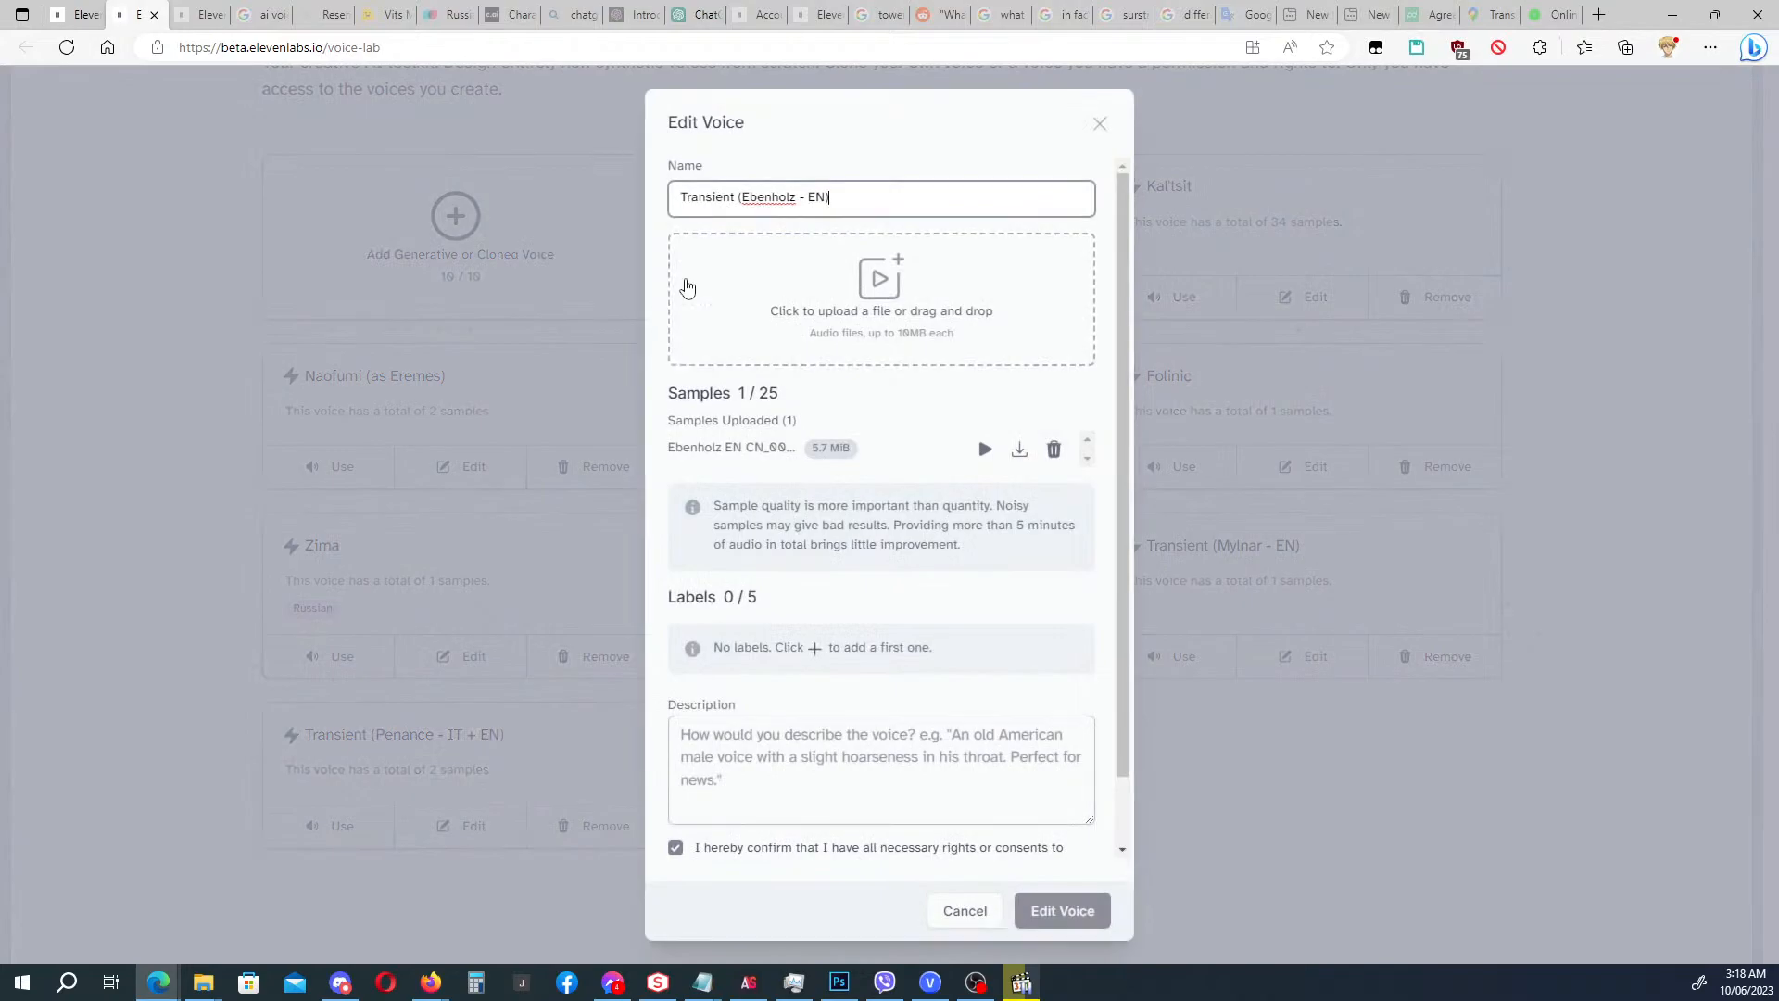
left_click_drag(748, 197, 796, 196)
key("BackSpace")
key("BackSpace")
type("Totter")
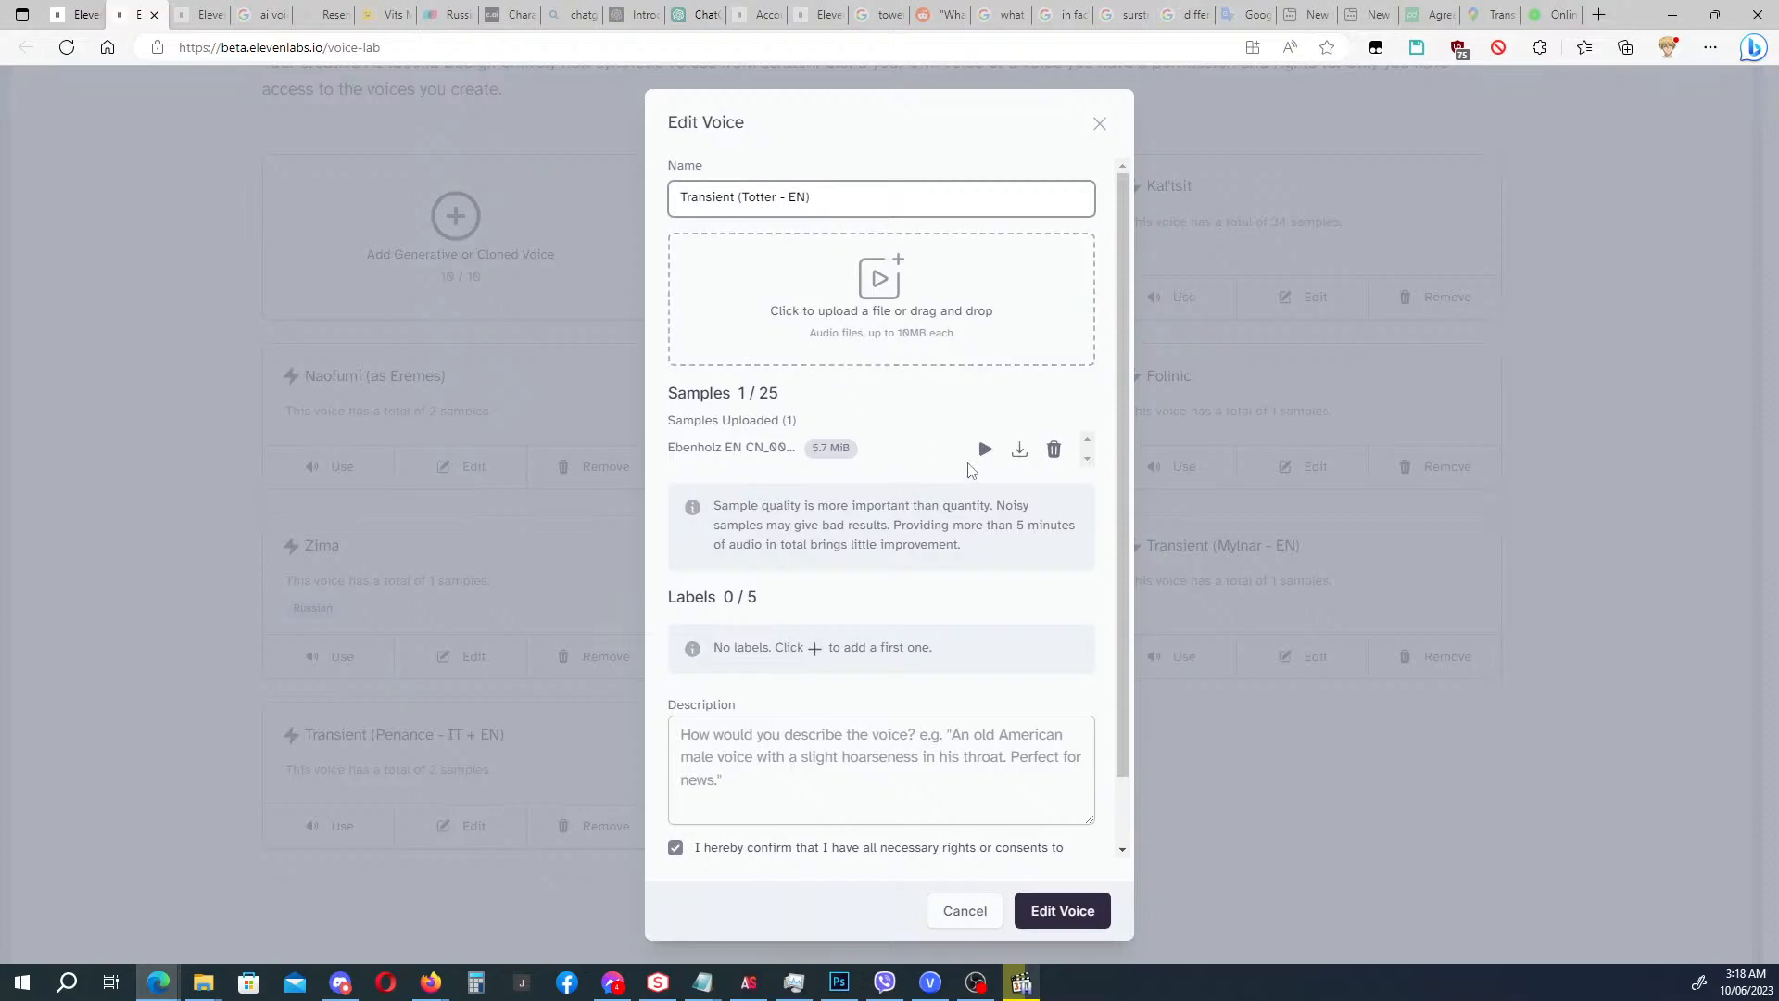
Replace the voice's Ebenholz sample with the Totter EN CN_001 Ogg file from D:\Callus\Totter (EN) and save the voice.
left_click(1054, 450)
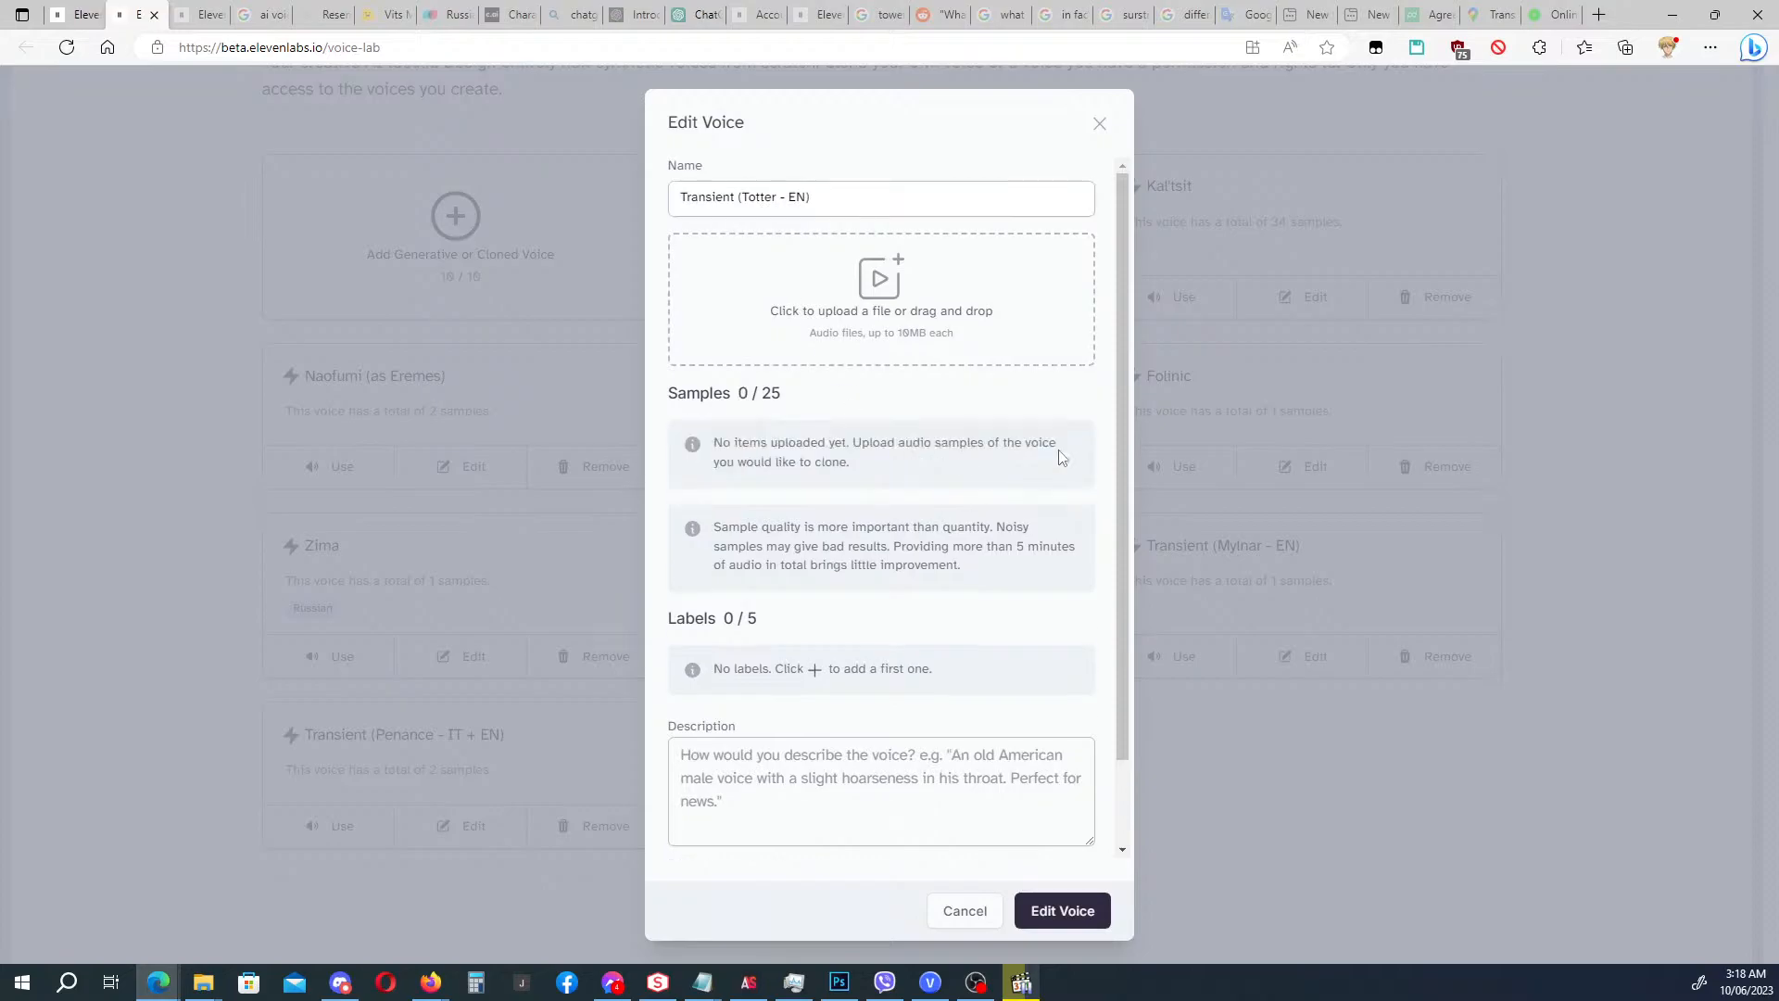
left_click(878, 306)
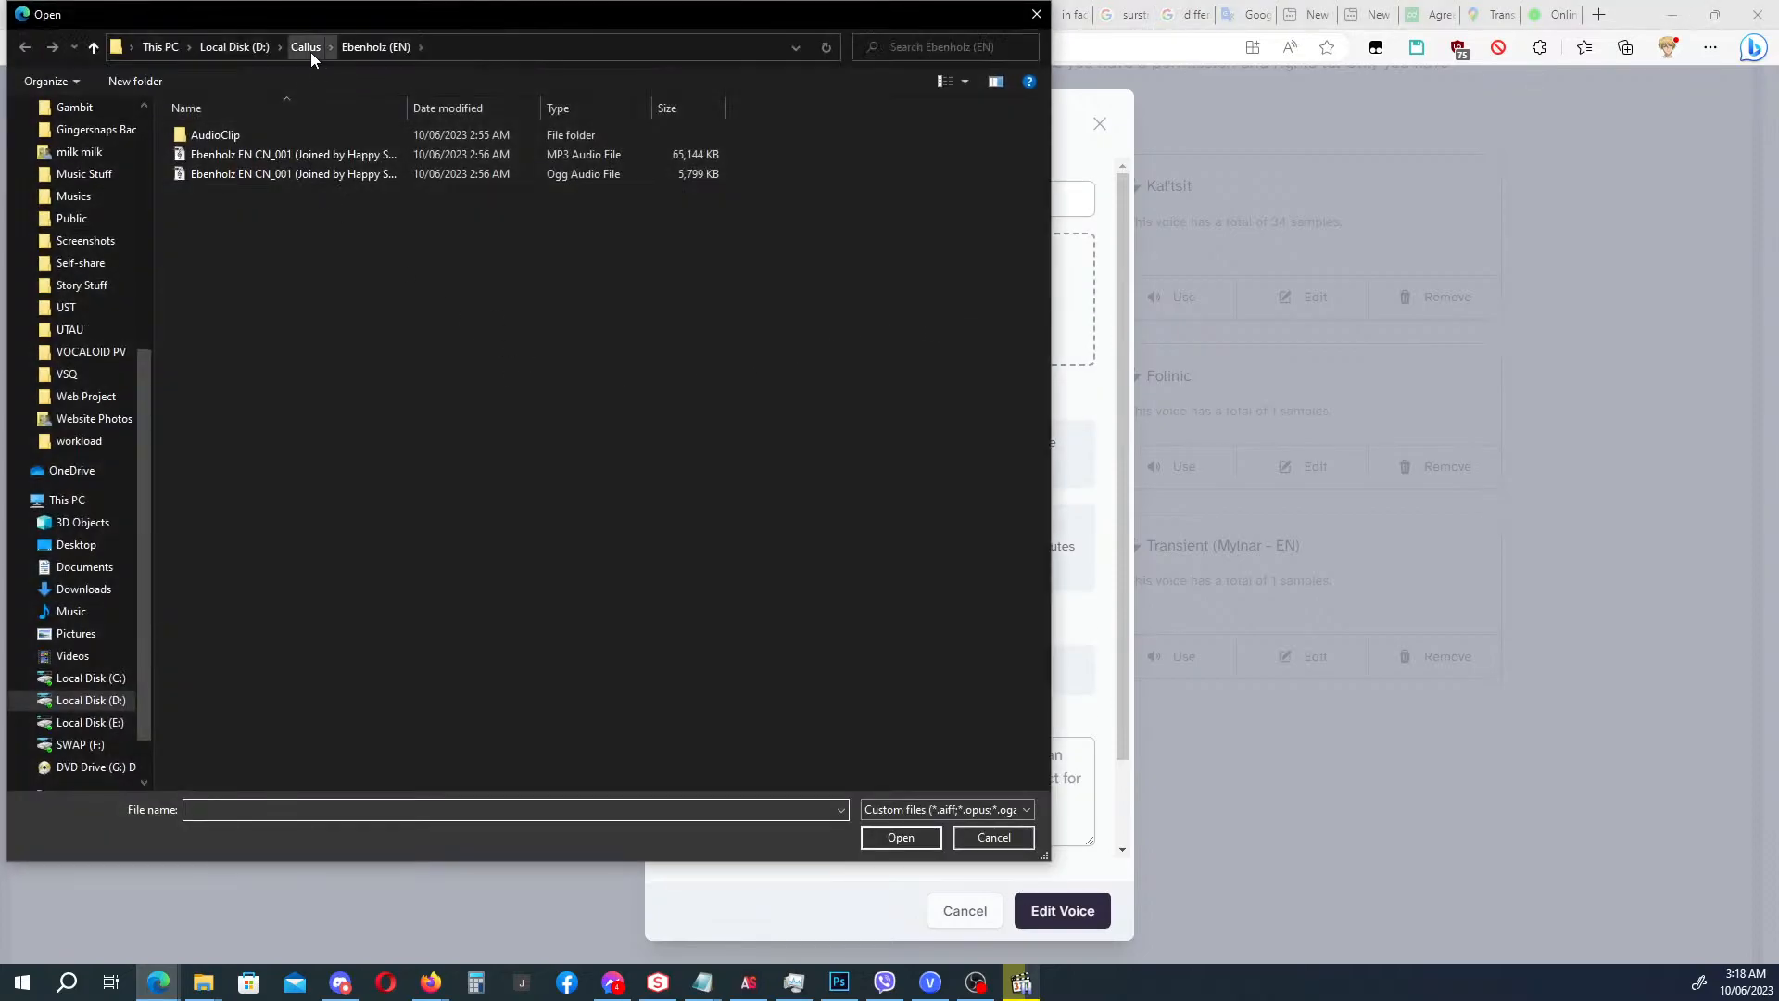
left_click(310, 52)
scroll(236, 231, "down", 20)
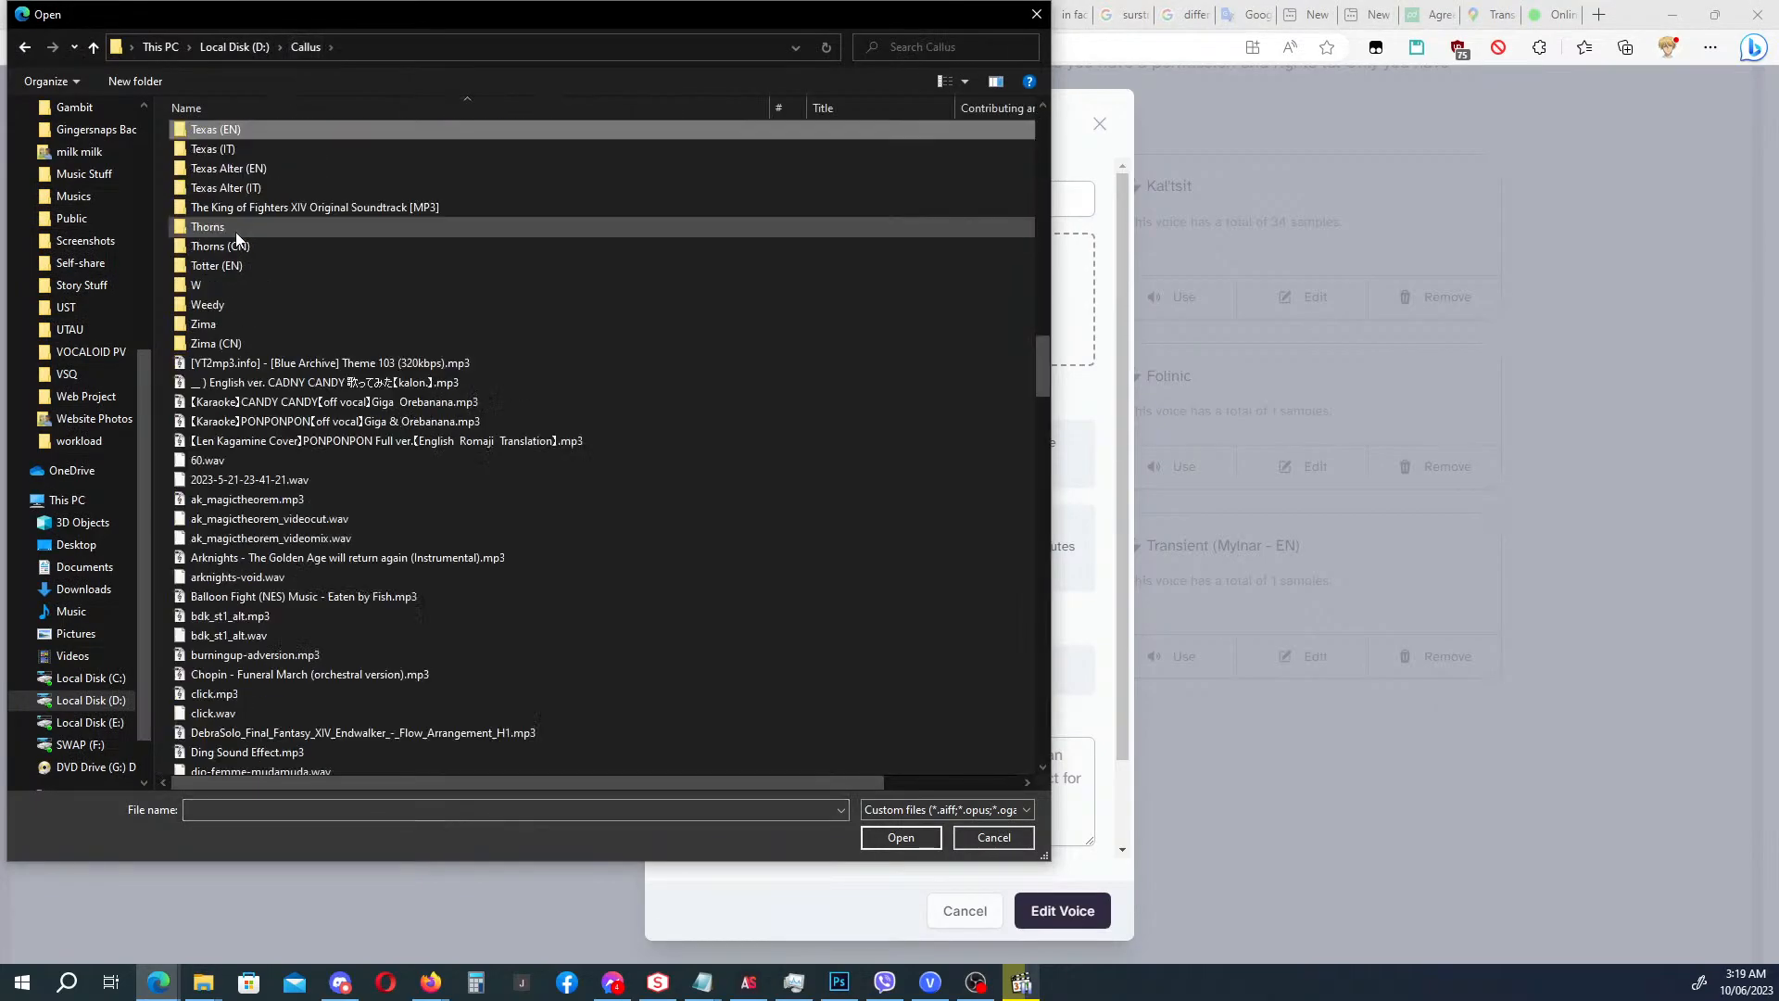
double_click(197, 267)
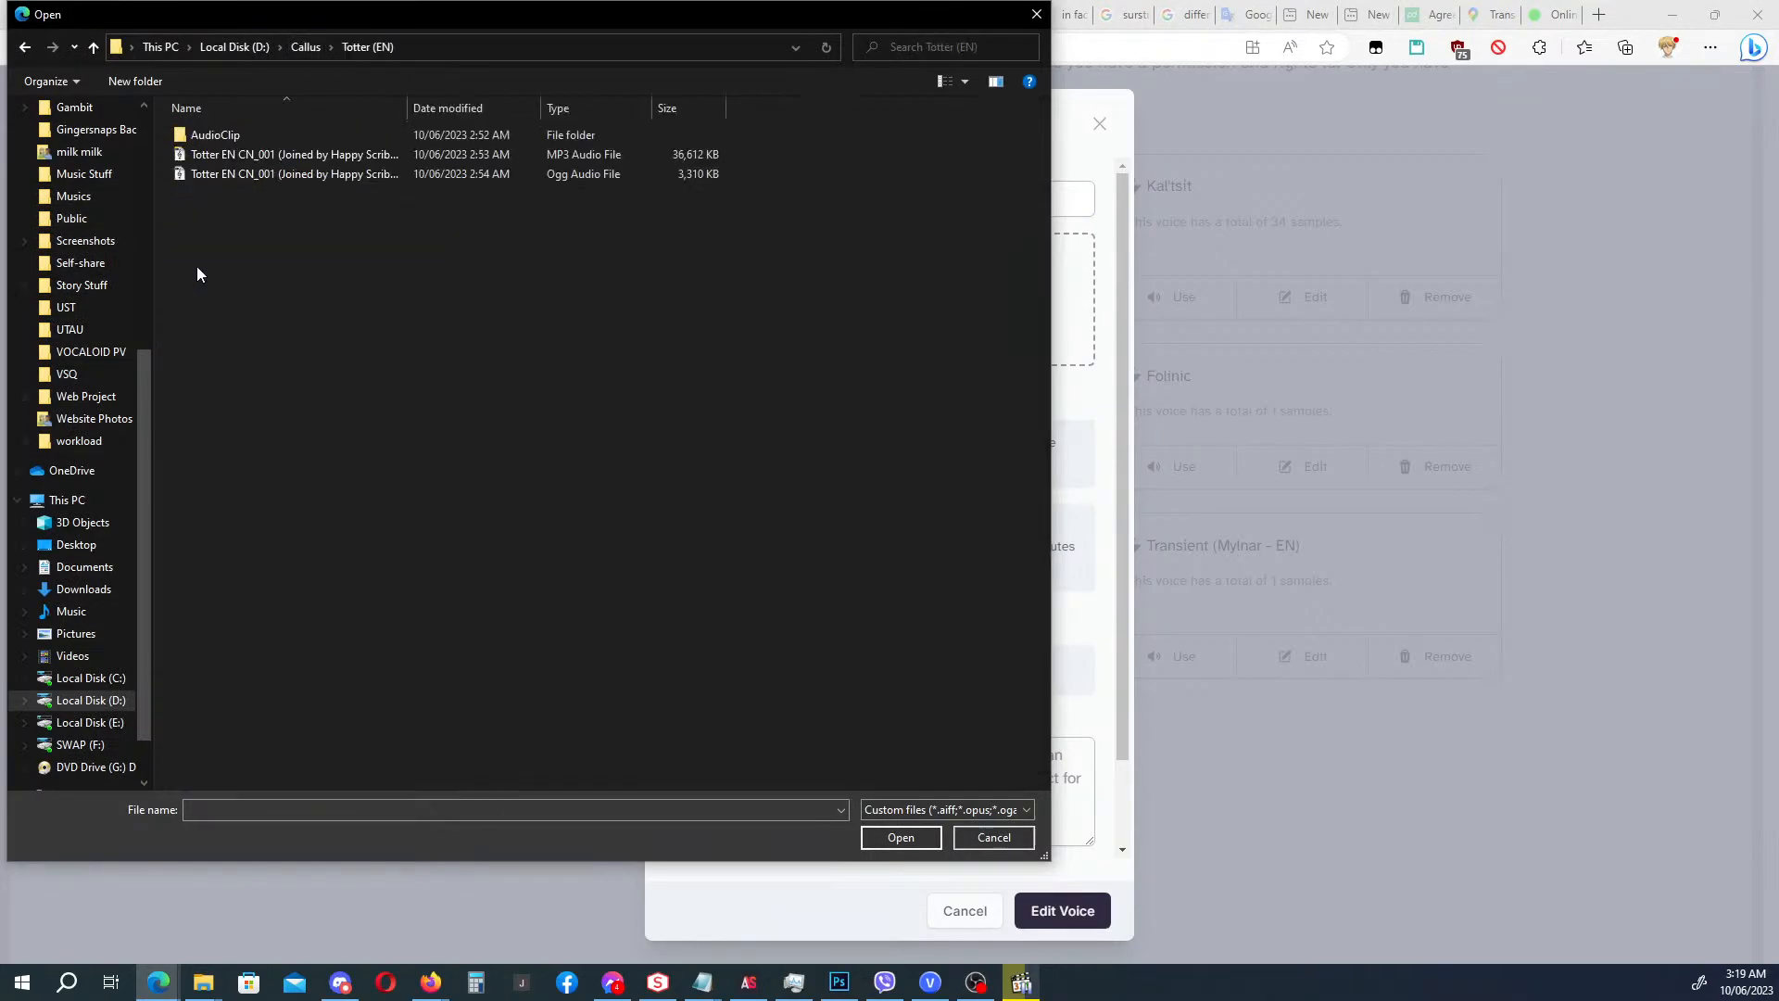
double_click(287, 181)
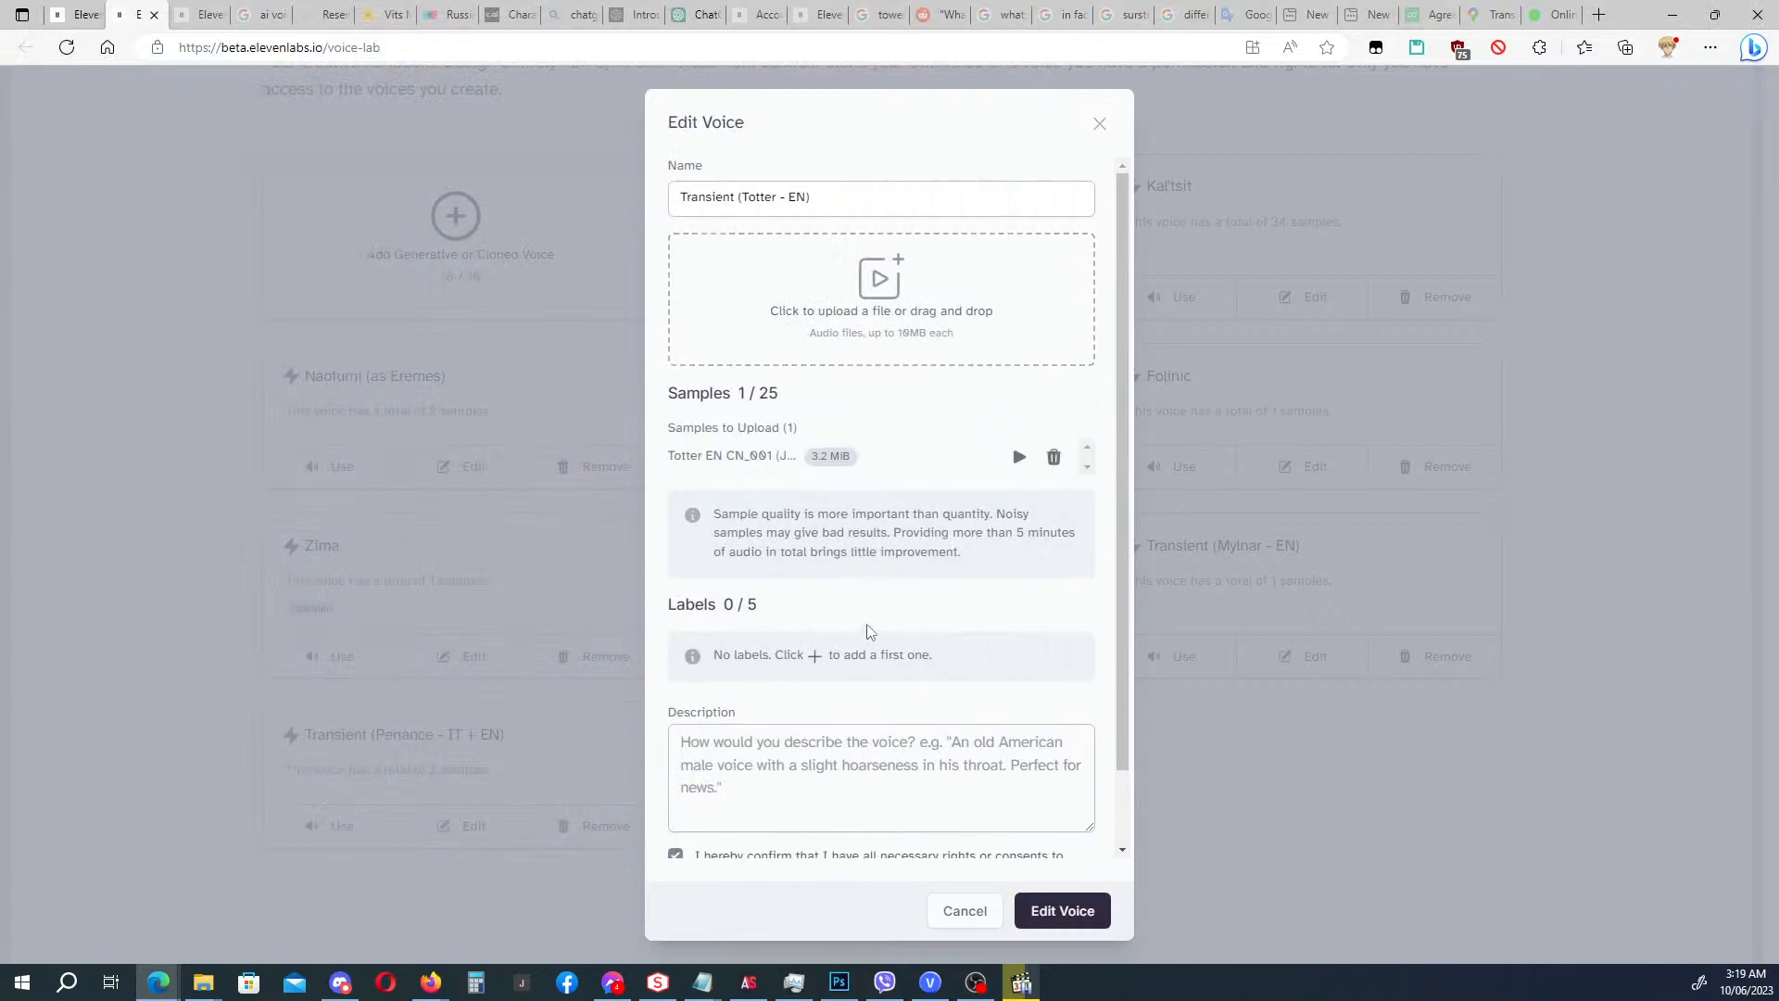
scroll(908, 604, "down", 1)
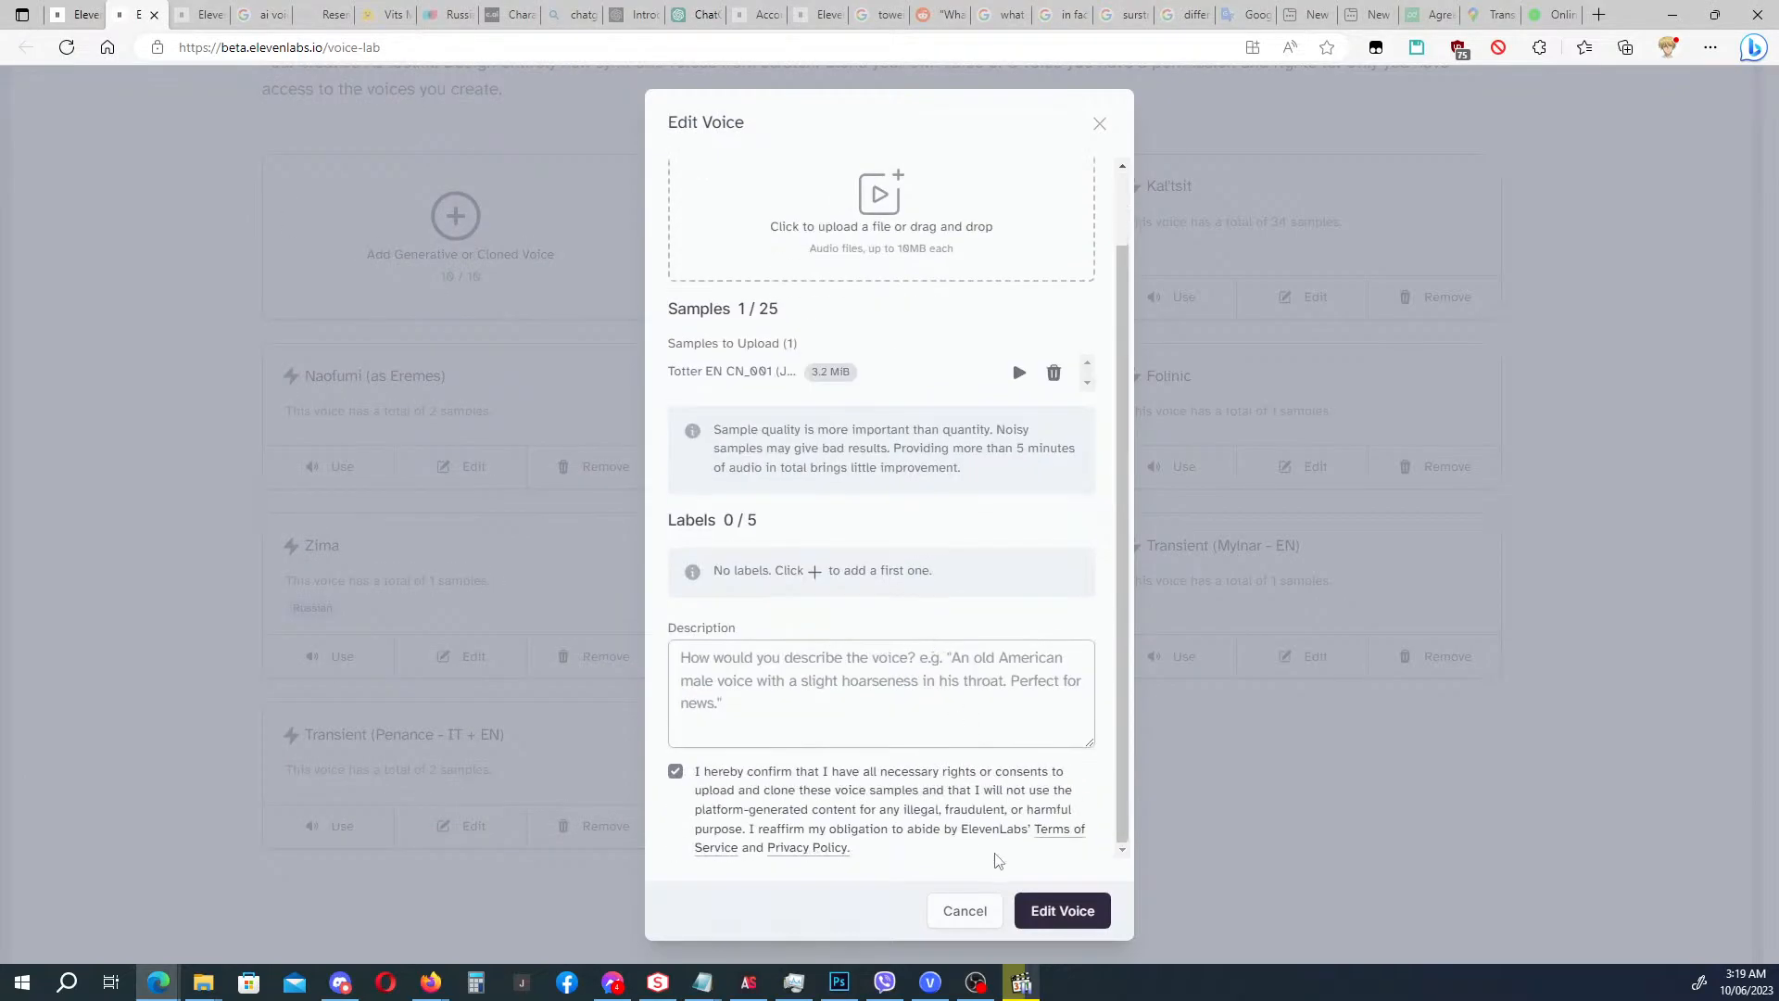
left_click(1042, 910)
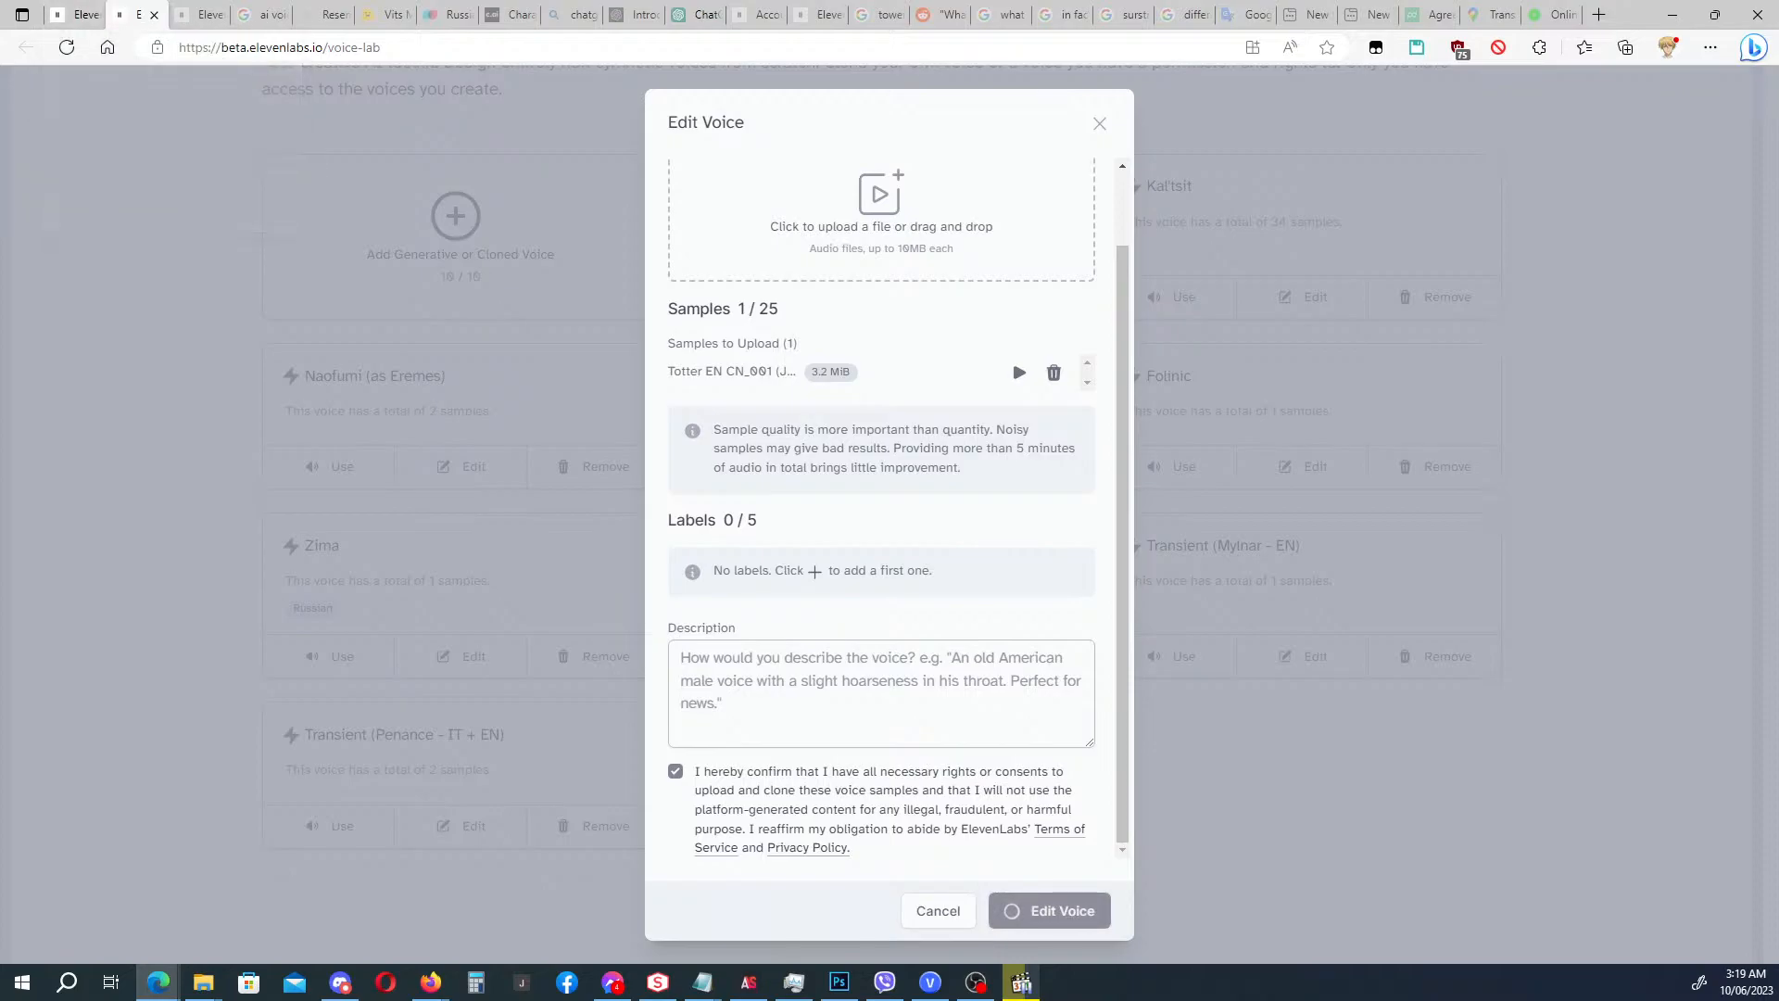
key("alt+Tab")
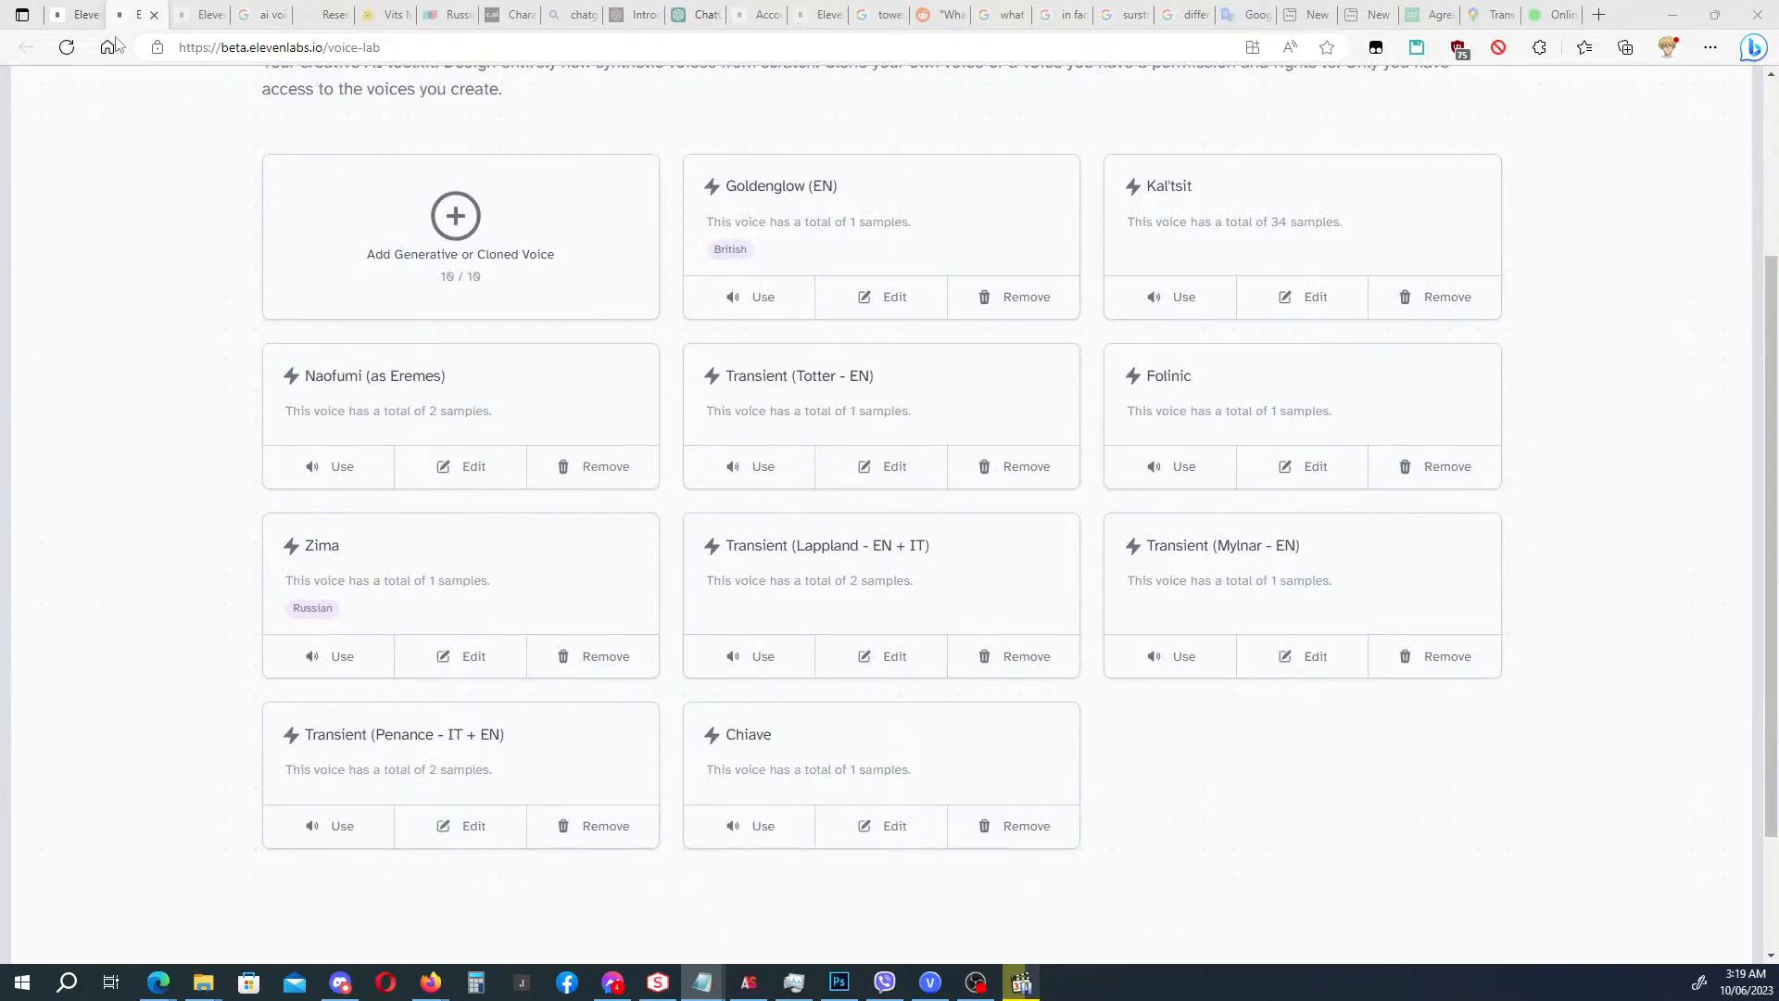
On the speech synthesis page, choose the cloned voice Transient (Totter - EN) and set its Stability to 33%.
left_click(76, 15)
left_click(784, 355)
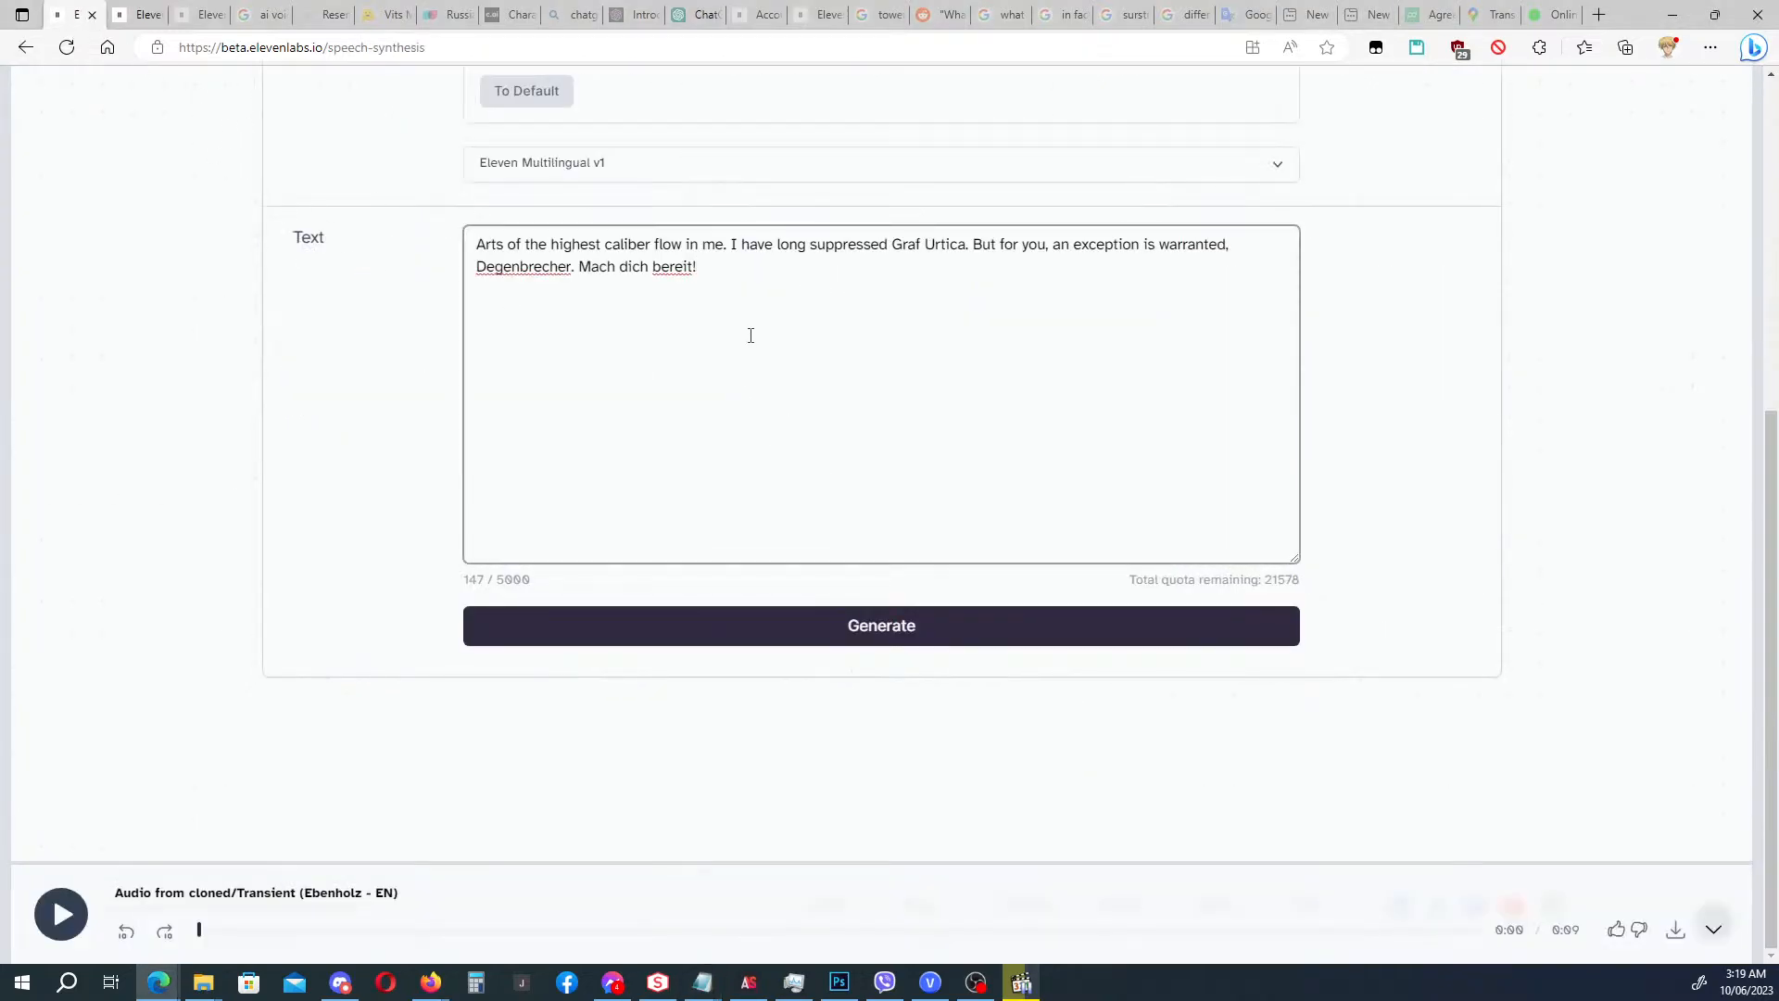
scroll(742, 333, "up", 3)
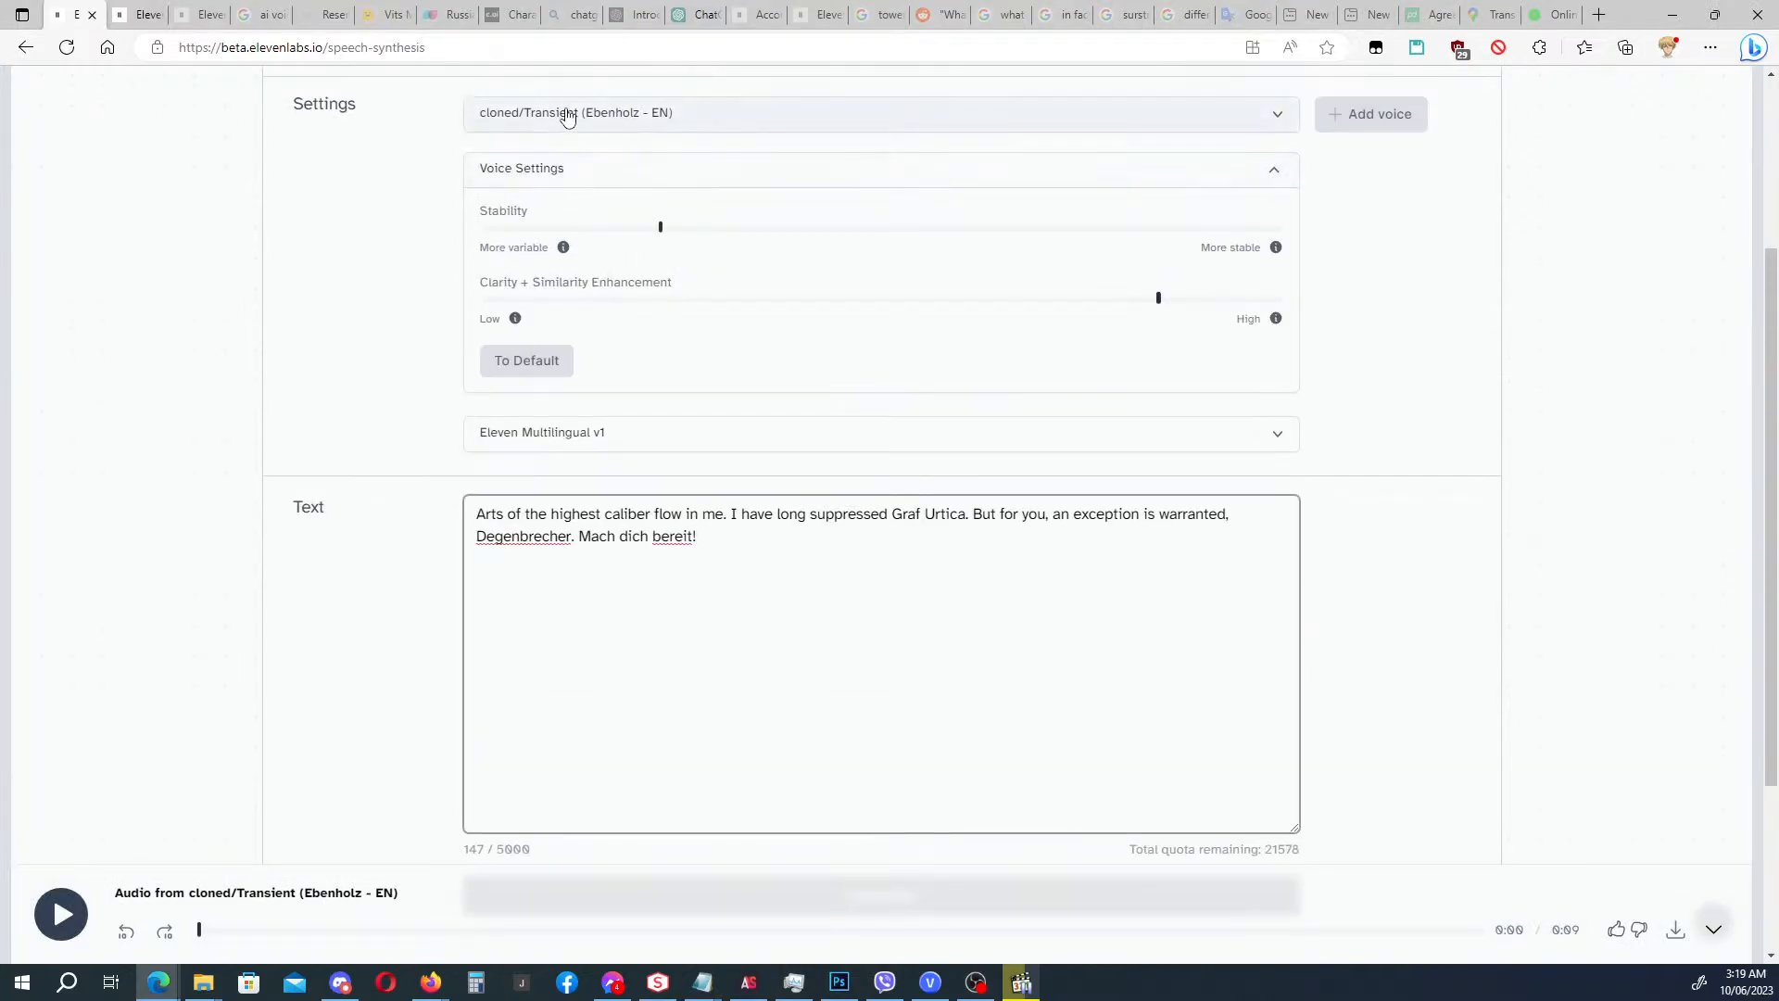
left_click(567, 113)
scroll(665, 339, "down", 1)
scroll(660, 357, "down", 1)
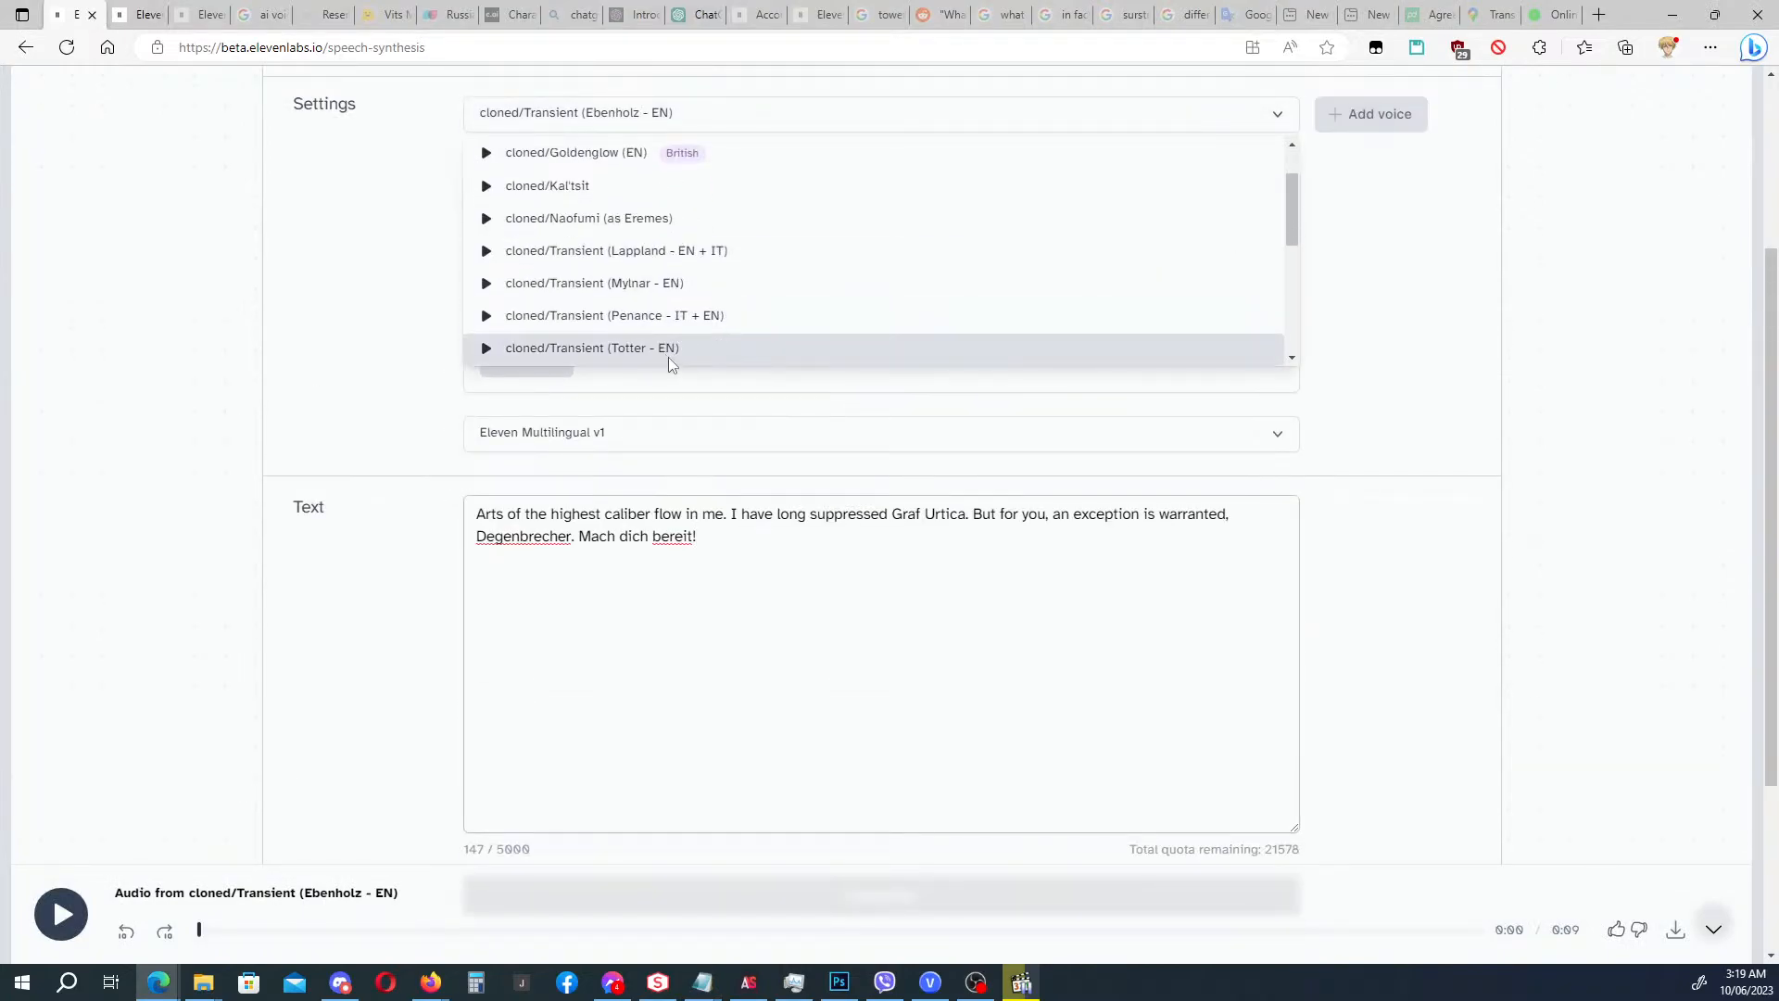
left_click(662, 348)
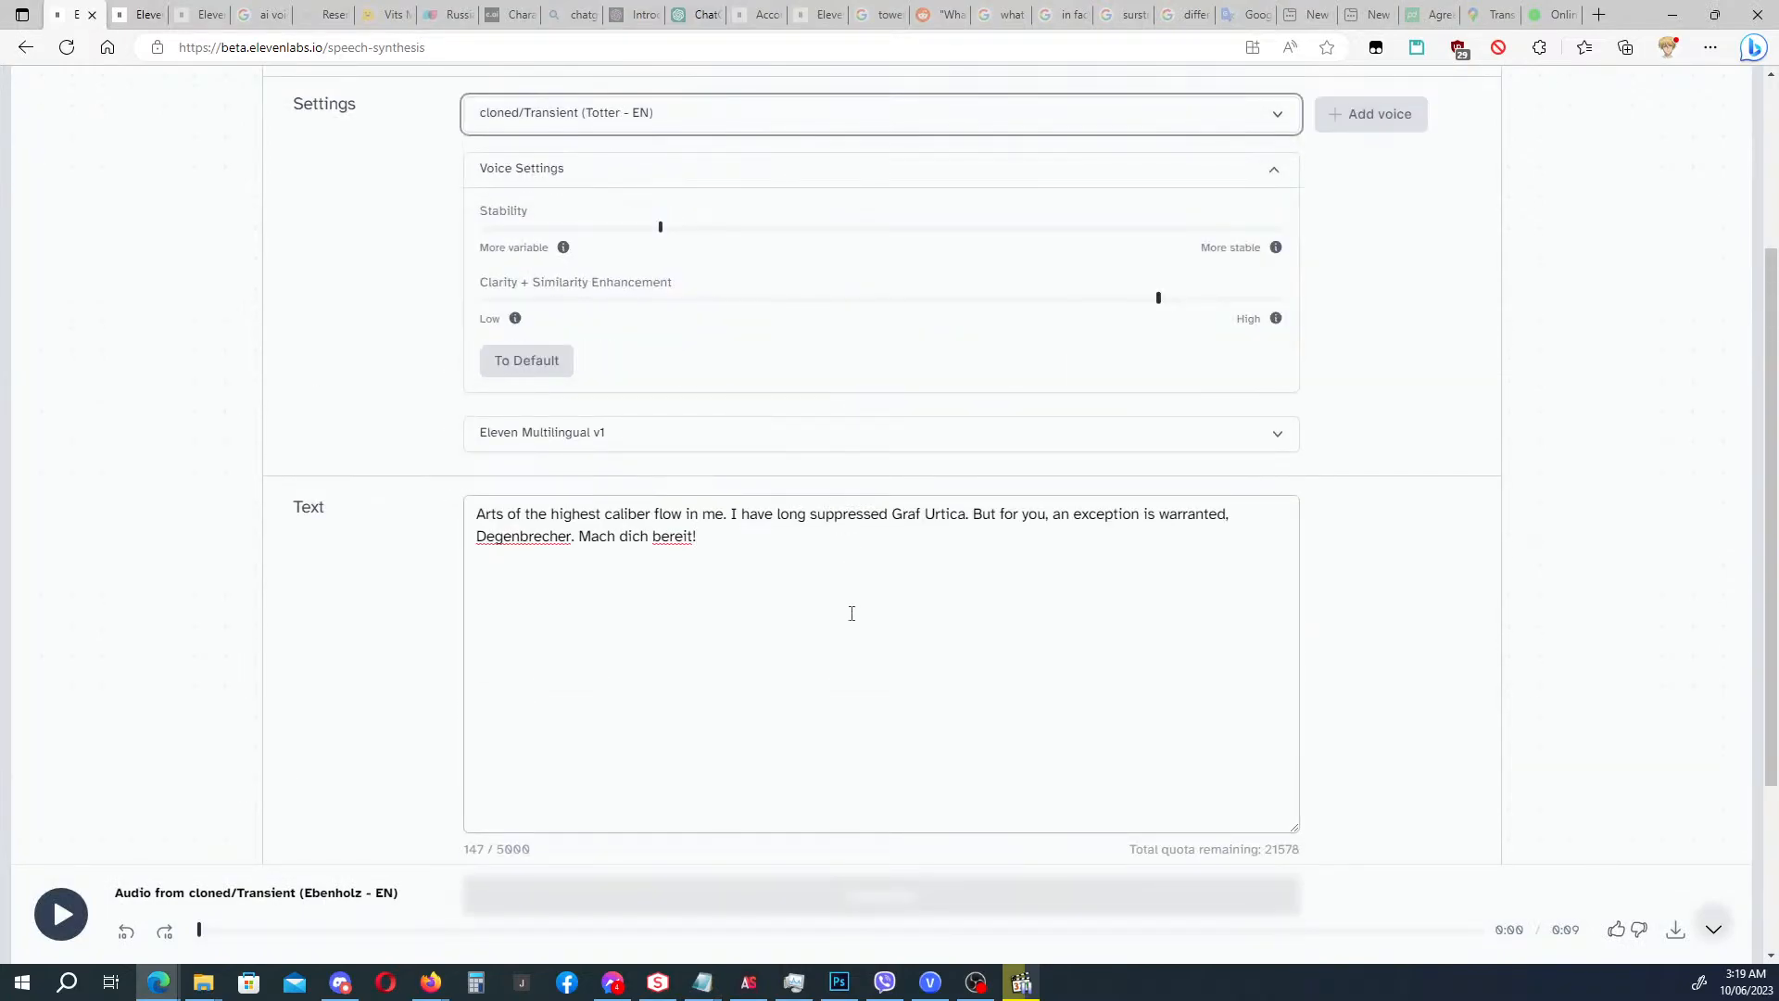
left_click(707, 230)
left_click(745, 231)
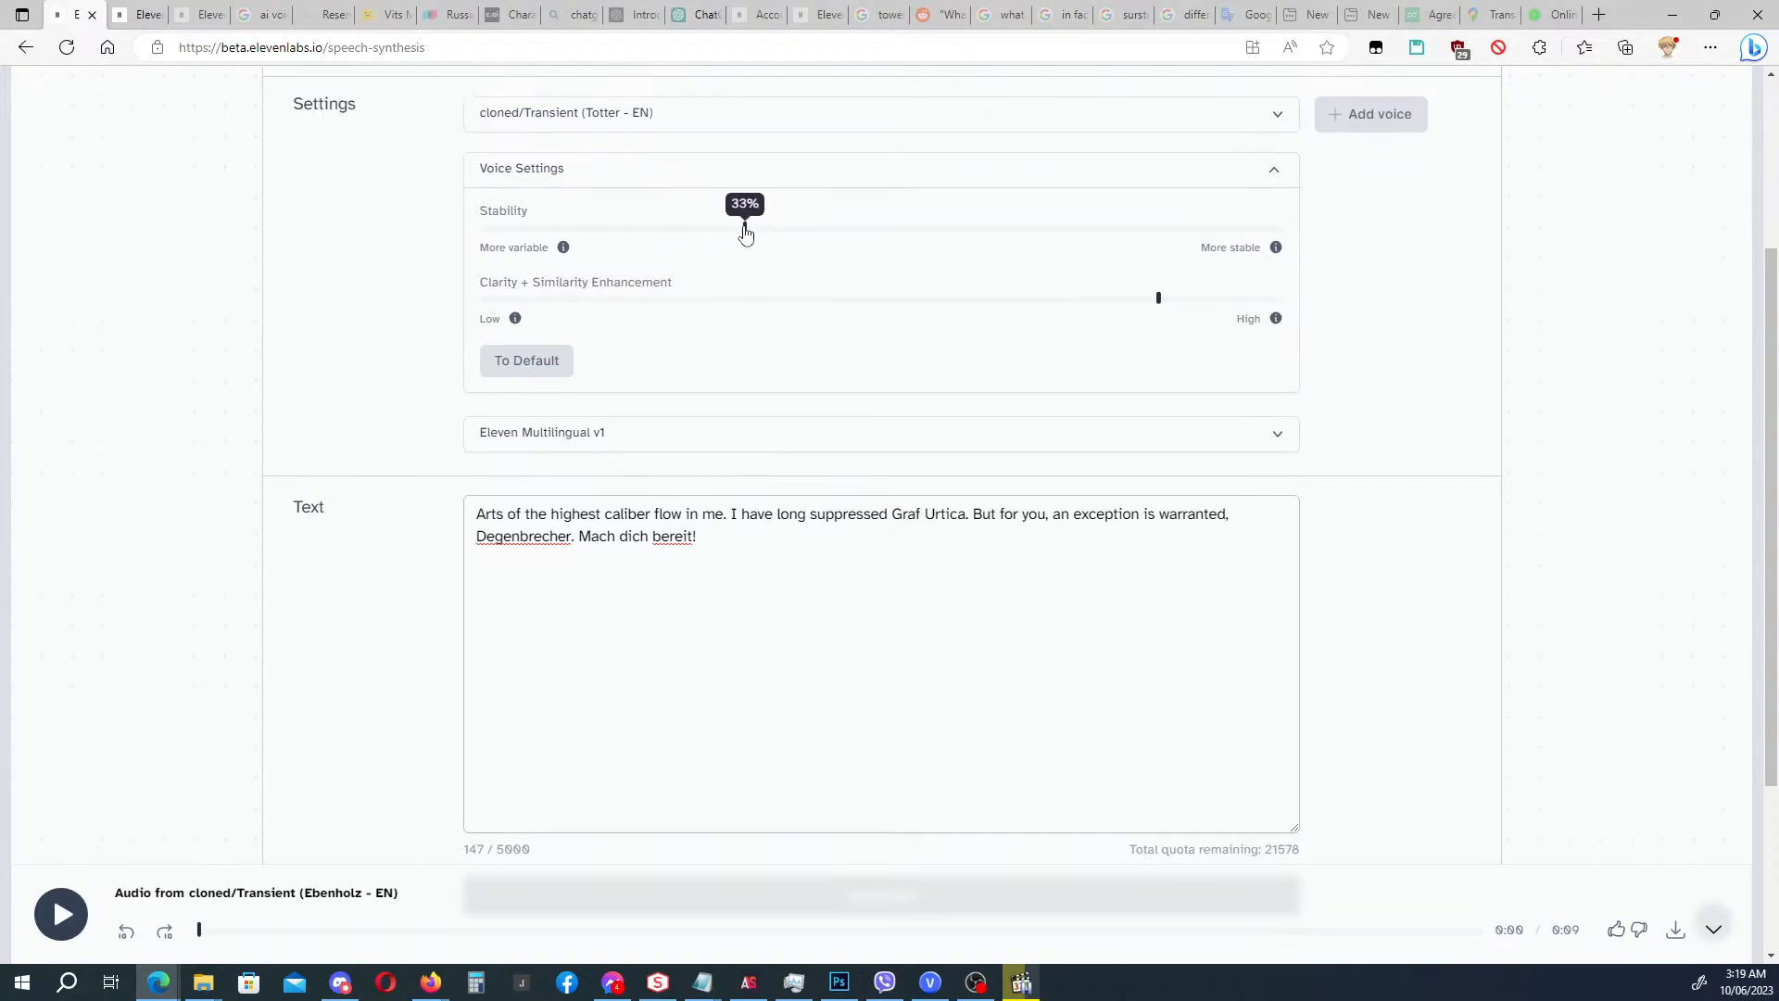
Replace the text with "Don't be too sure about that Madame. Wherever you conceal or obscure yourself, I have ways to find you.".
left_click(729, 600)
key("ctrl+a")
type("Don't be too sure about that Madame. Wherever you conceal or obscure yourself, I have ways to find you.")
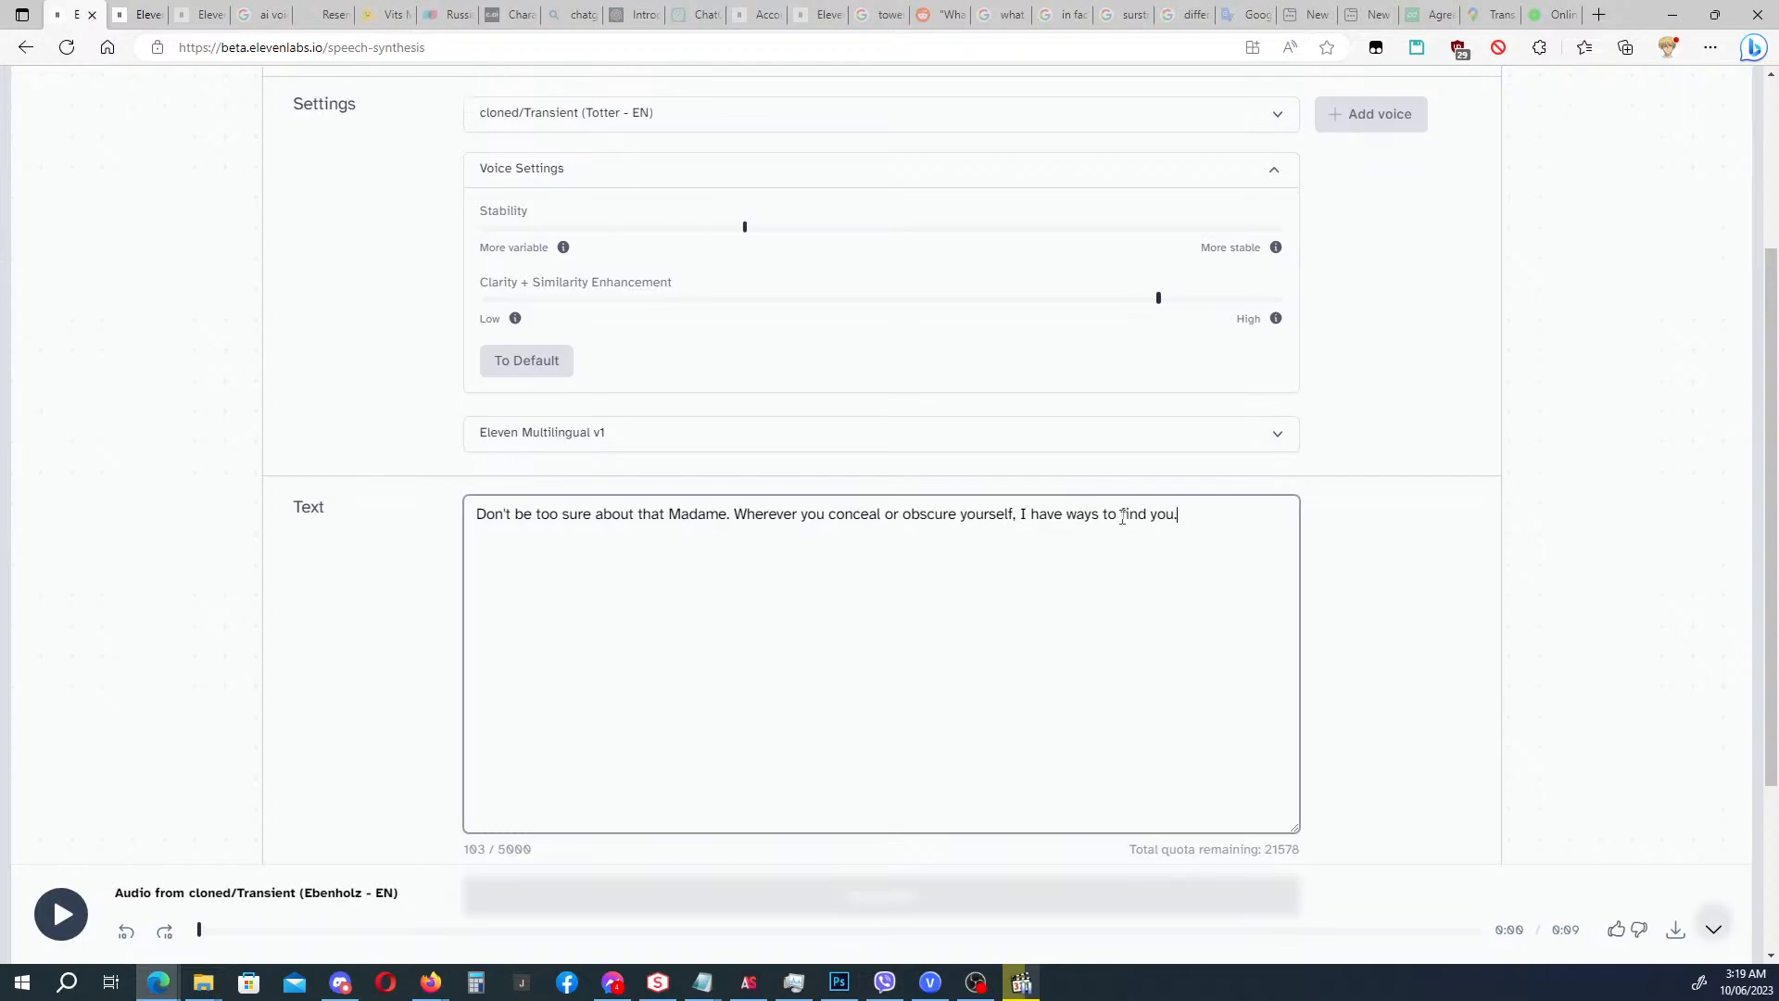
Change "find you." at the end of the line to "see and reveal." and generate the speech with the Totter voice.
left_click_drag(1122, 516, 1175, 516)
type("see and reveal.")
scroll(344, 647, "down", 2)
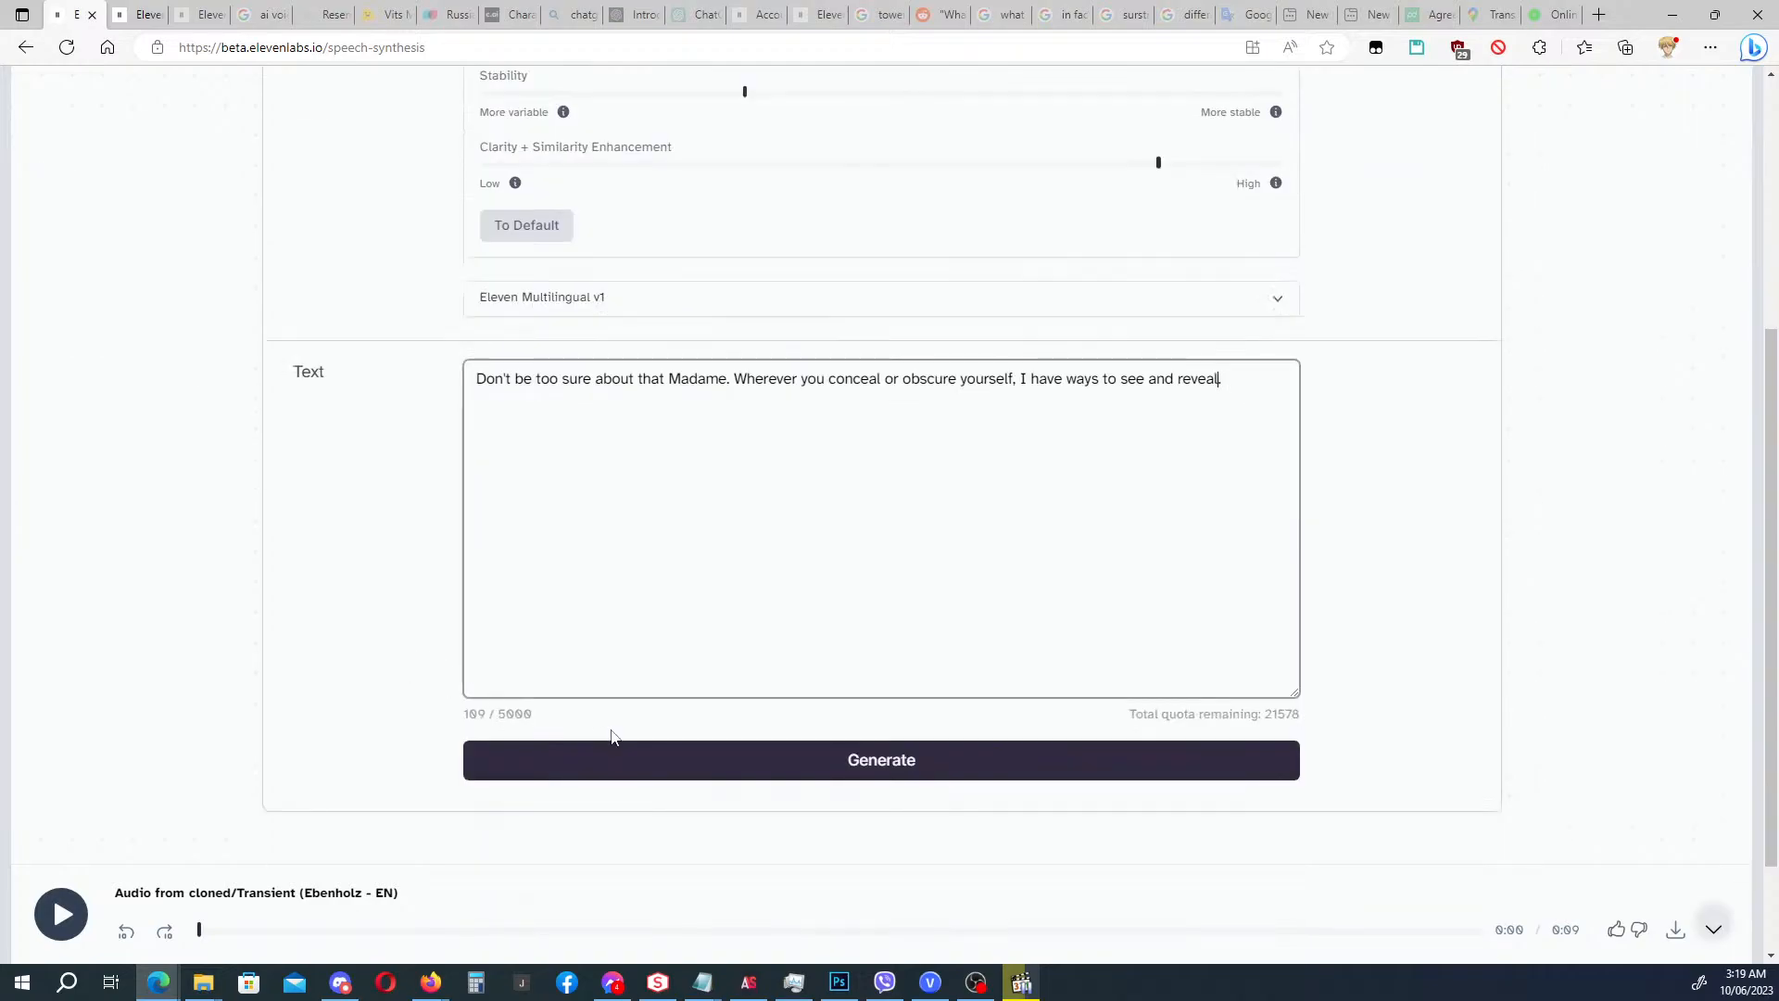
left_click(749, 779)
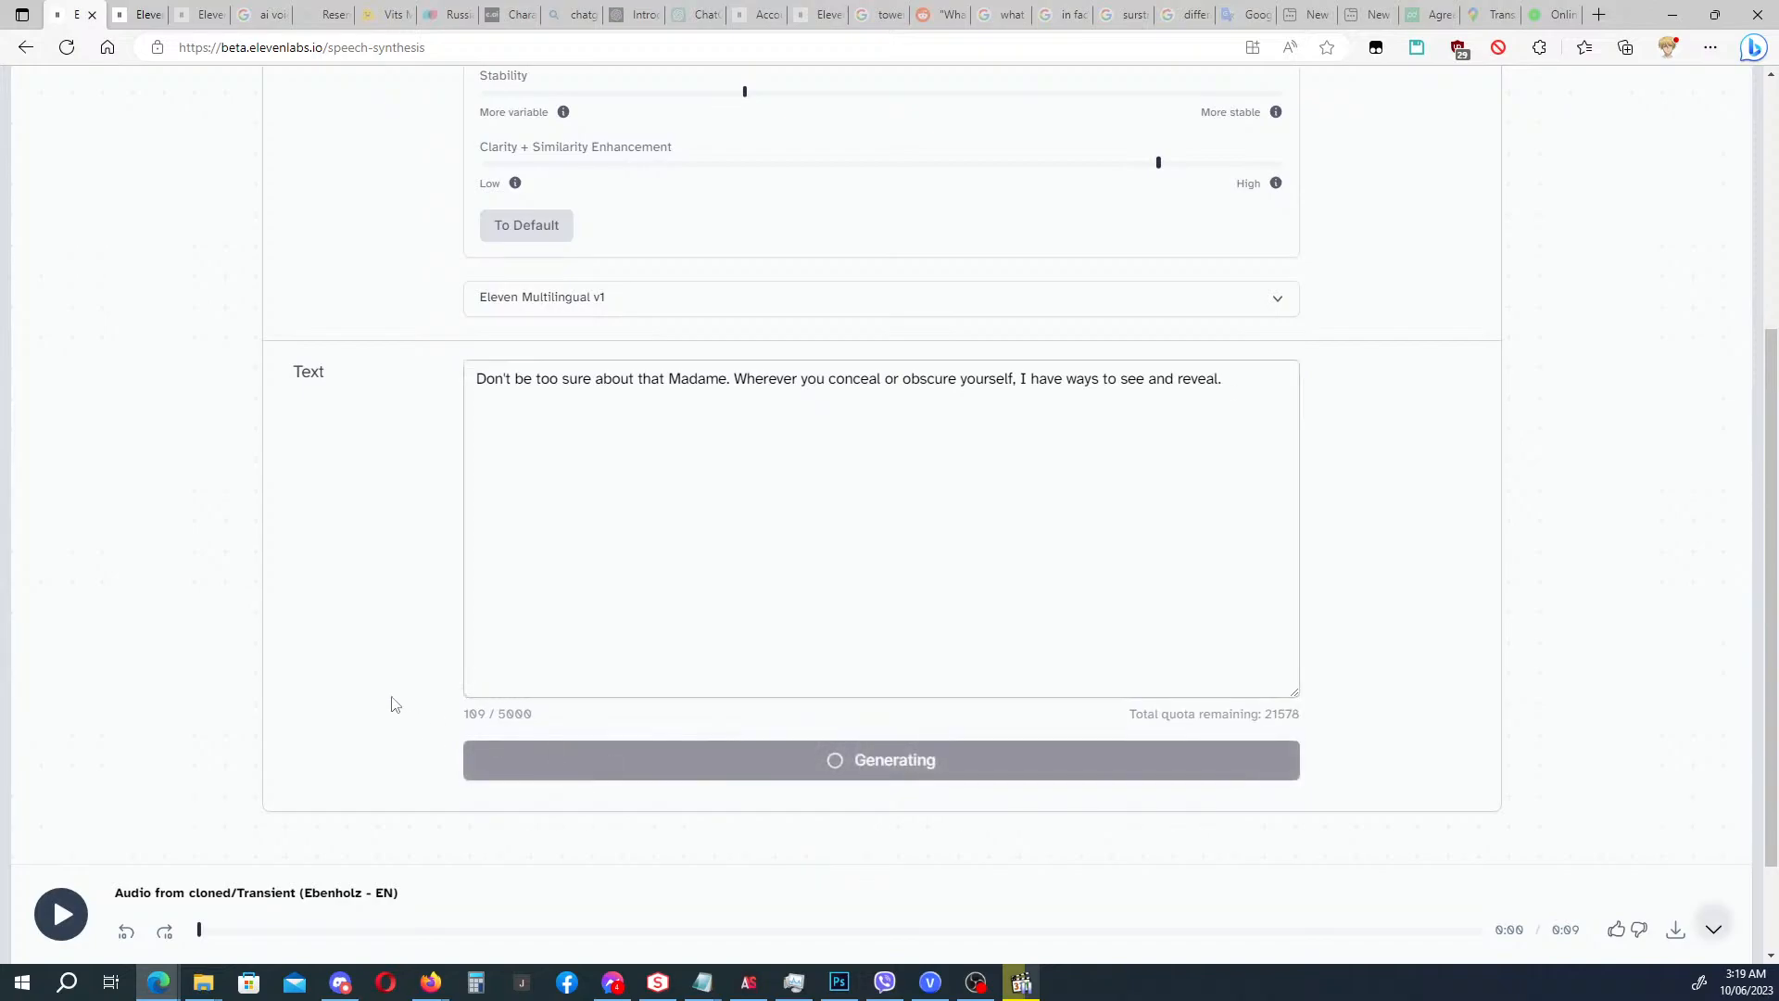
scroll(356, 676, "up", 2)
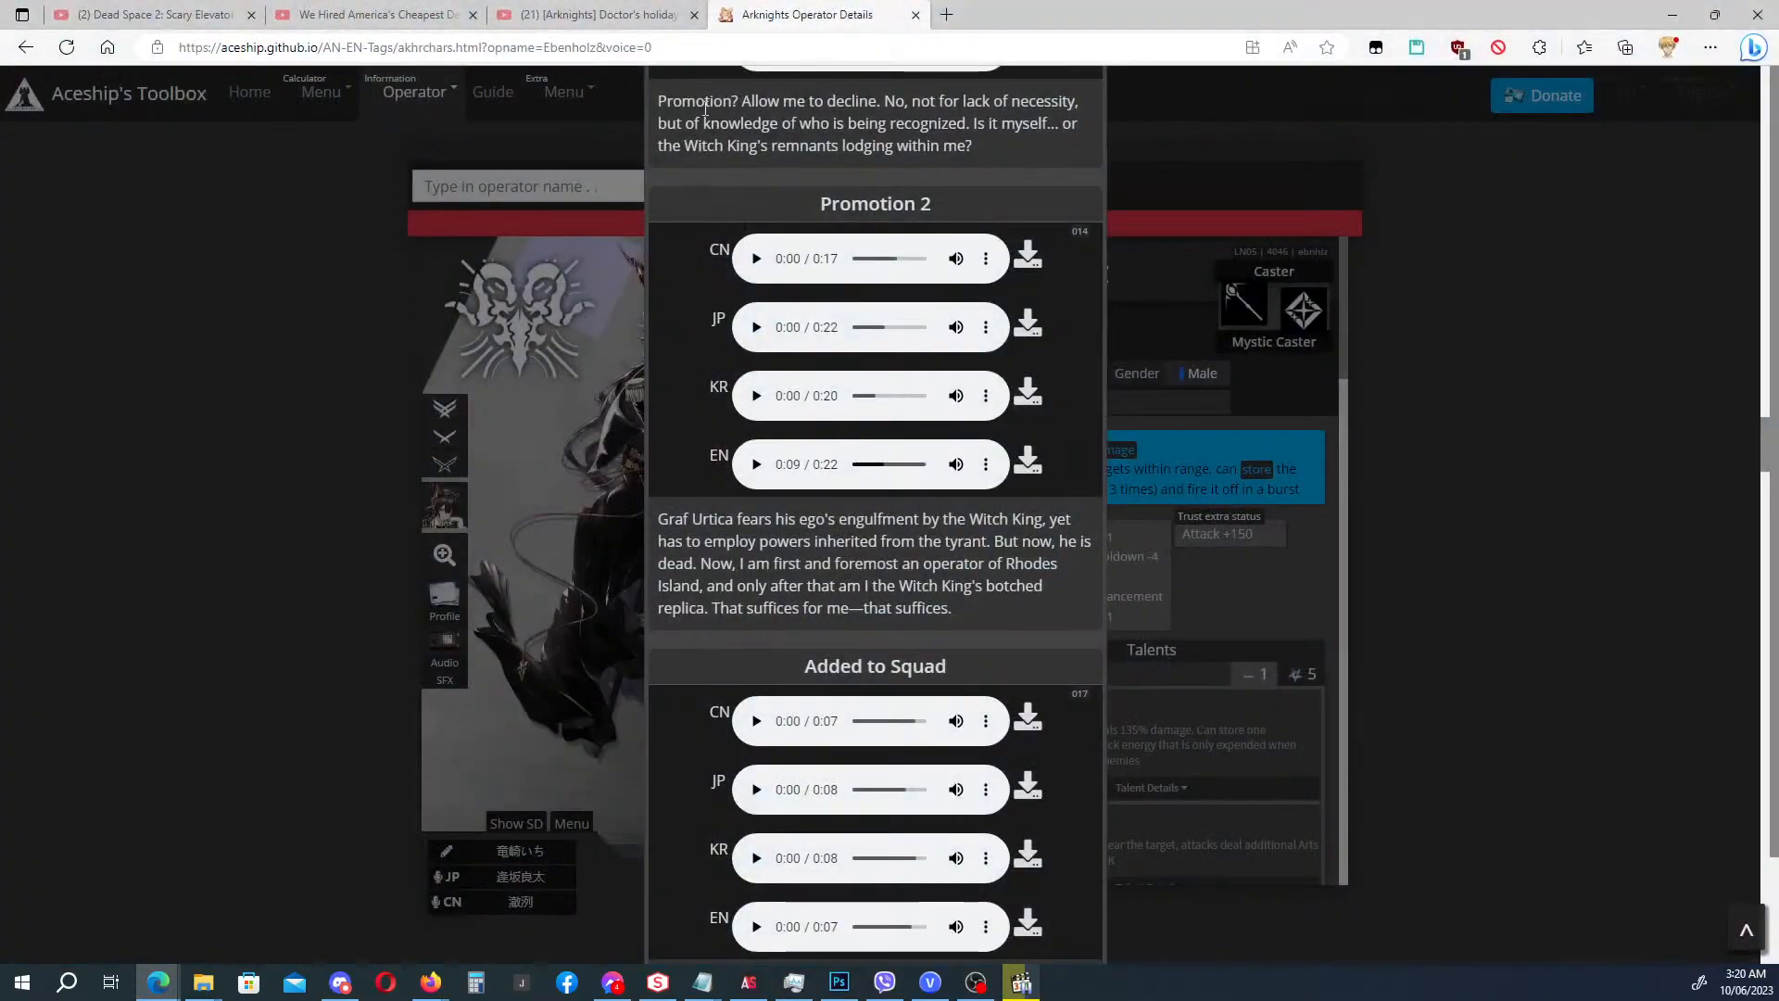
On Aceship's Toolbox, close Ebenholz's voice lines, open the operator Totter and play his English Appointed as Assistant recording.
scroll(626, 215, "up", 8)
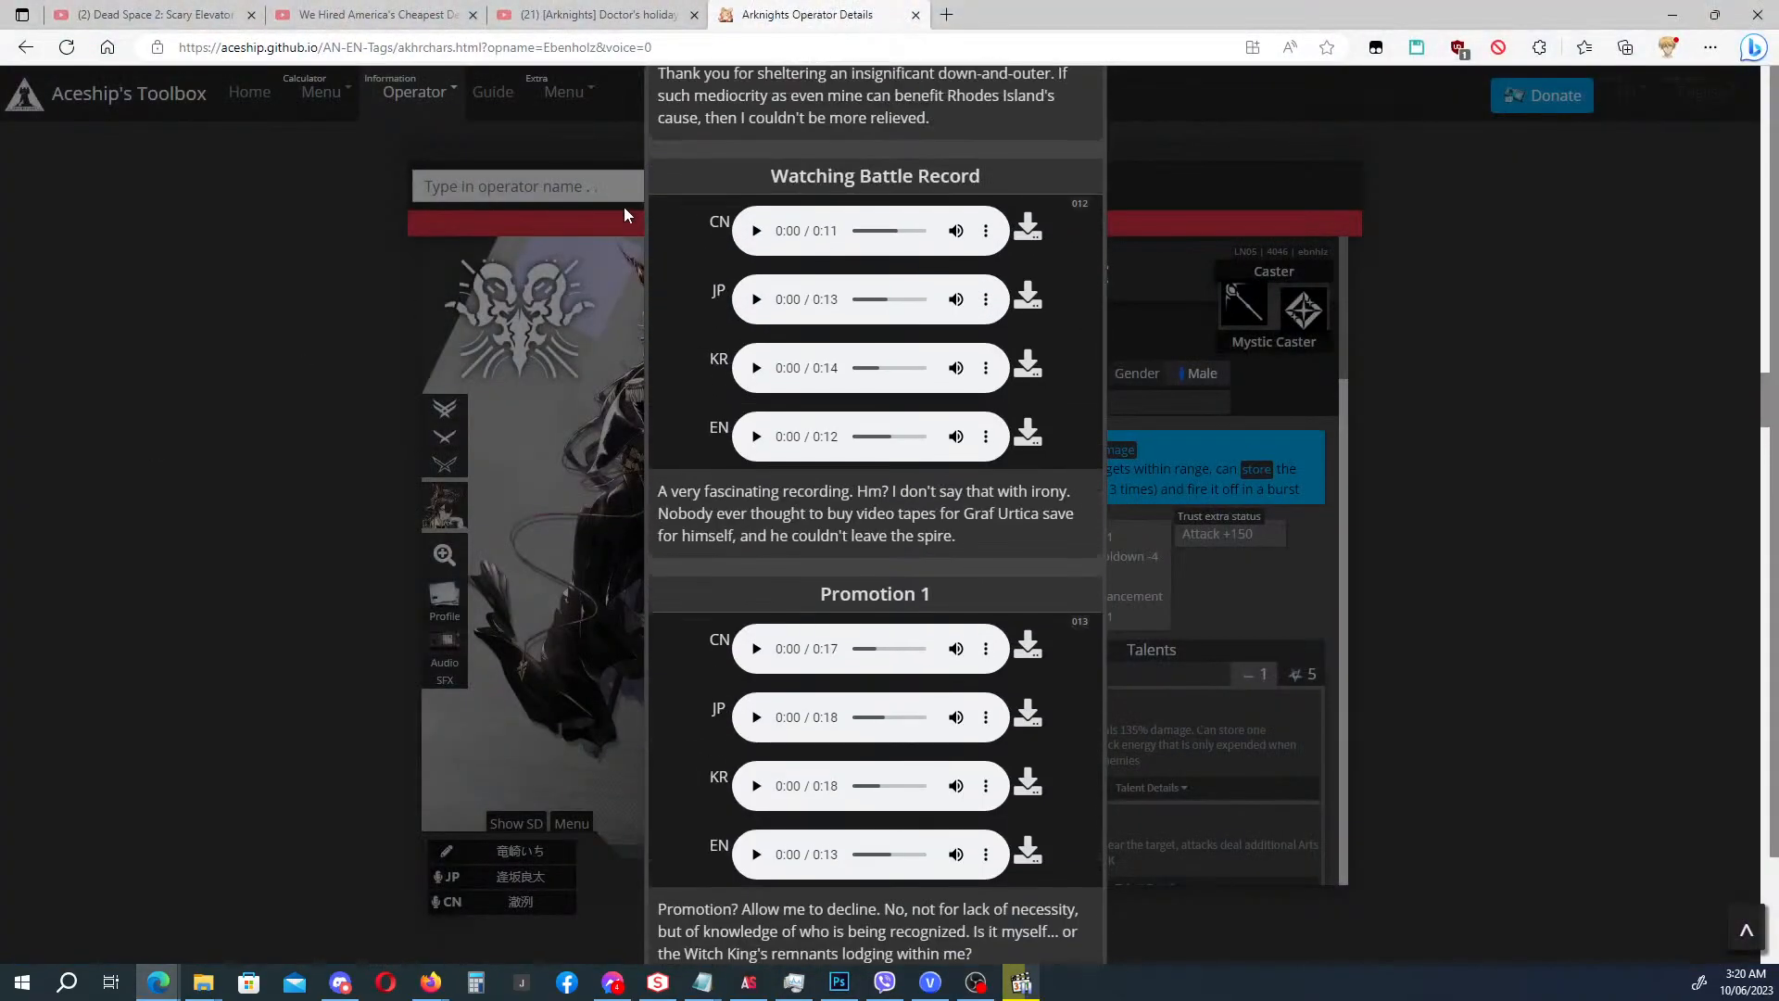
left_click(515, 270)
left_click(546, 186)
type("to")
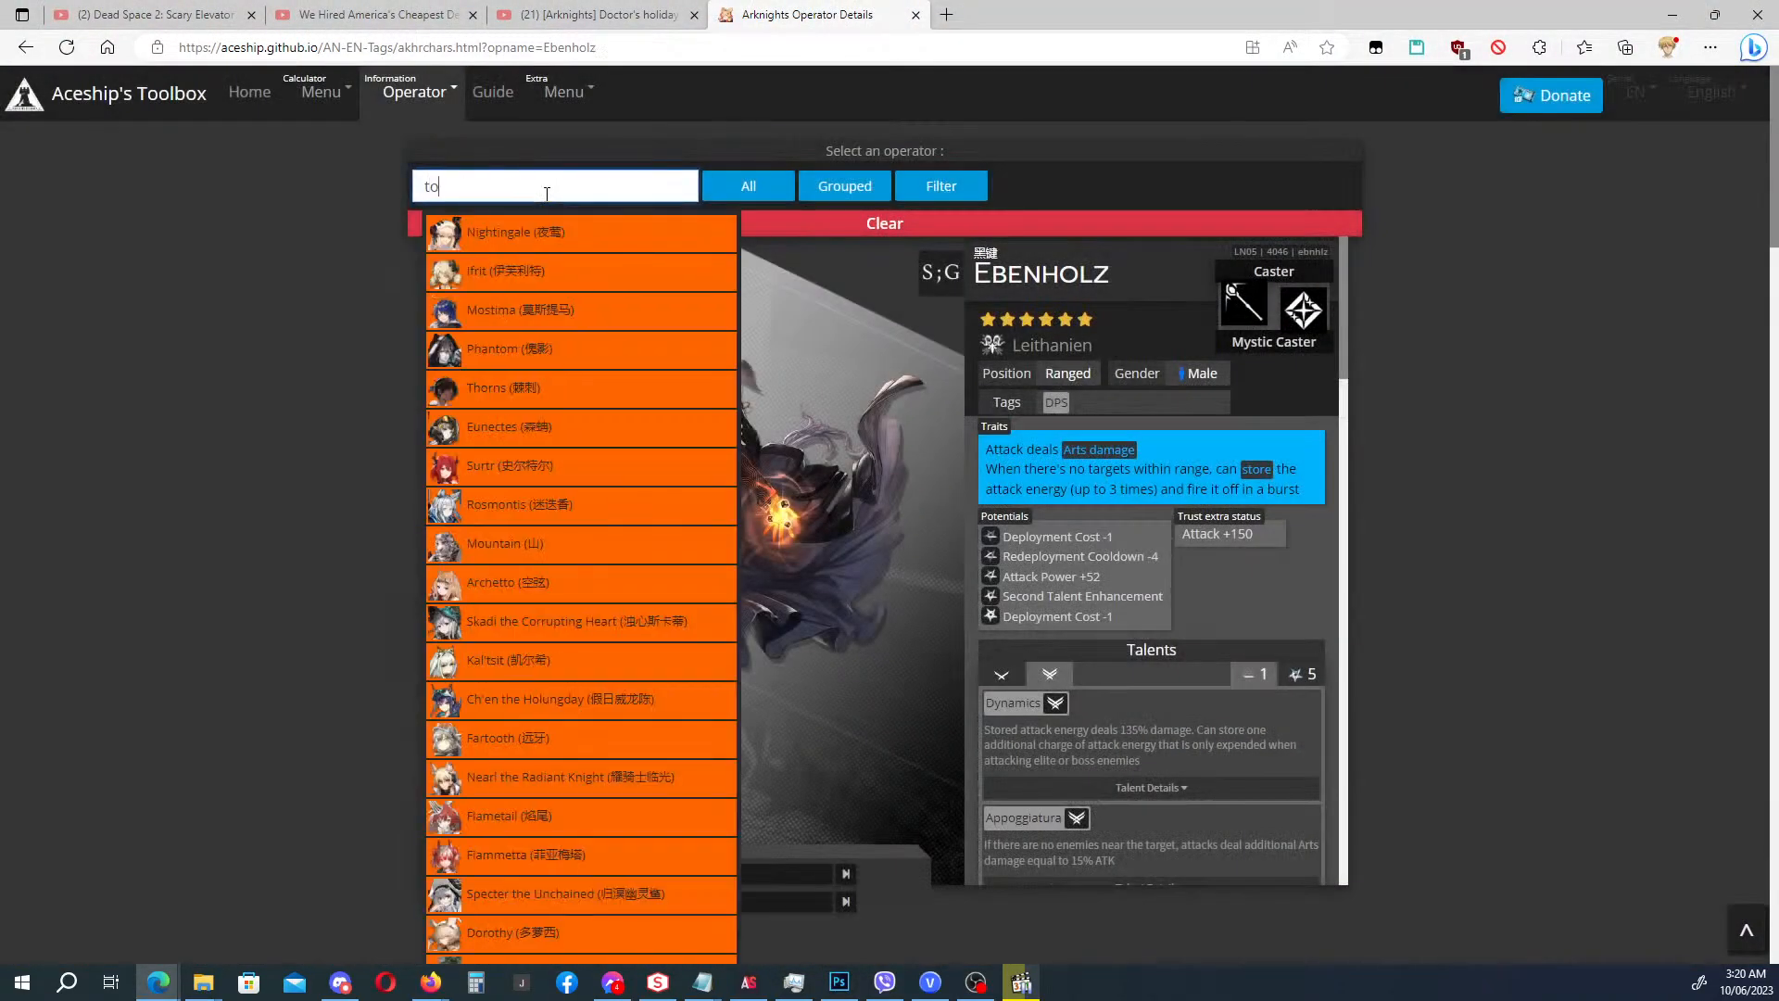
type("tt")
left_click(558, 232)
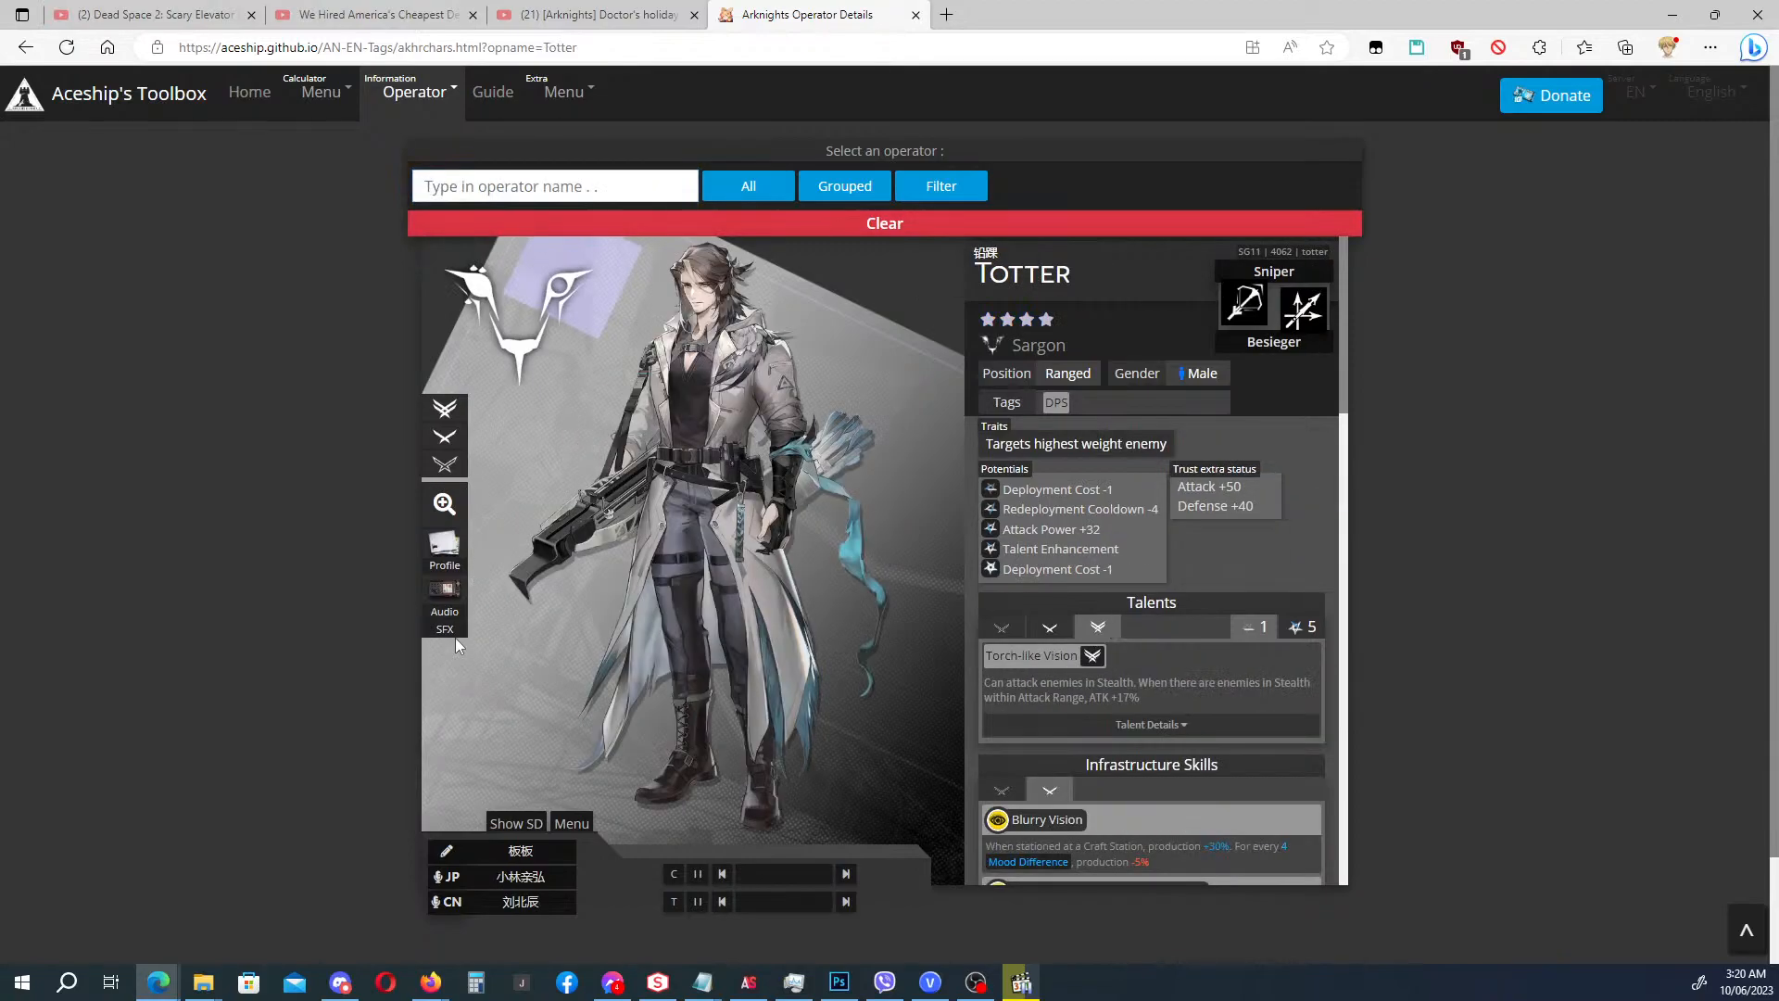
left_click(444, 594)
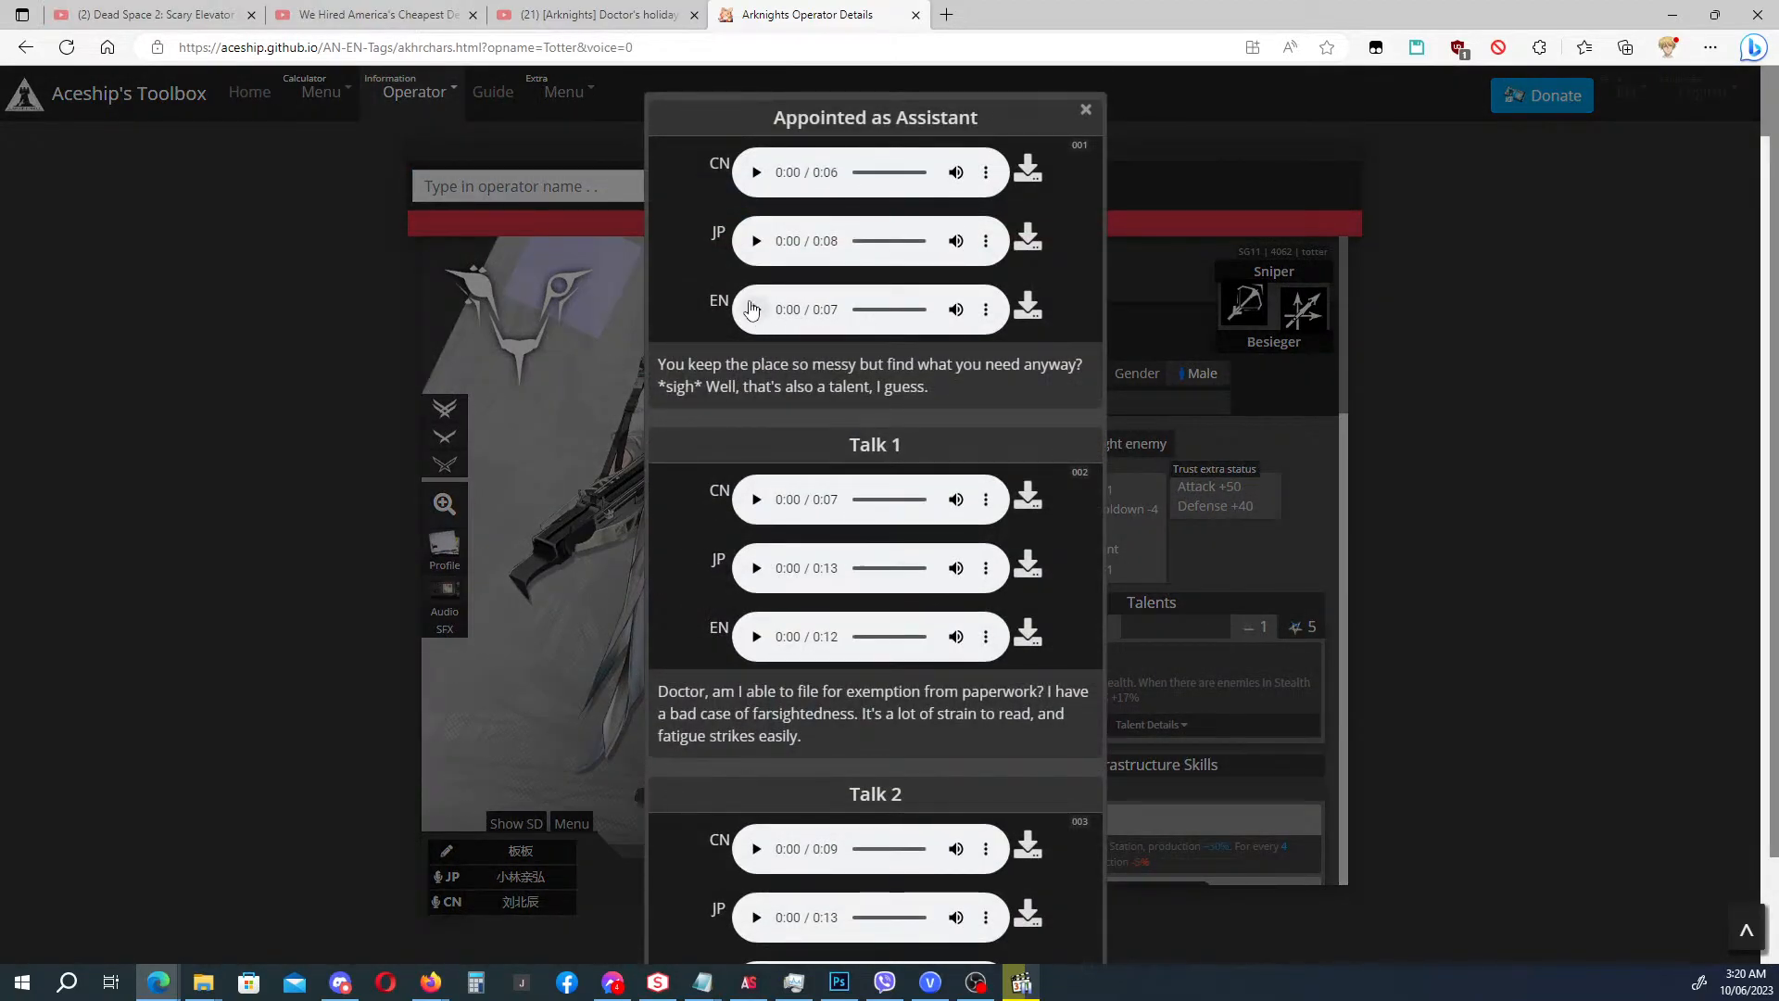
left_click(756, 312)
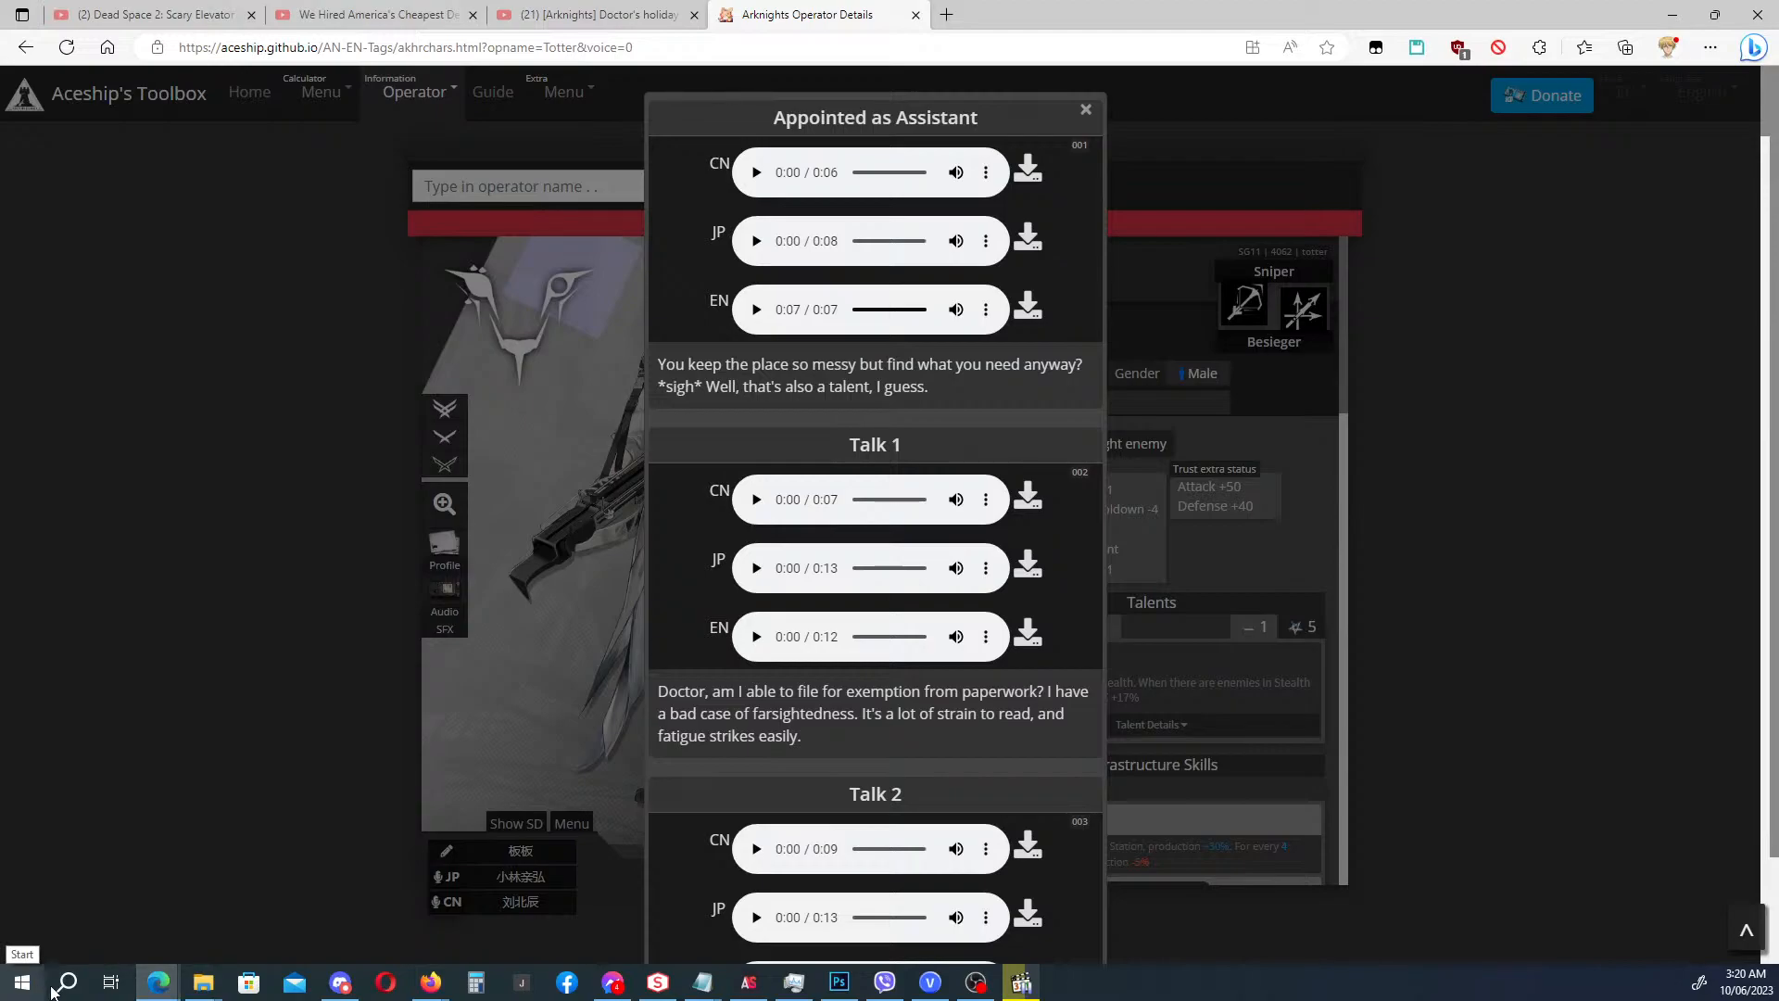
Back on the ElevenLabs speech synthesis page, replay the generated Totter line and download its audio.
left_click(157, 982)
left_click(1149, 926)
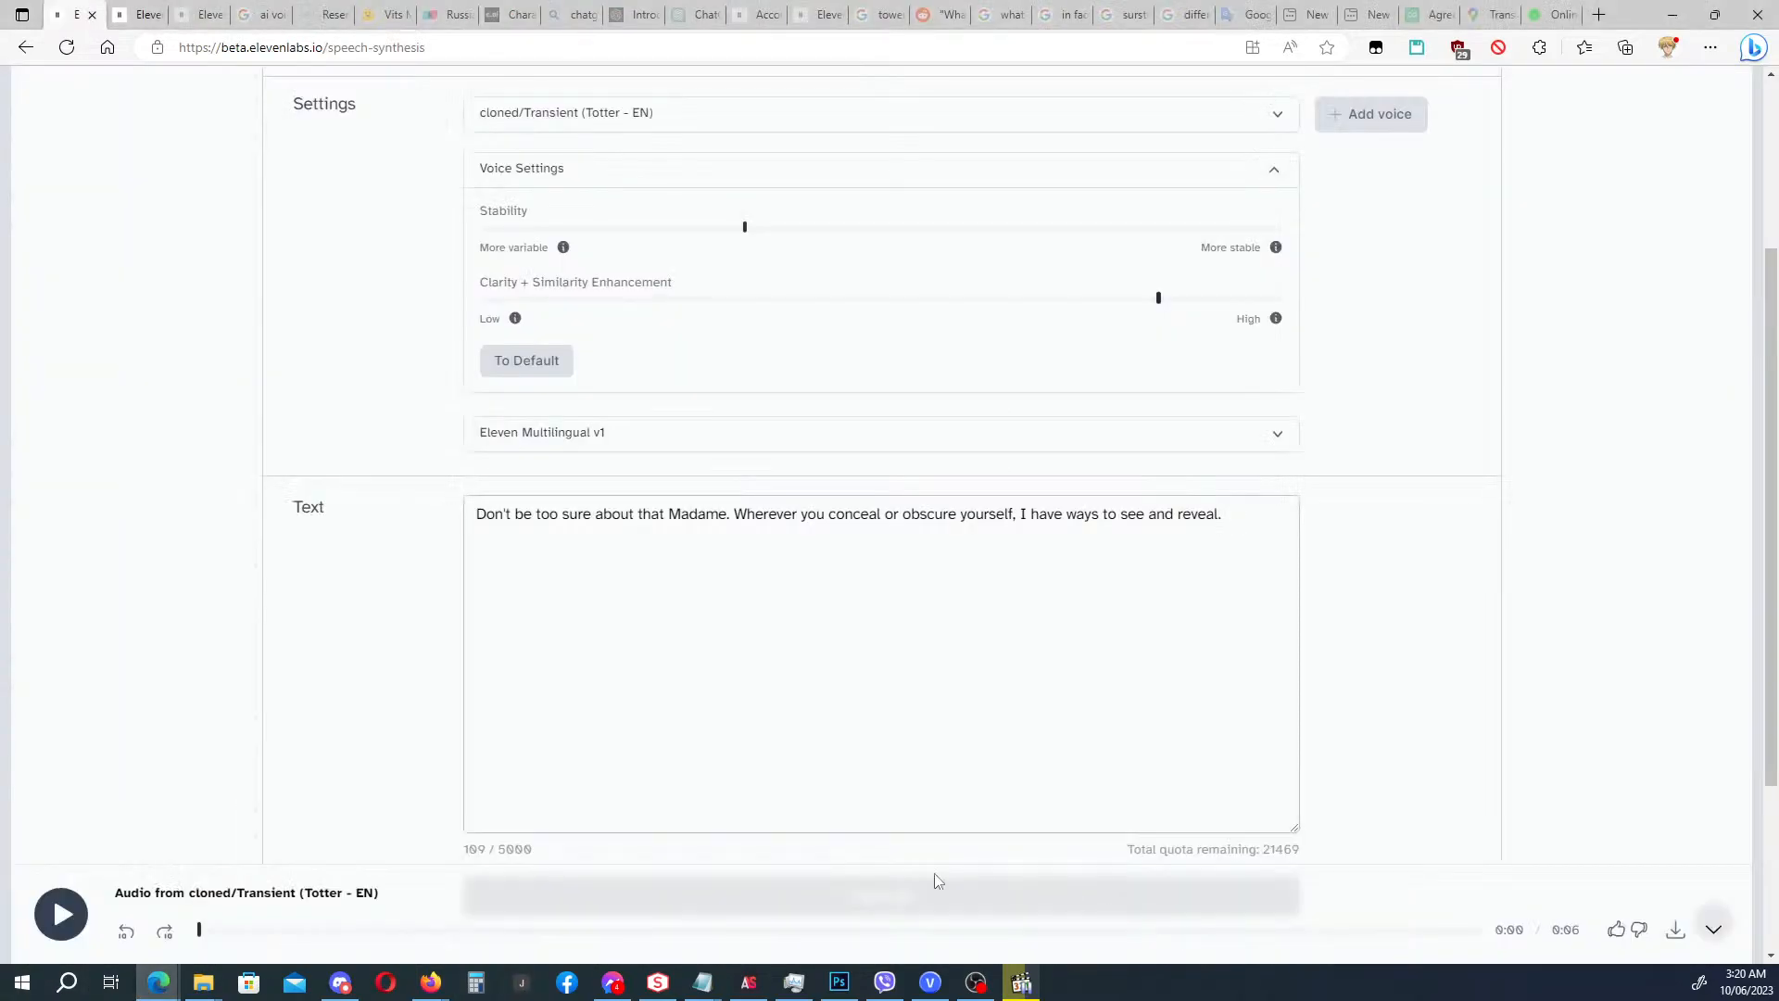
left_click(58, 917)
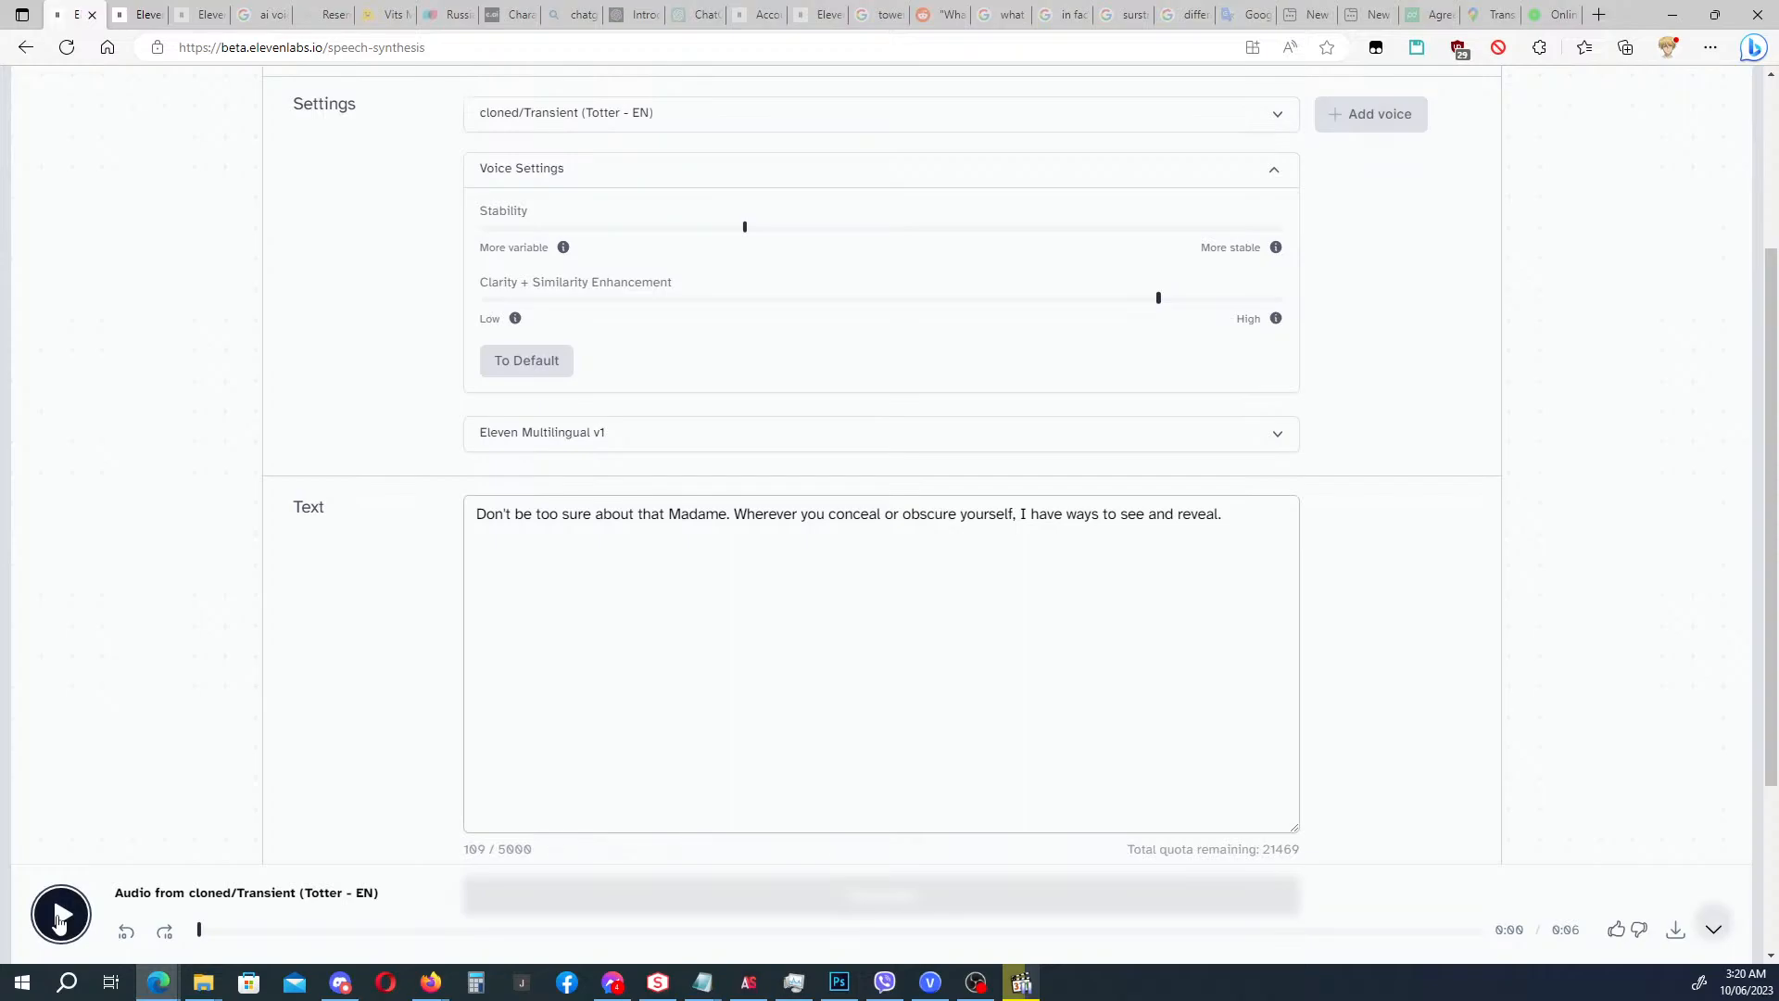
left_click(1710, 47)
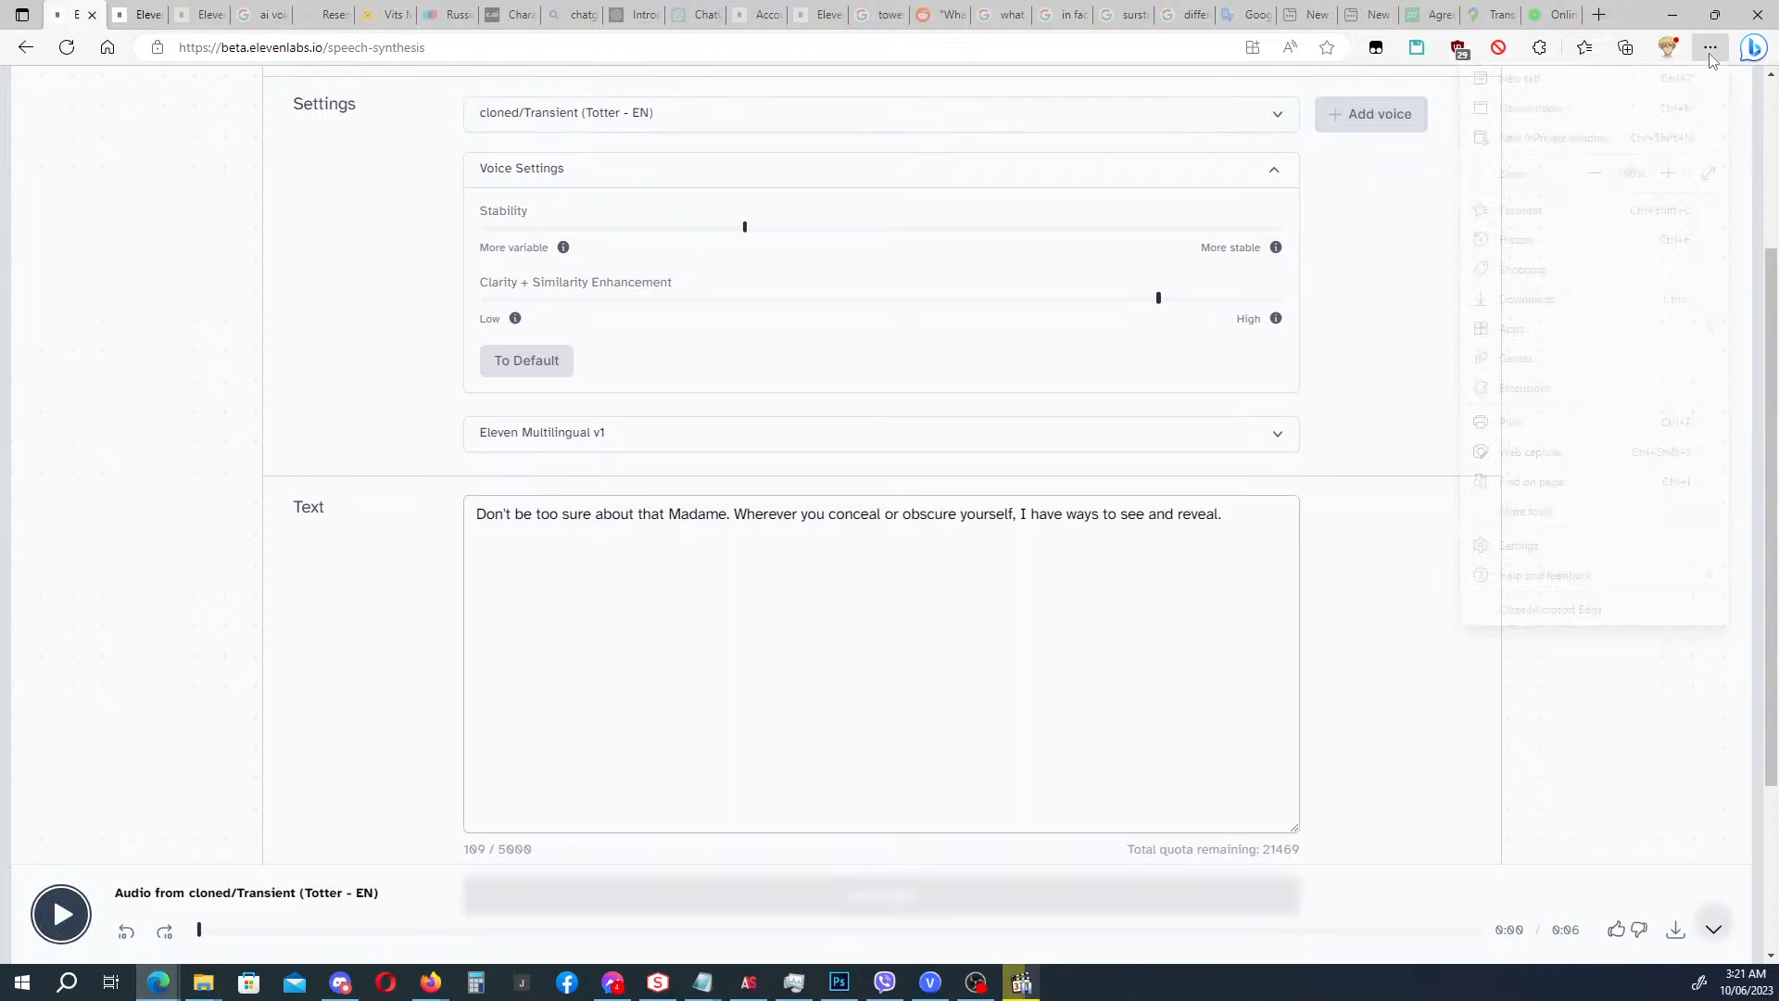
left_click(1563, 298)
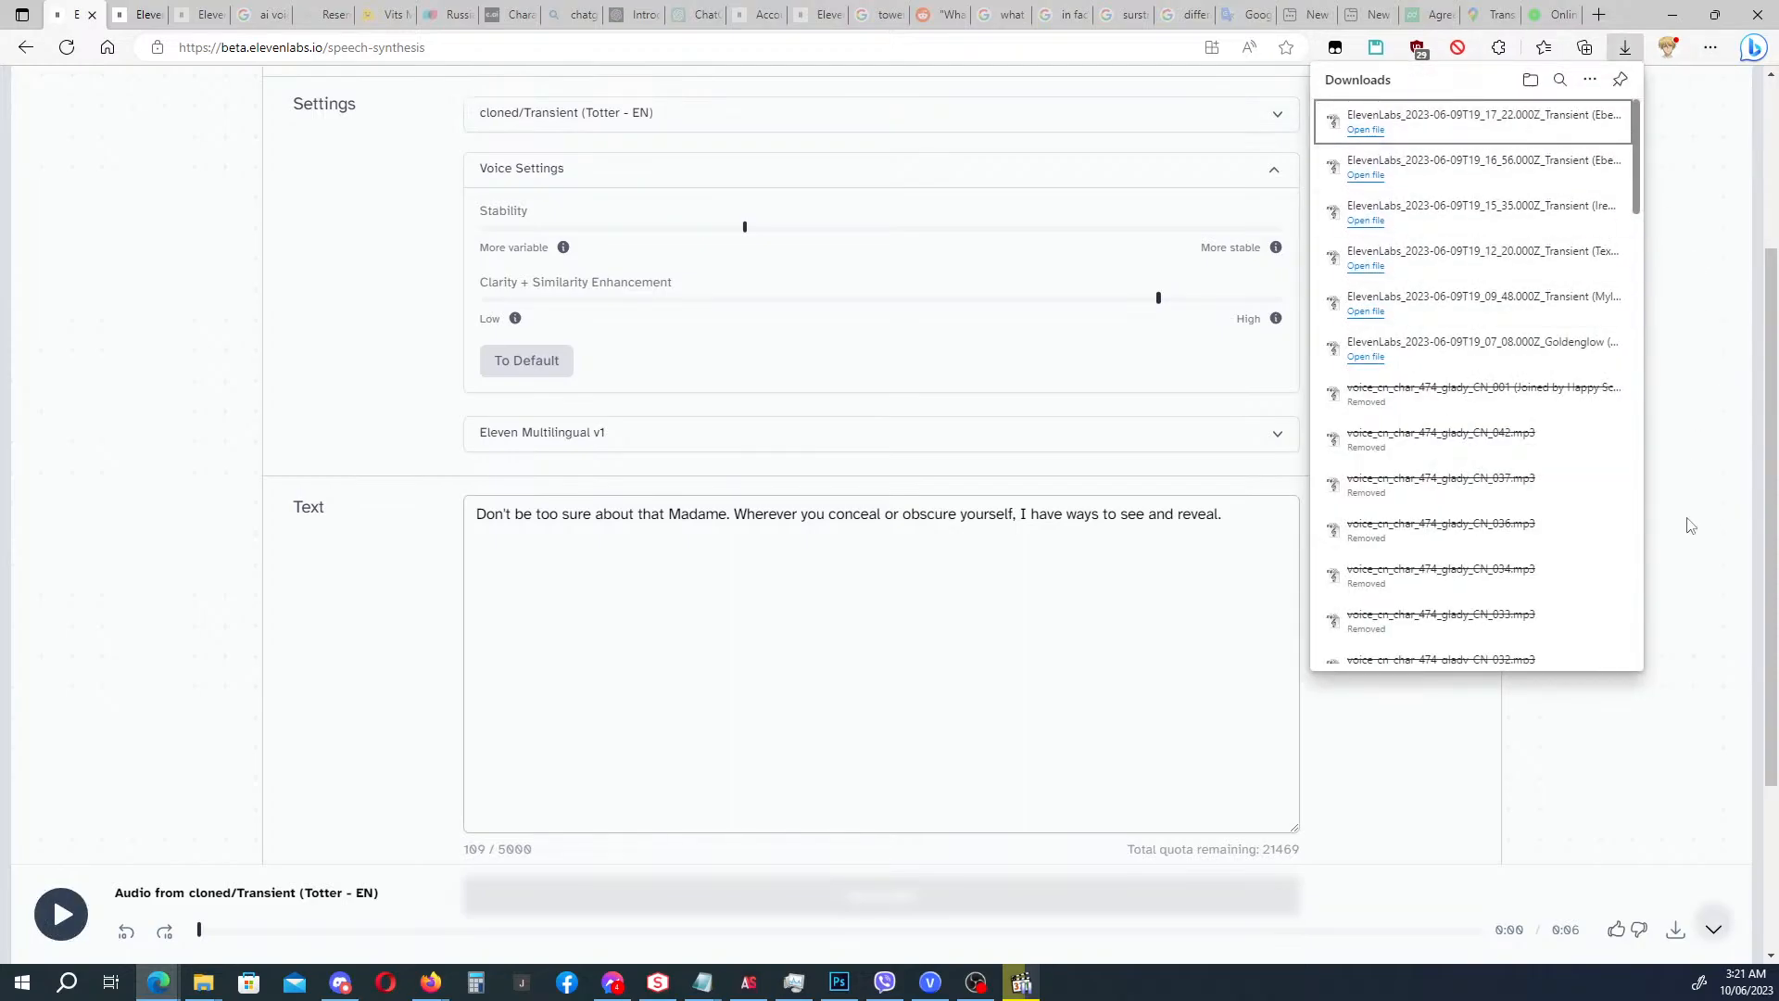
left_click(1676, 929)
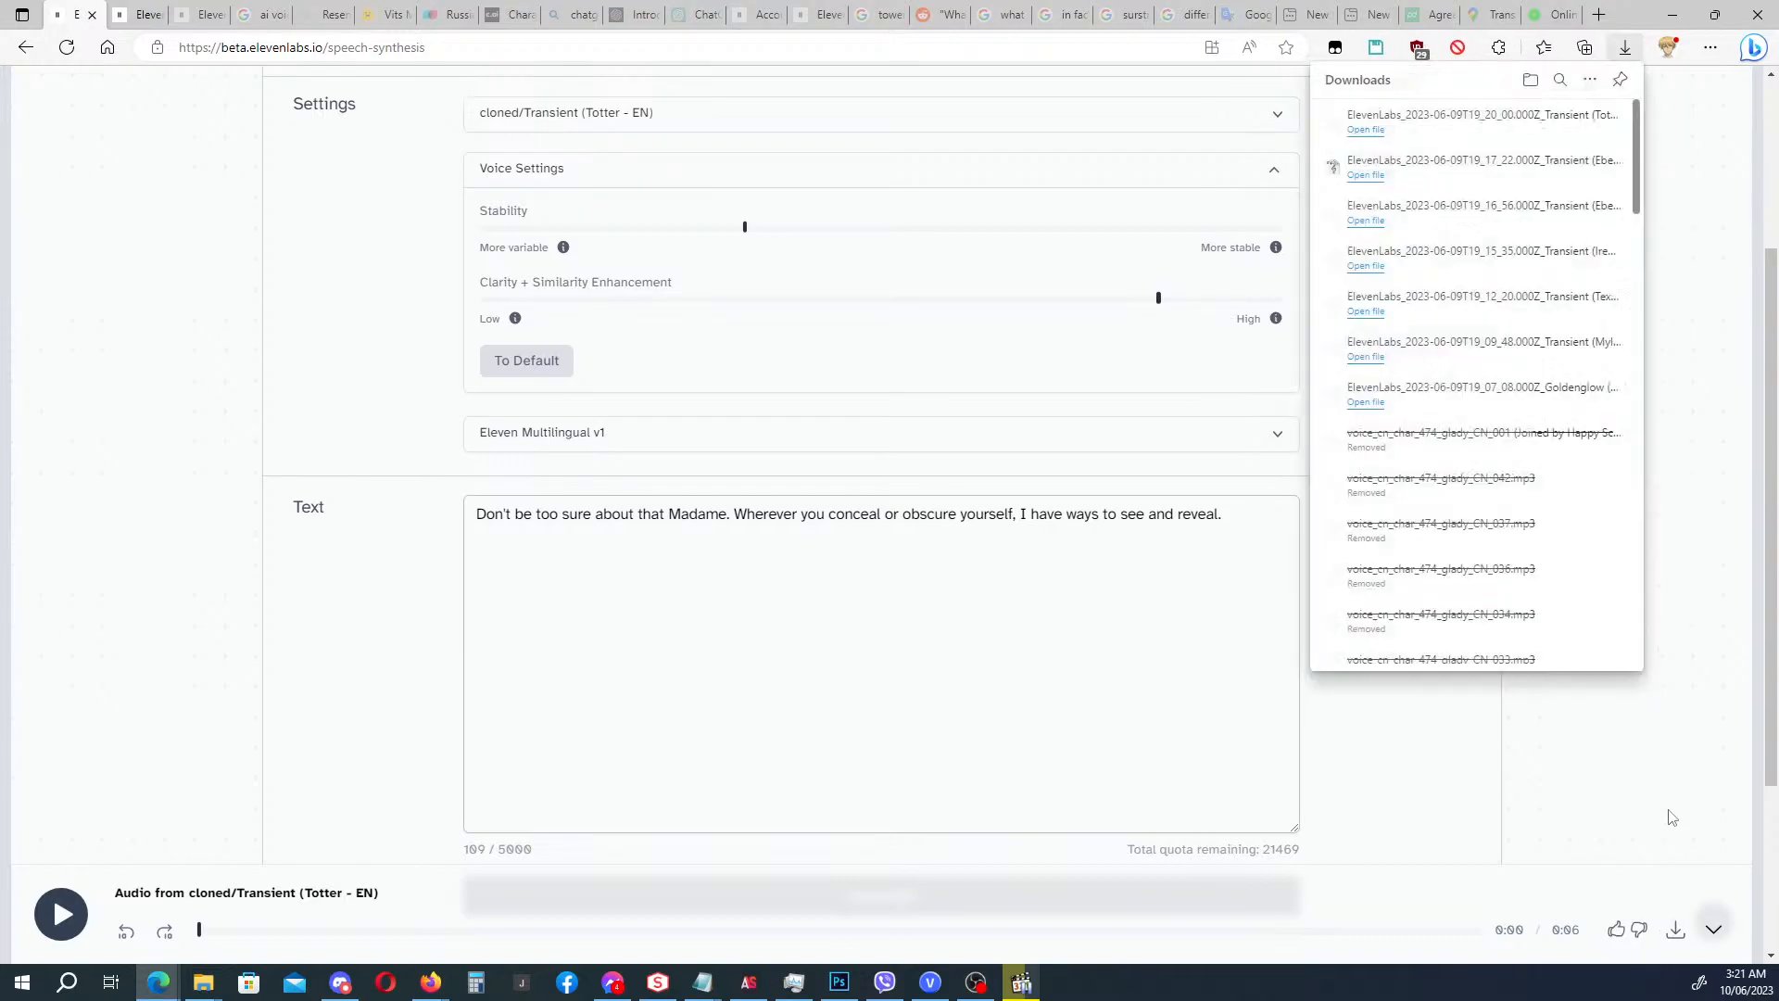
left_click(1616, 780)
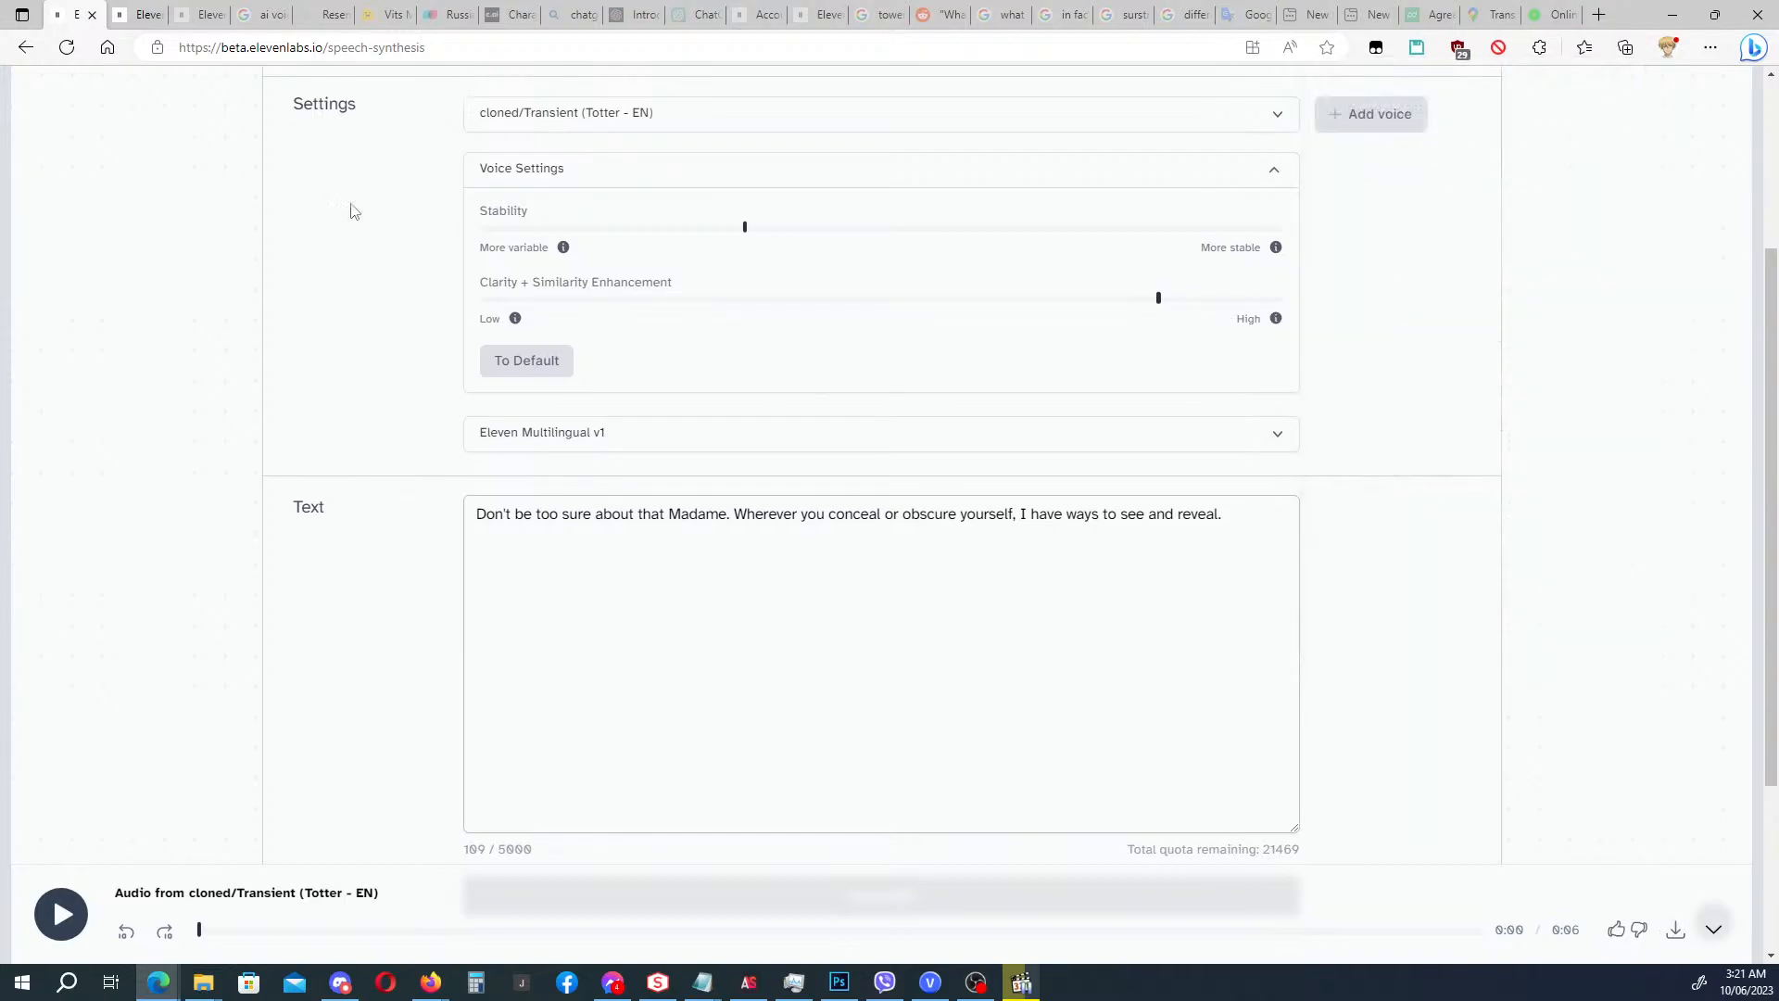
In the voice lab, rename the cloned voice Transient (Totter - EN) to "Transient (Gladiia - CN, as Degenbrecher)".
left_click(139, 15)
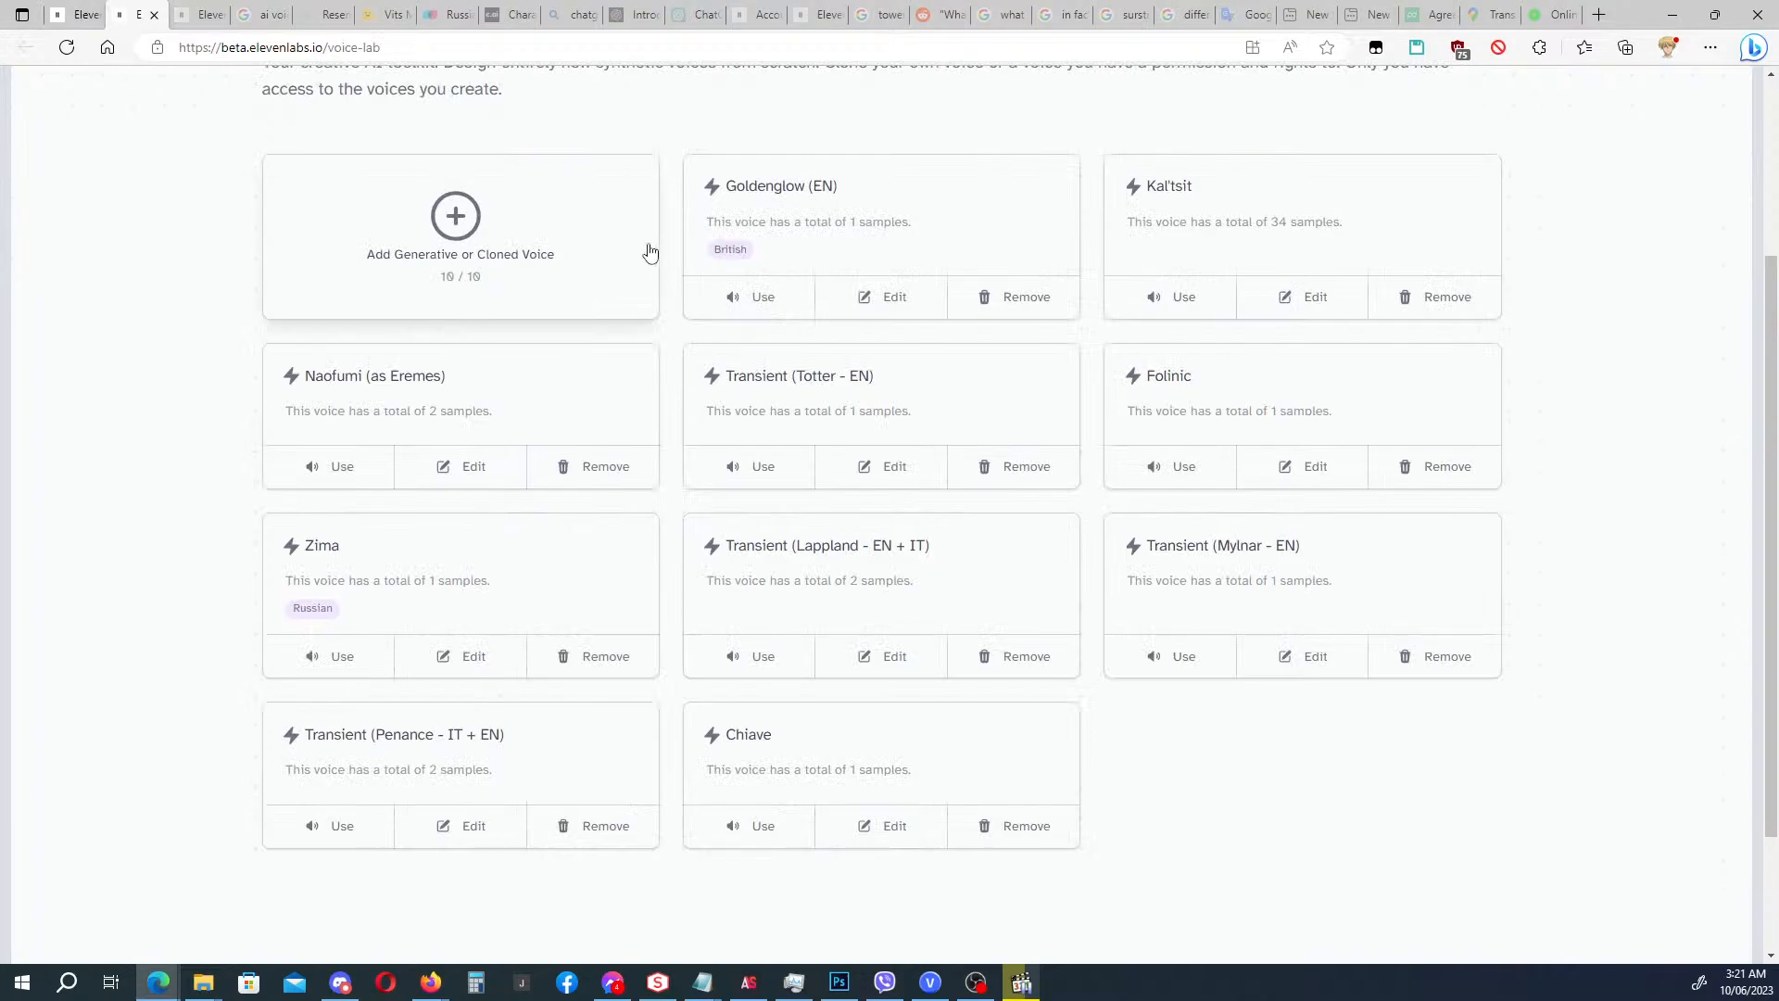
left_click(884, 470)
left_click_drag(747, 201, 805, 197)
type("Degenbrecht")
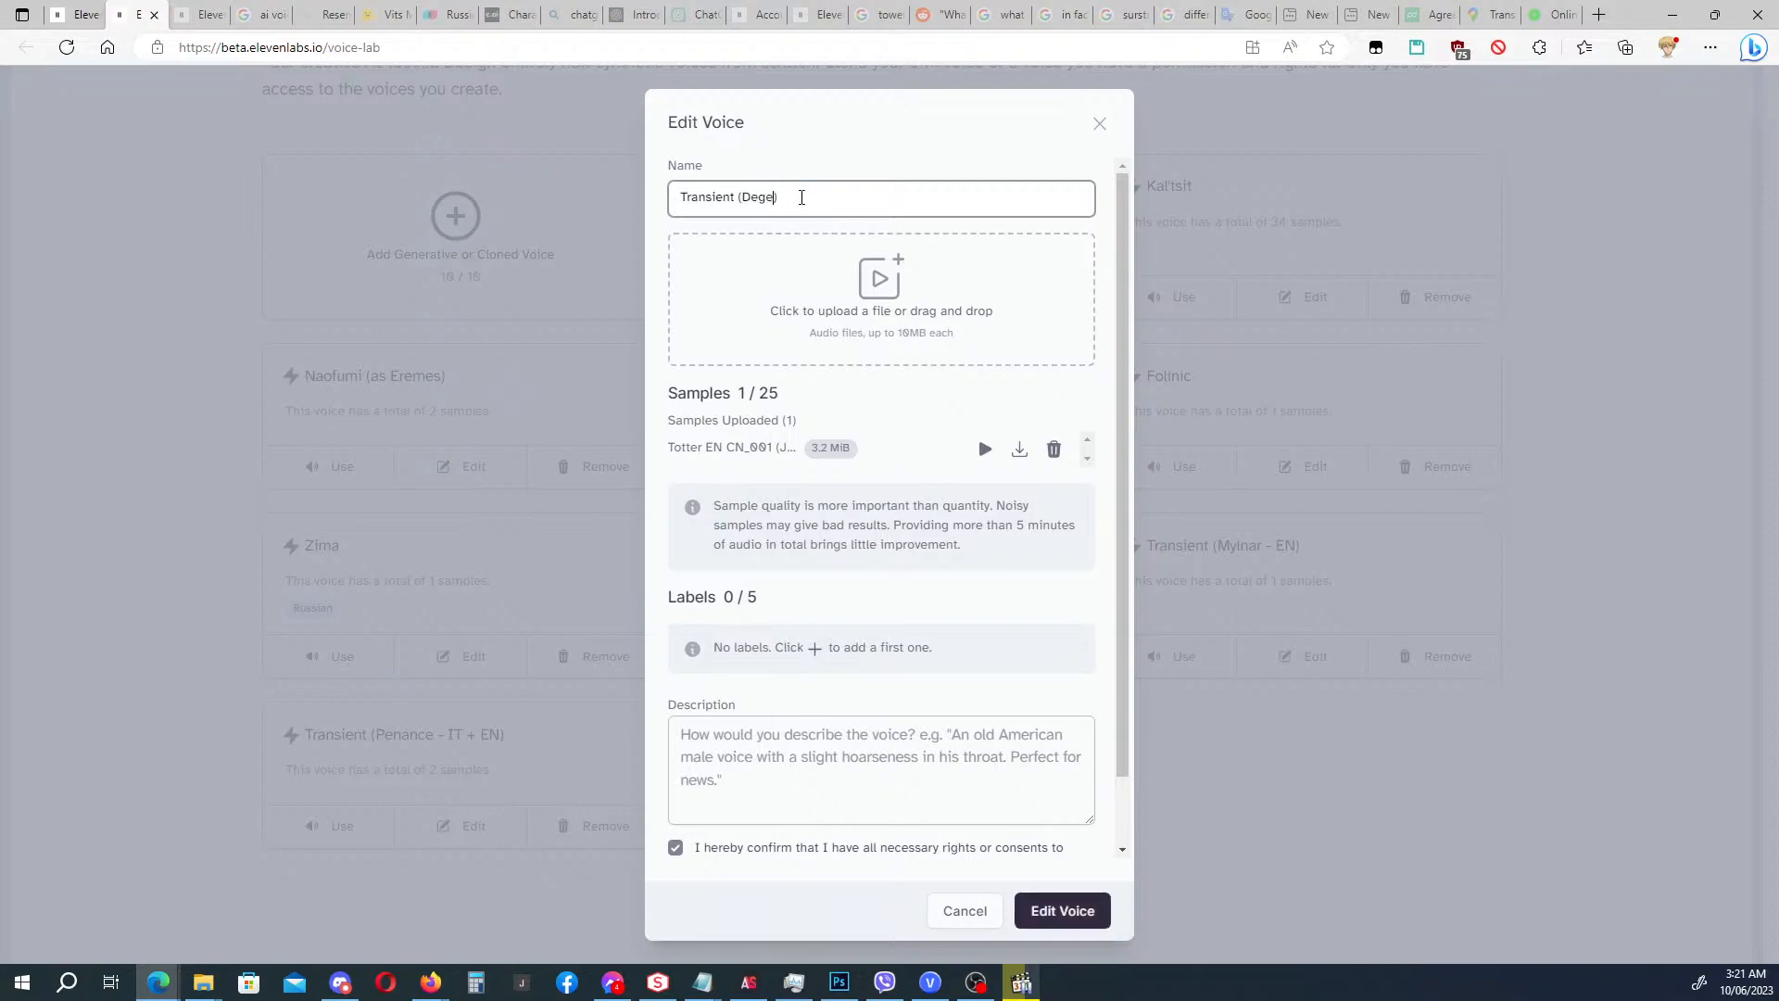
type("er")
type("Gladi")
type("ia")
type(" - EN, as")
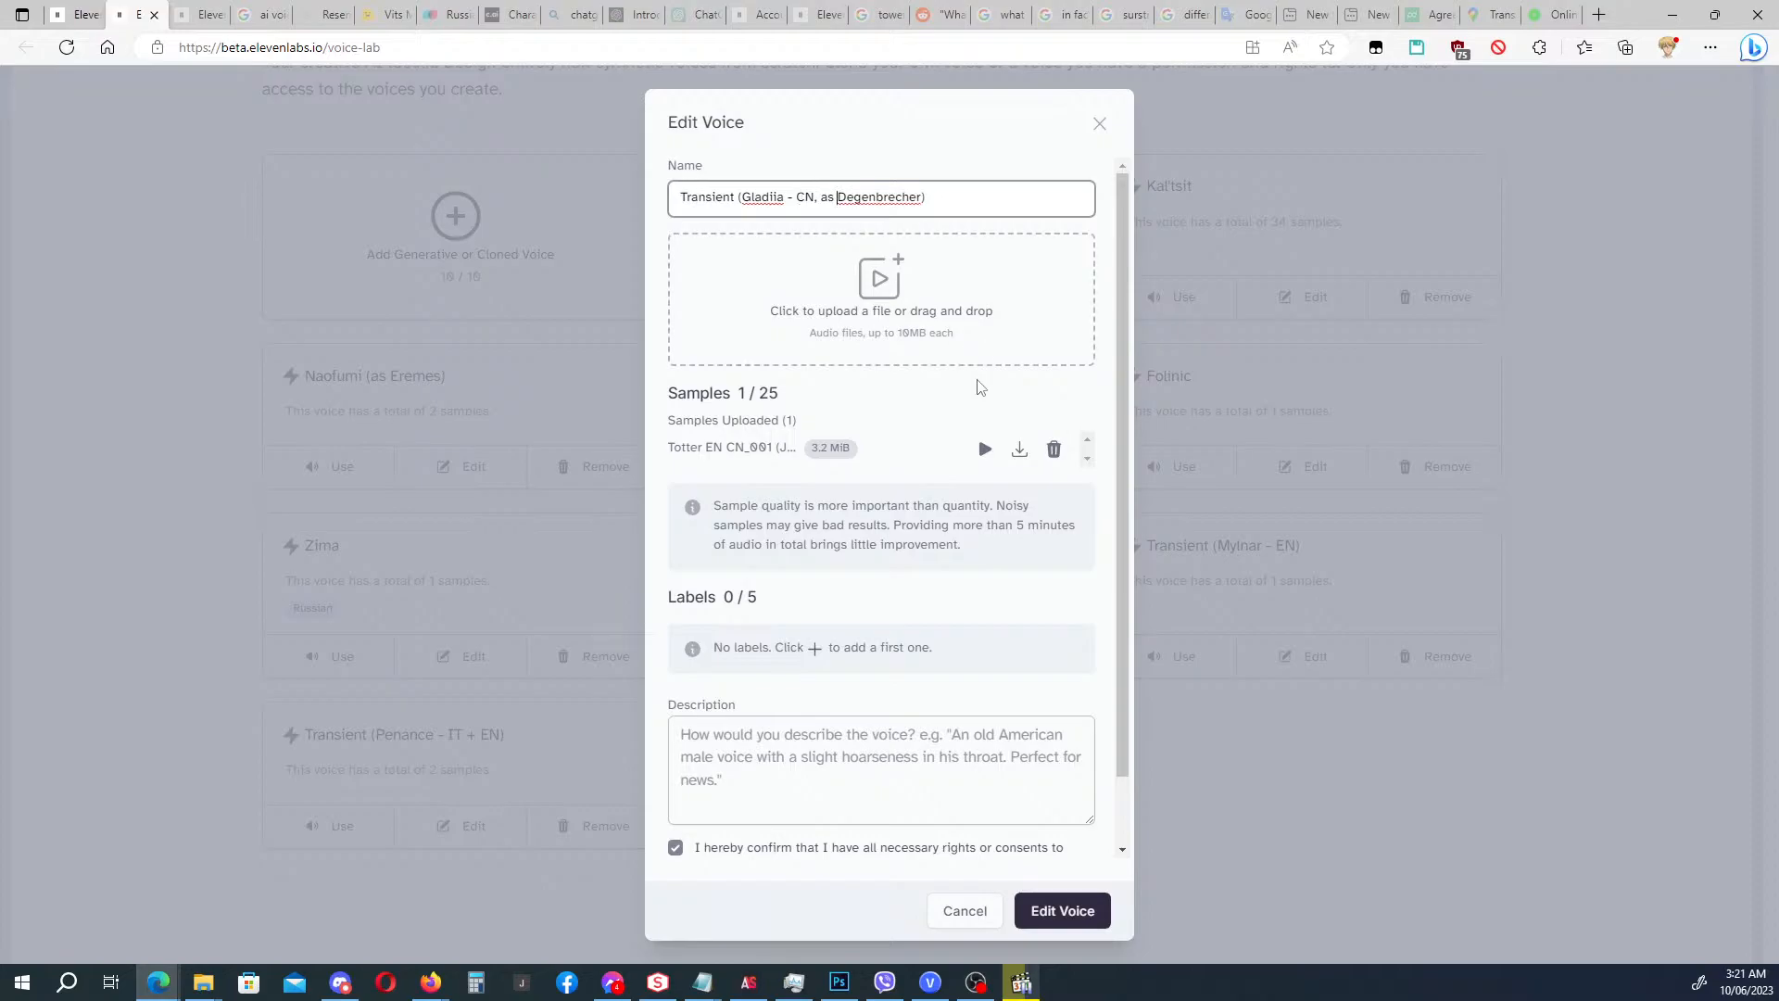
Replace the voice's Totter sample with the joined voice_cn_char_474_glady_CN_001 Ogg file from the Callus > Gladiia (CN) folder and save the voice.
left_click(1054, 449)
left_click(858, 311)
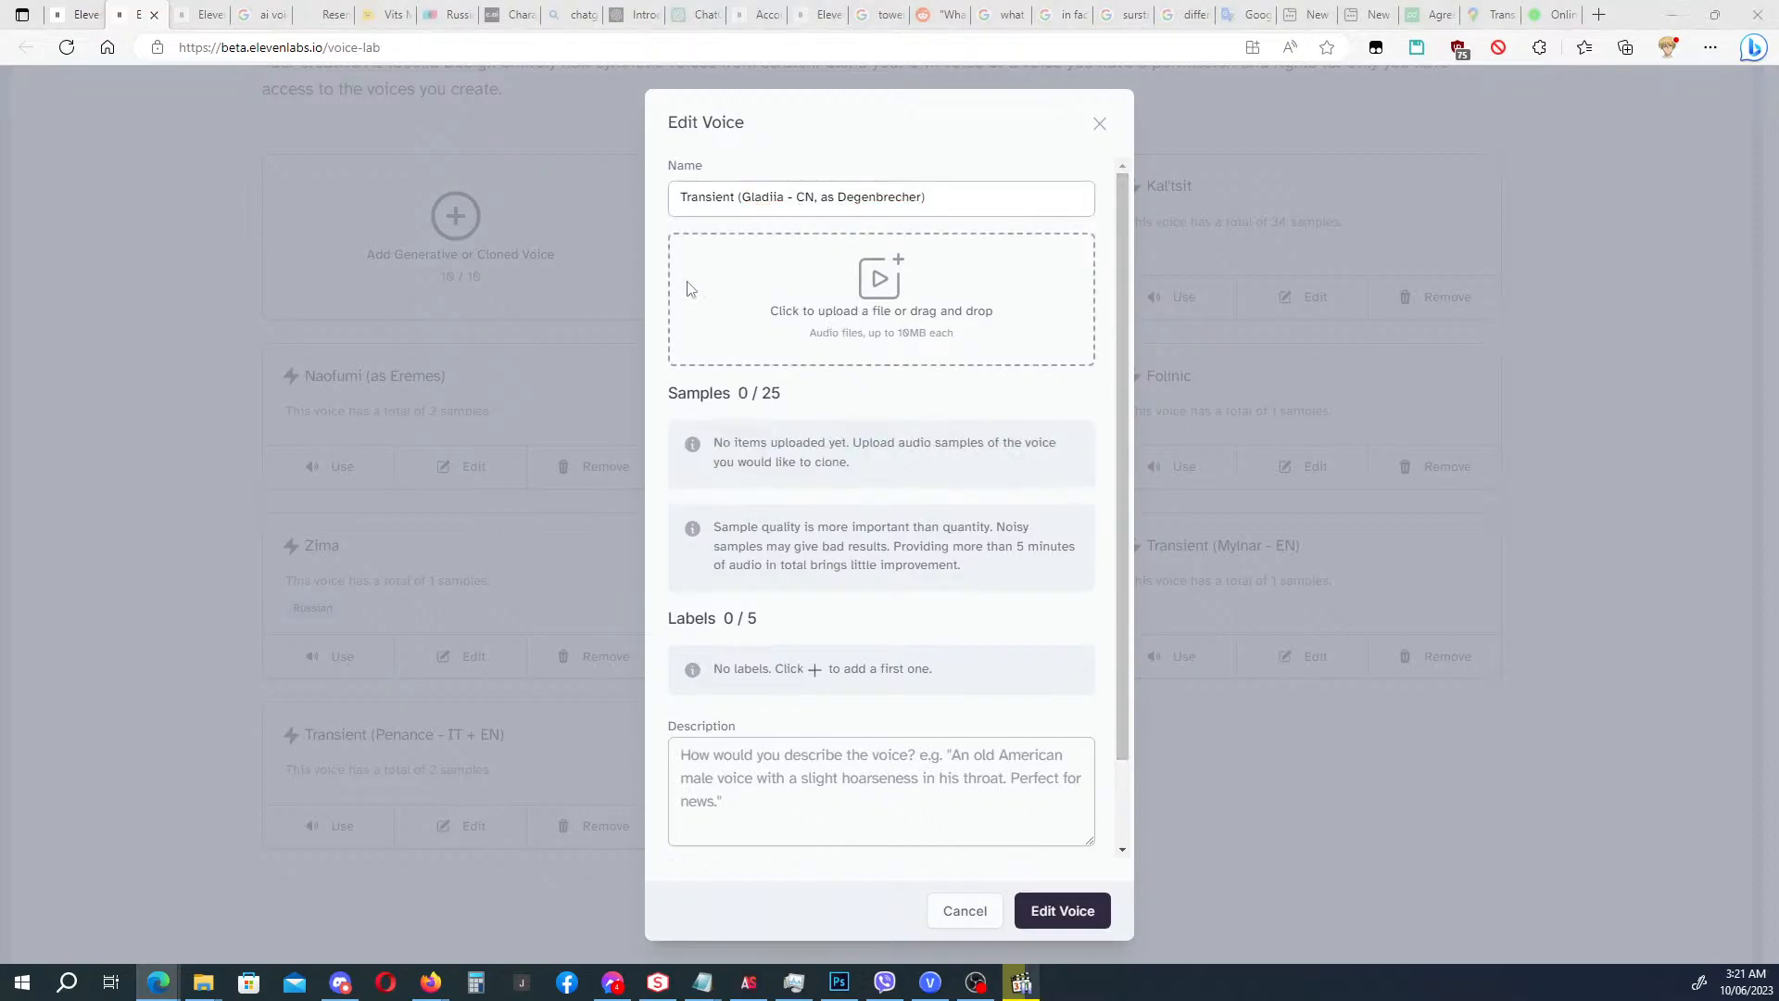
left_click(307, 46)
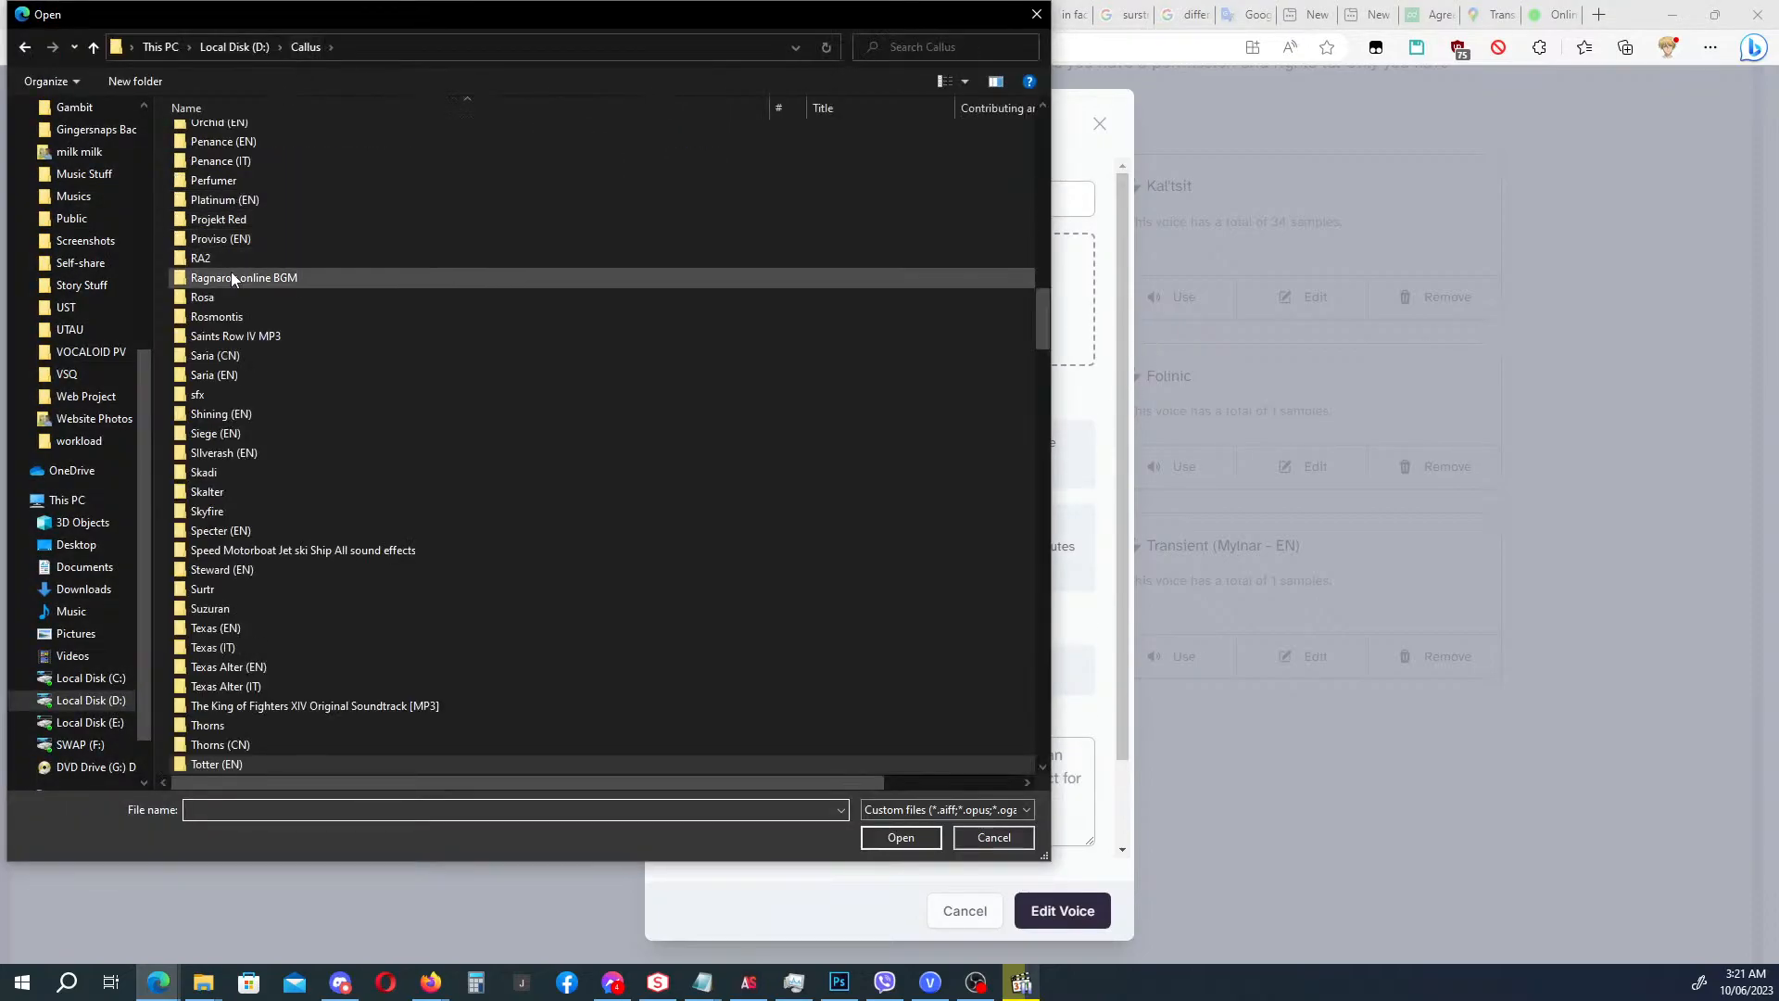
scroll(224, 274, "down", 3)
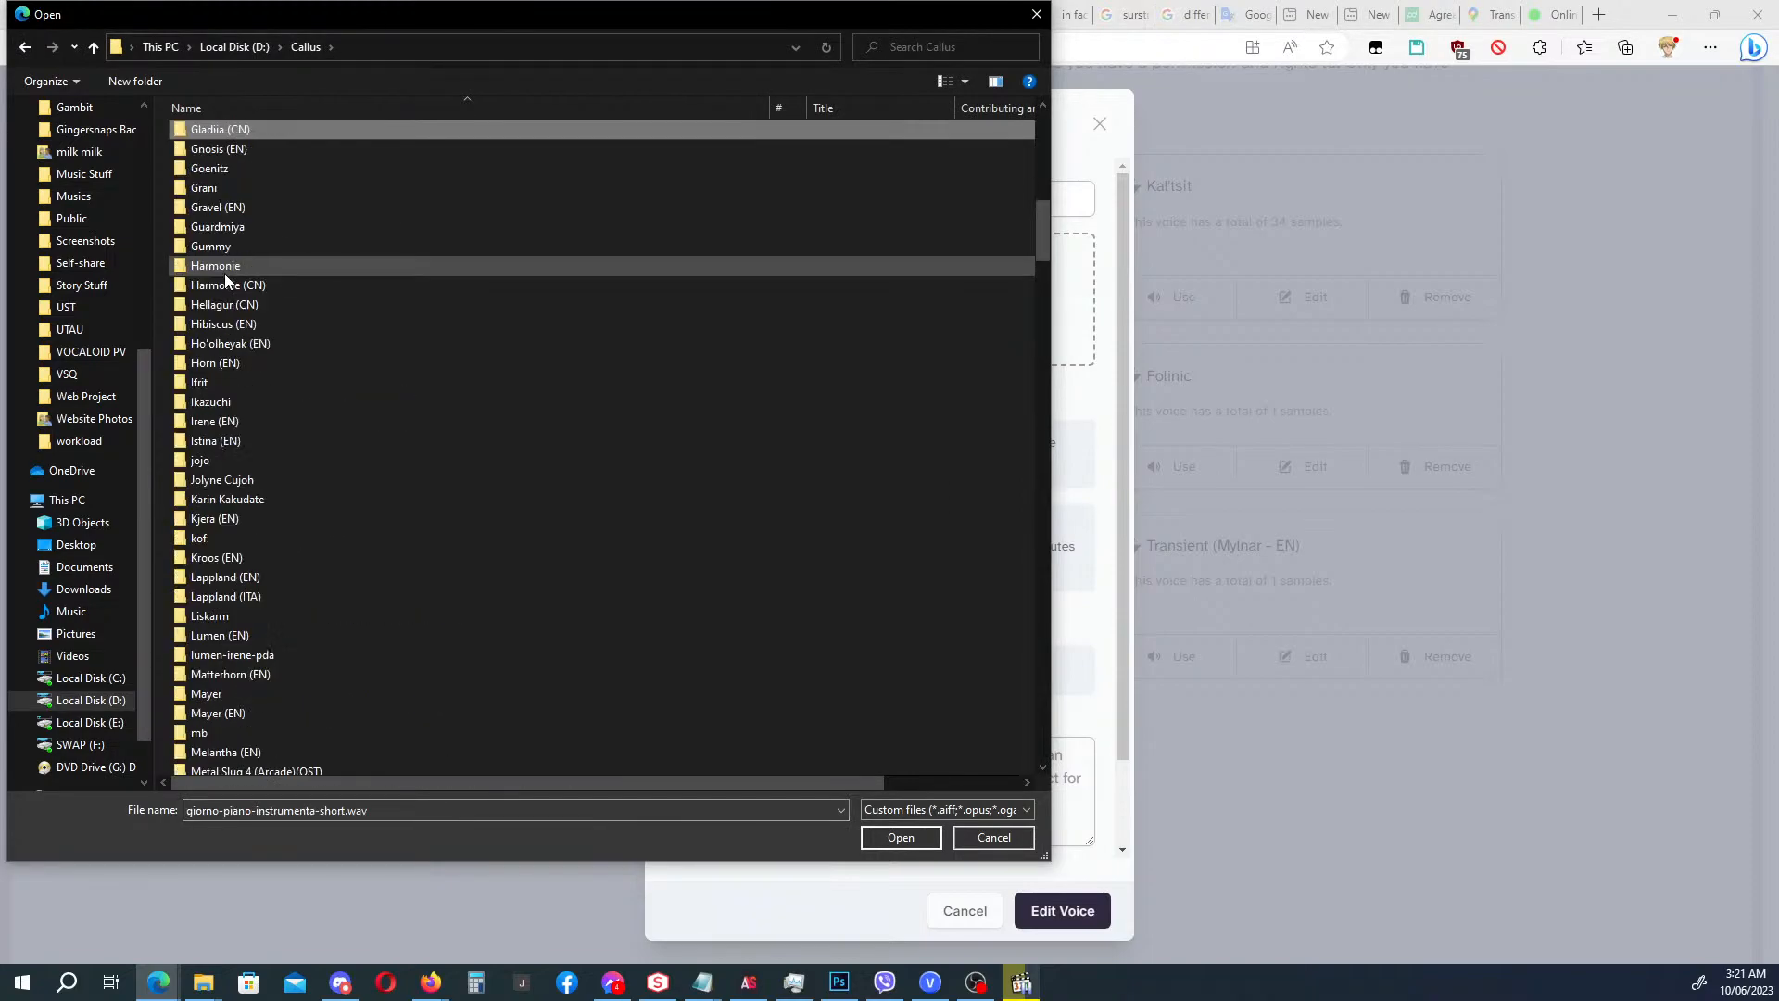
key("Return")
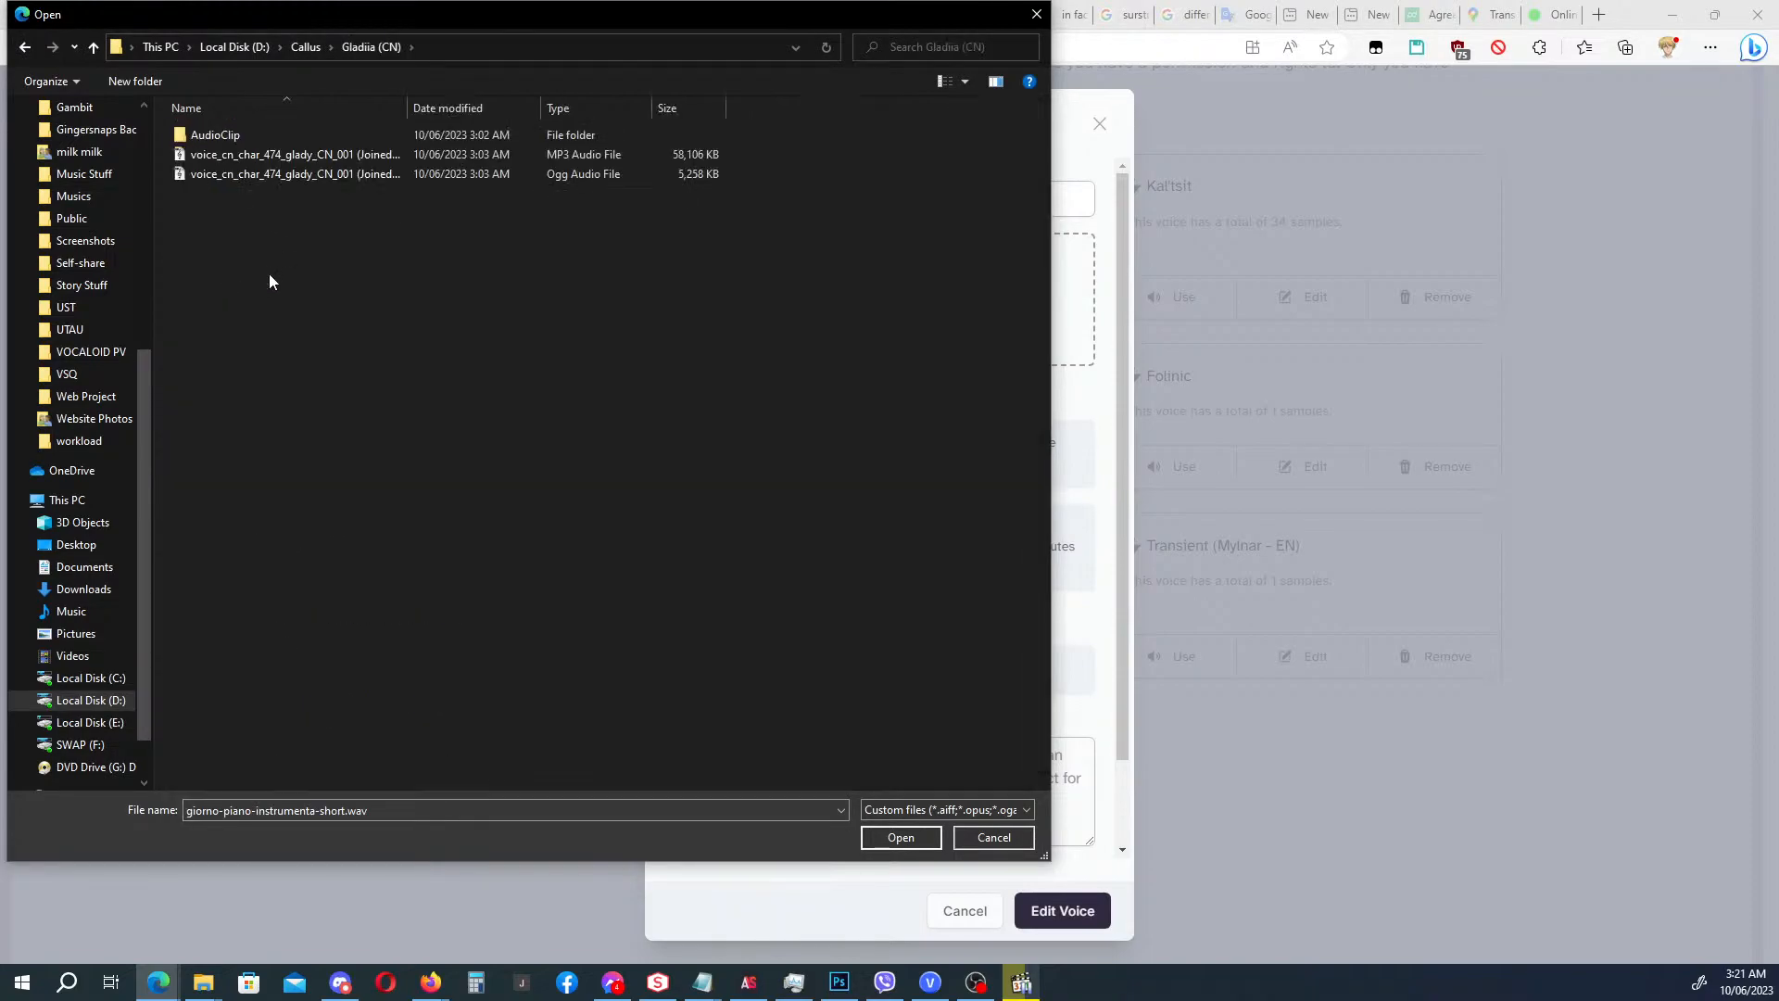
double_click(297, 174)
scroll(913, 797, "down", 1)
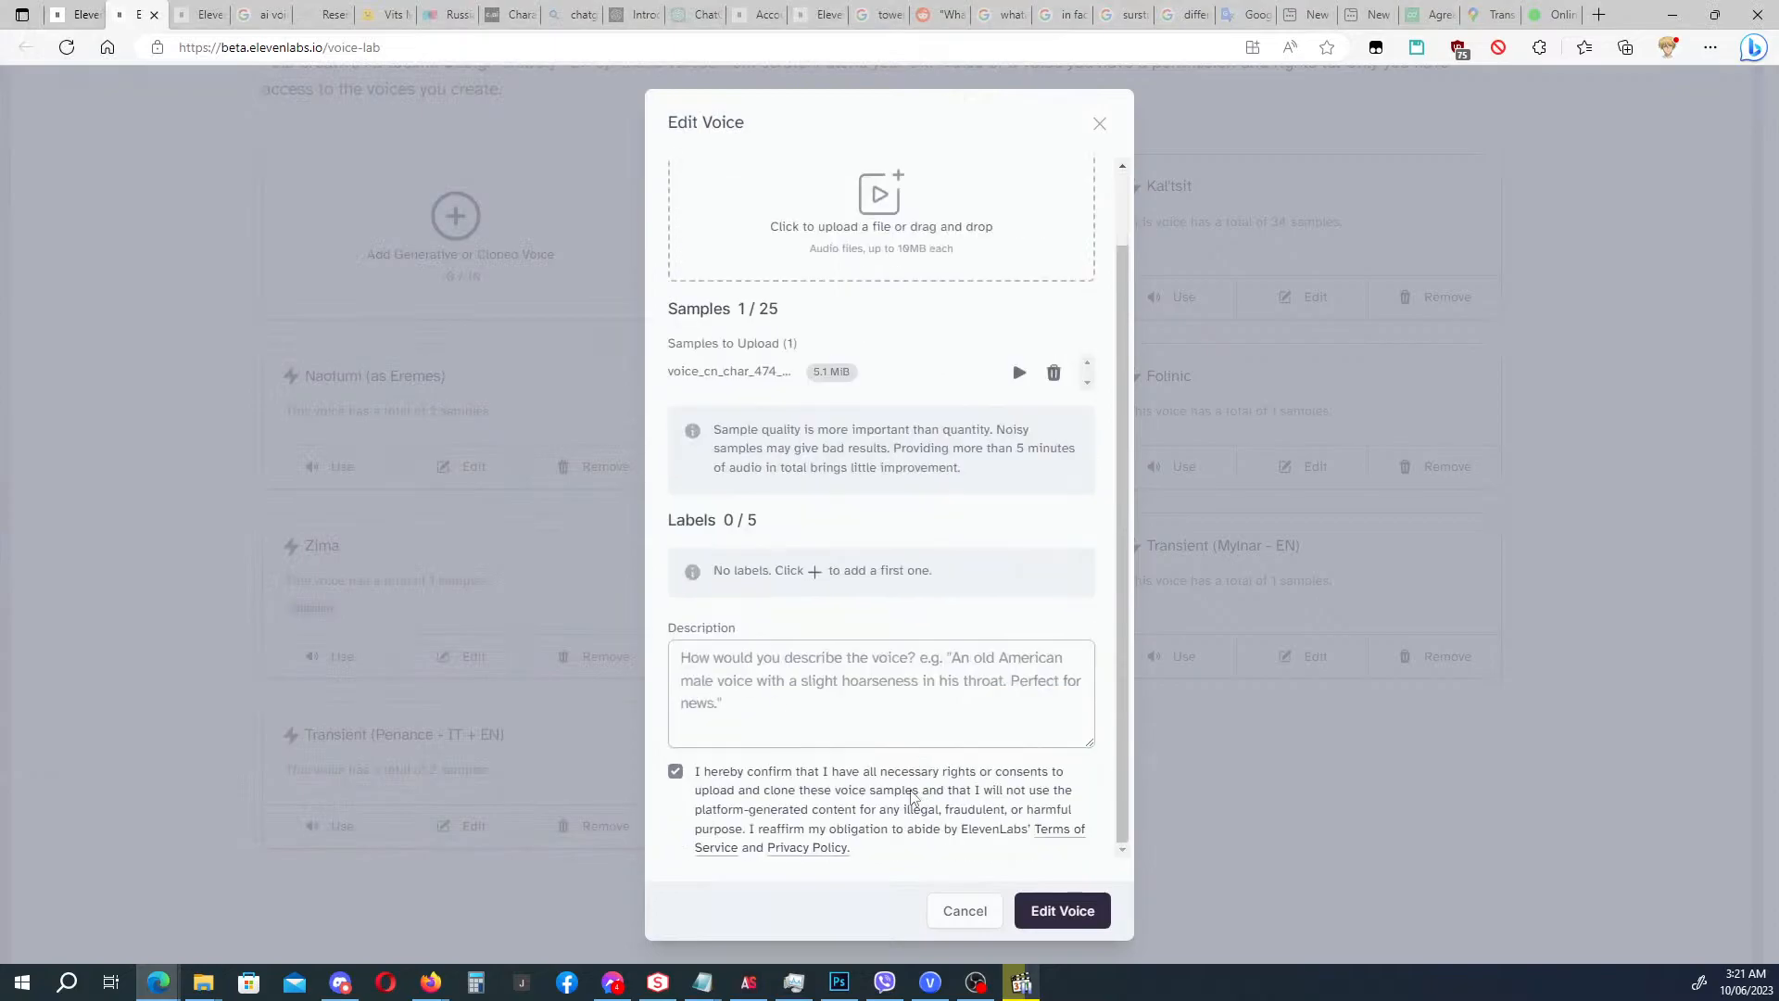
left_click(1047, 910)
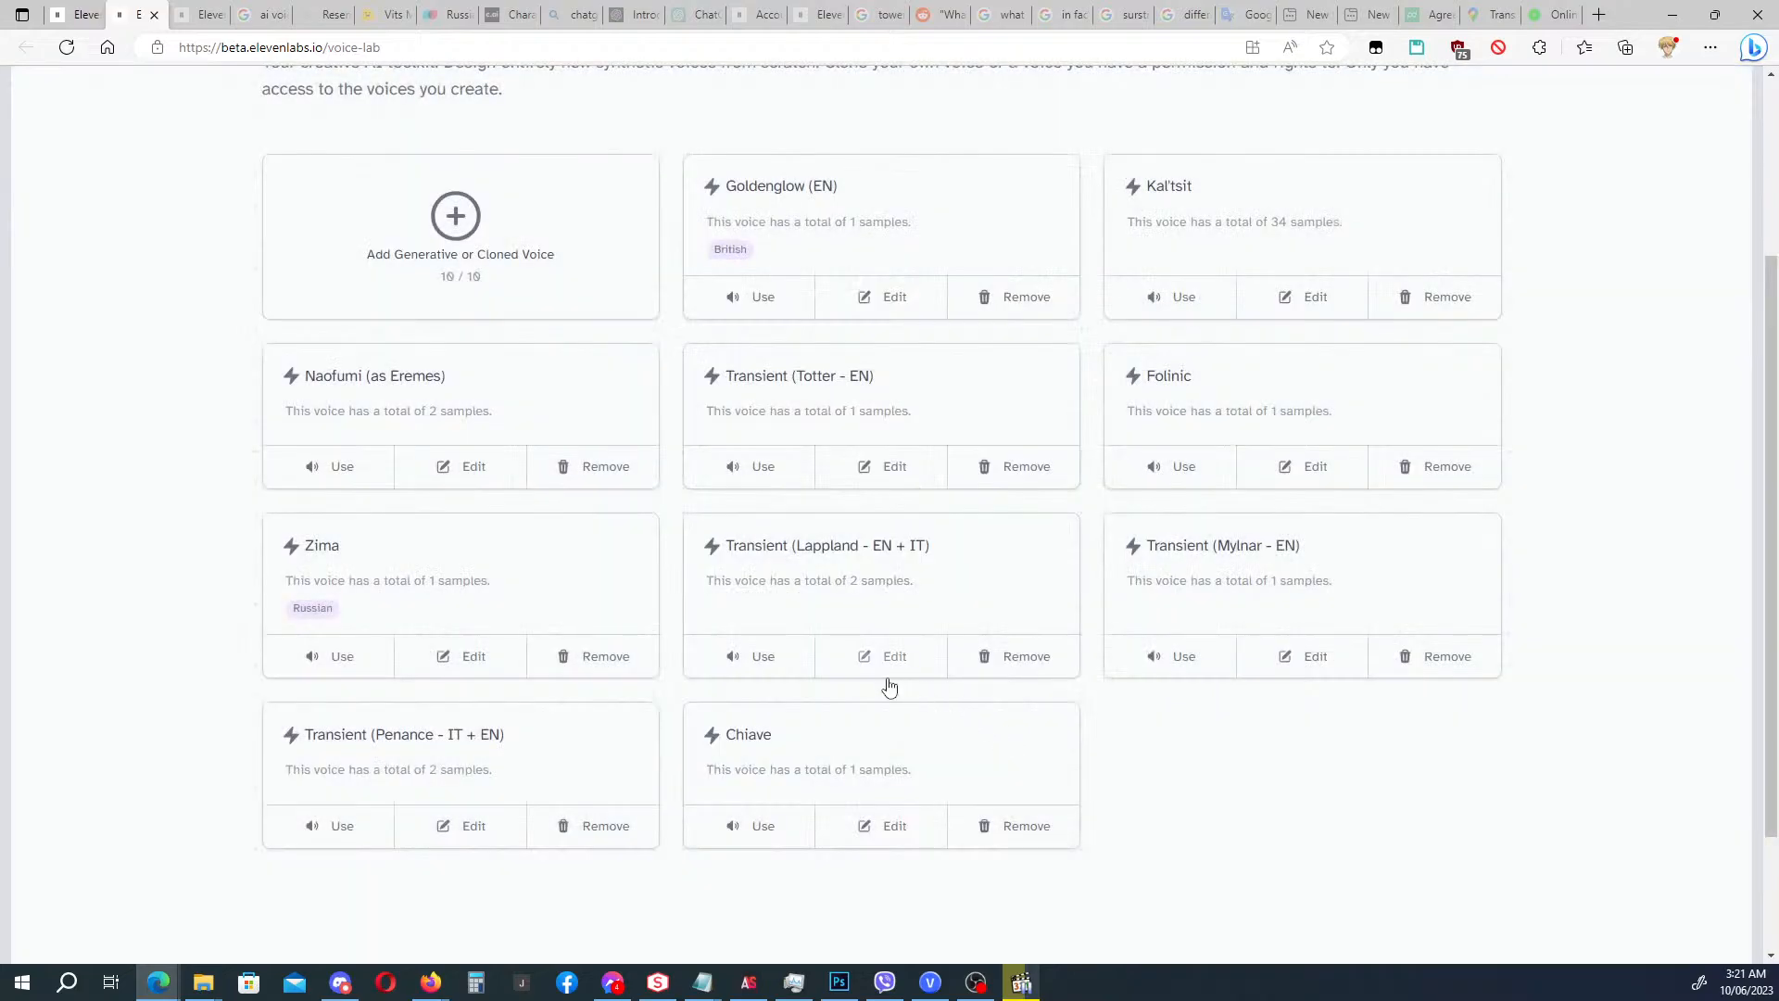
On the speech synthesis page, choose the cloned voice Transient (Gladiia - CN, as Degenbrecher).
left_click(78, 15)
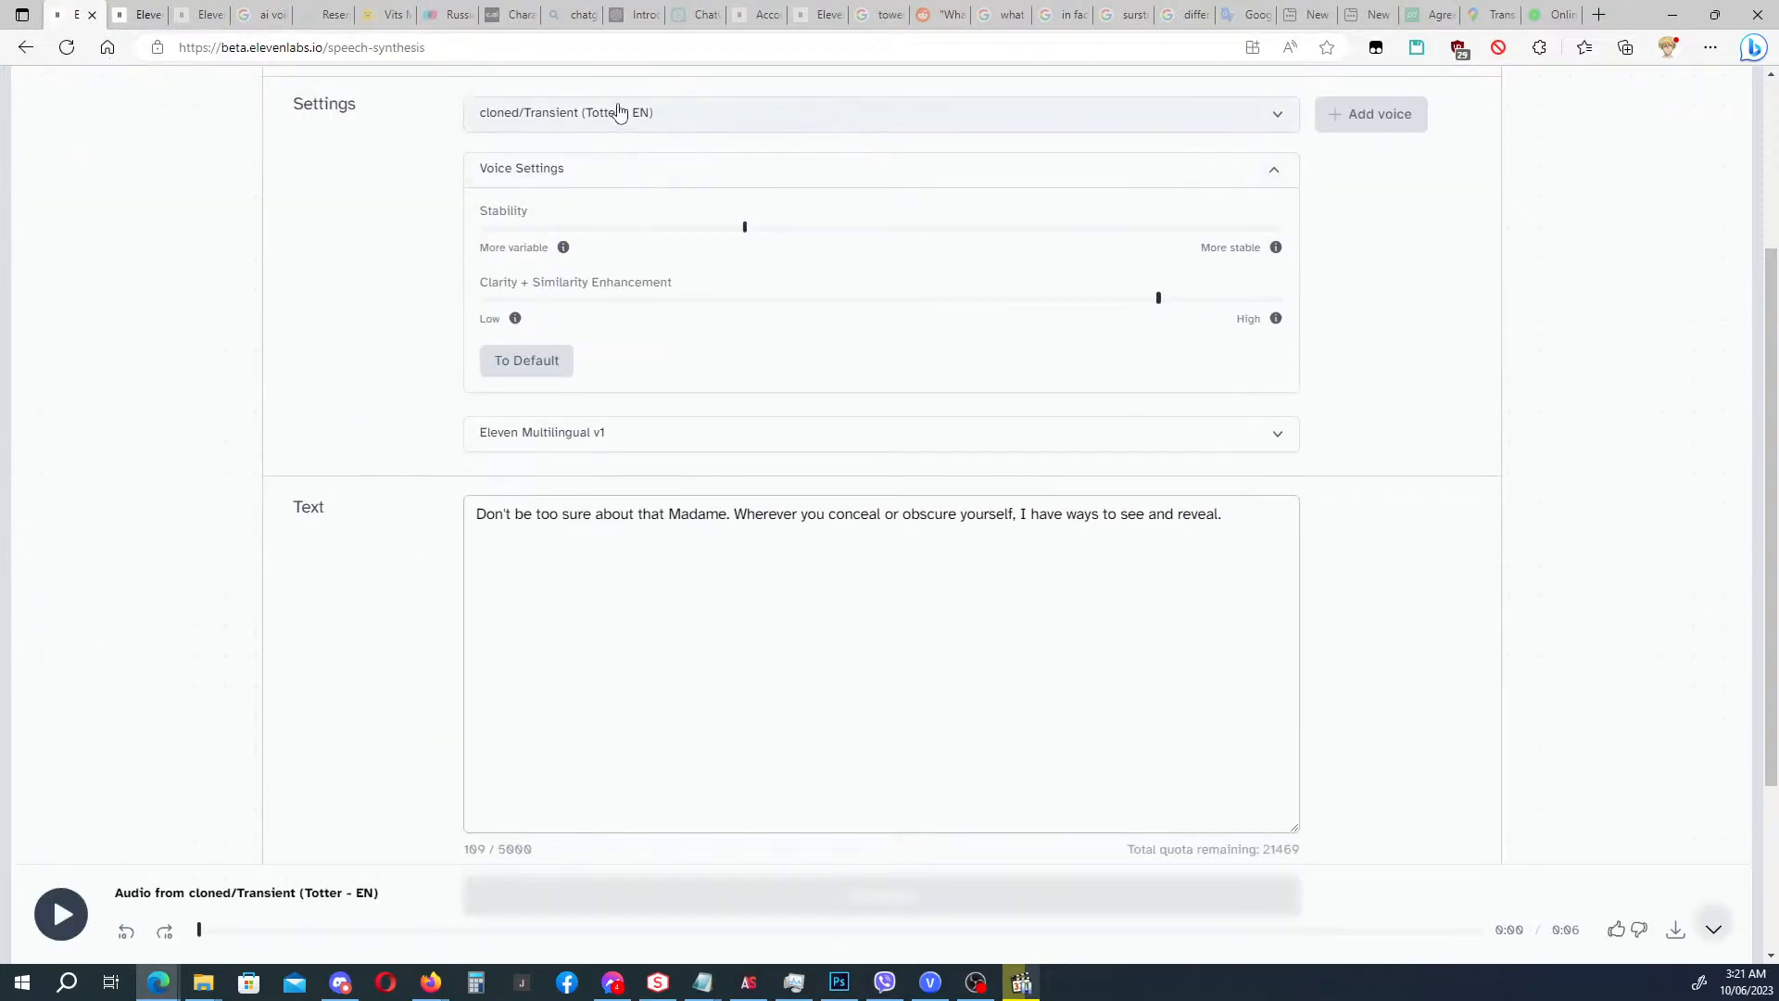
scroll(649, 283, "down", 1)
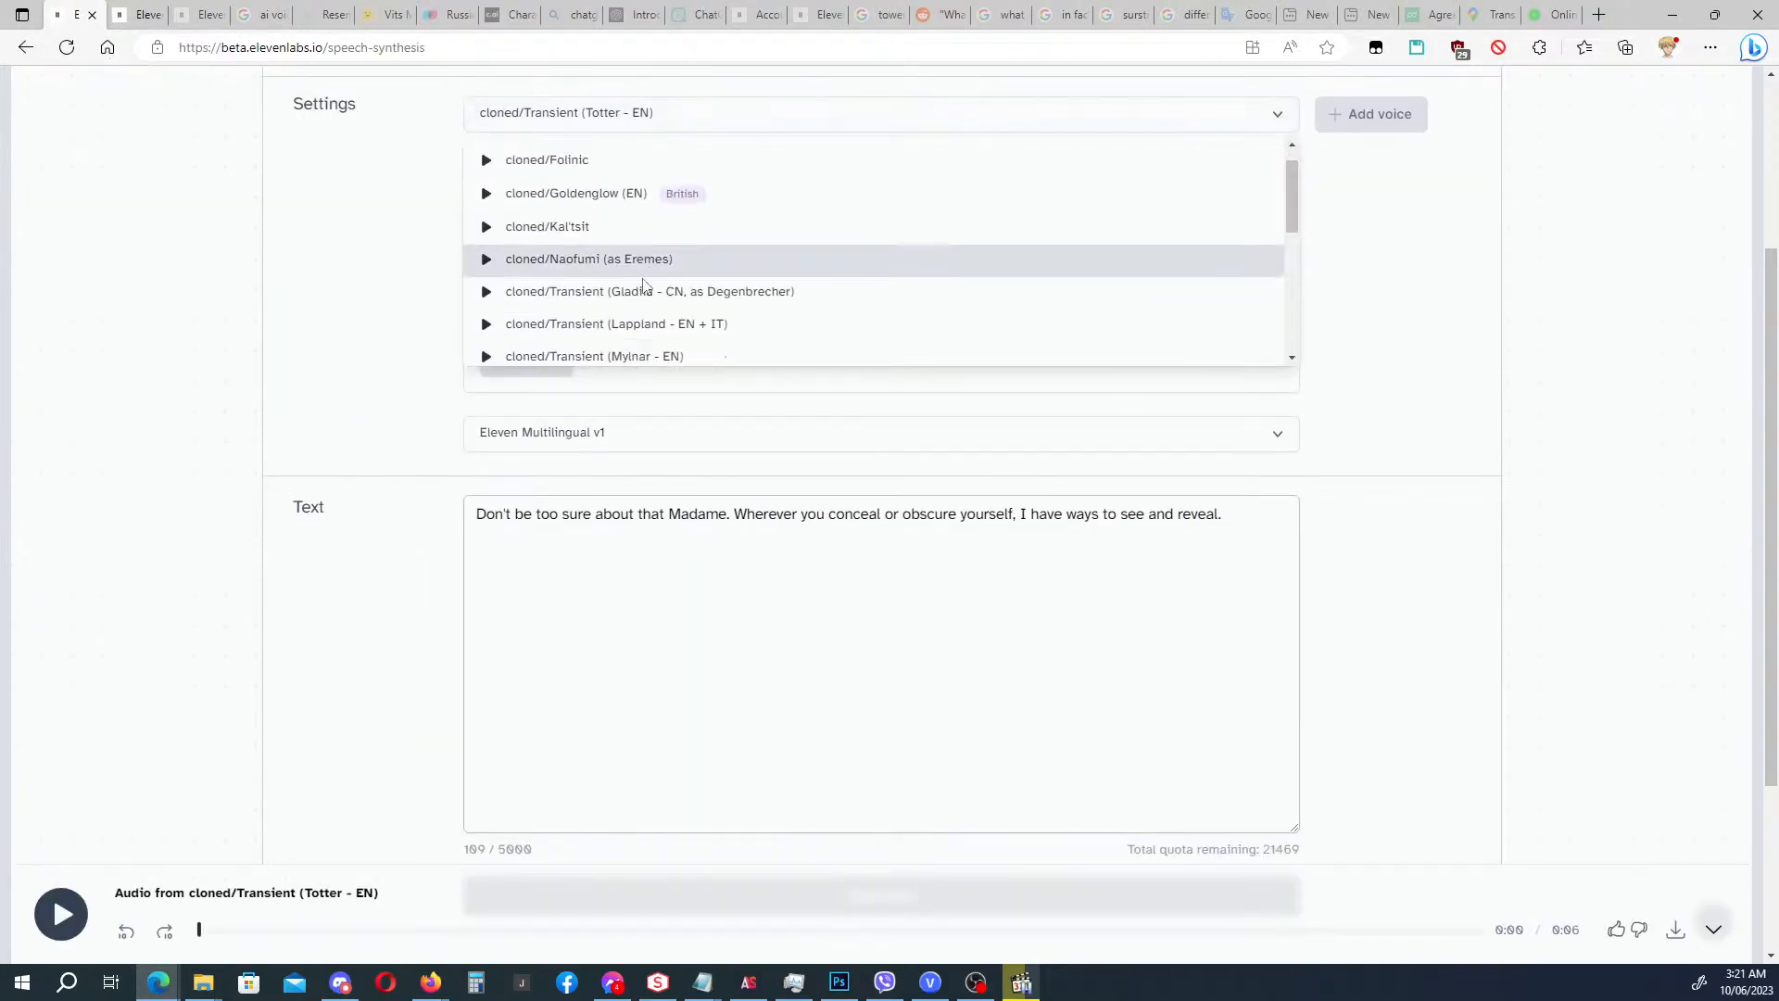
left_click(651, 293)
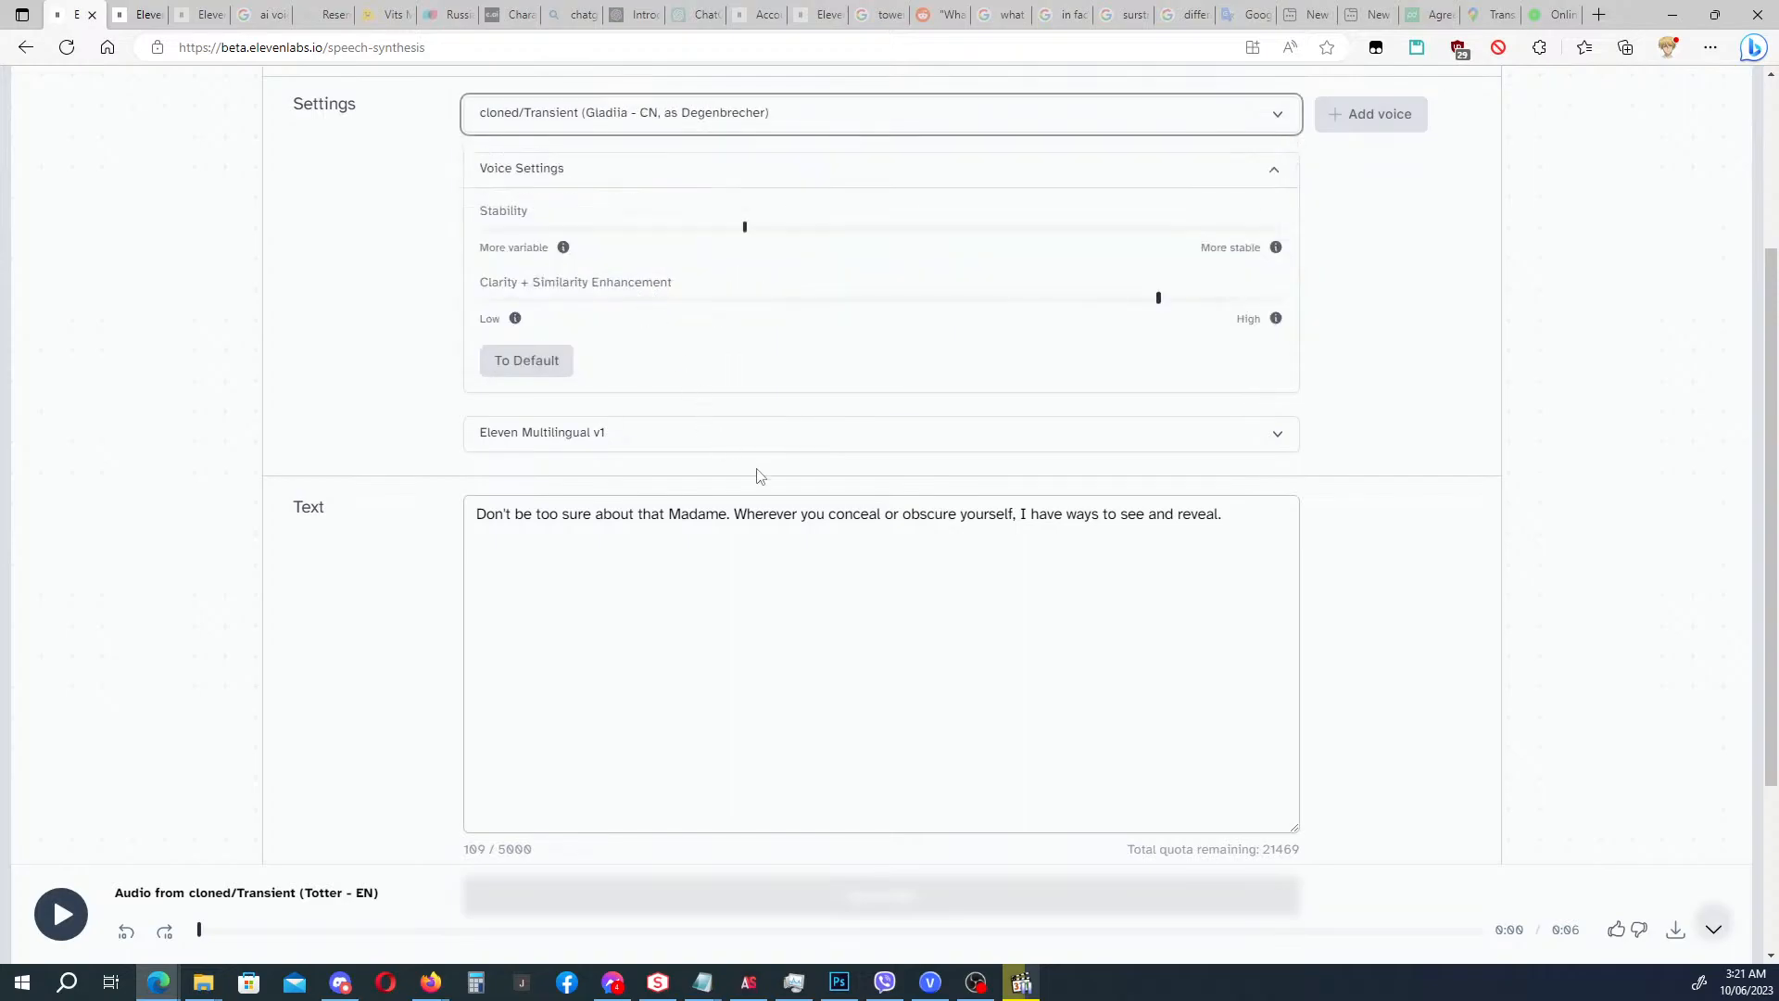
Replace text with "I've always wanted to look for a real good fight since Sharp's visit here. But some of these Rhodes Islanders kids don't look like fighters...".
left_click(780, 572)
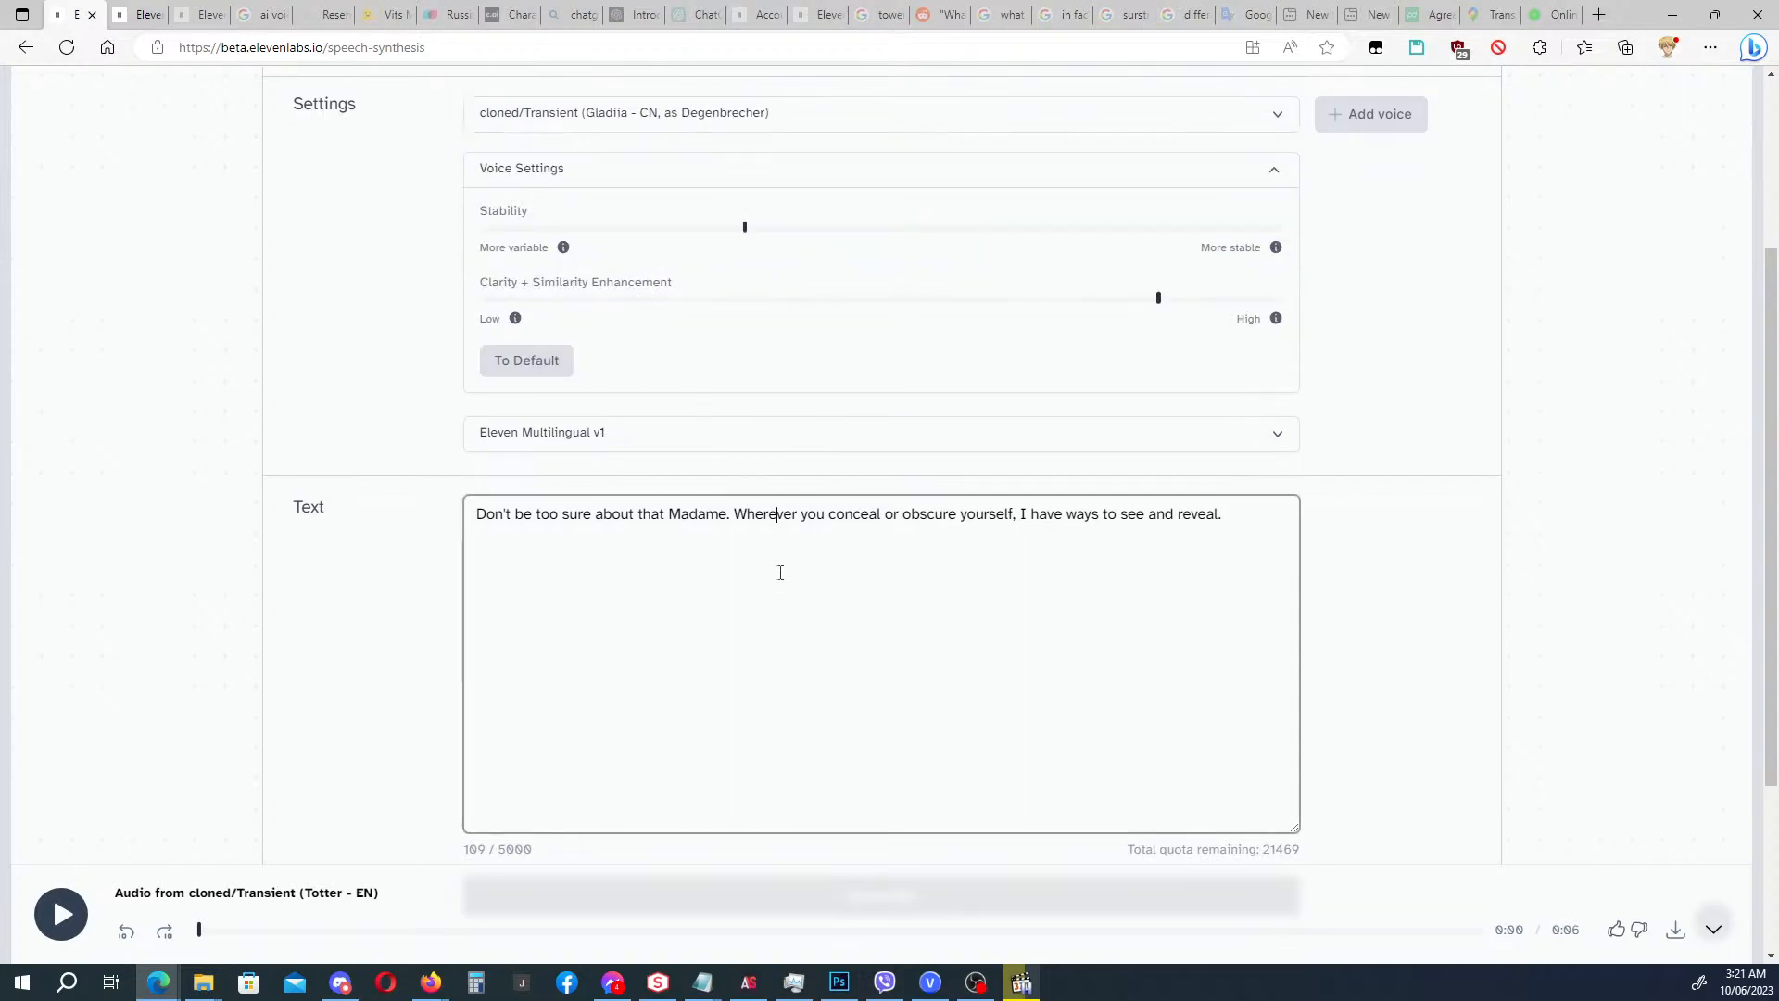
key("ctrl+a")
key("BackSpace")
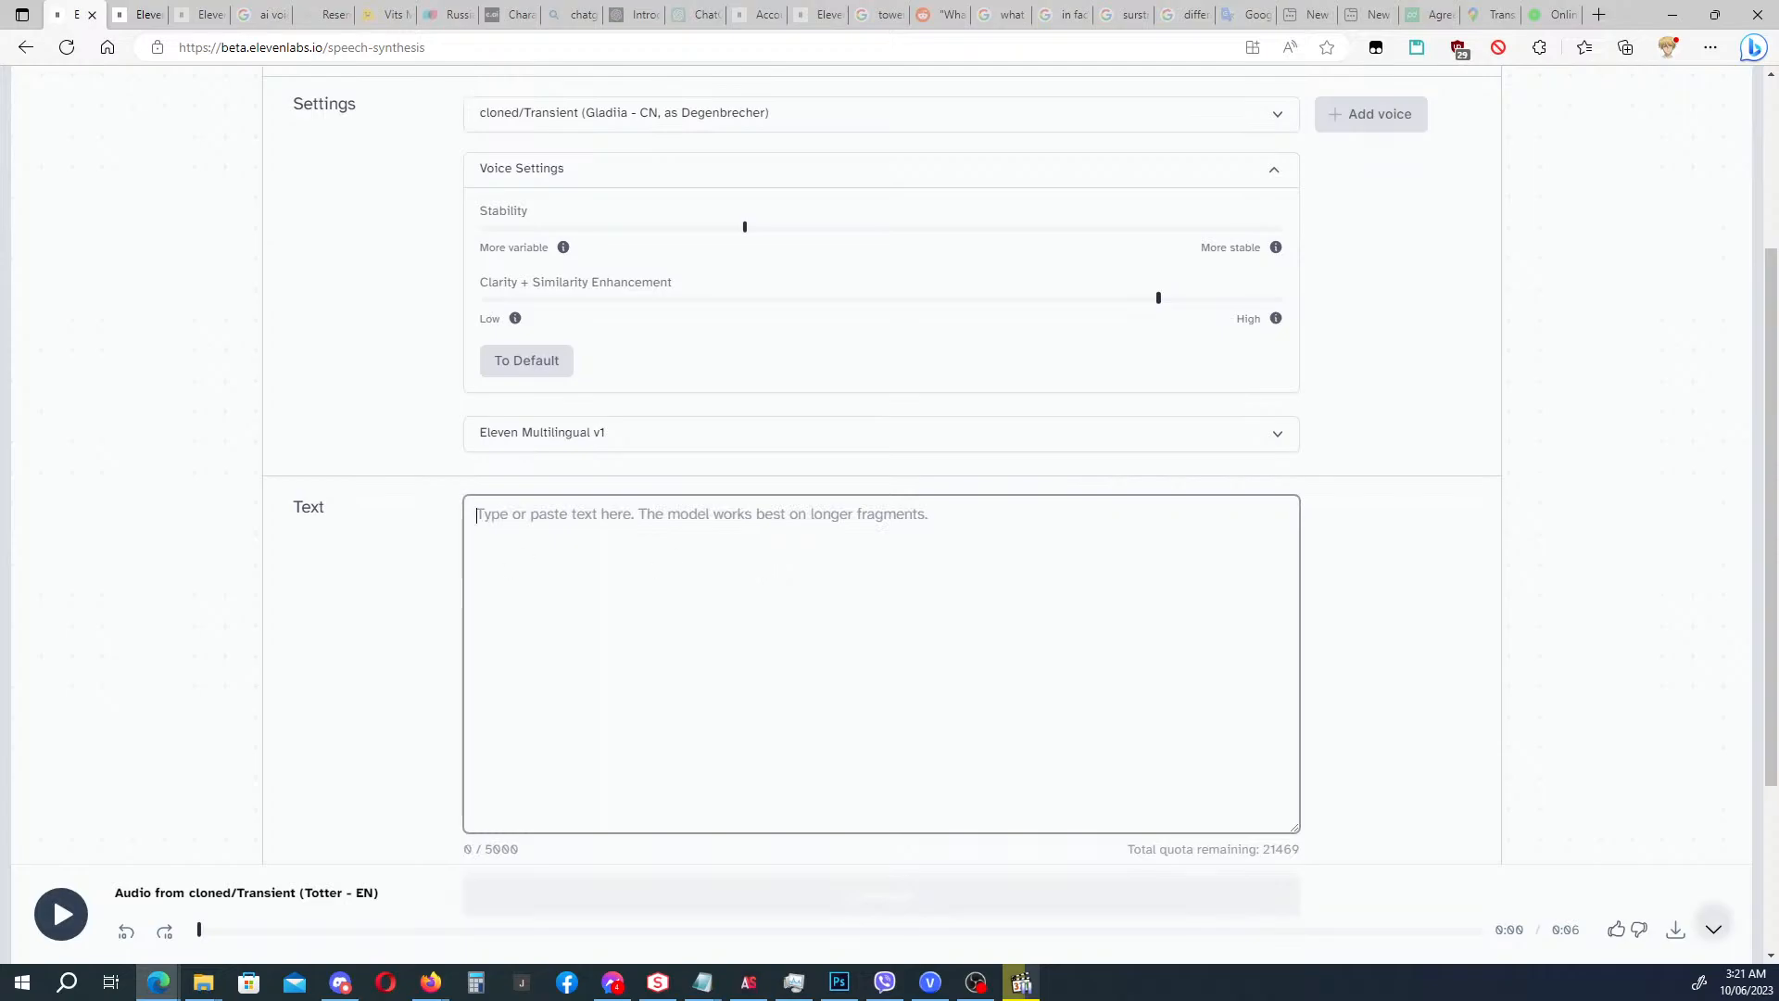
key("alt+Tab")
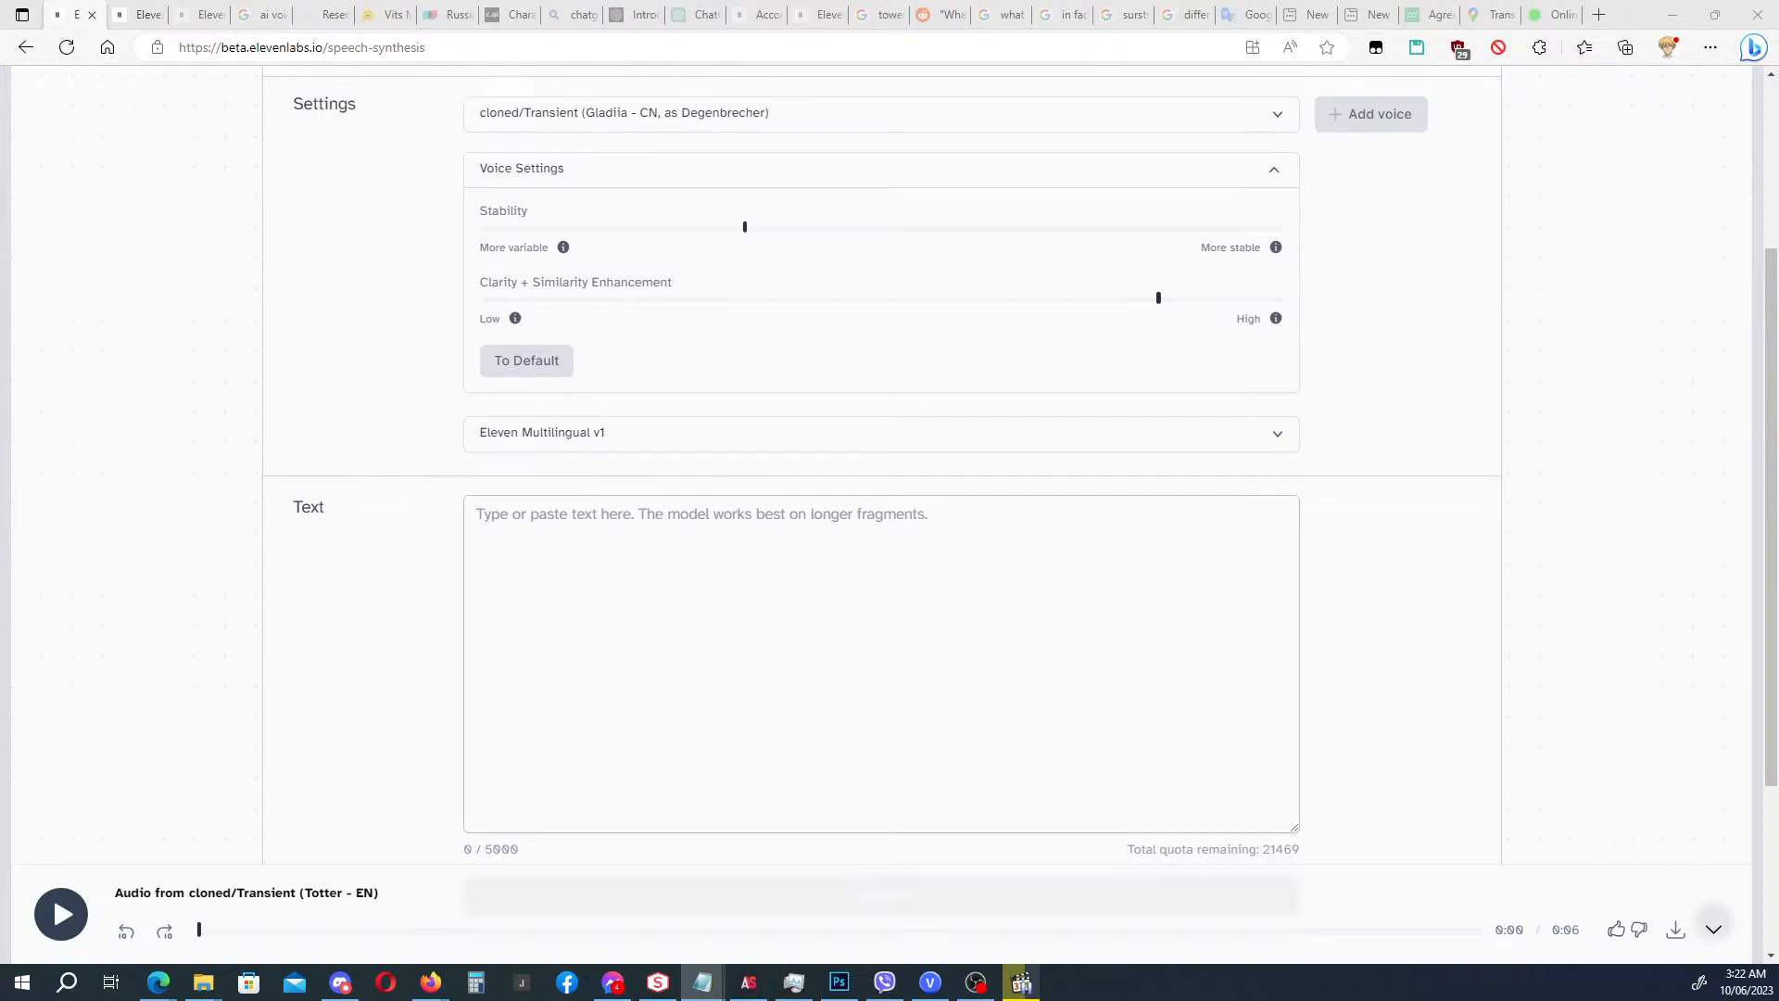
left_click(710, 610)
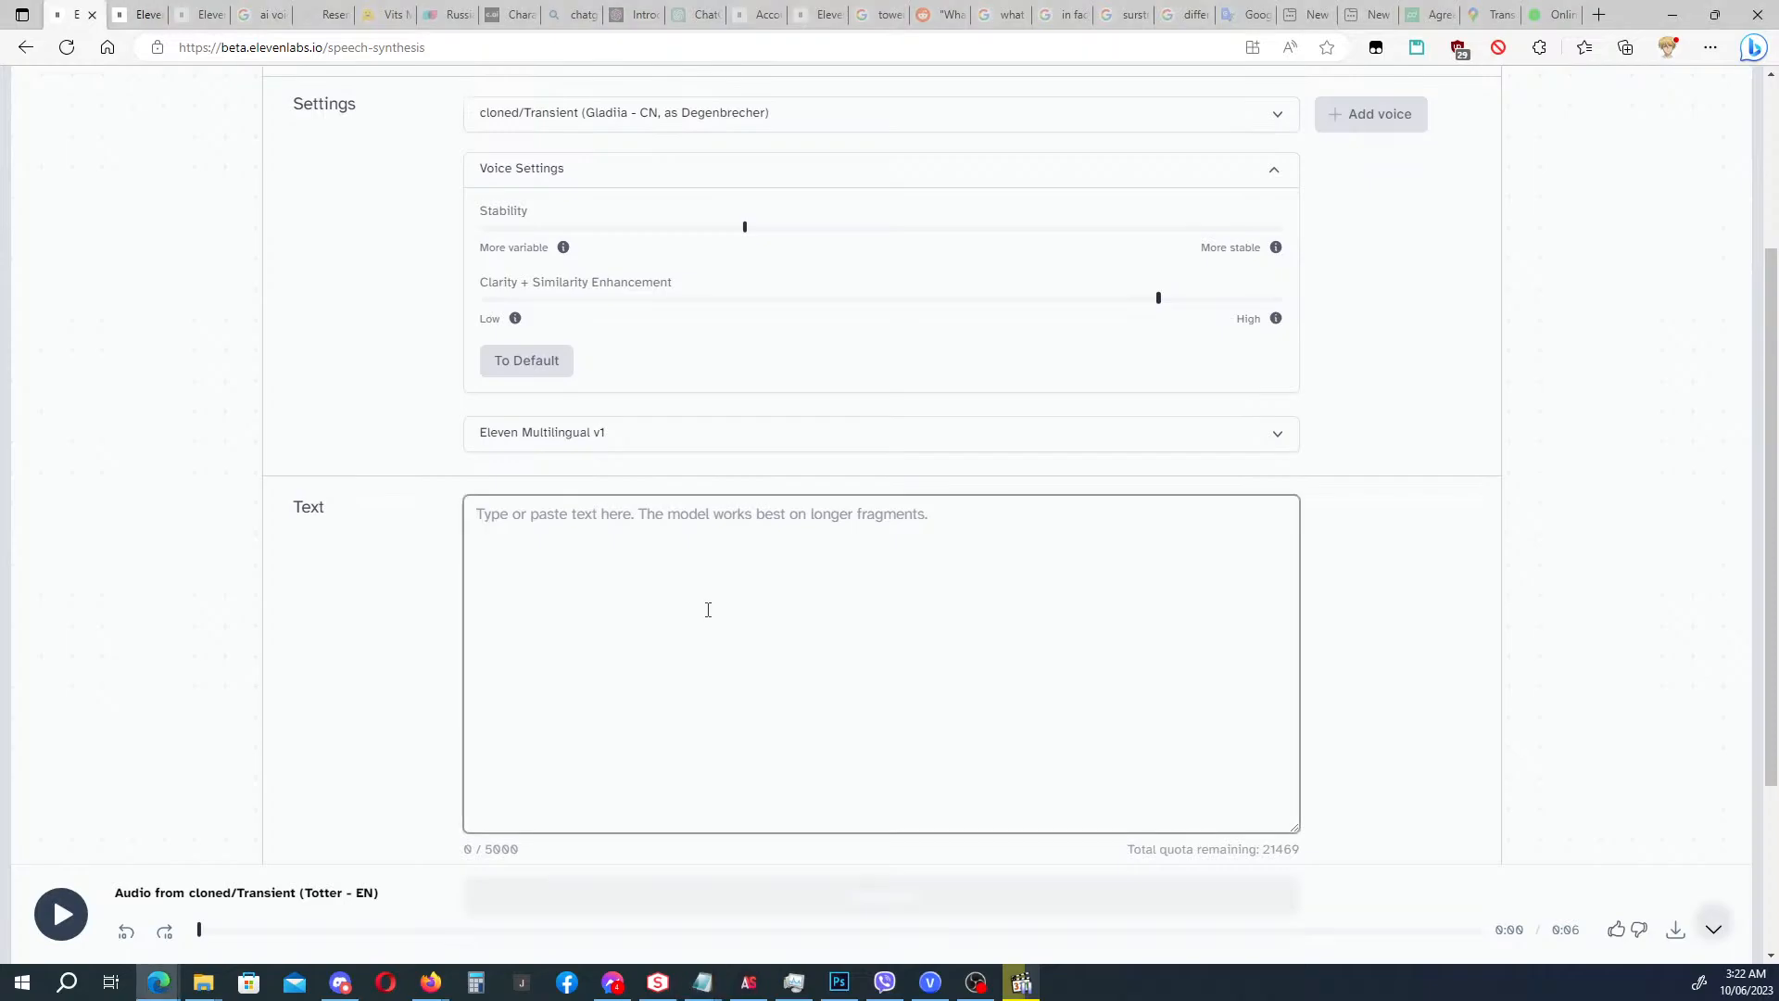
type("I've always wanted to look for a real good fight since Sharp's visit here. But some of the Rhodes Islanders kids don't look like fighters, let alone being up to the challenge.")
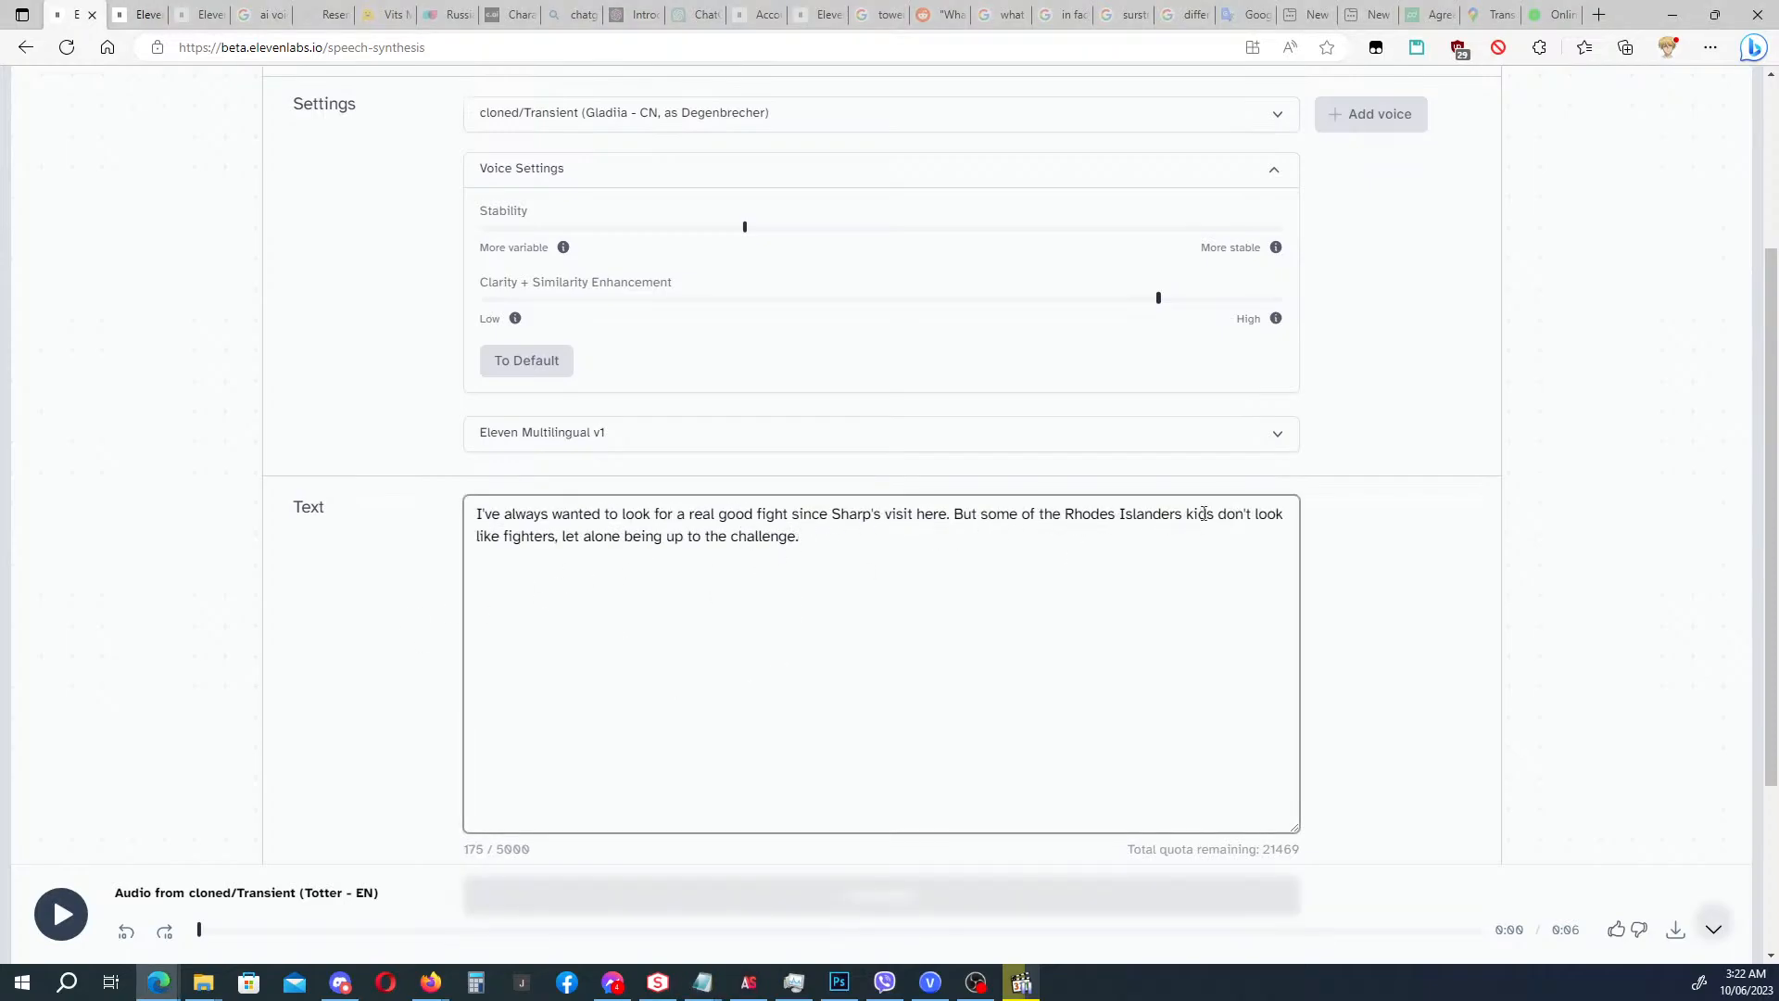
left_click(1056, 518)
type("se")
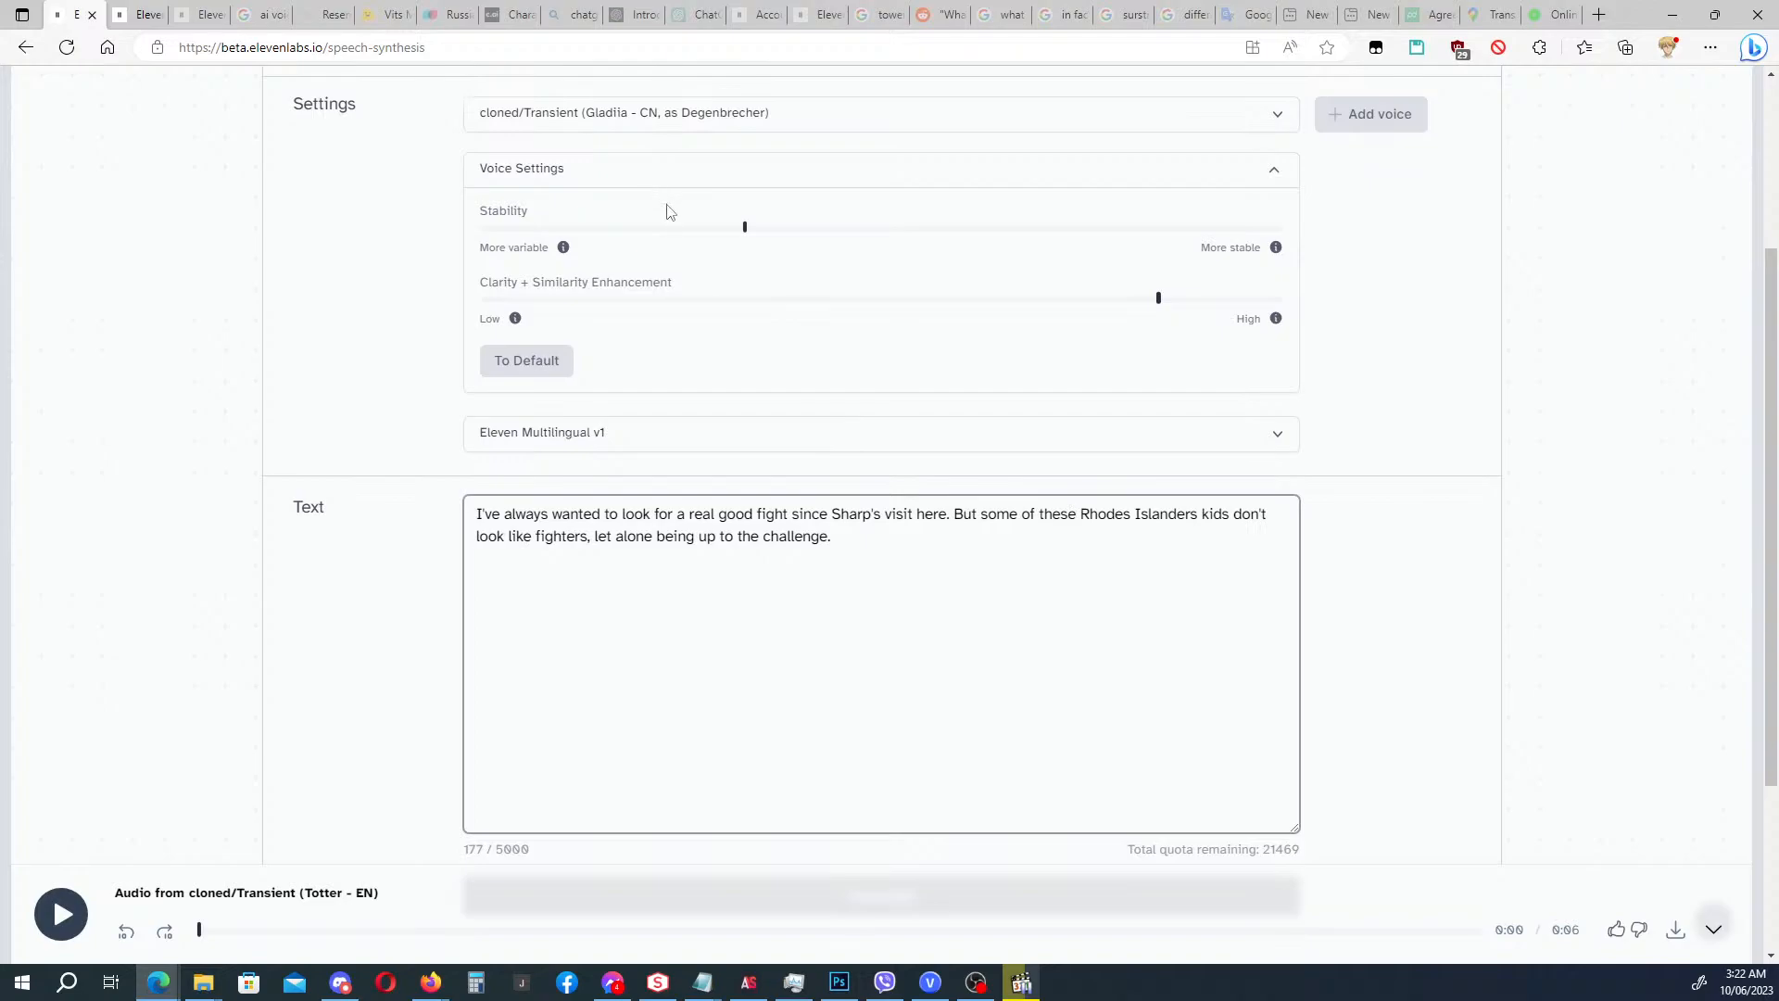
Generate the Degenbrecher line with a slightly lower Stability and download the audio.
left_click(717, 228)
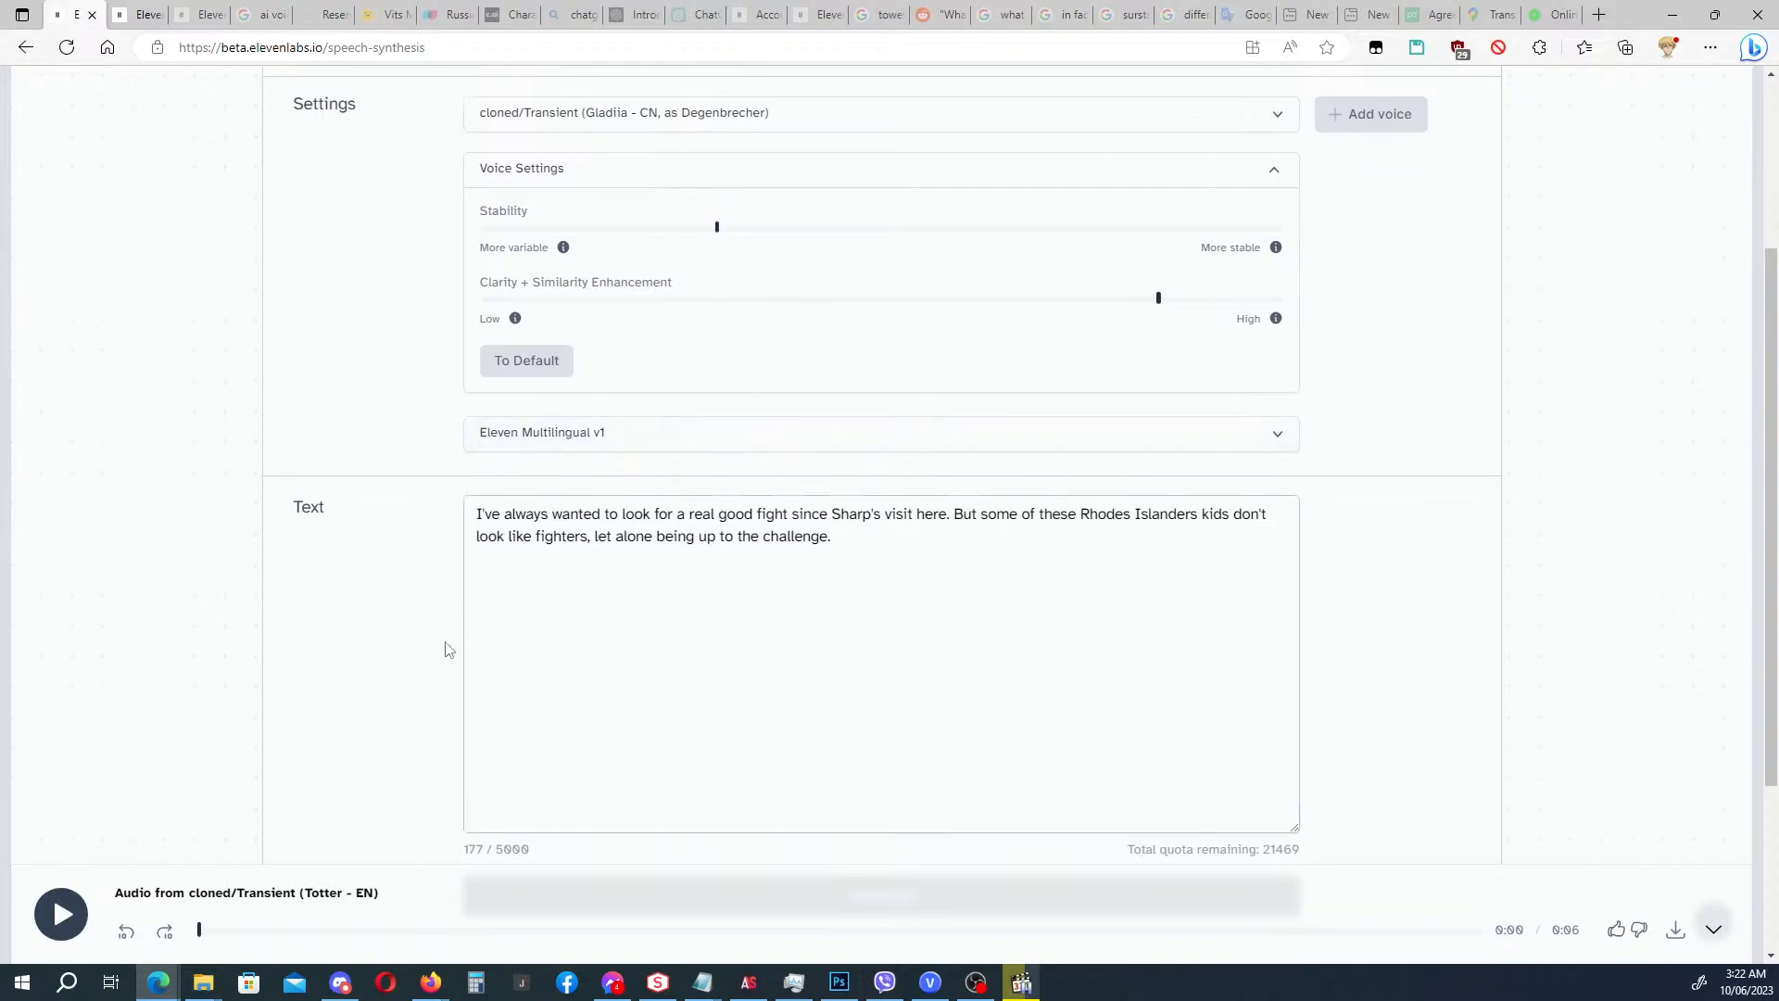
scroll(449, 648, "down", 2)
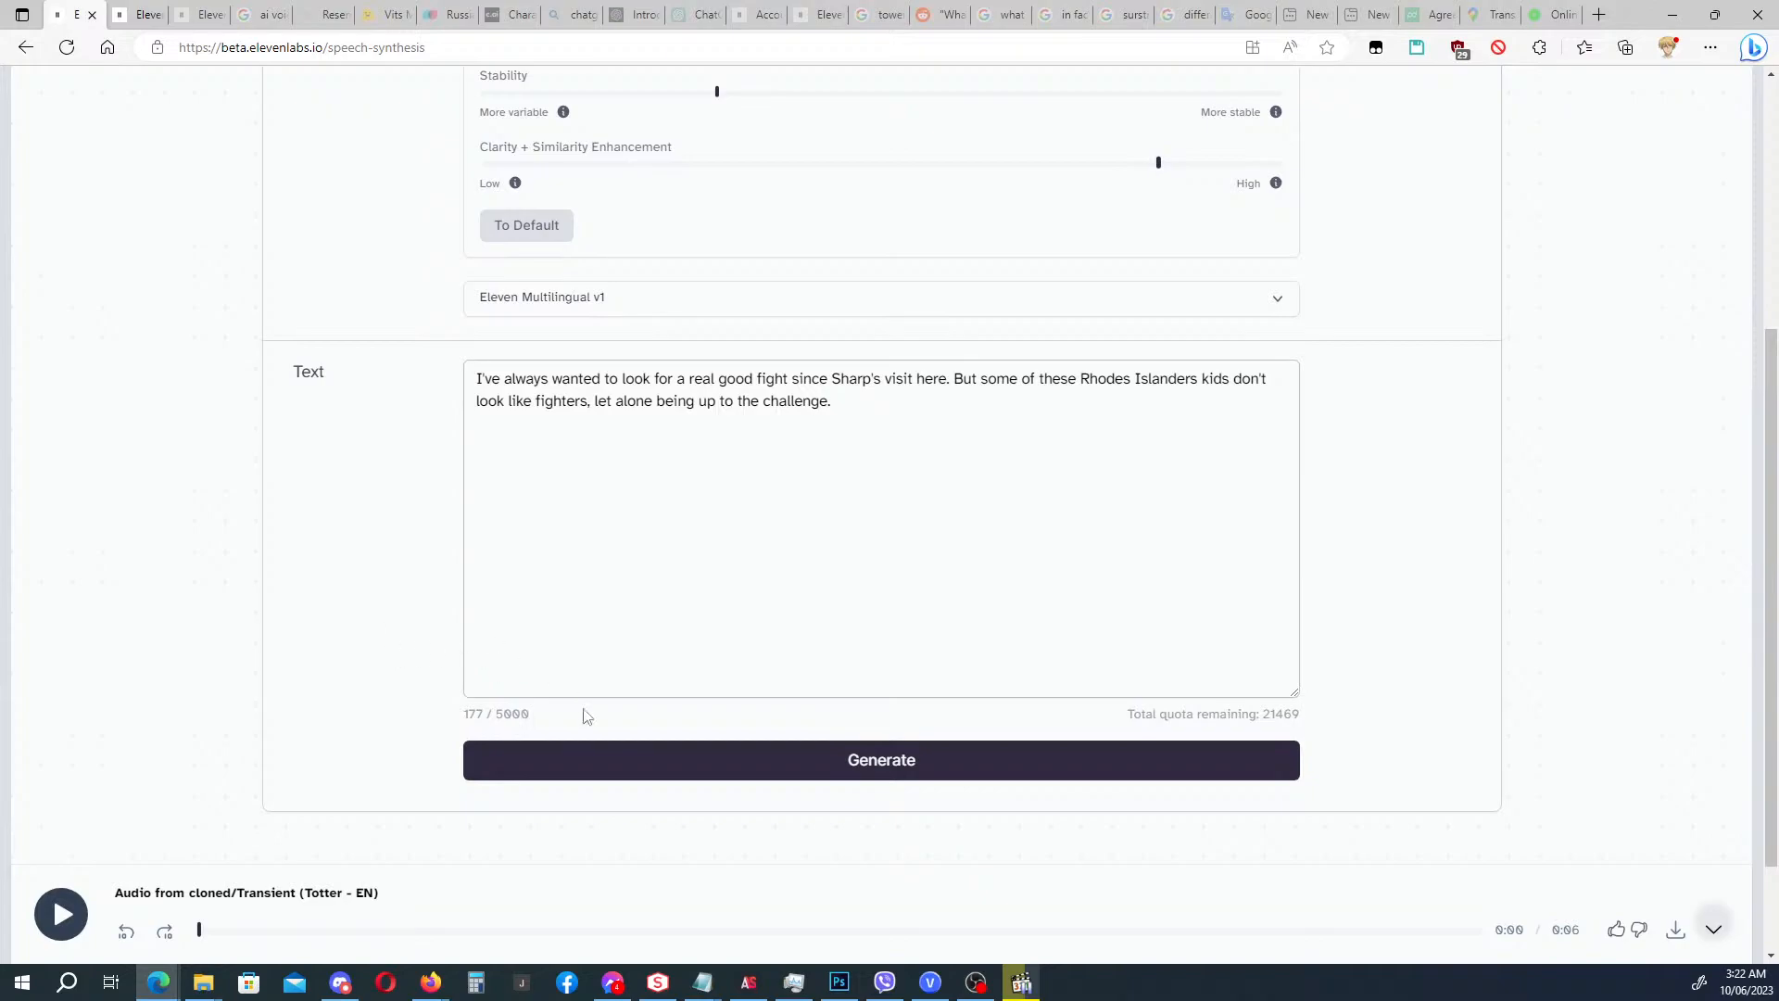
left_click(640, 761)
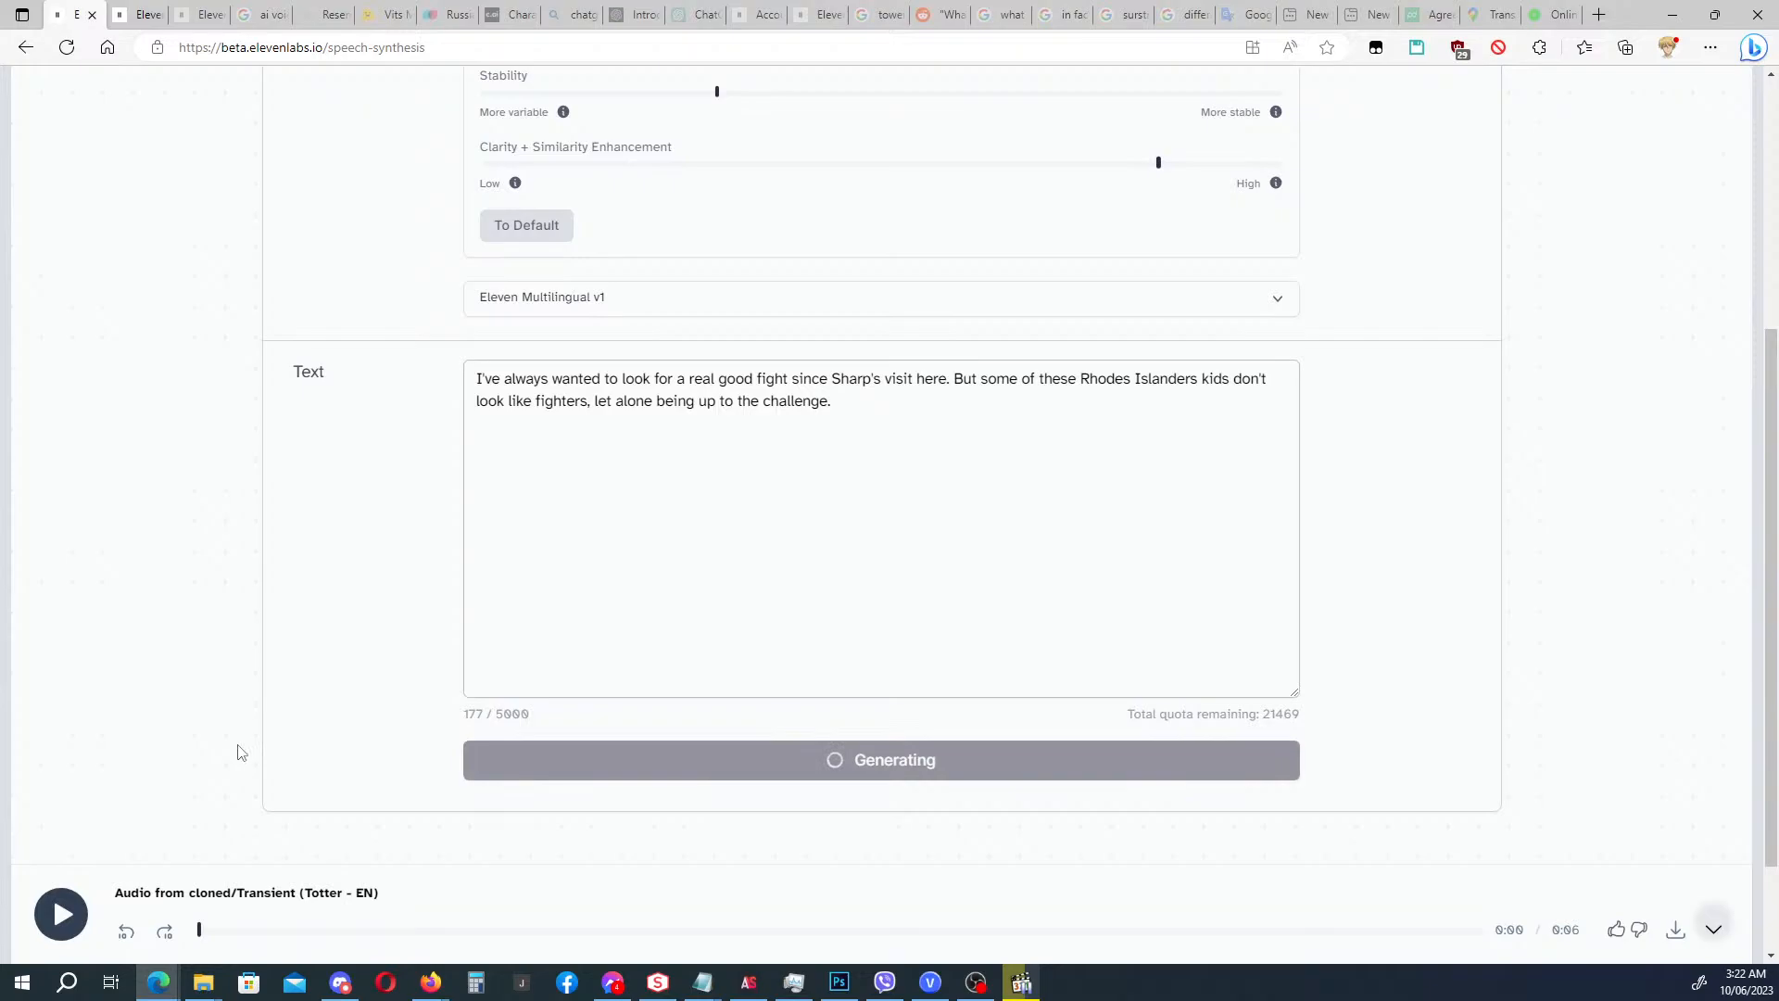
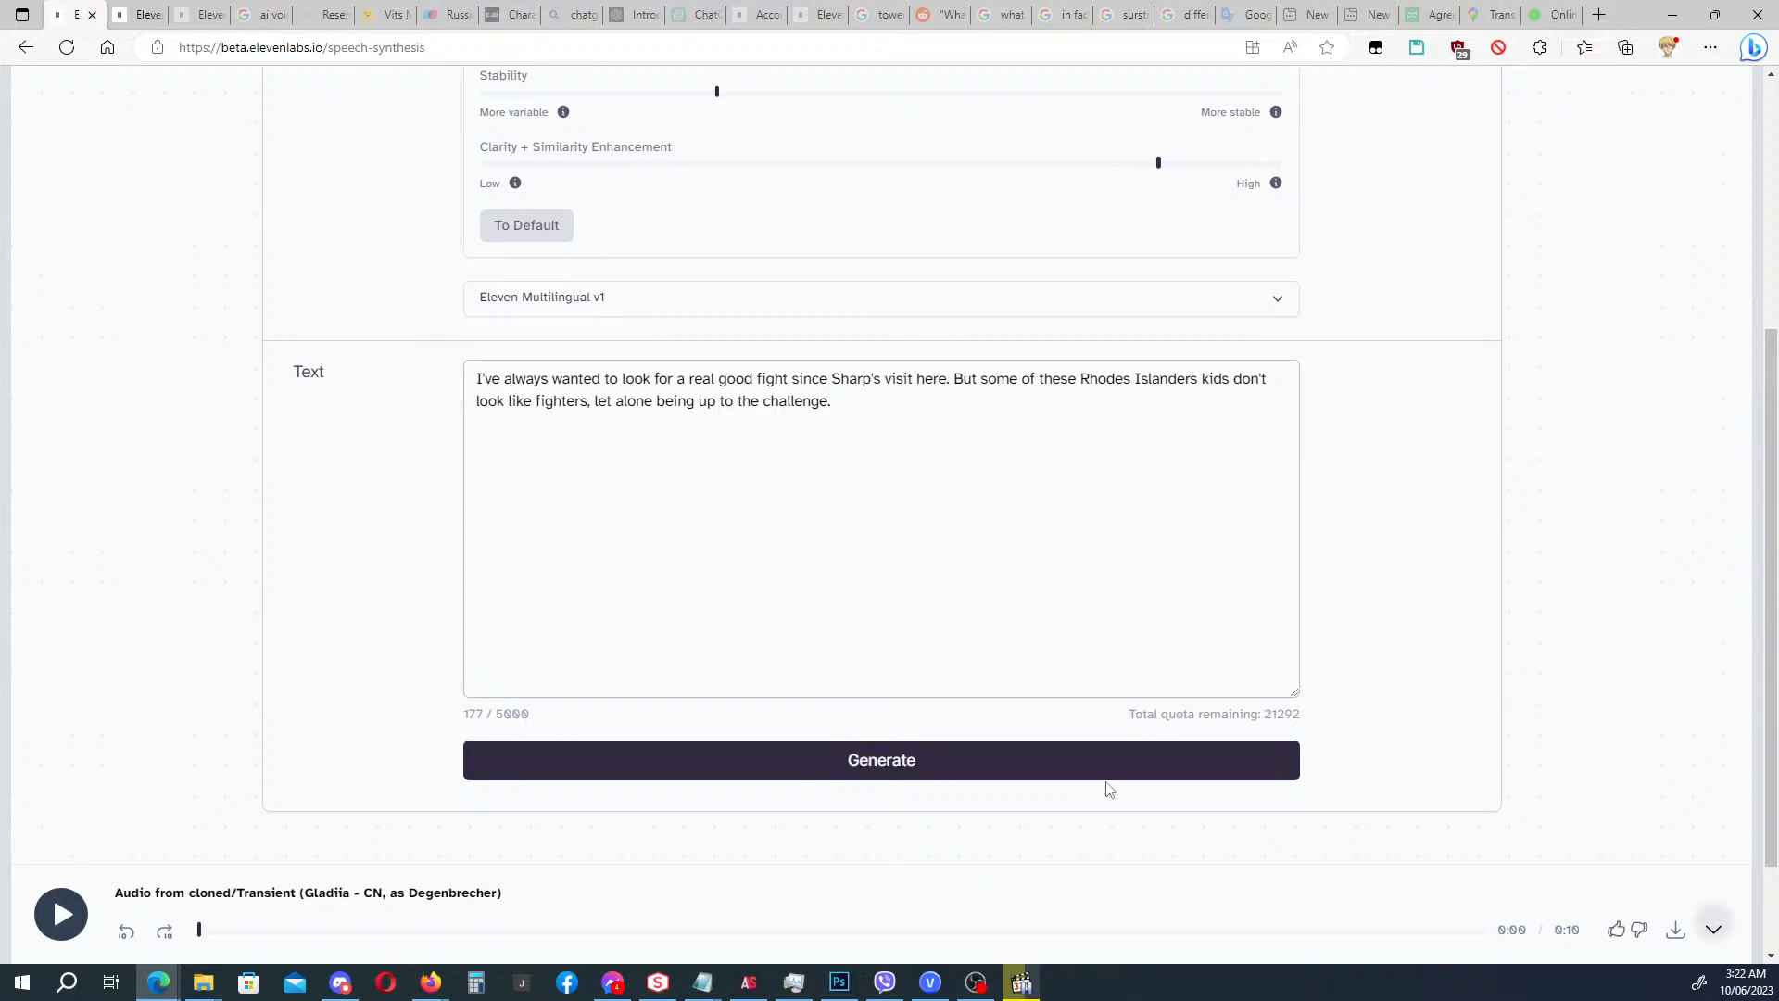
left_click(1675, 932)
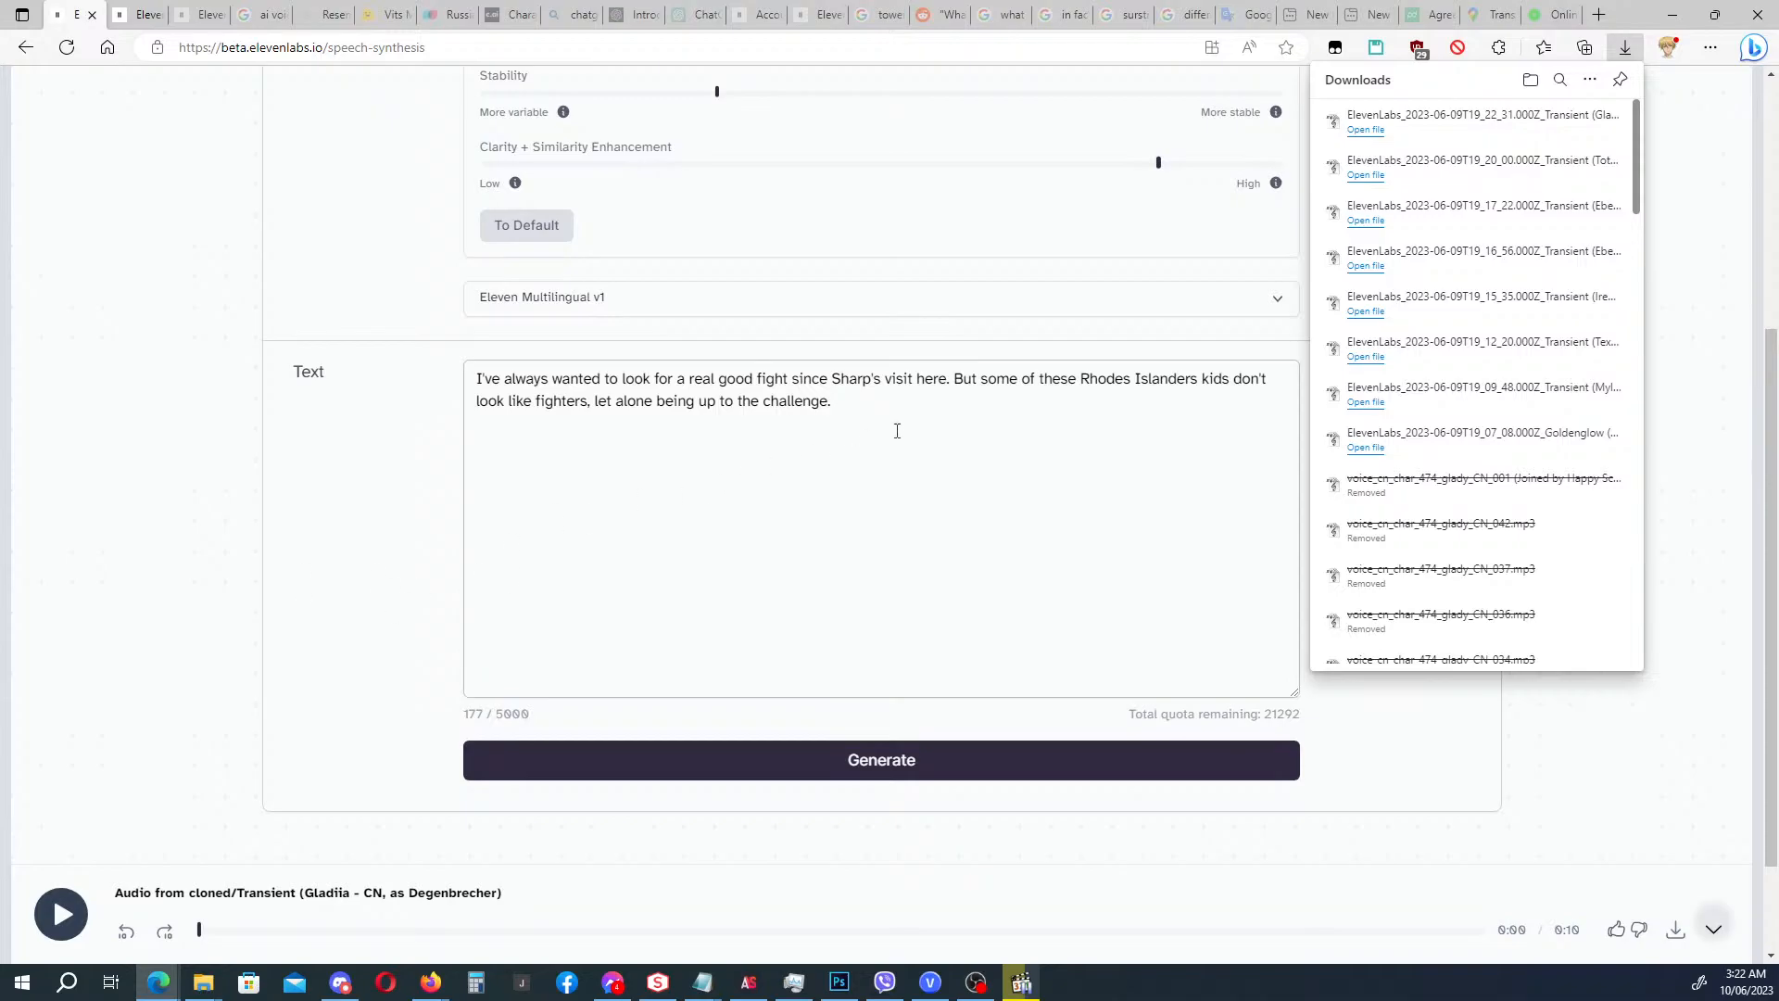
Generate the line "Hah. You talk big for kids that has yet to prove themselves!" with the same Degenbrecher voice and download it.
left_click_drag(887, 407, 430, 390)
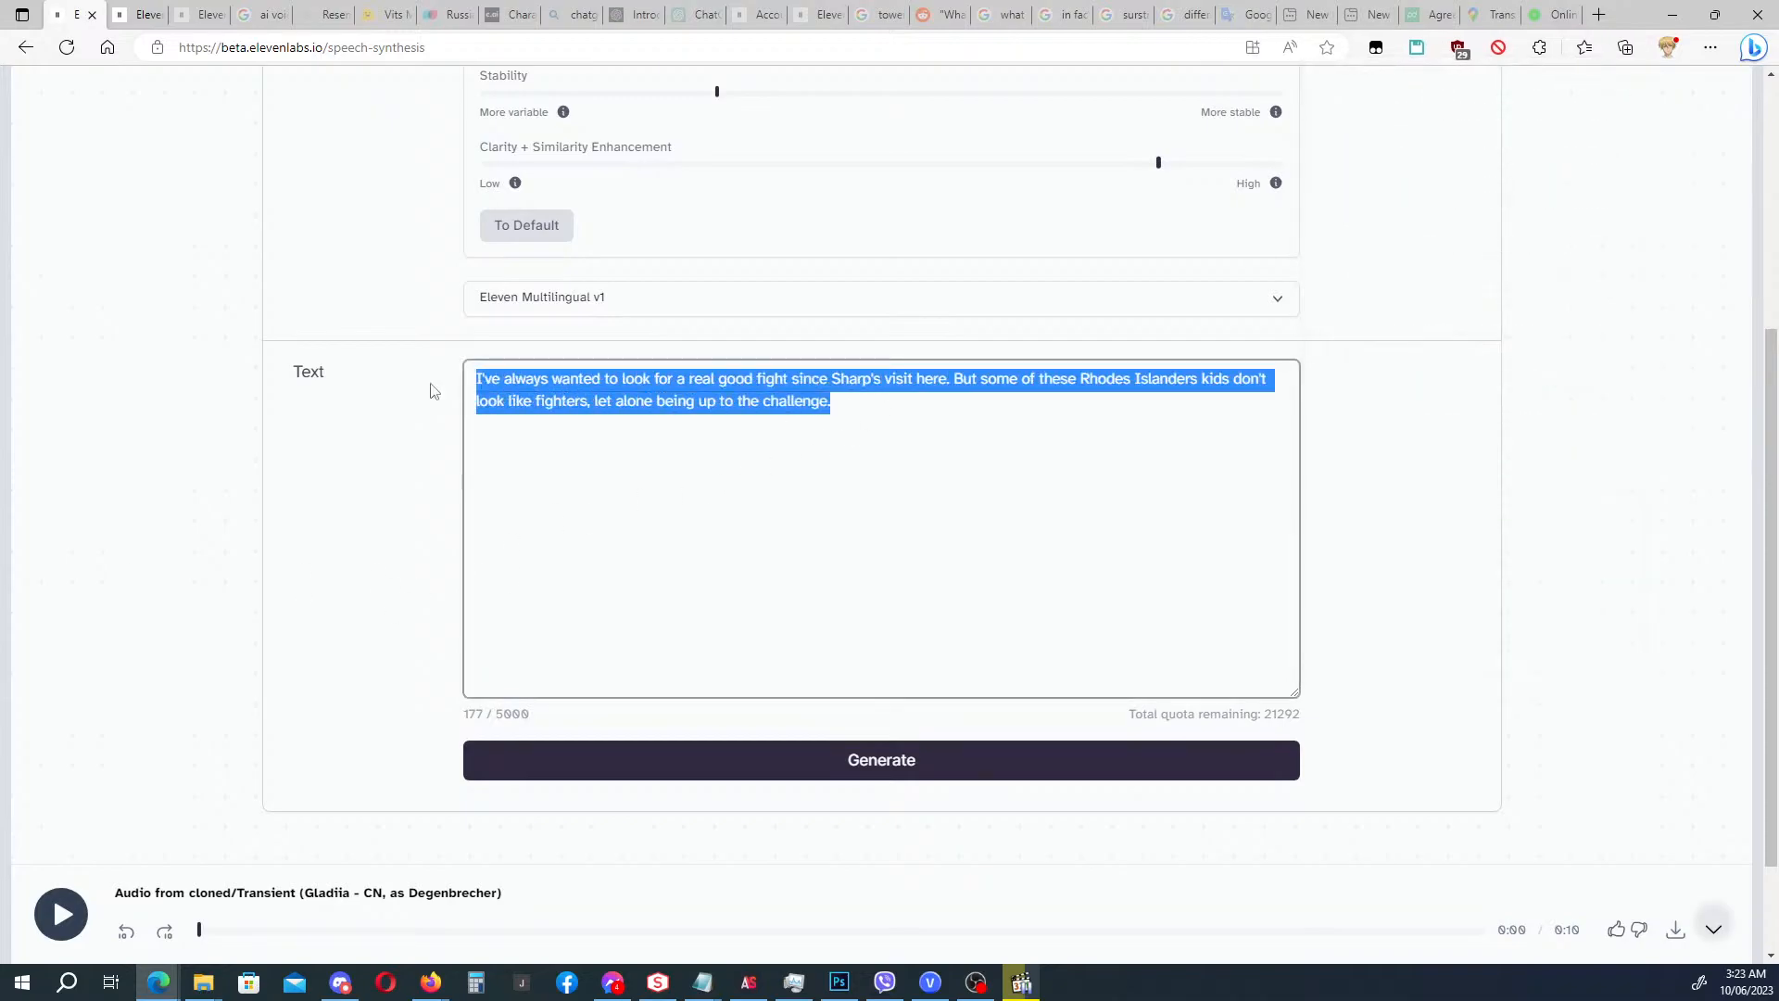
type("You talk ")
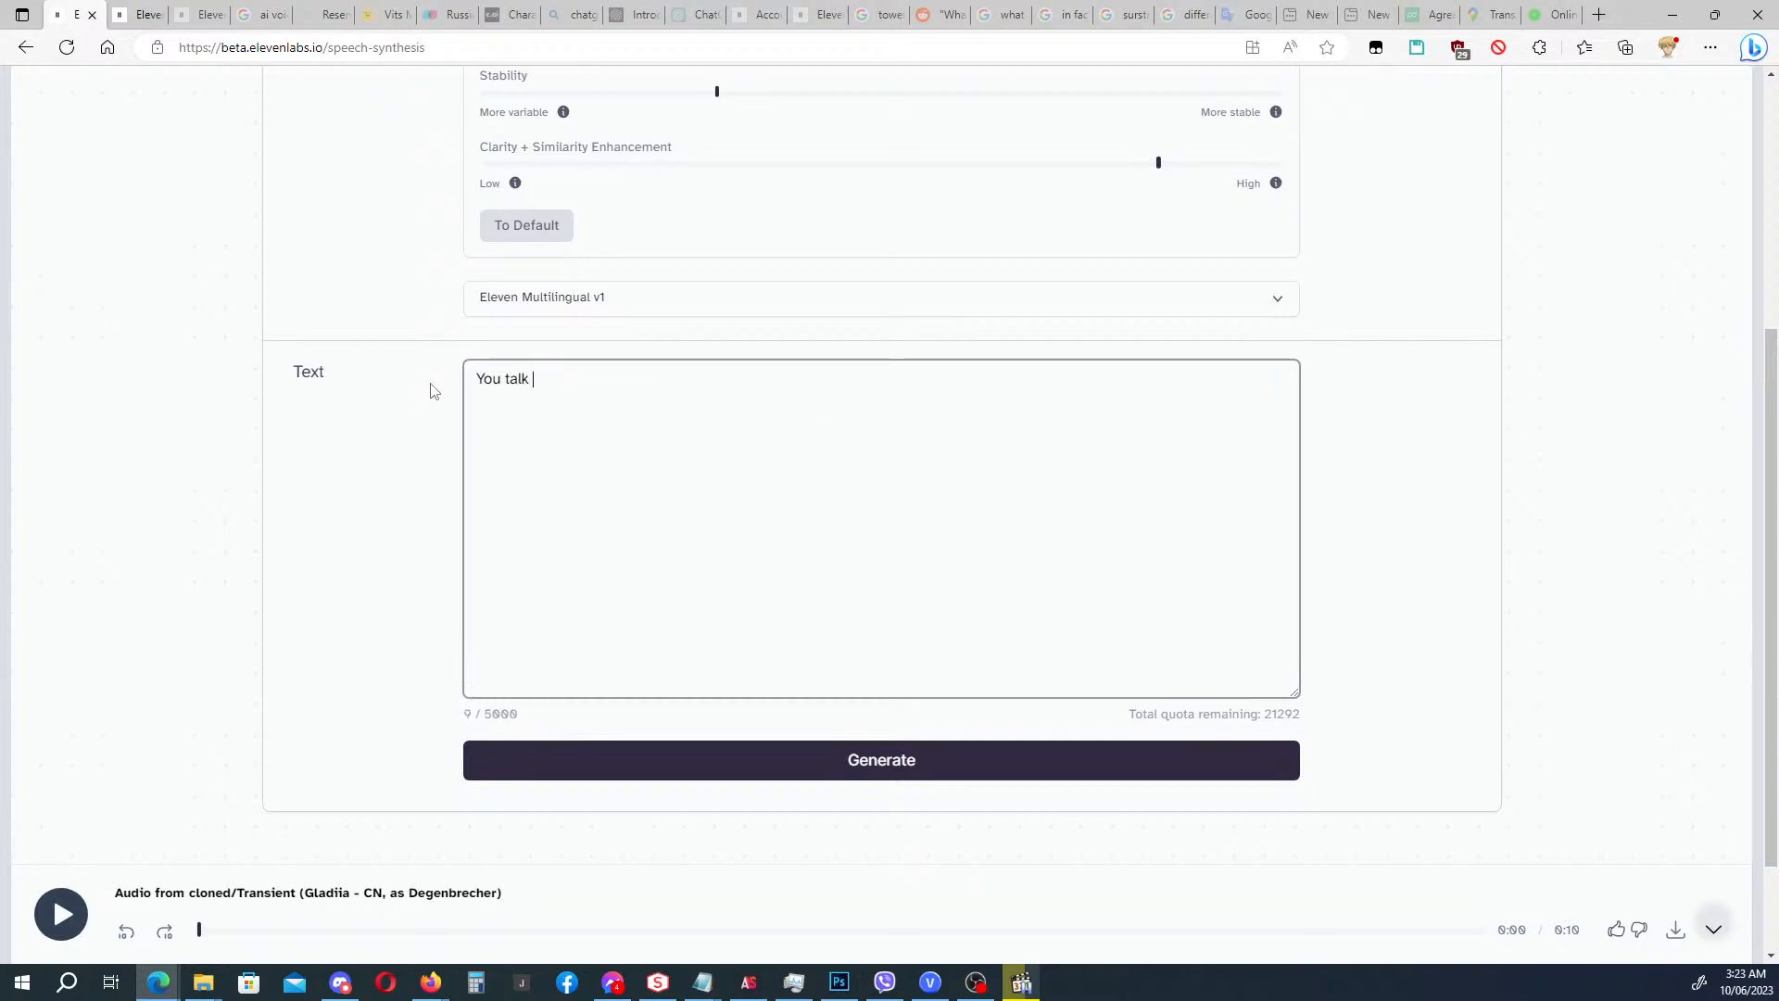
type("big for kids that has yet to prove the")
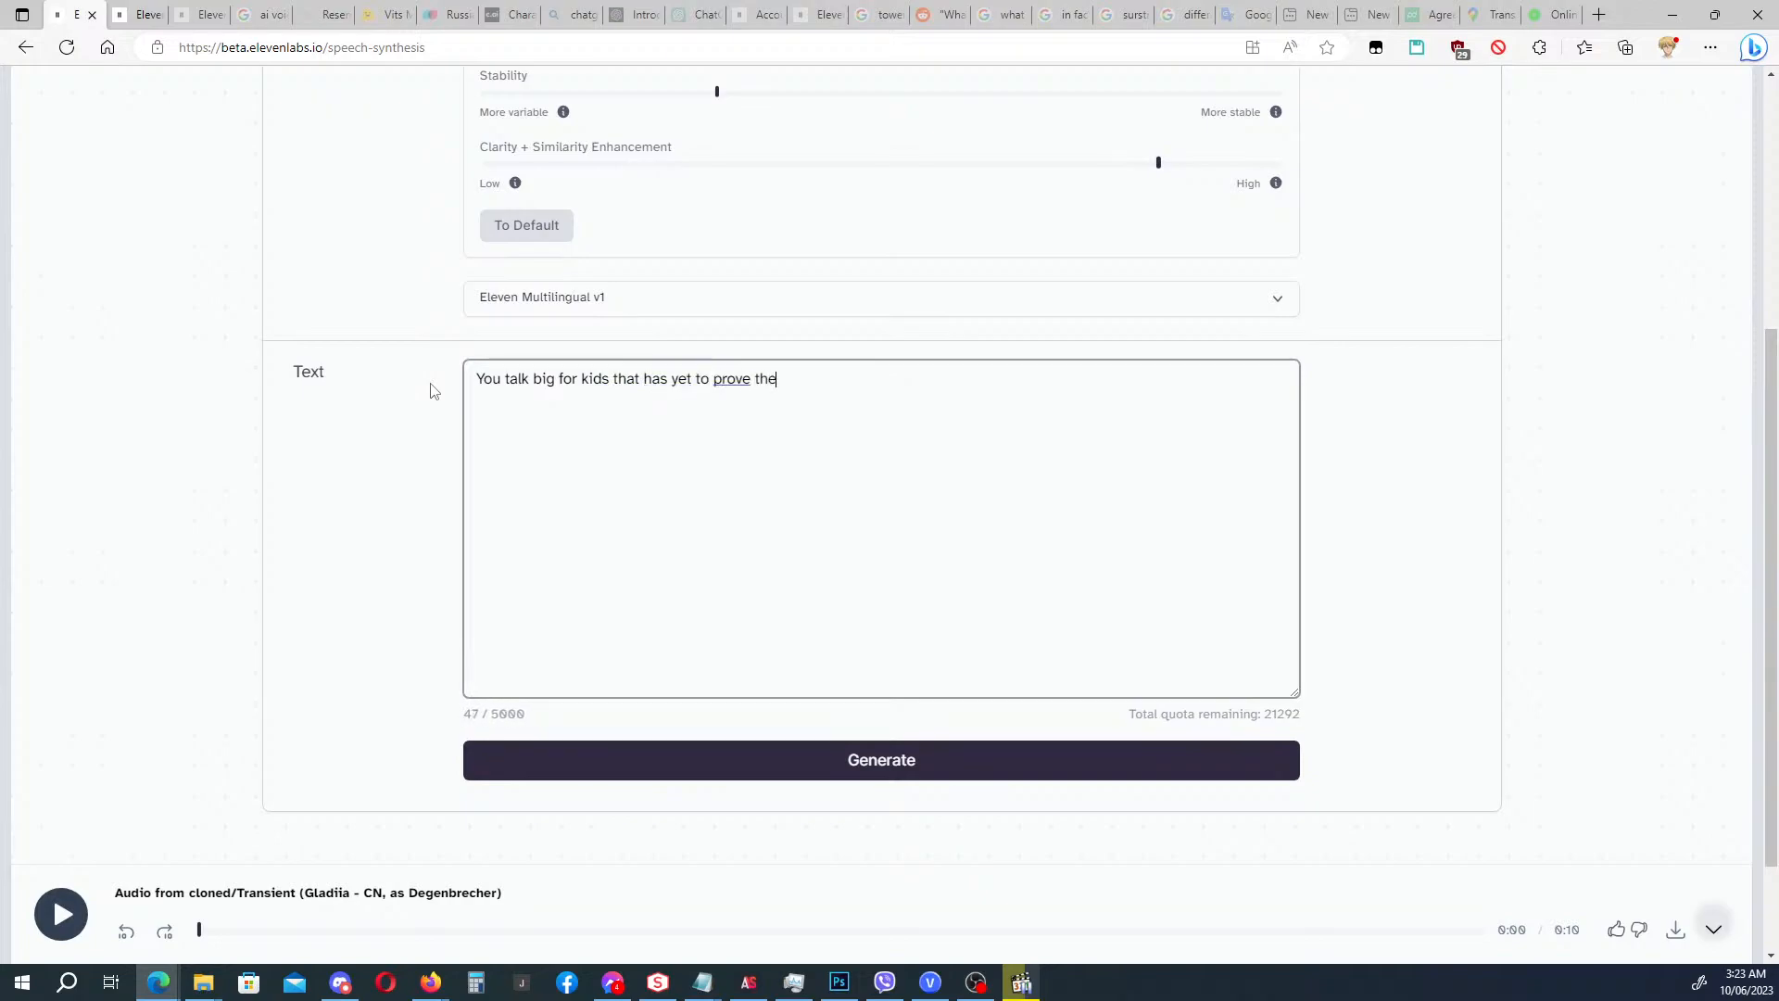
type("mselves")
type("Hah.")
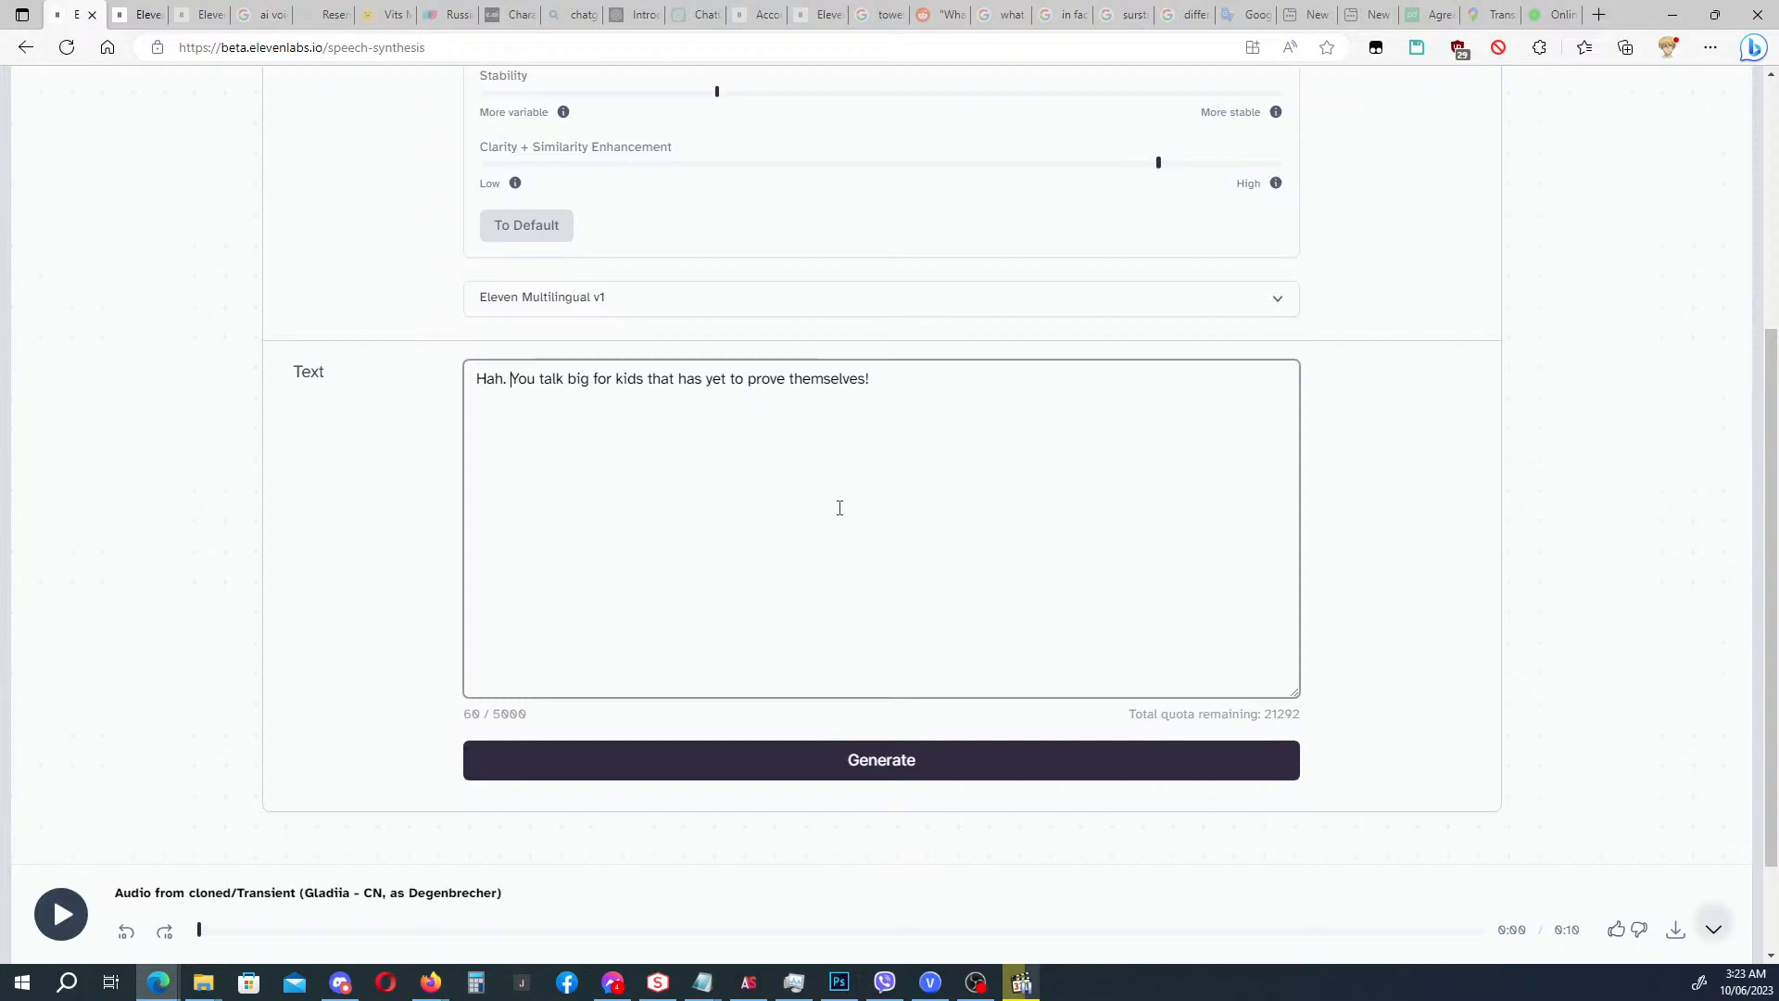
left_click(882, 771)
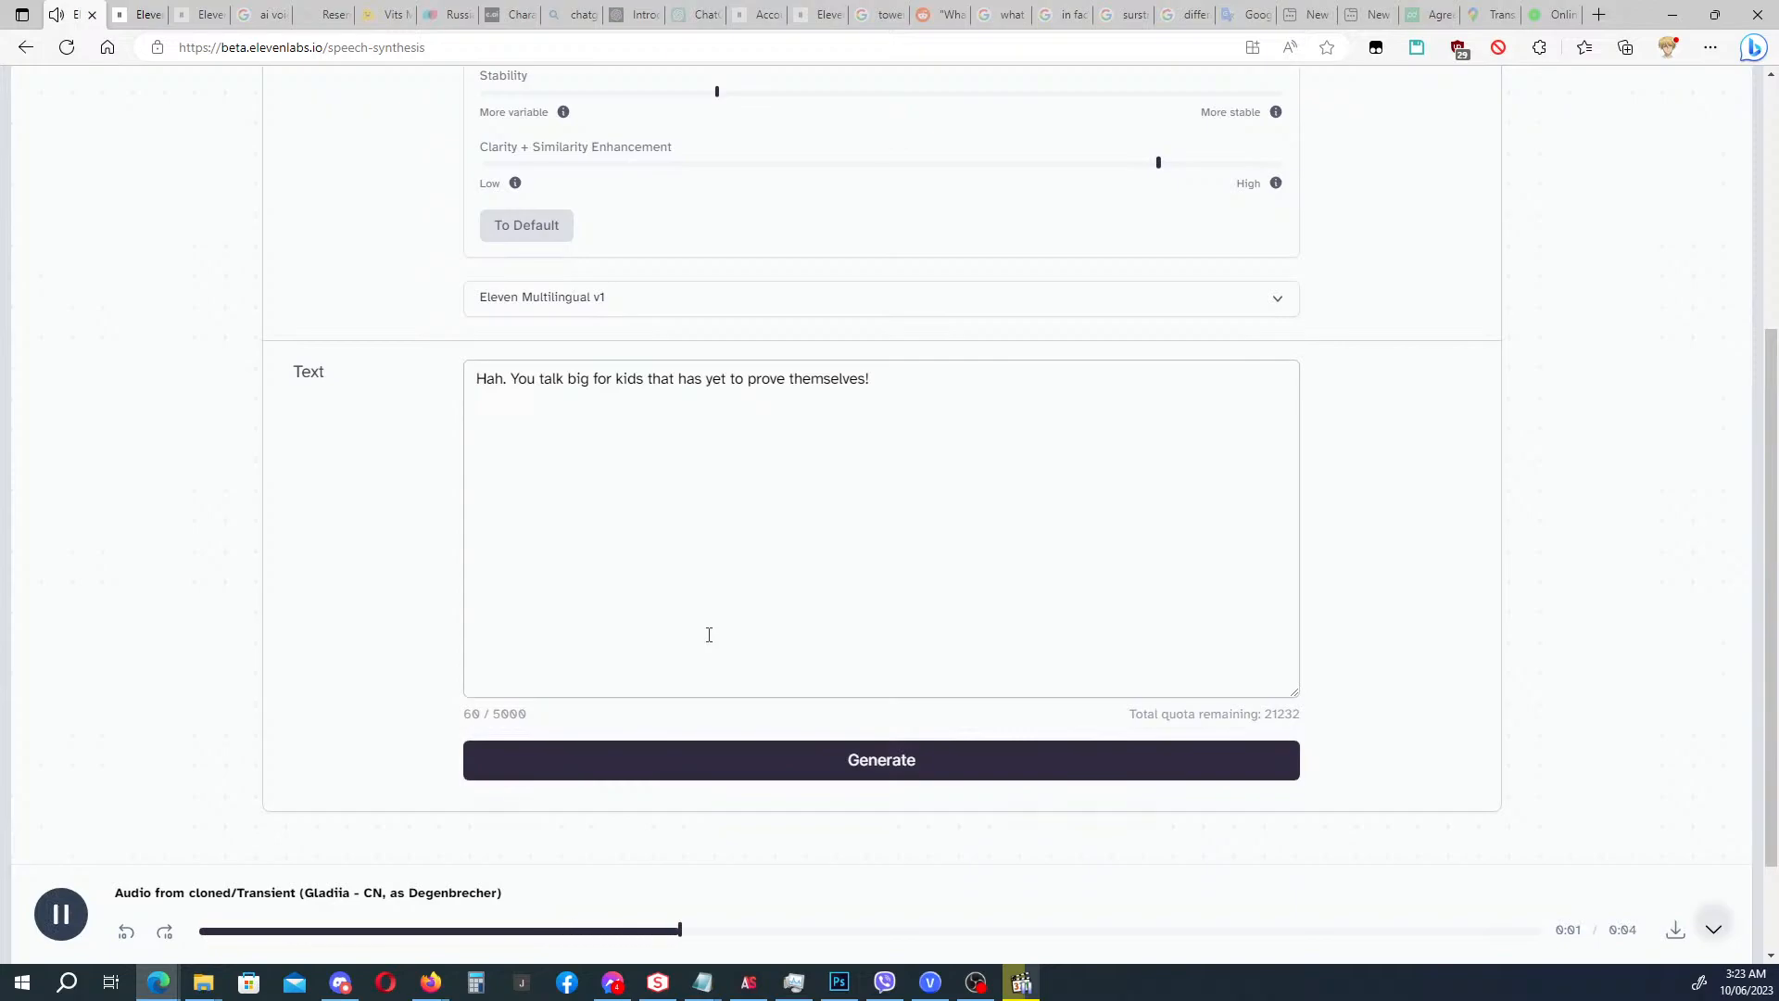
left_click(1677, 934)
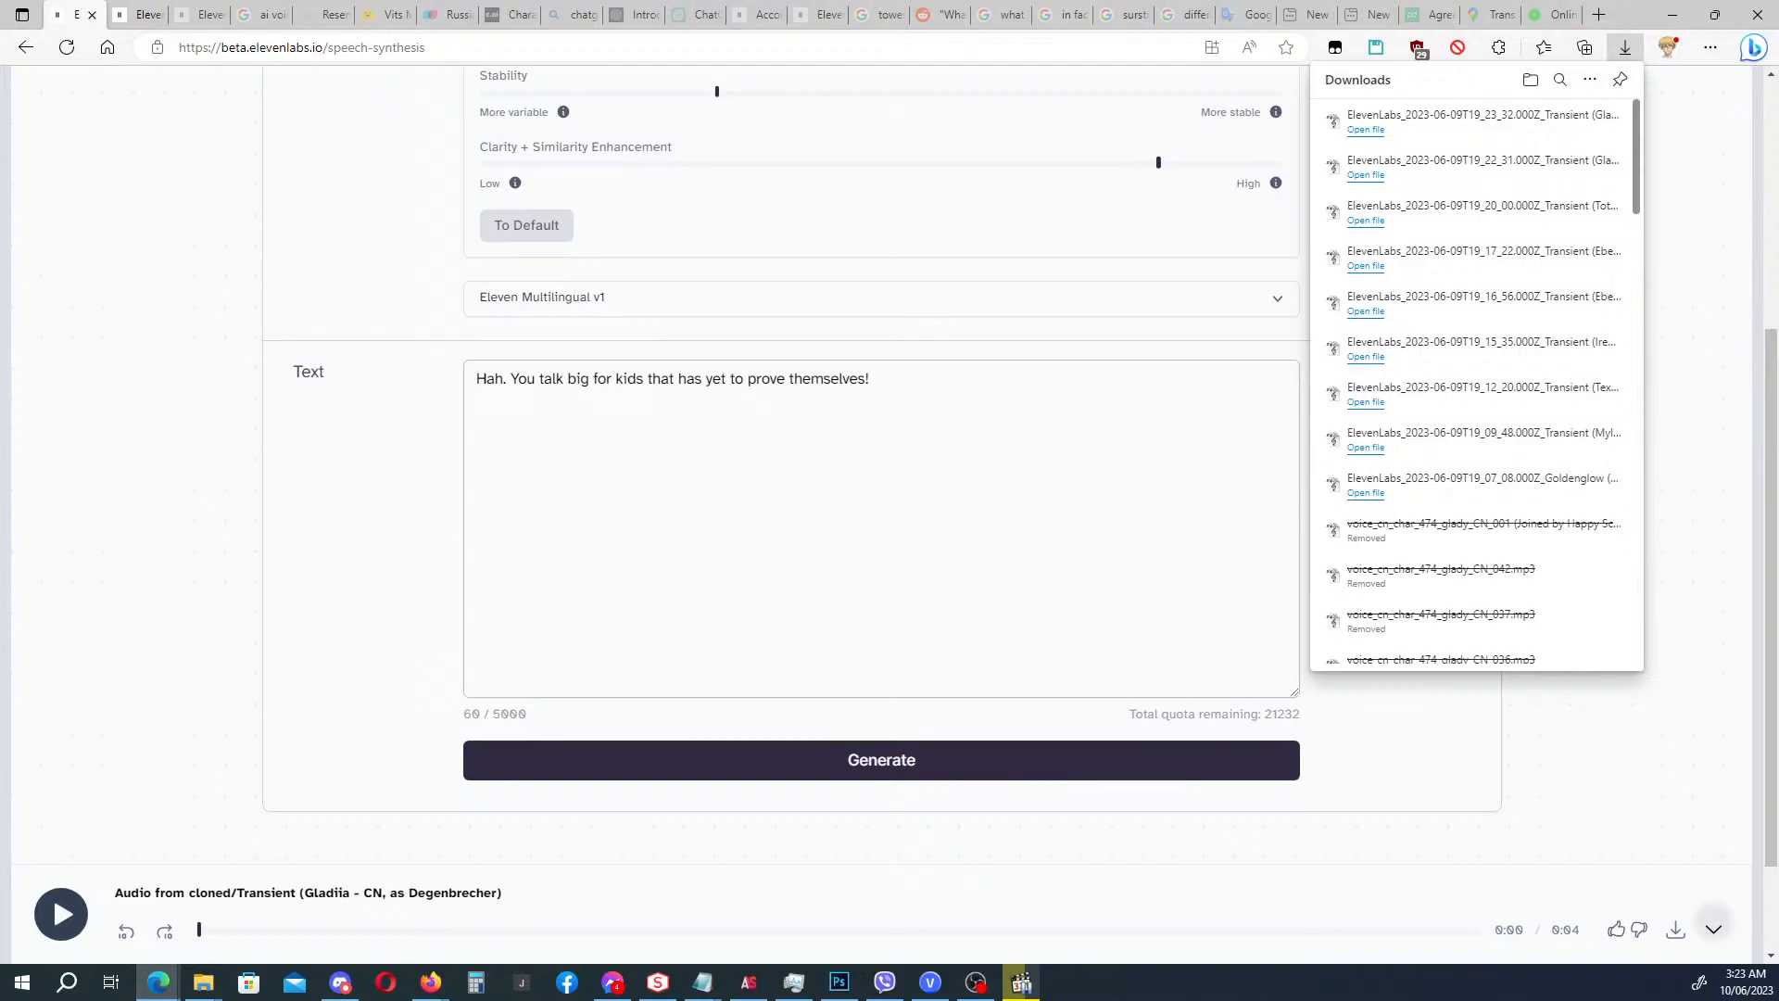
Replace the text with "Your resilience is impressive, Młynar Nearl. As expected of someone from Kajimierz. But mark my words, I won't be taken down easily!".
key("alt+Tab")
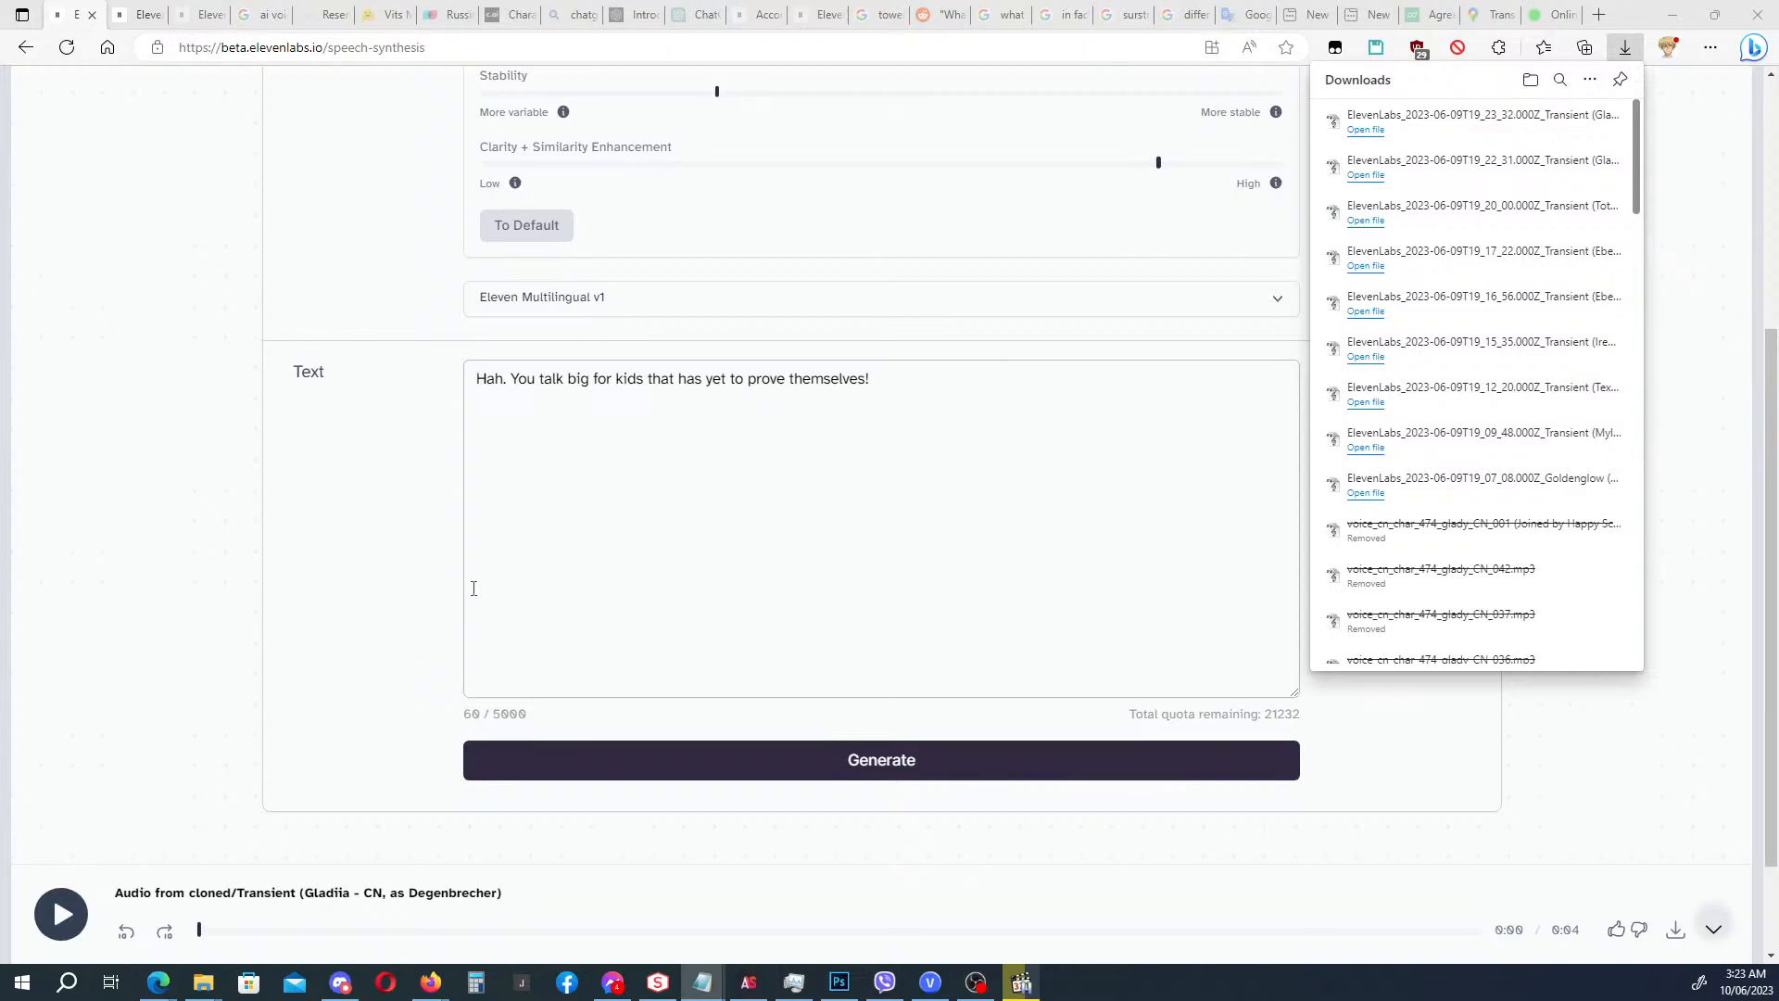
left_click(687, 542)
key("ctrl+a")
type("Your resilience is impressive, Młynar Nearl. As expected of someone from Kazimierz. But mark my words, I won't be taken down easily.")
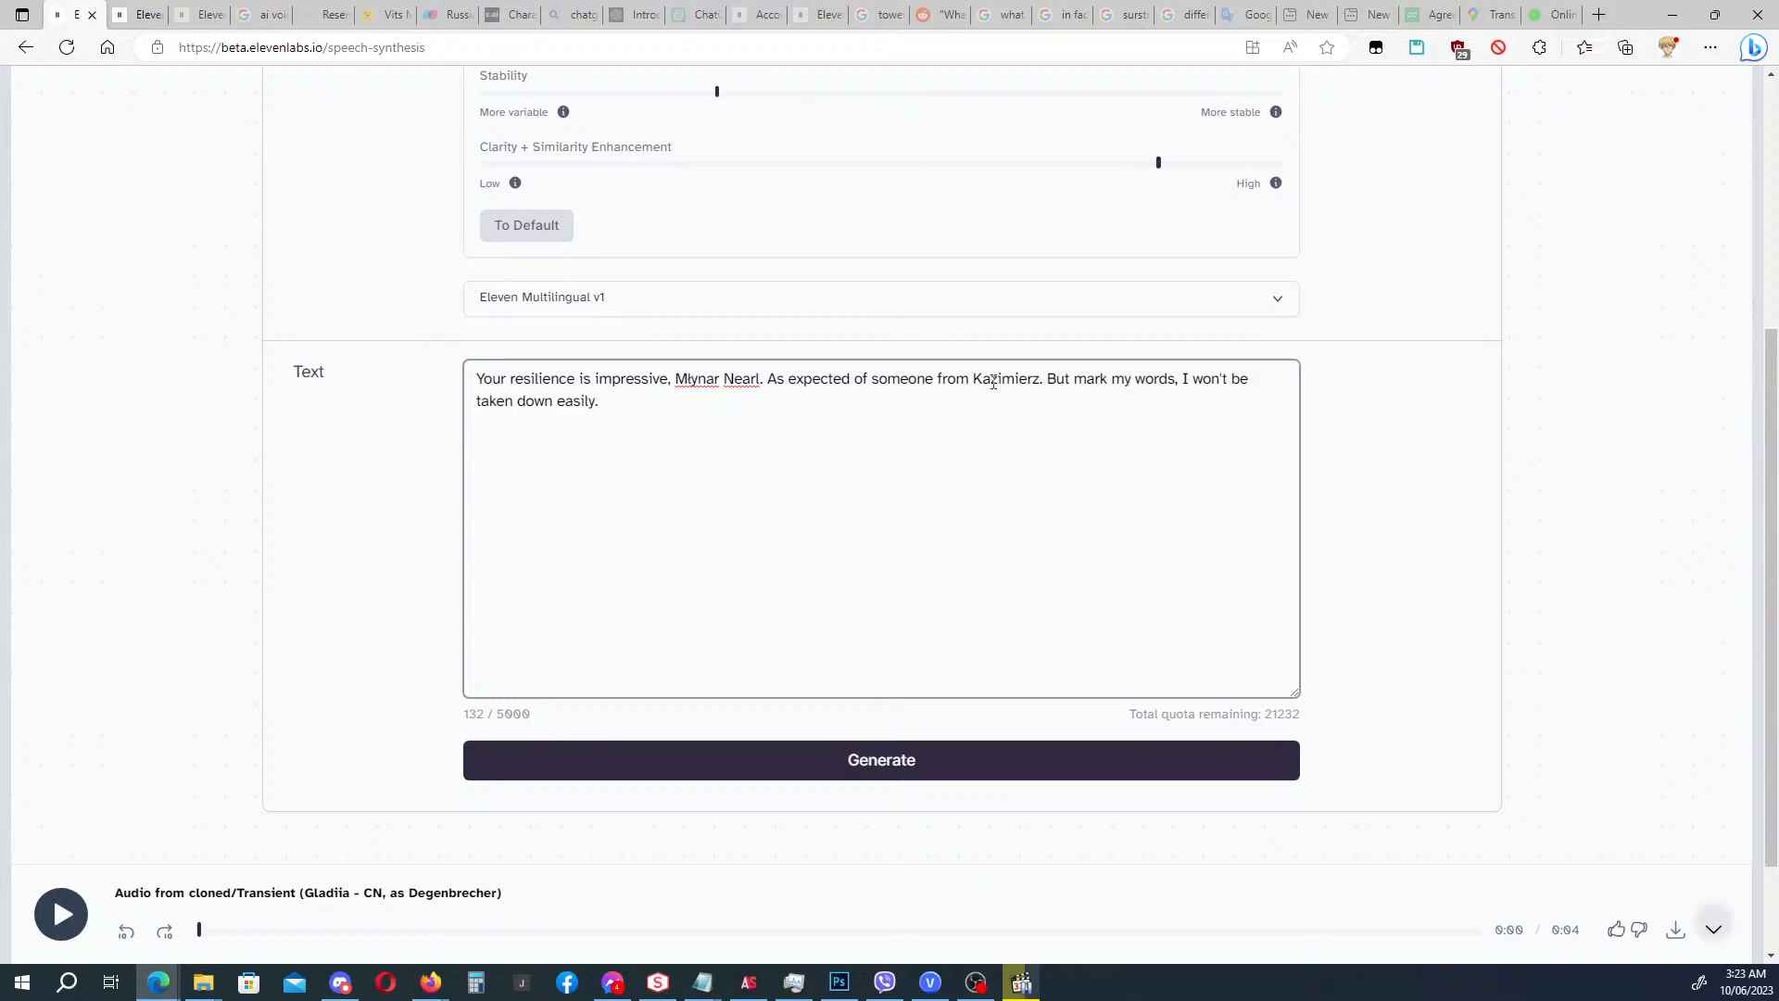
left_click_drag(991, 381, 999, 383)
type("j")
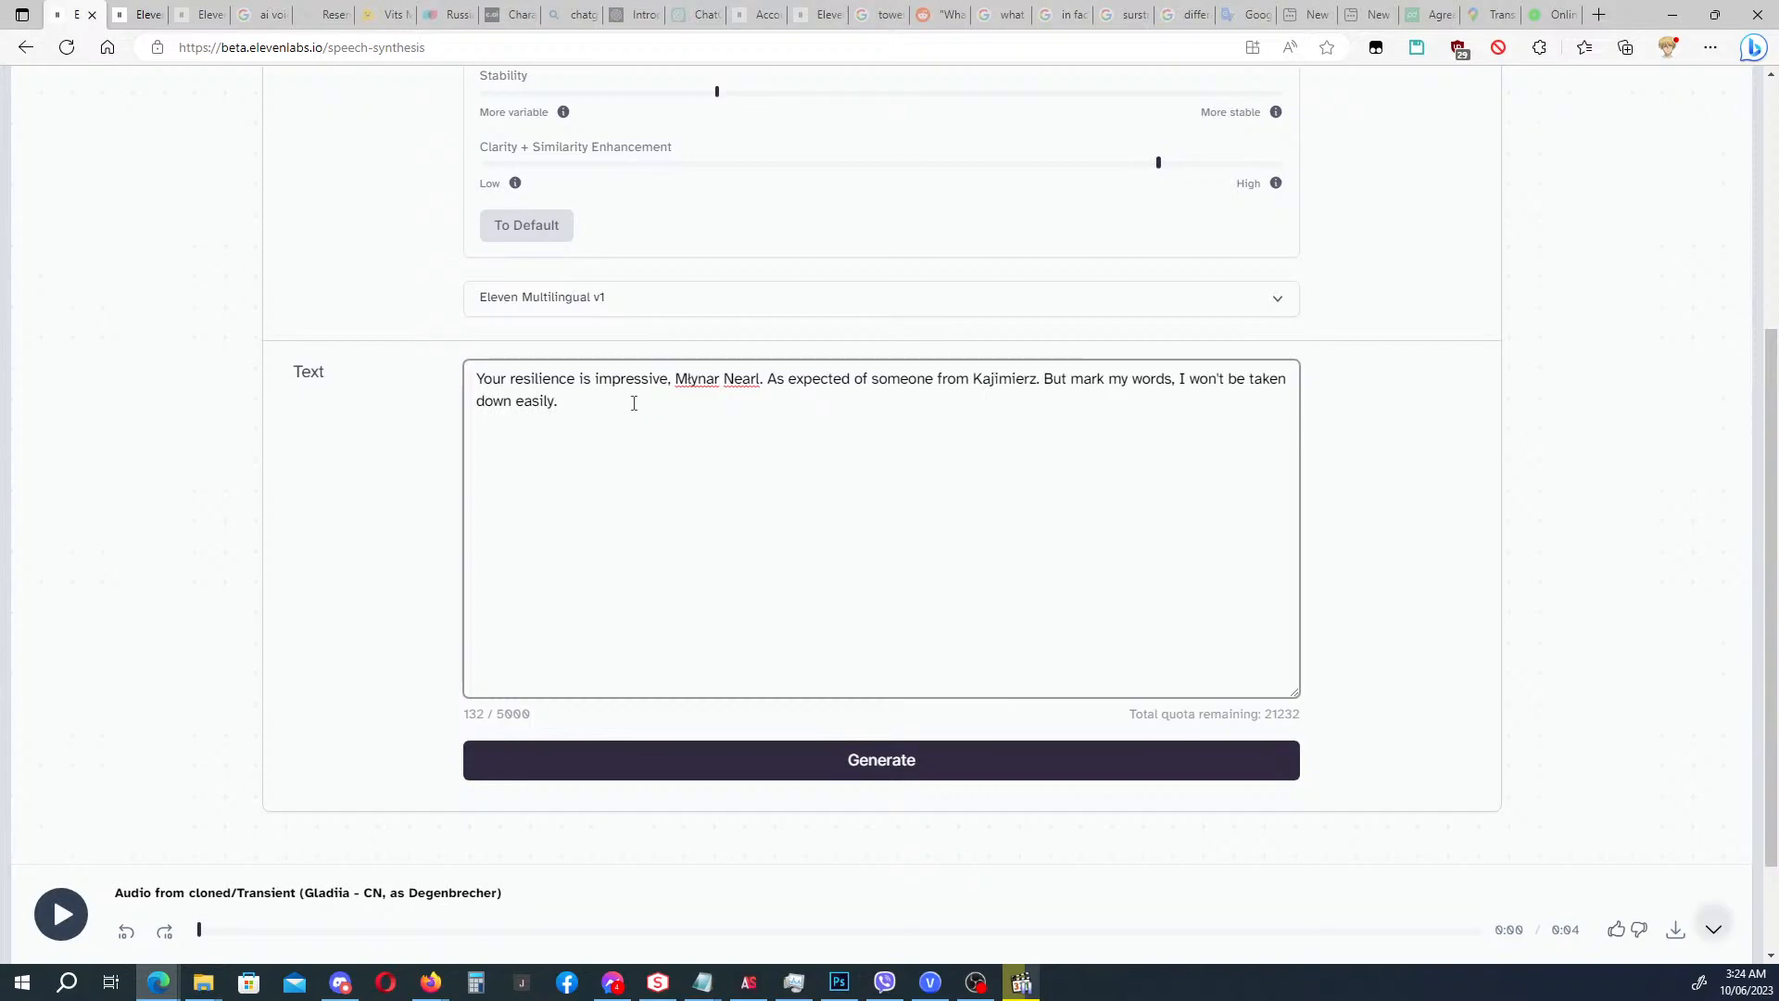
key("BackSpace")
type("!")
Generate the Młynar Nearl line with the Degenbrecher voice and open the browser's list of downloads.
scroll(630, 447, "up", 3)
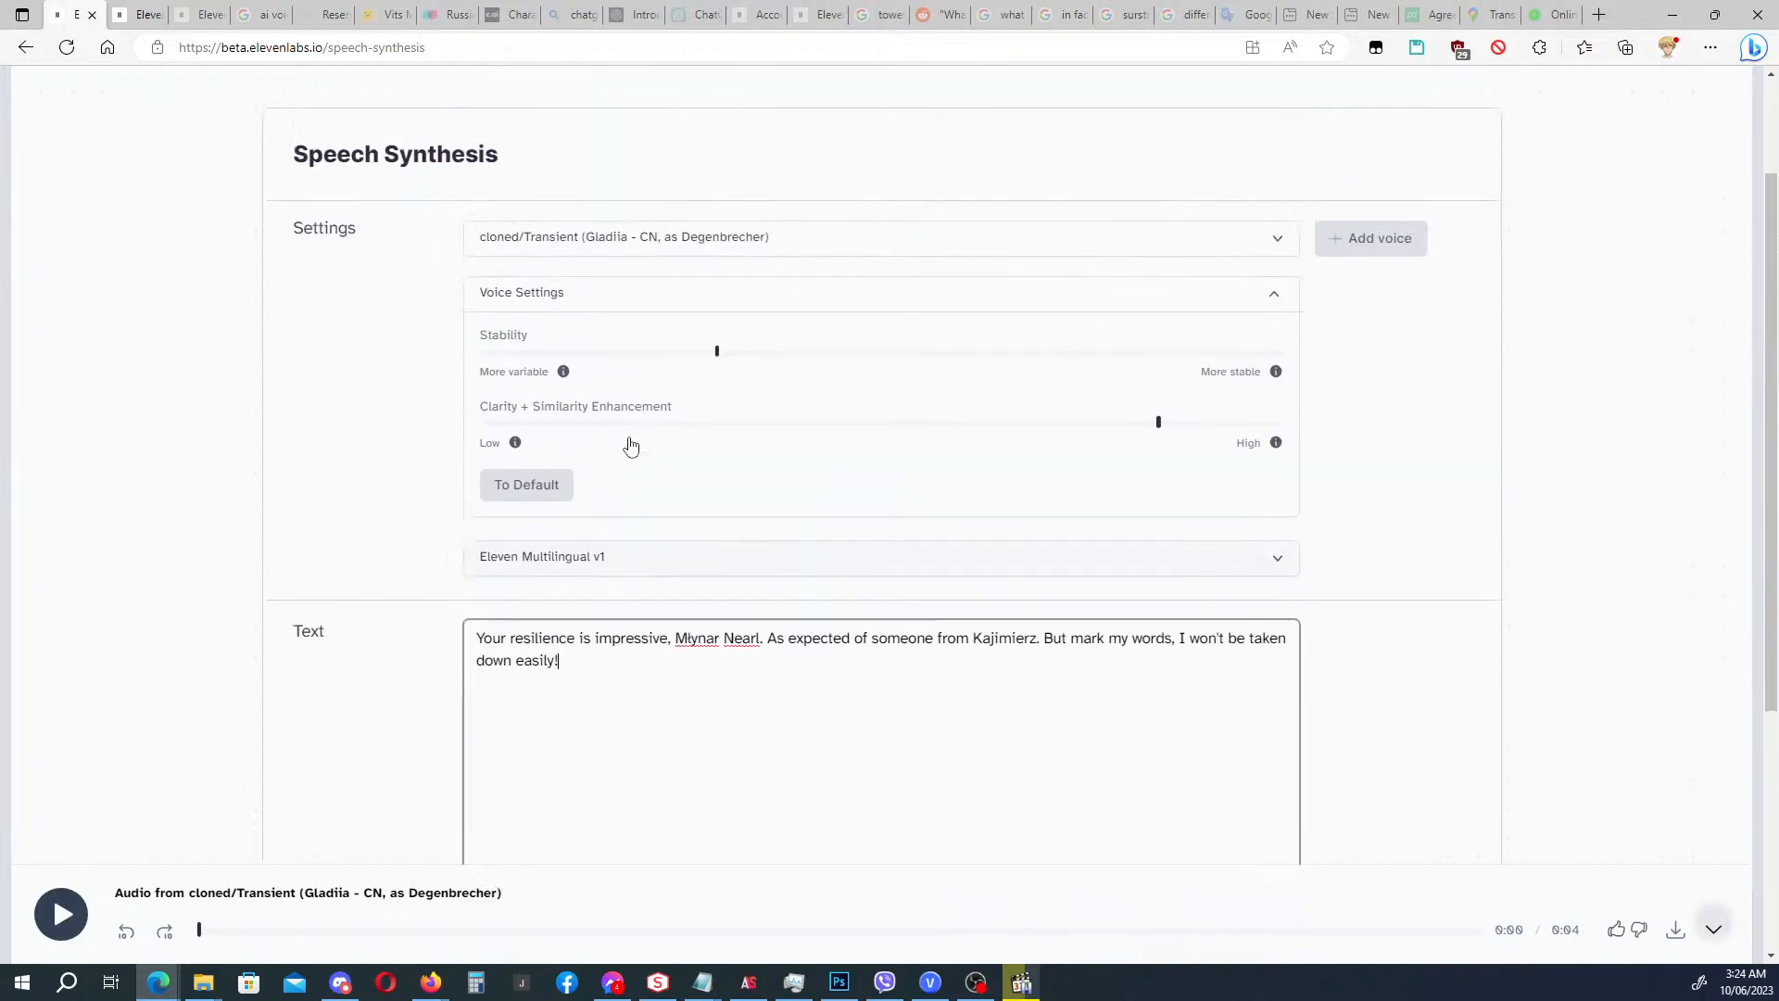
scroll(628, 500, "down", 3)
scroll(788, 579, "up", 2)
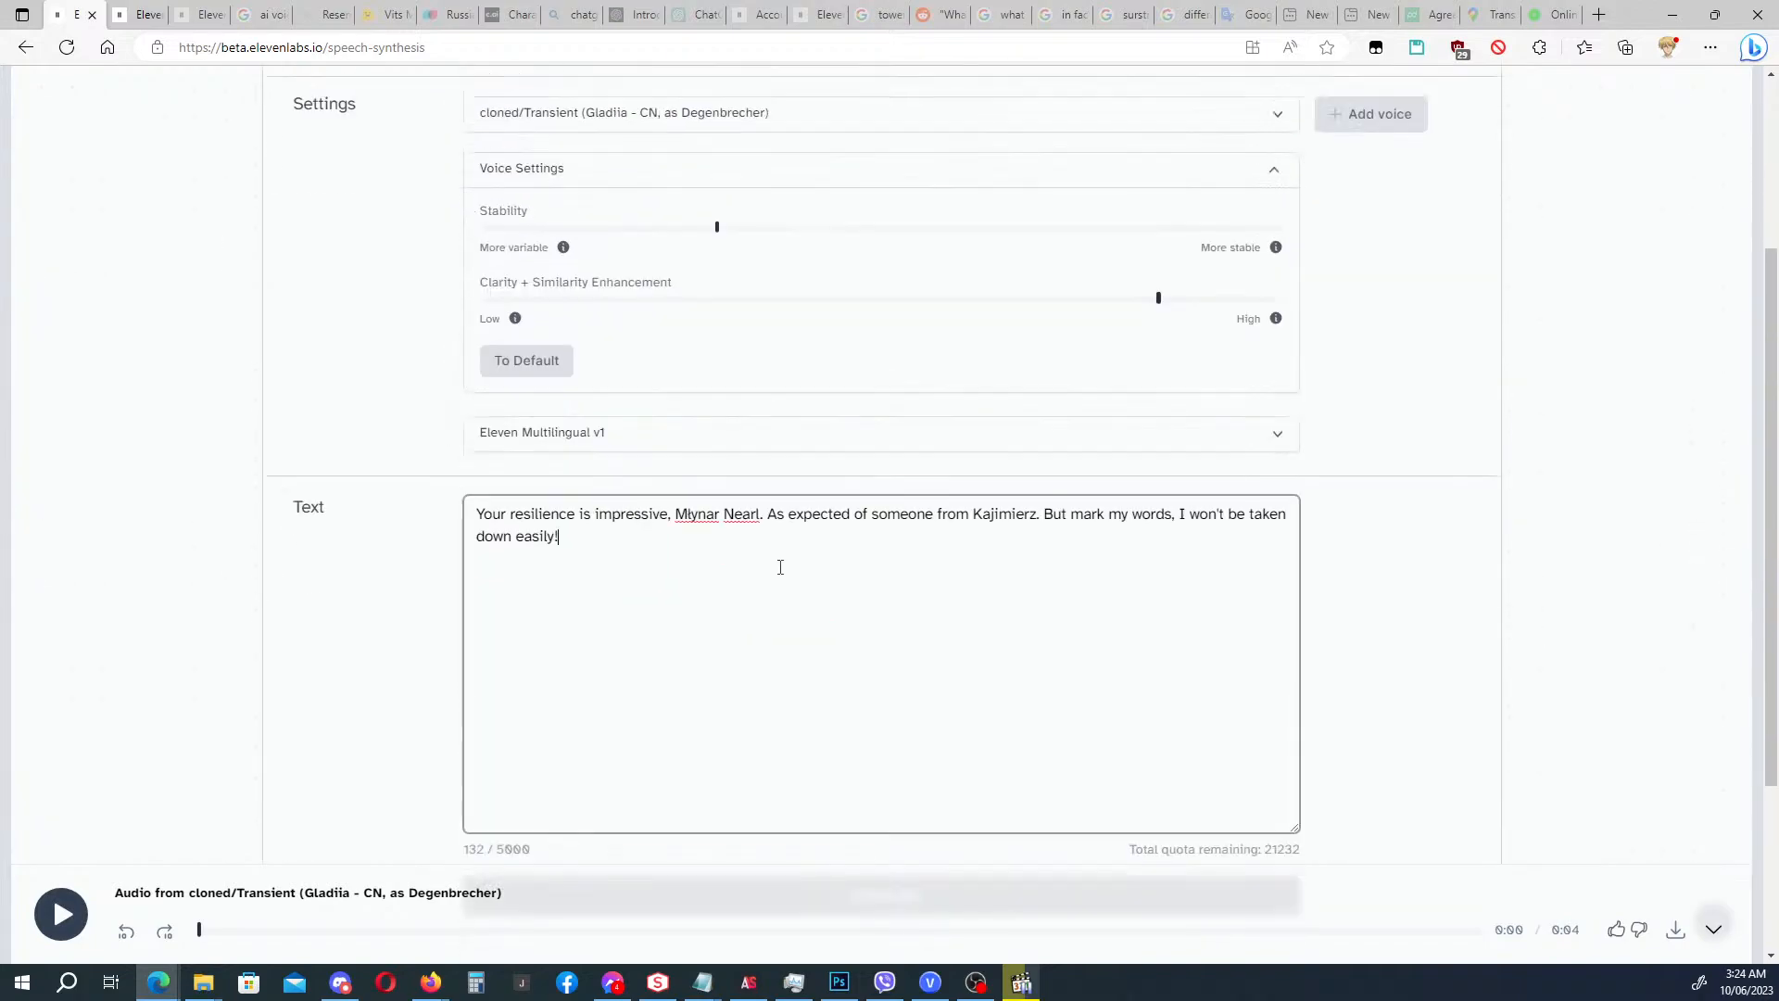
scroll(704, 694, "down", 2)
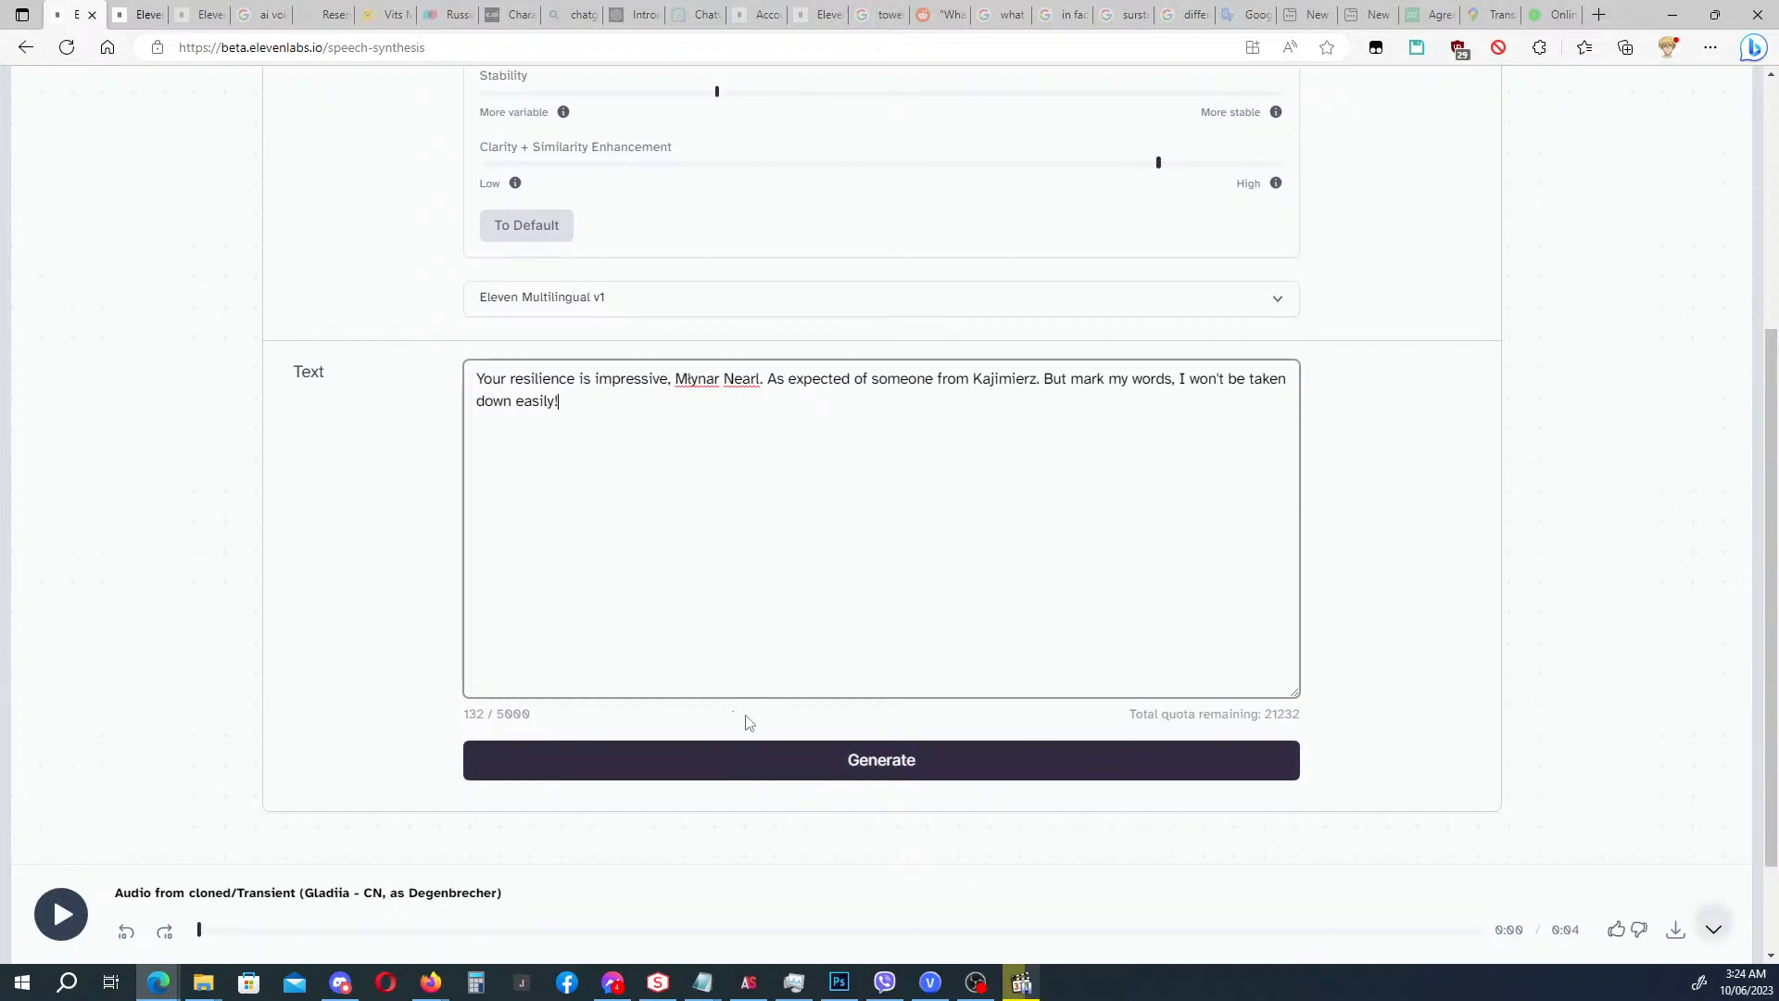
left_click(723, 772)
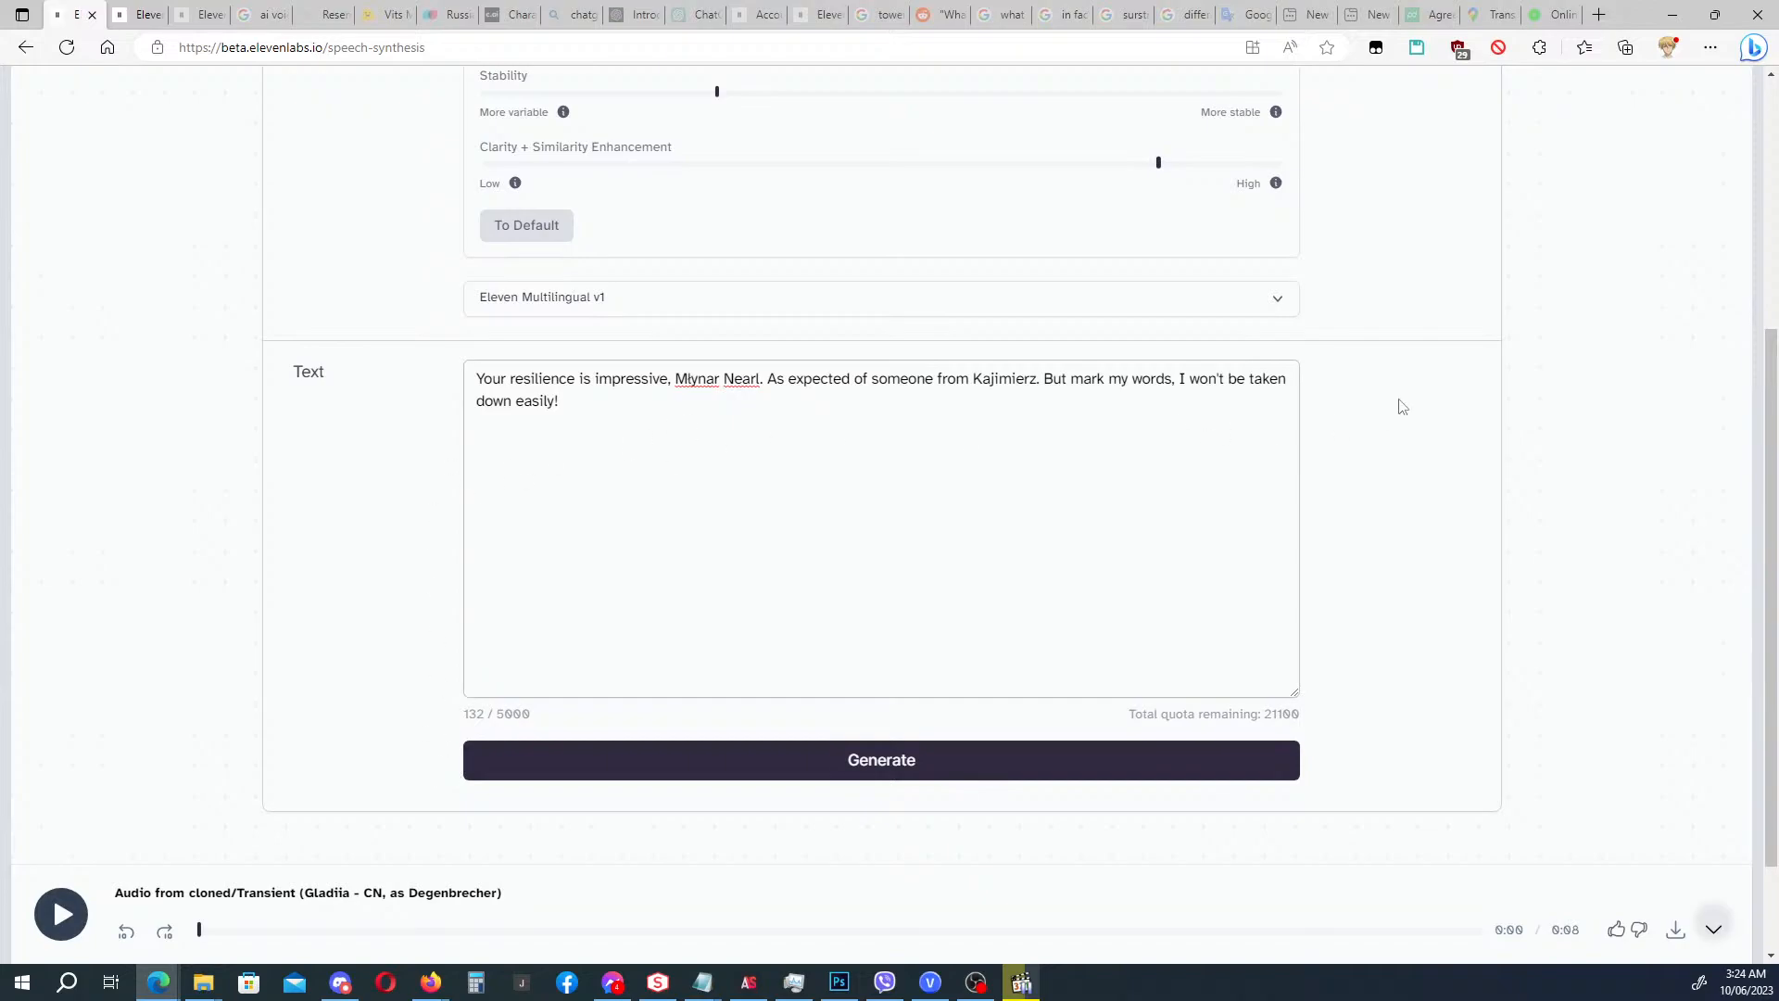
left_click(1709, 47)
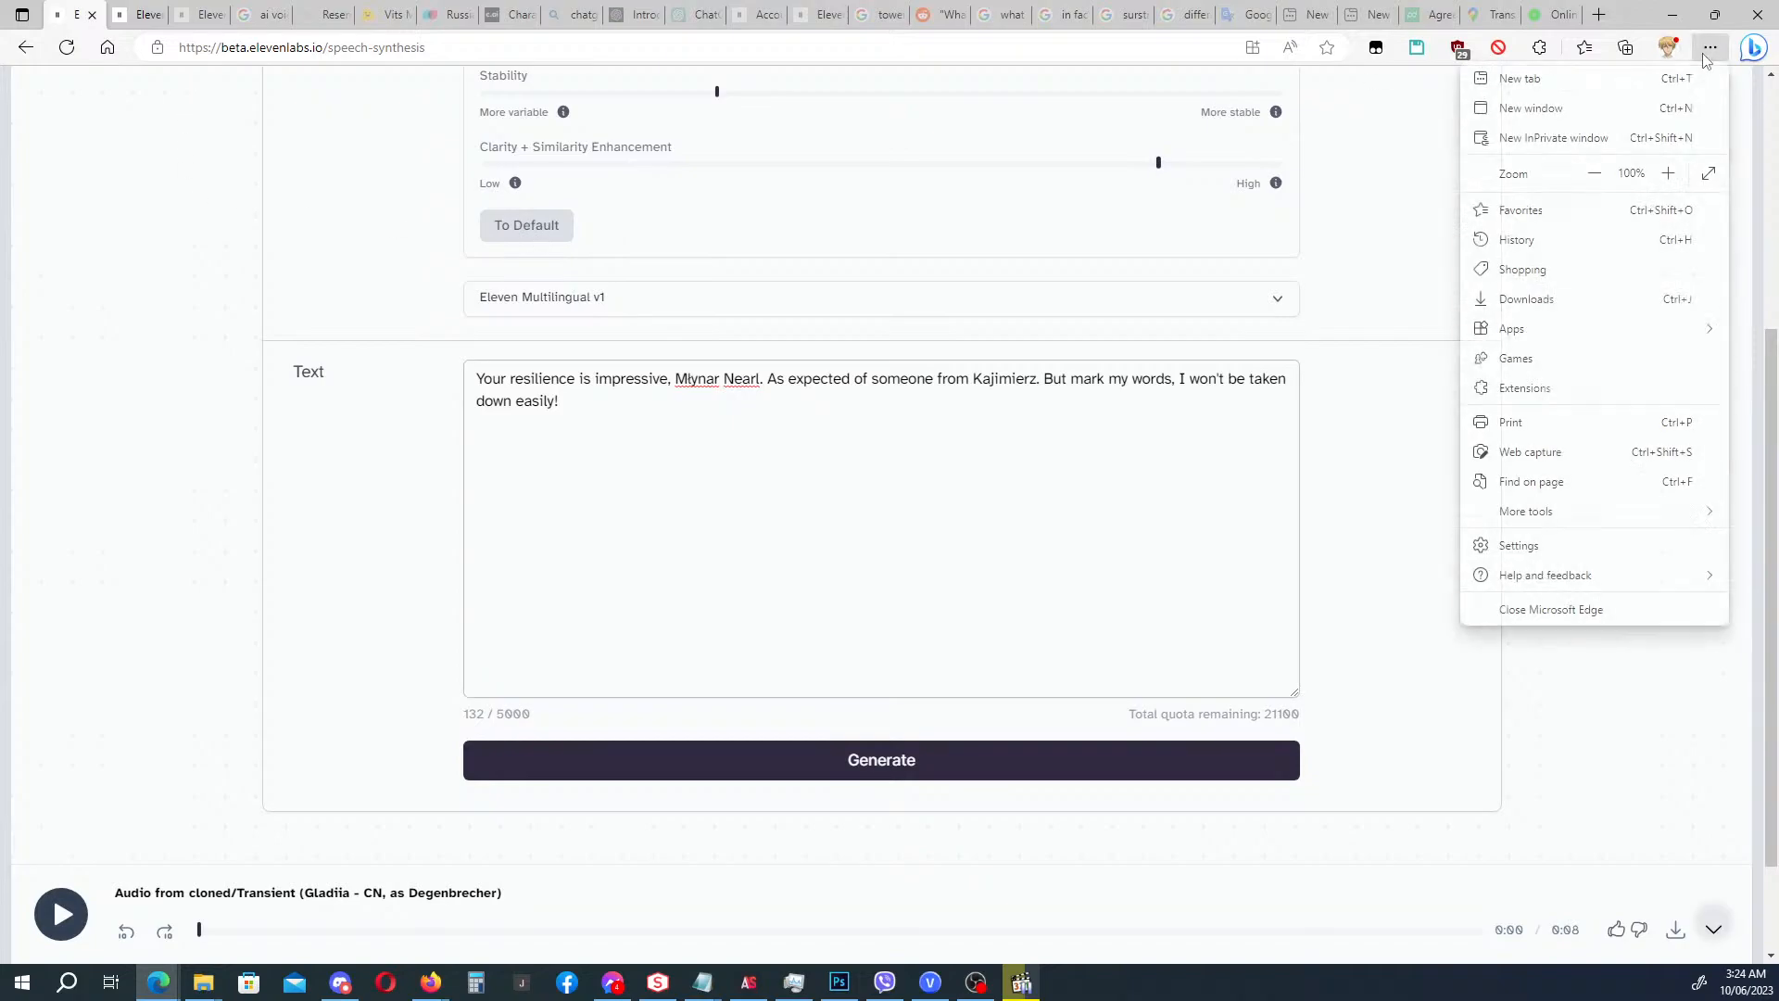
left_click(1592, 298)
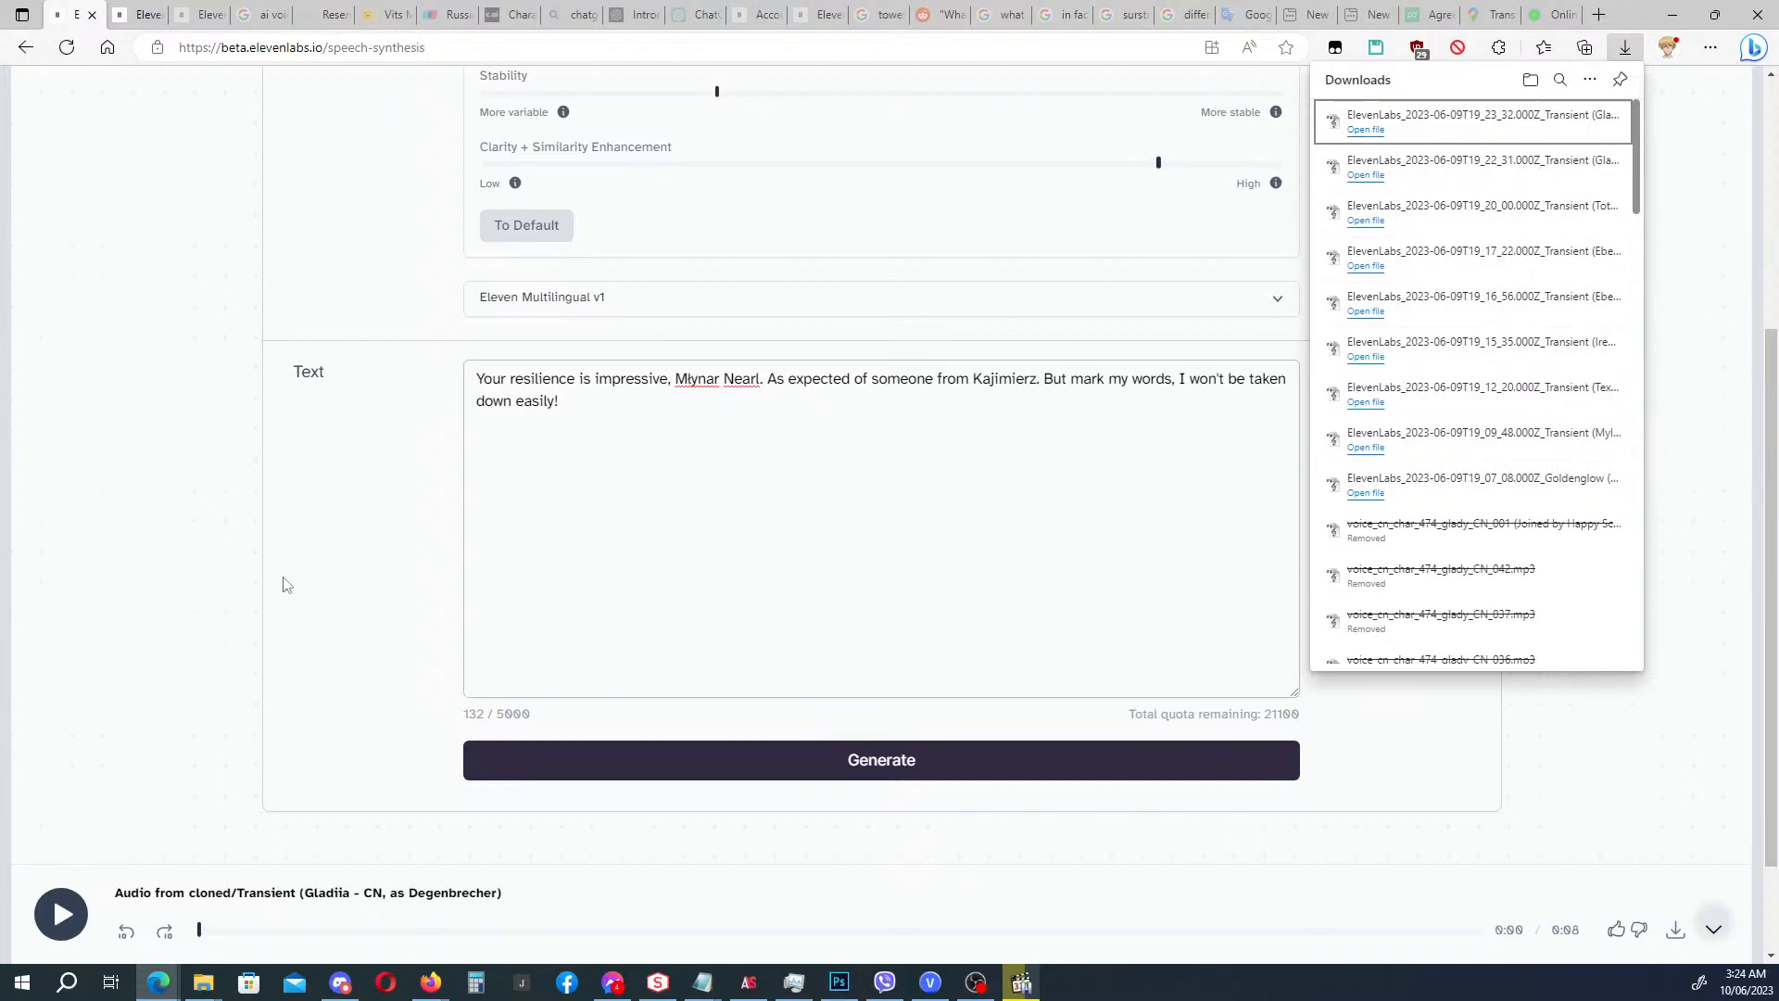
In the generation history, play the three latest Degenbrecher samples one after another to compare how they sound.
left_click(195, 14)
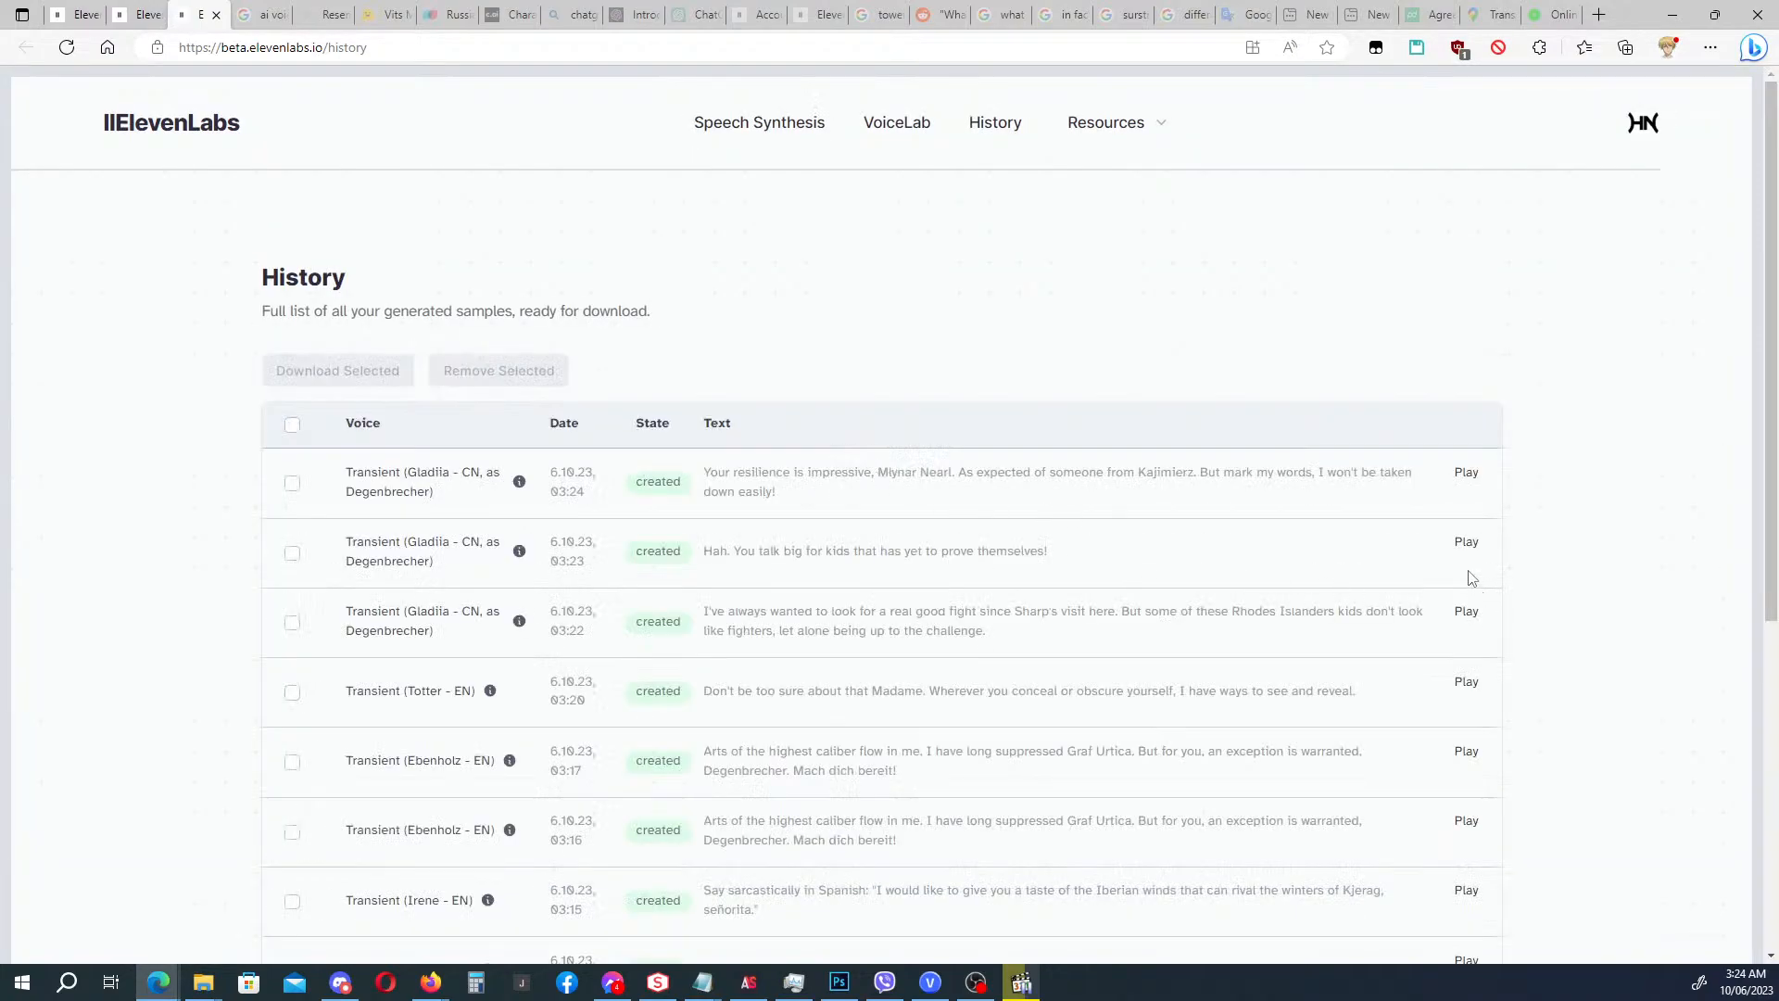
left_click(1466, 617)
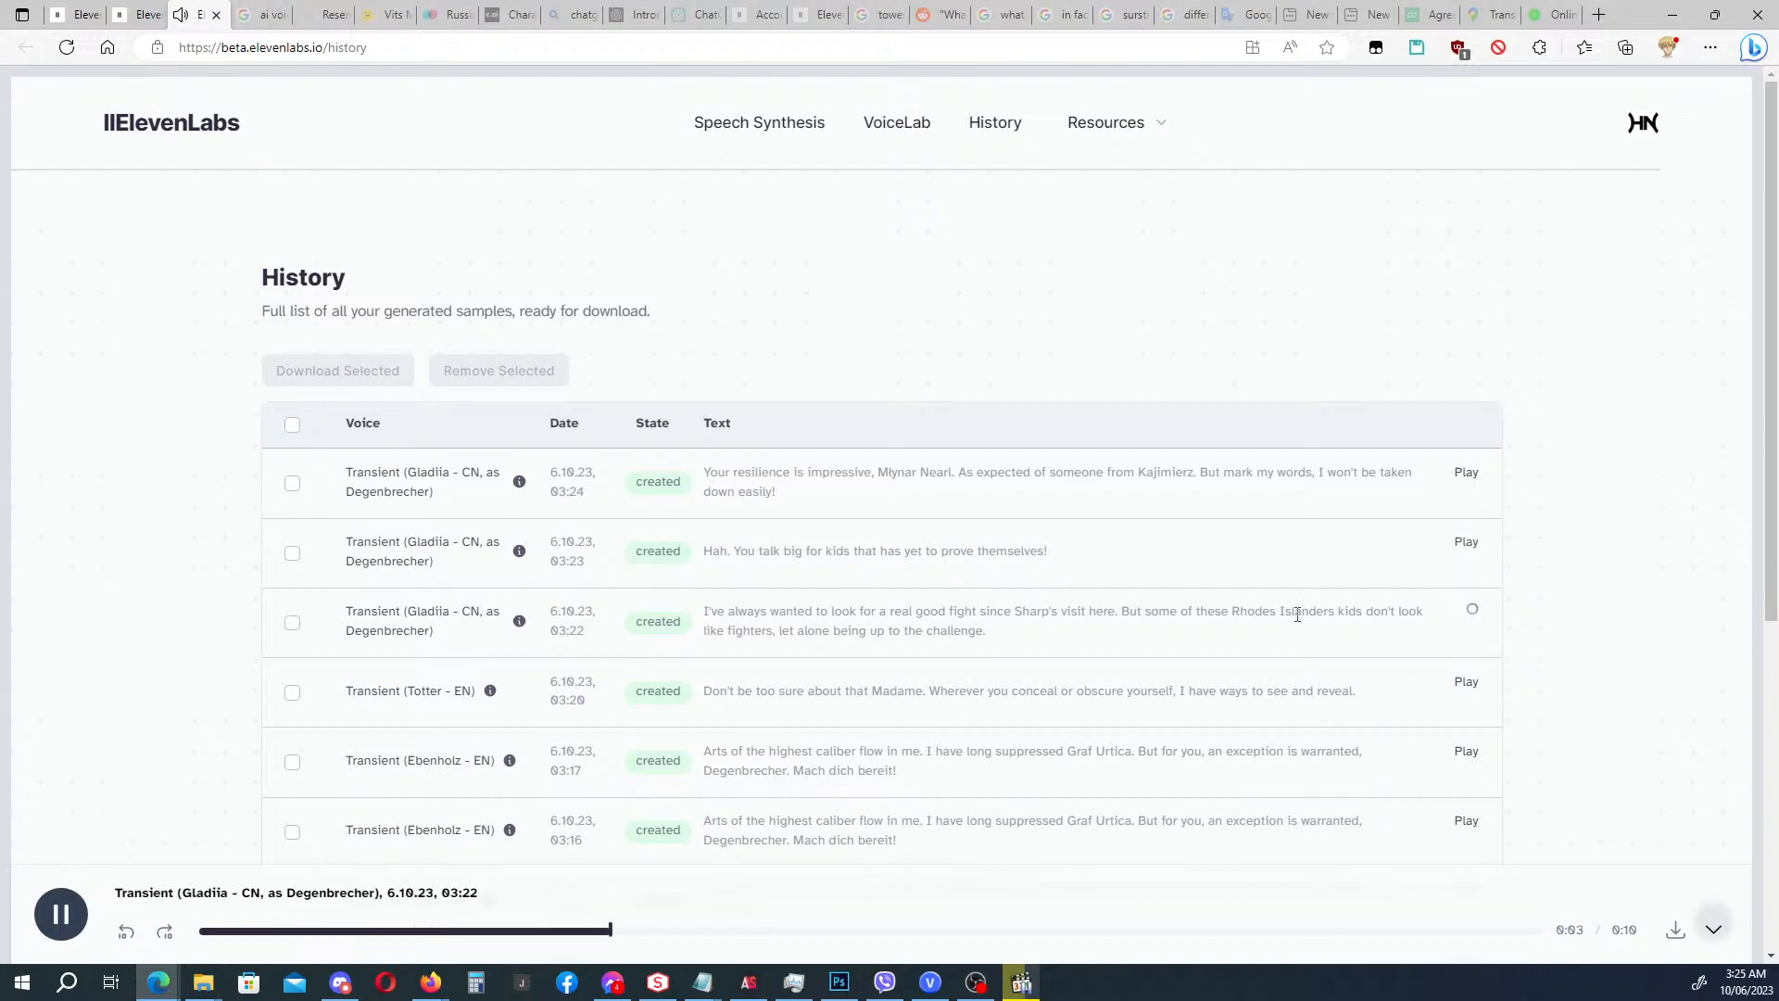
left_click(61, 914)
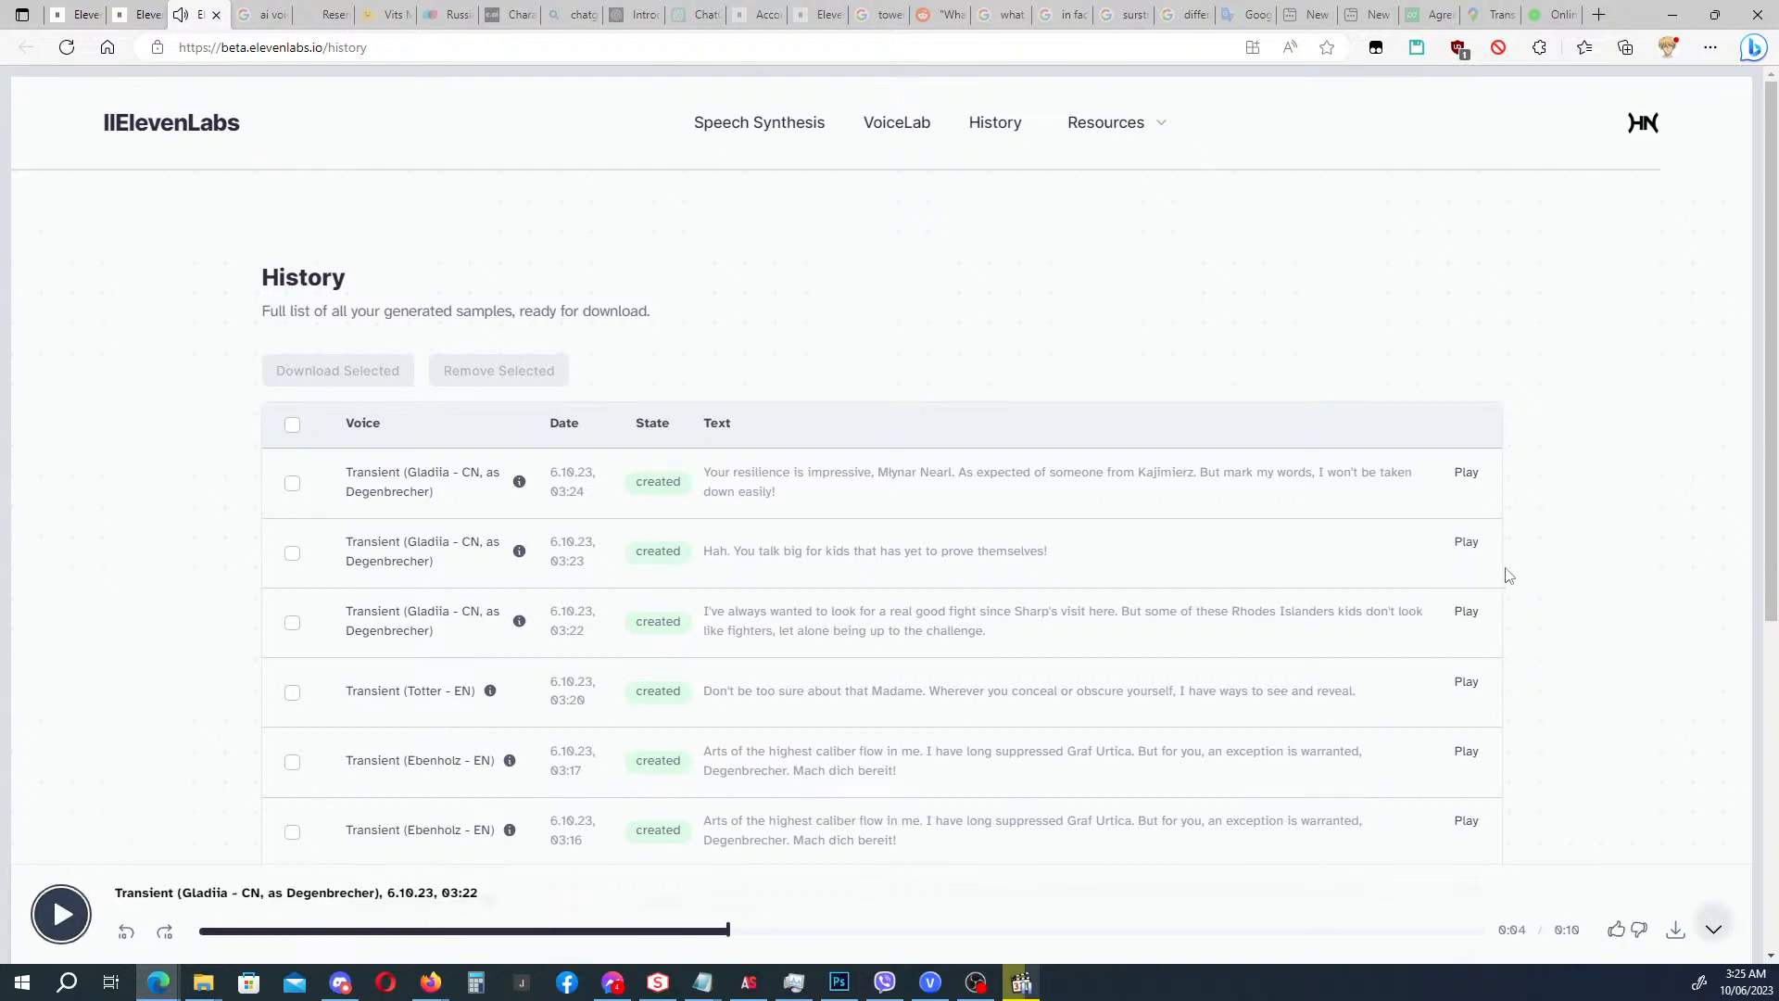
left_click(1461, 547)
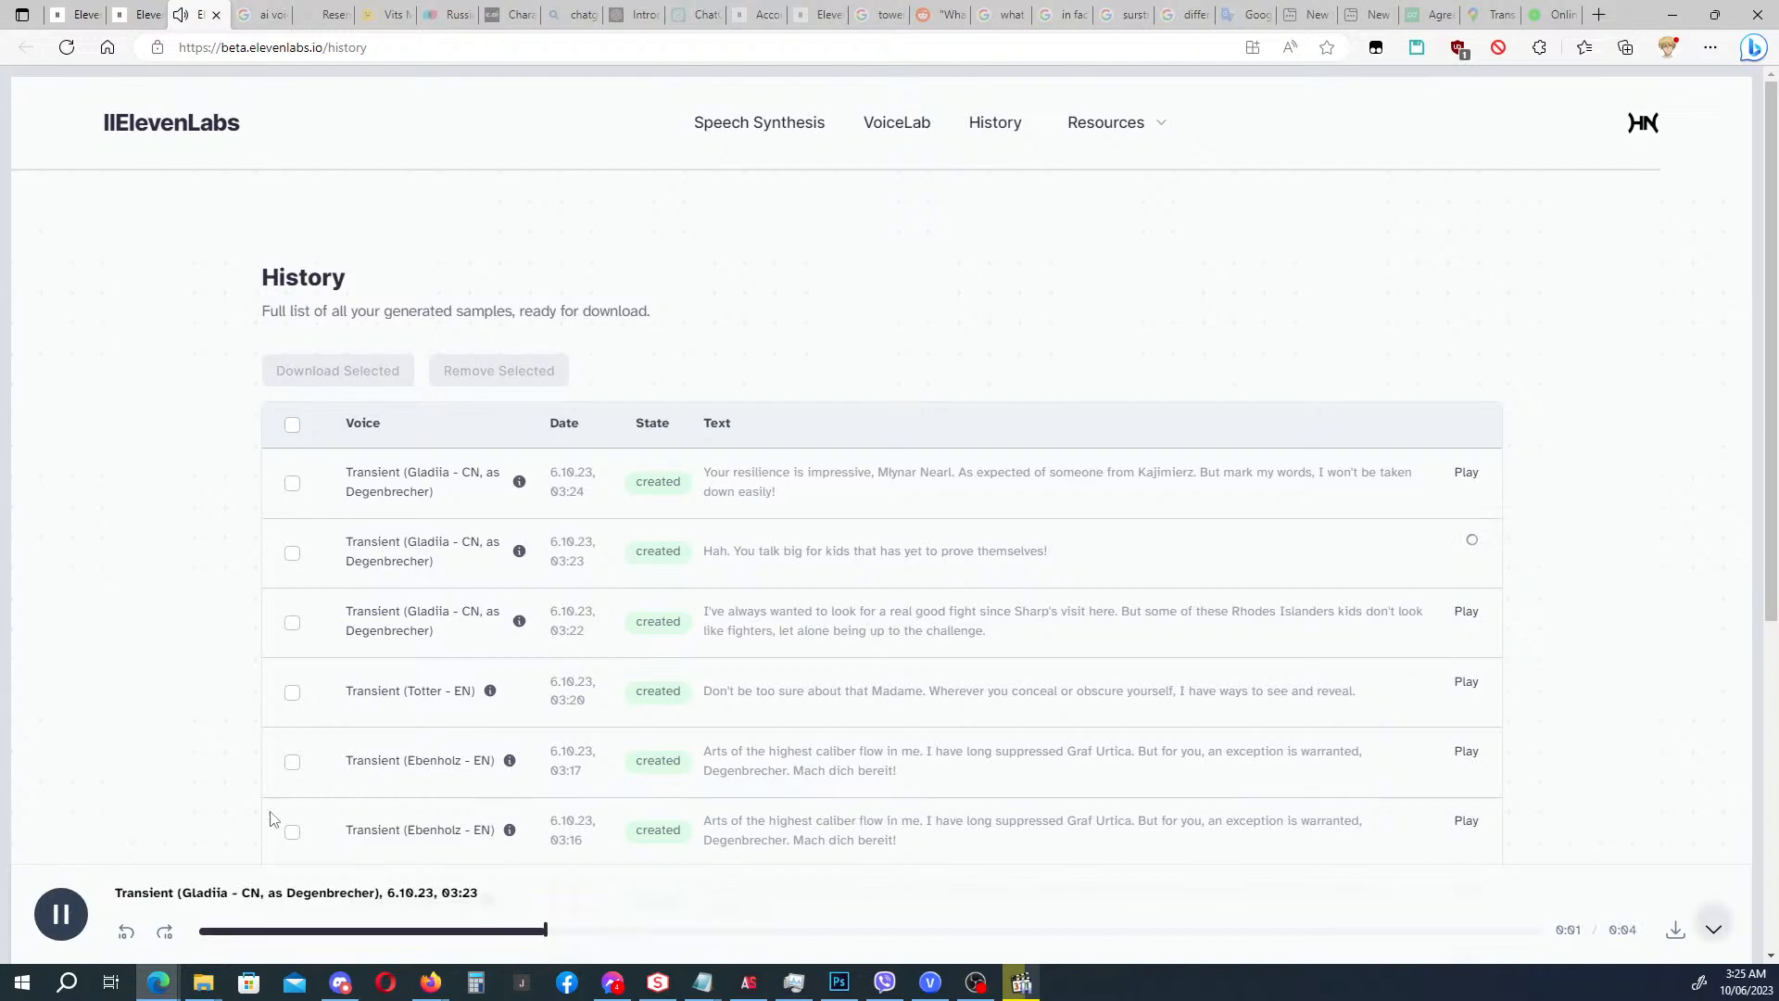
left_click(1470, 476)
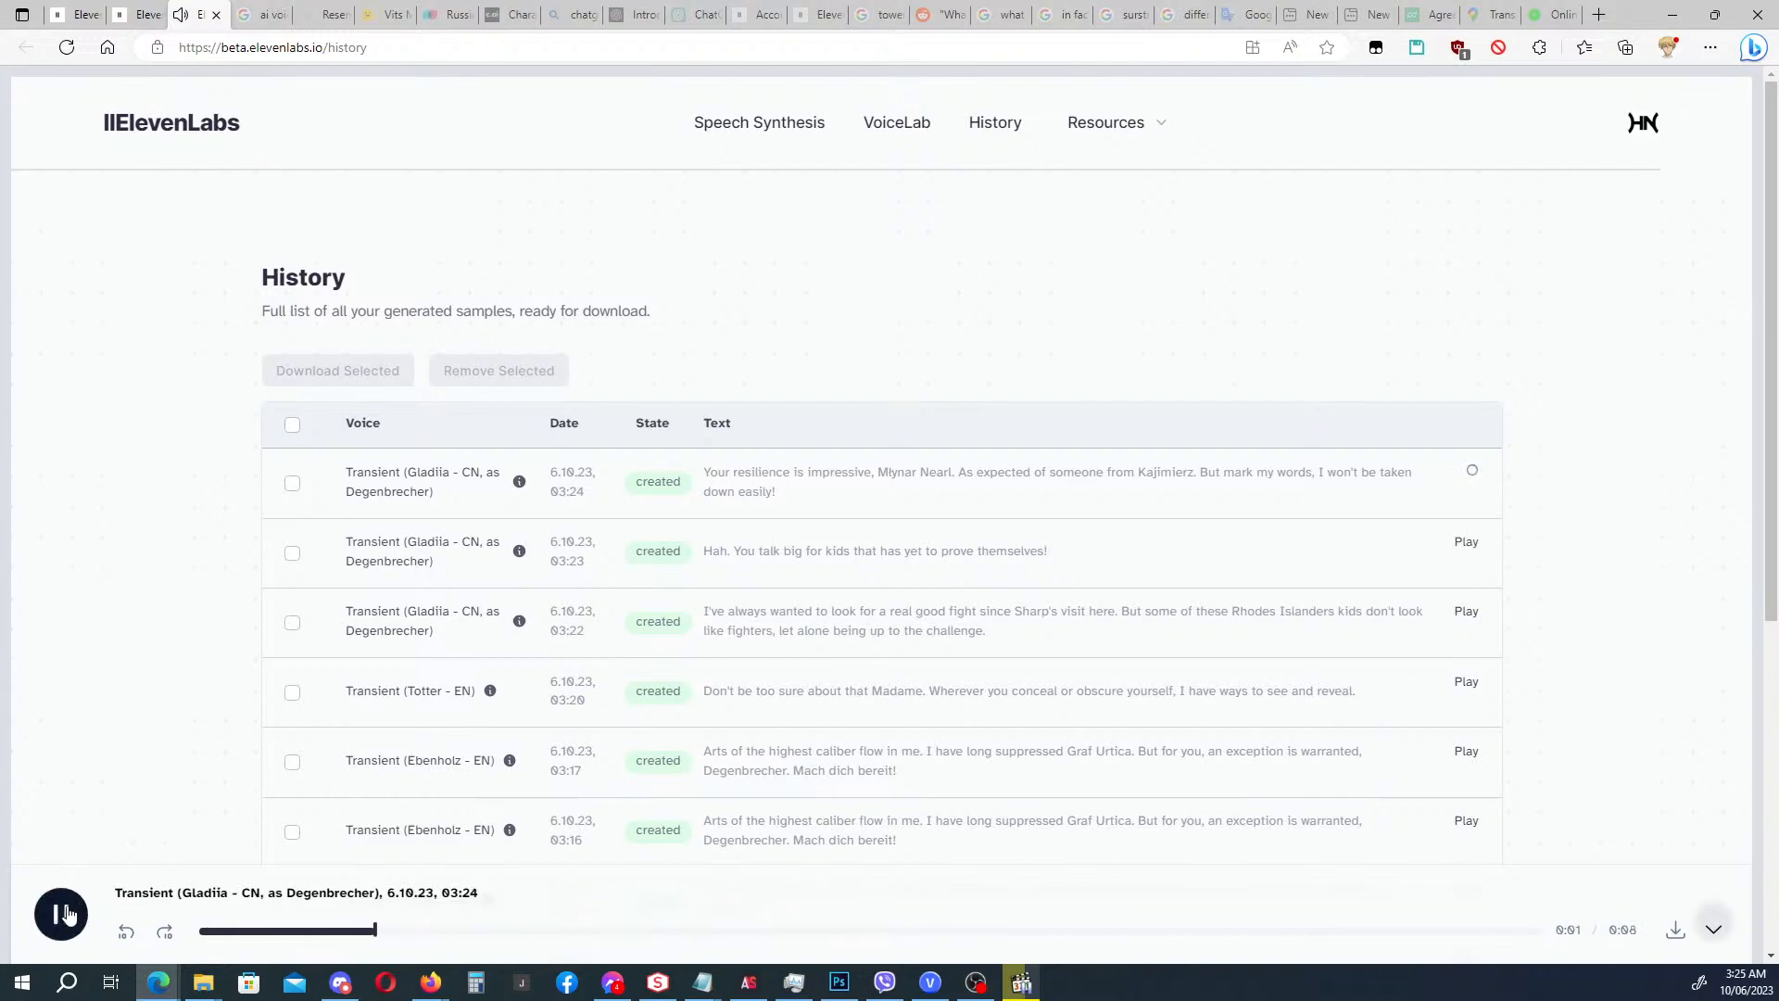
left_click(66, 915)
Back in speech synthesis, reselect the cloned voice Transient (Gladiia - CN, as Degenbrecher) and set its Stability to 30%.
left_click(79, 14)
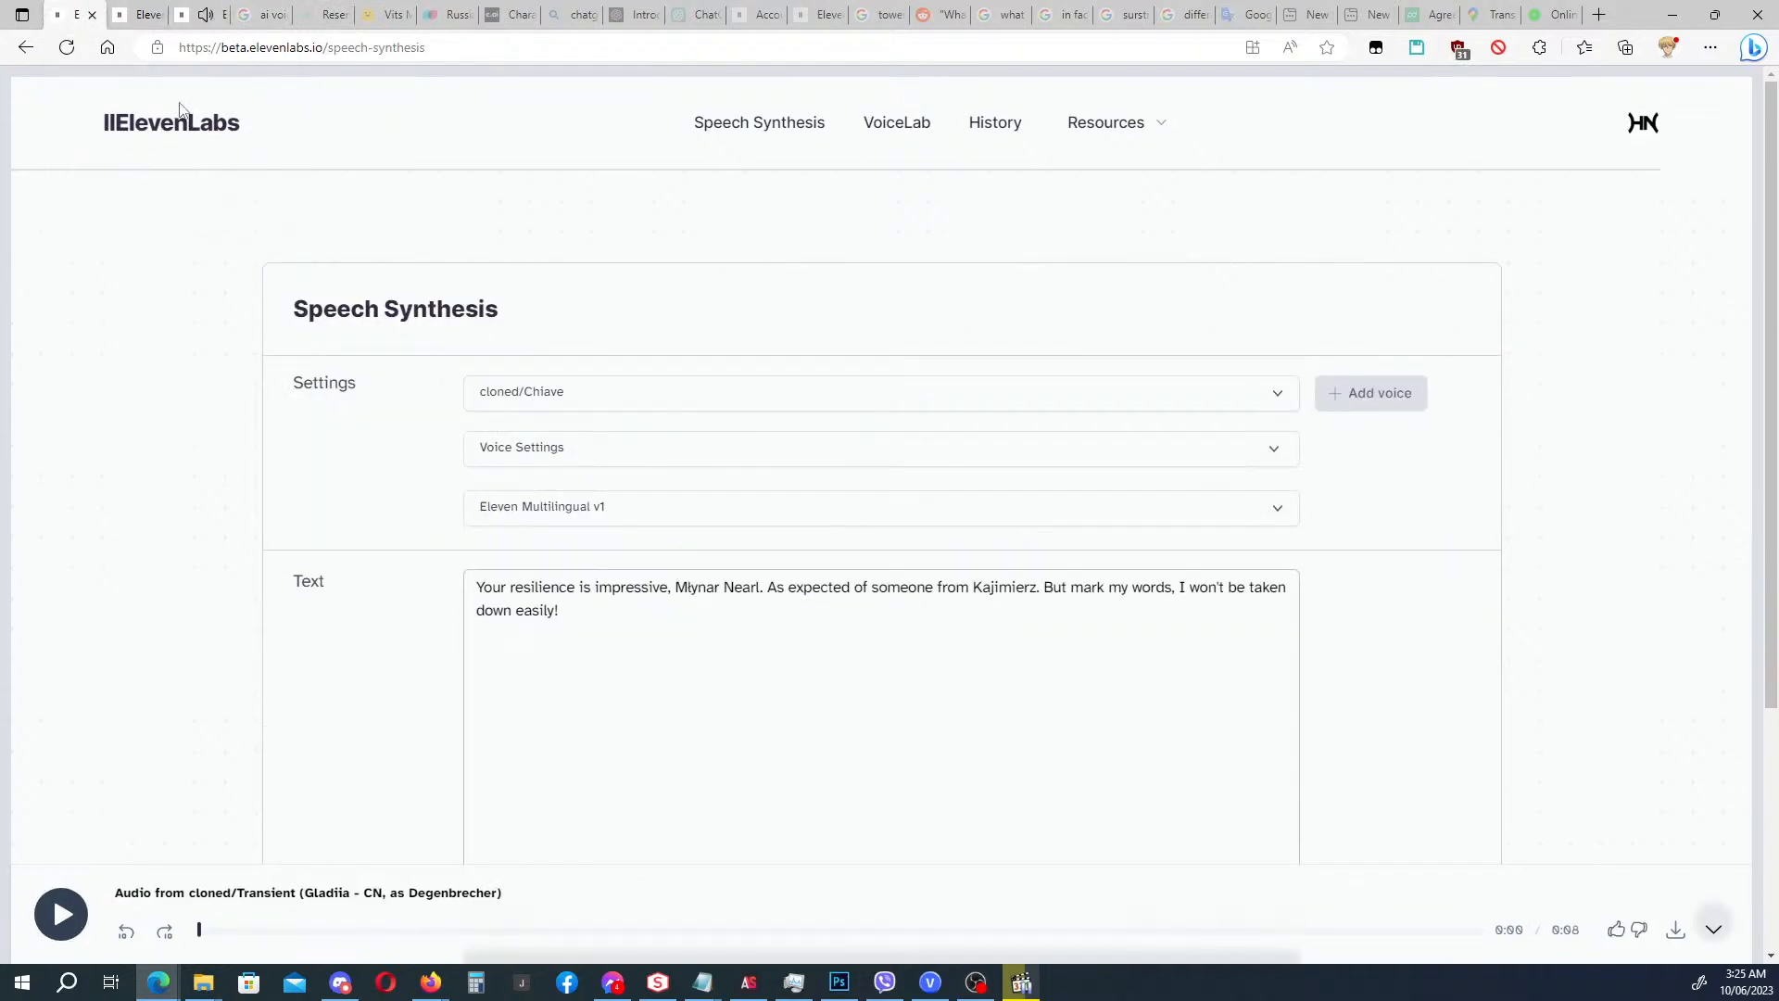
left_click(608, 396)
scroll(684, 570, "down", 1)
left_click(672, 530)
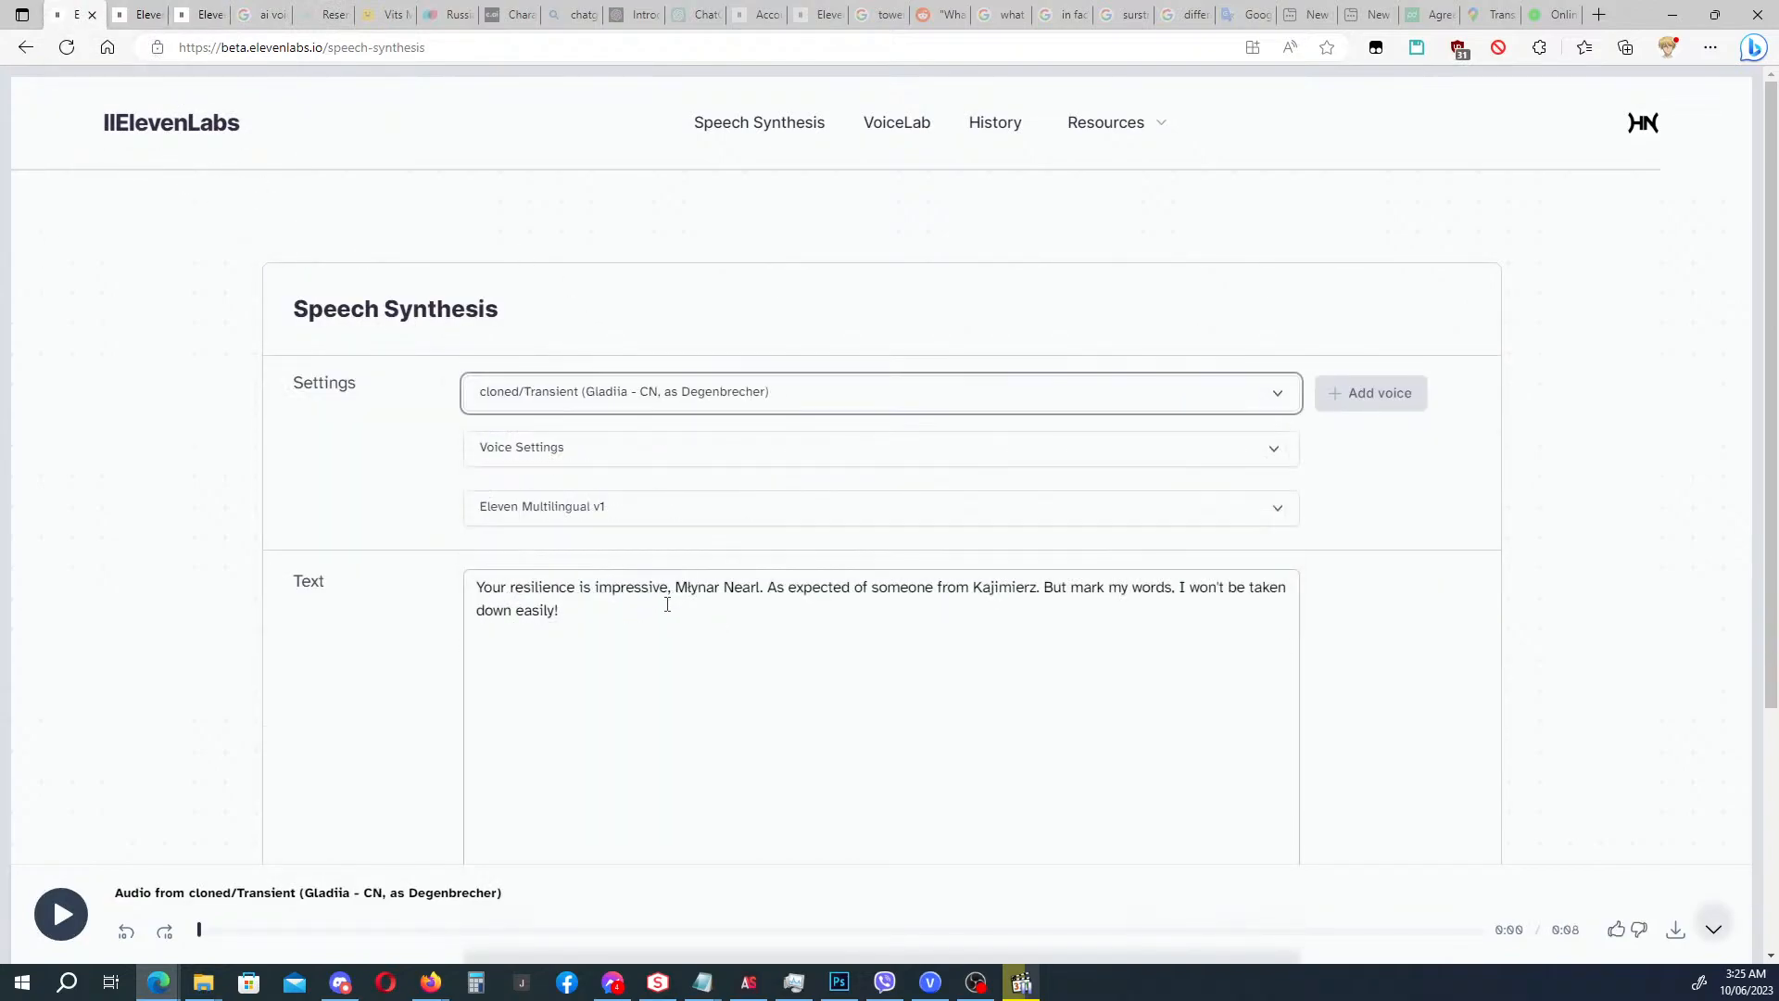
left_click(614, 453)
mouse_move(714, 508)
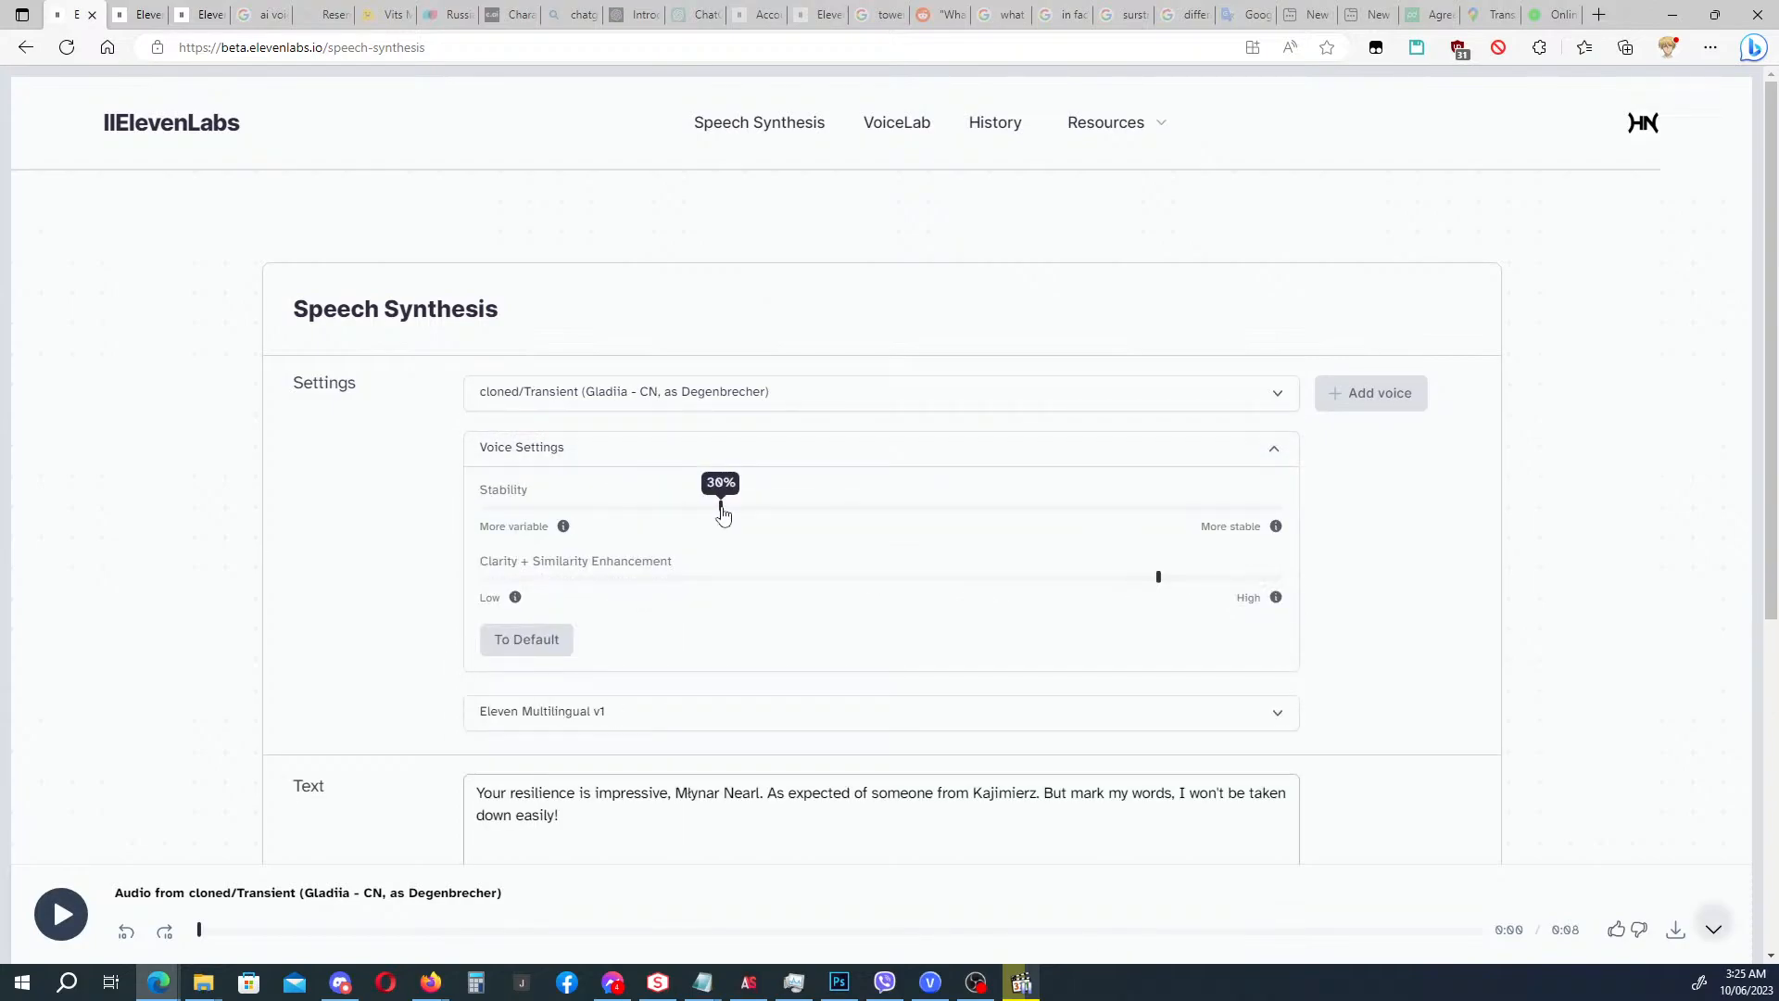
Generate a new take of the Młynar Nearl line and download the audio.
scroll(389, 554, "down", 3)
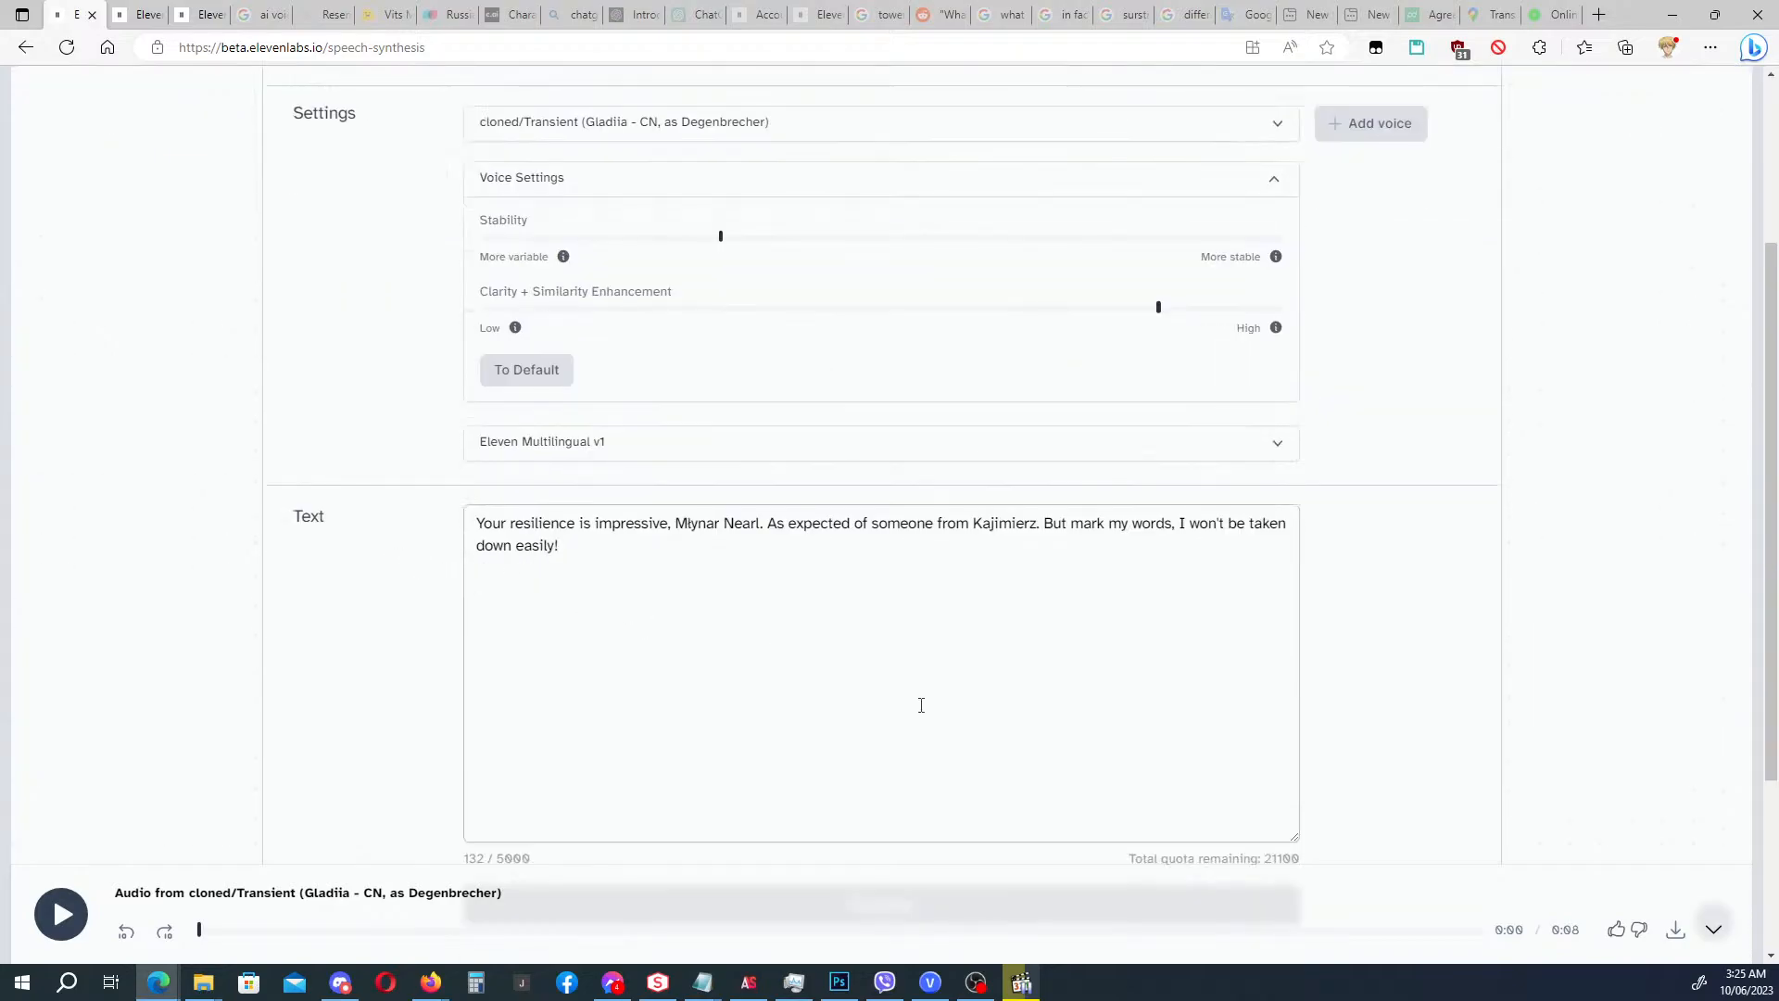
scroll(348, 742, "down", 3)
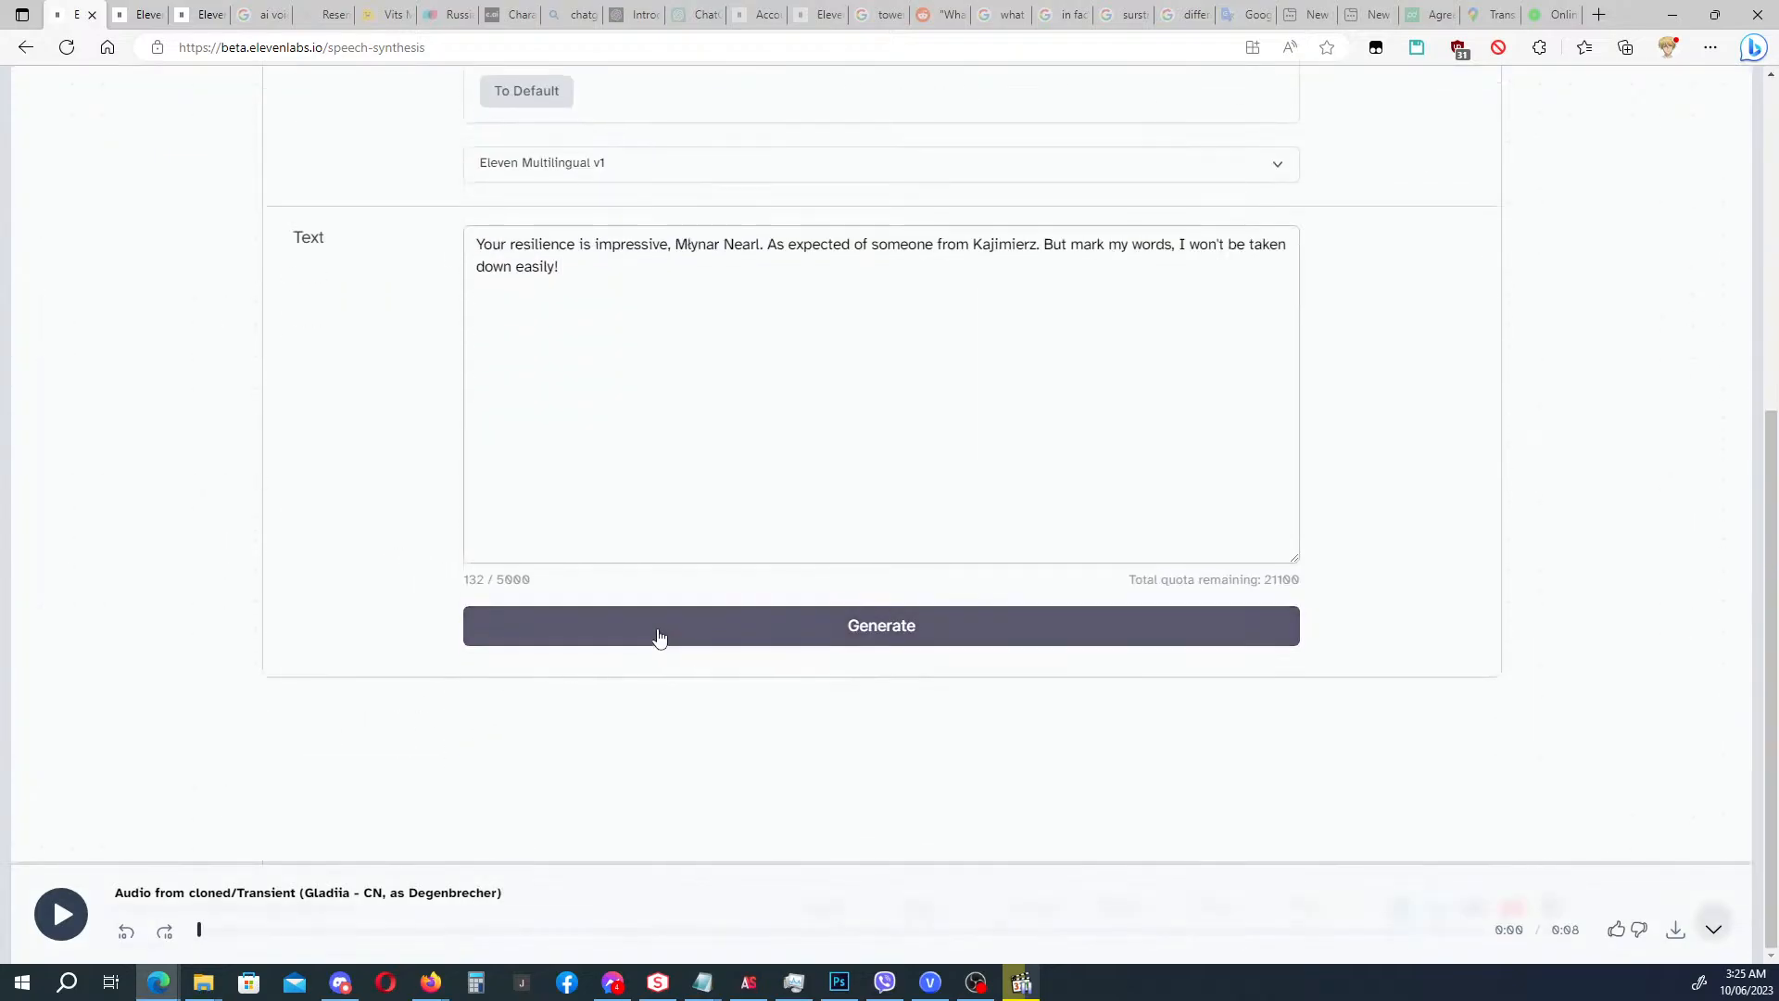
scroll(670, 631, "up", 2)
scroll(671, 624, "up", 3)
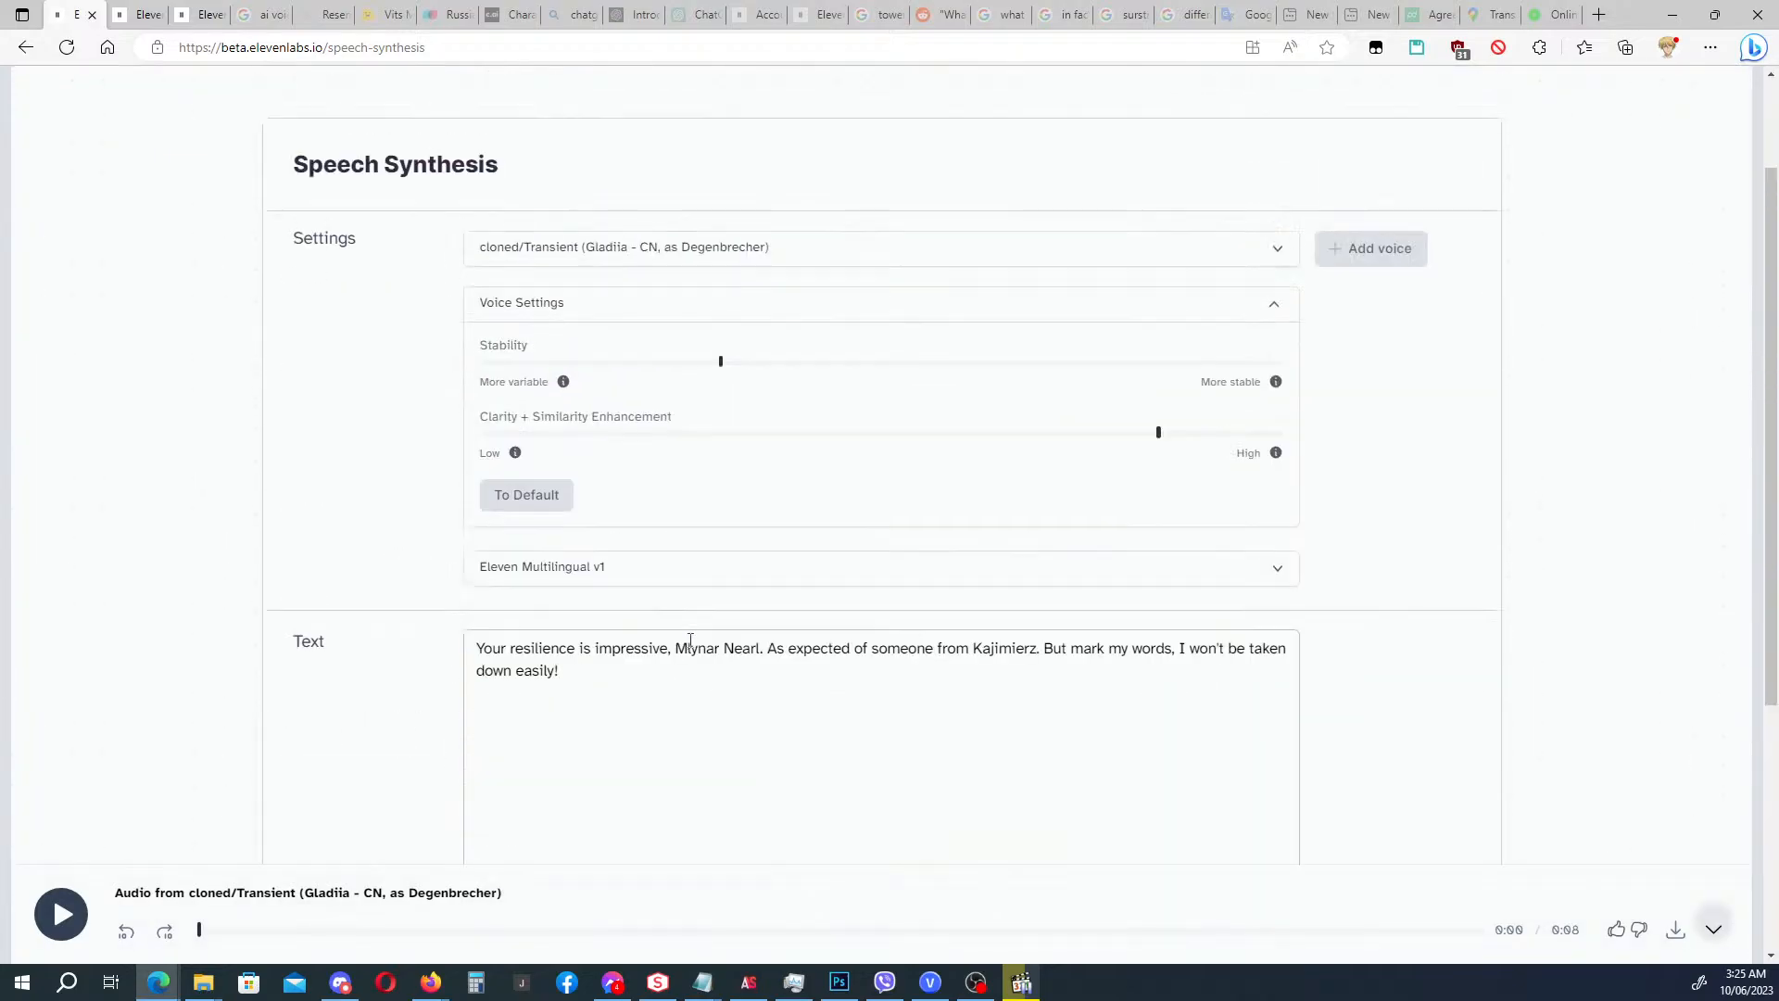
scroll(714, 758, "down", 2)
scroll(713, 758, "down", 2)
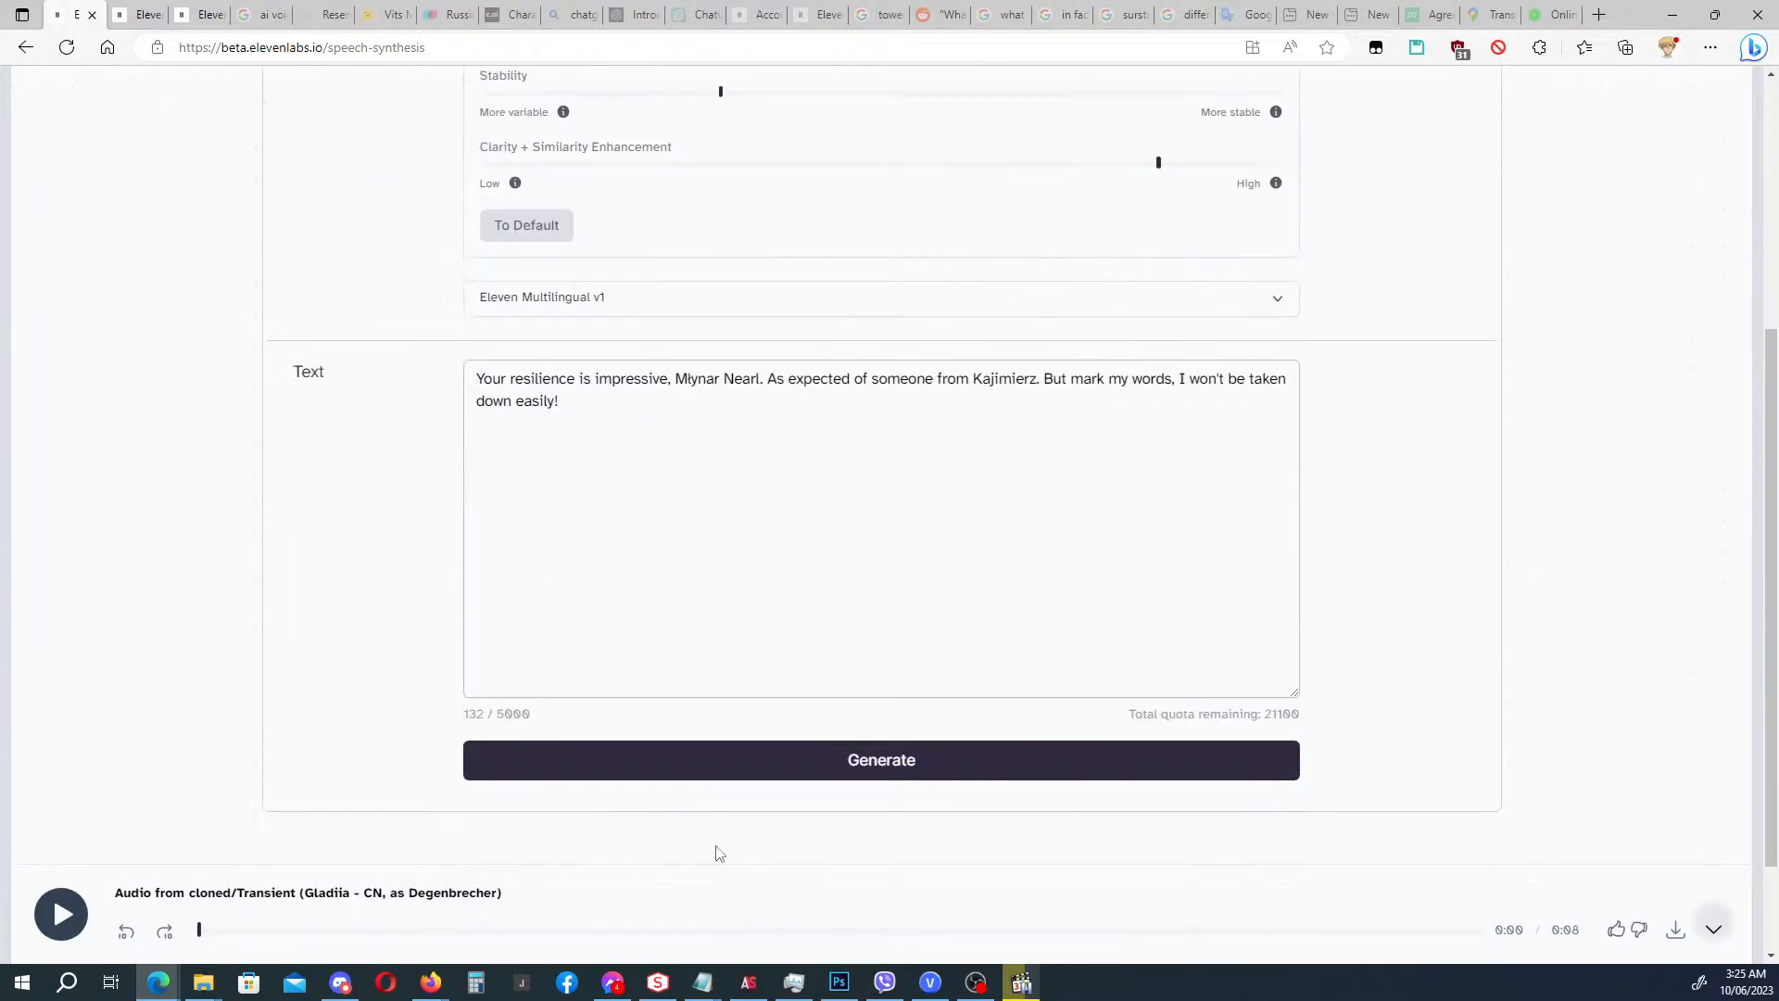
left_click(735, 770)
left_click(1676, 931)
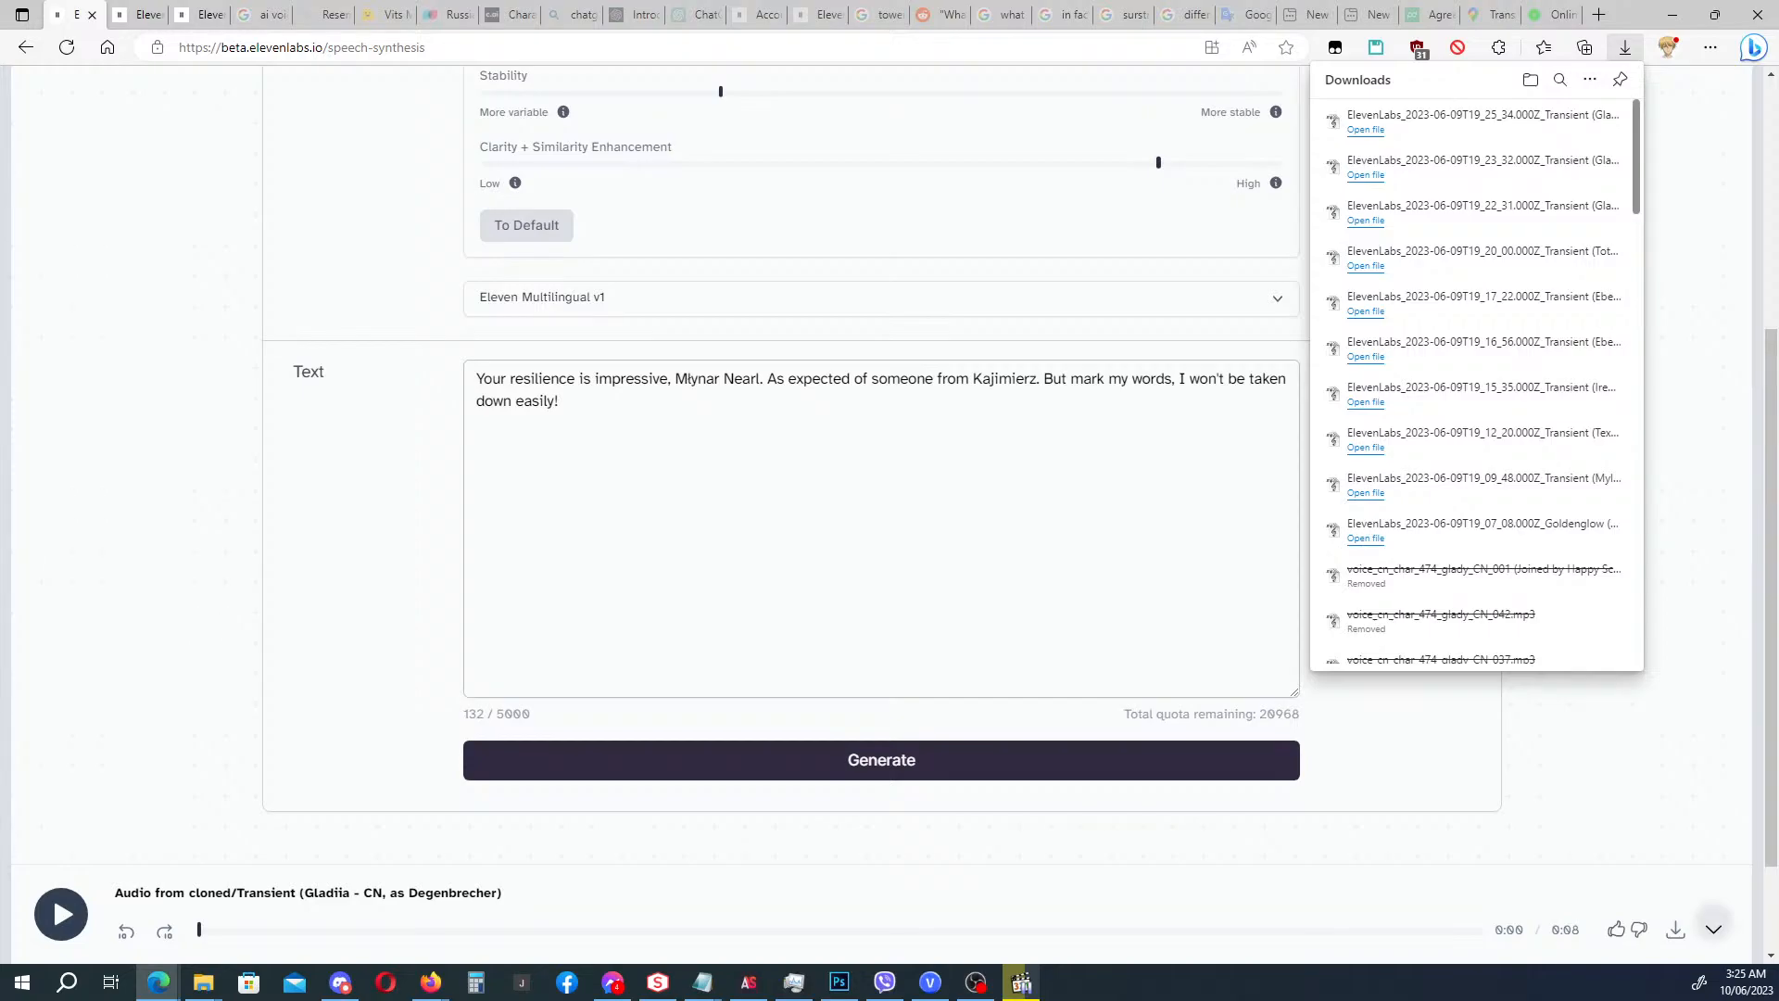
Replace the text with 'Say in a rather disturbed and fearful manner: "But this young man... for the first time... I feel uneasy at him. But why?"'.
key("alt+Tab")
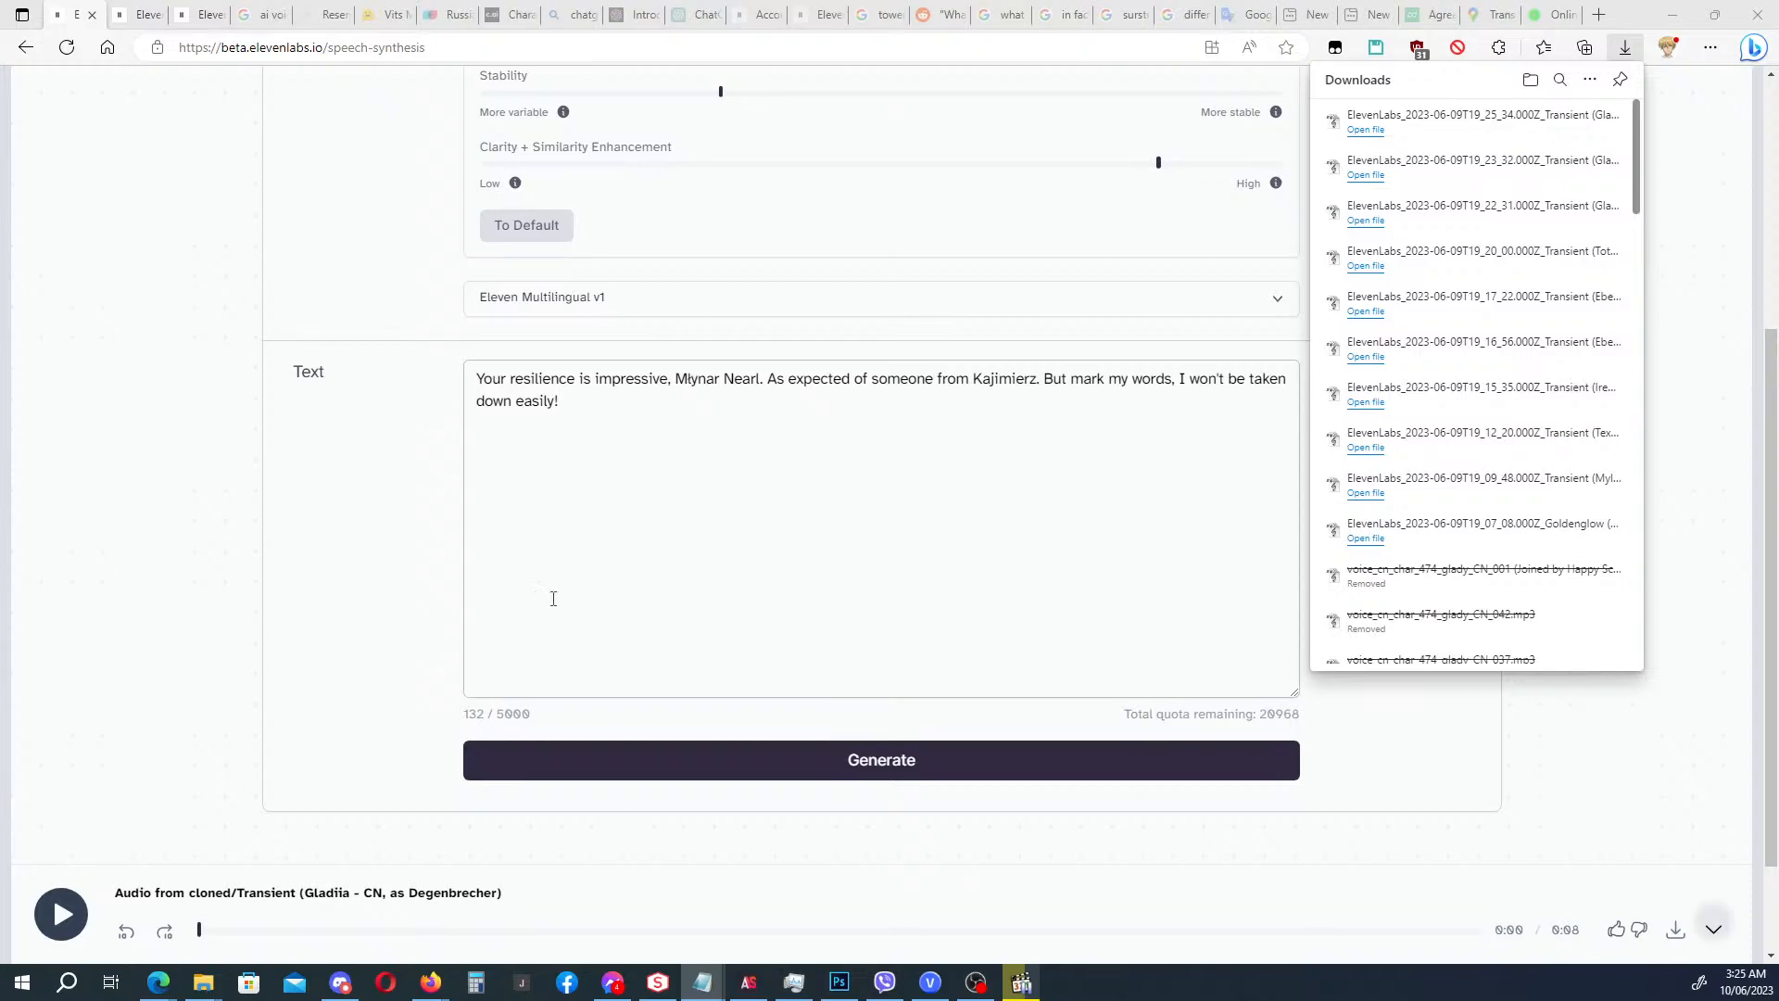
left_click_drag(553, 598, 374, 381)
type("S")
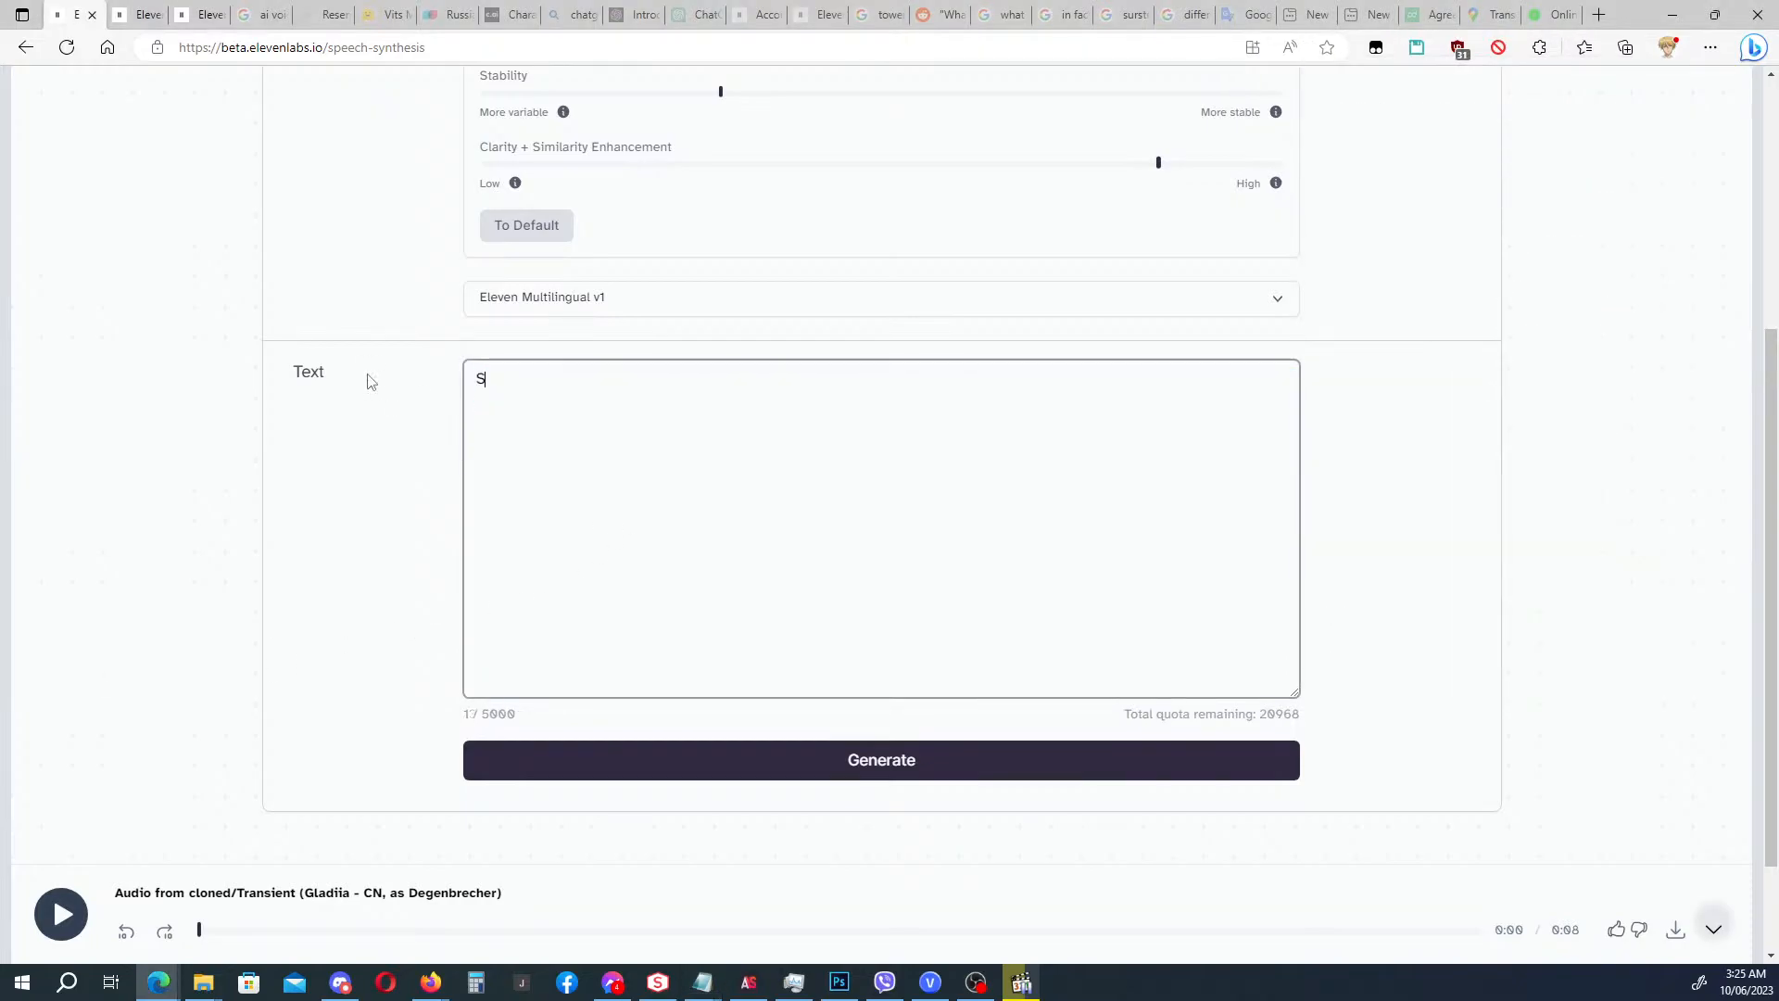
type("ay in a rather disturbed an")
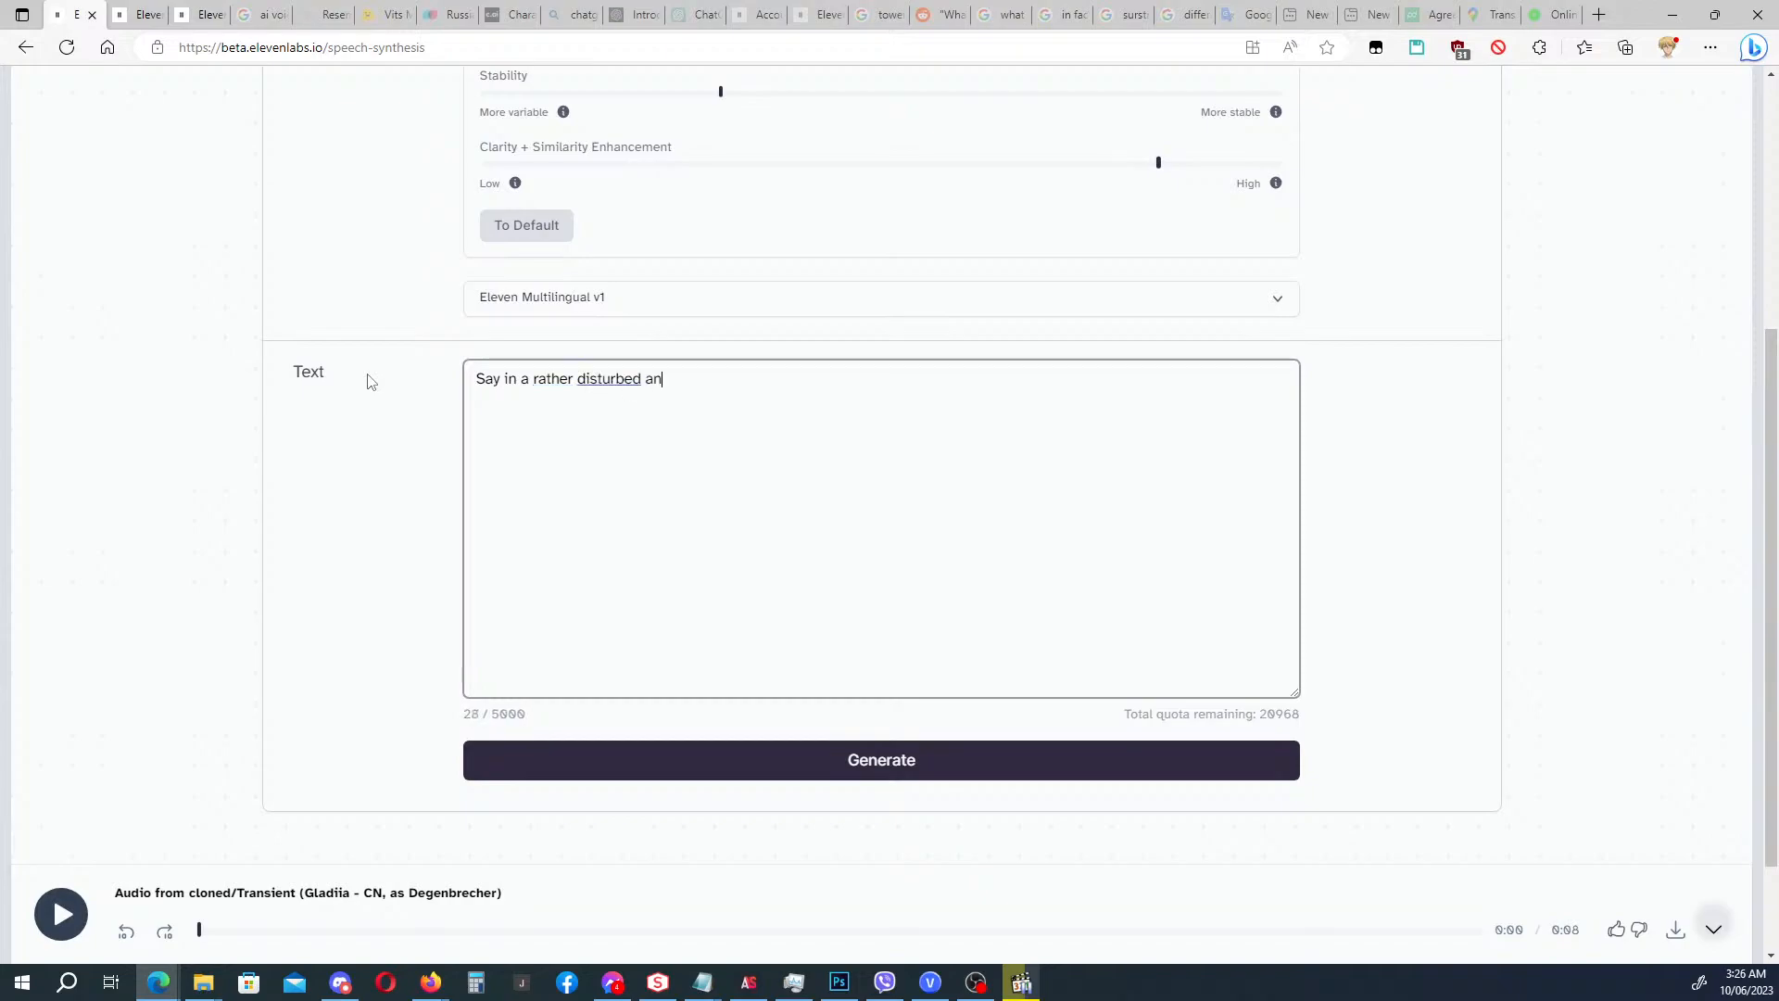
type("d fearful manner: \"")
type("But this young man... for the first time... I feel uneasy at him. But why?")
left_click(371, 382)
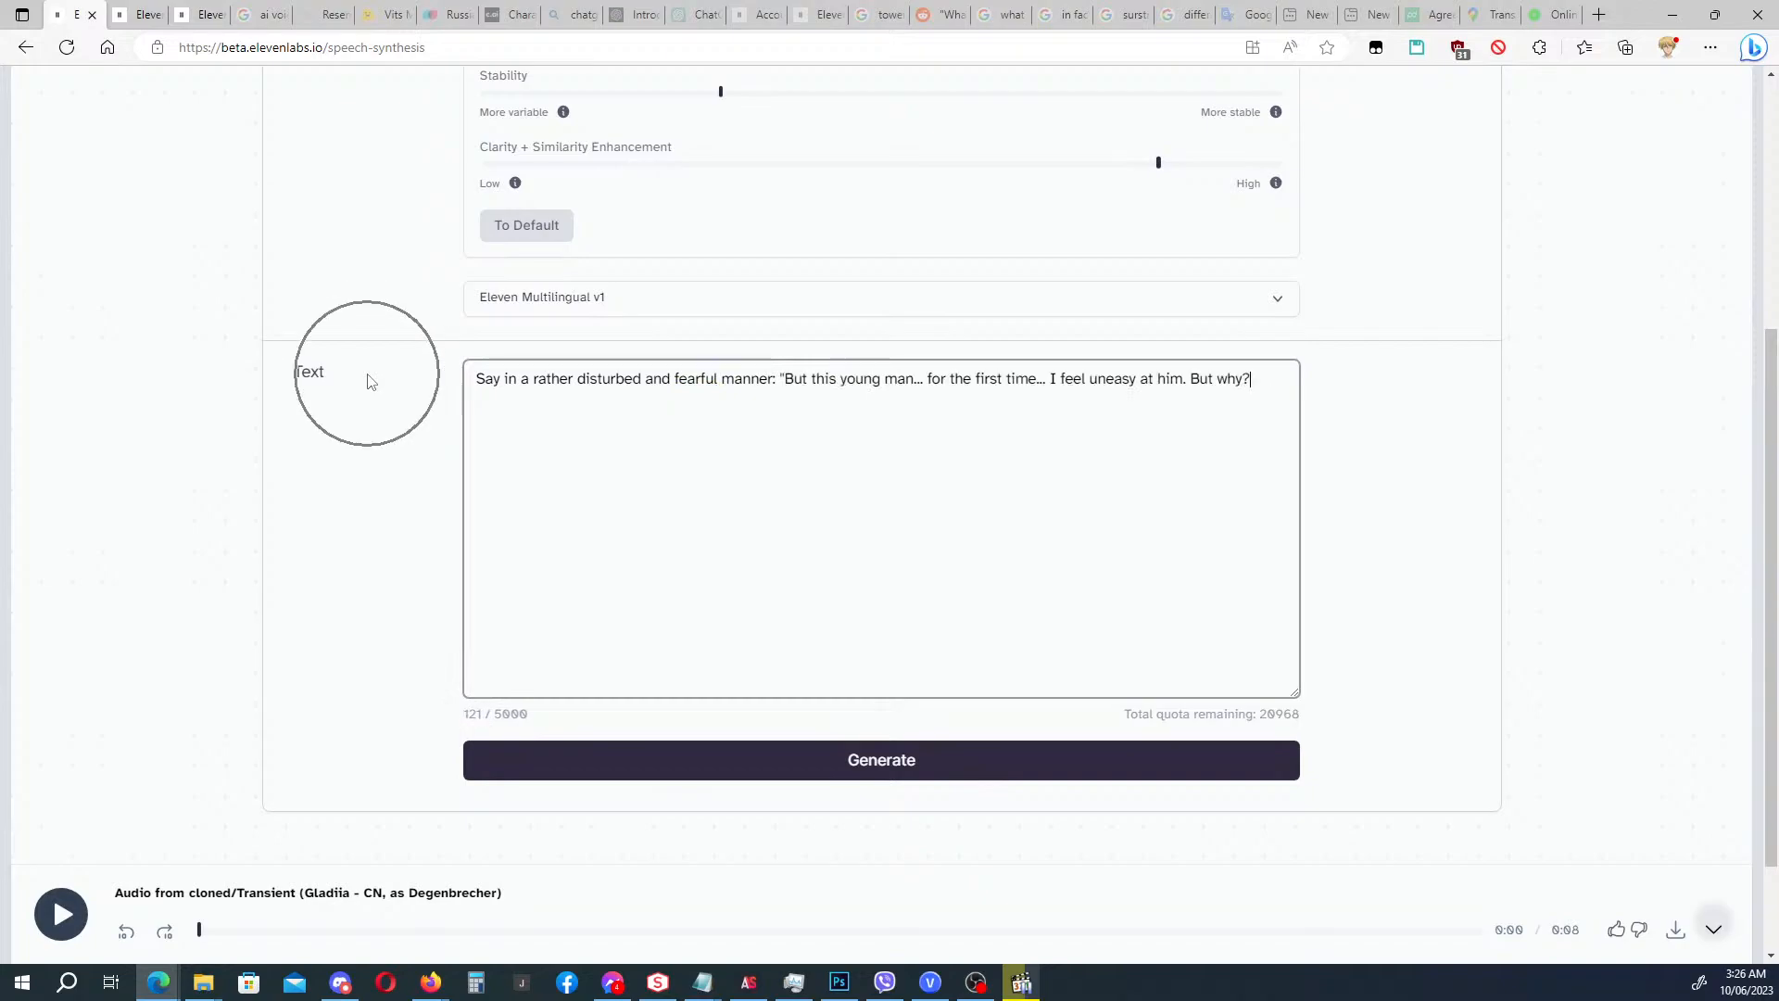
type("\"")
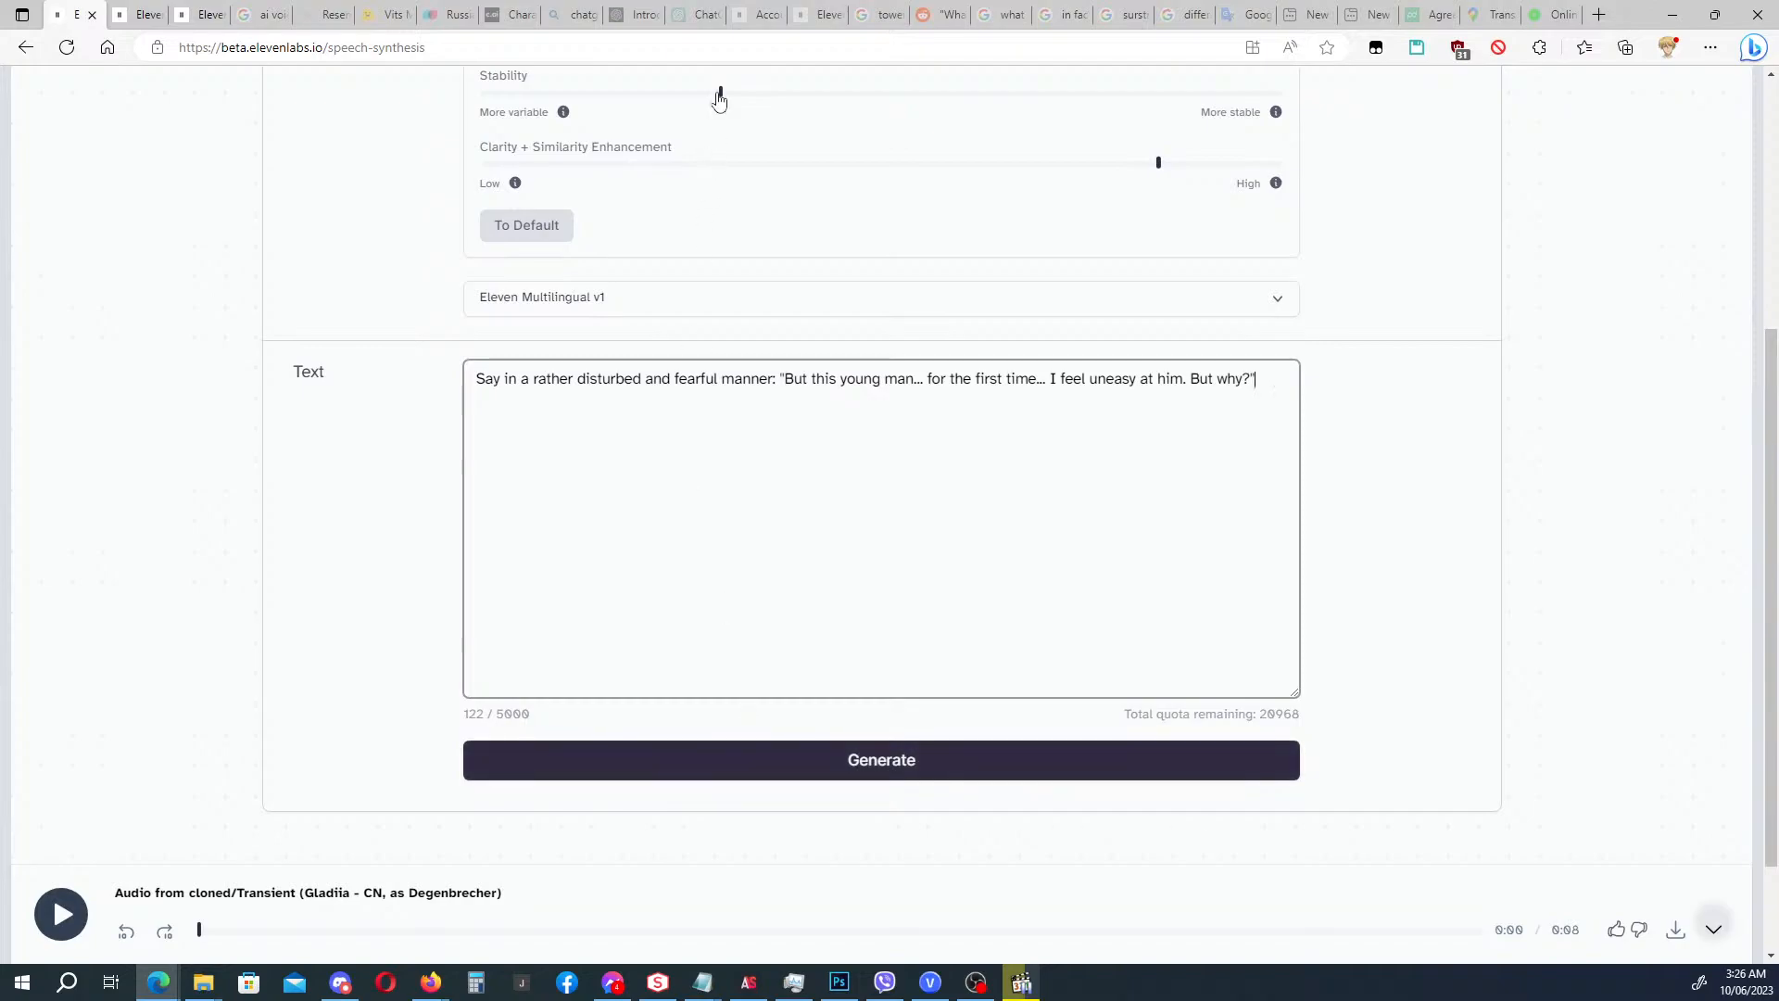
Lower the Stability to 25%, generate the fearful Degenbrecher line and download the audio.
left_click_drag(720, 94, 676, 94)
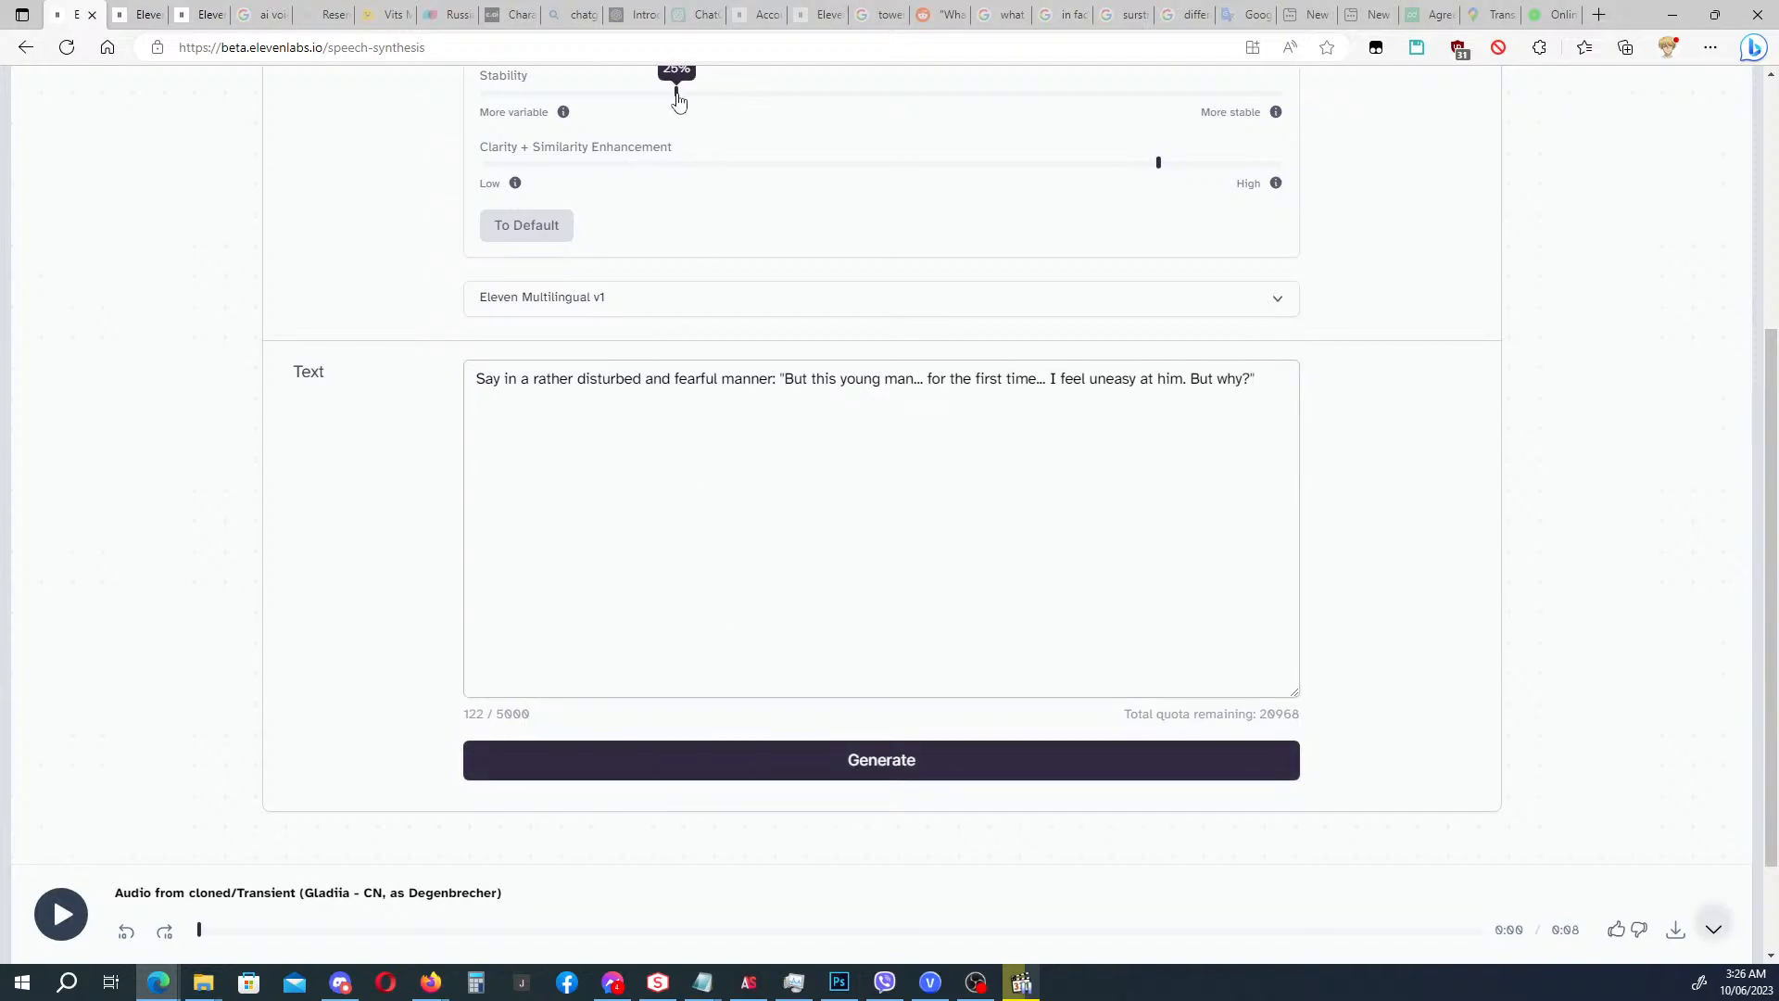
left_click(675, 763)
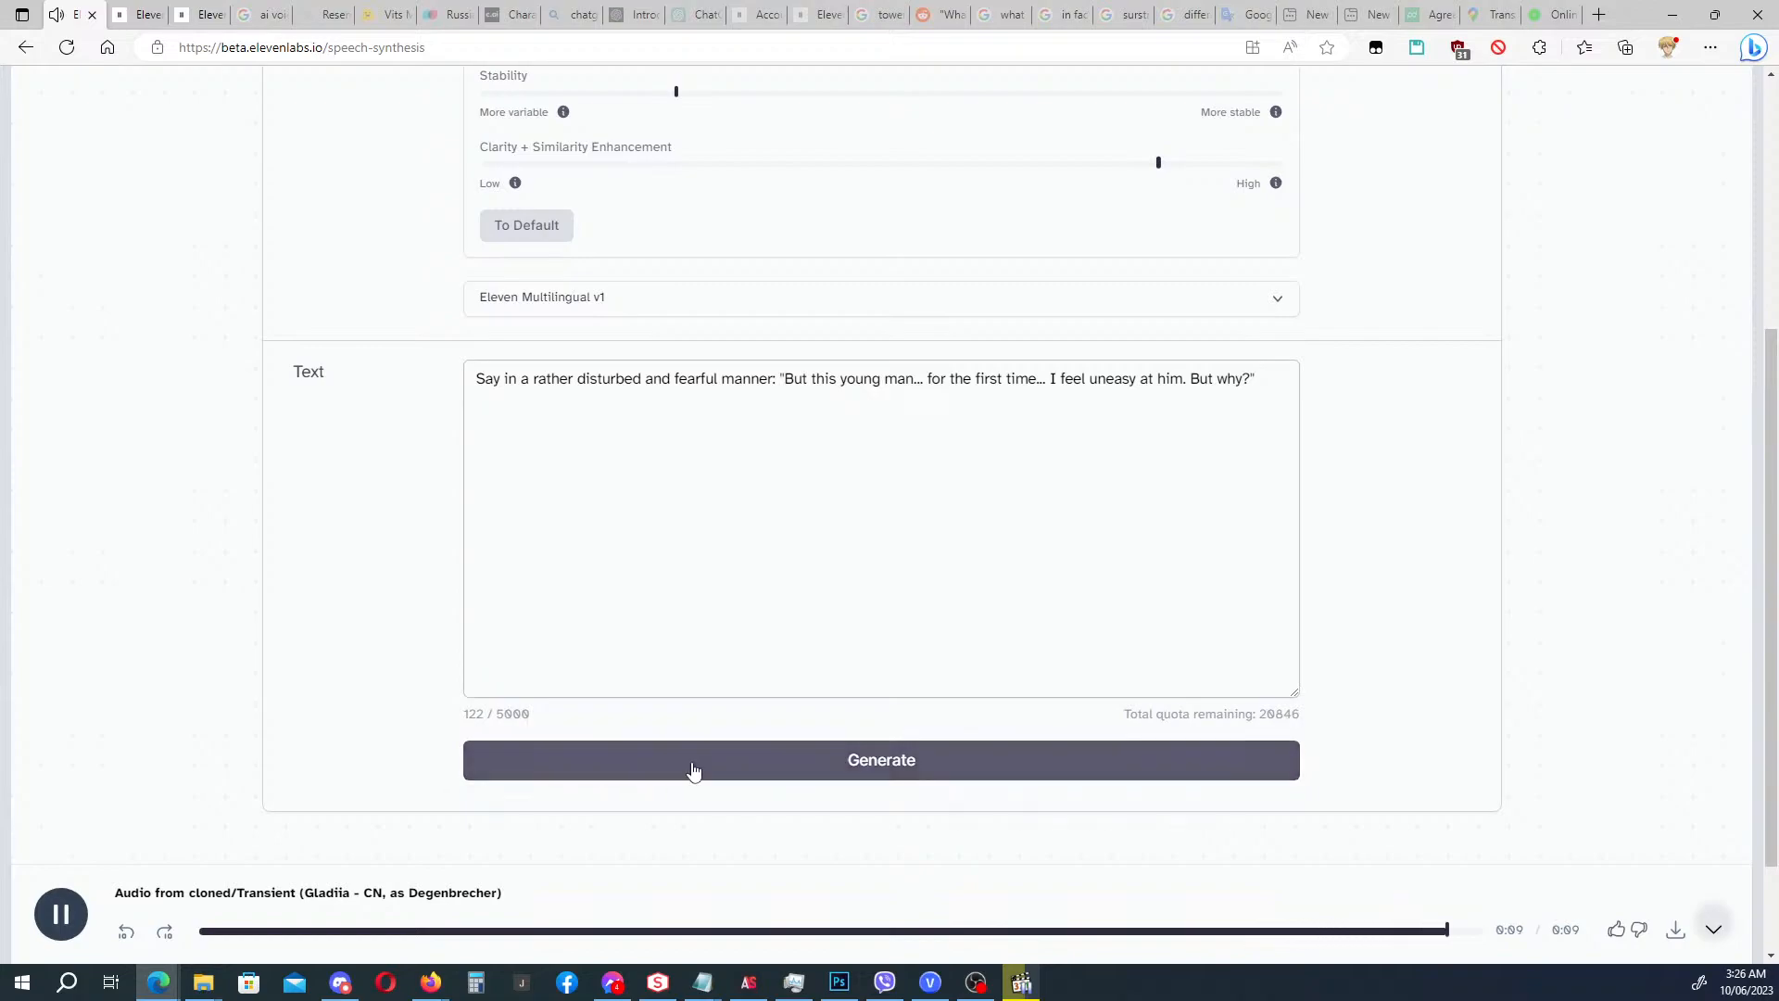
left_click(1675, 934)
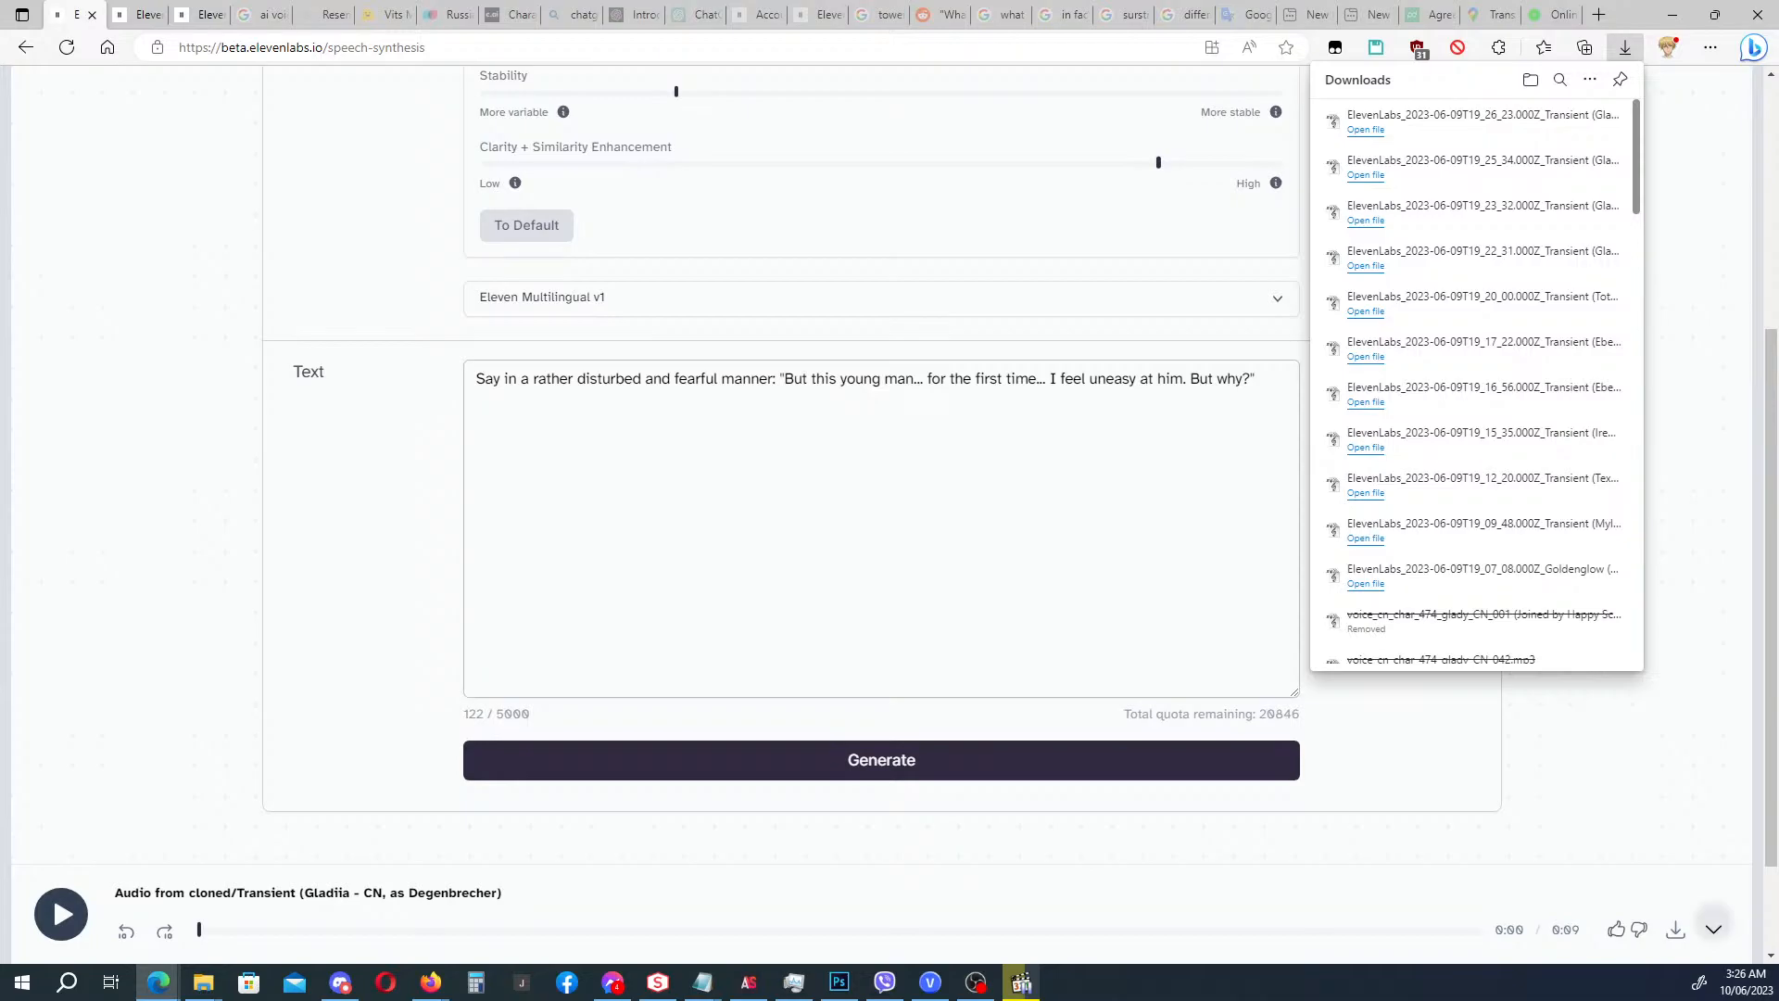
In File Explorer's Downloads folder, select all of today's ElevenLabs MP3 files, from the Goldenglow clip to the newest Degenbrecher clip.
key("super+d")
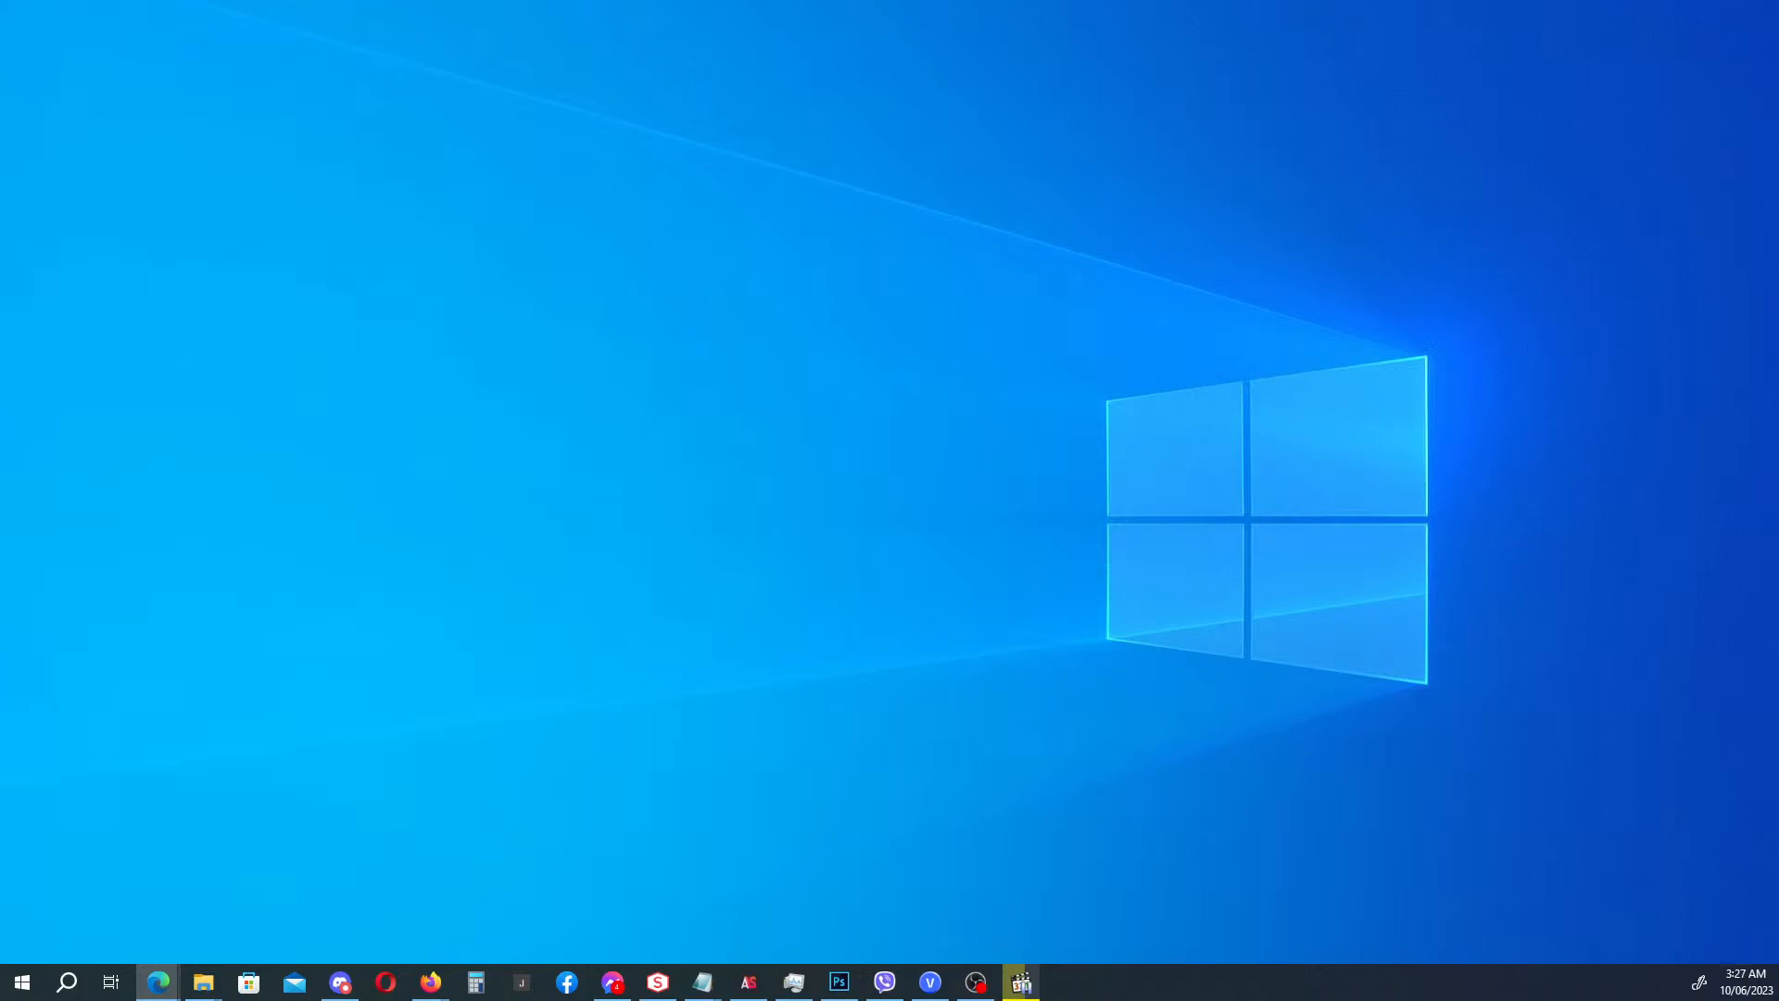
key("super+d")
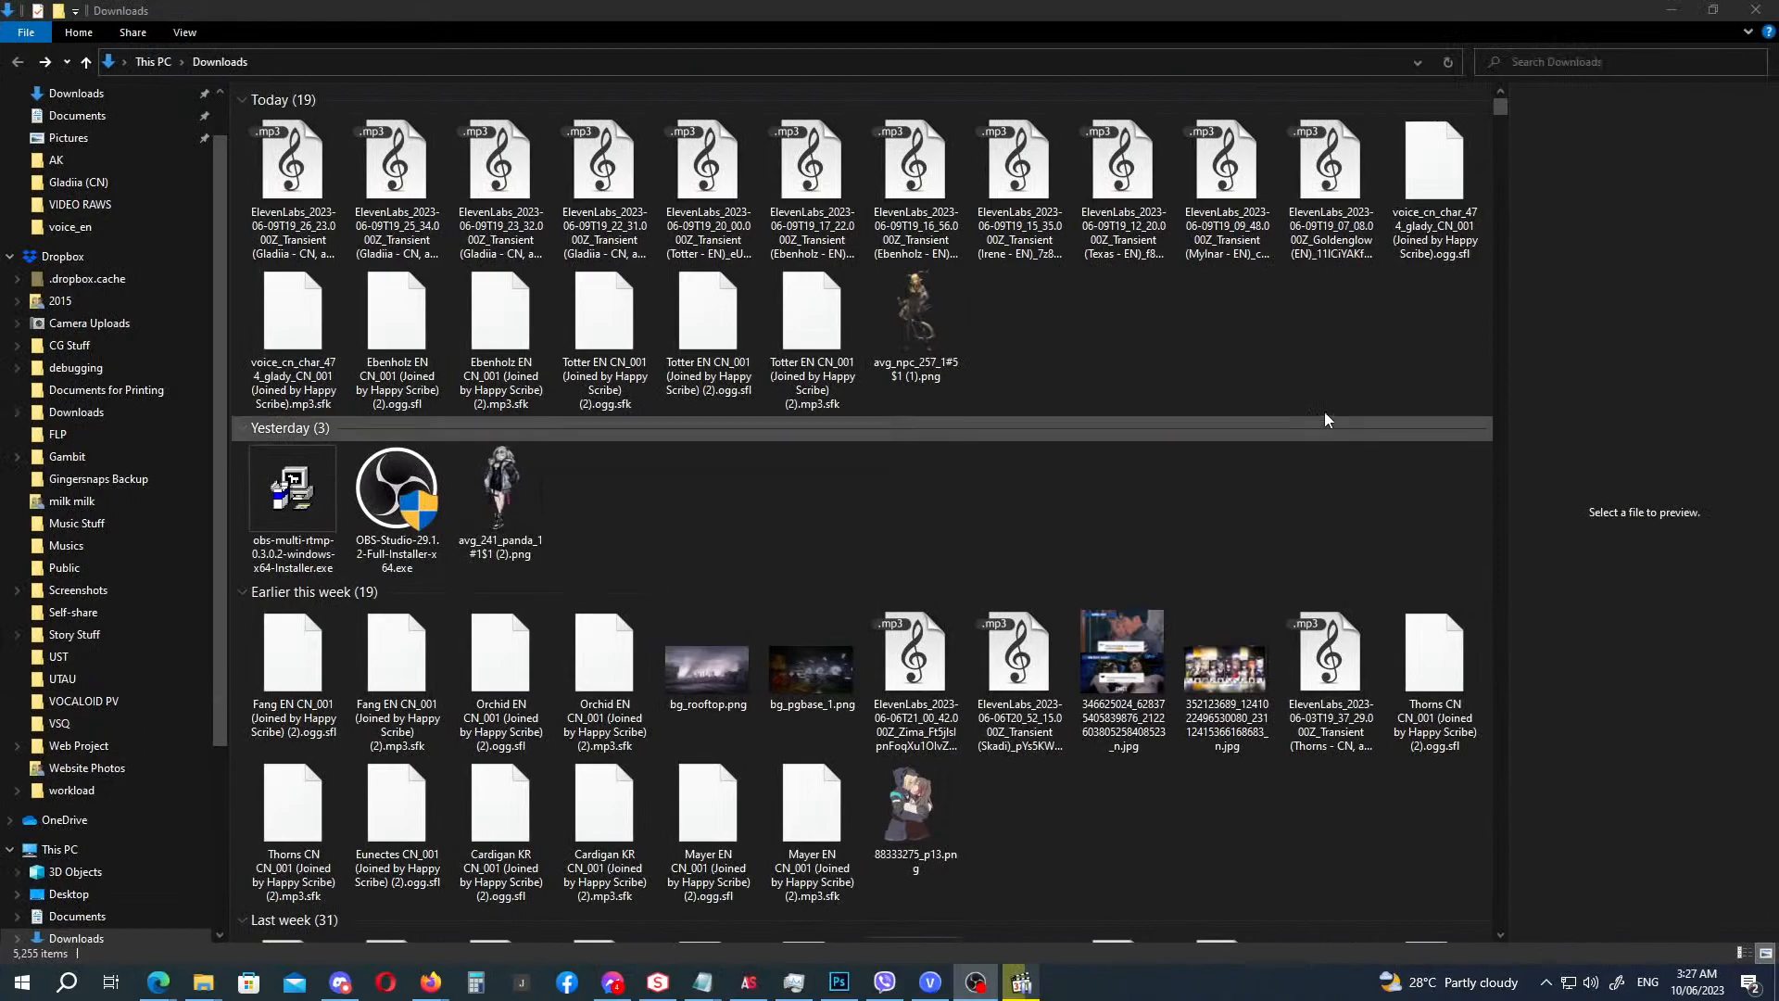
left_click(1328, 209)
left_click(313, 242, "shift")
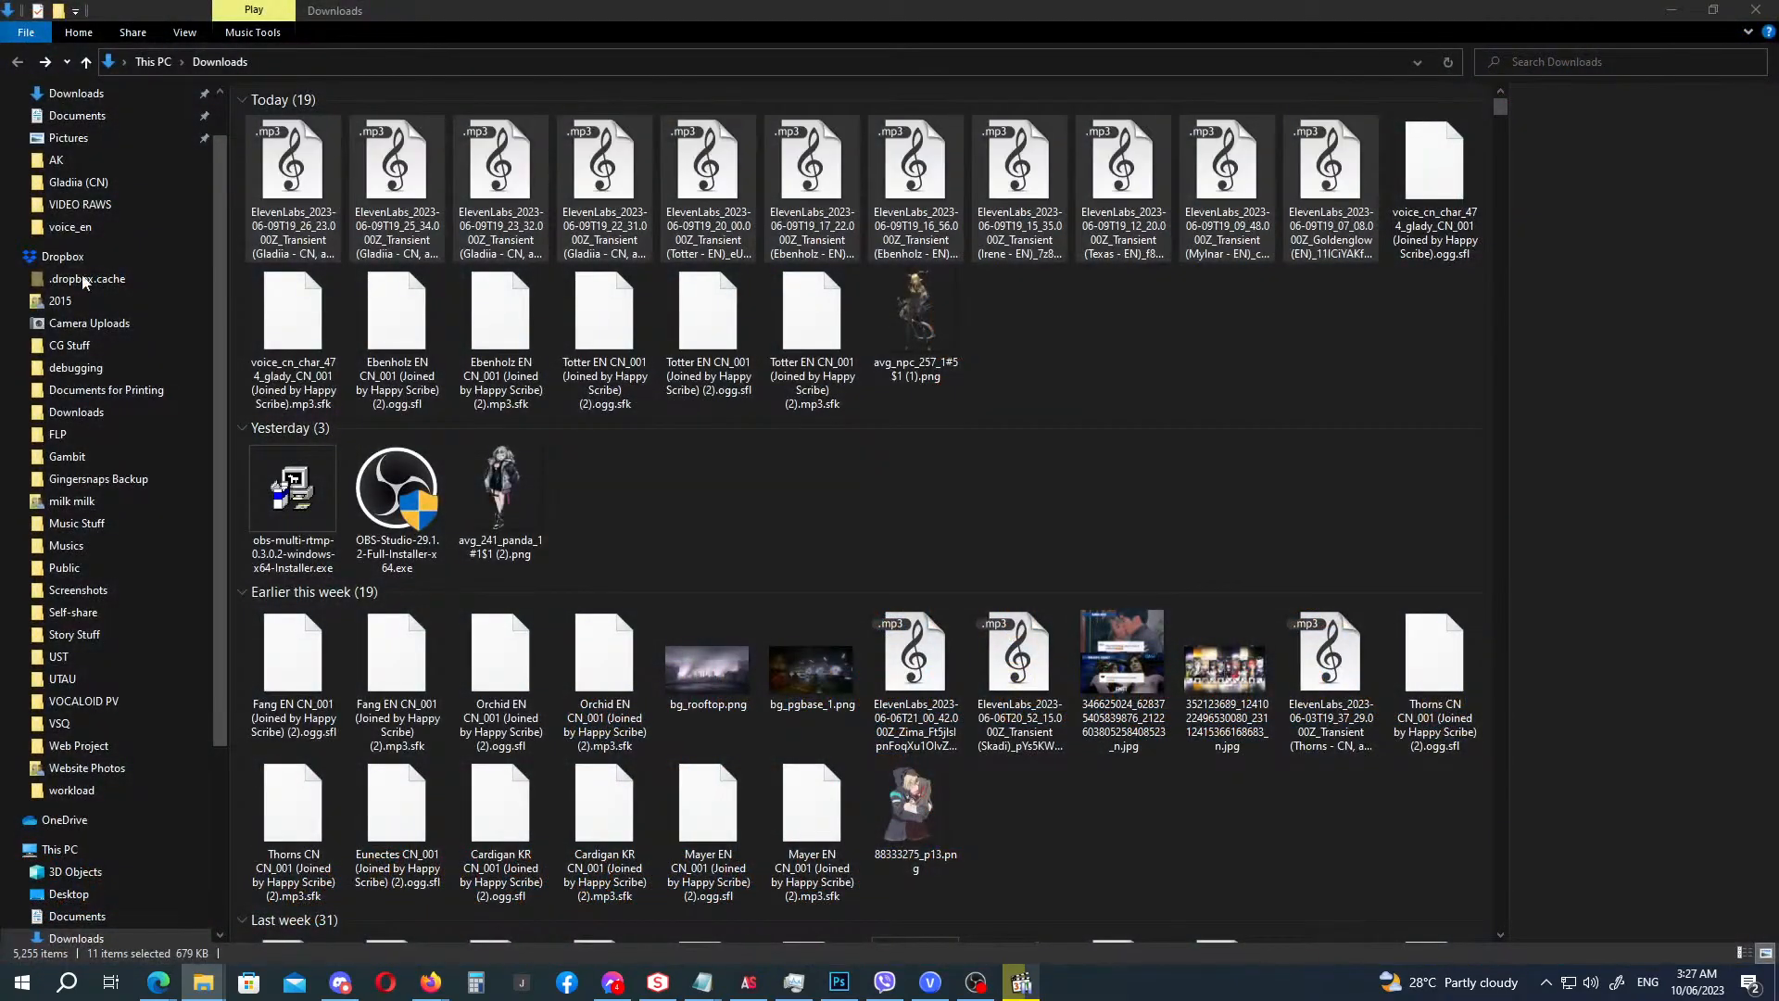
Minimize the Downloads folder and switch to VEGAS Pro with the ak-totter-lookdown.veg project.
left_click(1671, 11)
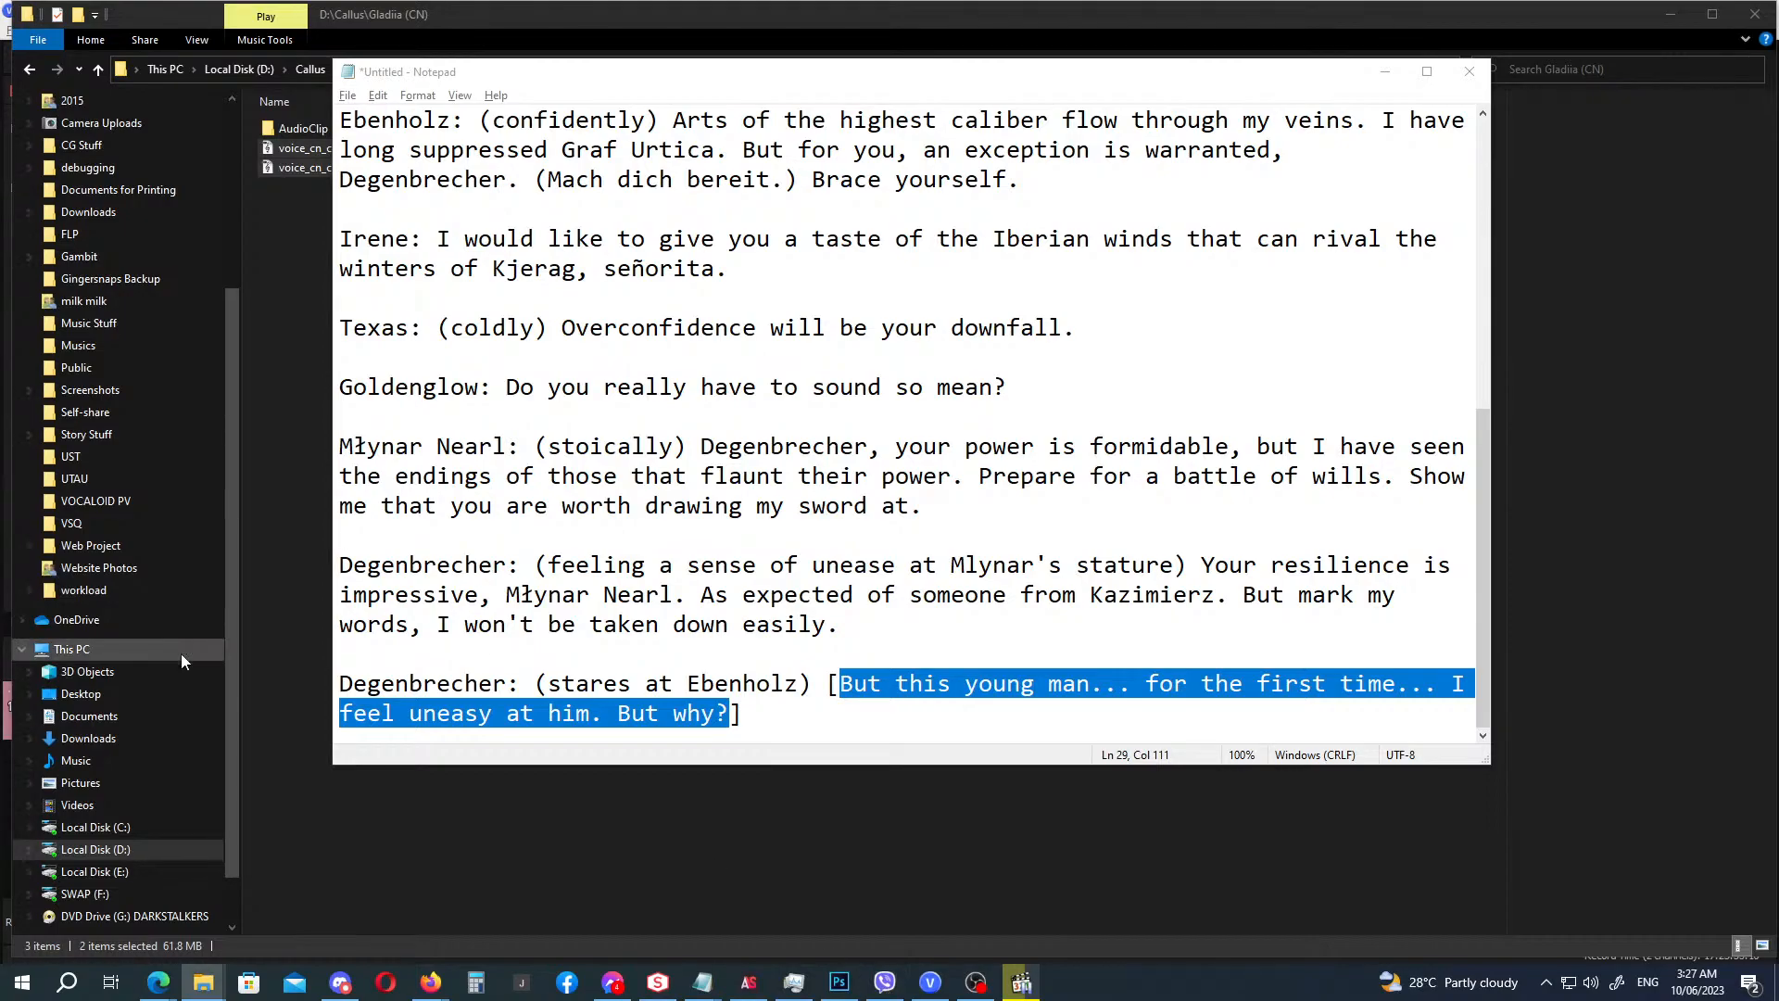
left_click(931, 984)
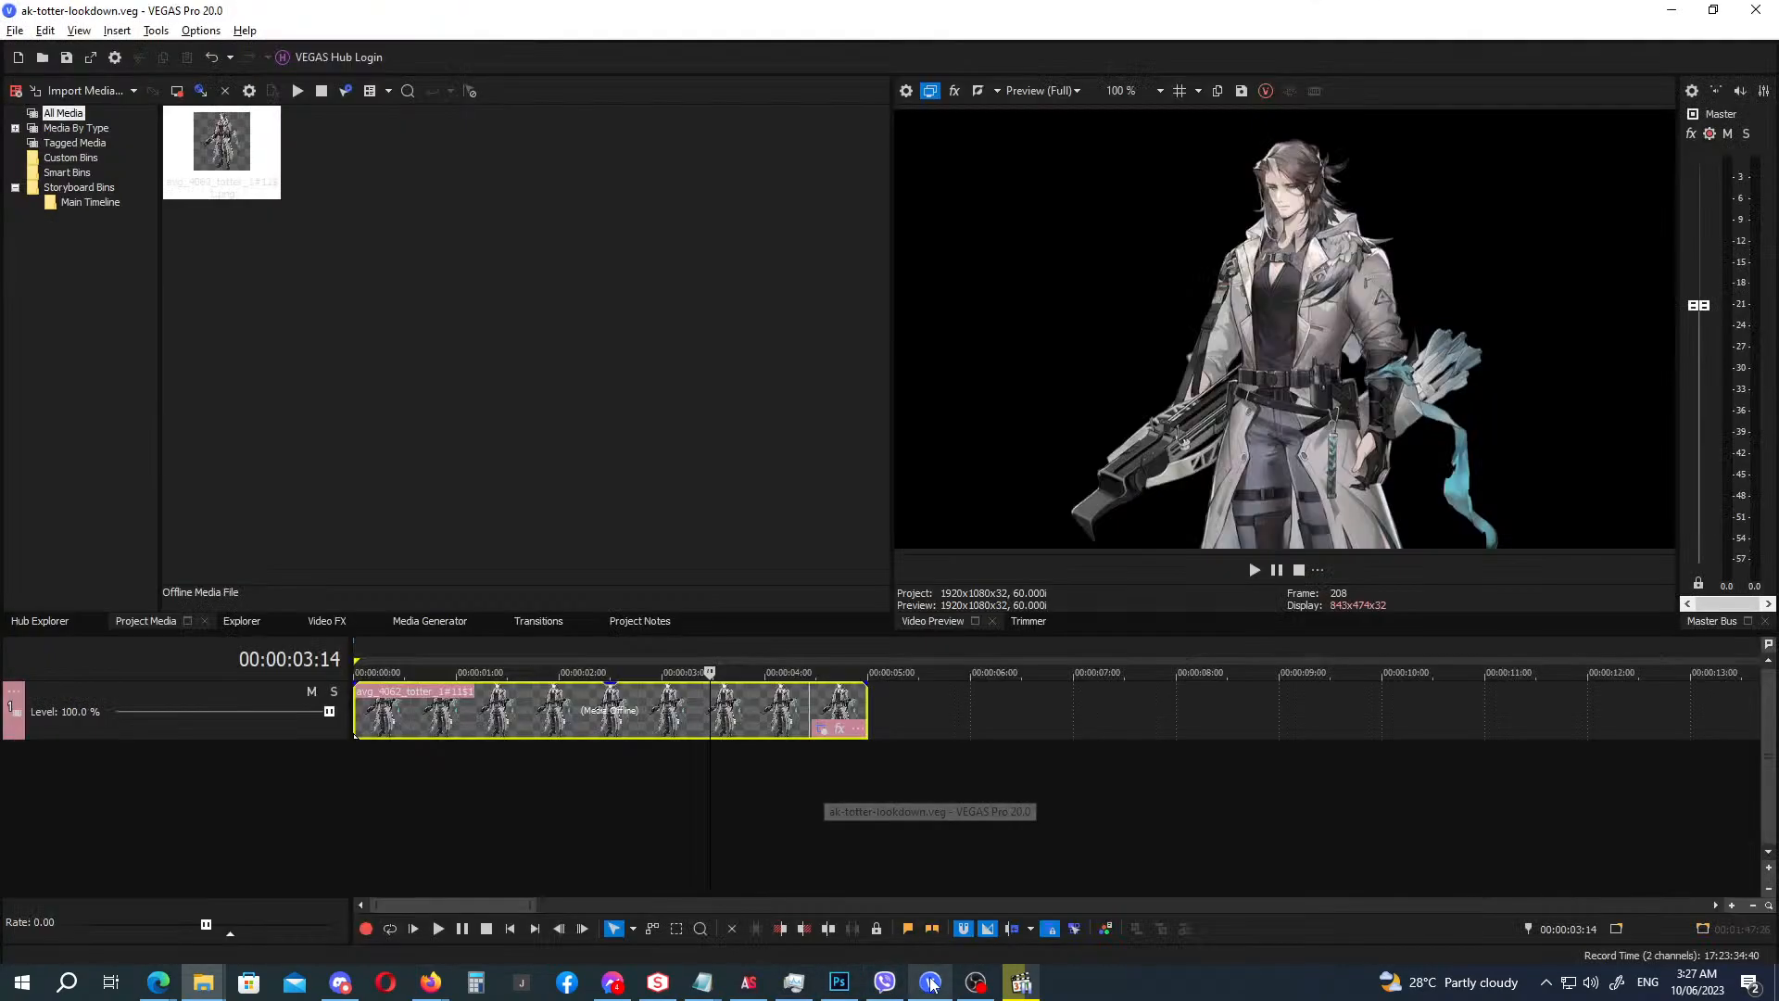
Open the ak-moviemaker.veg project from the VIDEO RAWS folder and turn off the external monitor preview.
left_click(15, 31)
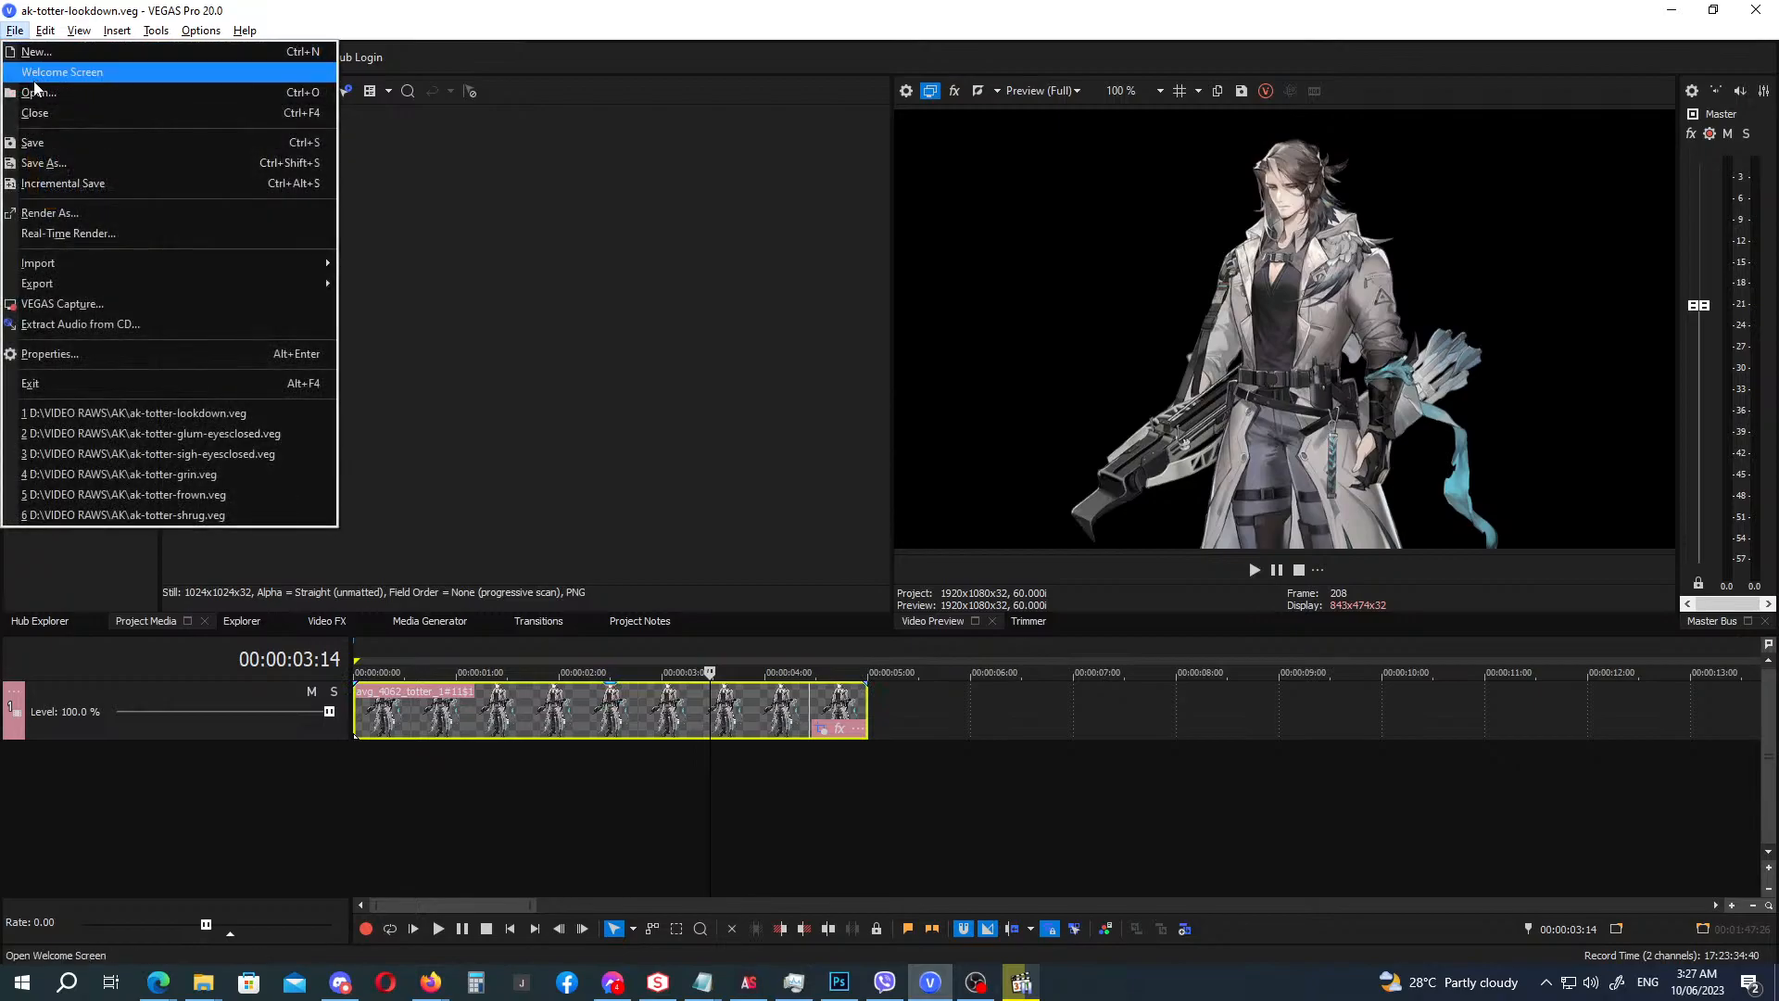
left_click(37, 105)
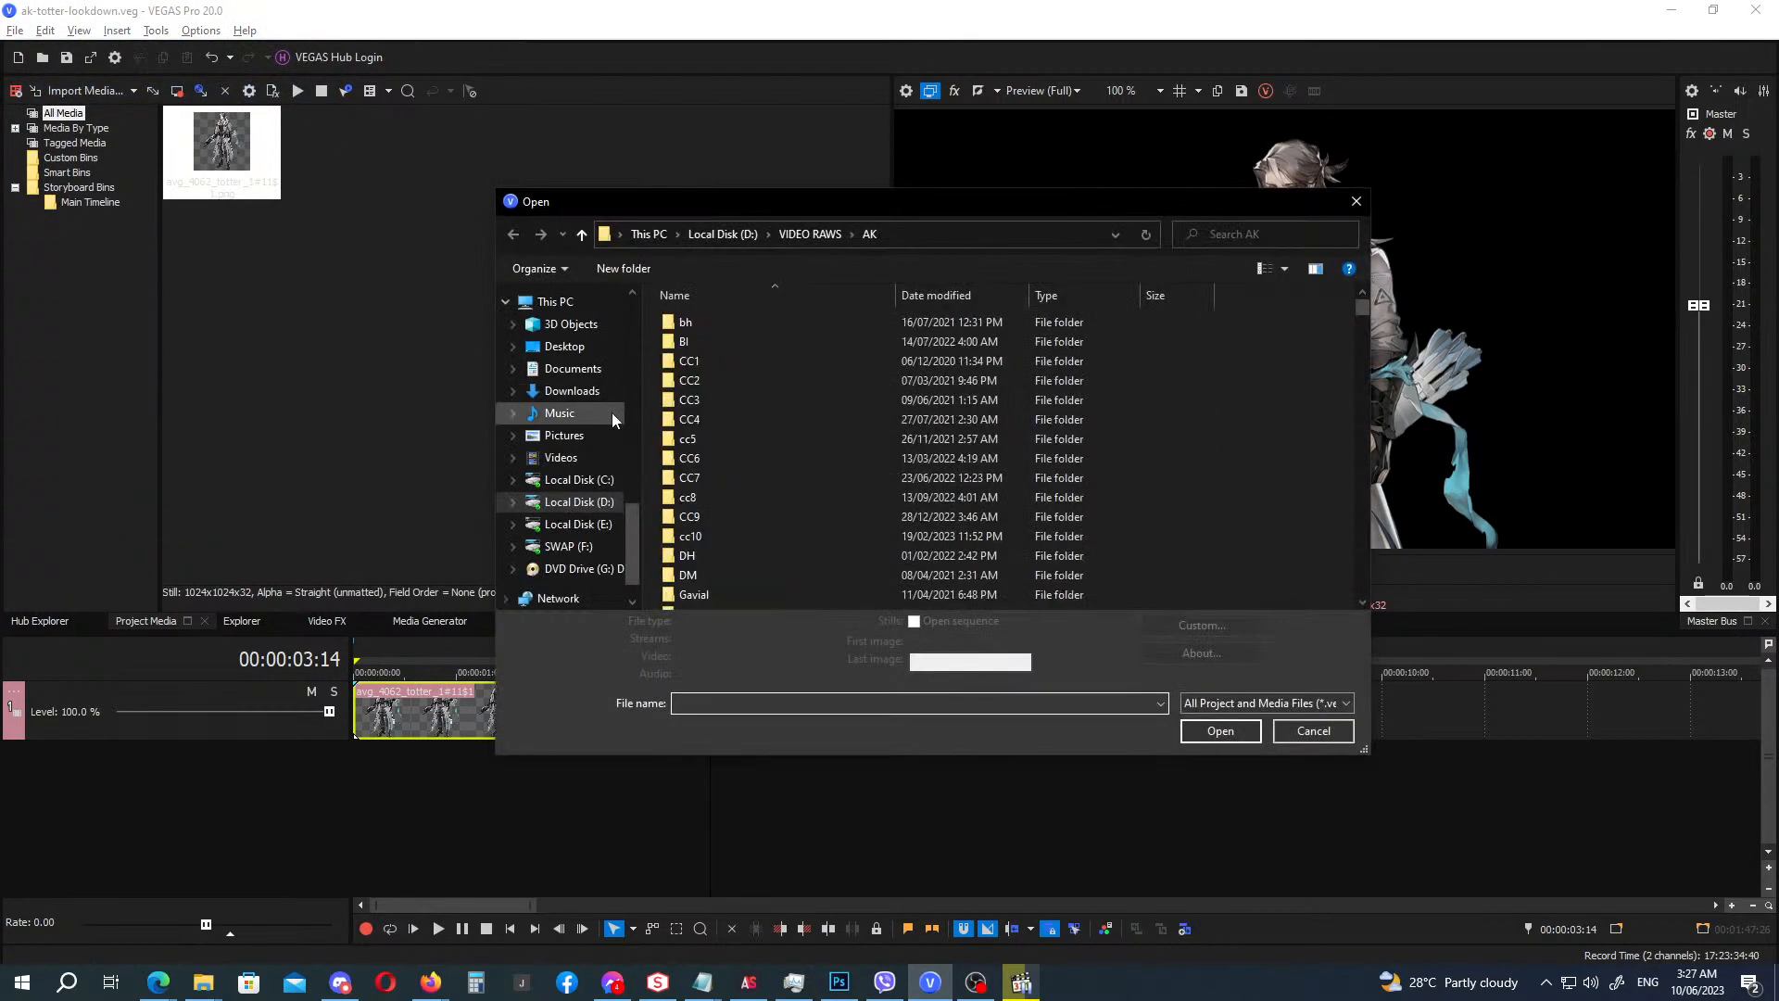
left_click(795, 235)
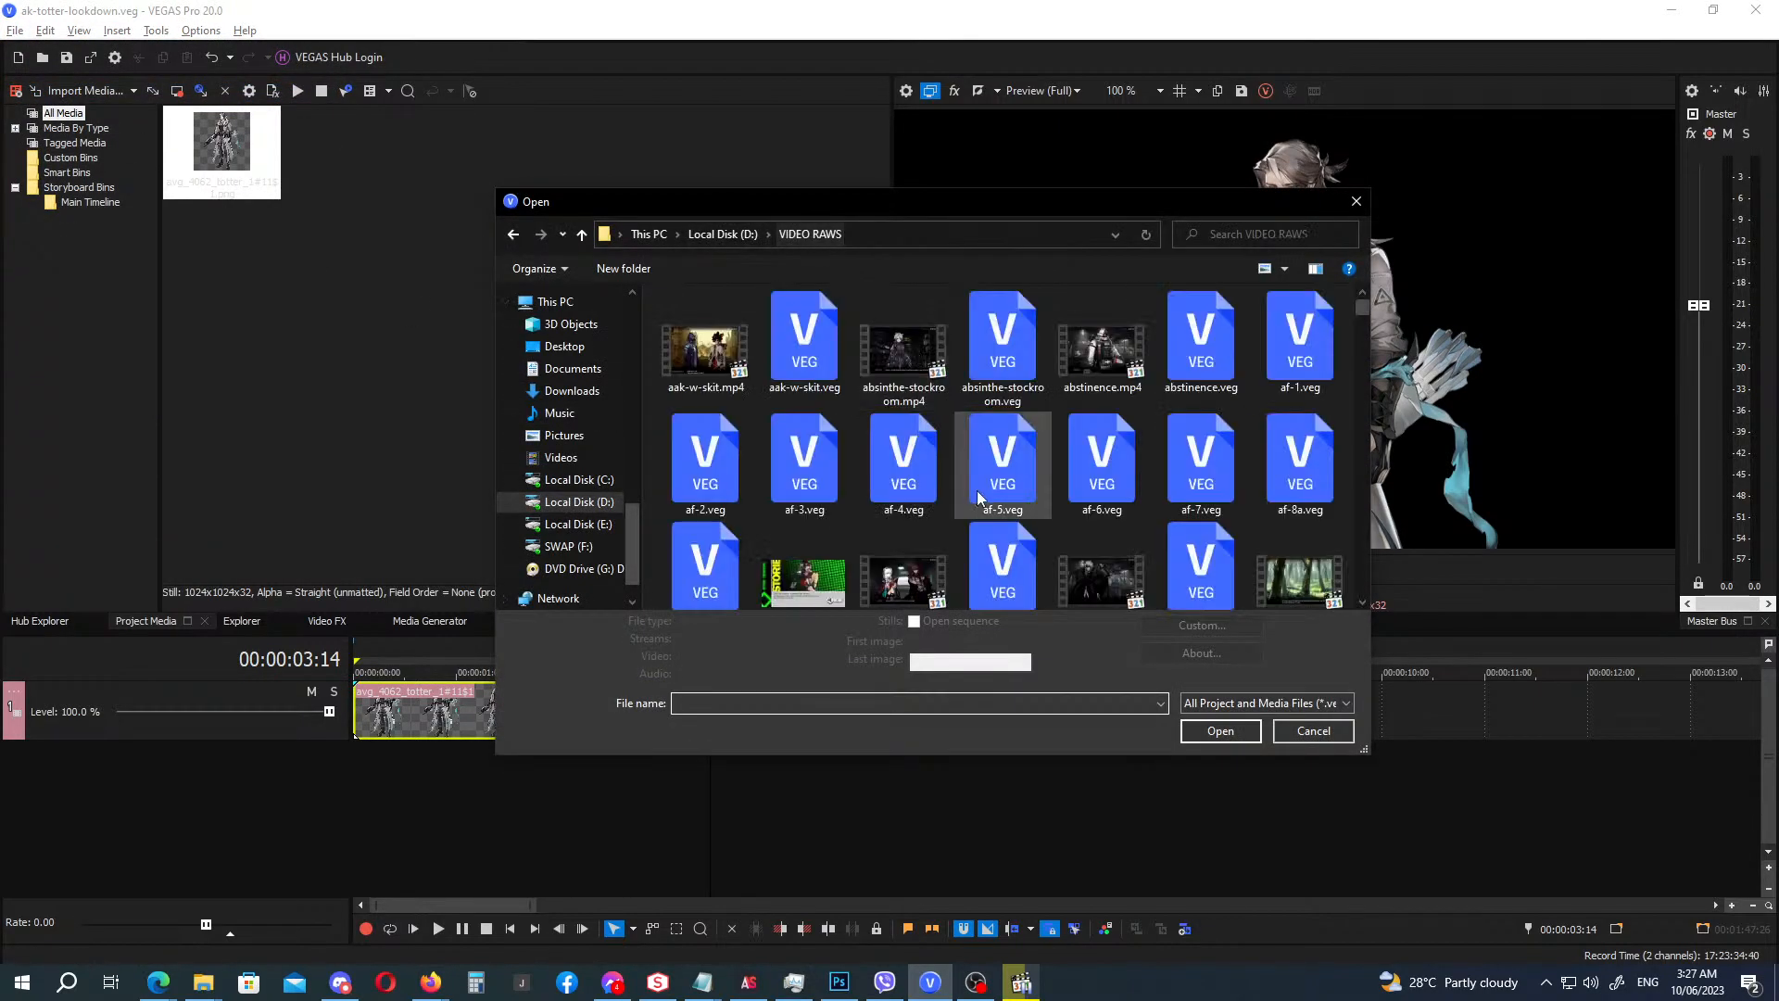
type("ak0")
key("BackSpace")
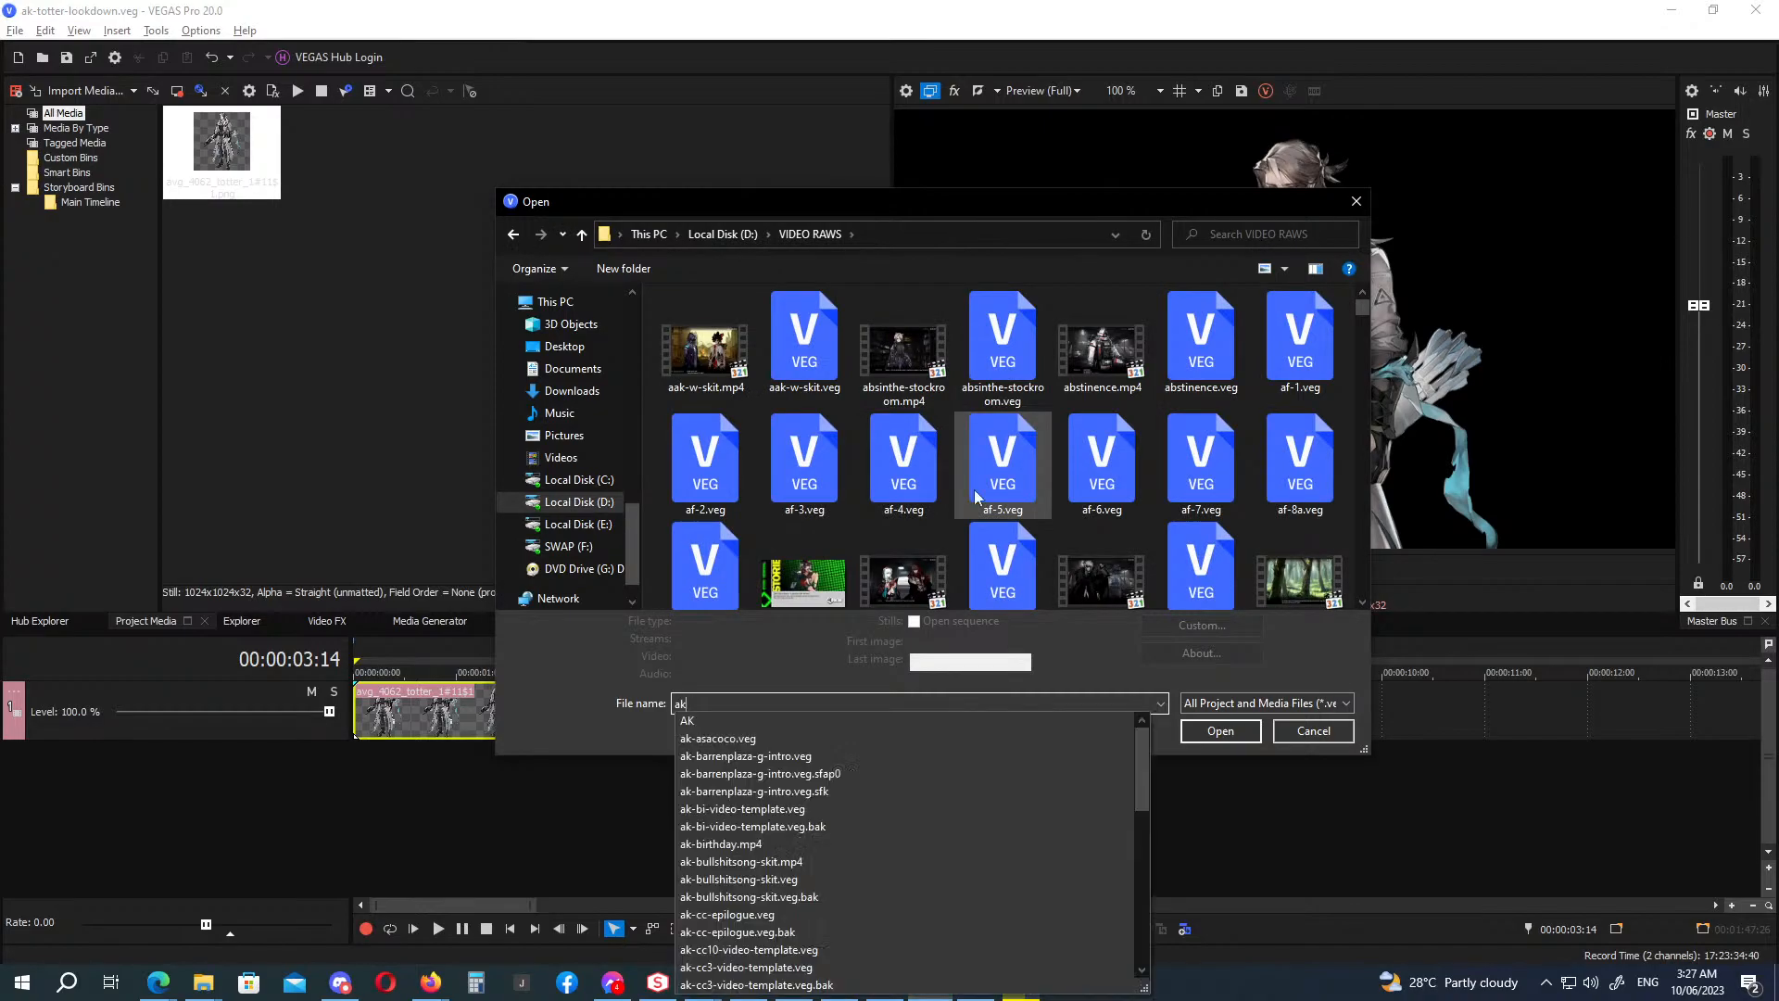
type("-mo")
key("Down")
key("Down")
key("Return")
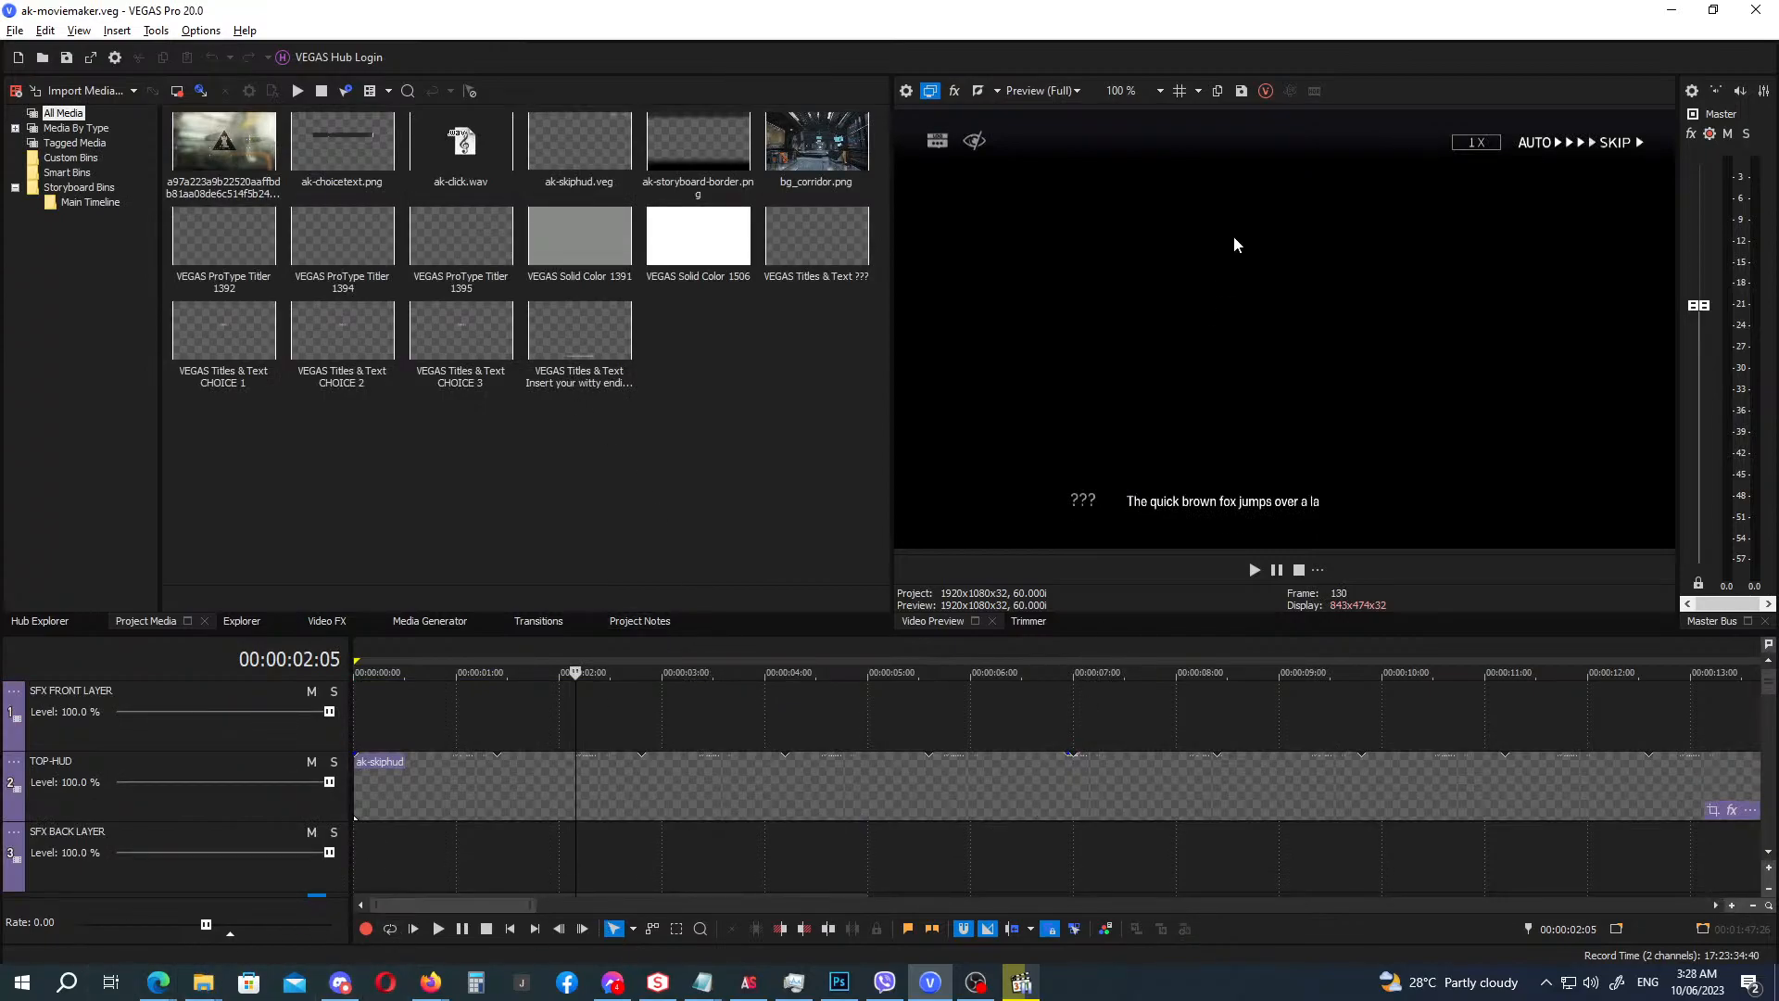
left_click(931, 93)
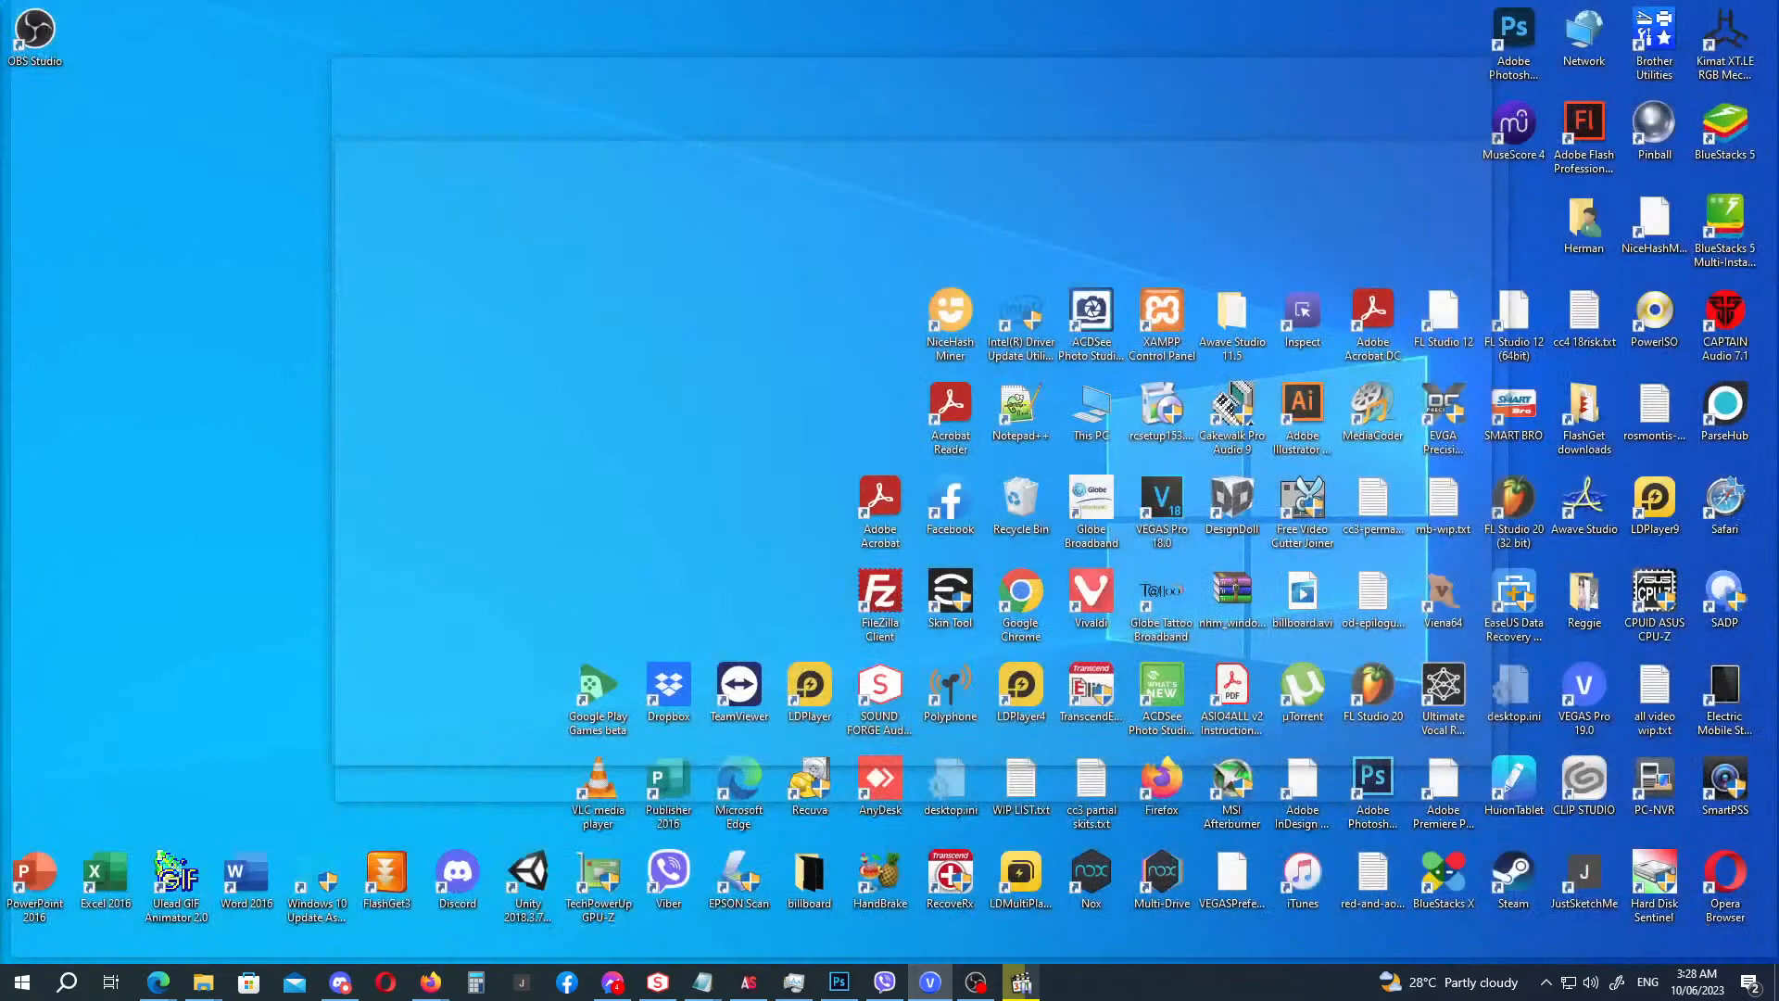
key("alt+Tab")
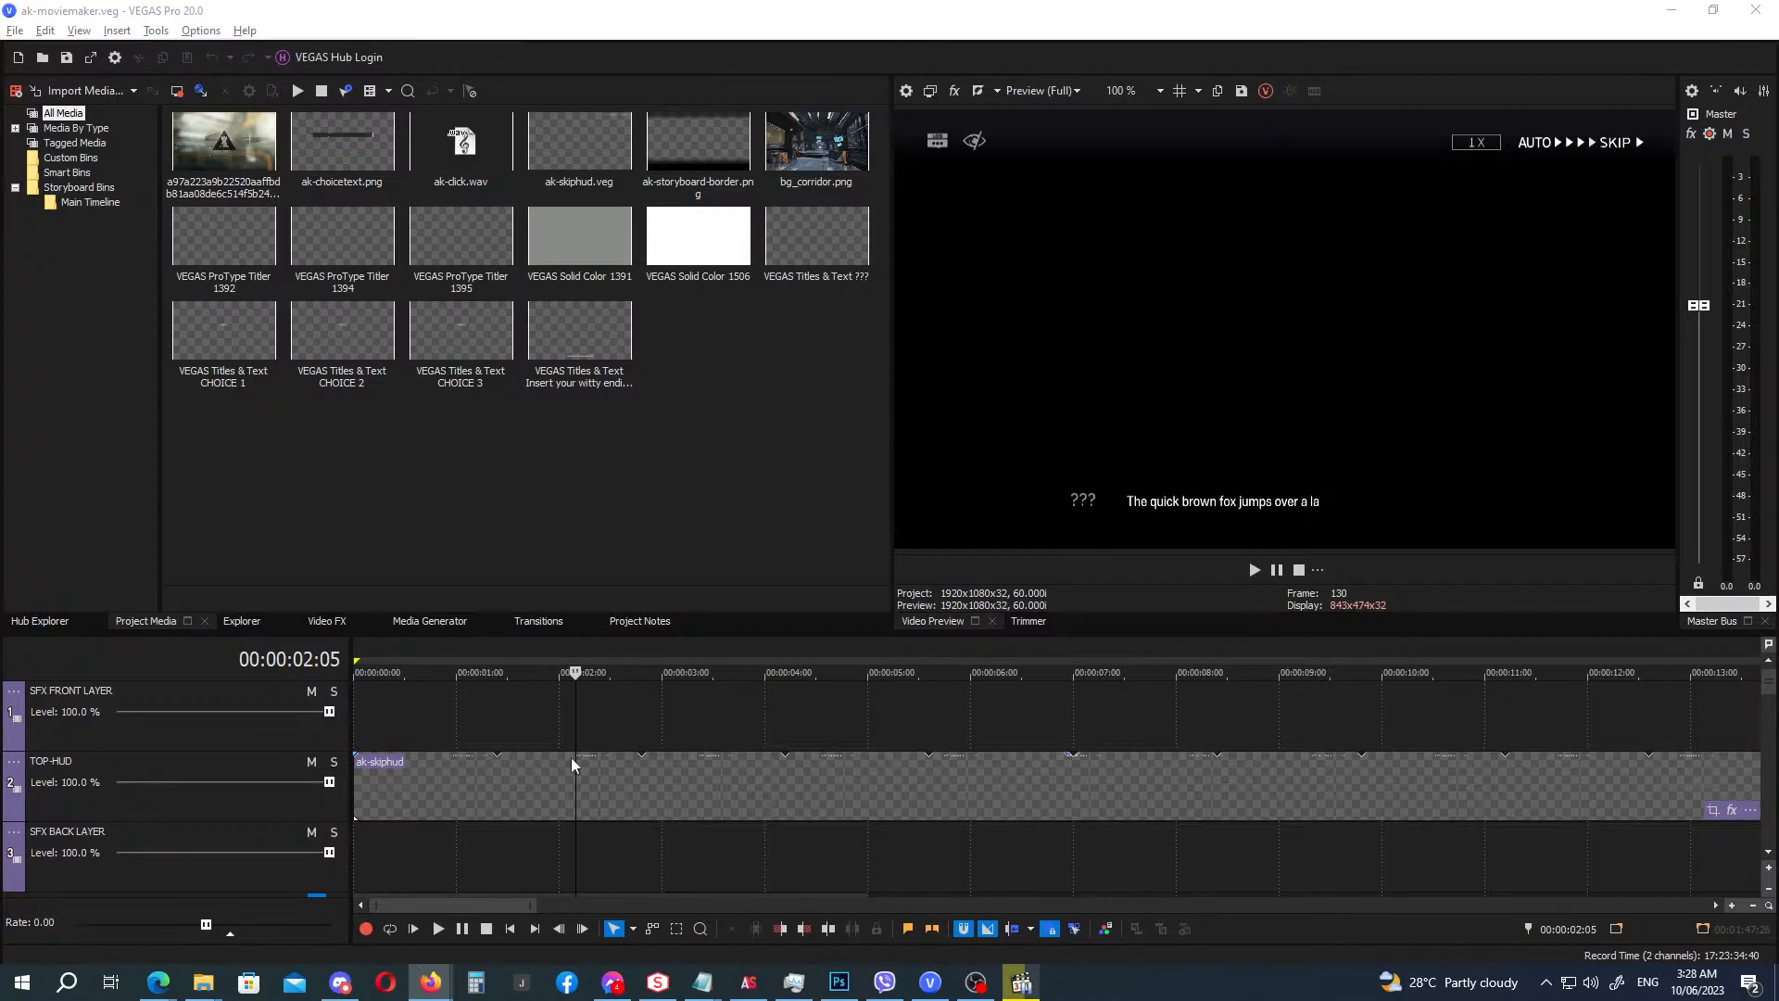
Place 24_g12_mountpath.png from the AK folder at the start of the BACKGROUND track and extend it to about 15 seconds.
left_click_drag(1768, 682, 1777, 785)
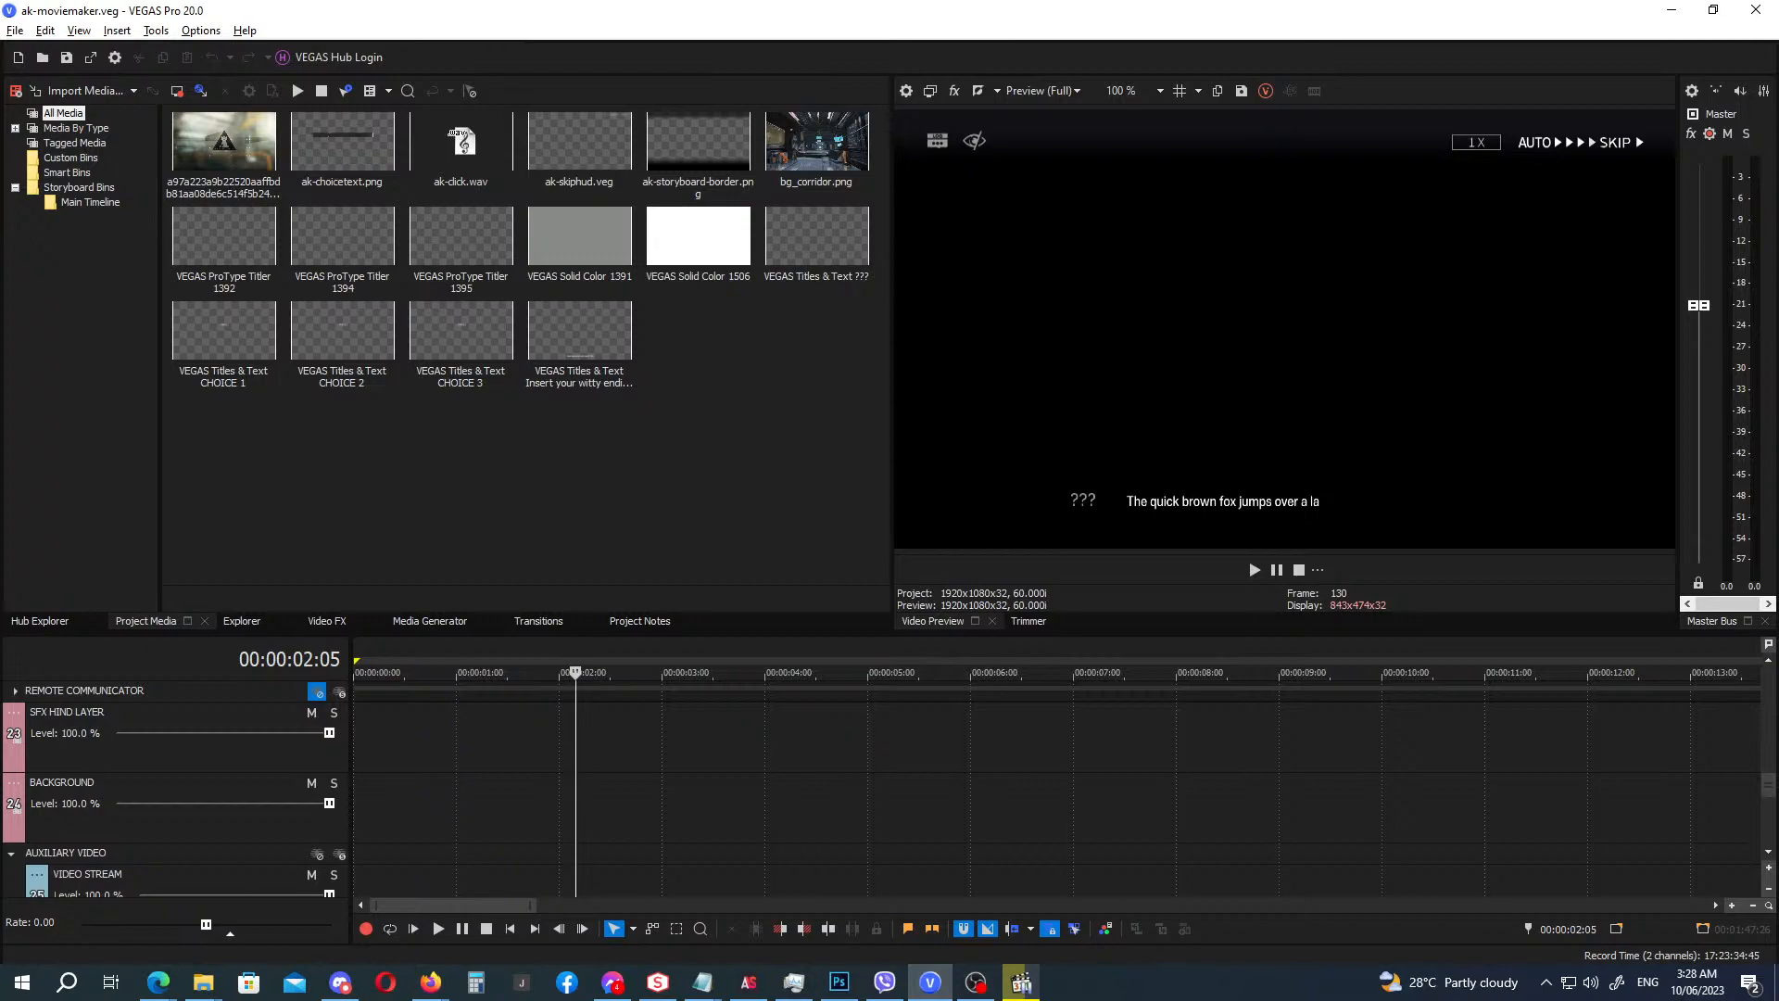
key("alt+Tab")
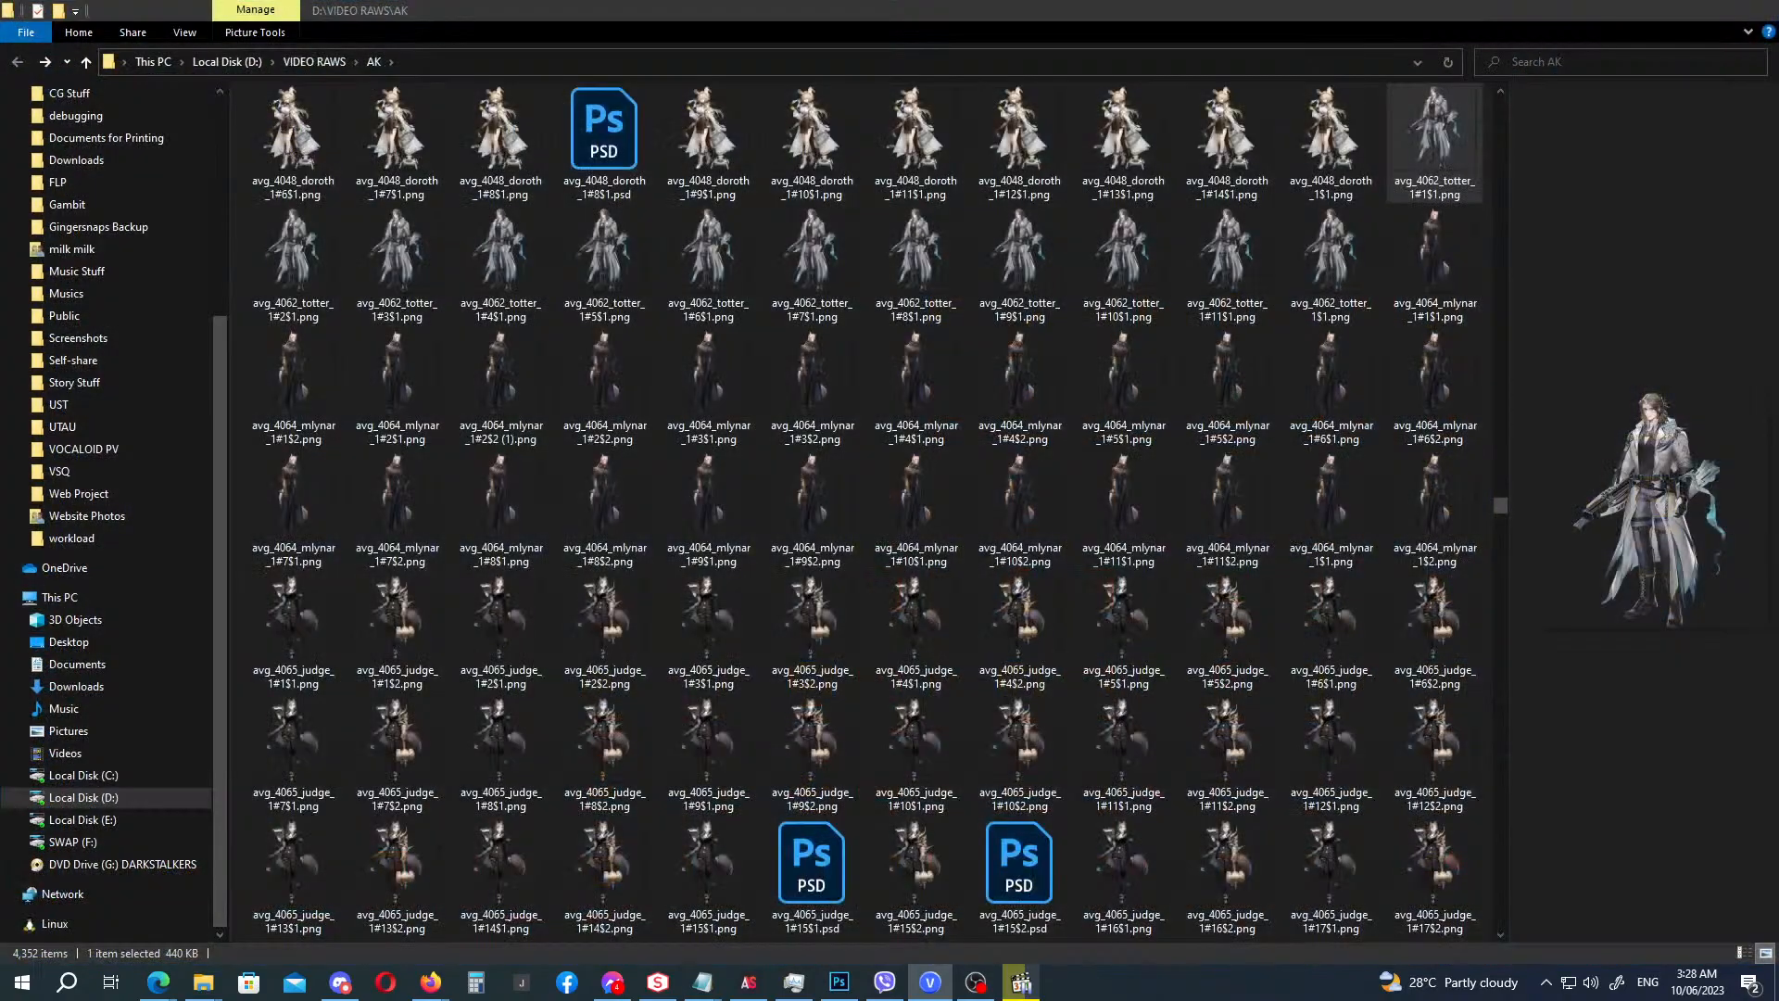
left_click(498, 516)
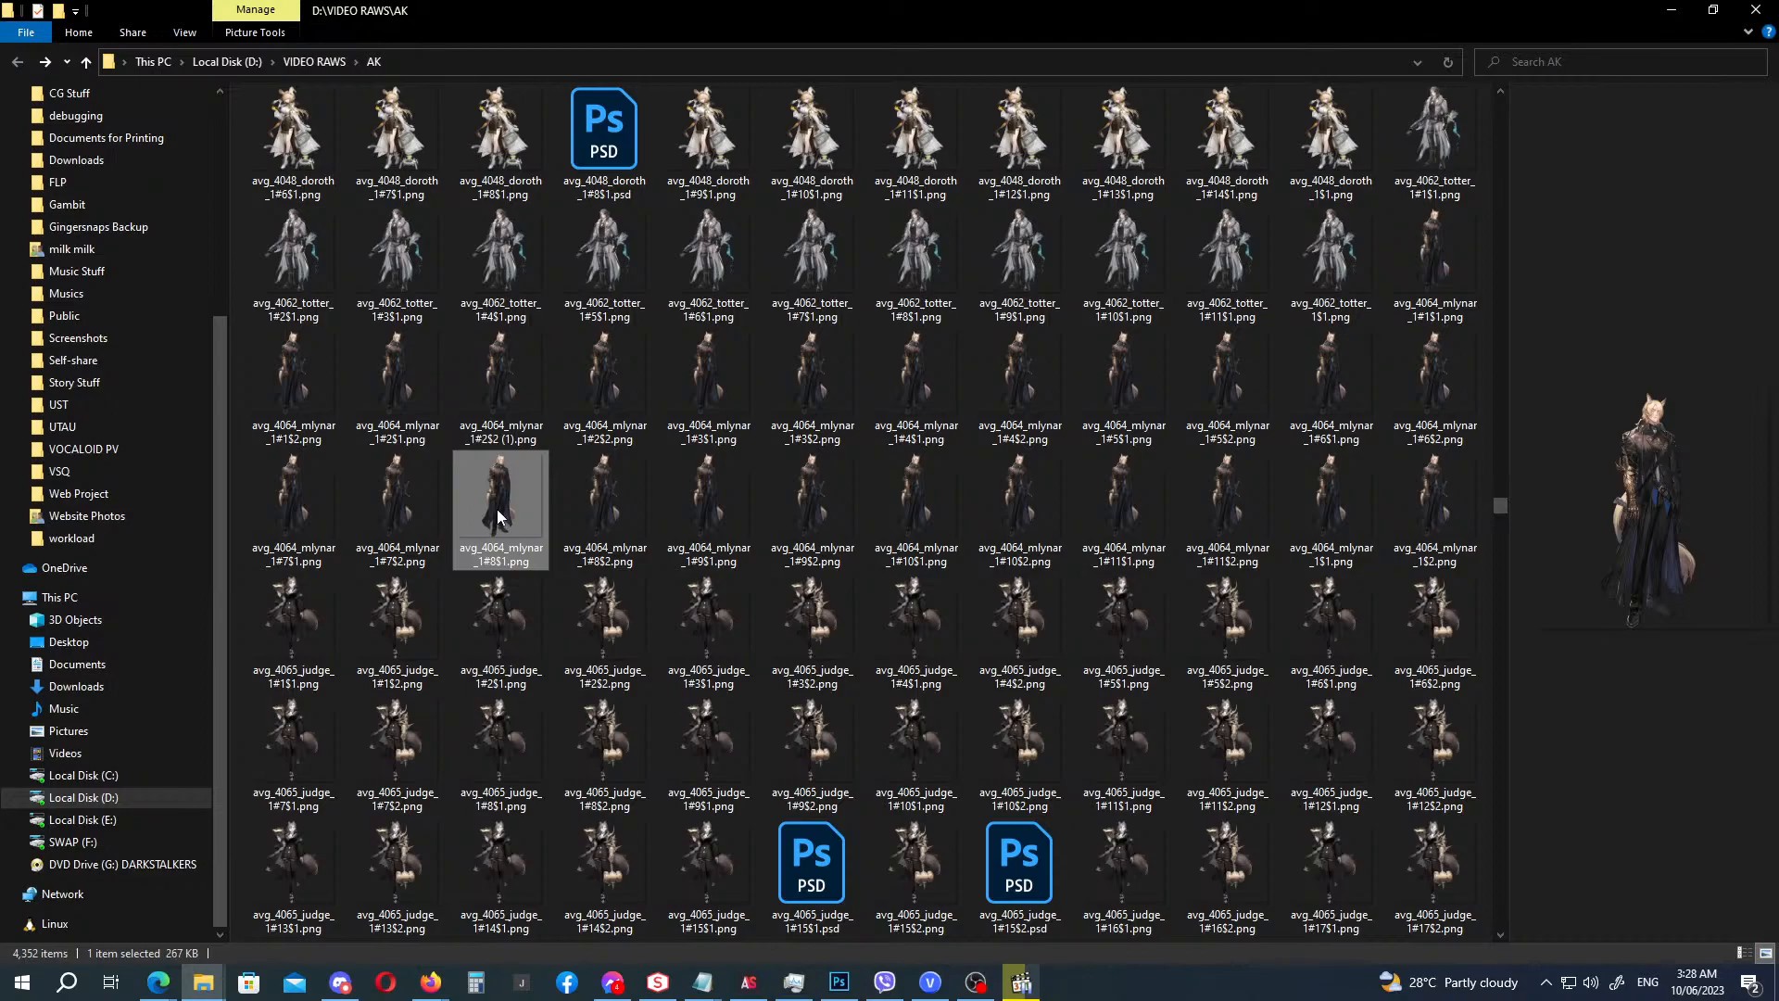
key("2")
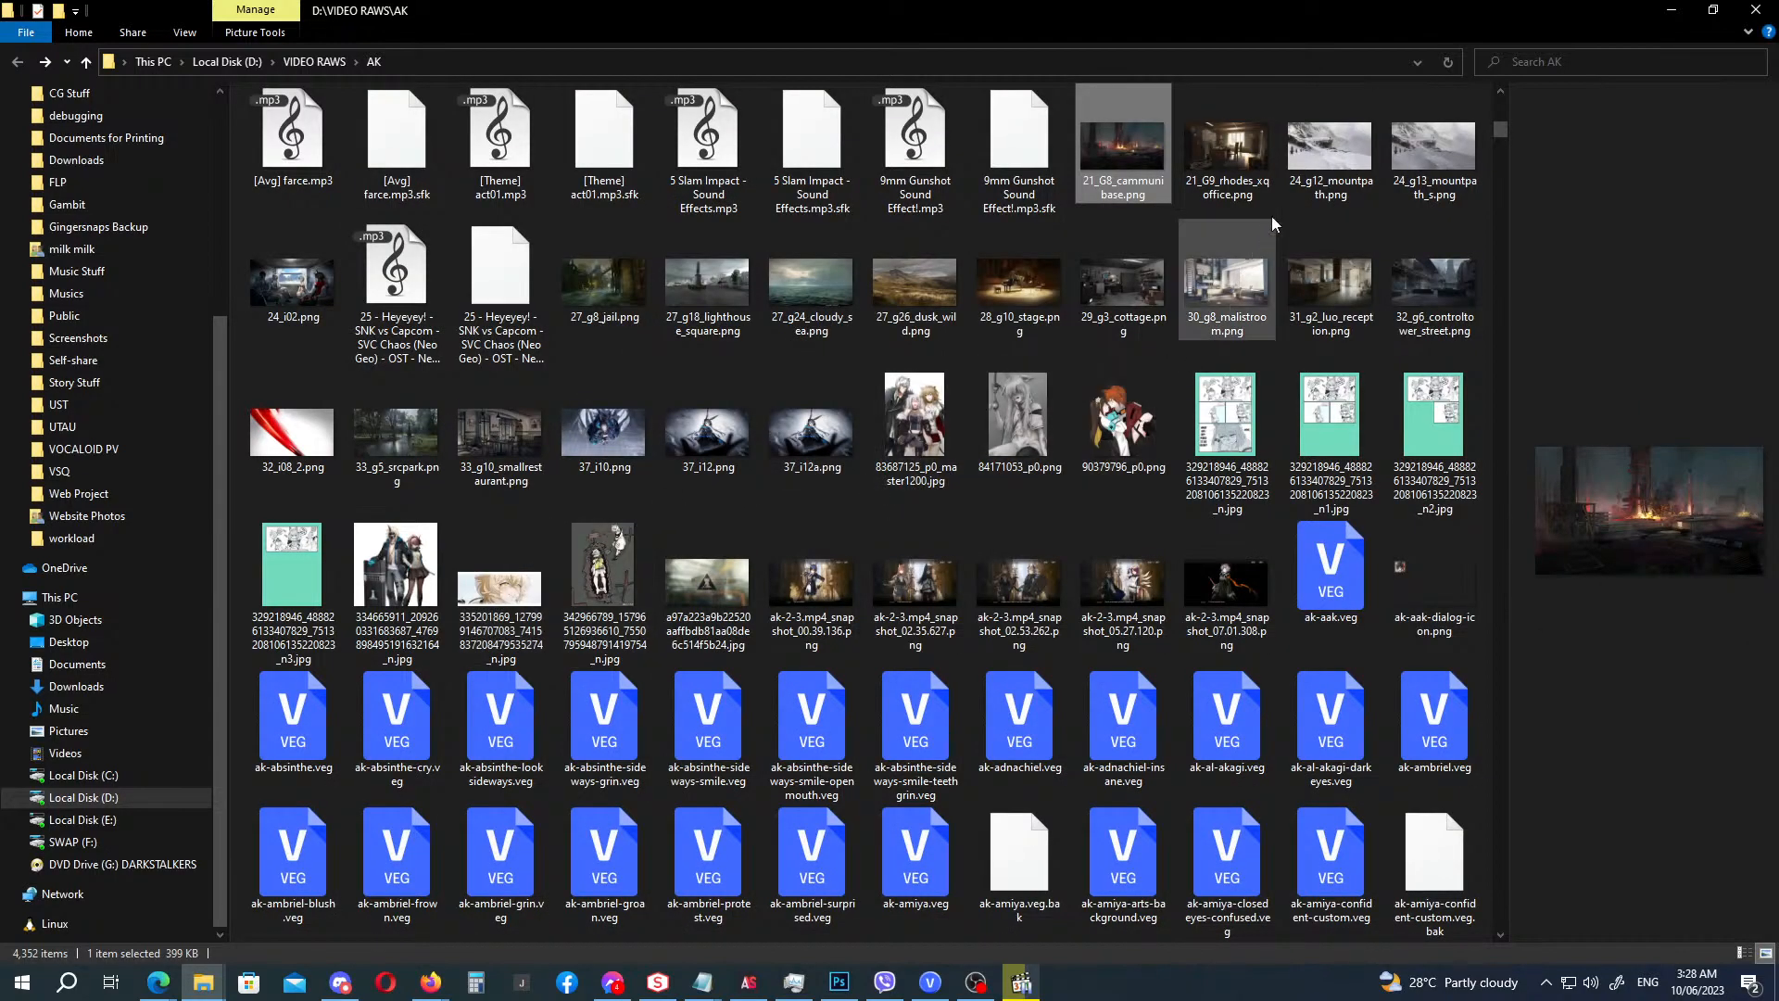
left_click(1342, 165)
left_click_drag(1331, 137, 363, 831)
key("alt+Tab")
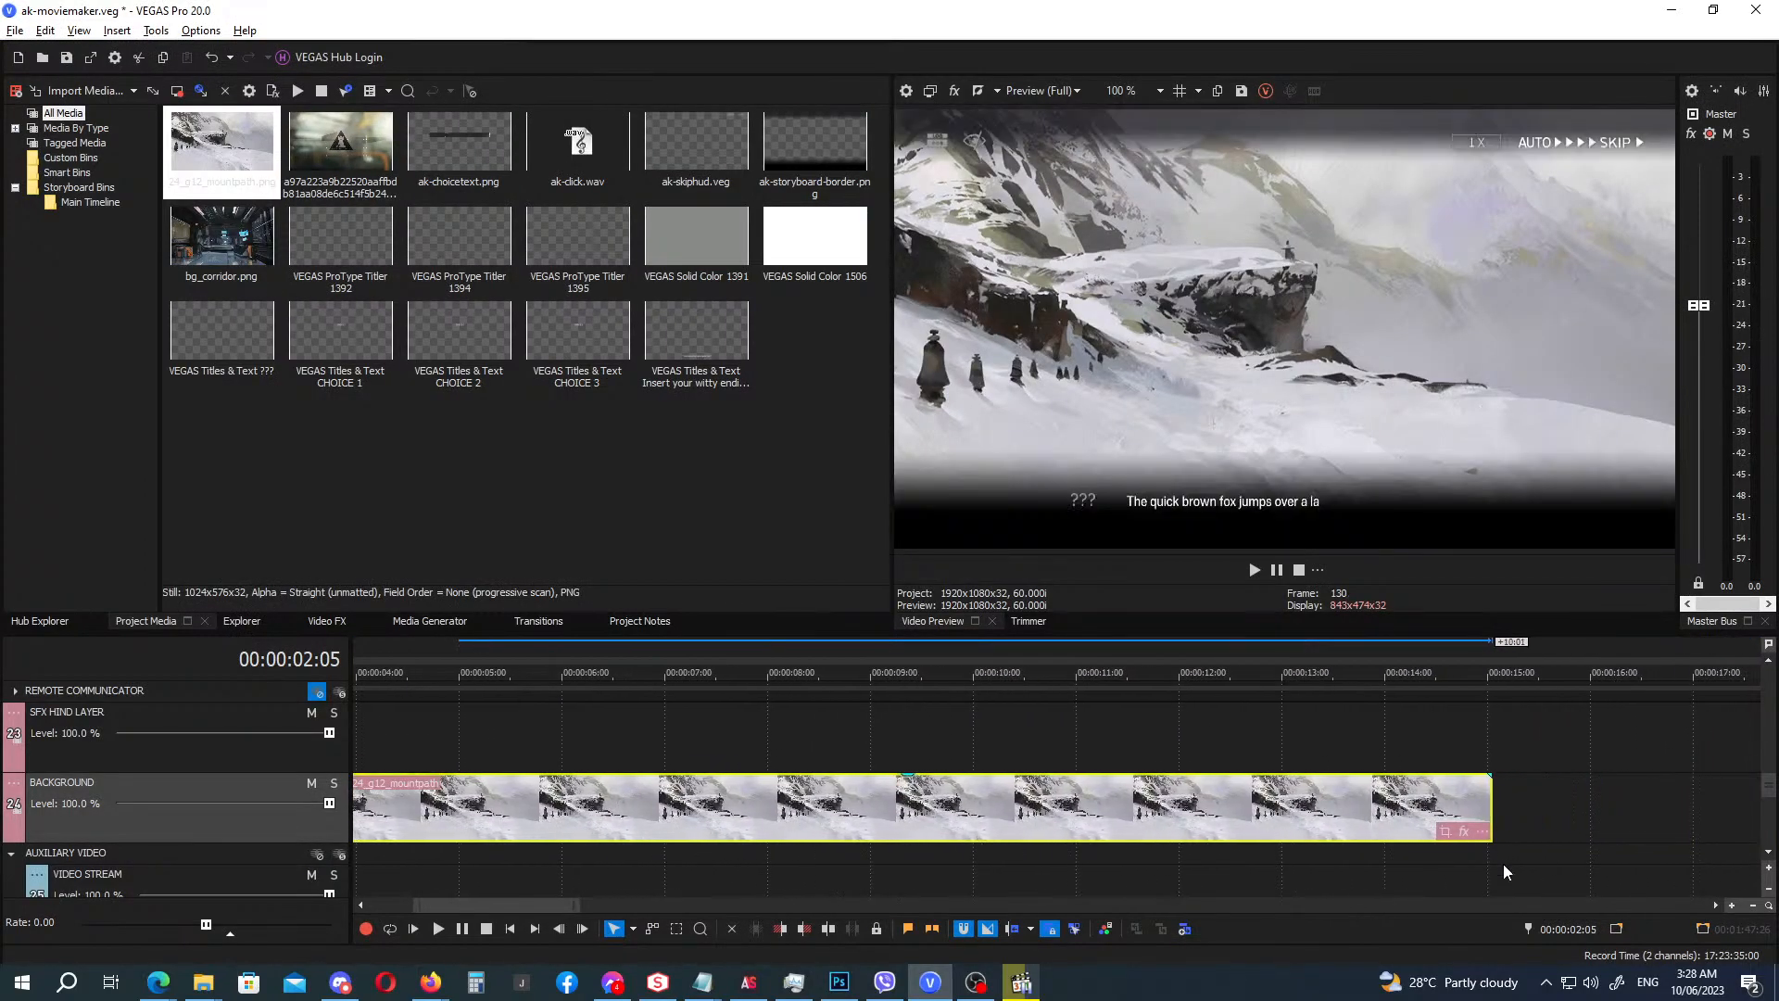
left_click_drag(499, 905, 403, 928)
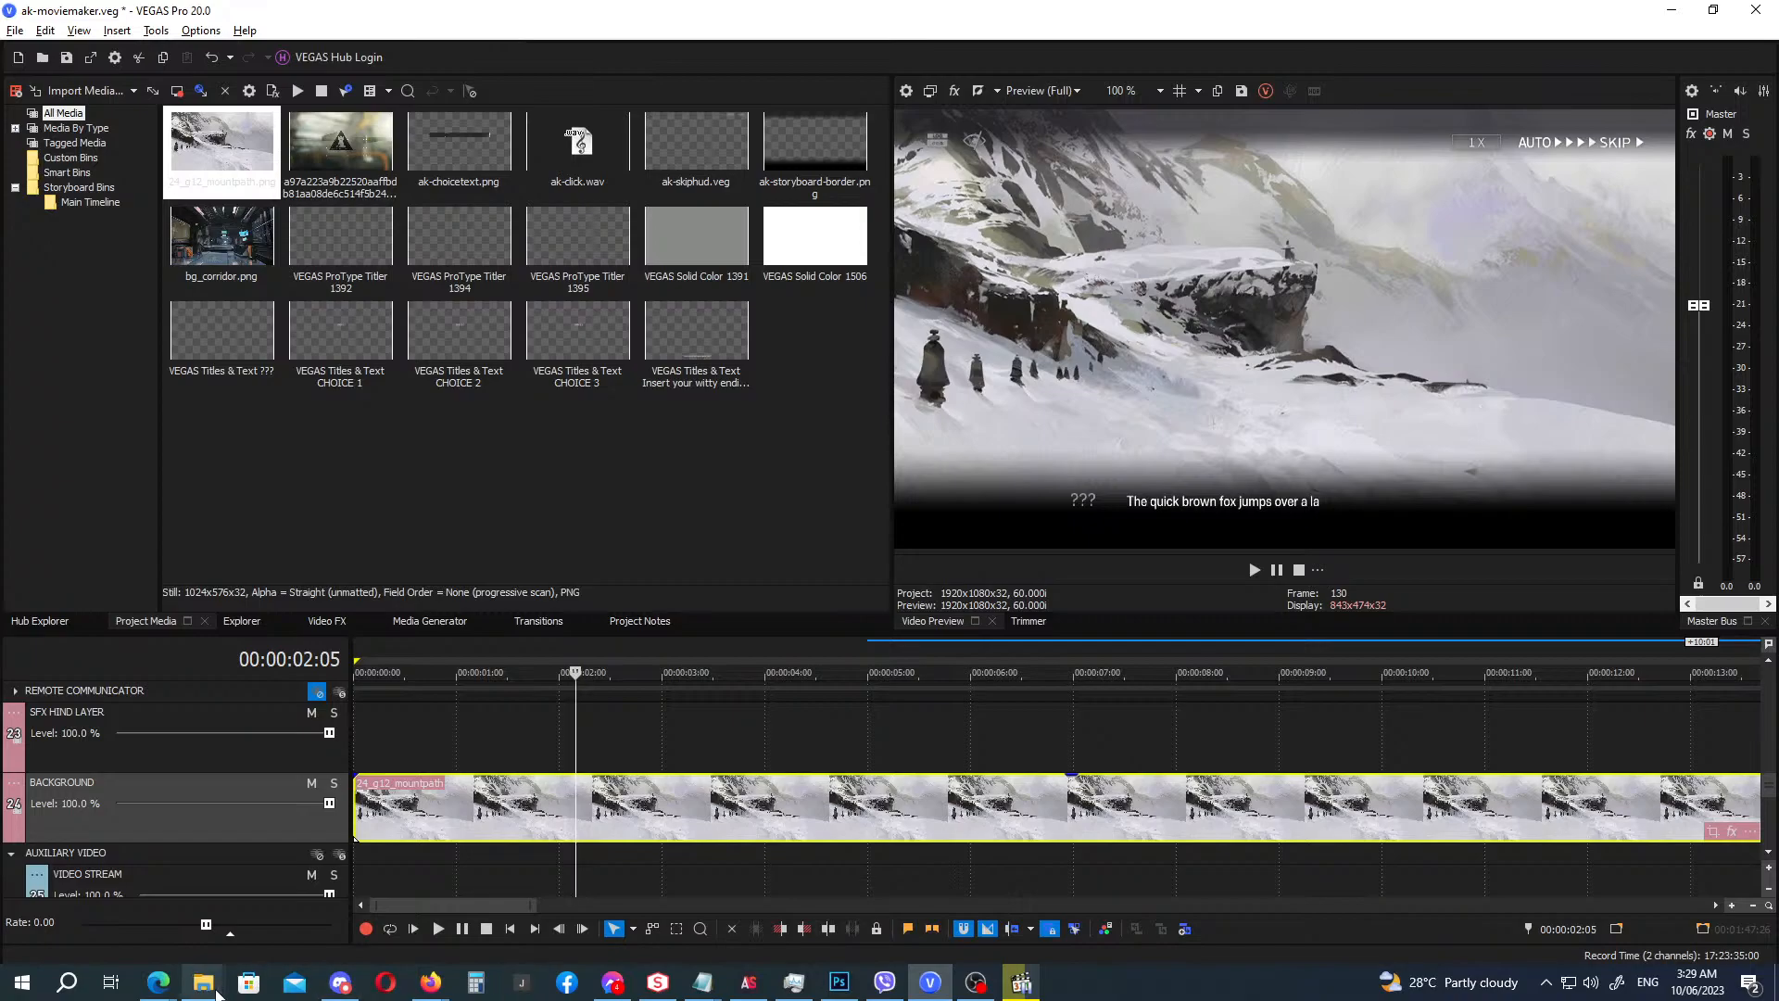
Switch to File Explorer's D:\Callus\Arknights folder, find the m_avg music files and close the open LDPlayer video.
mouse_move(216, 993)
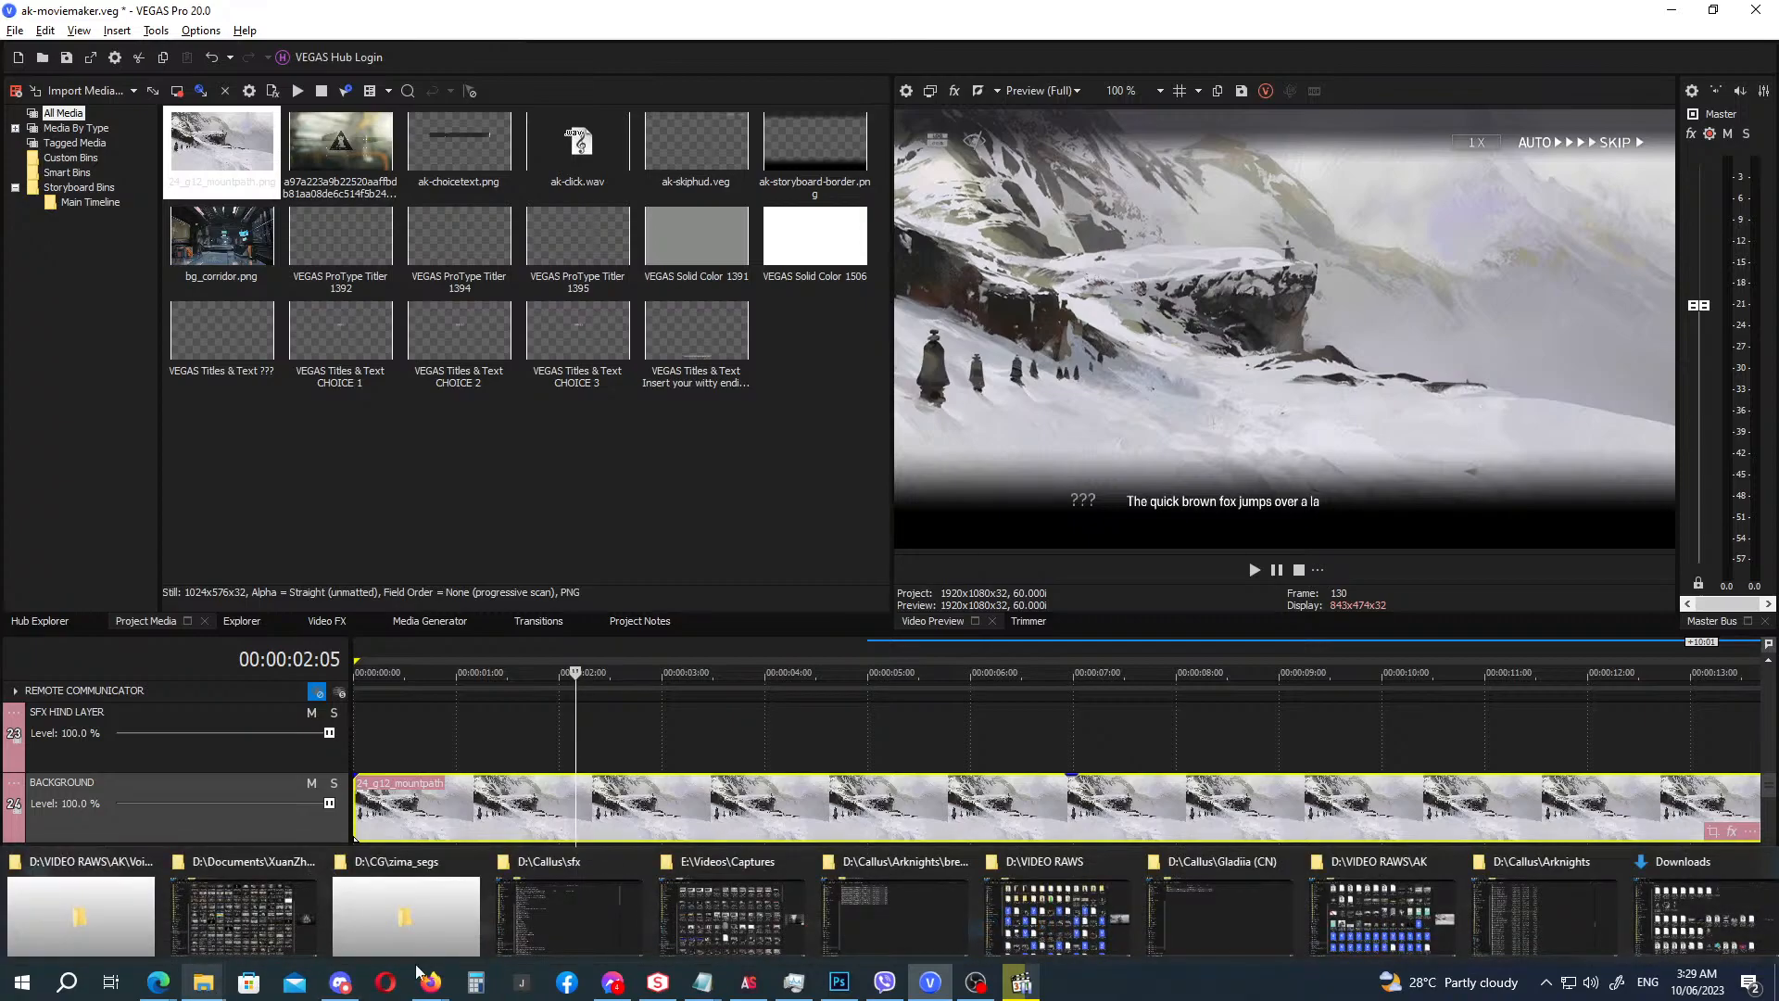
left_click(1561, 895)
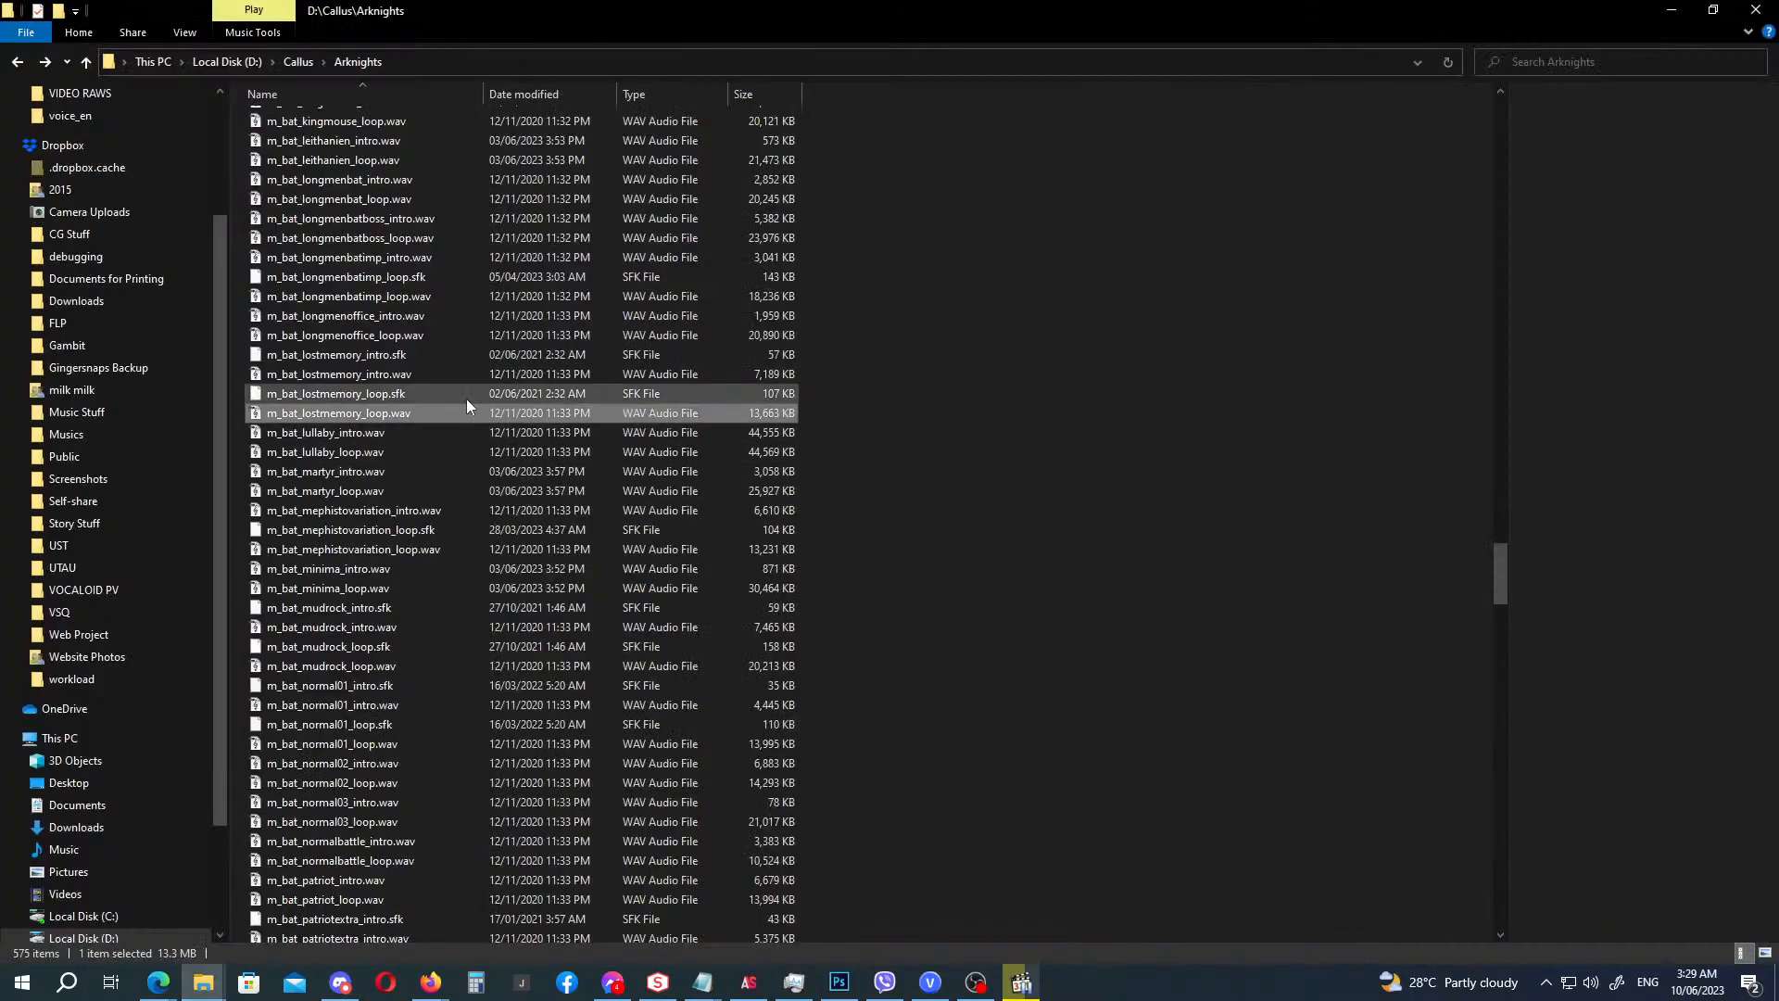
scroll(465, 405, "up", 5)
left_click_drag(1496, 545, 1520, 270)
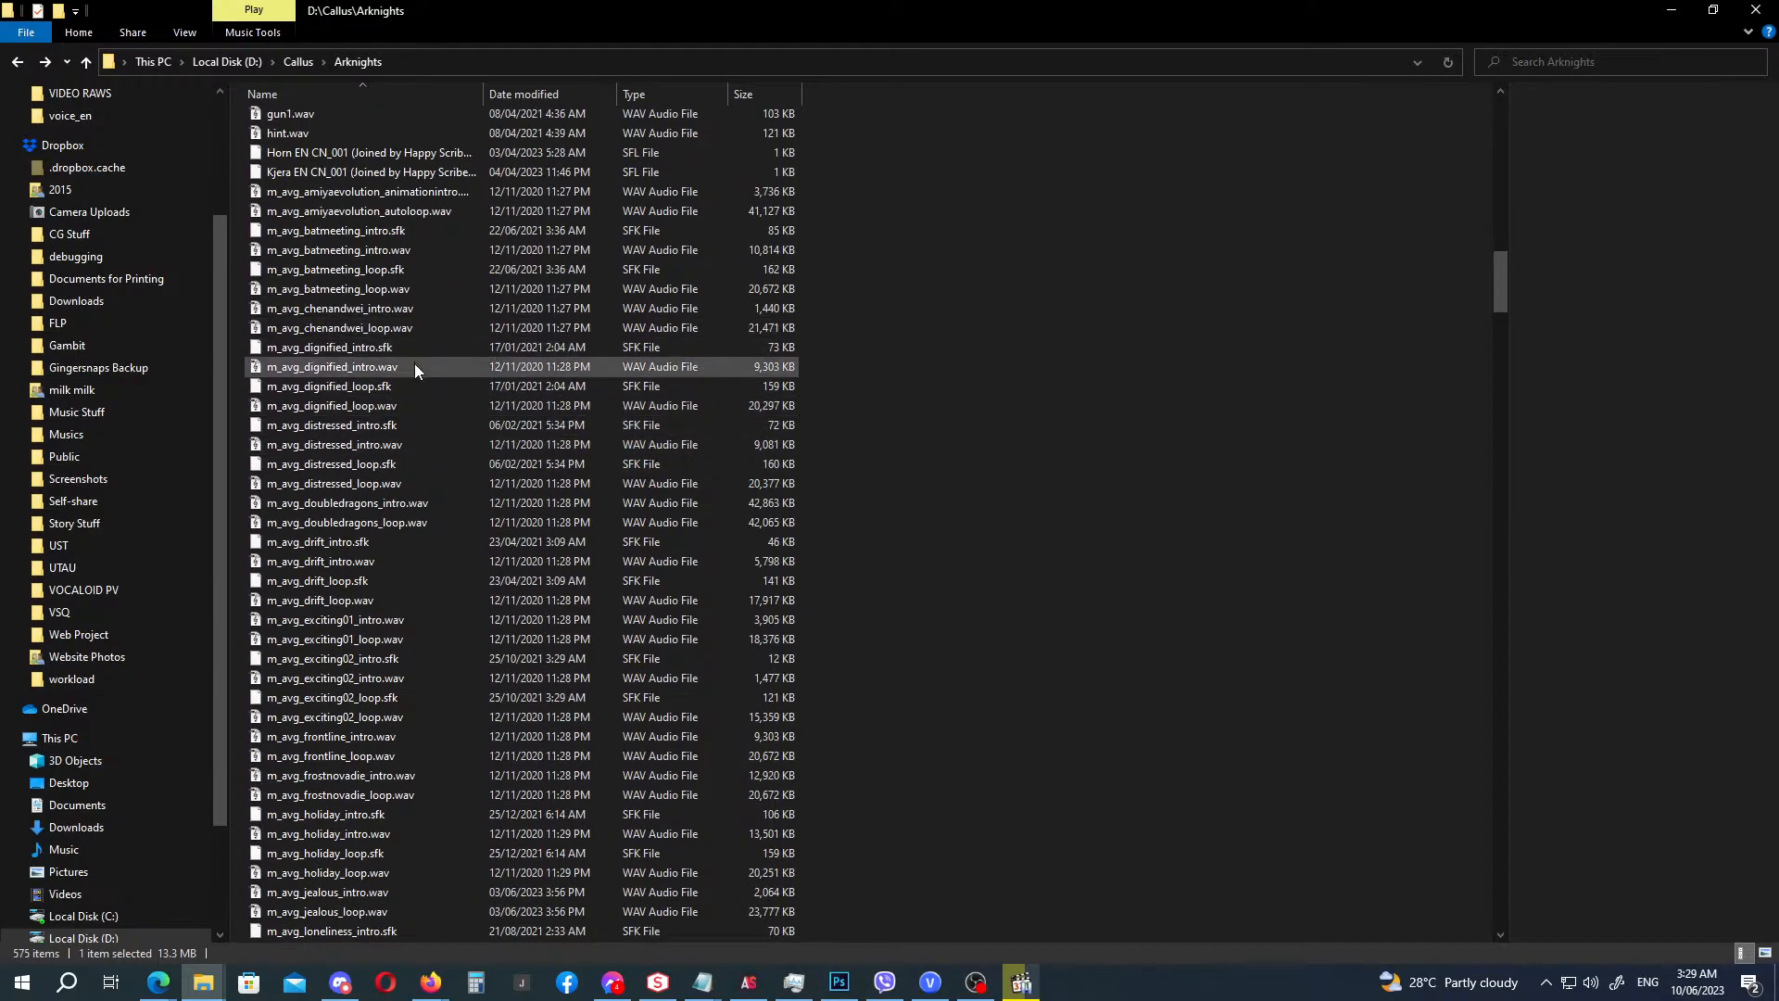
mouse_move(1020, 985)
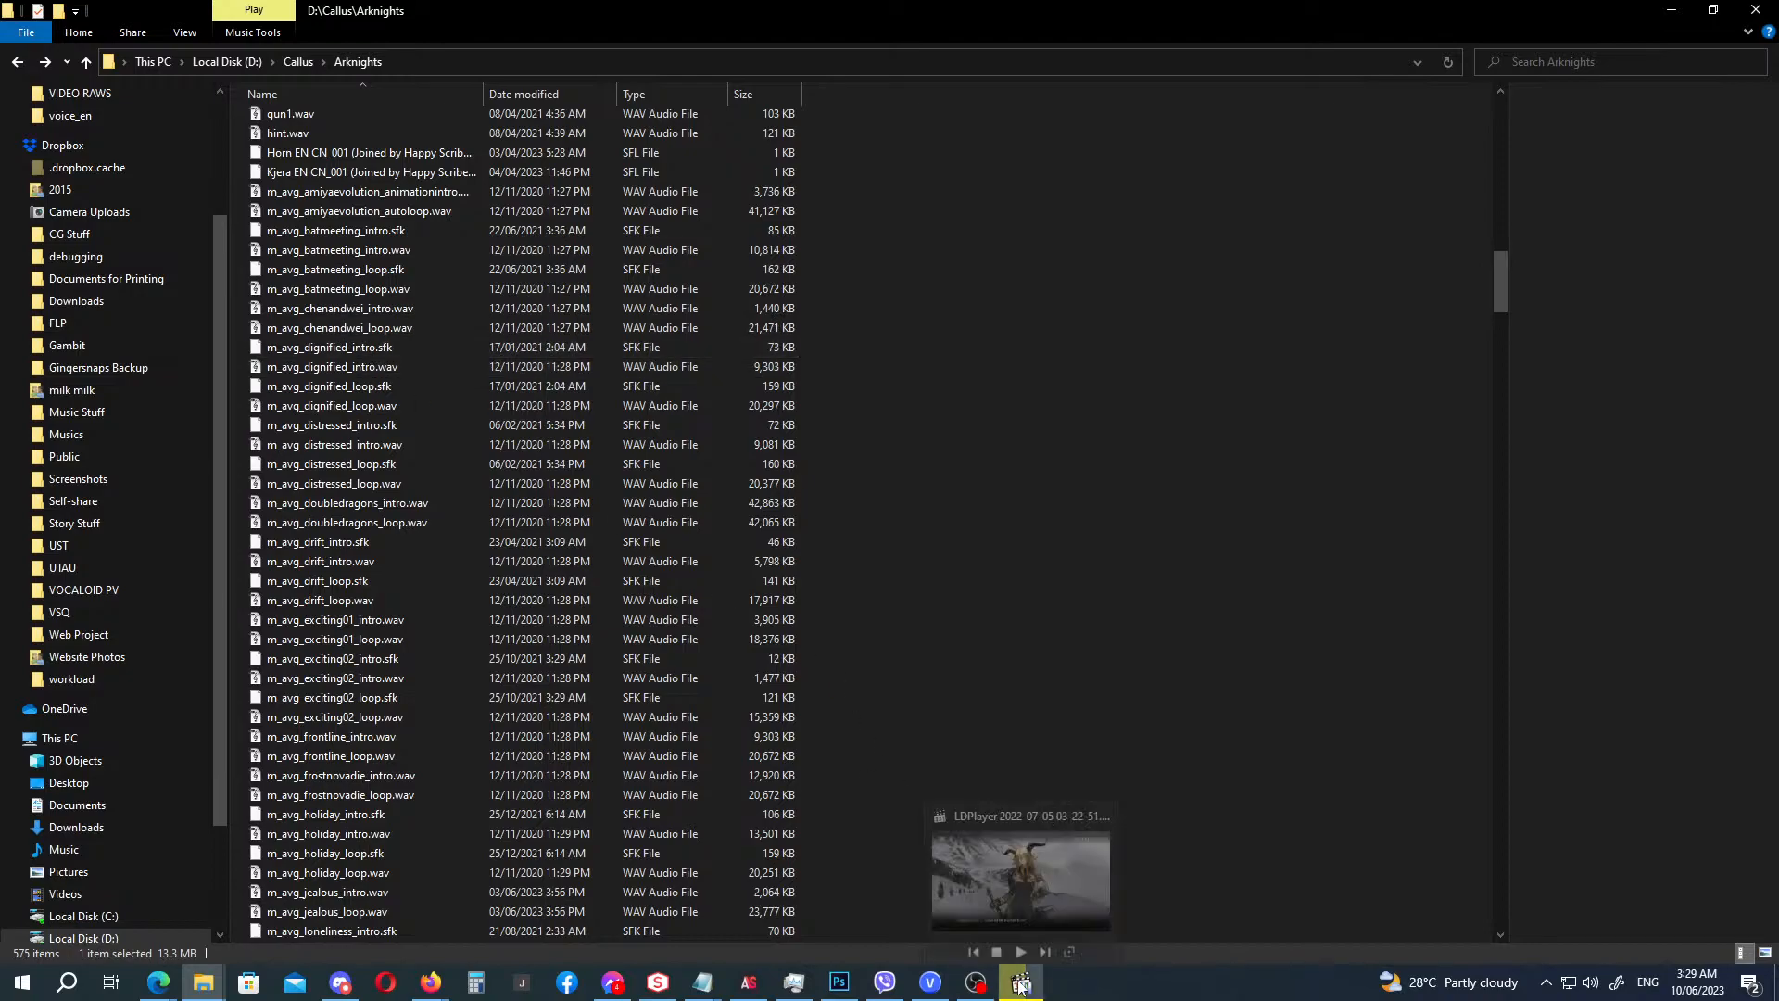
left_click(1102, 809)
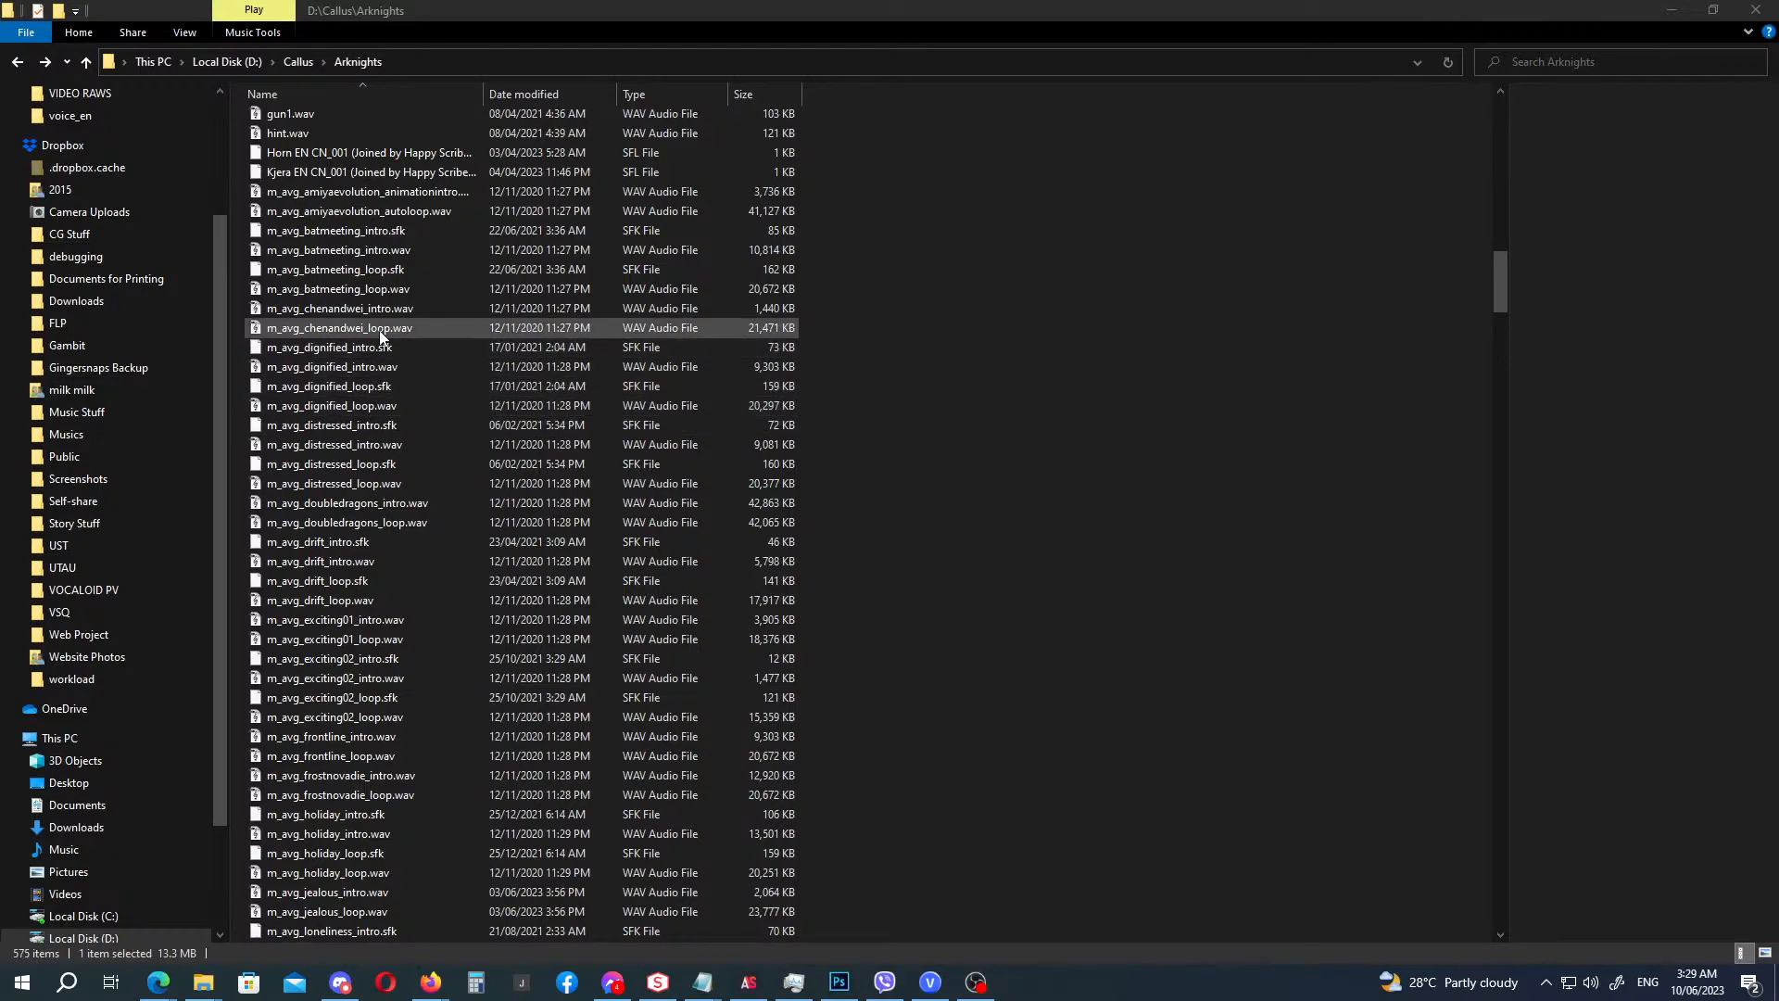
Audition m_avg_batmeeting_intro.wav, m_avg_exciting01_loop.wav and m_avg_exciting02_loop.wav in Media Player Classic as background music candidates.
left_click(386, 260)
right_click(386, 260)
left_click(438, 269)
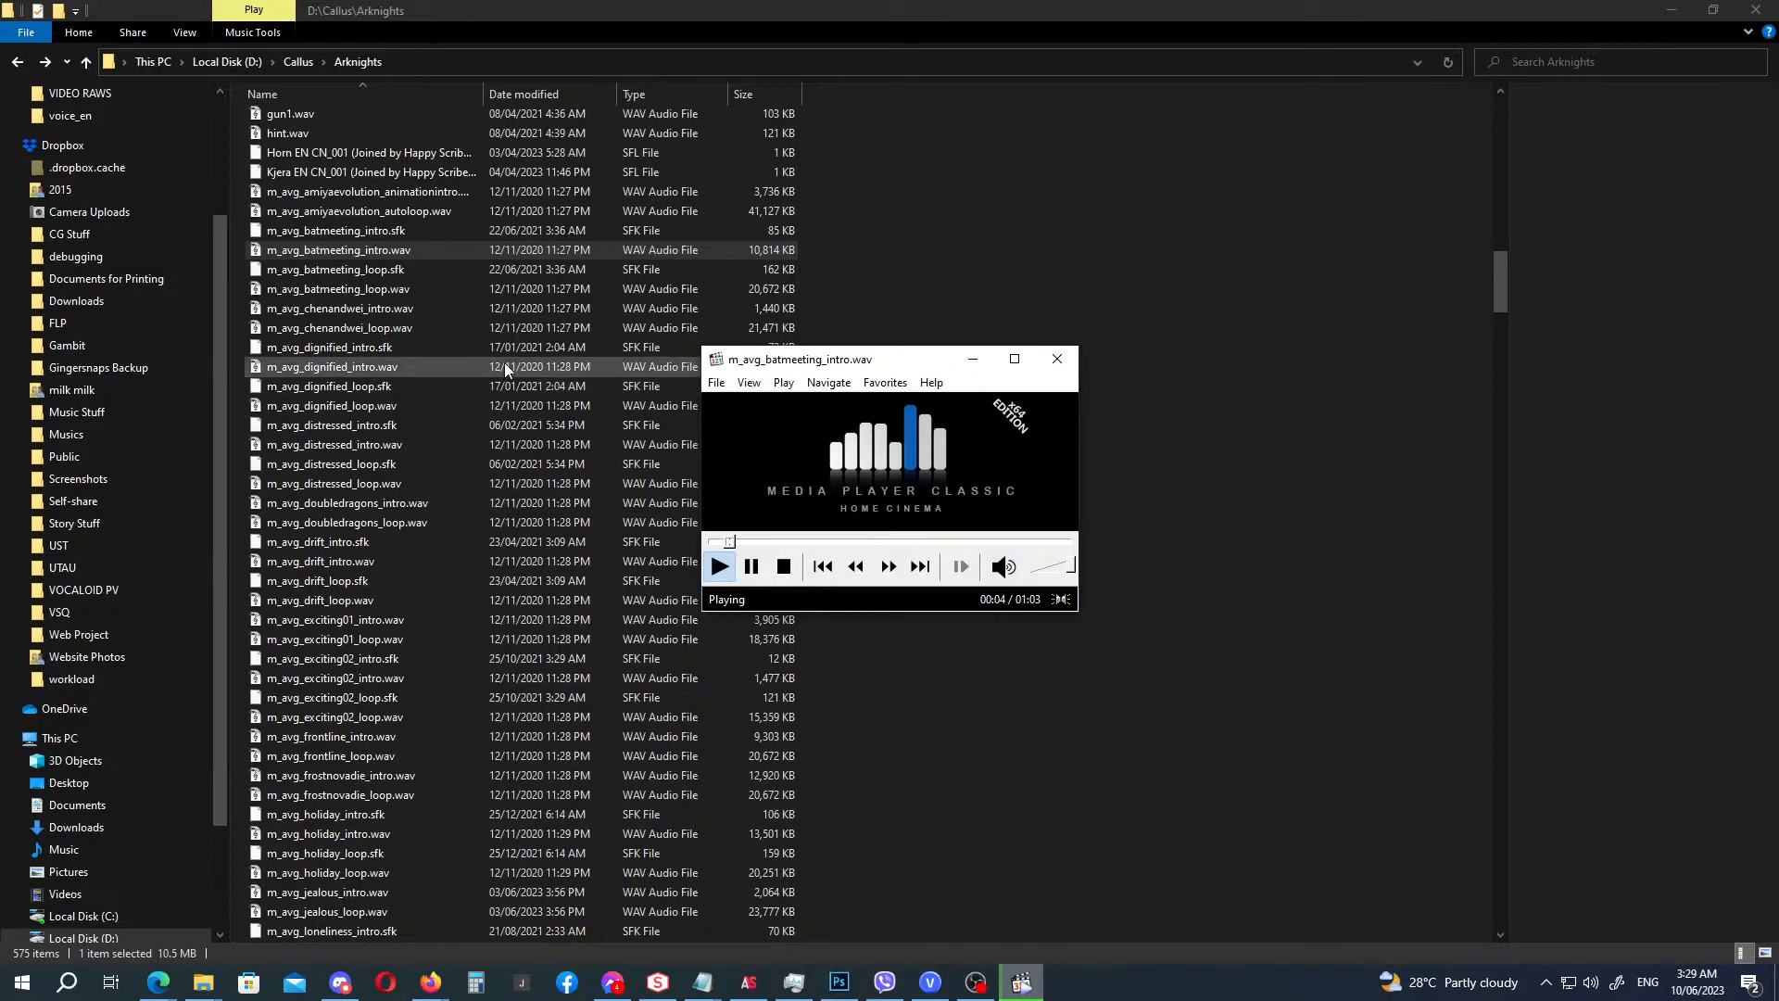
left_click(751, 569)
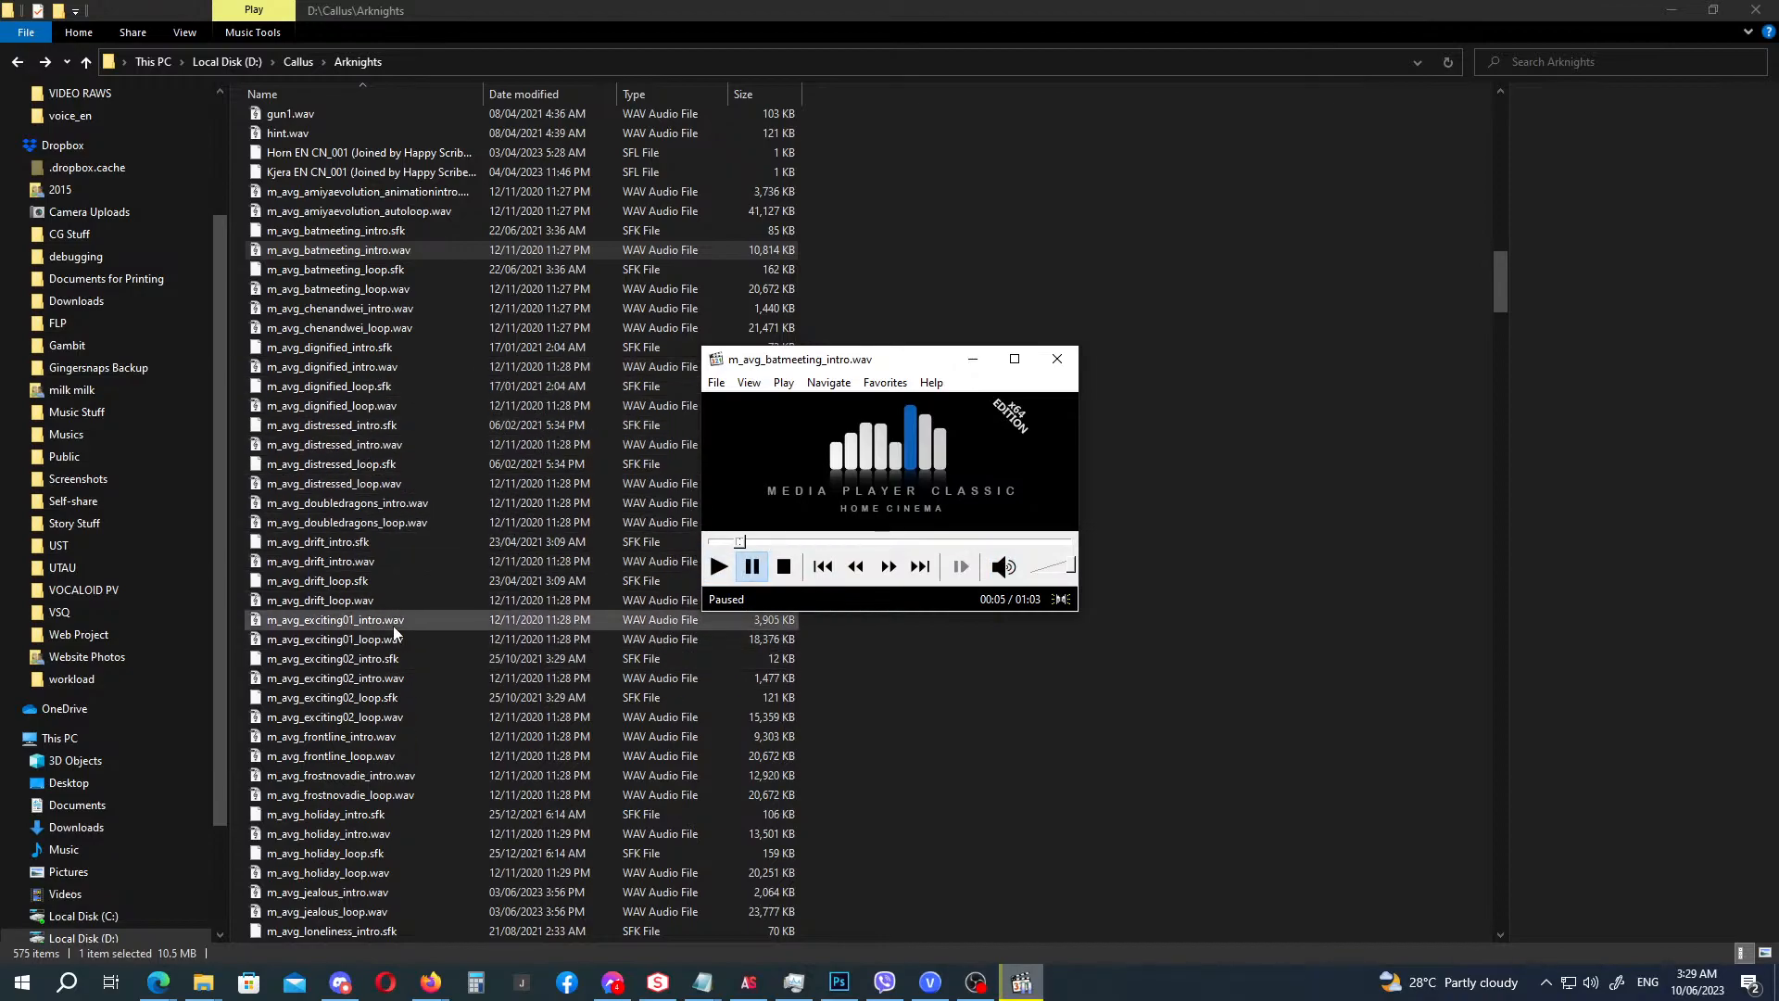
scroll(393, 638, "down", 1)
double_click(388, 582)
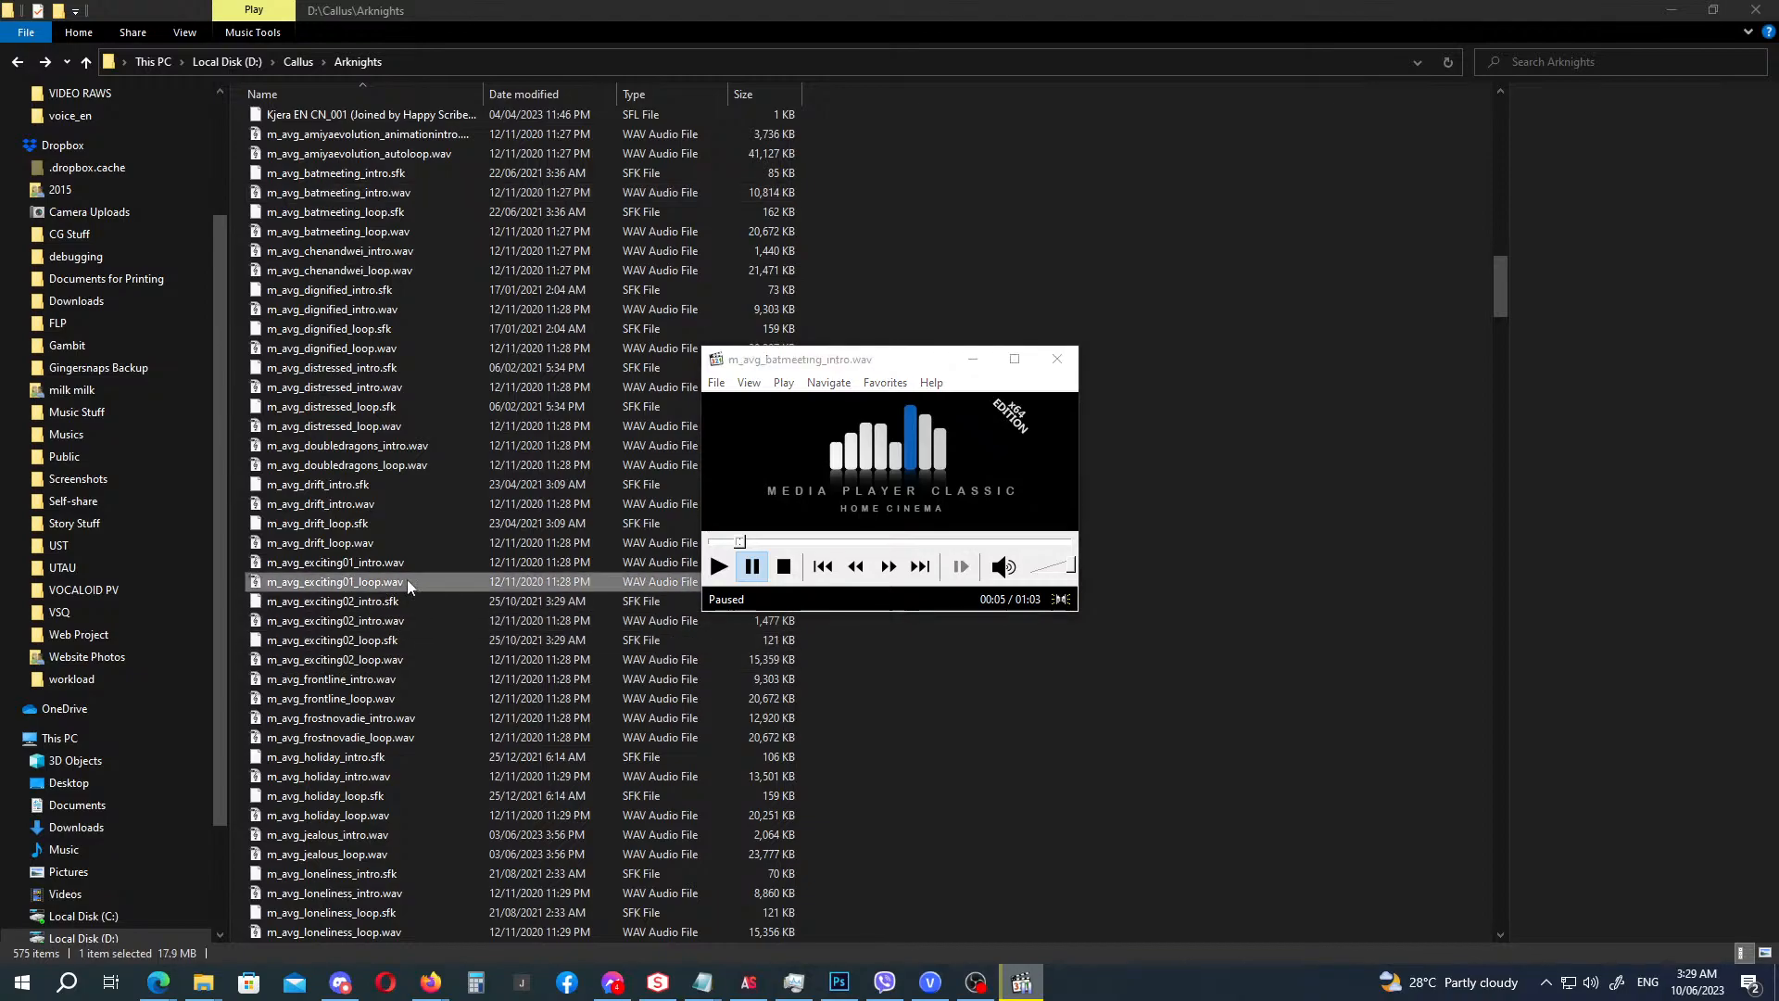
left_click(784, 567)
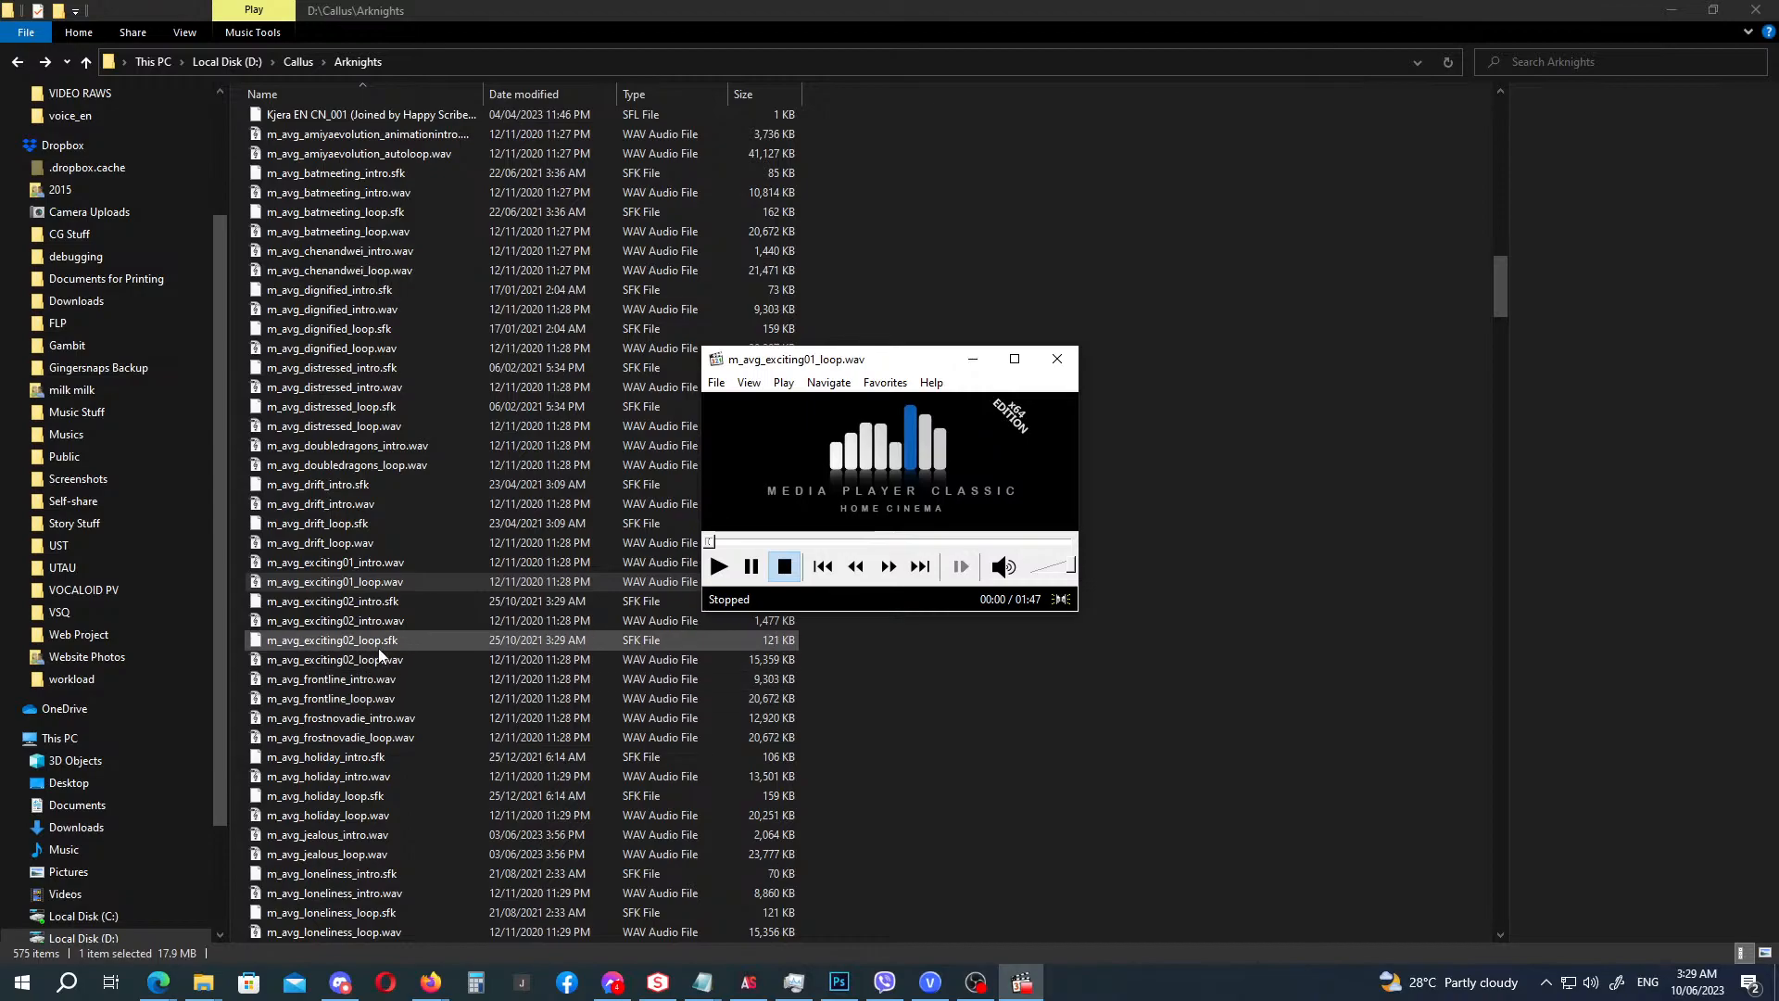
double_click(387, 660)
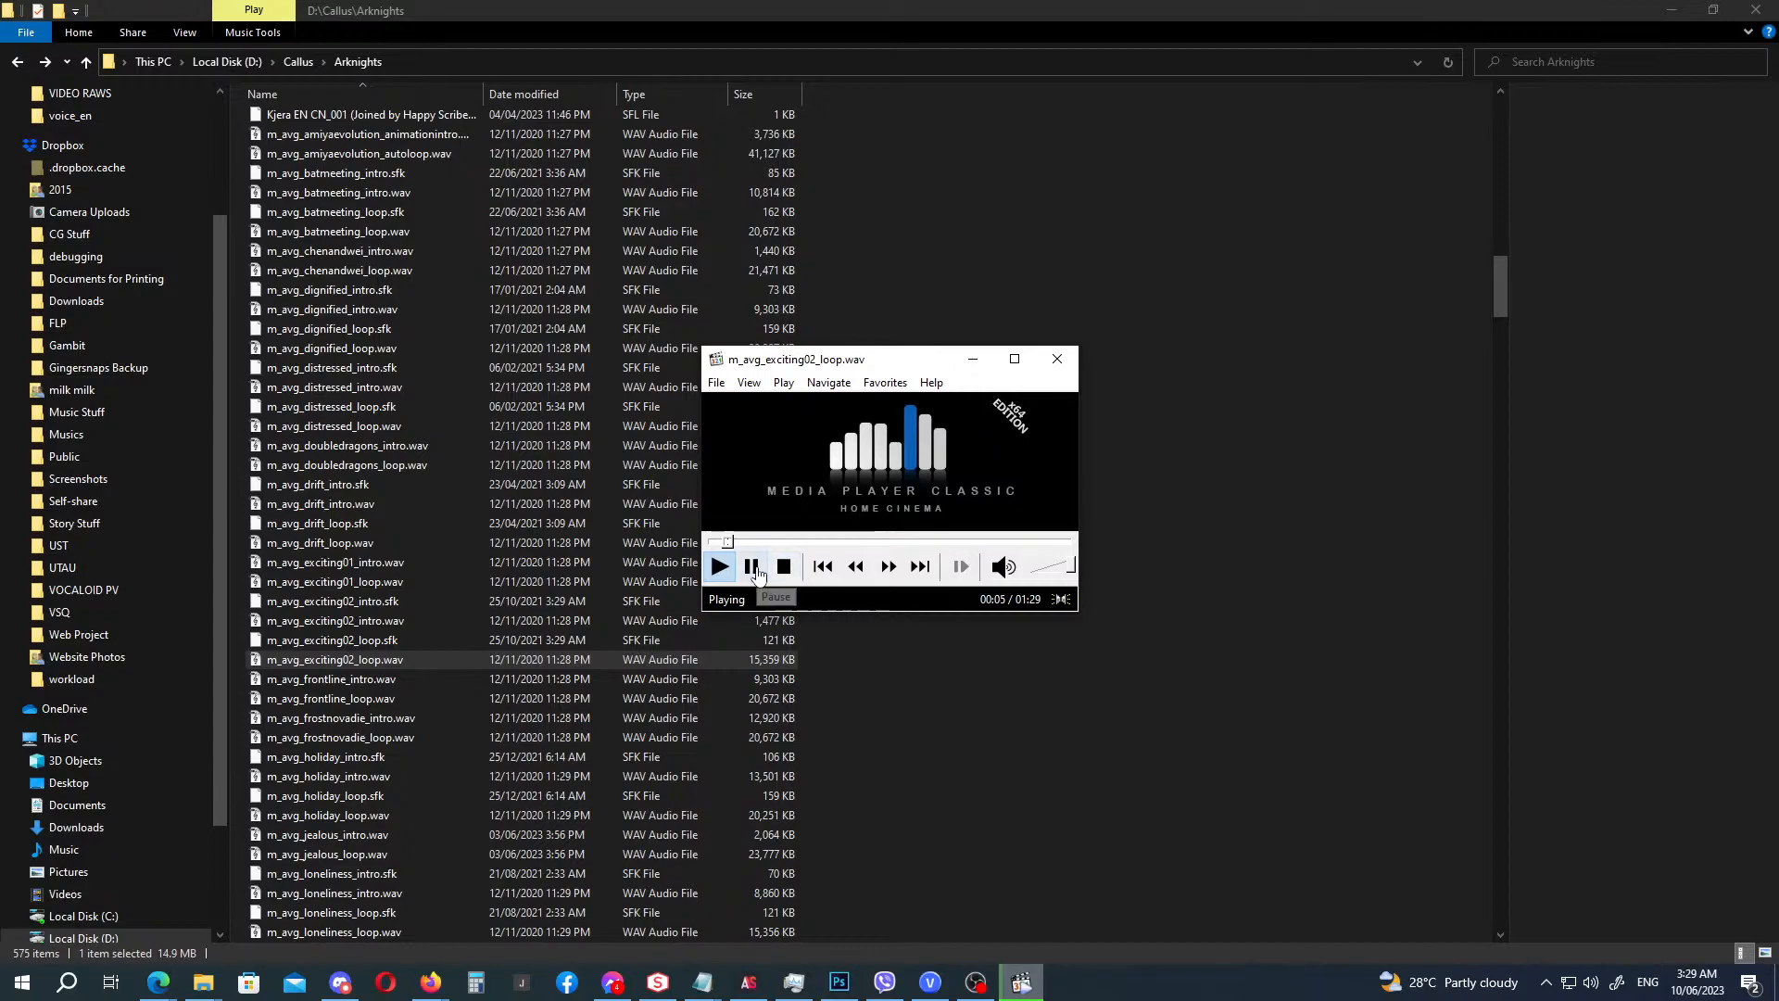
left_click(755, 570)
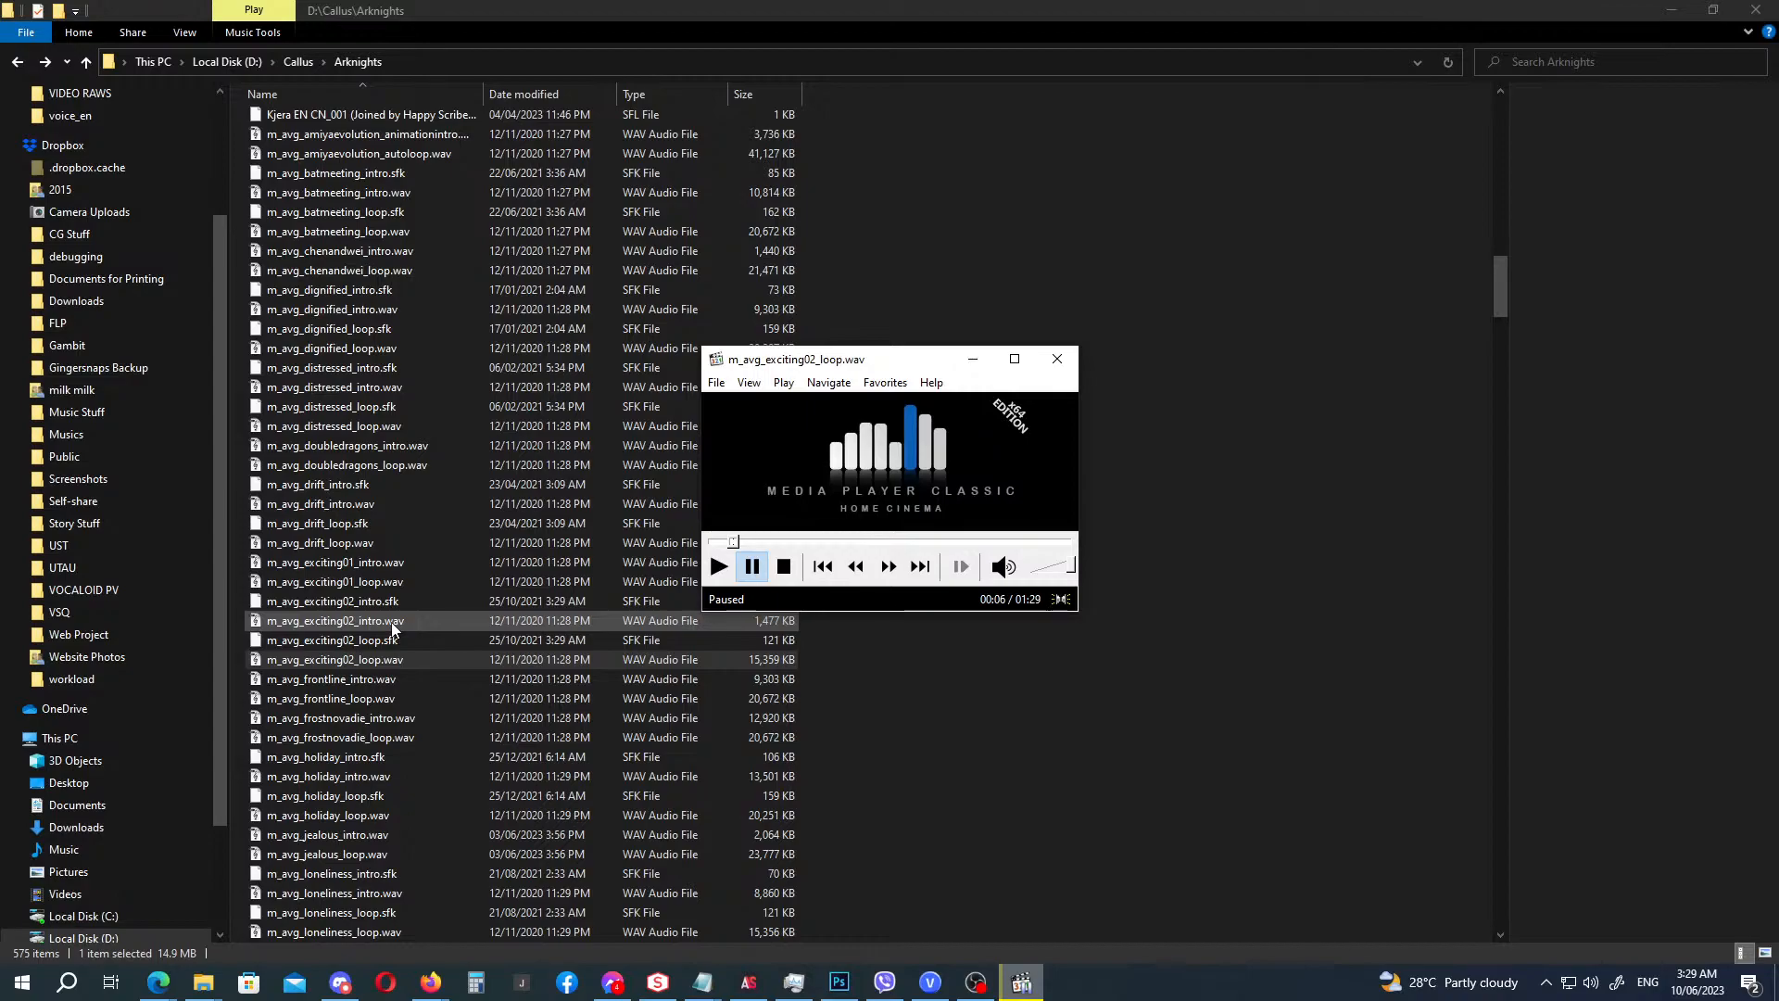
Audition m_avg_nervous_intro.wav and m_avg_nervous_loop.wav, then stop playback.
scroll(384, 640, "down", 4)
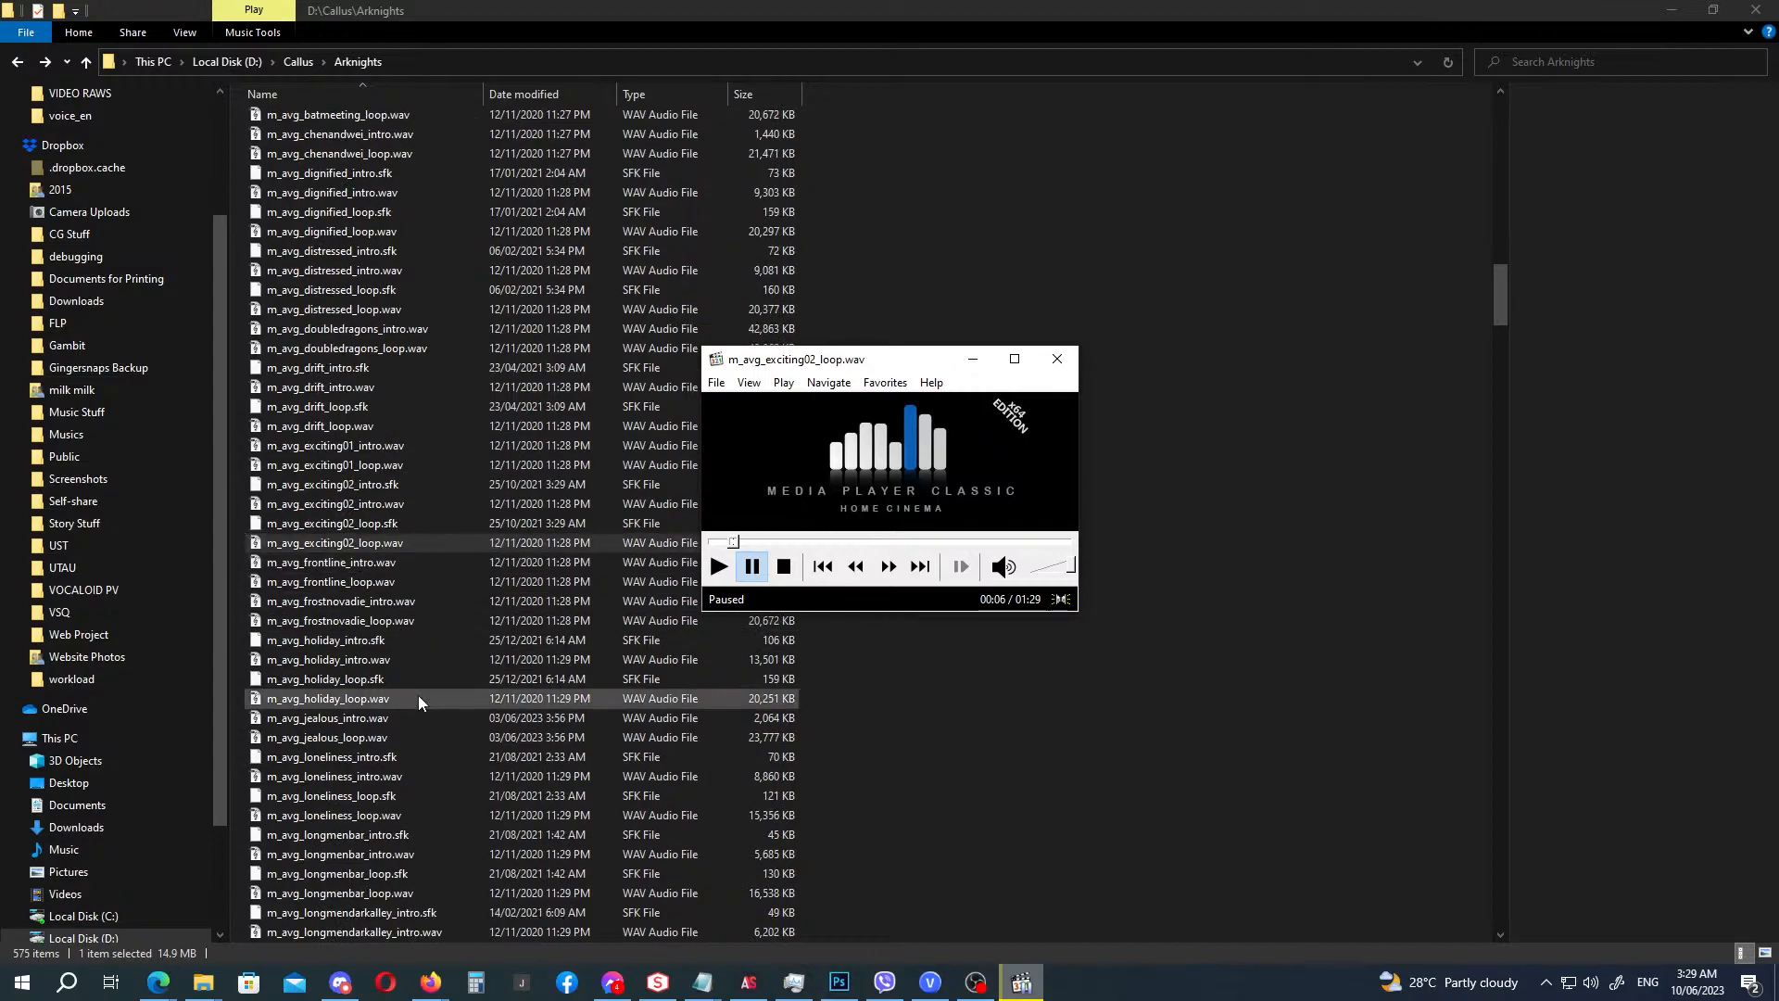
scroll(429, 626, "down", 5)
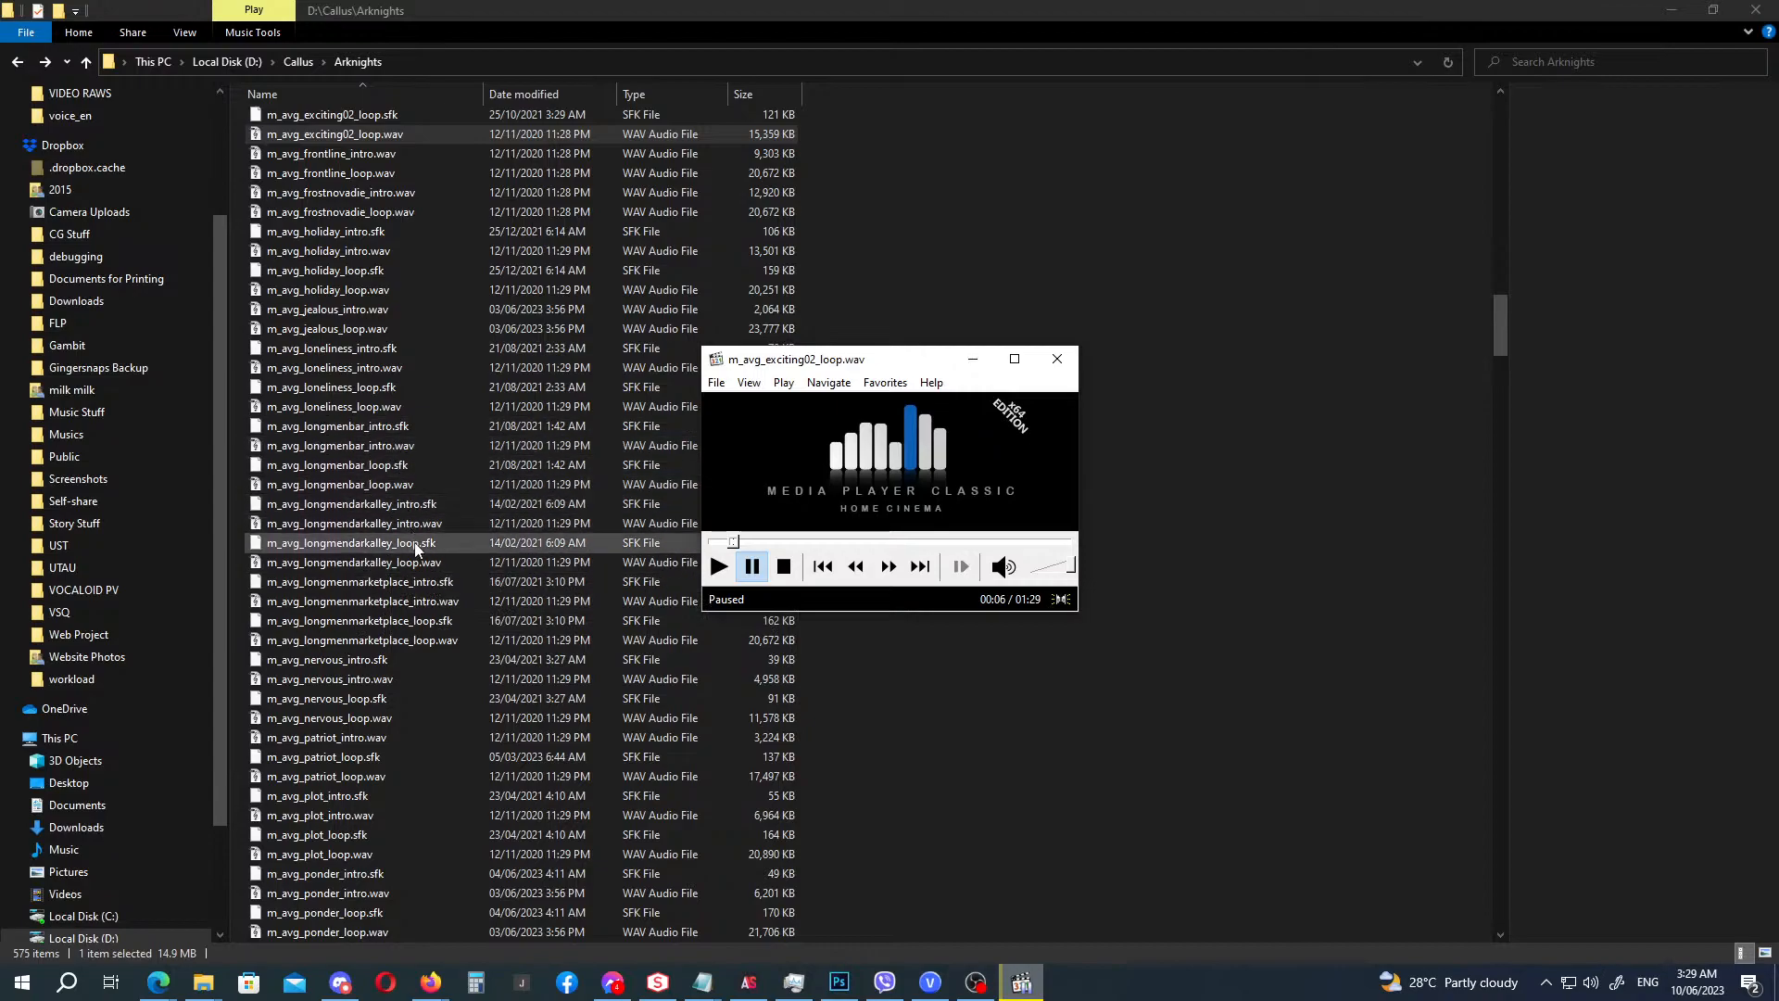
scroll(427, 607, "down", 2)
scroll(426, 611, "down", 2)
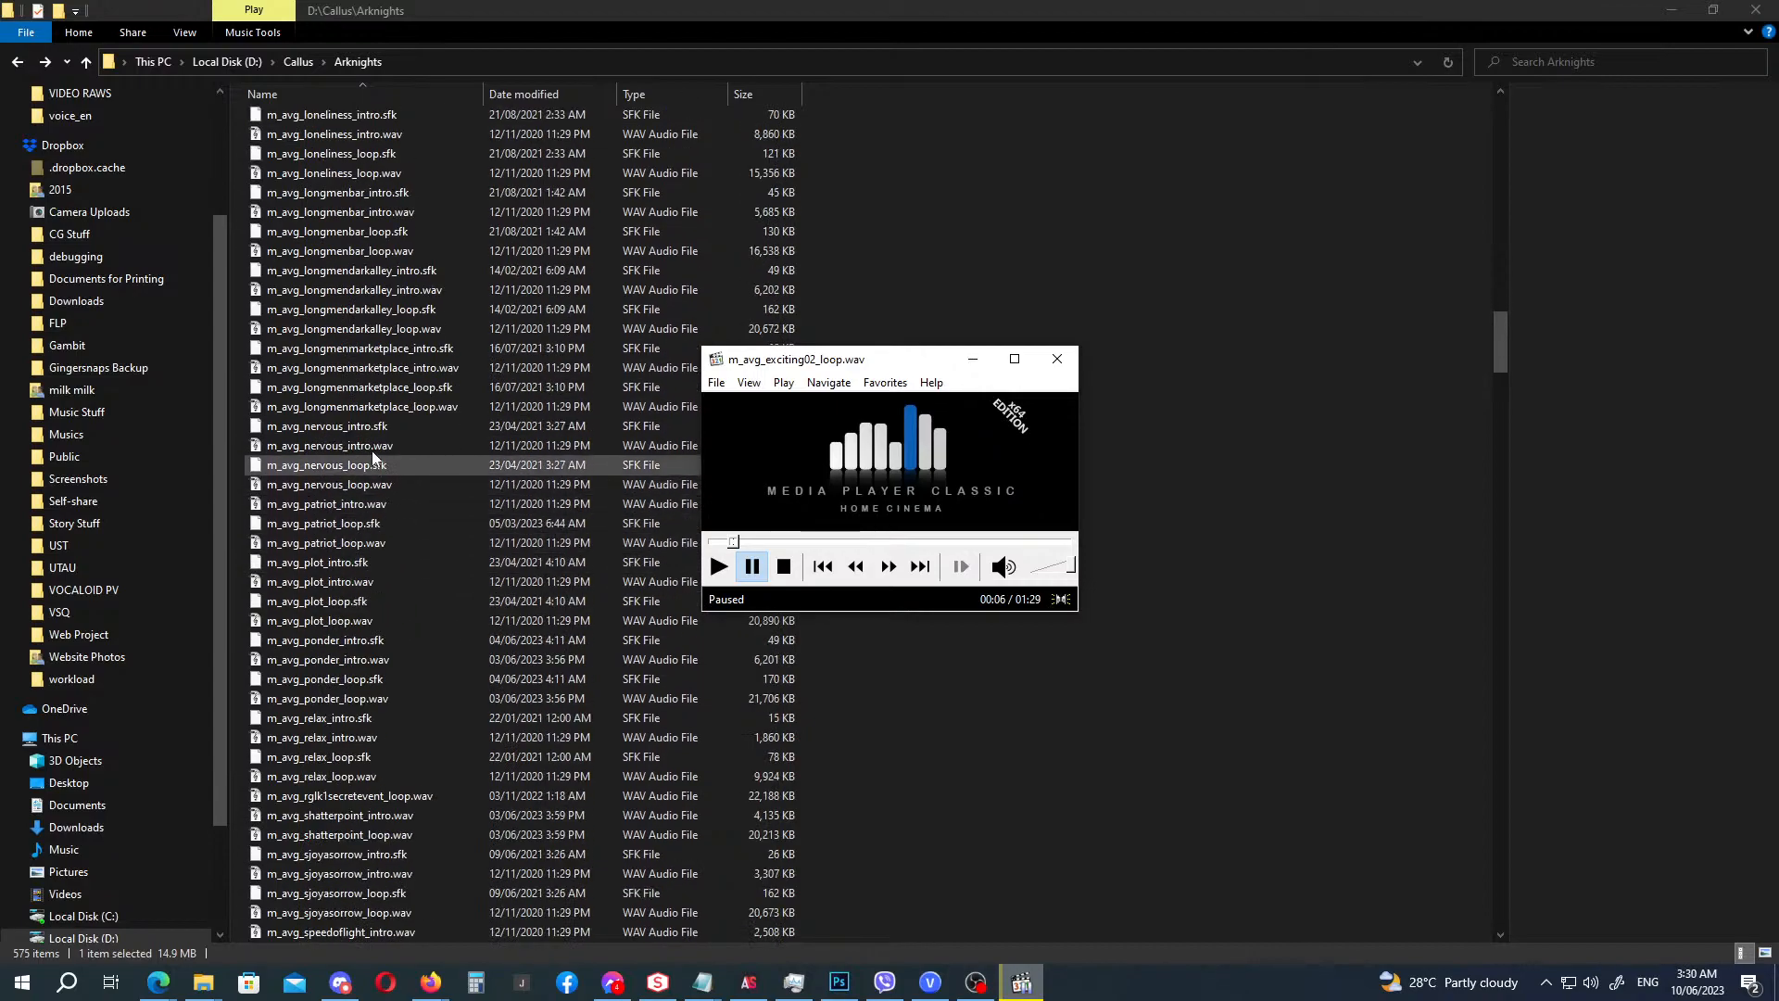
left_click_drag(370, 452, 851, 480)
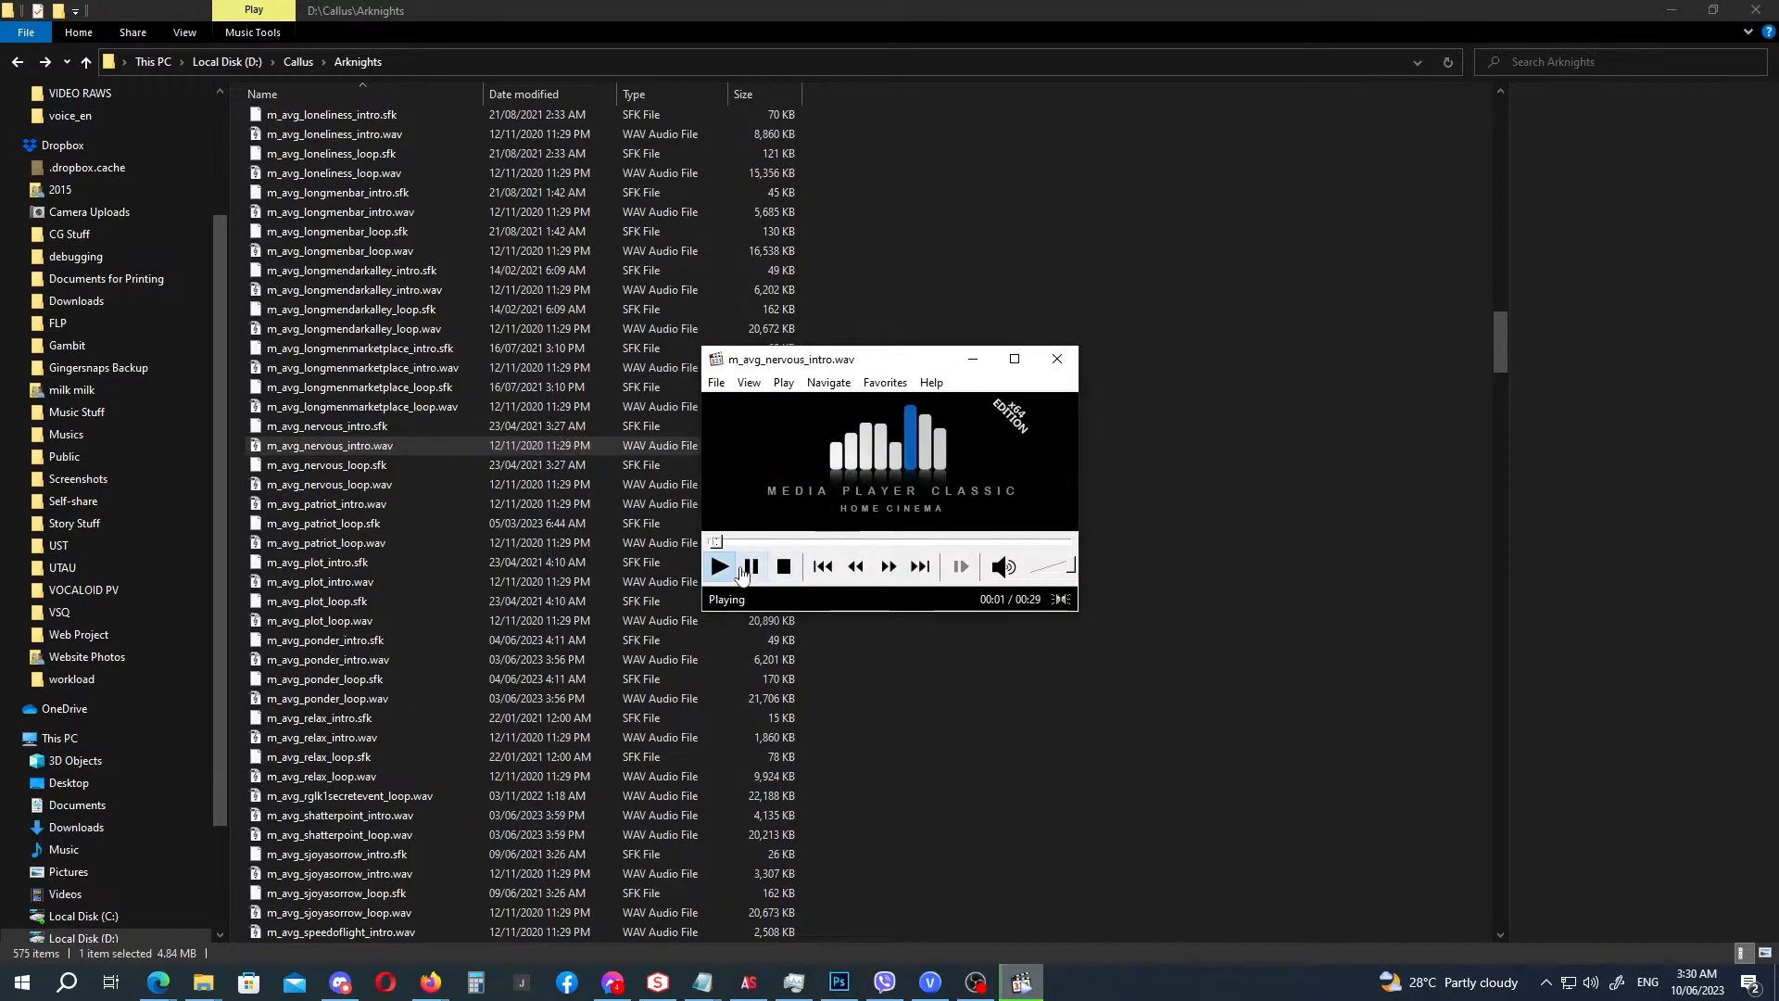
left_click(753, 566)
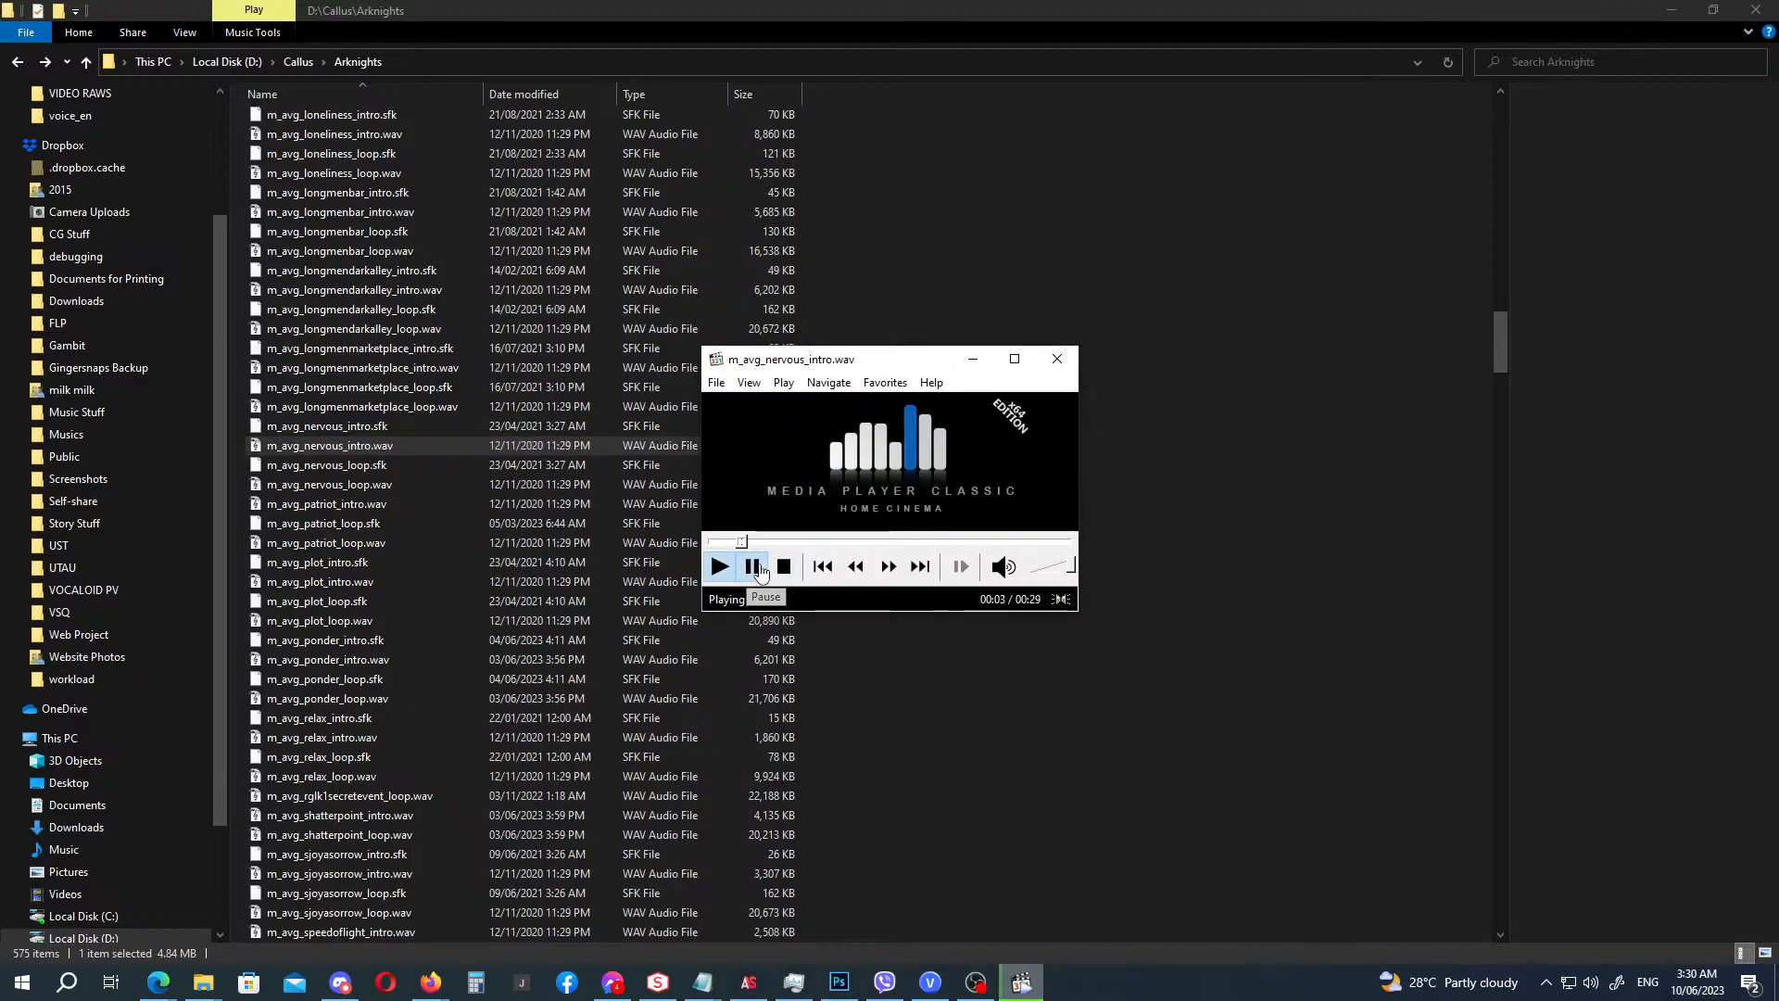
left_click_drag(334, 484, 788, 492)
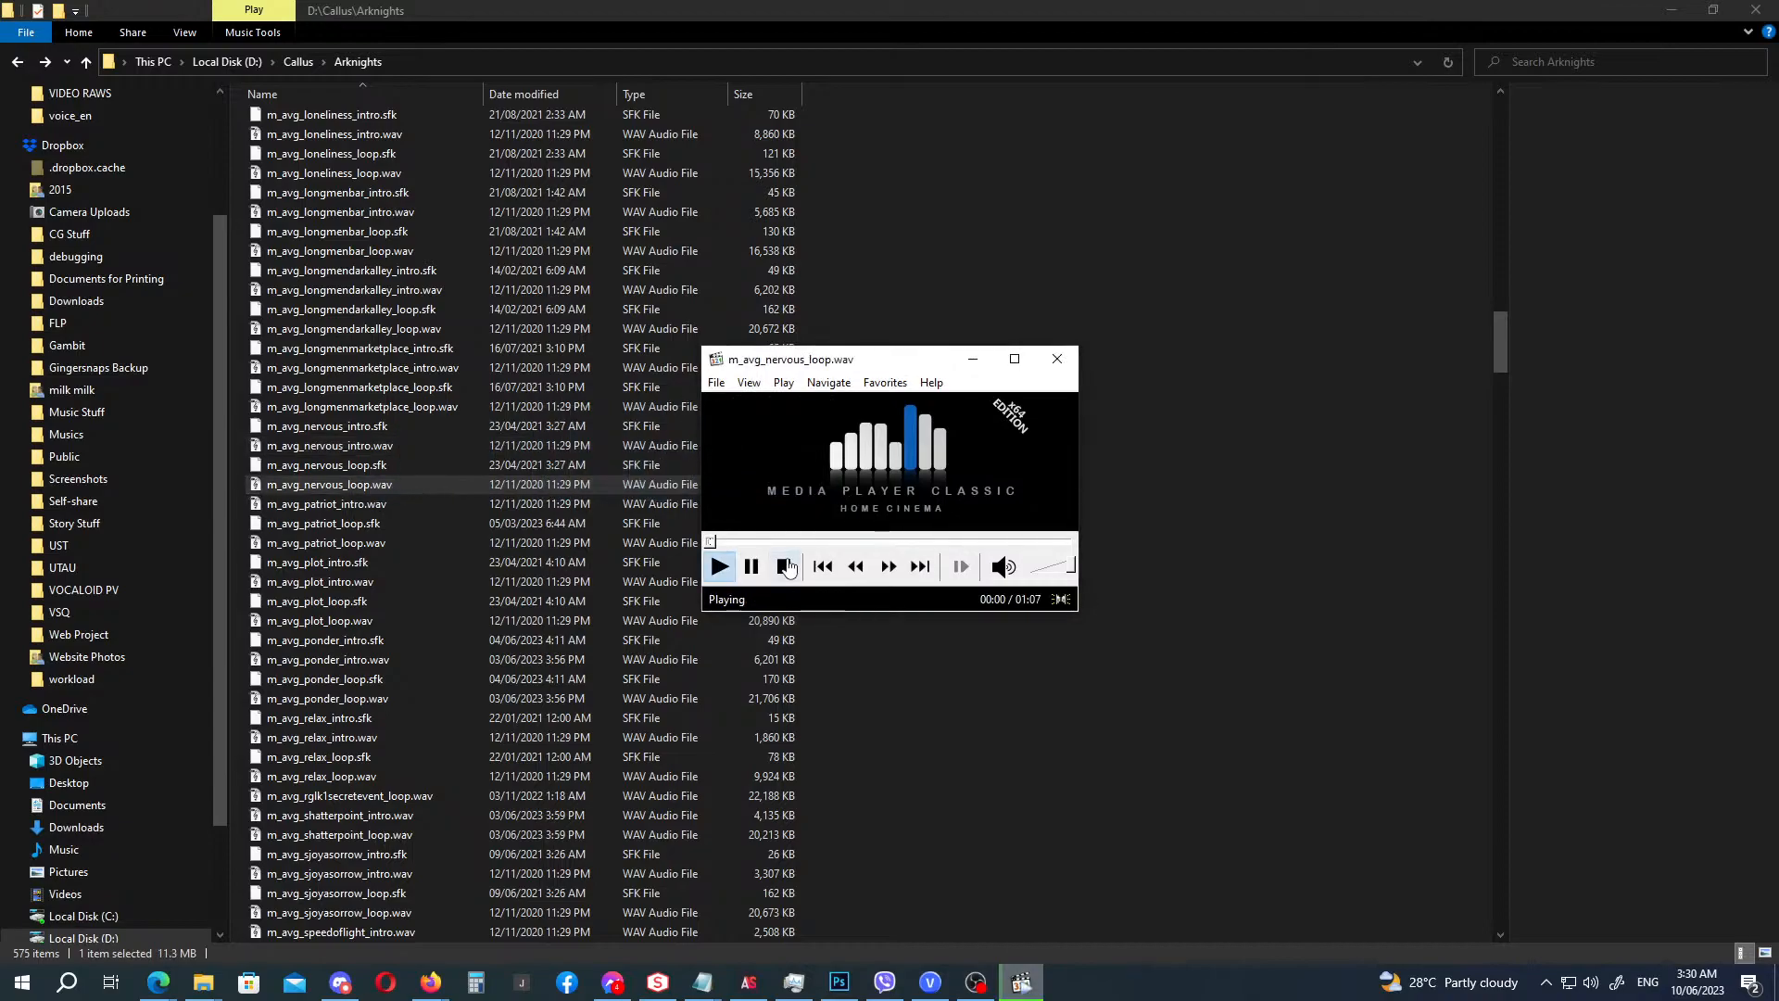
left_click(784, 566)
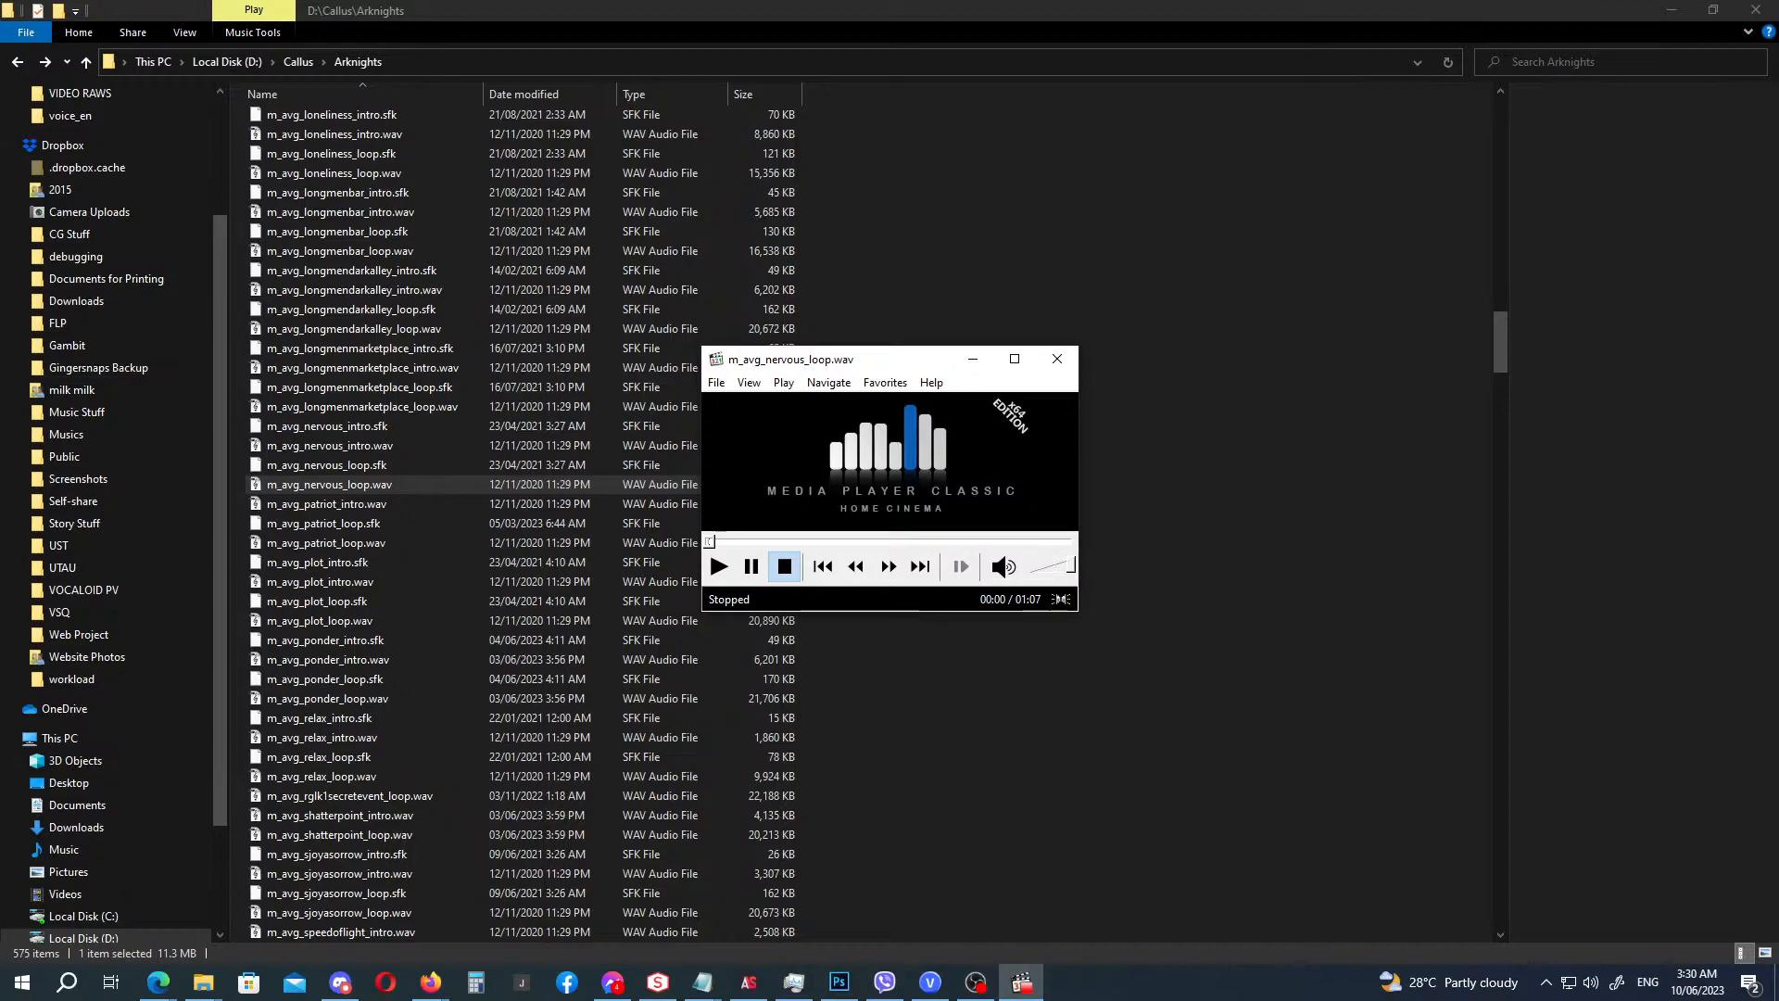
Lower the player volume to 36% and audition m_avg_ponder_intro.wav.
key("alt+Tab")
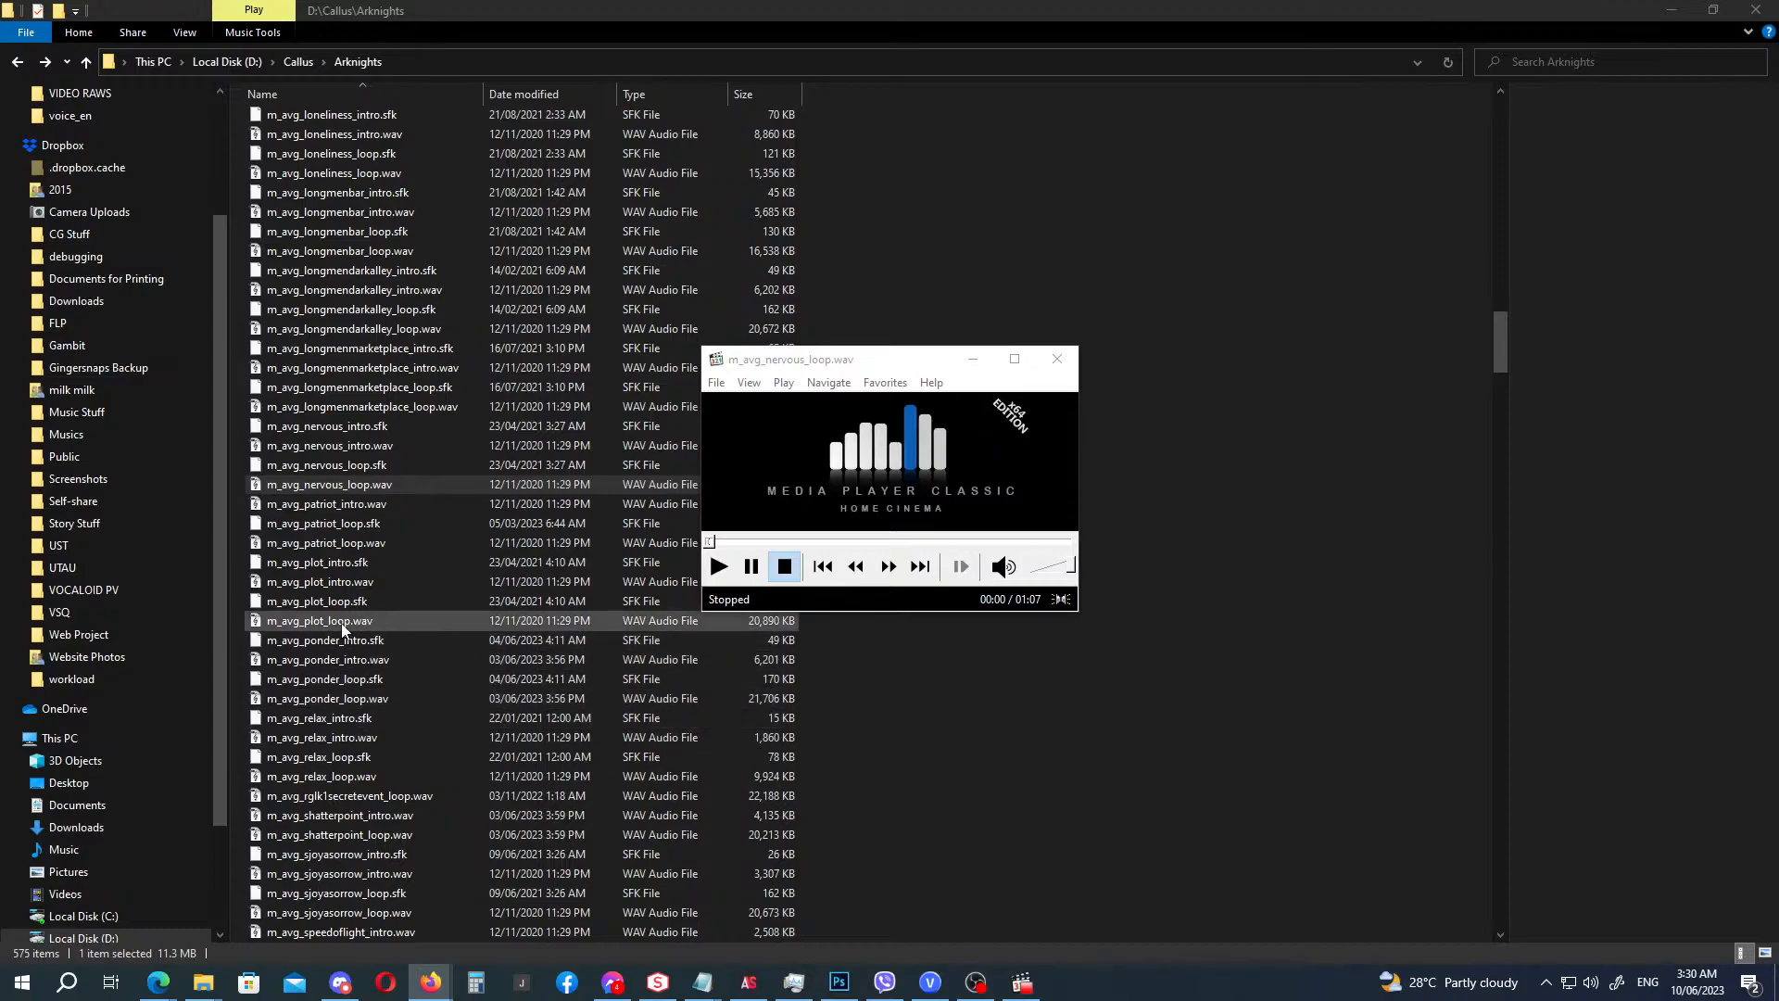
left_click(1048, 567)
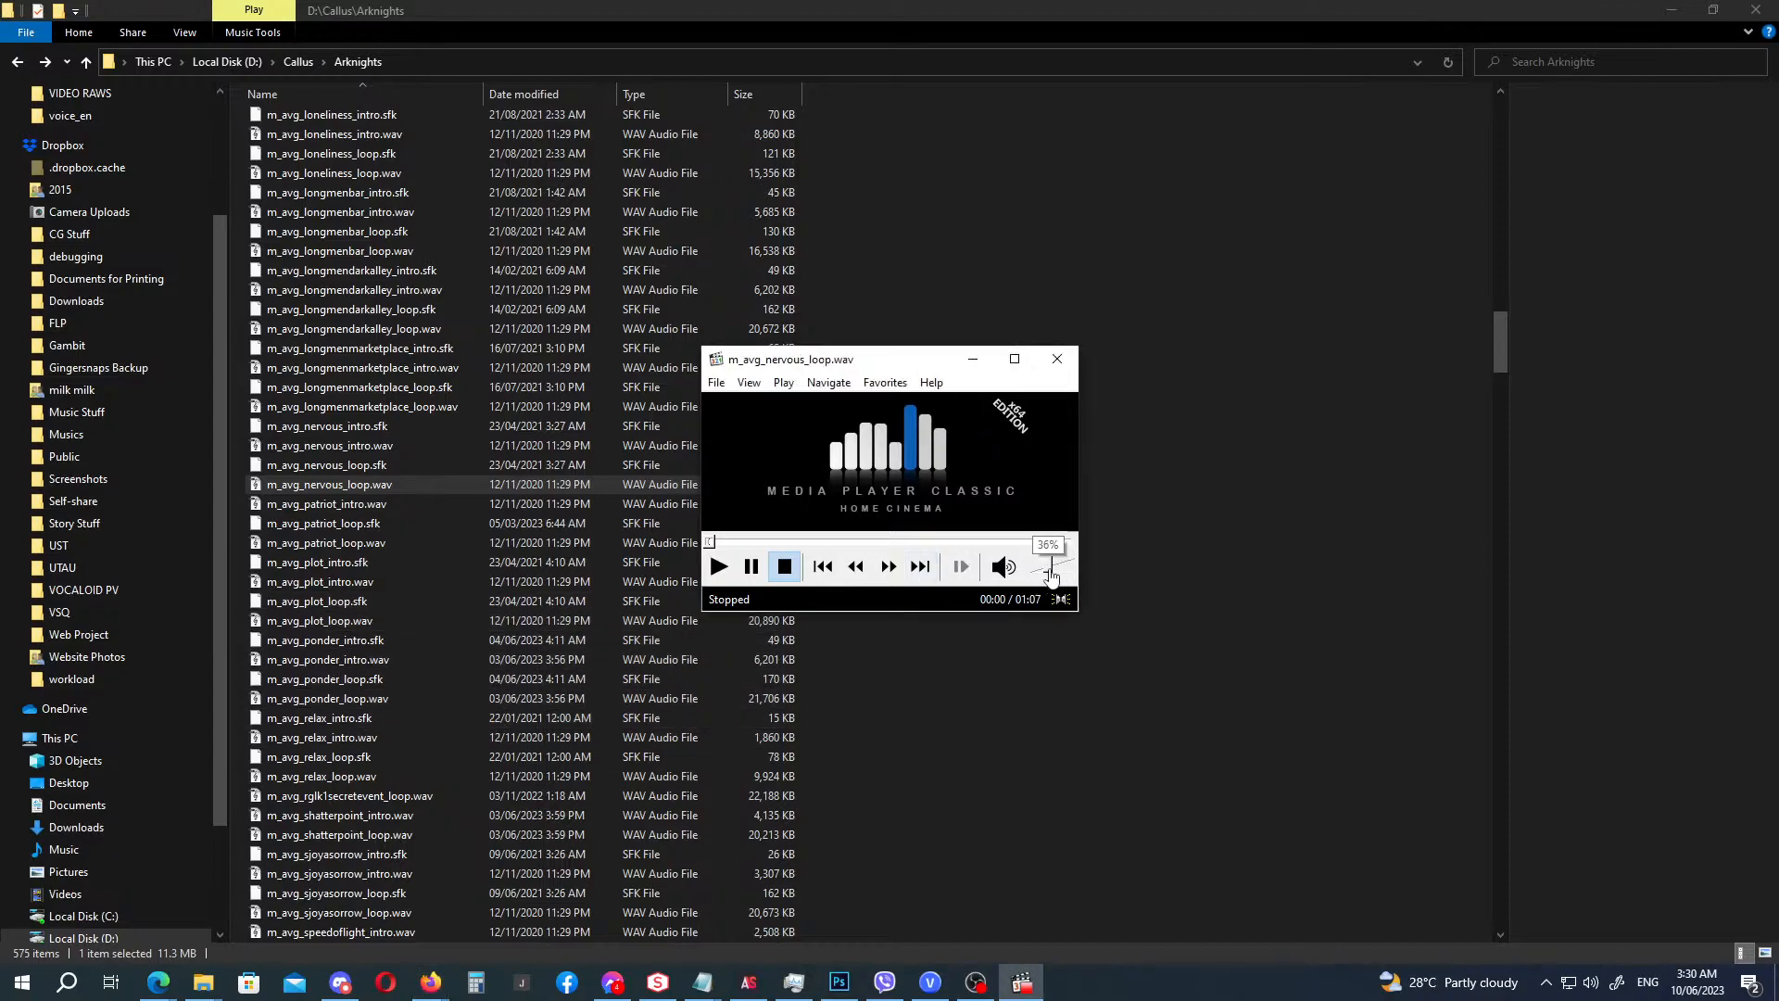
left_click_drag(379, 666, 816, 509)
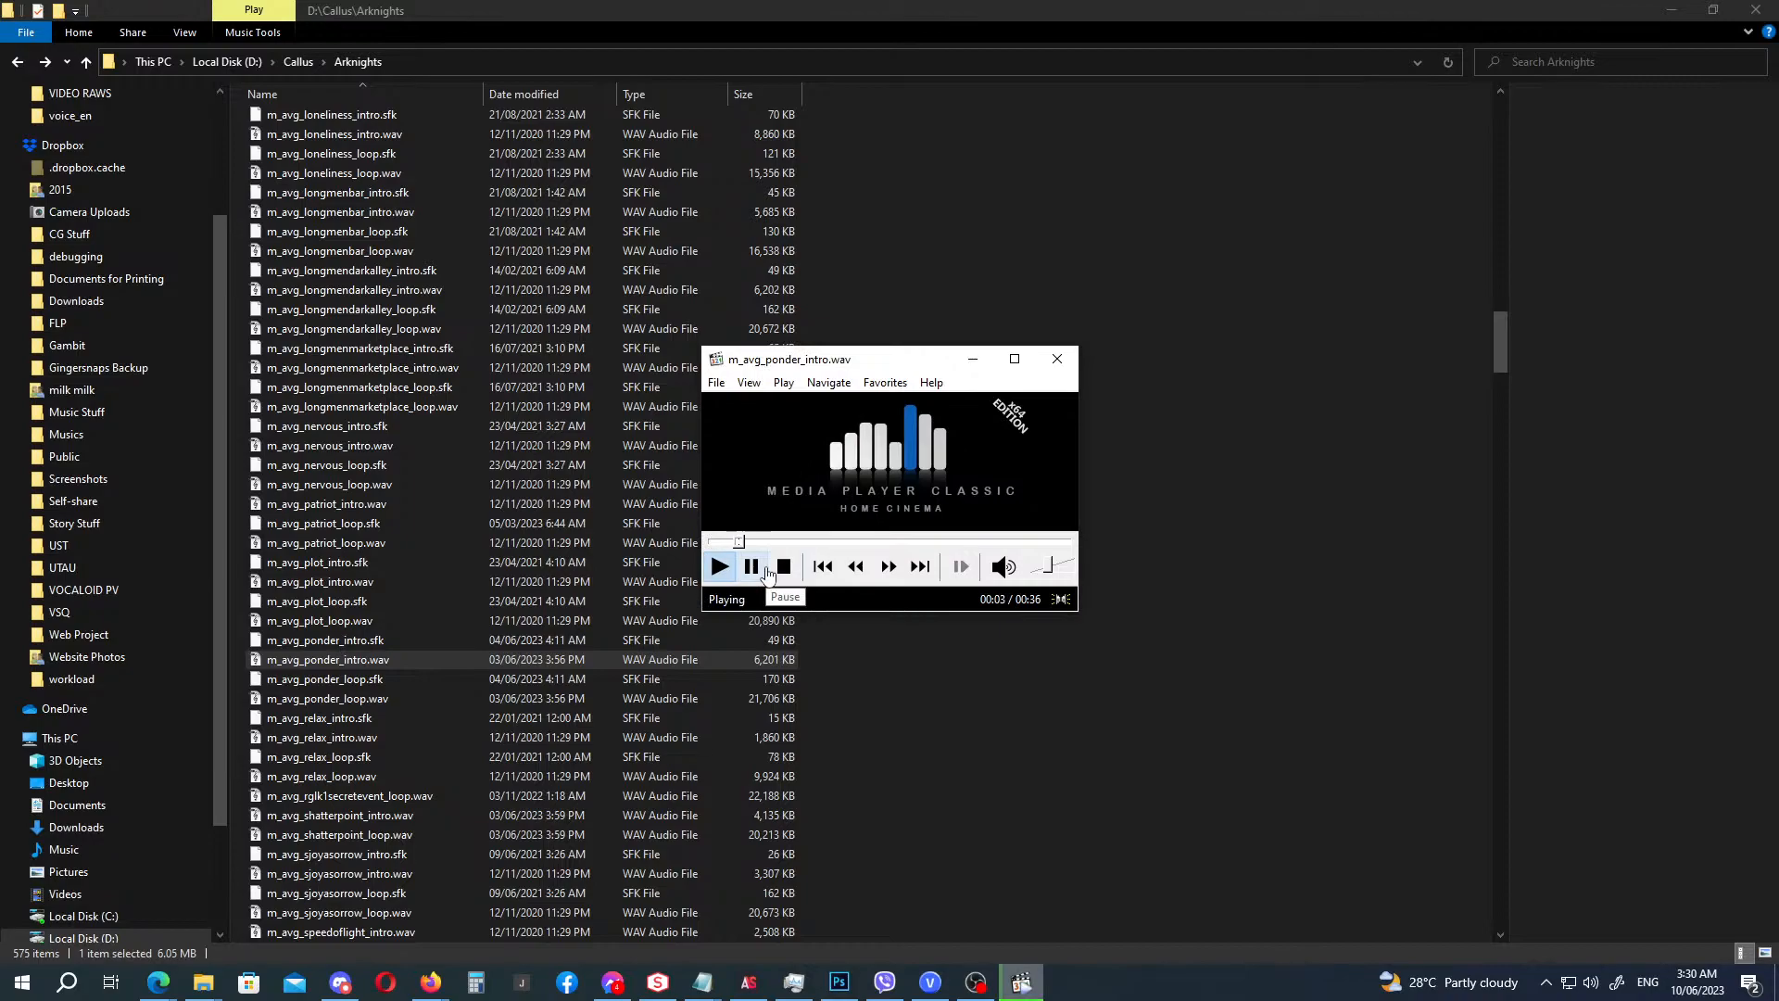
left_click(784, 566)
scroll(368, 665, "down", 3)
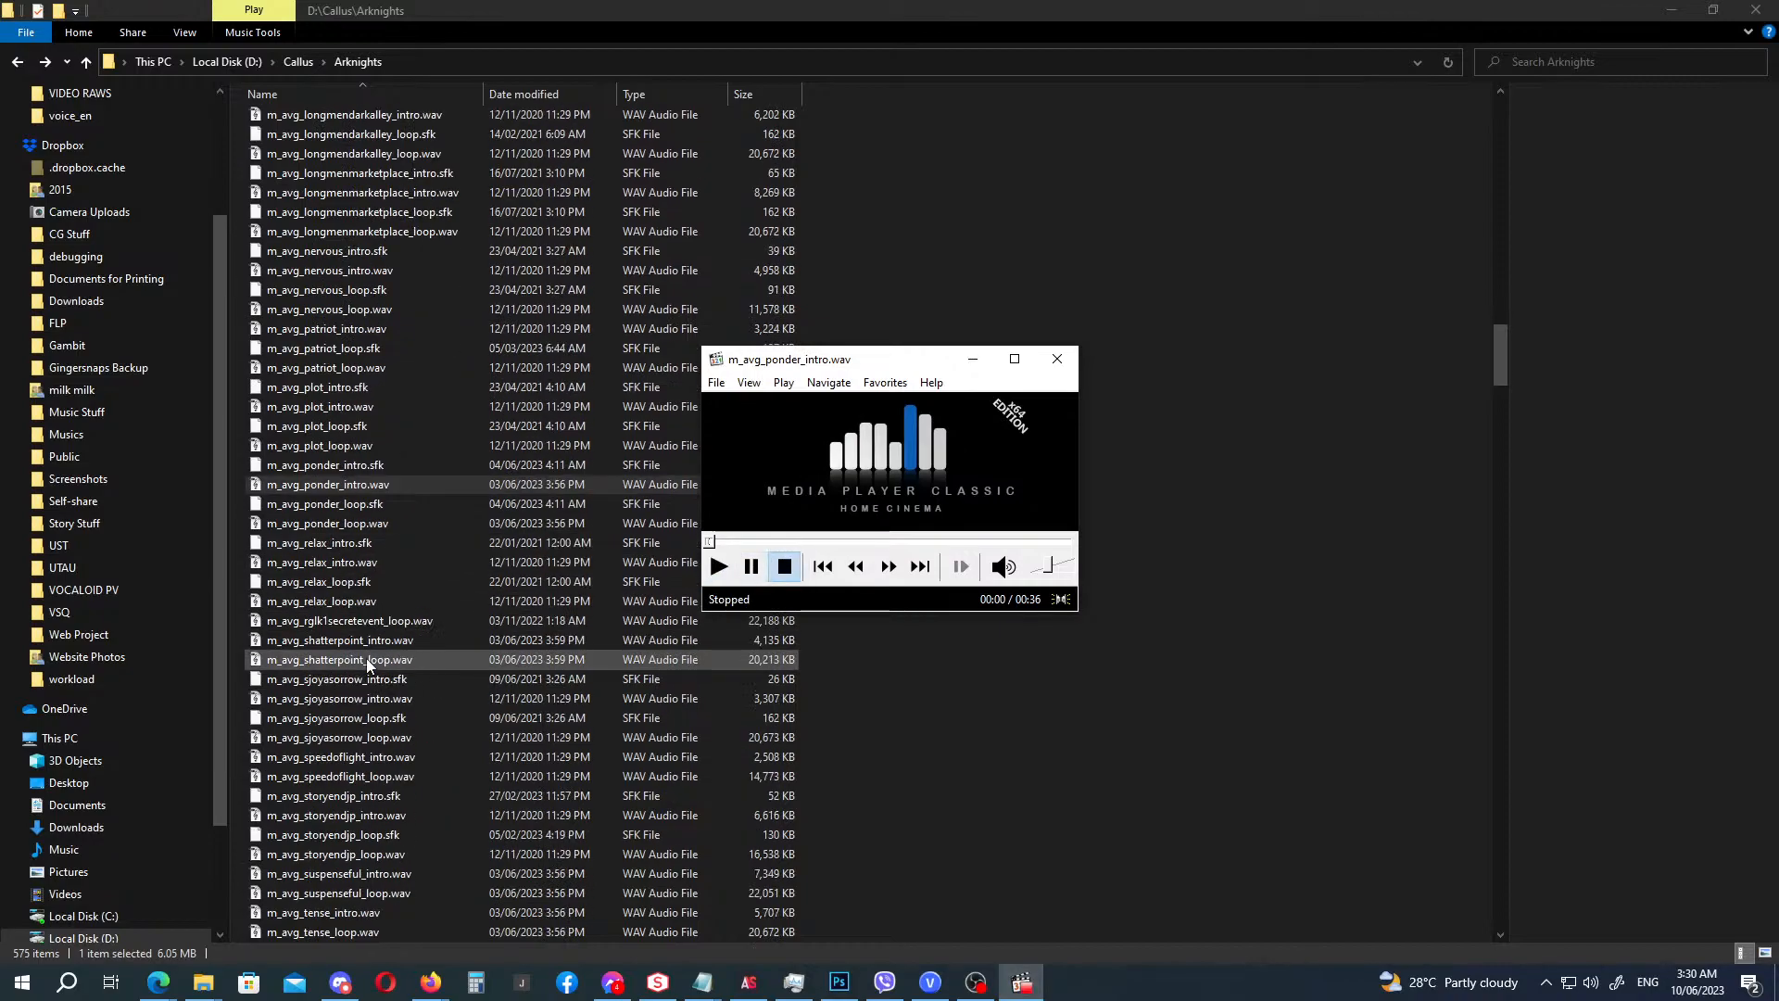
Audition m_avg_shatterpoint_loop.wav, followed by several points of m_avg_shatterpoint_intro.wav, in Media Player Classic and stop playback.
scroll(367, 662, "down", 2)
left_click_drag(390, 544, 805, 484)
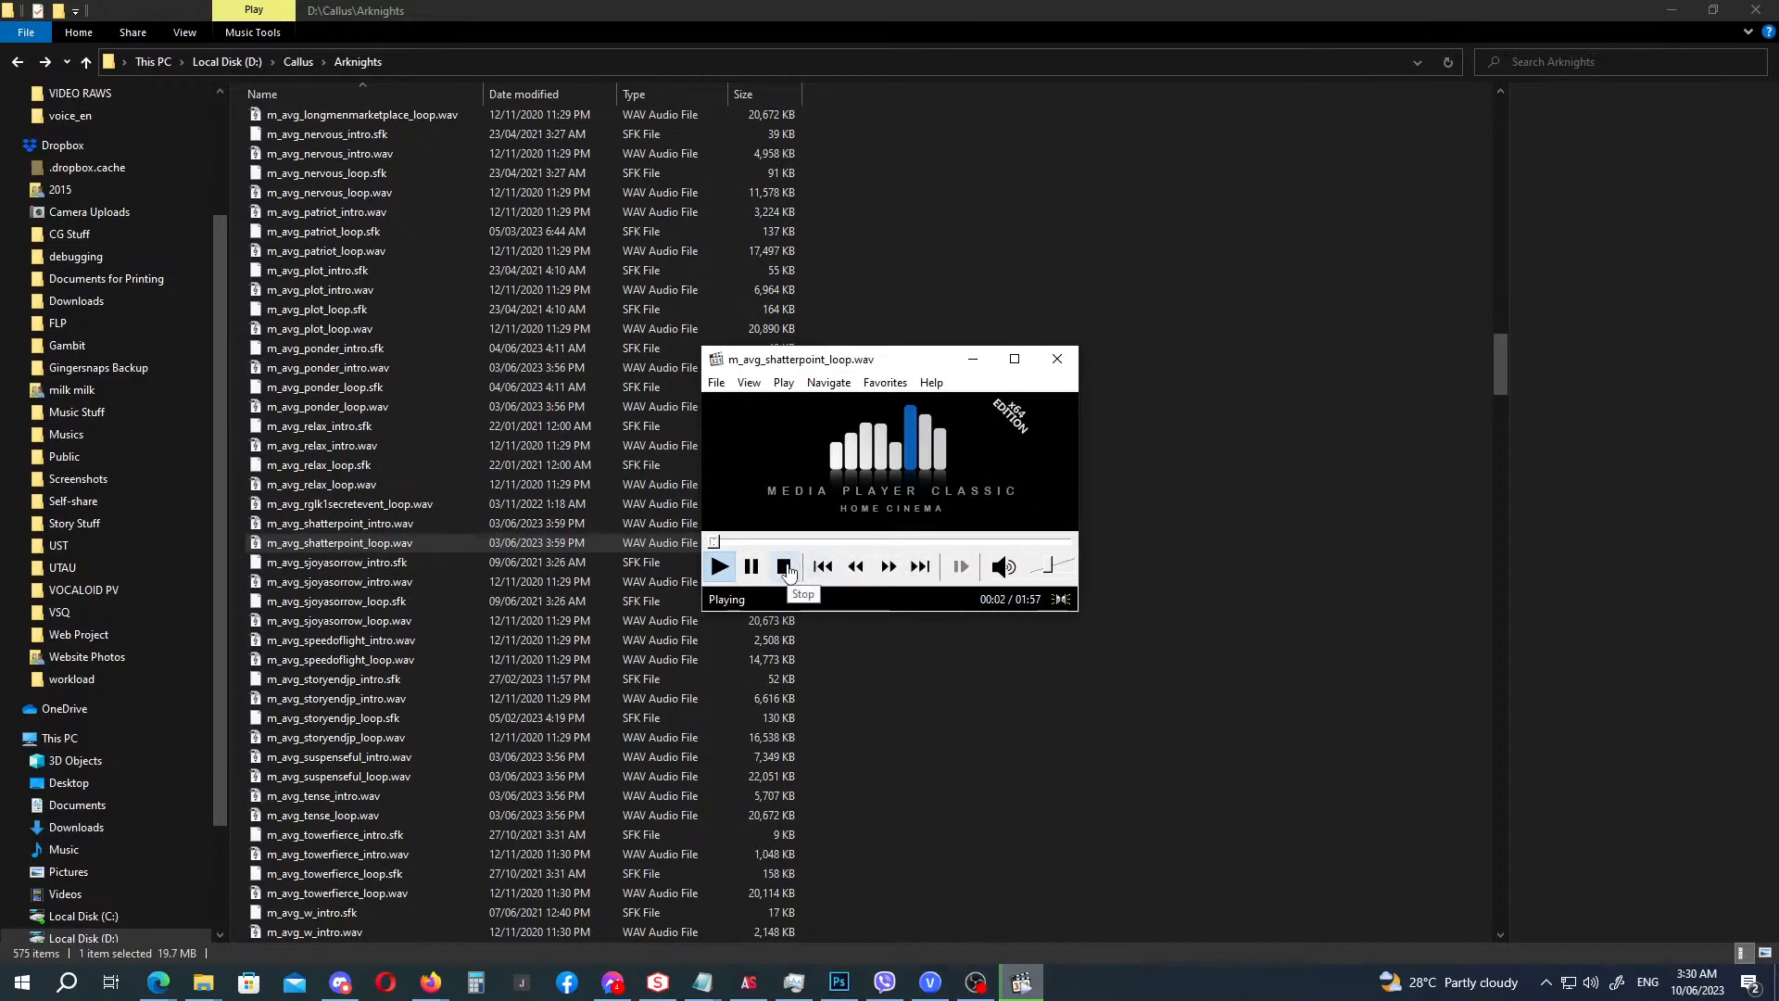
left_click(785, 567)
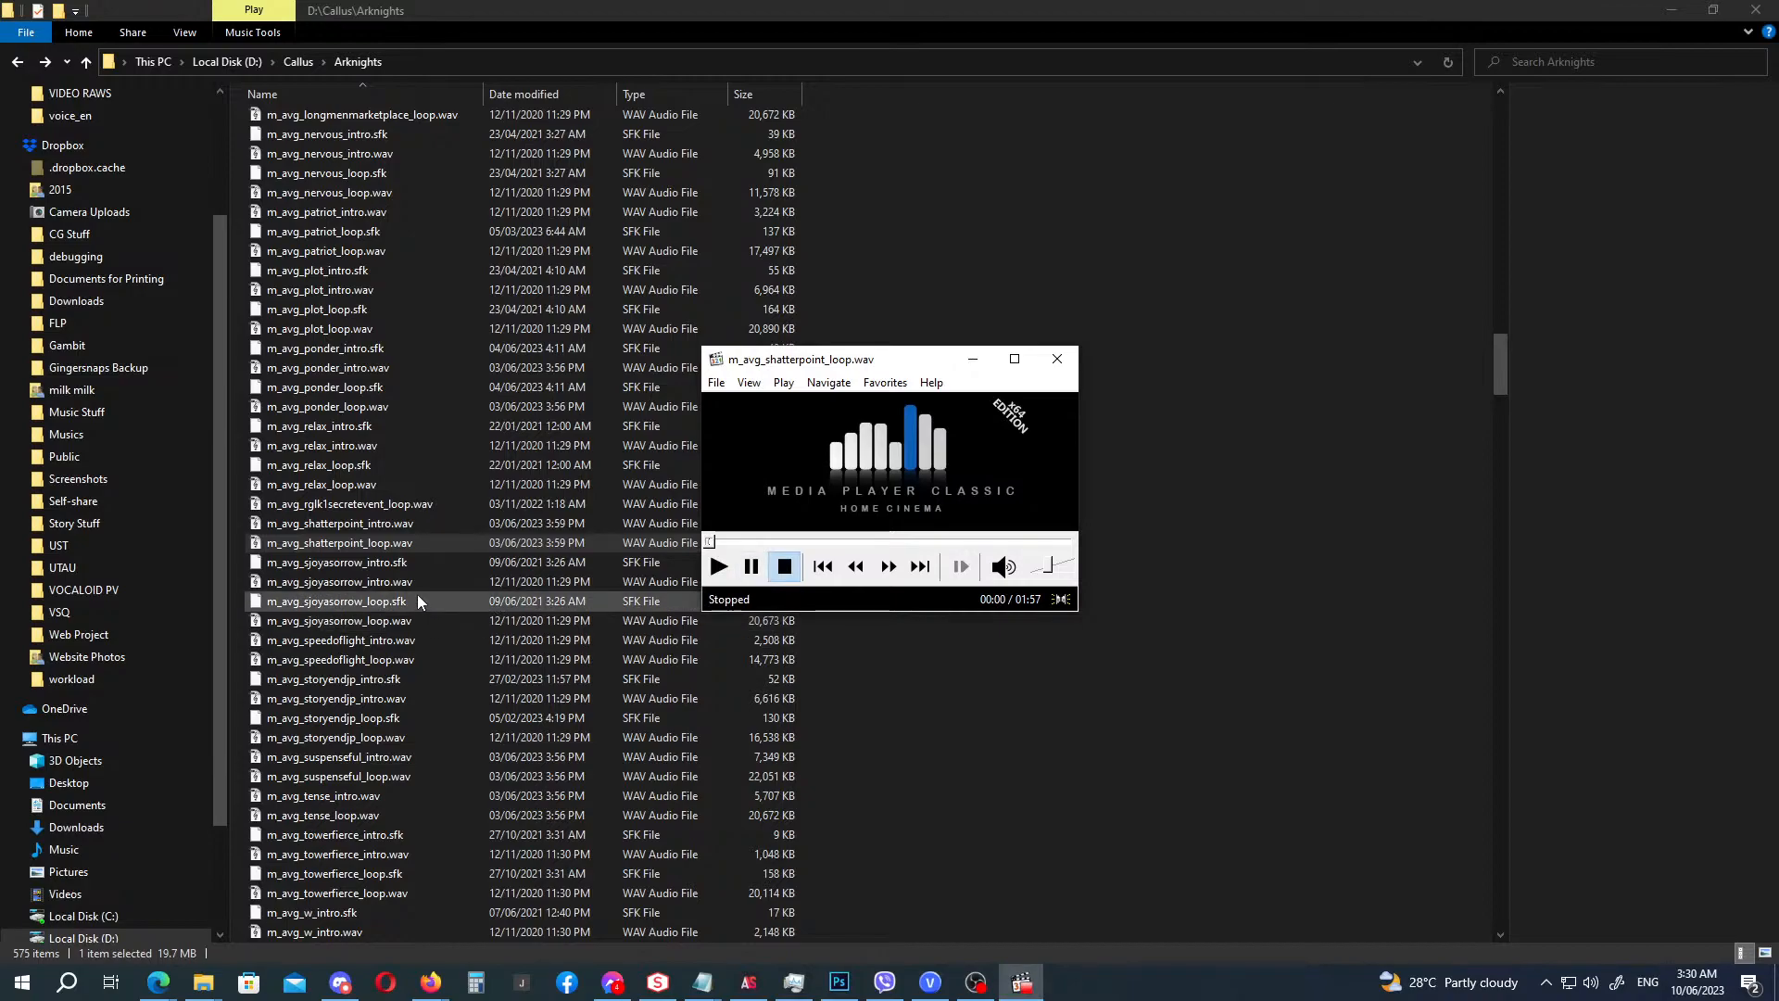
left_click_drag(436, 525, 793, 477)
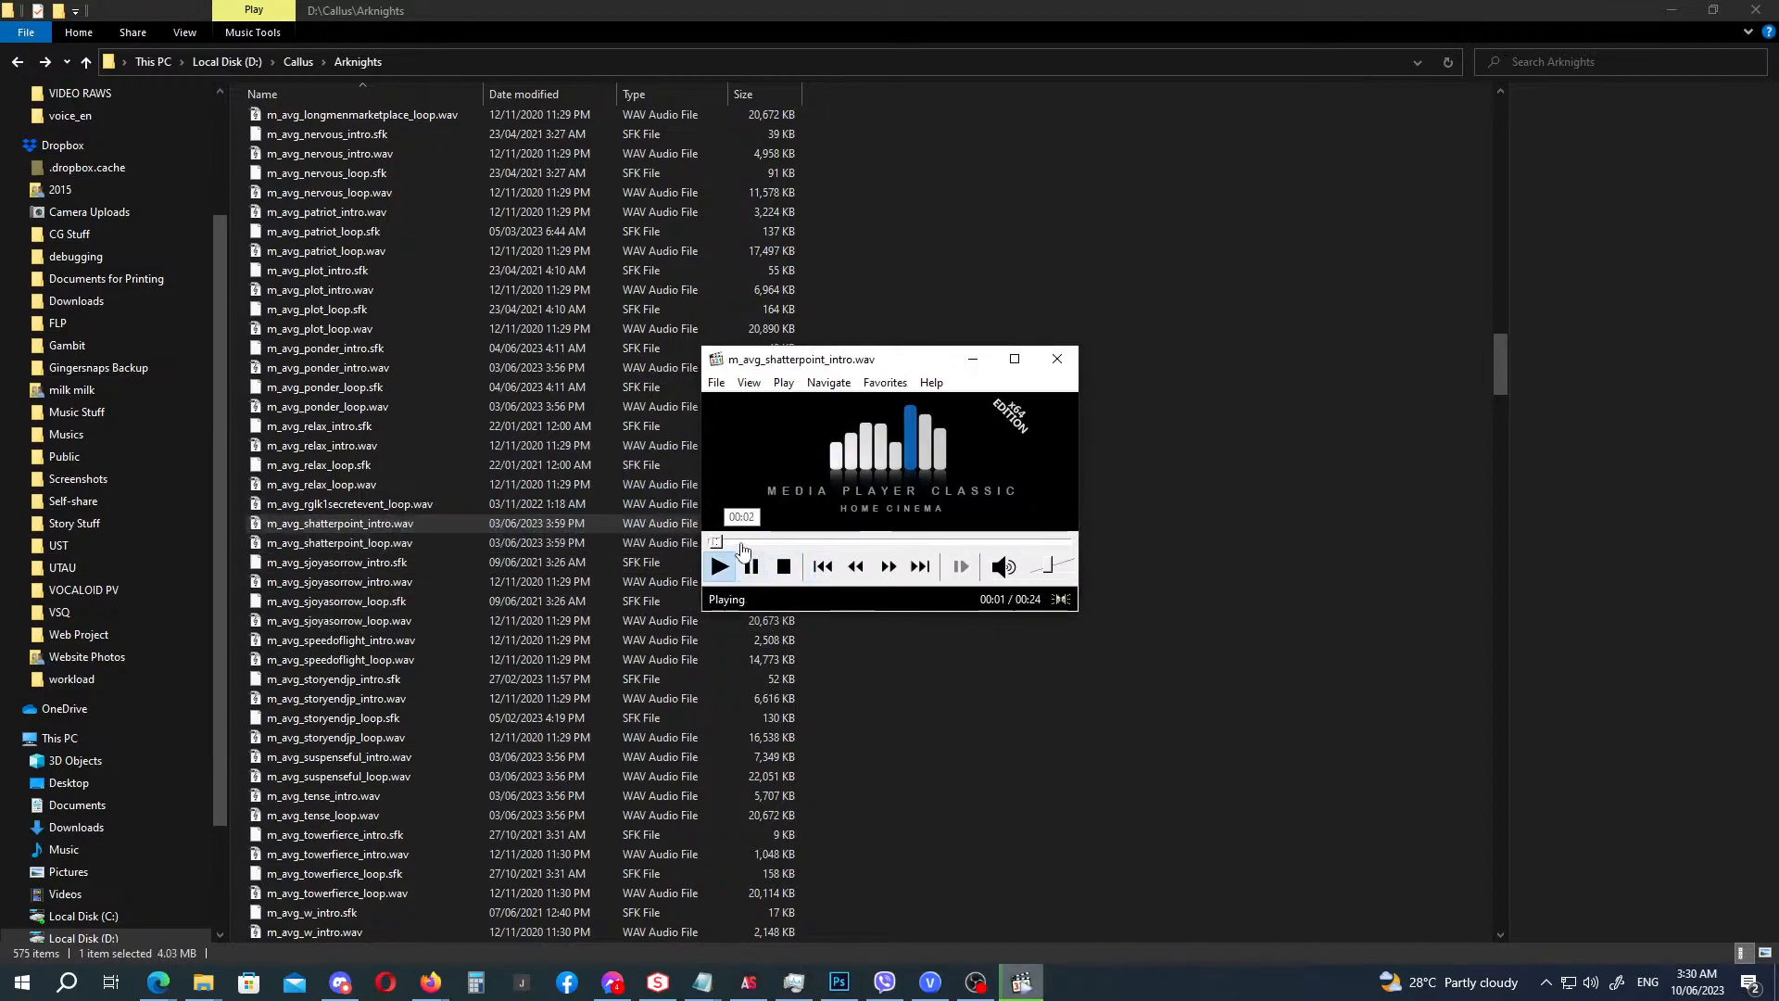
left_click(773, 543)
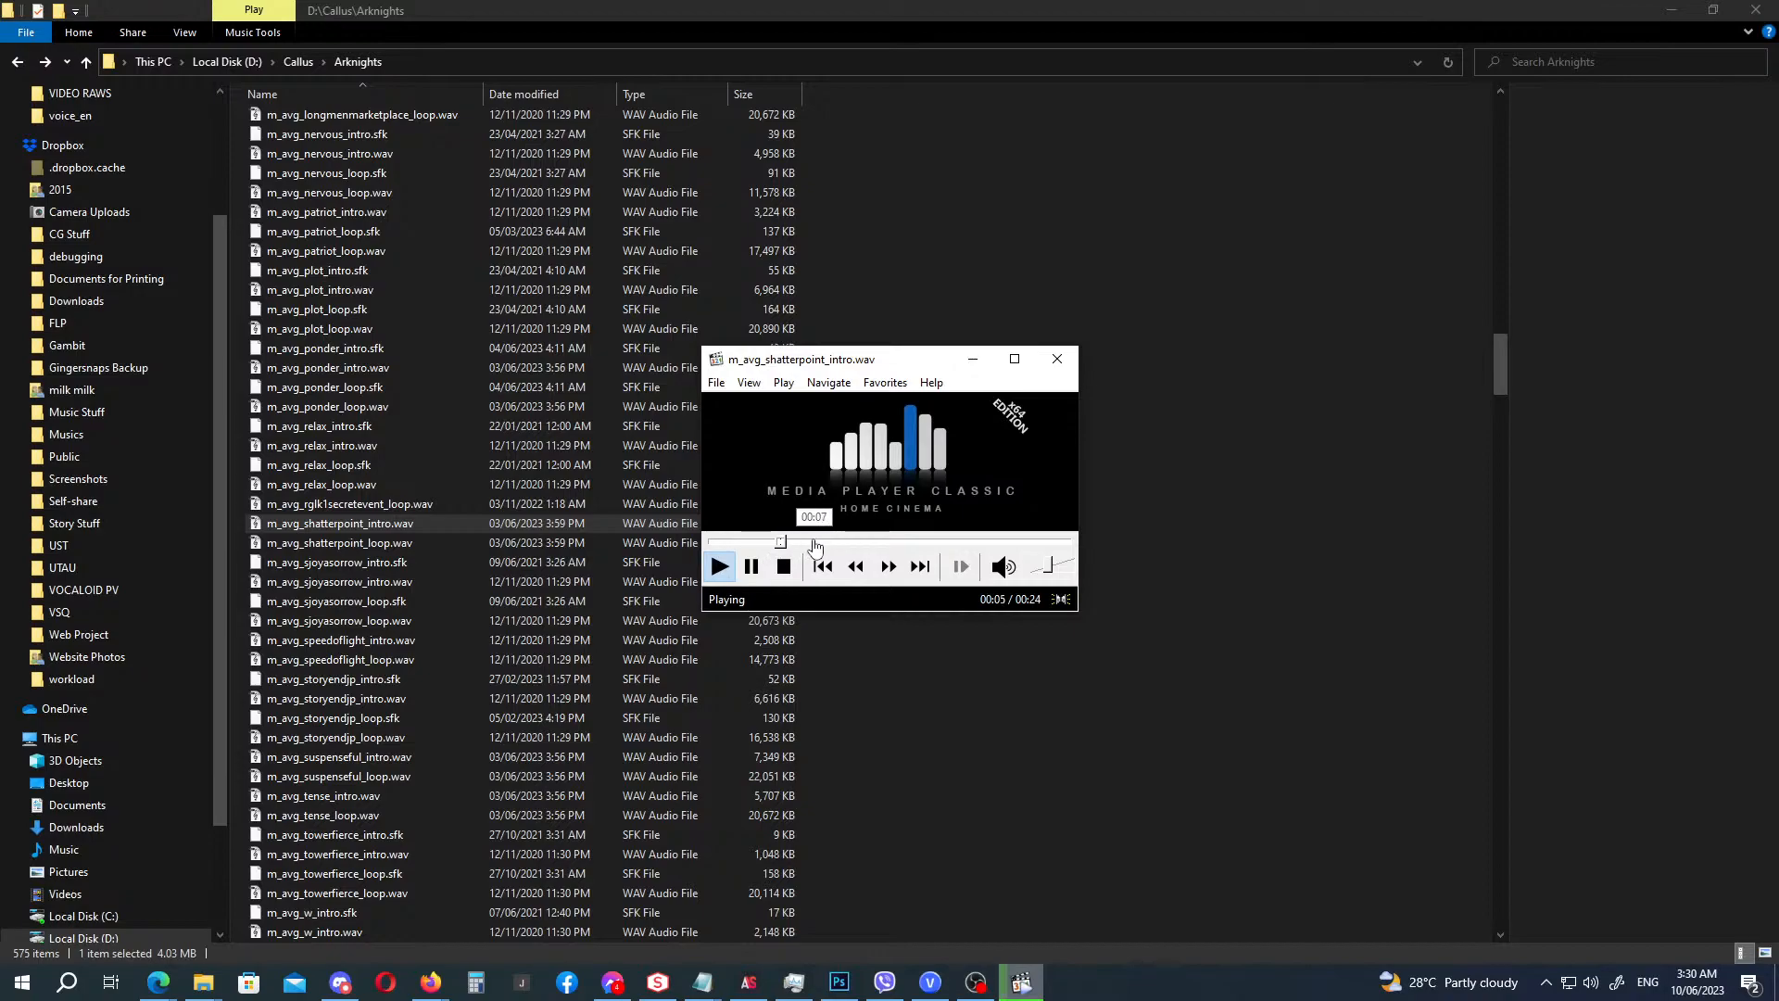
left_click(907, 543)
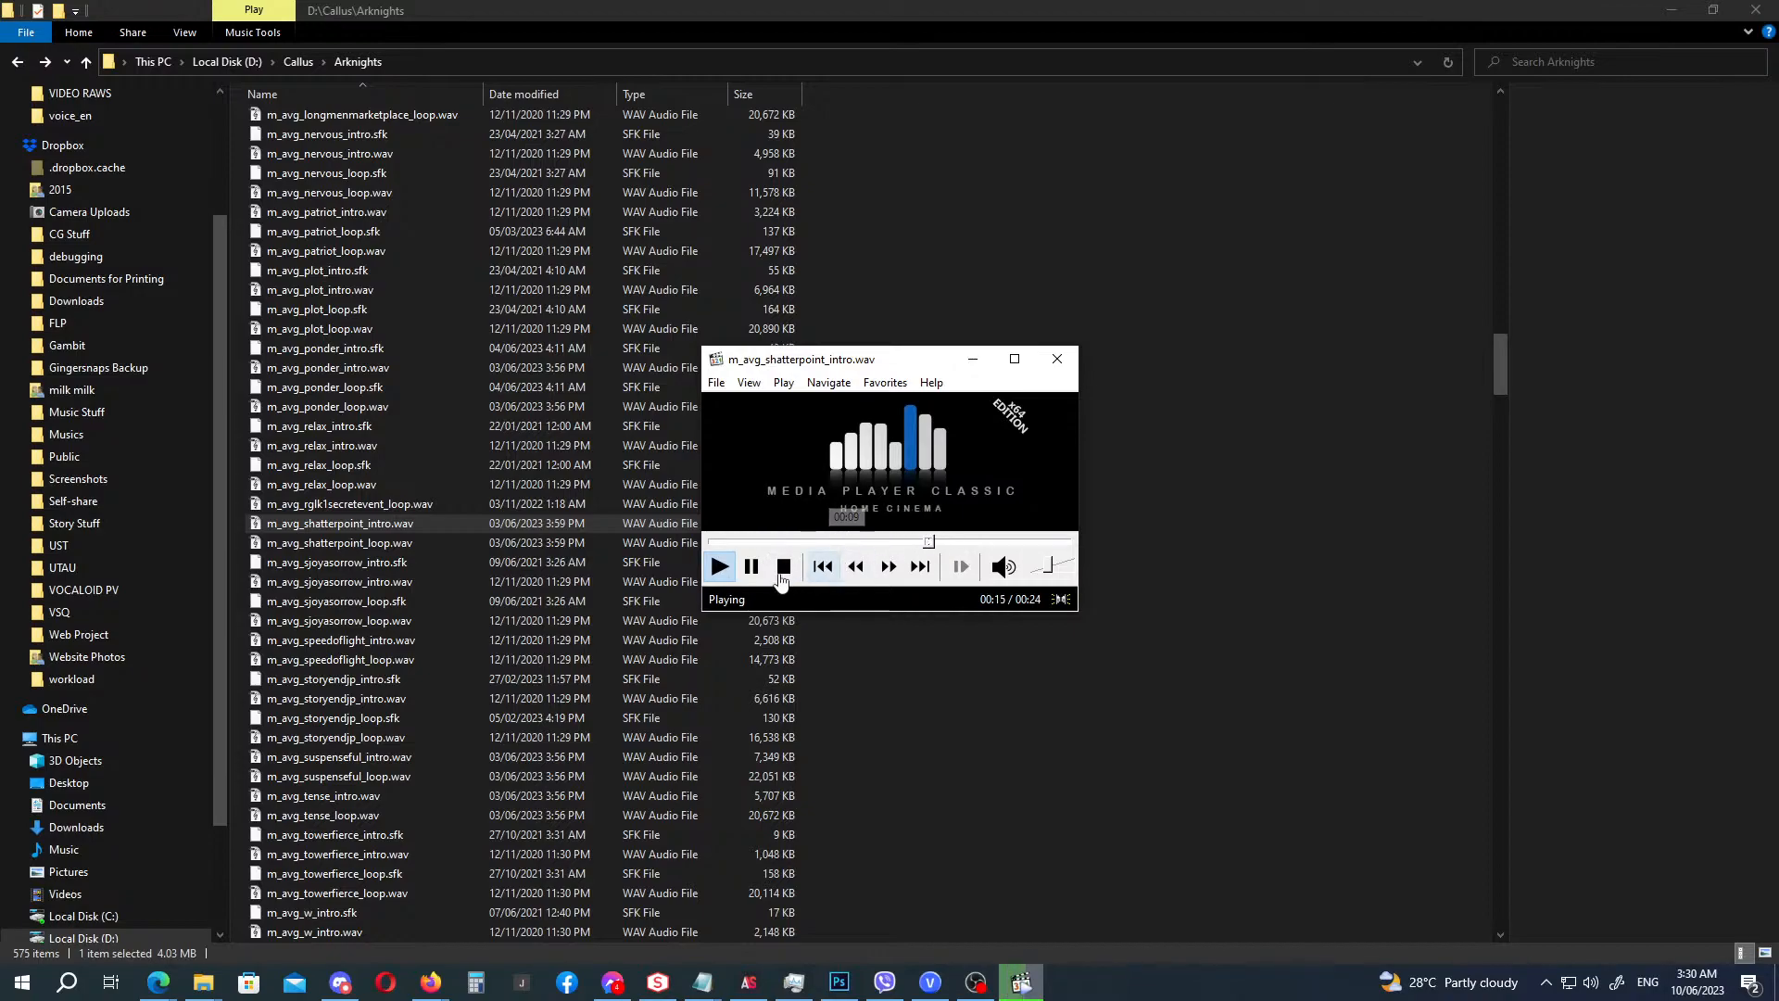
left_click(783, 567)
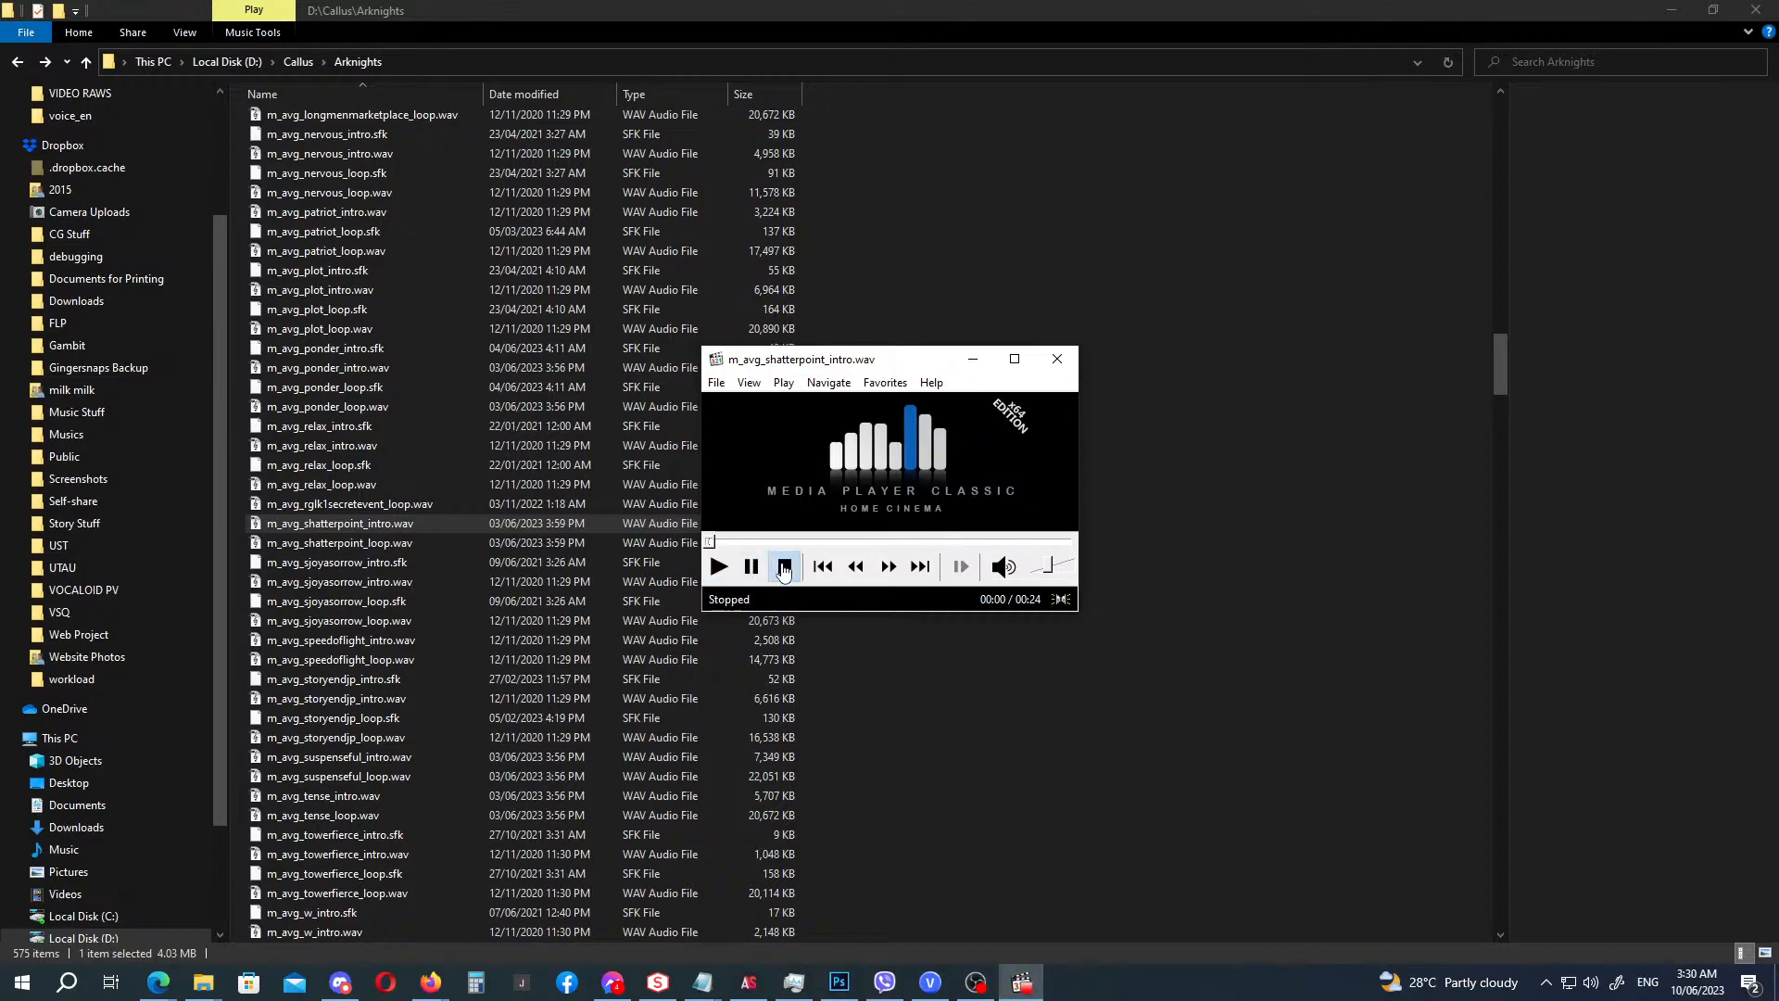
Import m_avg_shatterpoint_intro.wav and m_avg_shatterpoint_loop.wav together from File Explorer into the project media of VEGAS Pro.
left_click(390, 529)
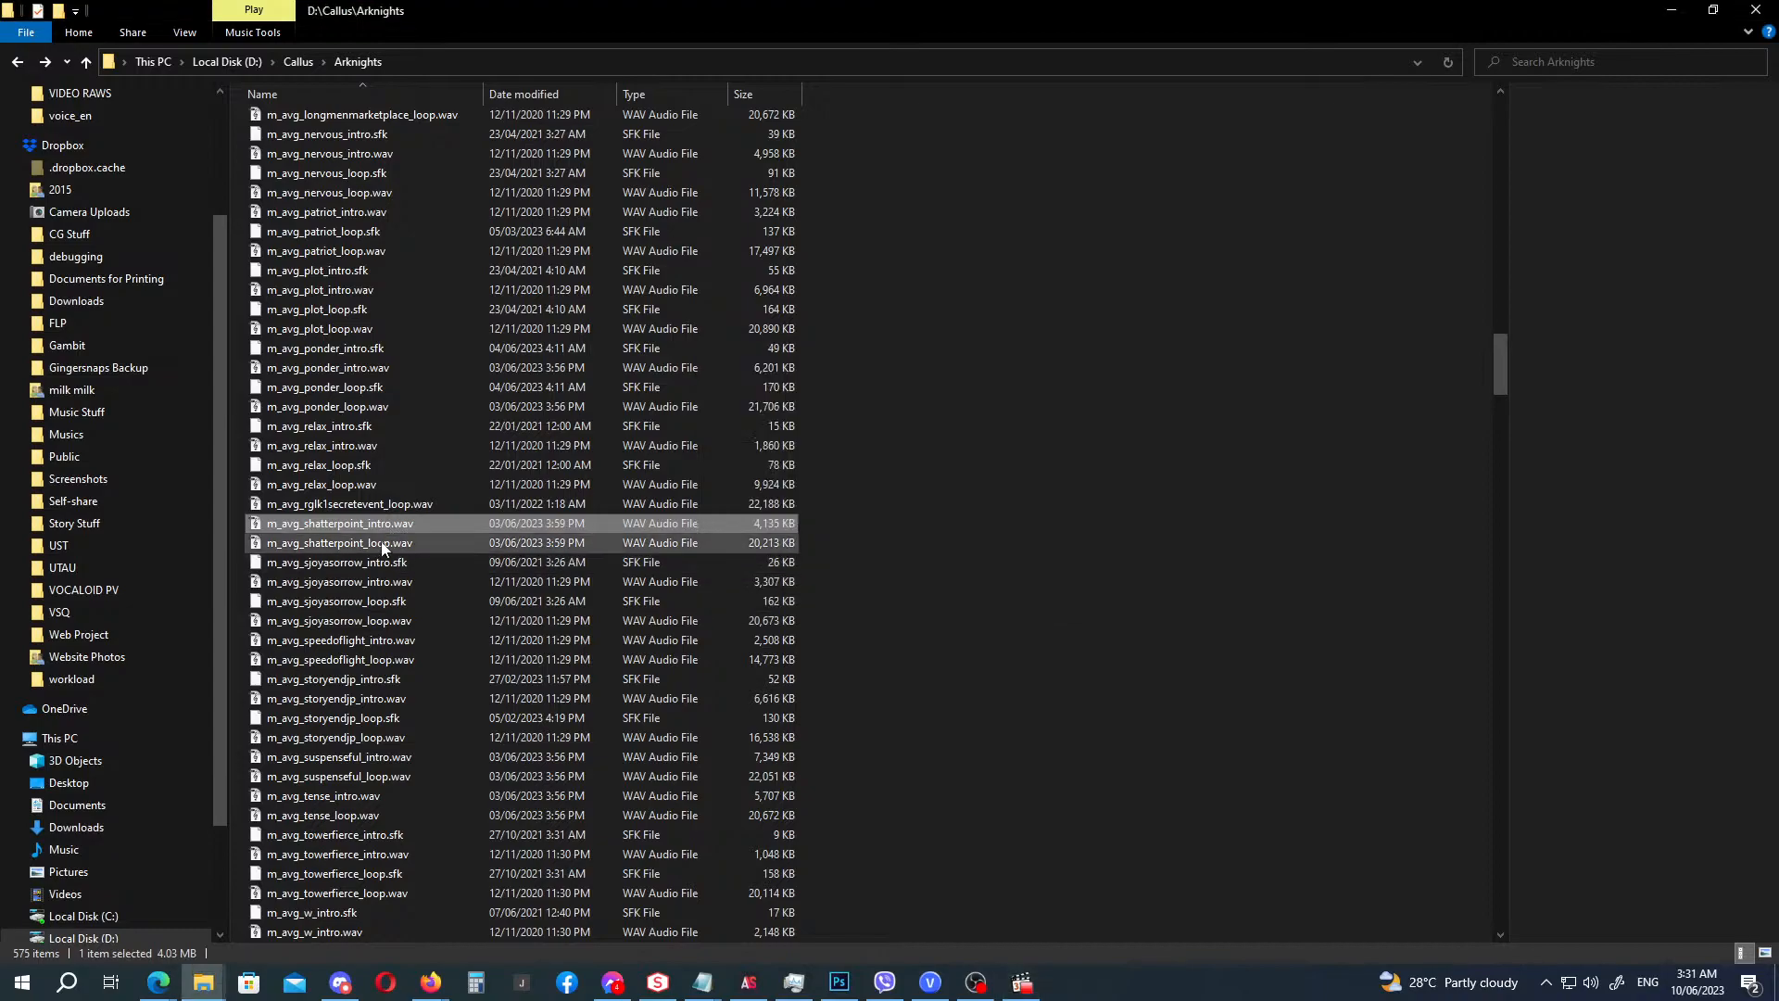
left_click(382, 545, "ctrl")
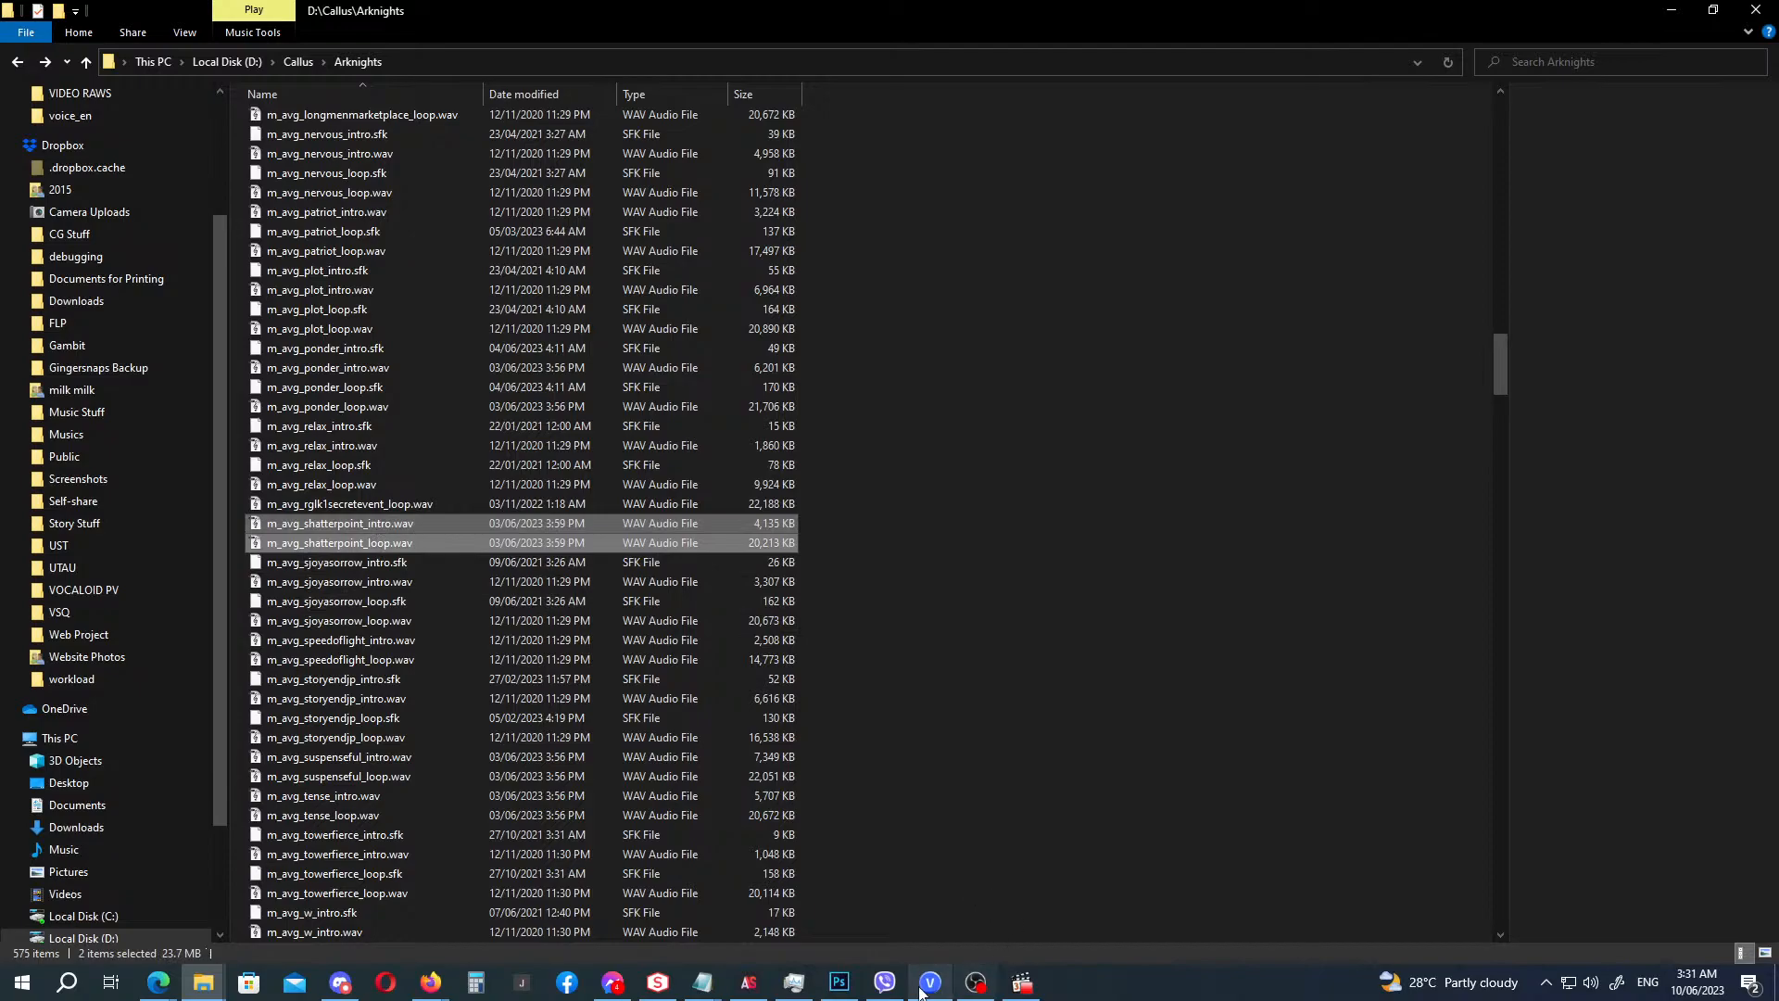
left_click_drag(397, 526, 715, 524)
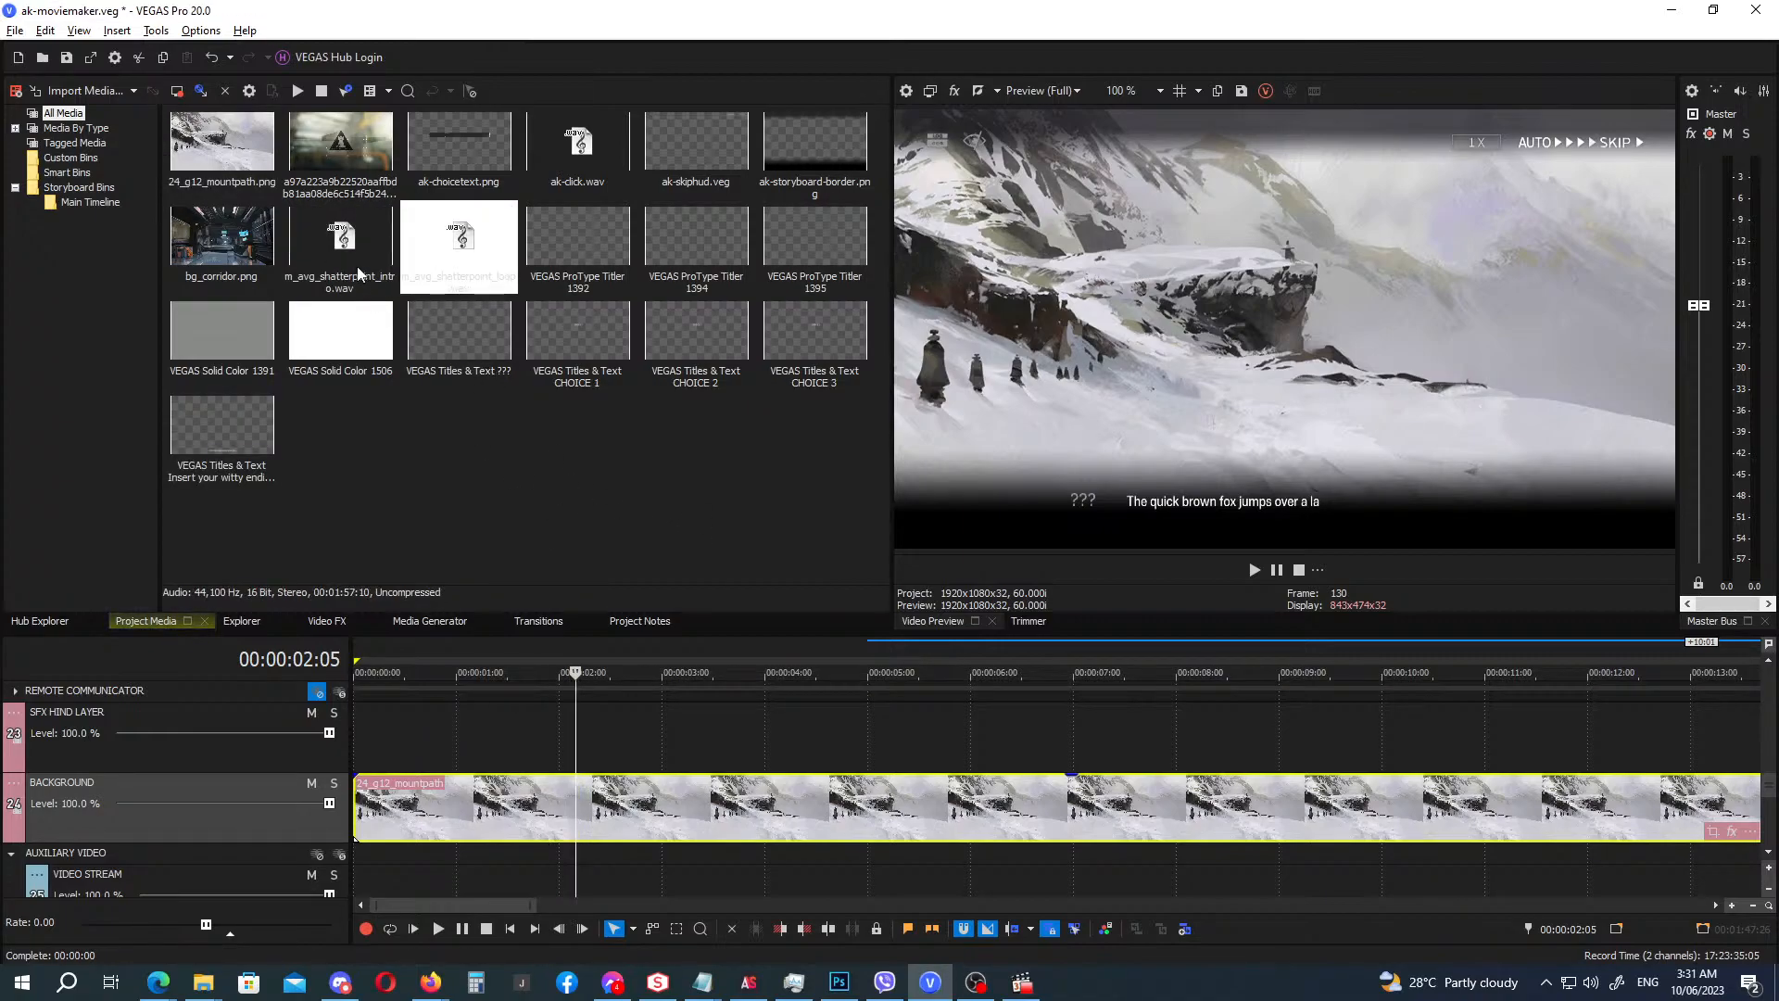
Place the shatterpoint intro and loop clips back to back from the start of the AUXILIARY AUDIO STREAM FOR VIDEO track.
left_click(331, 248)
left_click(468, 258, "ctrl")
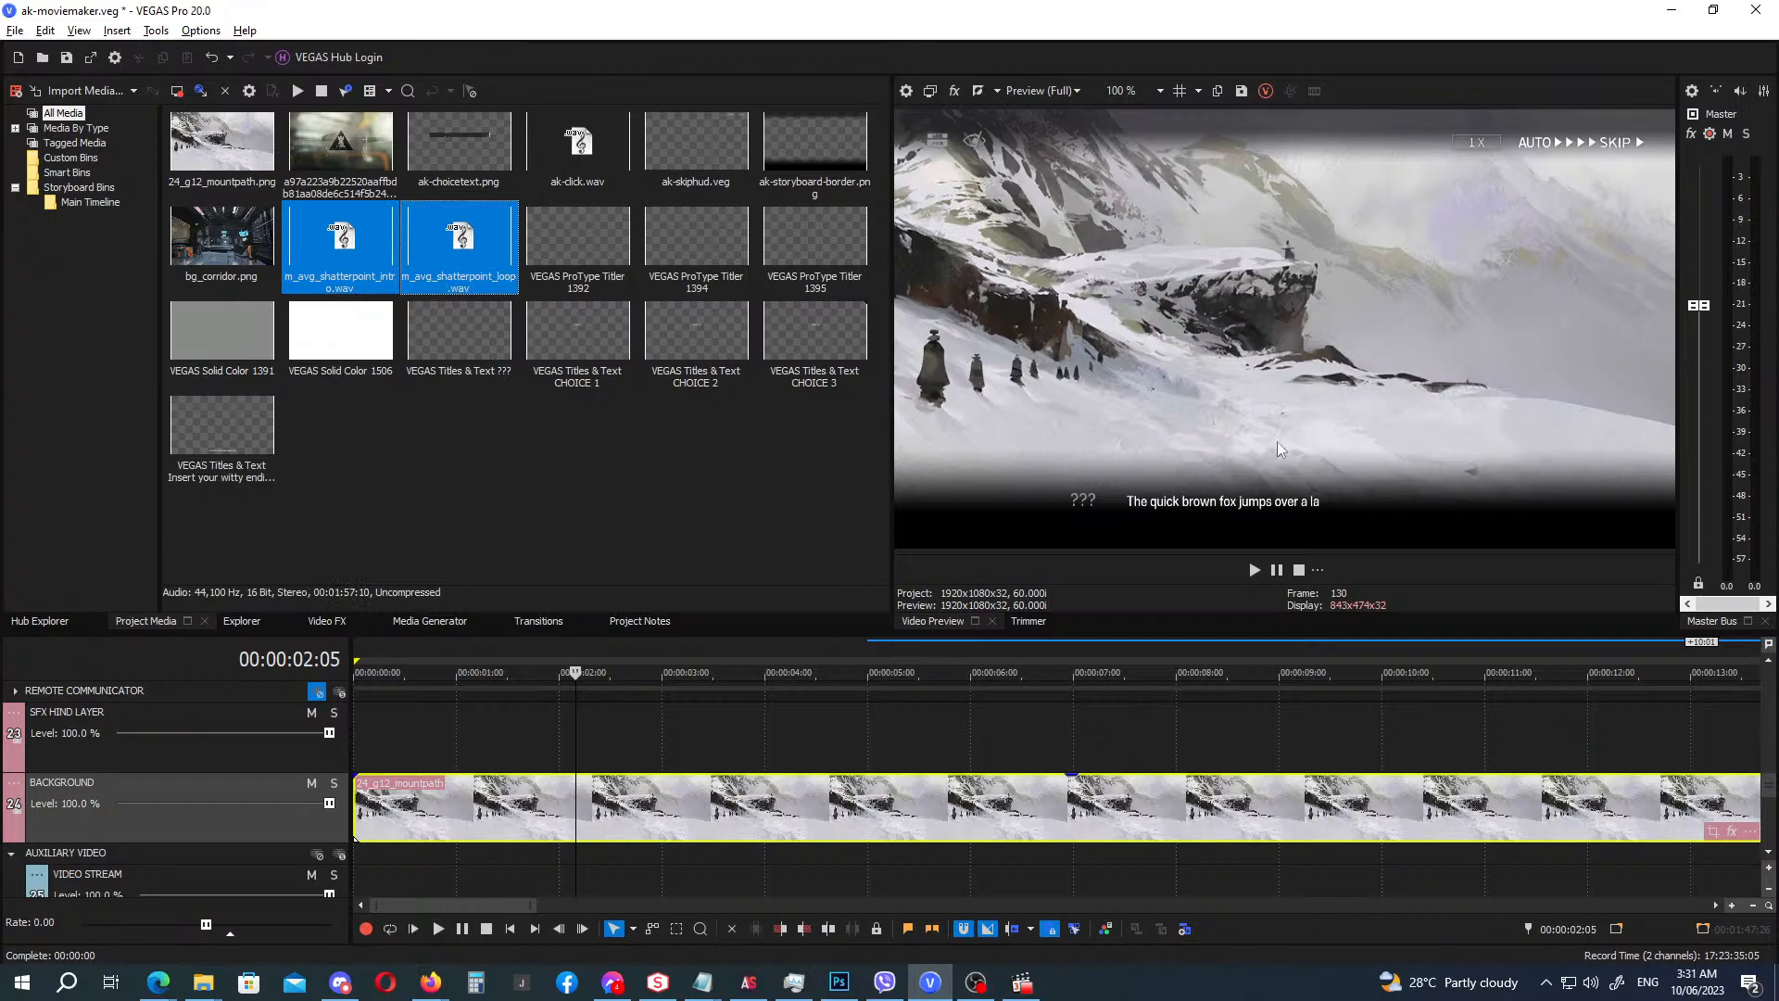
left_click_drag(1770, 786, 1769, 816)
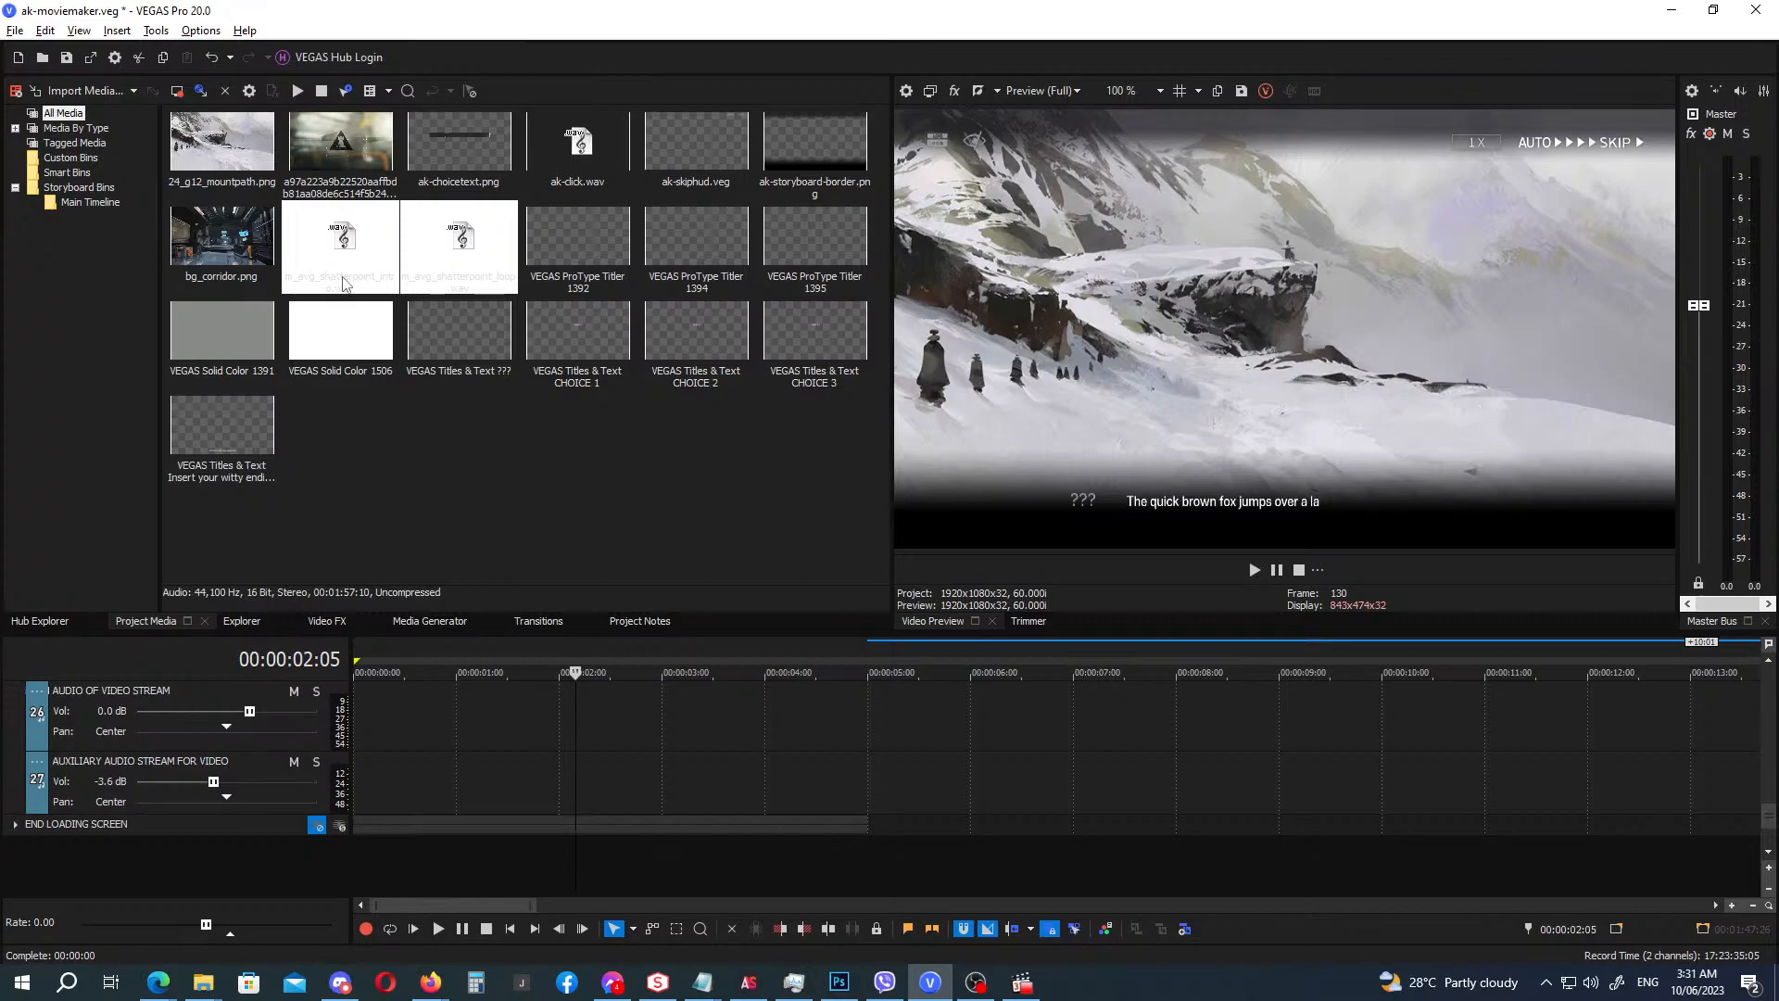
left_click_drag(343, 283, 363, 803)
scroll(602, 779, "down", 8)
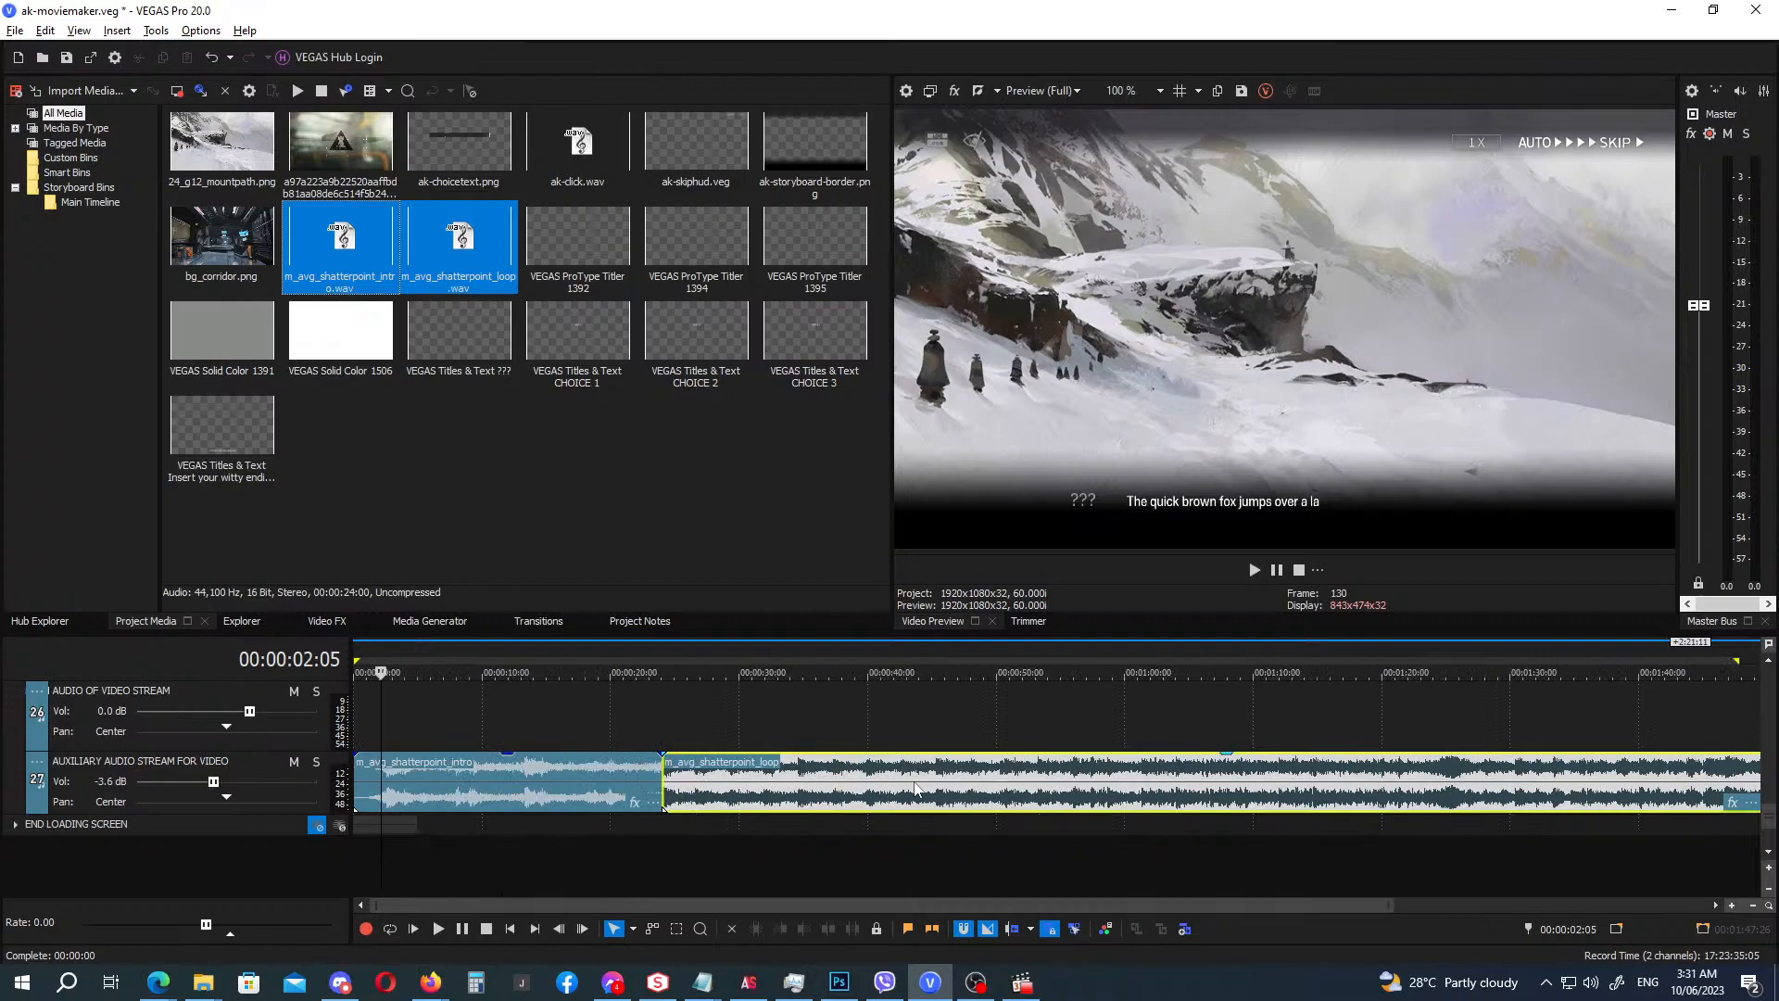
mouse_move(913, 791)
left_mouse_down()
mouse_move(928, 792)
mouse_move(912, 795)
left_mouse_up()
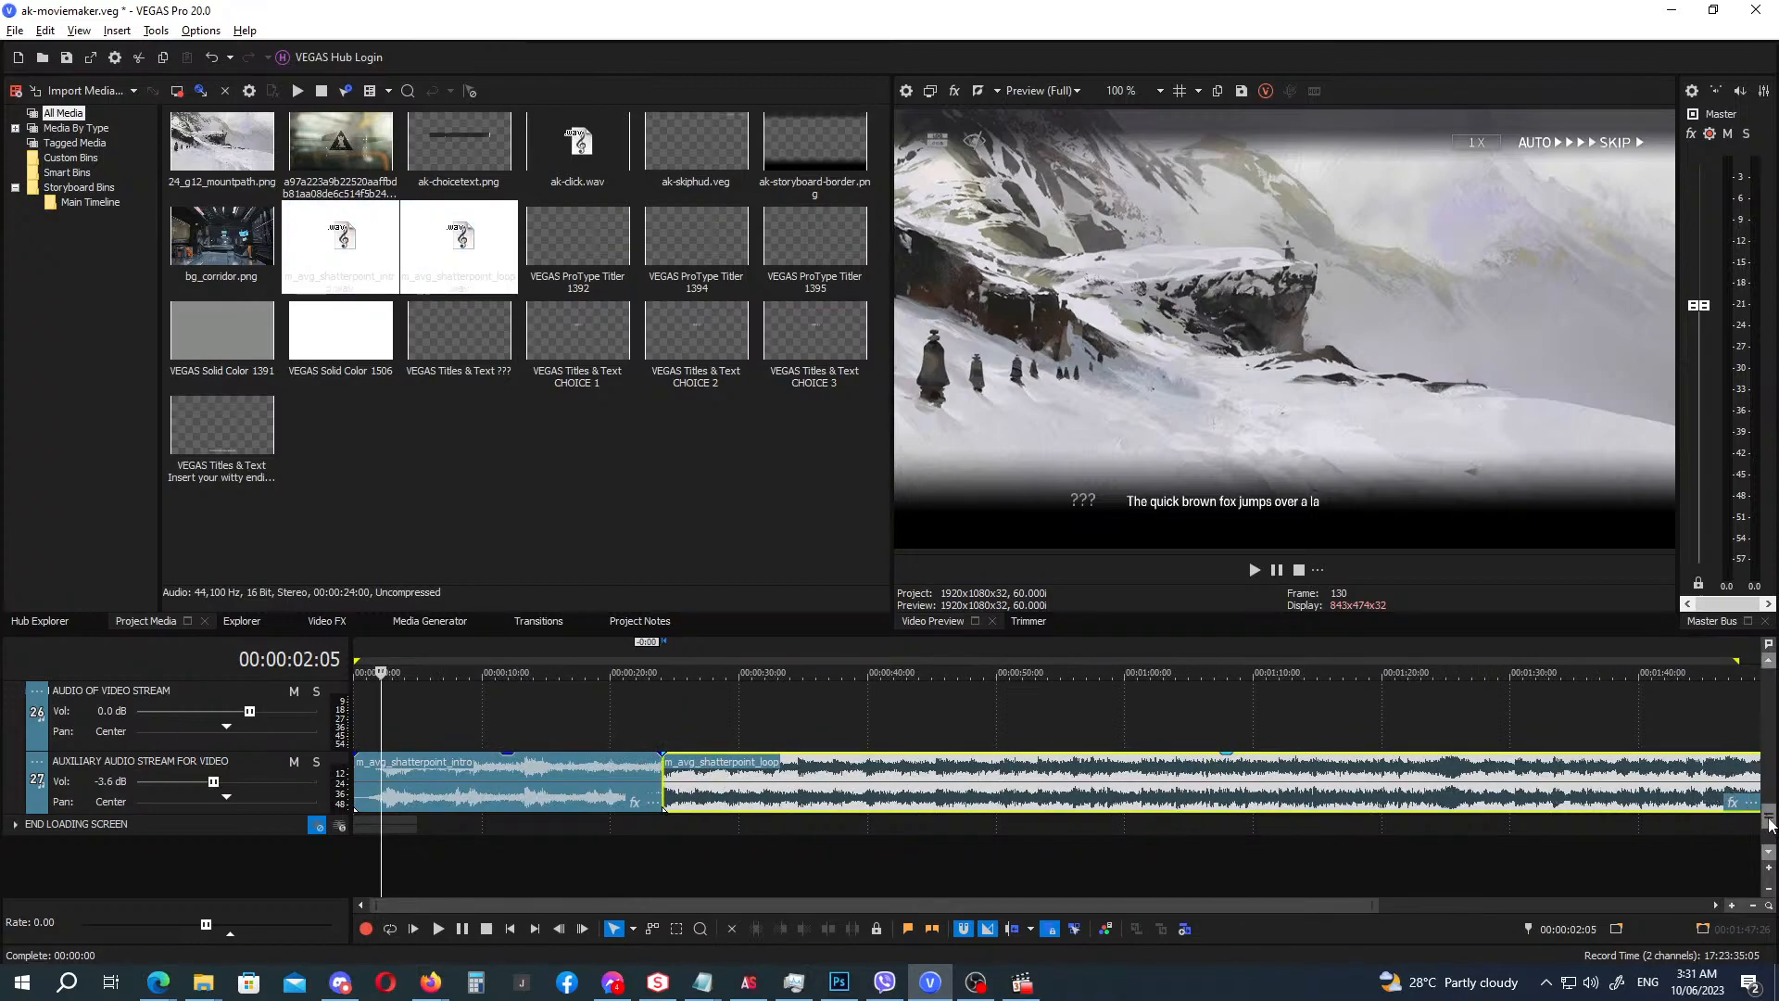
Extend the snowy background event past 1:40 and move the border, speaker ID and dialog events to start at about 7 seconds.
scroll(1771, 824, "up", 6)
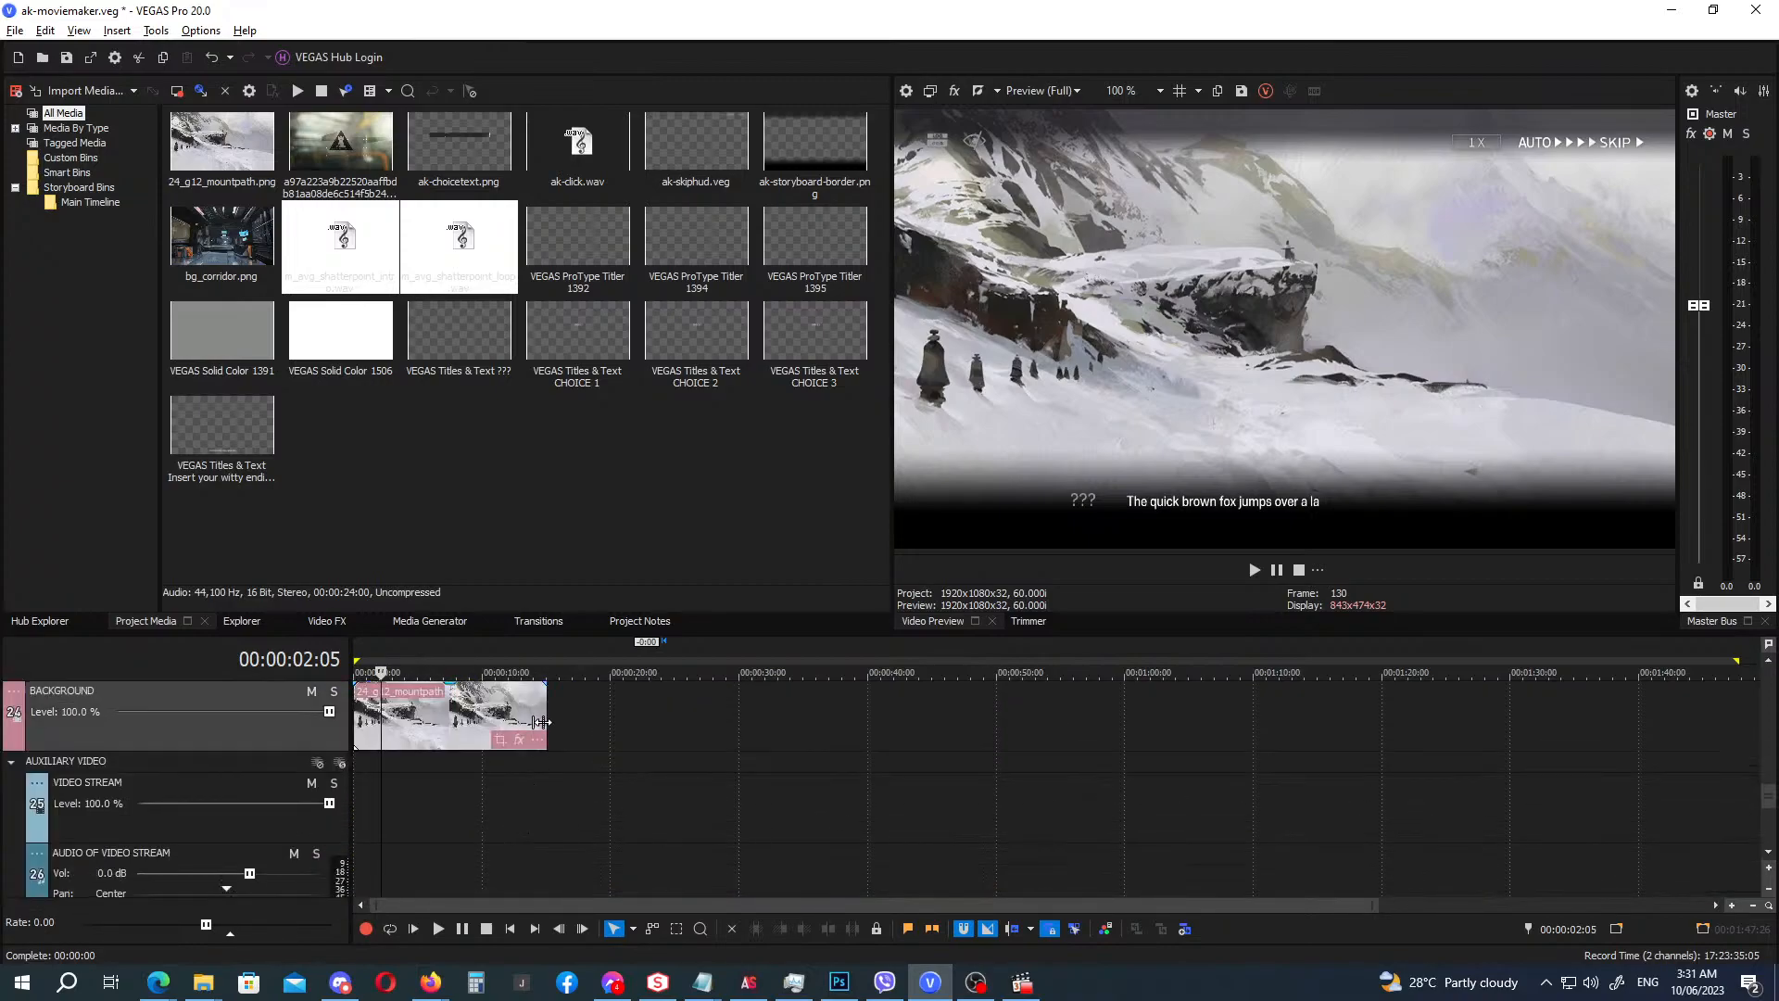
left_click_drag(547, 721, 1771, 730)
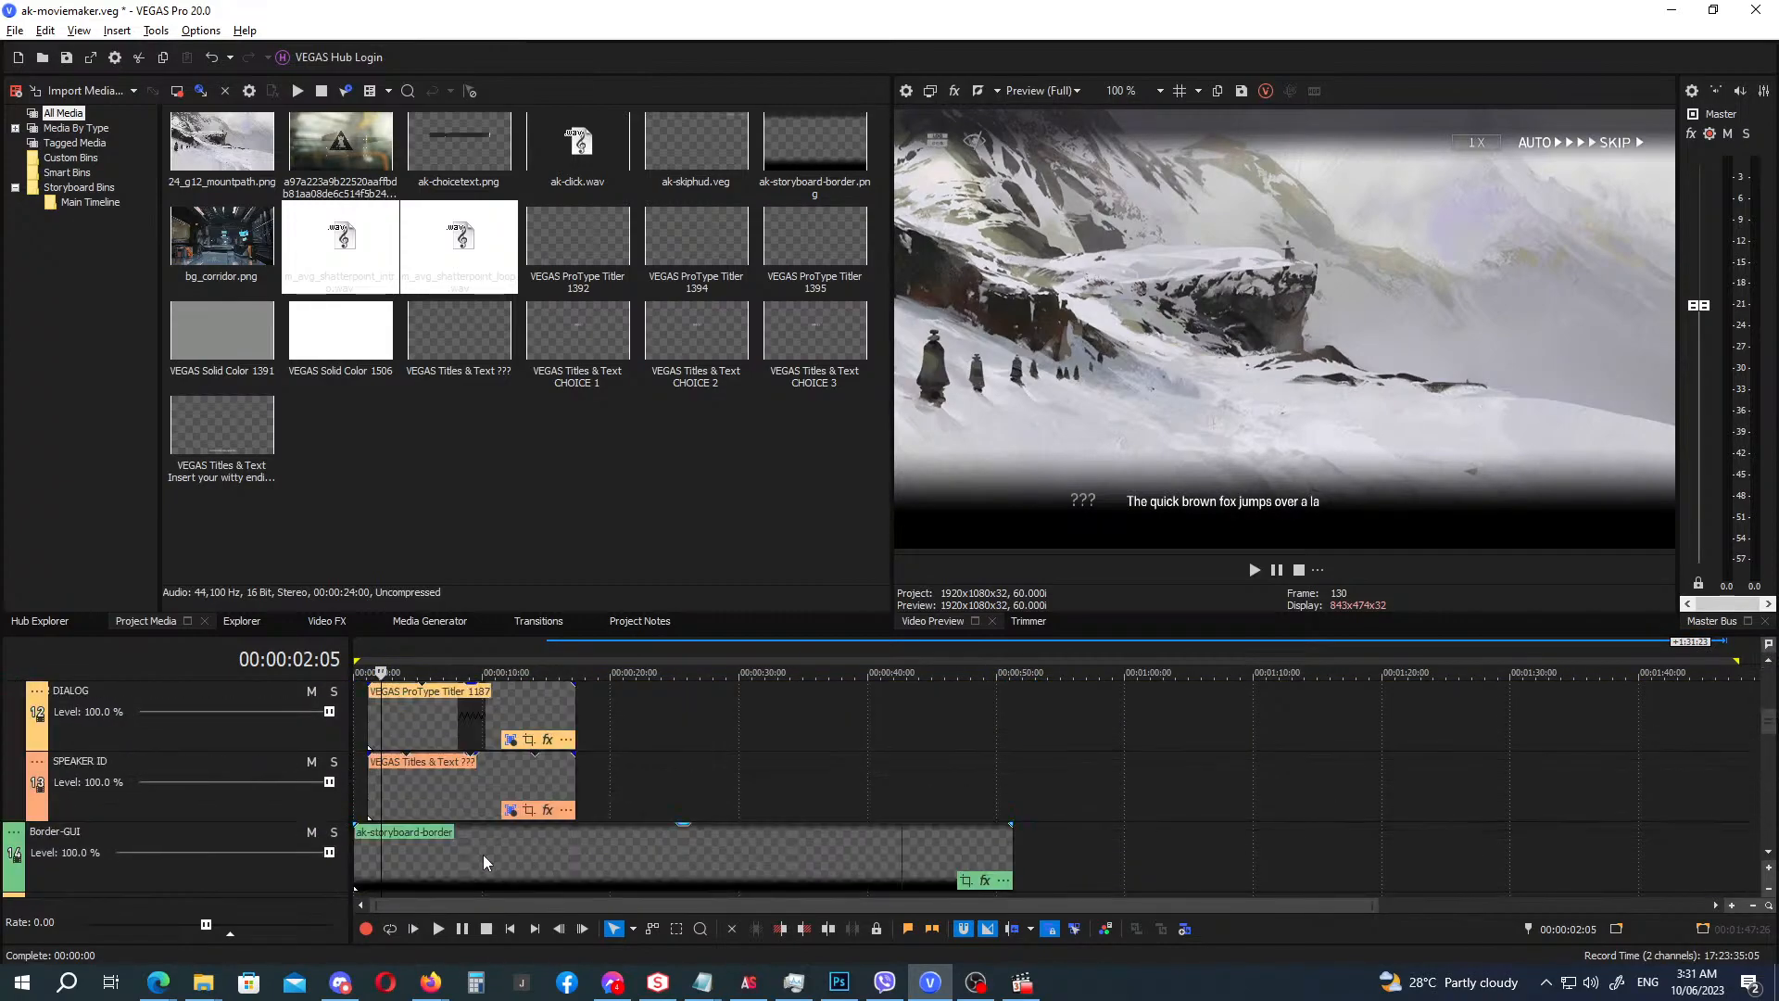
left_click_drag(482, 862, 575, 854)
left_click_drag(441, 797, 515, 799)
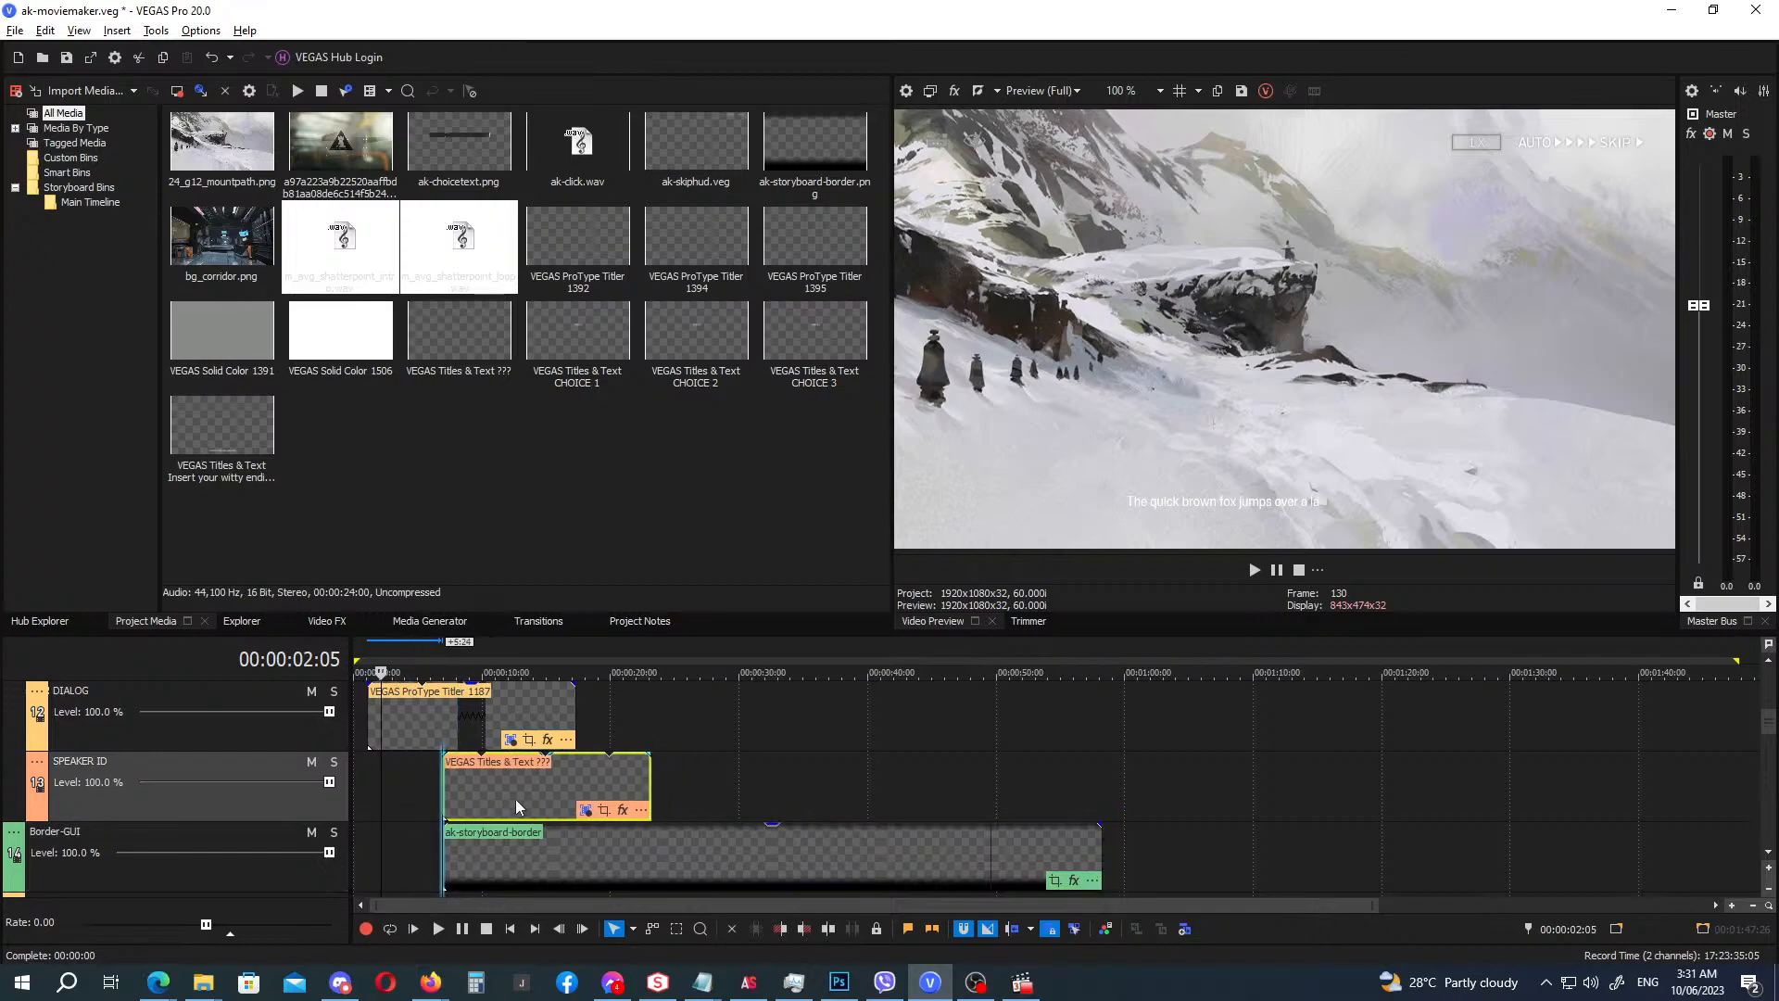
left_click_drag(409, 721, 482, 721)
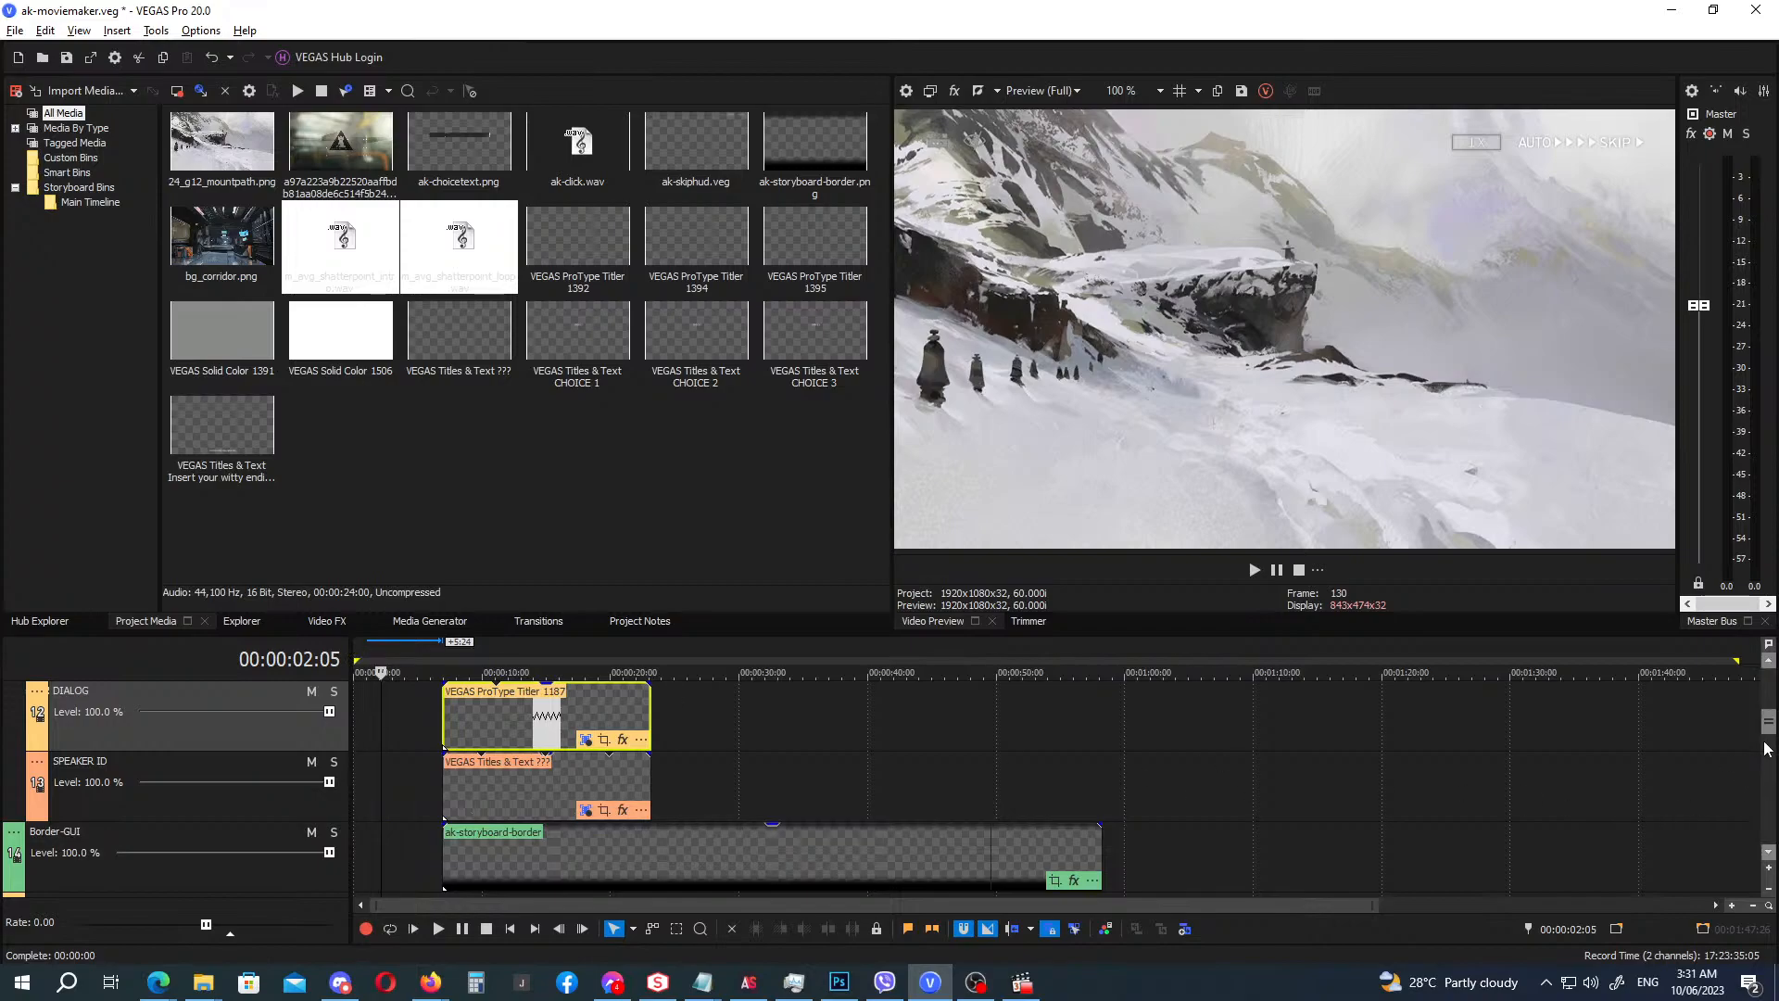
Insert a new audio track directly above the AUDIO OF VIDEO STREAM track and select it.
scroll(1590, 811, "down", 10)
scroll(1056, 788, "down", 3)
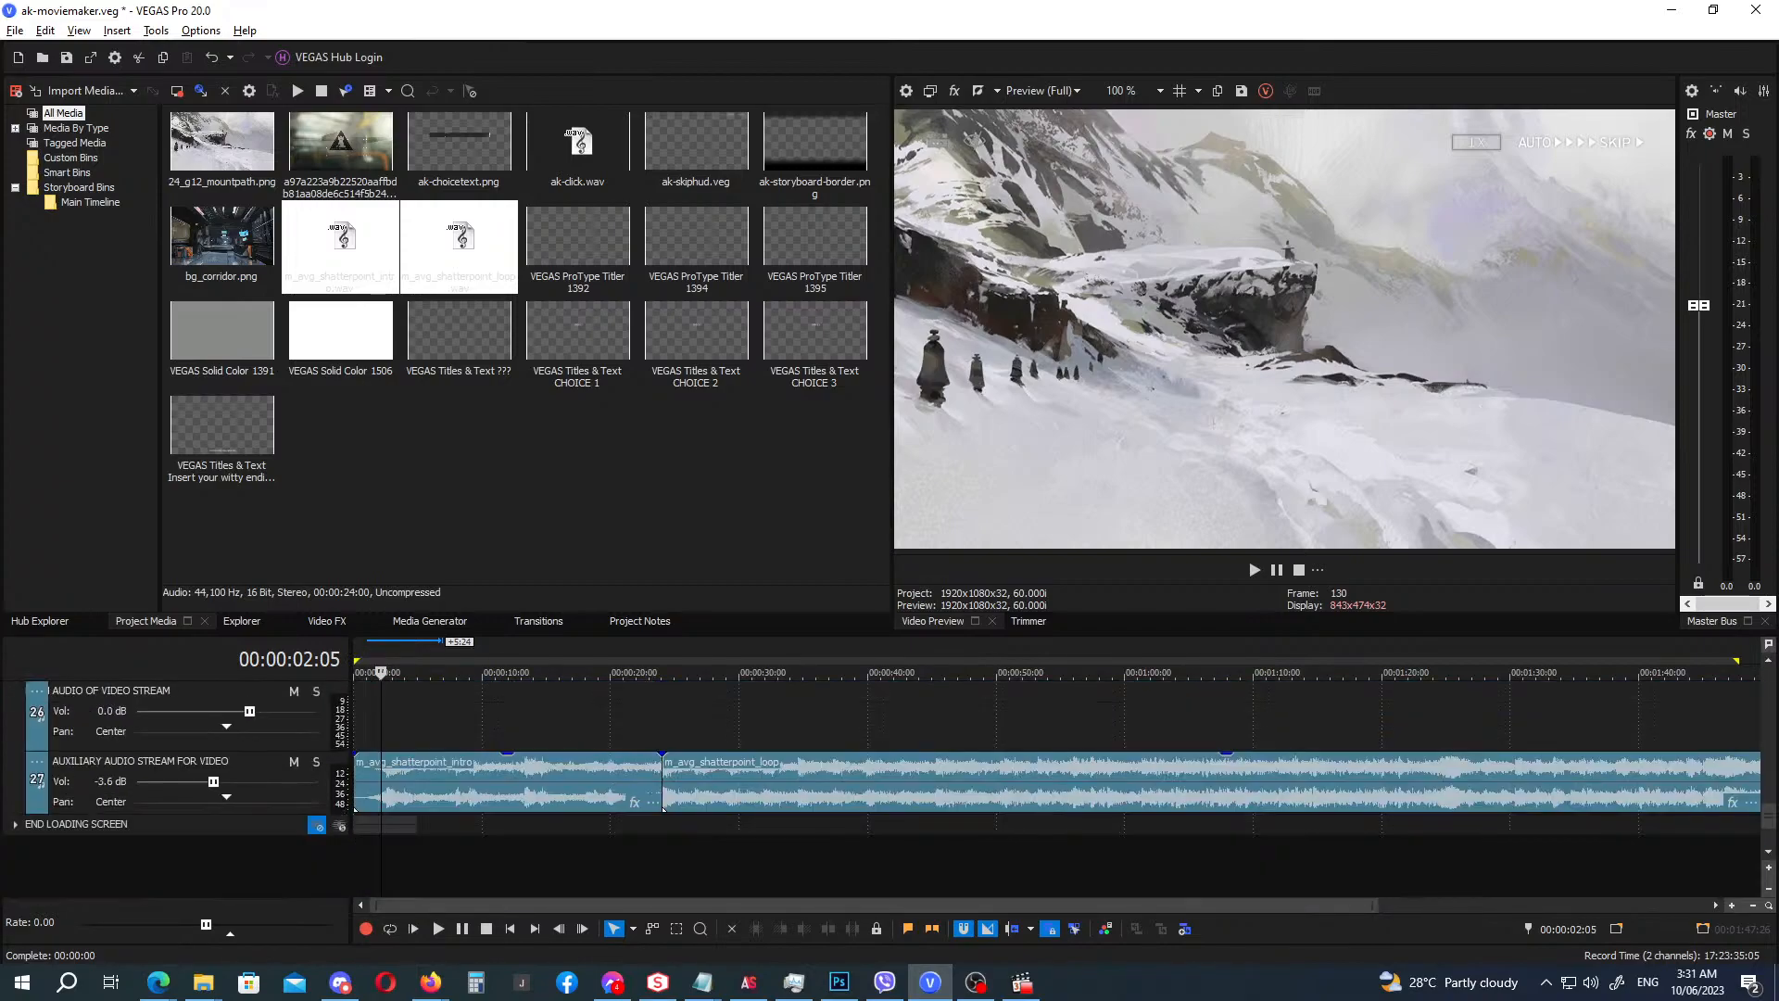
right_click(135, 743)
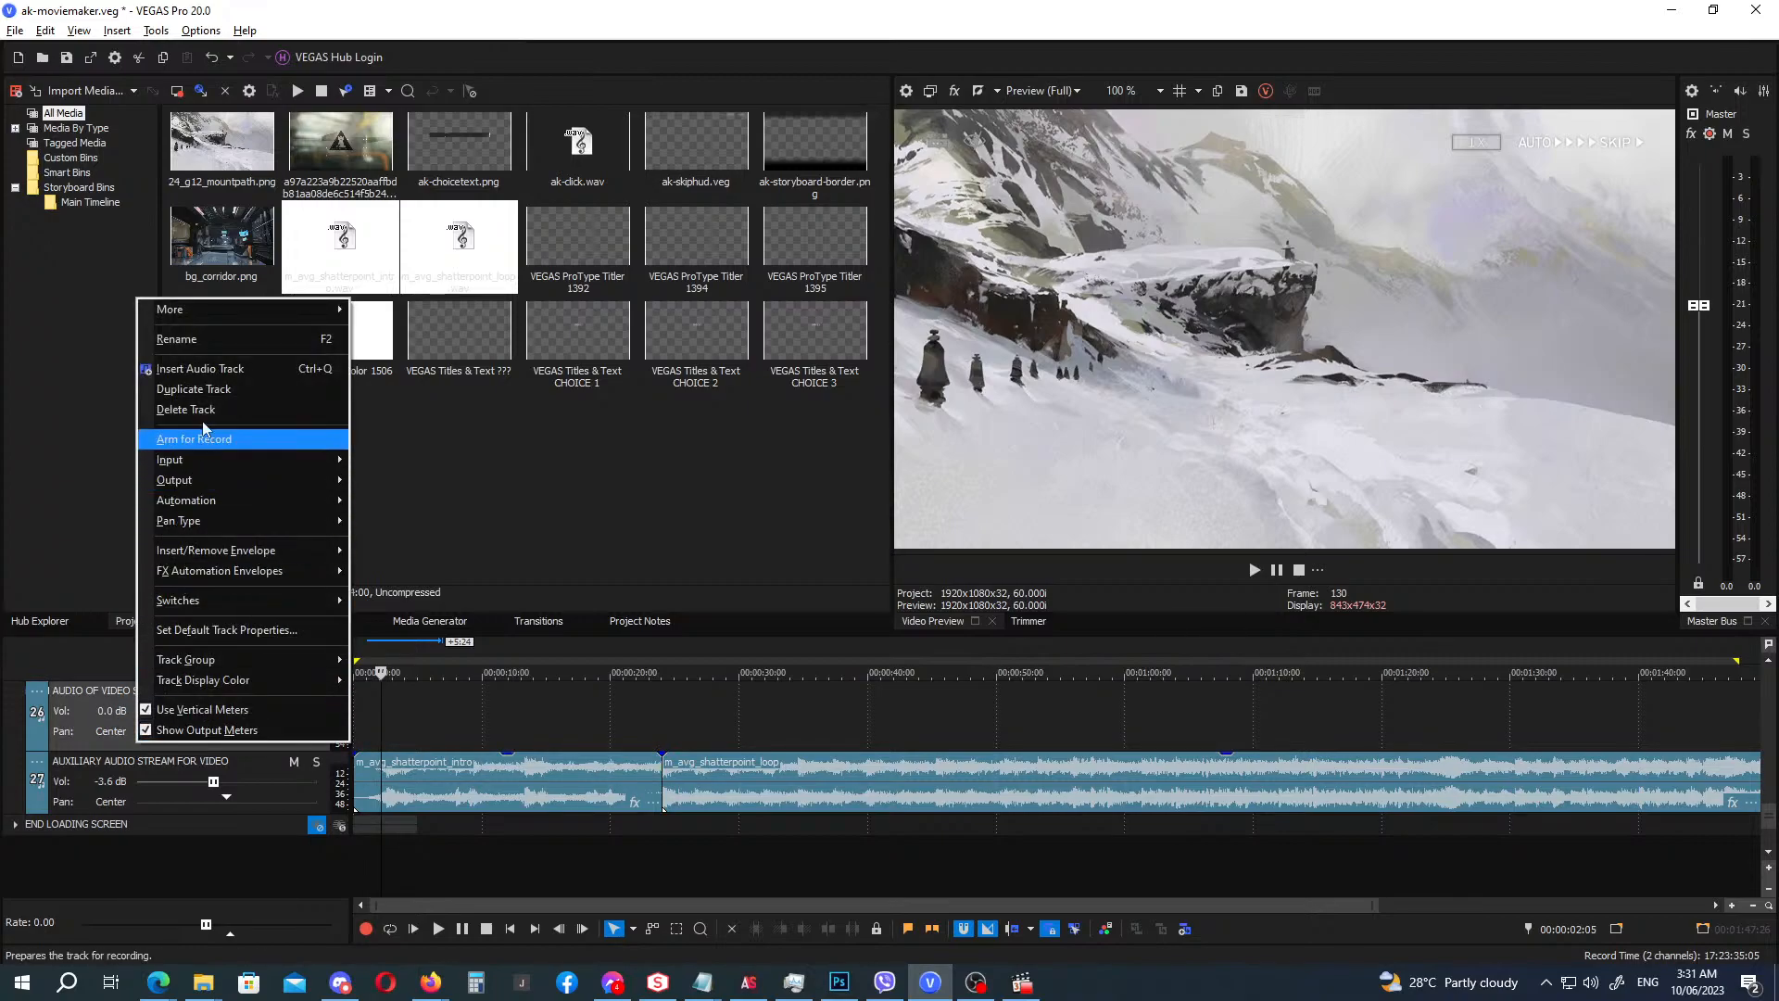
left_click(222, 374)
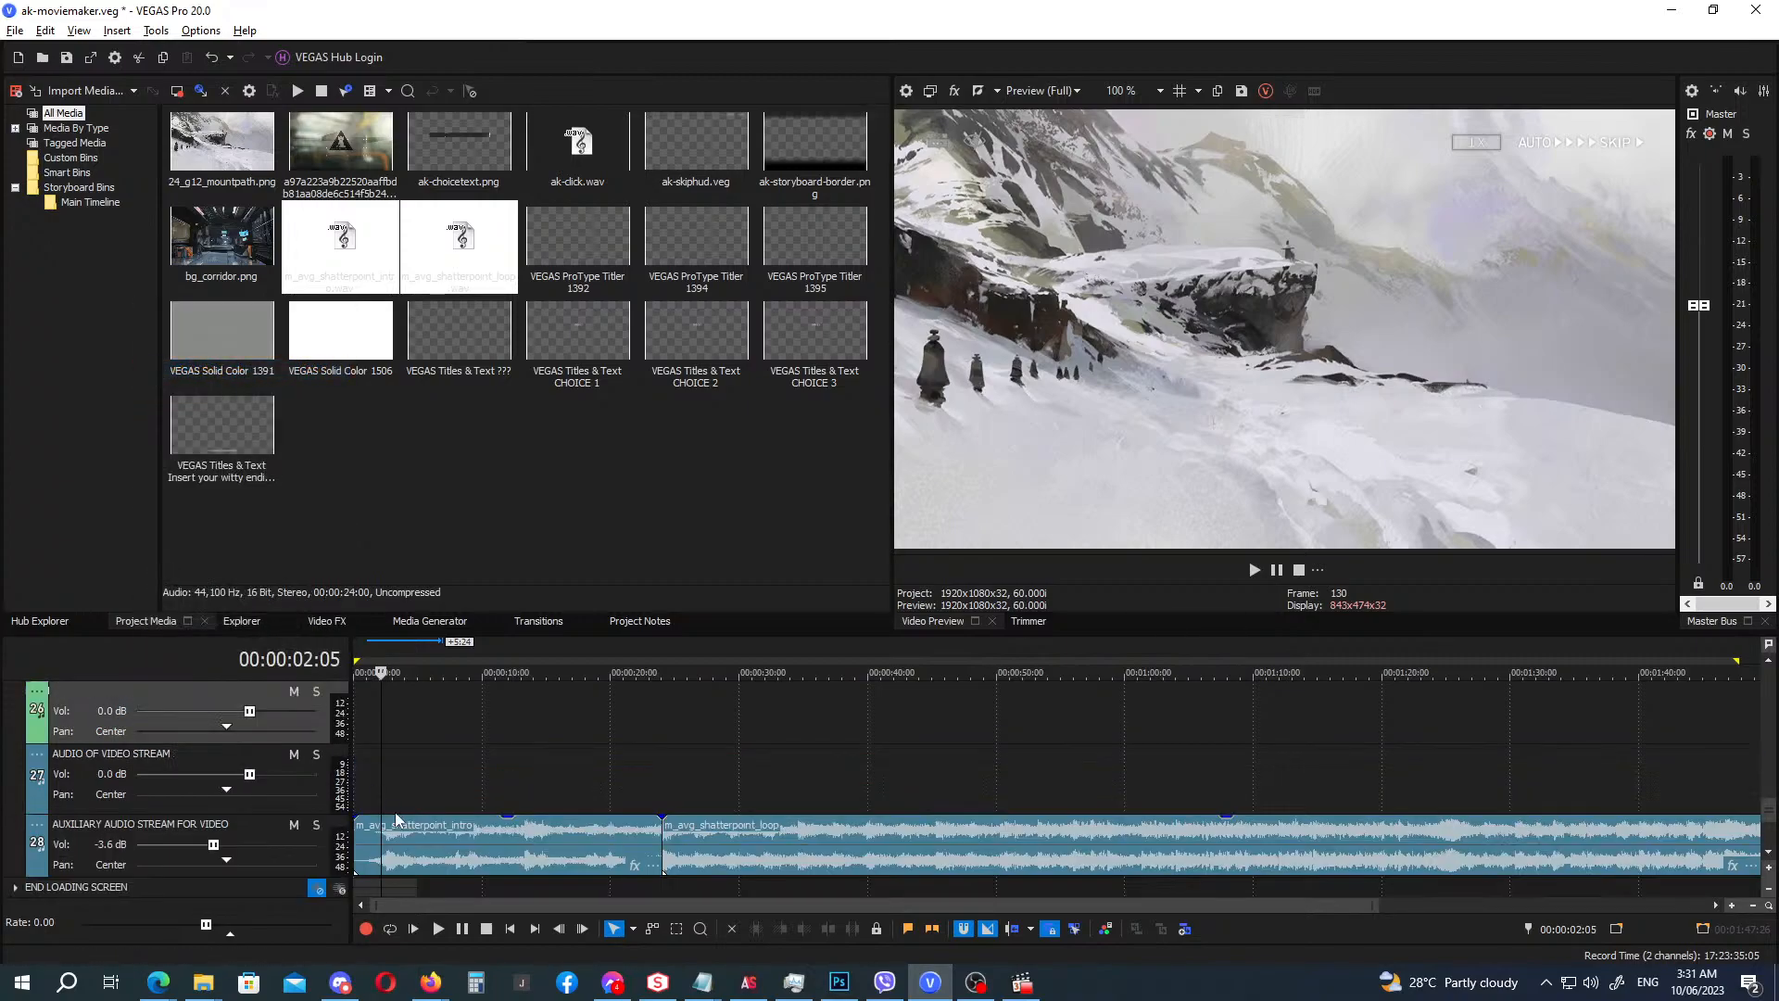
left_click(100, 758)
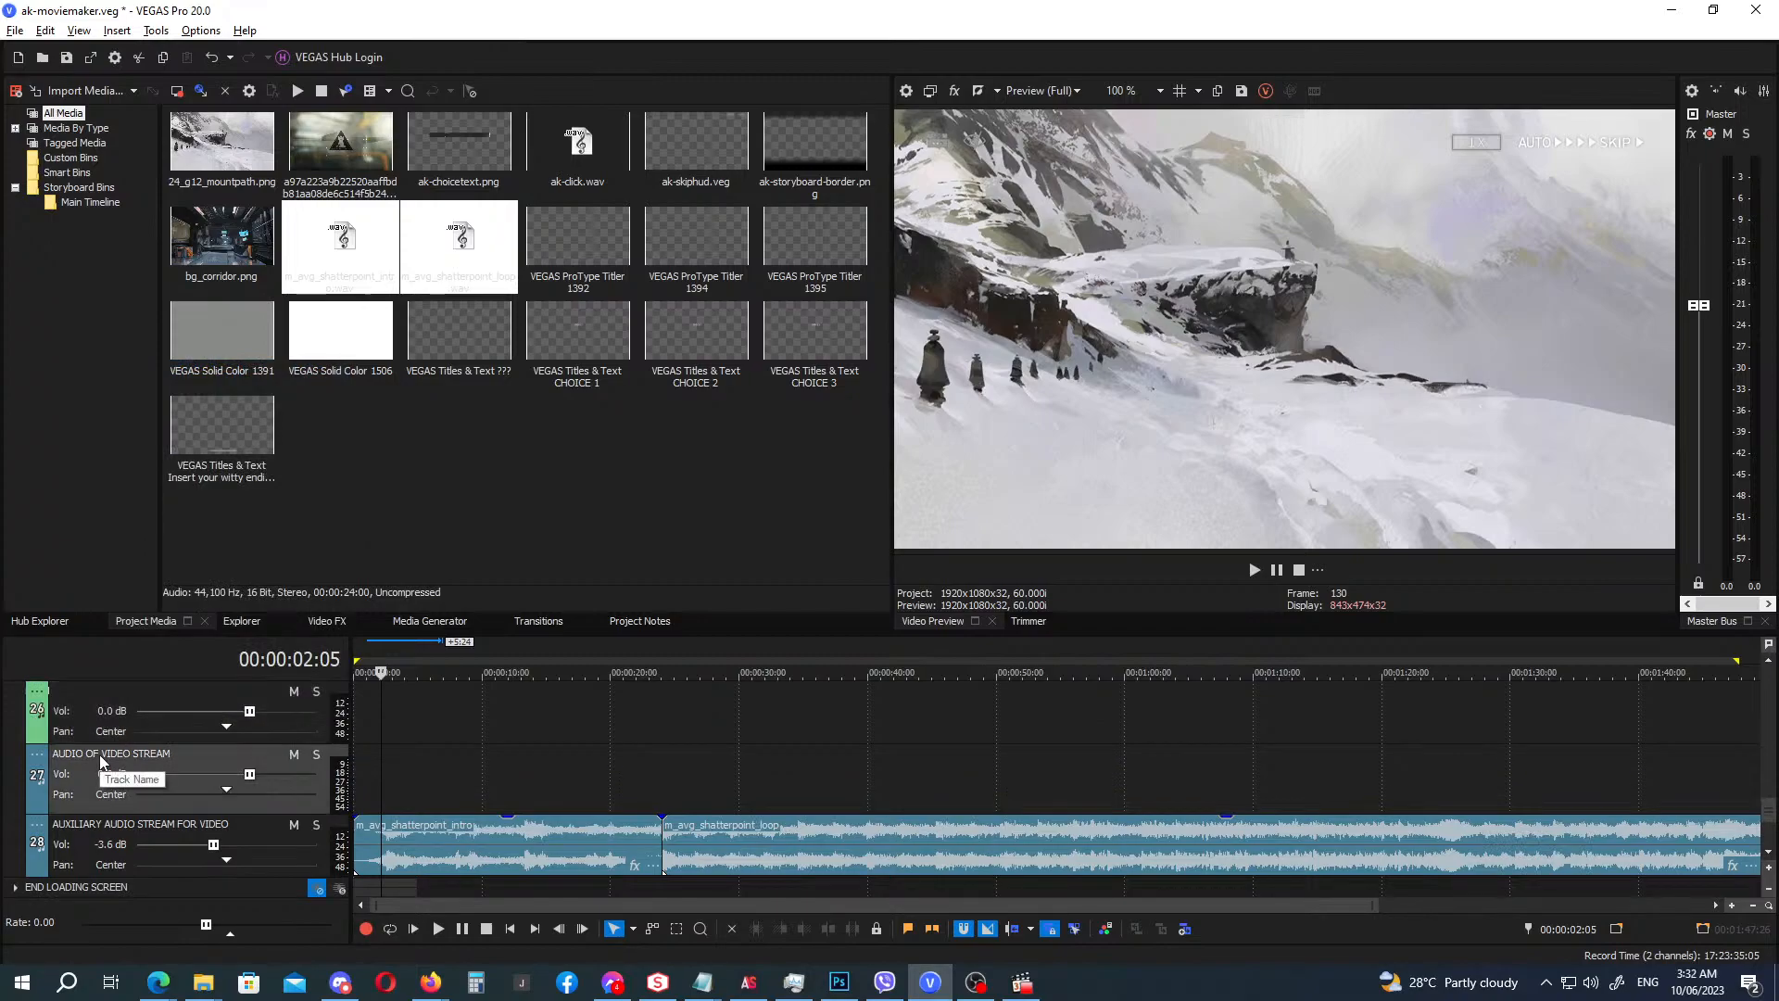
left_click(103, 691)
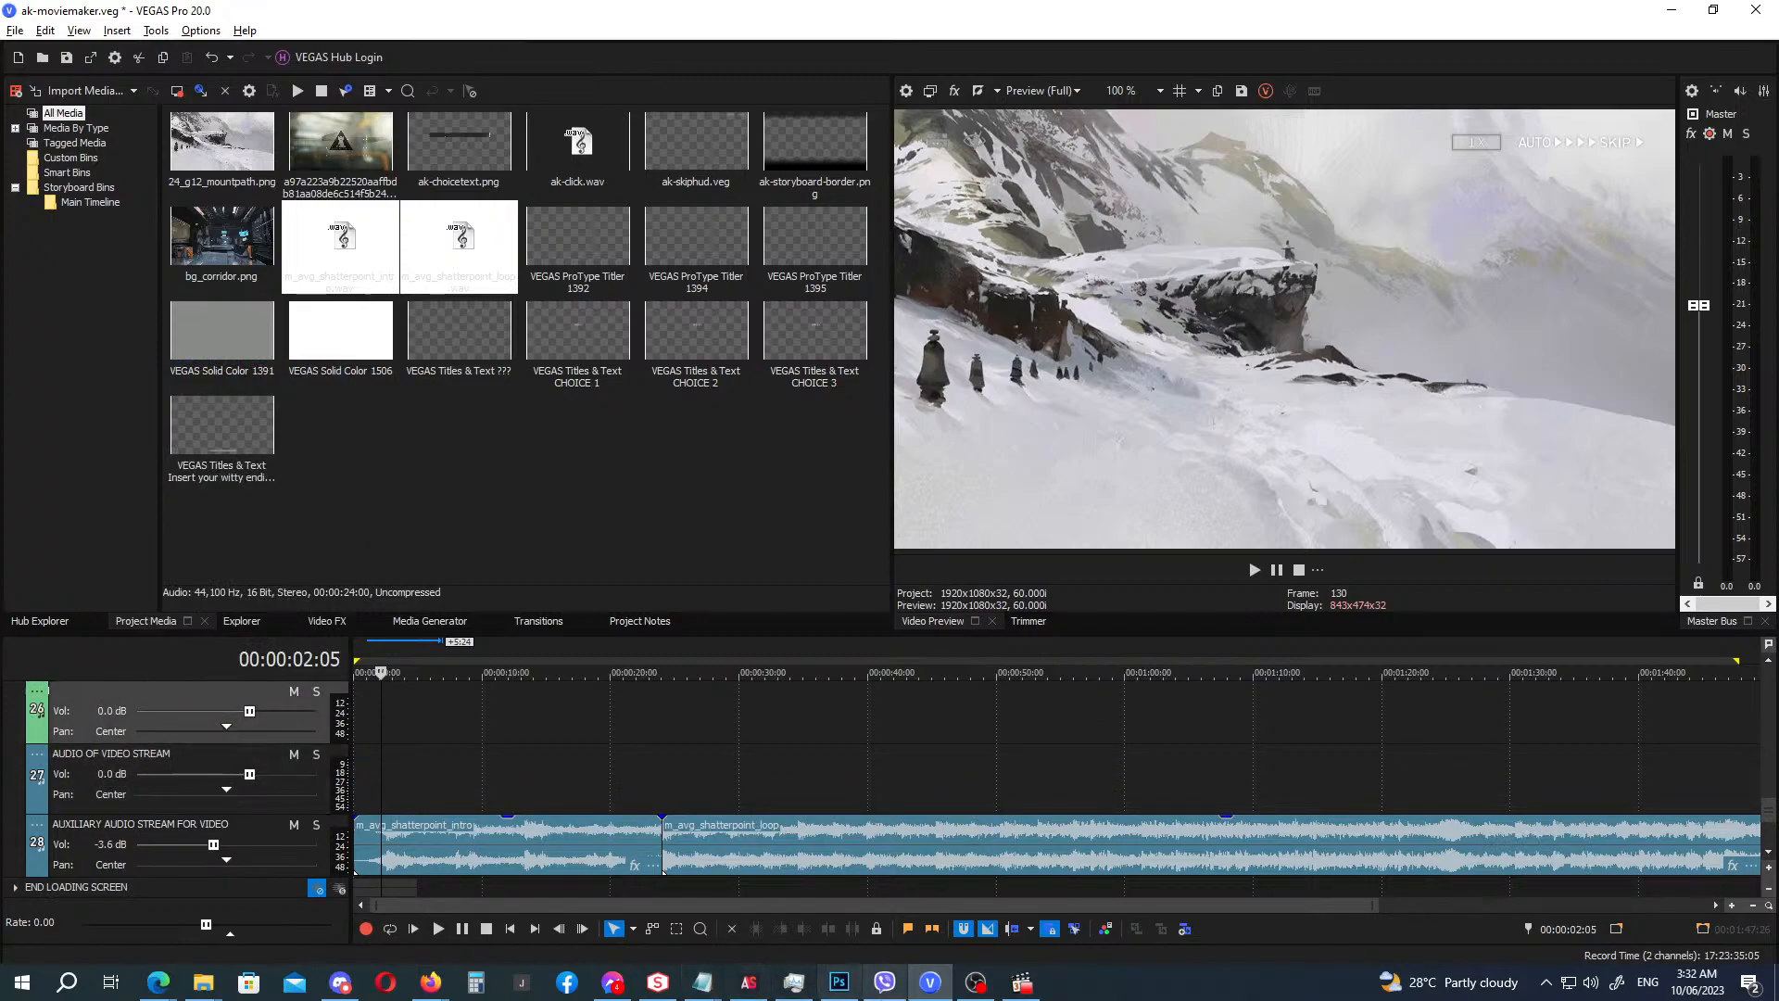
Switch to File Explorer's D:\Callus\Arknights window, open the AudioClip folder and find the d_avg_snow sound effects.
mouse_move(203, 982)
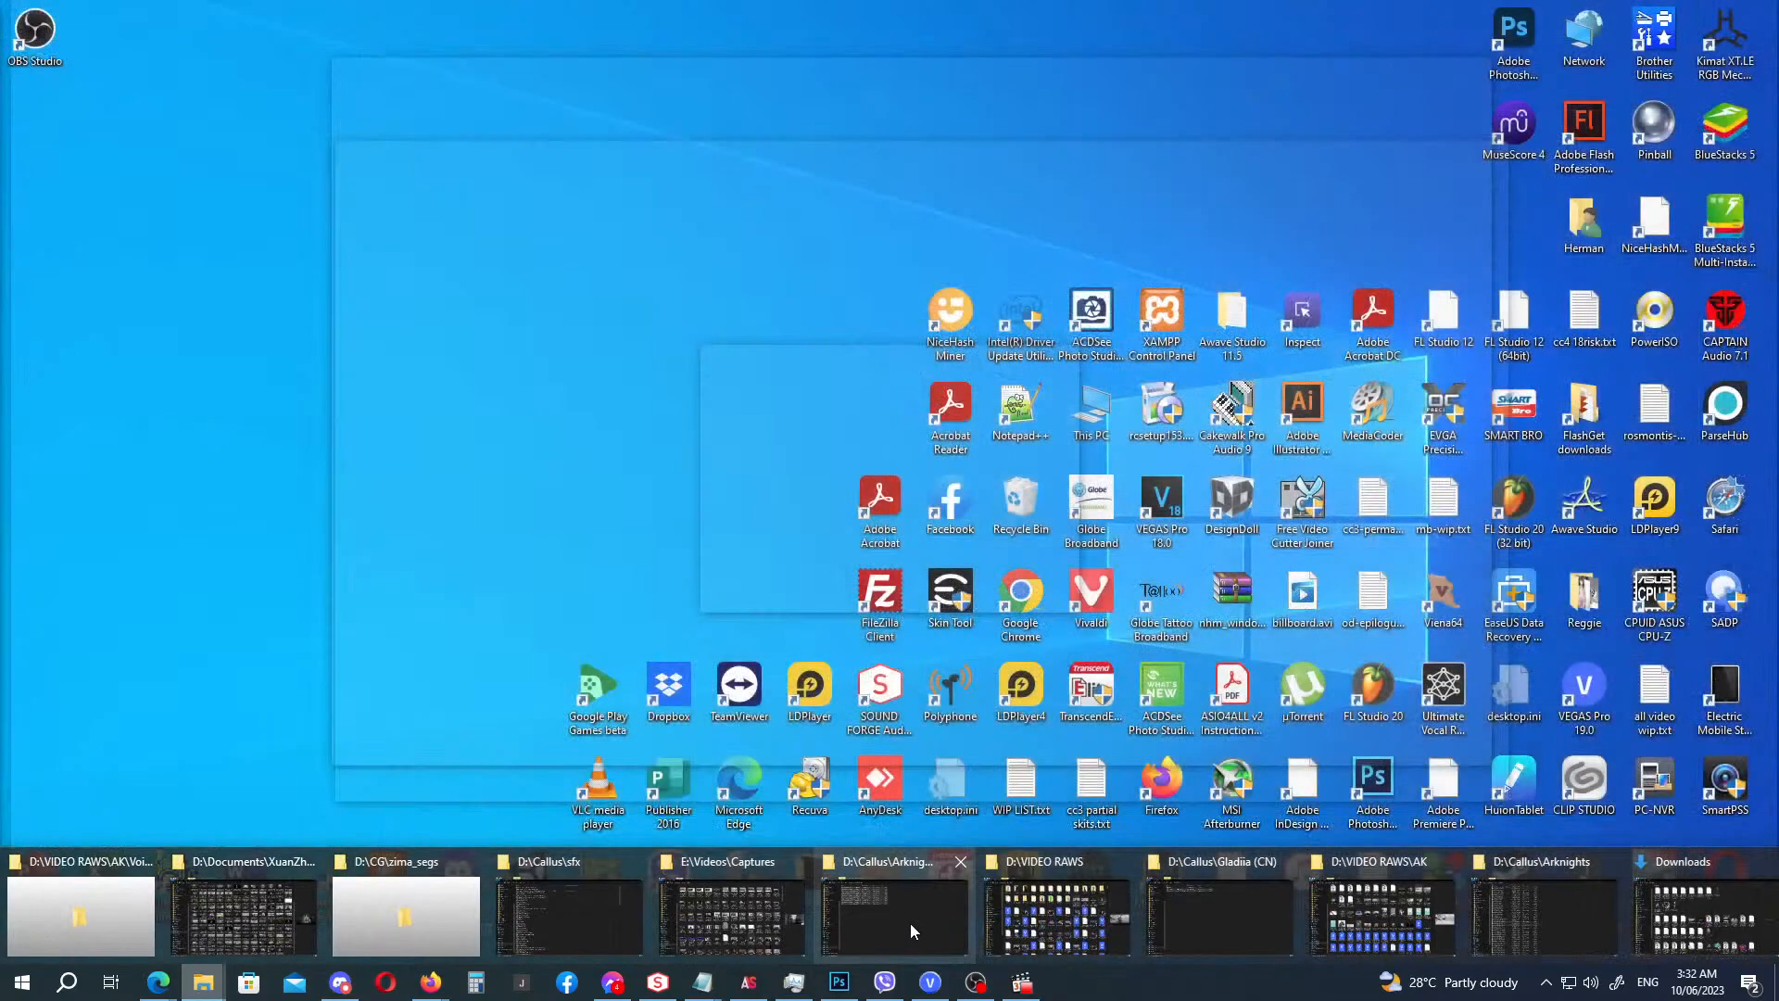
mouse_move(1321, 921)
mouse_move(1543, 927)
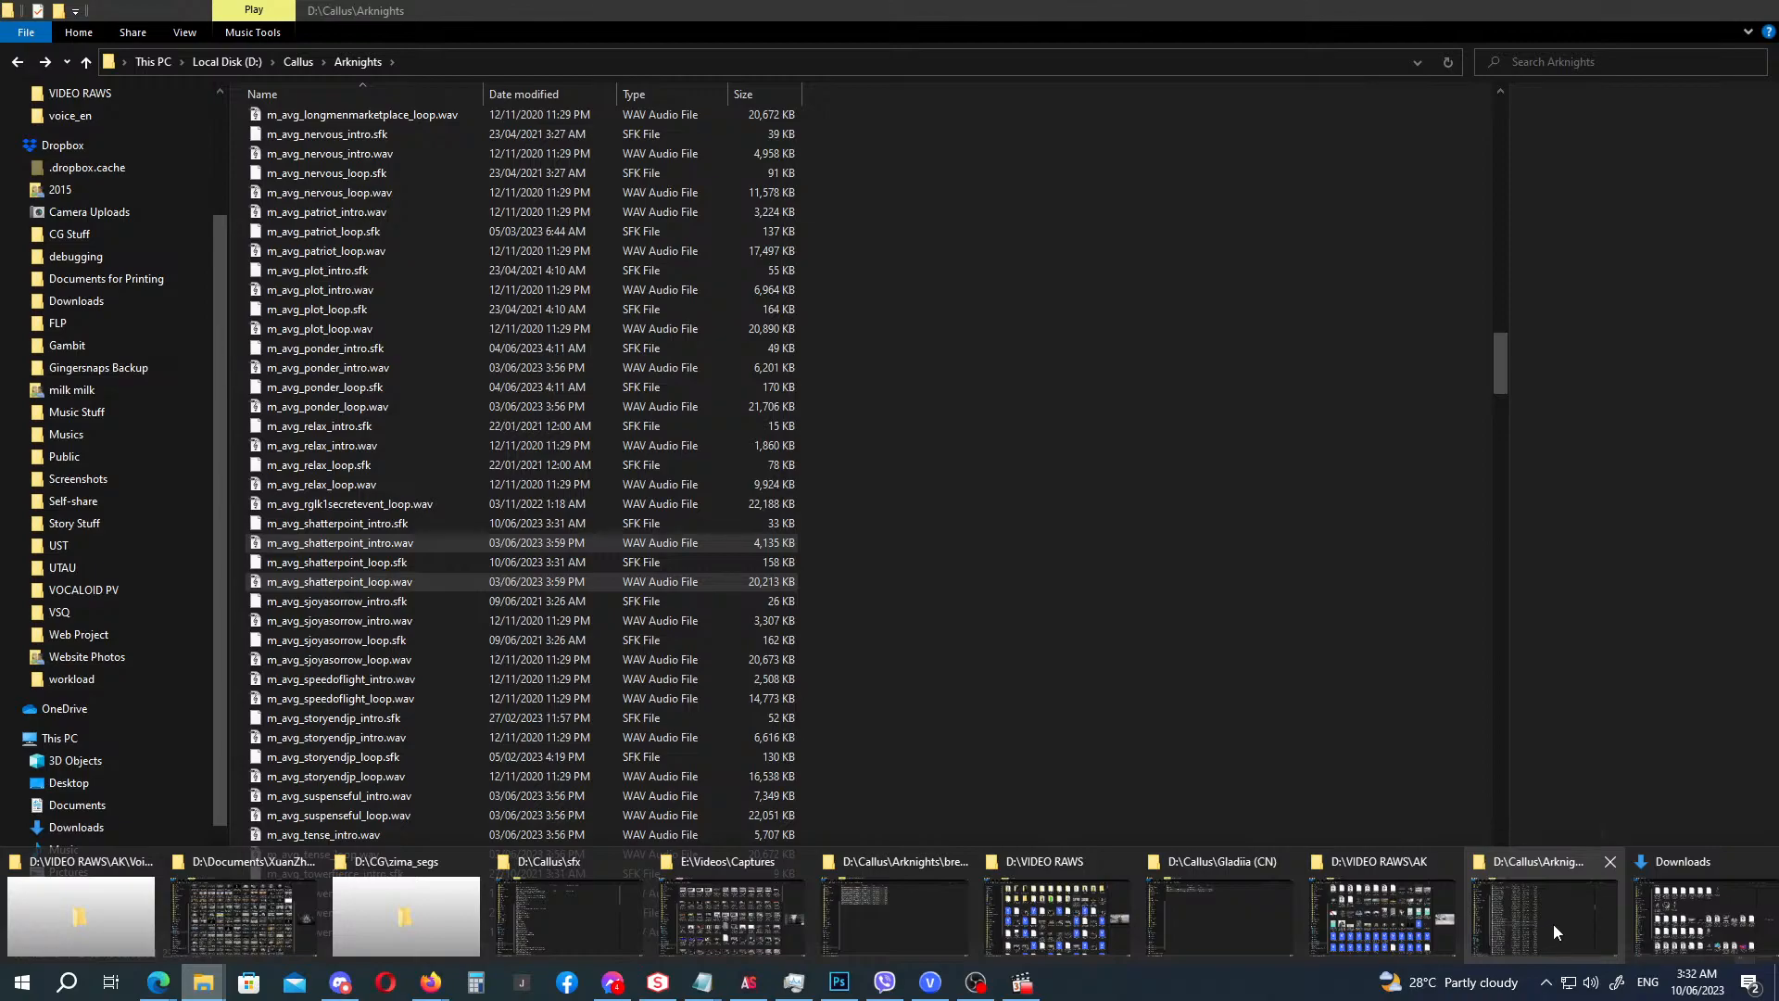
left_click(1553, 925)
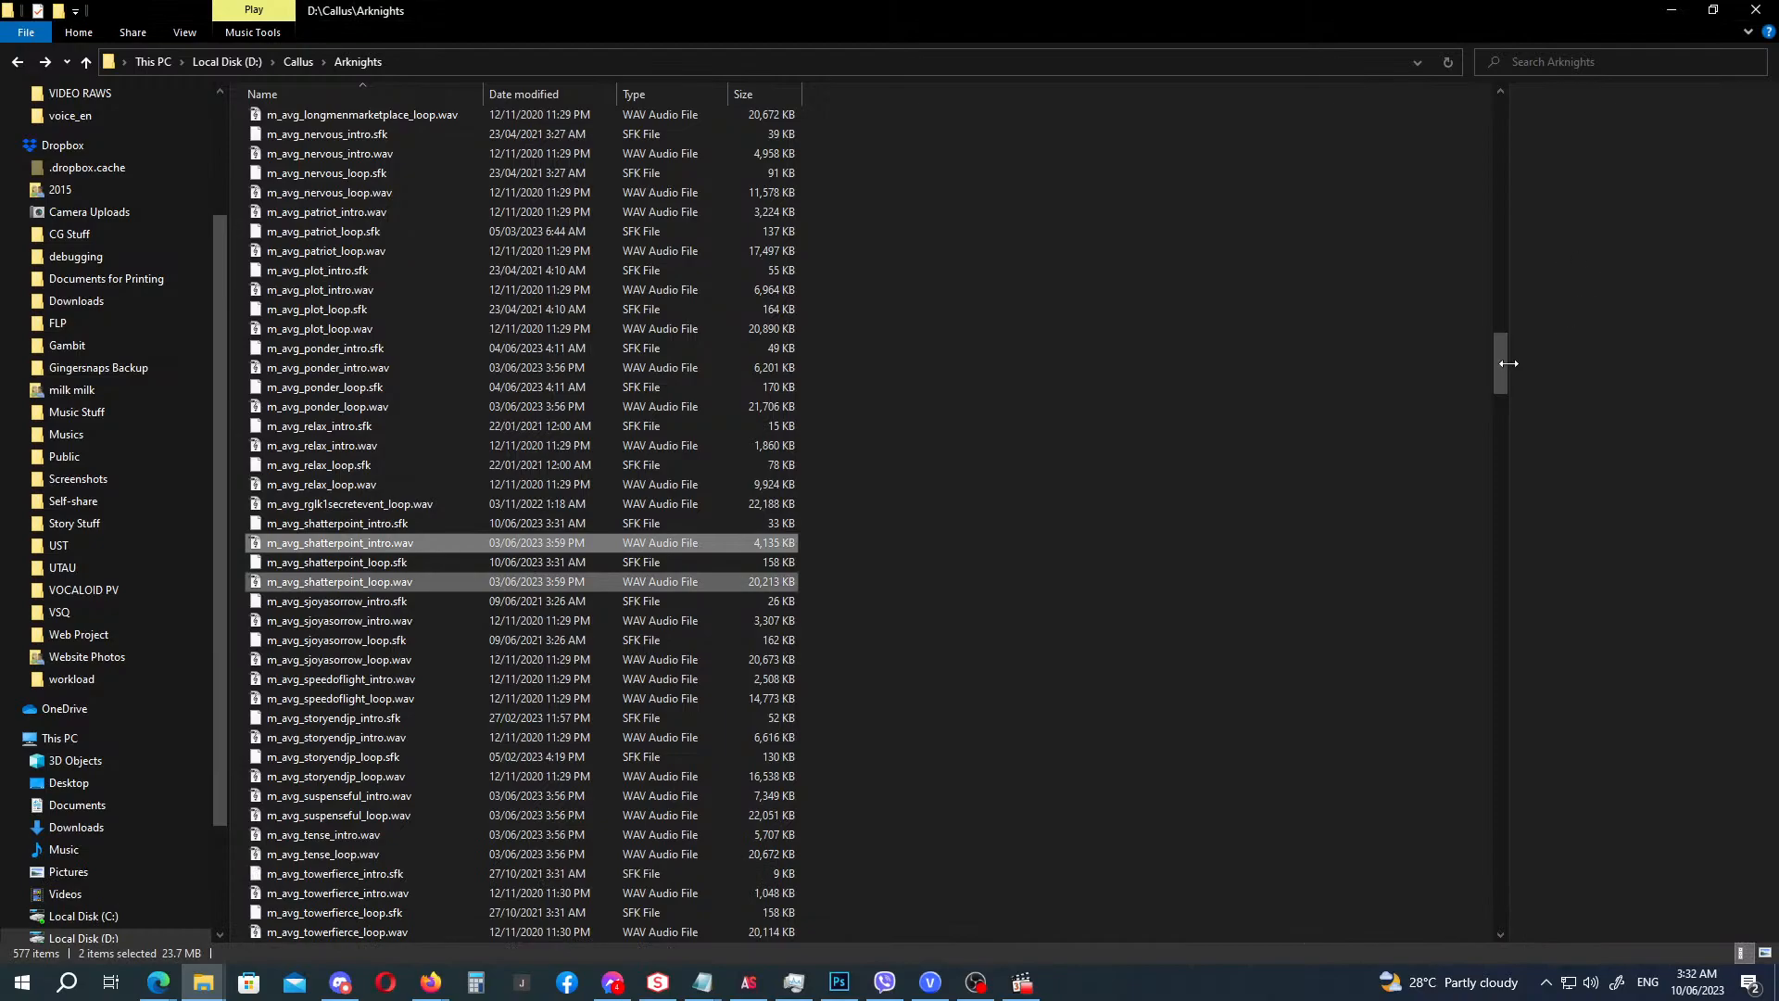
left_click_drag(1509, 363, 1442, 92)
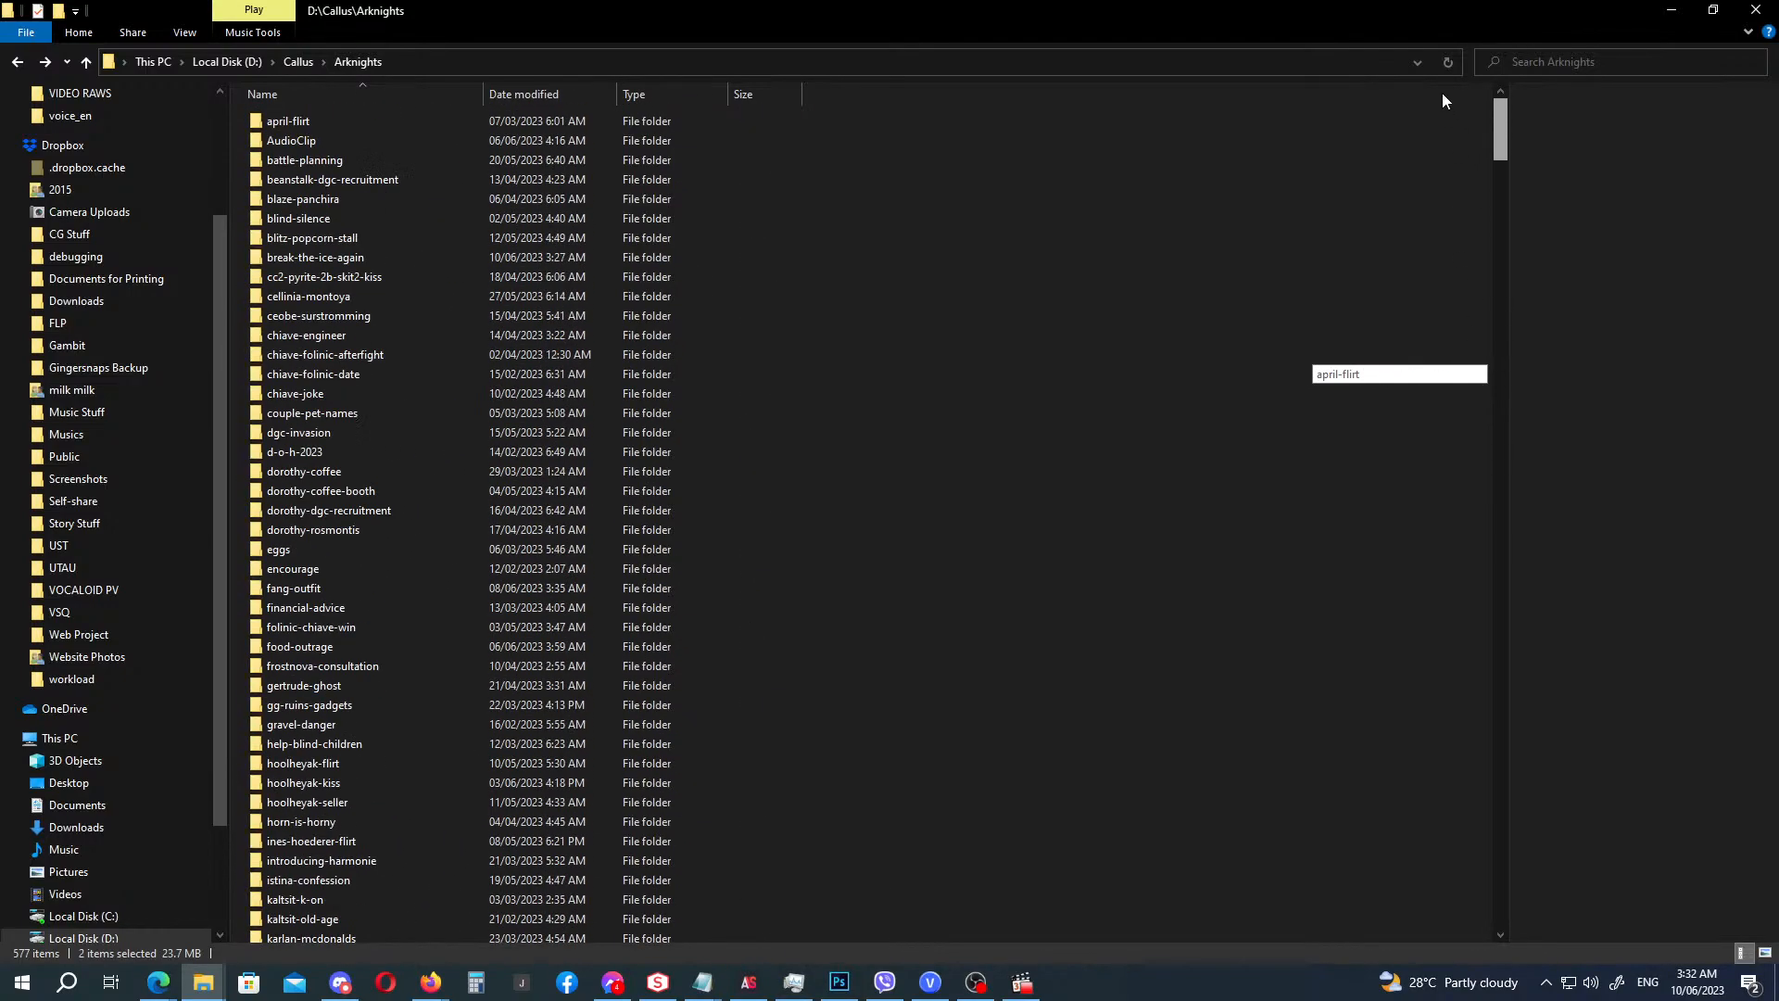
double_click(318, 140)
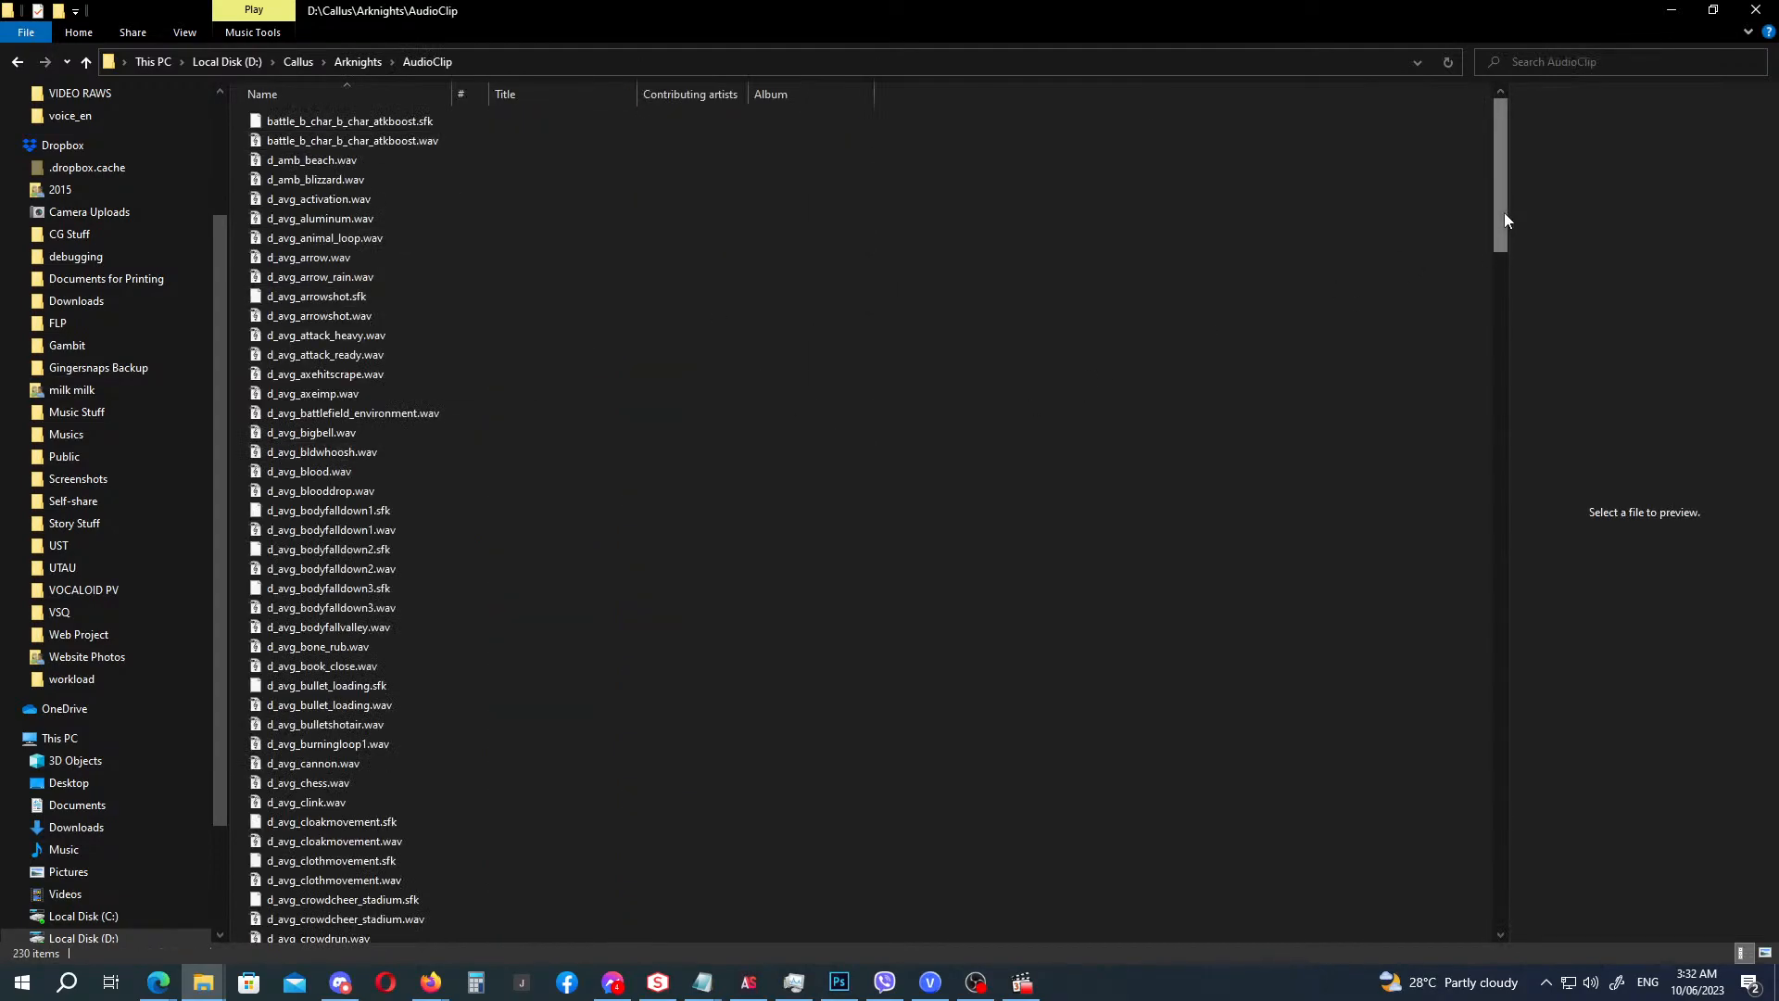
left_click_drag(1504, 213, 1473, 656)
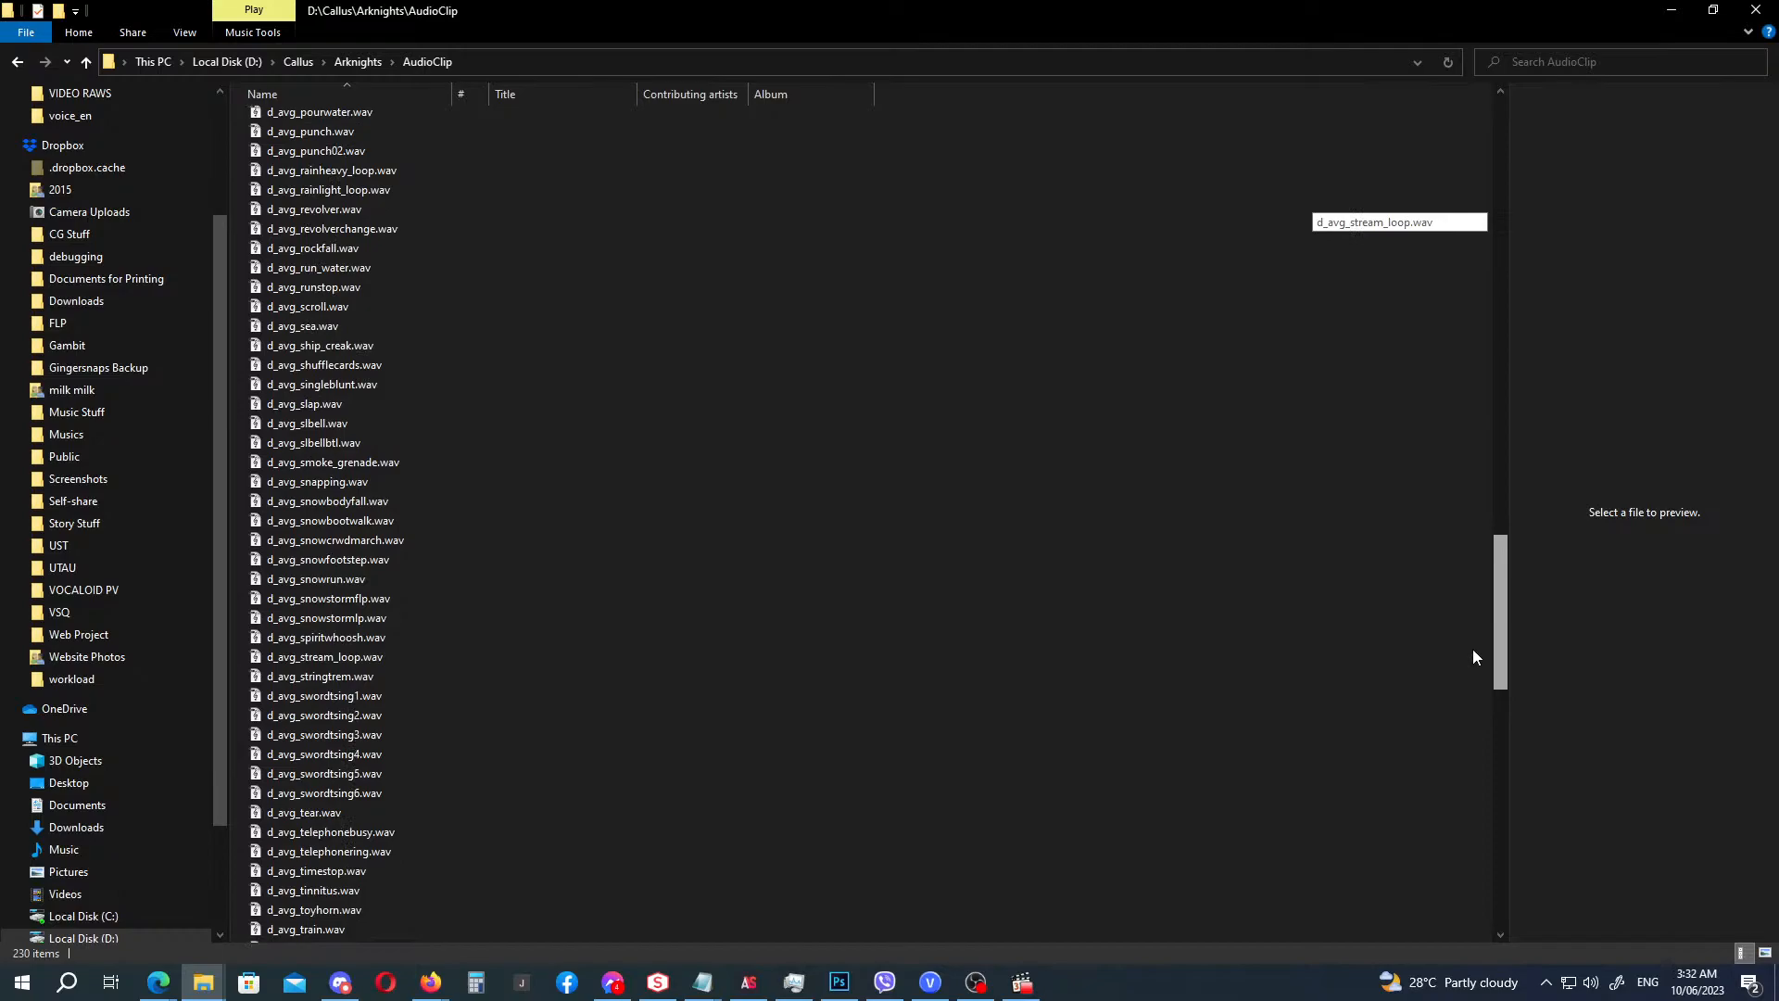
left_click_drag(1474, 656, 1473, 656)
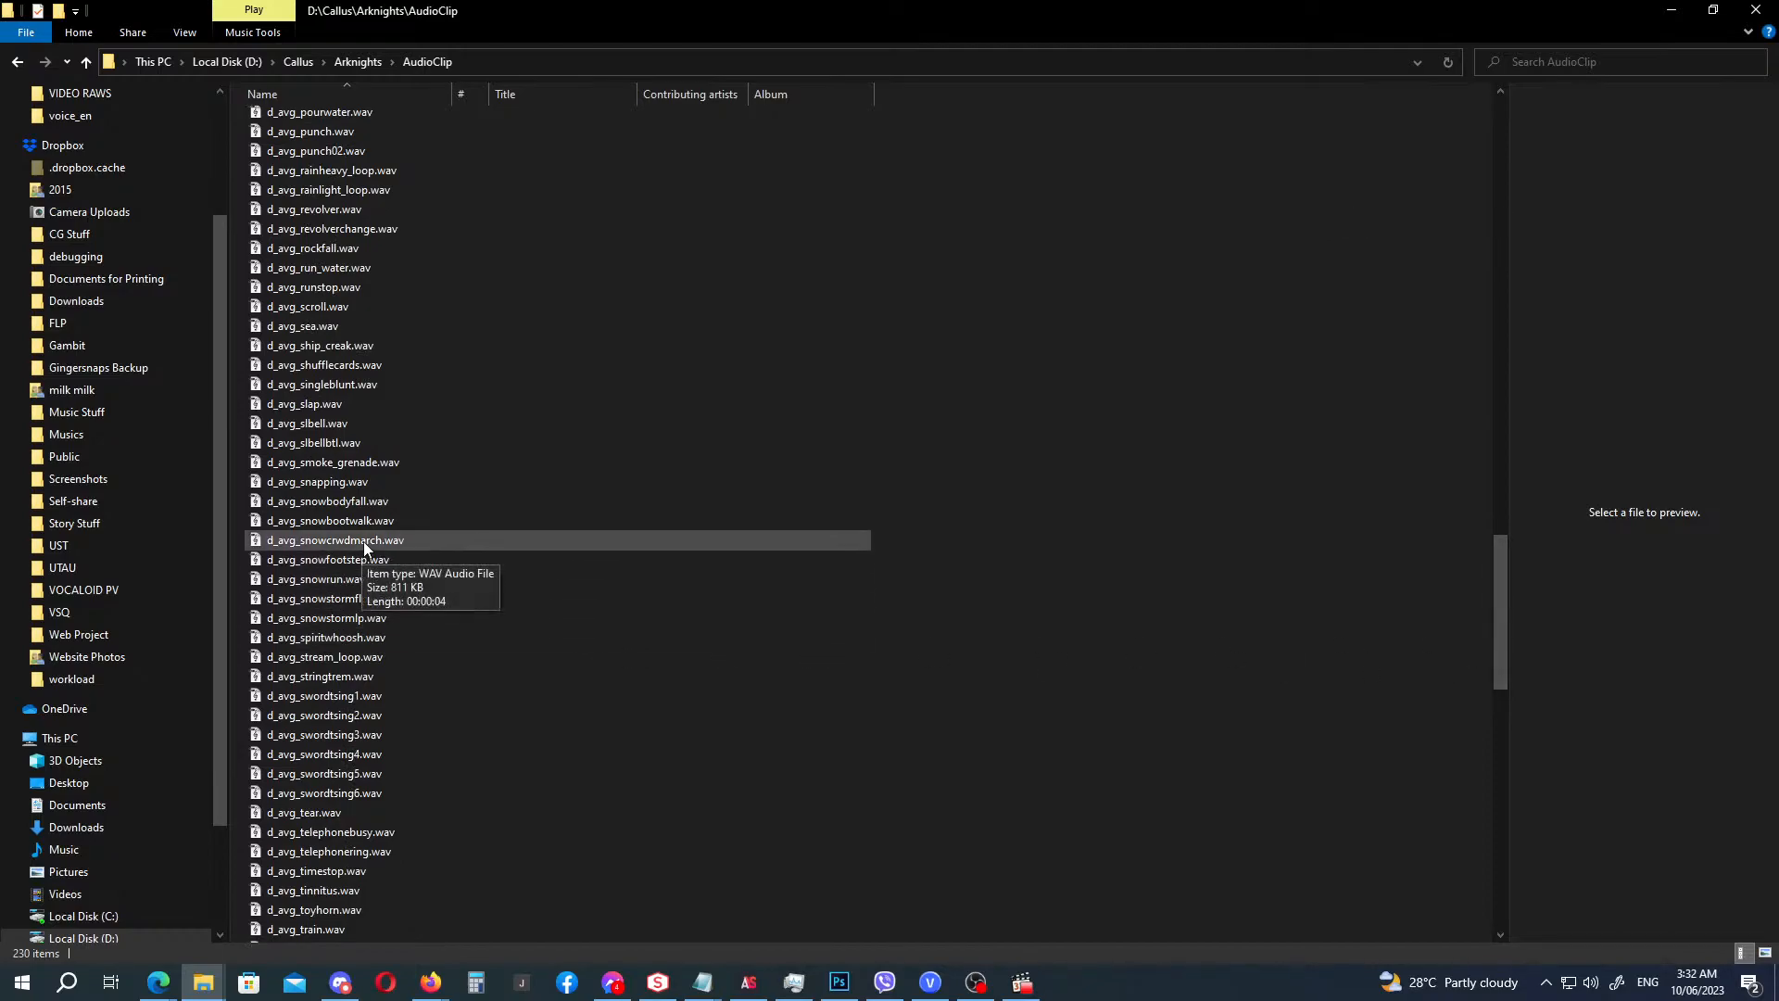
Audition d_avg_snowbodyfall.wav, d_avg_snowbootwalk.wav and d_avg_snowcrwdmarch.wav in Media Player Classic, stopping playback of each.
left_click(1014, 985)
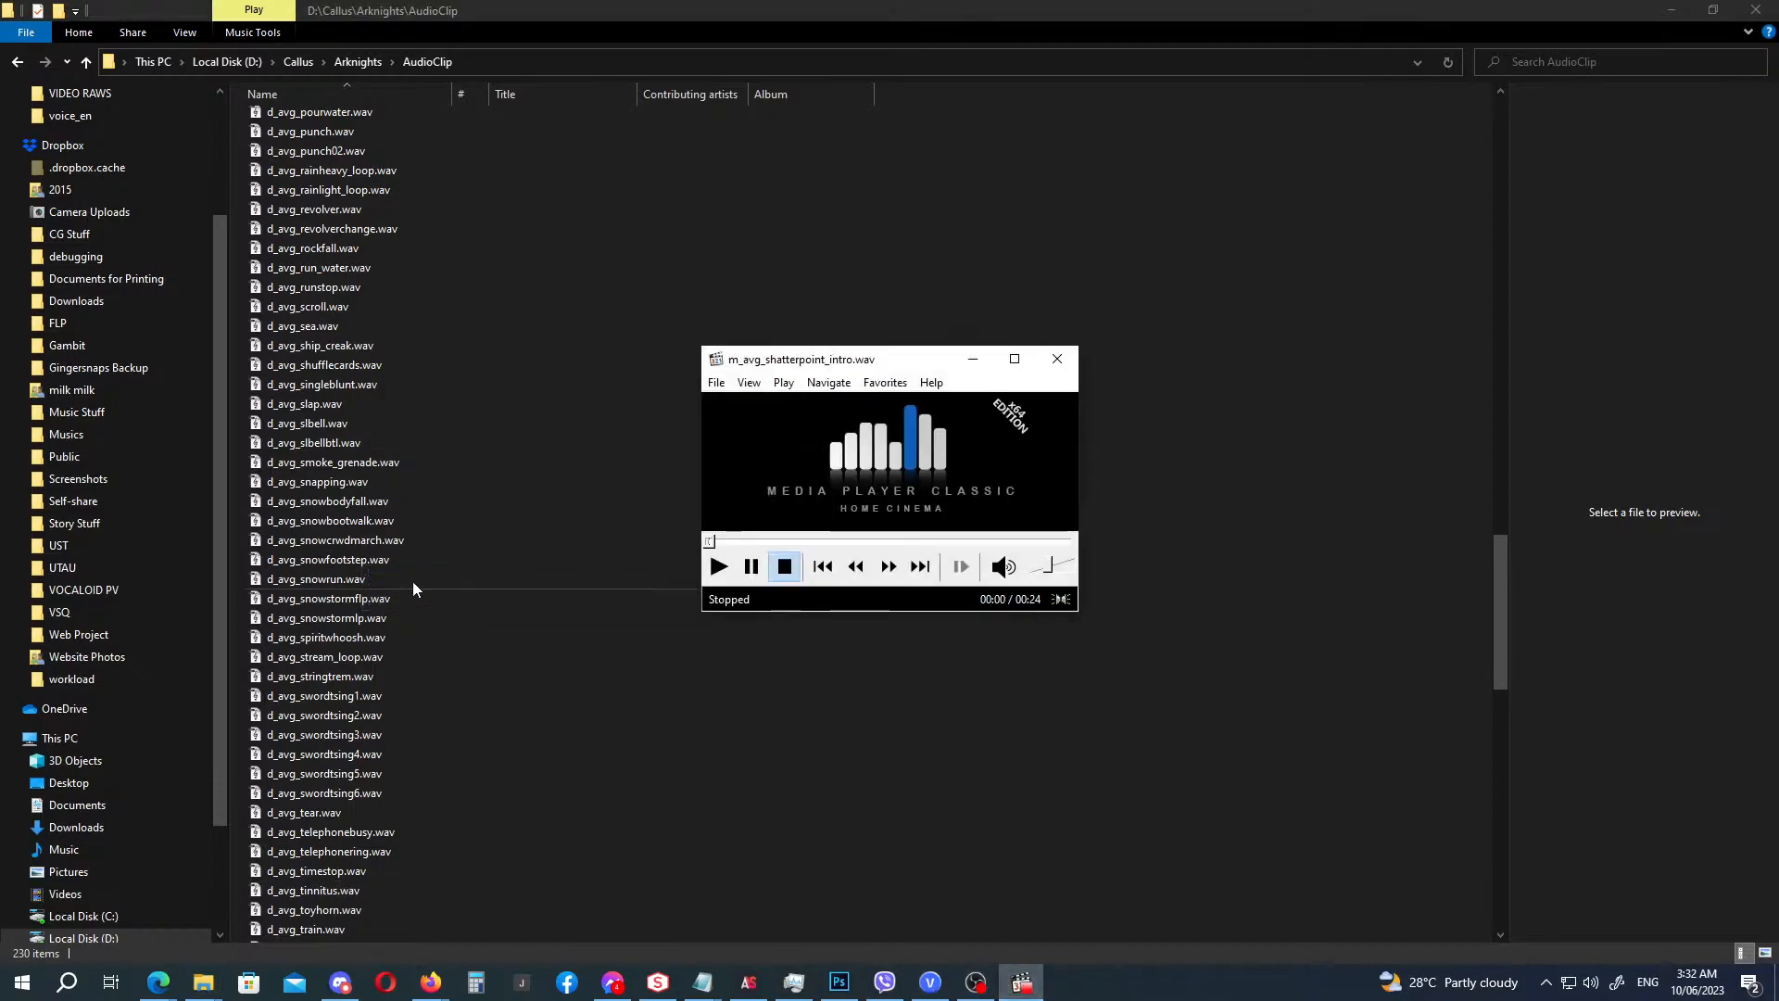
left_click_drag(375, 501, 802, 564)
left_click(786, 565)
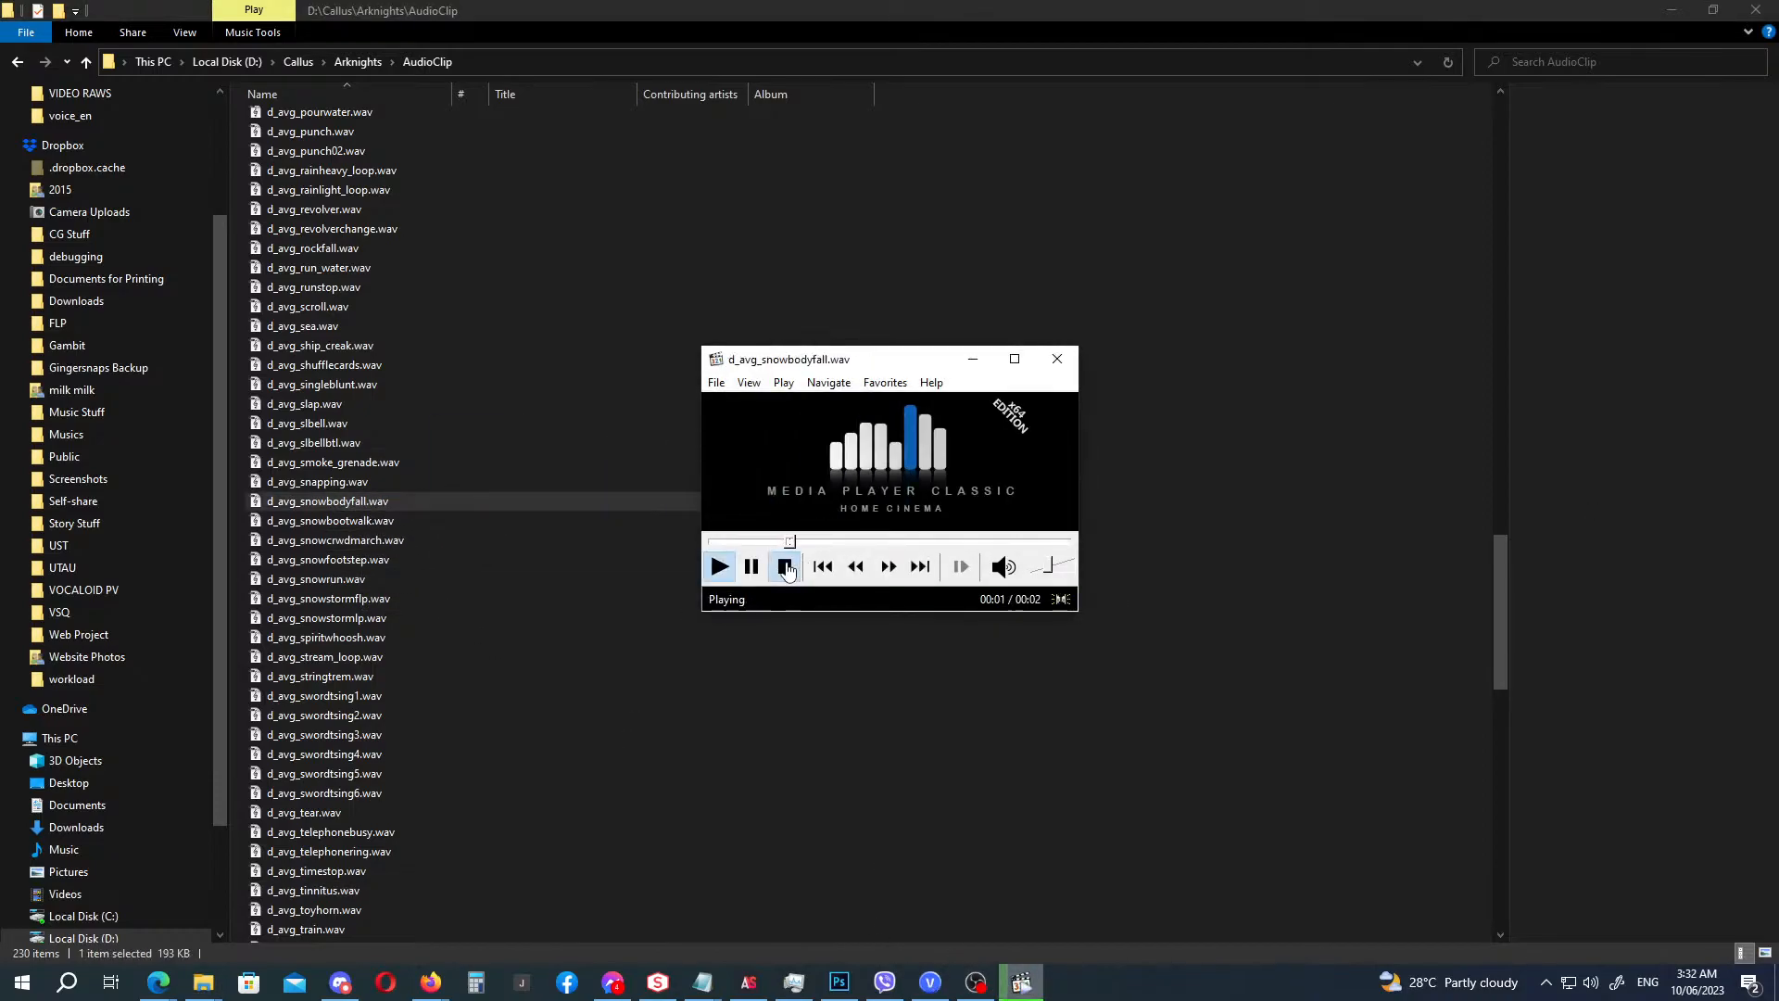
left_click_drag(361, 521, 894, 398)
left_click(785, 566)
left_click_drag(371, 540, 797, 519)
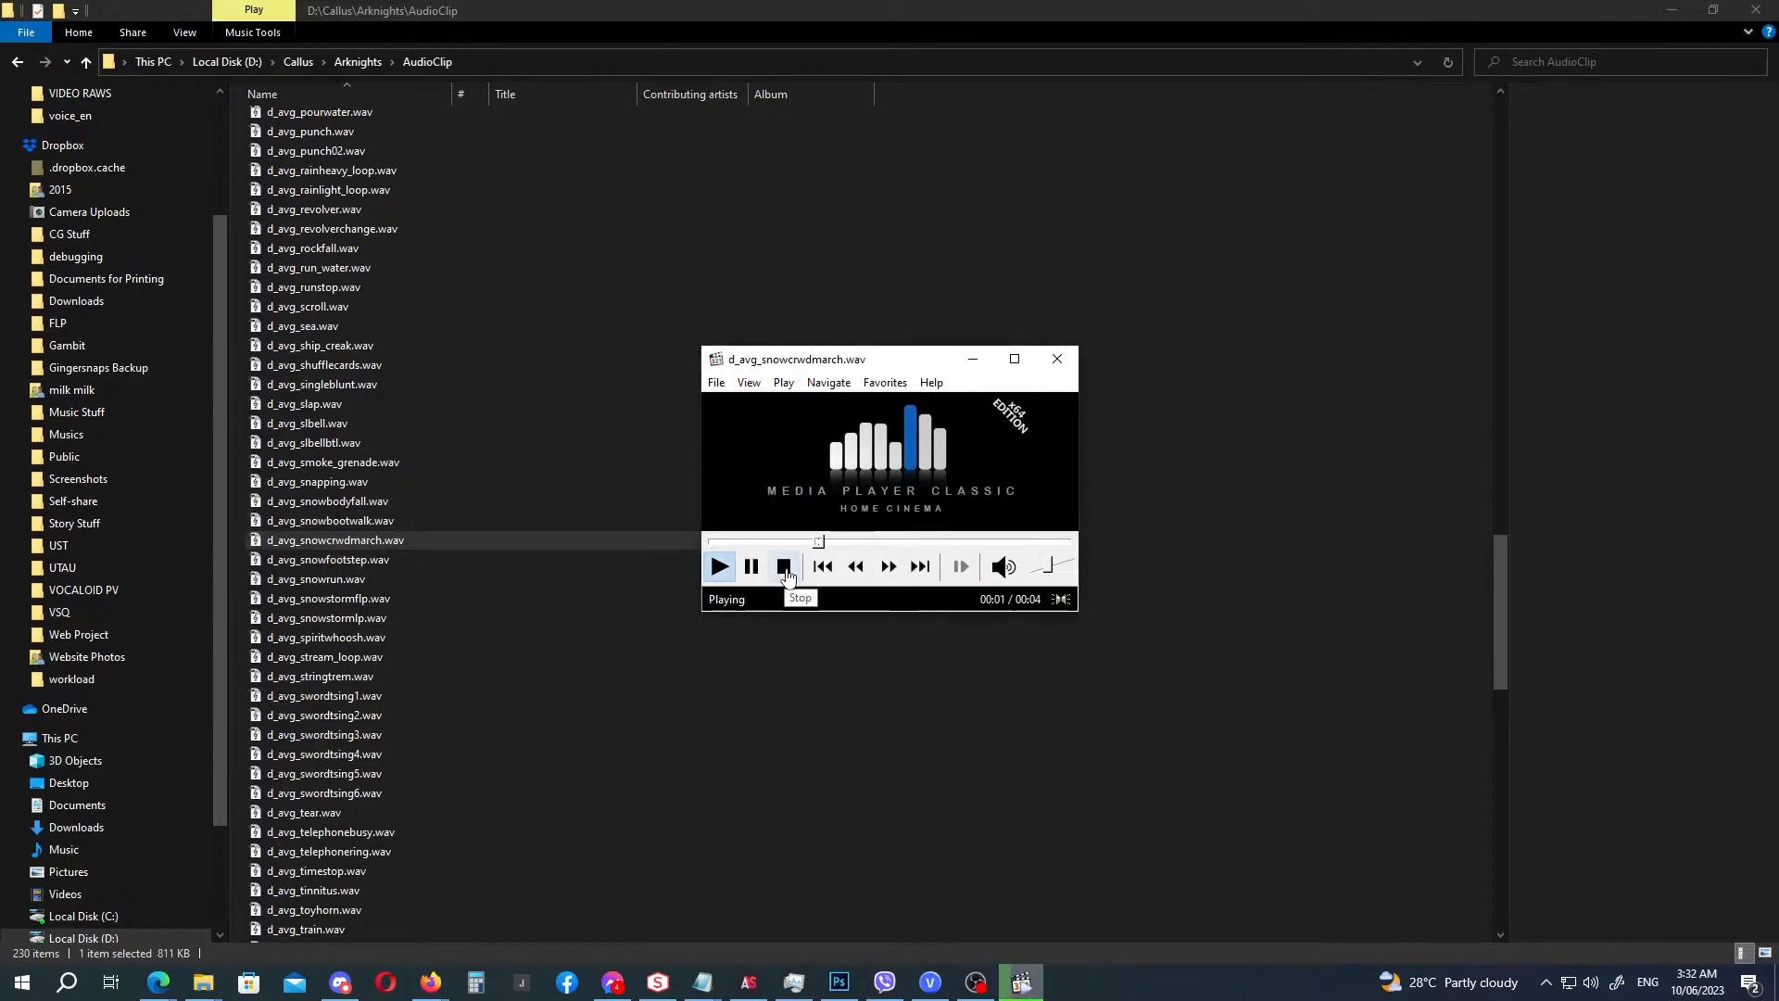
left_click(786, 572)
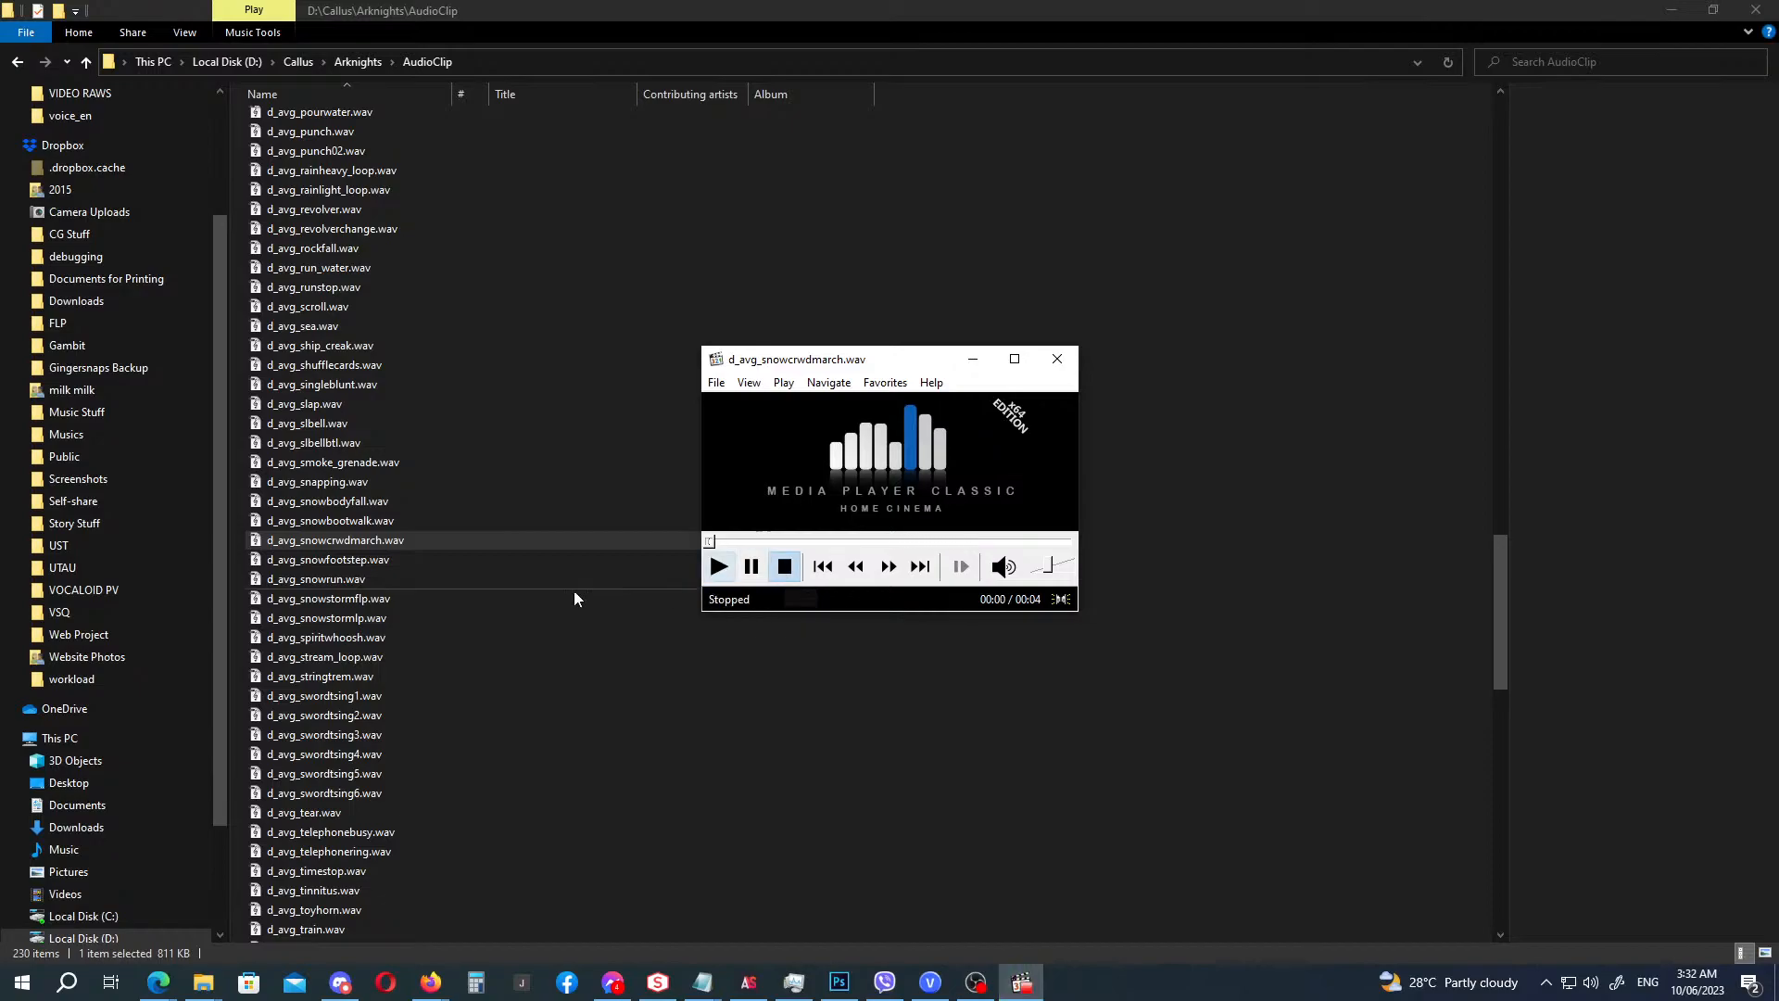
Audition the snow sound effects d_avg_snowfootstep.wav and d_avg_snowstormflp.wav in Media Player Classic.
left_click_drag(362, 562, 894, 488)
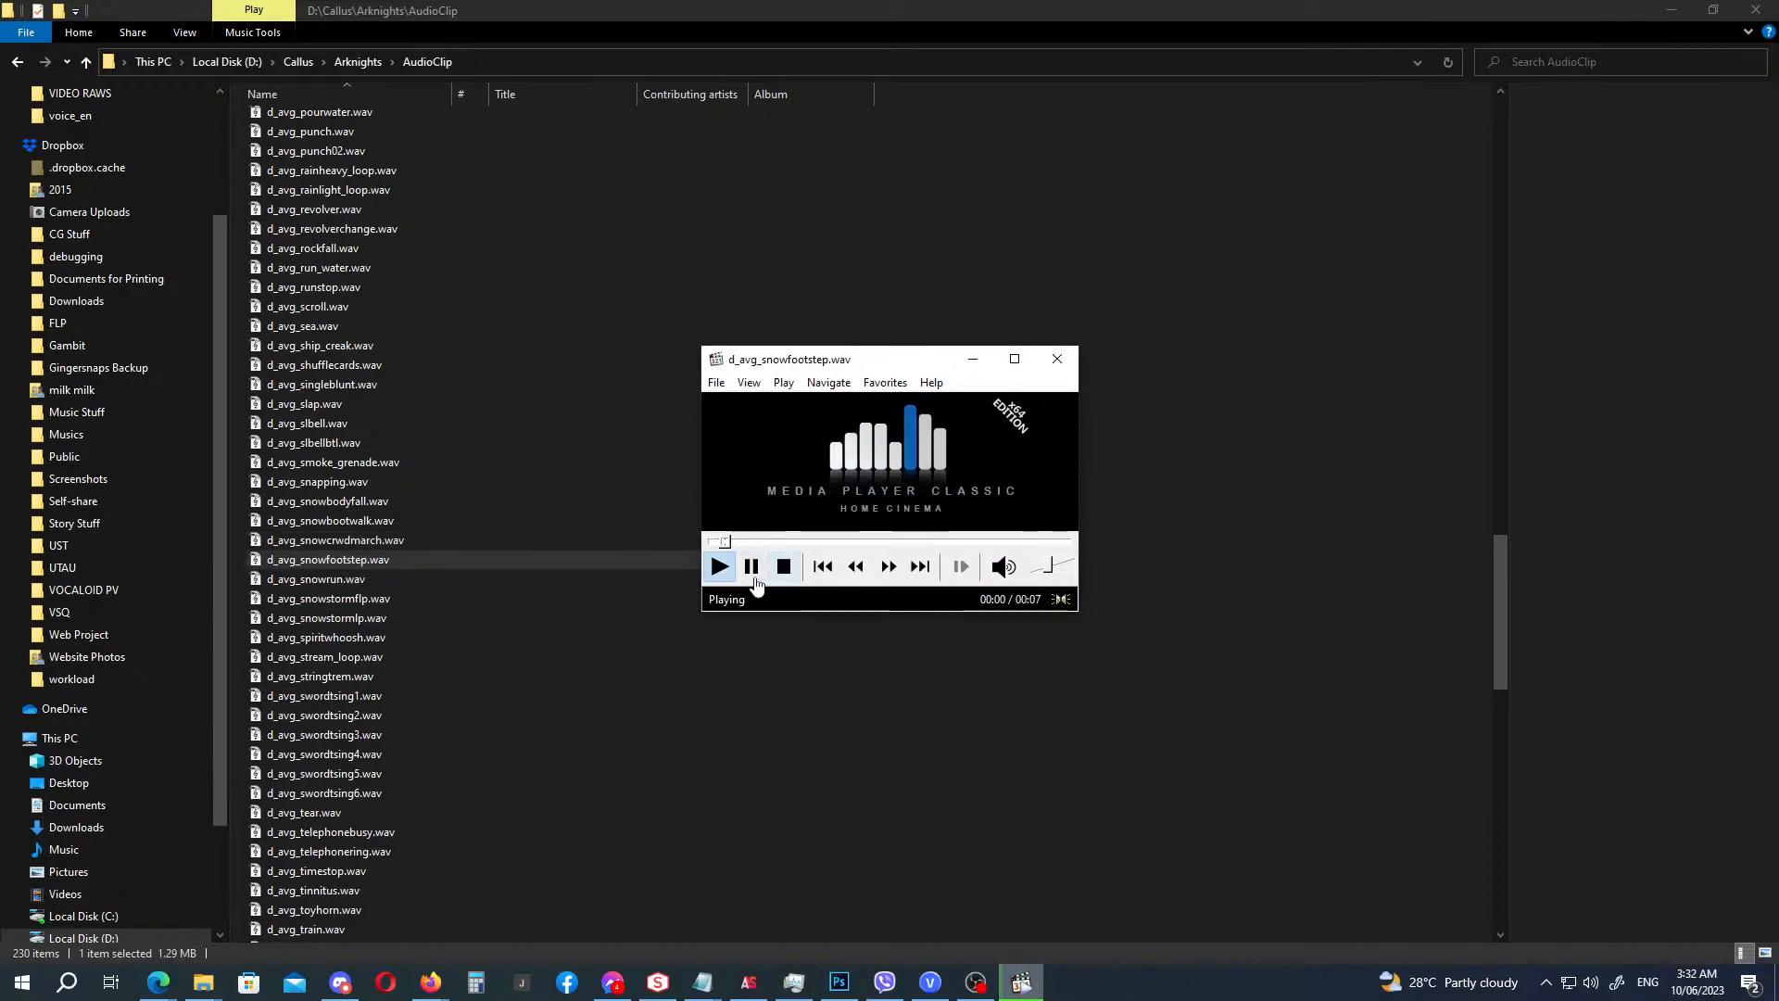
left_click(784, 567)
left_click_drag(447, 599, 855, 493)
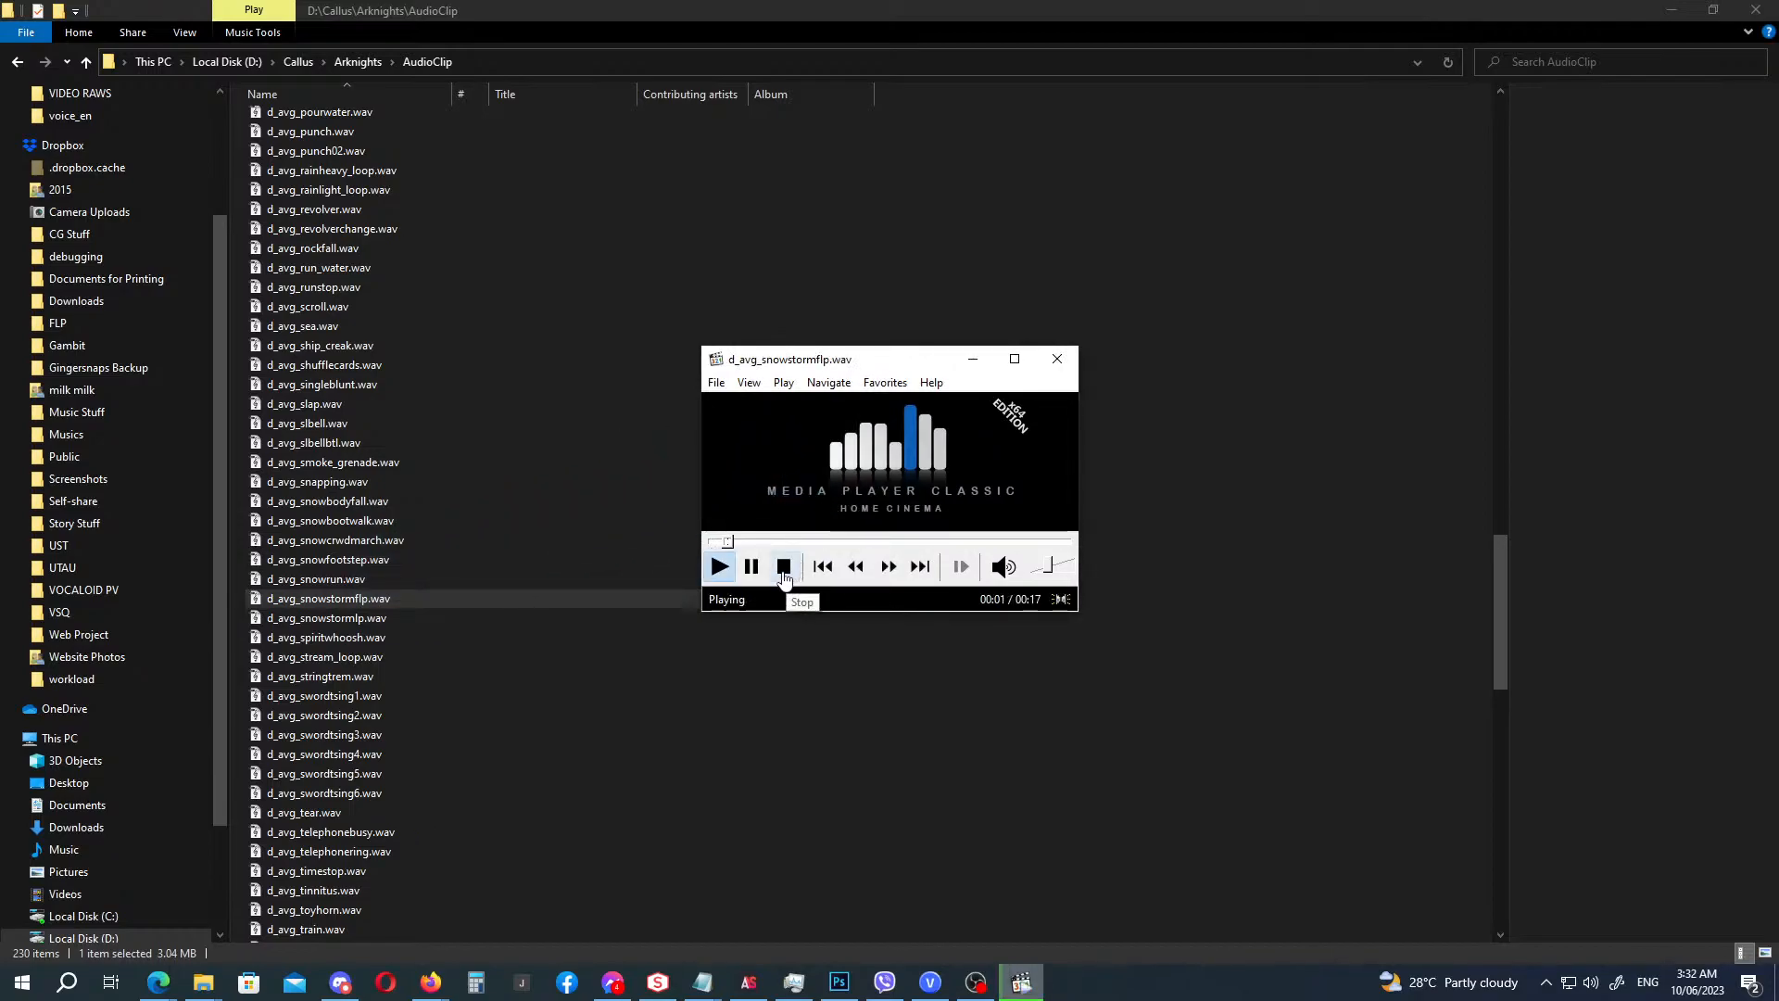
Audition d_avg_snowstormlp.wav and replay d_avg_snowstormflp.wav in Media Player Classic, stopping playback of each.
left_click(784, 567)
left_click_drag(349, 618, 838, 464)
left_click(784, 567)
left_click_drag(421, 600, 807, 487)
left_click(783, 566)
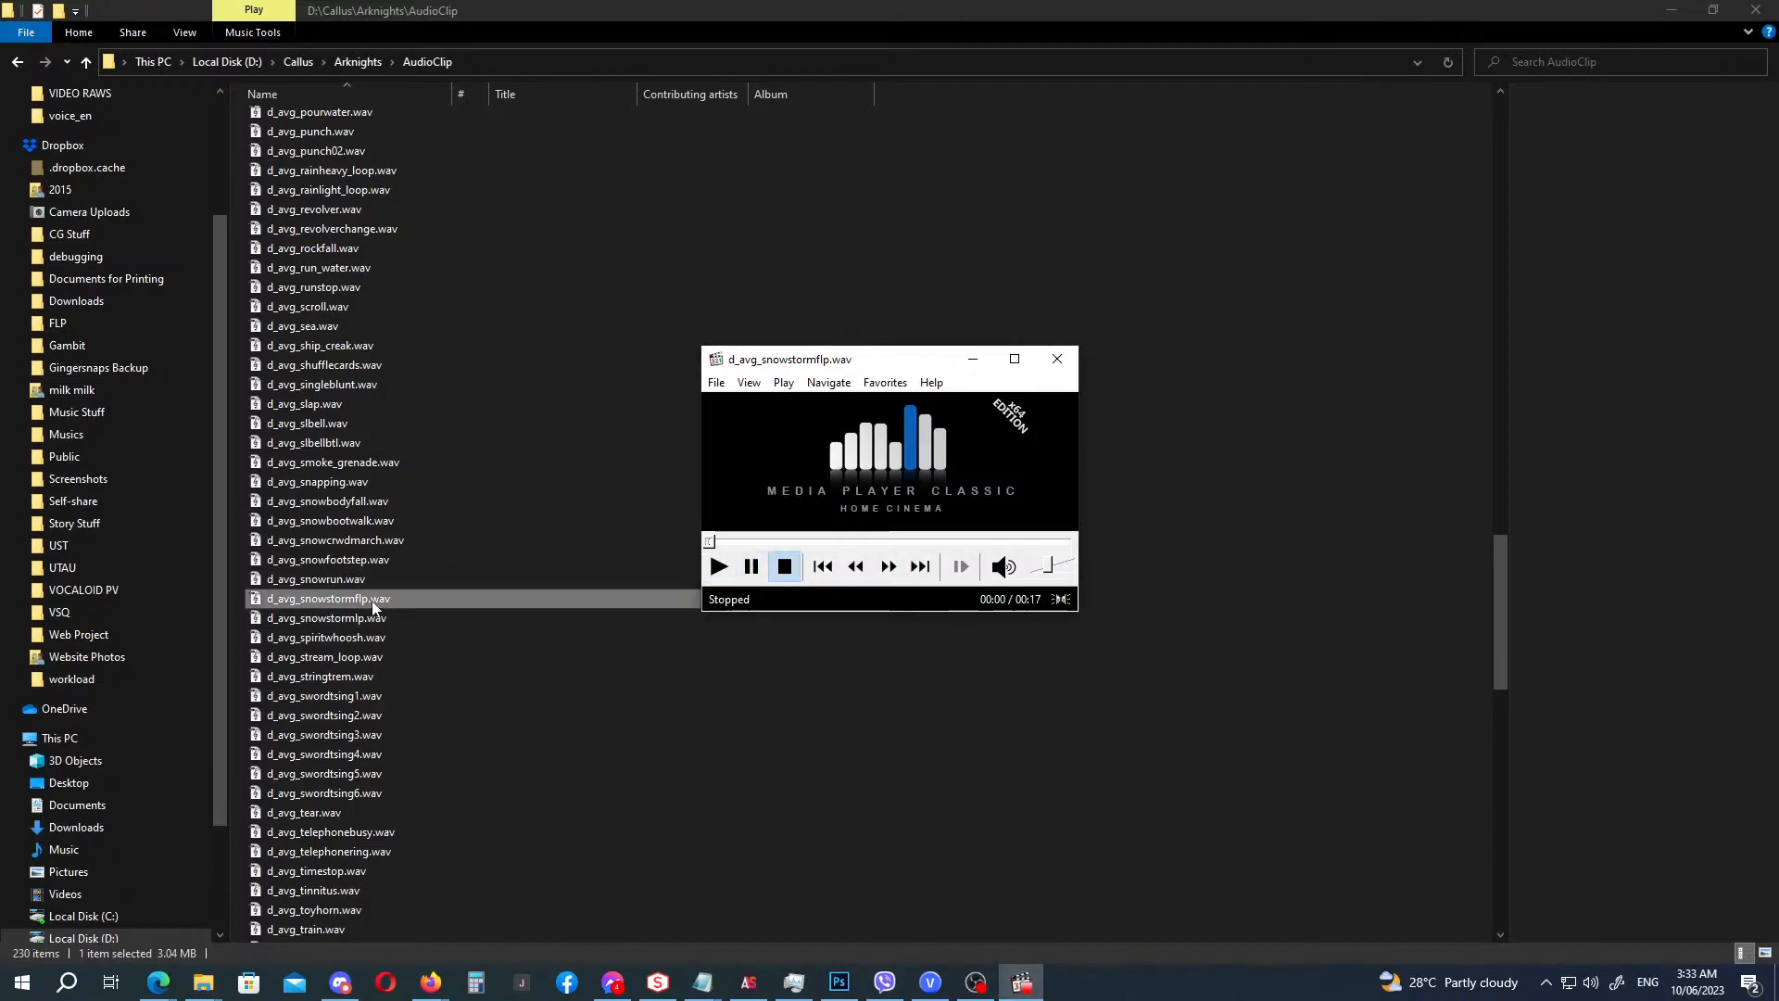
Place d_avg_snowstormflp.wav at the start of the new audio track in VEGAS Pro and loop-extend it to about 1 min 46 s.
left_click_drag(373, 607, 362, 725)
key("alt+Tab")
key("Tab")
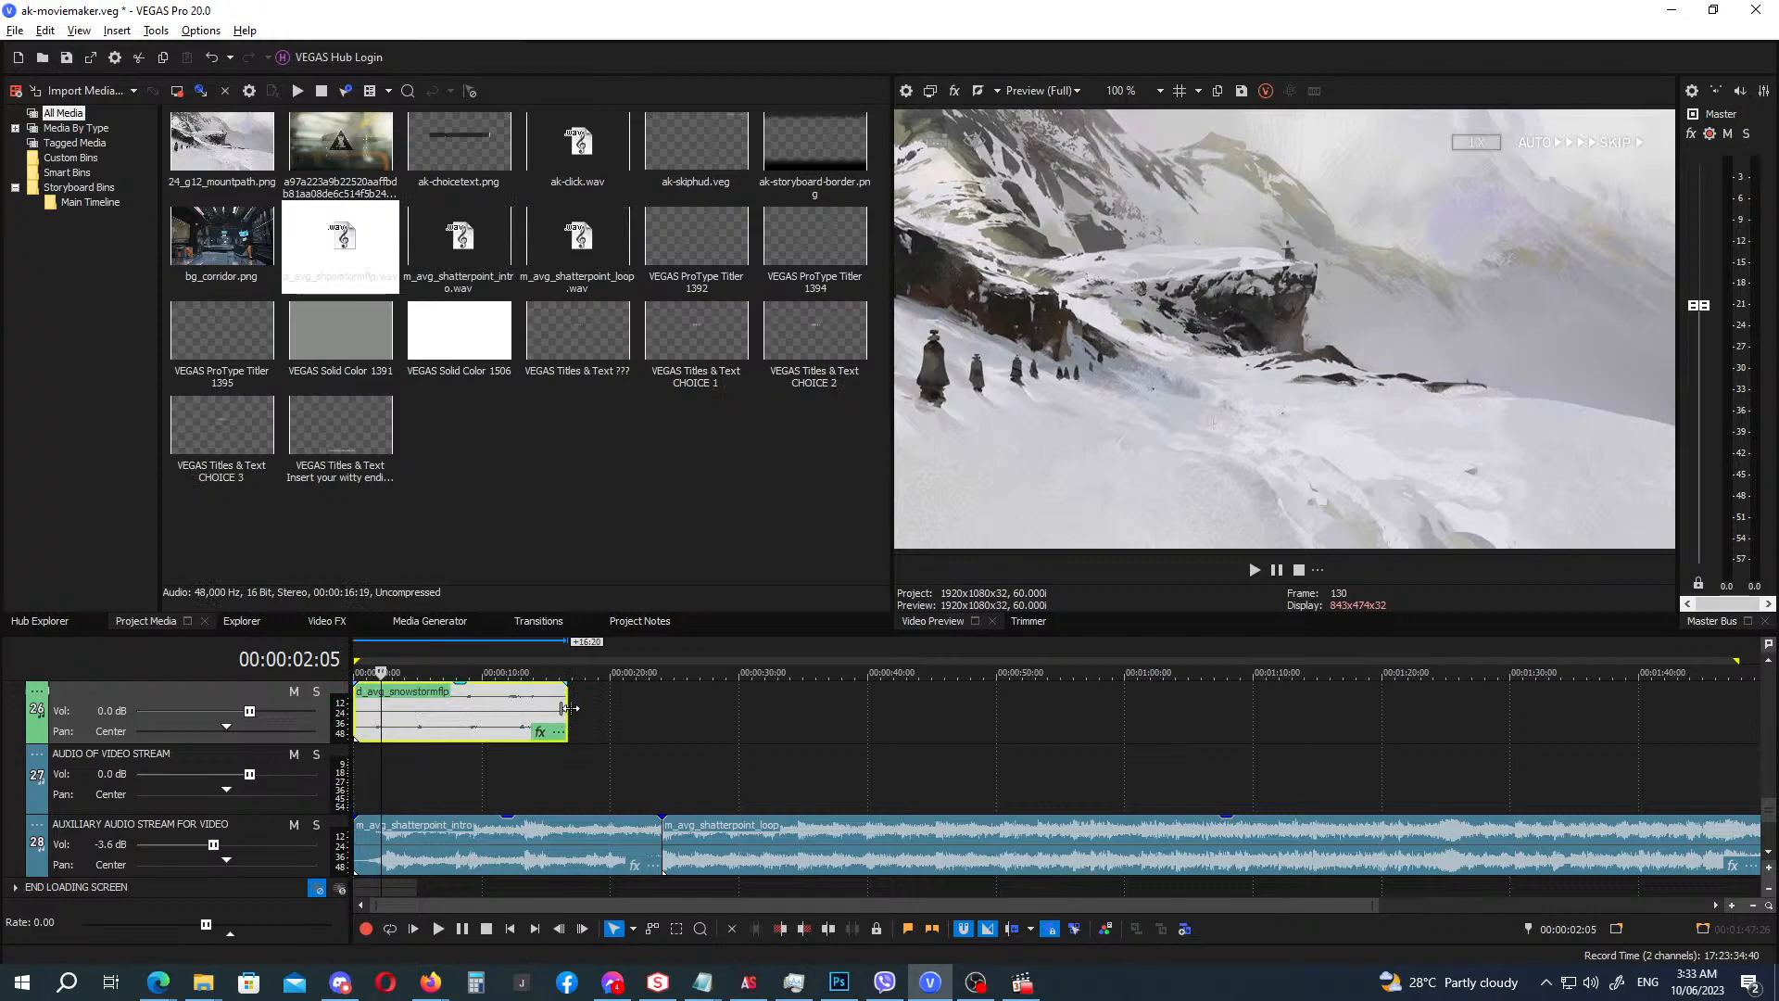
left_click_drag(567, 708, 1717, 697)
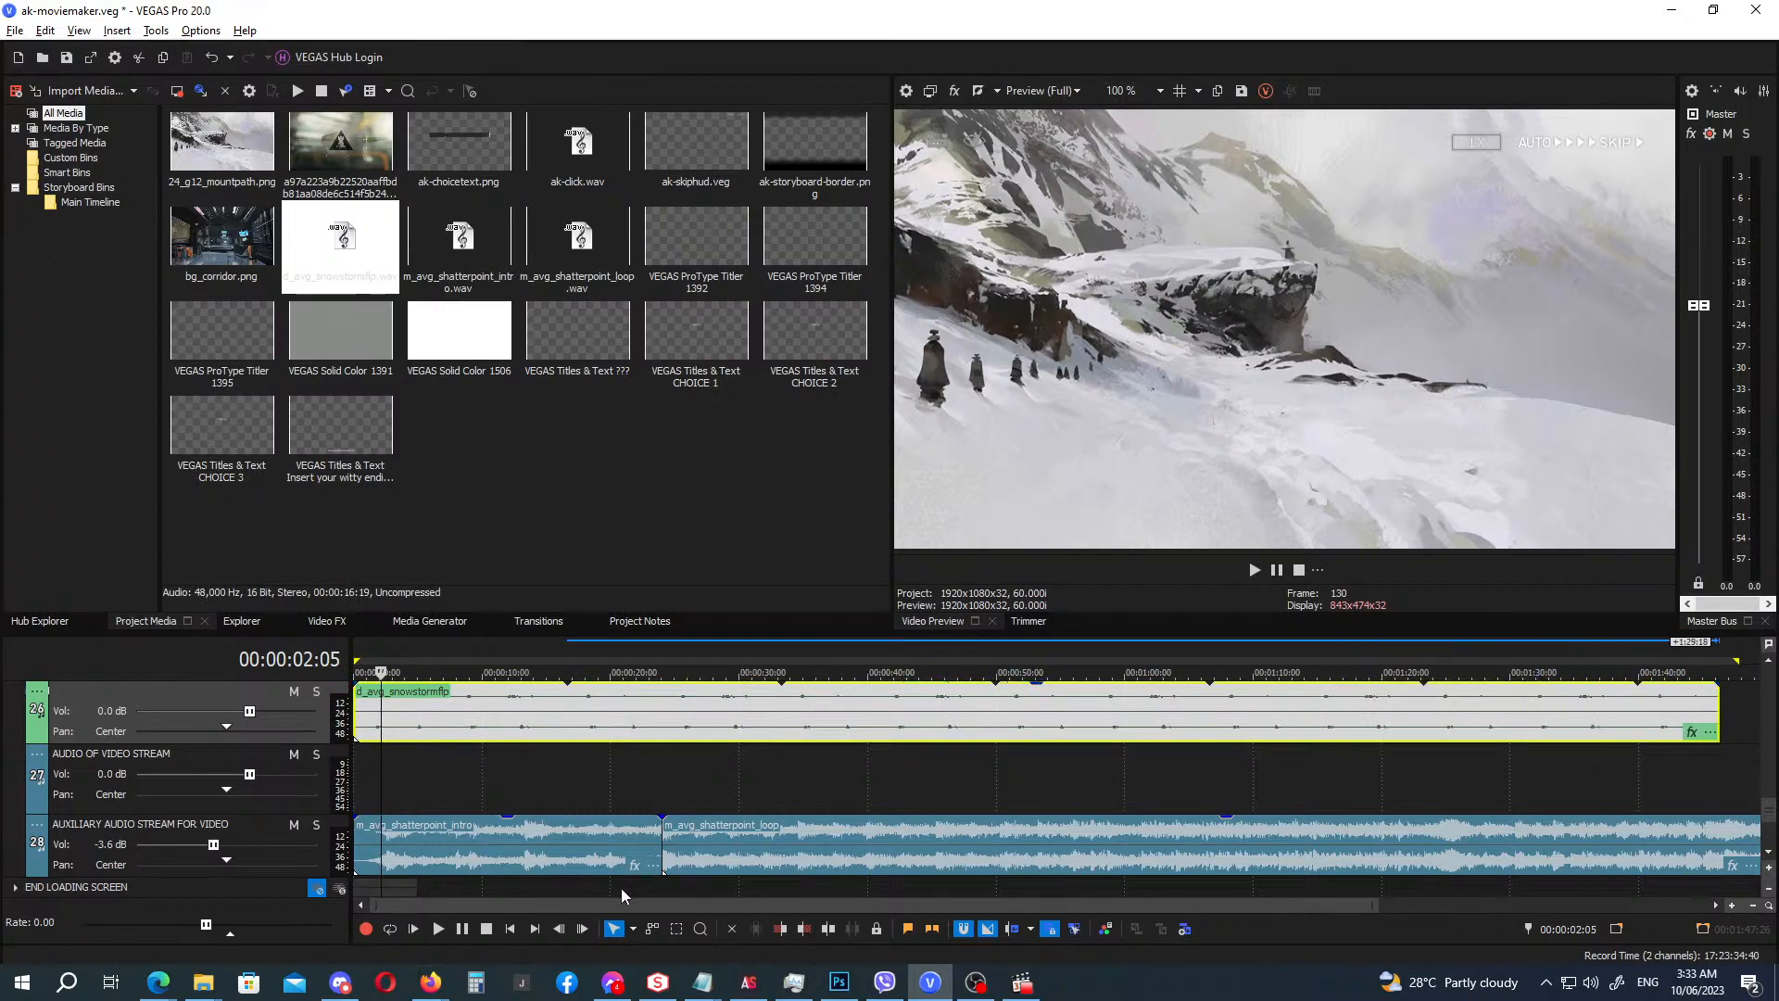
Play the project from the beginning to hear the snowstorm sound with the music, stopping after a few seconds.
left_click(509, 931)
left_click(445, 933)
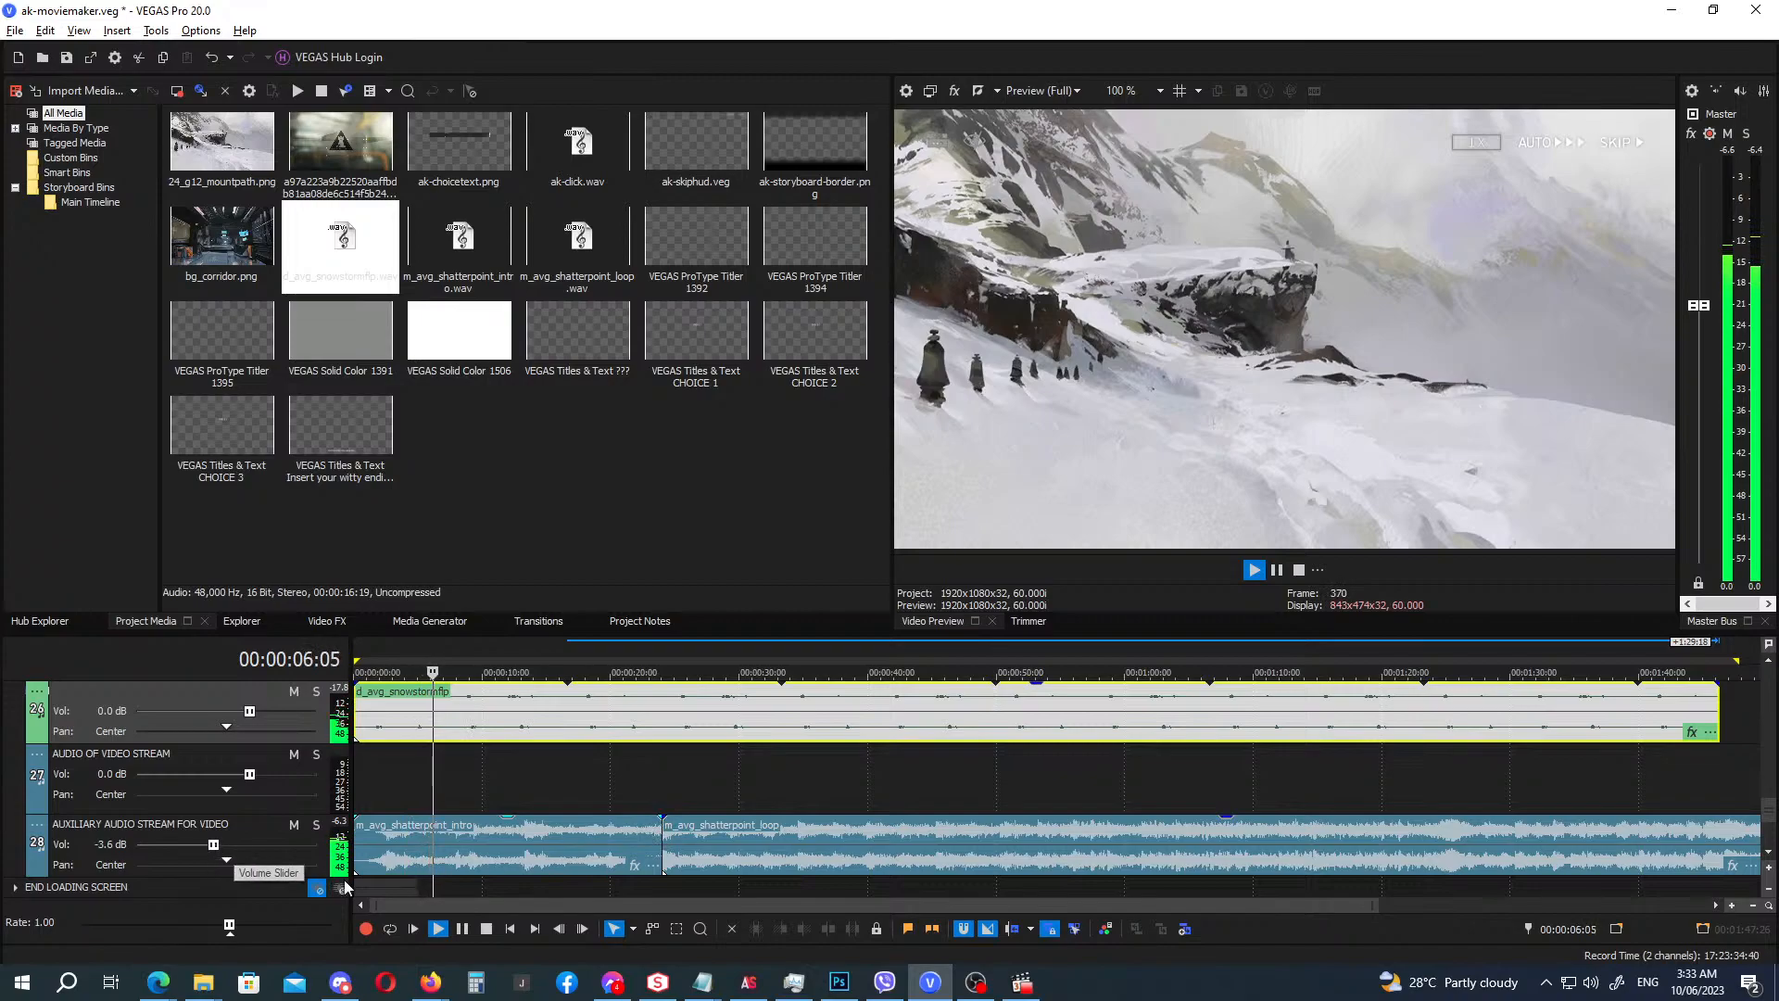
left_click(438, 930)
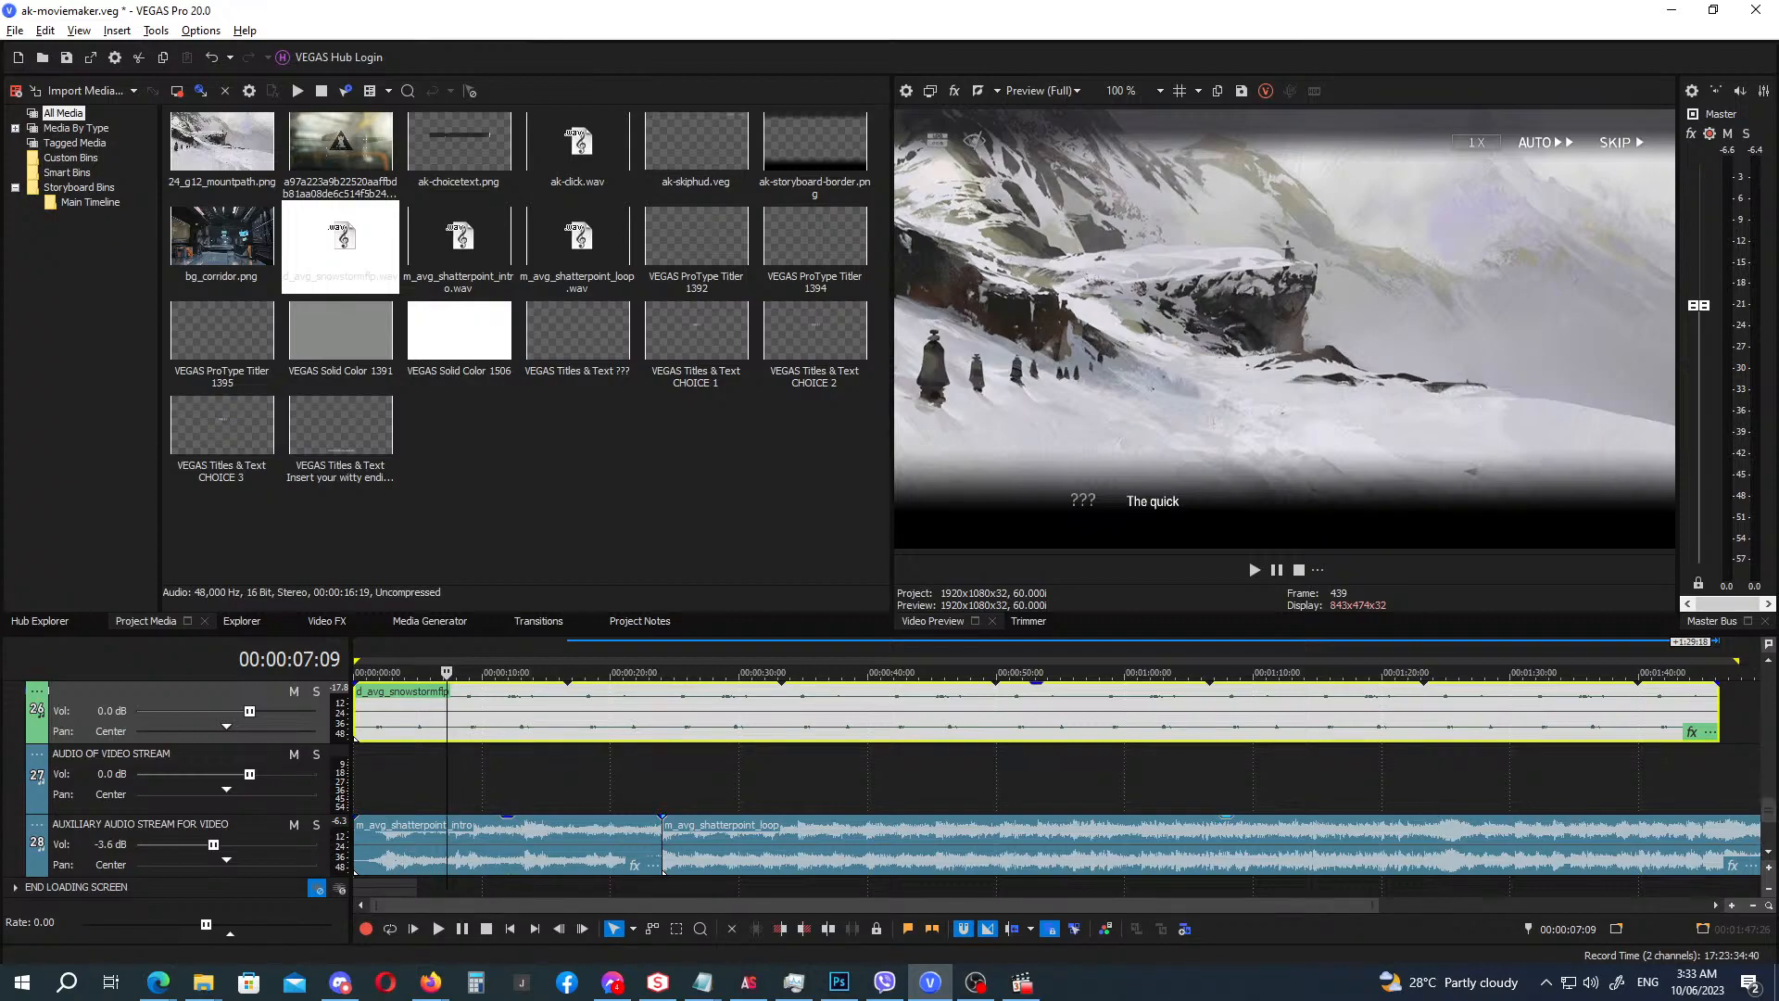
Add a fade-in of about 2 seconds to the 24_g12_mountpath event on the BACKGROUND track.
left_click_drag(1771, 815, 1774, 786)
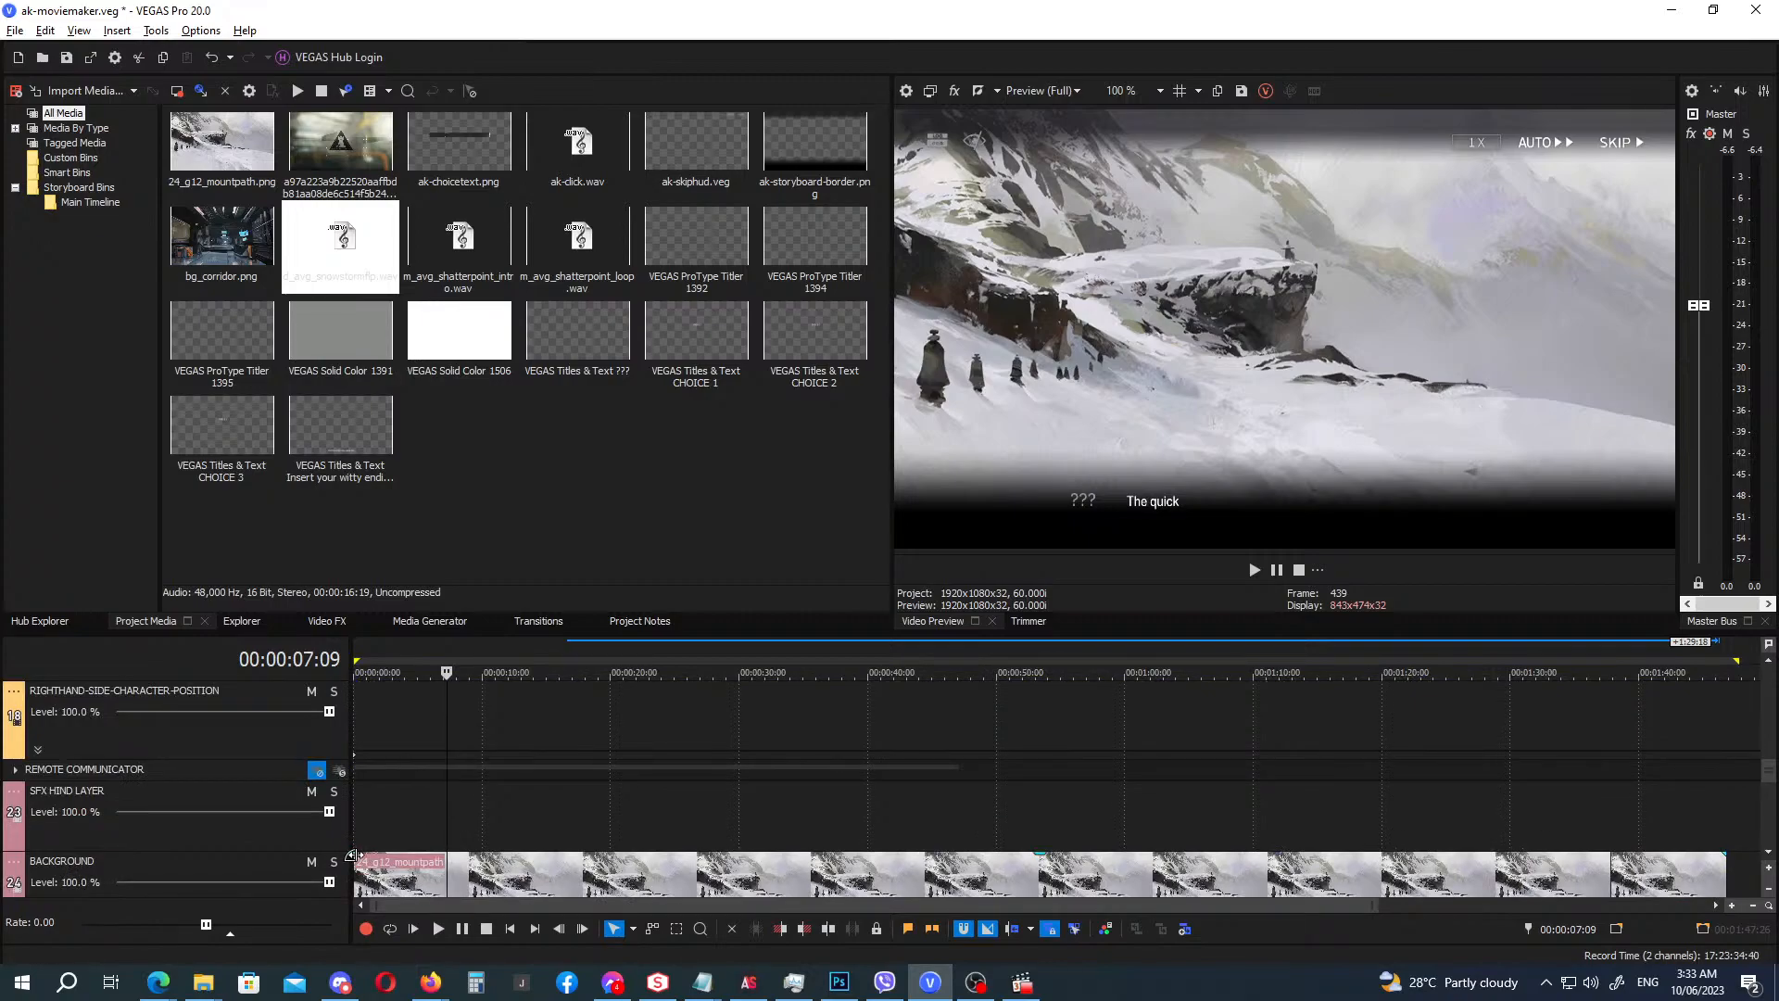
left_click_drag(353, 856, 479, 876)
scroll(441, 891, "up", 5)
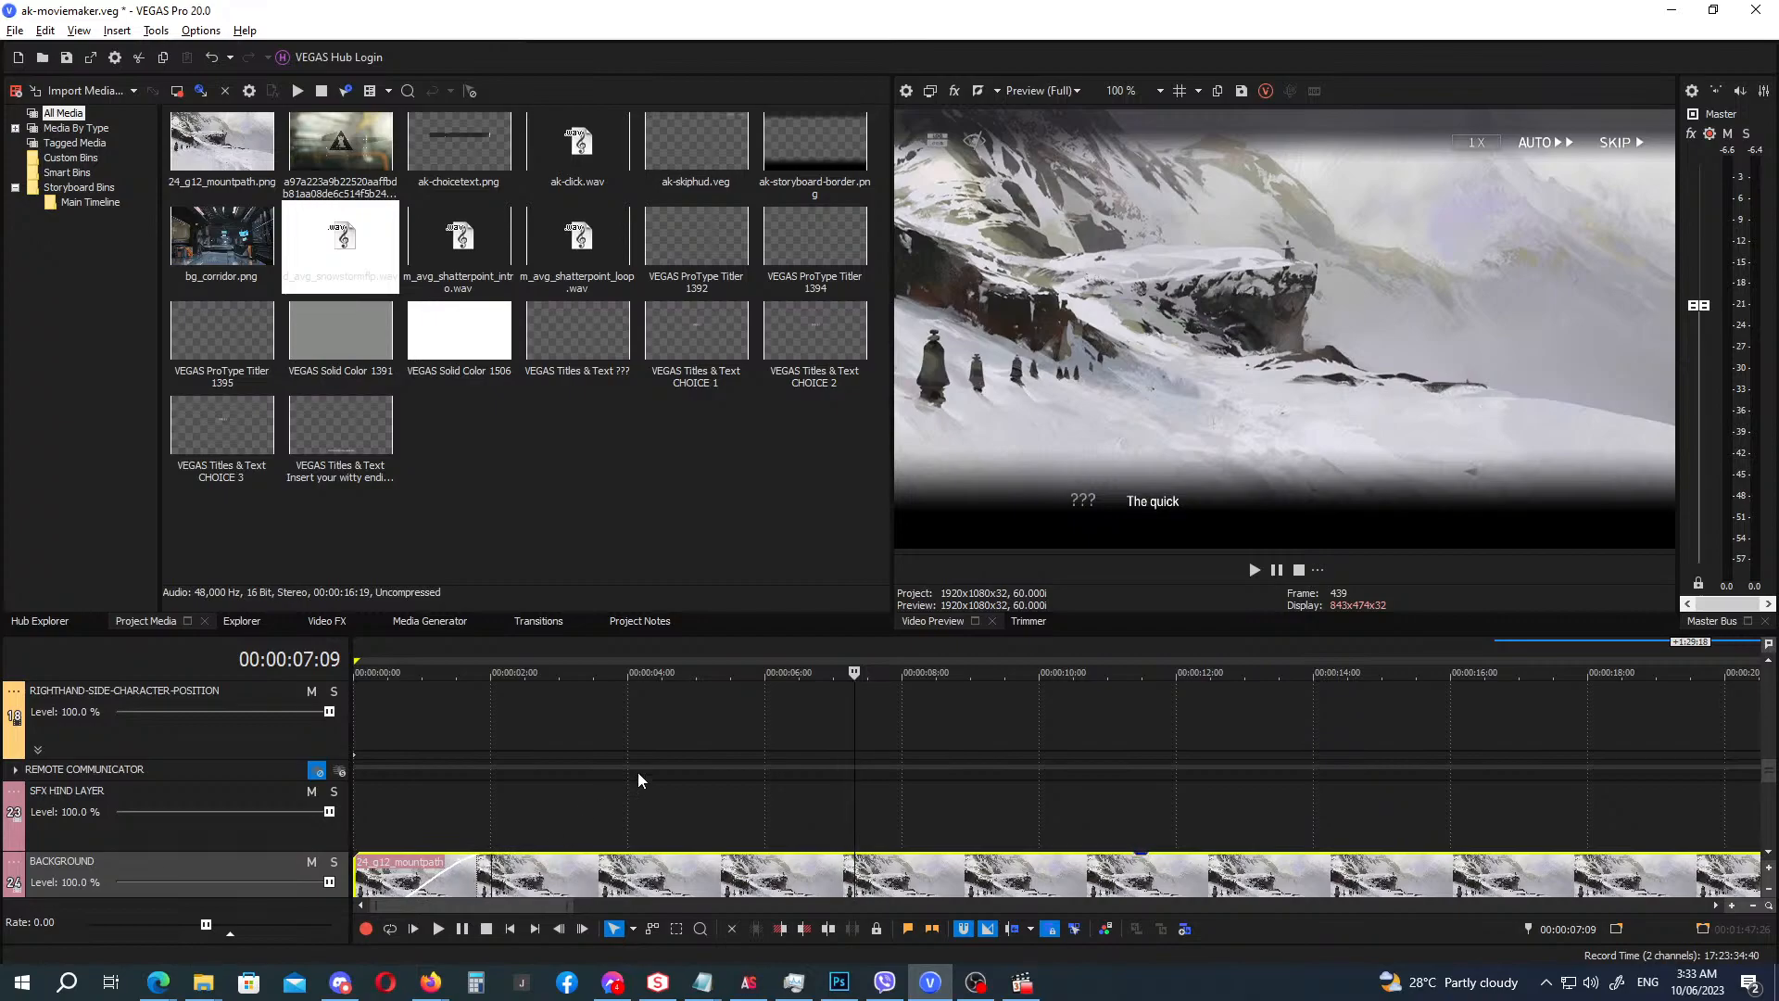
left_click_drag(1767, 772, 1777, 813)
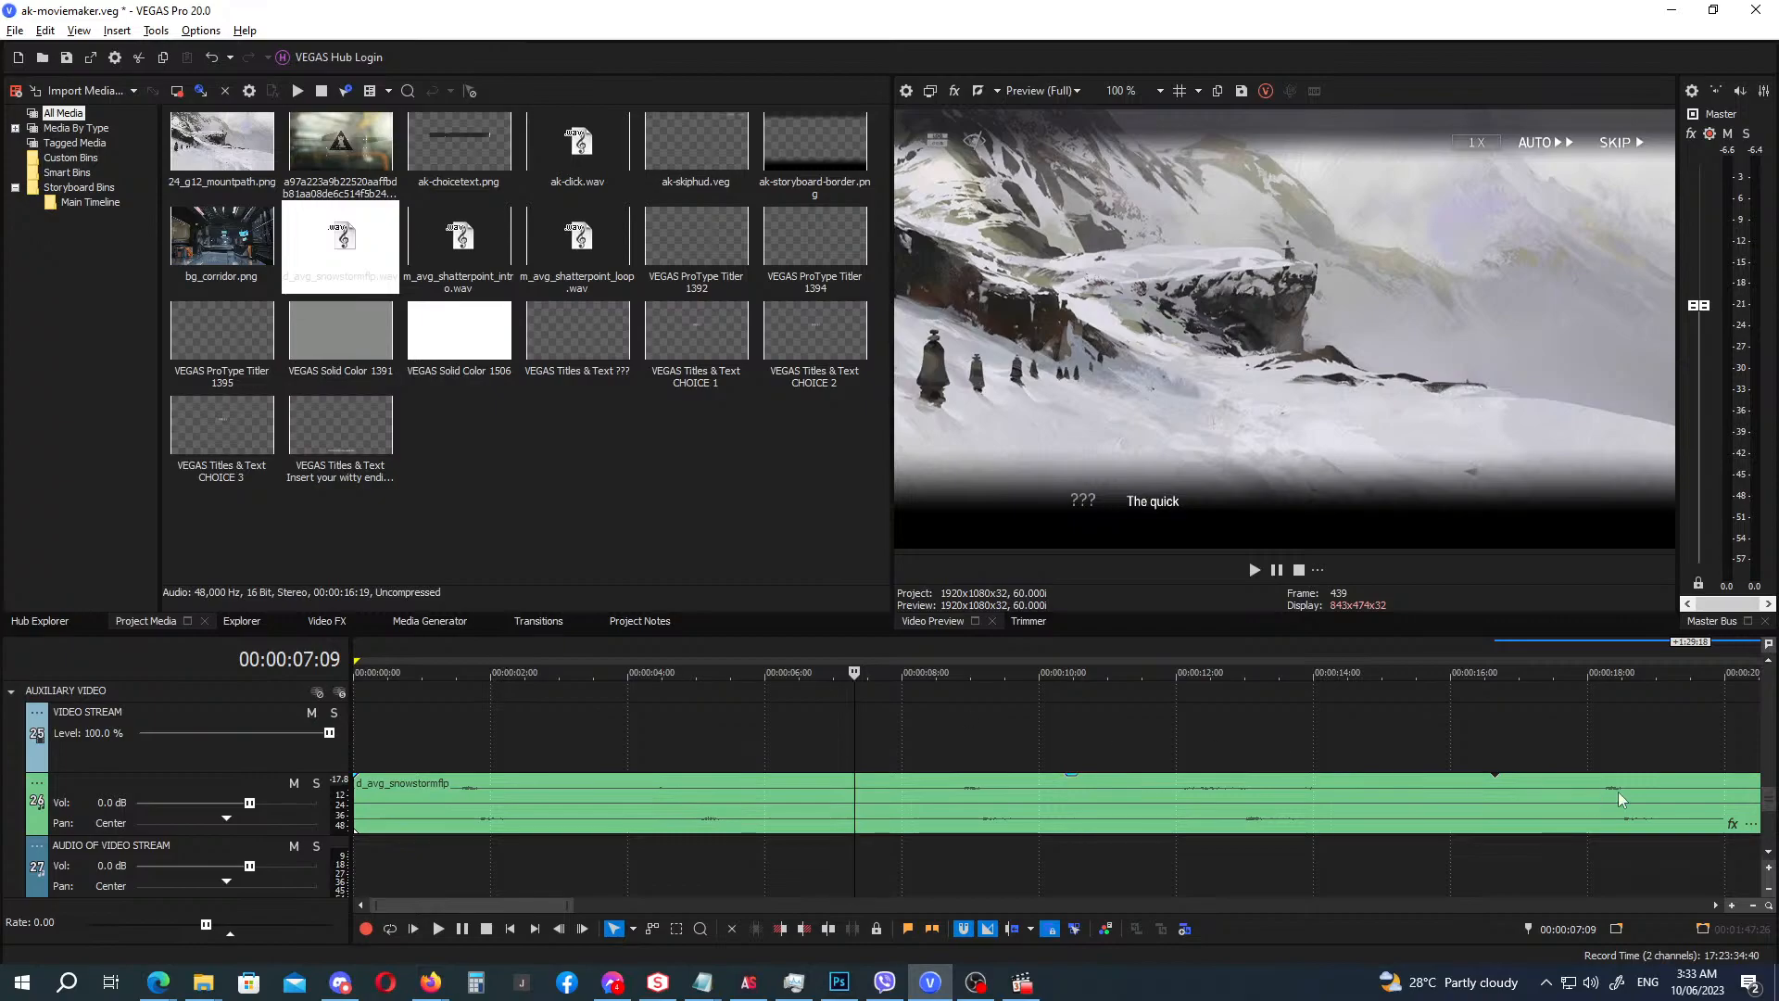
left_click_drag(1771, 792, 1772, 786)
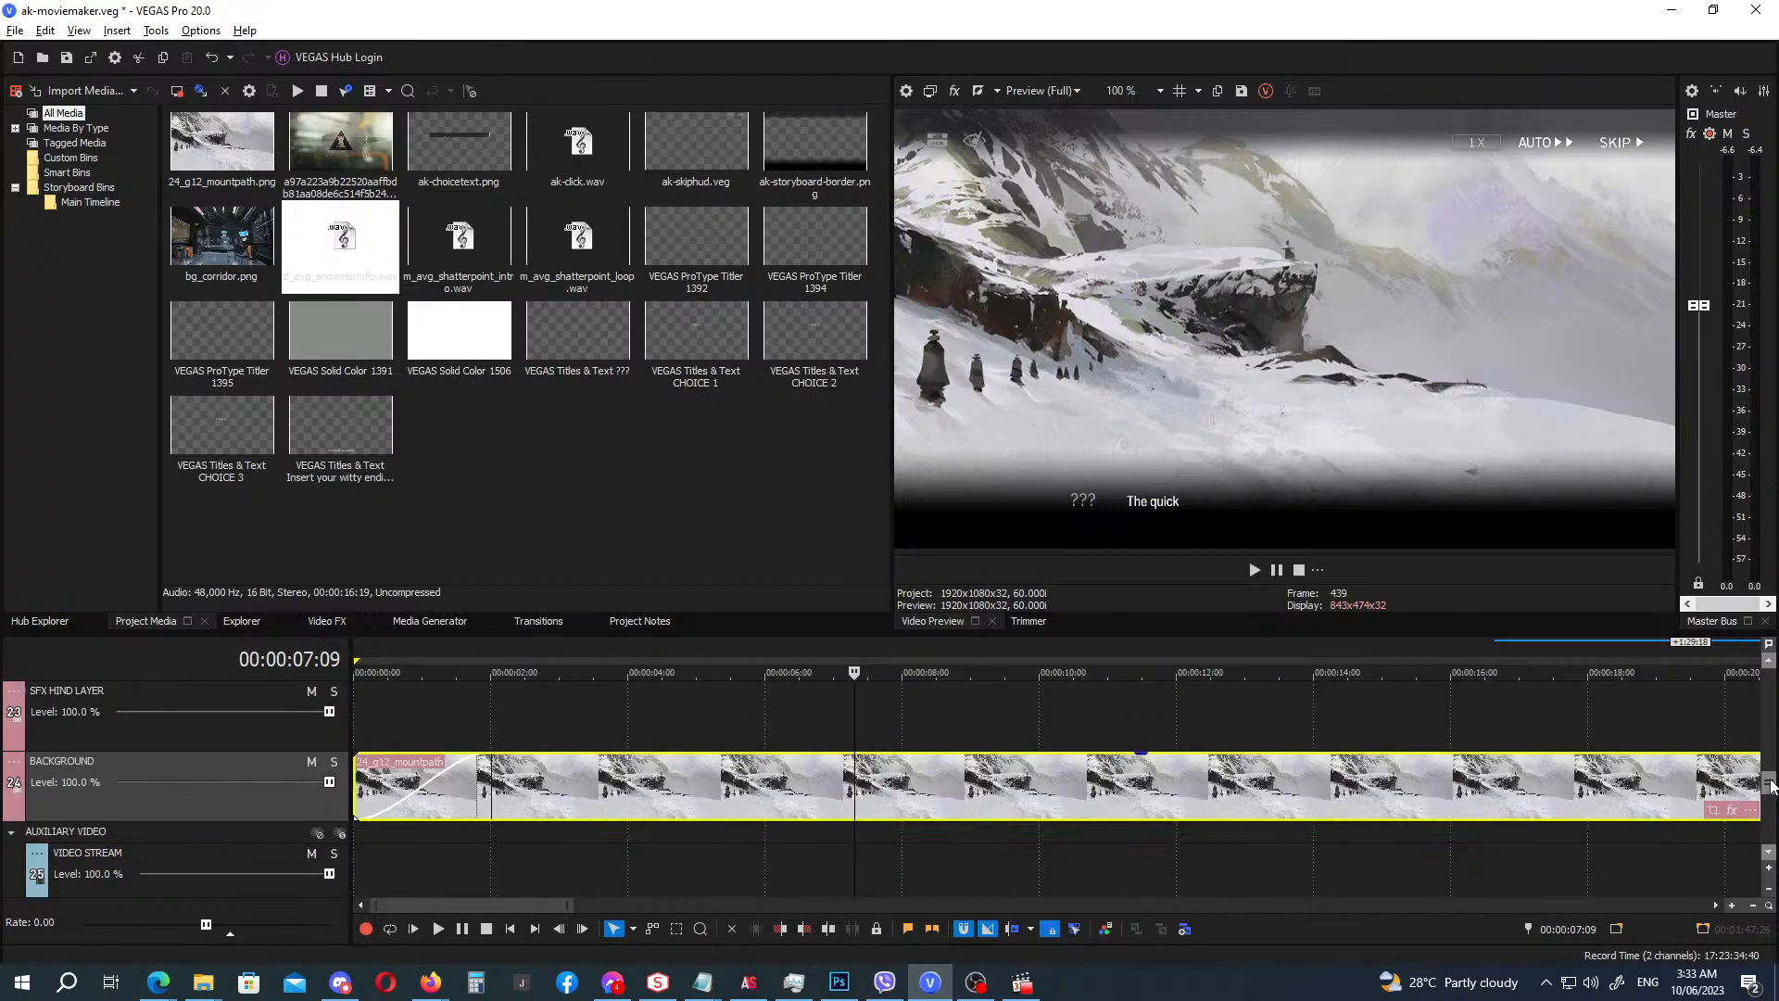
Place d_avg_snowfootstep.wav from the AudioClip folder on the AUDIO OF VIDEO STREAM track at 00:00:02:04.
left_click(514, 649)
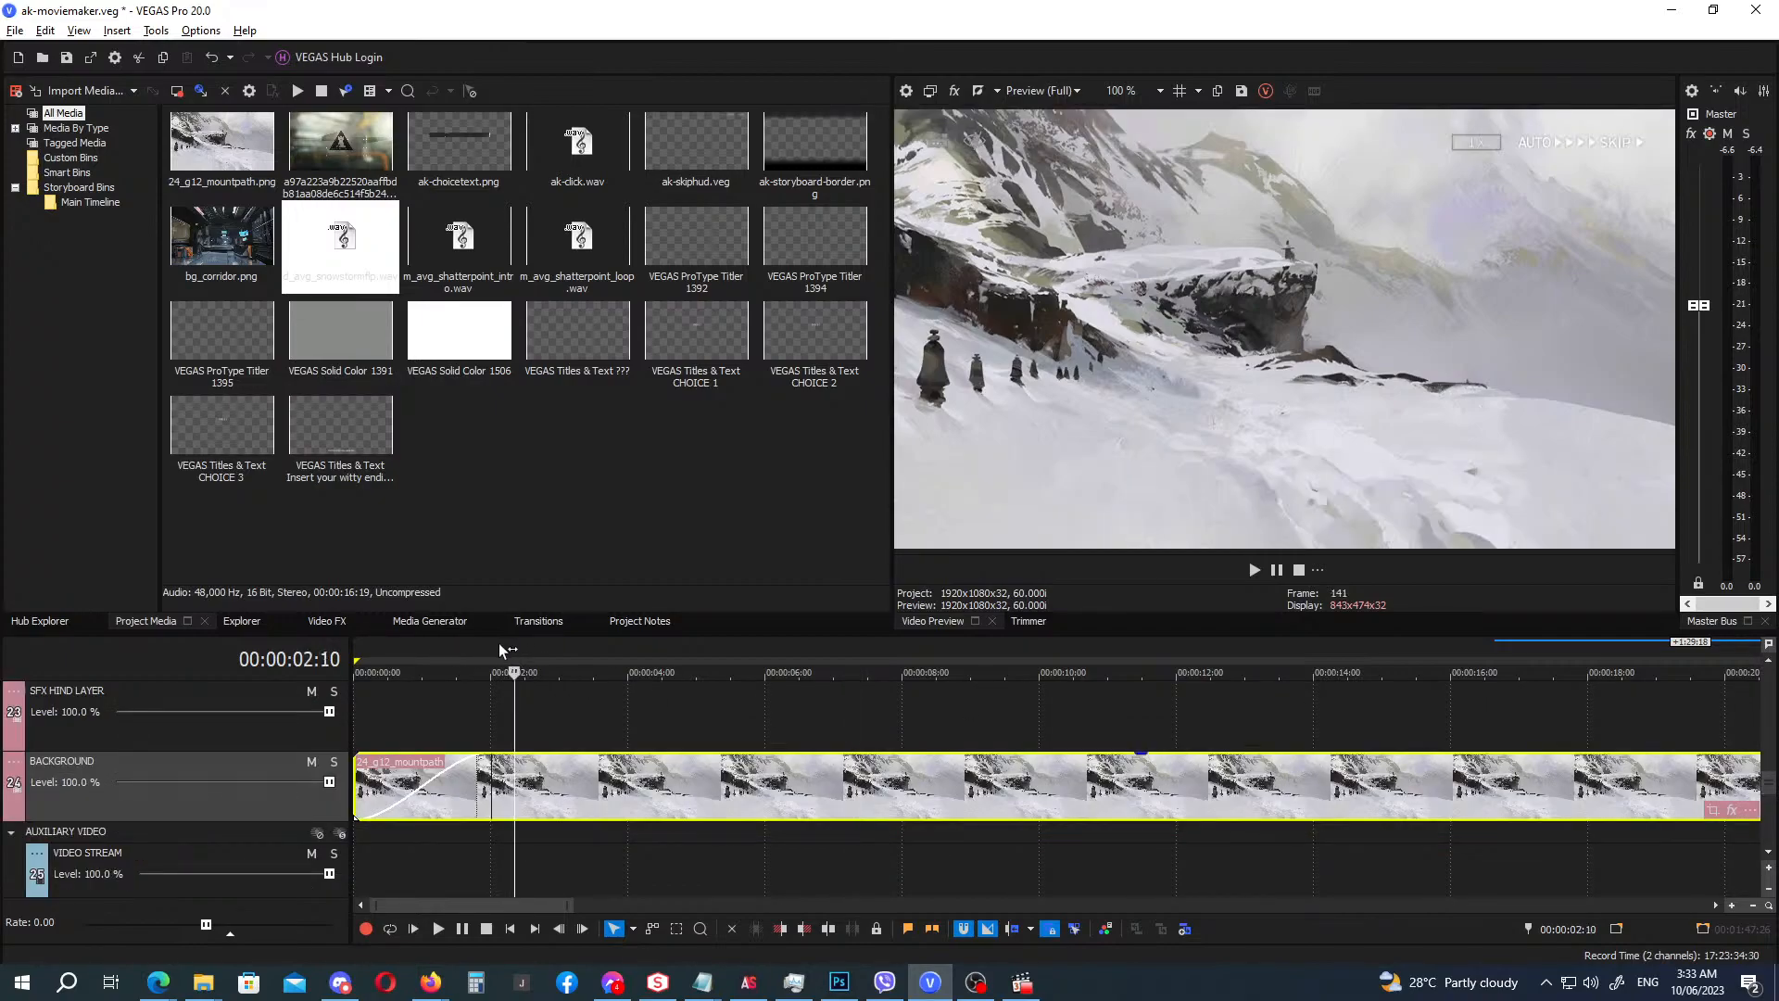
left_click(498, 650)
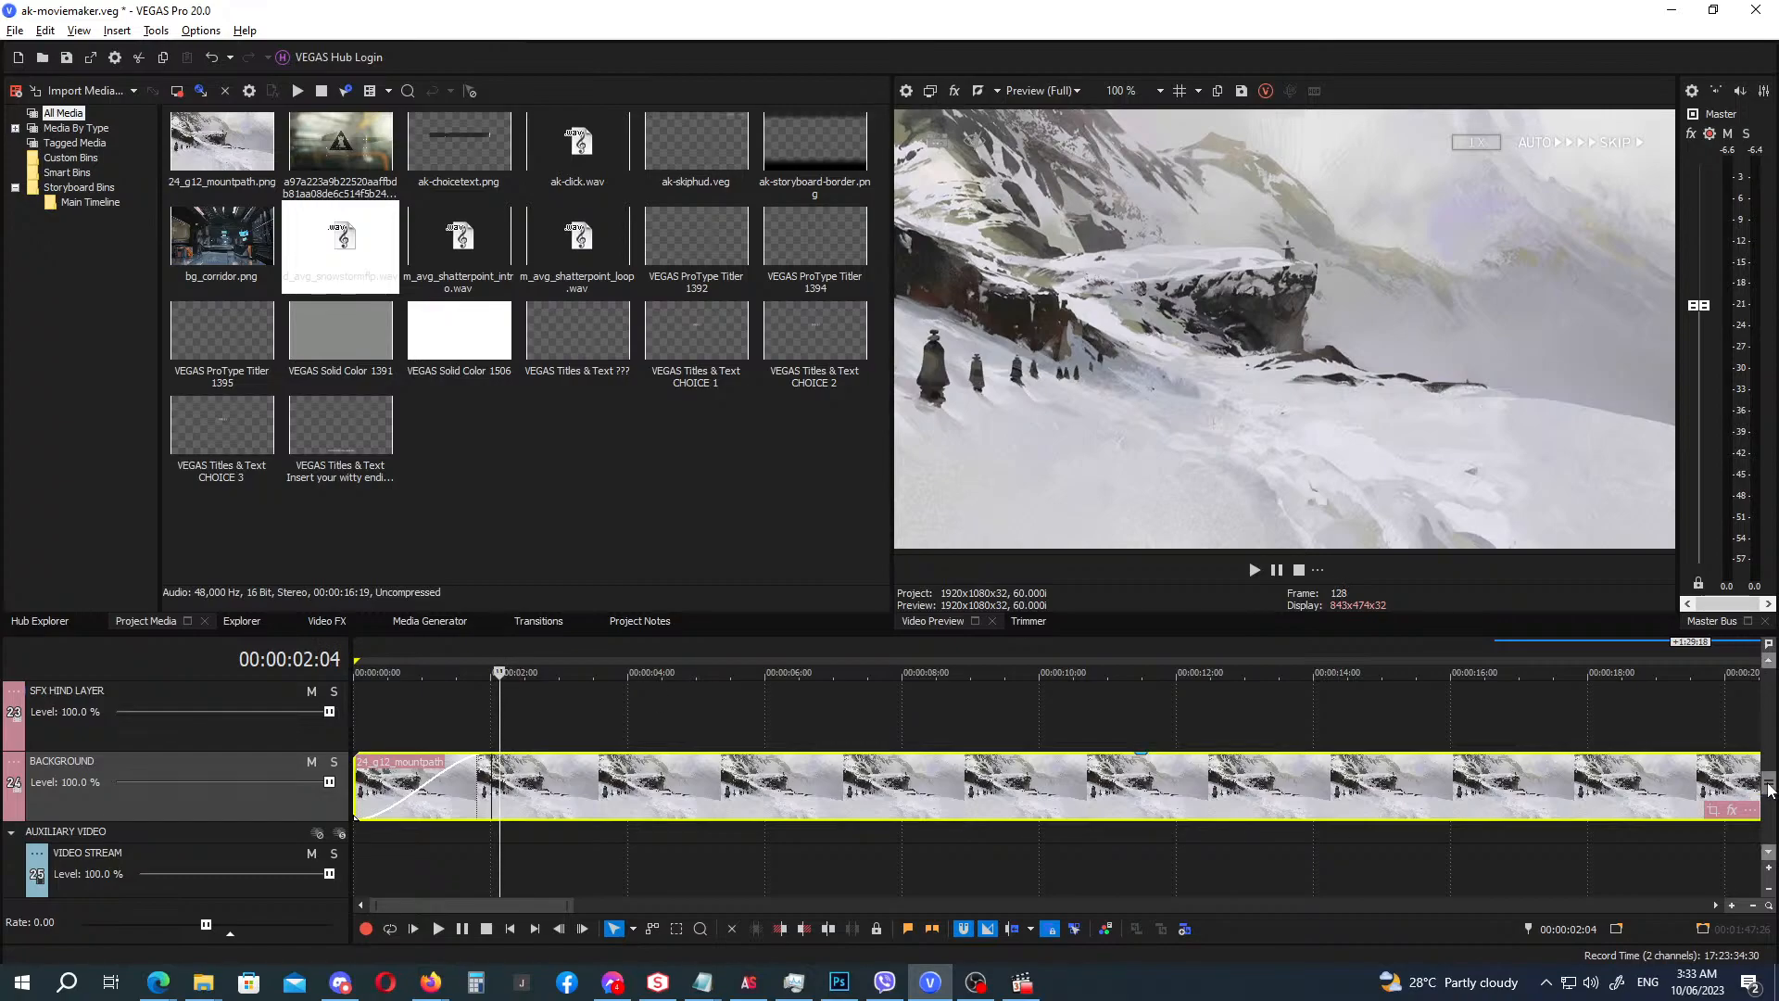
scroll(1066, 788, "down", 5)
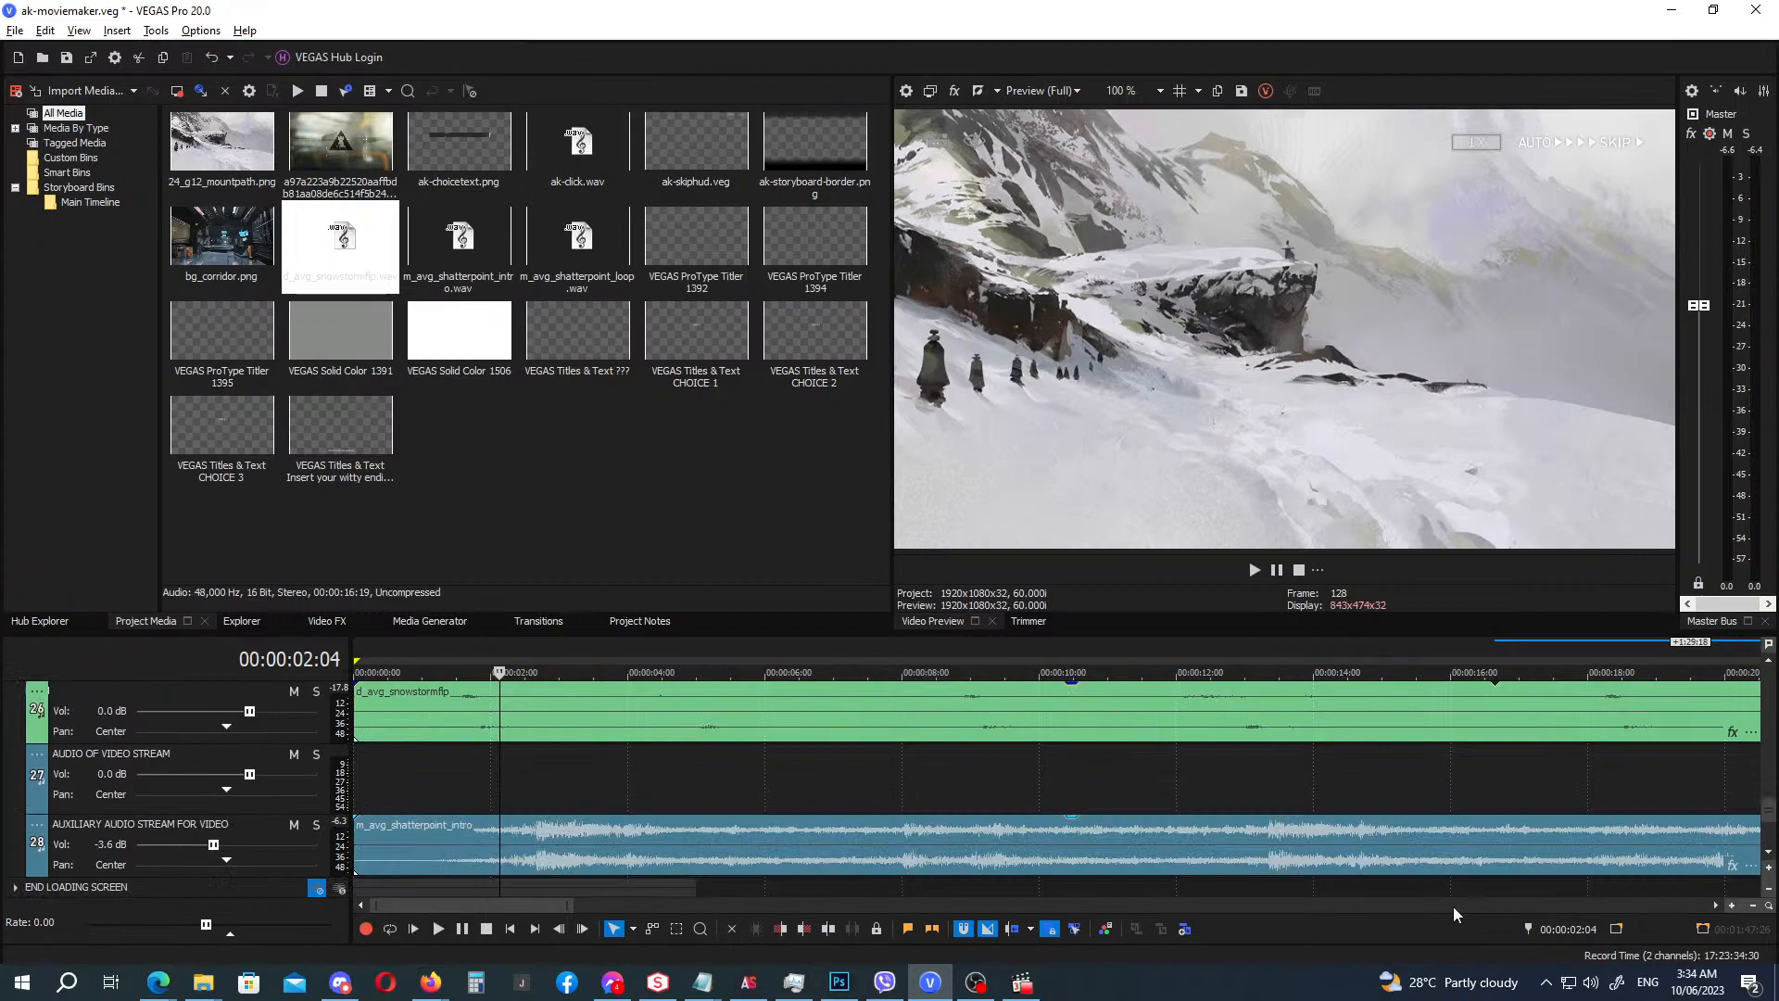
left_click(203, 982)
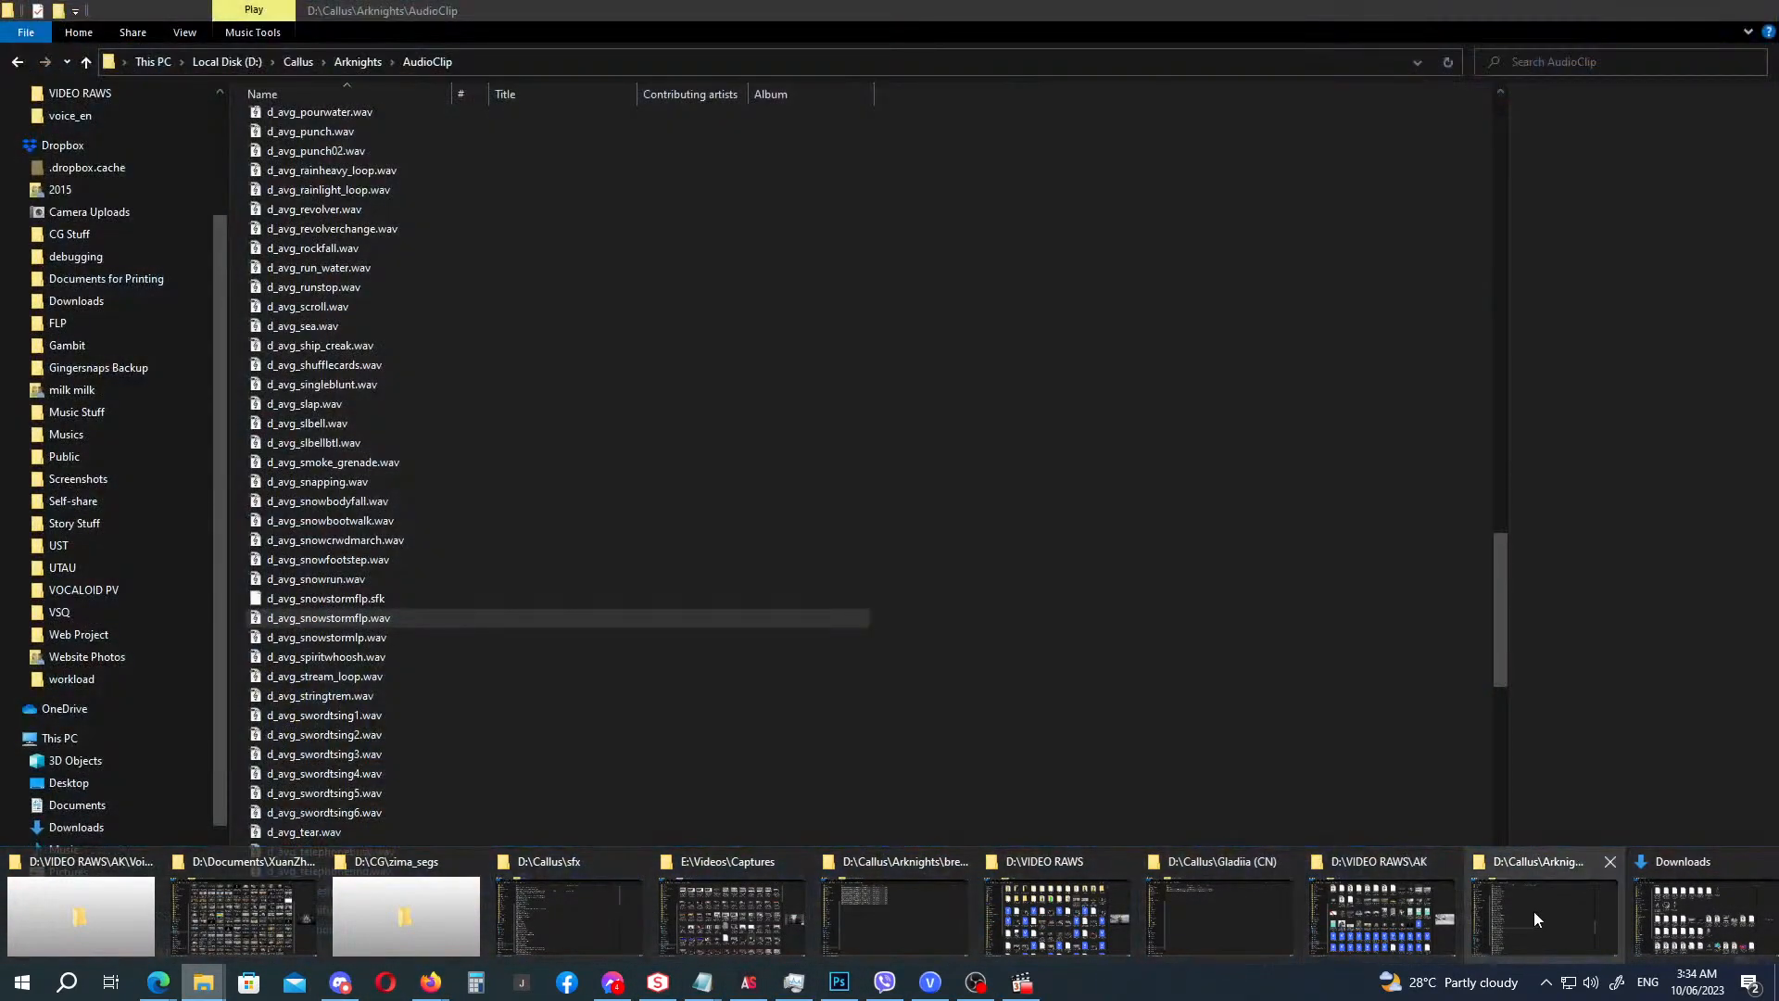
left_click(1534, 912)
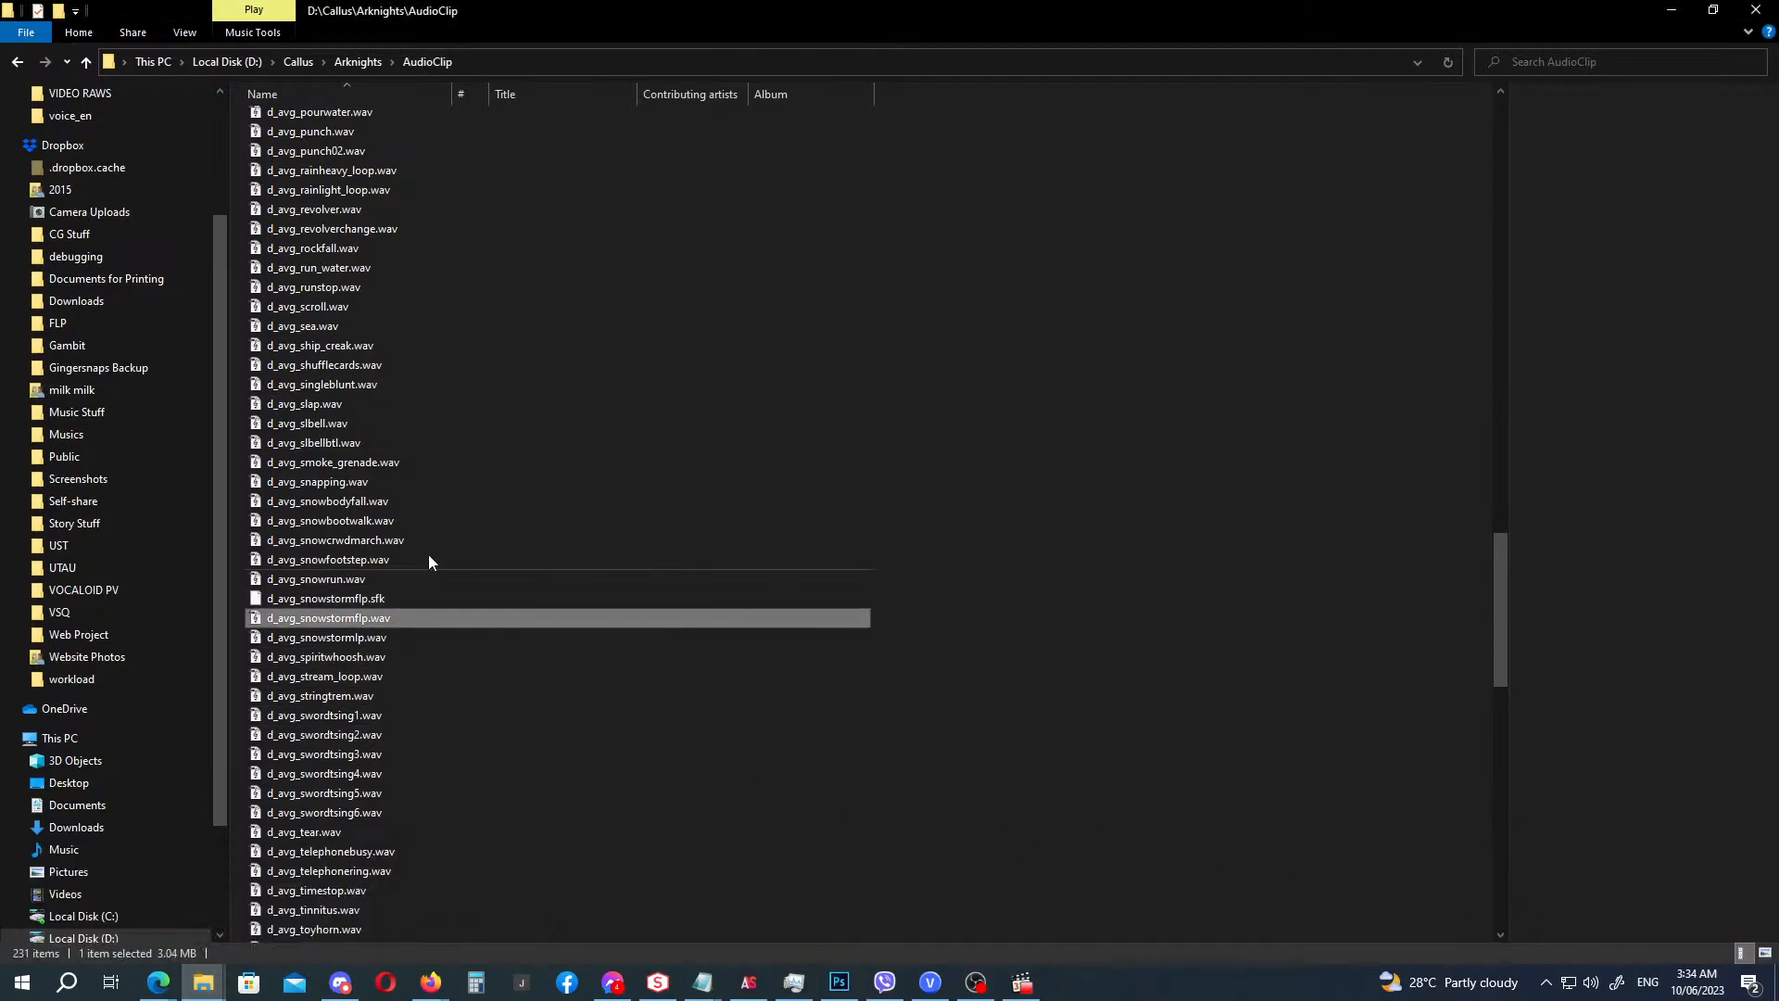
left_click(373, 563)
left_click_drag(380, 564, 508, 780)
key("alt+Tab")
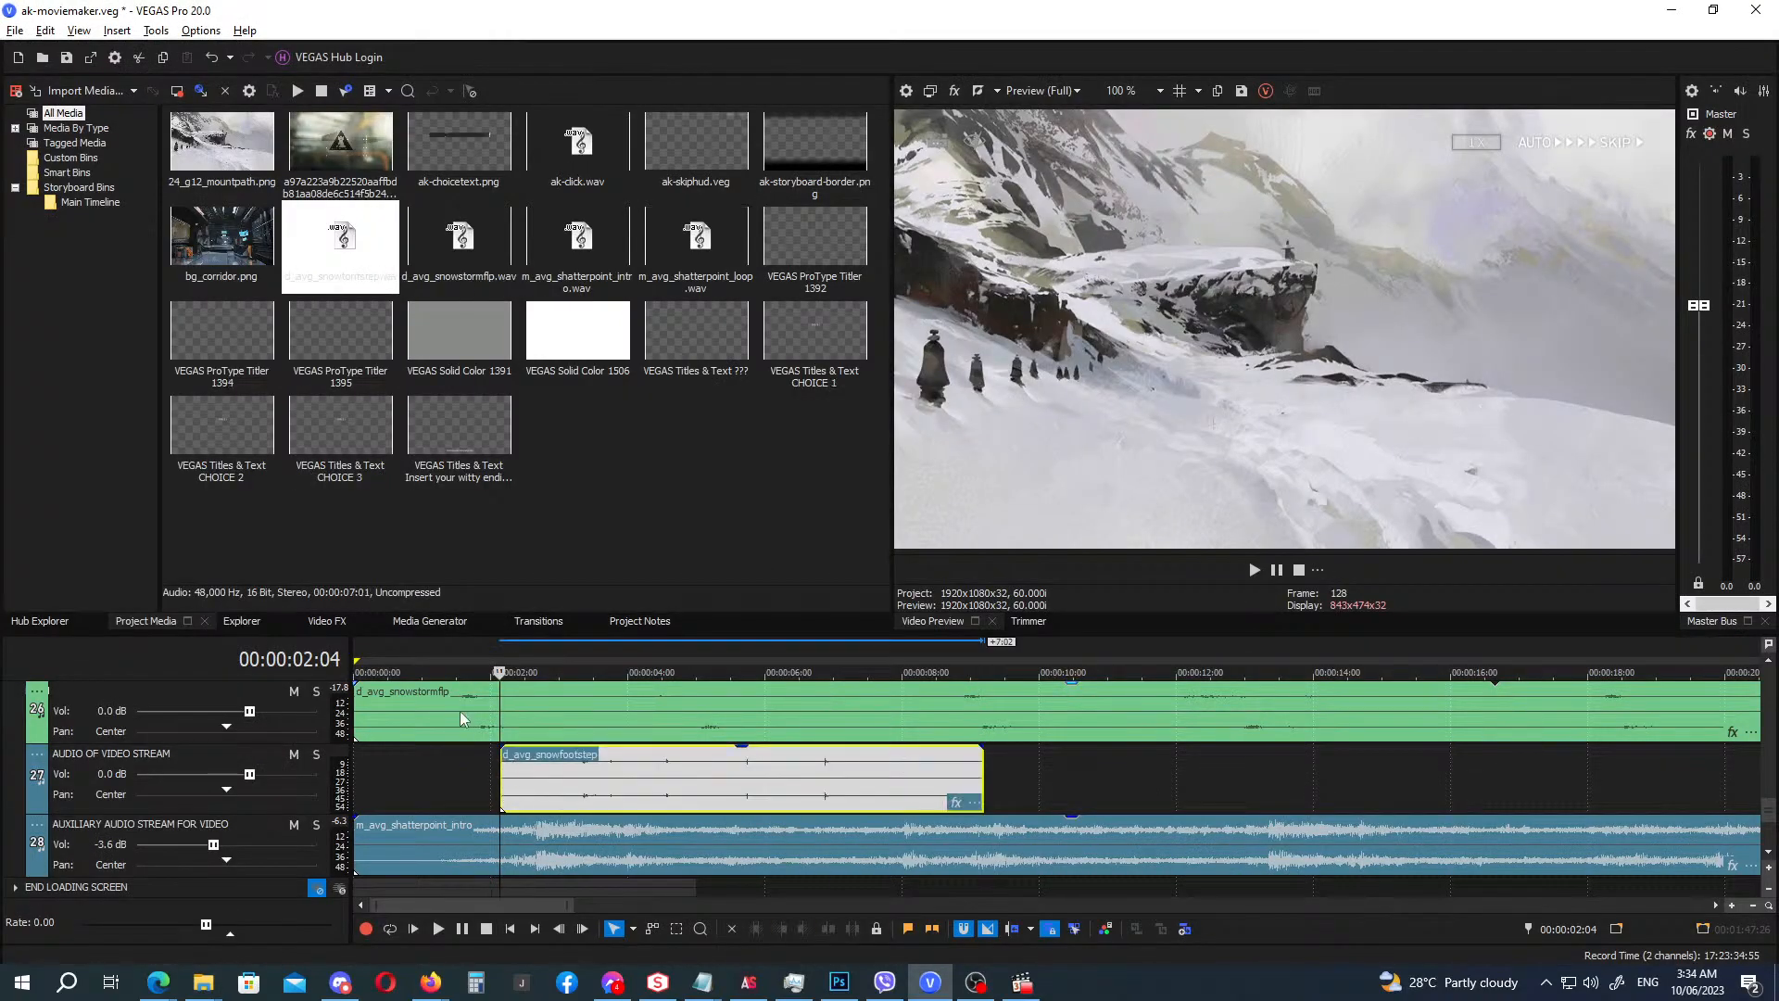
Play the timeline from near the start to check the footsteps against the storm and music, pausing after several seconds.
left_click(369, 667)
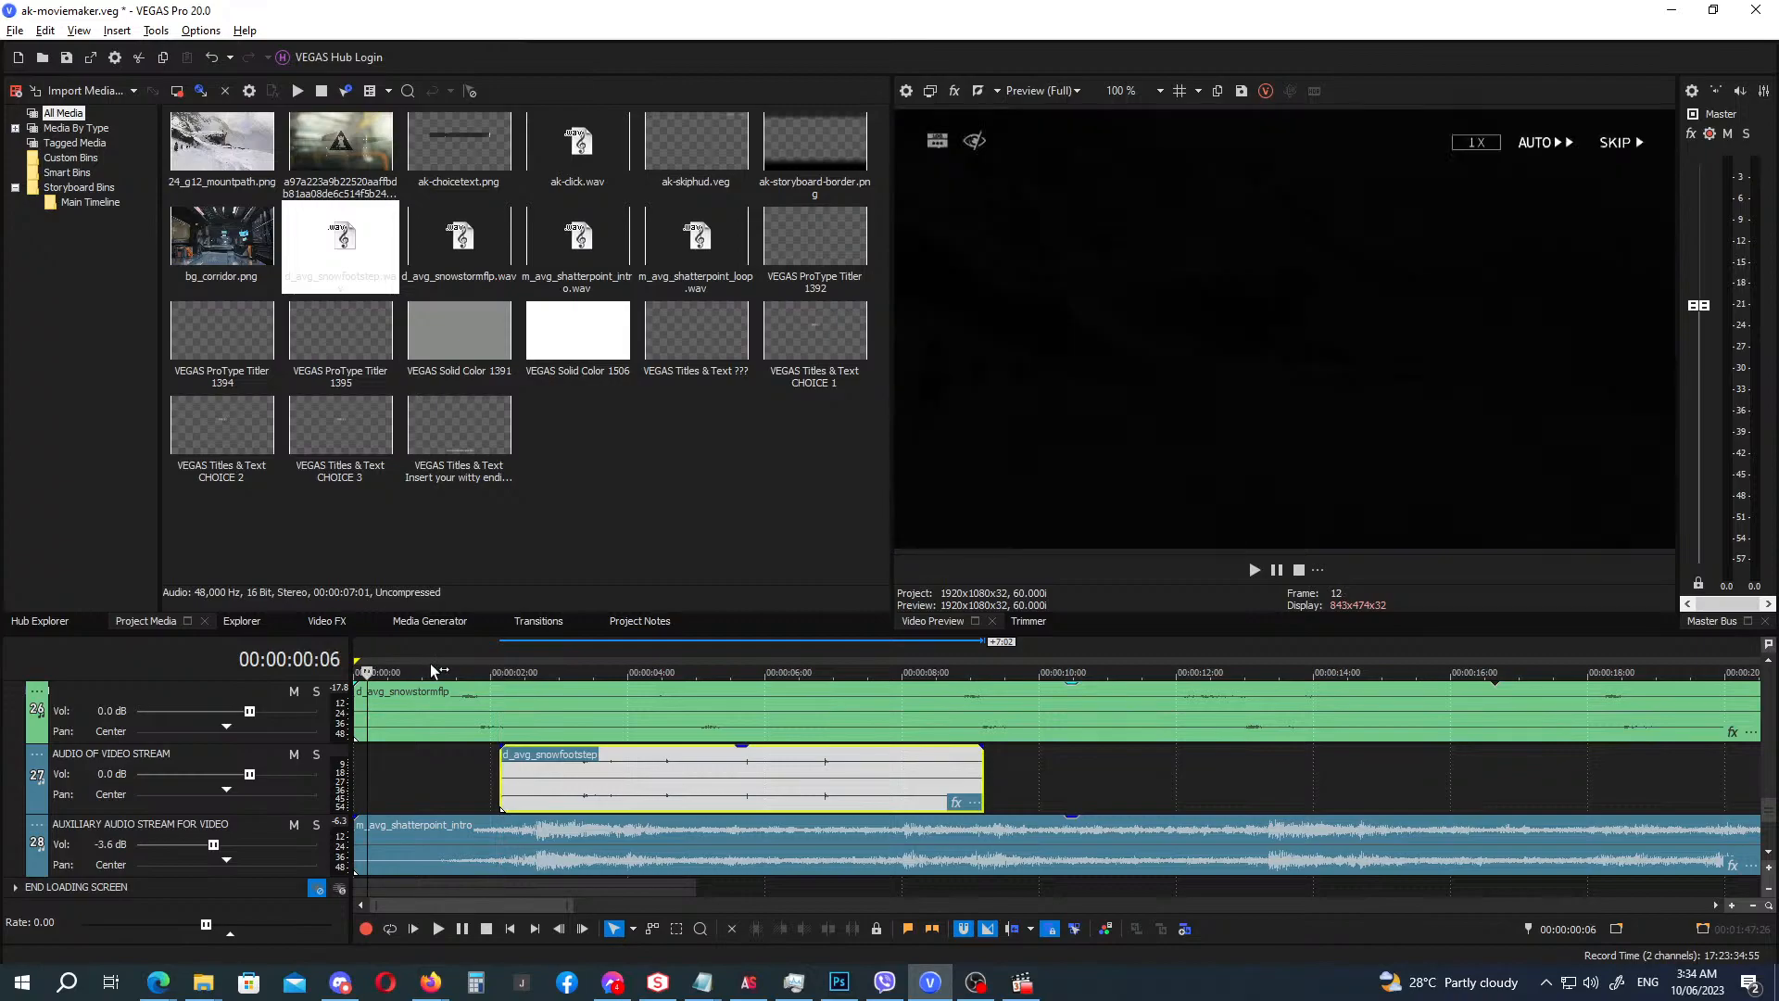
key("space")
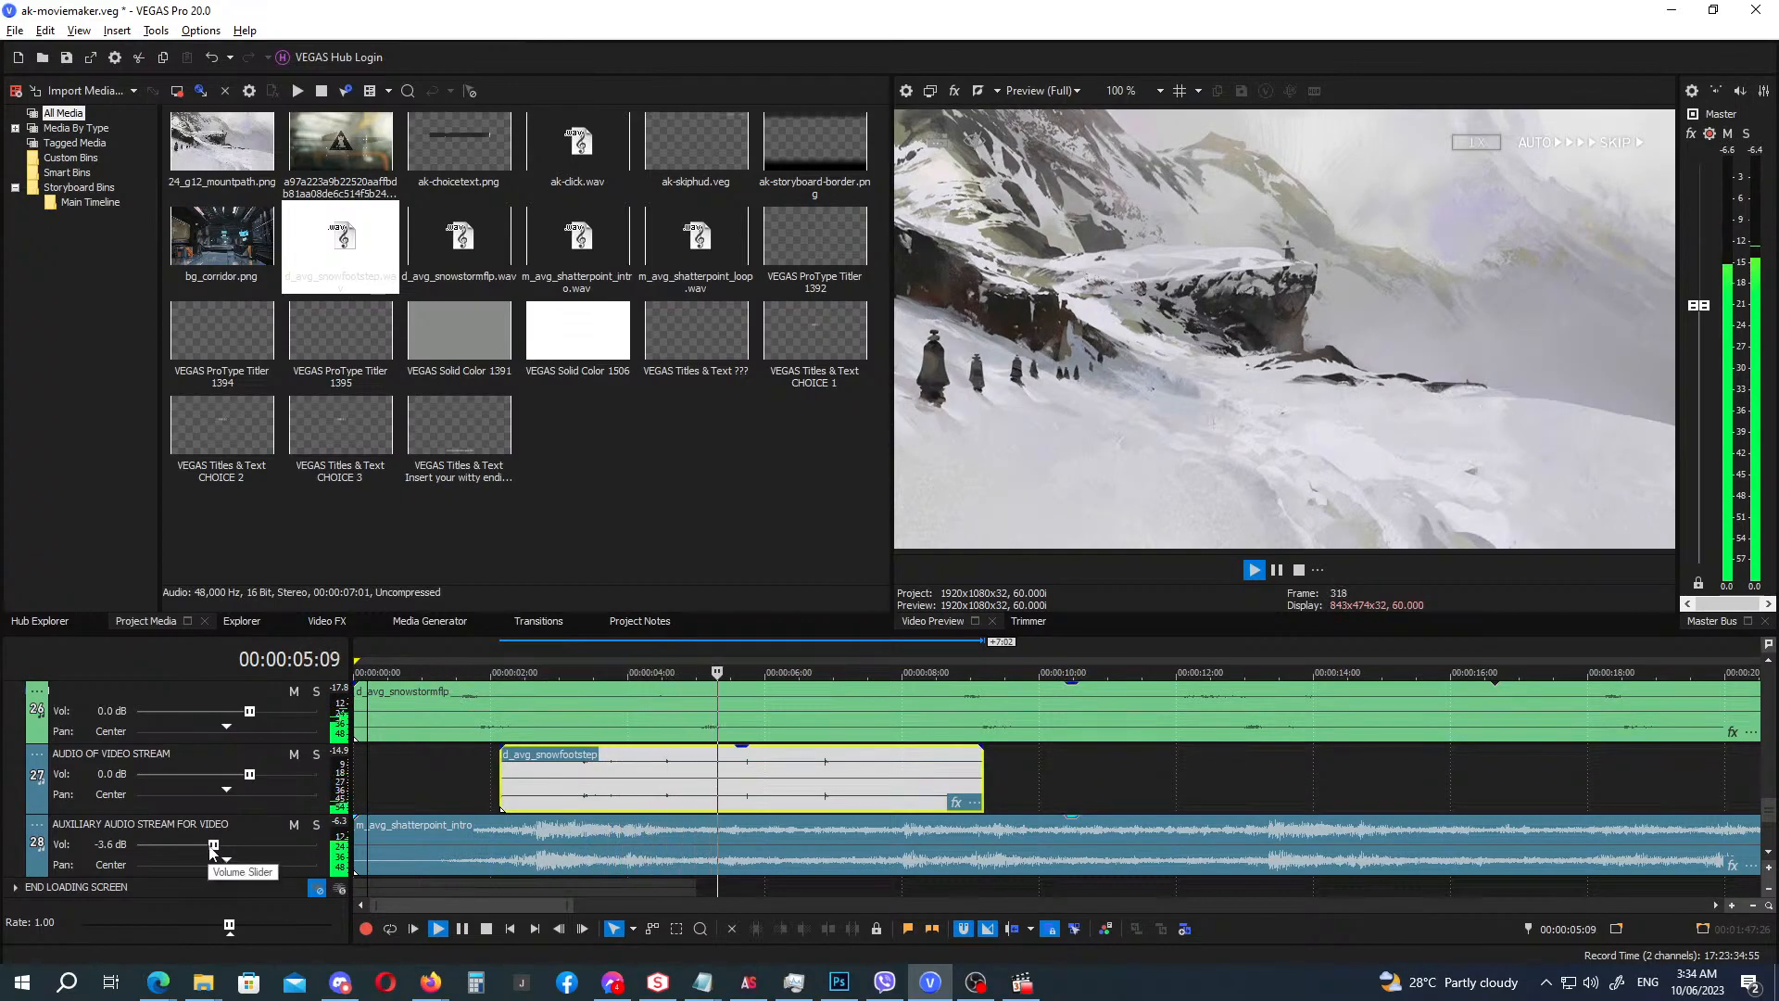
key("Return")
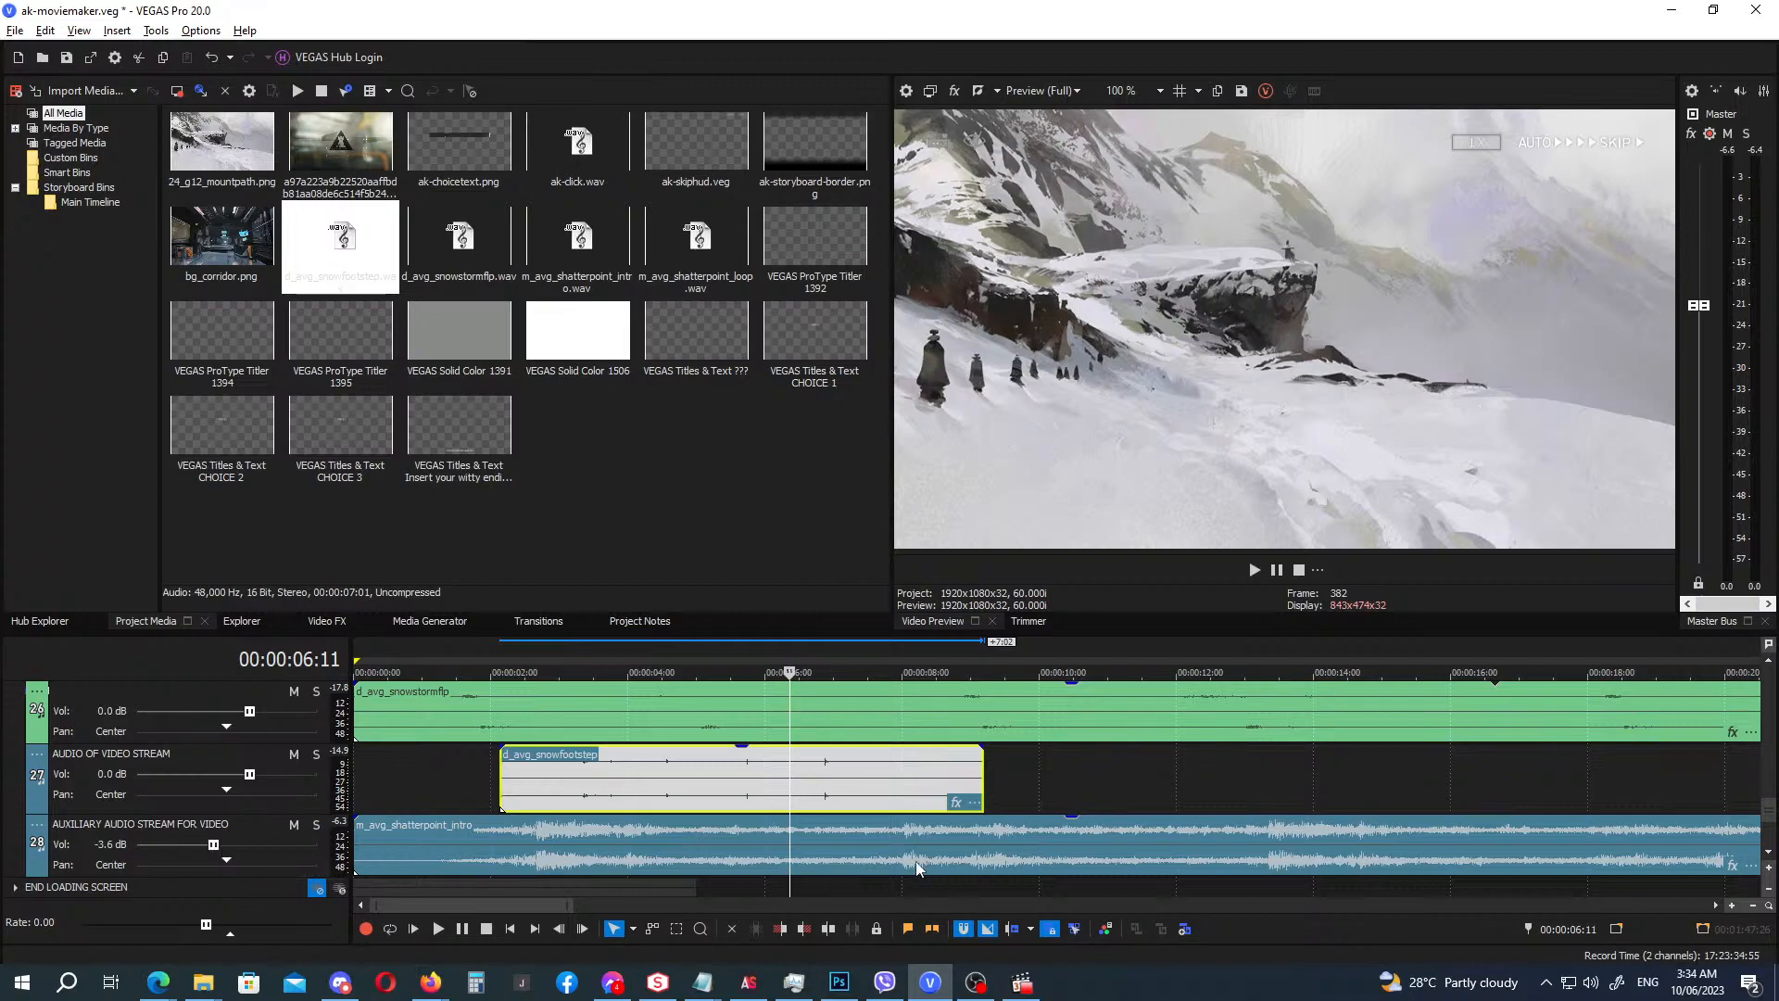
Select both m_avg_shatterpoint intro and loop events and lower their event gain.
scroll(936, 852, "down", 6)
left_click(688, 851)
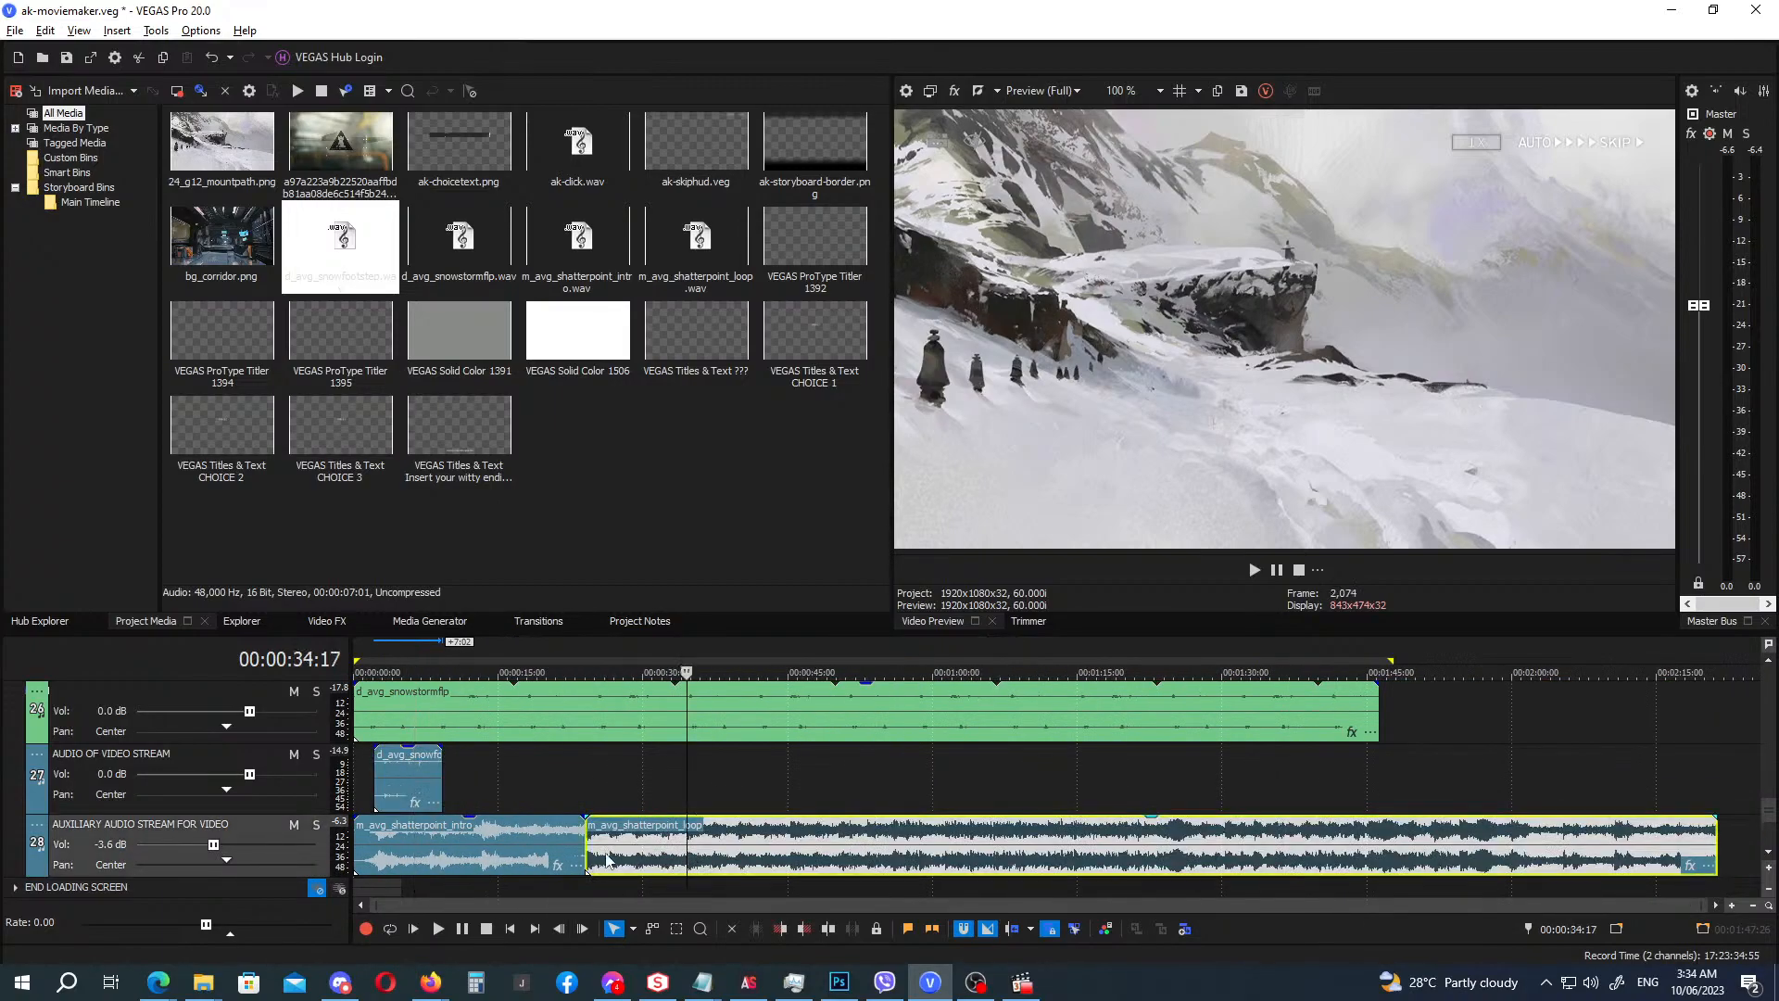
left_click(496, 854, "ctrl")
left_click_drag(473, 822, 478, 848)
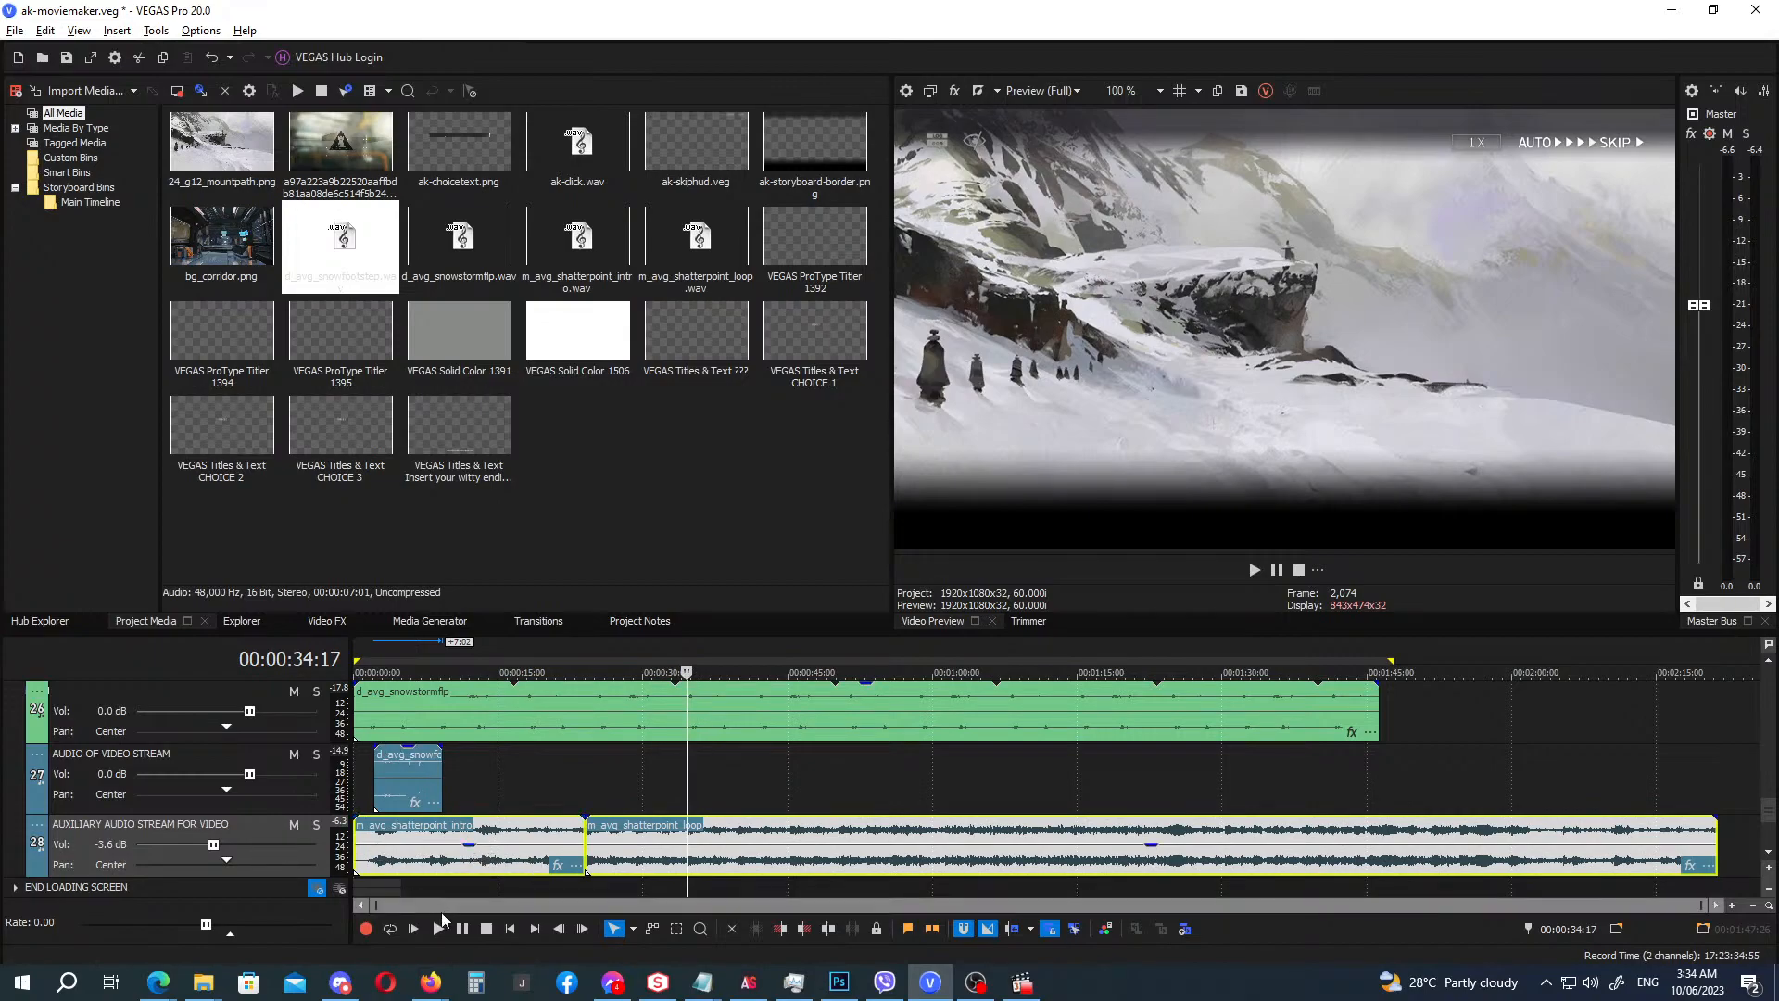
Play the project from the beginning to check the quieter music, pausing when the dialogue text starts.
left_click(509, 930)
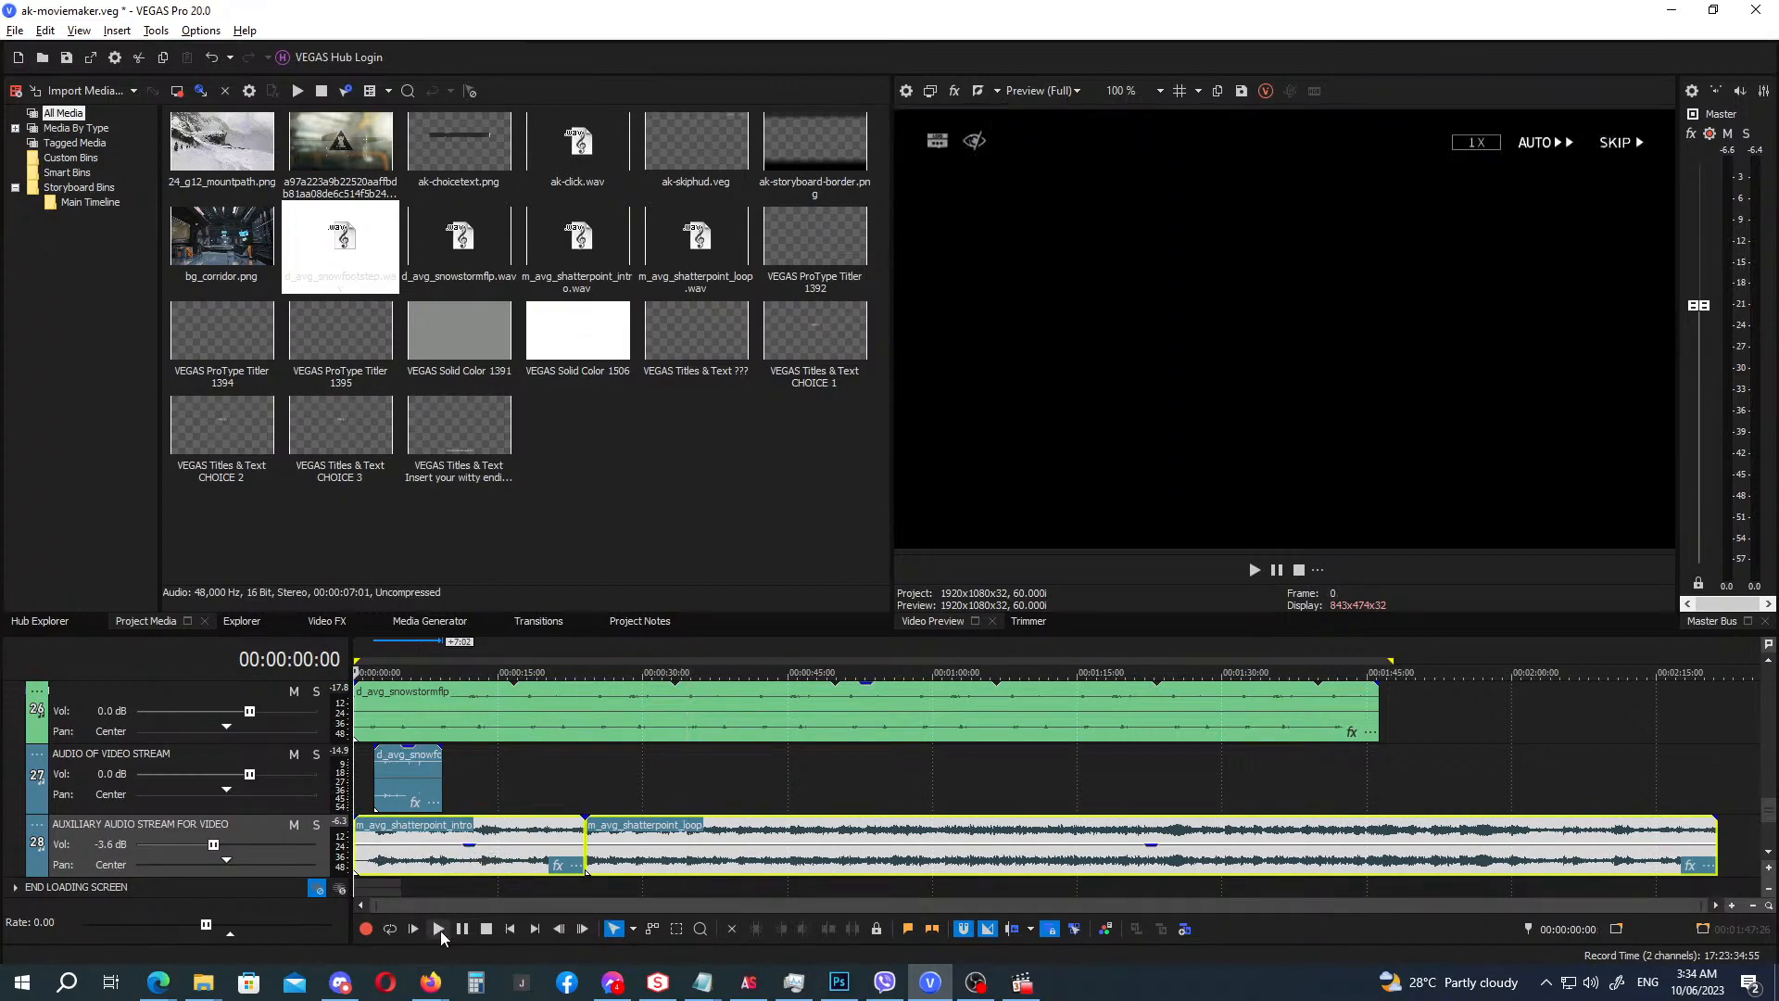
left_click(441, 931)
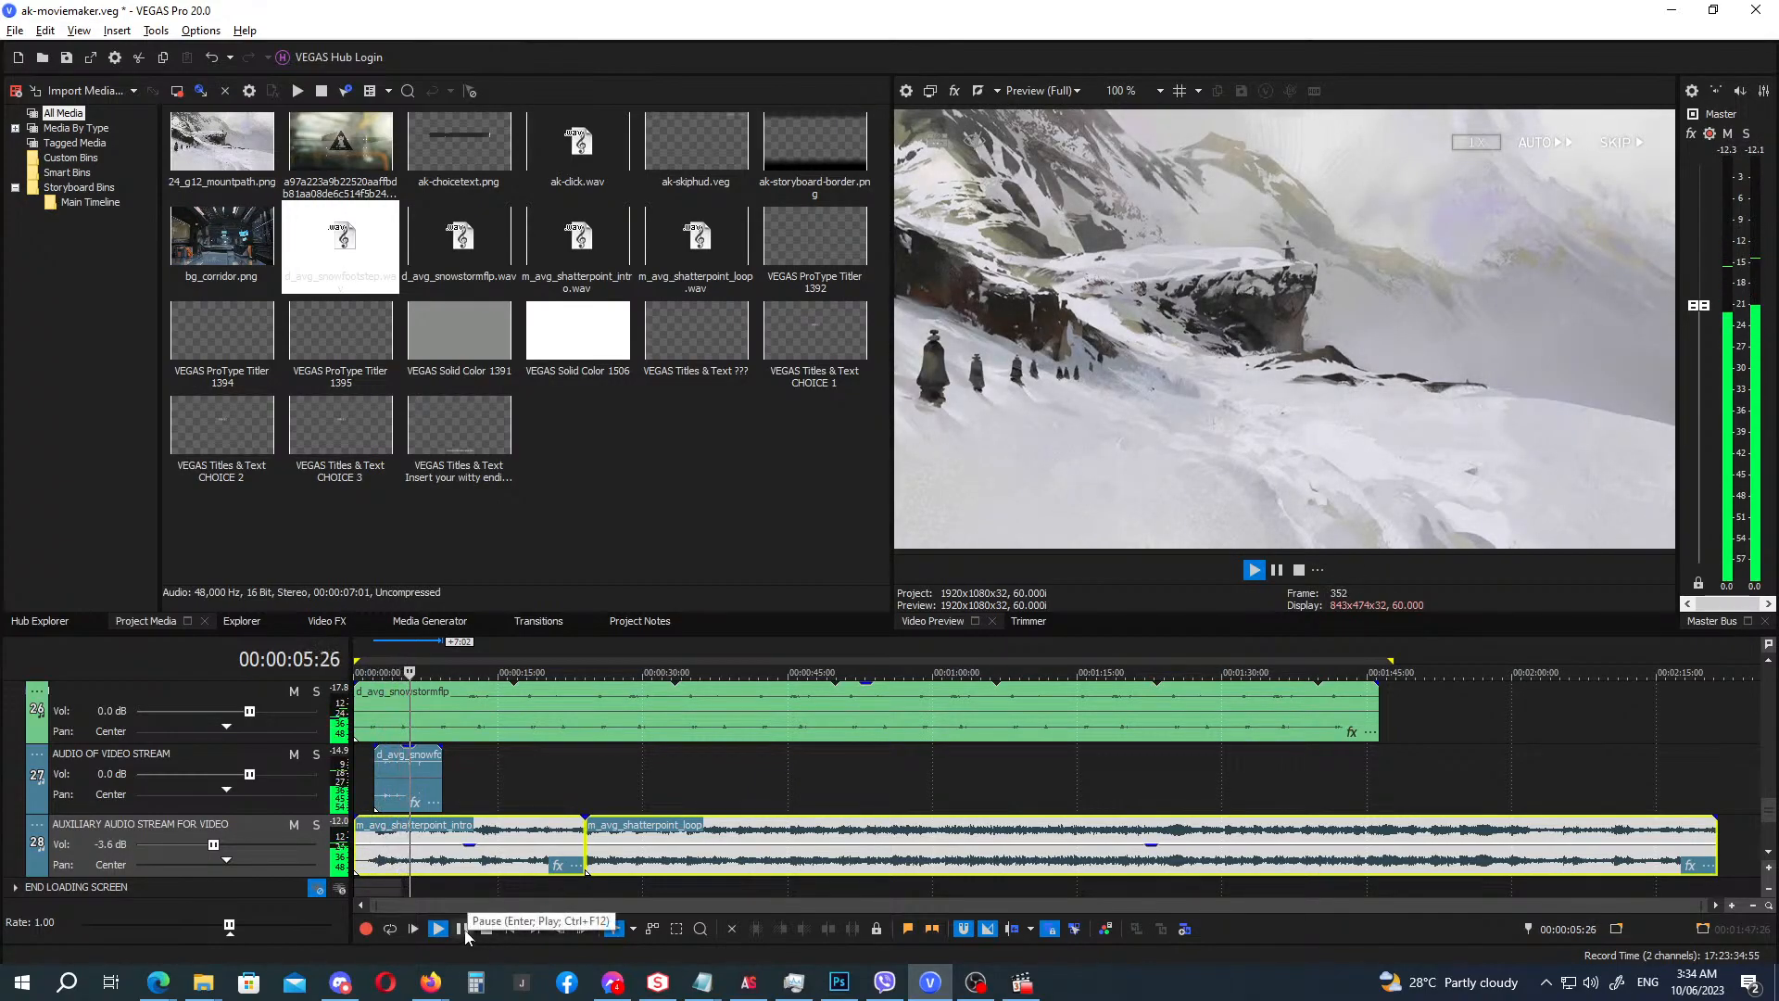
left_click(465, 932)
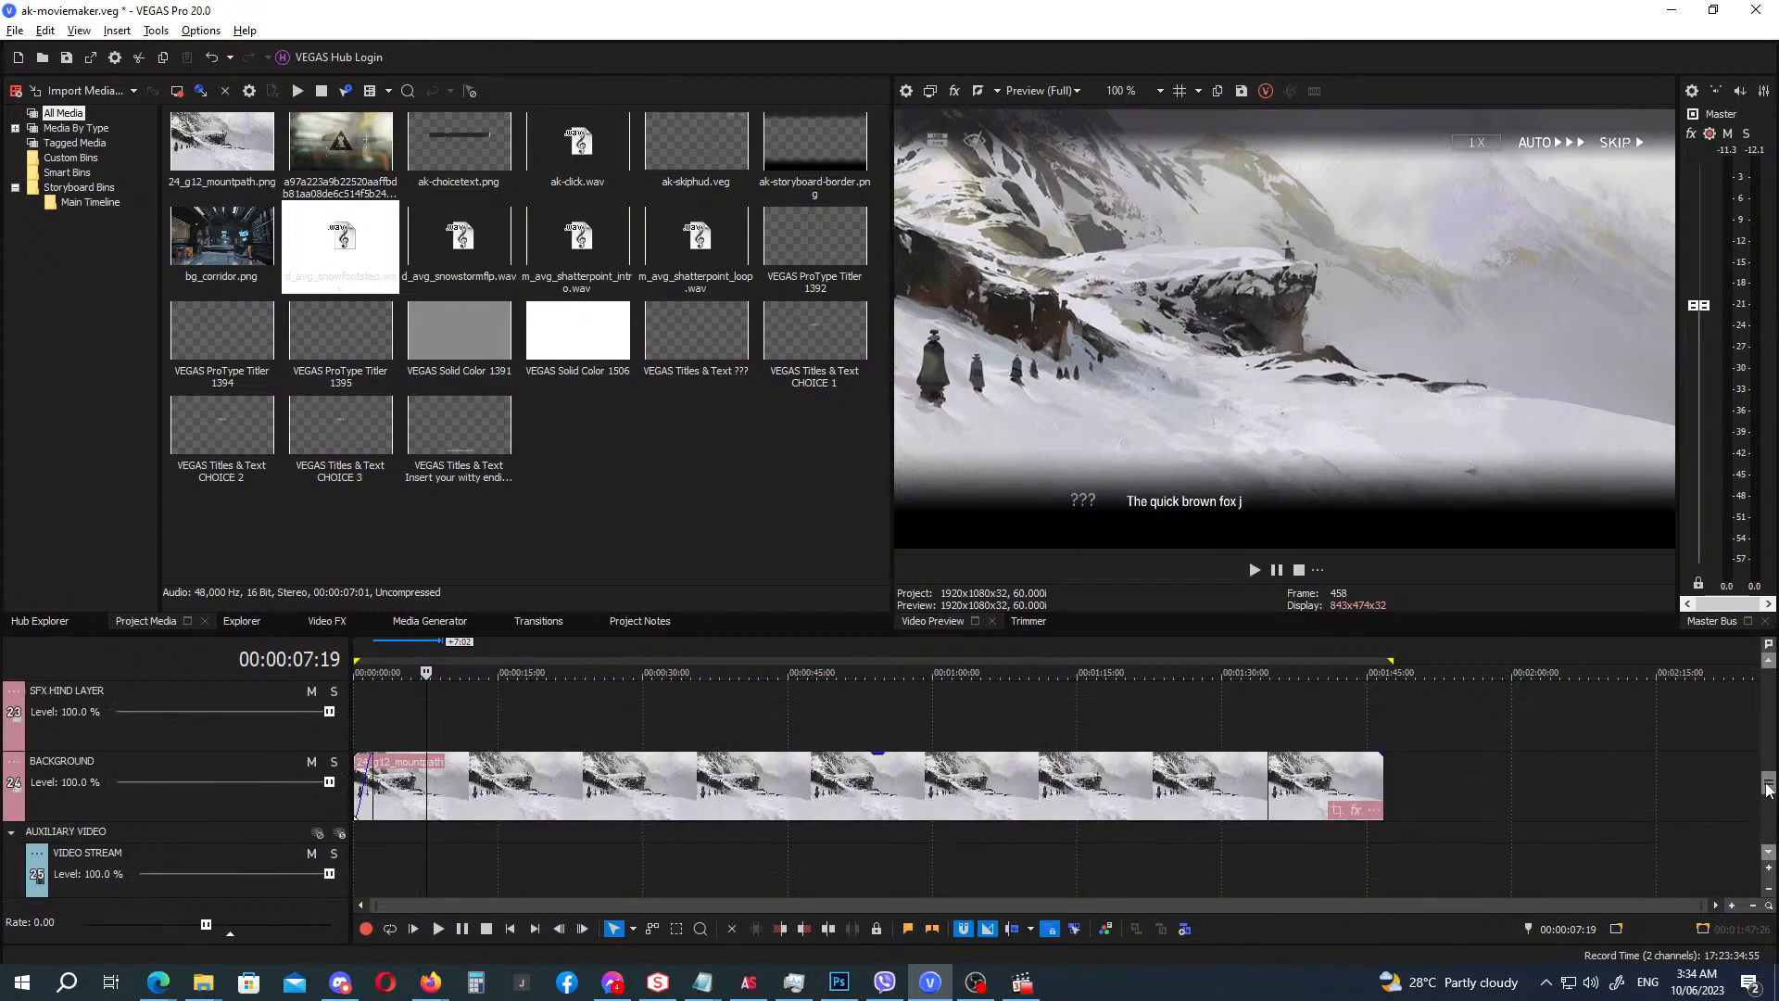
Shift the ak-storyboard-border, ??? speaker ID and first ProType Titler dialogue events about 10 seconds forward, to roughly 00:00:17.
left_click_drag(1775, 813, 1761, 728)
left_click_drag(650, 883, 748, 871)
left_click_drag(508, 793, 611, 799)
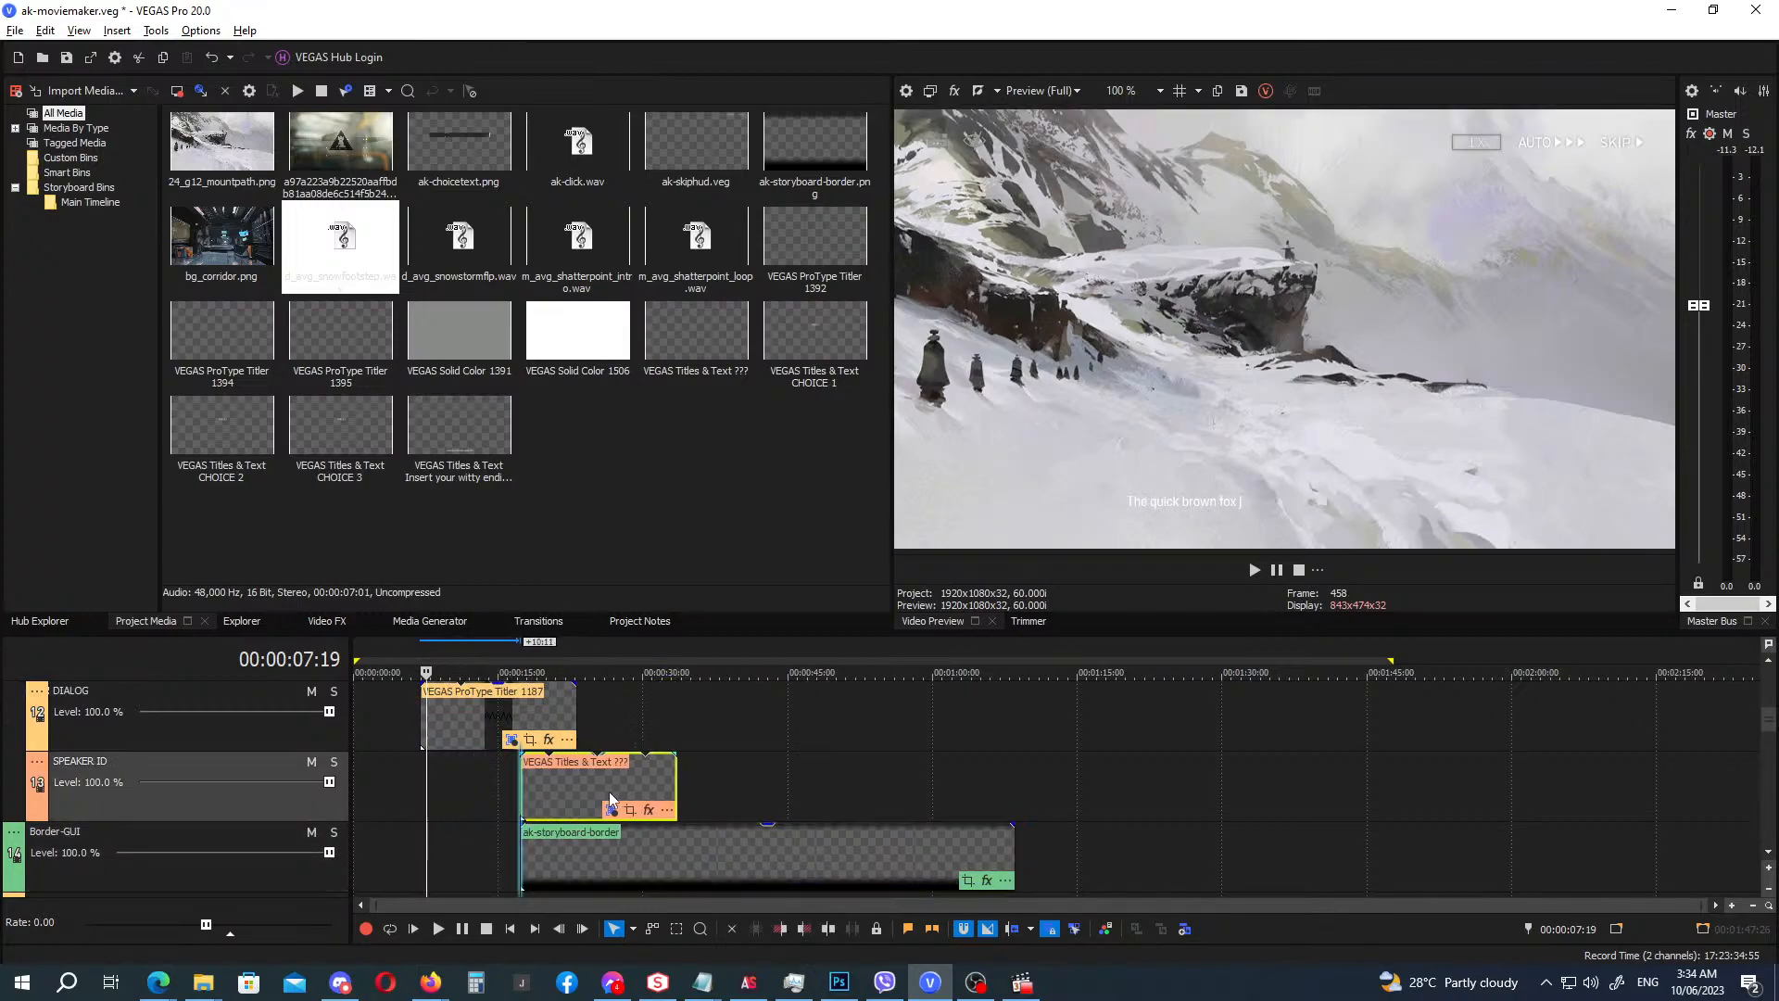
left_click_drag(445, 726, 549, 739)
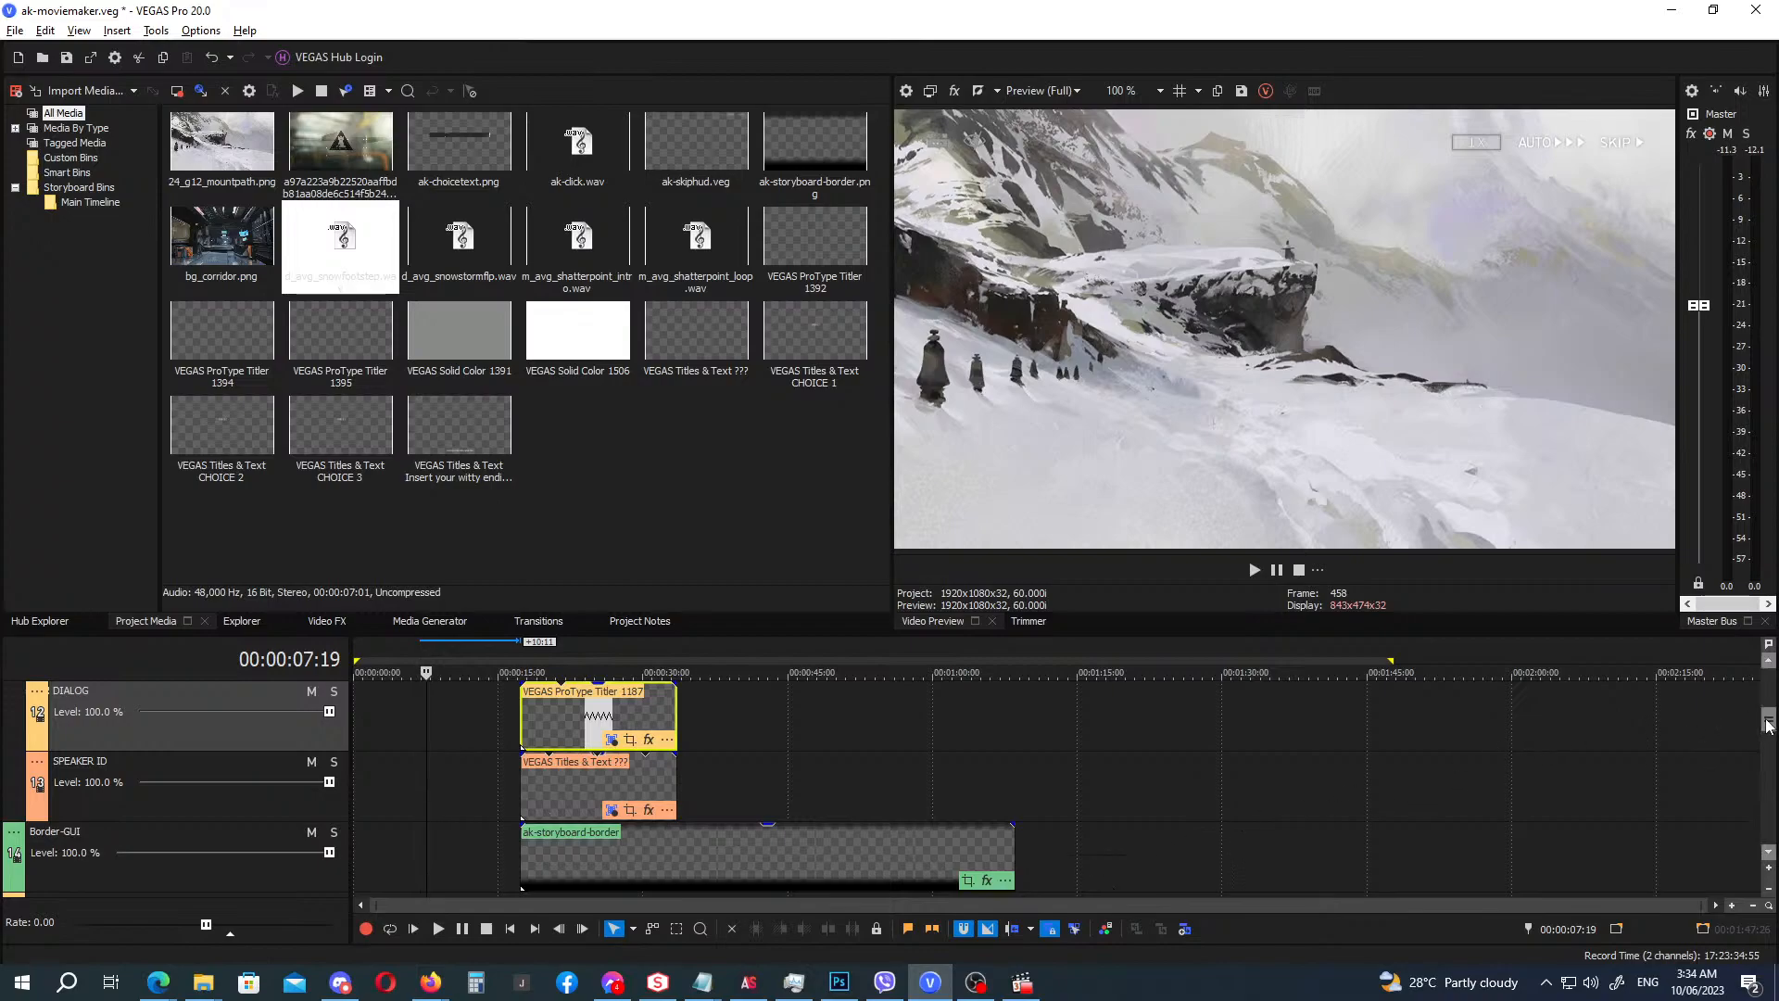
Place ak-degenbrecher-grin.veg from D:\VIDEO RAWS\AK on the CENTRAL-CHARACTER-POSITION track at 00:00:07:19.
left_click_drag(1768, 725, 1768, 752)
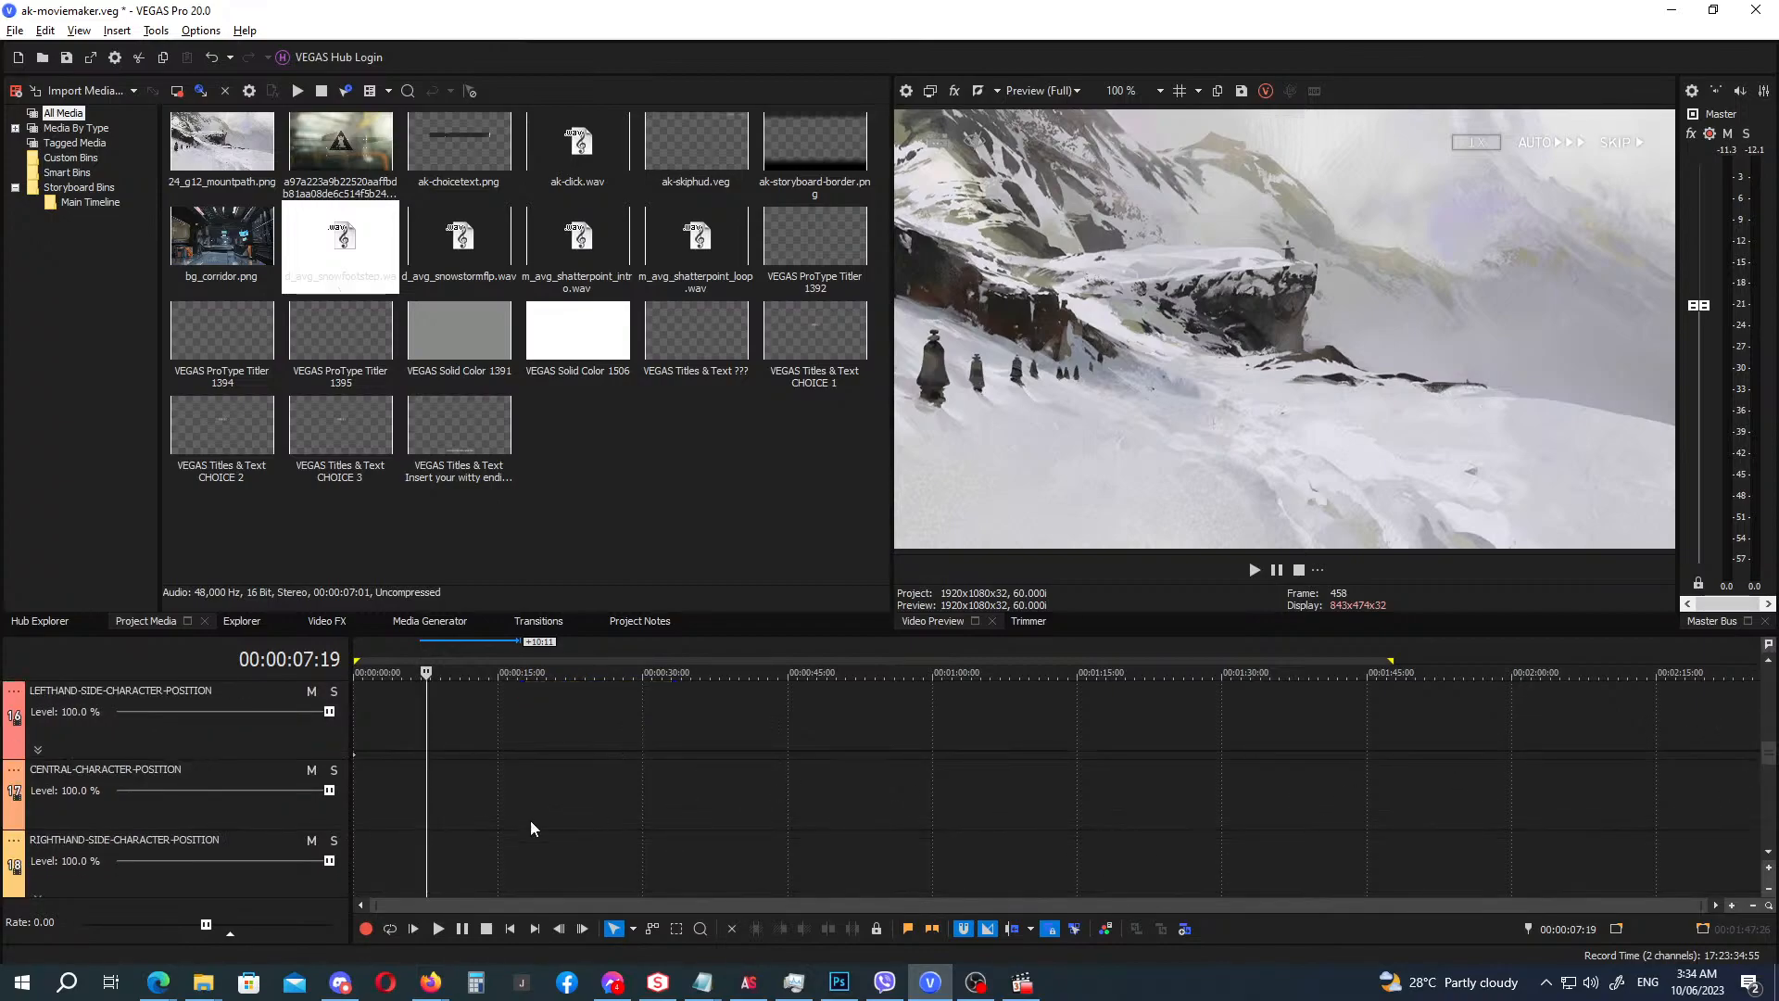
left_click(200, 988)
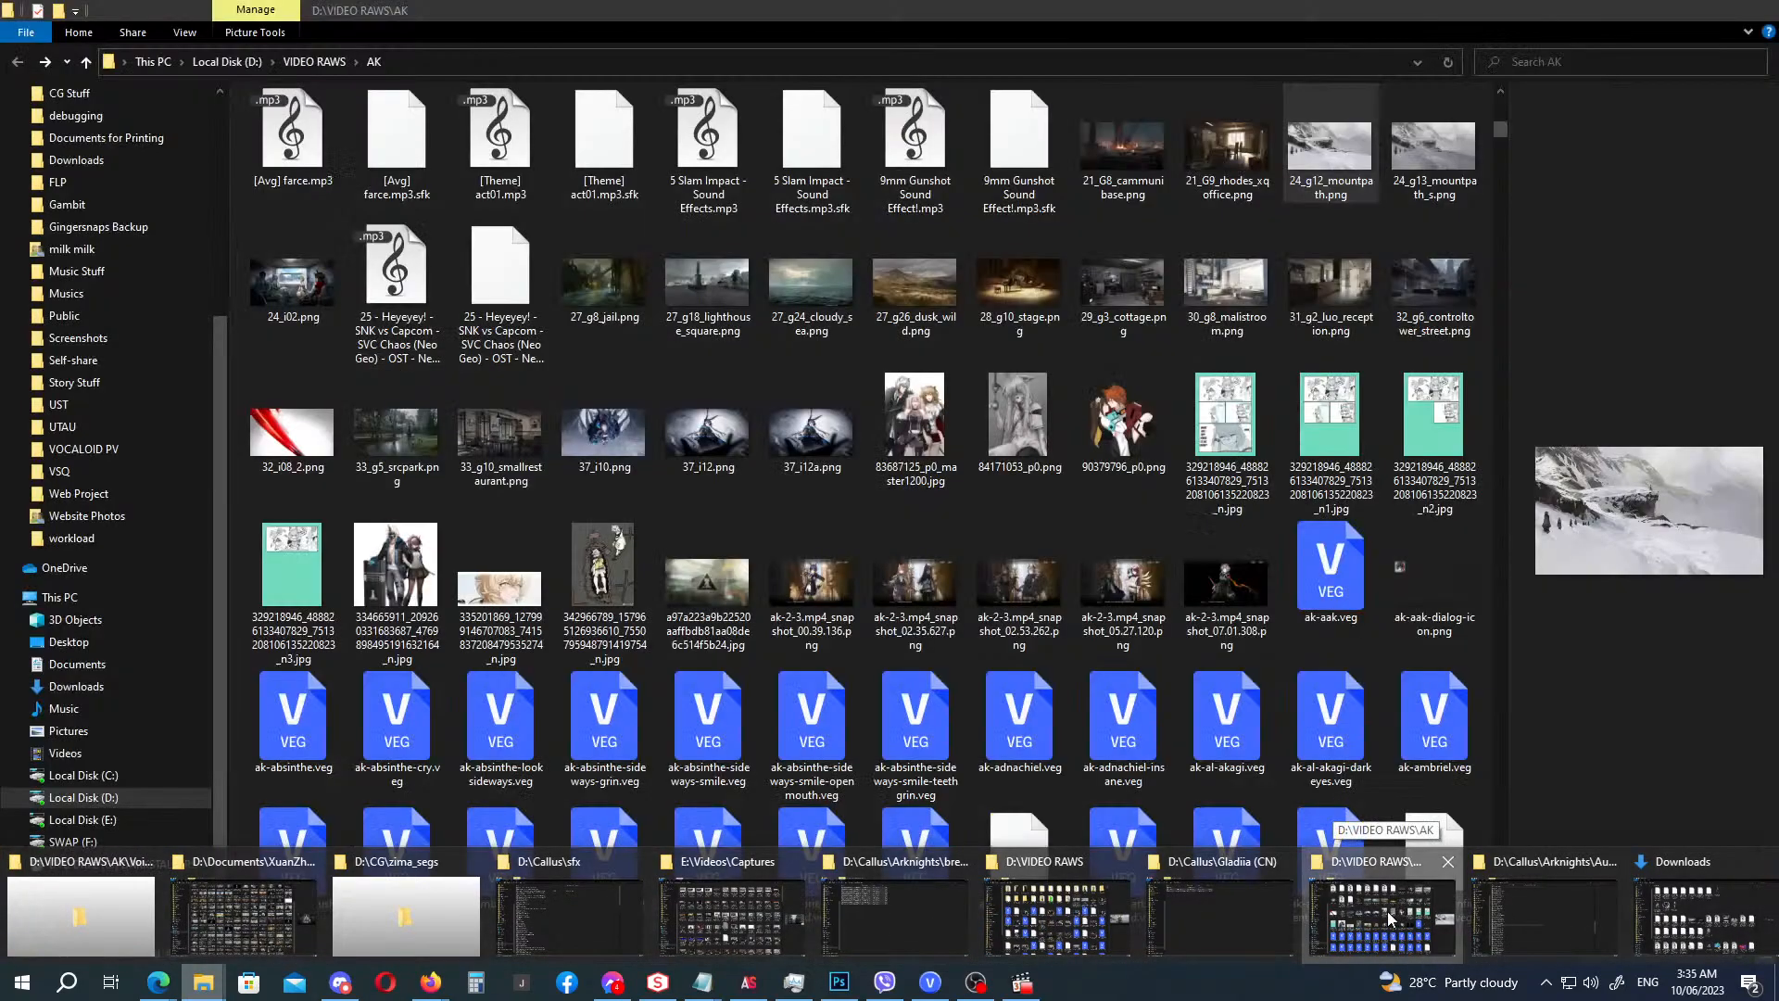
left_click(1390, 917)
left_click(943, 607)
type("ak-deg")
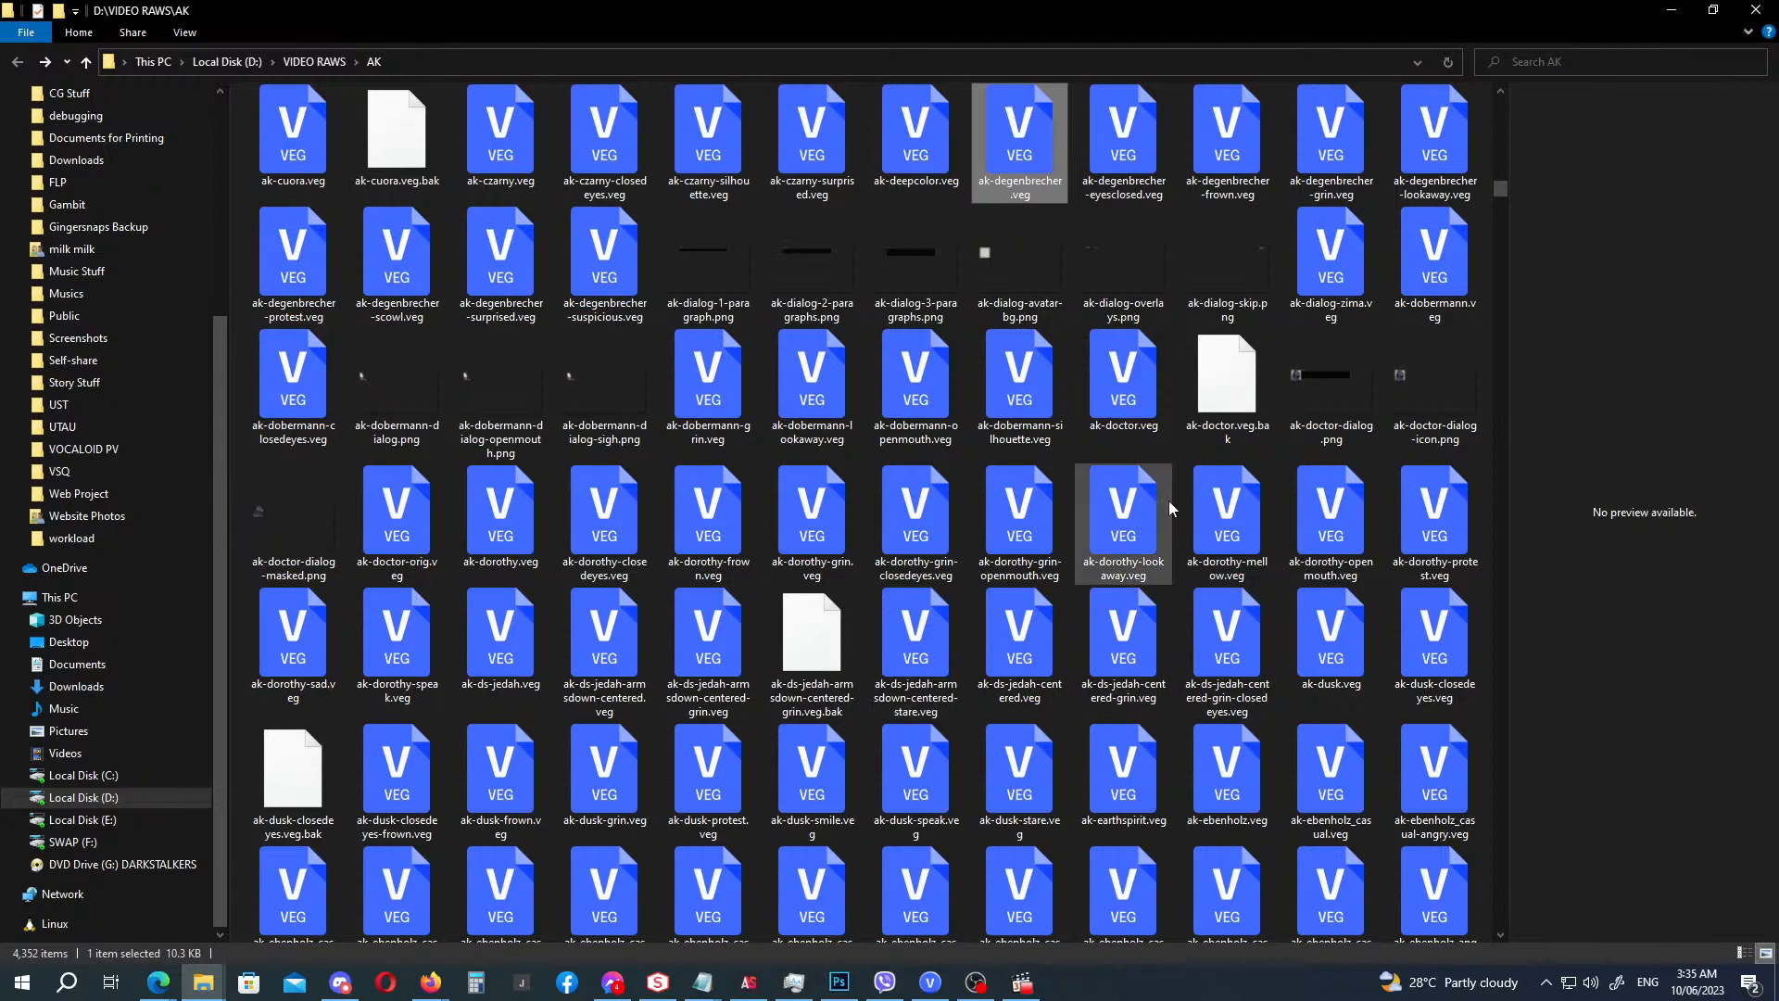
left_click(1335, 185)
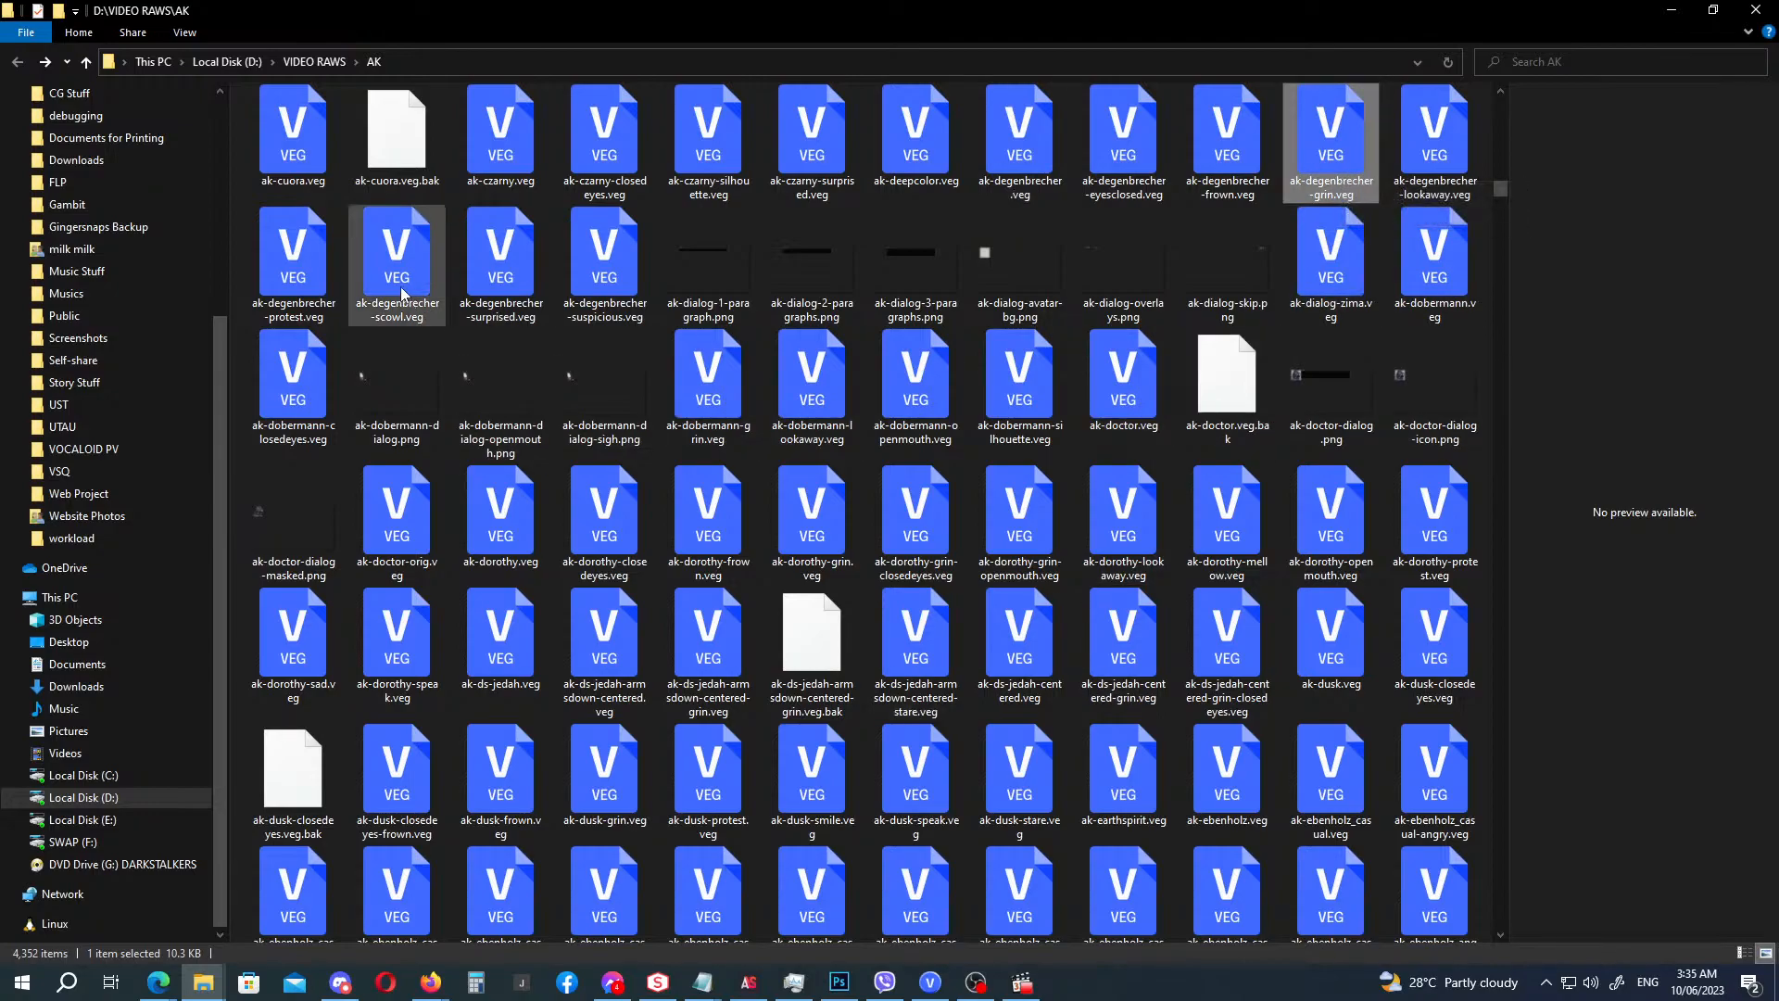
left_click_drag(1337, 146, 797, 797)
key("alt+Tab")
Loop-extend the ak-degenbrecher-grin event by about 33 seconds and give it a short fade-in.
left_click_drag(427, 765, 449, 767)
scroll(551, 811, "up", 3)
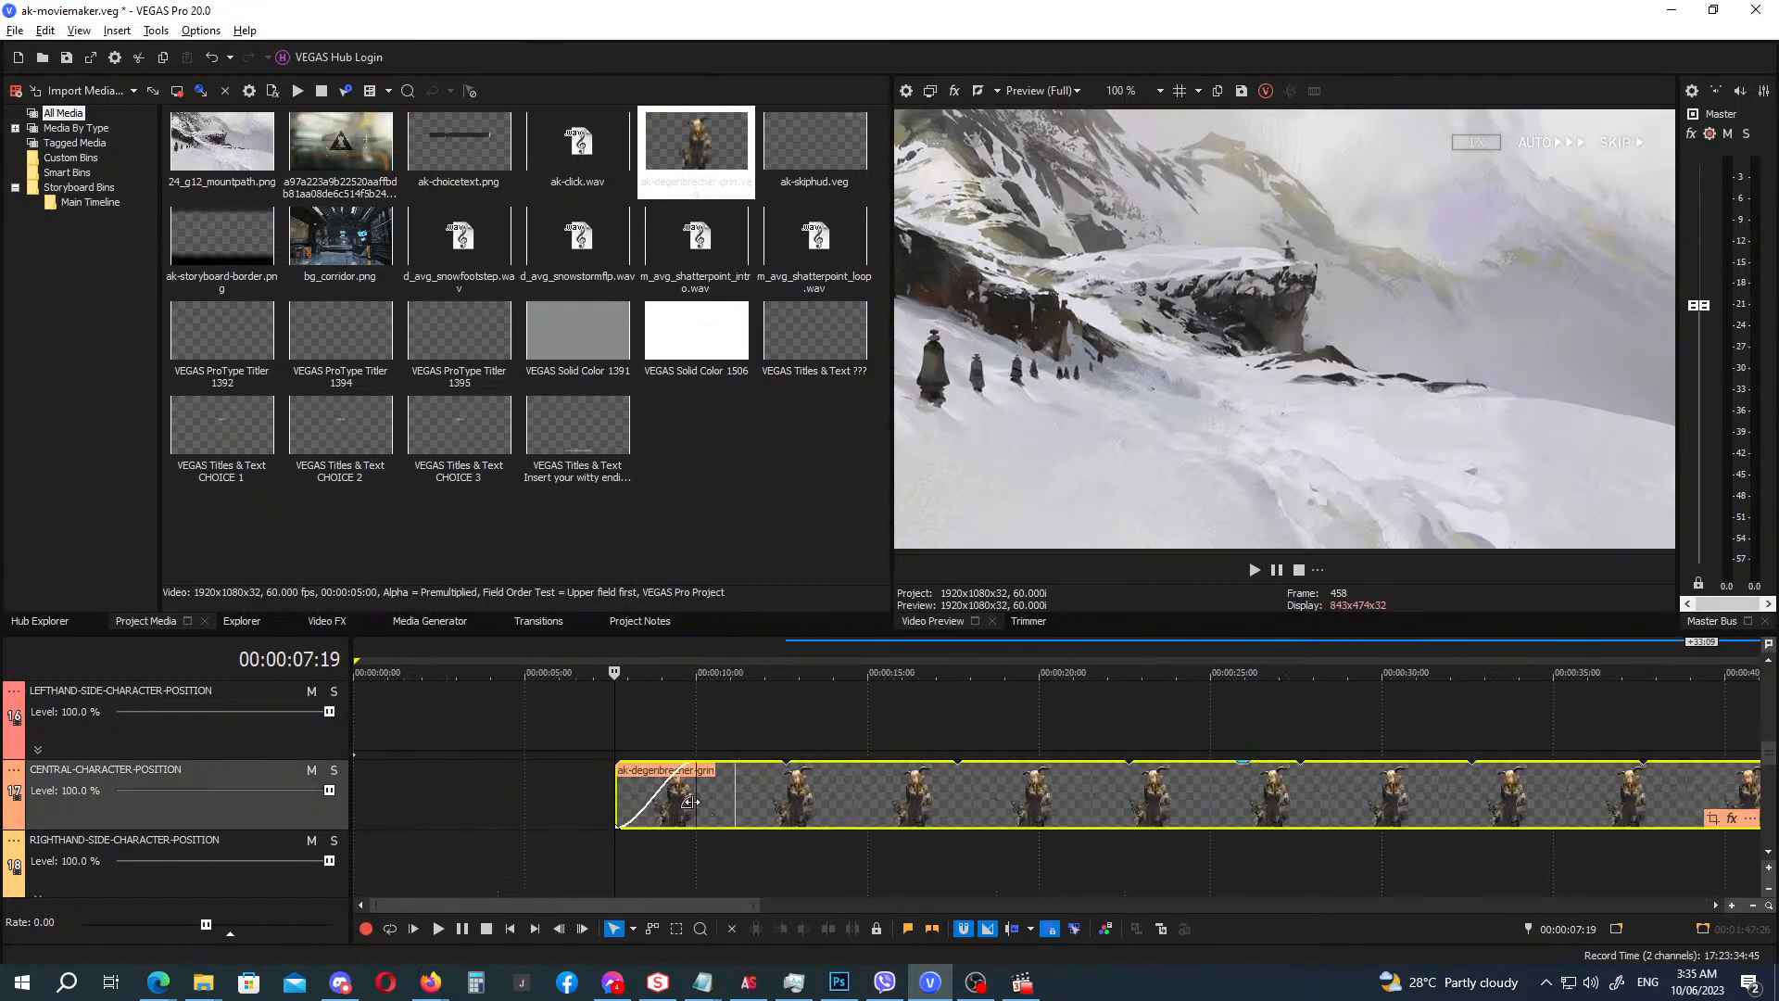
mouse_move(695, 802)
left_mouse_down()
mouse_move(665, 806)
mouse_move(689, 806)
left_mouse_up()
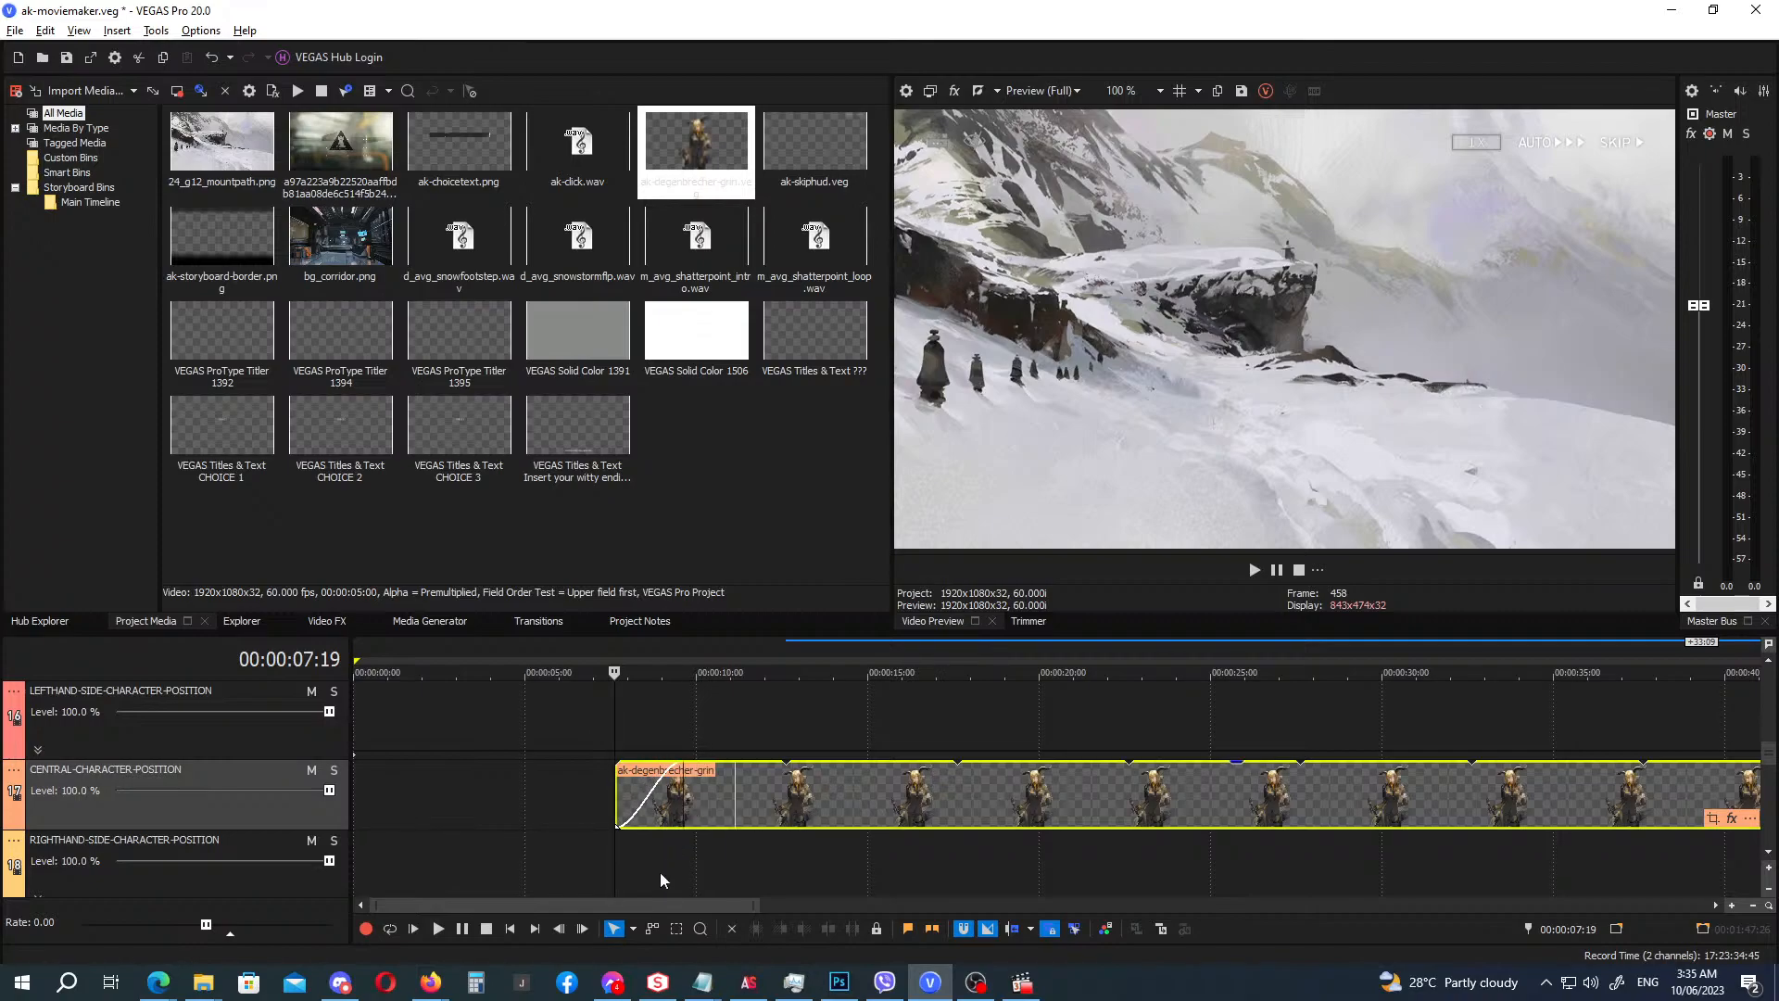
Play the project from the beginning to check the character's fade-in, pausing at 00:00:11:20.
left_click(511, 929)
left_click(441, 928)
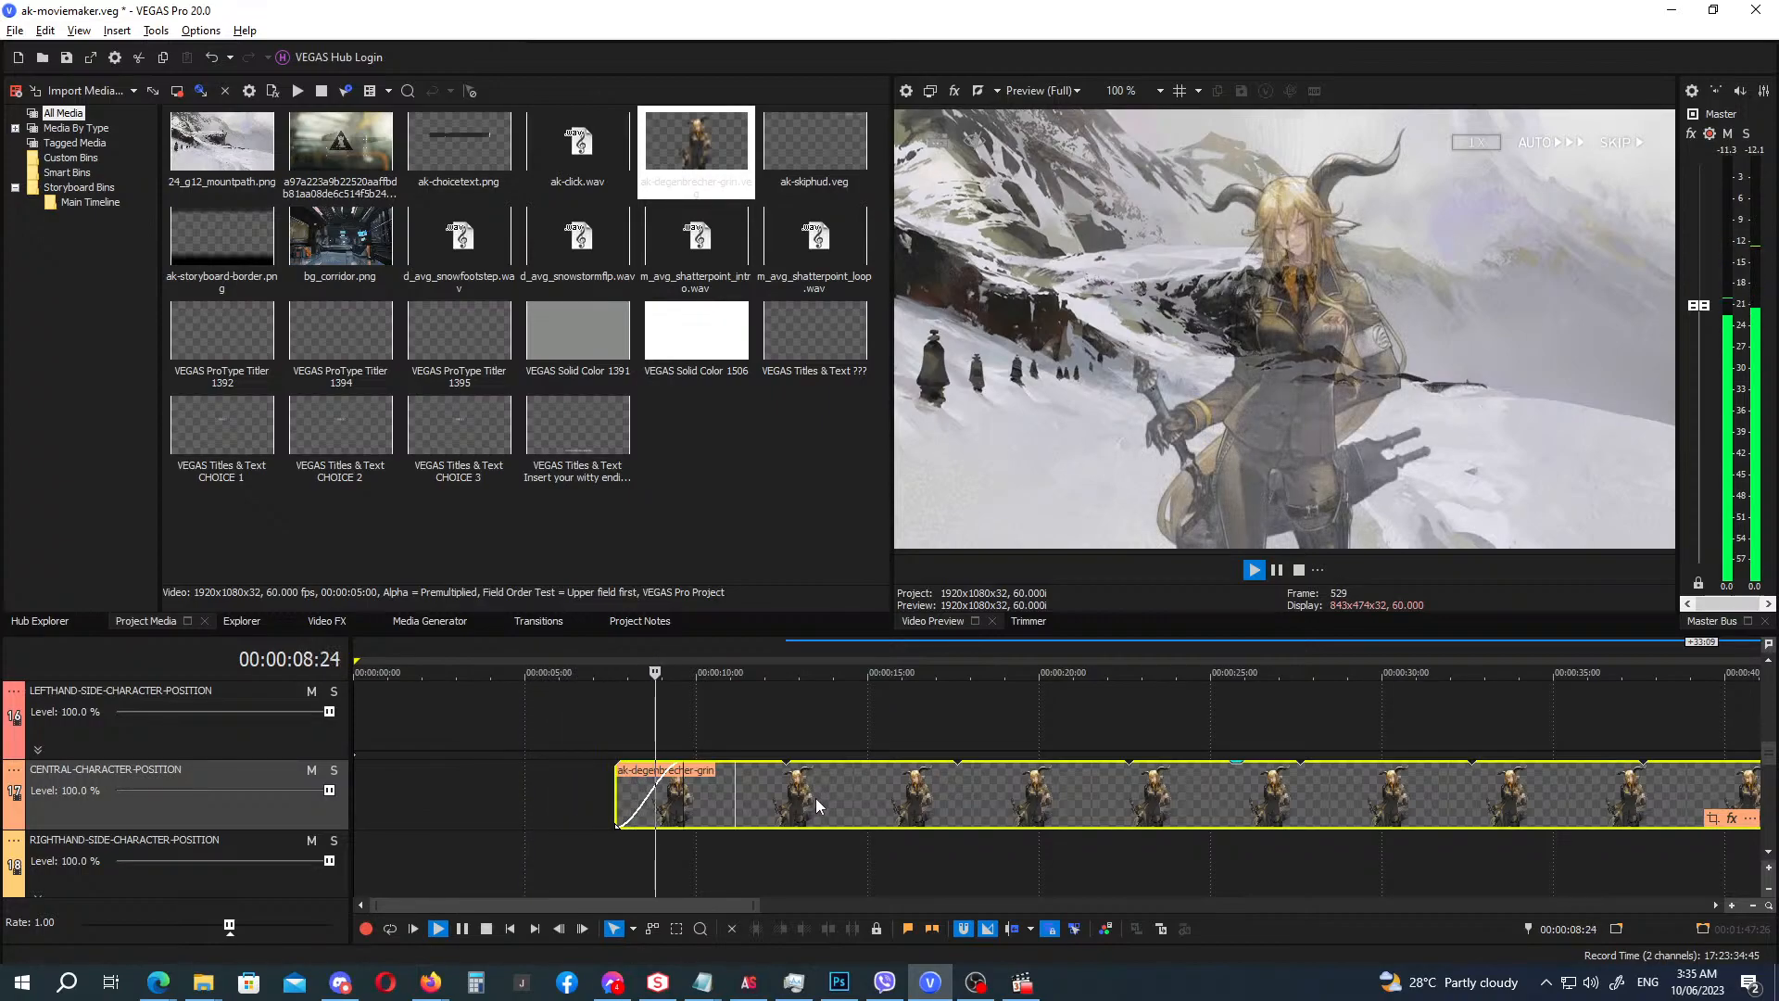
key("Return")
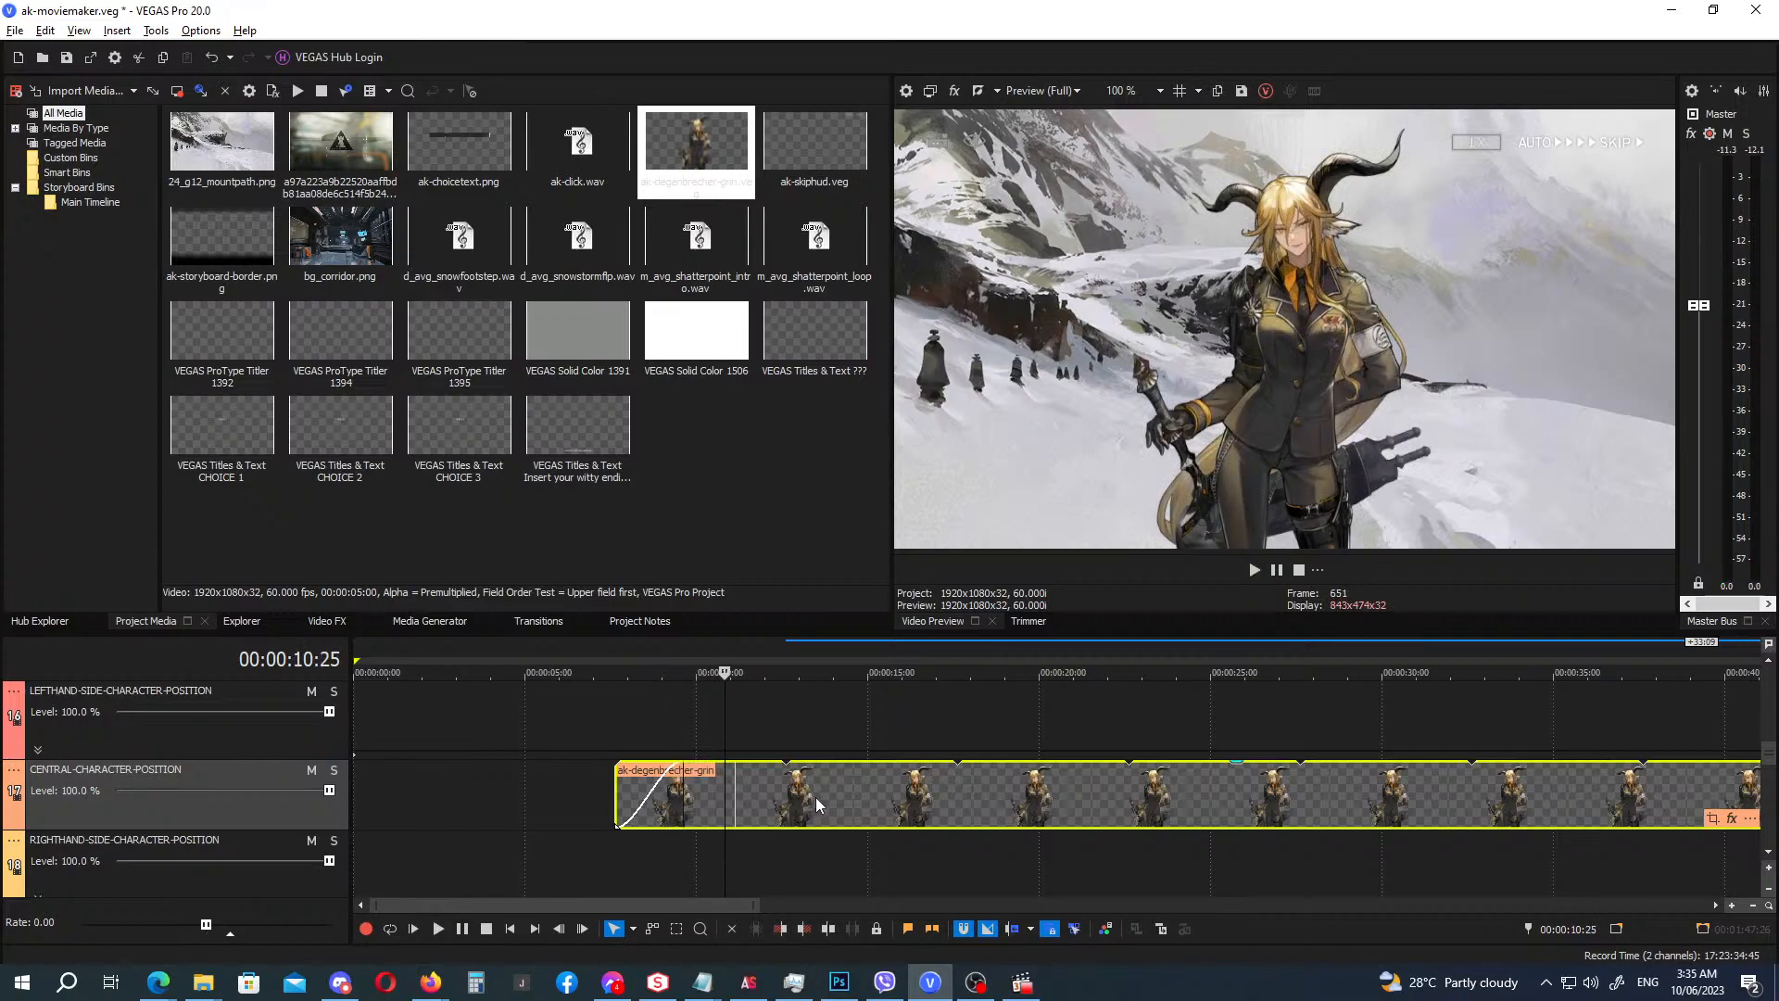
key("Return")
Move the ak-storyboard-border event on the Border-GUI track to start at 00:00:11:20 and add a short fade-in.
mouse_move(1768, 767)
left_mouse_down()
mouse_move(1770, 734)
mouse_move(1772, 749)
left_mouse_up()
left_click_drag(1071, 769, 880, 780)
left_click_drag(758, 755, 770, 756)
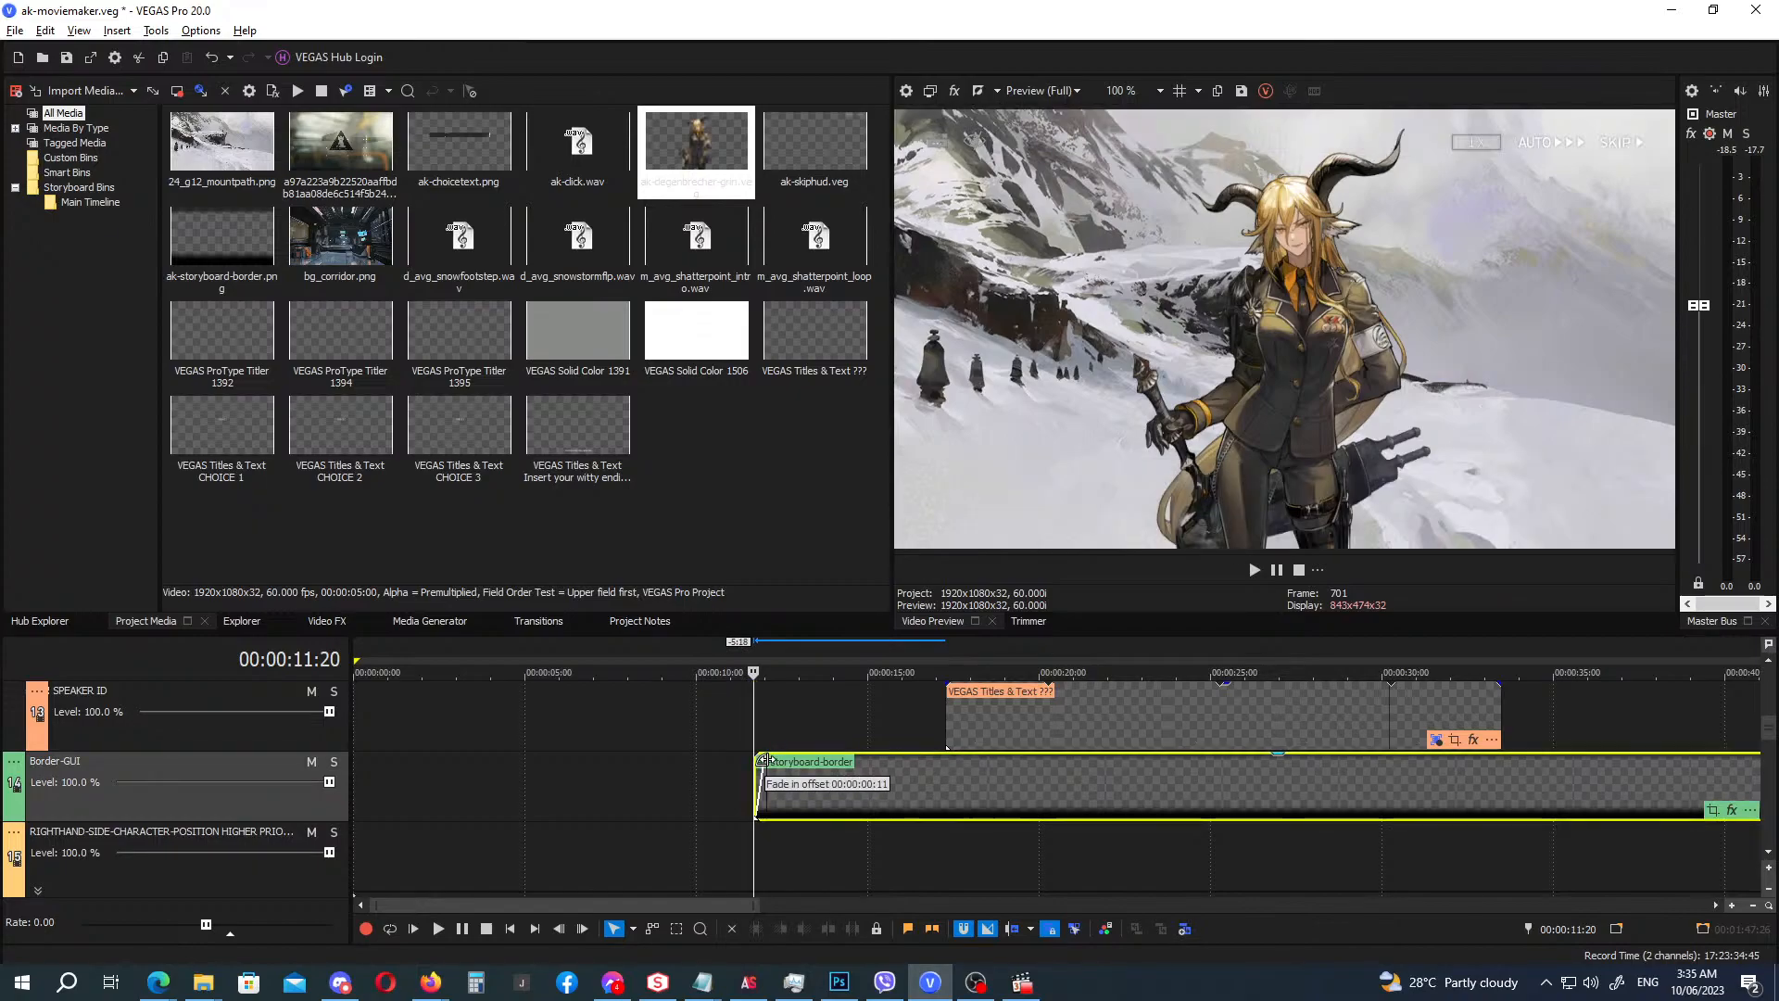
scroll(796, 785, "up", 3)
scroll(796, 785, "up", 1)
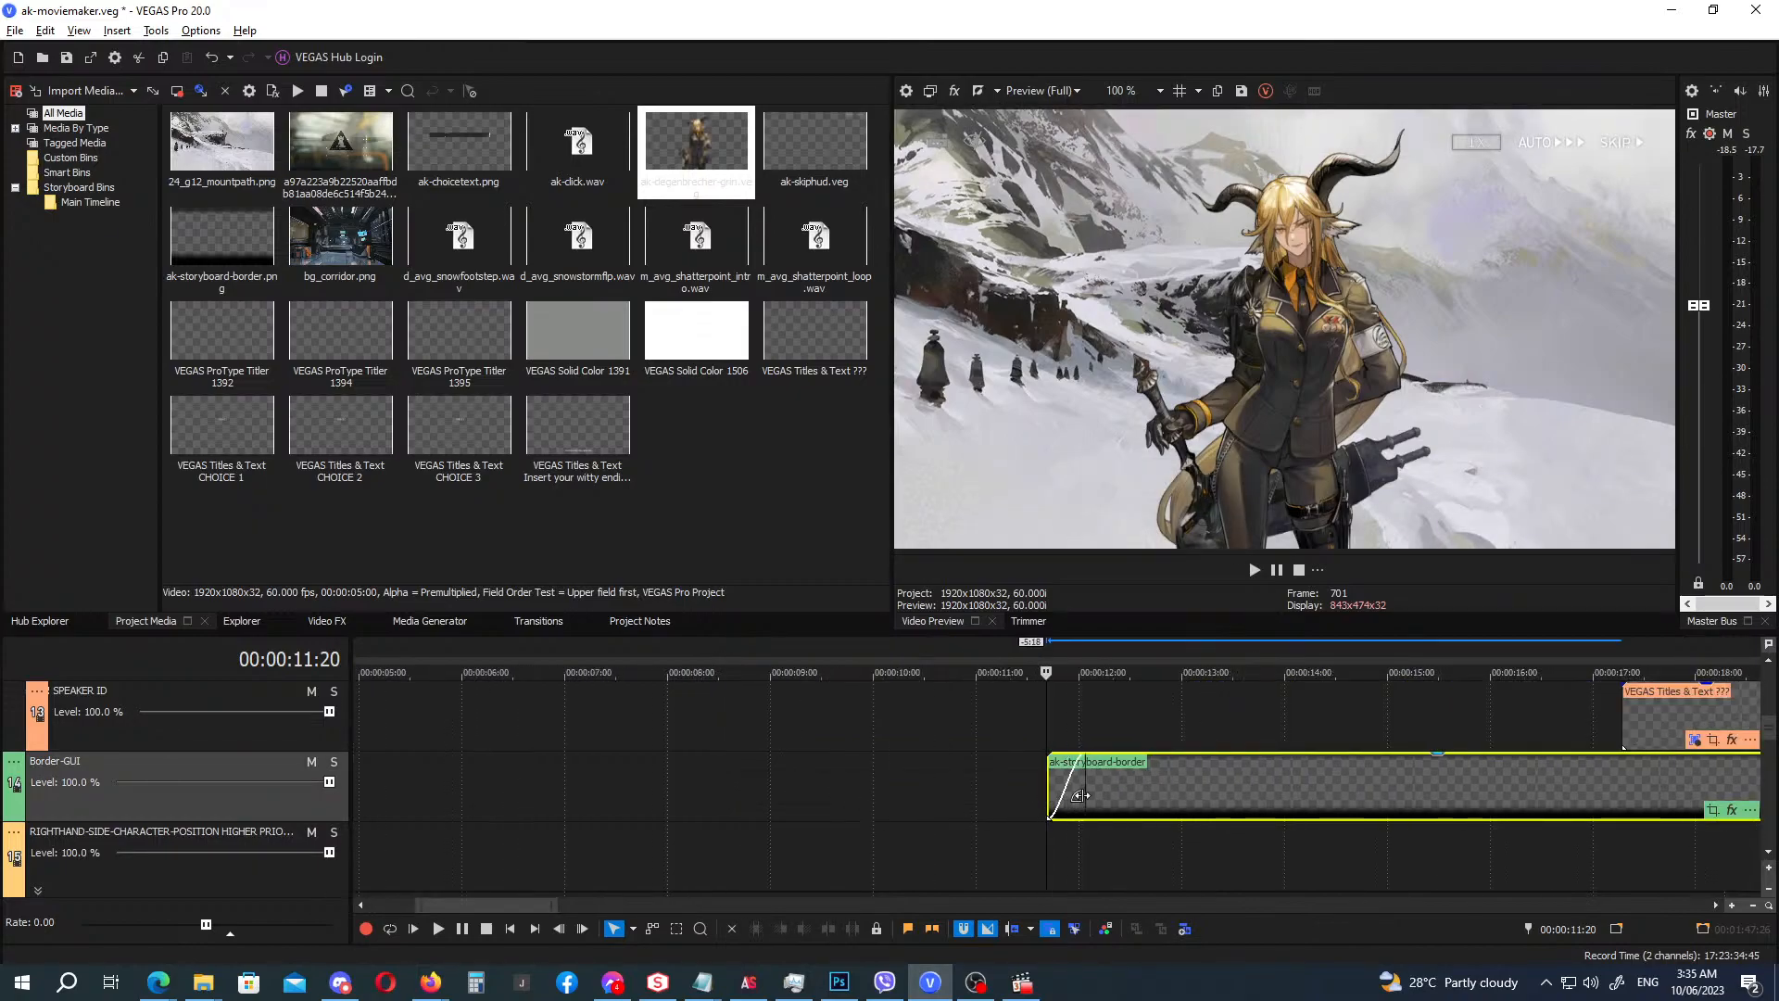
Shorten the storyboard border's fade-in to 5 frames and move the ??? speaker title event to start at 00:00:11:20.
left_click_drag(1082, 796, 1065, 795)
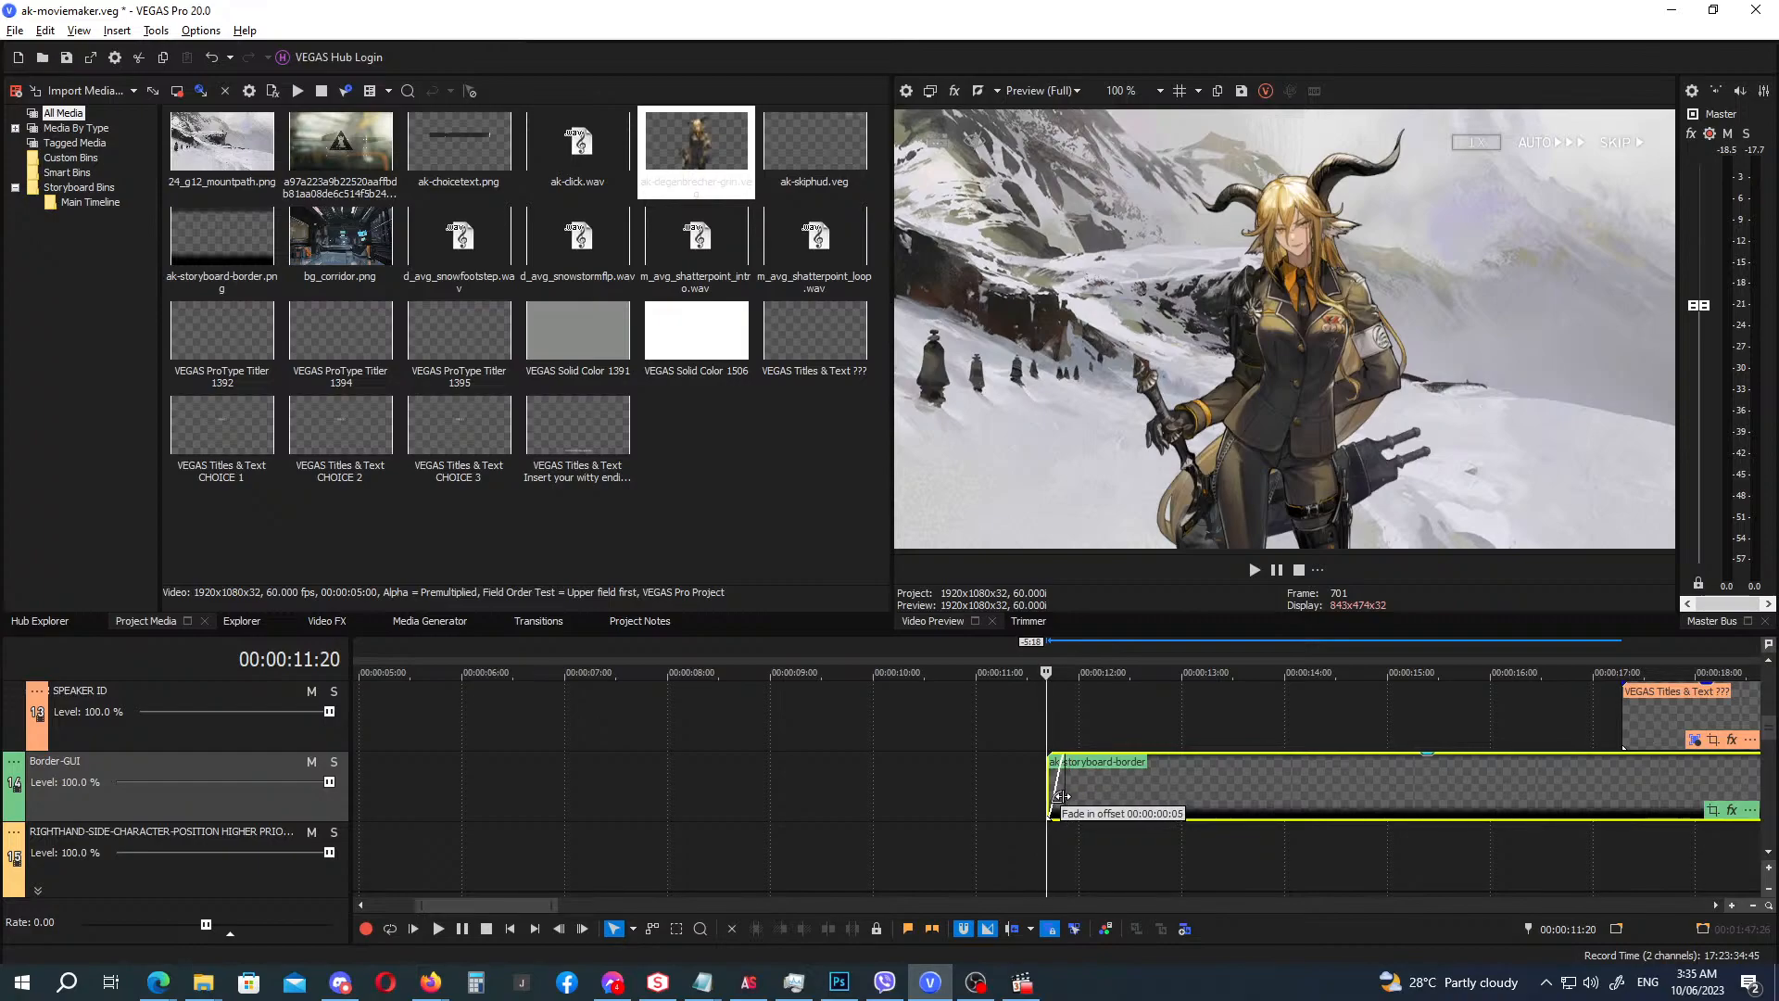
scroll(1183, 791, "down", 2)
scroll(1310, 735, "down", 2)
left_click_drag(1138, 725, 953, 749)
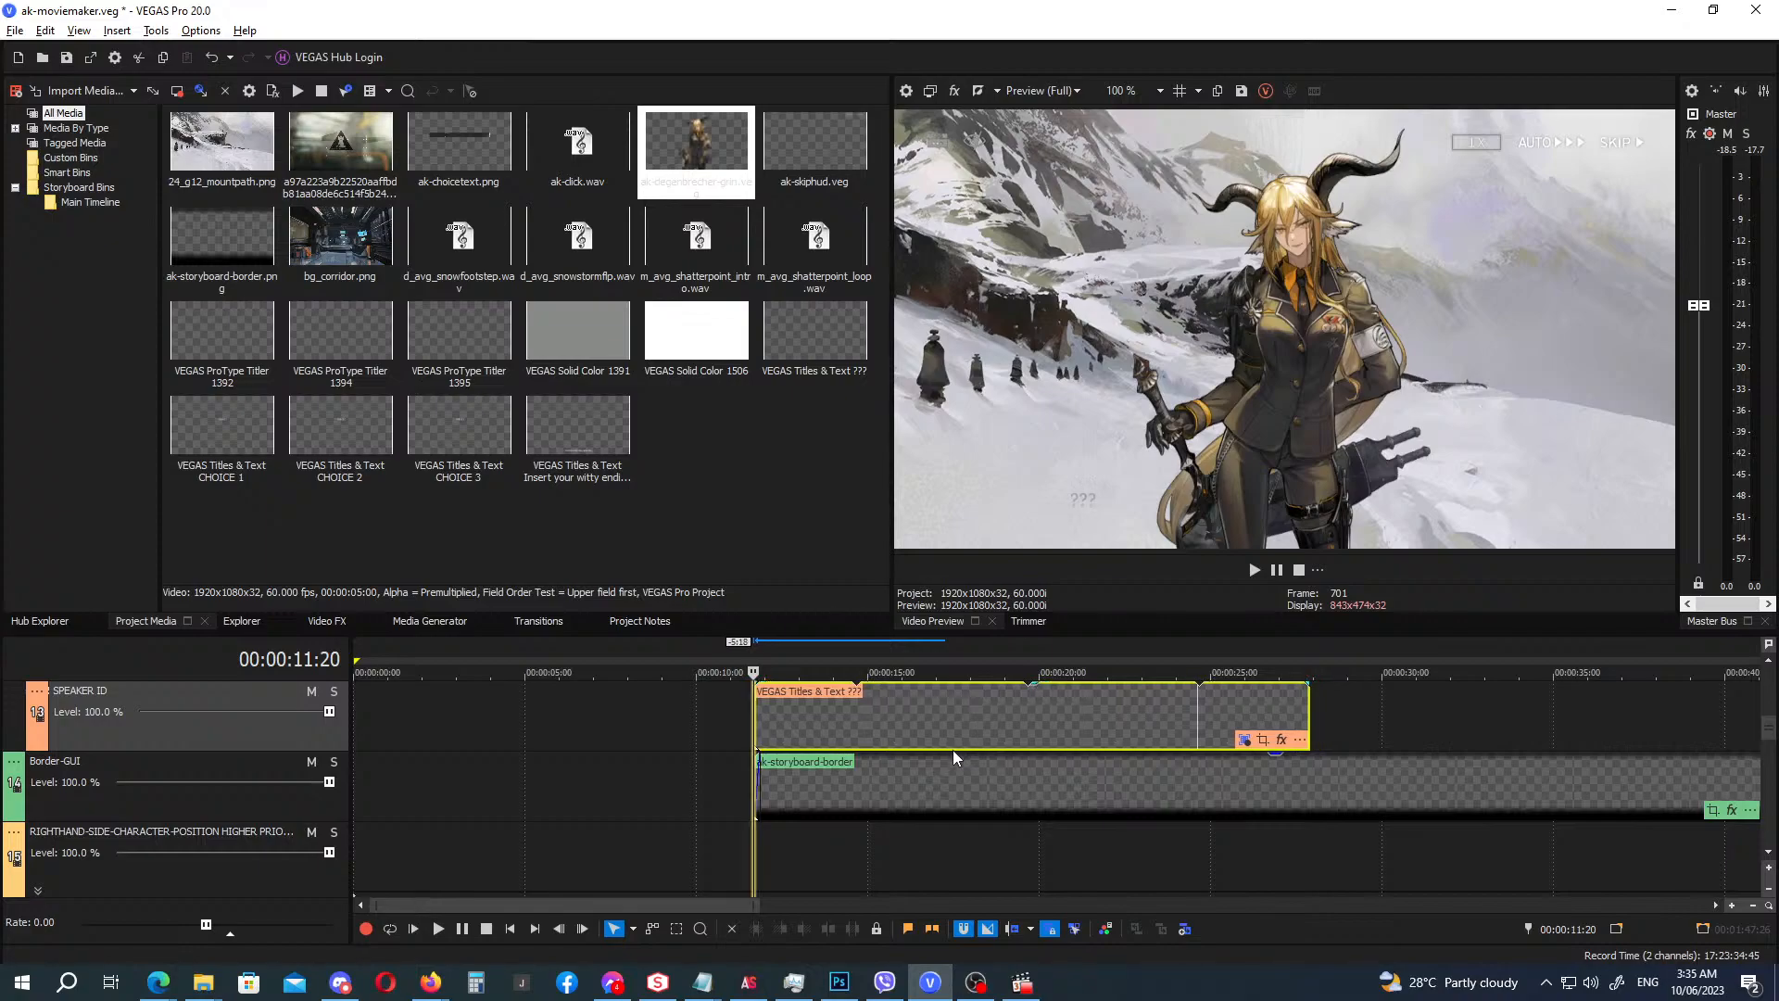
Replace the speaker title's ??? text with "Degenbrecher".
left_click(1245, 739)
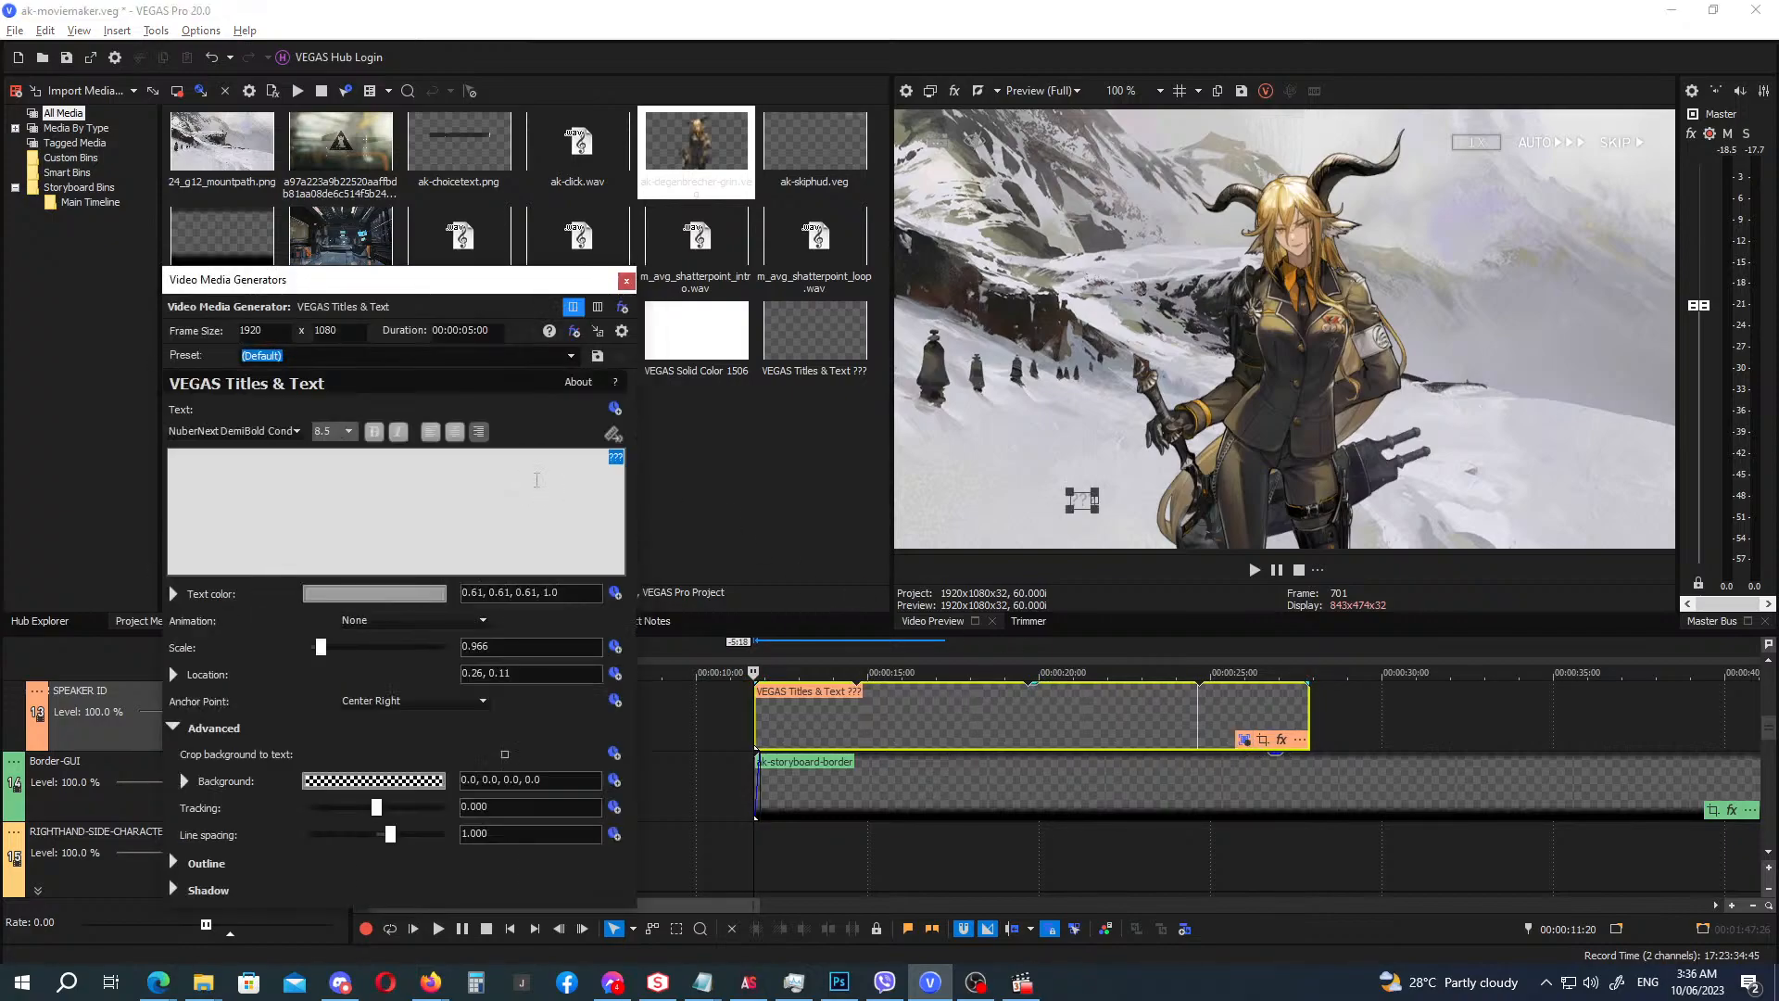
type("Degenbrecher")
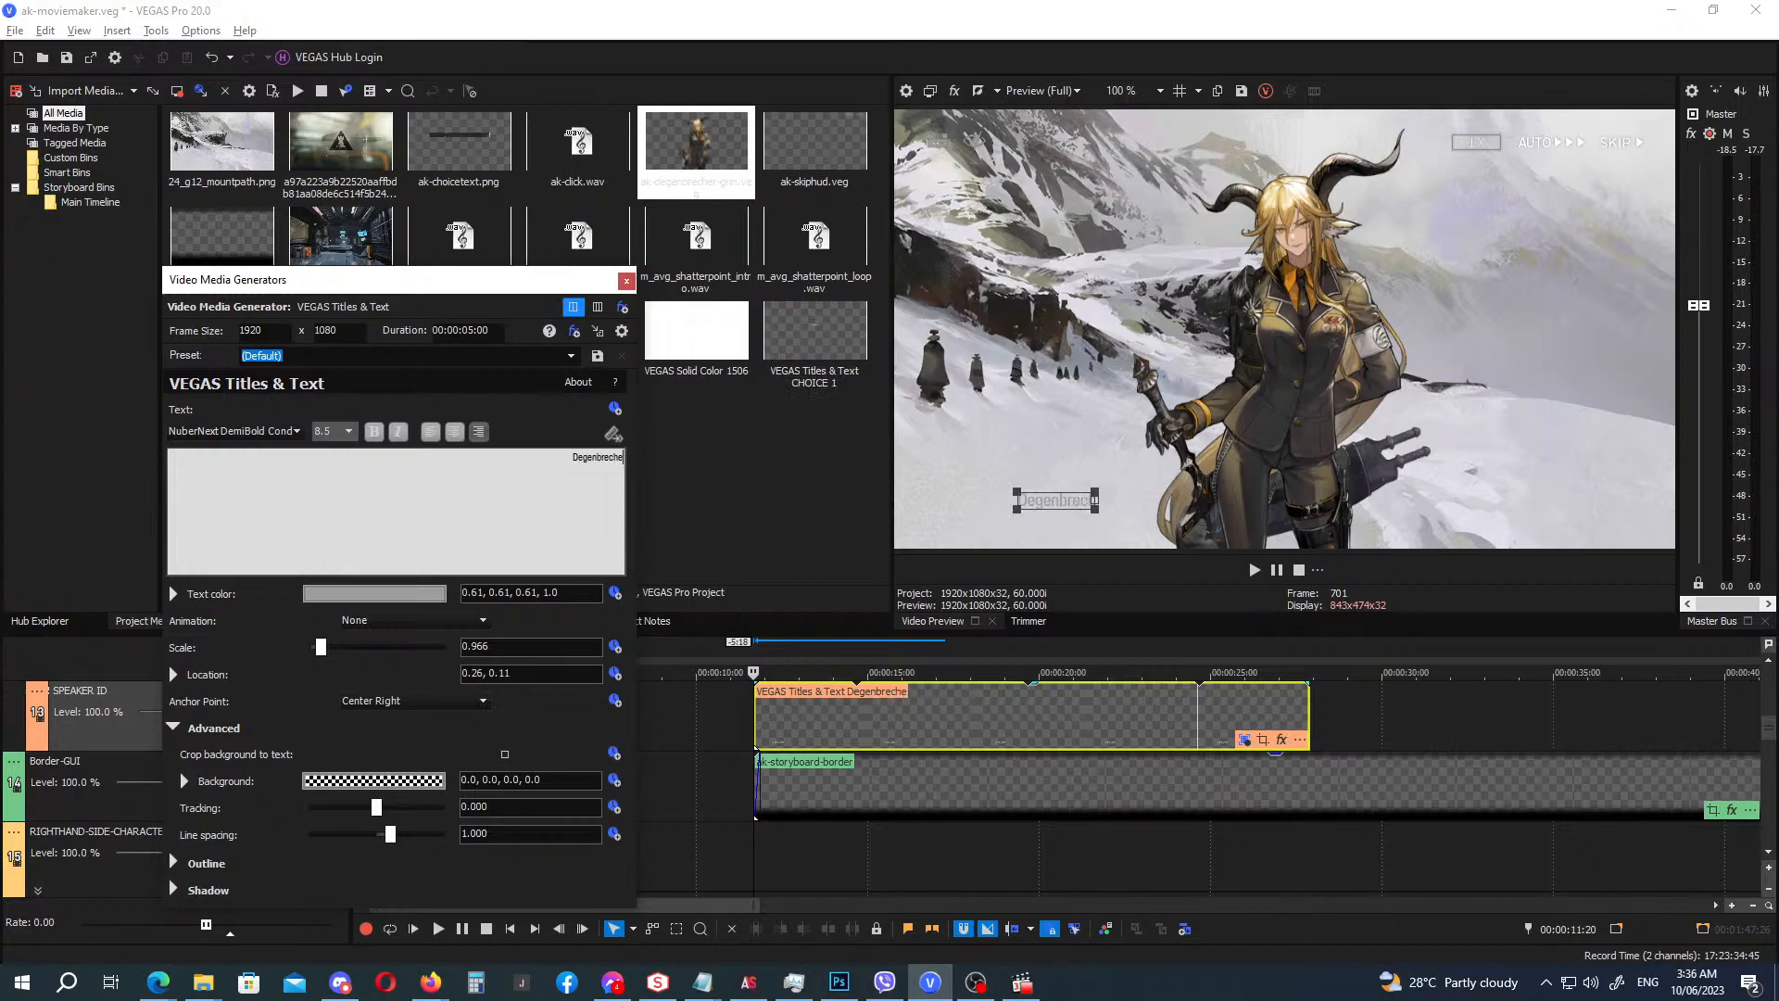
left_click(626, 280)
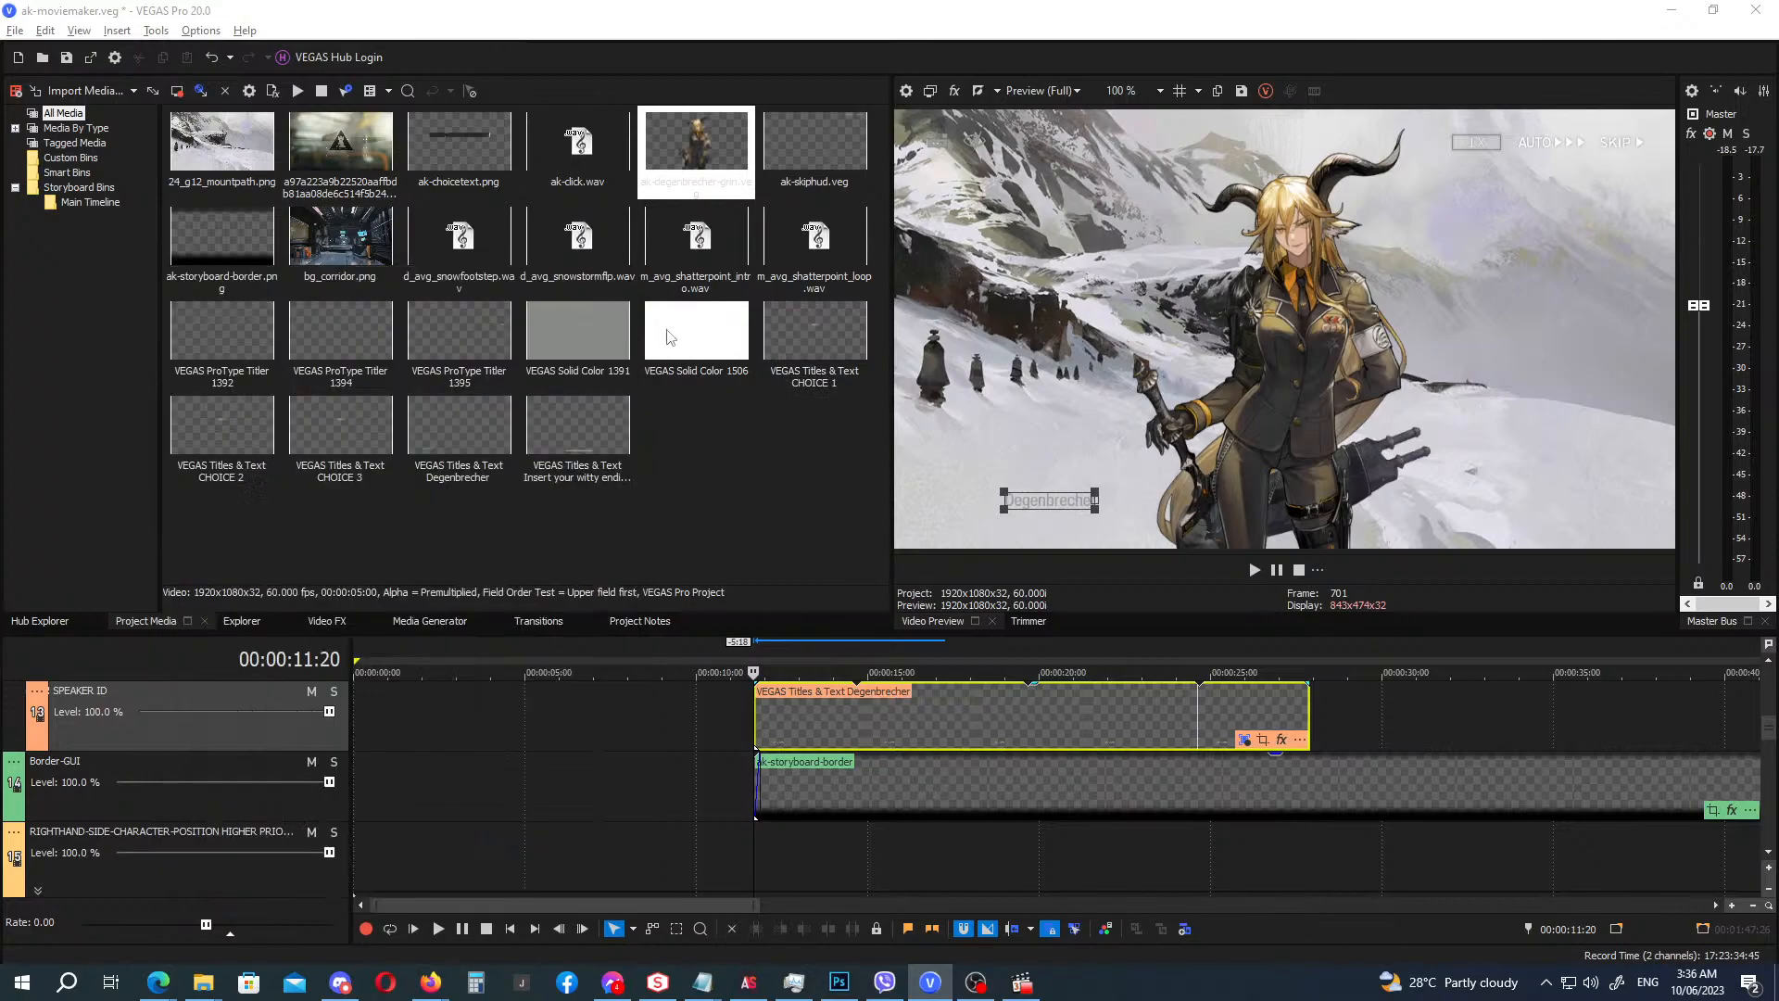
Move the ProType Titler event on the DIALOG track to start at 00:00:11:20.
scroll(1773, 728, "up", 2)
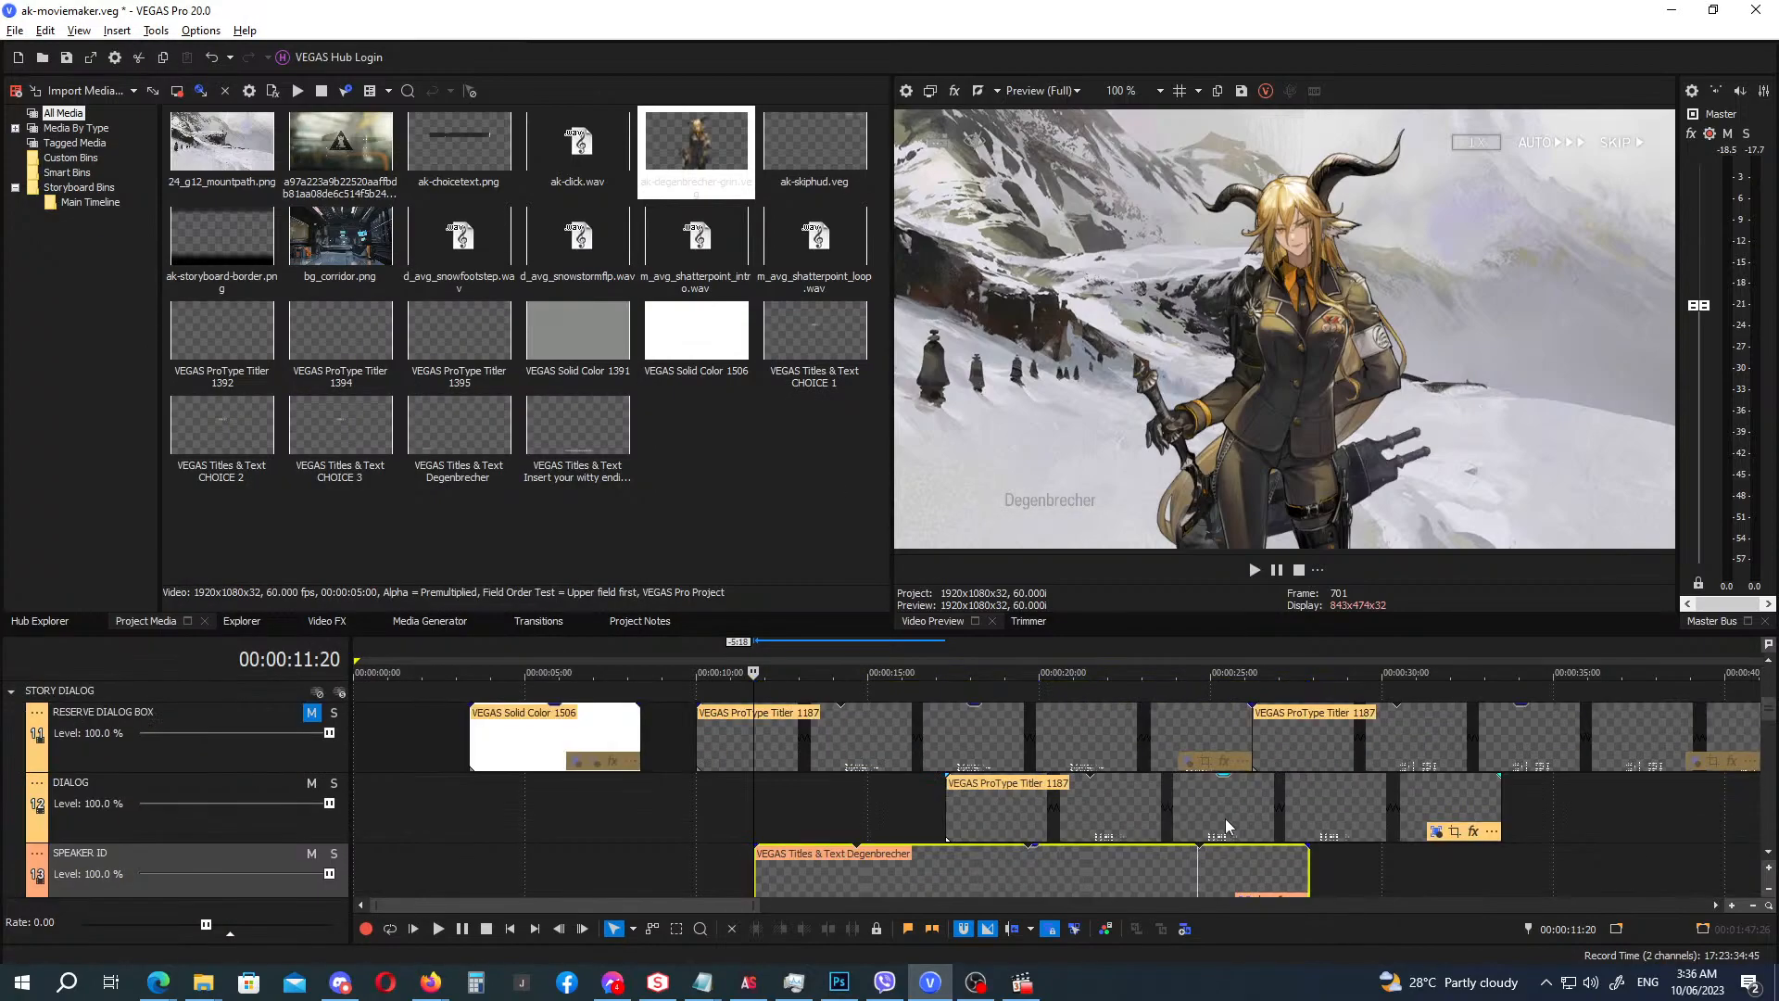
left_click_drag(1225, 819, 1035, 822)
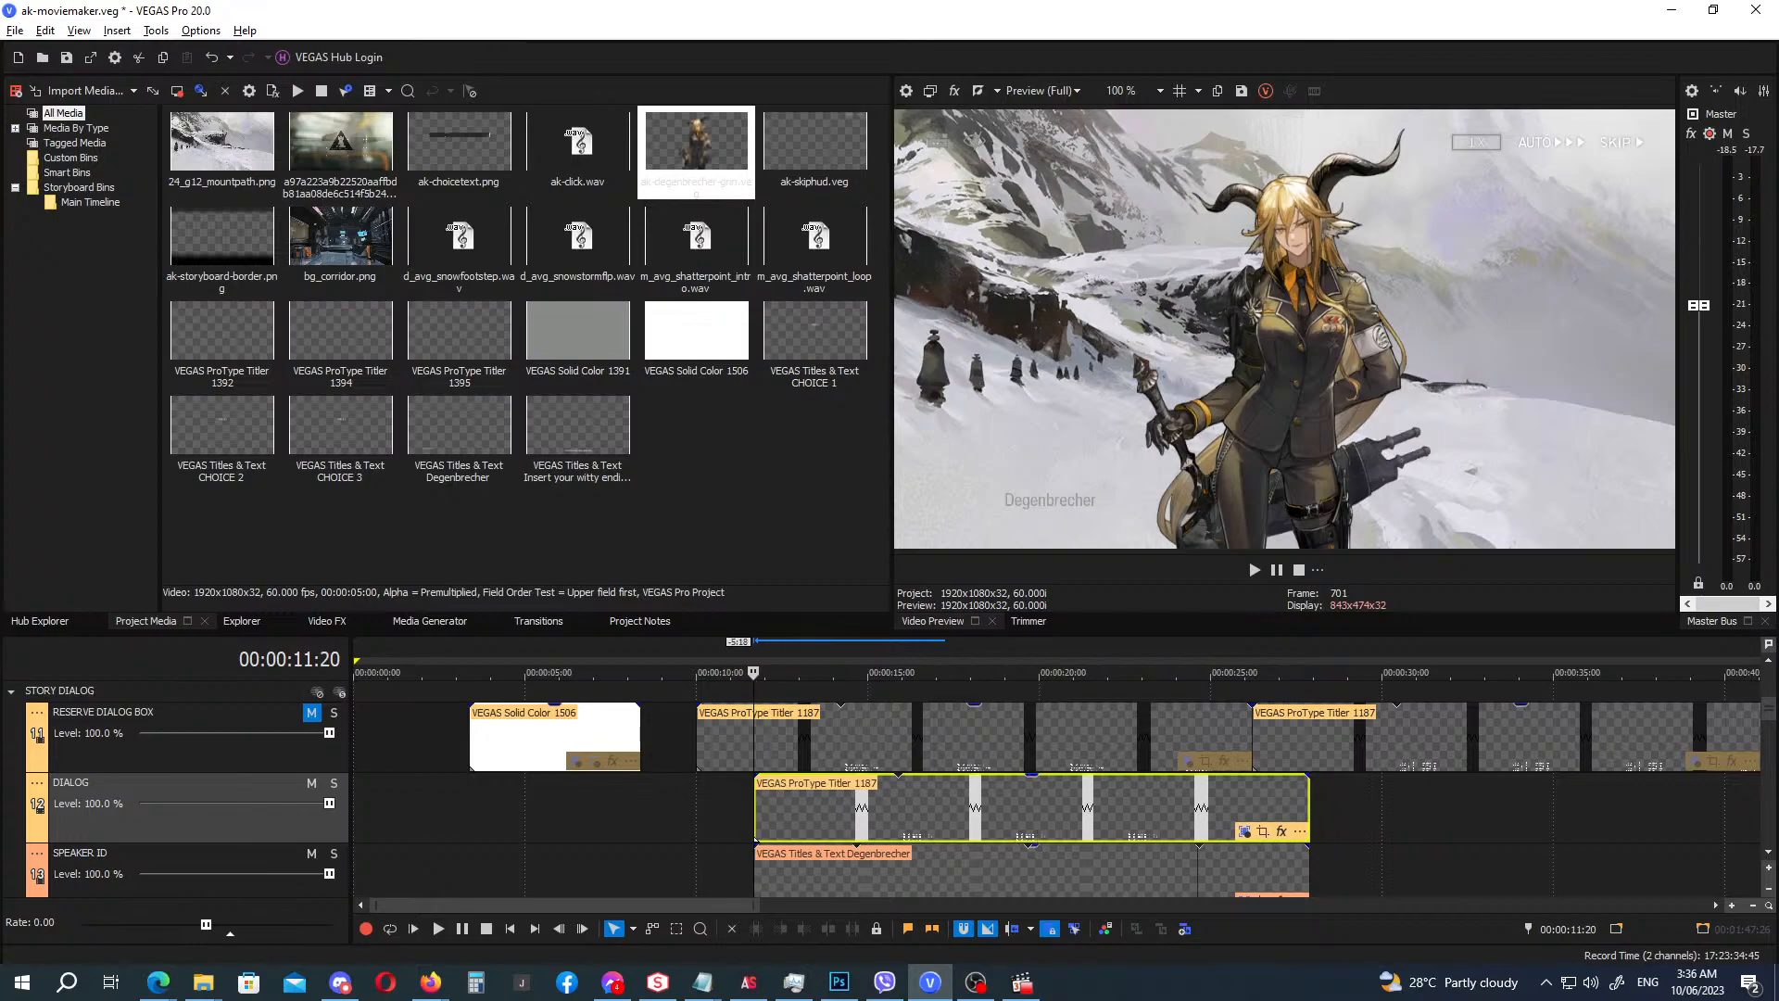
Replace the sample dialog text with the line running from "I've always wanted to look for a real good fight" to "up to the challenge.".
key("alt+Tab")
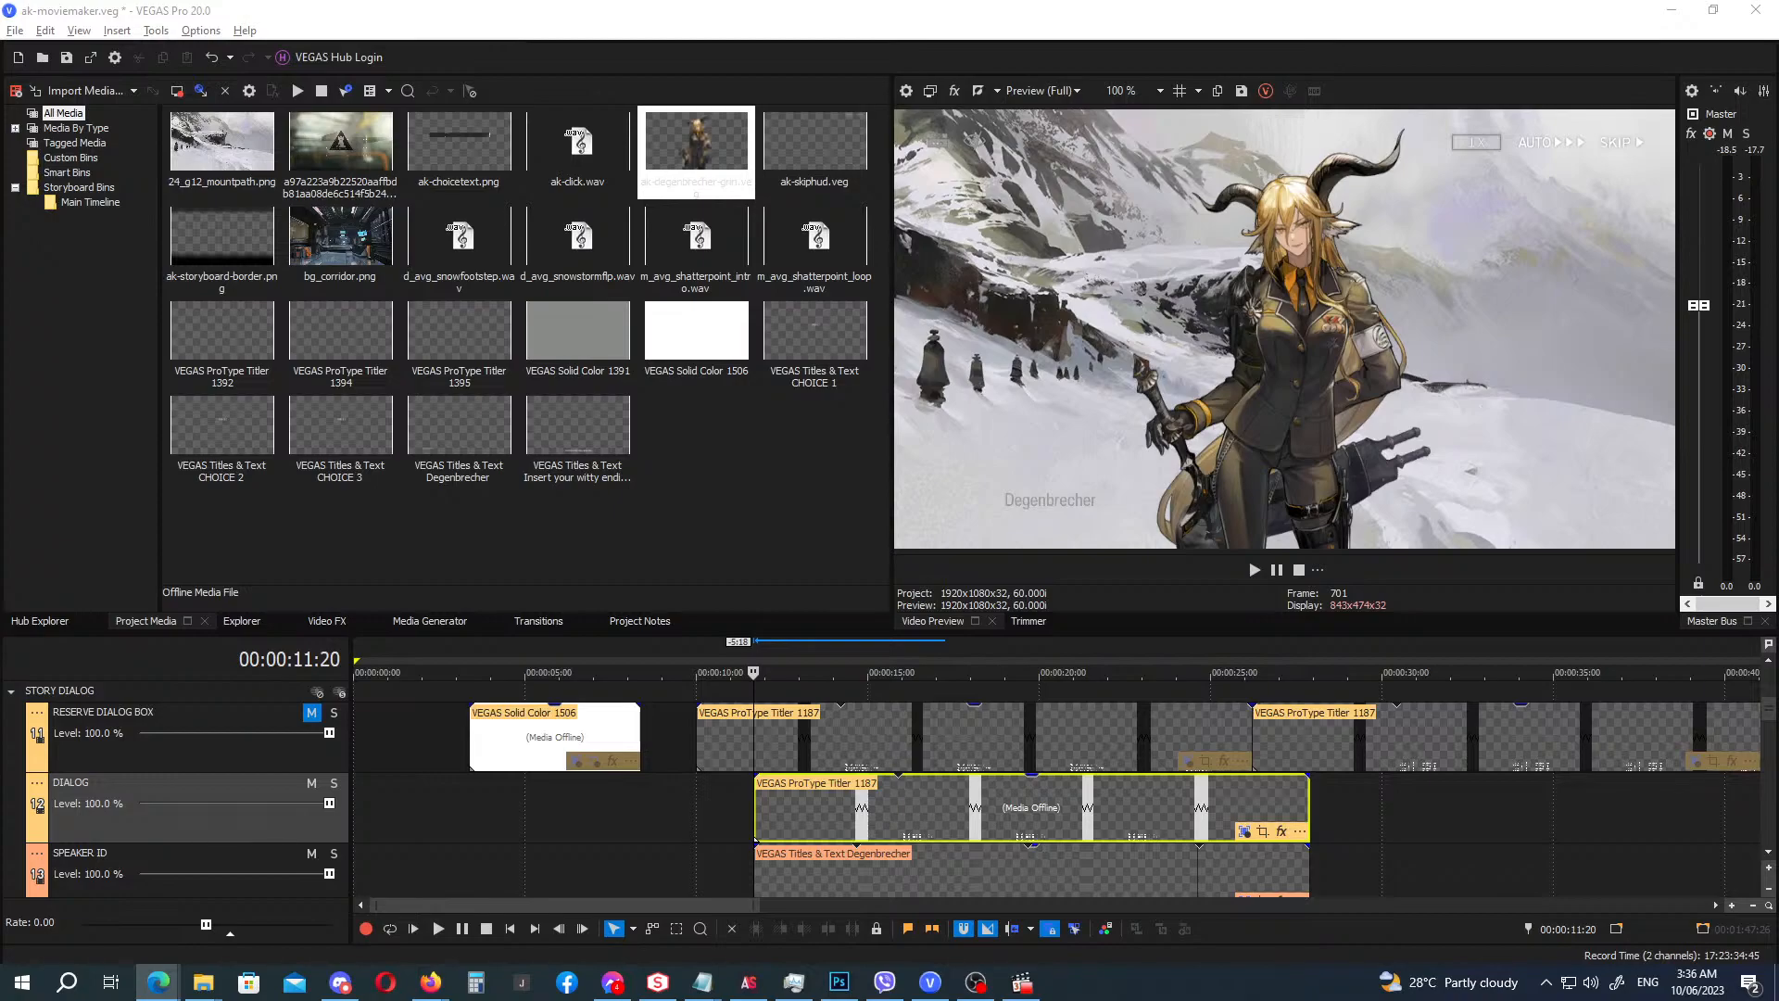
left_click(1245, 833)
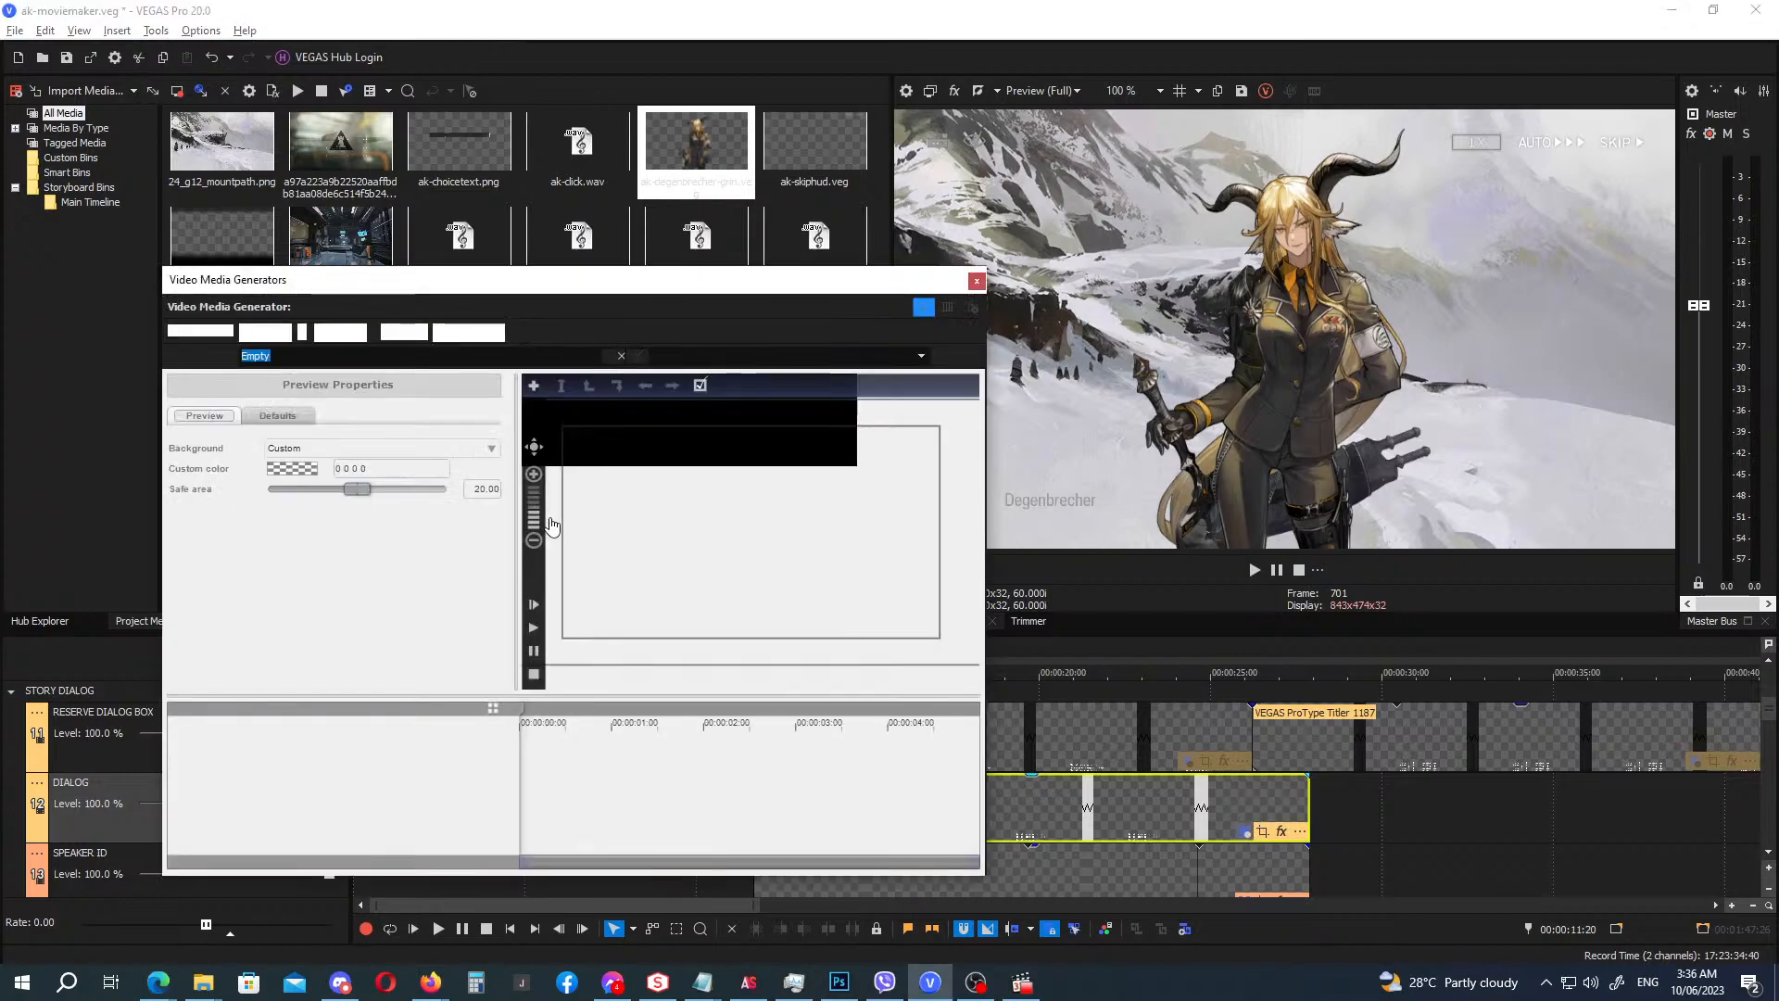
double_click(647, 549)
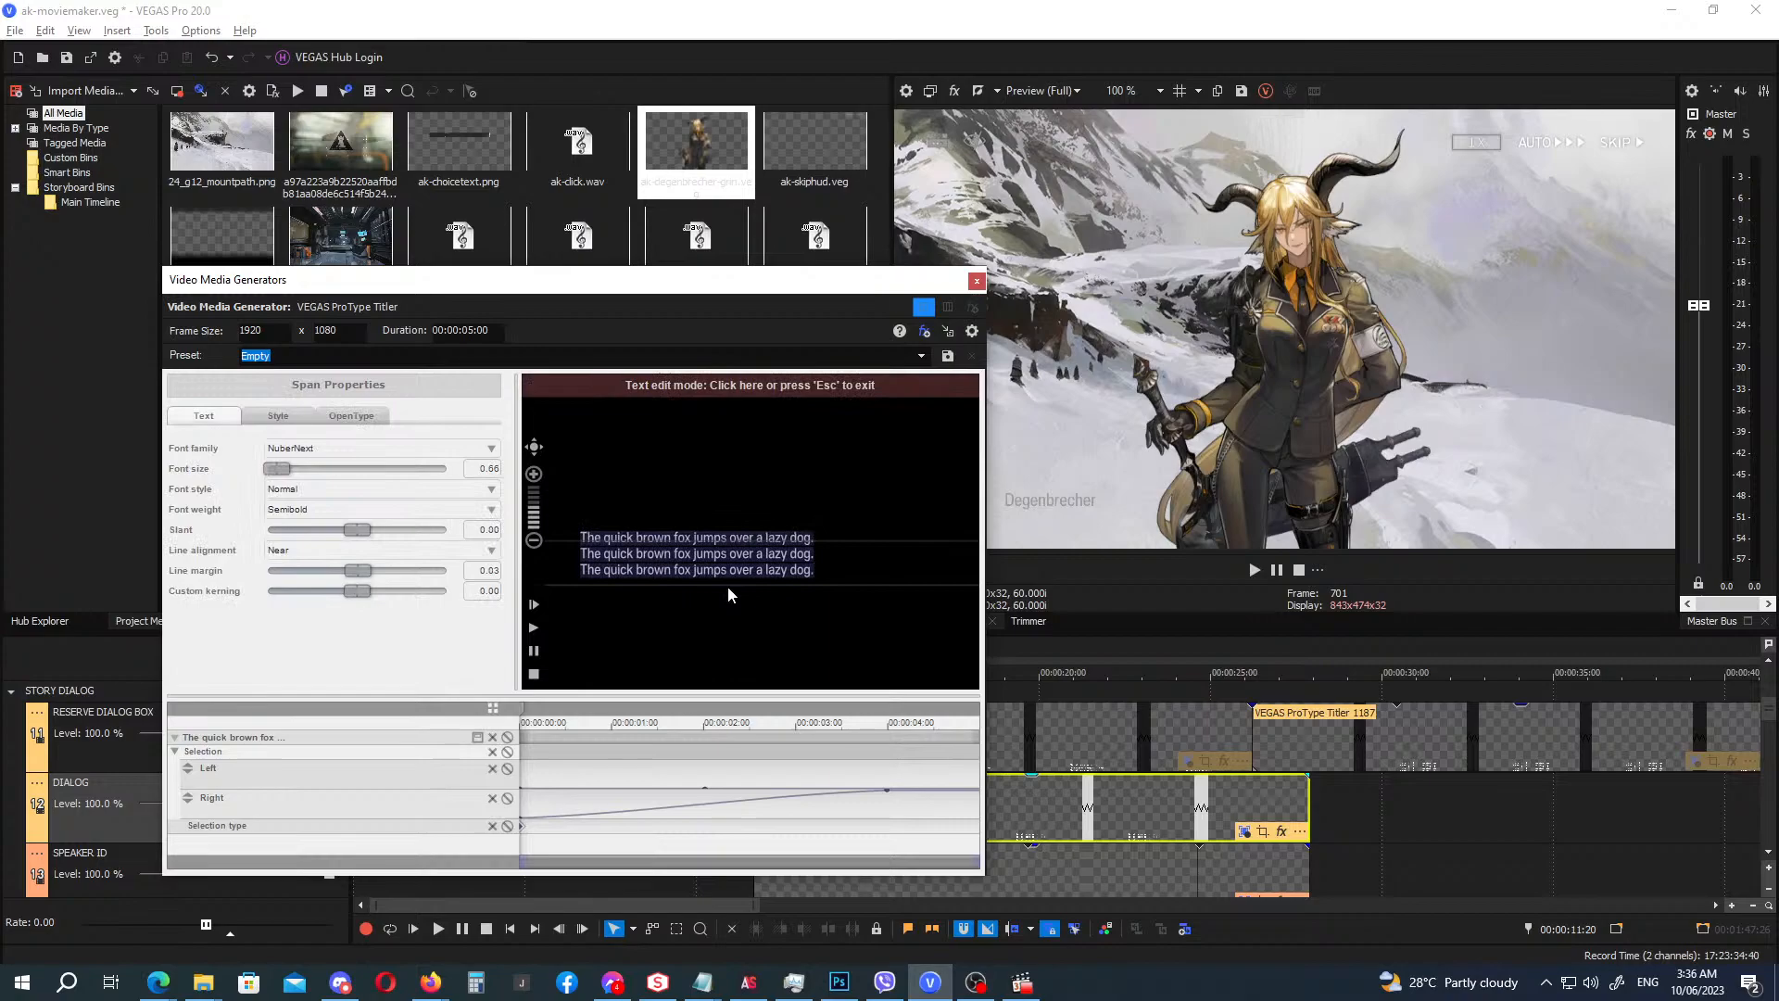
type("I've always wanted to look for a real good fight since Sharp's visit here. But some of these Rhodes Islanders kids don't look like fighters, let alone being up to the challenge.")
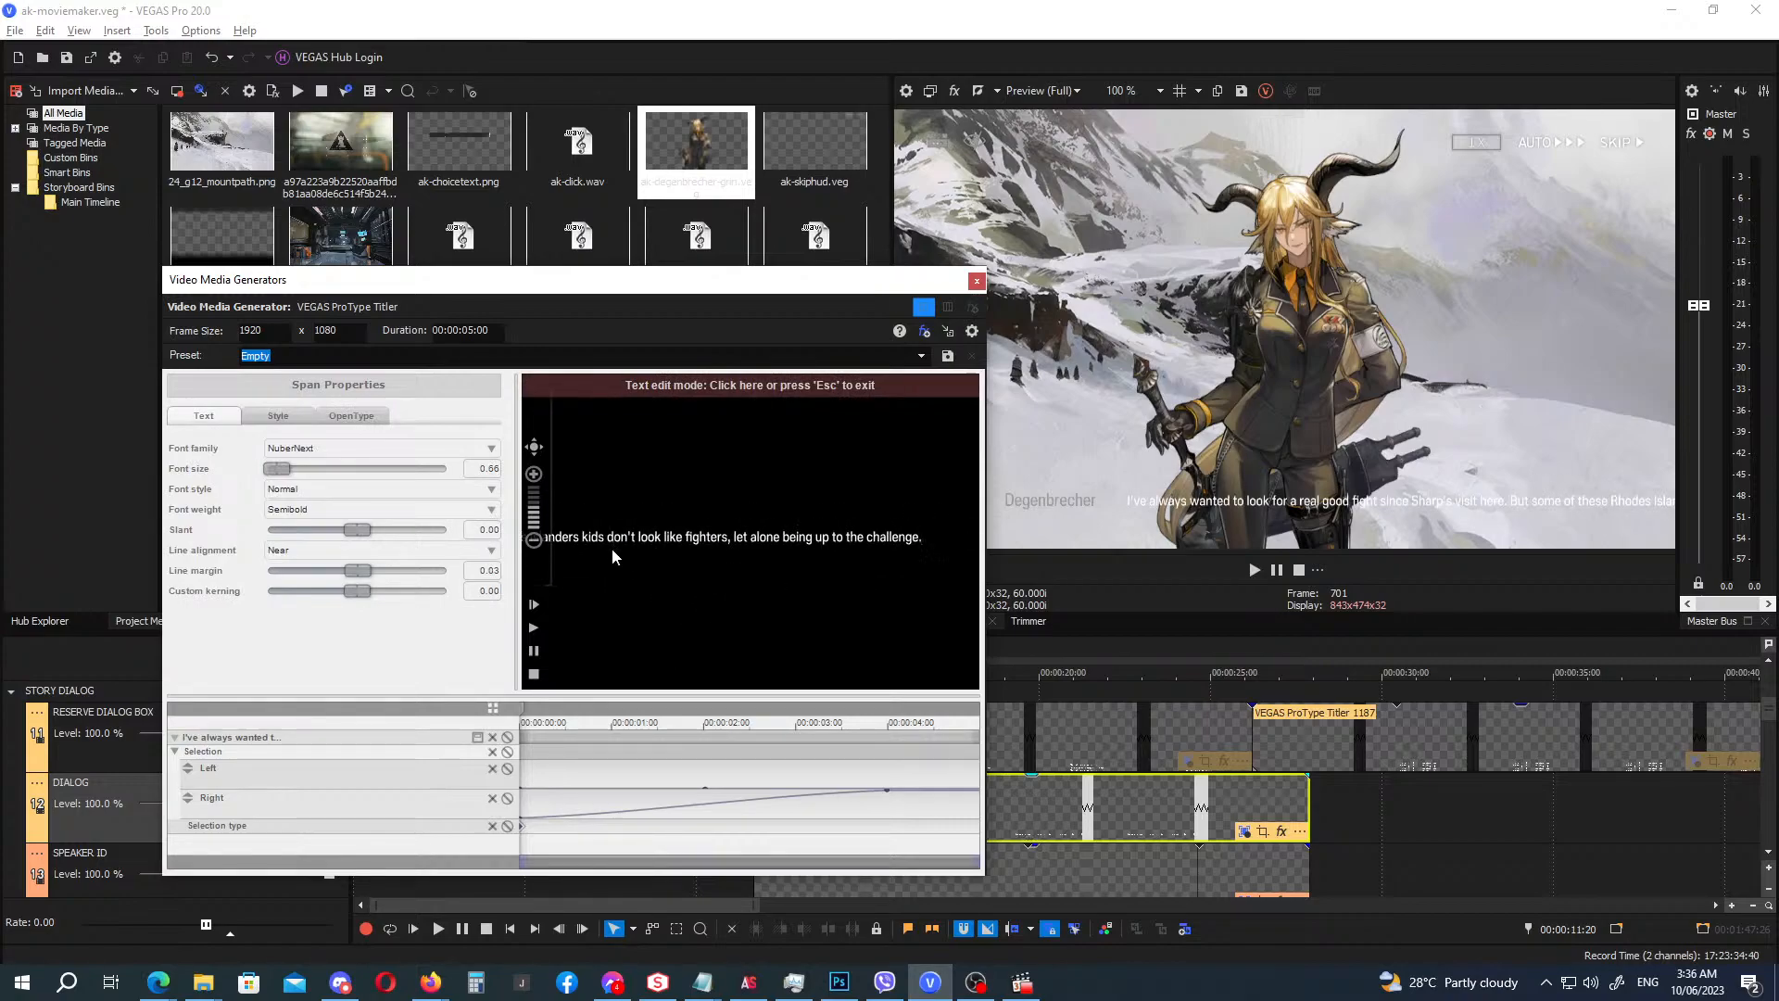
Break the dialog text onto a second line before "But some of these Rhodes Islanders kids" and close the generator.
key("Left")
key("Left")
key("Left")
key("Left")
key("Left")
key("Left")
key("Left")
key("Left")
key("Left")
key("Left")
key("Left")
key("Left")
key("Left")
key("Left")
key("Left")
key("Left")
key("Left")
key("Left")
key("Left")
key("Left")
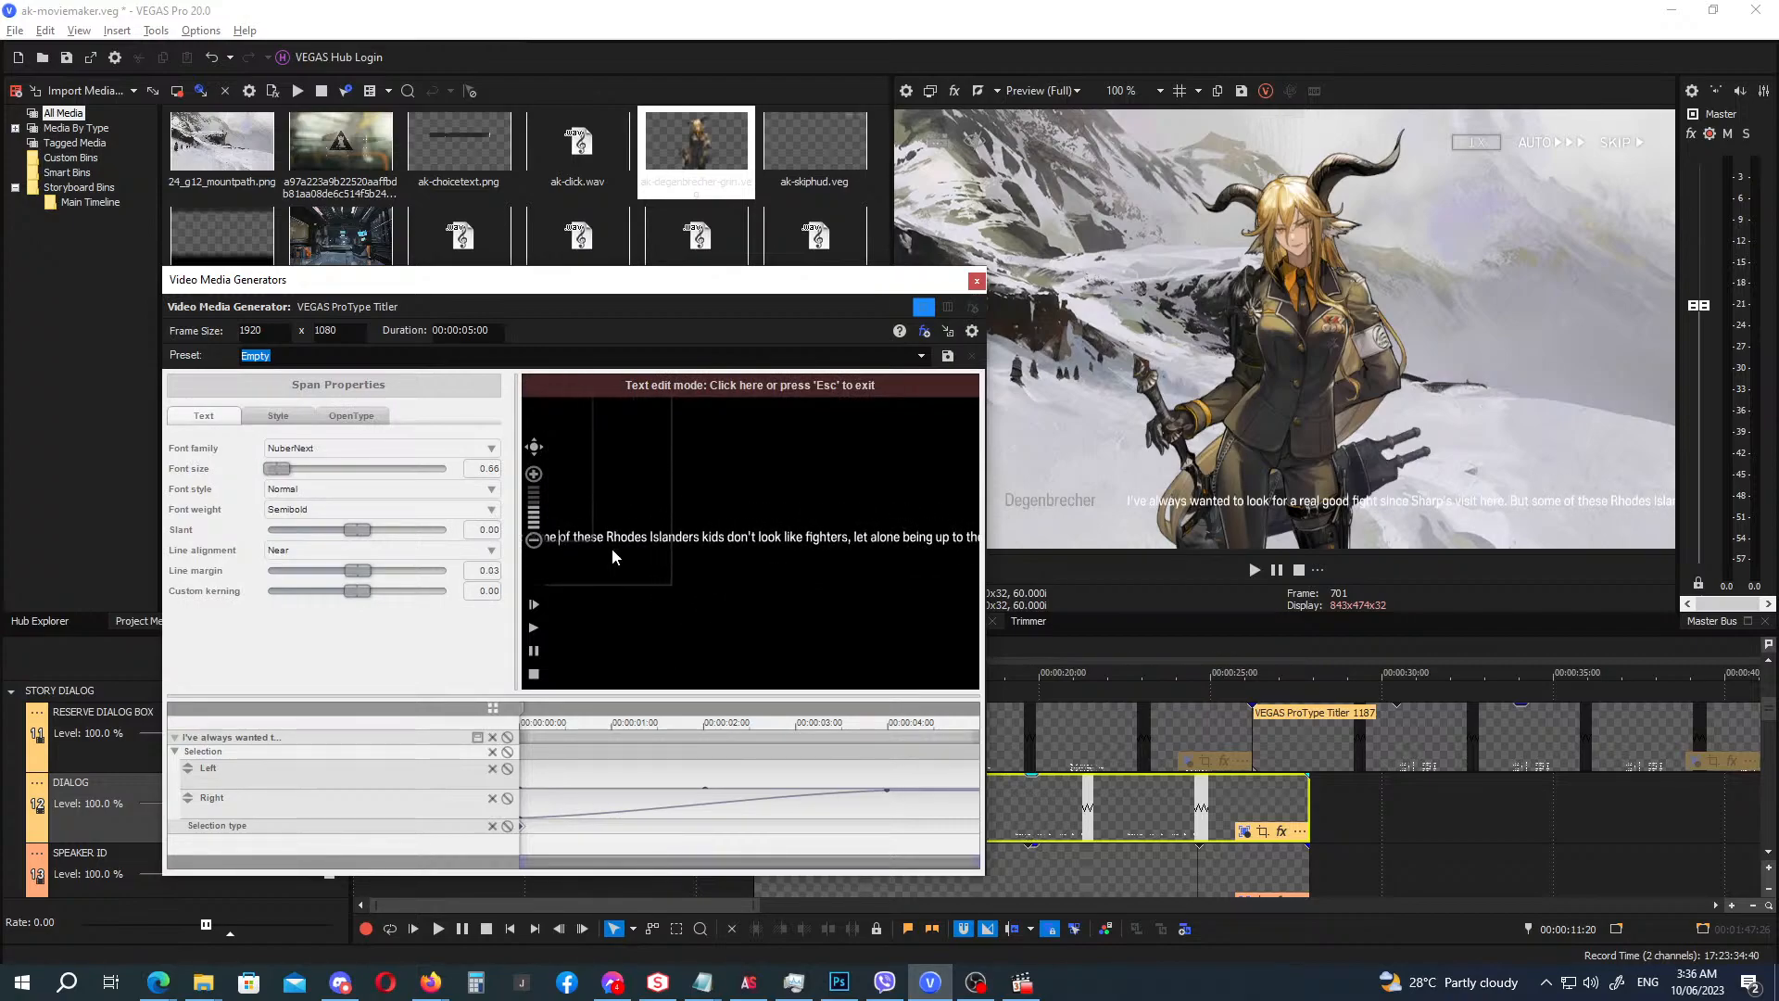
key("Right")
key("Right")
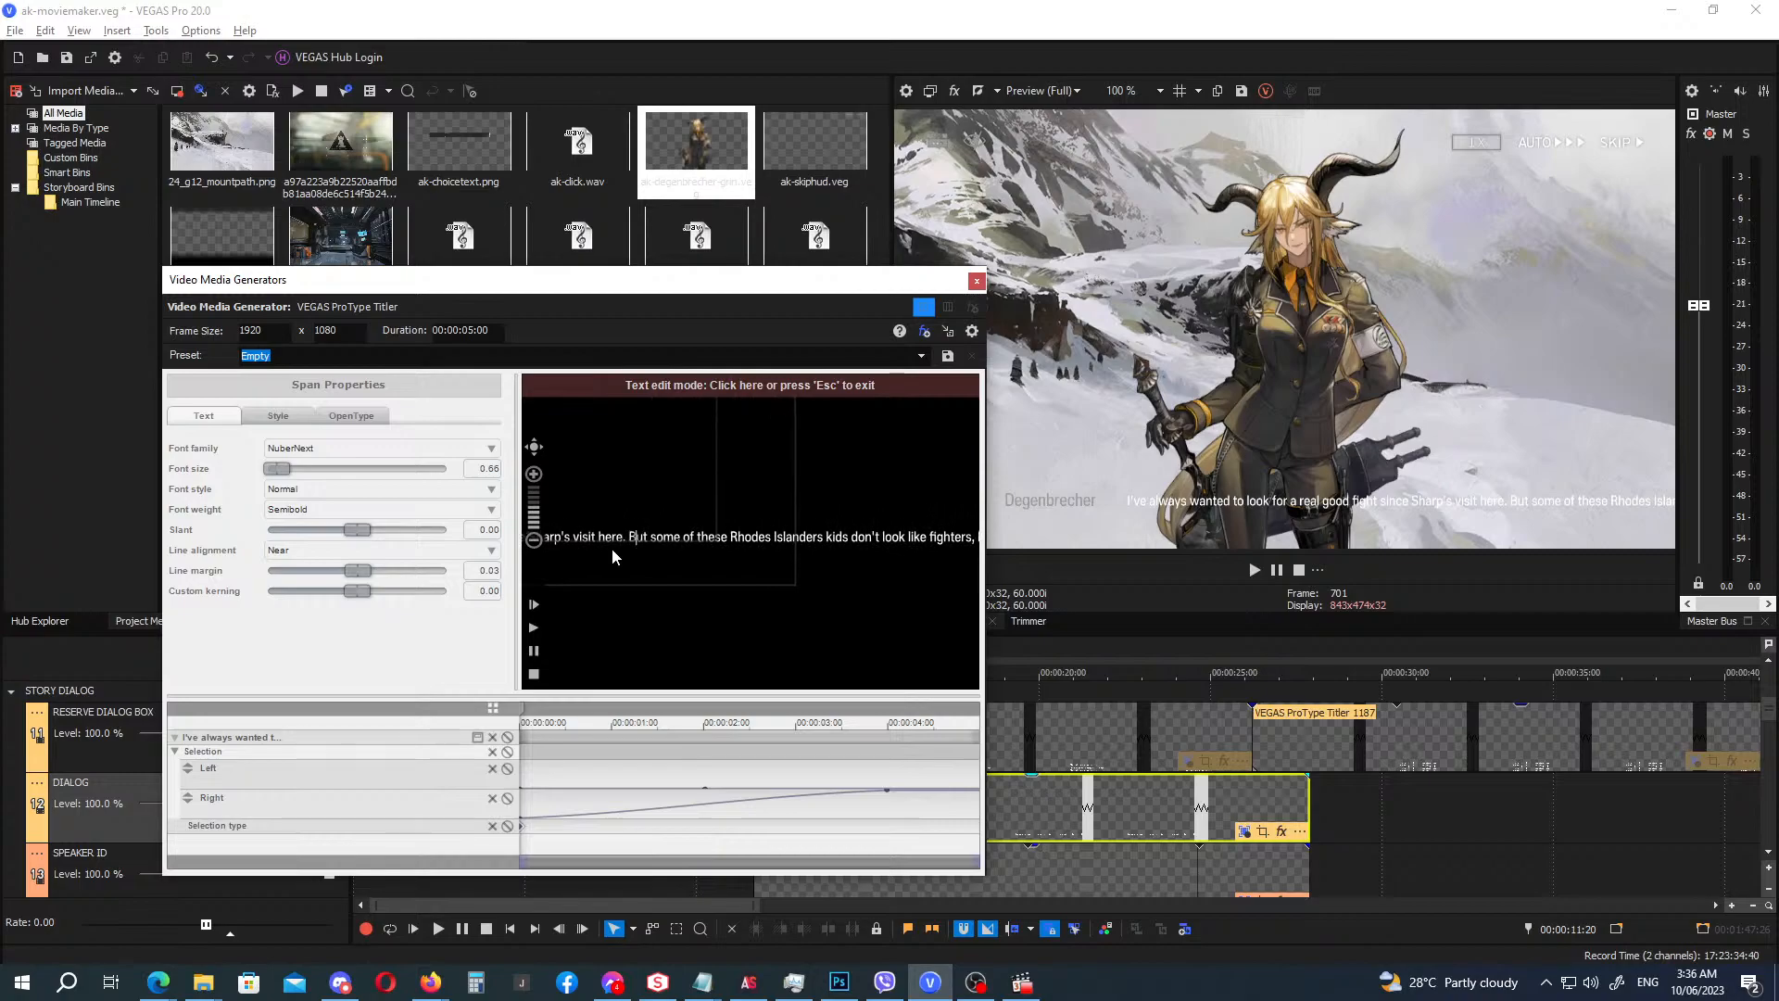
key("Return")
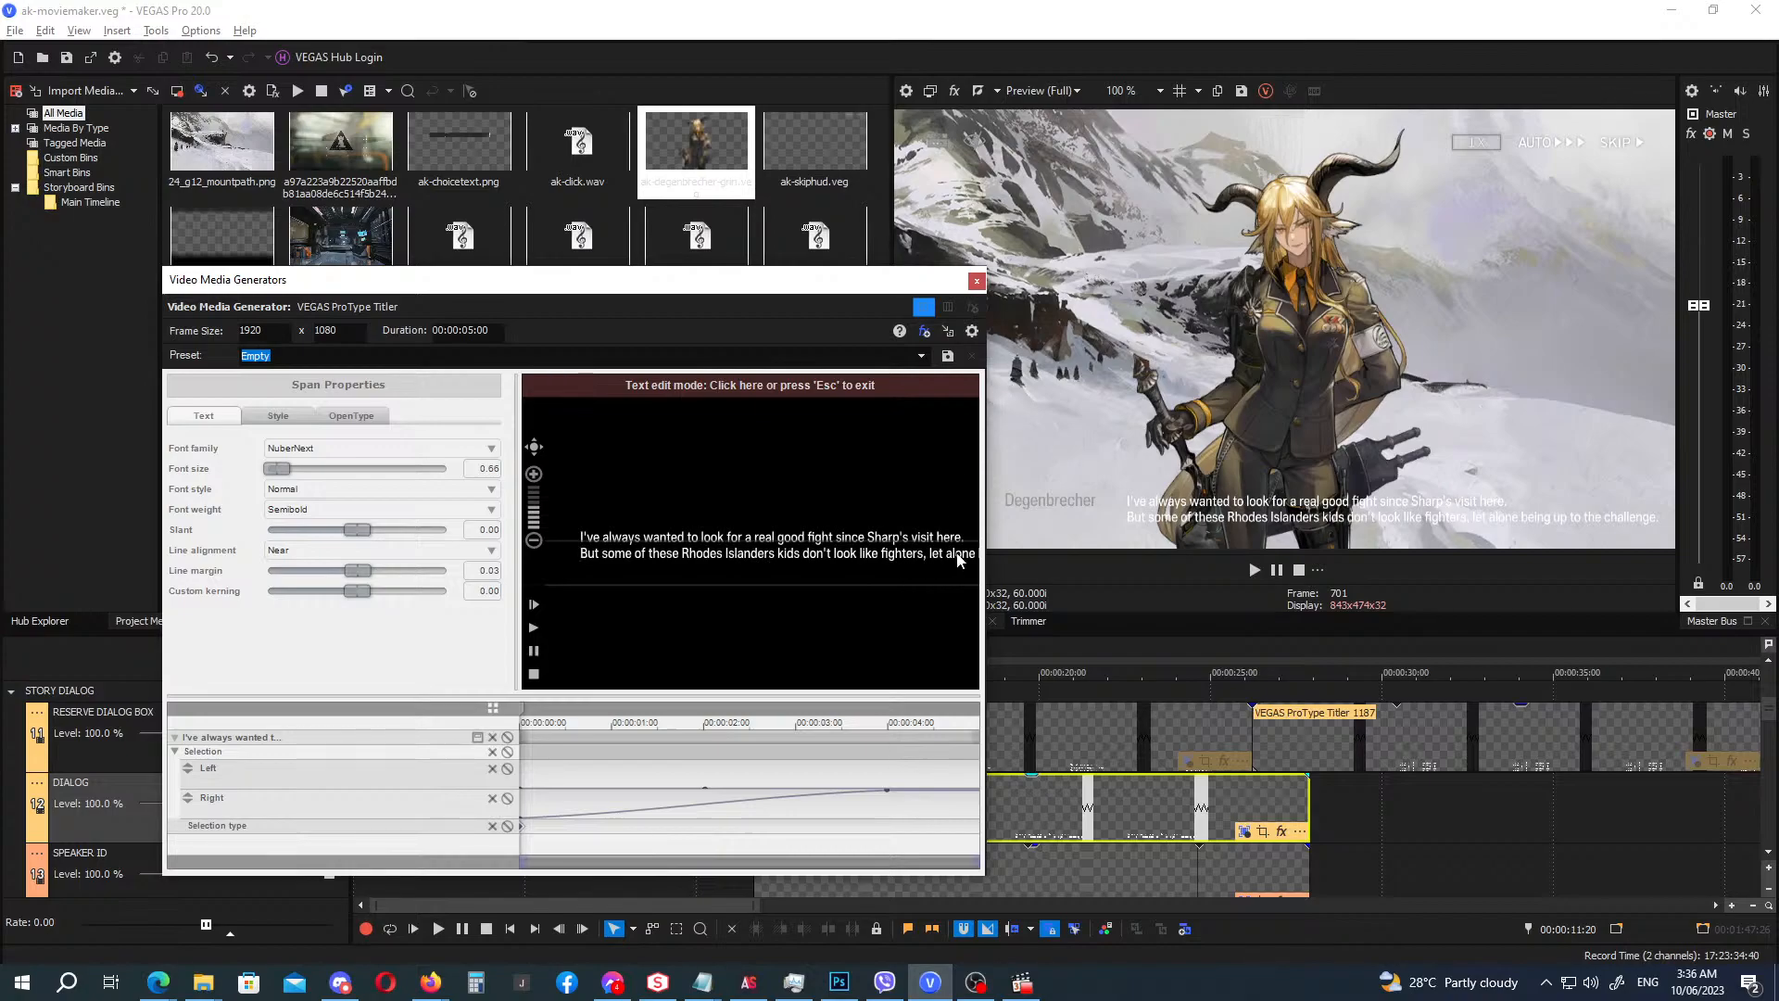
left_click(976, 280)
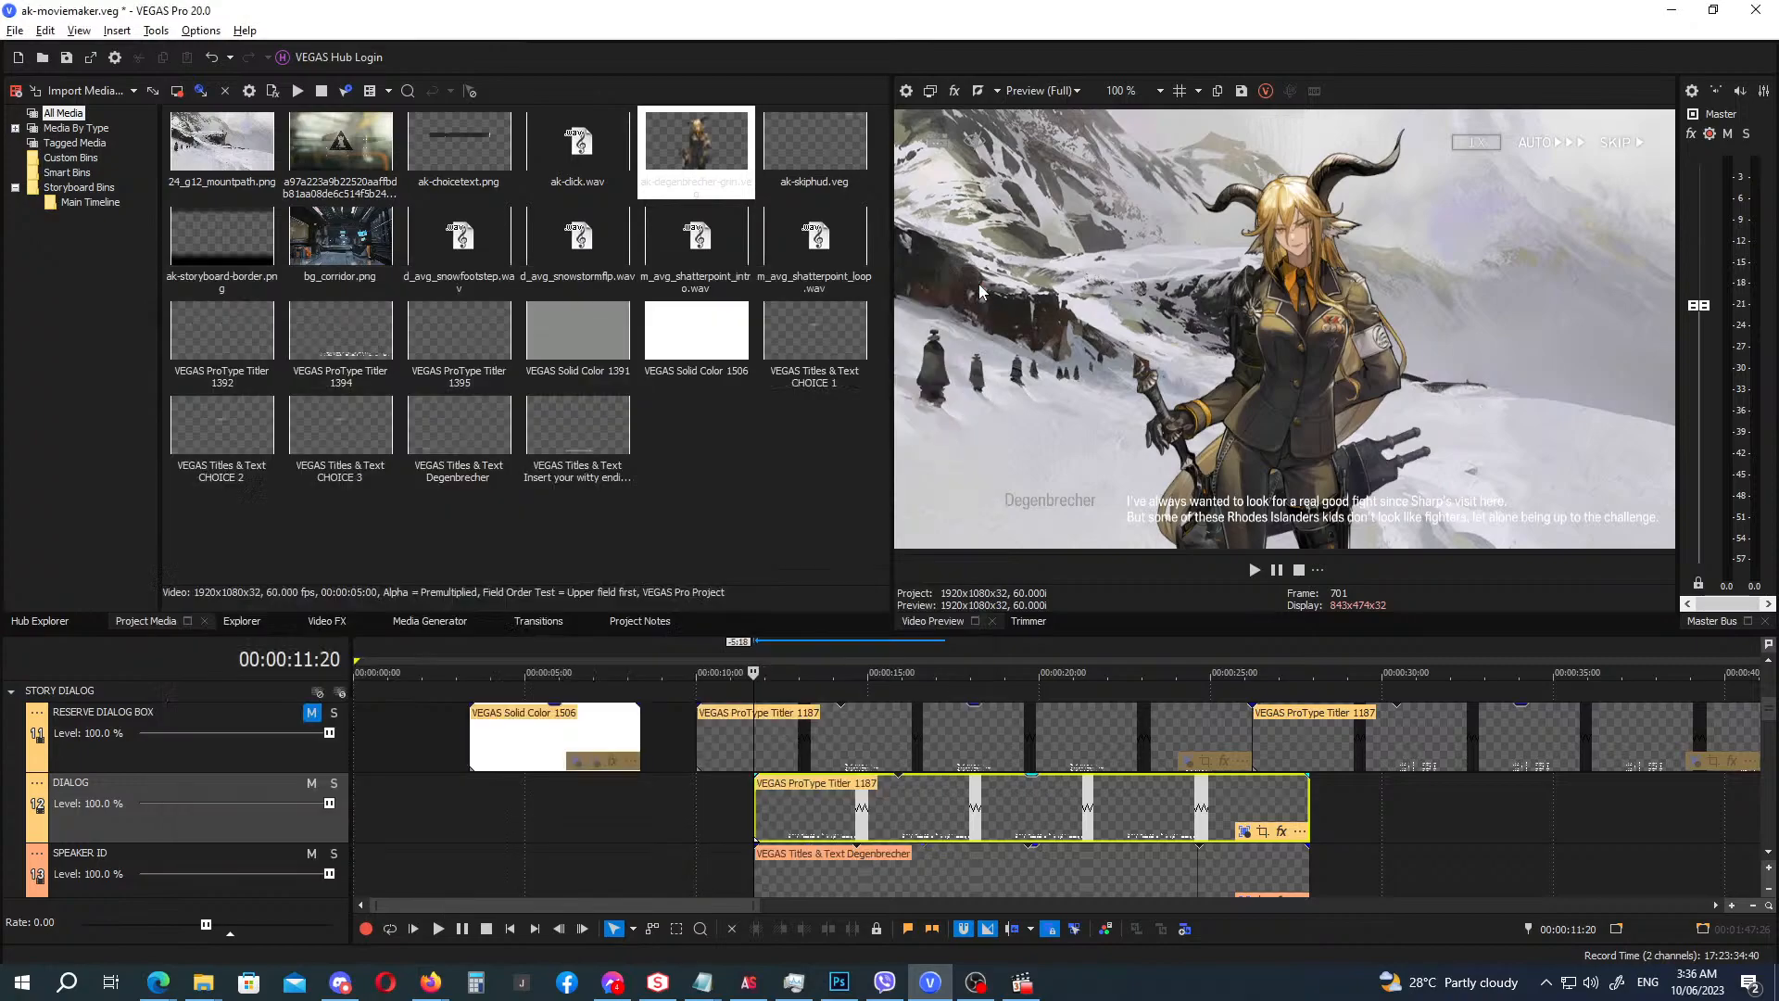
Lengthen the dialog and speaker title events to end at about 00:00:34.
scroll(1076, 862, "down", 3)
left_click_drag(834, 862, 935, 807)
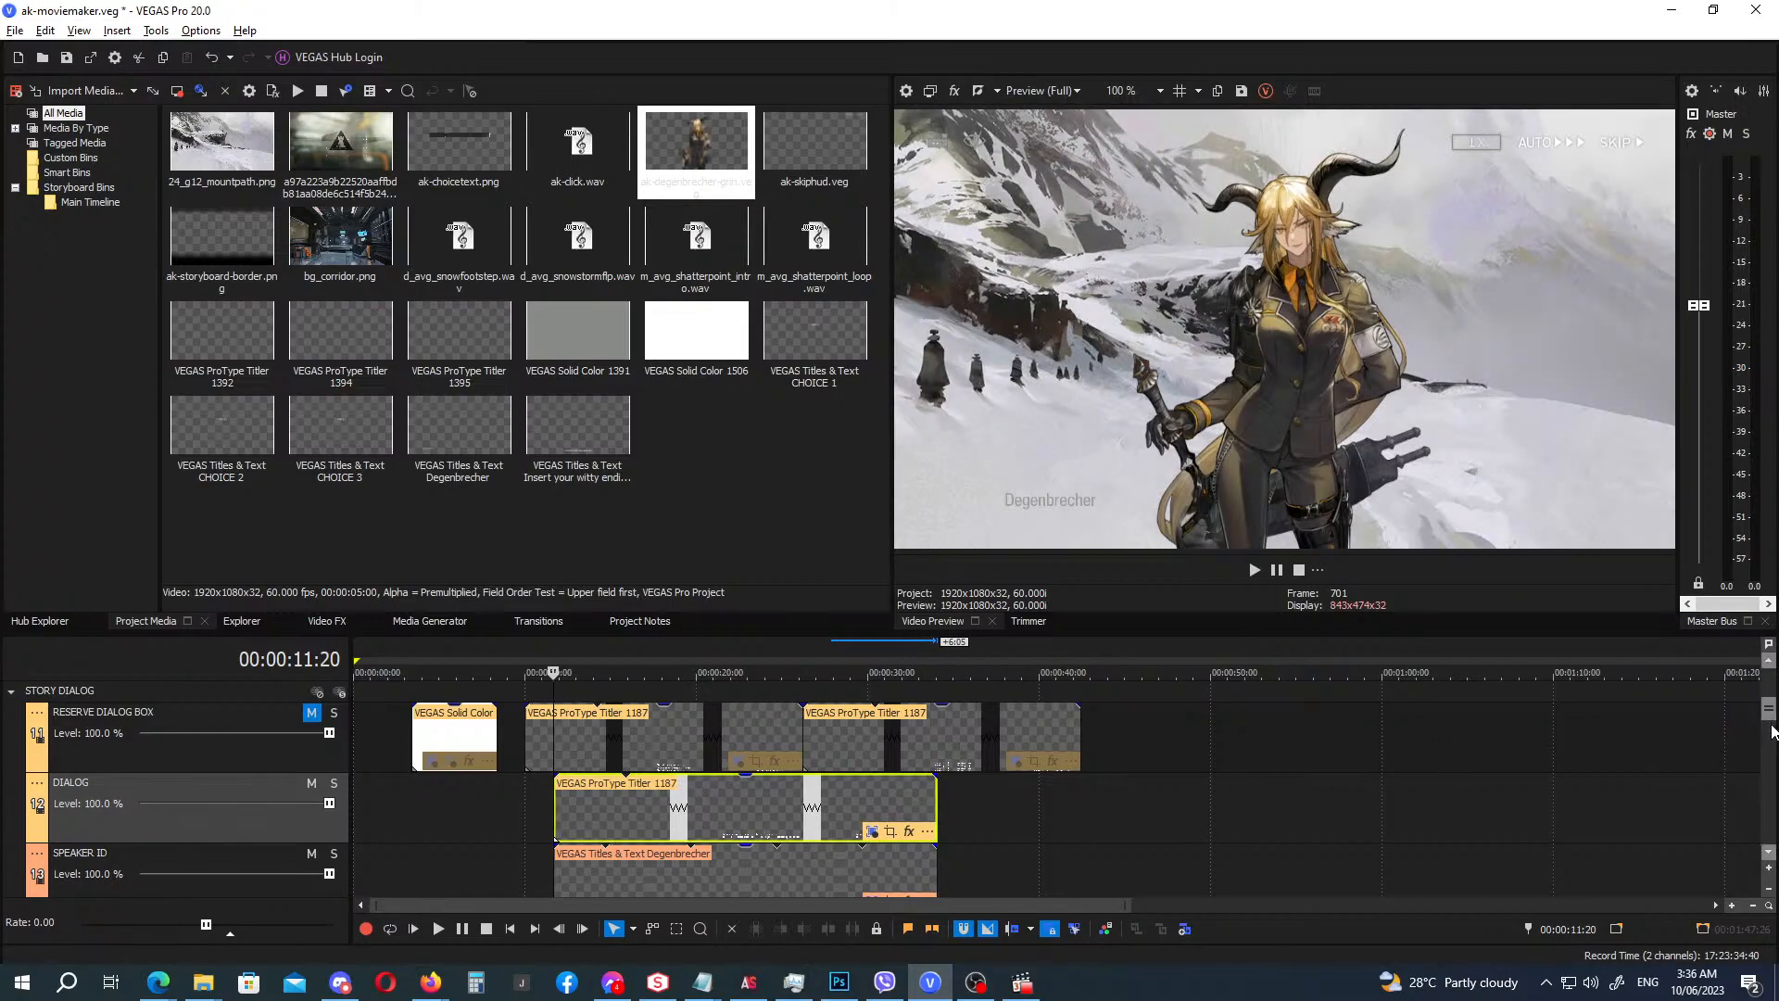
Add the ElevenLabs voice clip from its file folder to the AUDIO OF VIDEO STREAM track at 00:00:11:20.
left_click_drag(1769, 714, 1769, 810)
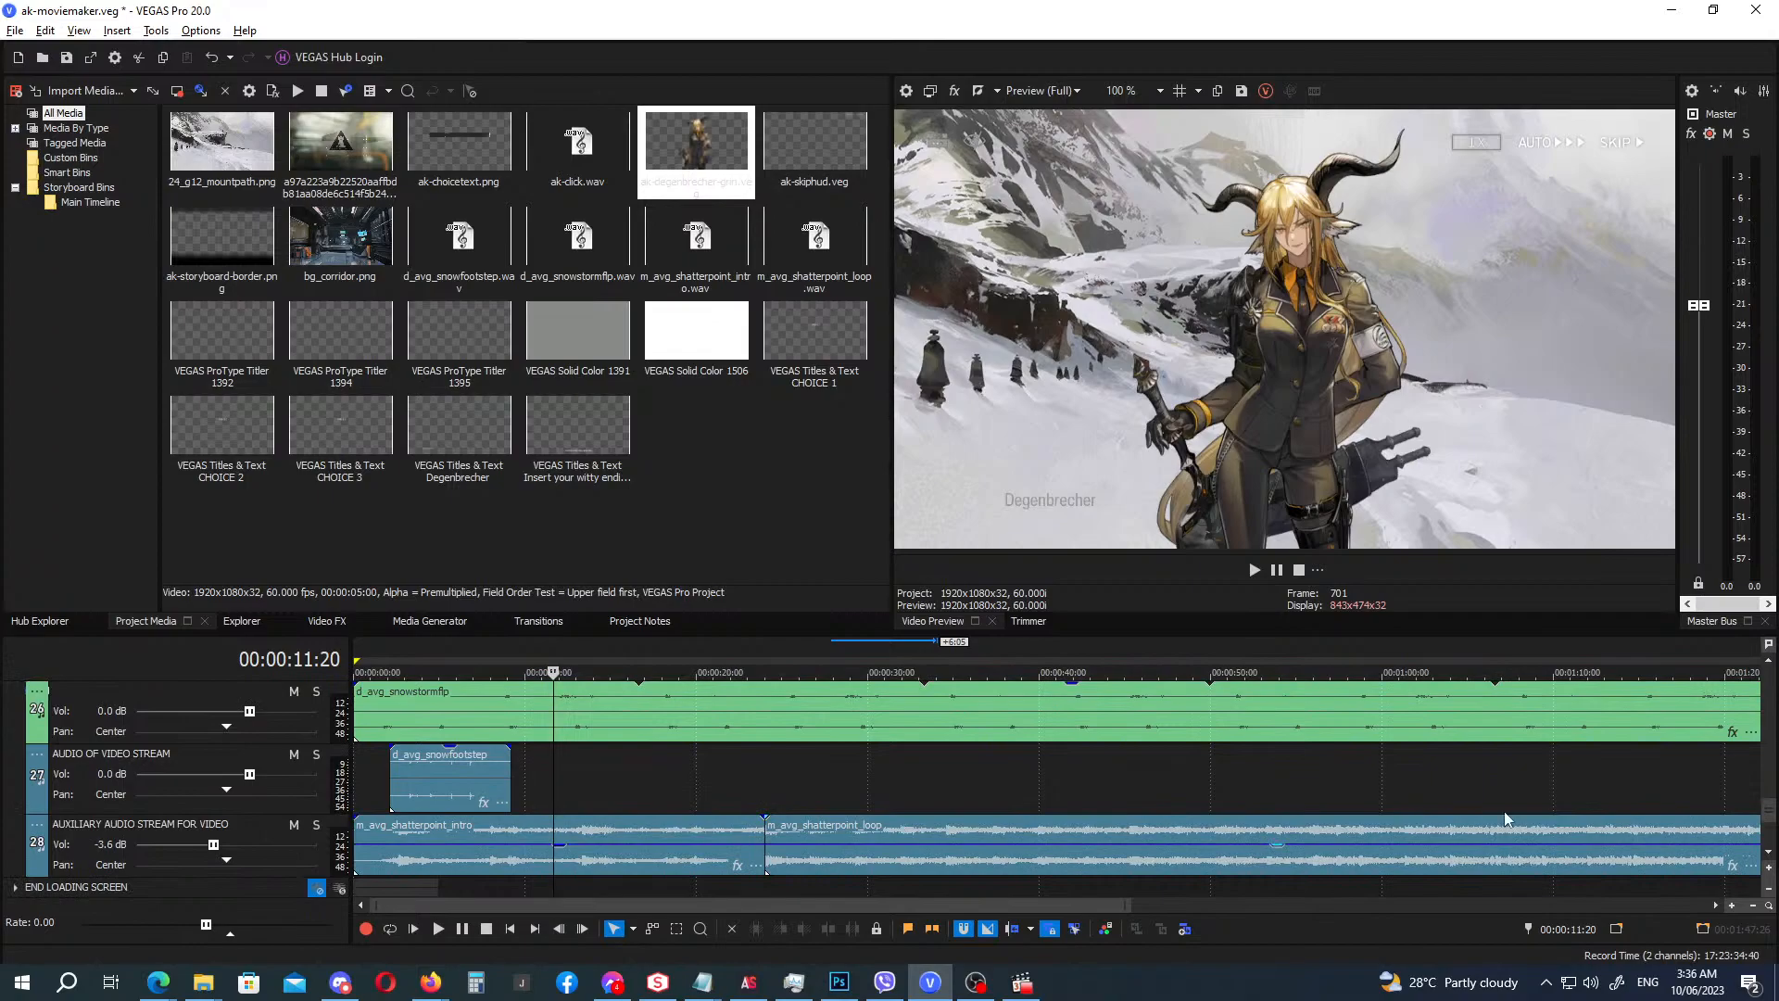
left_click(207, 984)
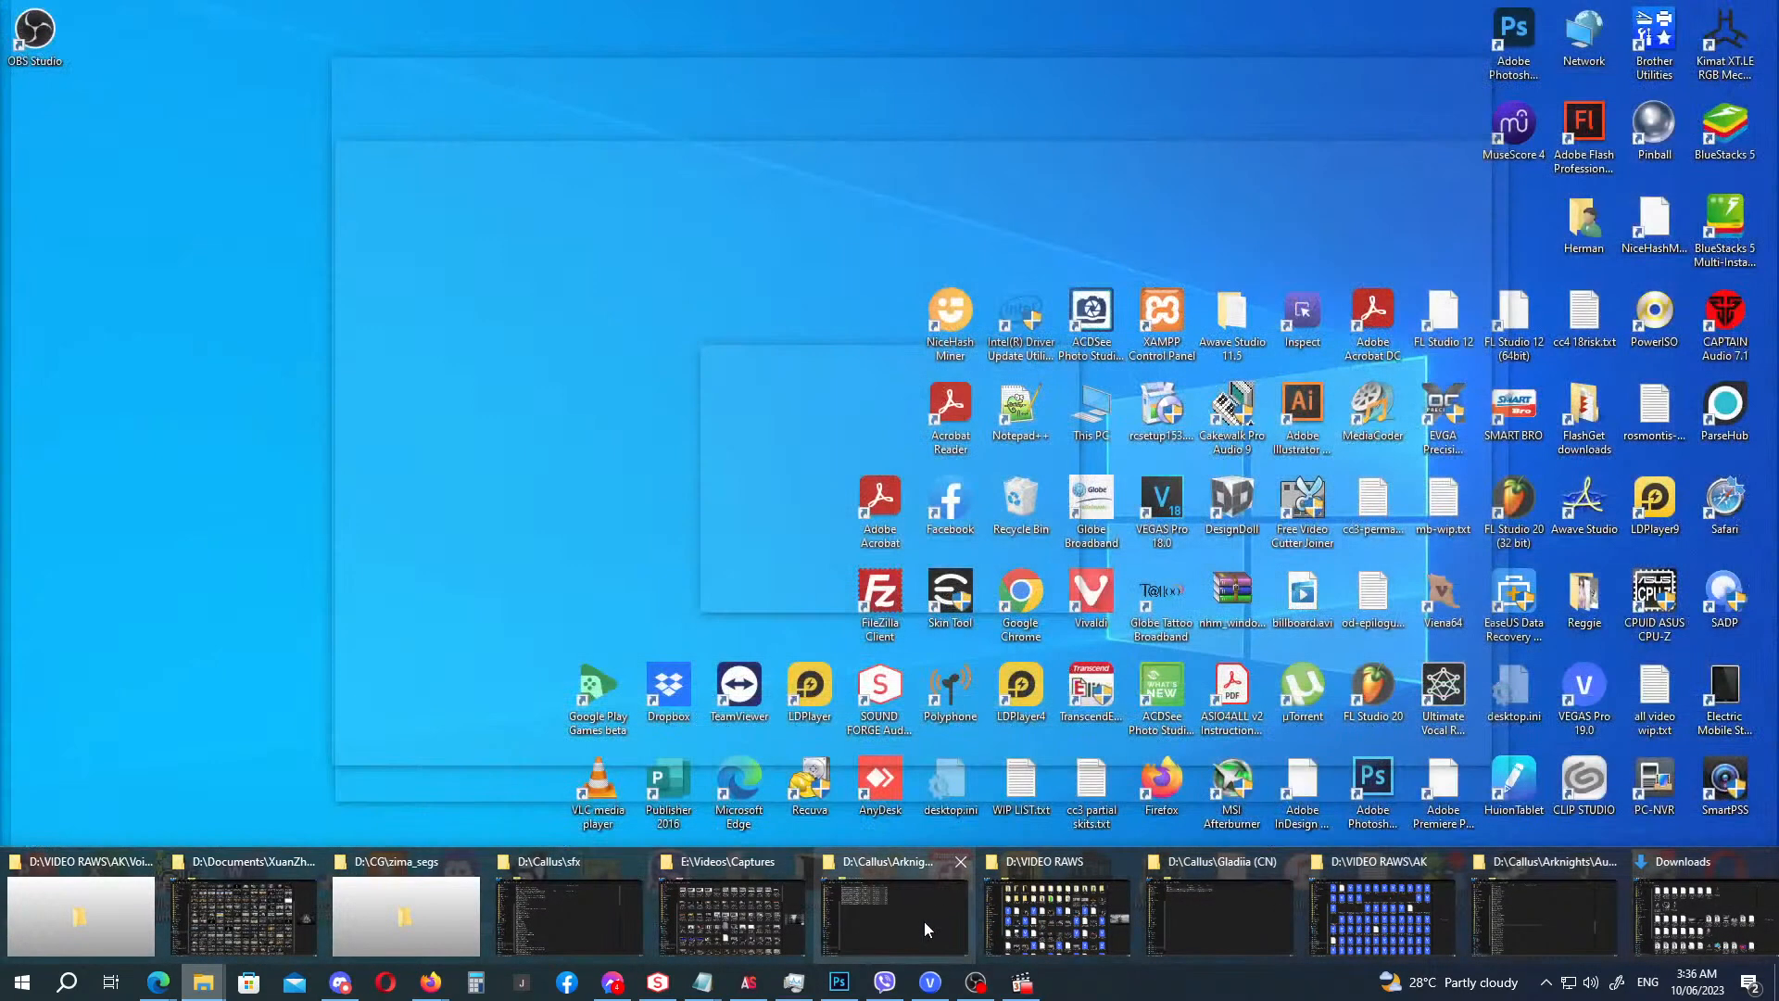
left_click(925, 921)
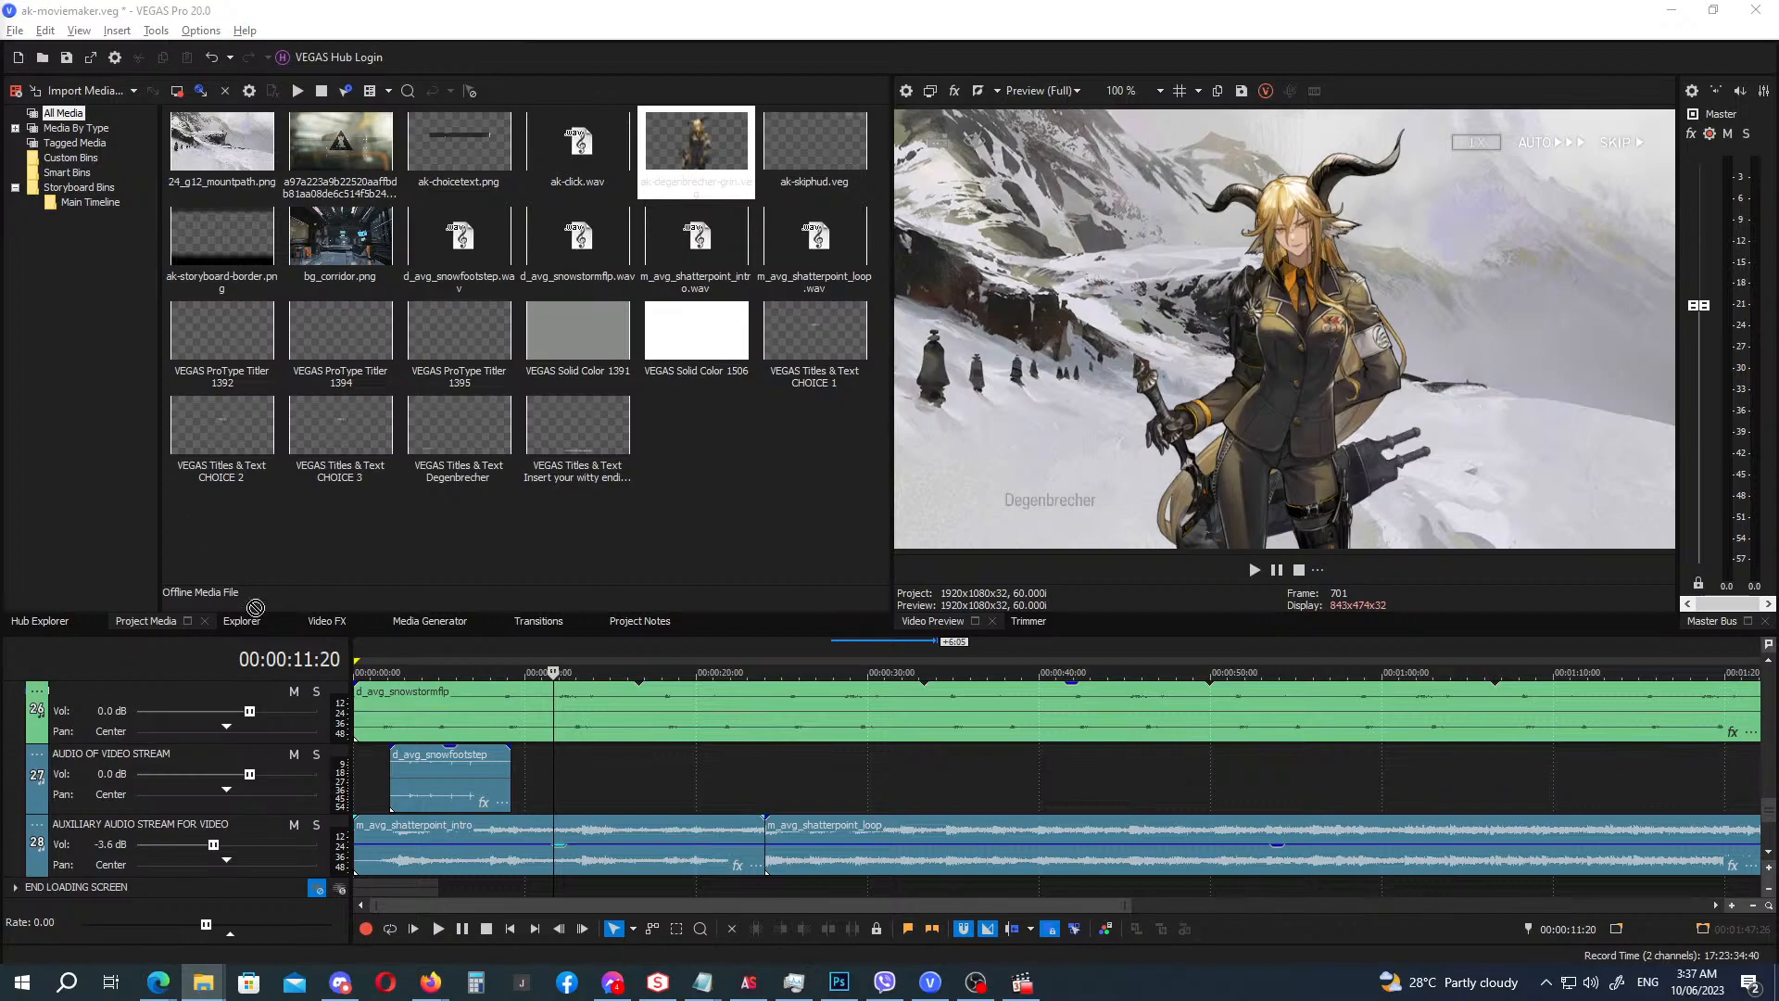
left_click_drag(255, 607, 563, 762)
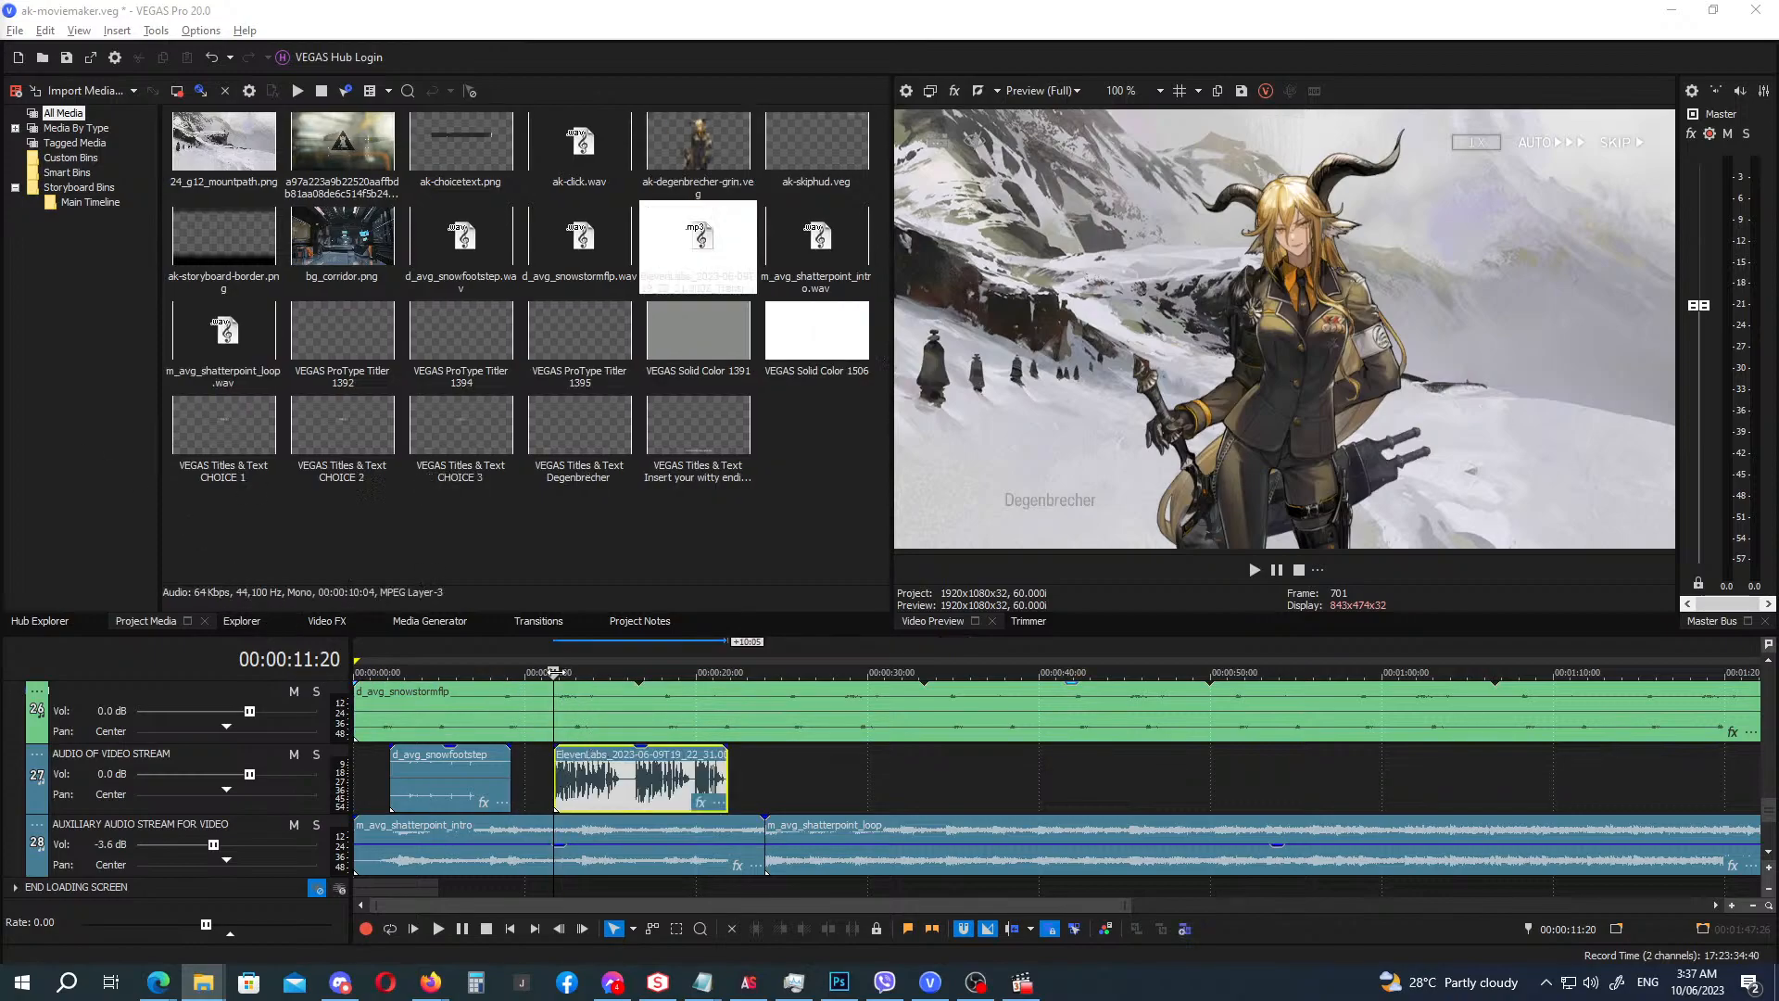
Play the scene from 00:00:10:00 to compare the dialog text's reveal speed with the voice clip.
left_click(519, 647)
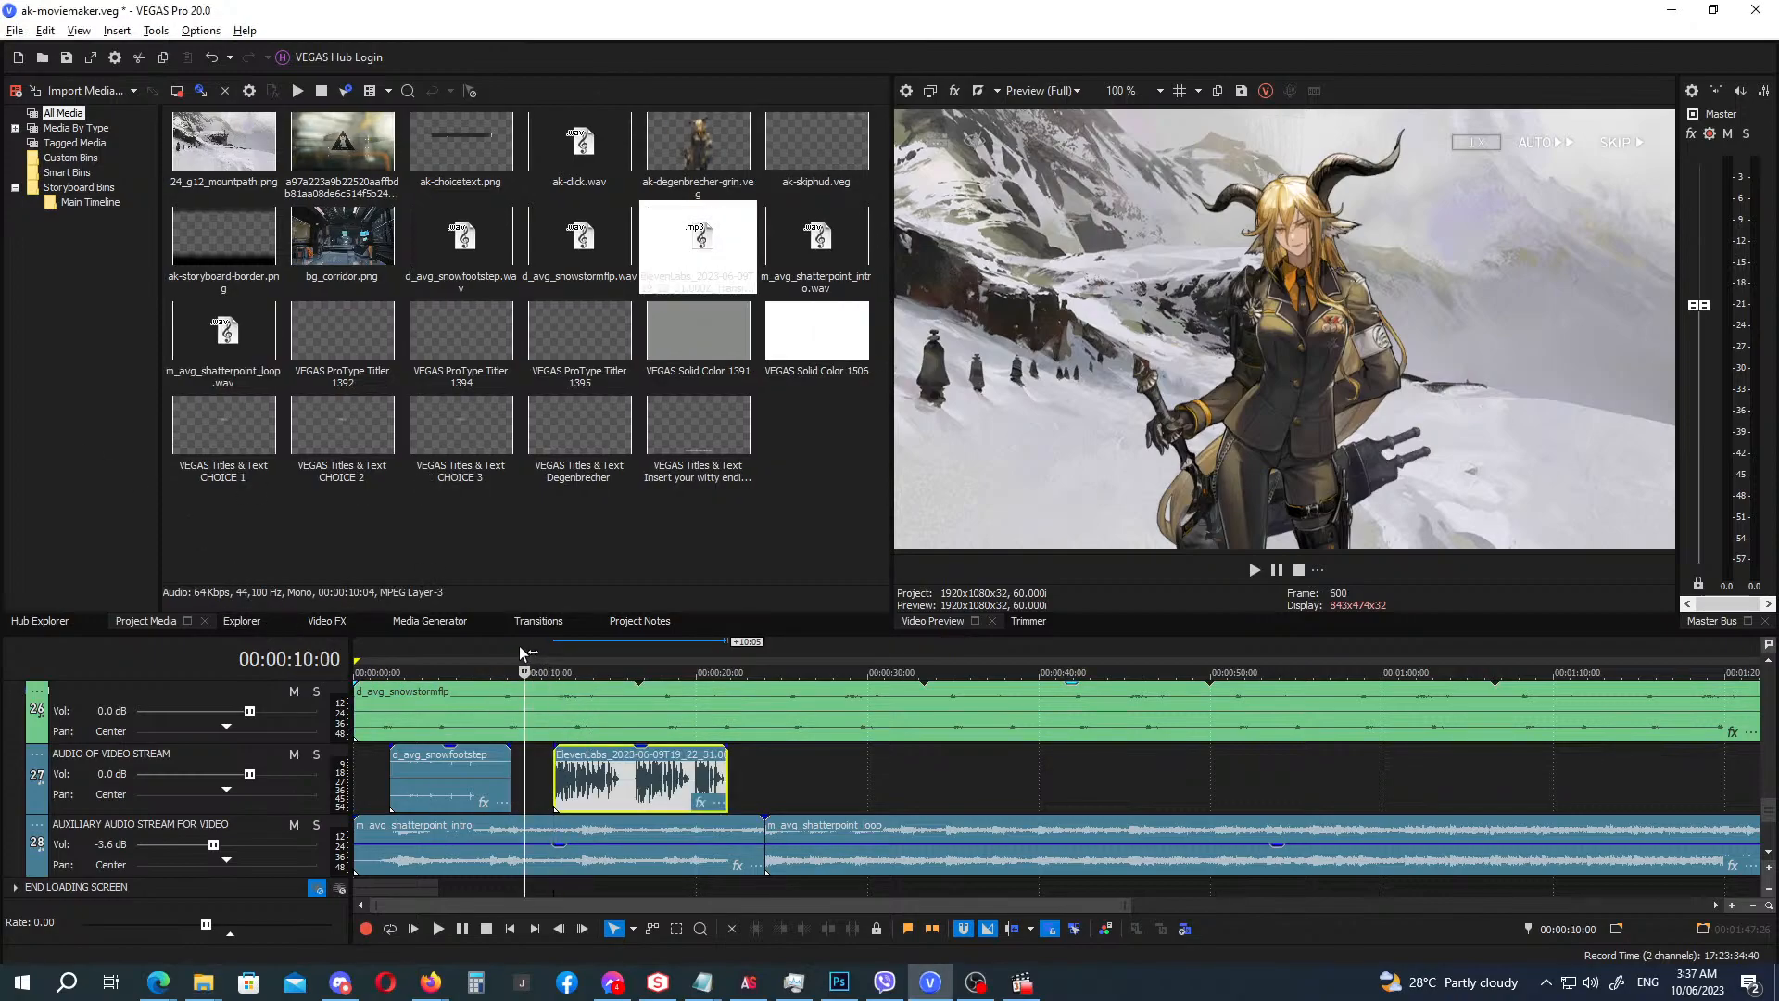
key("space")
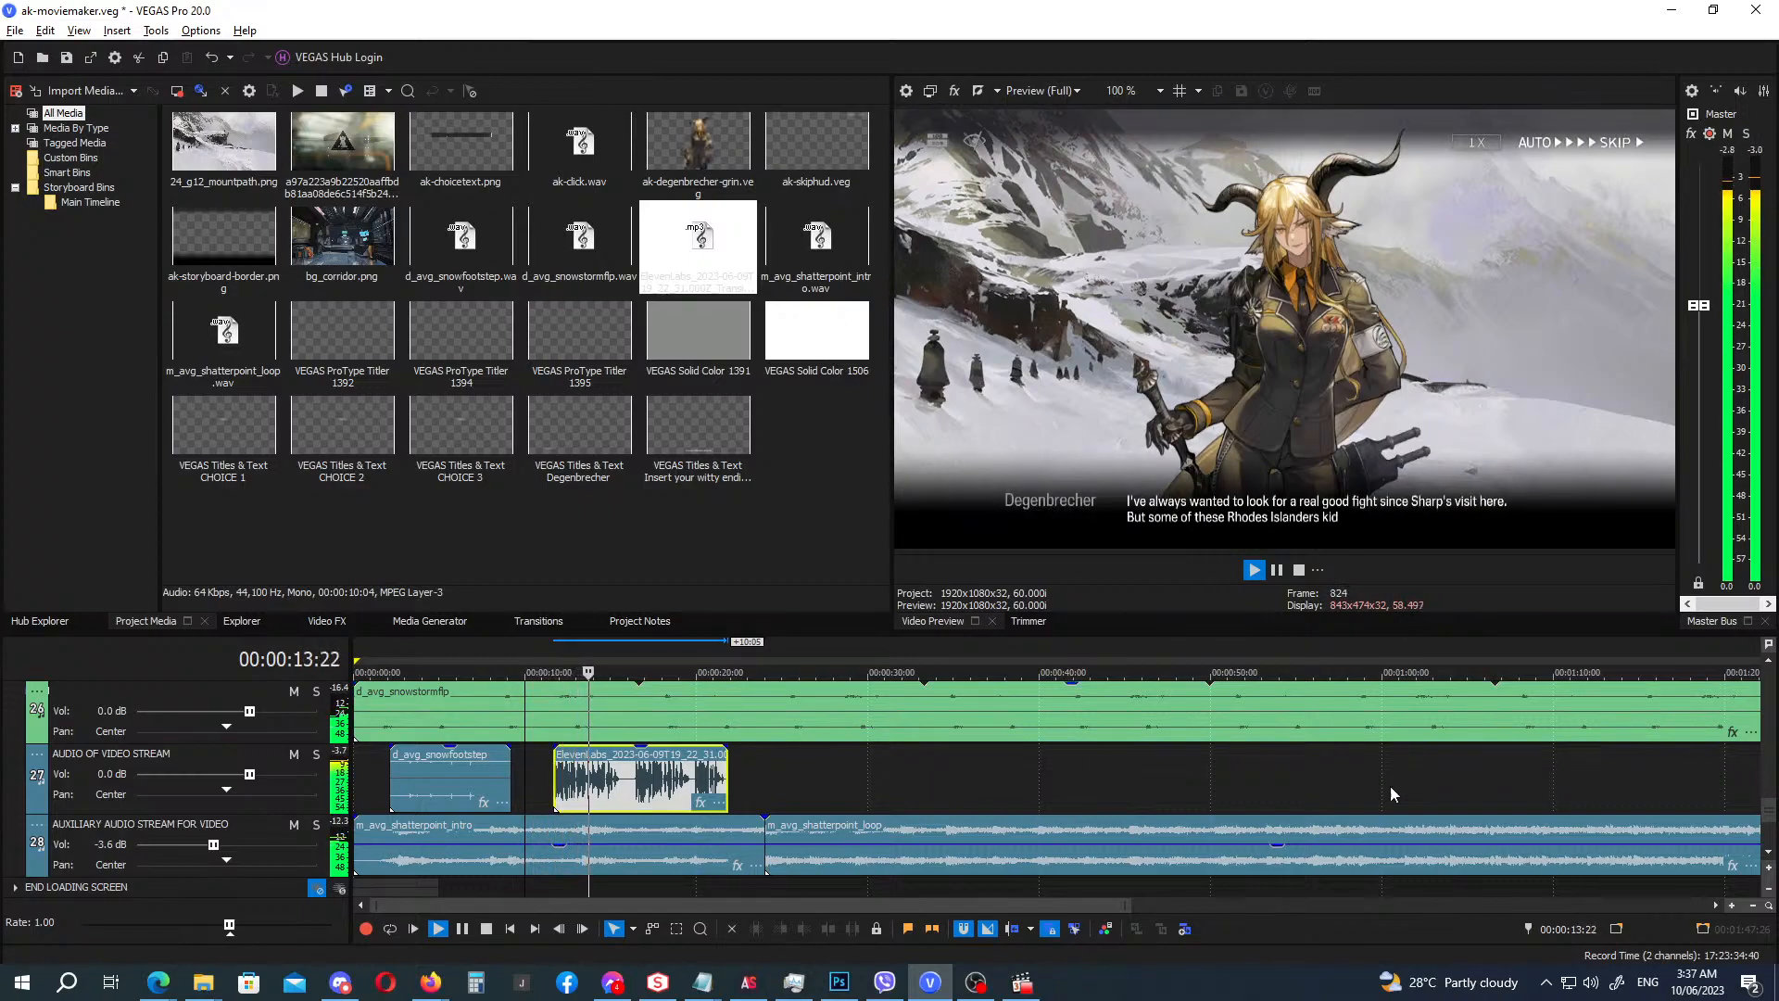
key("Return")
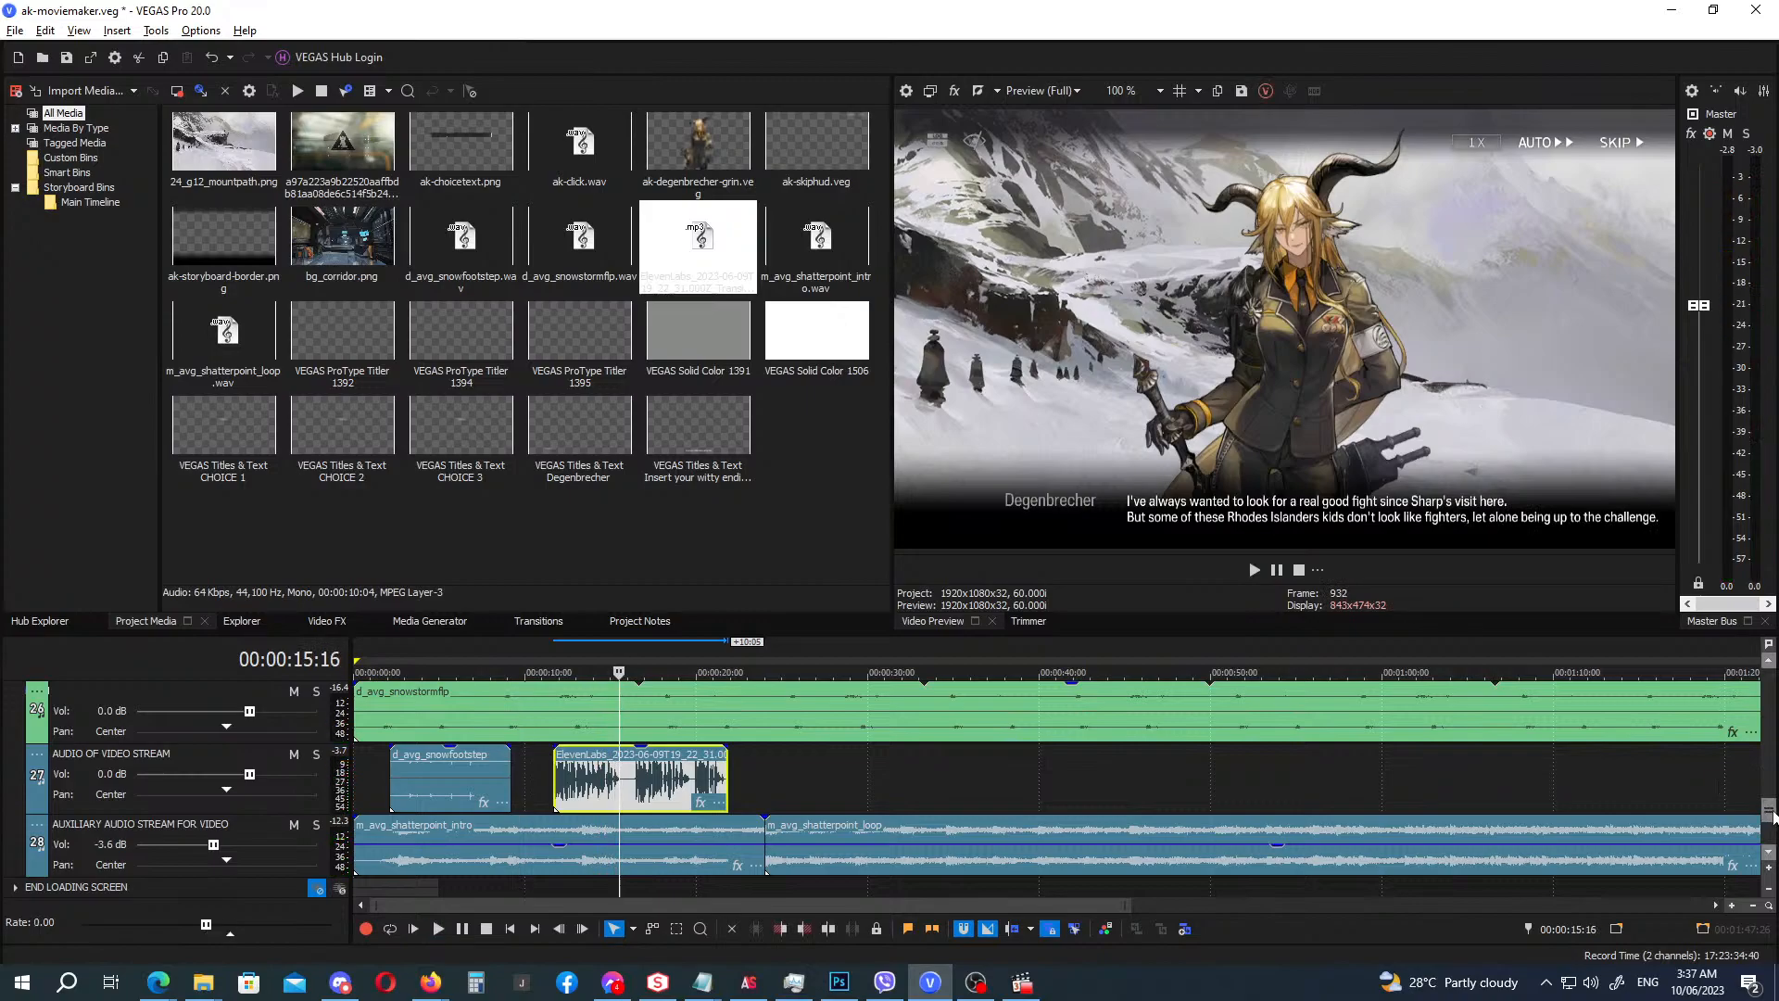
Stretch the dialog event and extend the speaker title event to end at about 00:00:41, and play the result from 00:00:11:01.
left_click_drag(1771, 815, 1773, 721)
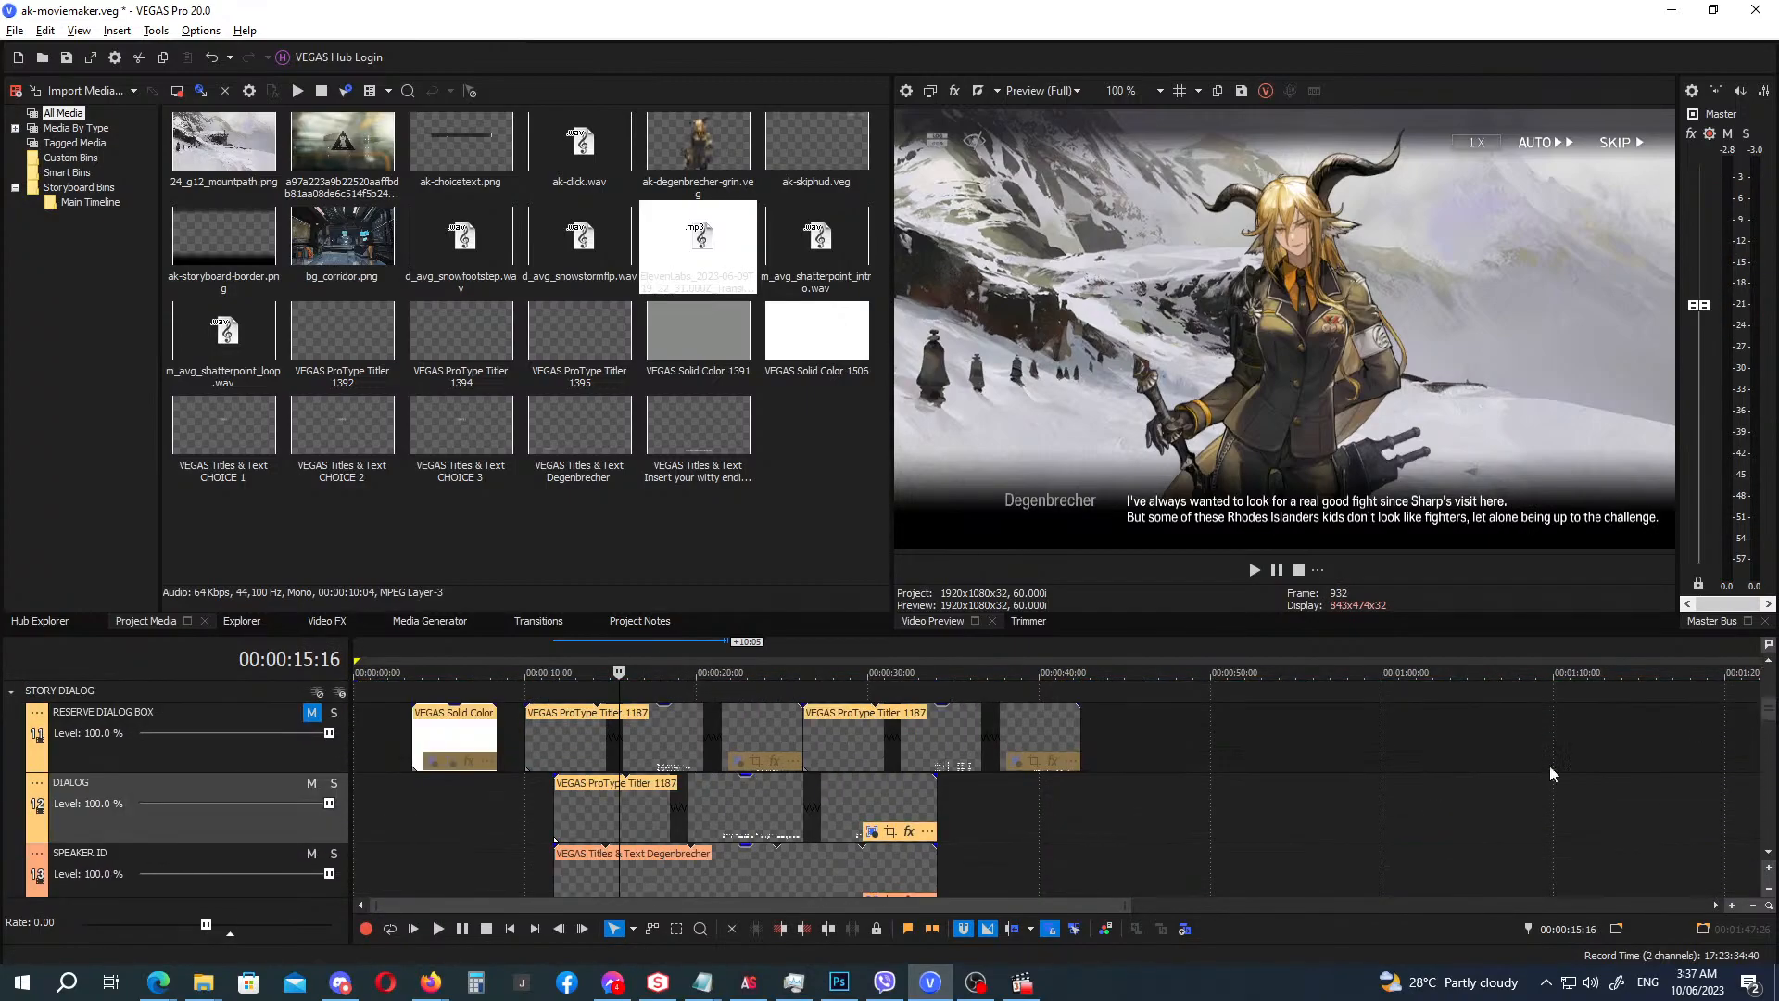
left_click_drag(934, 806, 1054, 819)
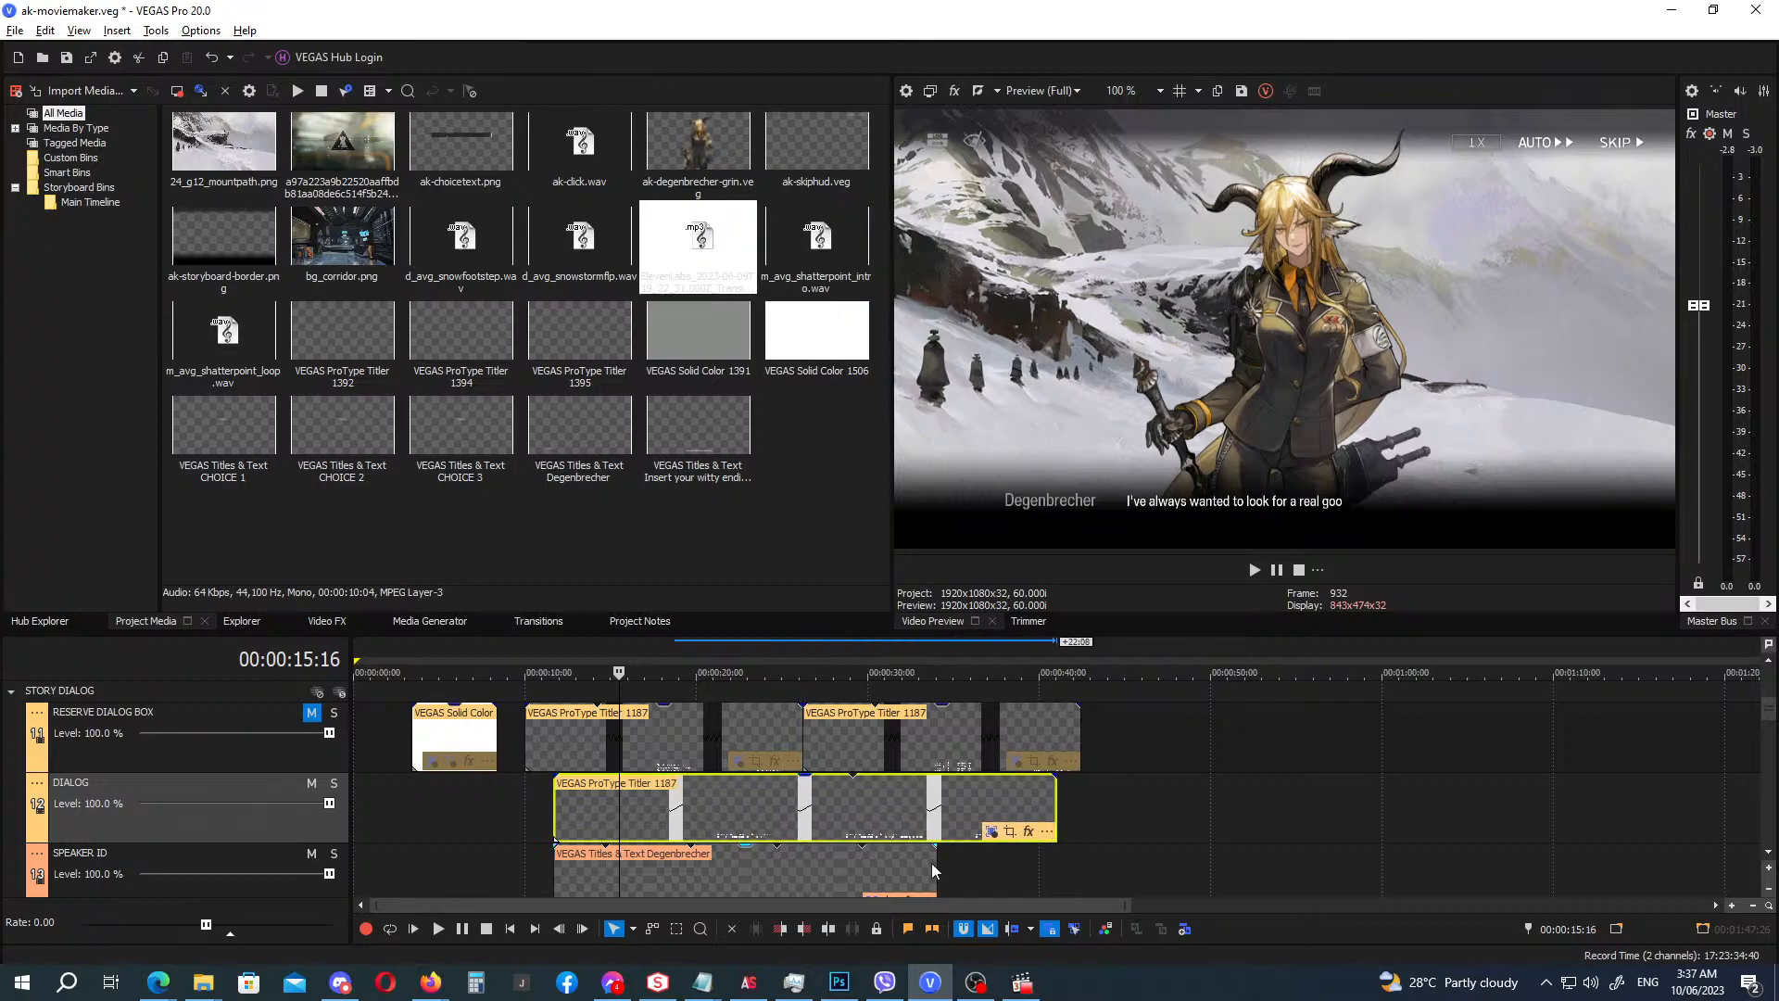
left_click_drag(936, 866, 1057, 868)
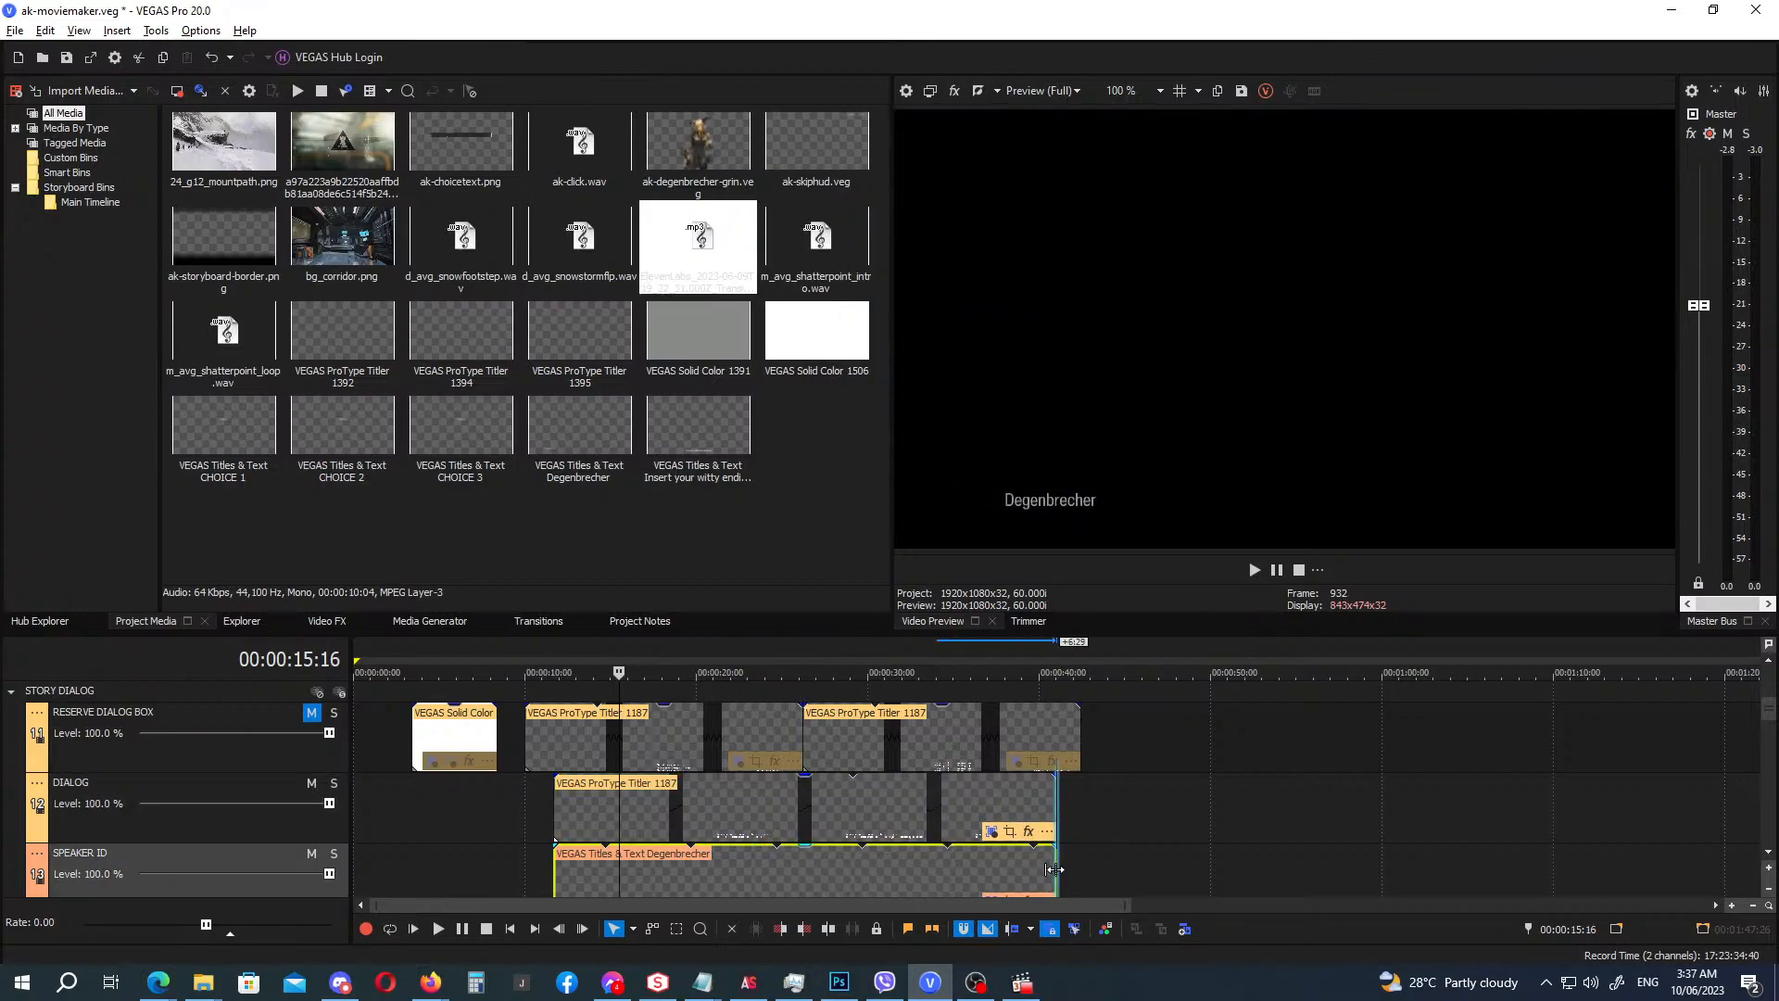
left_click(543, 650)
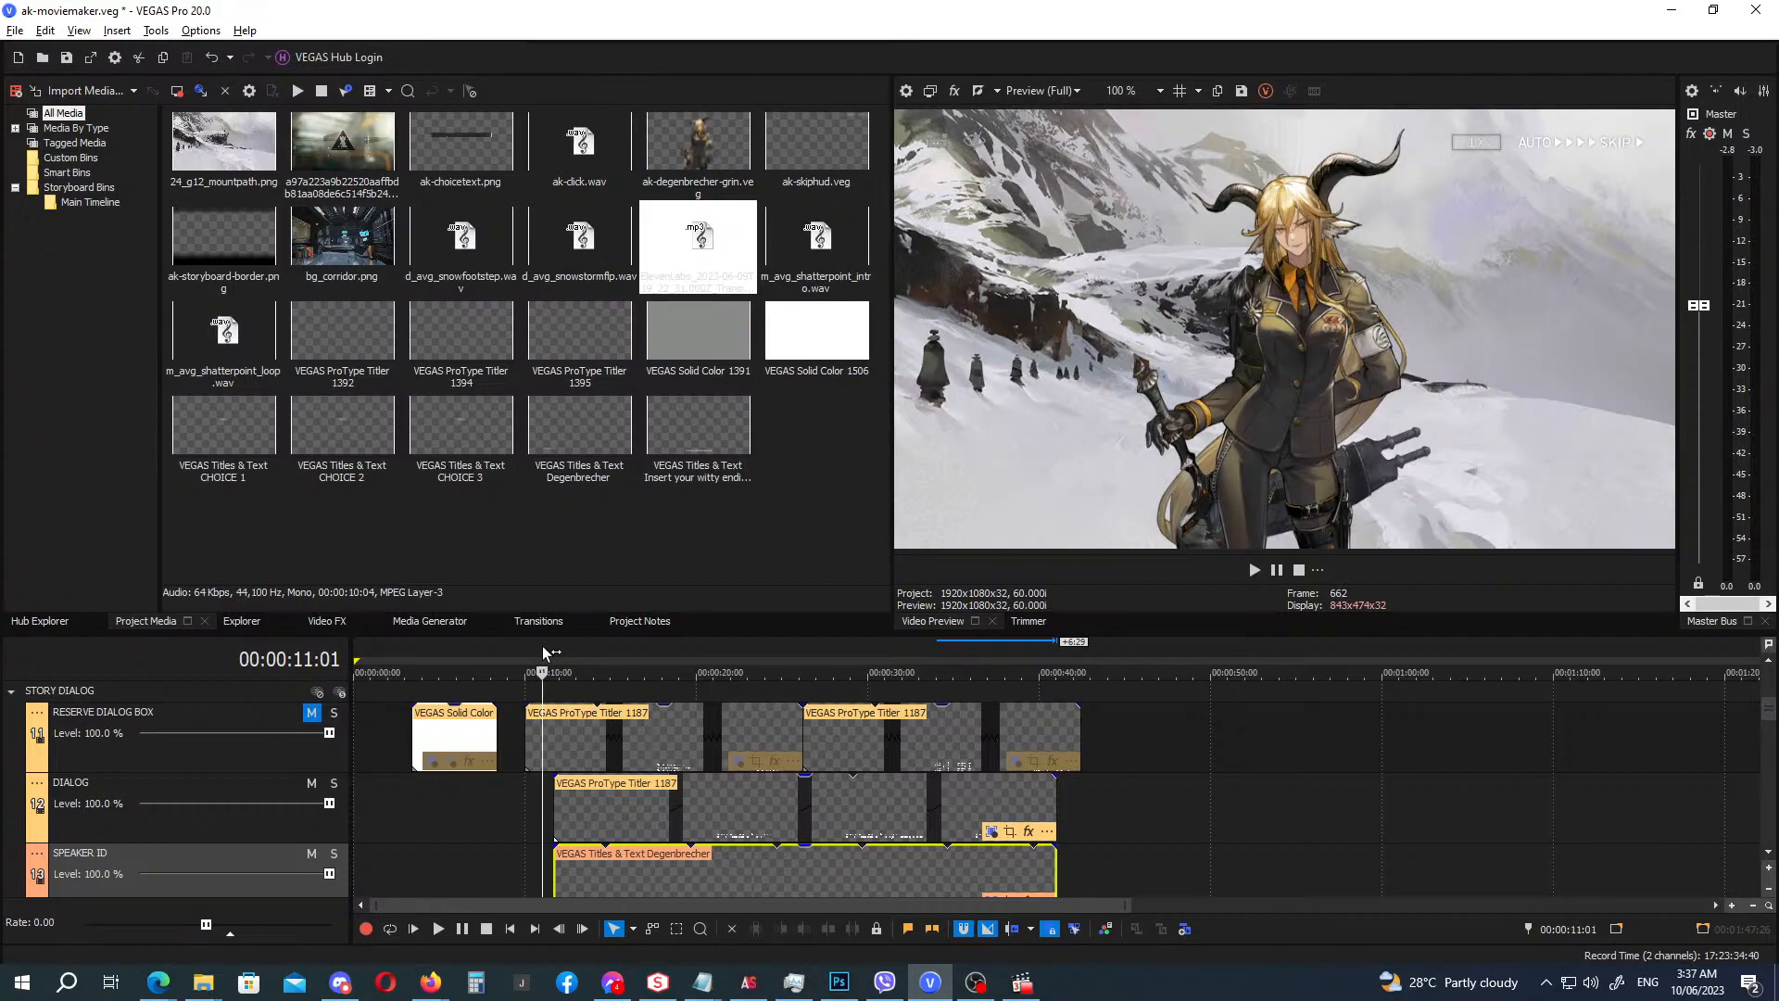
key("space")
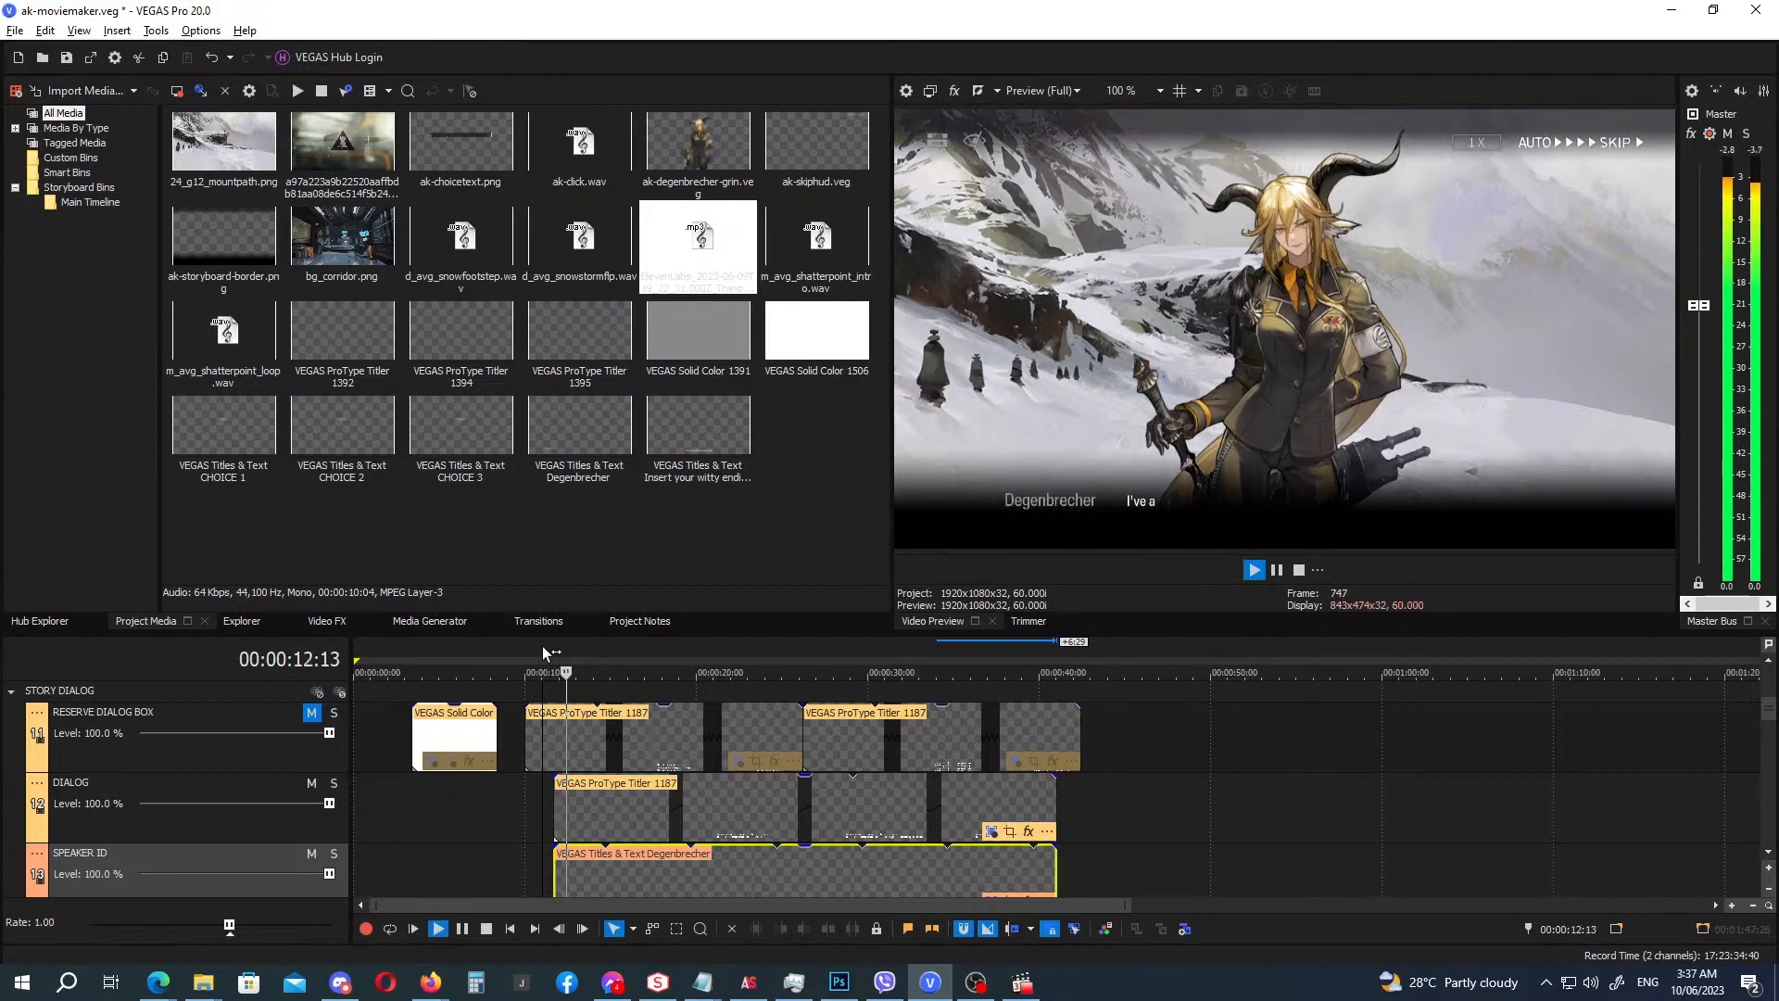
Shorten the stretched dialog event to end at about 00:00:33:19 and play the scene to check its timing.
left_click(1055, 816)
left_click_drag(1054, 816, 930, 815)
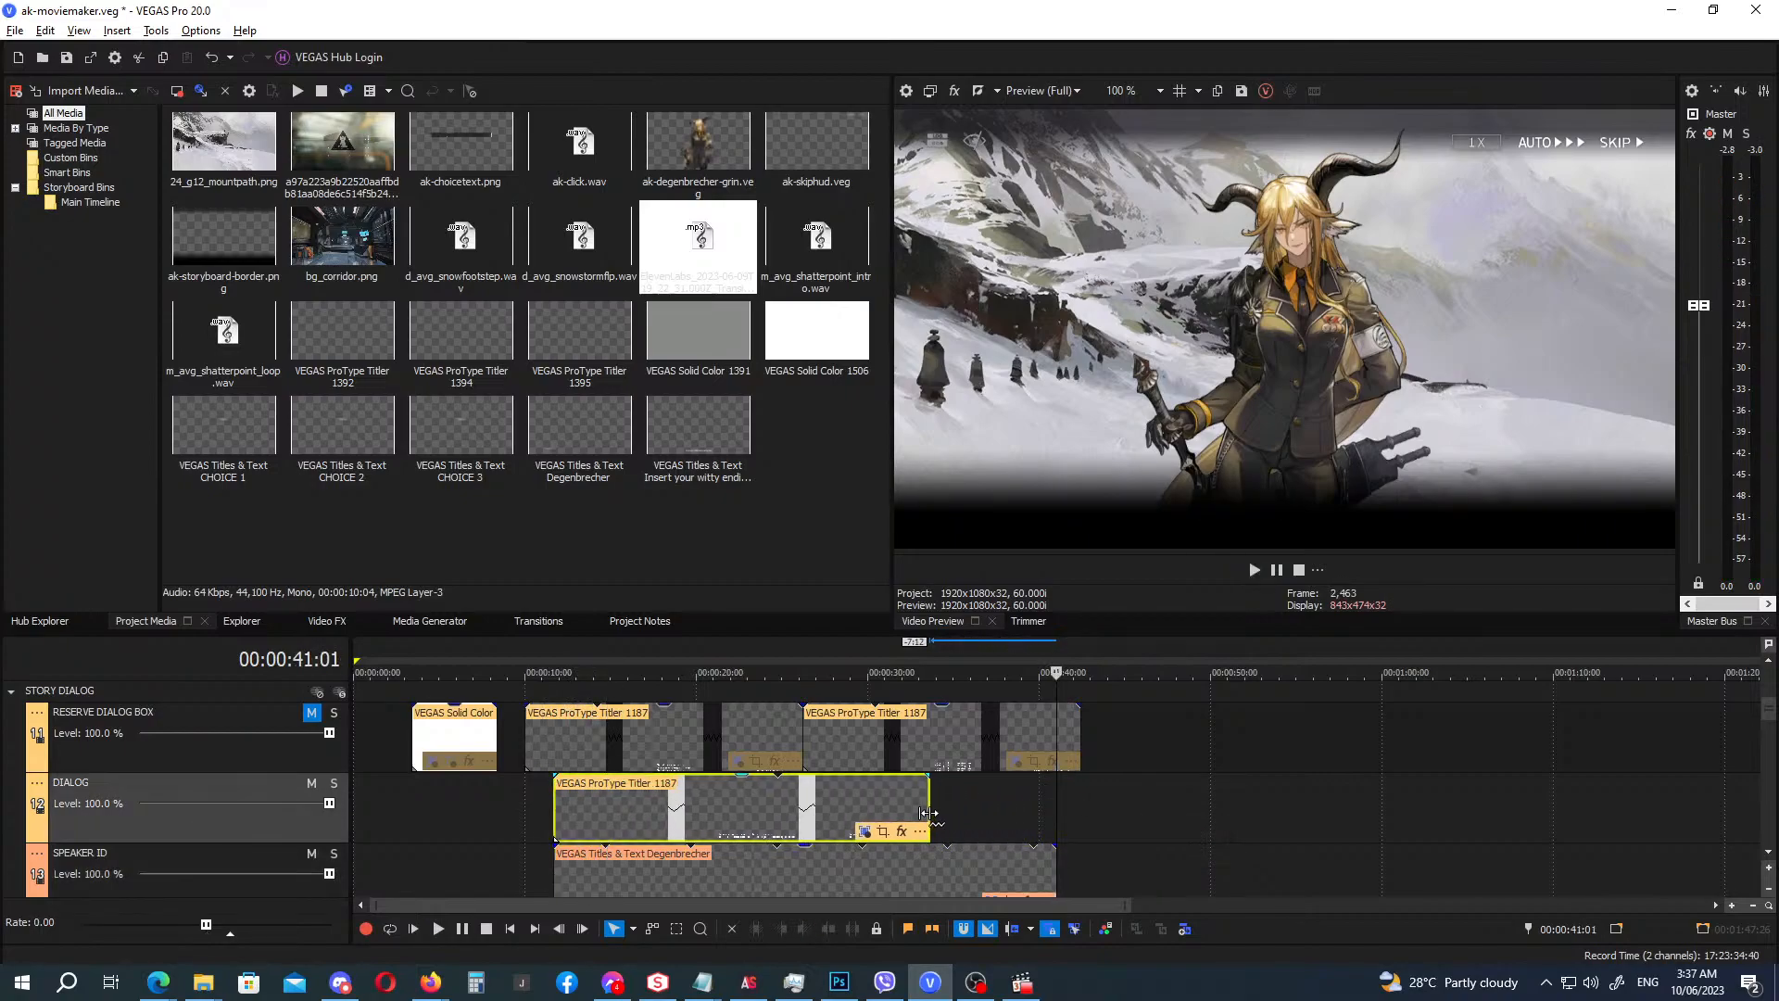
left_click(547, 647)
key("space")
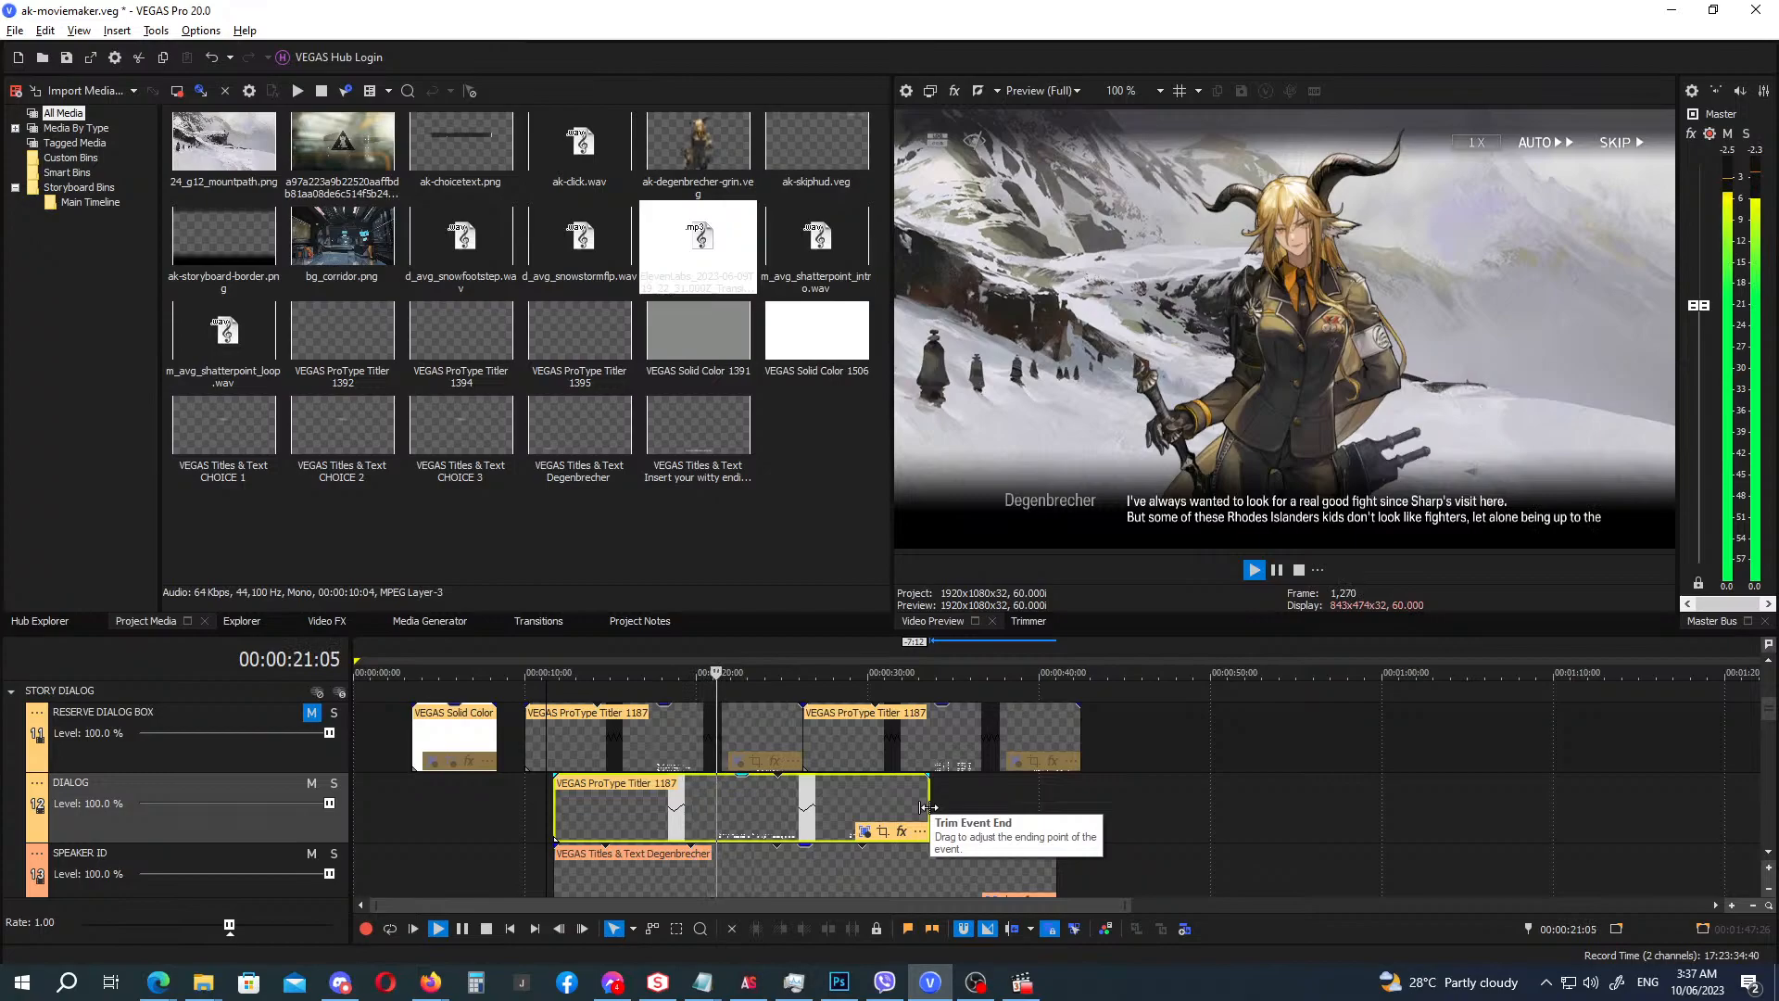
Shorten the dialog event to end at about 00:00:29 and the speaker title event to end at about 00:00:31.
left_click_drag(929, 807, 849, 813)
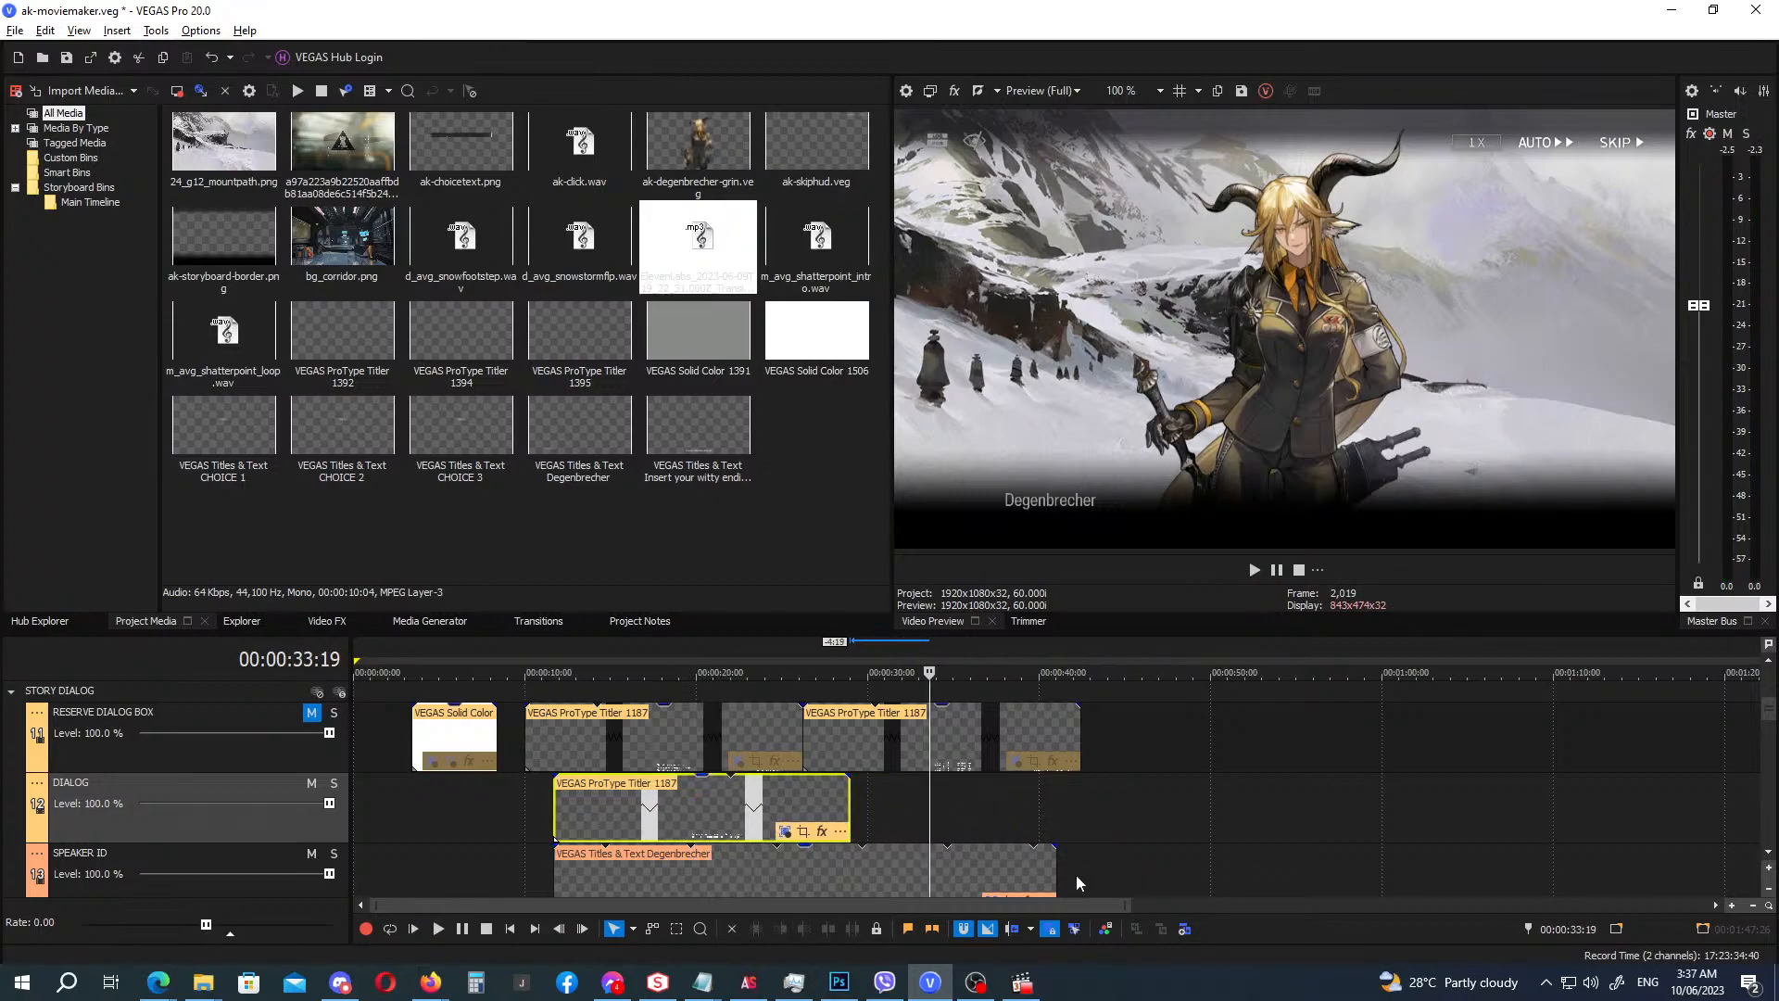
left_click_drag(1056, 871, 889, 862)
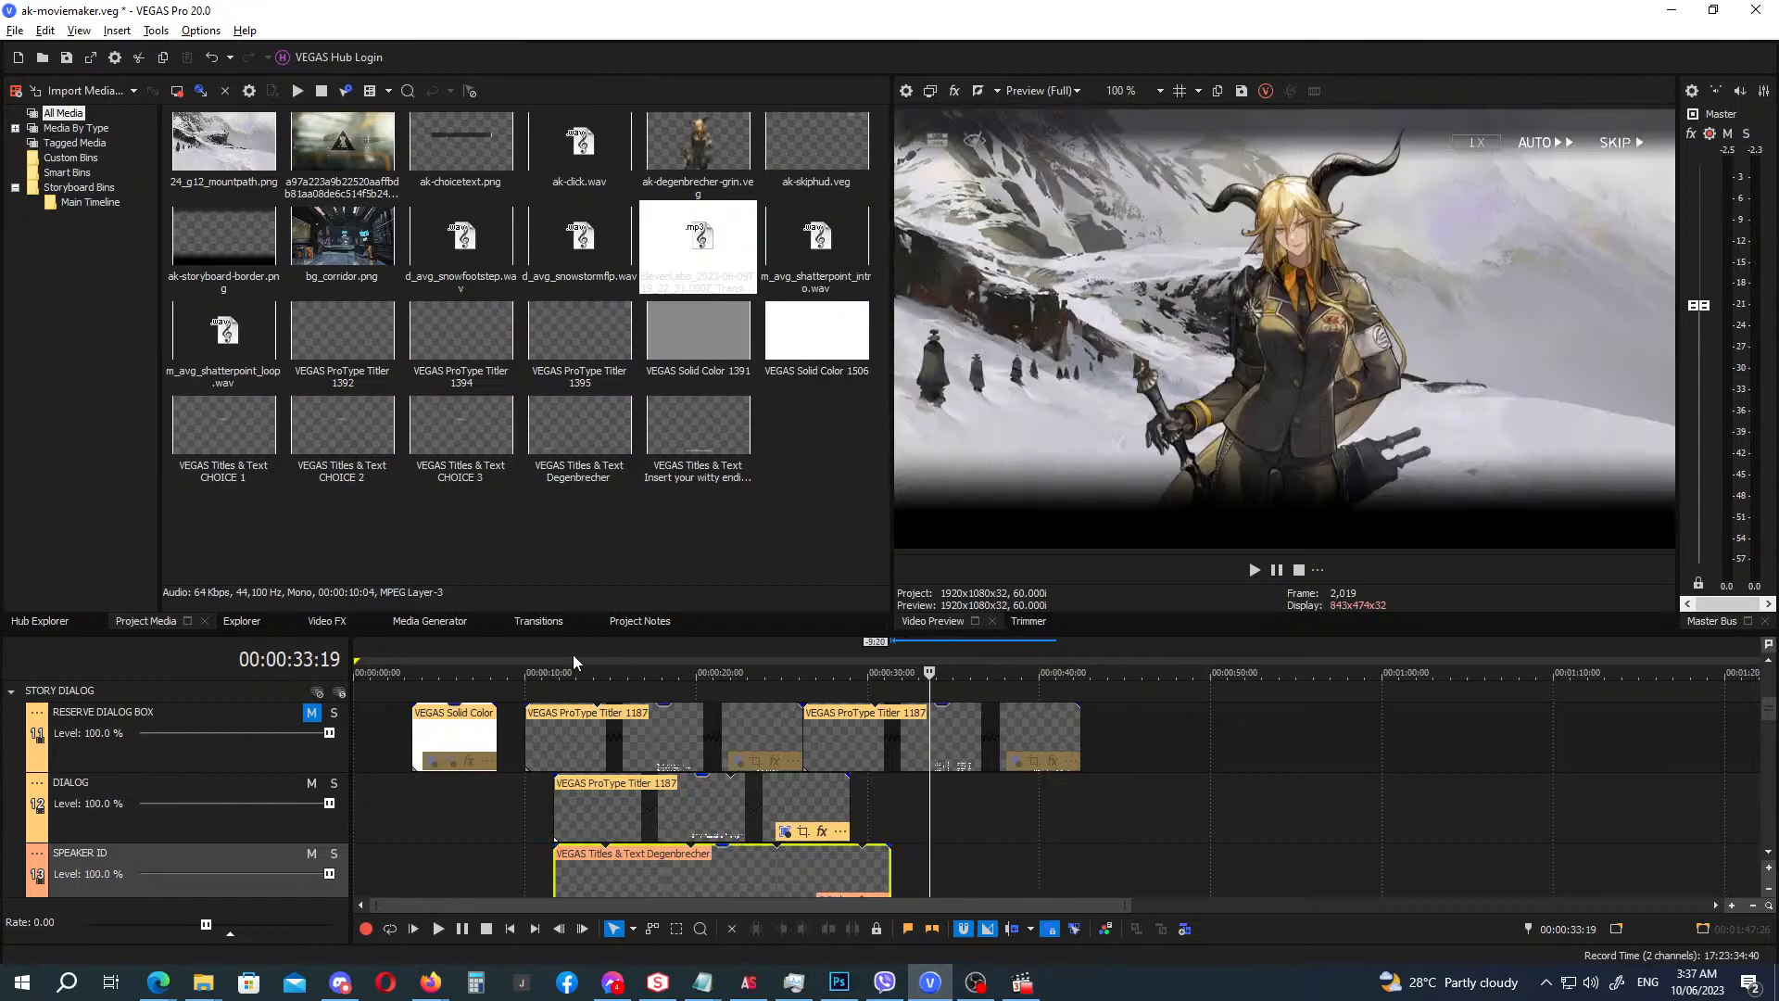
Switch to a Firefox window and back, and check the character's fade-in by moving the playhead from 00:00:10:14 to 00:00:11:20.
left_click(428, 981)
left_click(336, 923)
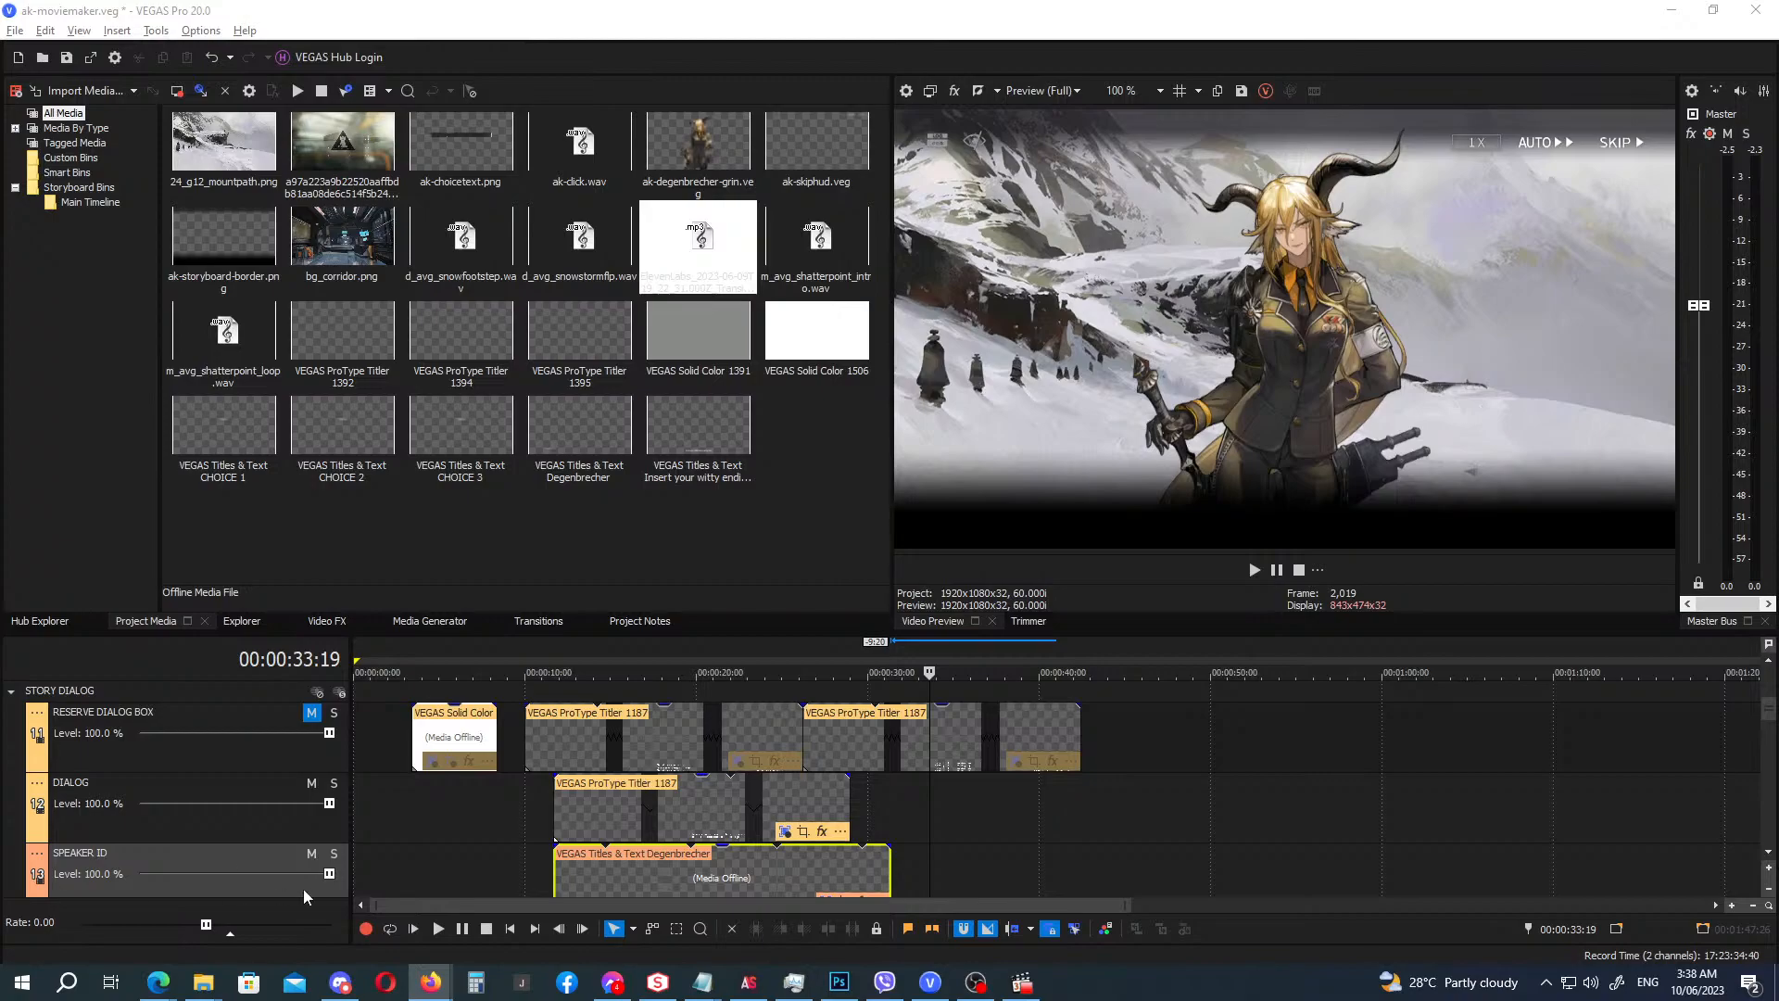
left_click(497, 645)
left_click(532, 643)
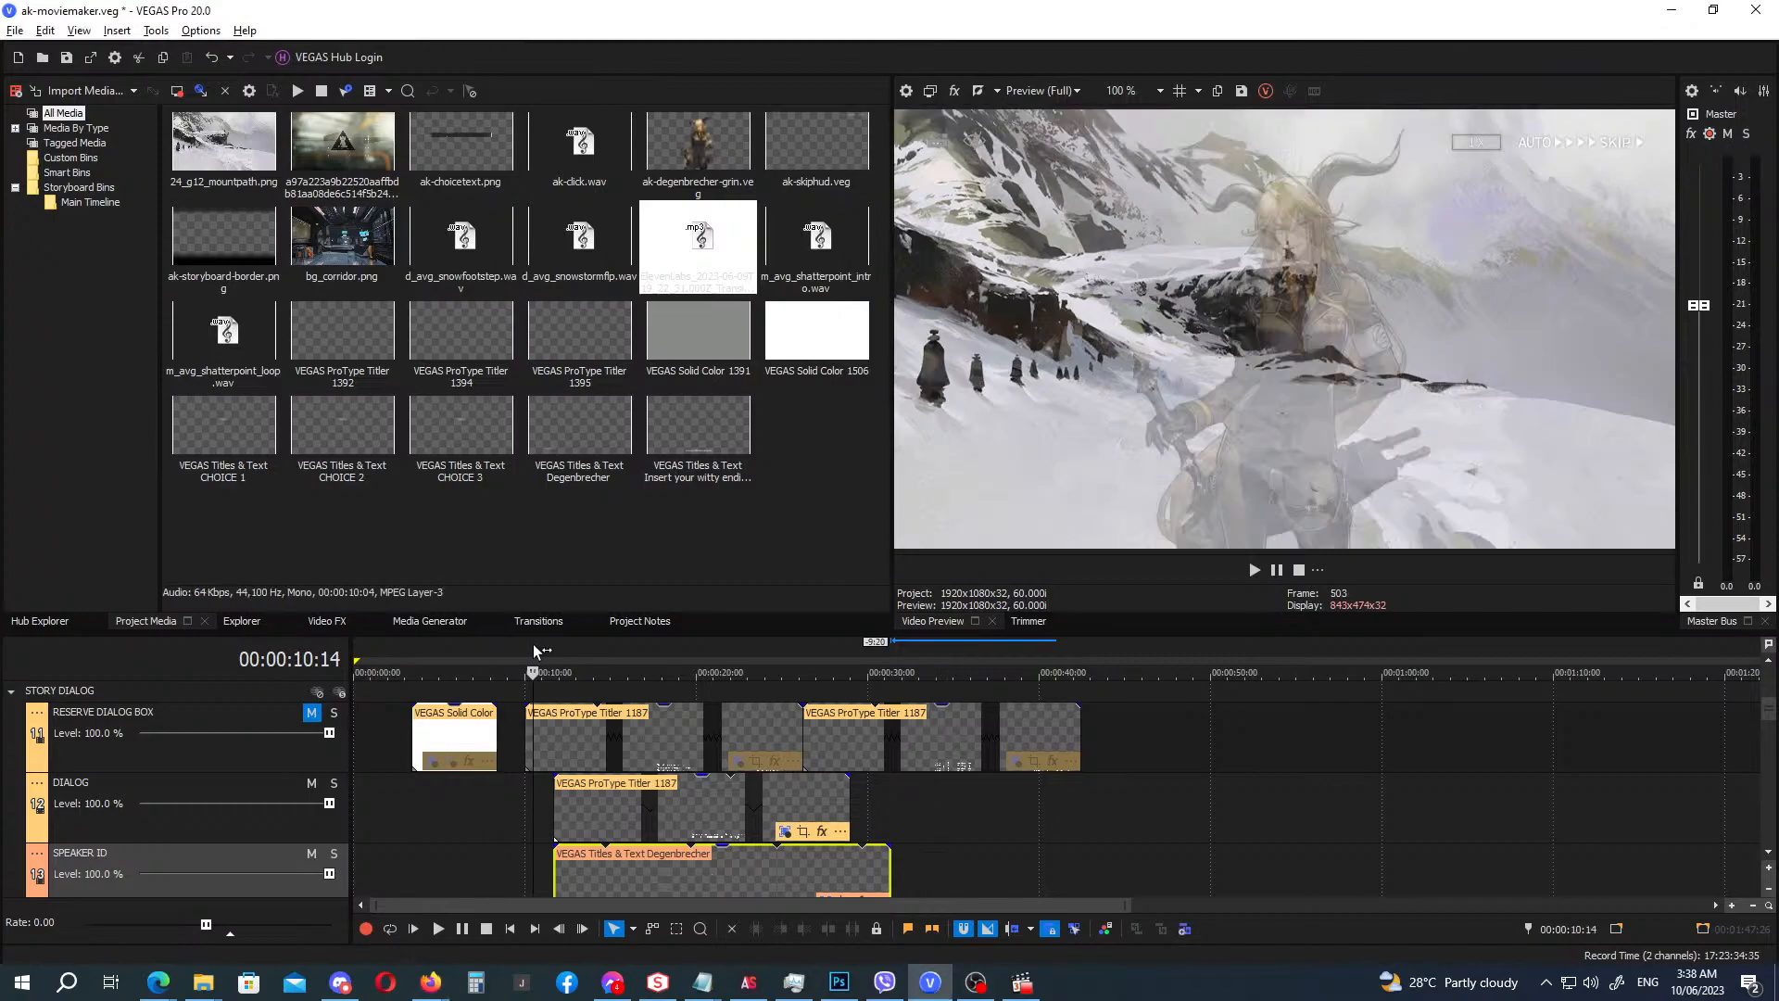
left_click(547, 647)
left_click(553, 647)
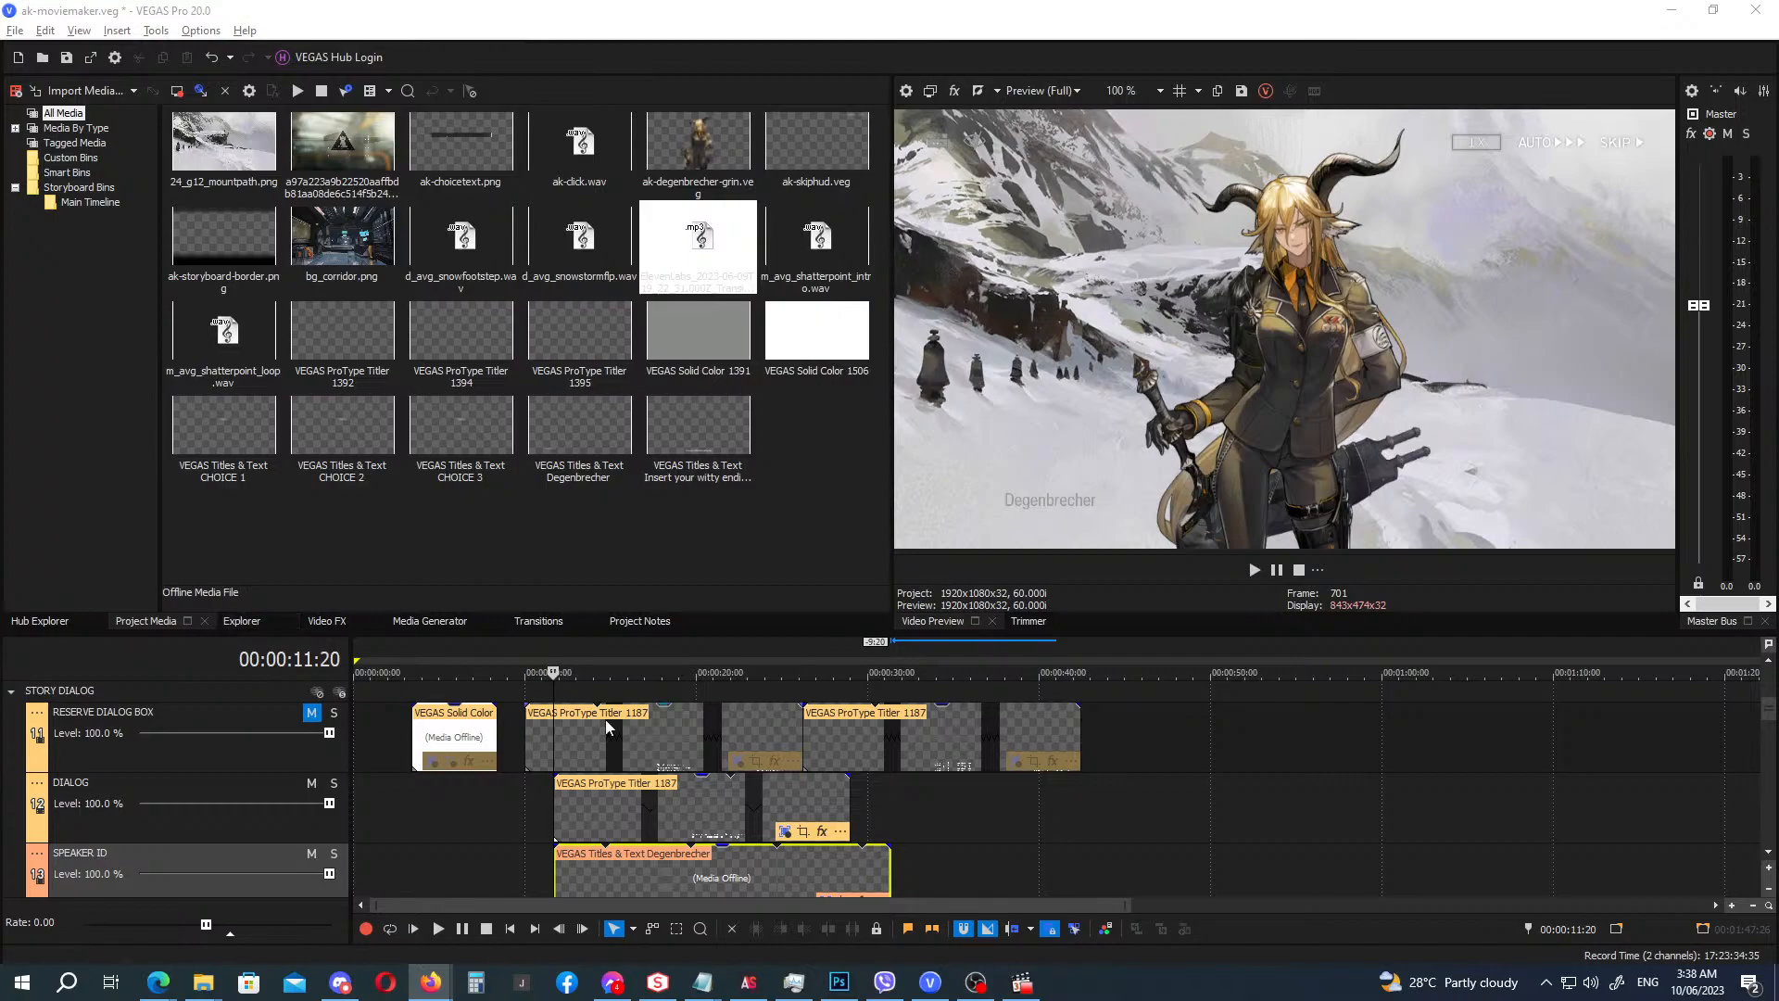
Check the dialog's opening at 00:00:12:06 and play the scene from about 00:00:11 to judge the text timing.
left_click(562, 643)
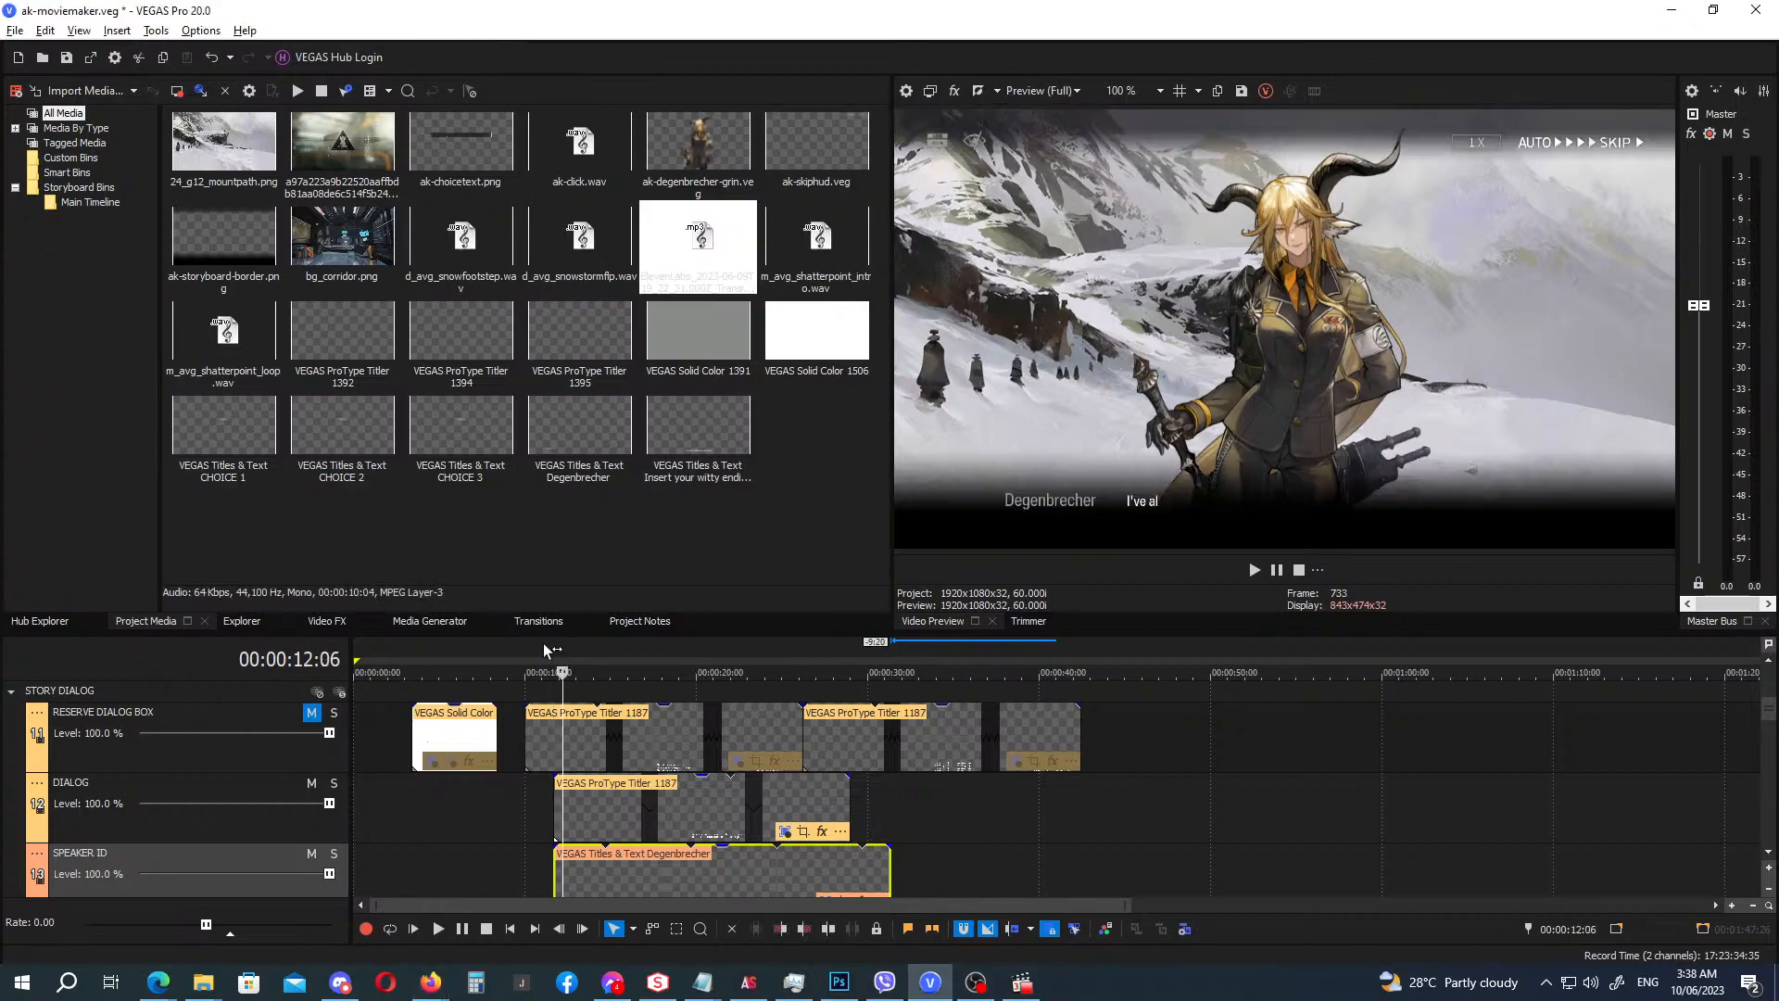
left_click(541, 643)
key("space")
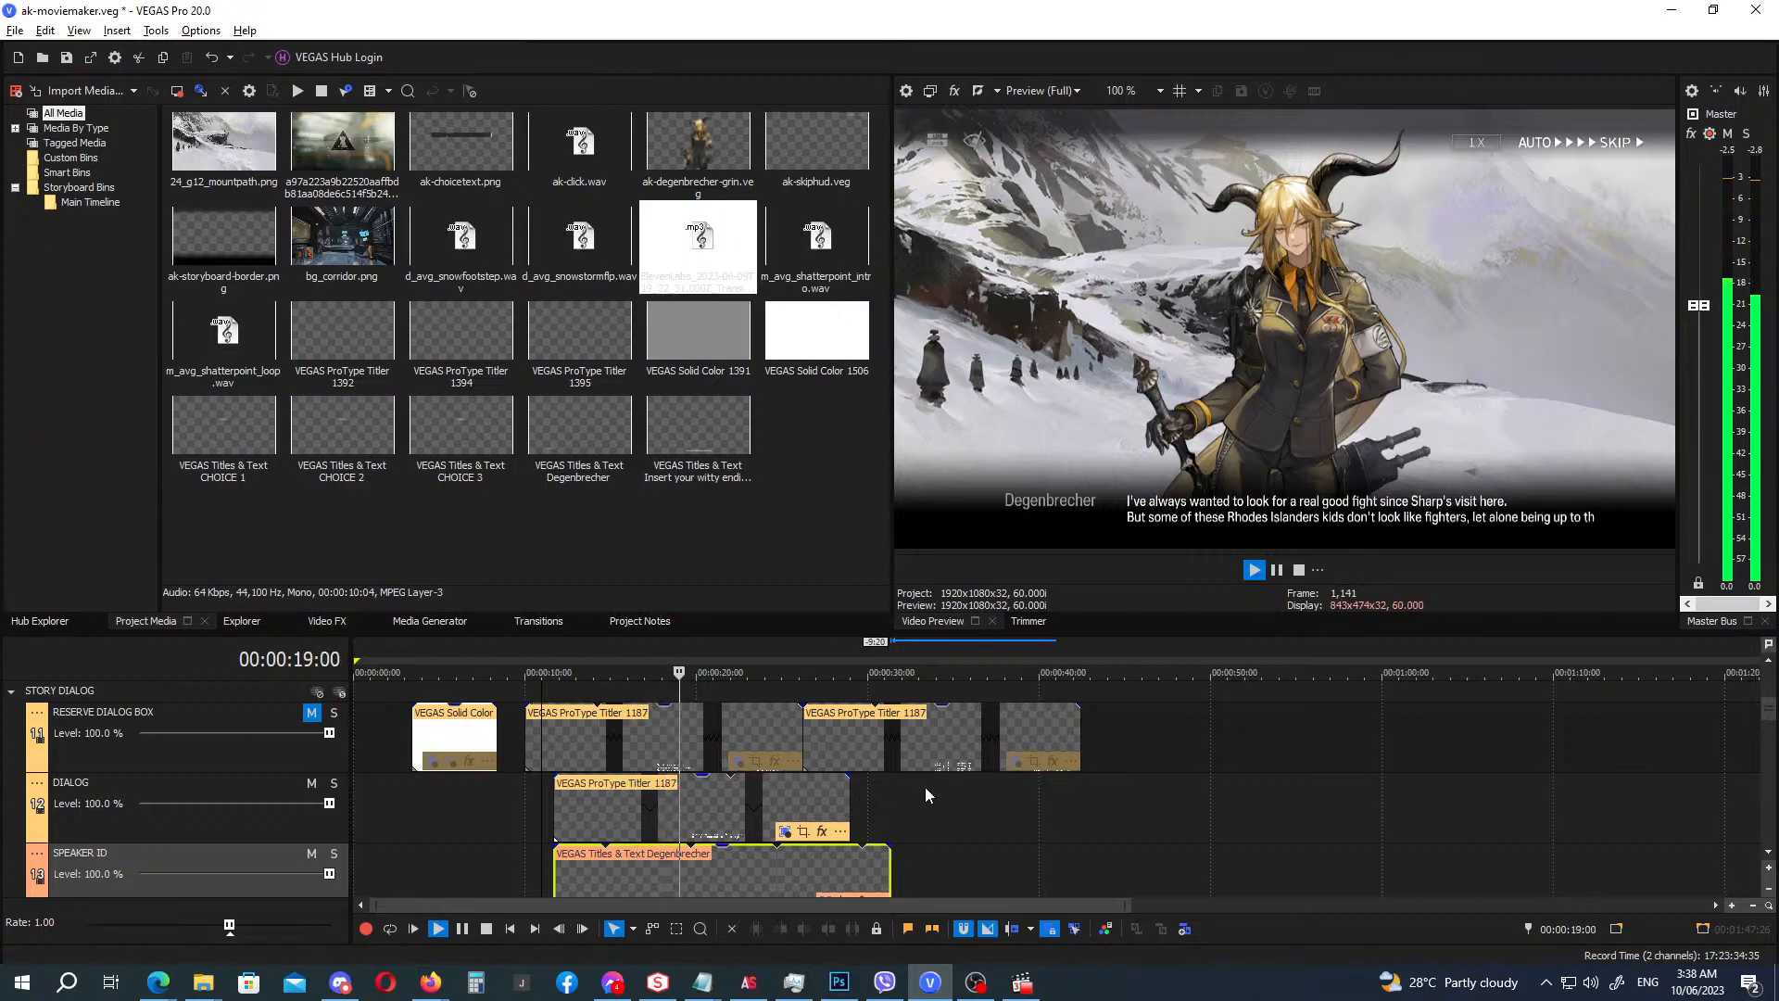
Shorten the stretched dialog event to end at about 00:00:26:15 and play the scene from 00:00:11:20.
left_click(849, 804)
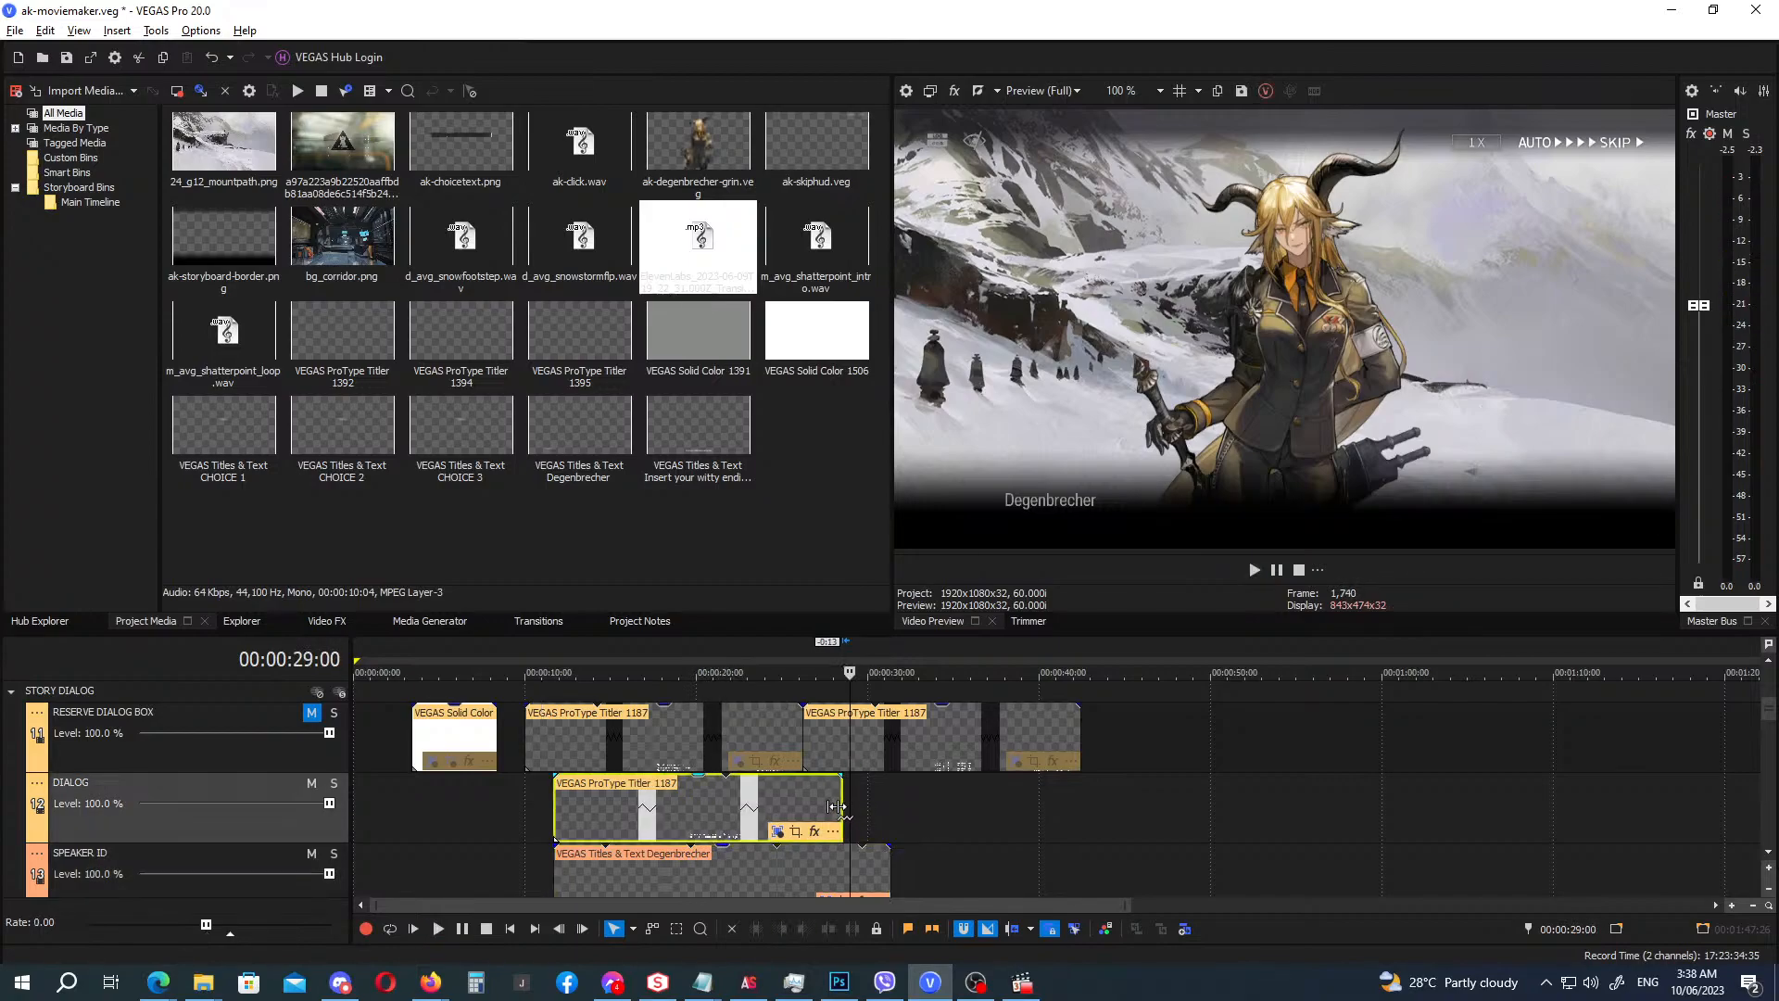
left_click_drag(836, 807, 806, 810)
left_click(550, 646)
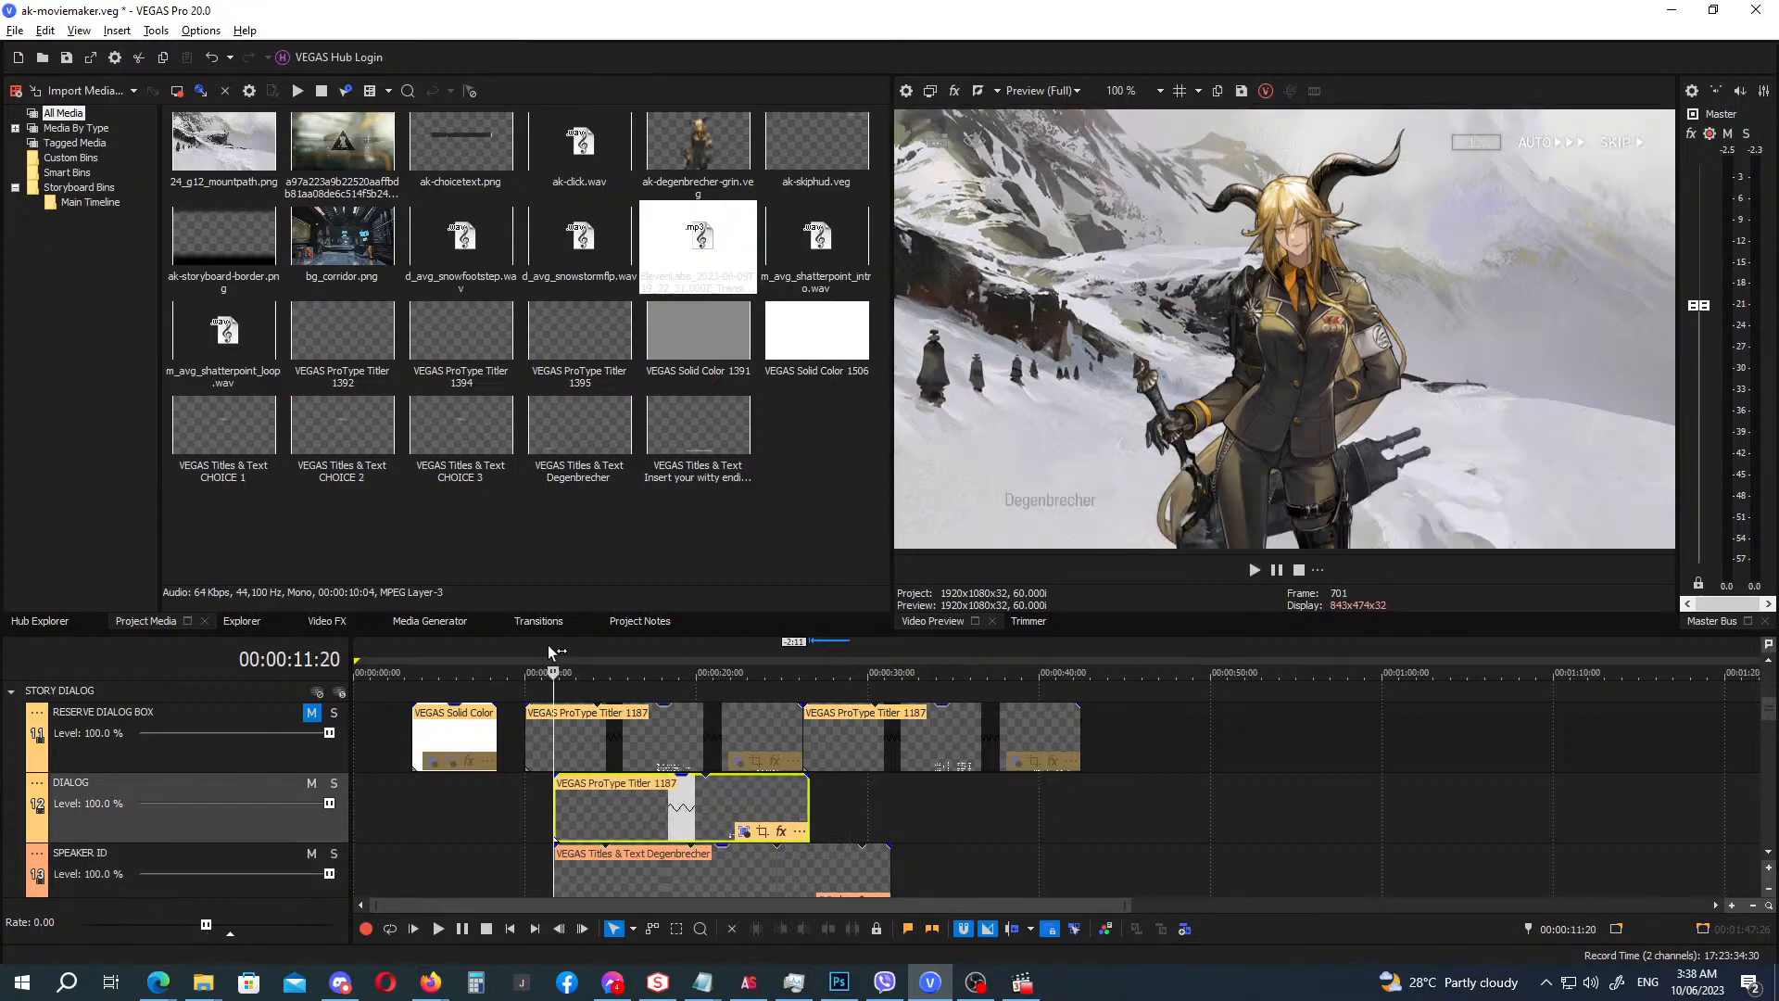
key("space")
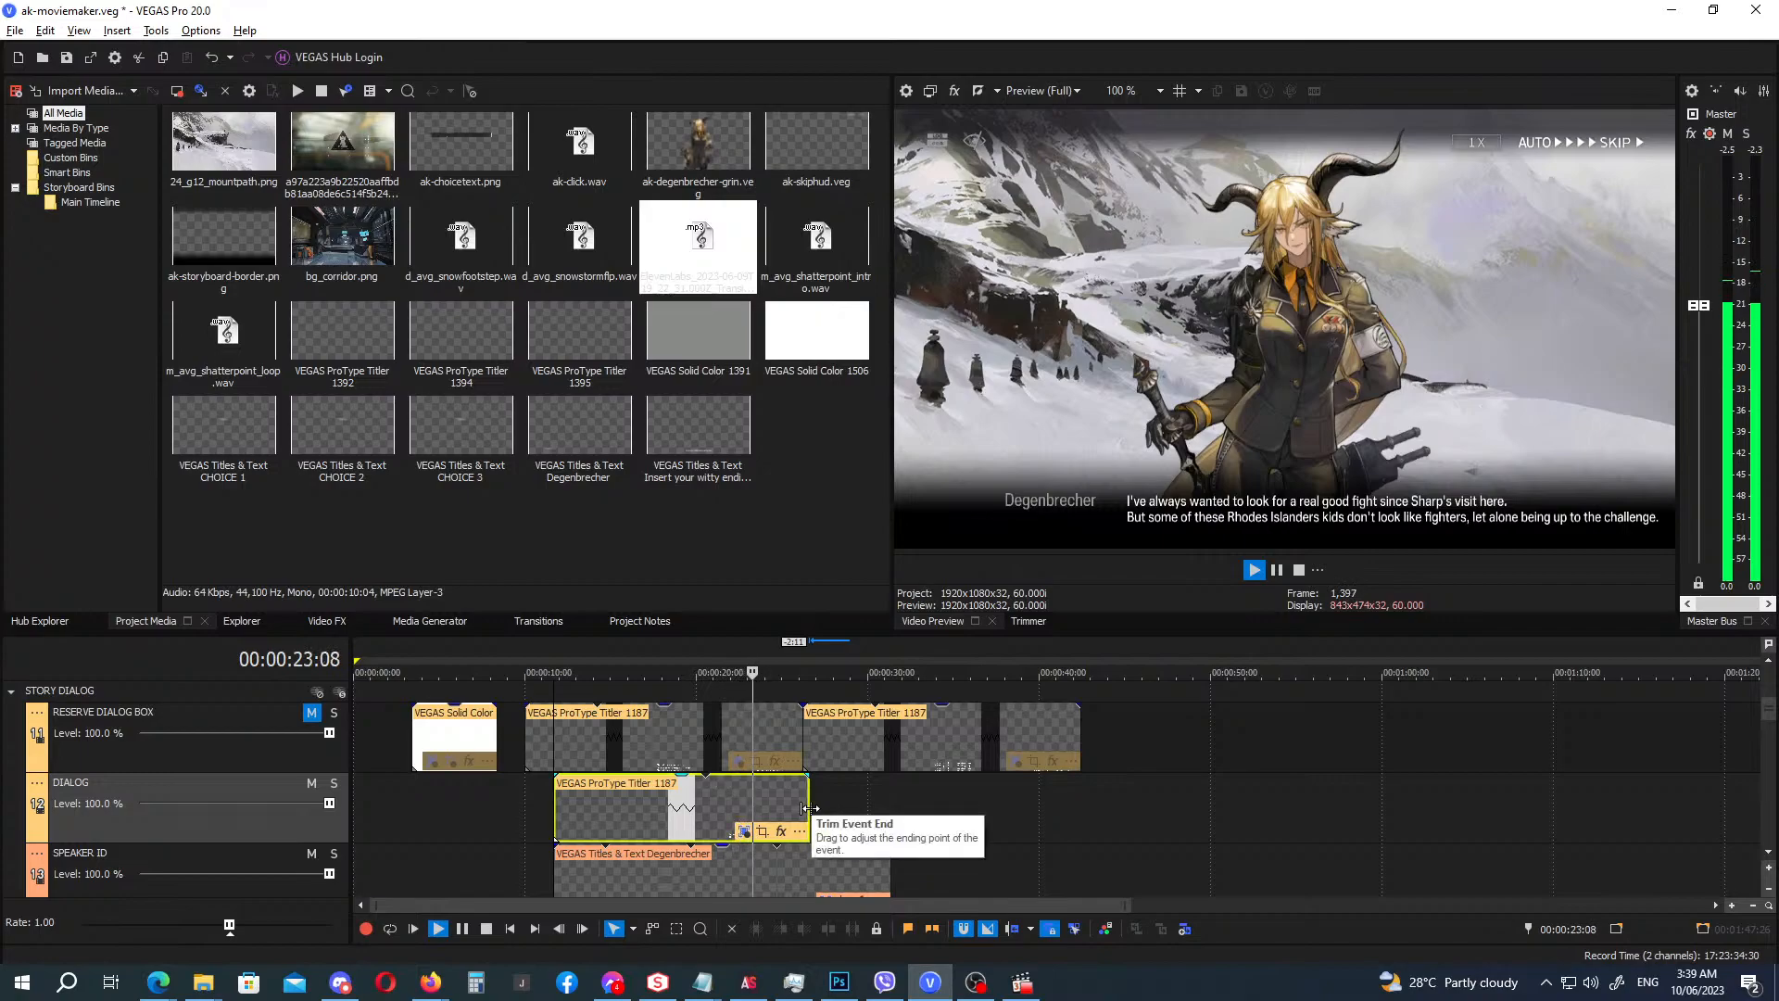
key("space")
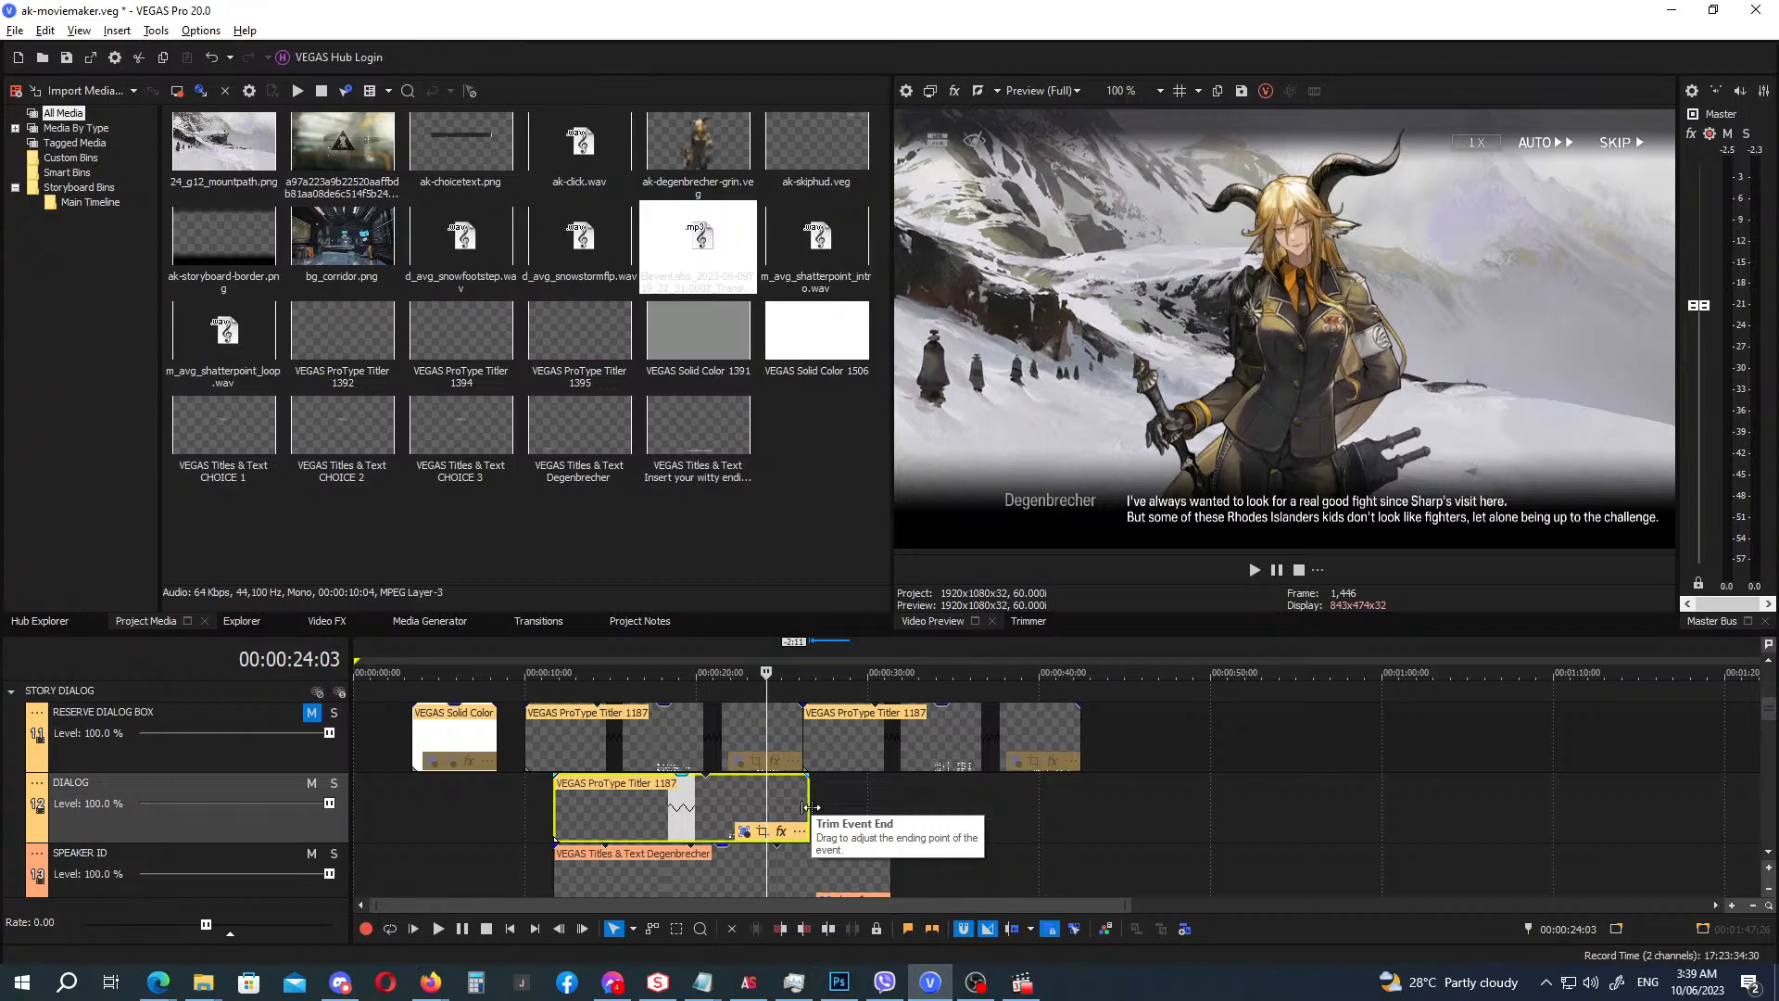
Trim the dialog, the Degenbrecher speaker title and the ak-degenbrecher-grin character event so all three end at 00:00:24:03.
left_click_drag(809, 807, 766, 808)
left_click(888, 862)
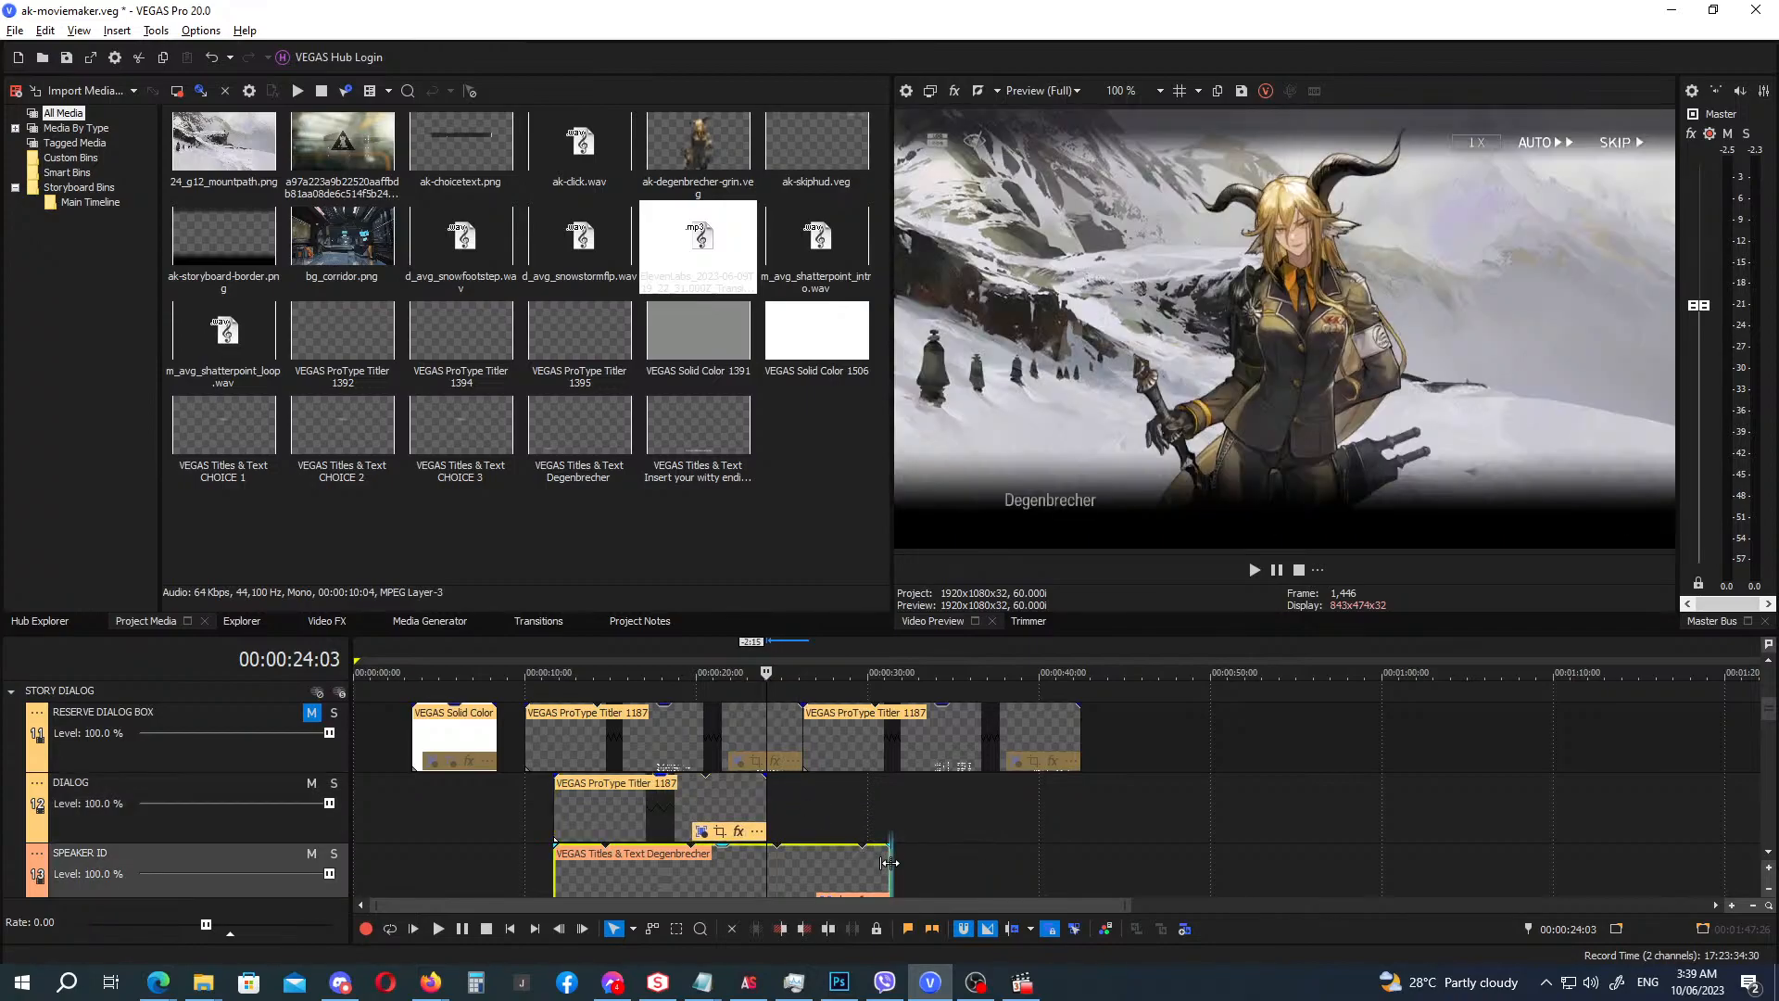
left_click_drag(887, 863, 794, 871)
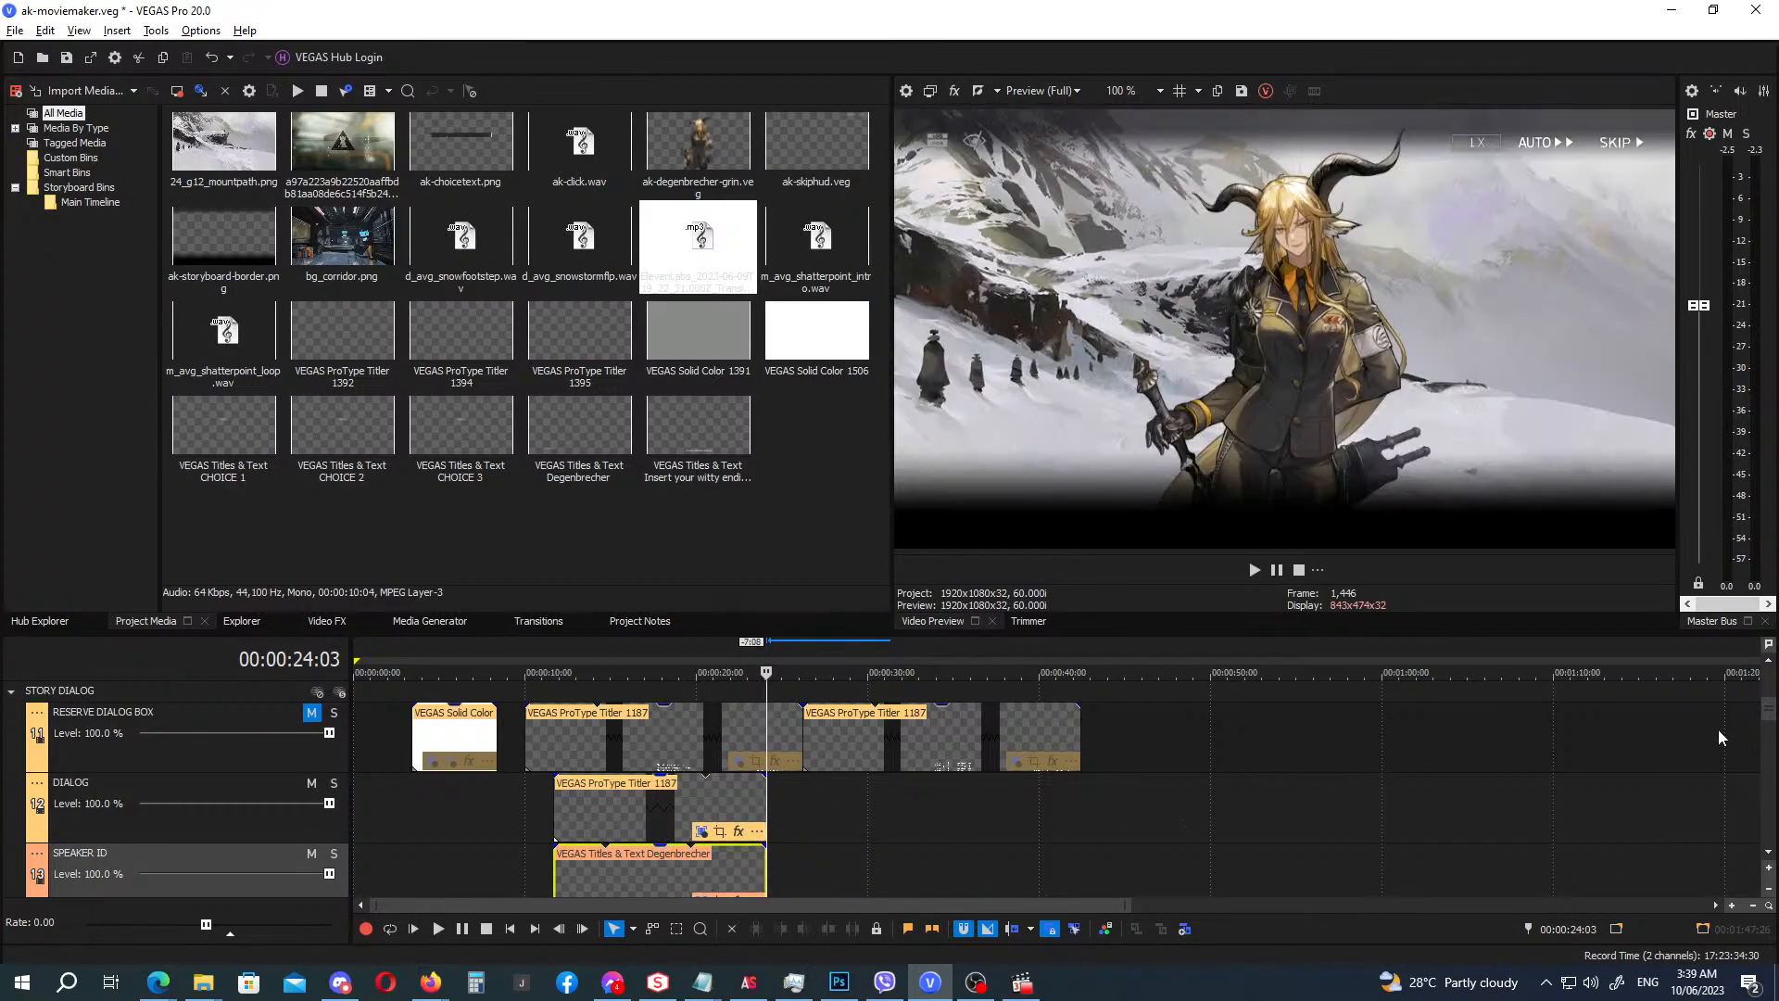
left_click_drag(1769, 718, 1776, 775)
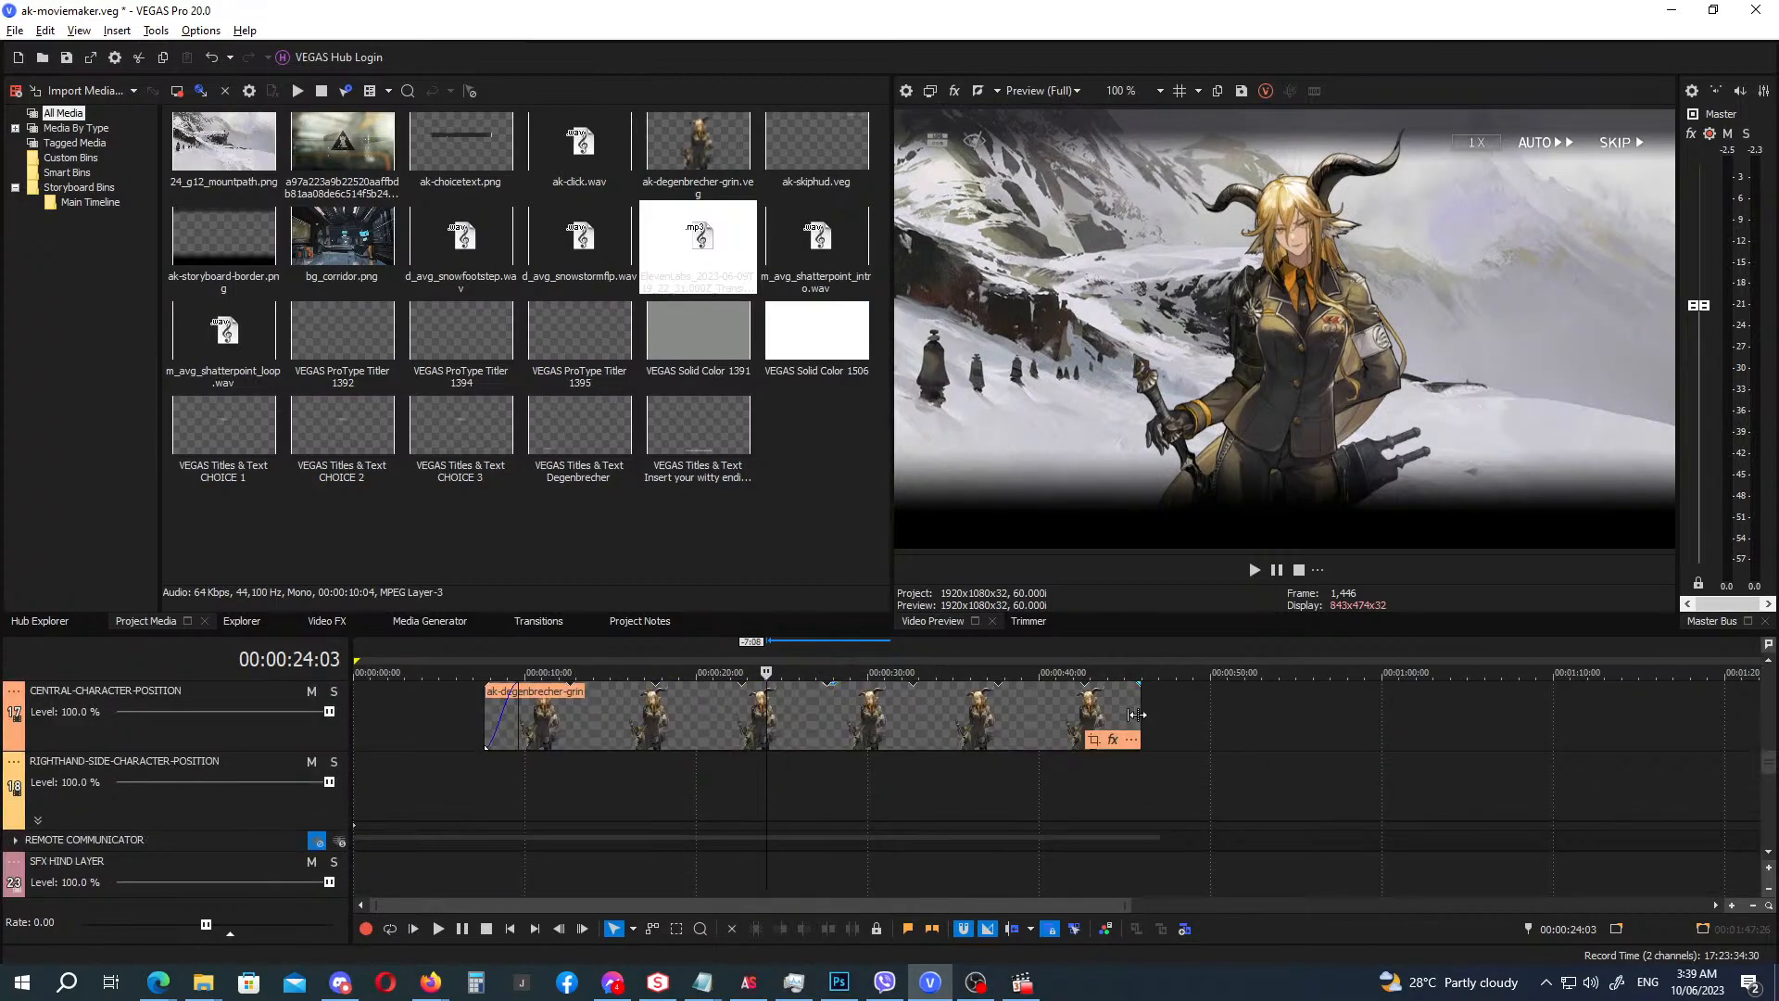
left_click_drag(1137, 715, 762, 730)
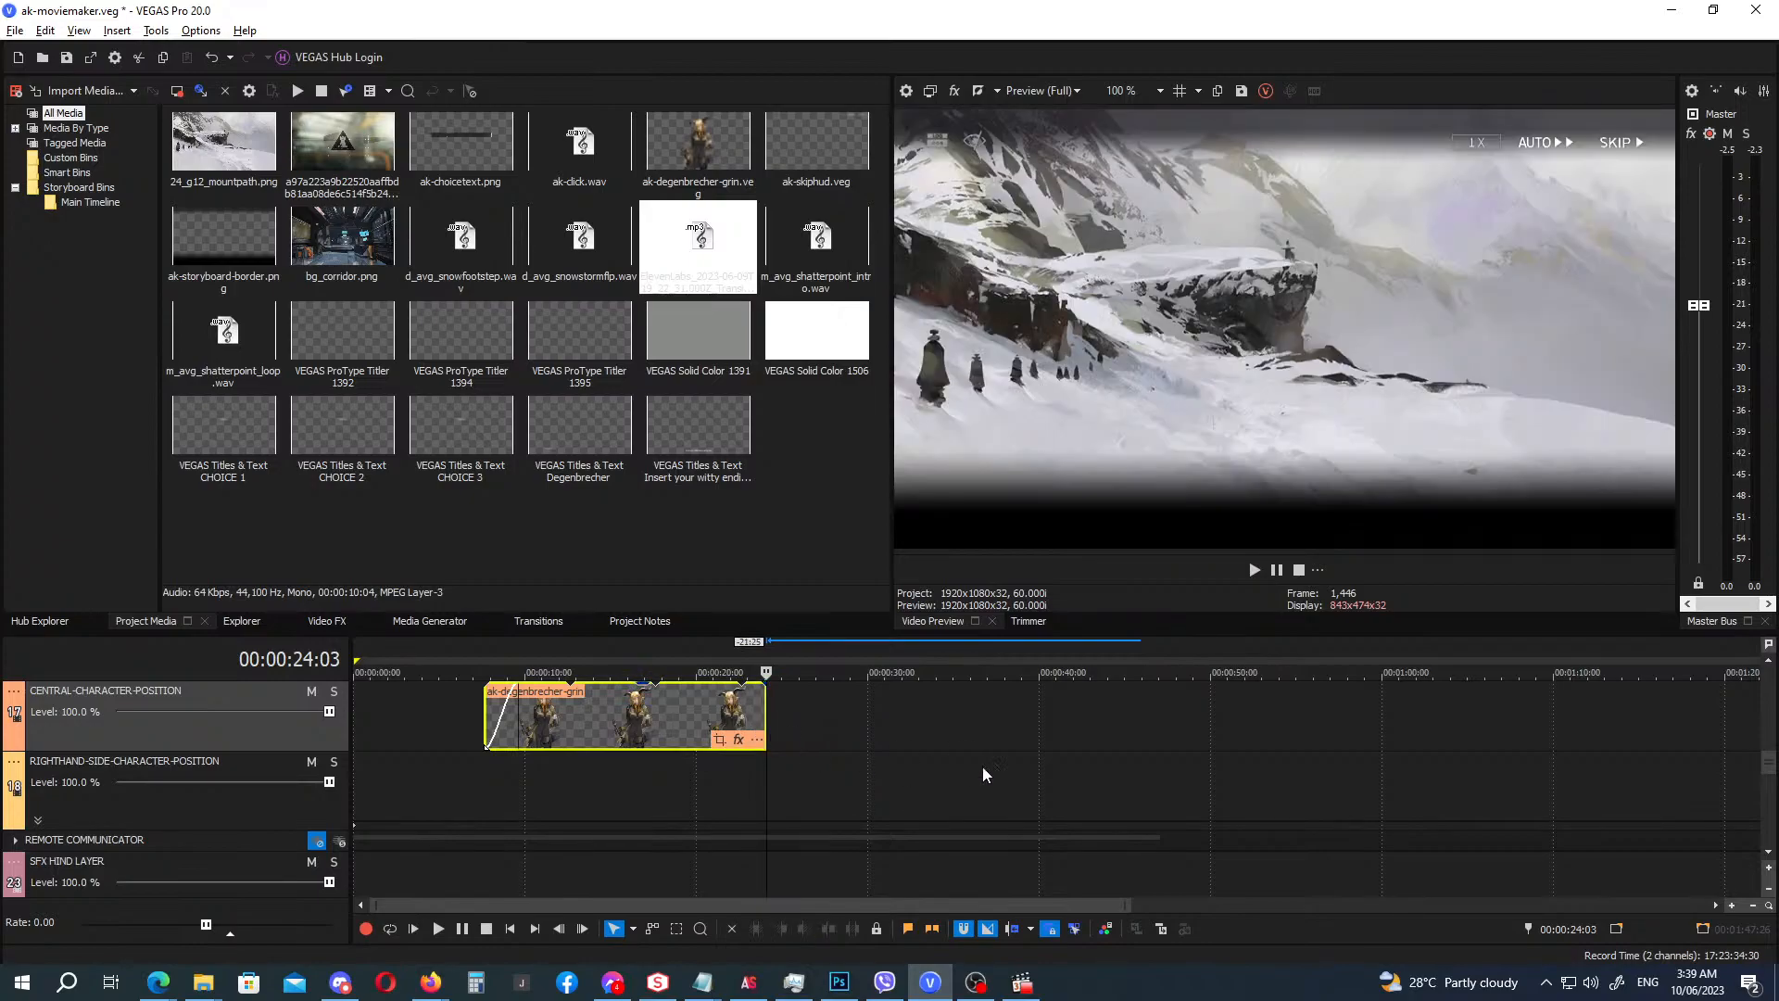
Add ak-goldenglow-retort.veg from D:\VIDEO RAWS\AK to the lefthand-side character track at 00:00:24:03 and extend it to about 00:00:45.
mouse_move(1773, 768)
left_mouse_down()
mouse_move(1774, 742)
mouse_move(1773, 787)
mouse_move(1773, 750)
left_mouse_up()
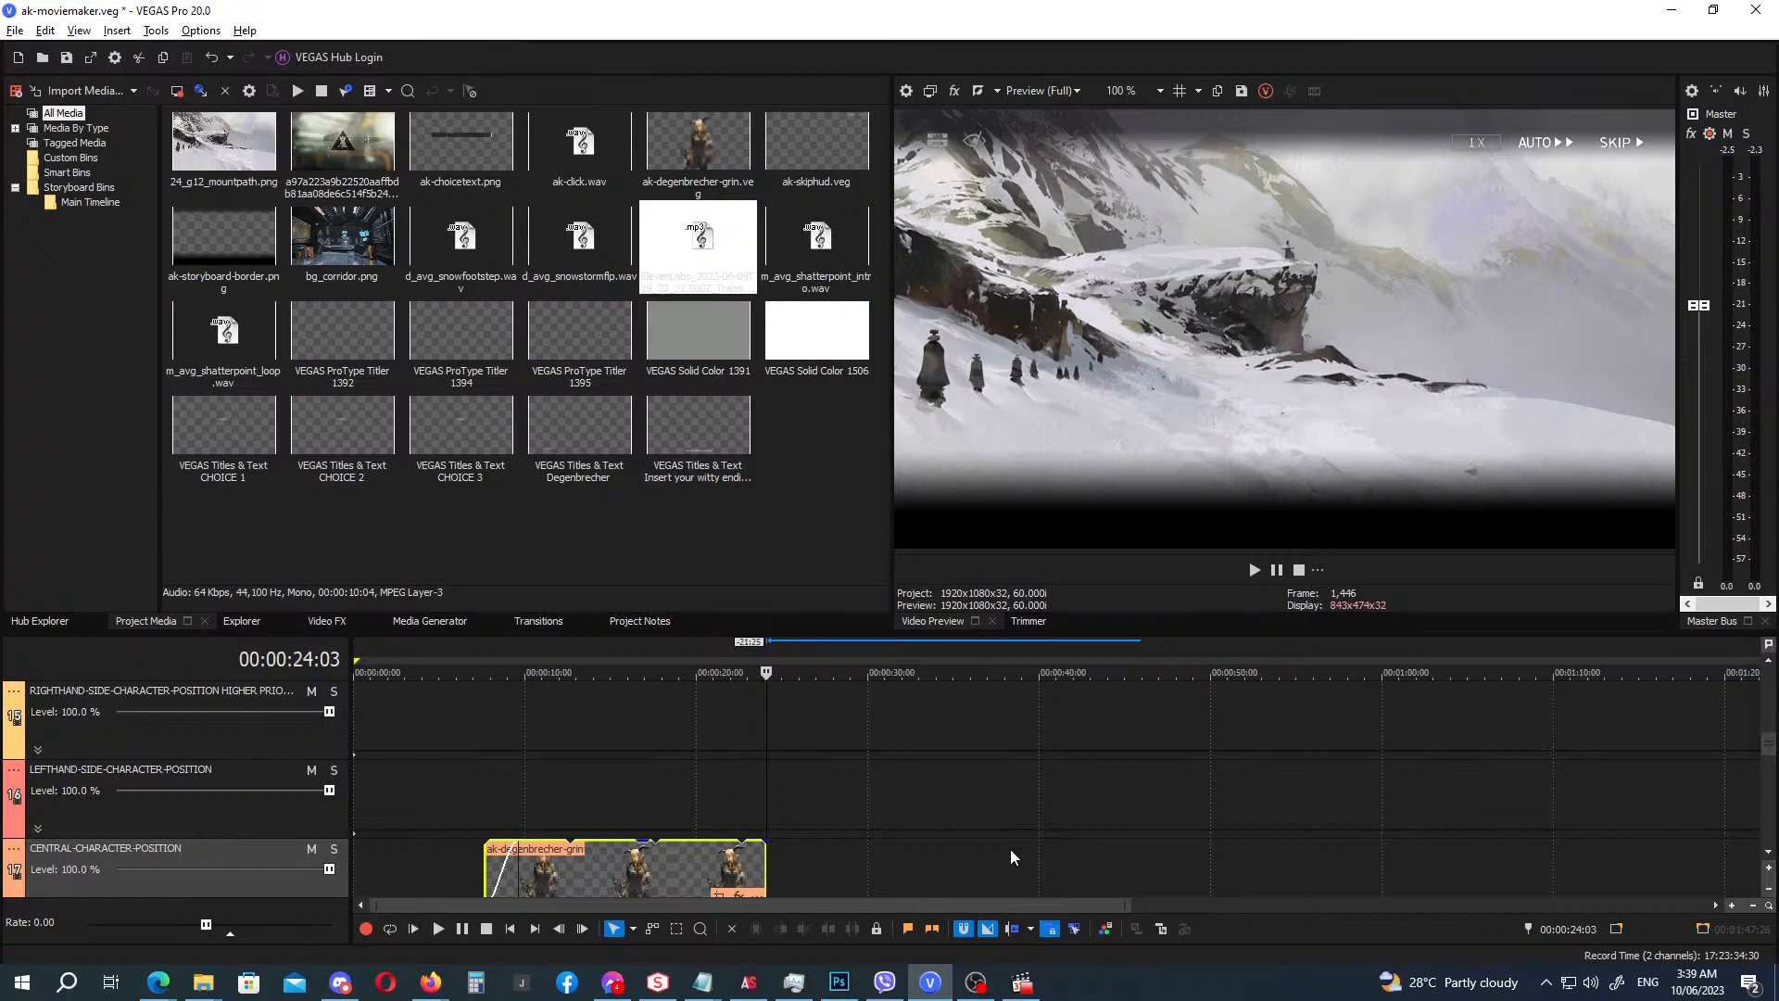
mouse_move(203, 980)
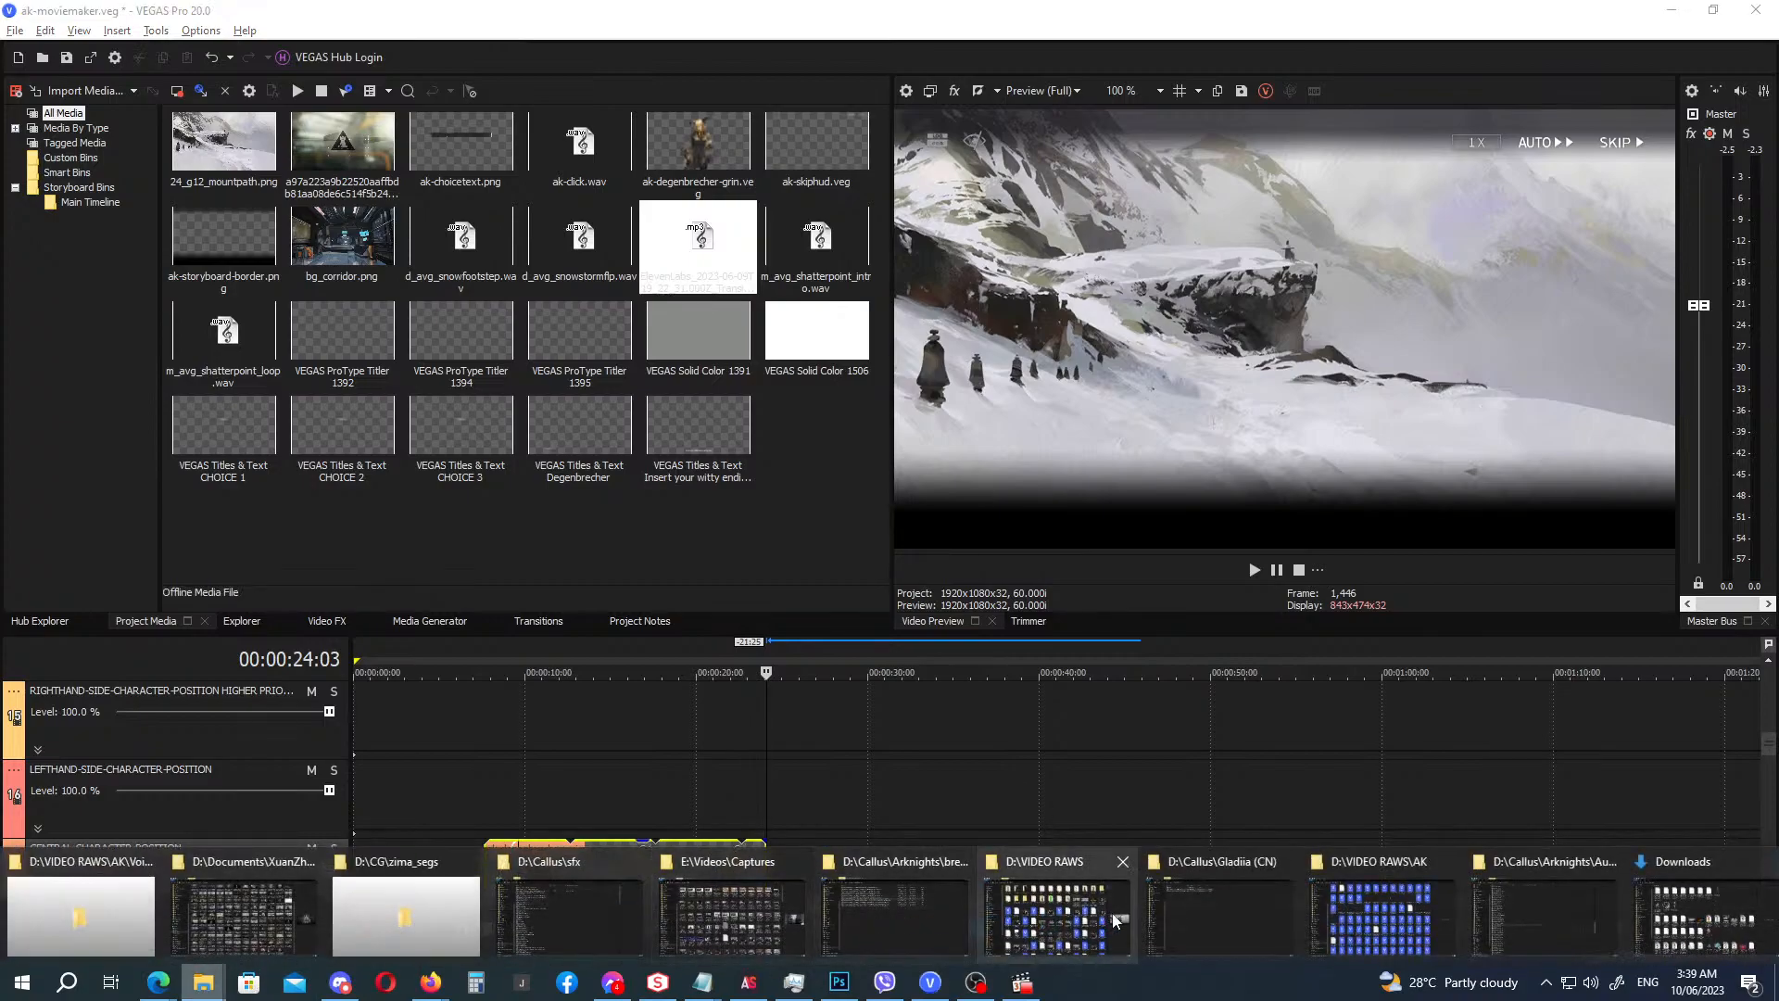
left_click(1373, 933)
left_click(934, 538)
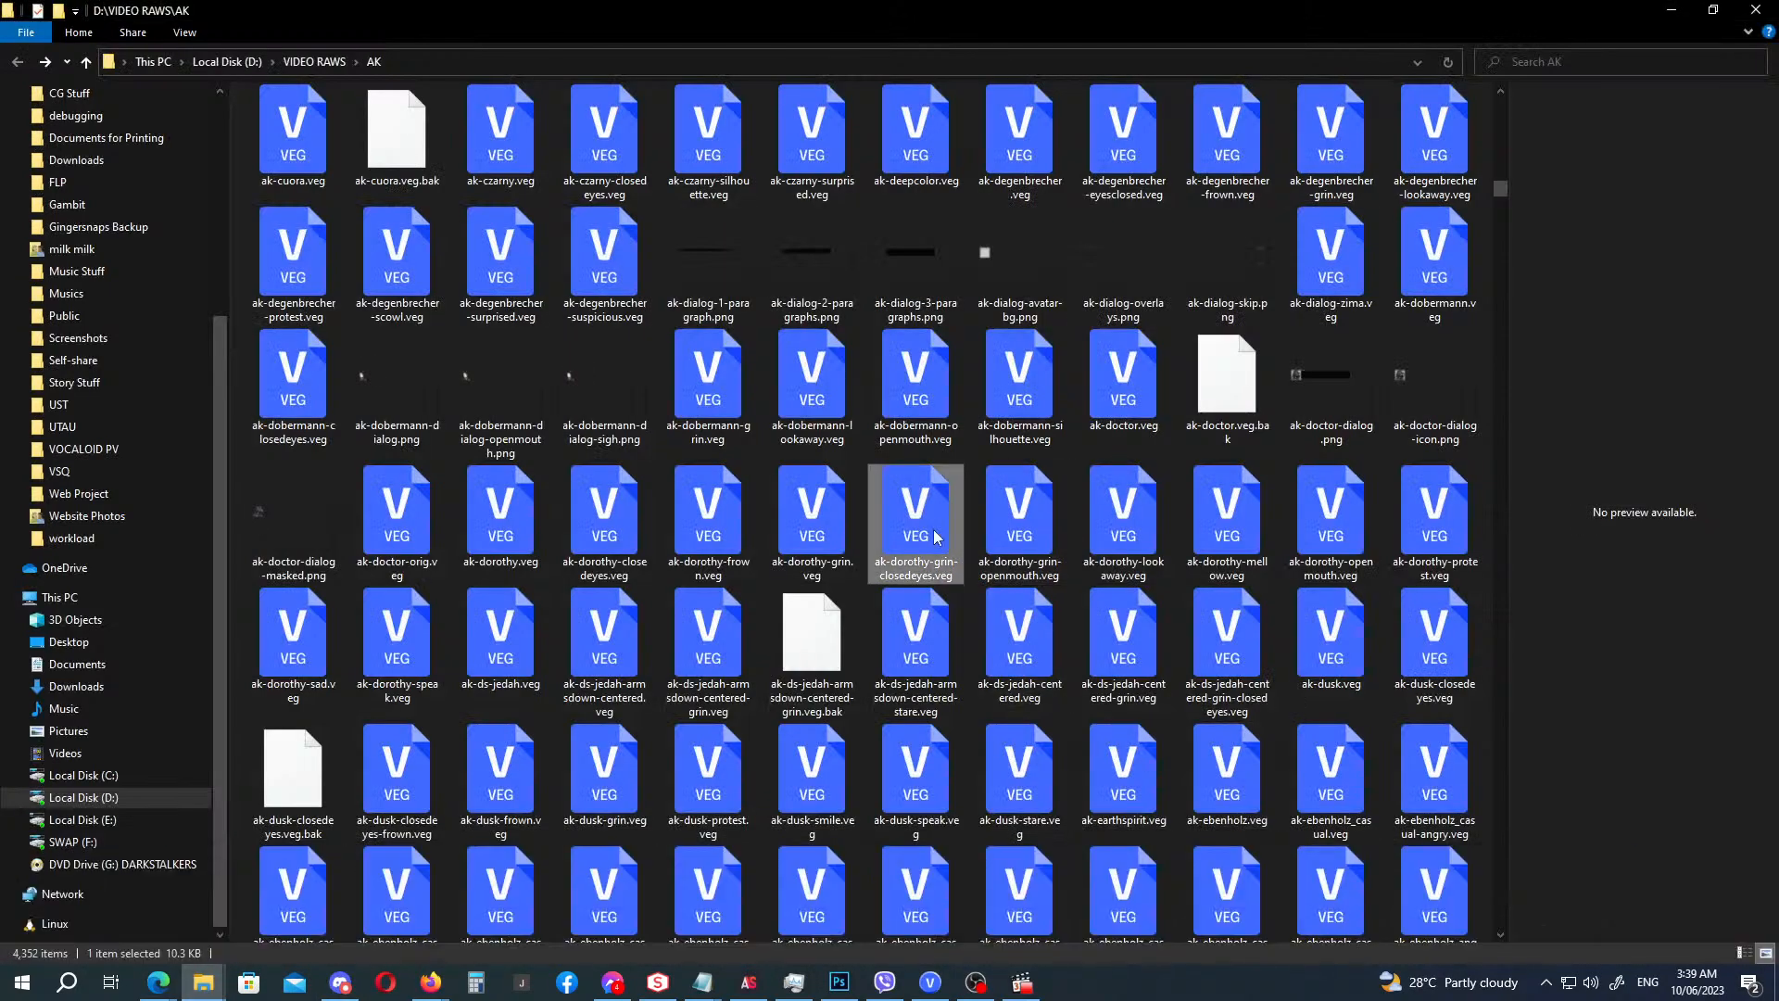
type("ak-go")
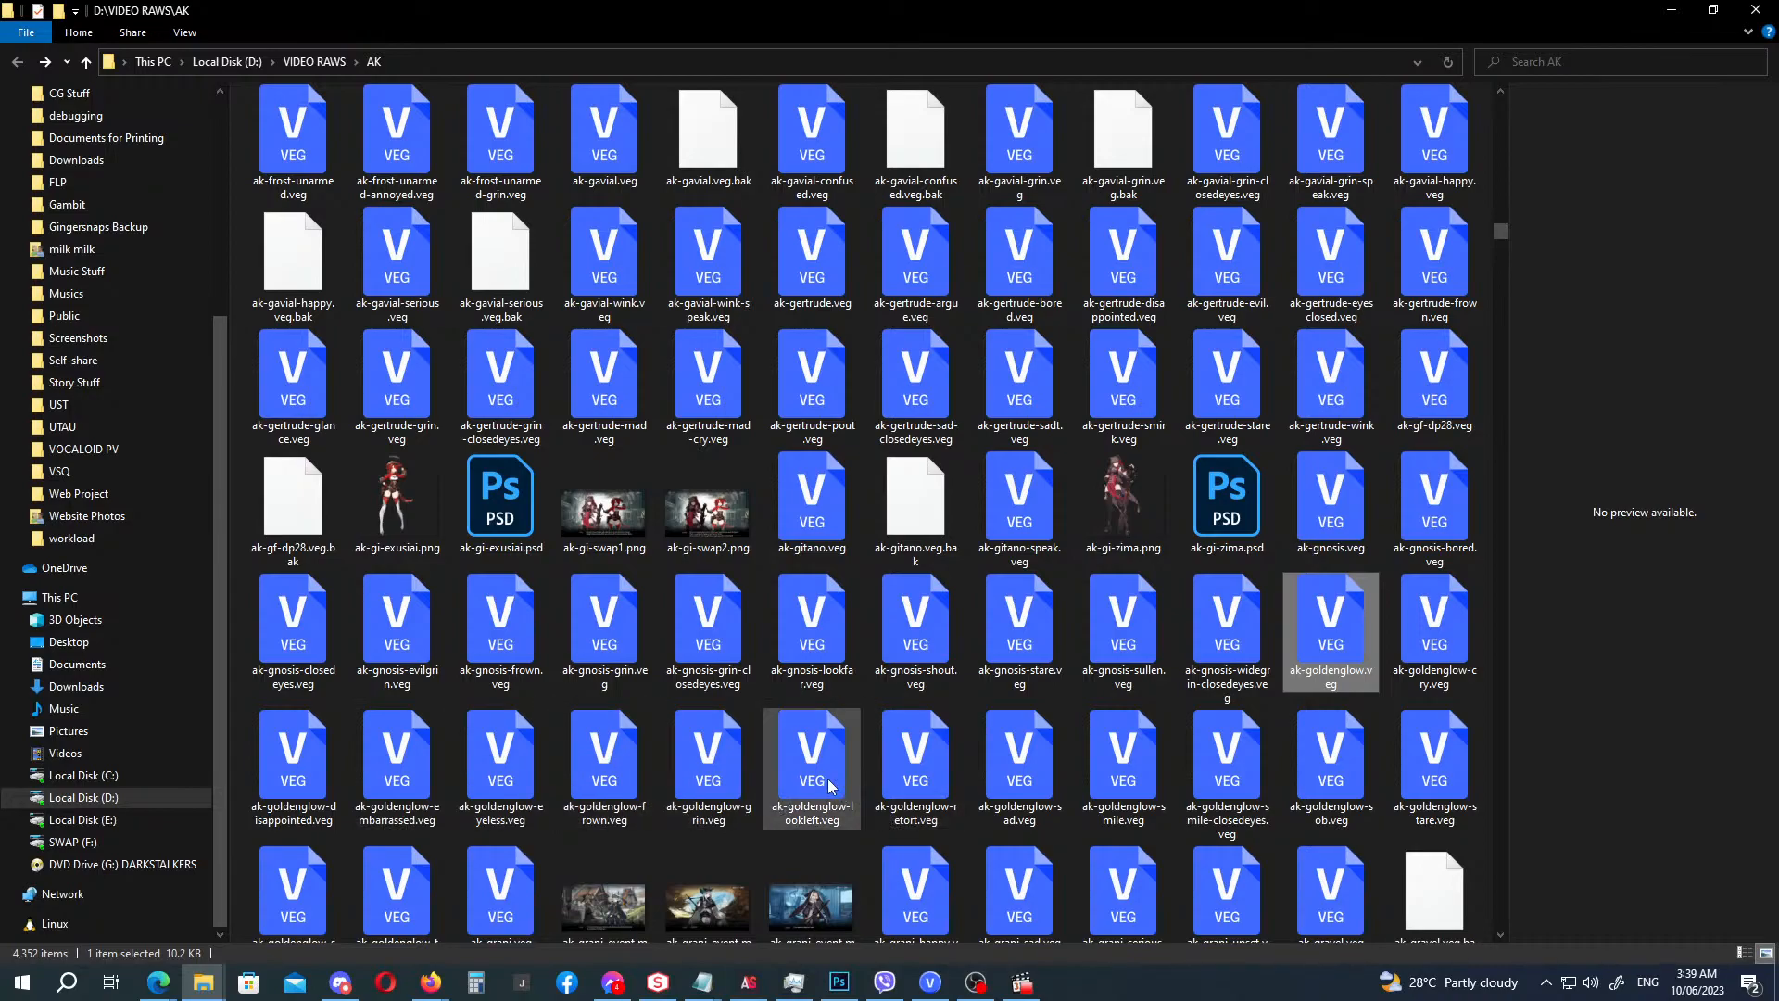
left_click(923, 781)
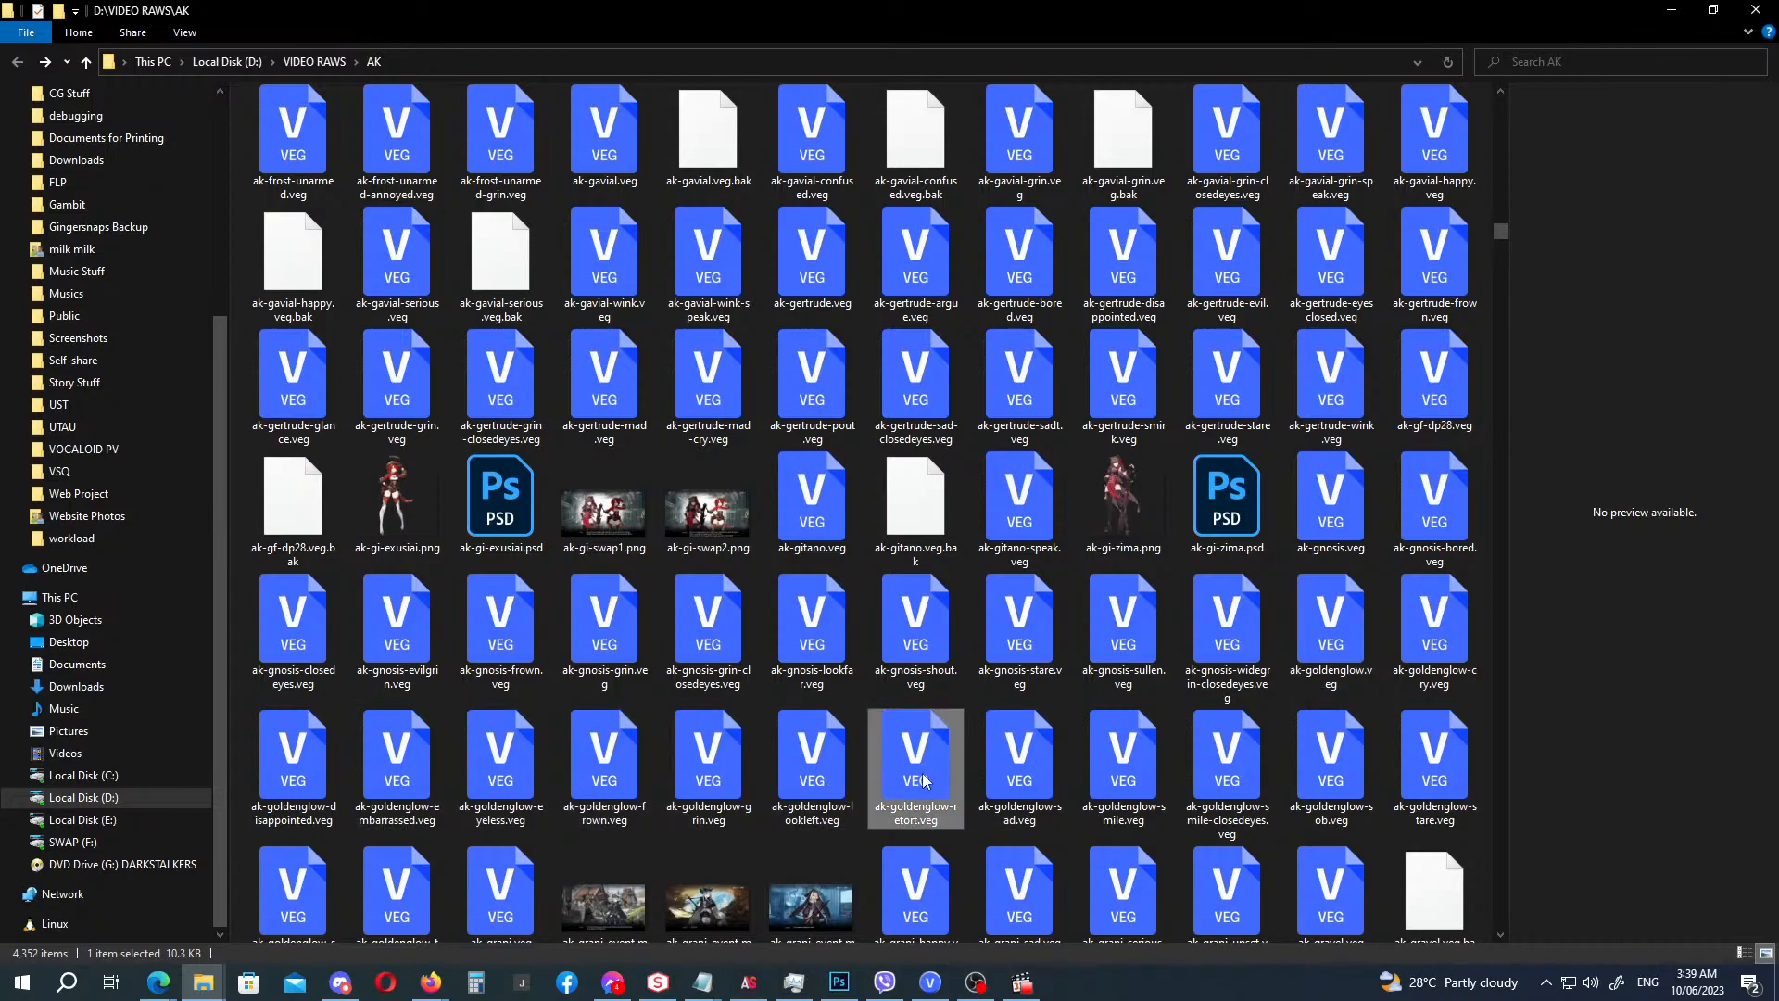
key("alt+Tab")
left_click_drag(917, 769, 776, 831)
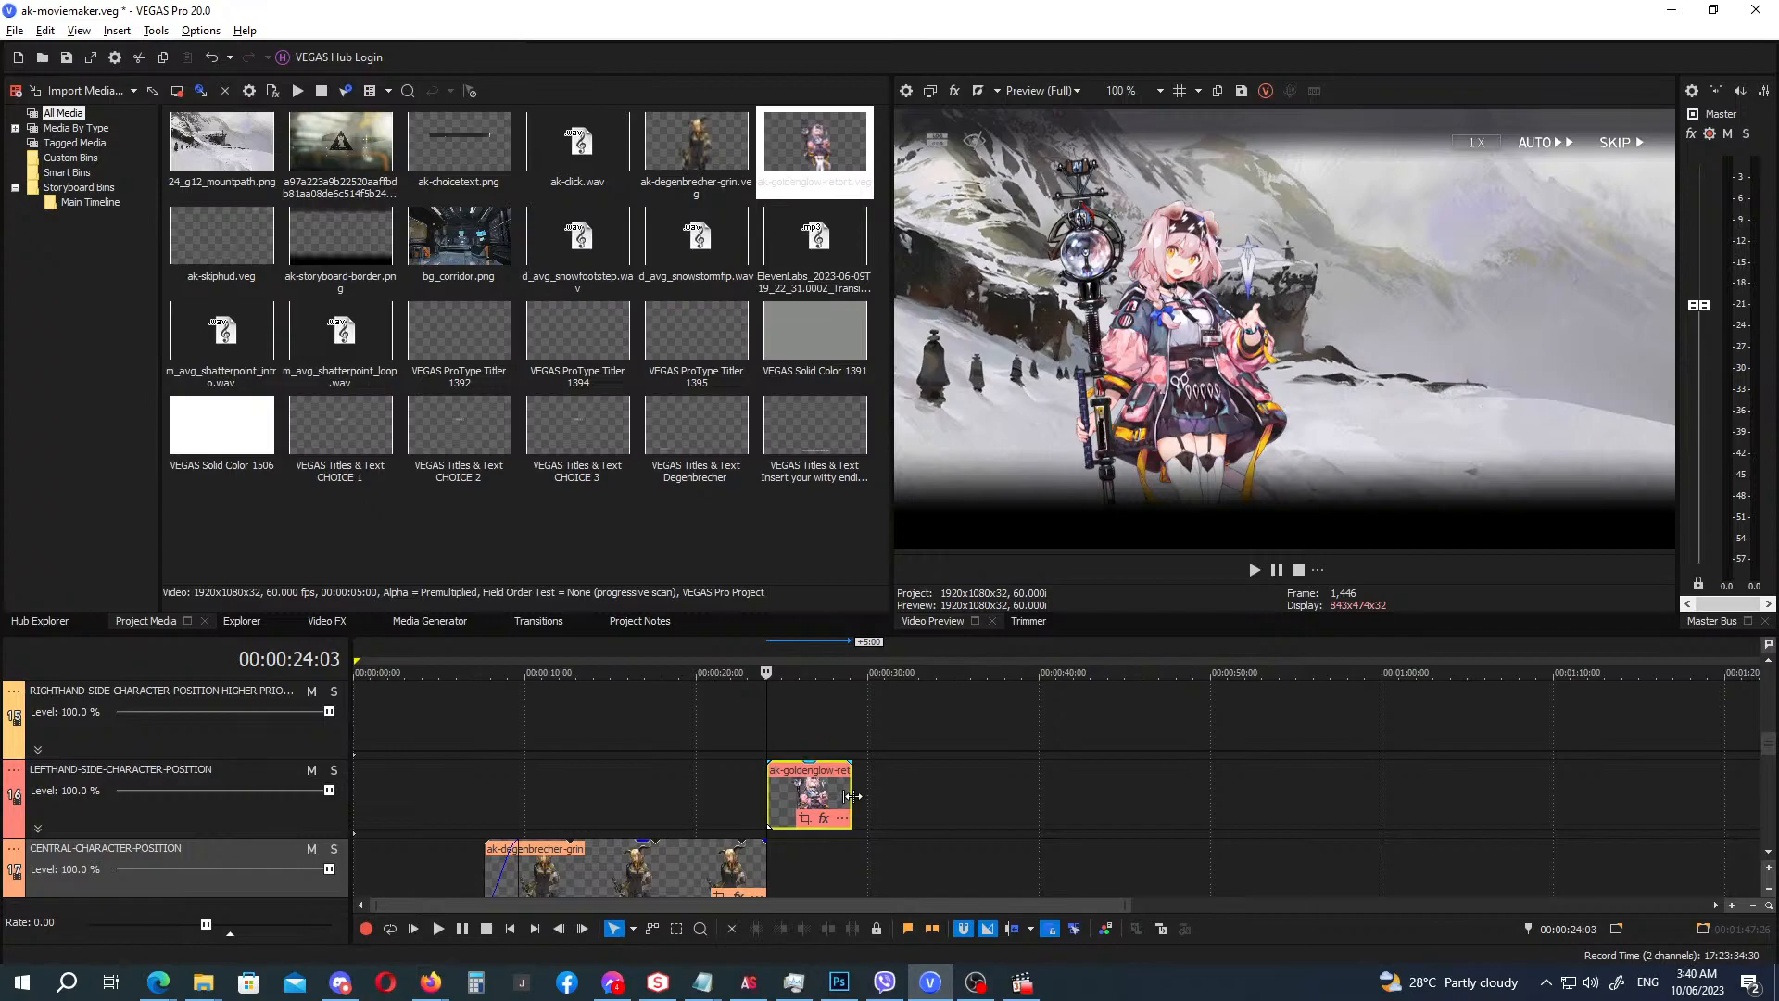
left_click_drag(851, 797, 1127, 804)
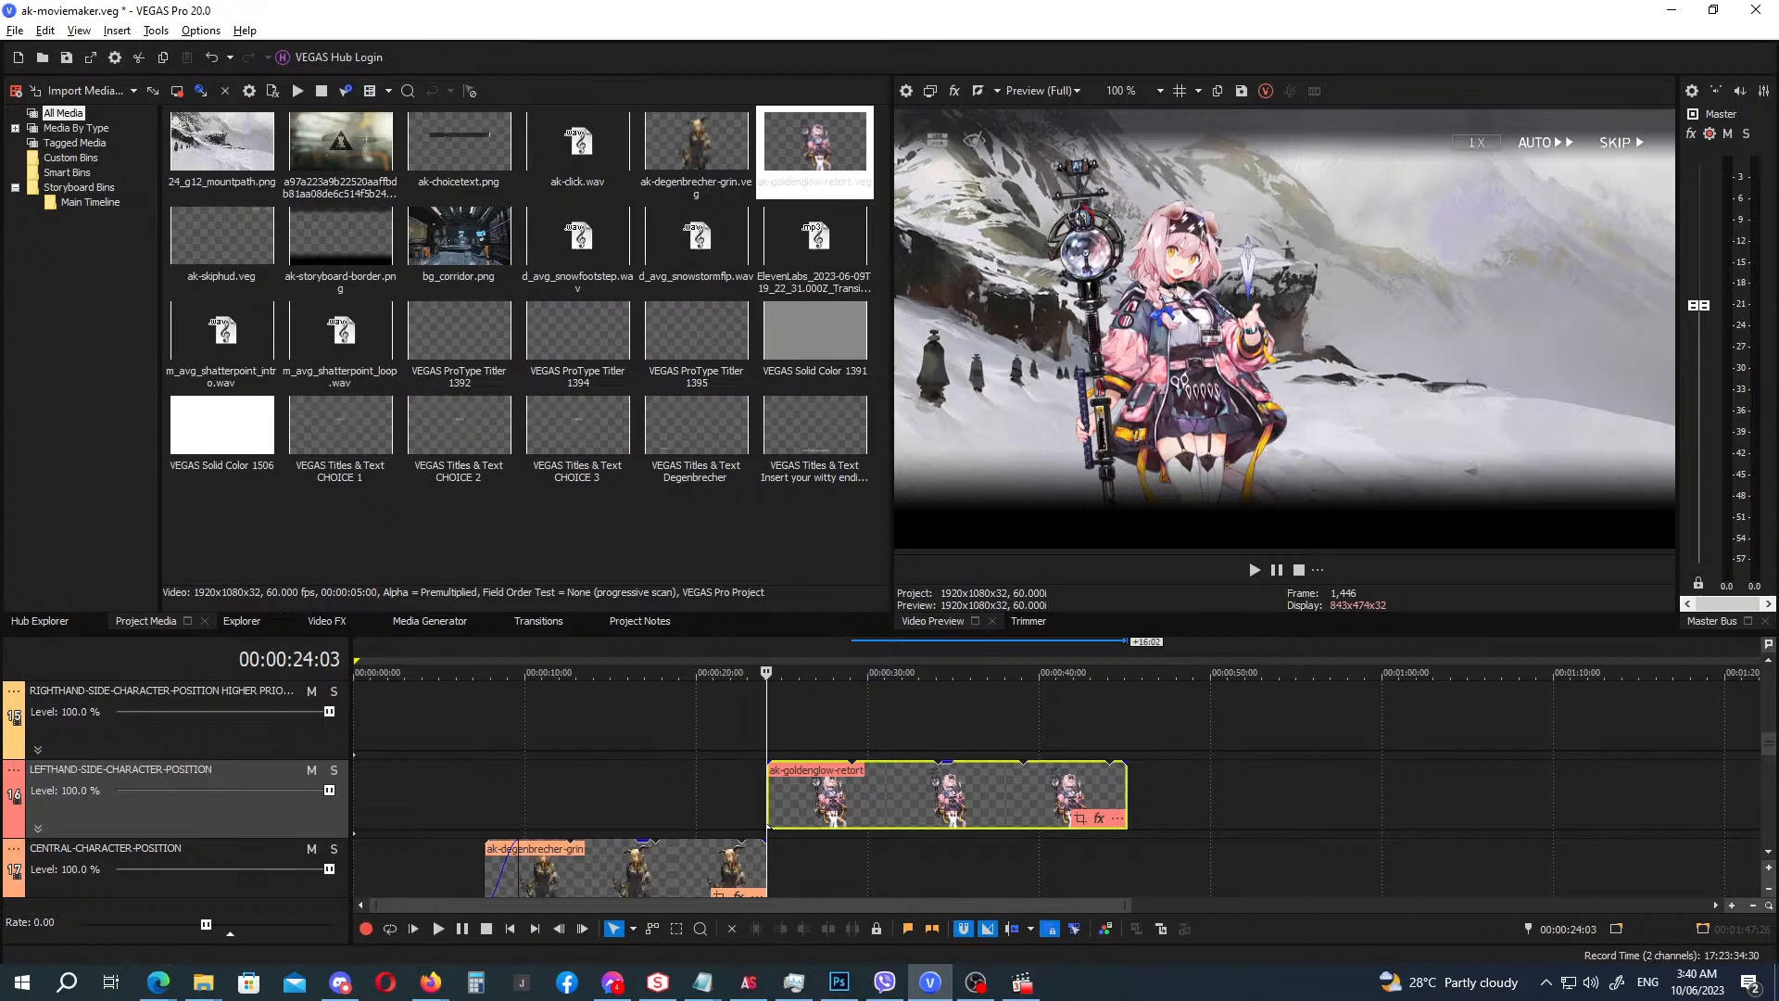
Try ak-texalter_armed-frown.veg on the central character track from 00:00:24:03 to about 00:00:45:19, and delete the event.
key("alt+Tab")
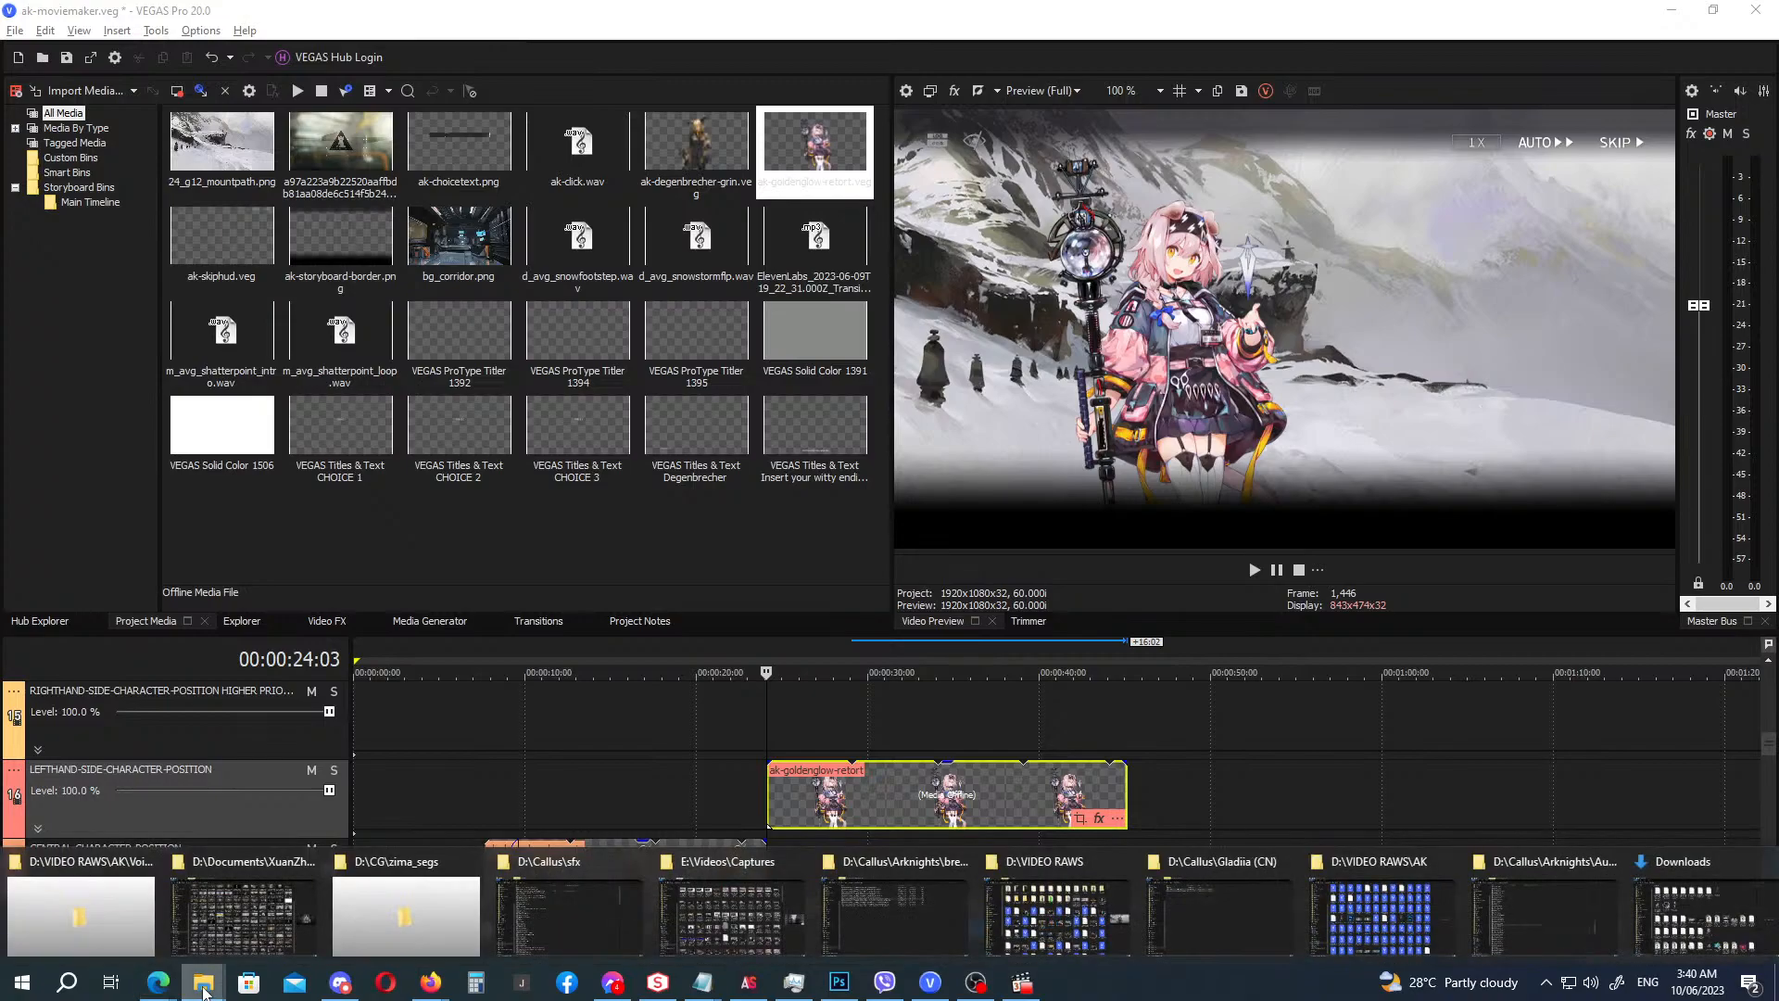
left_click(1381, 919)
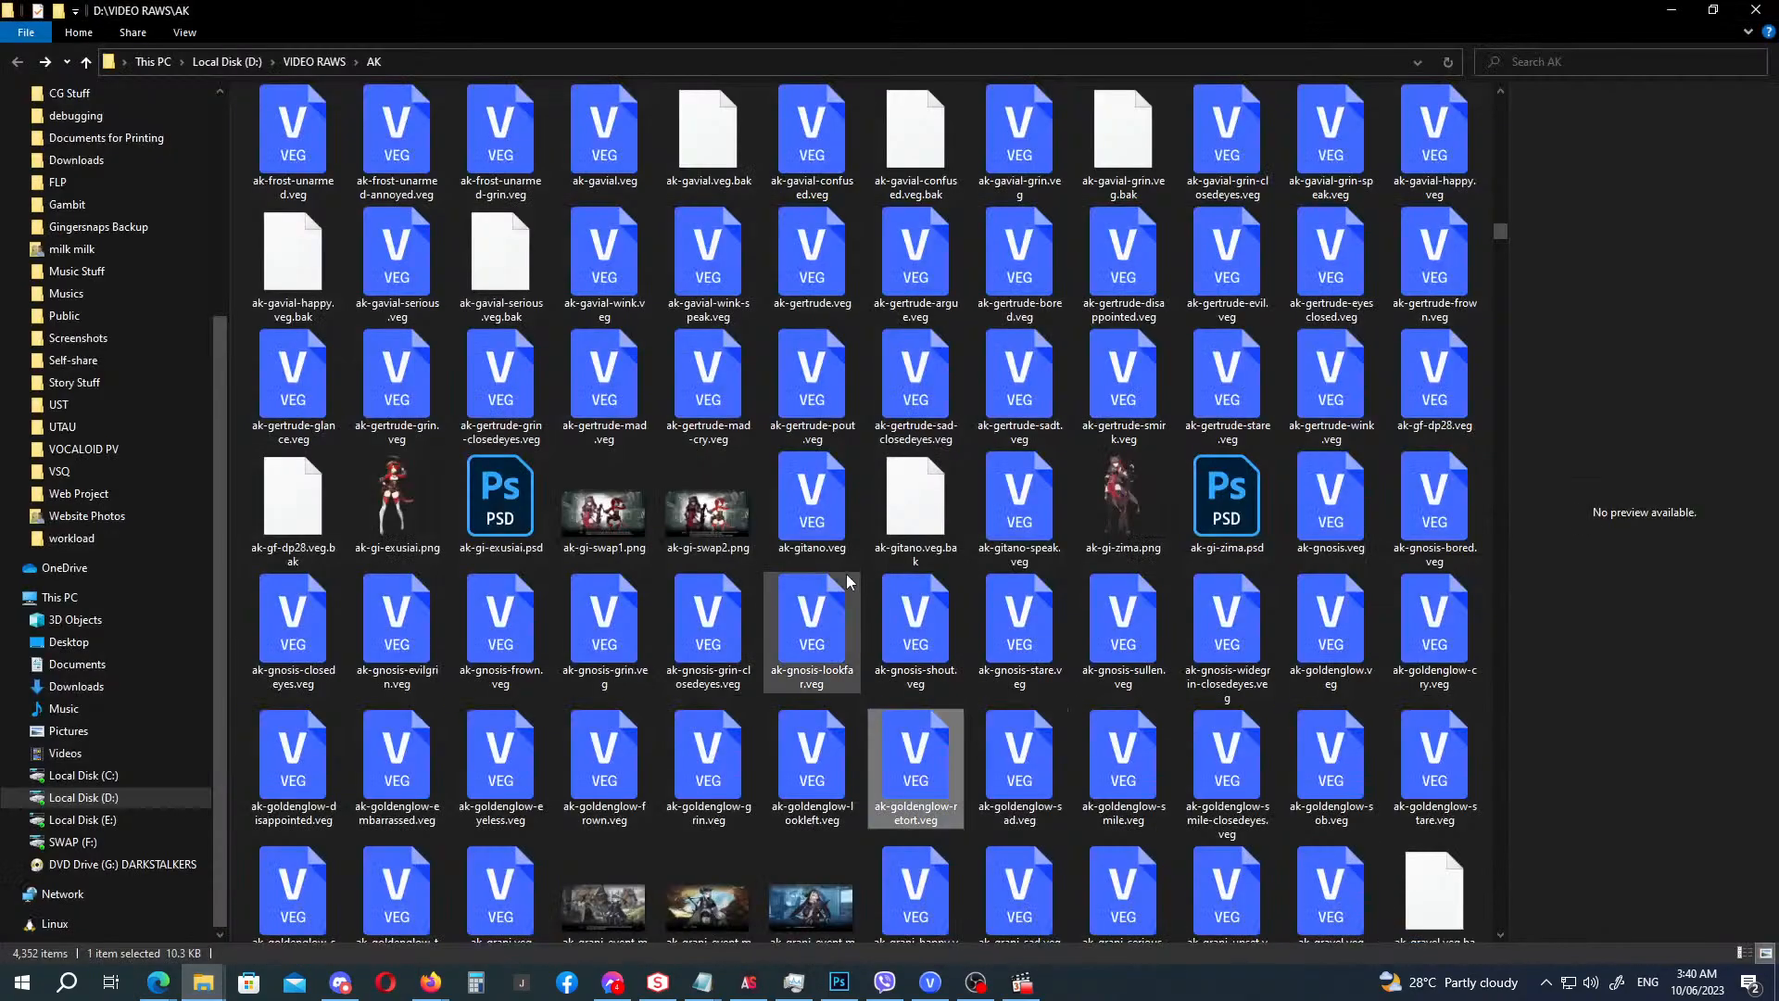
left_click(833, 496)
type("ak-tex")
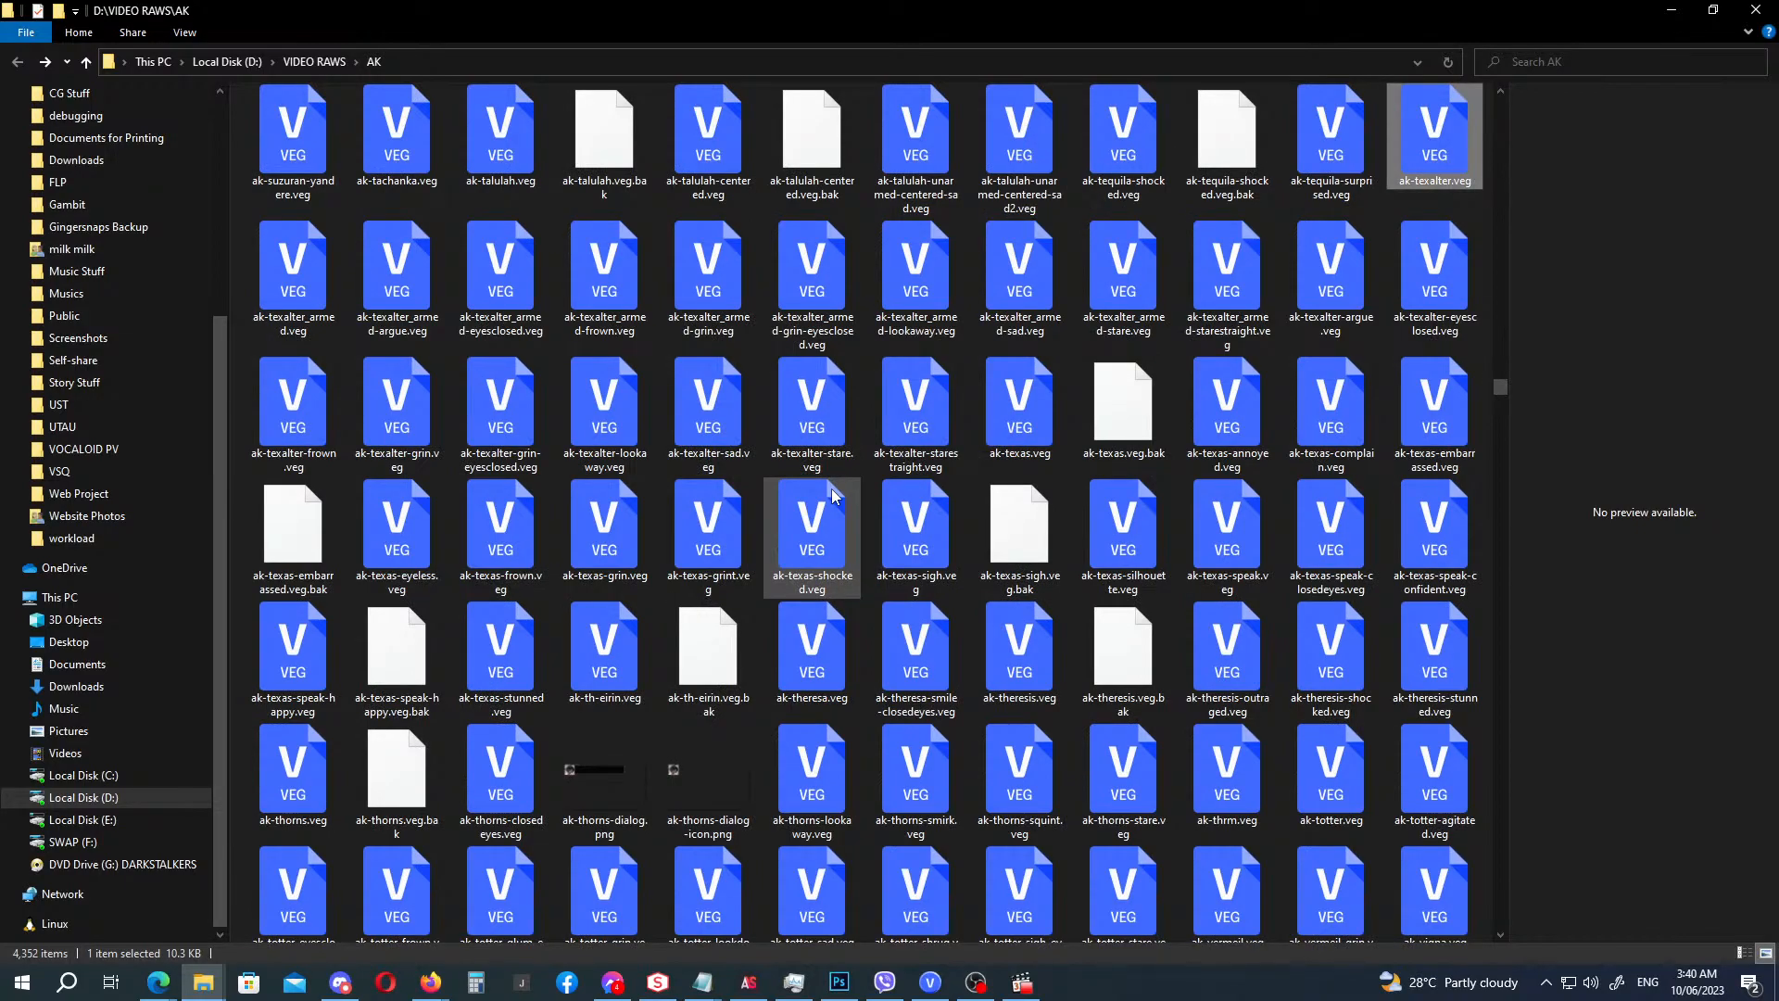
left_click(604, 339)
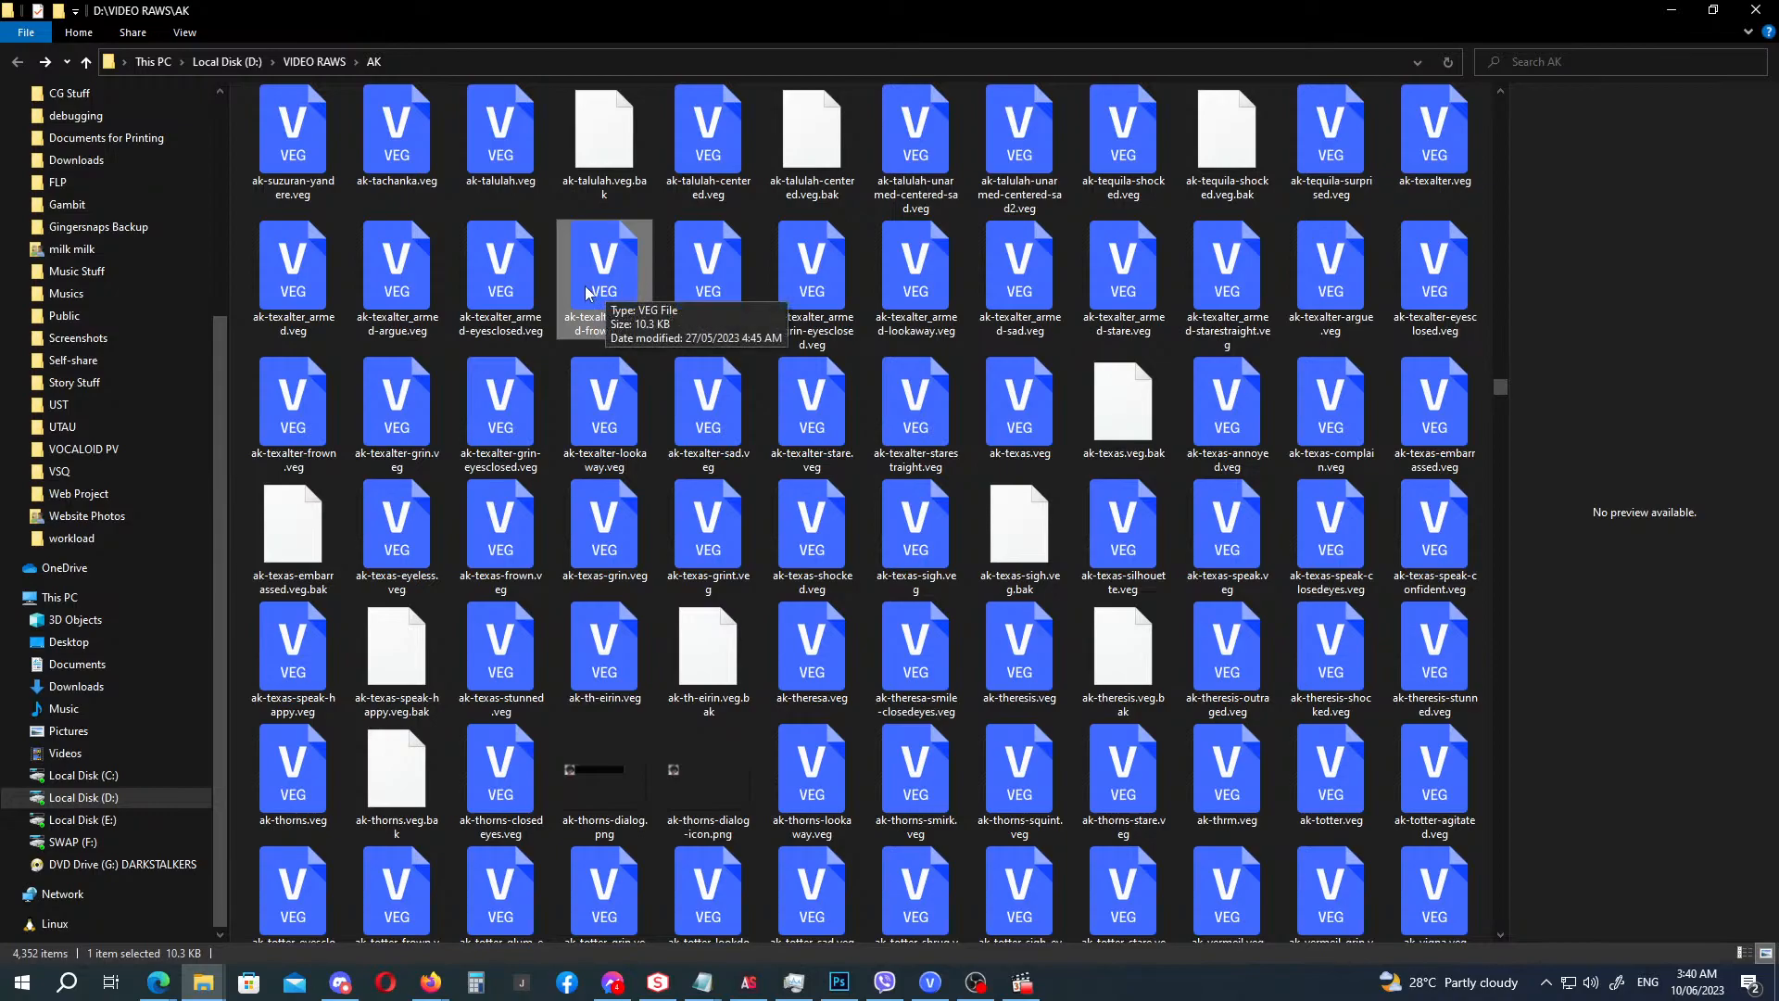
left_click_drag(600, 293, 781, 873)
key("alt+Tab")
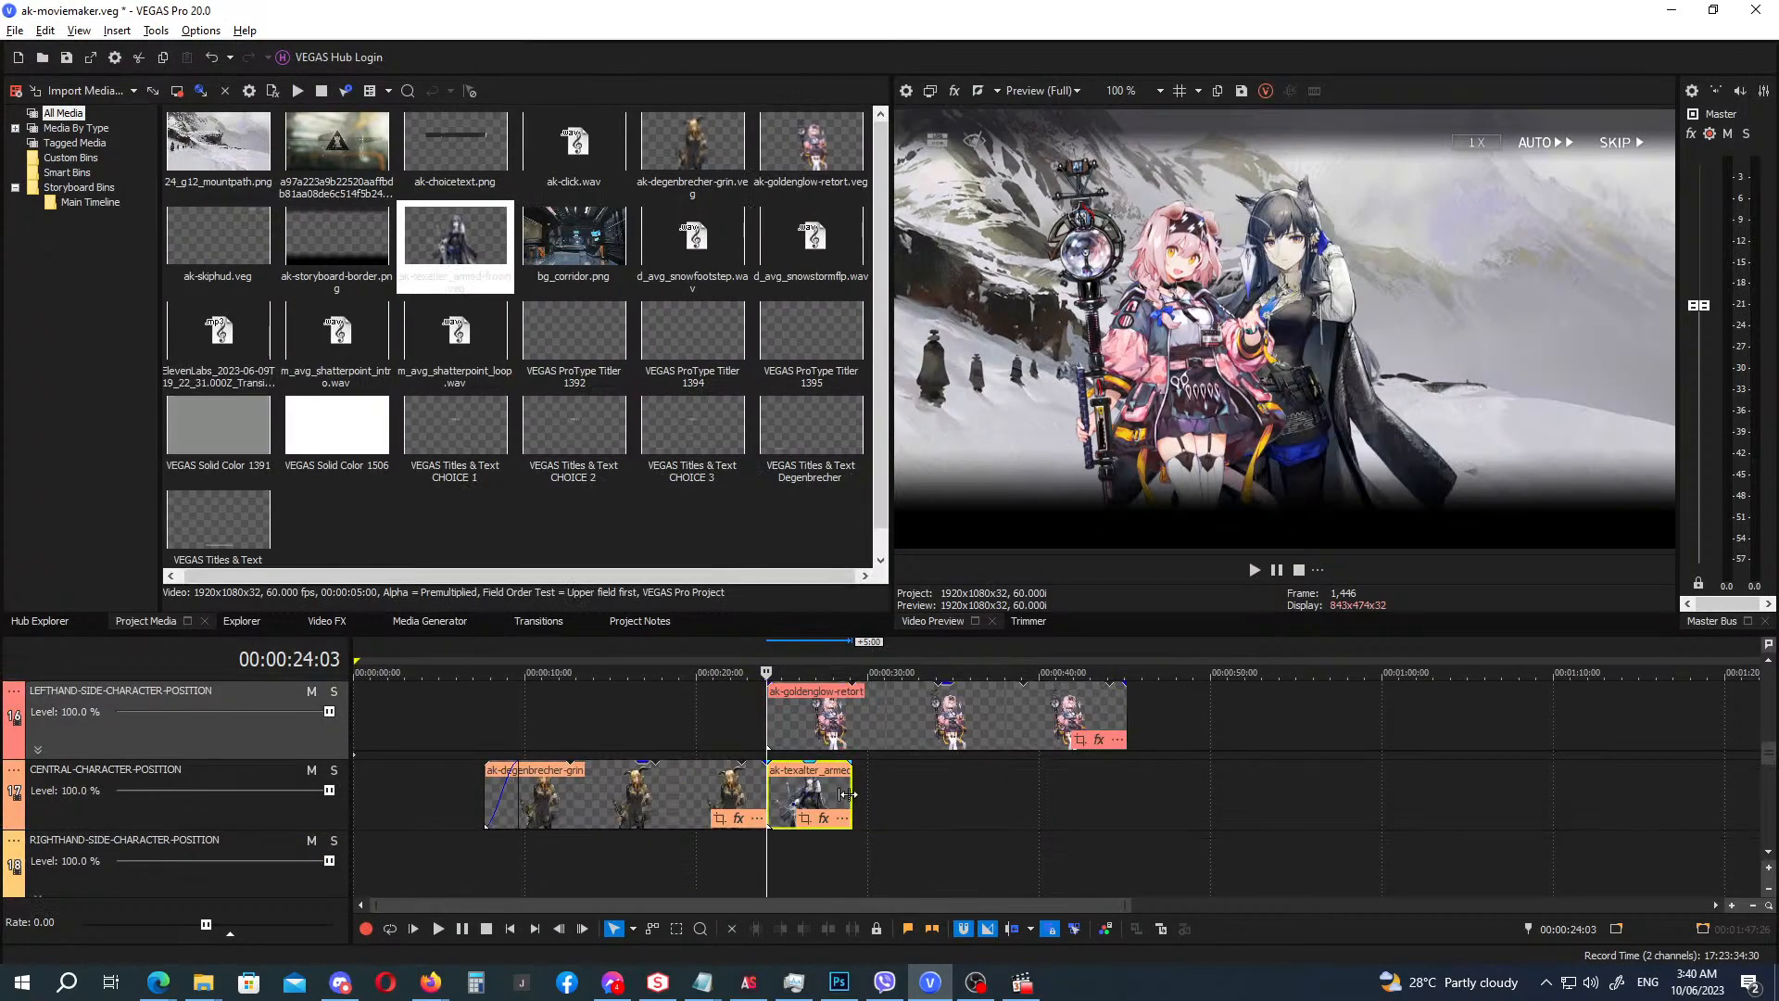
left_click_drag(847, 794, 1132, 797)
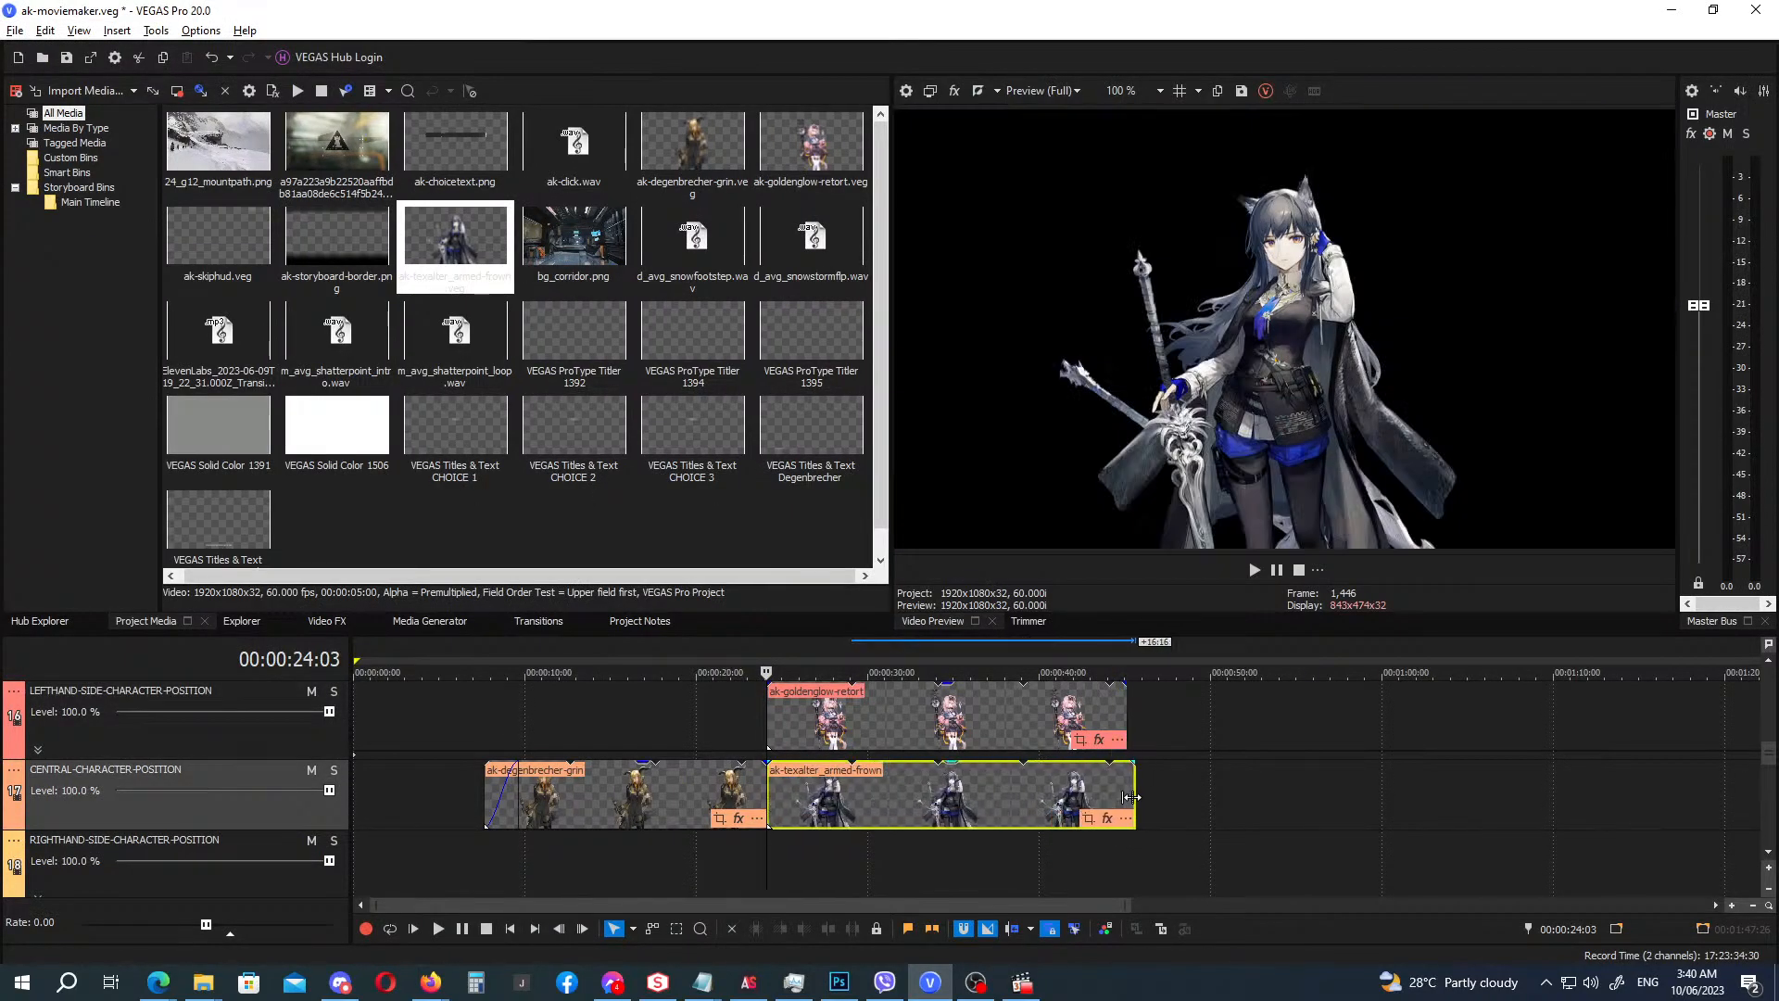
left_click(893, 782)
key("Delete")
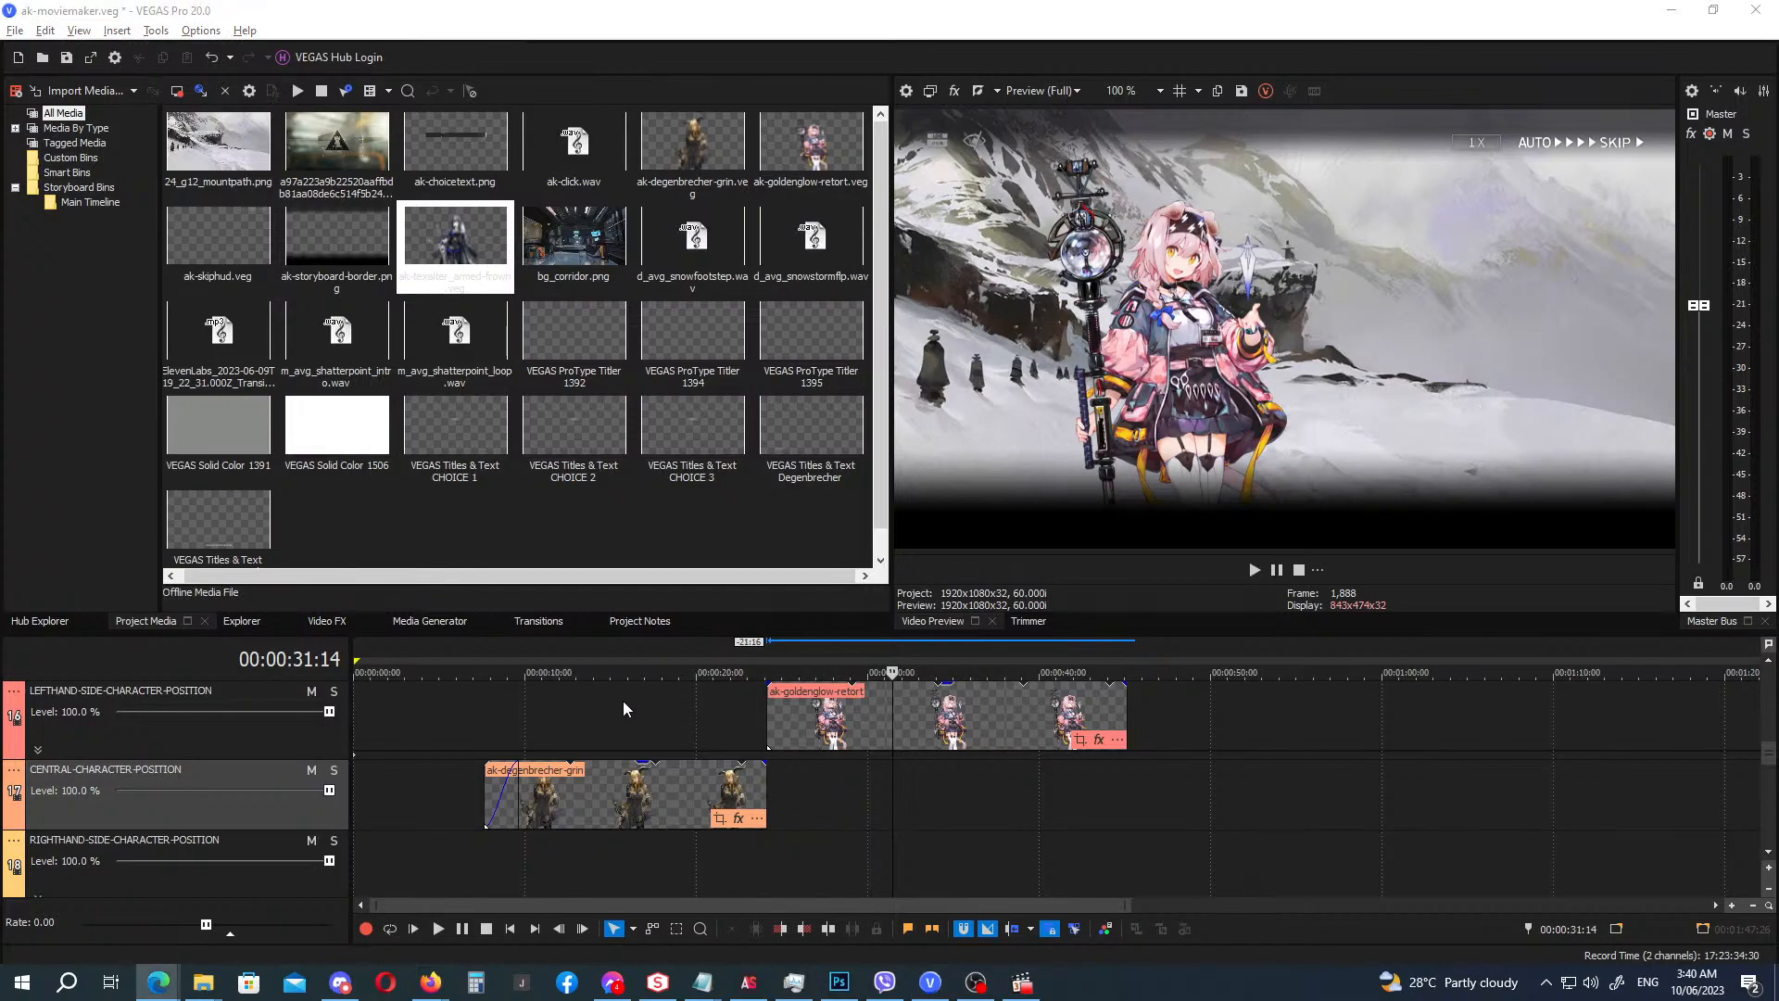
Add ak-texalter_armed-starestraight.veg right after Degenbrecher on the central character track and extend it to end with the Goldenglow event.
key("alt+Tab")
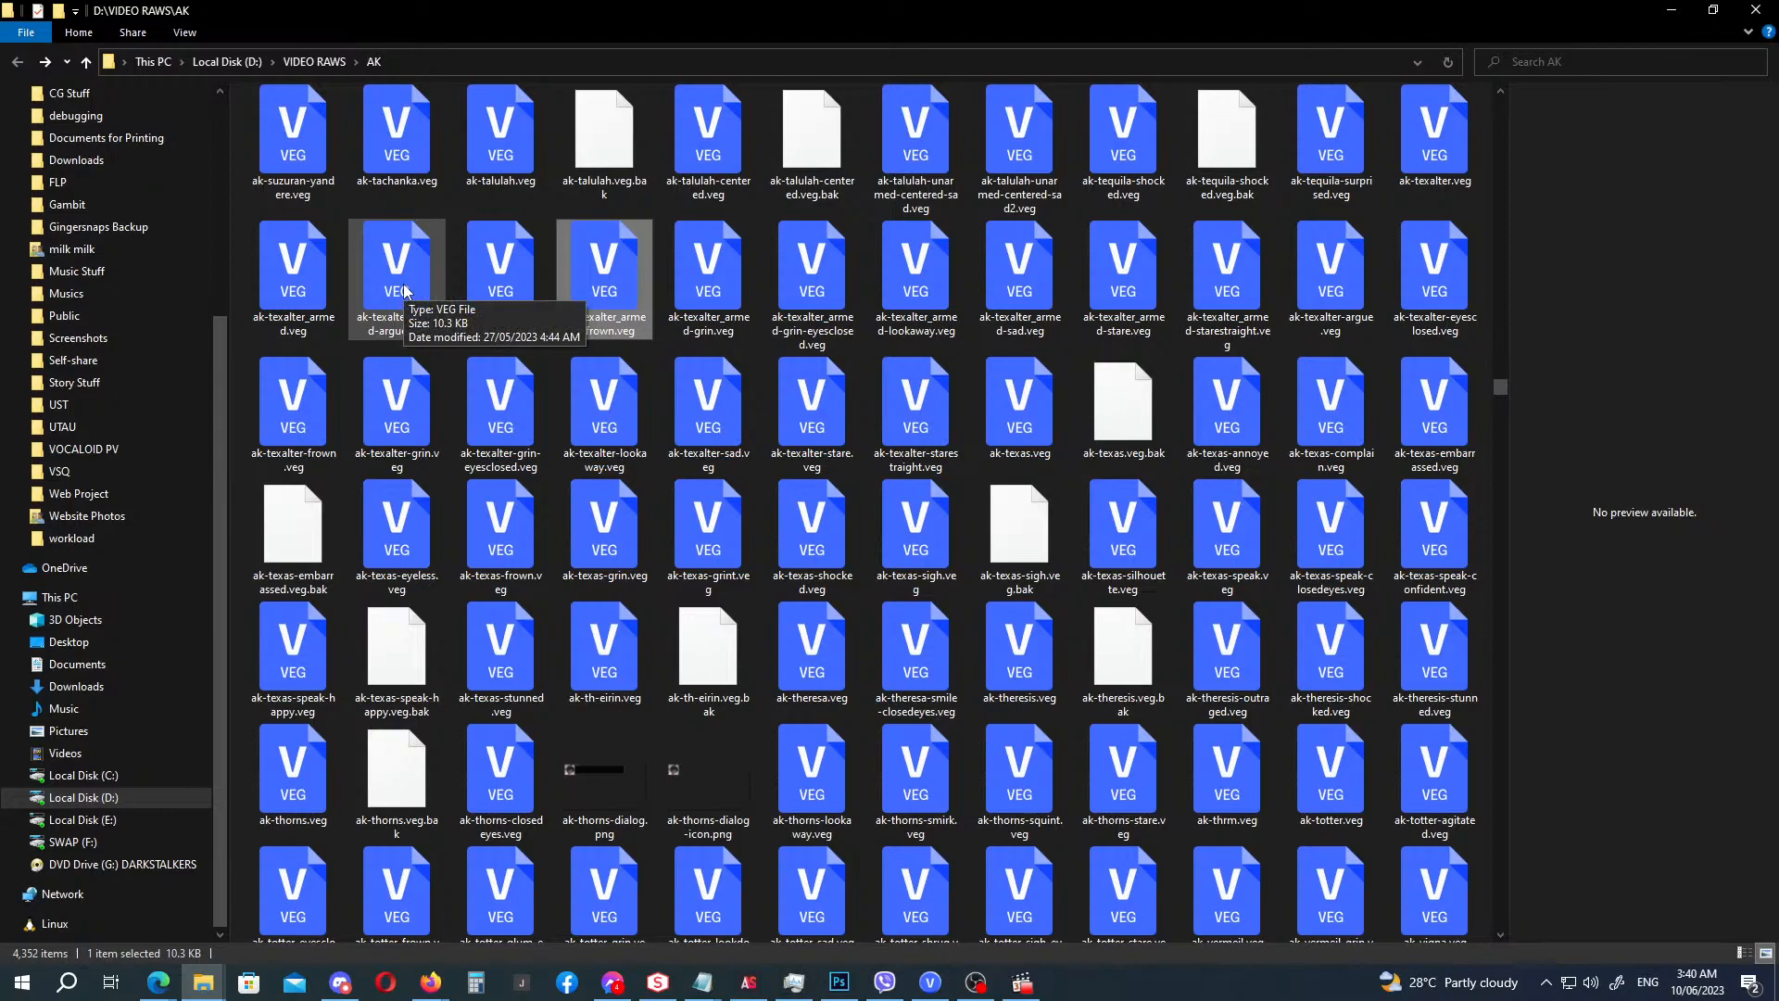
left_click(1236, 281)
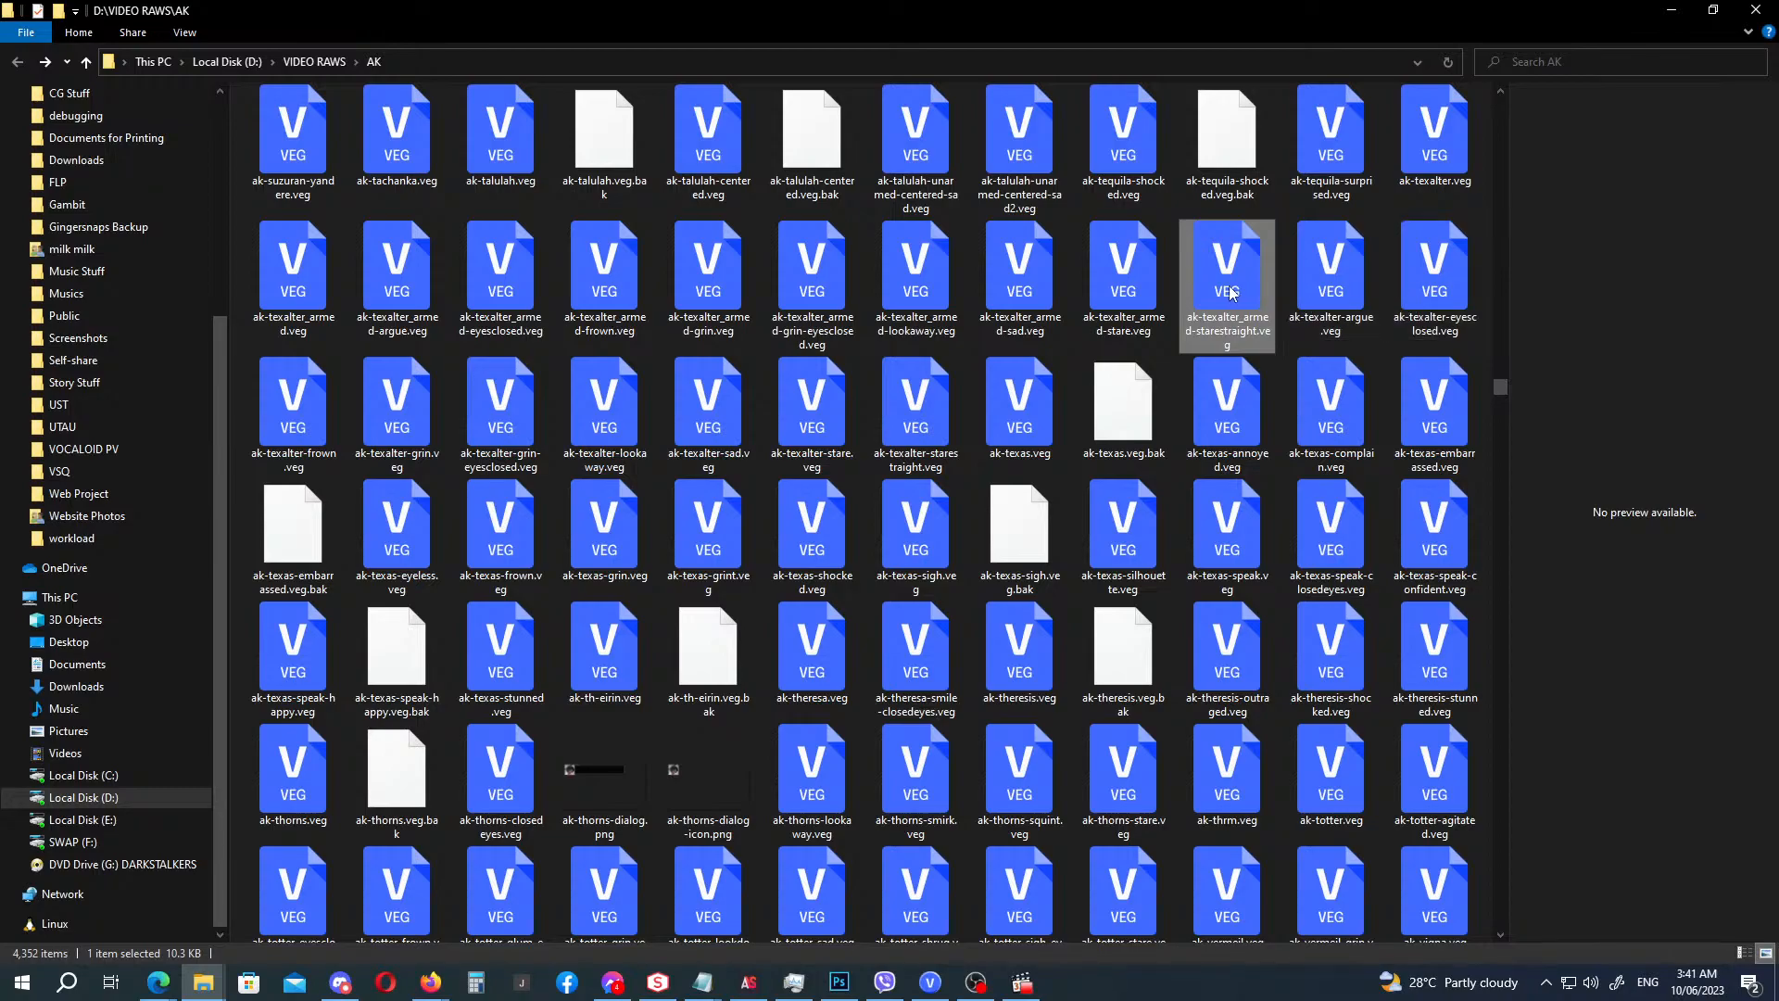
left_click_drag(1226, 269, 849, 780)
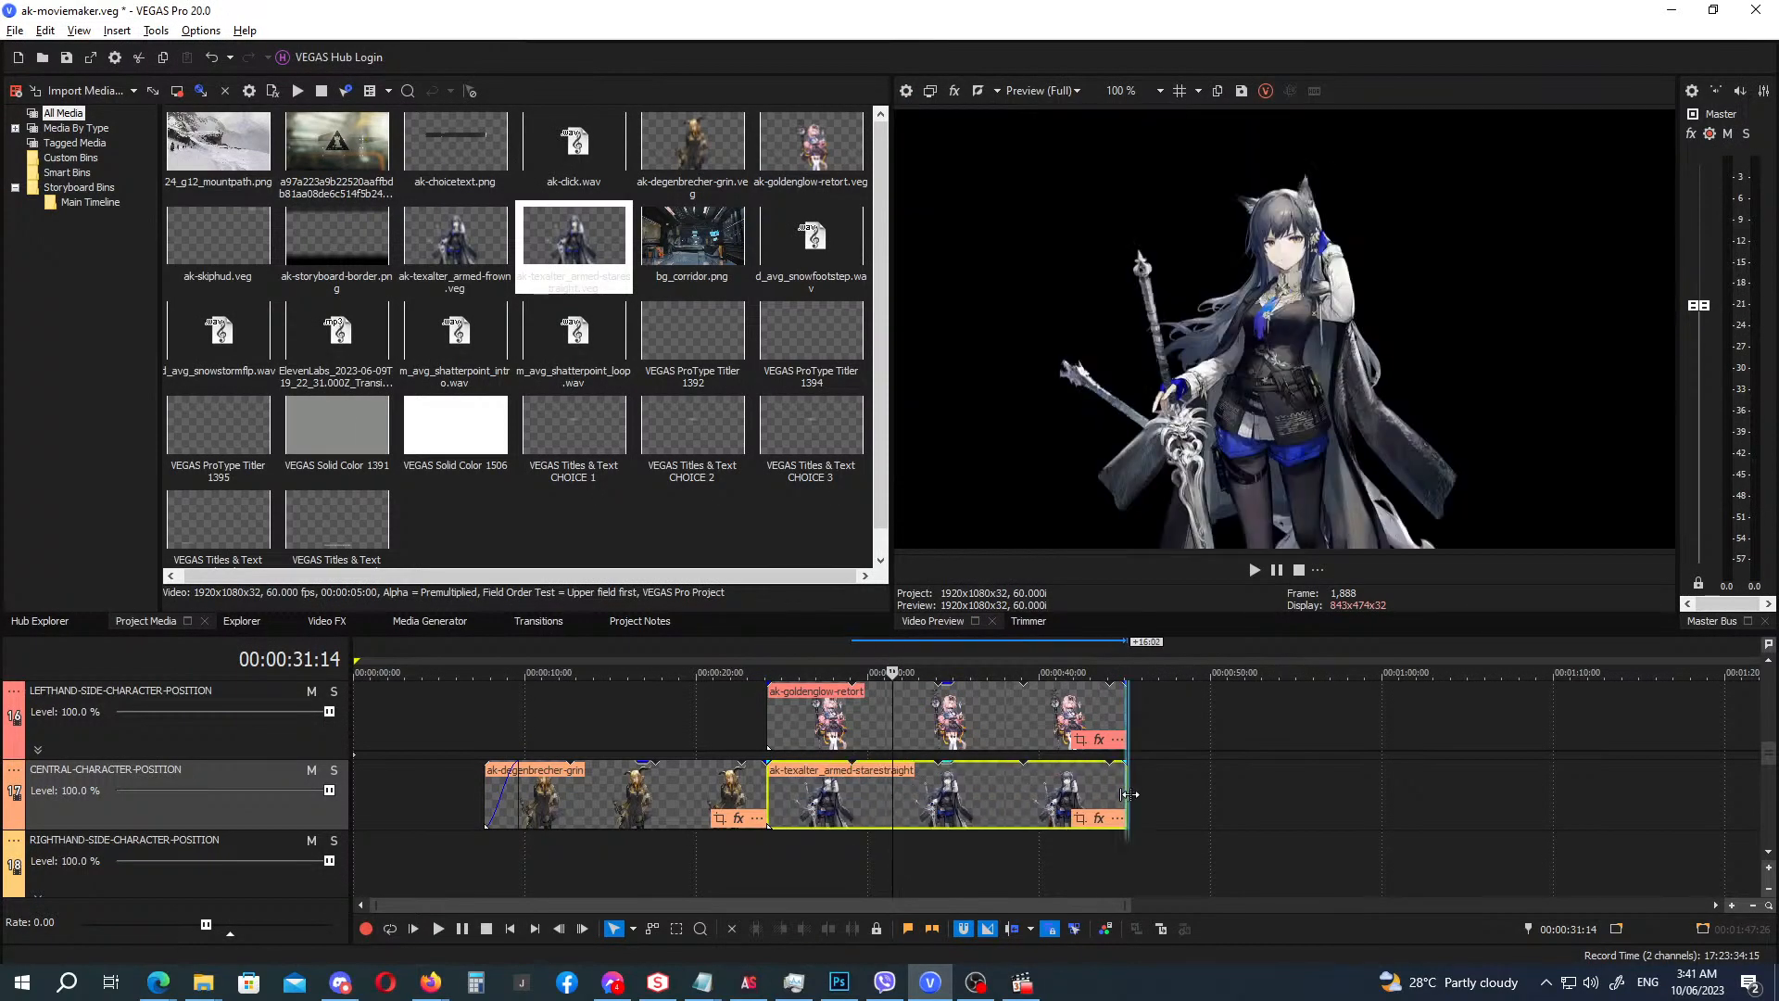
left_click_drag(1130, 794, 1138, 796)
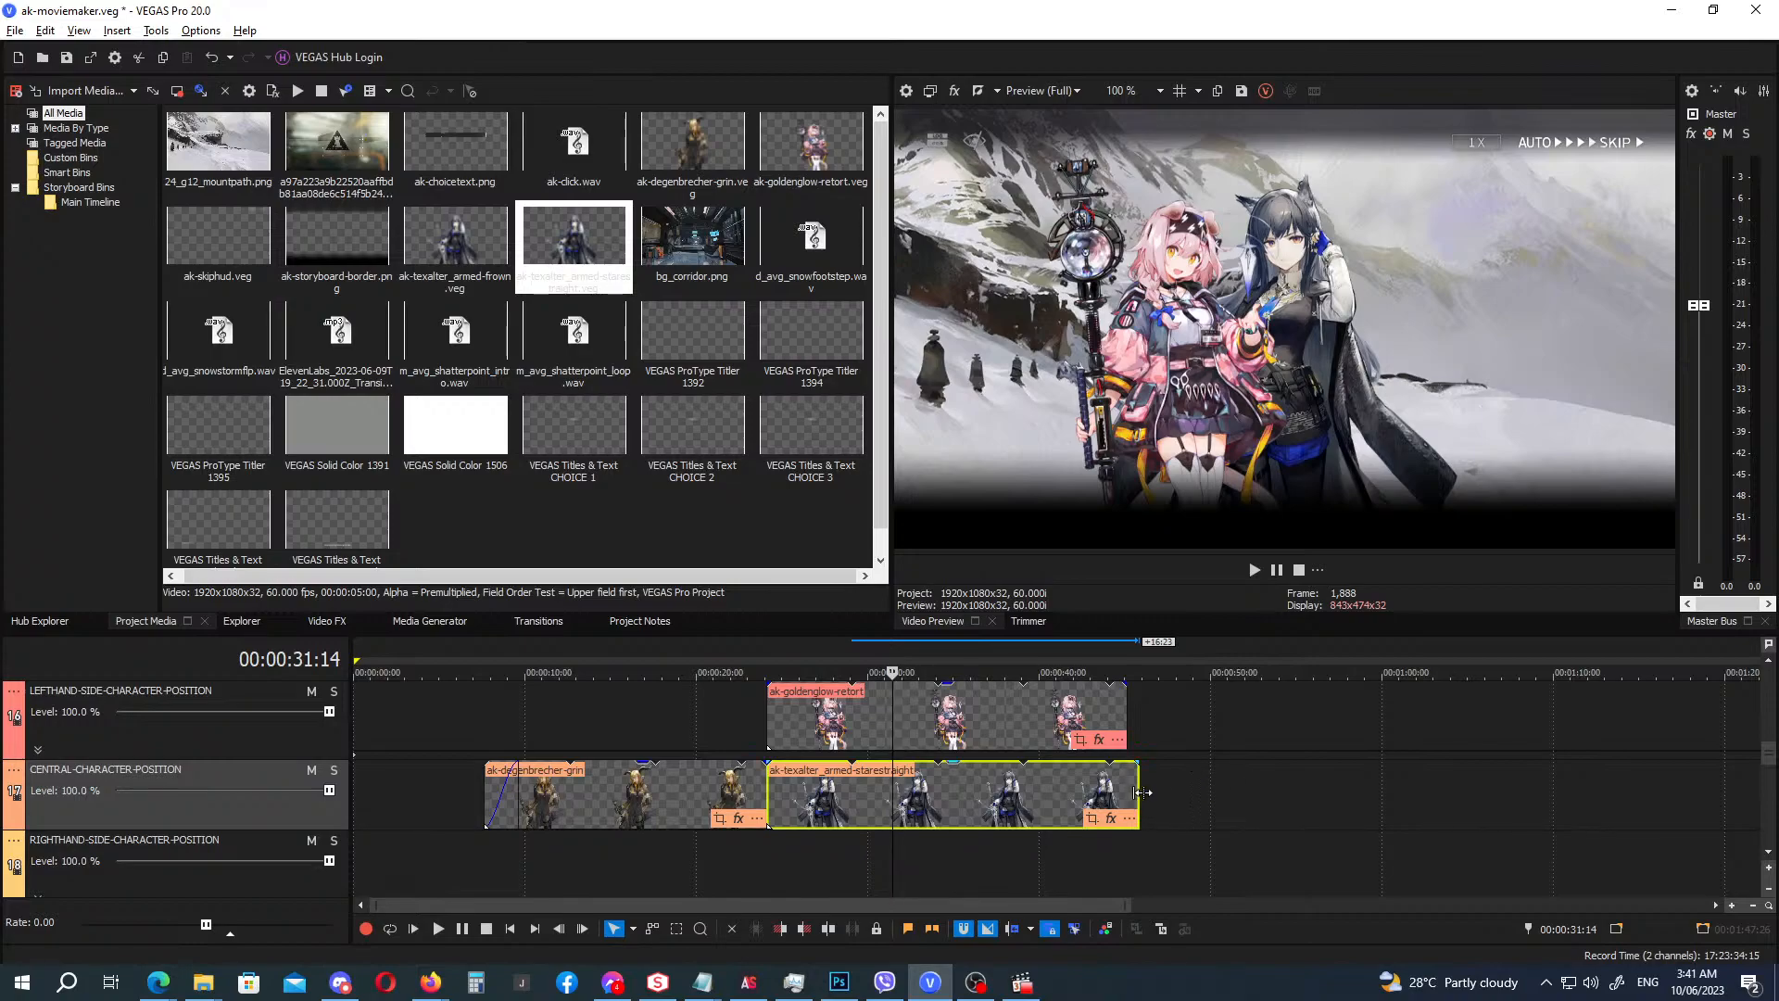
left_click(1138, 795)
left_click(1156, 802)
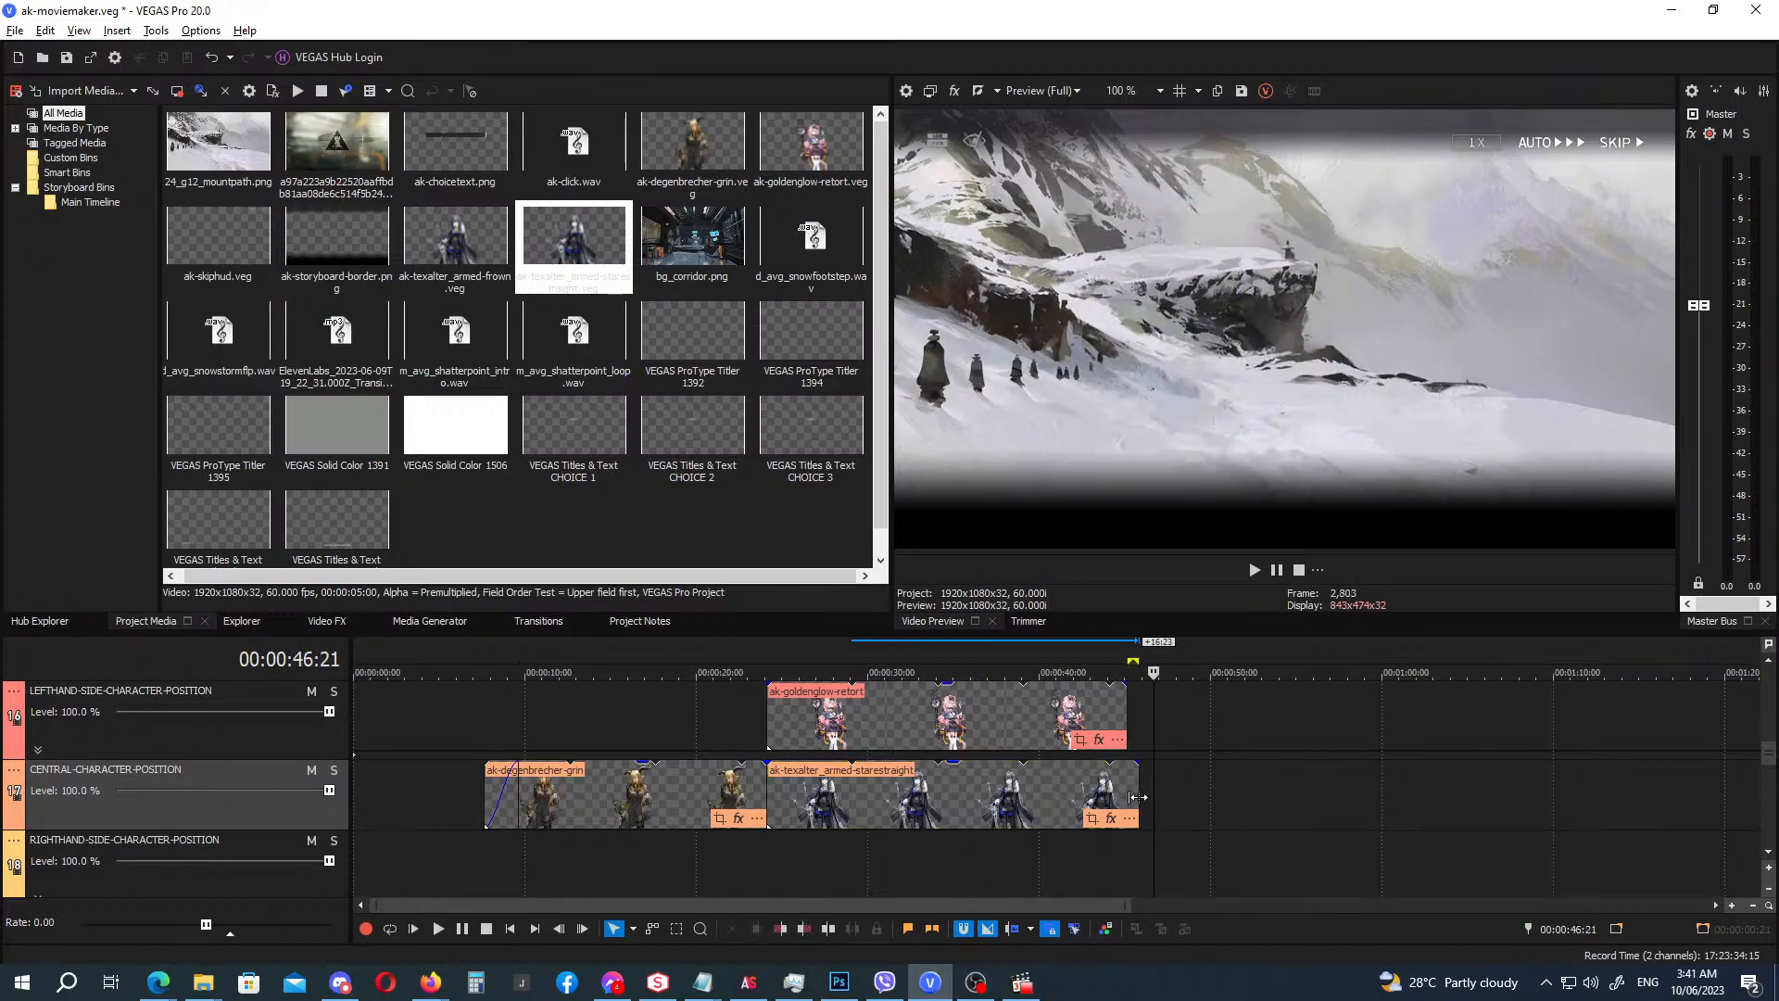
left_click_drag(1138, 795, 1127, 795)
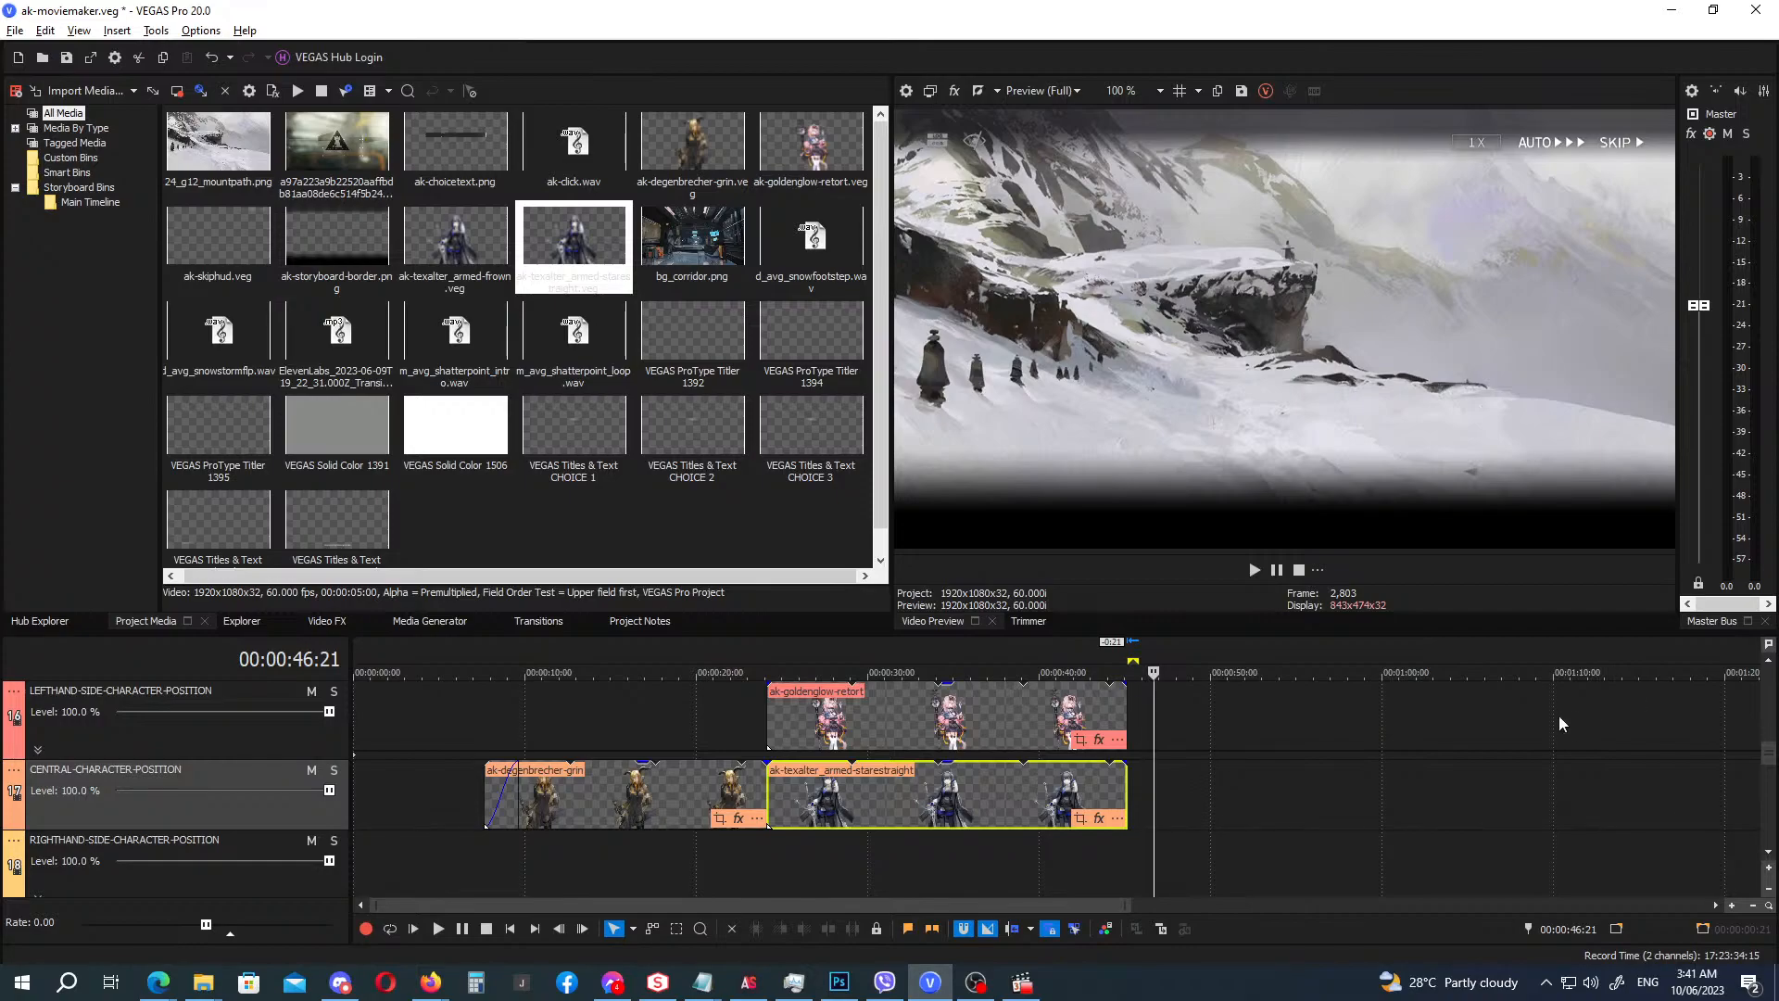
Add ak-irene-frown.veg to the righthand-side character track at 00:00:24:03 and extend it to end with the other two characters.
key("alt+Tab")
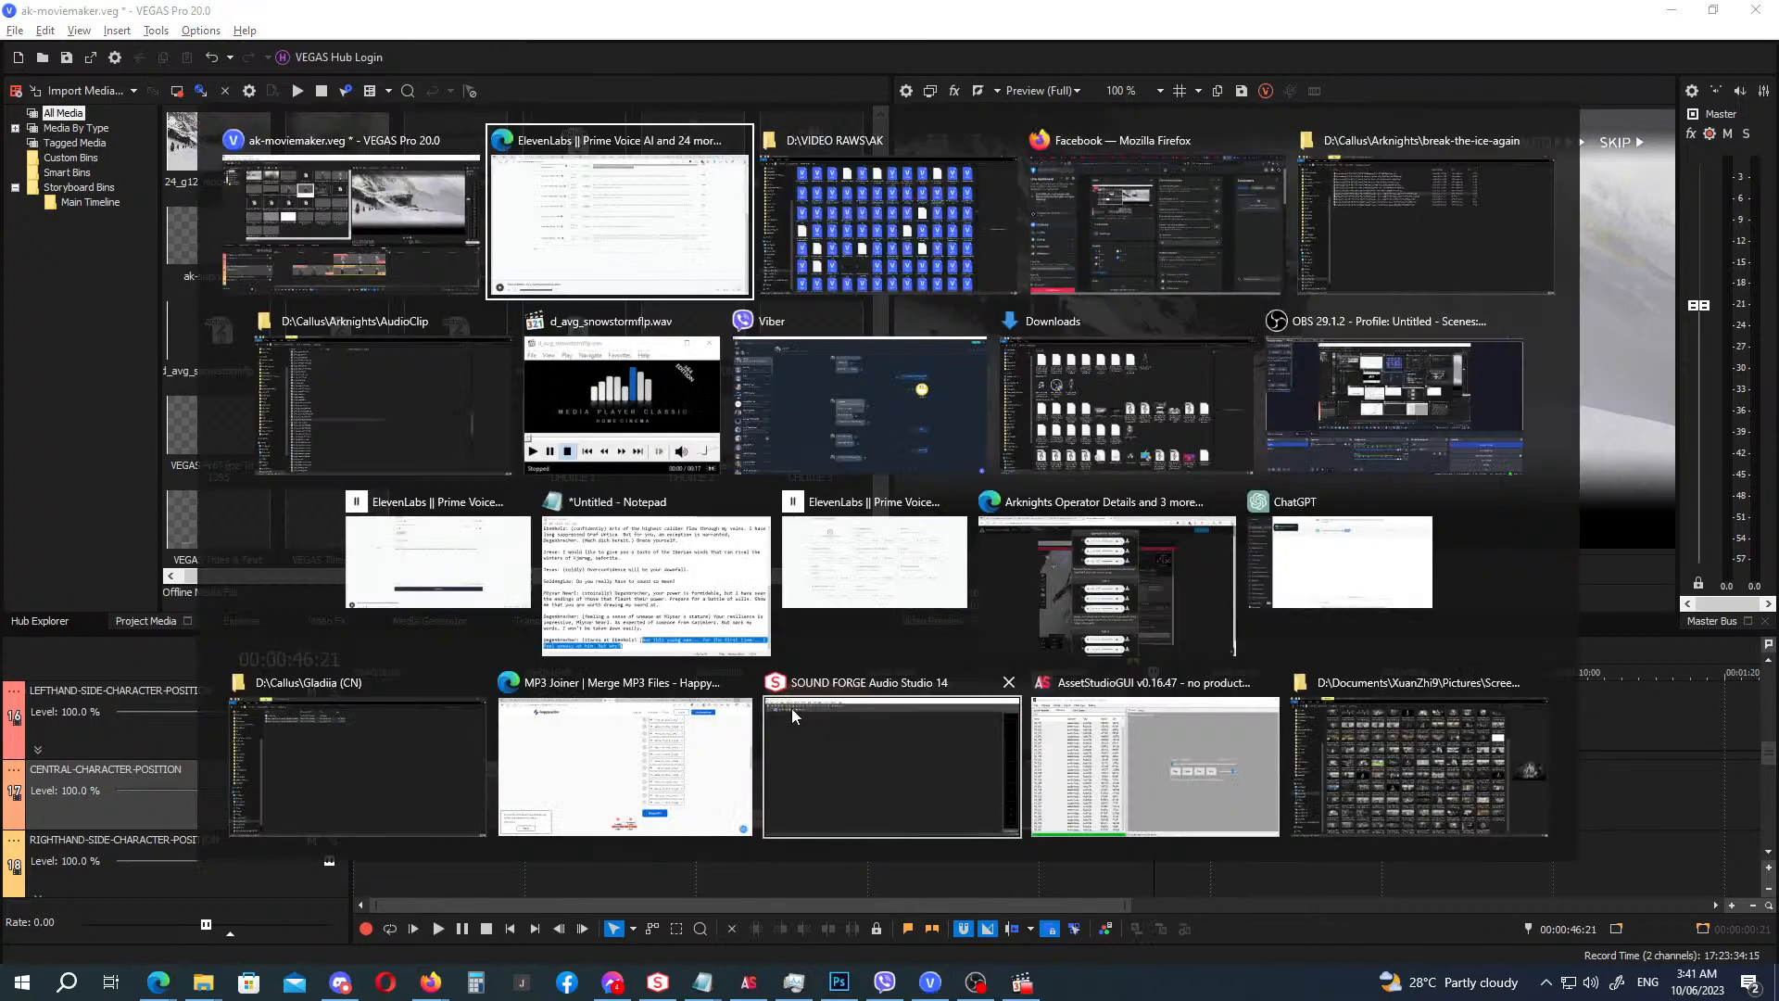
key("alt+Tab")
left_click(718, 552)
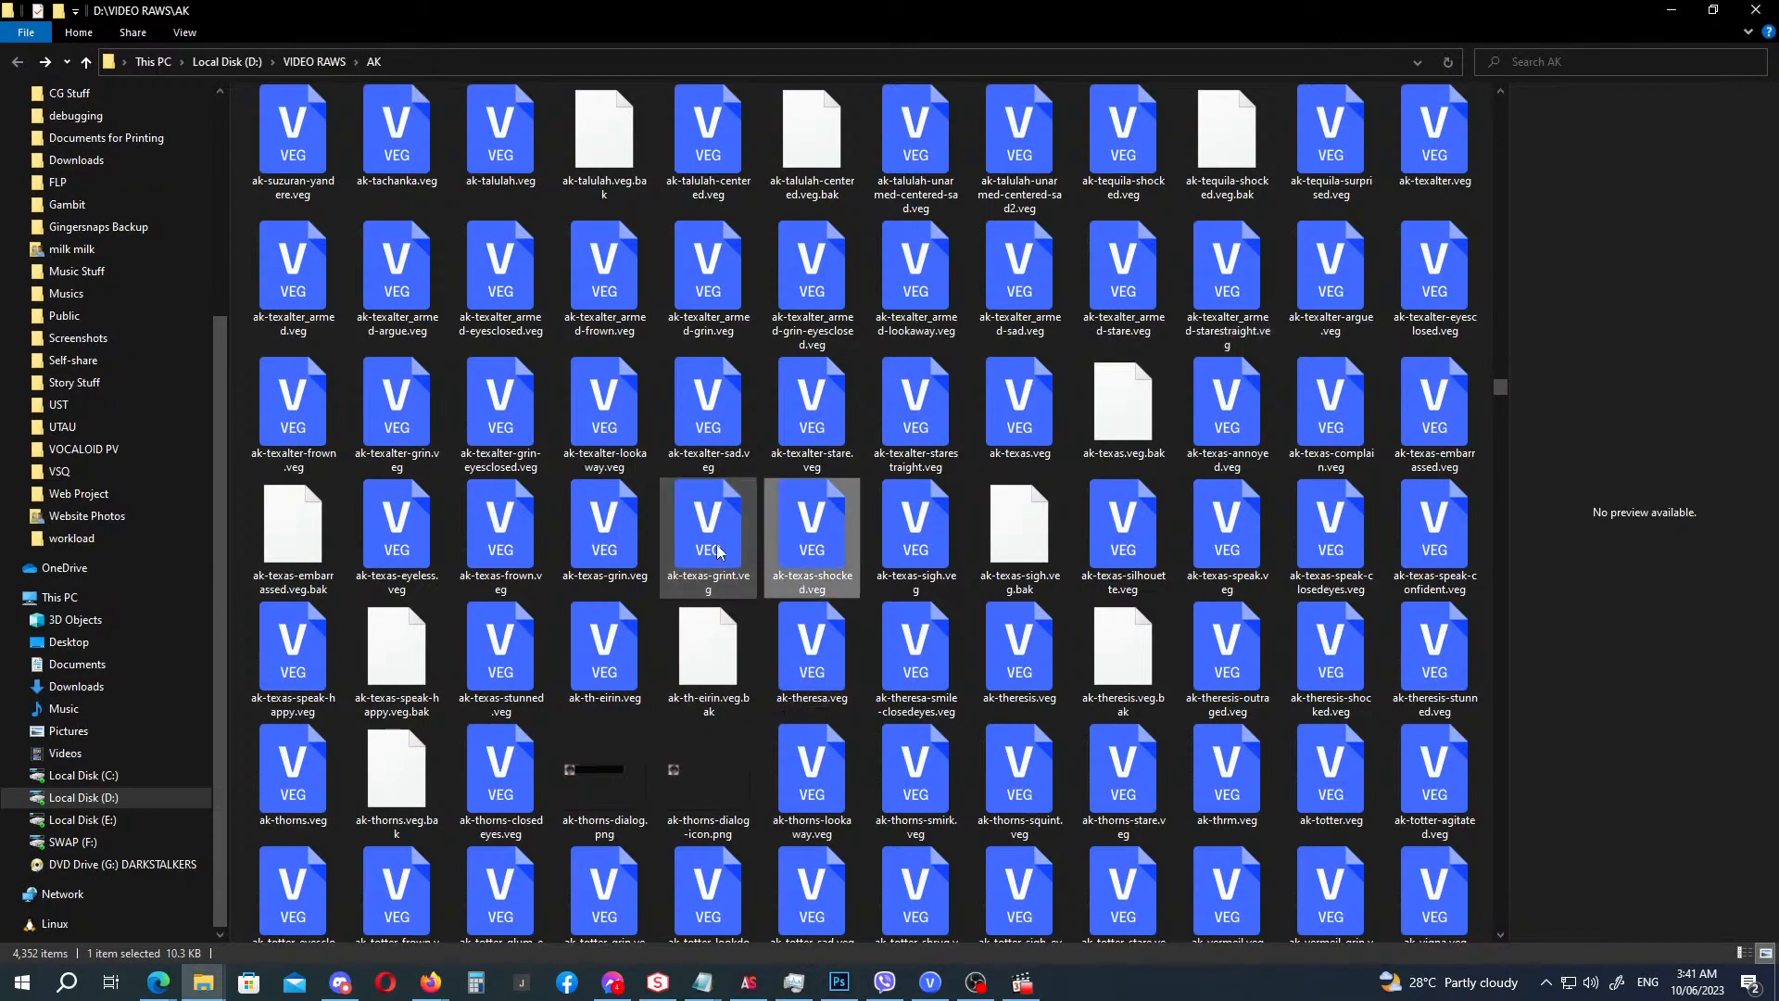
scroll(719, 551, "up", 20)
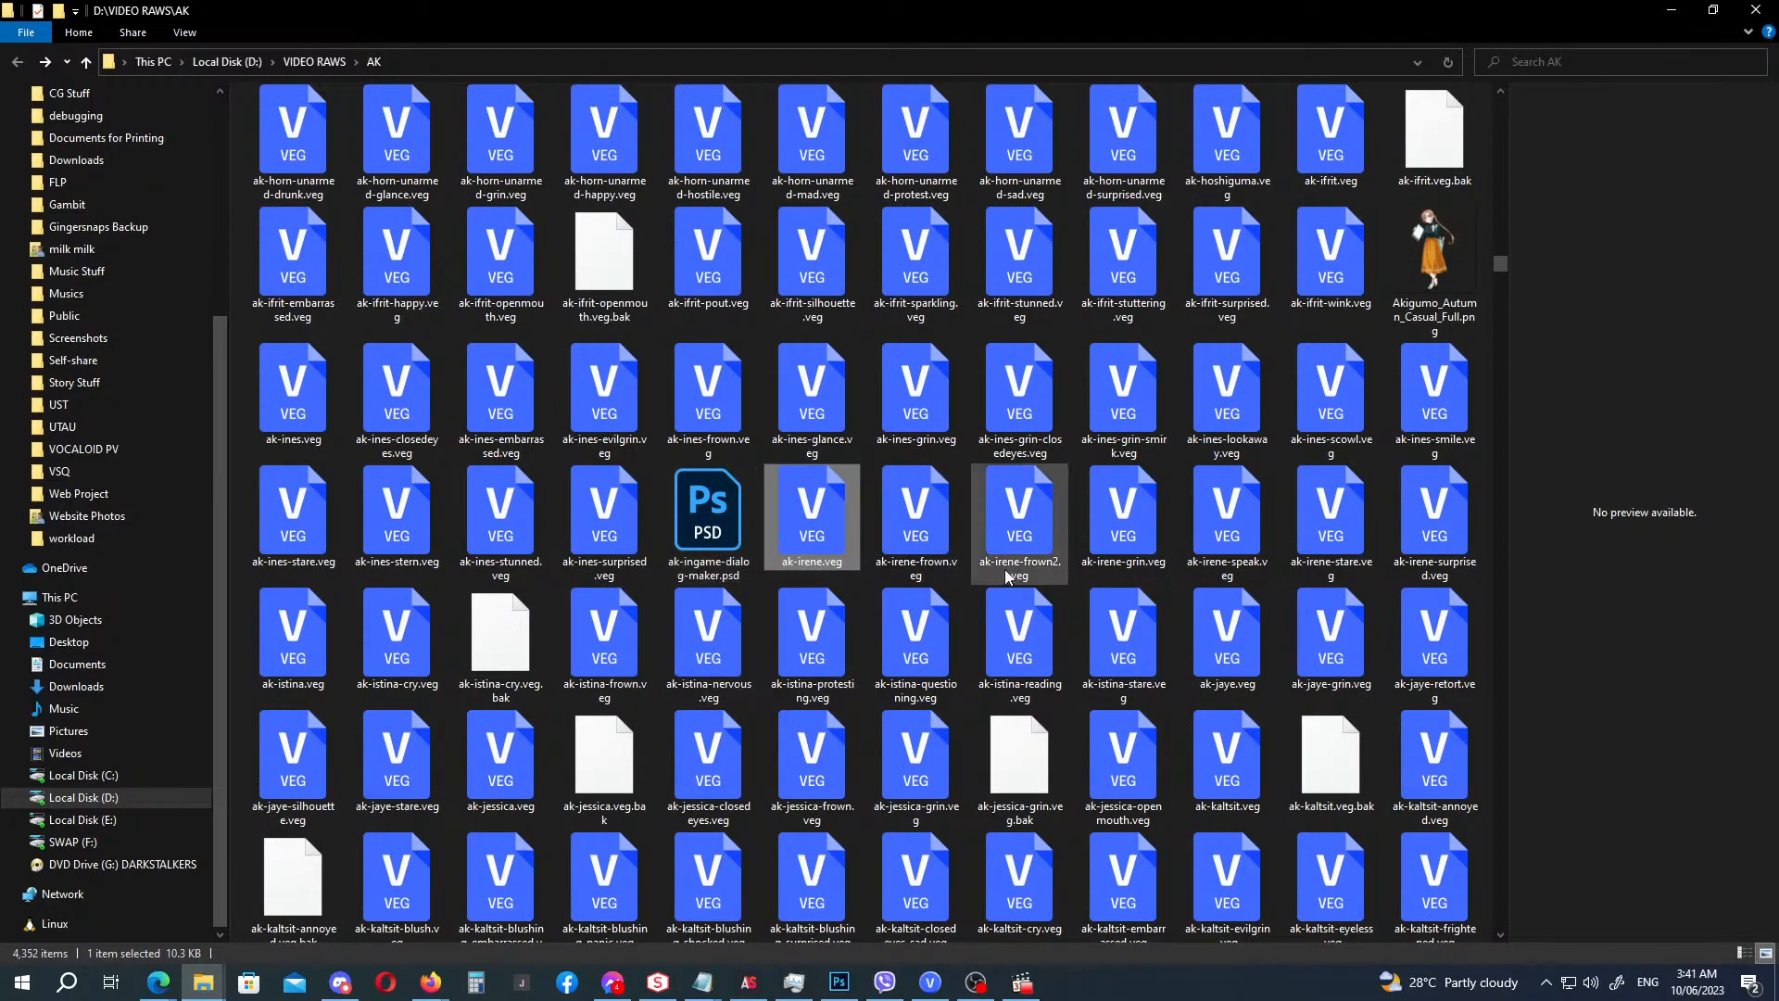
left_click(945, 545)
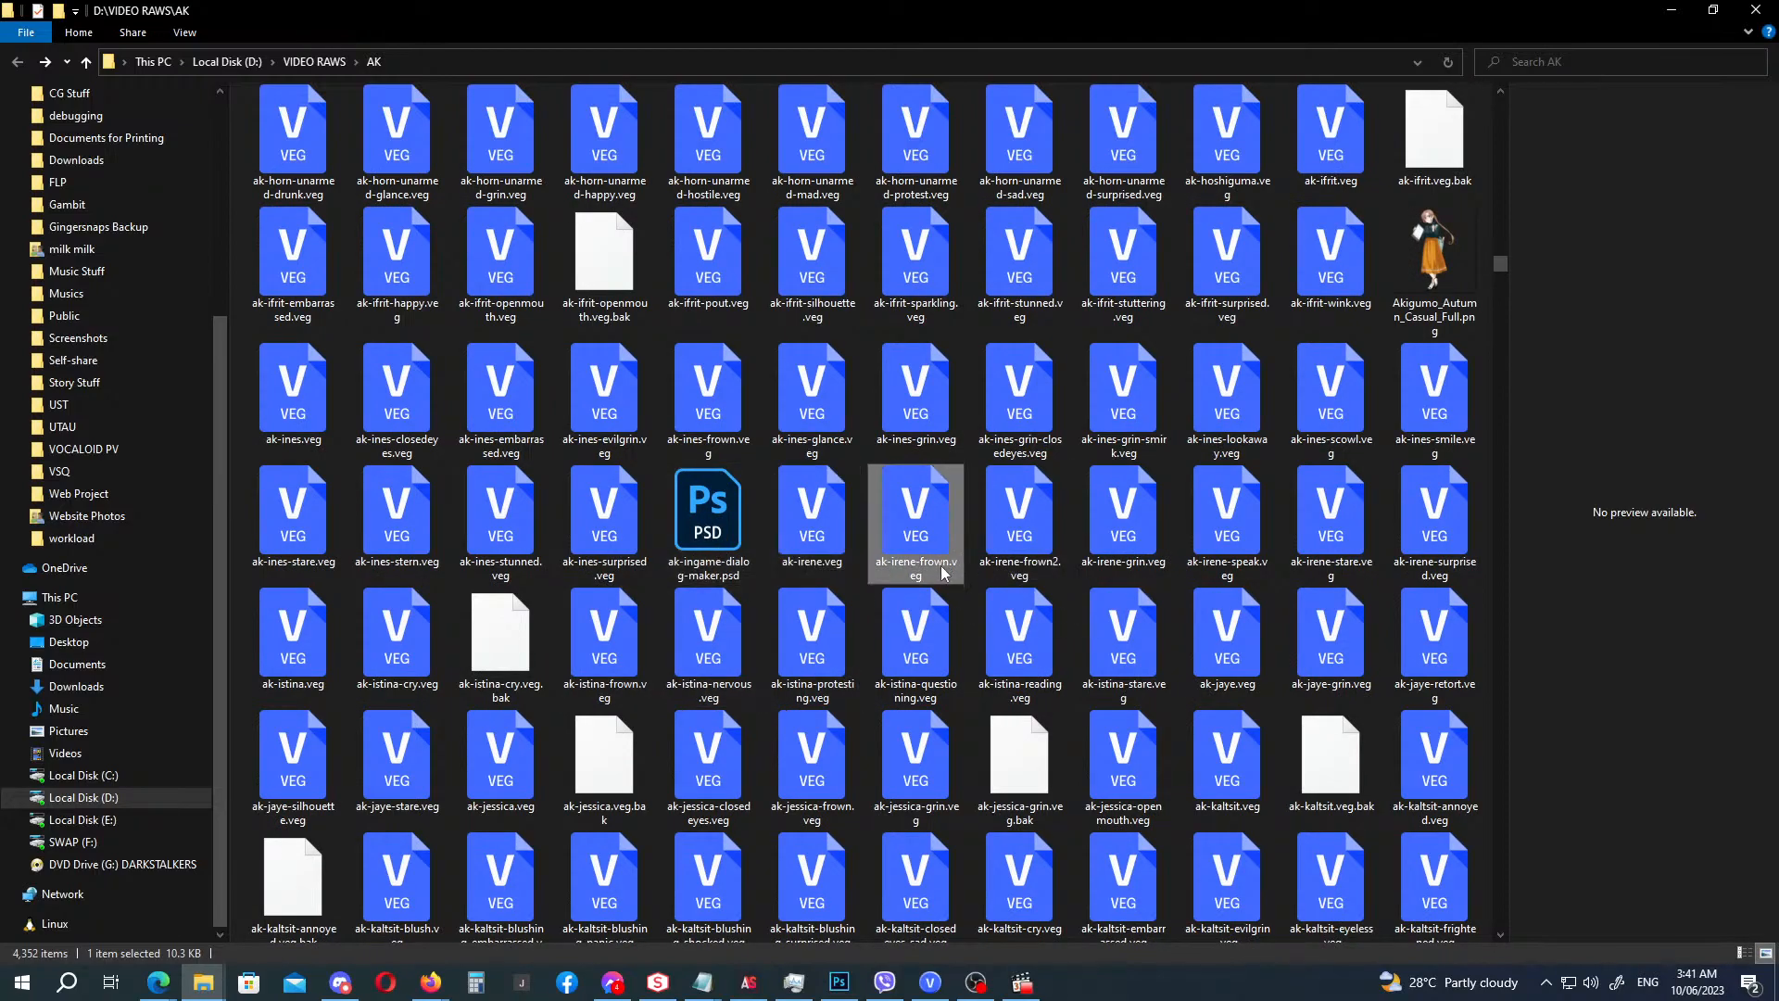
left_click_drag(942, 572, 778, 876)
left_click_drag(852, 792, 1126, 793)
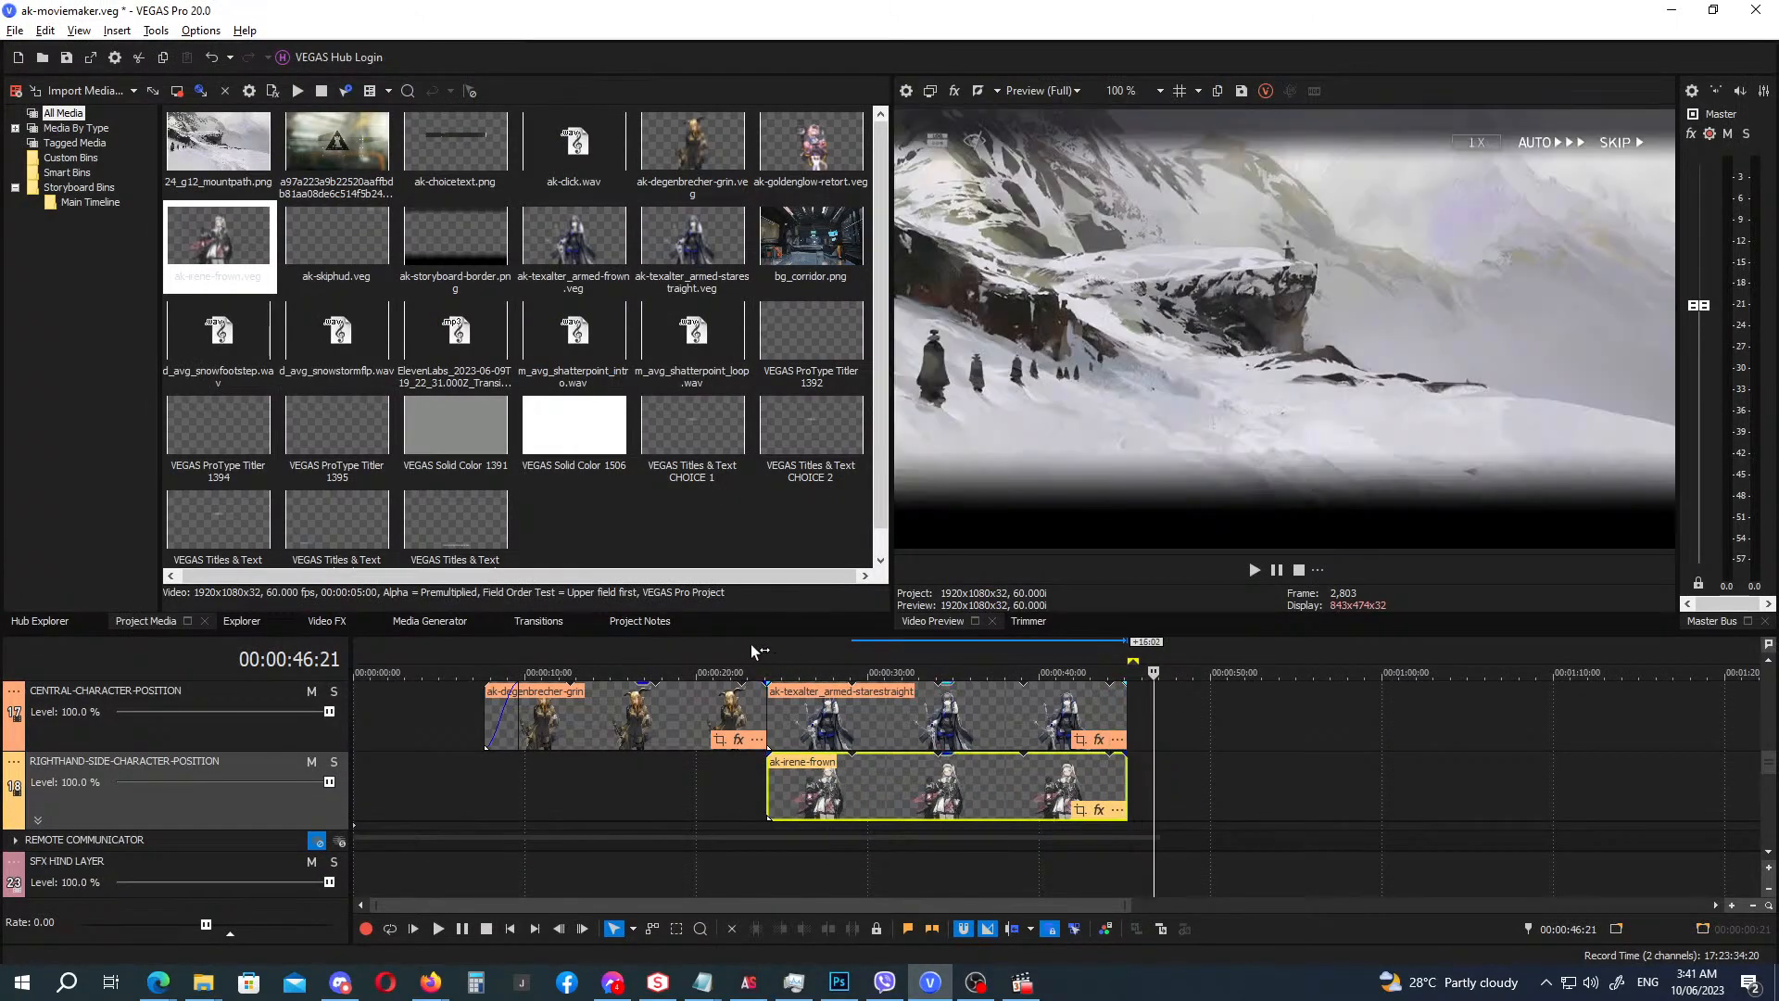
Copy Degenbrecher's speaker ID title right after the original as new source media, and set its text to Goldenglow.
left_click(751, 645)
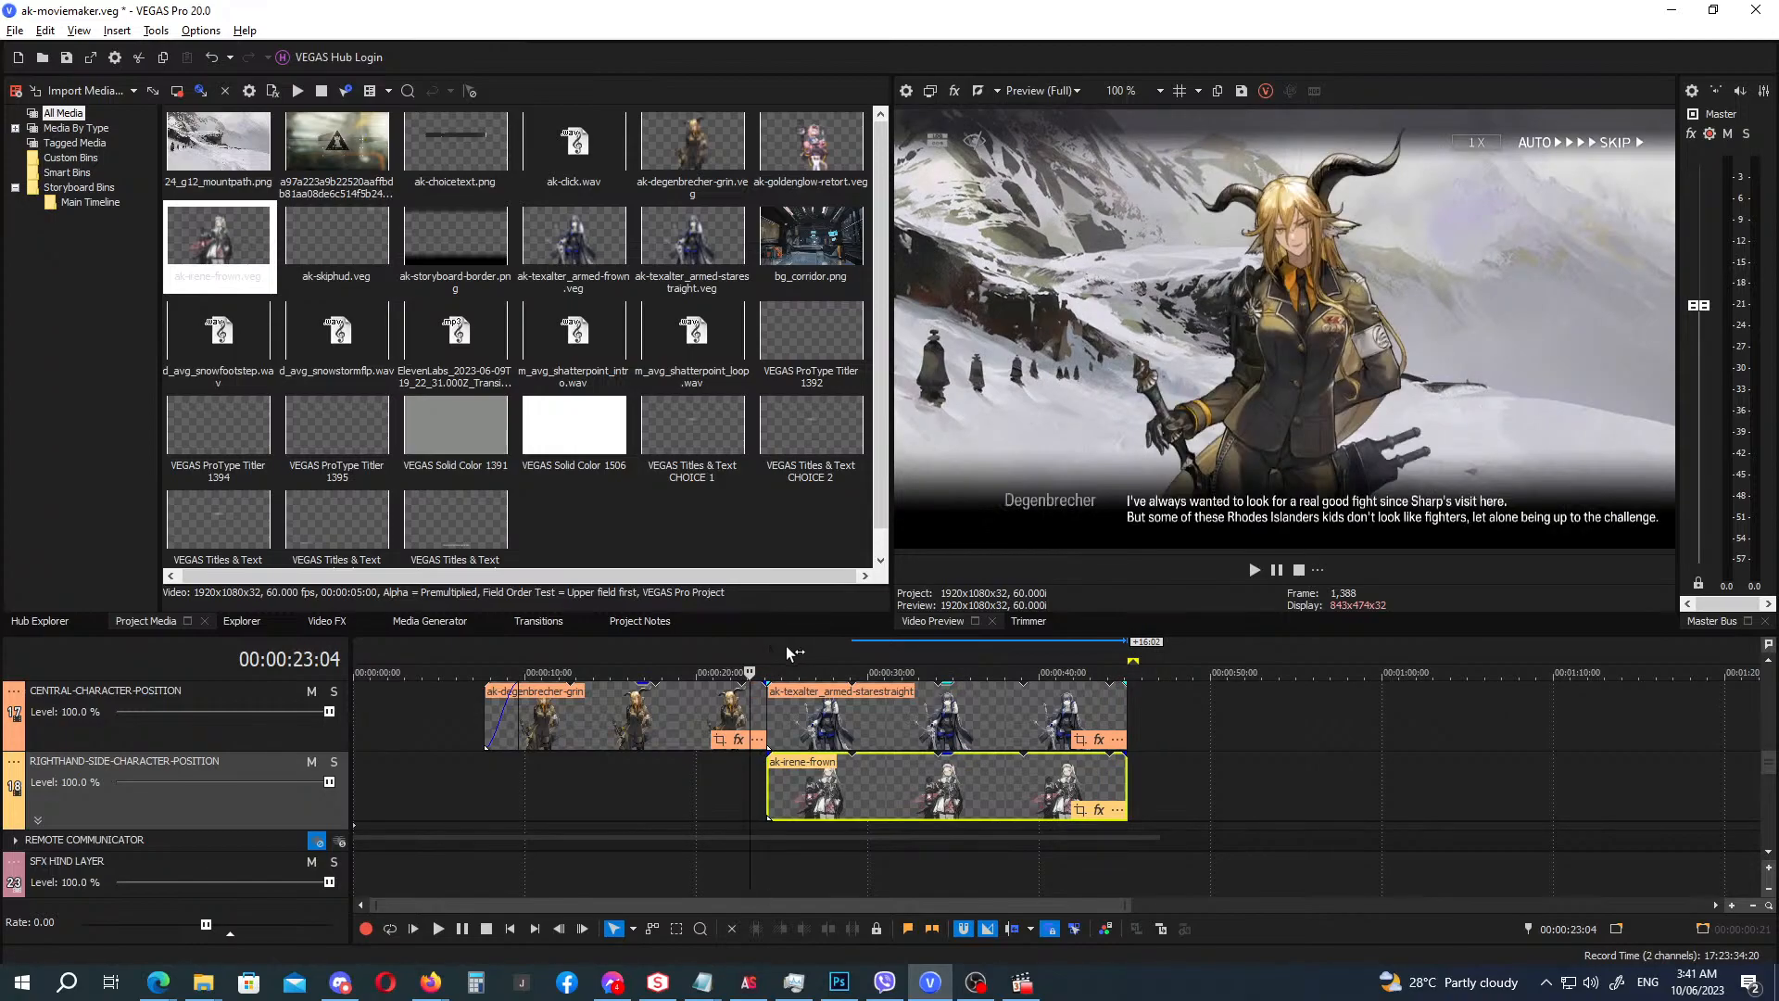
left_click(786, 647)
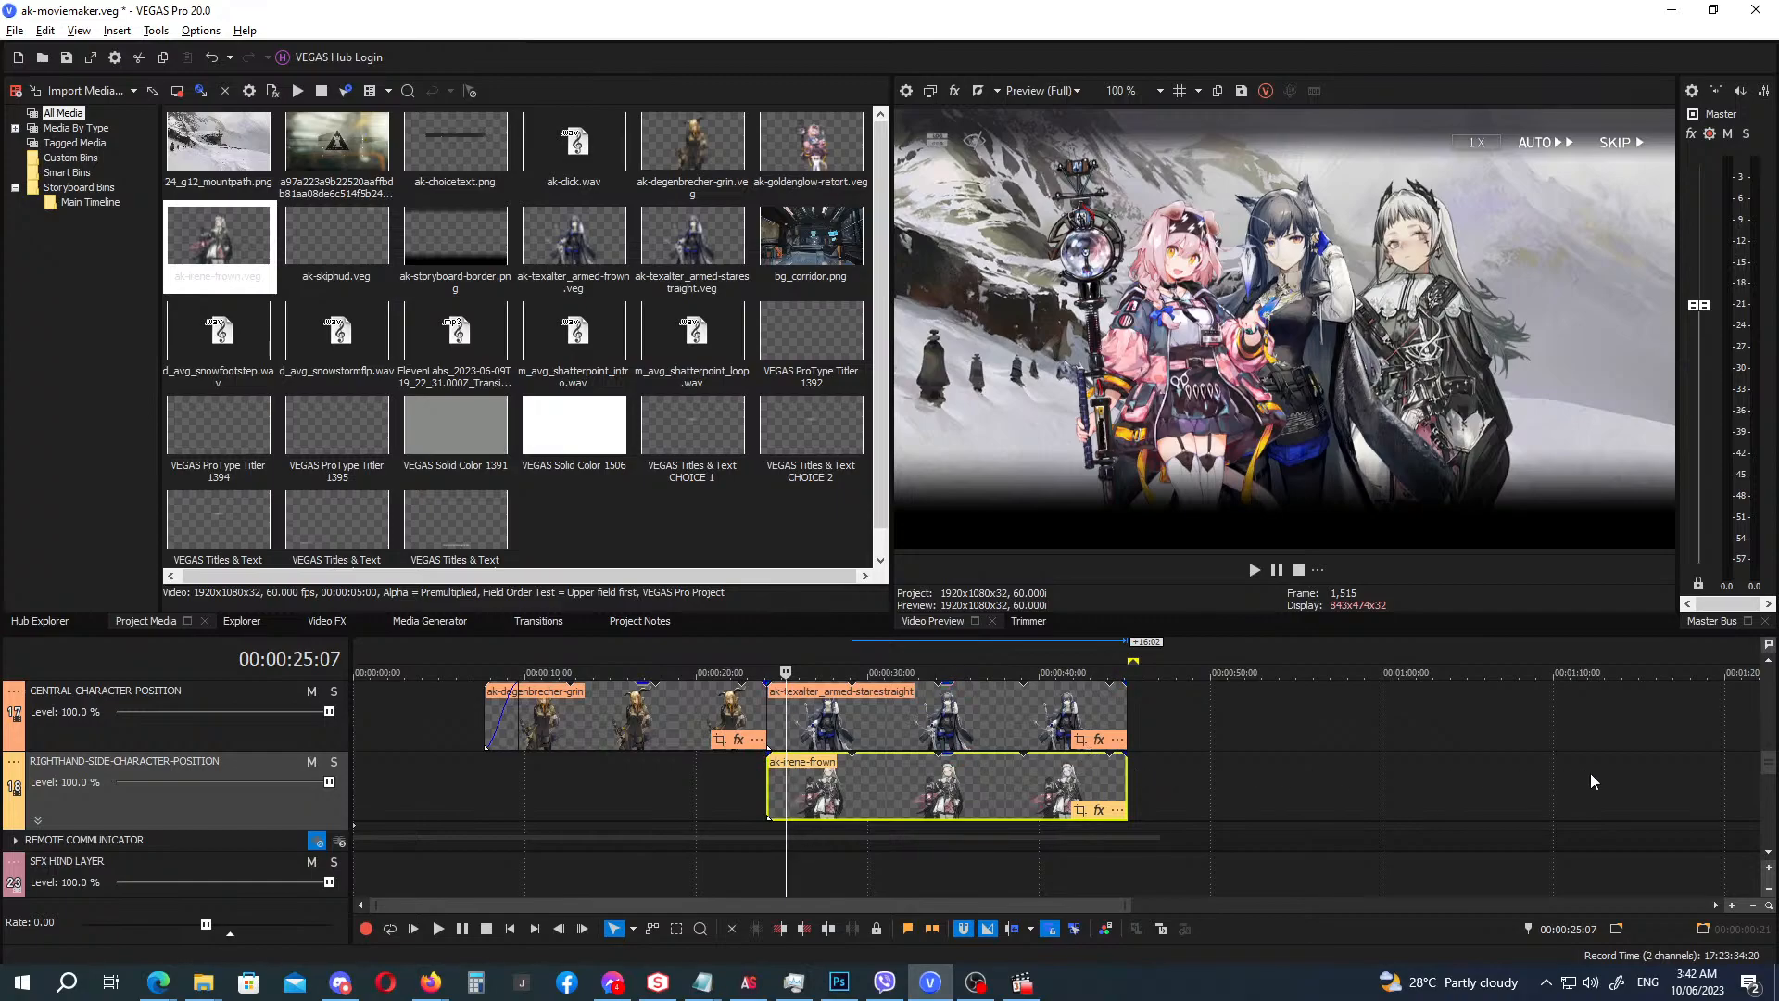
left_click_drag(1770, 763, 1773, 760)
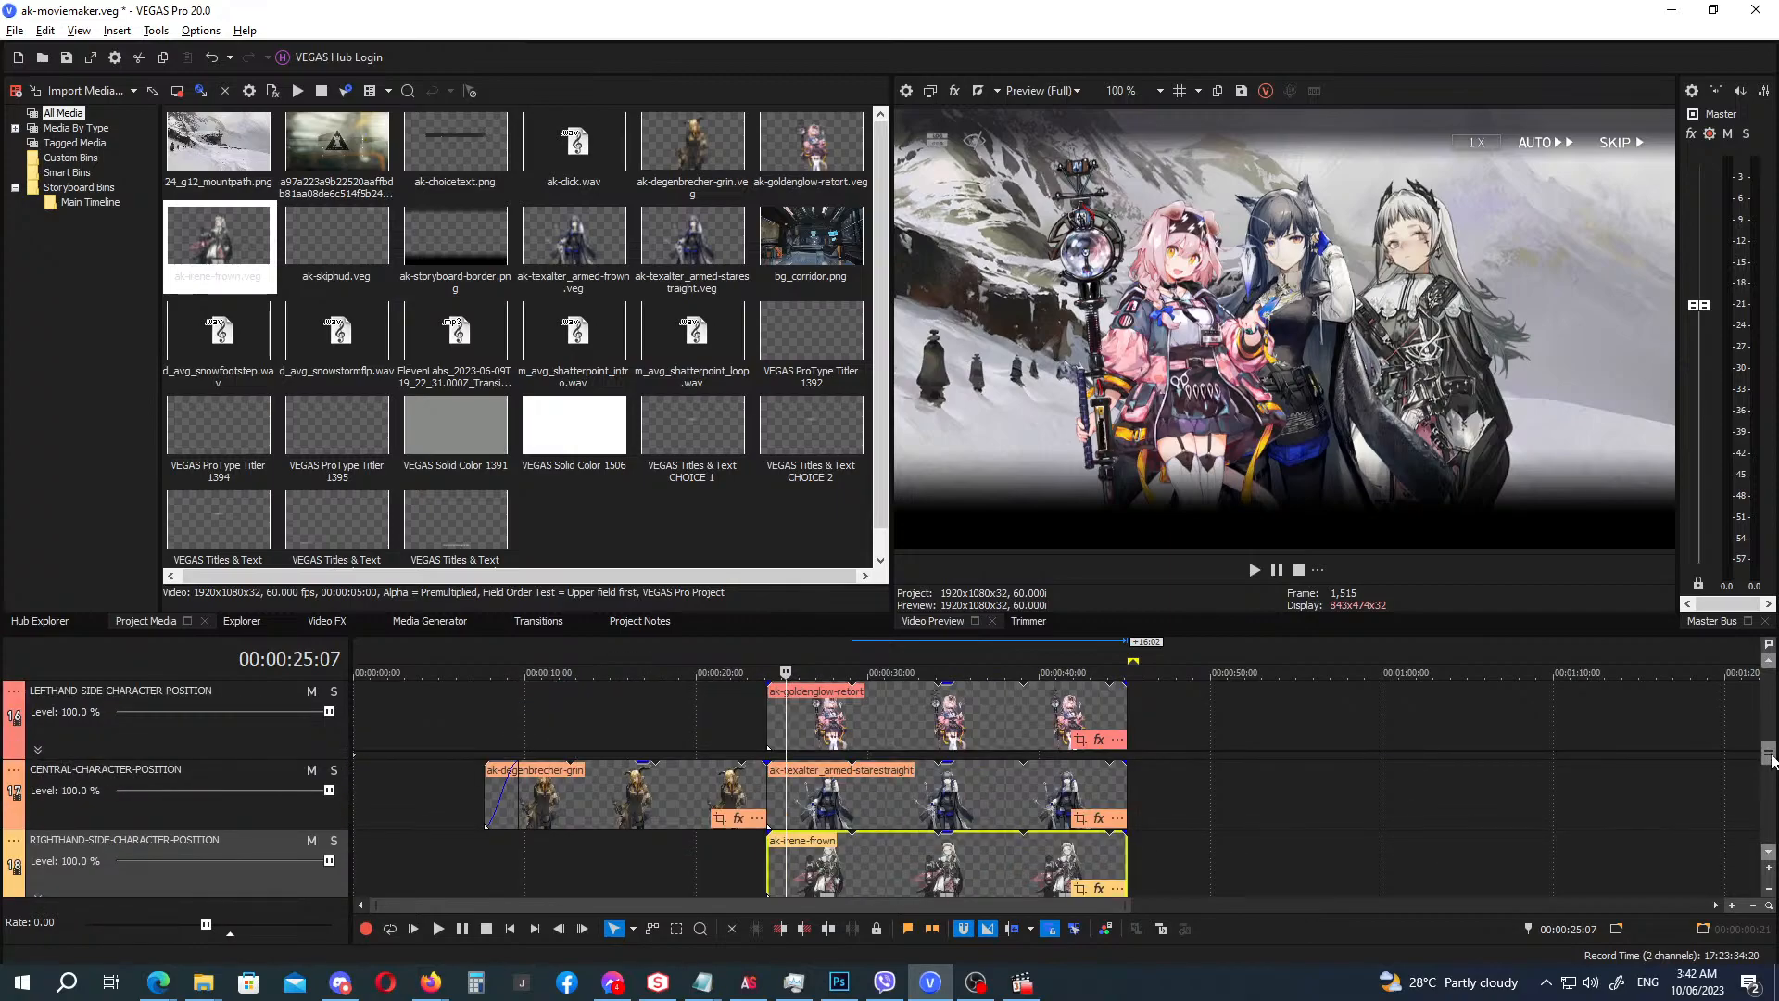
left_click_drag(1772, 760, 1771, 725)
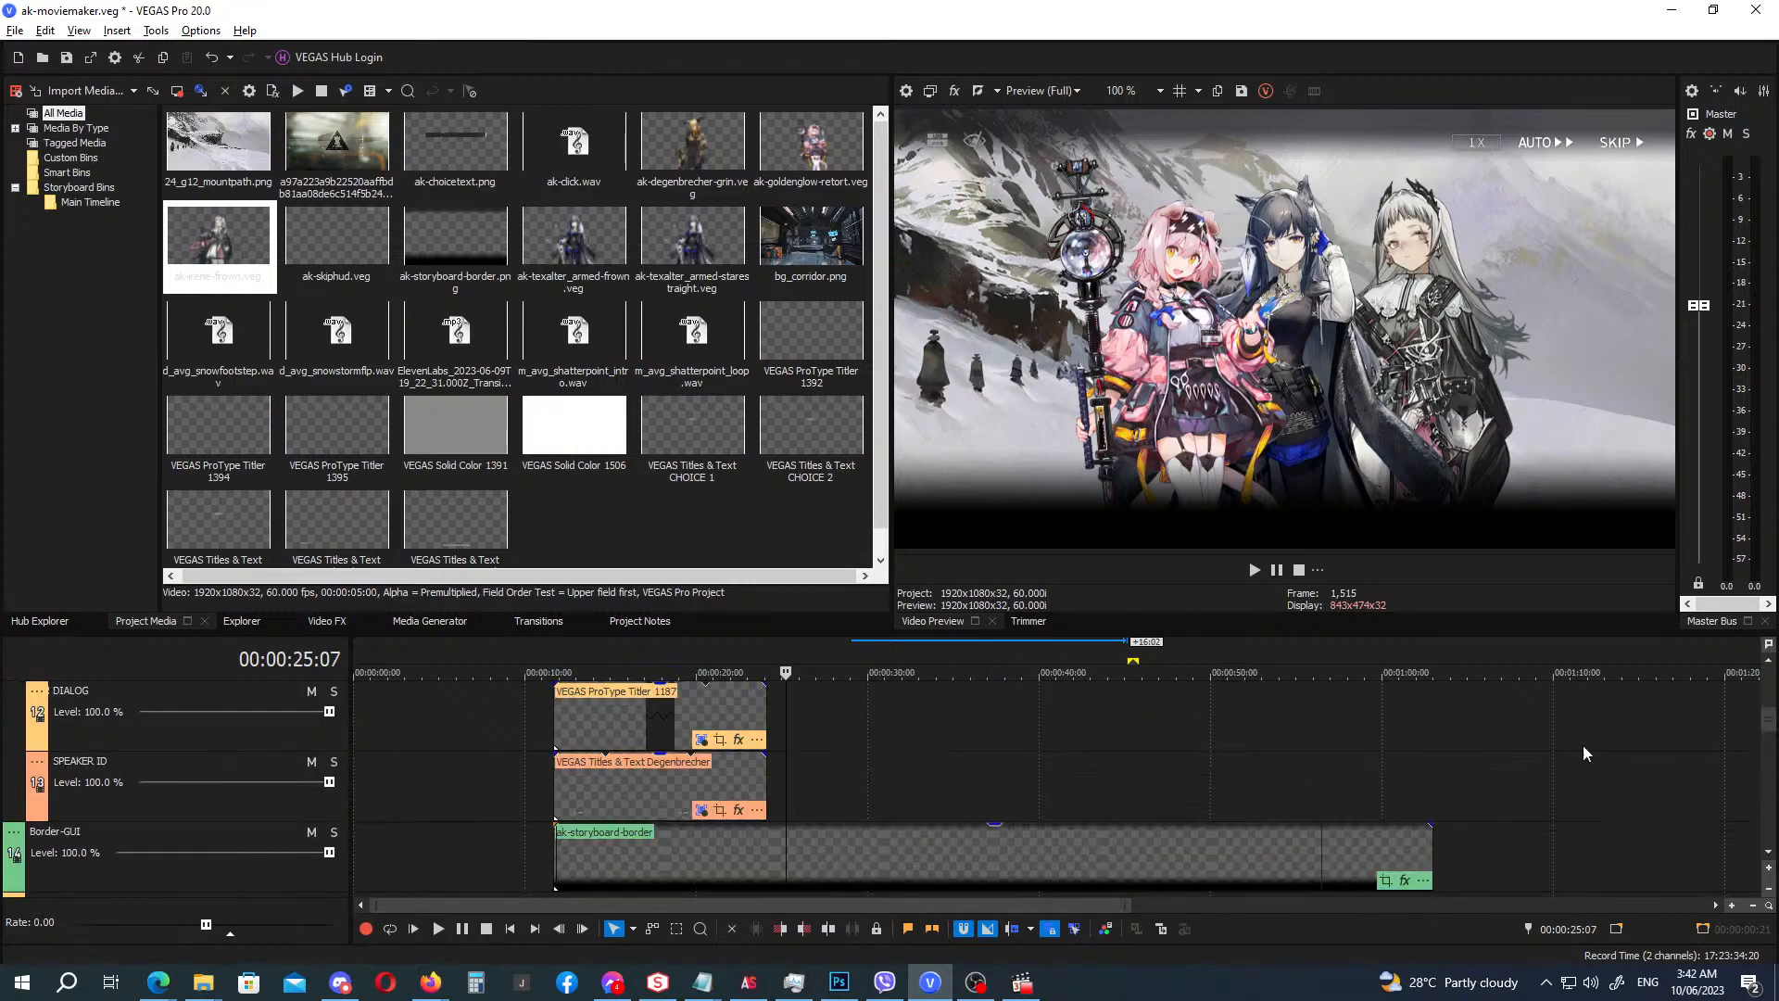
left_click_drag(698, 769, 916, 770)
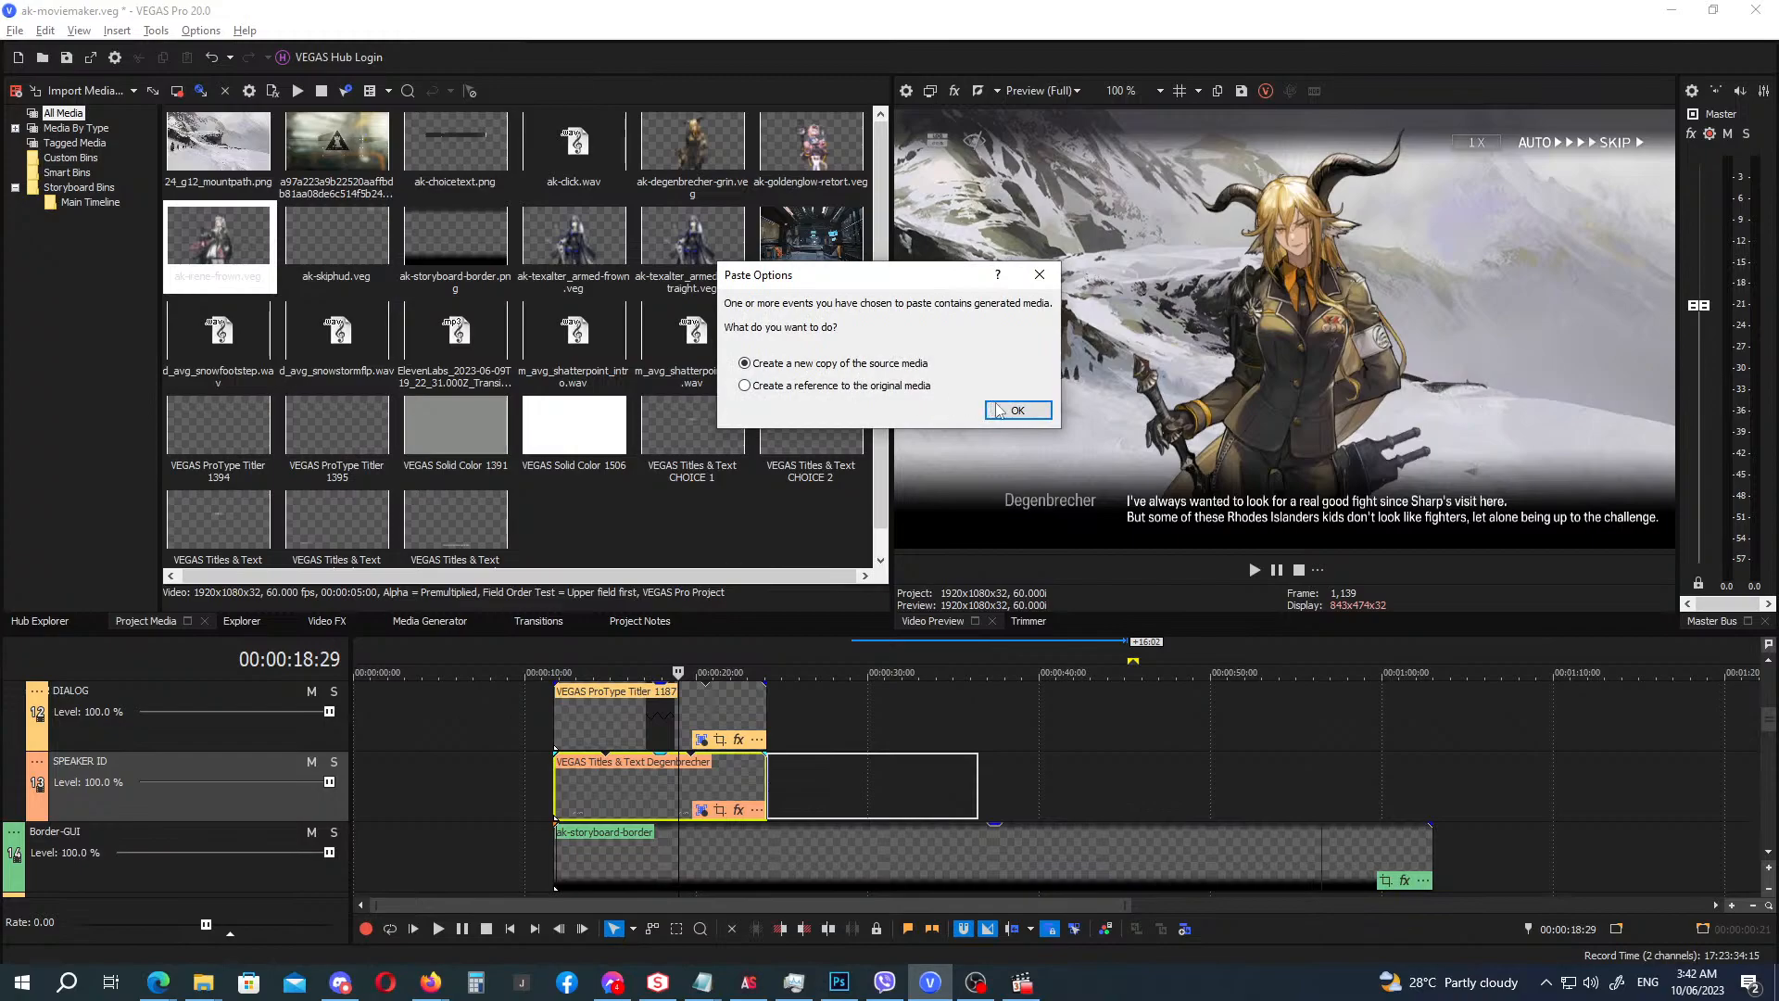
left_click(1017, 411)
left_click(914, 809)
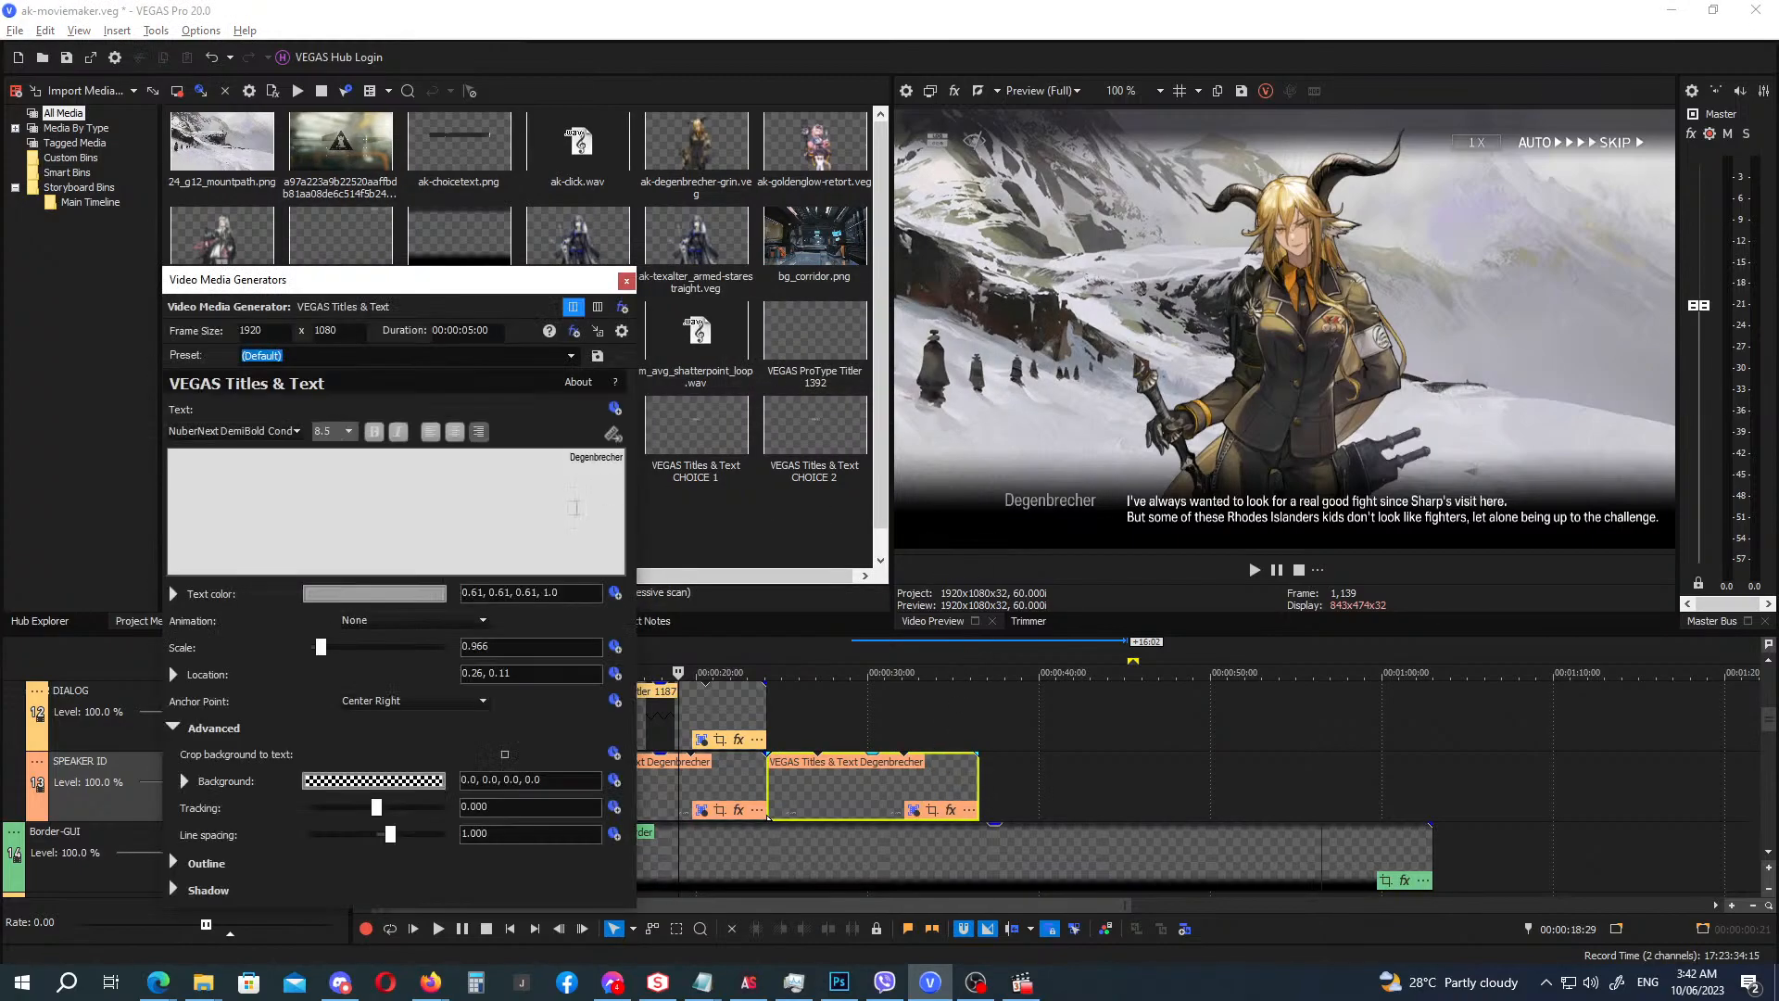
key("ctrl+a")
type("G")
left_click(627, 280)
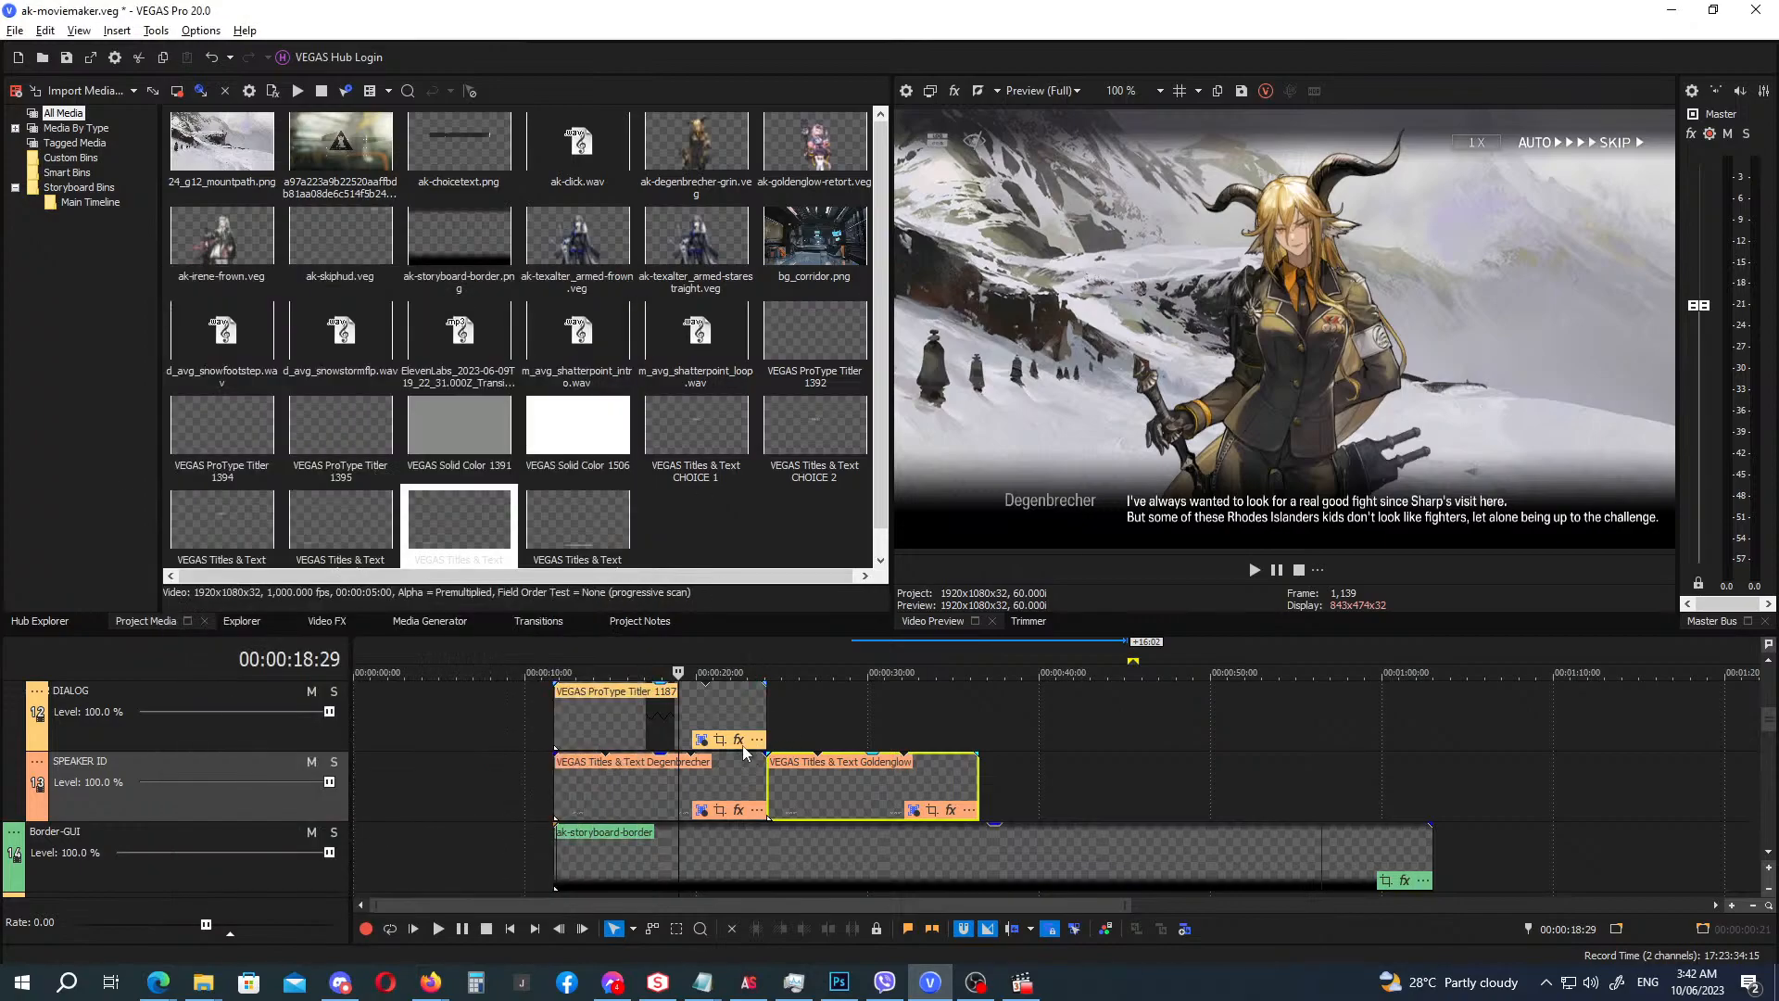
Add Goldenglow's ElevenLabs voice clip from File Explorer to the AUDIO OF VIDEO STREAM track at 00:00:24:03.
left_click(765, 669)
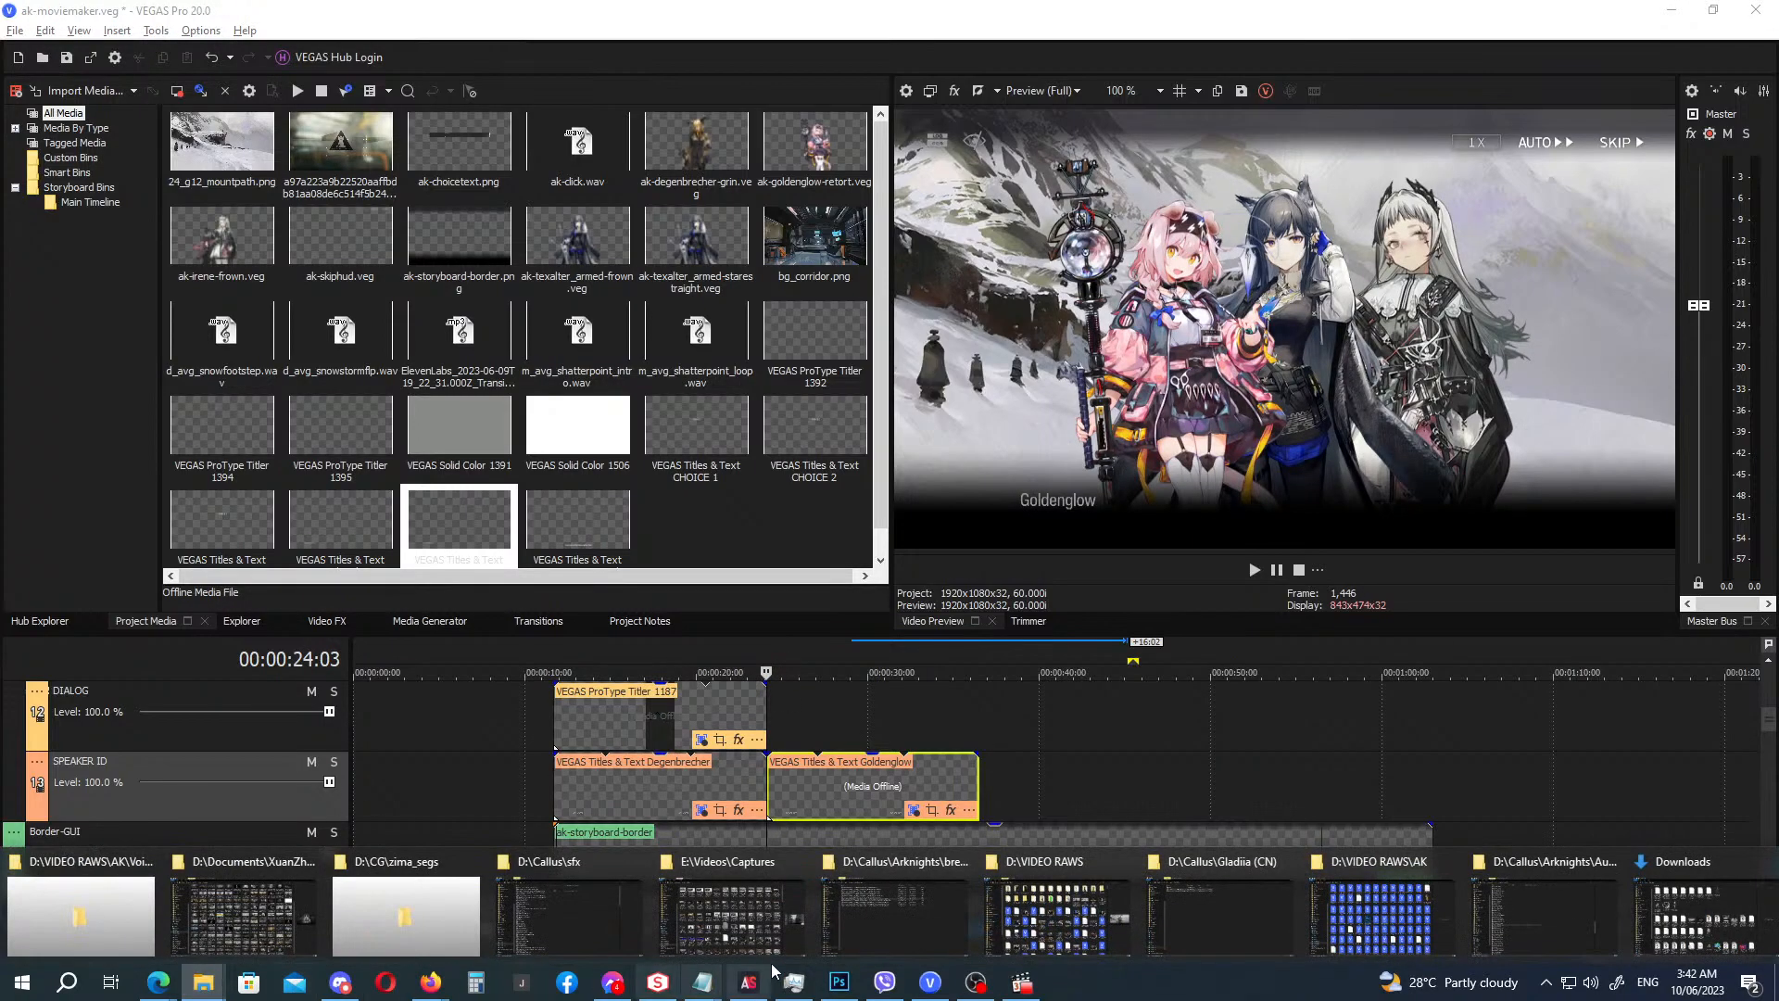
mouse_move(621, 939)
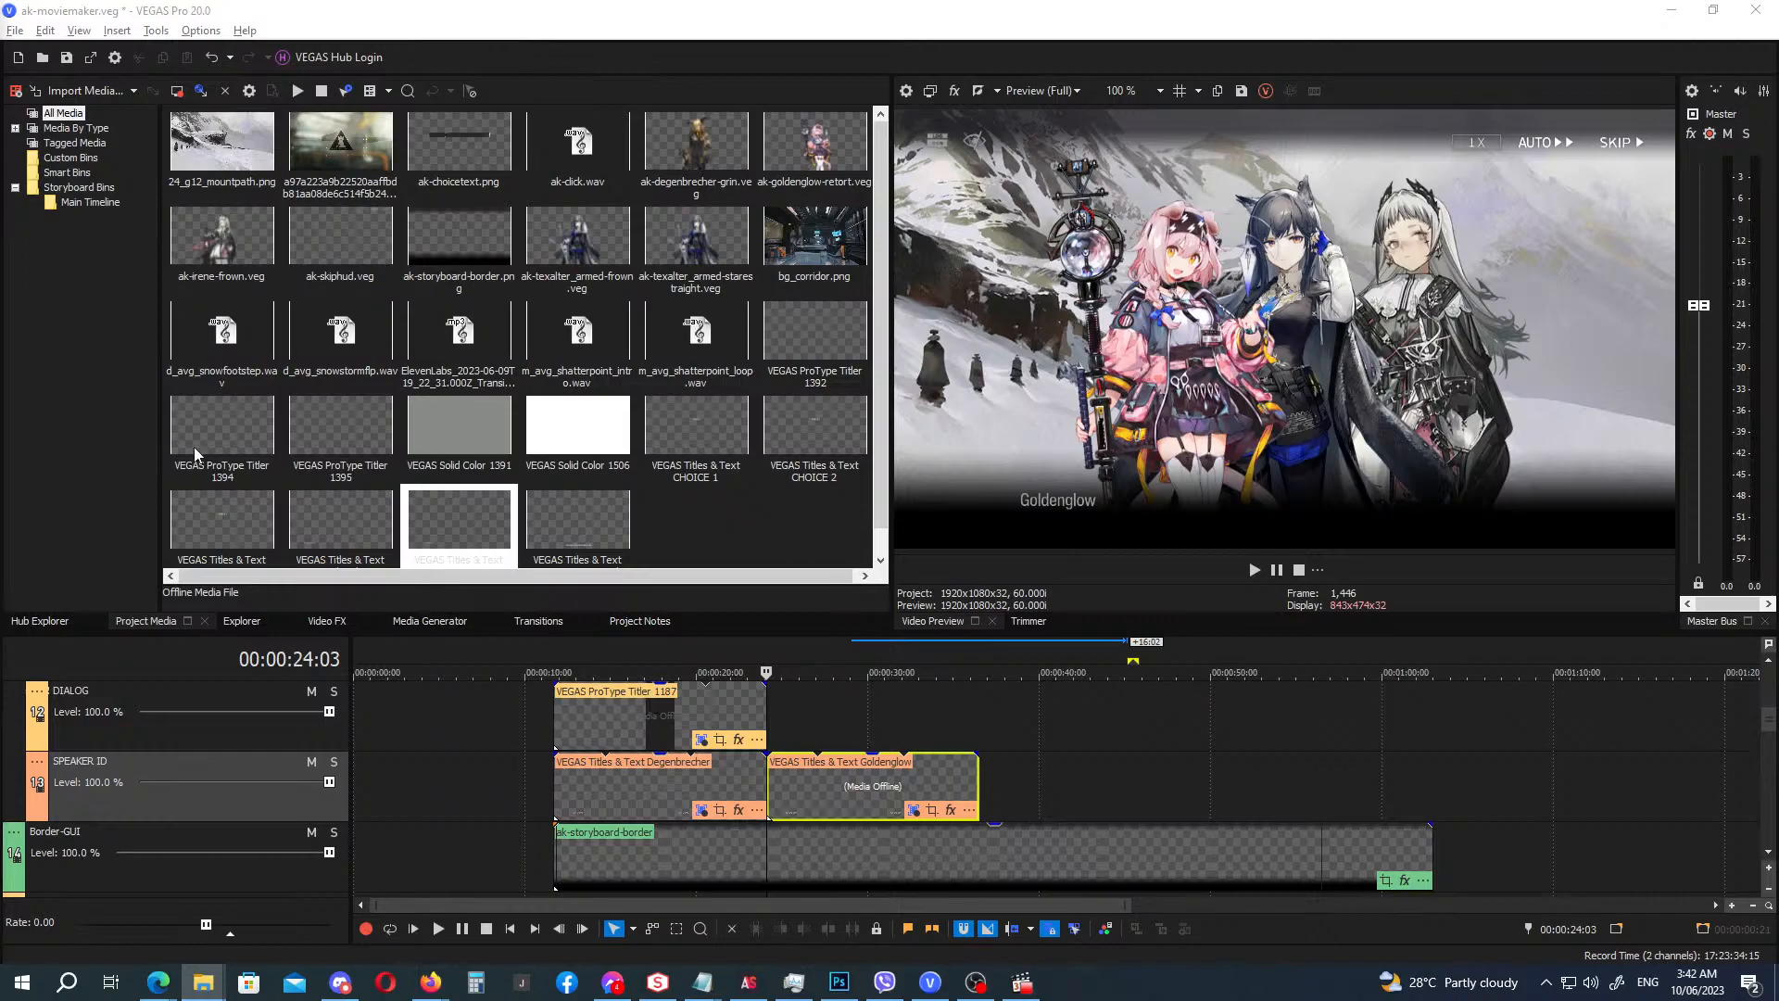
left_click_drag(1770, 727, 1771, 826)
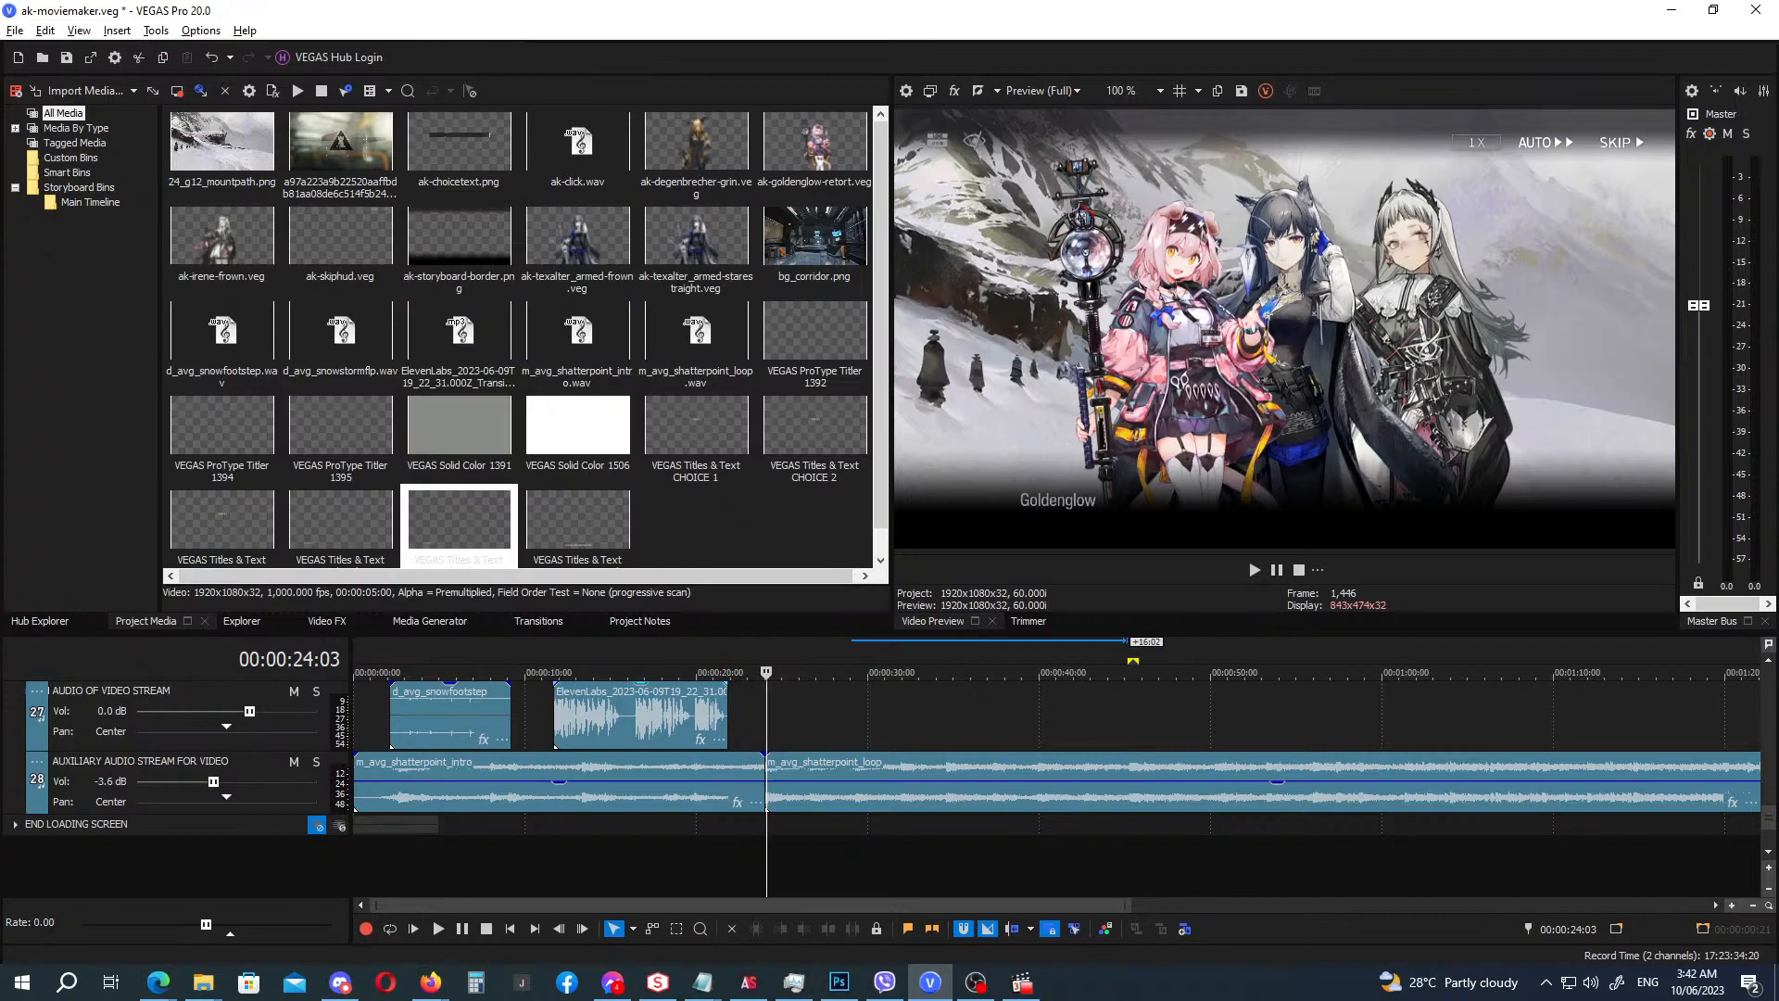
left_click_drag(2, 592, 780, 697)
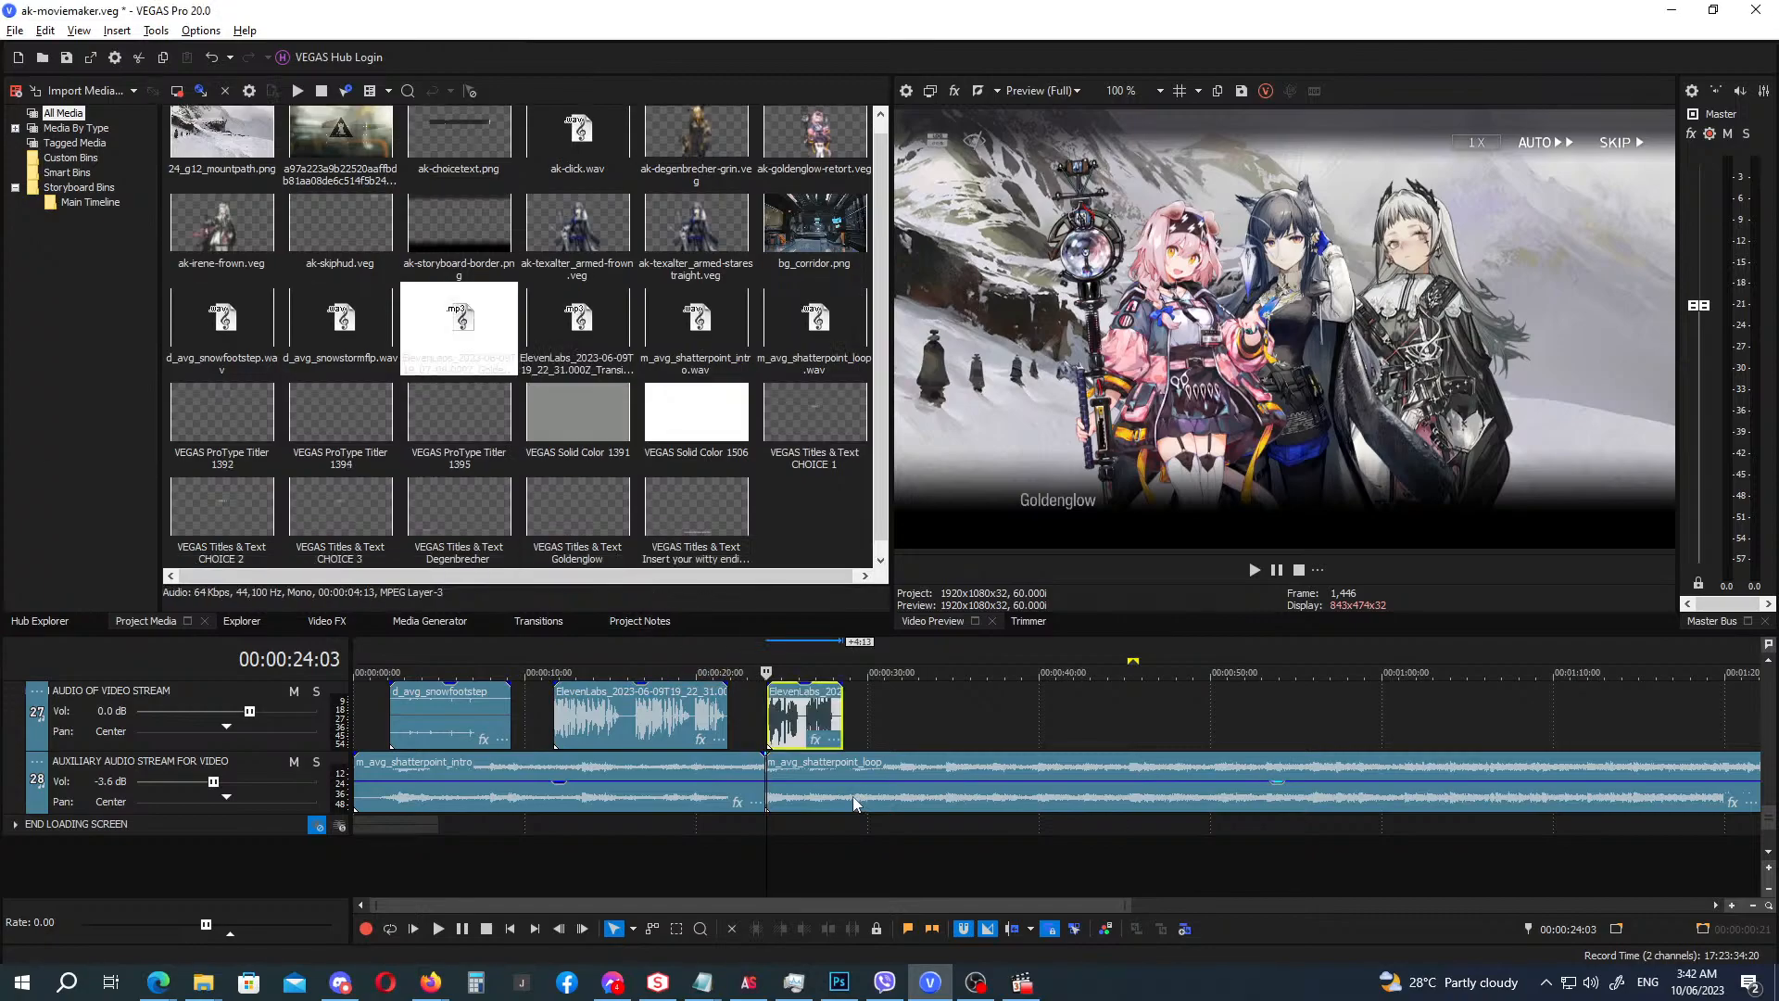
left_click_drag(852, 802, 855, 804)
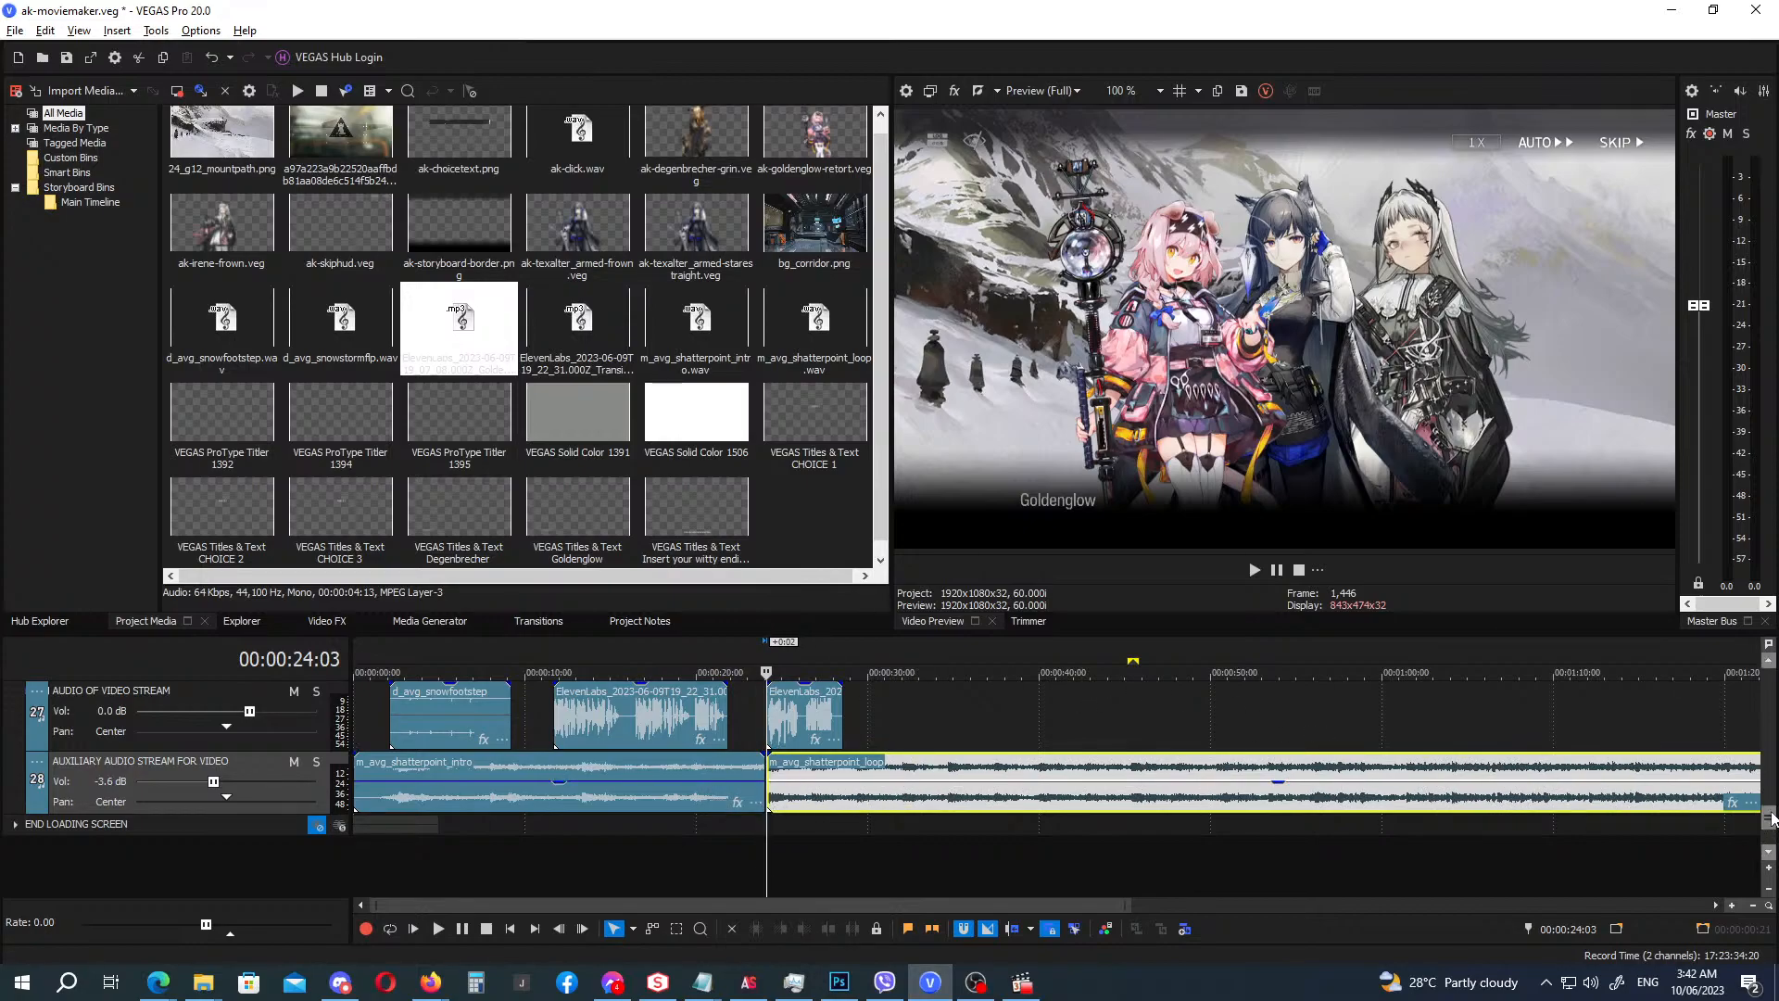
Split the 24_g12_mountpath background event at 00:00:24:03, where the three characters appear.
left_click_drag(1772, 816, 1775, 780)
left_click(773, 882)
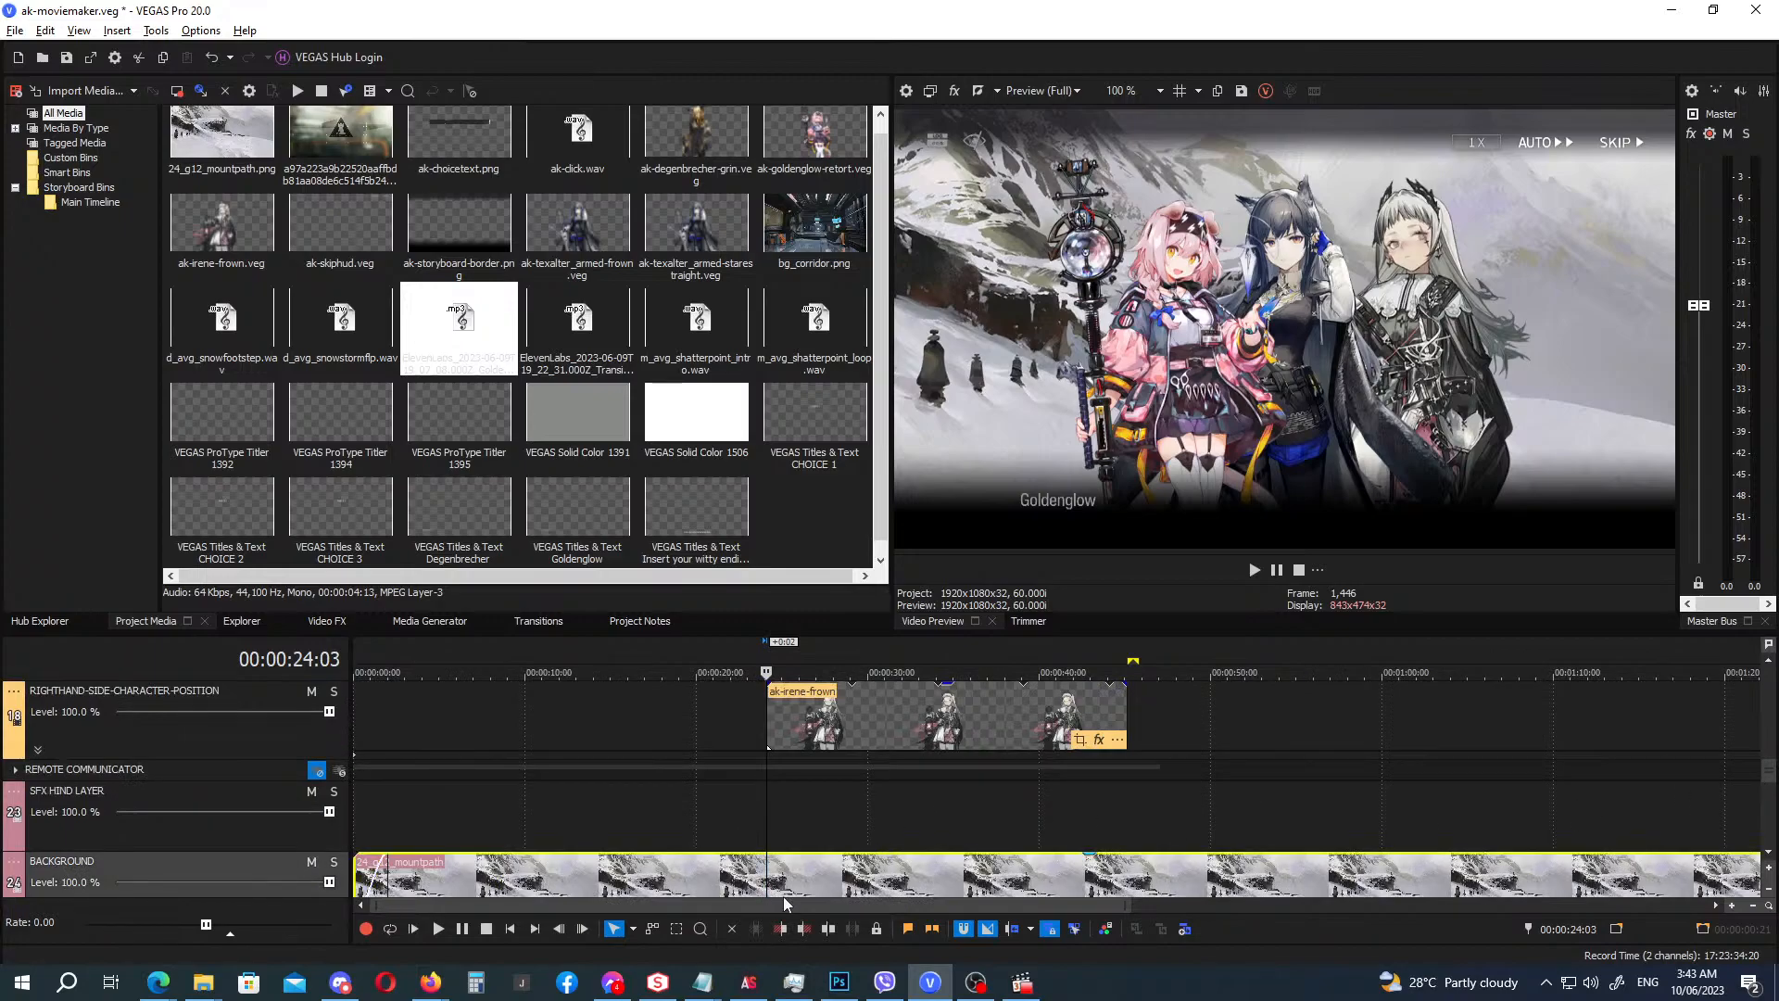
key("s")
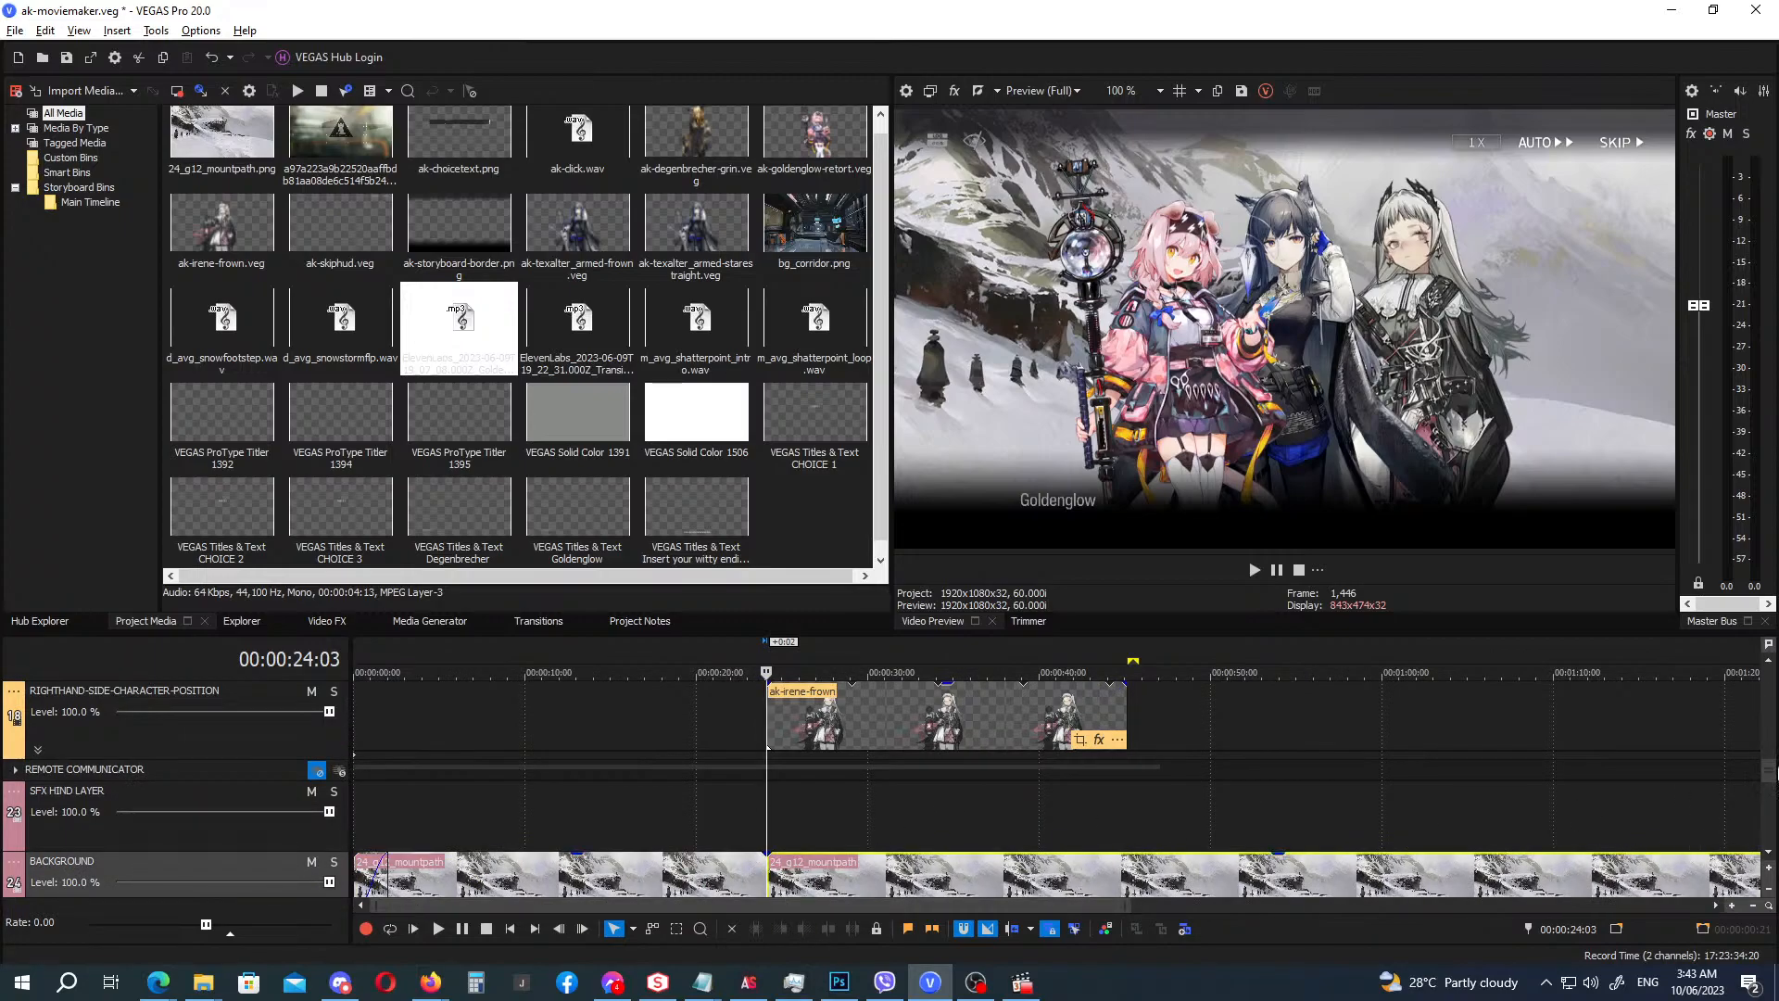
Copy all Pan/Crop position keyframes of the VEGAS Solid Color event on the RESERVE DIALOG BOX track.
left_click_drag(1769, 772, 1769, 698)
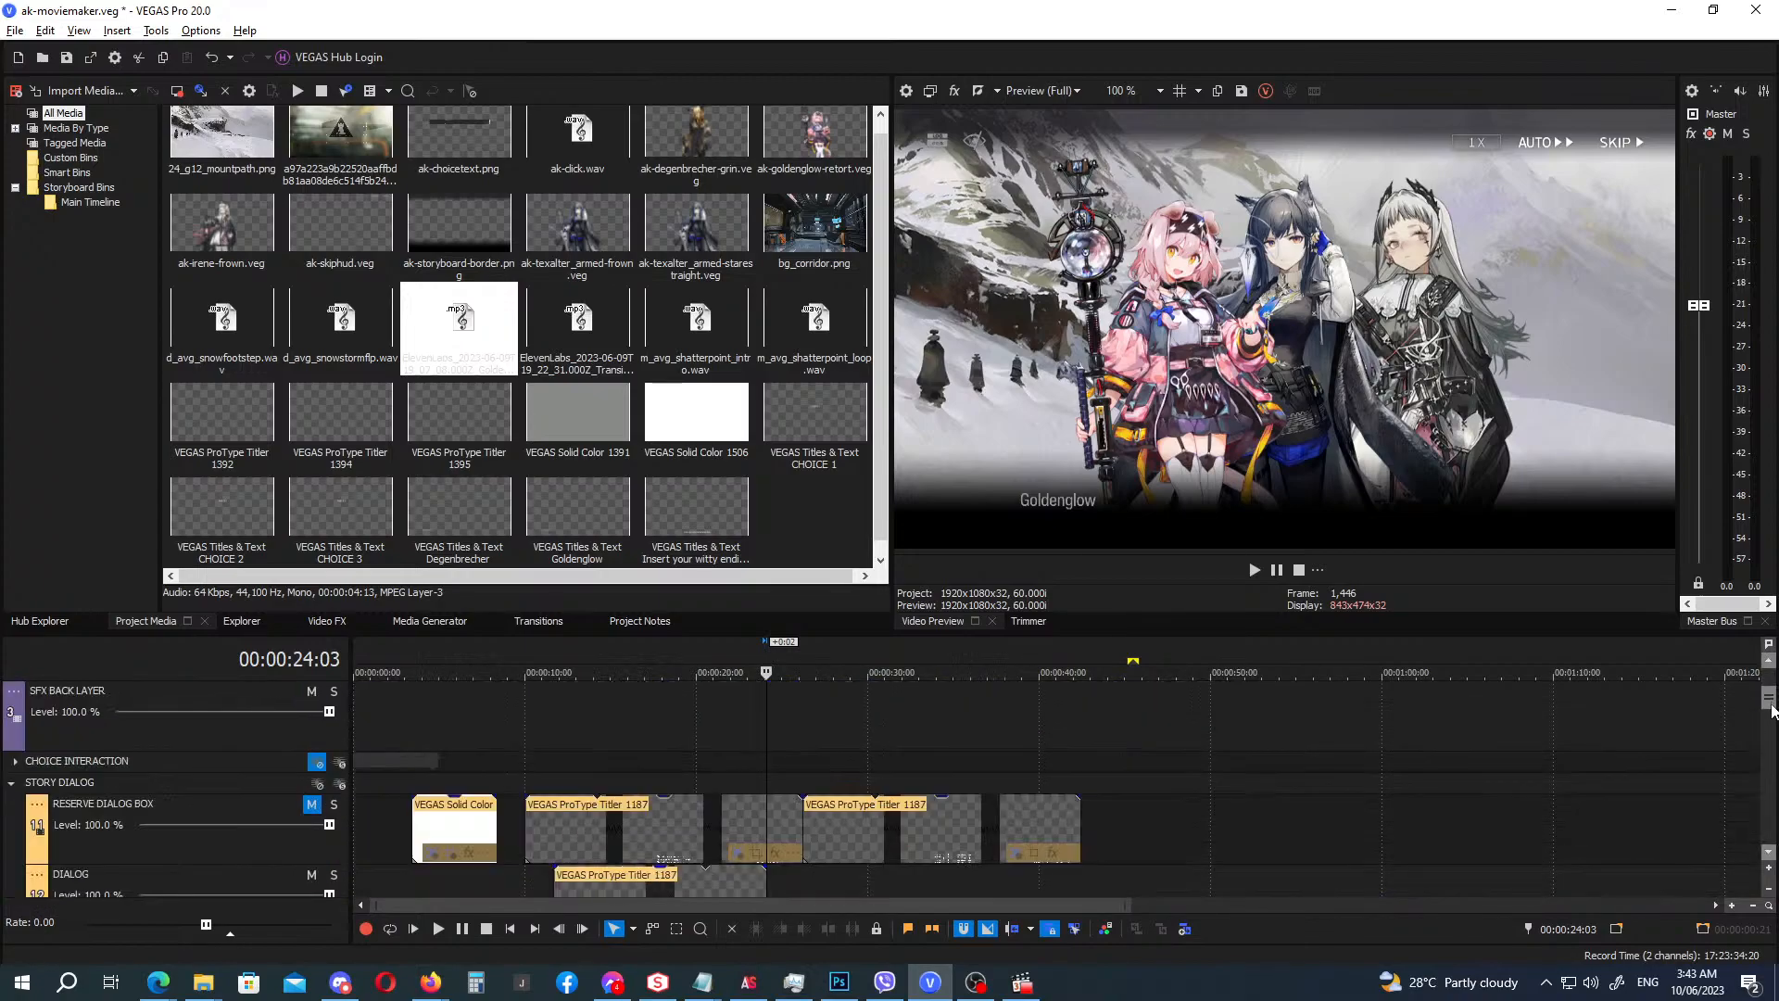
left_click(455, 852)
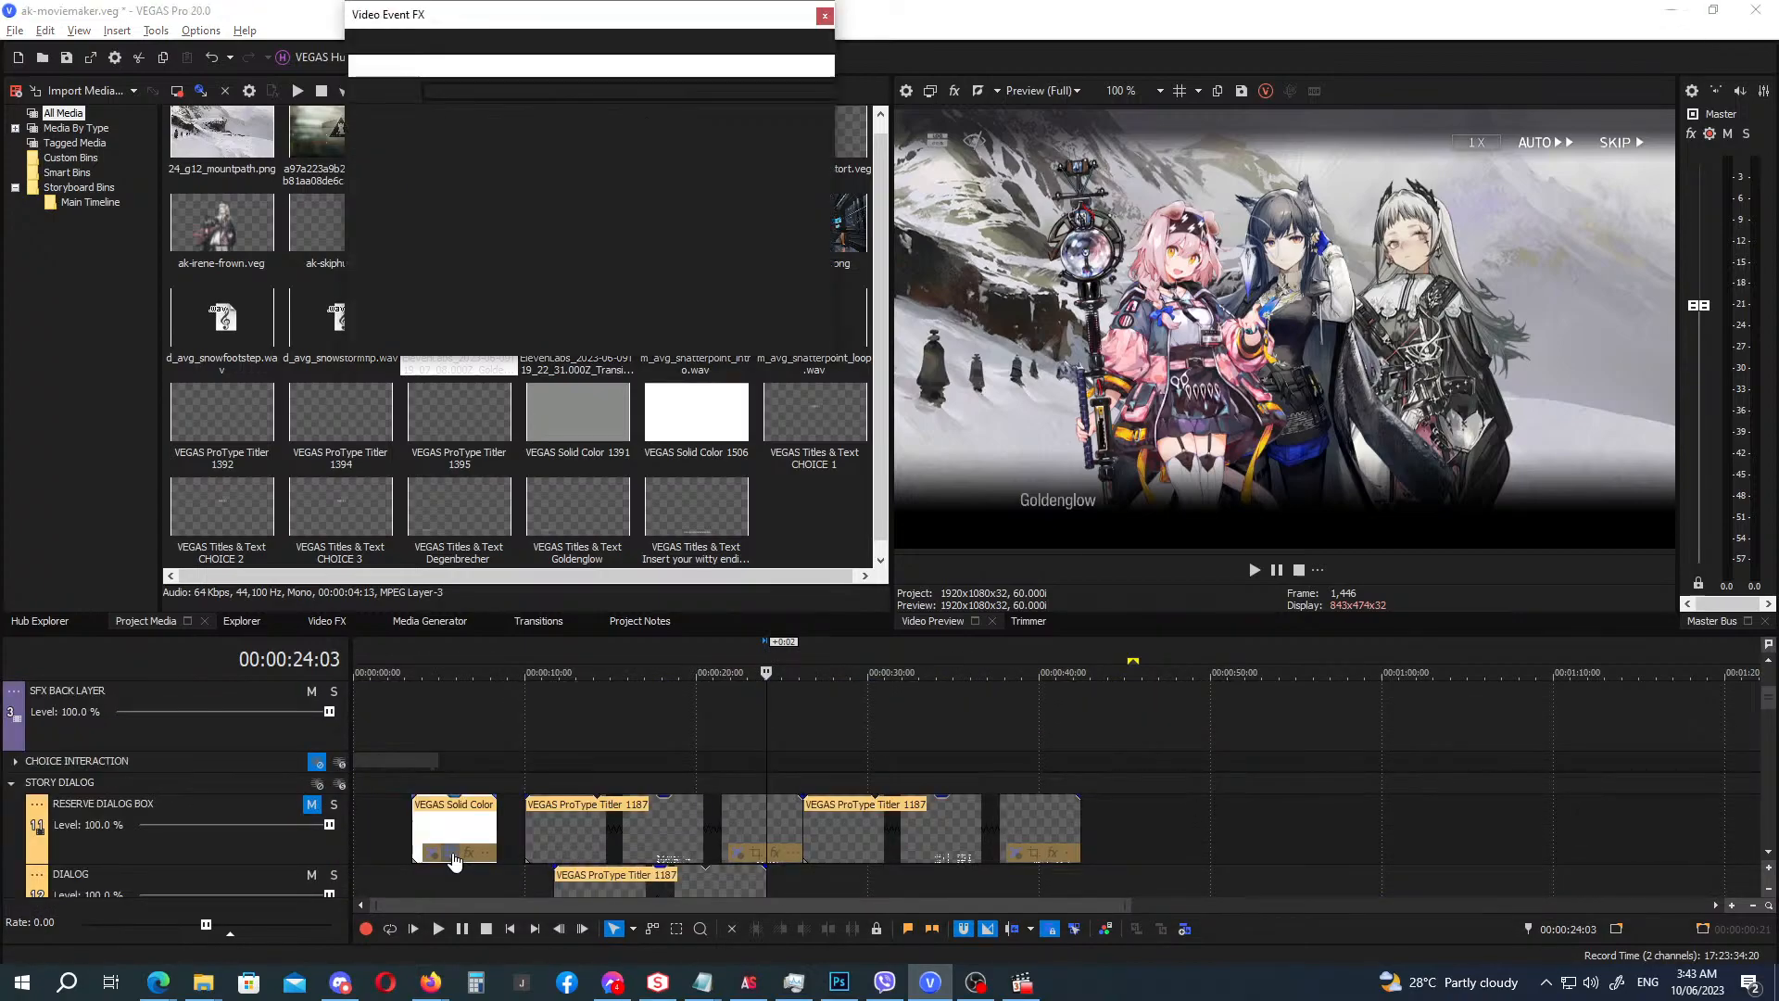
left_click(561, 865)
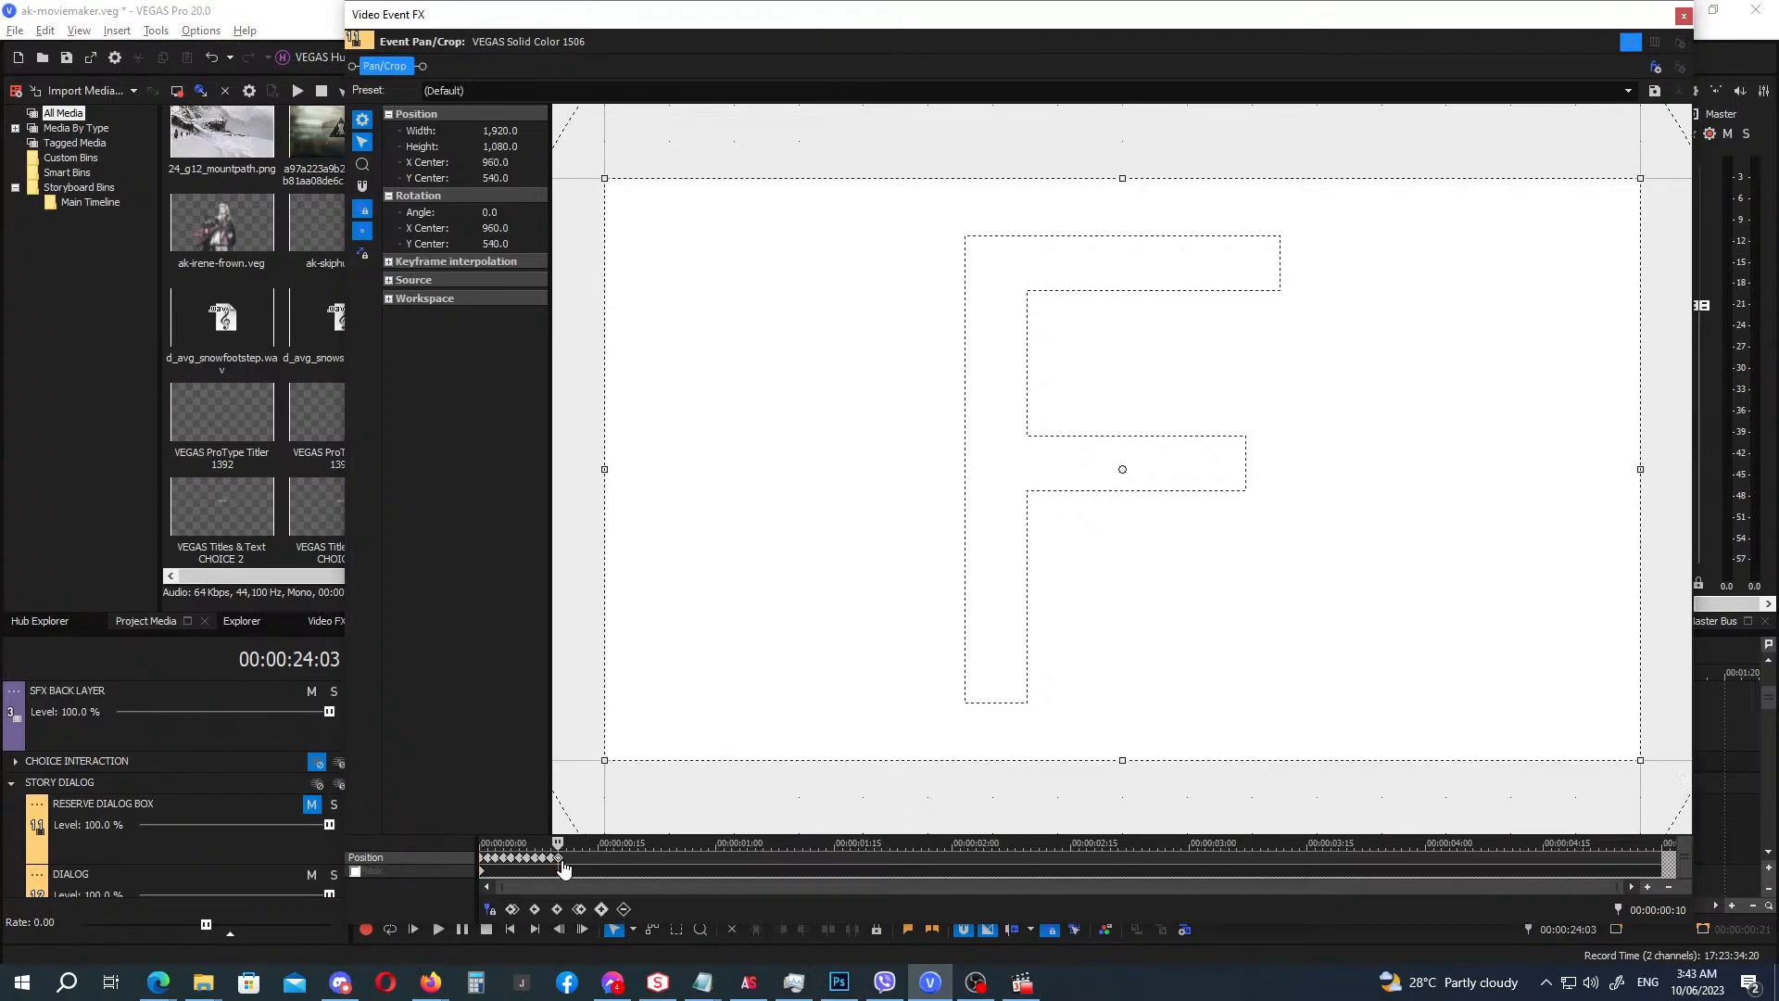
right_click(488, 863)
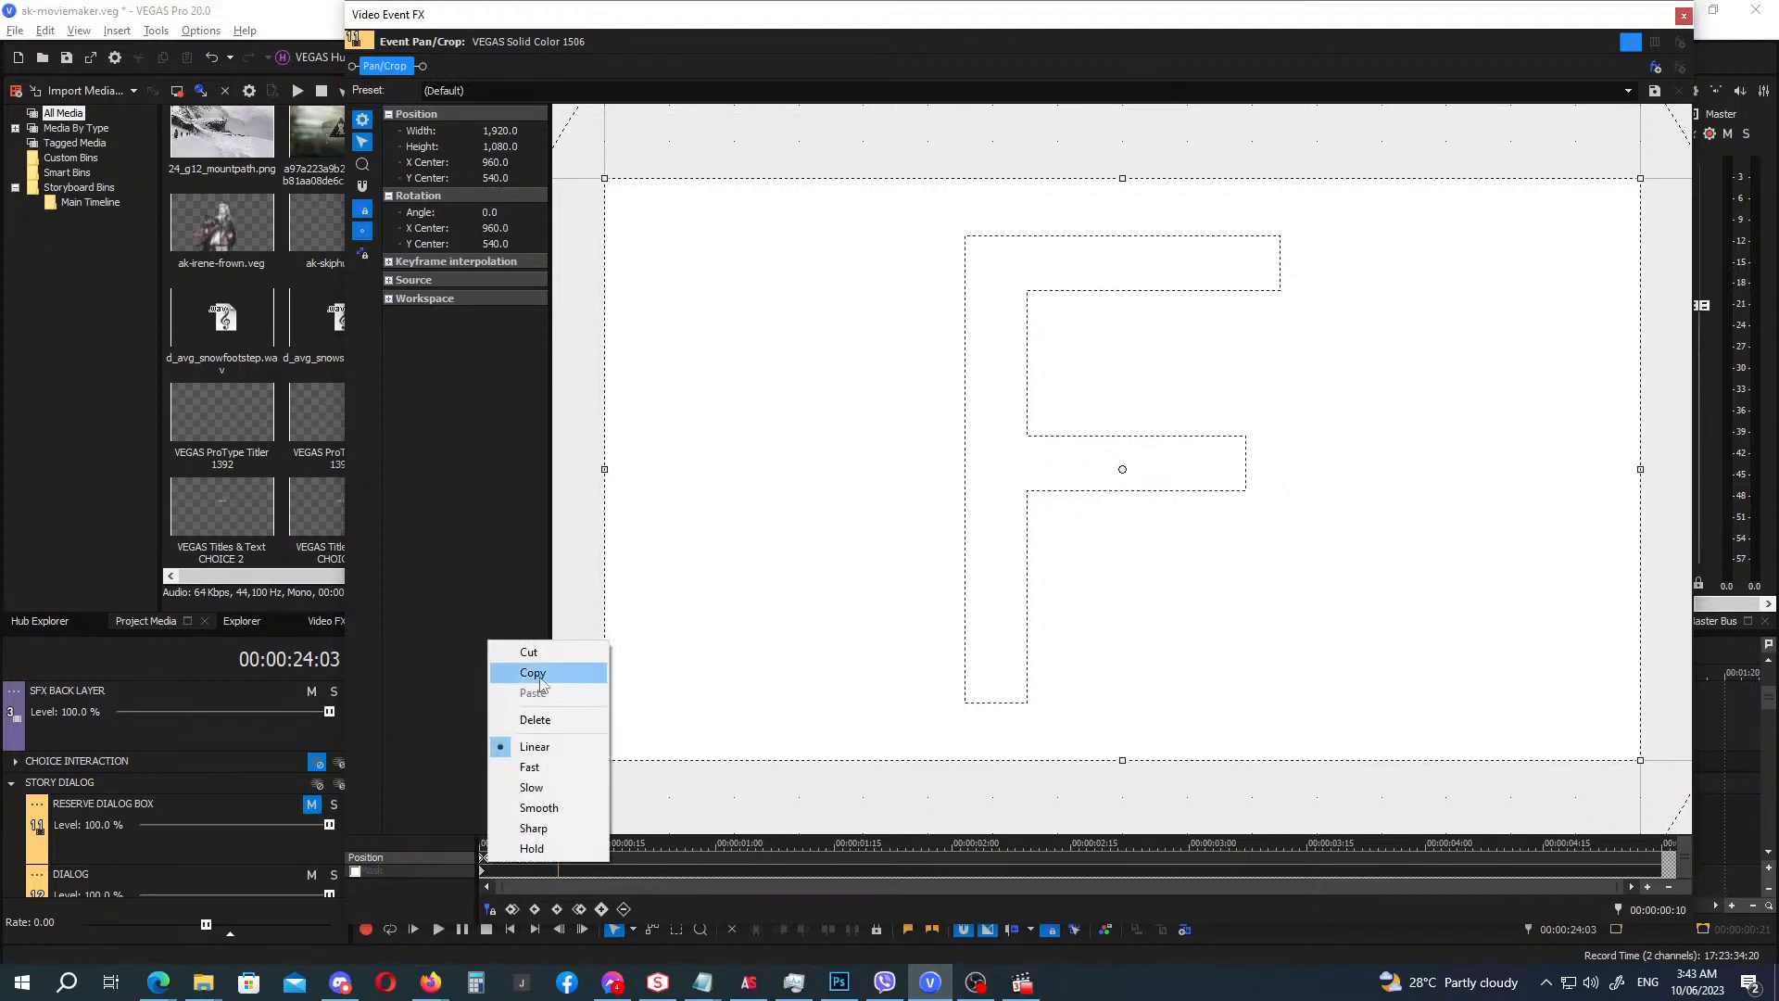
left_click(536, 673)
left_click(1683, 16)
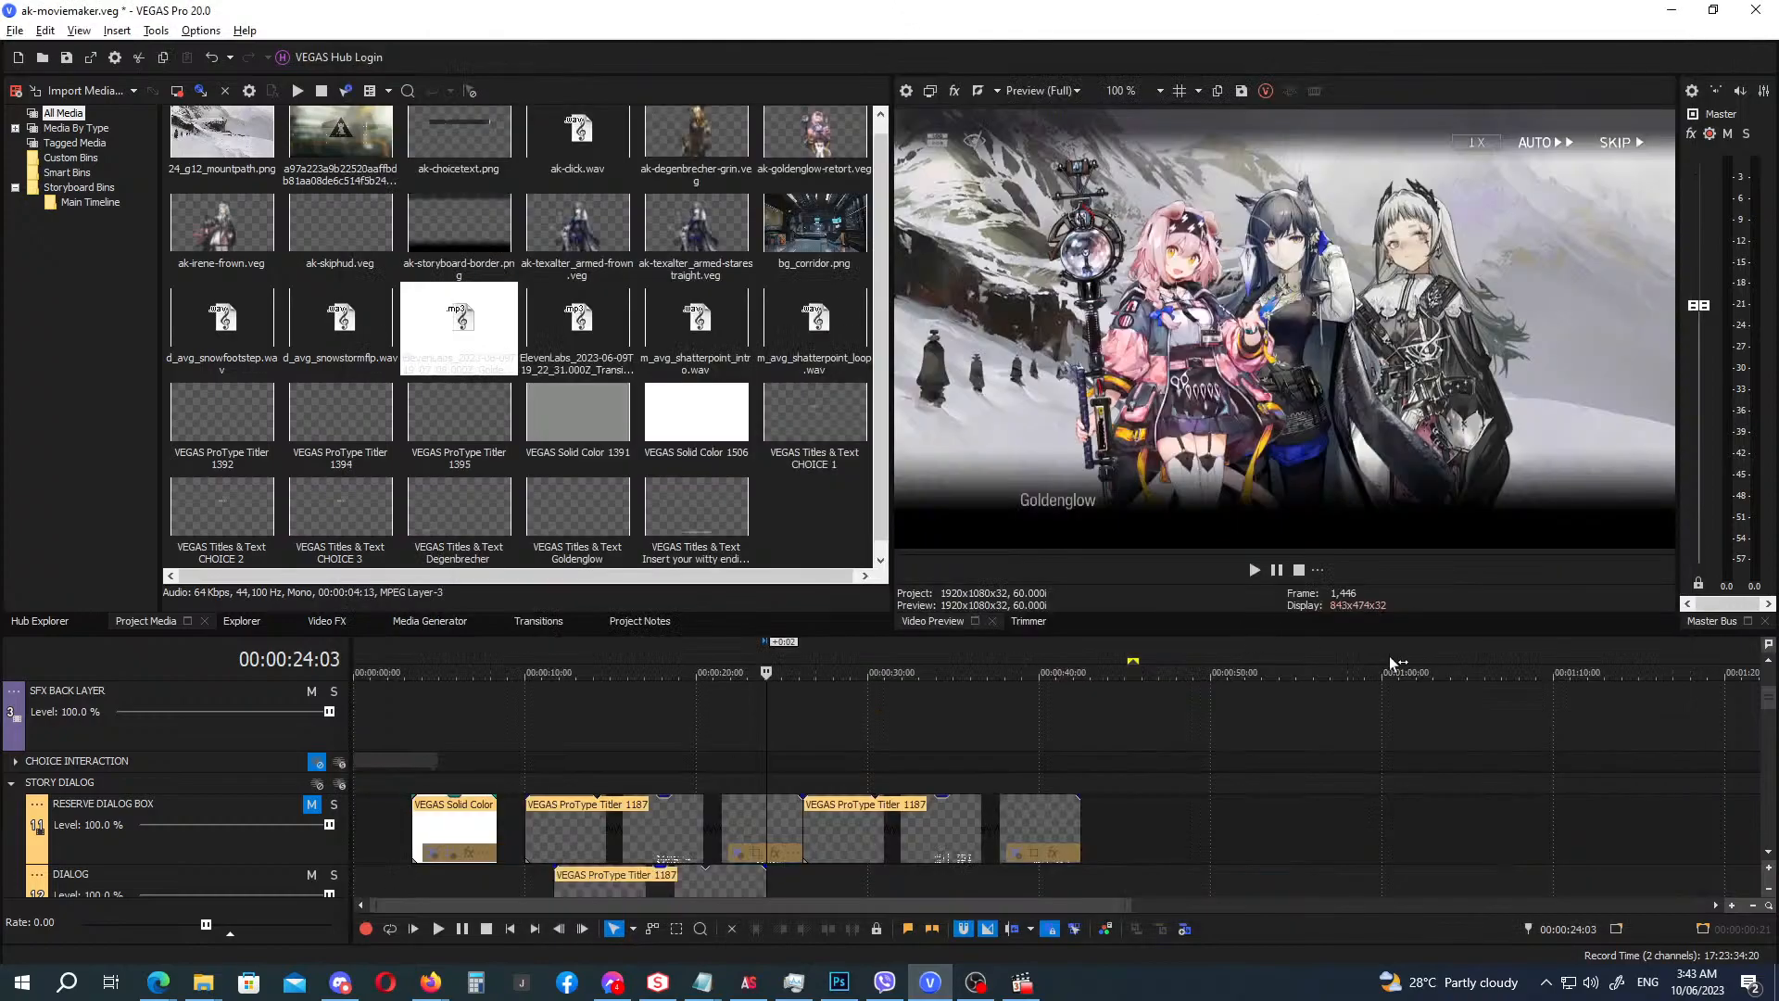
Split the Texas and Irene events on the central and righthand-side character tracks at 00:00:33:27.
left_click_drag(1771, 700, 1778, 766)
left_click(934, 797)
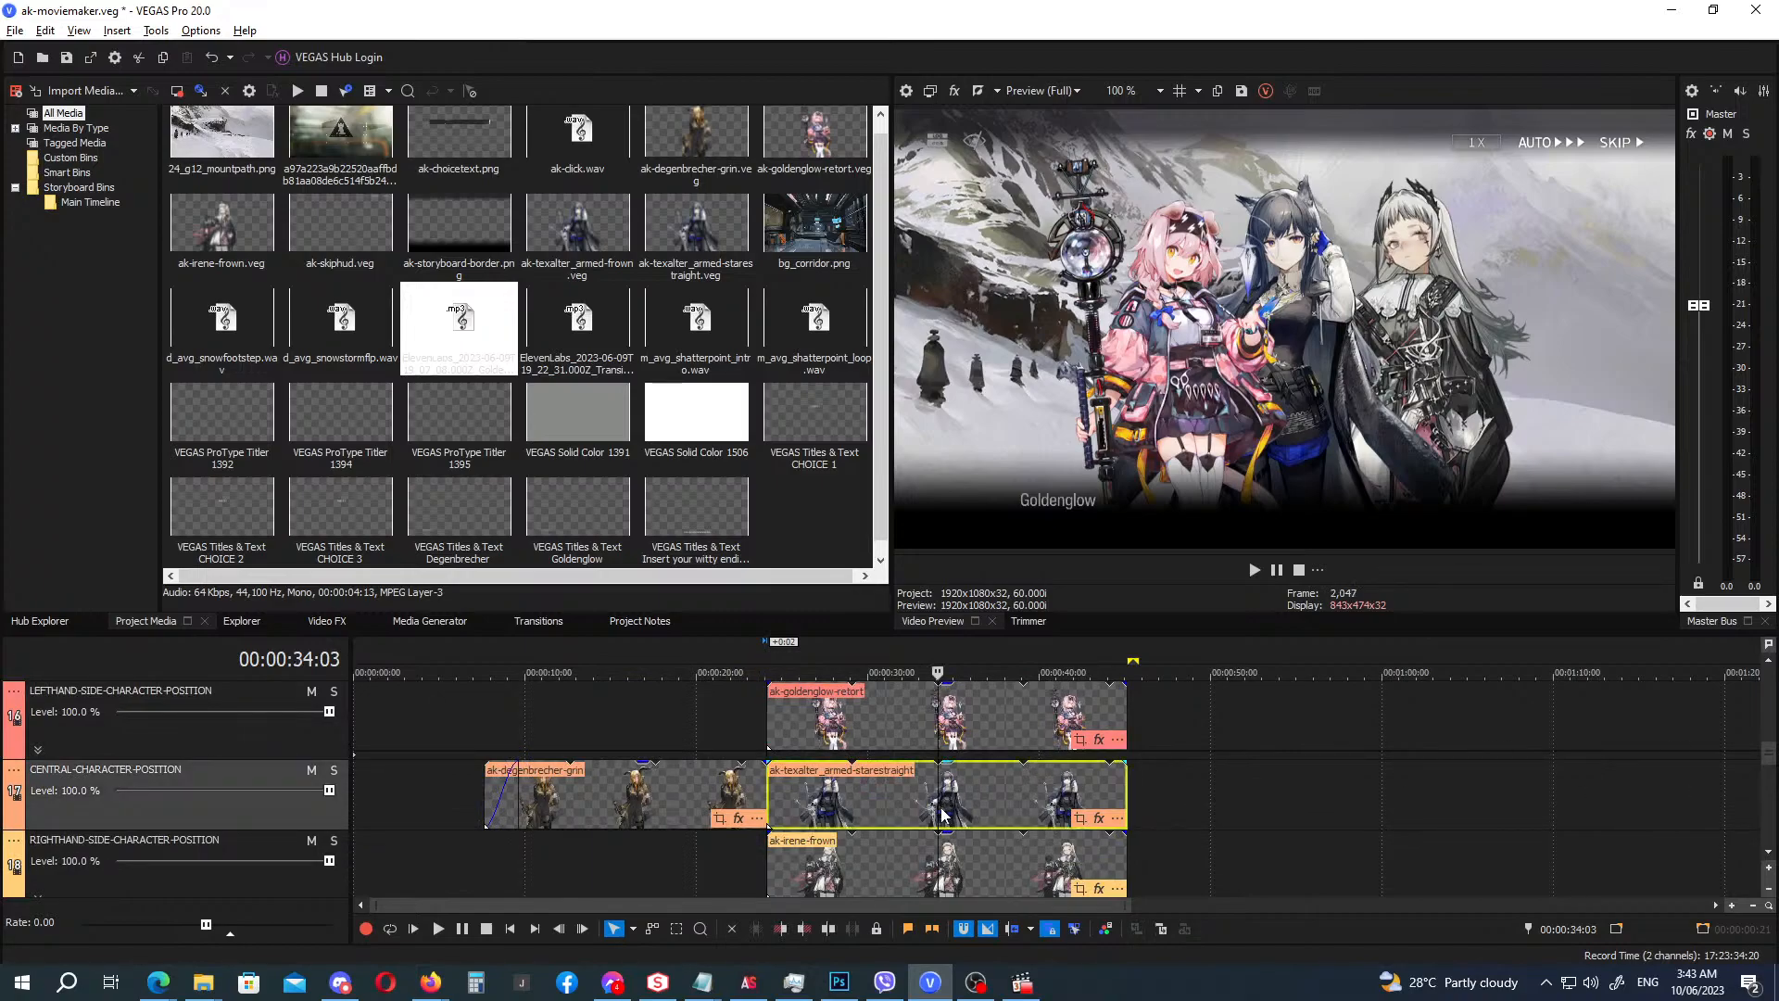
key("s")
left_click(924, 862)
key("s")
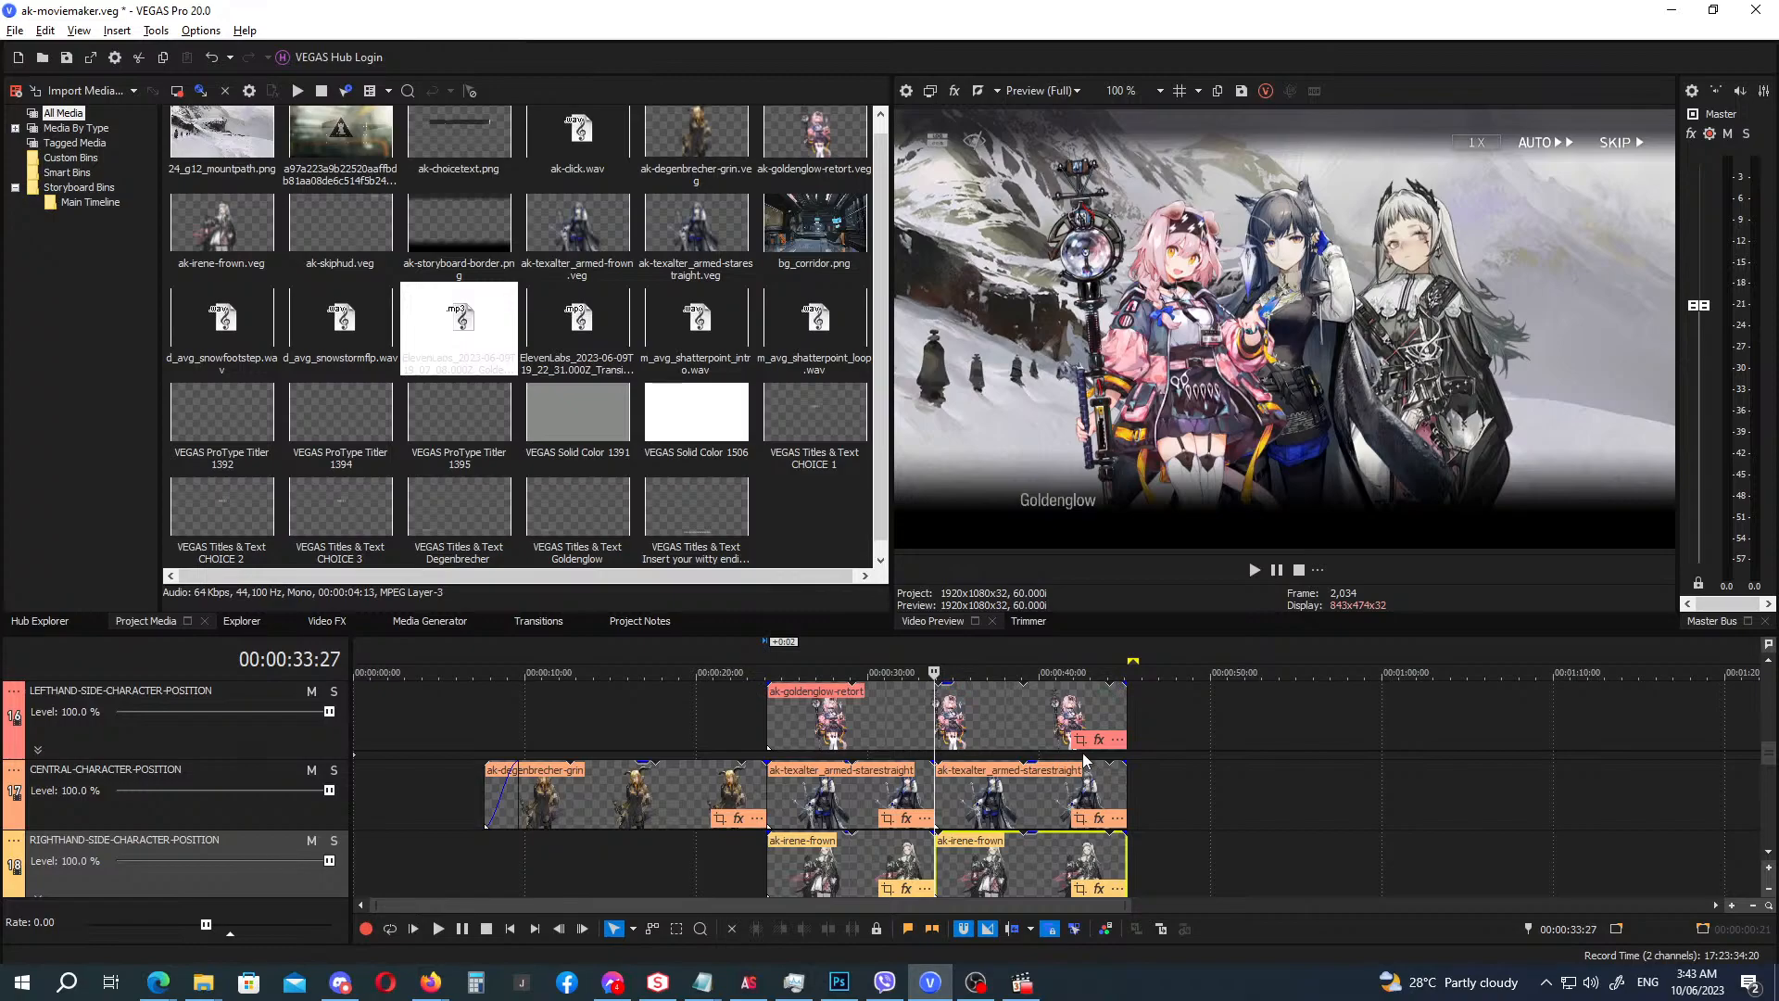
Paste the copied Pan/Crop keyframes at the start of the Goldenglow event and the first Texas and Irene events.
left_click(1080, 740)
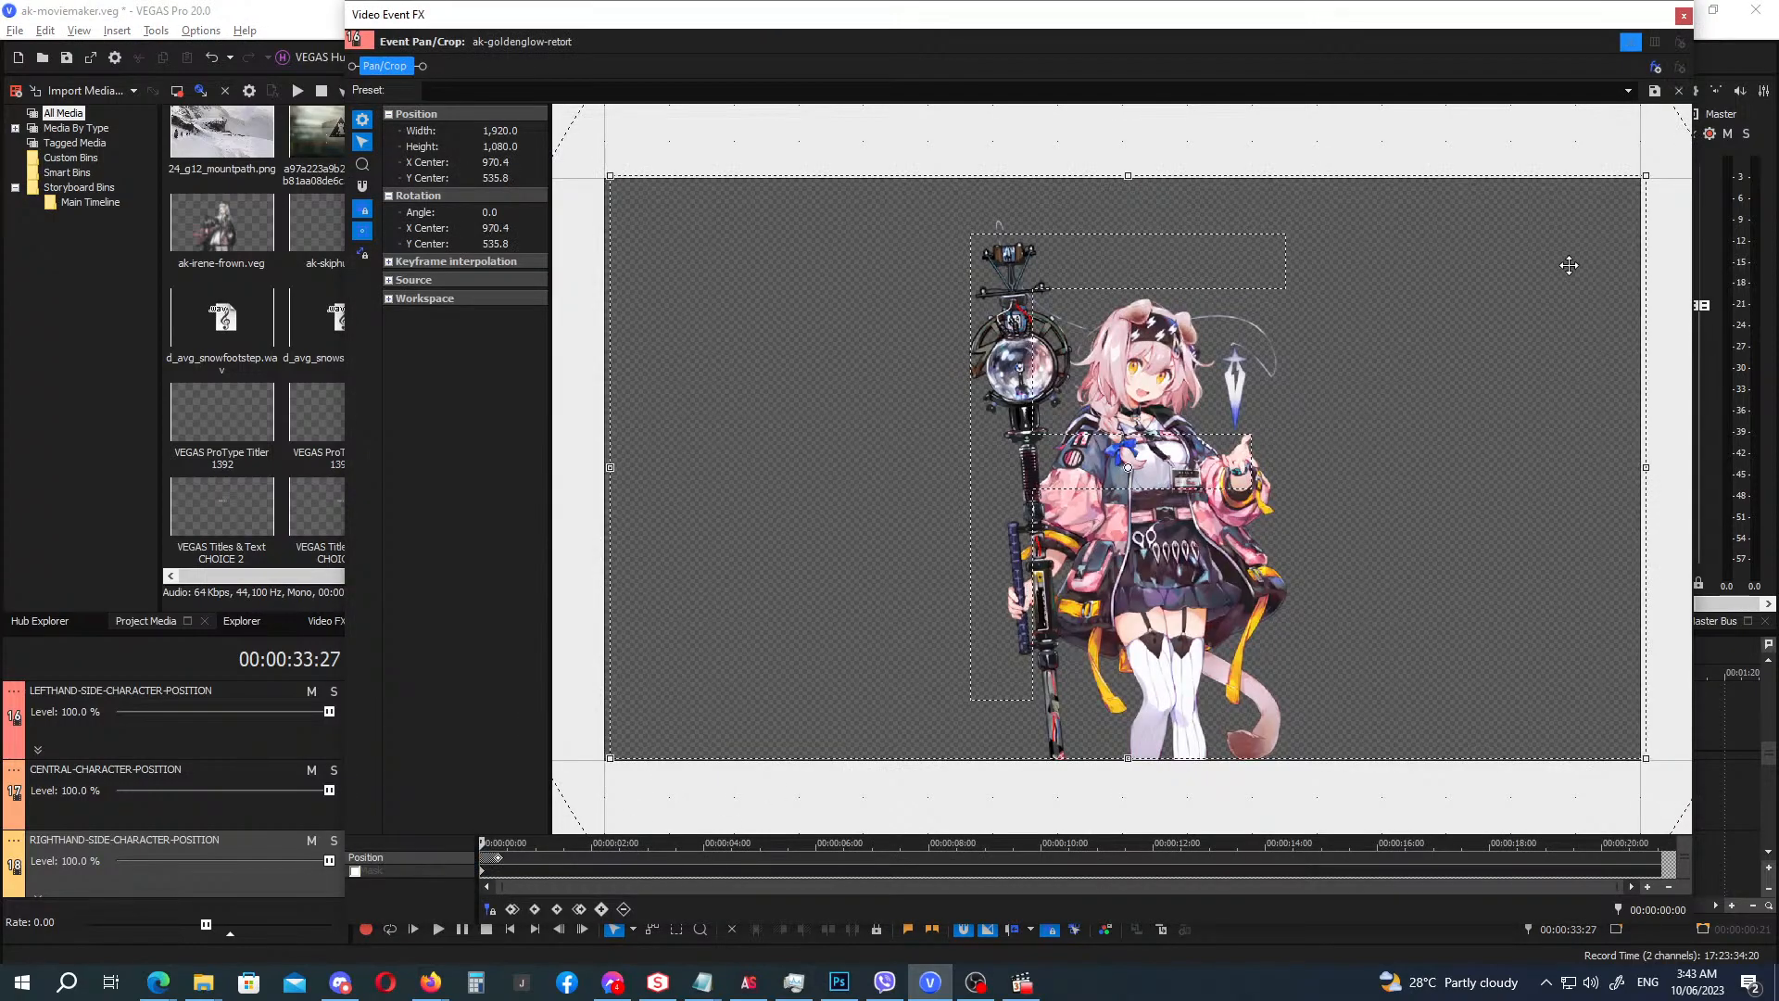
left_click(1684, 16)
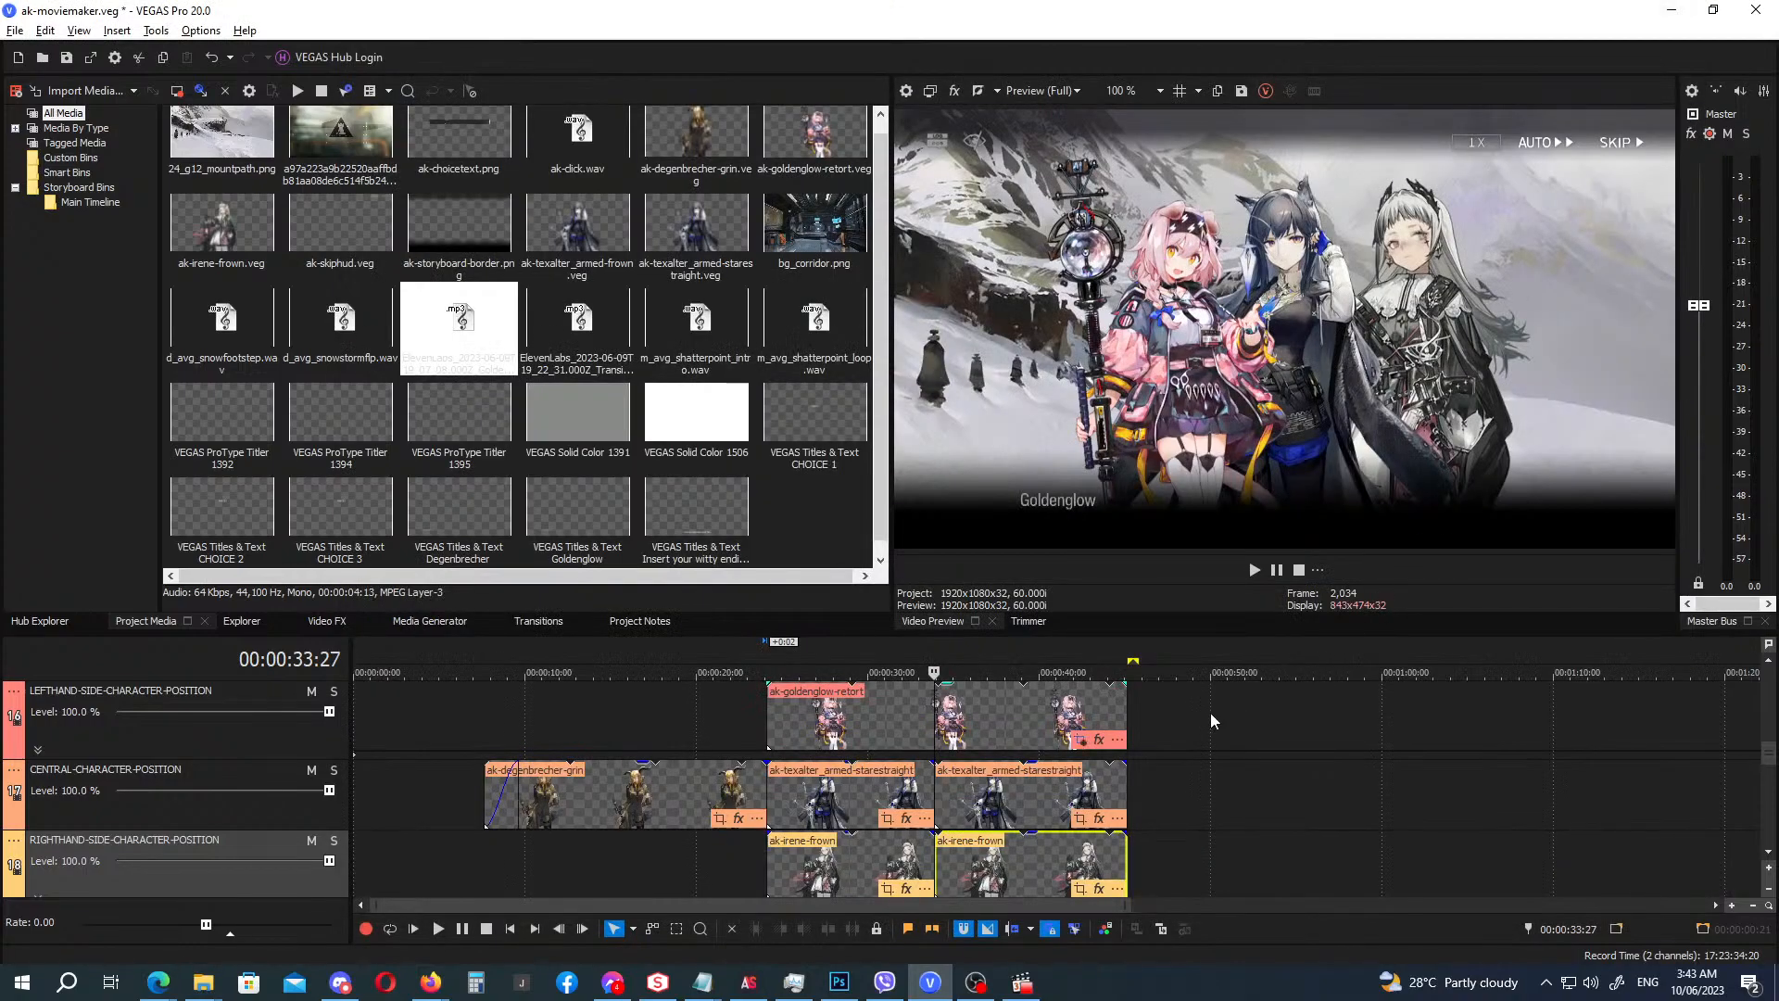
left_click(890, 821)
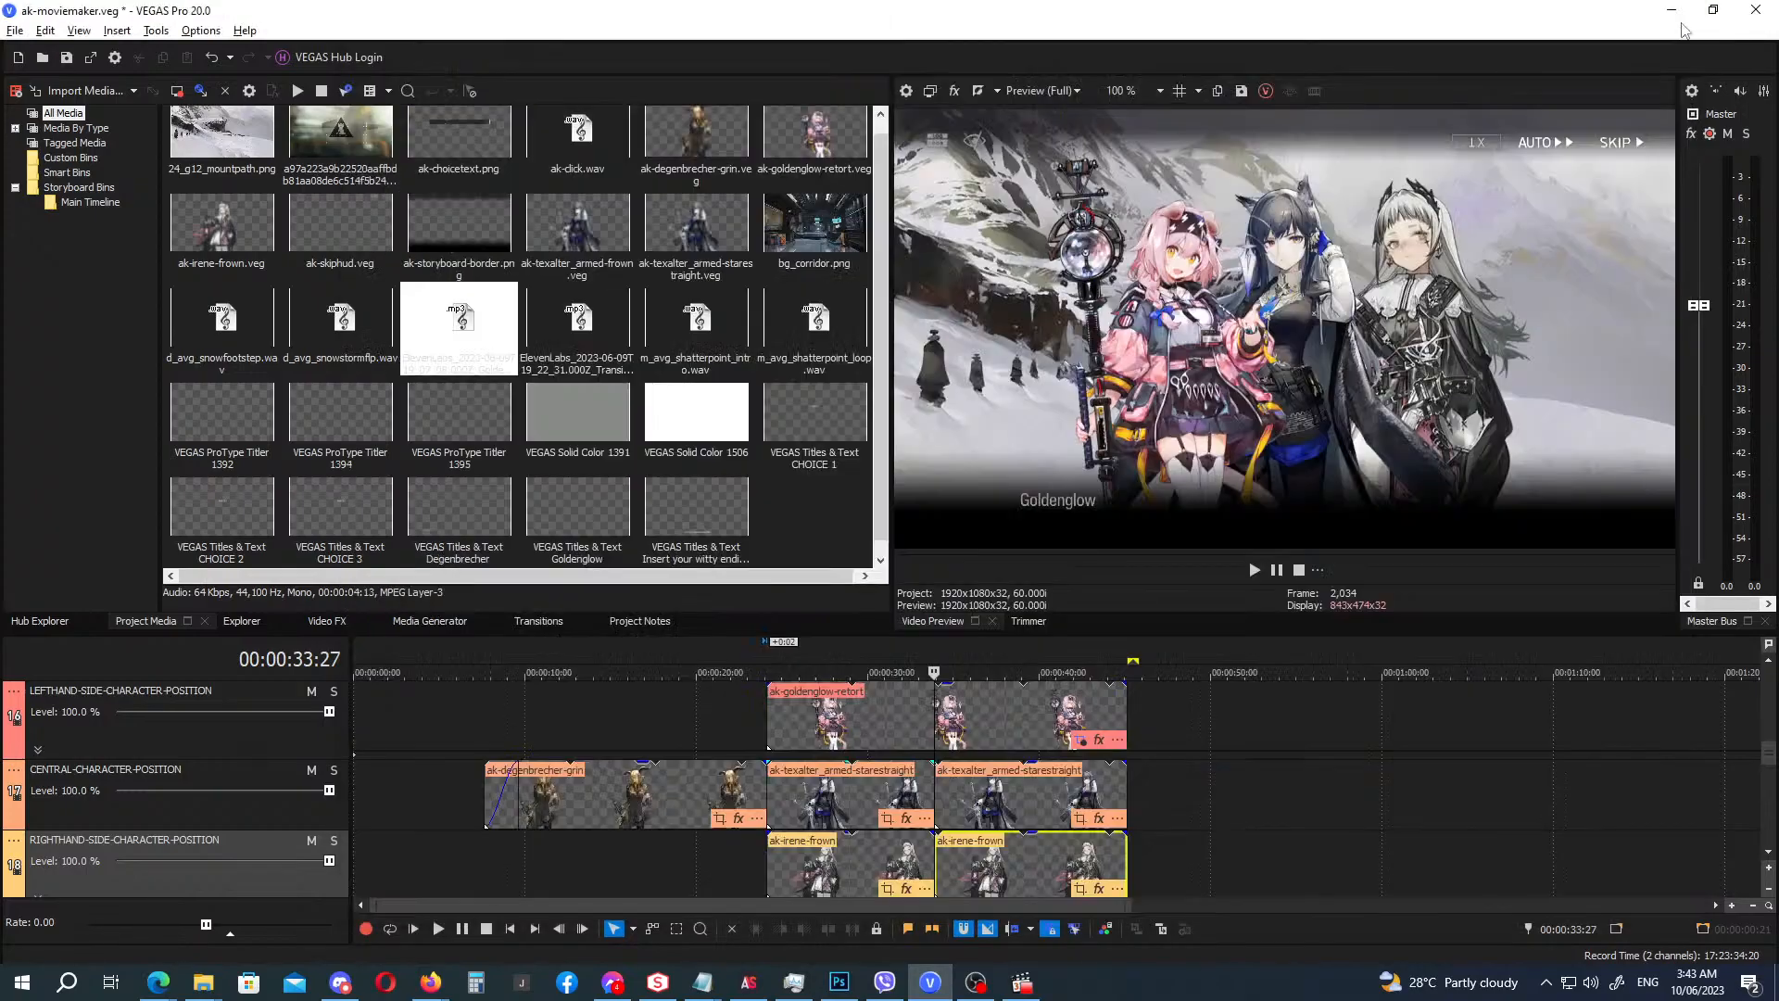
left_click(1684, 16)
left_click(887, 888)
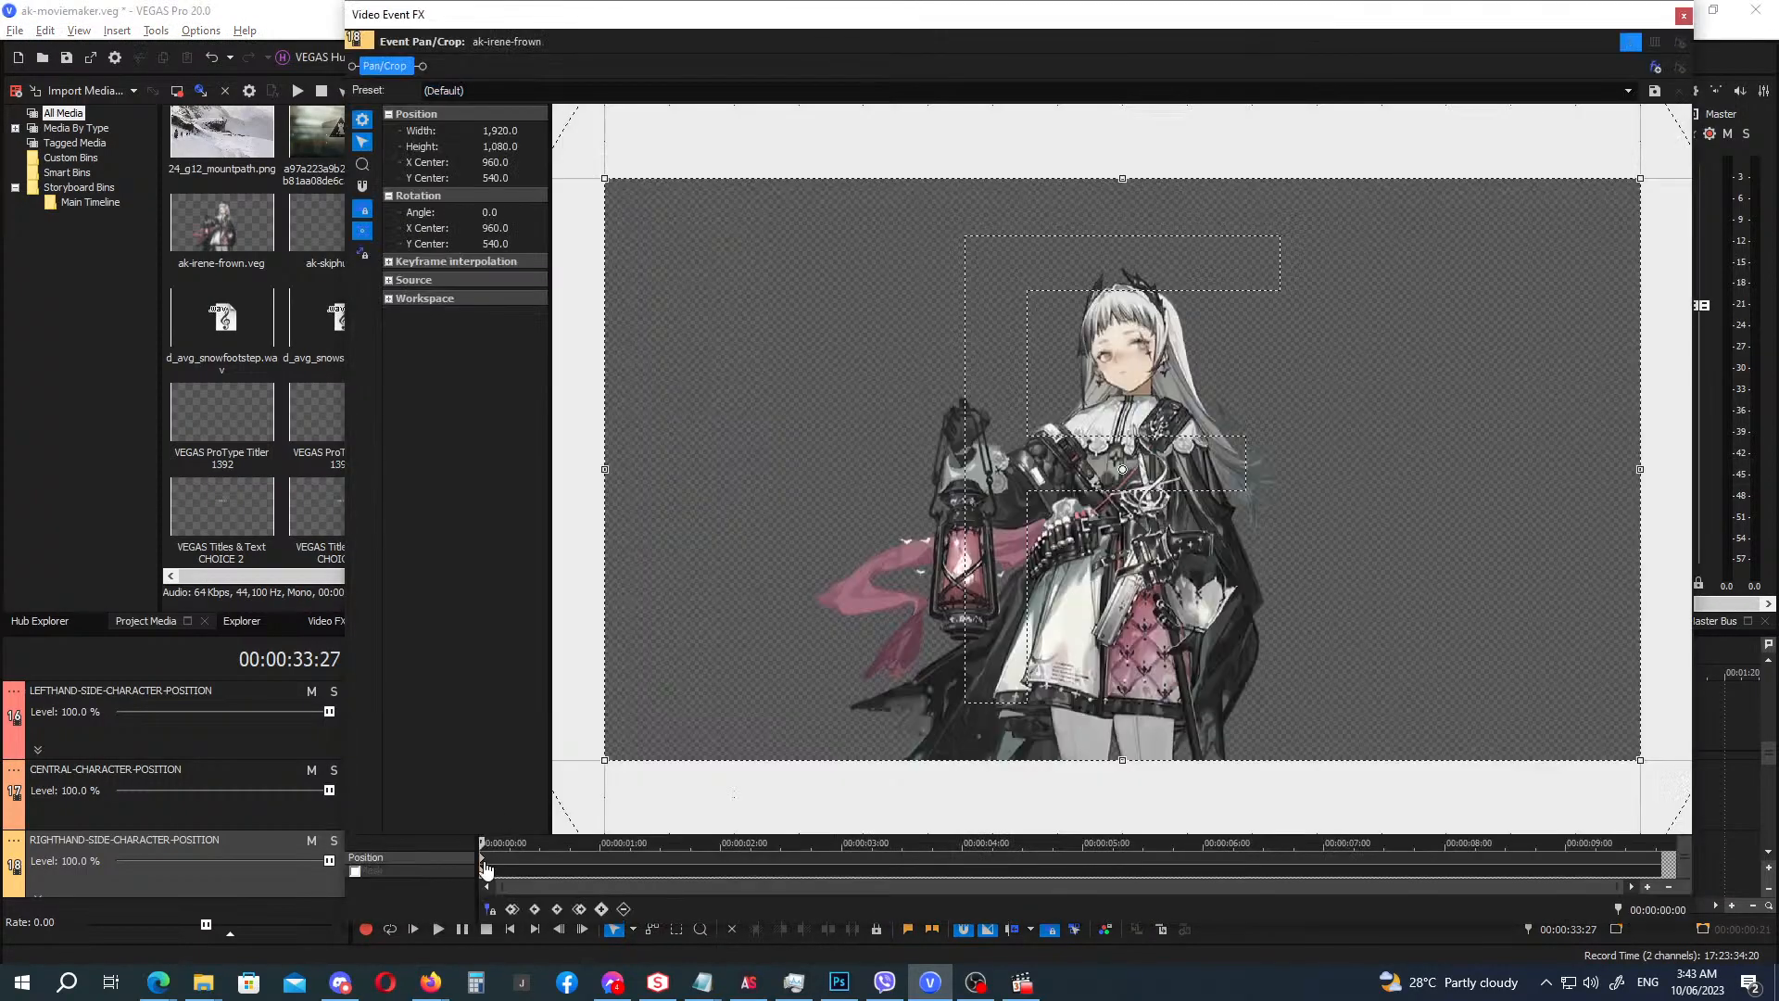
left_click_drag(1127, 706, 1132, 703)
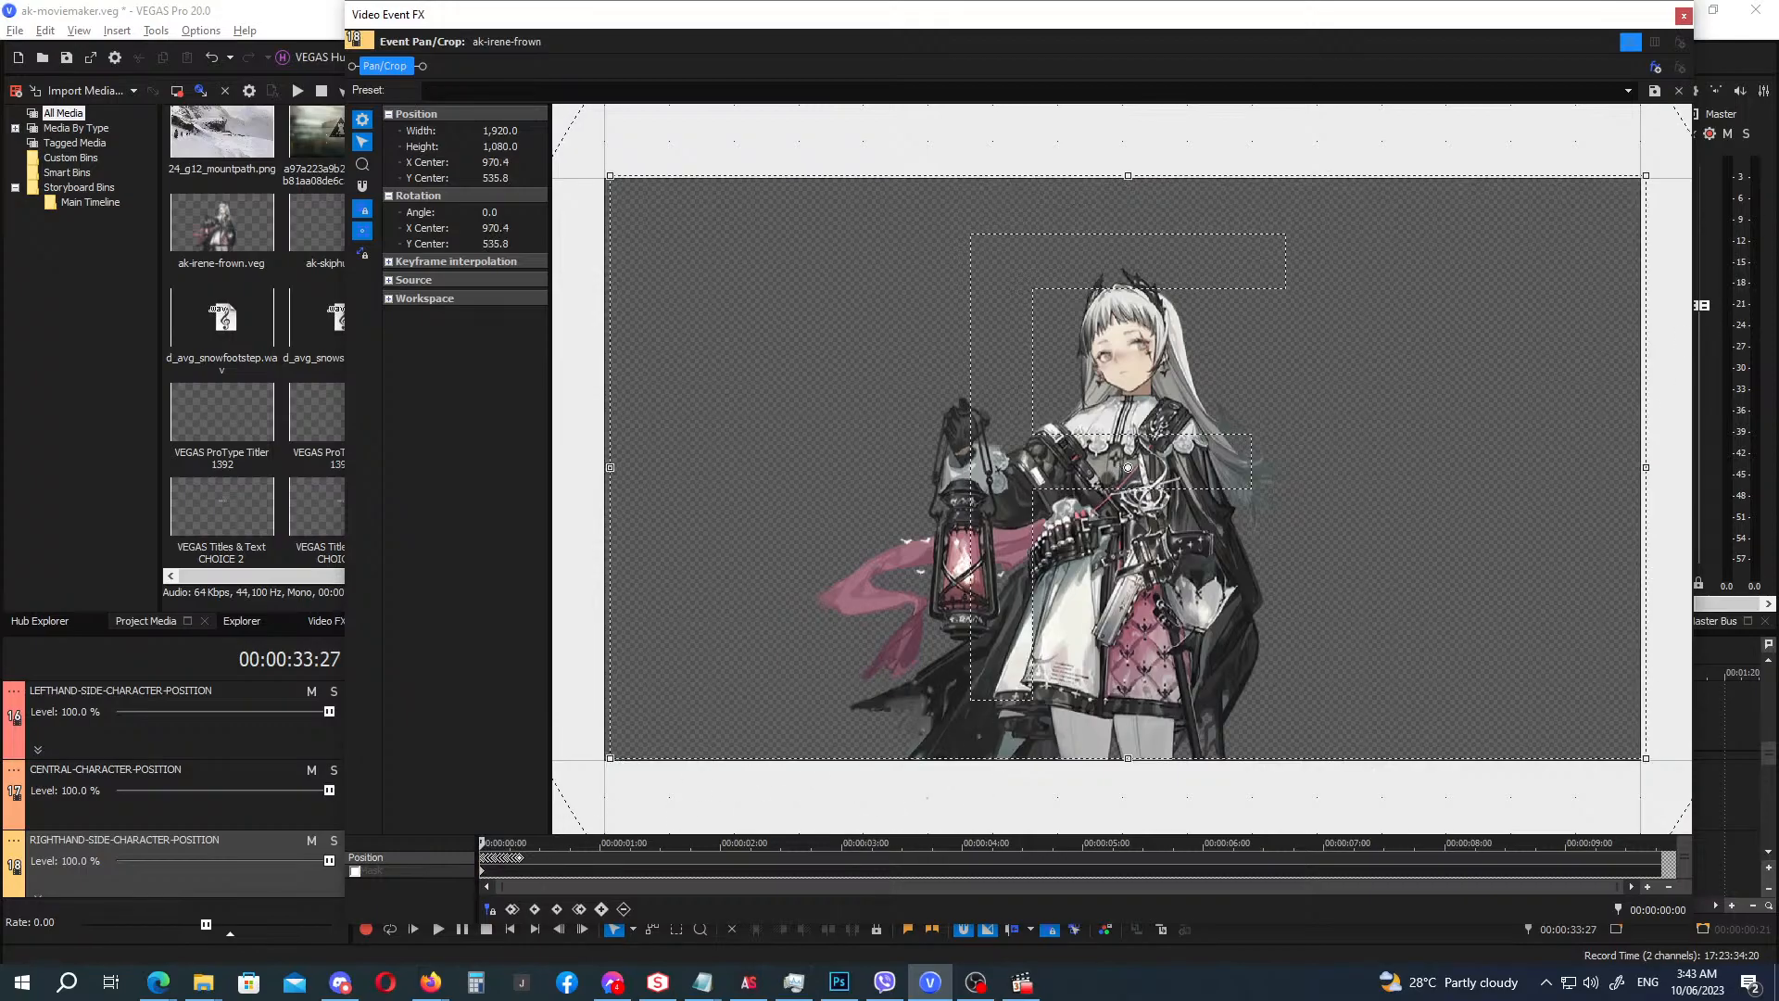
left_click(1685, 18)
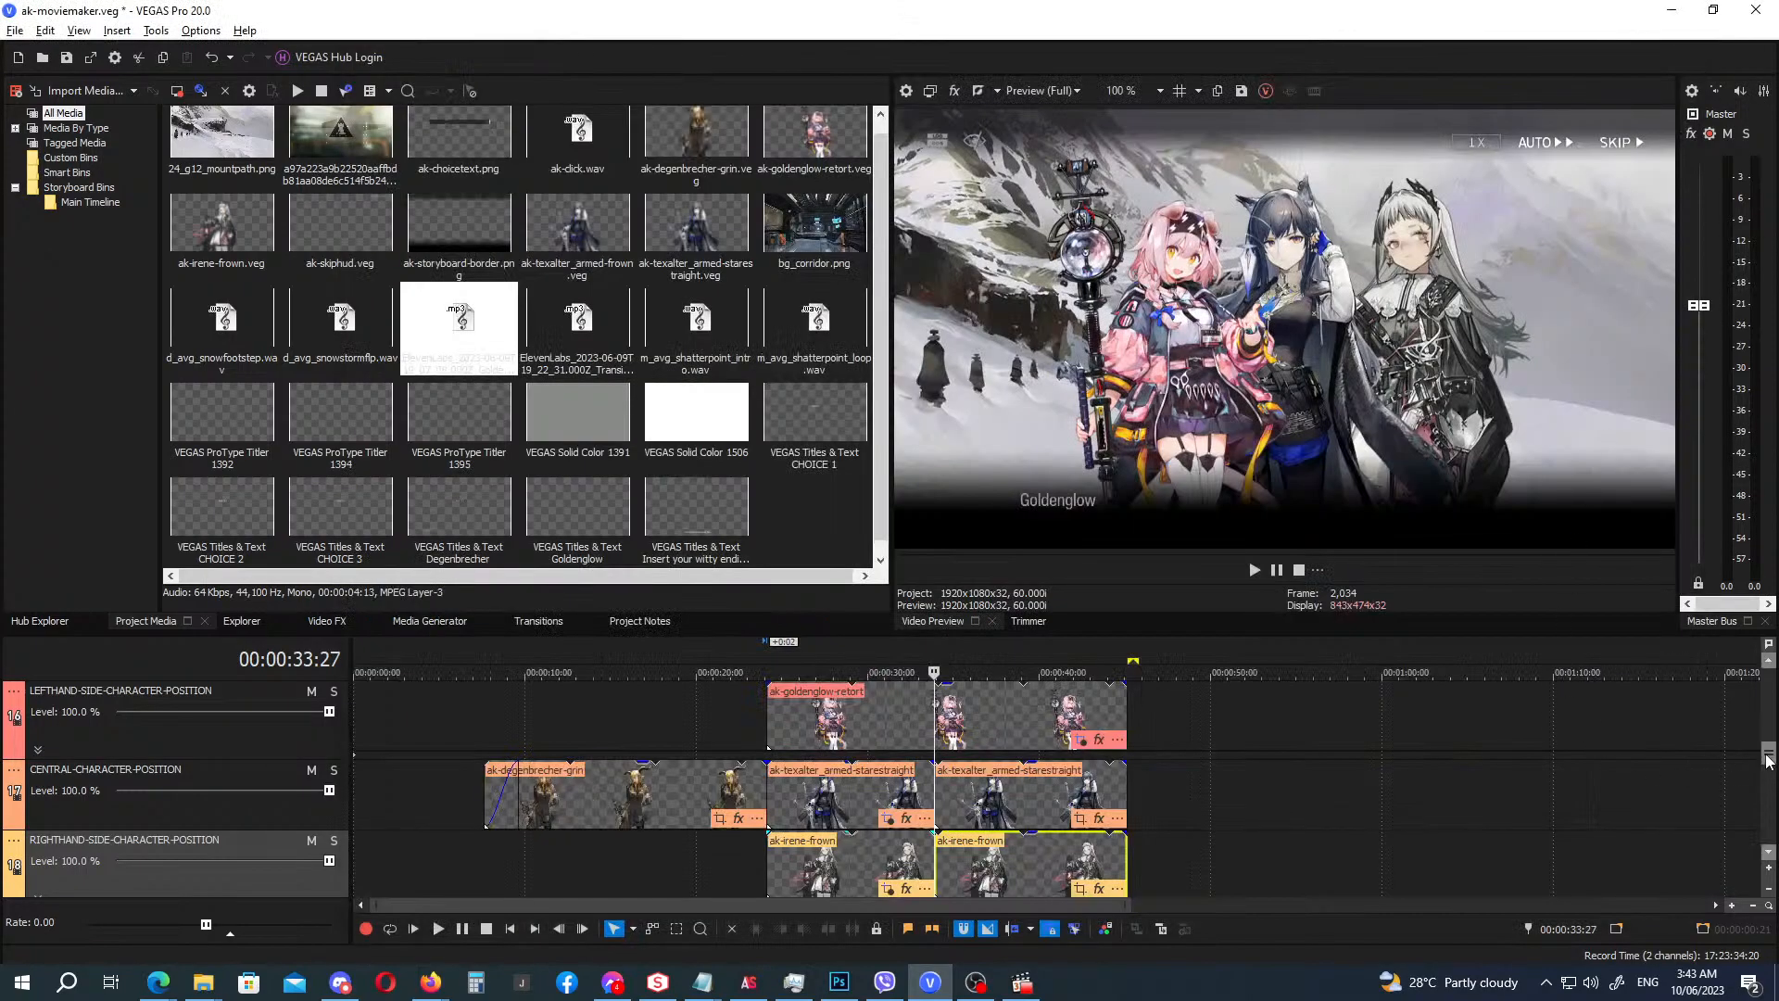
Paste the copied Pan/Crop keyframes at the start of the second 24_g12_mountpath event on the BACKGROUND track.
left_click_drag(1770, 760, 1769, 805)
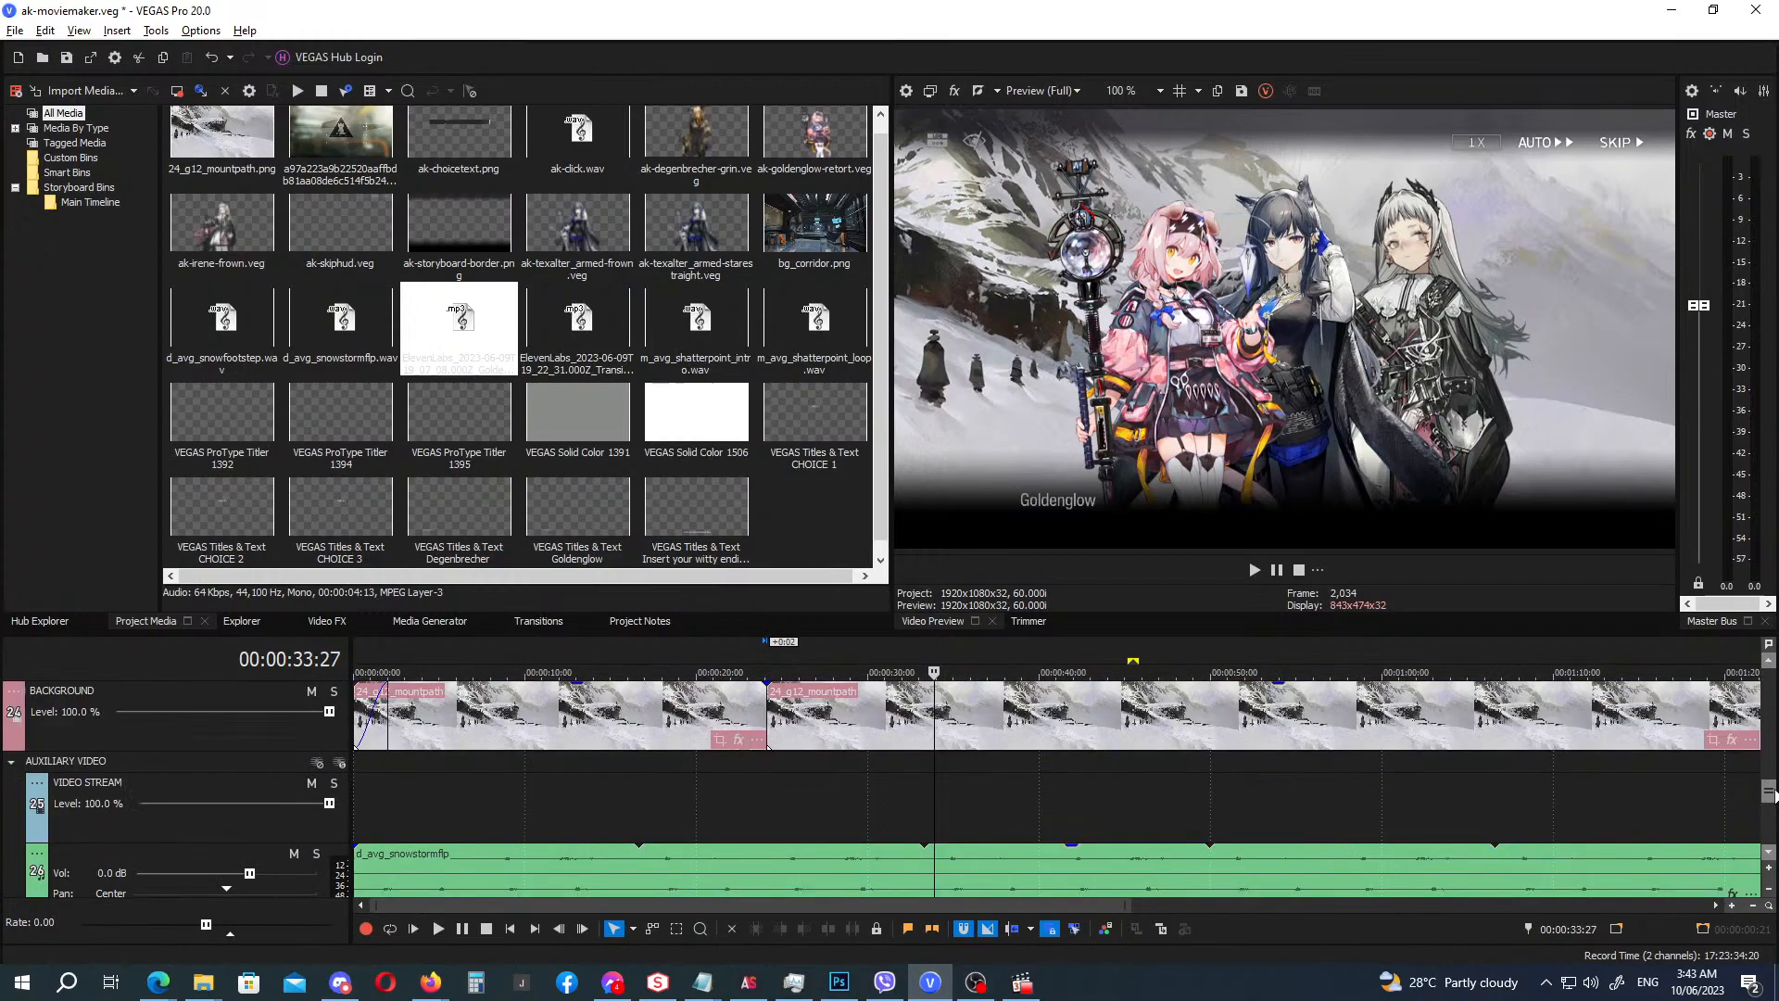
left_click(1711, 741)
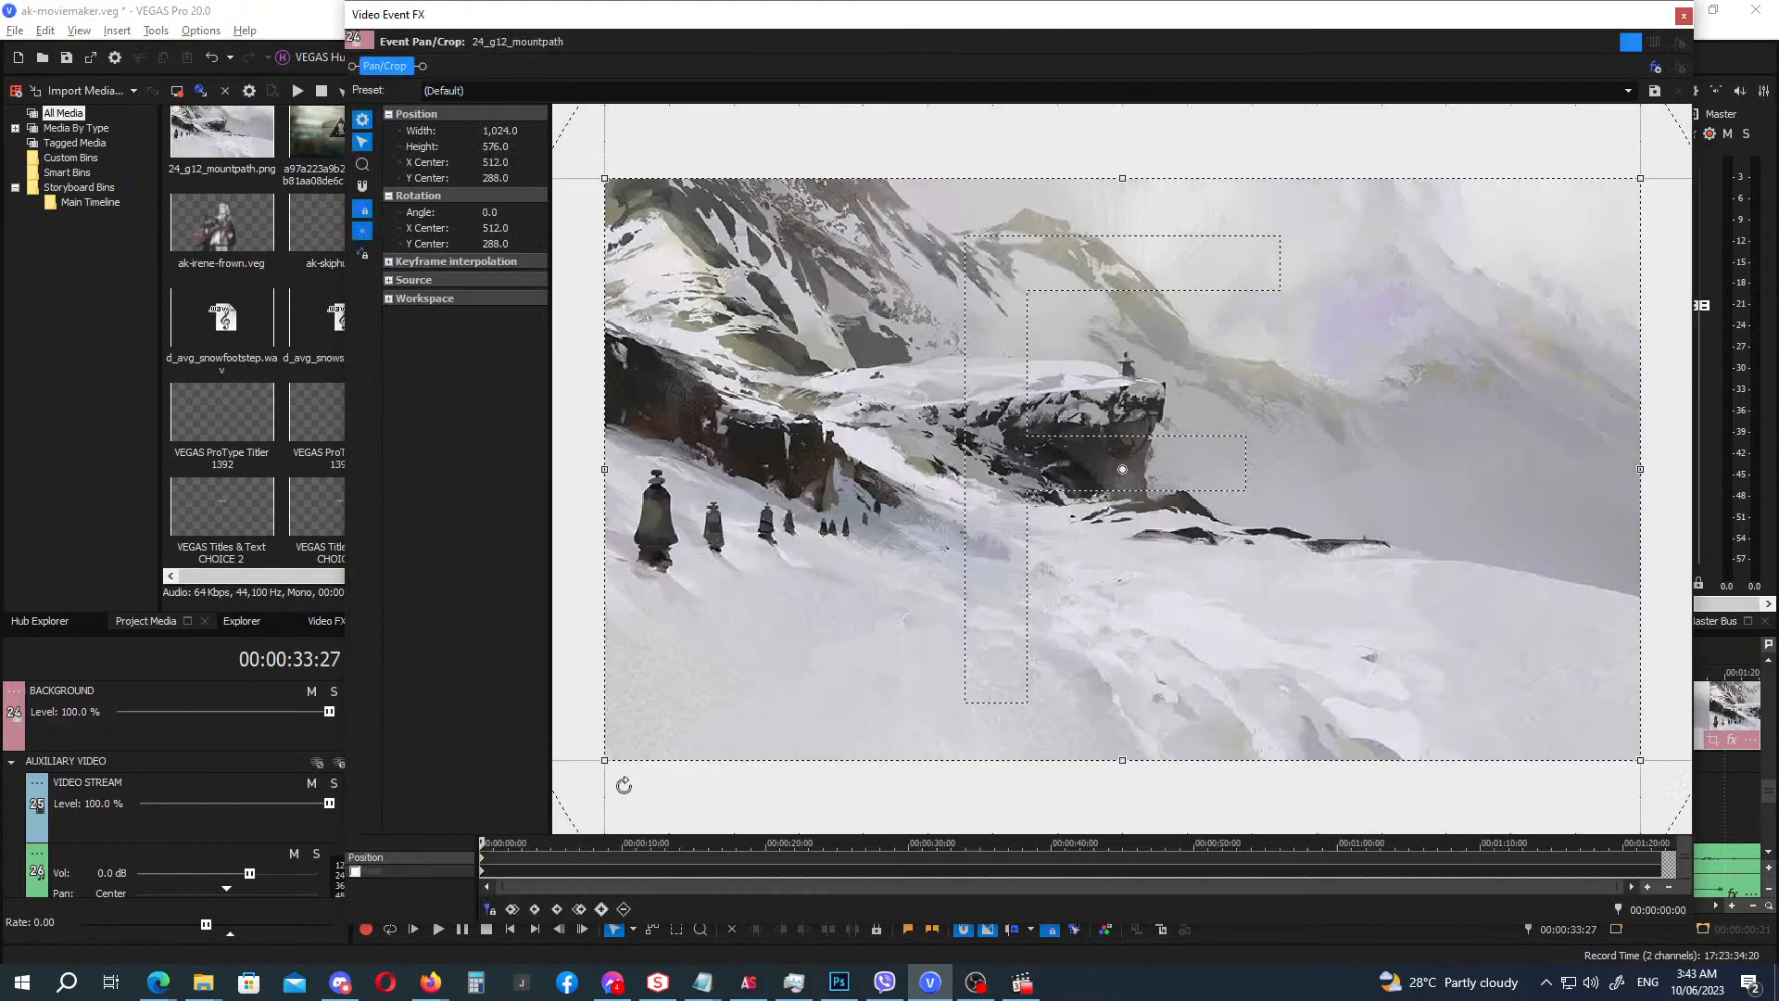
left_click_drag(1089, 584, 1095, 581)
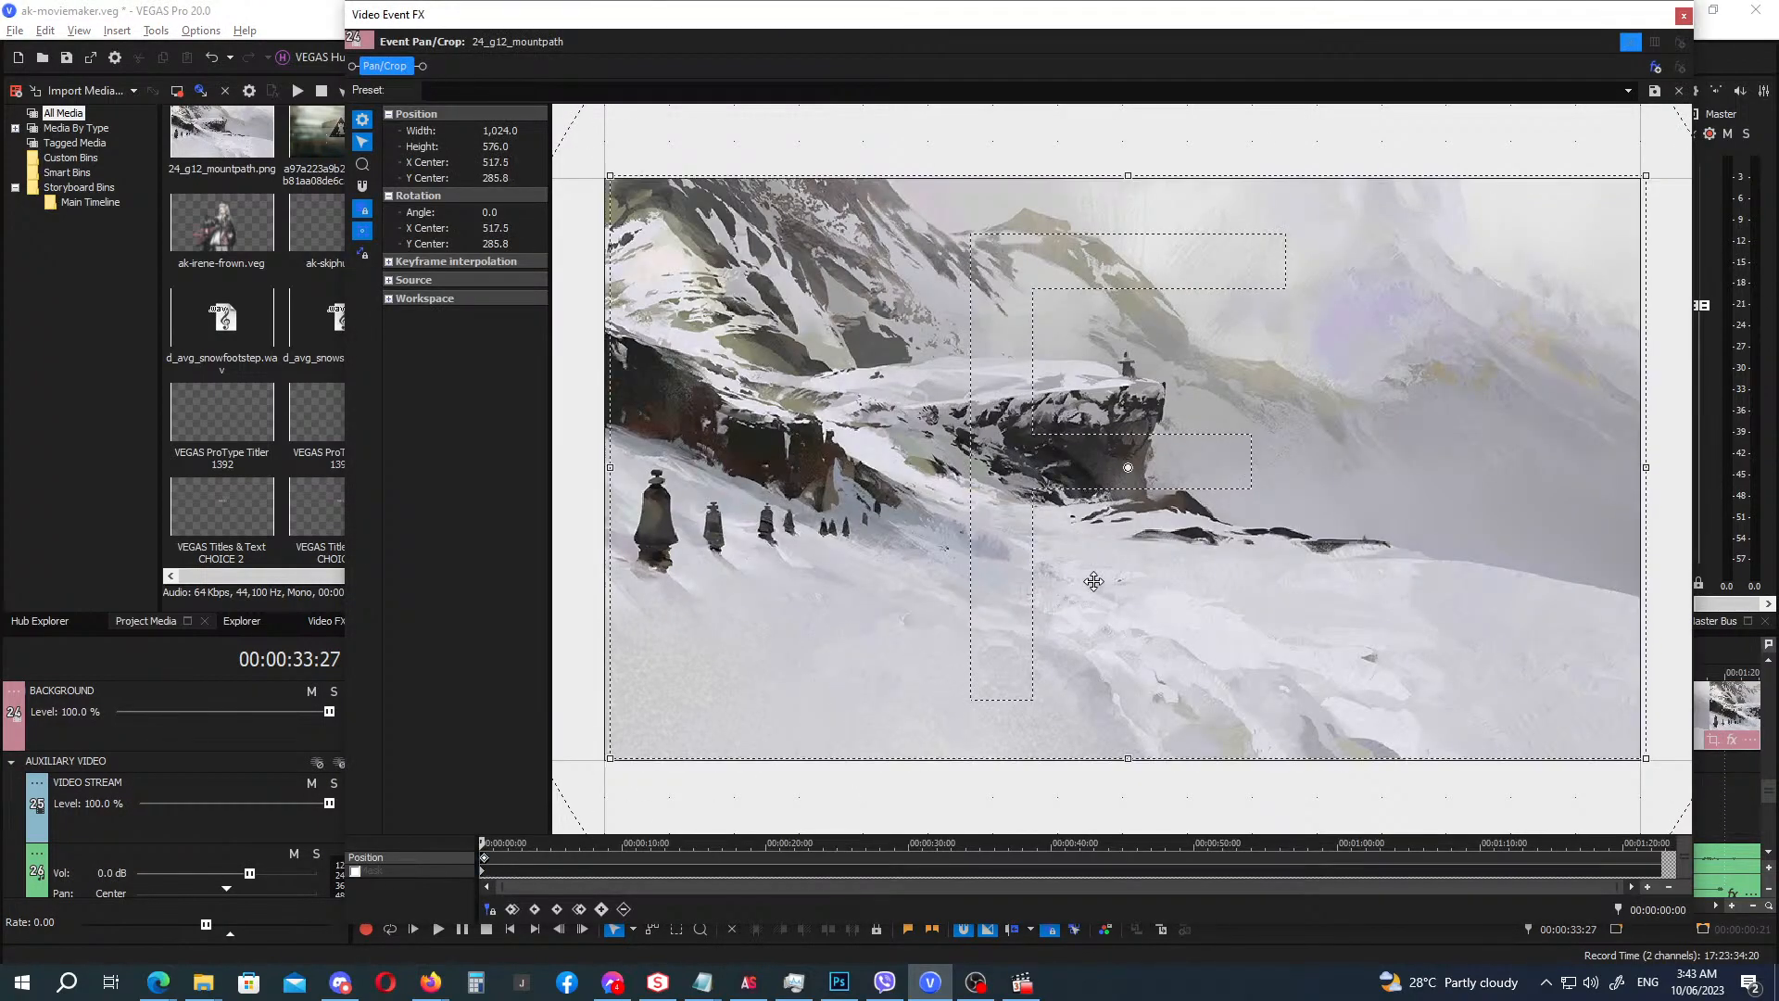
left_click(1682, 15)
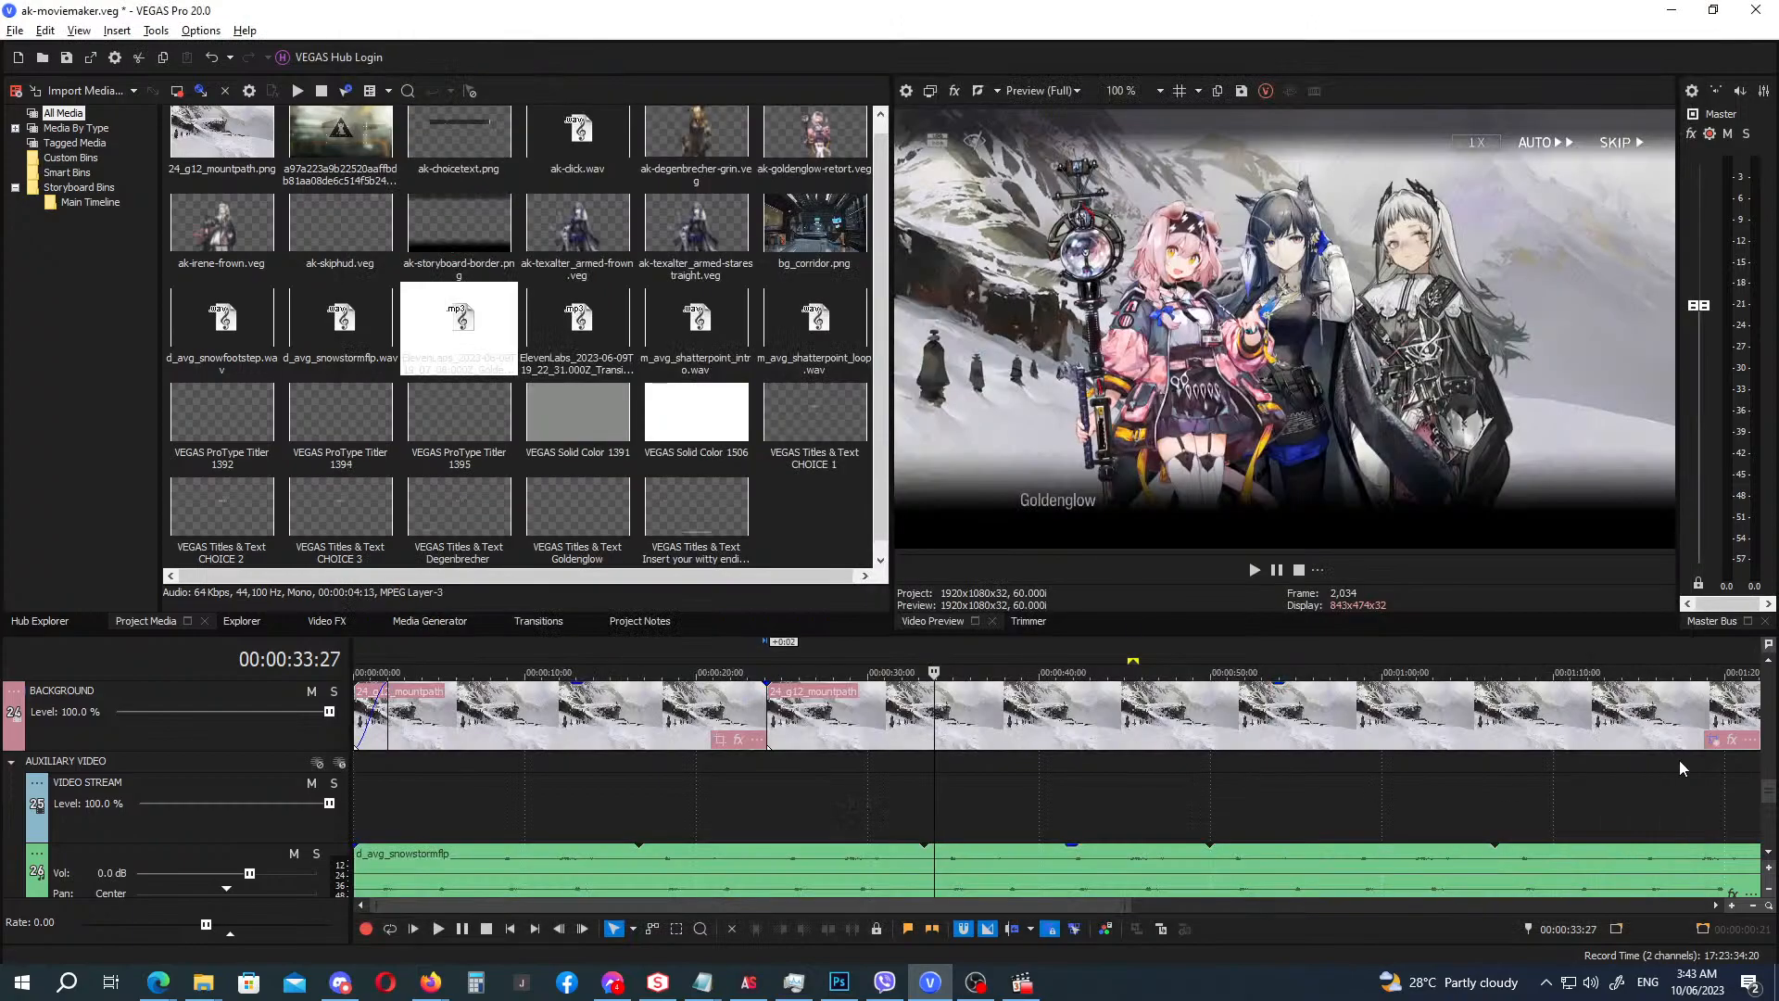
Add the Brightness and Contrast effect to the first Texas event and apply the Portrait Dialog Dimmed preset.
left_click_drag(1771, 794, 1771, 756)
left_click(907, 819)
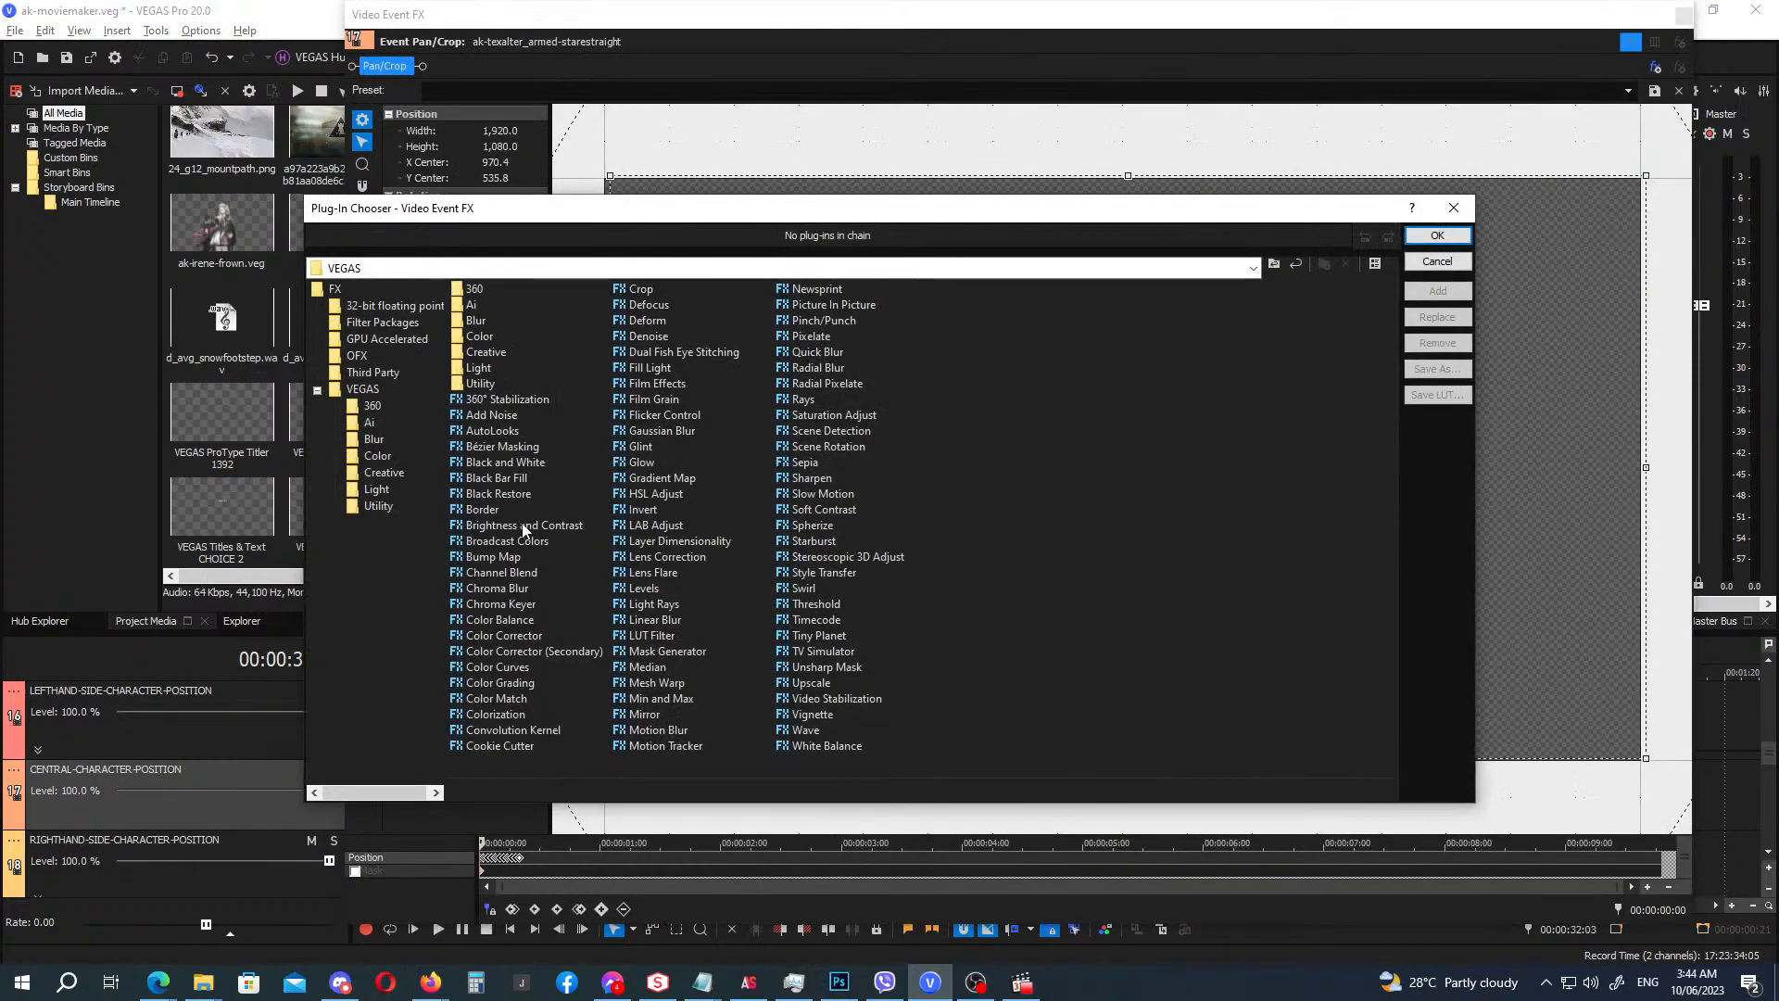
double_click(524, 525)
left_click(1438, 236)
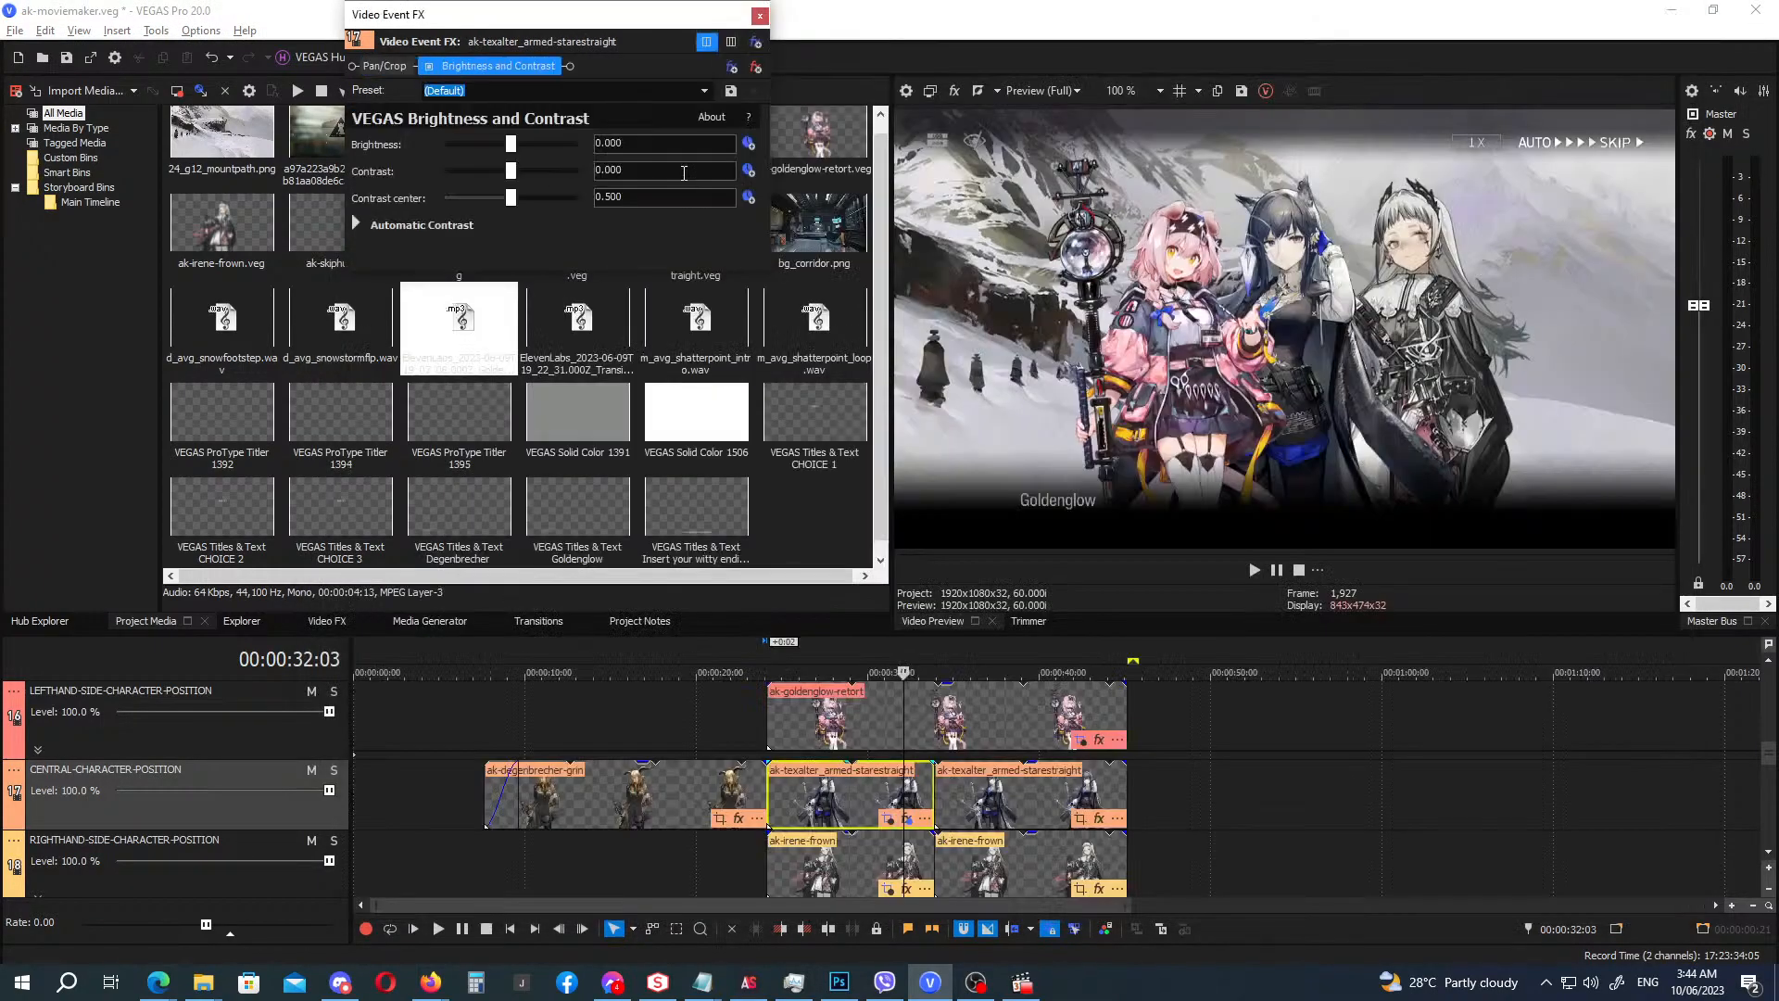
left_click(704, 91)
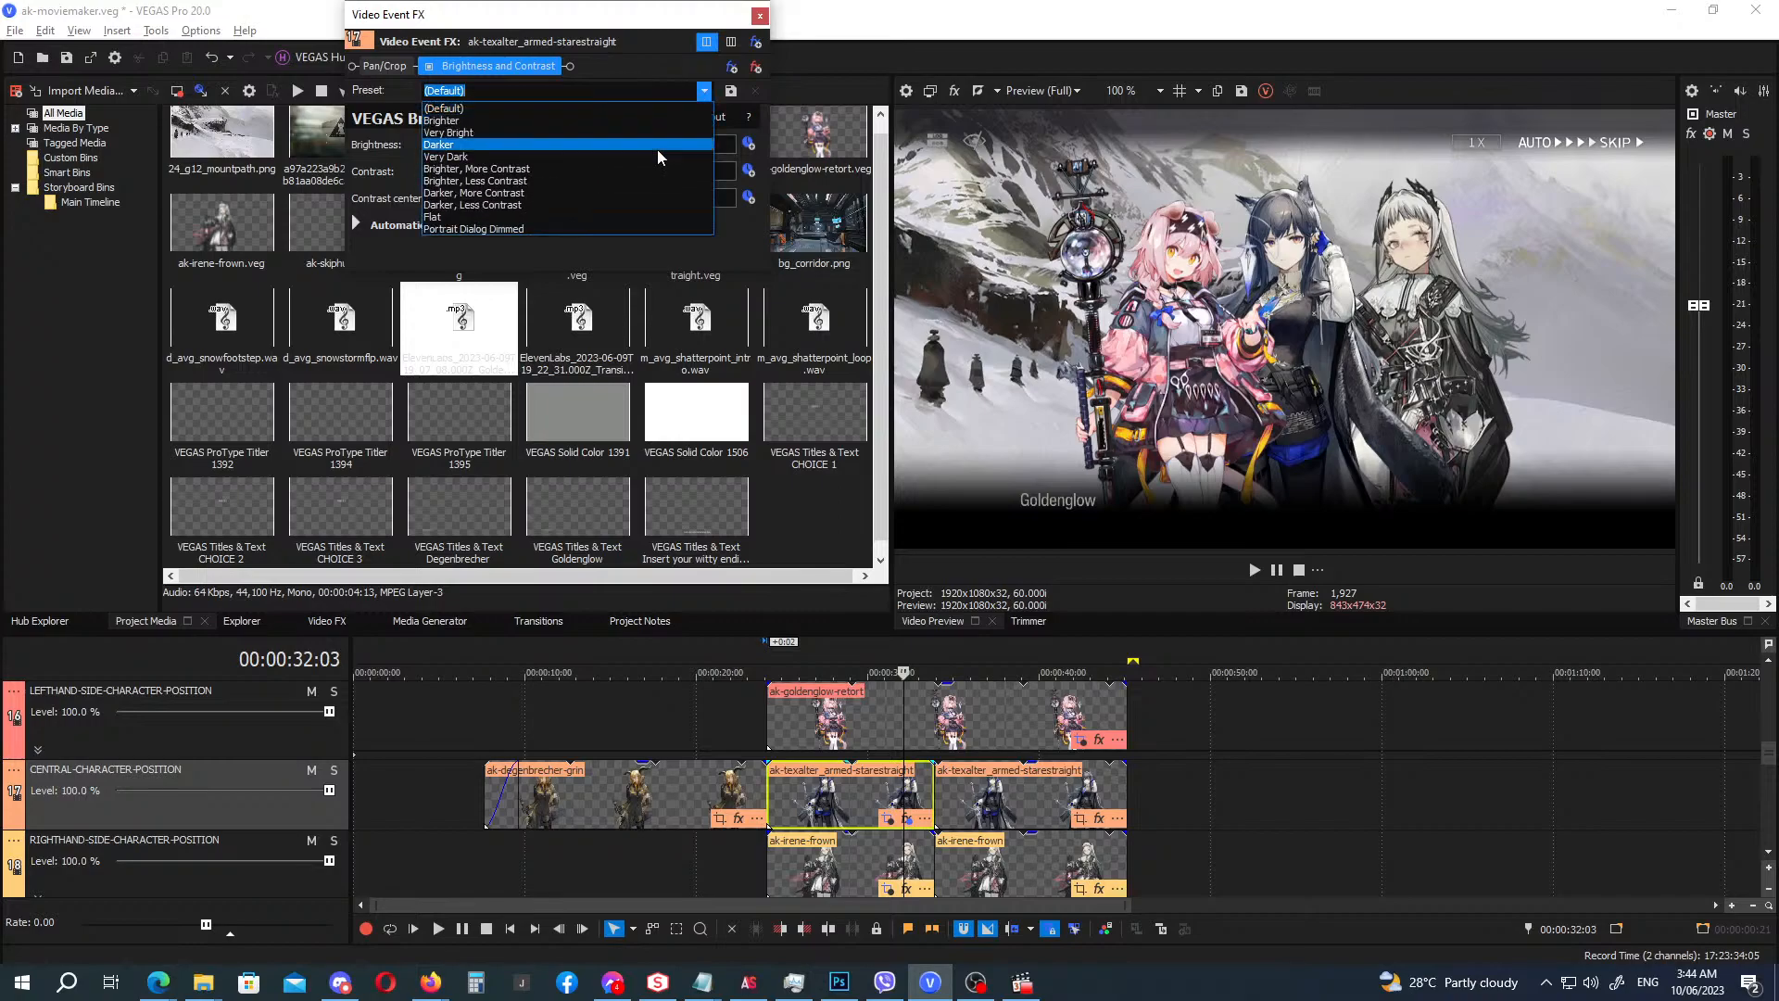
left_click(628, 225)
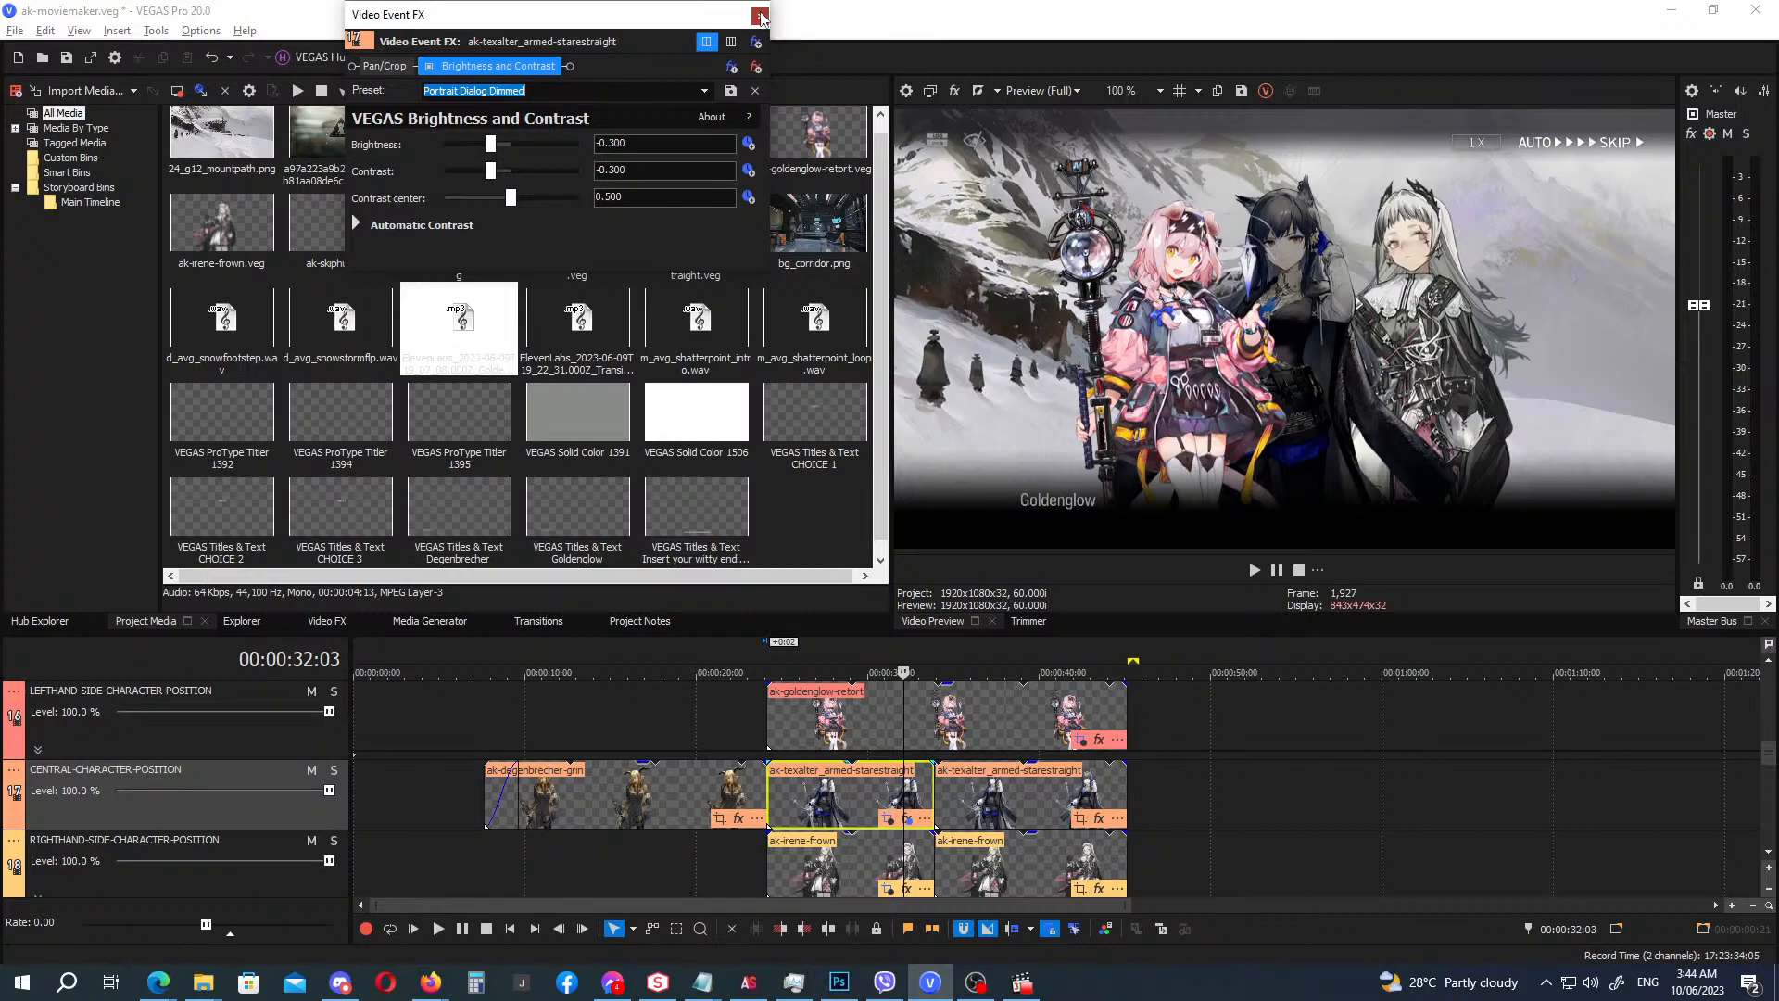
Add the Brightness and Contrast effect to the first Irene event and apply the Portrait Dialog Dimmed preset.
left_click(760, 15)
left_click(907, 888)
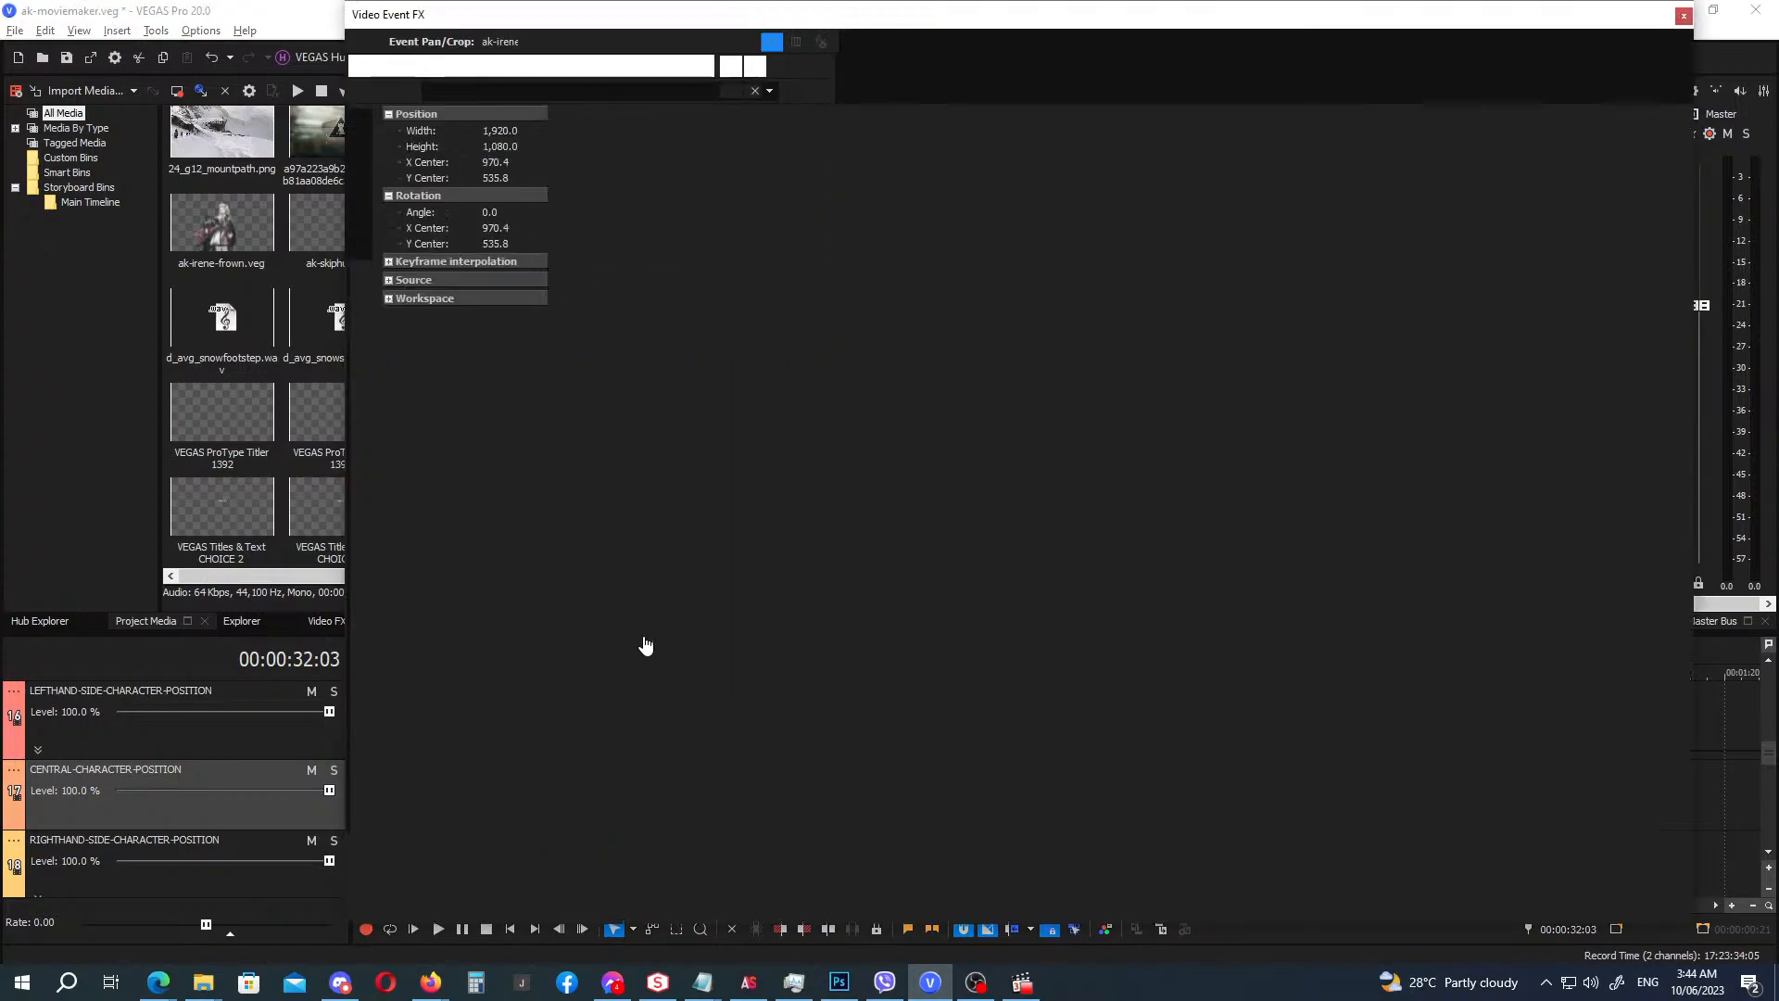
double_click(524, 525)
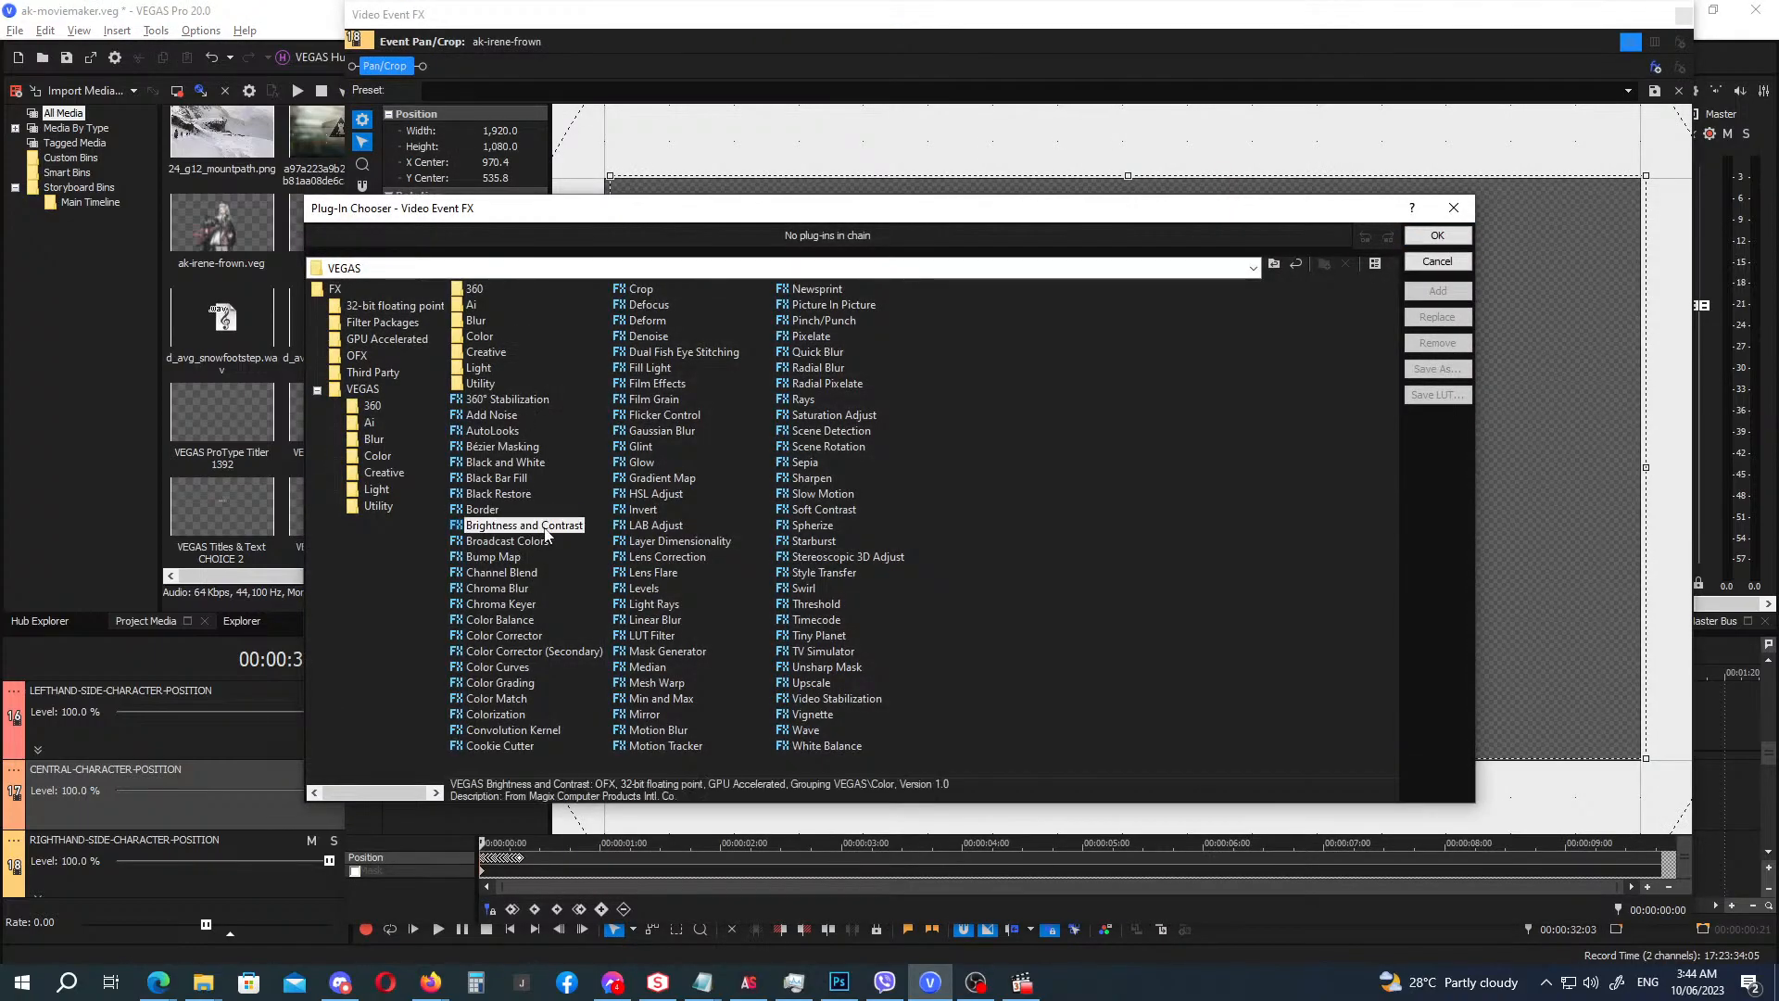
left_click(1437, 235)
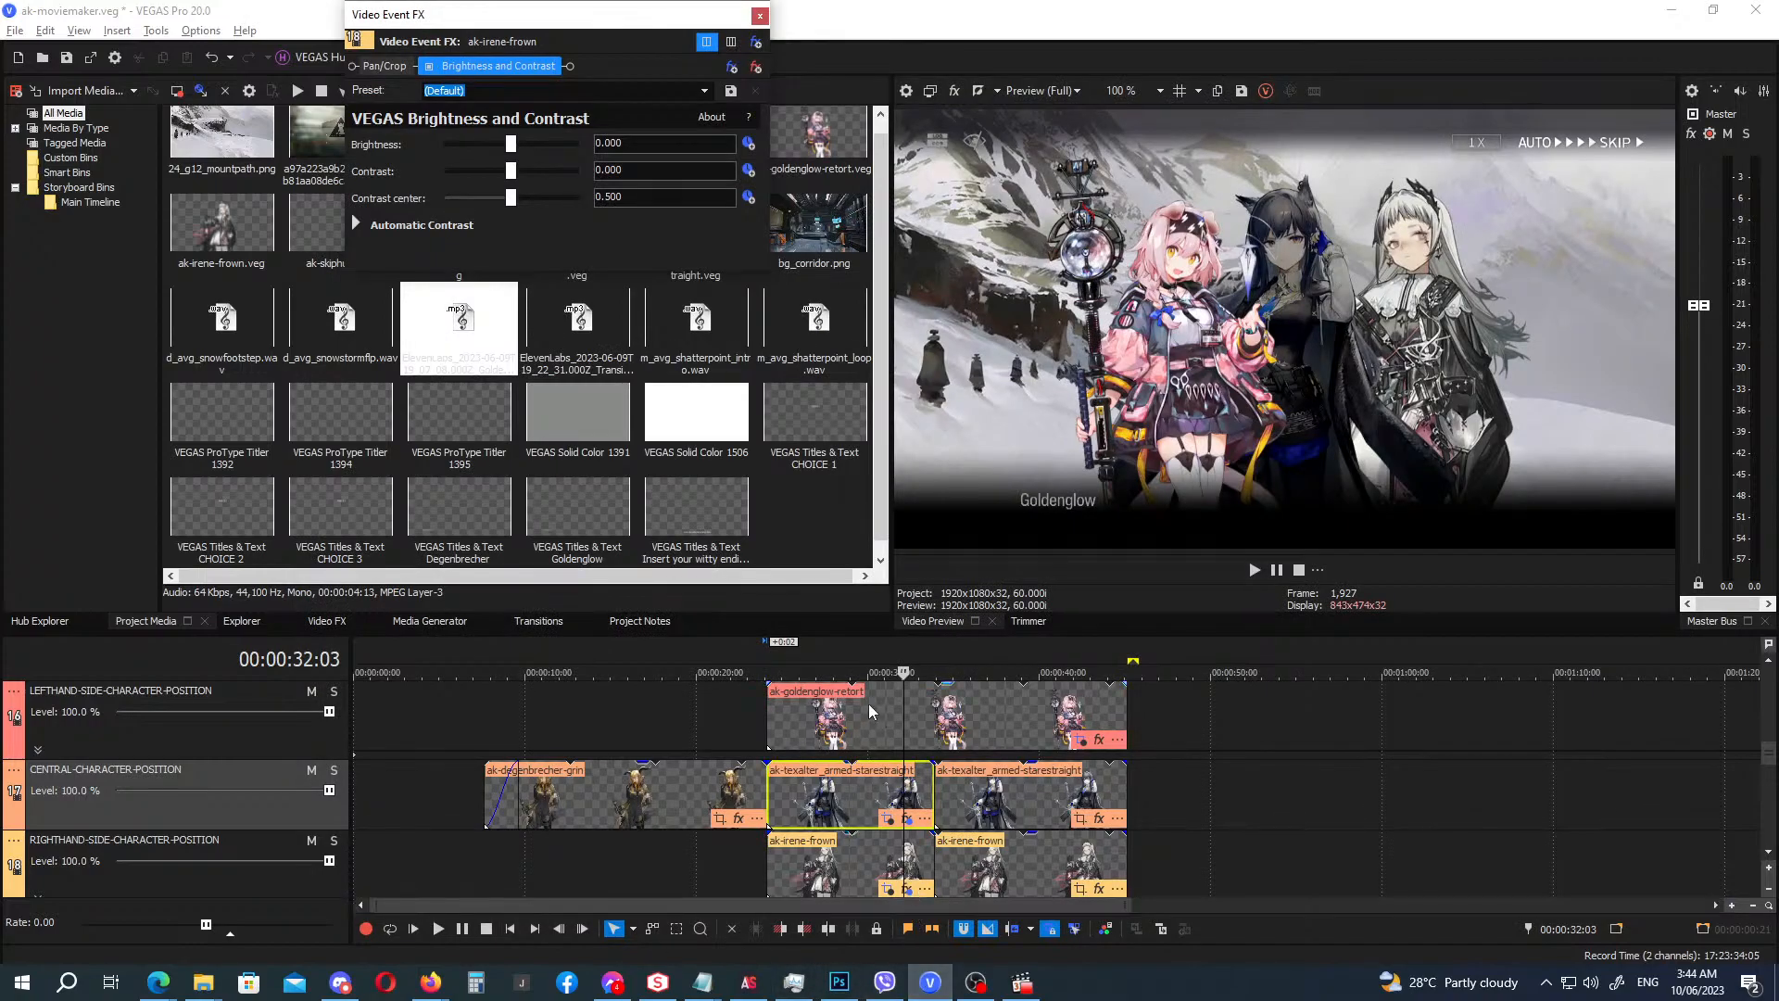
left_click(883, 643)
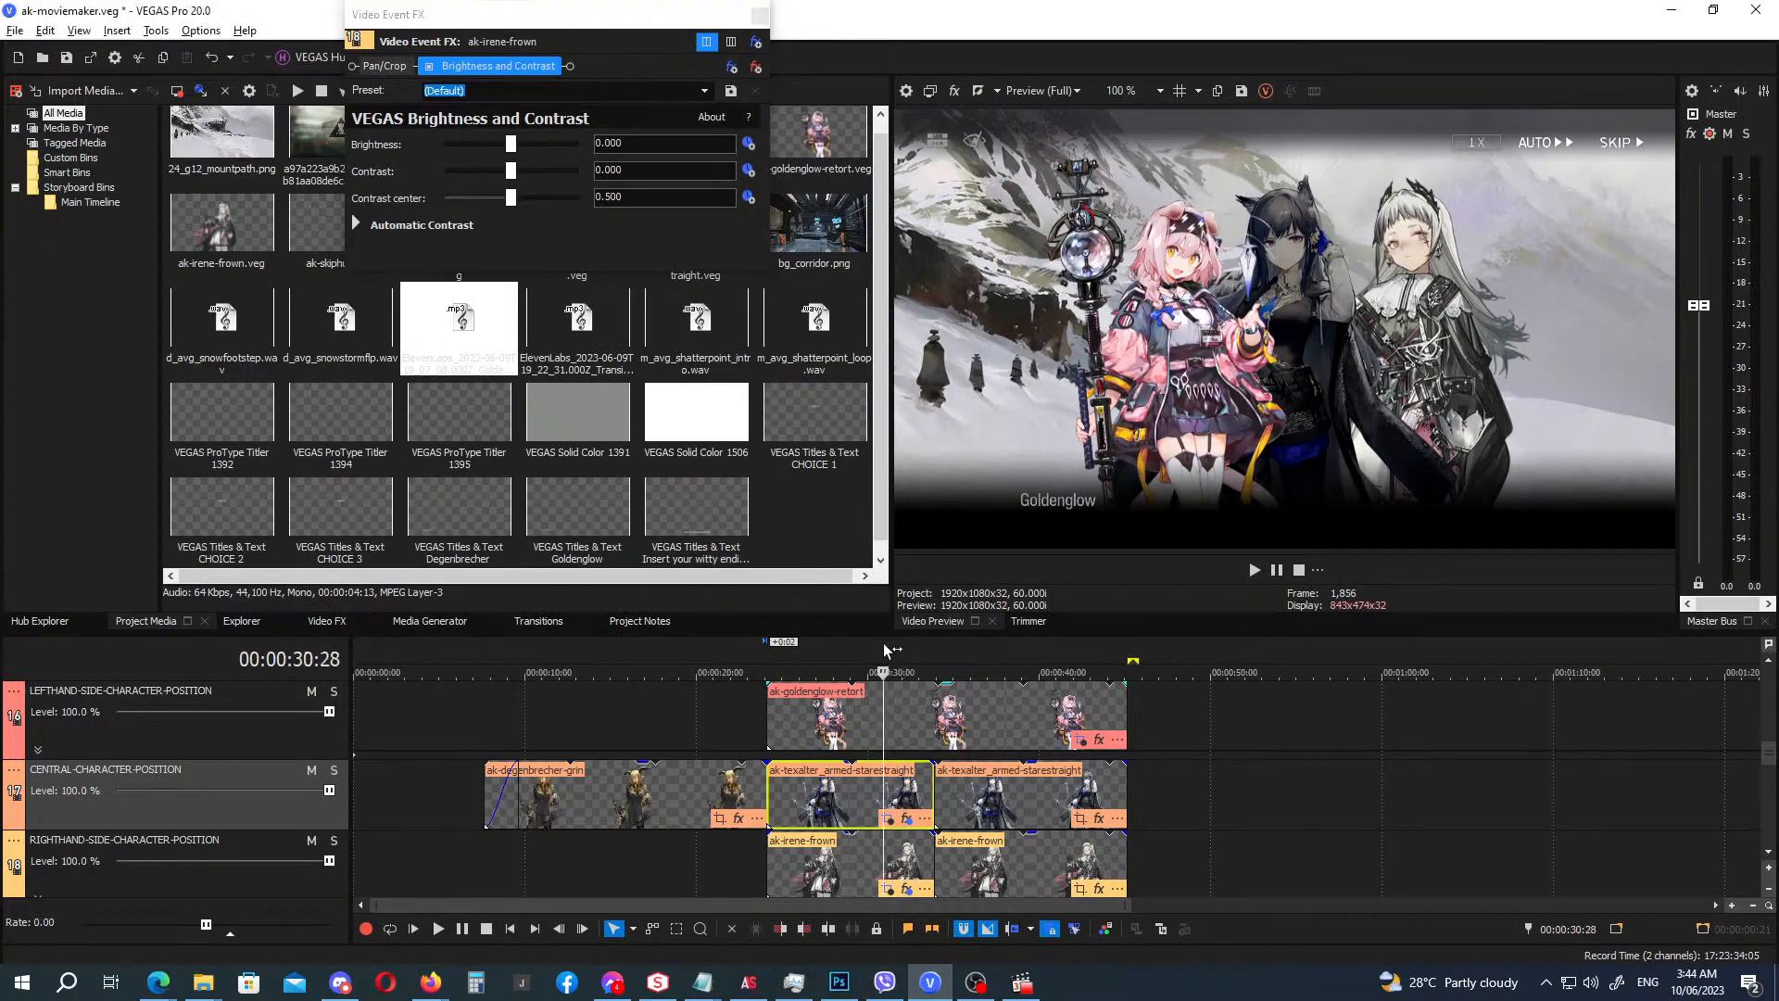
left_click(898, 644)
left_click(704, 90)
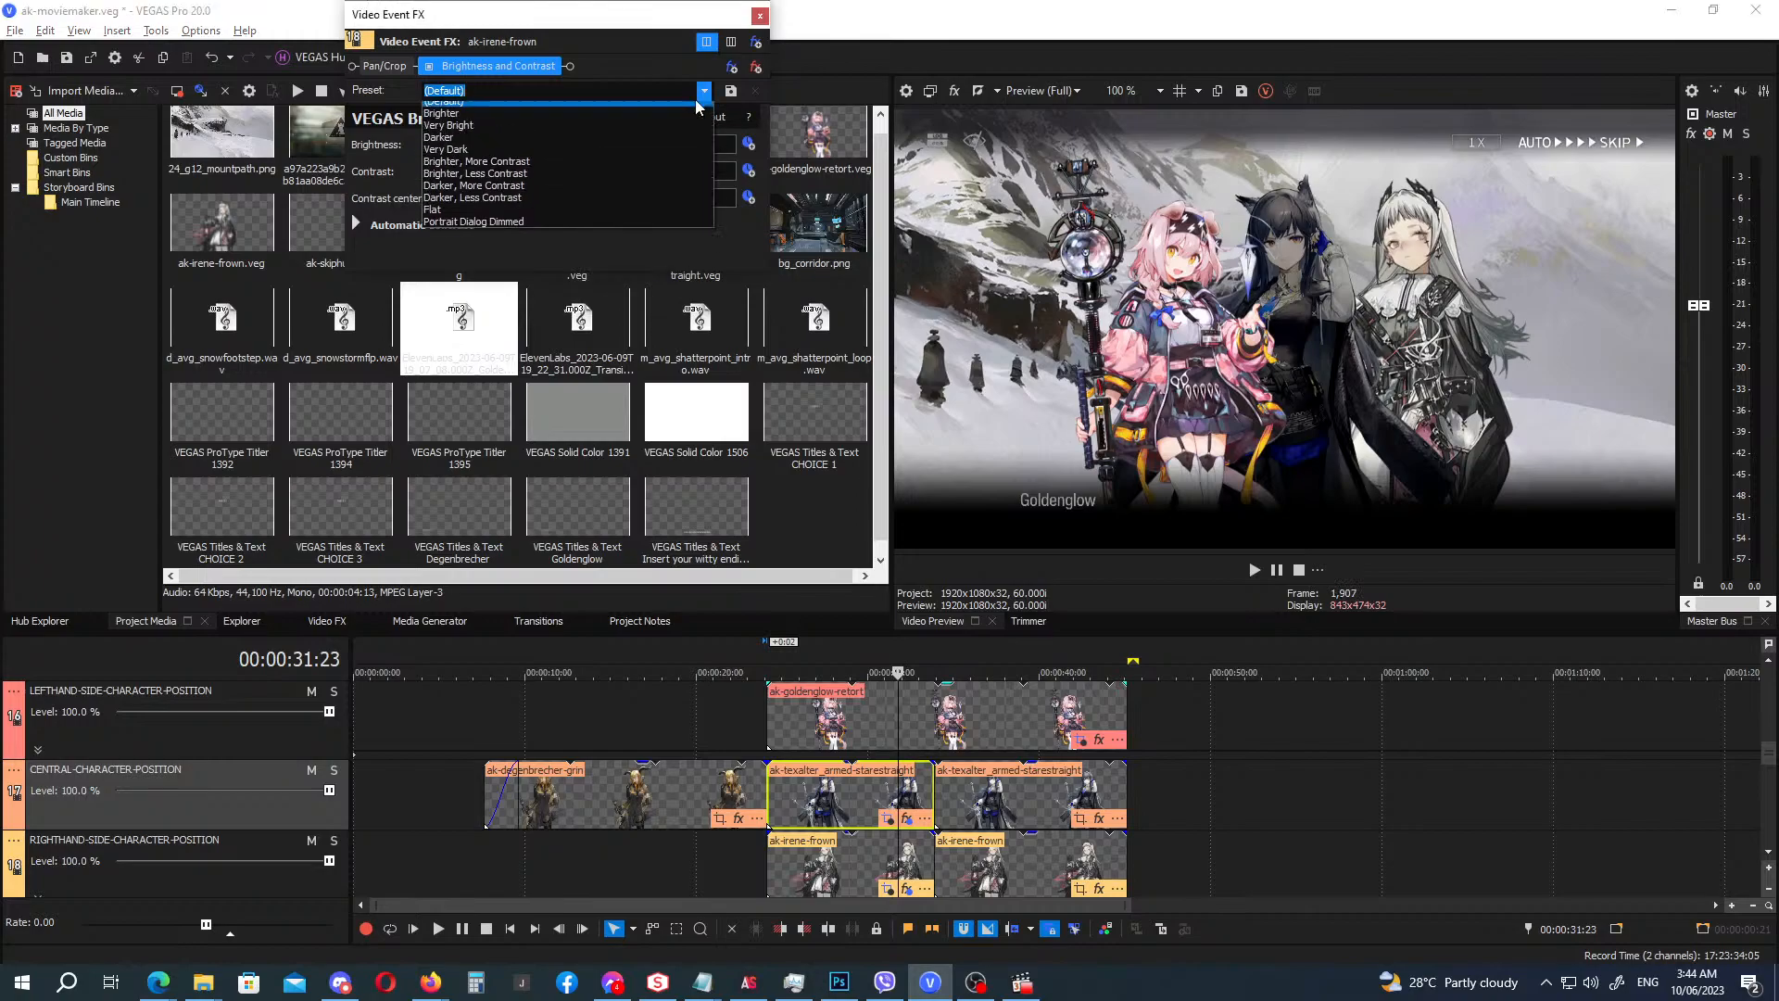
left_click(654, 222)
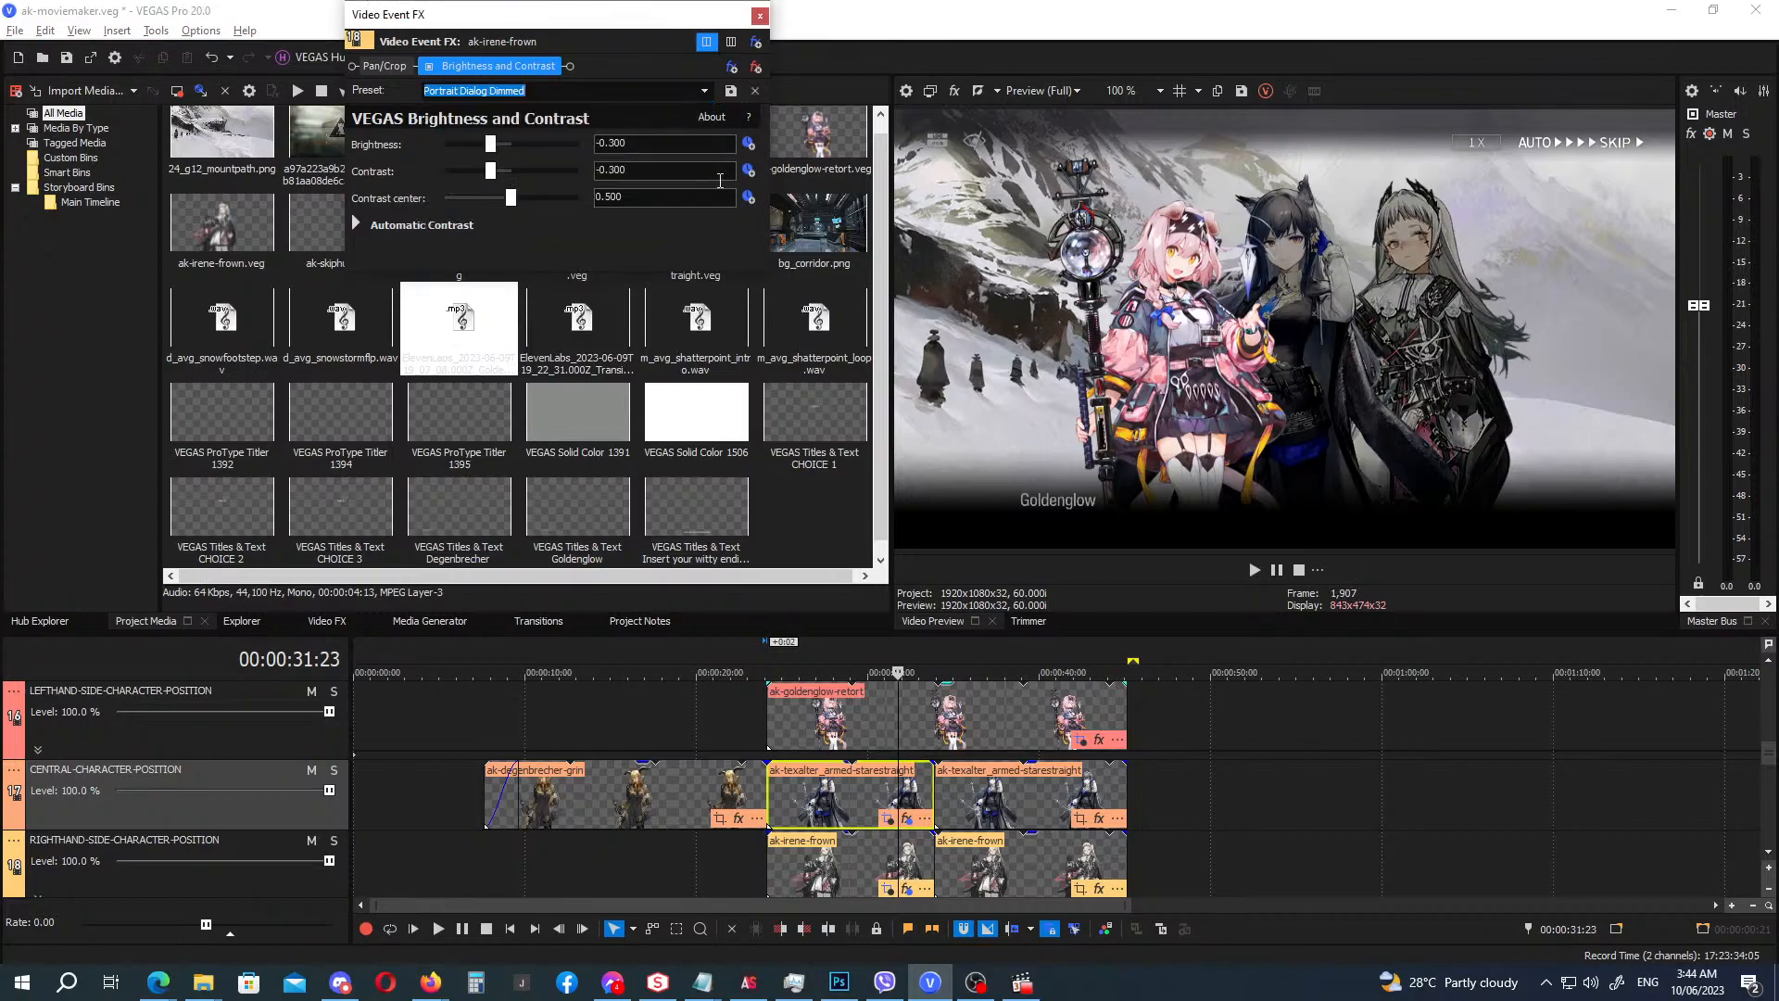
left_click(760, 15)
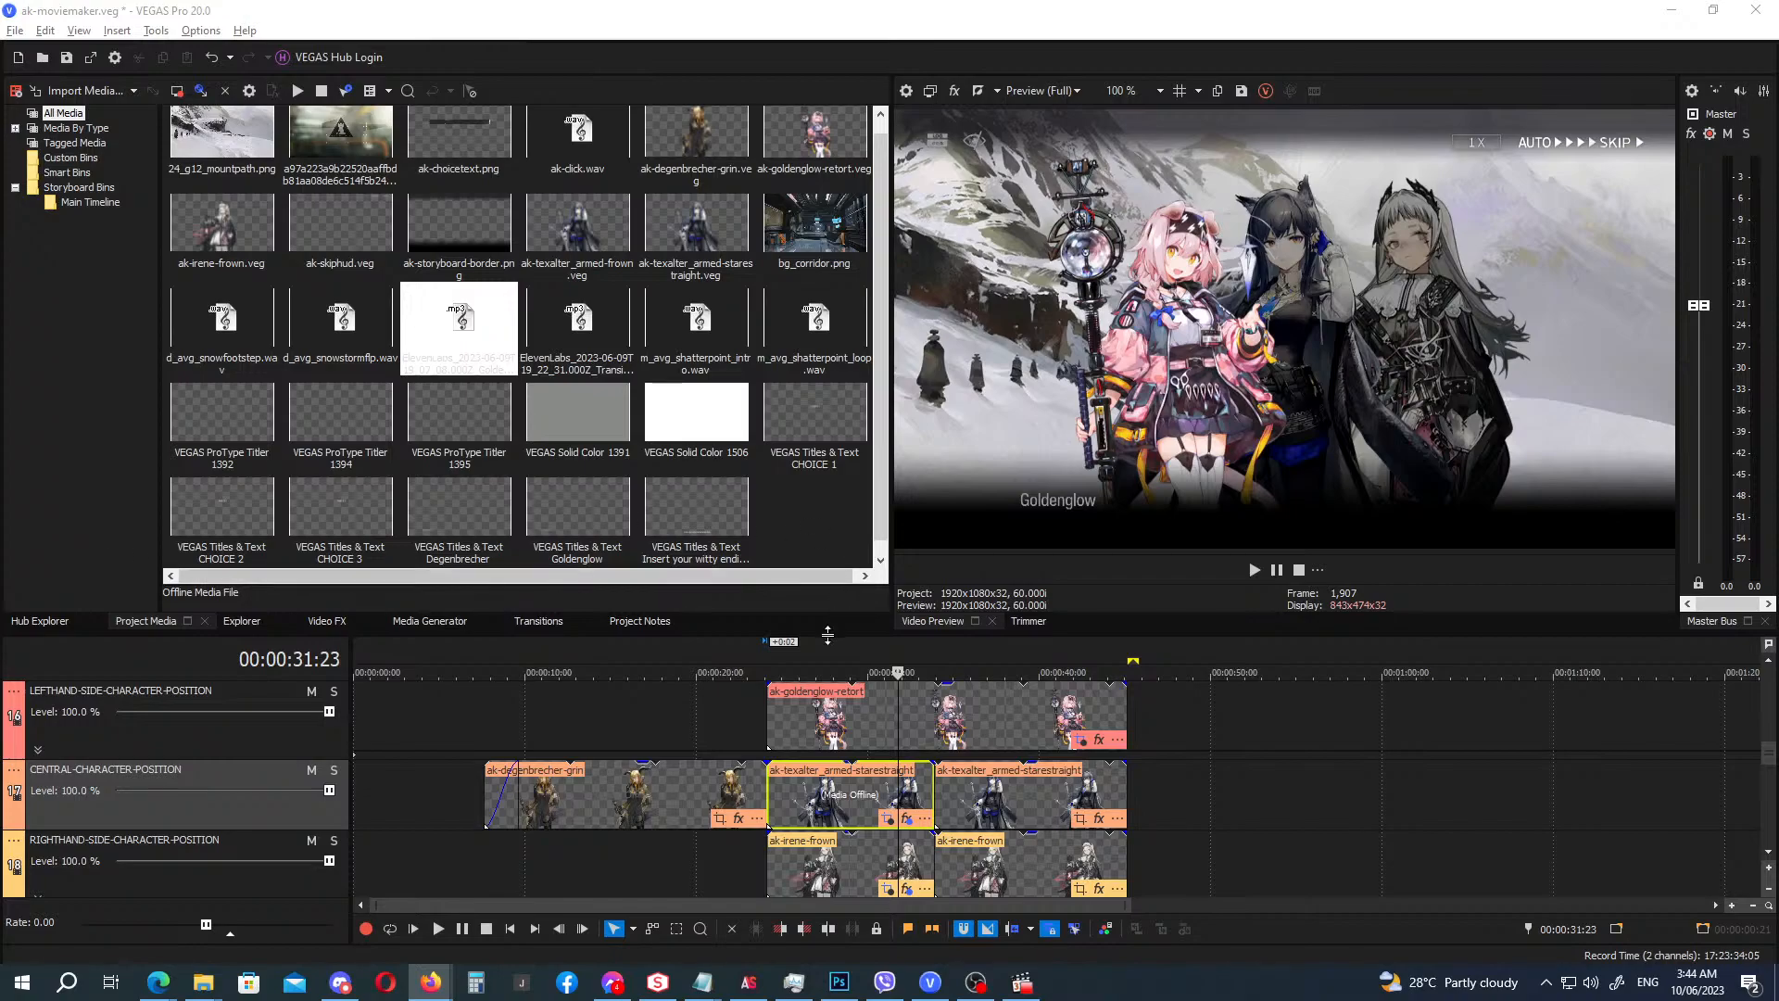
Trim about two seconds off the beginning of the Goldenglow voice clip, keeping its start at the Goldenglow shot, and play it back.
left_click(740, 656)
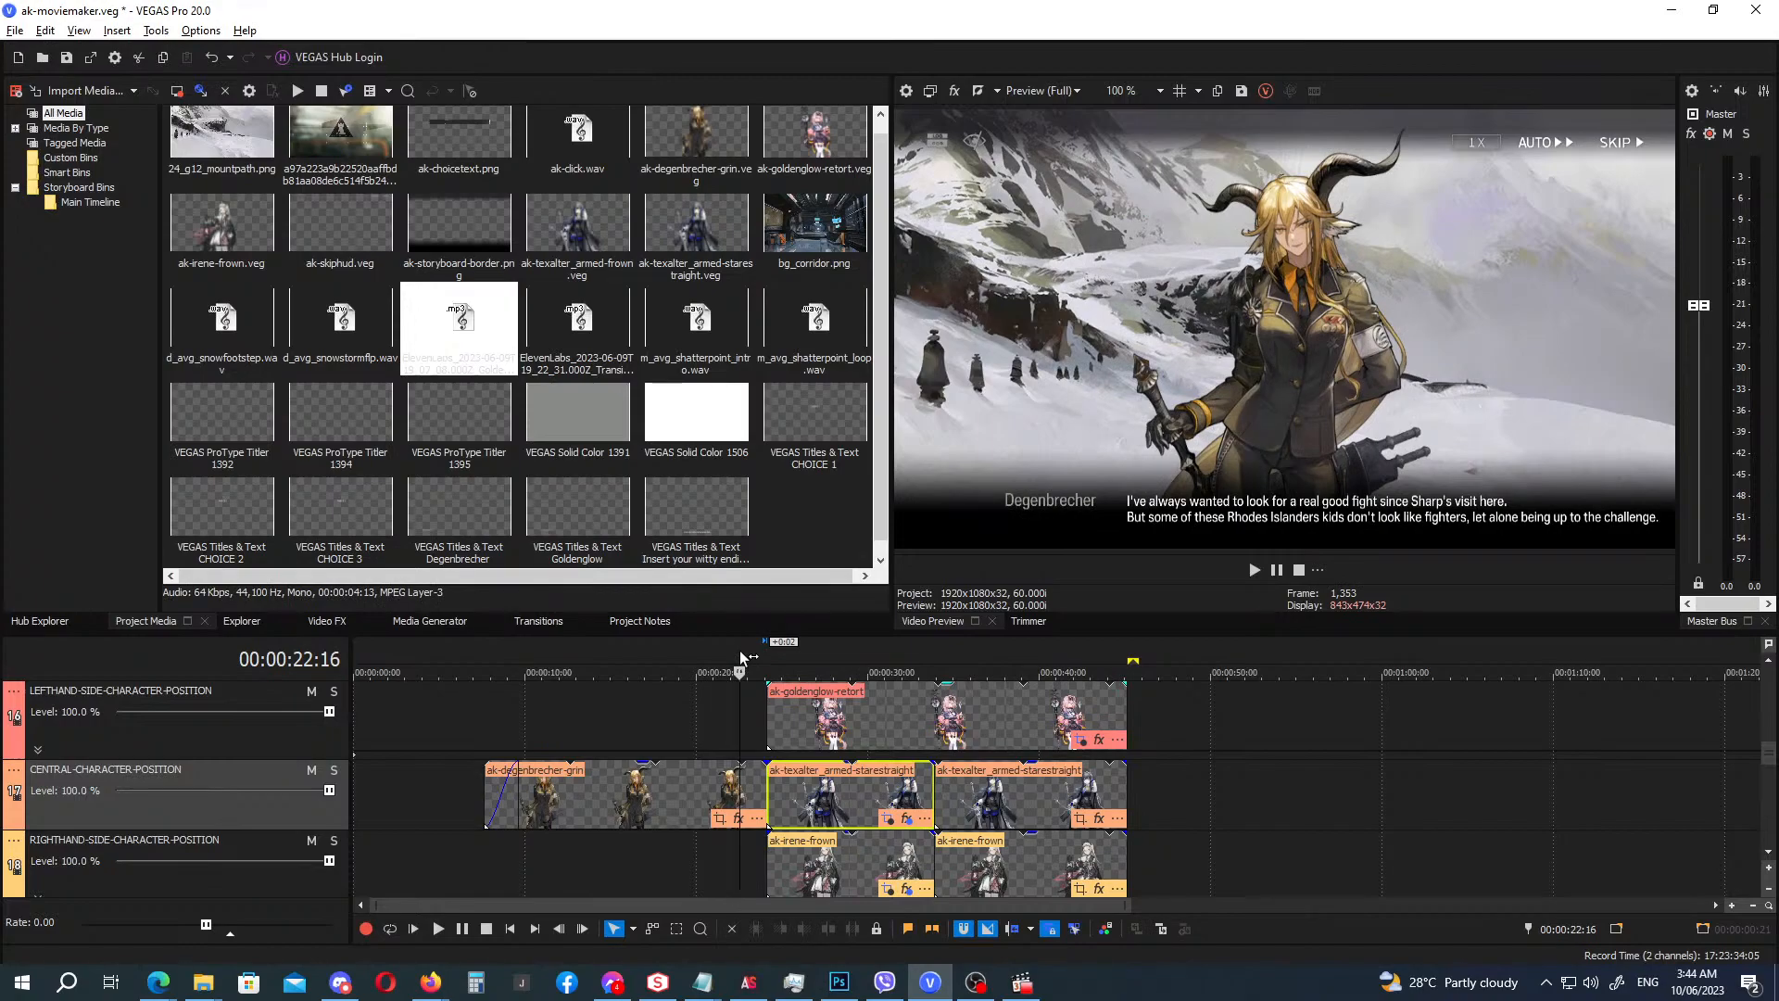
key("space")
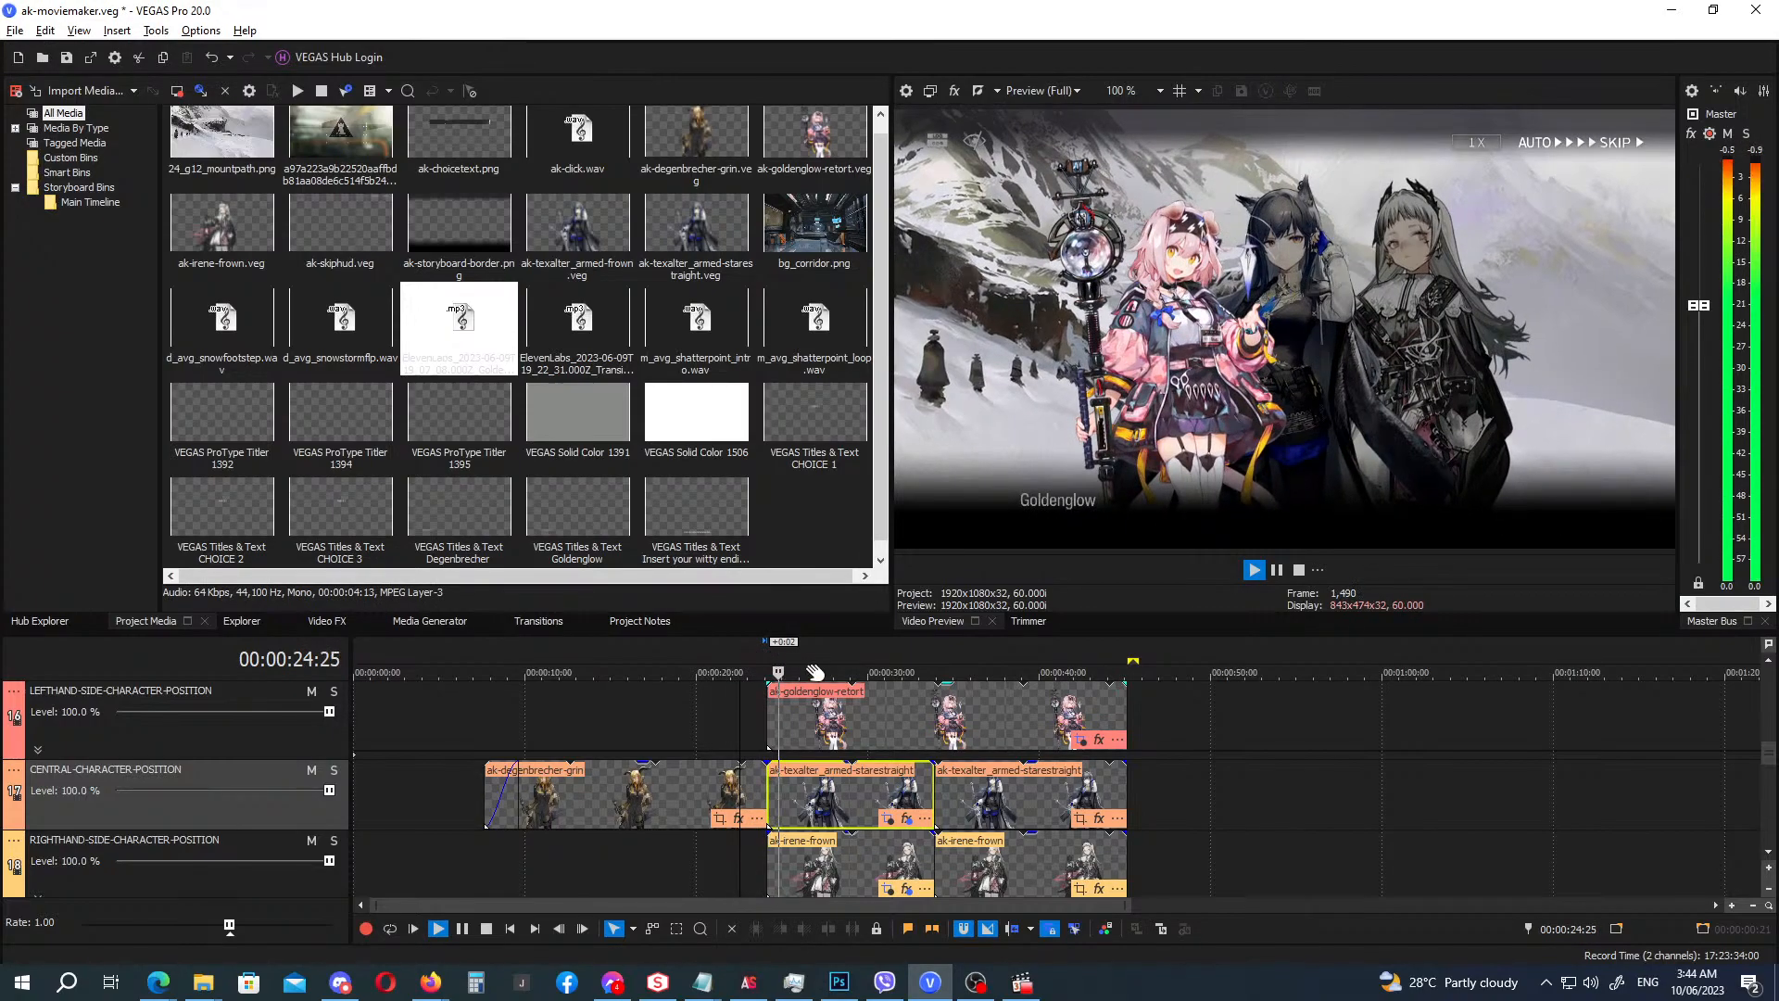
key("Return")
left_click(770, 659)
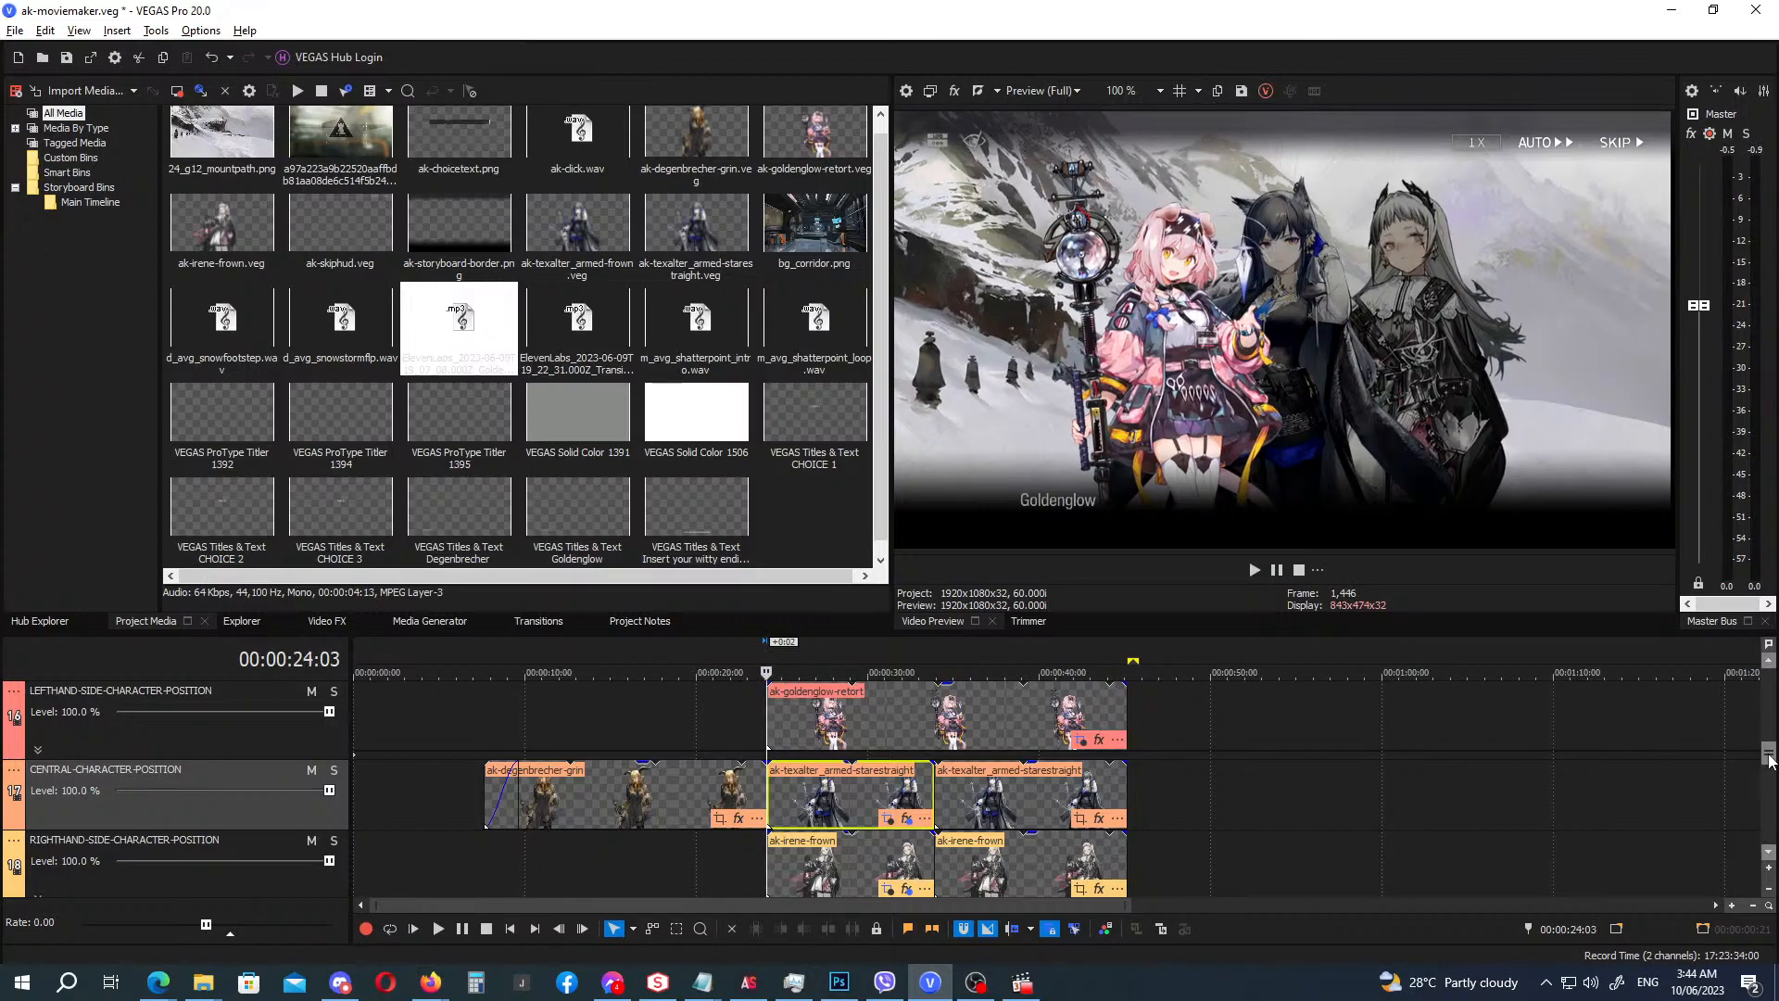
left_click_drag(1769, 755, 1773, 824)
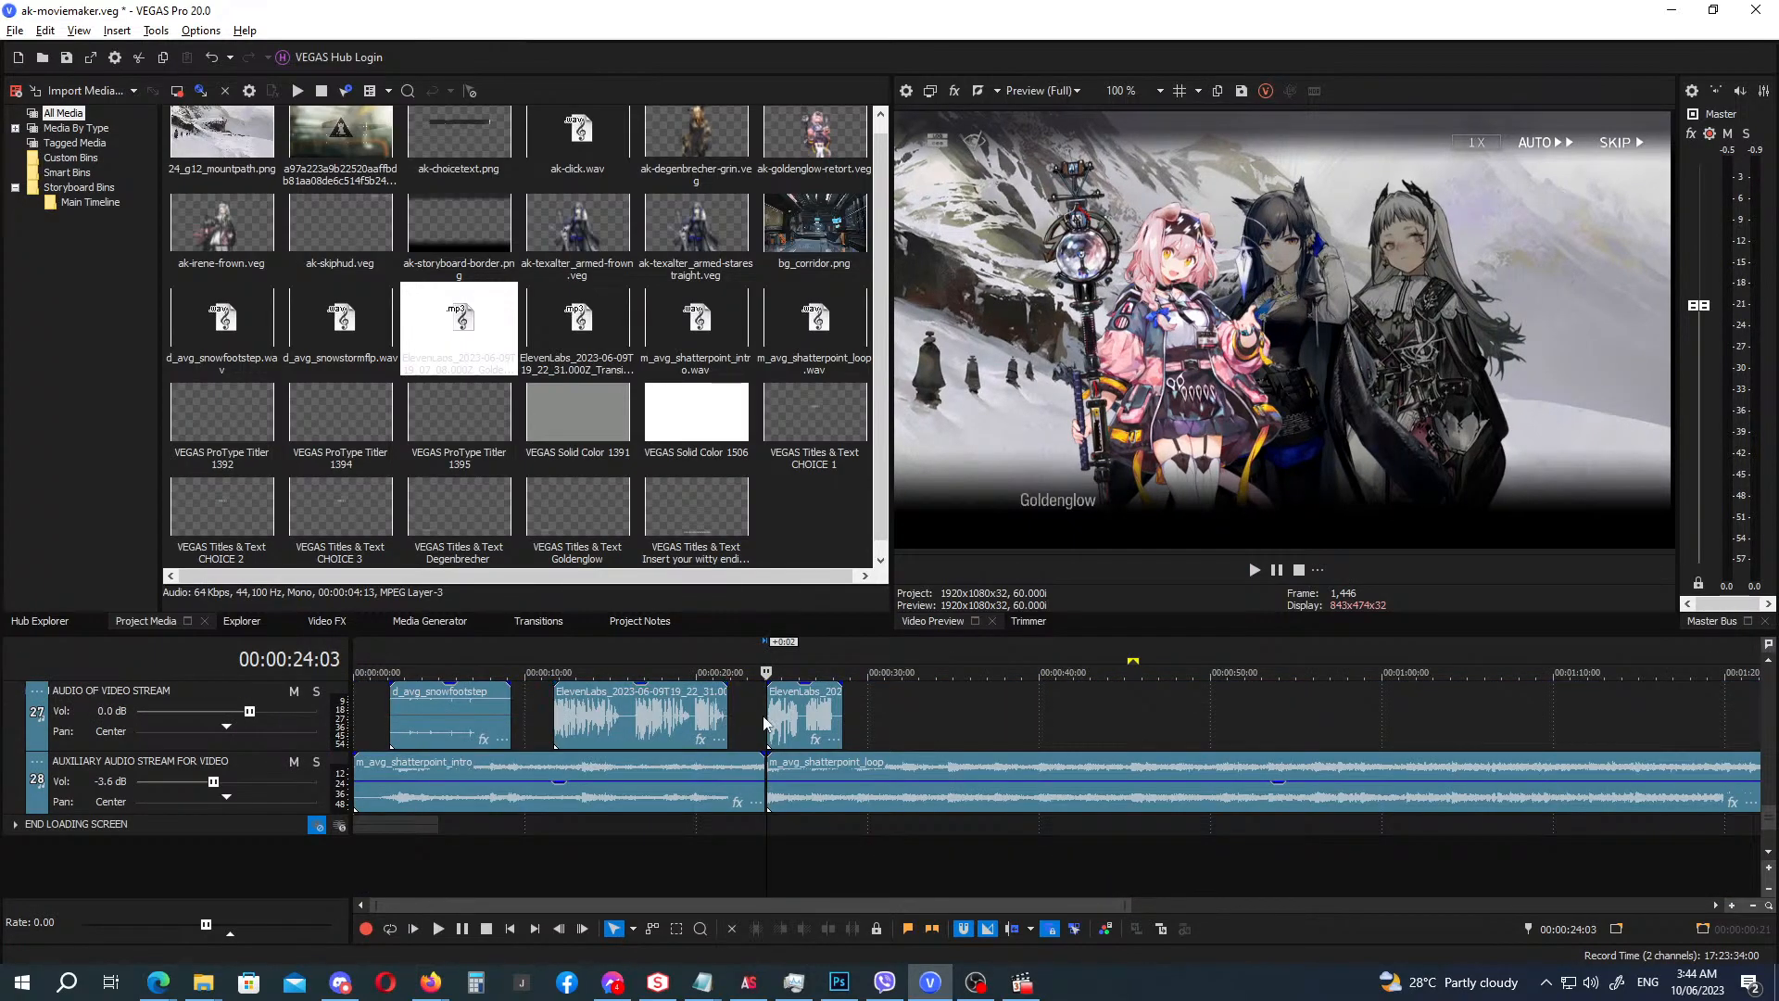
left_click_drag(767, 718, 789, 719)
left_click(747, 649)
key("space")
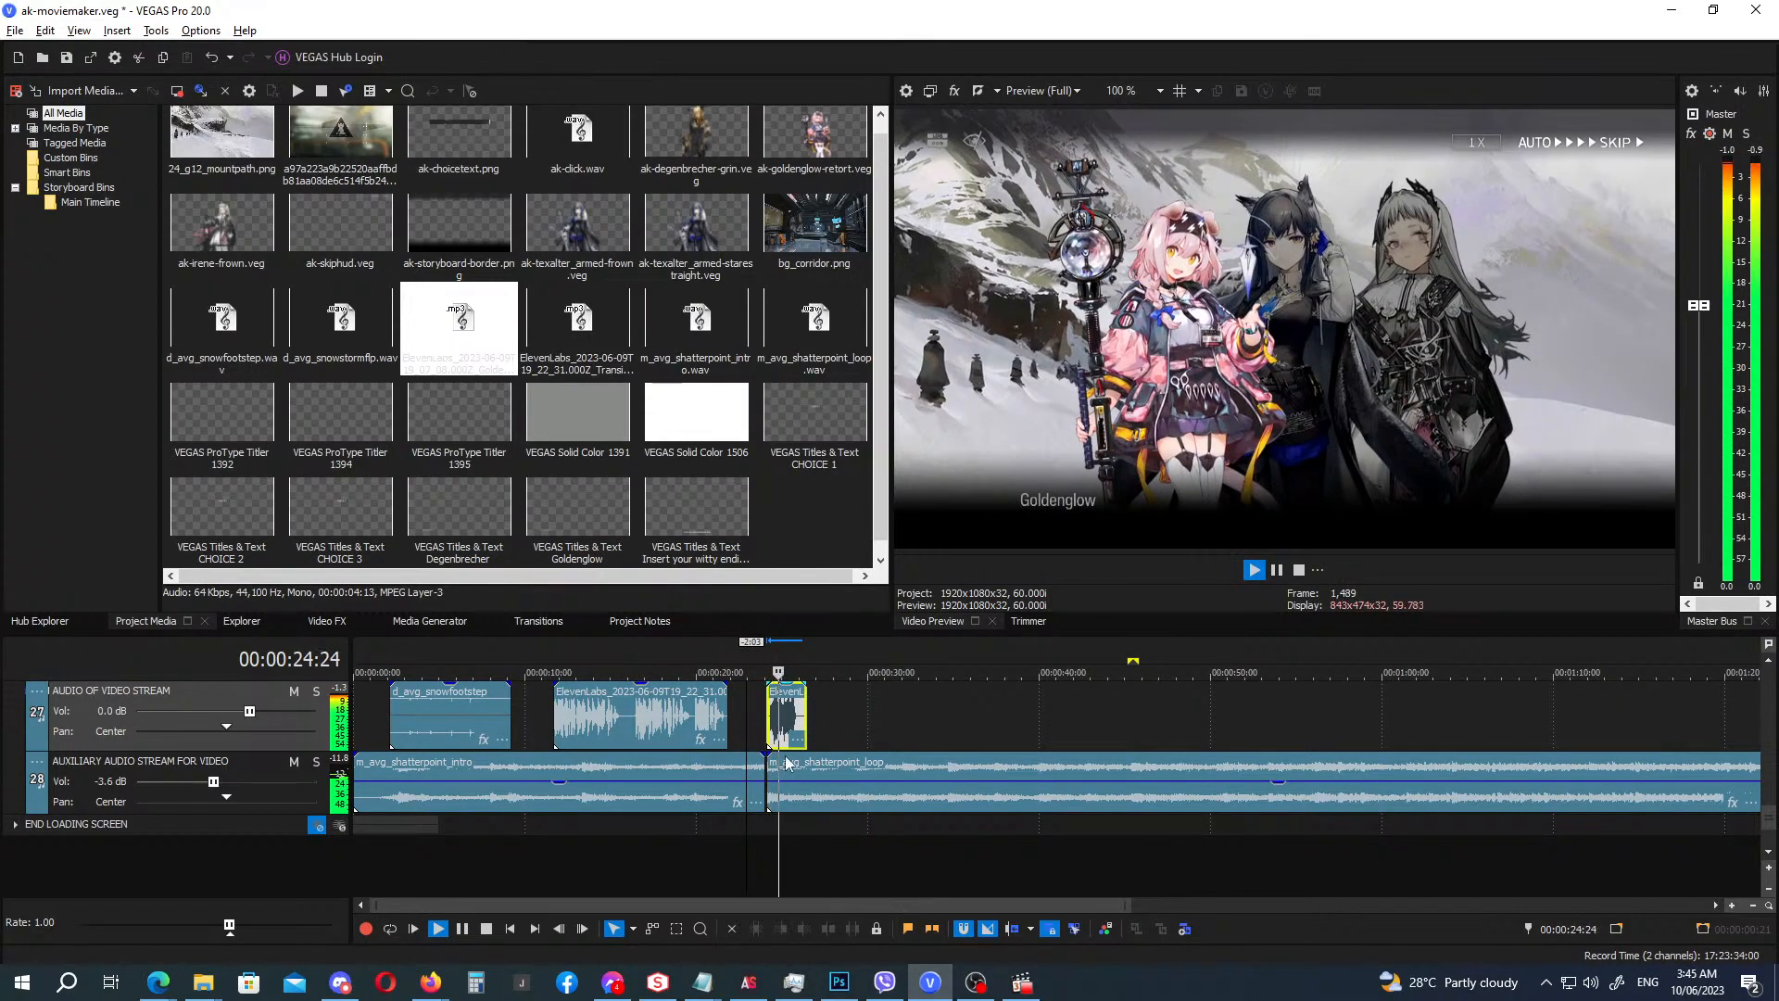
key("Return")
Shift the start of the m_avg_shatterpoint_loop music slightly earlier to meet the end of m_avg_shatterpoint_intro.
scroll(816, 784, "up", 5)
left_click_drag(953, 799, 940, 799)
scroll(1768, 800, "up", 4)
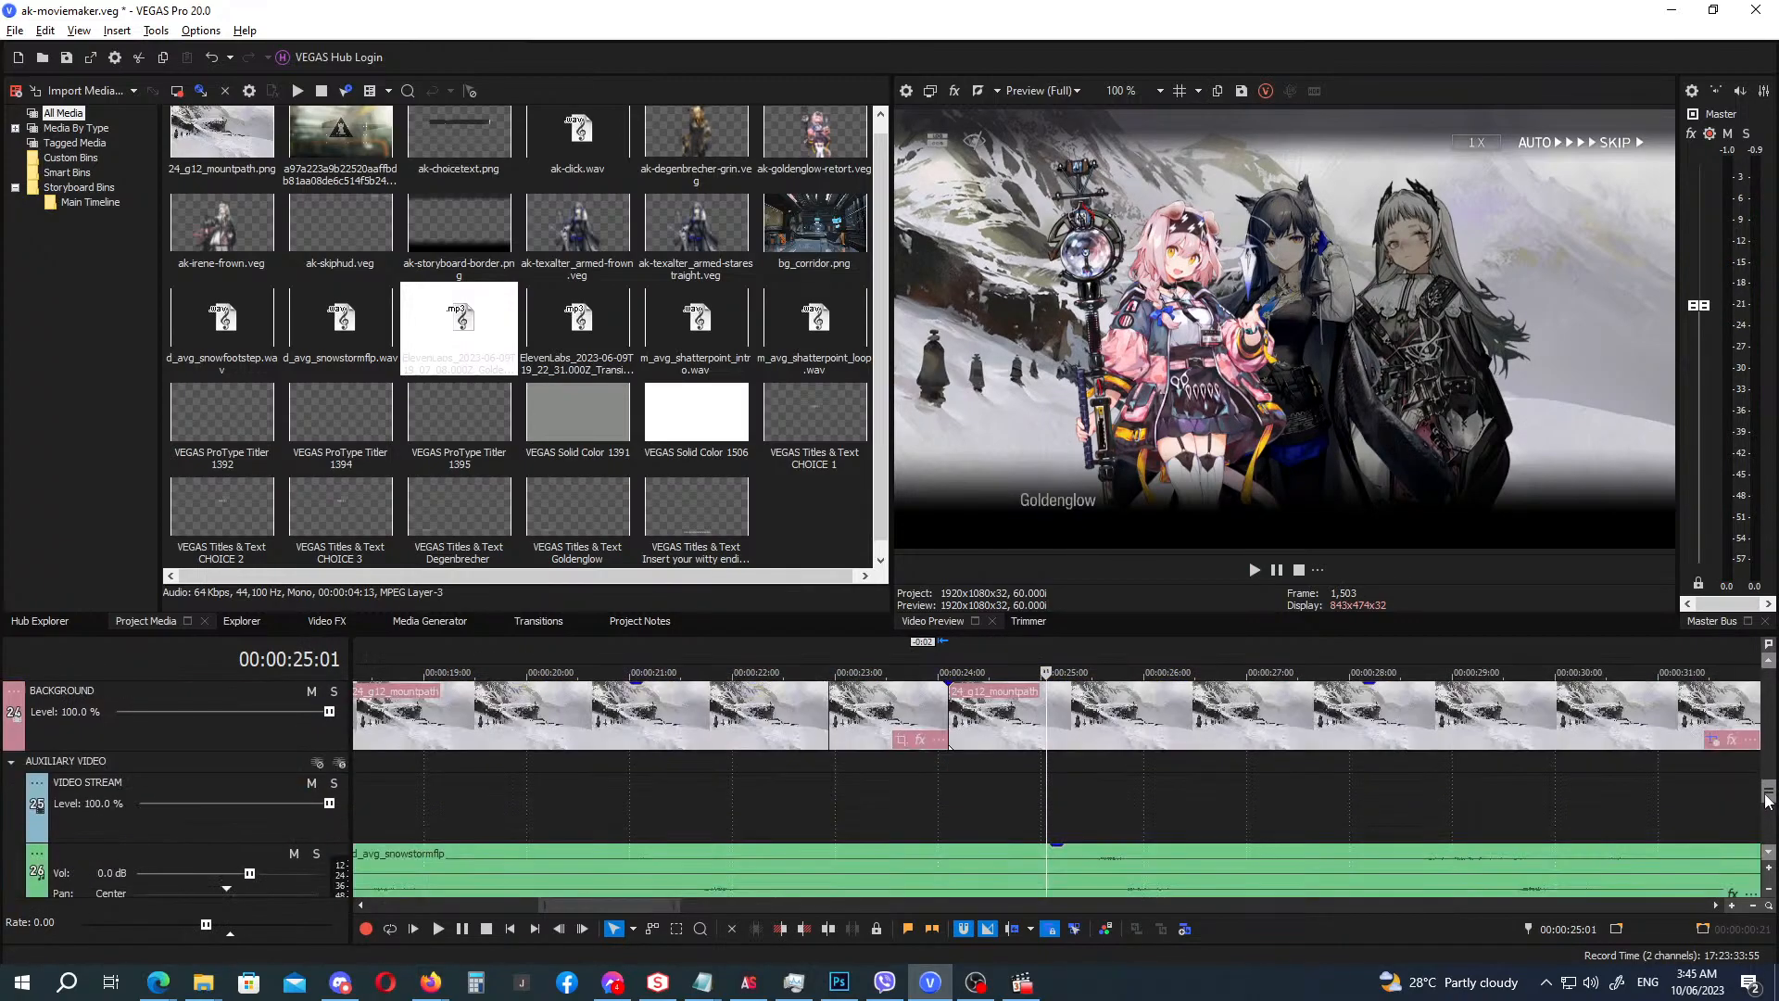
Move the Goldenglow voice clip slightly earlier so it starts just before the music loop, and play back the result.
left_click(953, 649)
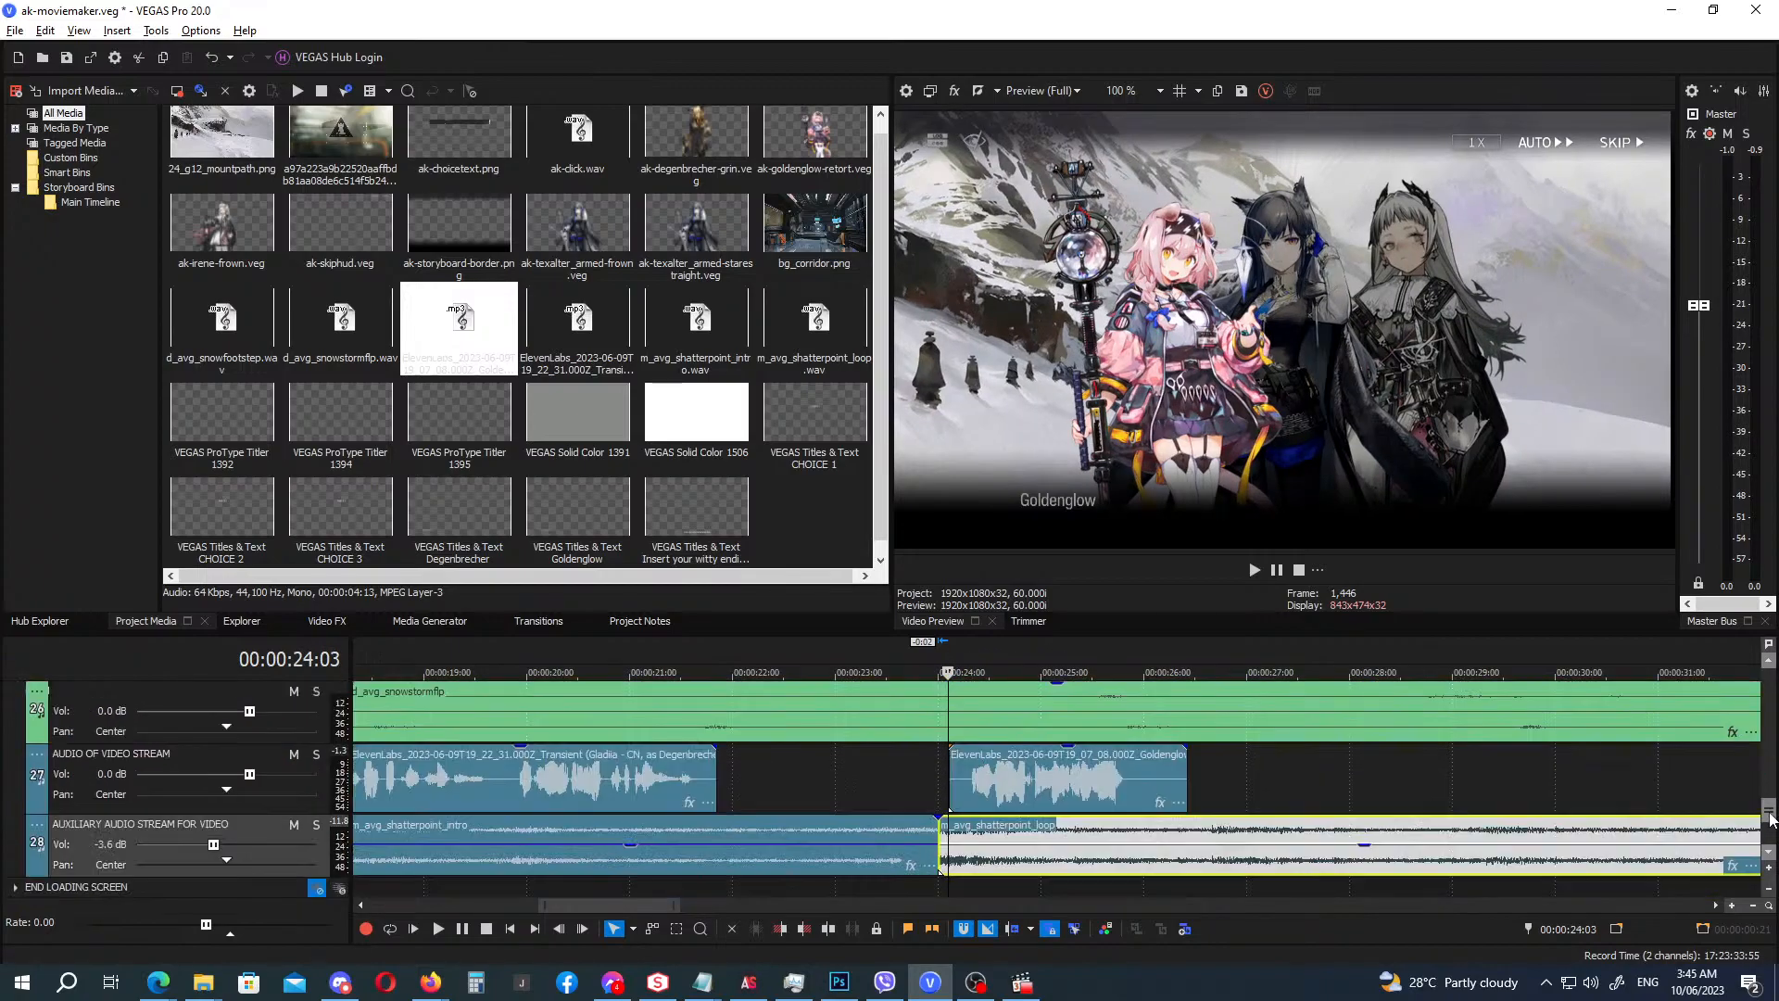
scroll(1767, 793, "down", 4)
left_click_drag(1084, 718, 1060, 721)
left_click_drag(946, 669, 913, 665)
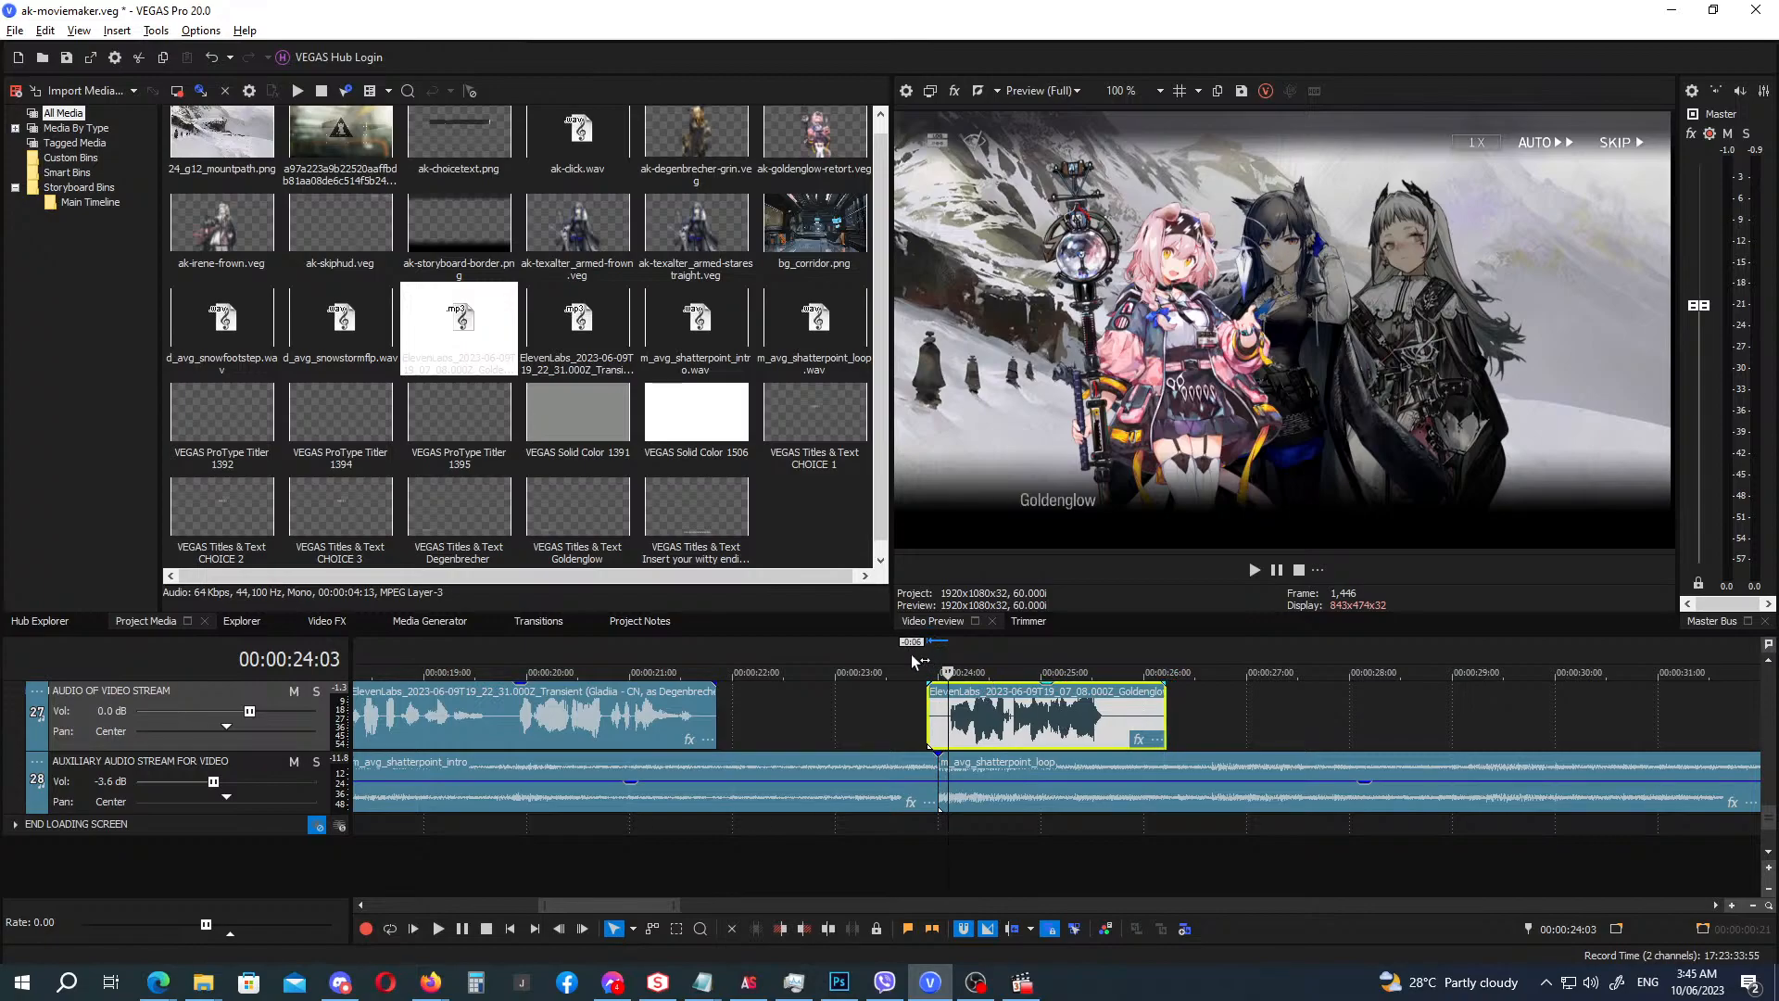
key("space")
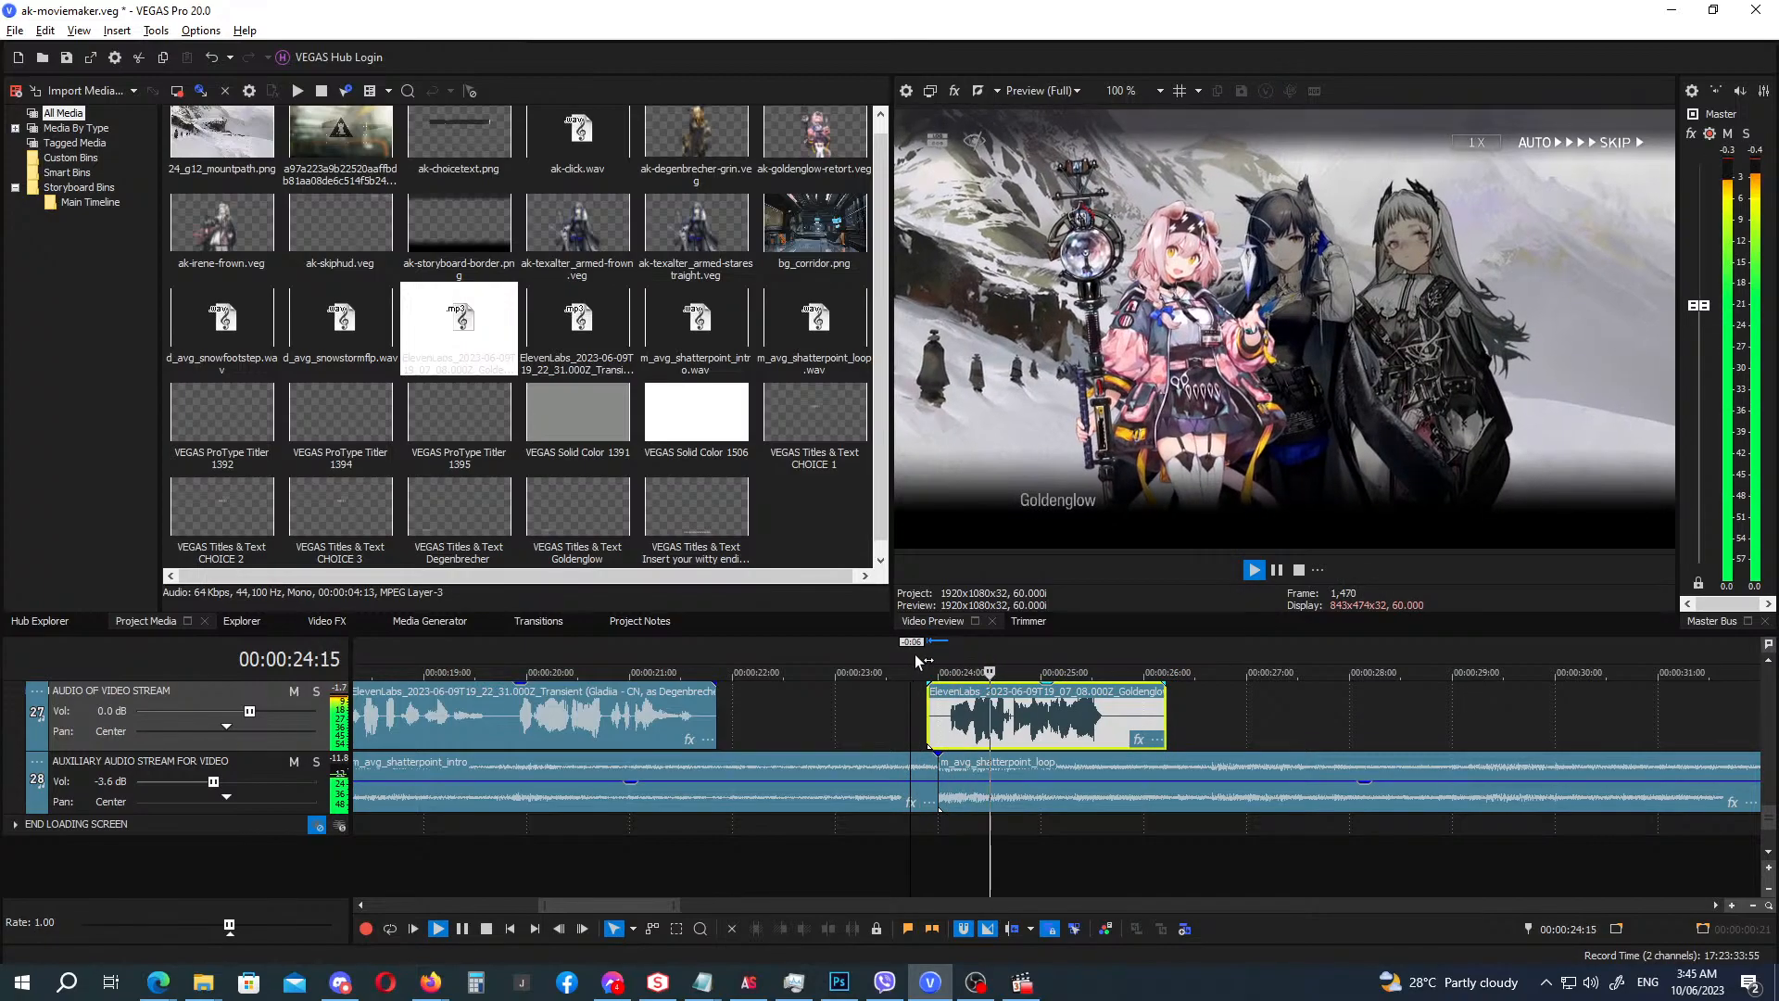
key("Return")
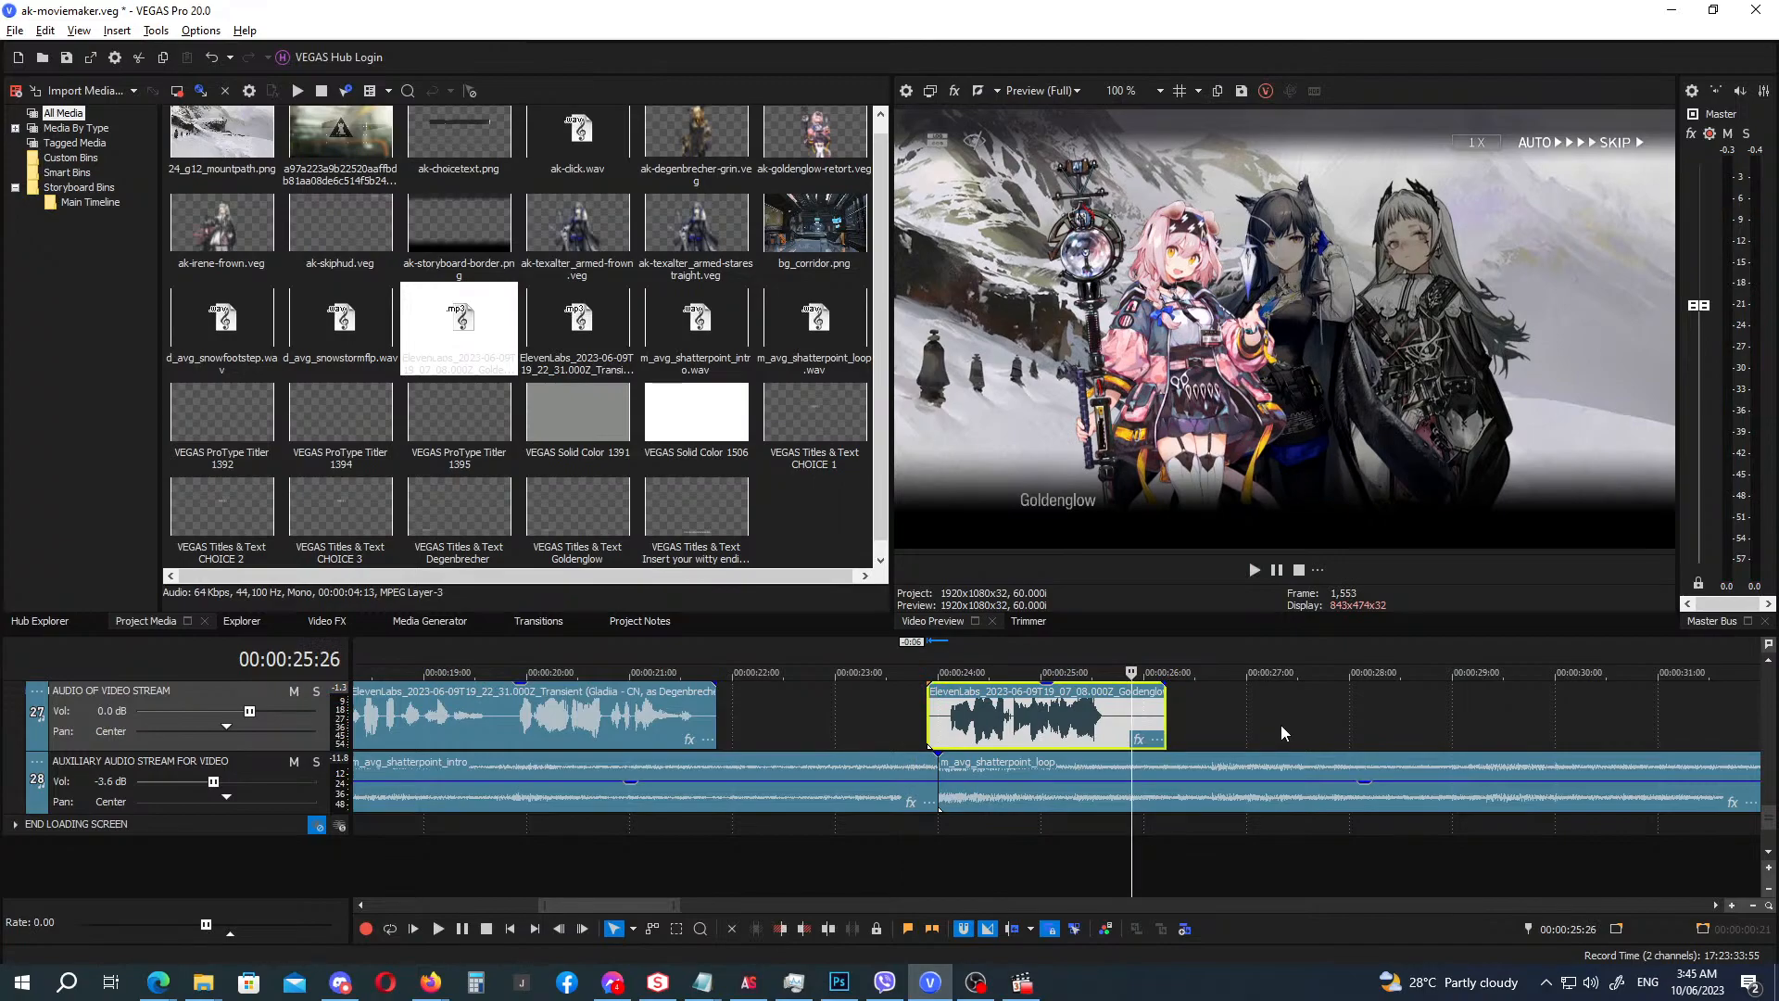
Add the Time Stretch effect to the Goldenglow voice clip with mode A09. Speech 3 (fast) and 112.21% final percentage, and listen to it.
left_click(1138, 740)
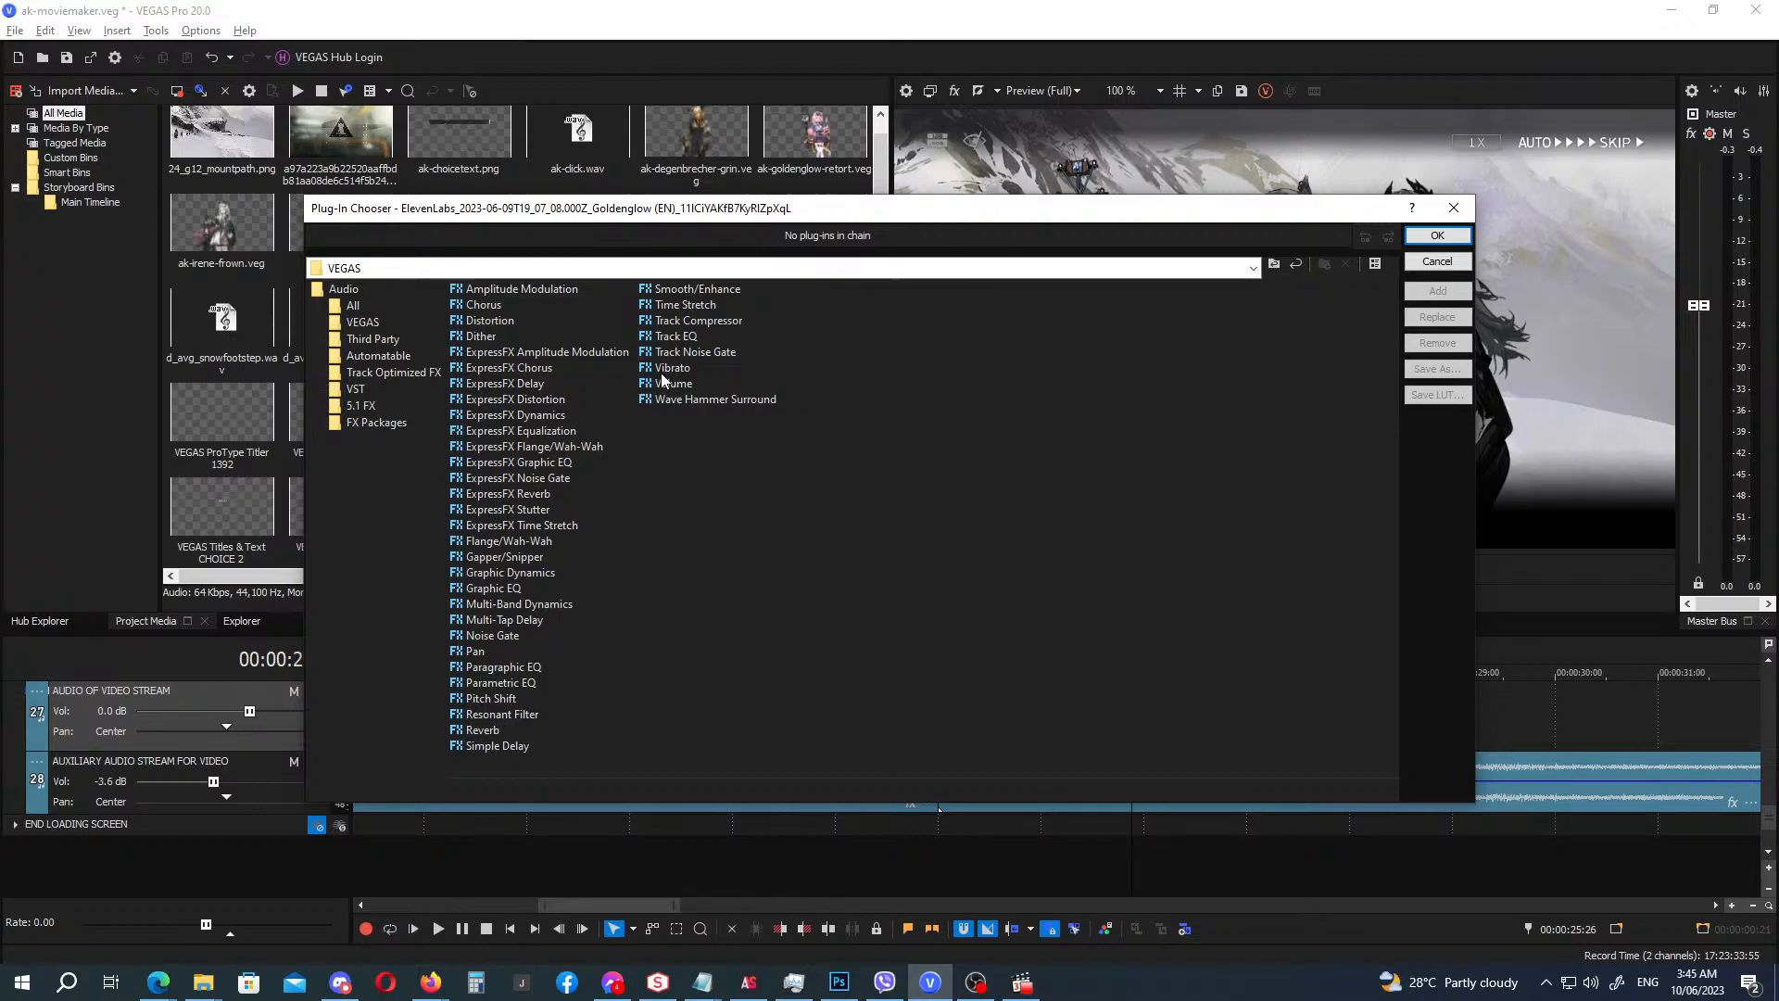
double_click(686, 305)
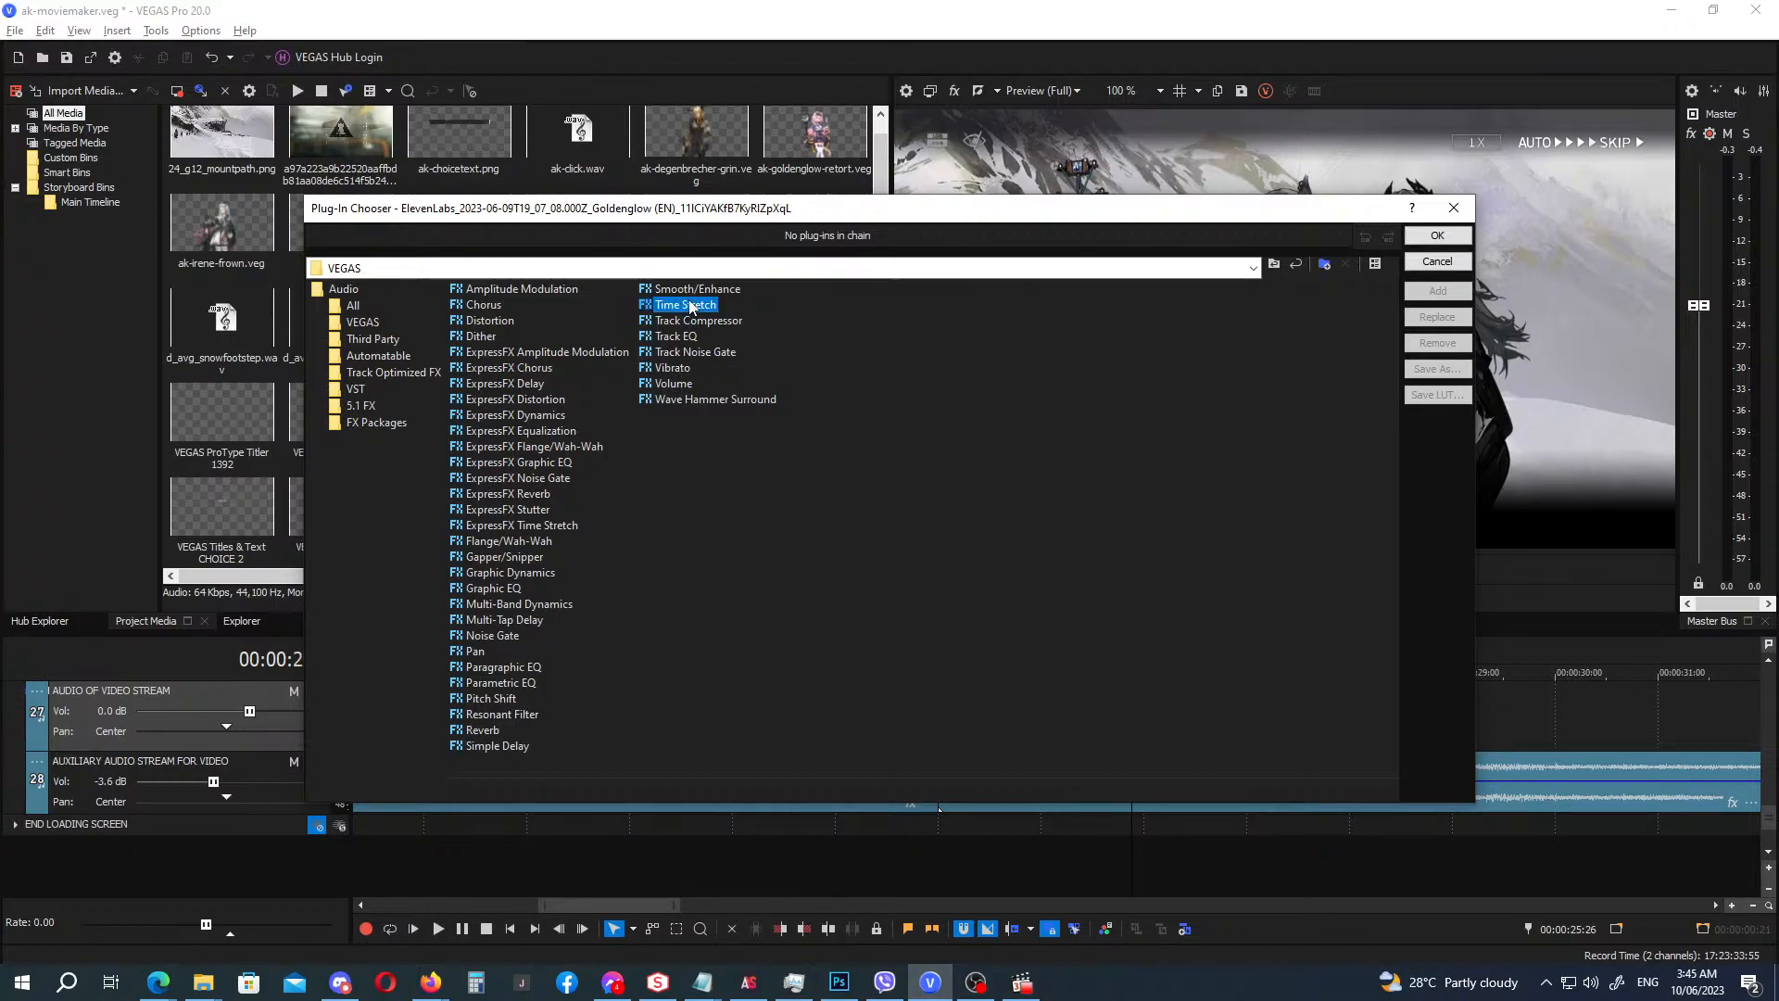
left_click(1436, 237)
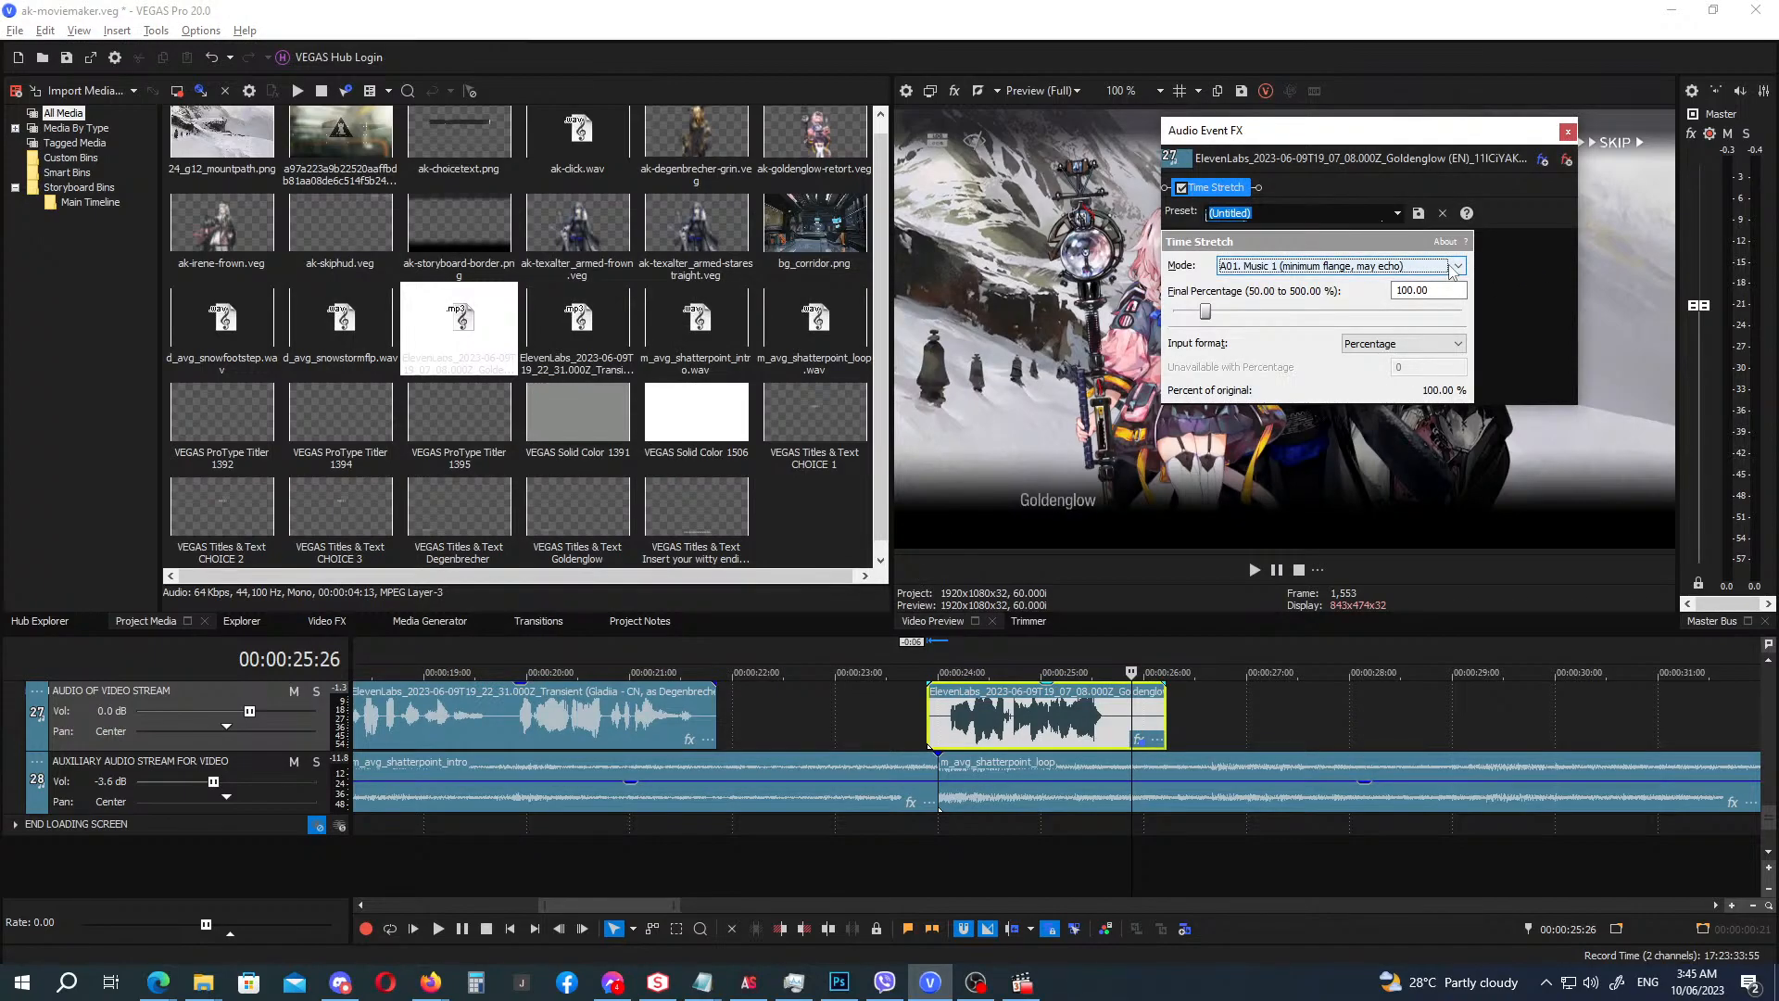
left_click(1452, 269)
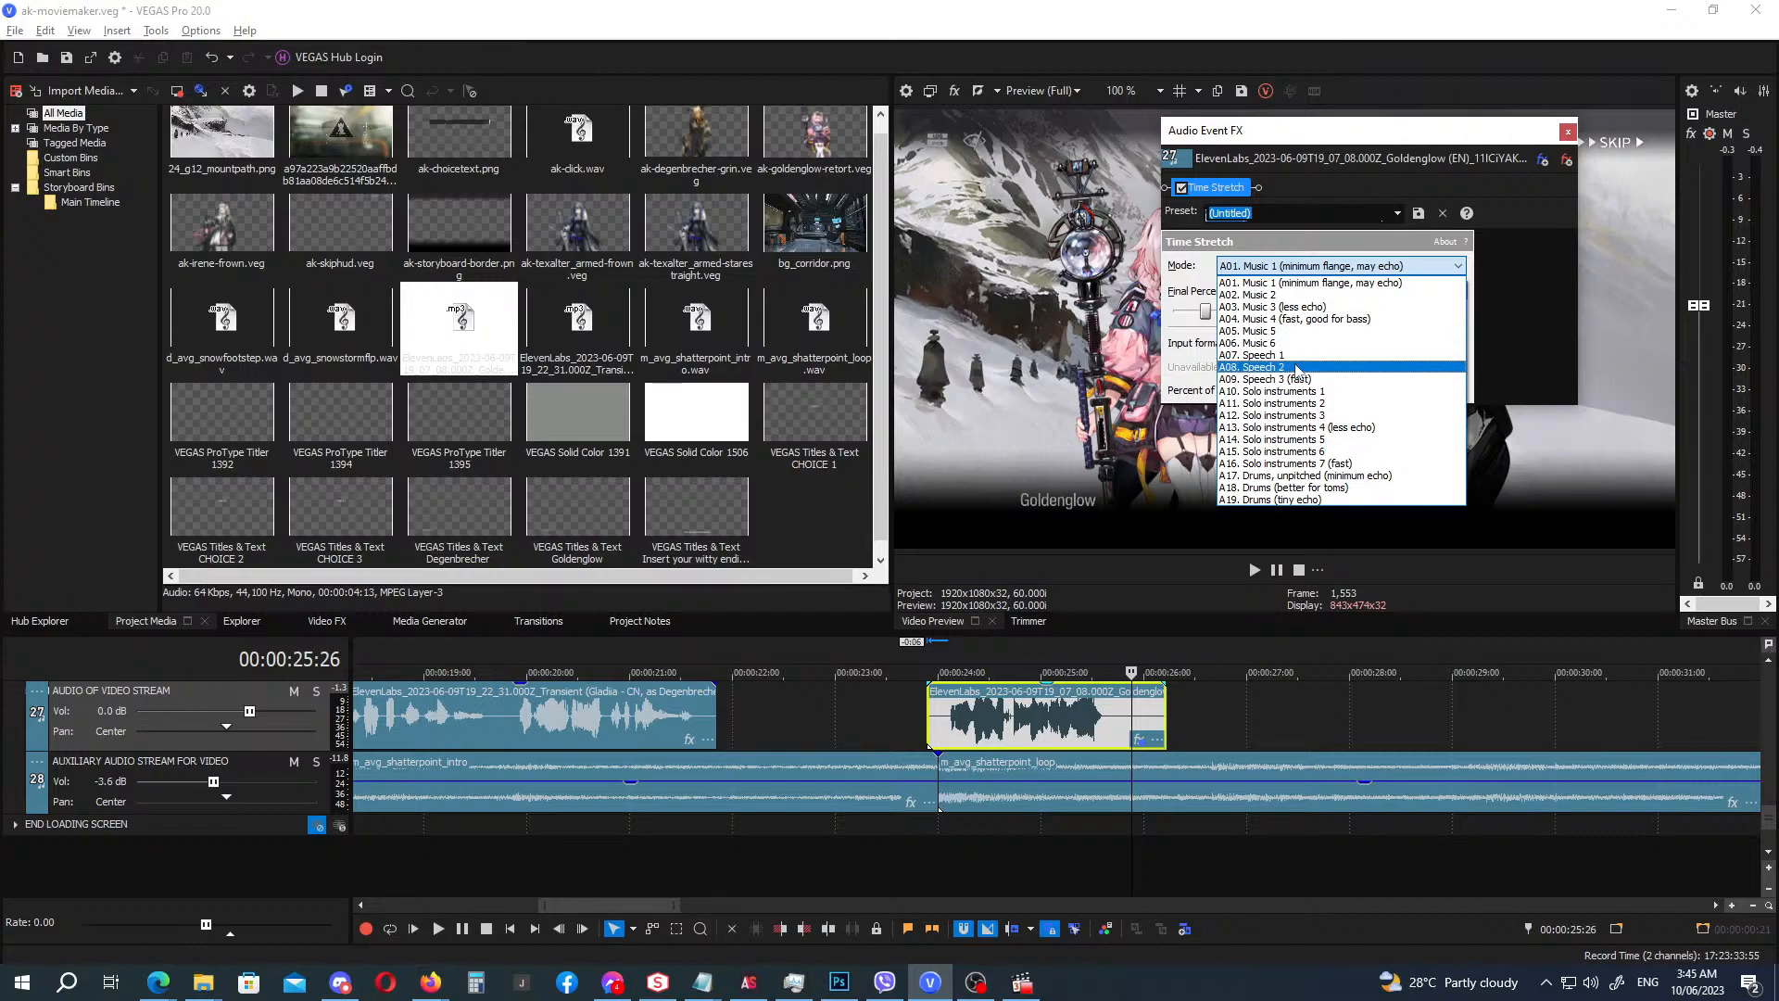
left_click(1297, 381)
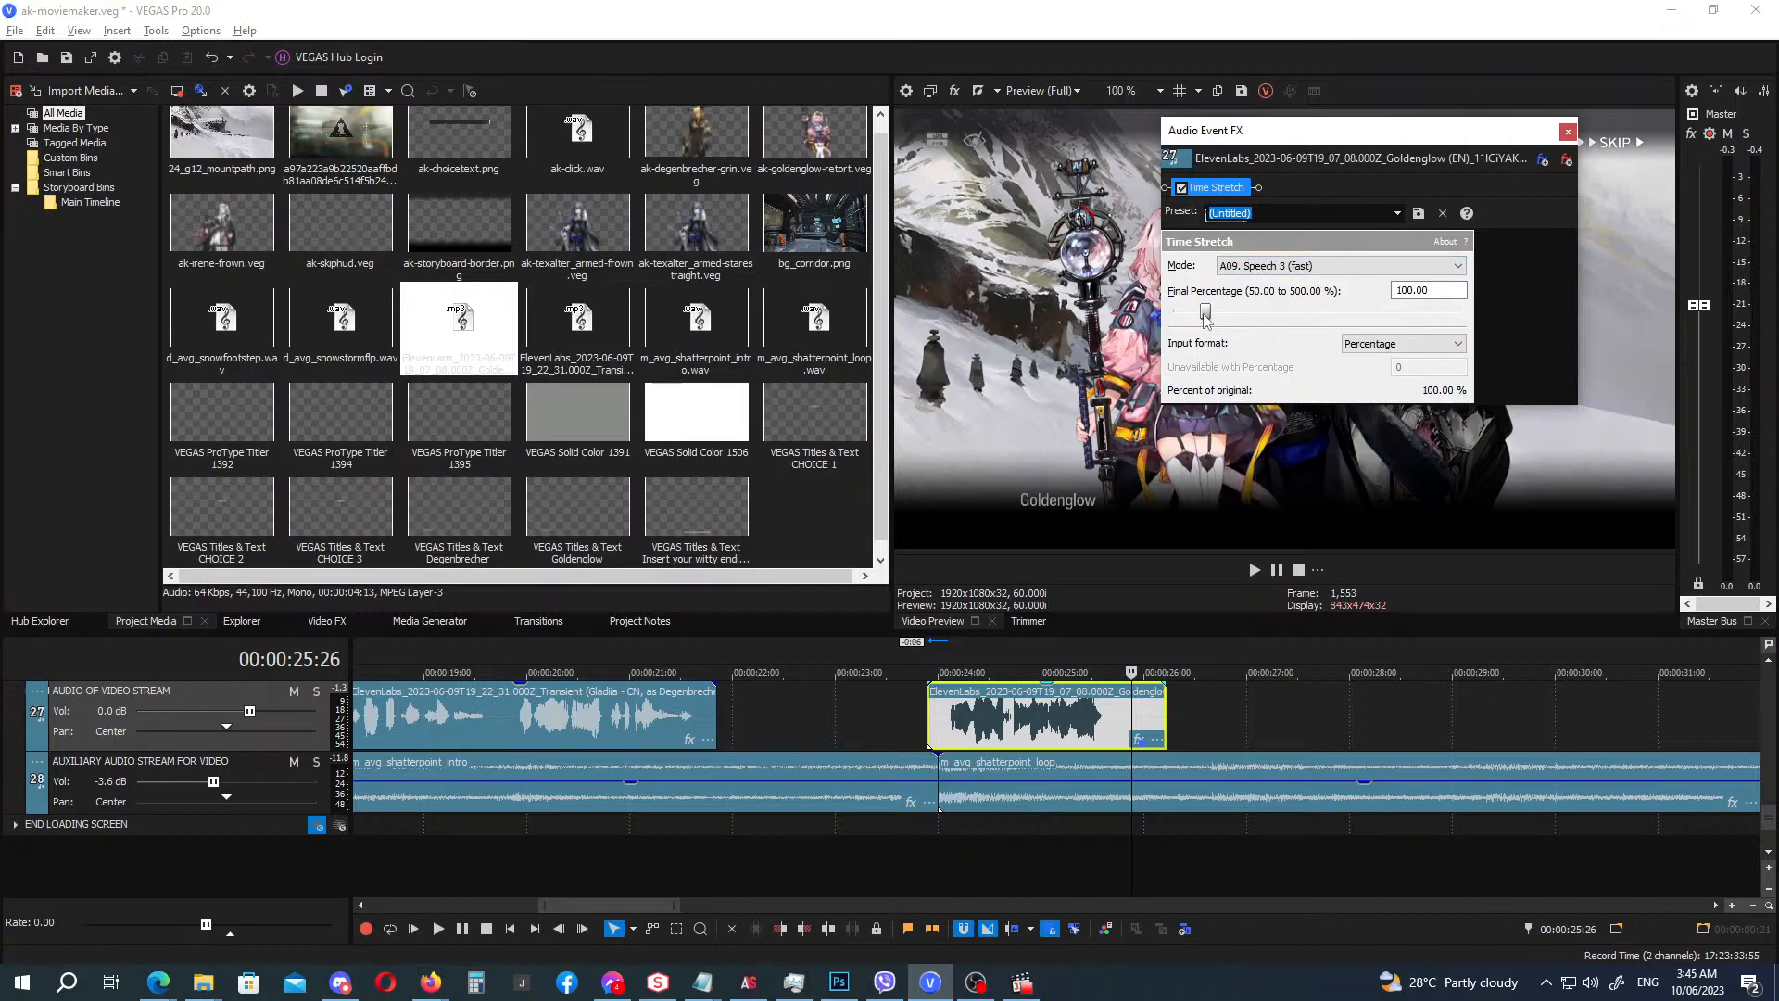
left_click_drag(1211, 318, 1216, 319)
left_click(886, 653)
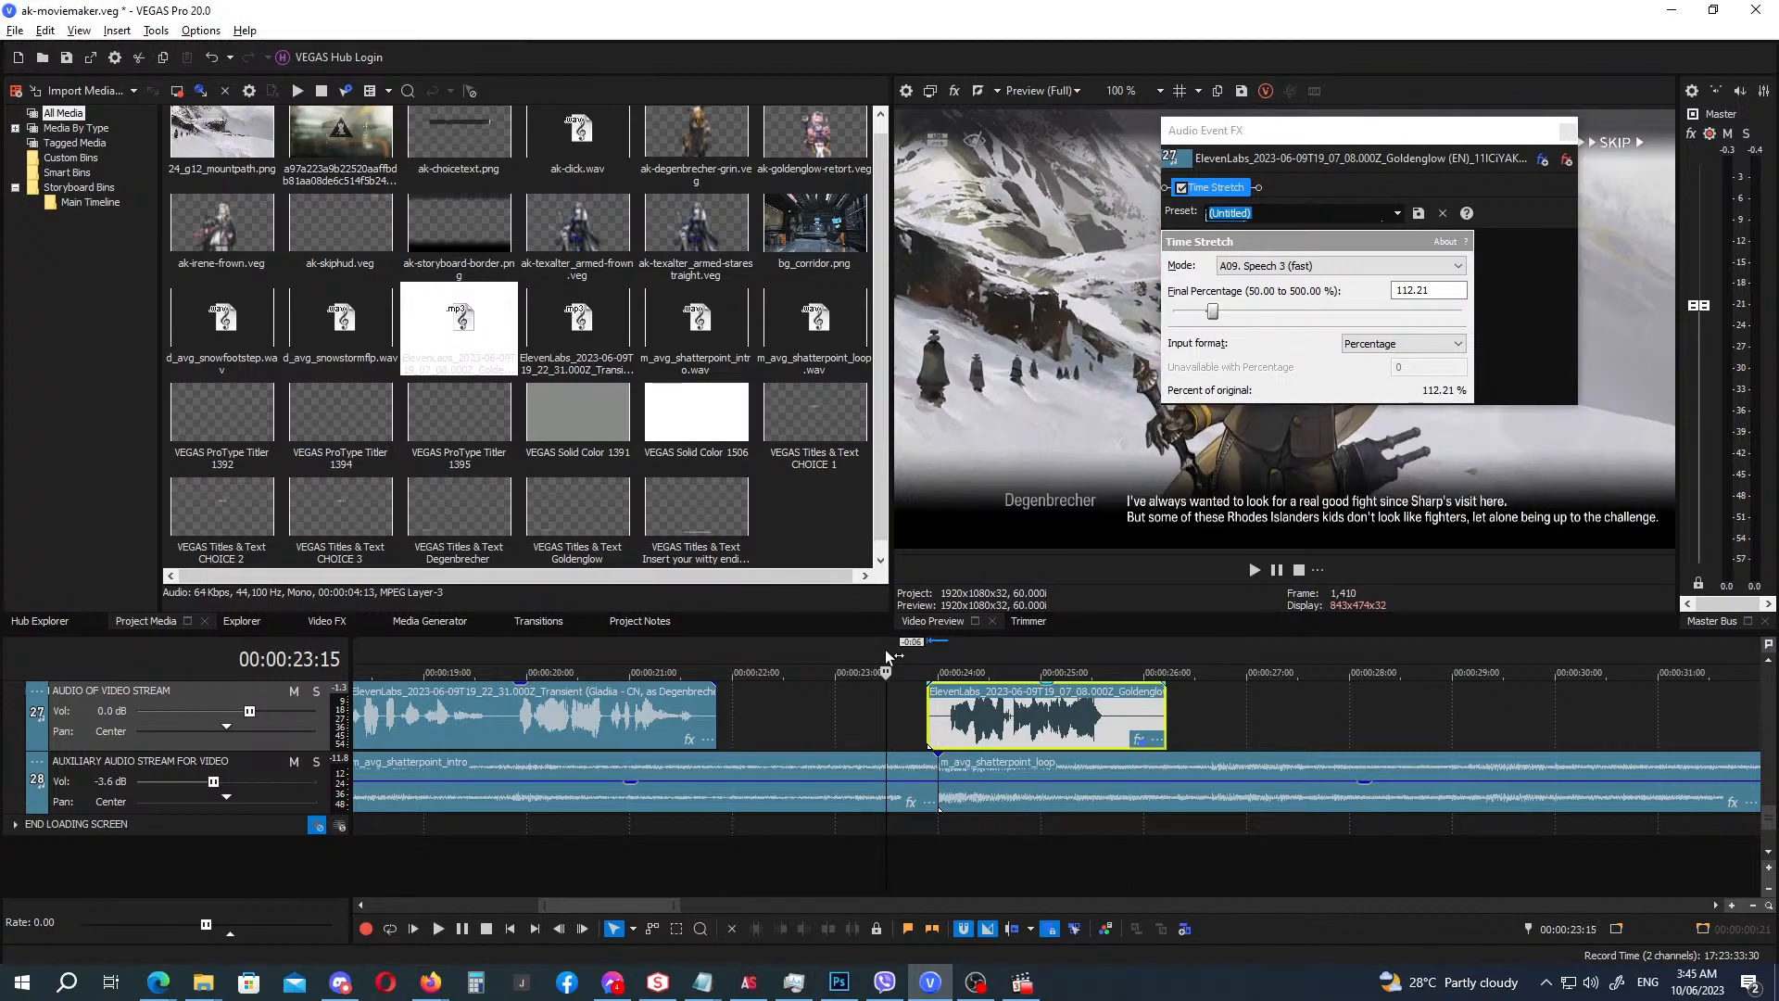
key("space")
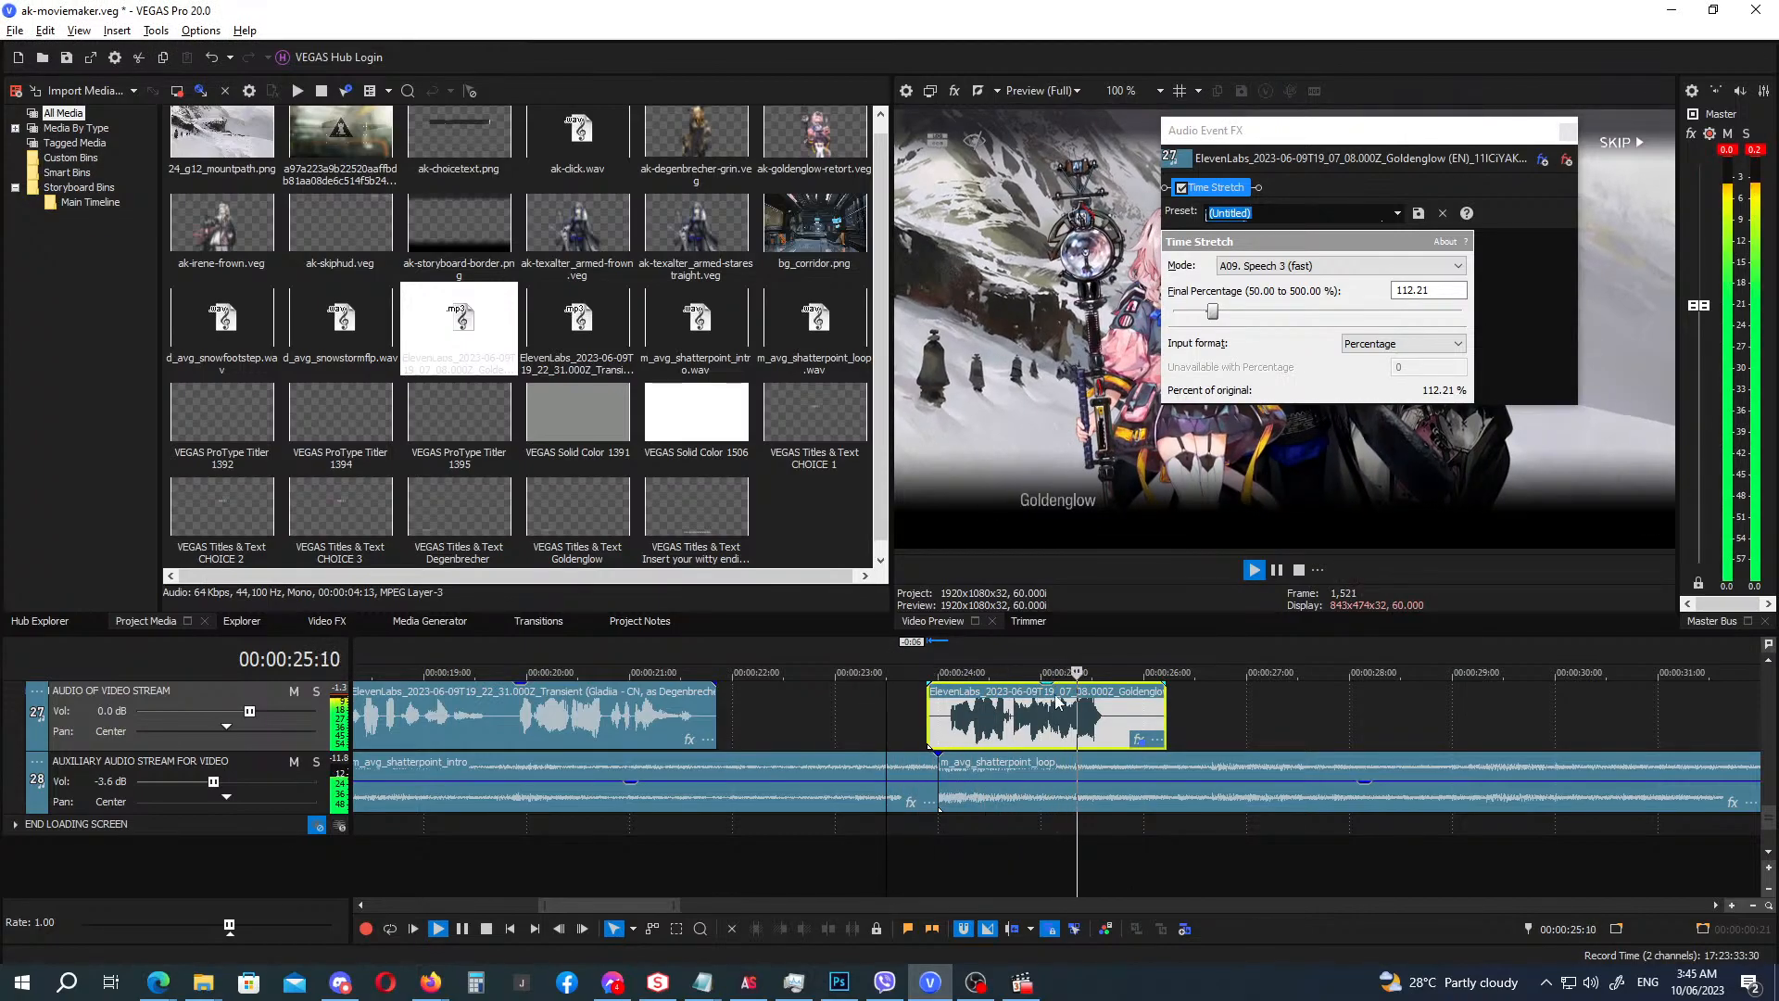
key("space")
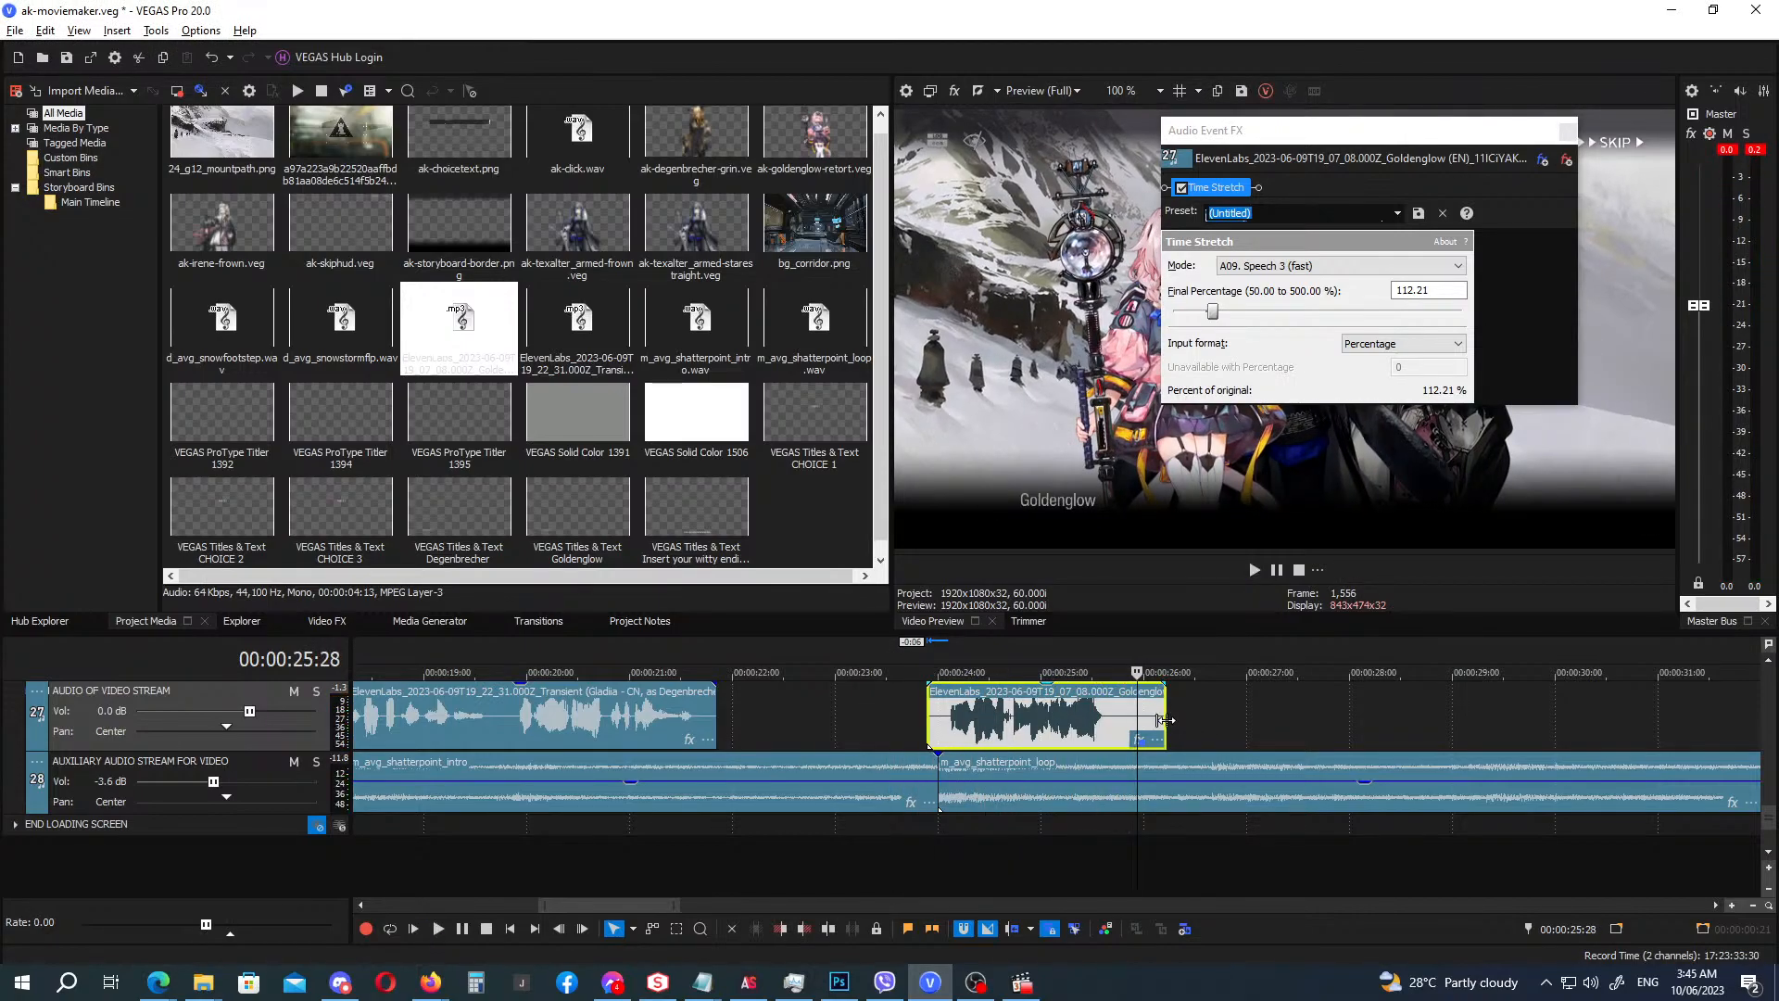
left_click(903, 660)
key("space")
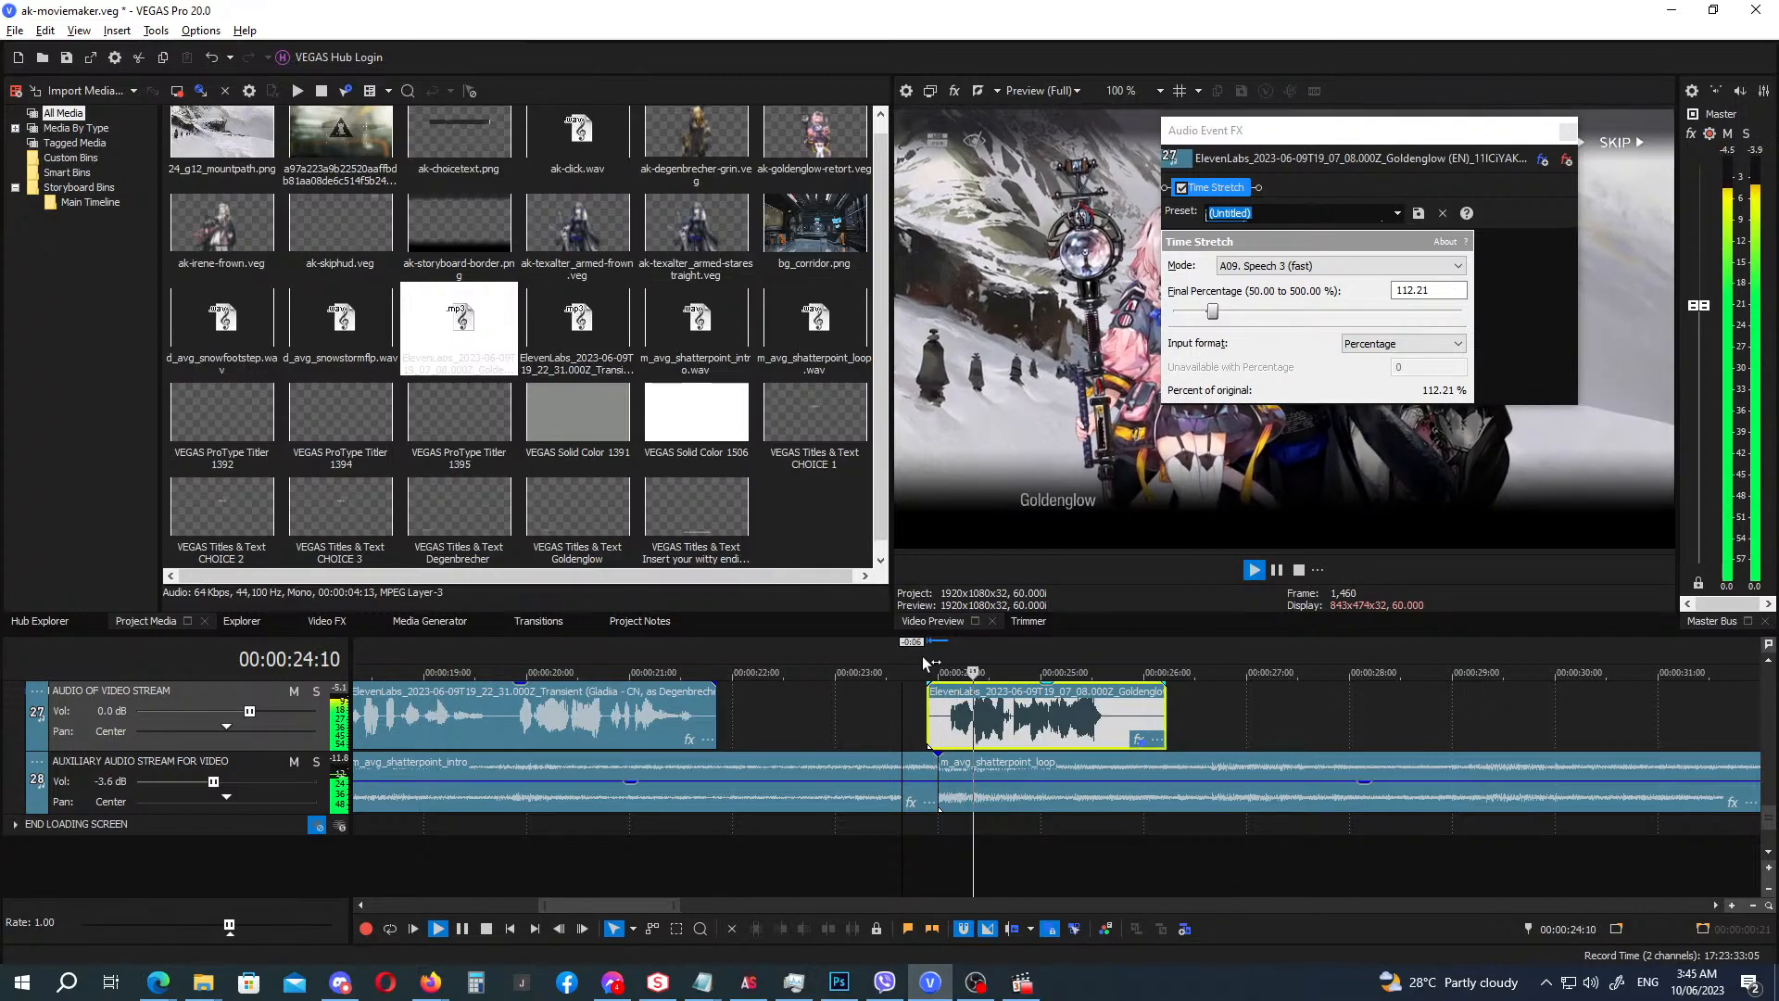
key("space")
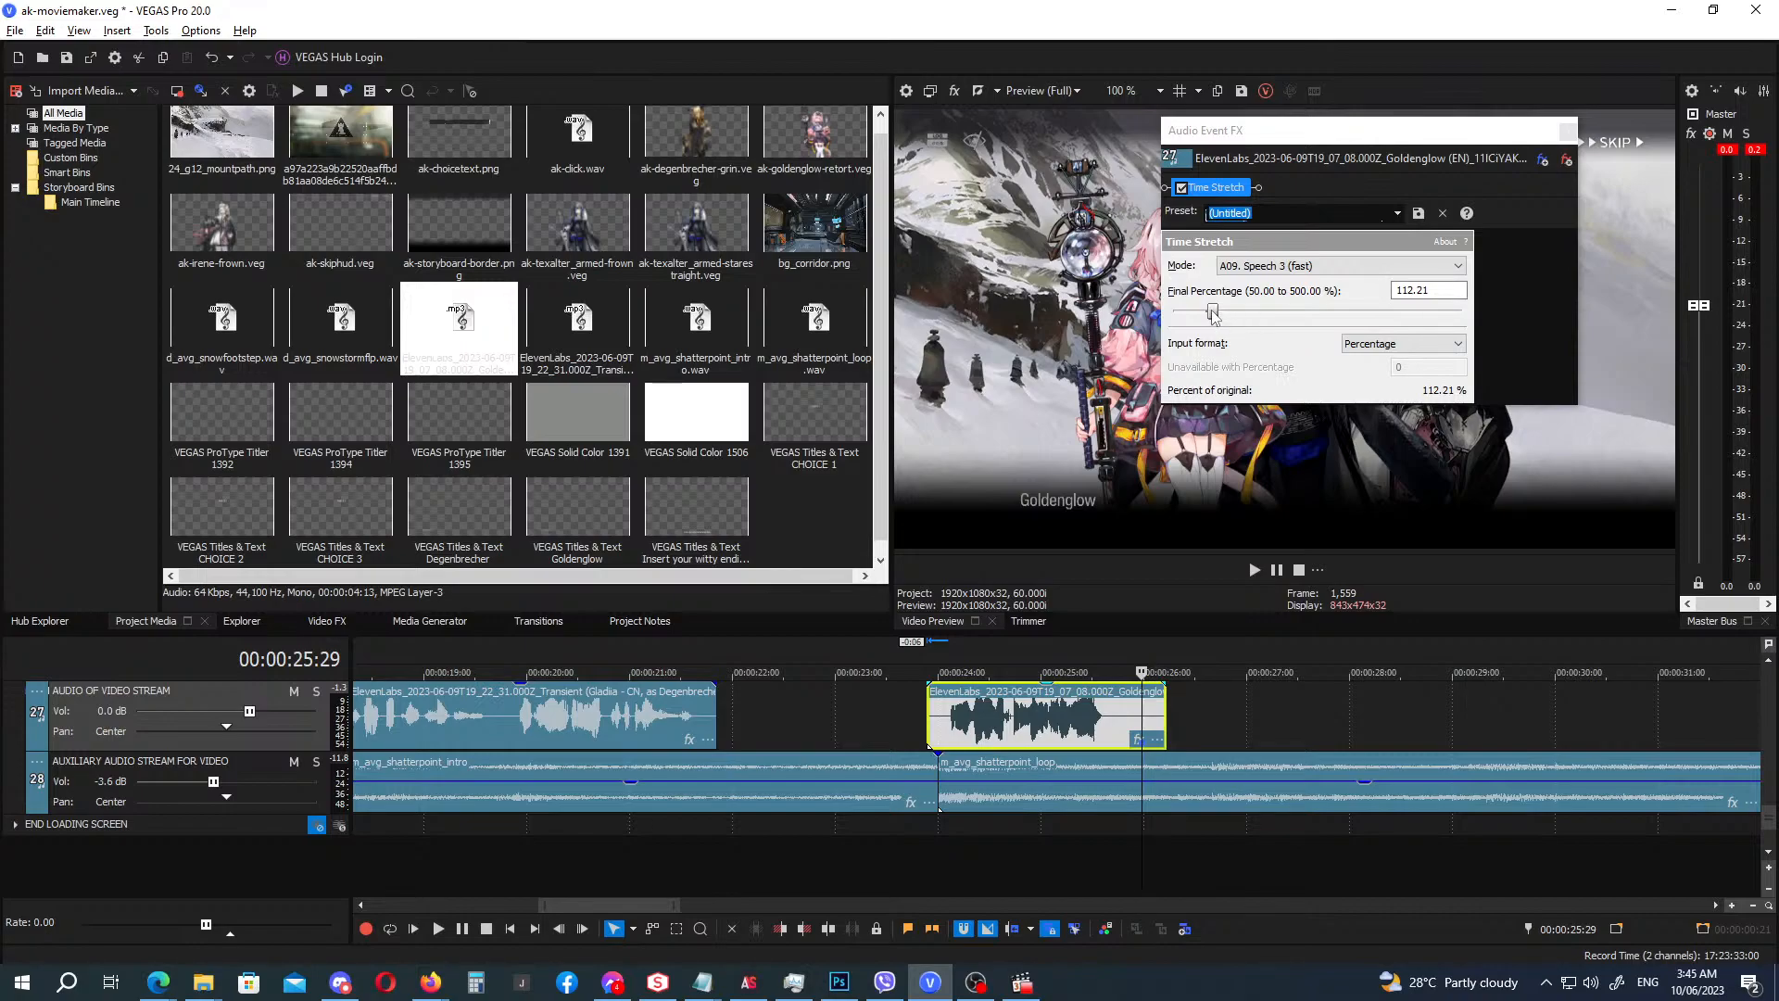
Try the Time Stretch mode A07. Speech 1 in playback and change the mode to A08. Speech 2.
left_click(1332, 268)
left_click(1320, 355)
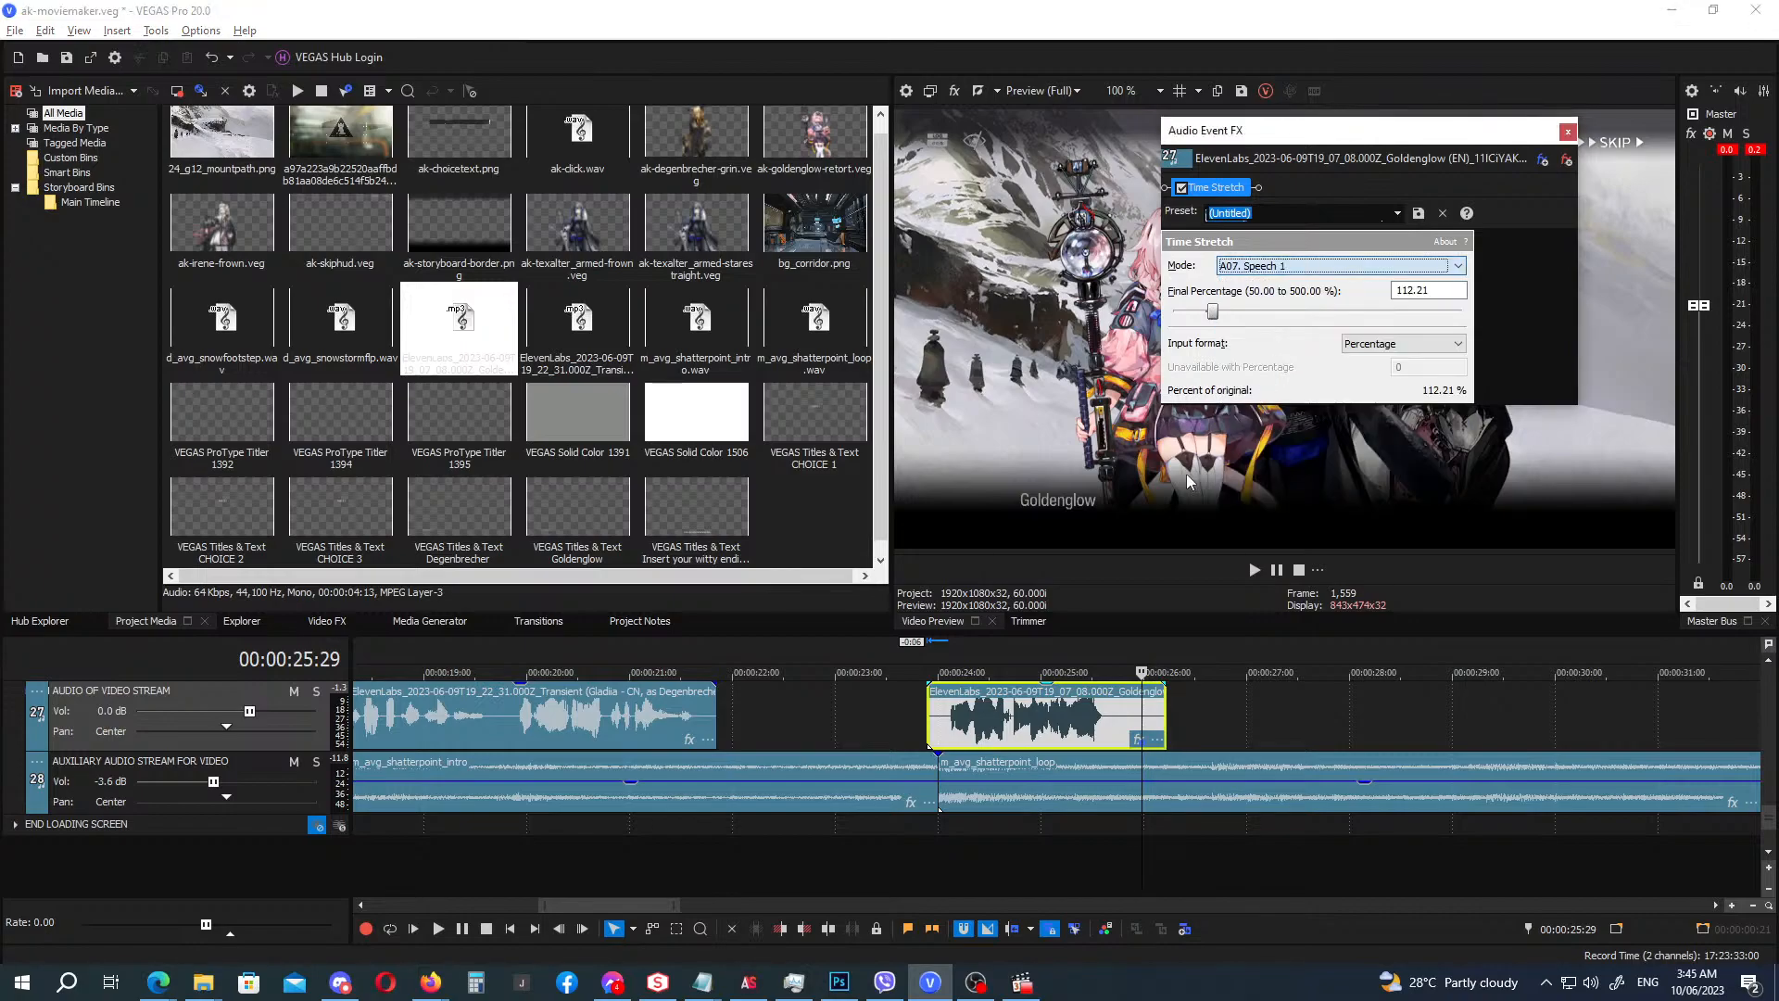
left_click(905, 654)
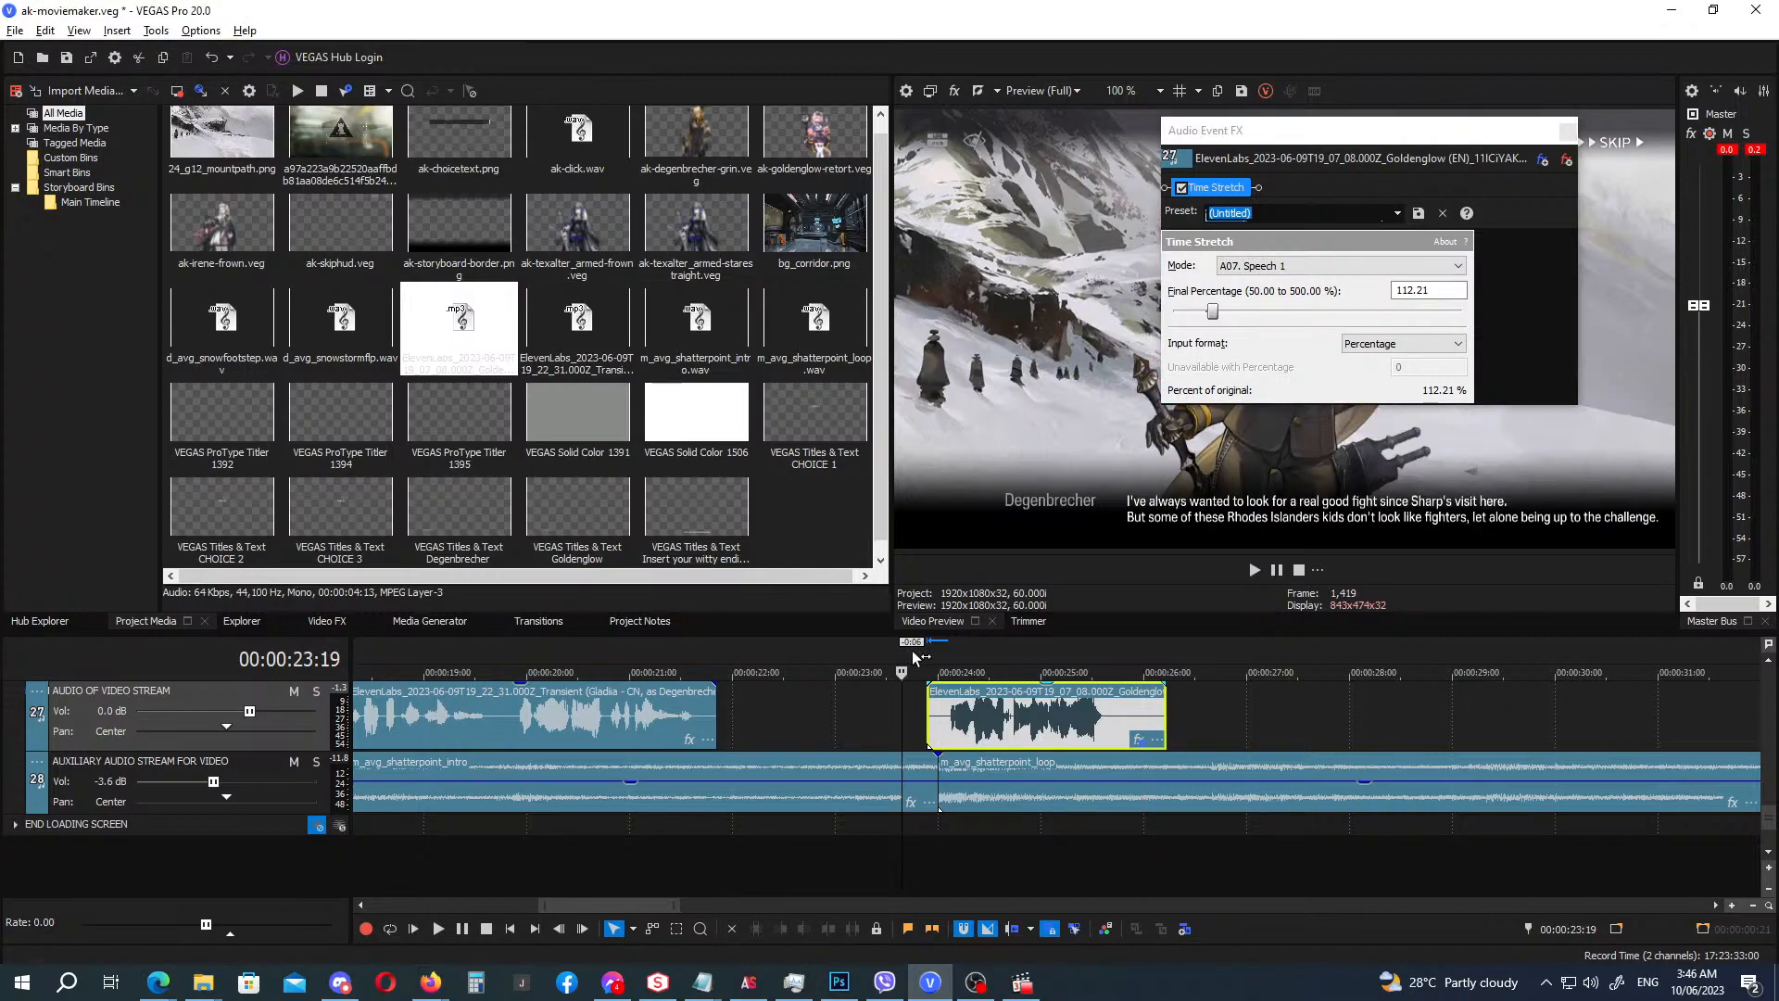
key("space")
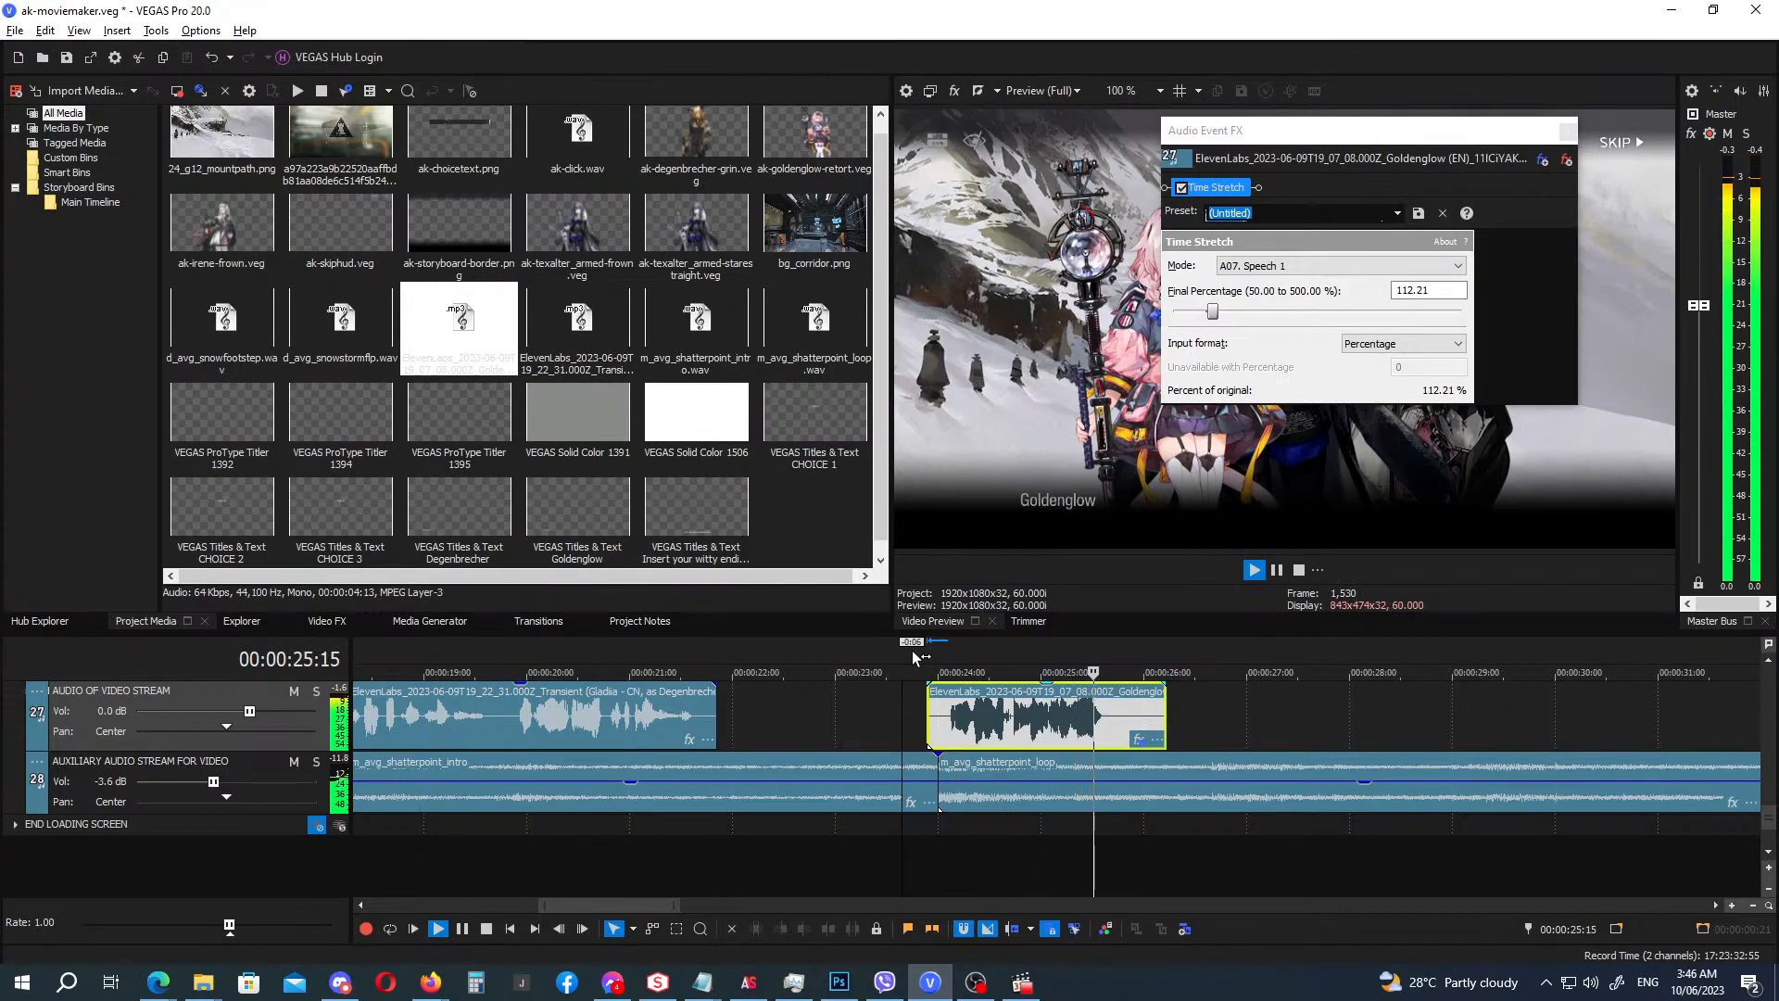
key("space")
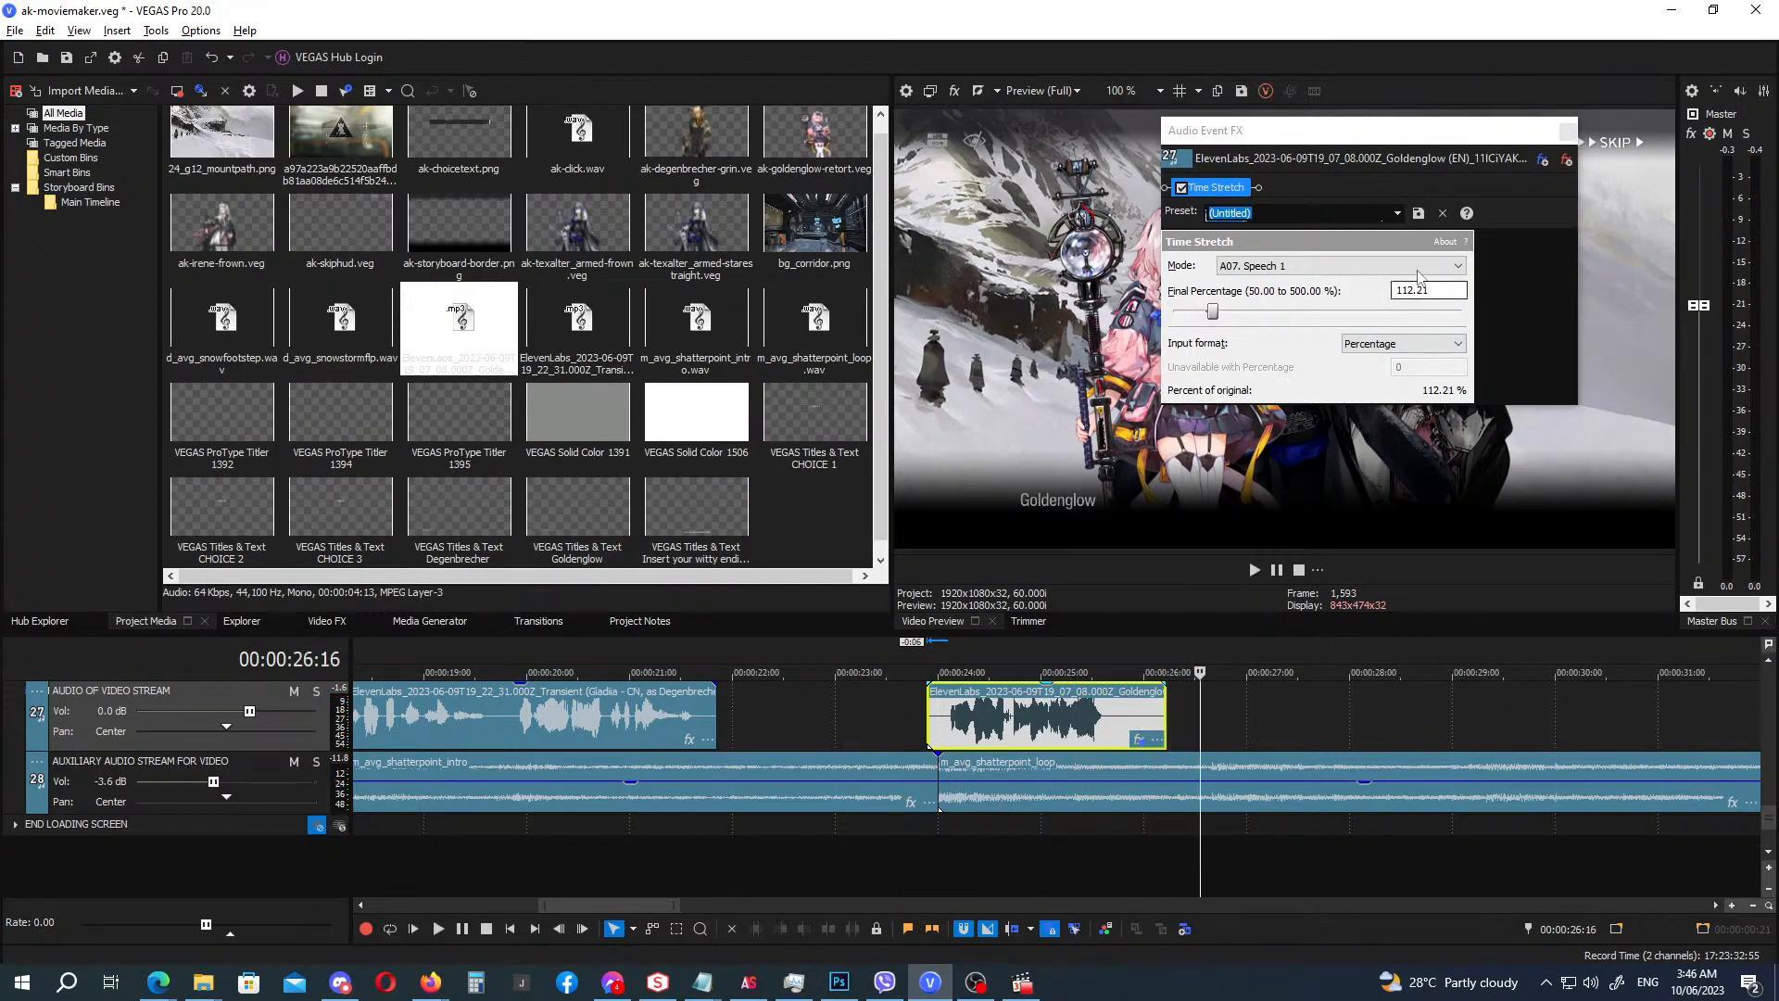
left_click(1418, 274)
left_click(1344, 371)
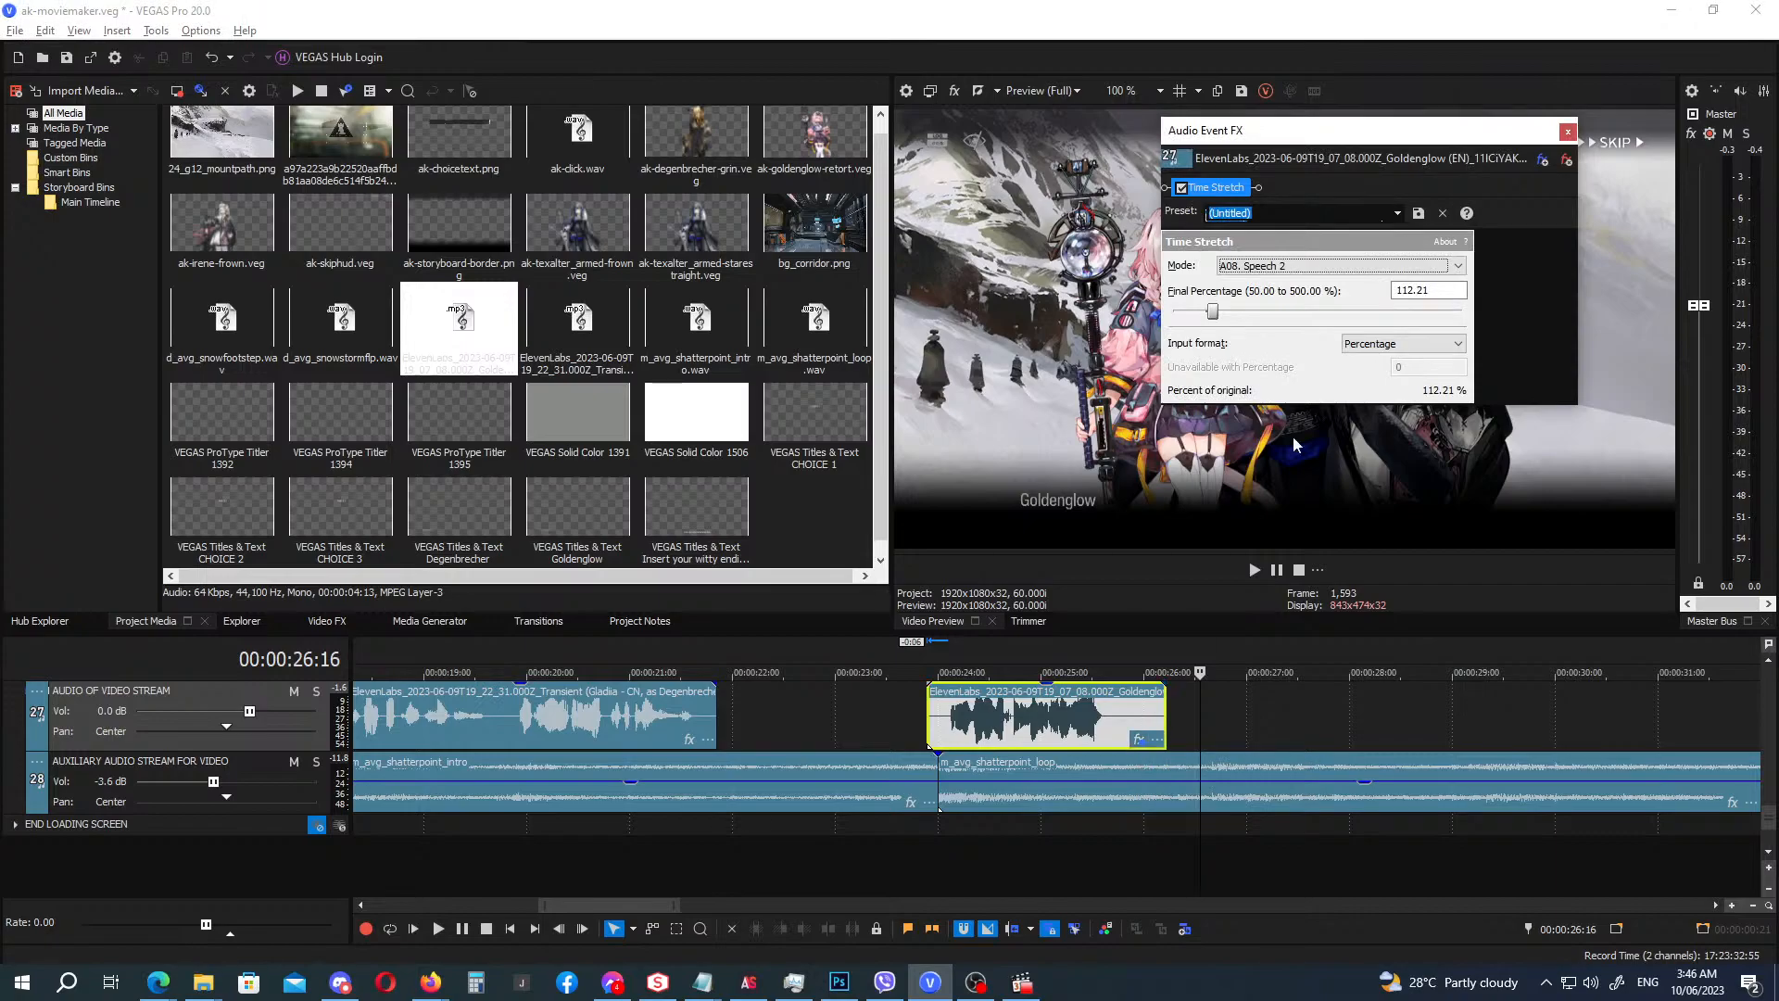
Add the Pitch Shift effect to the Goldenglow voice clip with duration preserved and mode A09. Speech 3 (fast).
left_click(1543, 159)
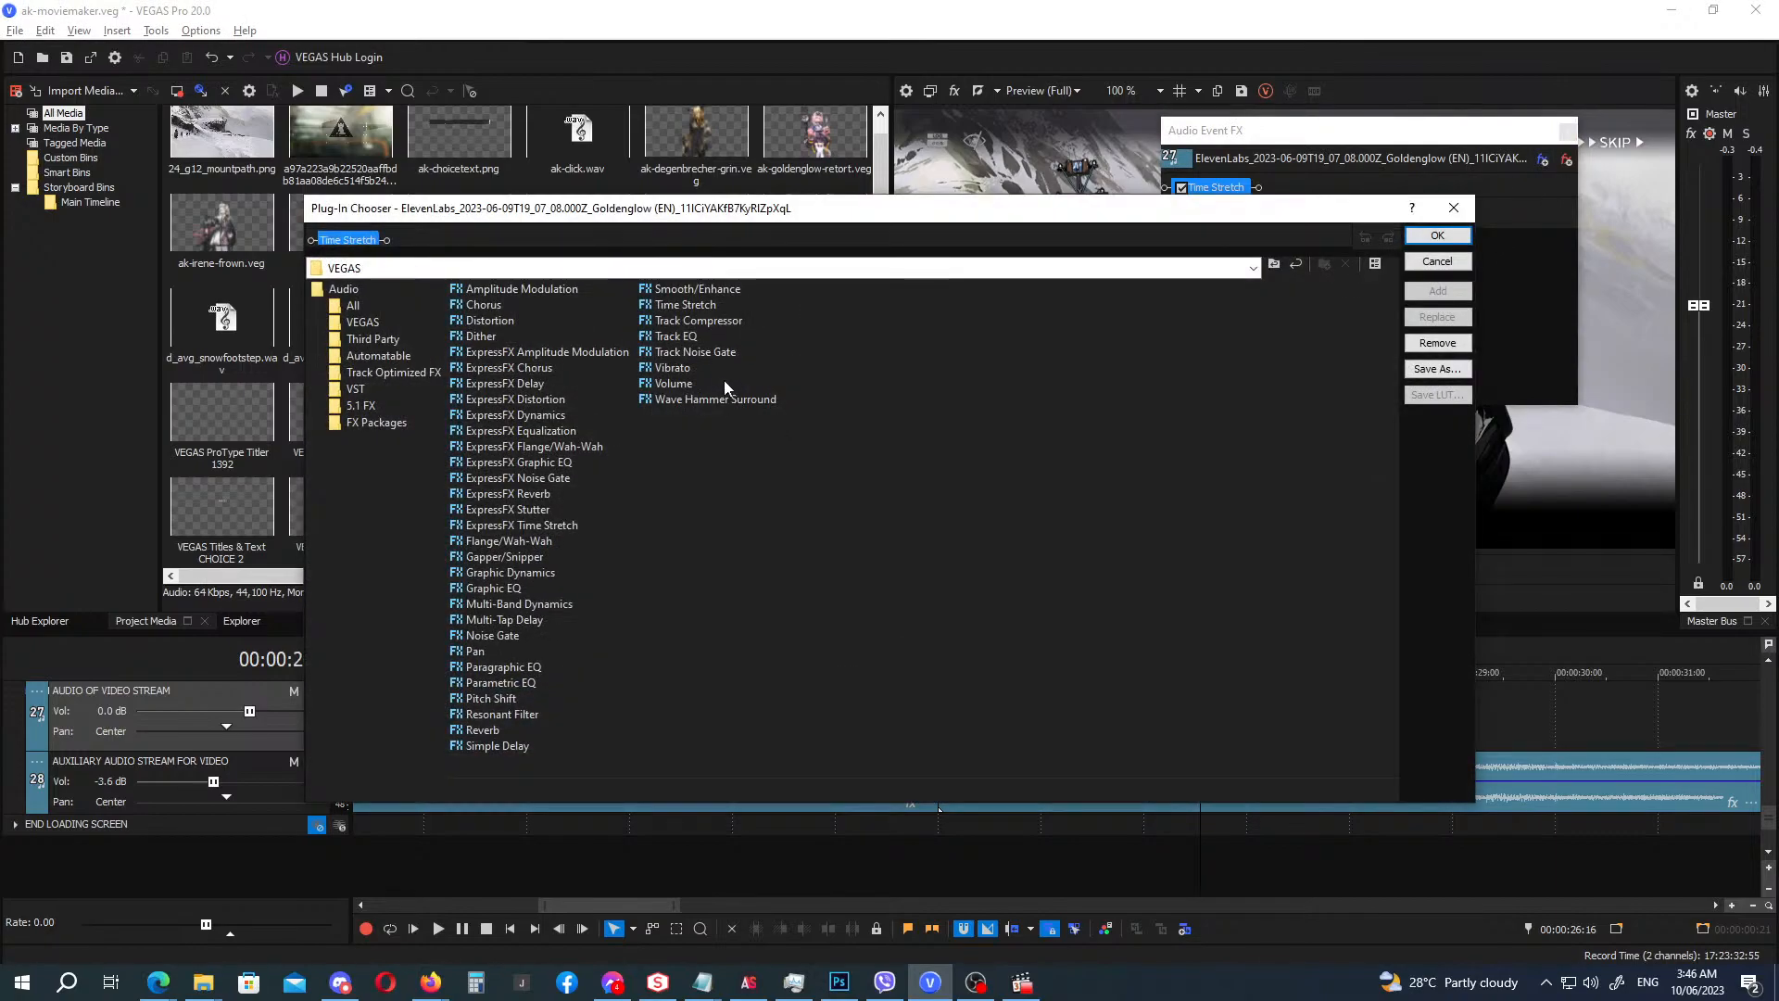
double_click(500, 700)
left_click(1437, 236)
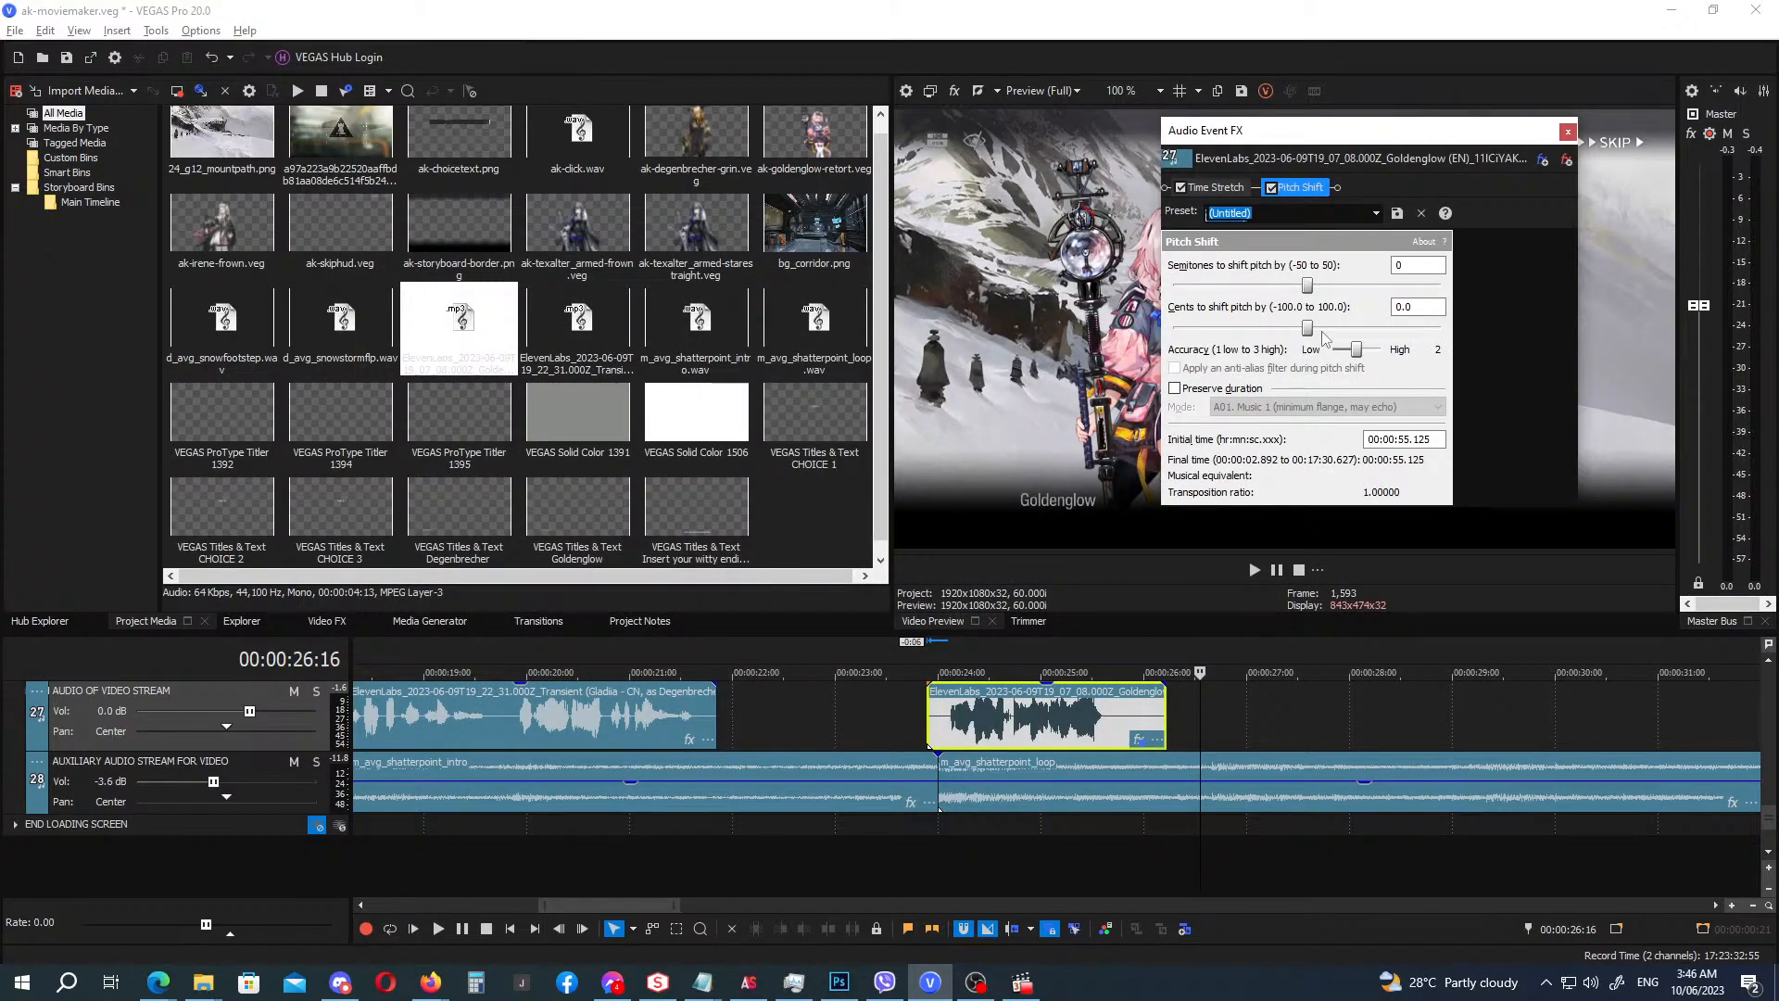
left_click(1174, 388)
left_click(1288, 407)
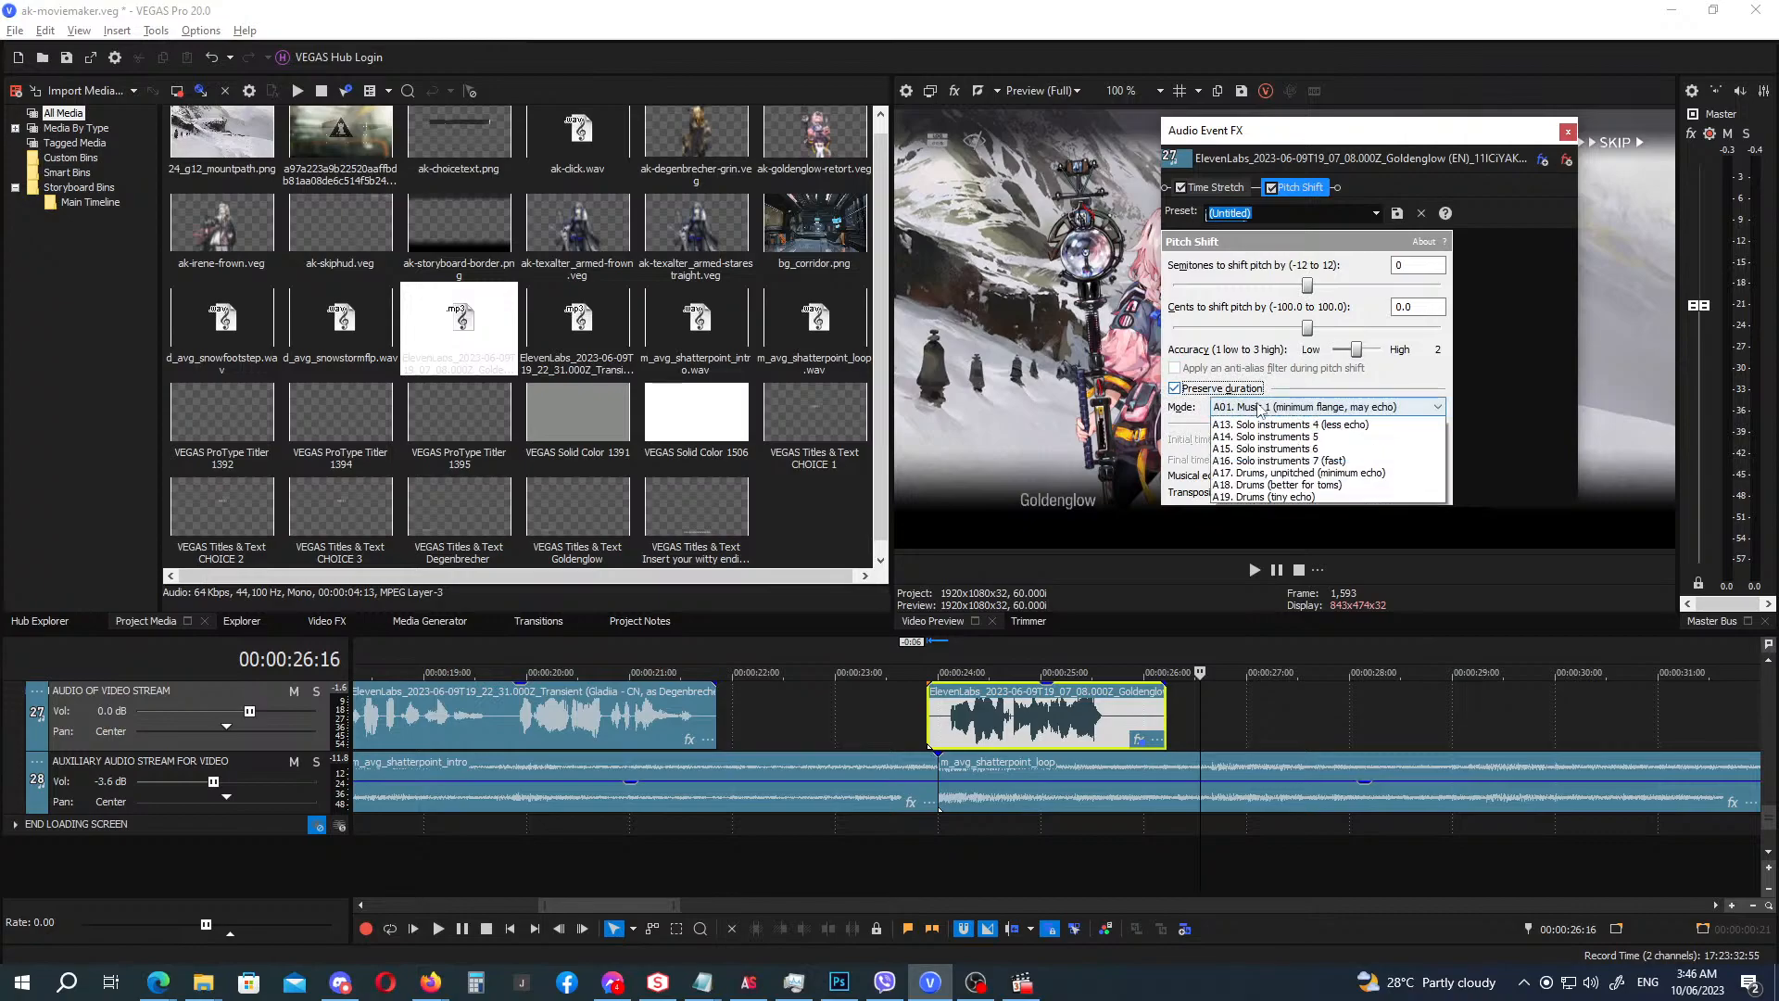
left_click(1270, 522)
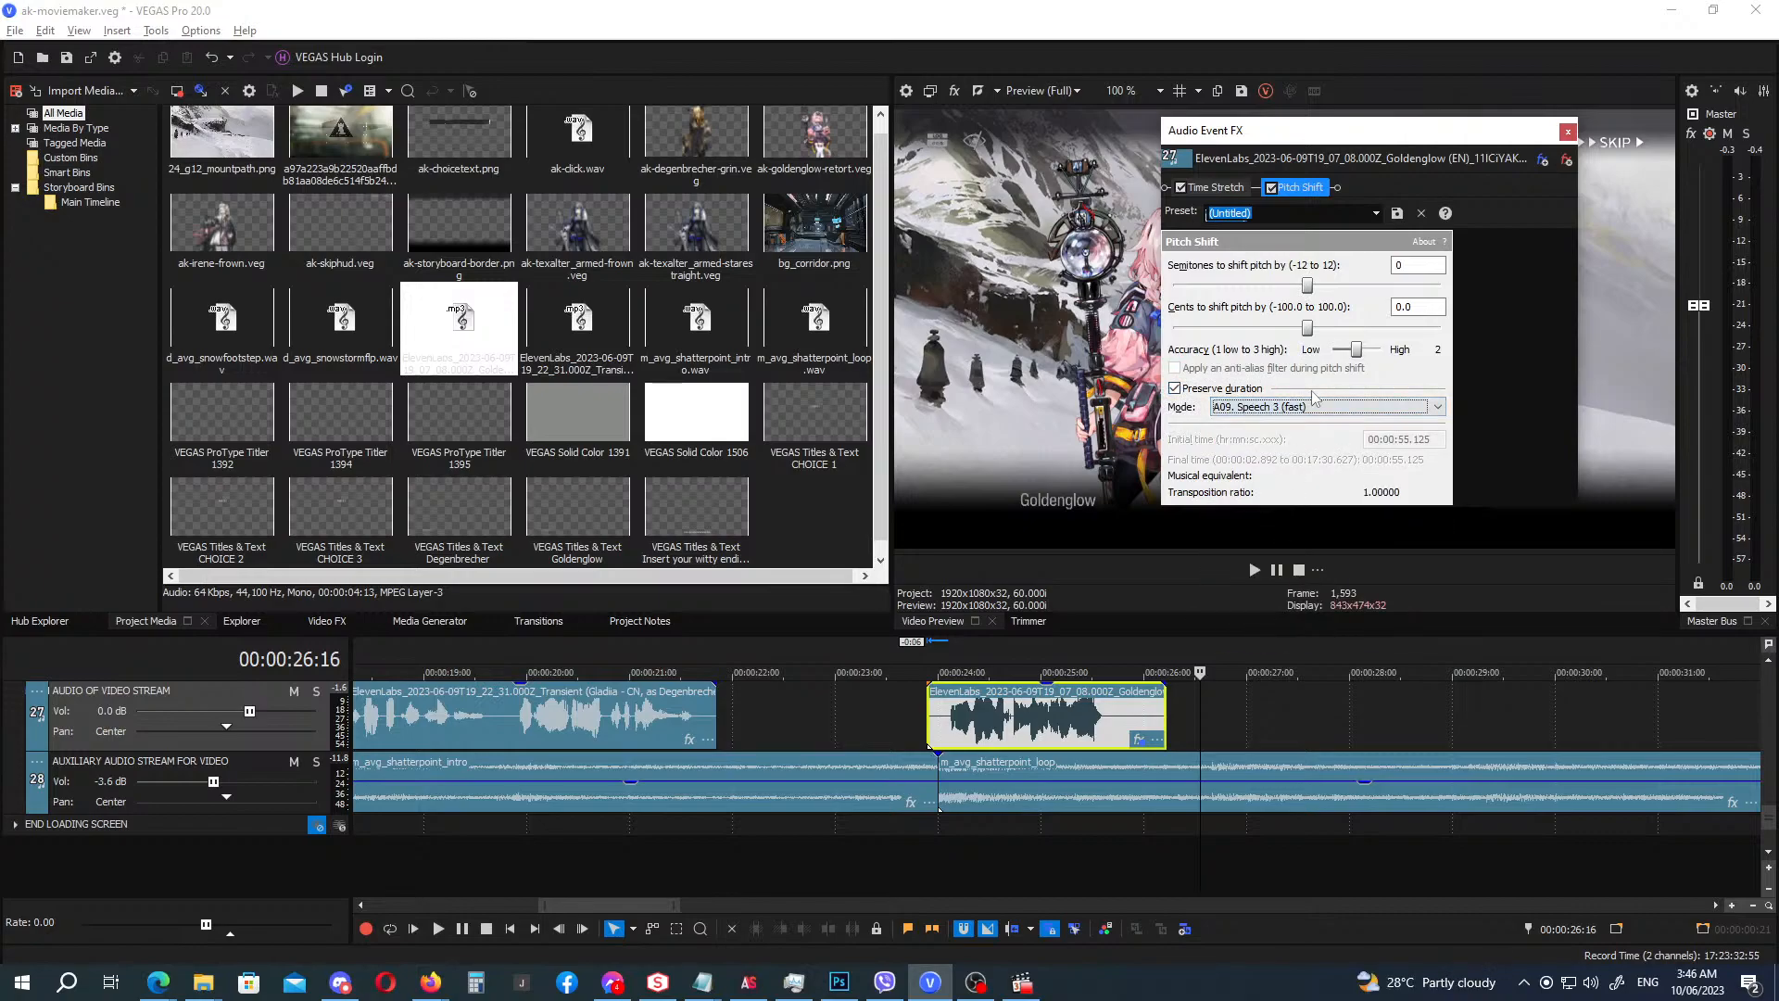
Shift the voice pitch up by 1 semitone and 22.9 cents, and place Pitch Shift ahead of Time Stretch in the effect chain.
left_click(1309, 284)
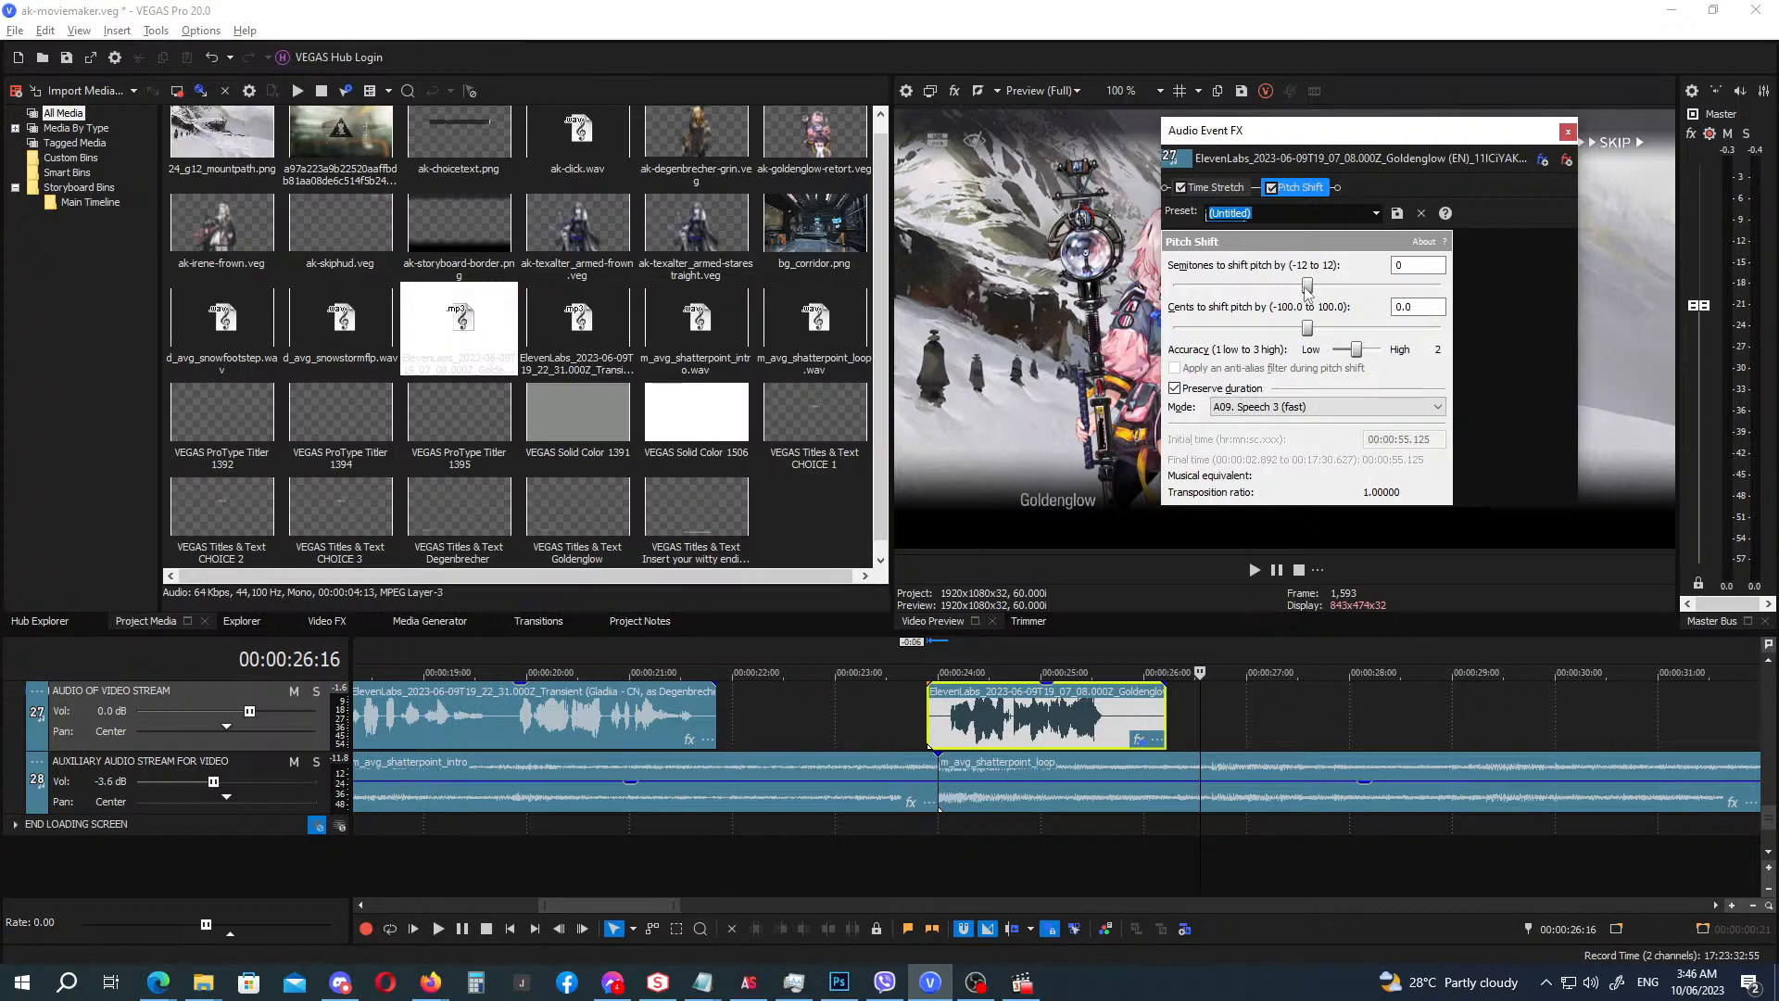
left_click_drag(1310, 288, 1341, 336)
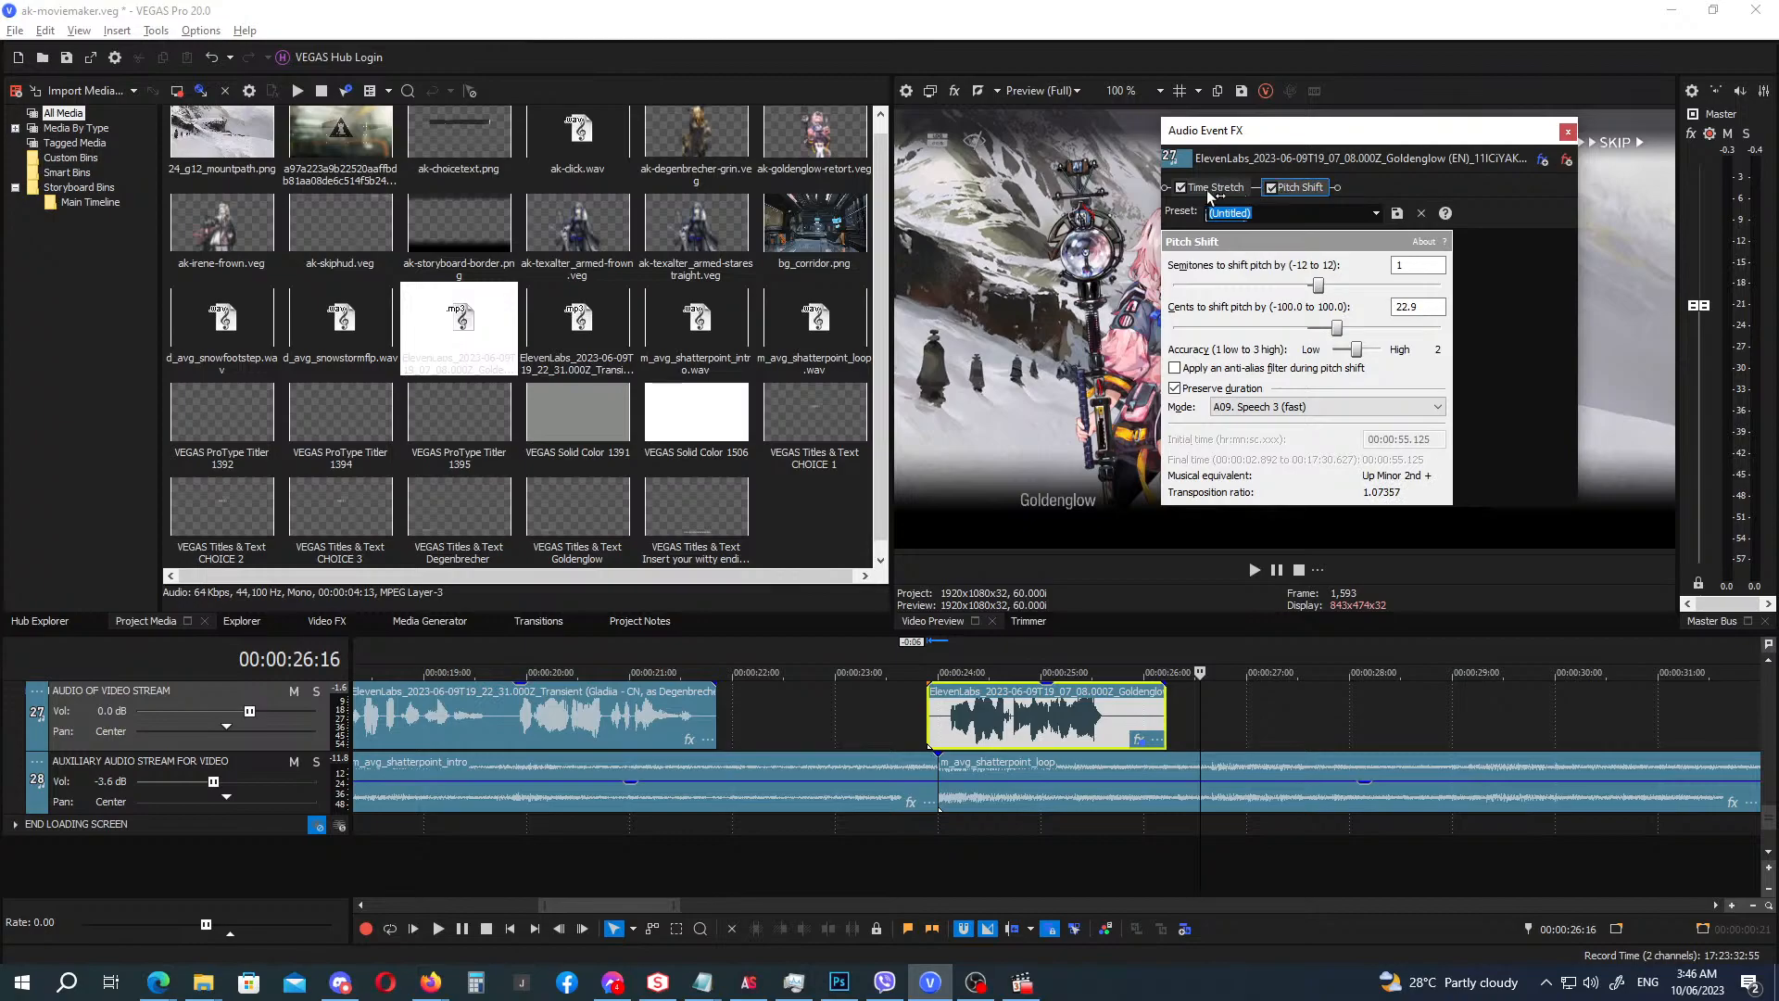
left_click_drag(1209, 194, 1334, 188)
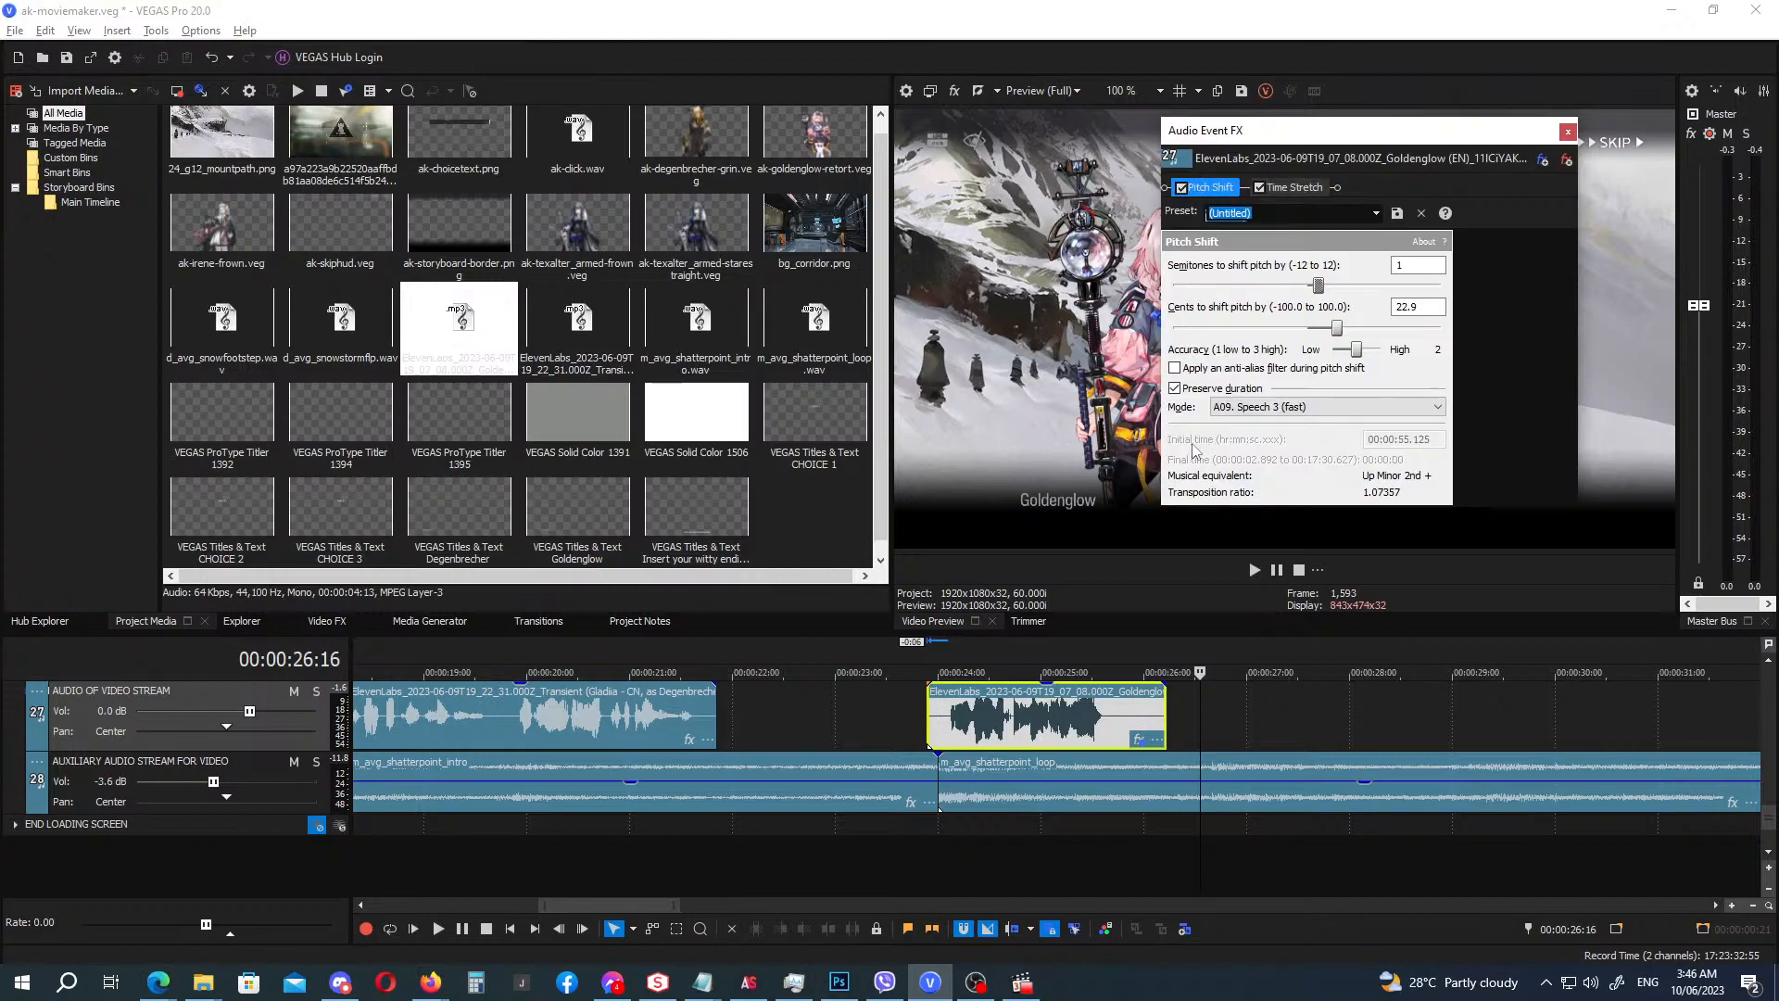
Listen to the pitch-shifted Goldenglow voice alone and after Degenbrecher's line, and close the audio effects window.
left_click(904, 664)
key("space")
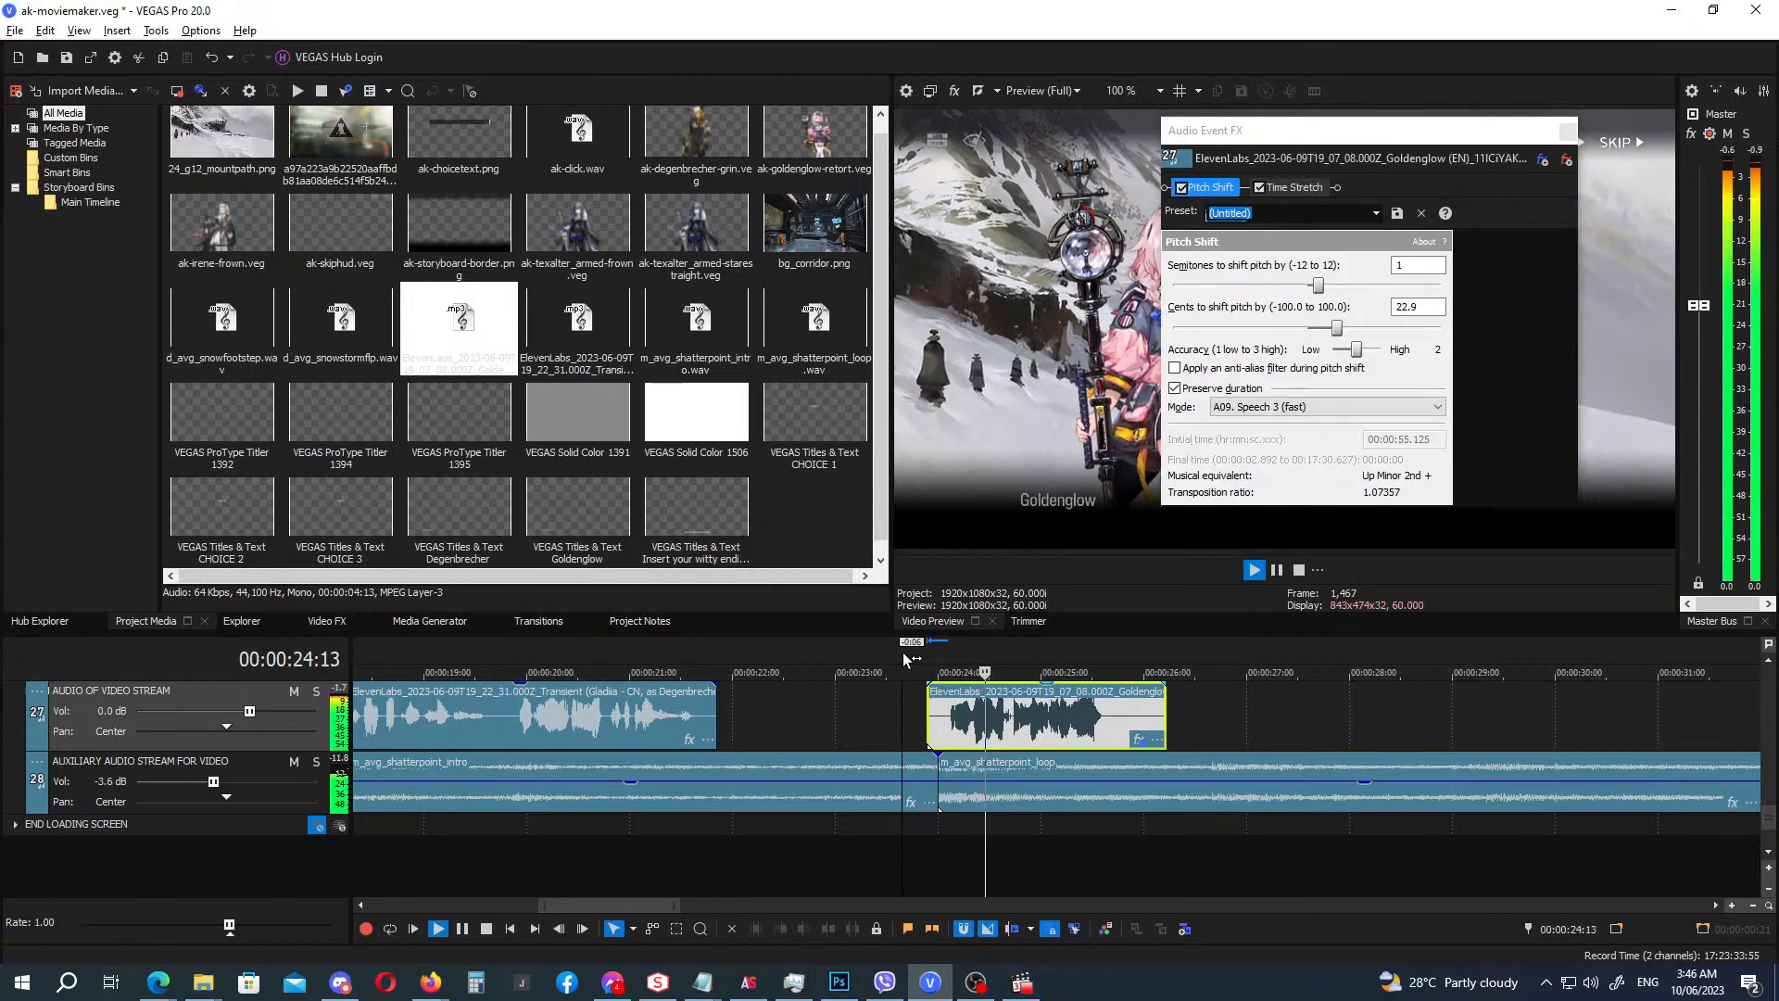
key("space")
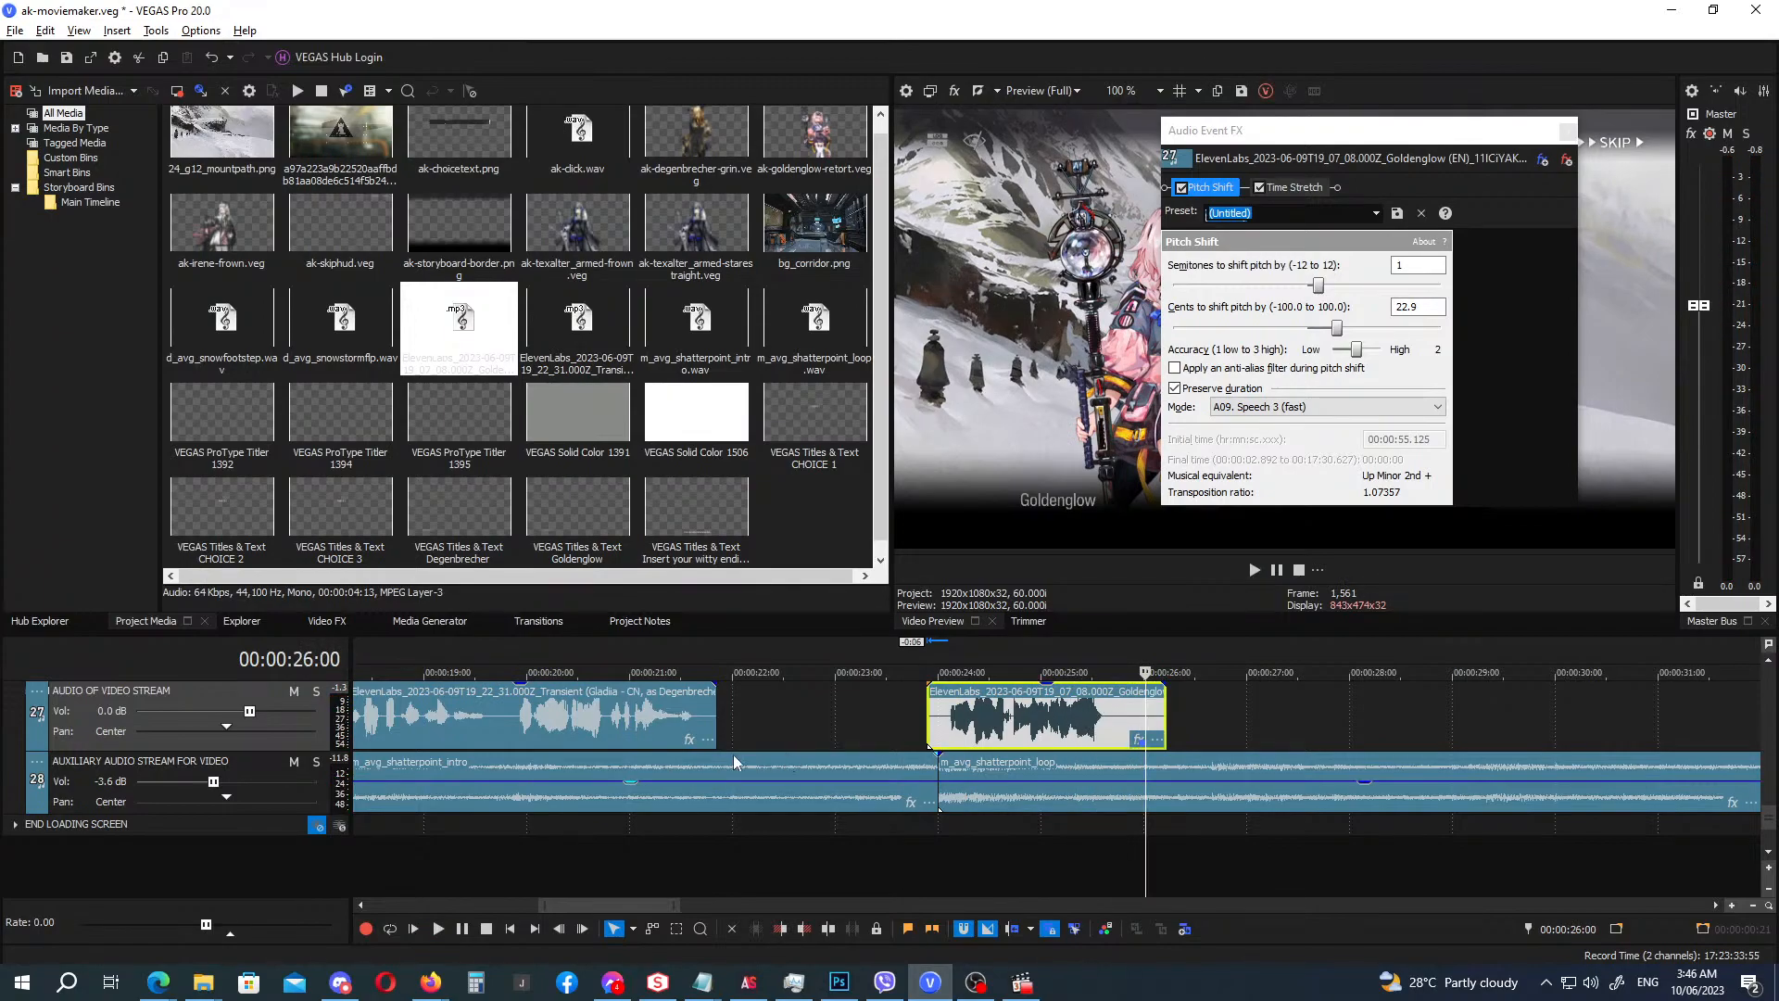
left_click(431, 983)
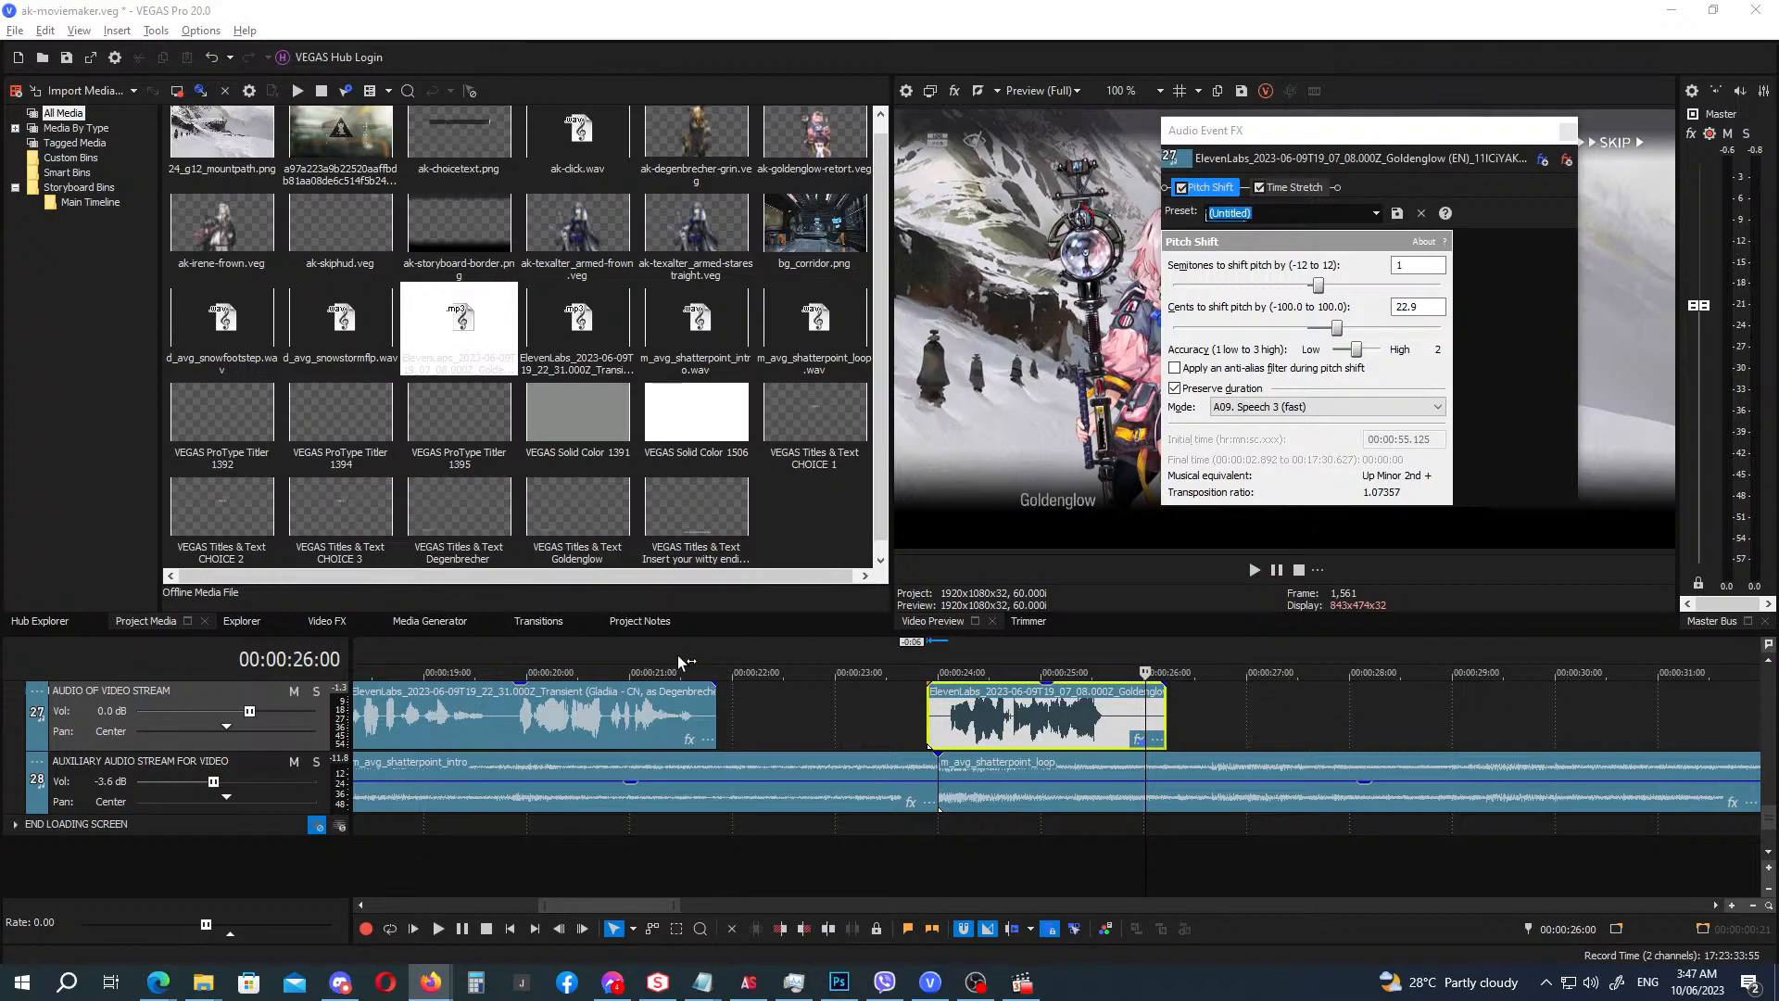
scroll(676, 655, "down", 3)
mouse_move(1773, 829)
left_mouse_down()
mouse_move(1773, 794)
mouse_move(1773, 822)
left_mouse_up()
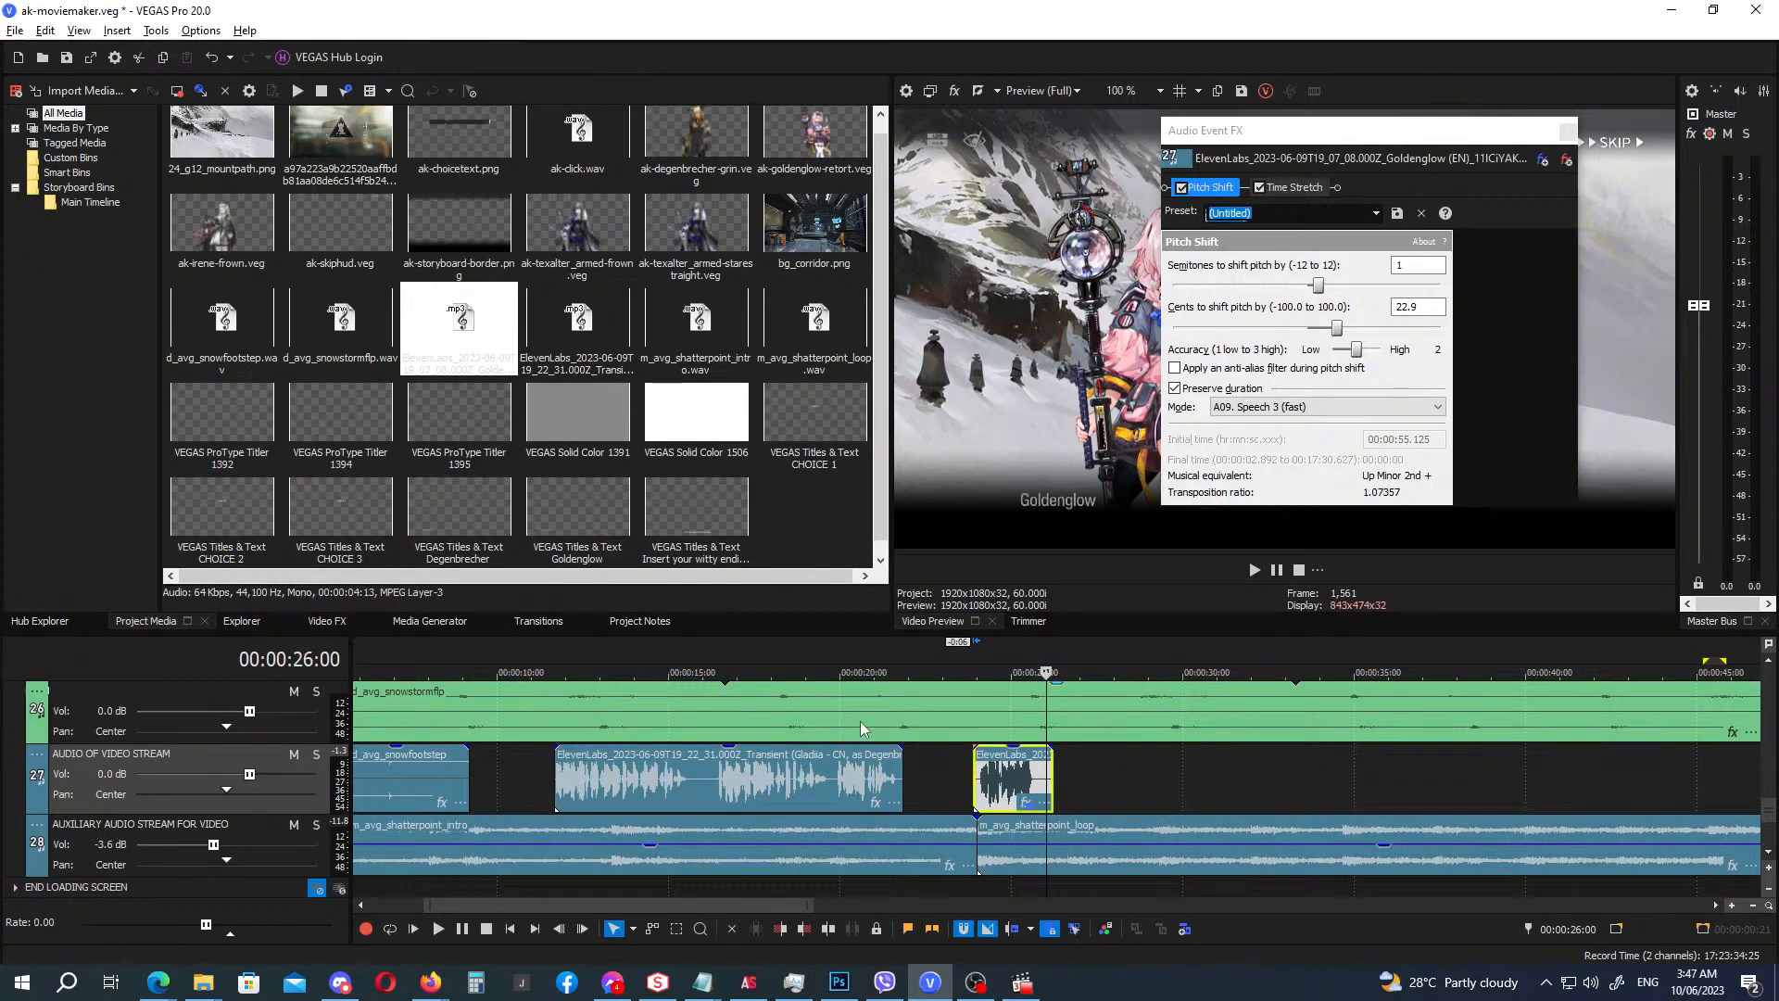
left_click(534, 654)
key("space")
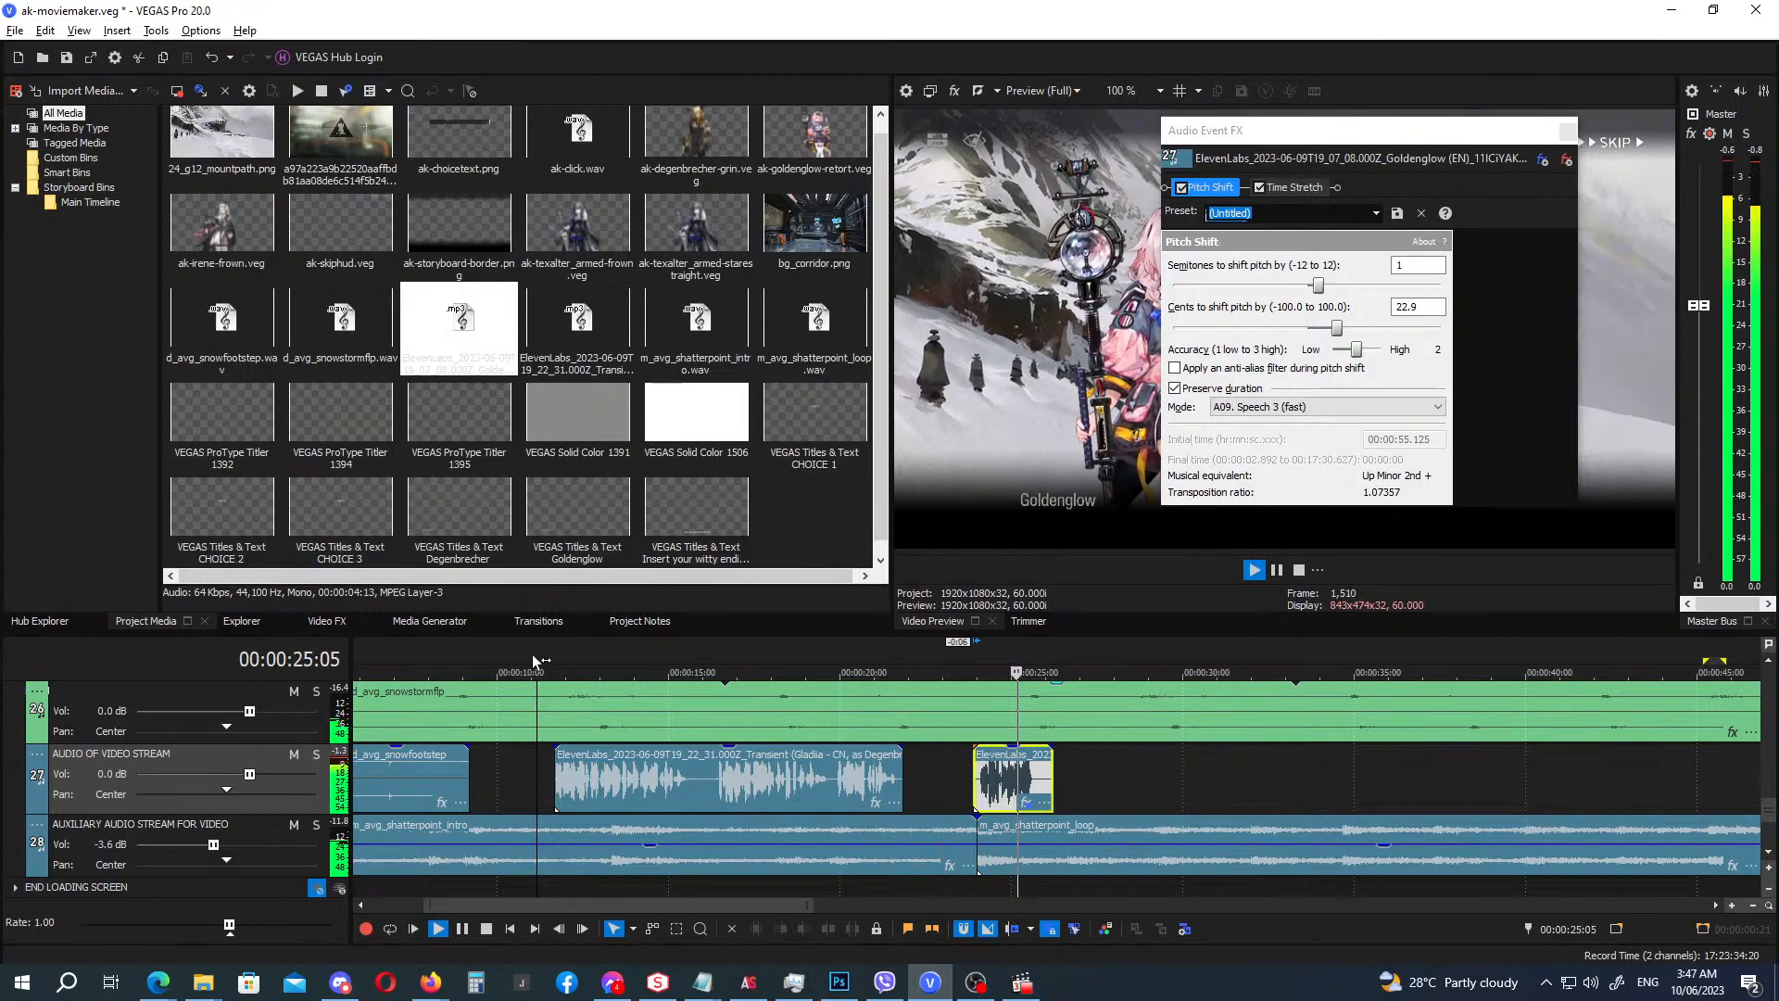
key("Return")
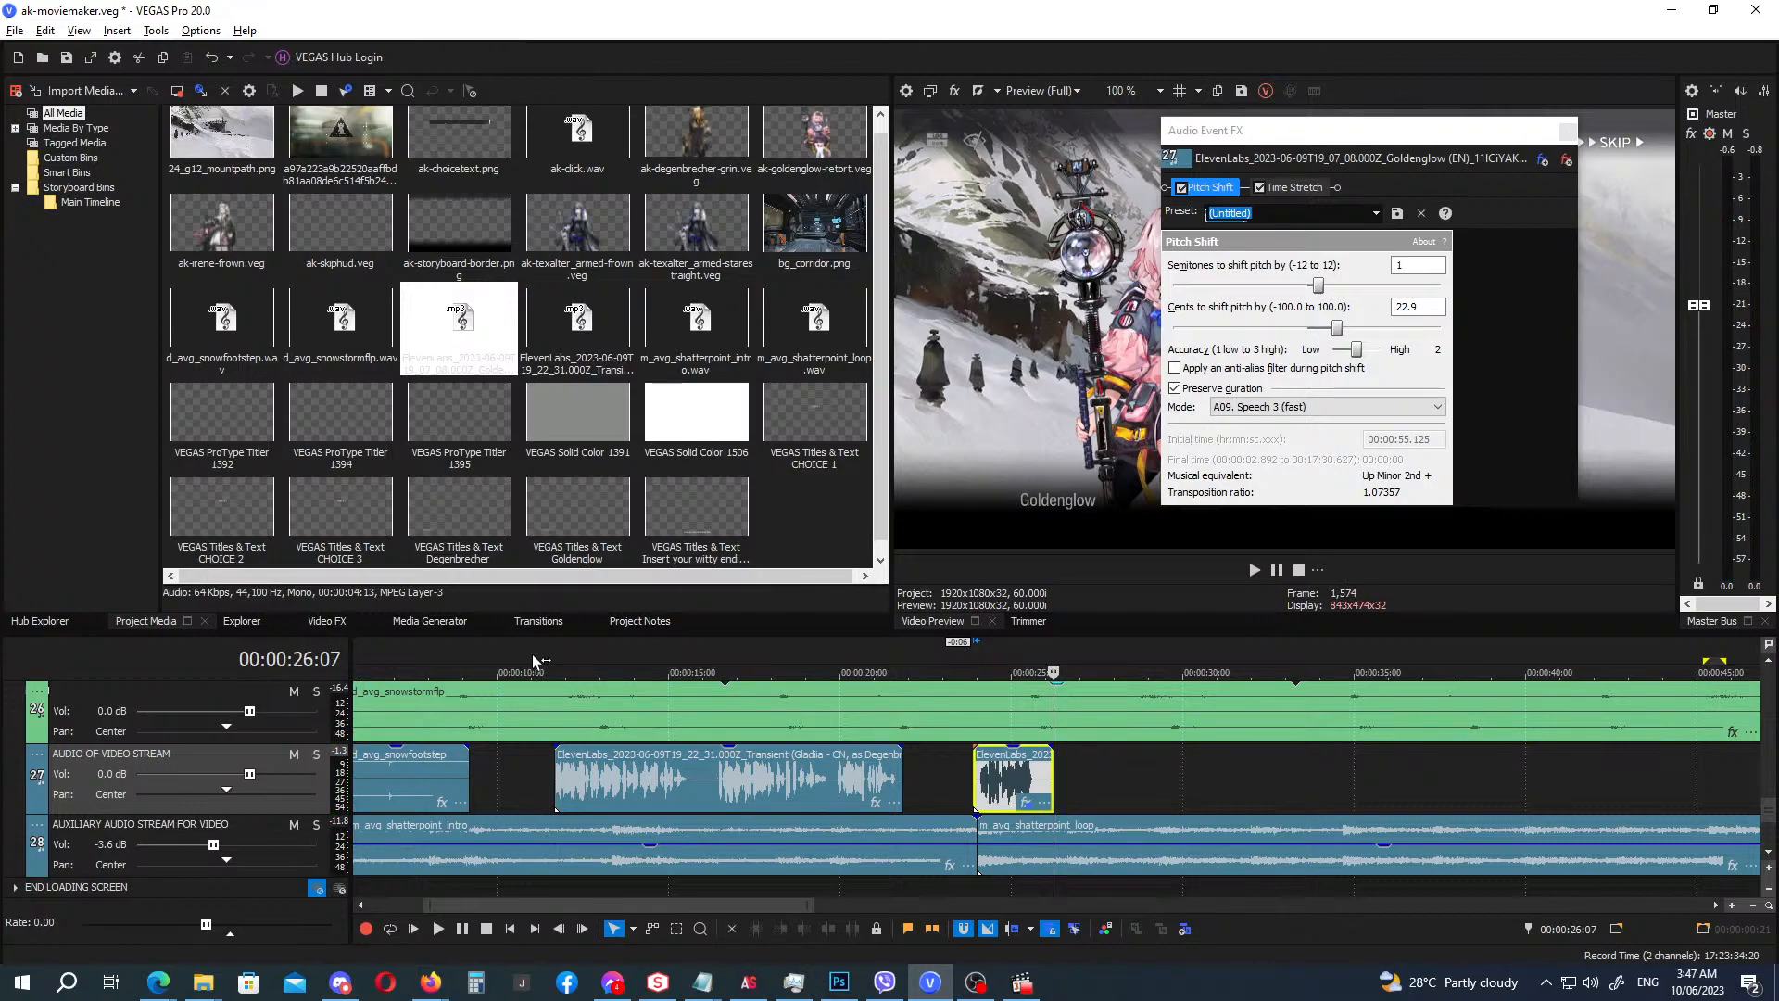
left_click(1568, 131)
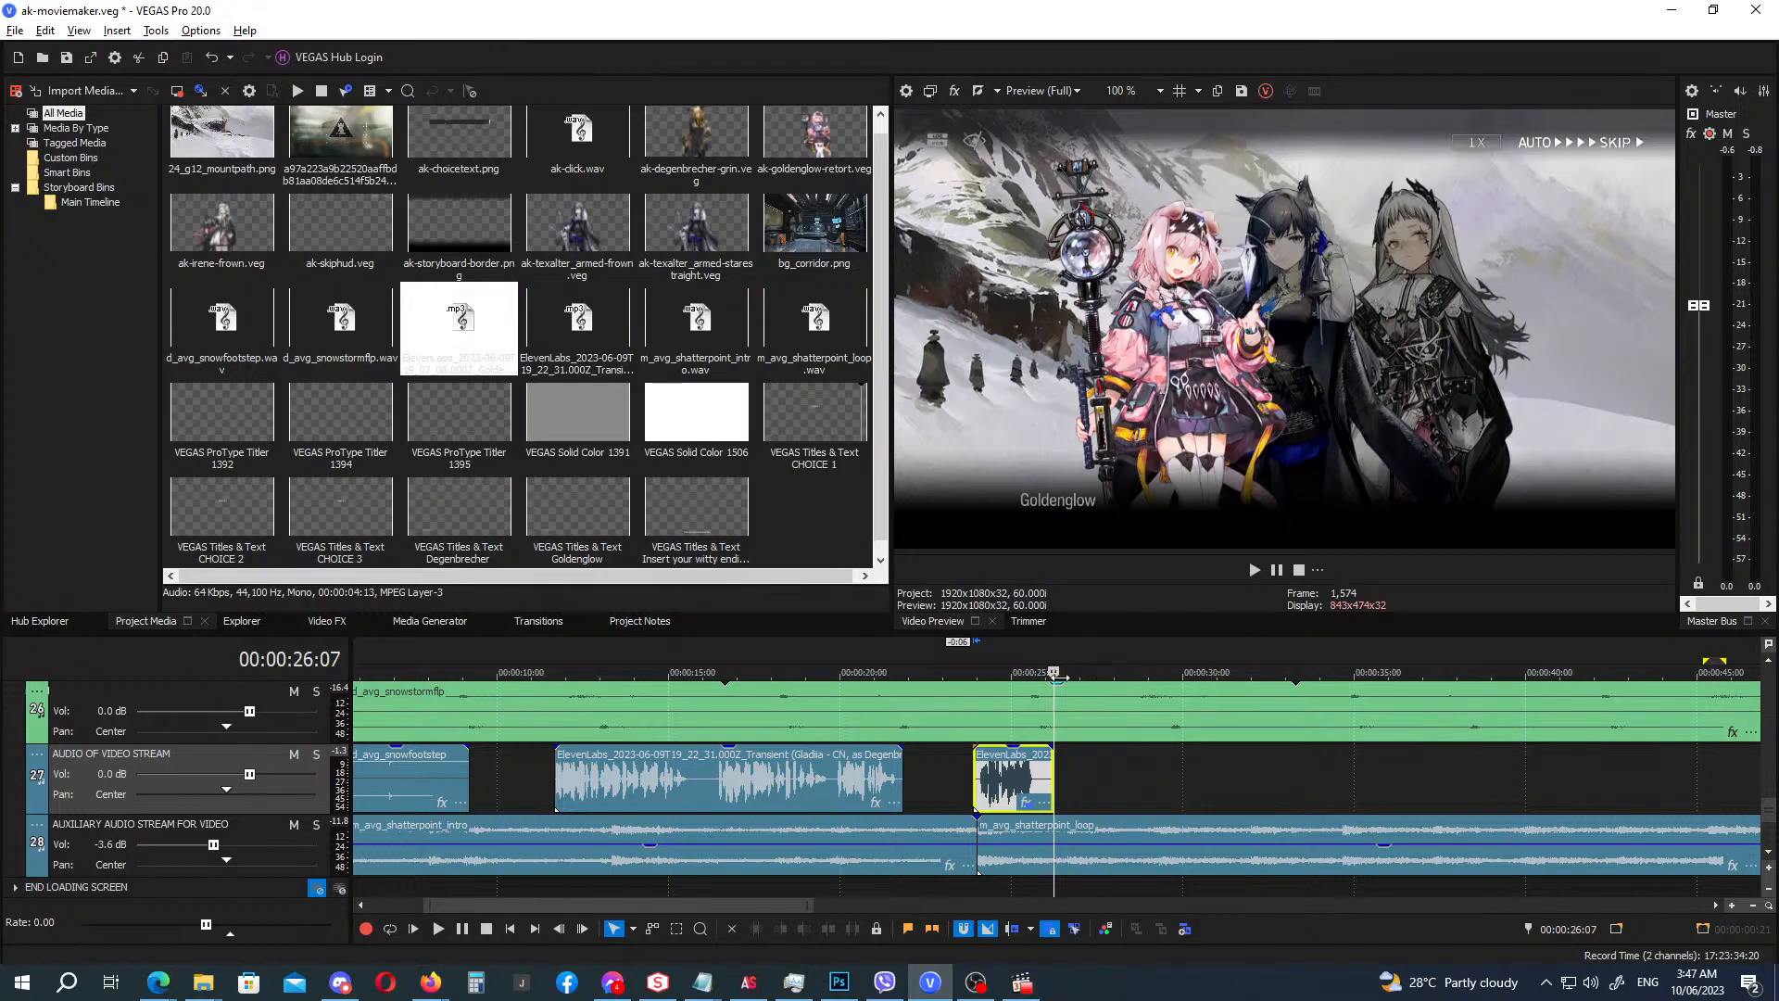
Play back the cut from Degenbrecher into the Goldenglow, Texas and Irene shot.
left_click(964, 661)
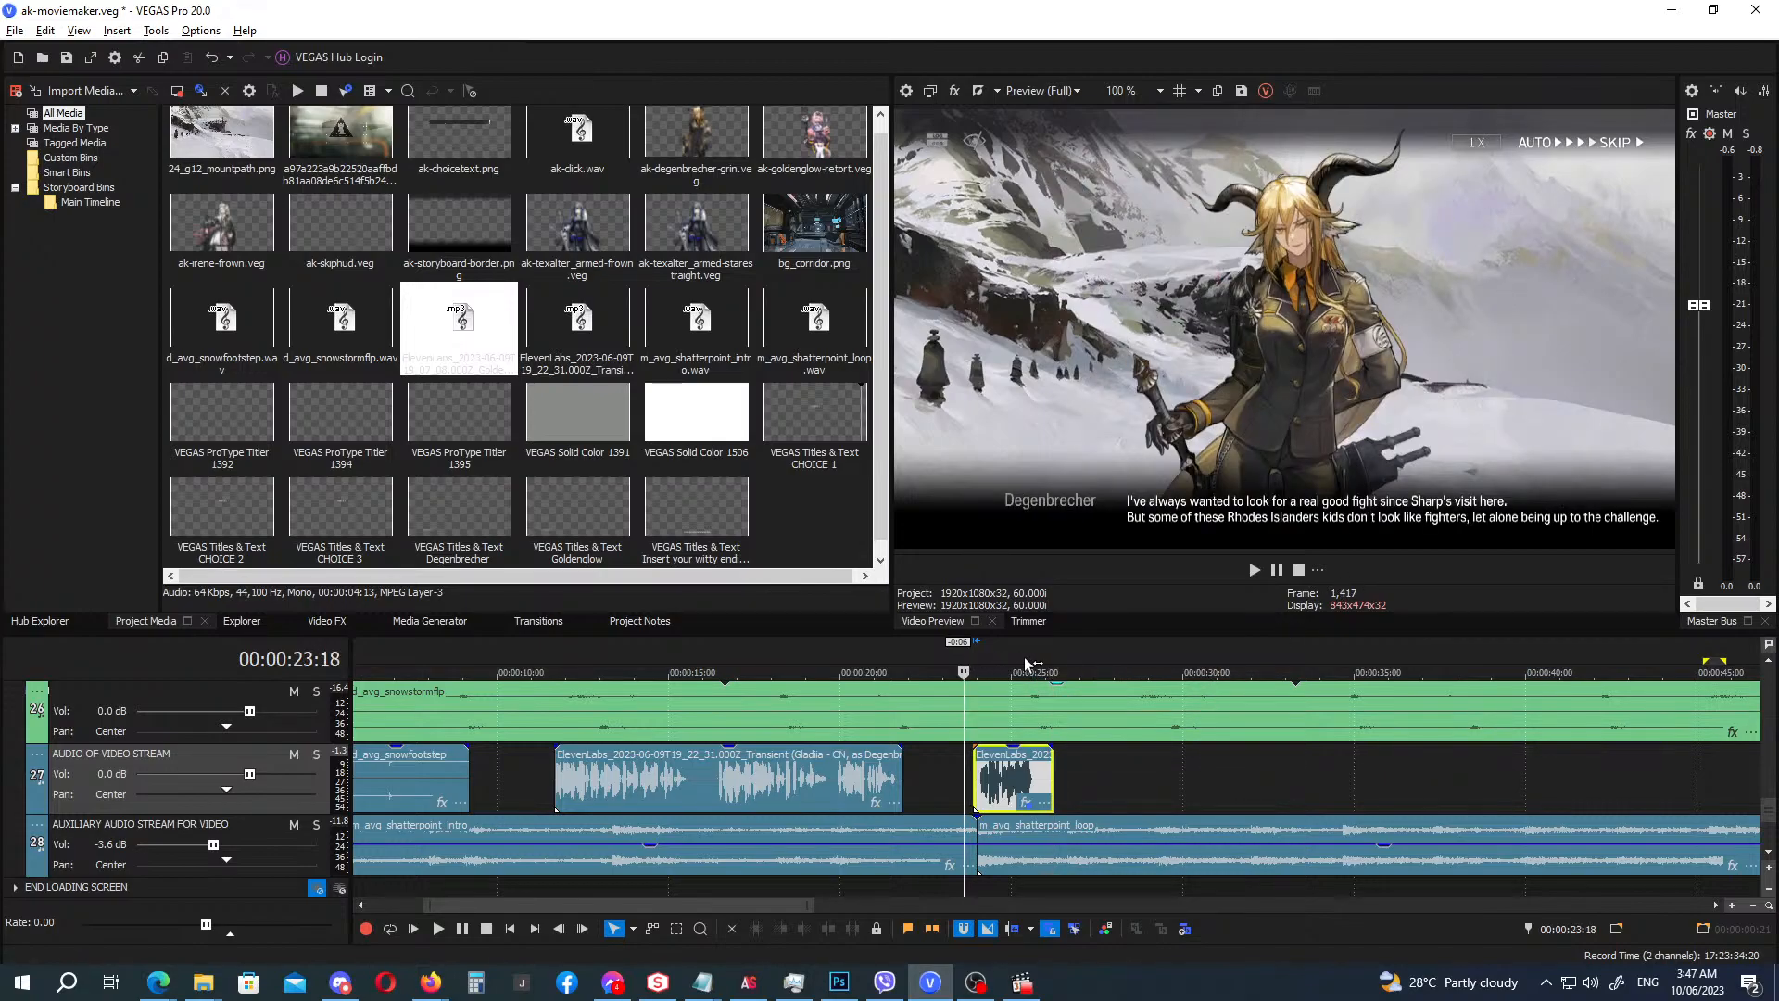
left_click(958, 661)
key("space")
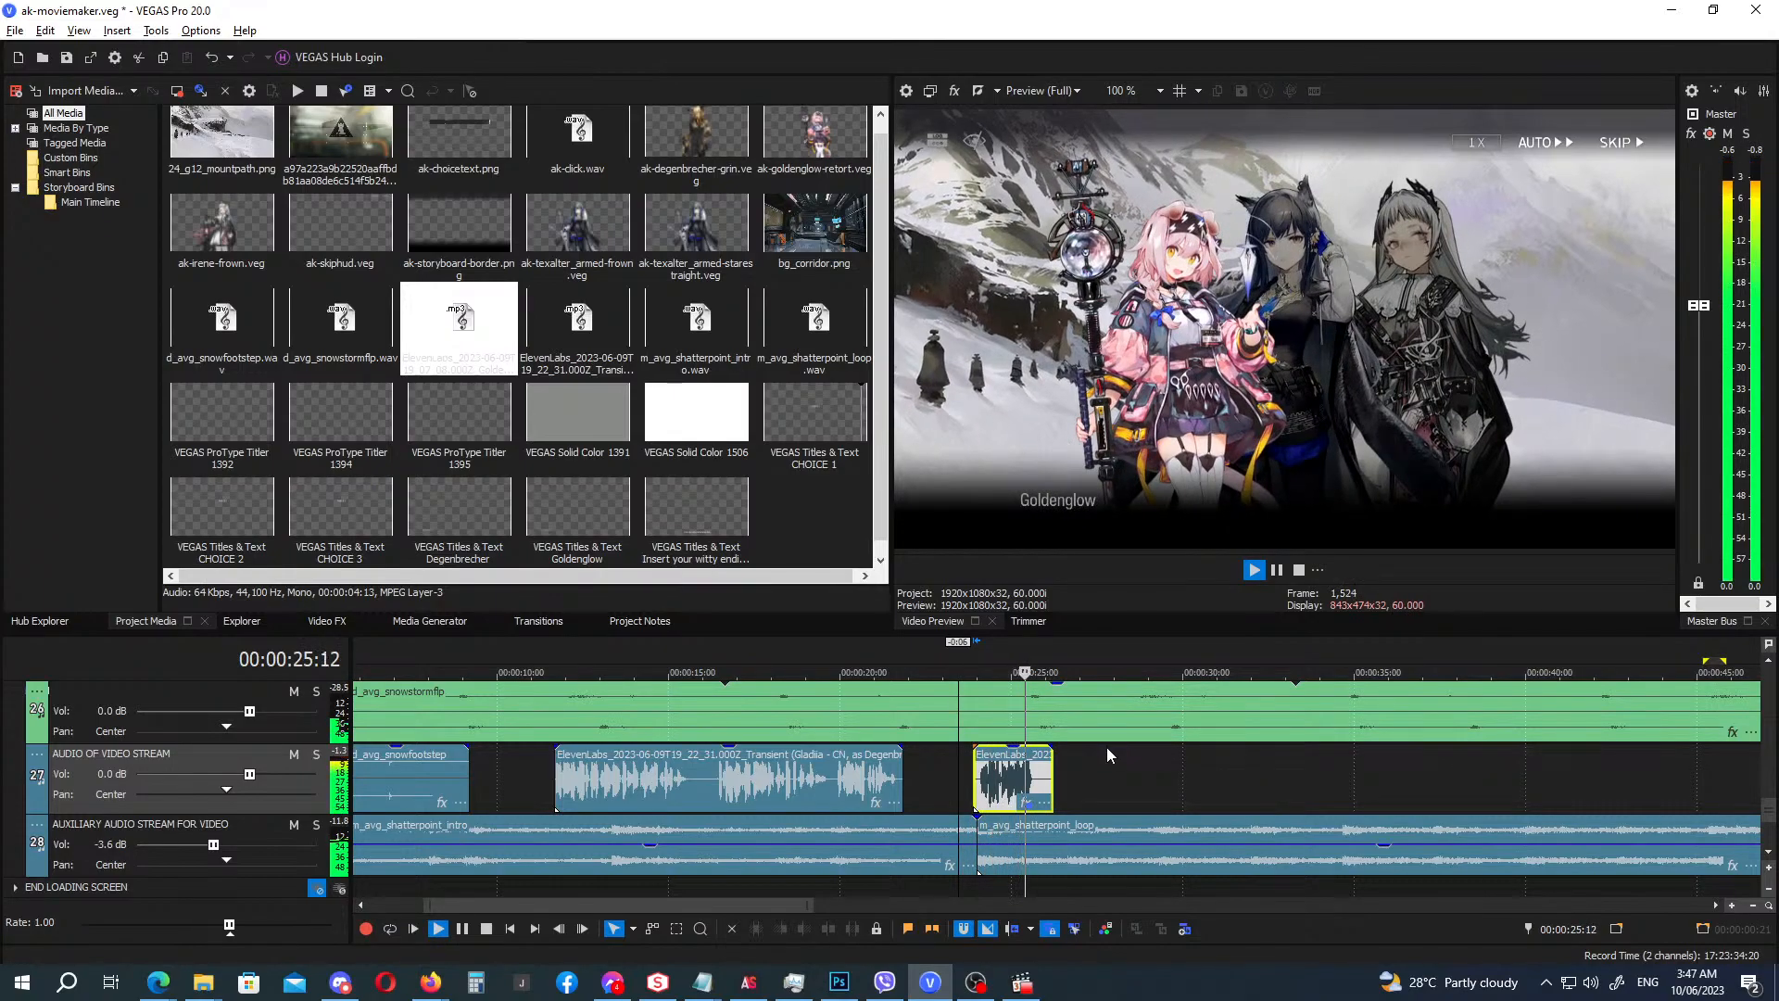
key("space")
Duplicate Degenbrecher's text event on the DIALOG track directly after the original, as a new copy of the source media.
left_click_drag(1767, 808, 1767, 716)
left_click(809, 821)
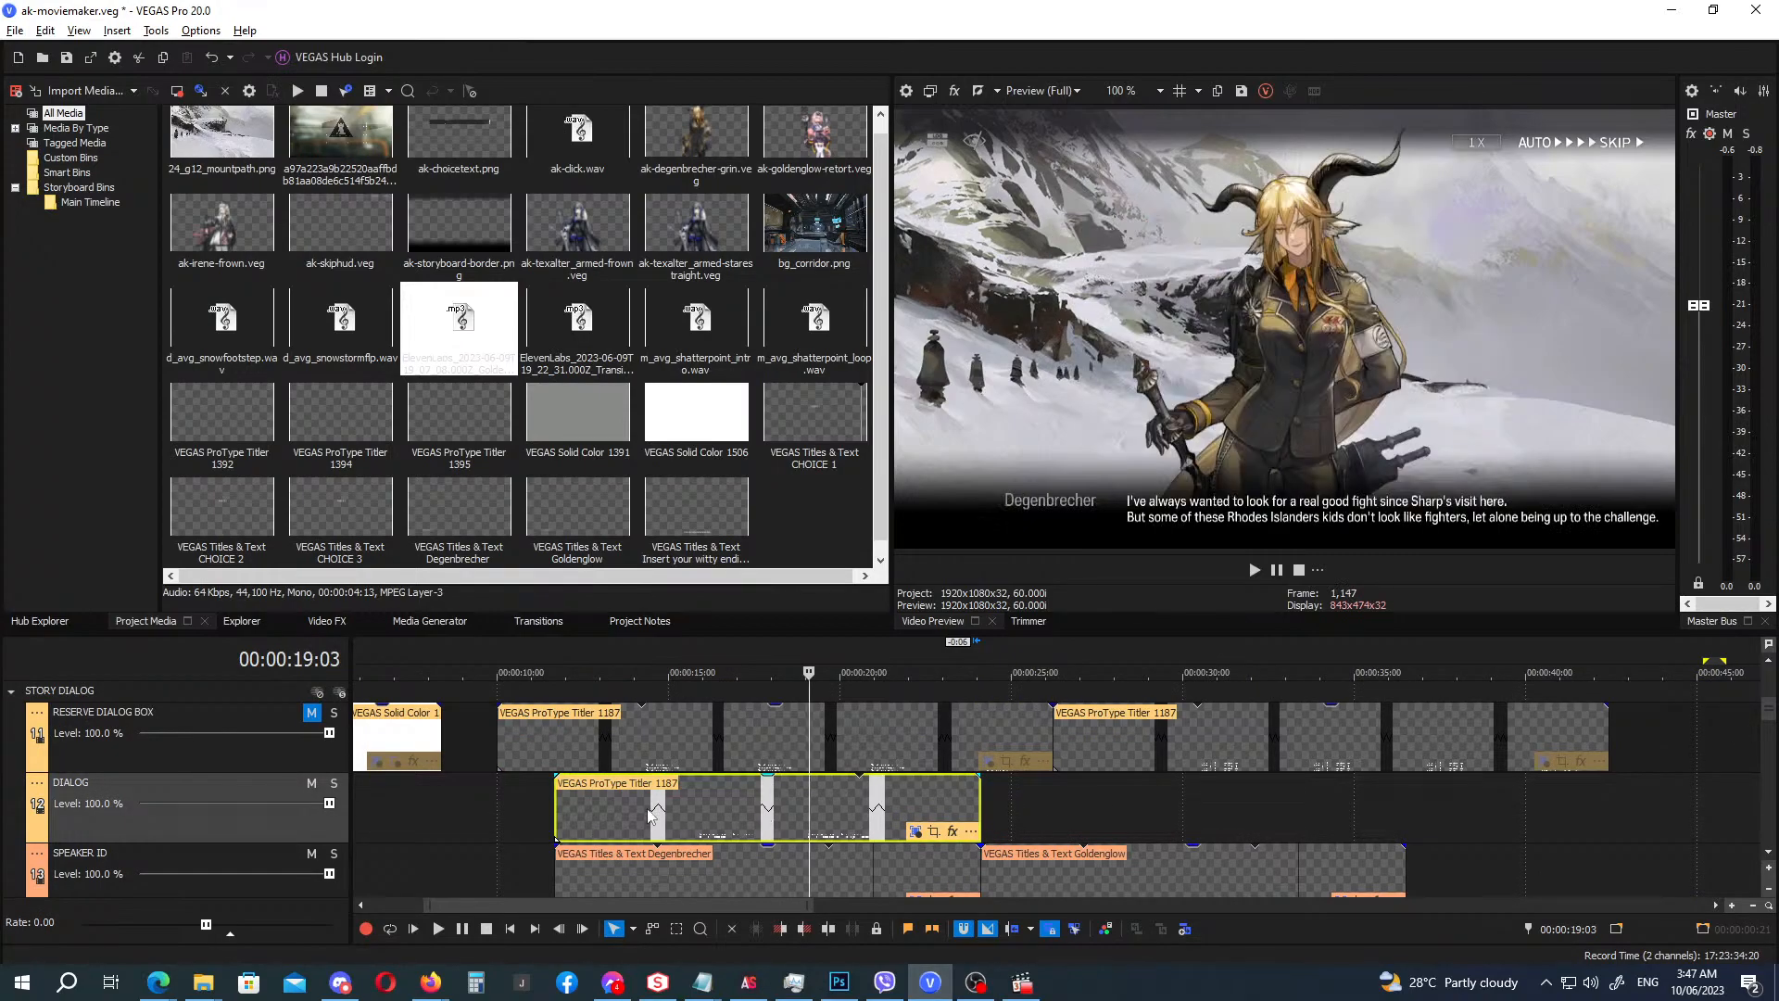
left_click_drag(651, 816, 1066, 812)
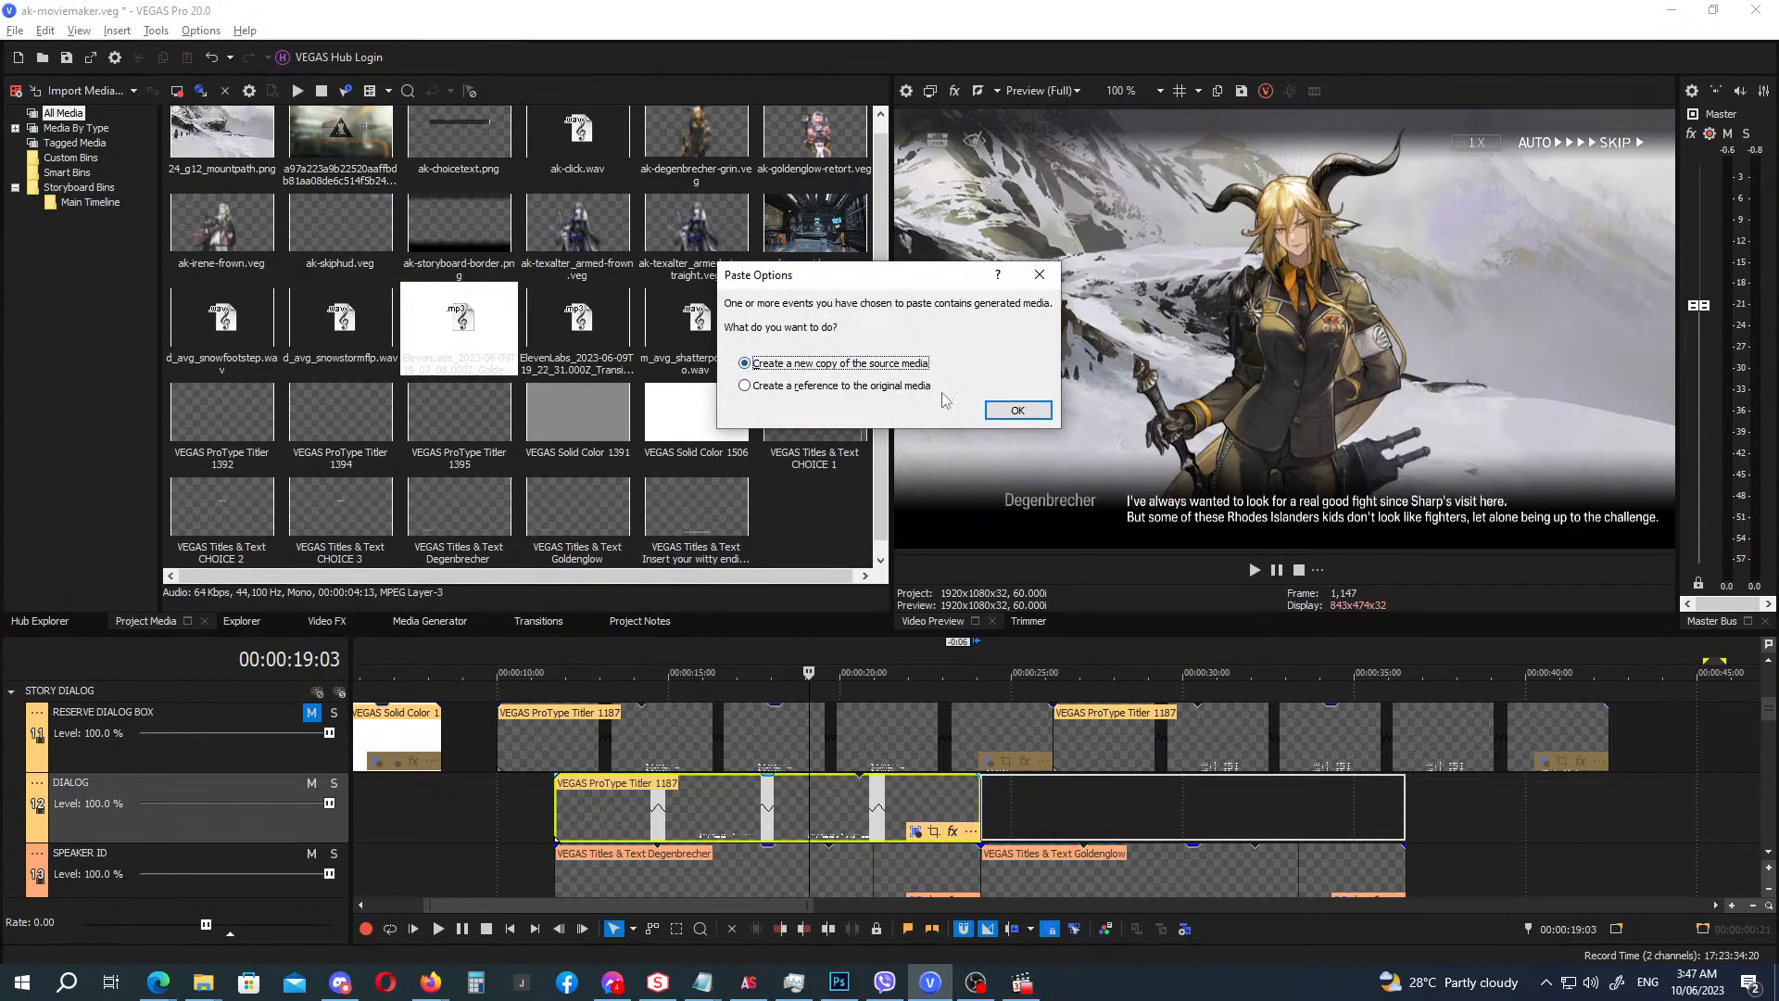
left_click(992, 413)
Replace the copied dialogue text with "DO YOU REALLY HAVE TO SOUND SO MEAN?!".
left_click(1342, 834)
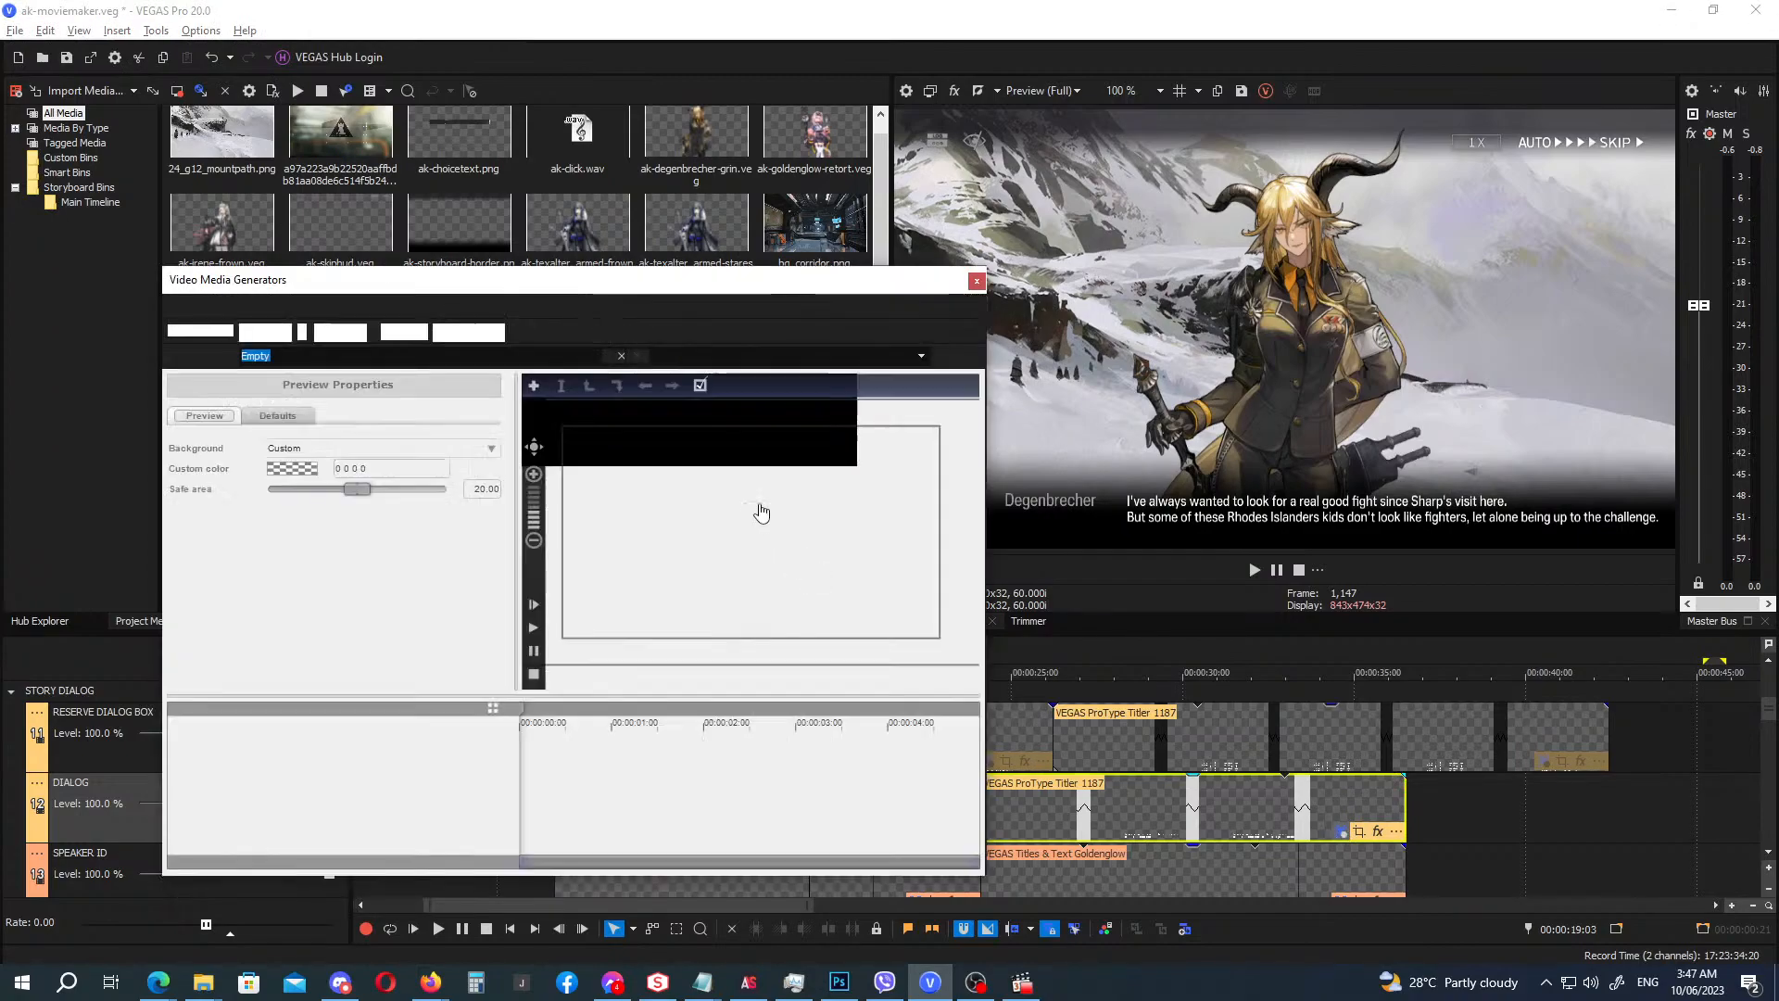
double_click(675, 549)
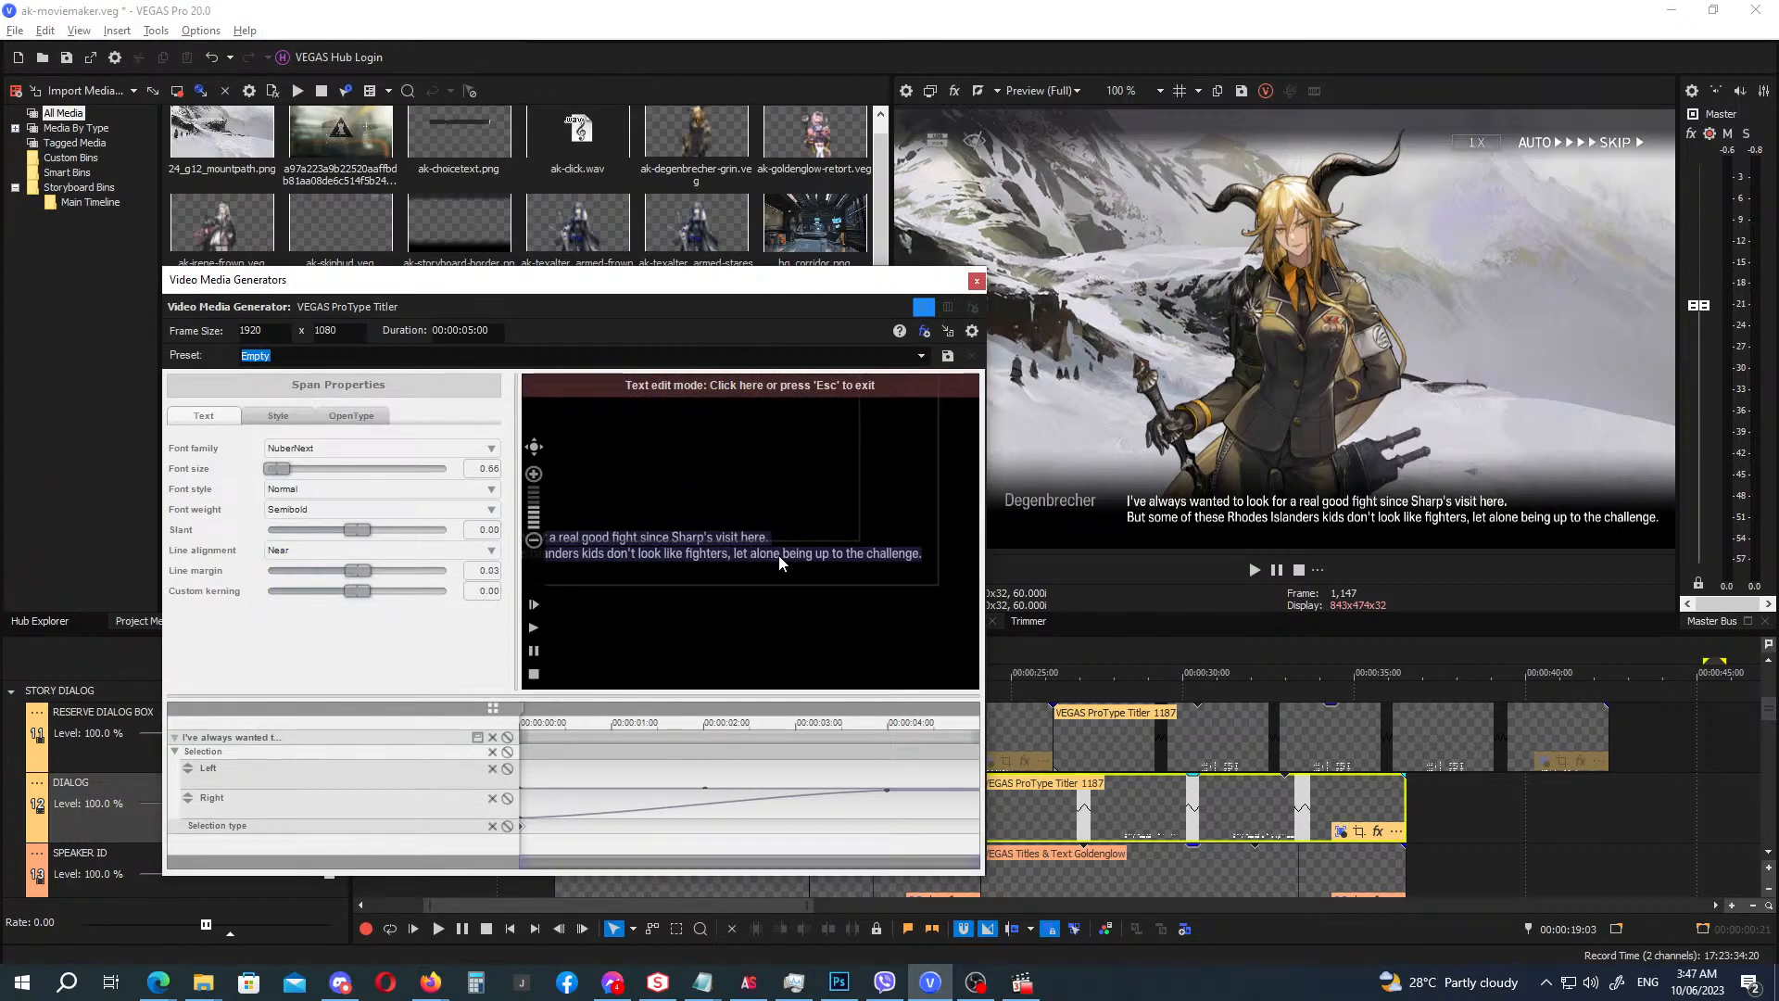
type("DO YOU REALLY ")
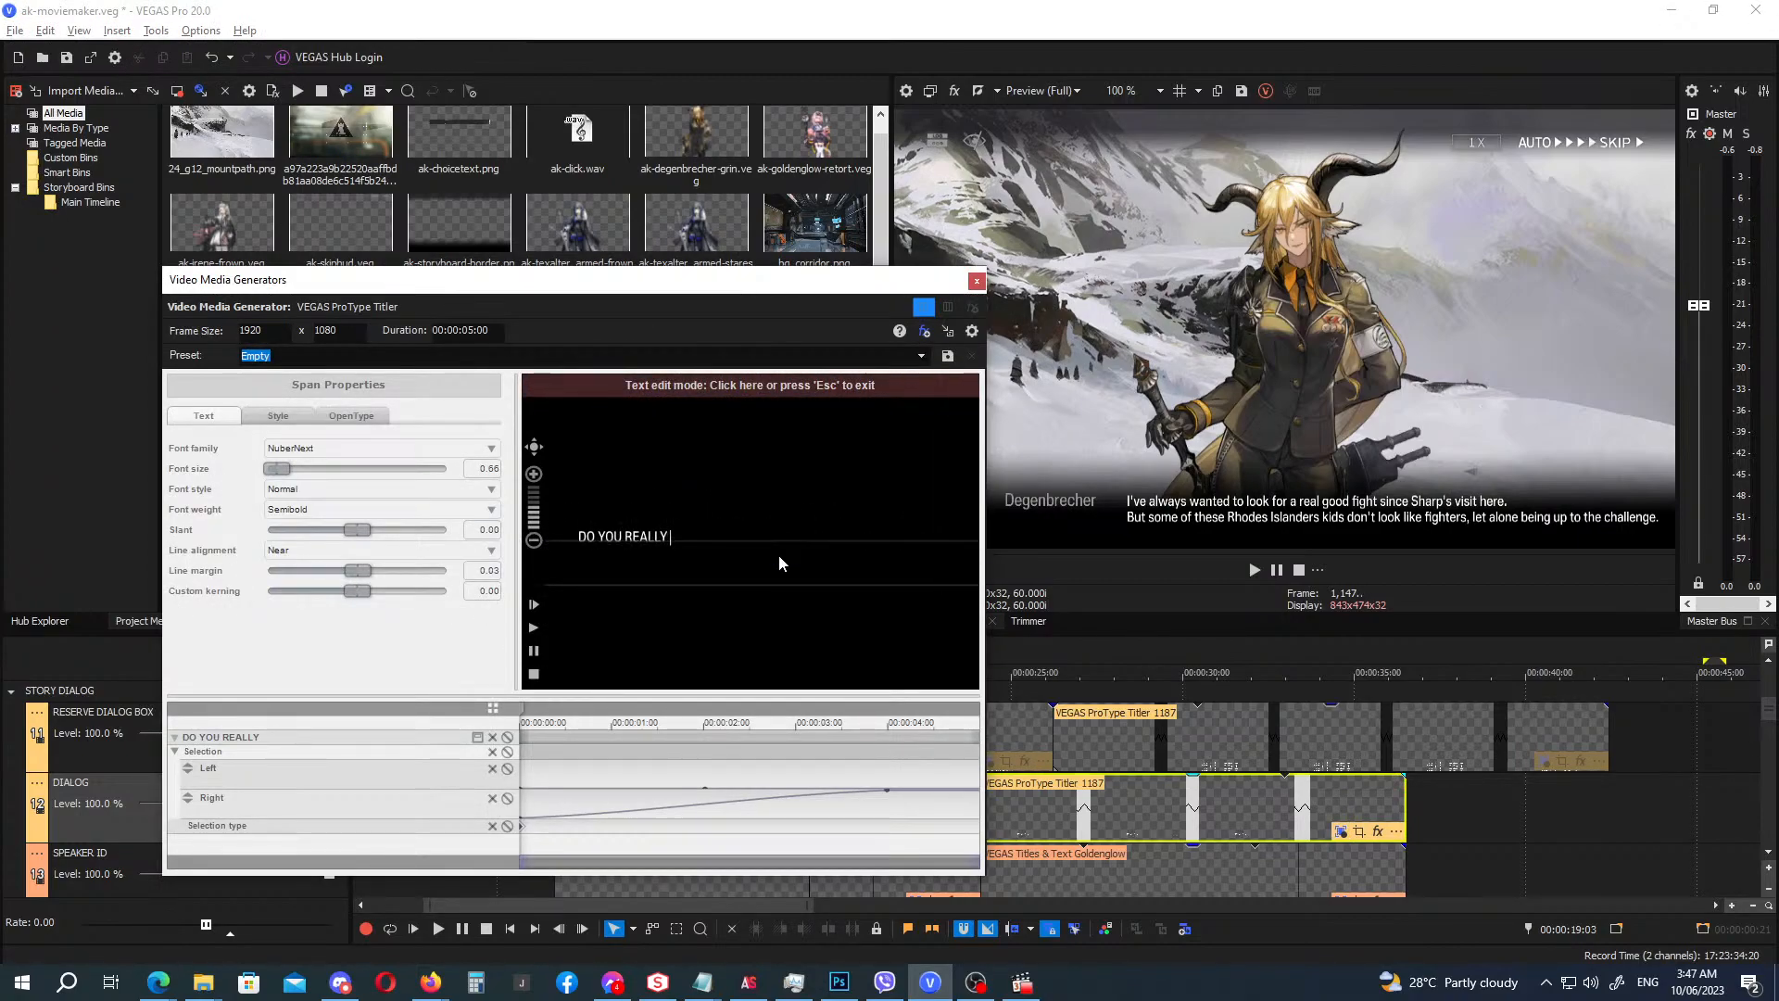
type("HAVE TO SOUND SO MEAN?!")
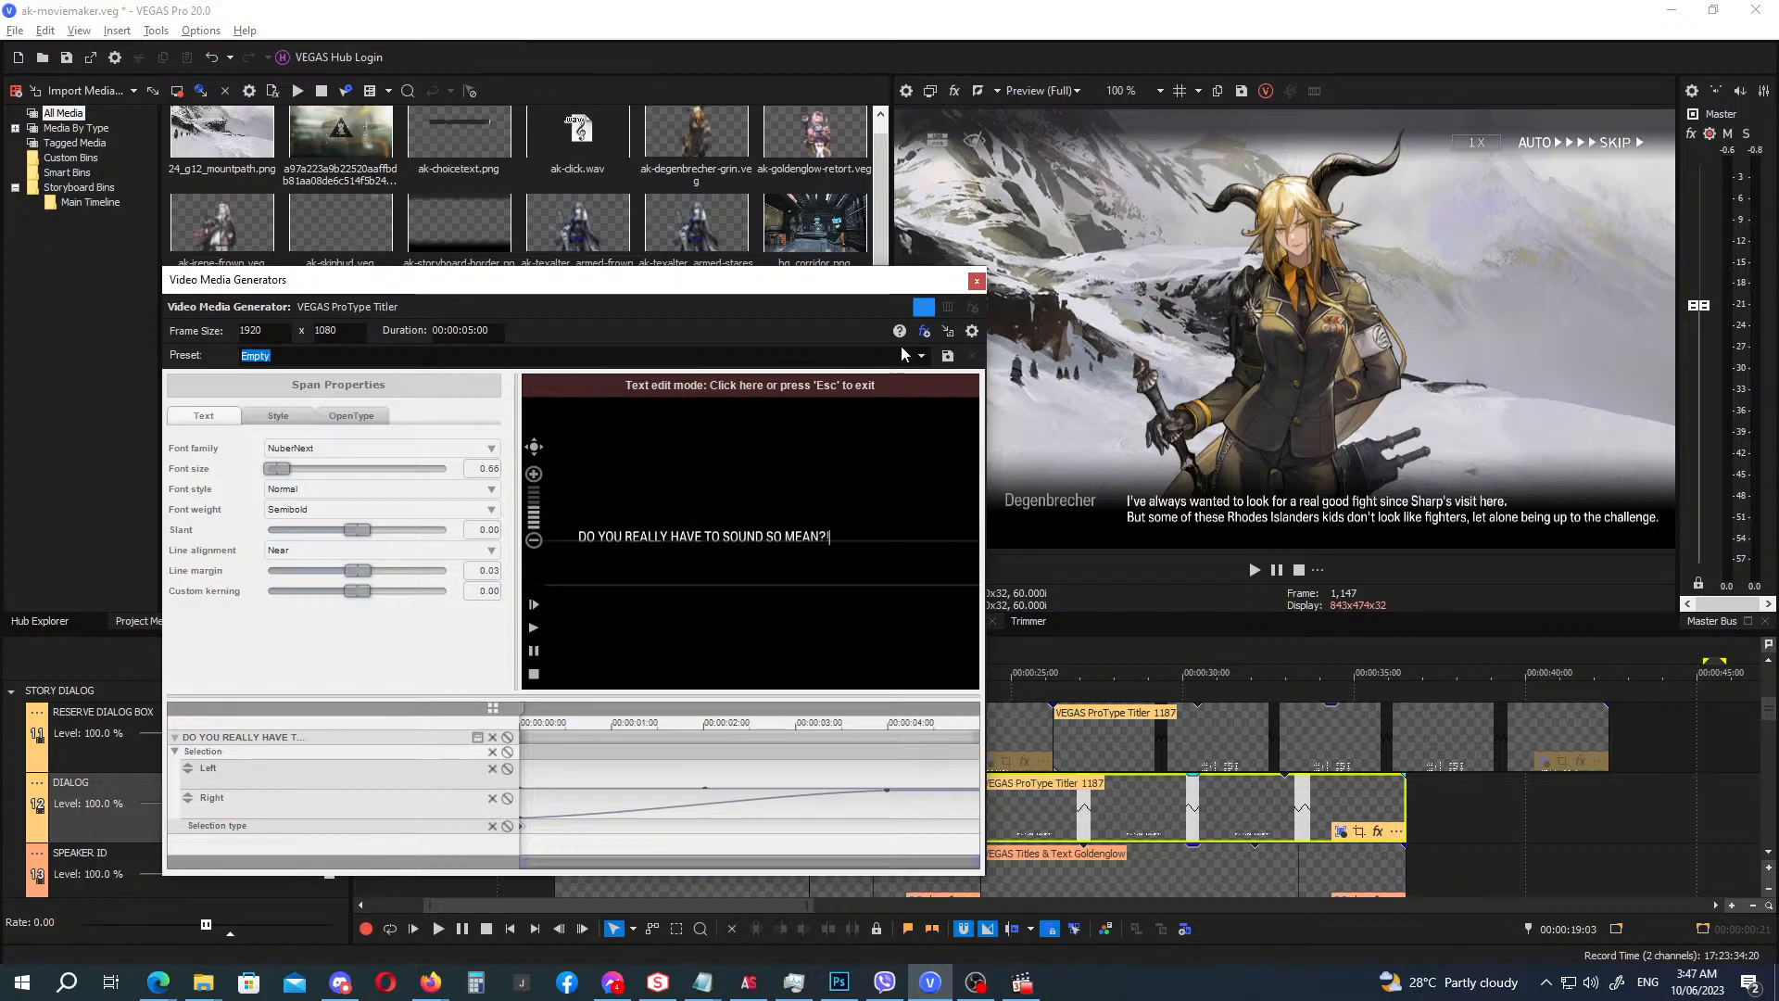
left_click(976, 280)
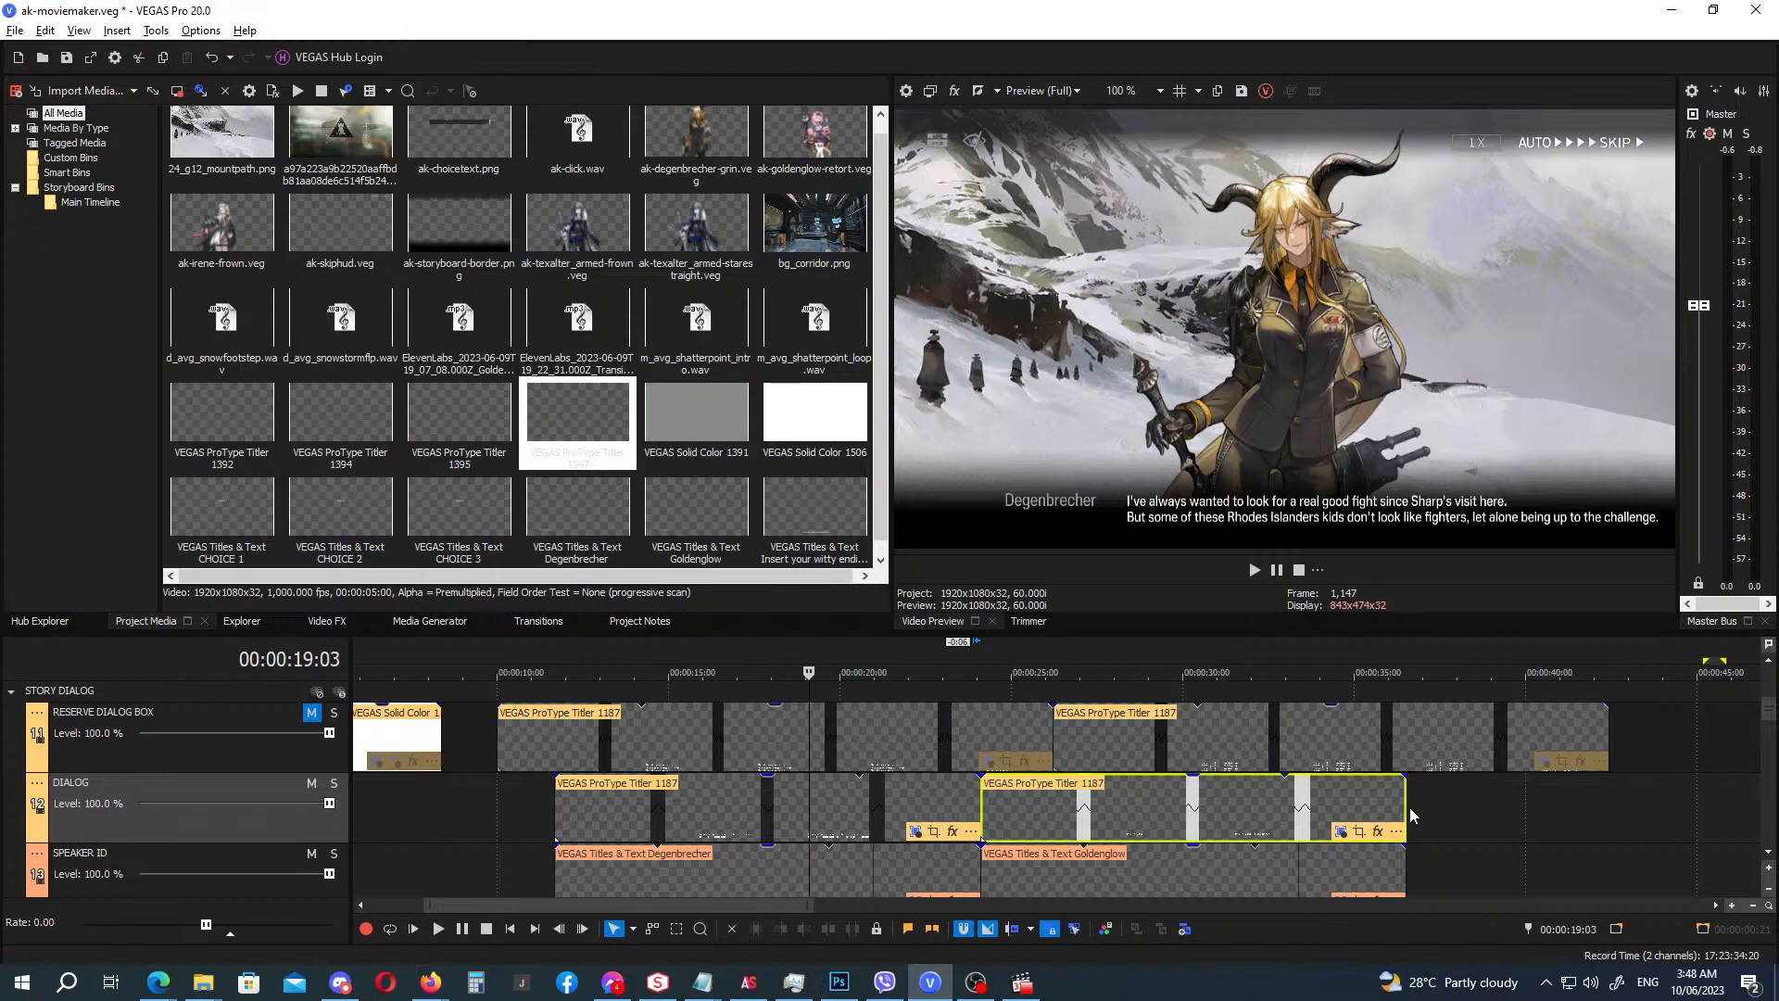
Preview the text timing and trim the Goldenglow dialogue and speaker name events so both end at 00:00:29:19.
left_click(1404, 808)
left_click_drag(1404, 807, 1157, 824)
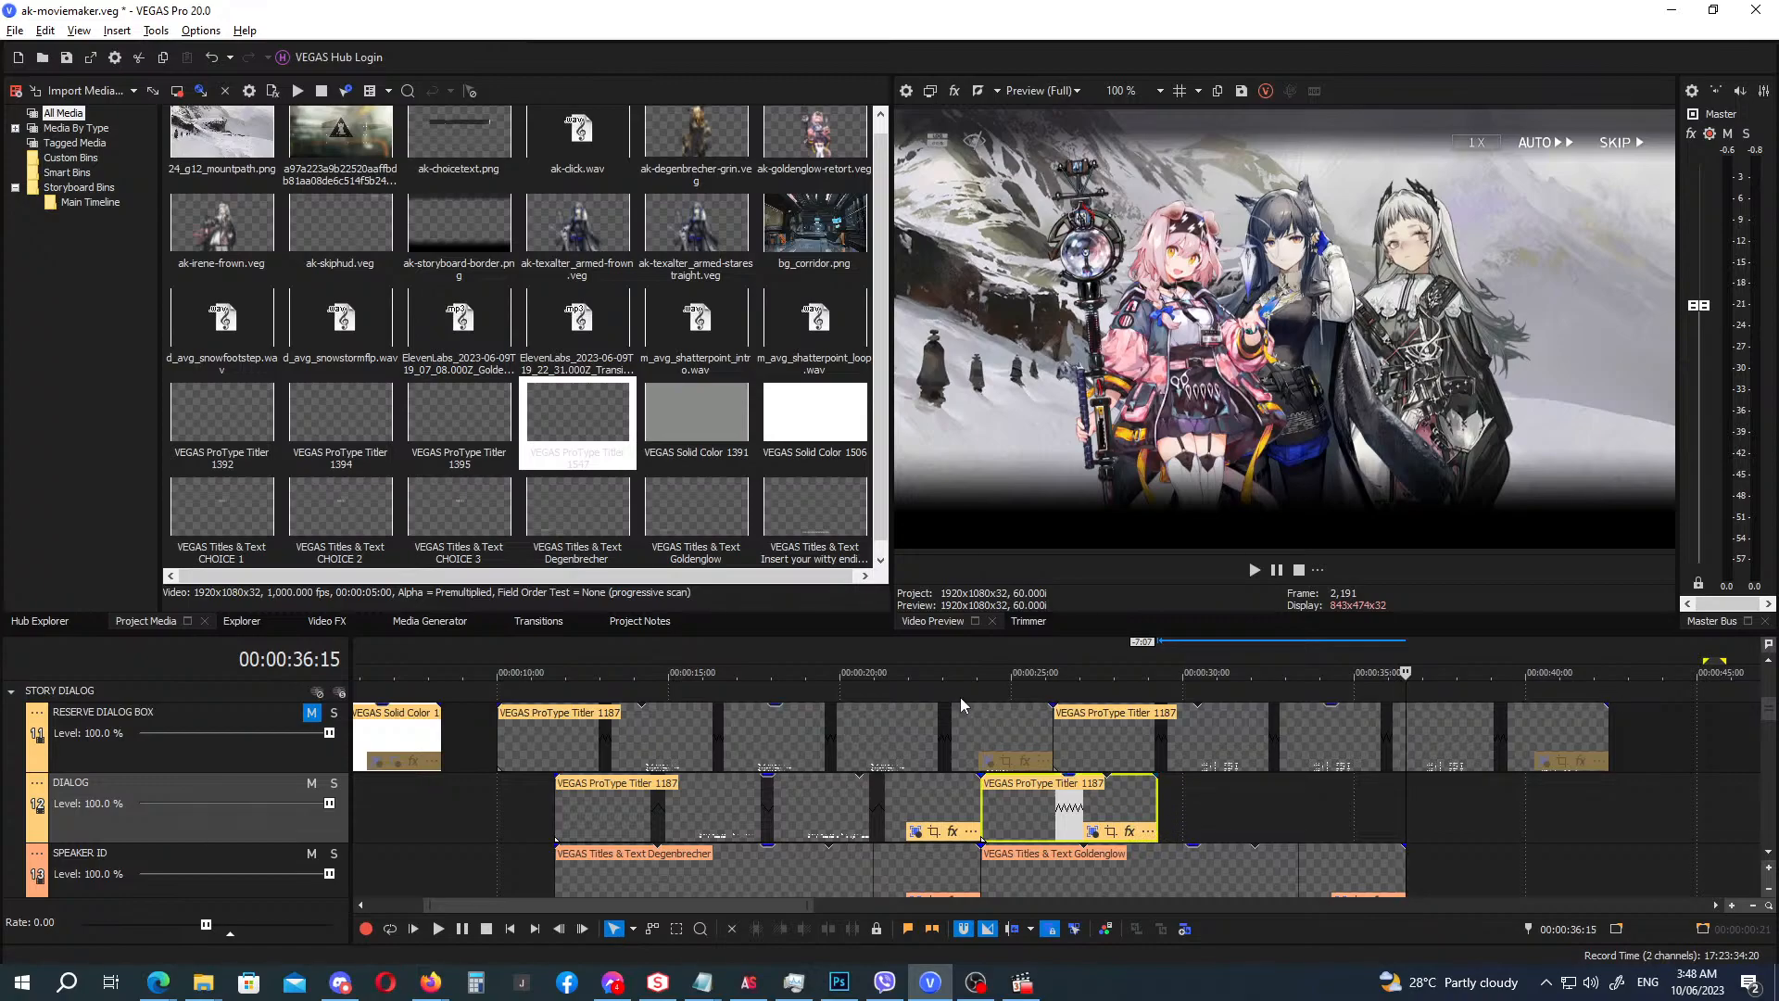
left_click(936, 660)
key("space")
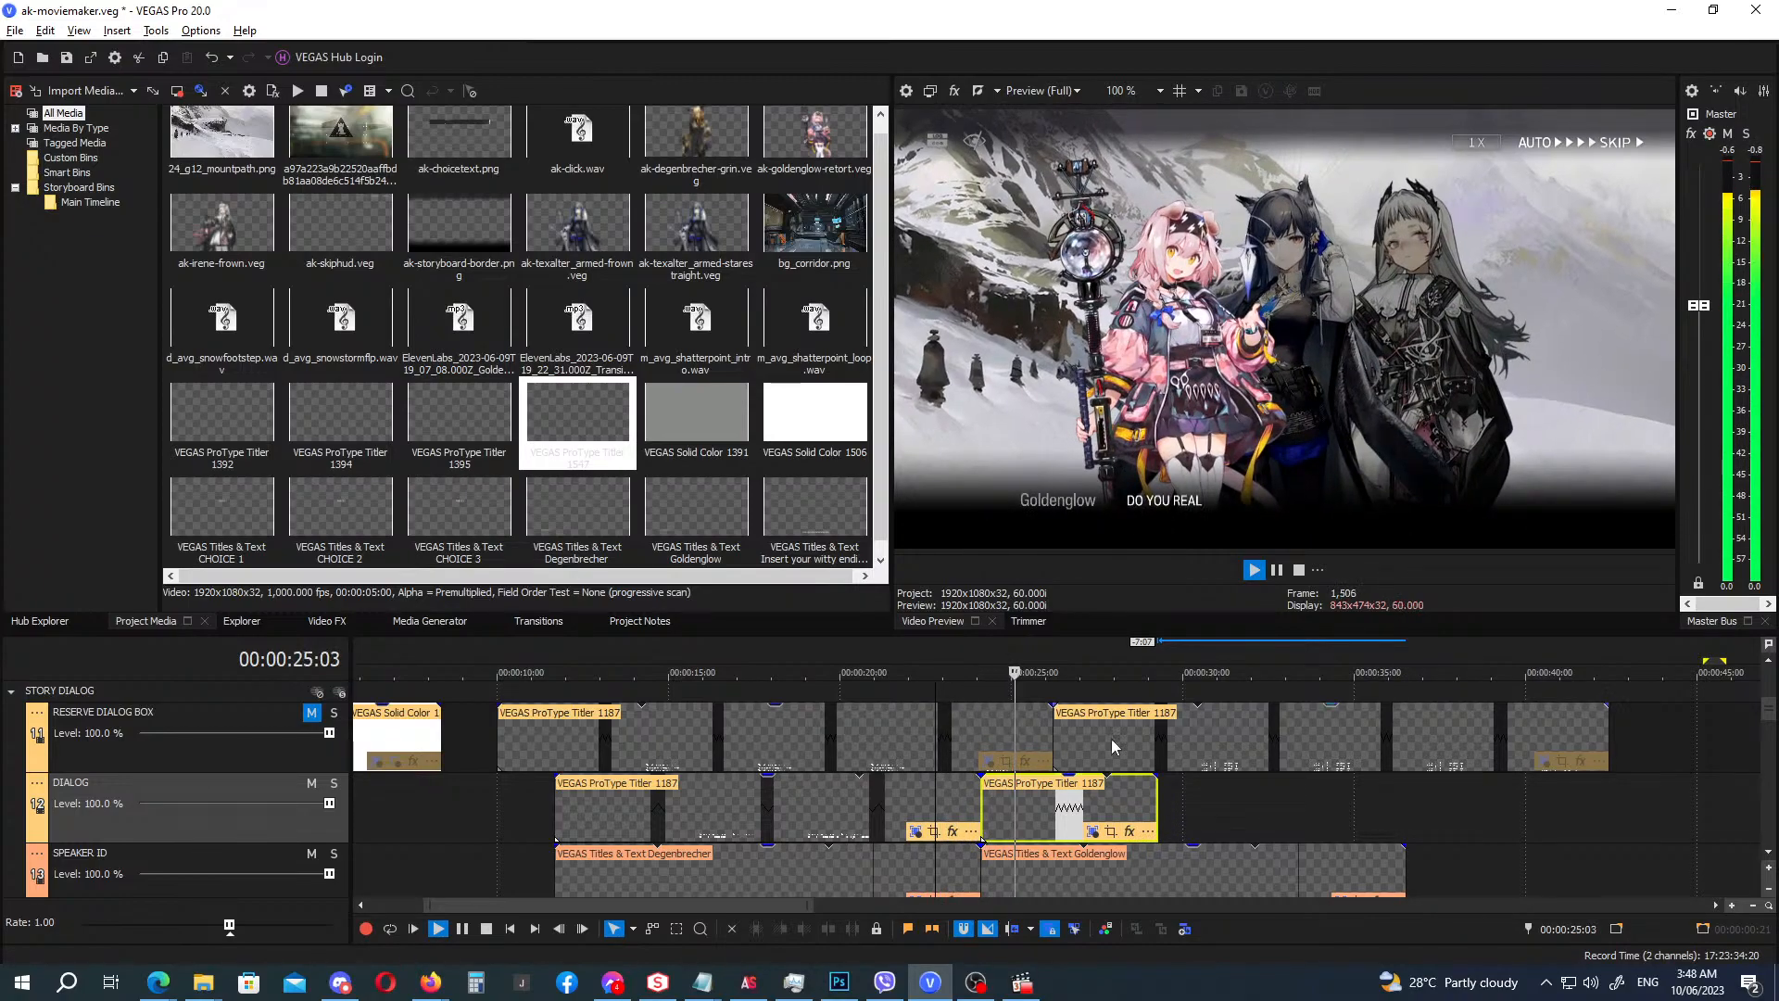
key("Return")
left_click(1157, 797)
mouse_move(1157, 796)
left_mouse_down()
mouse_move(1001, 802)
mouse_move(1184, 811)
left_mouse_up()
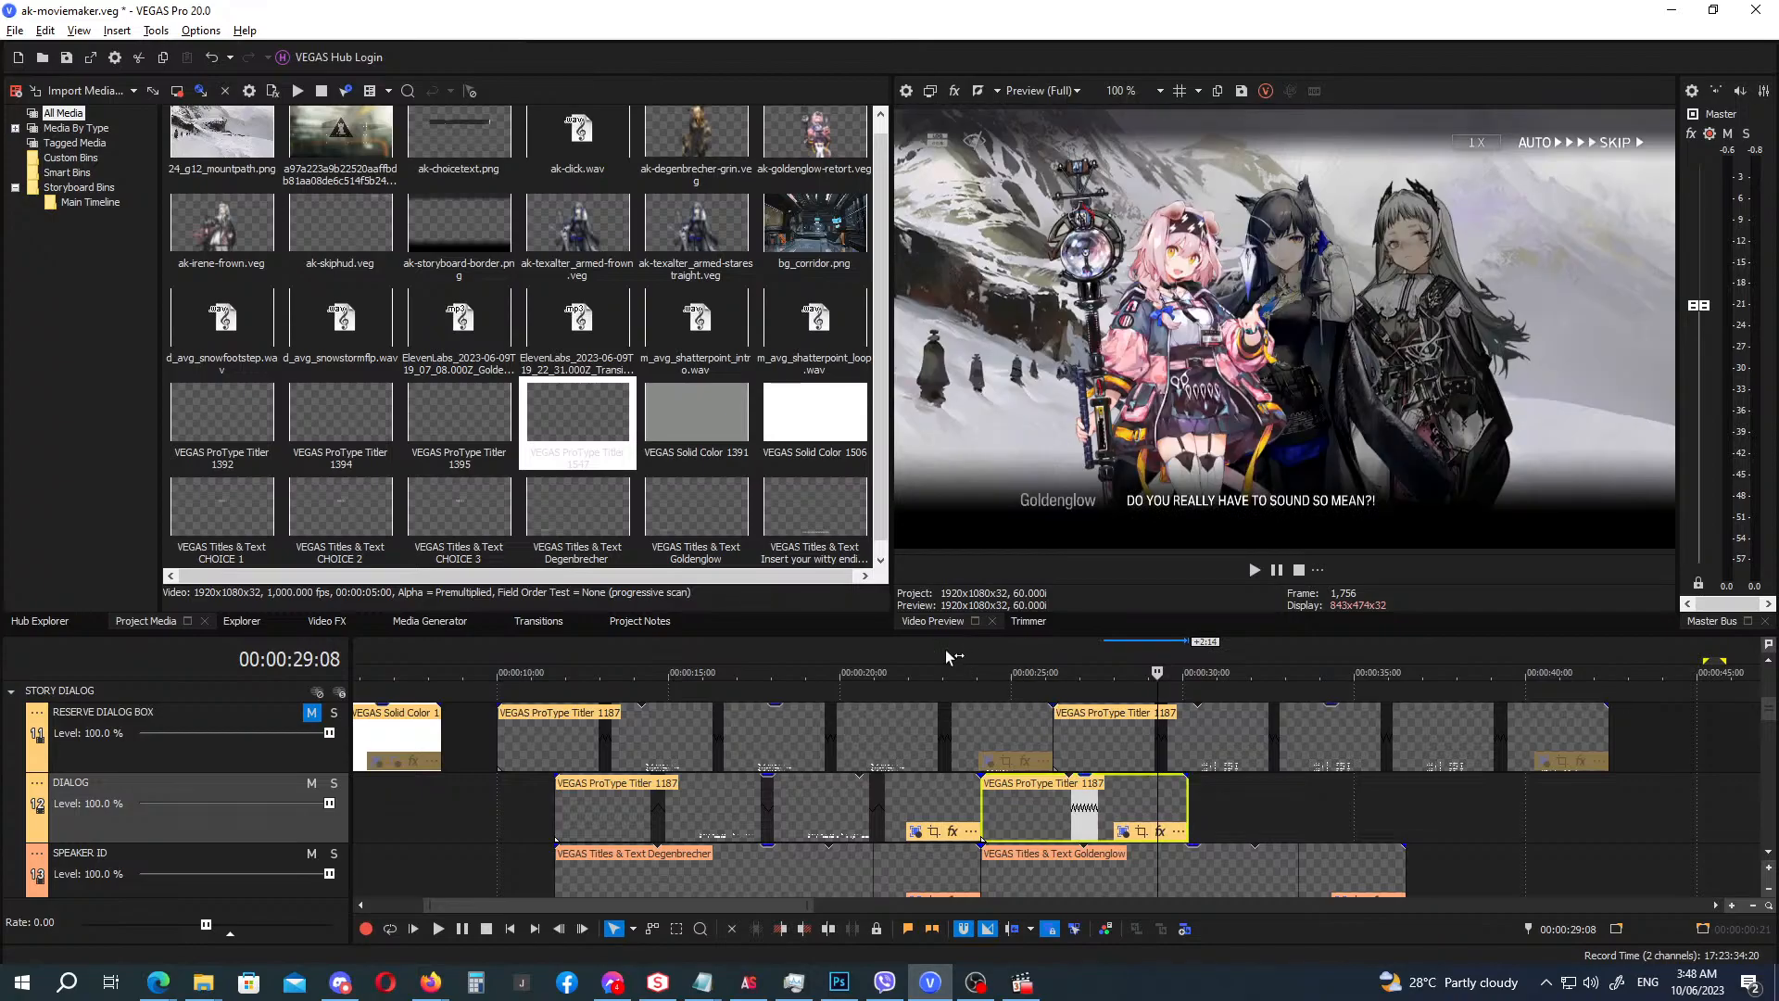
left_click(946, 654)
key("space")
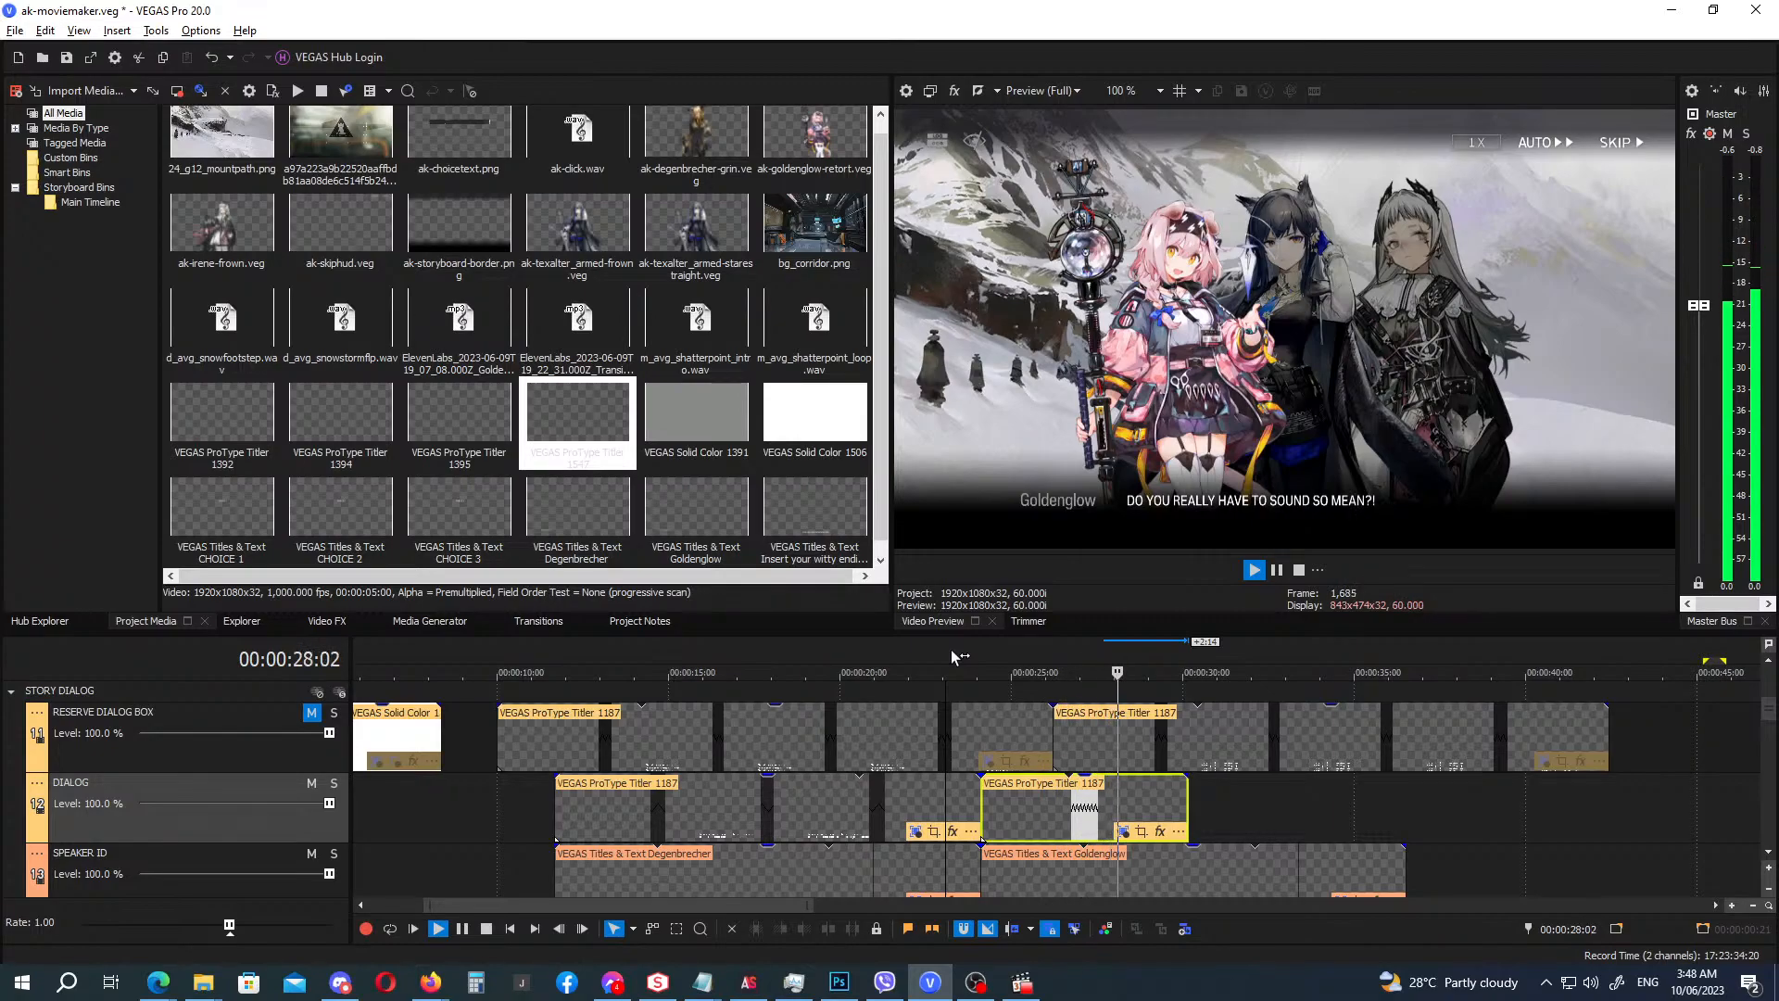
key("space")
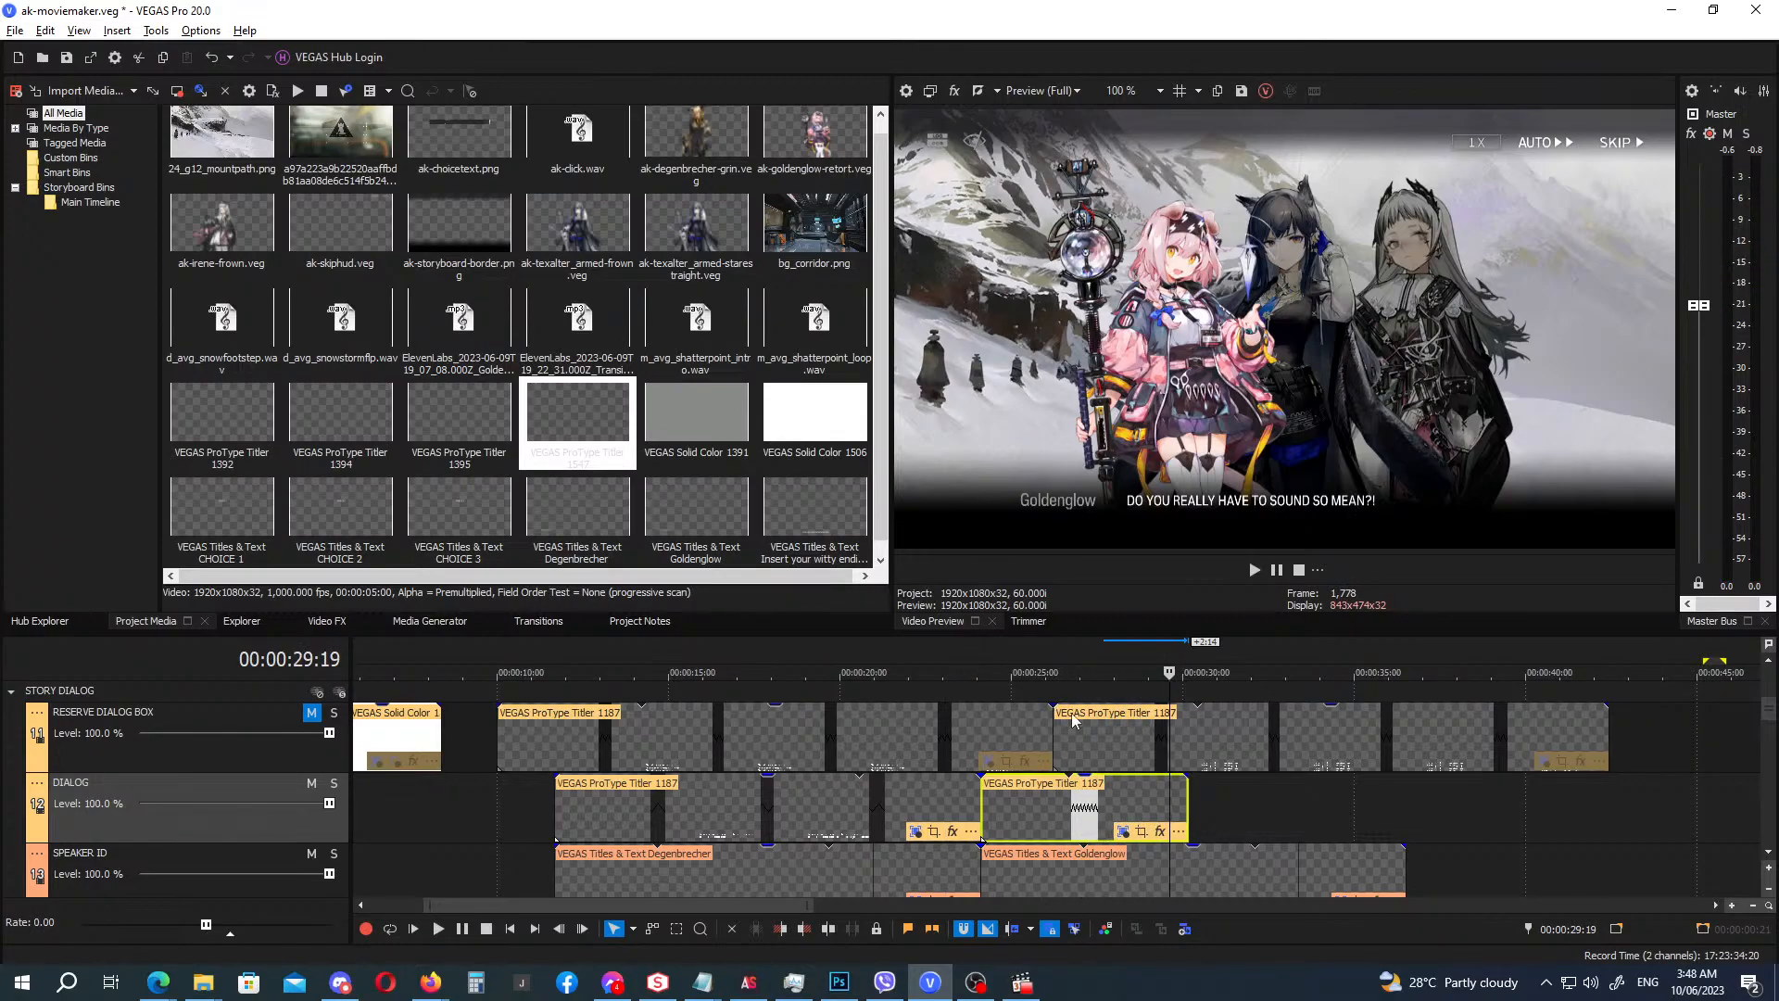
left_click_drag(1188, 806, 1169, 806)
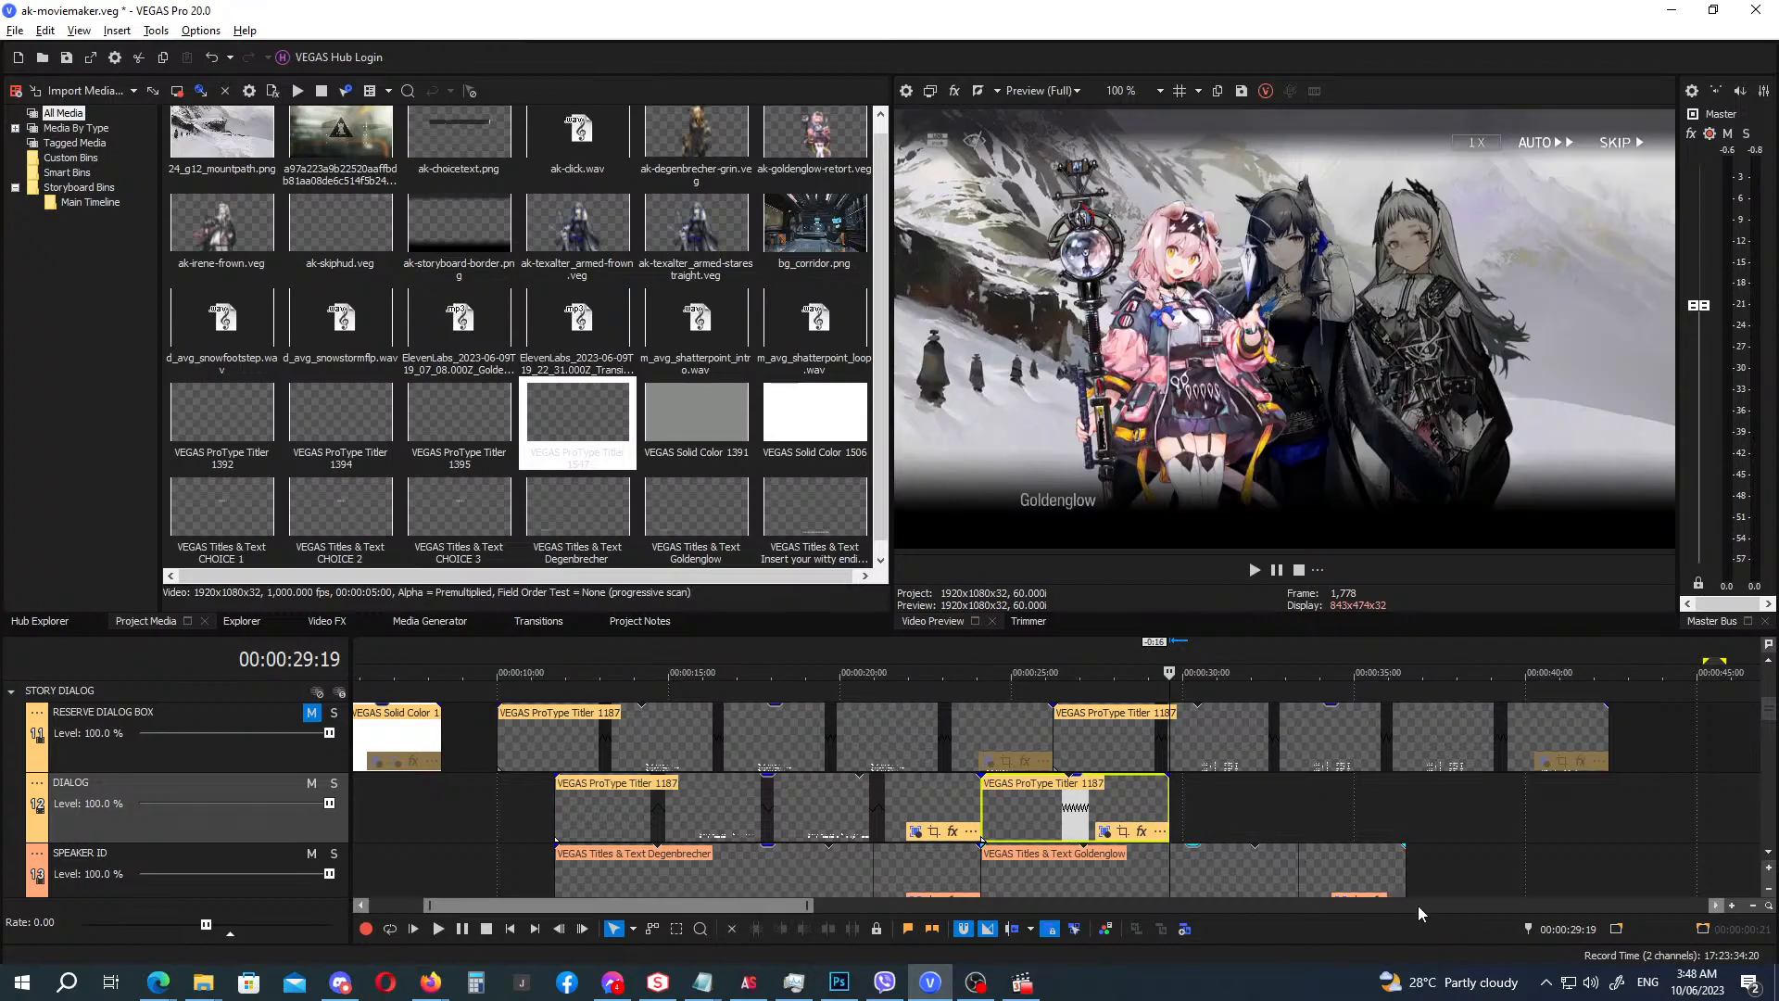
left_click_drag(1405, 876, 1169, 876)
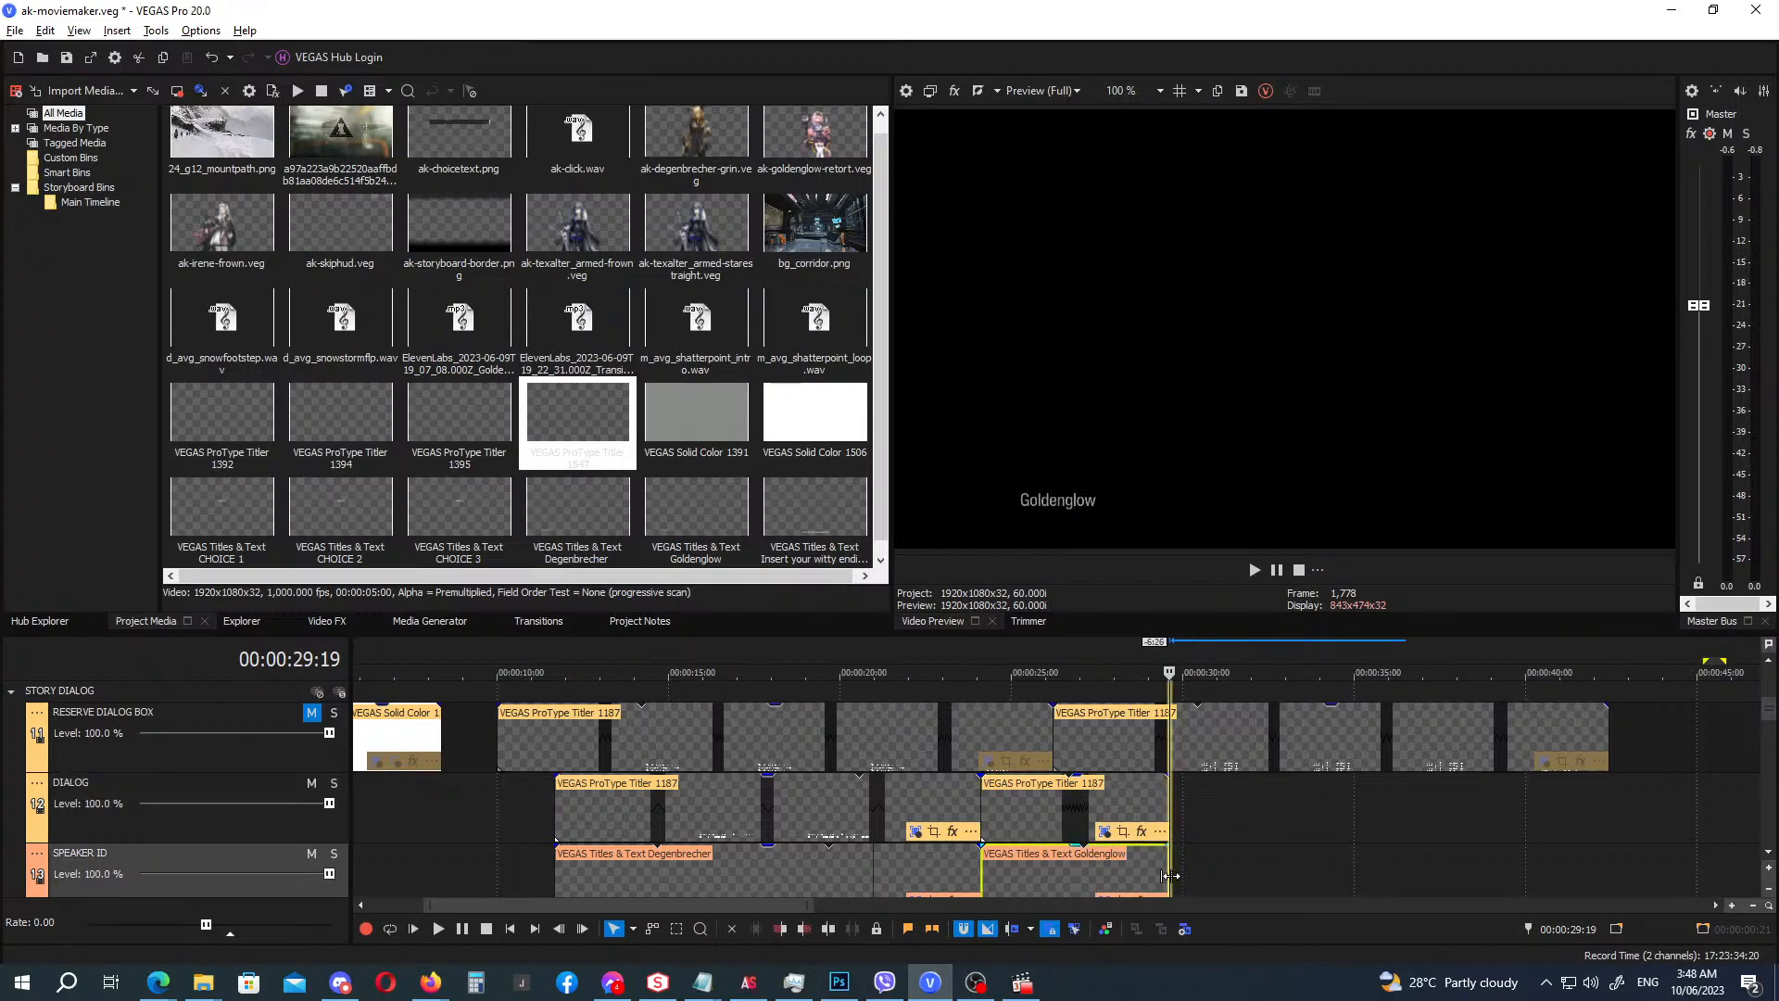
Split the ak-goldenglow-retort clip on the left-hand character track at 00:00:29:19.
left_click_drag(1771, 715, 1772, 765)
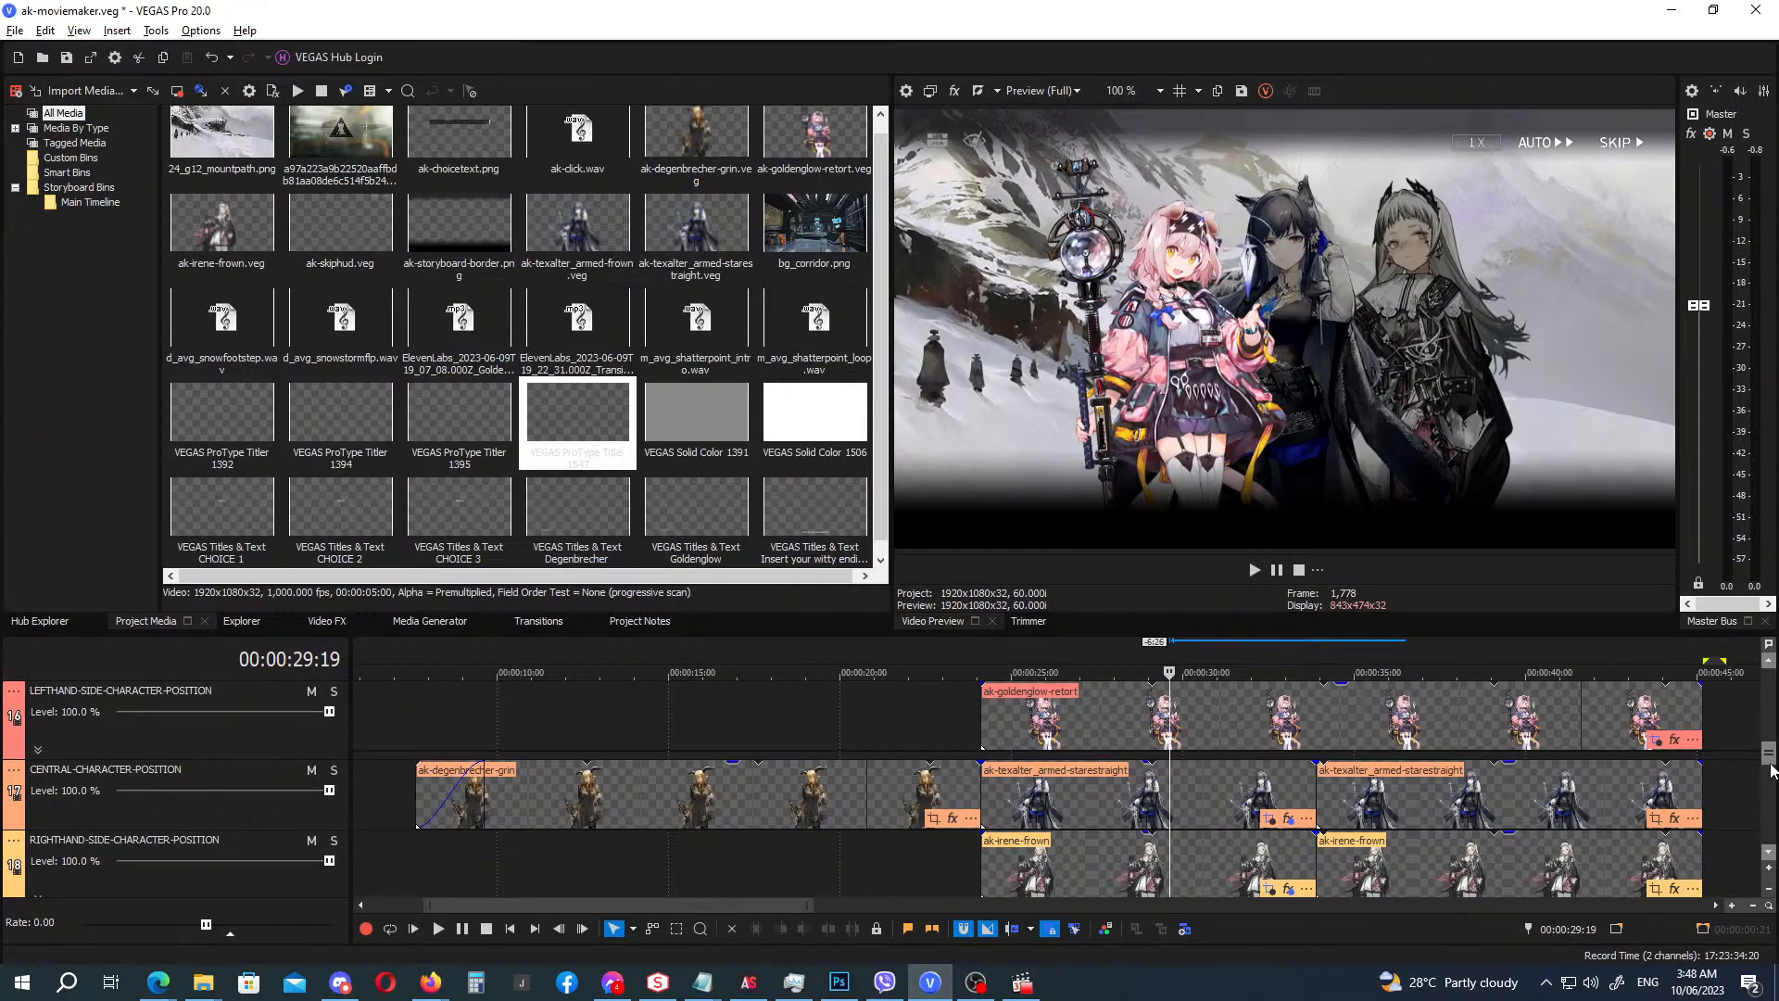
left_click(1175, 732)
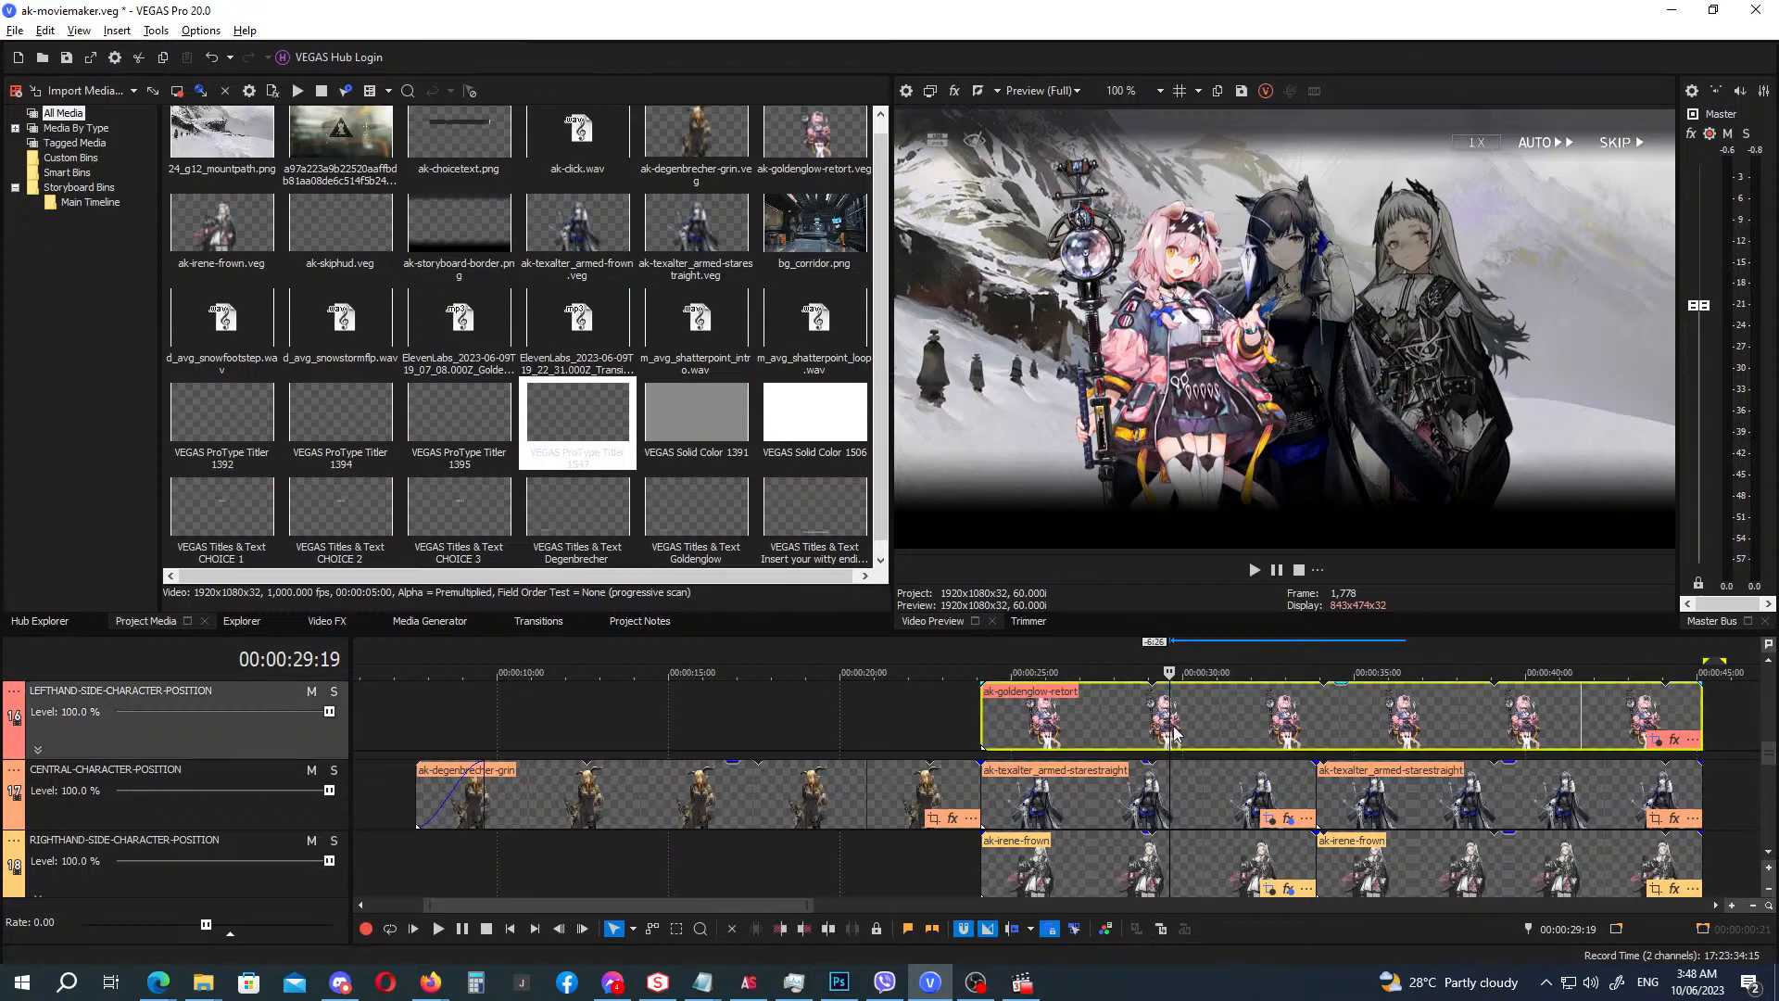
key("s")
Trim the first Texas clip to 00:00:29:19, move the second to start there, and shift Irene's second clip about 7 seconds later.
left_click_drag(1314, 802, 1171, 802)
left_click_drag(1342, 802, 1200, 802)
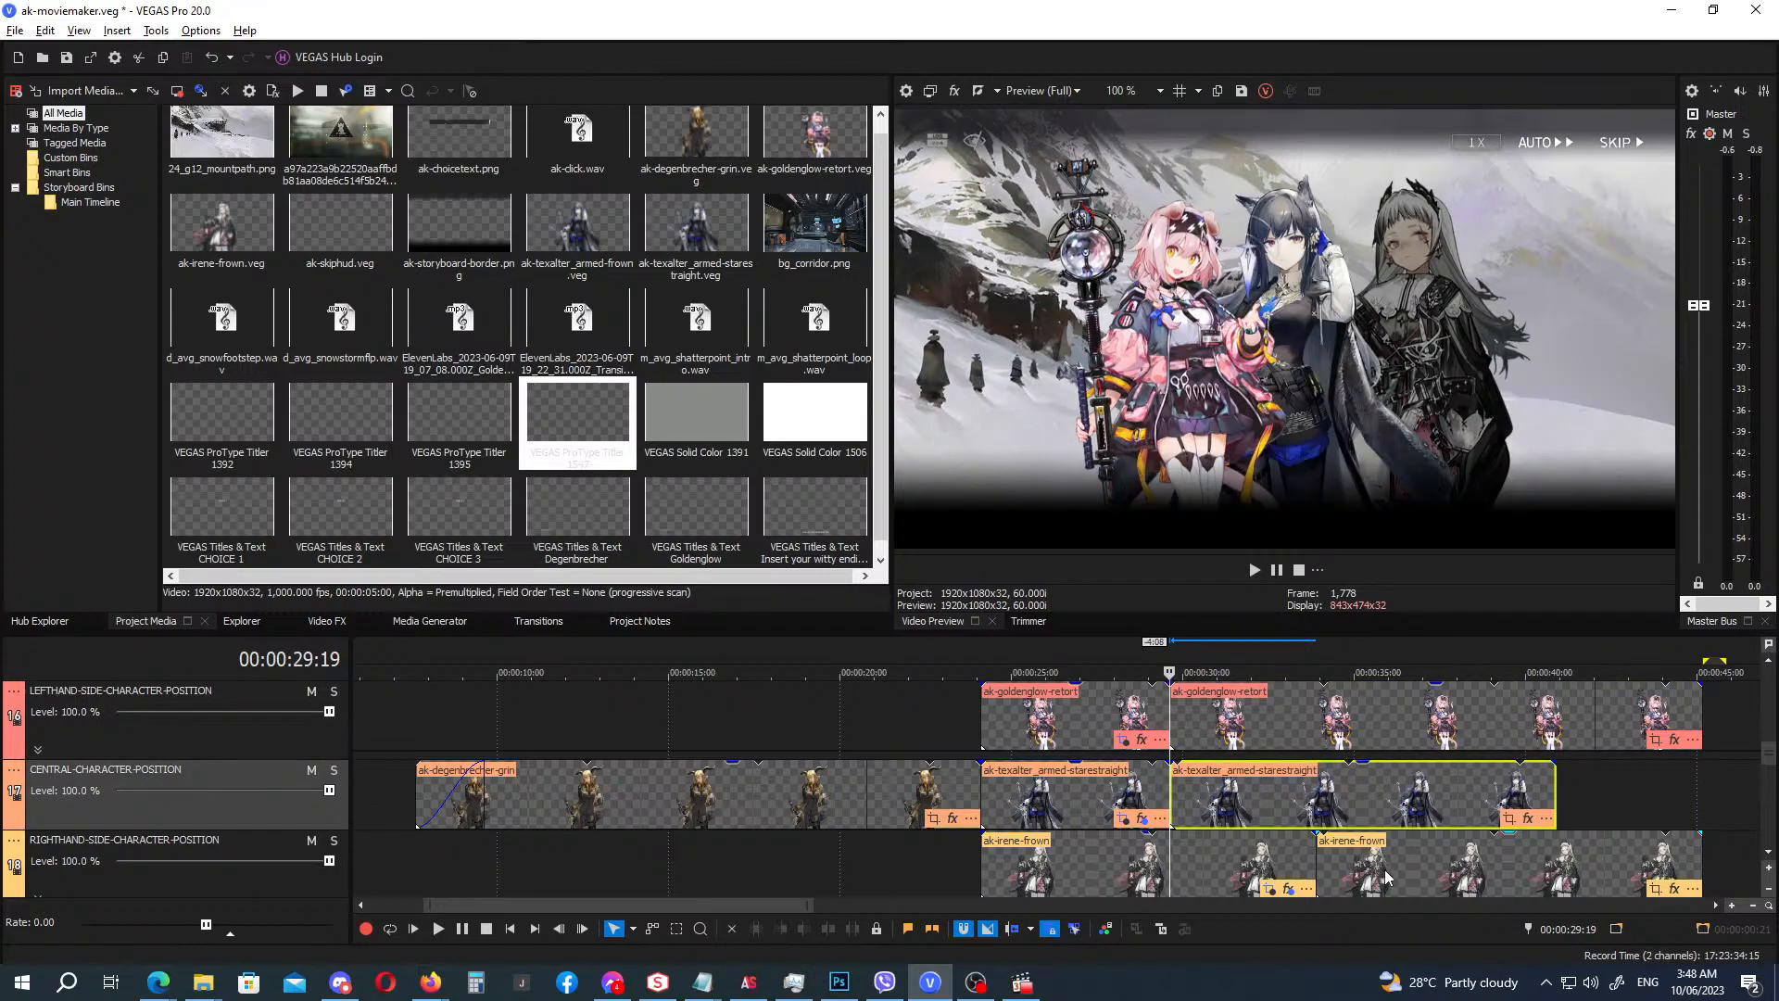
left_click_drag(1393, 869, 1643, 864)
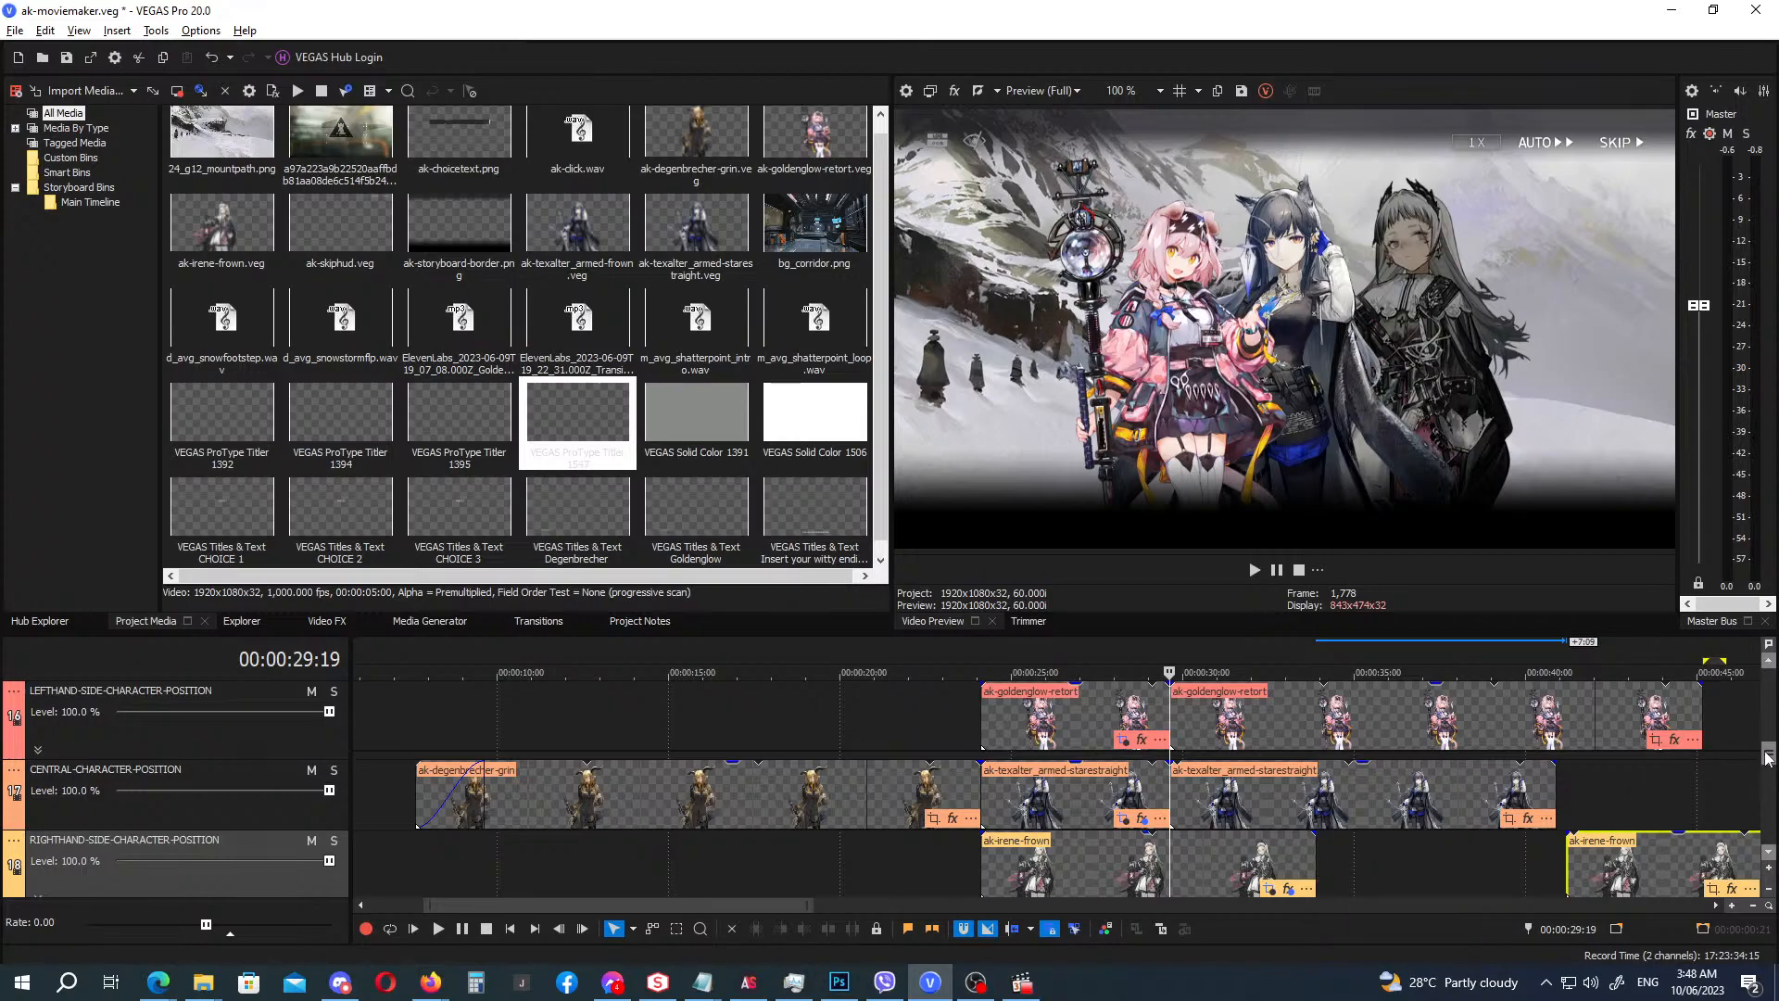
scroll(1766, 758, "up", 1)
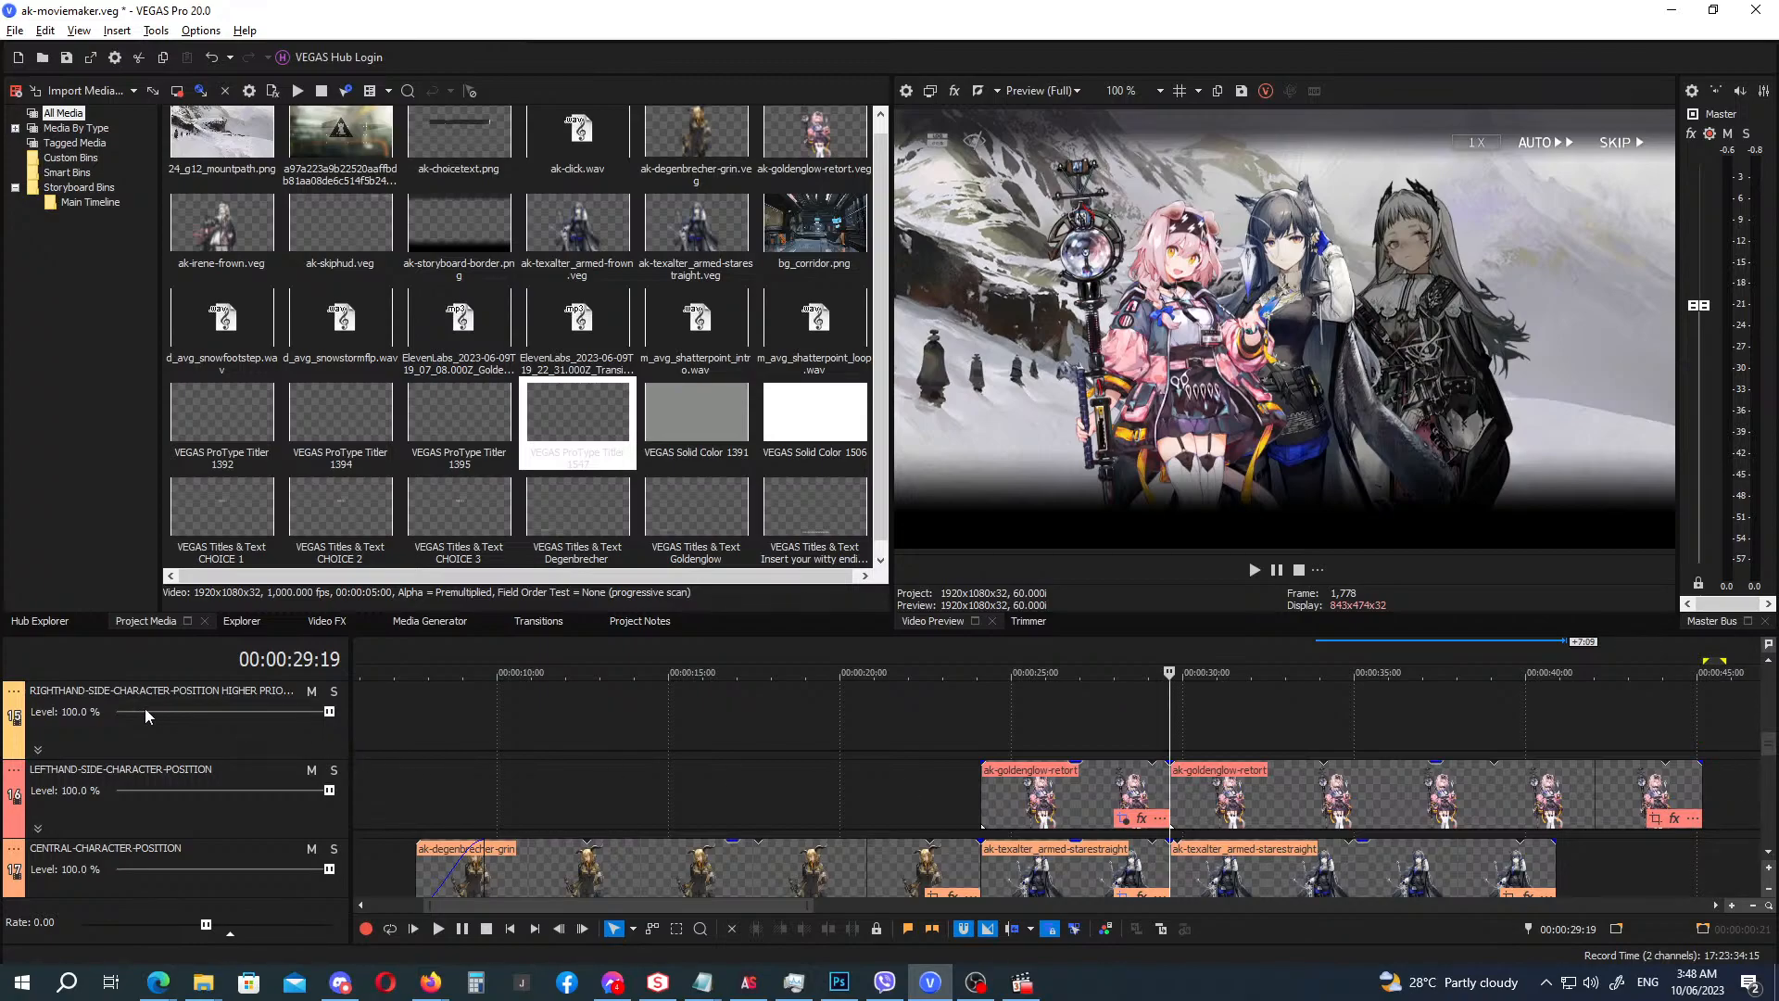
Insert a new video track above the left-hand character track and move the second Texas clip onto it, still starting at 00:00:29:19.
right_click(58, 783)
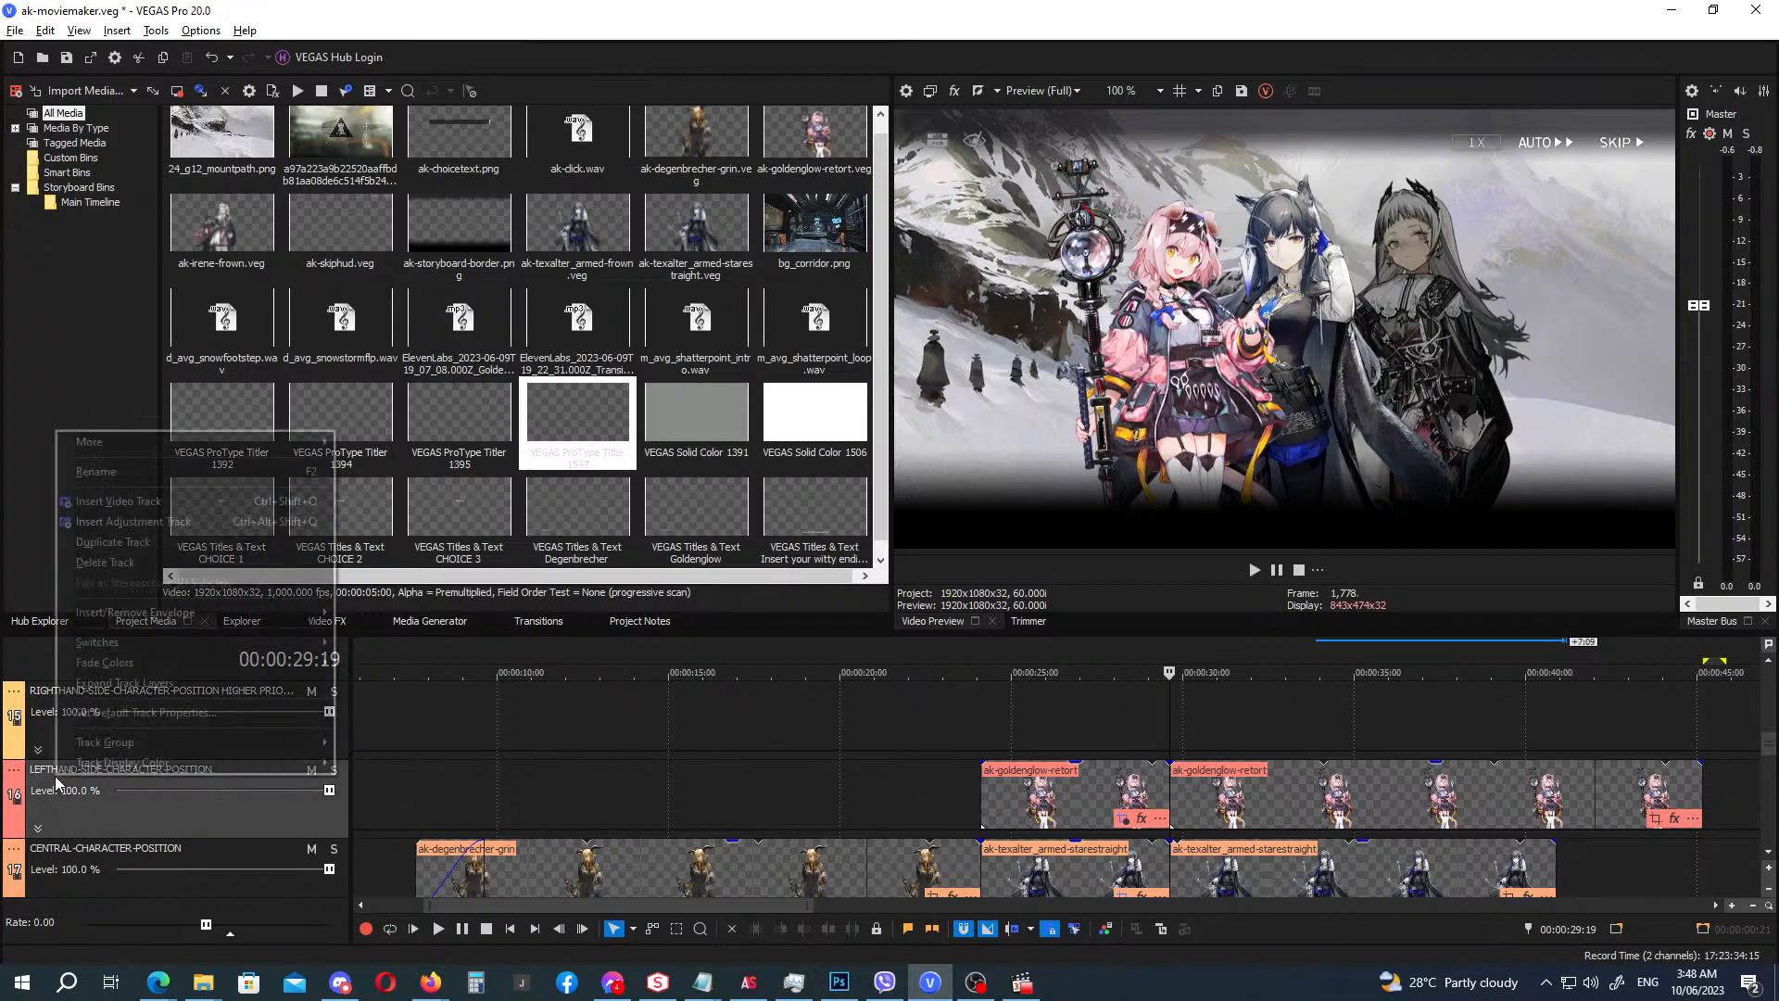
left_click(129, 507)
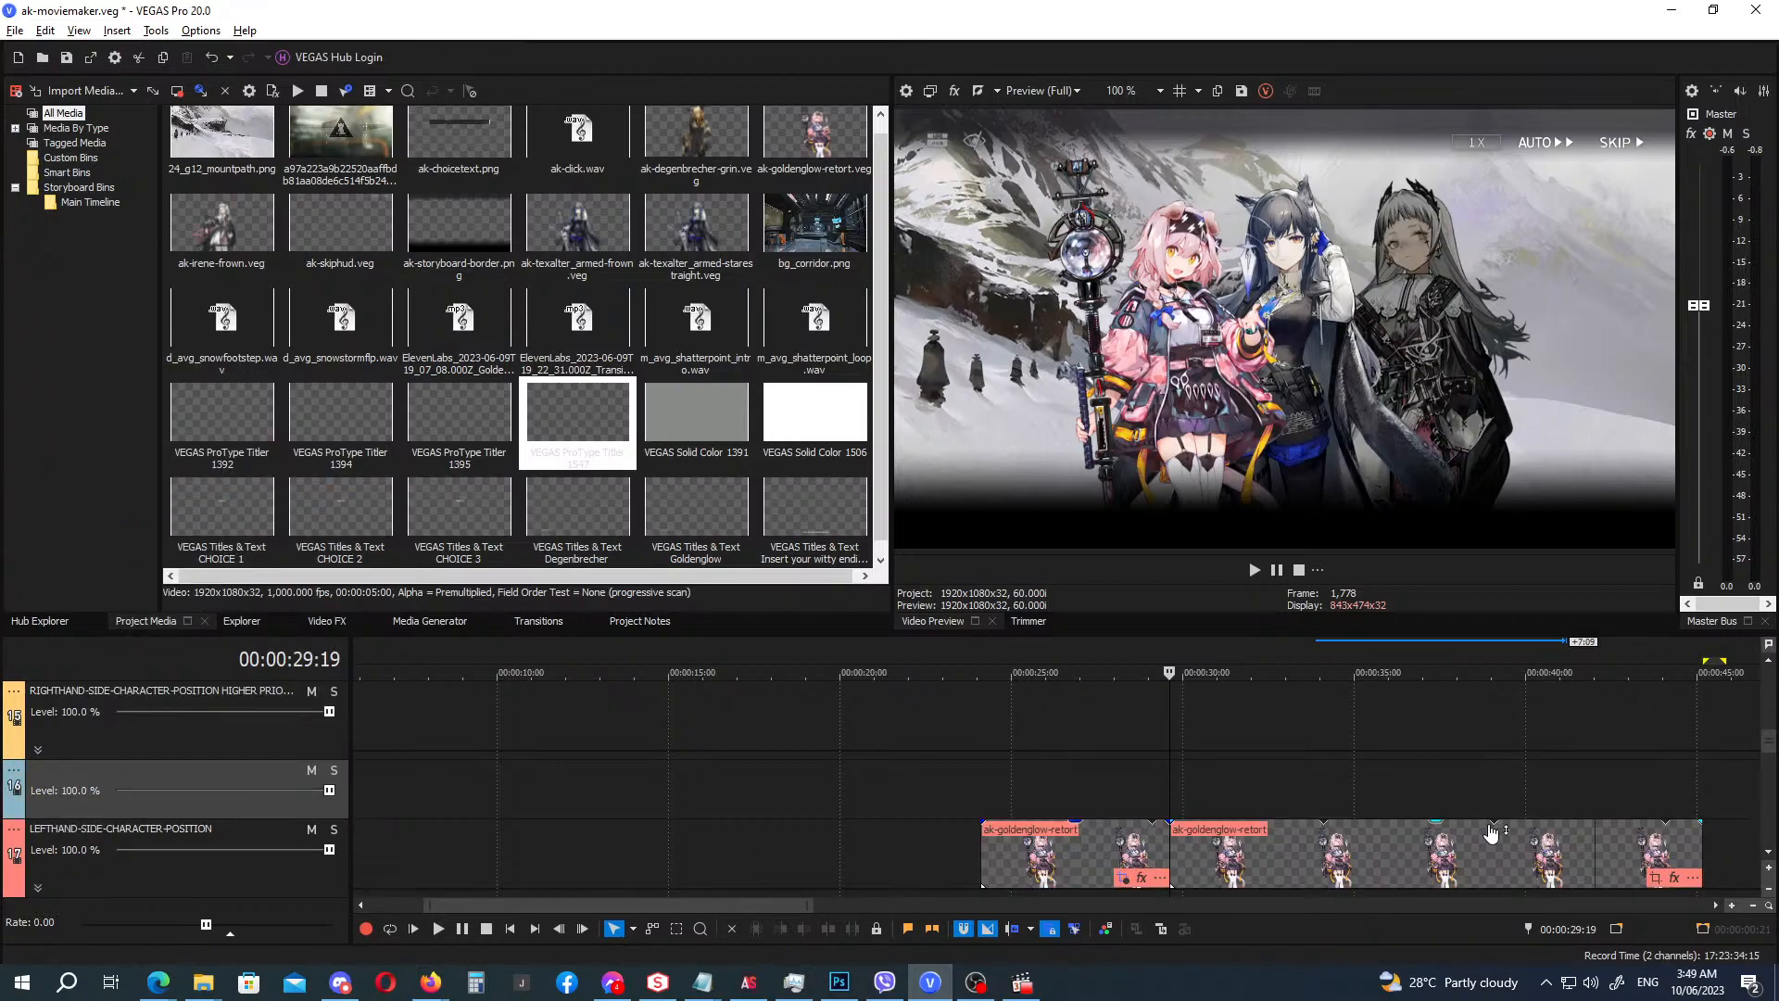
mouse_move(1770, 742)
left_mouse_down()
mouse_move(1770, 773)
mouse_move(1770, 757)
left_mouse_up()
scroll(1223, 885, "up", 1)
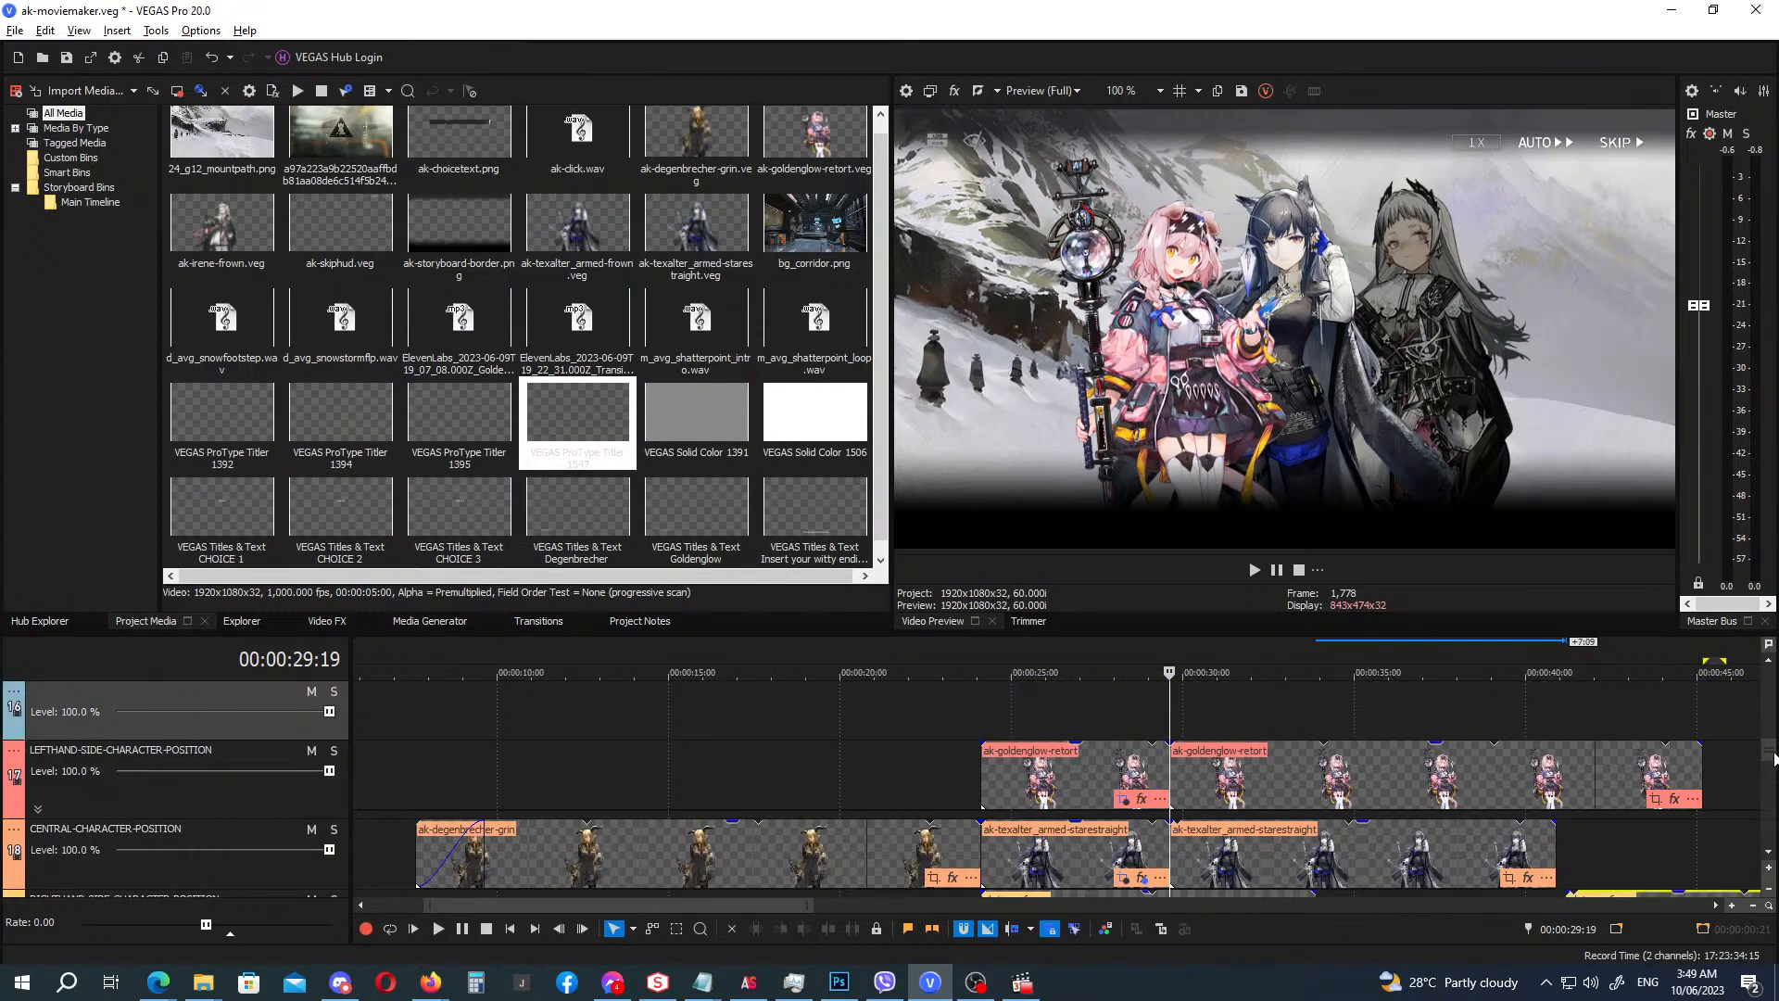
left_click_drag(1219, 880, 1221, 732)
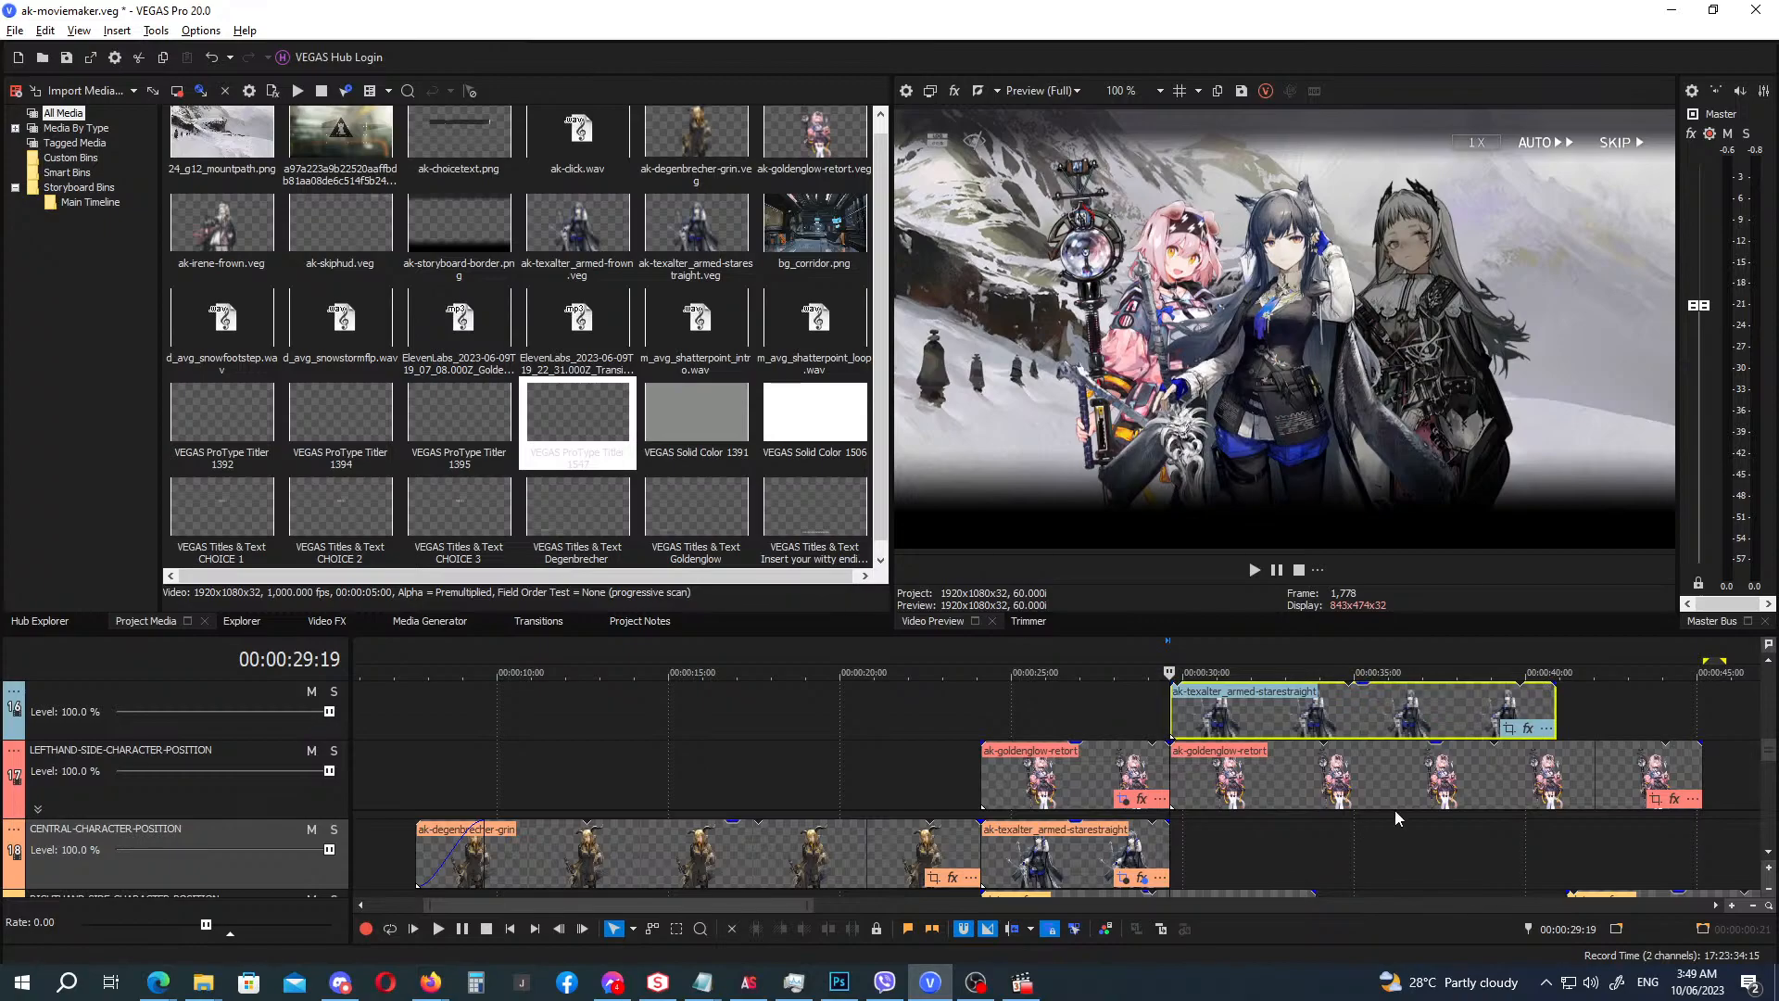
Add the Brightness and Contrast effect to the second ak-goldenglow-retort clip and apply the Portrait Dialog Dimmed preset.
left_click(1674, 799)
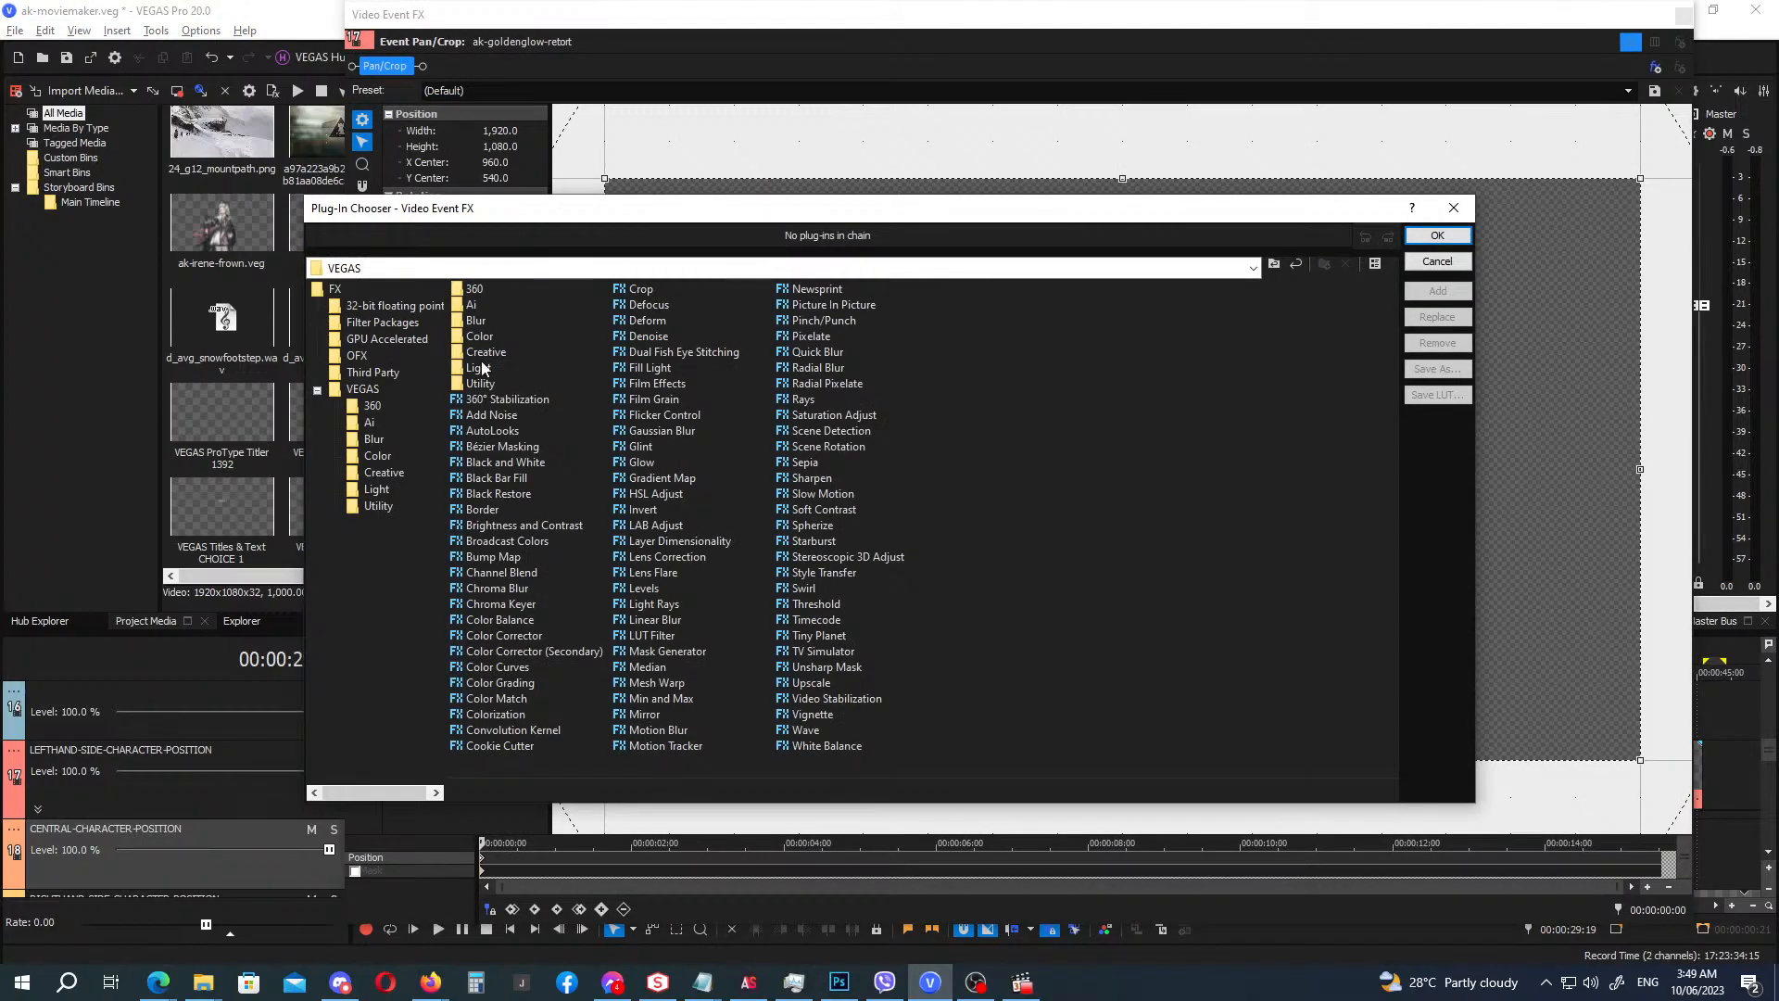
double_click(550, 525)
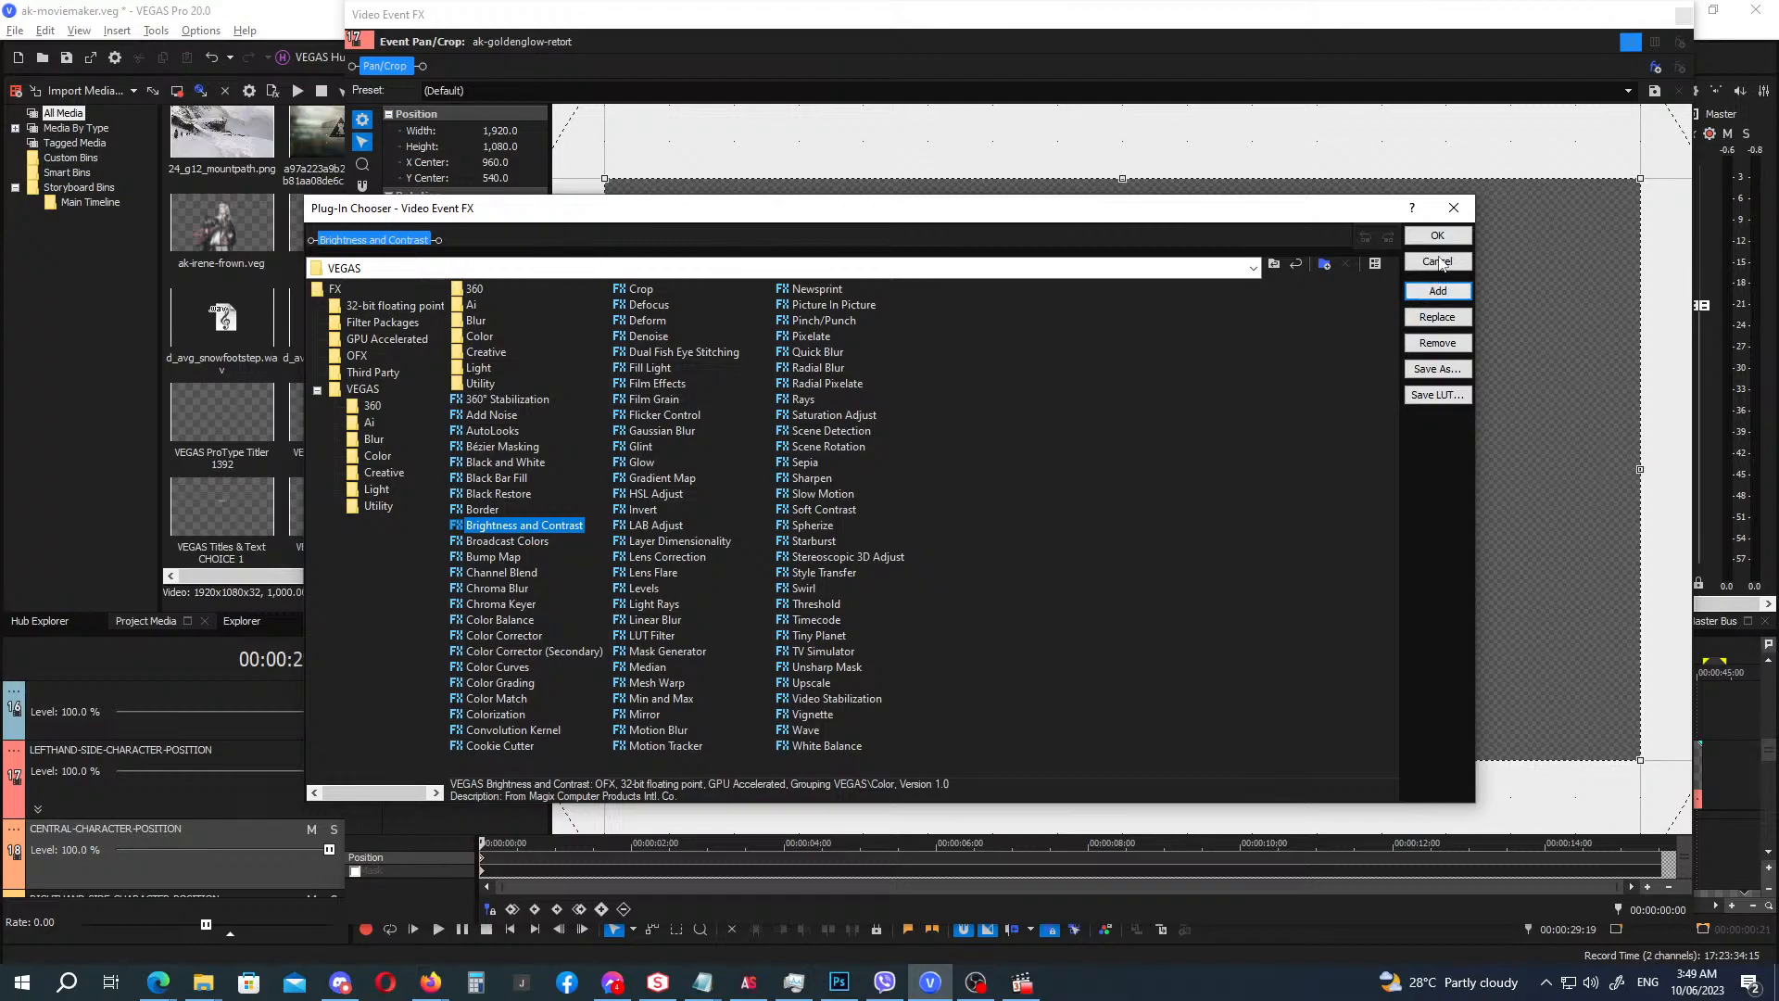
left_click(1437, 236)
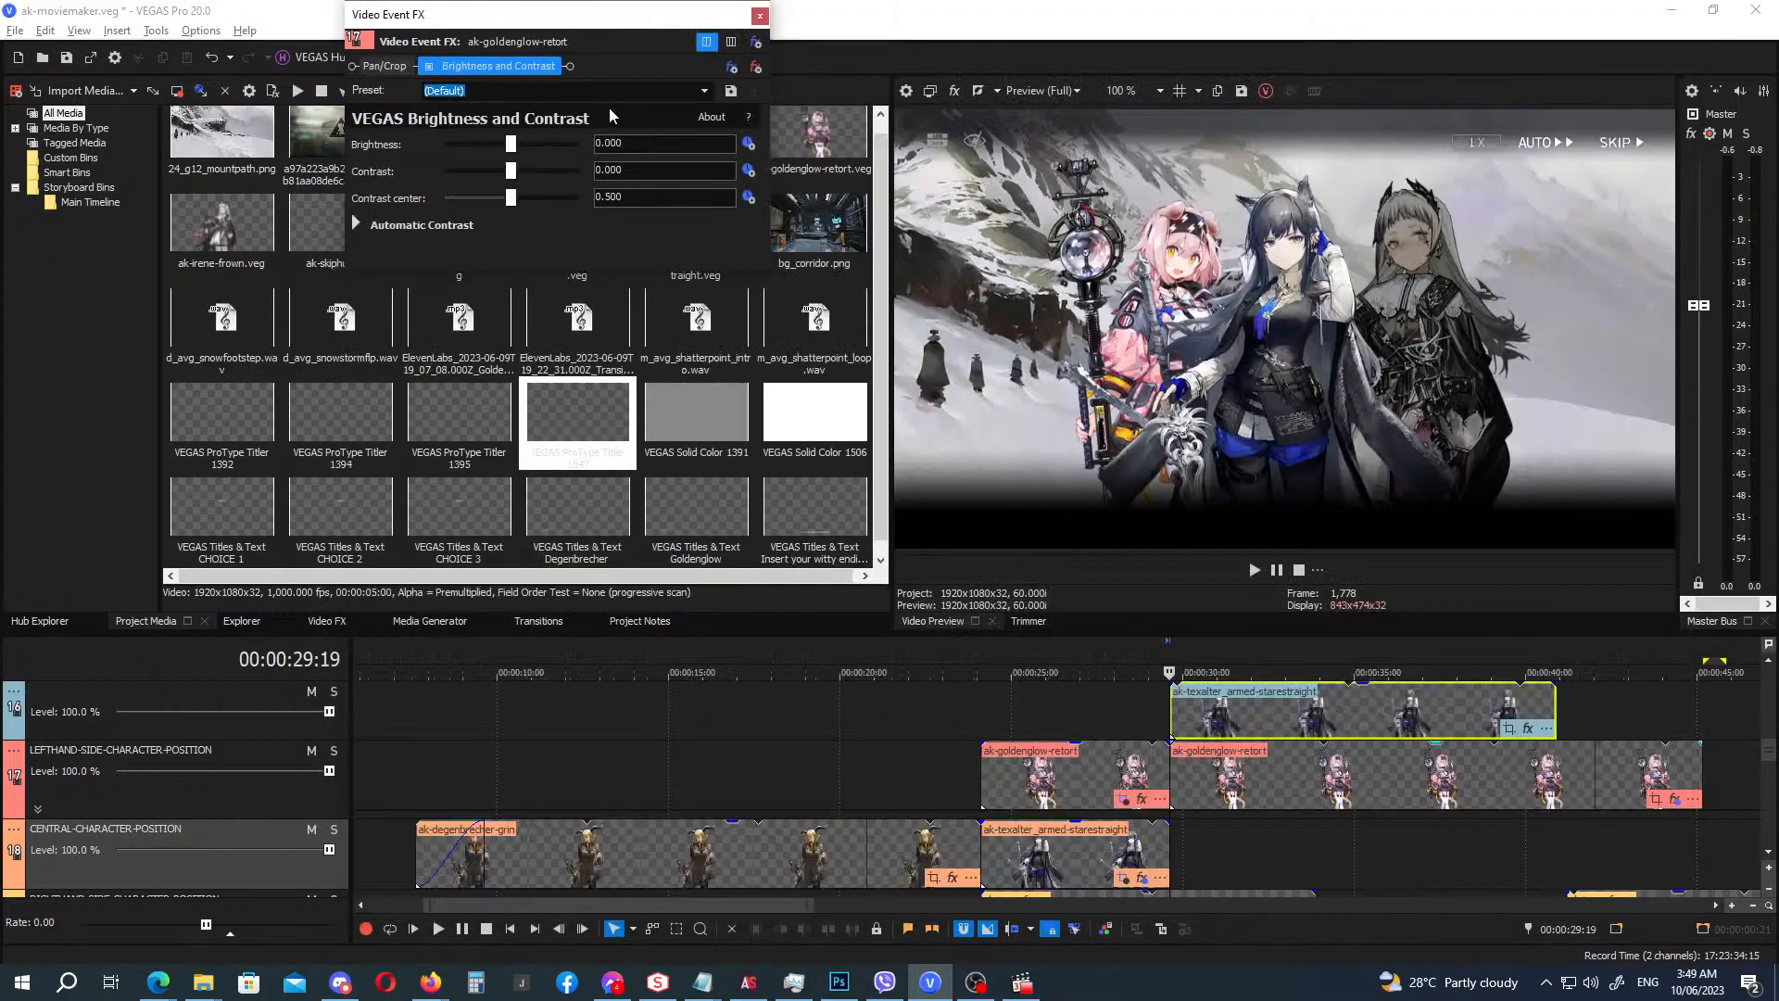
left_click(704, 90)
left_click(611, 227)
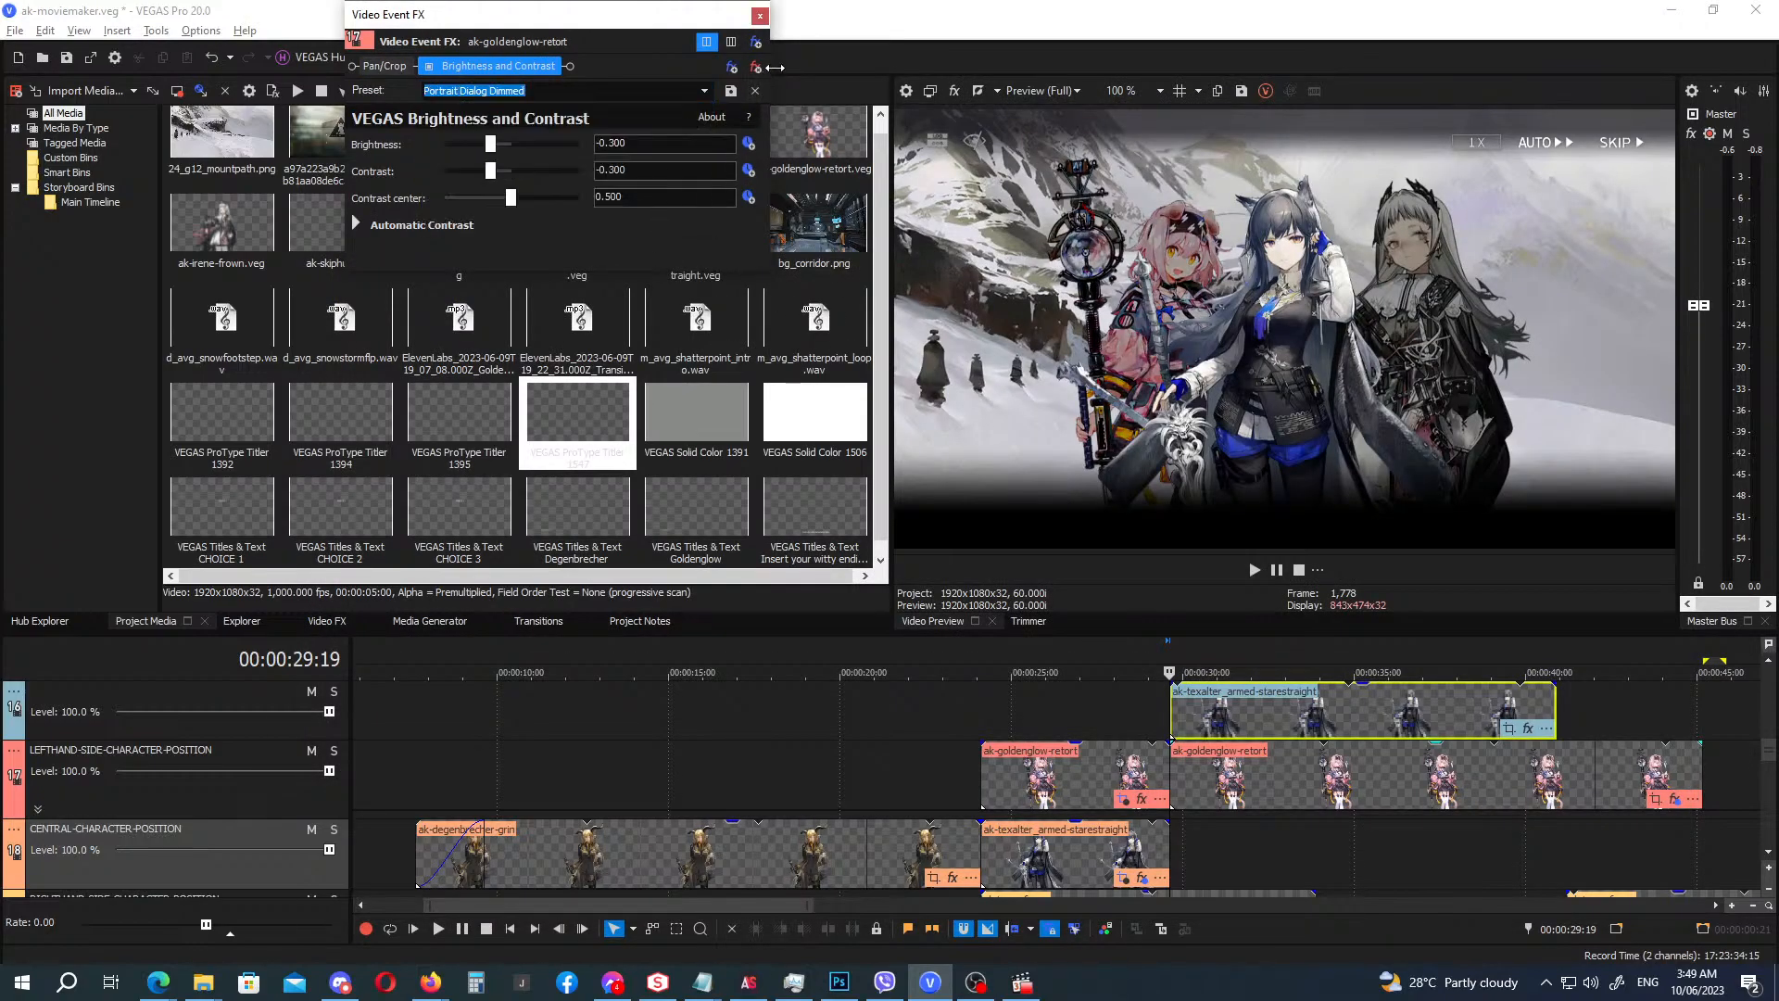
left_click(759, 14)
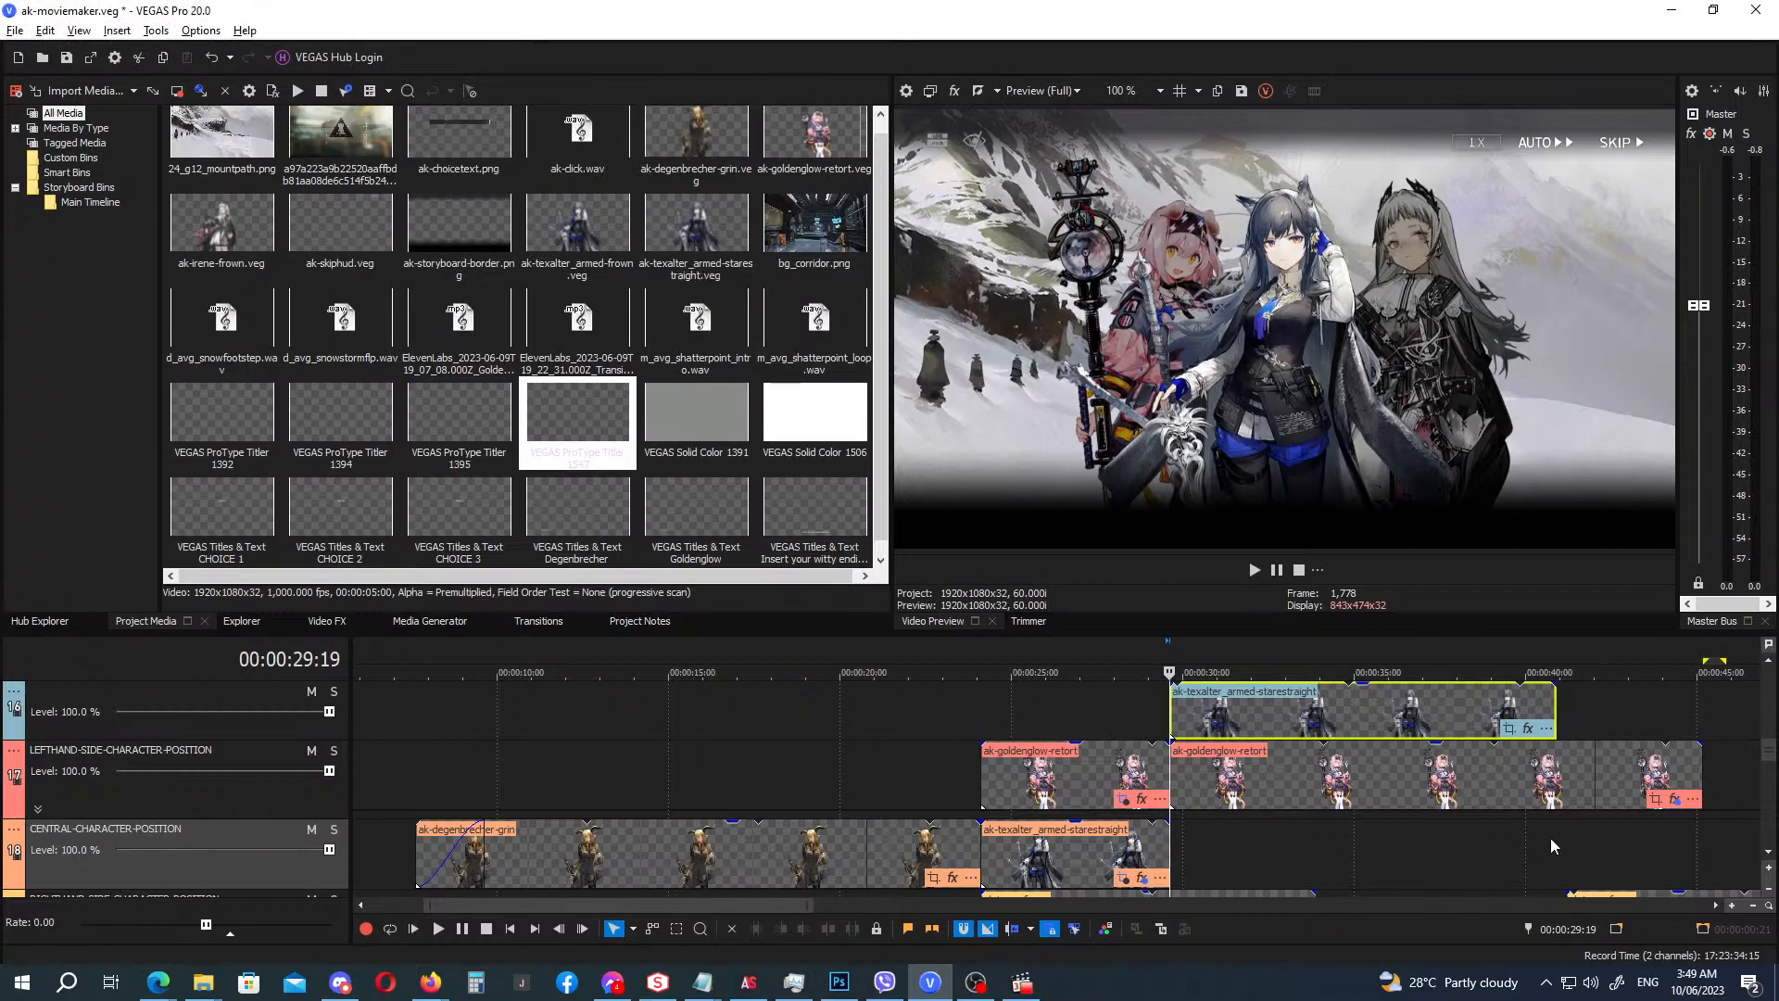
Extend the end of the first ak-irene-frown clip on the right-hand character track by about 5 seconds.
left_click_drag(1771, 761, 1771, 767)
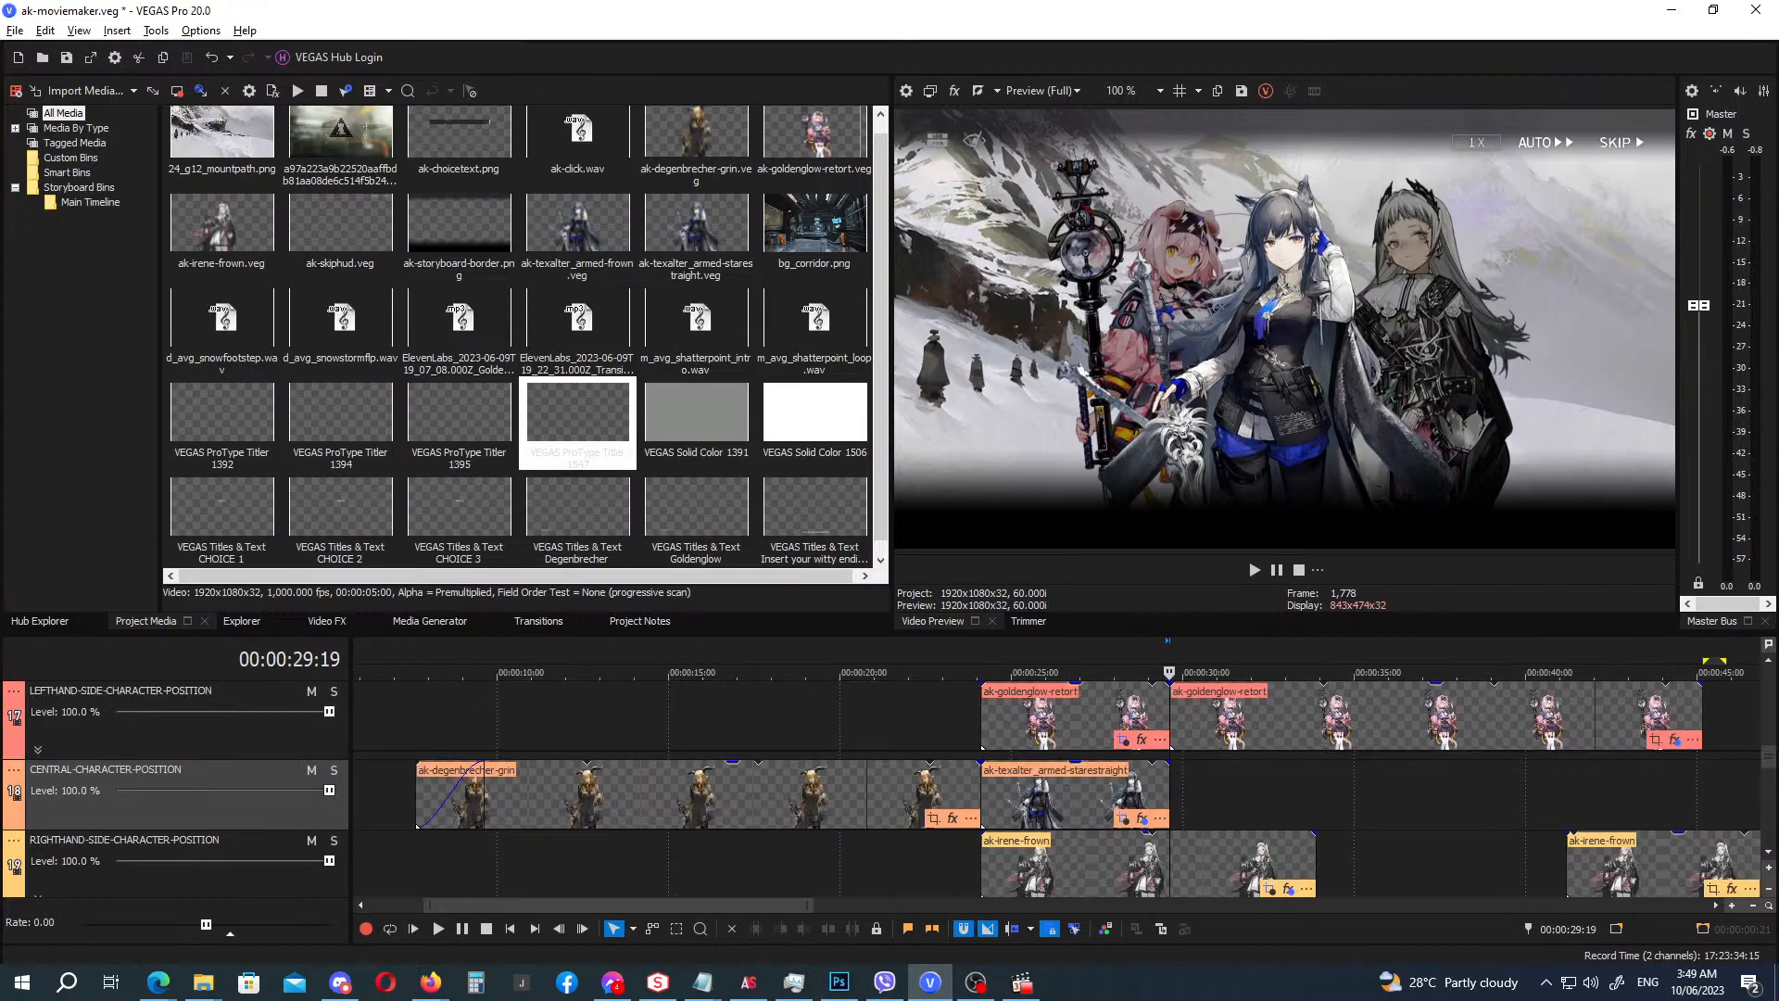
left_click_drag(1315, 871, 1493, 871)
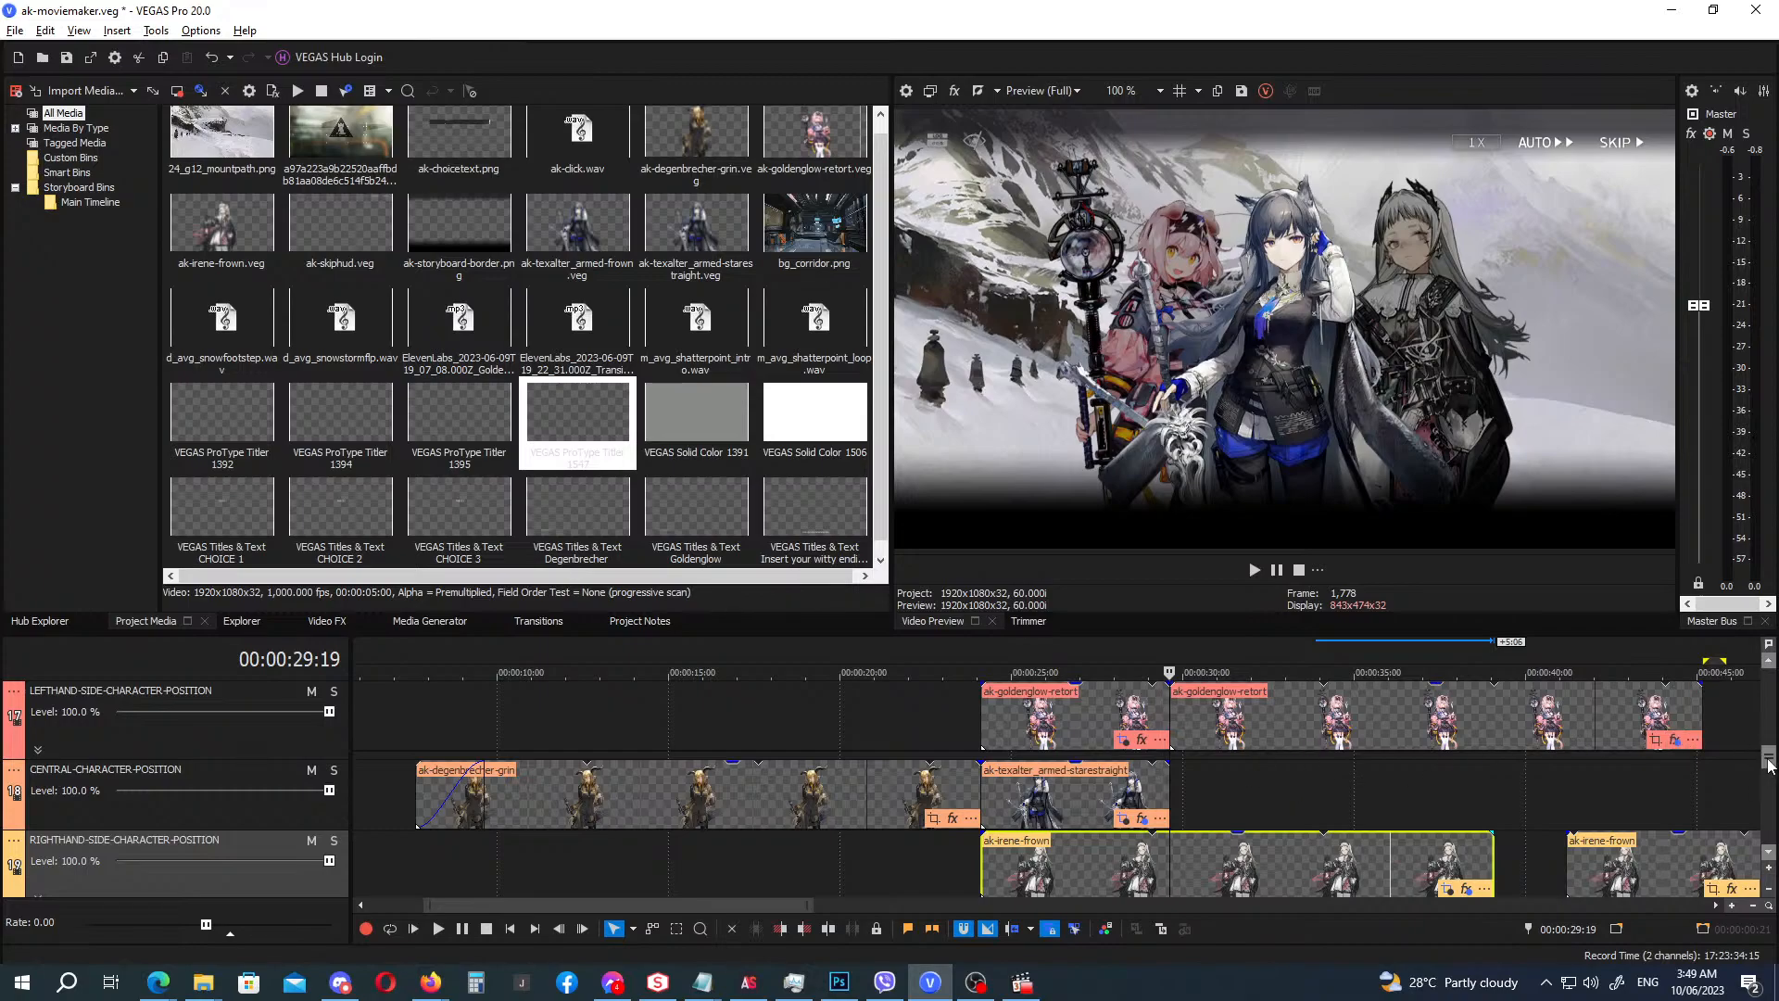
Duplicate the Goldenglow speaker name event directly after itself as a new copy of the source media and change its text to "Texas".
left_click_drag(1769, 765, 1768, 709)
left_click(1052, 877)
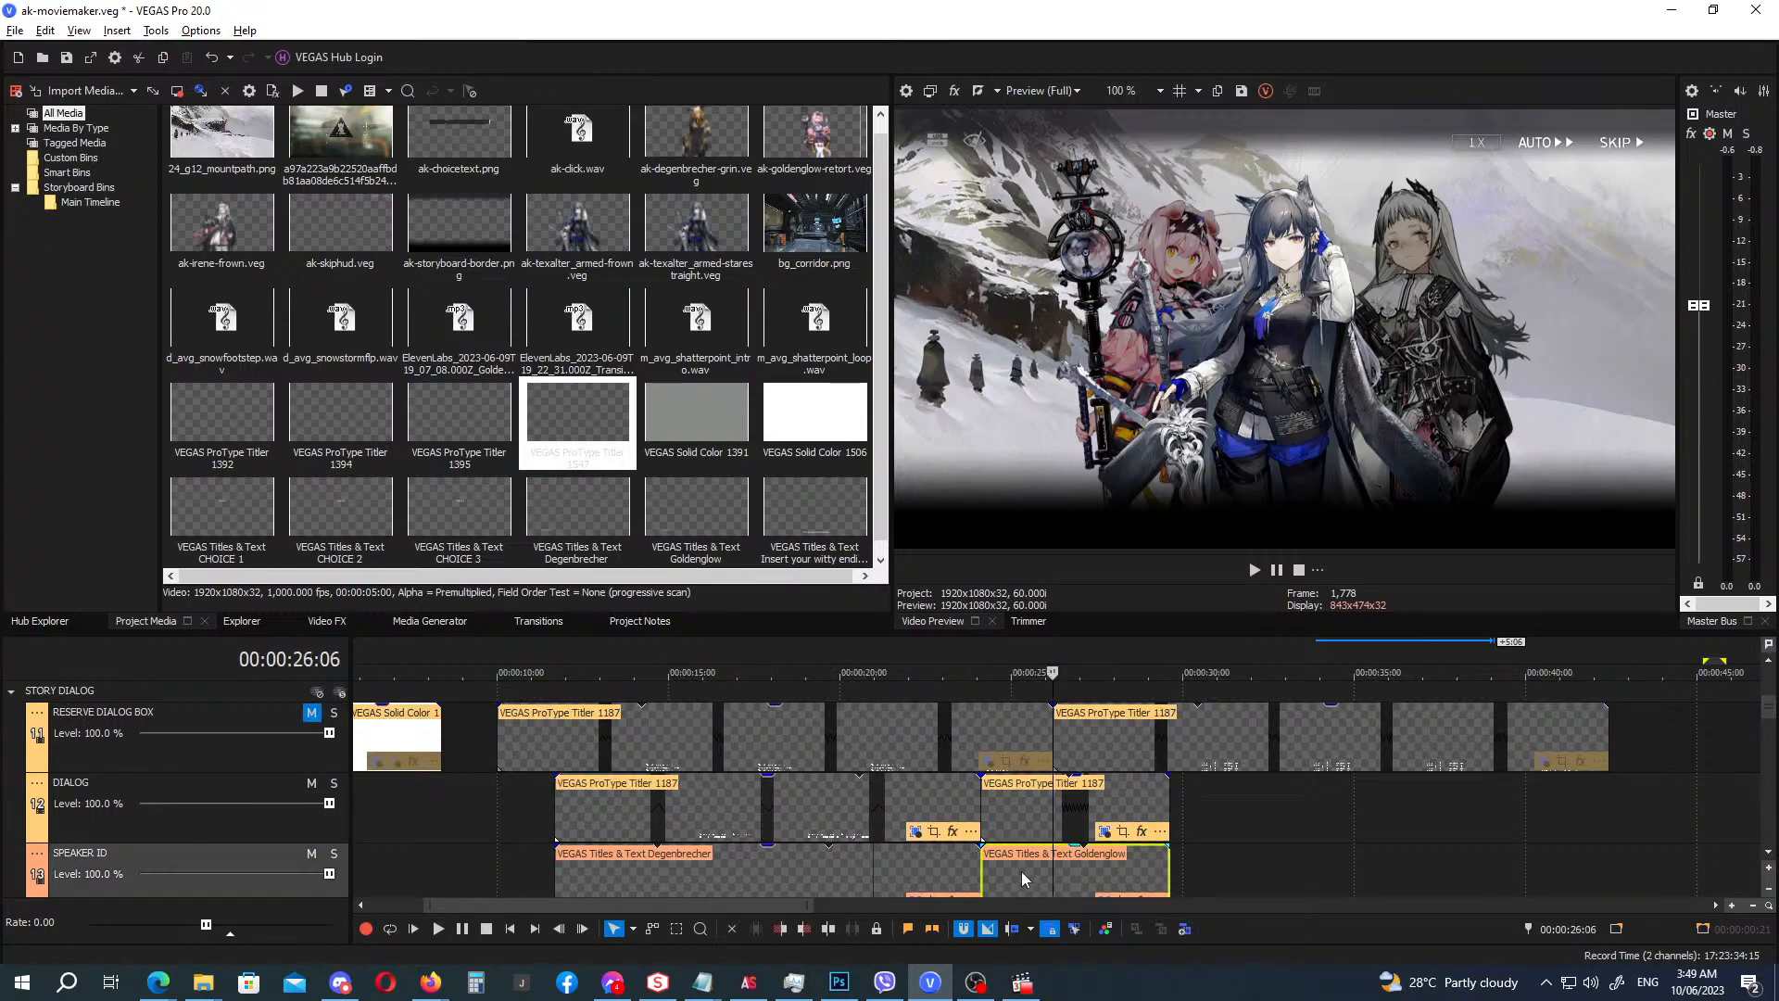
left_click_drag(1021, 871, 1205, 871)
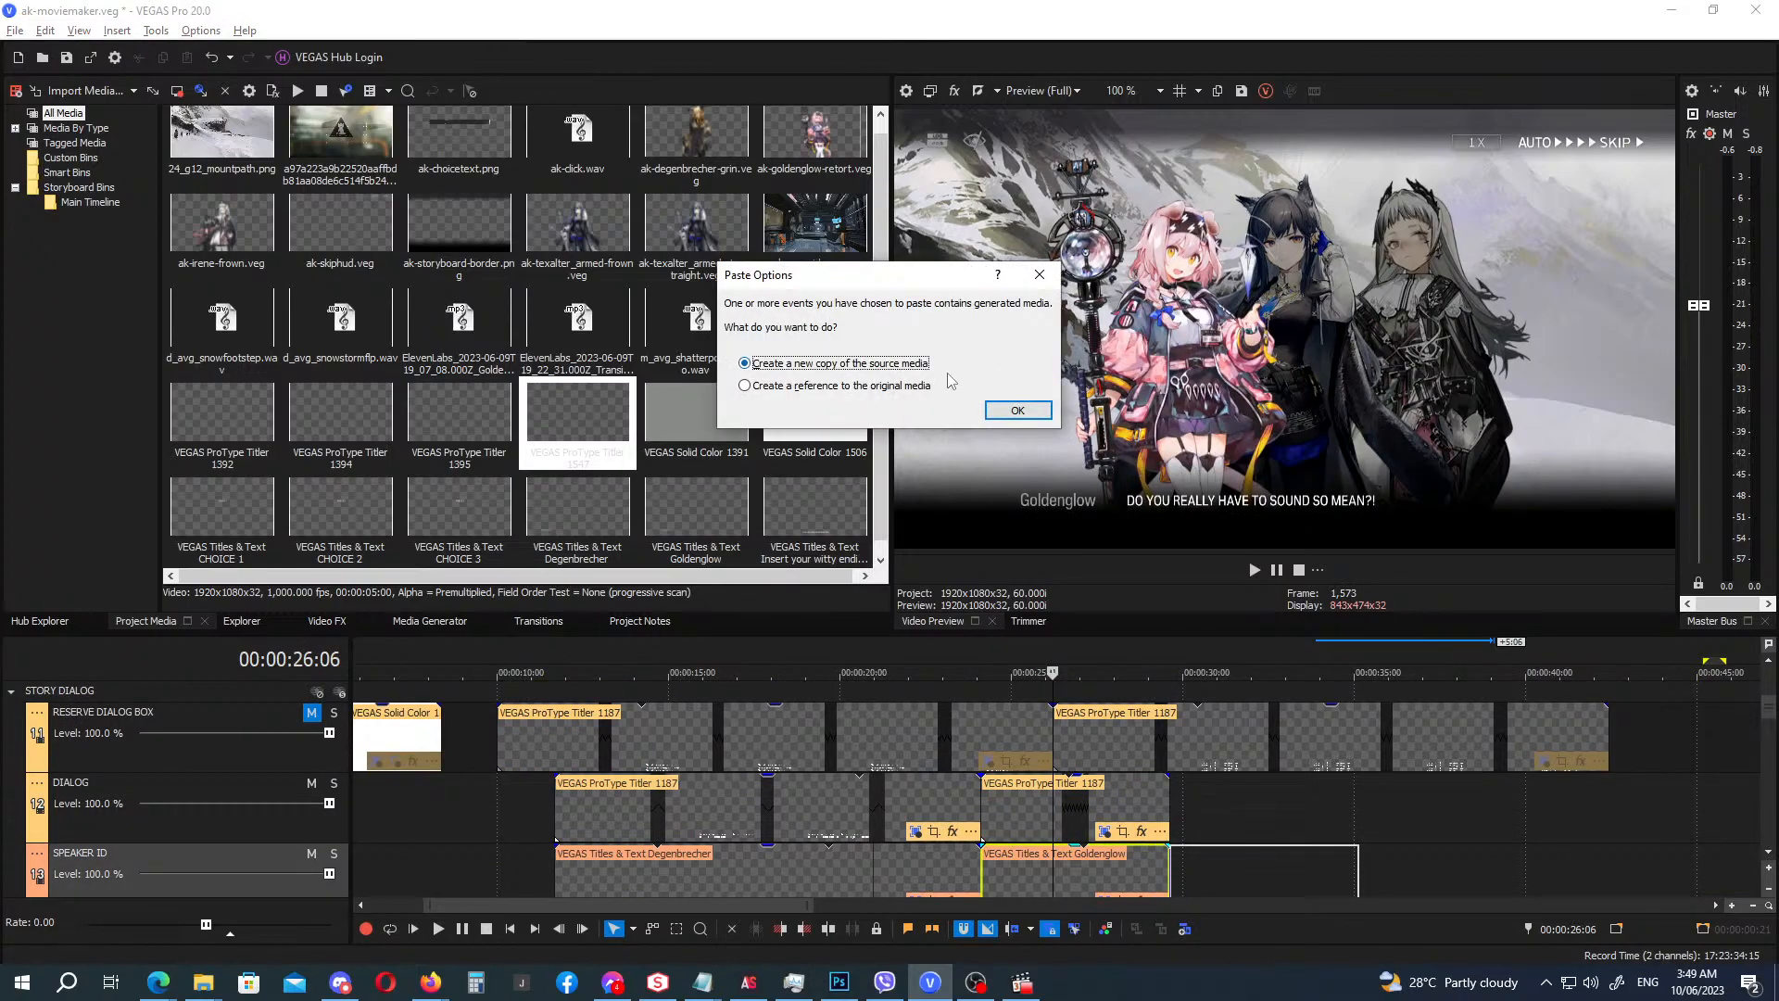
left_click(1015, 409)
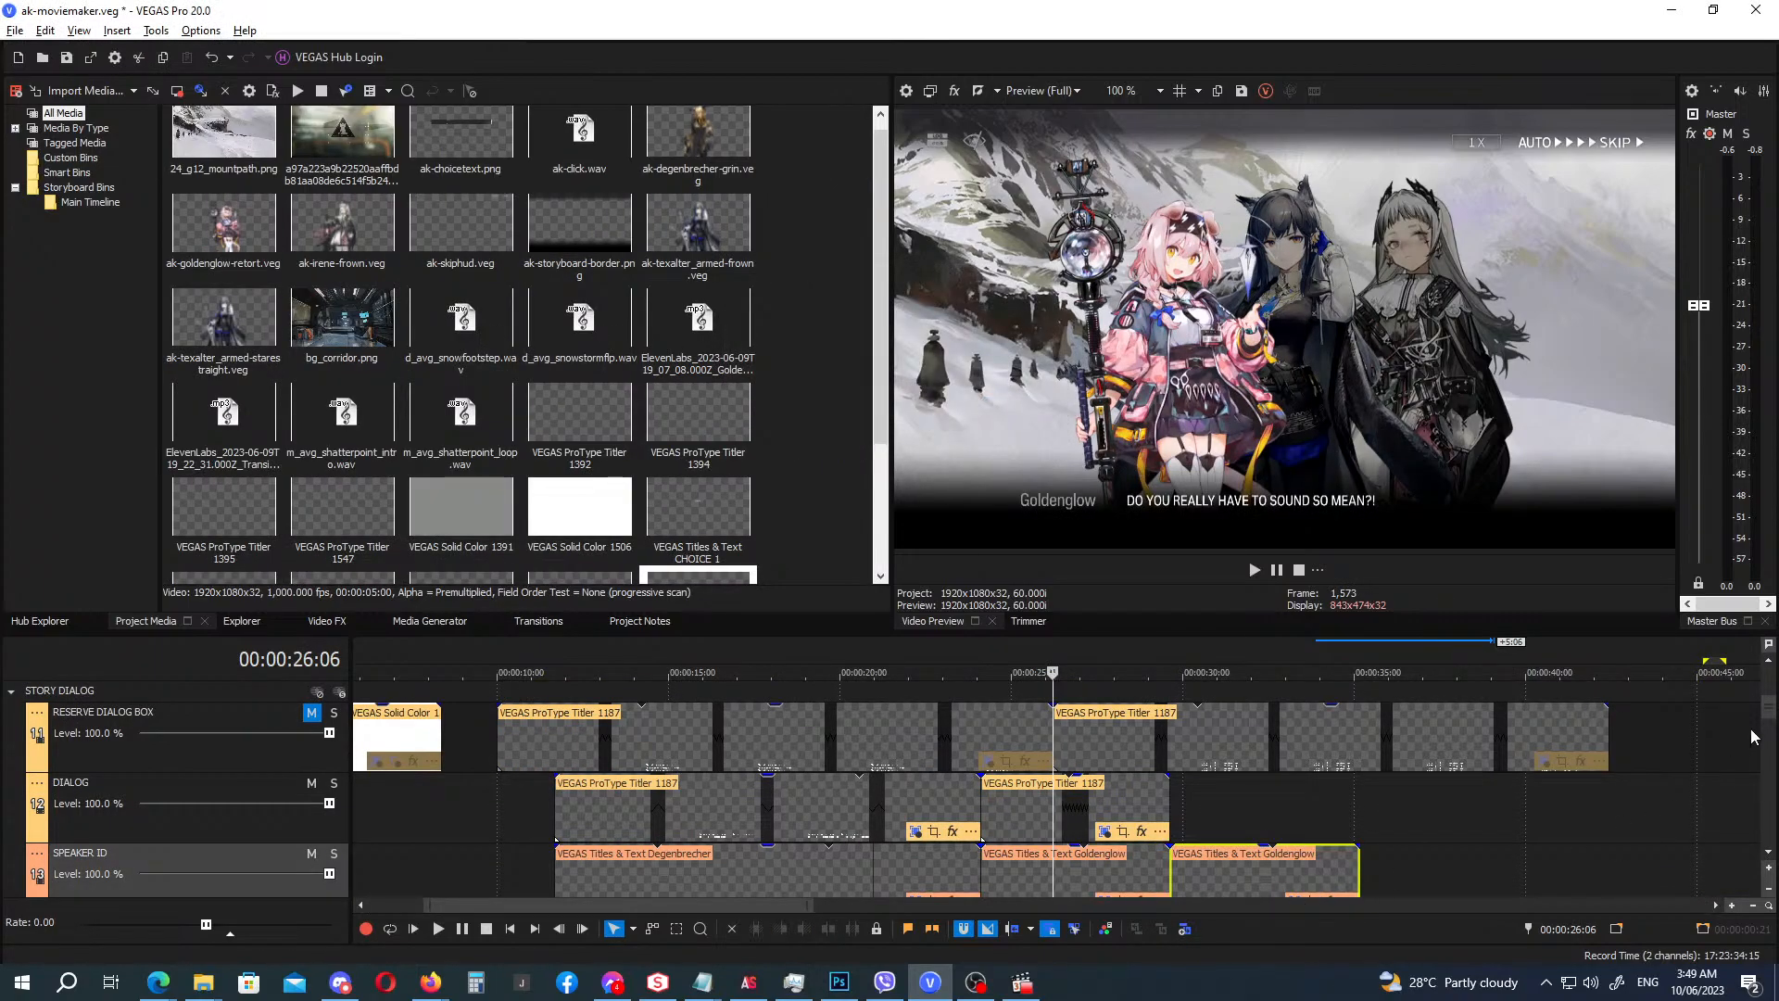
left_click_drag(1768, 712, 1769, 723)
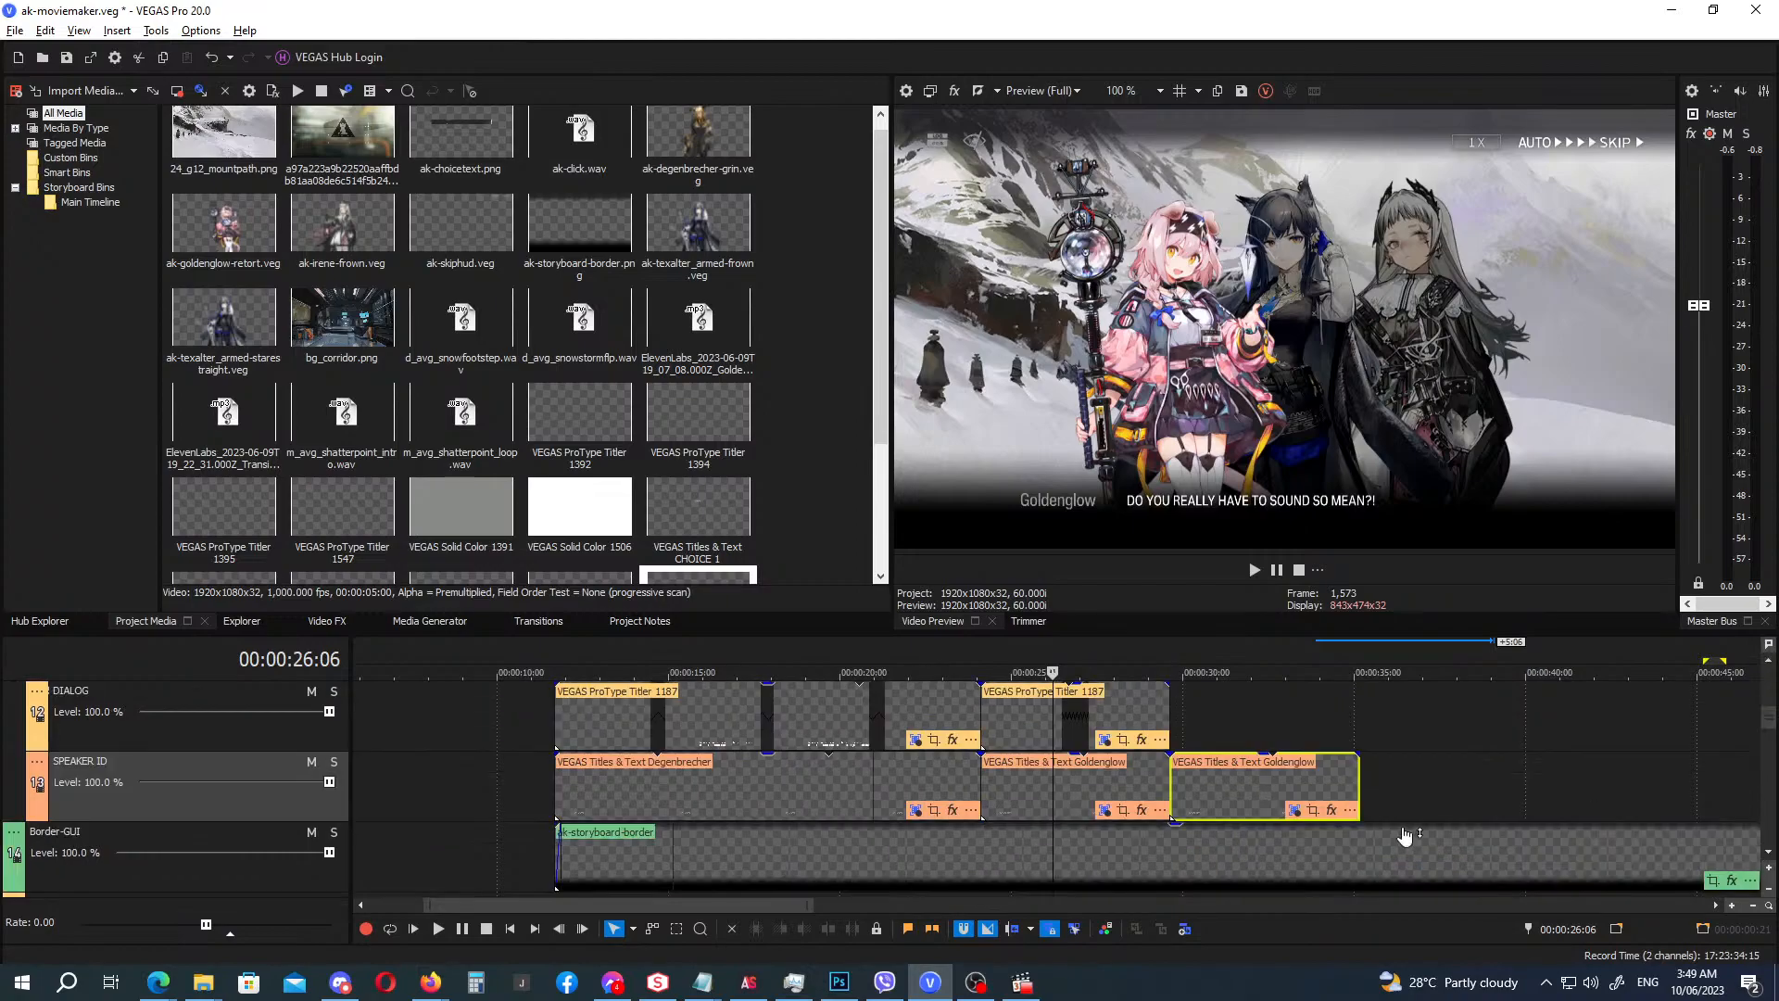
left_click(1295, 813)
type("Texas")
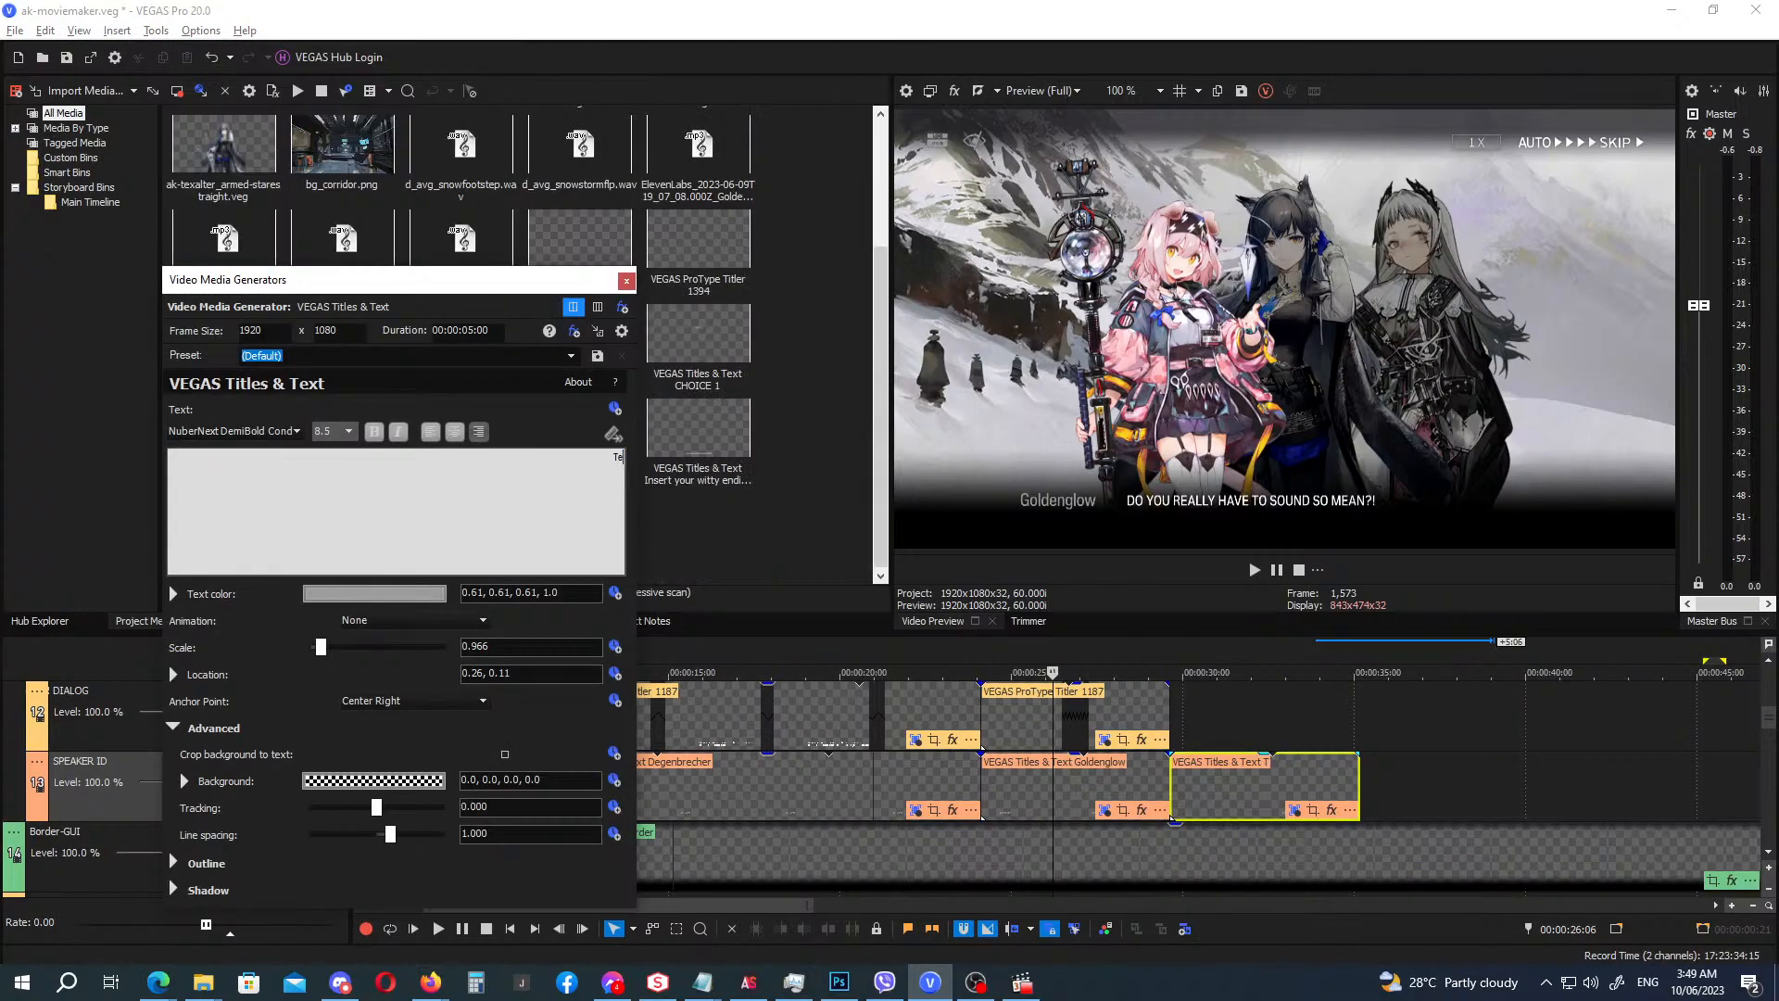
left_click(627, 280)
Duplicate the Goldenglow dialogue event so it starts at 00:00:29:19, creating a new copy of the source media.
left_click(1023, 708)
left_click_drag(1013, 726, 1200, 730)
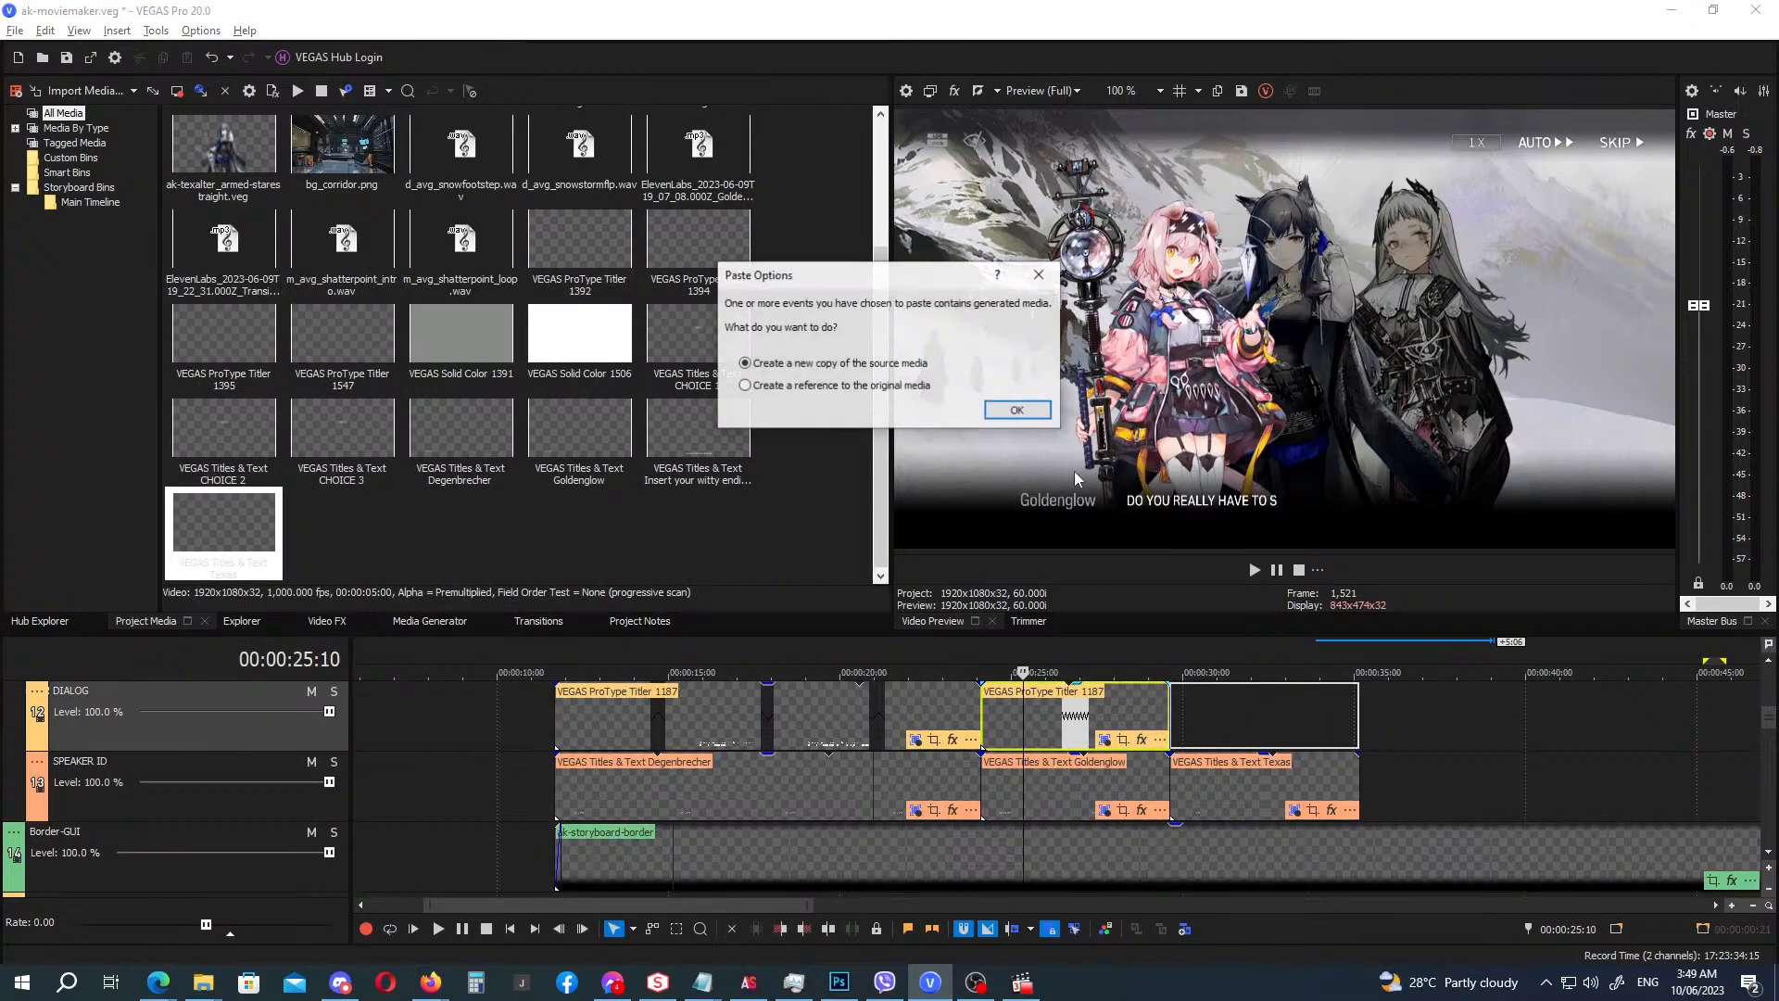
left_click(1017, 411)
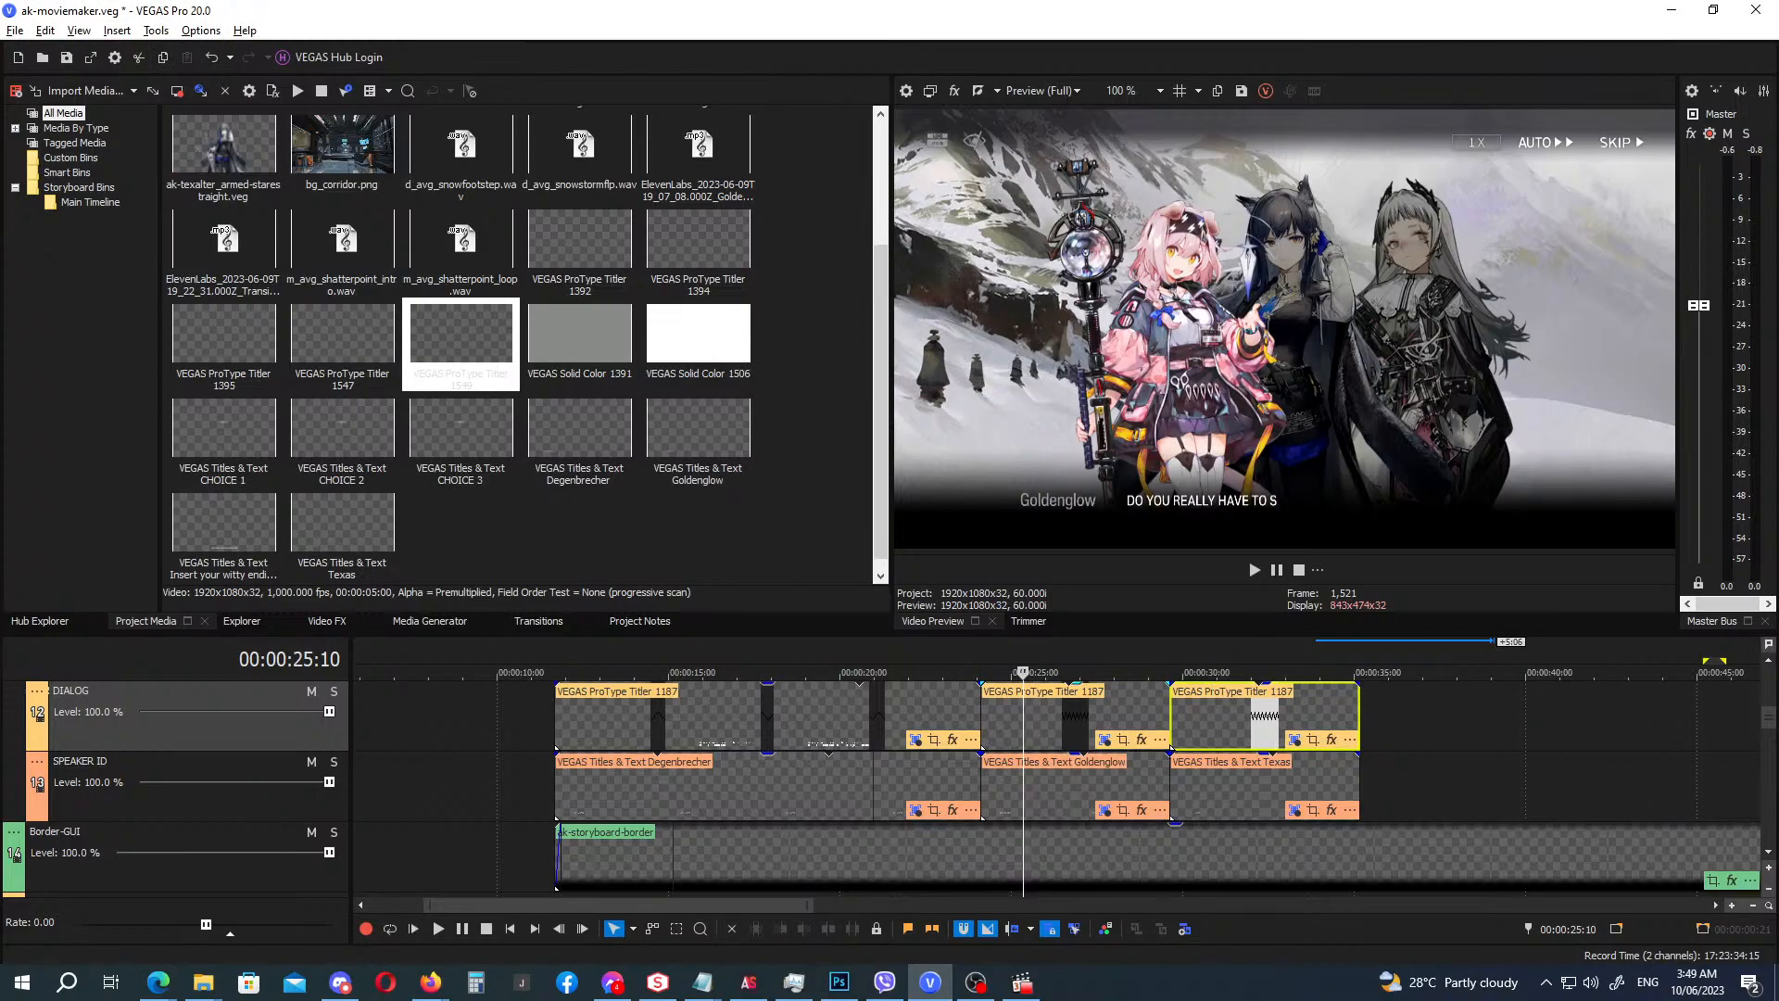
Replace the copied dialogue text above the Texas speaker name with "Overconfidence will be your downfall. Nobody stands forever.".
key("alt+Tab")
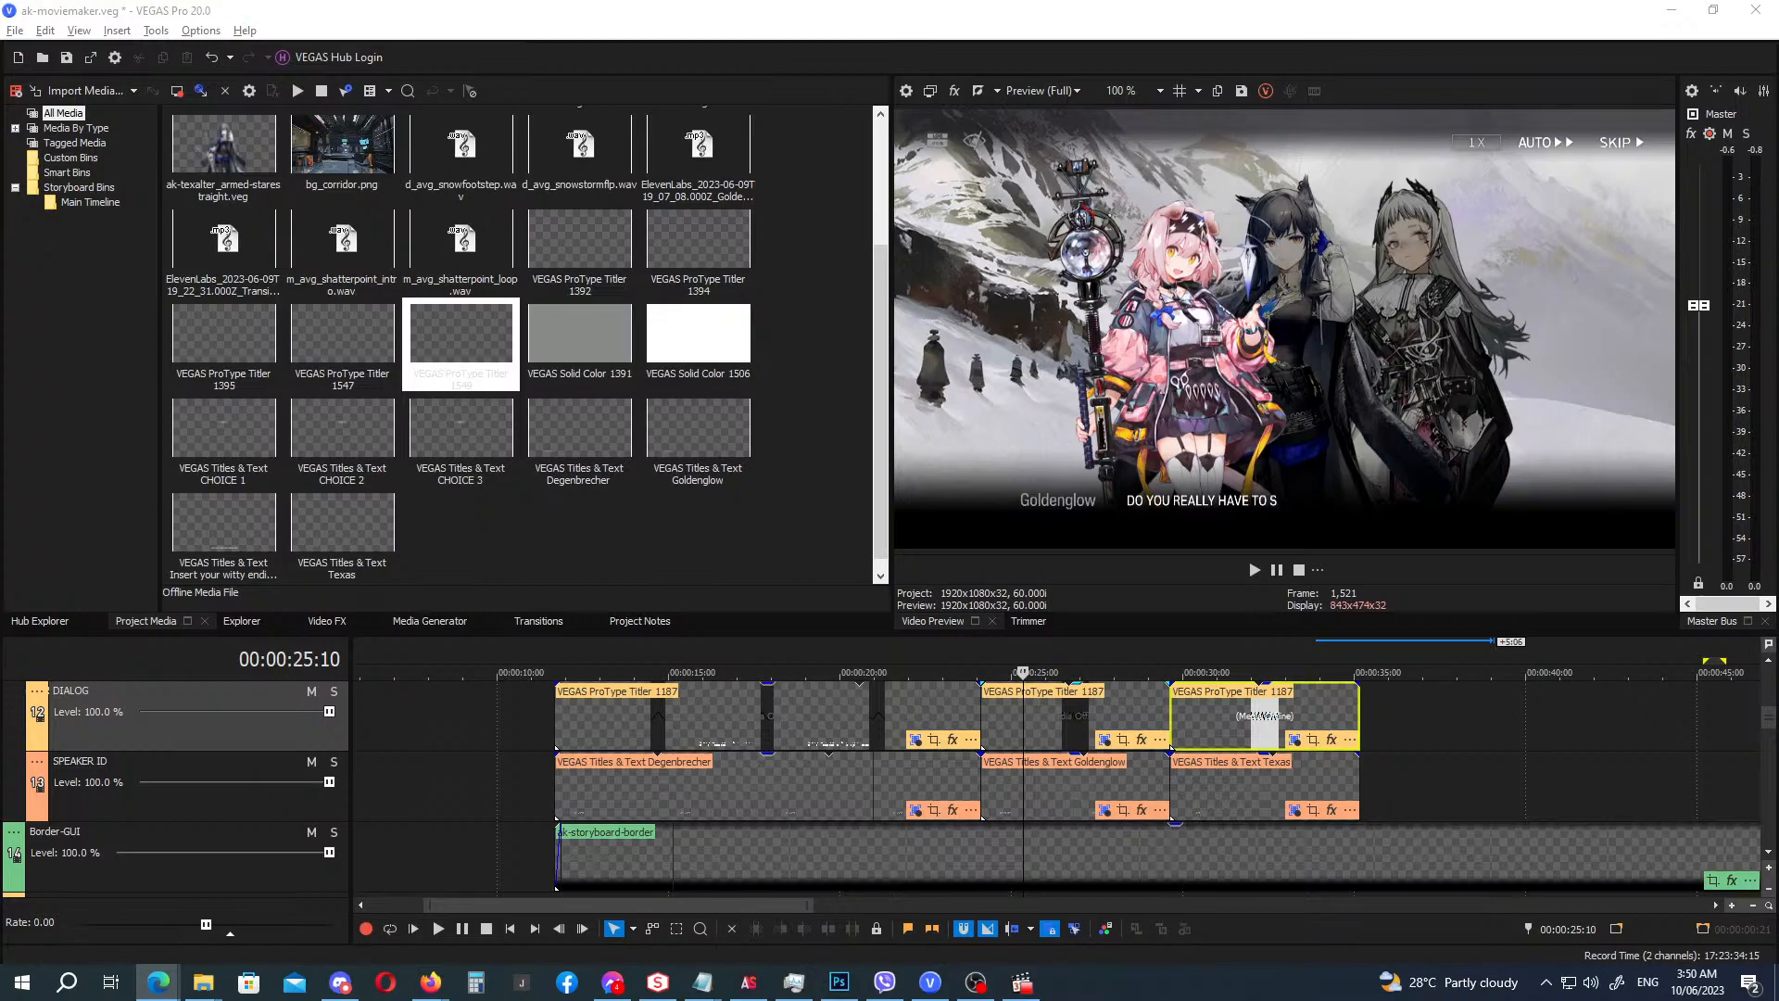
left_click(1294, 740)
double_click(707, 544)
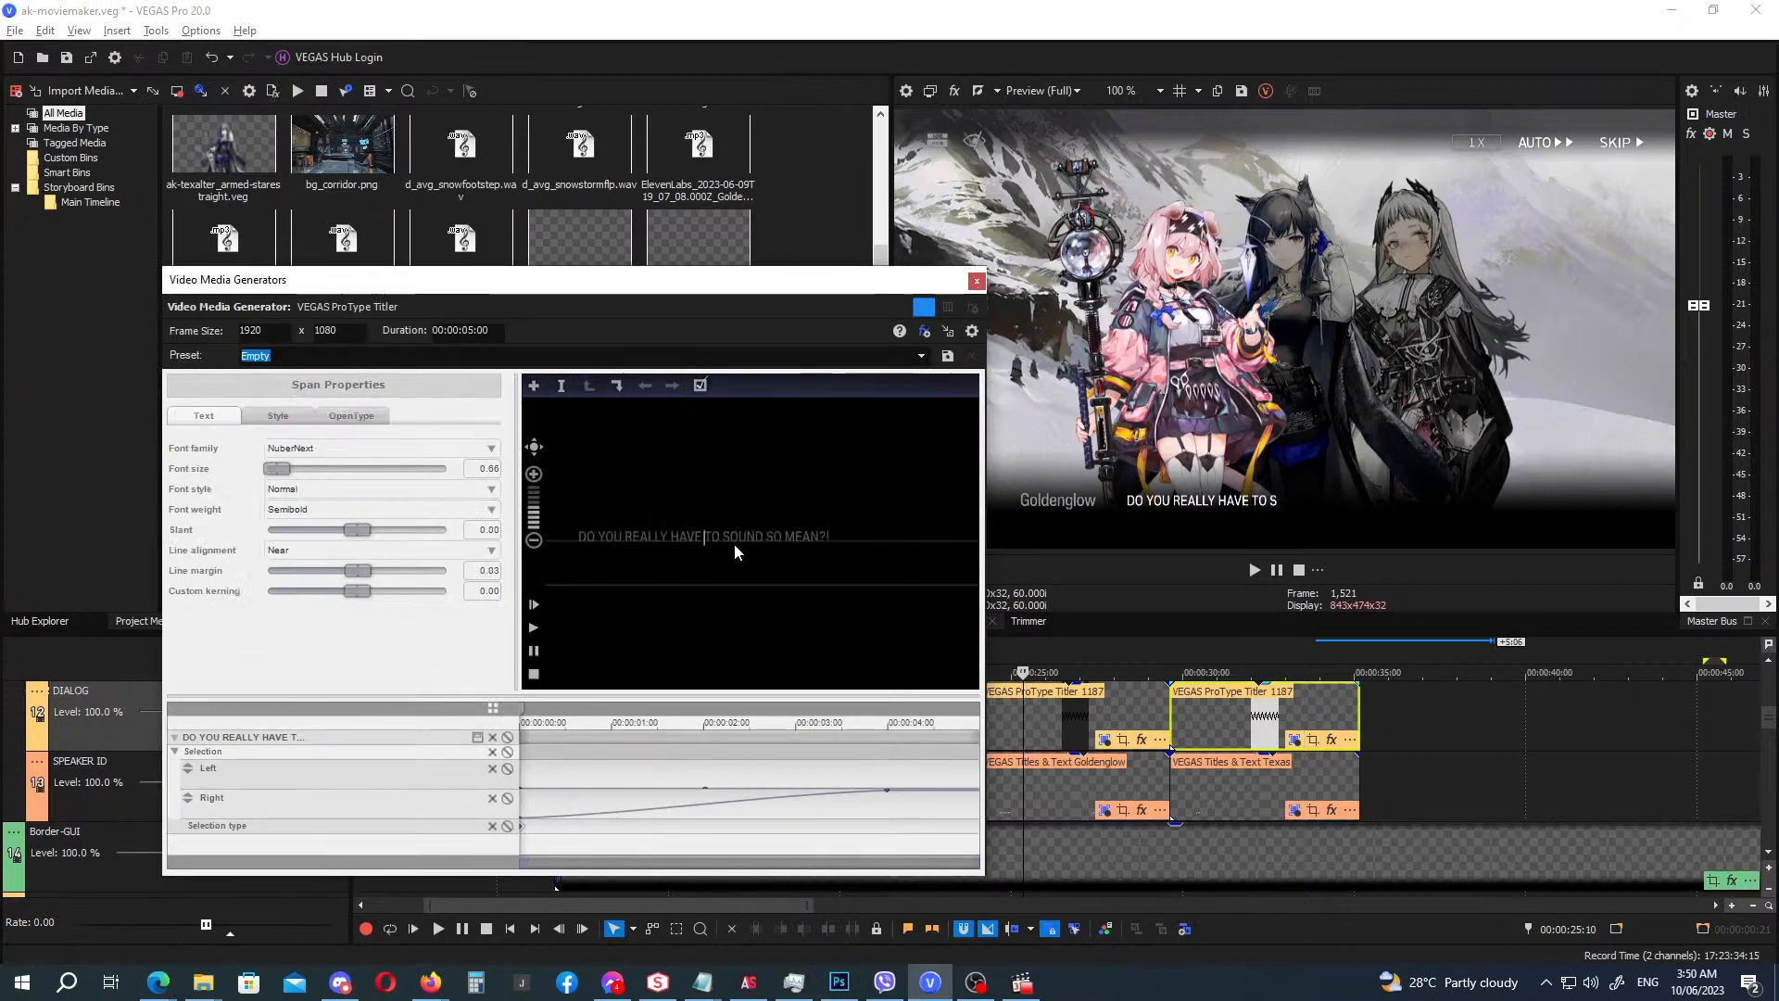
key("ctrl+a")
type("Overconfidence will be your downfall. Nobody stands forever.")
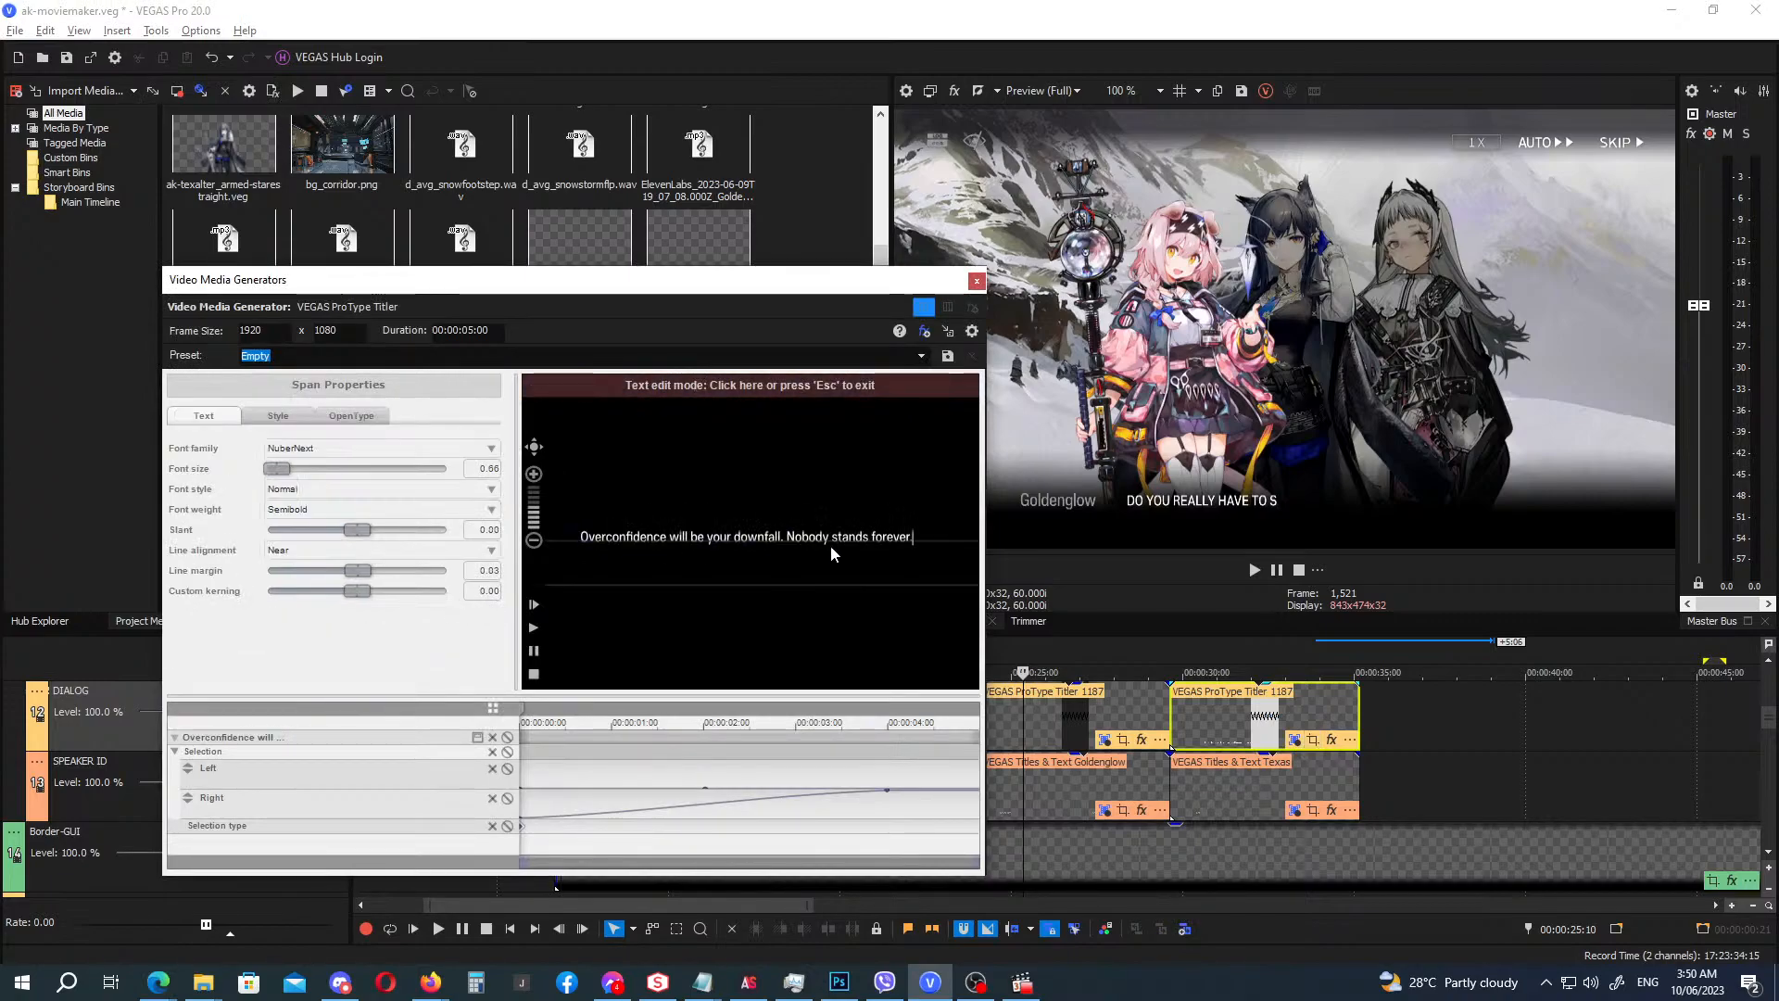
left_click(977, 281)
Place Texas's ElevenLabs voice file from the file explorer on the AUDIO OF VIDEO STREAM track at 00:00:29:19.
left_click(1168, 643)
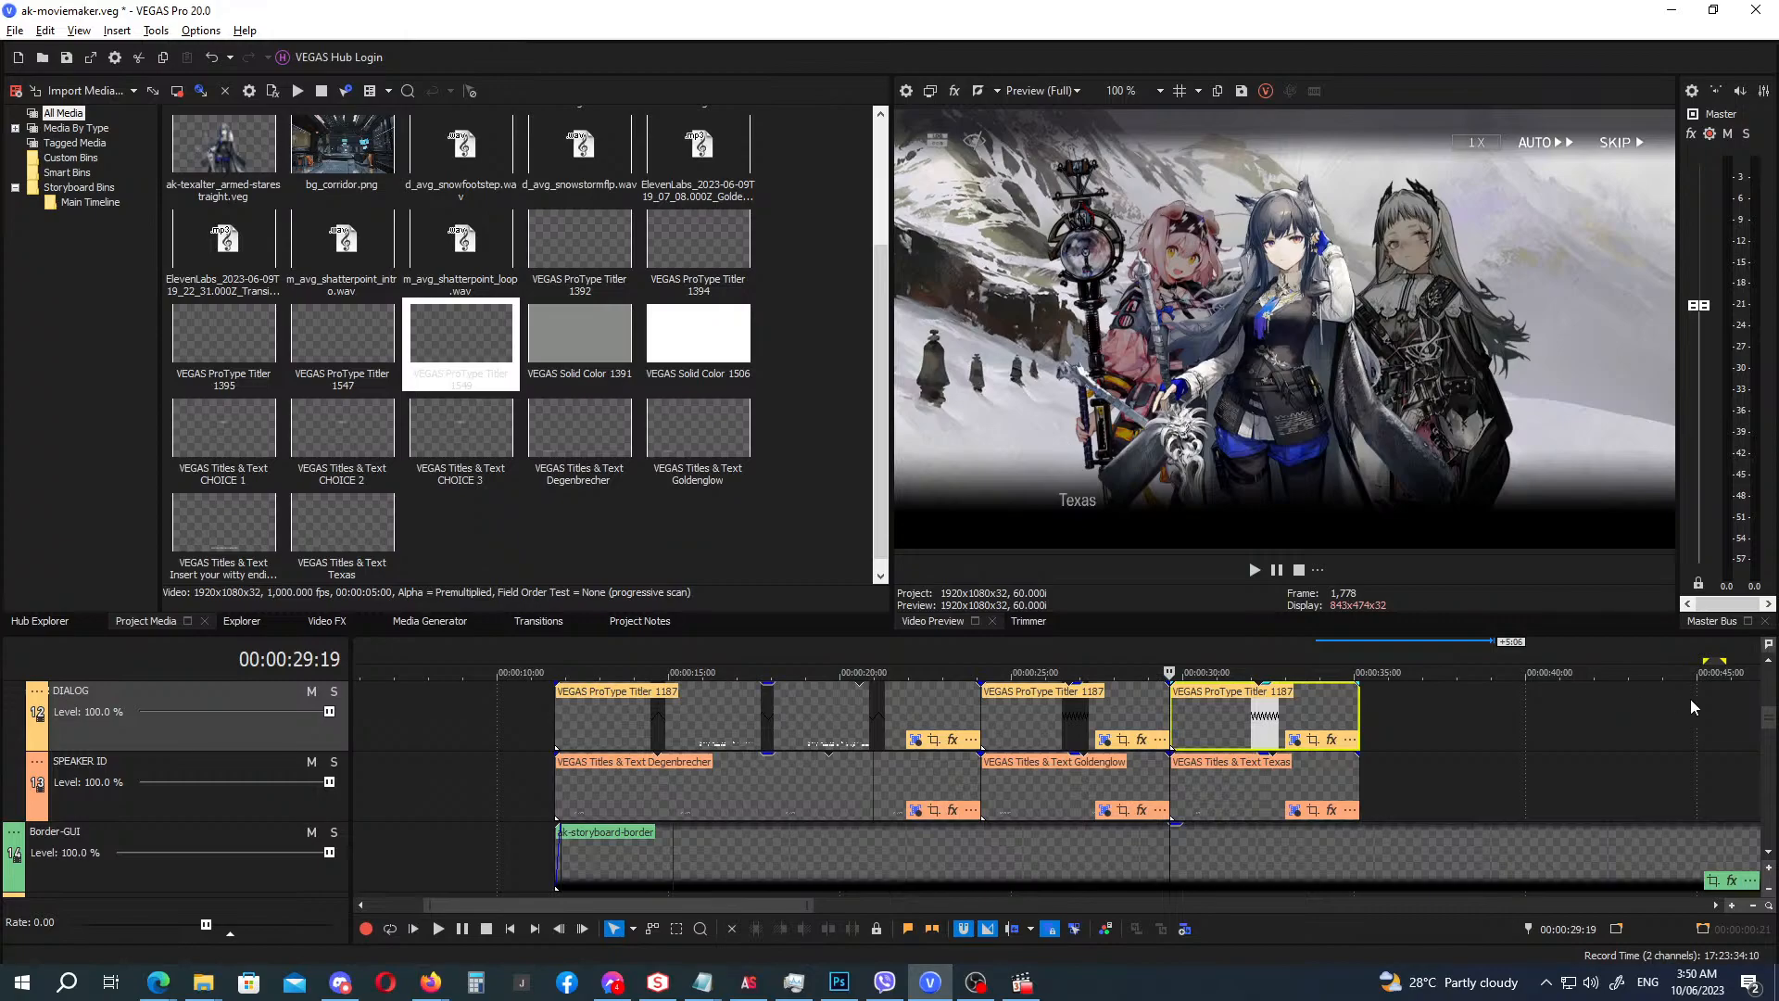
left_click_drag(1770, 717, 1769, 812)
key("alt+Tab")
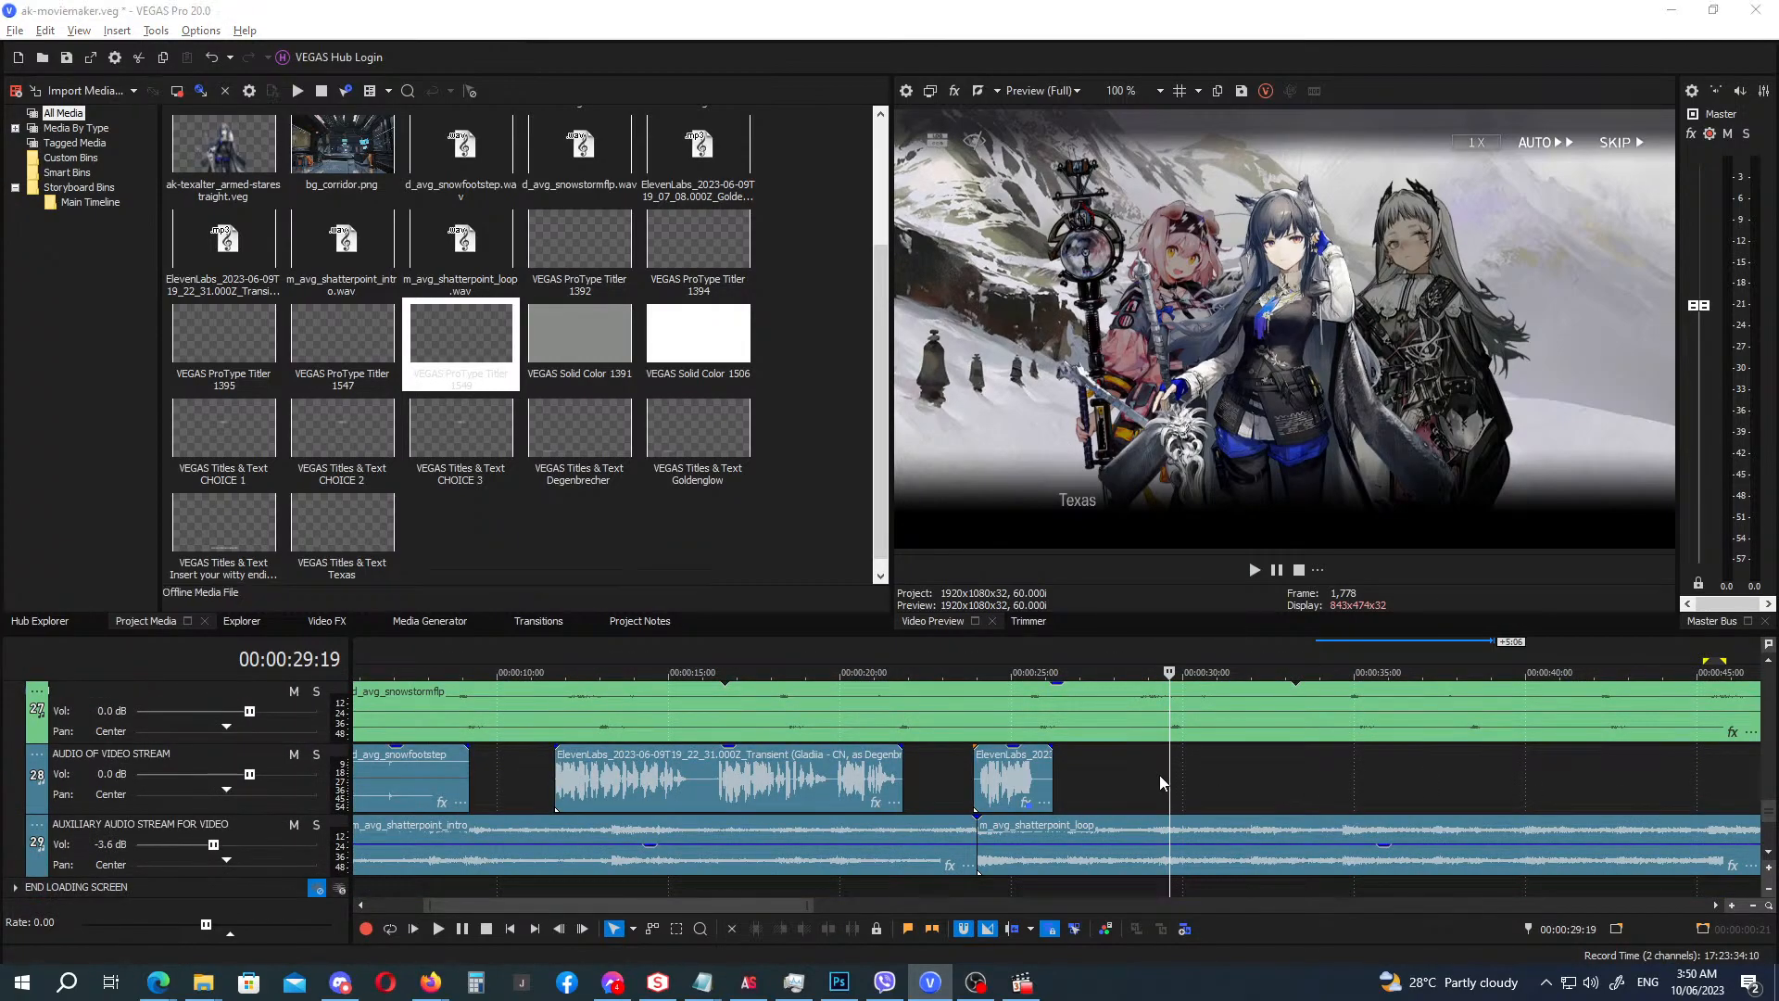
key("alt+Tab")
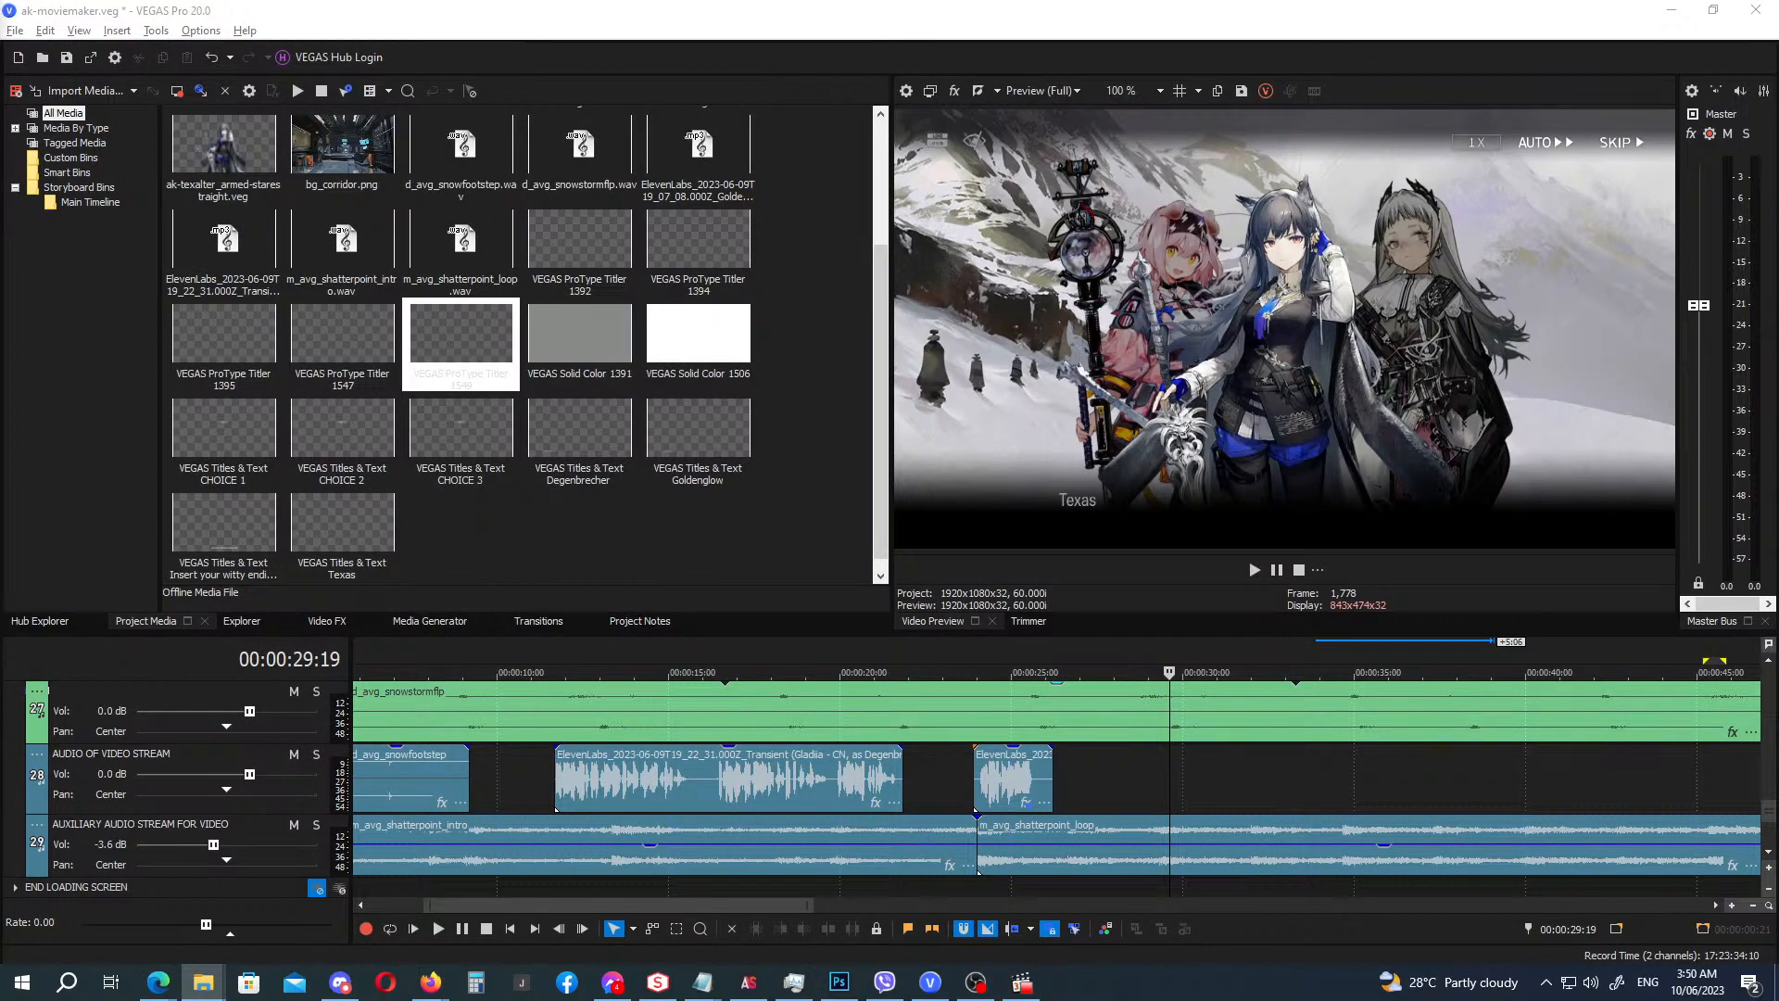
left_click_drag(15, 371, 1184, 779)
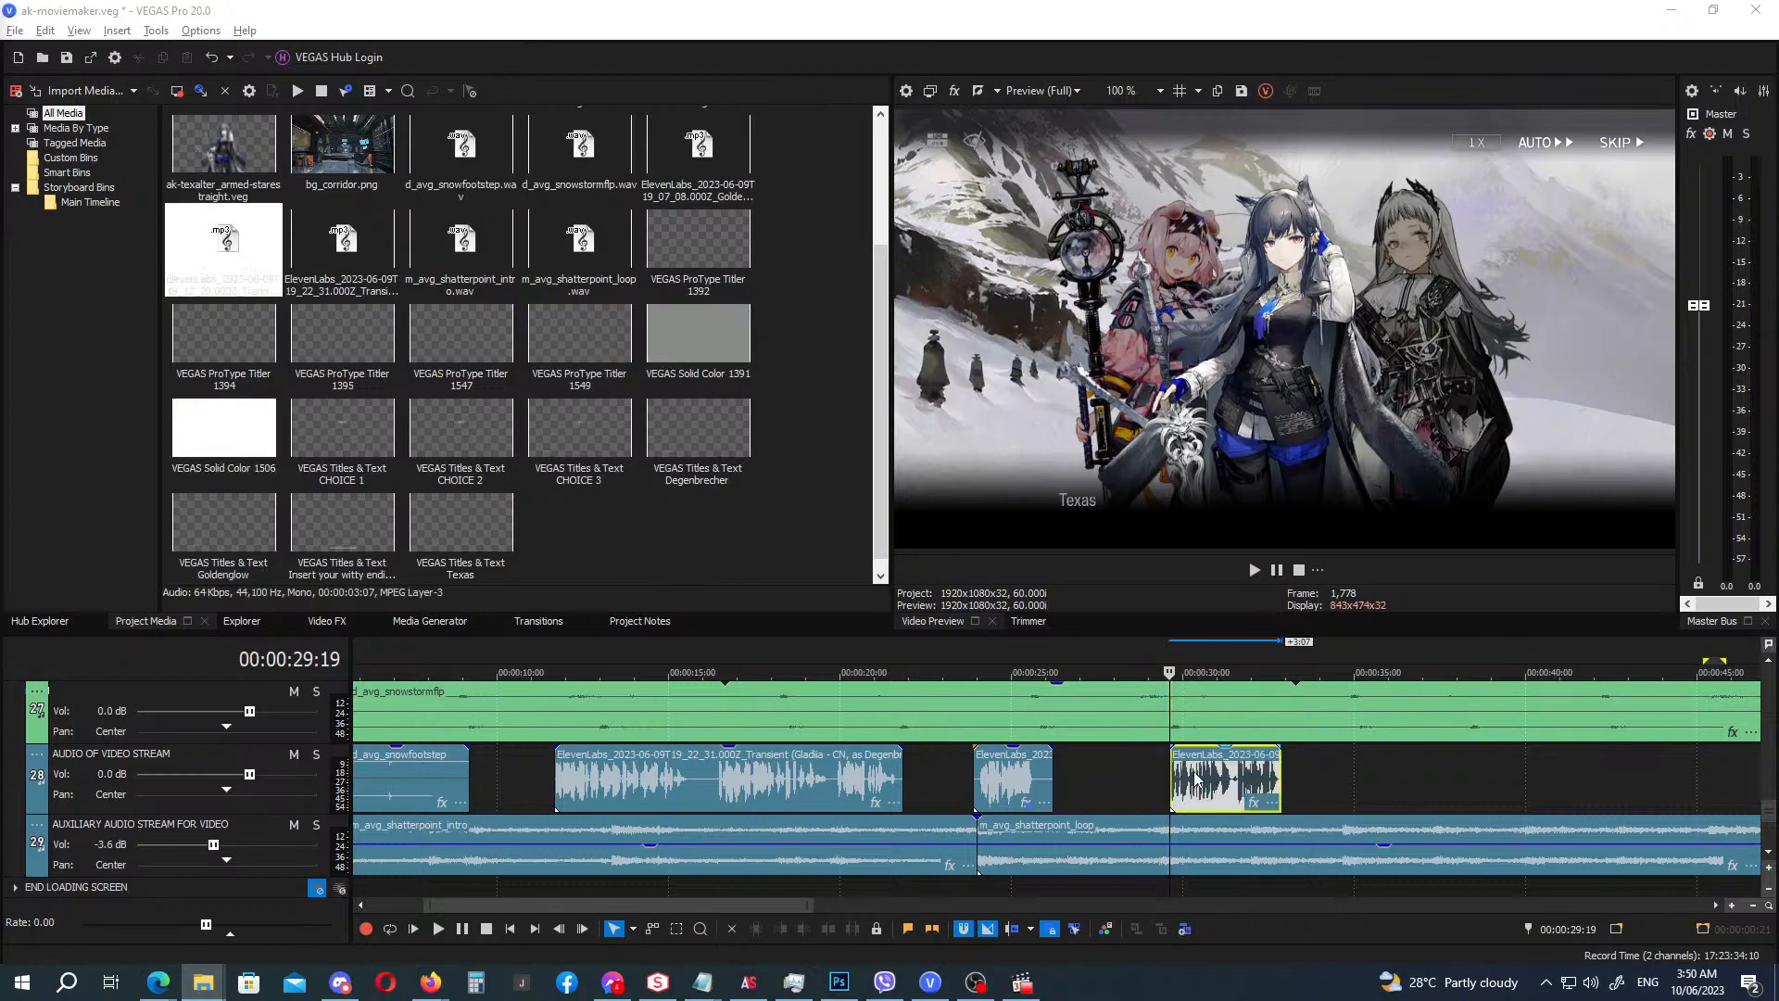
Play back the Texas line to check the timing of its voice clip against the dialogue text.
left_click(1114, 662)
key("space")
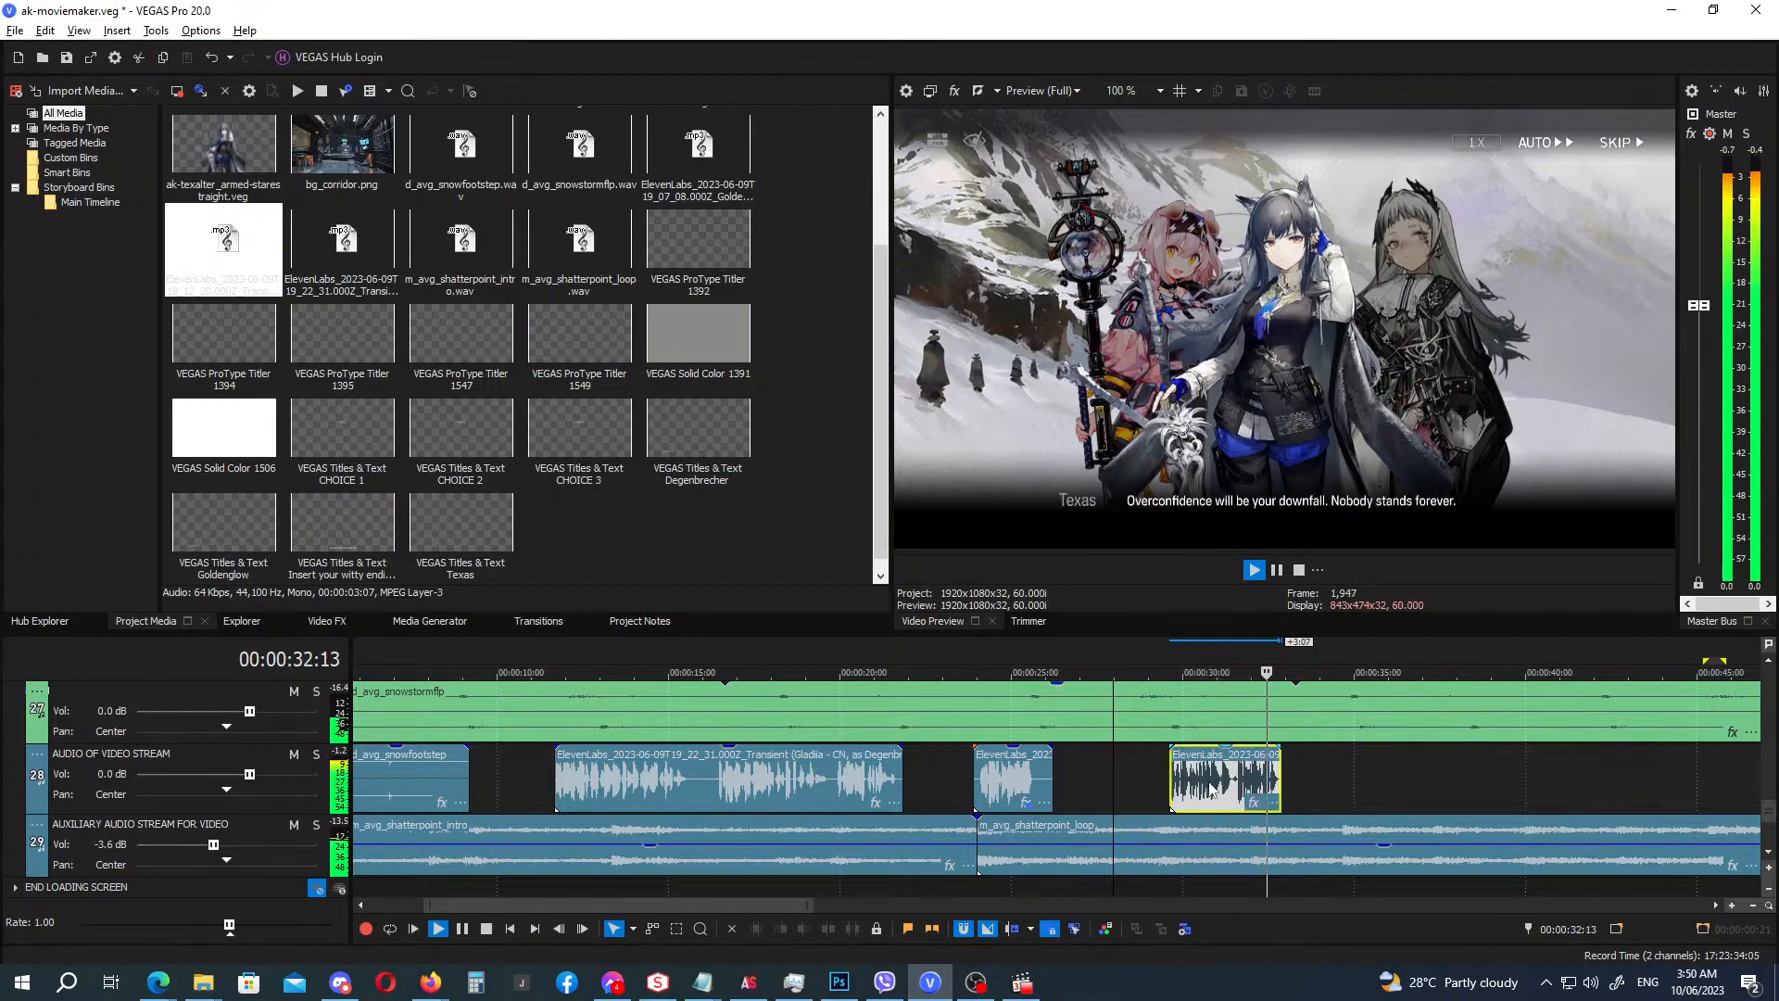
key("Return")
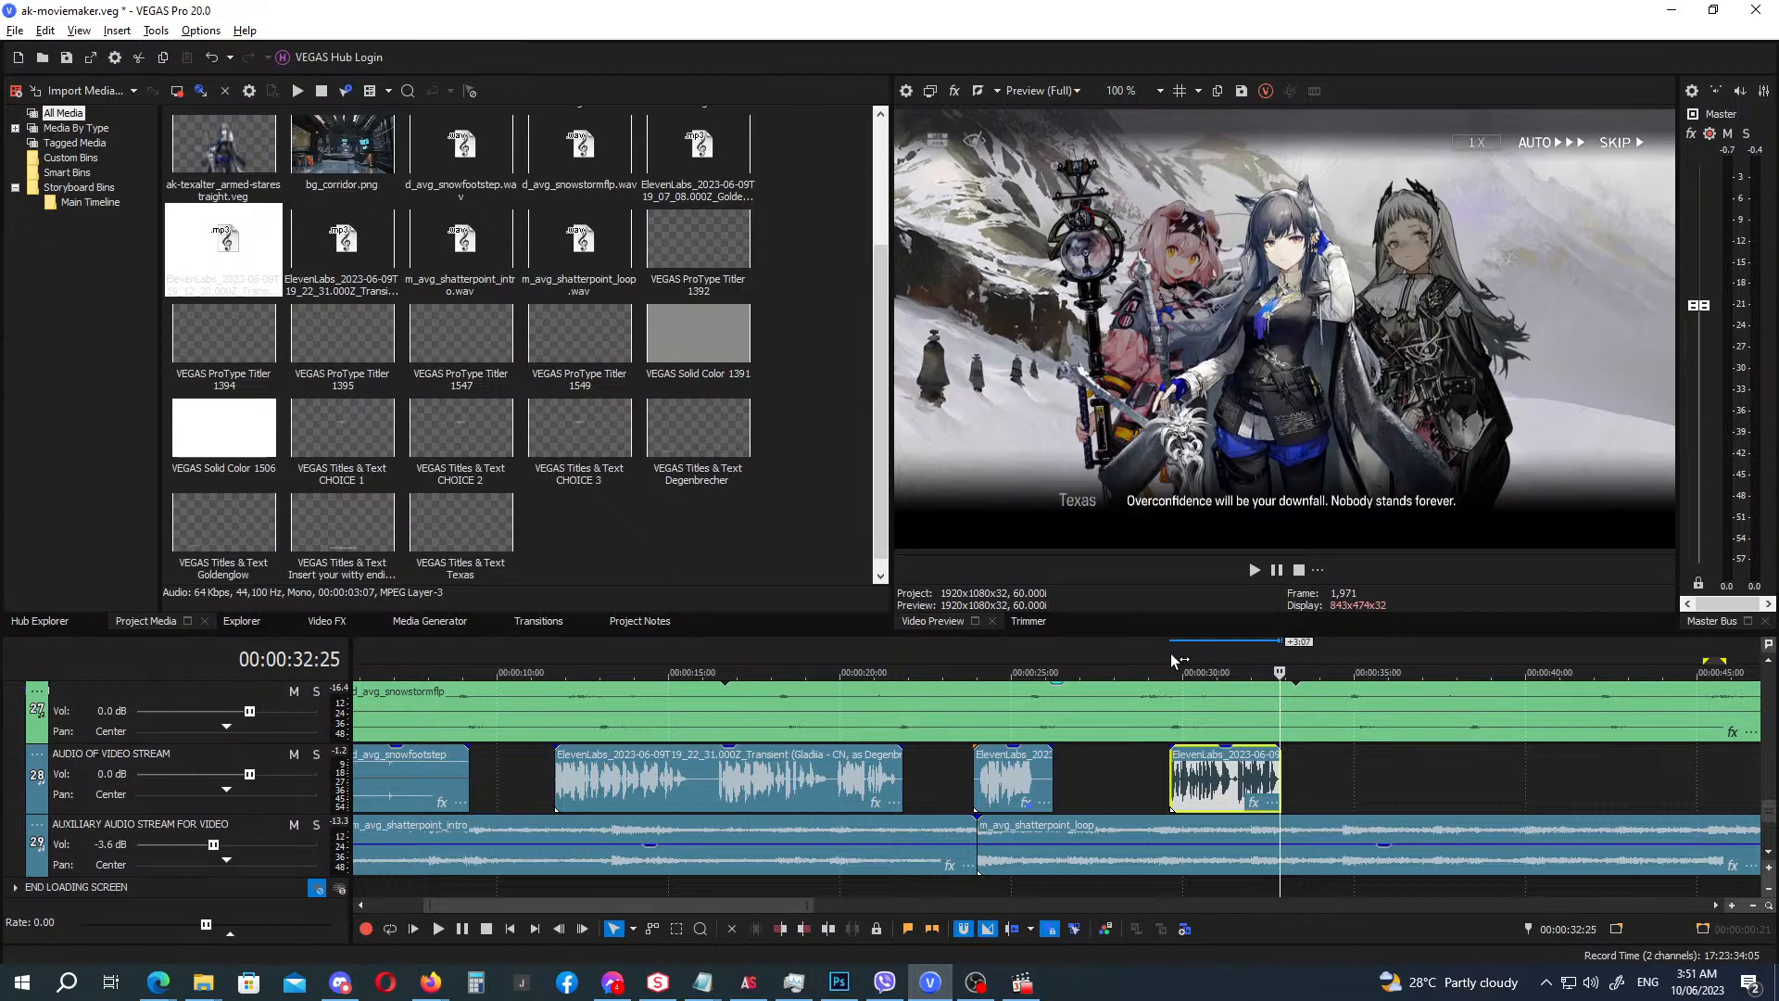
key("space")
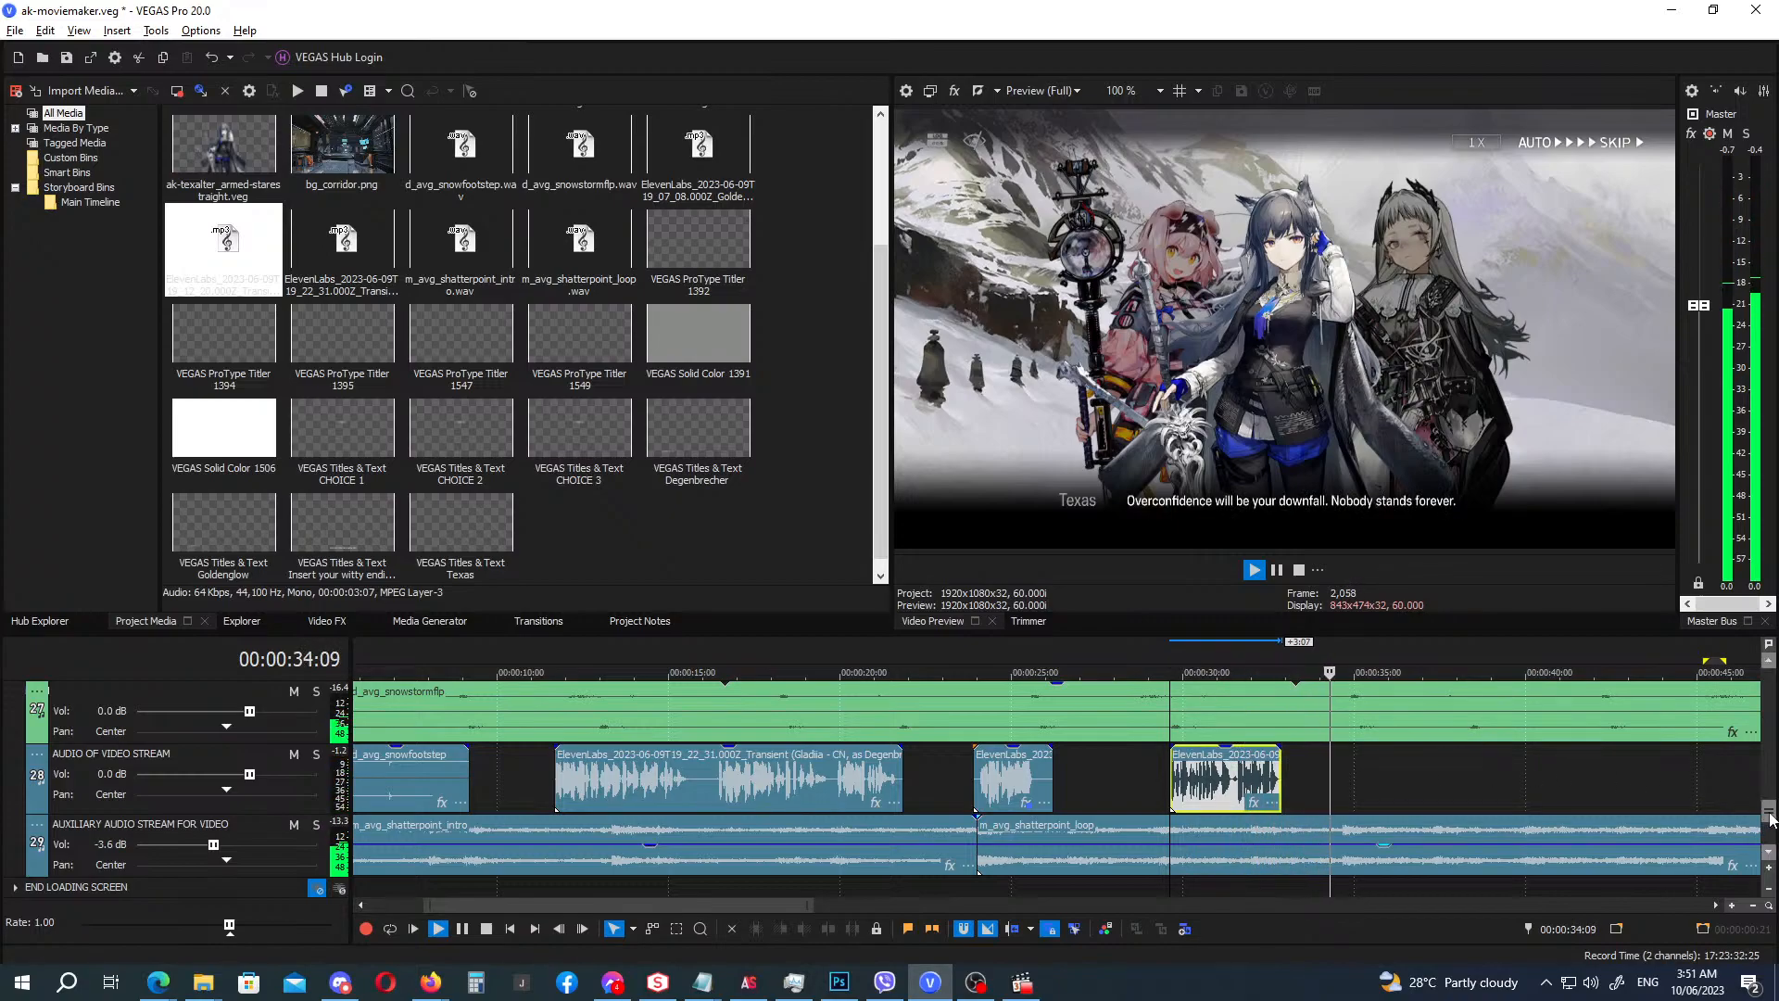
key("Return")
Duplicate the Texas speaker name event directly after itself as a new copy of the source media and change its text to "Irene".
left_click_drag(1770, 818, 1769, 718)
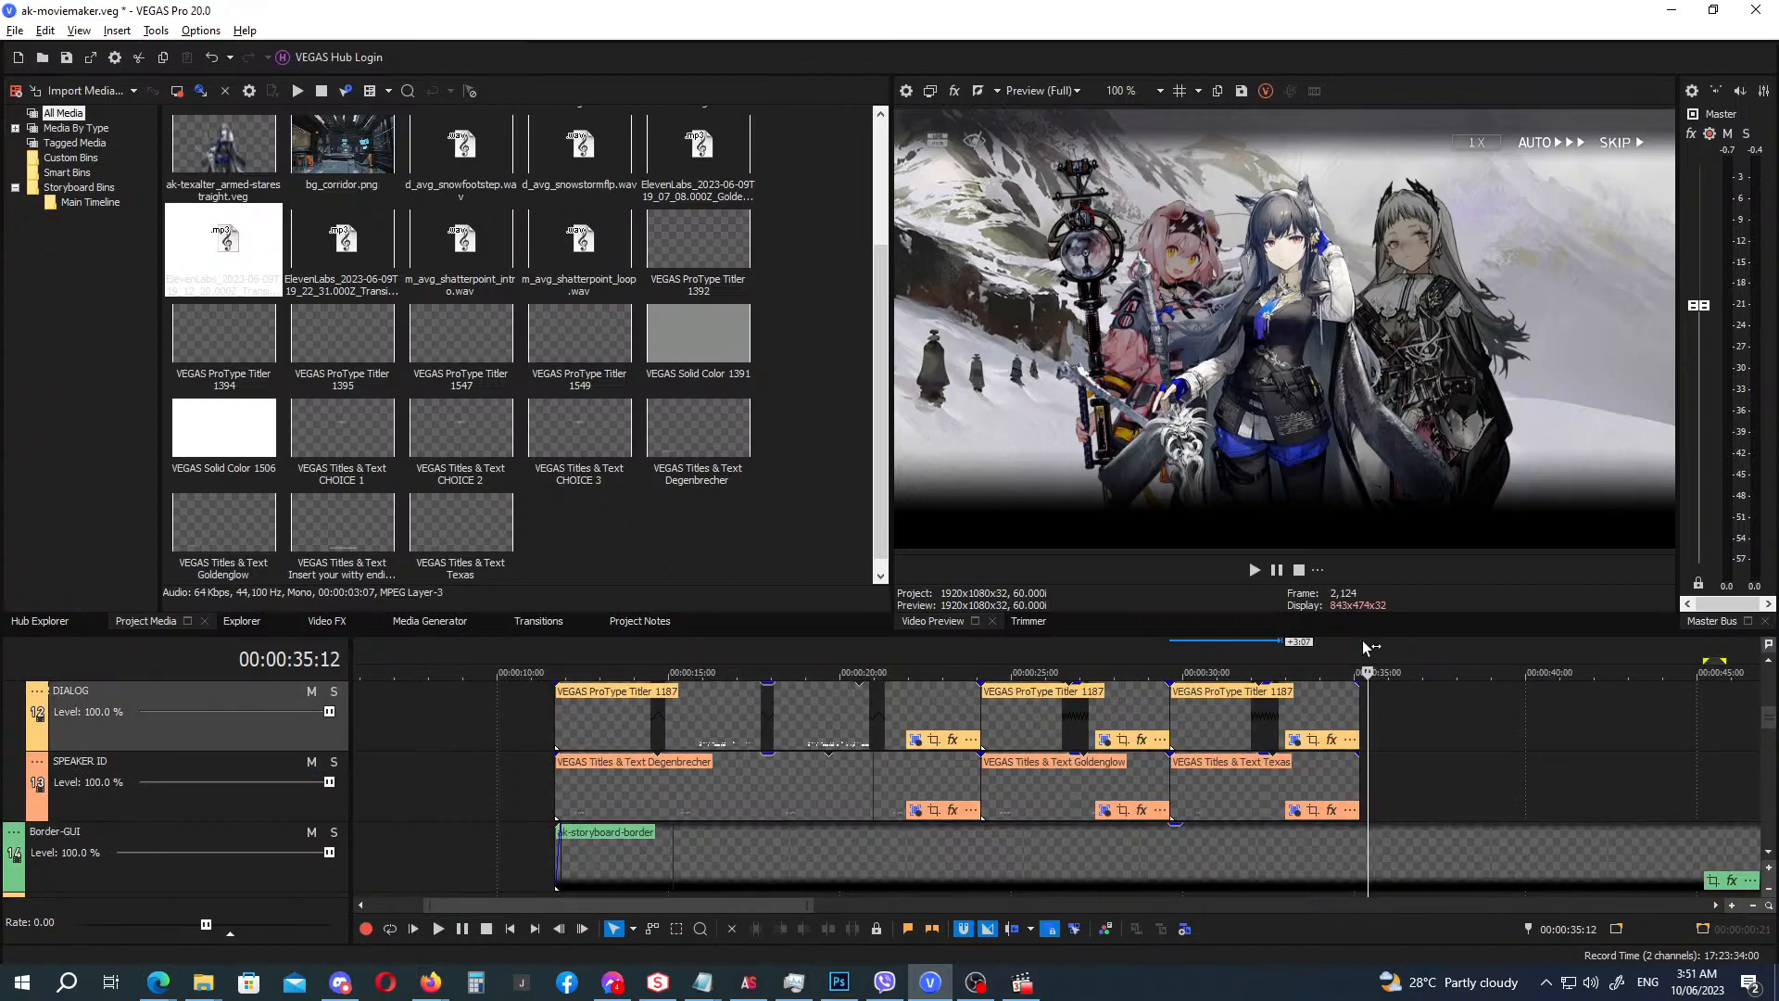
left_click(1259, 776)
left_click_drag(1214, 781, 1408, 787)
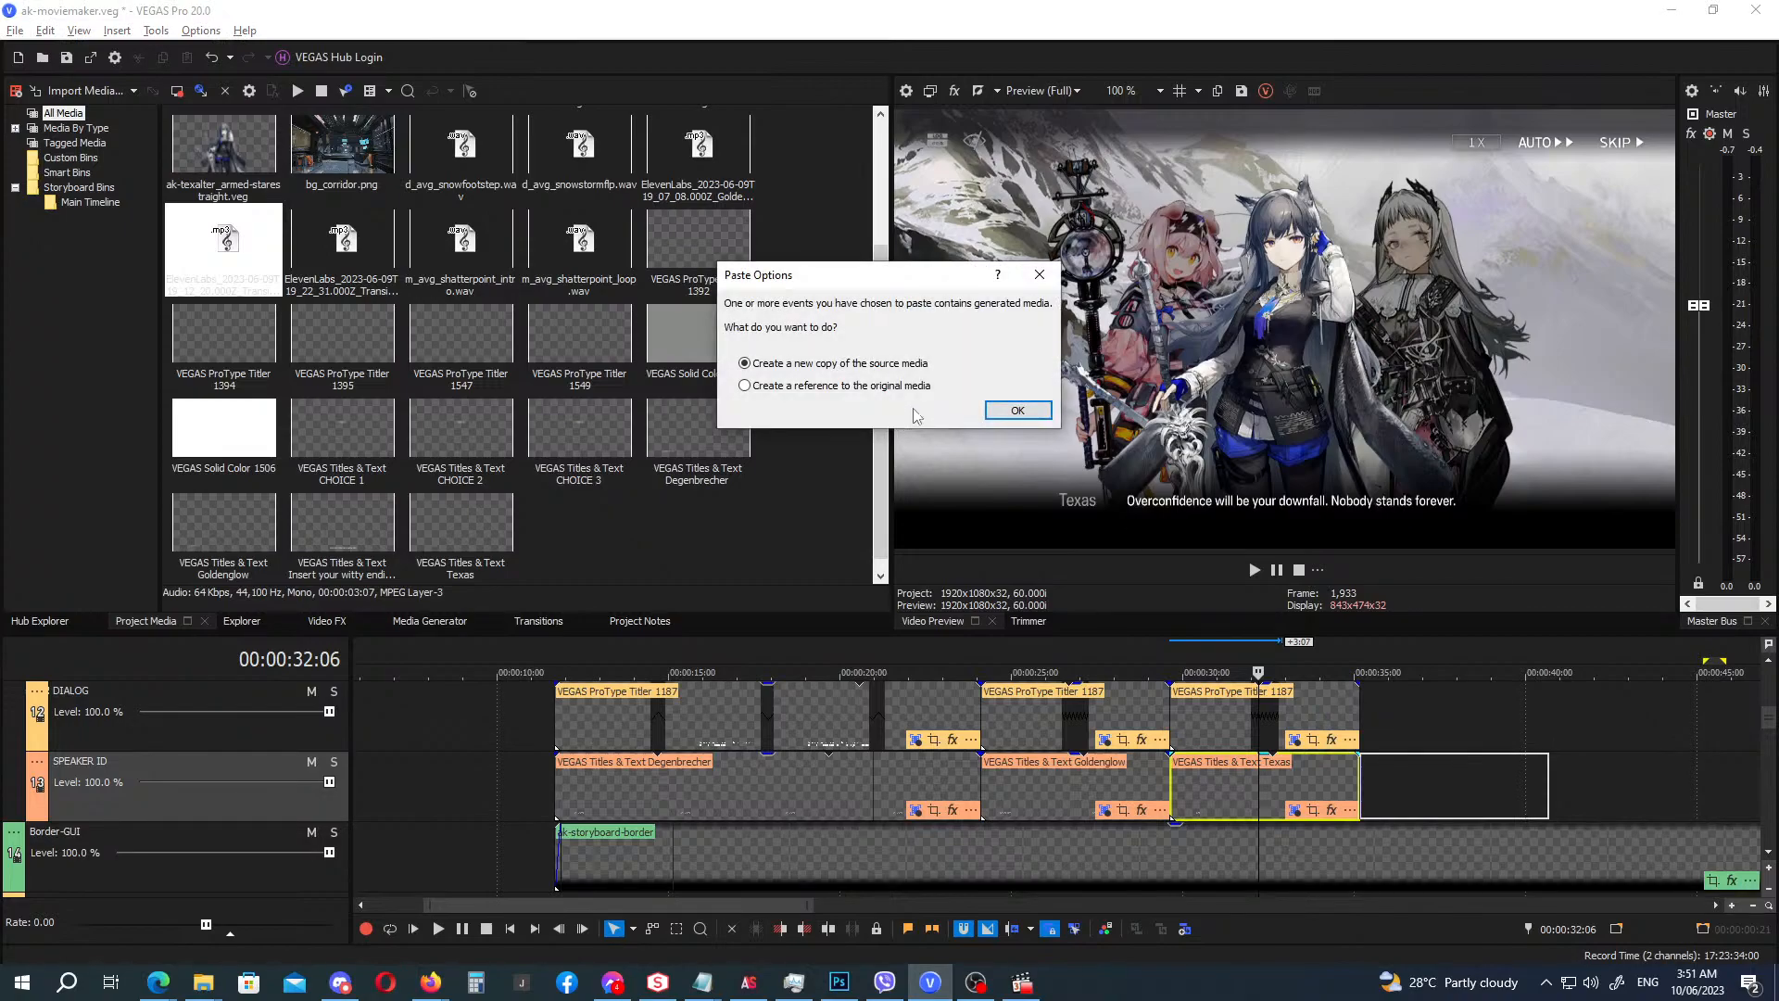
left_click(1018, 410)
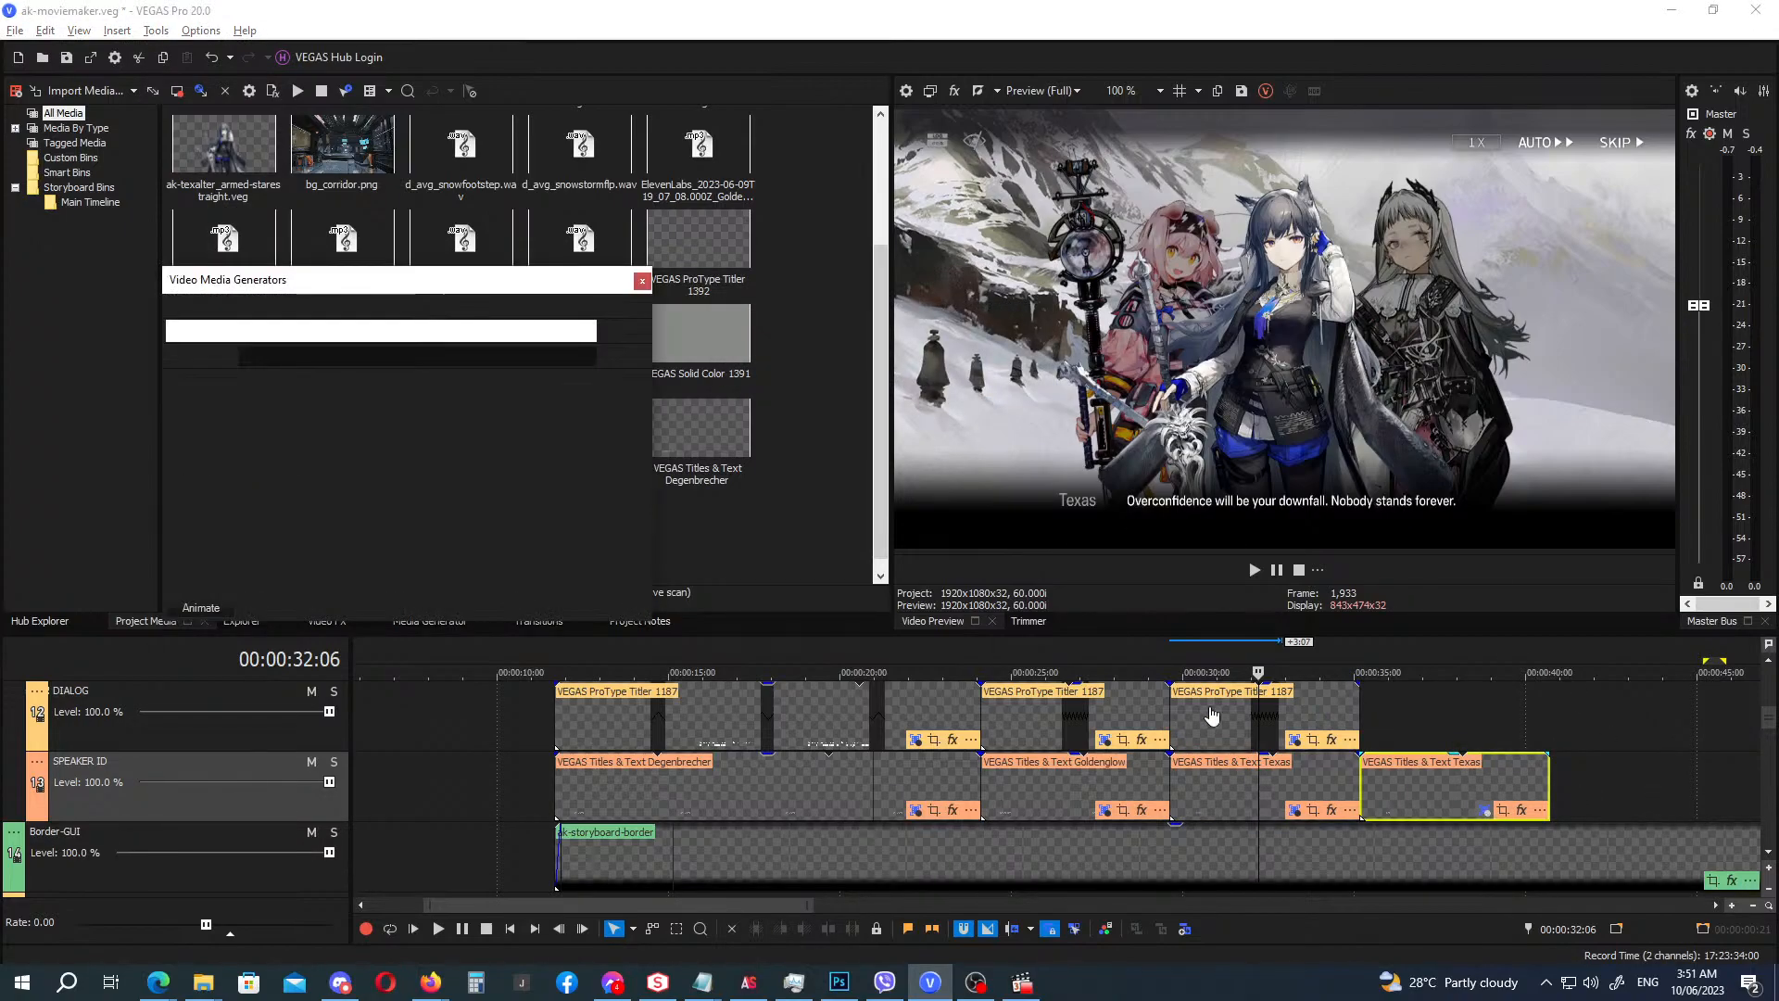
type("Irene")
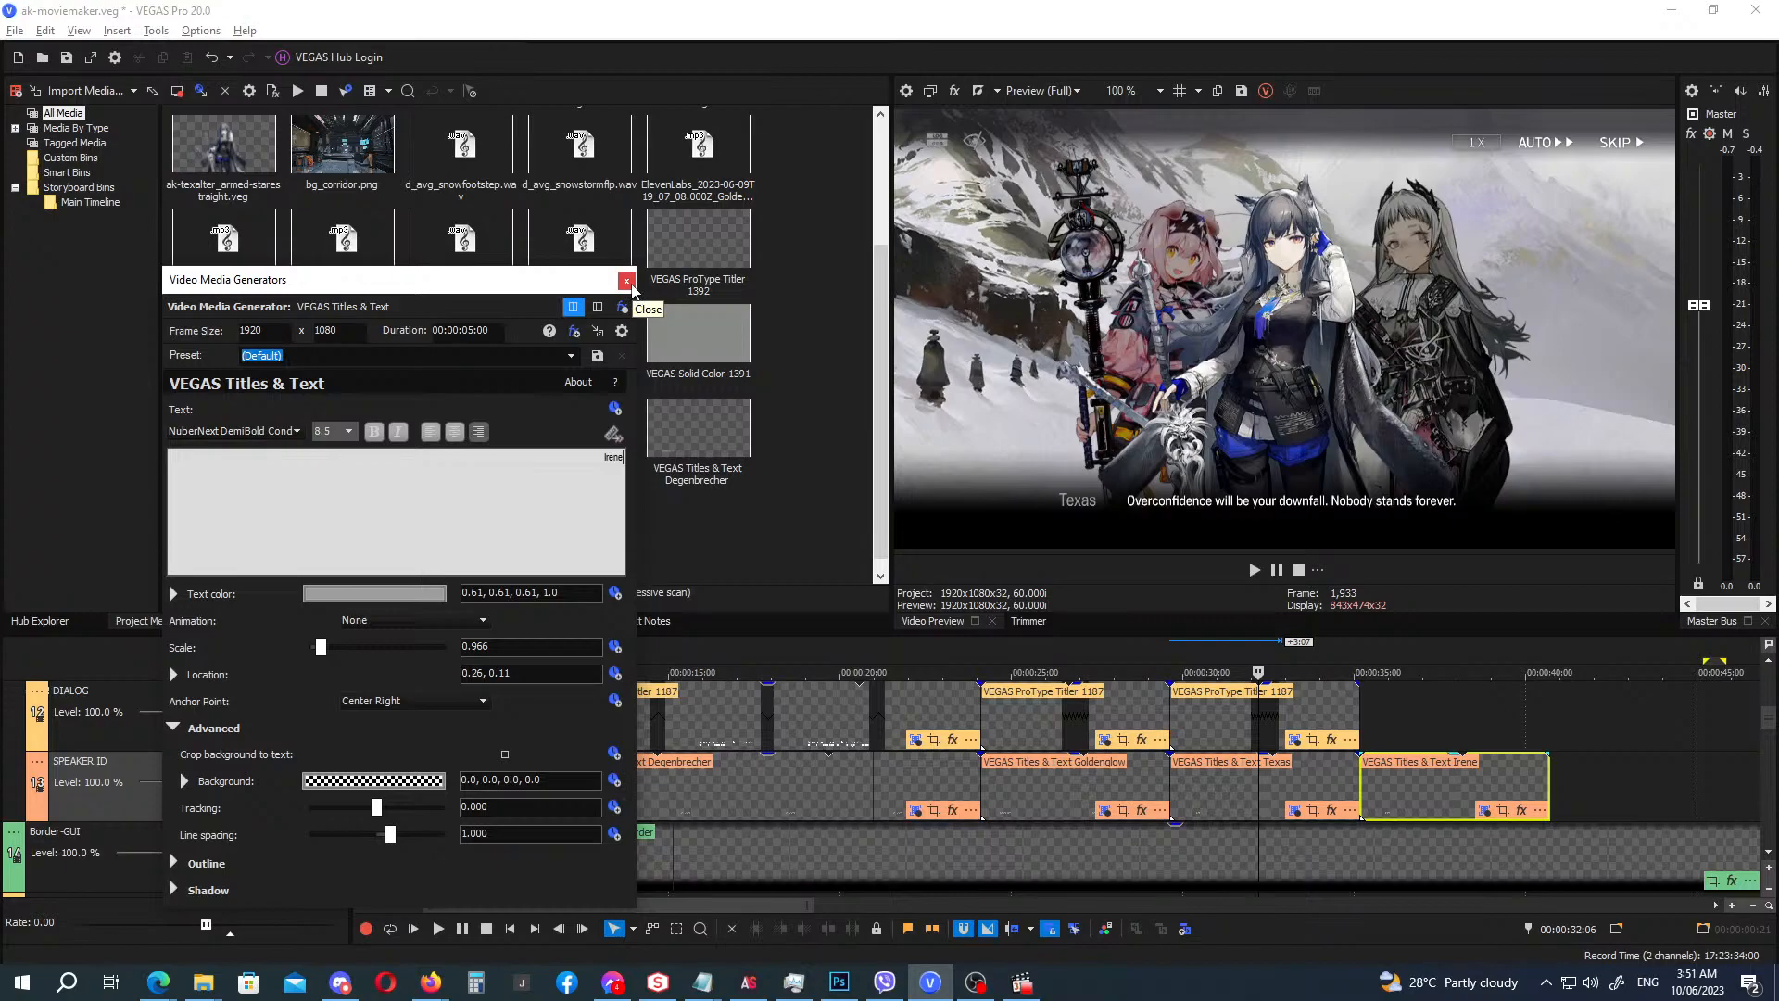
left_click(627, 282)
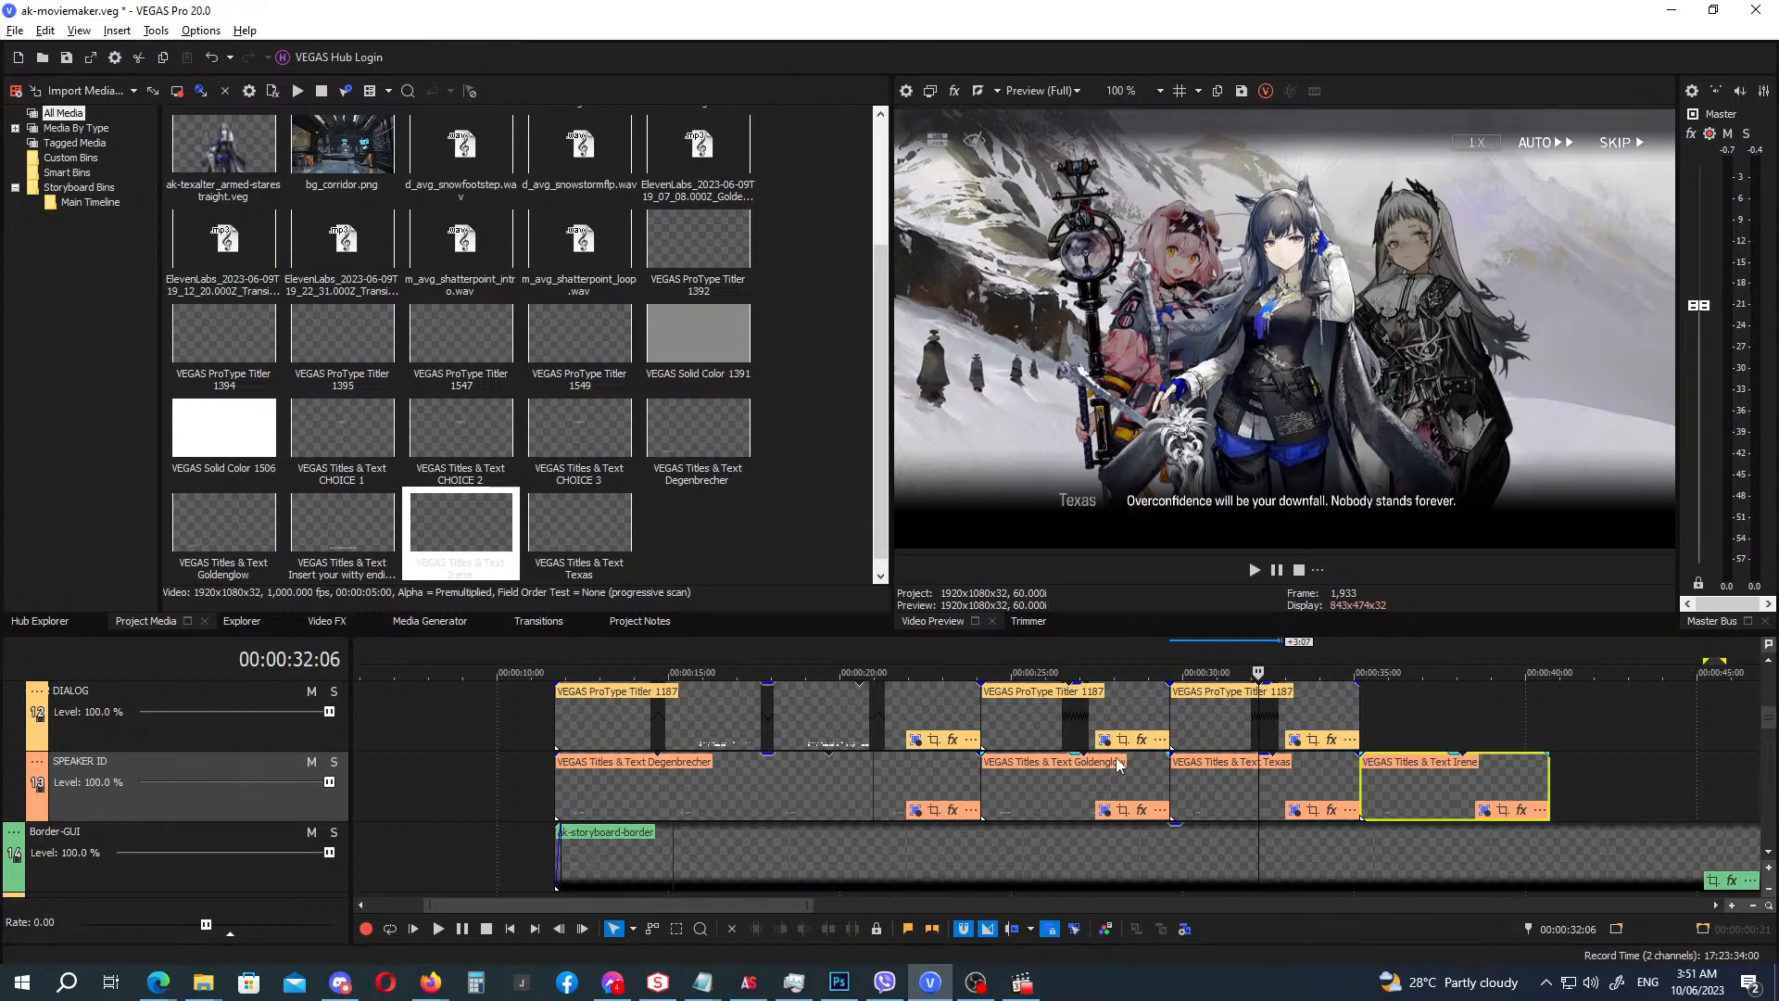
Duplicate Texas's dialogue text event directly after itself on the DIALOG track as a new copy of the source media.
left_click(1222, 728)
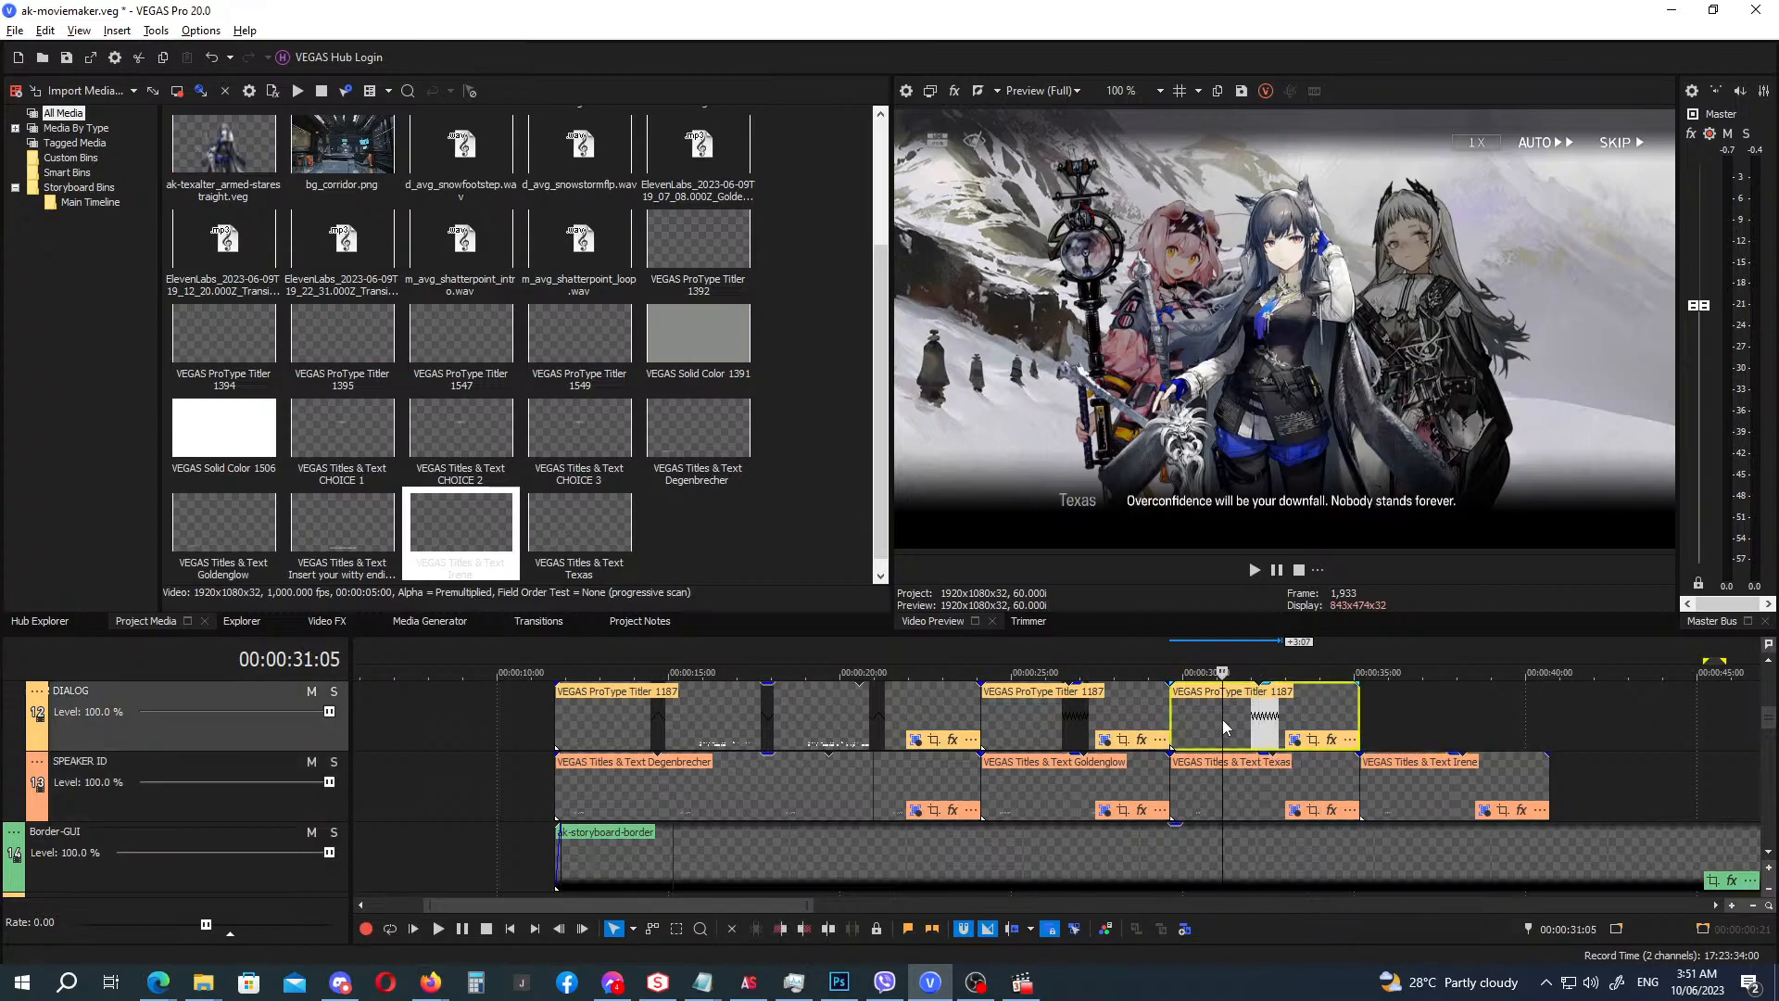
left_click_drag(1212, 728, 1403, 730)
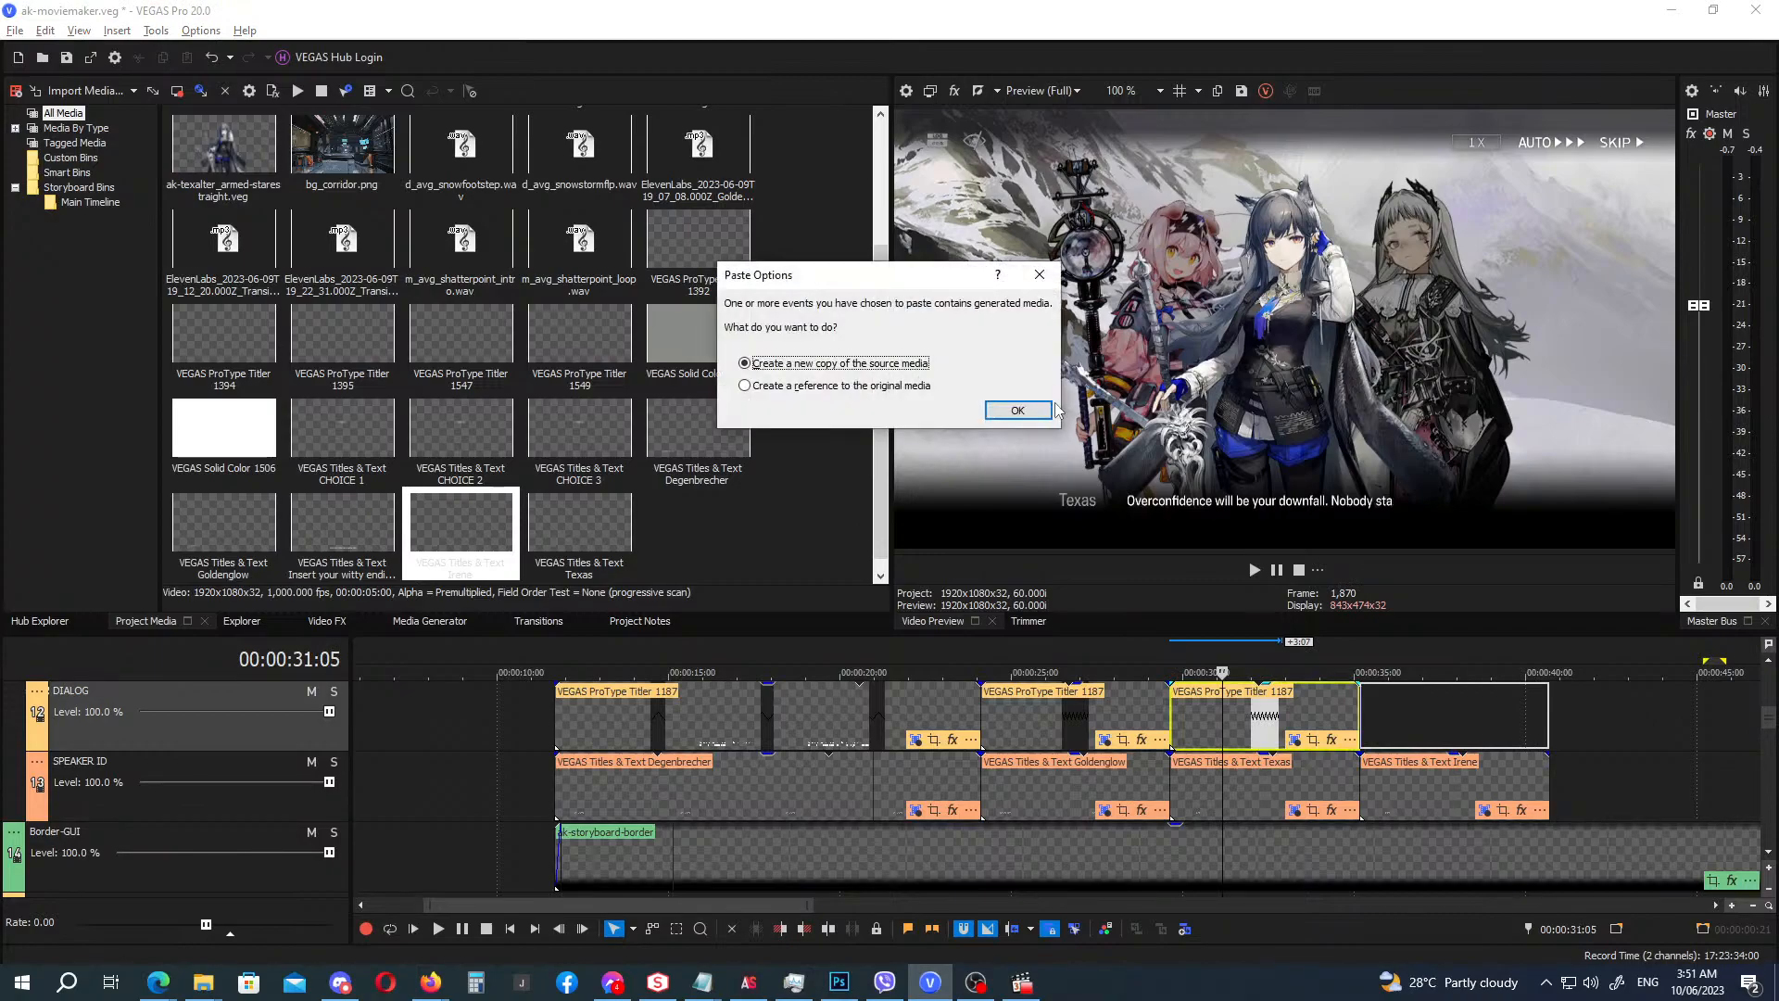
left_click(1012, 414)
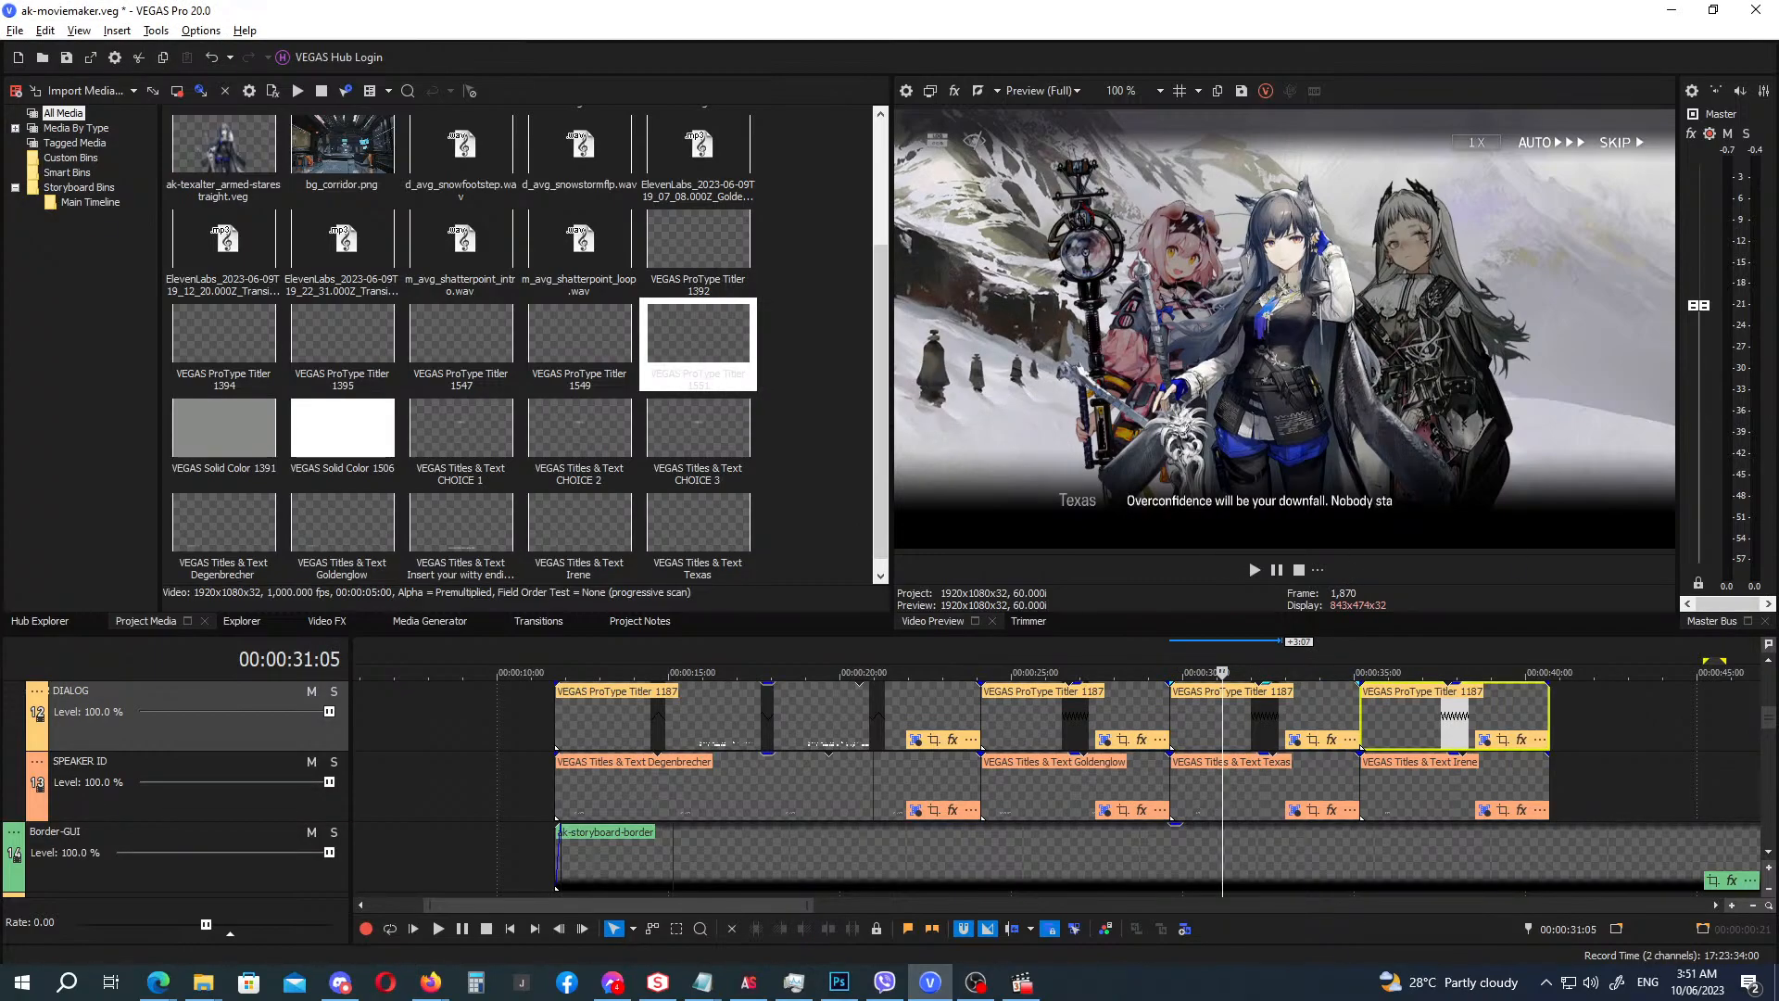
Replace the copied dialogue text with Irene's line ending "taste of the Iberian winds that can rival the winters of Kjerag, señorita.".
key("alt+Tab")
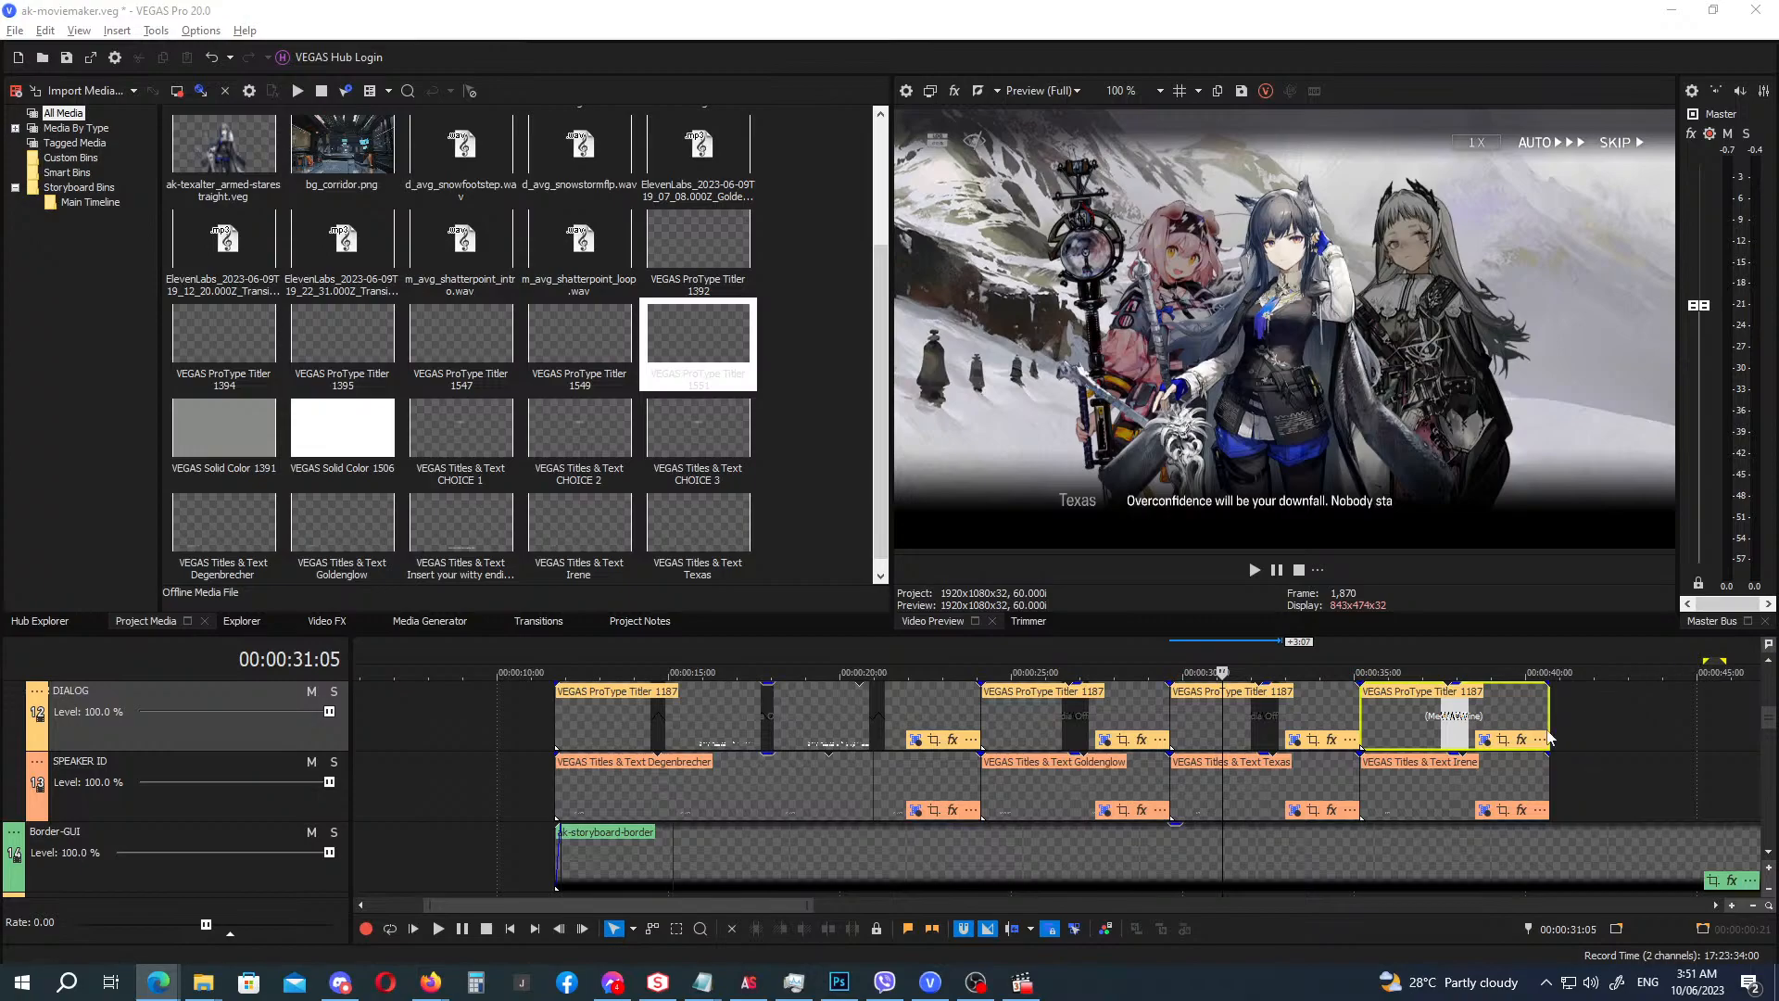
left_click(1485, 739)
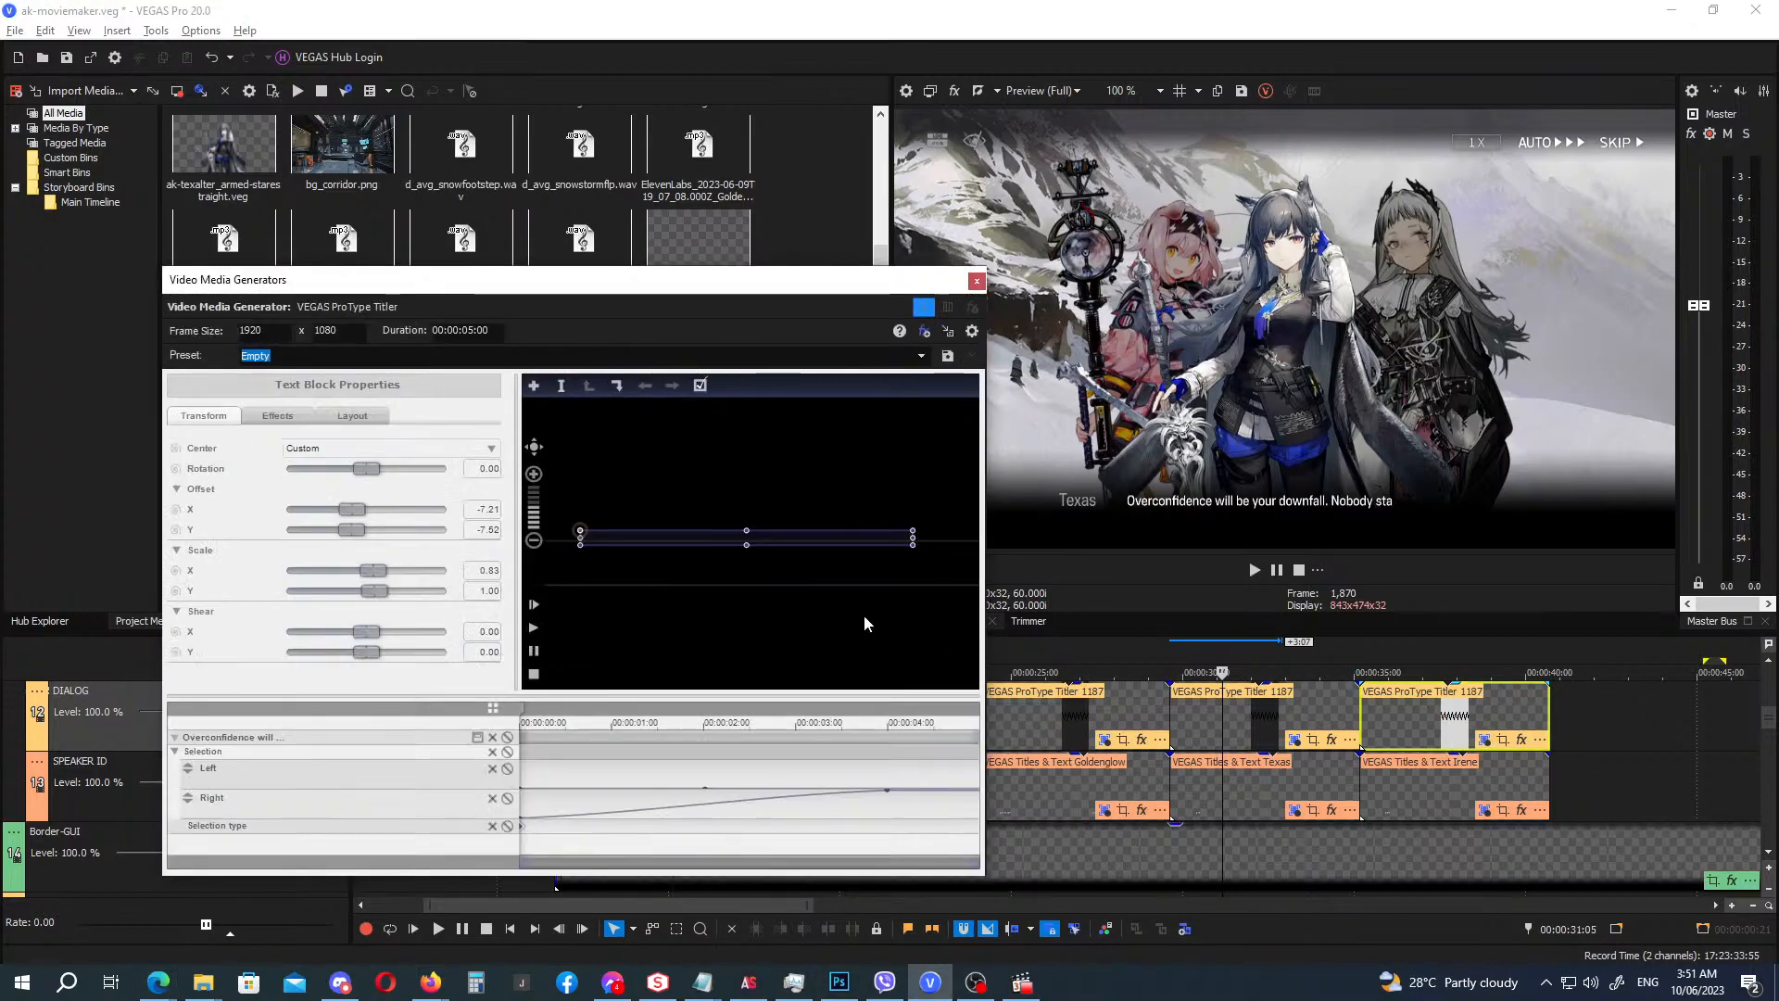
double_click(678, 537)
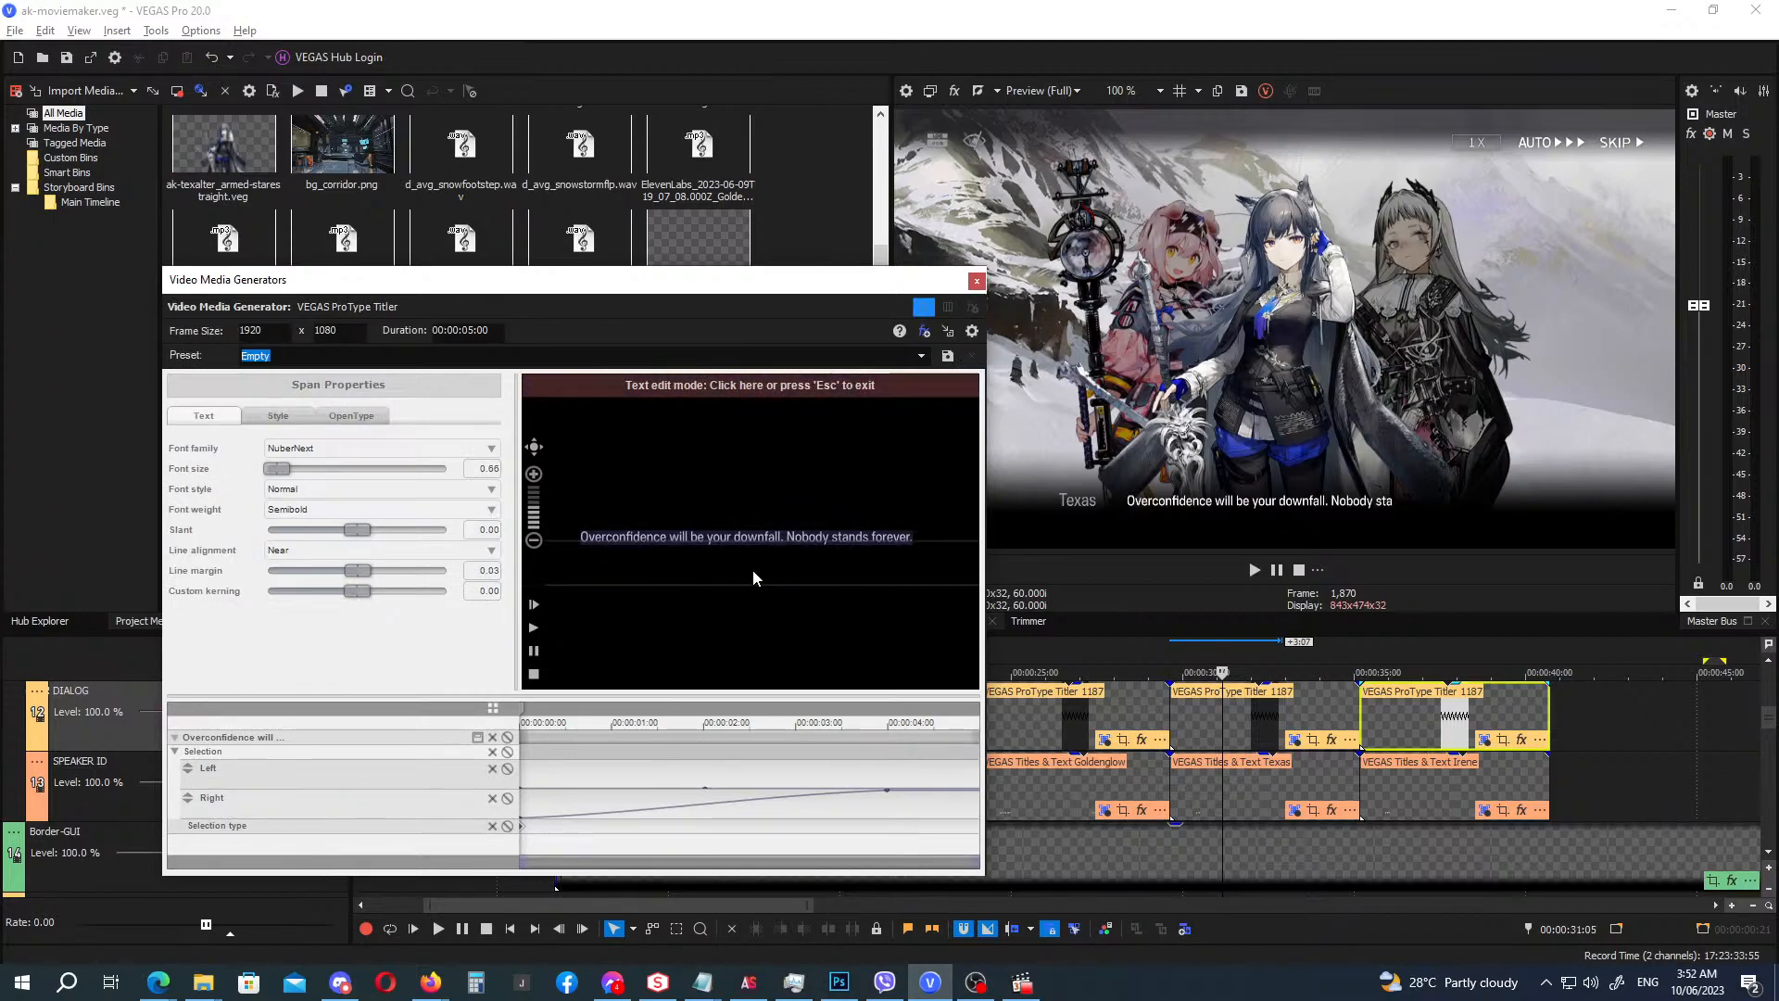
key("ctrl+v")
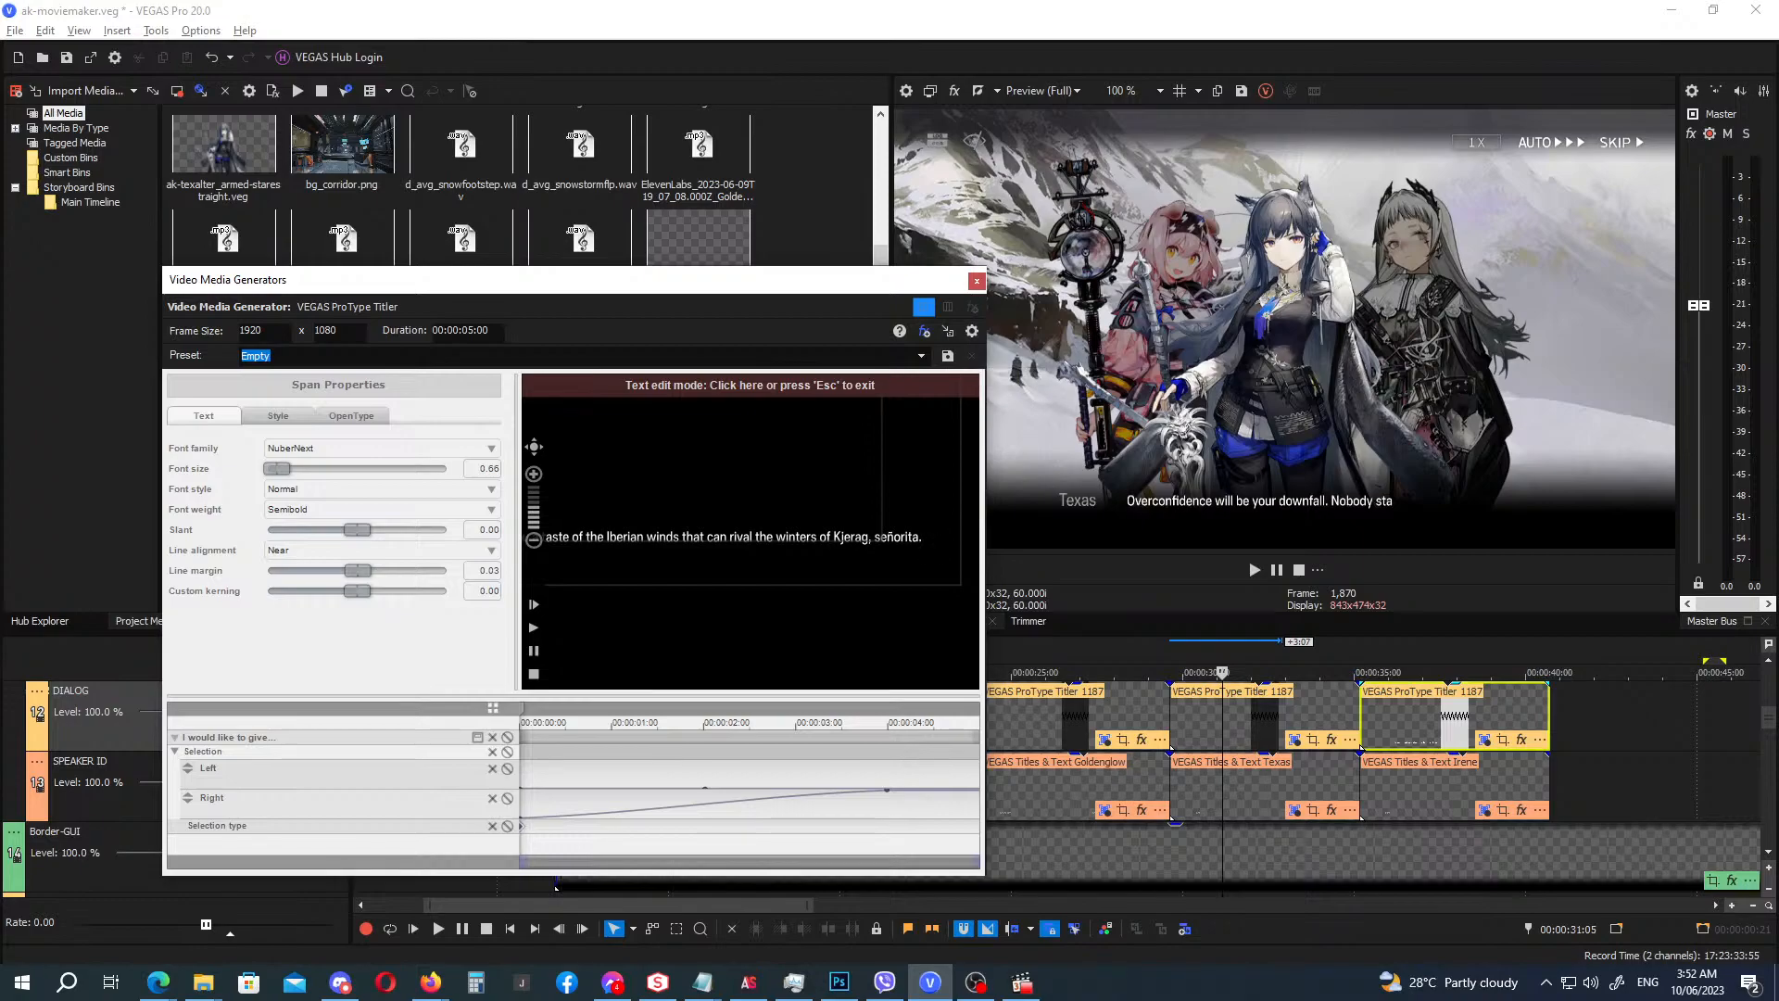
key("alt+Tab")
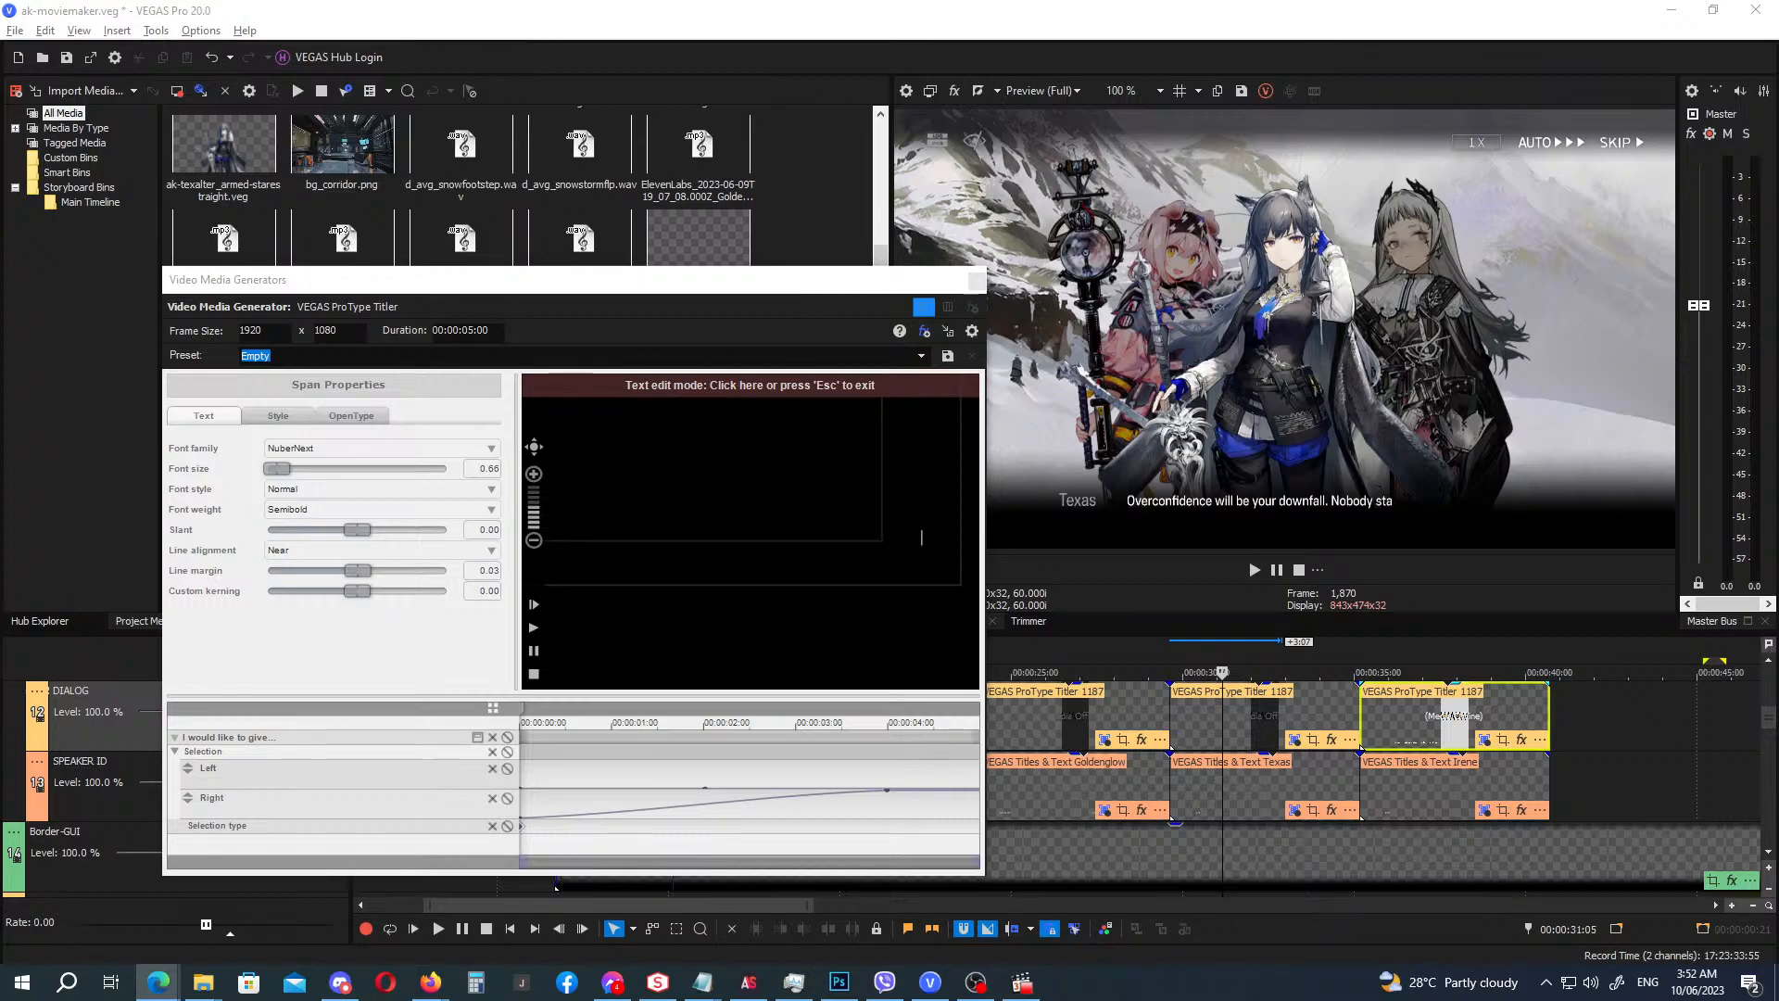
left_click(977, 281)
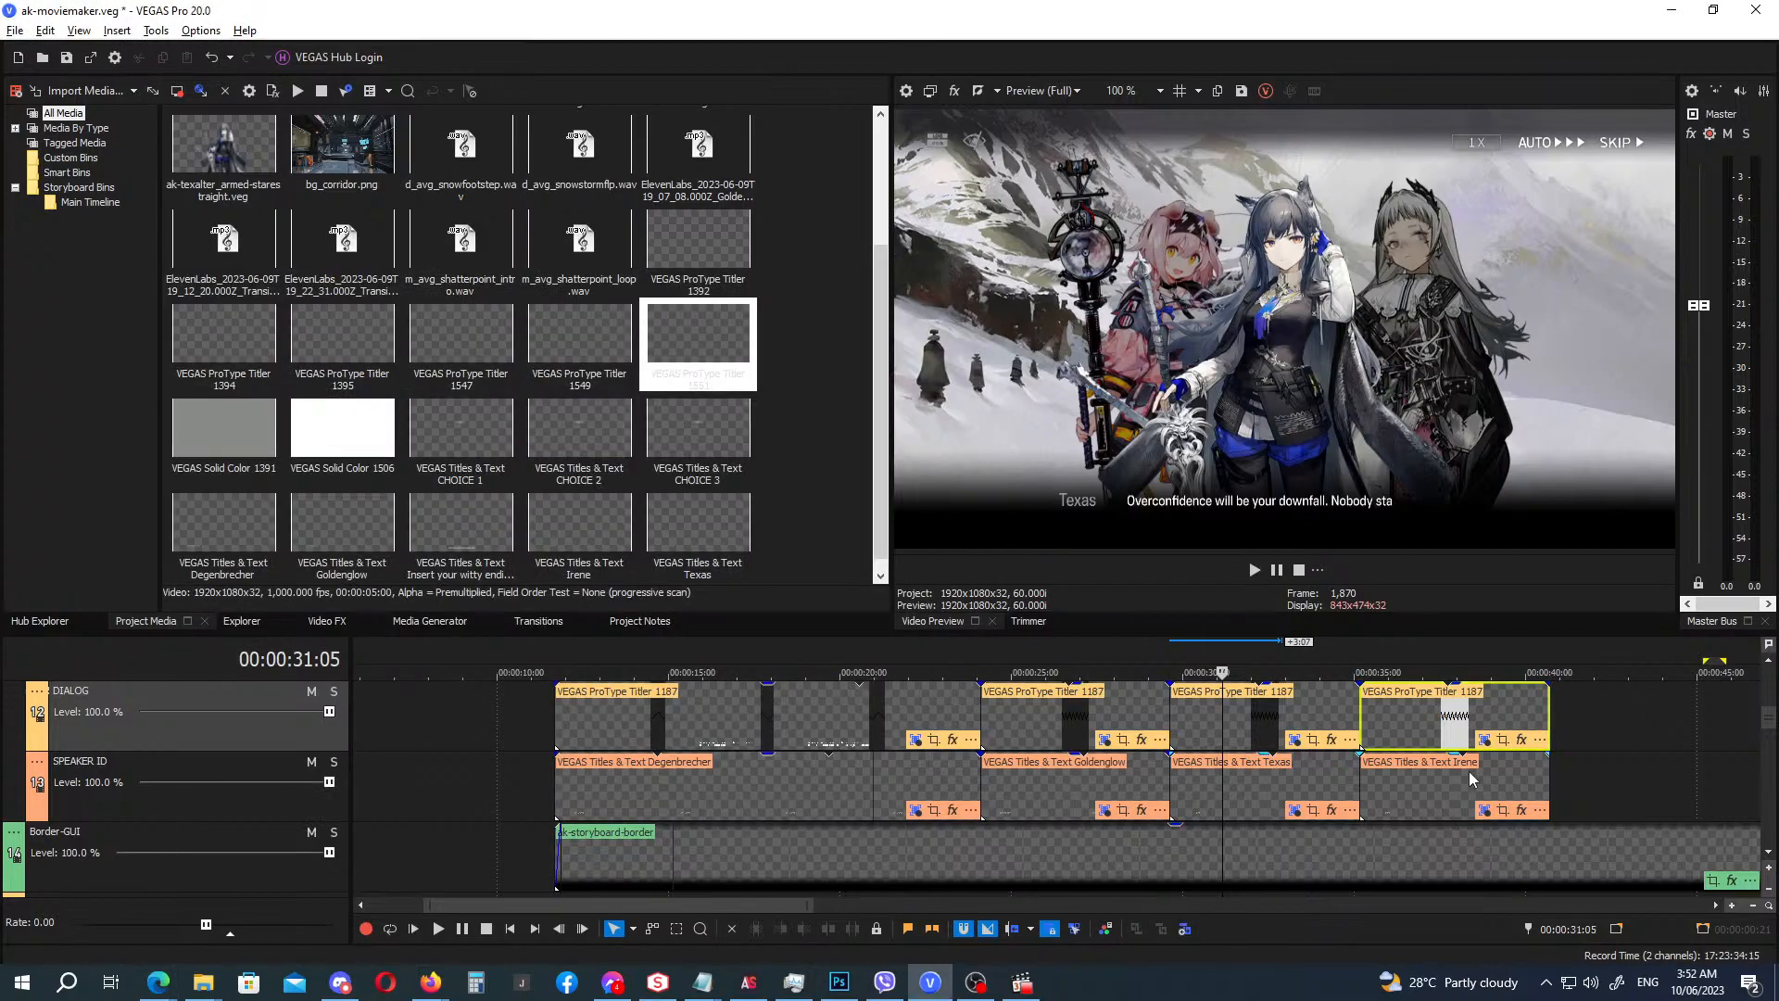
Split the ak-texalter_armed-starestraight portrait event at 00:00:35:05, where Irene's line starts.
left_click(1361, 659)
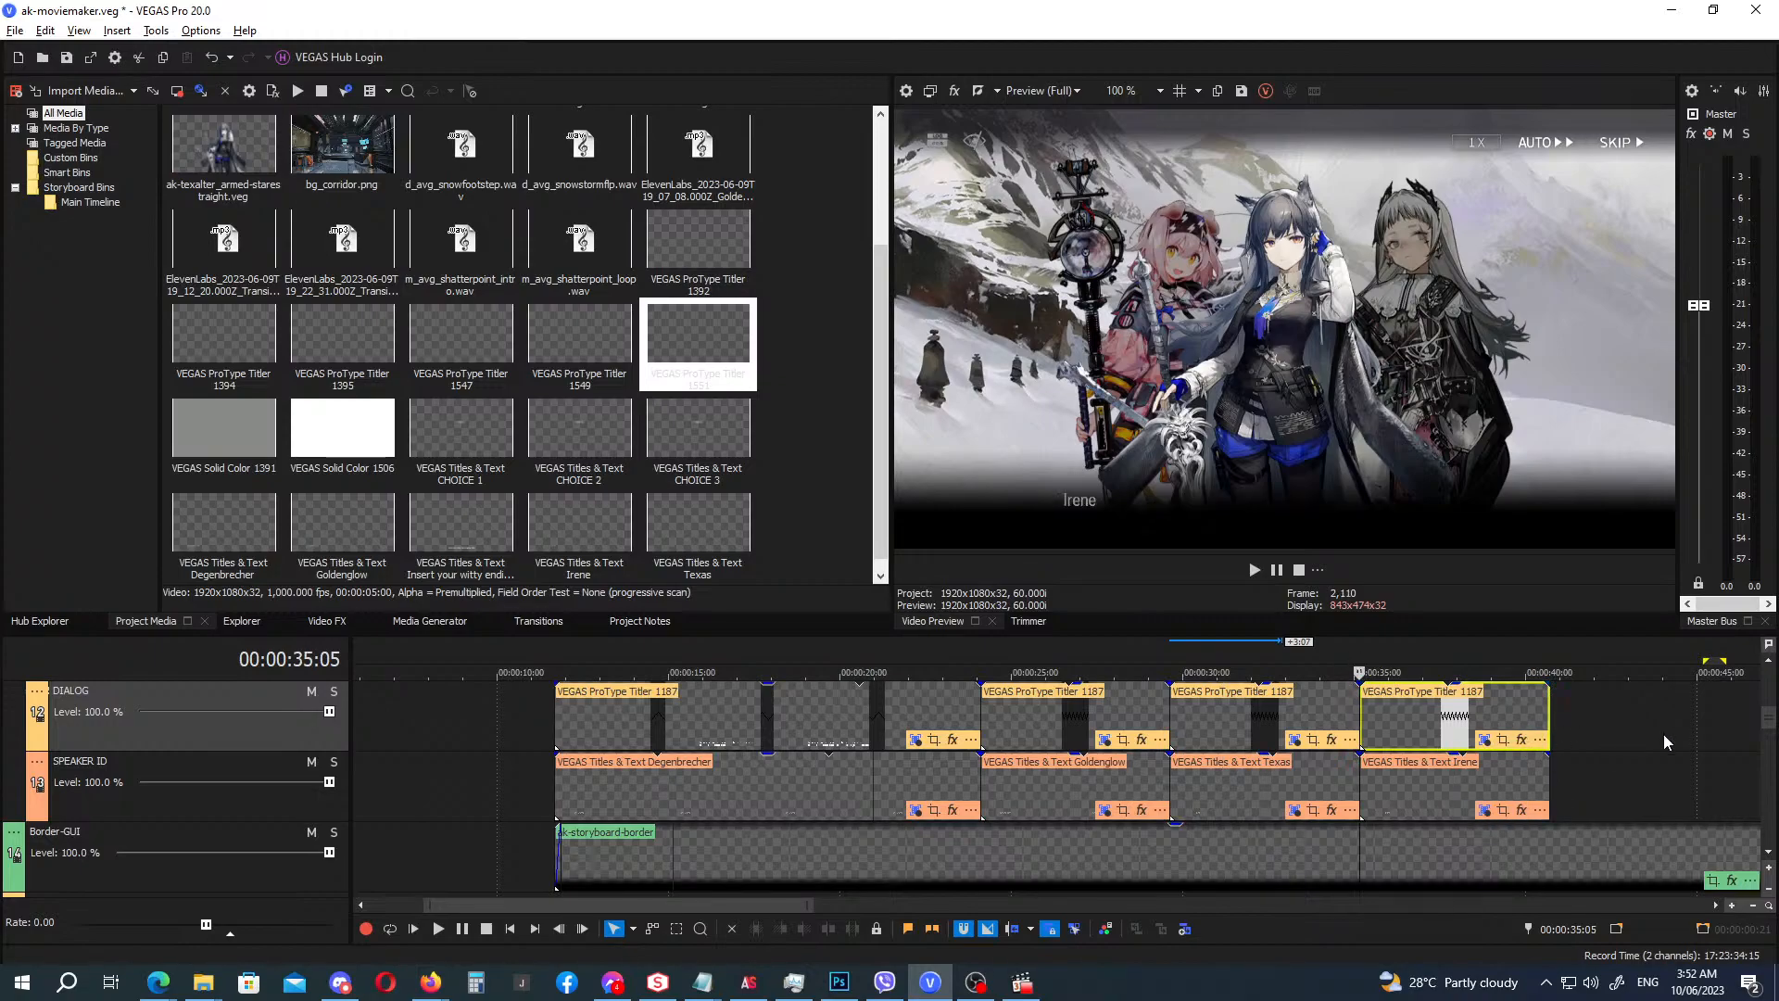
left_click_drag(1771, 730, 1771, 760)
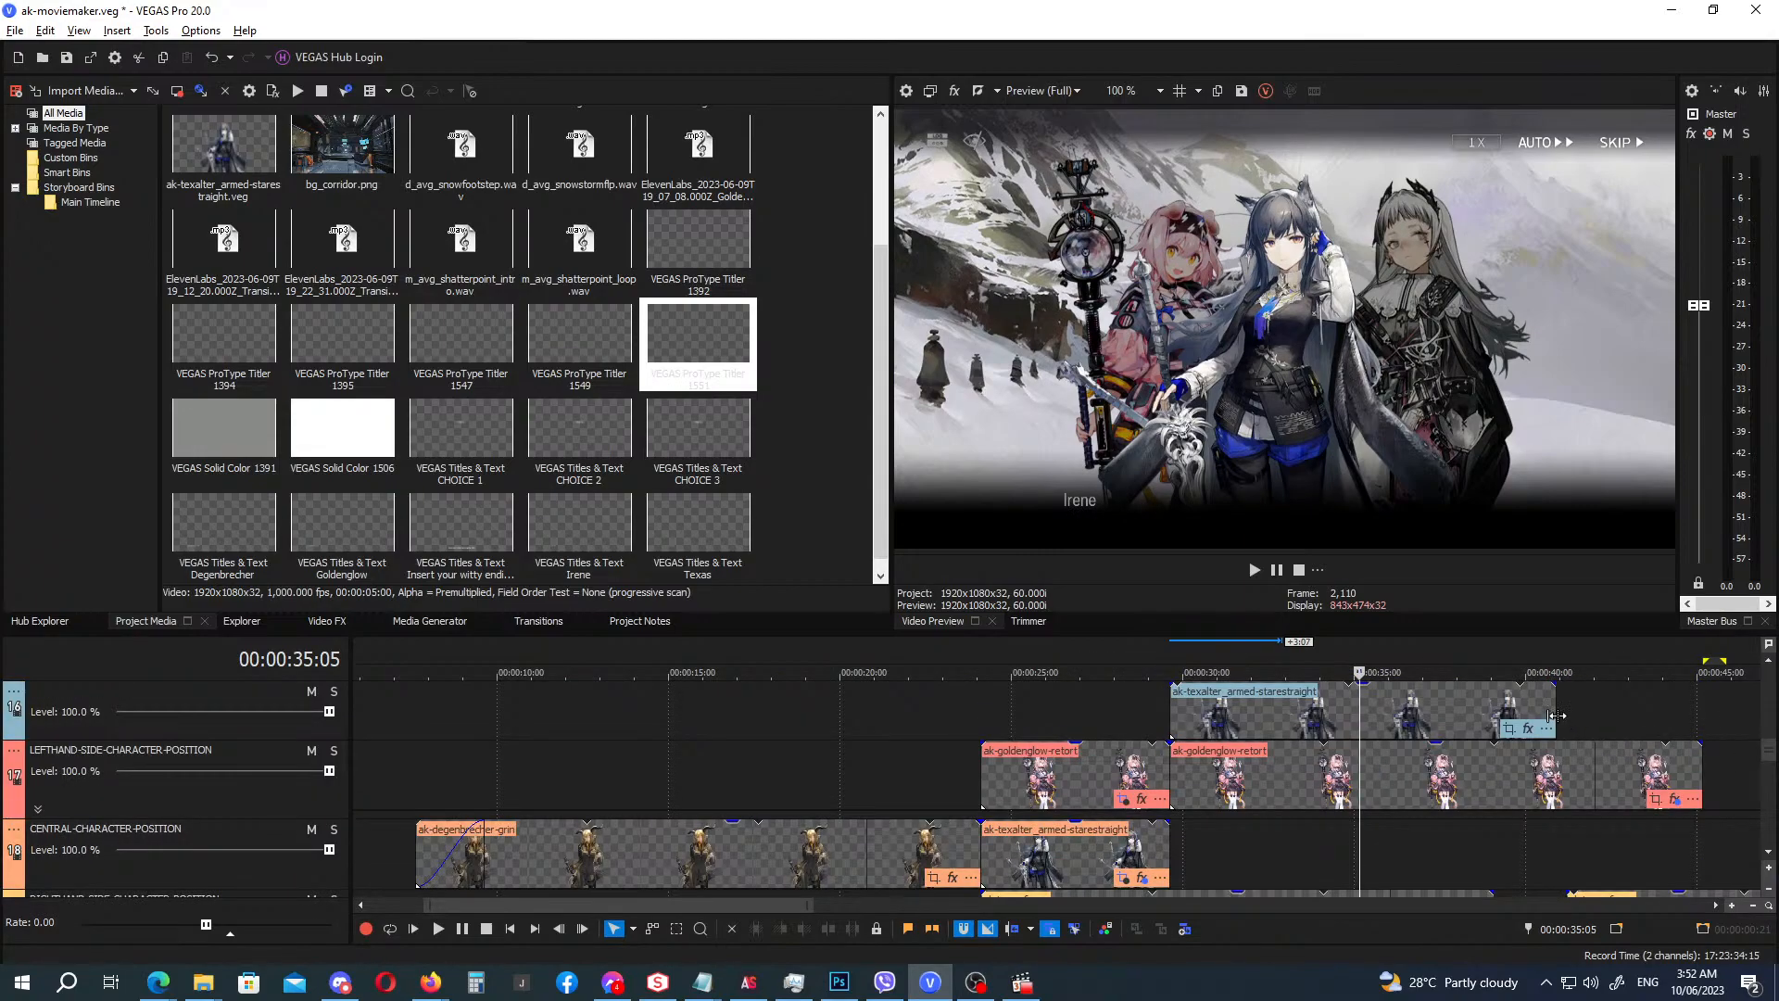
left_click(1358, 712)
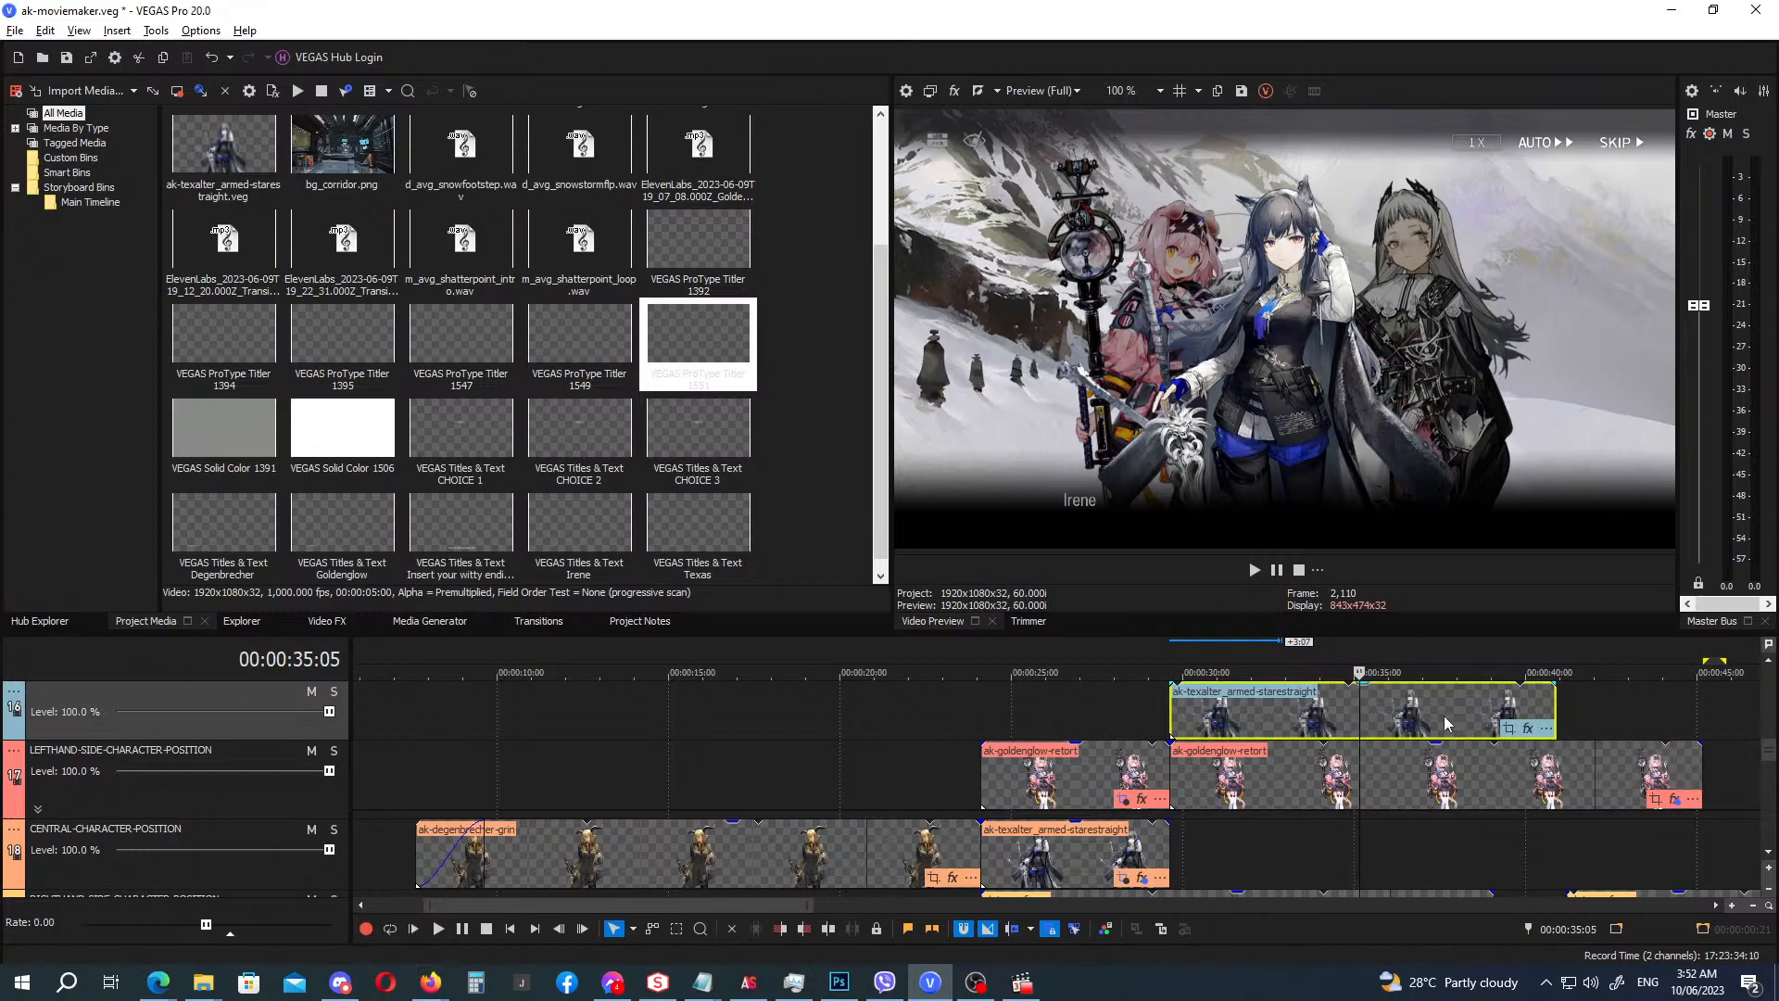
key("s")
left_click(1408, 723)
key("Delete")
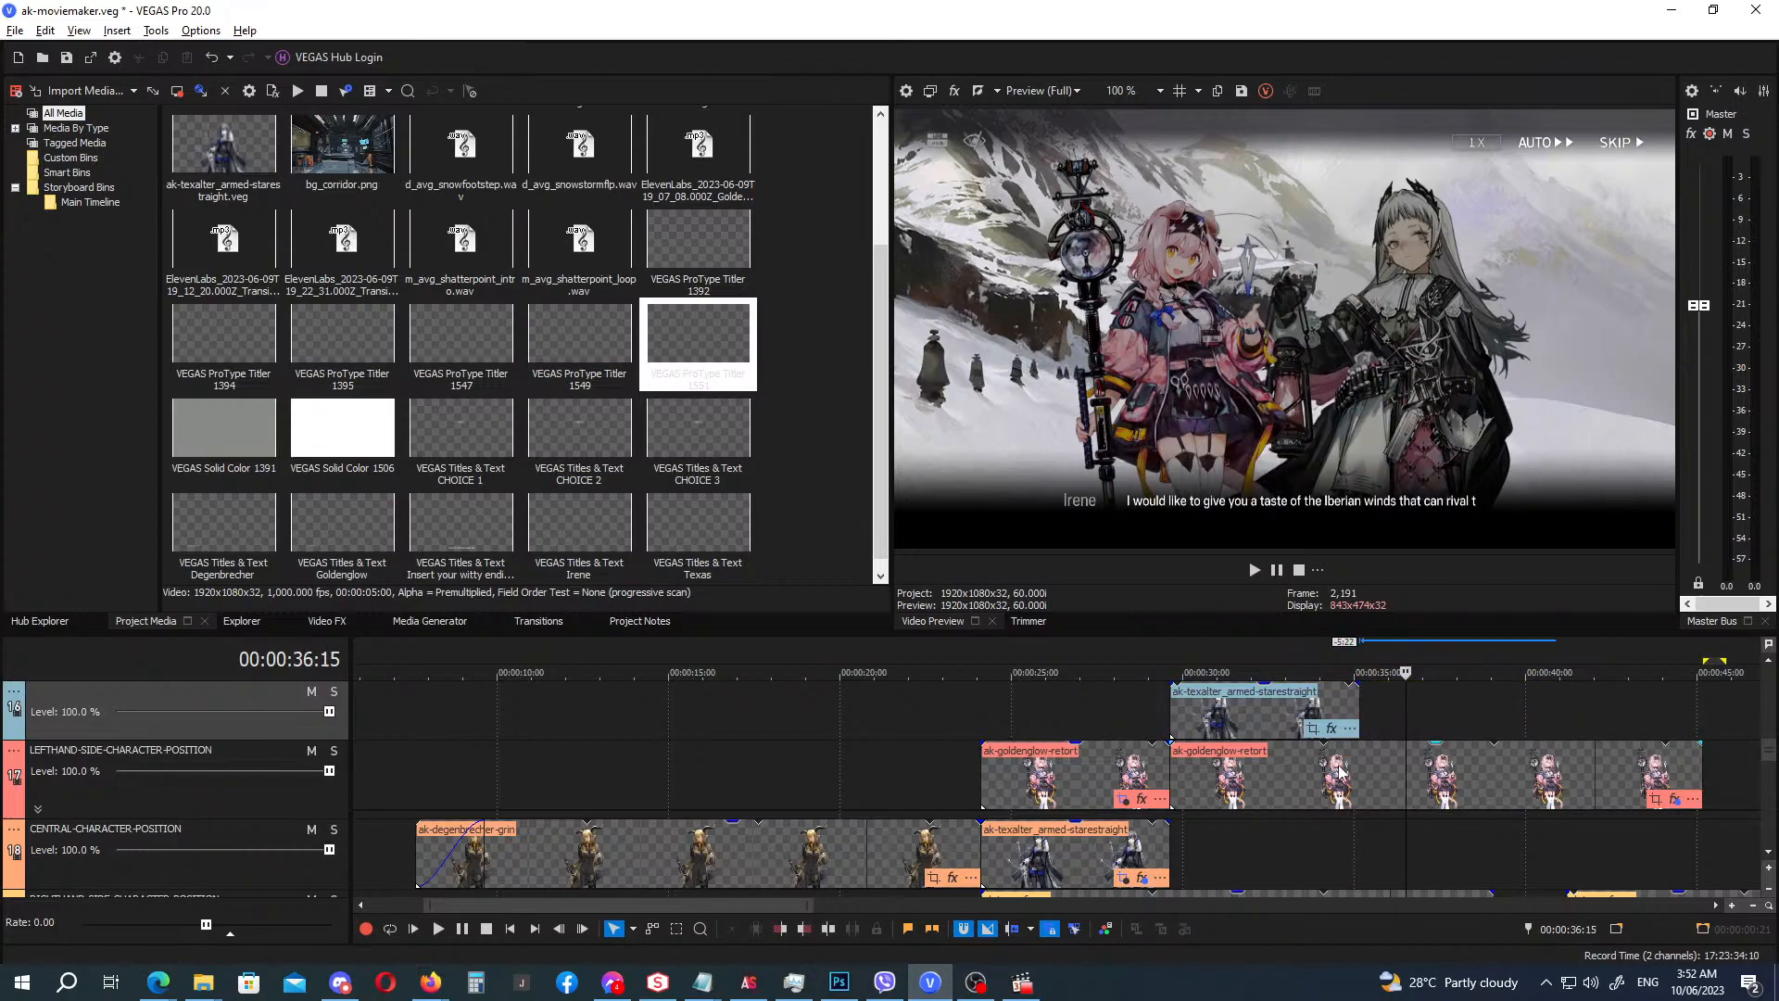
key("ctrl+z")
Add the Brightness and Contrast effect with the Portrait Dialog Dimmed preset to the second half of the split Texas portrait.
left_click(1533, 728)
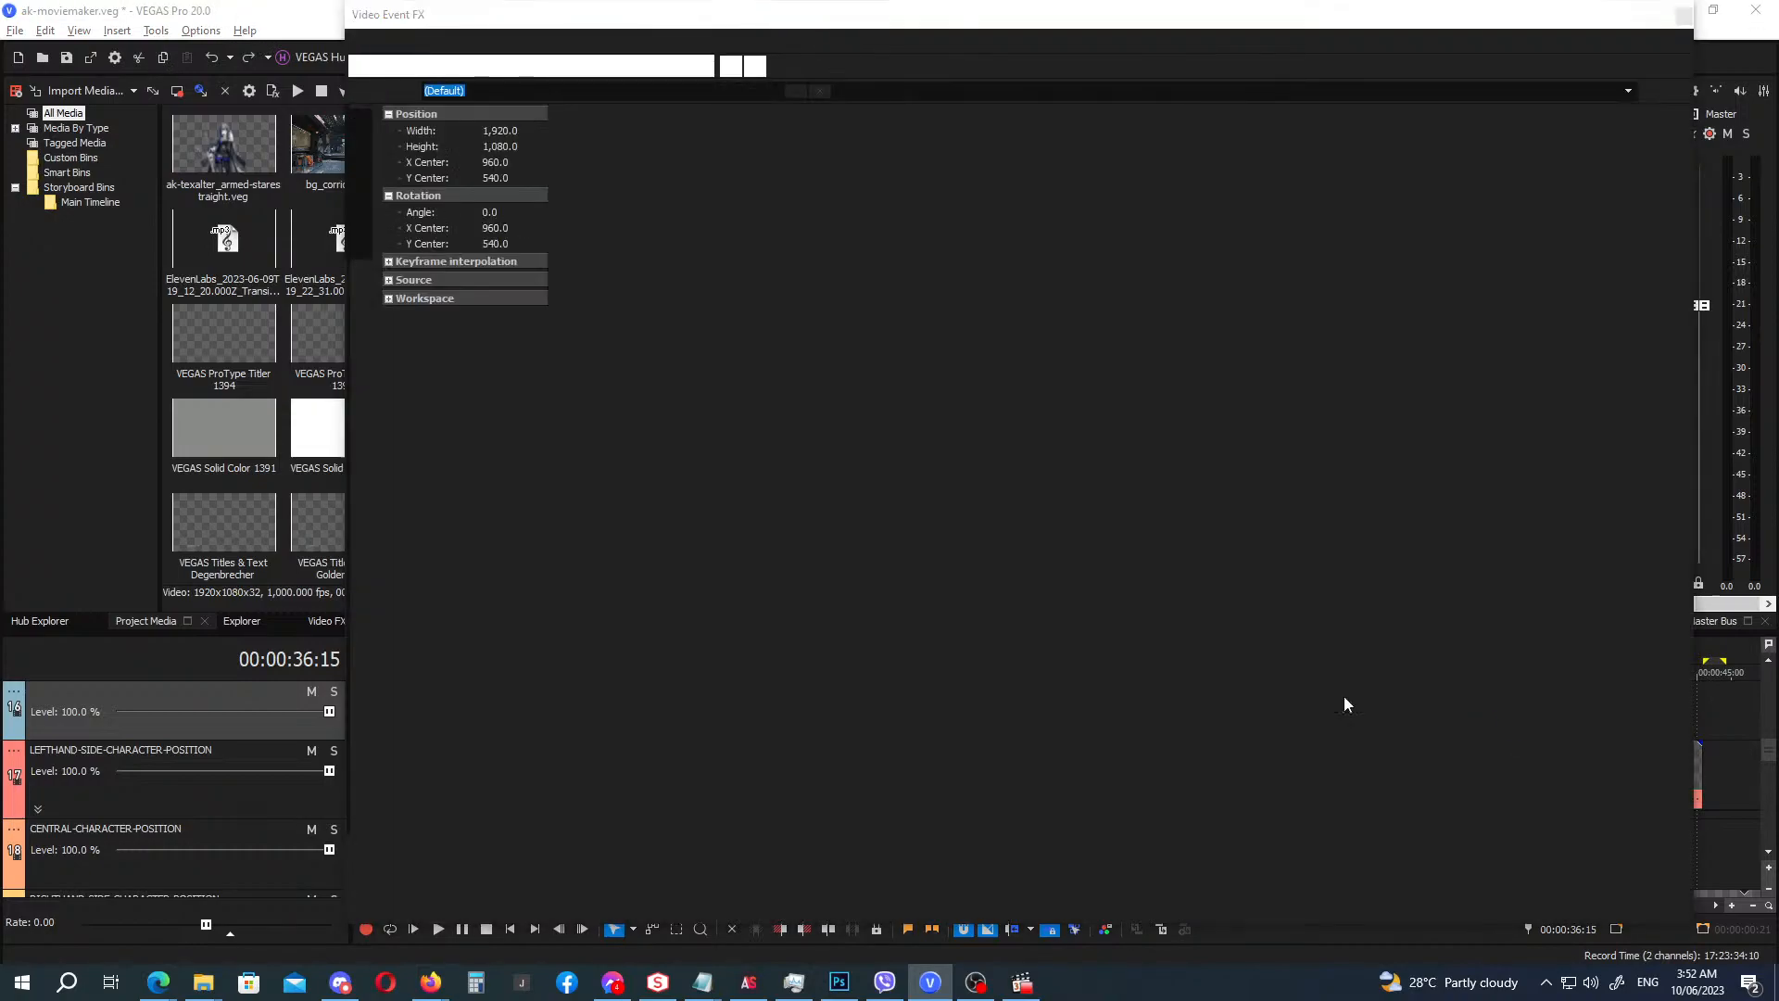
double_click(523, 525)
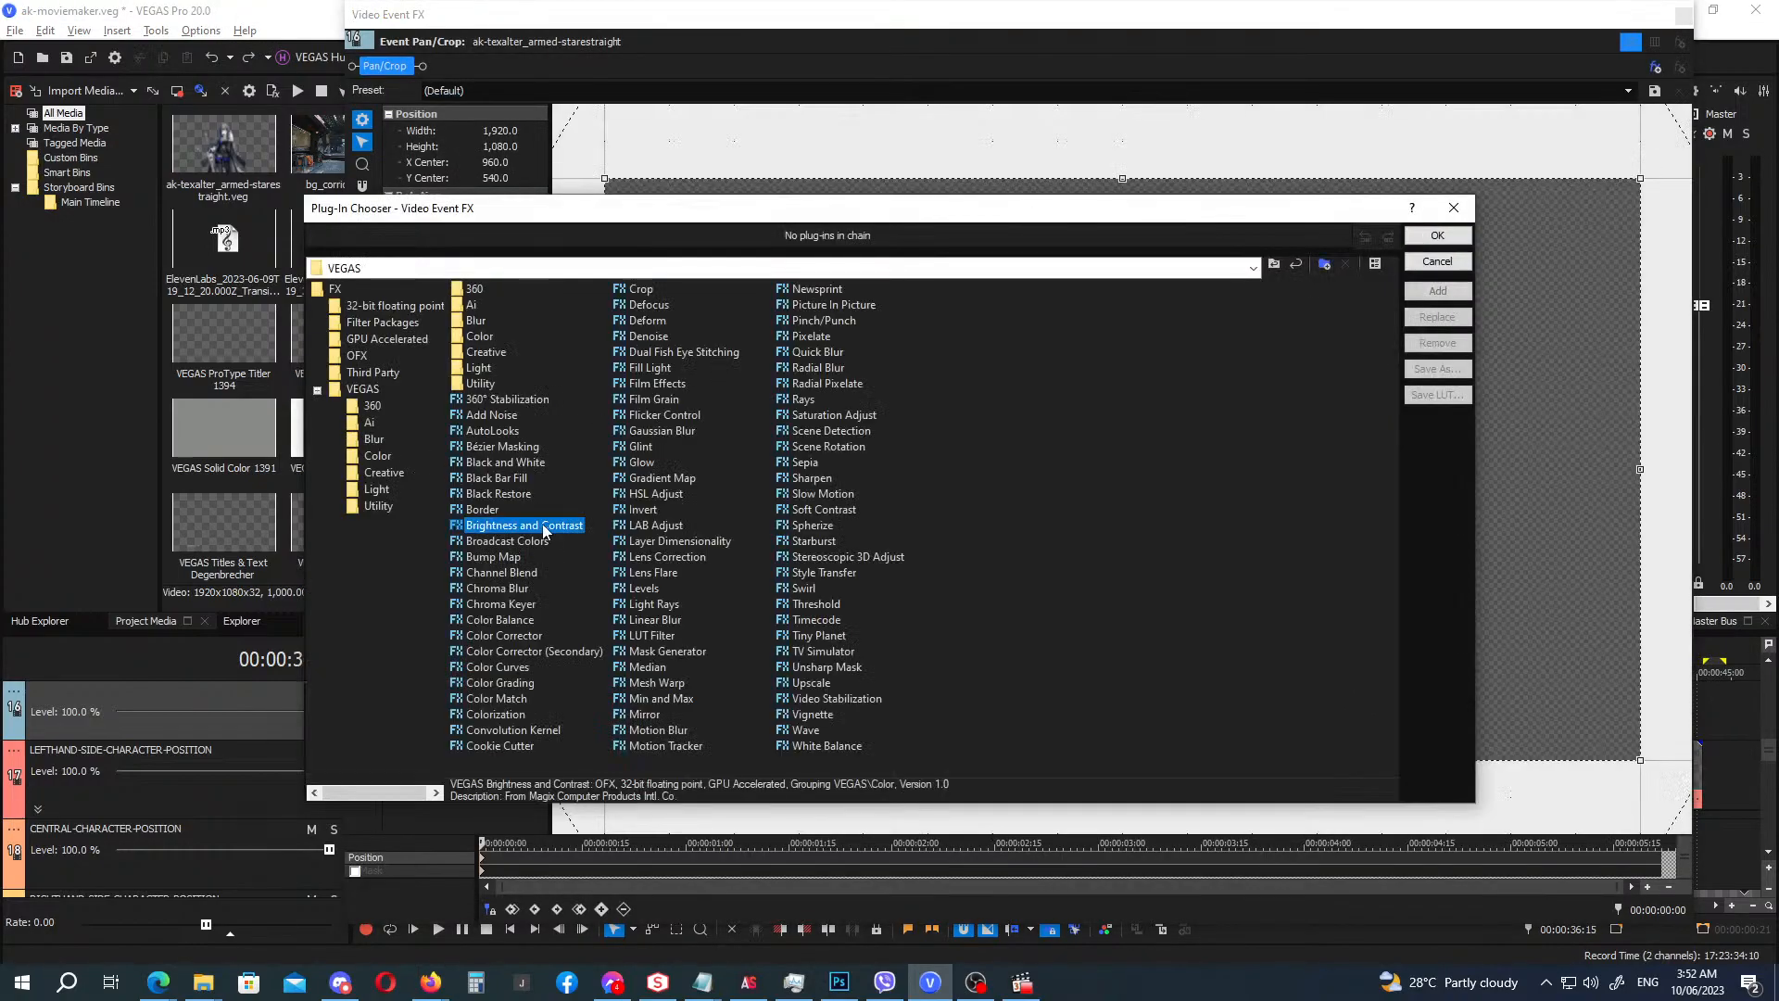
left_click(1437, 236)
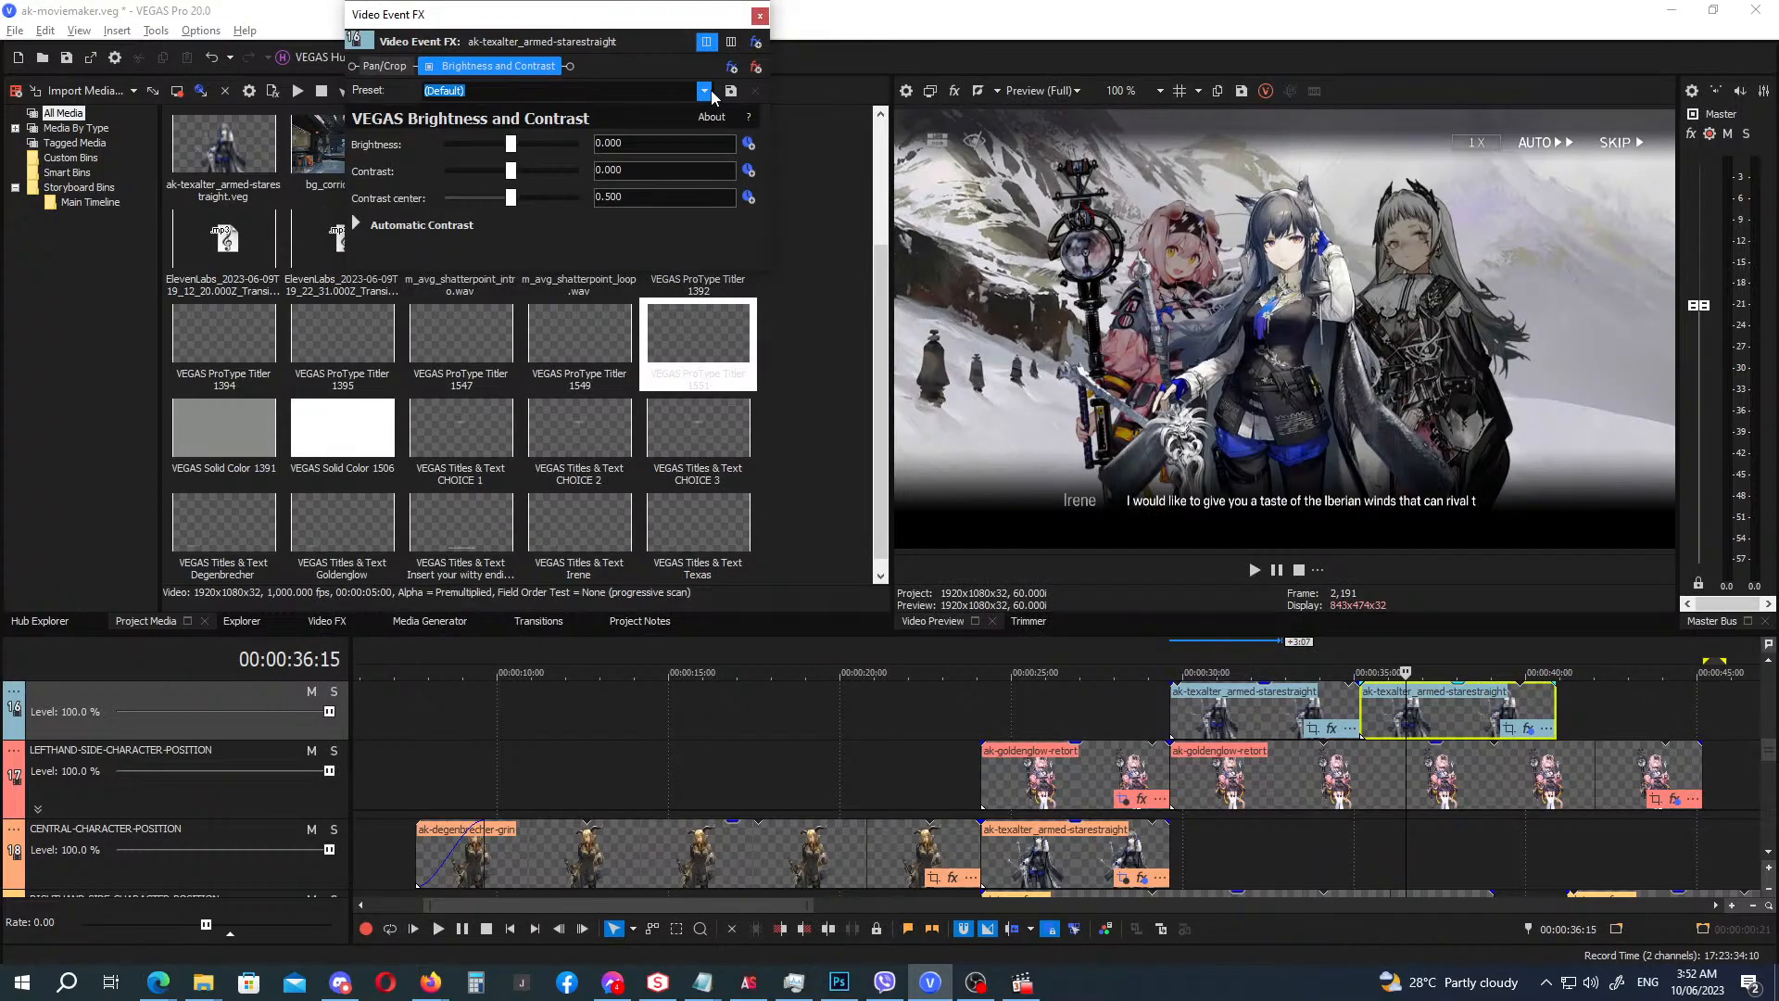
left_click(707, 91)
left_click(640, 227)
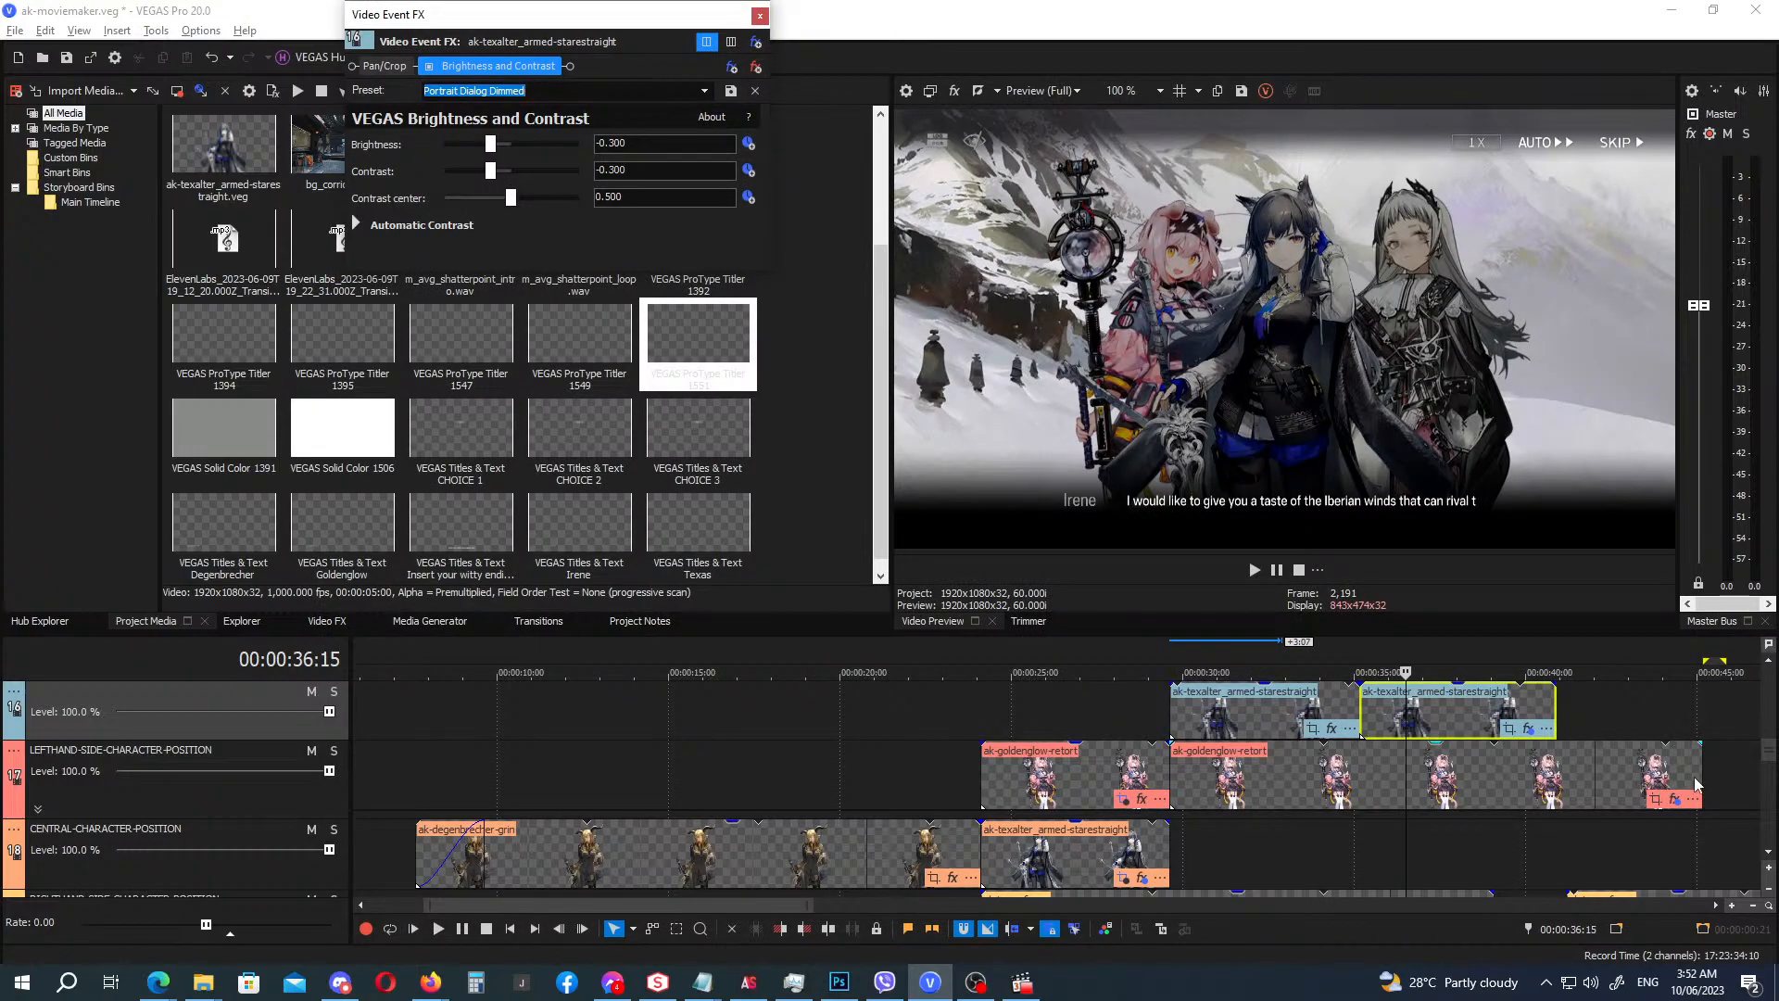
Lengthen the second ak-goldenglow-retort event on the LEFTHAND-SIDE-CHARACTER-POSITION track by about five seconds.
left_click_drag(1699, 776, 1759, 776)
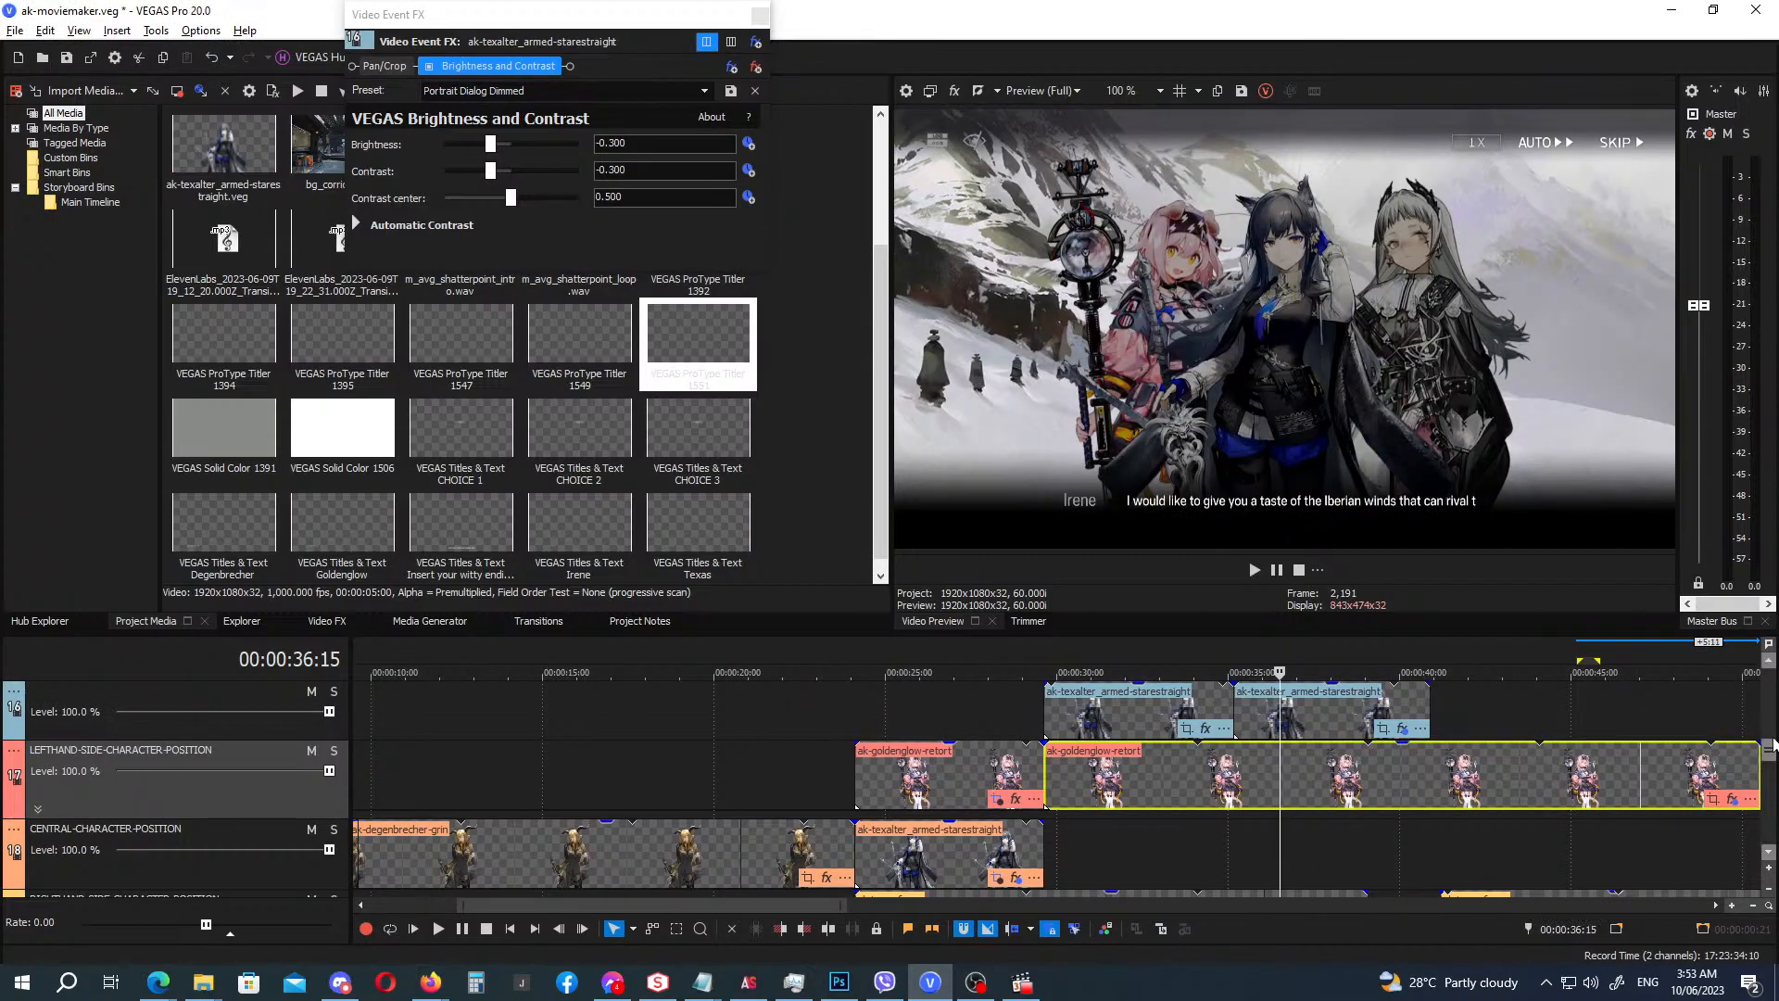
mouse_move(1771, 760)
left_mouse_down()
mouse_move(1774, 776)
mouse_move(1776, 744)
mouse_move(1777, 768)
left_mouse_up()
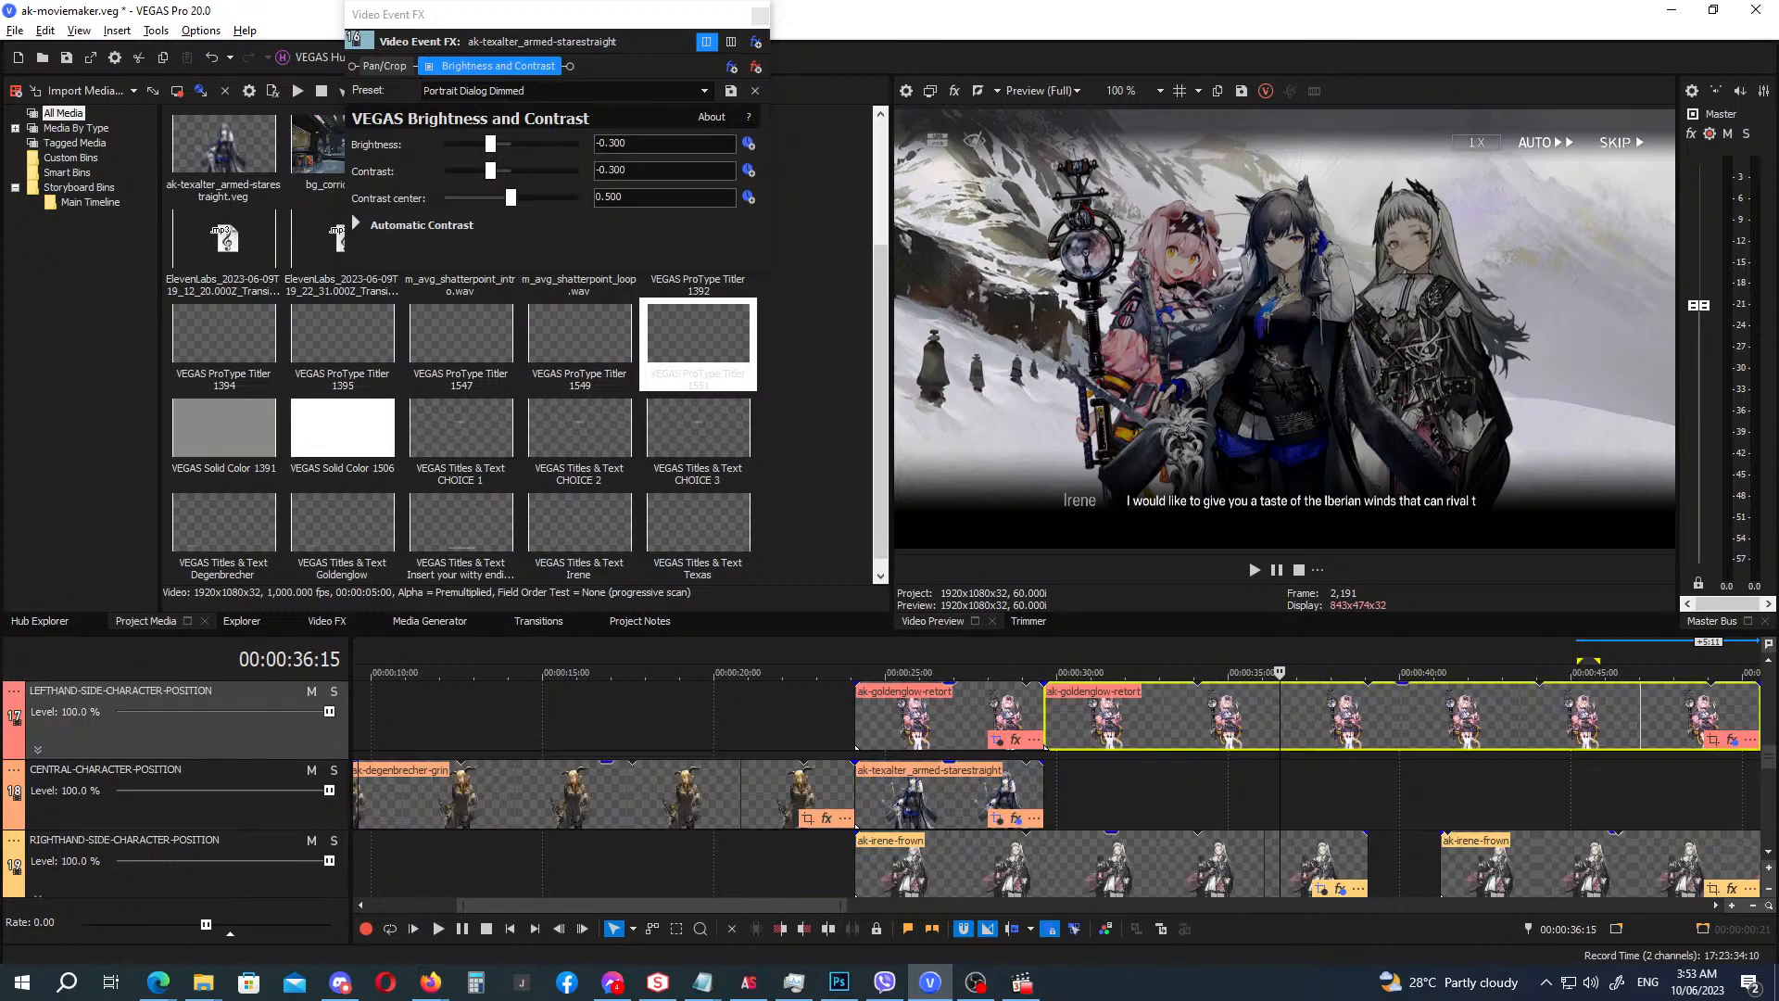
Extend the first ak-irene-frown event to the end of the dimmed Texas portrait and delete the second ak-irene-frown event.
left_click_drag(1574, 840, 1634, 840)
left_click_drag(1368, 869, 1429, 871)
left_click(1576, 870)
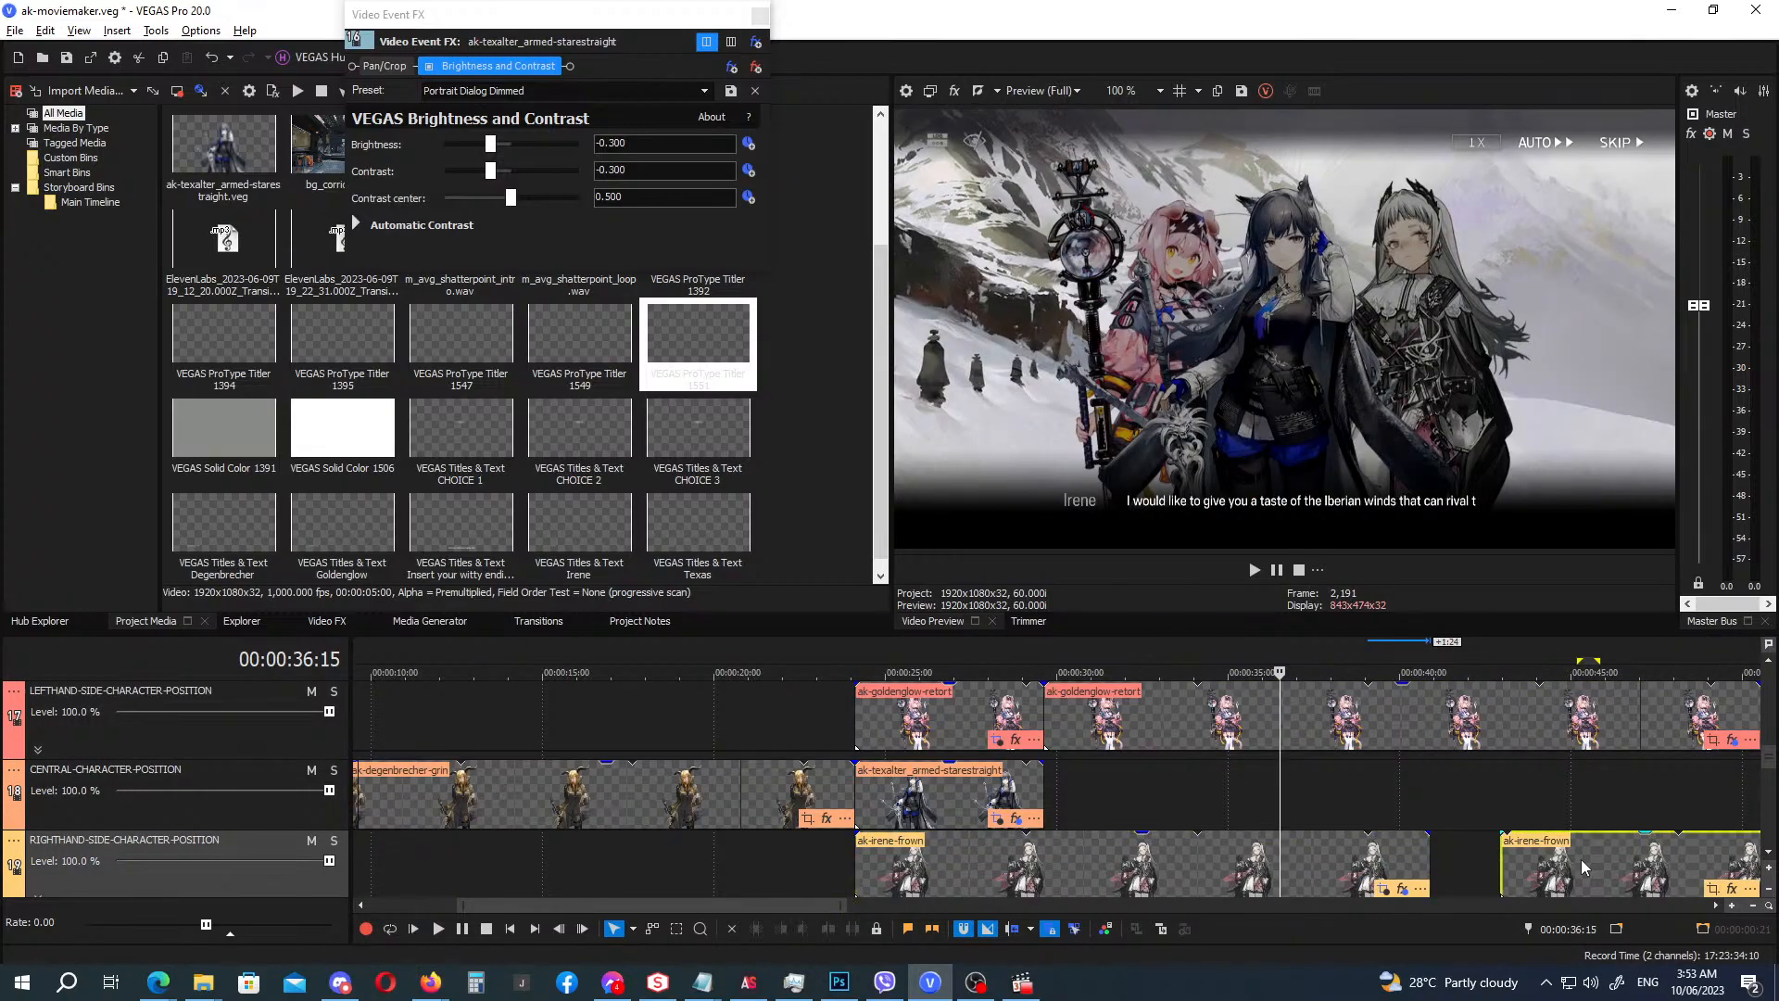
key("Delete")
Place ak-irene-speak.veg from the AK folder on the higher-priority right-hand character track, starting at 00:00:35:05 with the dimmed Texas portrait.
scroll(1712, 815, "up", 3)
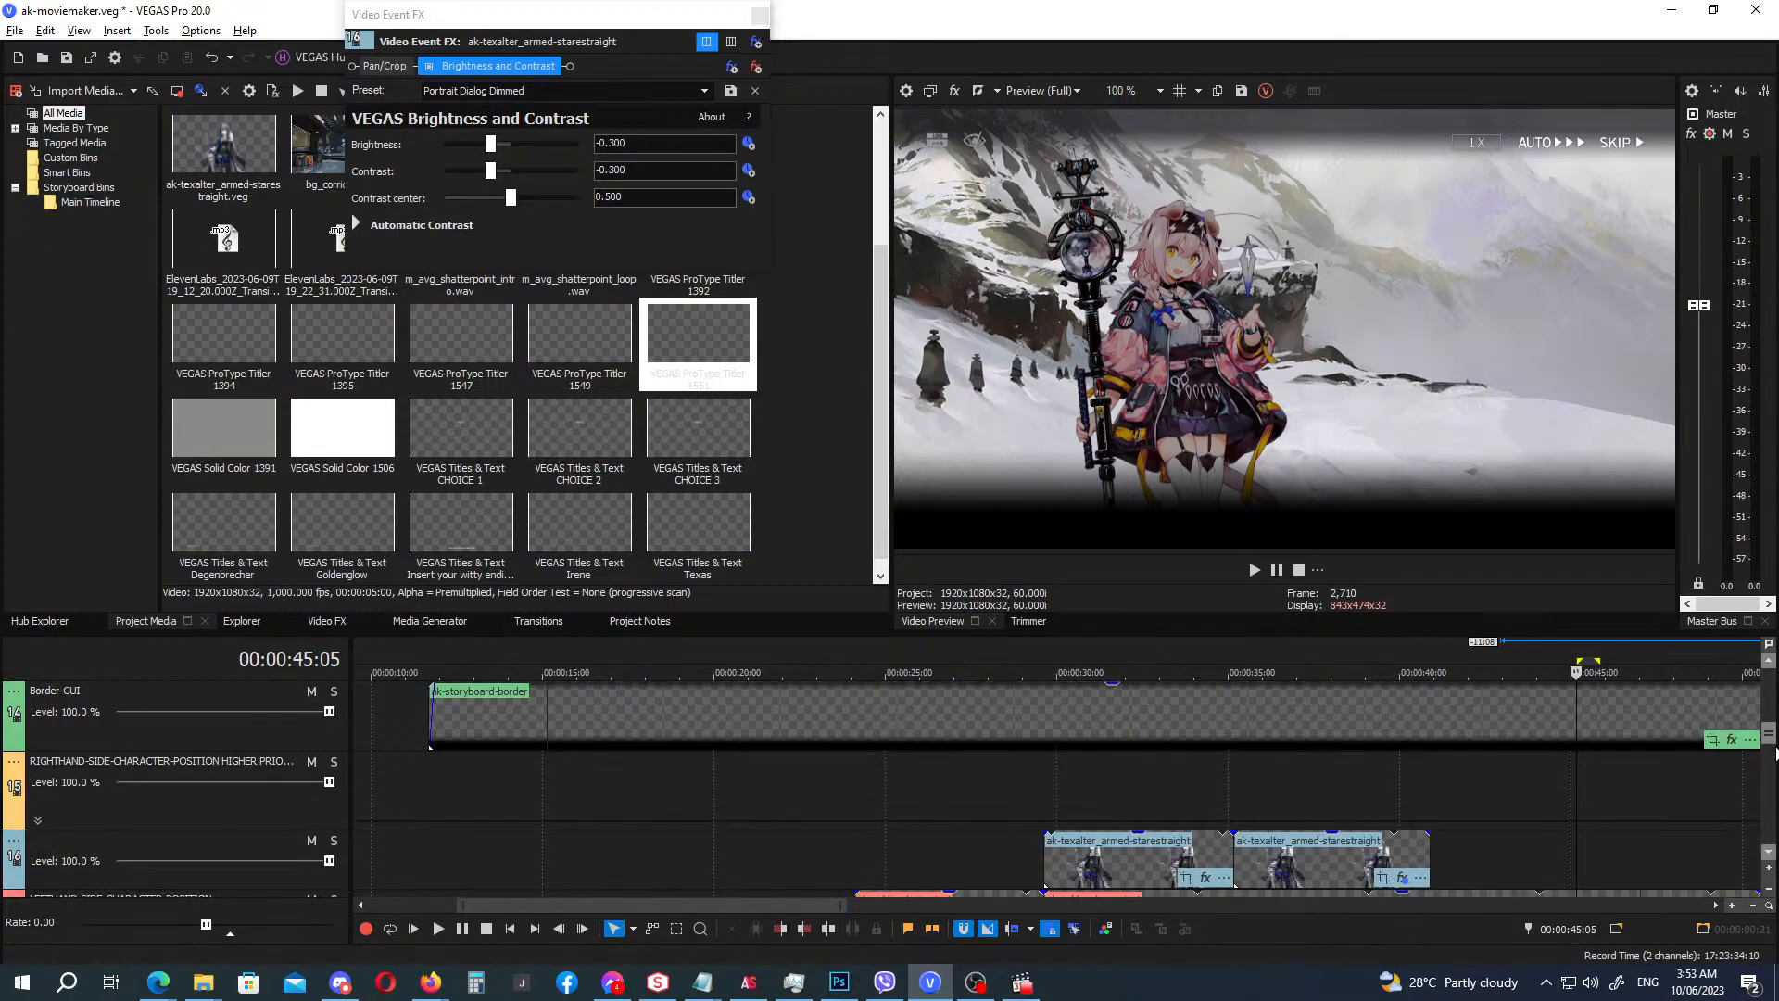
scroll(1056, 789, "down", 2)
scroll(1056, 790, "up", 3)
scroll(1056, 790, "down", 3)
scroll(1056, 789, "up", 2)
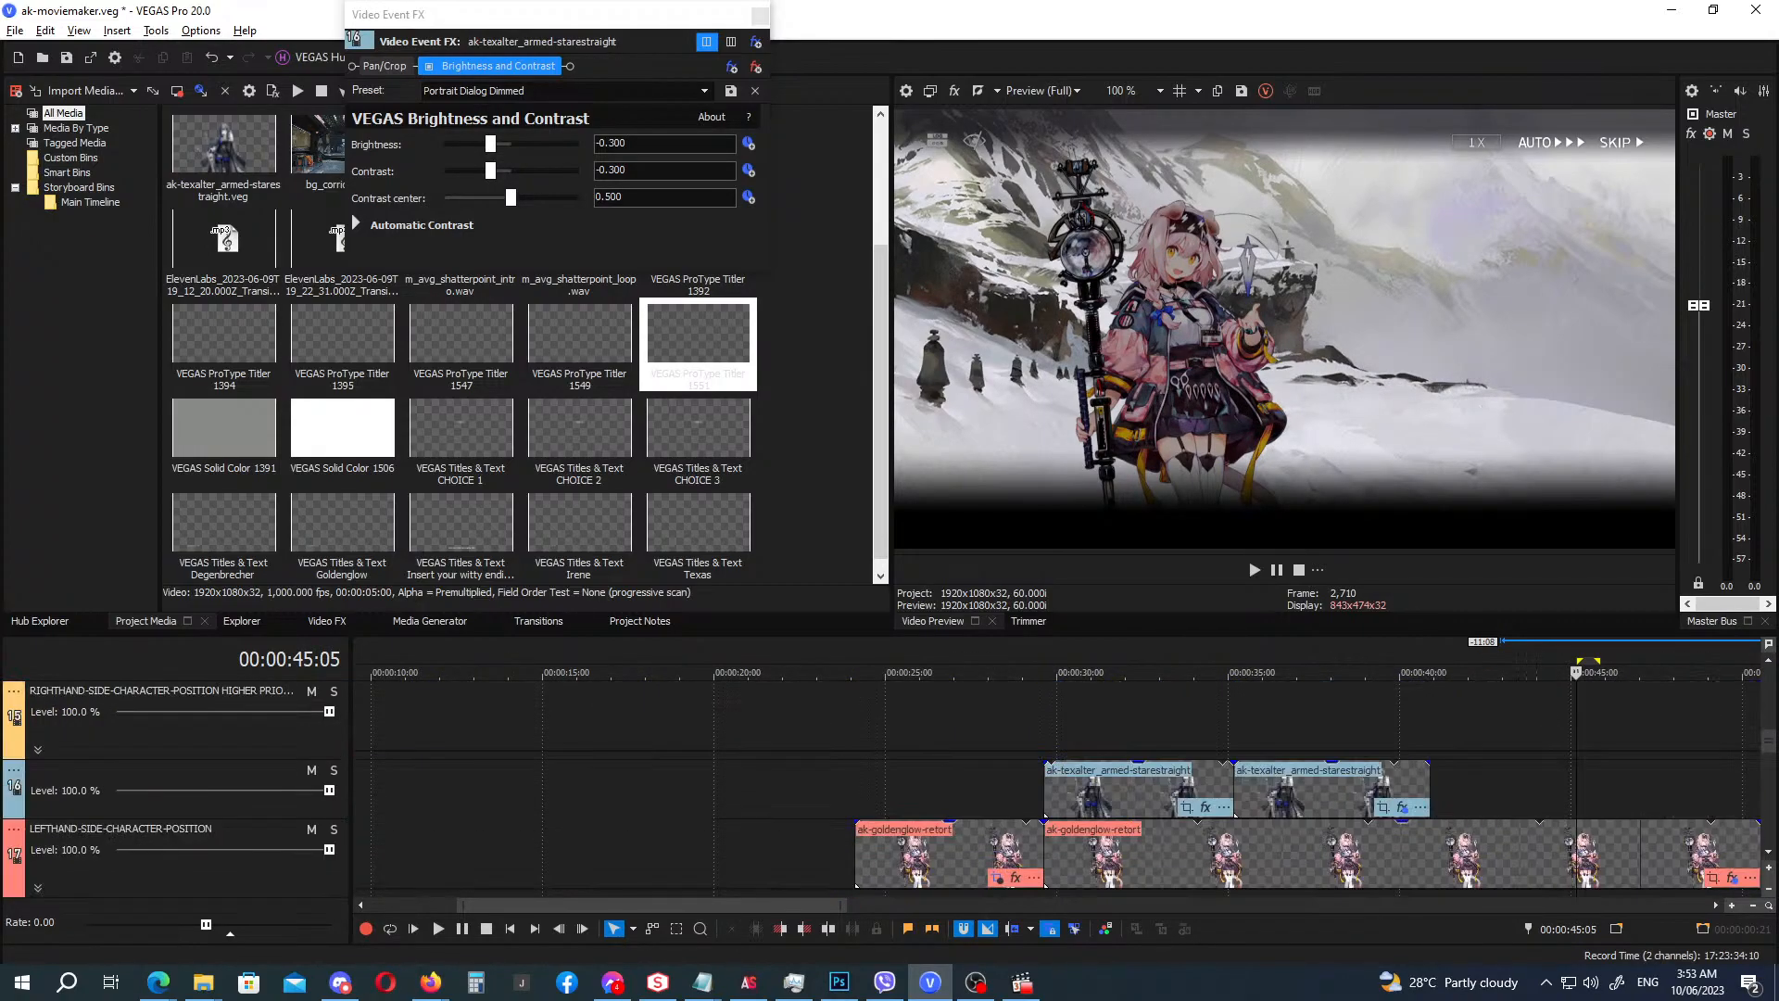
left_click(1431, 645)
key("alt+Tab")
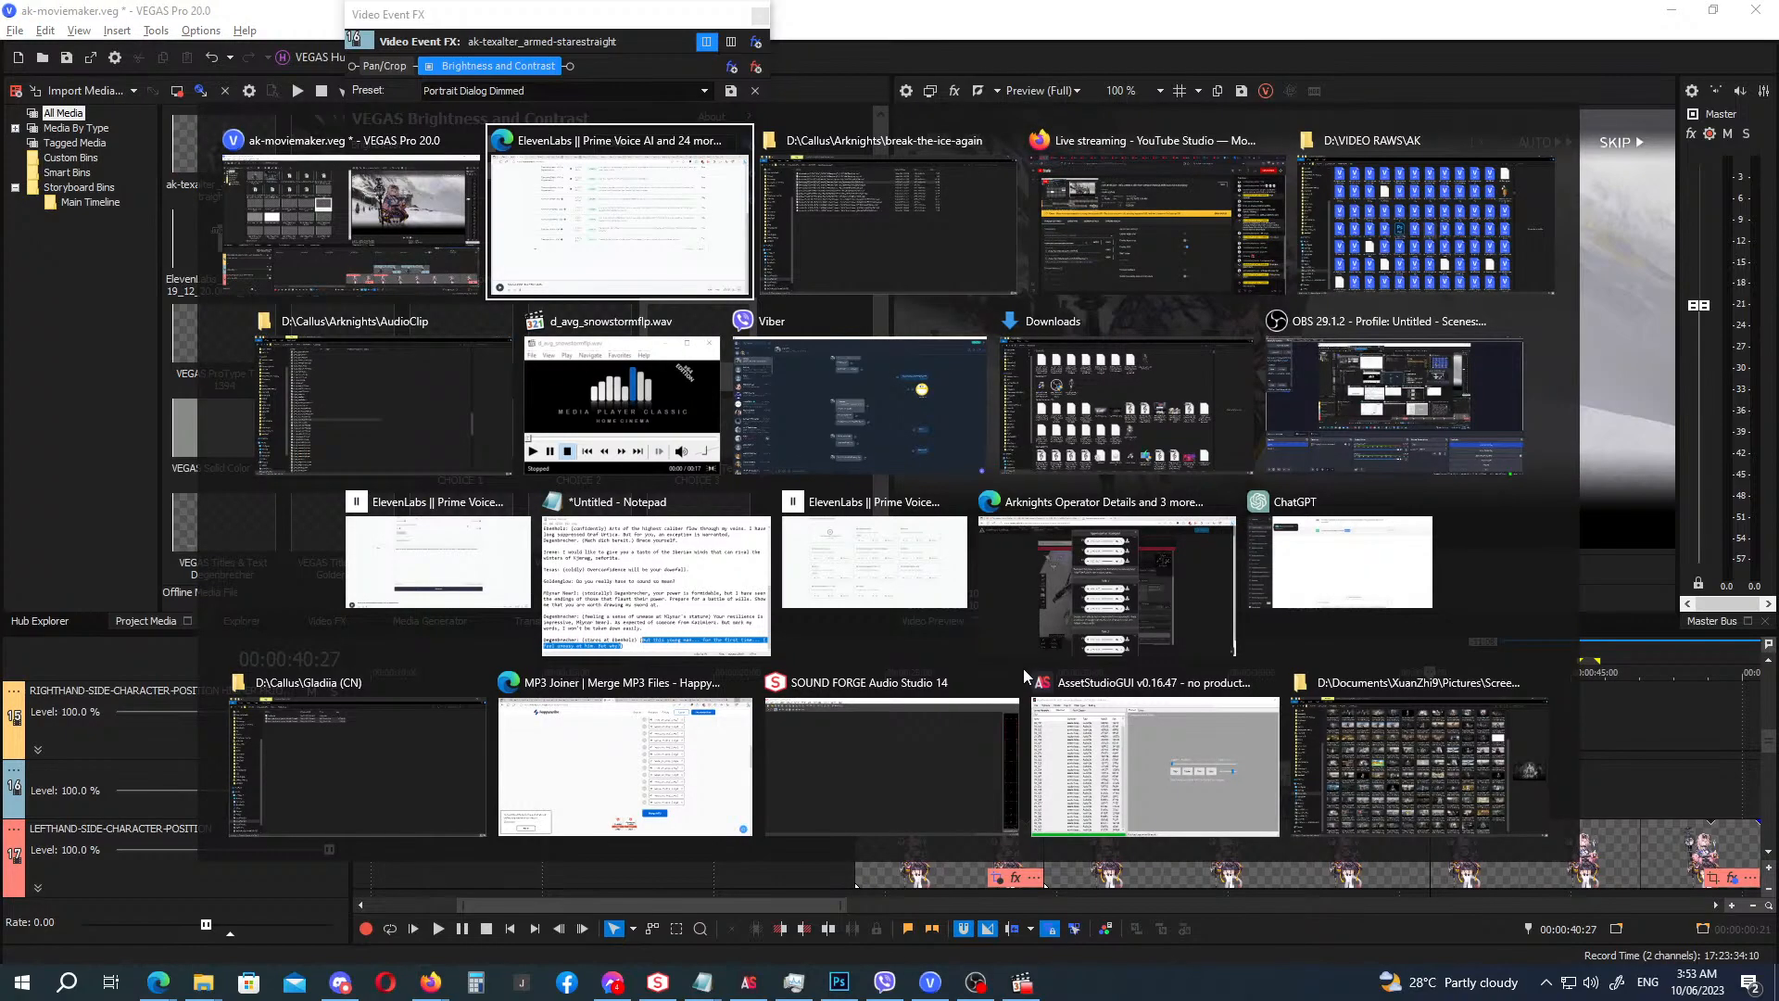
key("alt+Tab")
key("alt+Tab")
key("alt+Tab")
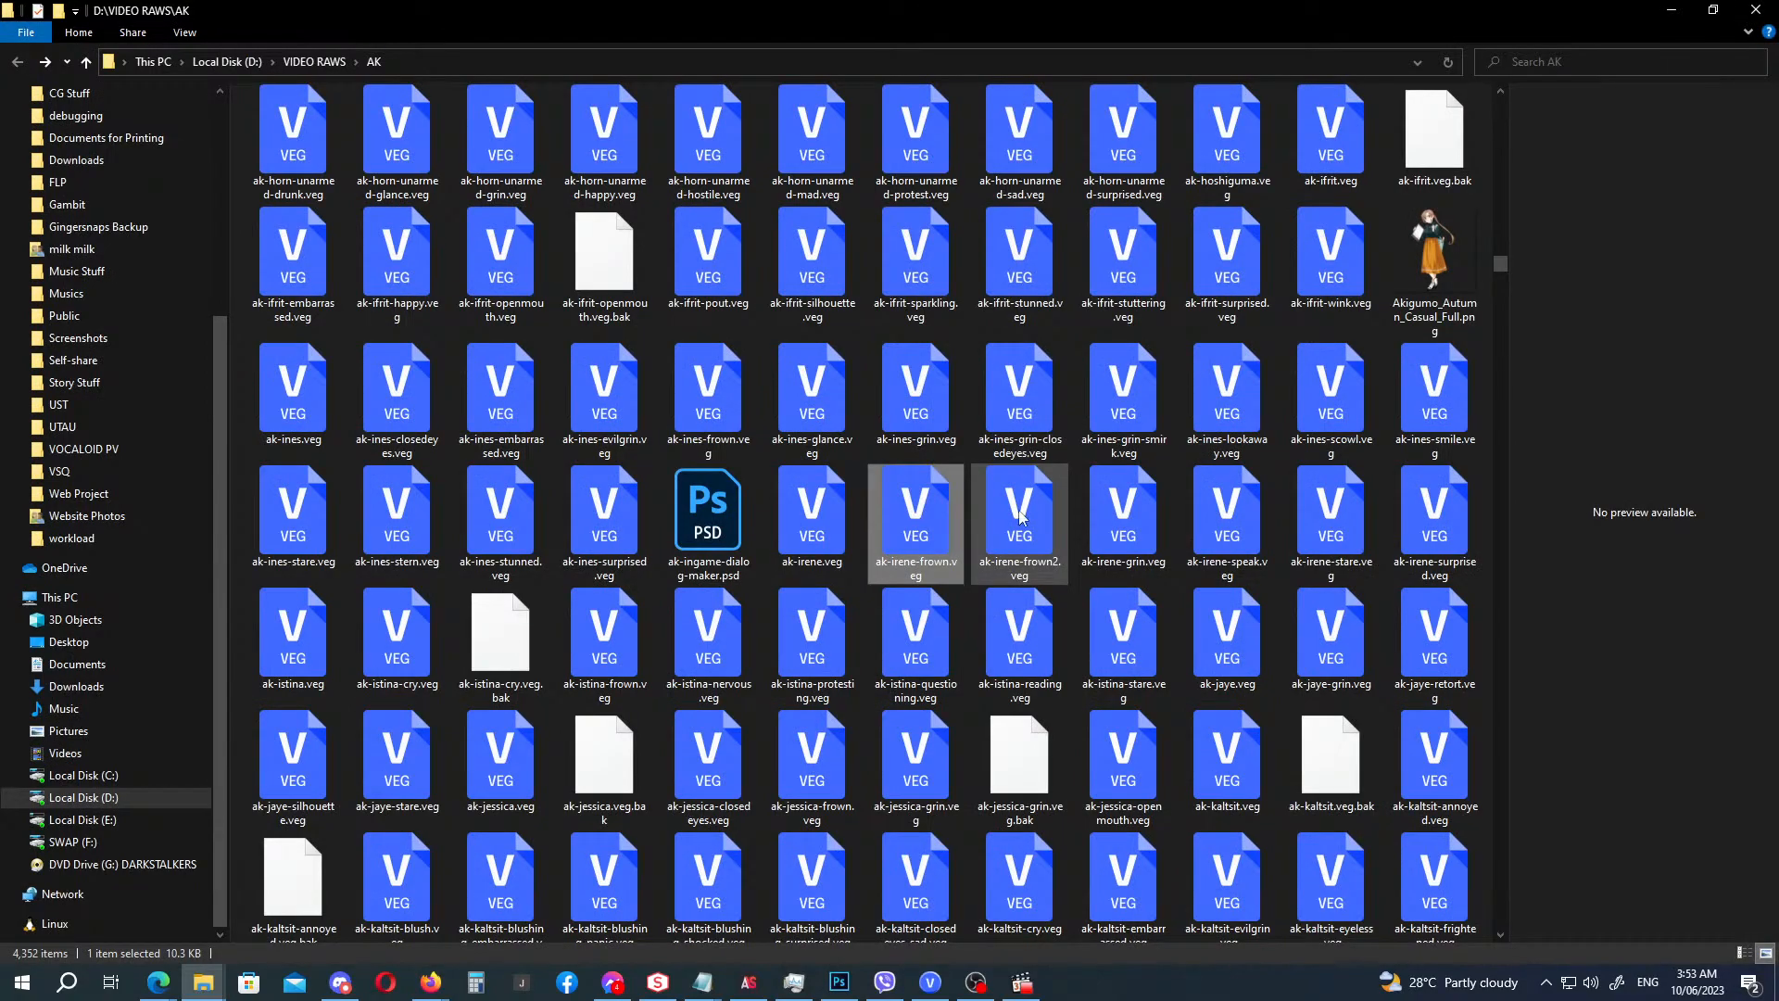
left_click(1255, 580)
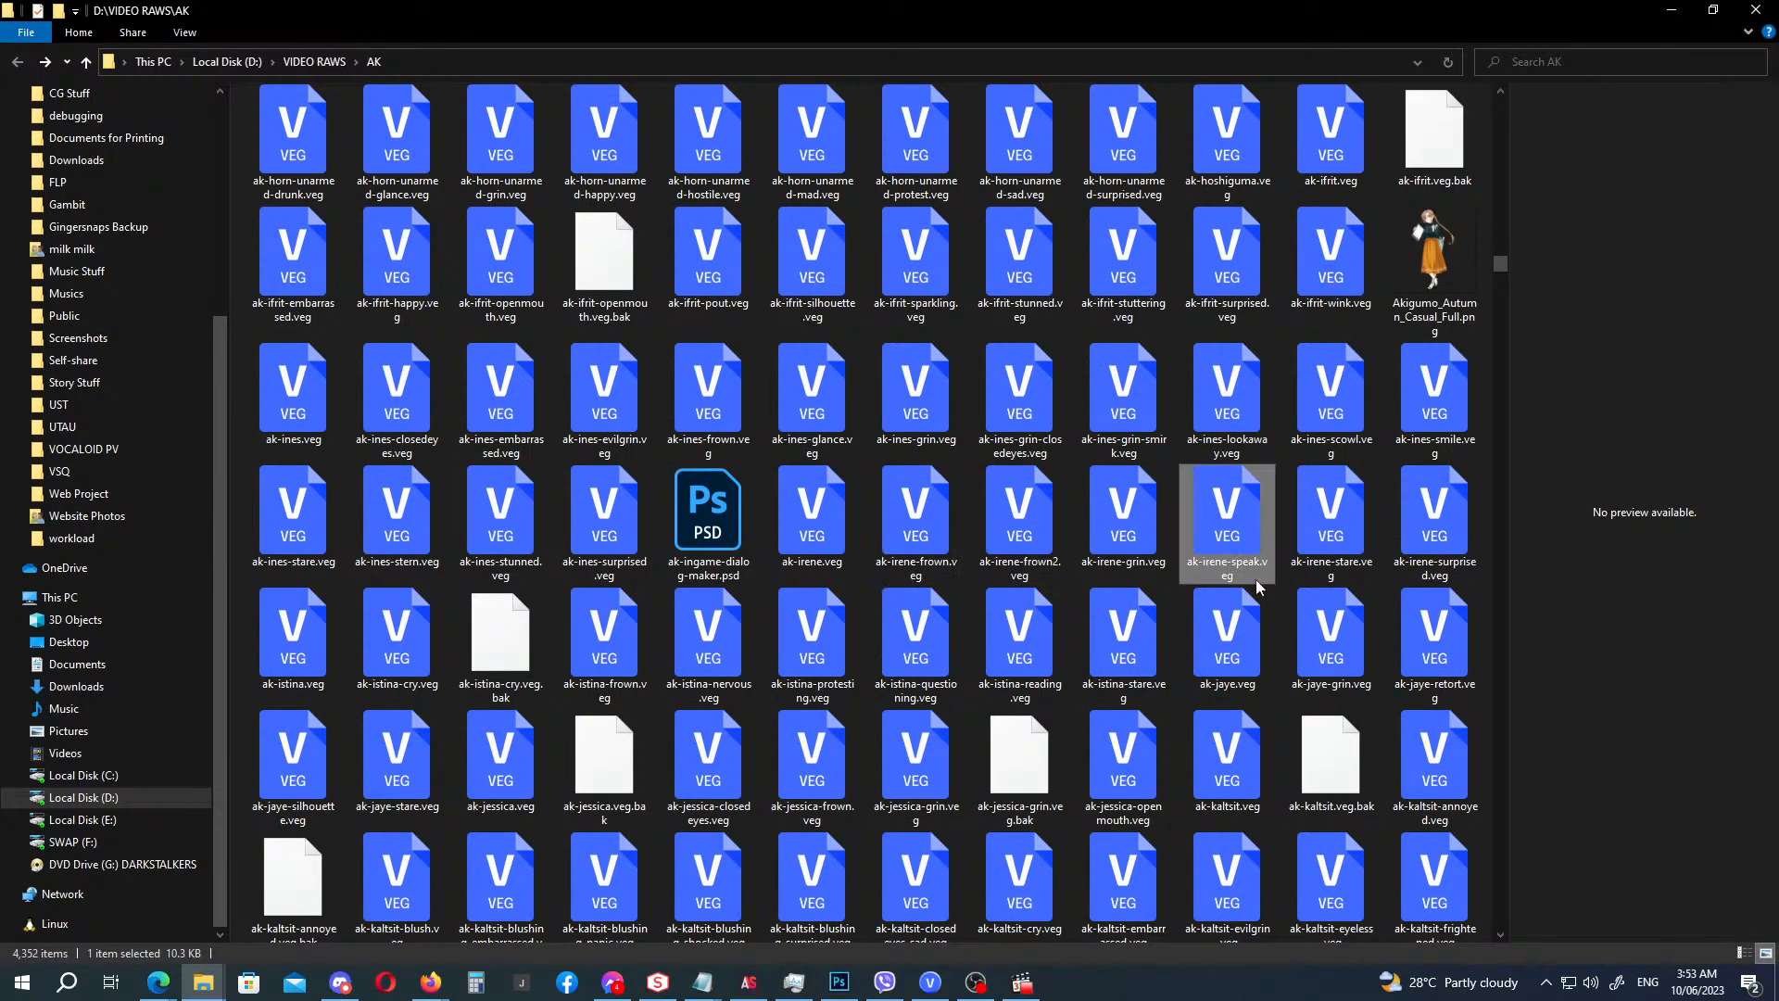
key("alt+Tab")
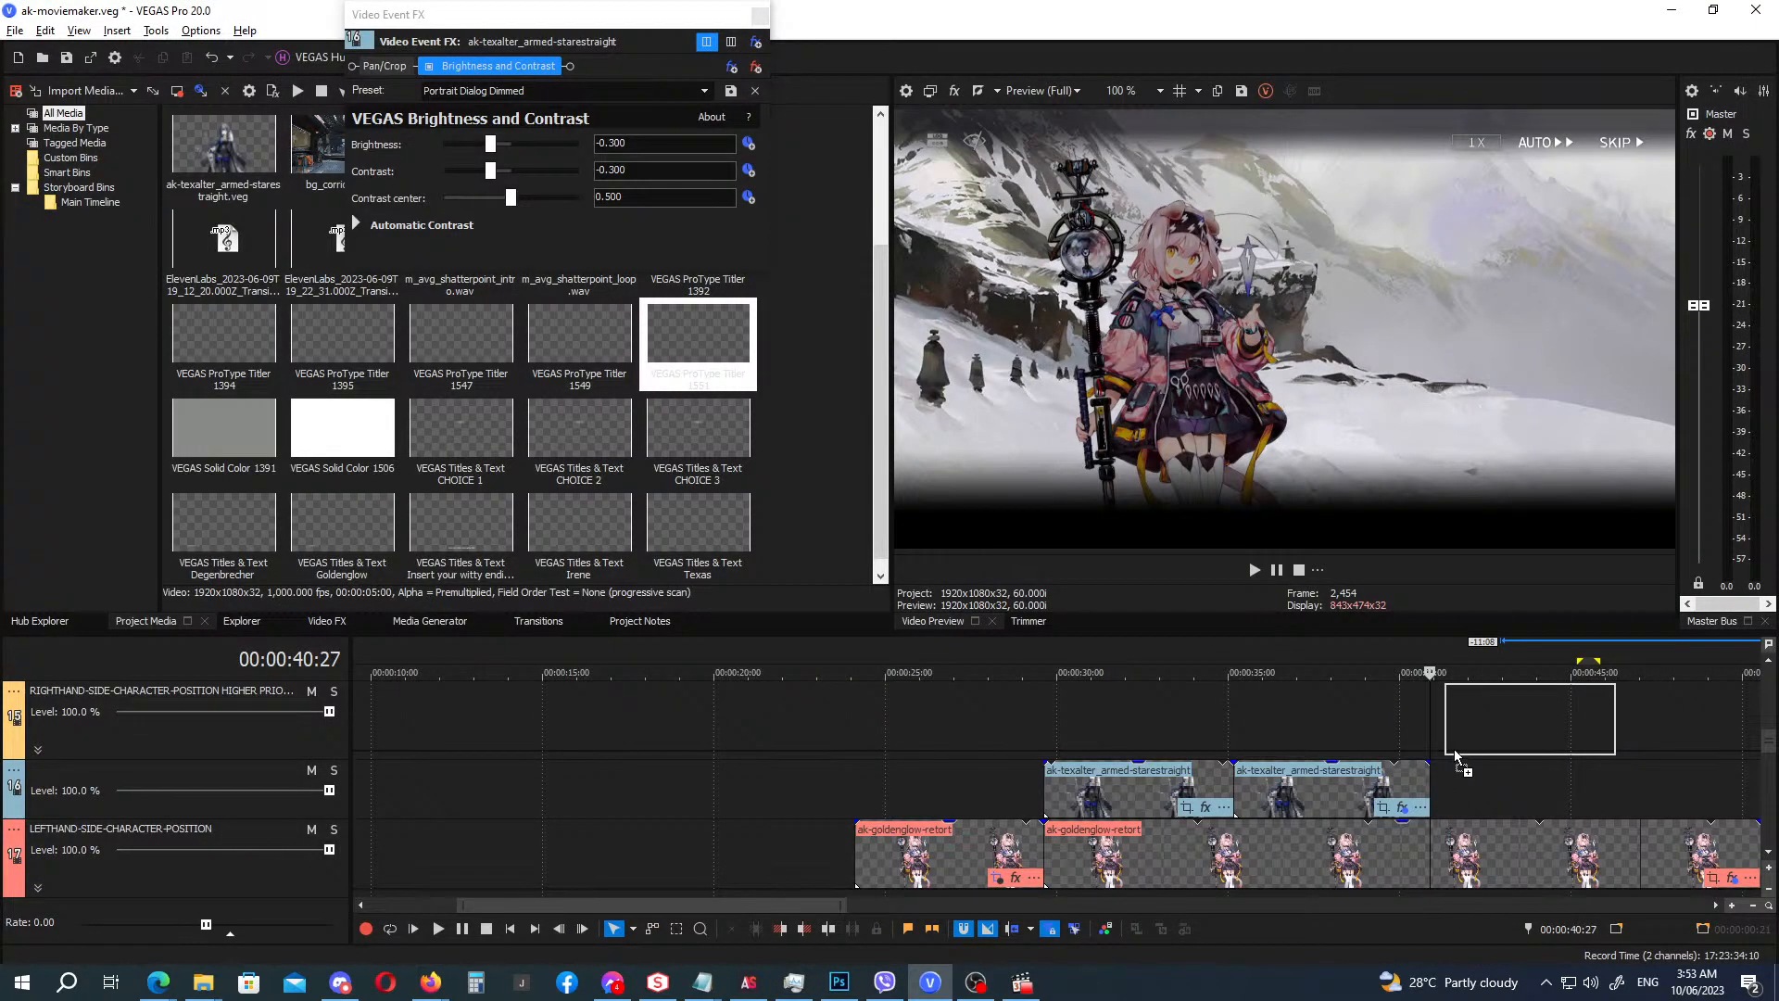
left_click_drag(1440, 760, 1442, 756)
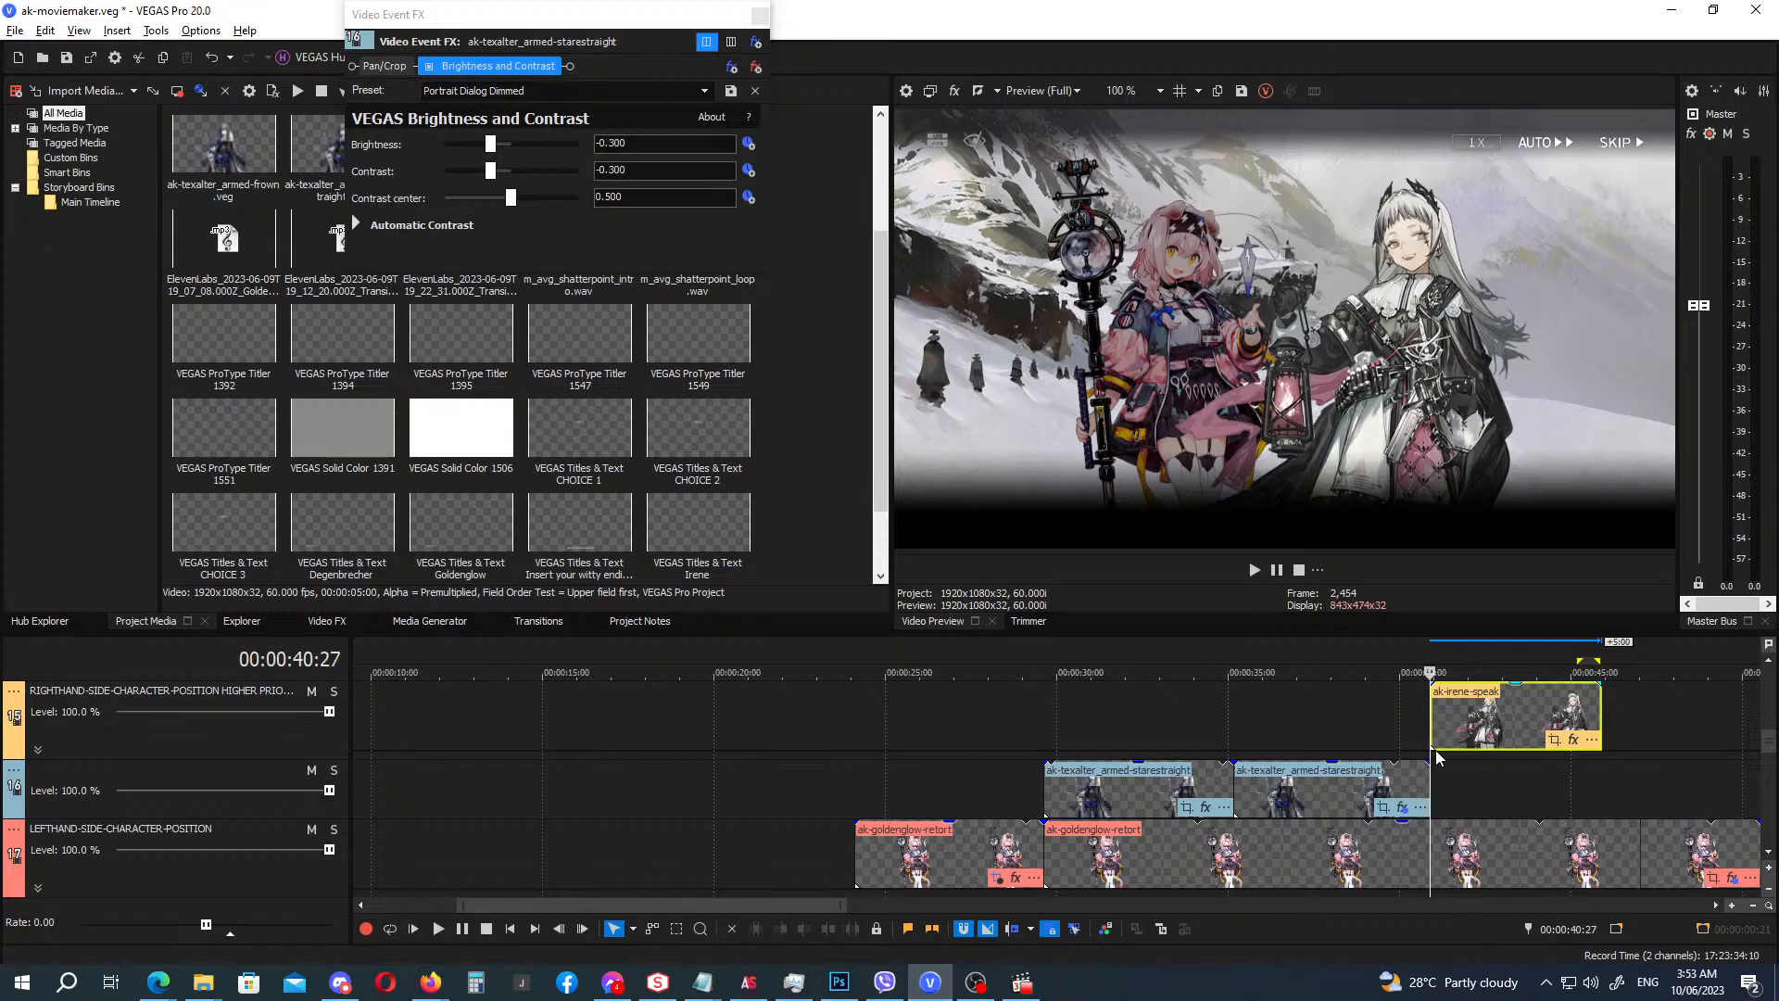
left_click_drag(1480, 721, 1282, 731)
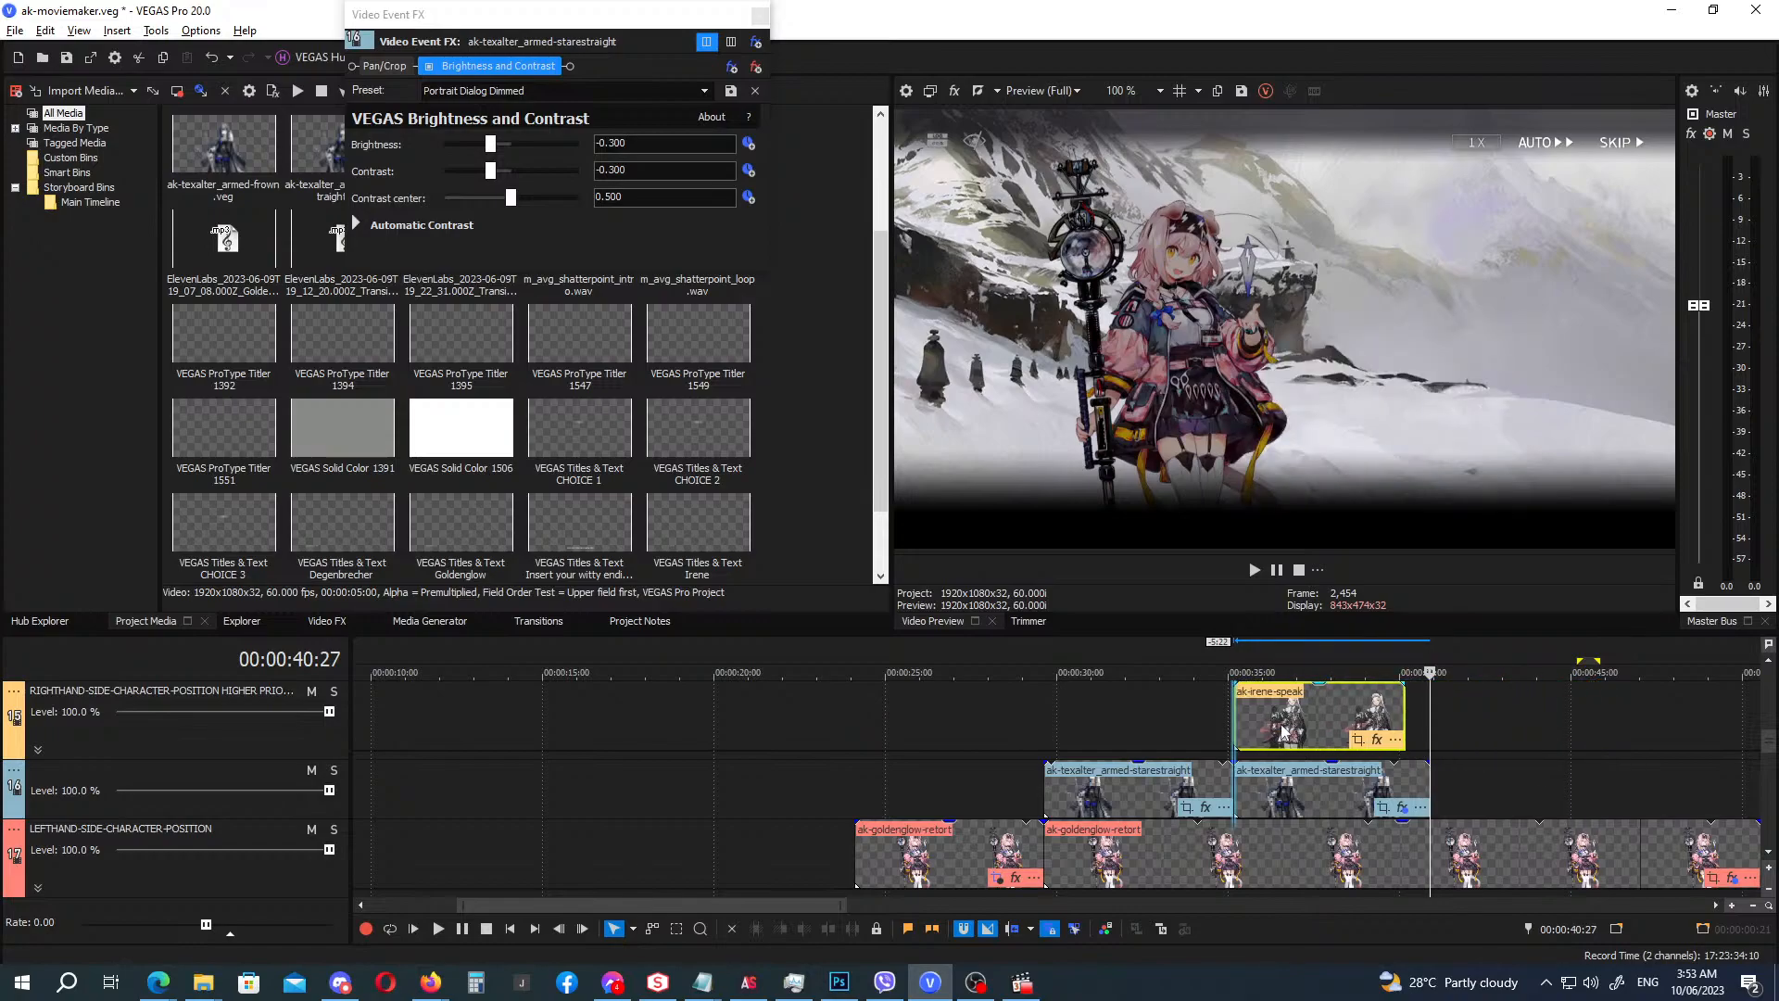
Trim the ak-irene-frown event on the RIGHTHAND-SIDE-CHARACTER-POSITION track to end where ak-irene-speak starts.
left_click(1214, 649)
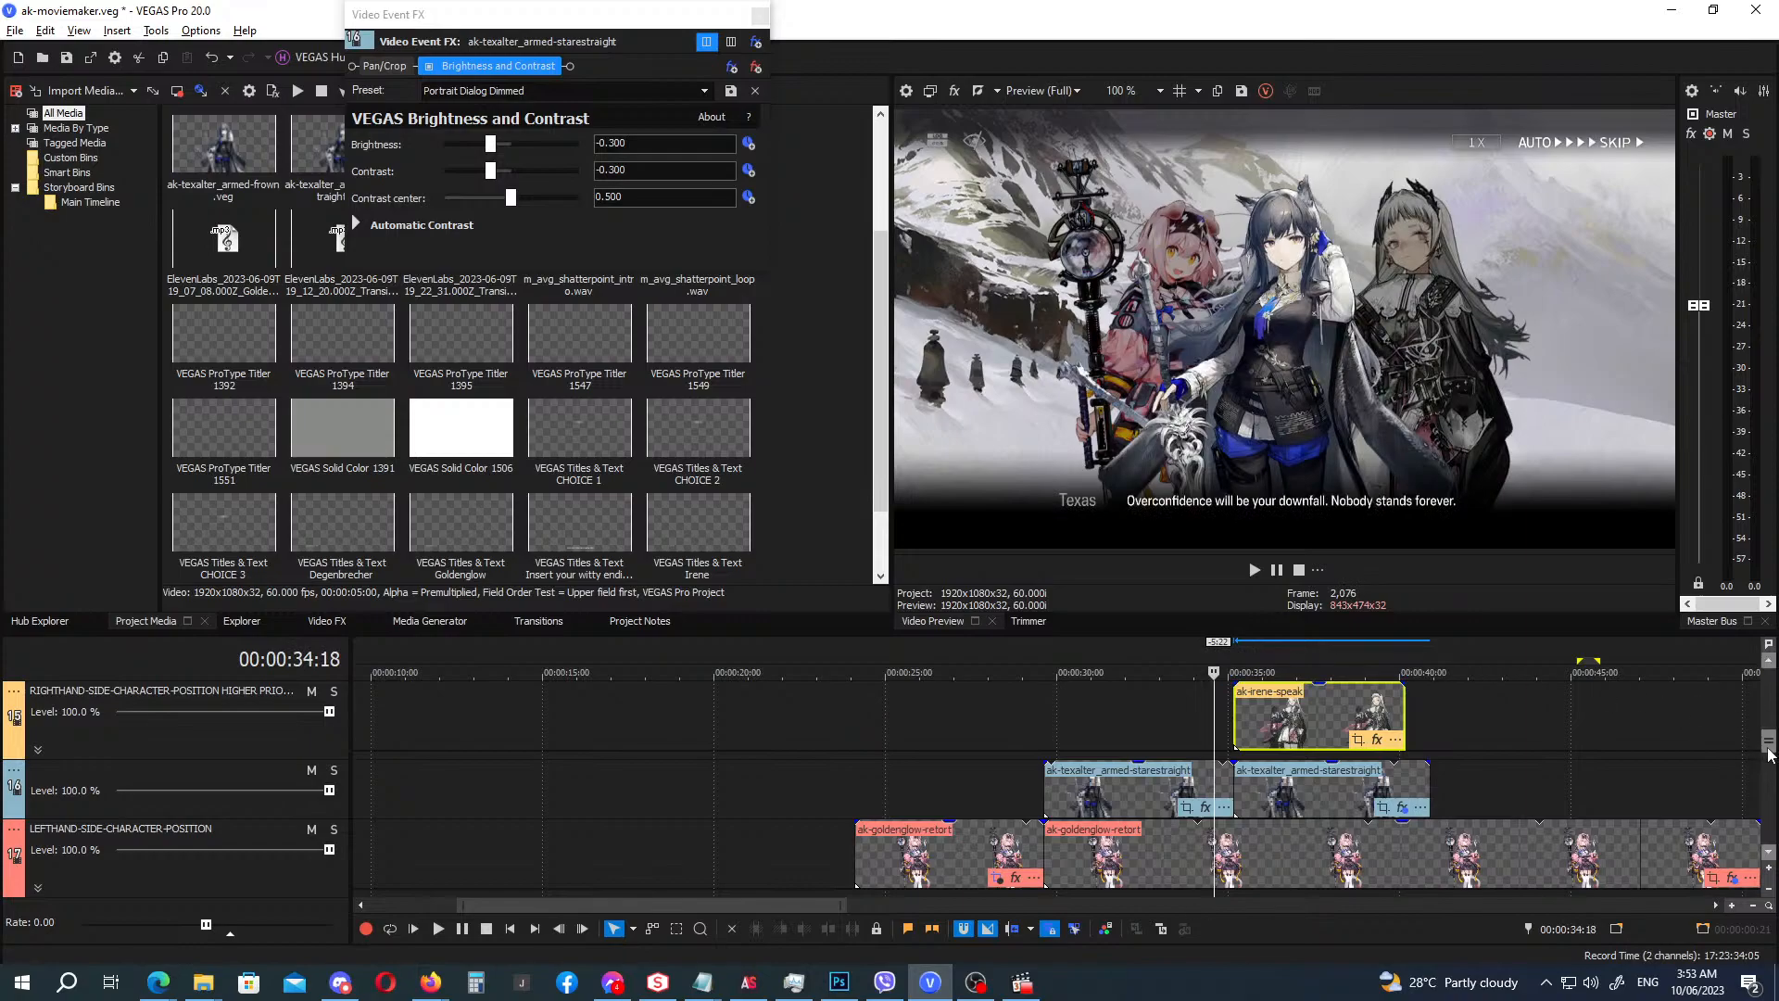
left_click_drag(1769, 747, 1770, 761)
scroll(1056, 789, "down", 2)
scroll(1056, 790, "up", 2)
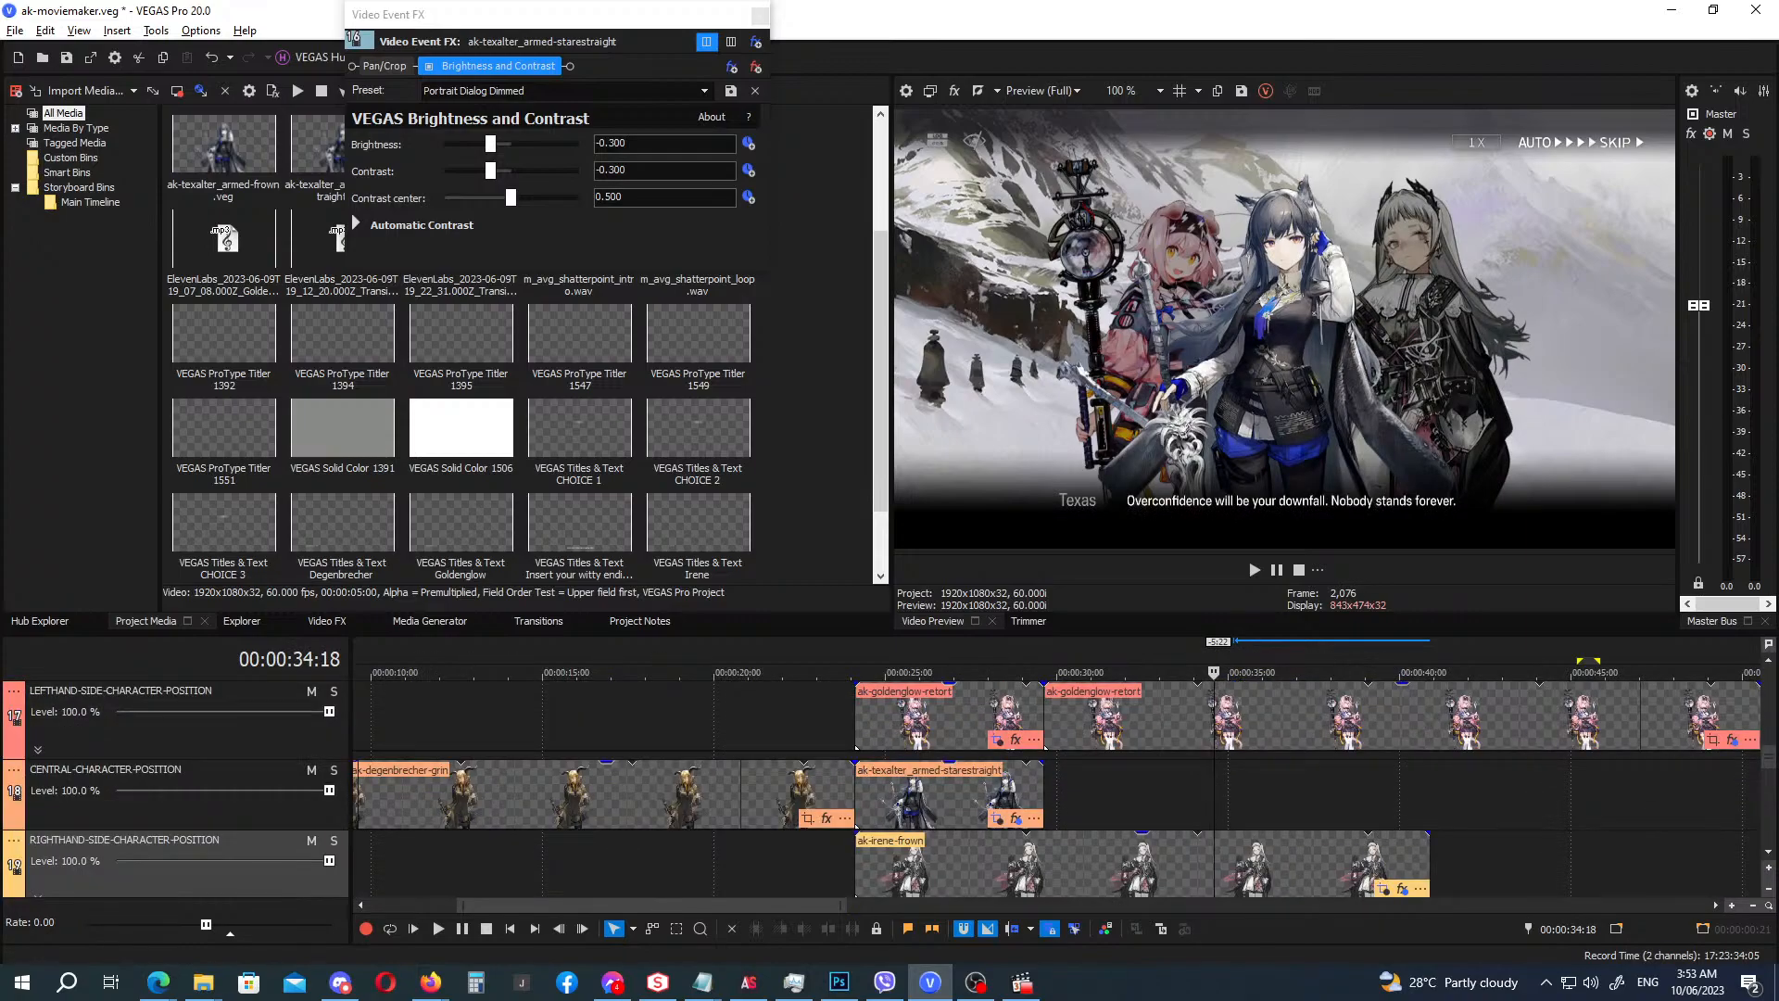
left_click_drag(1432, 858, 1233, 858)
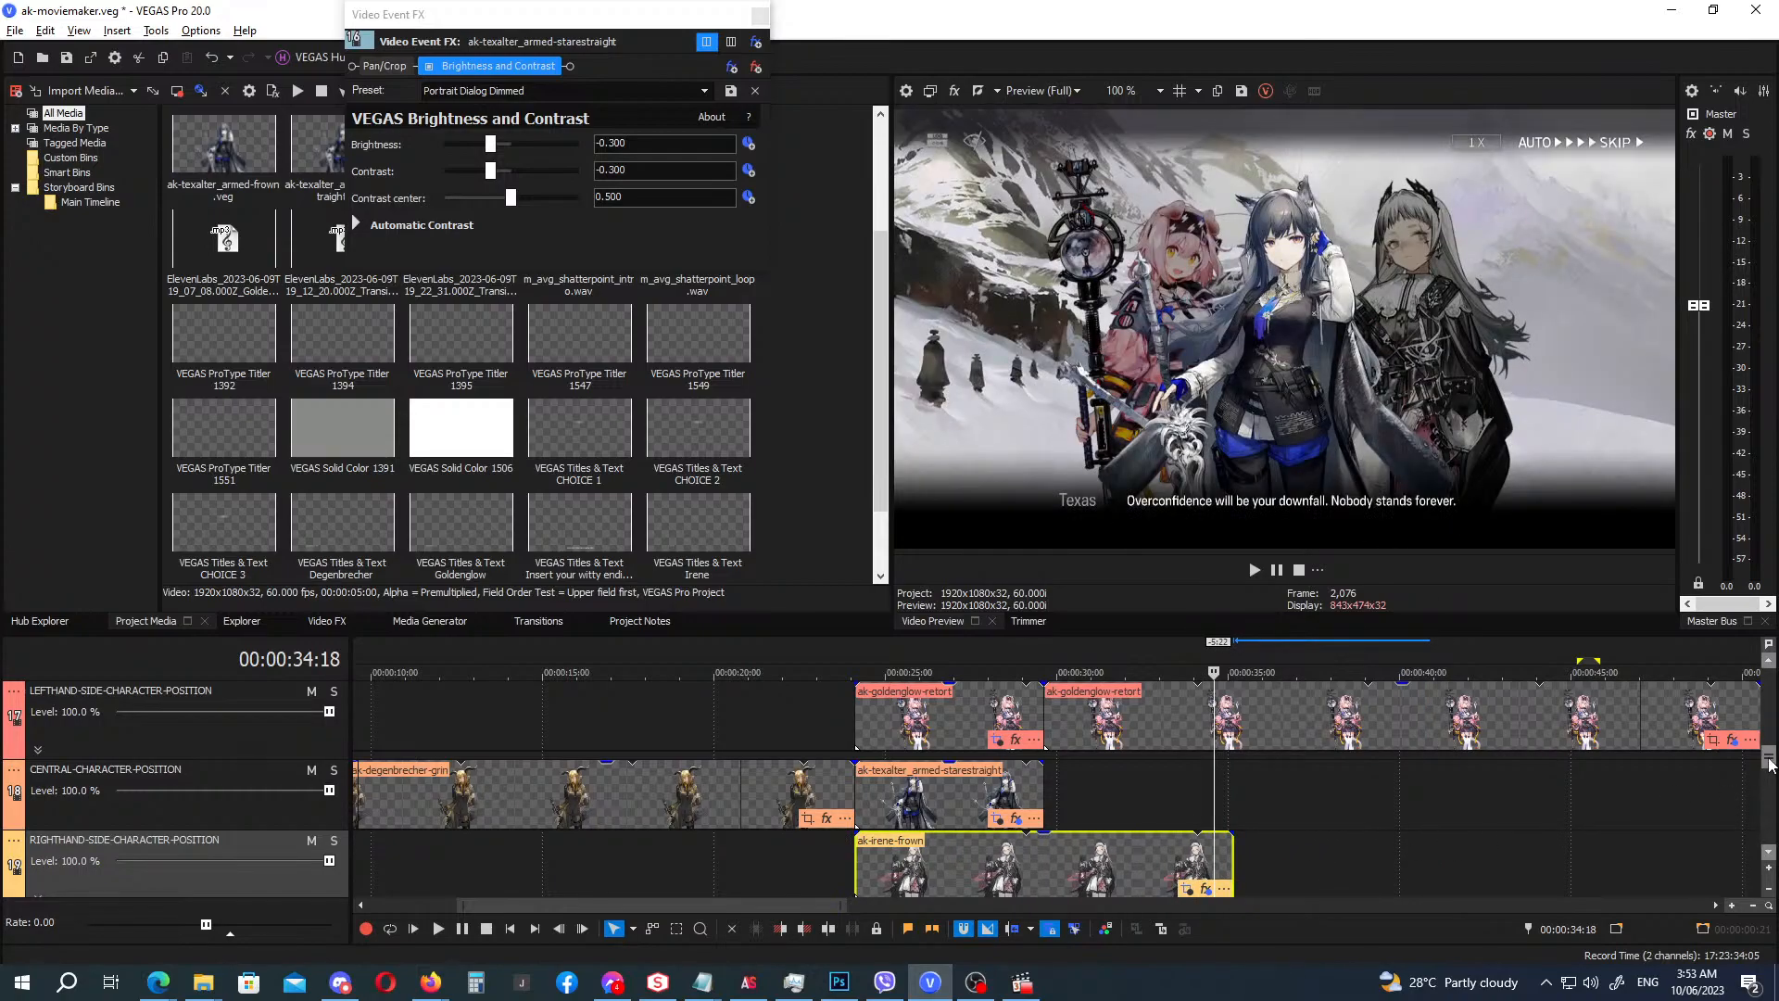
Lengthen the ak-irene-speak event to end together with the dimmed Texas portrait below it.
left_click_drag(1770, 761, 1774, 744)
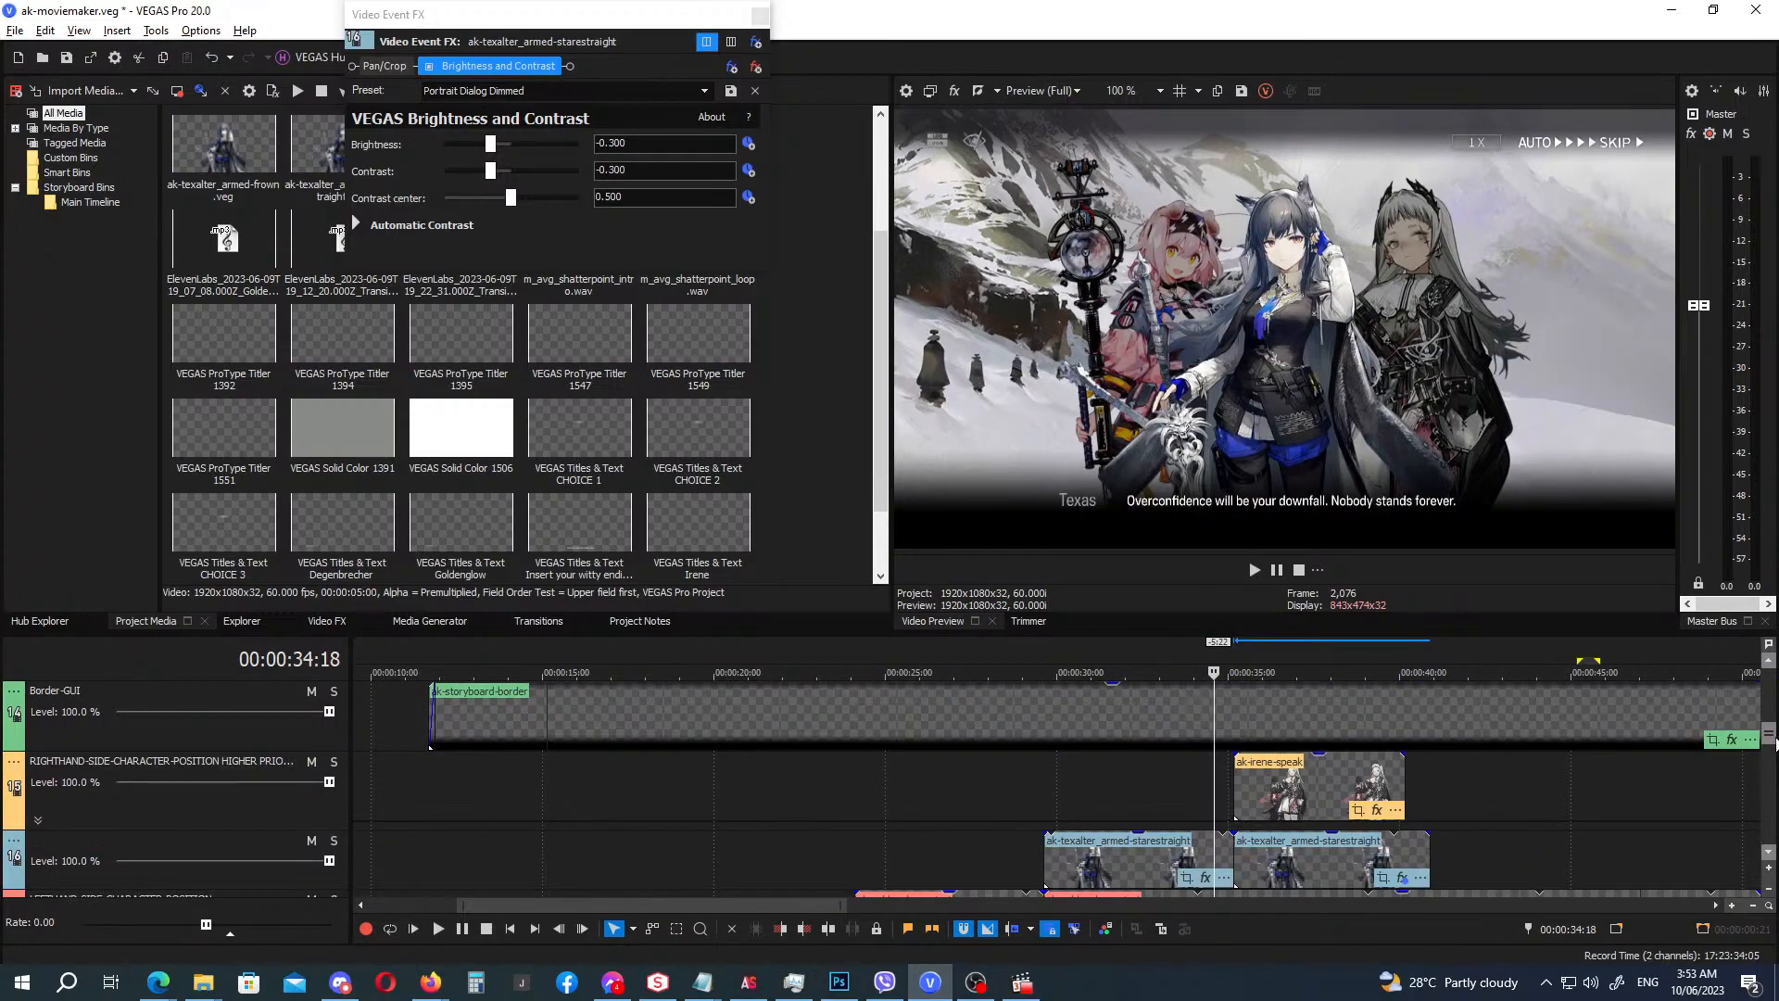
left_click_drag(1404, 780, 1434, 780)
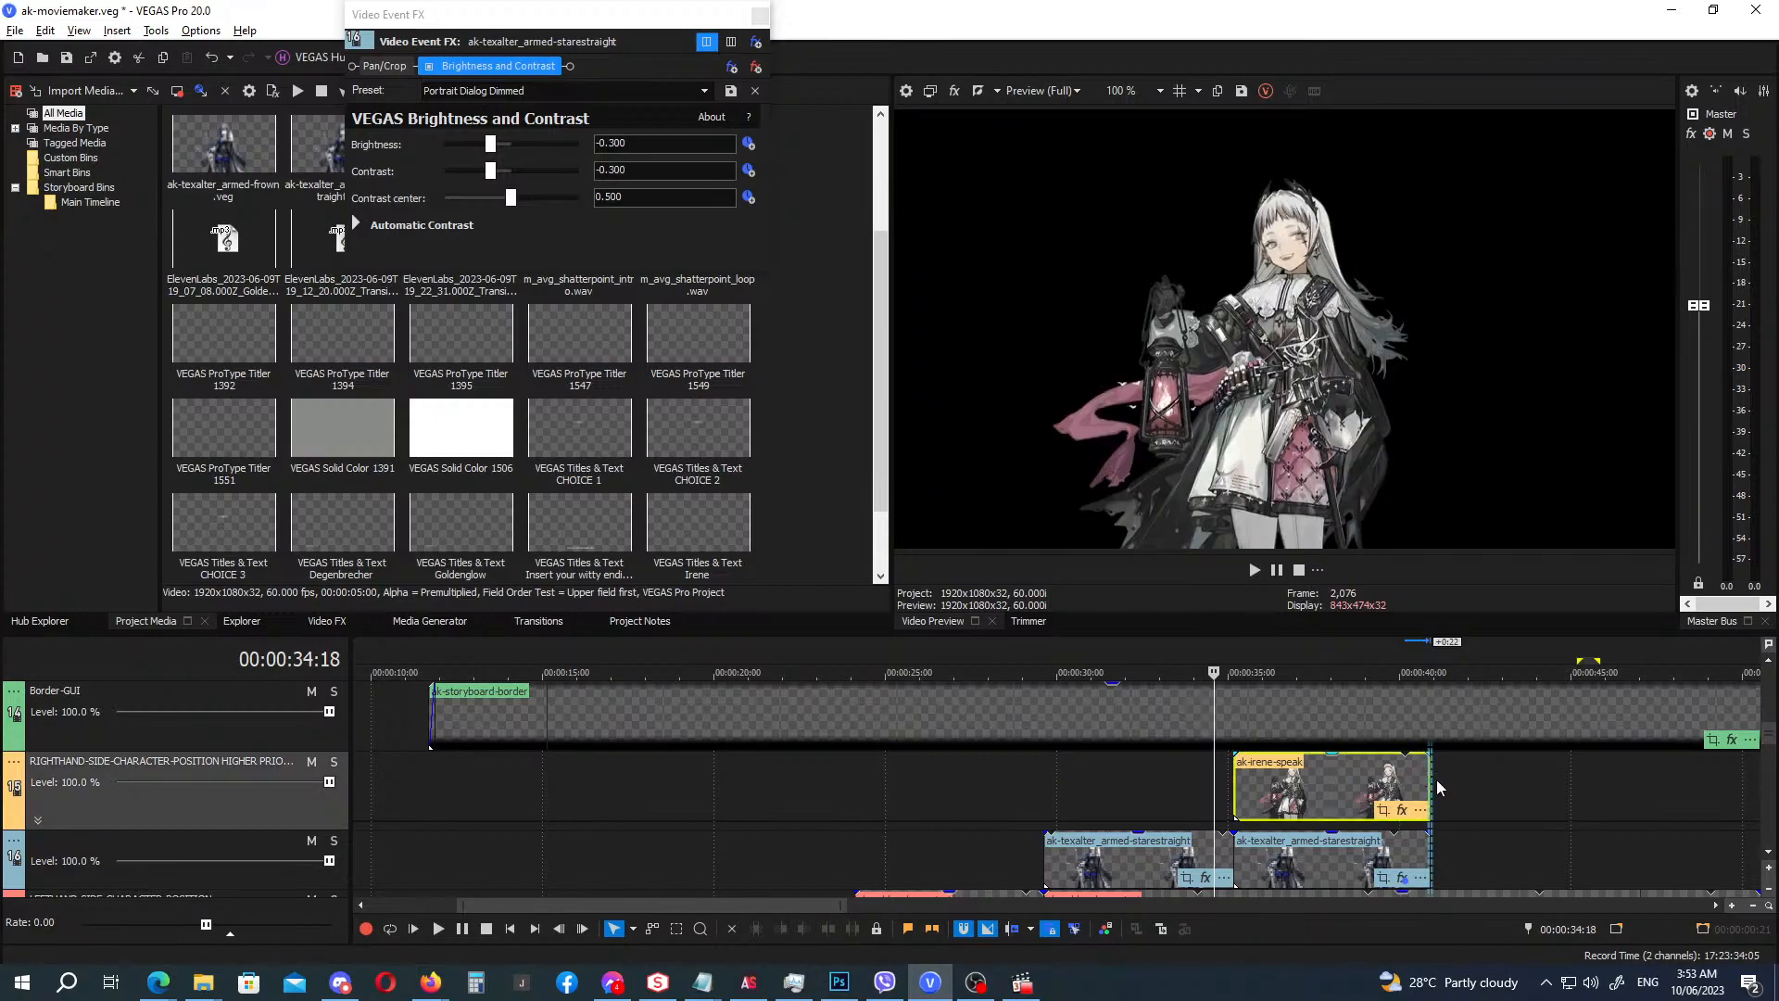
Place Irene's ElevenLabs voice clip on the AUDIO OF VIDEO STREAM track so it starts at 00:00:35:05.
left_click(1231, 643)
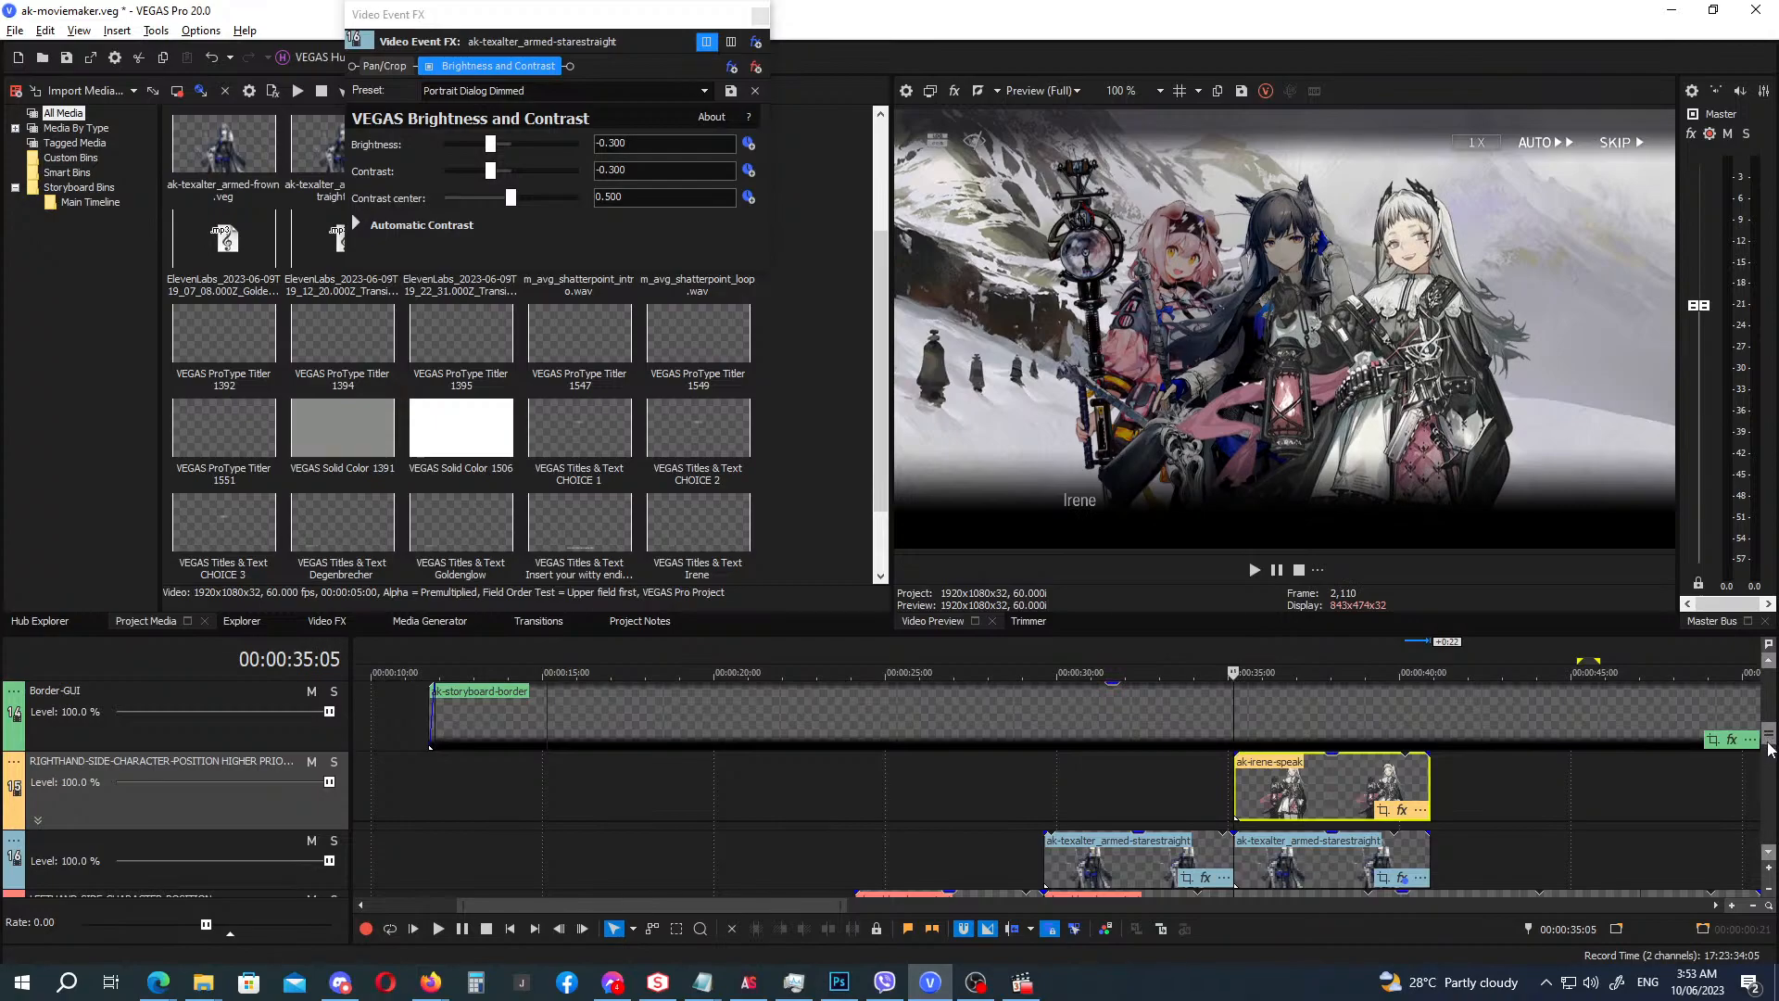
left_click_drag(1768, 743, 1768, 820)
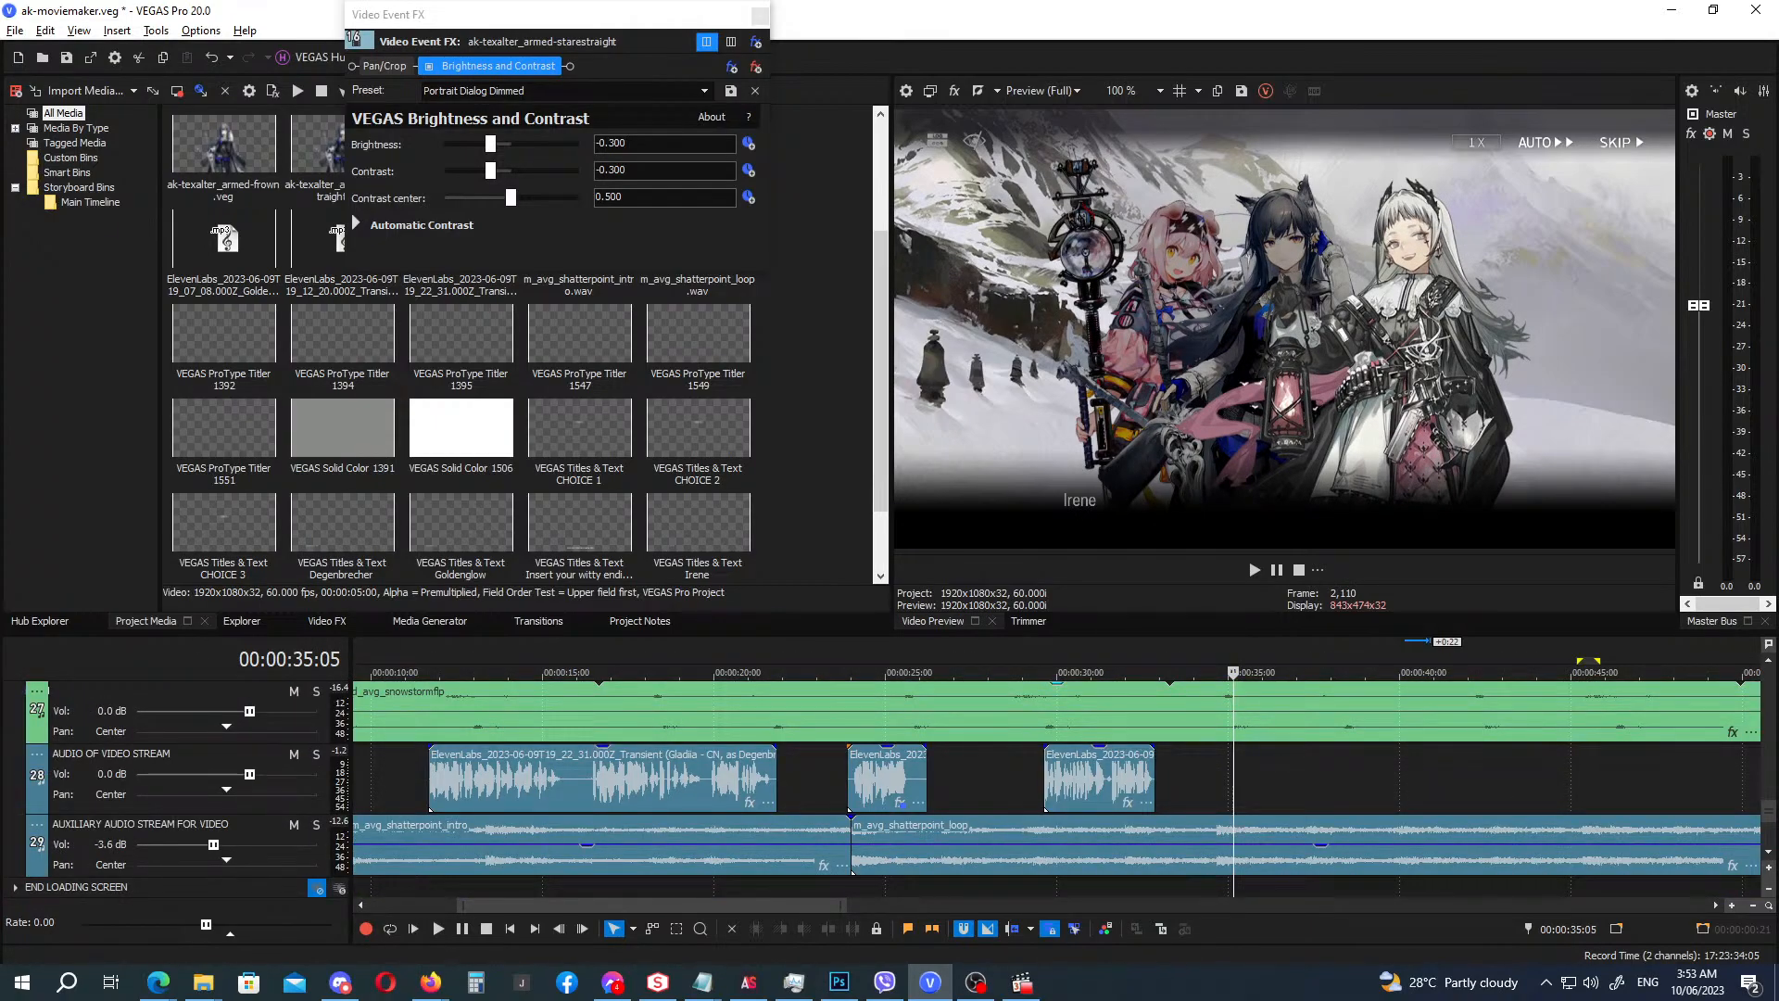
key("alt+Tab")
left_click_drag(956, 684, 1228, 795)
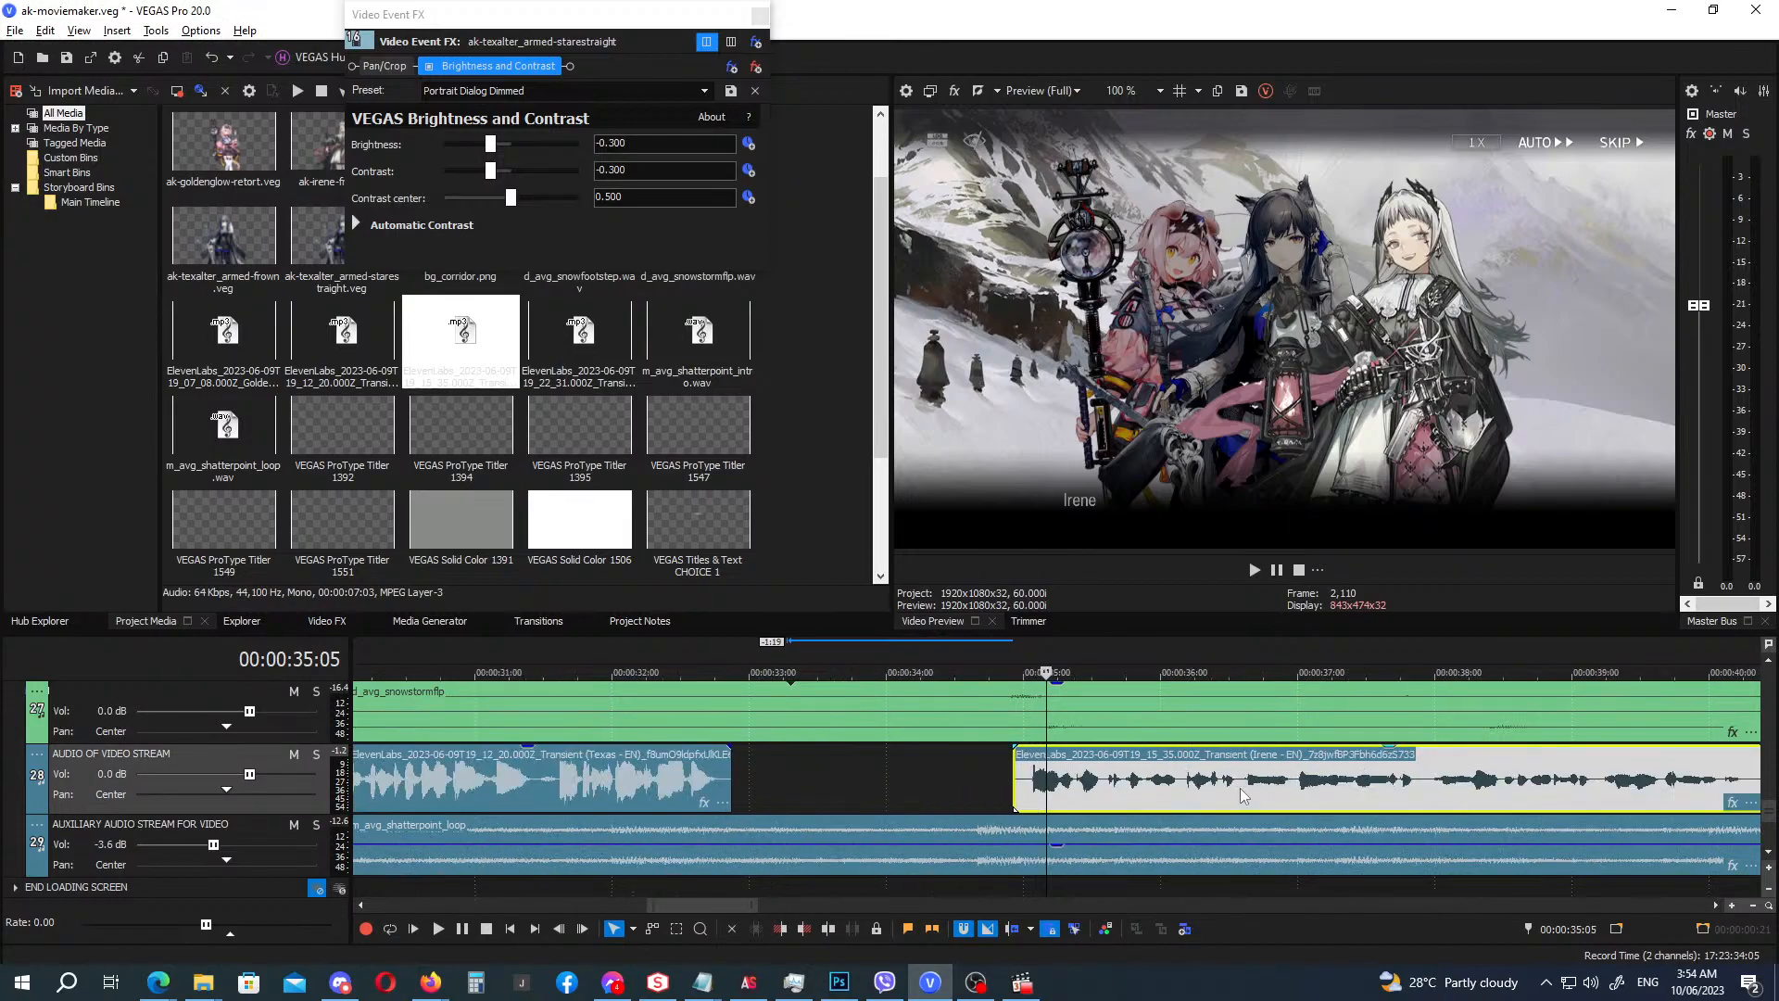
scroll(1232, 797, "up", 5)
left_click_drag(999, 783, 1041, 783)
scroll(1164, 779, "down", 6)
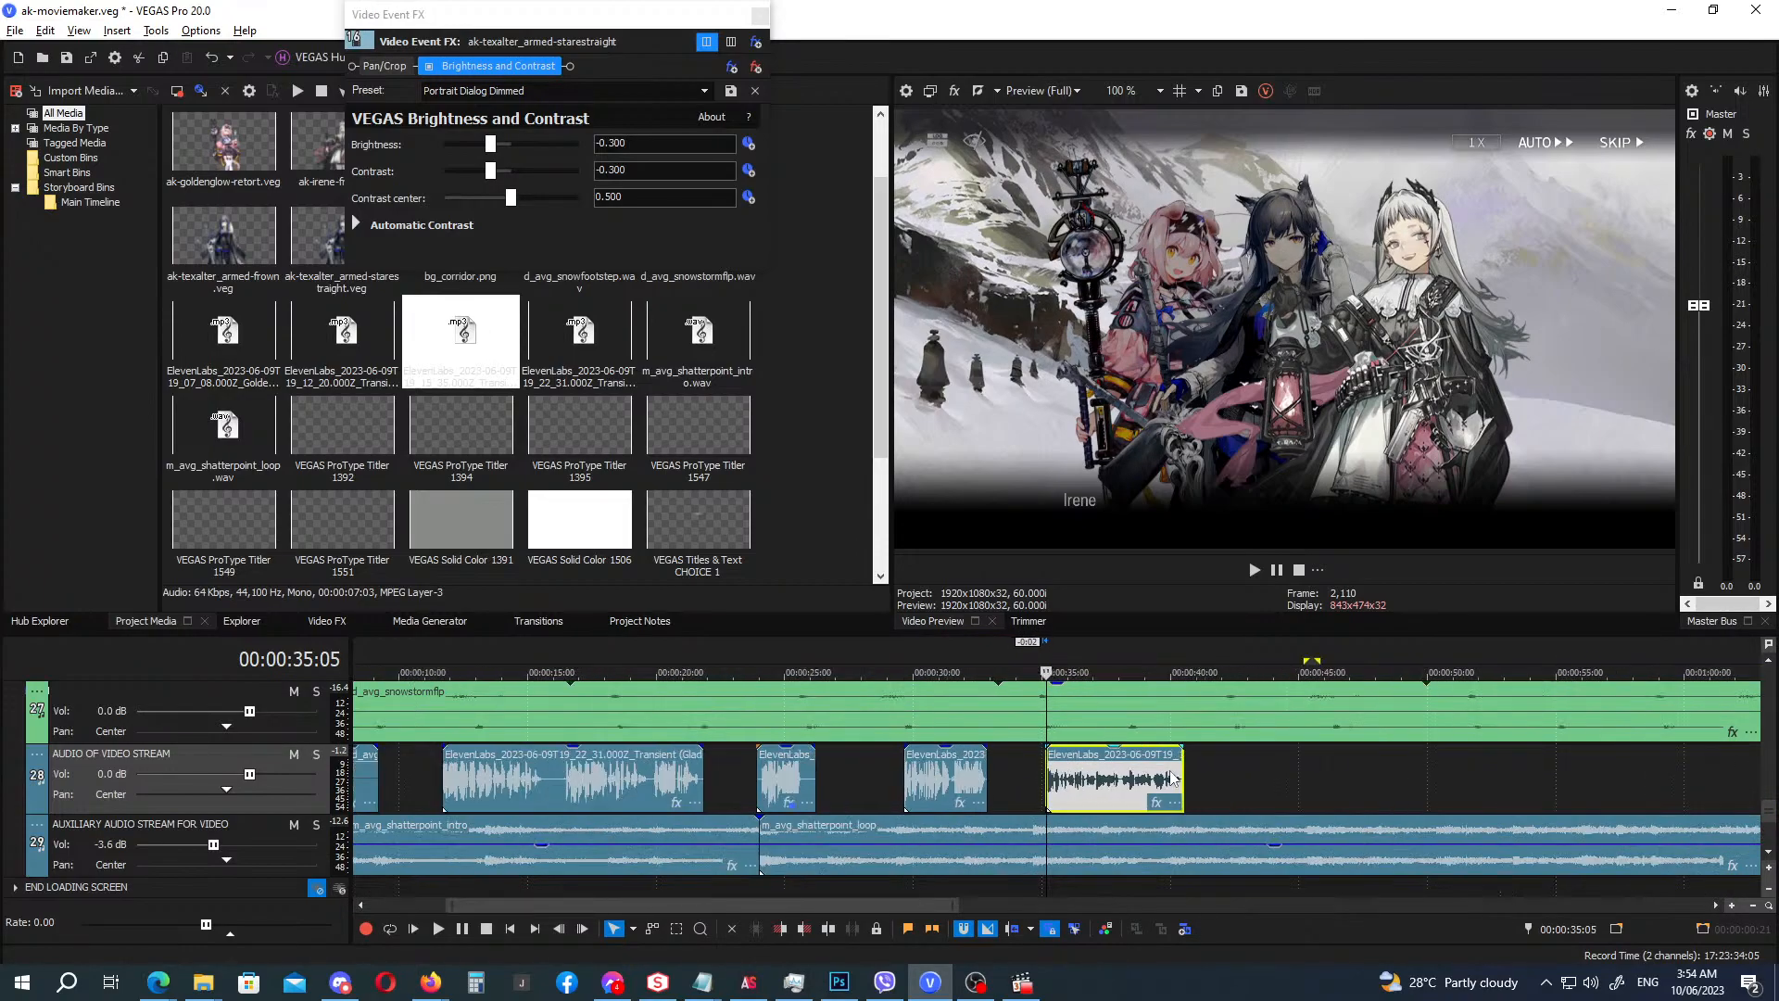
Play back the scene from shortly before Irene's line to check her voice clip against the caption.
left_click(997, 654)
key("space")
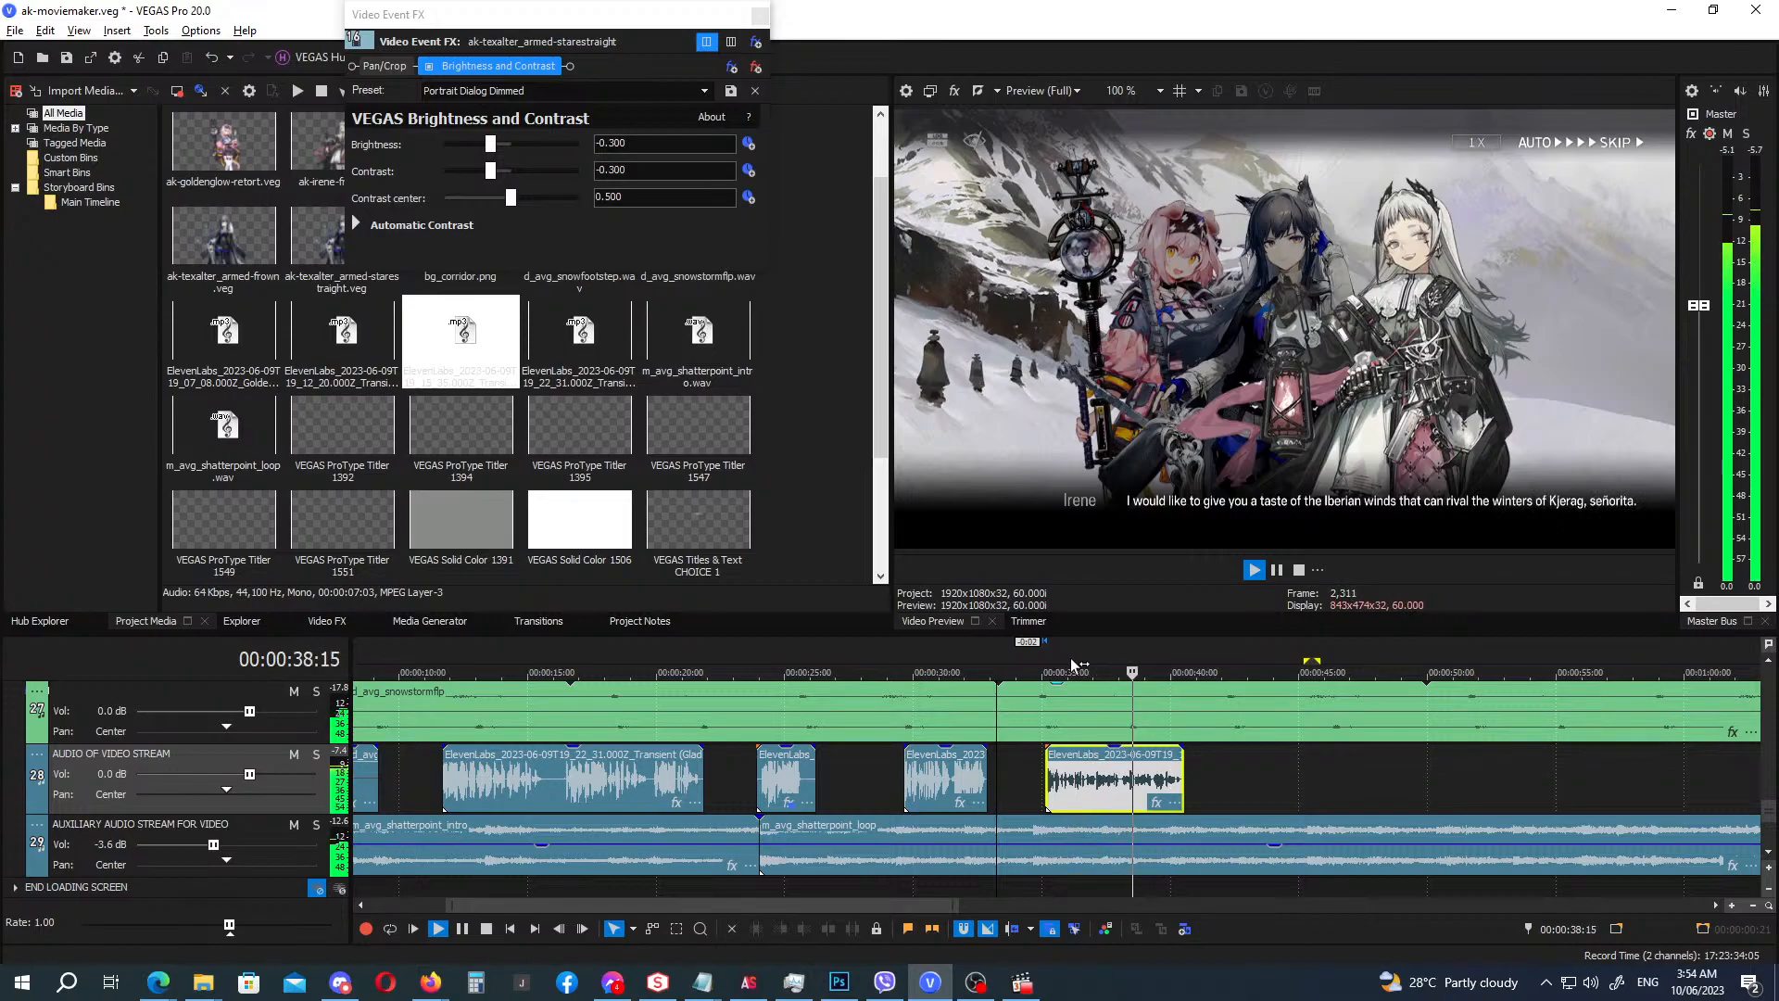
key("Return")
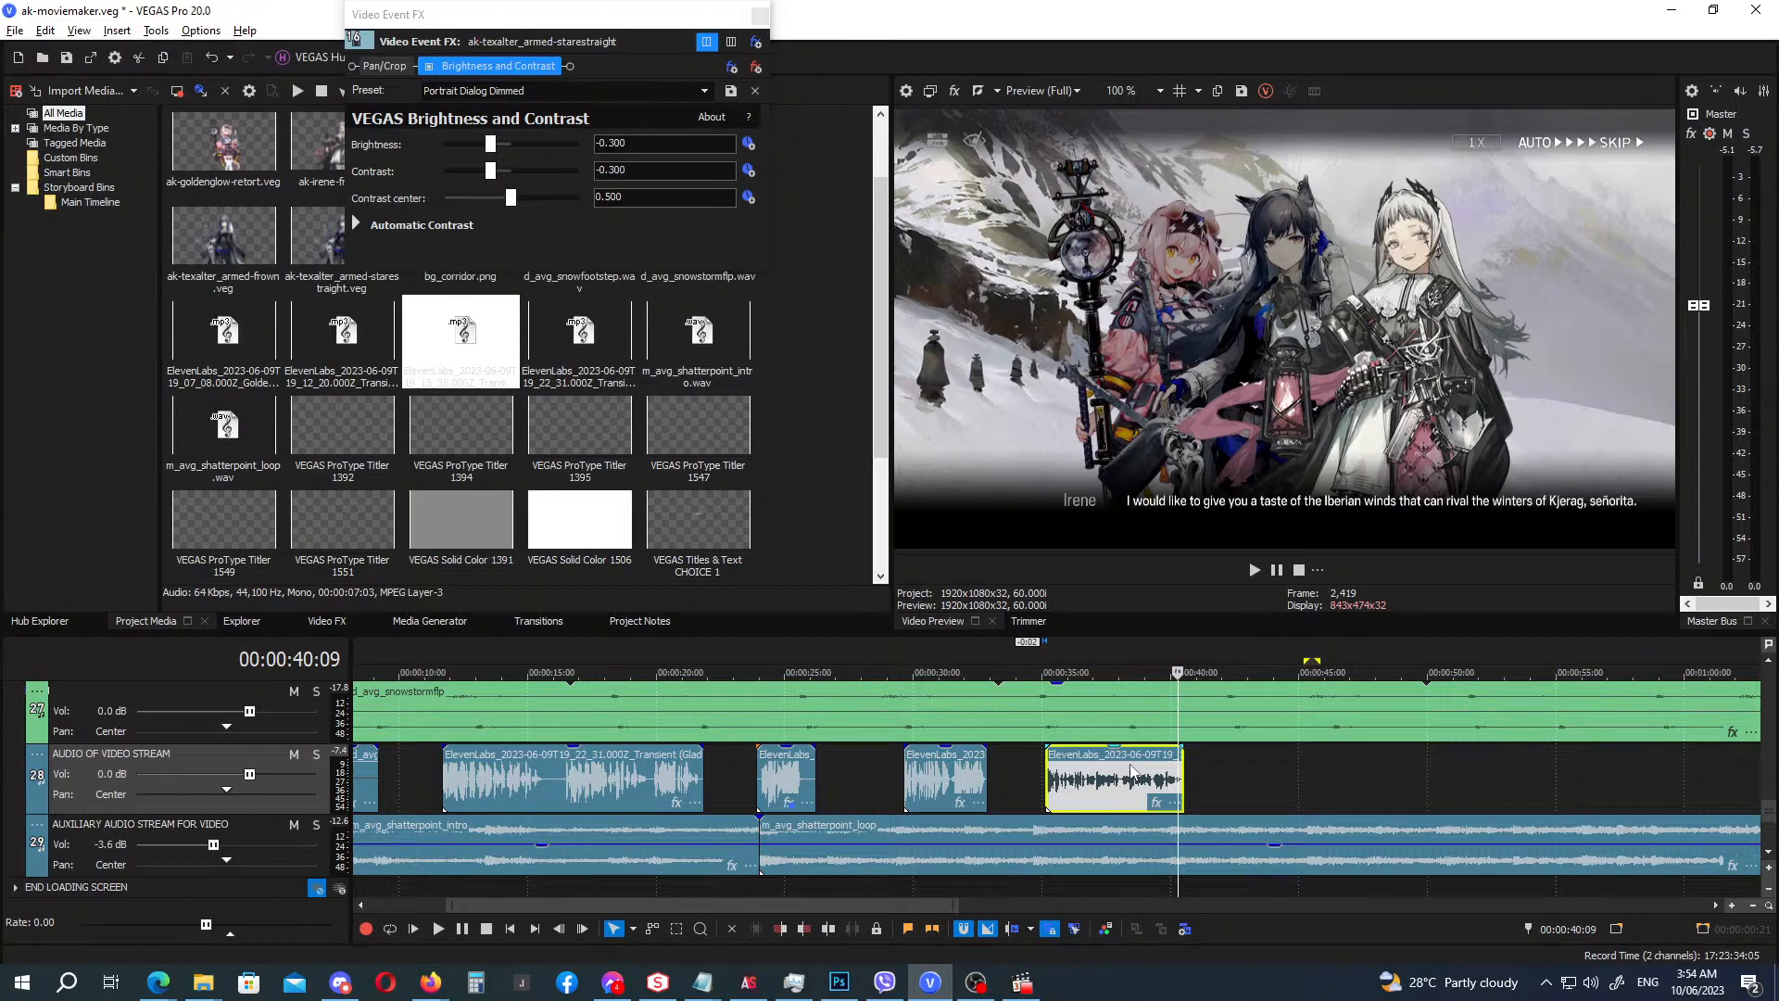
Add the VEGAS Volume effect to Irene's voice clip and raise its volume to 6.021 dB.
left_click(1159, 803)
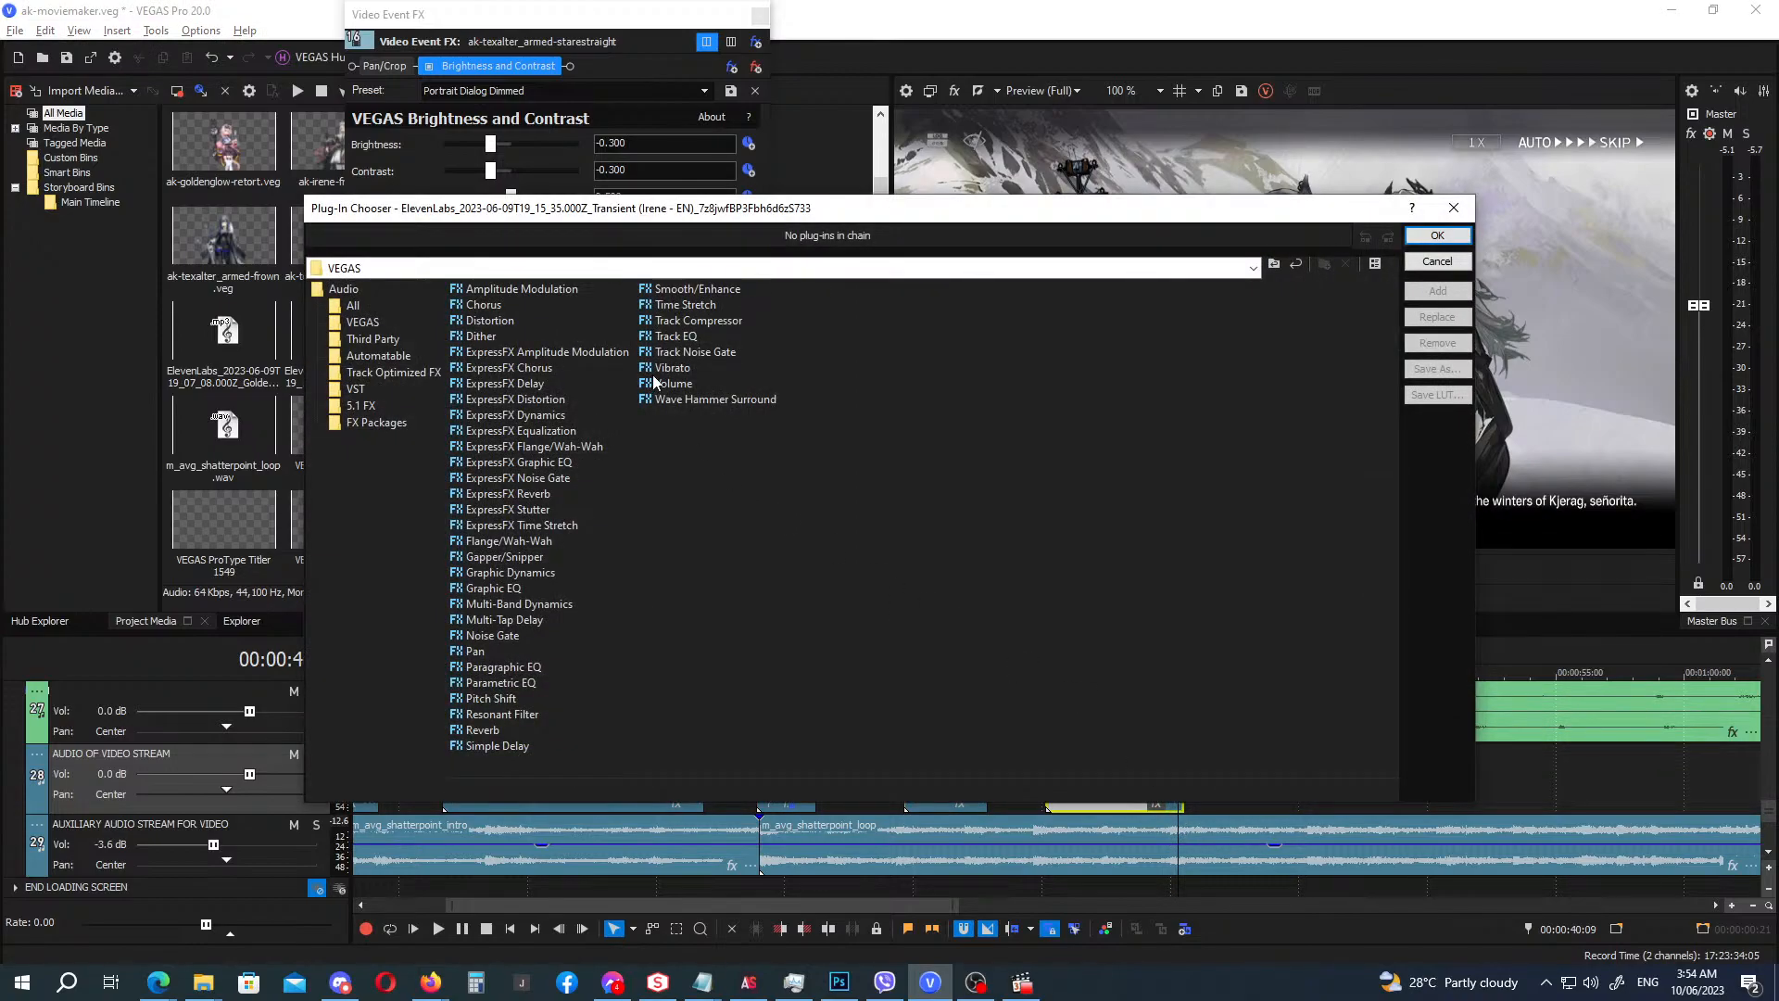
double_click(674, 383)
key("Return")
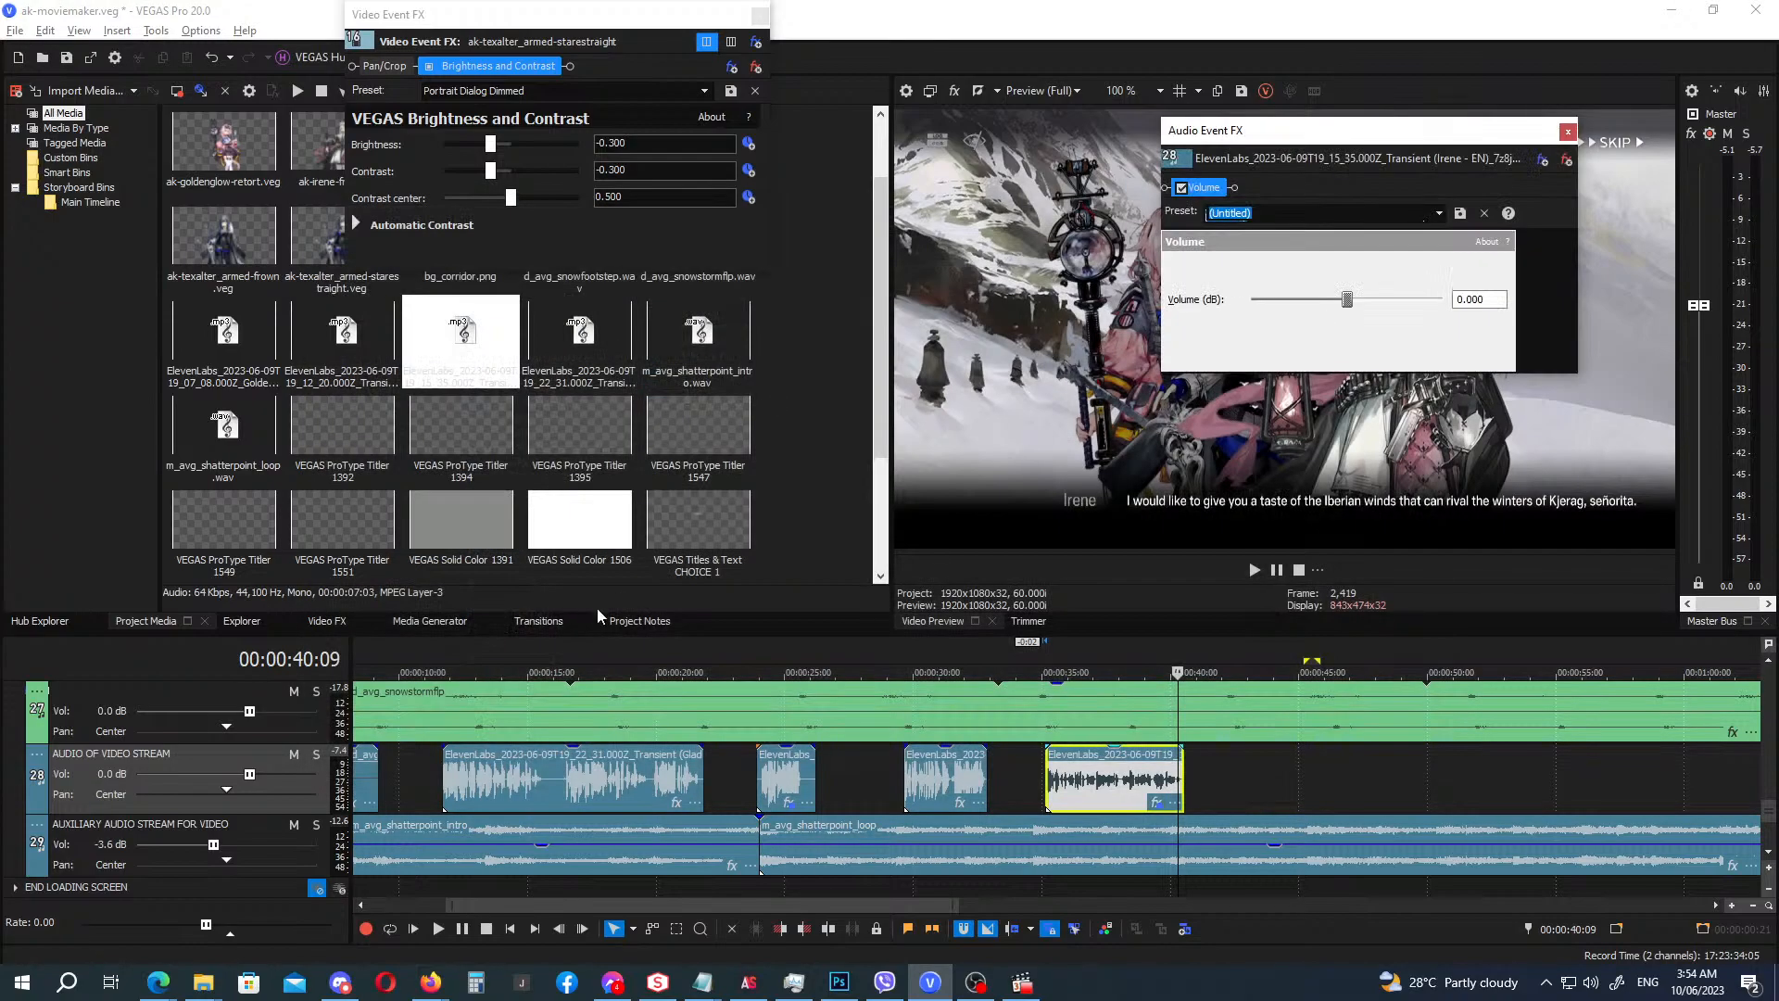
left_click_drag(1350, 299, 1524, 305)
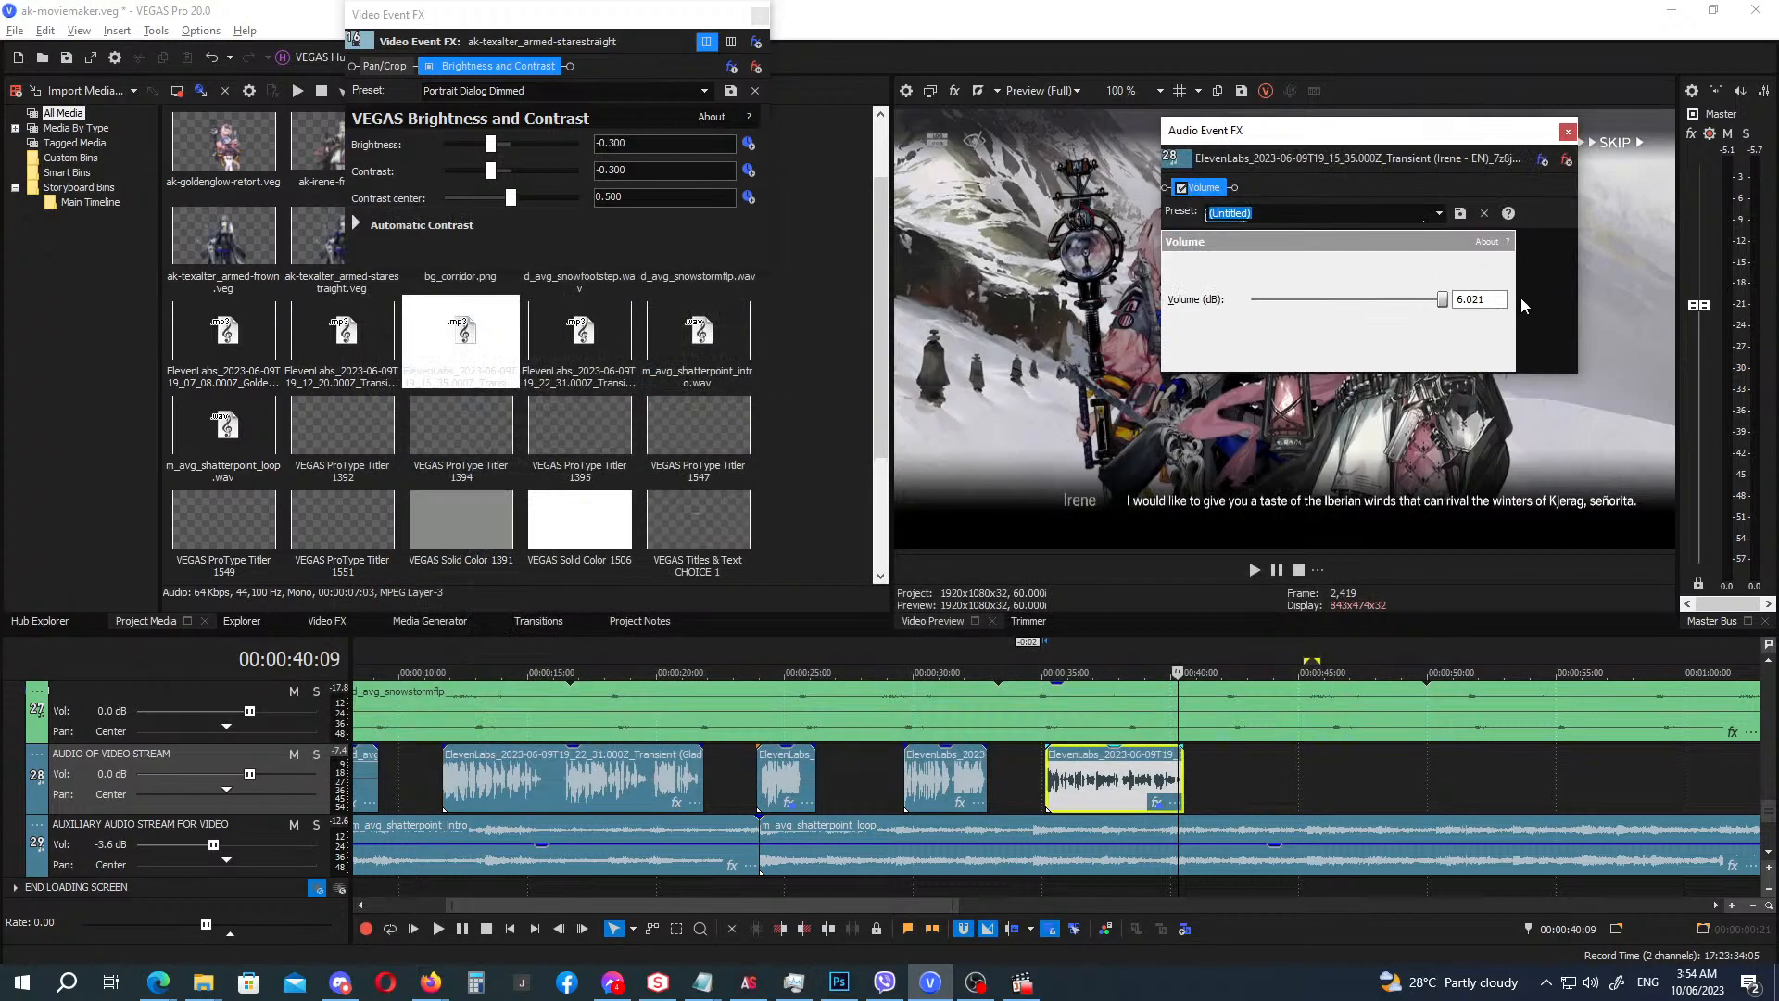
left_click(1569, 133)
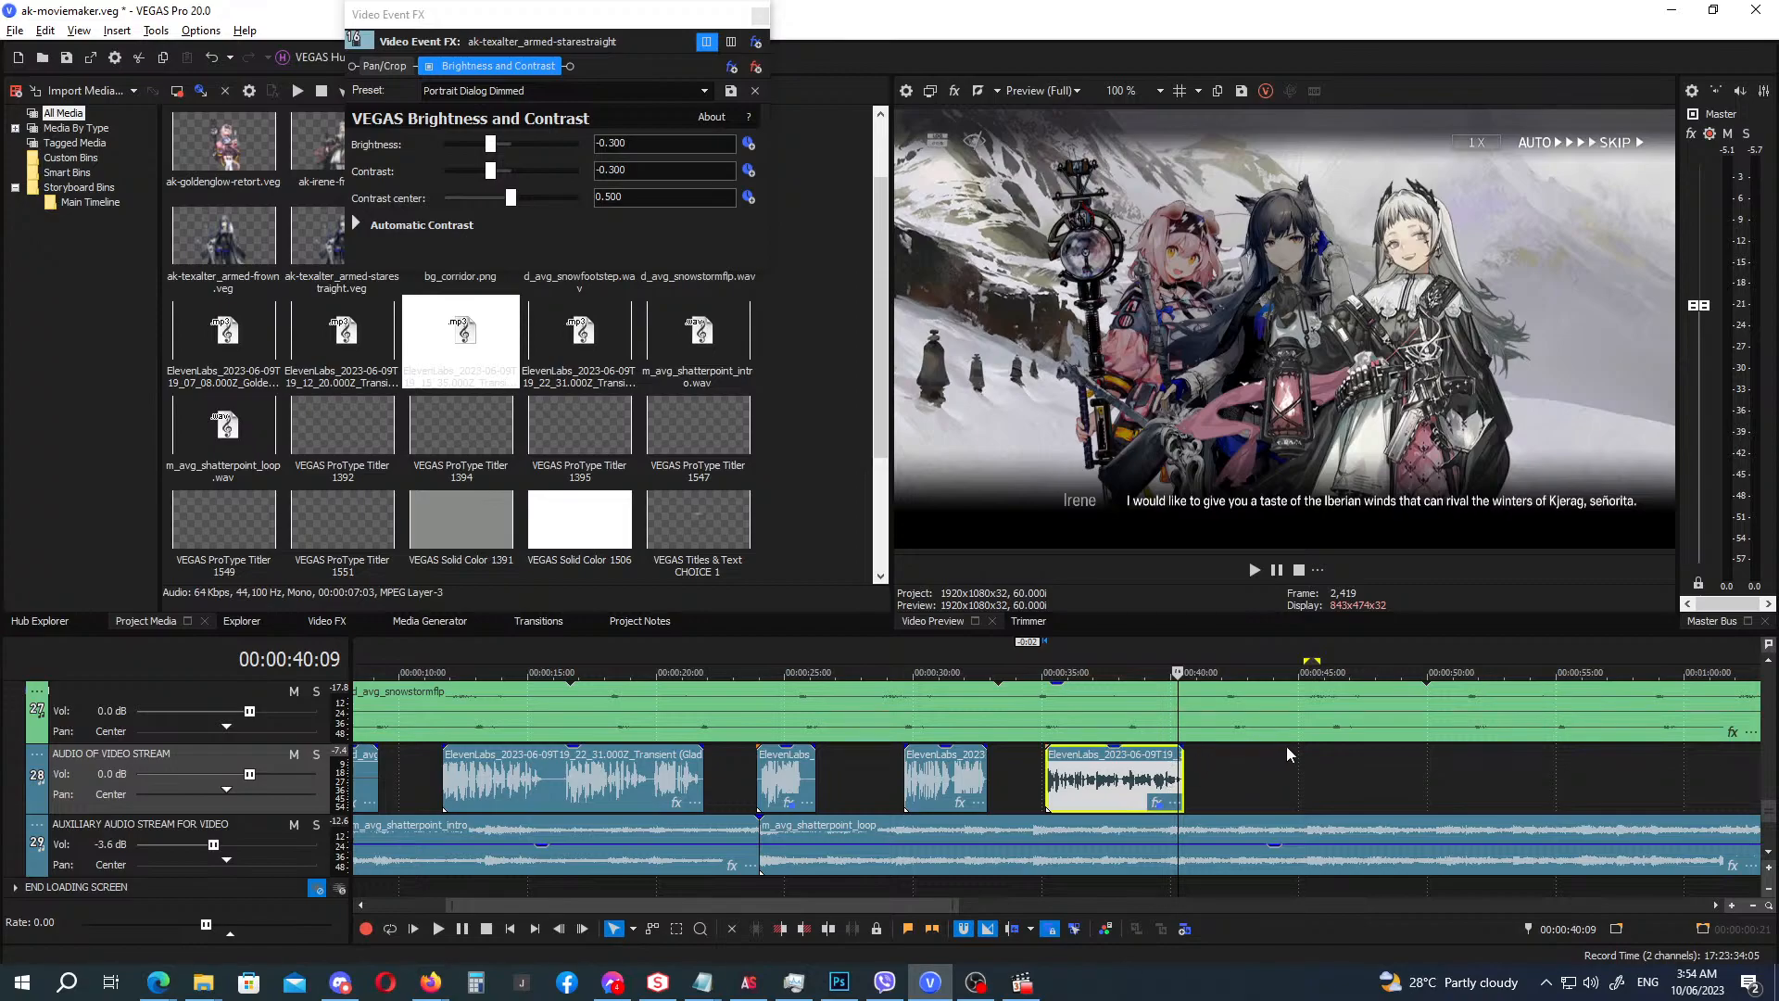
Lengthen the dimmed Texas and ak-irene-speak events slightly past Irene's voice clip and trim the second ak-goldenglow-retort event to the same end.
scroll(1736, 756, "up", 5)
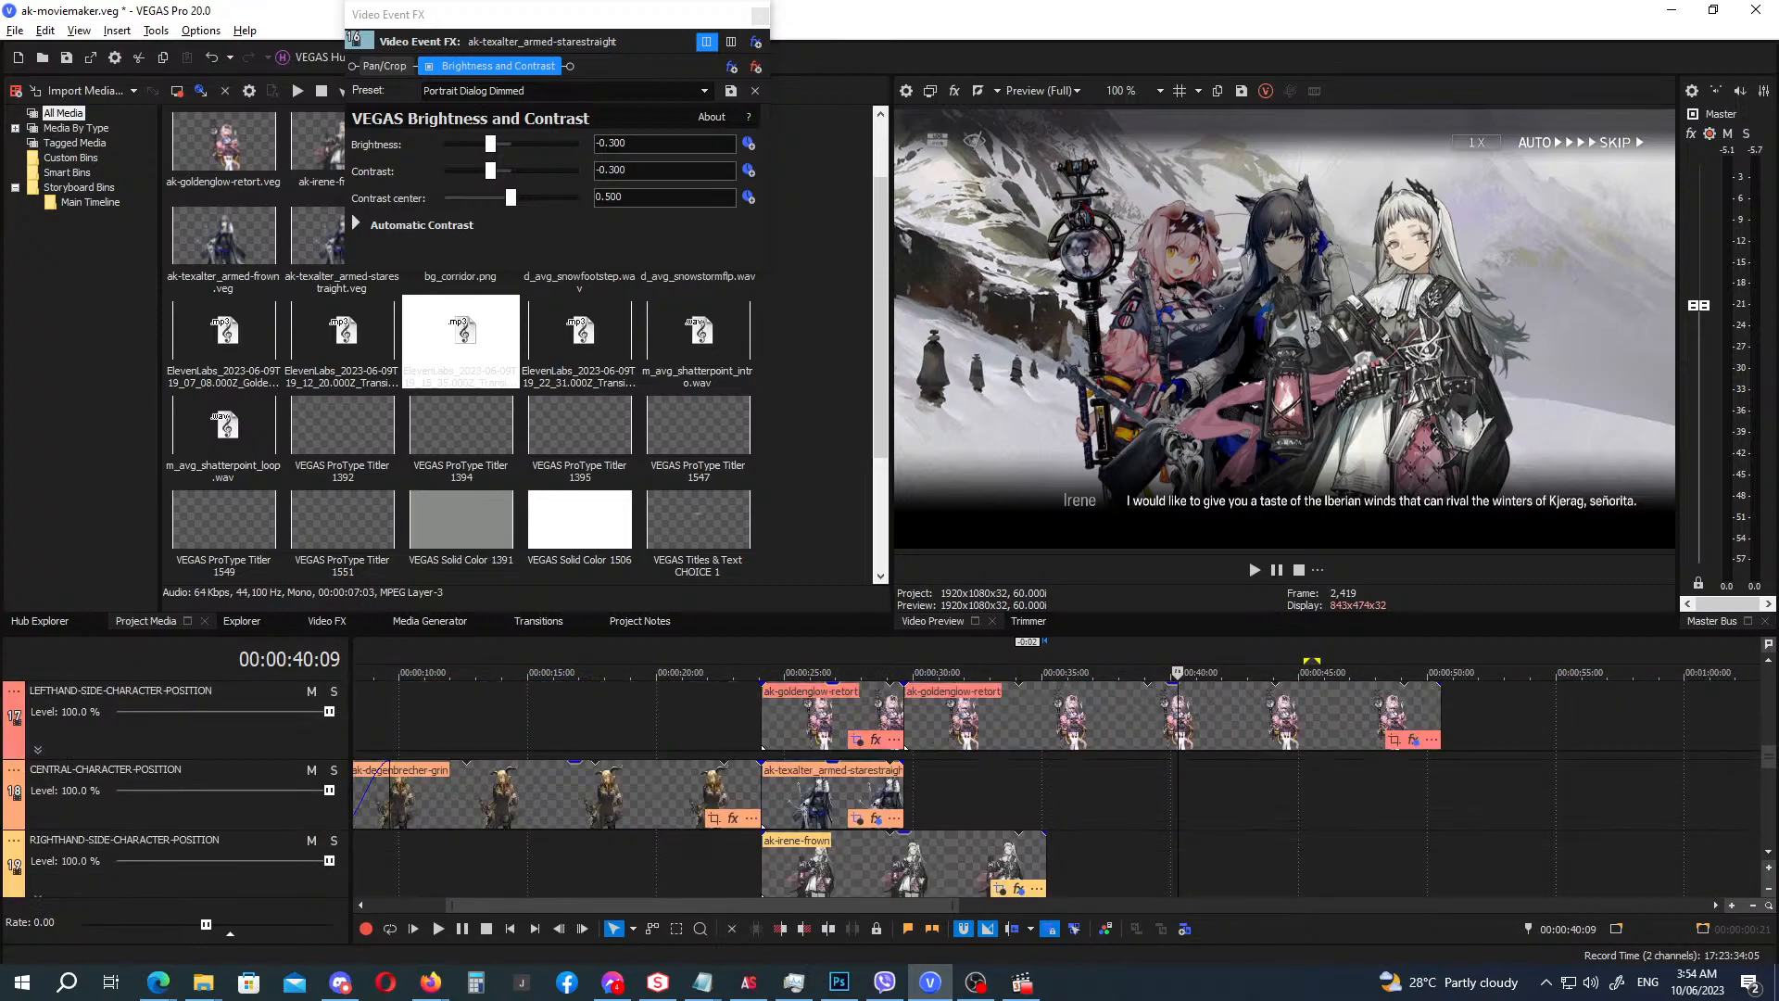
scroll(1057, 788, "up", 2)
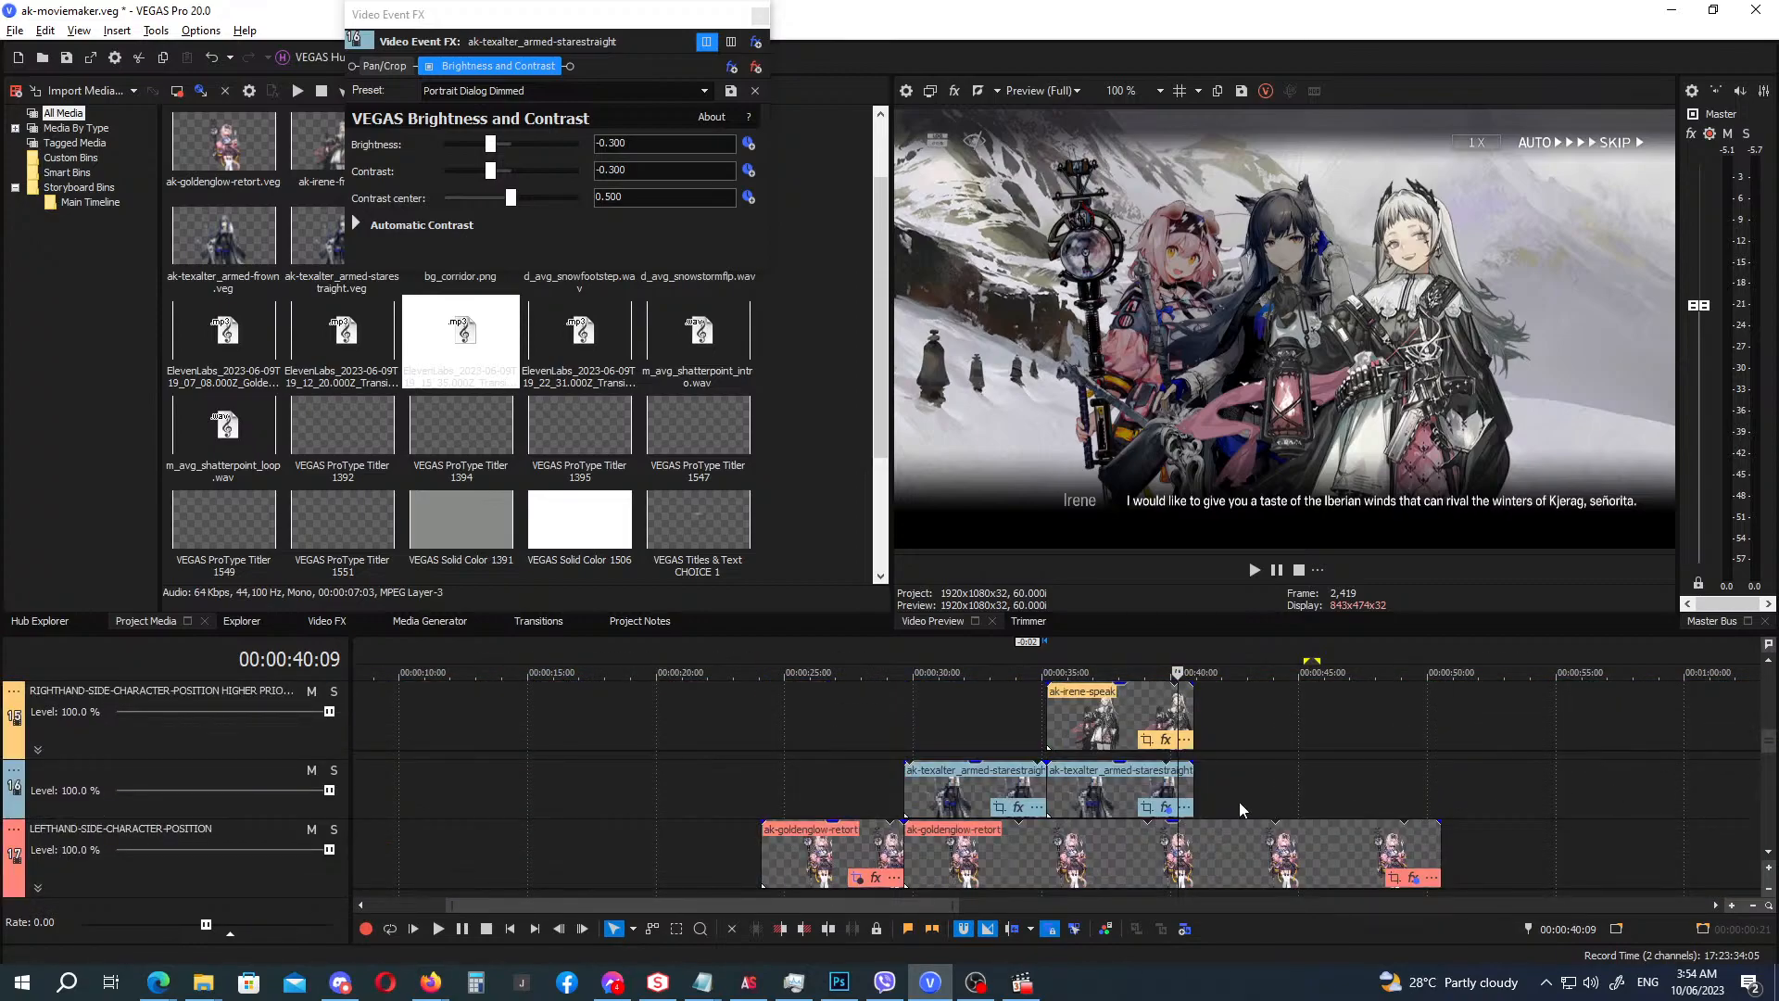
mouse_move(1193, 793)
left_mouse_down()
mouse_move(1236, 792)
mouse_move(1212, 794)
left_mouse_up()
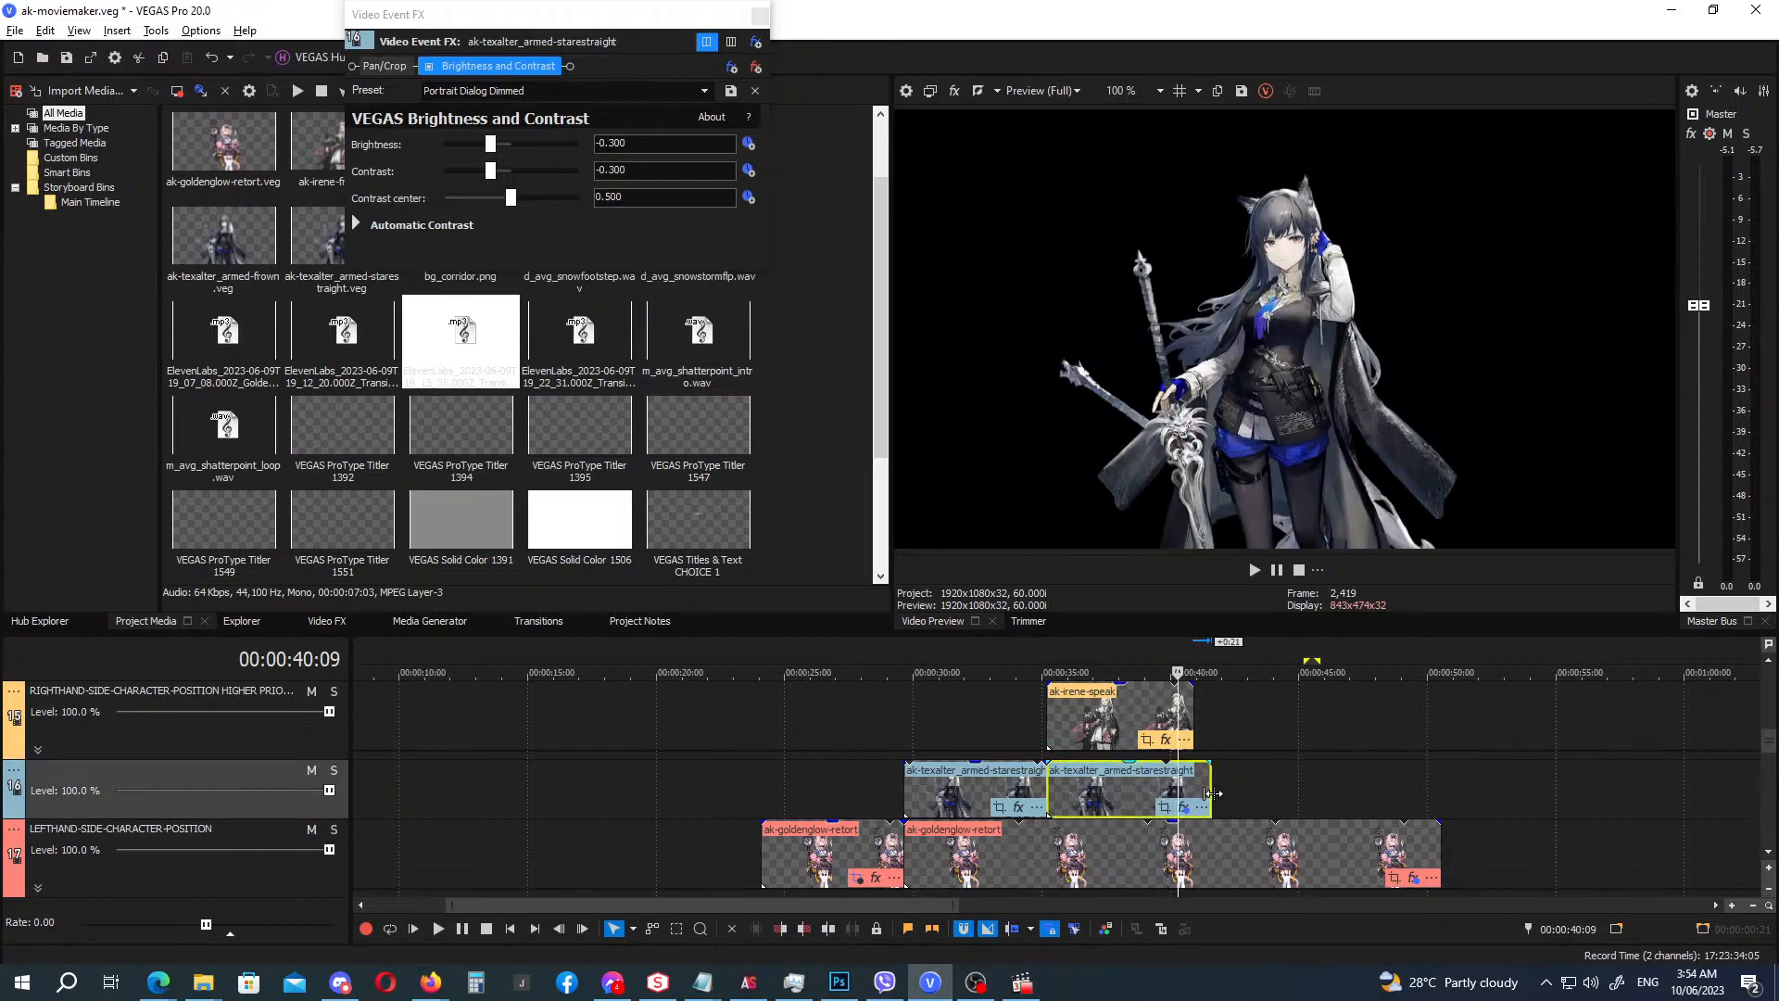
left_click_drag(1193, 719, 1211, 719)
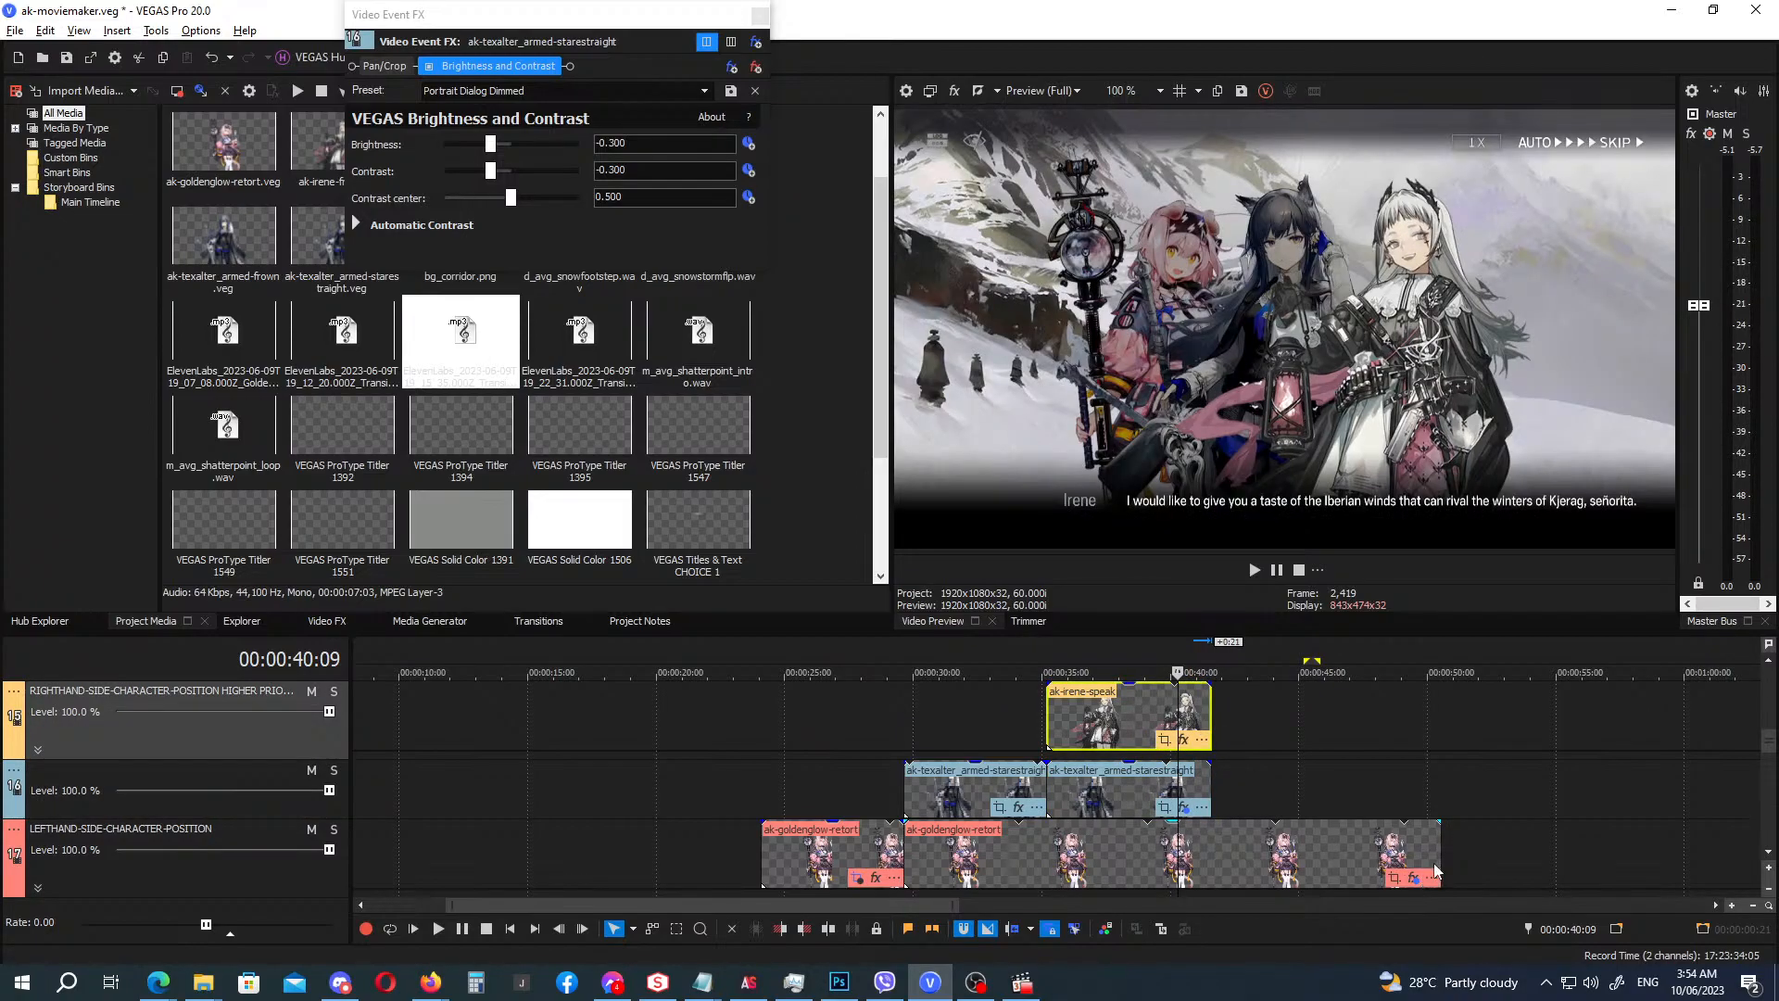
left_click_drag(1439, 853, 1211, 852)
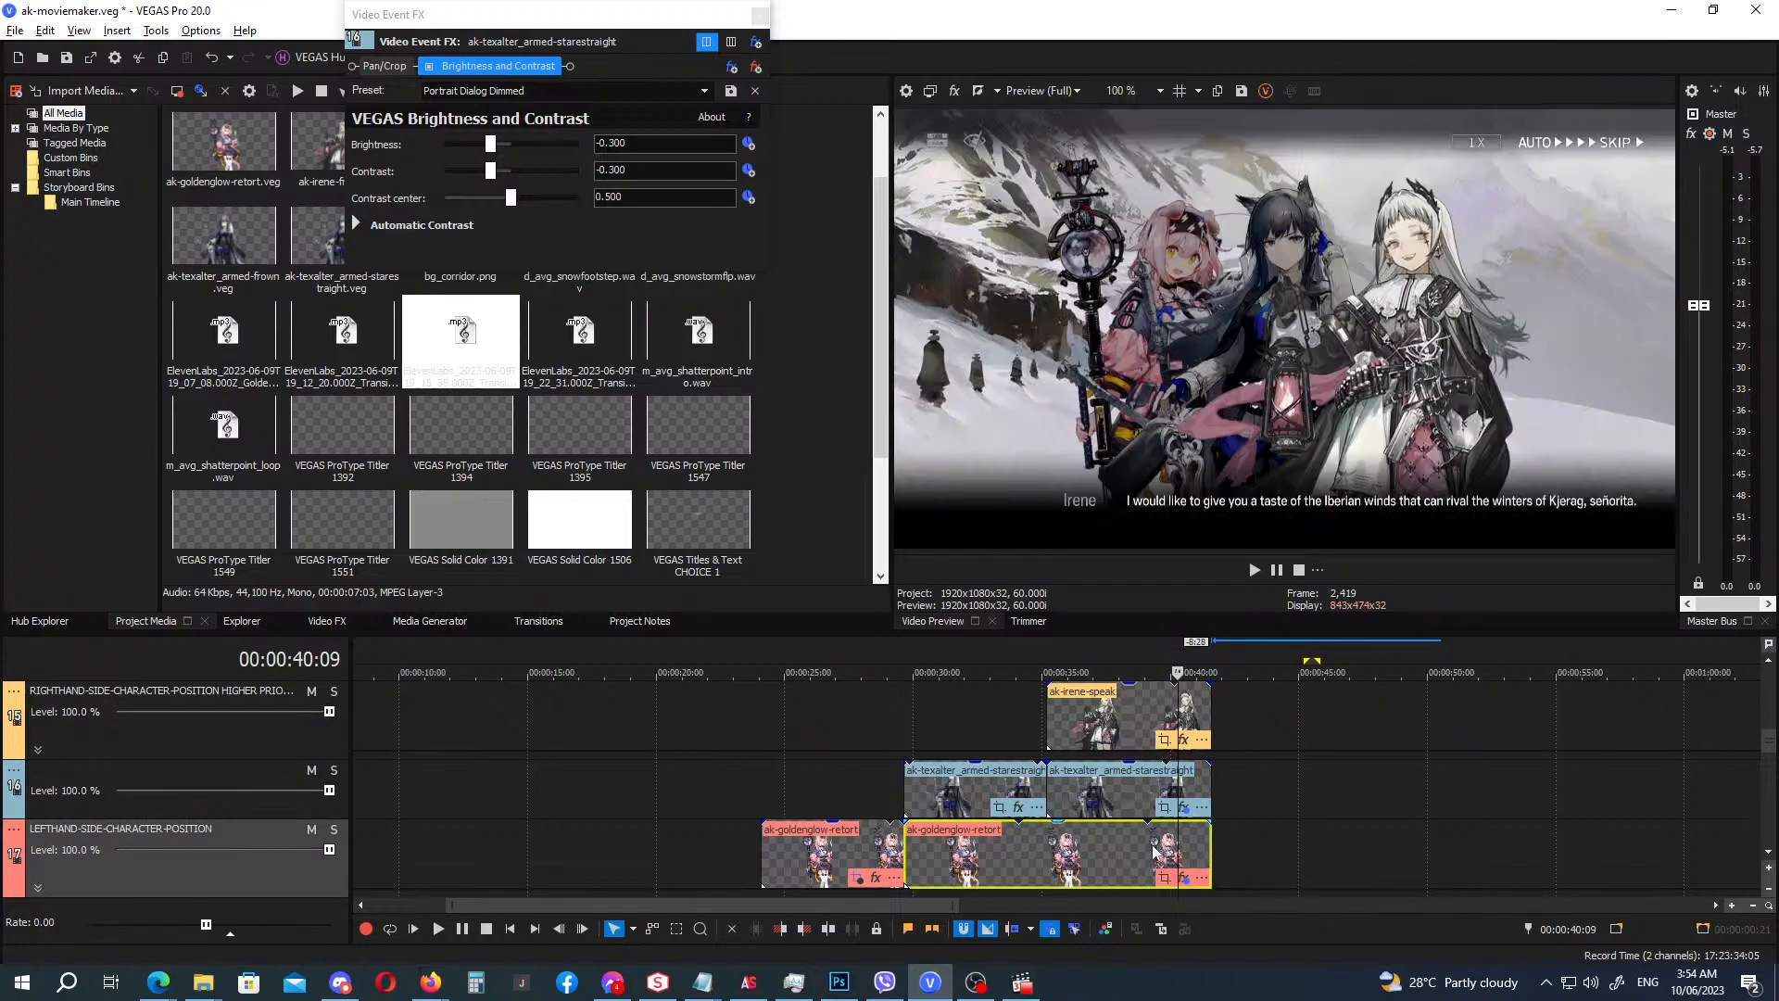
Play back Goldenglow's line from 00:00:23:27 to check her voice and portraits.
left_click(751, 654)
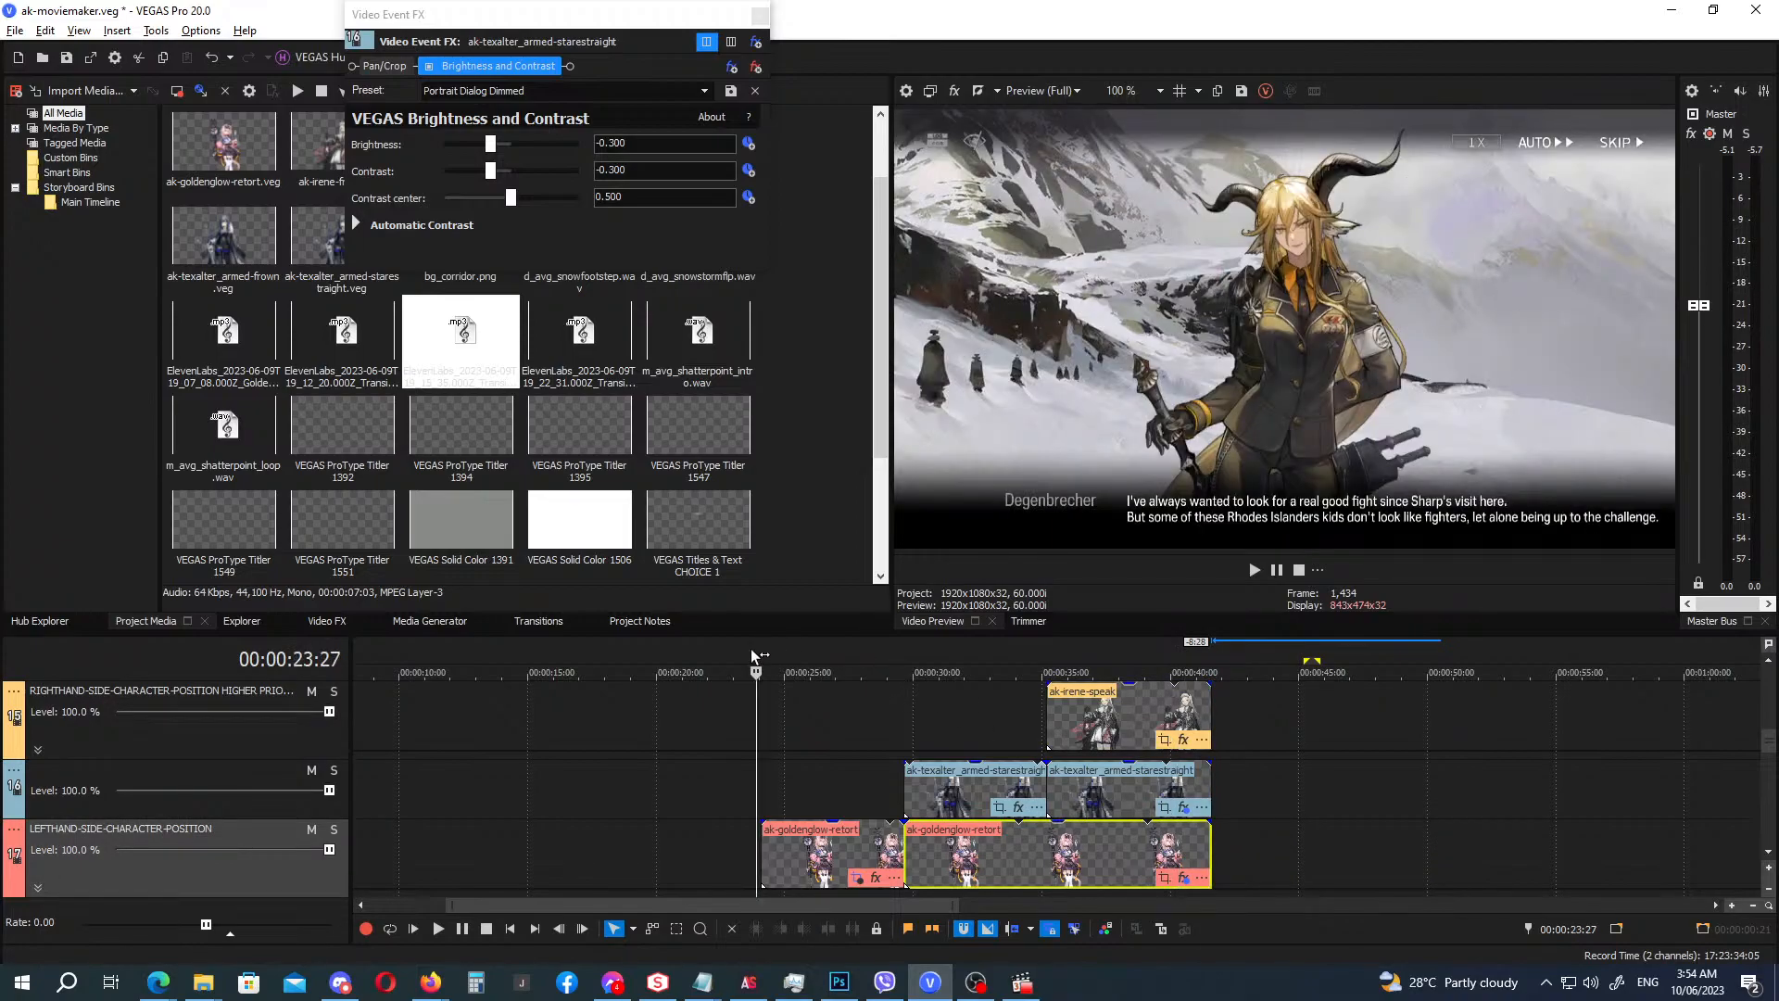
key("space")
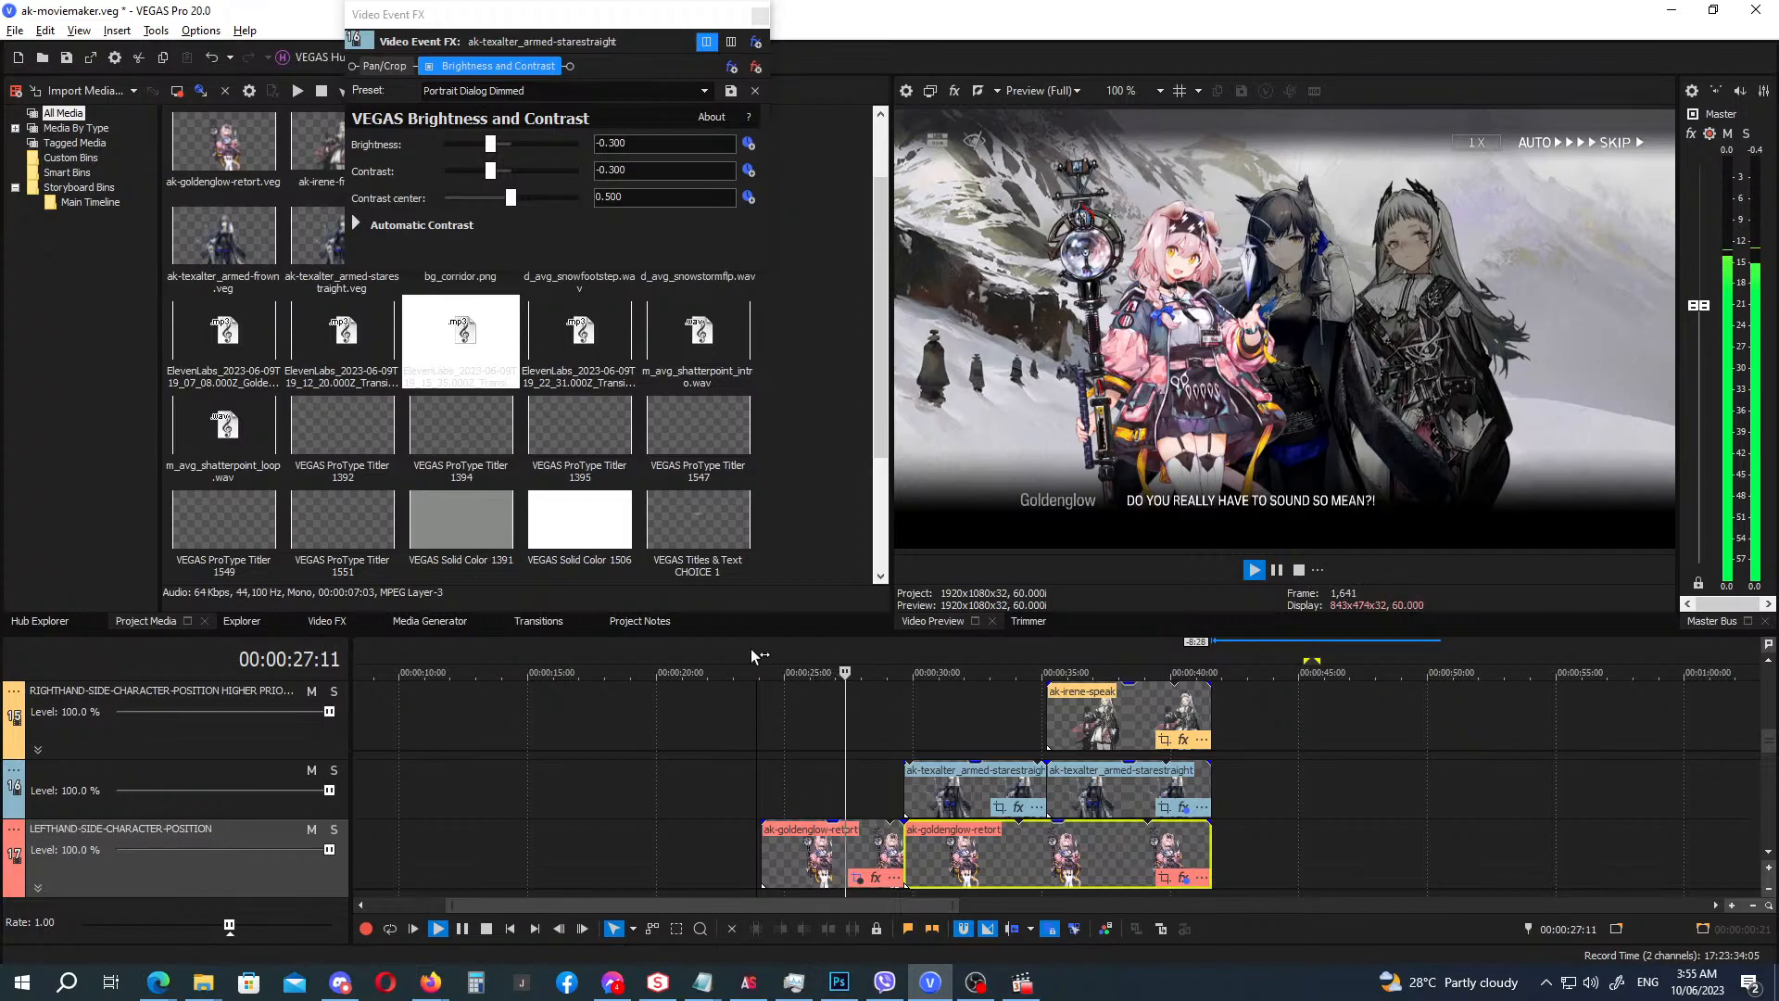
key("space")
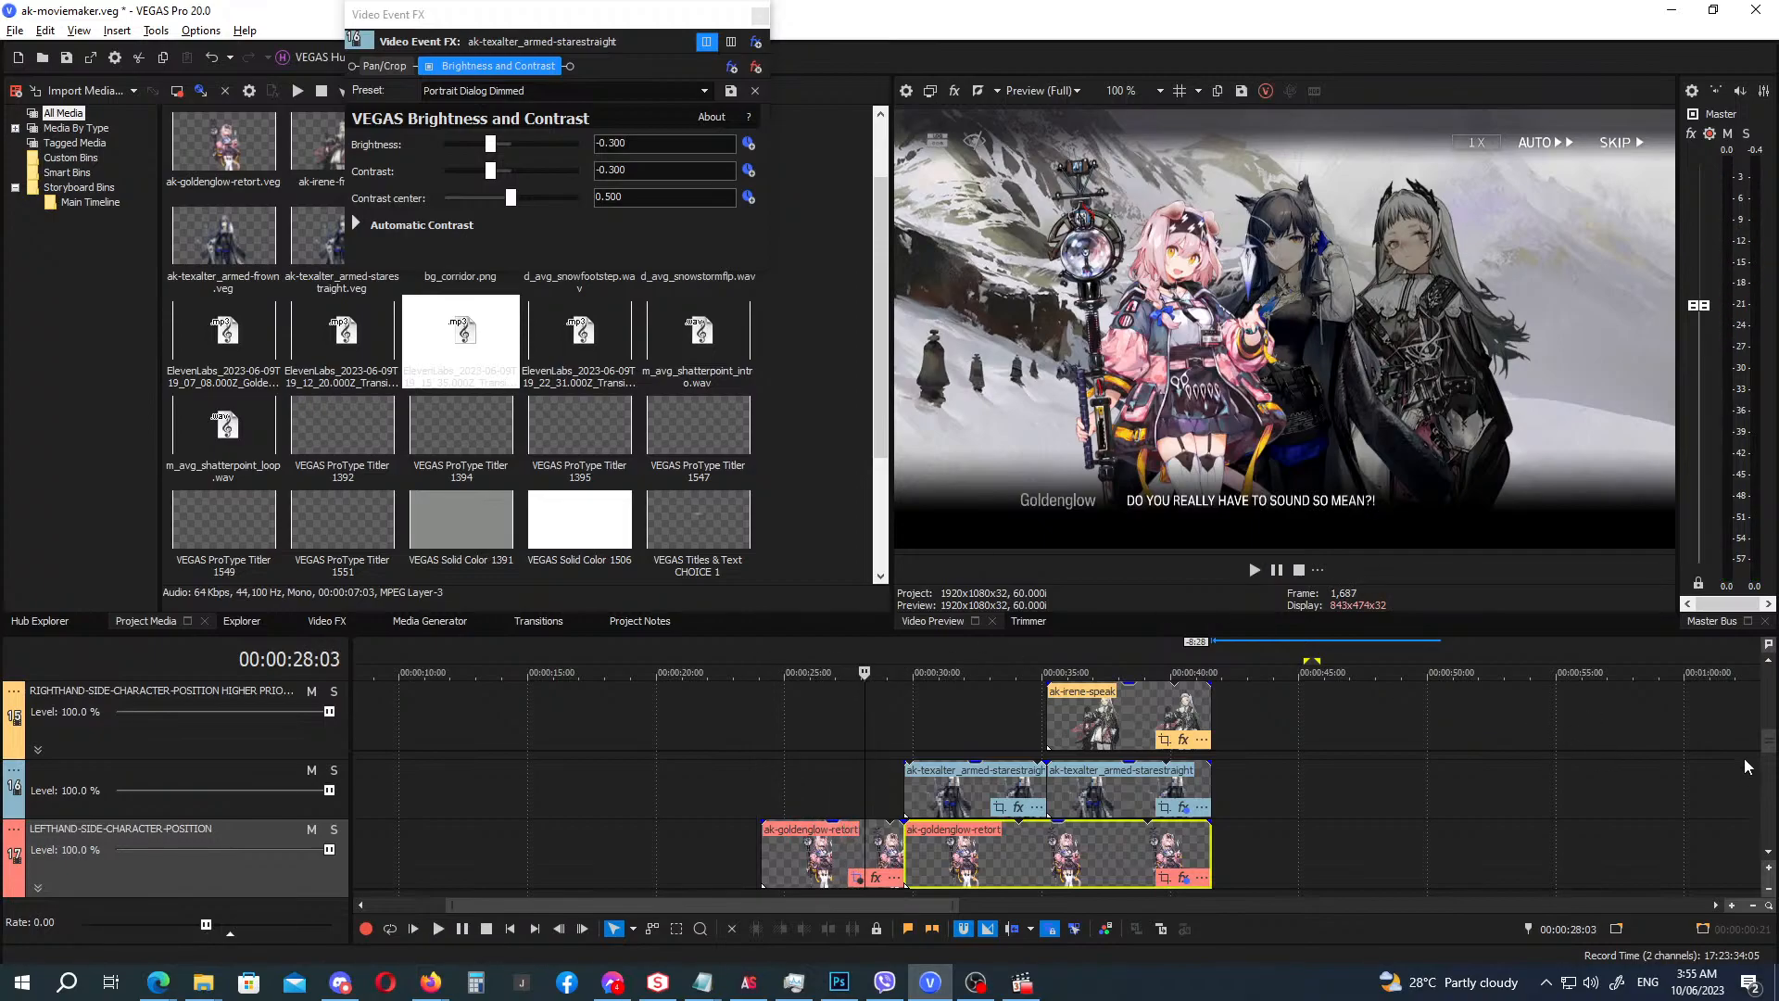
Set the Time Stretch final percentage of Goldenglow's voice clip to 109.32 and listen to the line again.
scroll(761, 816, "down", 5)
scroll(761, 815, "down", 3)
scroll(762, 815, "up", 6)
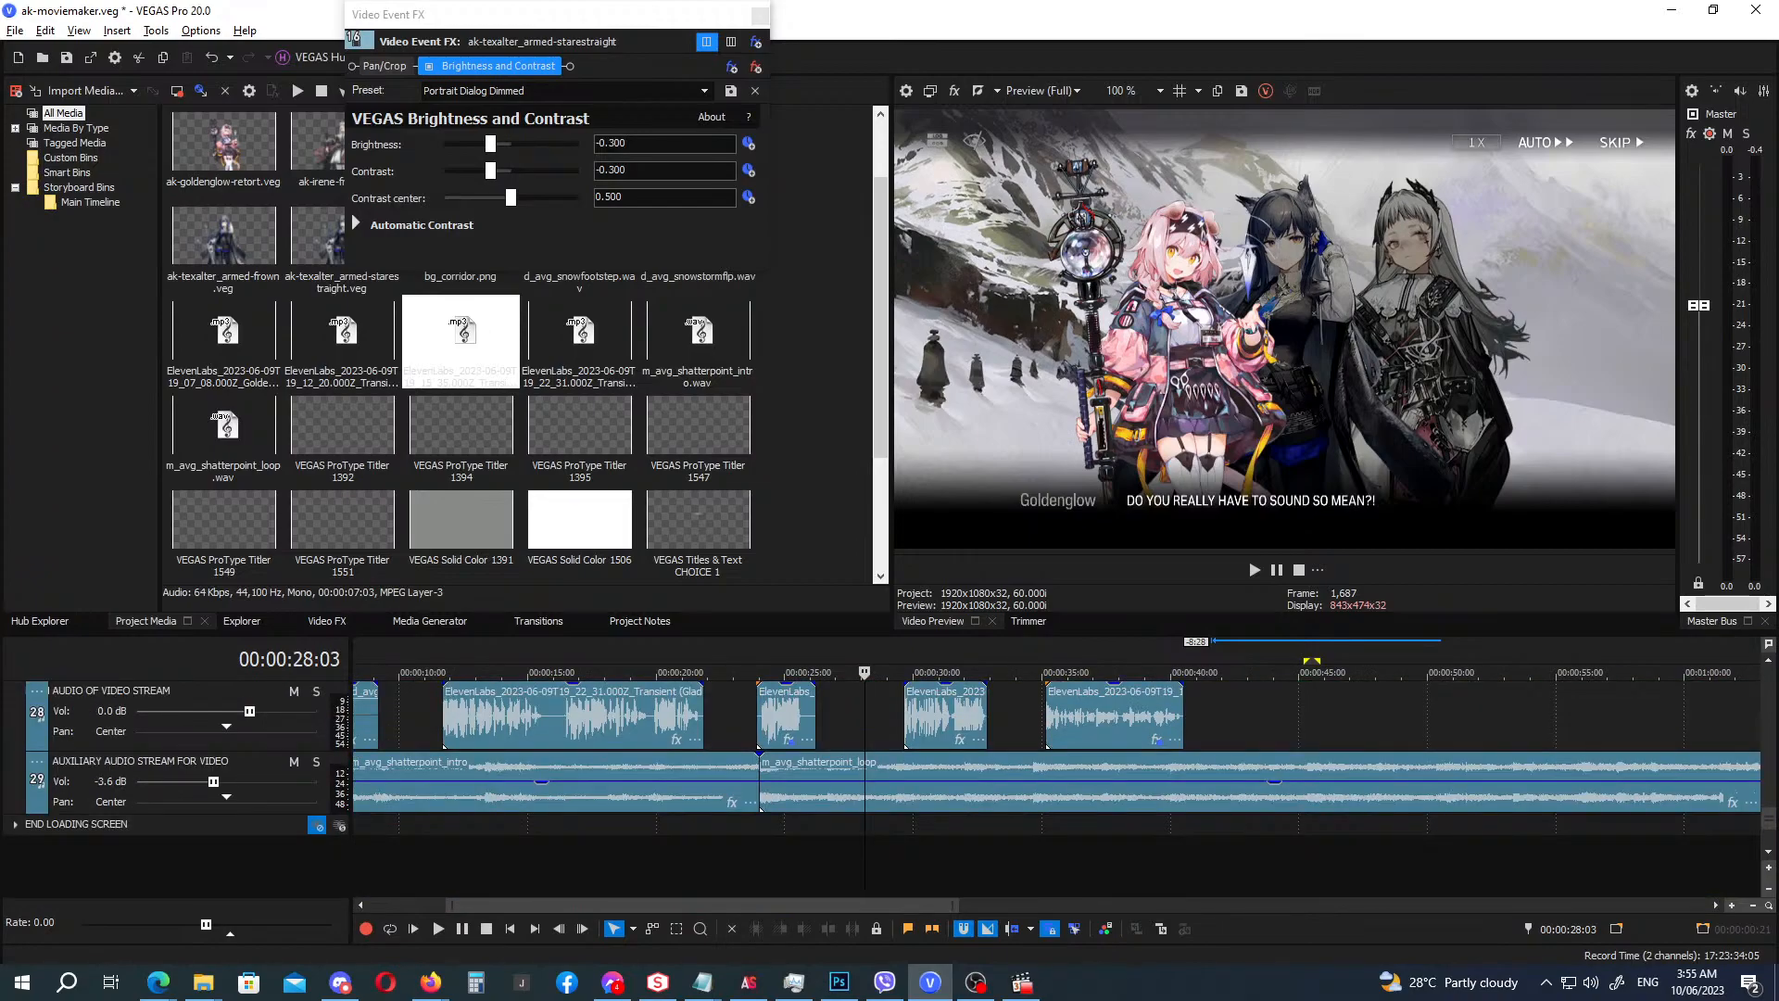
scroll(762, 816, "up", 3)
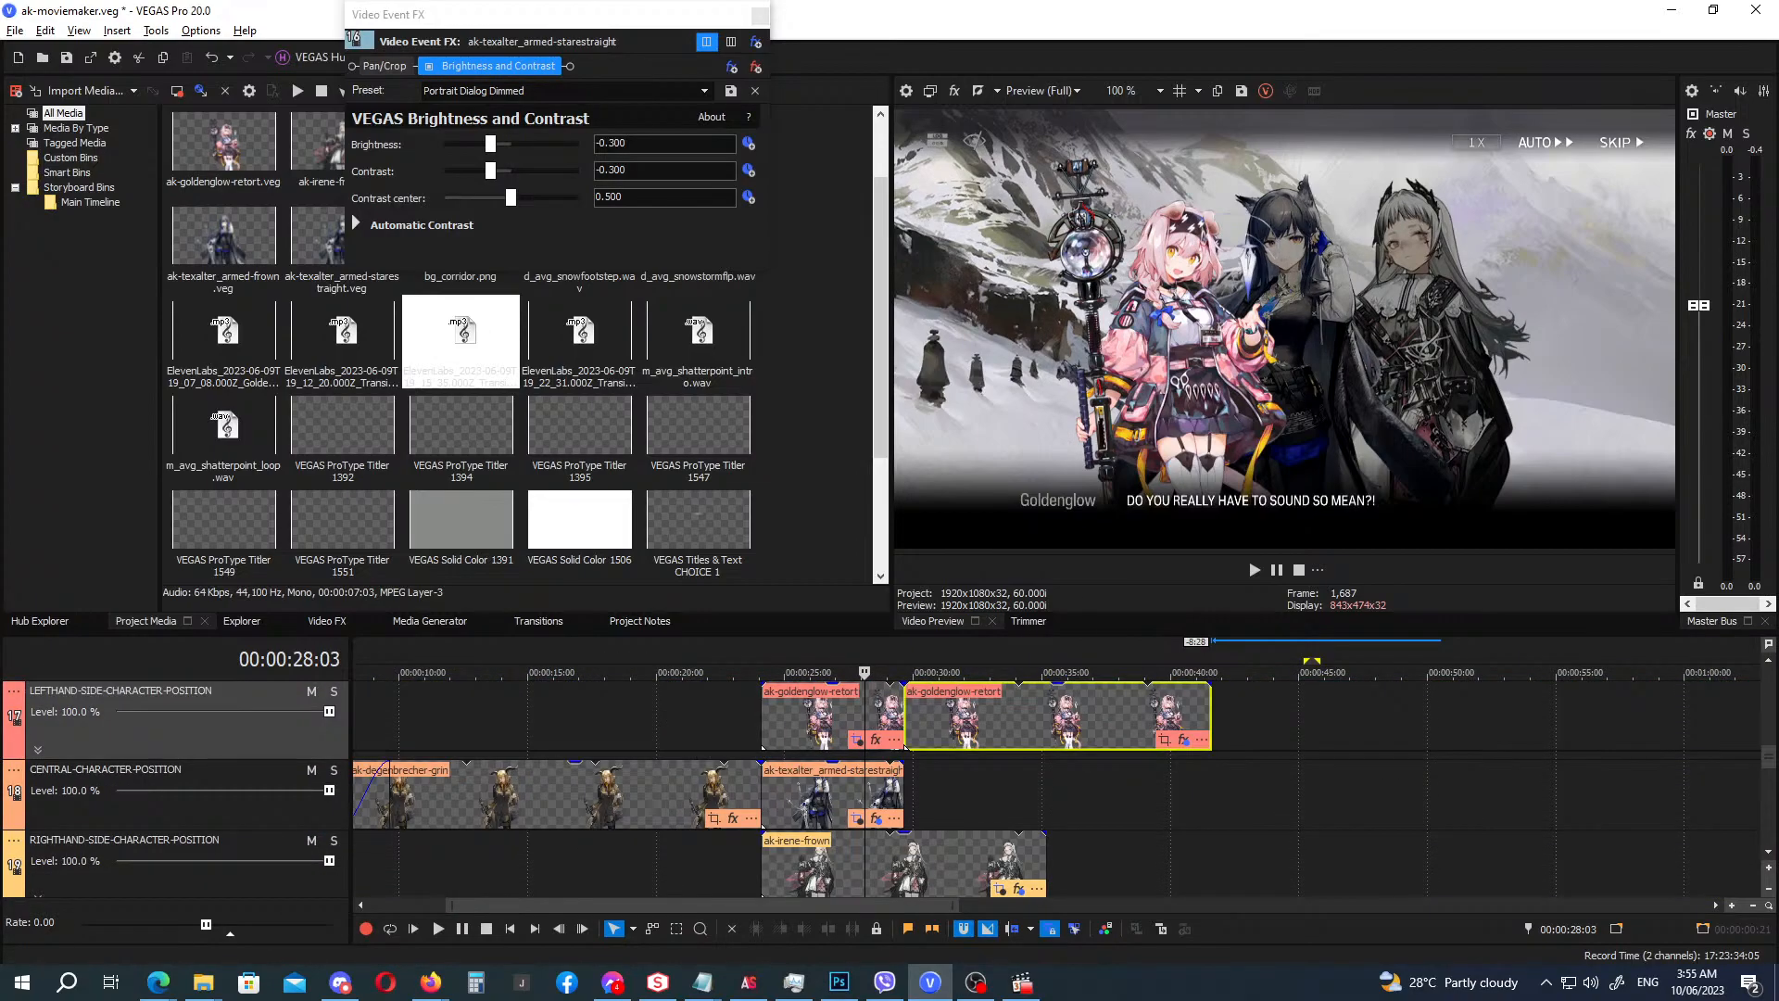
scroll(905, 747, "down", 6)
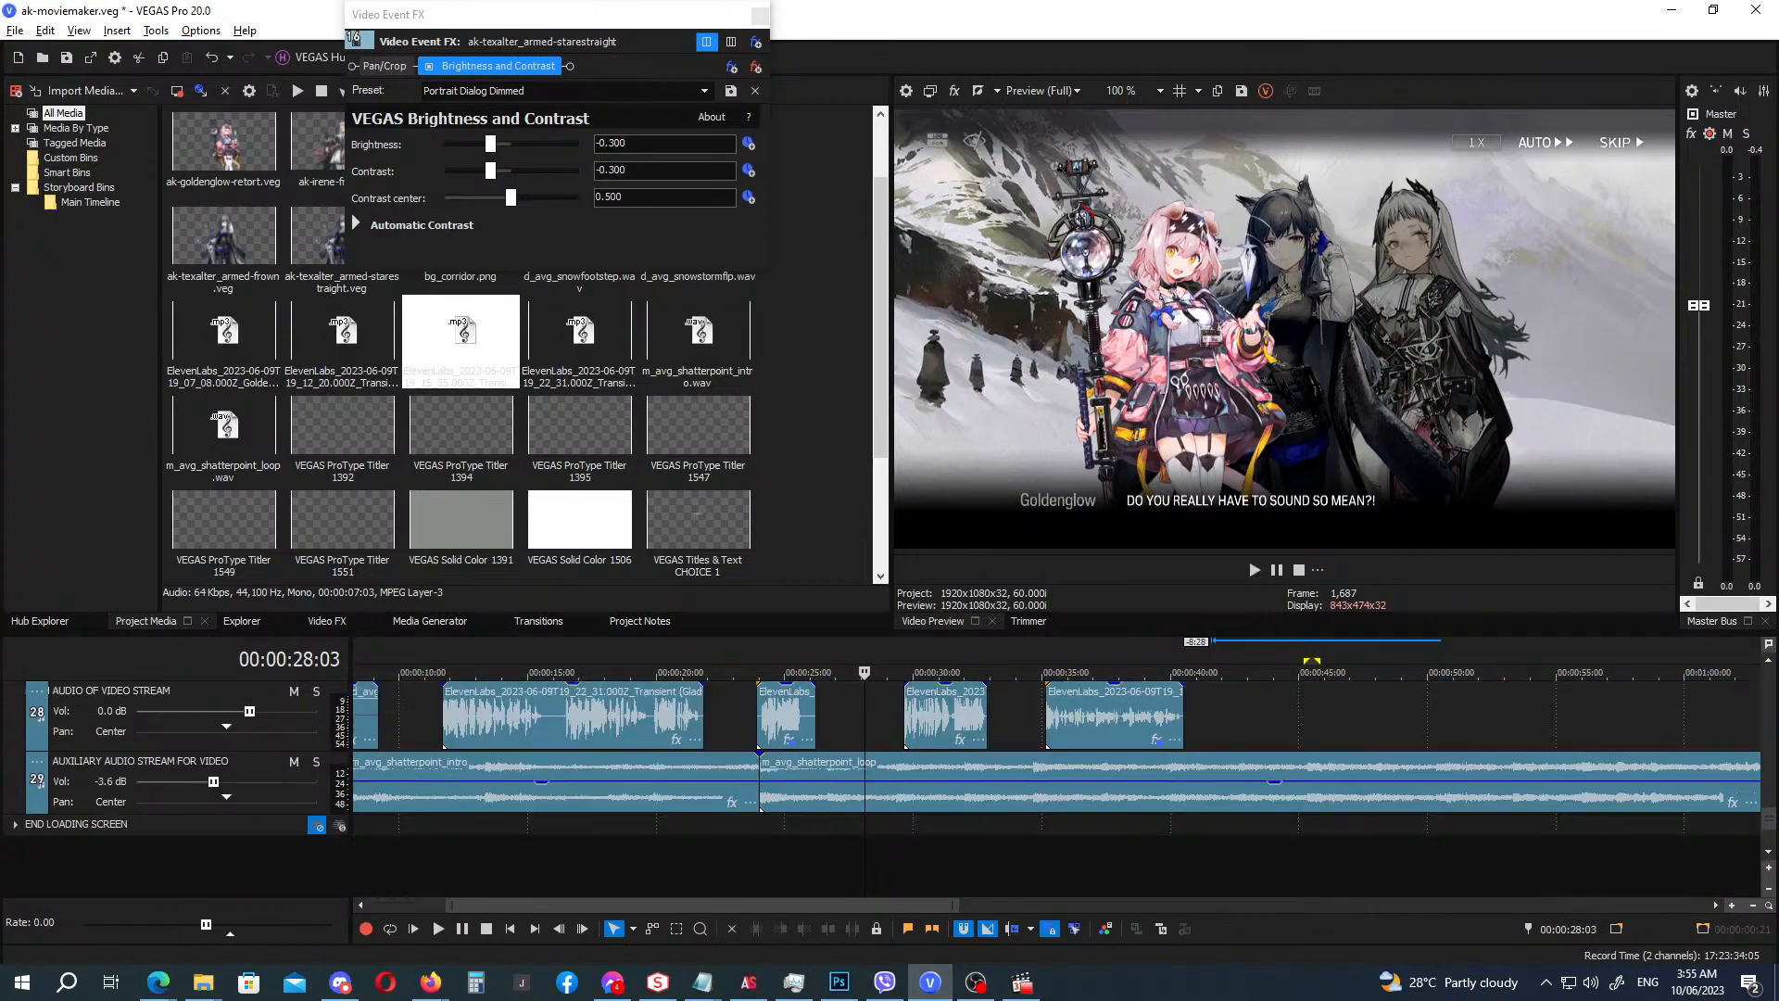
left_click(789, 738)
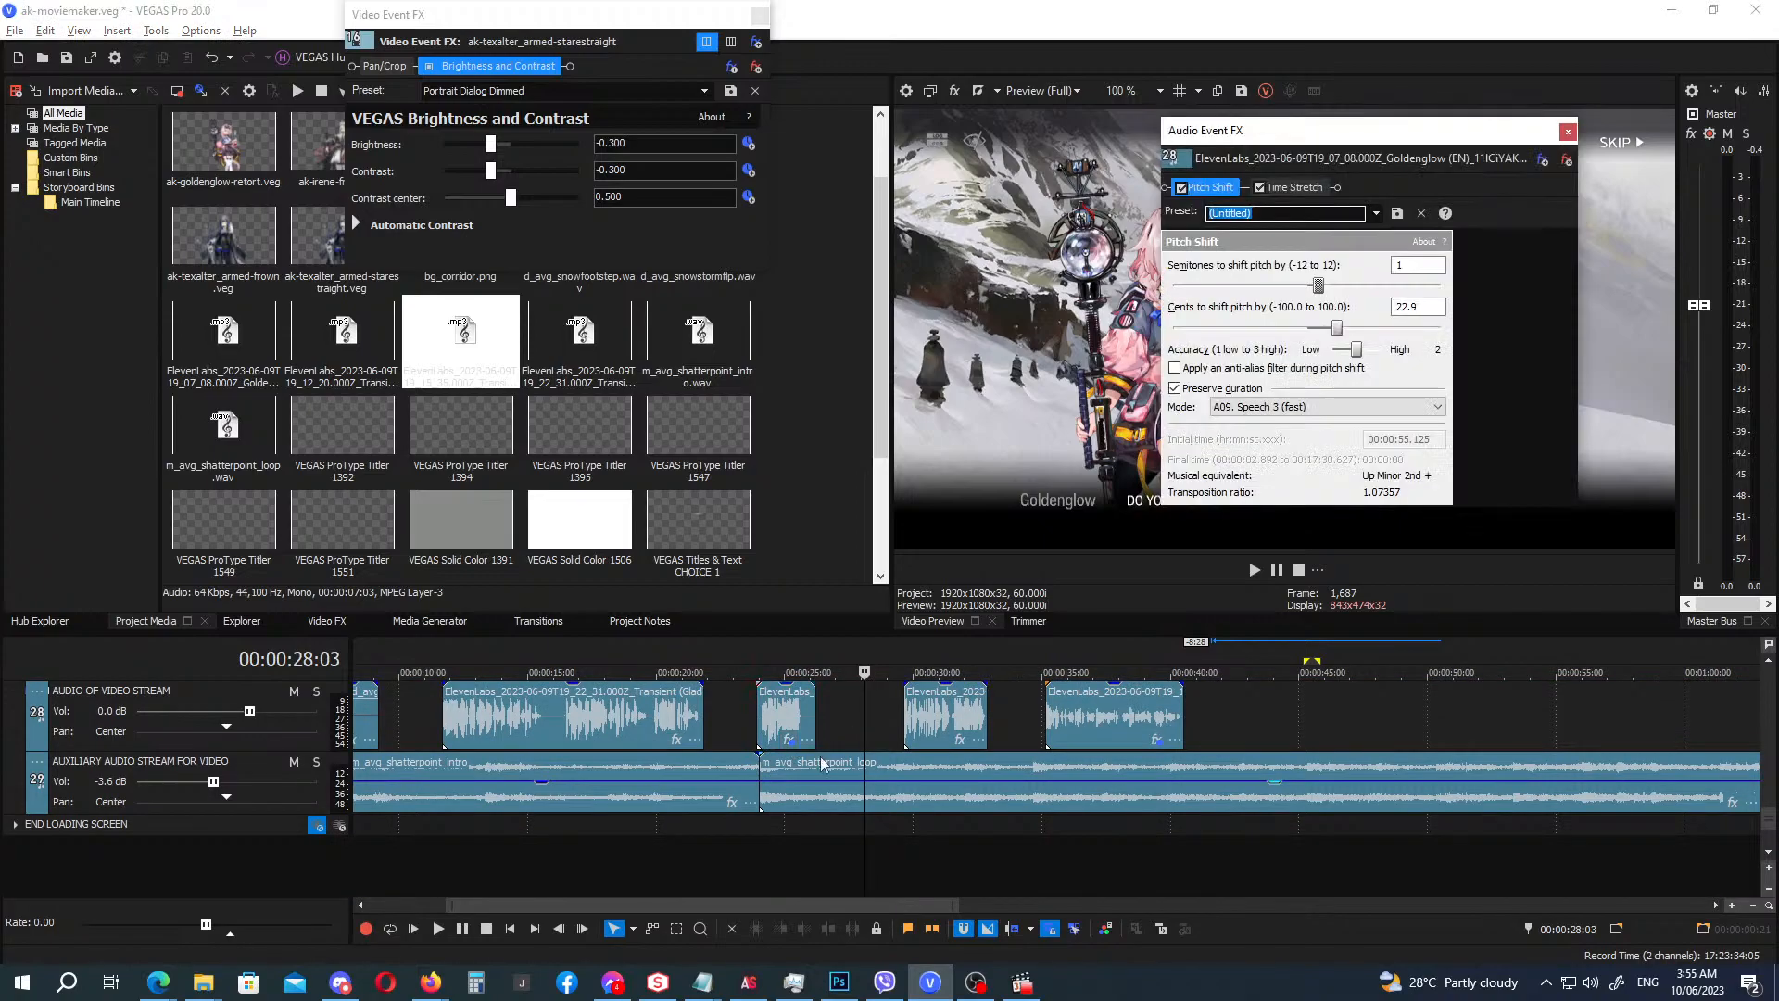
left_click(1277, 408)
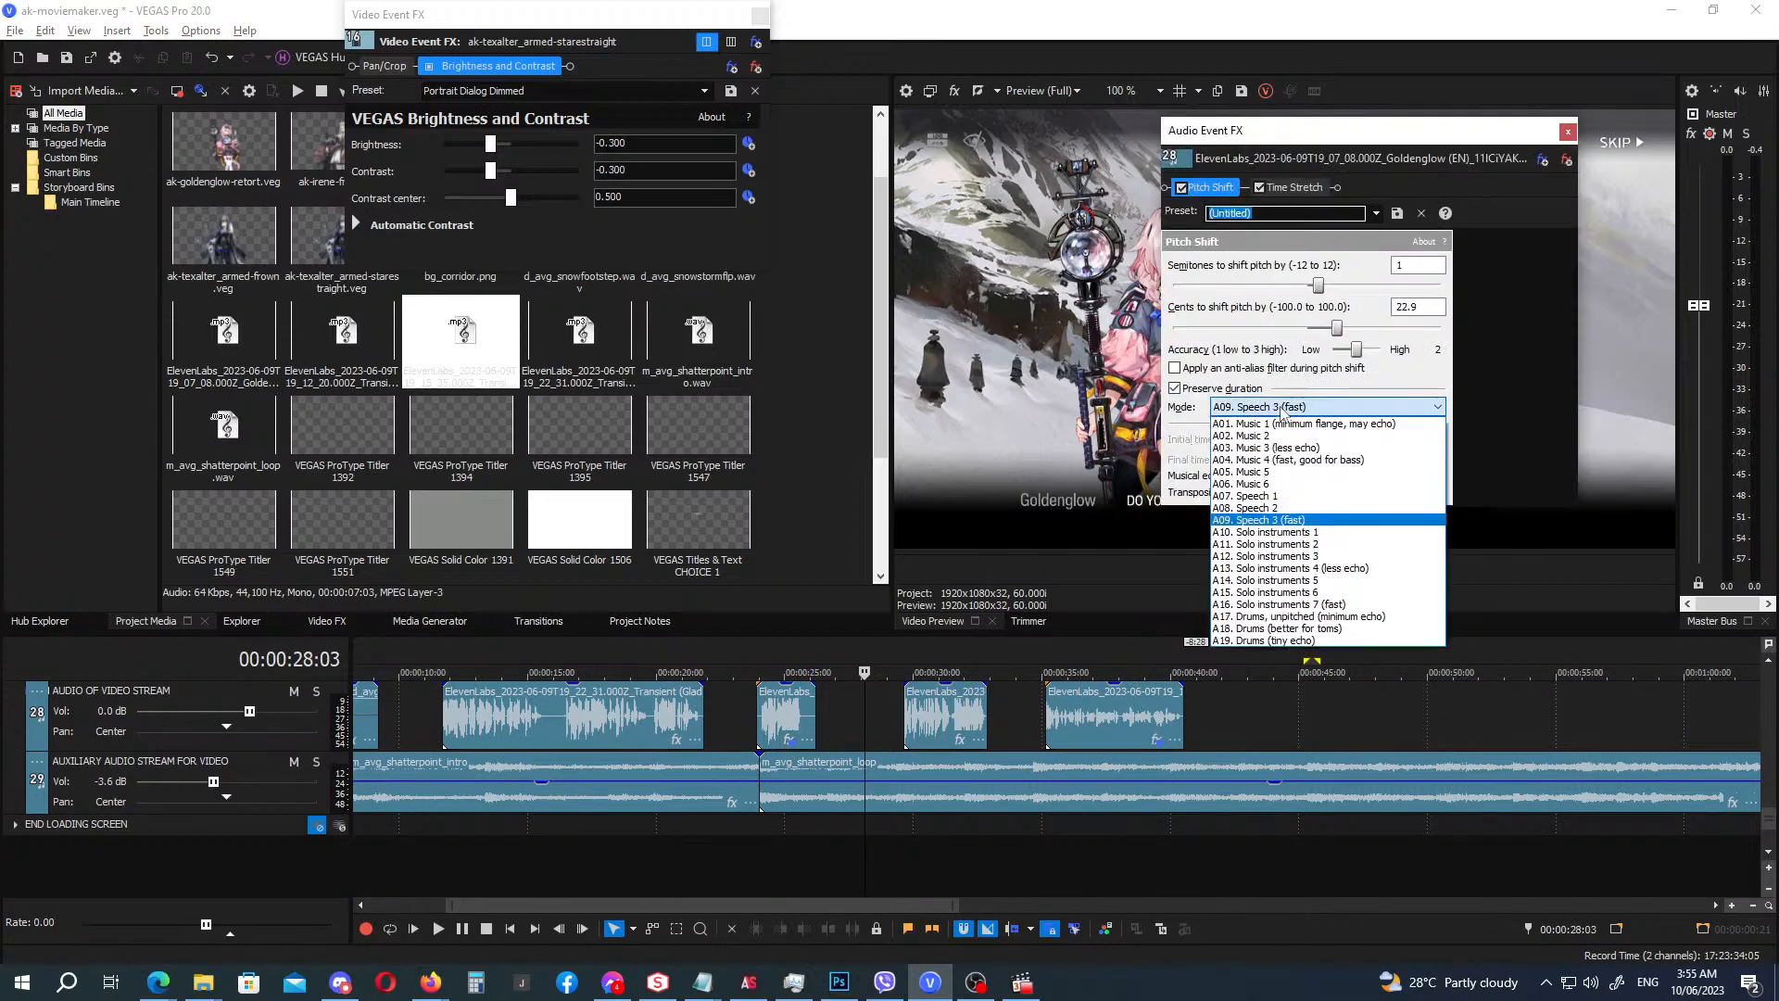
left_click(1283, 408)
left_click(1293, 187)
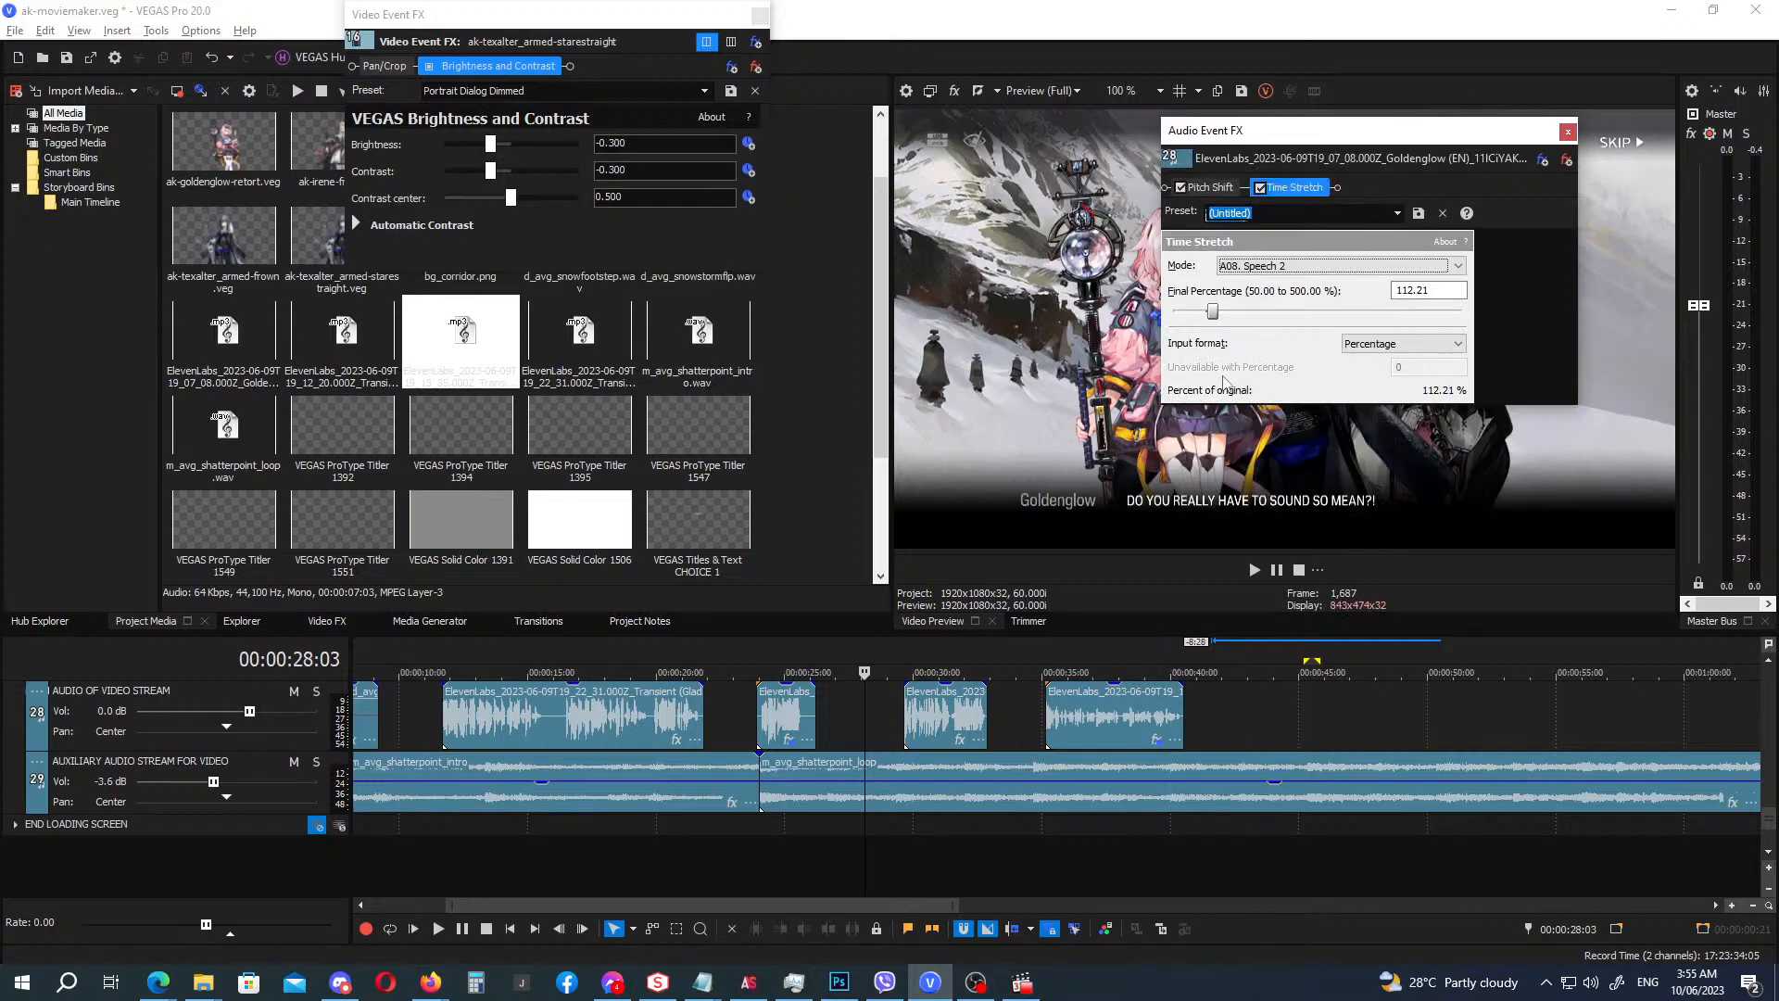
left_click(1212, 309)
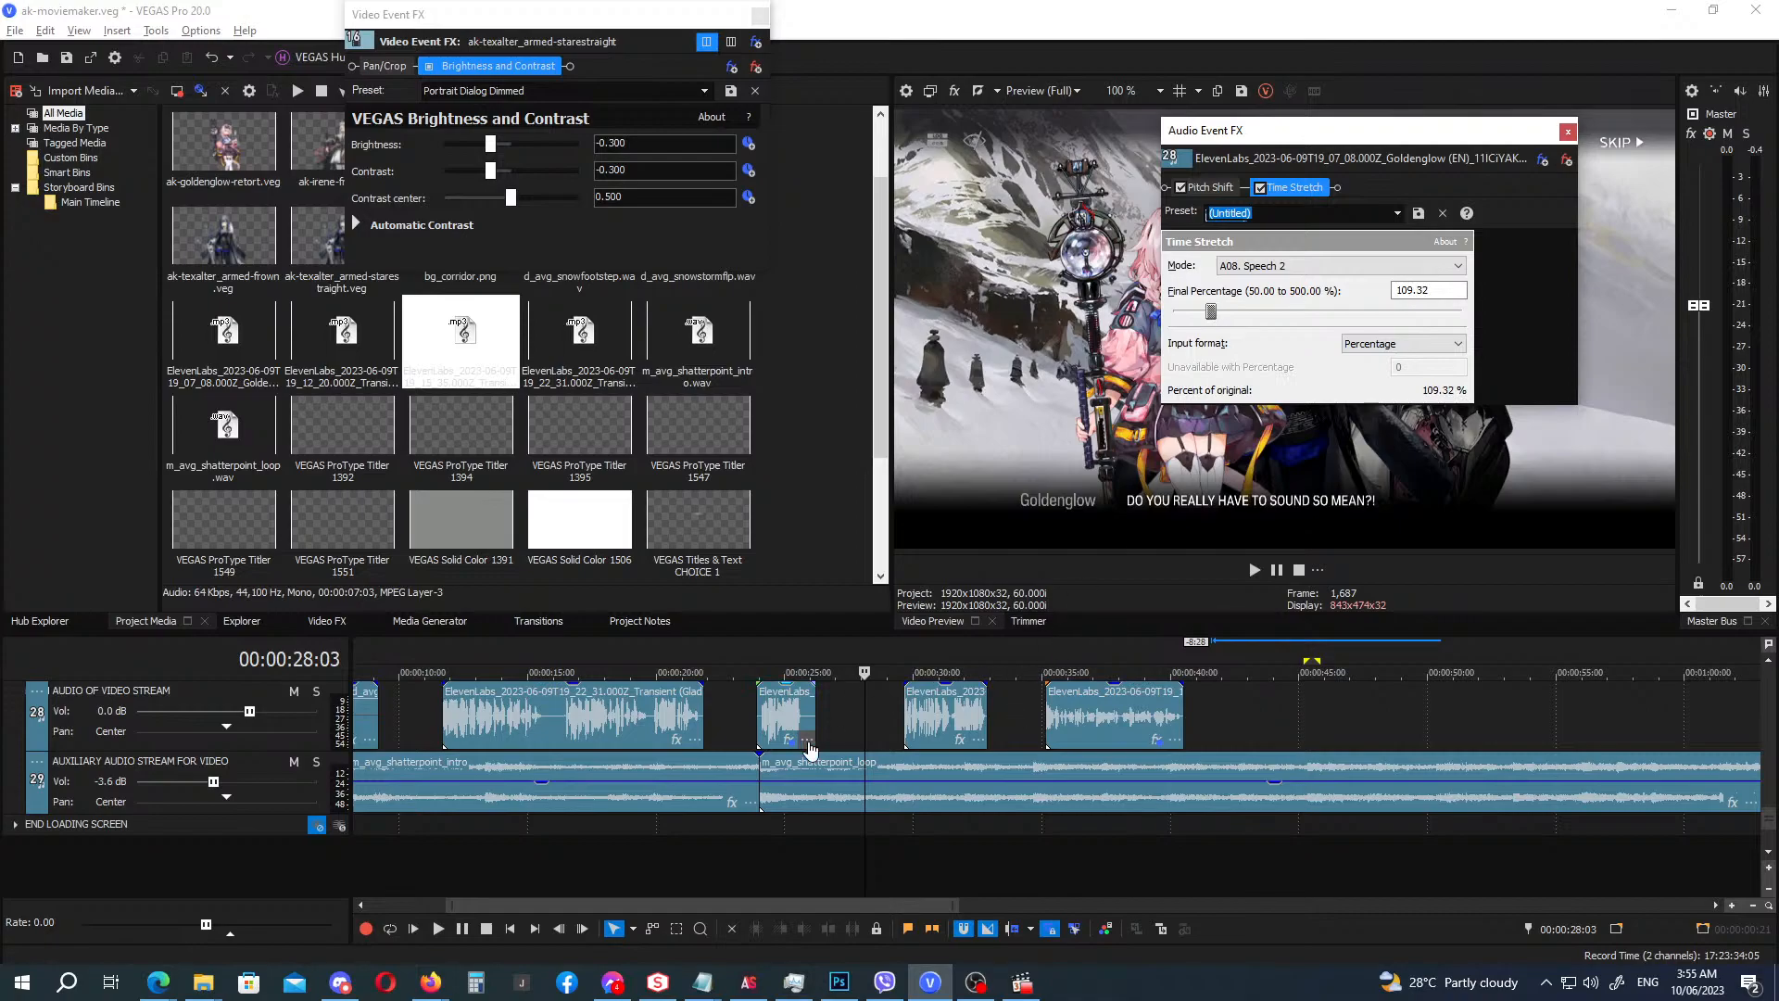
left_click(752, 654)
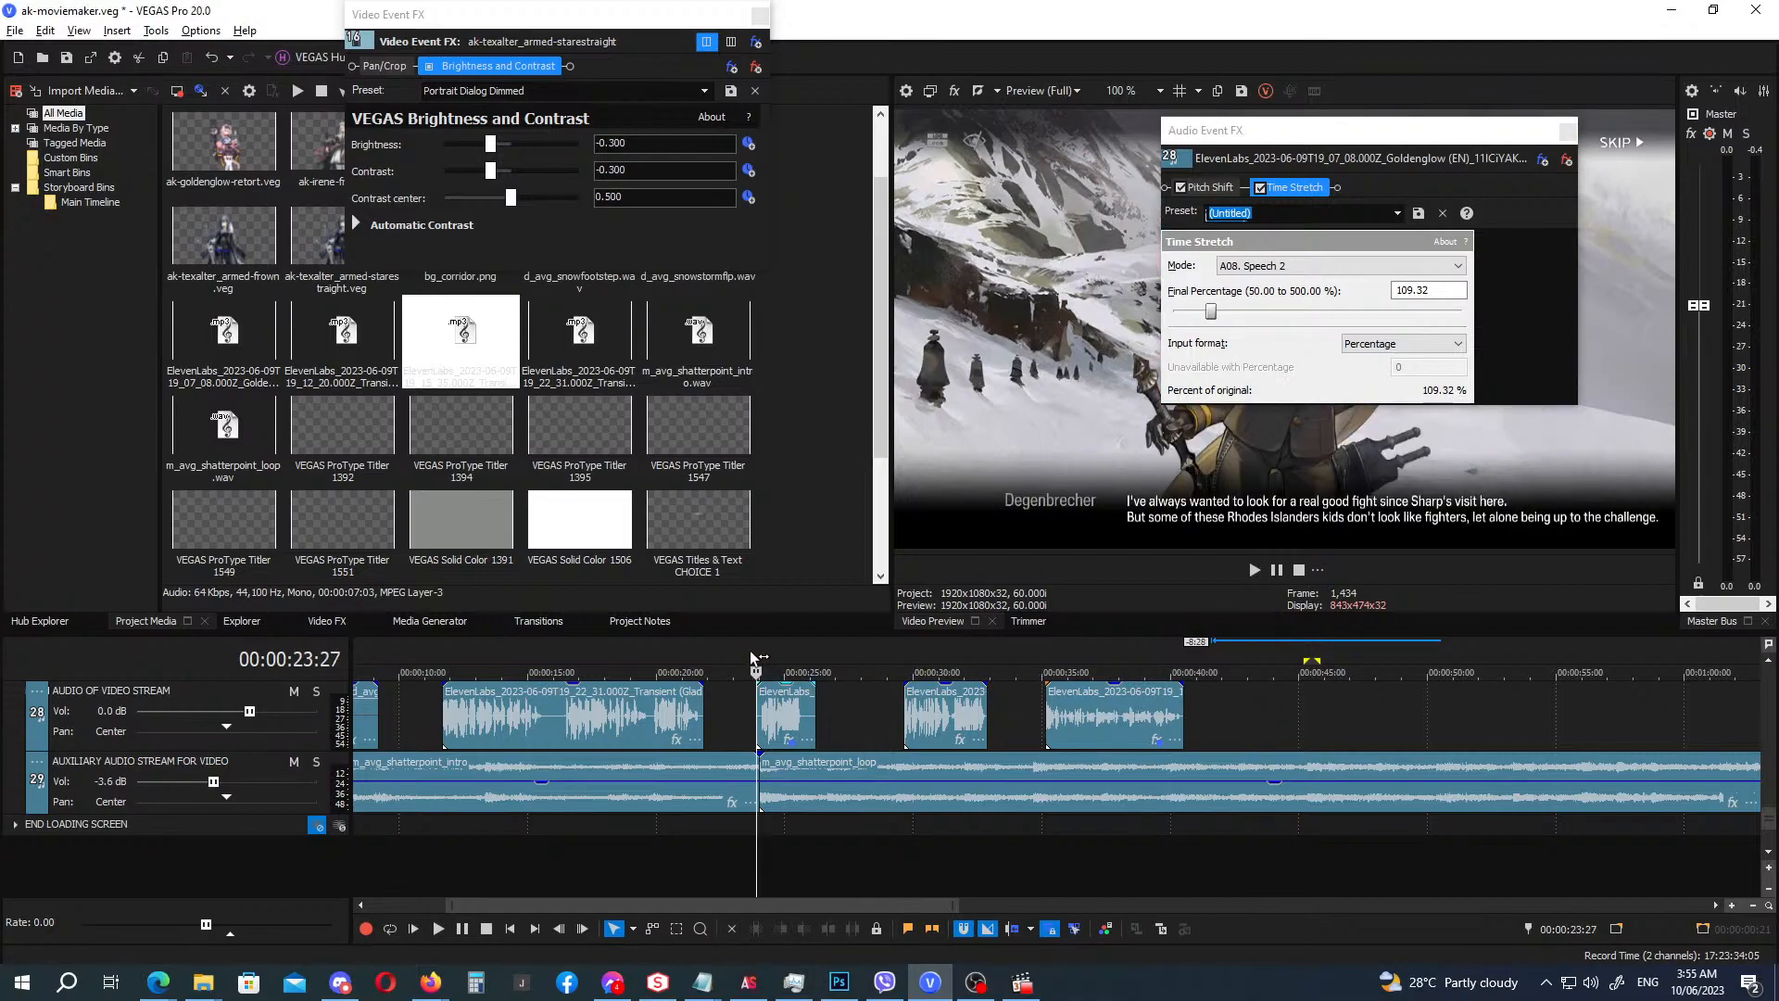
key("space")
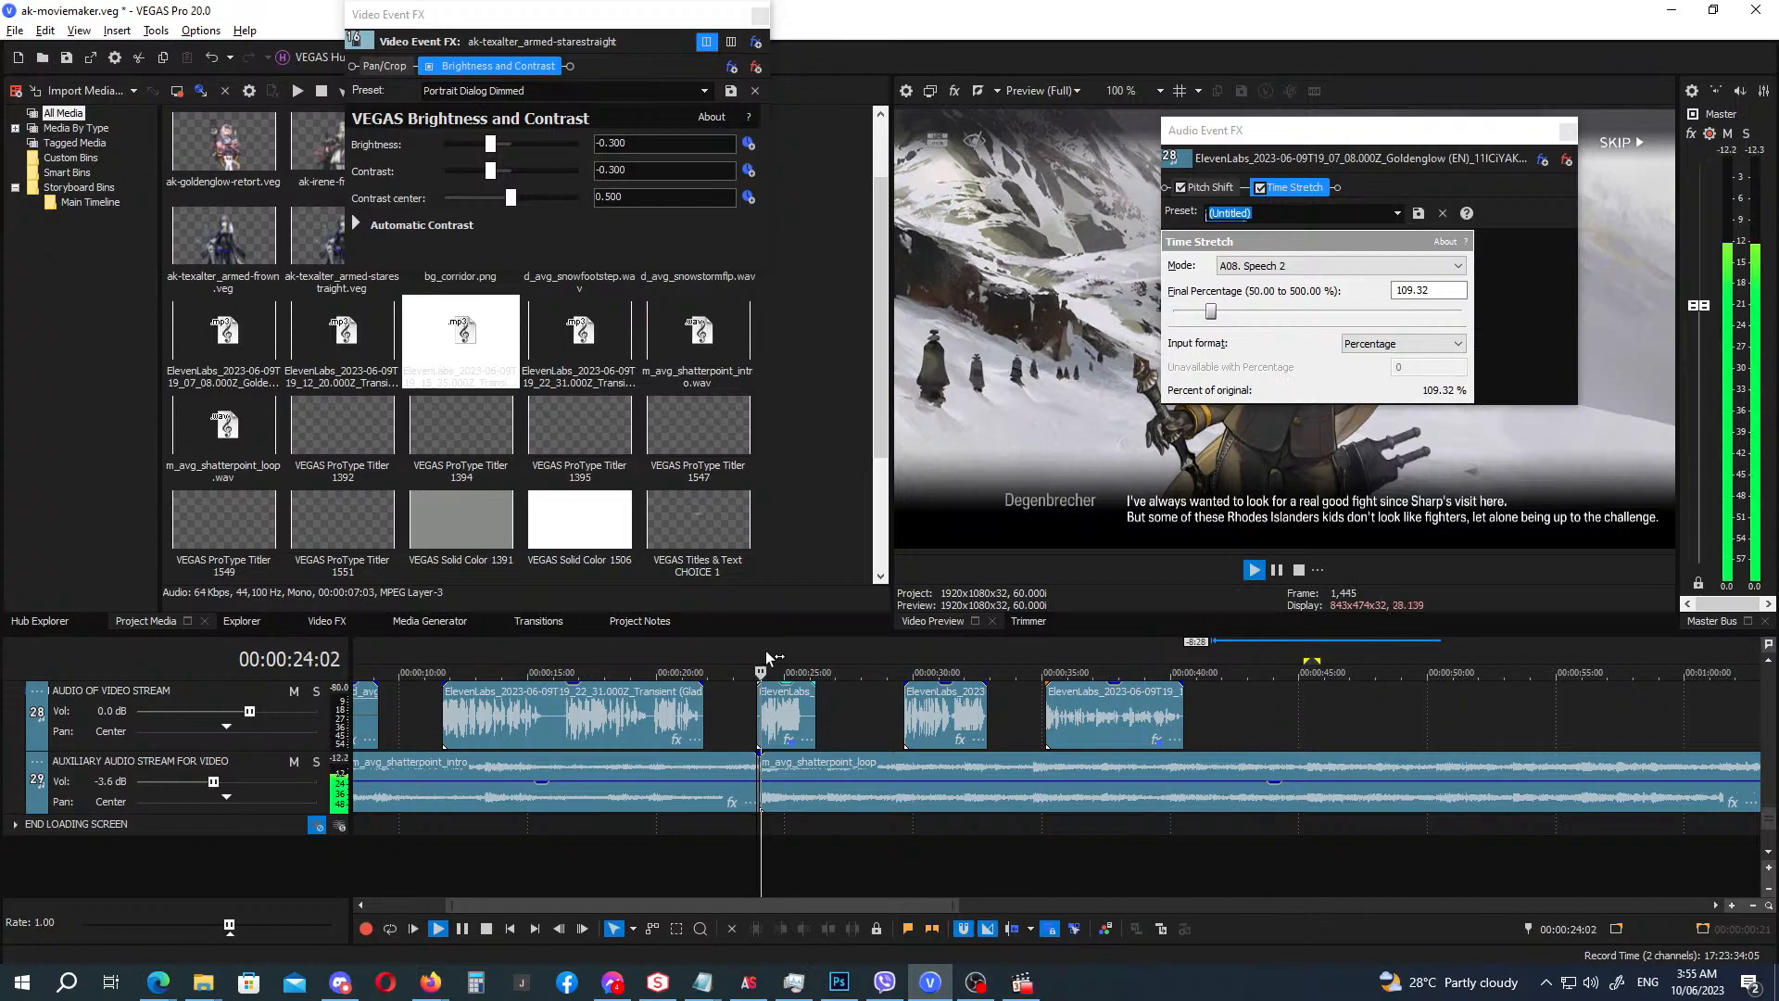
key("space")
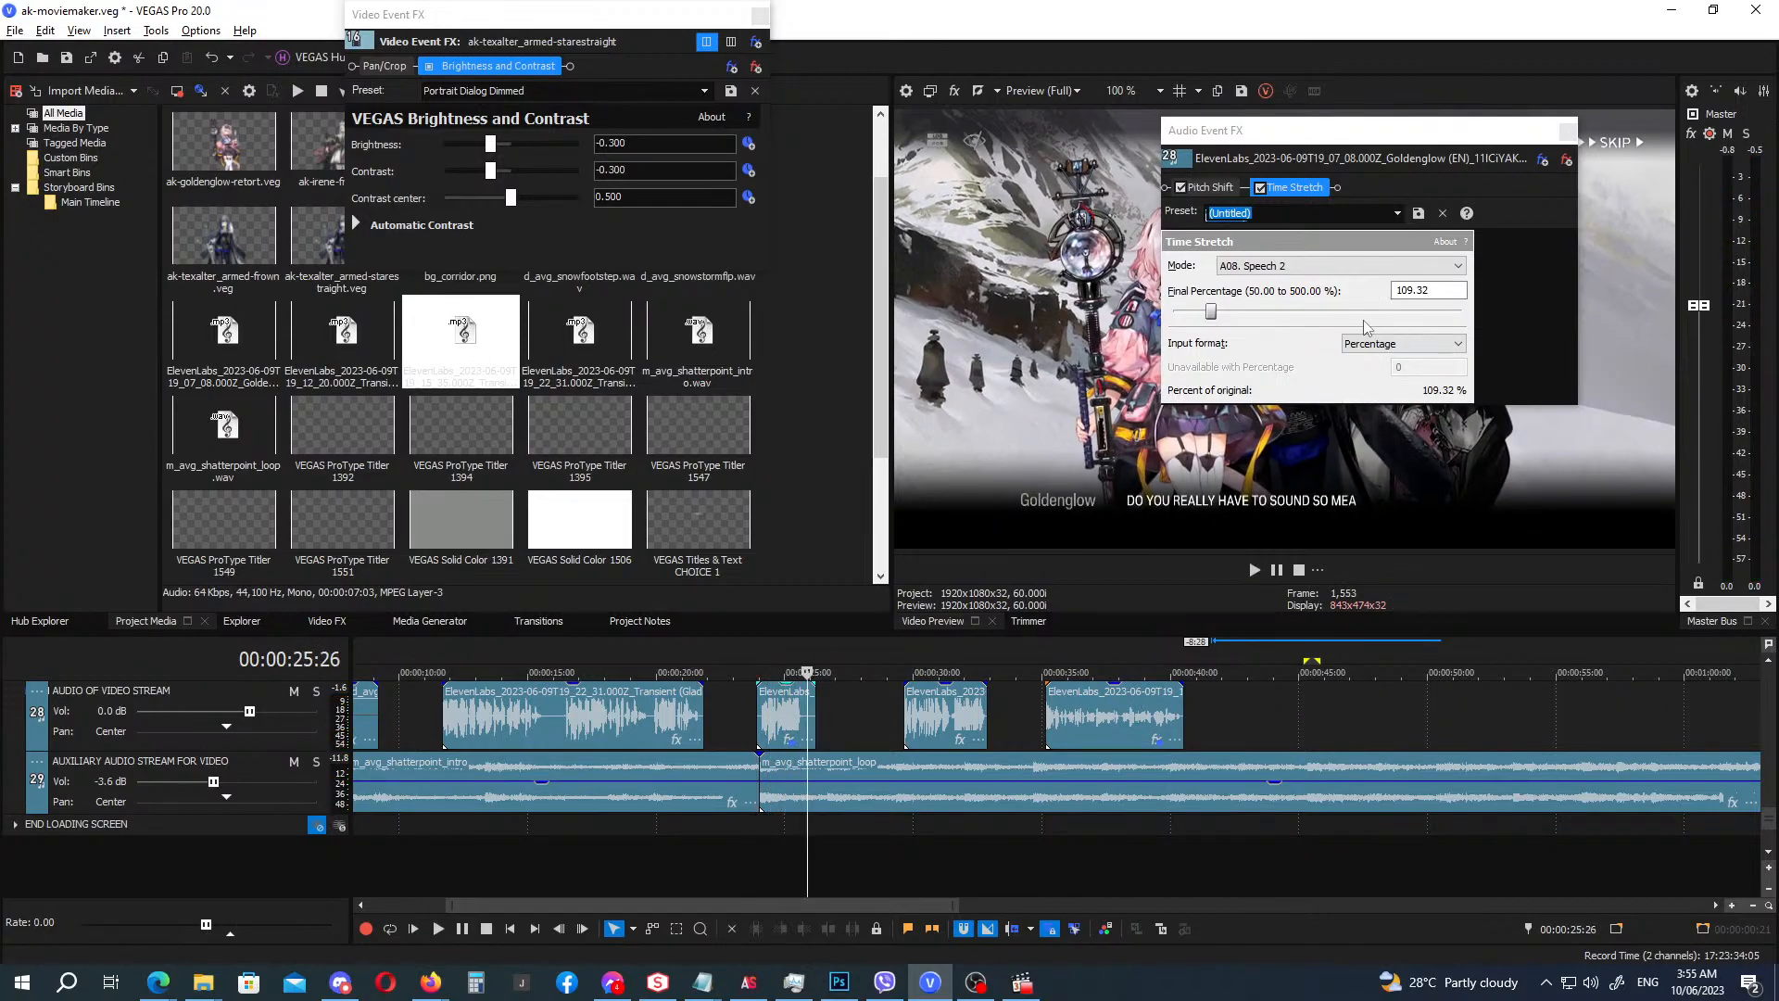
Switch the Time Stretch mode of Goldenglow's voice clip to A09. Speech 3 (fast) and play the line from 00:00:23:13.
left_click(1452, 266)
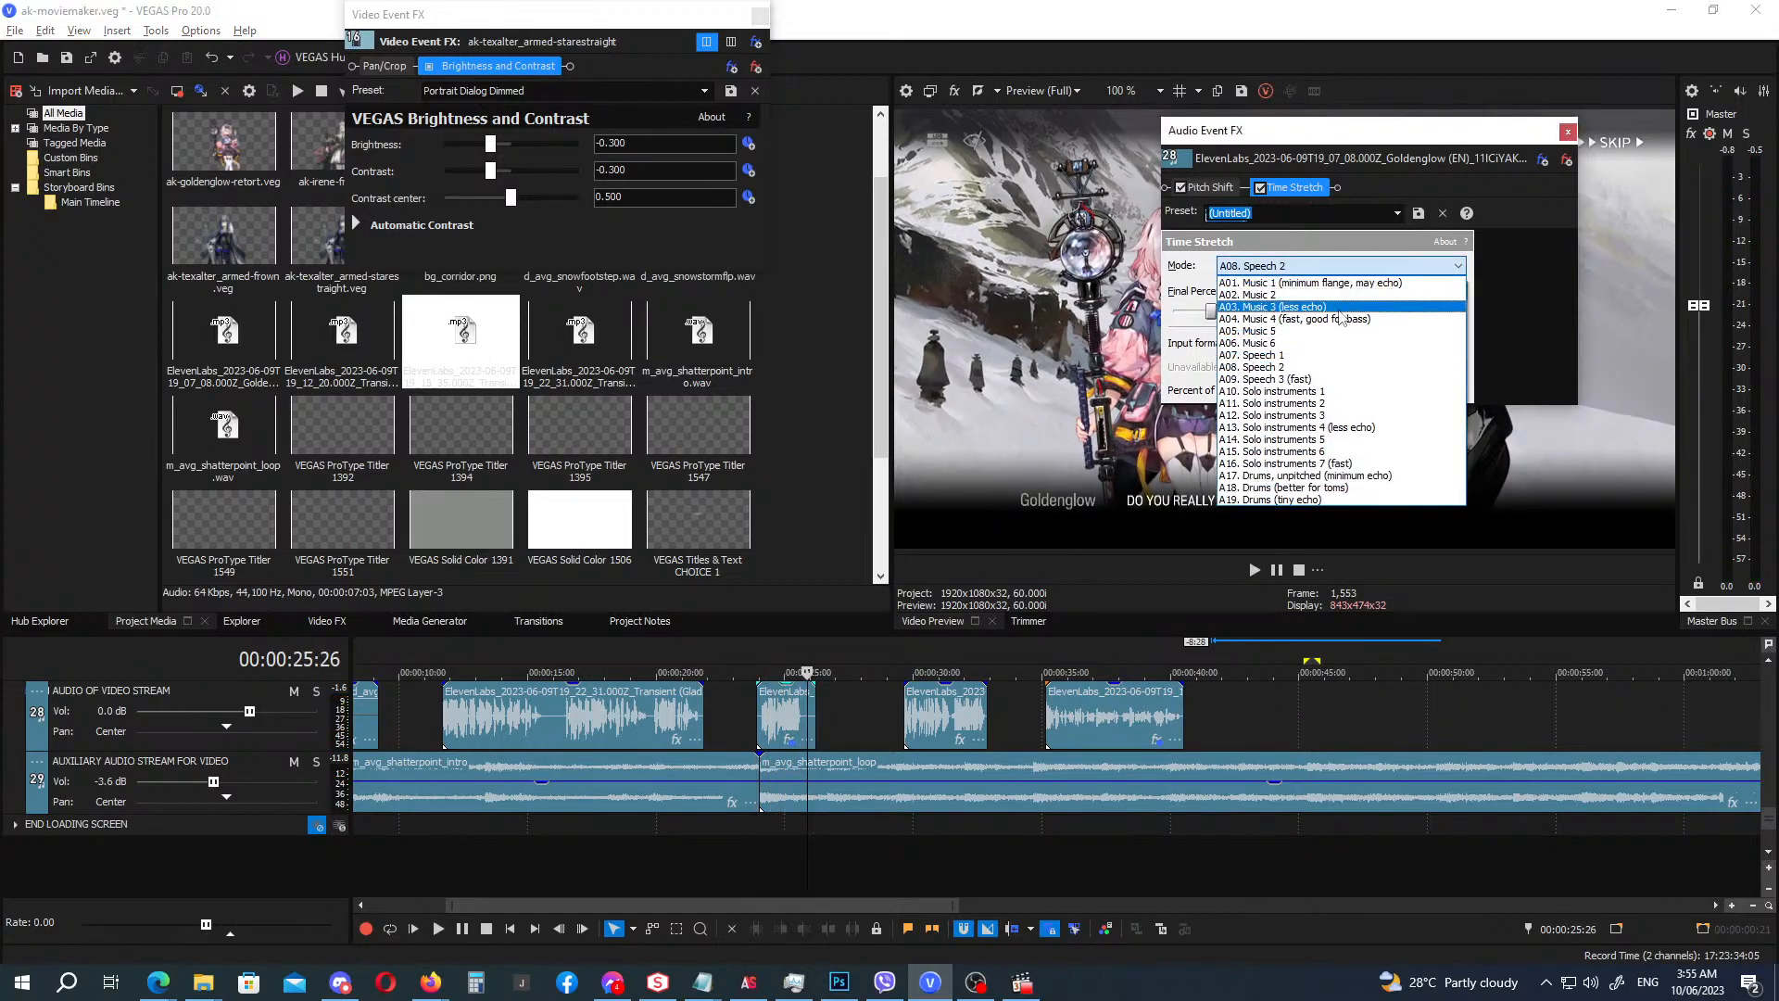
left_click(1279, 375)
left_click(743, 652)
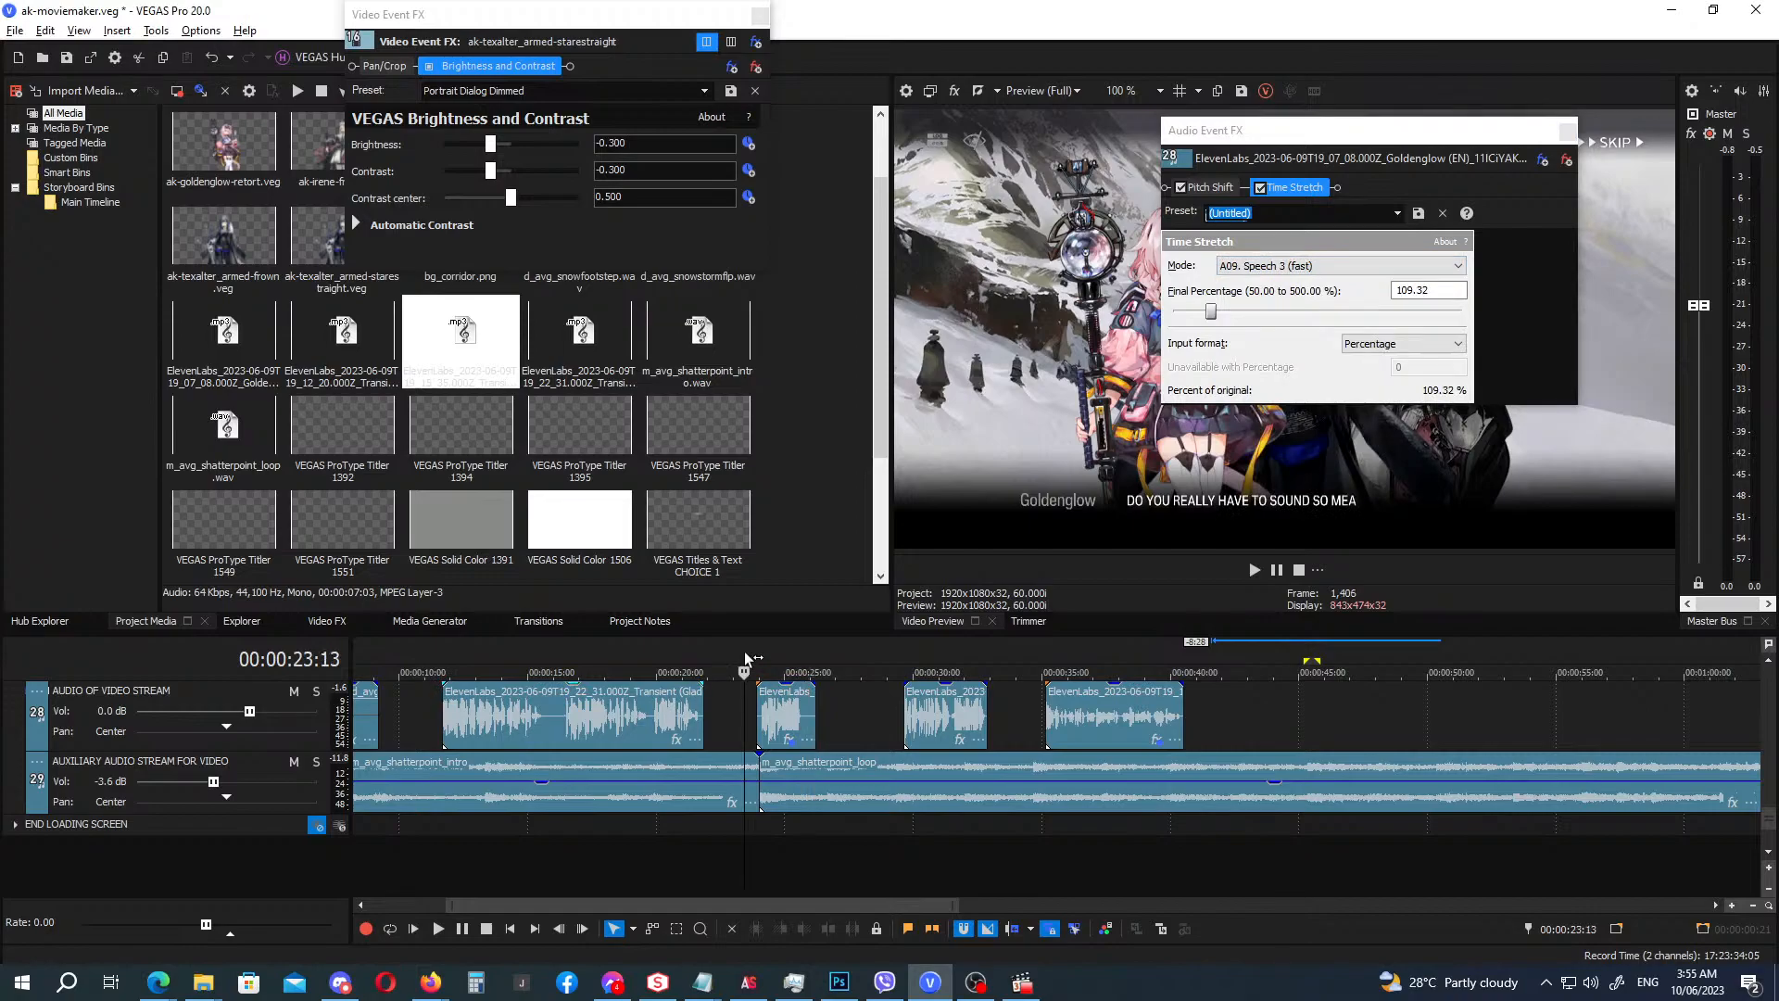
key("space")
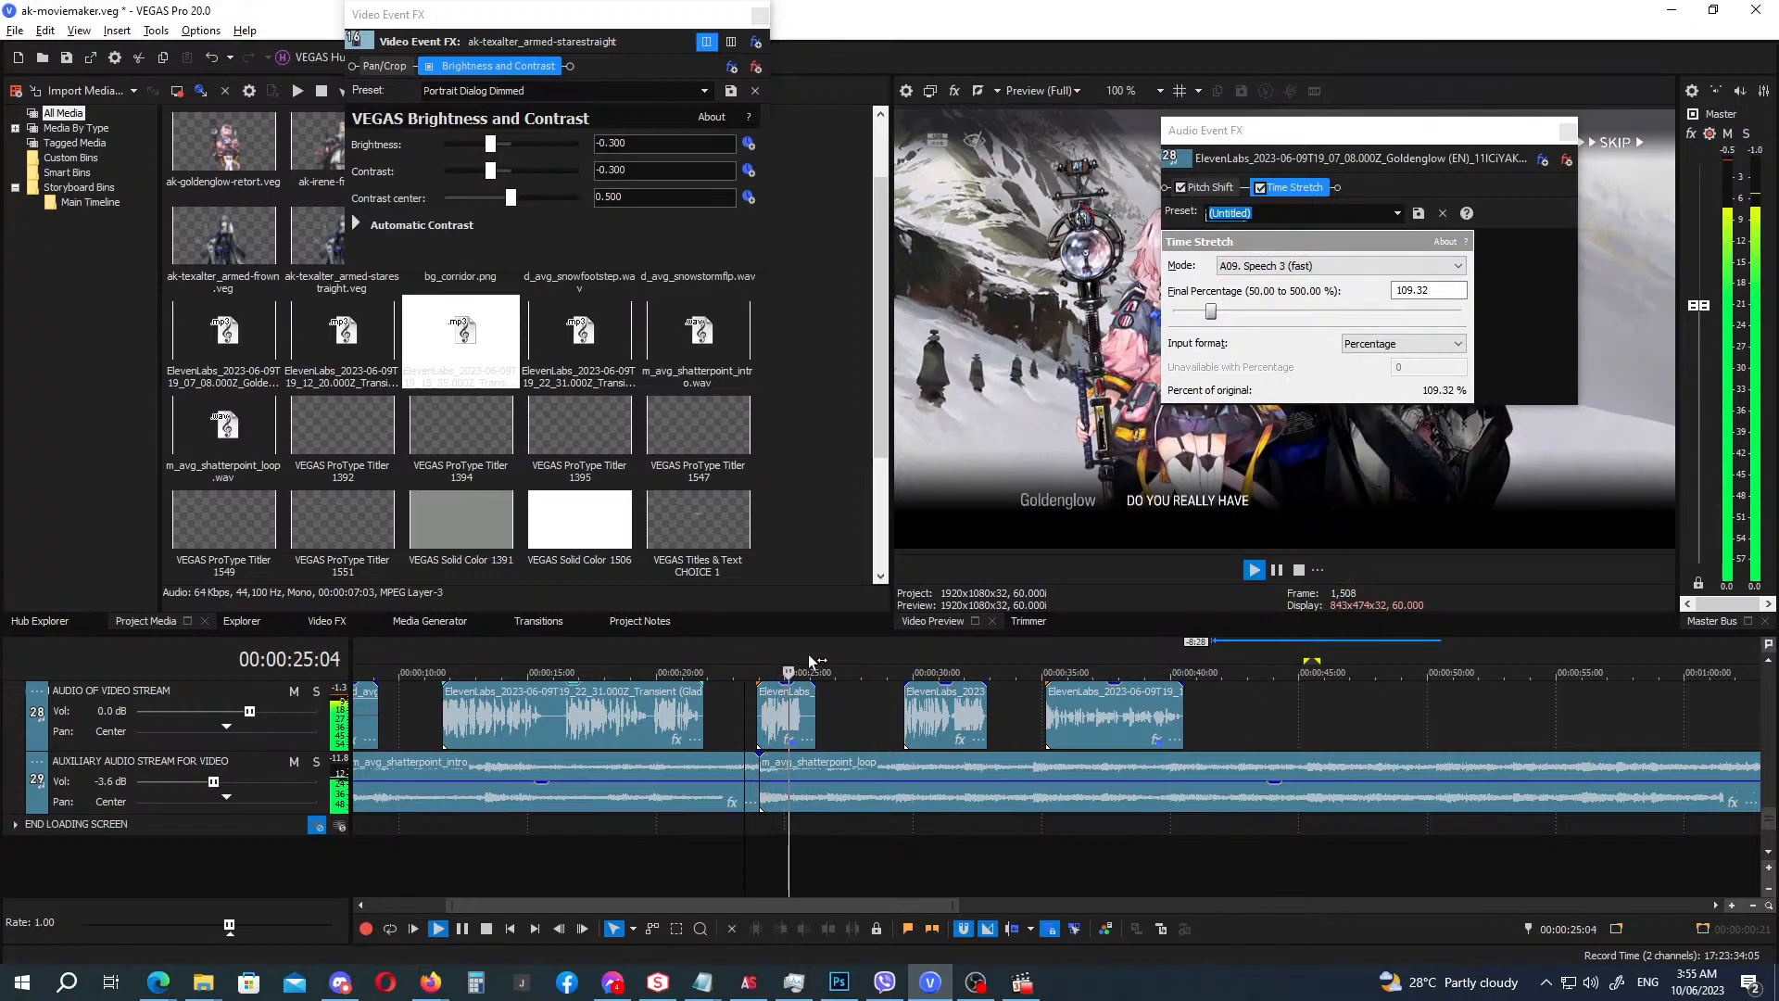
key("space")
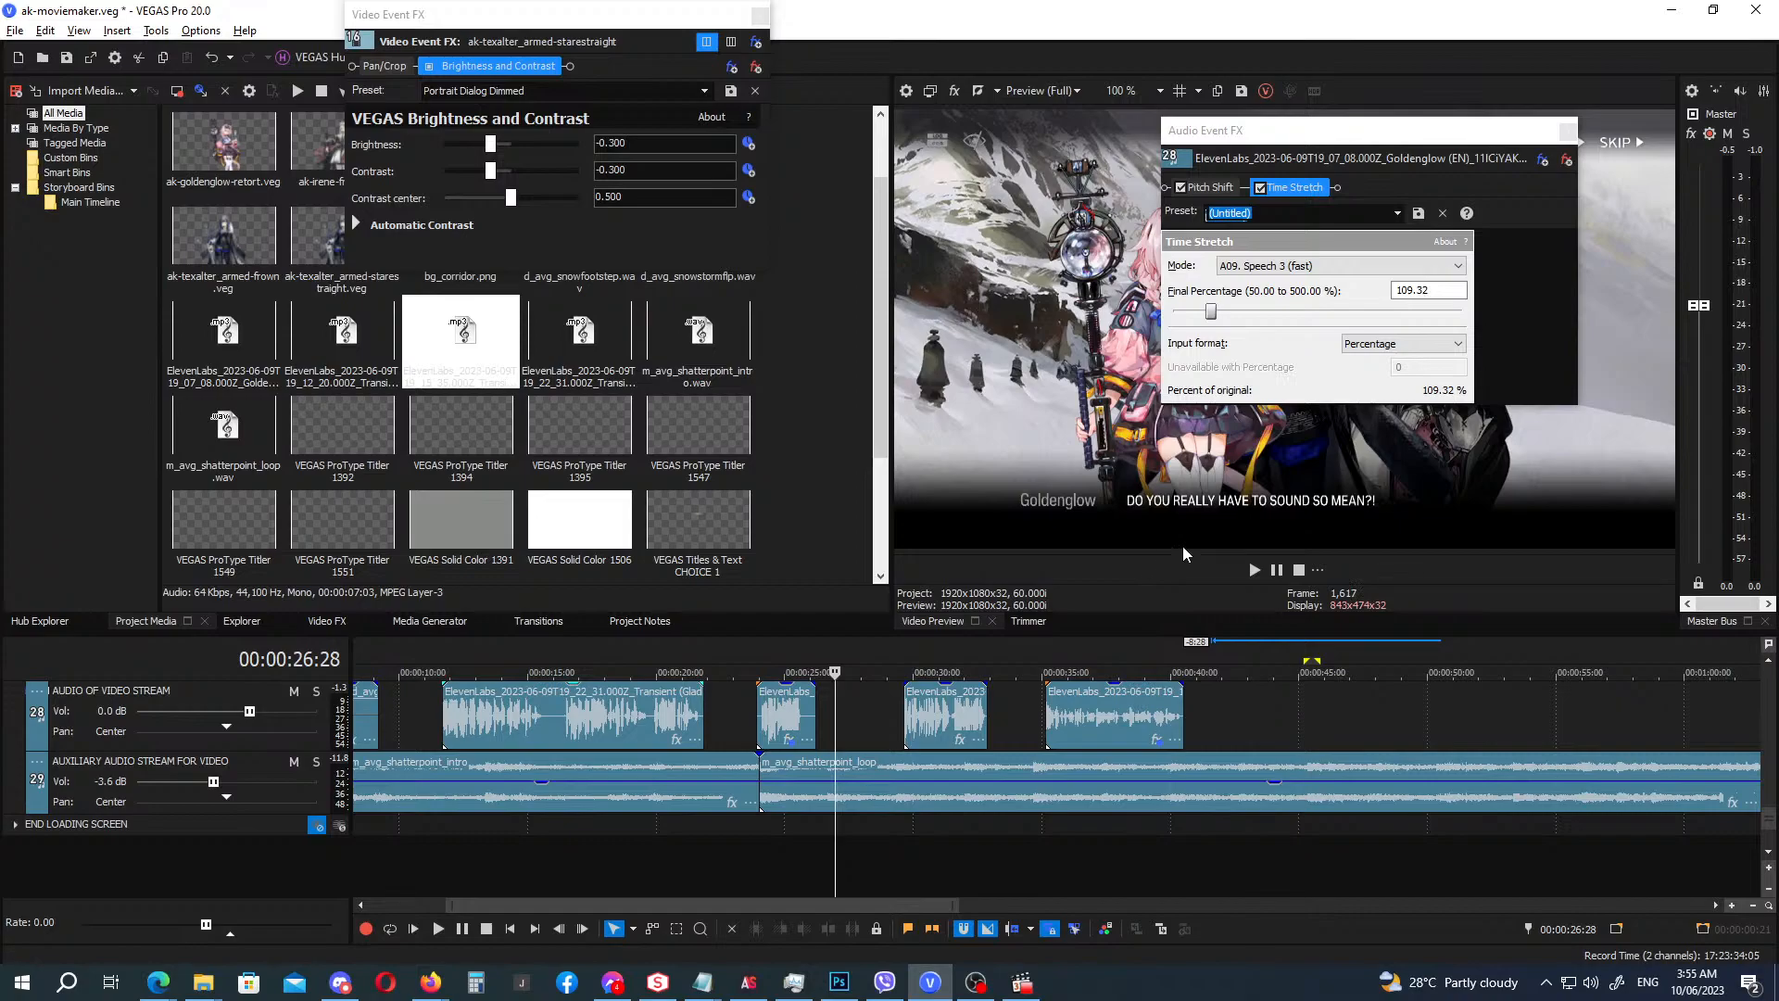
left_click(1567, 131)
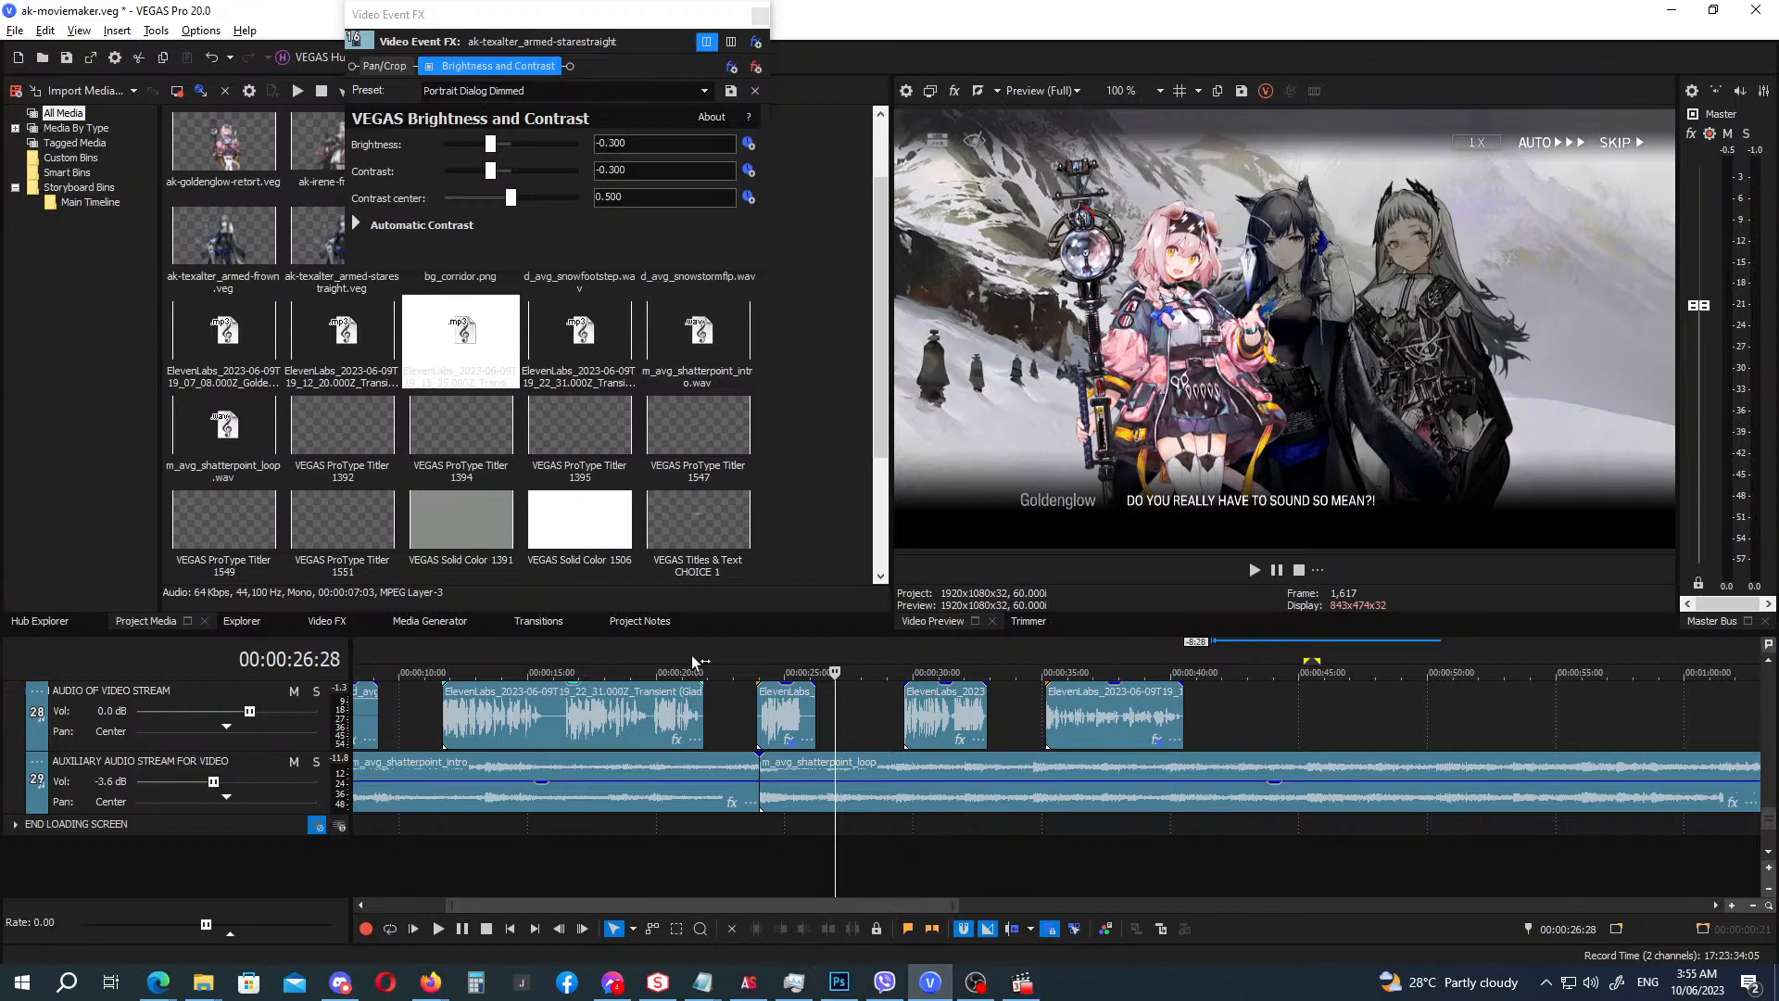
Play back the scene from just before Texas's line into Irene's line to review both voice clips.
left_click(893, 646)
key("space")
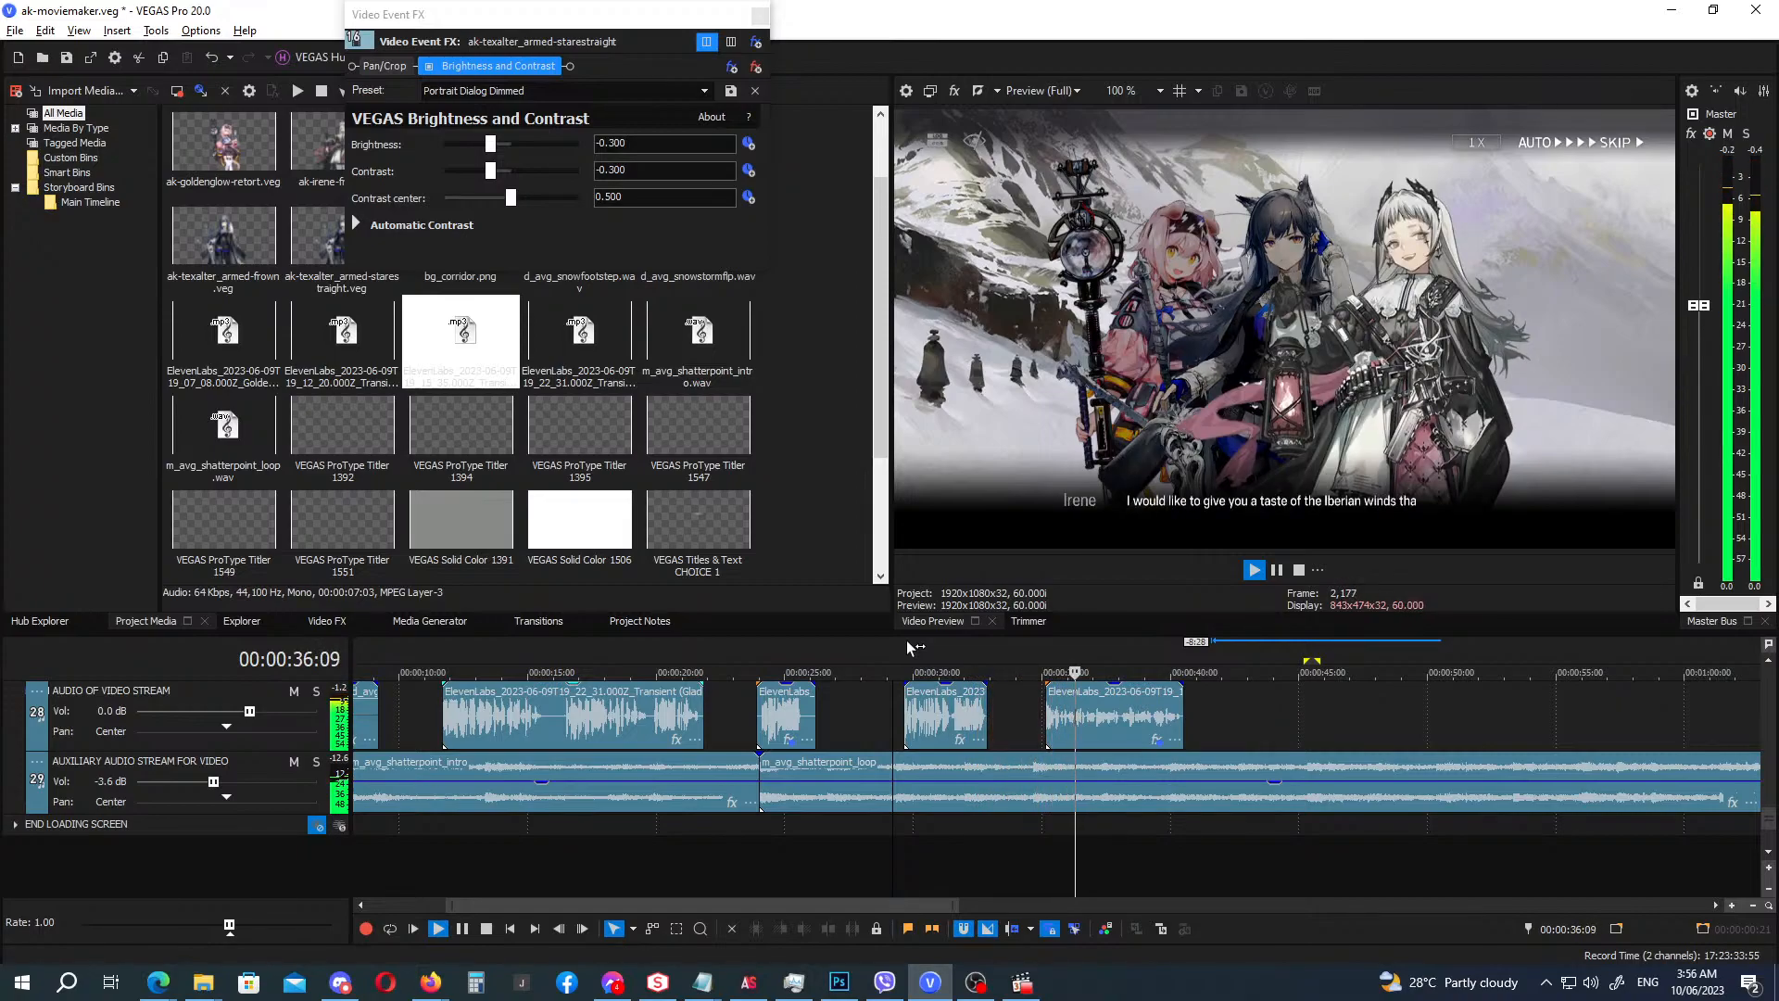
key("Return")
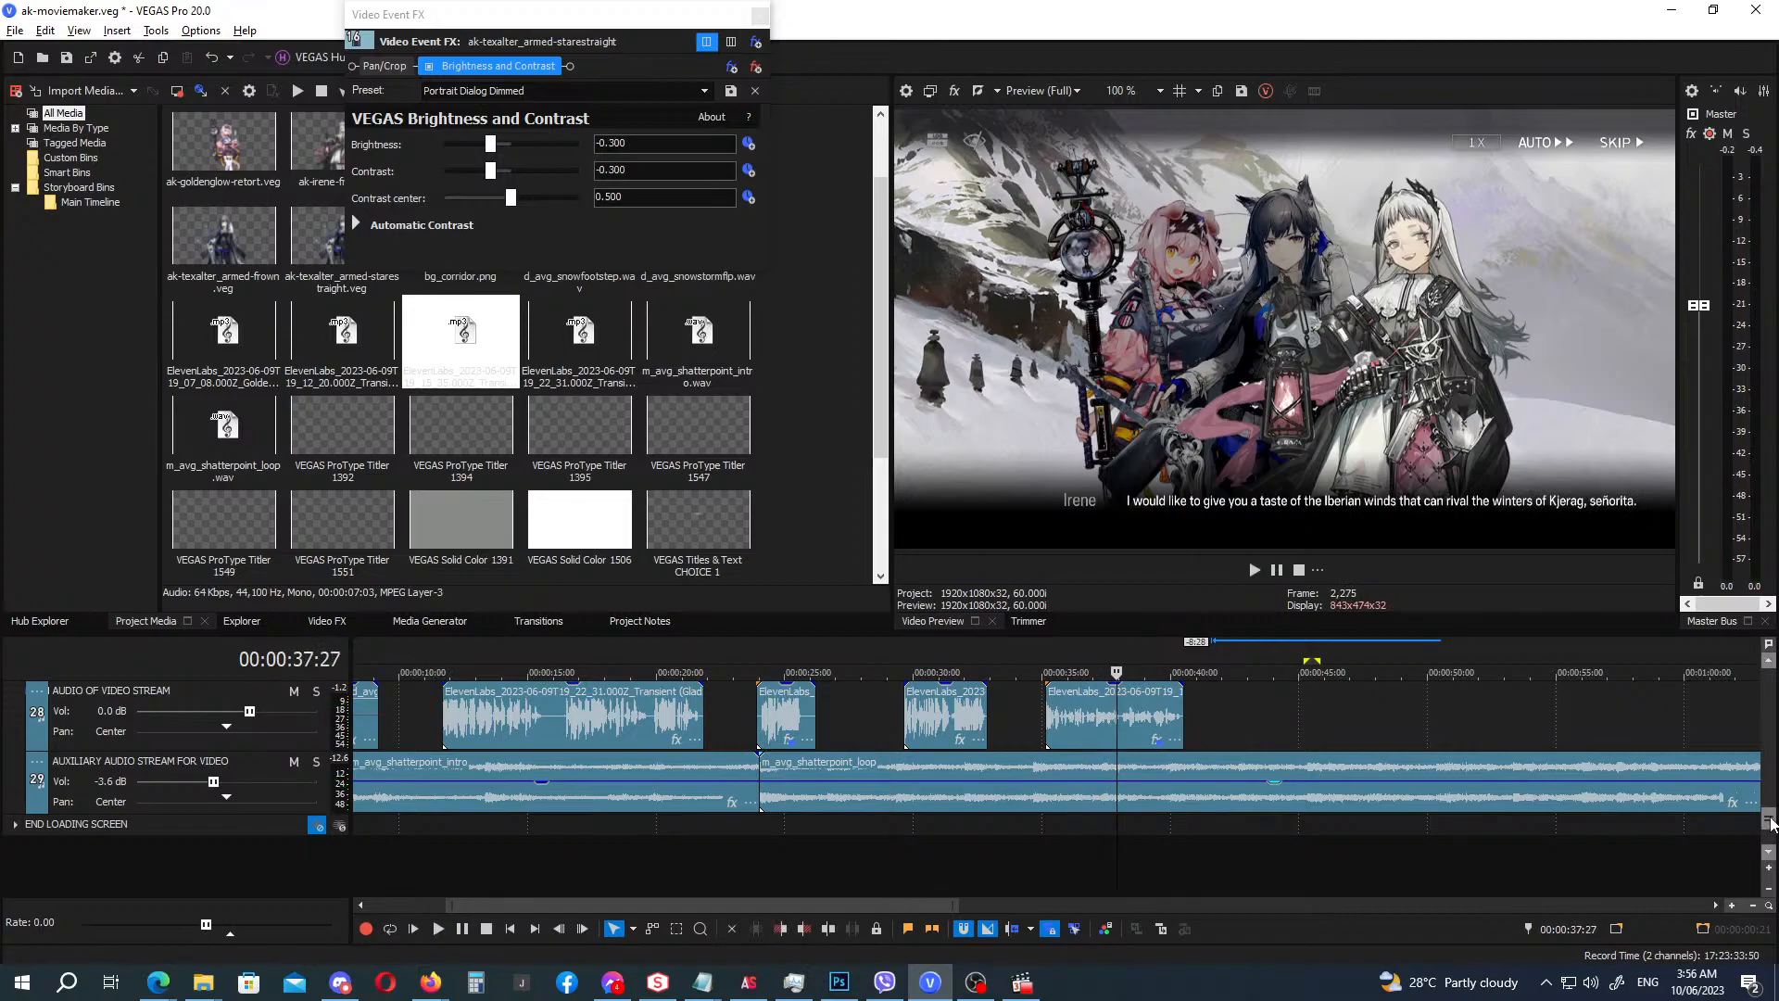
Extend Irene's dialog caption and speaker name to 00:00:42:01, playing the line back from the timeline to judge how long they should last.
left_click_drag(1771, 819, 1776, 712)
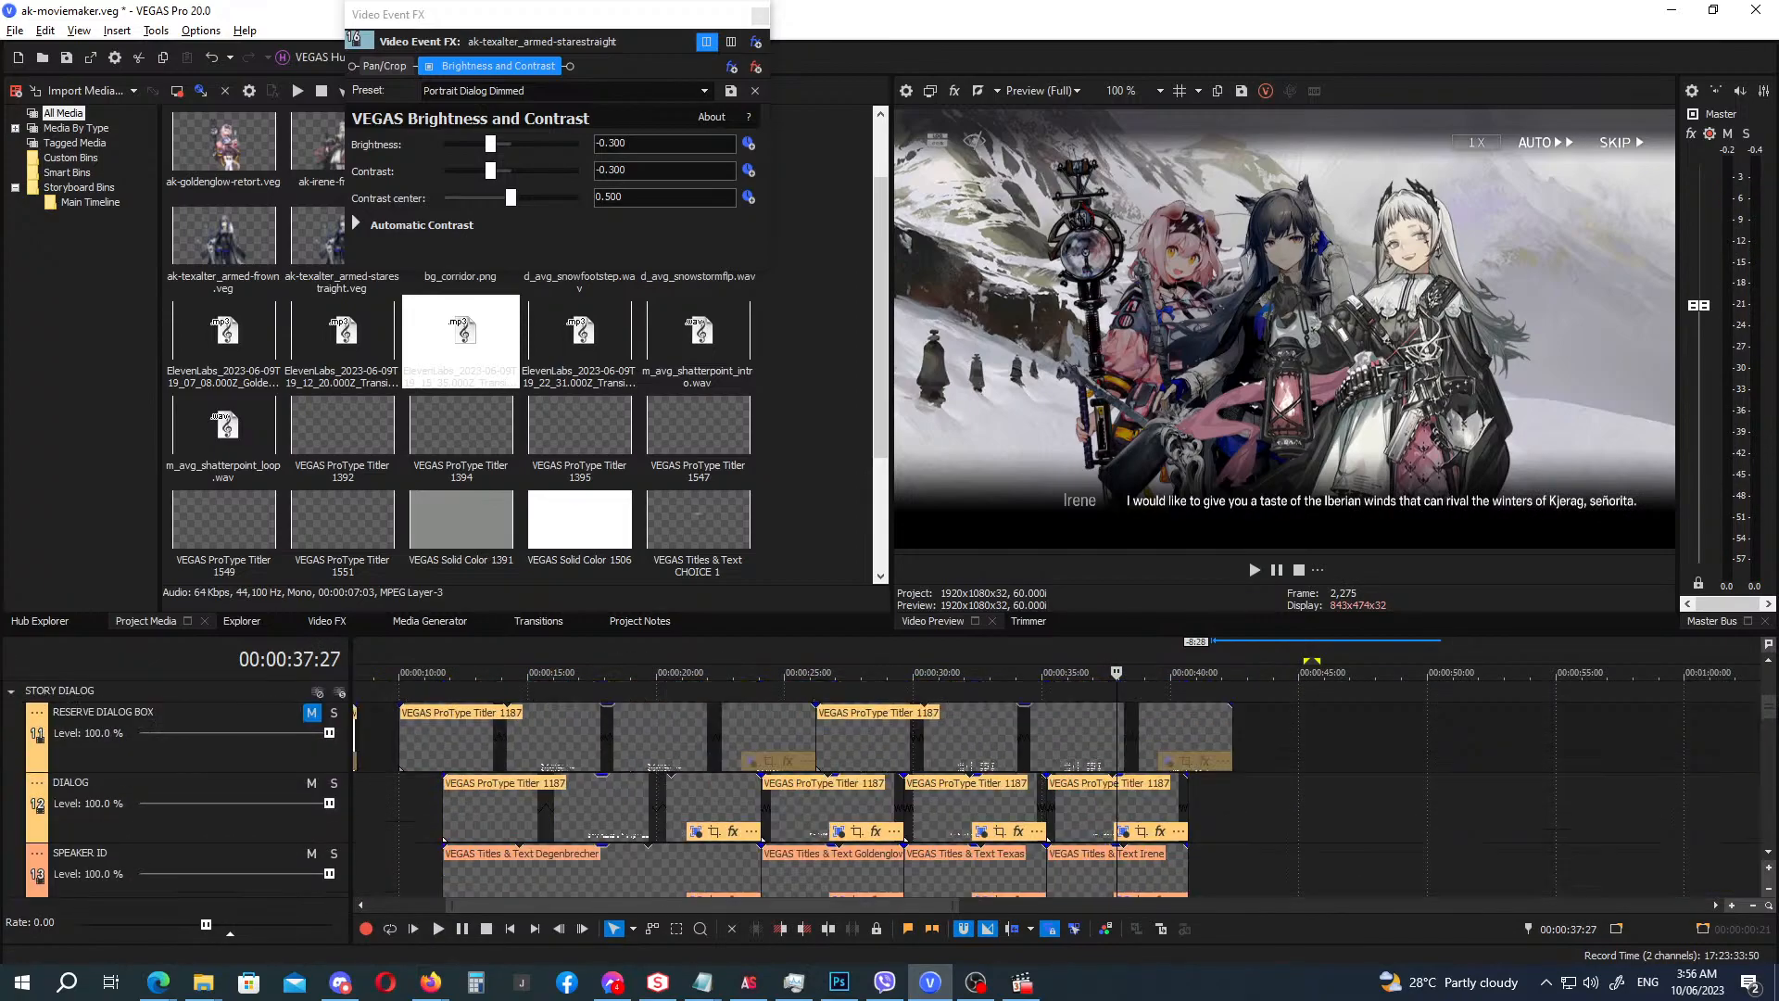
left_click_drag(1186, 808, 1203, 872)
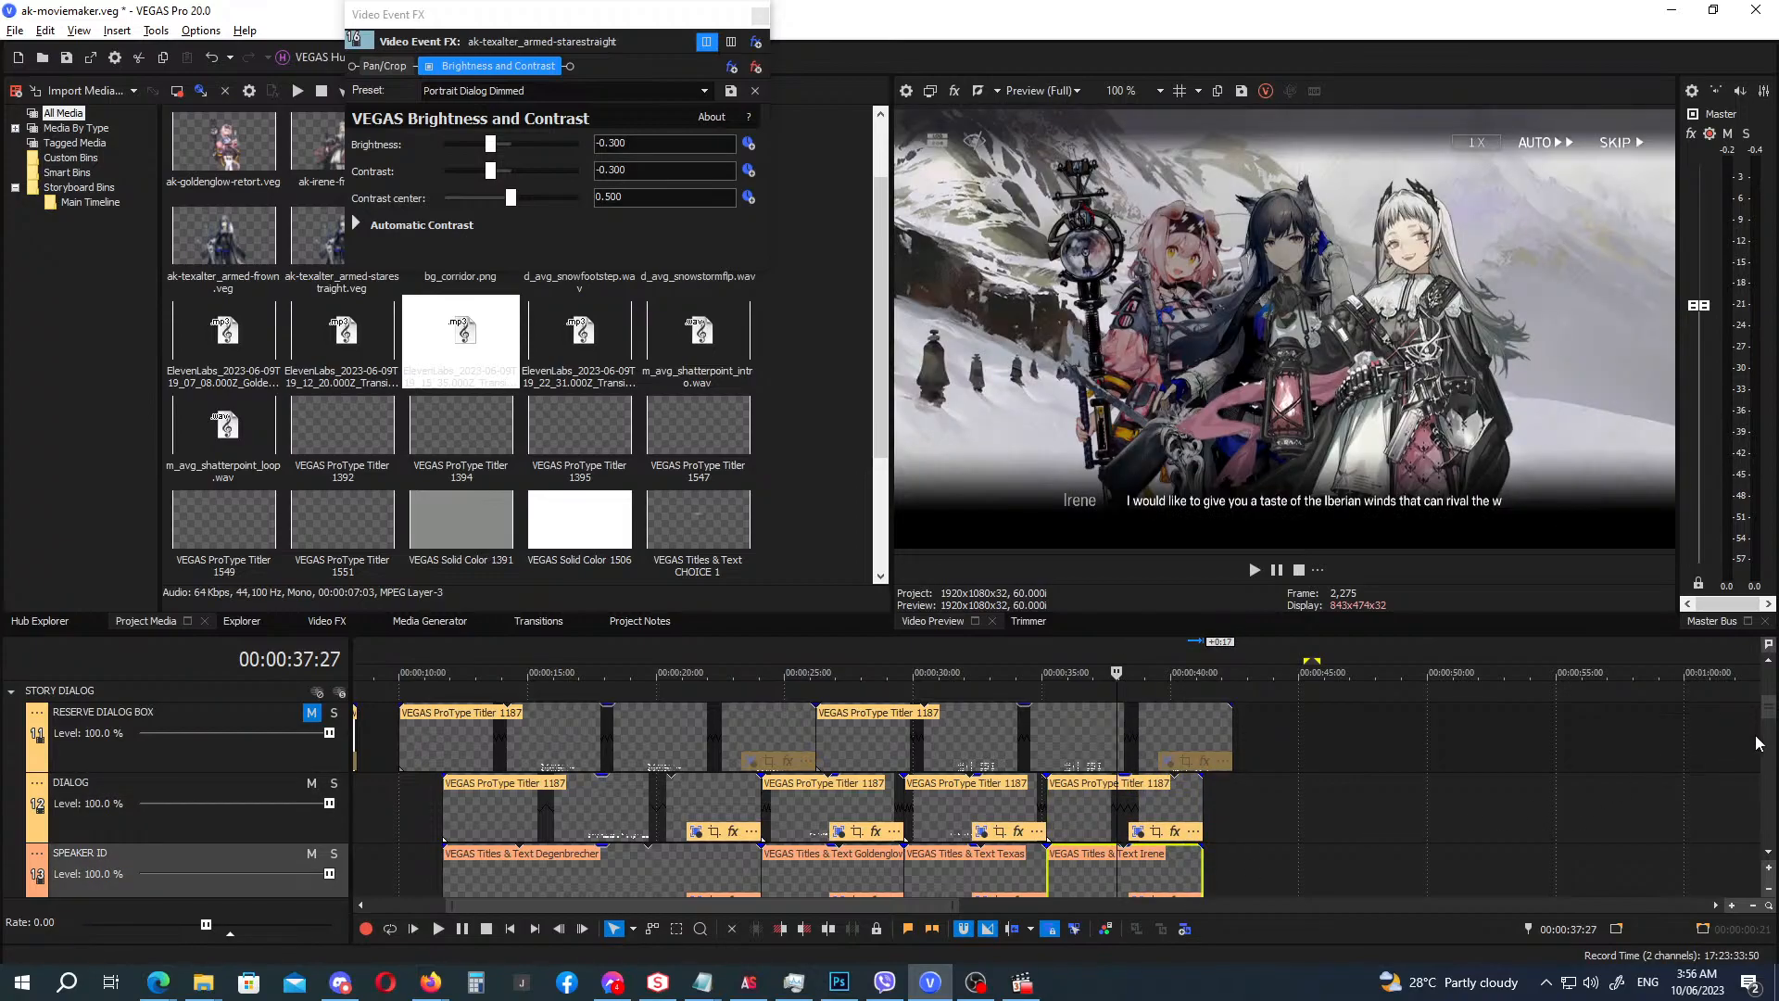
left_click(1027, 641)
key("space")
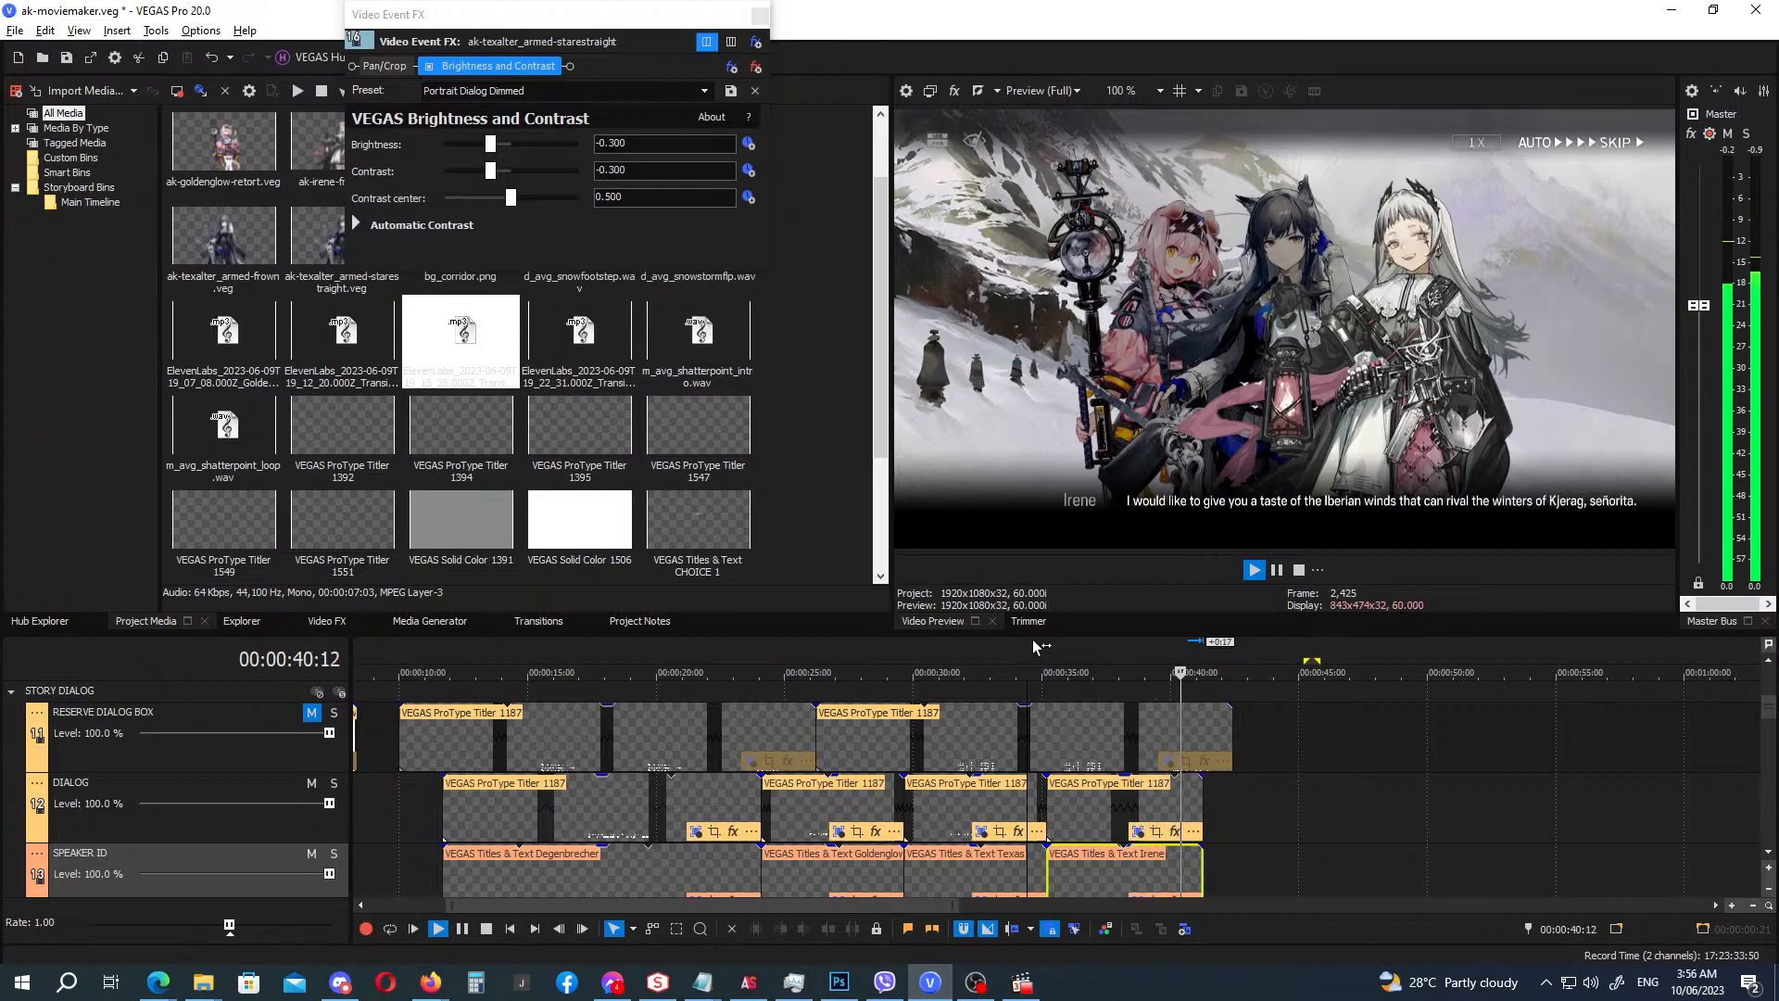
key("Return")
left_click_drag(1202, 814, 1221, 869)
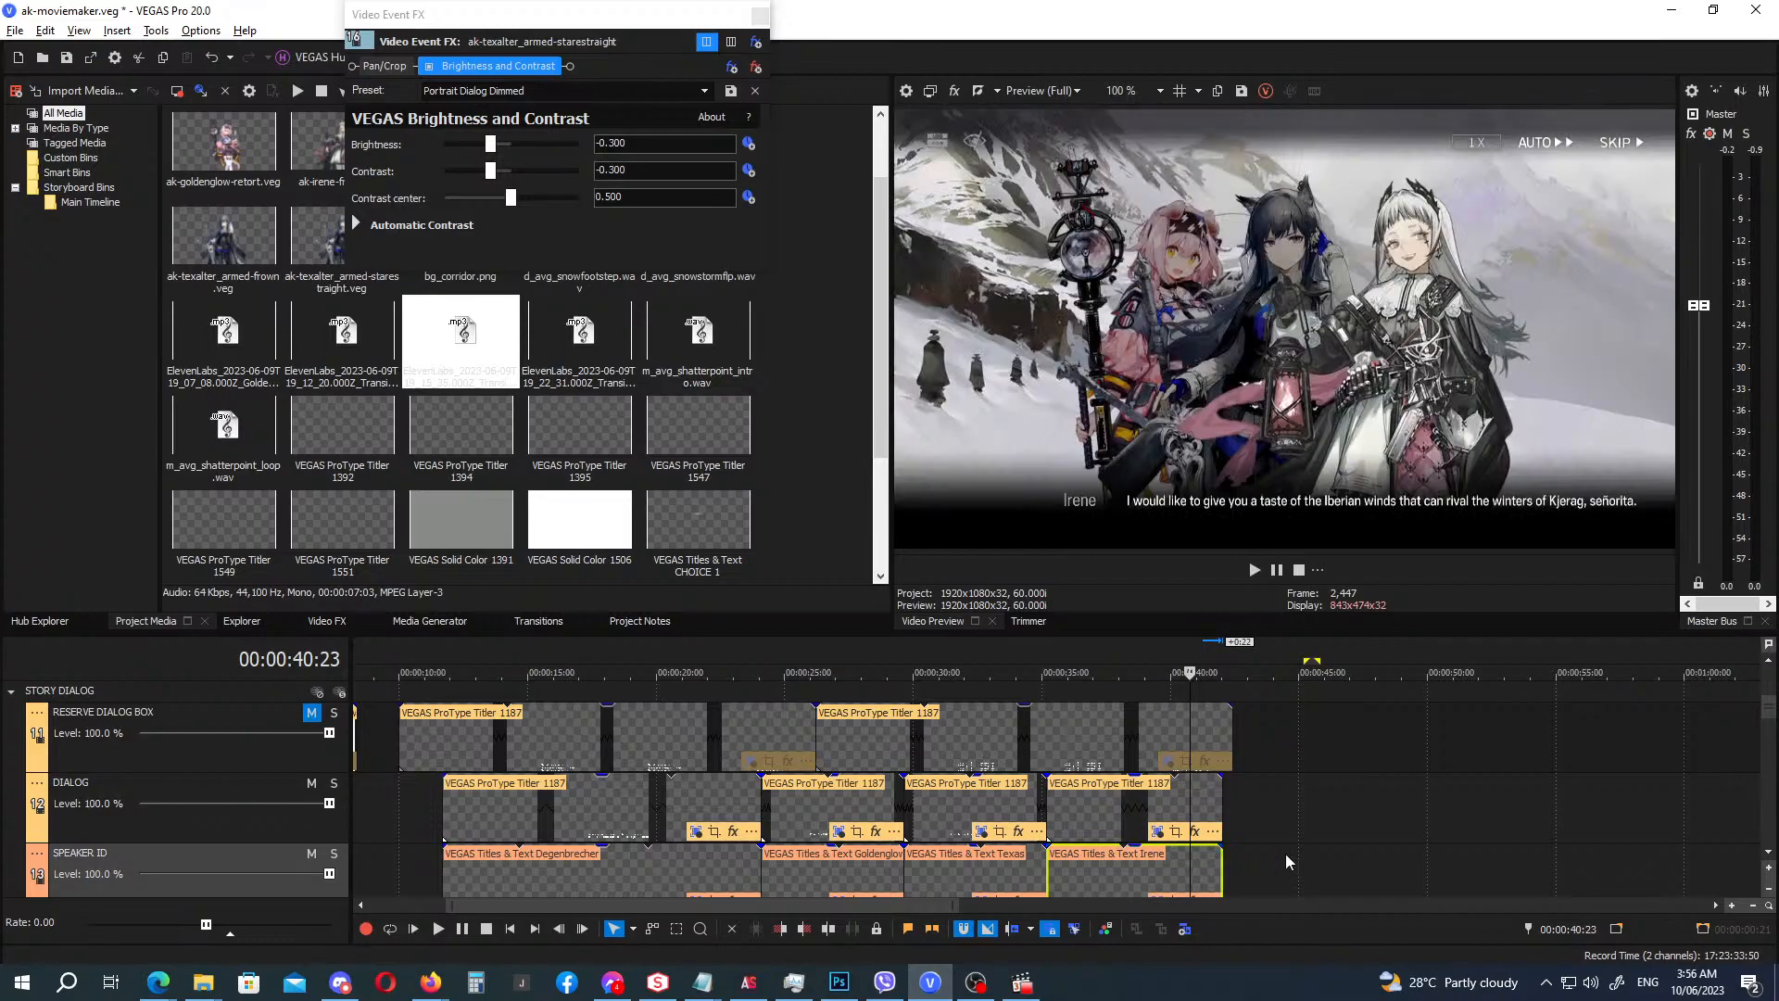
Extend the Irene, Texas and Goldenglow portraits to end together with Irene's caption at 00:00:42:01.
scroll(1280, 869, "down", 2)
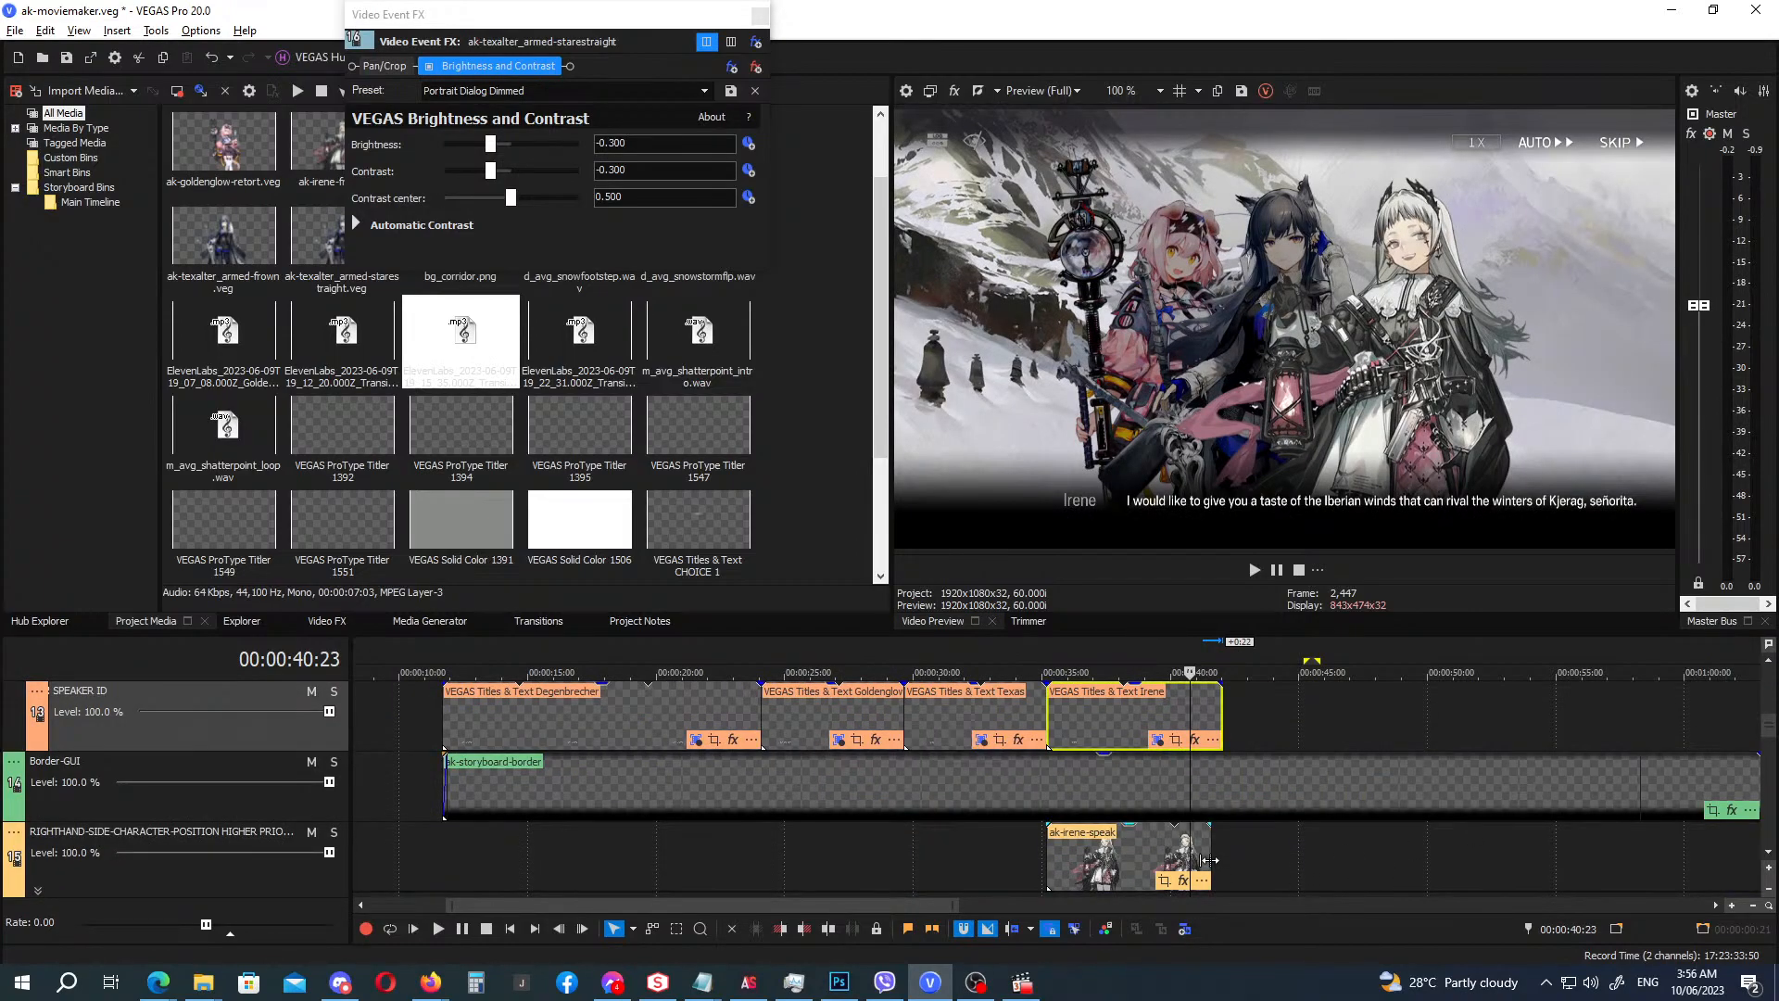
left_click(1208, 860)
left_click_drag(1770, 732, 1772, 755)
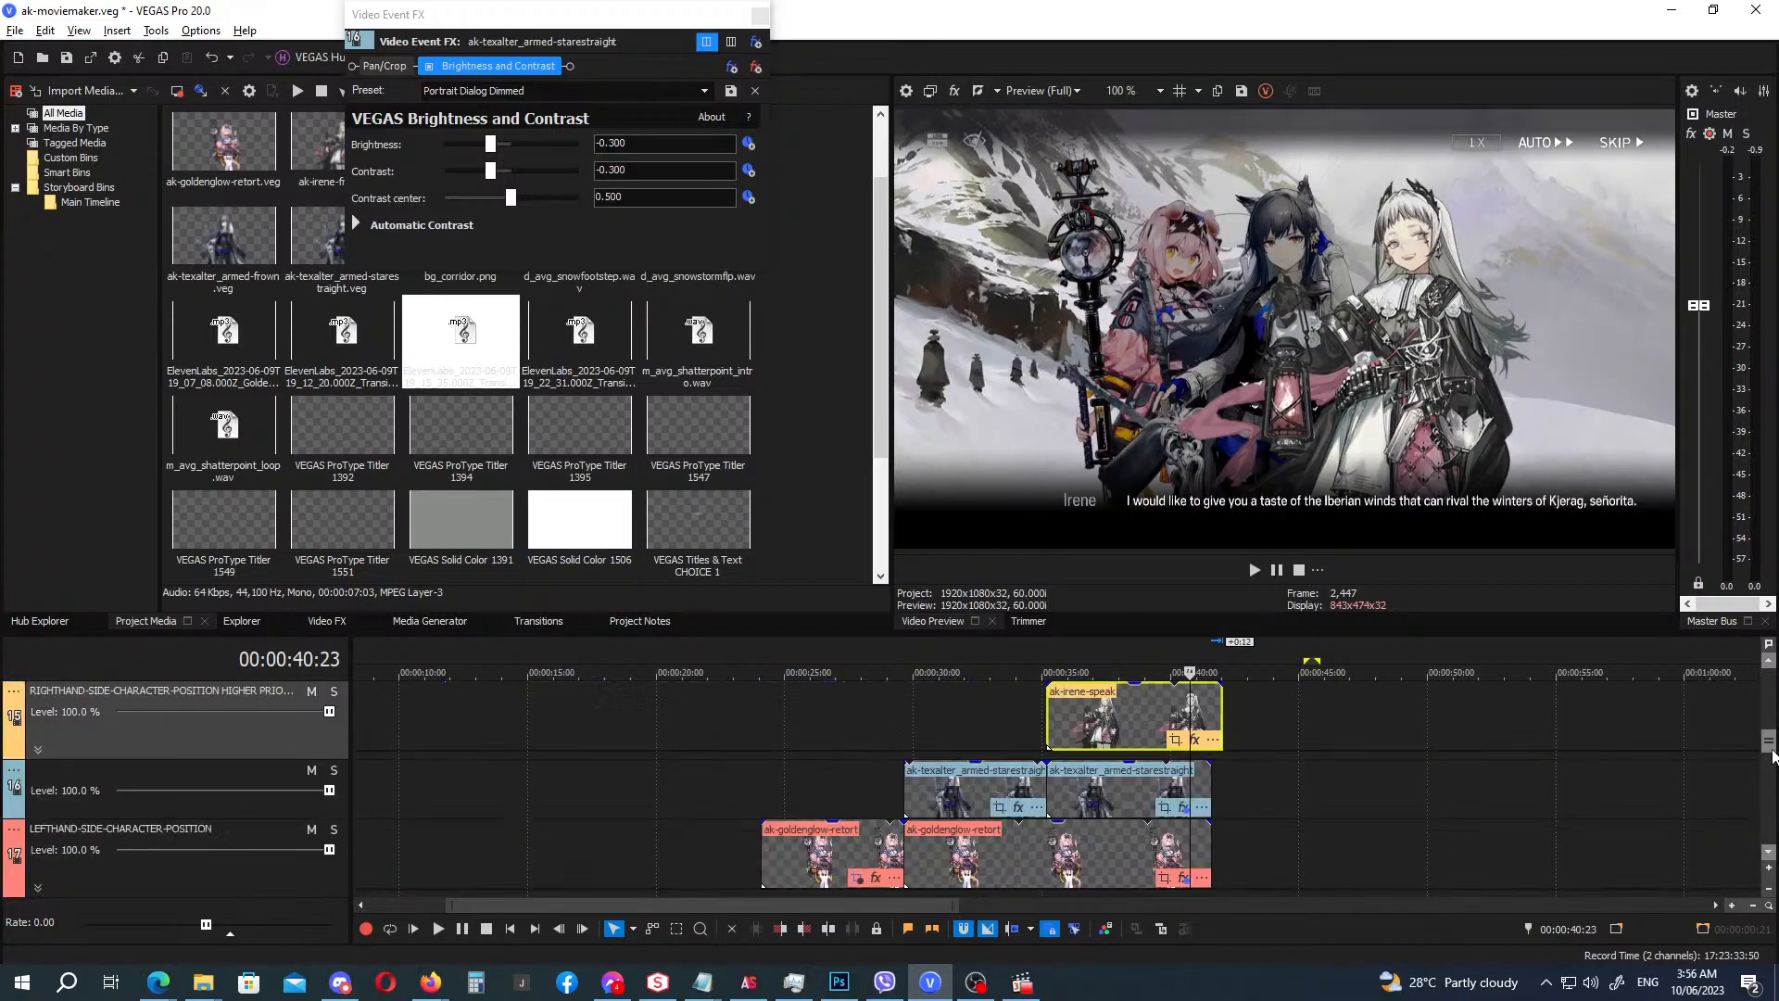
left_click_drag(1212, 791, 1219, 789)
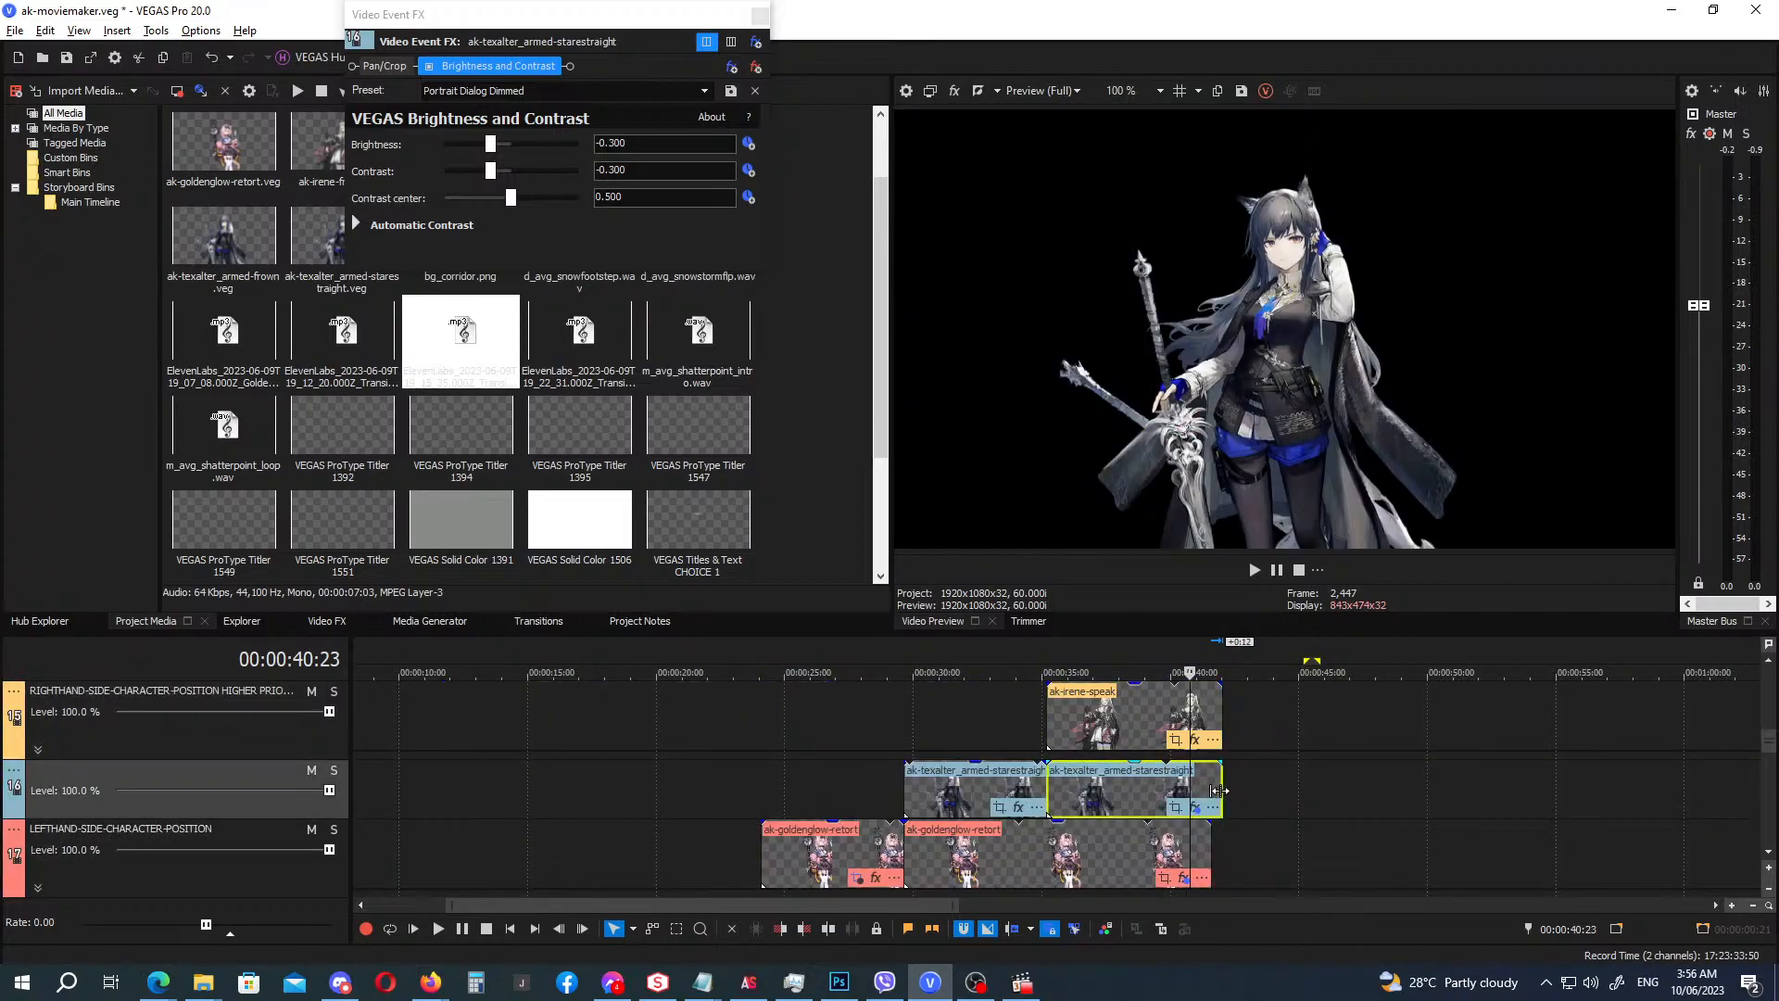
left_click_drag(1210, 860, 1221, 860)
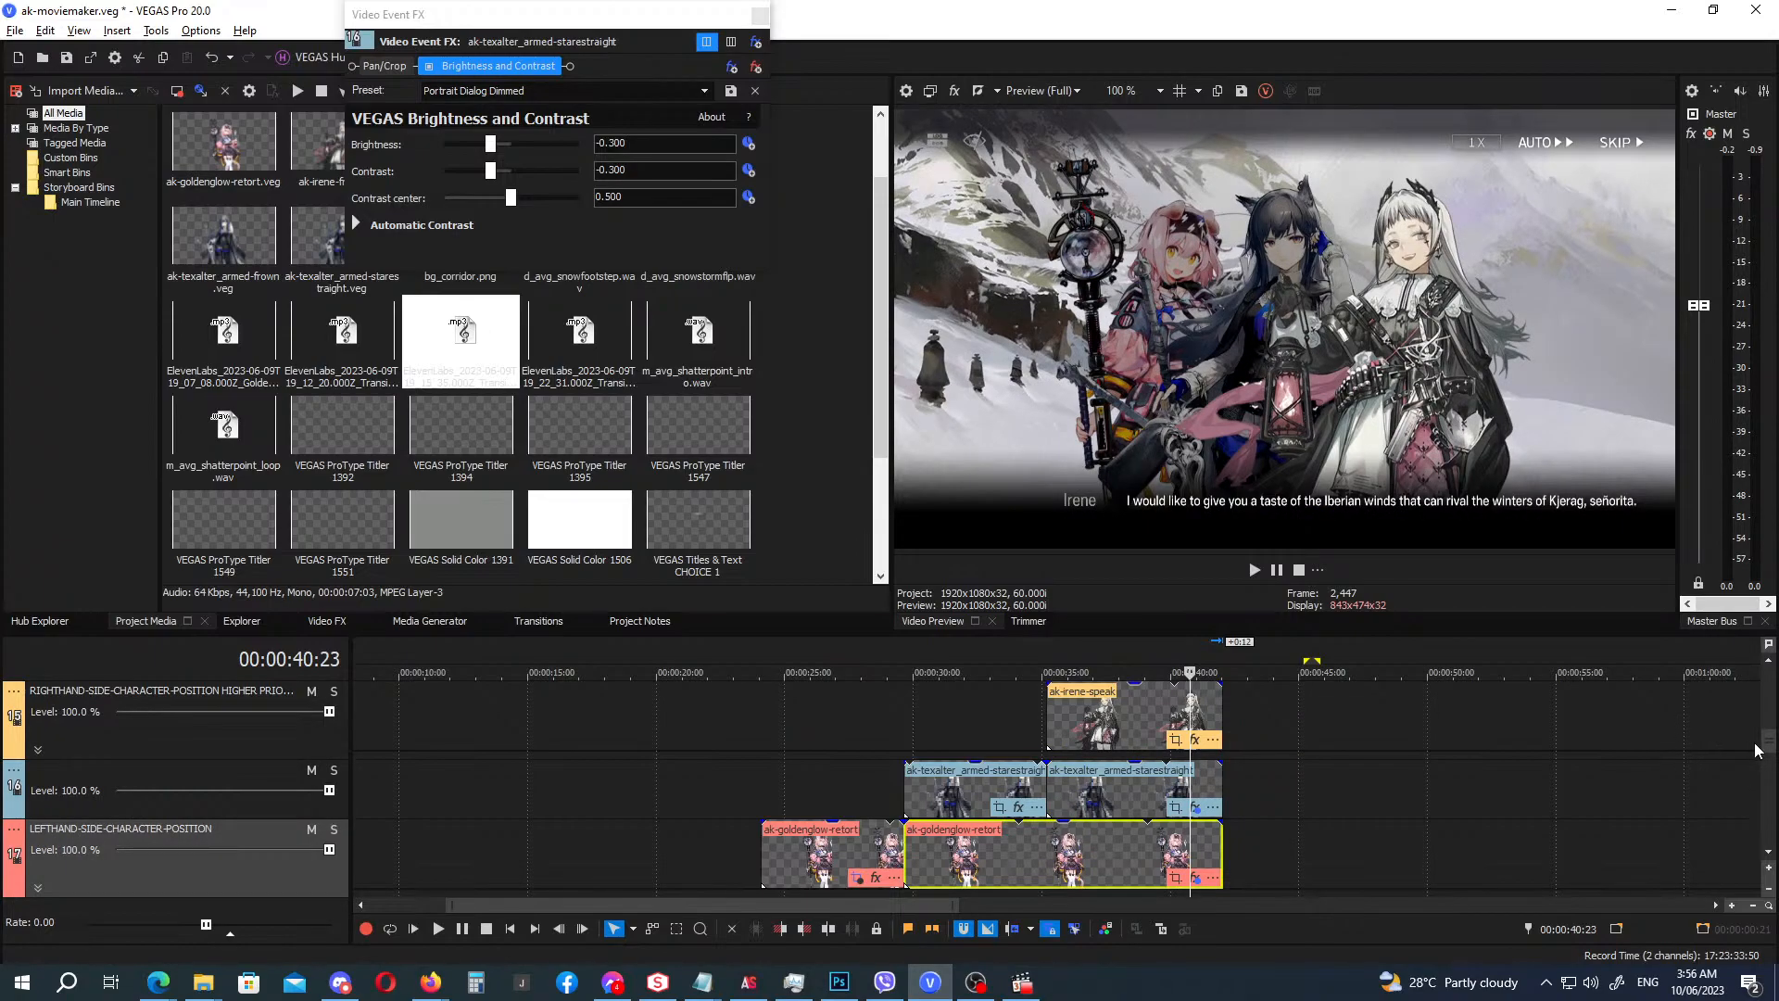
Switch to File Explorer's D:\VIDEO RAWS\AK folder and place ak-degenbrecher-grin.veg on the central character track at 00:00:42:01.
mouse_move(1770, 753)
left_mouse_down()
mouse_move(1772, 784)
mouse_move(1770, 758)
left_mouse_up()
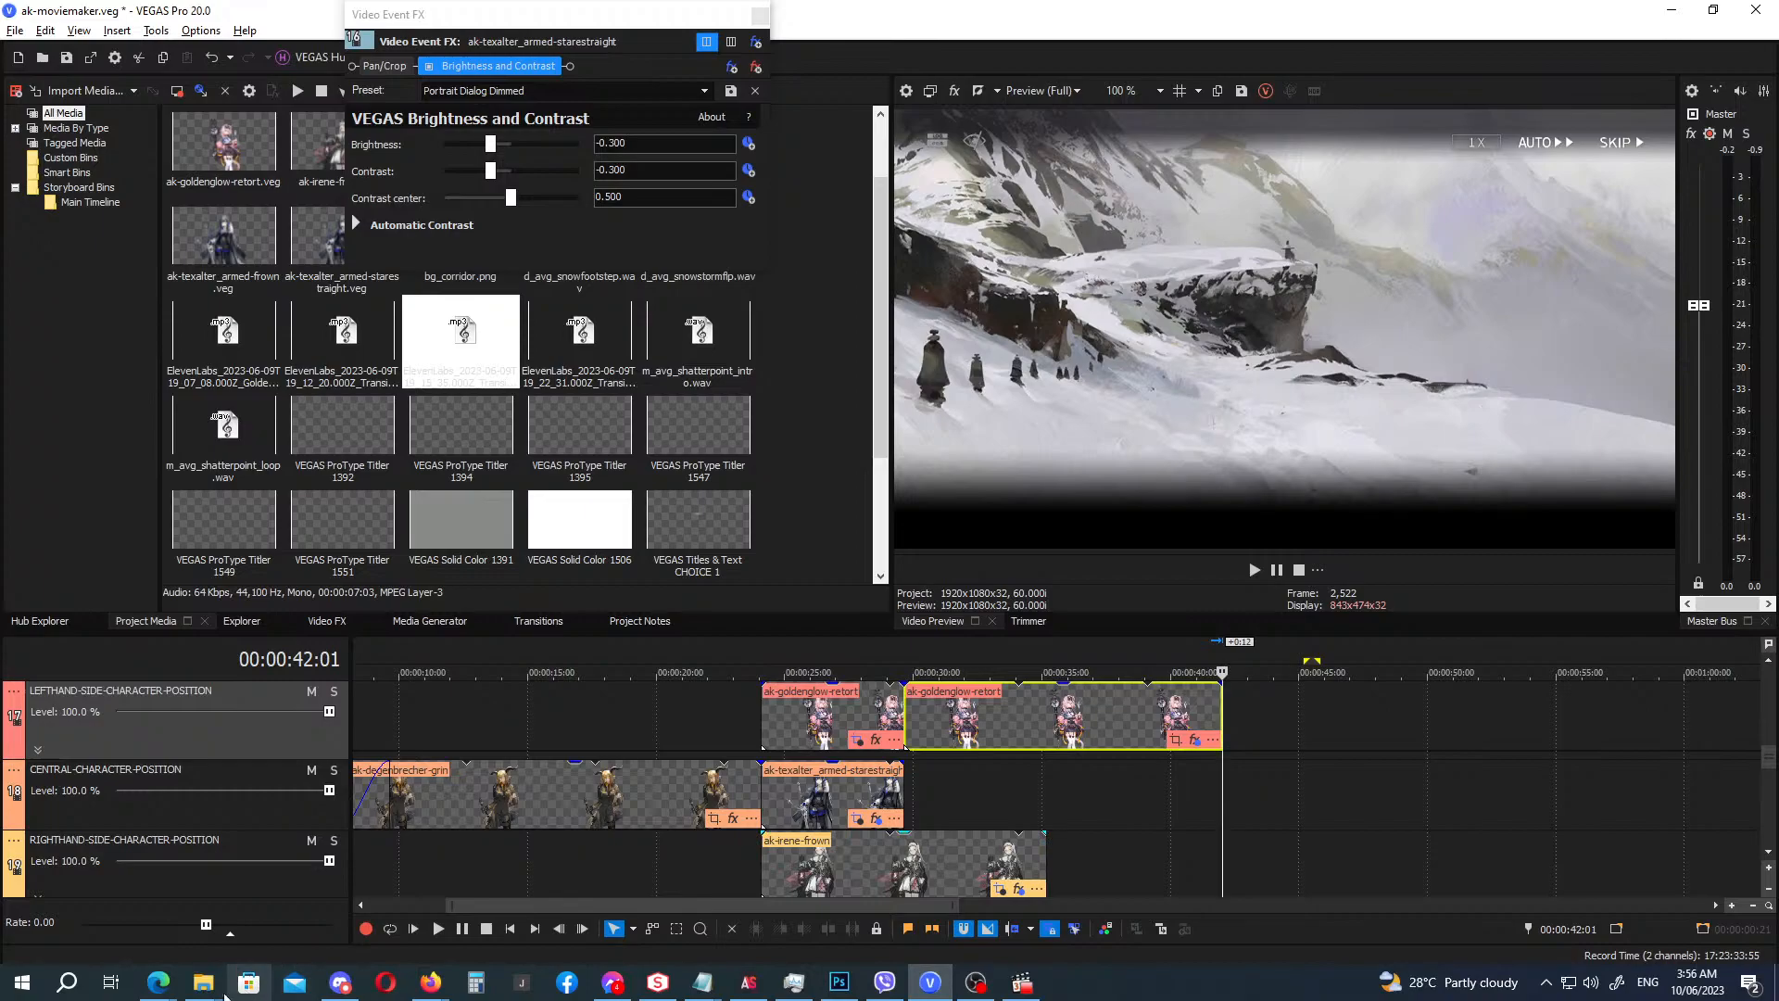
mouse_move(206, 985)
mouse_move(1100, 931)
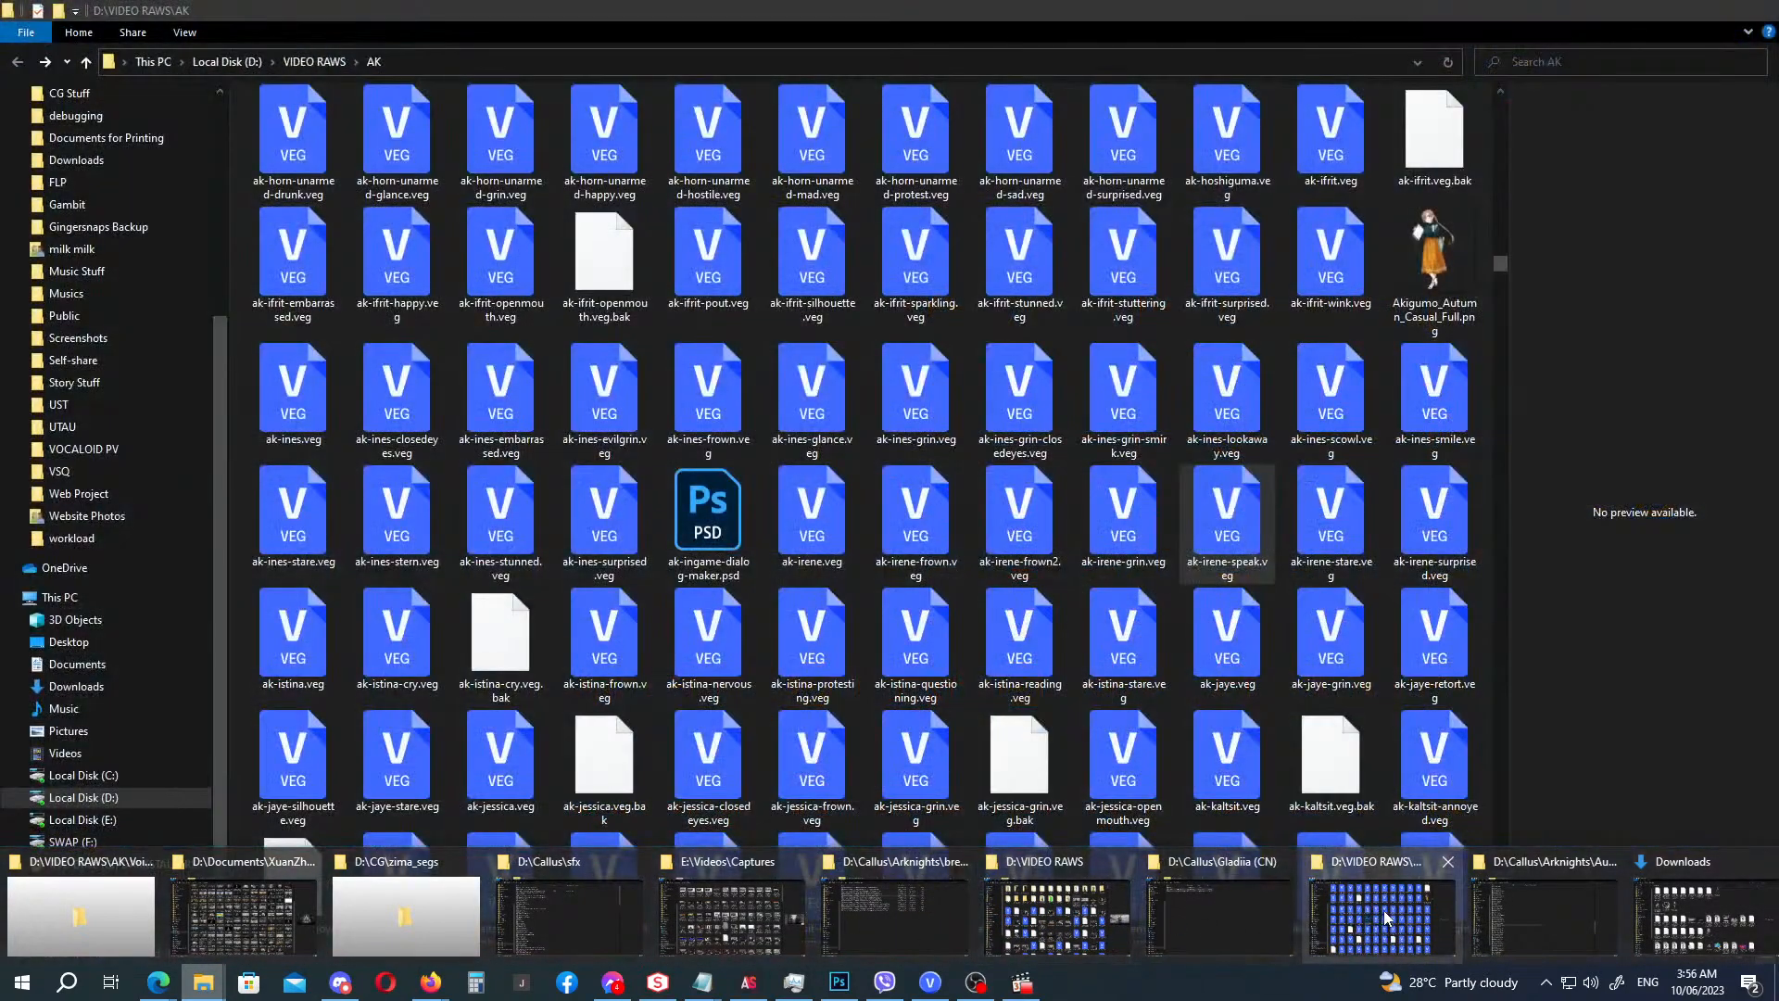
left_click(1386, 918)
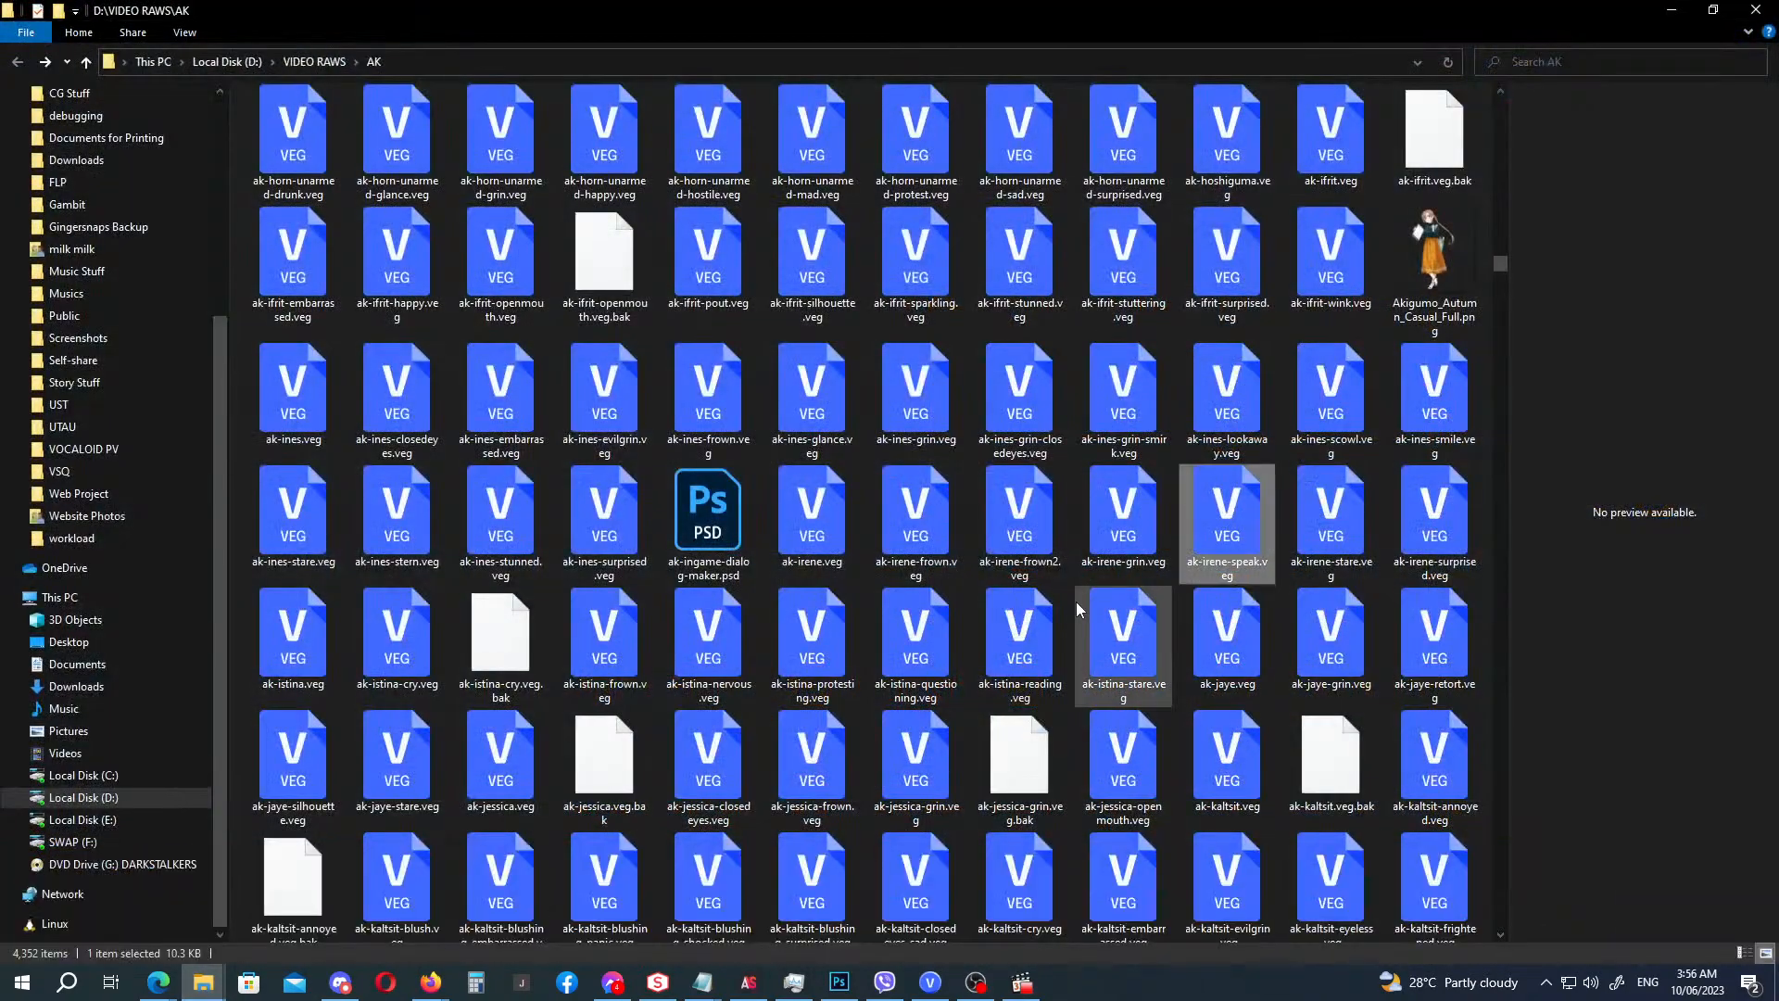
left_click(932, 545)
type("ak-deg")
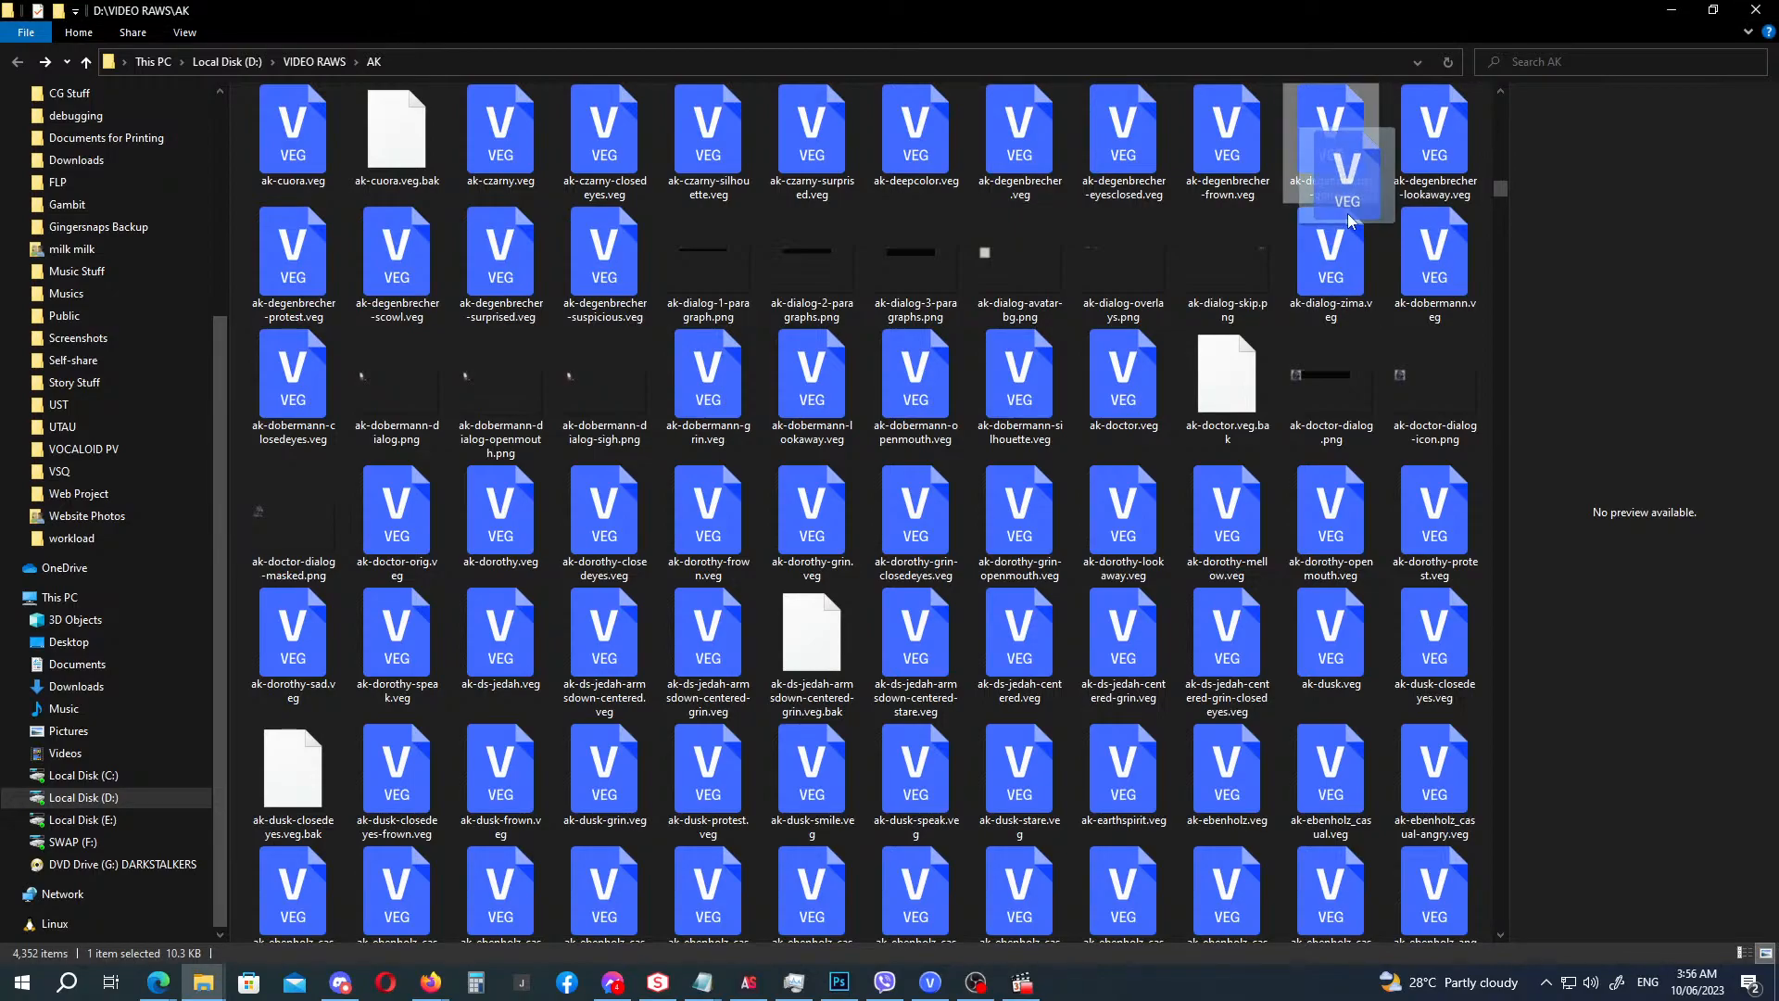
key("alt+Tab")
key("Tab")
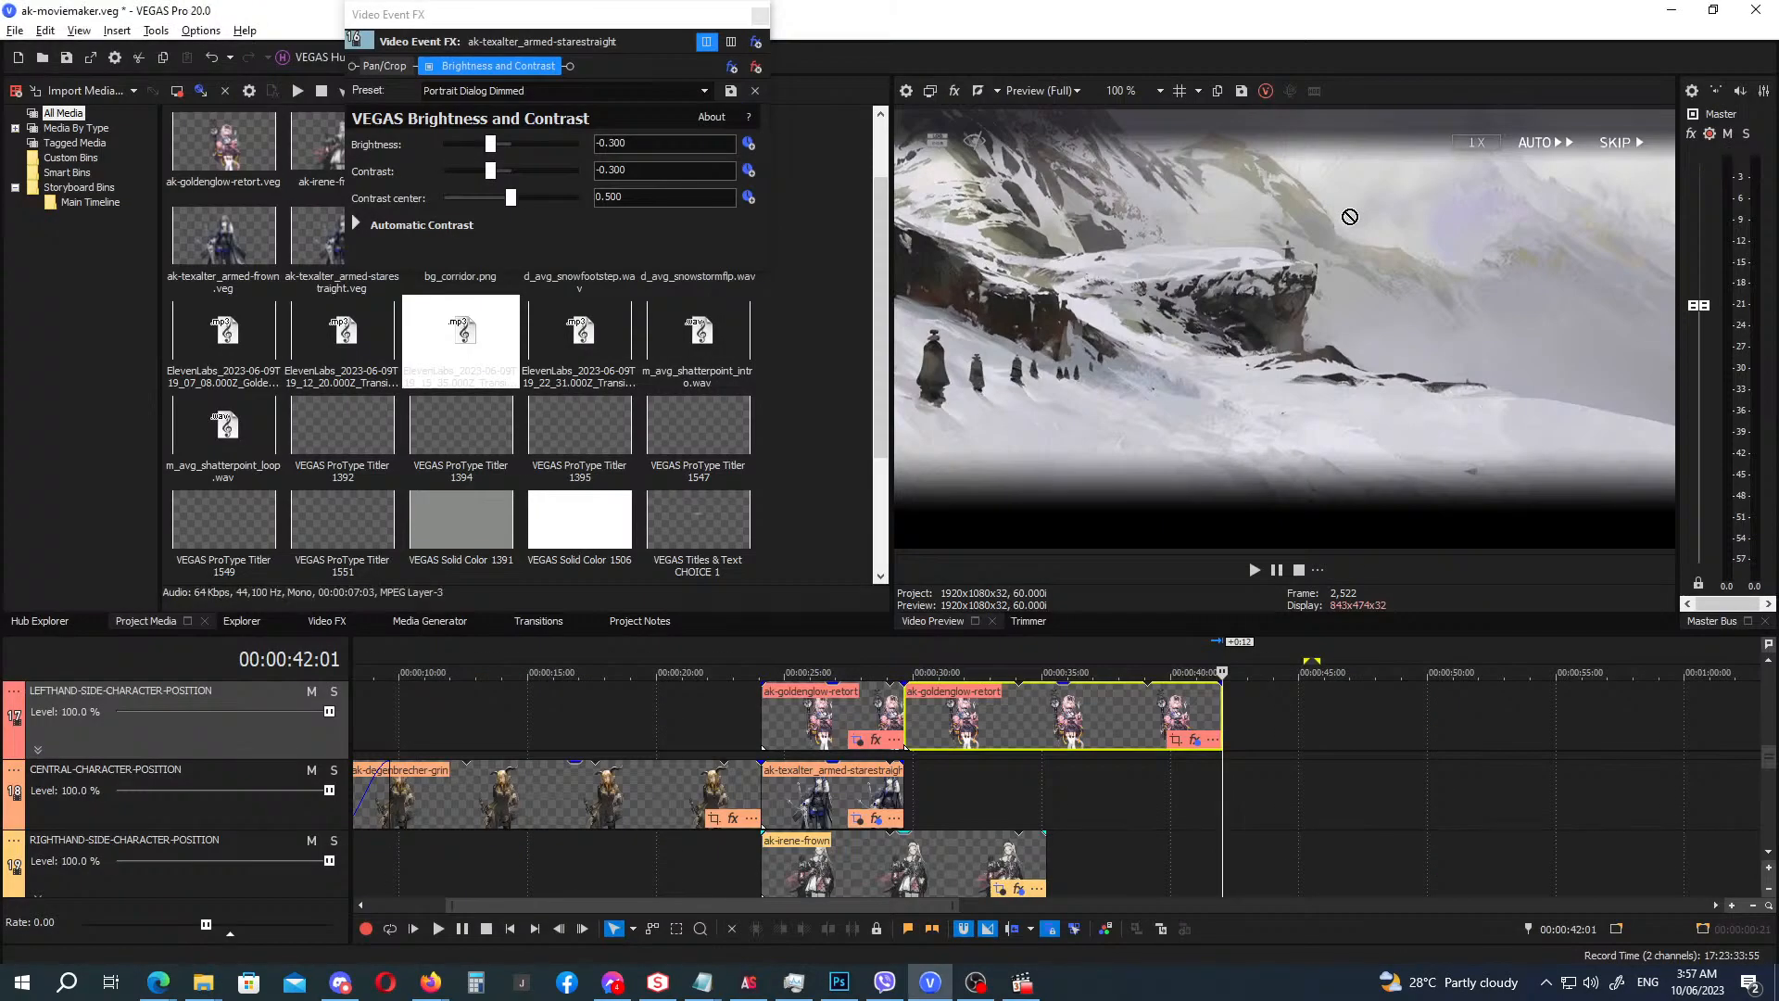
left_click_drag(1350, 762, 1231, 808)
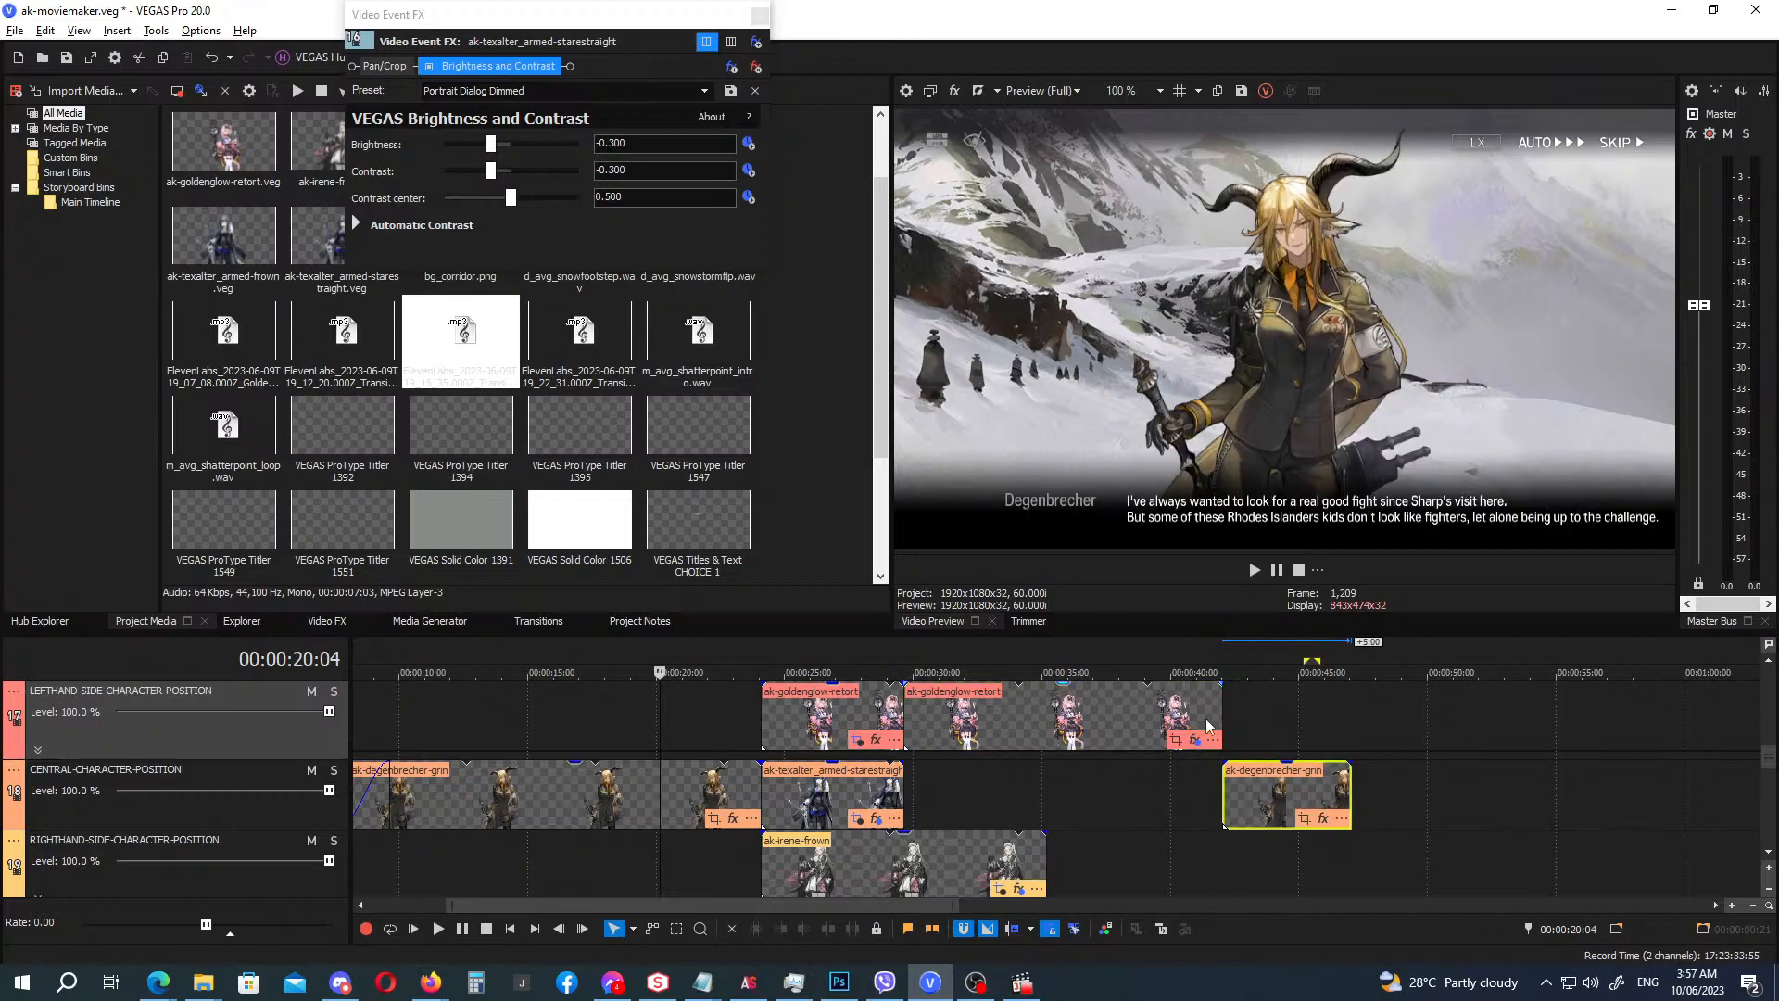
Replace the new grin portrait with ak-degenbrecher-surprised.veg from File Explorer and extend it by 10 seconds.
left_click(1276, 812)
key("alt+Tab")
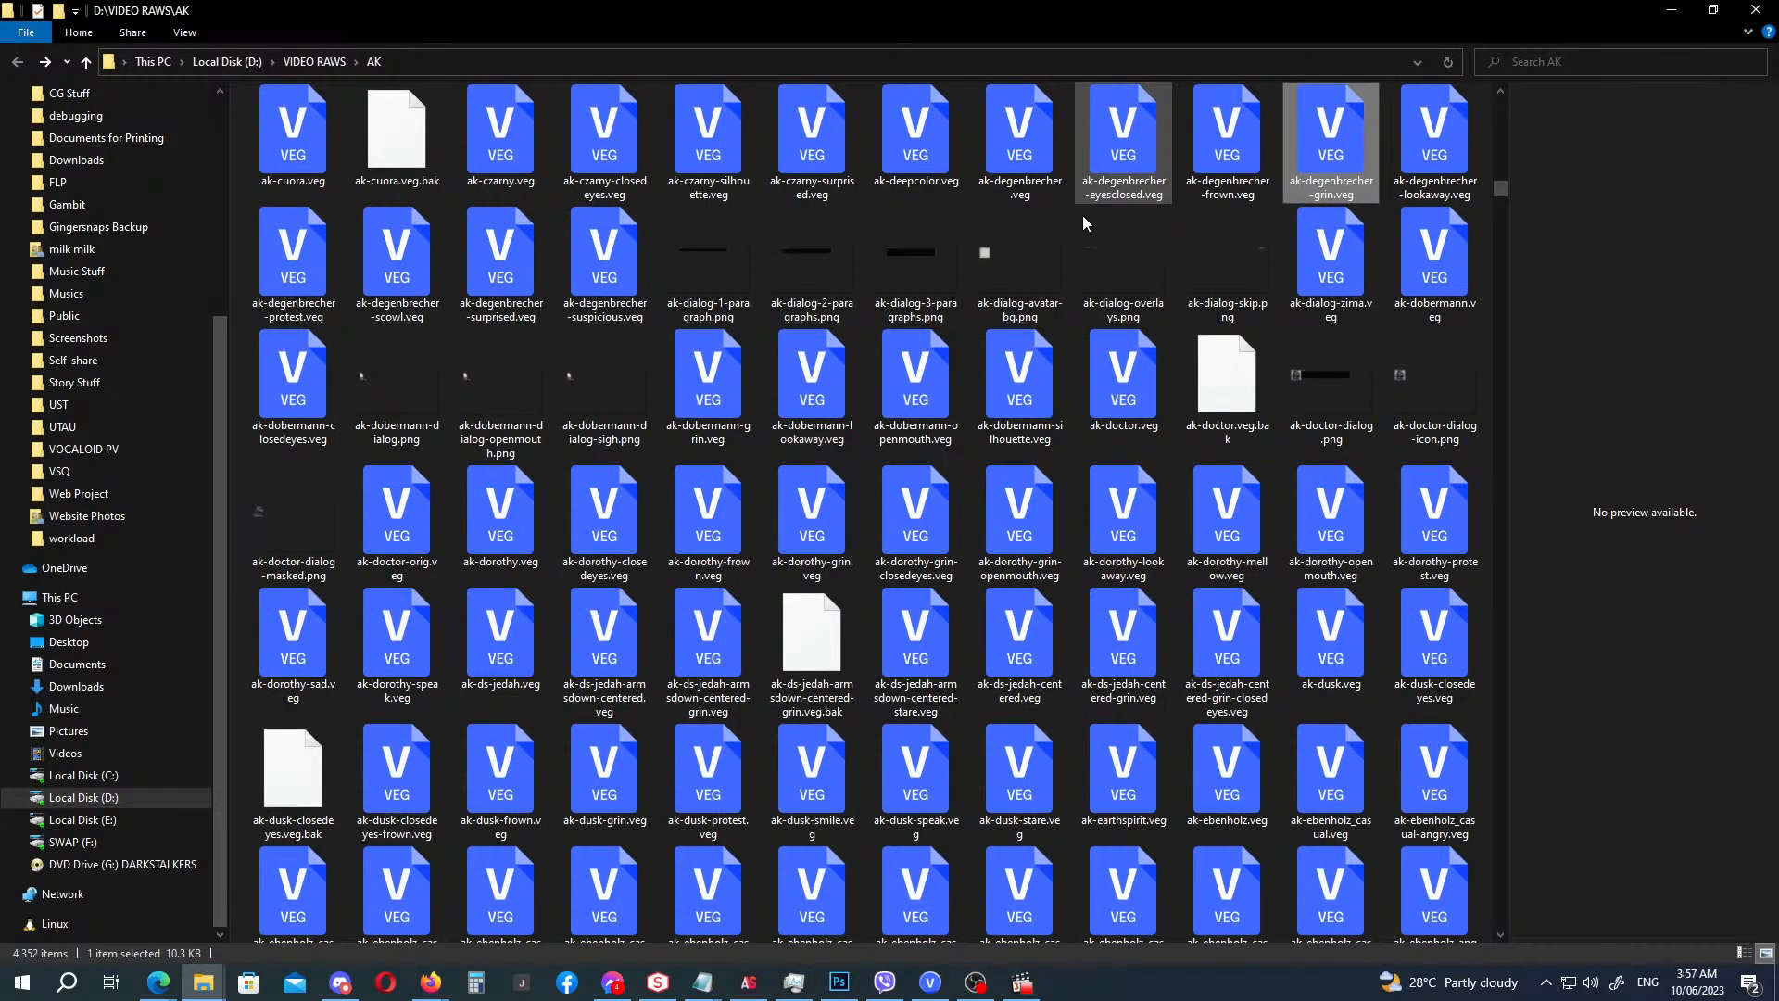
left_click(519, 319)
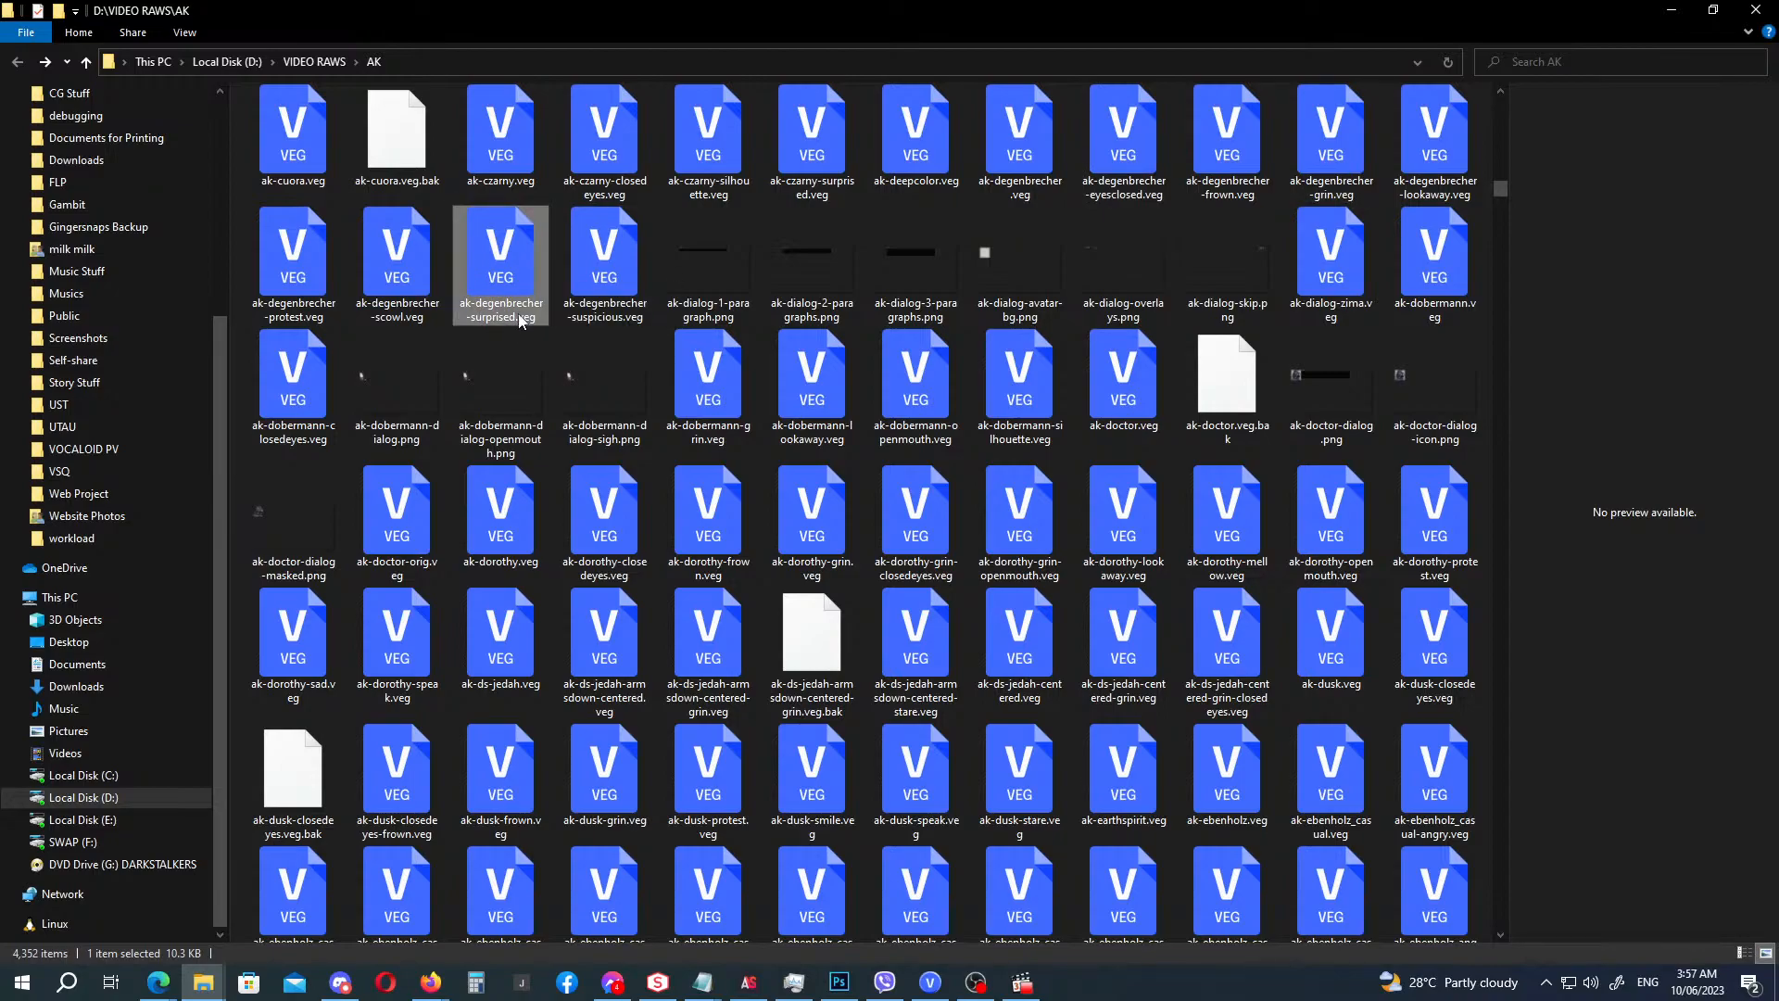
left_click_drag(520, 275, 1231, 783)
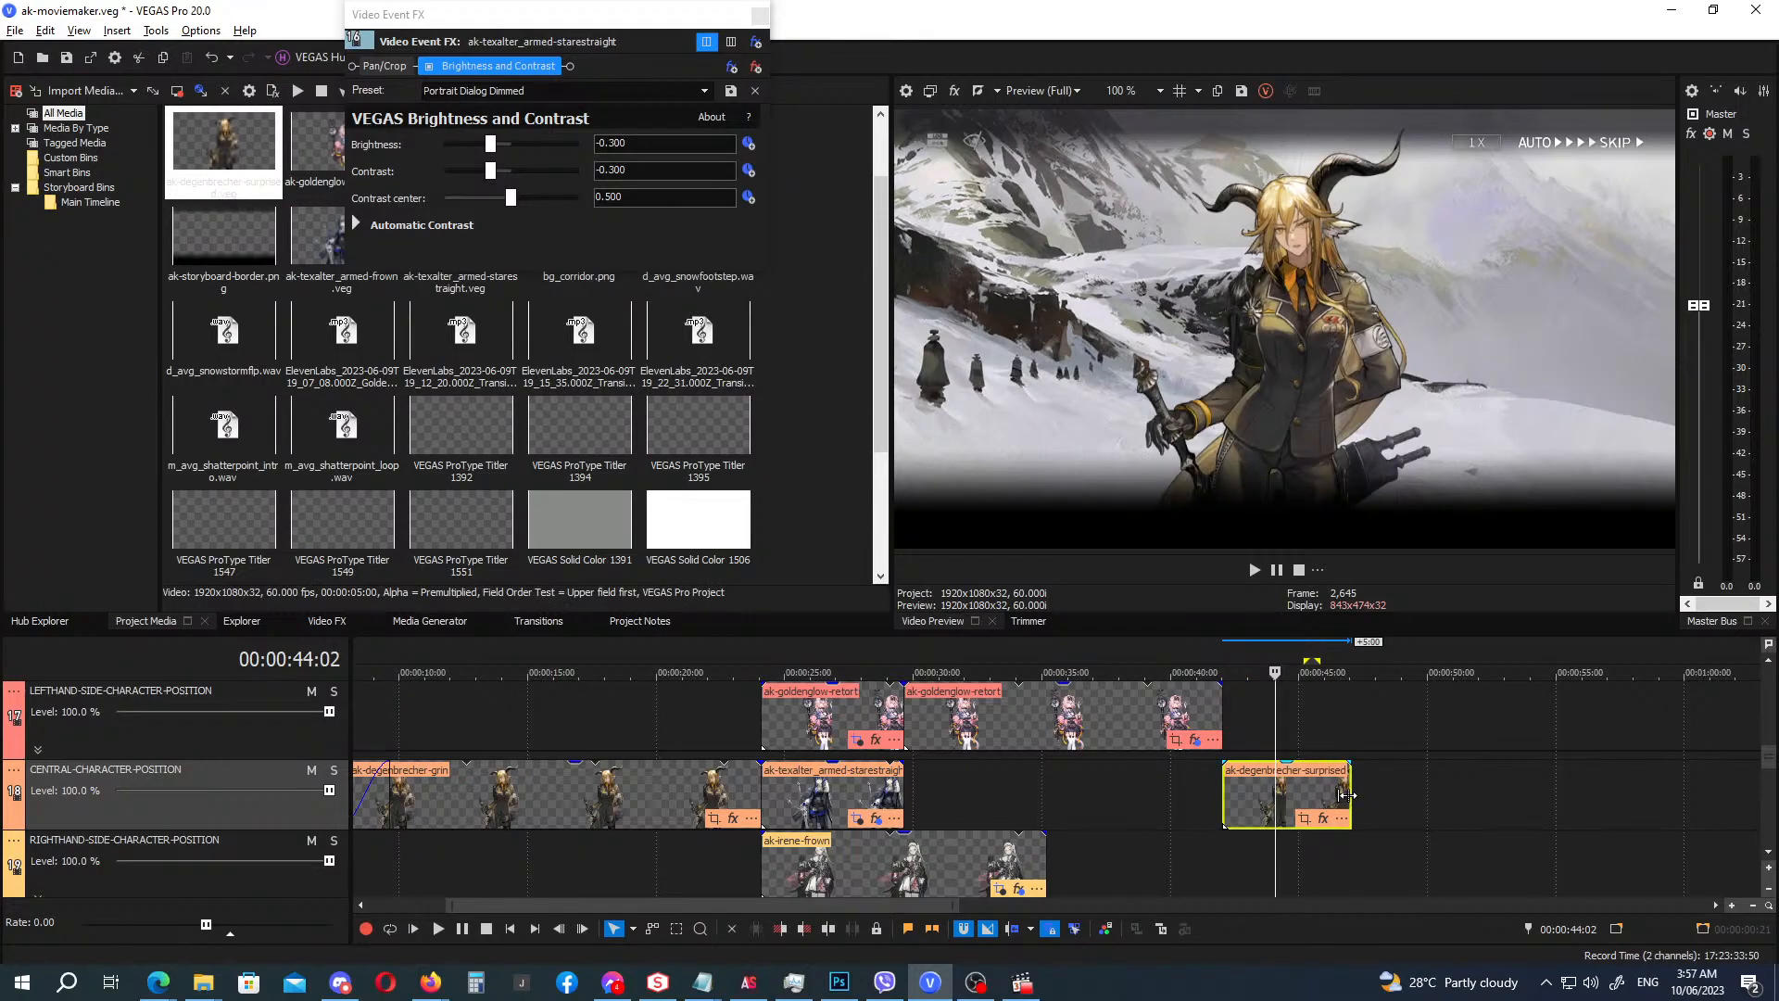
left_click_drag(1346, 794, 1608, 803)
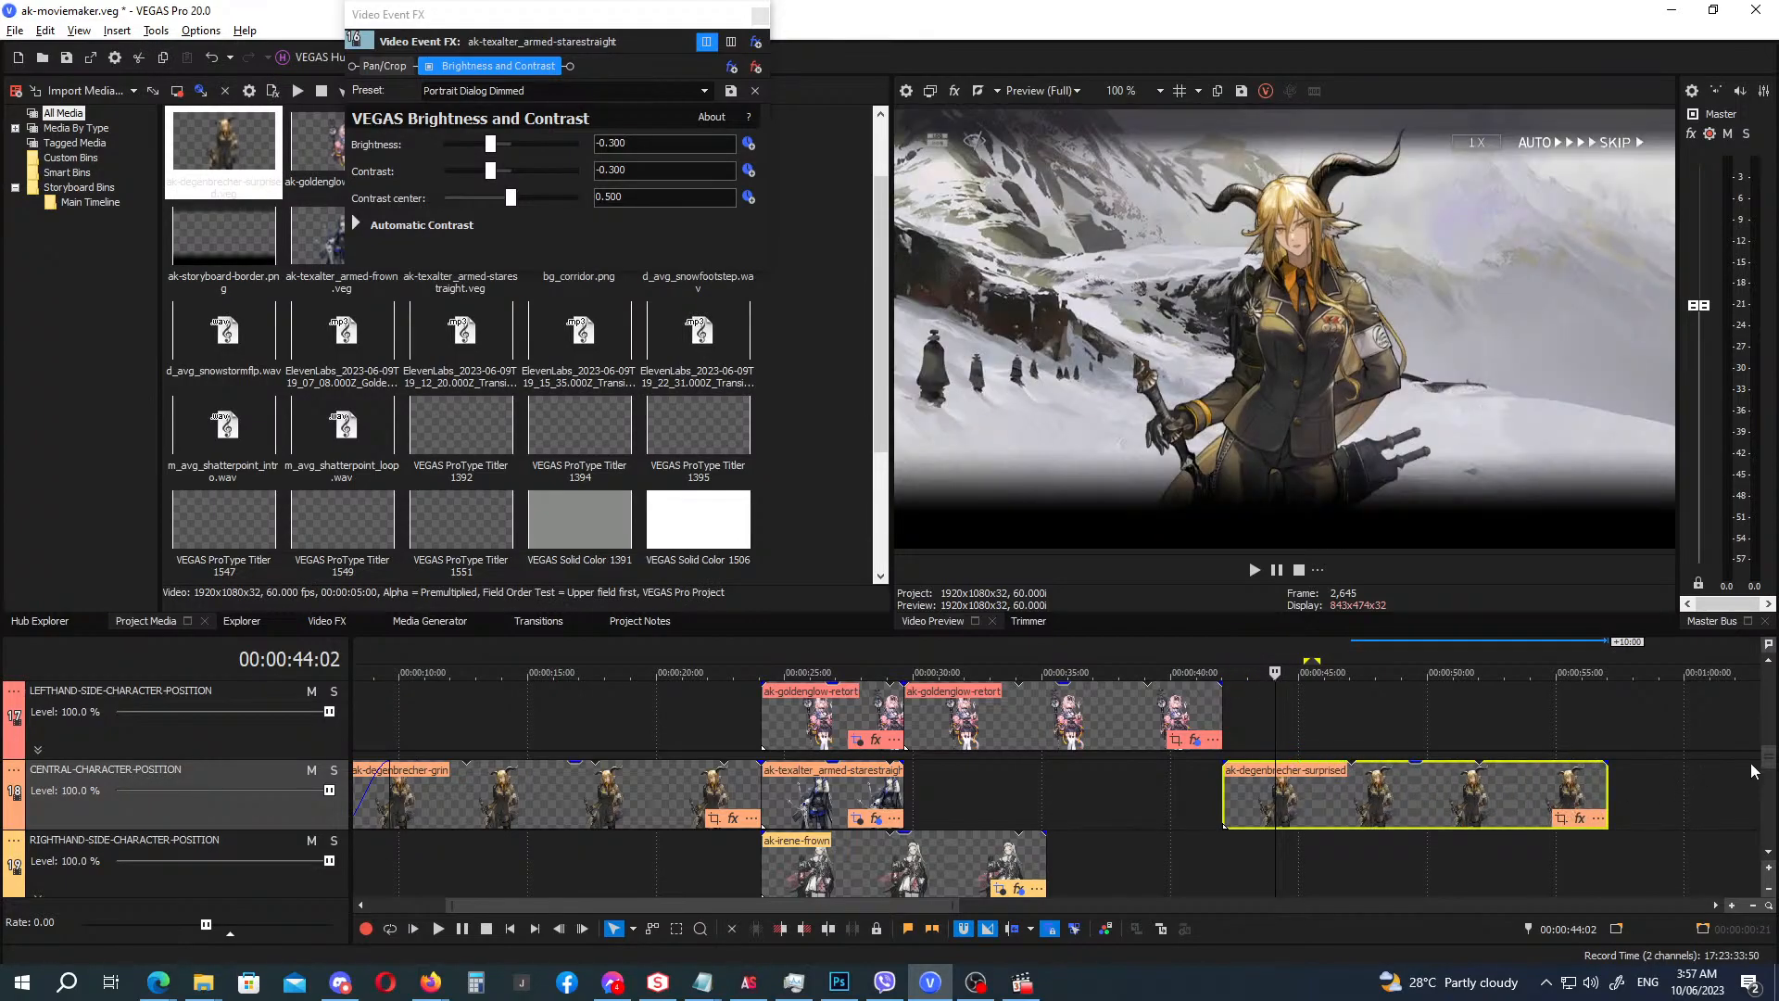
Copy Degenbrecher's speaker name to 00:00:42:01 as a reference and Irene's dialog caption to the same point as a new source copy.
left_click_drag(1771, 760, 1777, 729)
left_click_drag(568, 798, 1321, 799)
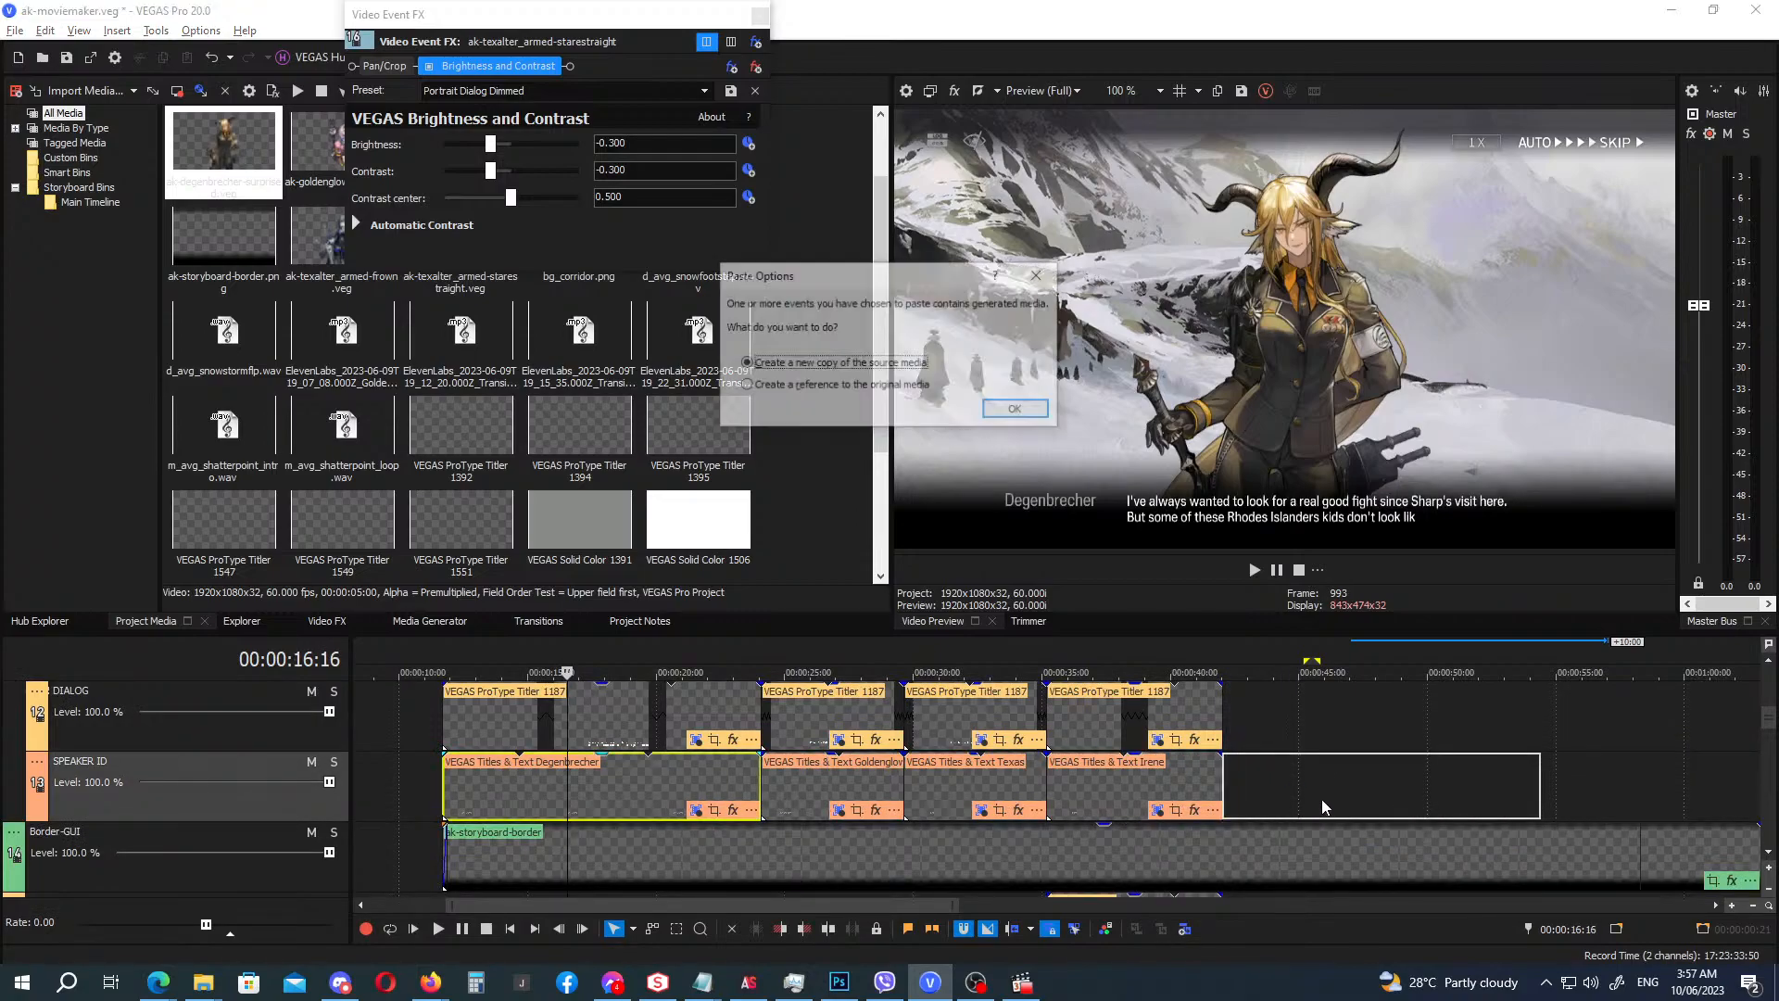
left_click(834, 385)
left_click(1016, 410)
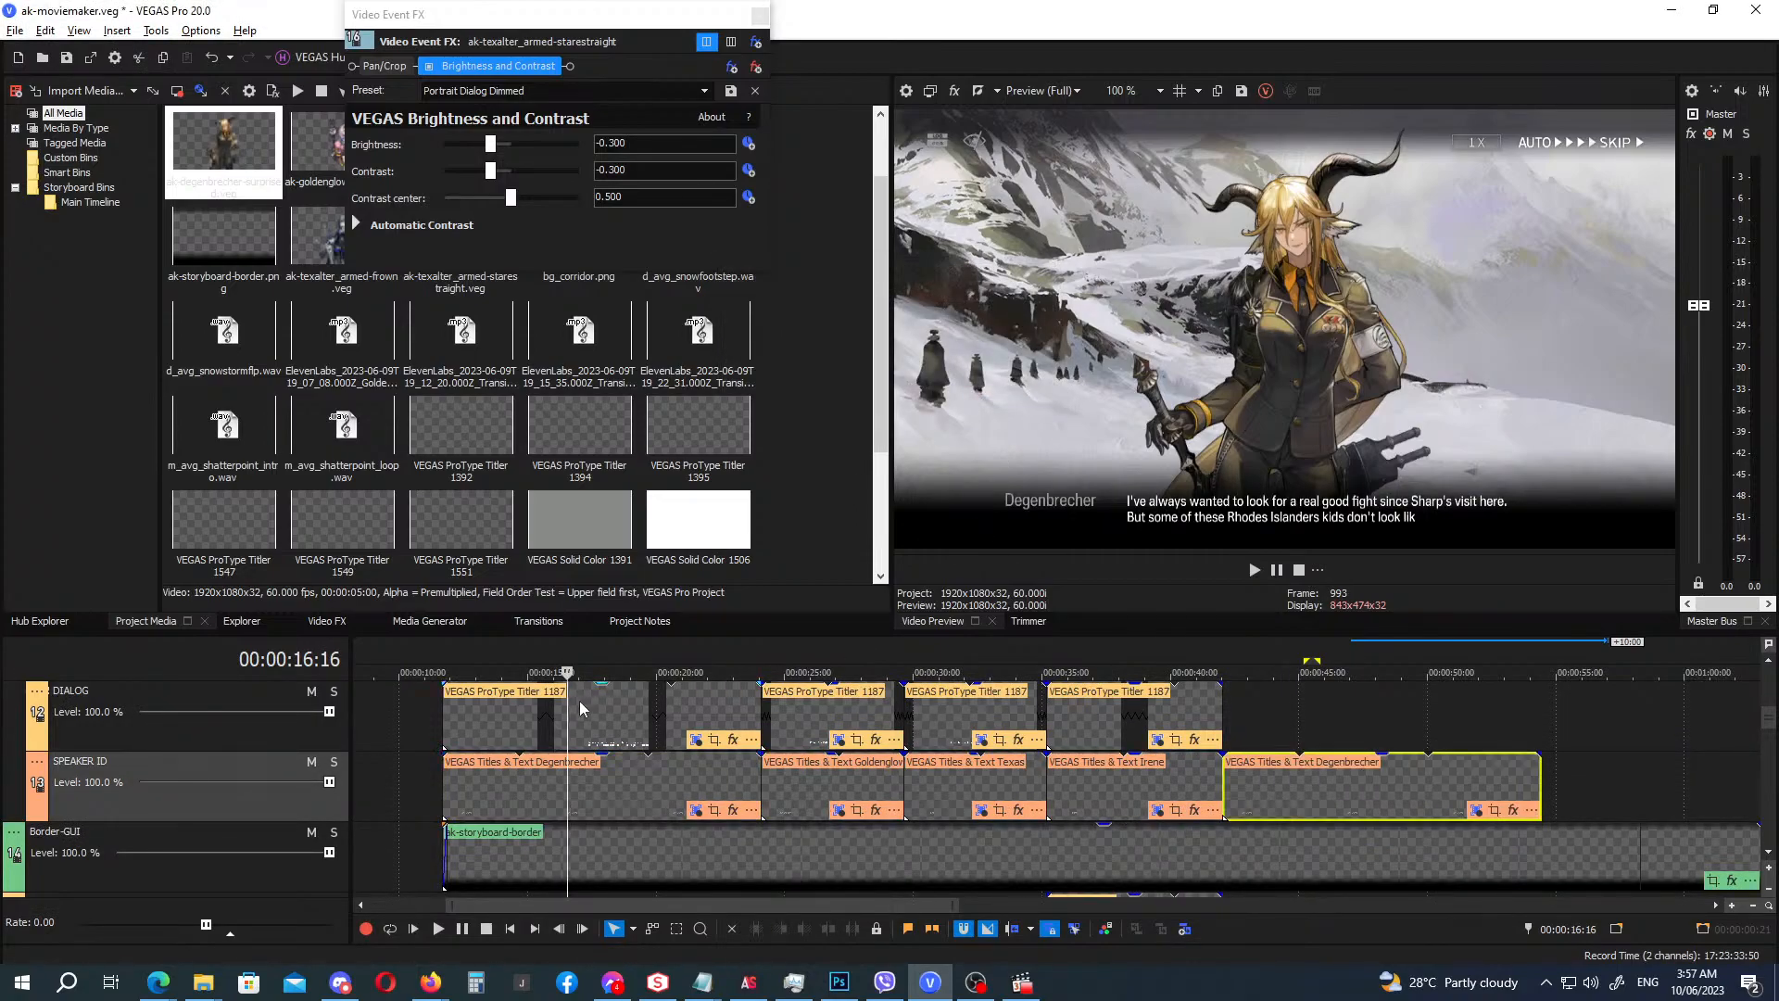
left_click_drag(1099, 719, 1303, 714)
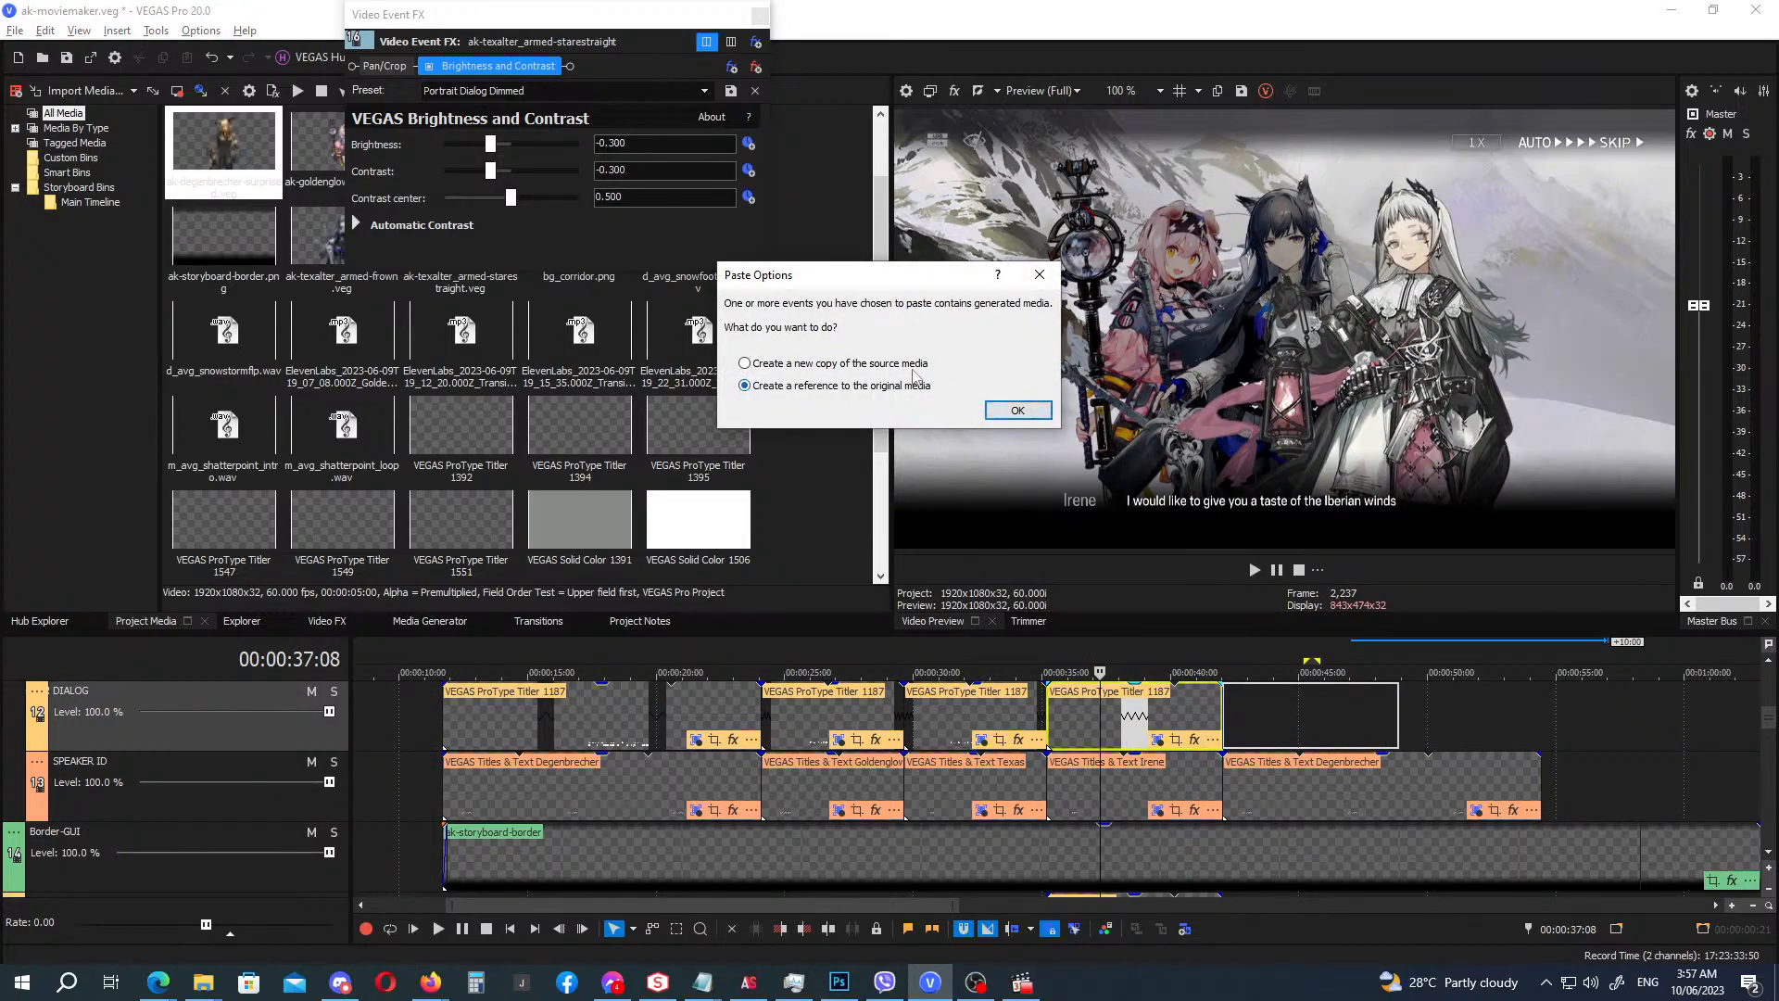
left_click(1017, 410)
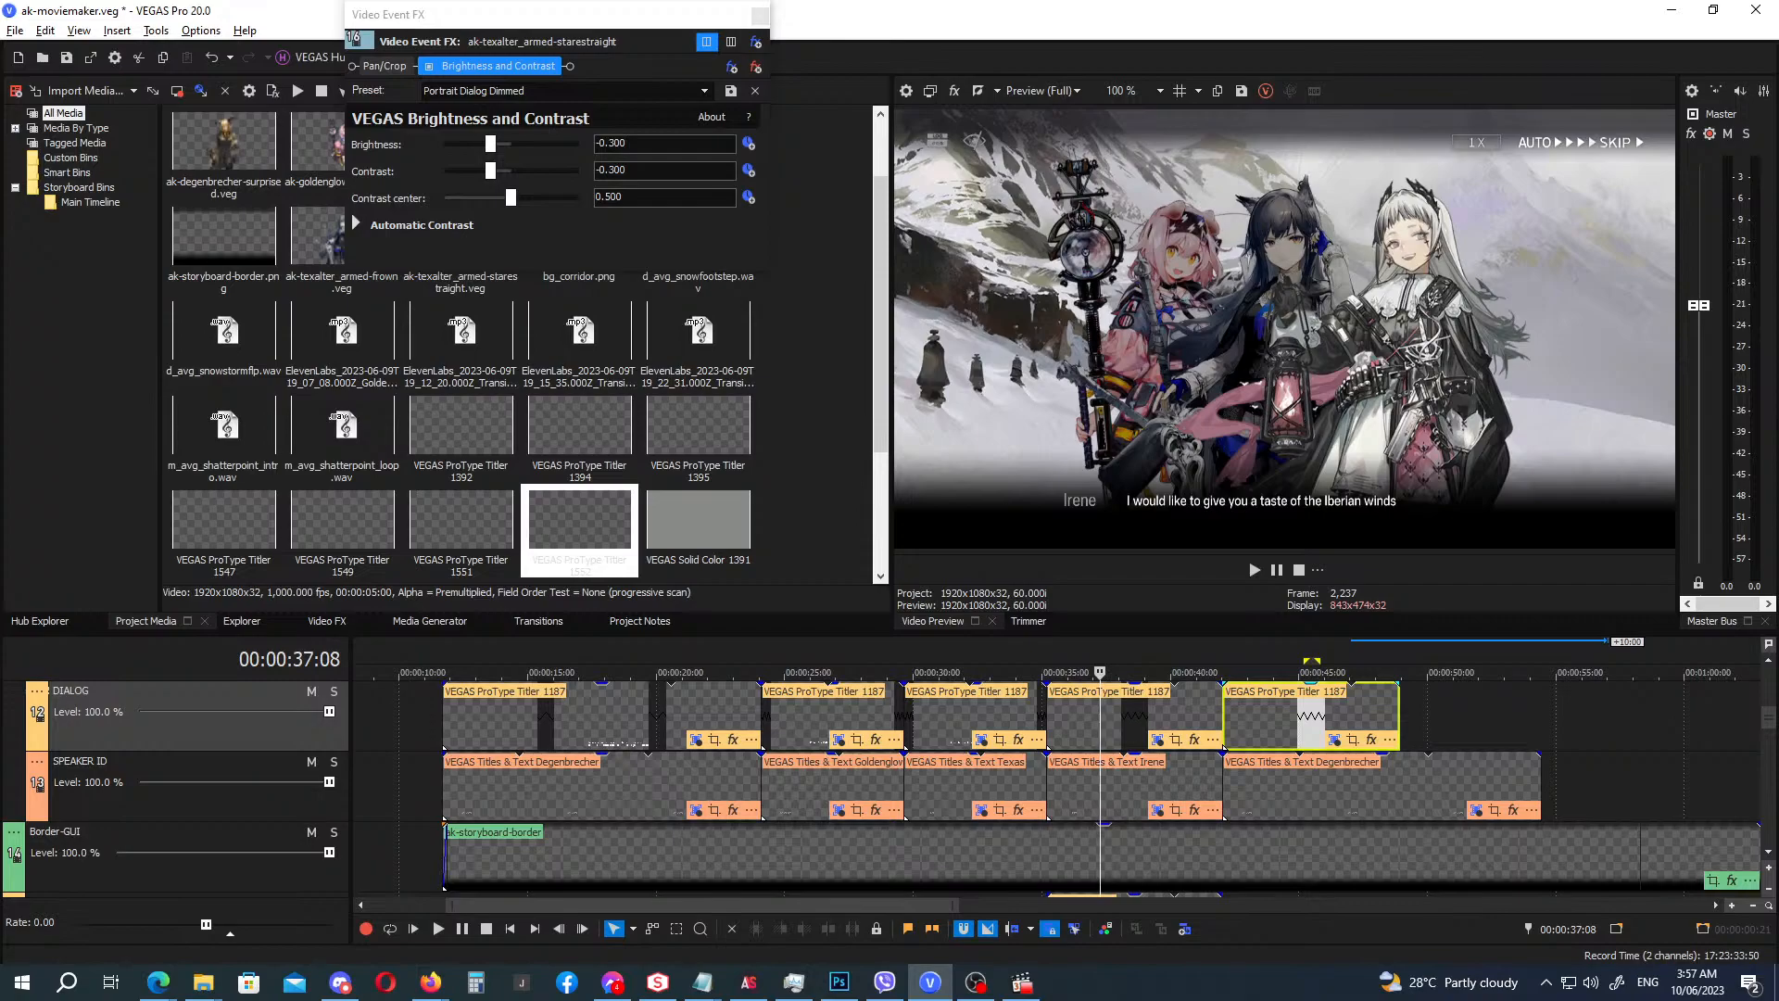
Change the copied caption's text to "Hah. You talk big for kids that has yet to prove themselves!".
key("alt+Tab")
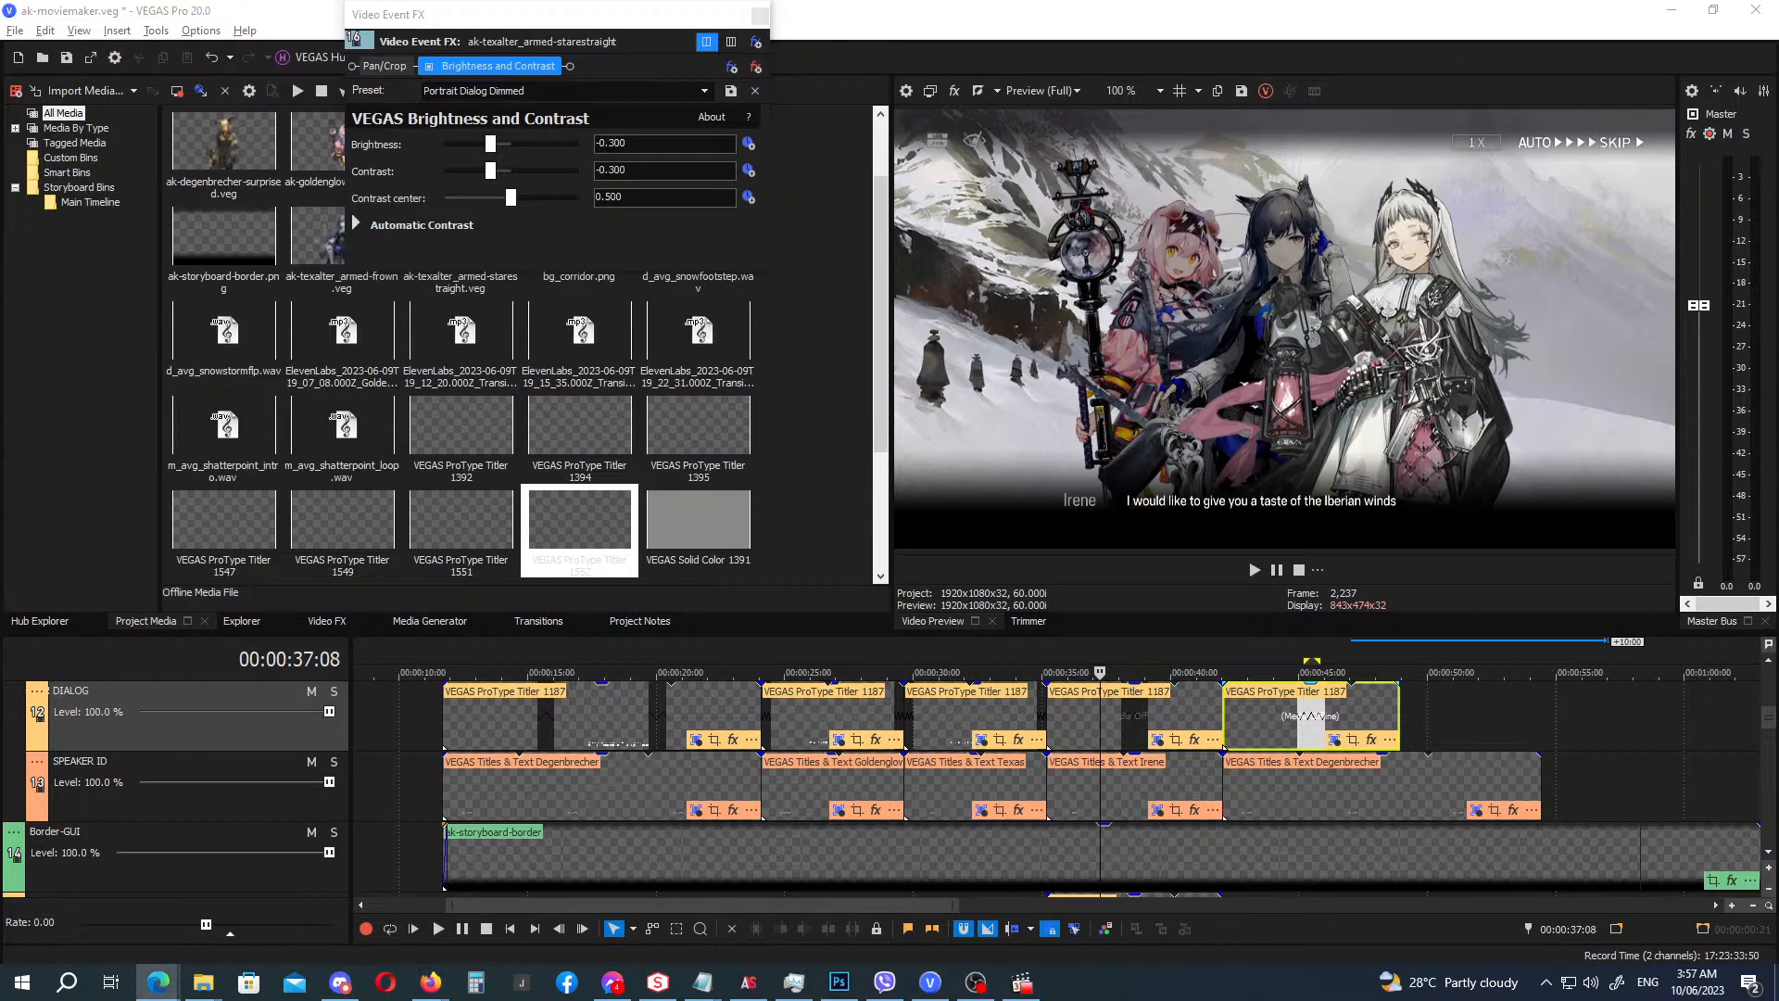
left_click(1335, 740)
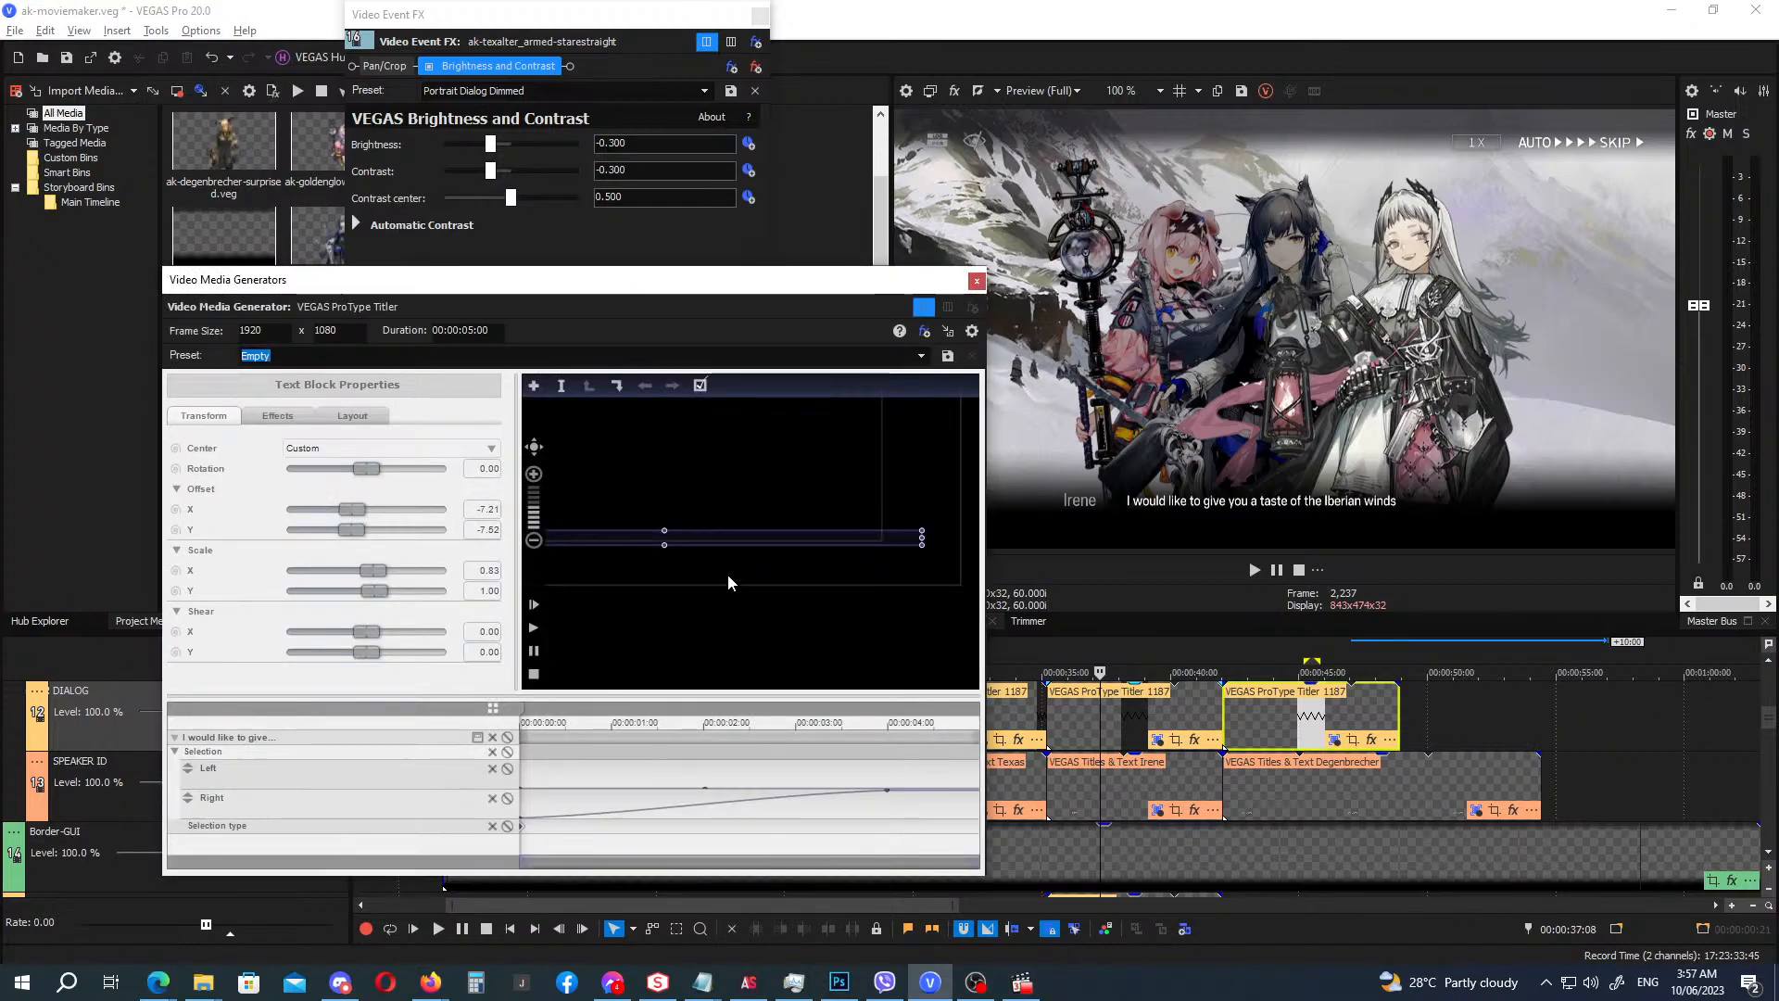
double_click(730, 542)
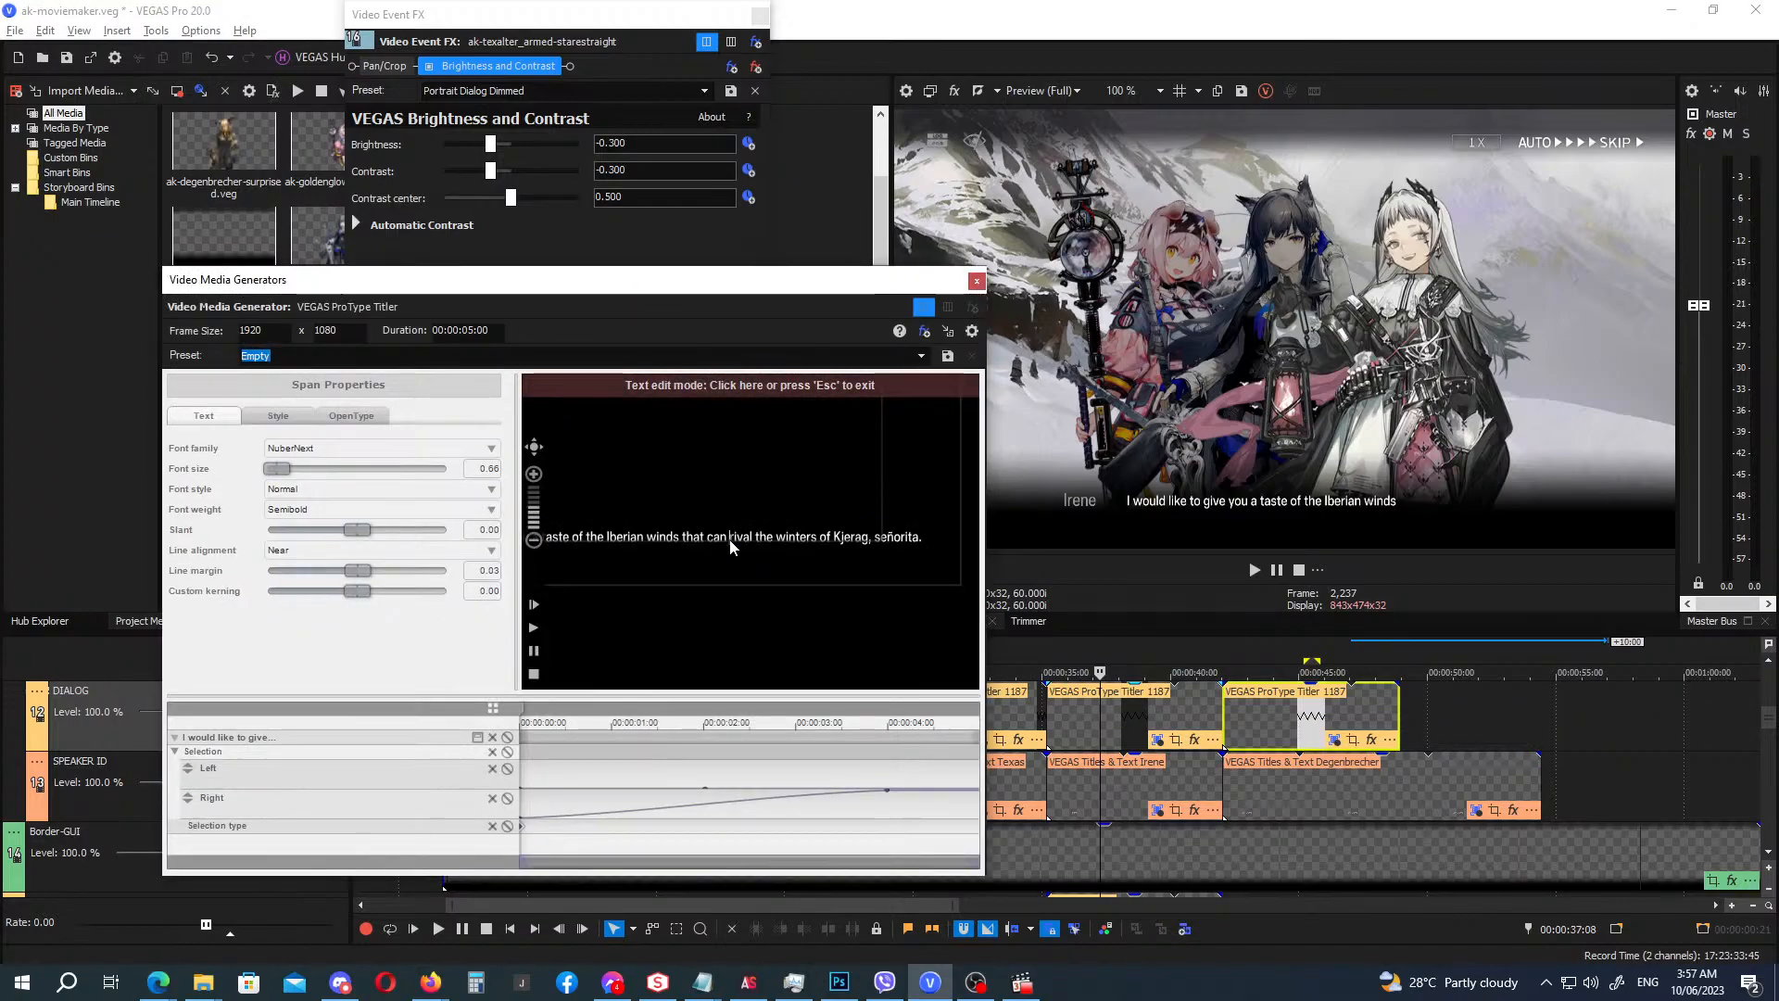
key("ctrl+a")
type("Hah. You talk big for kids that has yet to prove themselves!")
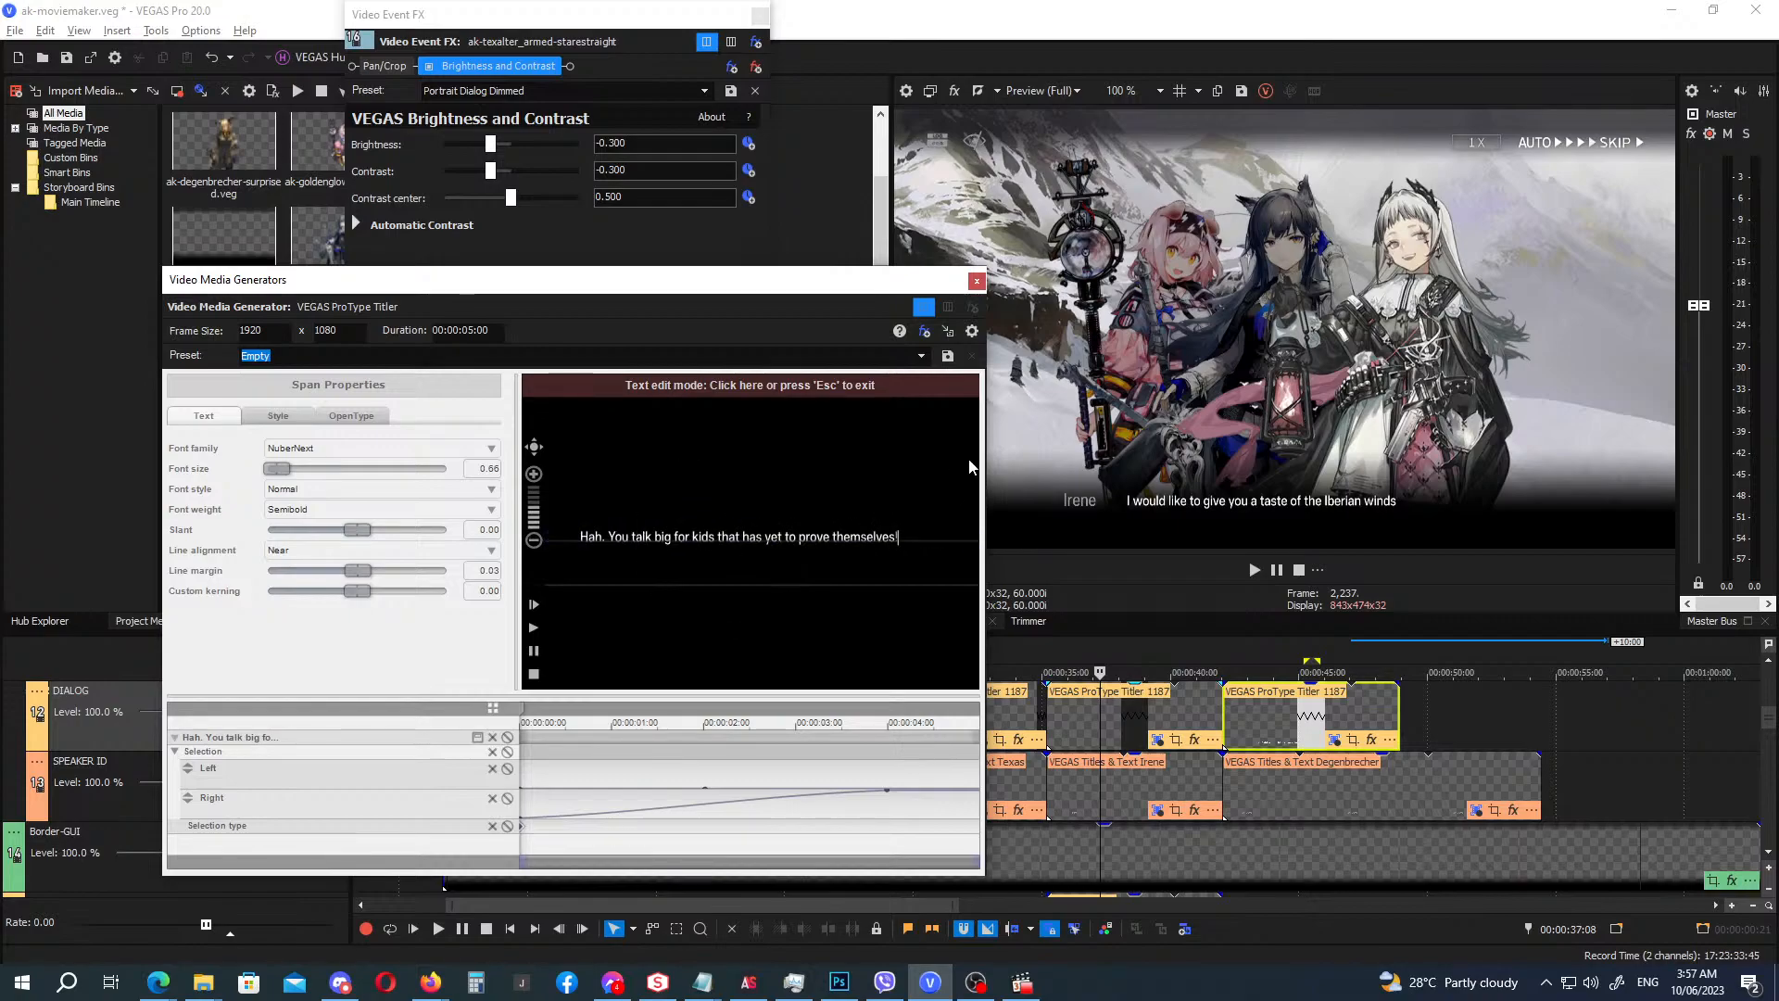
left_click(977, 280)
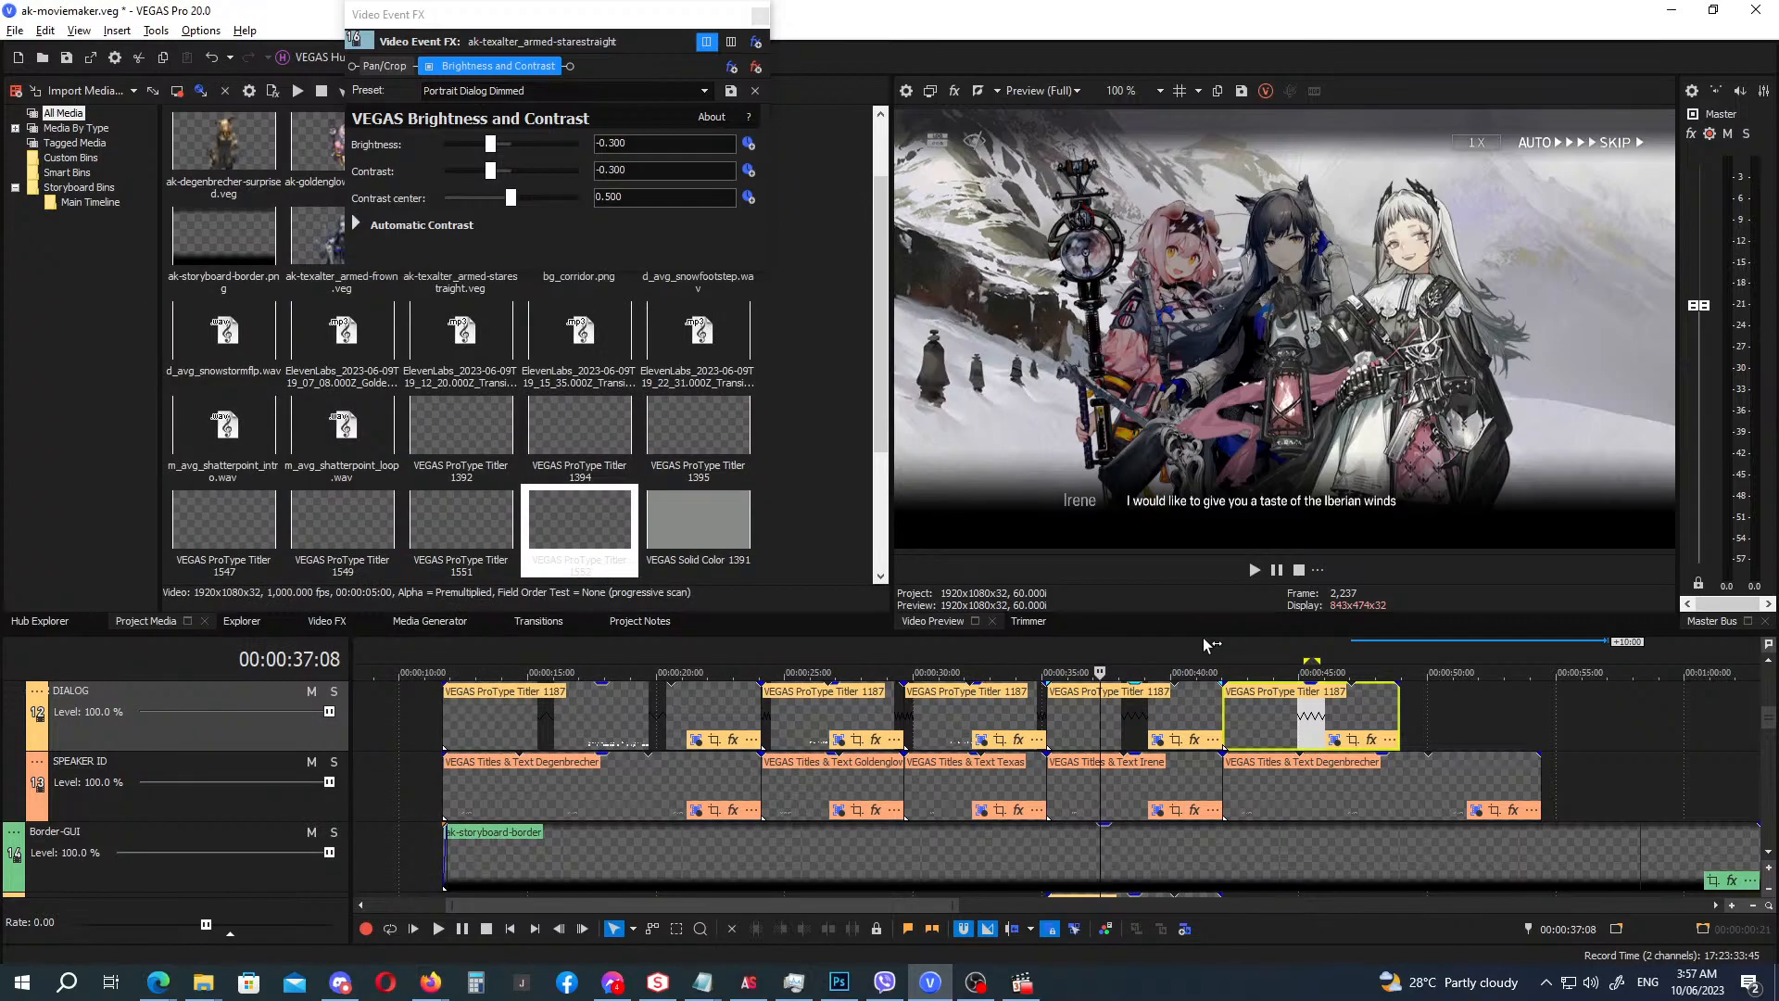
Split the 24_g12_mountpath background event at 00:00:42:01, where Degenbrecher's surprised portrait begins.
left_click(1203, 638)
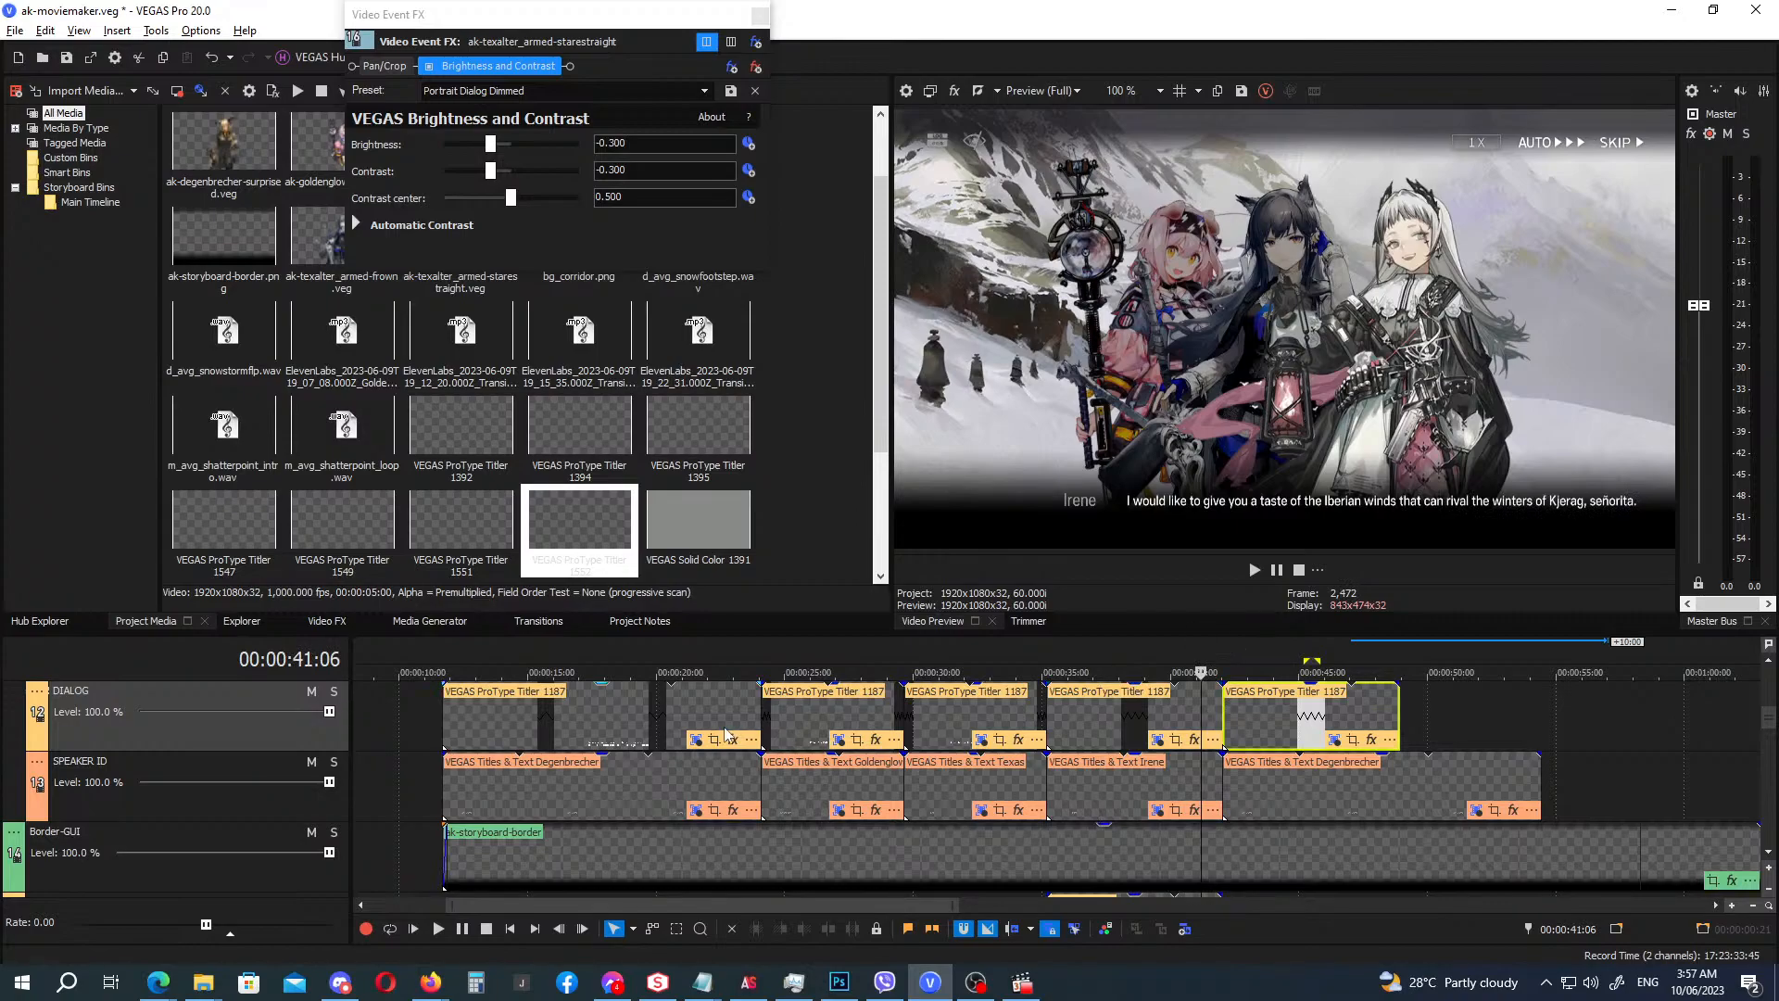
scroll(1415, 742, "down", 3)
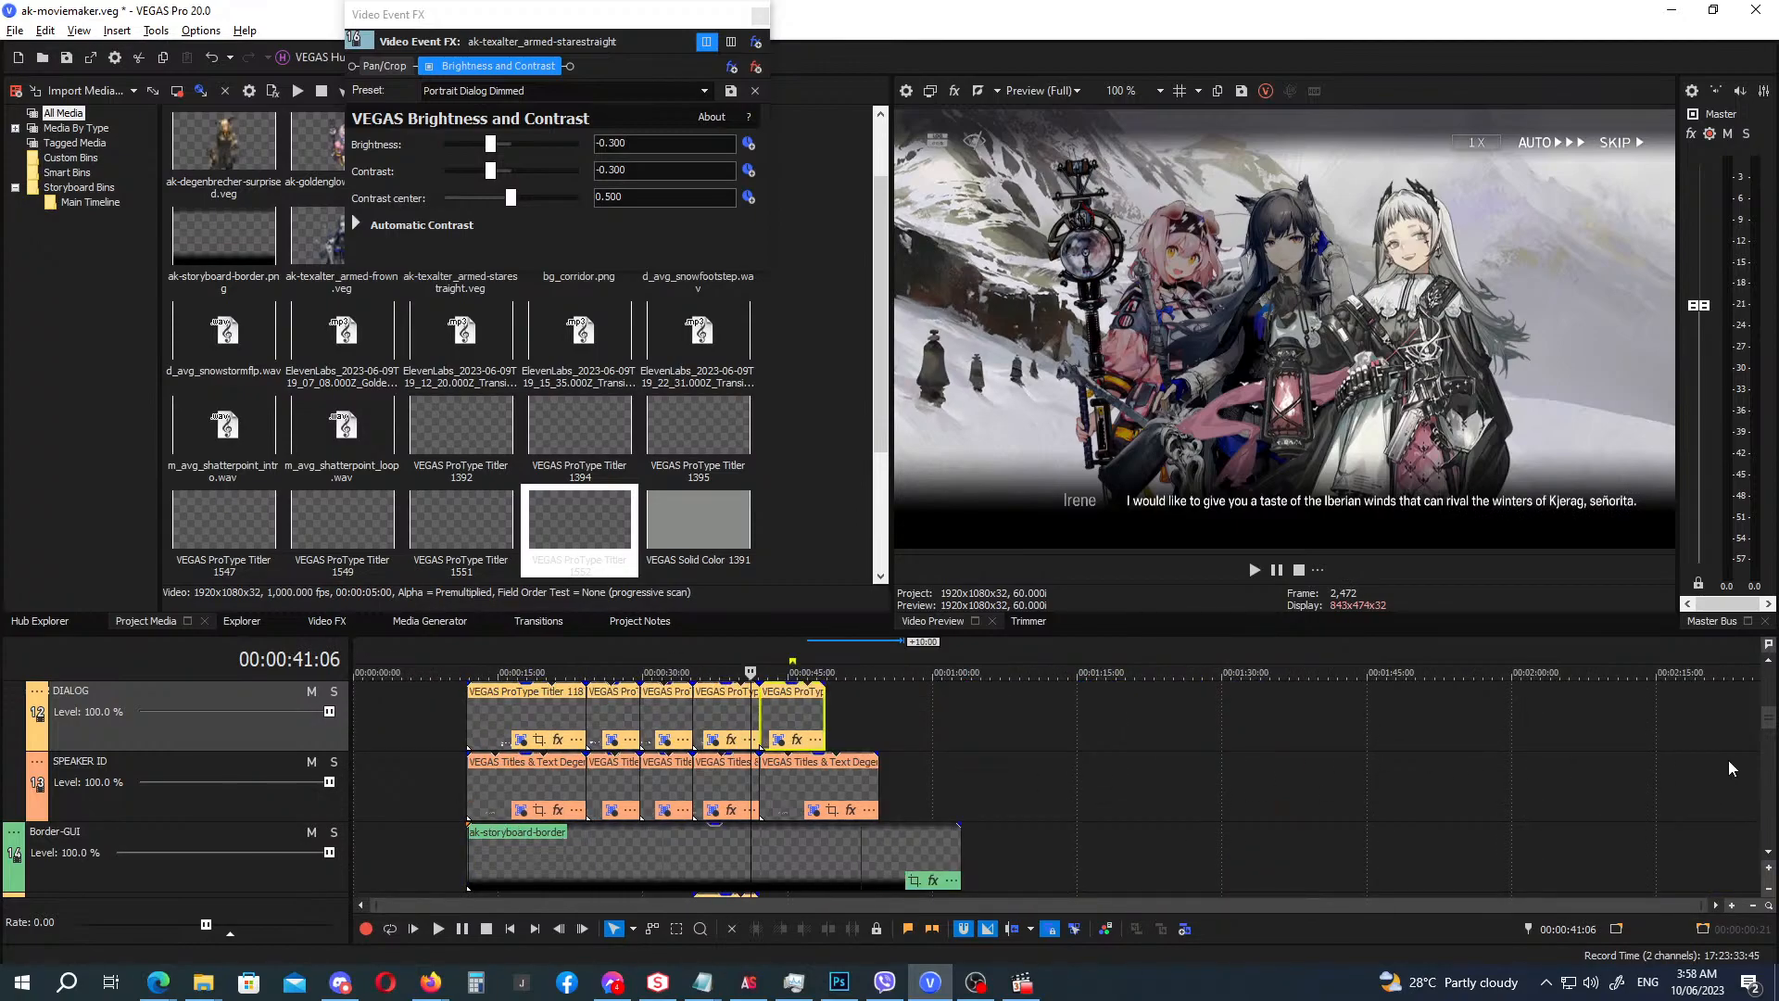
left_click_drag(1768, 721, 1774, 774)
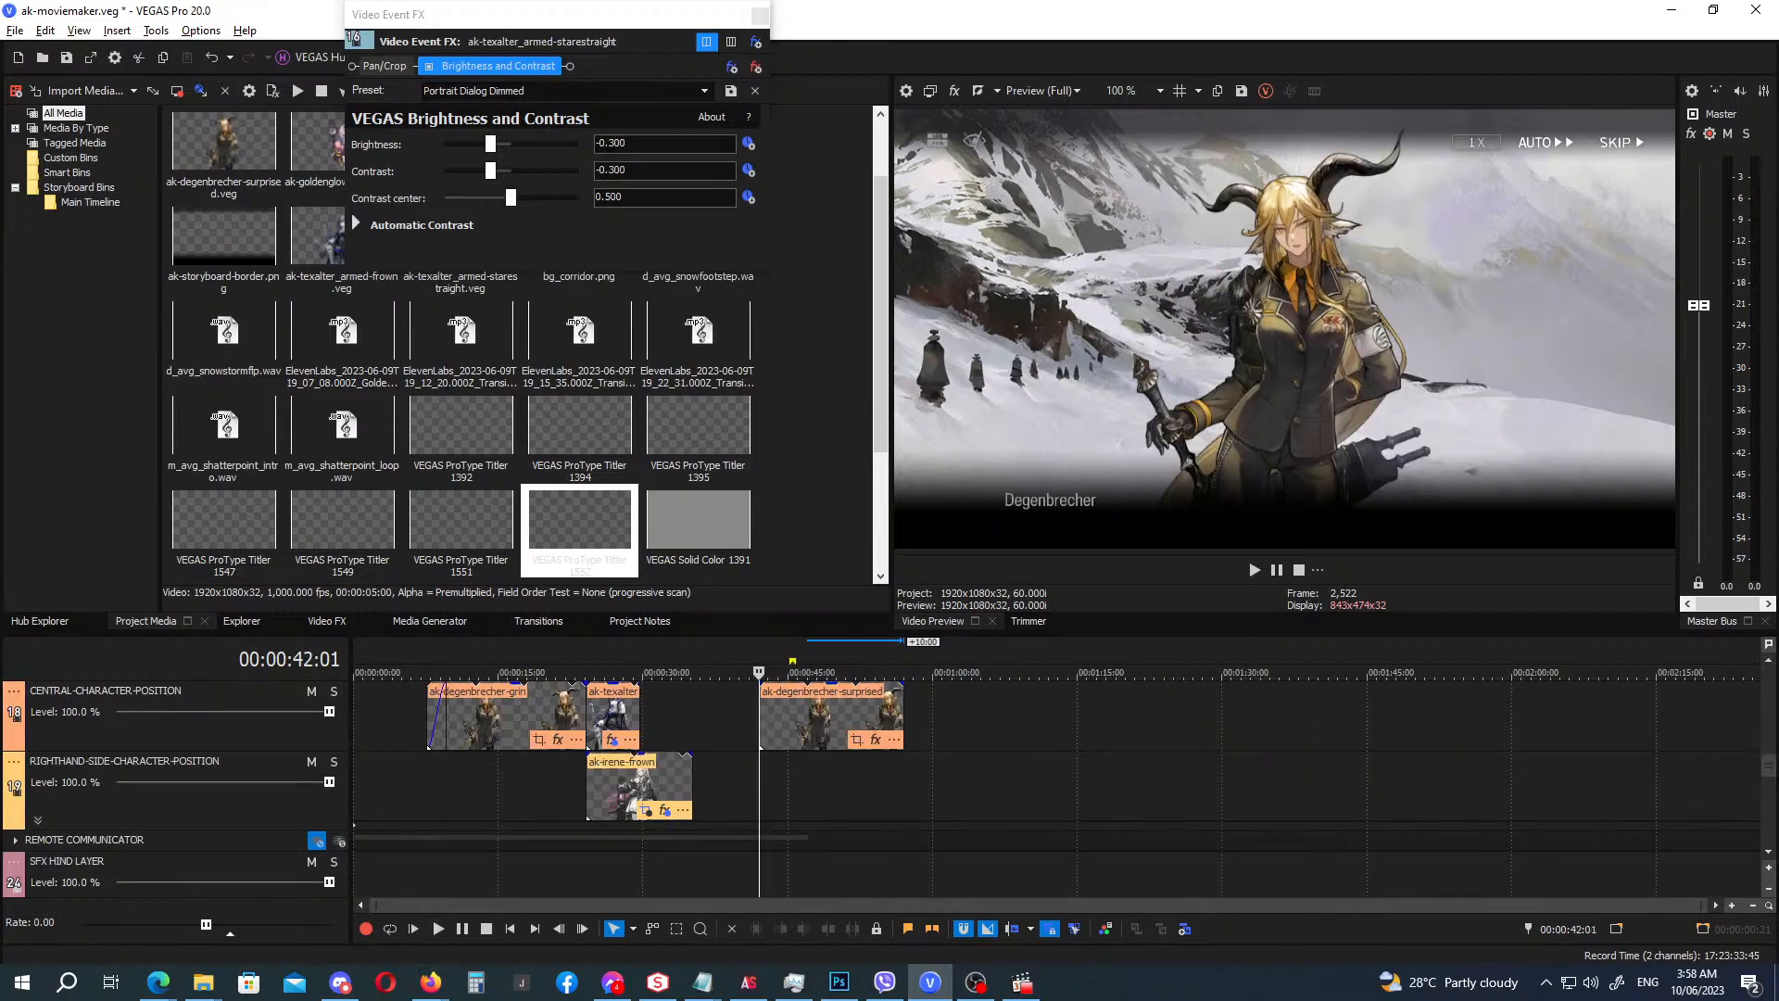
left_click_drag(1773, 782, 1773, 799)
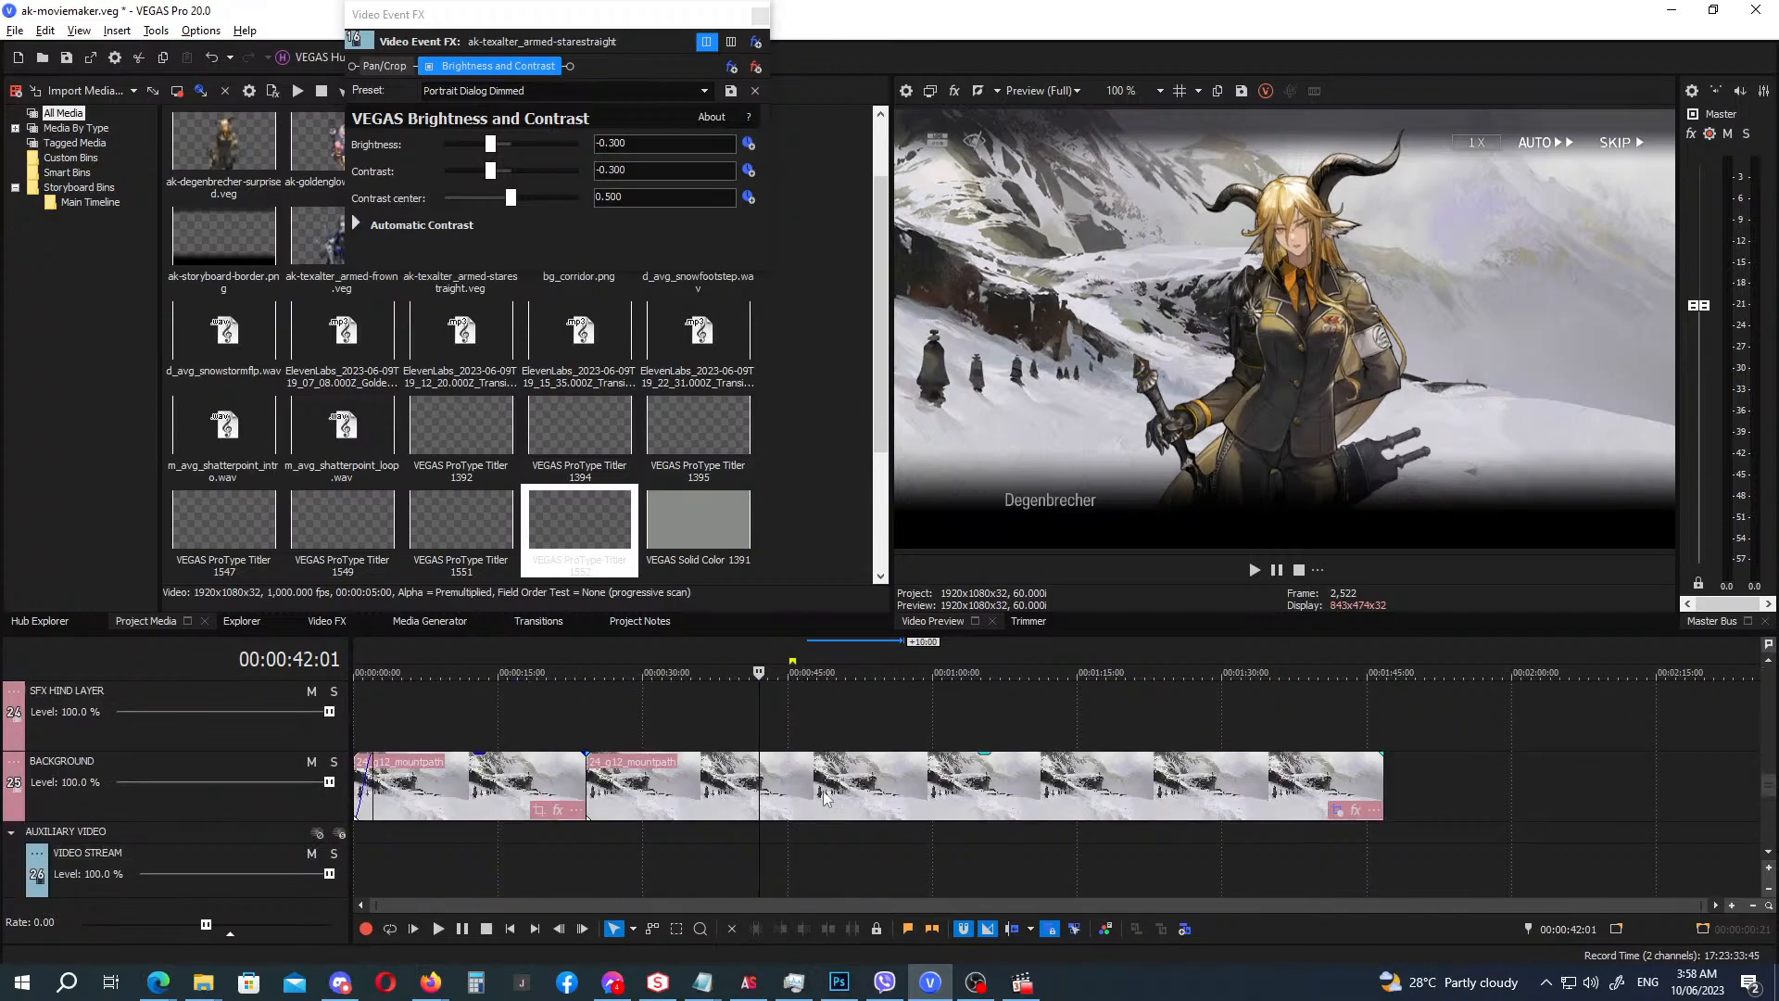
left_click(758, 778)
key("s")
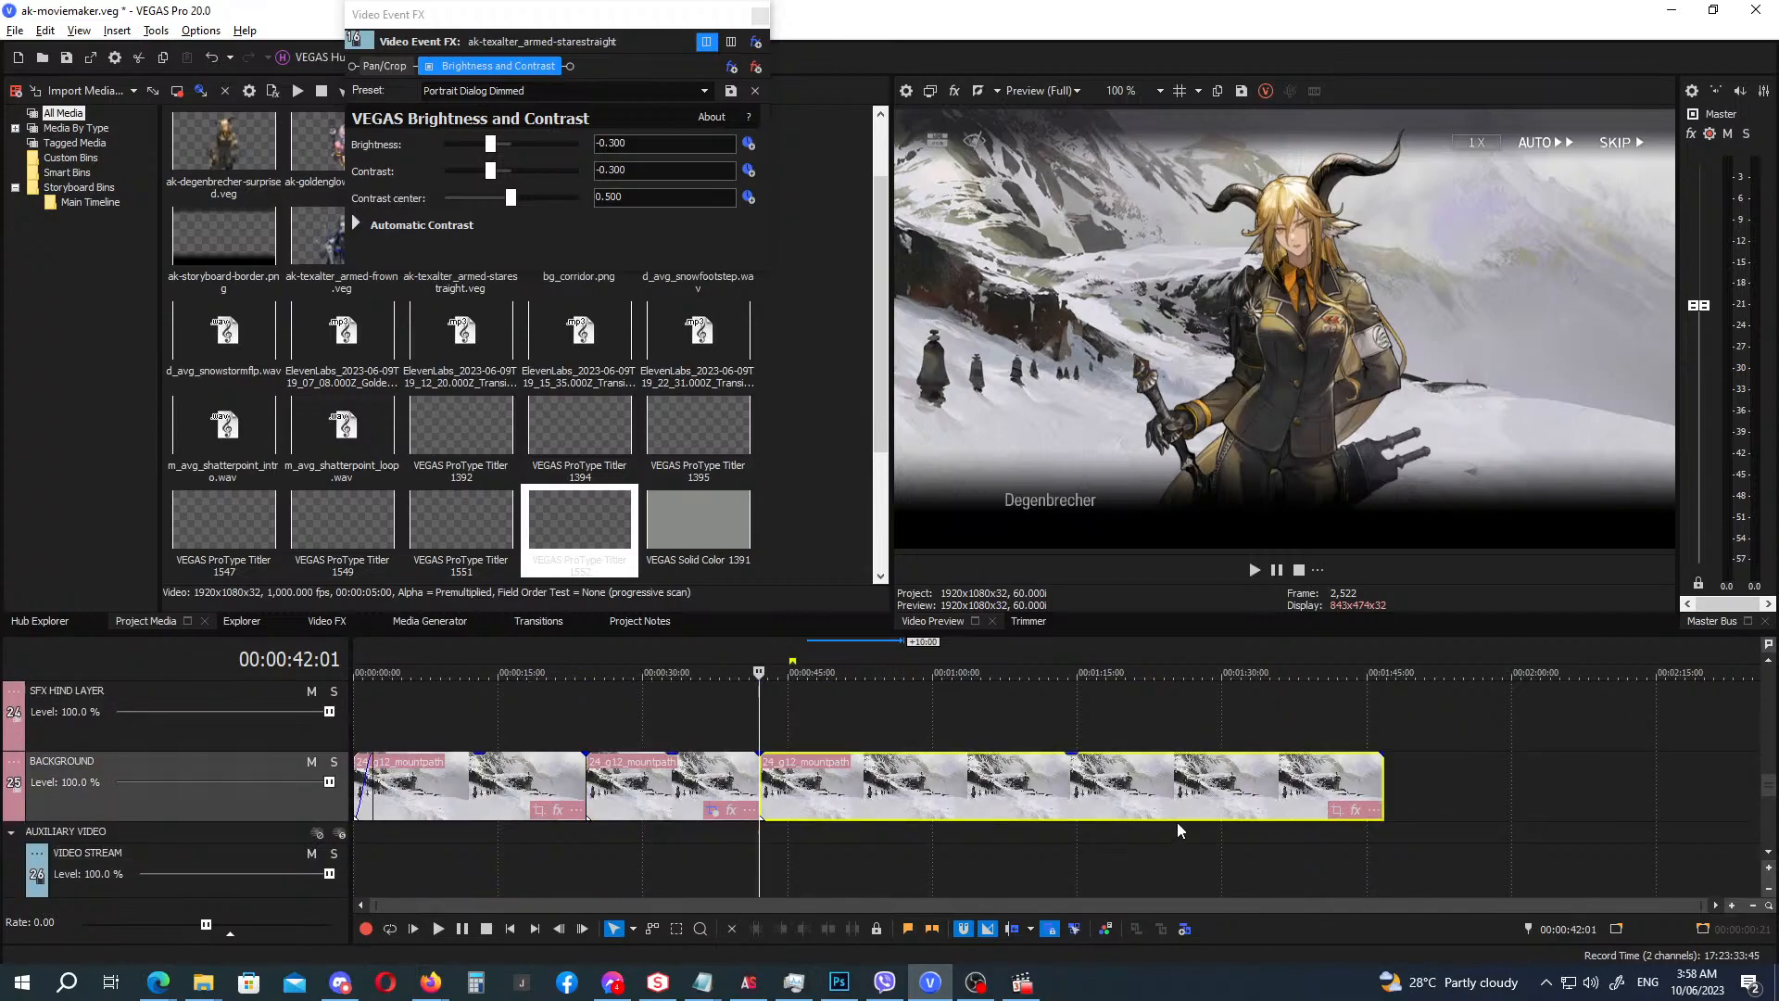
Copy the Pan/Crop position keyframes from the VEGAS Solid Color 1506 event on the RESERVE DIALOG BOX track.
left_click_drag(1770, 795, 1769, 712)
left_click(413, 684)
scroll(702, 766, "up", 5)
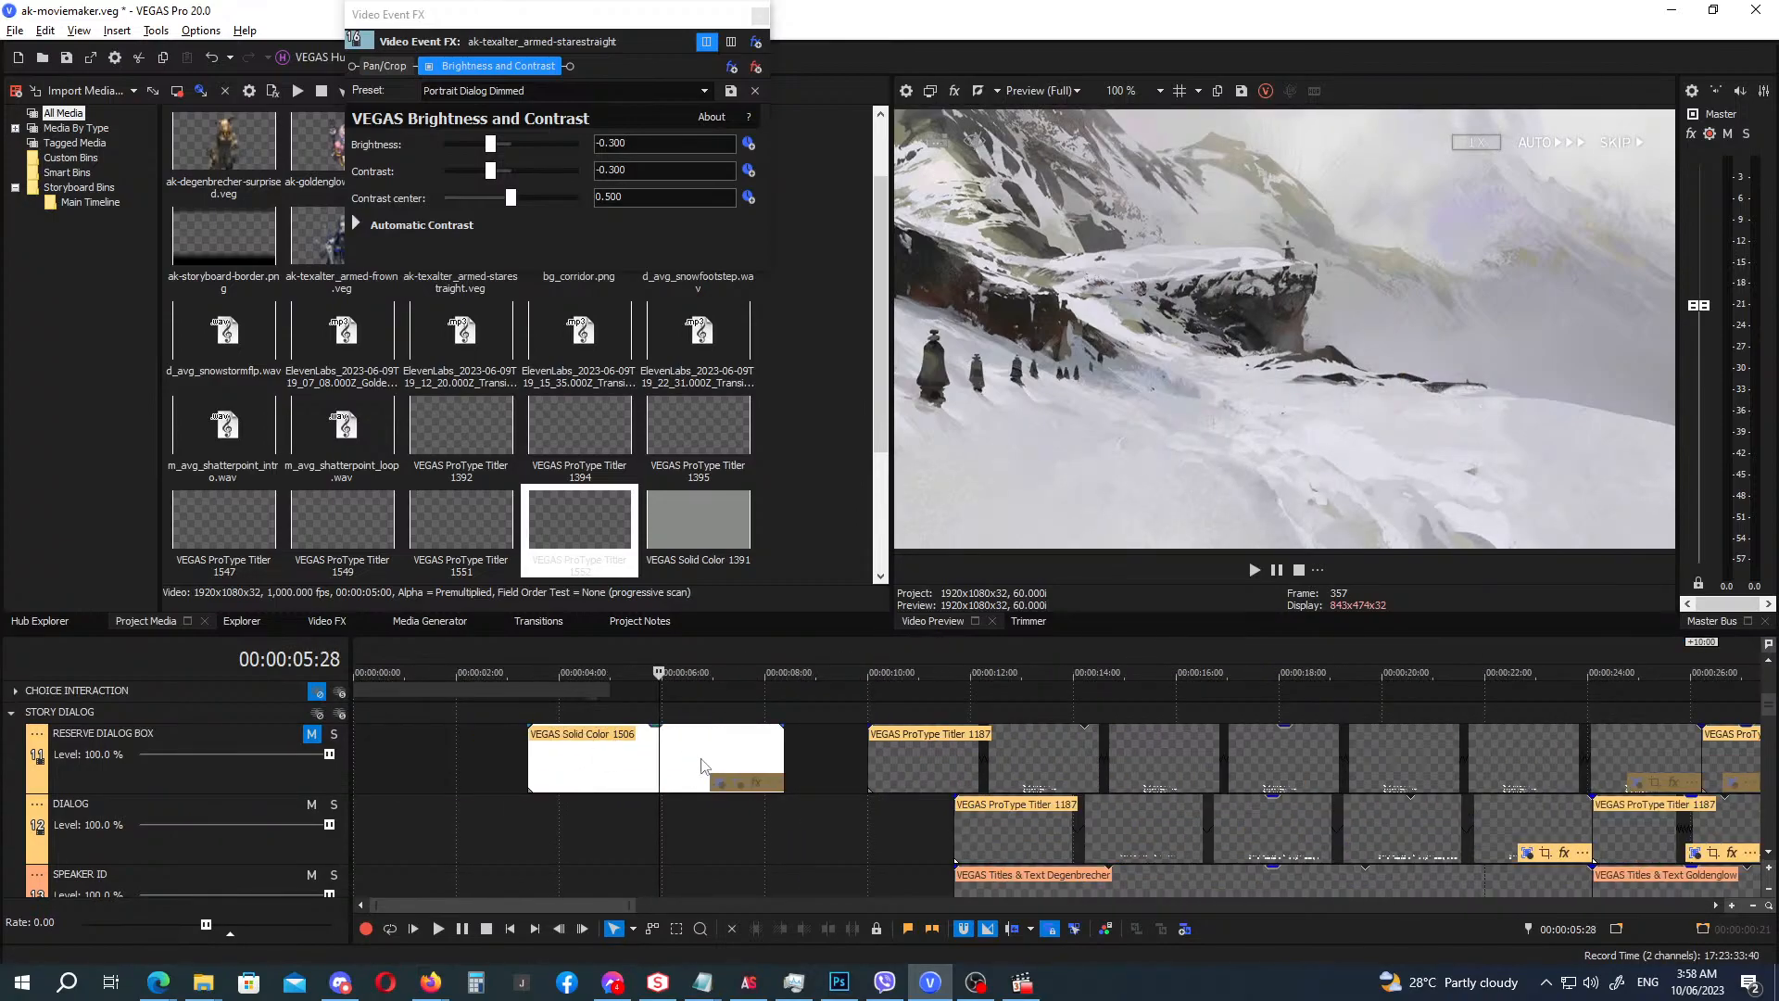
left_click(742, 785)
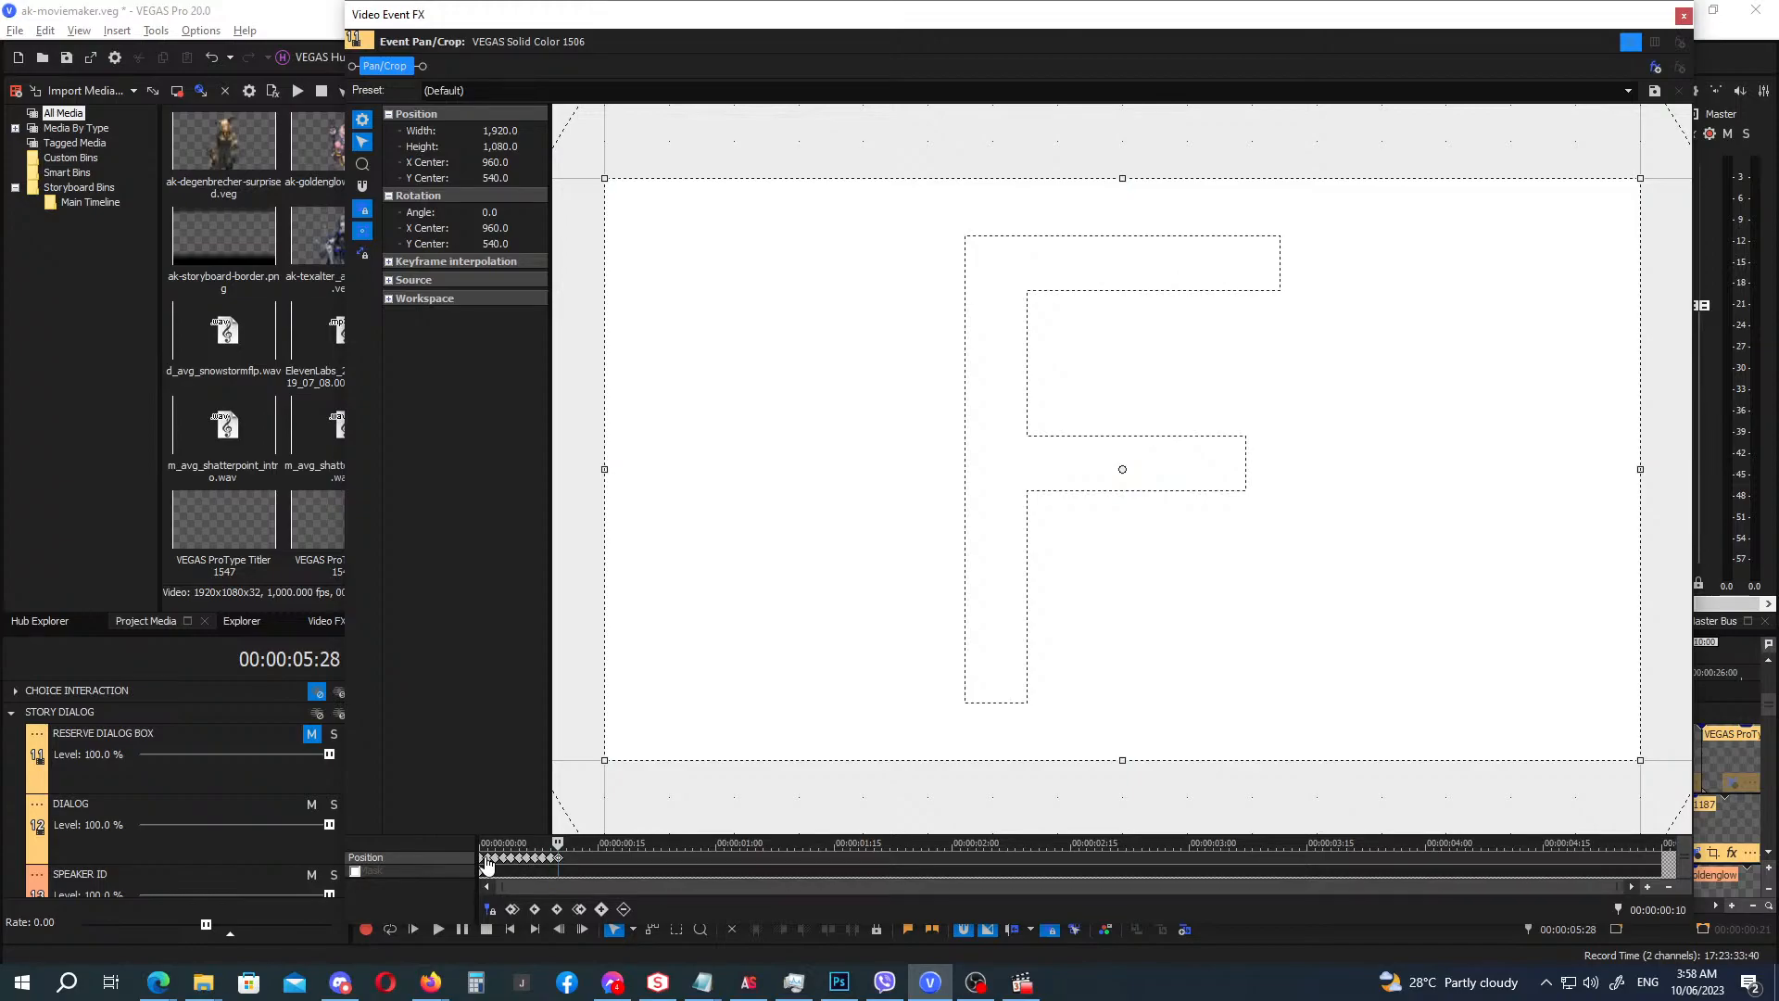
right_click(483, 865)
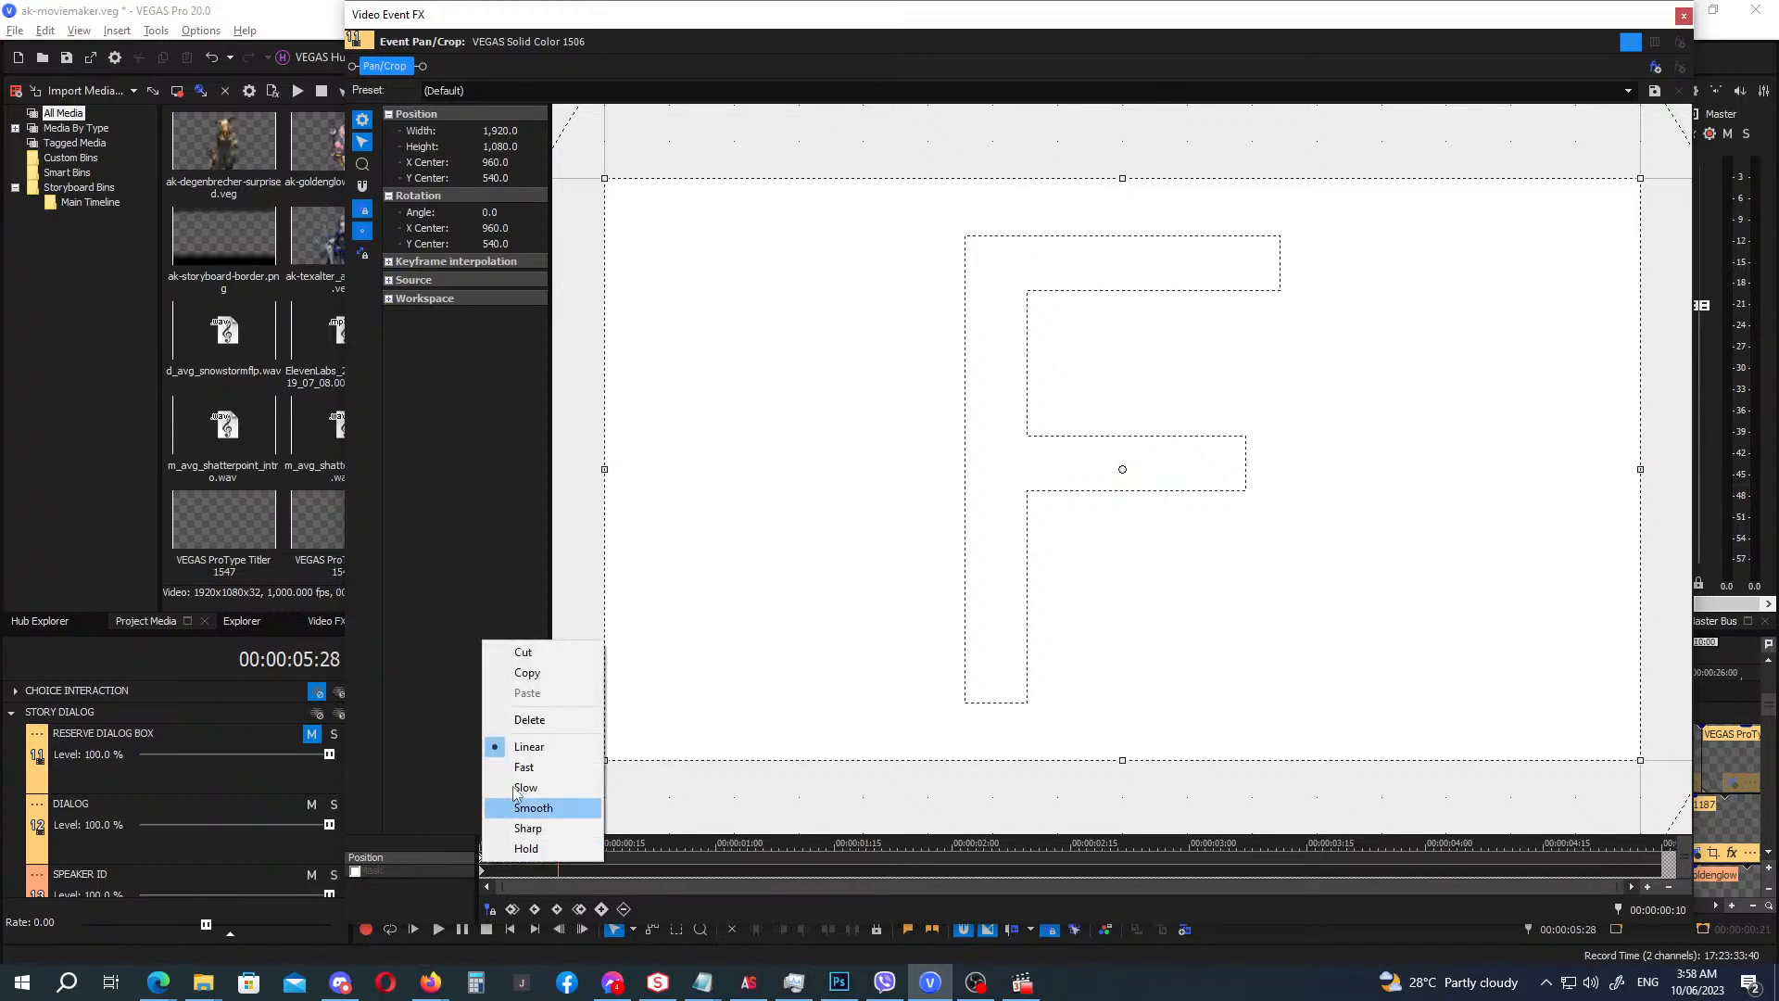
left_click(519, 675)
left_click(1684, 16)
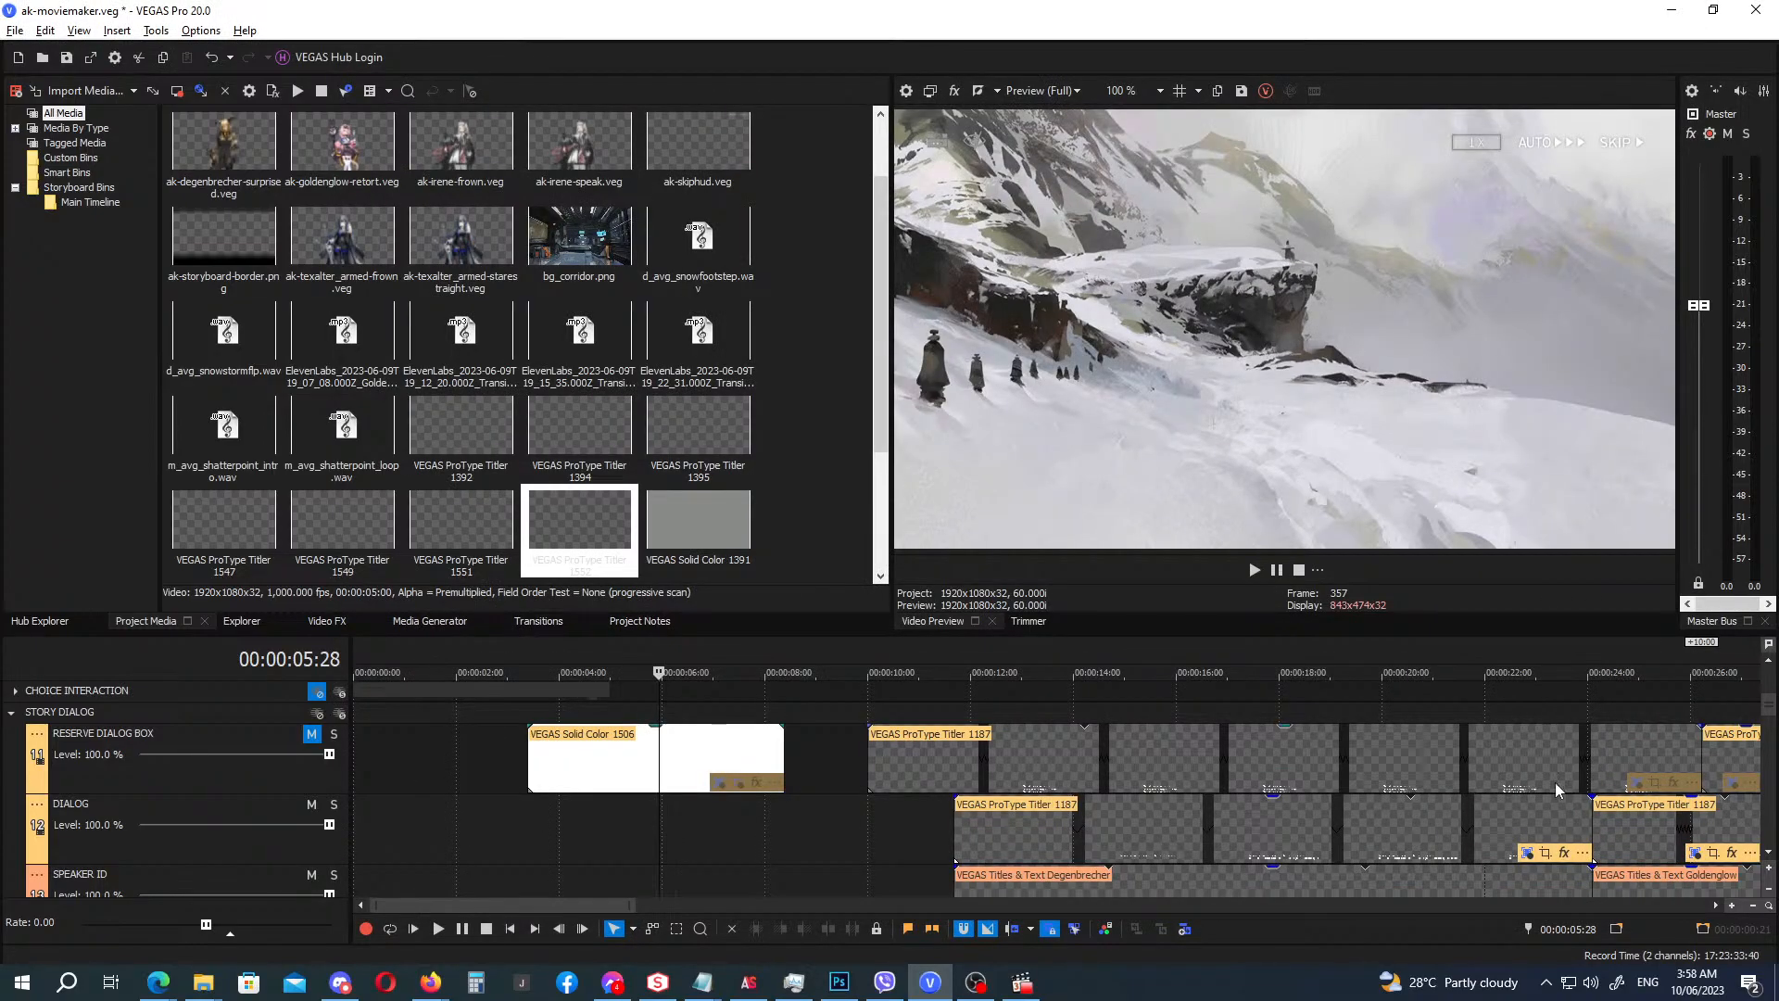
Paste the copied position keyframes at the start of the ak-degenbrecher-surprised portrait's Pan/Crop.
scroll(1763, 719, "down", 5)
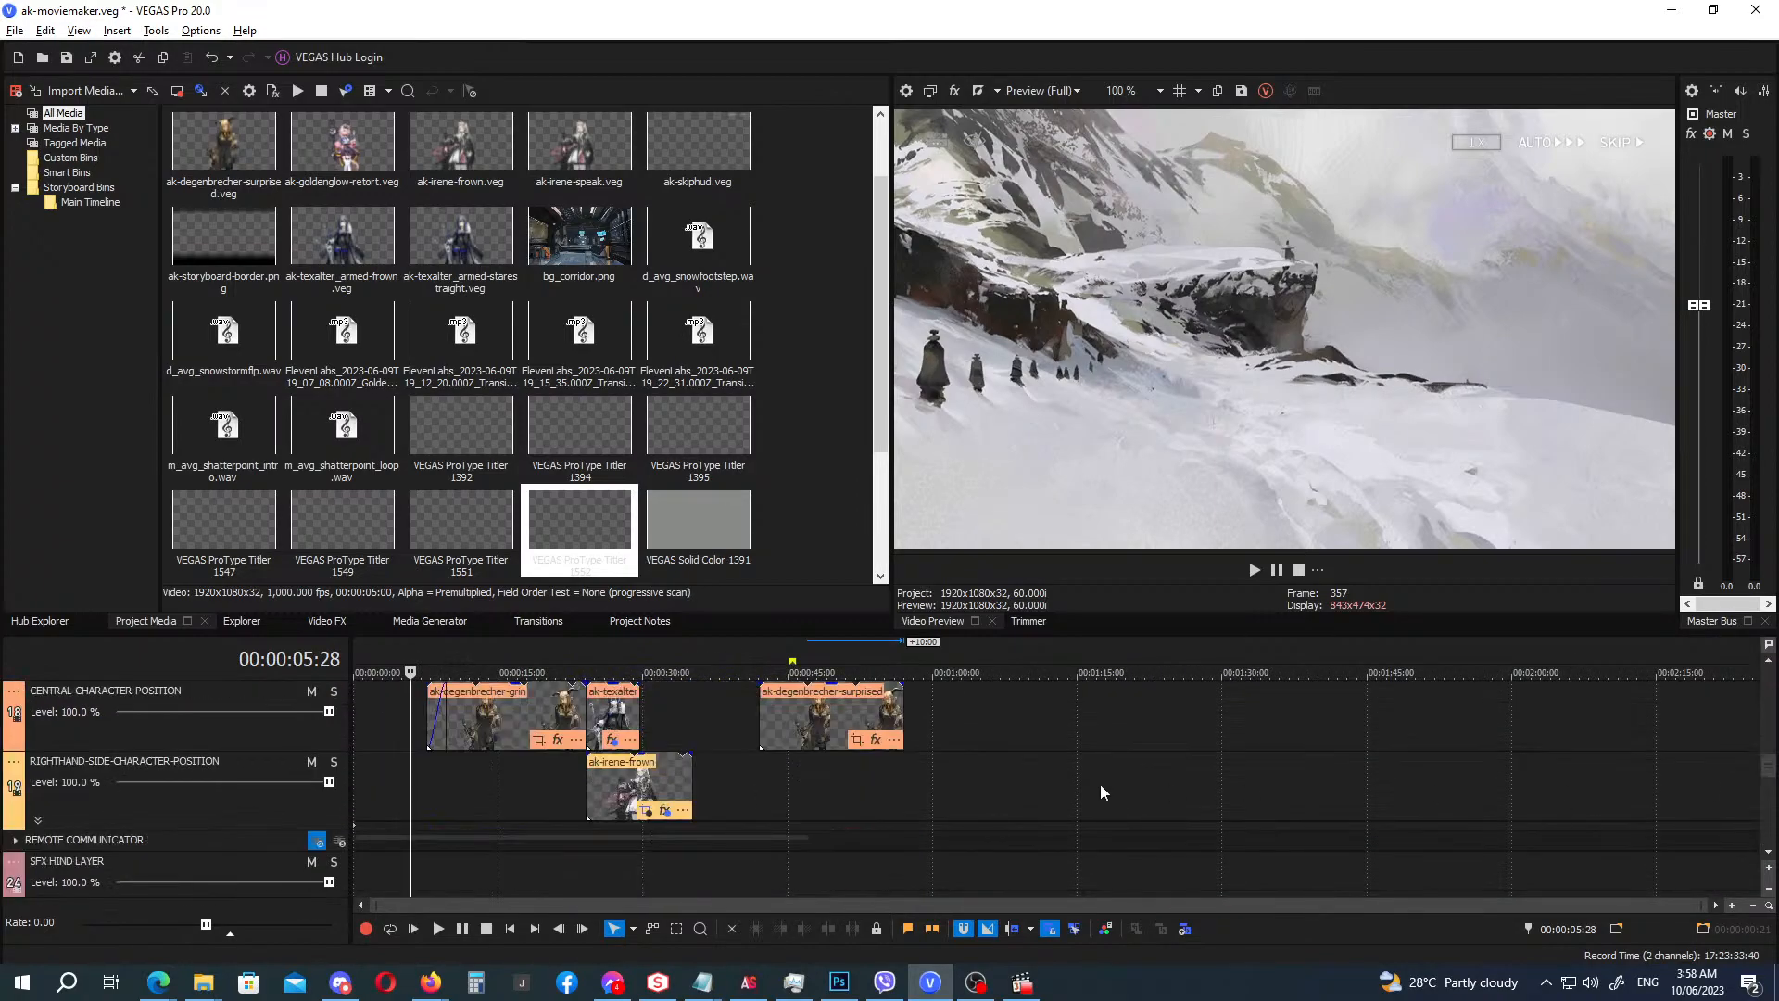
left_click(856, 739)
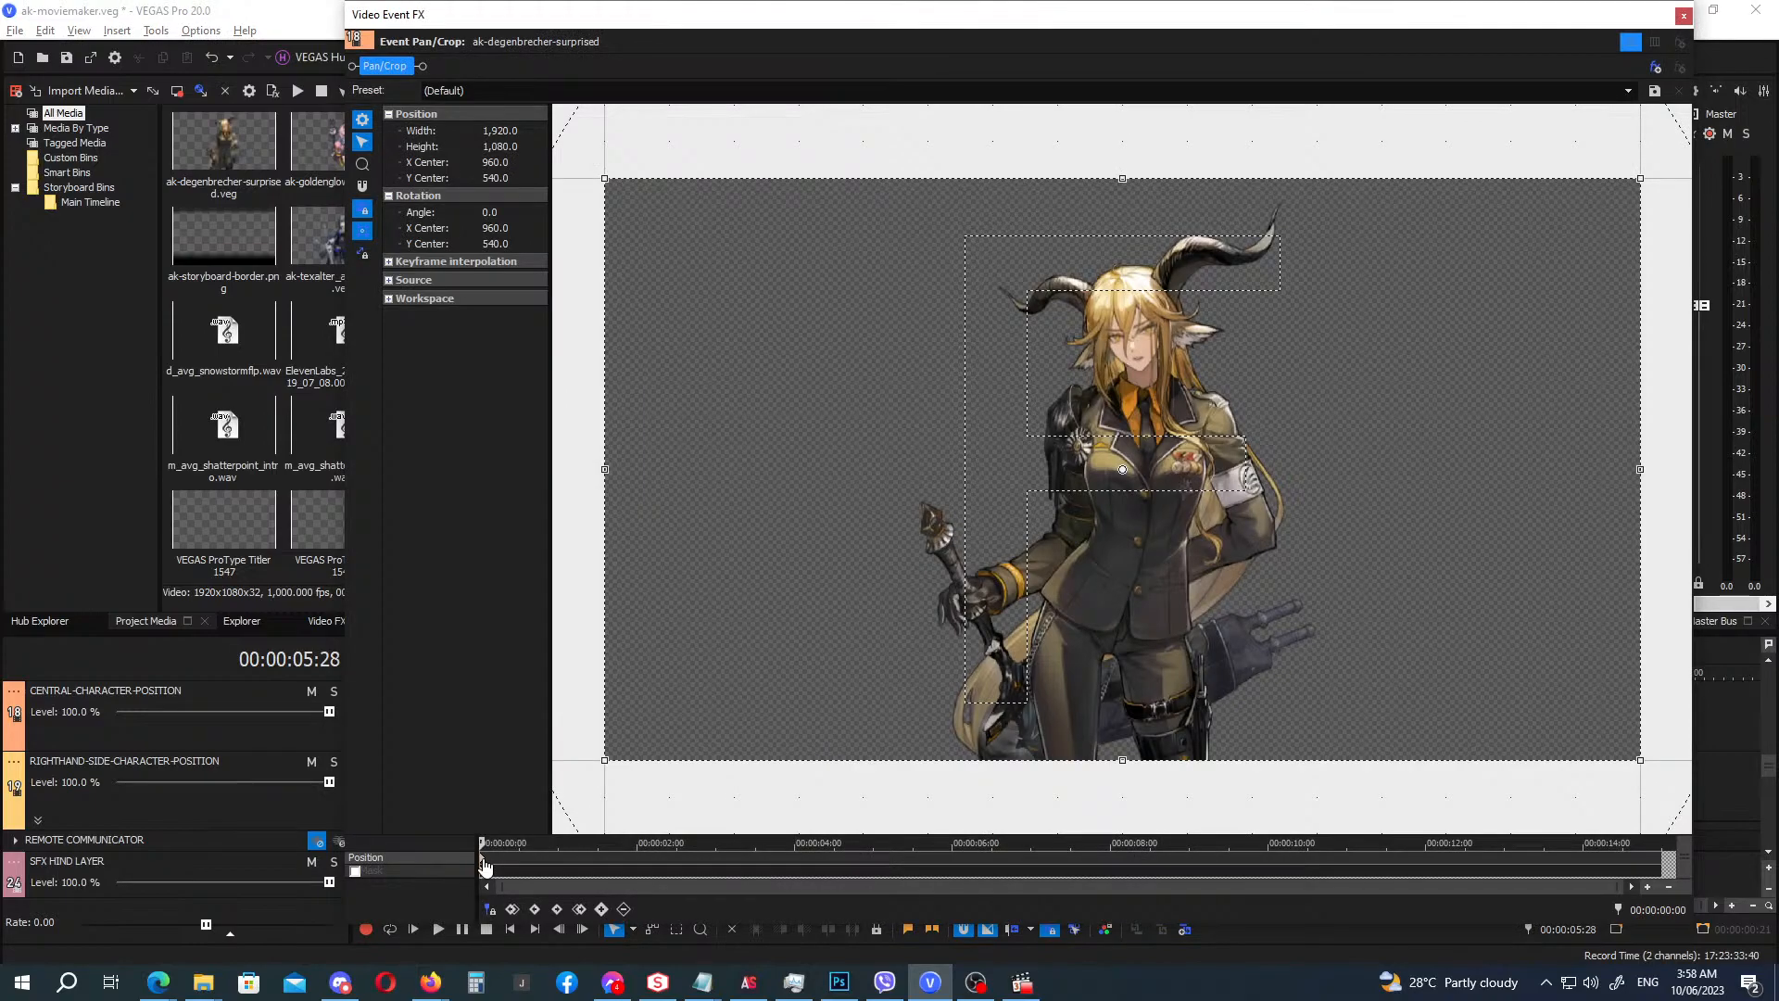
left_click_drag(1537, 188, 1542, 185)
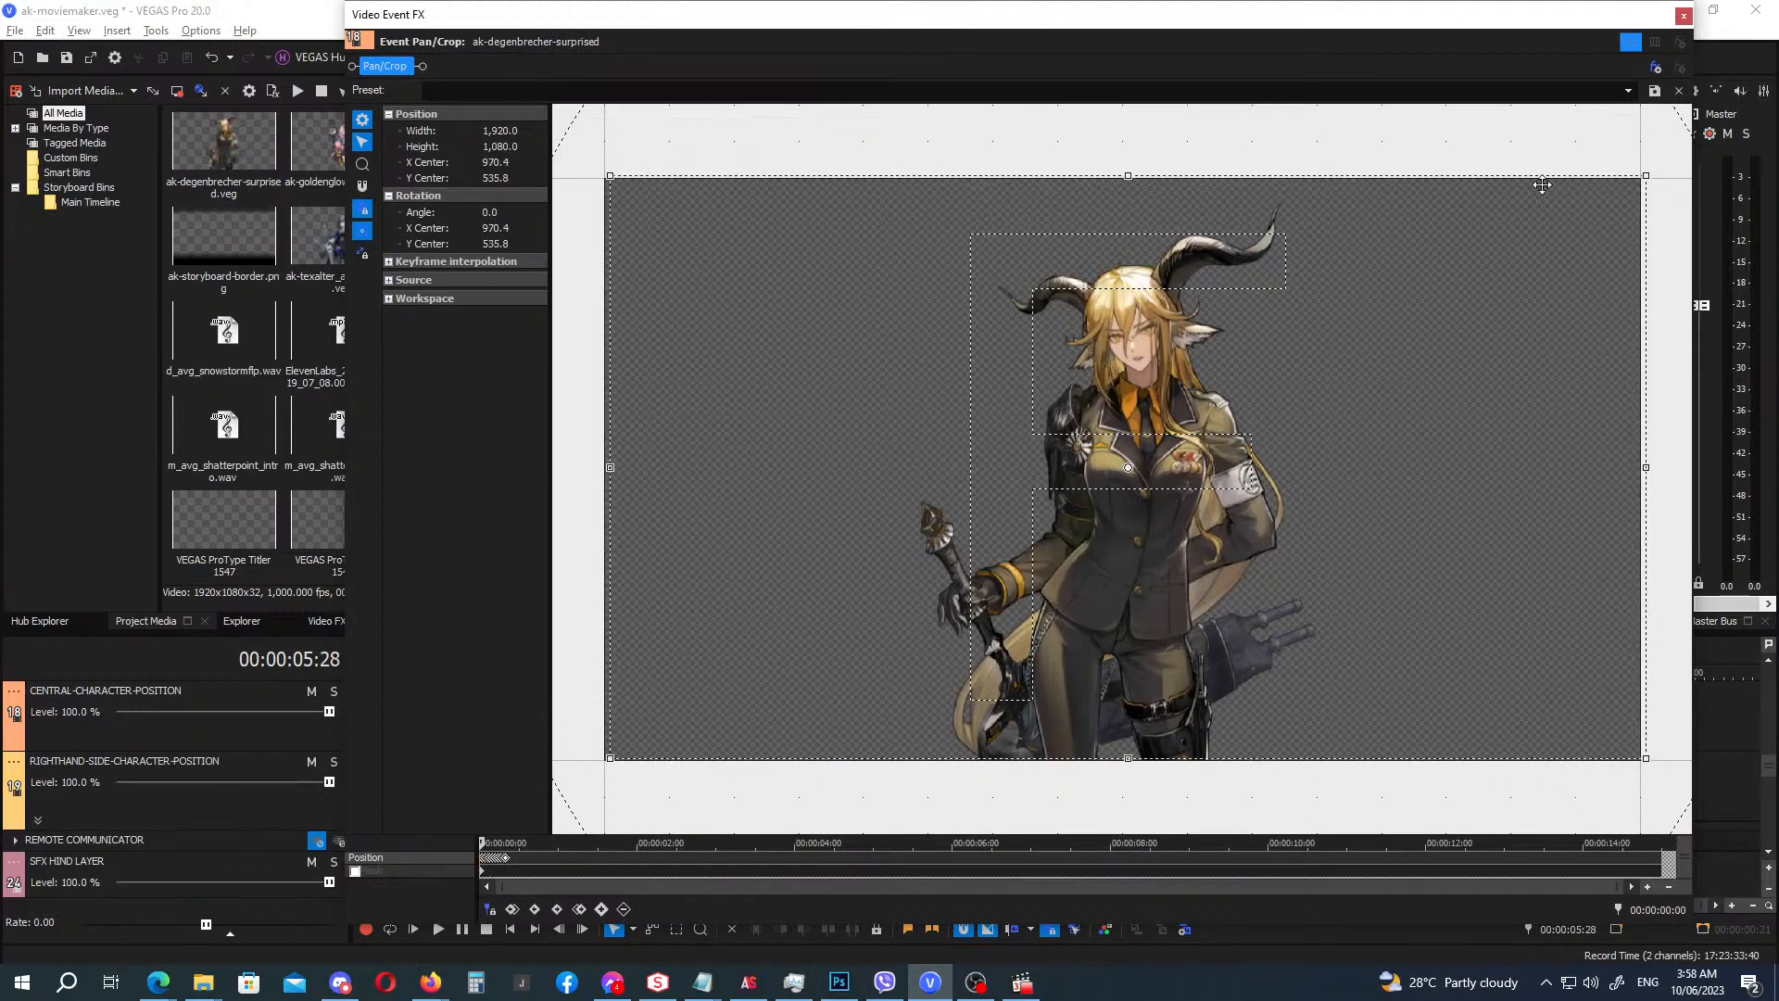
left_click(1684, 16)
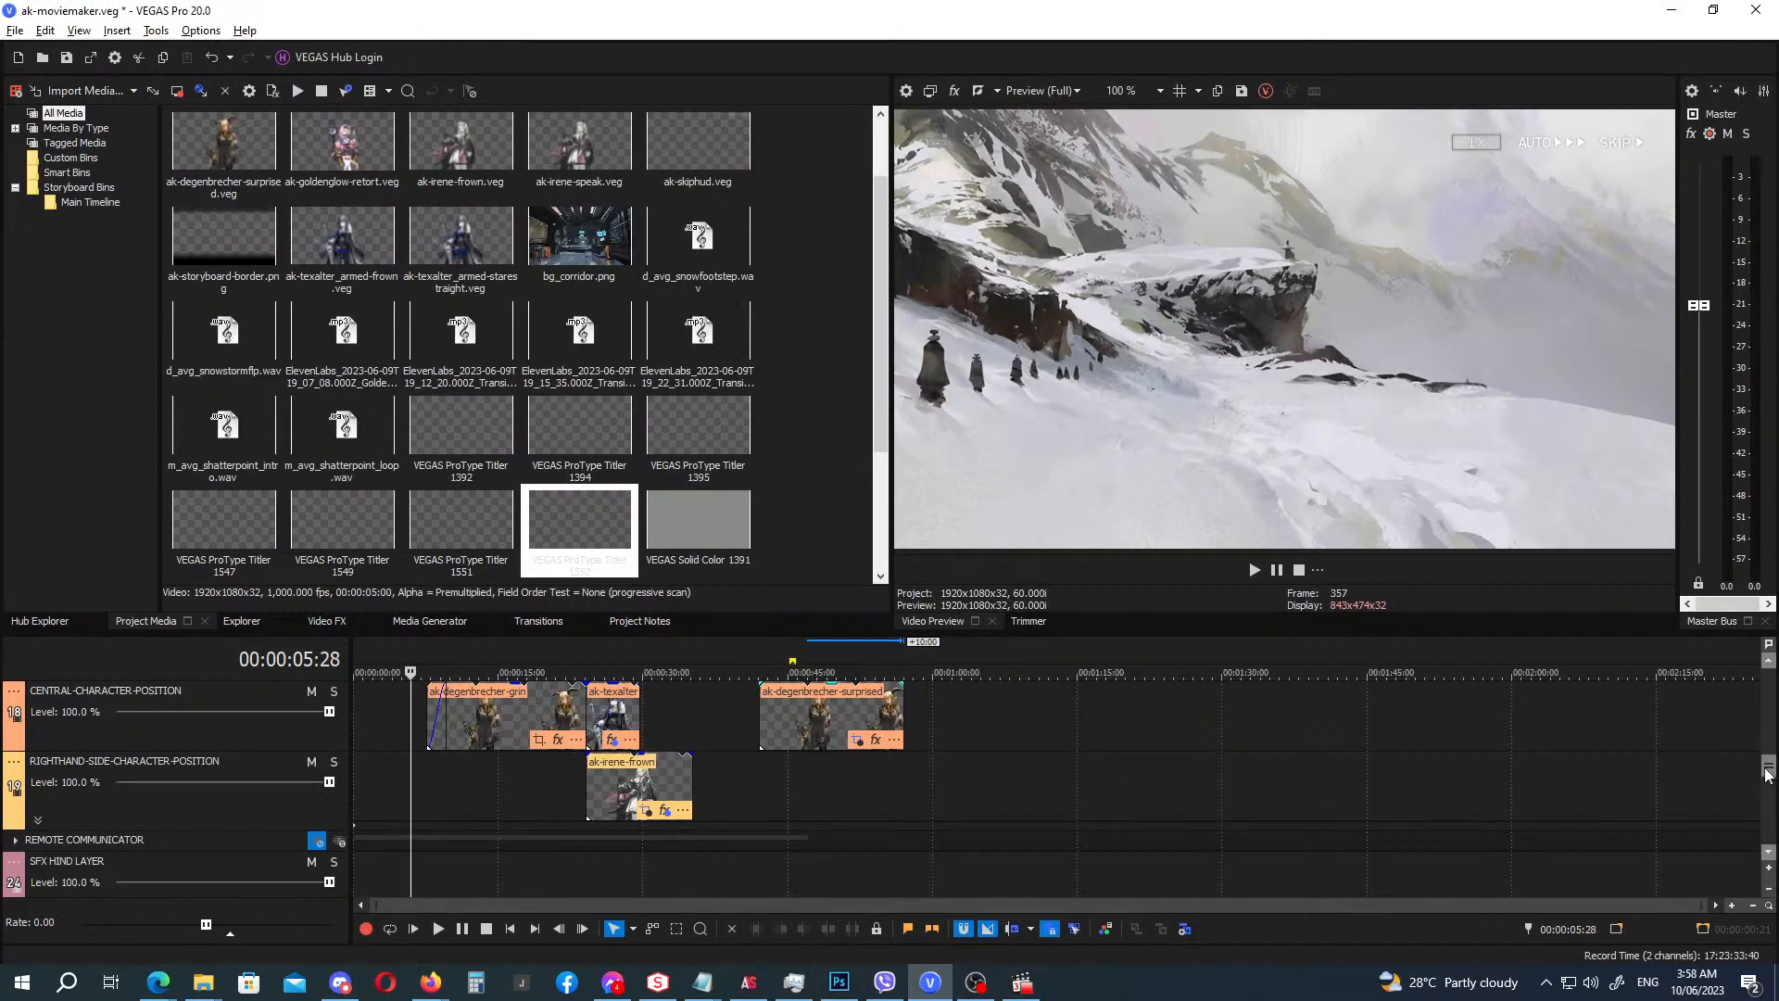
Paste the same position keyframes at the start of the last 24_g12_mountpath background event's Pan/Crop.
left_click_drag(1772, 770, 1772, 790)
left_click(1337, 811)
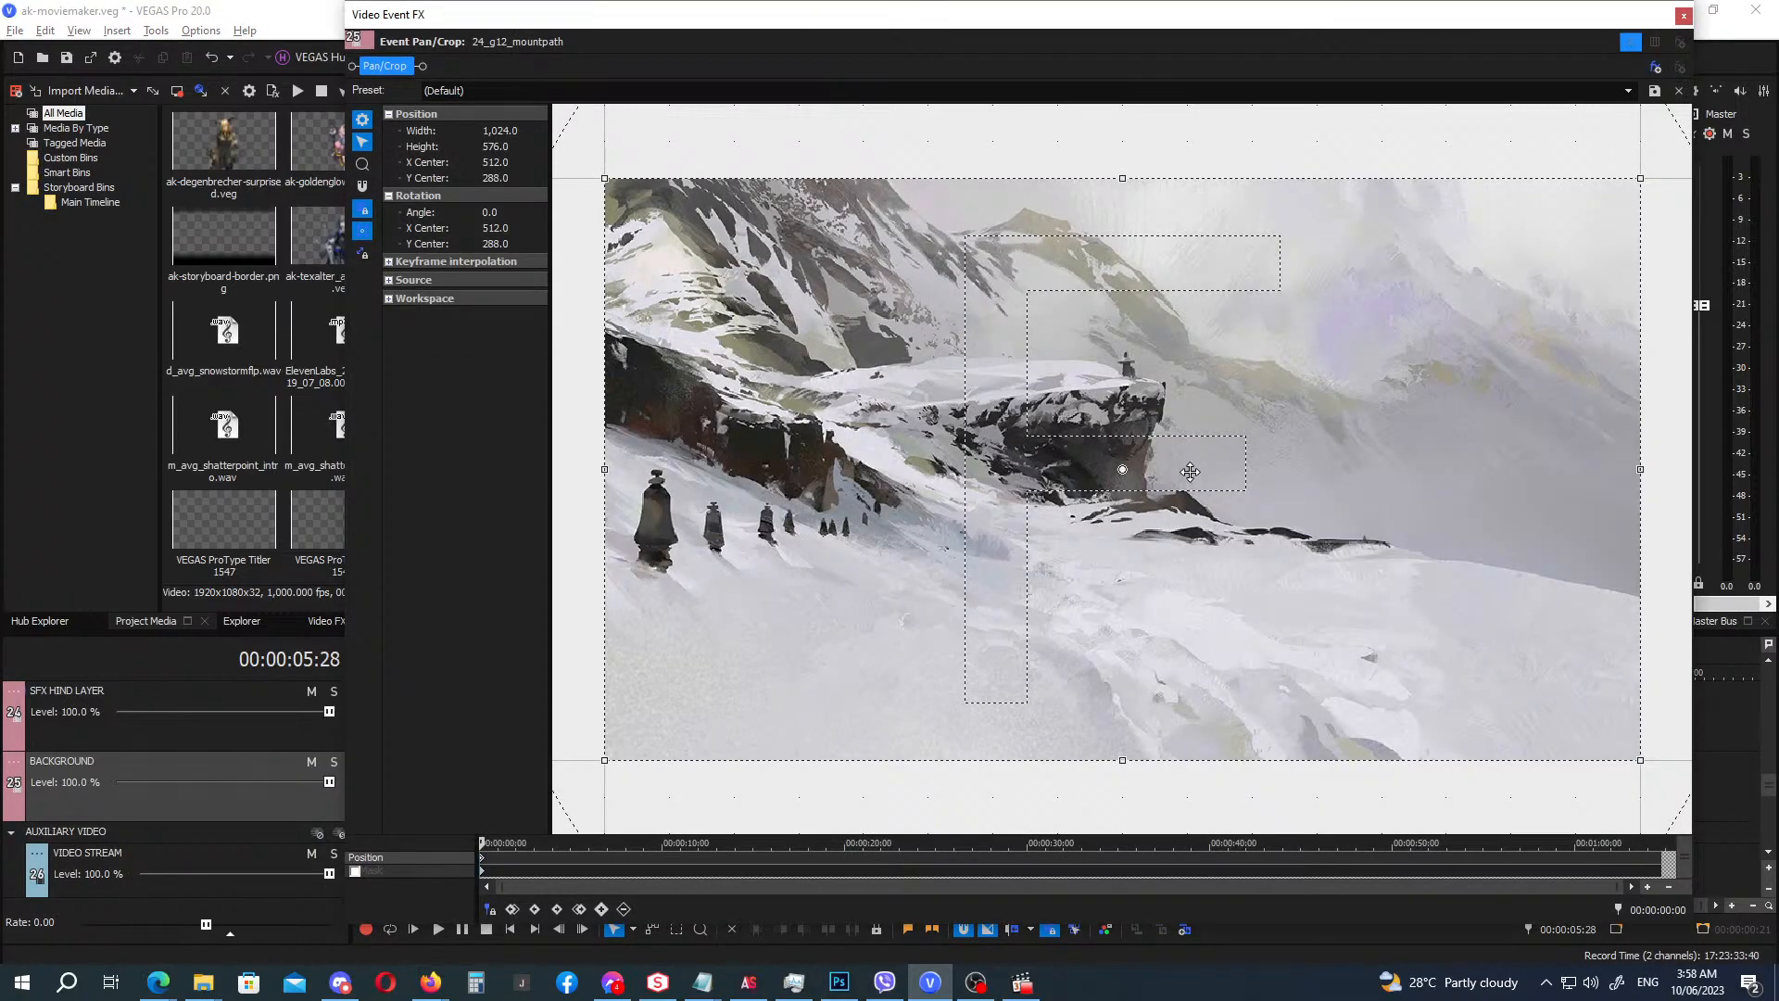
left_click_drag(1190, 471, 1196, 468)
left_click(1684, 15)
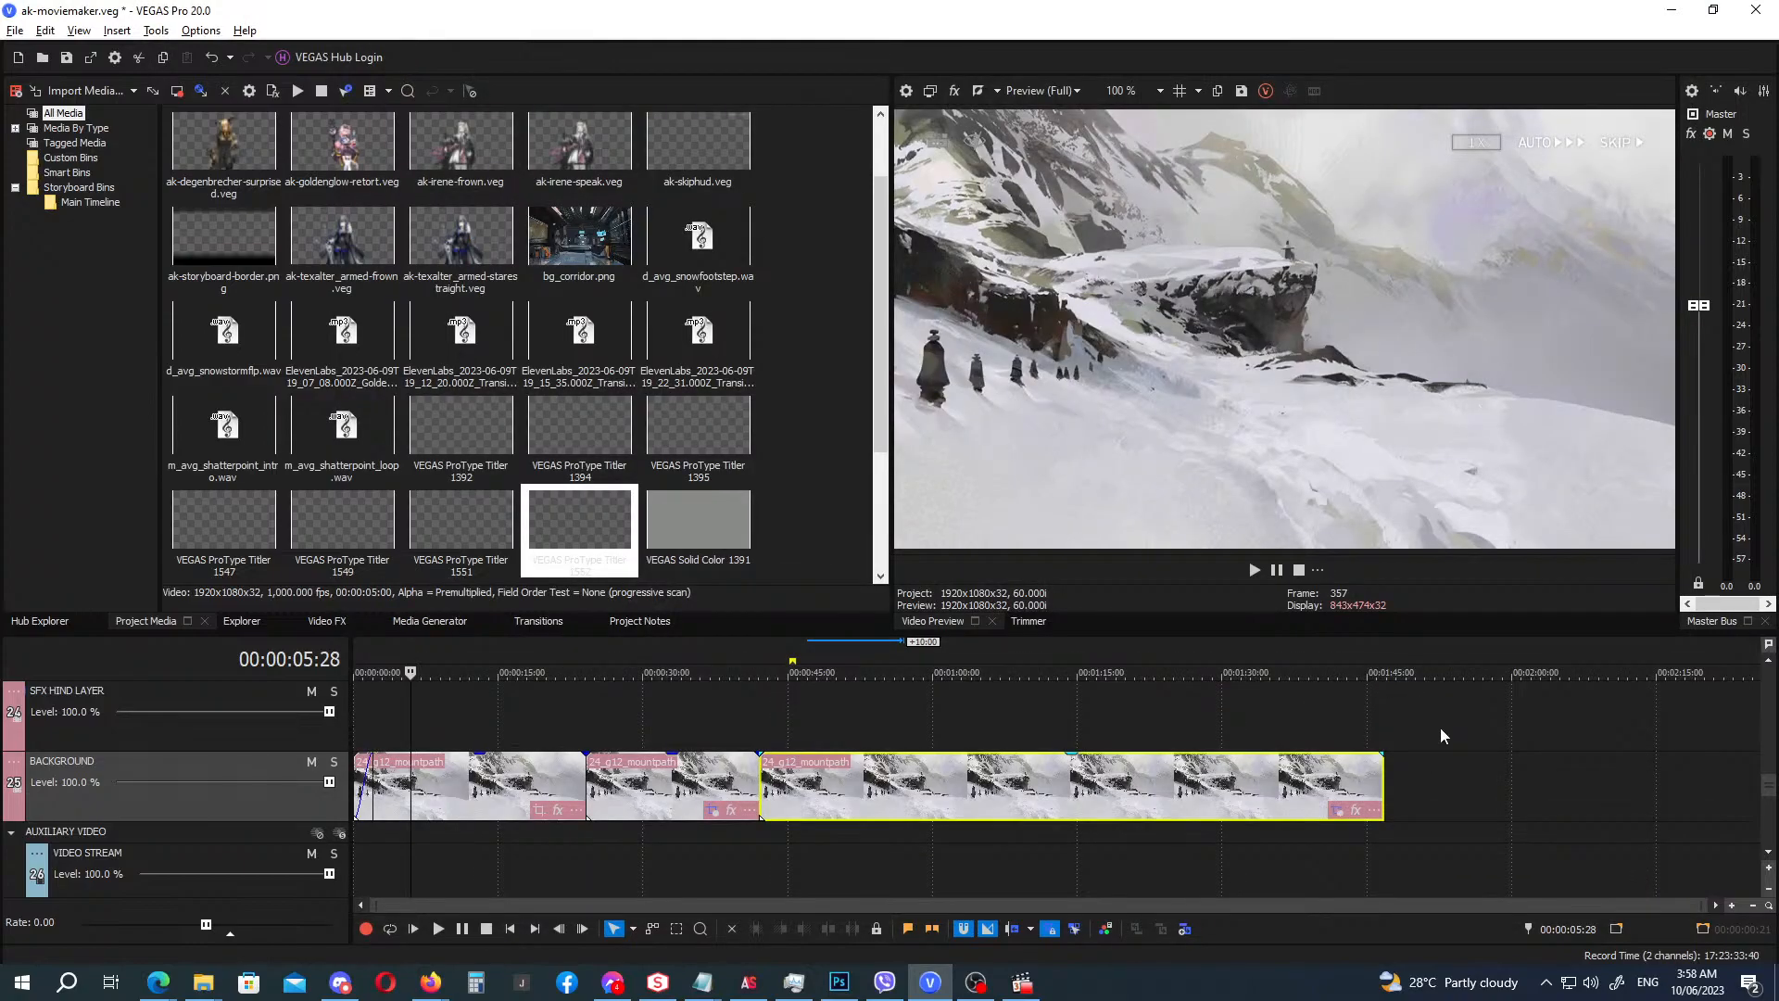
Add Degenbrecher's ElevenLabs voice clip from File Explorer to the AUDIO OF VIDEO STREAM track at 00:00:42:01.
left_click_drag(1770, 789, 1768, 718)
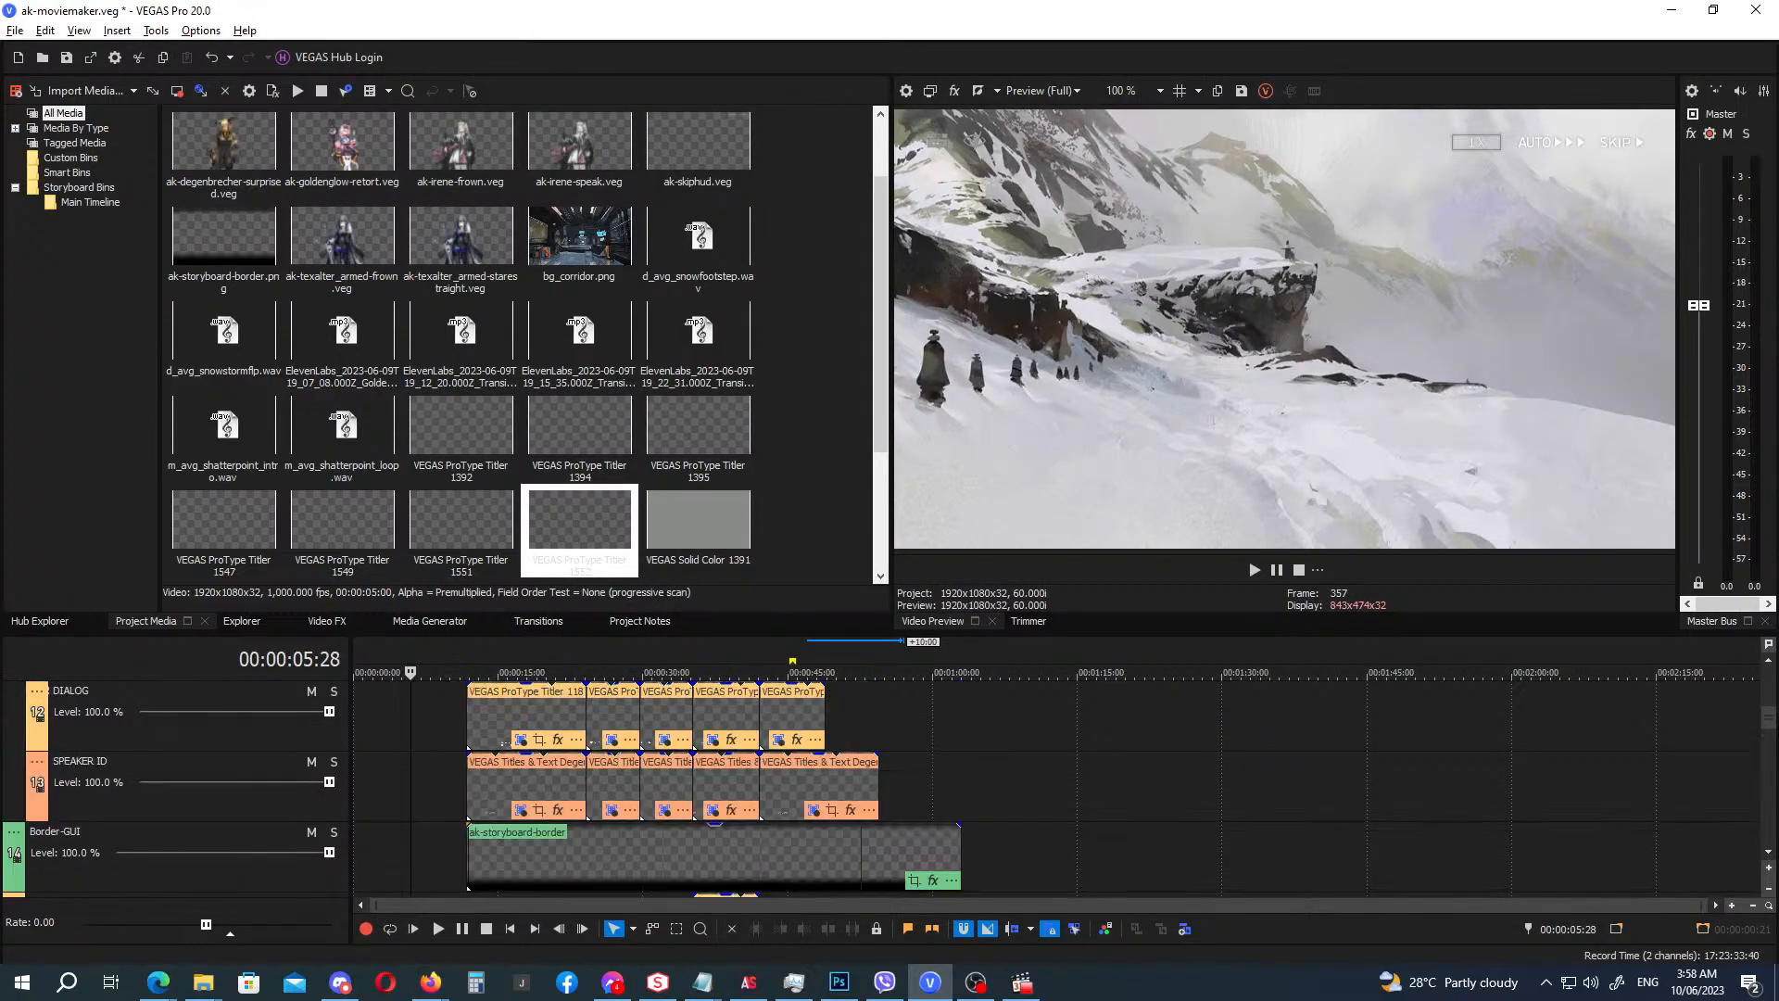
left_click(759, 664)
left_click_drag(1767, 725, 1772, 812)
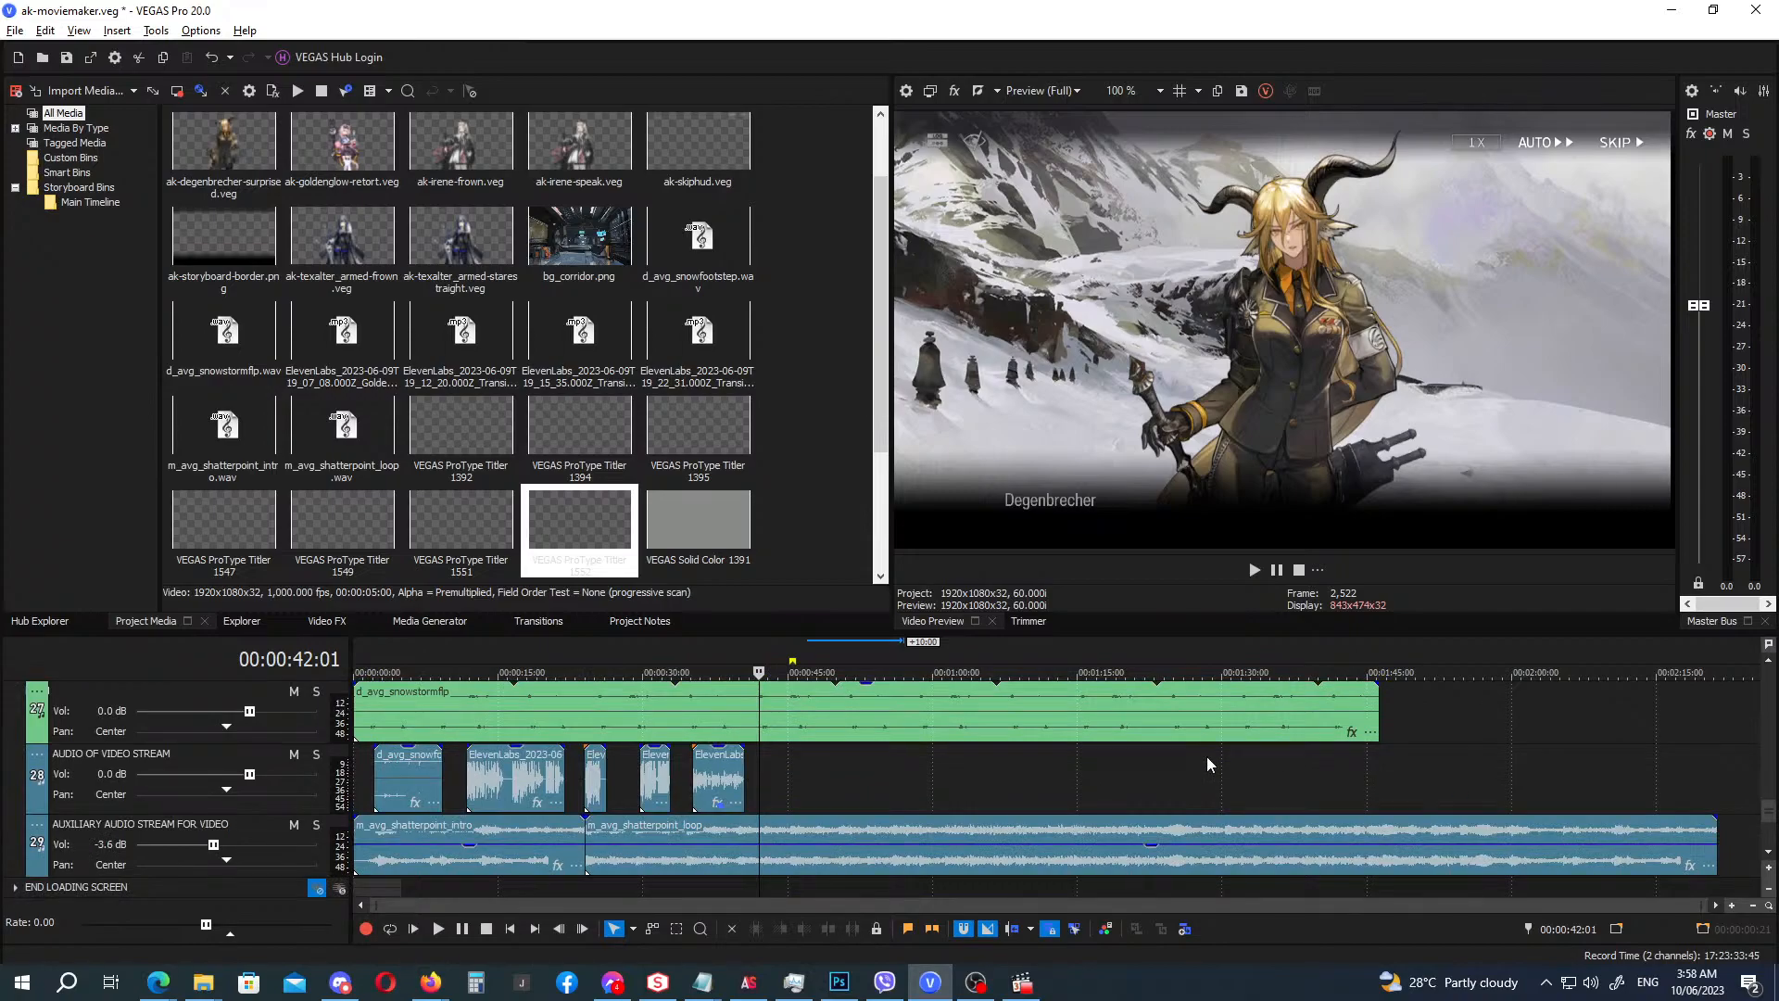
key("alt+Tab")
key("Tab")
key("Tab")
key("Tab")
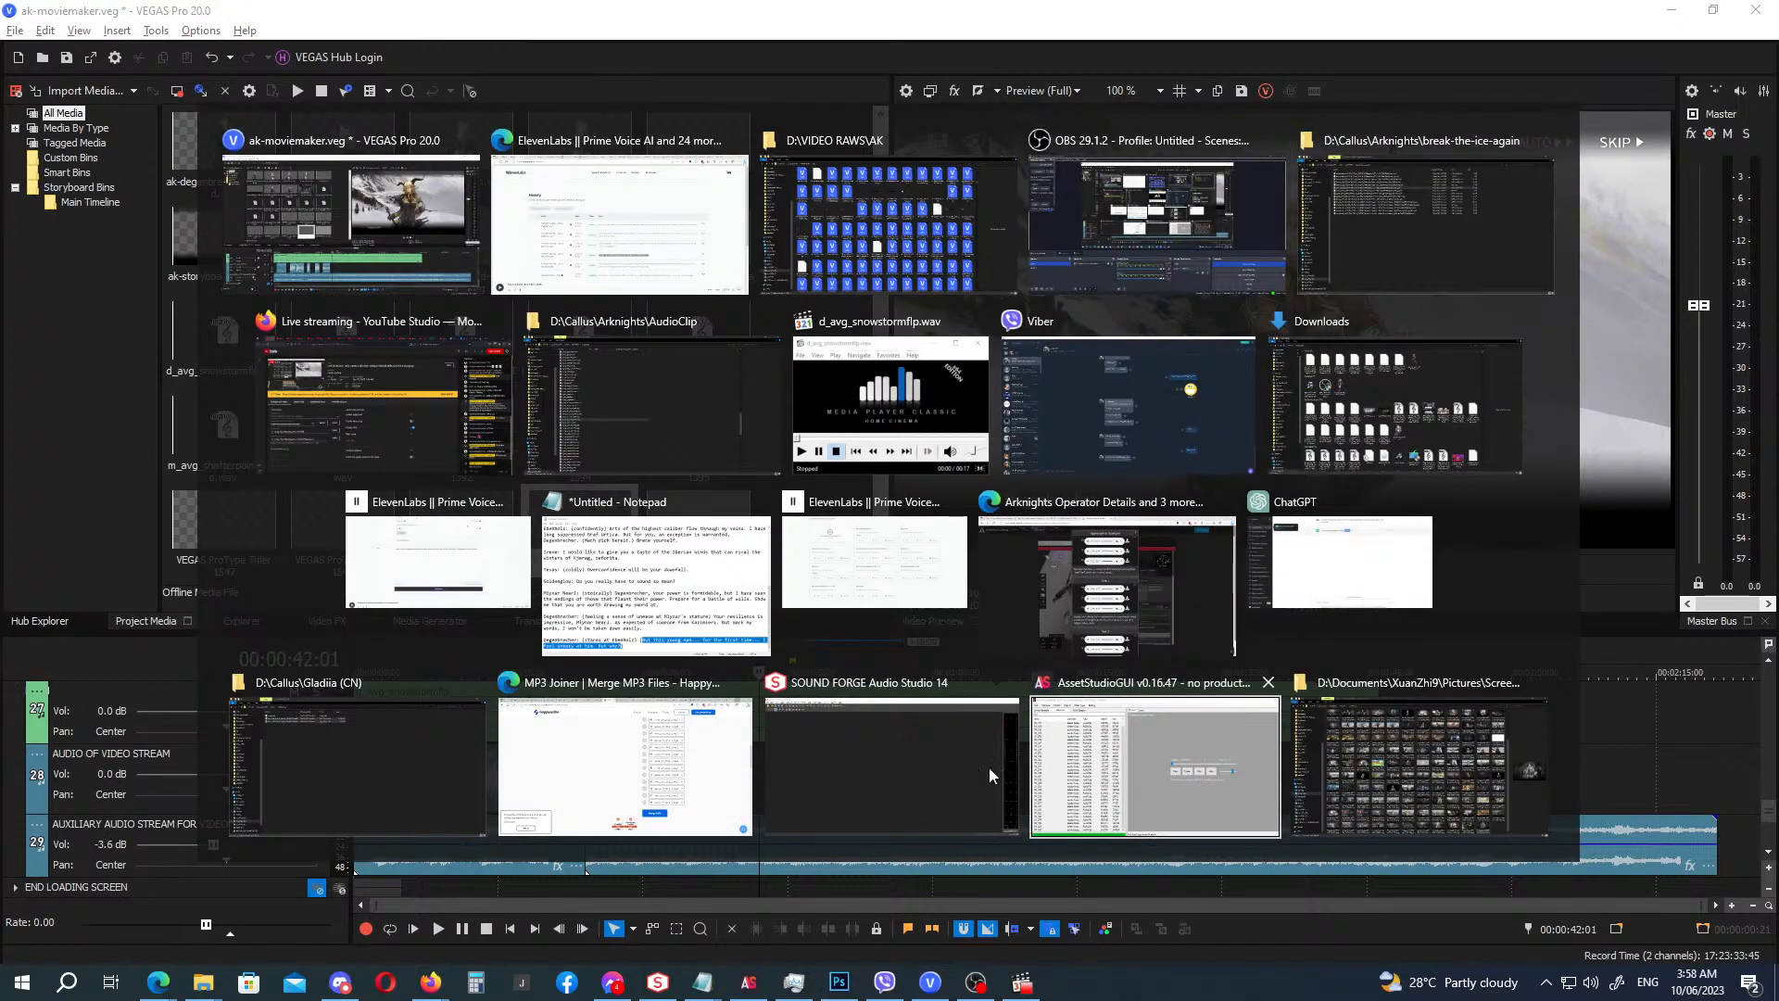
key("Escape")
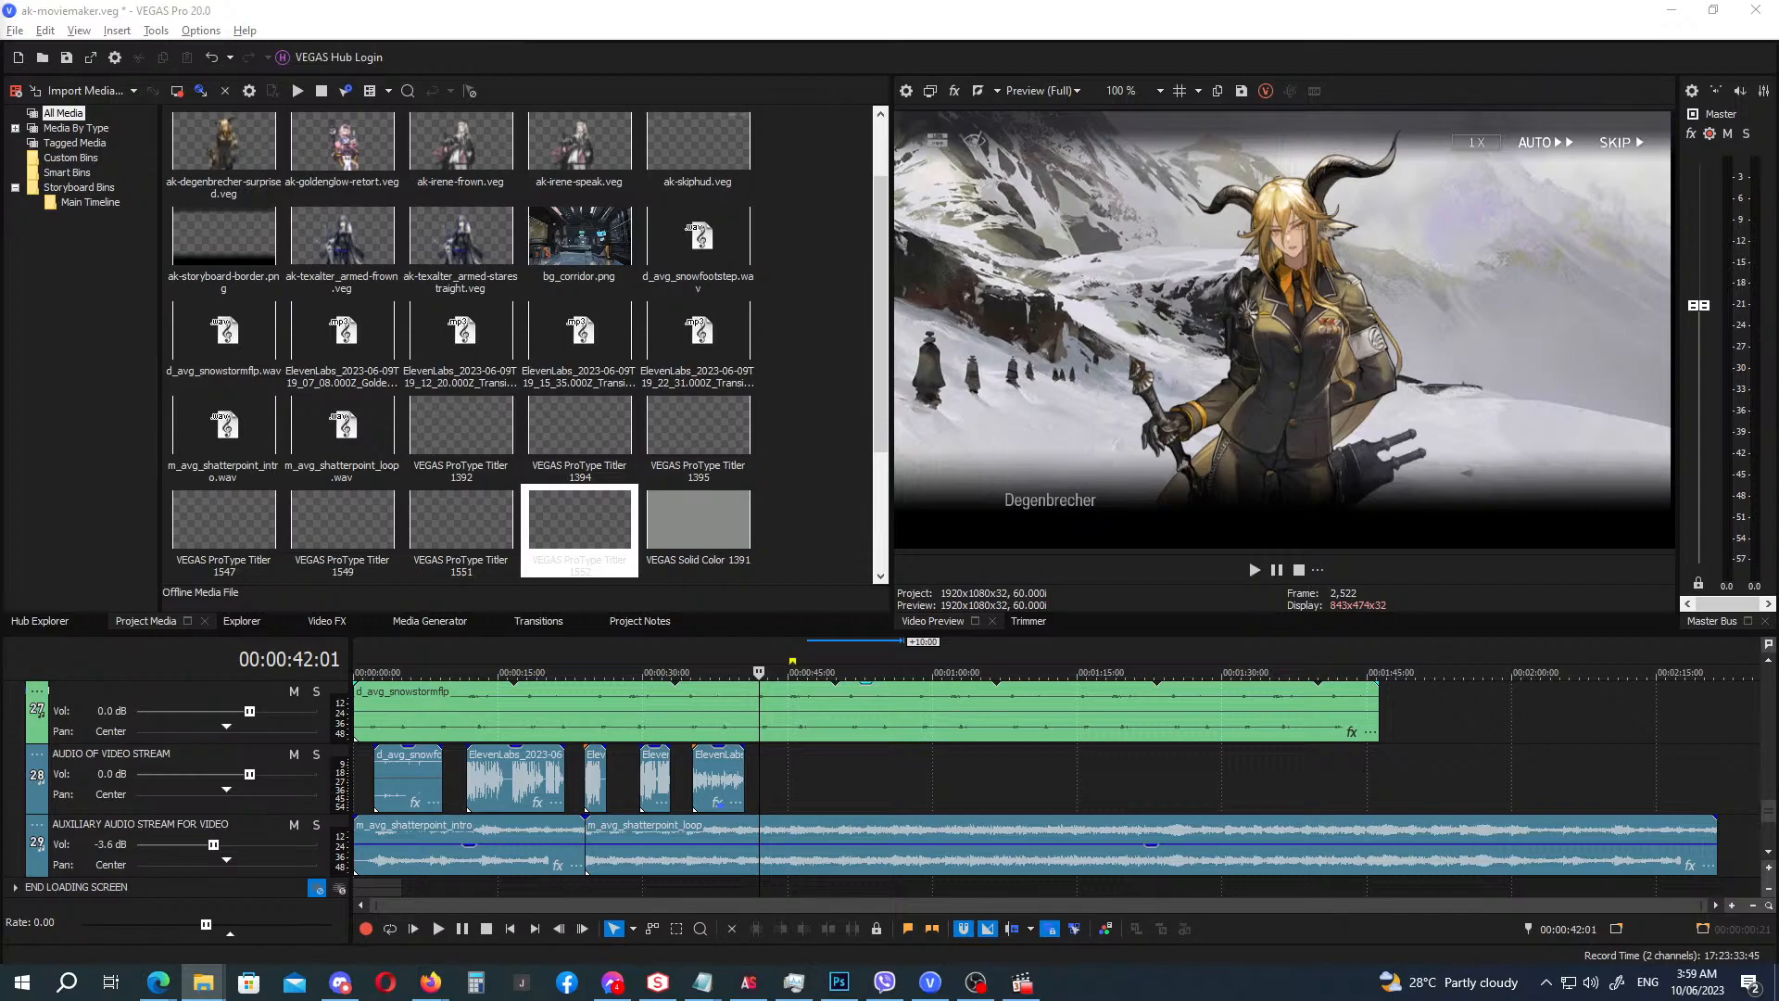
left_click_drag(540, 620, 775, 789)
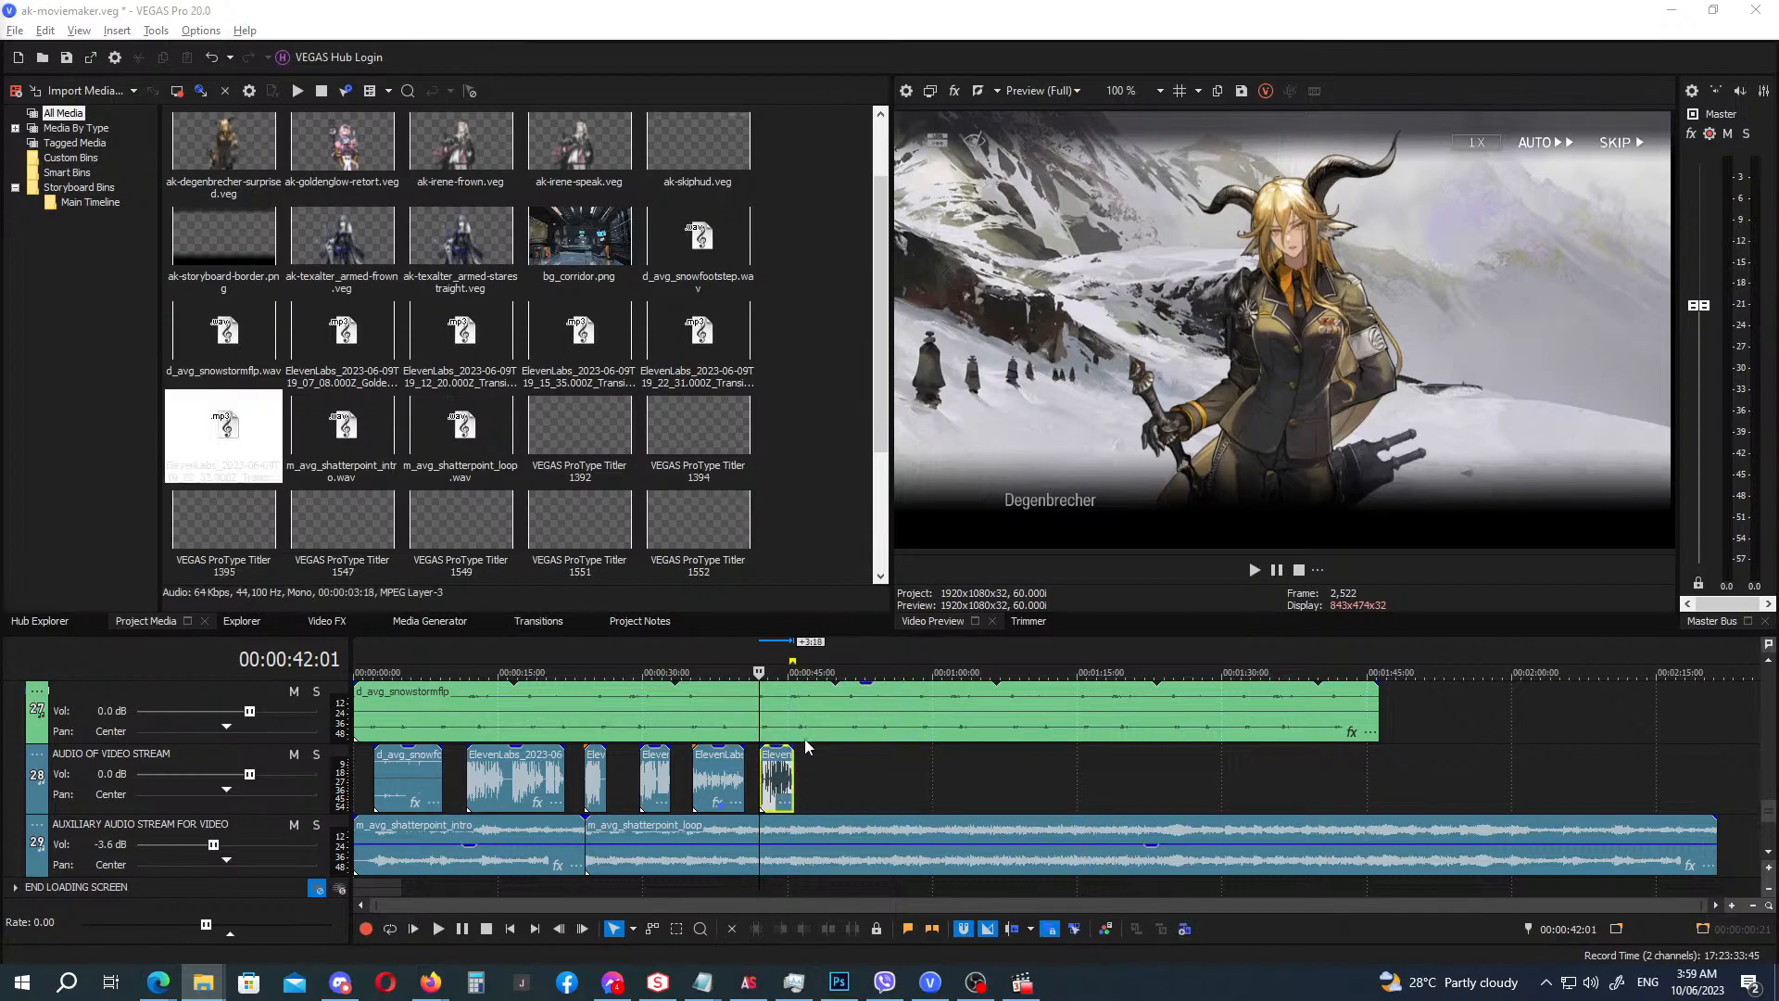
Play back the transition from Irene's line into Degenbrecher's reply with the new voice clip.
left_click(737, 647)
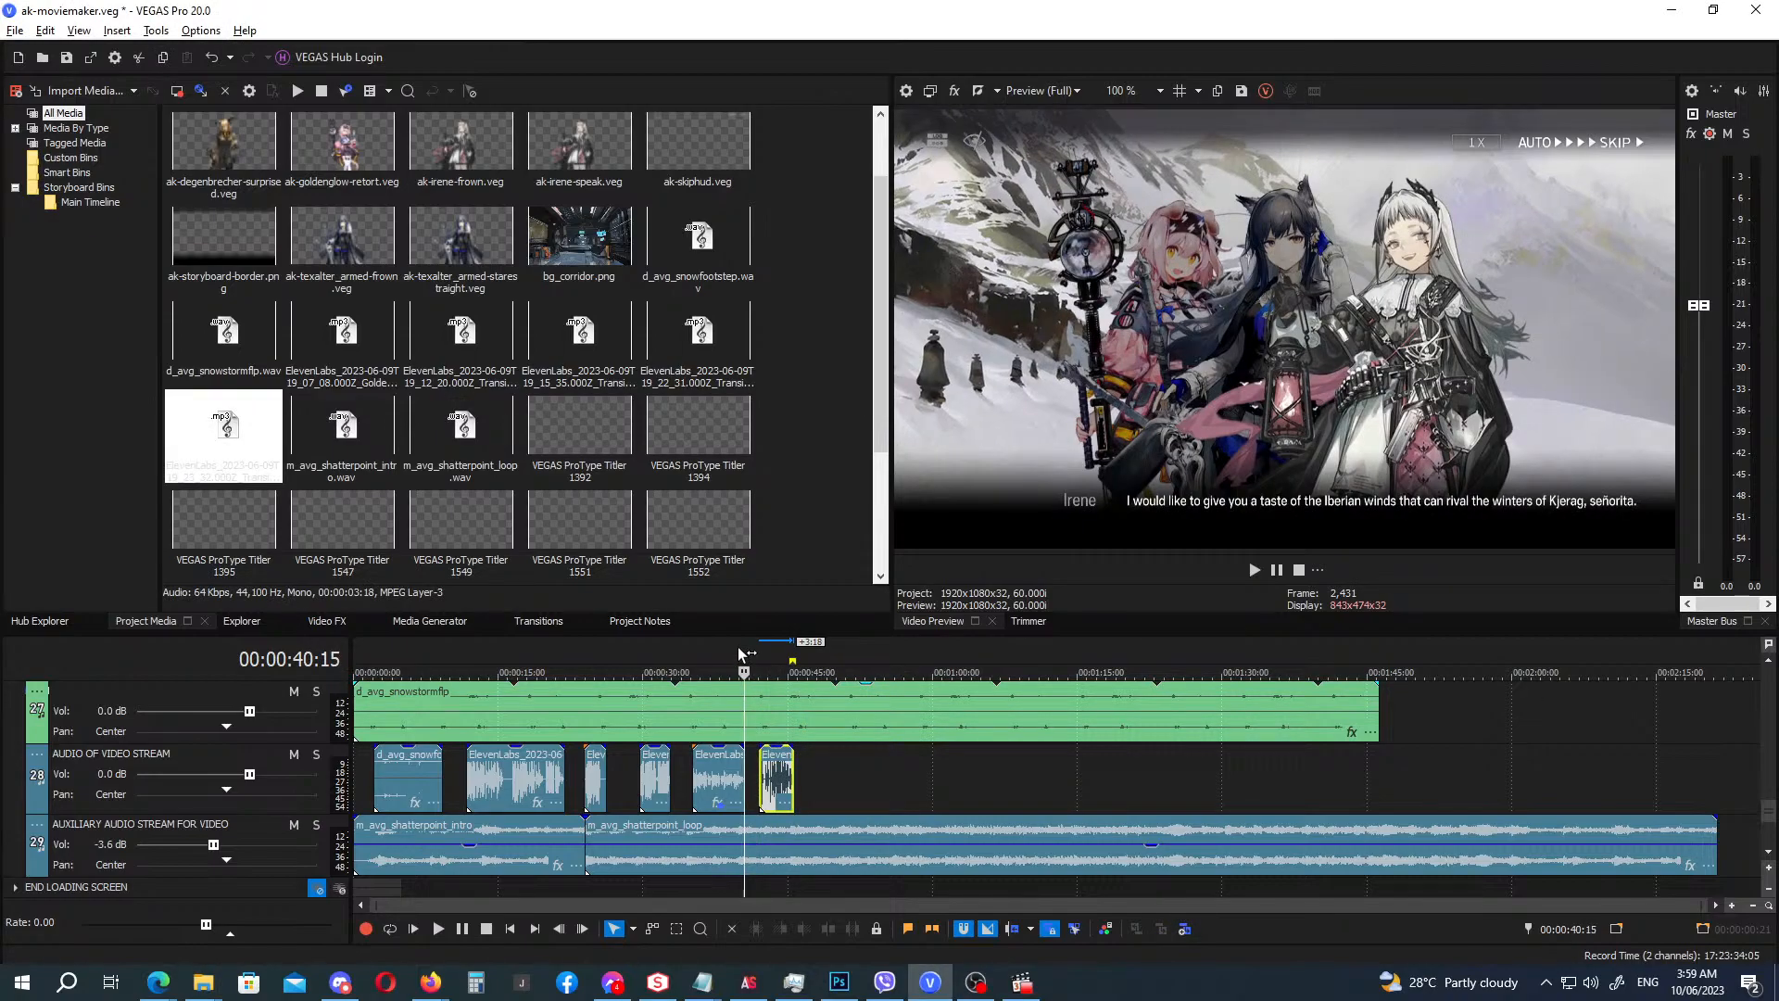
key("space")
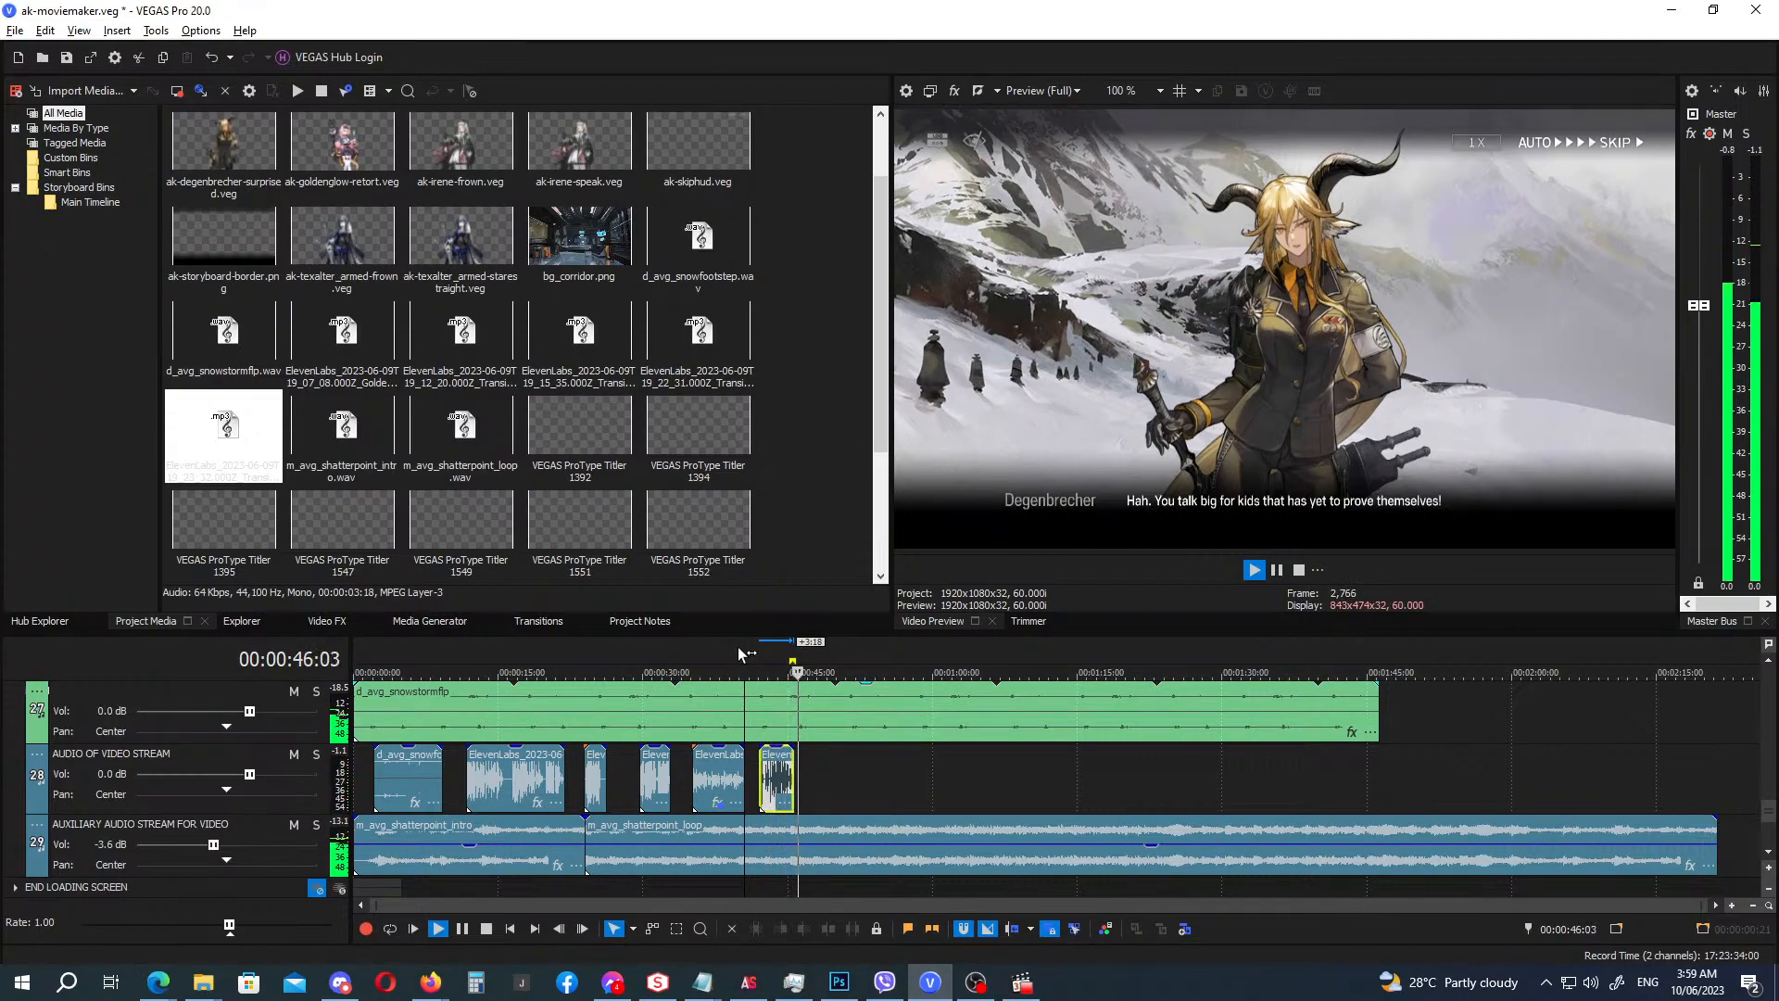
key("space")
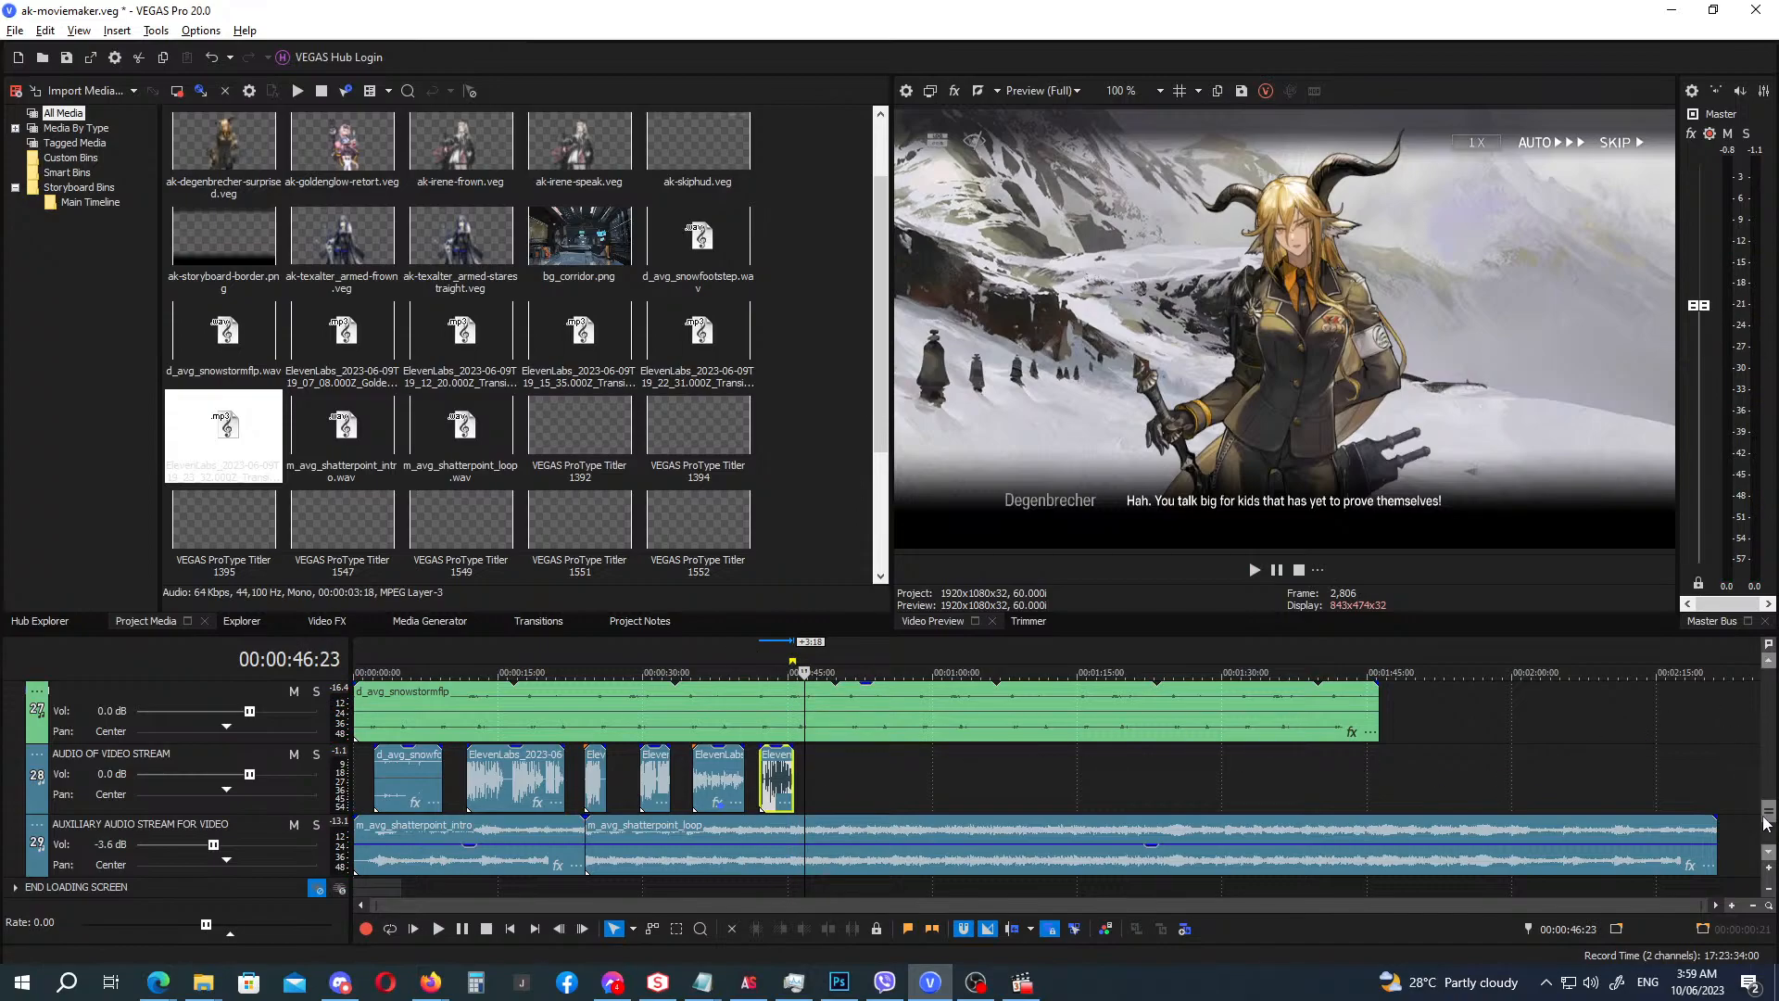
Extend Degenbrecher's new dialog caption to about 00:00:50 and play back its opening words.
left_click_drag(1768, 815, 1768, 718)
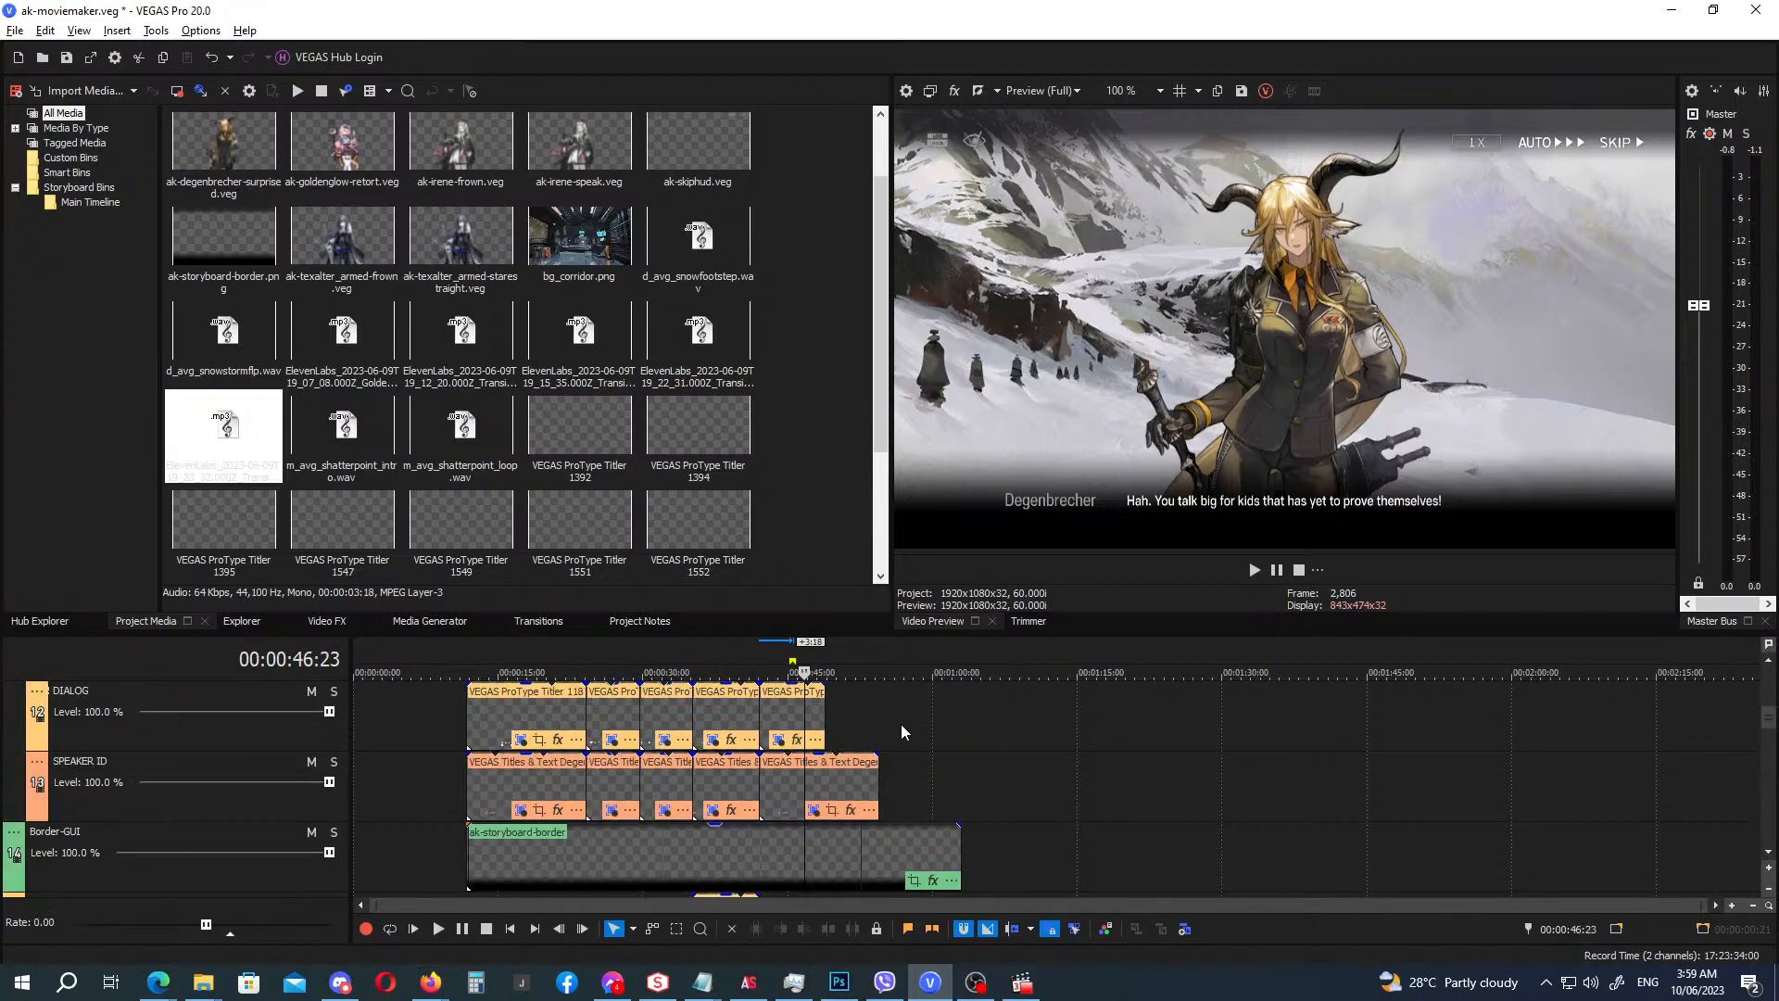
scroll(900, 724, "up", 4)
left_click(1100, 707)
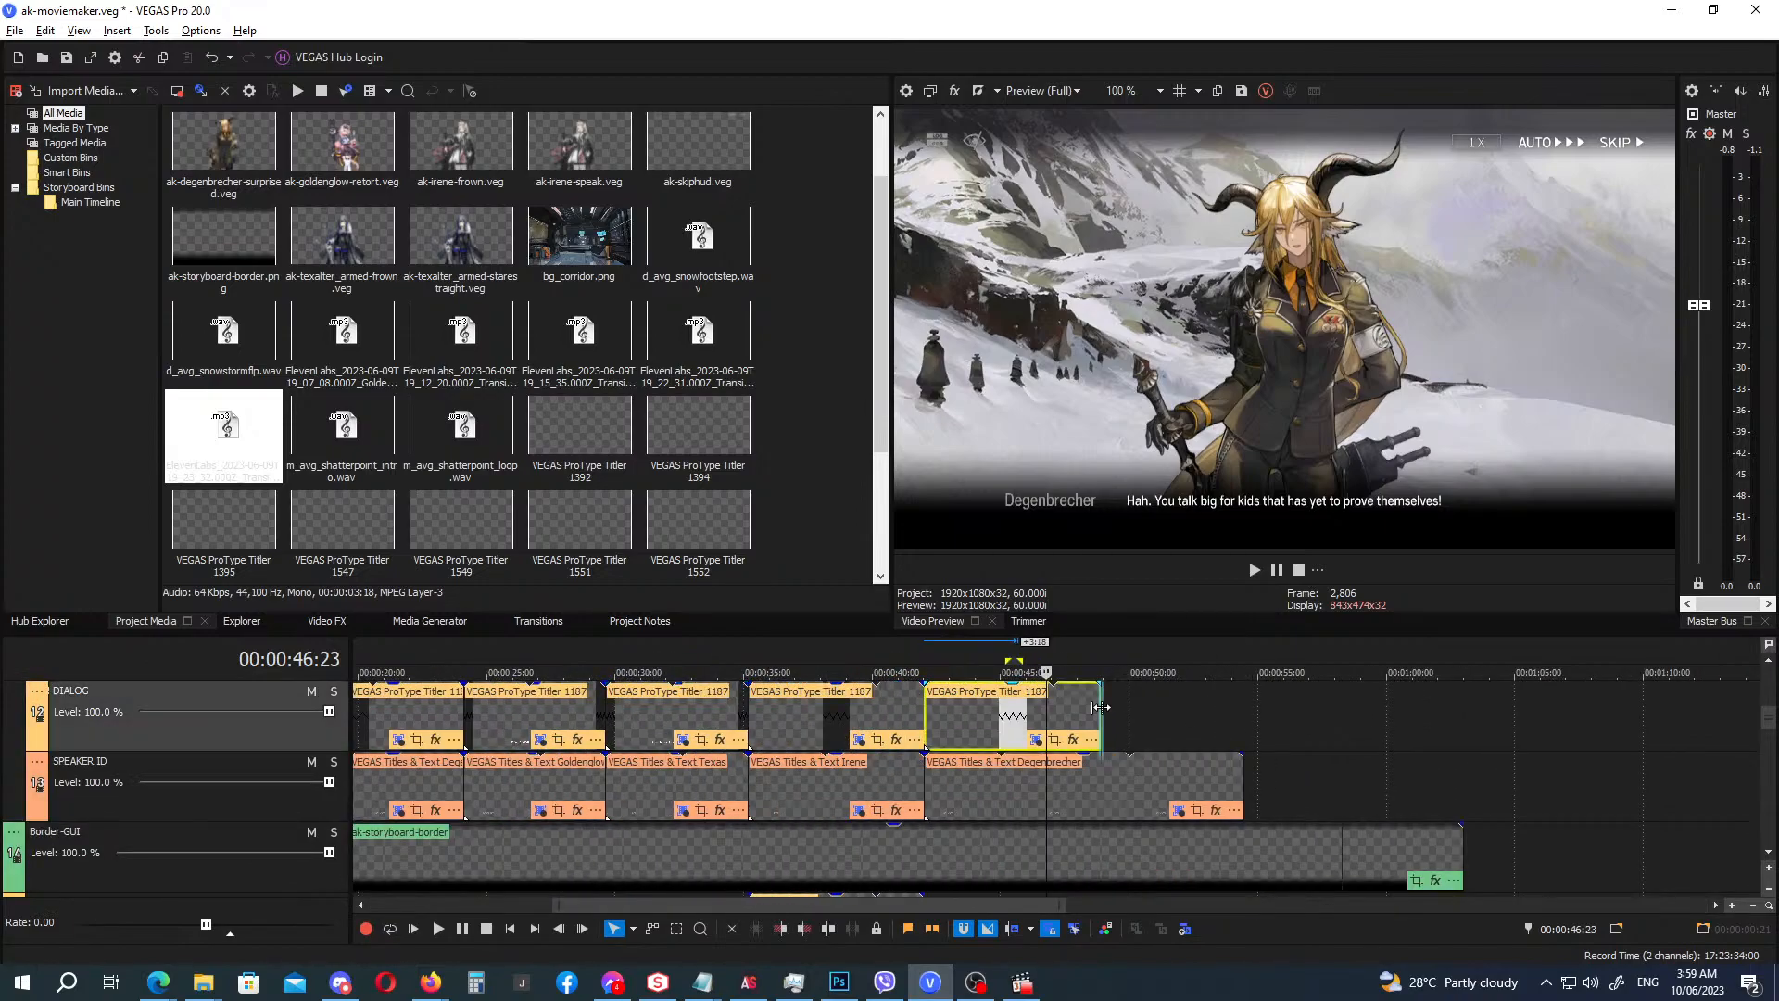
mouse_move(1102, 707)
left_mouse_down()
mouse_move(1123, 709)
mouse_move(1073, 718)
mouse_move(1129, 718)
left_mouse_up()
left_click(913, 651)
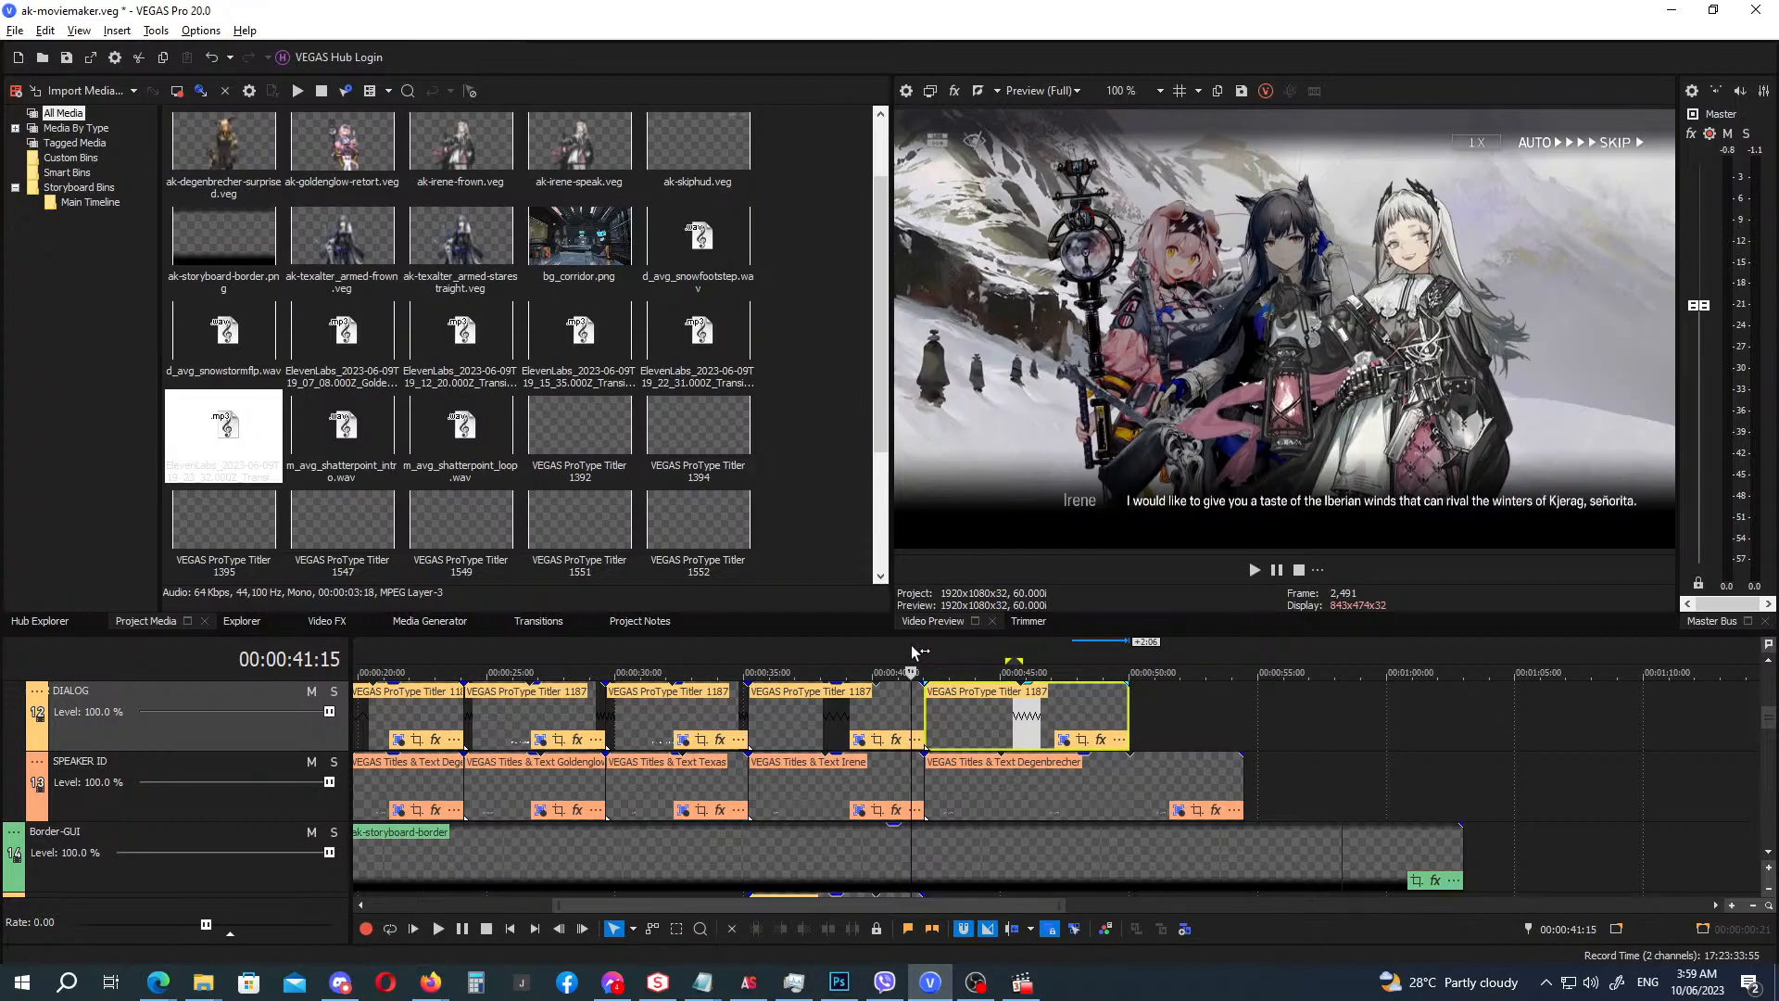
key("space")
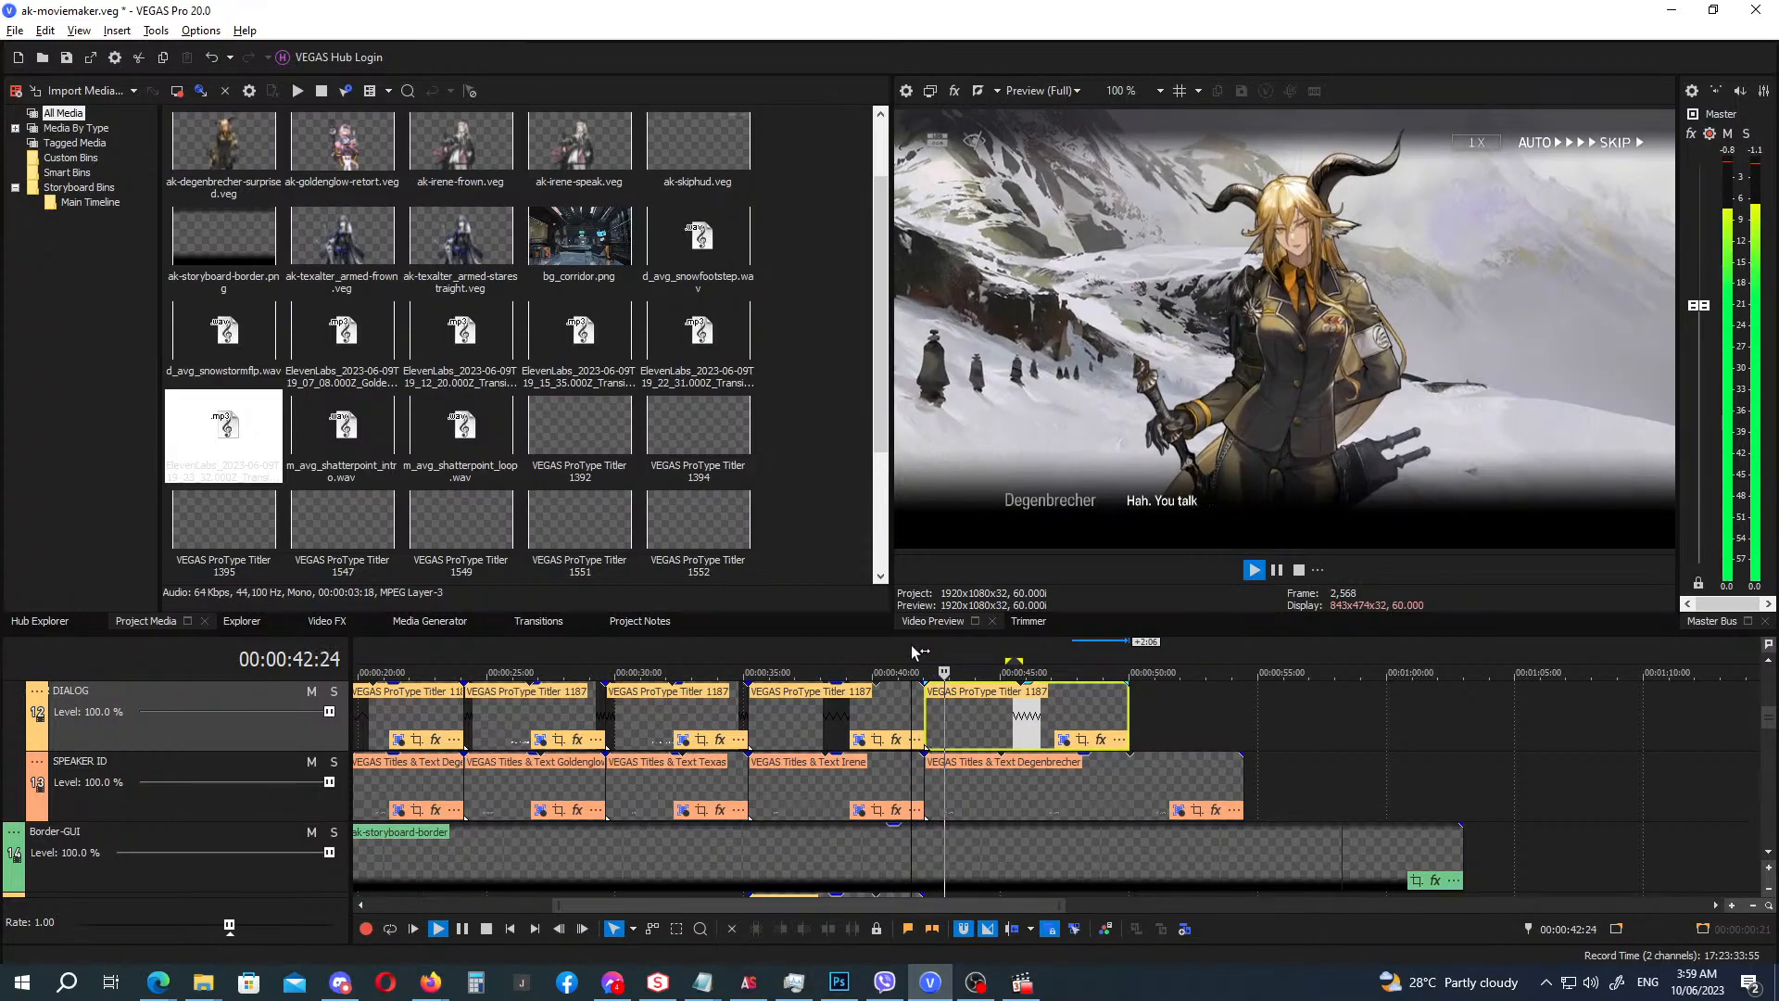
key("space")
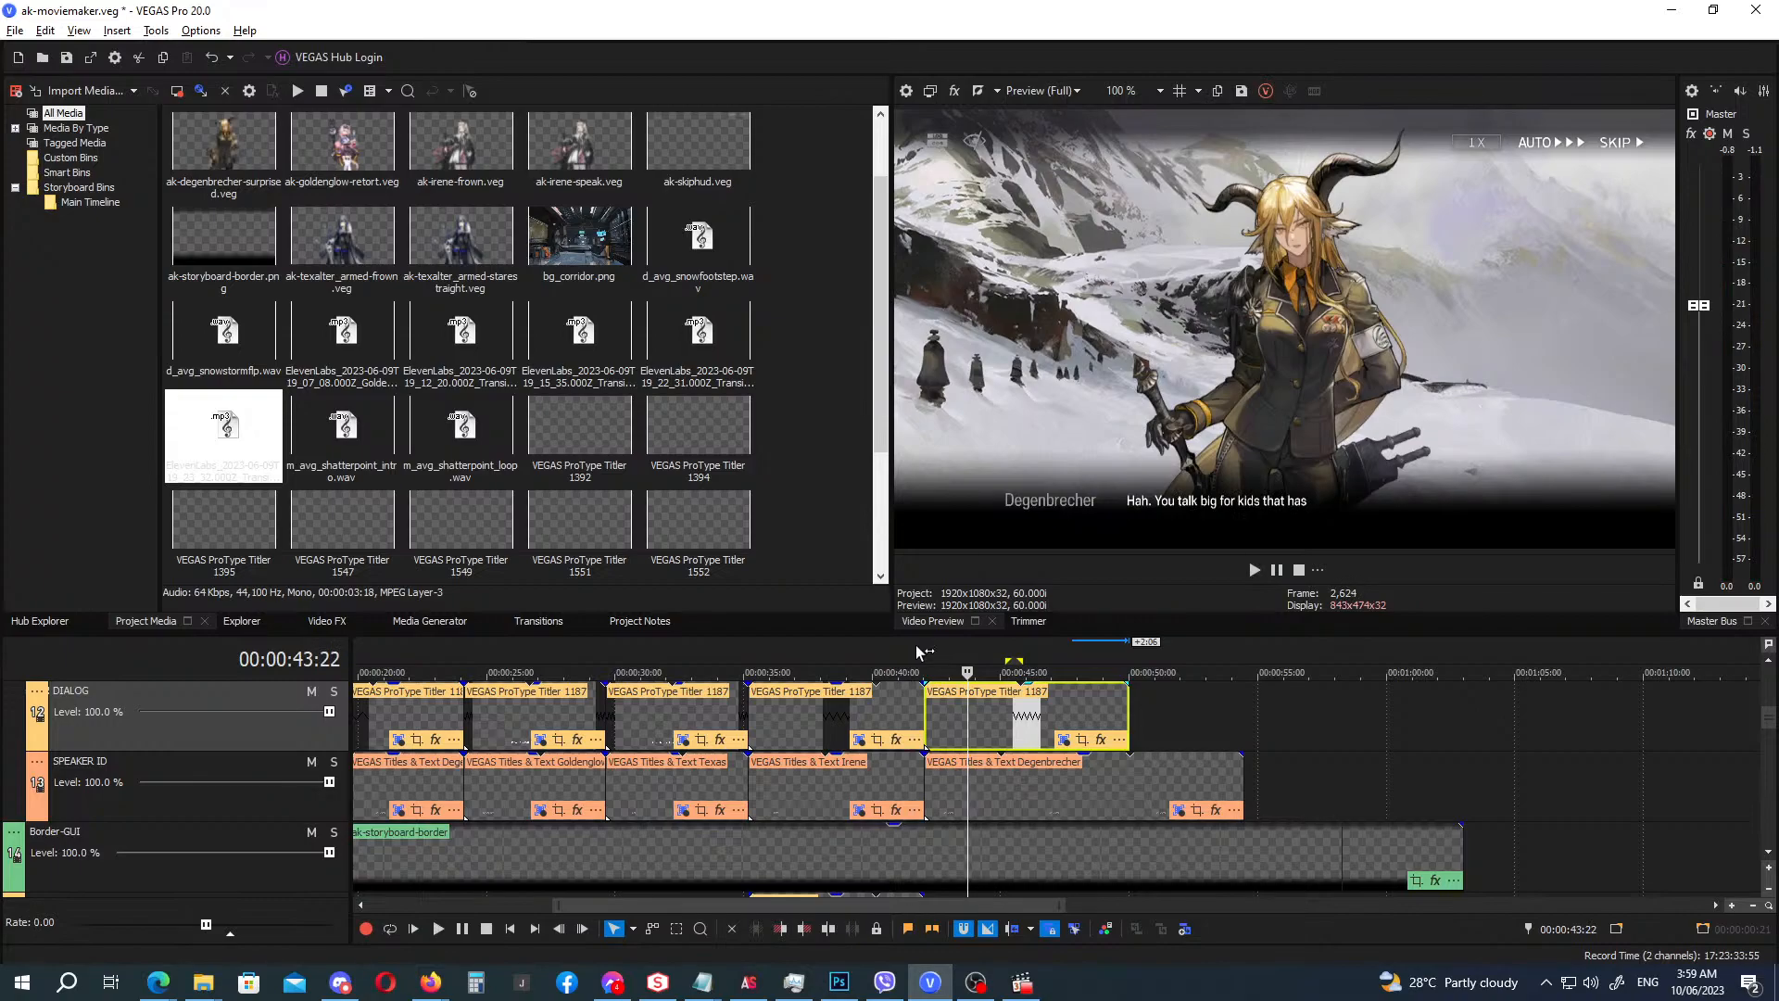
Remove "Hah." from the start of Degenbrecher's caption, leaving "You talk big for kids that has yet to prove themselves!".
left_click(1064, 739)
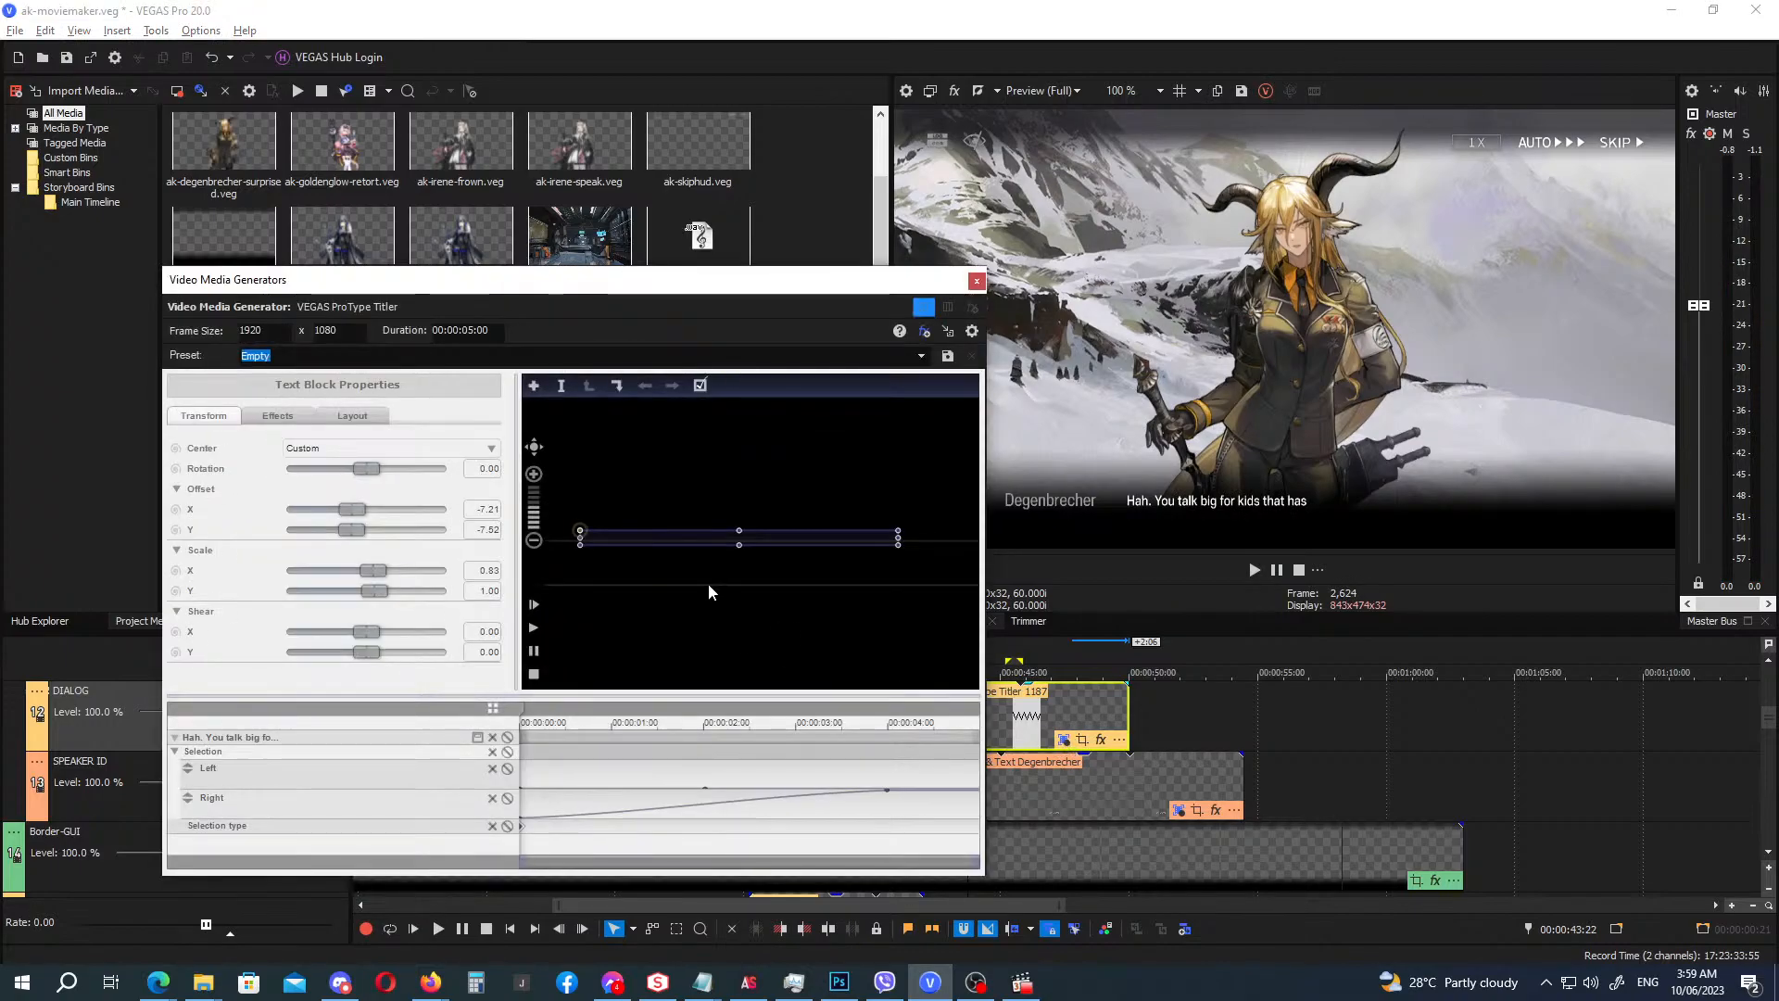
double_click(710, 538)
key("Home")
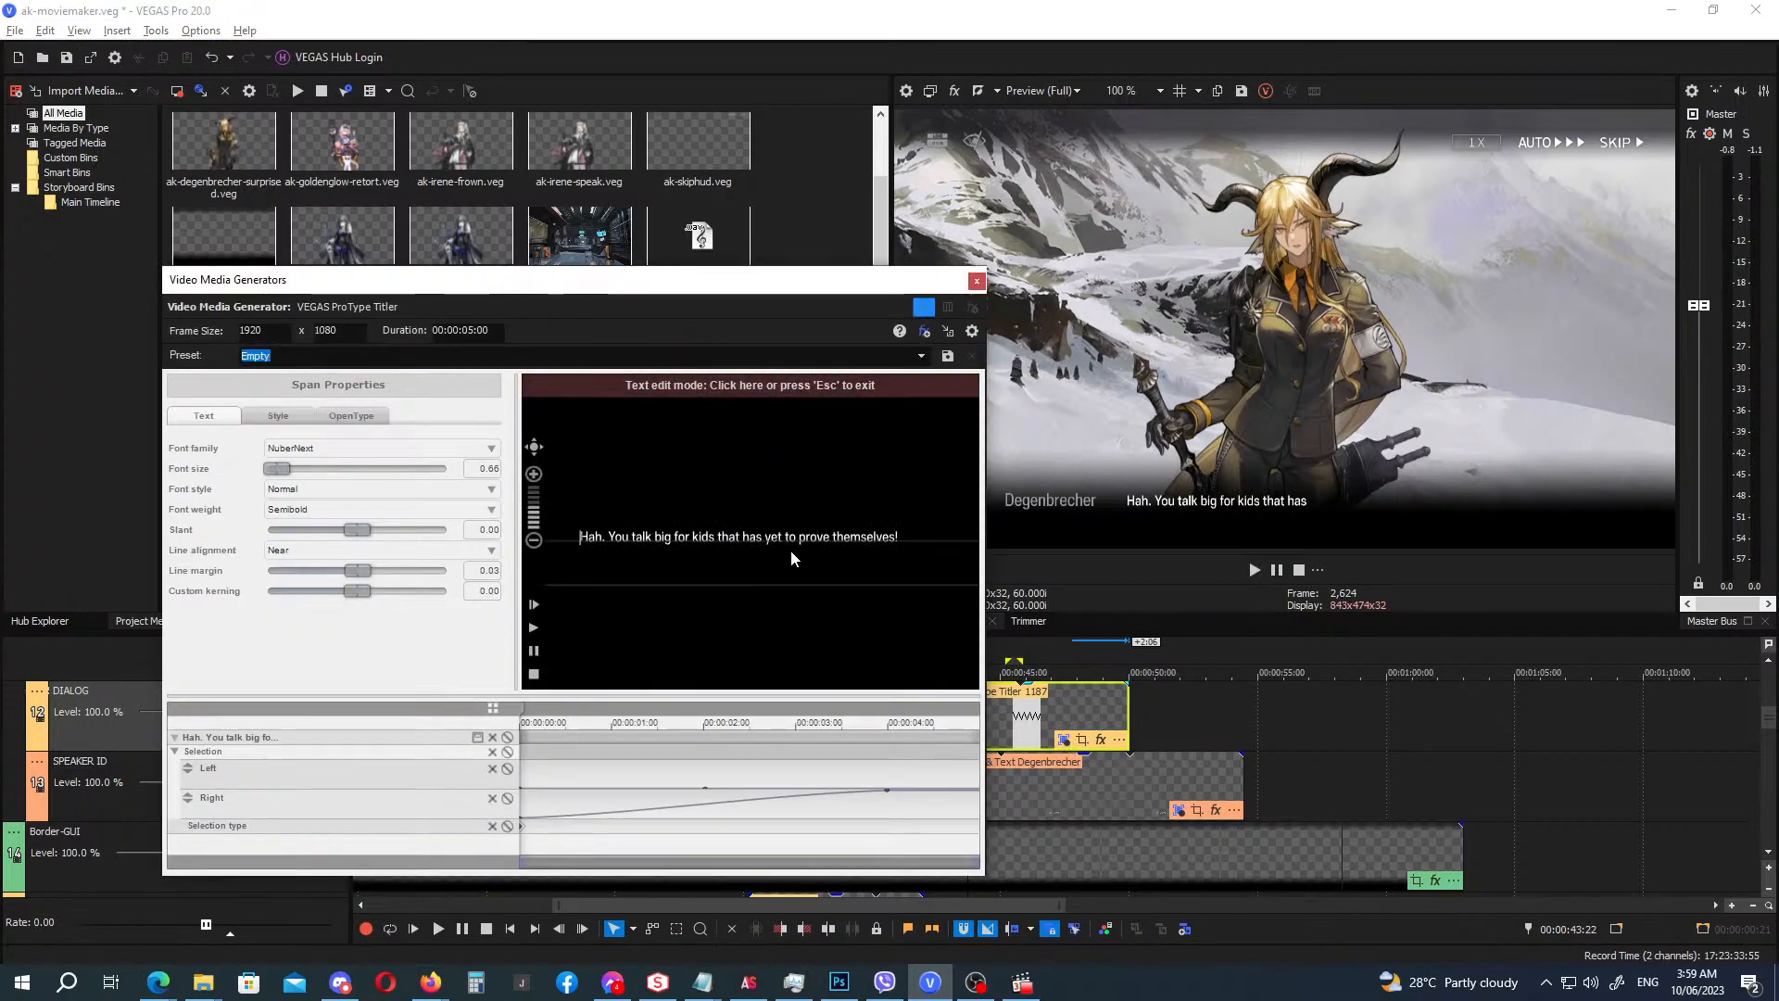
key("Delete")
key("Delete")
key("Delete")
key("Delete")
key("Delete")
key("Delete")
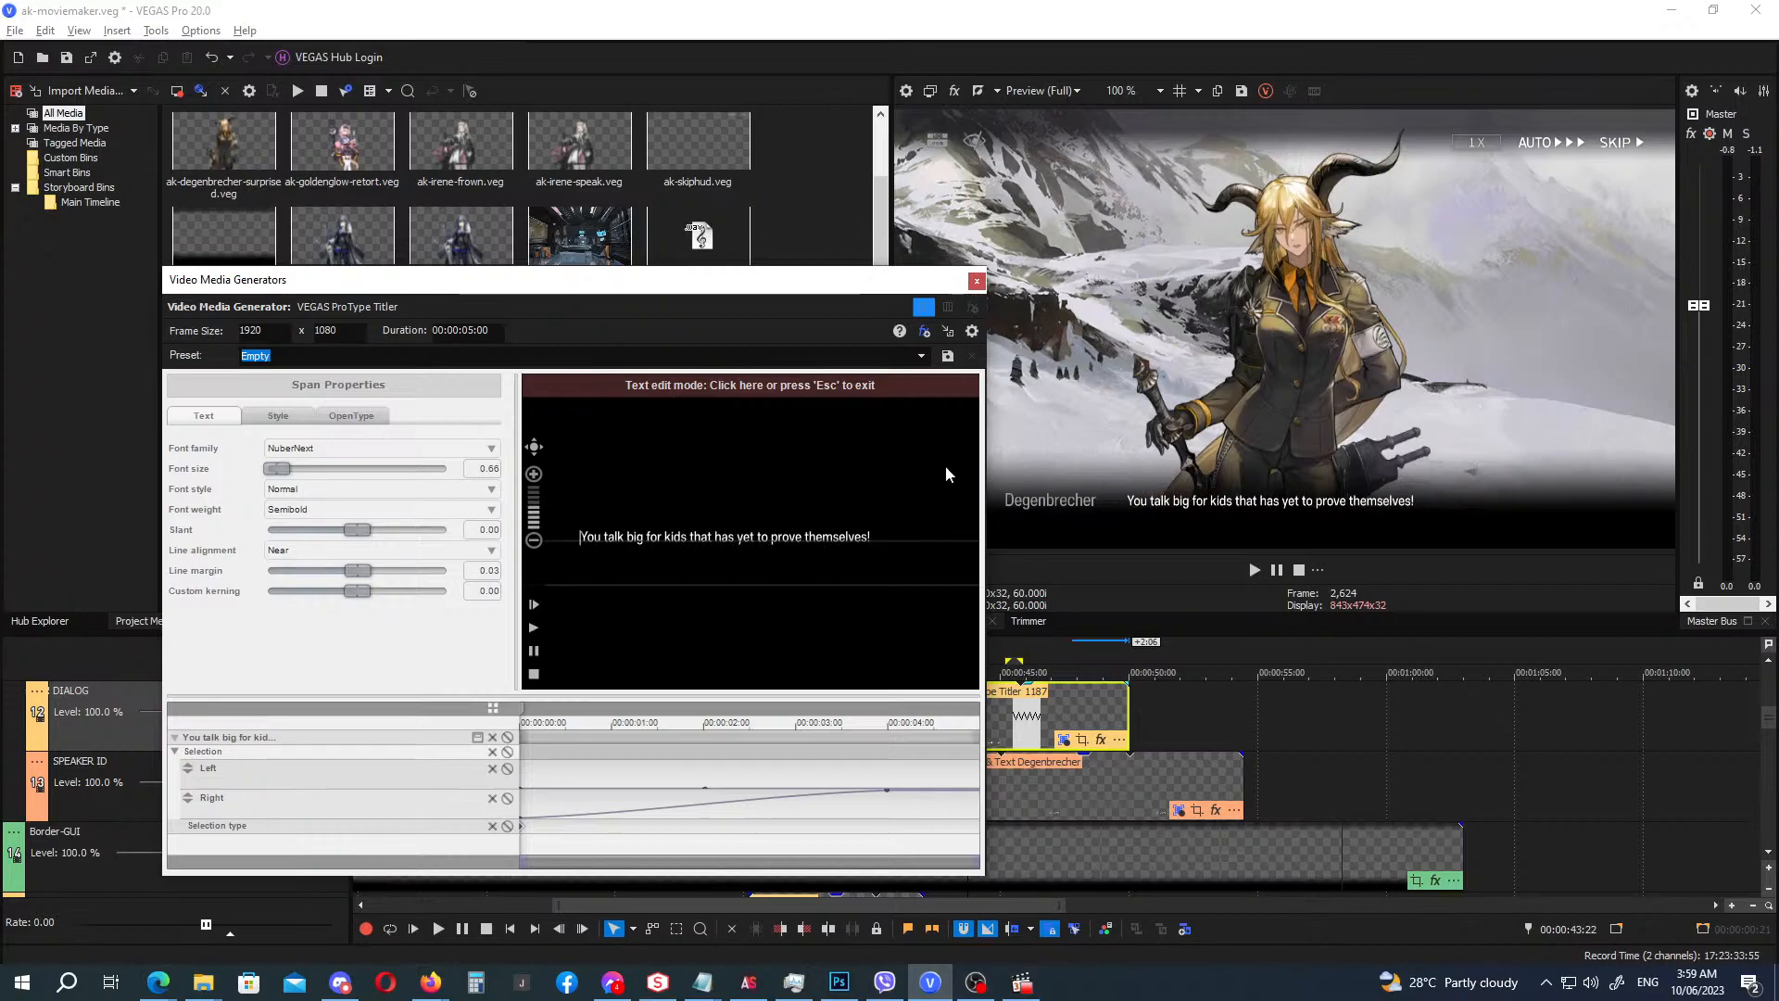
left_click(977, 281)
Shift Degenbrecher's voice clip earlier and trim off its opening "Hah" so it starts at 00:00:42:01.
left_click(926, 656)
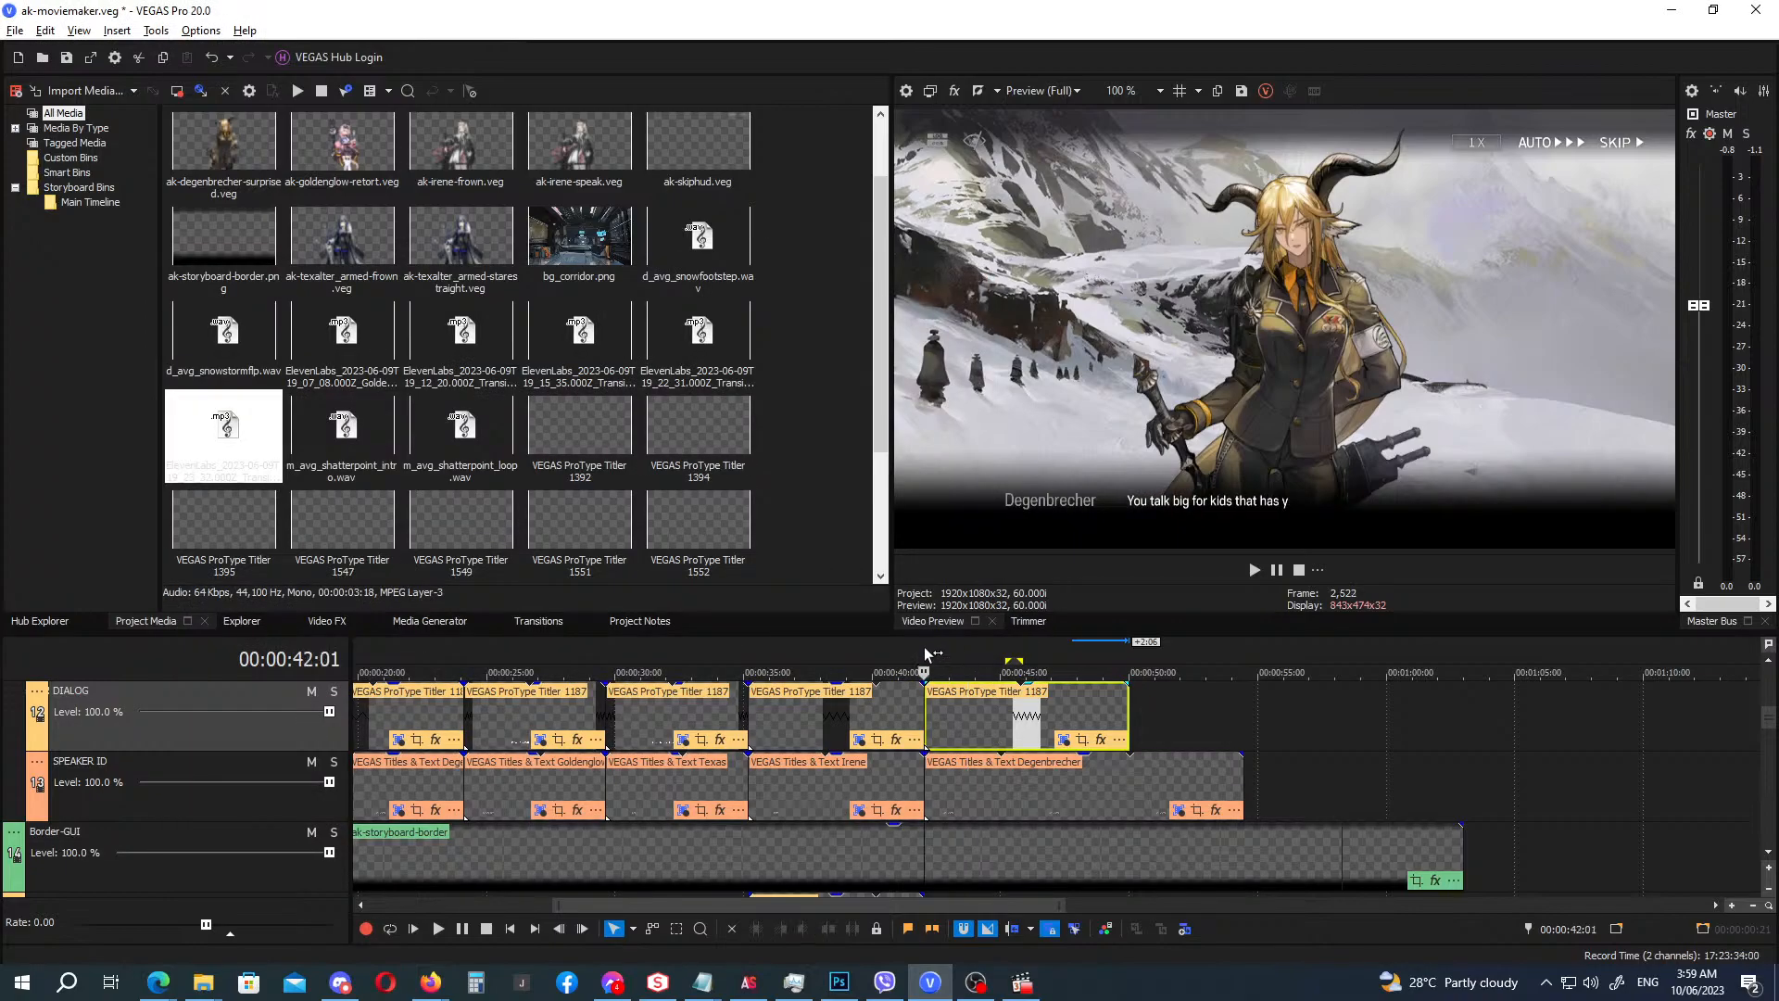
left_click_drag(1769, 719, 1769, 813)
left_click_drag(966, 783, 956, 783)
scroll(956, 783, "up", 4)
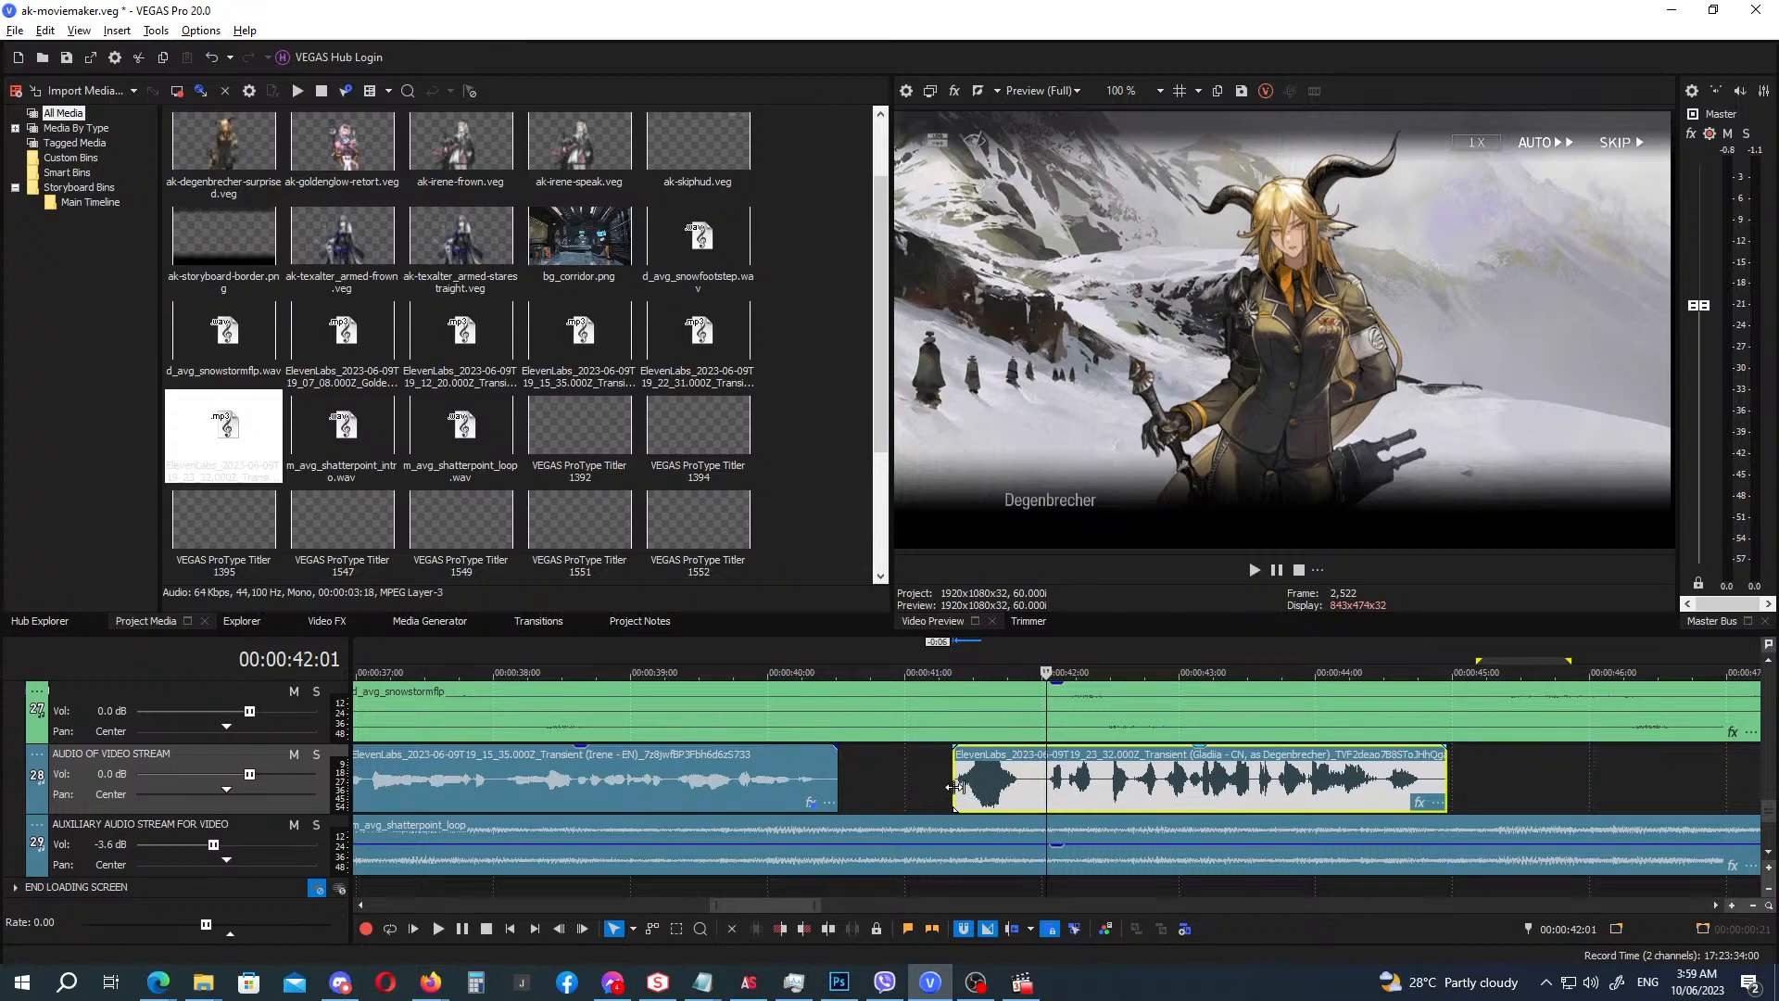
left_click_drag(958, 788, 1053, 789)
scroll(1053, 788, "down", 6)
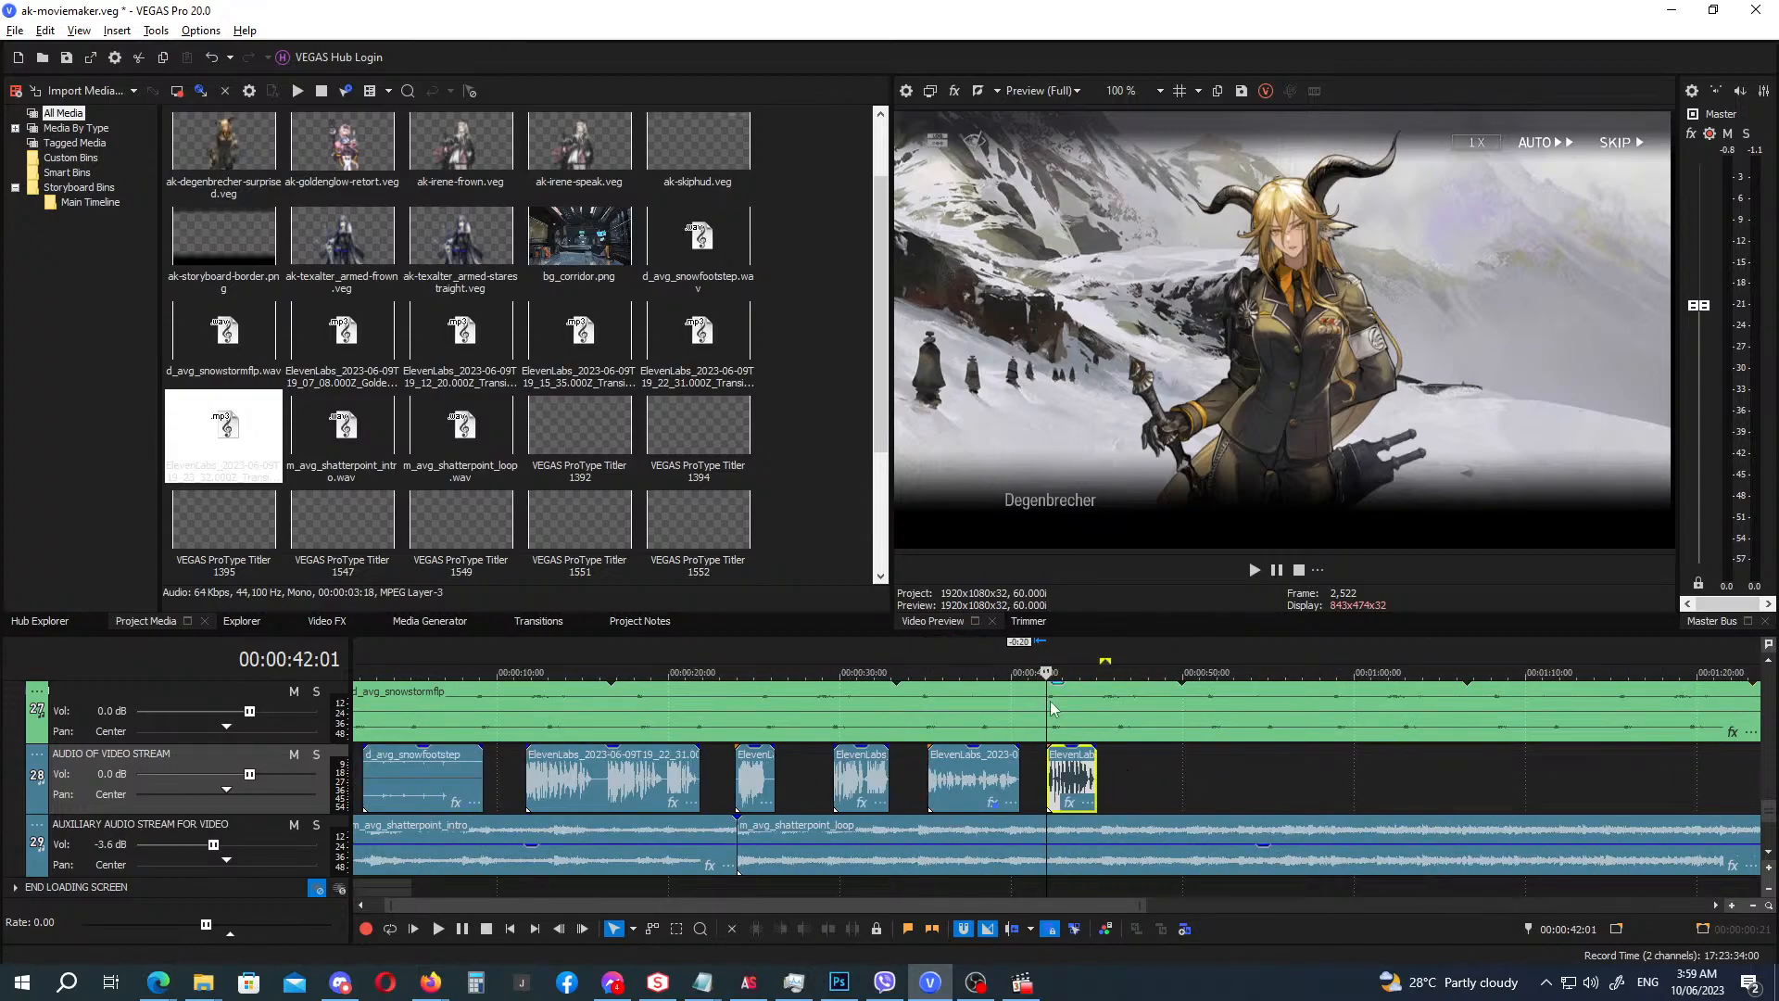
Play back the reply to check the trimmed voice clip against the shortened caption.
left_click(1012, 651)
key("space")
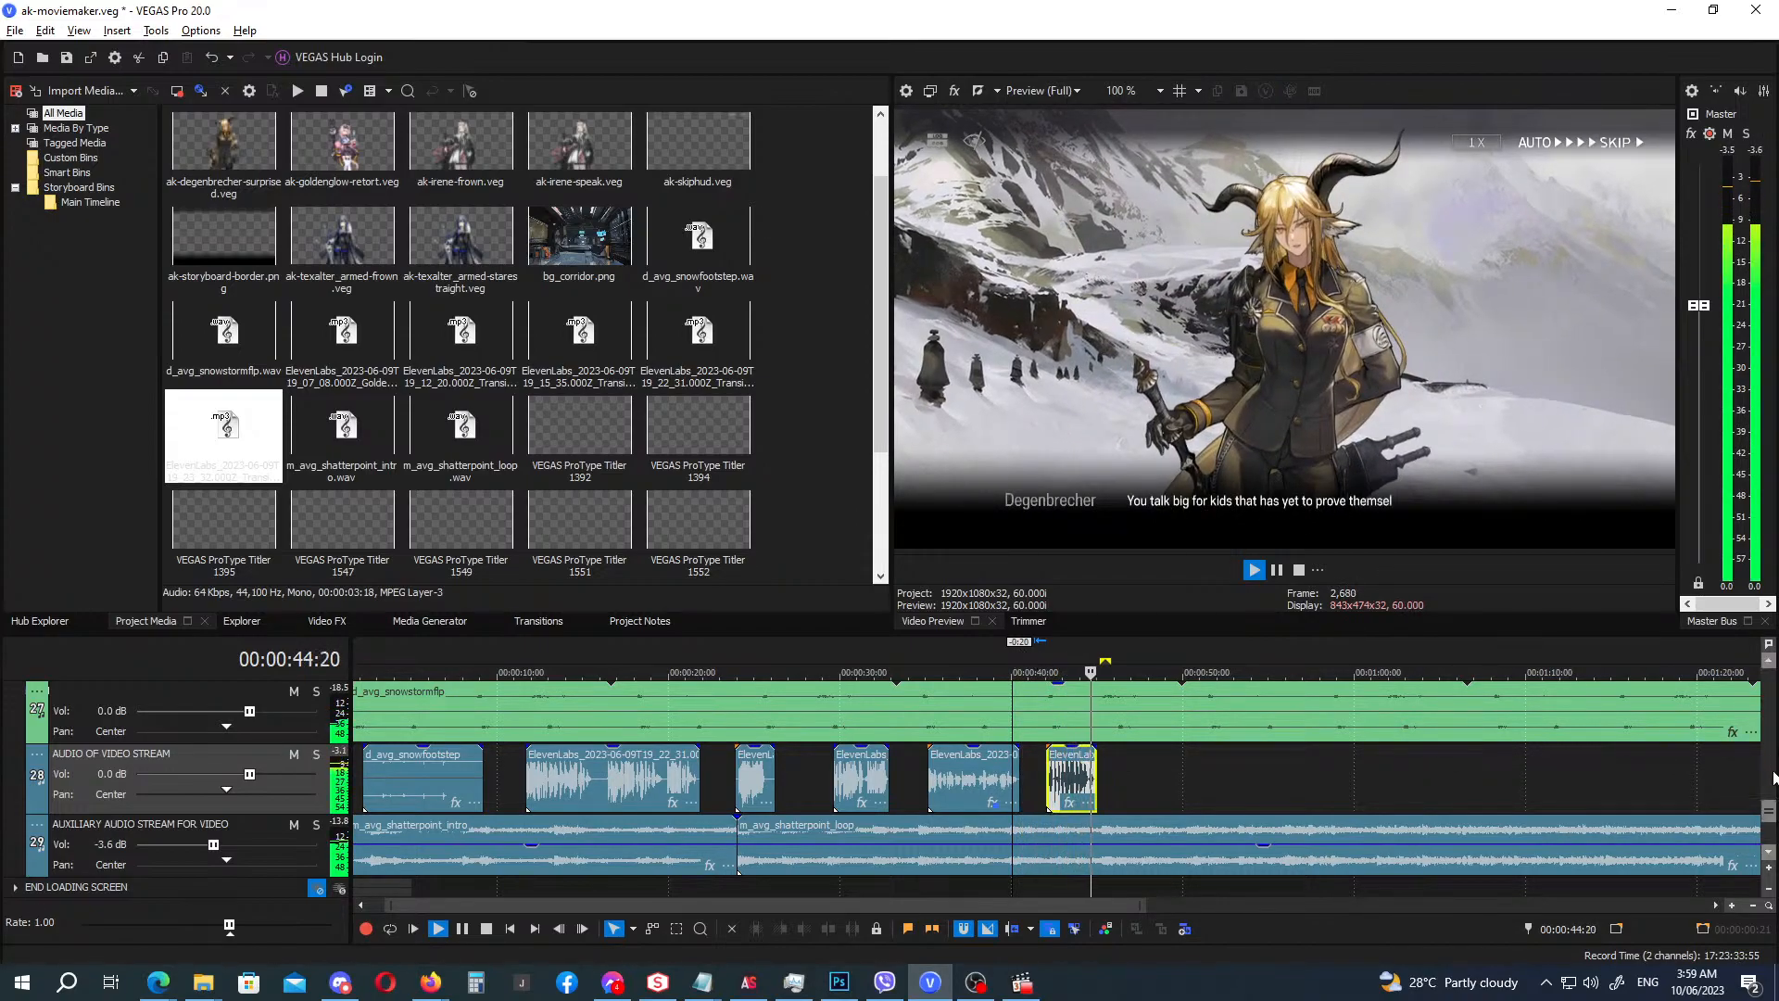
key("Return")
Extend Degenbrecher's dialog caption to the end of the speaker name event and replay the scene from 00:00:39:06.
left_click_drag(1774, 816, 1776, 716)
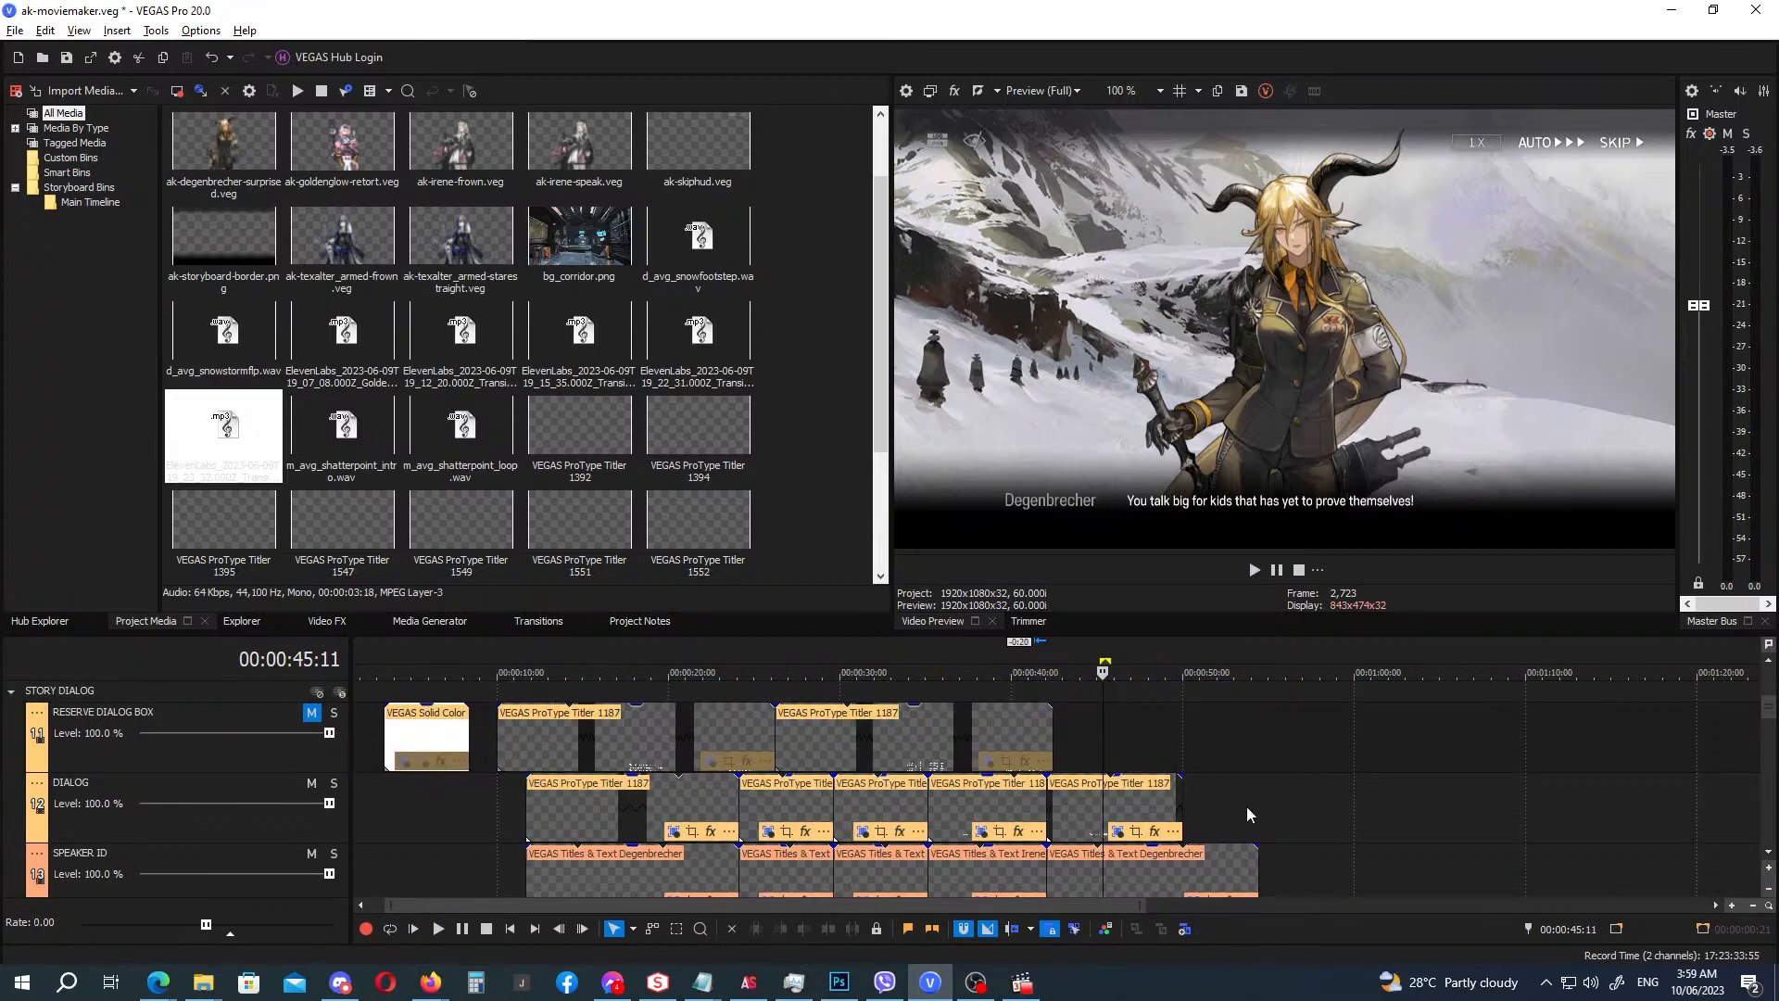
left_click_drag(1179, 811, 1257, 814)
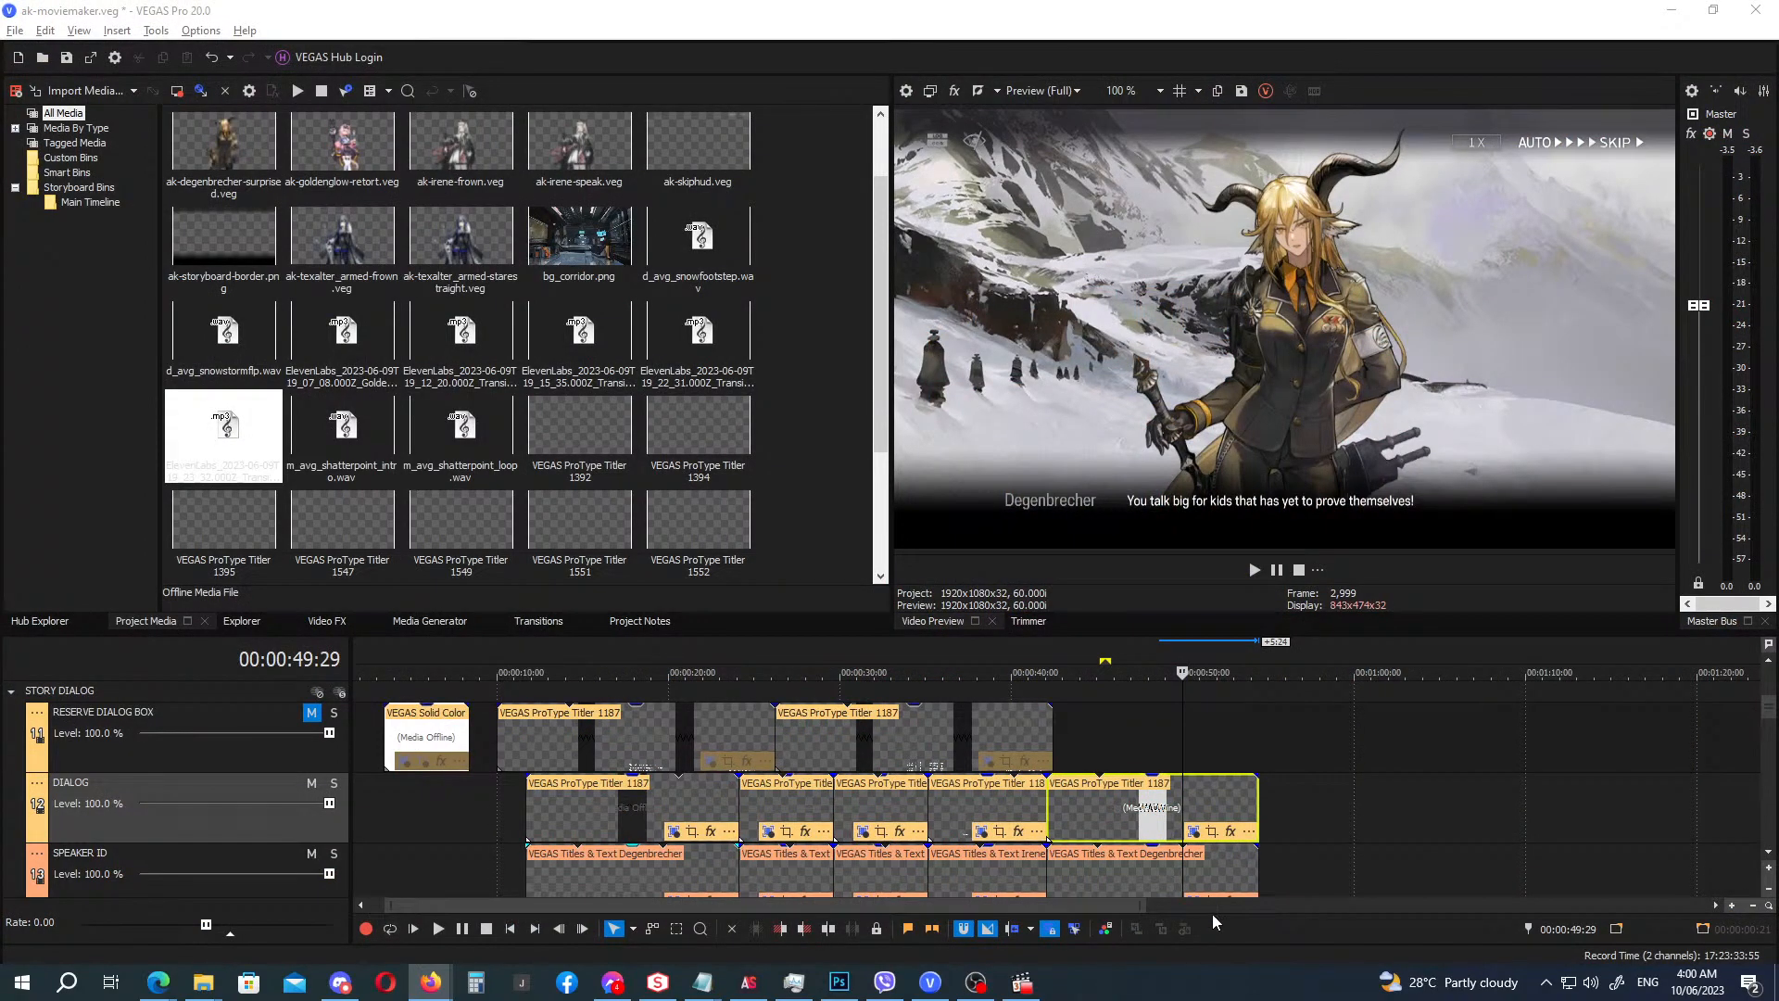
left_click(997, 654)
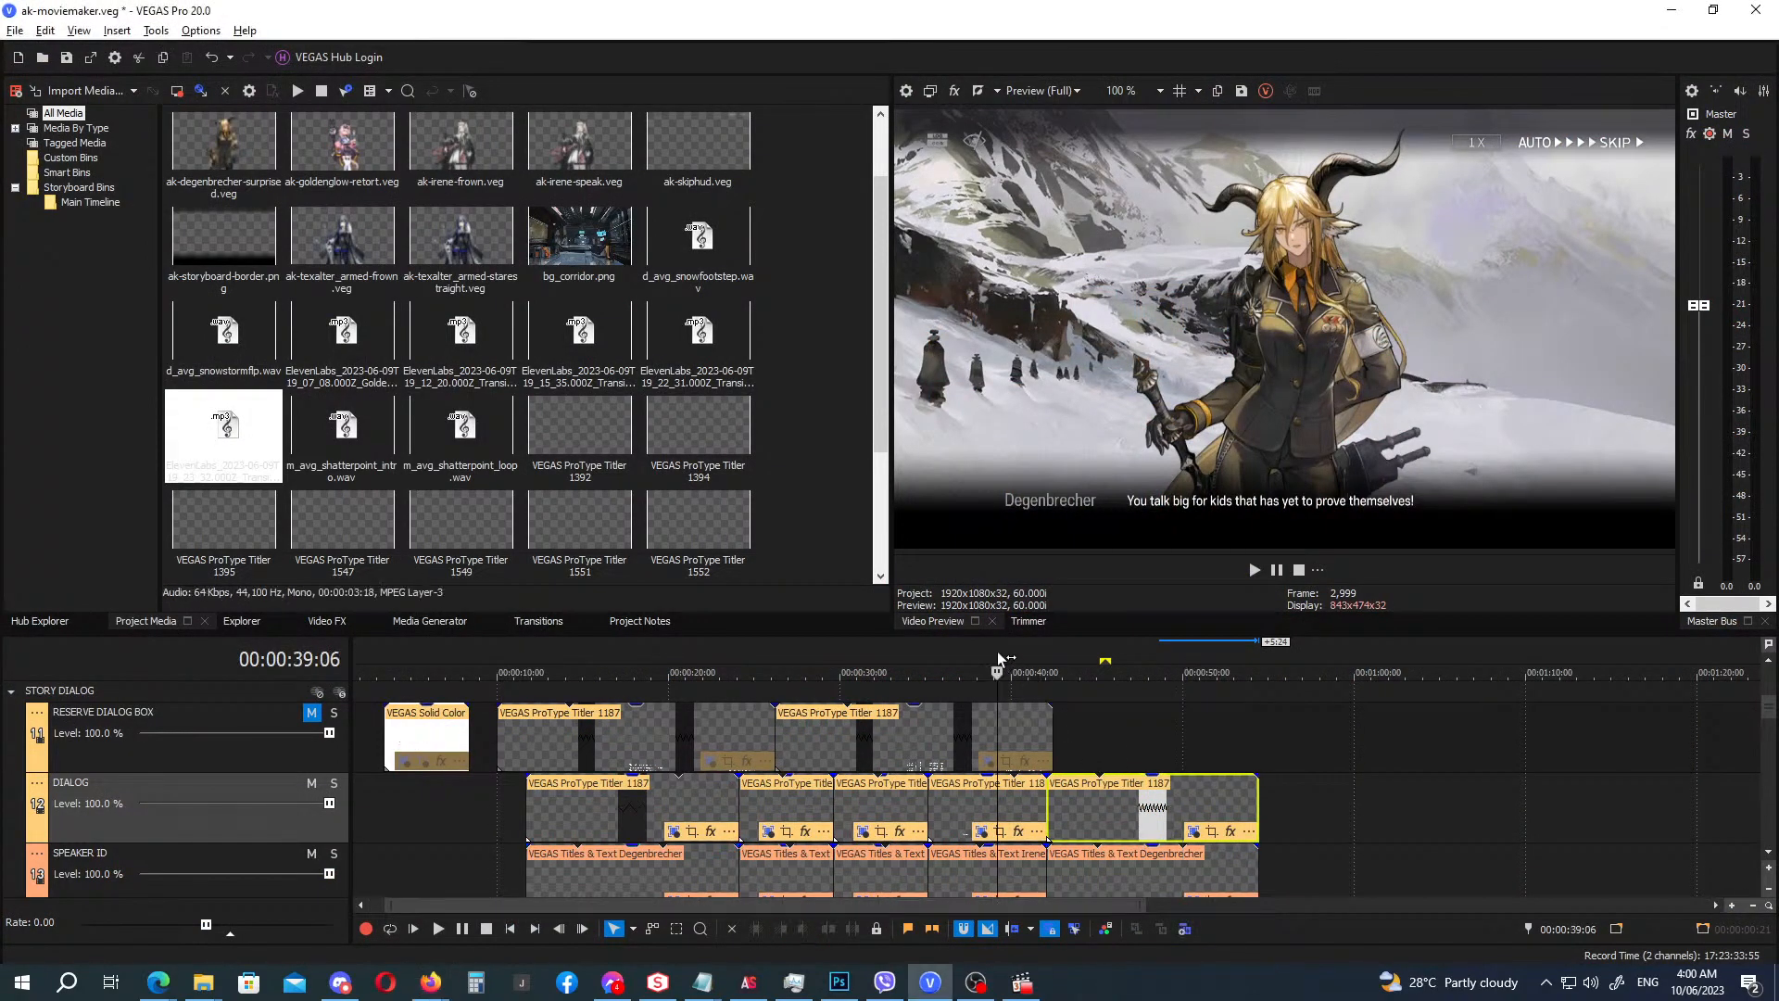
key("space")
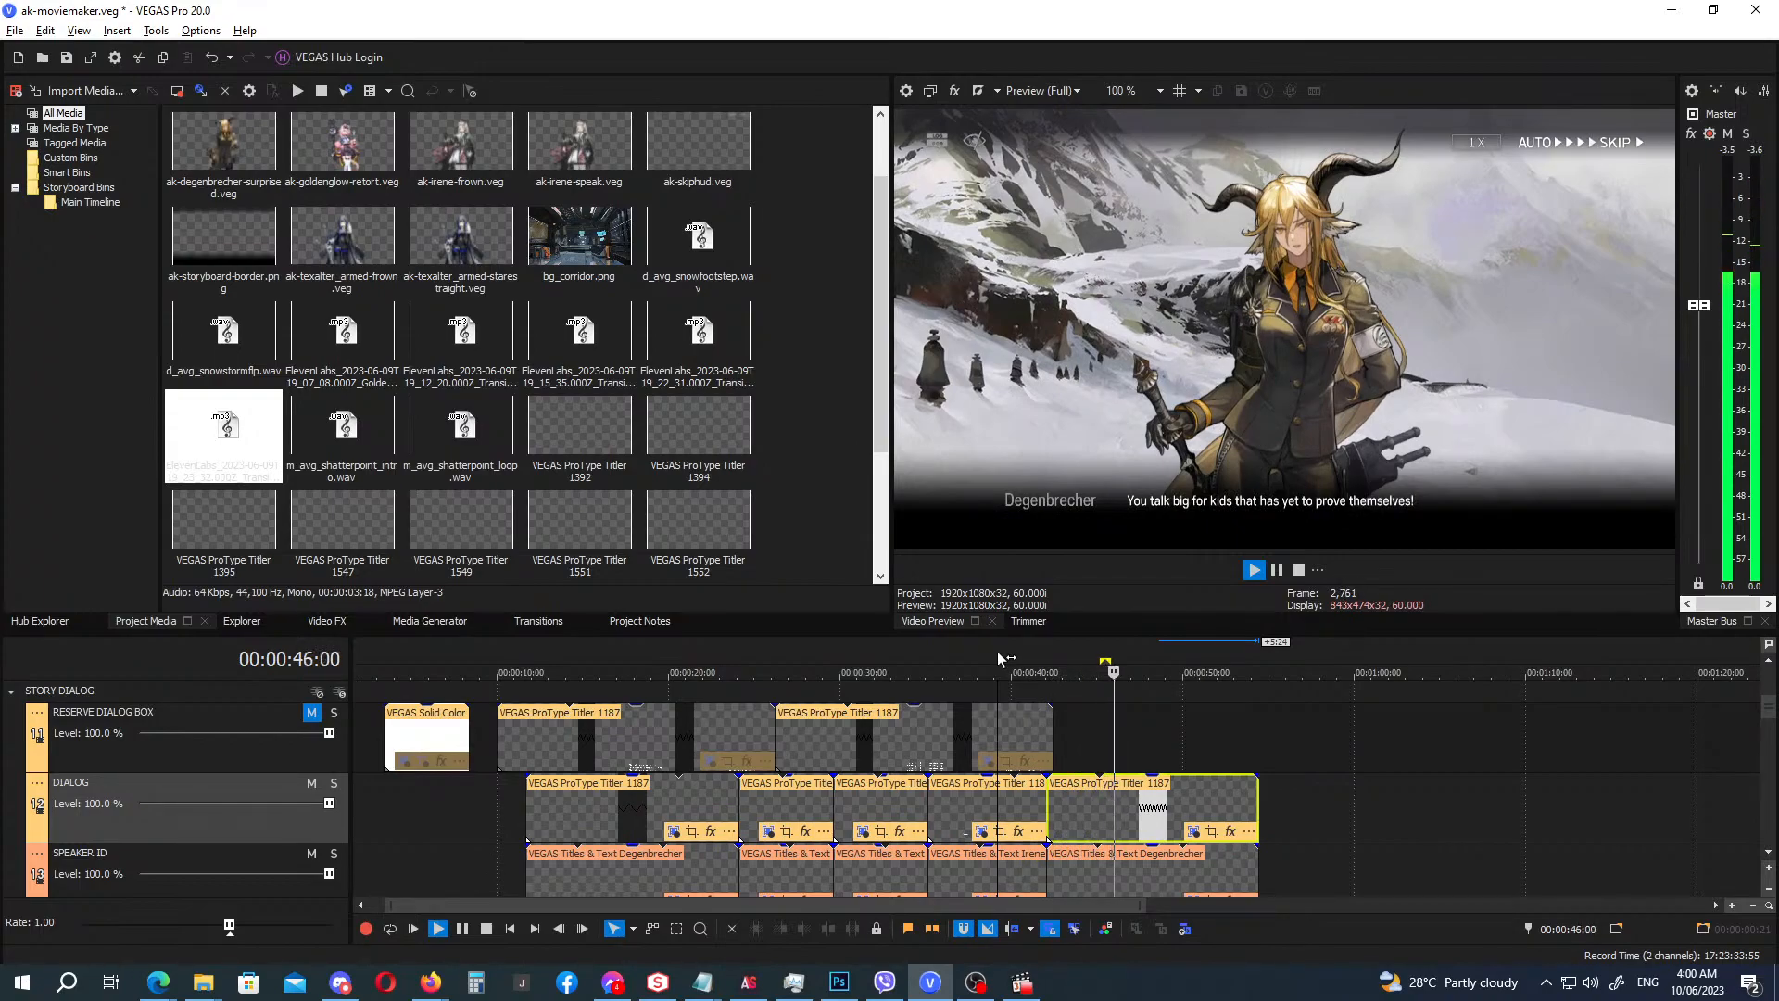
key("Return")
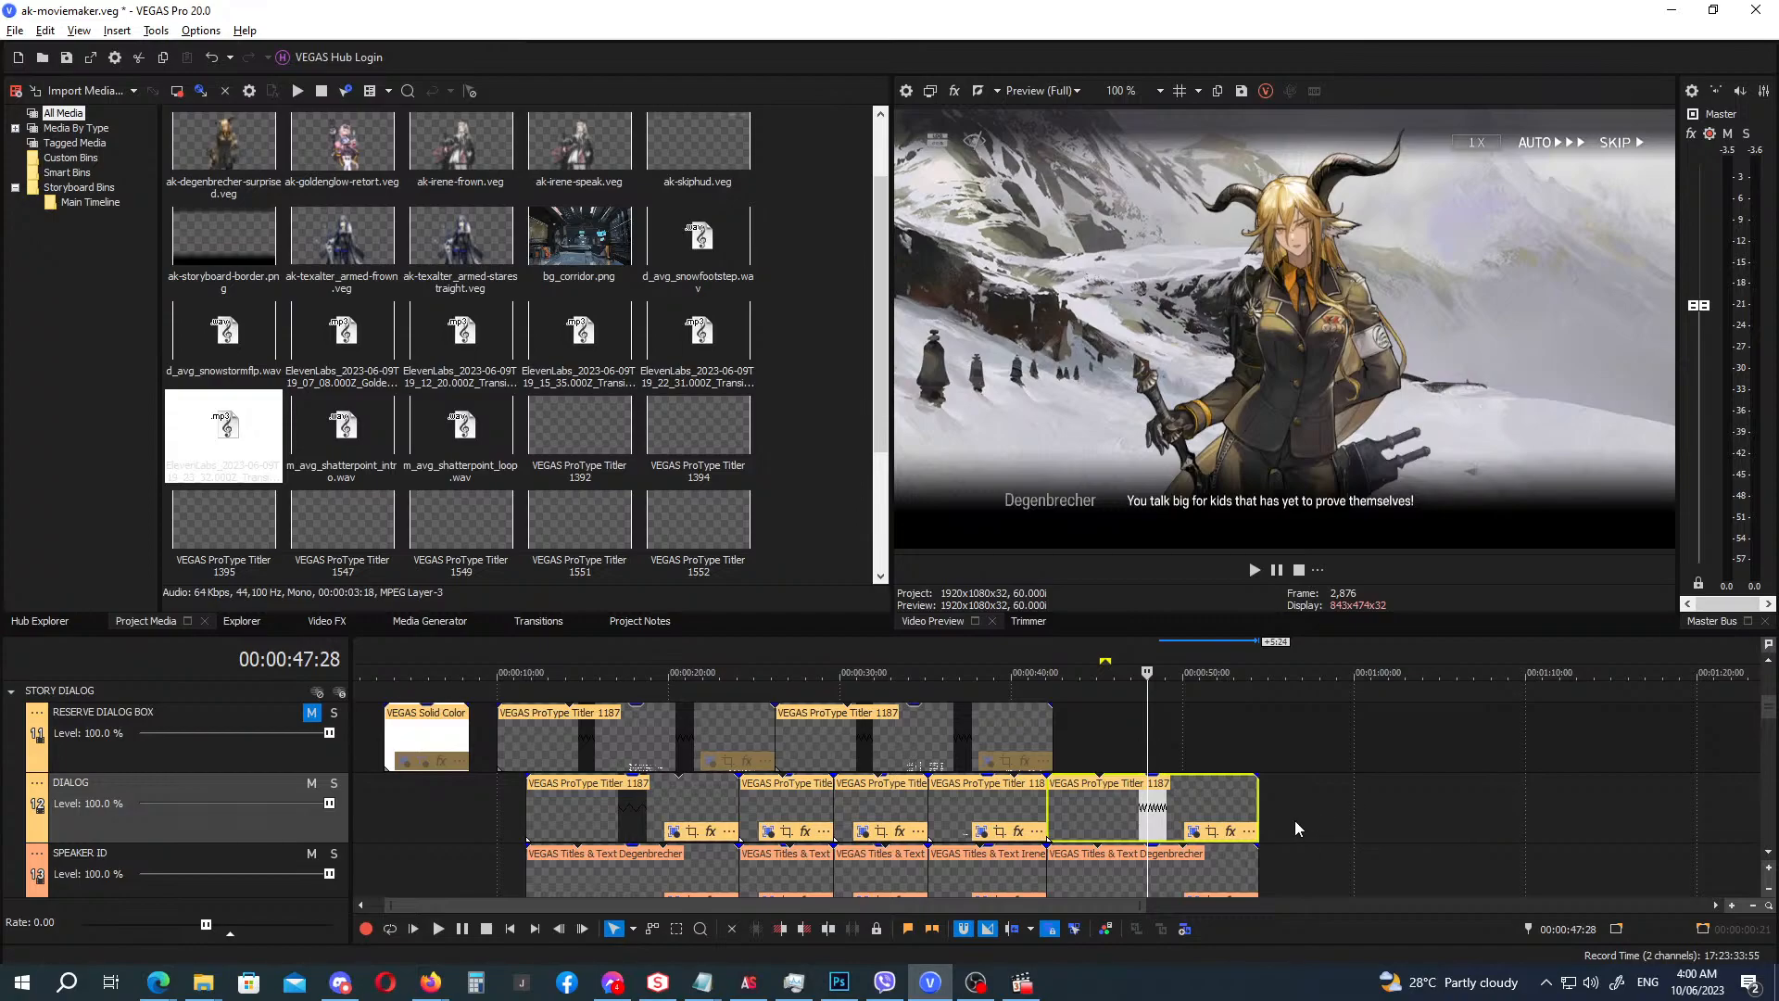
Trim the ends of Degenbrecher's dialog caption, speaker name and surprised portrait to 00:00:47:28.
left_click_drag(1256, 813, 1147, 813)
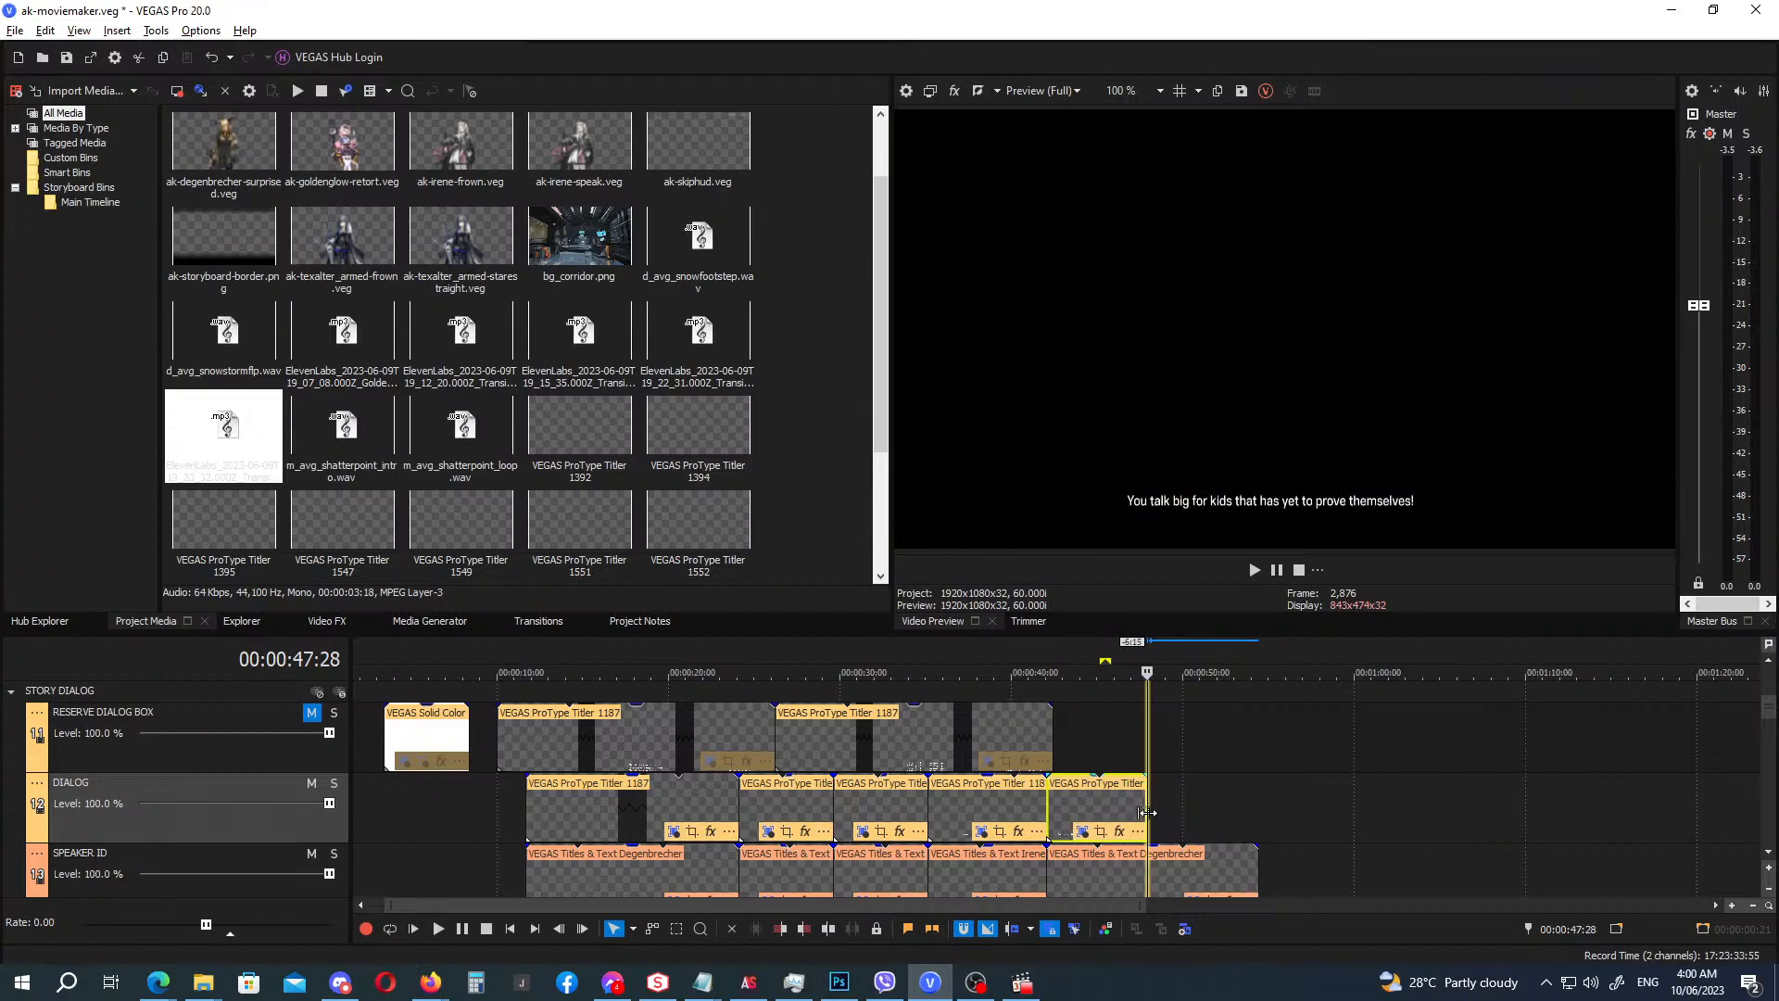
left_click_drag(1257, 875, 1148, 875)
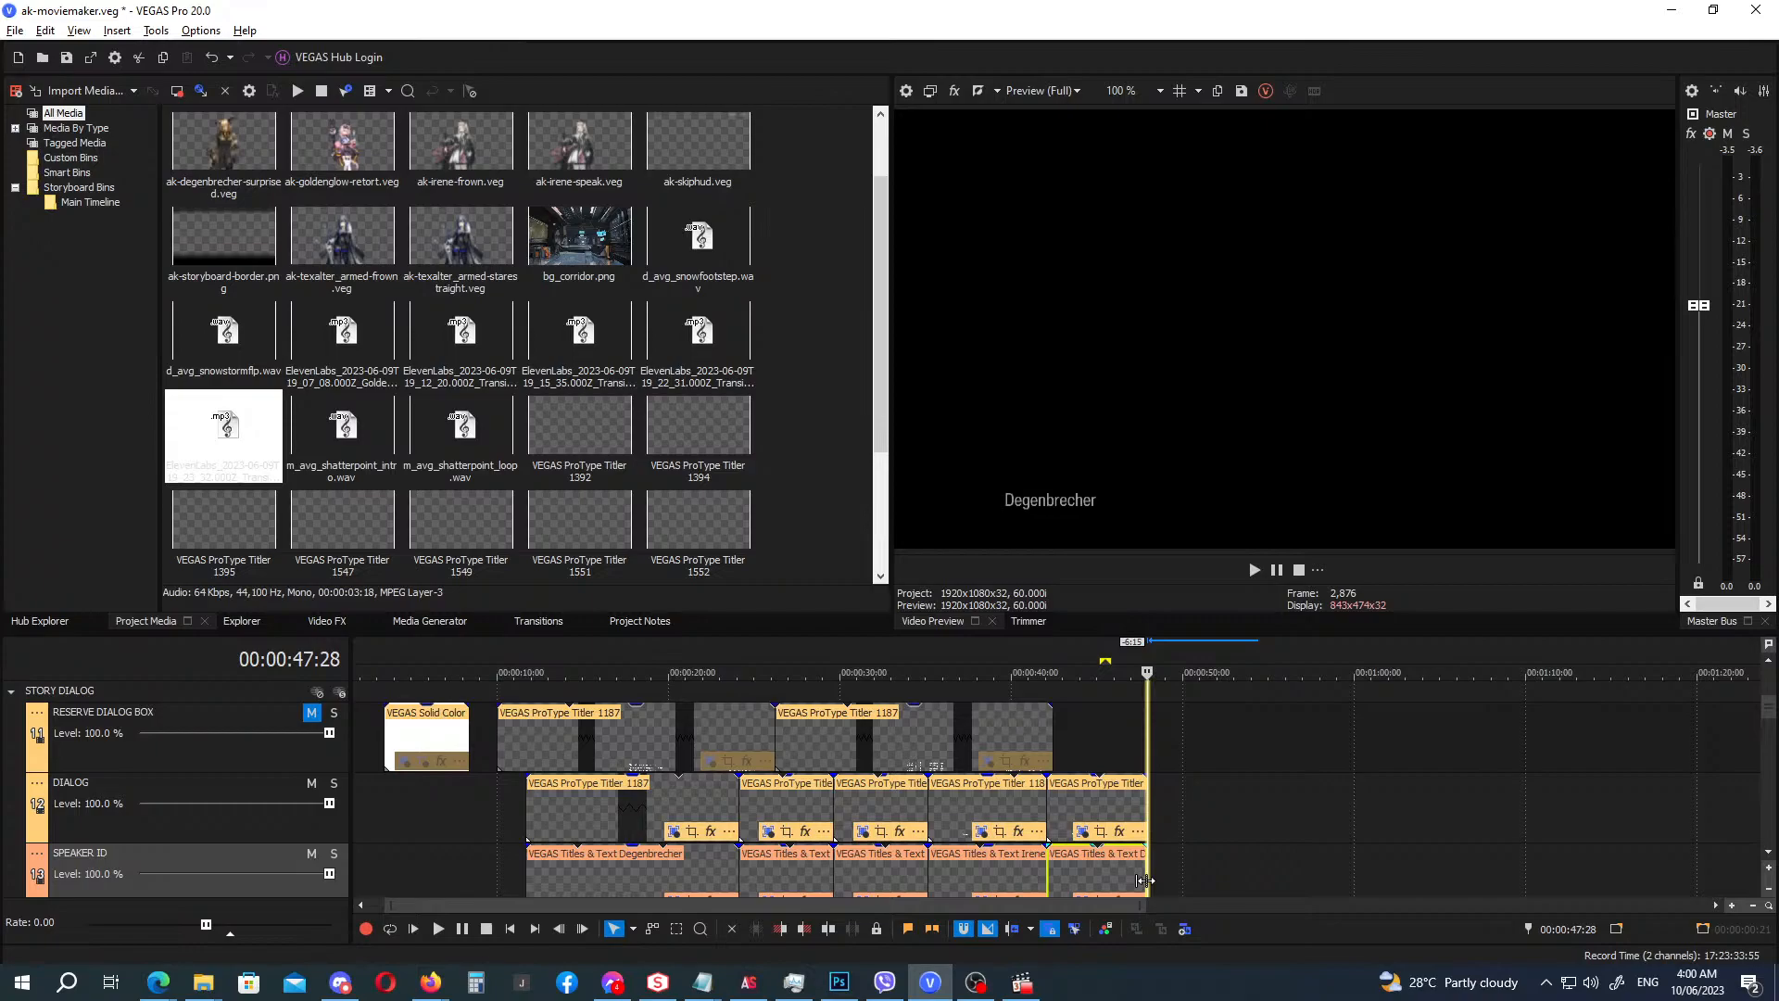
left_click_drag(1768, 723, 1768, 763)
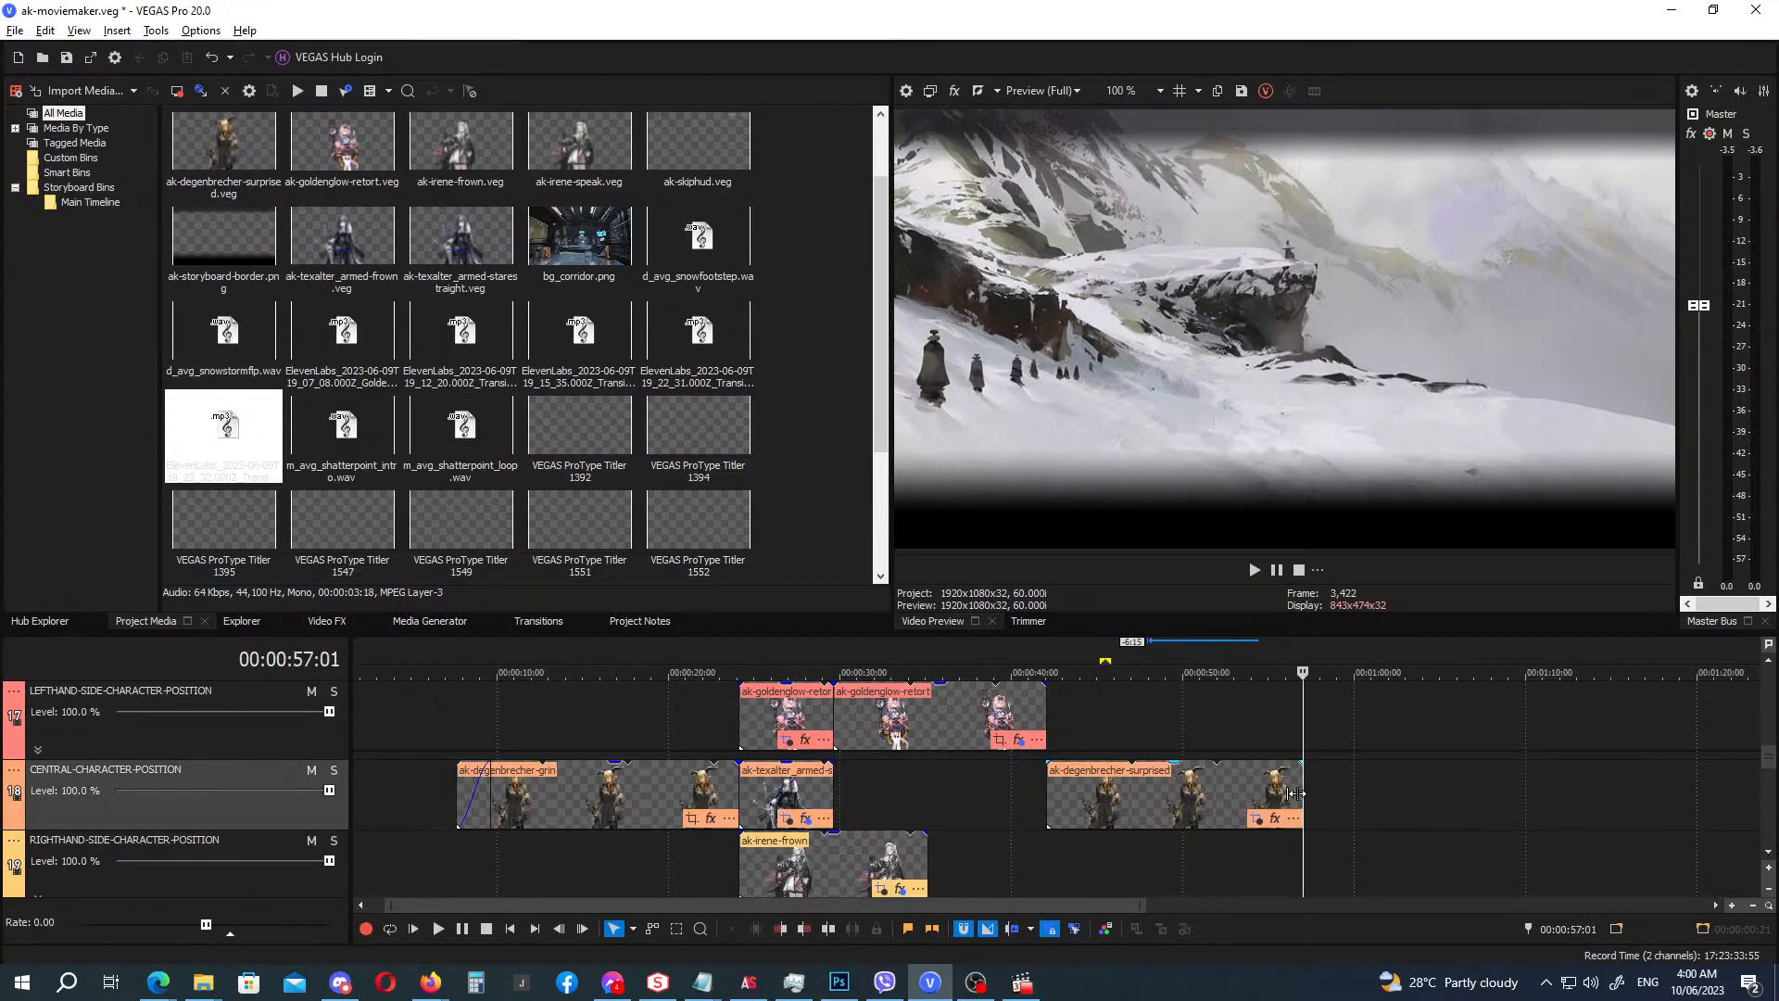
left_click_drag(1300, 799, 1144, 801)
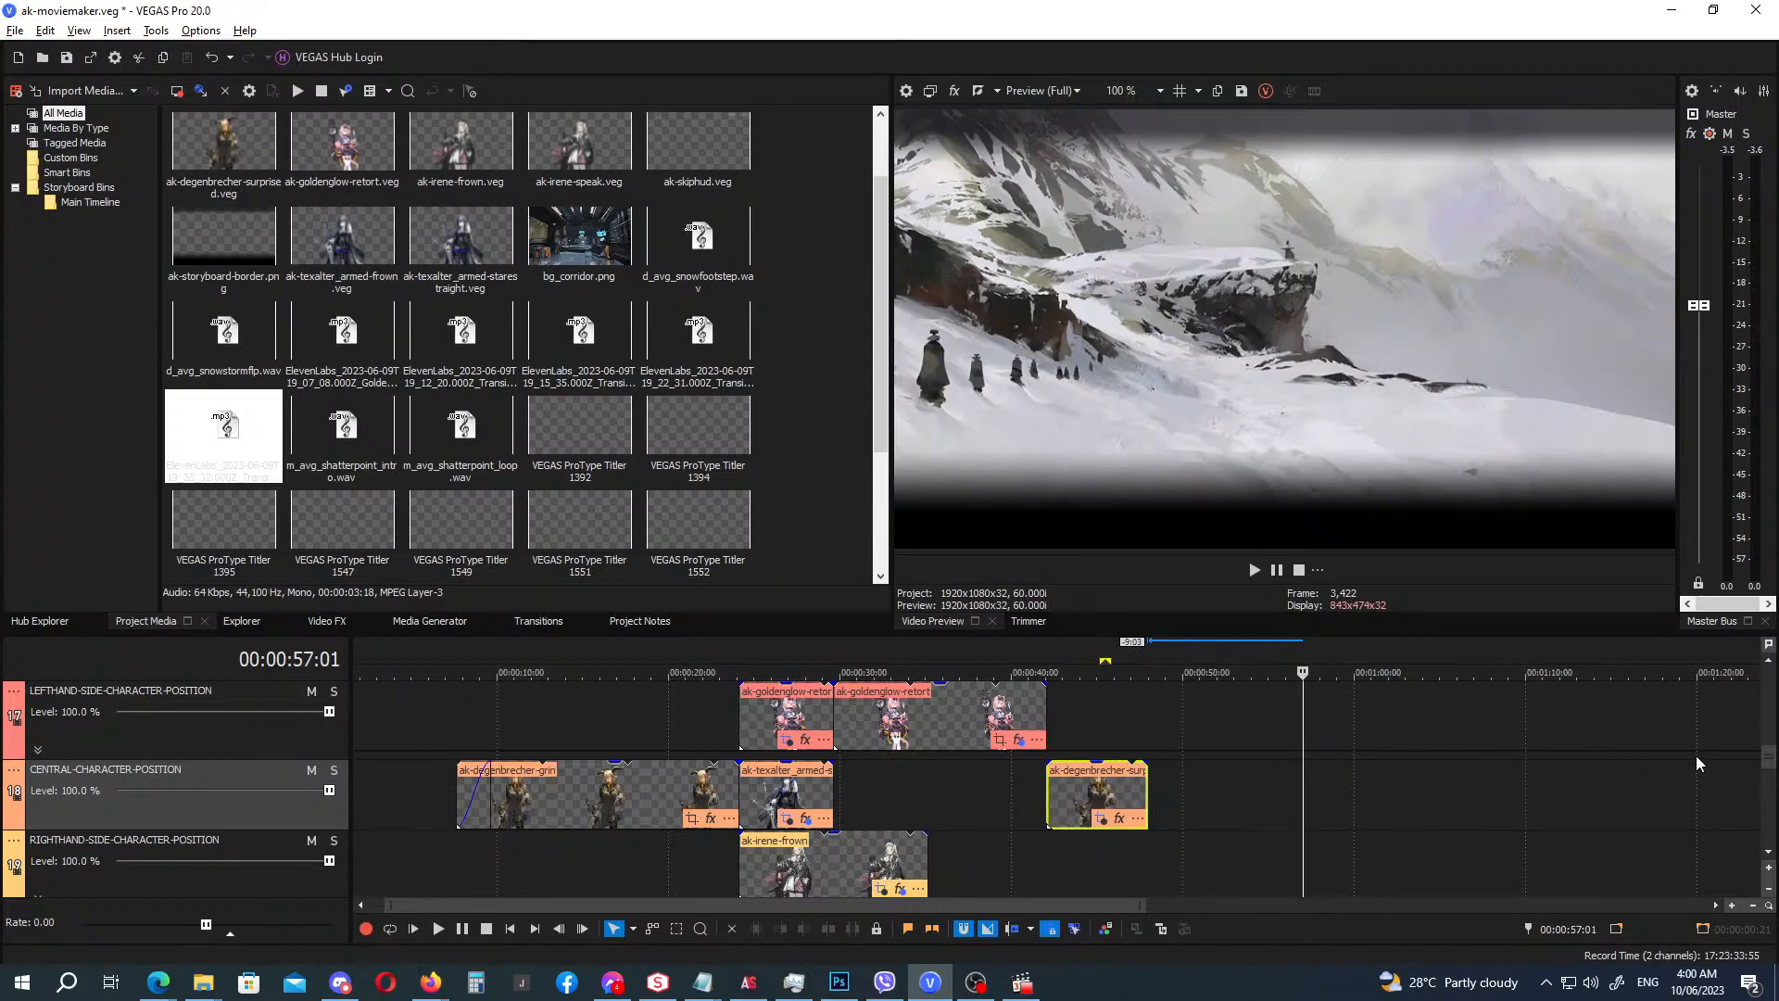
left_click_drag(1776, 766, 1777, 763)
Add ak-totter-agitated.veg from the AK folder to the left-hand character track at 00:00:47:28 and extend it to about 00:01:06.
left_click(1154, 653)
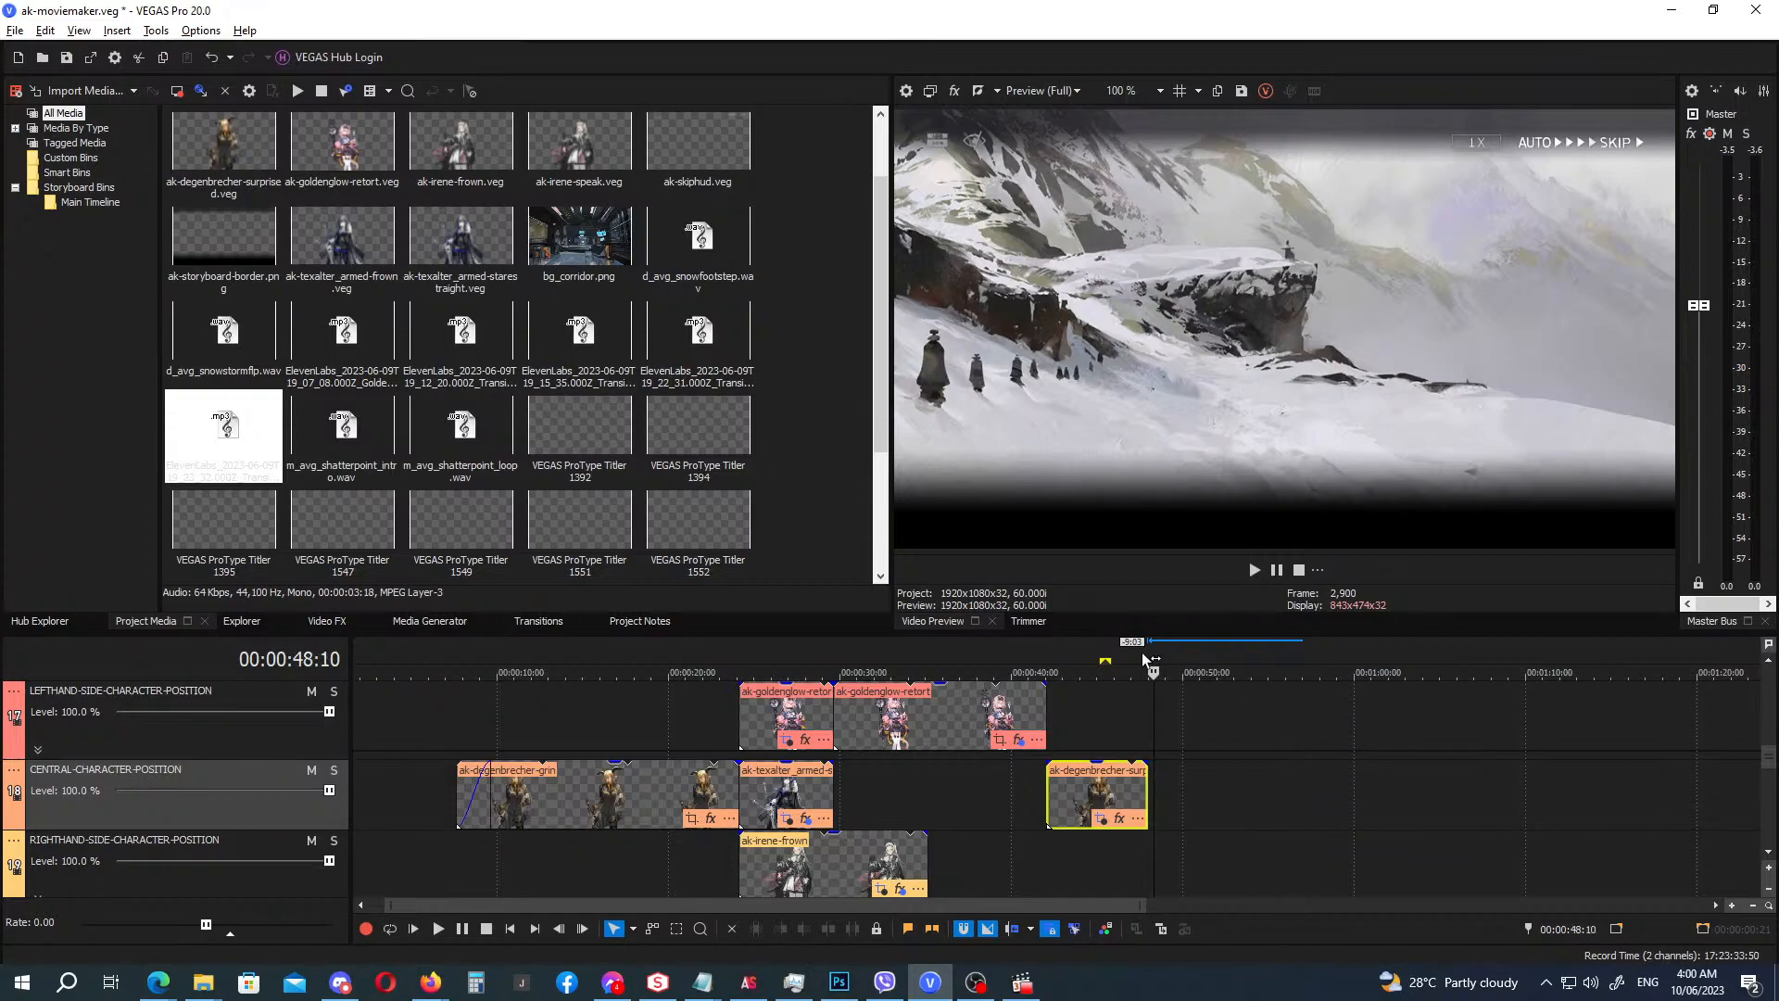
left_click(1147, 655)
left_click(202, 982)
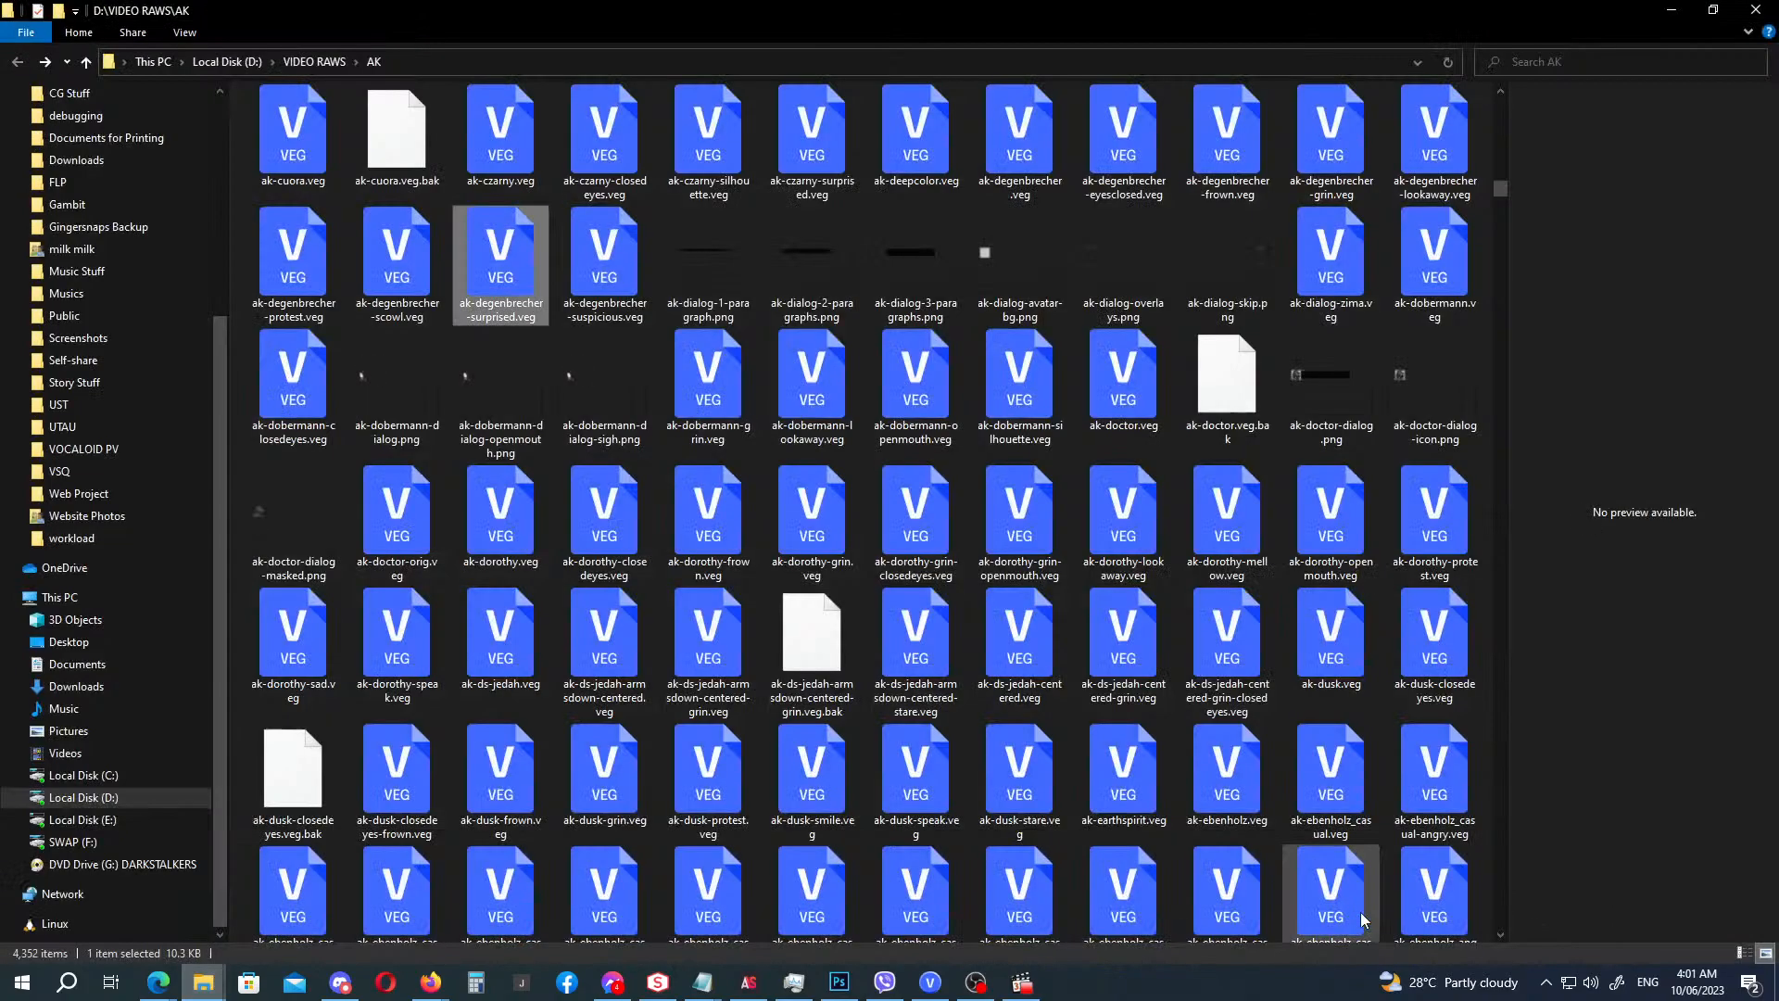
left_click(1364, 920)
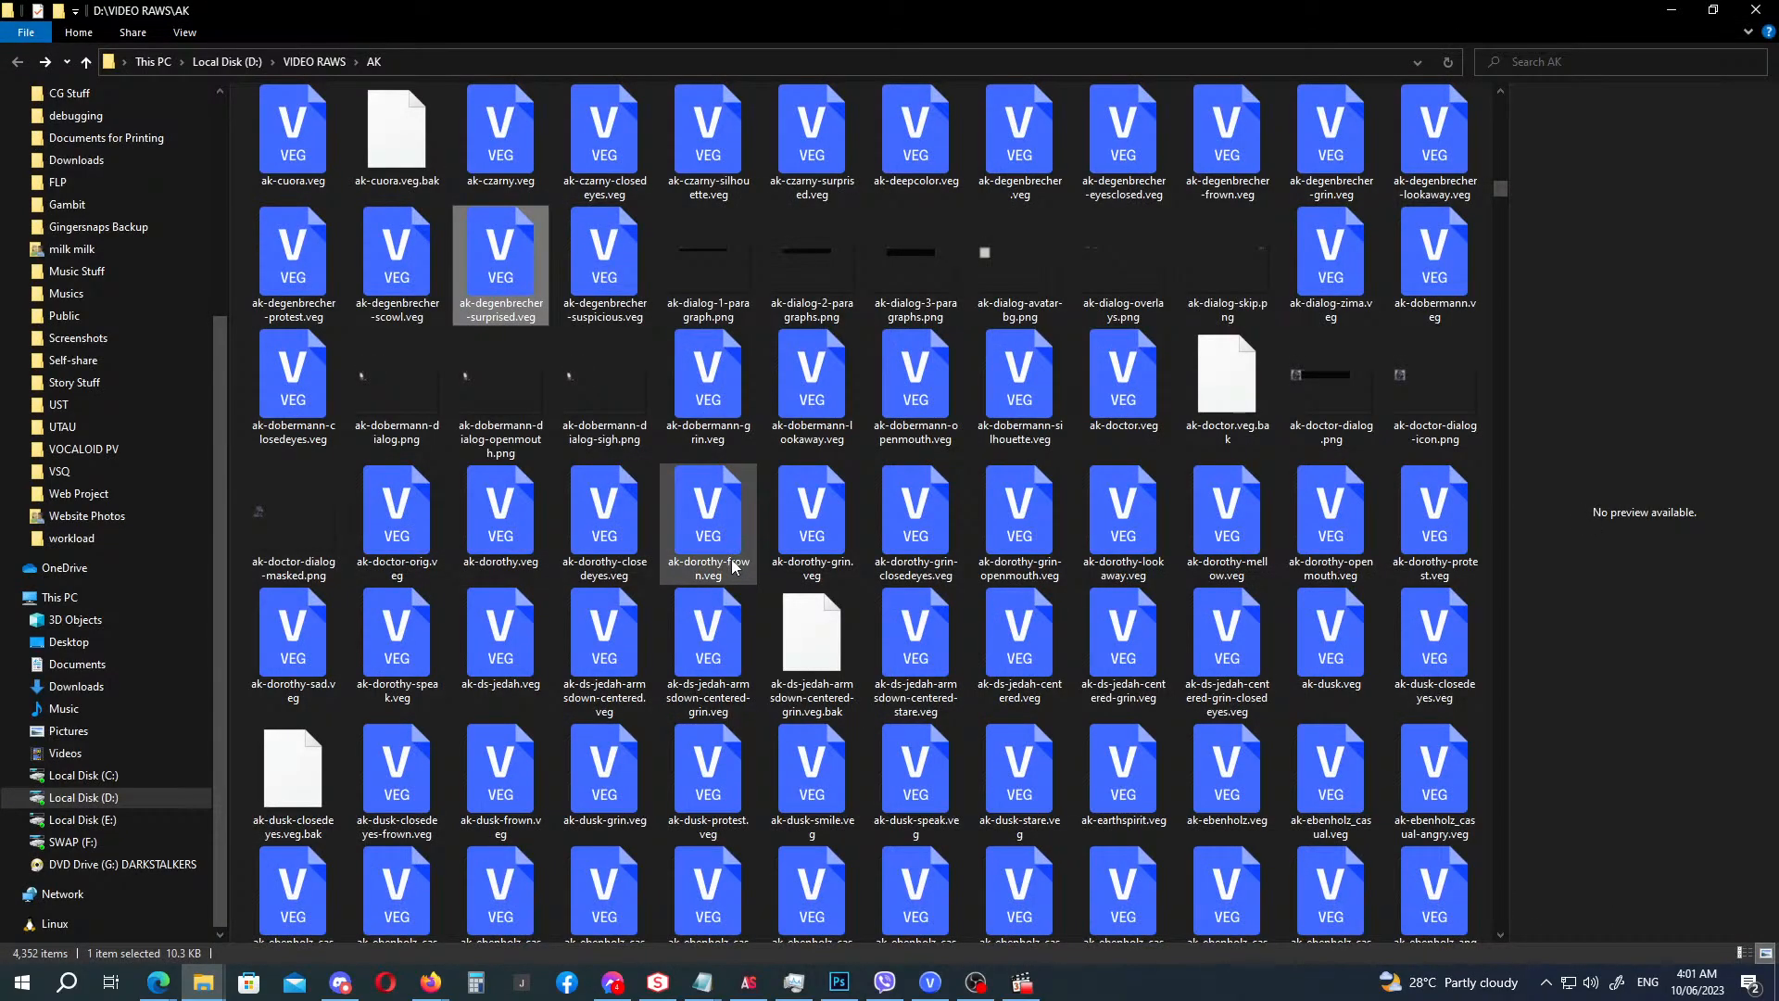
key("Right")
type("ak-to")
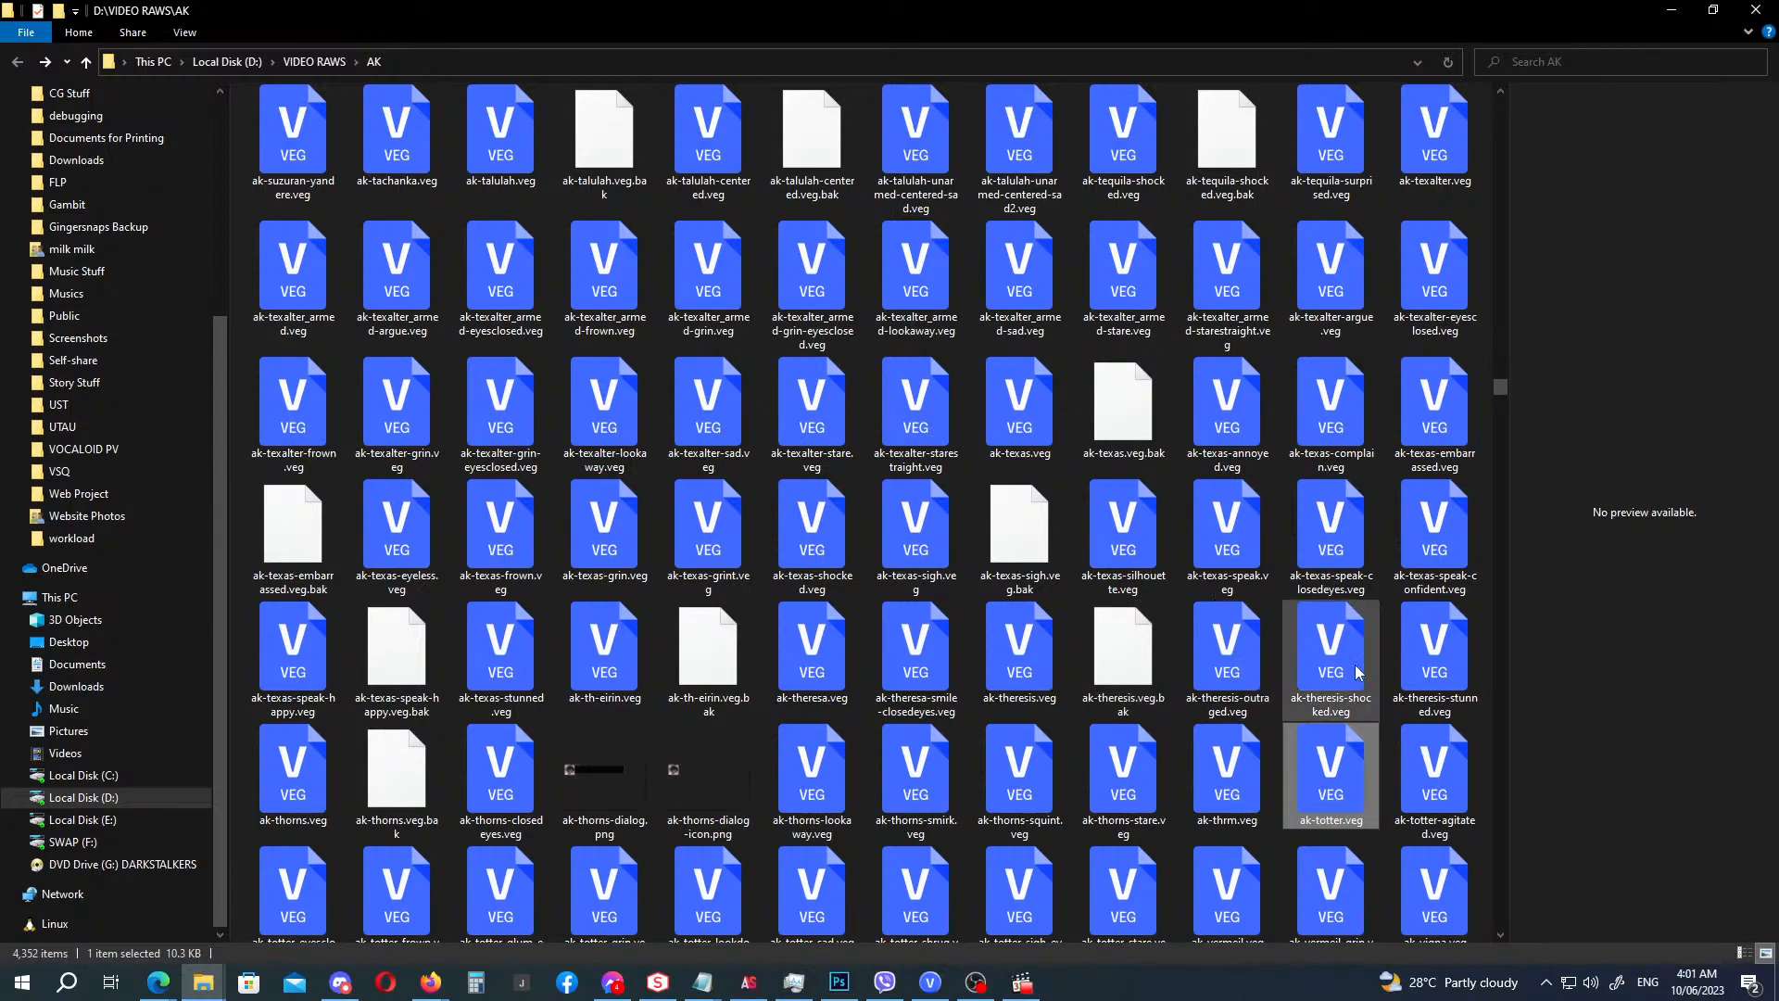
scroll(1394, 704, "down", 5)
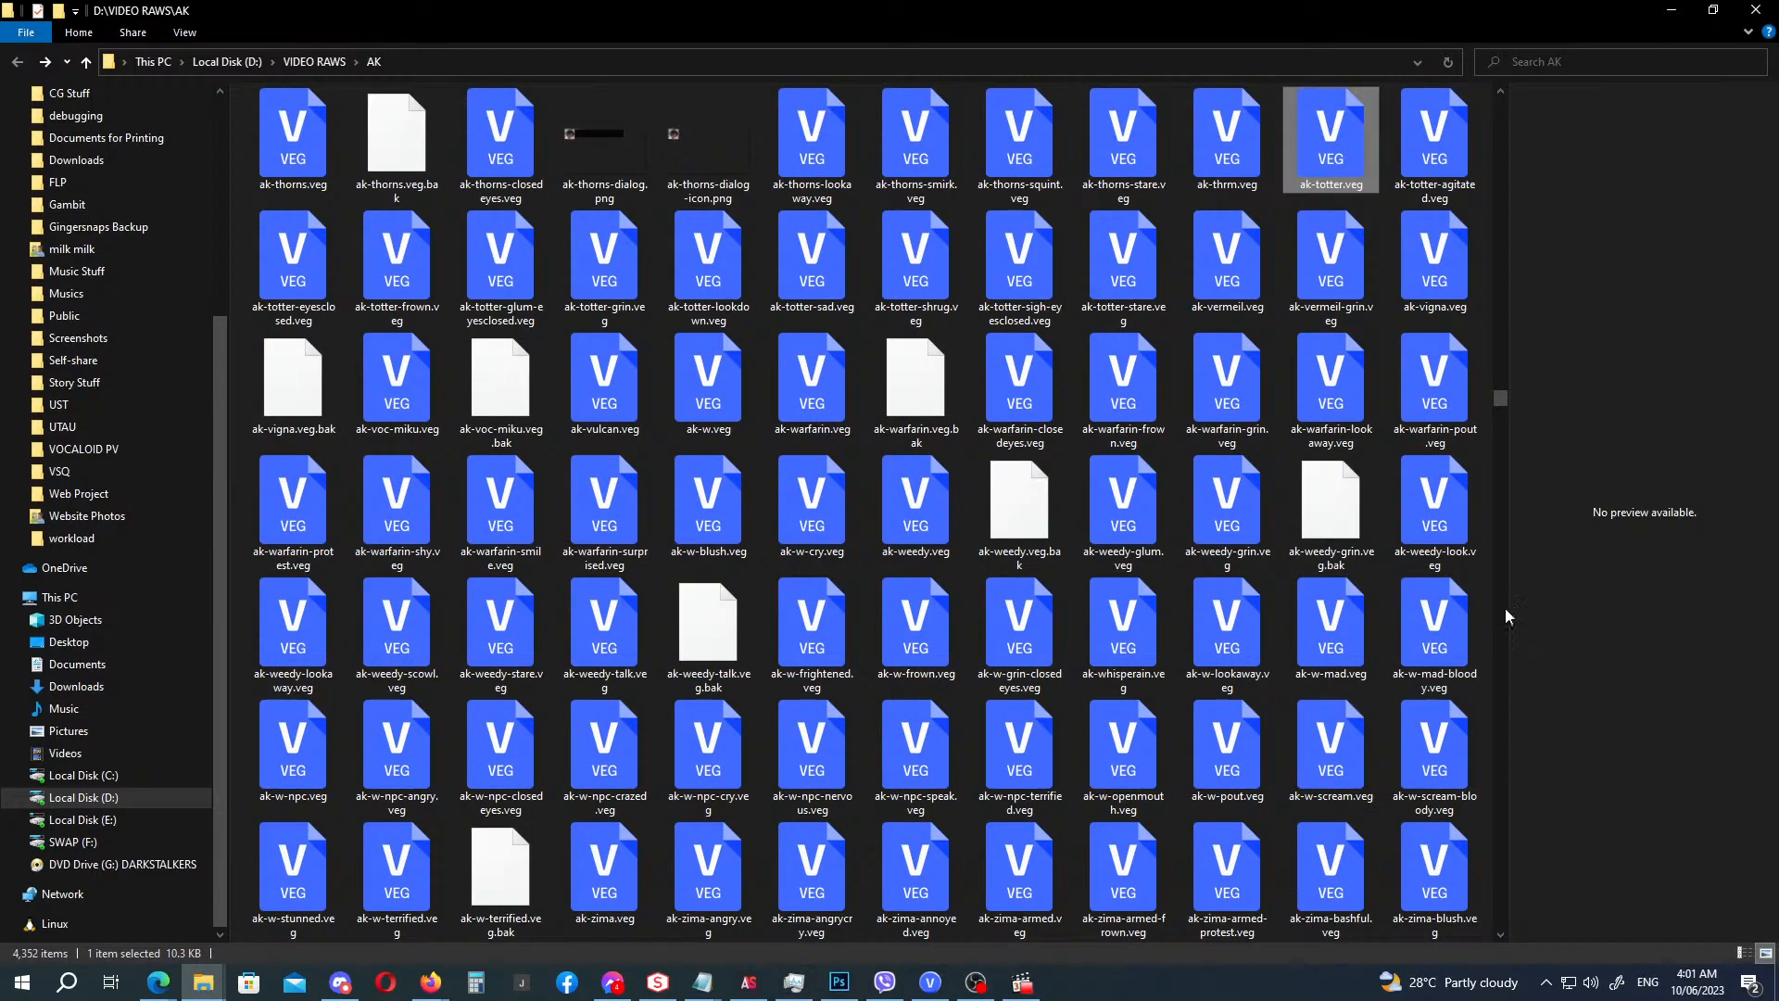
left_click_drag(1438, 159, 1458, 714)
key("alt+Tab")
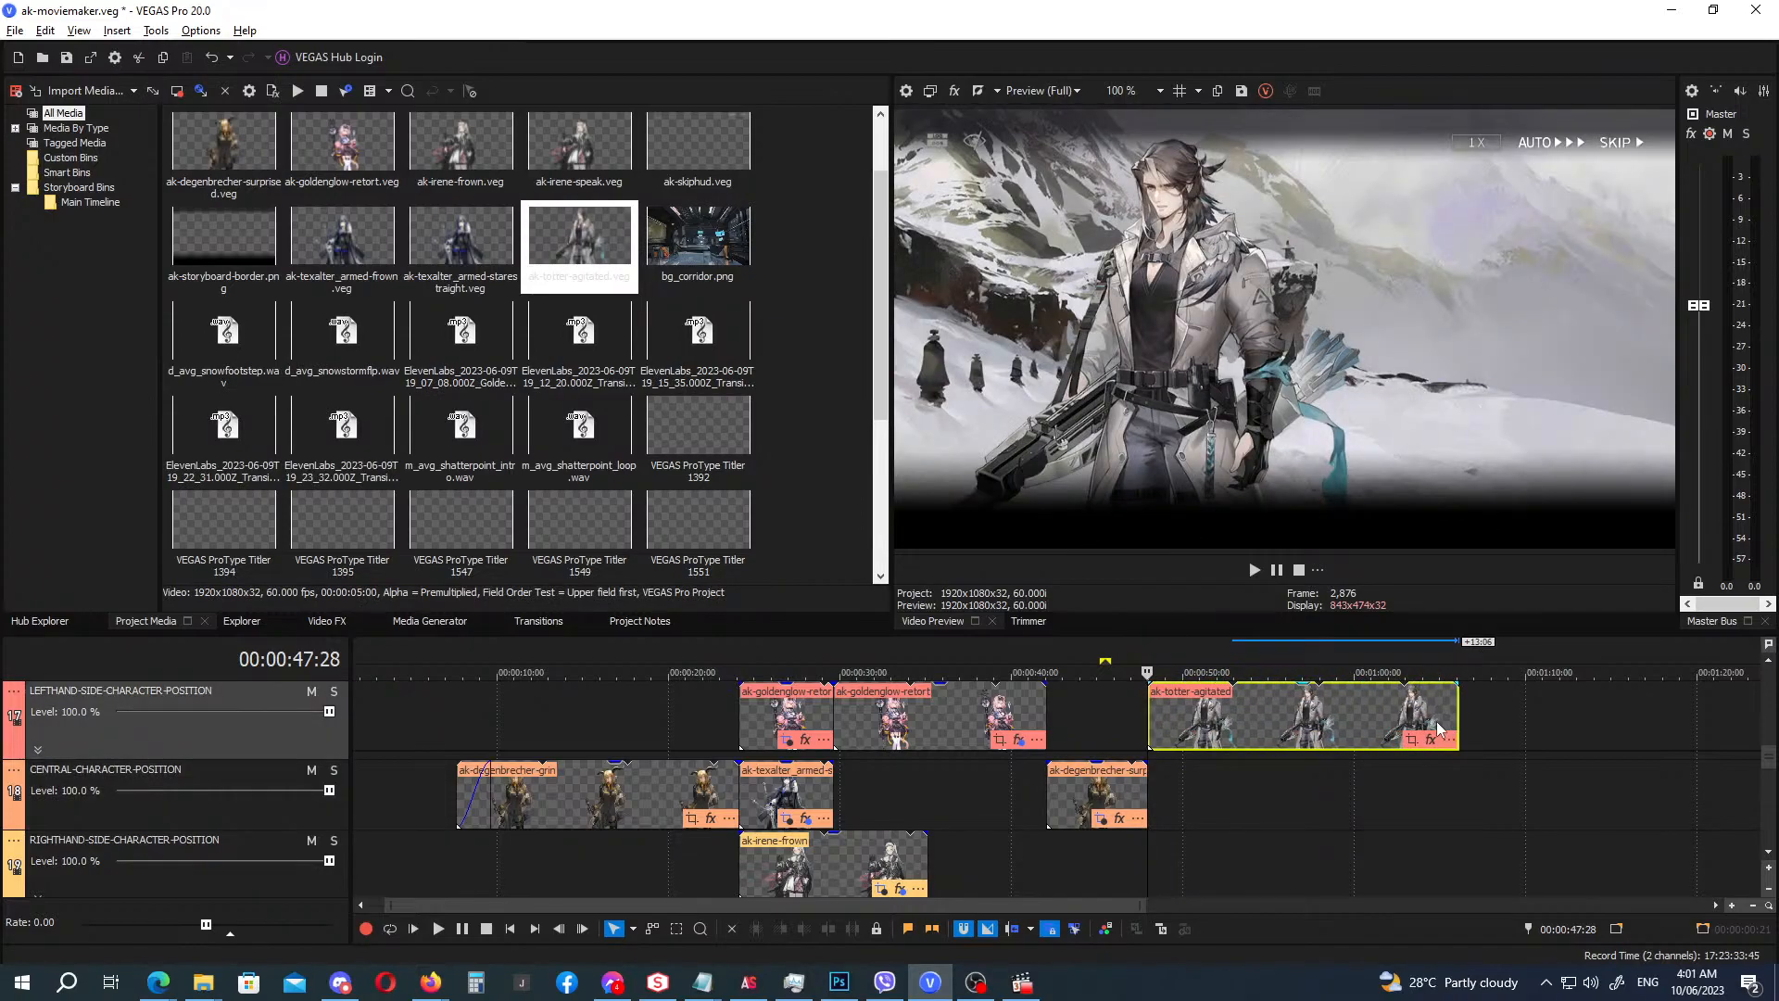
Add ak-mylnar_armed-frown.veg to the central character track at 00:00:47:28 and extend it to the end of the Totter portrait.
key("alt+Tab")
left_click(916, 540)
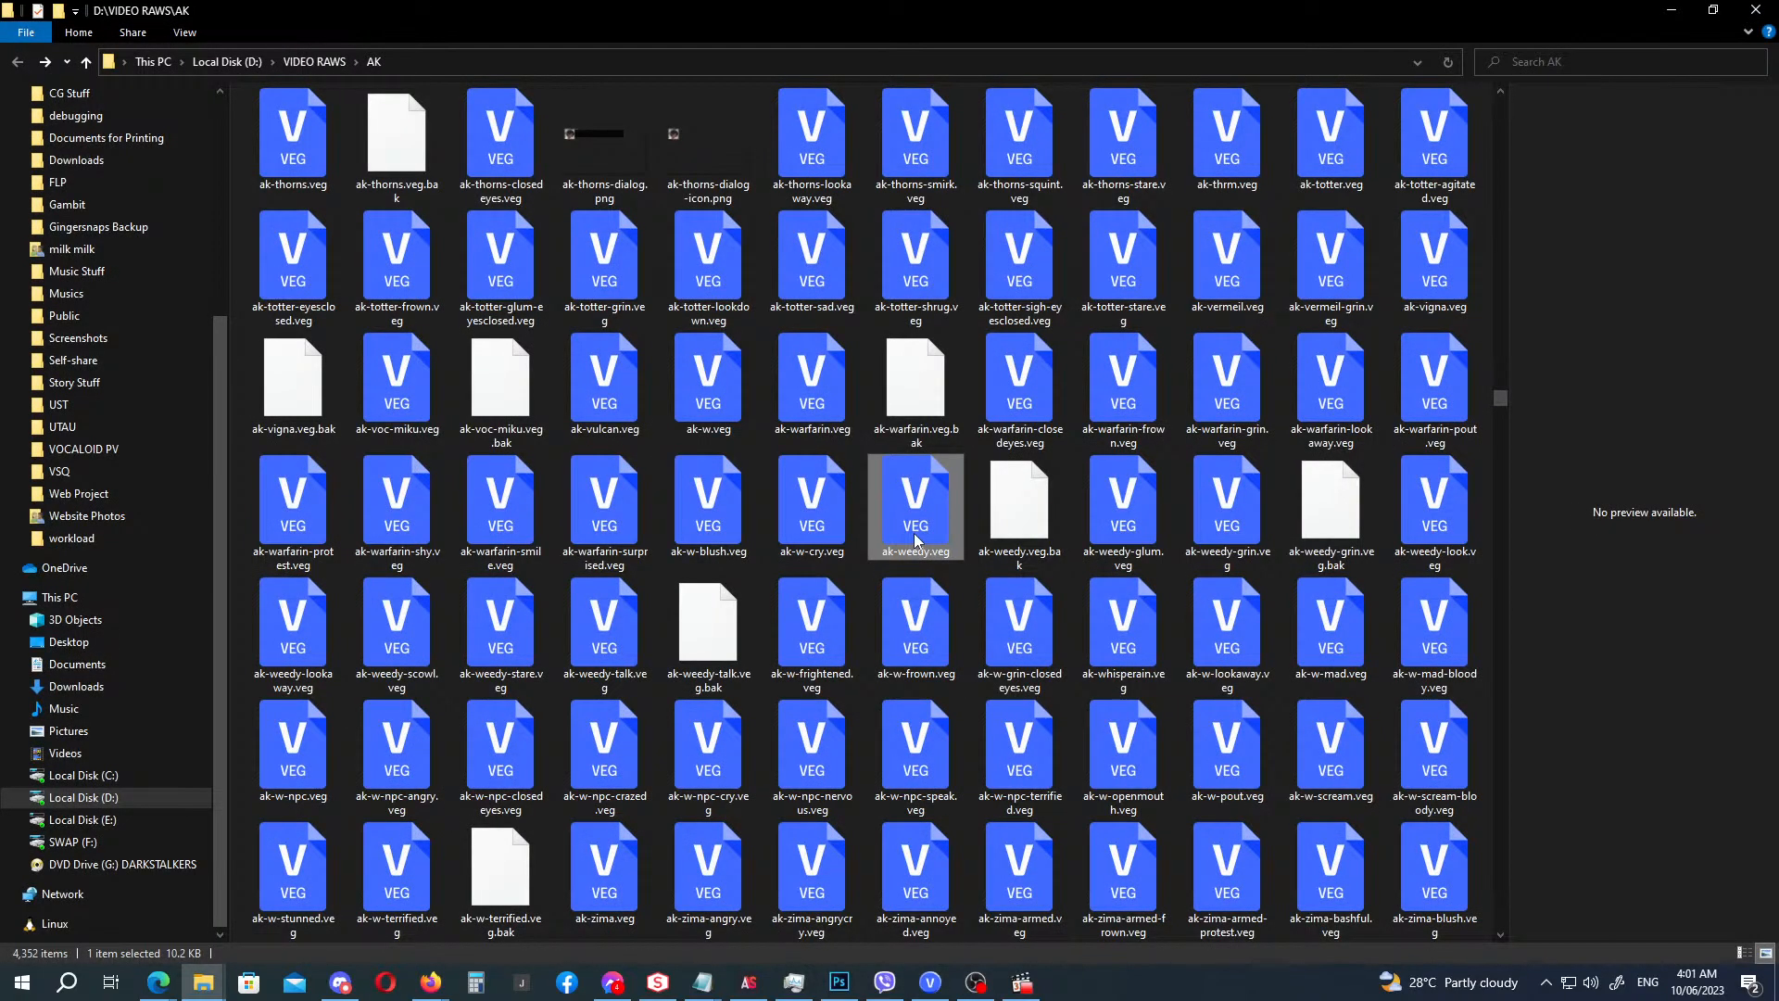
type("ak-my")
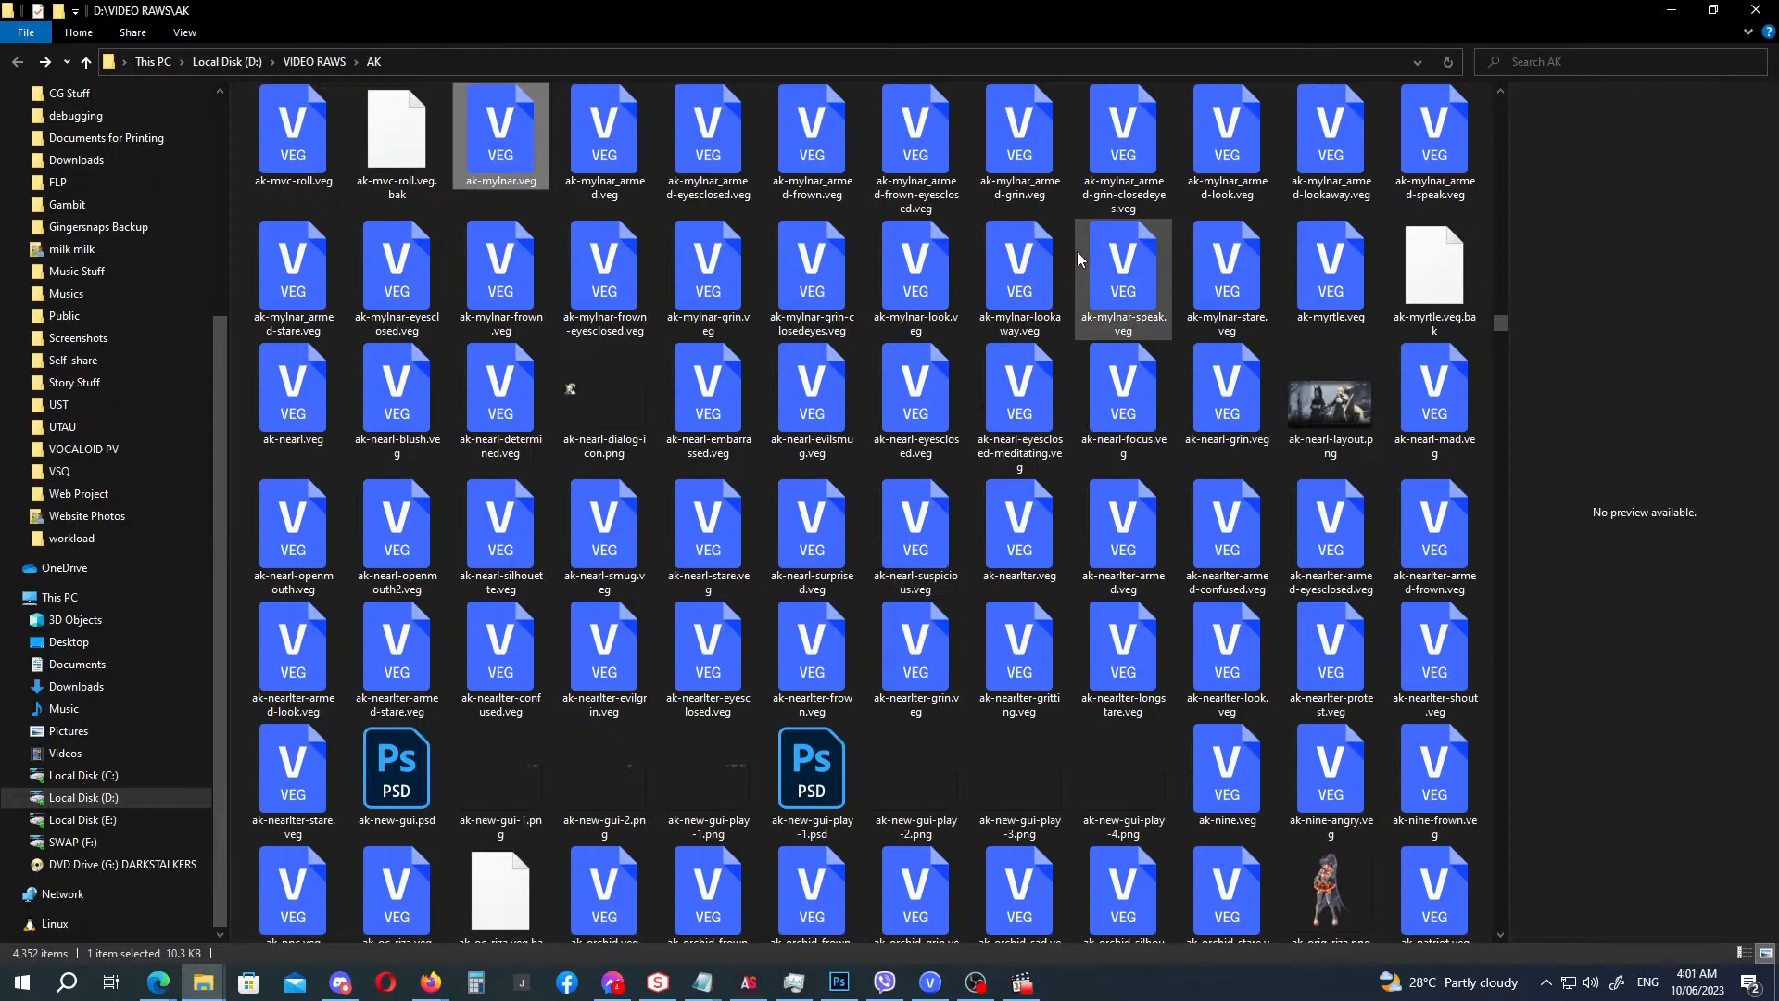
left_click(822, 171)
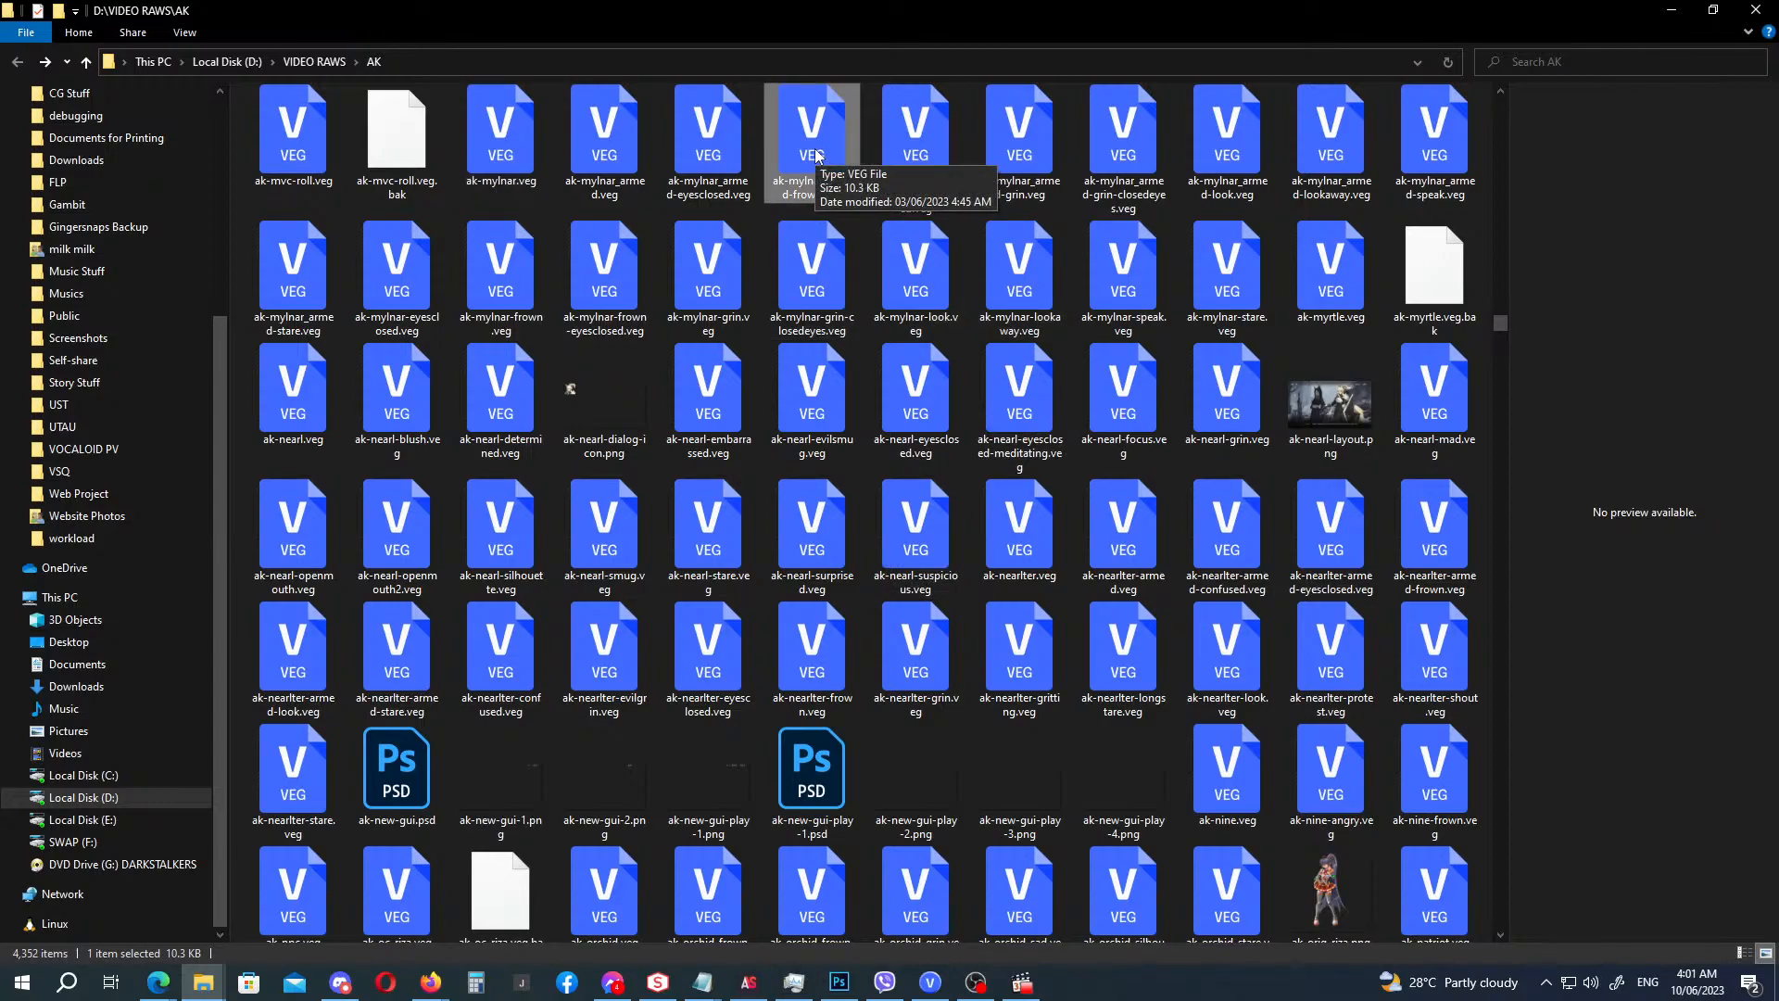
left_click_drag(816, 156, 1159, 799)
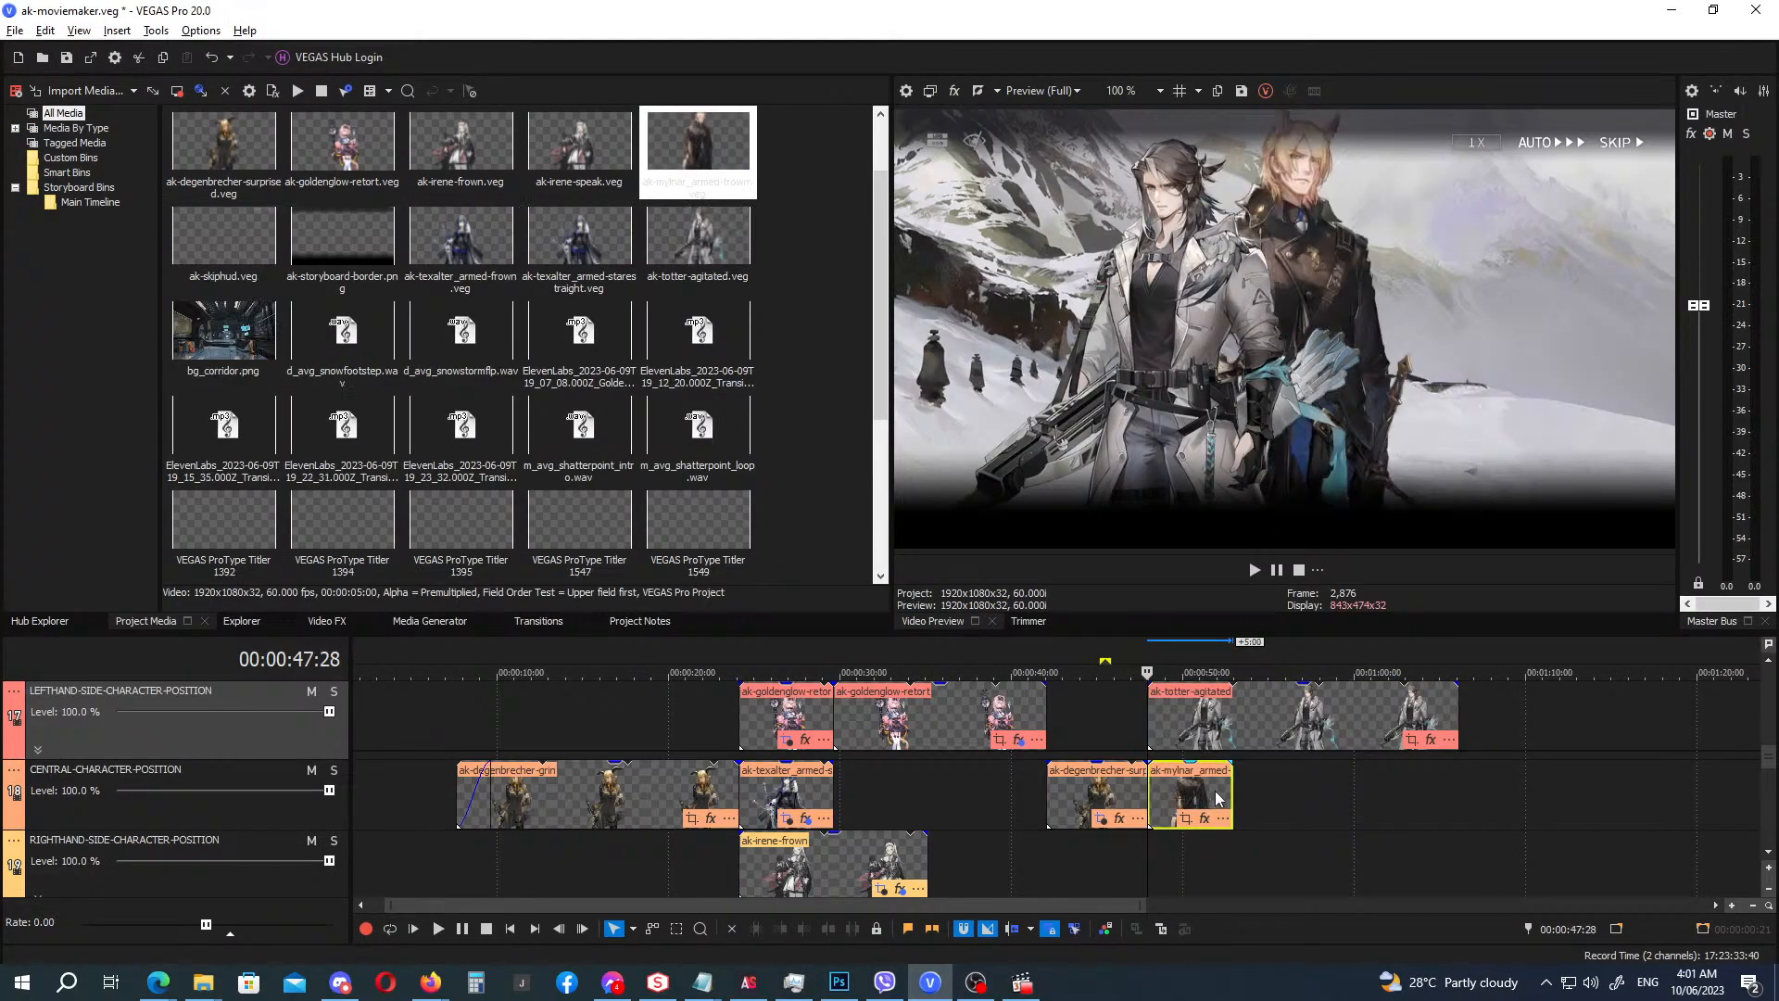
mouse_move(1450, 785)
left_mouse_down()
mouse_move(1483, 784)
mouse_move(1459, 800)
left_mouse_up()
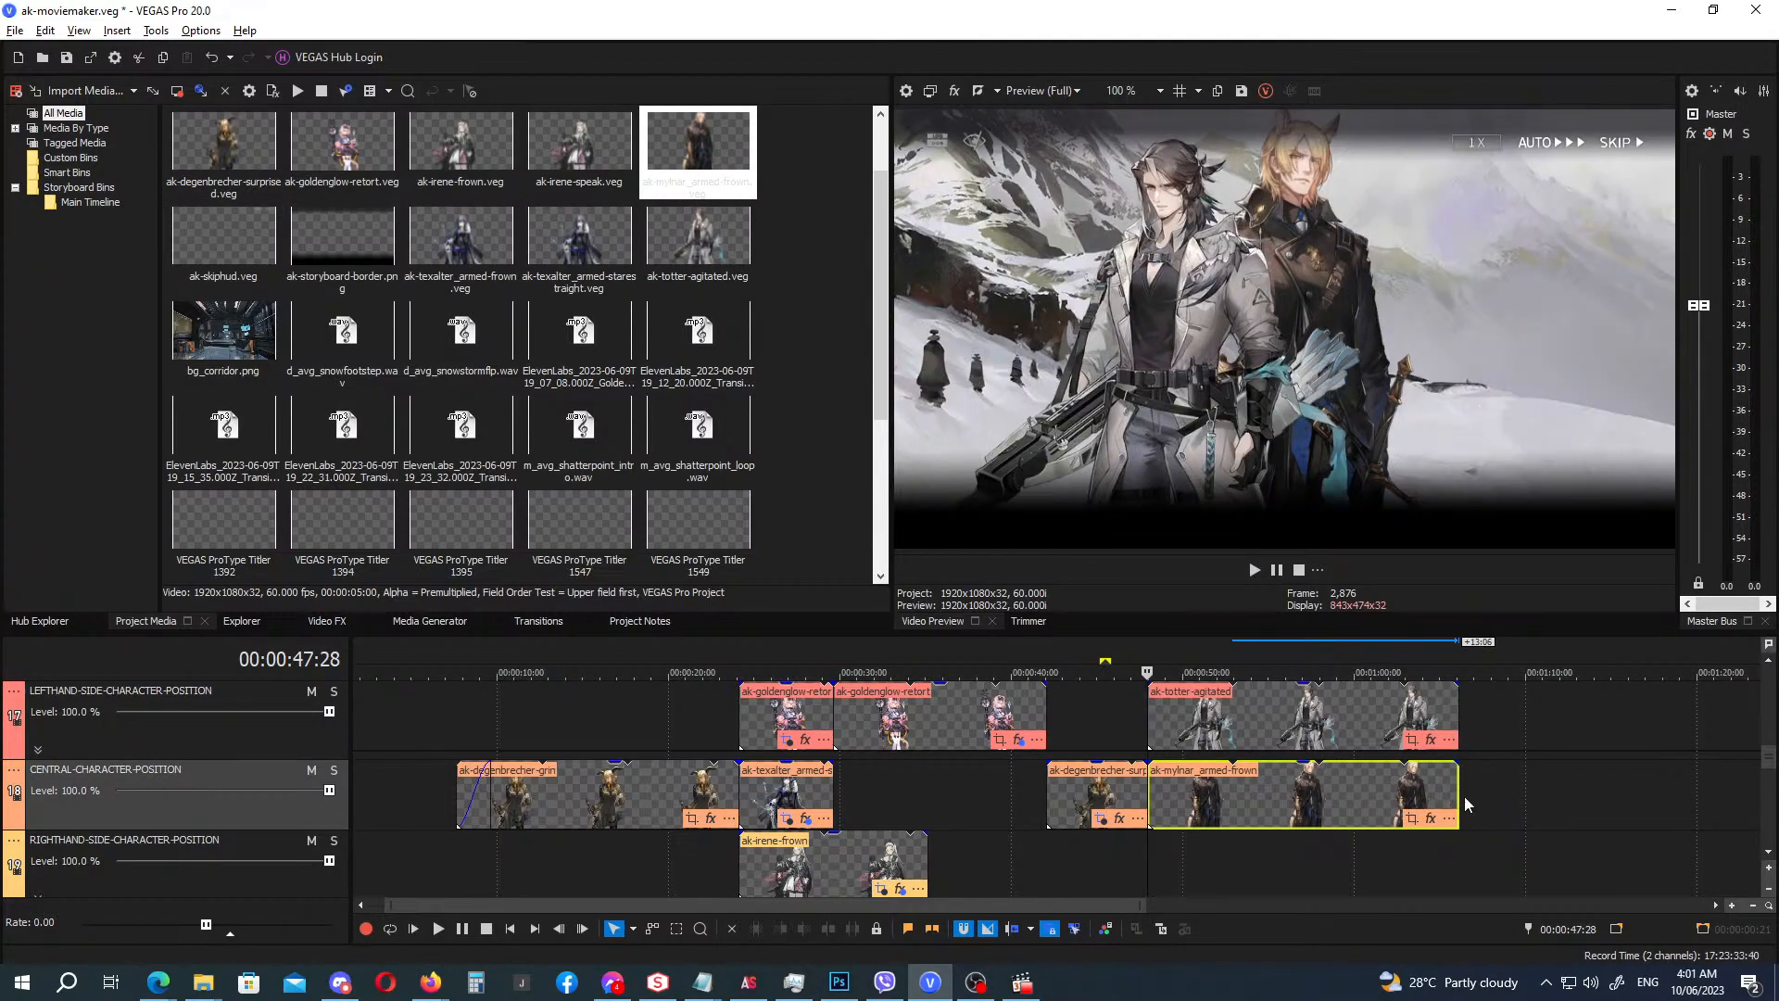
Add ak-ebenholz-angry.veg to the right-hand character track at 00:00:47:28 and extend it to match the other two portraits.
key("alt+Tab")
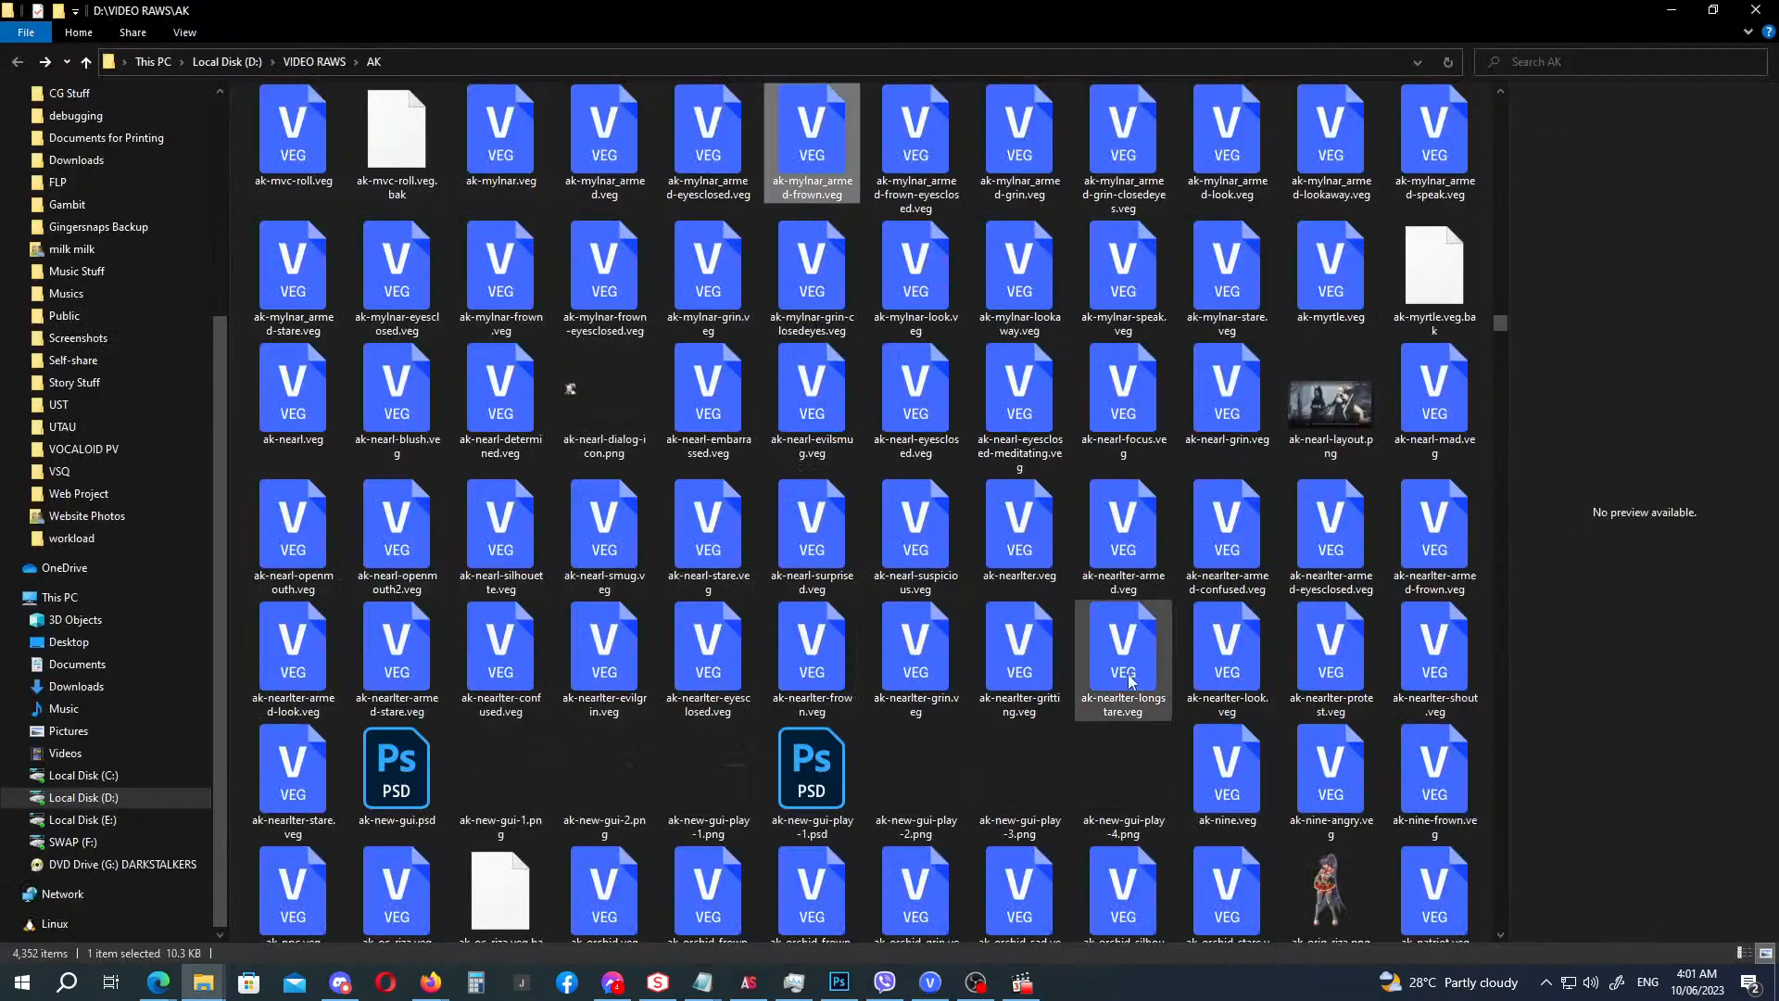
left_click(921, 423)
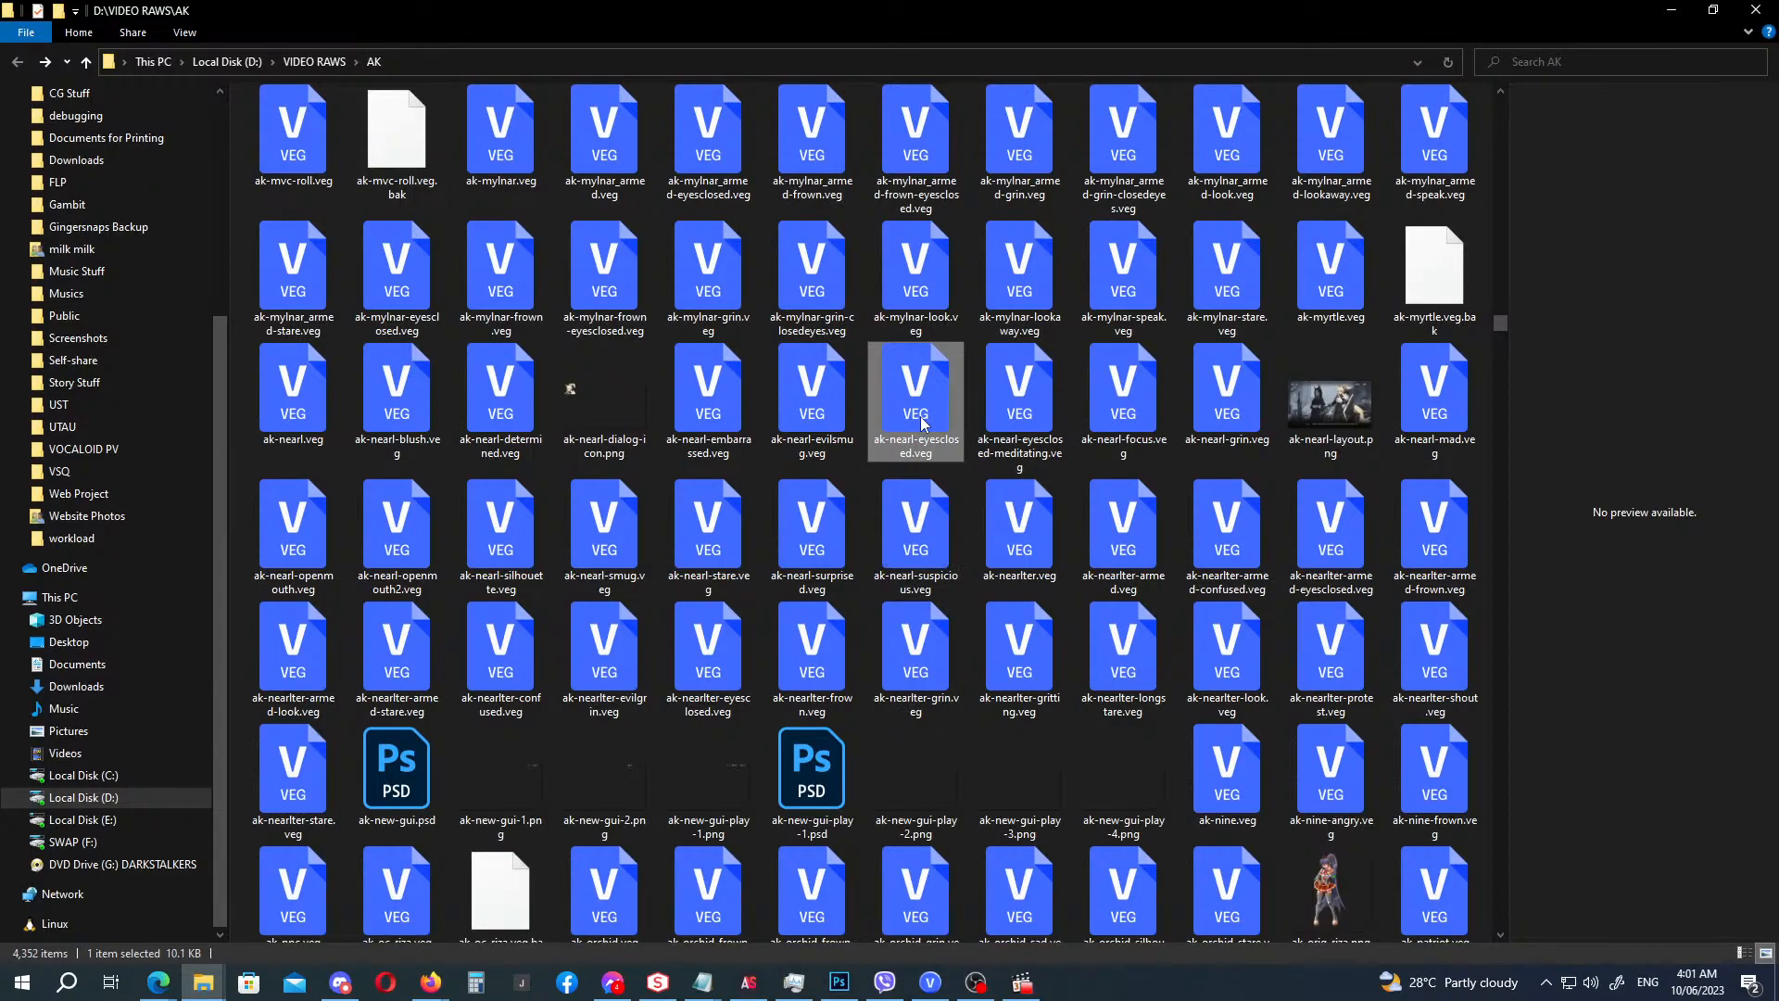
type("ak-eb")
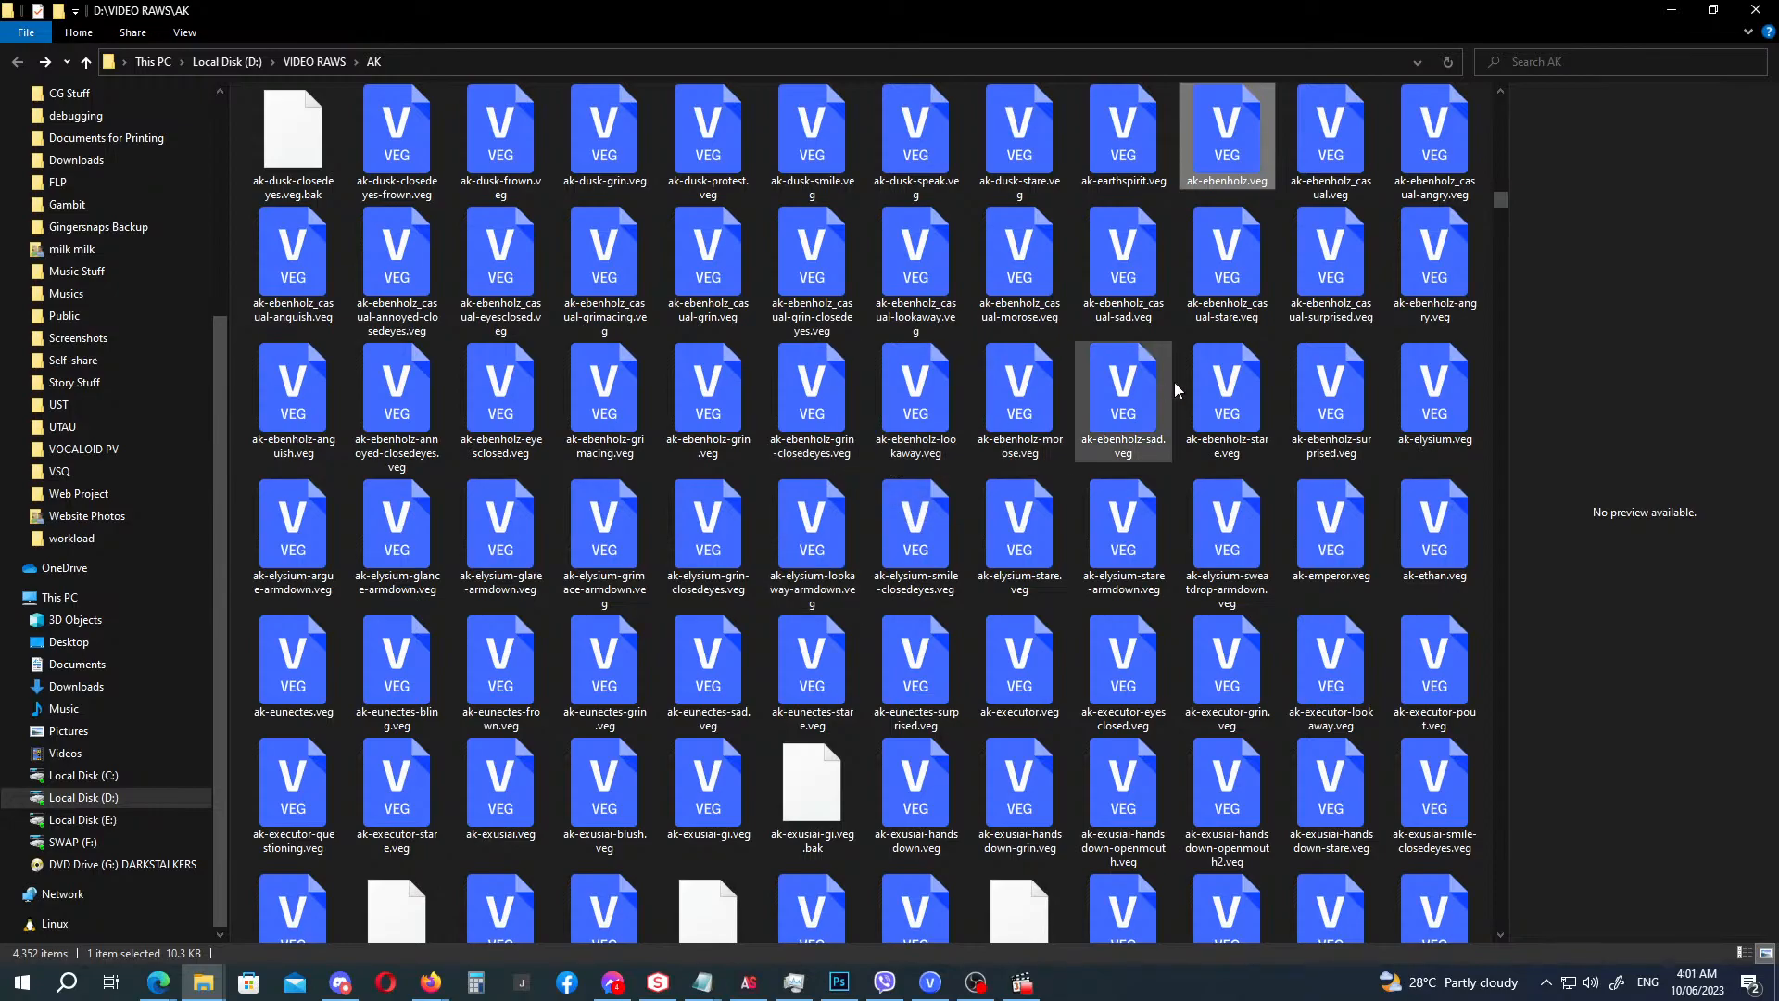
left_click_drag(1434, 298, 1162, 891)
key("alt+Tab")
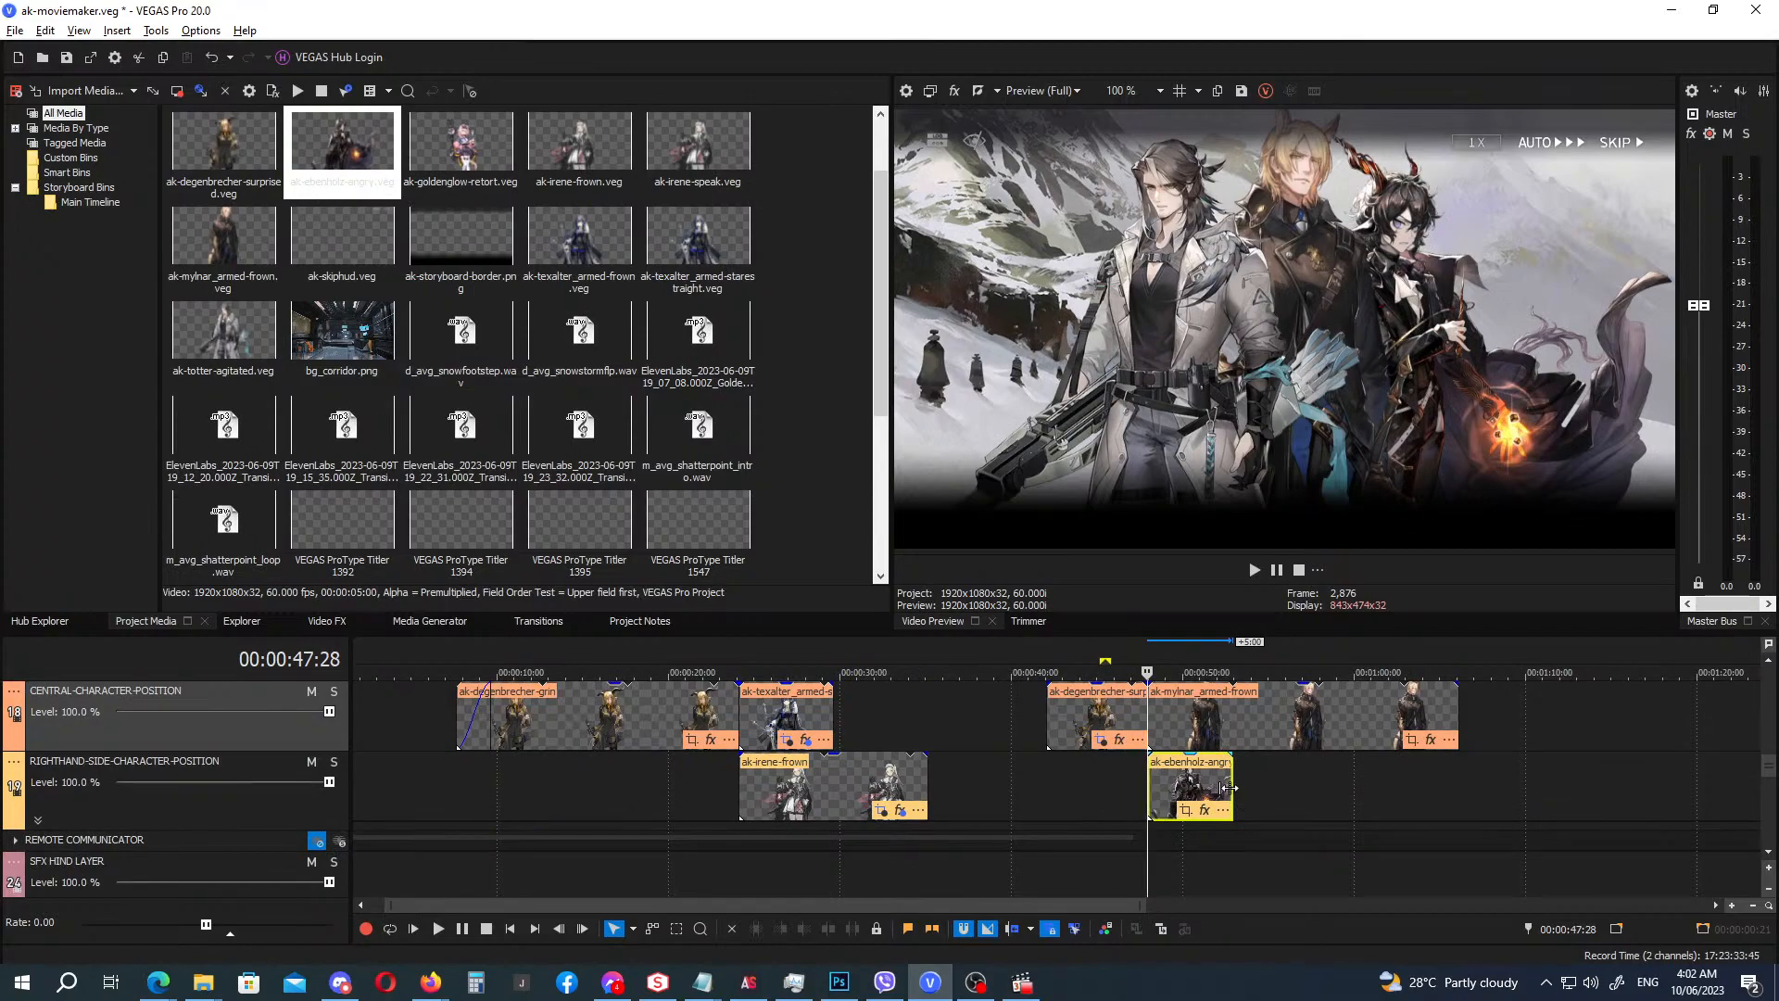
left_click_drag(1229, 788, 1452, 805)
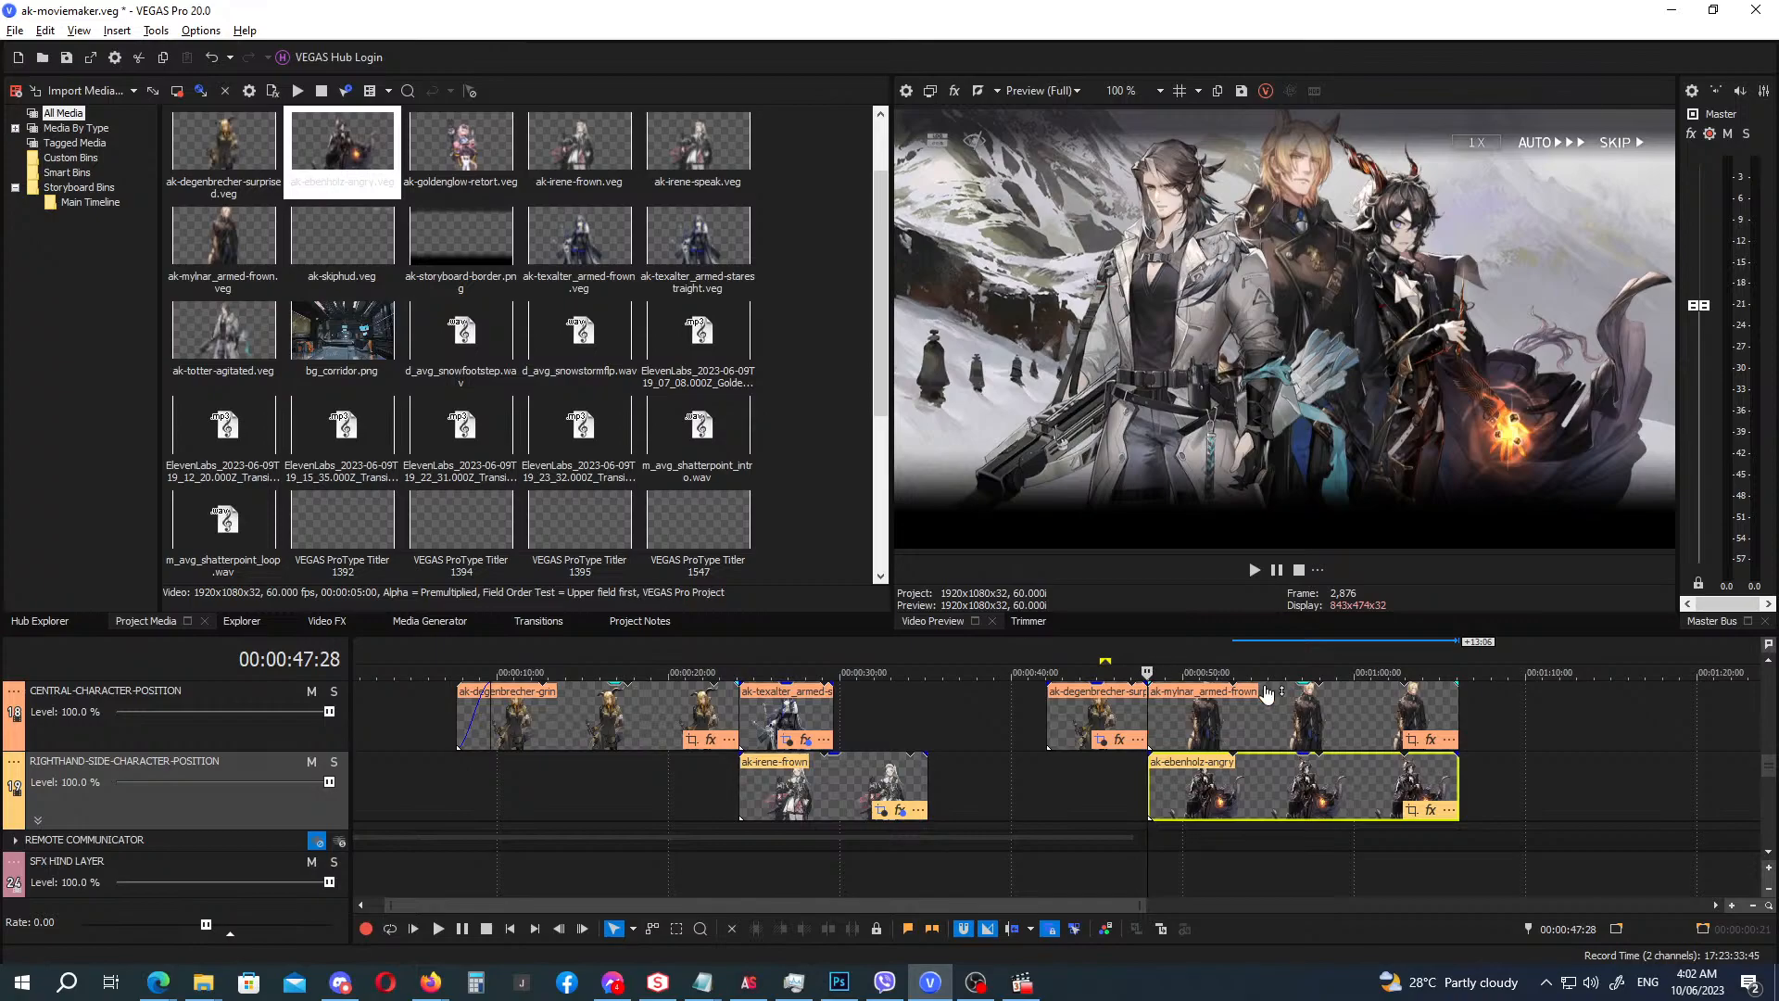
Give the Ebenholz, Mylnar and Totter portraits short fade-ins at 00:00:47:28.
scroll(1166, 781, "up", 4)
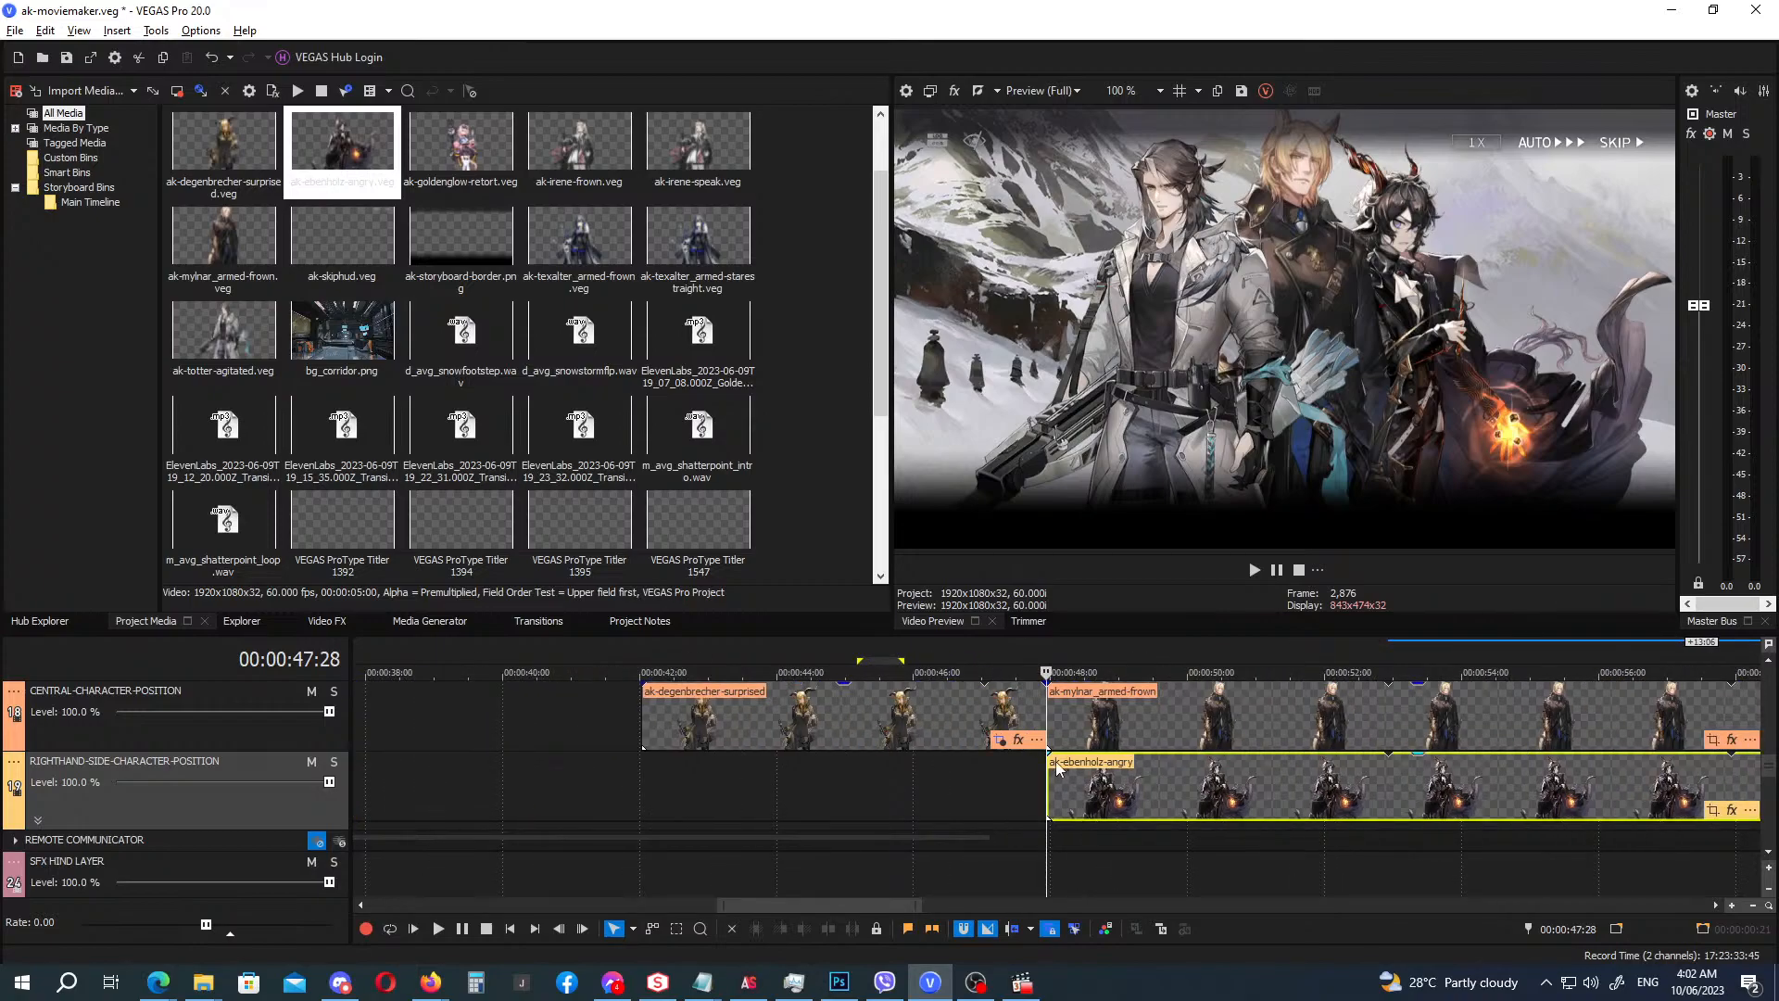
left_click_drag(1049, 757, 1068, 758)
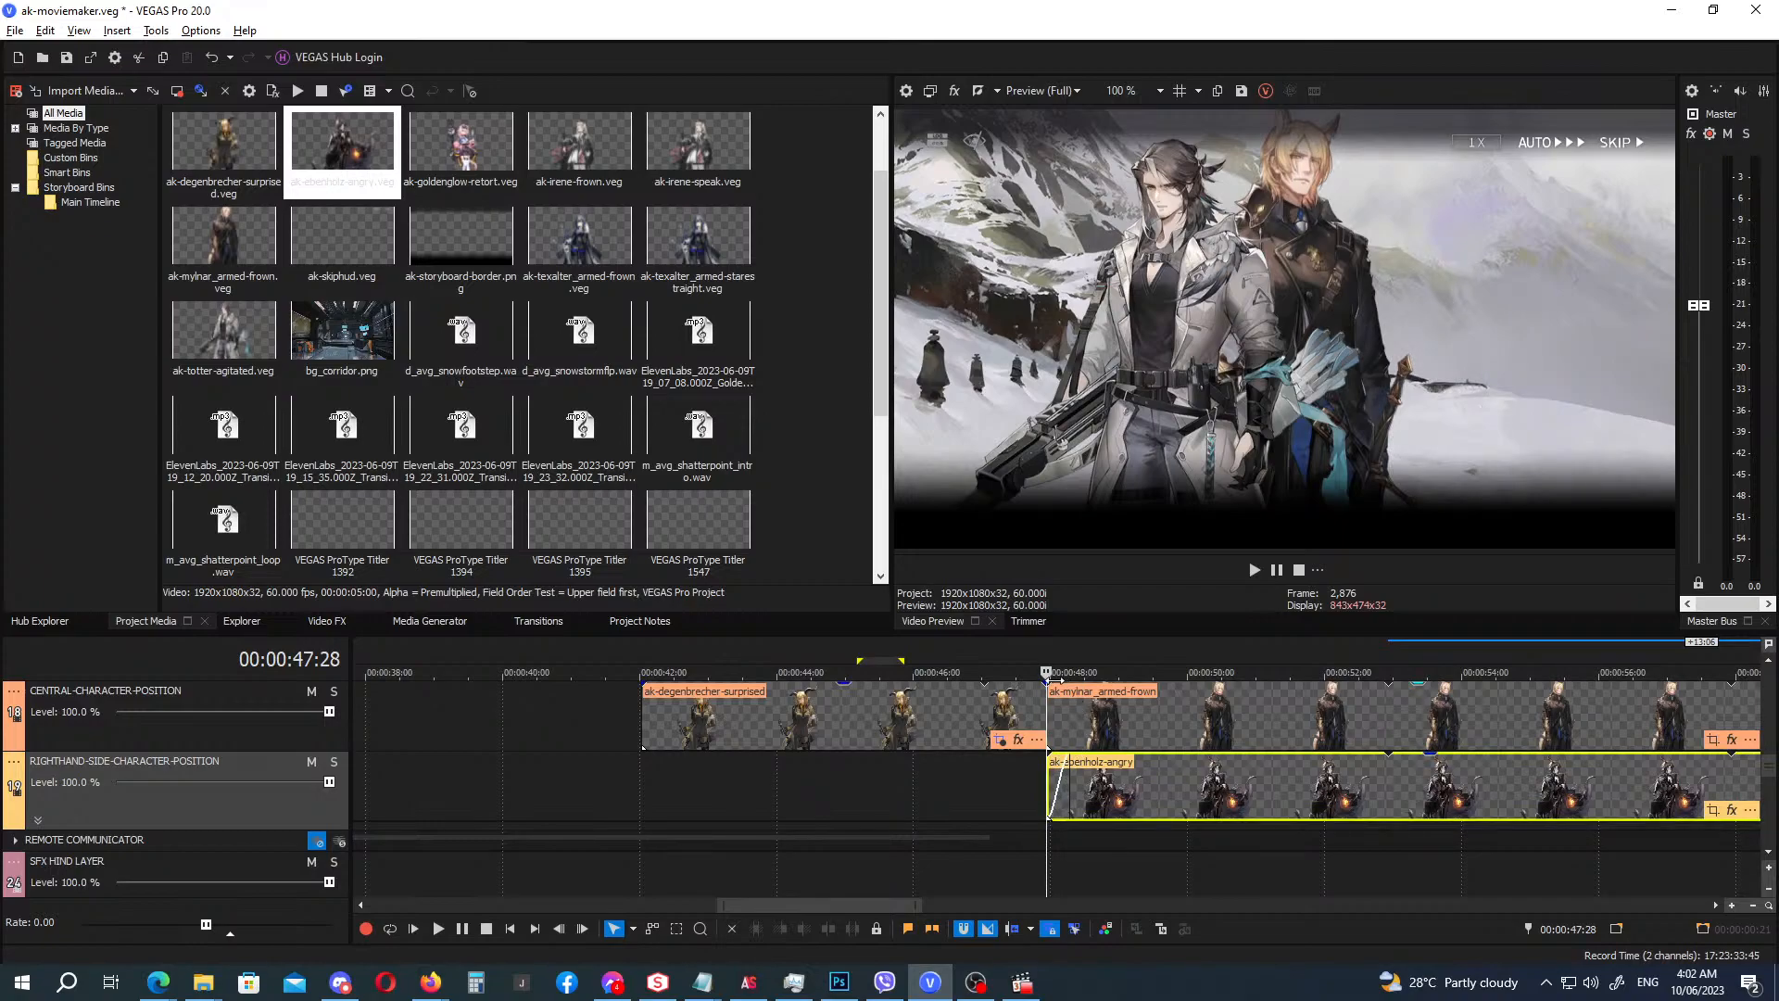
left_click_drag(1050, 686, 1073, 693)
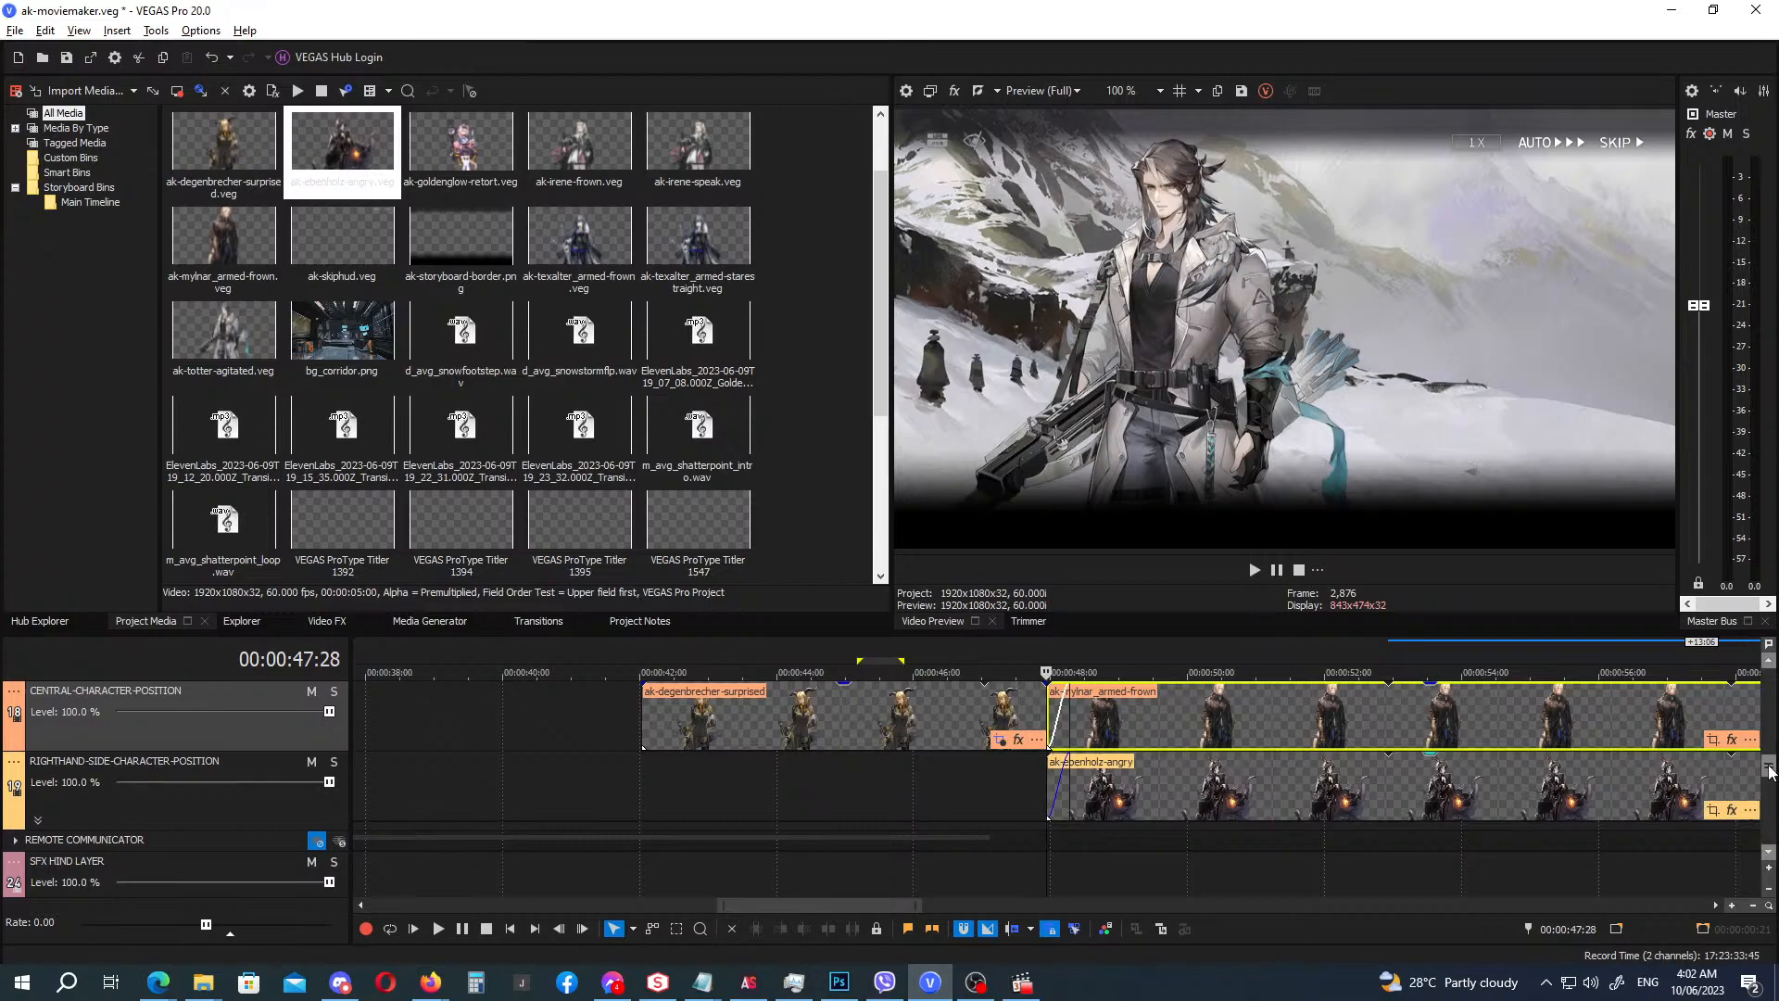
left_click_drag(1770, 769, 1770, 758)
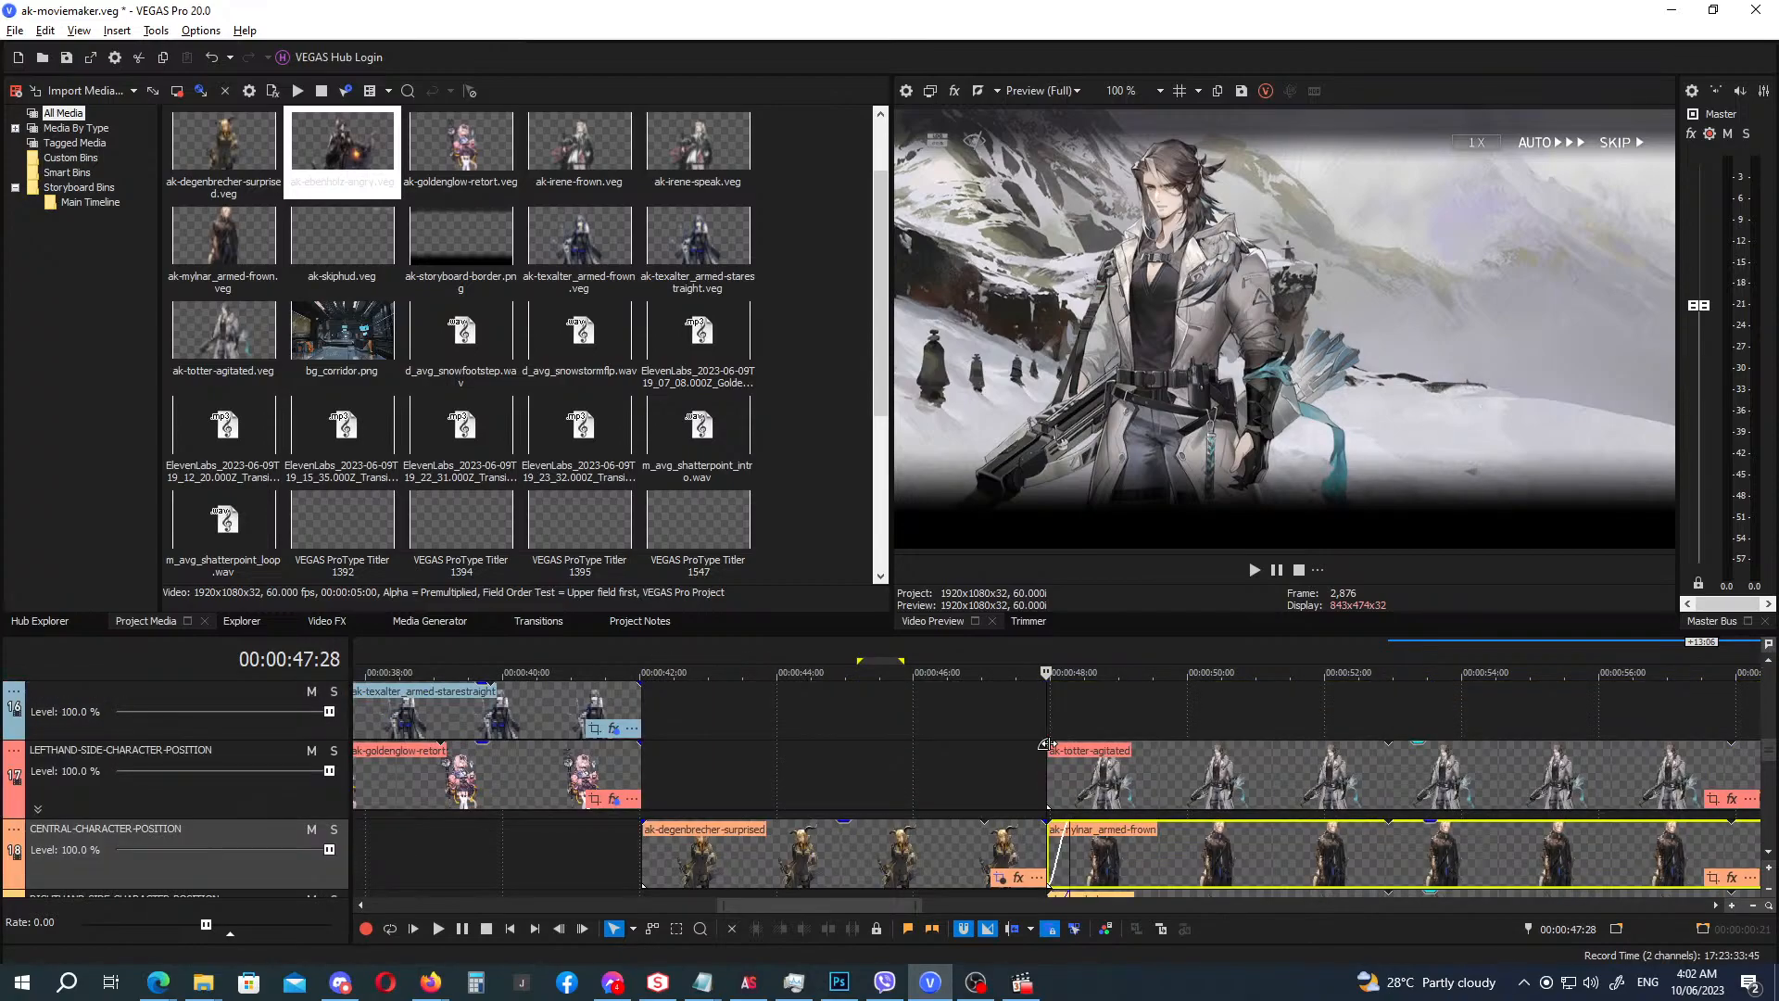
left_click_drag(1052, 744, 1068, 747)
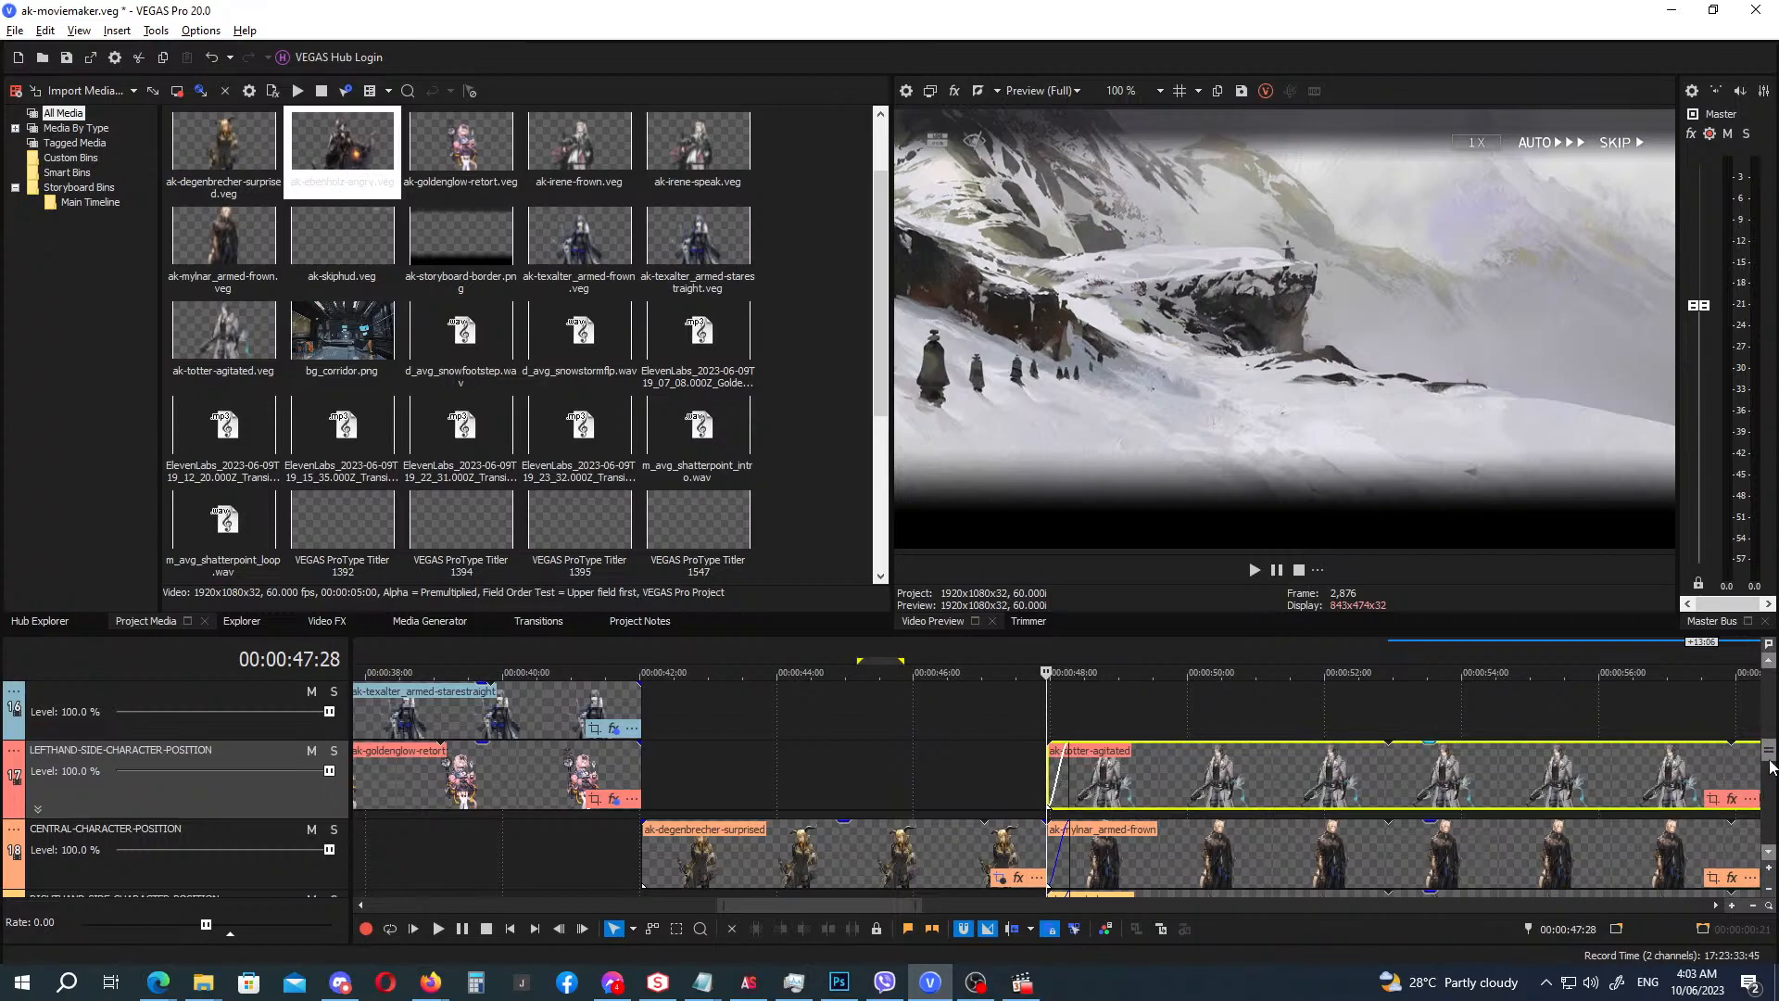
Split the Mylnar and Totter portraits at 00:00:52:28.
scroll(1740, 781, "down", 1)
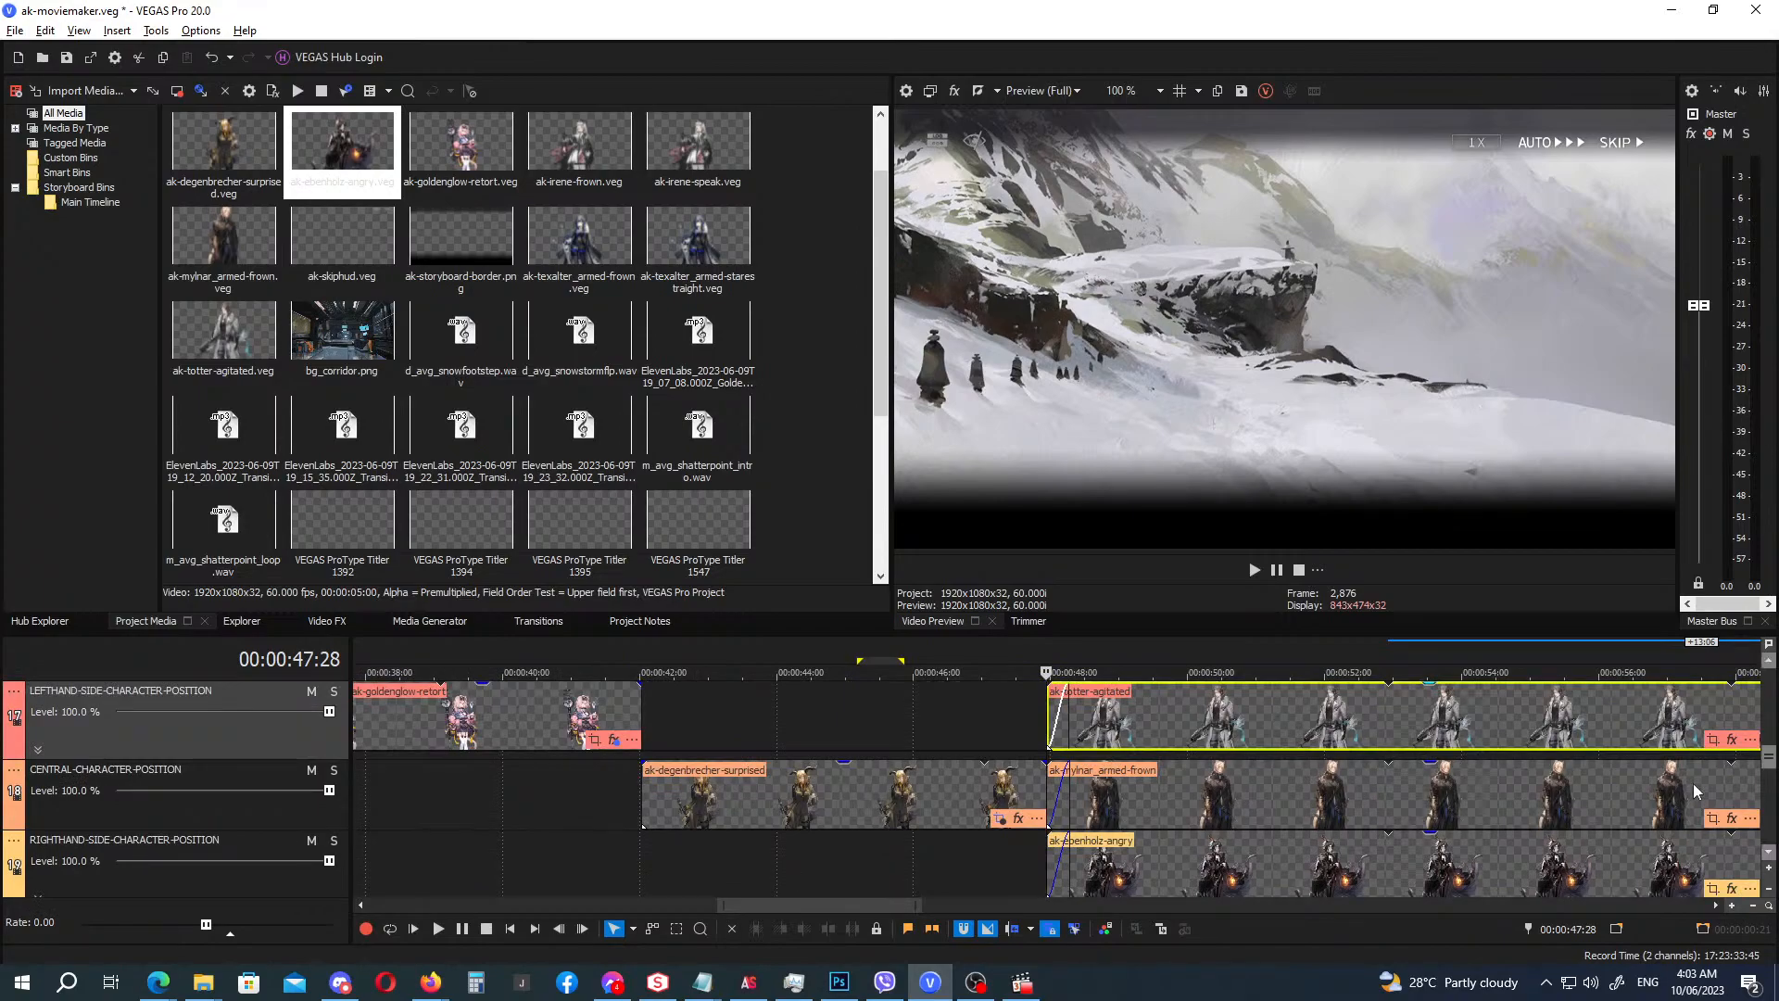
left_click(1387, 799)
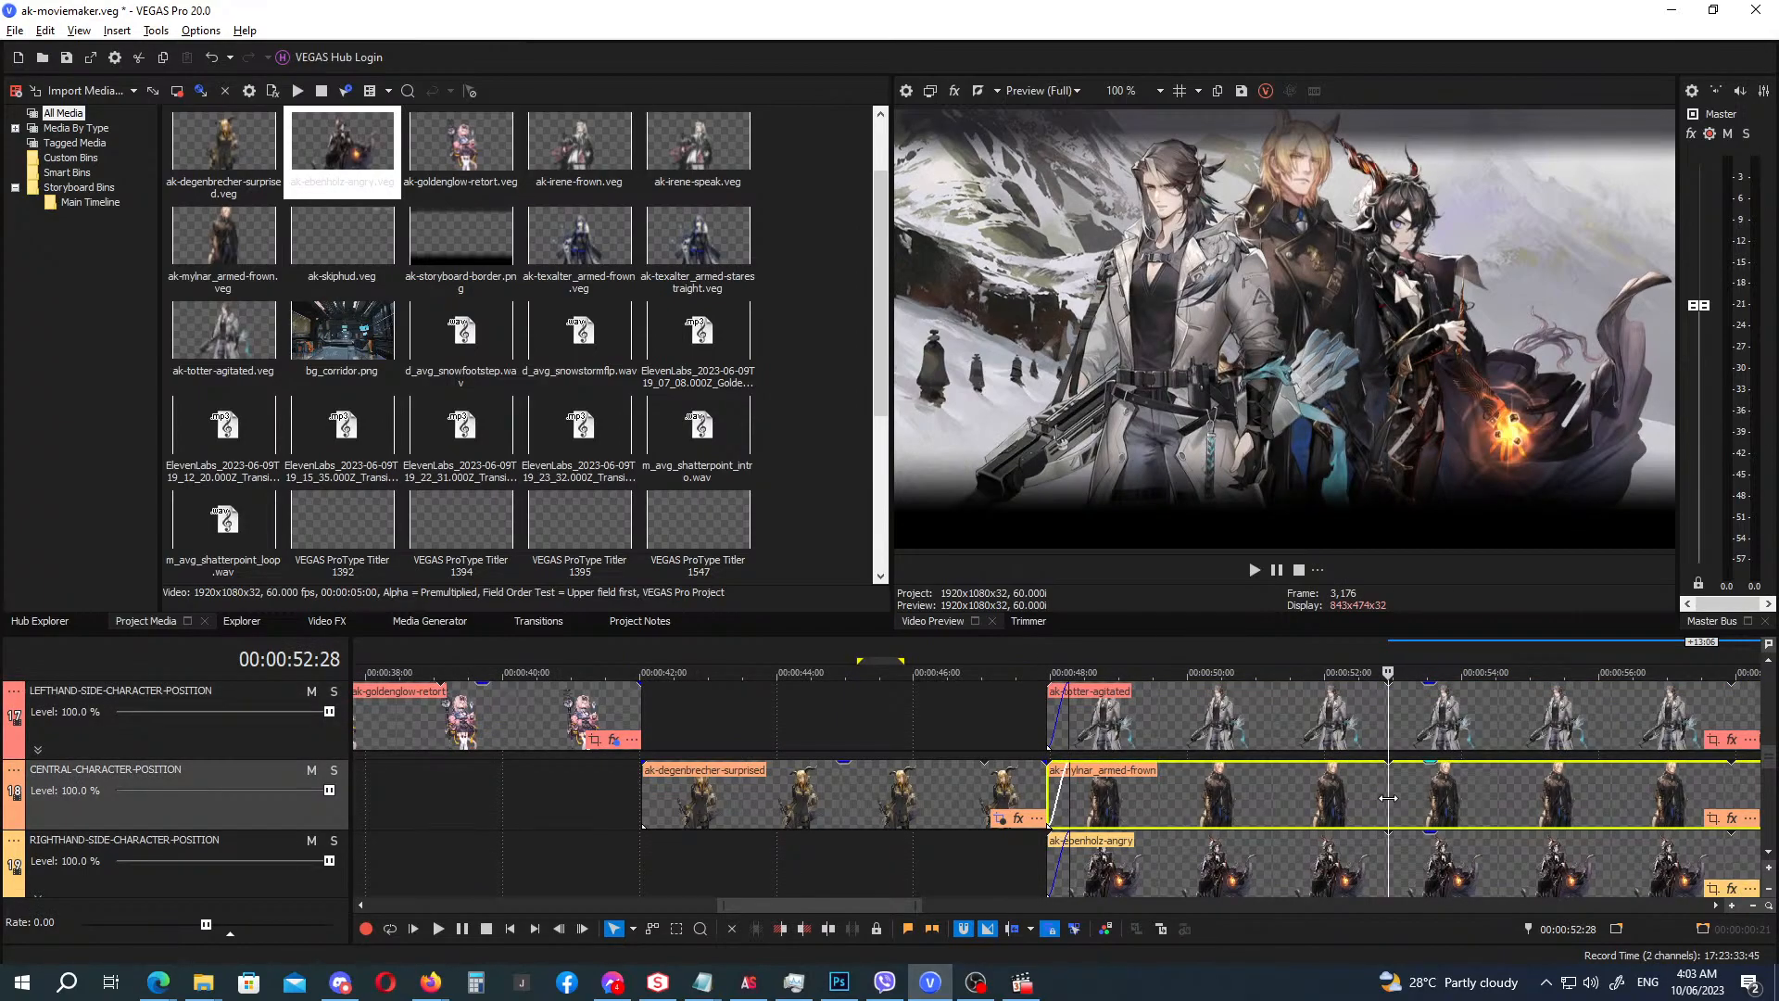
key("s")
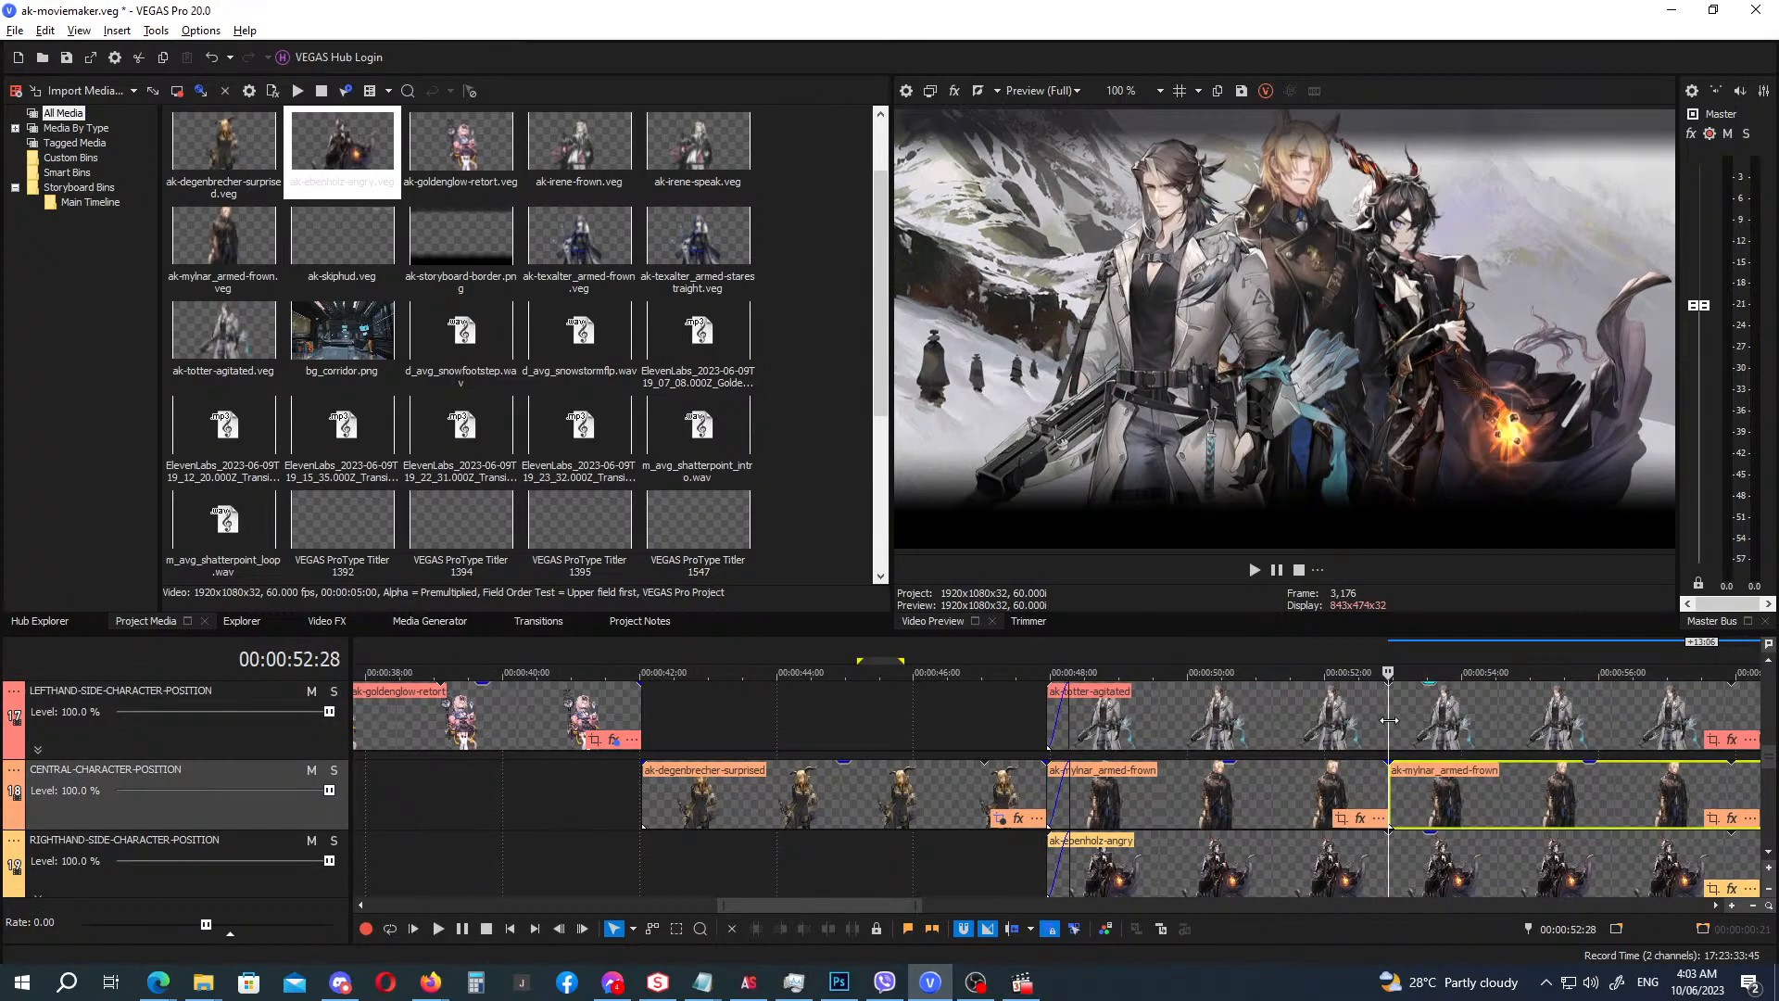
left_click(1391, 727)
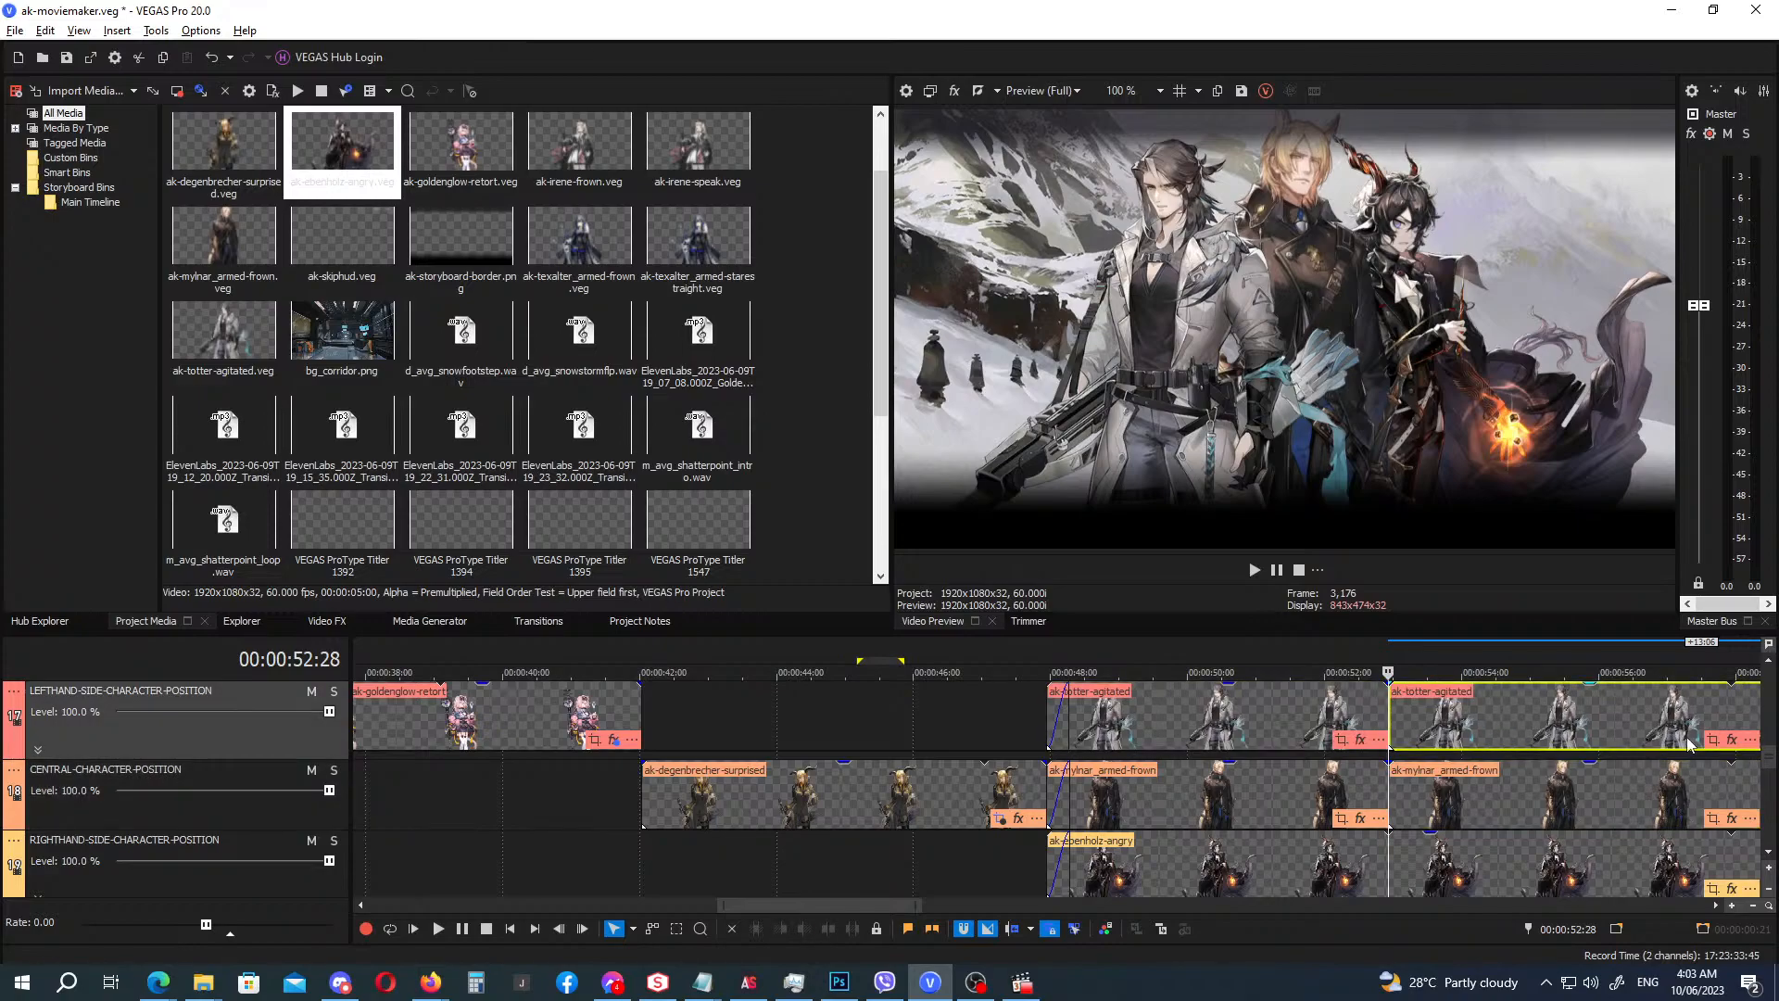
Apply Brightness and Contrast with the Portrait Dialog Dimmed preset to the Totter portrait segment after 00:00:52:28.
left_click(1731, 739)
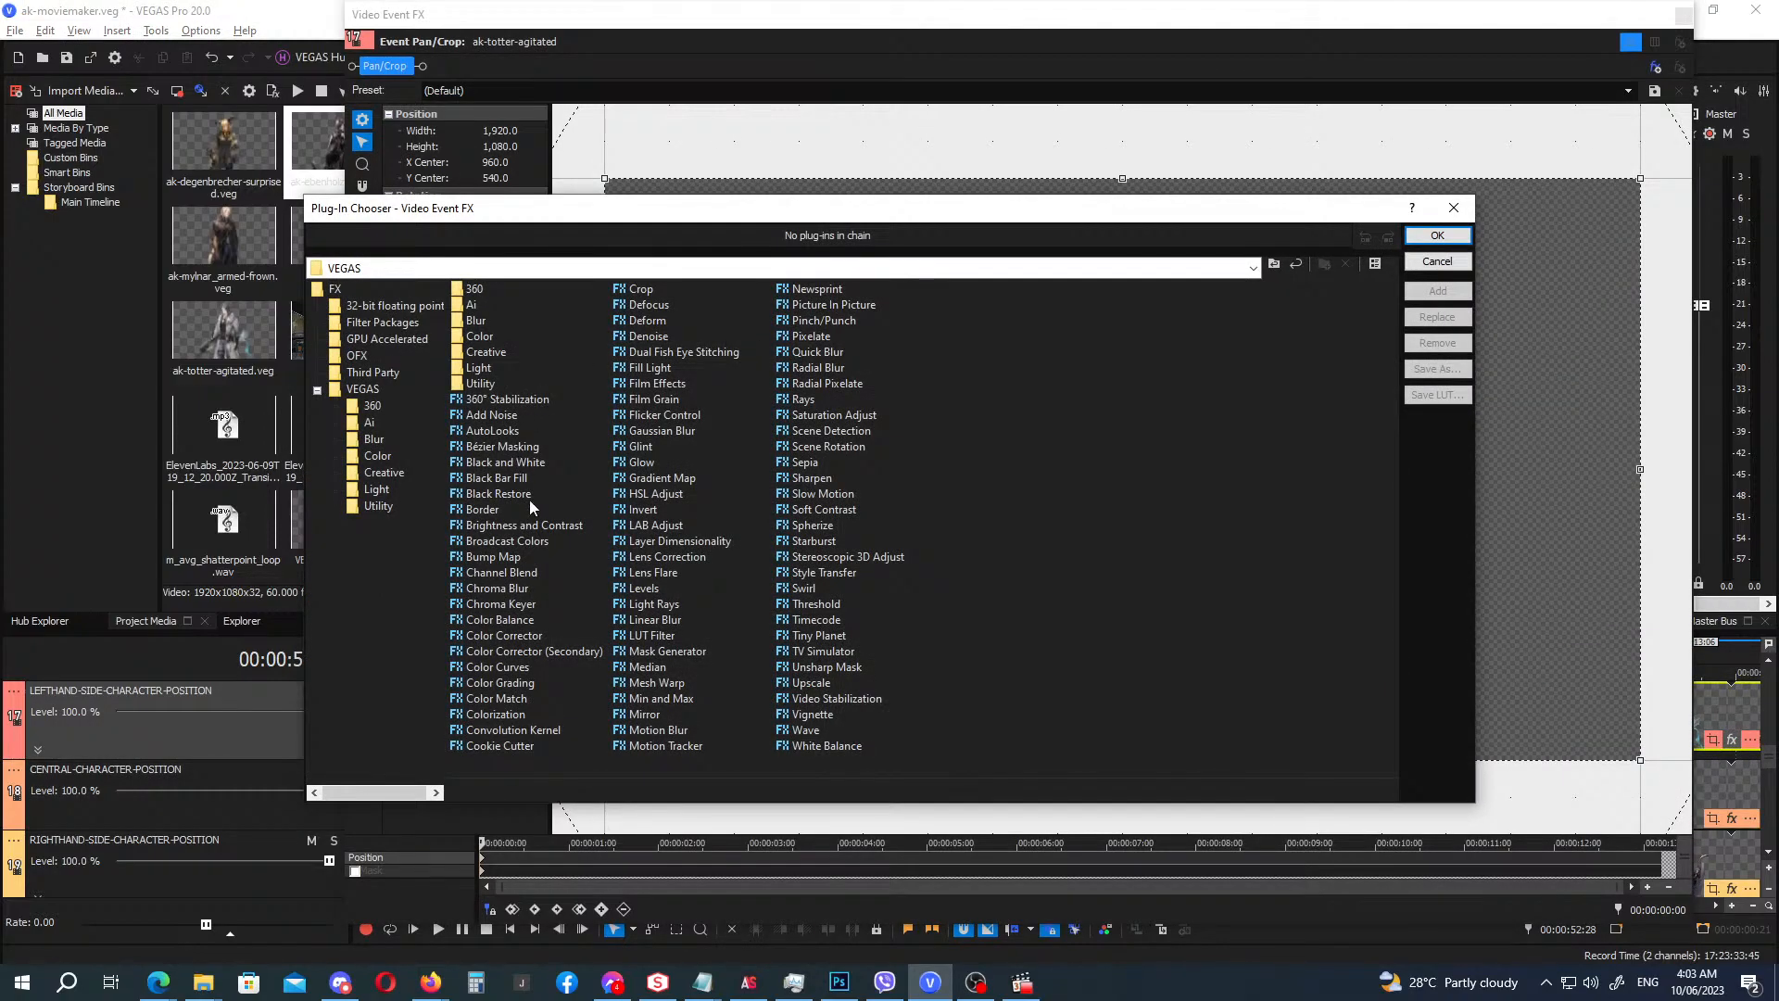
double_click(542, 526)
left_click(1436, 237)
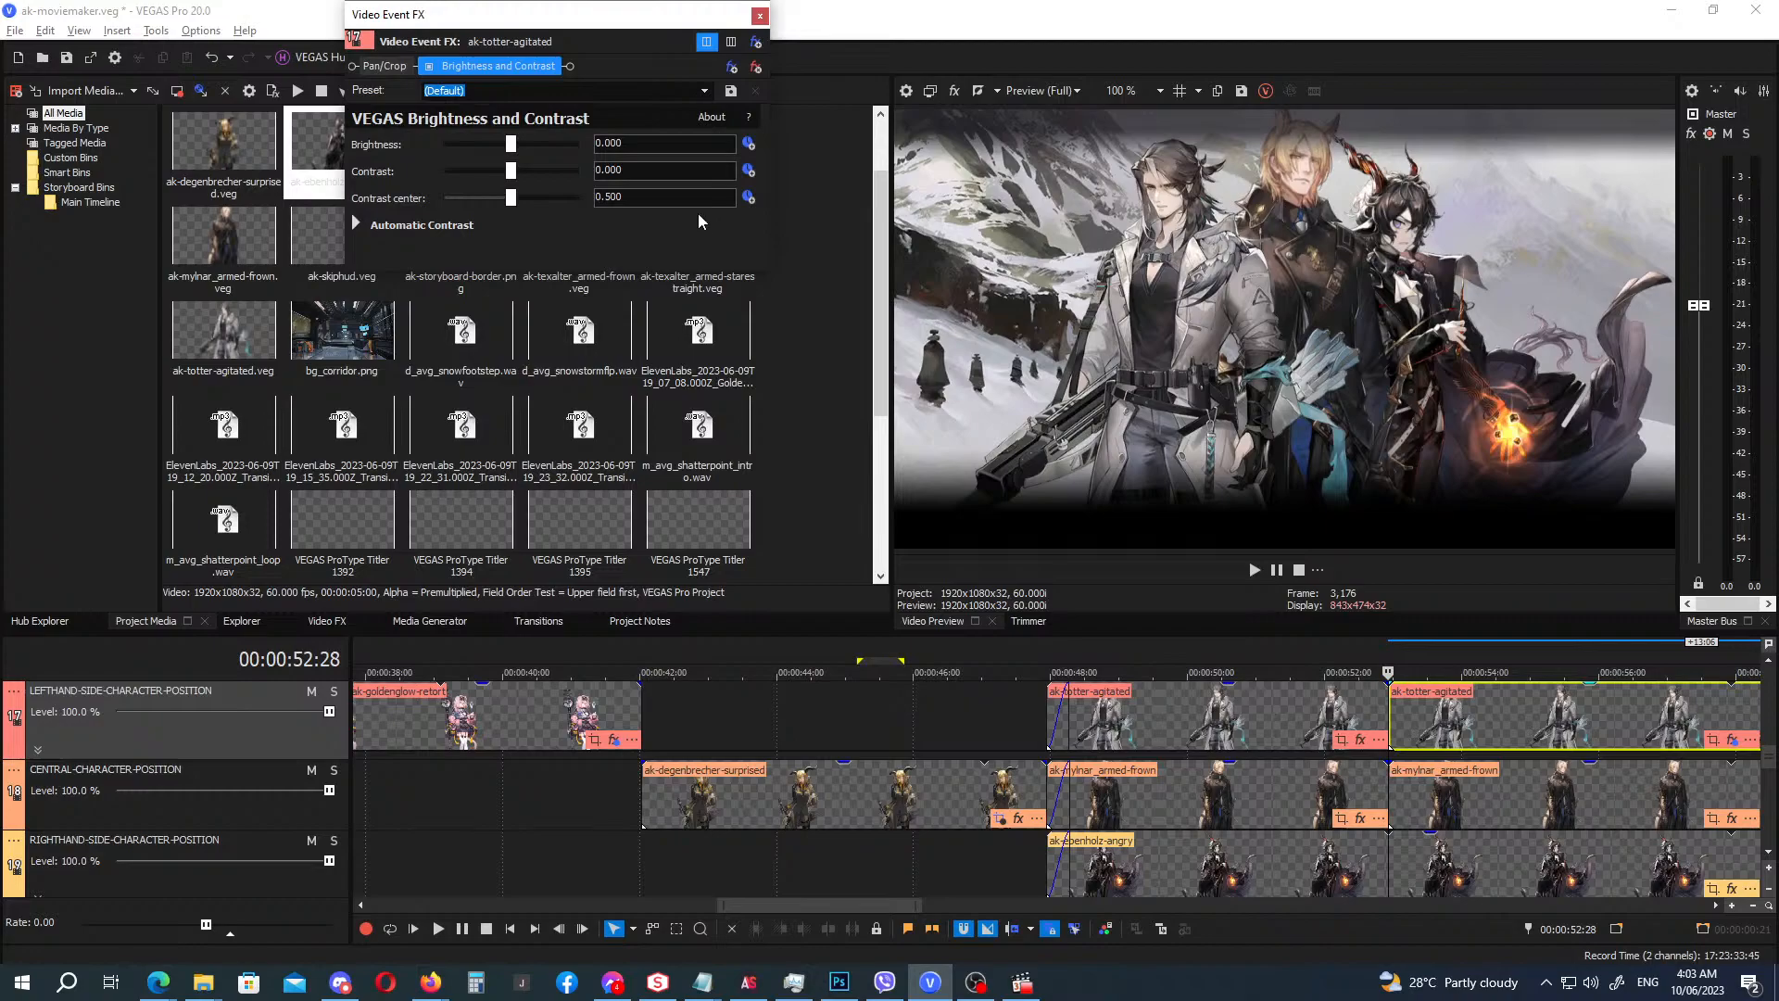
left_click(704, 90)
left_click(665, 232)
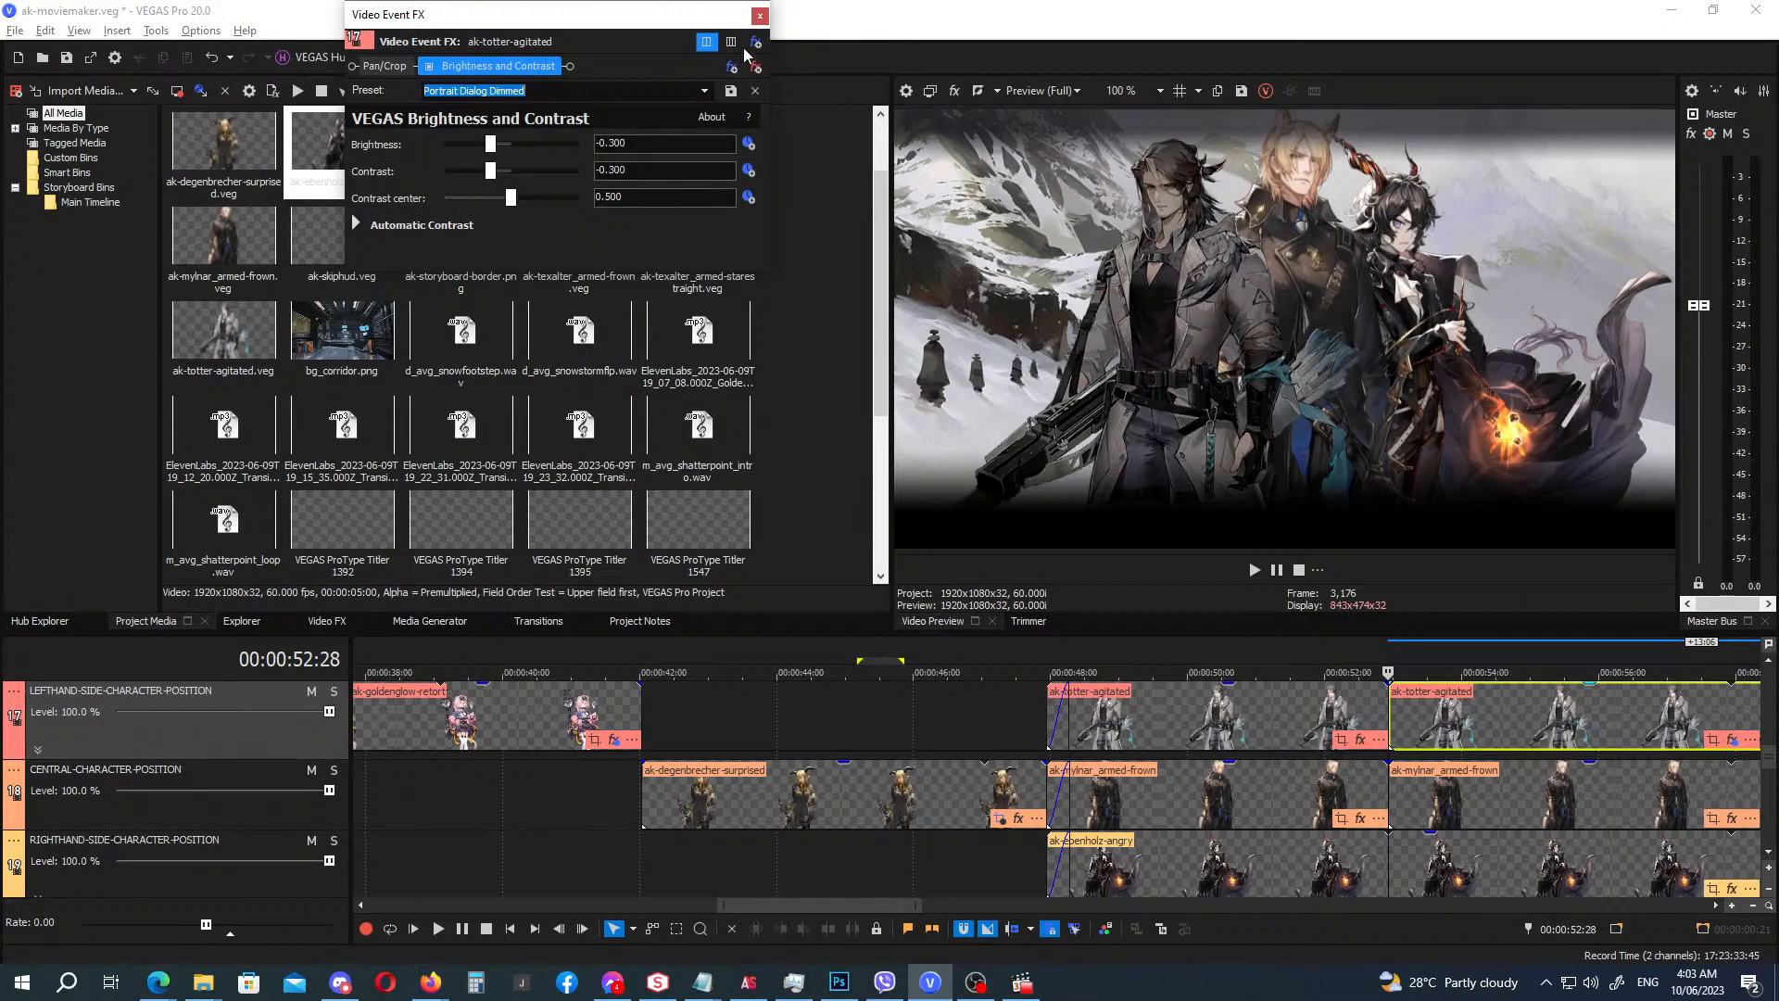
left_click(759, 16)
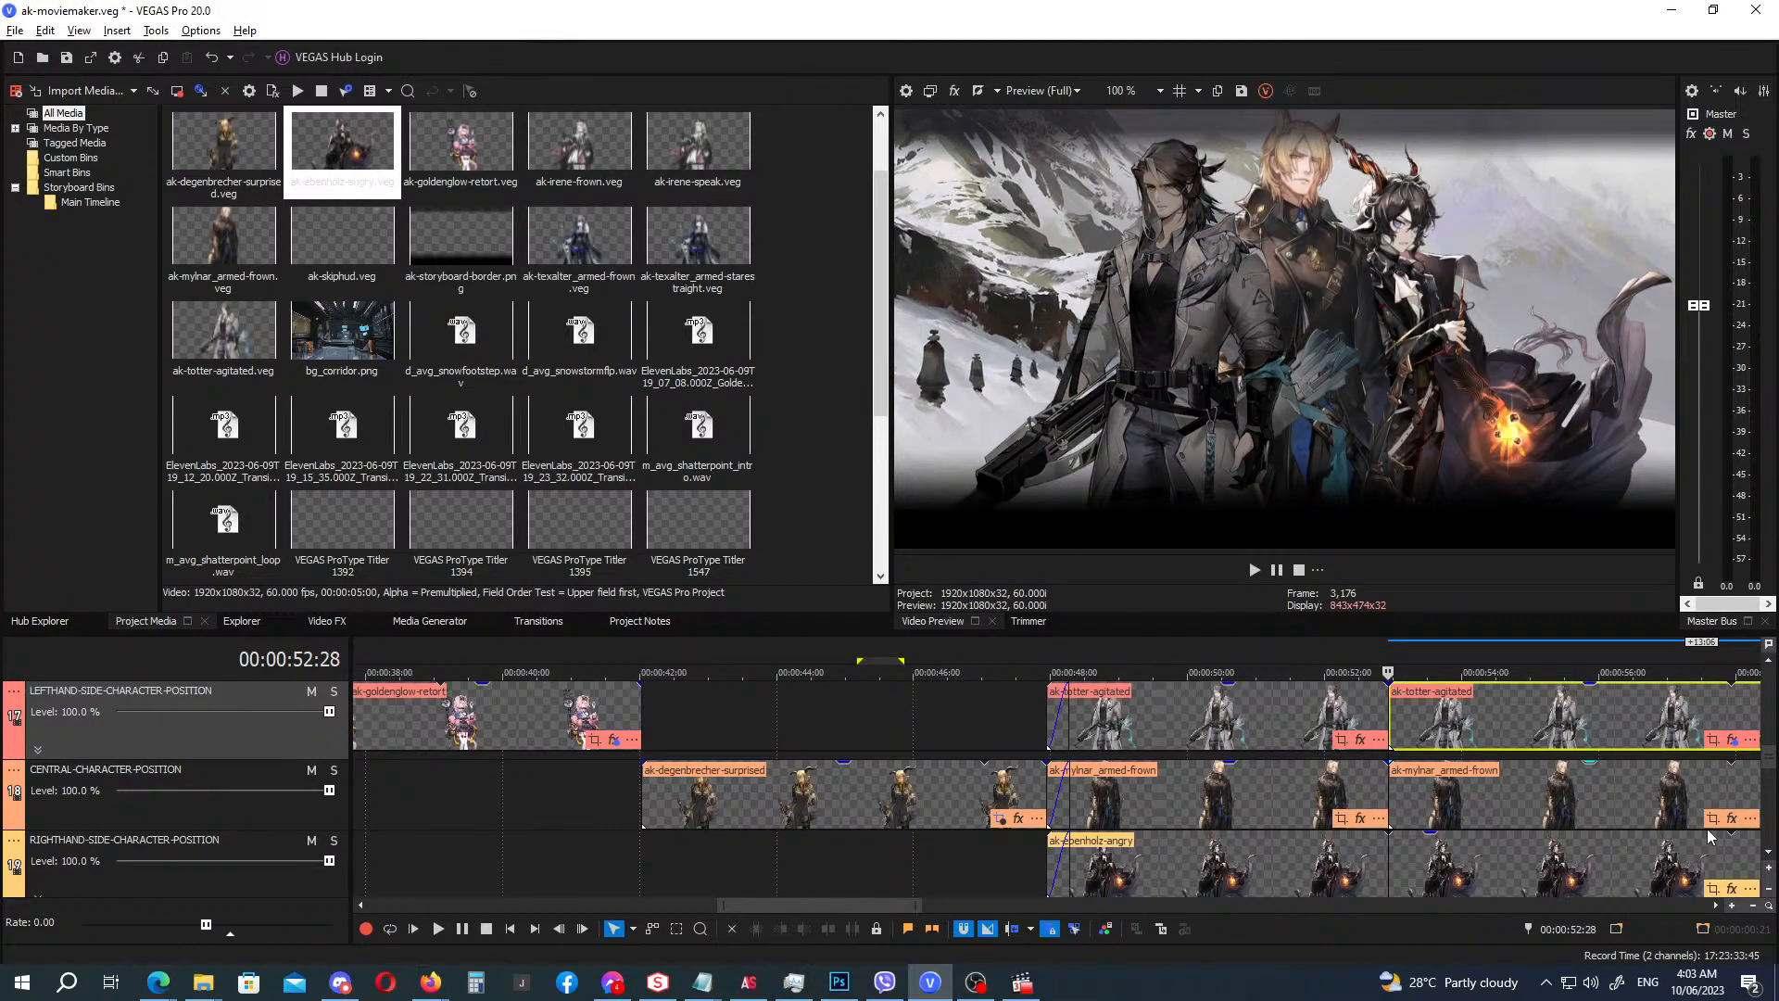
Open the video effects chooser for the Mylnar portrait segment before 00:00:52:28.
left_click(1361, 819)
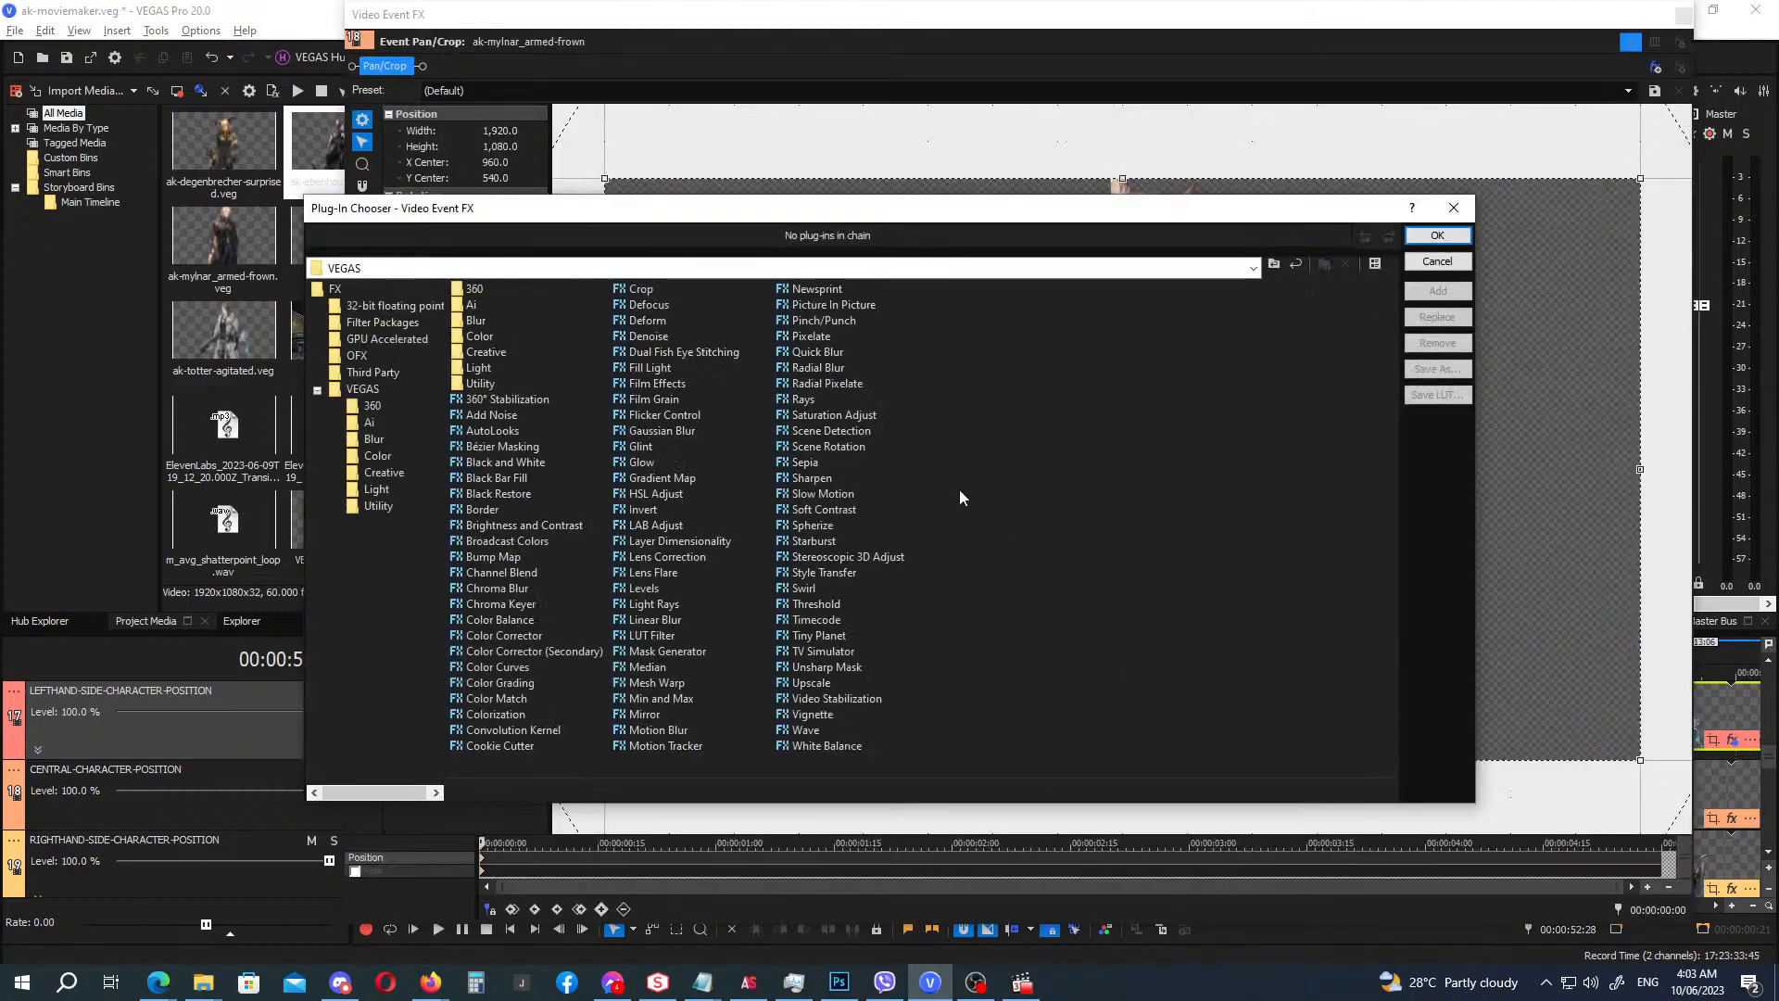
Add the Brightness and Contrast effect with the Portrait Dialog Dimmed preset to the second ak-mylnar_armed-frown event.
double_click(552, 528)
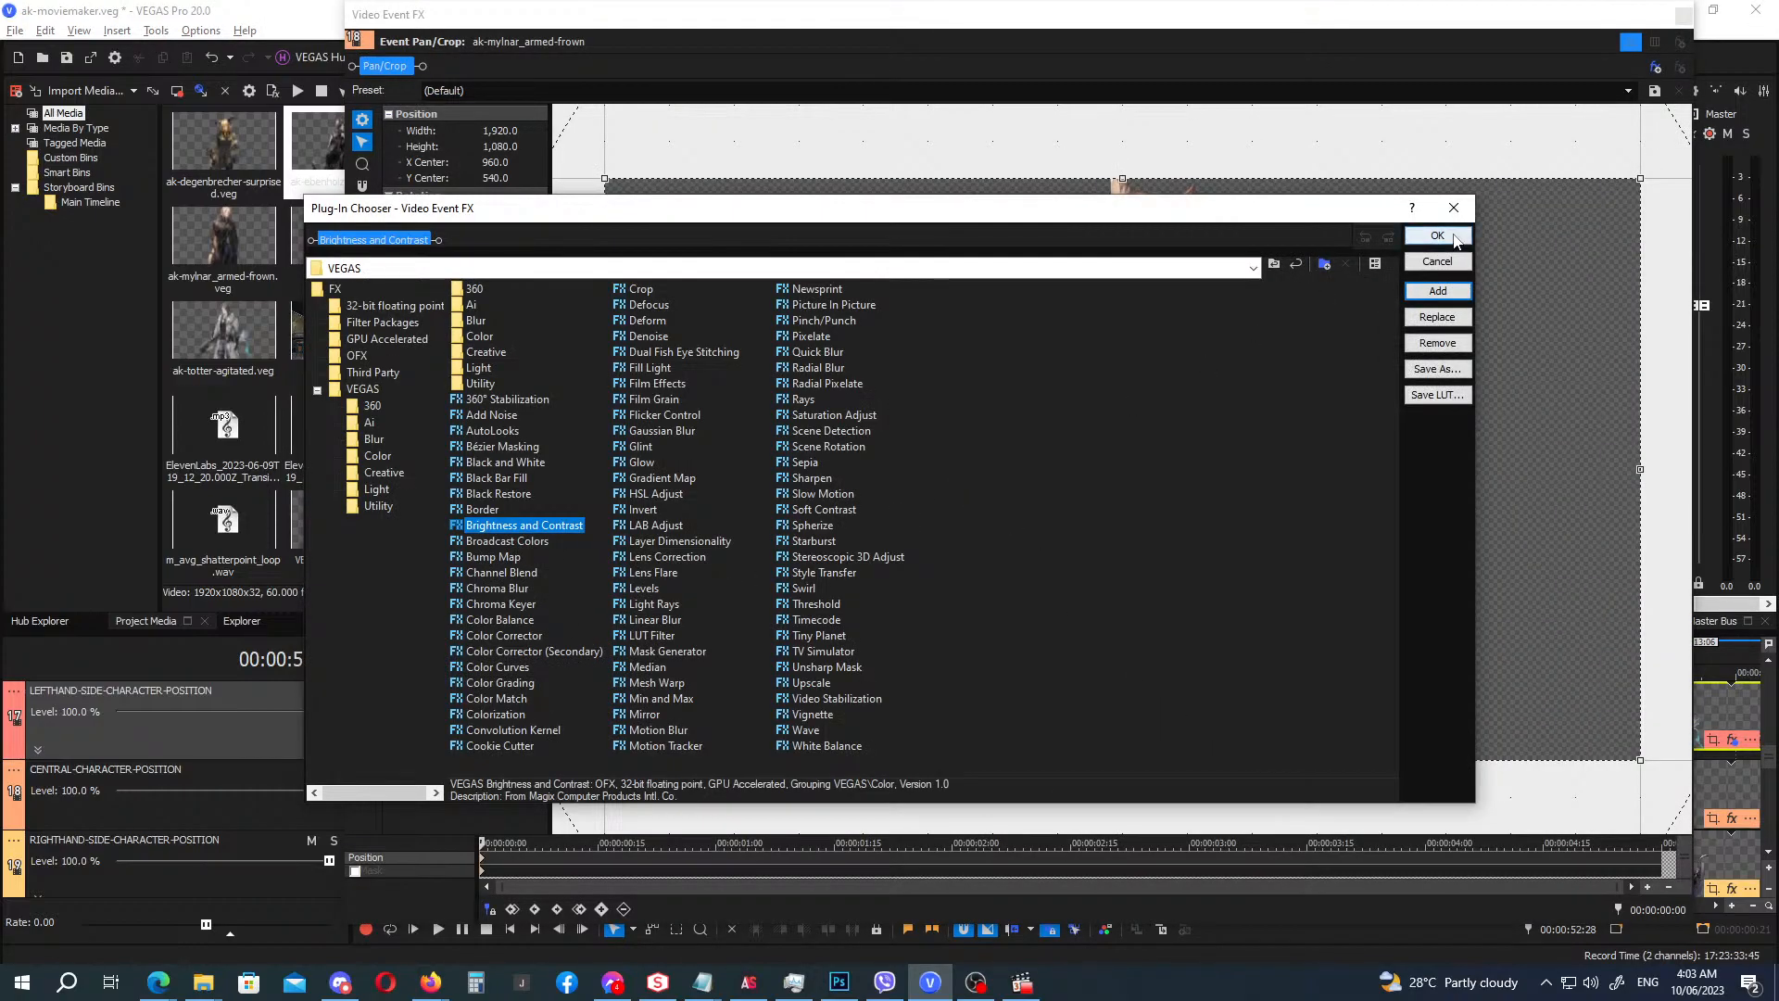
left_click(1437, 235)
left_click(701, 92)
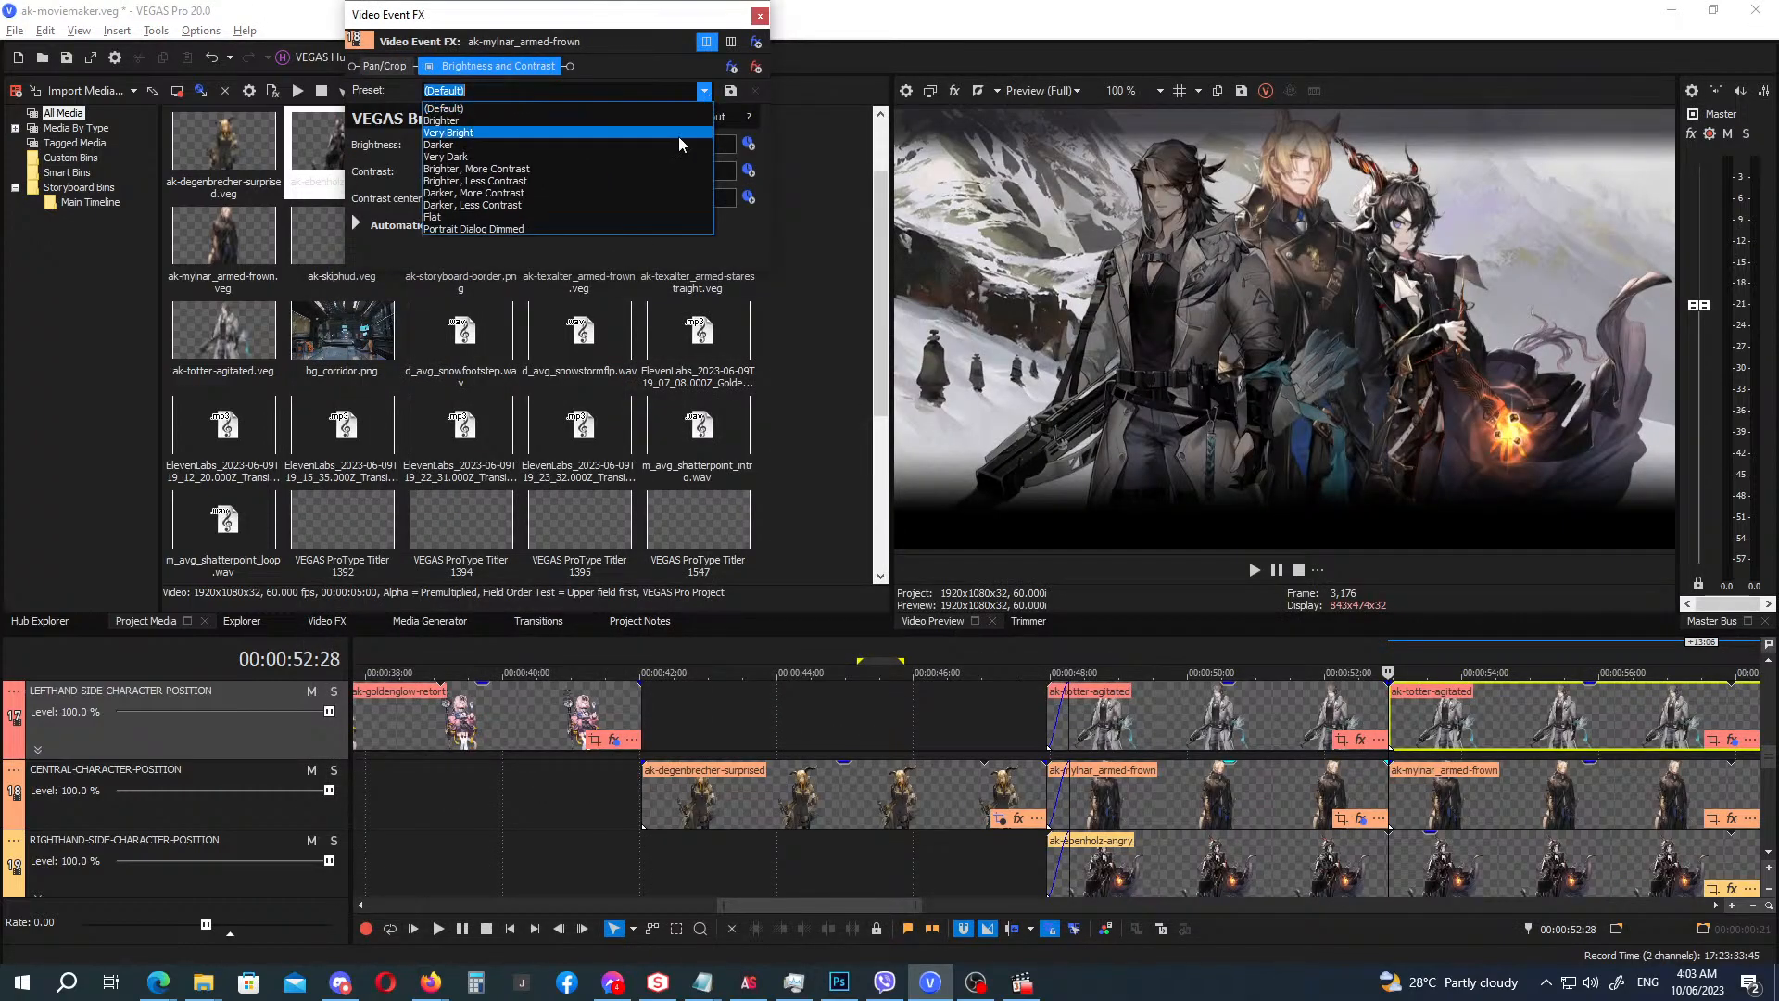
left_click(653, 228)
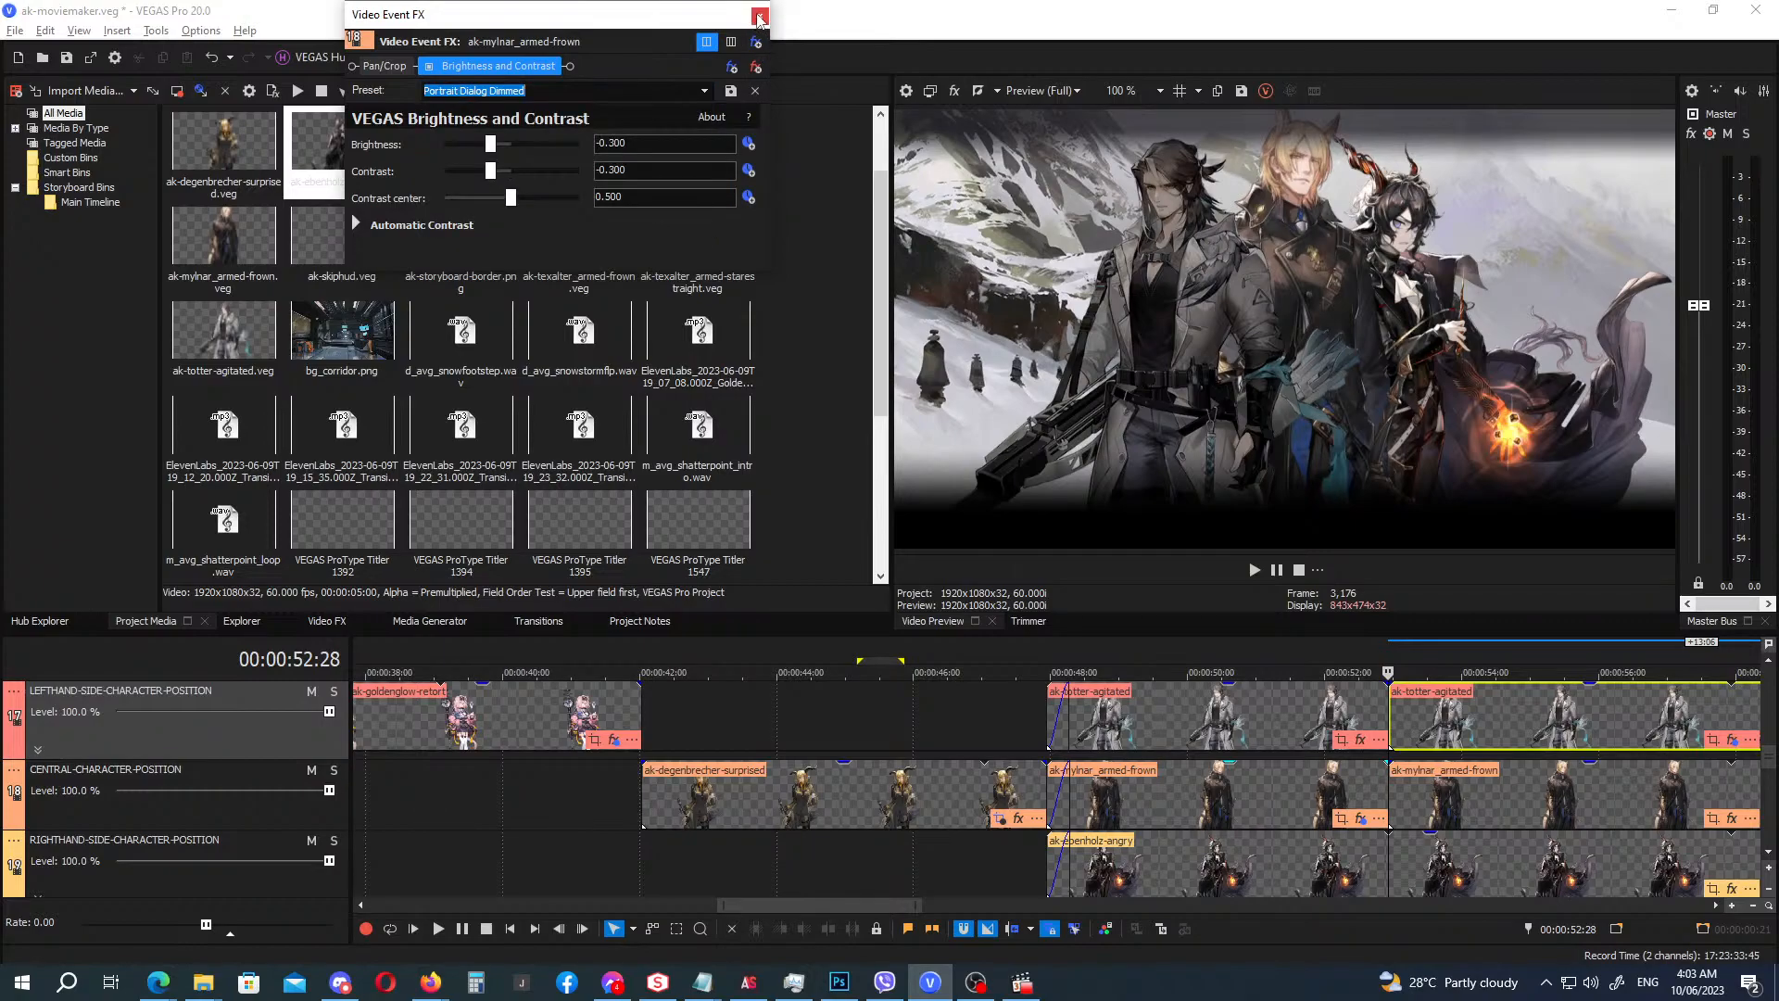
left_click(759, 16)
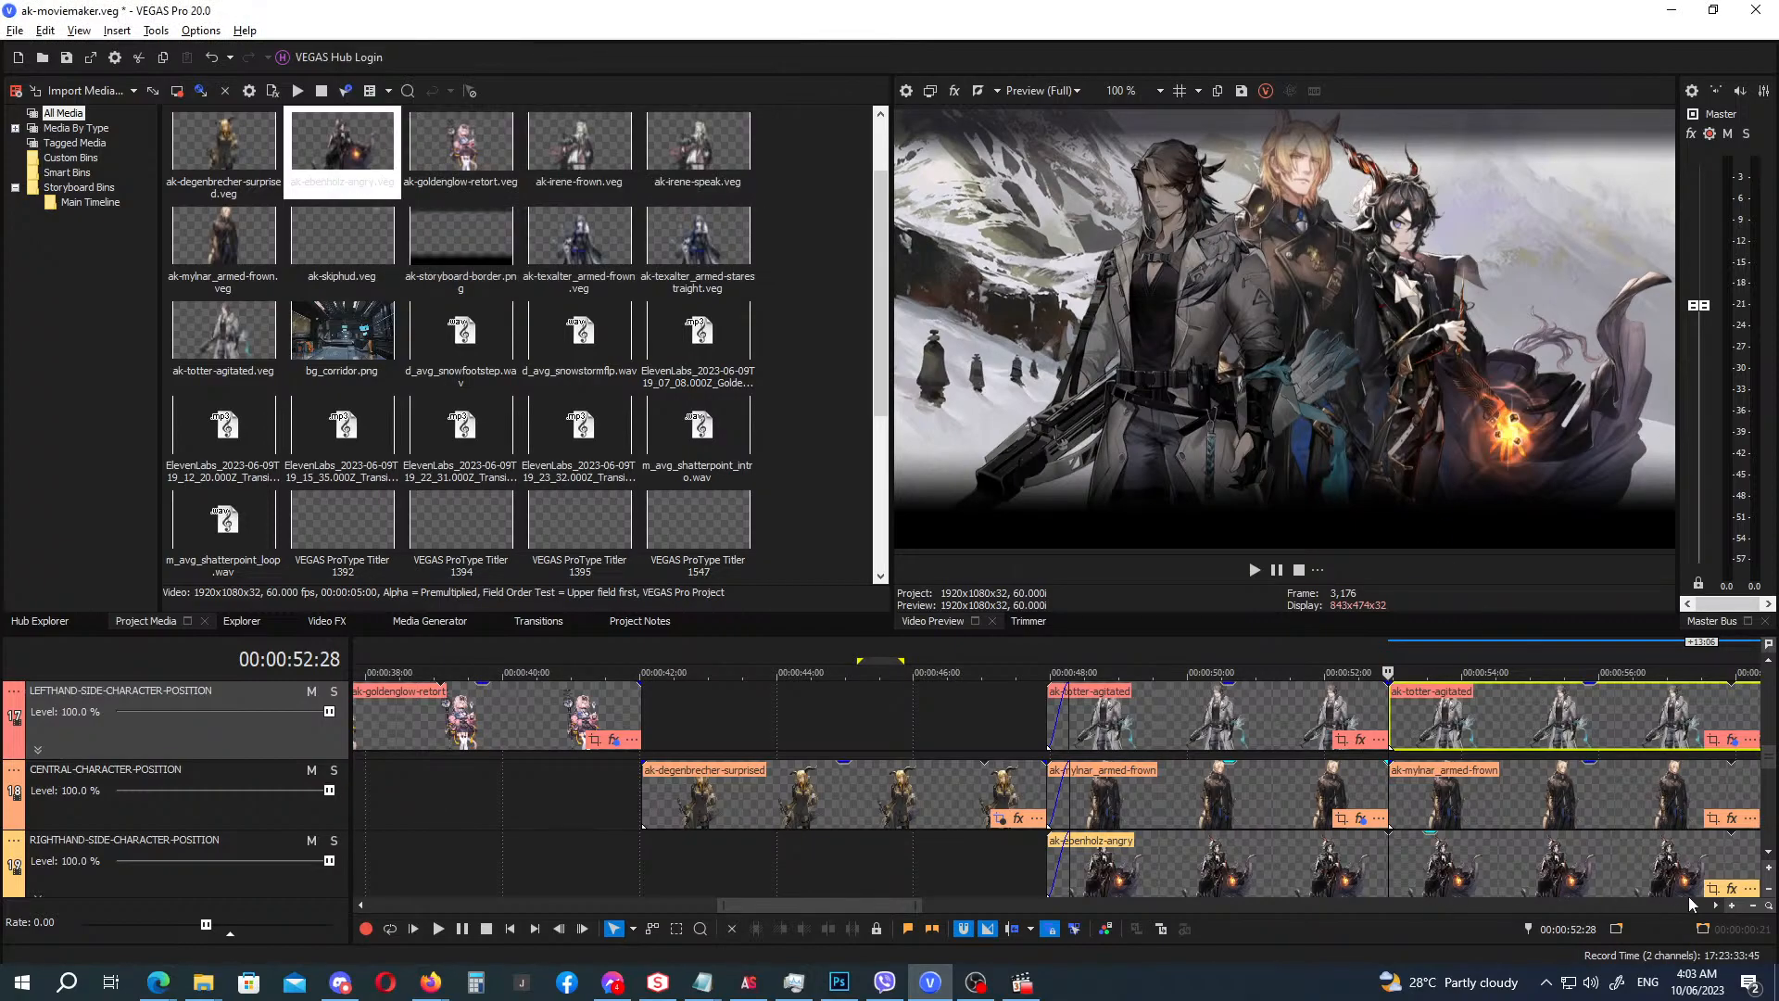
Add Brightness and Contrast to the second ak-ebenholz-angry event and apply the Portrait Dialog Dimmed preset.
left_click(1731, 890)
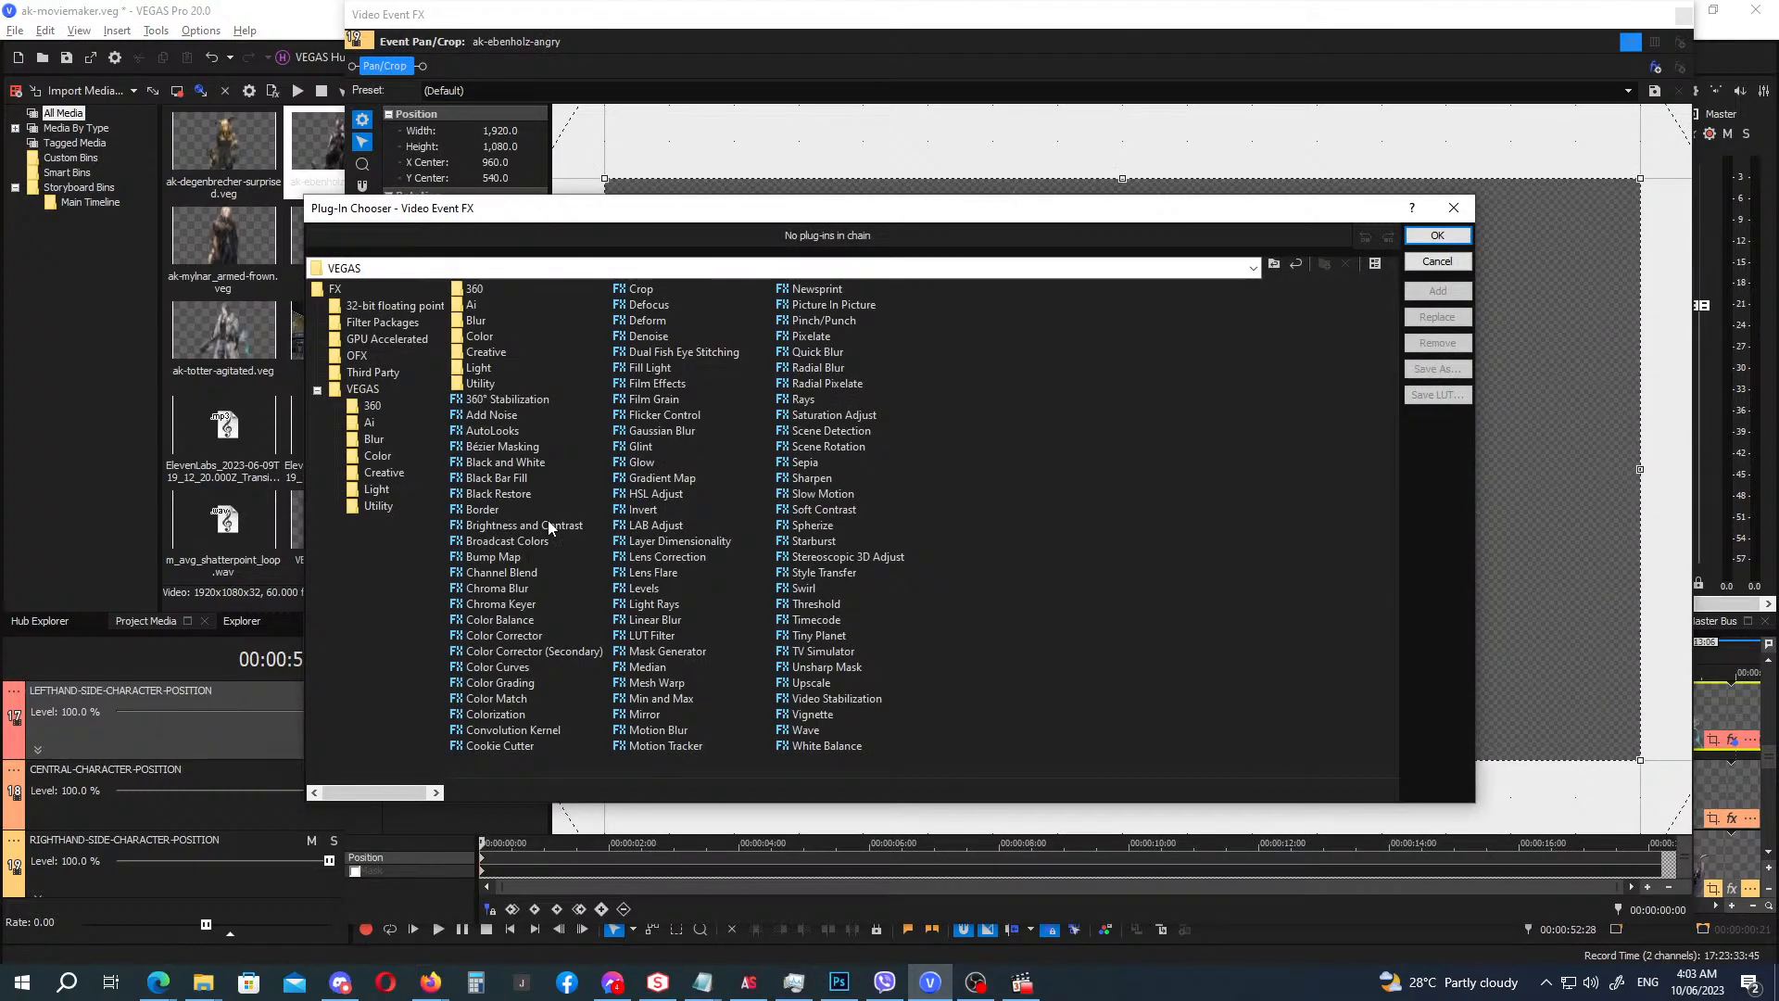
double_click(547, 525)
left_click(1415, 241)
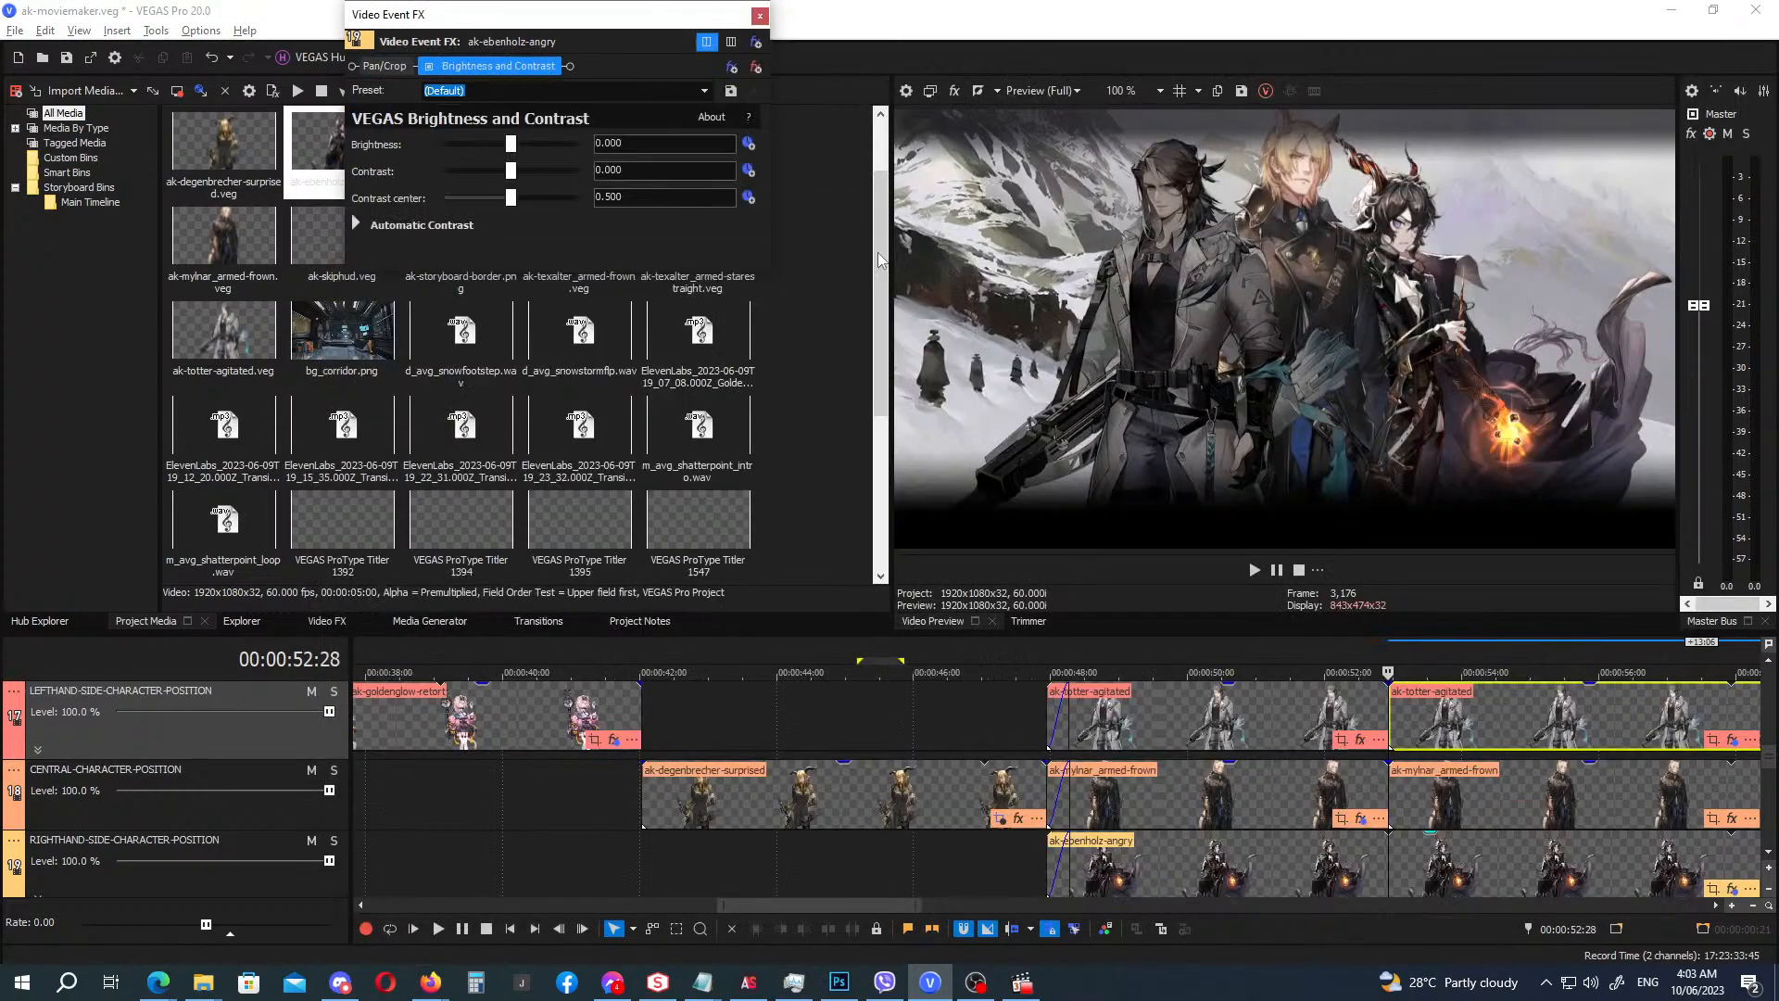
left_click(704, 90)
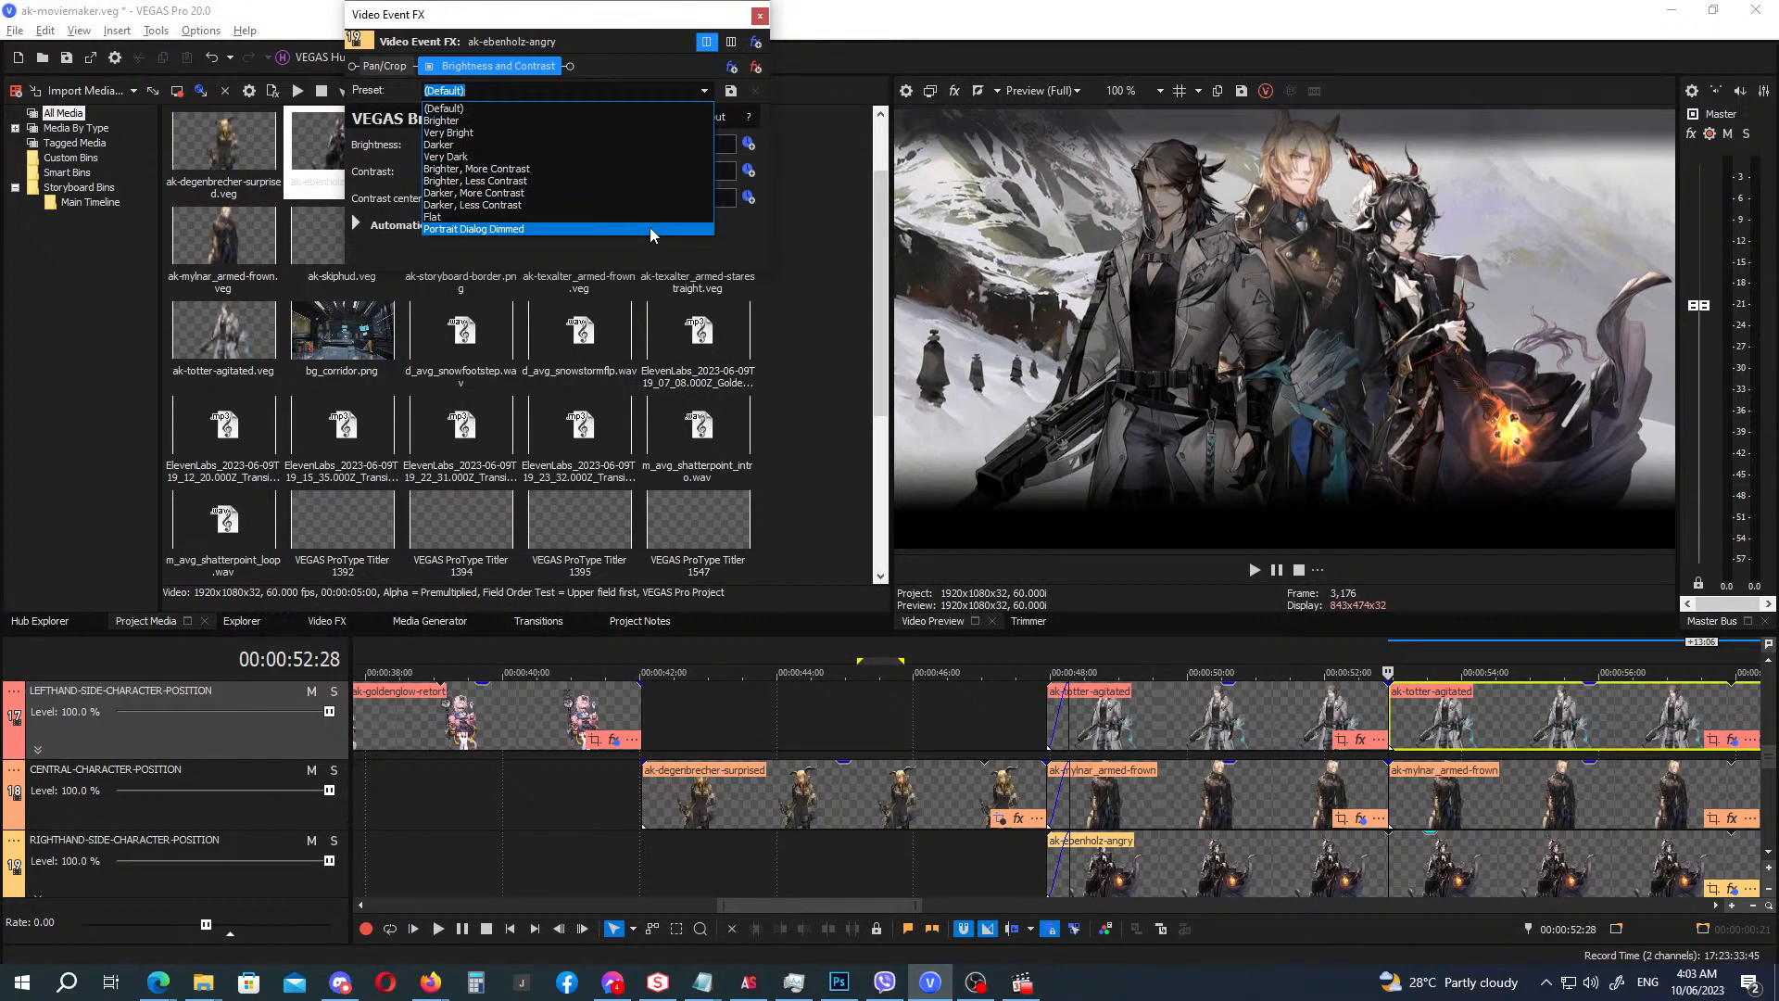
left_click(648, 226)
left_click(760, 16)
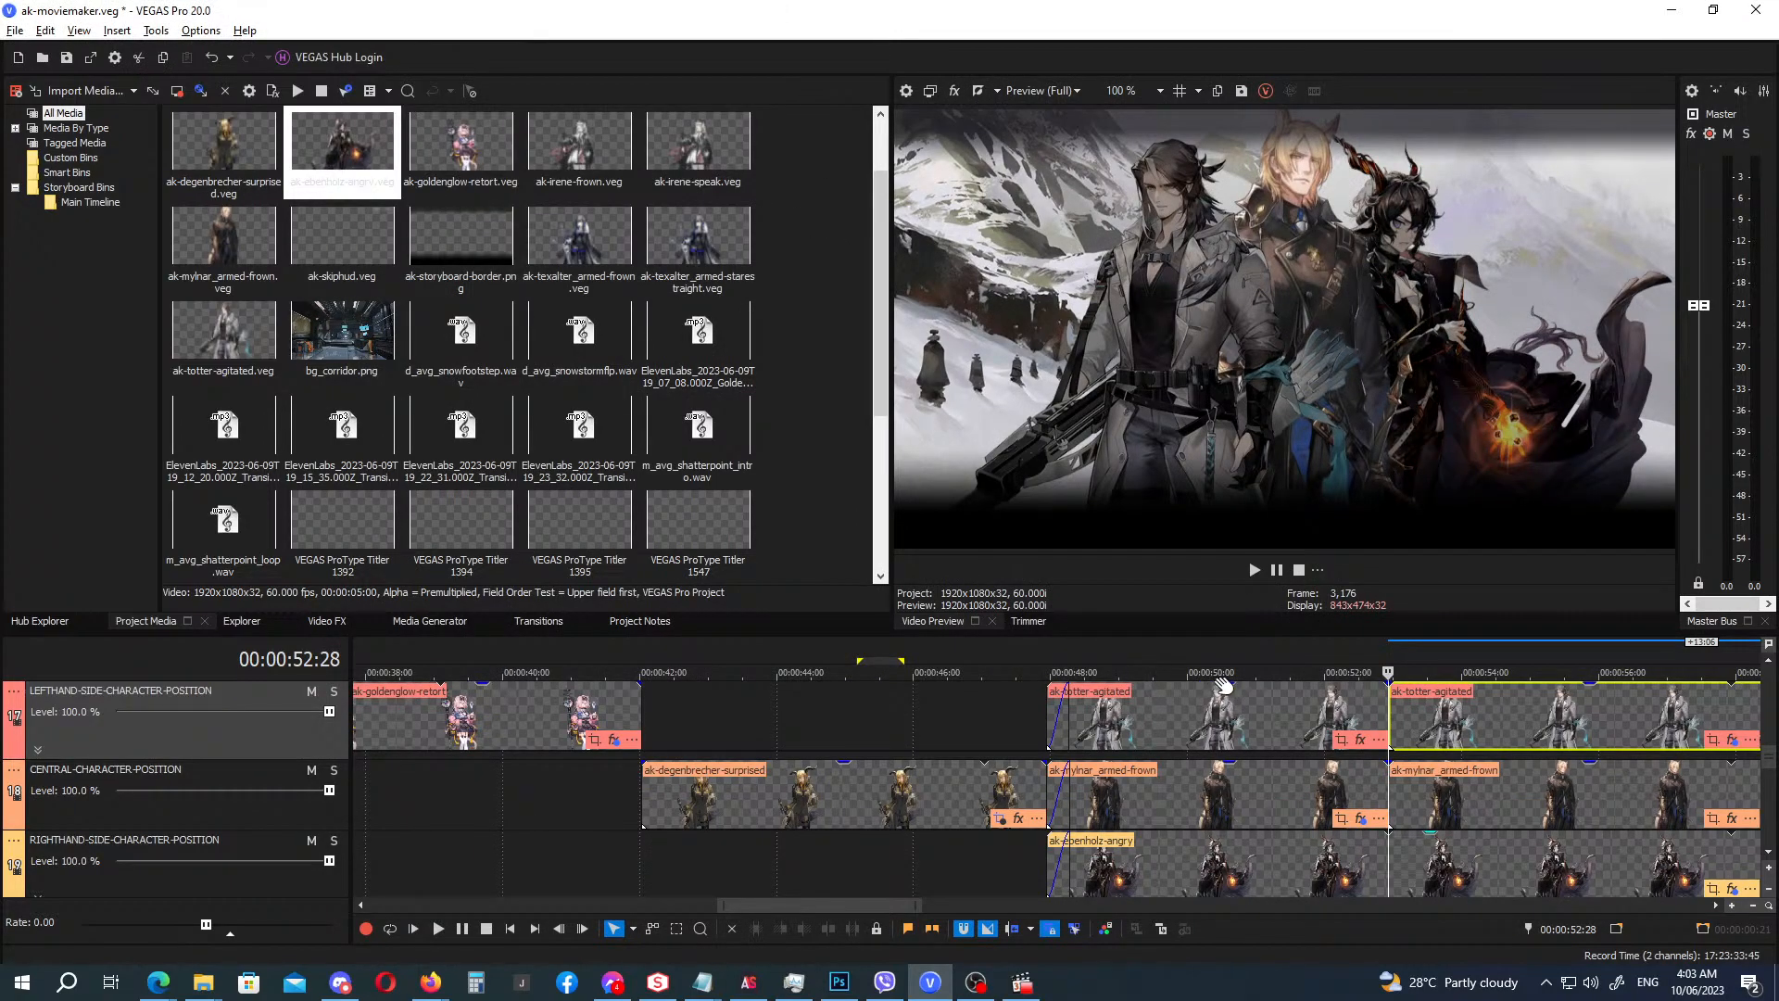
Duplicate the Degenbrecher title on the SPEAKER ID track directly after itself, creating a new copy of the source media.
left_click(1057, 648)
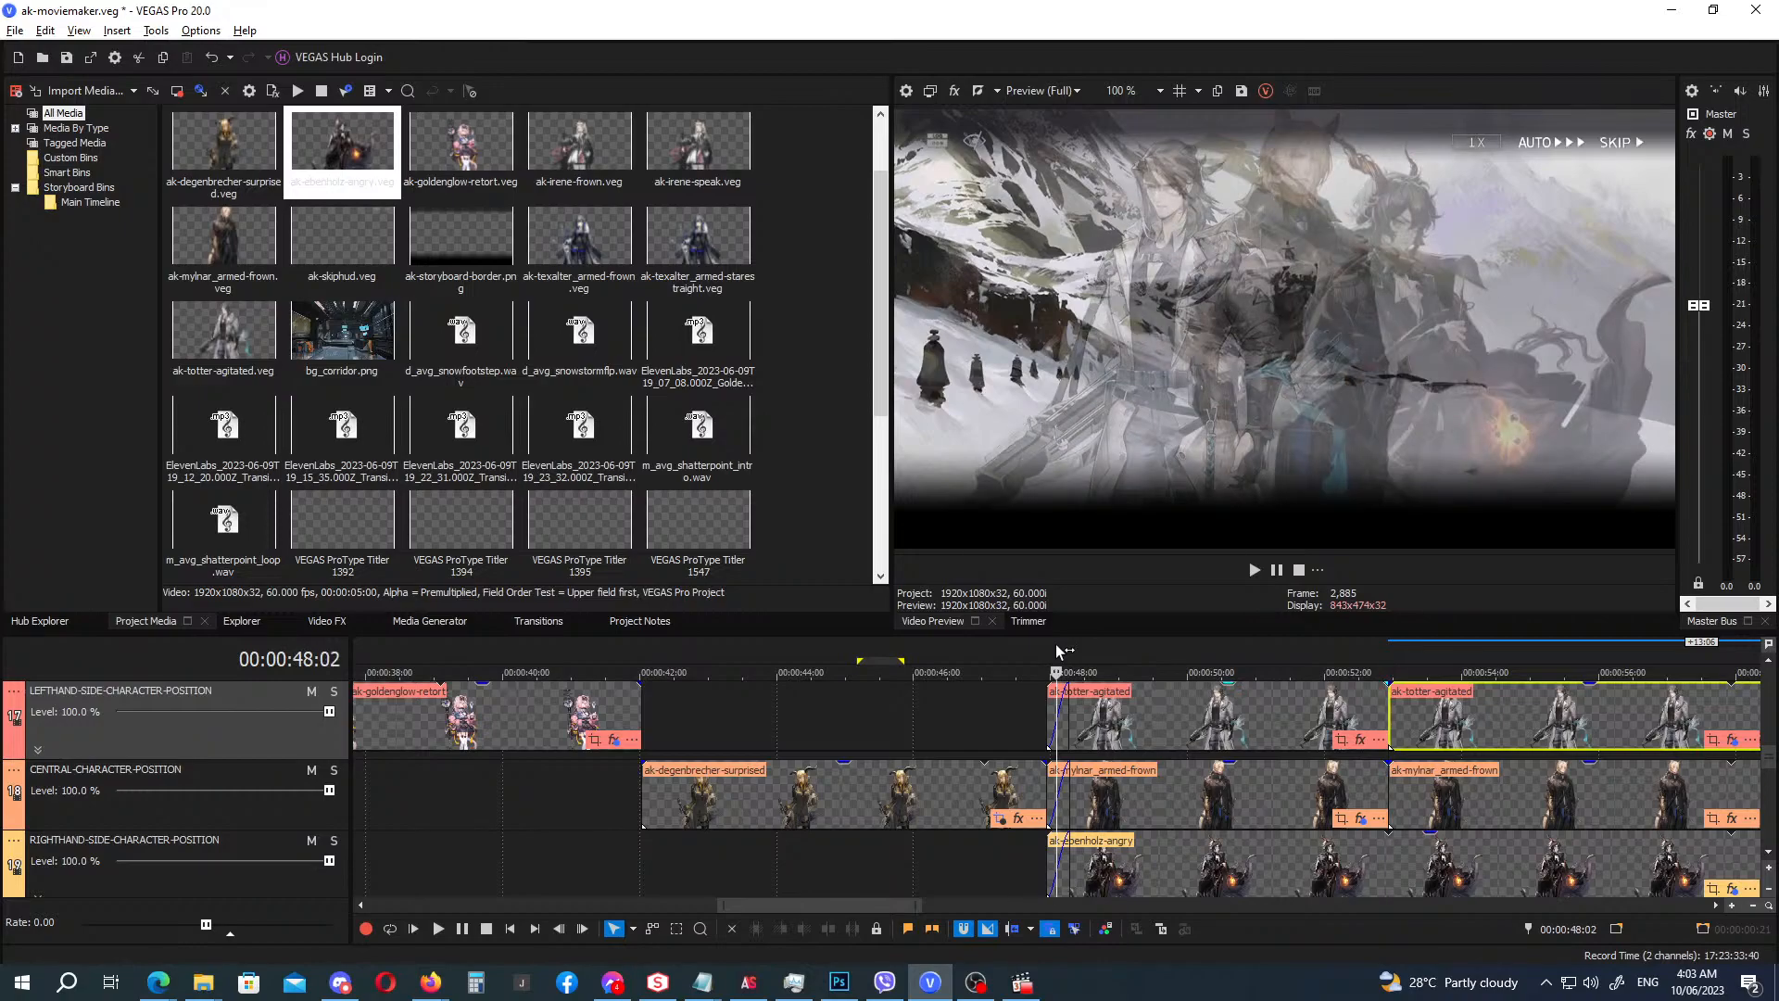
left_click(1087, 650)
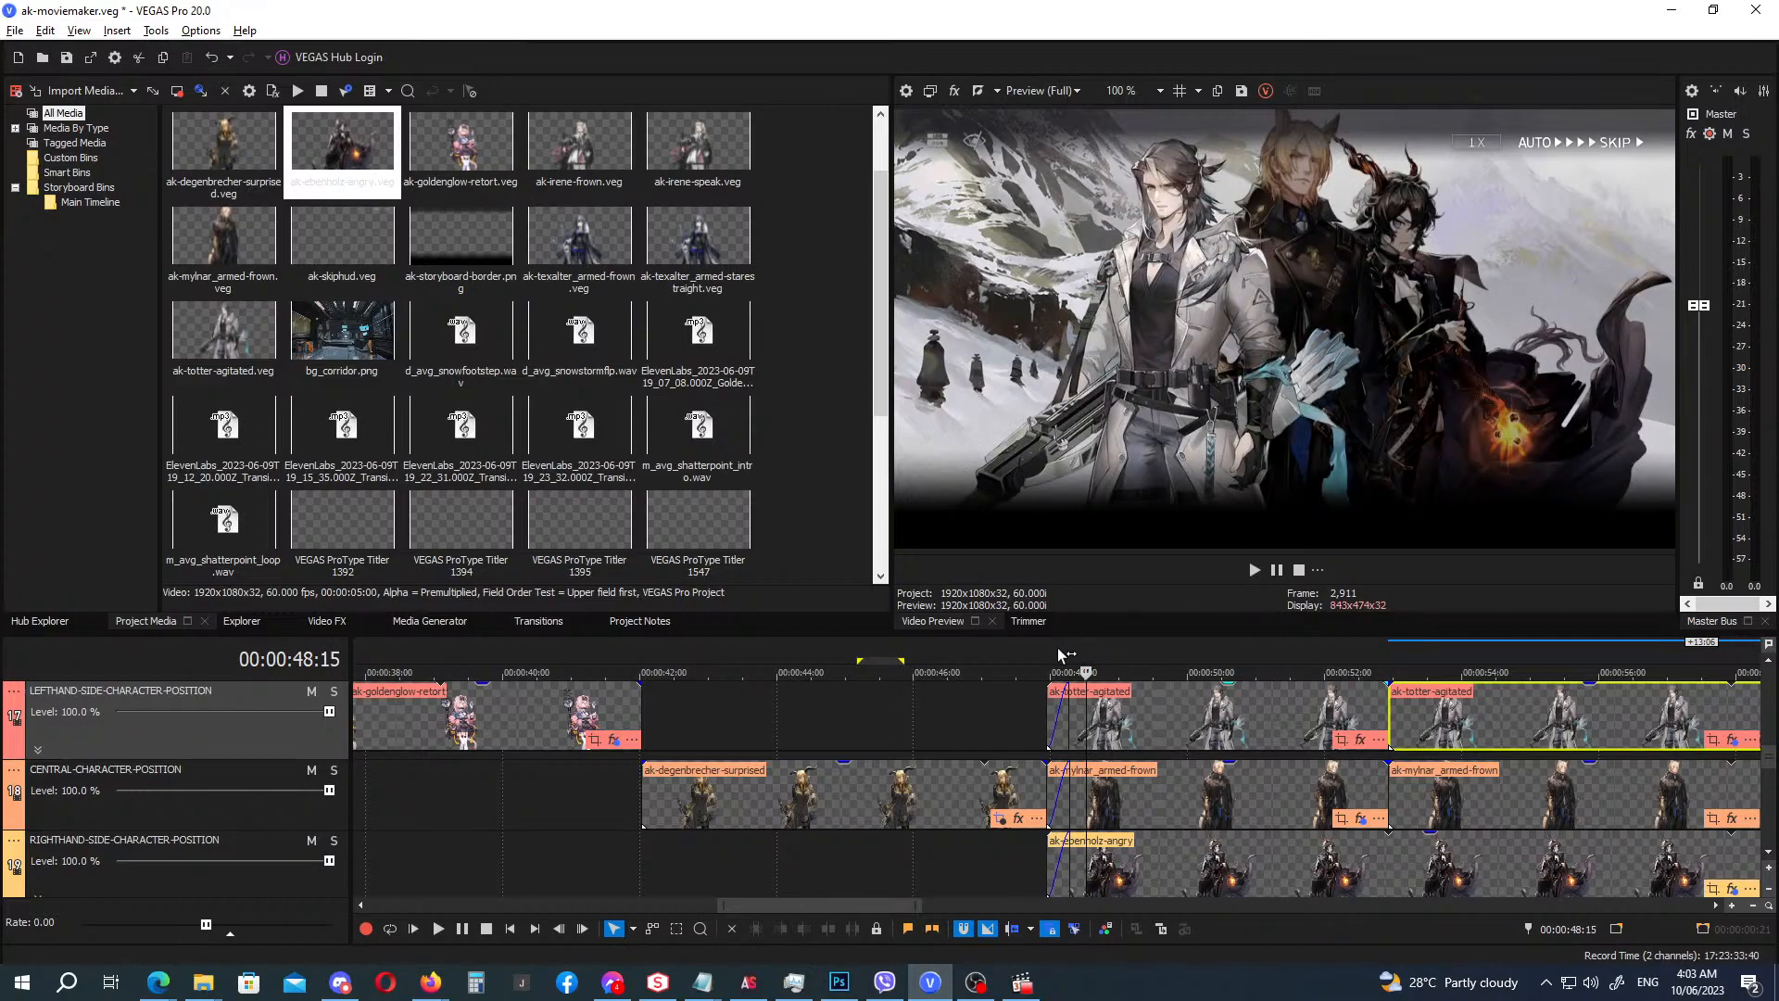
left_click(1047, 648)
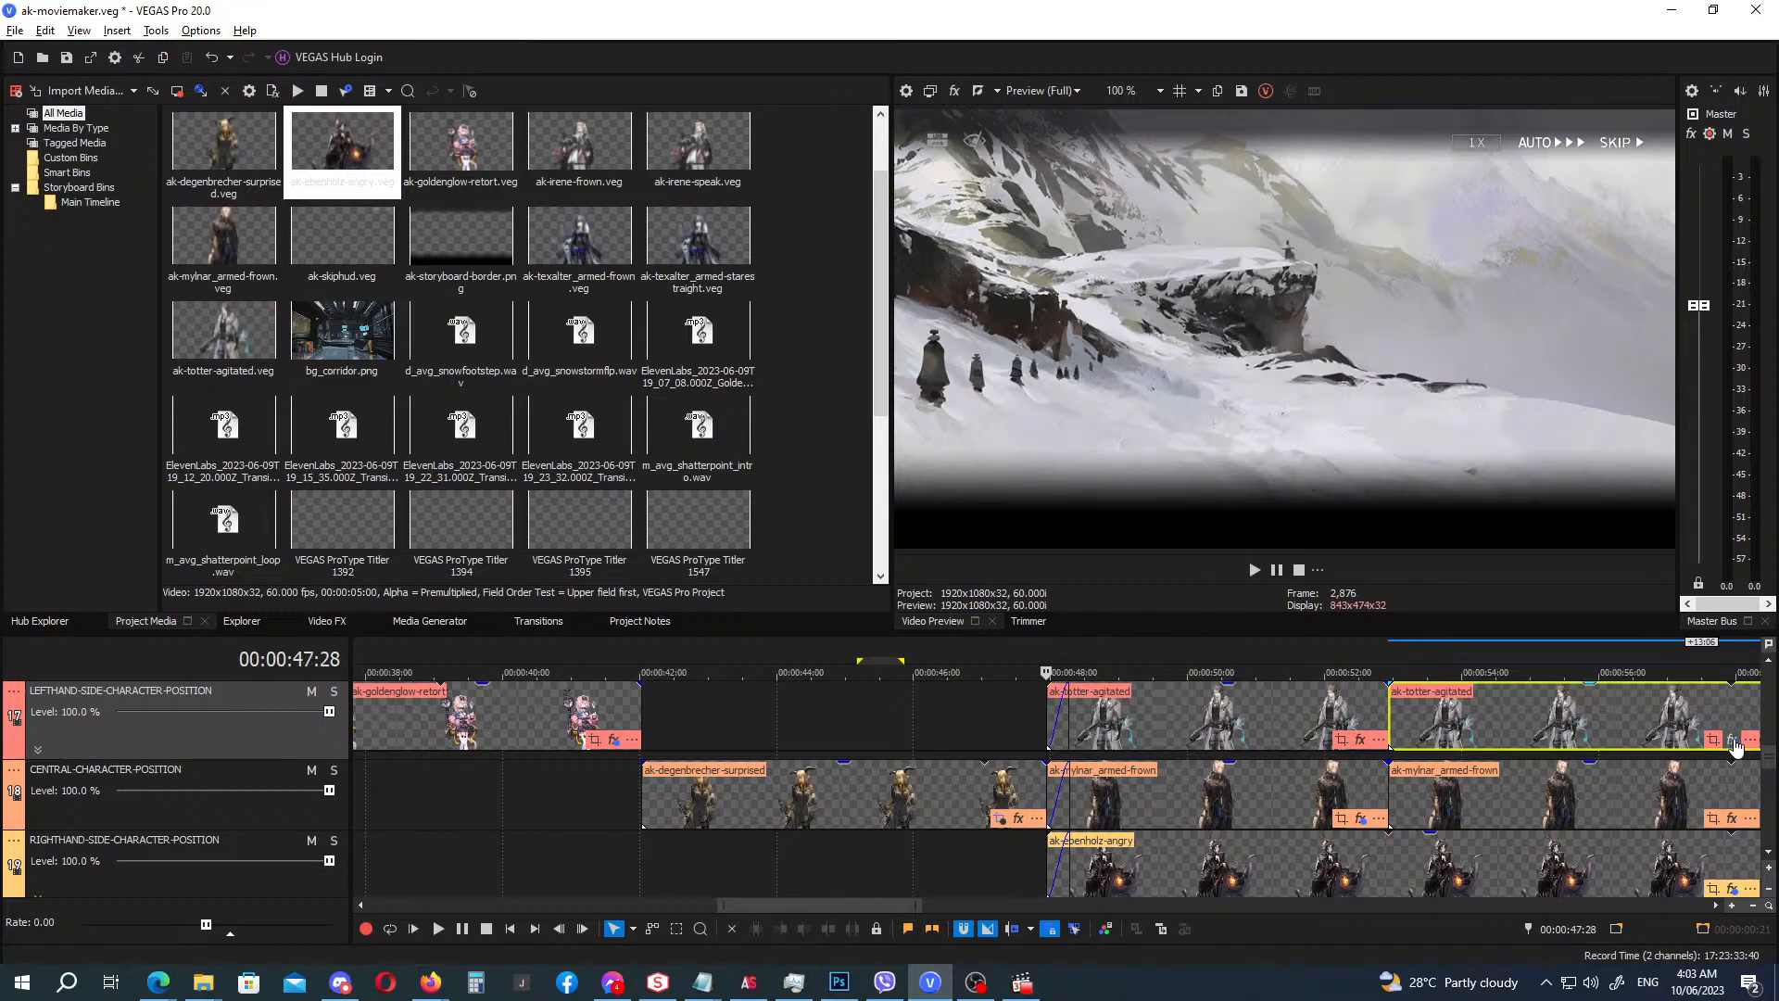
left_click_drag(1770, 774, 1772, 728)
scroll(1119, 763, "down", 3)
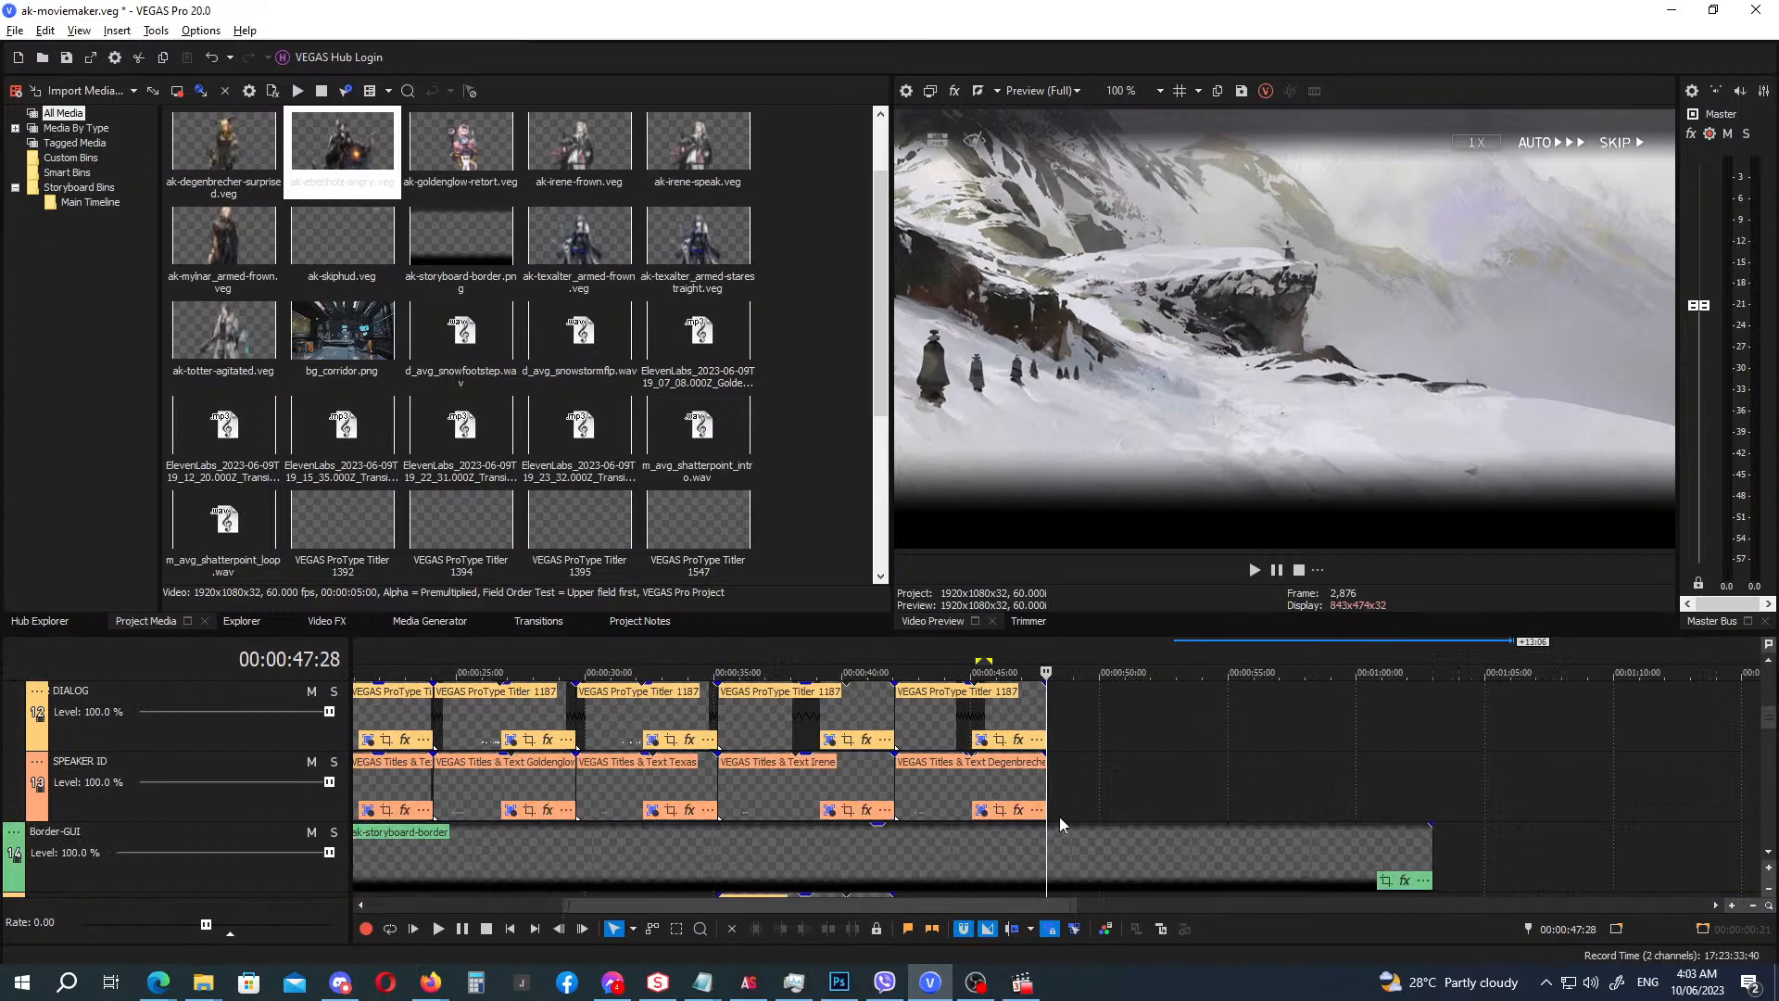
left_click(927, 788)
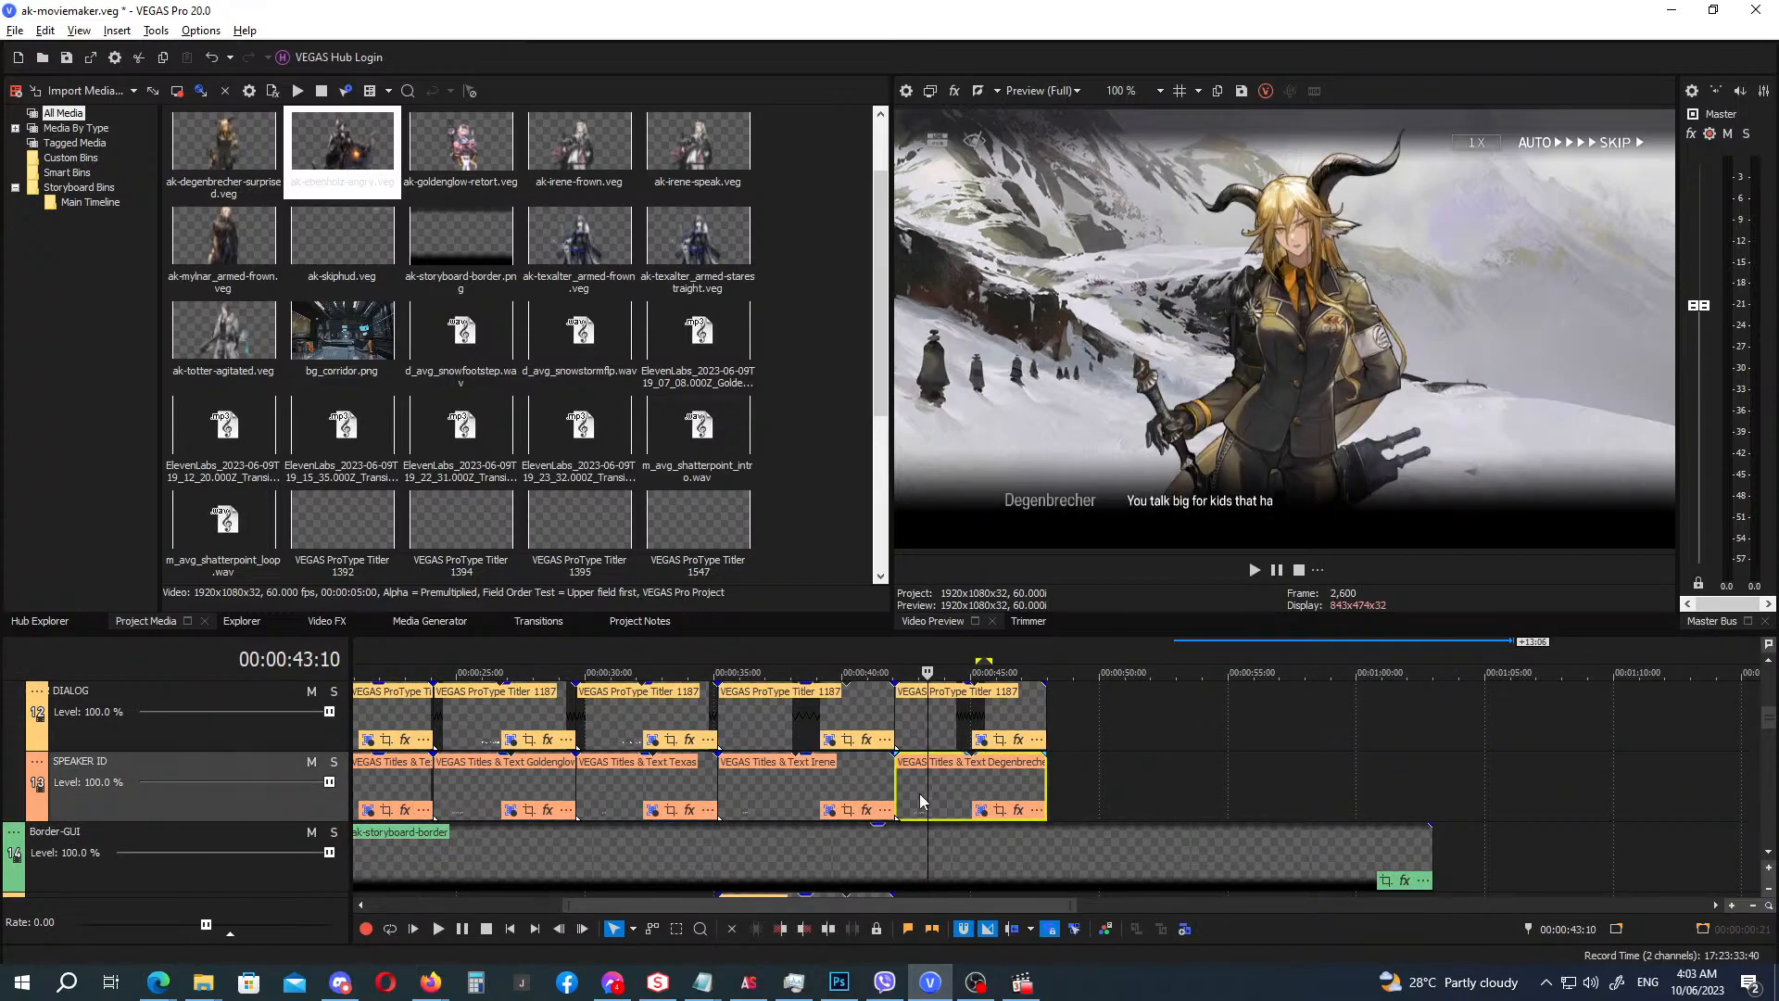
left_click_drag(922, 801, 1070, 793, "ctrl")
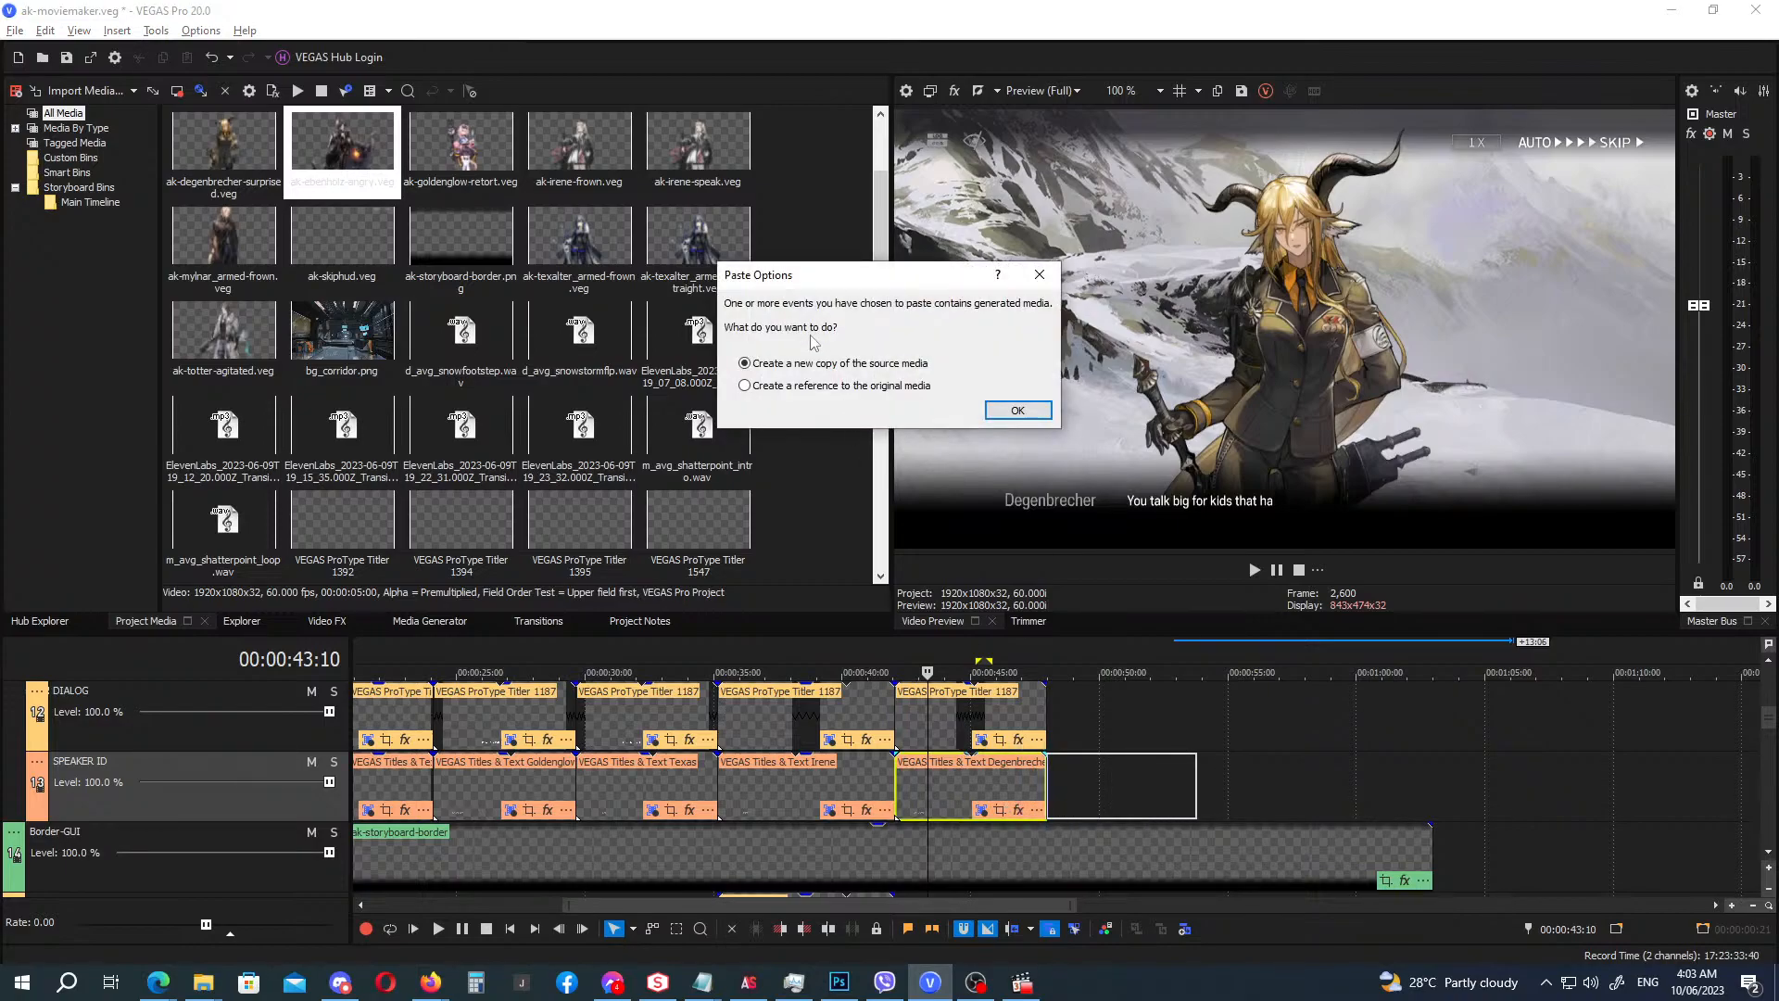
left_click(1016, 411)
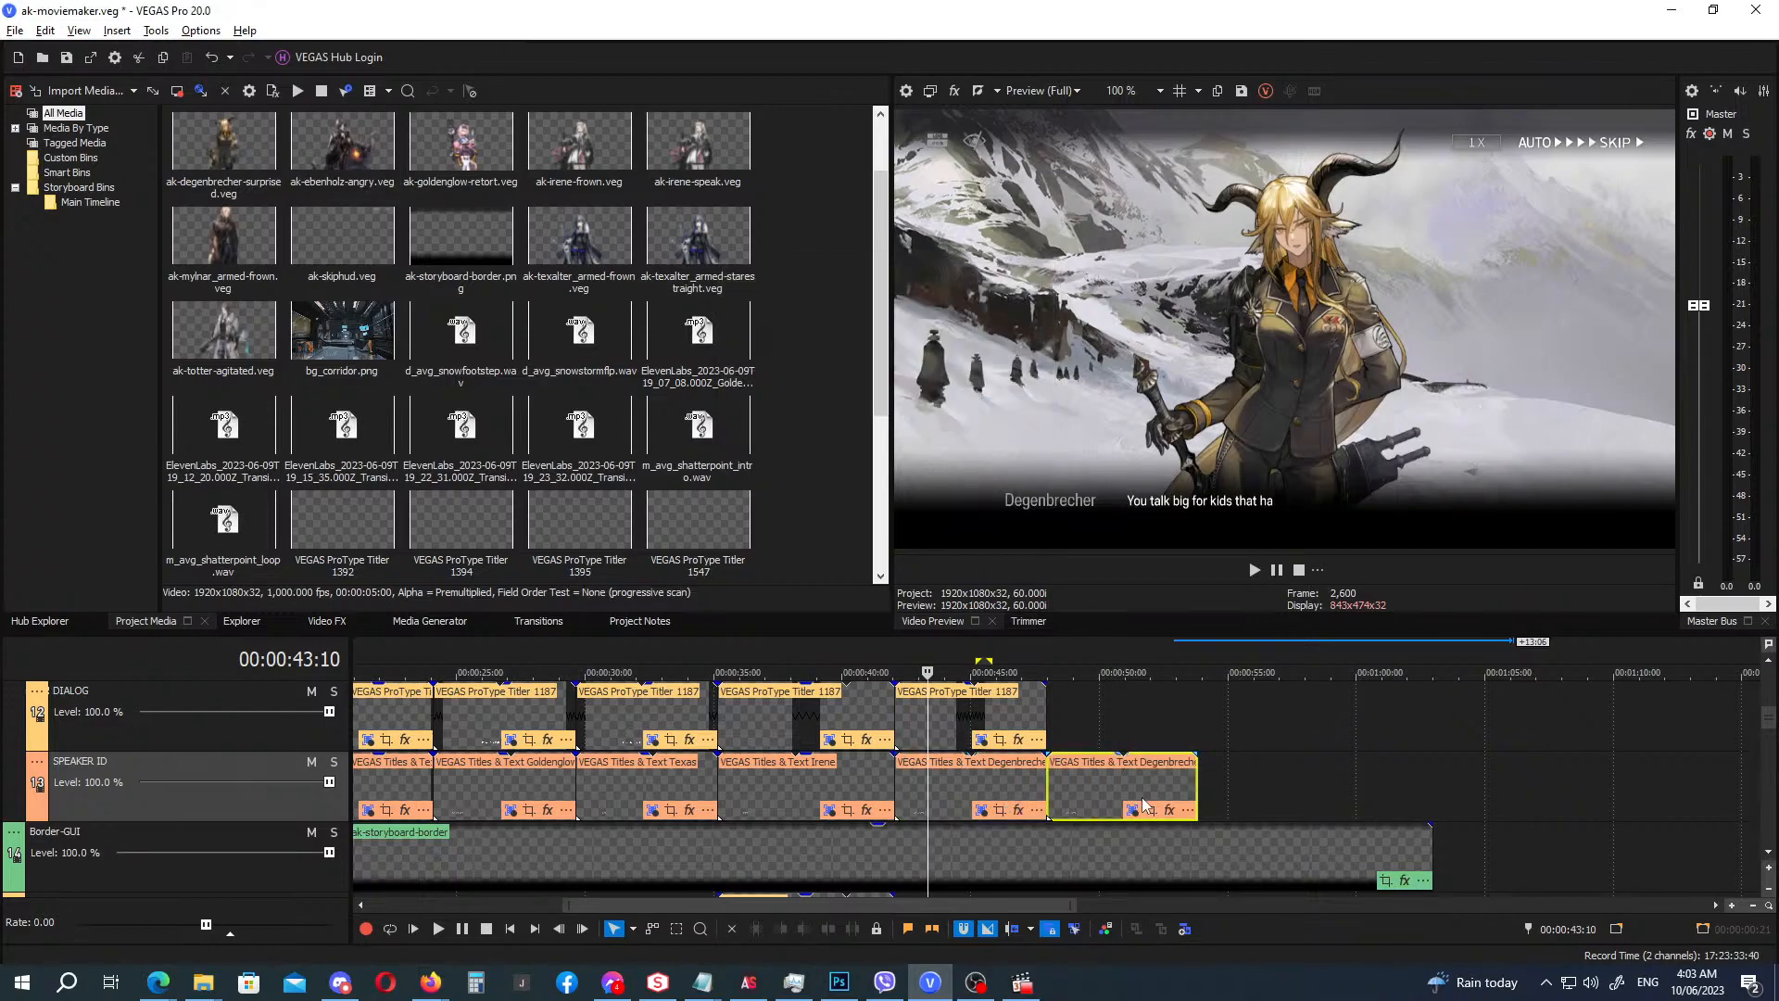
Change the text of the copied speaker title to "Totter".
left_click(1133, 810)
double_click(570, 509)
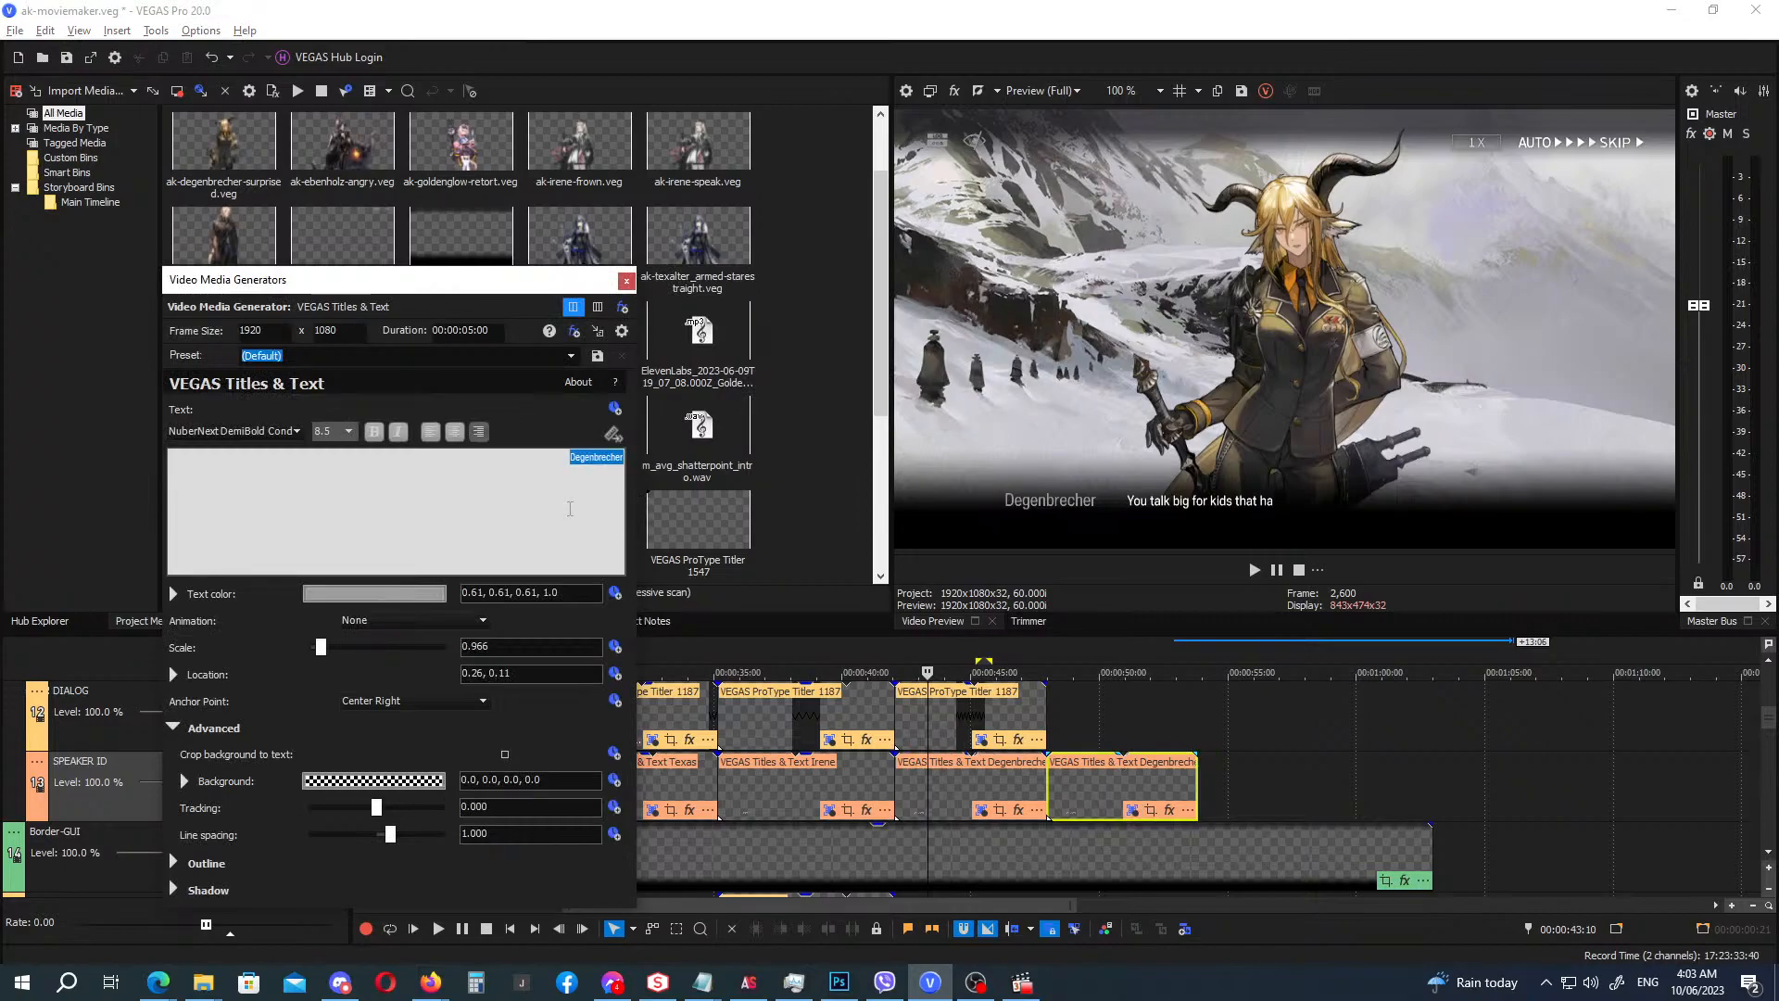
type("Totter")
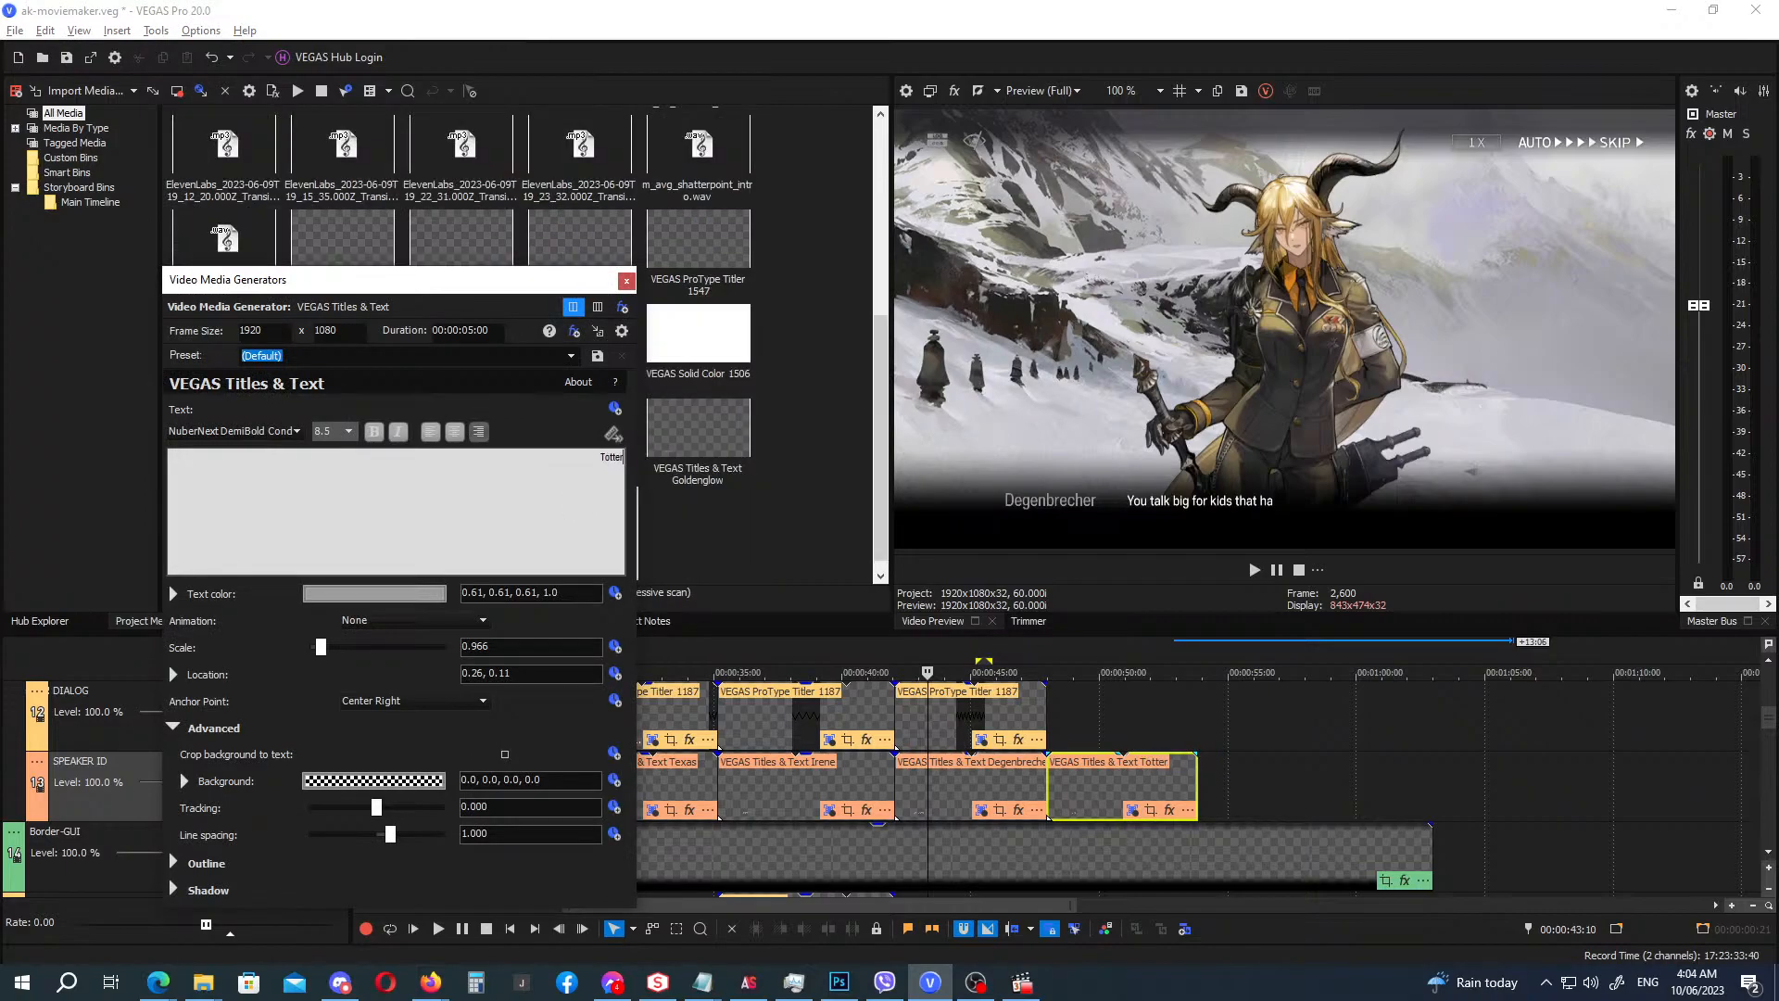
left_click(627, 281)
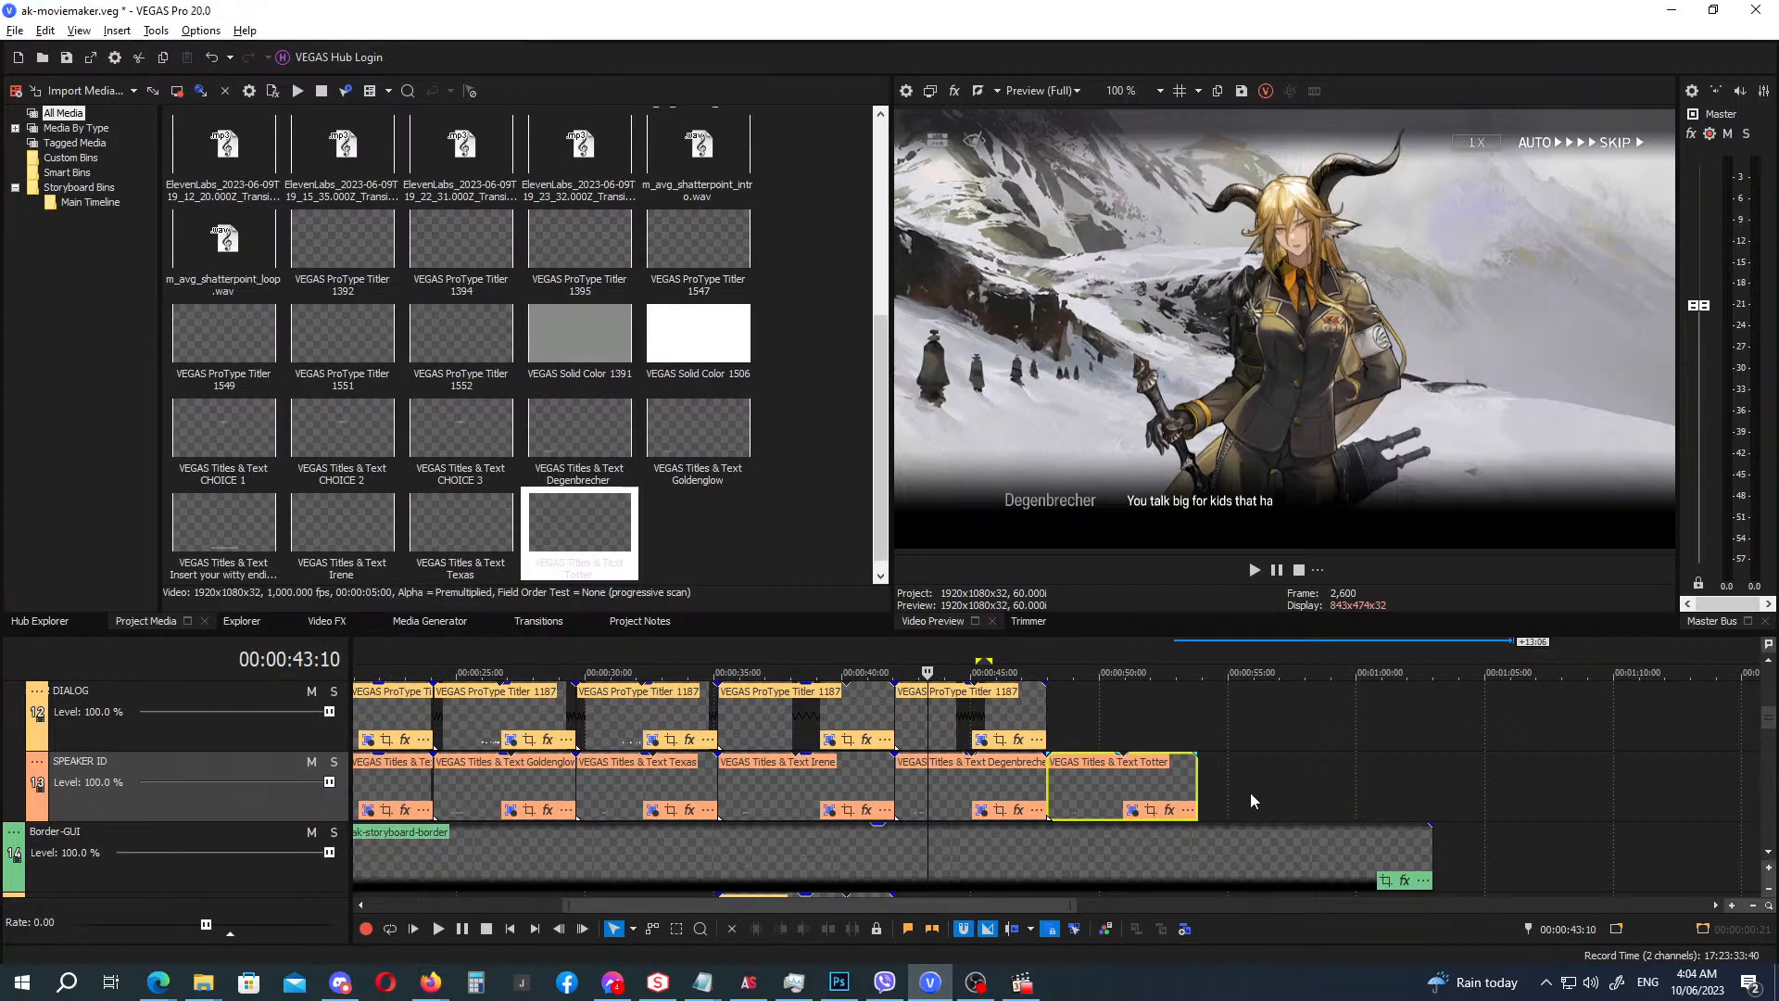
Extend the ak-storyboard-border event to about 1:41 and the ak-skiphud event to about 1:46 on the timeline.
scroll(1445, 847, "down", 4)
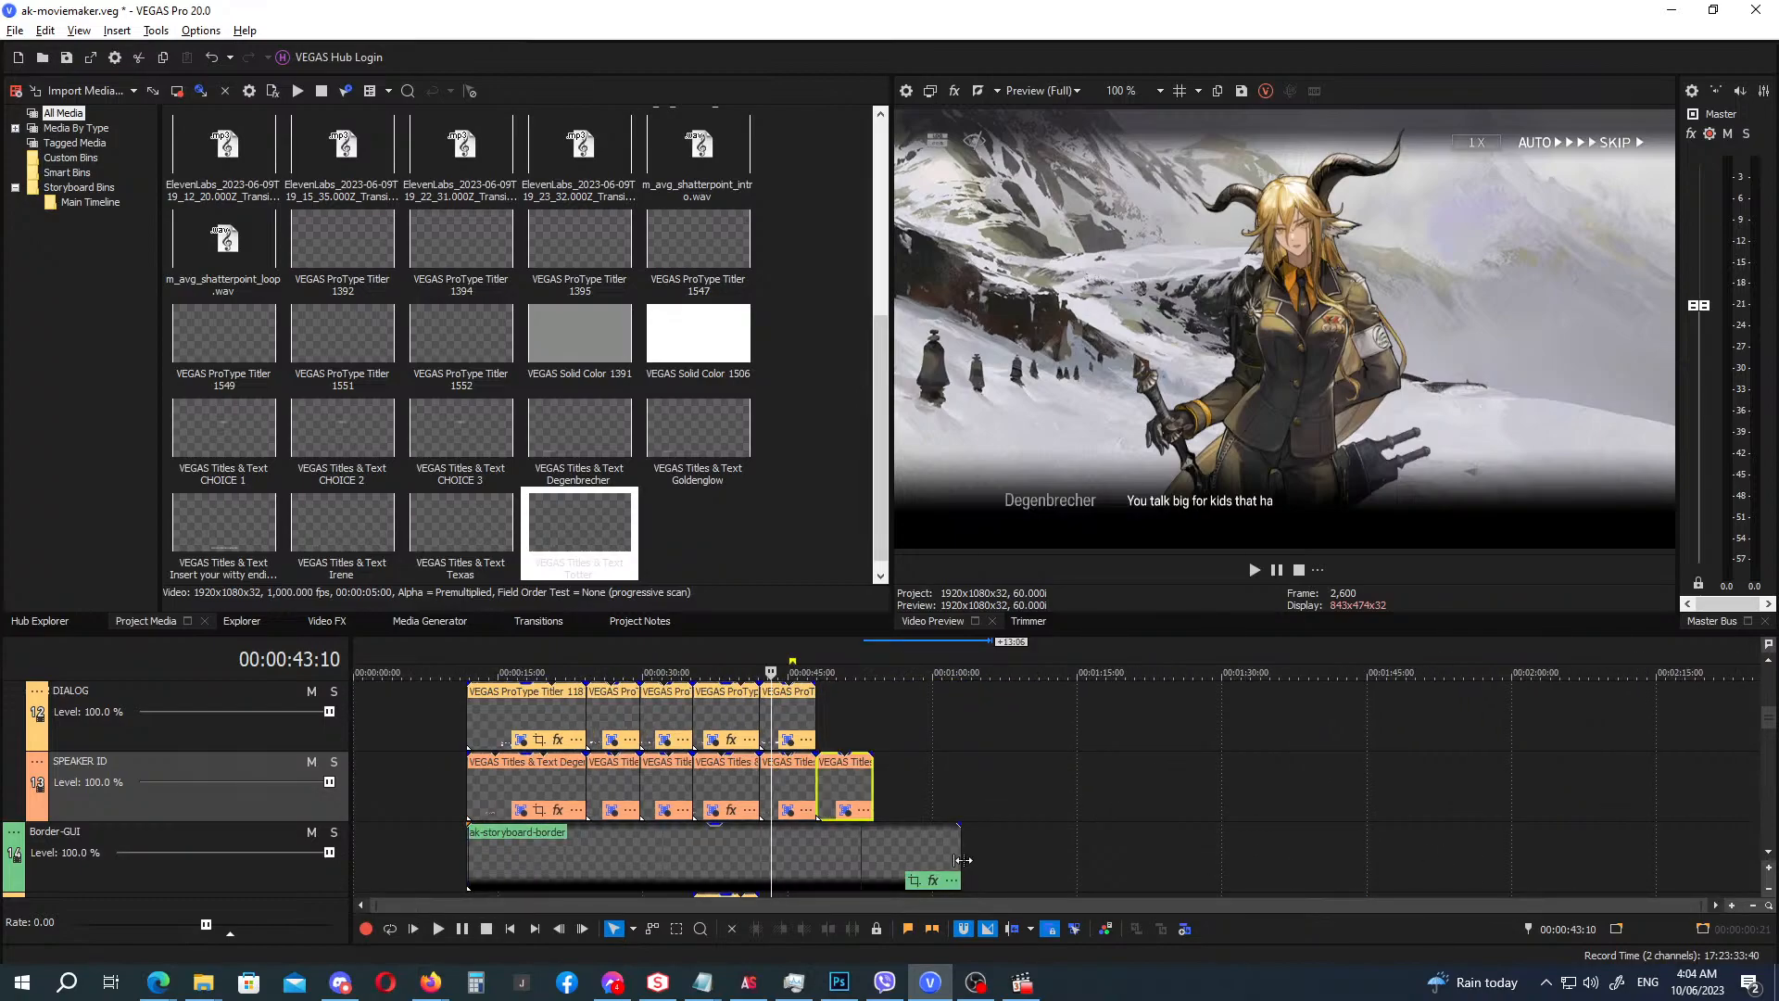
left_click_drag(961, 859, 1334, 854)
left_click_drag(1769, 720, 1769, 684)
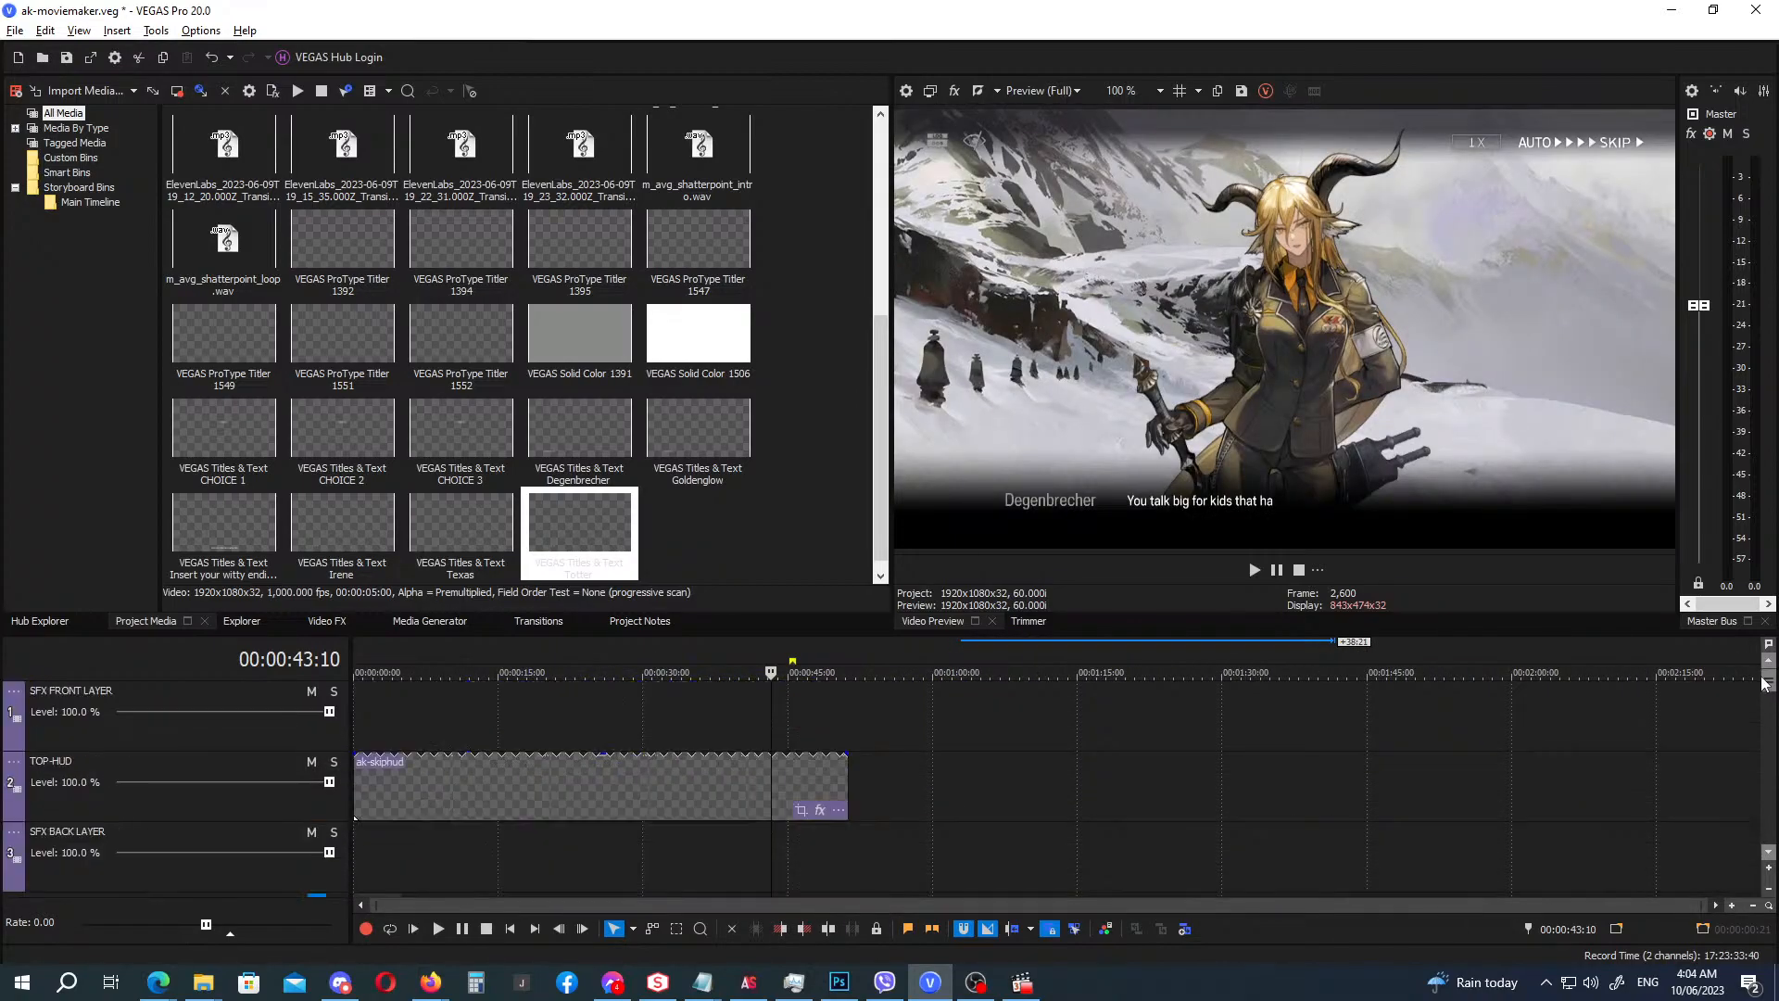
left_click_drag(847, 803, 1379, 798)
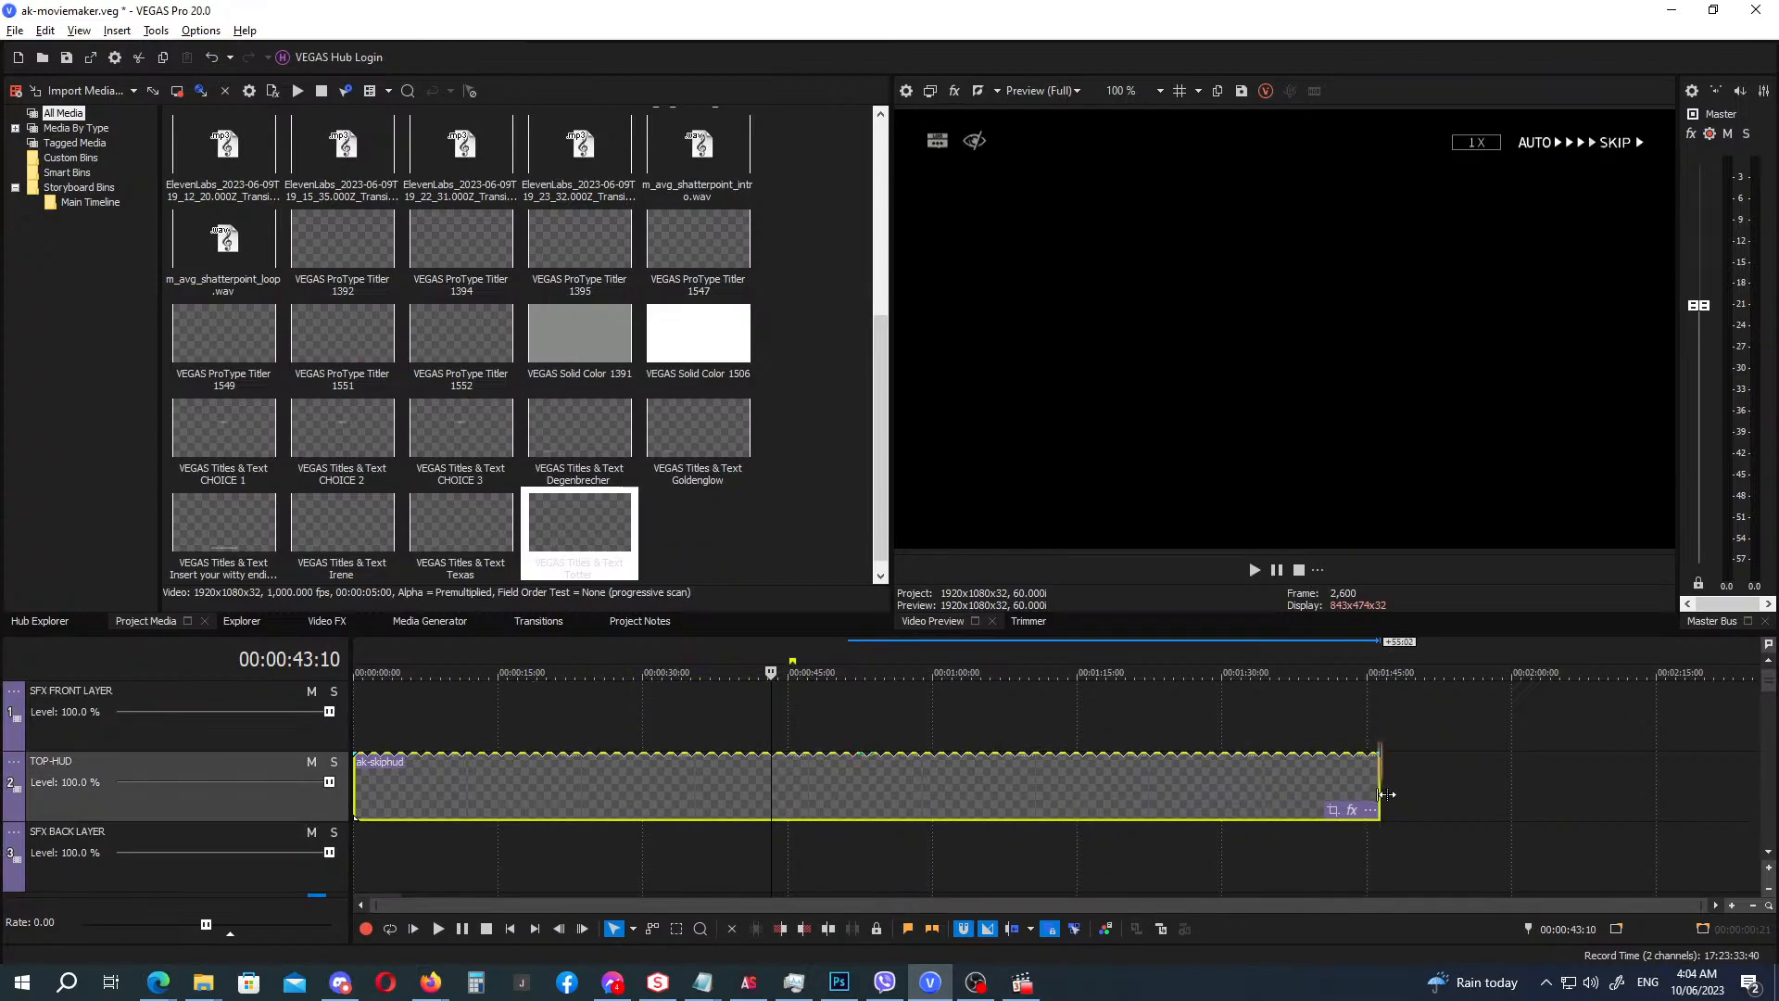
Add the ElevenLabs 19_20_00 voice clip from File Explorer to the AUDIO OF VIDEO STREAM track at 00:00:47:28.
left_click_drag(1772, 686, 1769, 723)
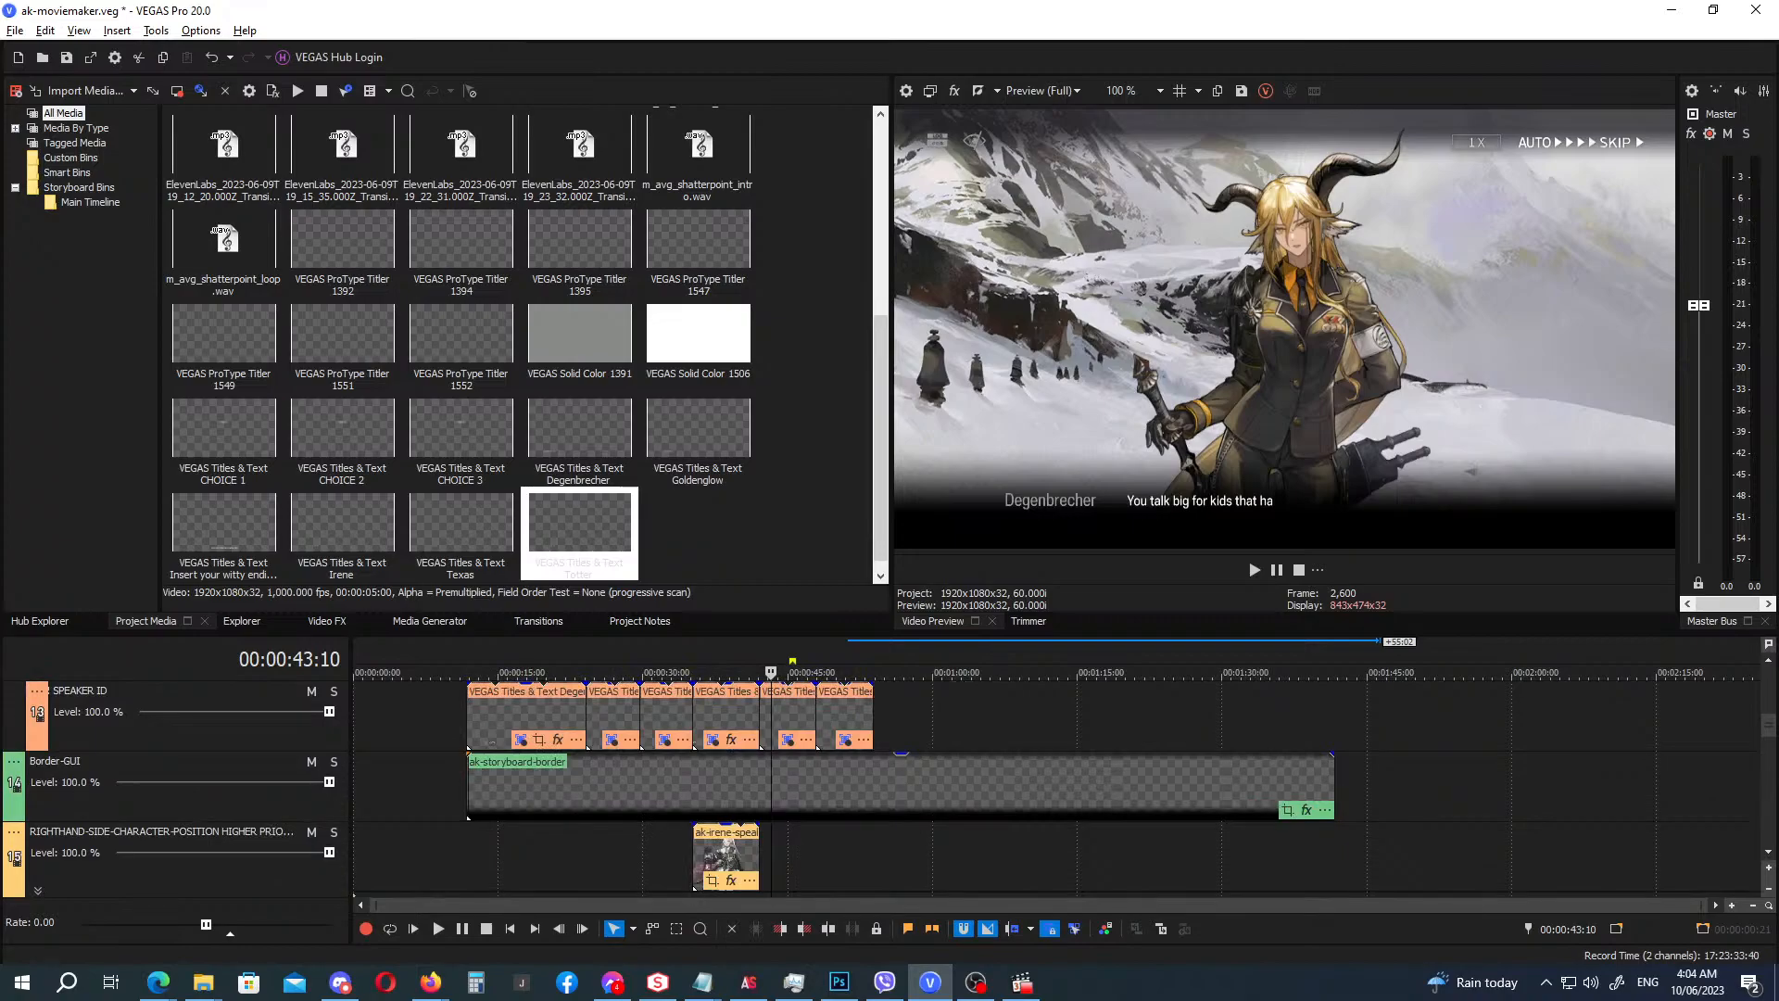
left_click(815, 672)
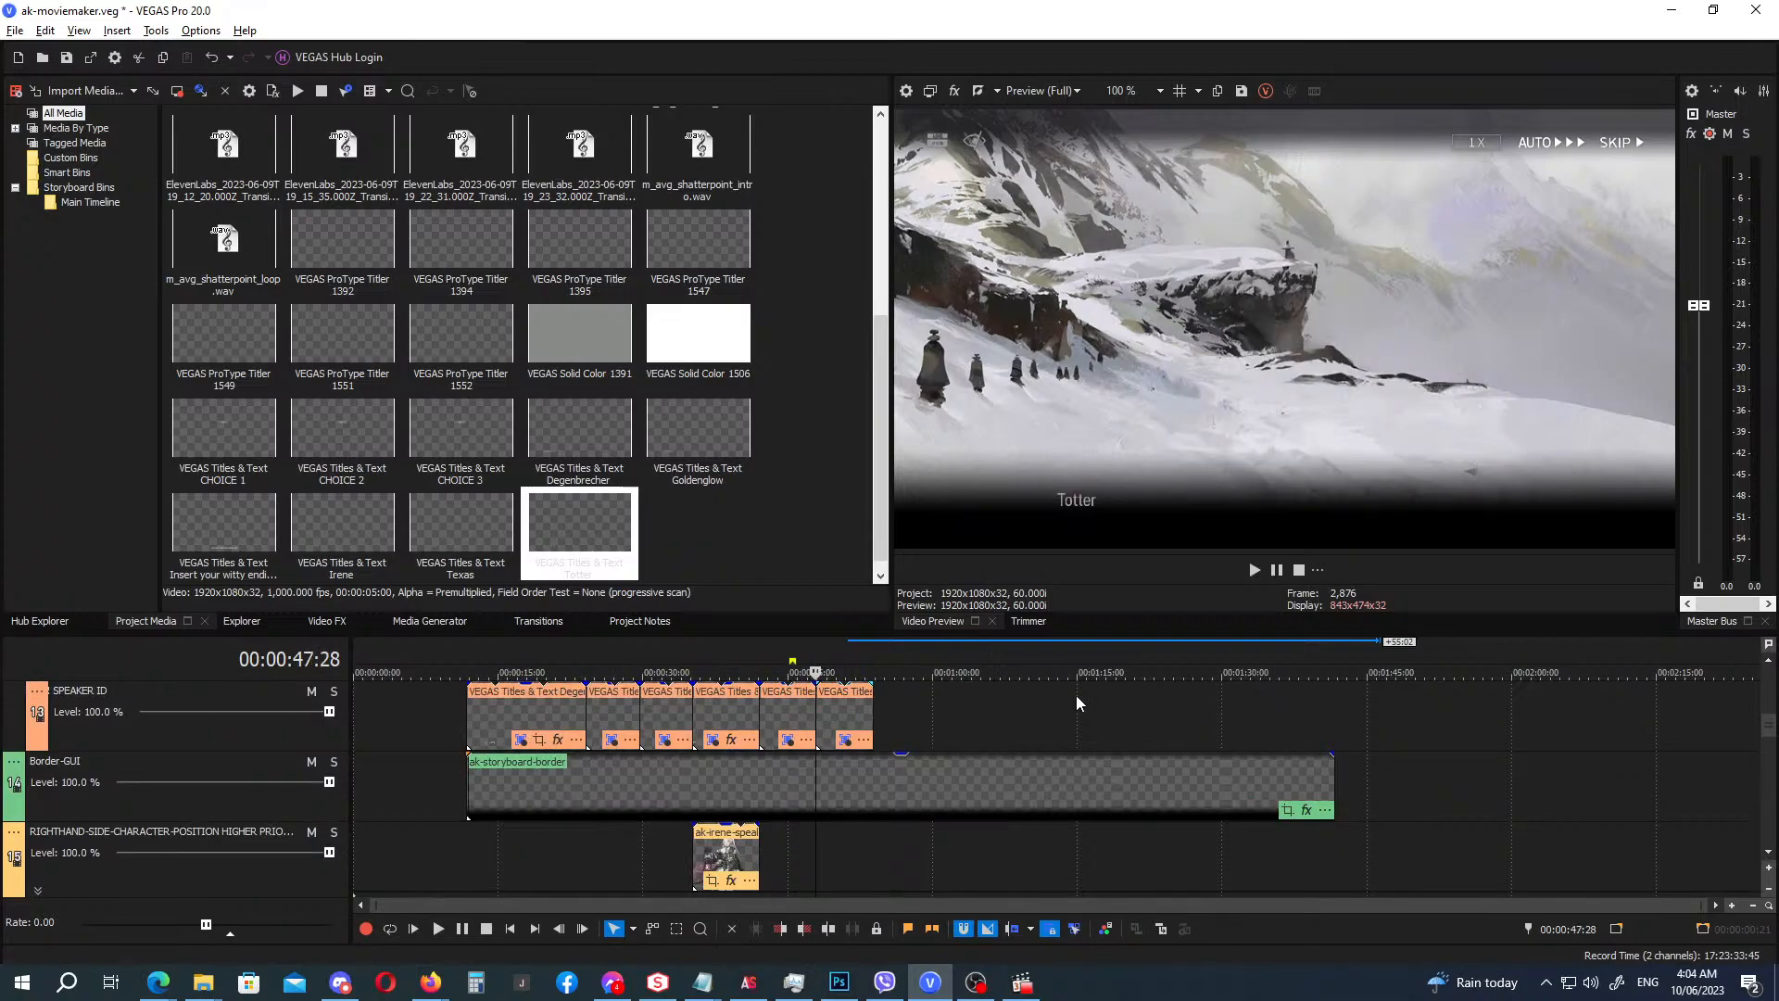
left_click_drag(1776, 736, 1776, 815)
scroll(1056, 788, "down", 2)
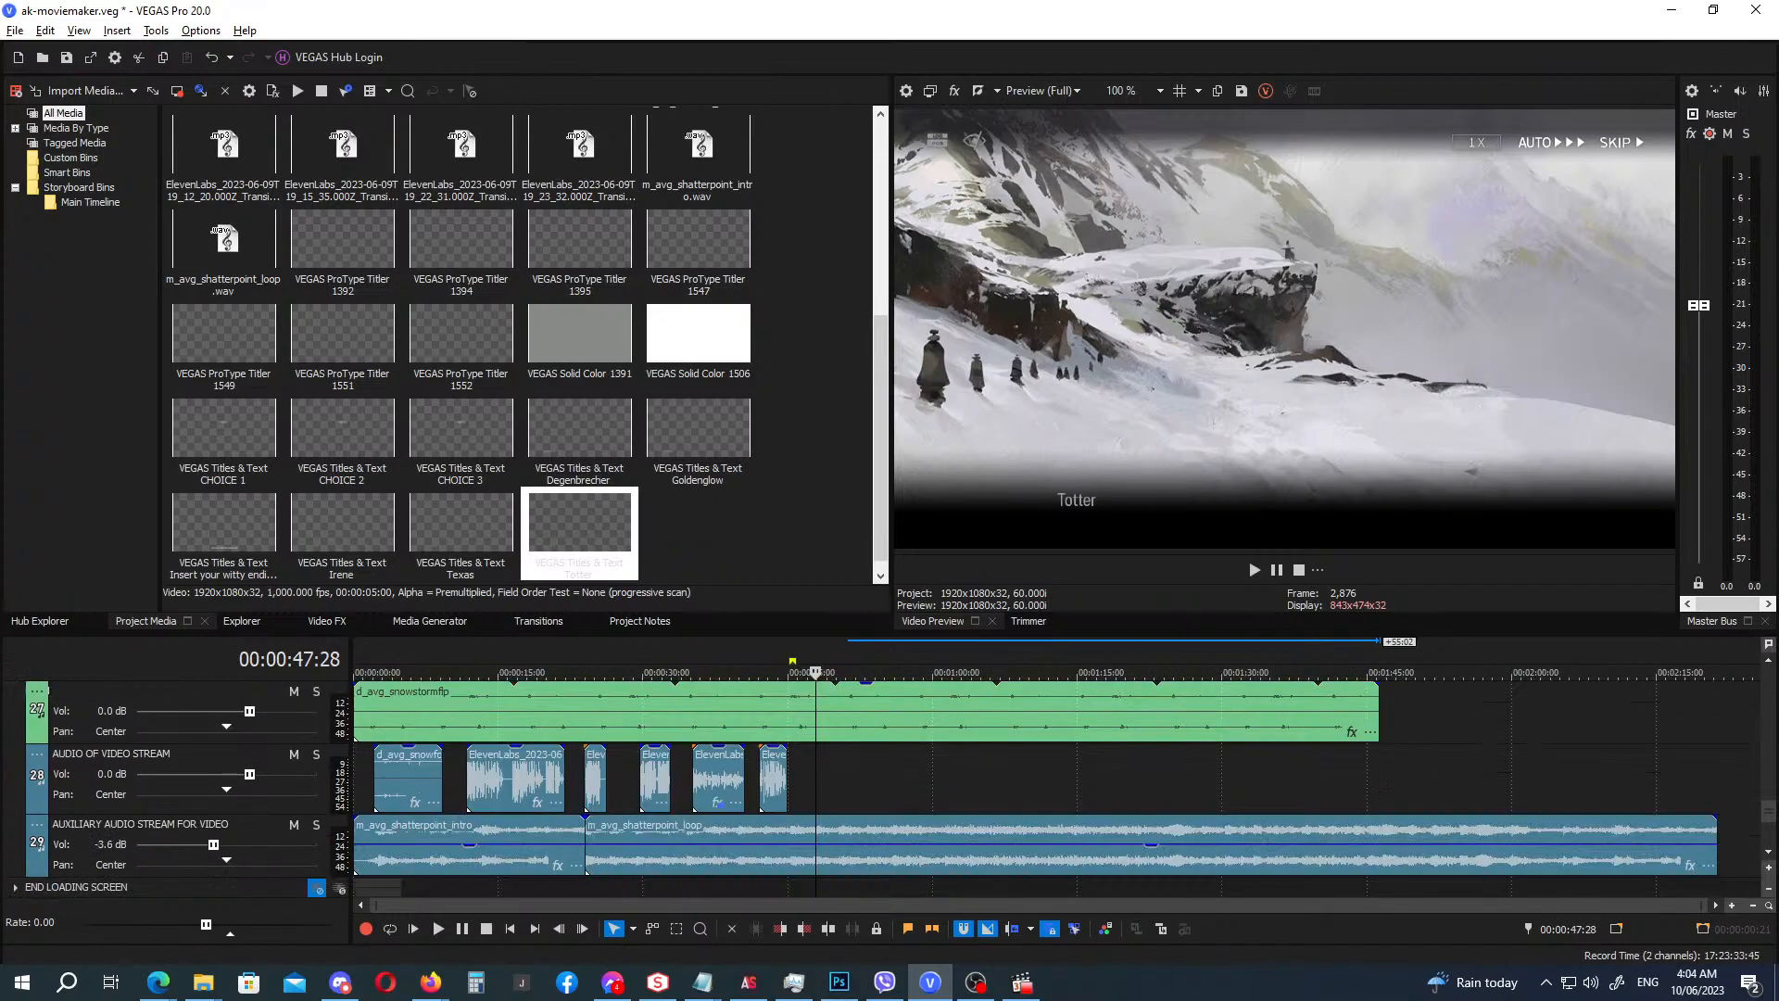
key("alt+Tab")
key("alt+Tab")
key("alt+Tab")
key("alt+Tab")
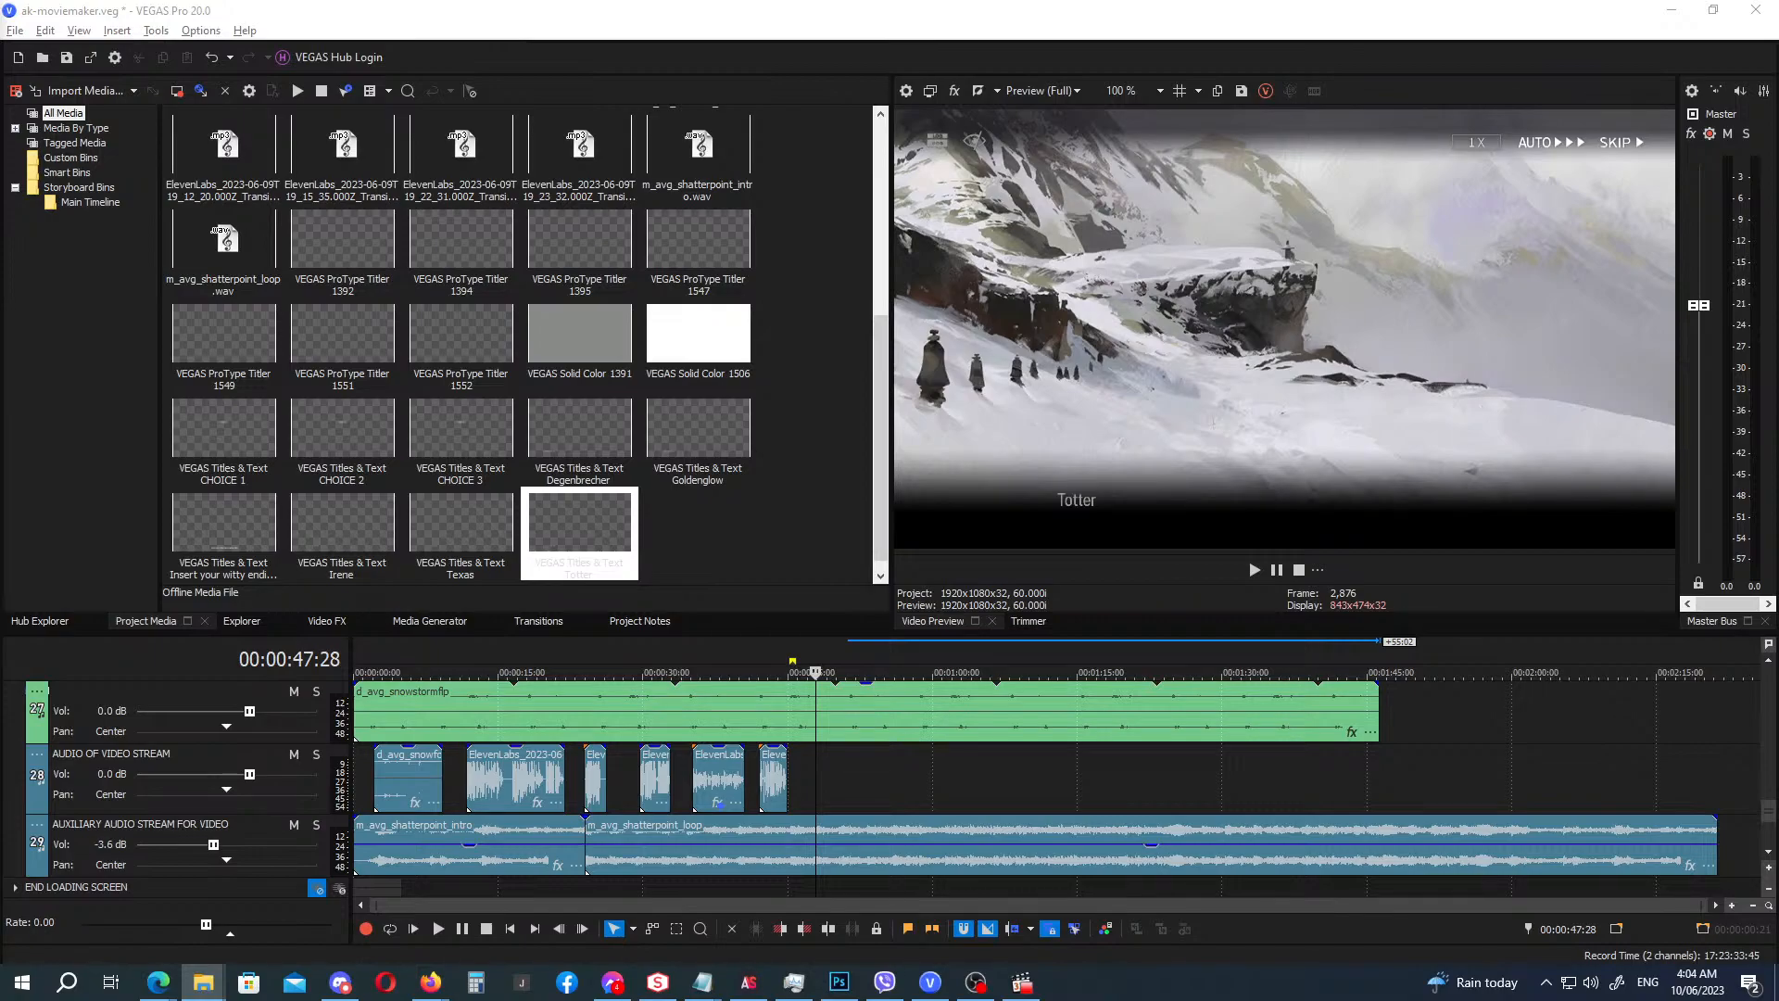
left_click_drag(326, 621, 825, 790)
Duplicate the last DIALOG title directly after itself, above the Totter title, as a new copy of the source media.
left_click_drag(1770, 809, 1771, 731)
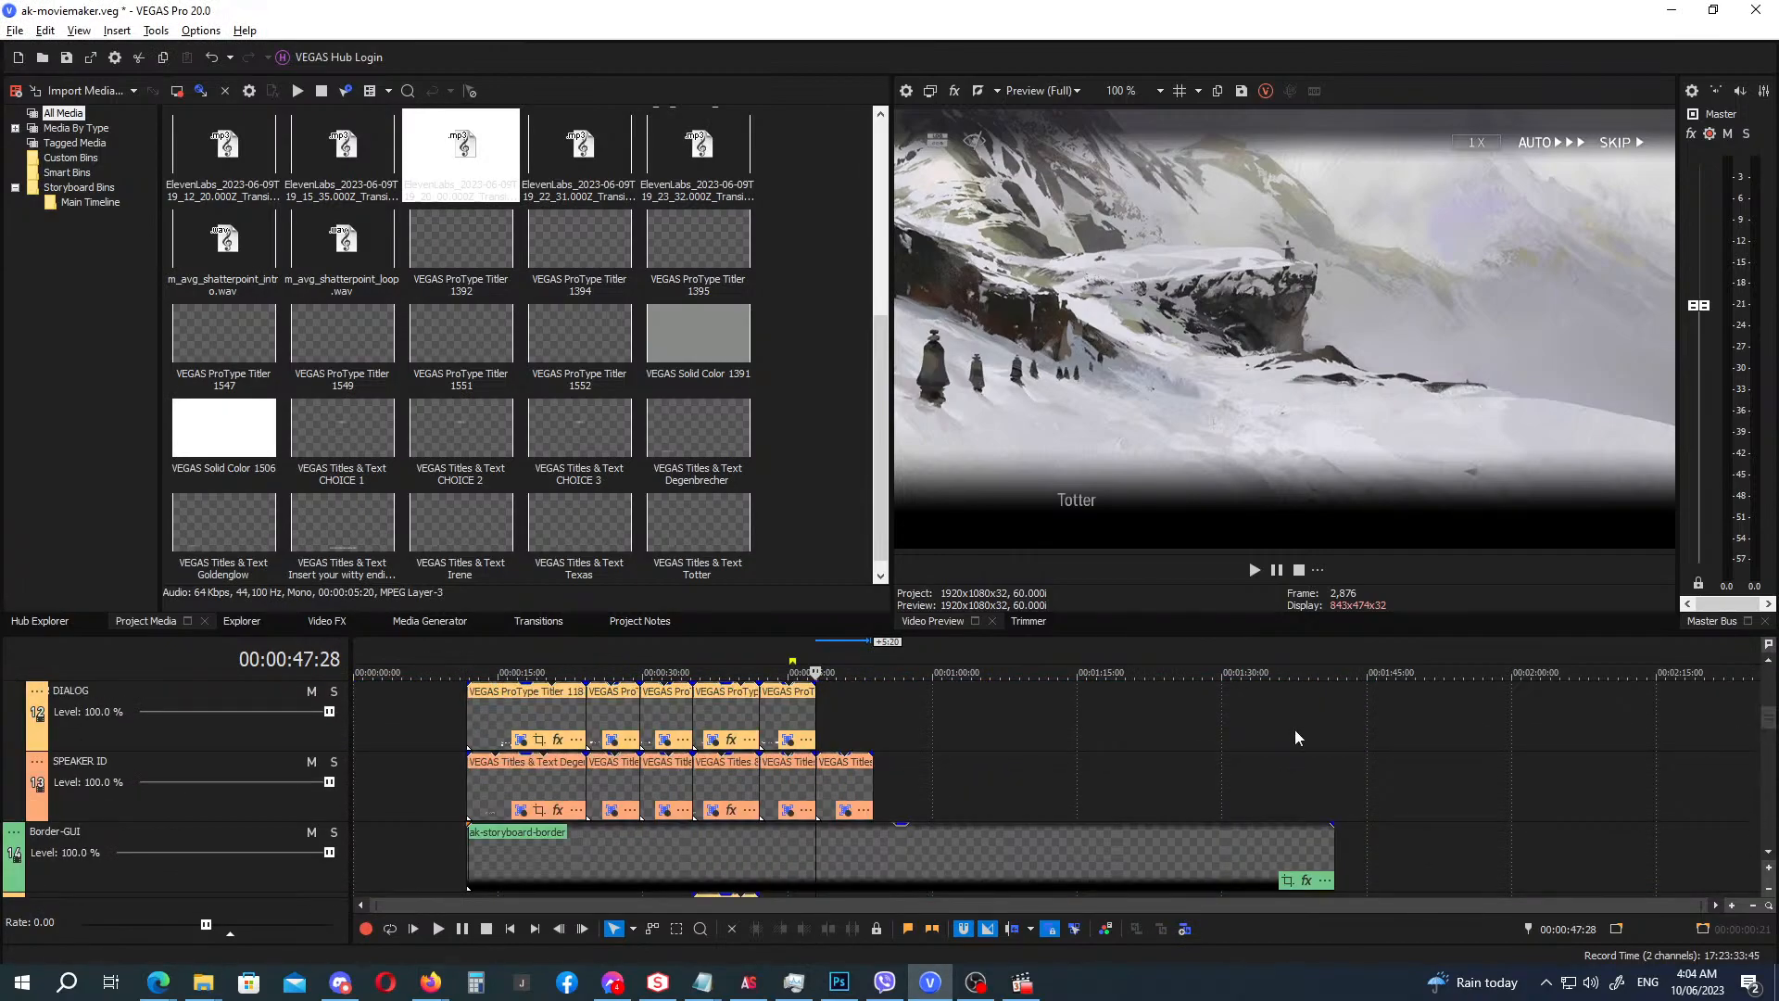
left_click_drag(789, 716, 838, 716)
left_click(988, 411)
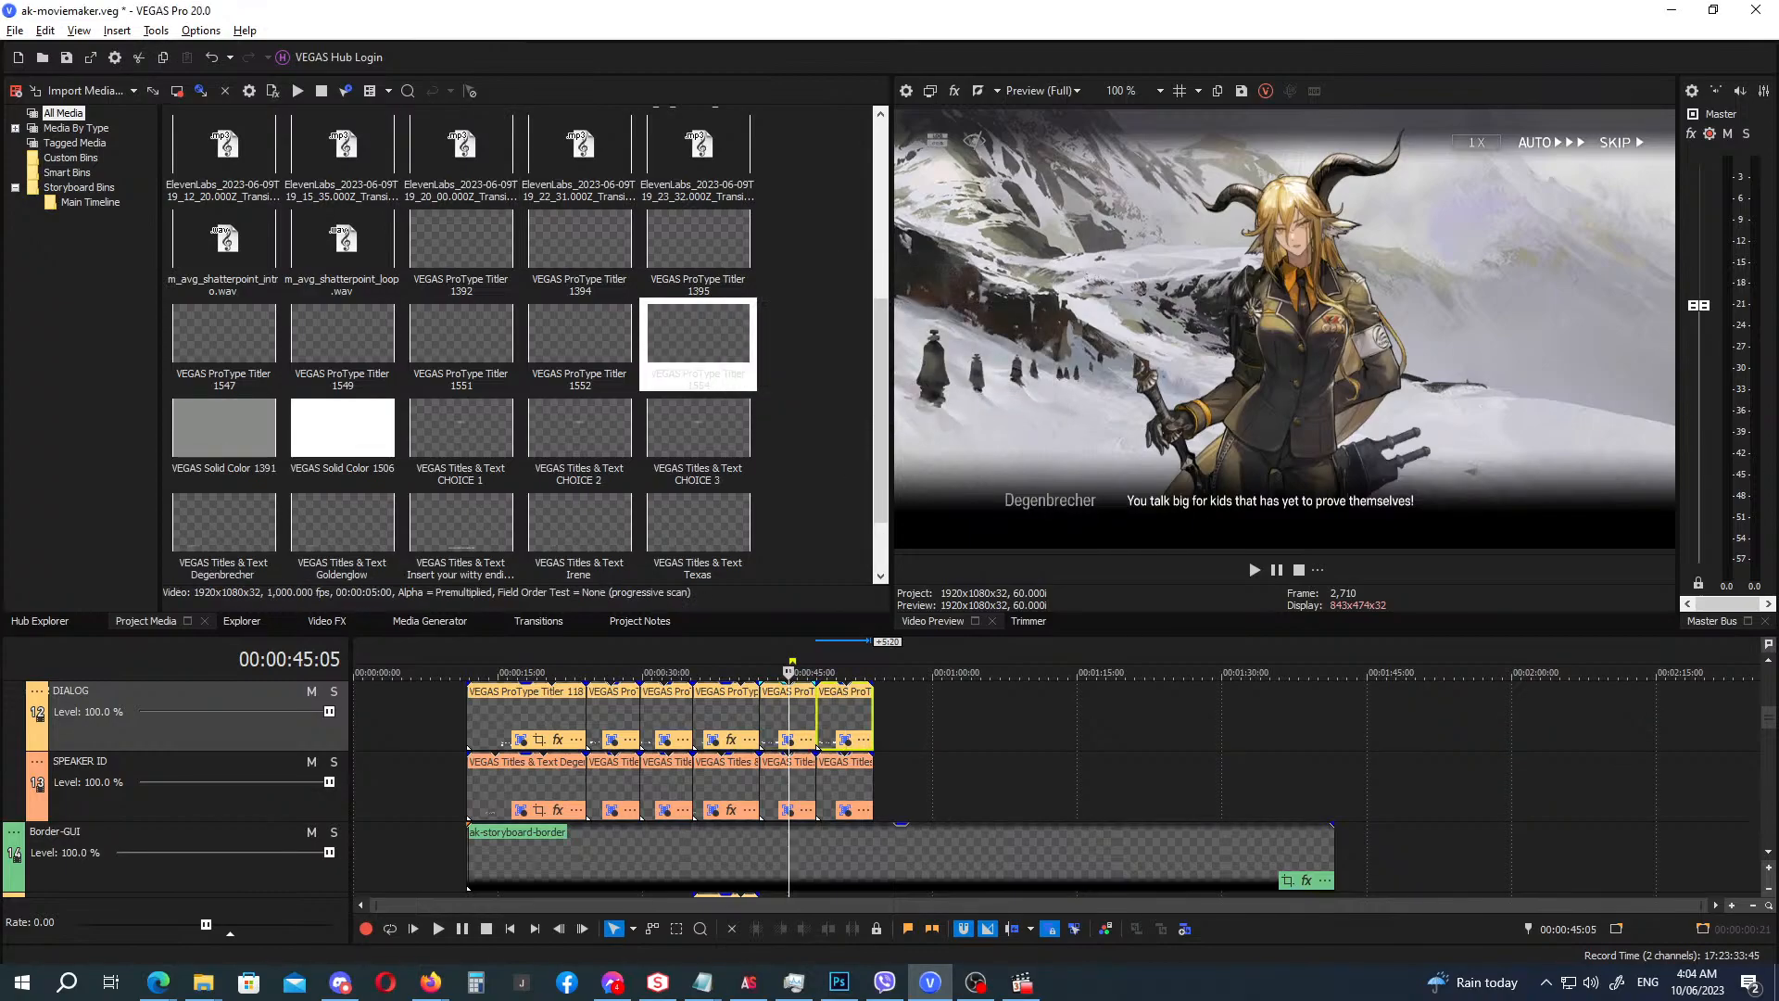
Replace the copied dialog text with "Don't be too sure about that Madame. Wherever you conceal or obscure yourself, I have ways to see and reveal." on two lines.
key("alt+Tab")
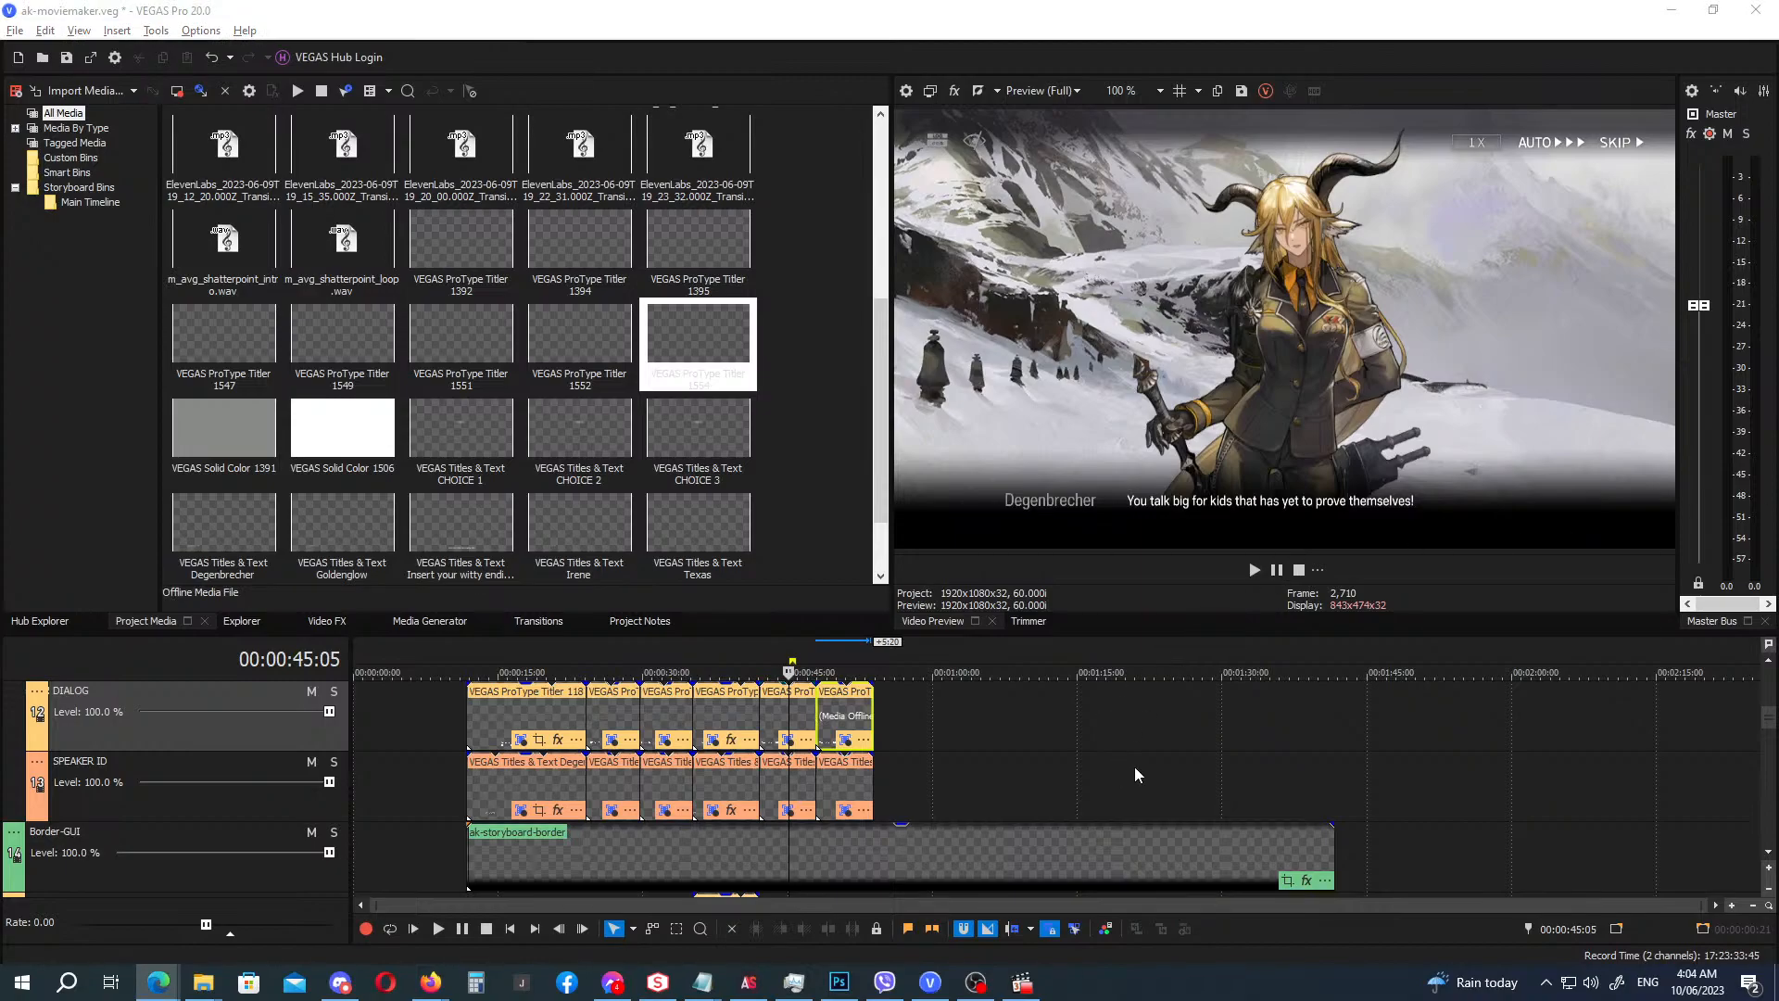
left_click(845, 739)
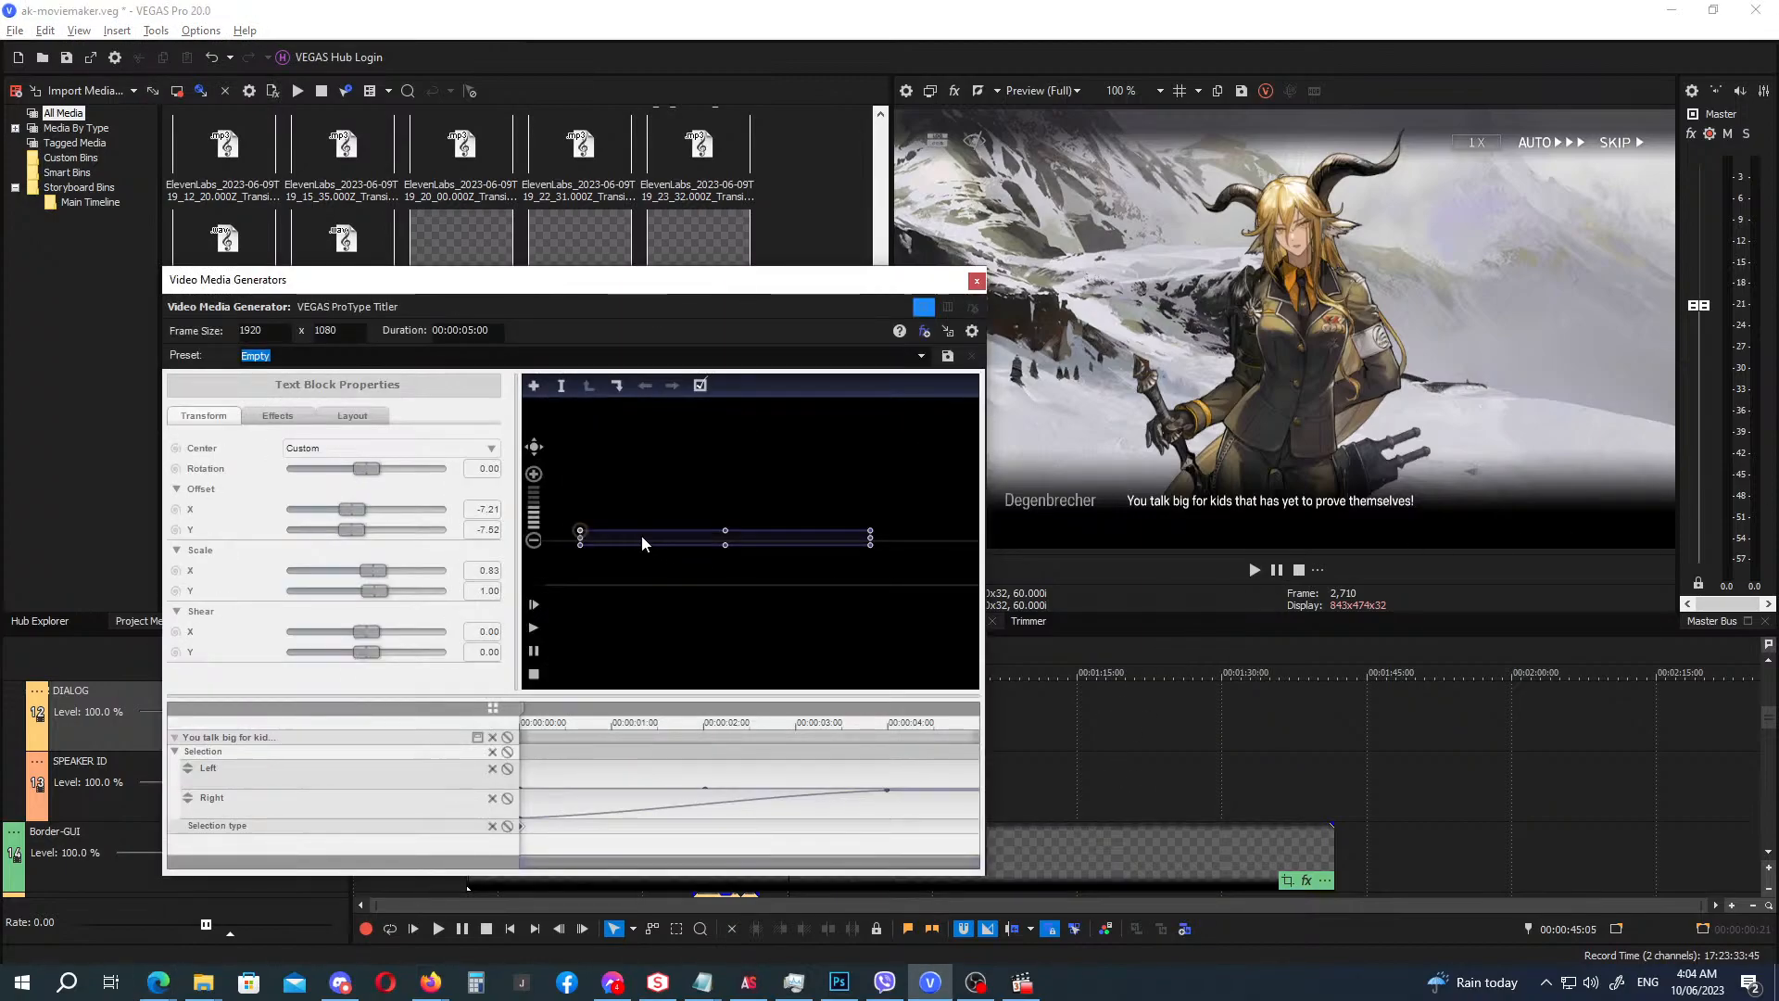
double_click(641, 536)
key("ctrl+v")
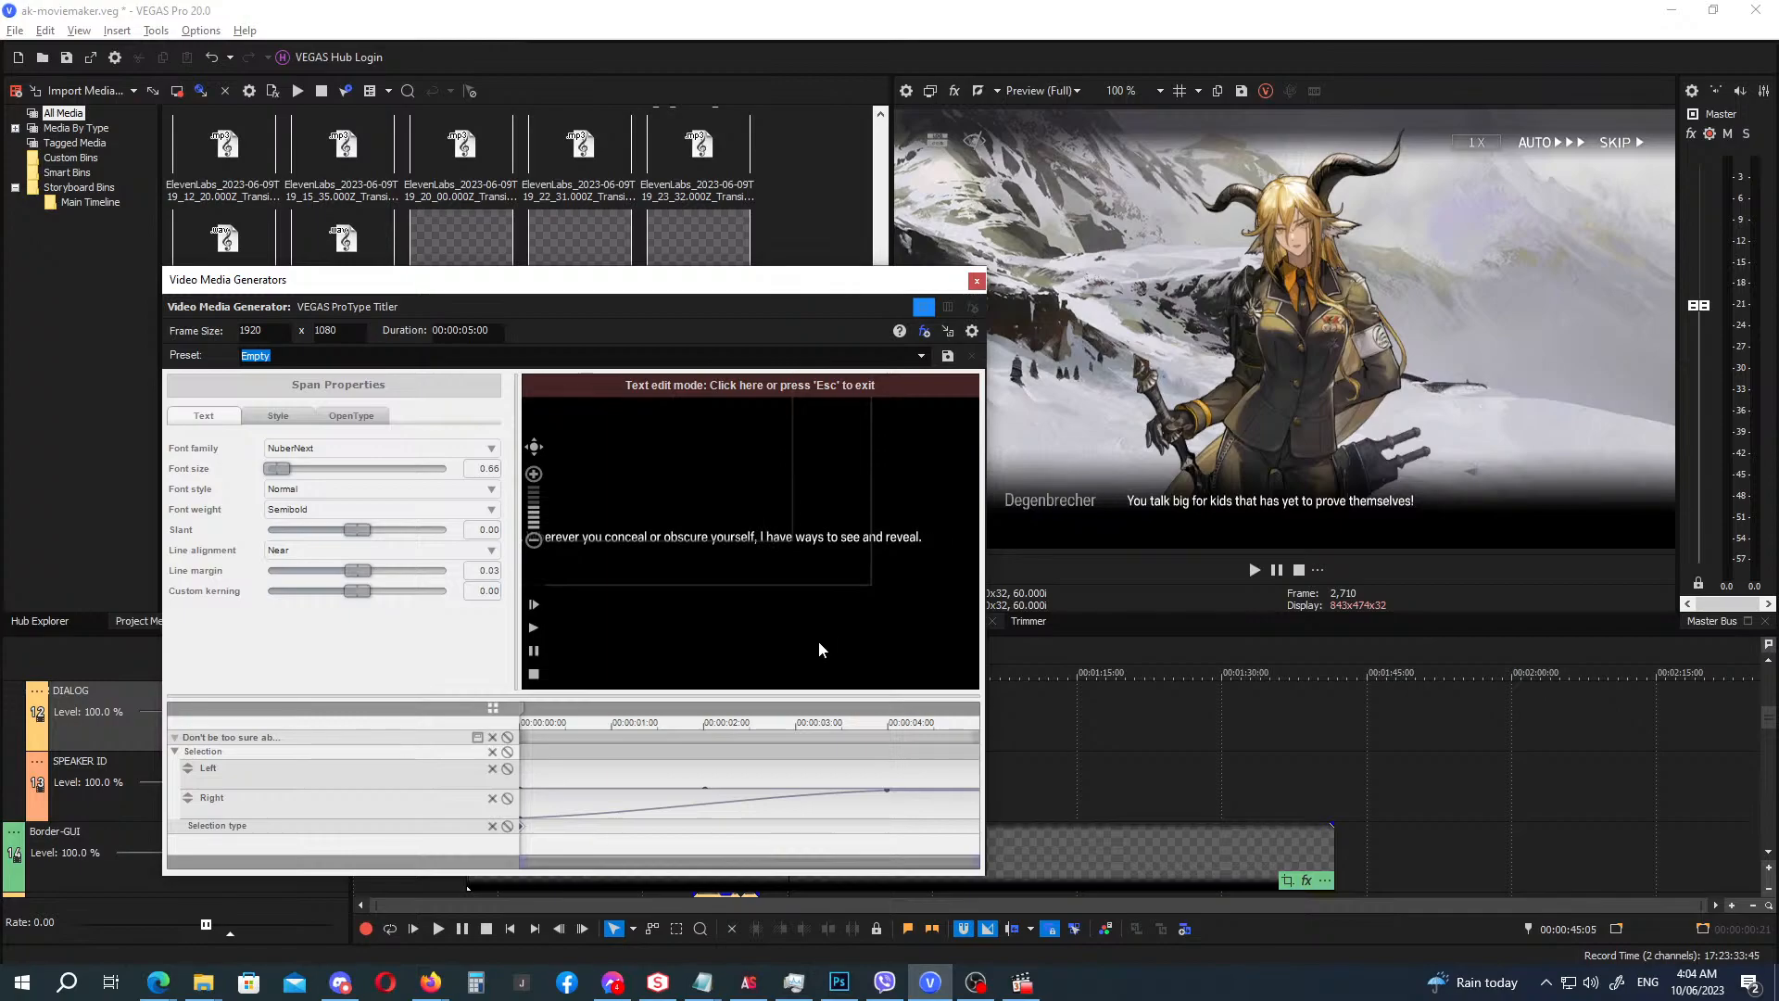
key("Return")
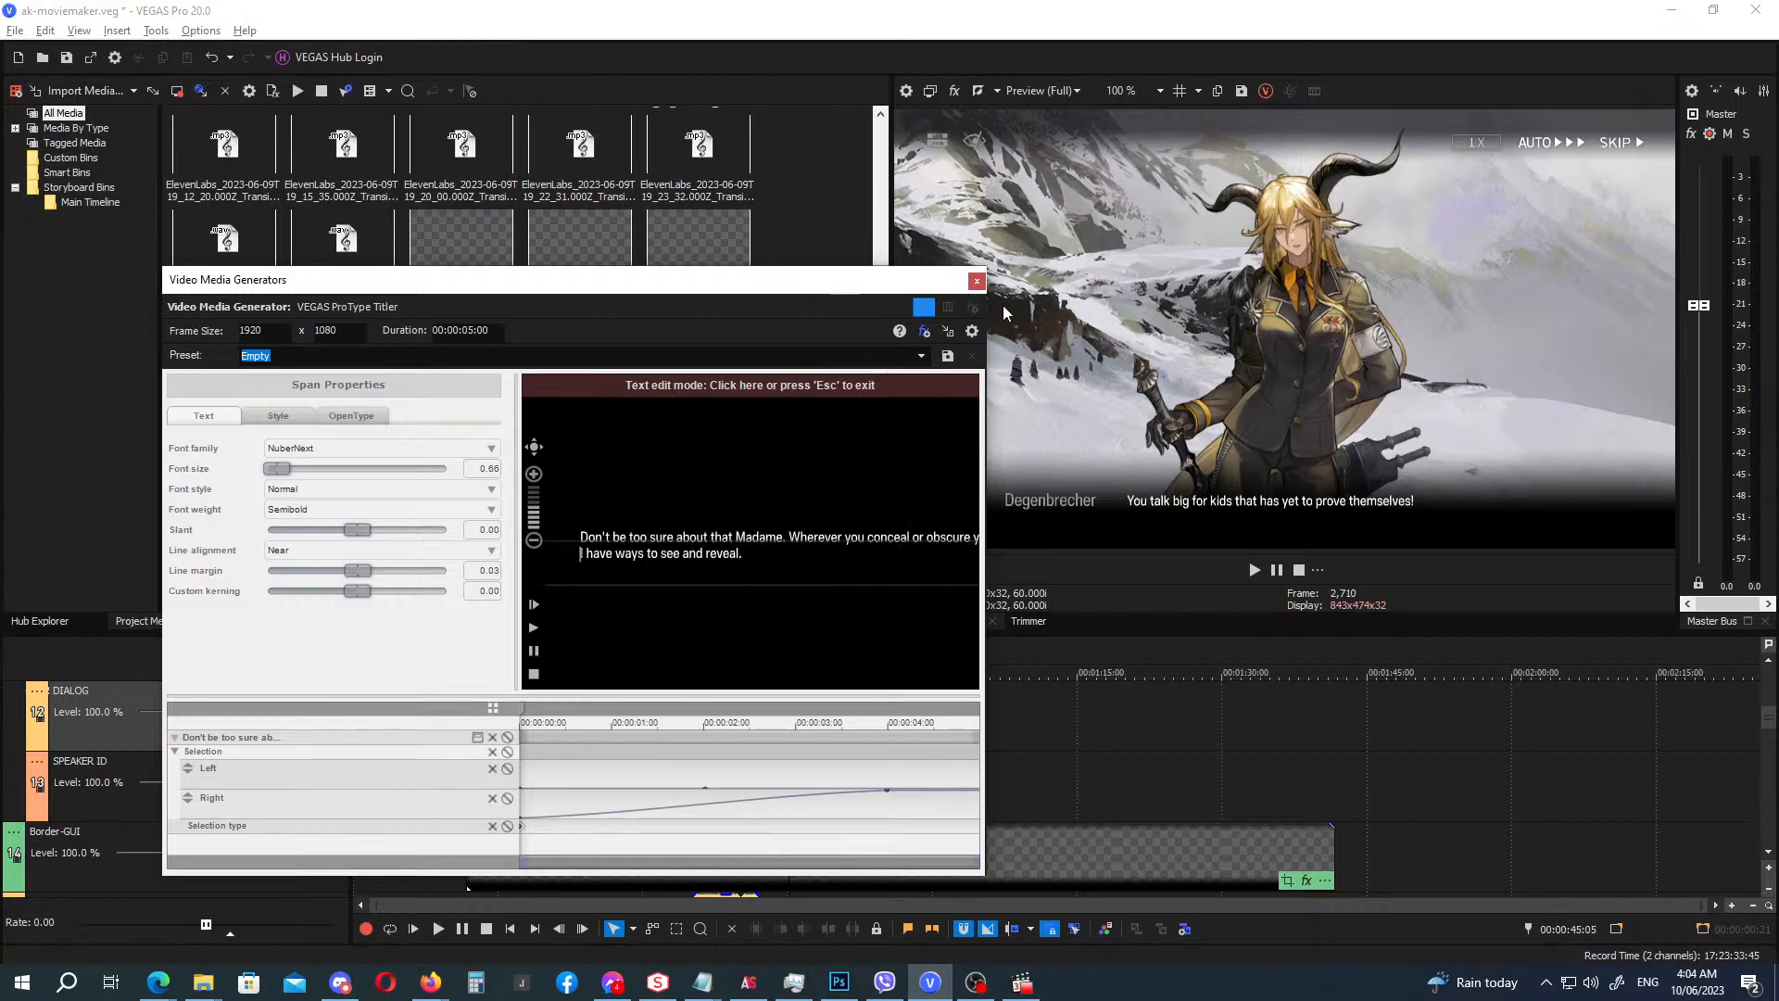
left_click(977, 281)
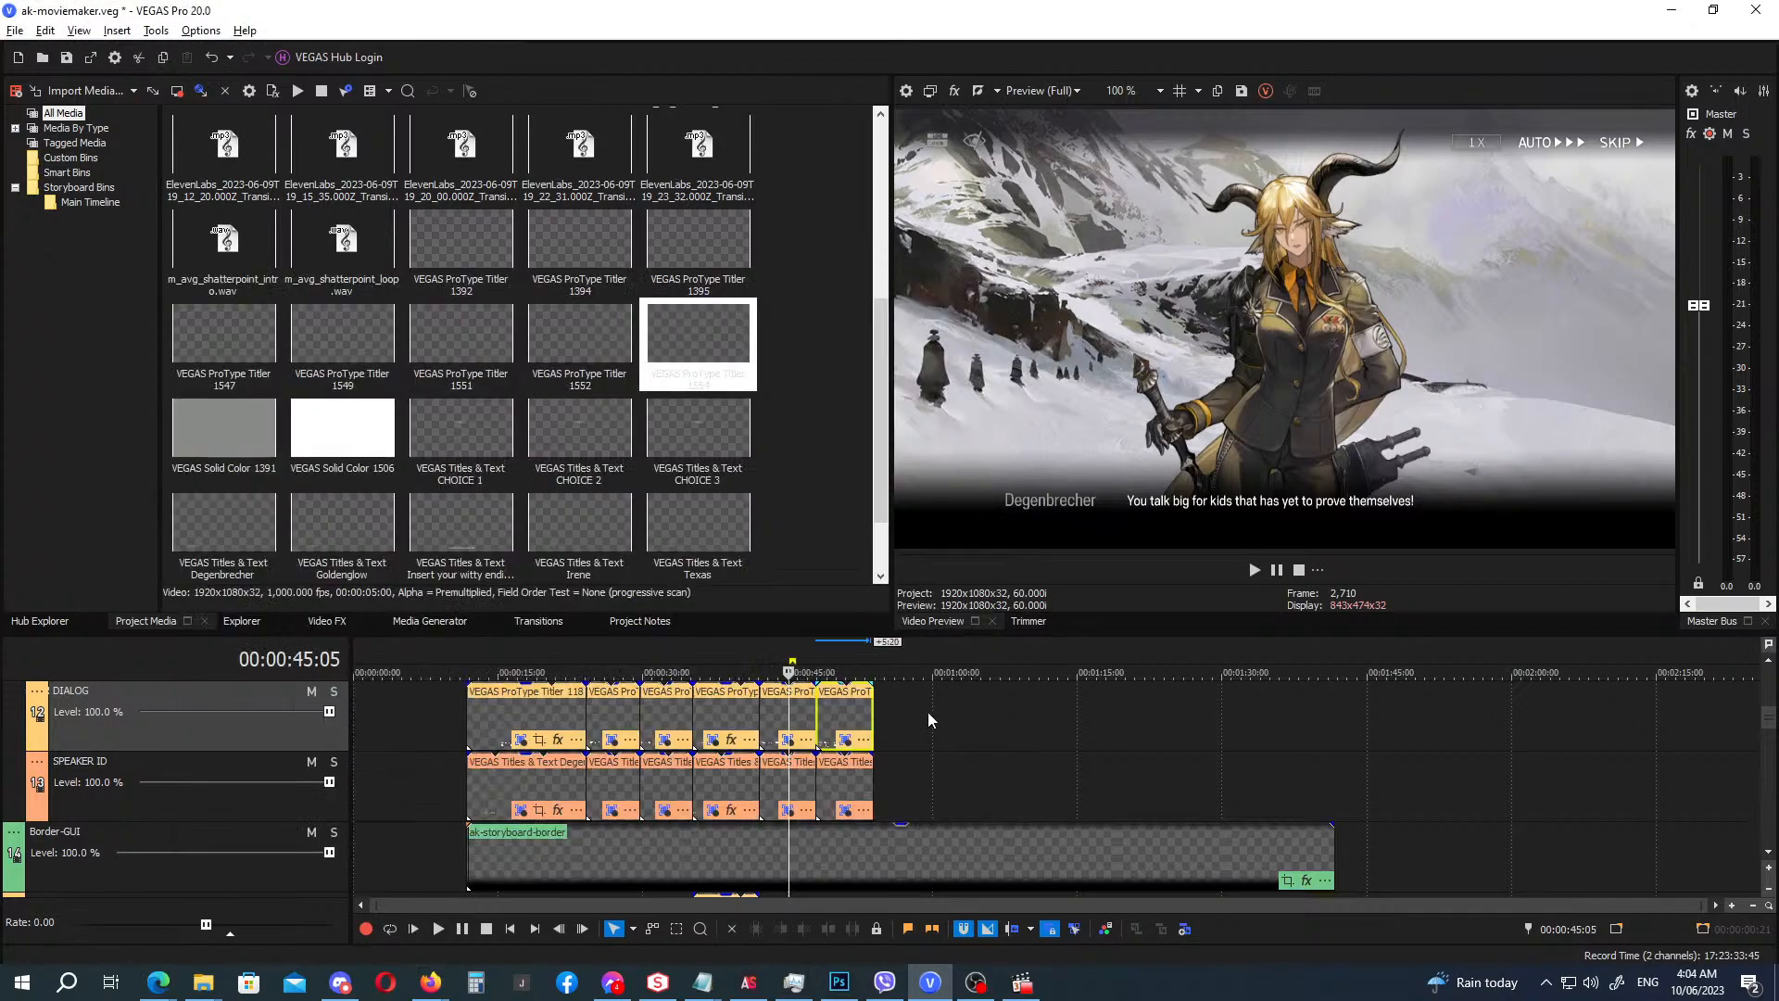
Play back the timeline from 00:00:46:00 through the Totter dialog to check it.
left_click(816, 660)
left_click(799, 660)
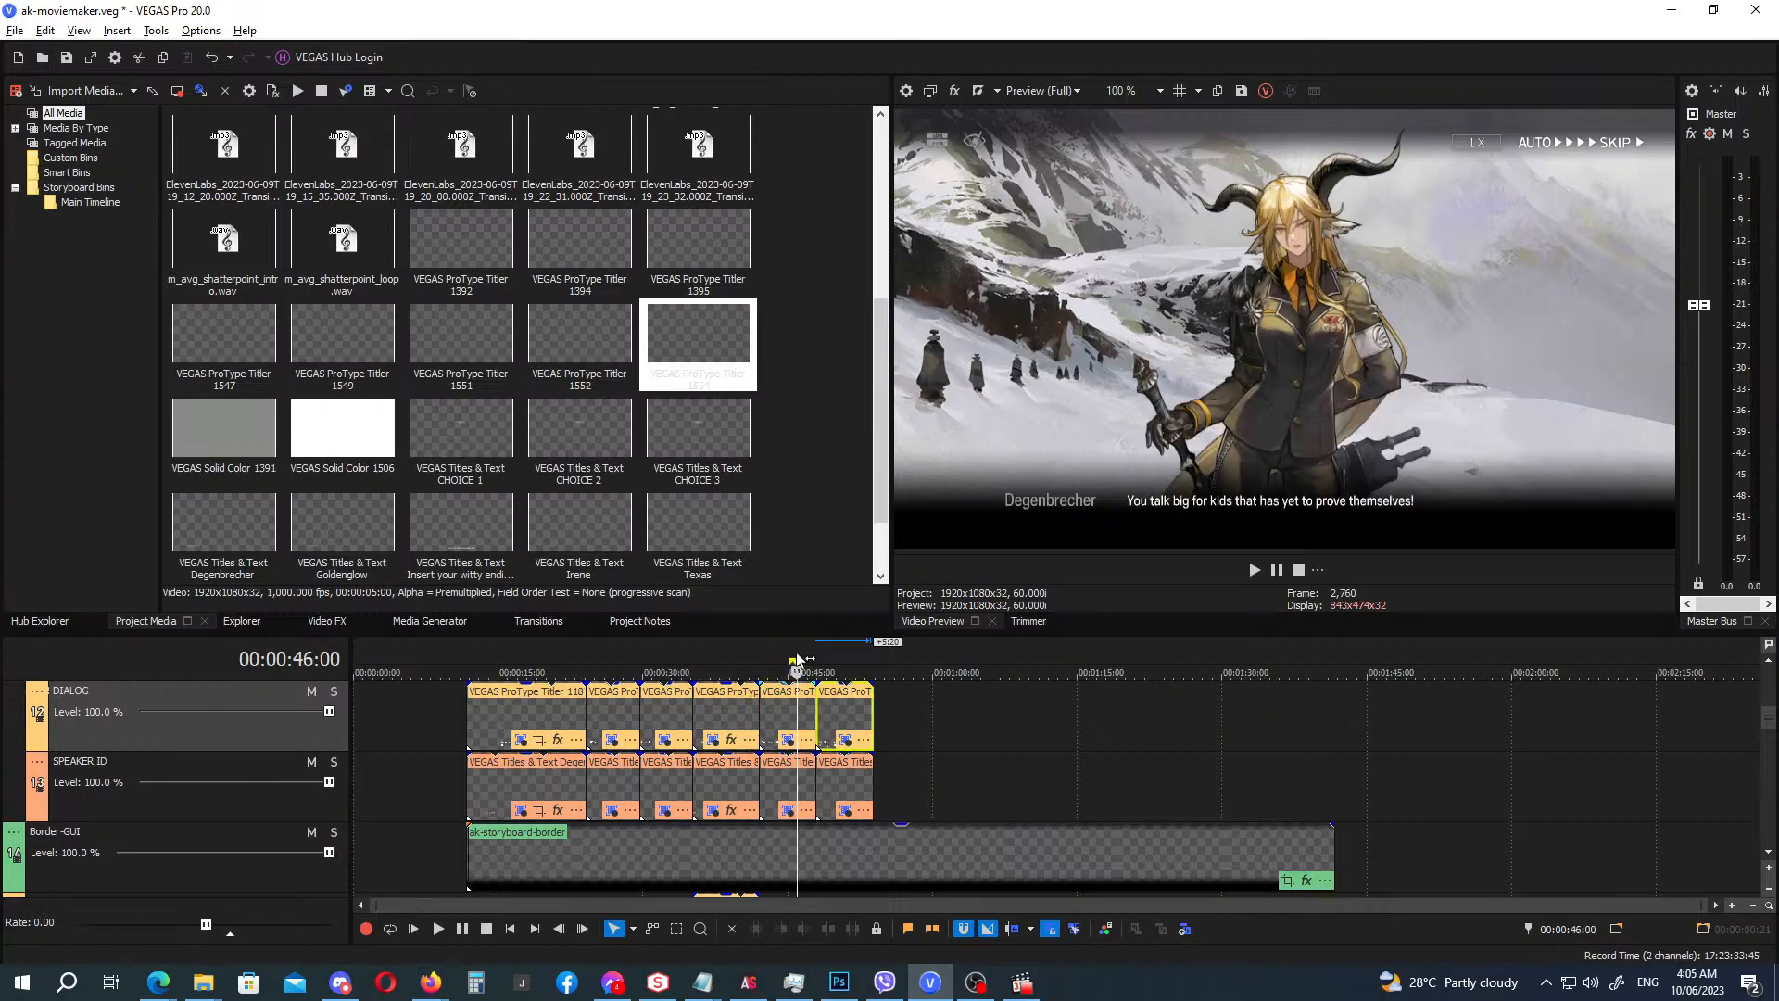
key("space")
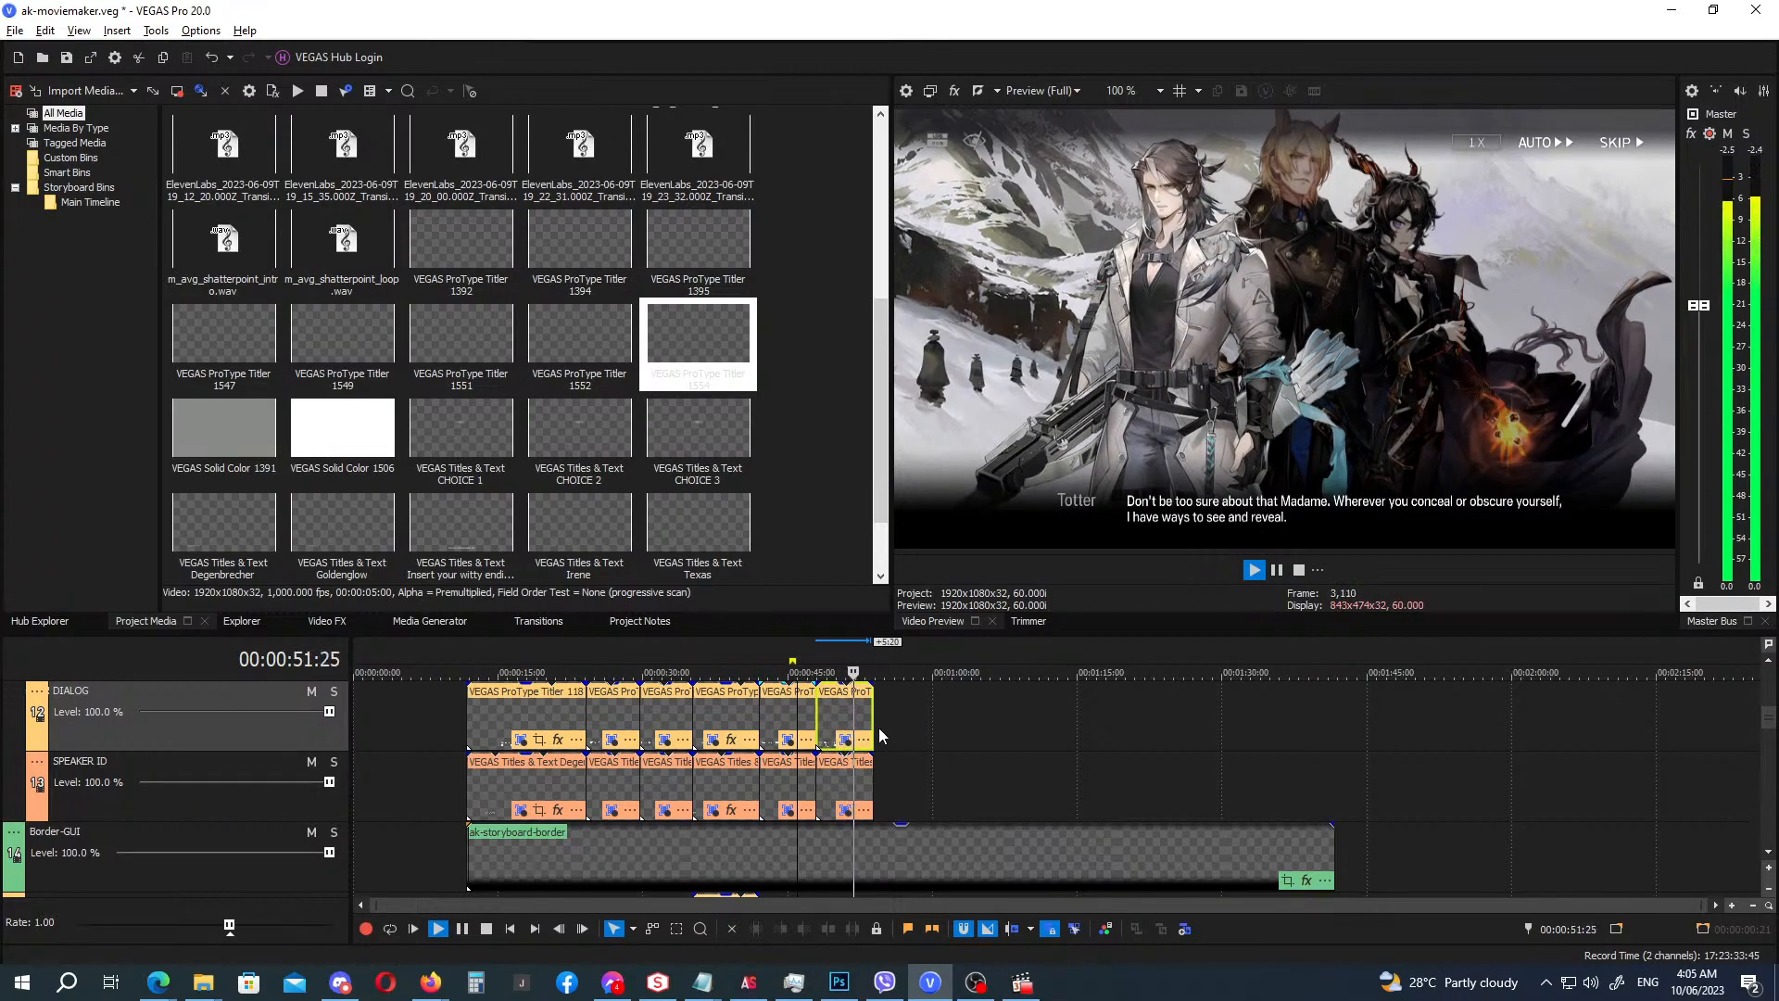
scroll(919, 745, "up", 1)
scroll(919, 745, "up", 2)
key("Return")
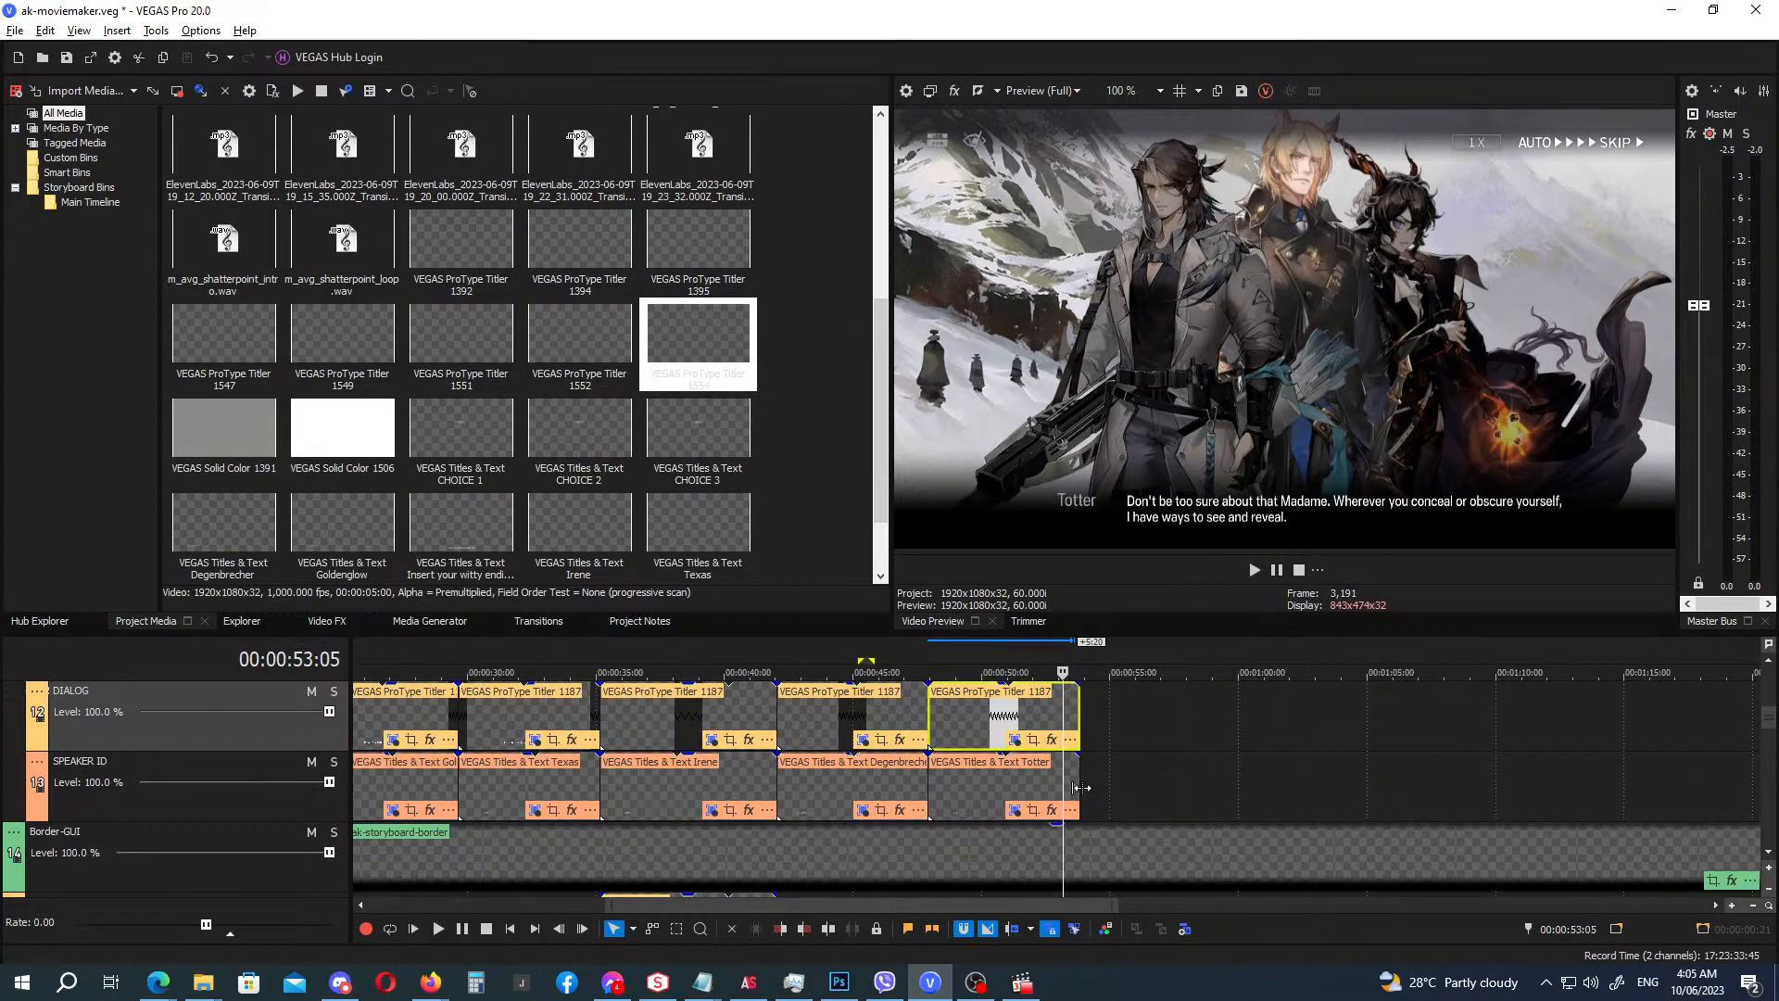
Extend the Totter dialog and speaker titles to end together at about 00:00:56:19, checking their timing with playback.
left_click_drag(1081, 788, 1190, 788)
left_click_drag(1077, 710, 1169, 725)
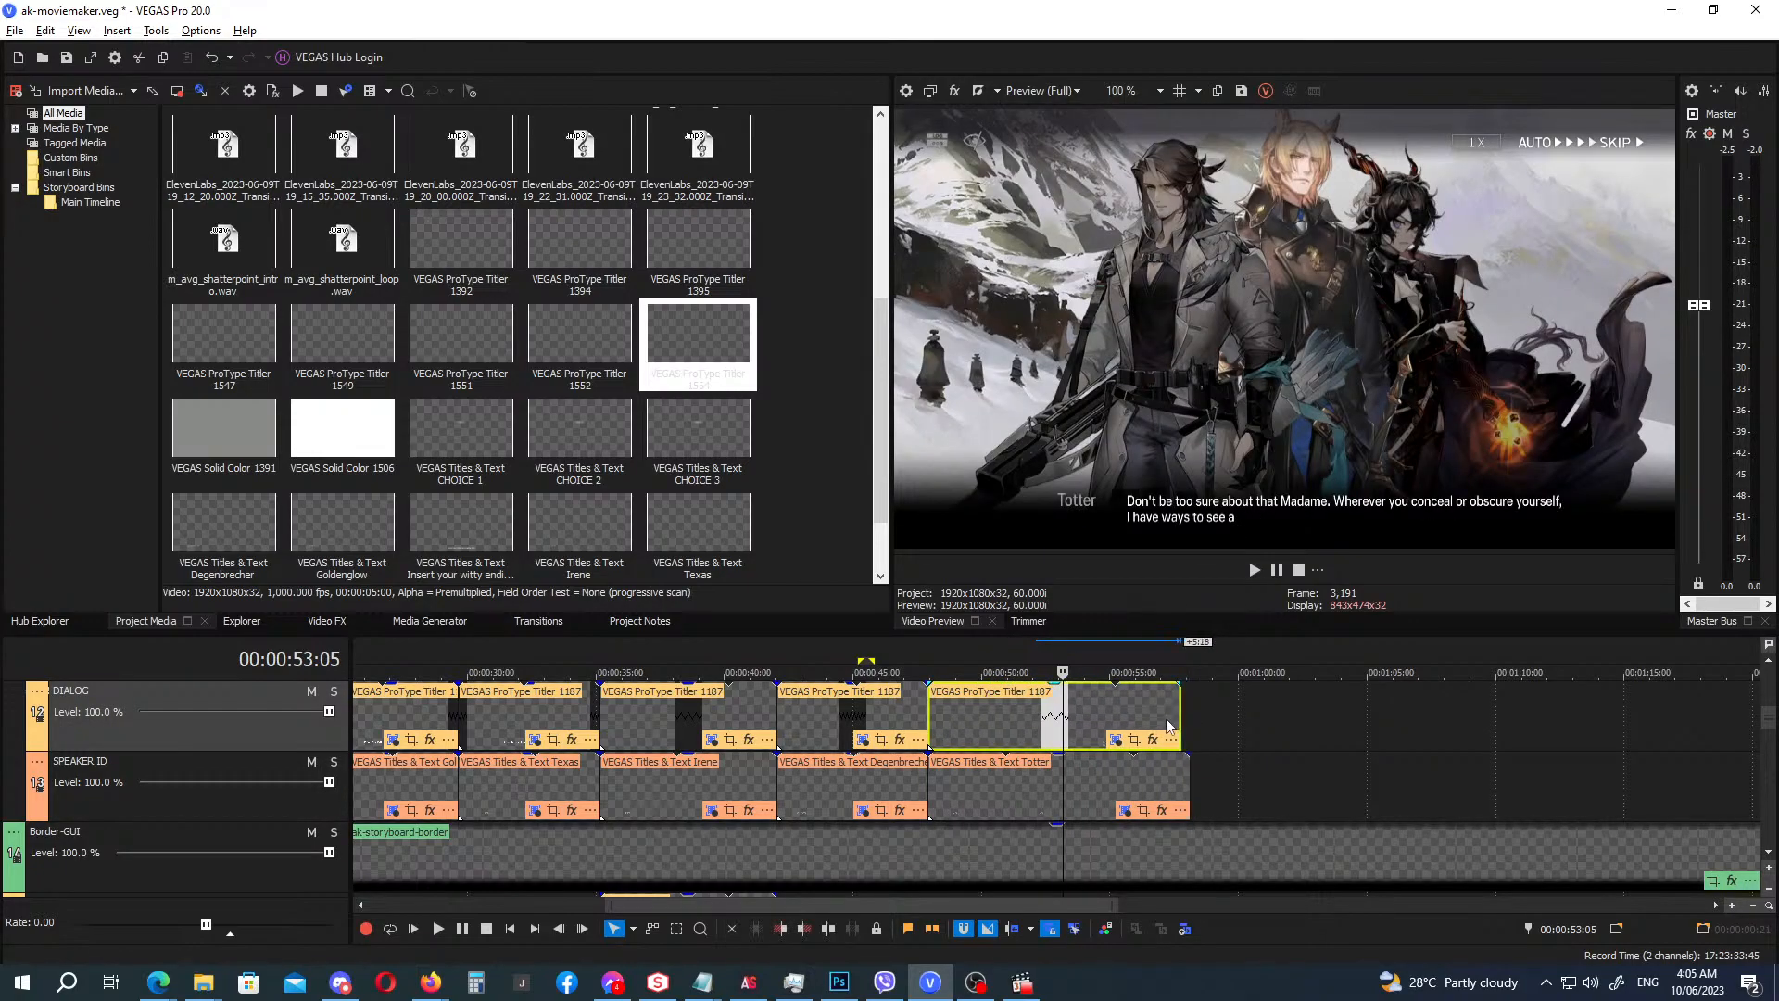
left_click(908, 652)
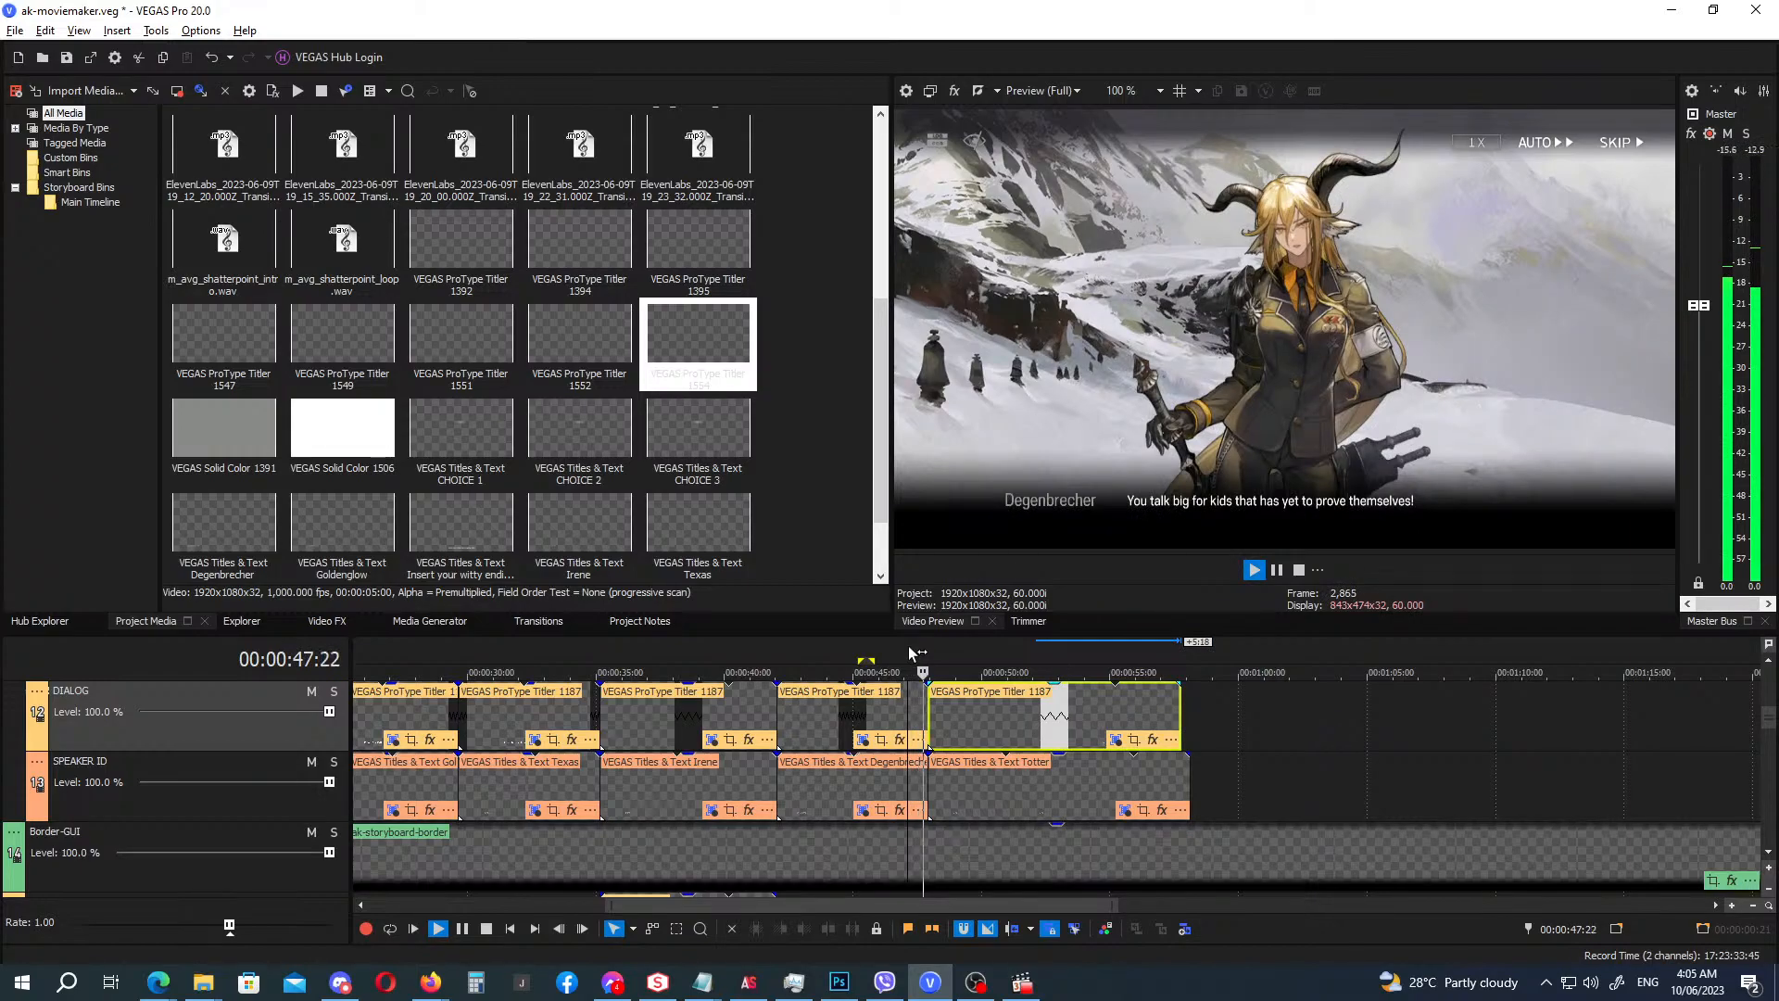
double_click(1177, 719)
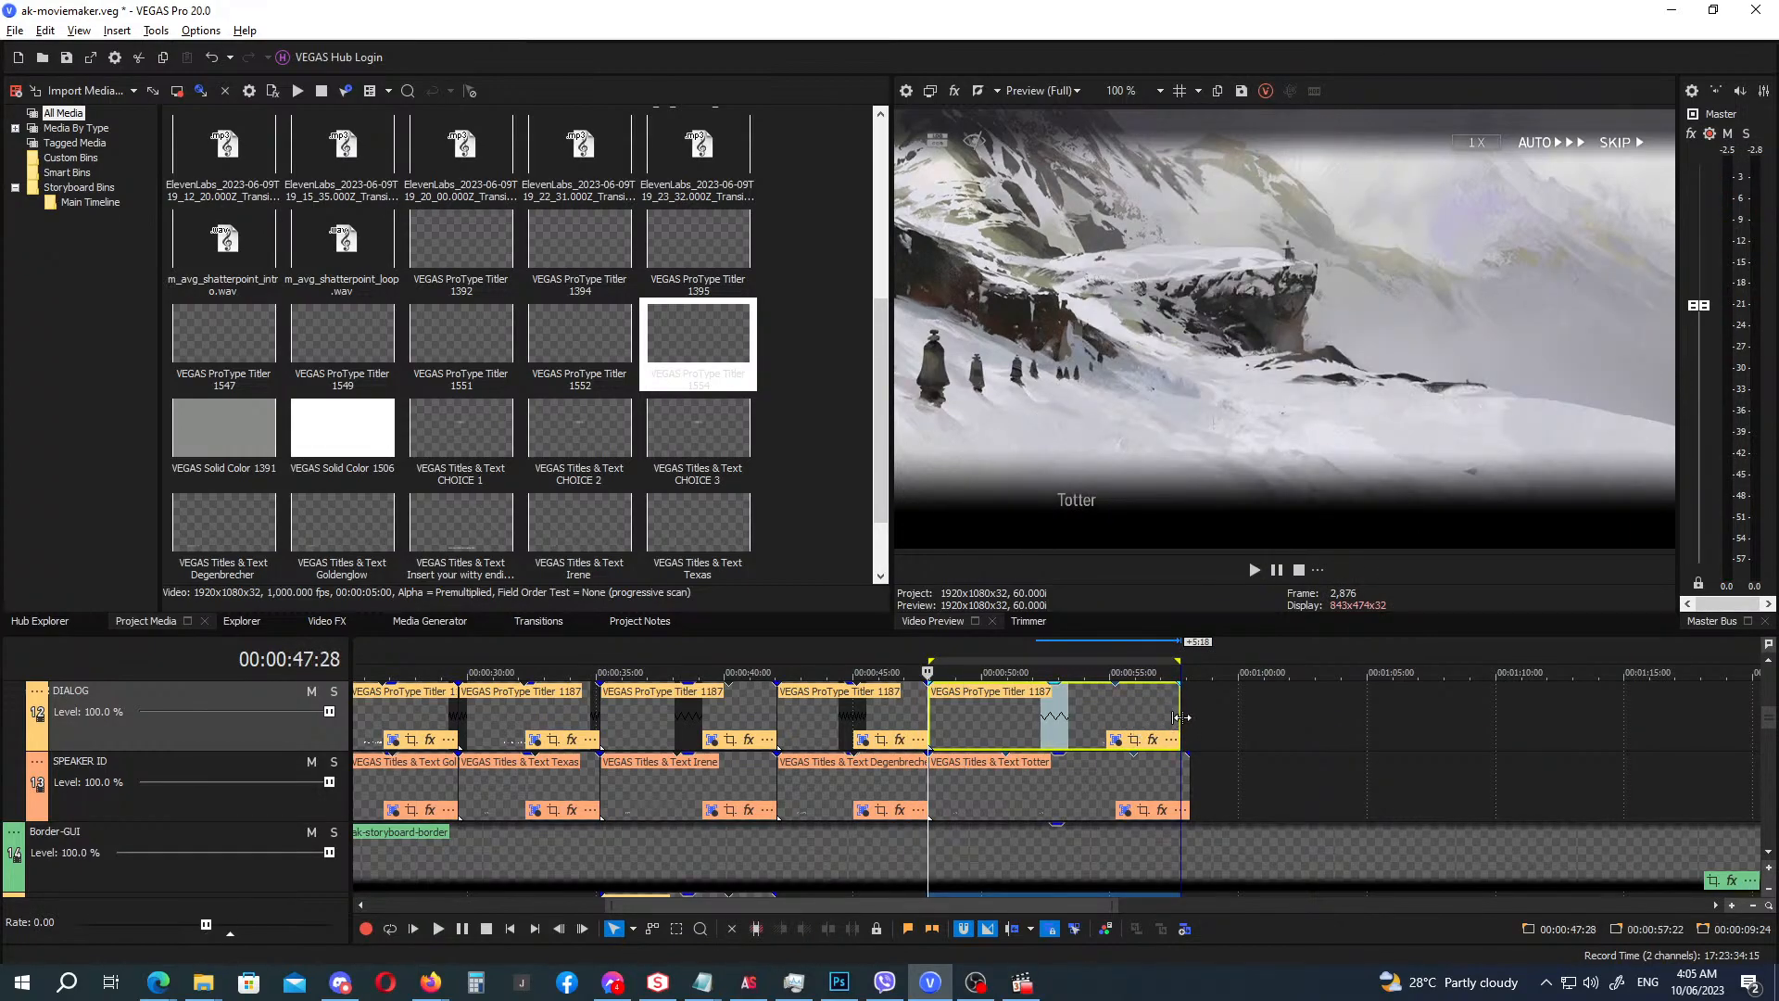
mouse_move(1180, 717)
left_mouse_down()
mouse_move(1125, 717)
mouse_move(1189, 717)
left_mouse_up()
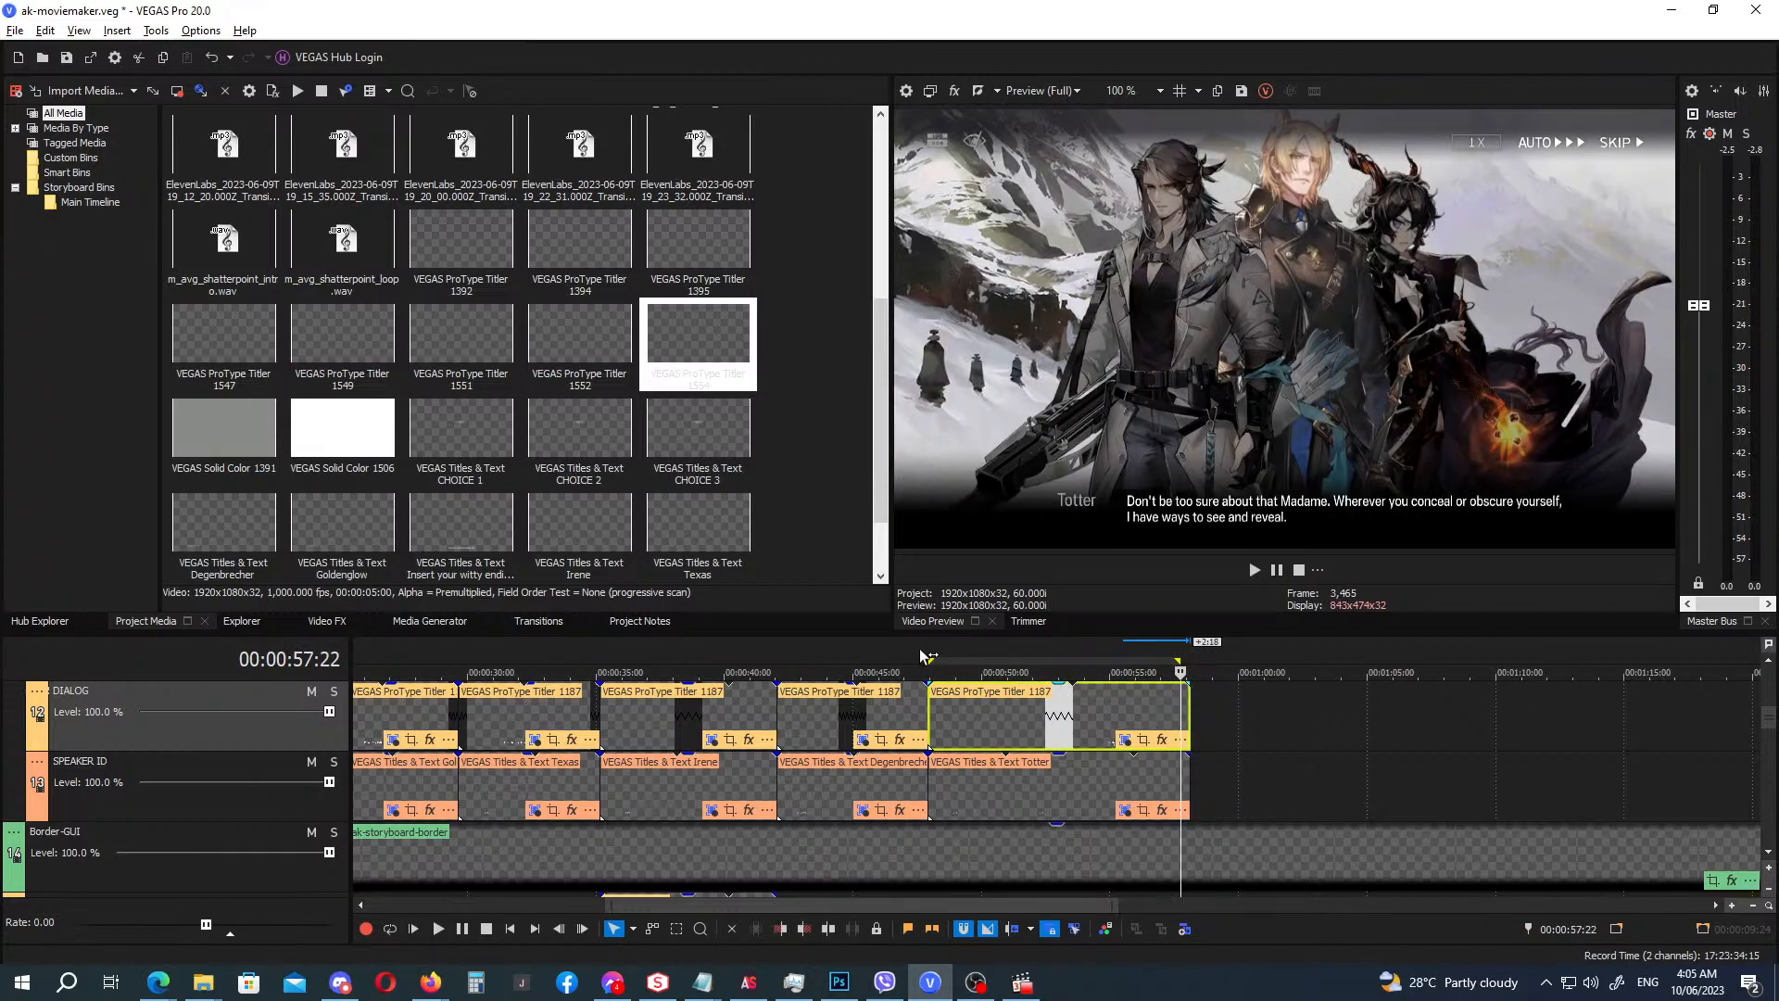
key("space")
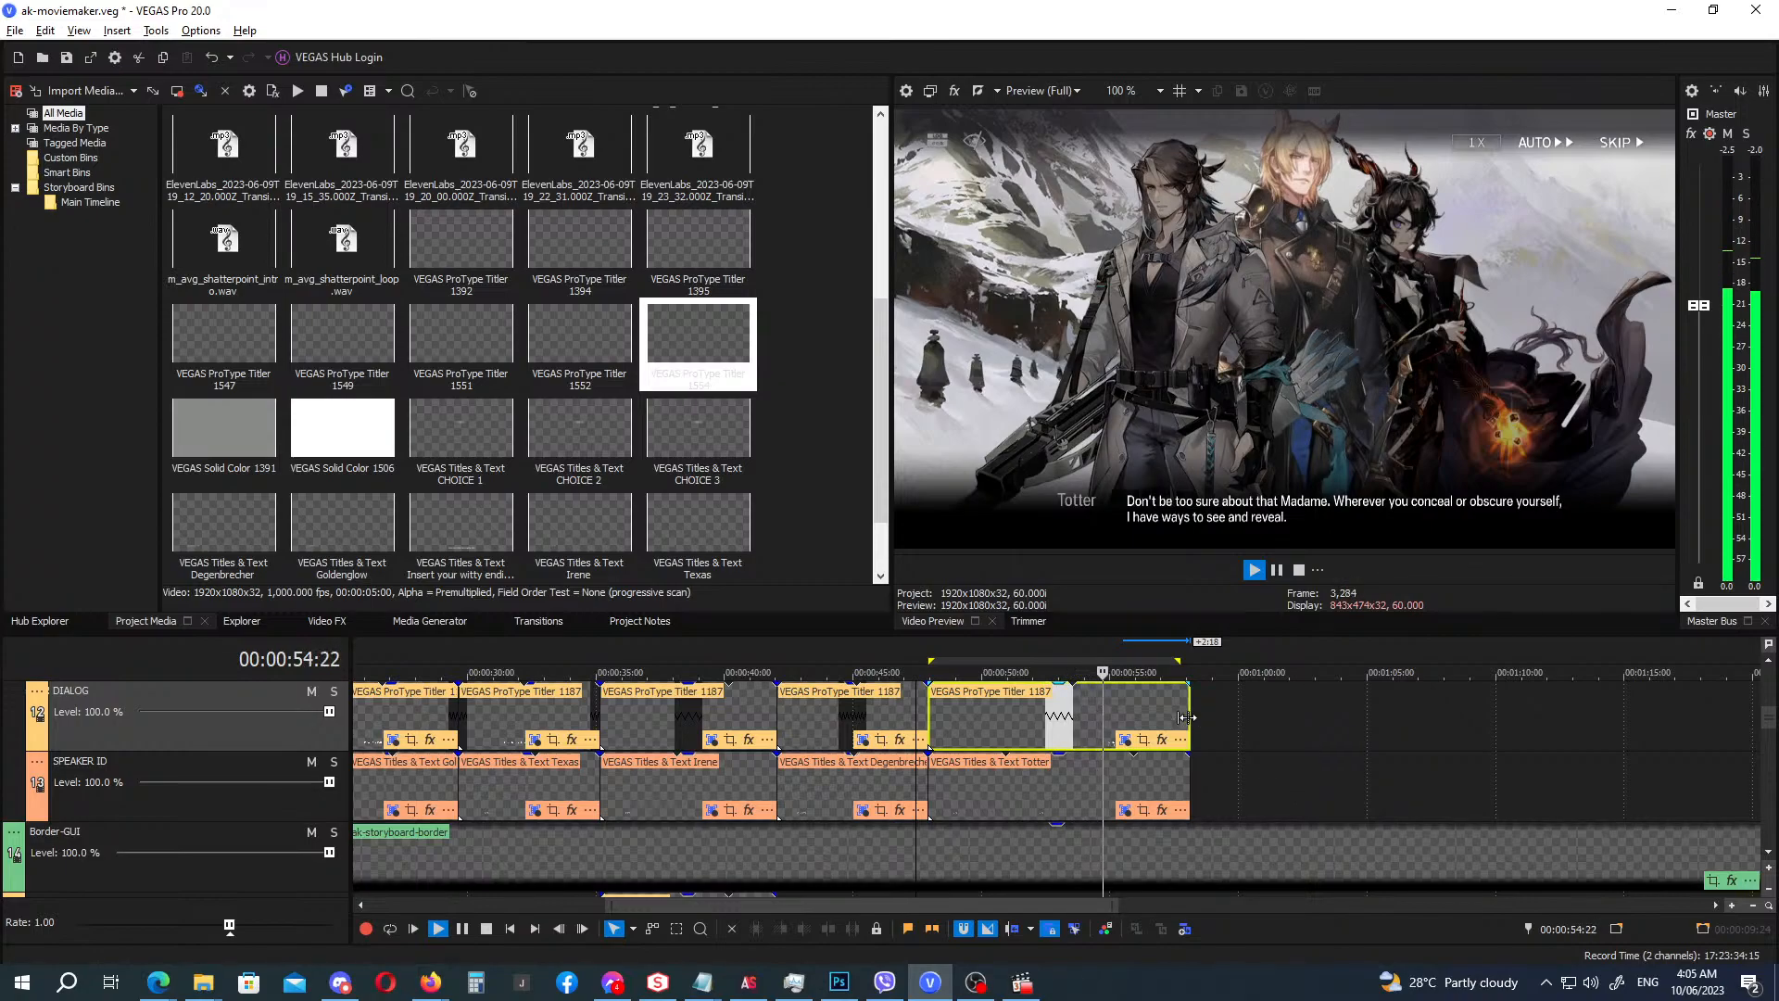
mouse_move(1187, 716)
left_mouse_down()
mouse_move(1160, 716)
mouse_move(1154, 741)
mouse_move(1185, 784)
mouse_move(1159, 769)
mouse_move(1142, 711)
mouse_move(1172, 732)
left_mouse_up()
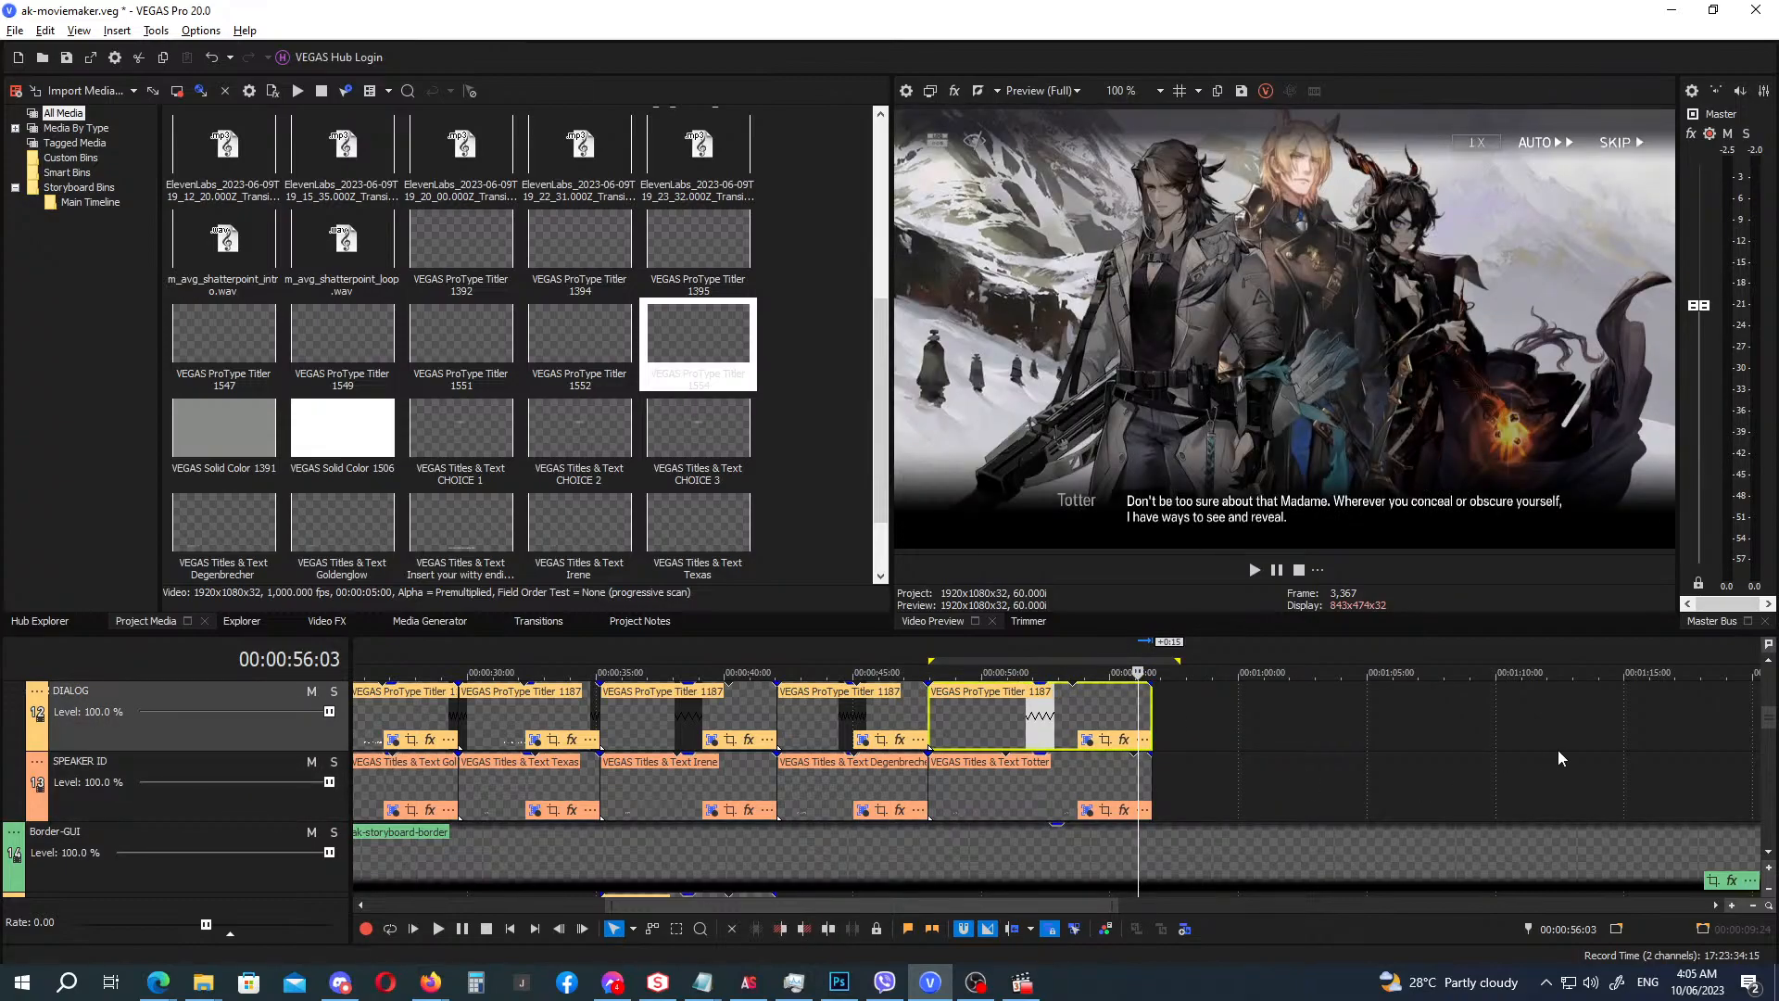
Move the second Mlynar portrait to start at 00:00:56:19 and extend the first Mlynar portrait to meet it.
left_click(1154, 654)
scroll(1767, 717, "down", 5)
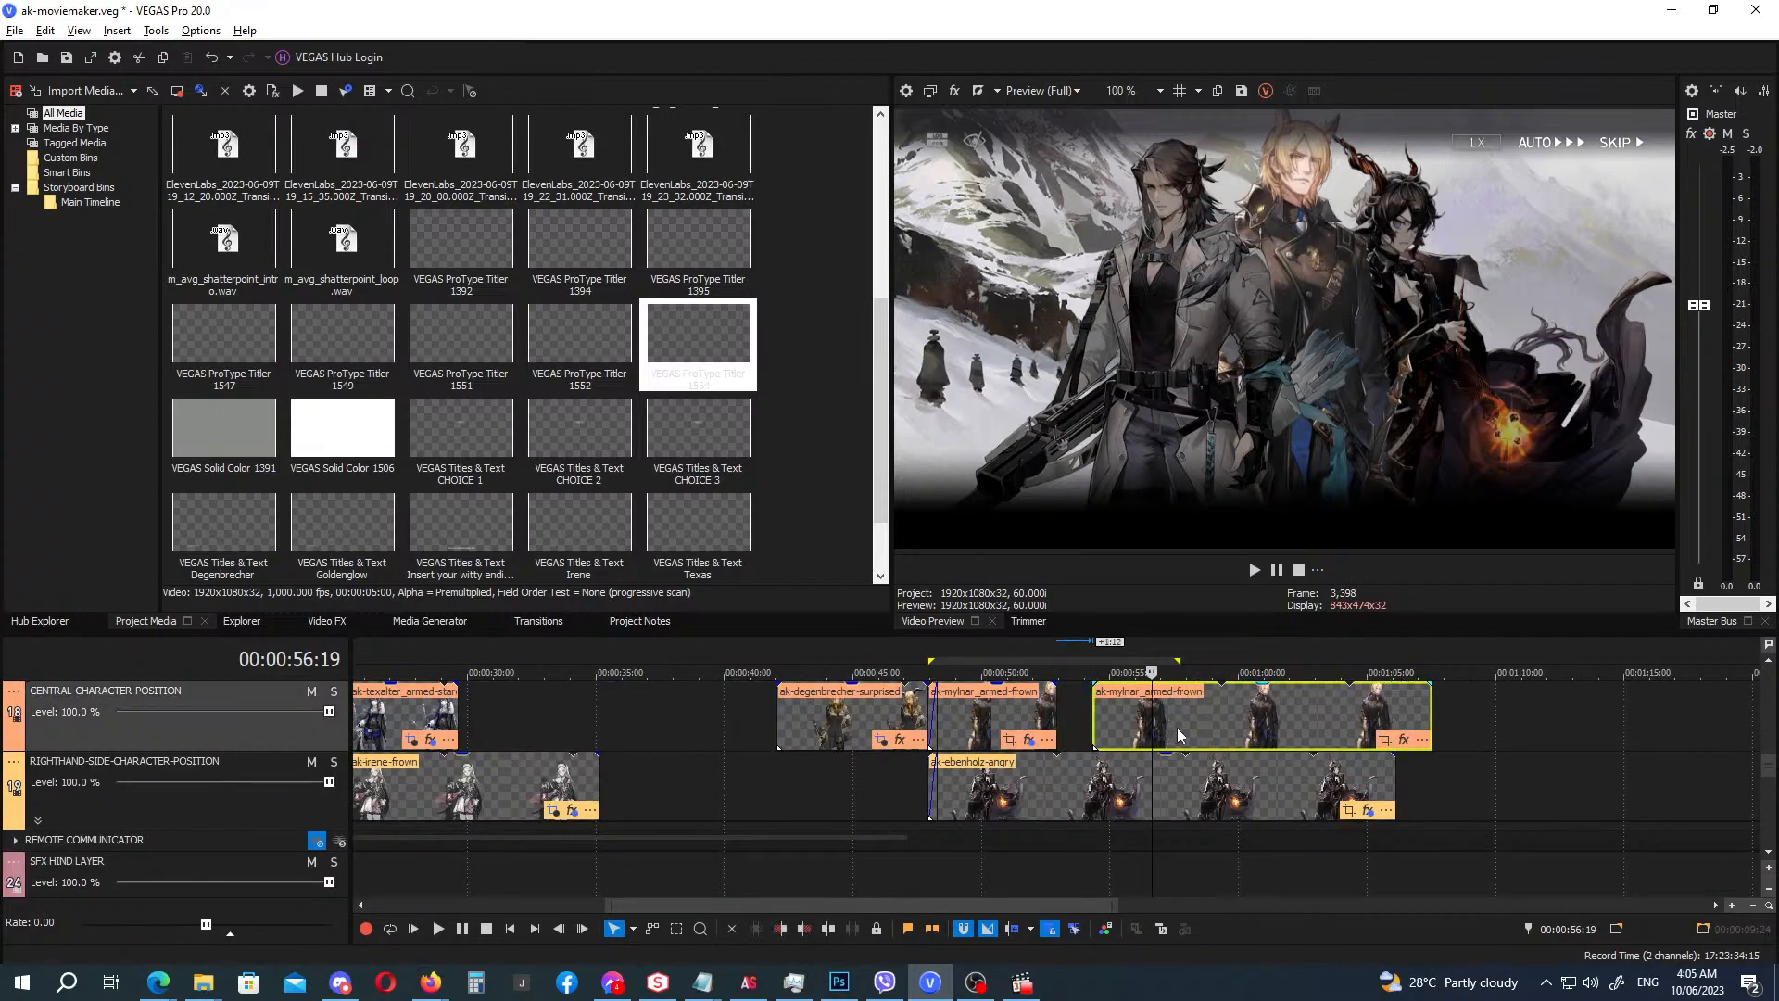
left_click_drag(1118, 727, 1215, 727)
left_click_drag(1054, 729, 1214, 783)
Start the second Totter portrait at 00:00:56:19, extend the first to meet it, and raise the second Mlynar portrait to the track above LEFTHAND-SIDE-CHARACTER-POSITION.
scroll(1767, 769, "up", 2)
left_click(1119, 783)
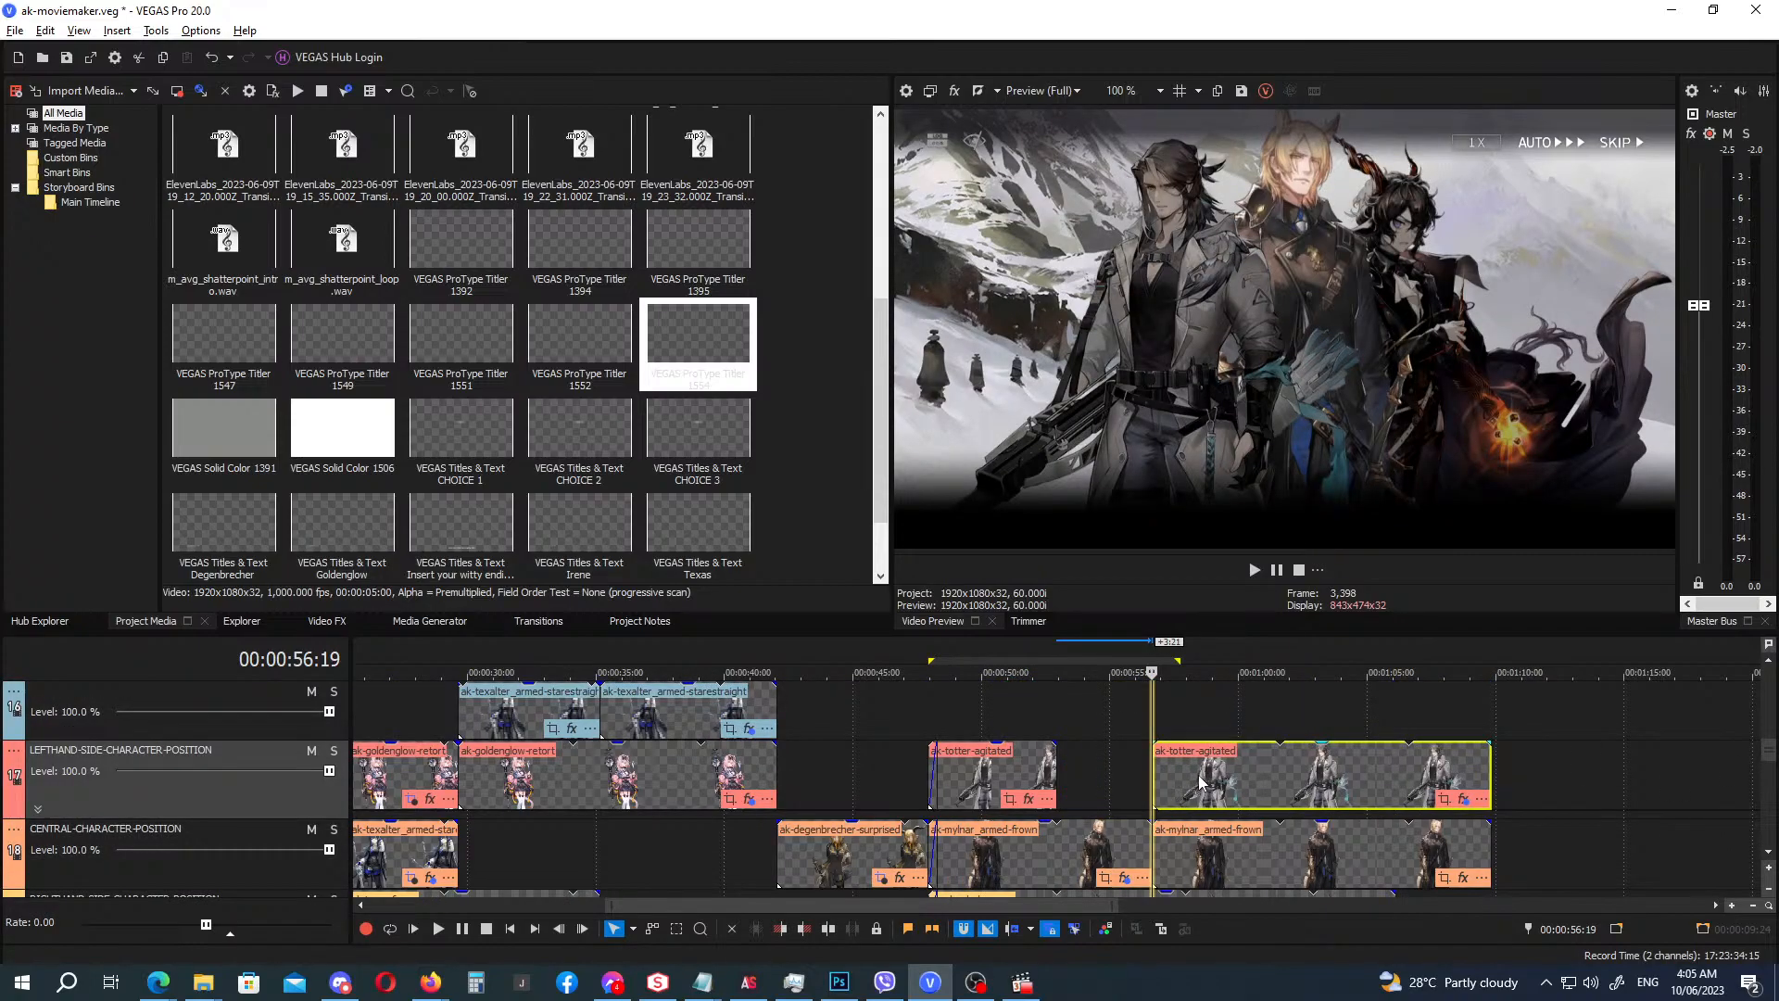
left_click_drag(1057, 778, 1152, 778)
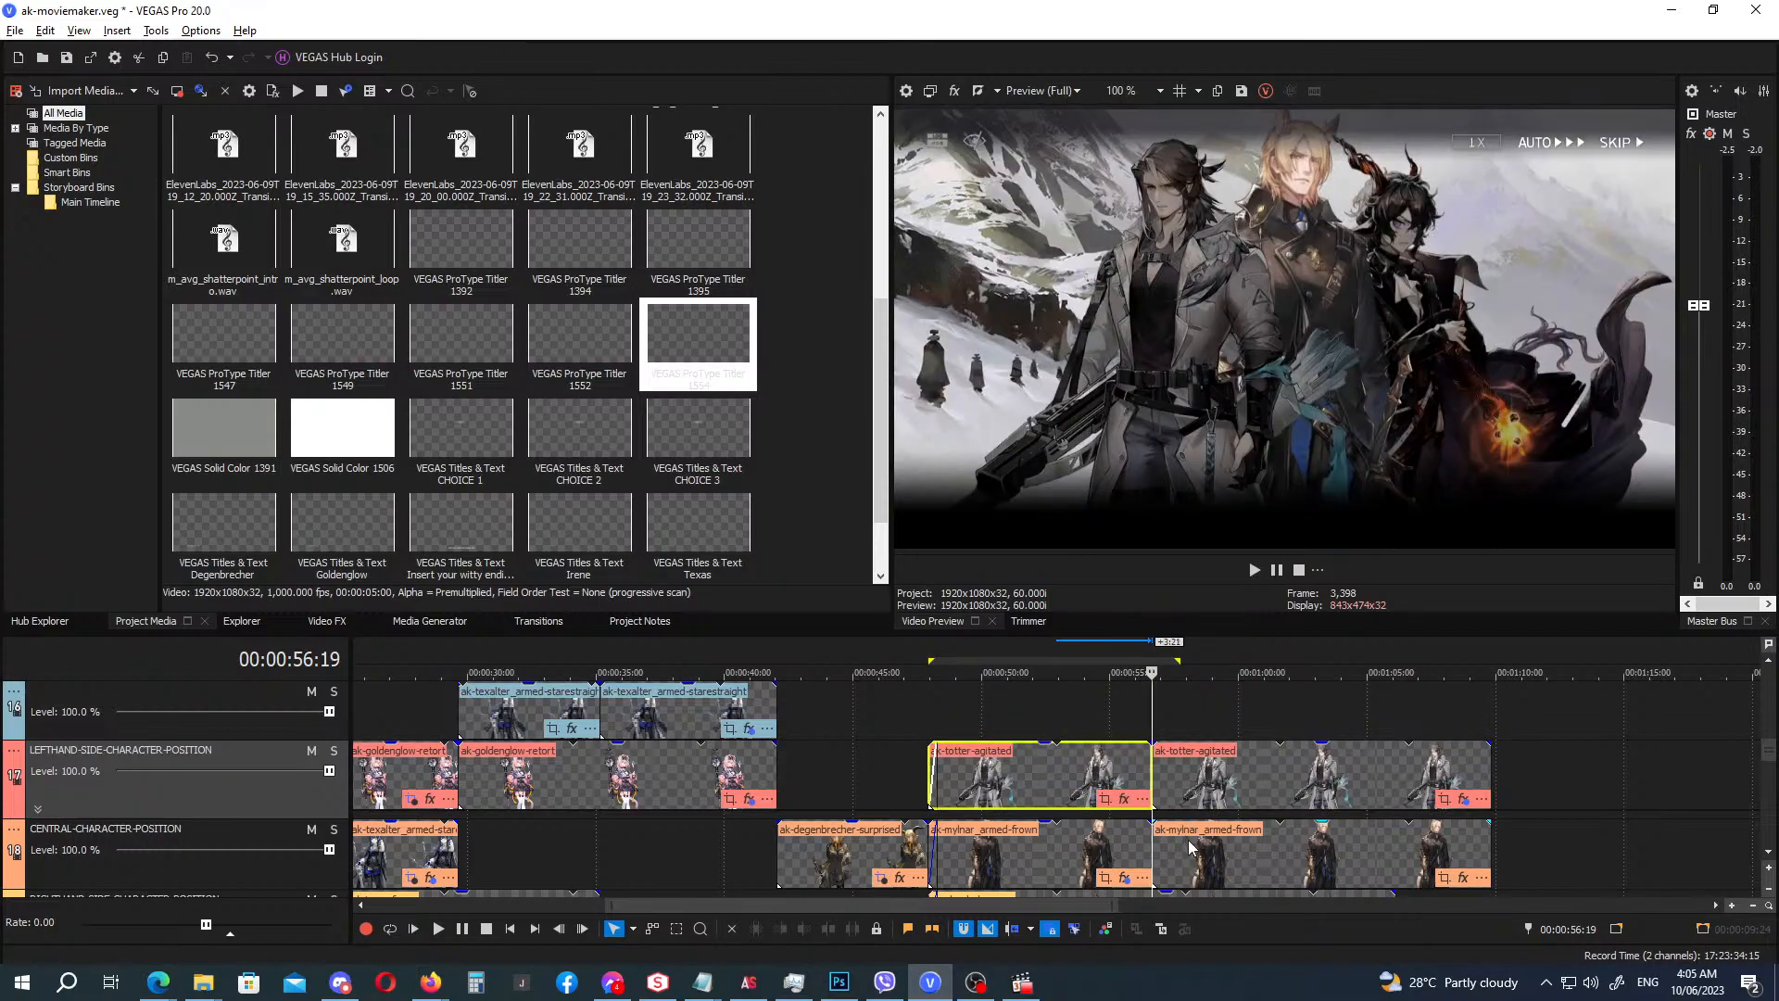
left_click_drag(1191, 848, 1187, 720)
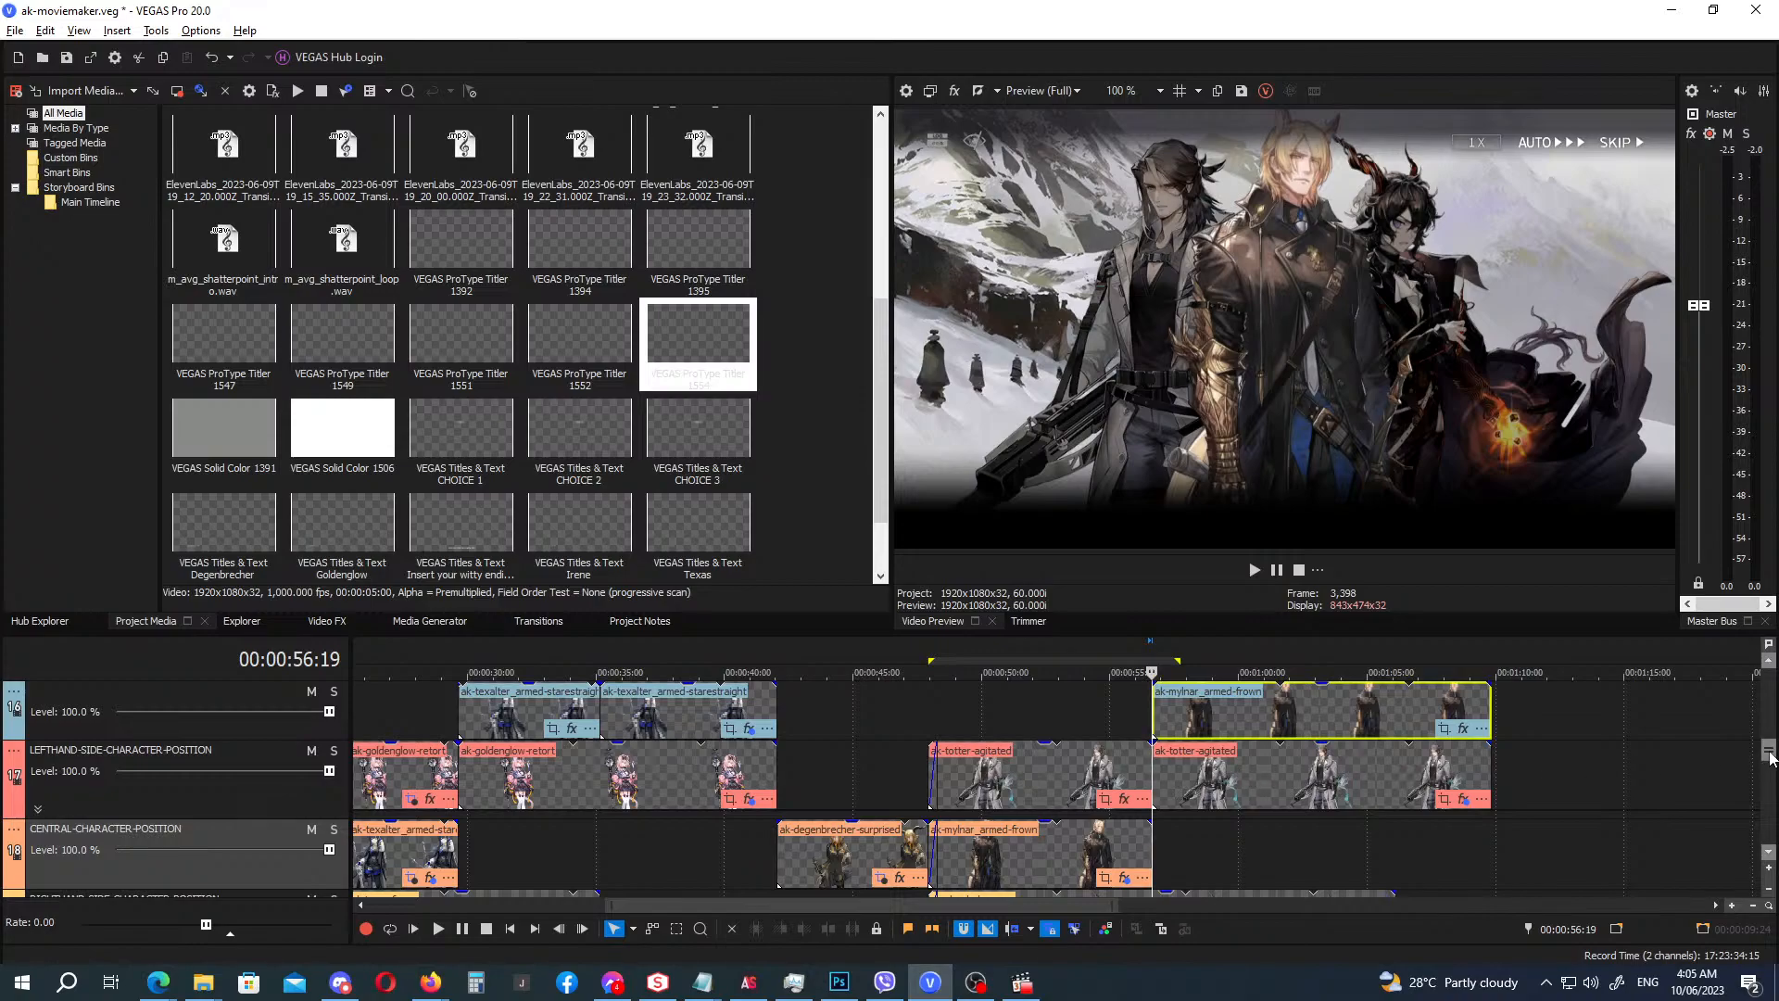
Duplicate the Totter title on the SPEAKER ID track directly after itself as a new copy of the source media.
left_click_drag(1768, 751, 1766, 721)
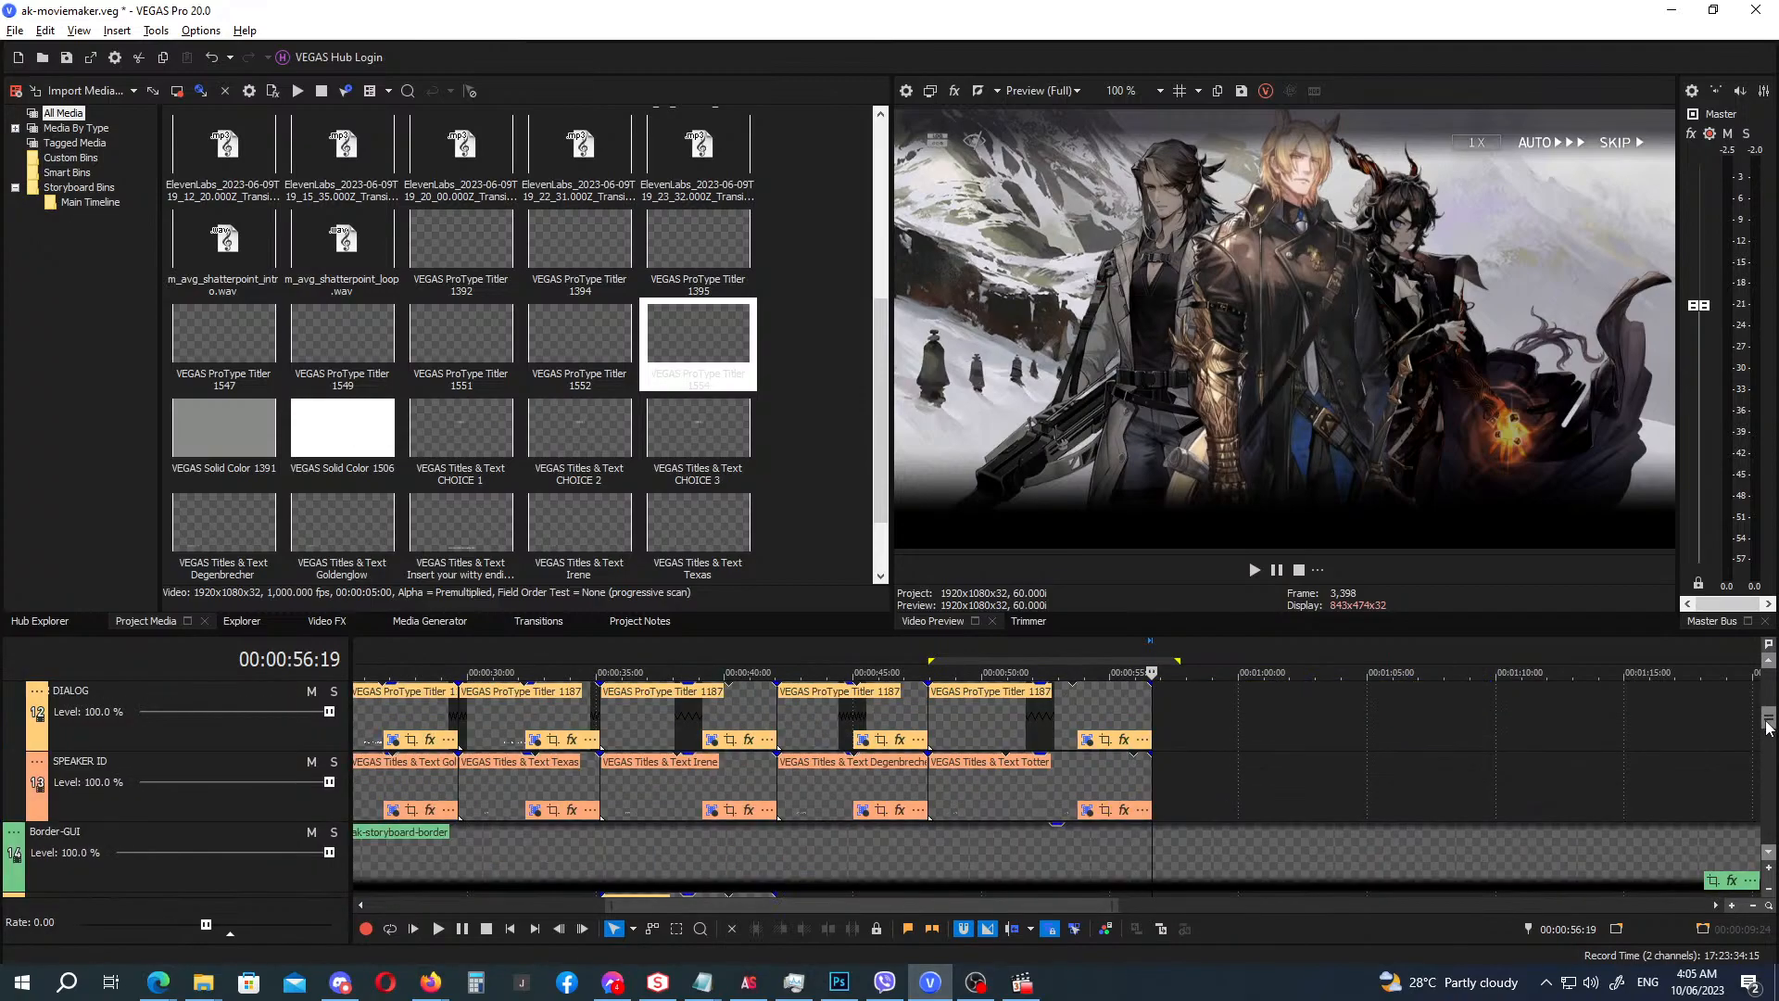
left_click(981, 783)
left_click_drag(980, 783, 1184, 783)
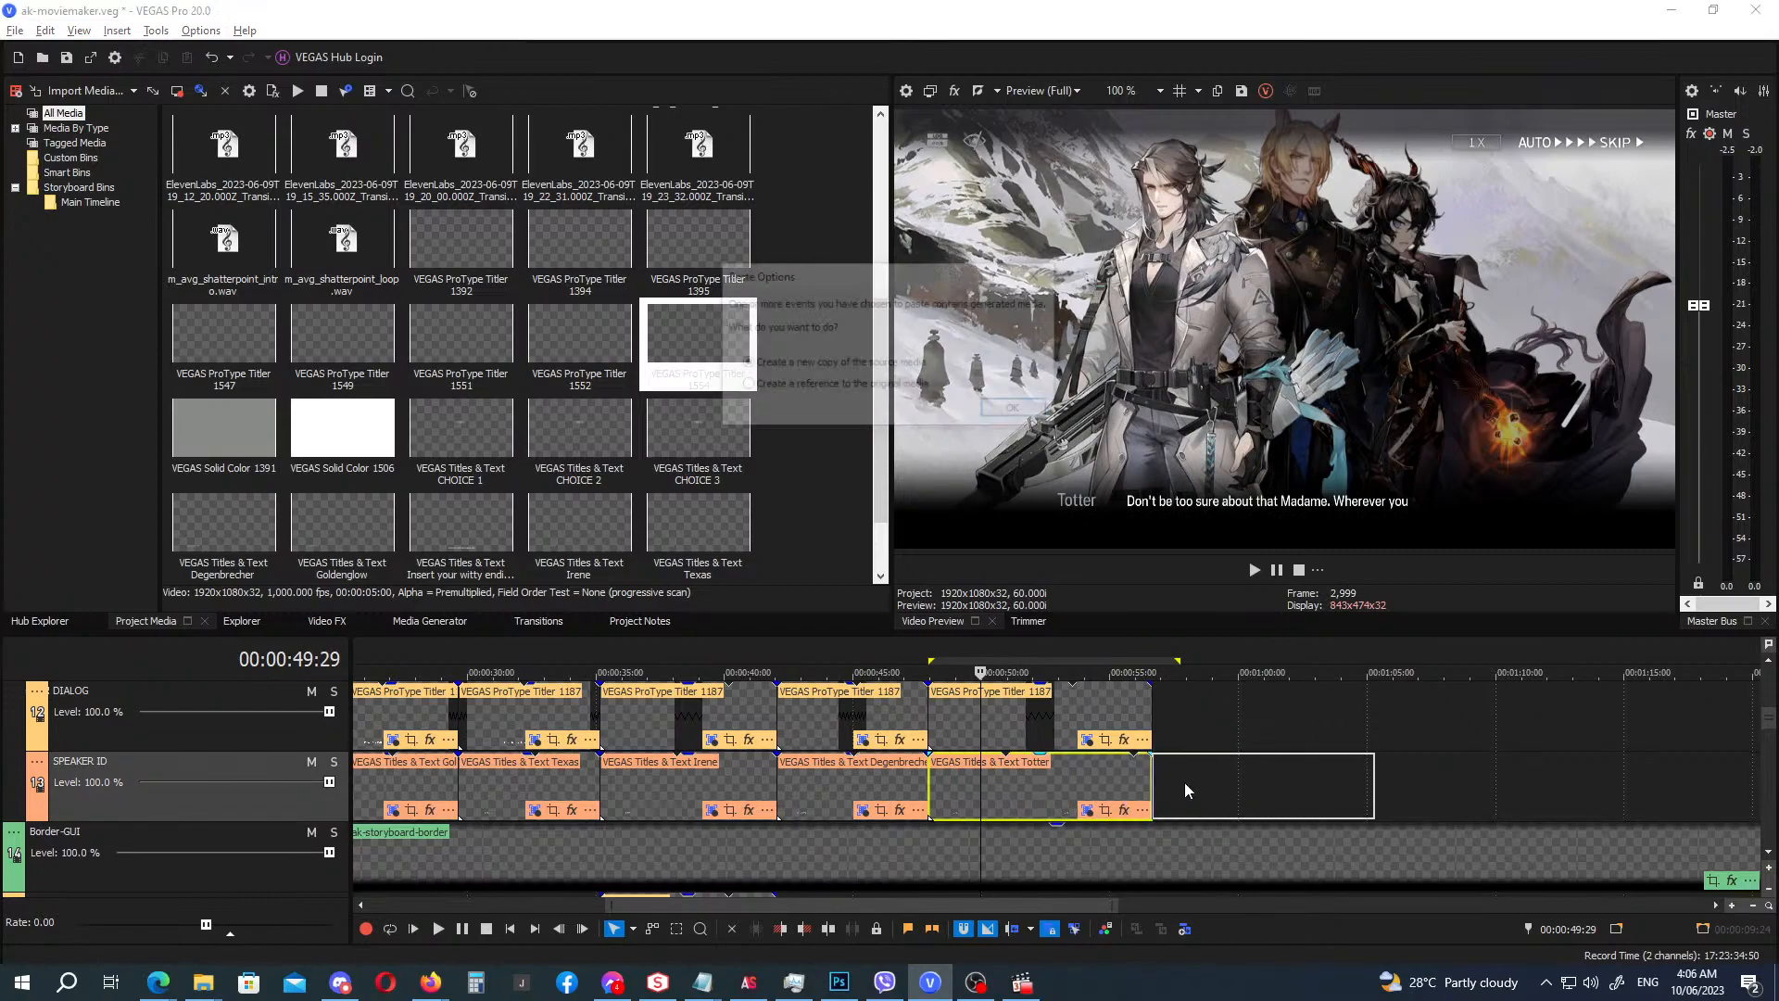
left_click(1020, 413)
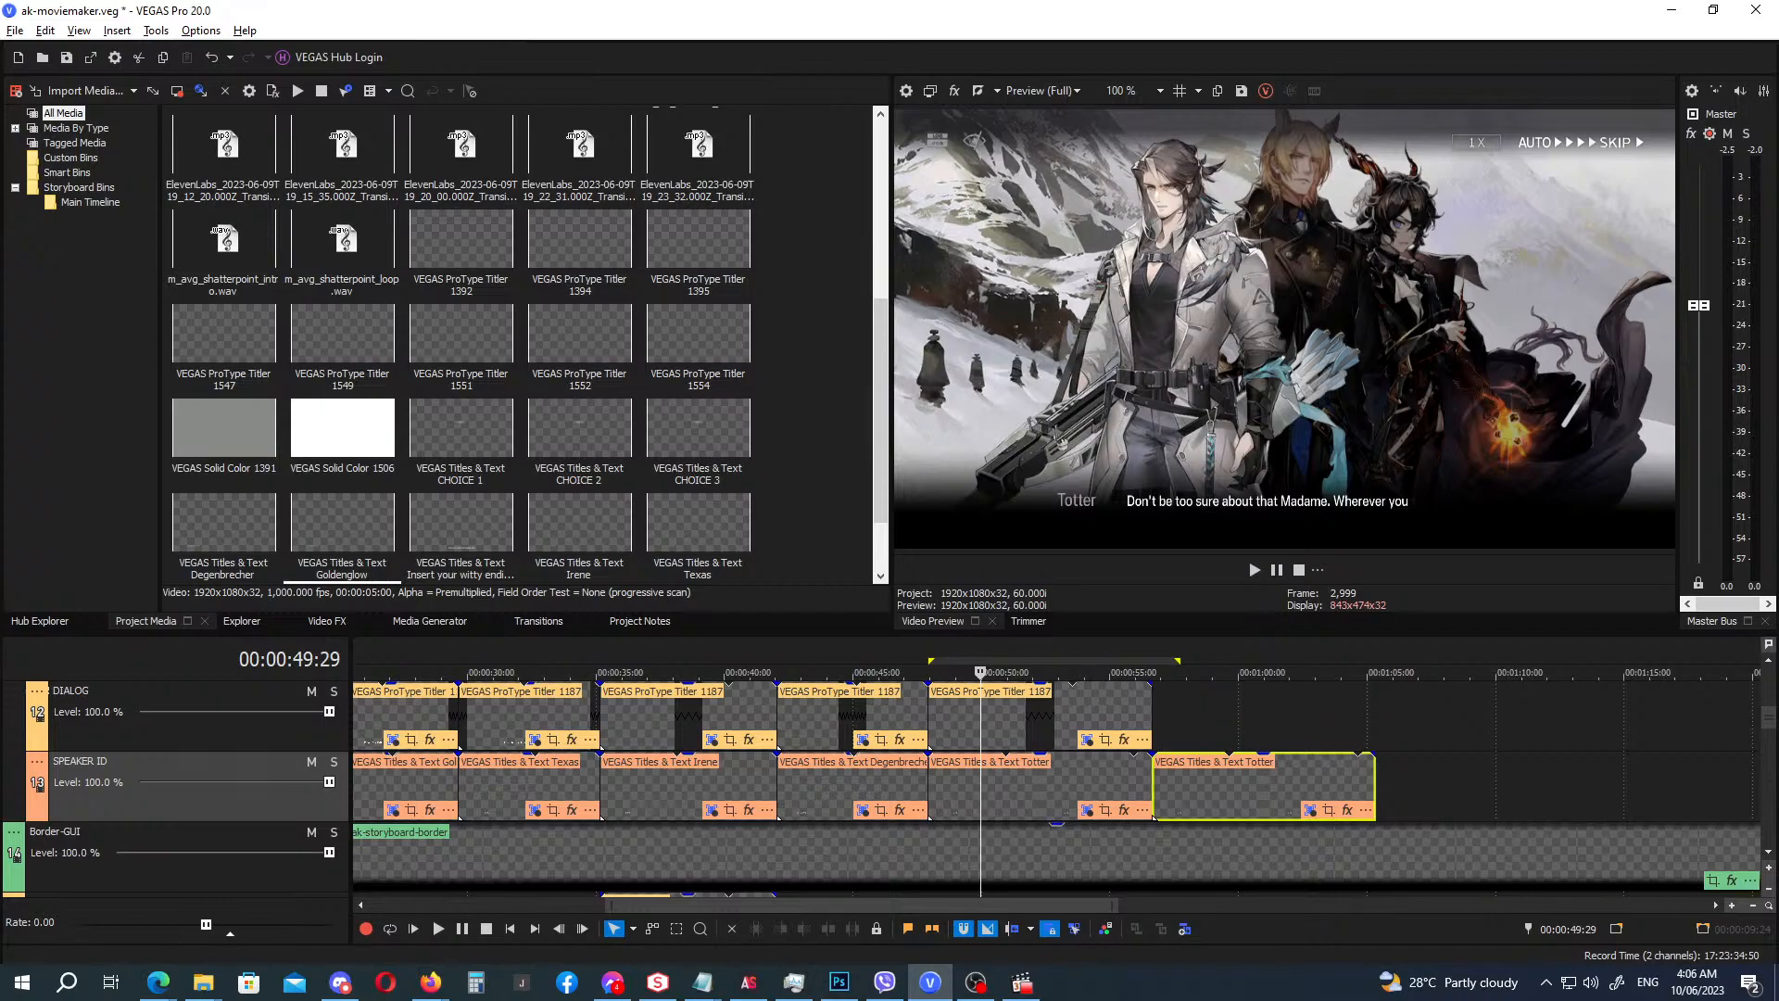
Copy the name Młynar from the Notepad script, replace the duplicated speaker title's text with it, and check the title in the preview.
key("alt+Tab")
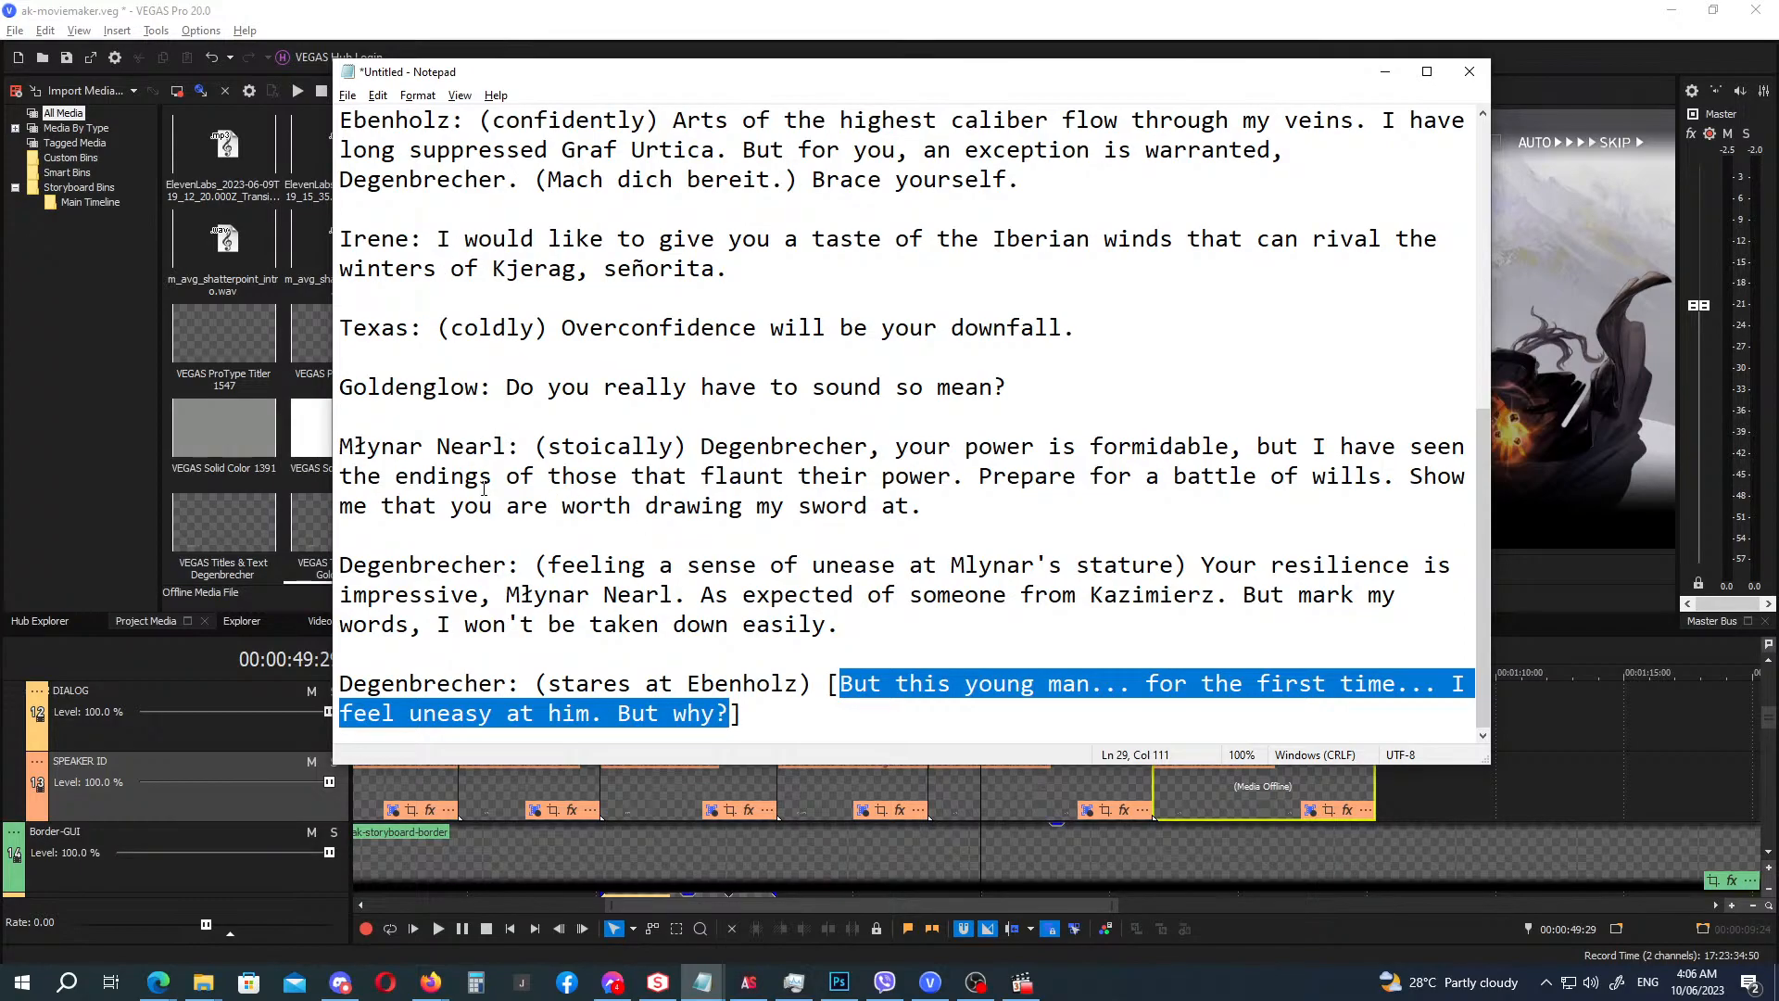
double_click(423, 449)
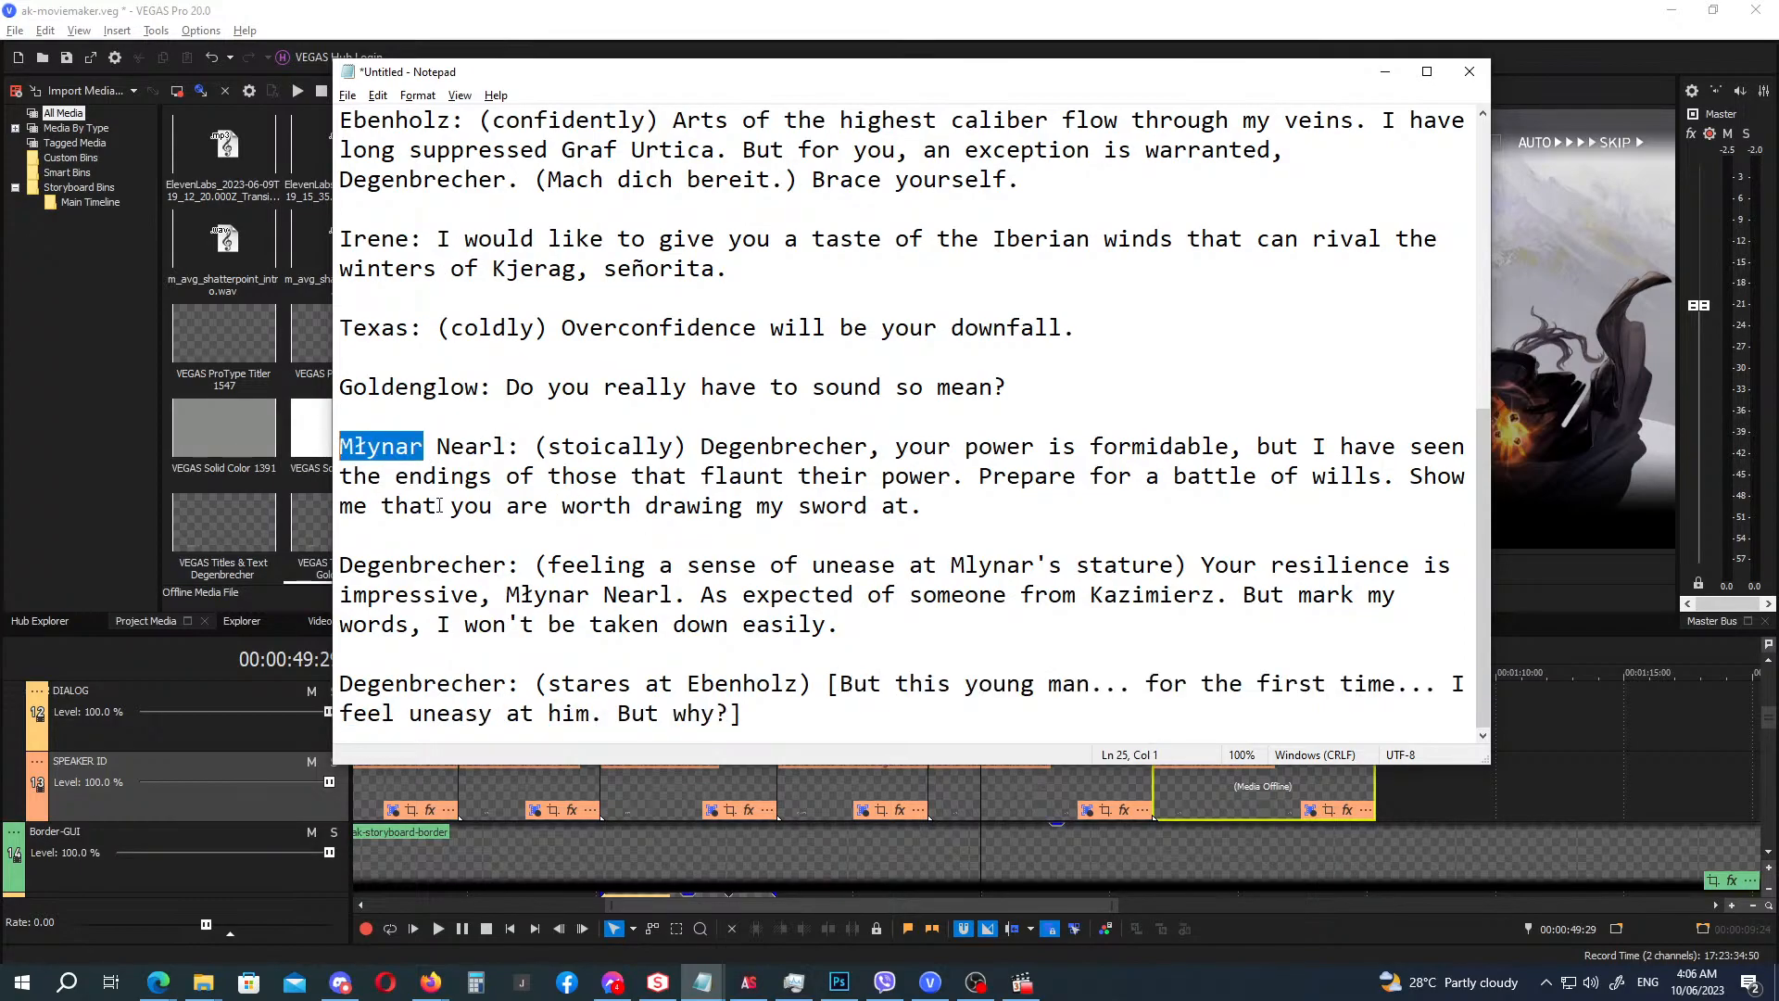
left_click(672, 17)
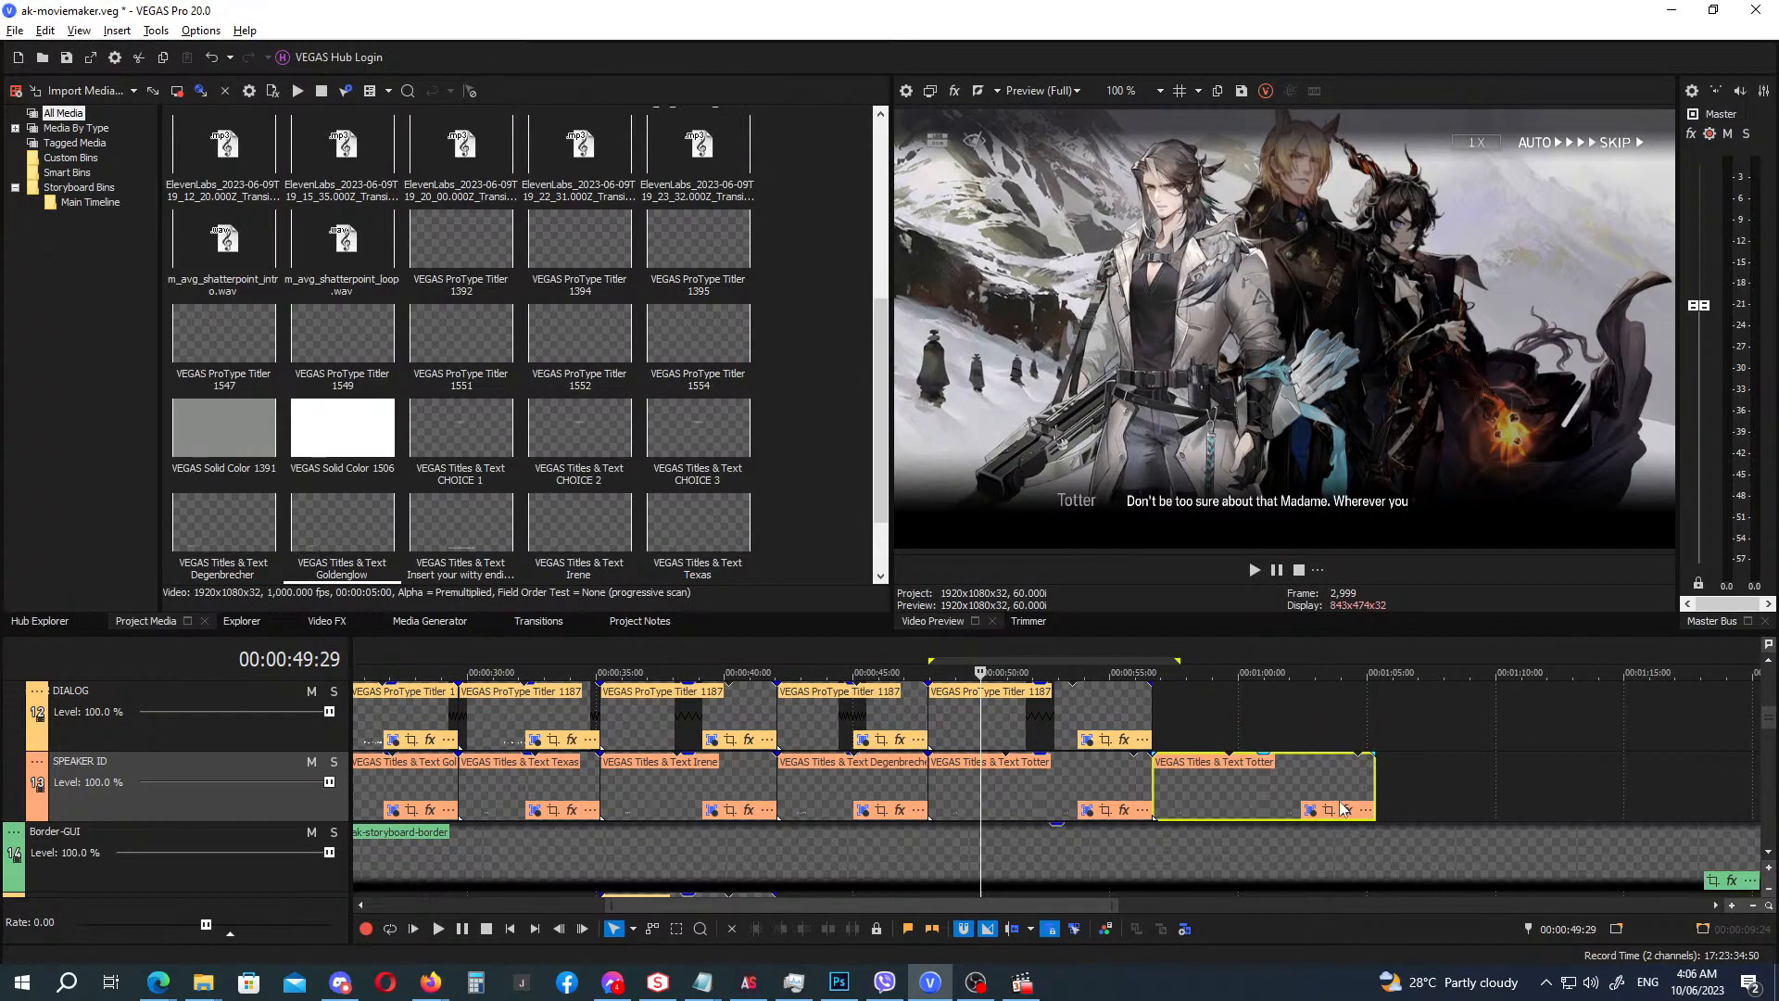
left_click(1311, 811)
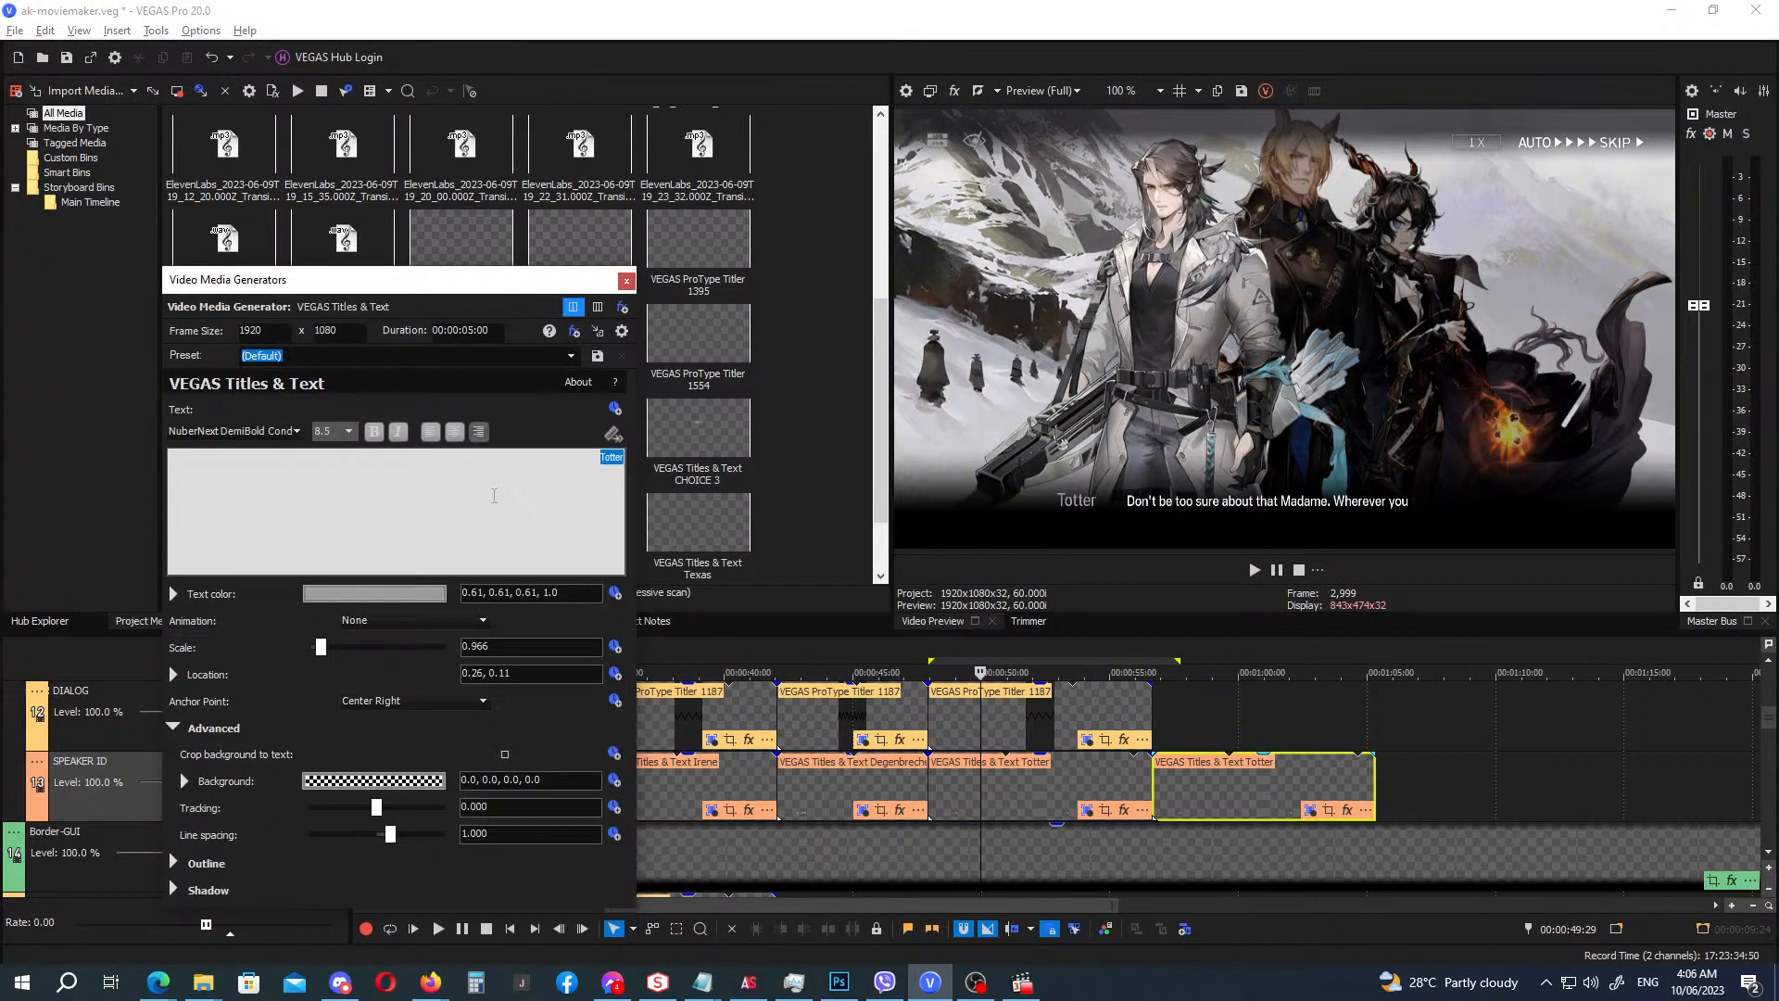
left_click(493, 495)
type("Mlynar")
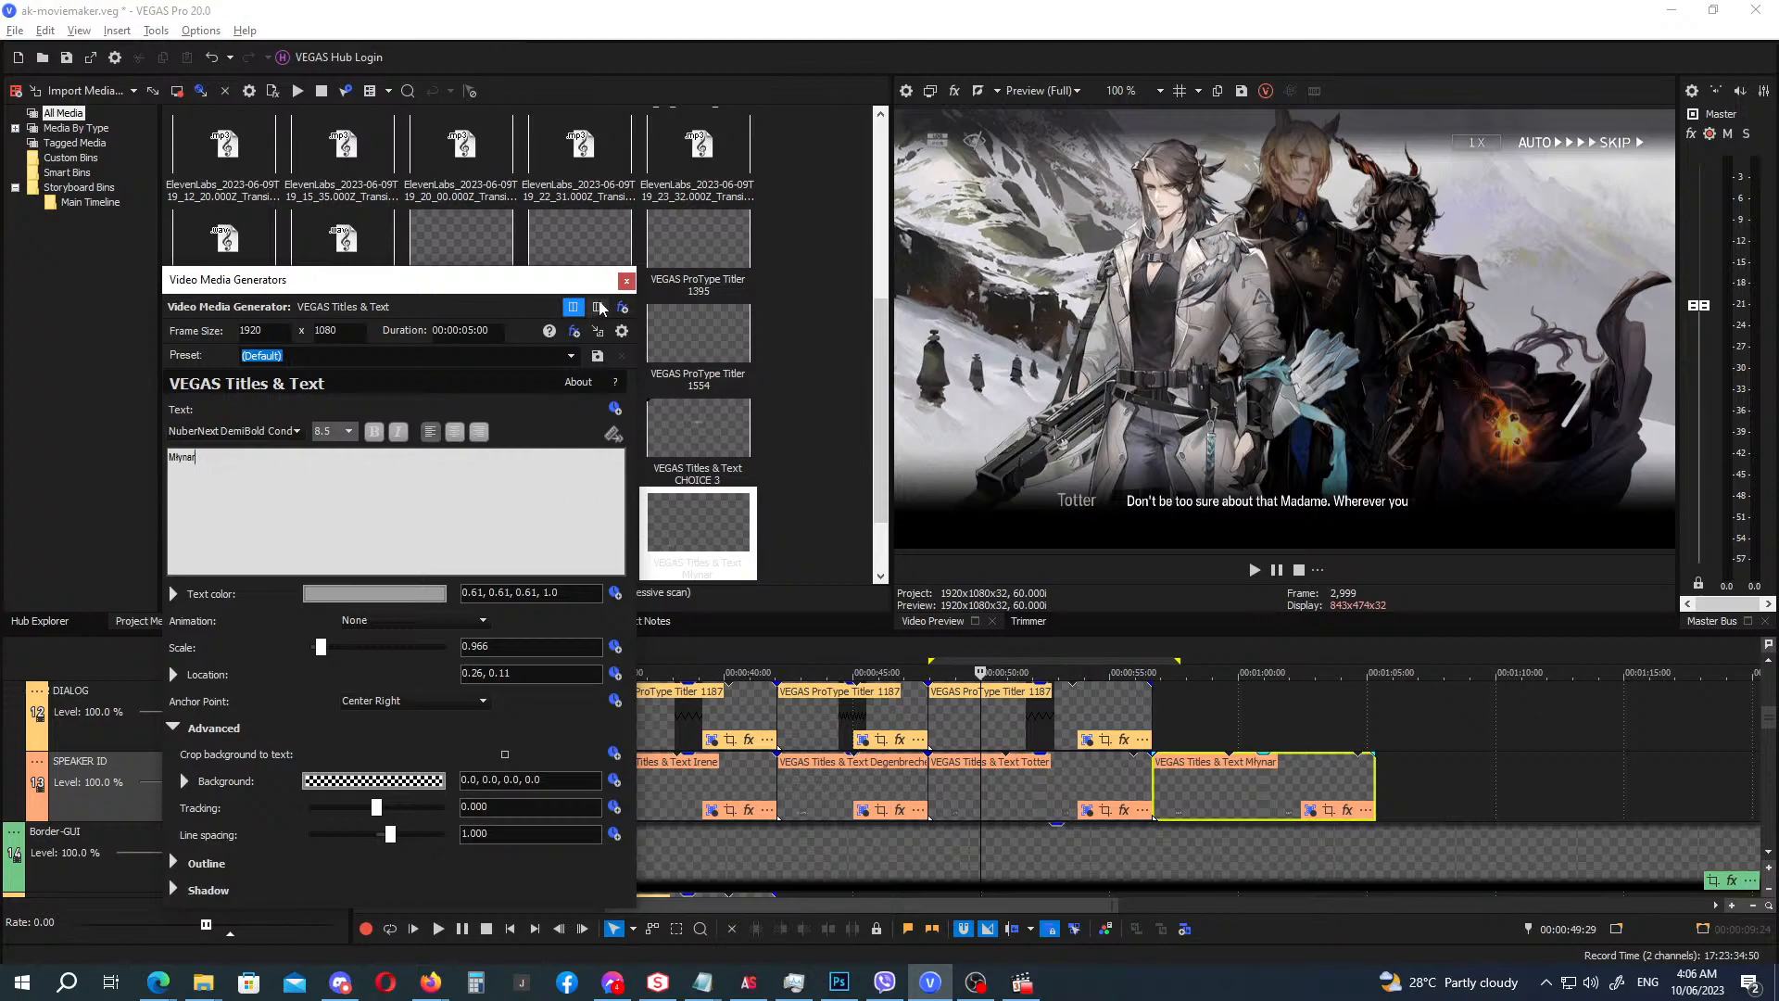
left_click(623, 286)
left_click(1201, 663)
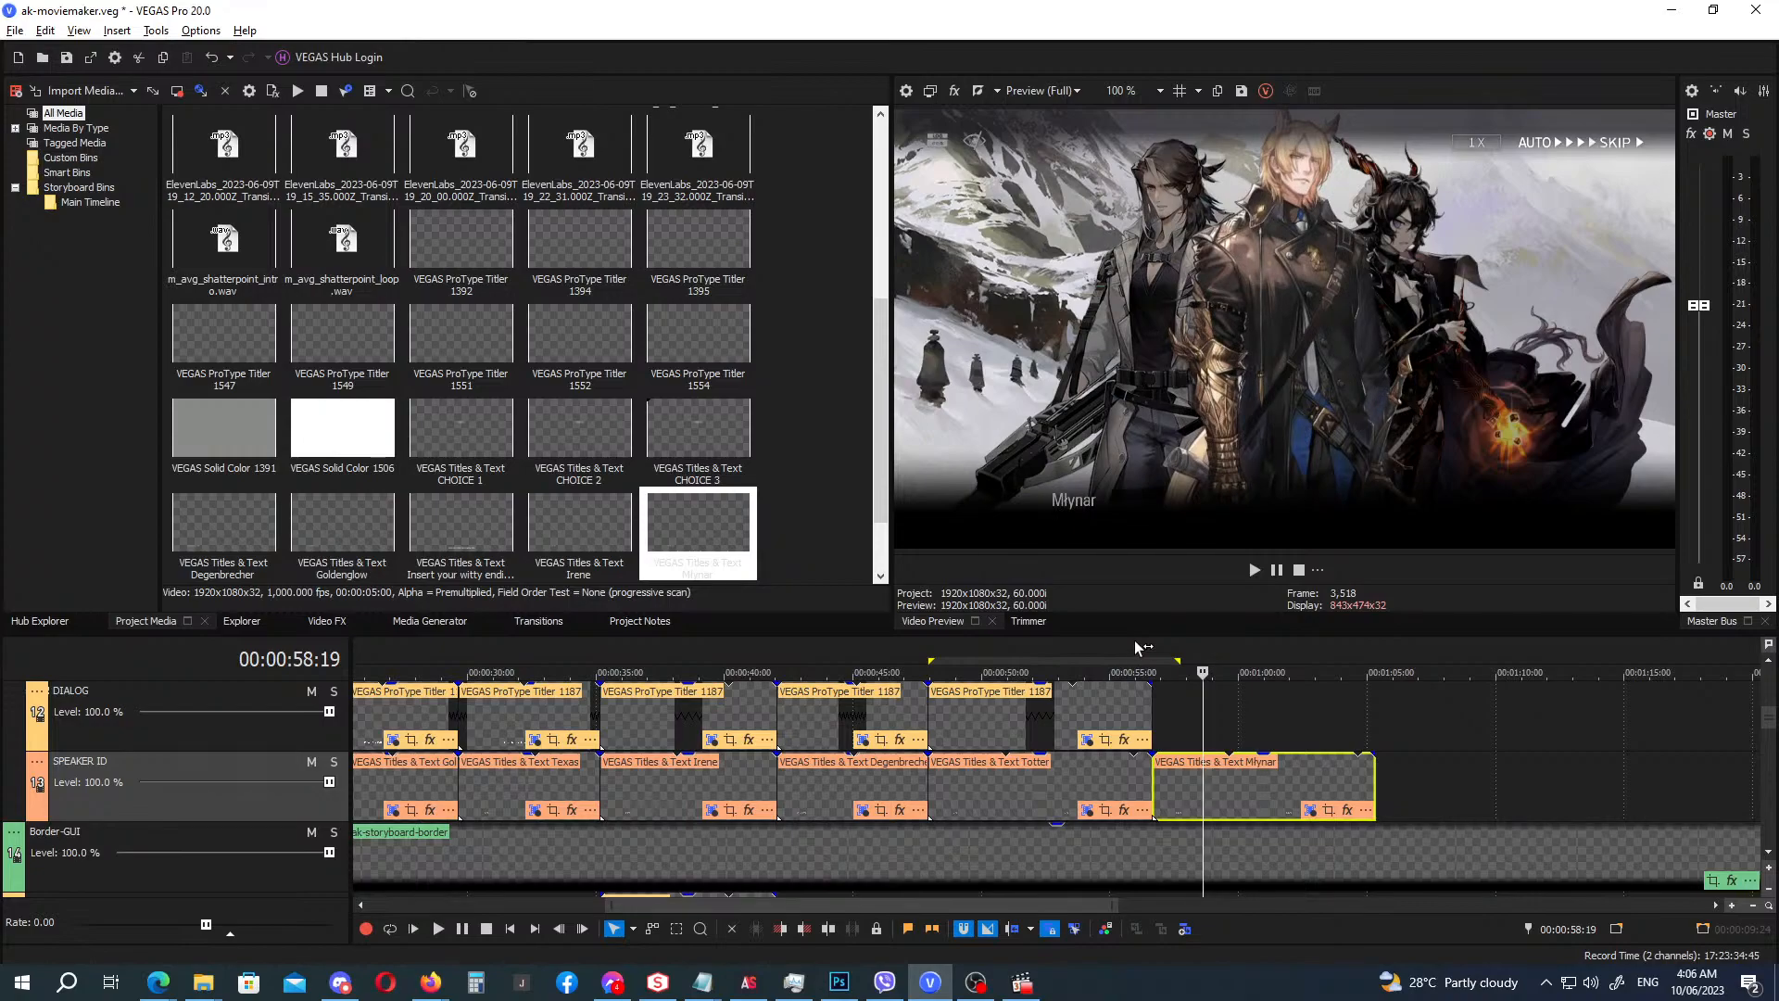
Duplicate the Totter dialog title directly after itself, above the Młynar speaker title, as a new copy of the source media.
left_click(1035, 721)
left_click_drag(986, 721, 1215, 723)
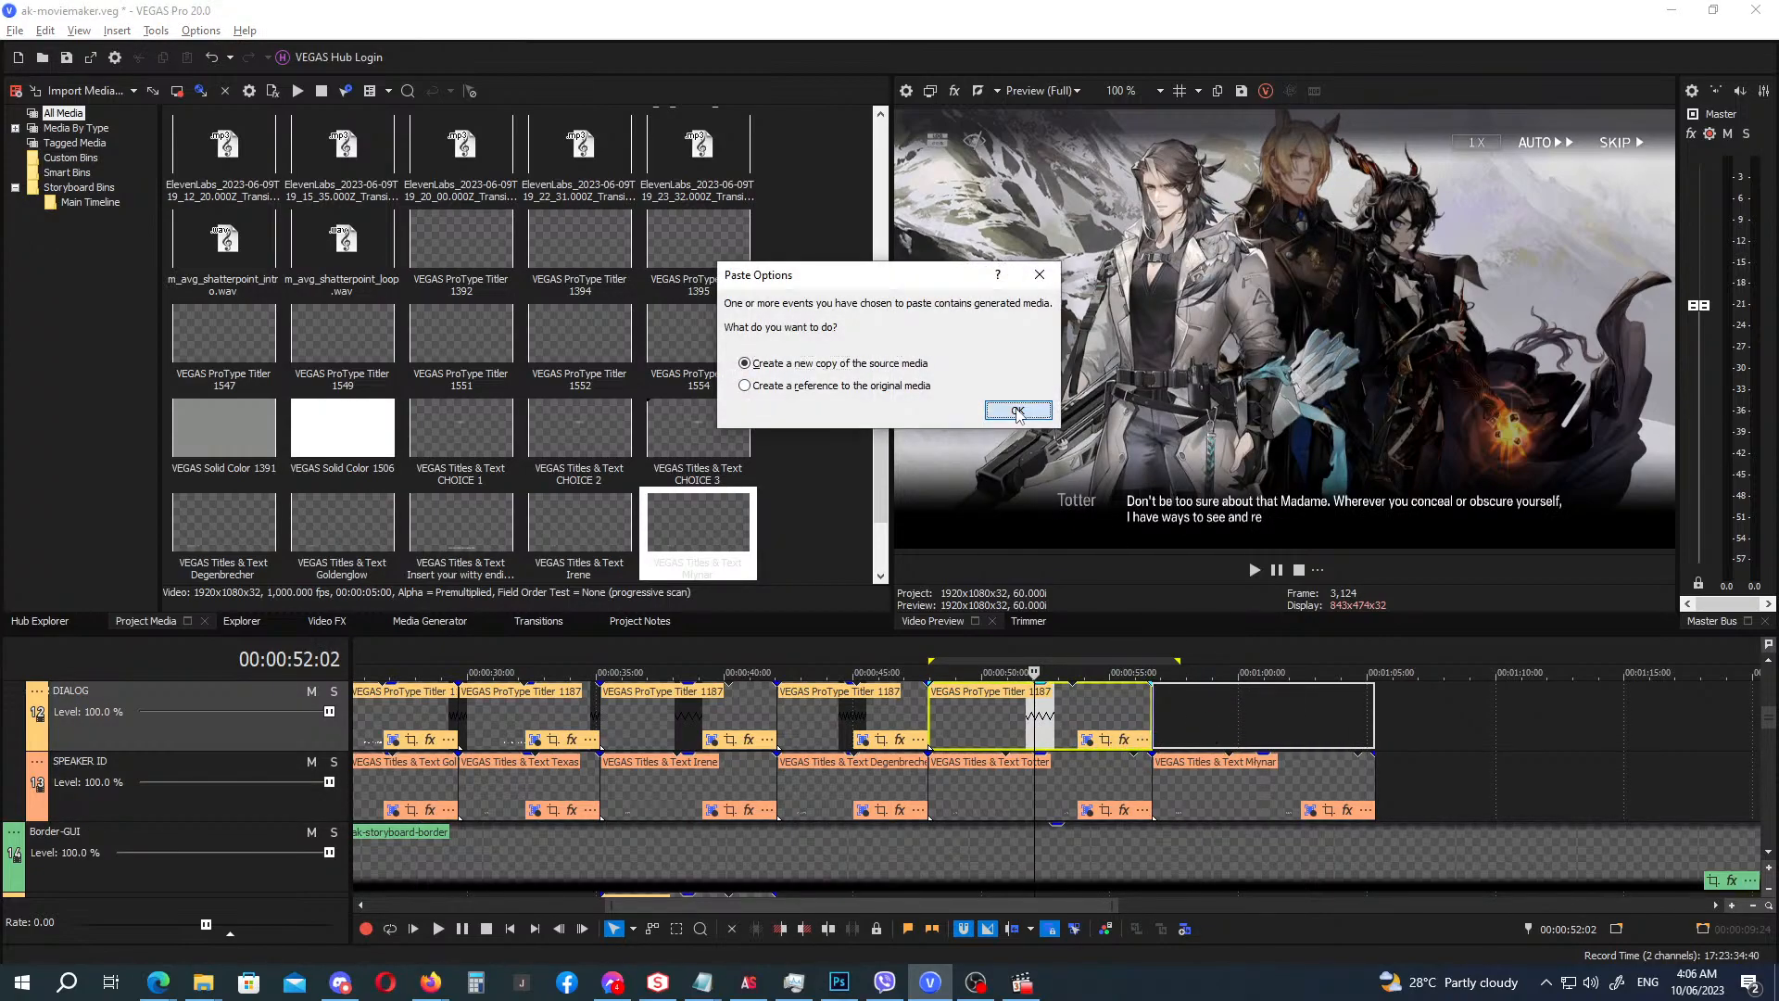
left_click(1016, 409)
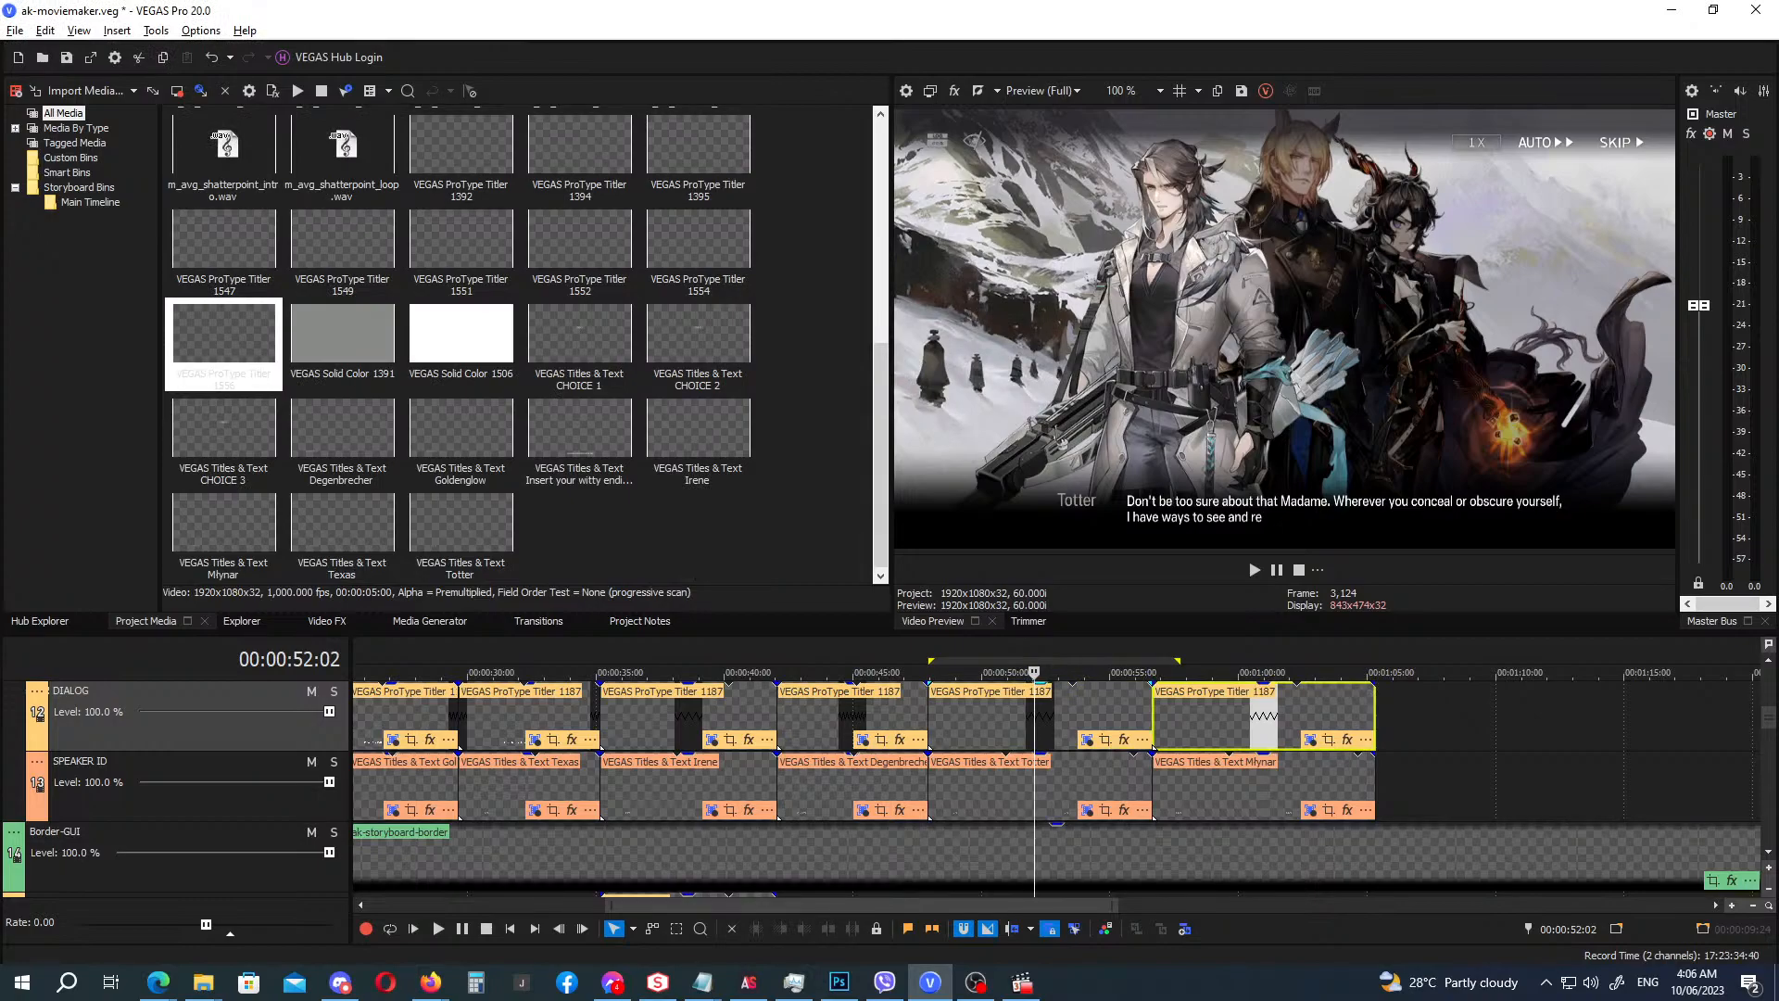
Replace the duplicated dialog text with Młynar's line, from "Degenbrecher, your power is formidable" to "worth drawing my sword at.".
key("alt+Tab")
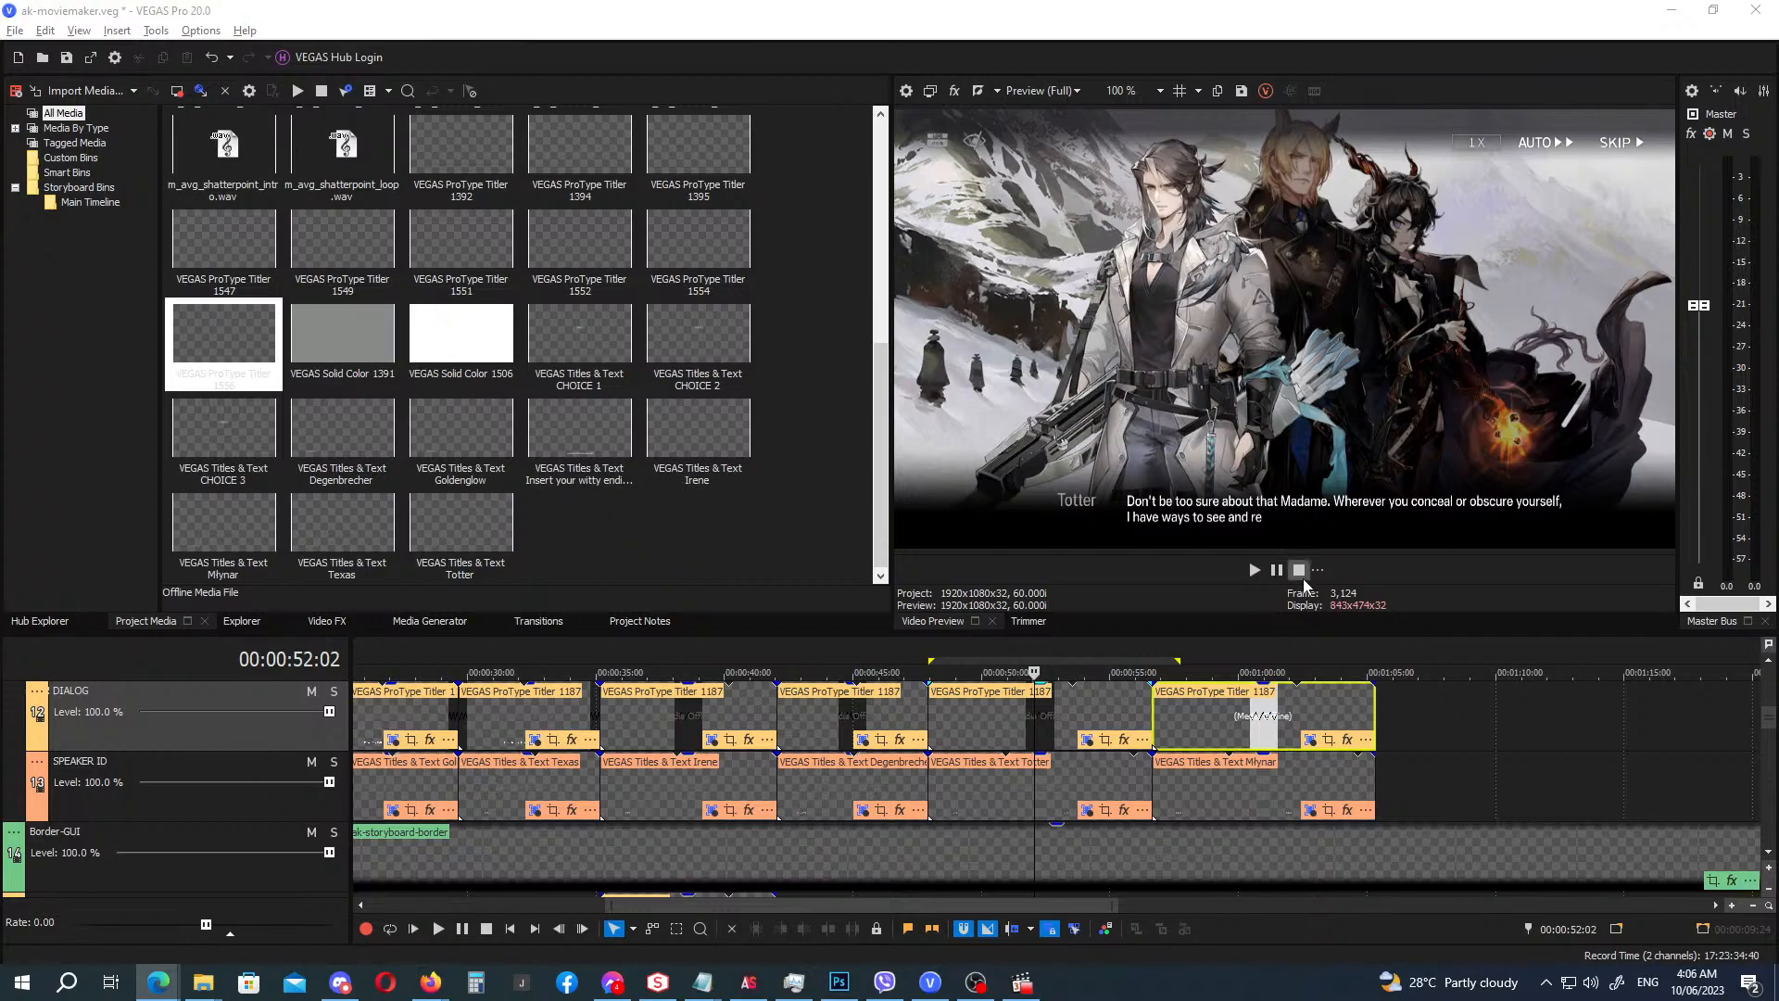
left_click(1309, 741)
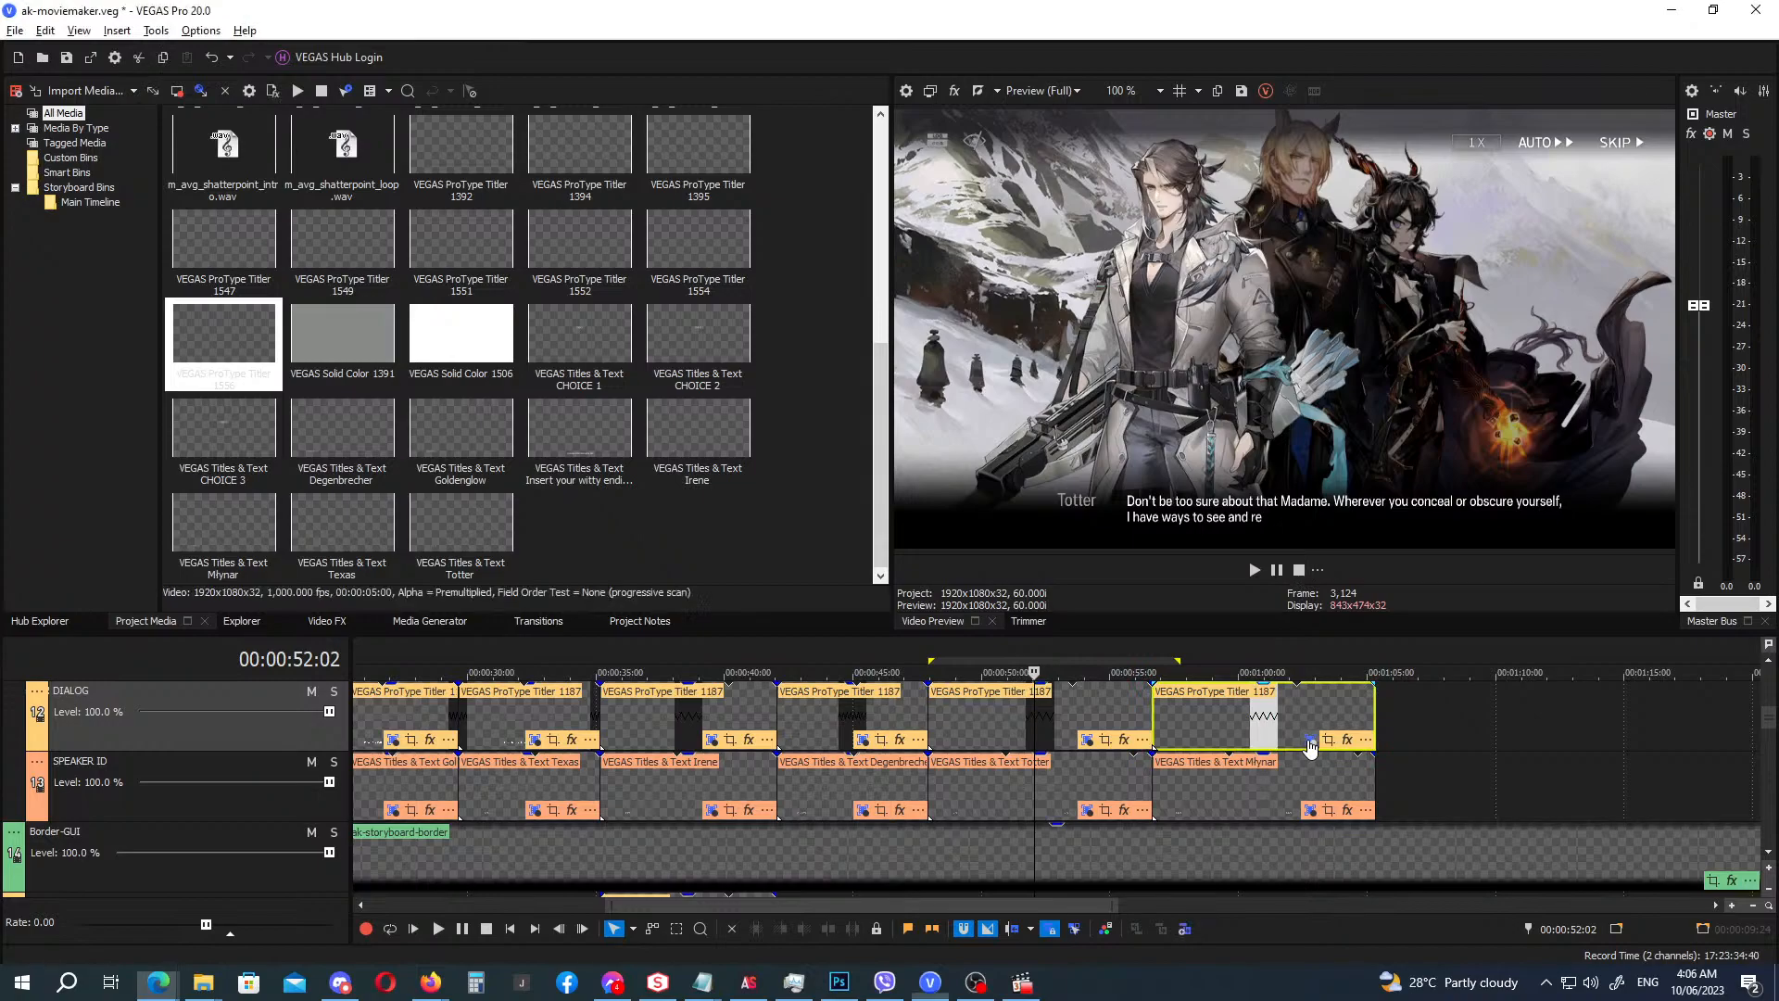
double_click(647, 543)
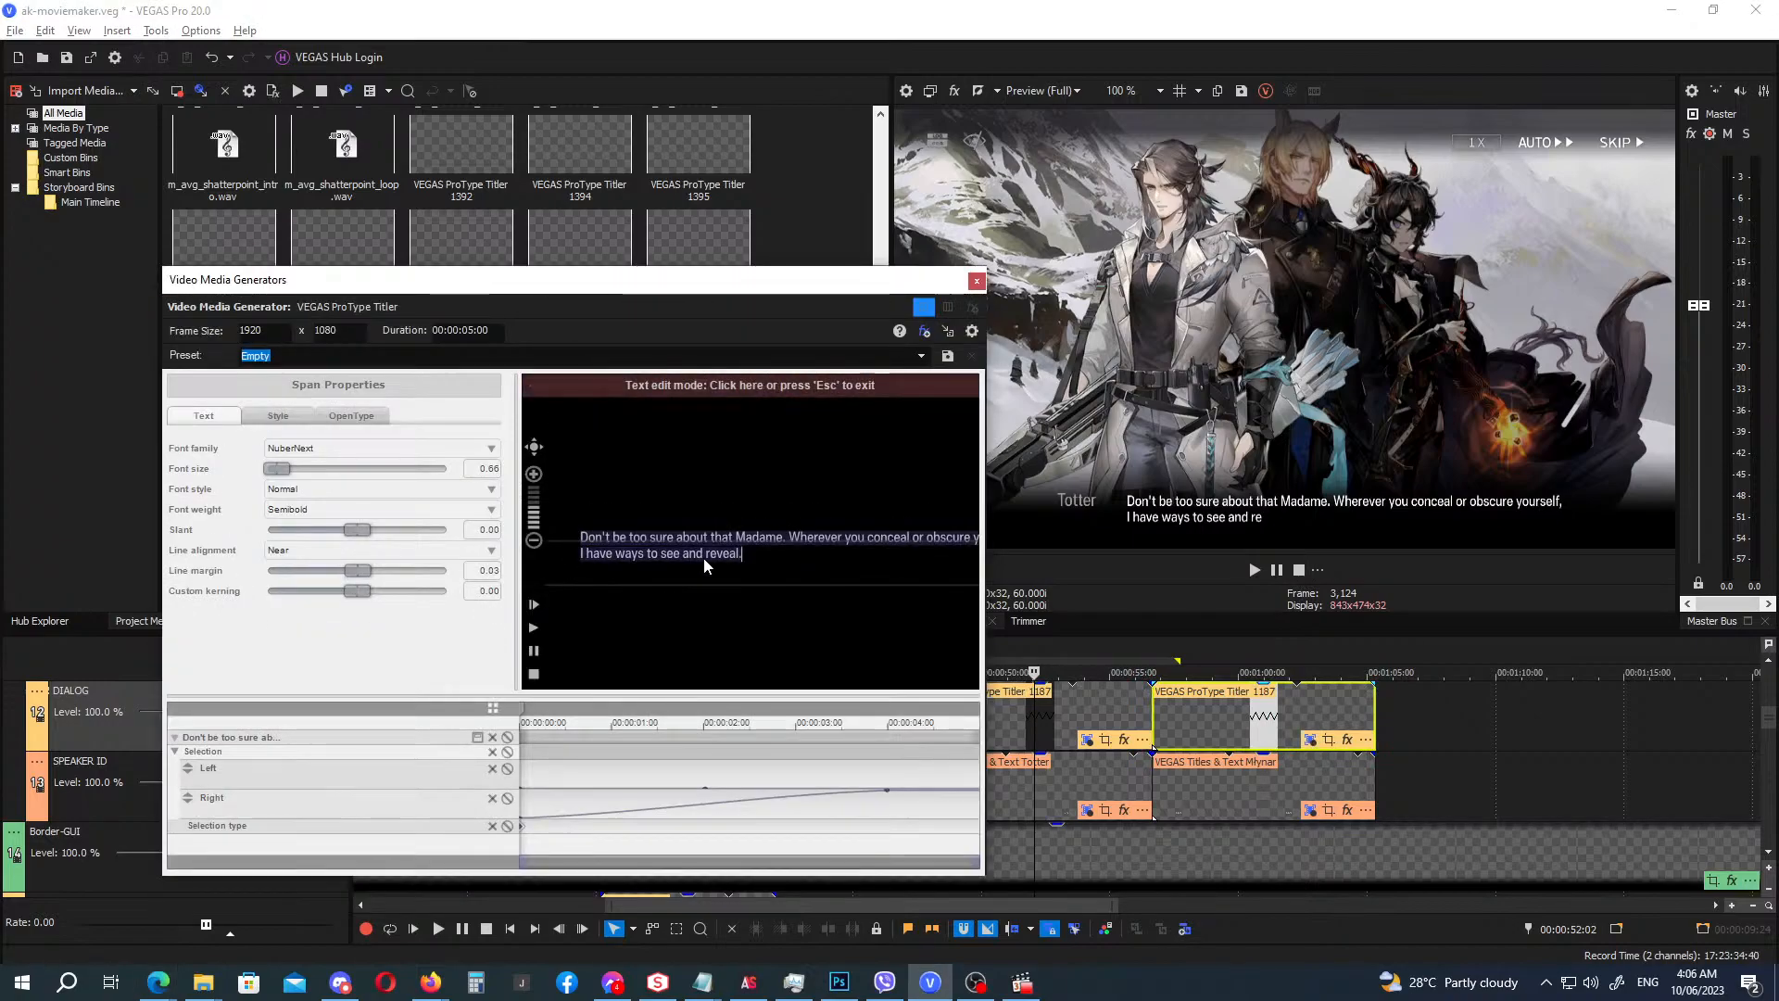
key("ctrl+v")
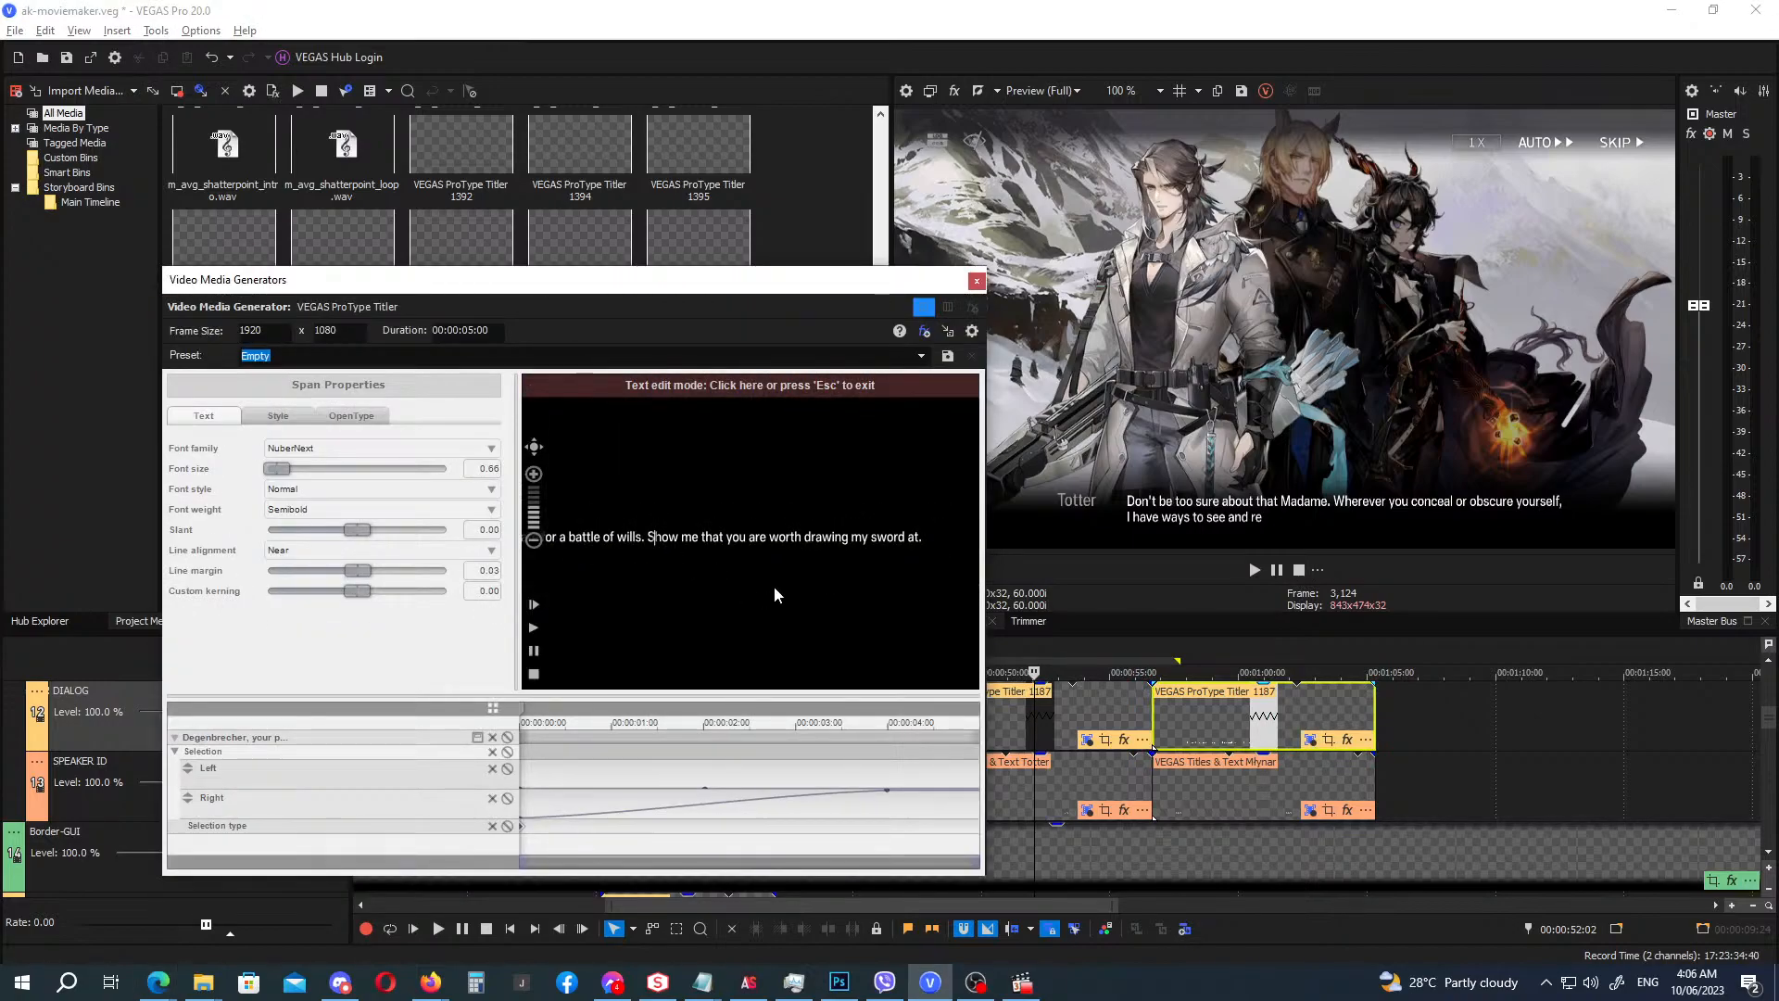
Break Młynar's dialog text into two lines so that the second line starts with "their power".
key("Left")
key("Left")
key("Left")
key("Left")
key("Left")
key("Left")
key("Left")
key("Left")
key("Left")
key("Left")
key("Left")
key("Left")
key("Left")
key("Left")
key("Left")
key("Left")
key("Left")
key("Left")
key("Left")
key("Left")
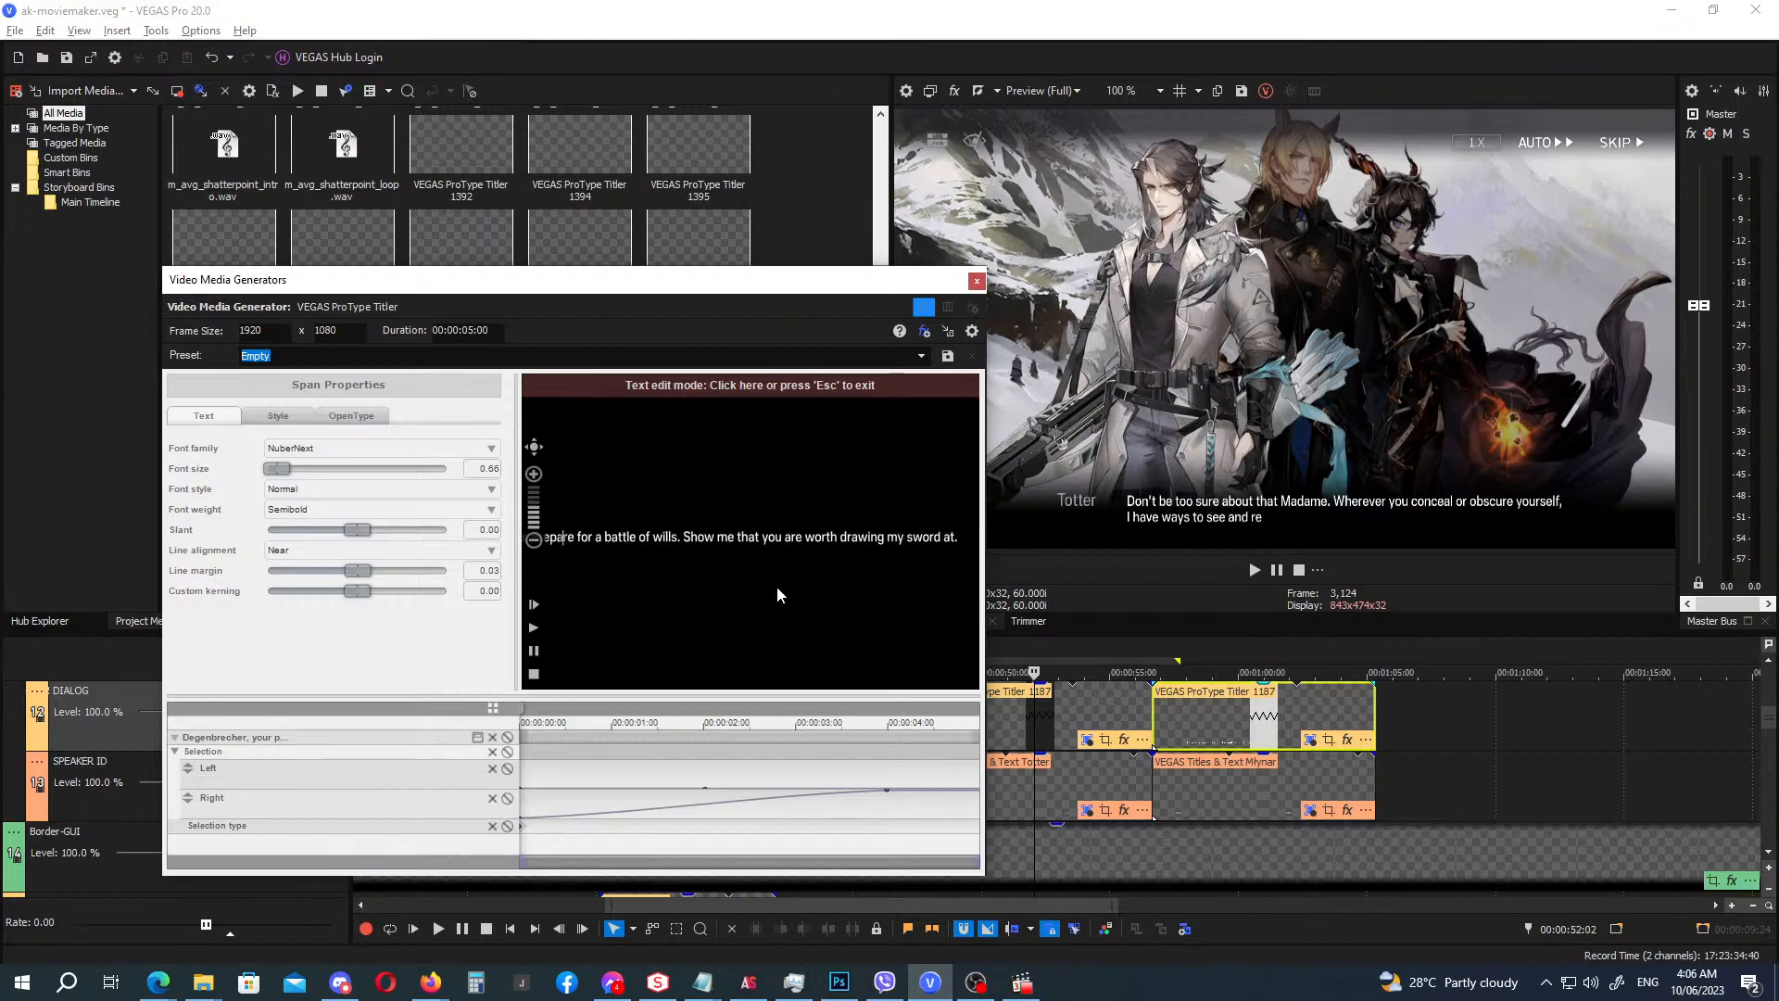
key("Left")
key("Left")
key("Left")
key("Left")
key("Left")
key("Left")
key("Left")
key("Left")
key("Left")
key("Left")
key("Left")
key("Left")
key("Left")
key("Left")
key("Left")
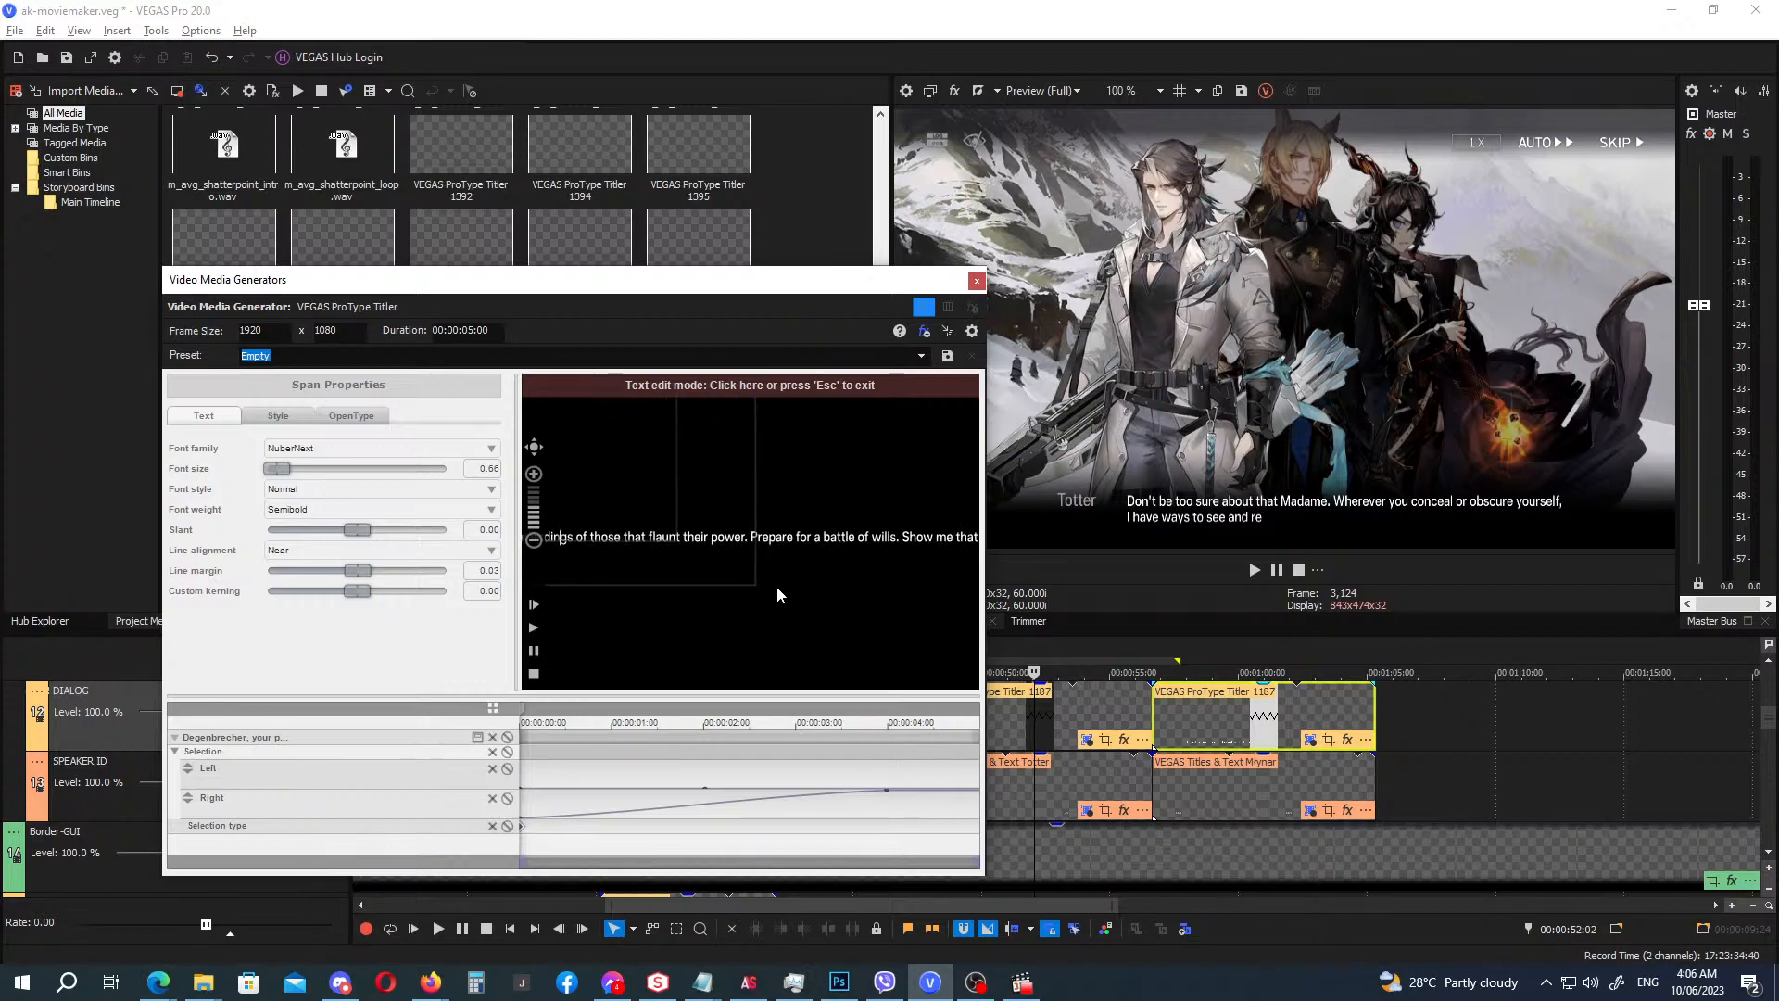
key("Right")
key("Right")
key("Right")
key("Right")
key("Right")
key("Right")
key("Right")
key("Right")
key("Right")
key("Right")
key("Right")
key("Right")
key("Right")
key("Right")
key("Right")
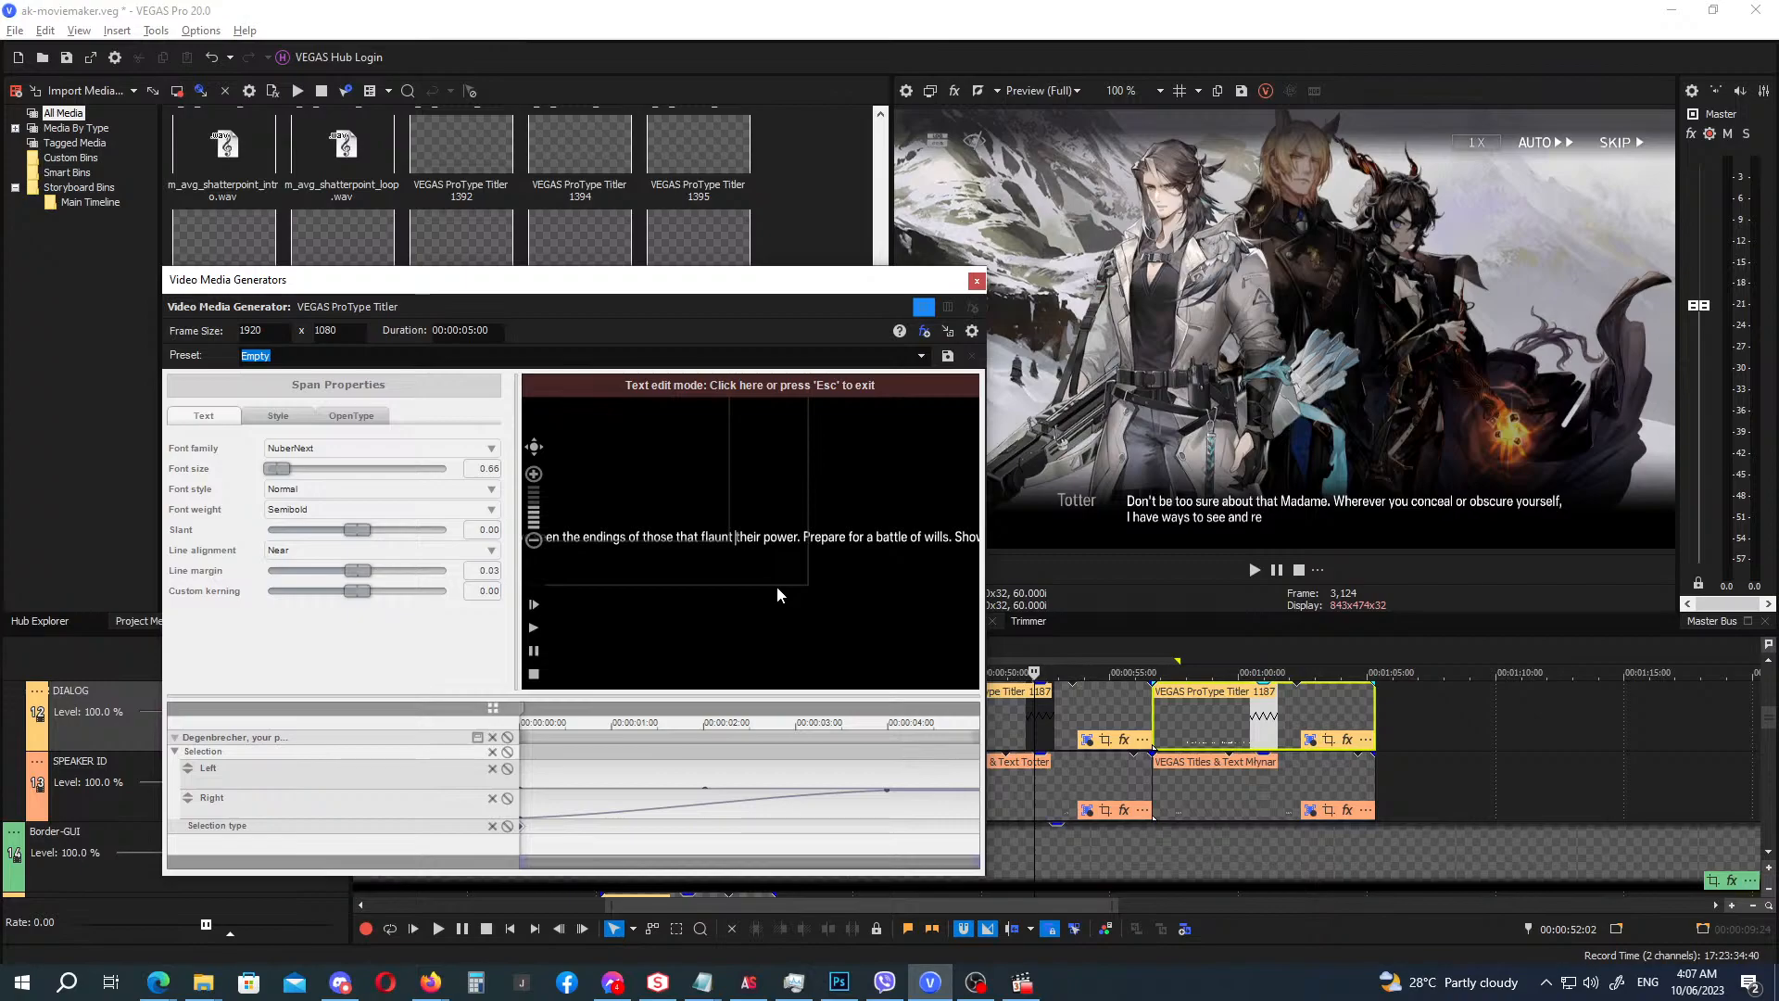
key("Return")
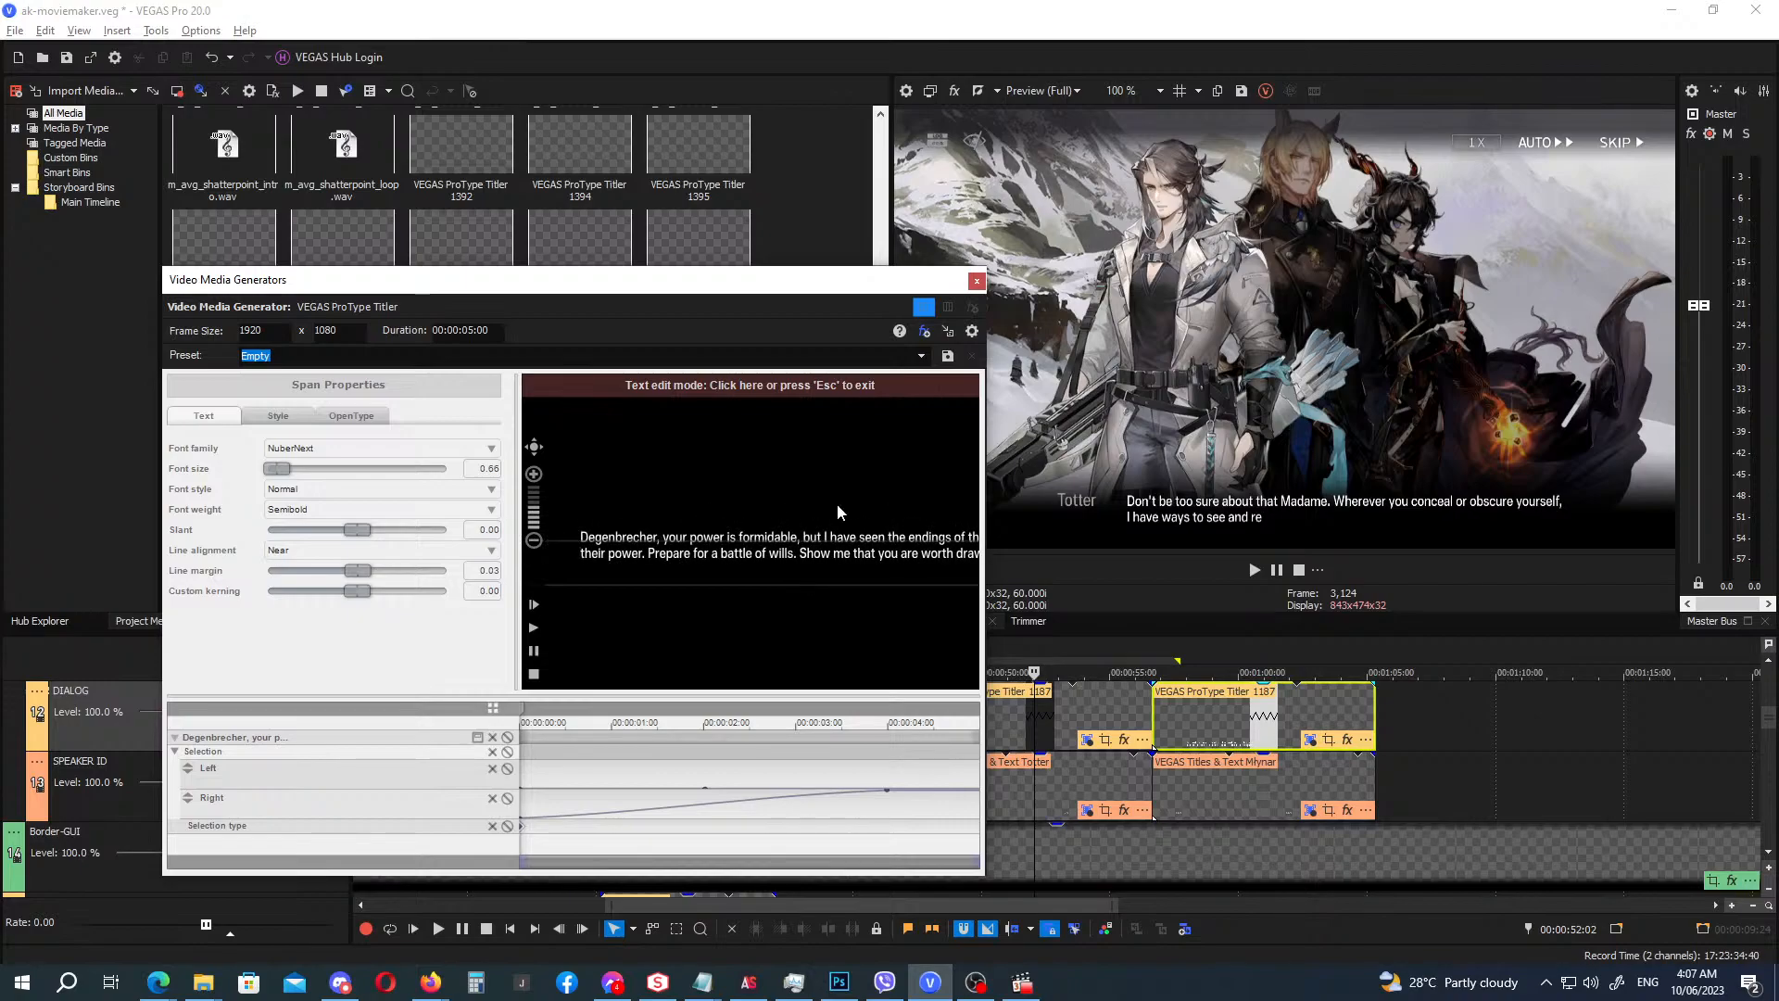
left_click(977, 280)
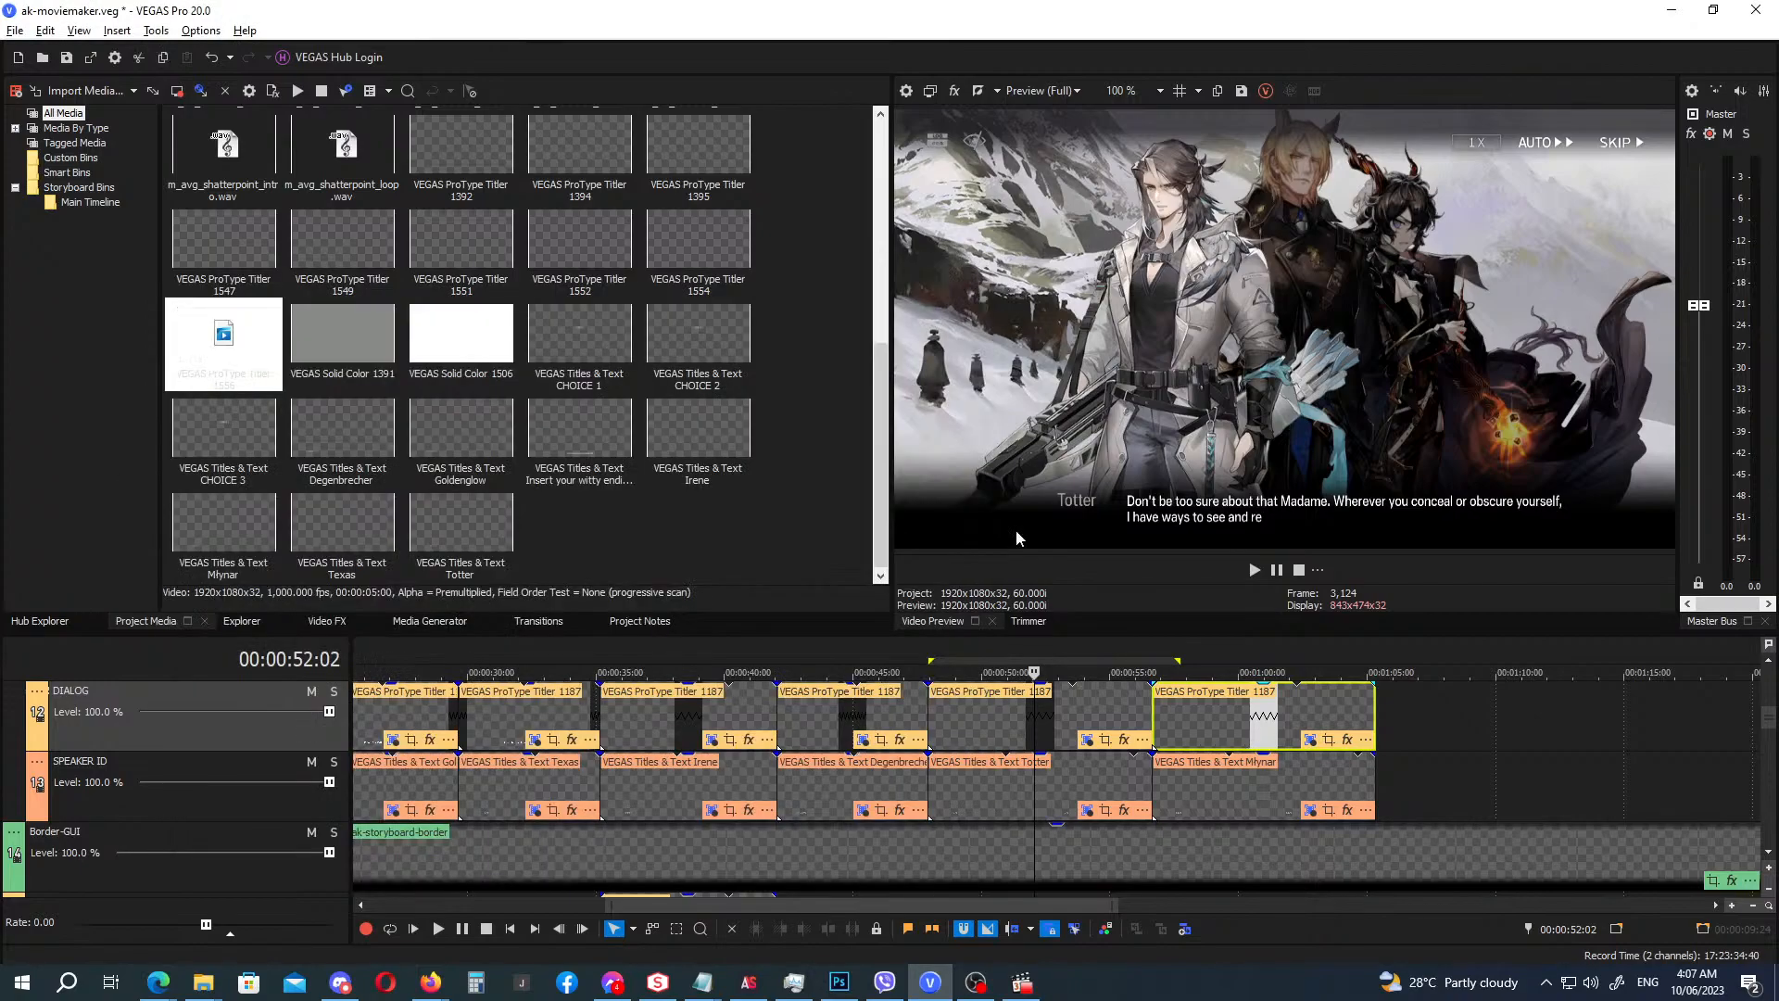
Add the ElevenLabs 19_09_48 Mlynar voice clip to AUDIO OF VIDEO STREAM at 00:00:56:19 and shorten it to end at about 00:01:09.
left_click(1154, 648)
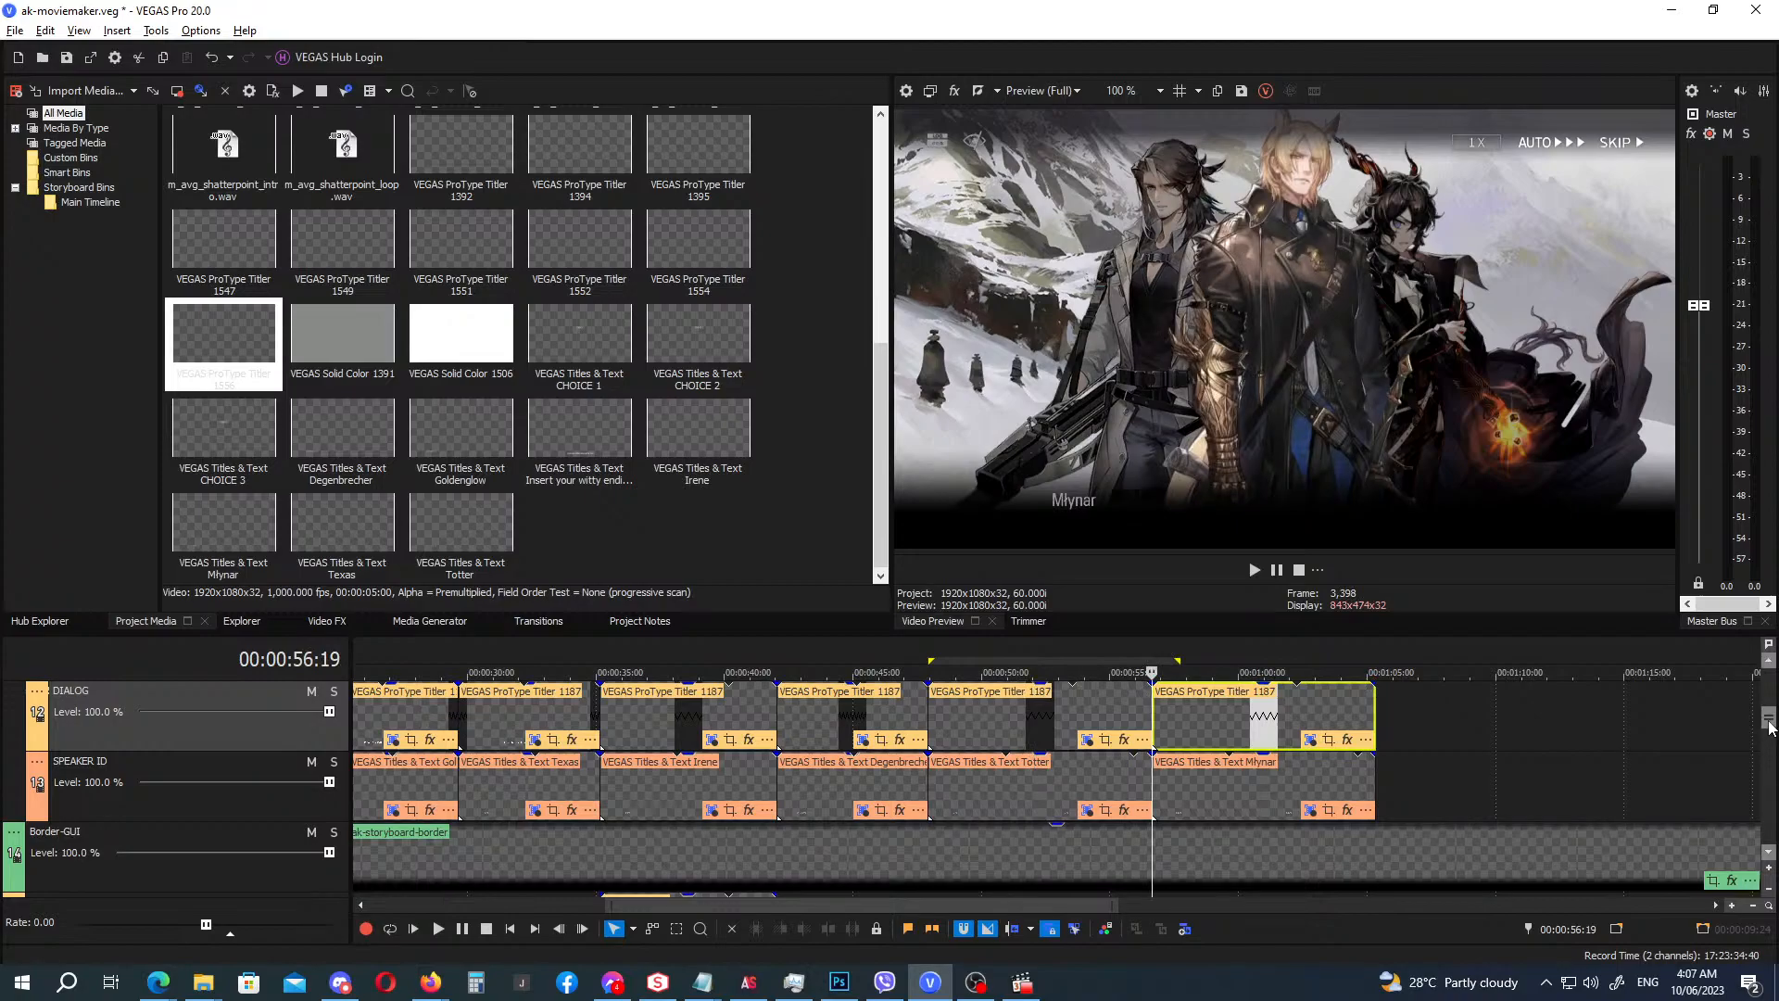
left_click_drag(1769, 719, 1778, 813)
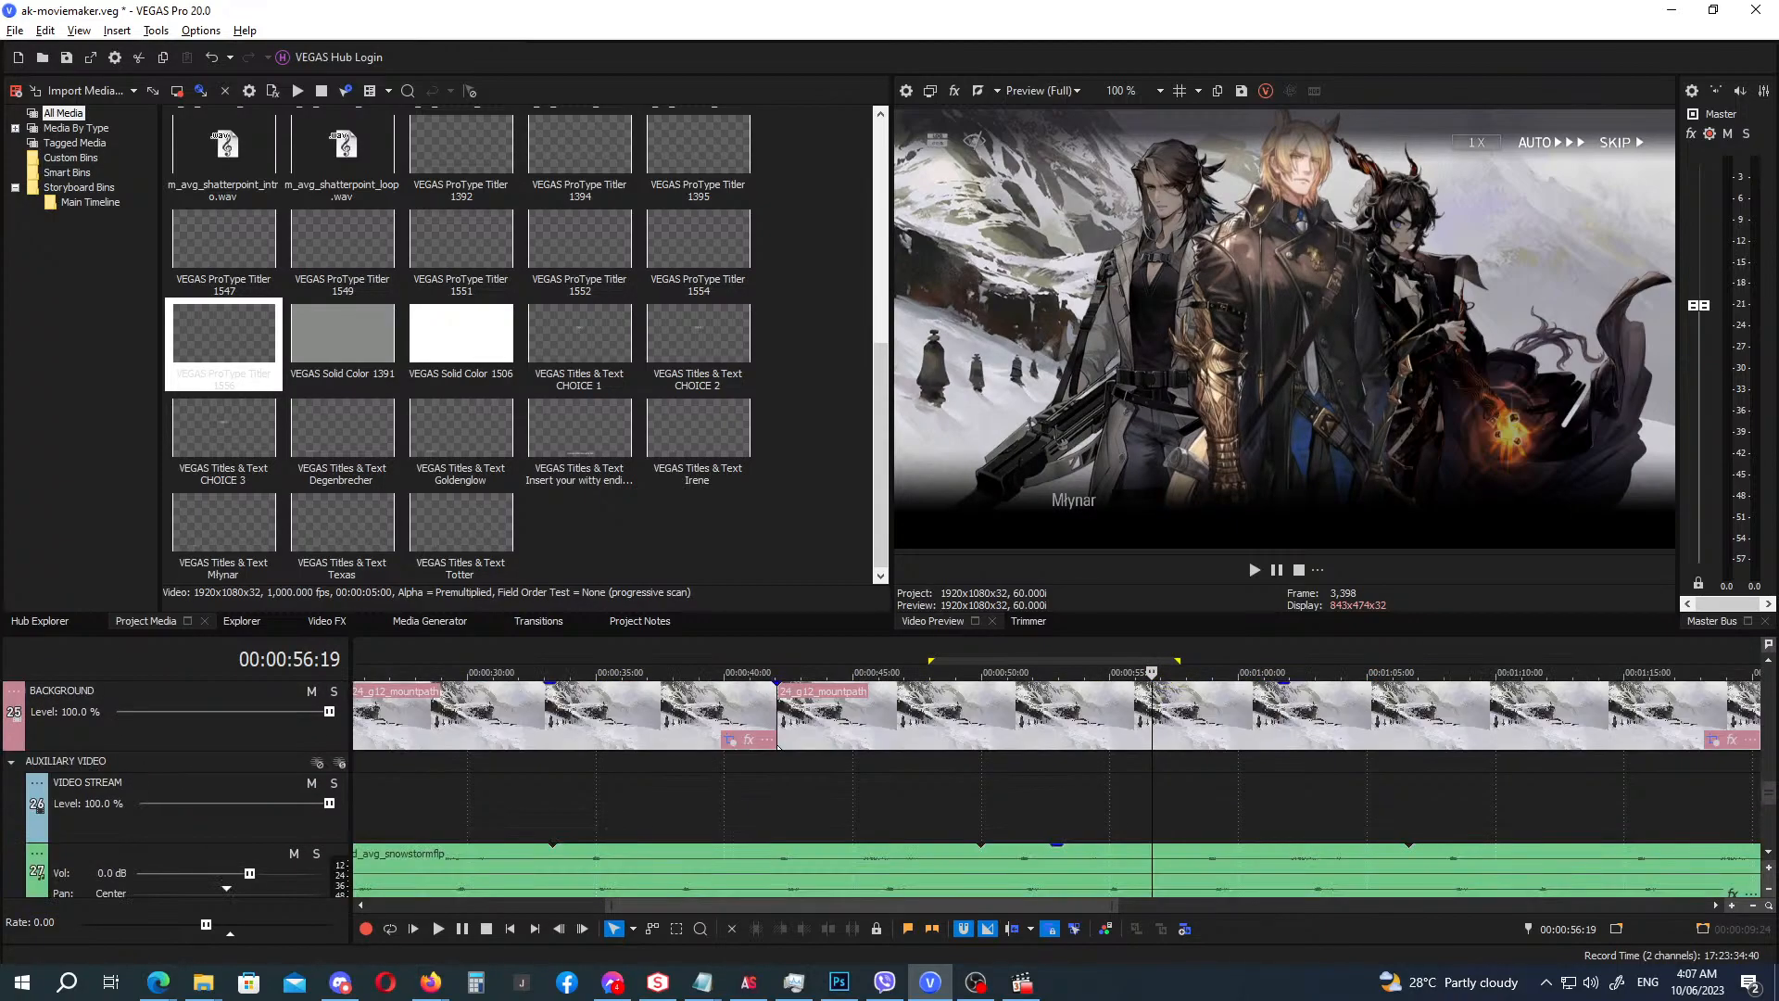
scroll(1135, 713, "down", 2)
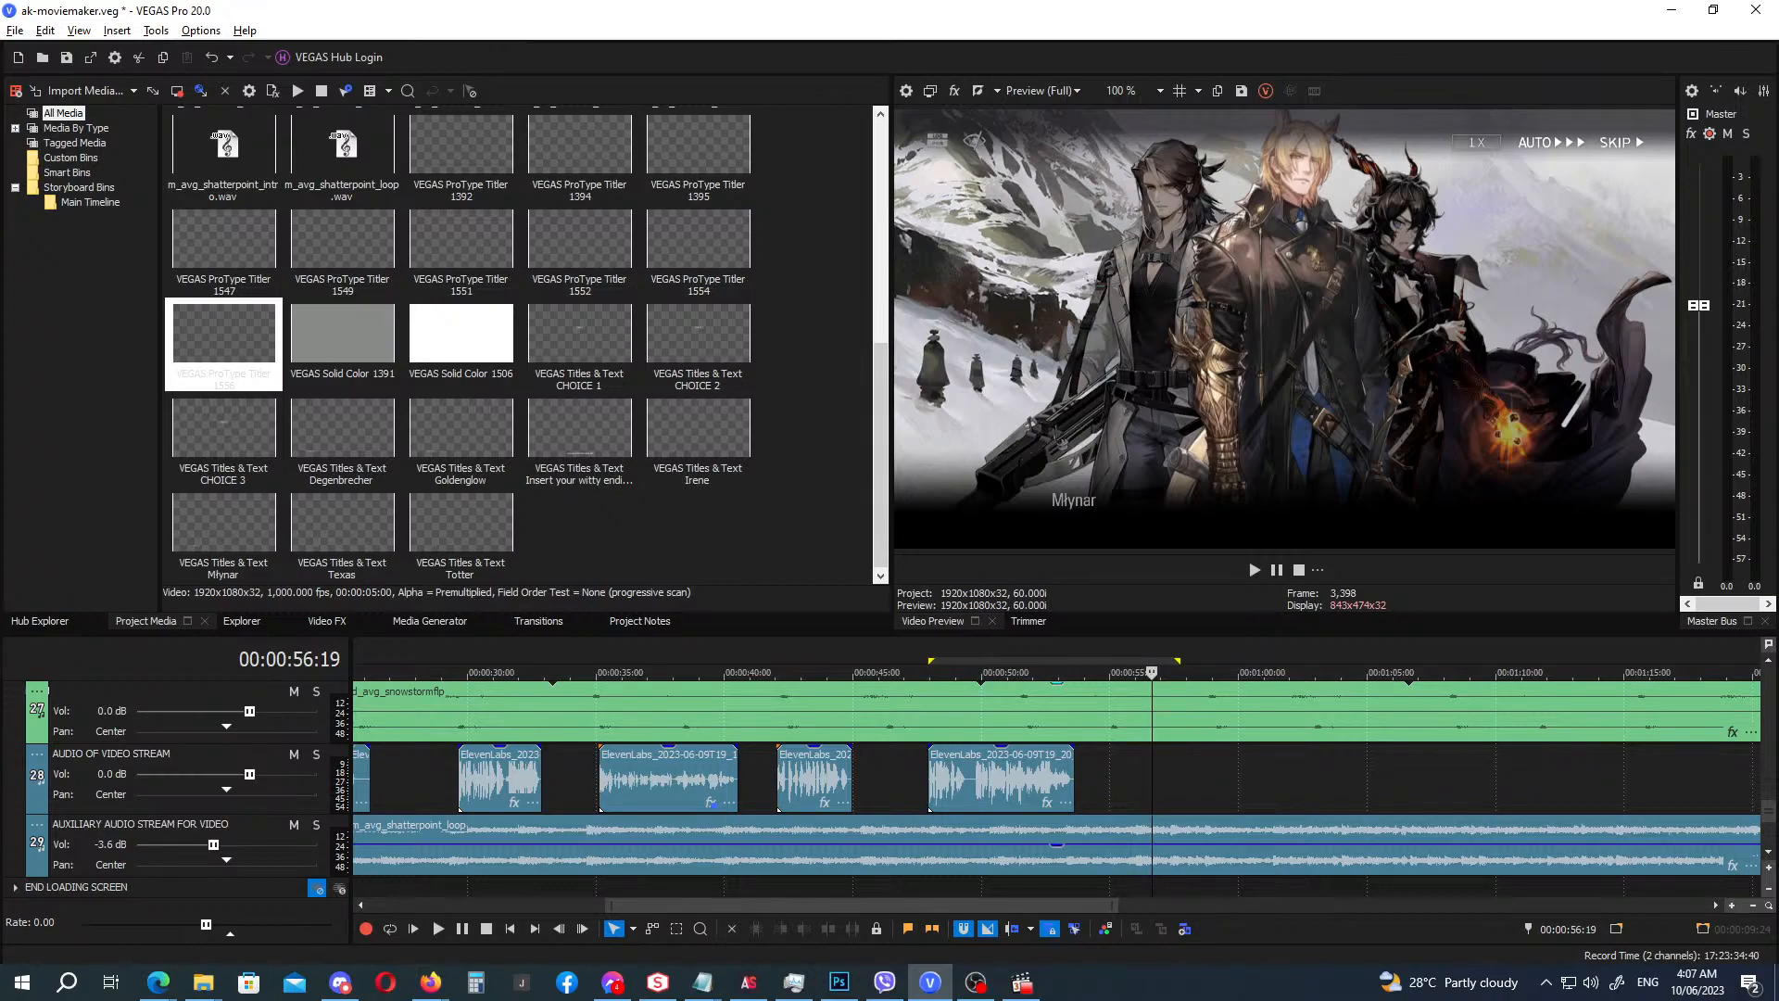
left_click_drag(1202, 873, 1171, 813)
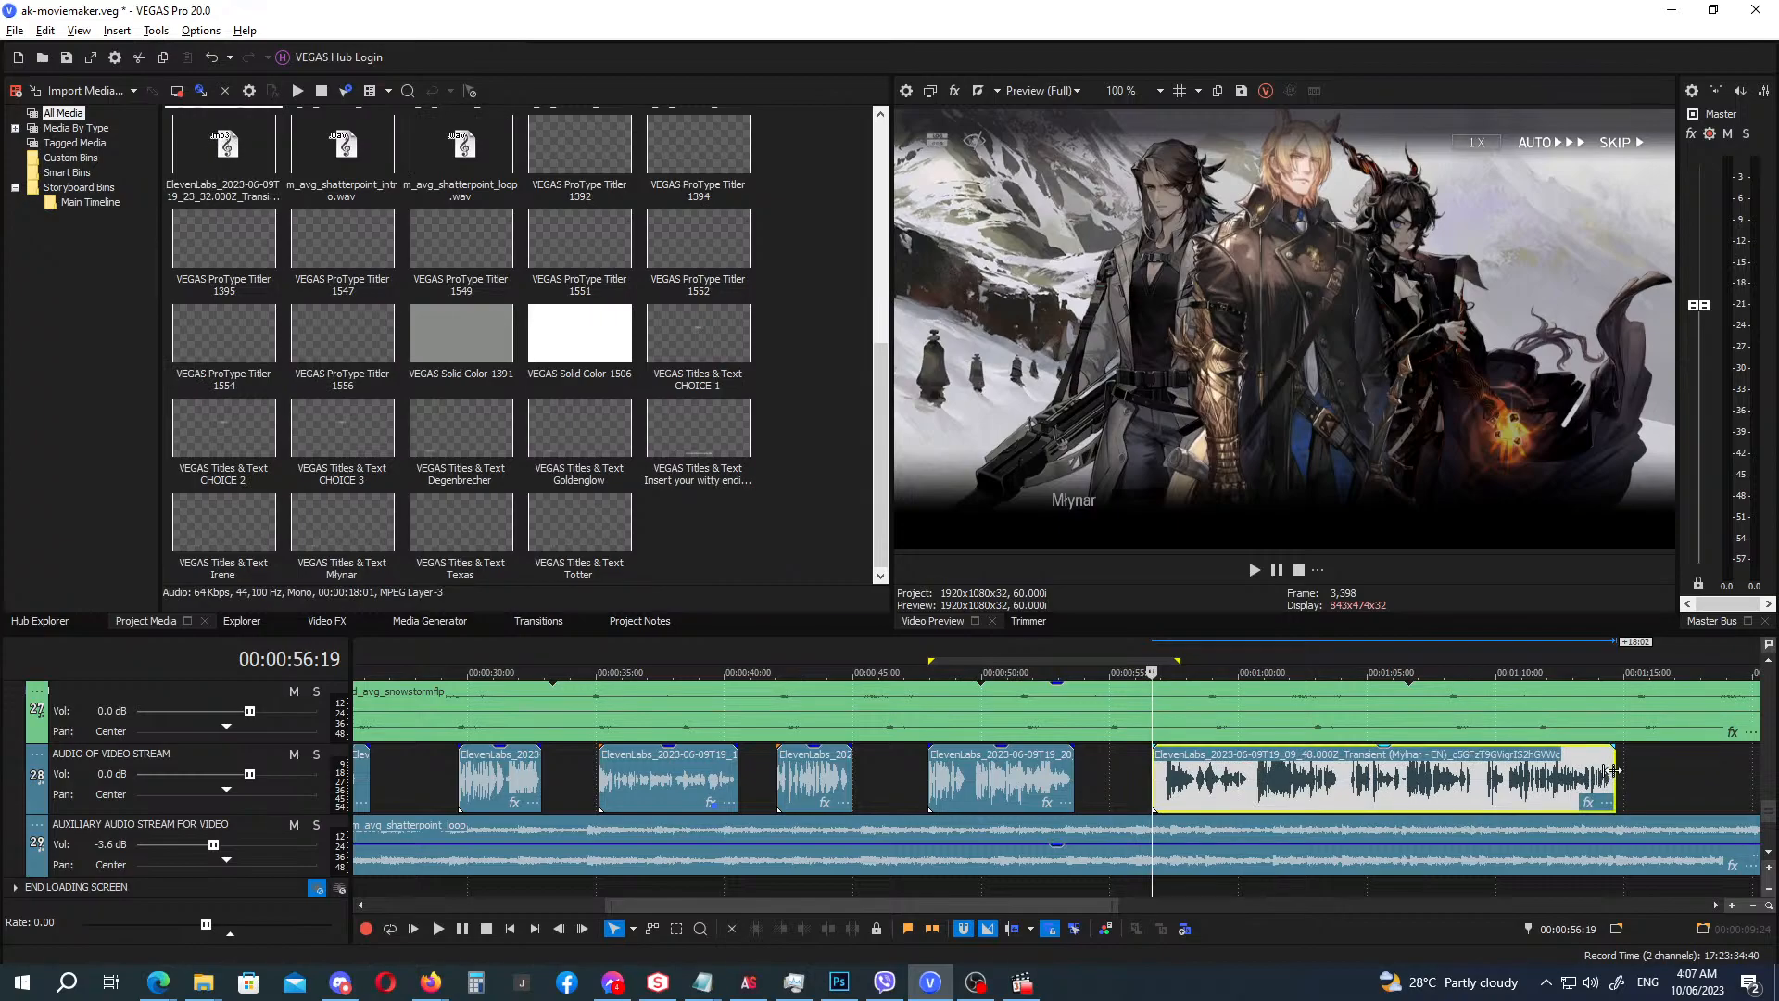
left_click_drag(1615, 779, 1476, 796)
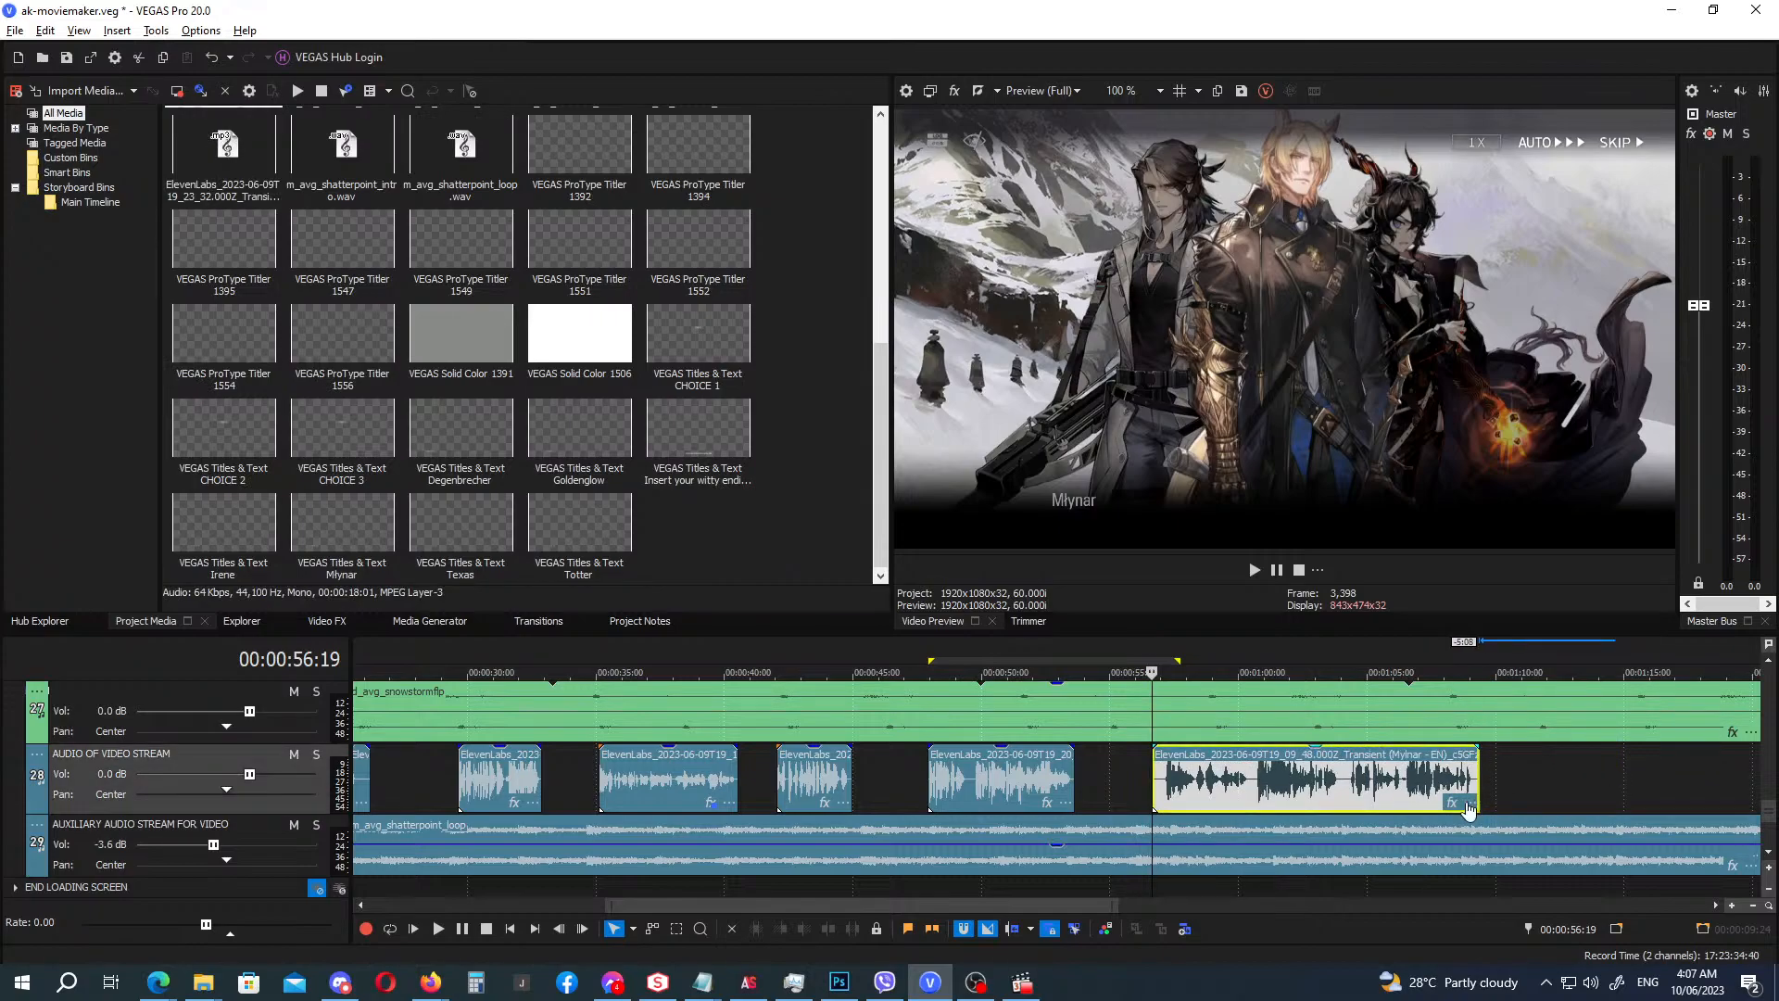
Shift Młynar's voice clip 9 frames earlier and play the line through to 00:01:11:27.
left_click_drag(1272, 795, 1259, 785)
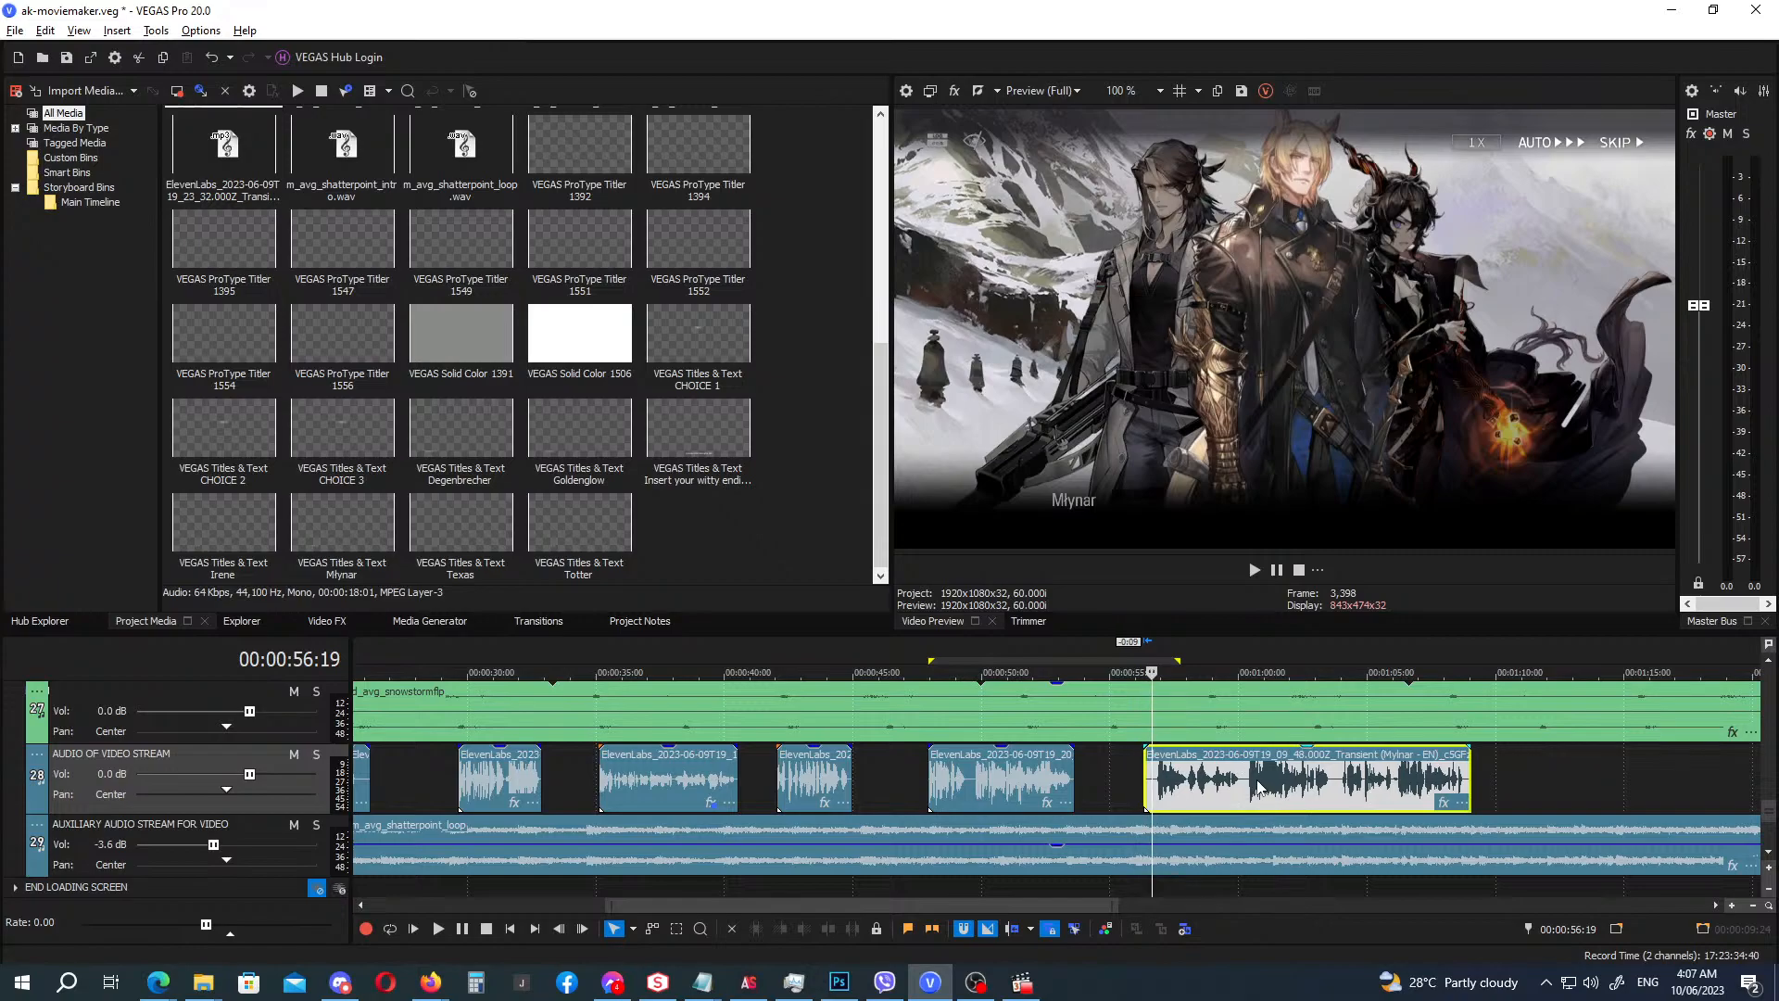
left_click(1129, 653)
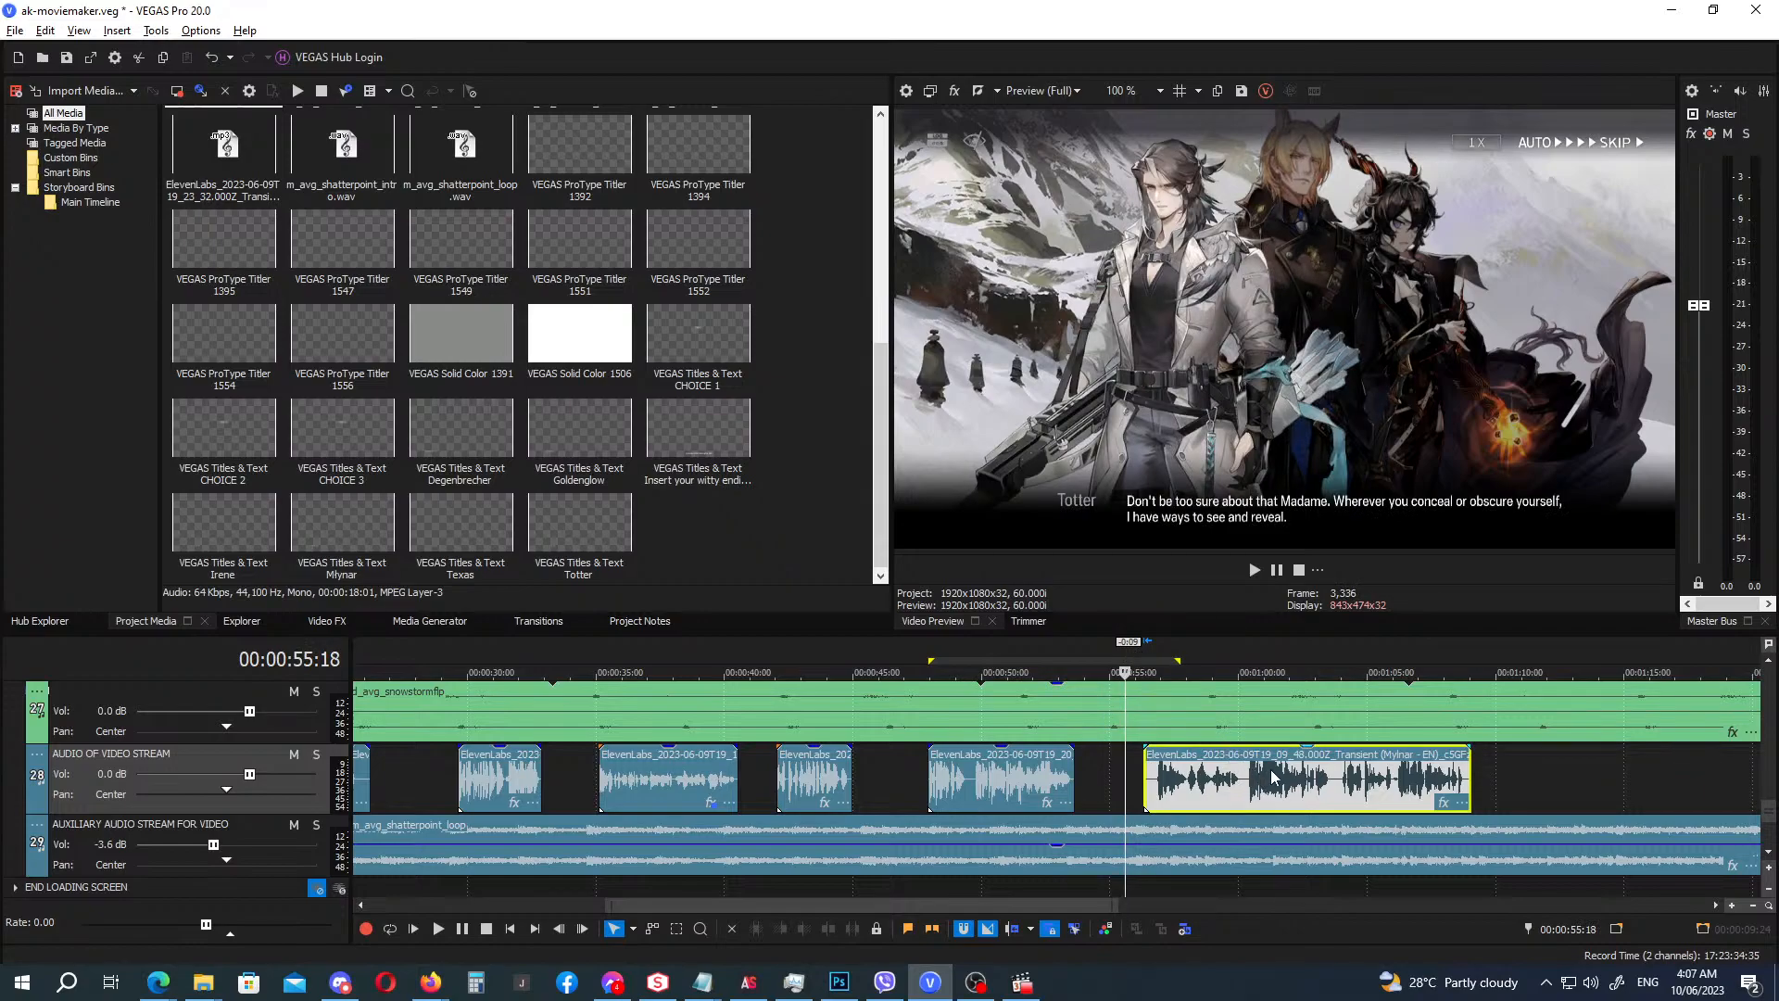
key("space")
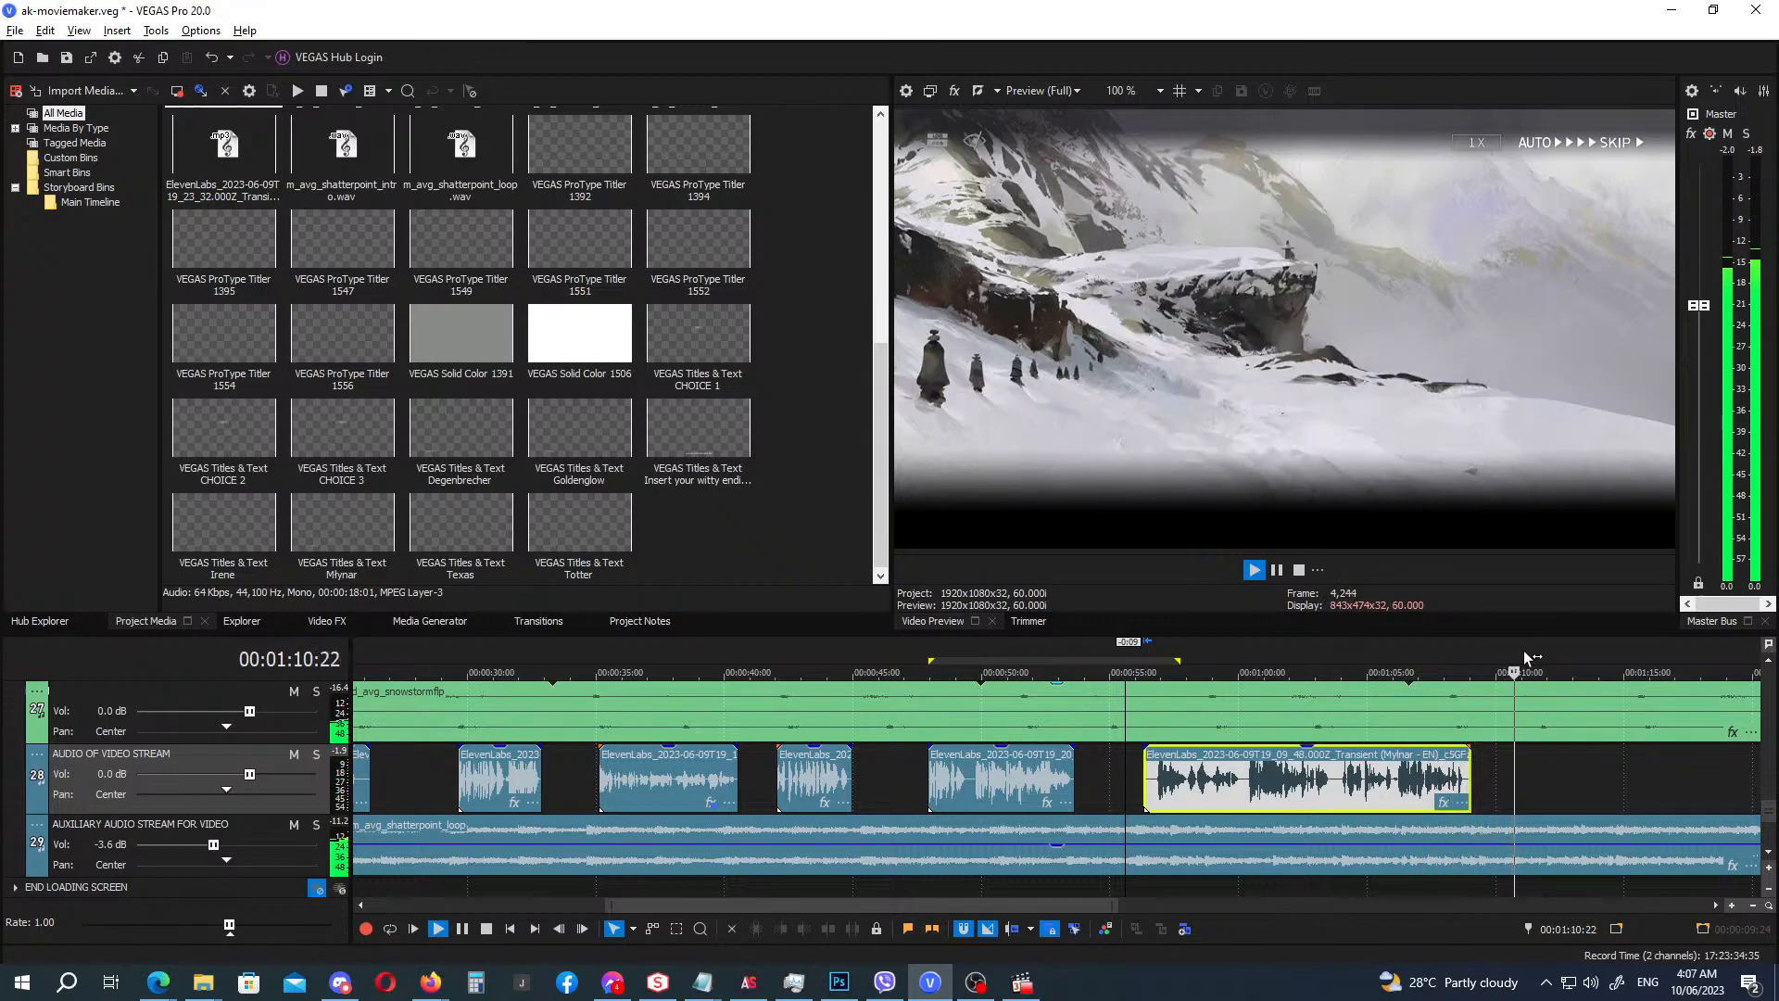
key("Return")
Extend the ak-ebenholz-angry, second ak-totter-agitated and second ak-mylnar_armed-frown portraits to end at 00:01:11:27.
left_click_drag(1771, 810, 1771, 755)
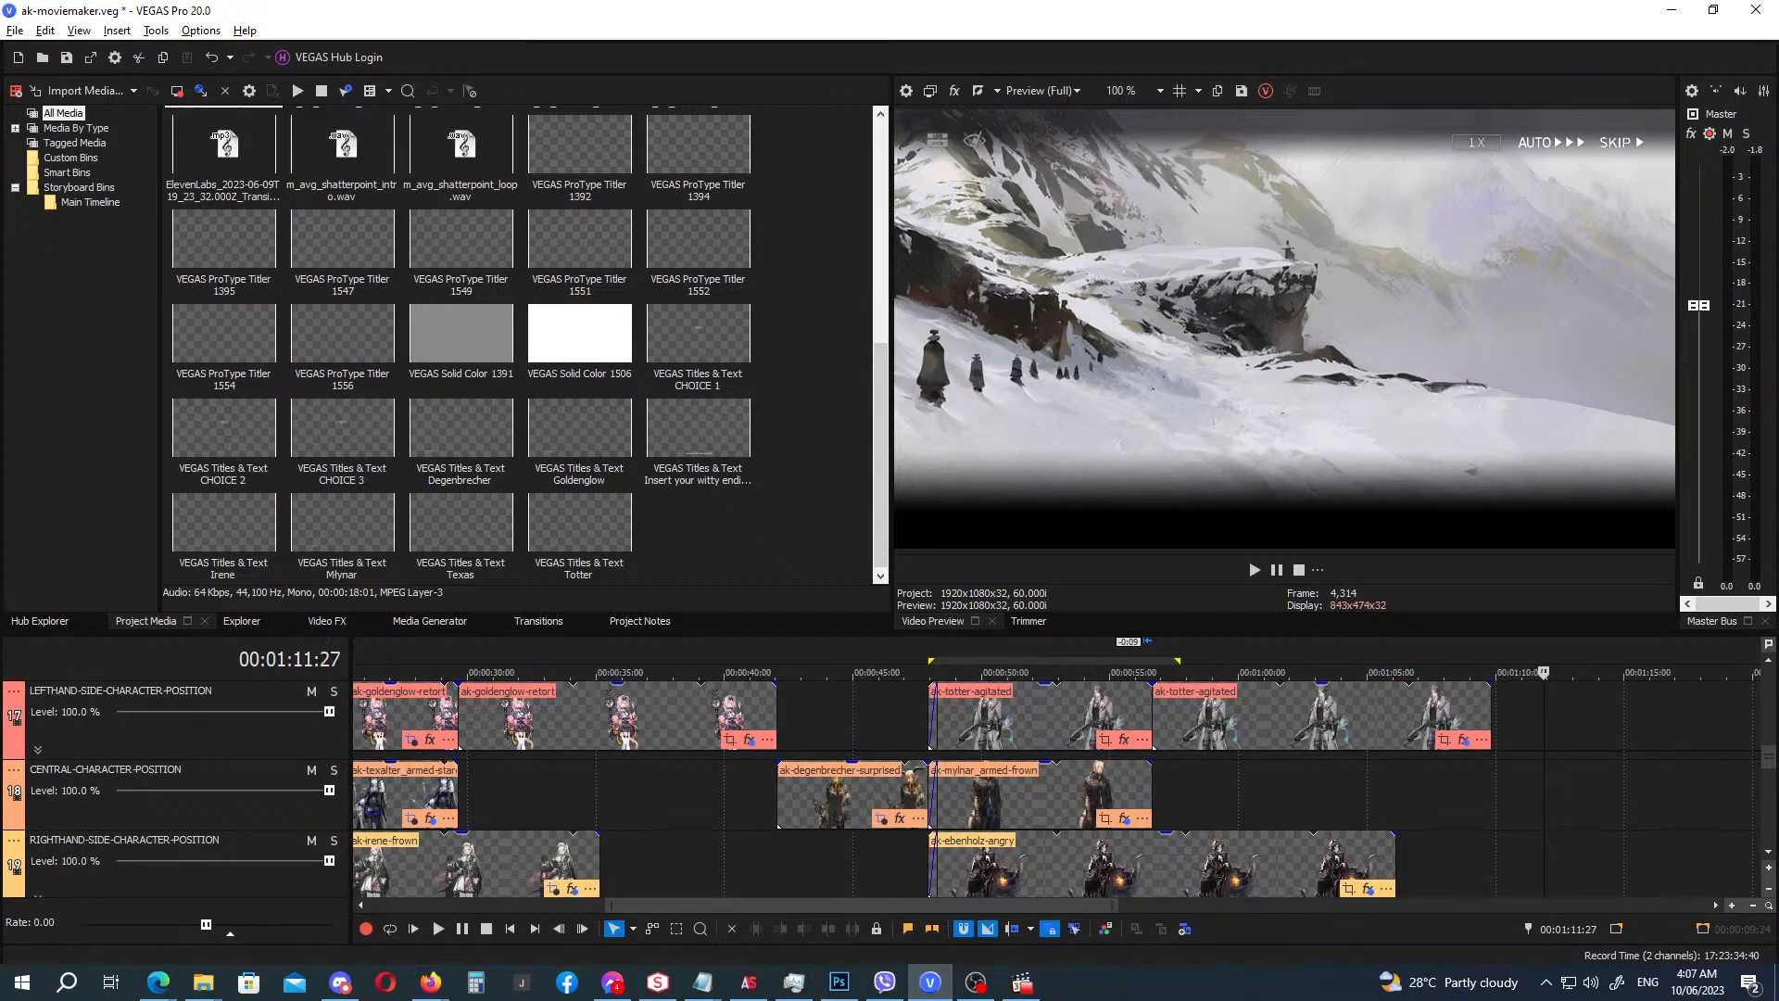
left_click_drag(1395, 846, 1543, 865)
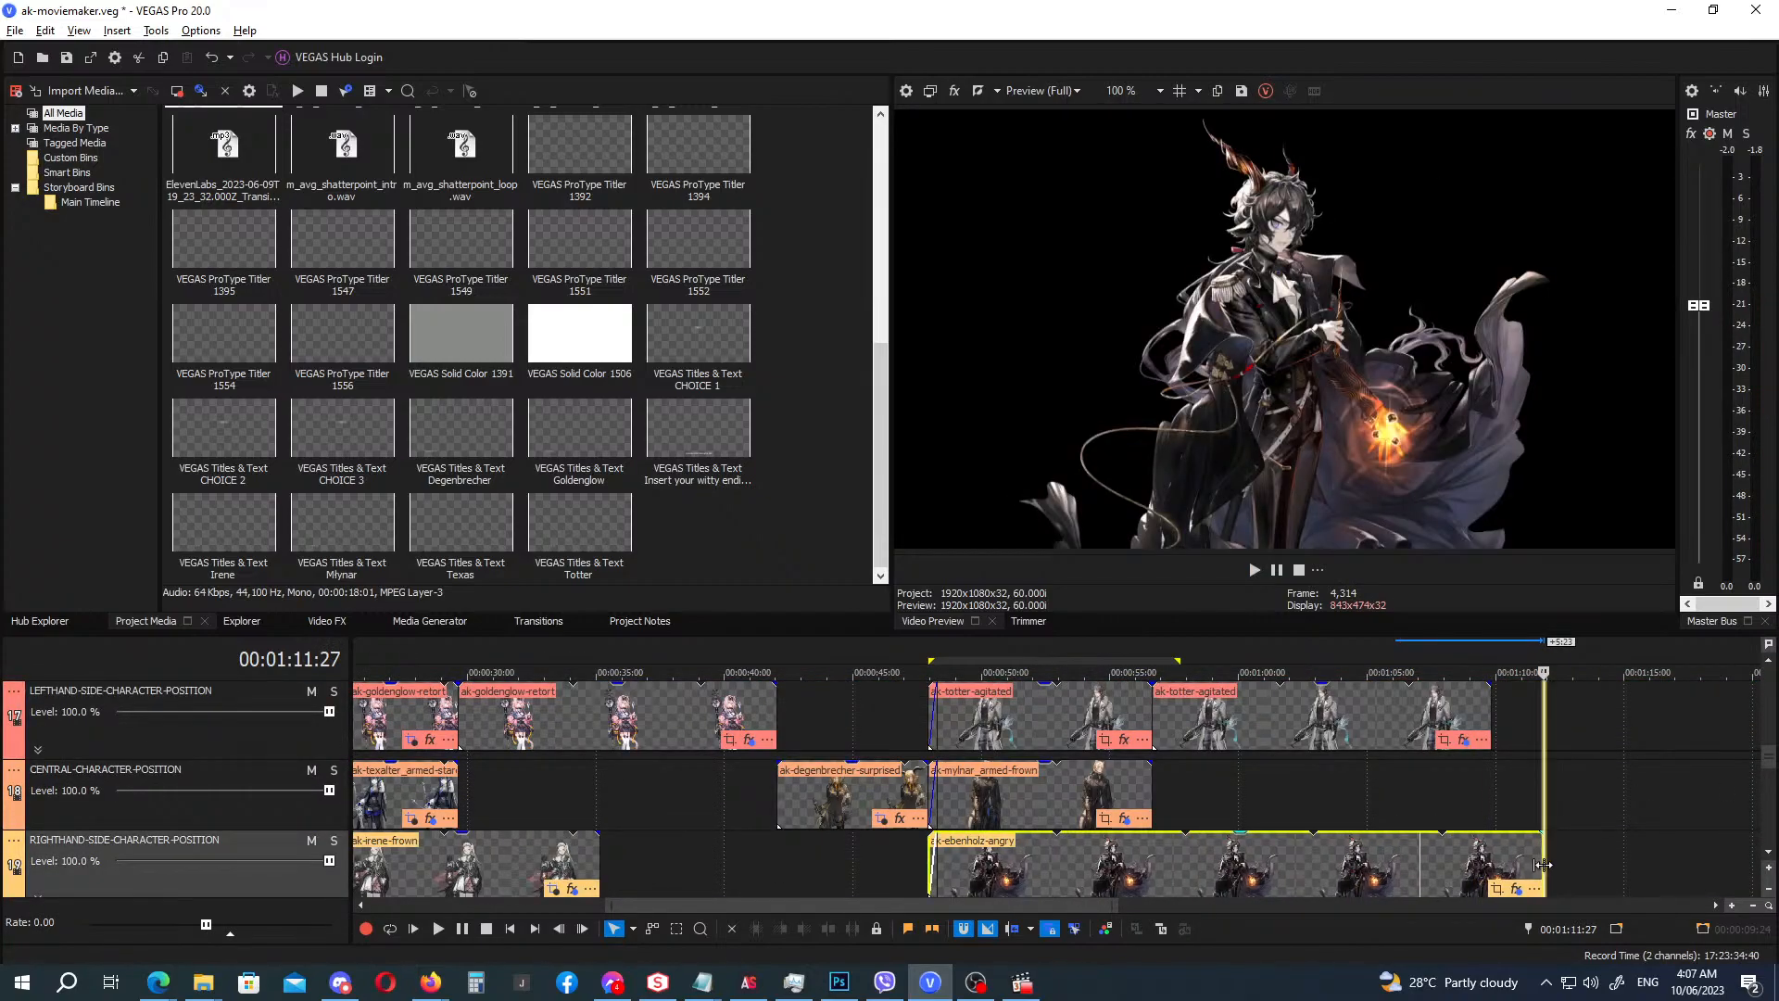
left_click_drag(1491, 721, 1543, 721)
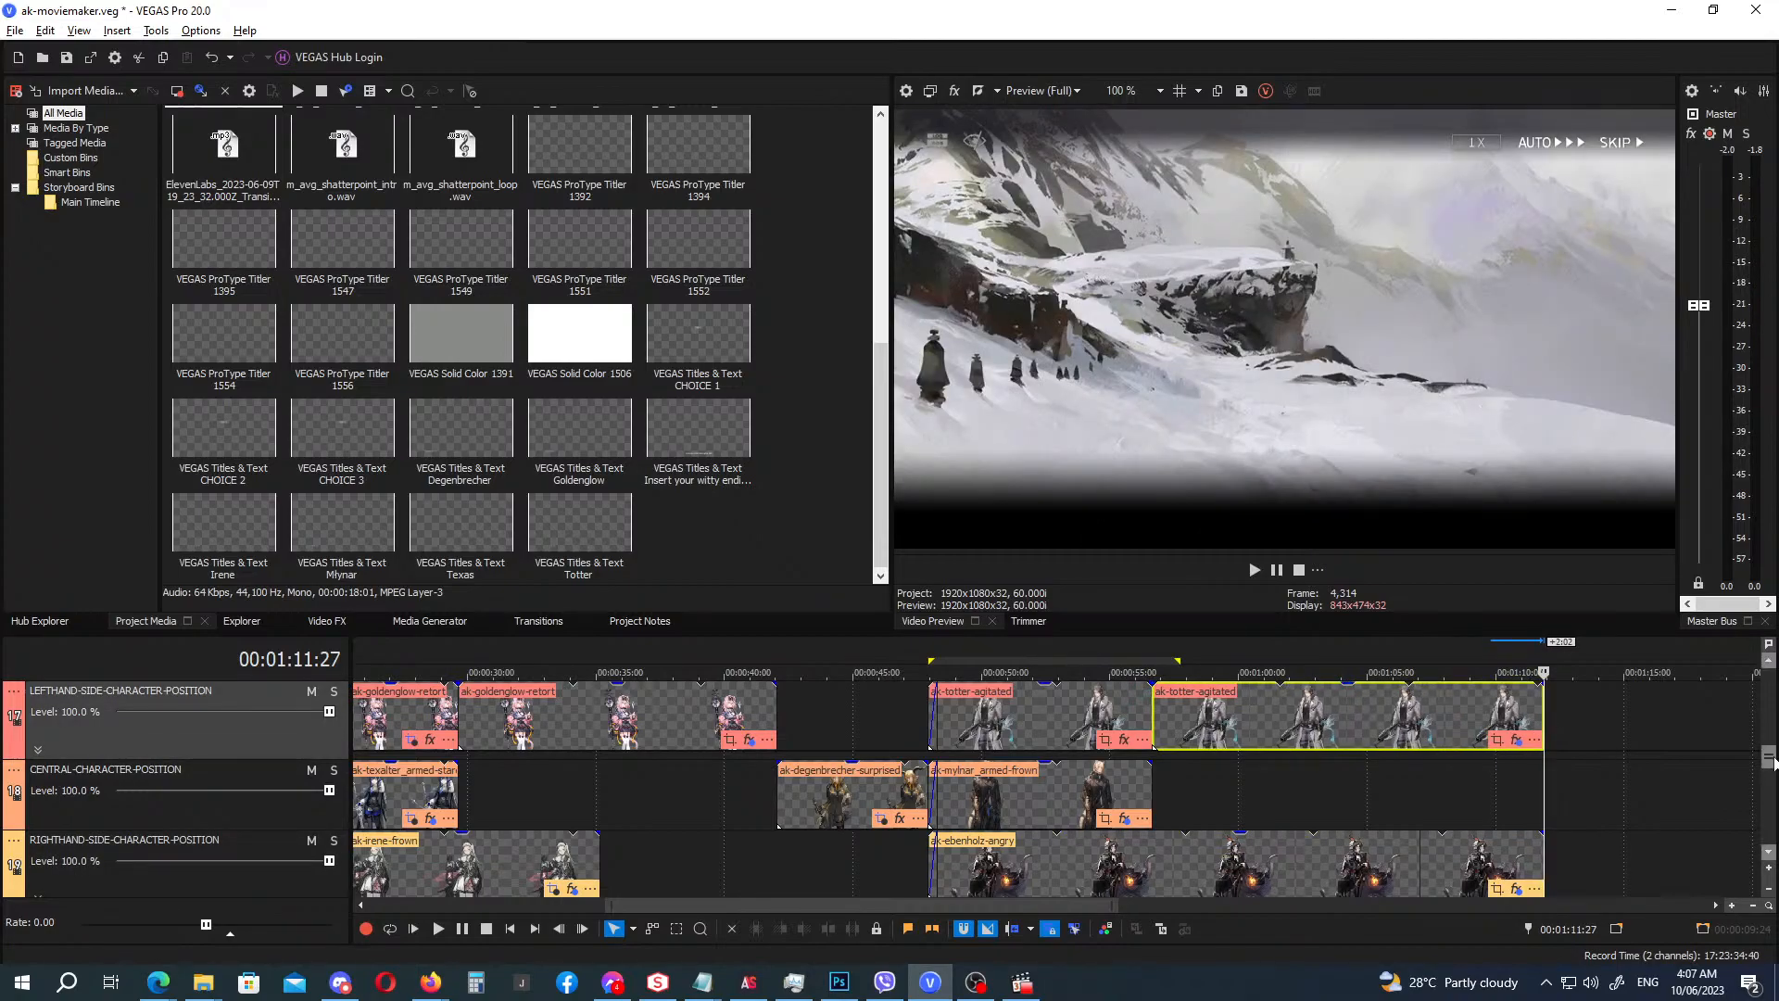
left_click_drag(1771, 762, 1772, 745)
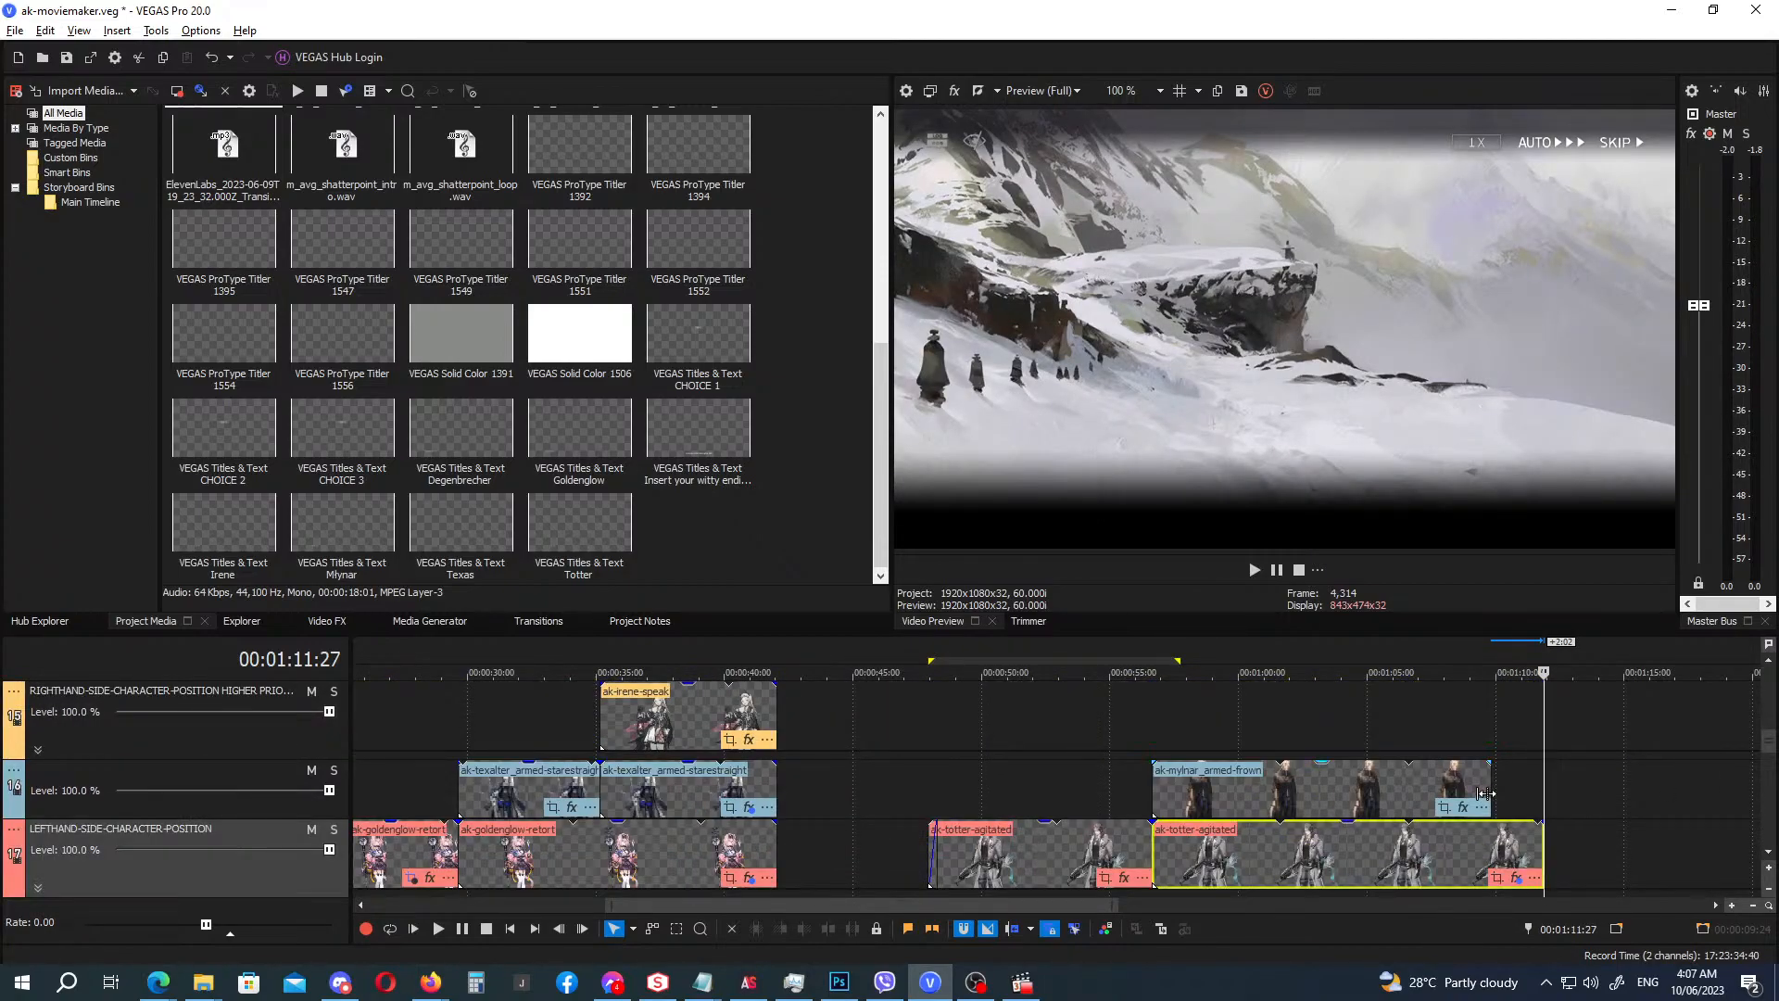
left_click_drag(1485, 794, 1543, 794)
Extend Młynar's speaker title and dialog text to end at 00:01:11:27.
left_click_drag(1772, 753, 1772, 732)
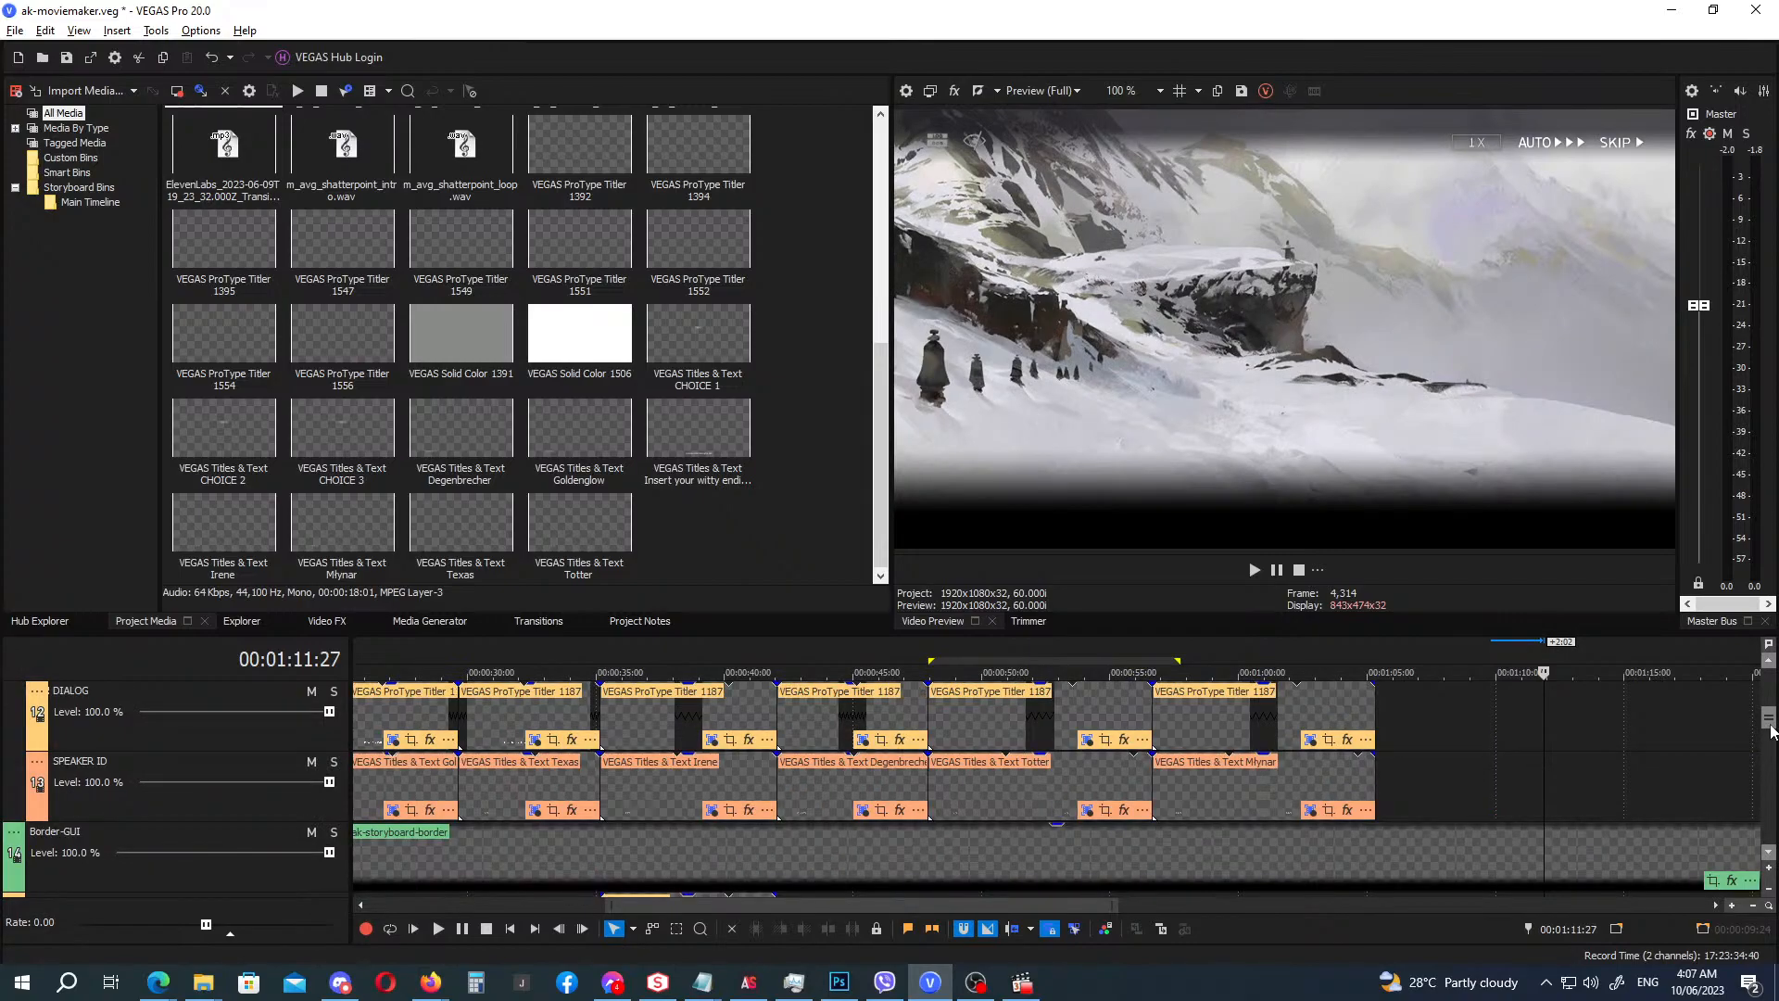
left_click_drag(1376, 791, 1538, 789)
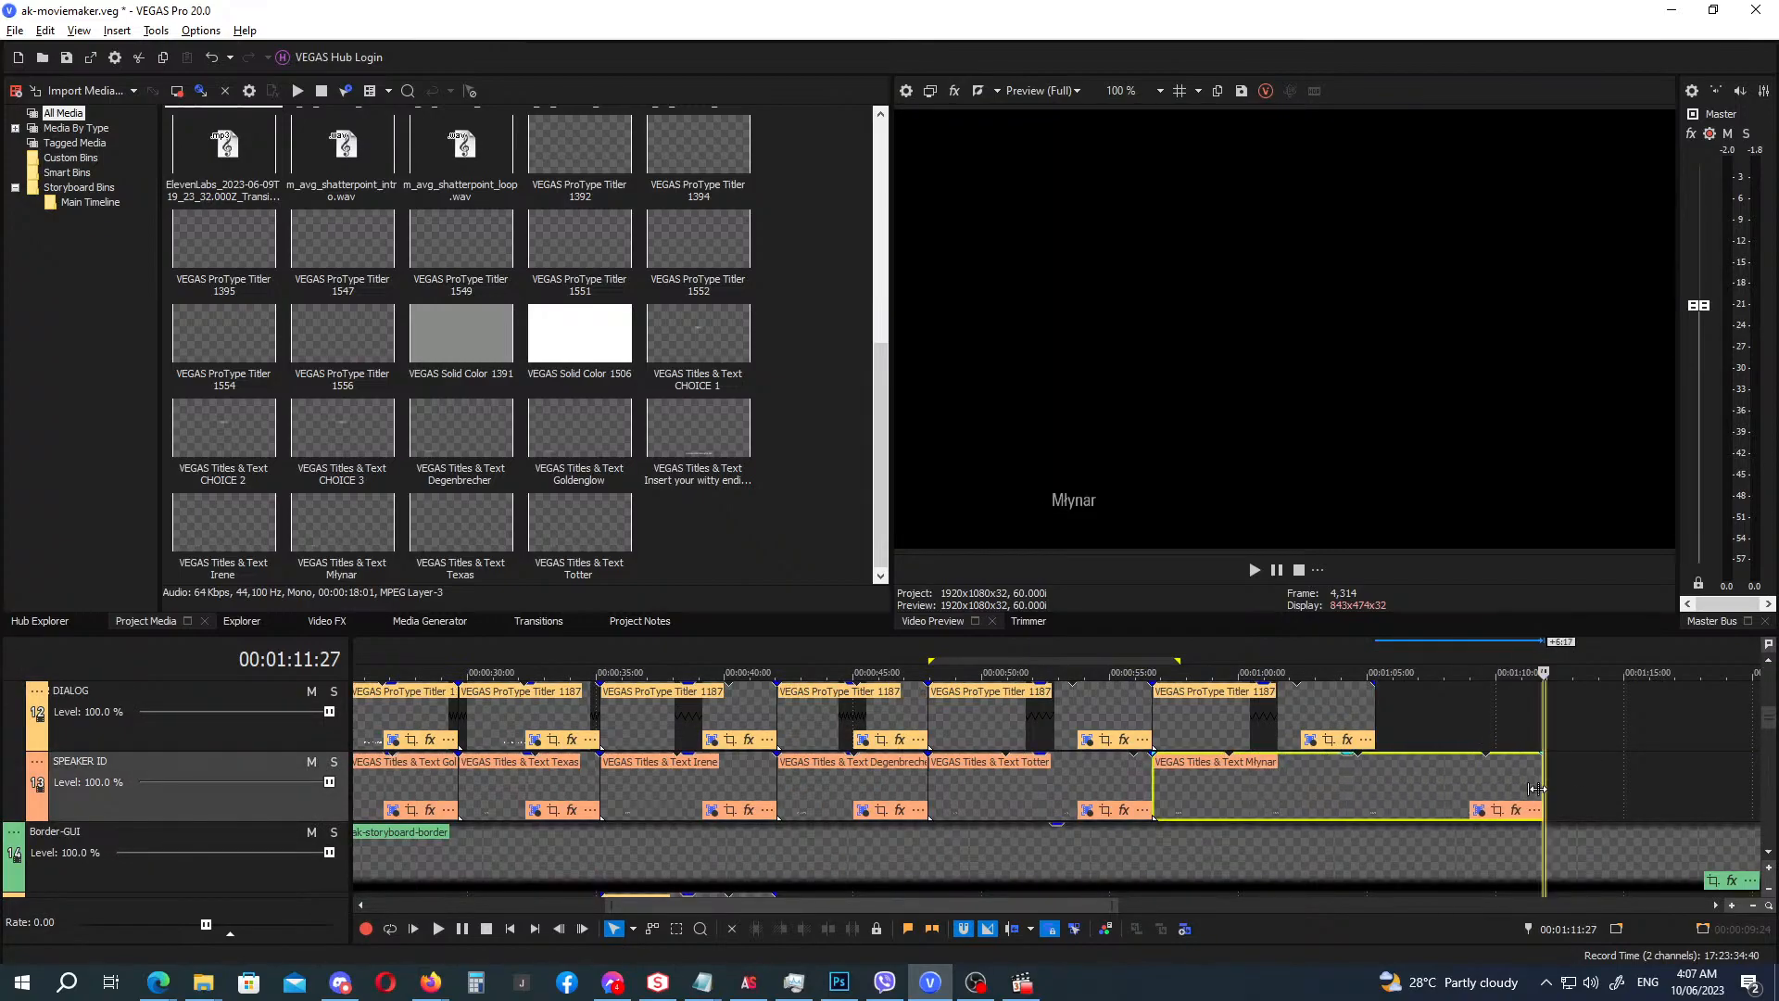
left_click_drag(1374, 717, 1543, 726)
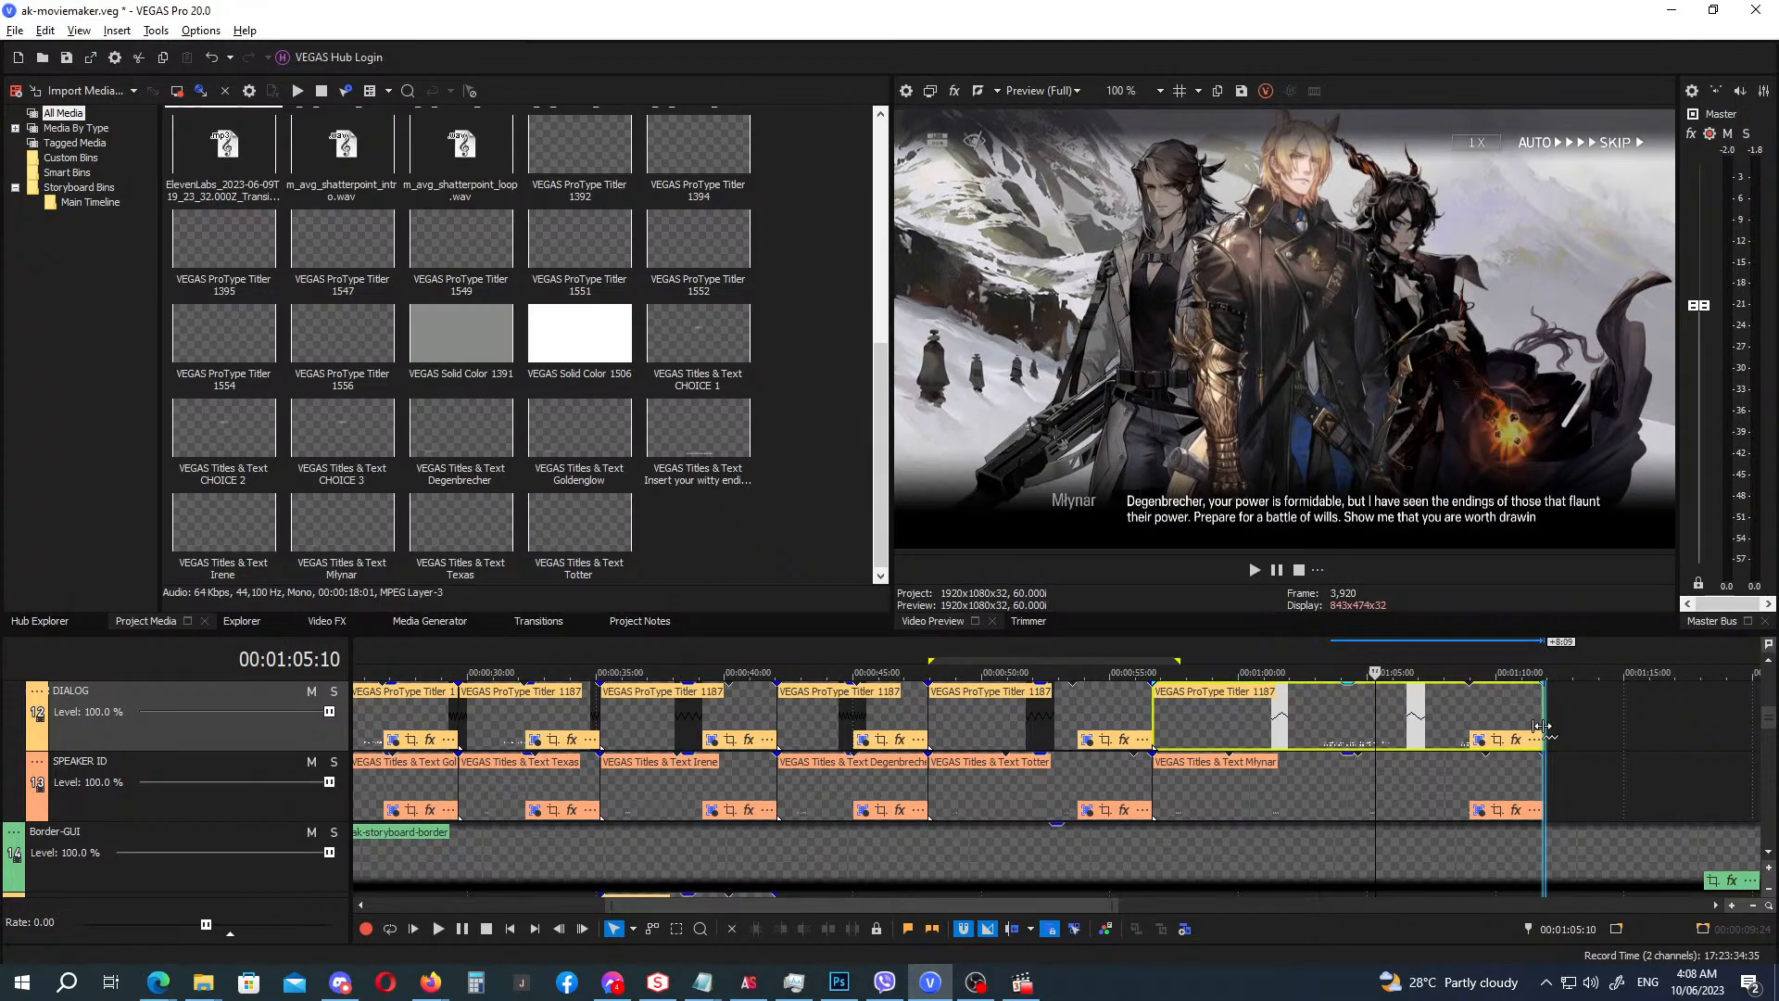
Play back Młynar's line from just before its start to check the timing of dialog and portraits.
left_click(1136, 655)
key("space")
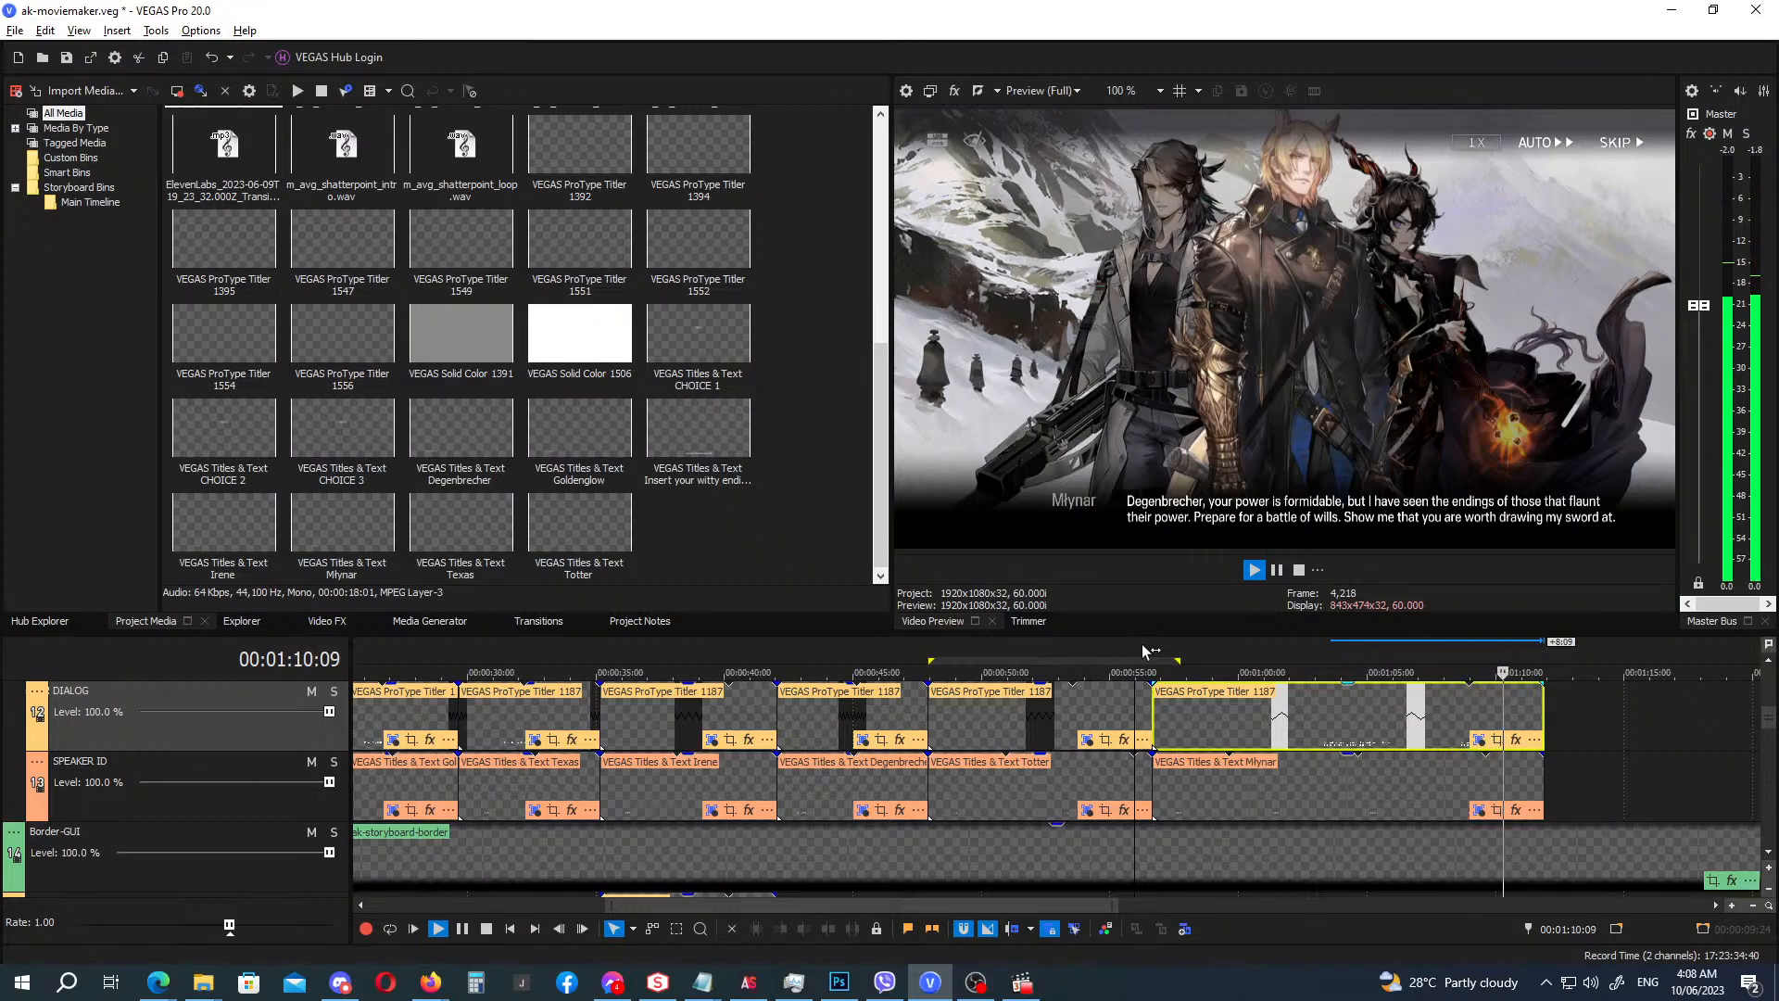
key("Return")
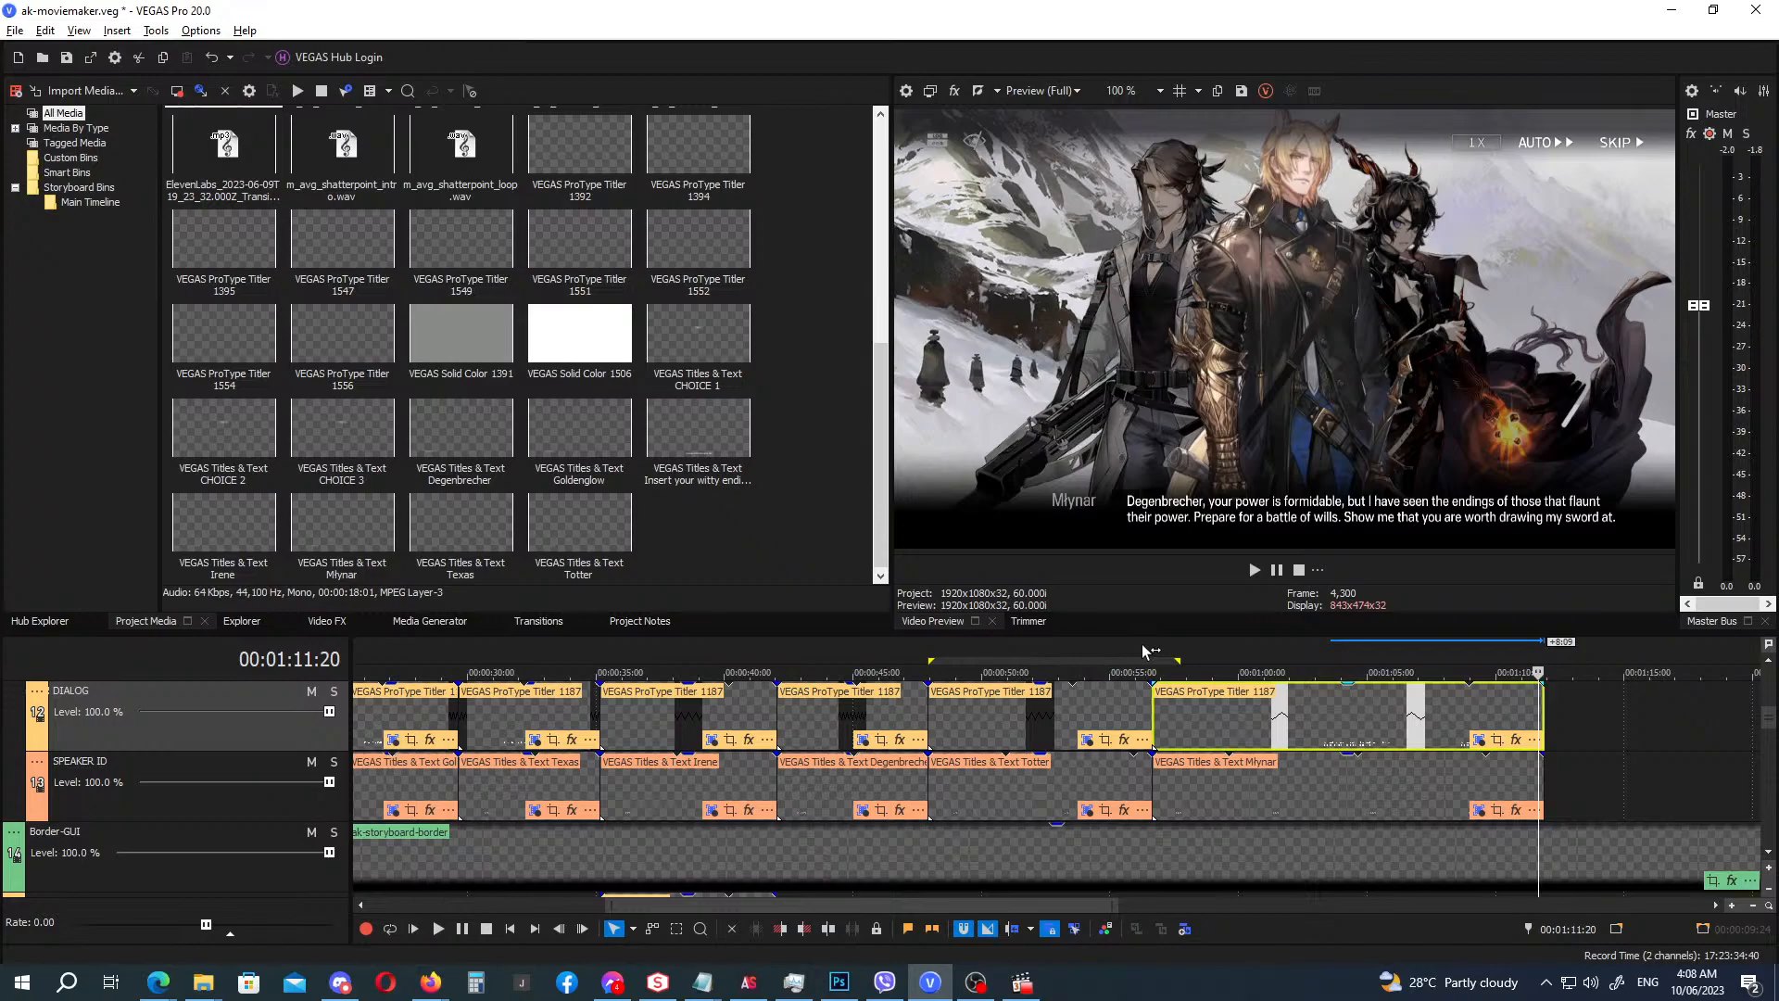
Add ak-degenbrecher-grin.veg to CENTRAL-CHARACTER-POSITION at 00:01:11:27 and extend it to end at about 00:01:36.
left_click(1543, 671)
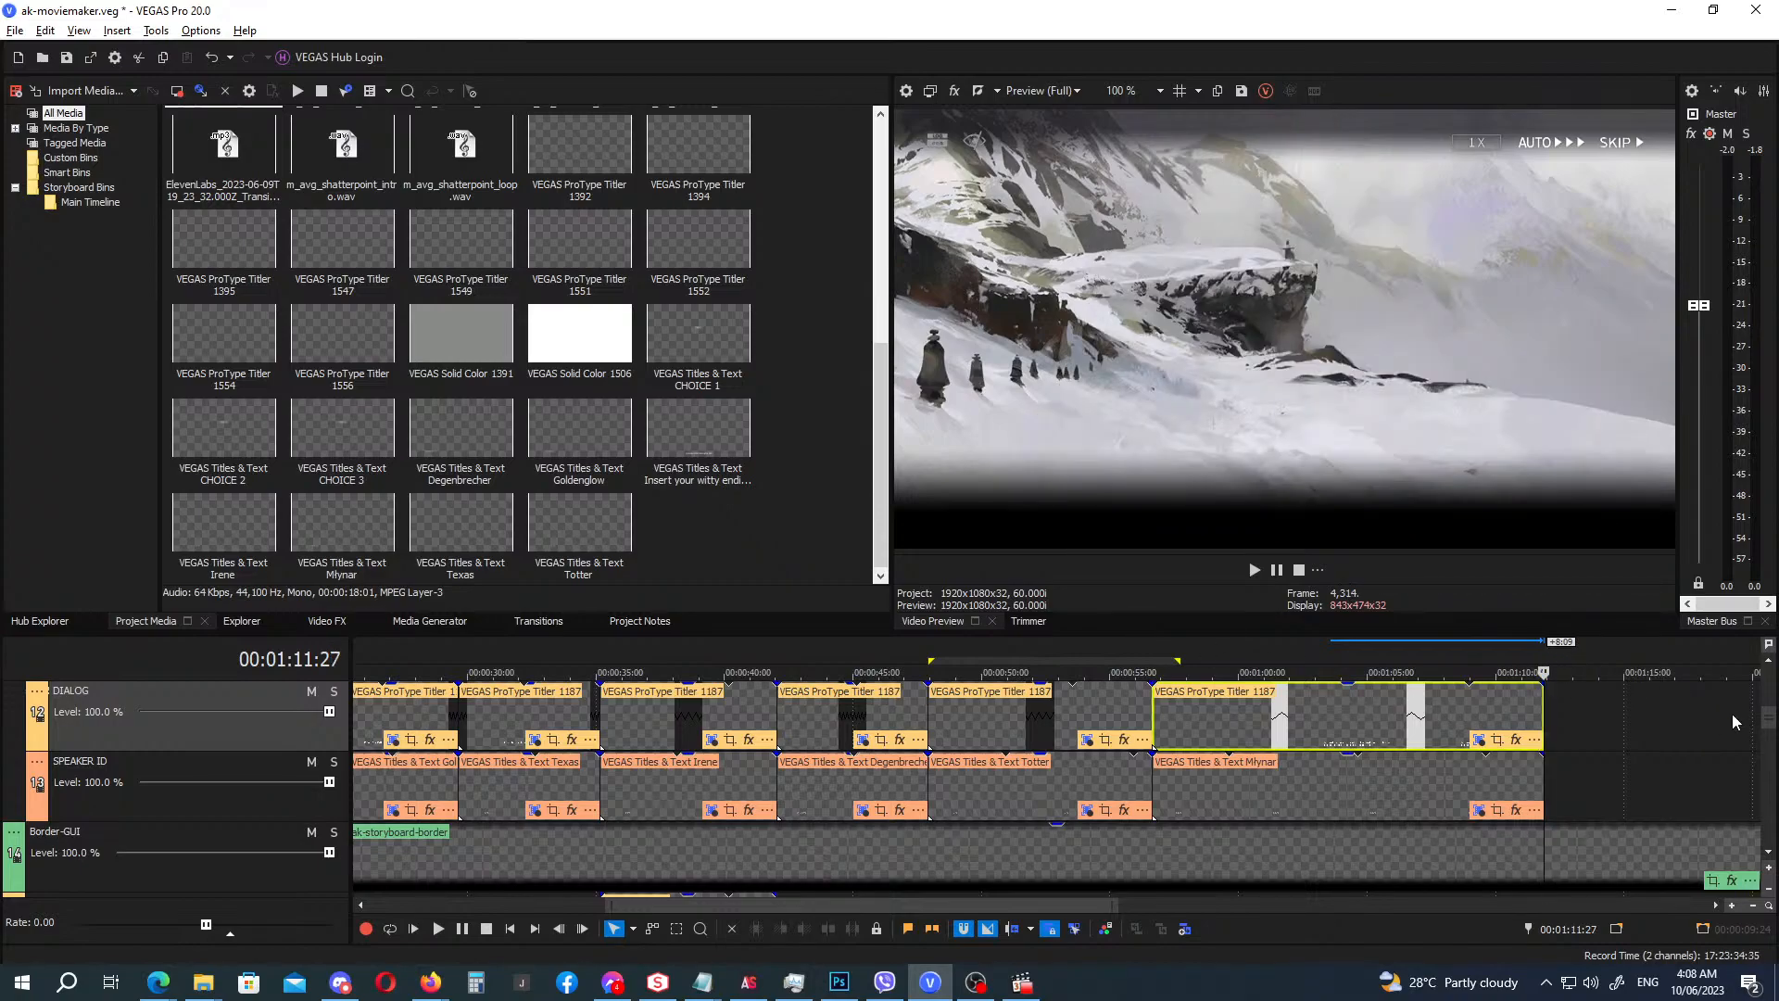
left_click_drag(1768, 721, 1768, 752)
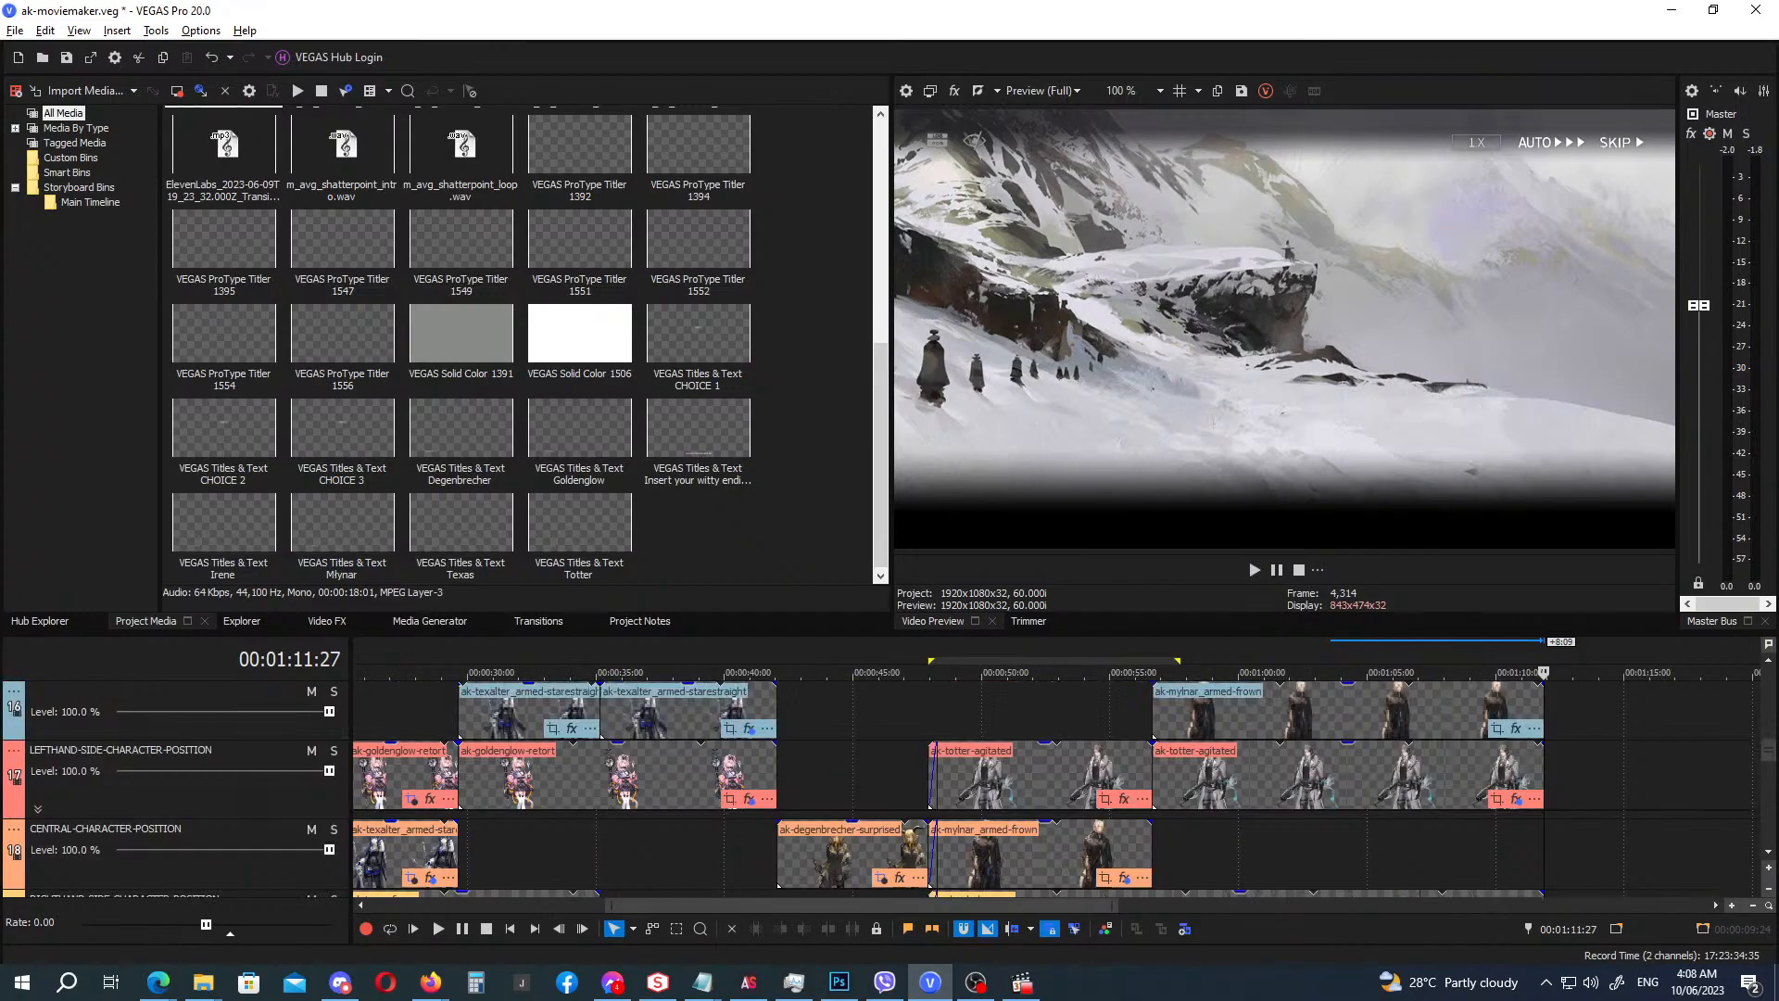
scroll(1061, 787, "down", 1)
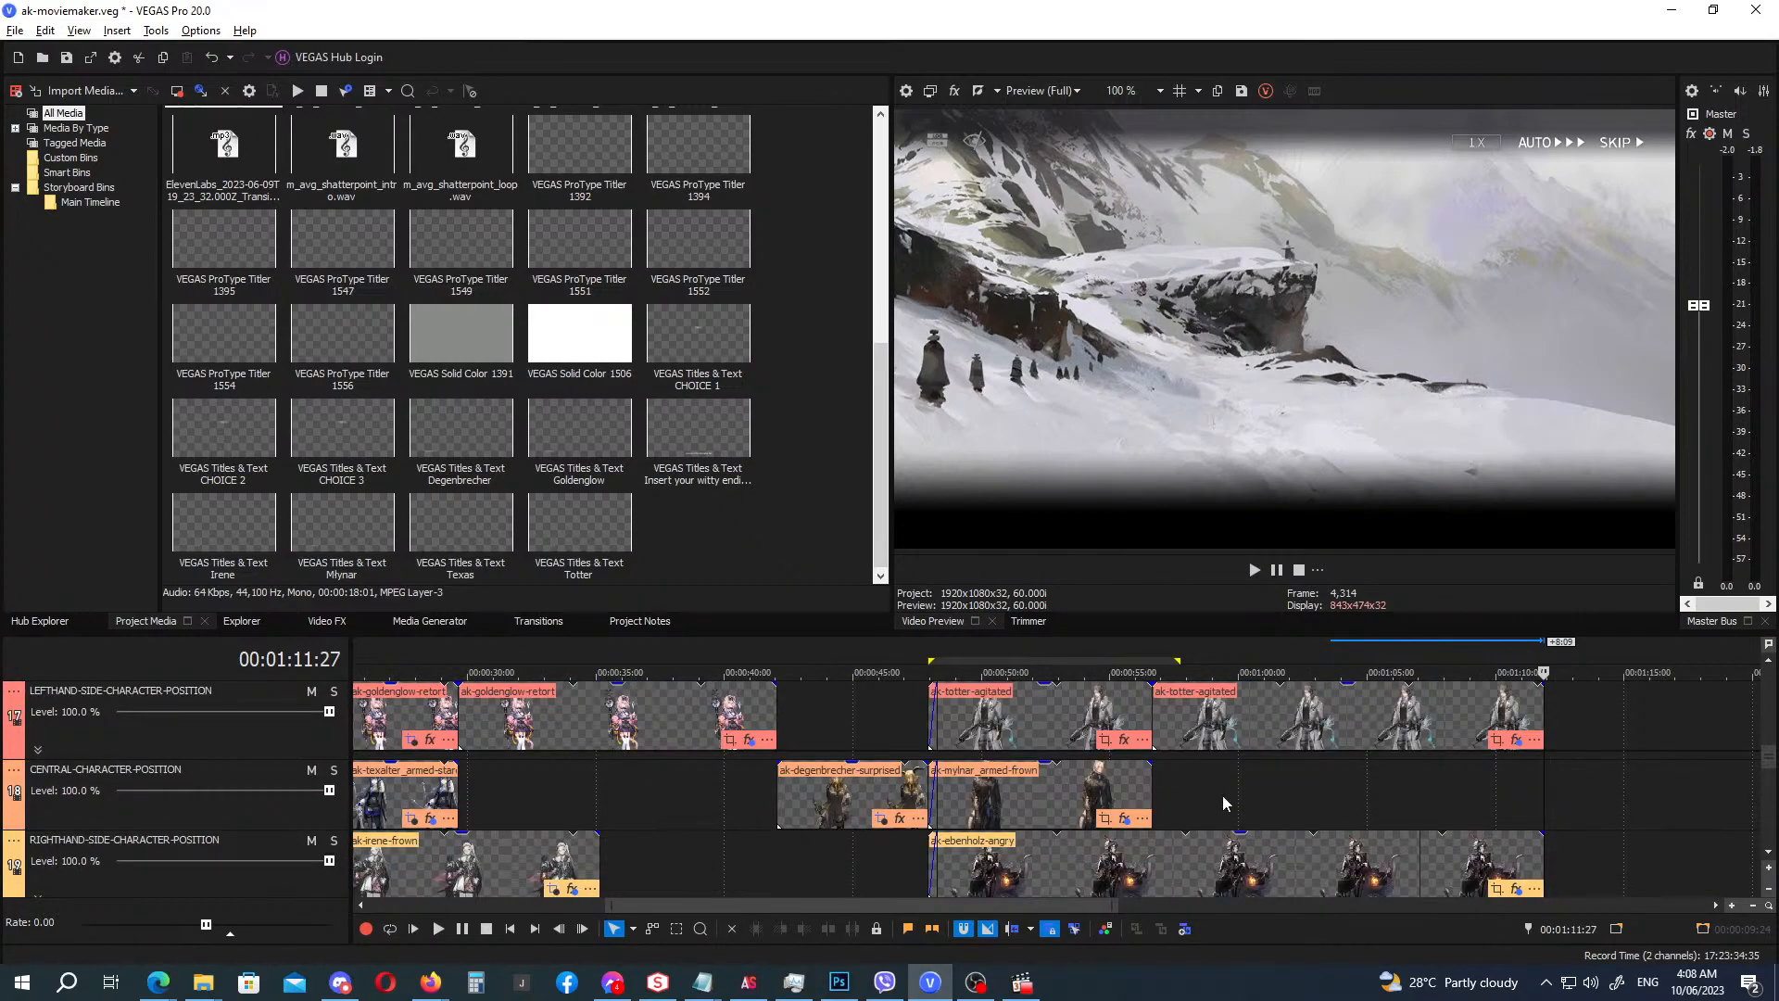
scroll(1149, 779, "down", 1)
scroll(973, 794, "down", 1)
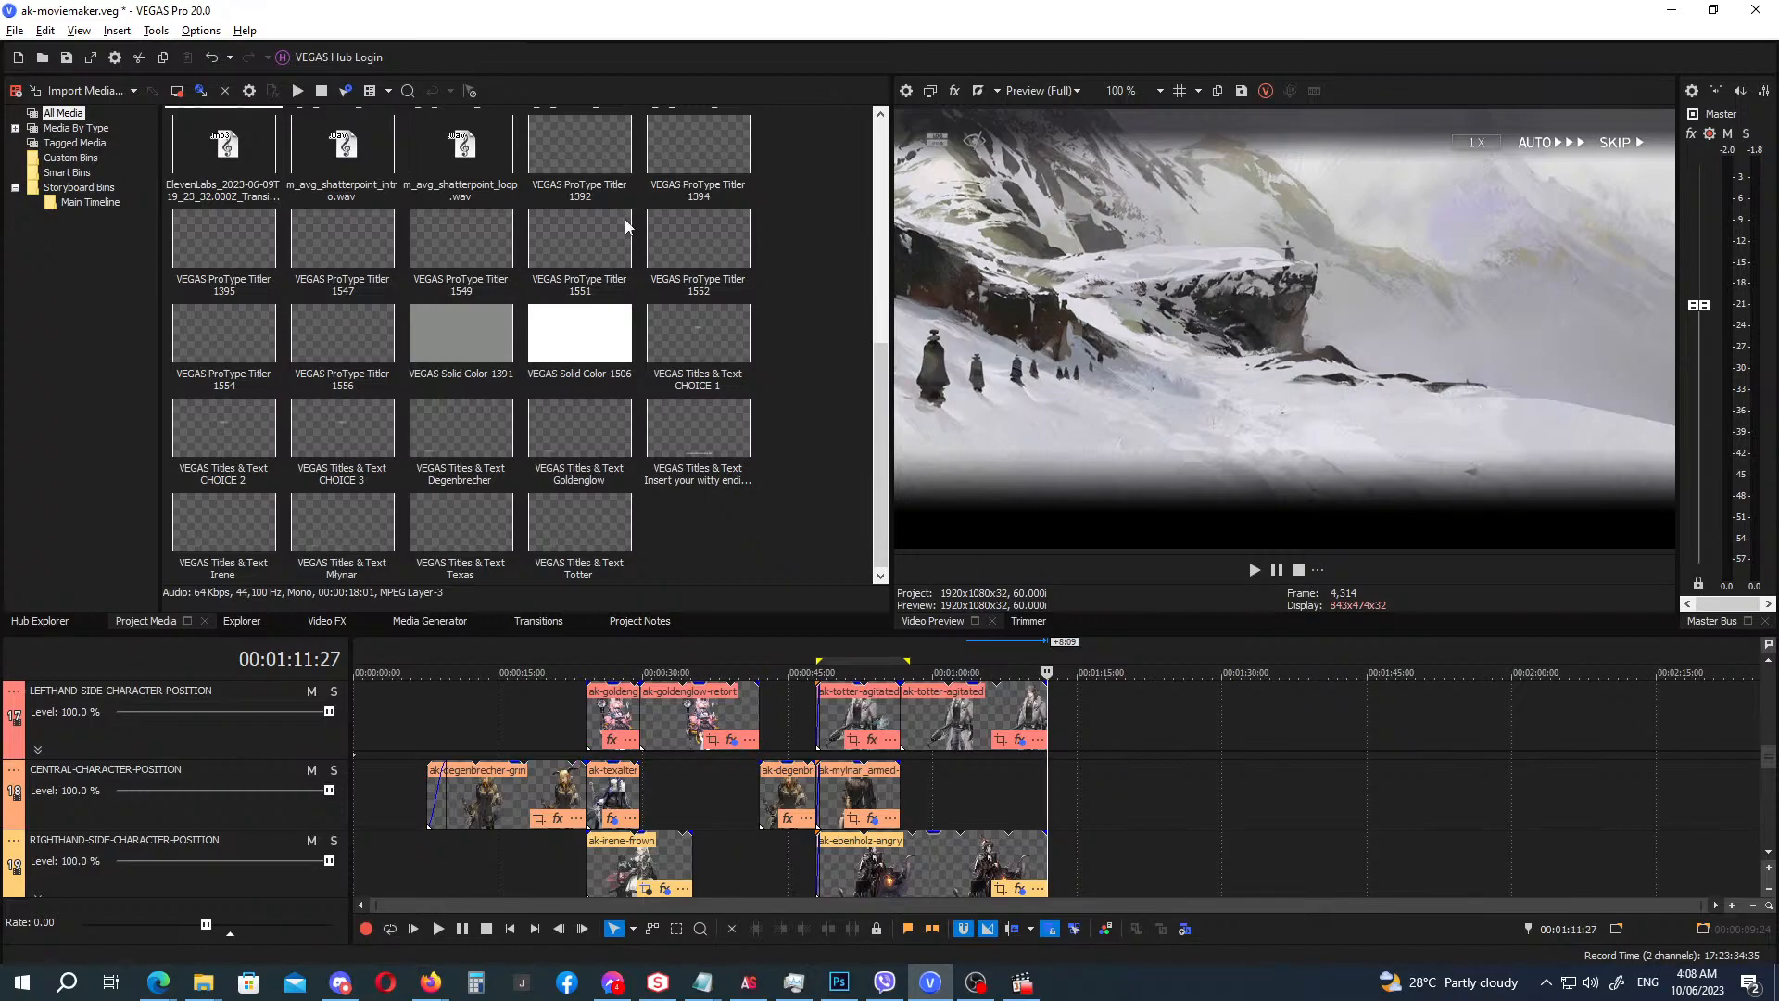
scroll(690, 247, "up", 3)
scroll(689, 247, "up", 3)
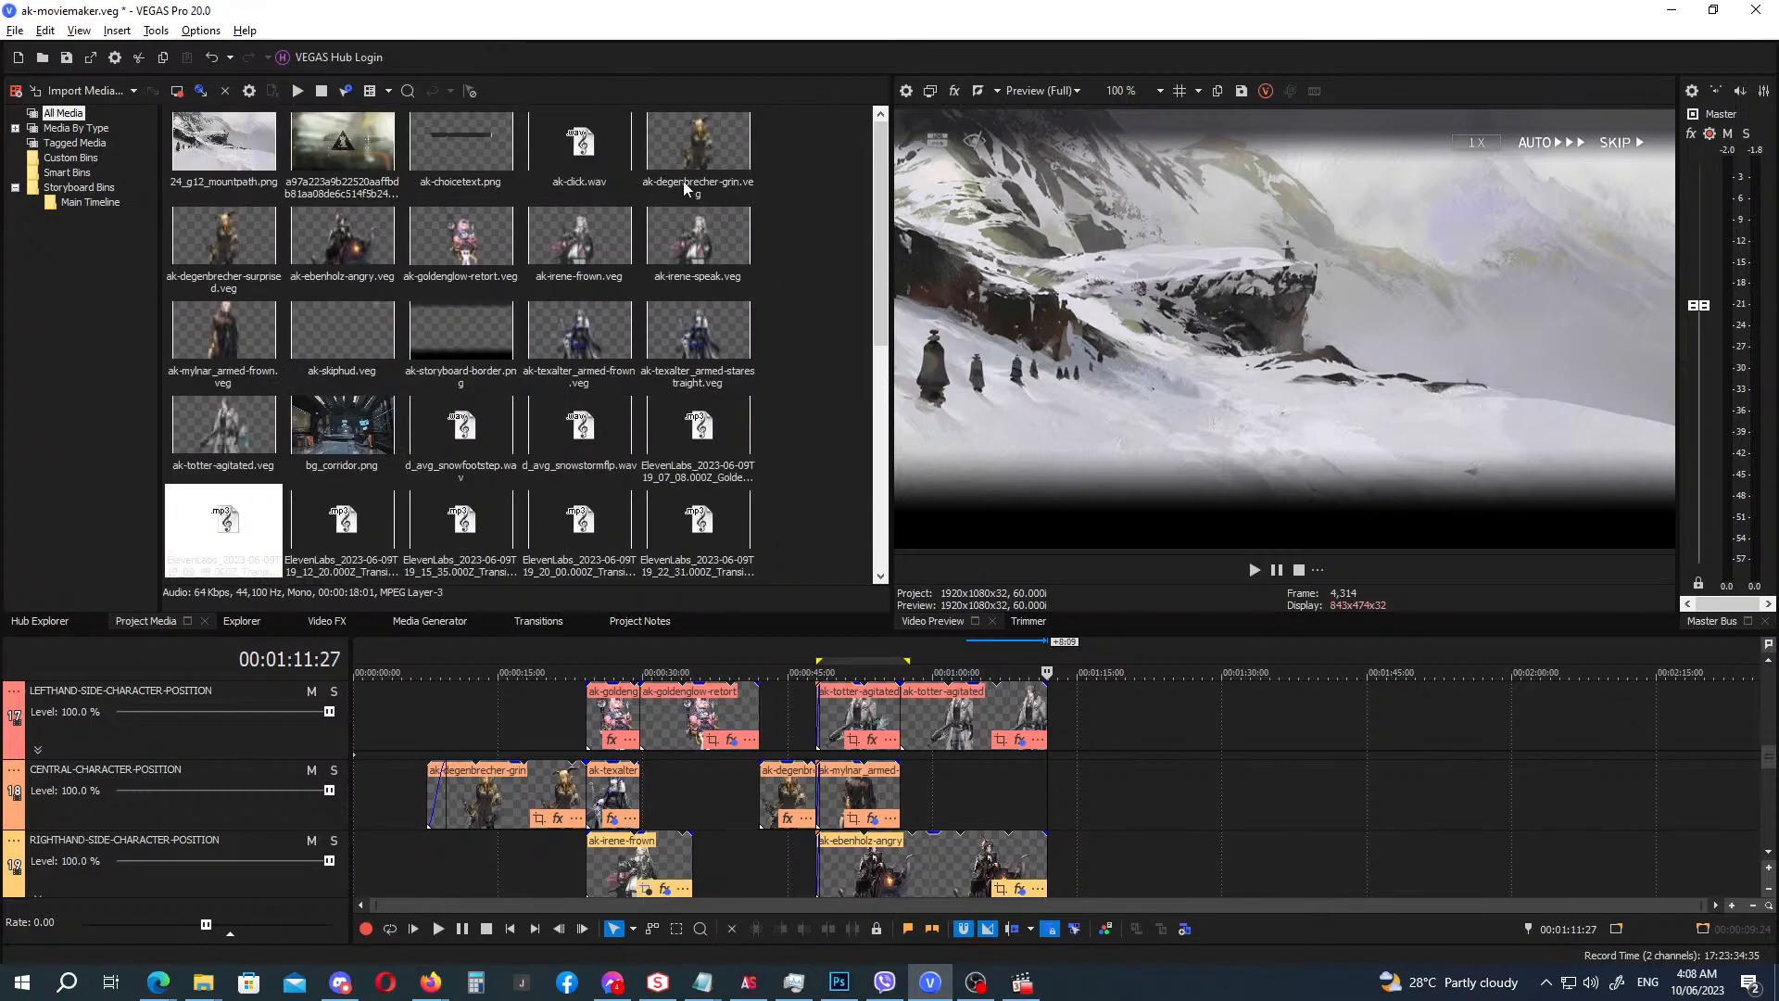
left_click_drag(688, 186, 1058, 787)
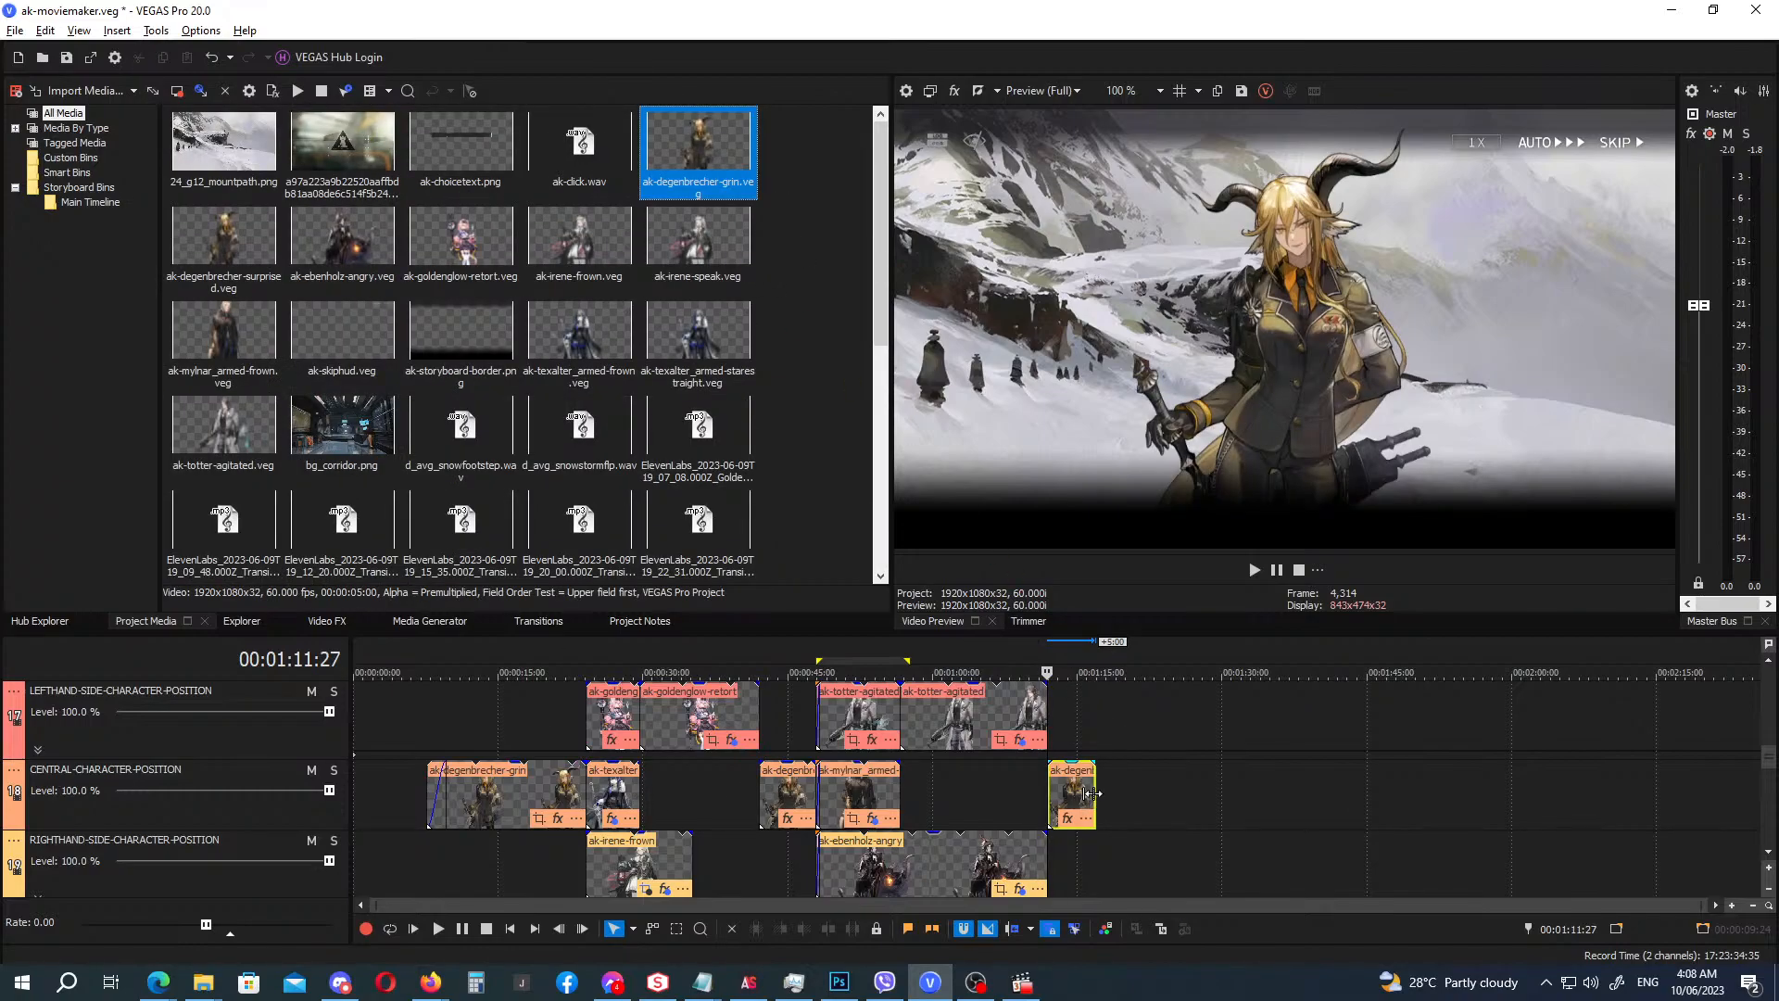
Inspect the Pan/Crop settings of the new Degenbrecher portrait and the generator settings of the white Solid Color event.
left_click(1215, 818)
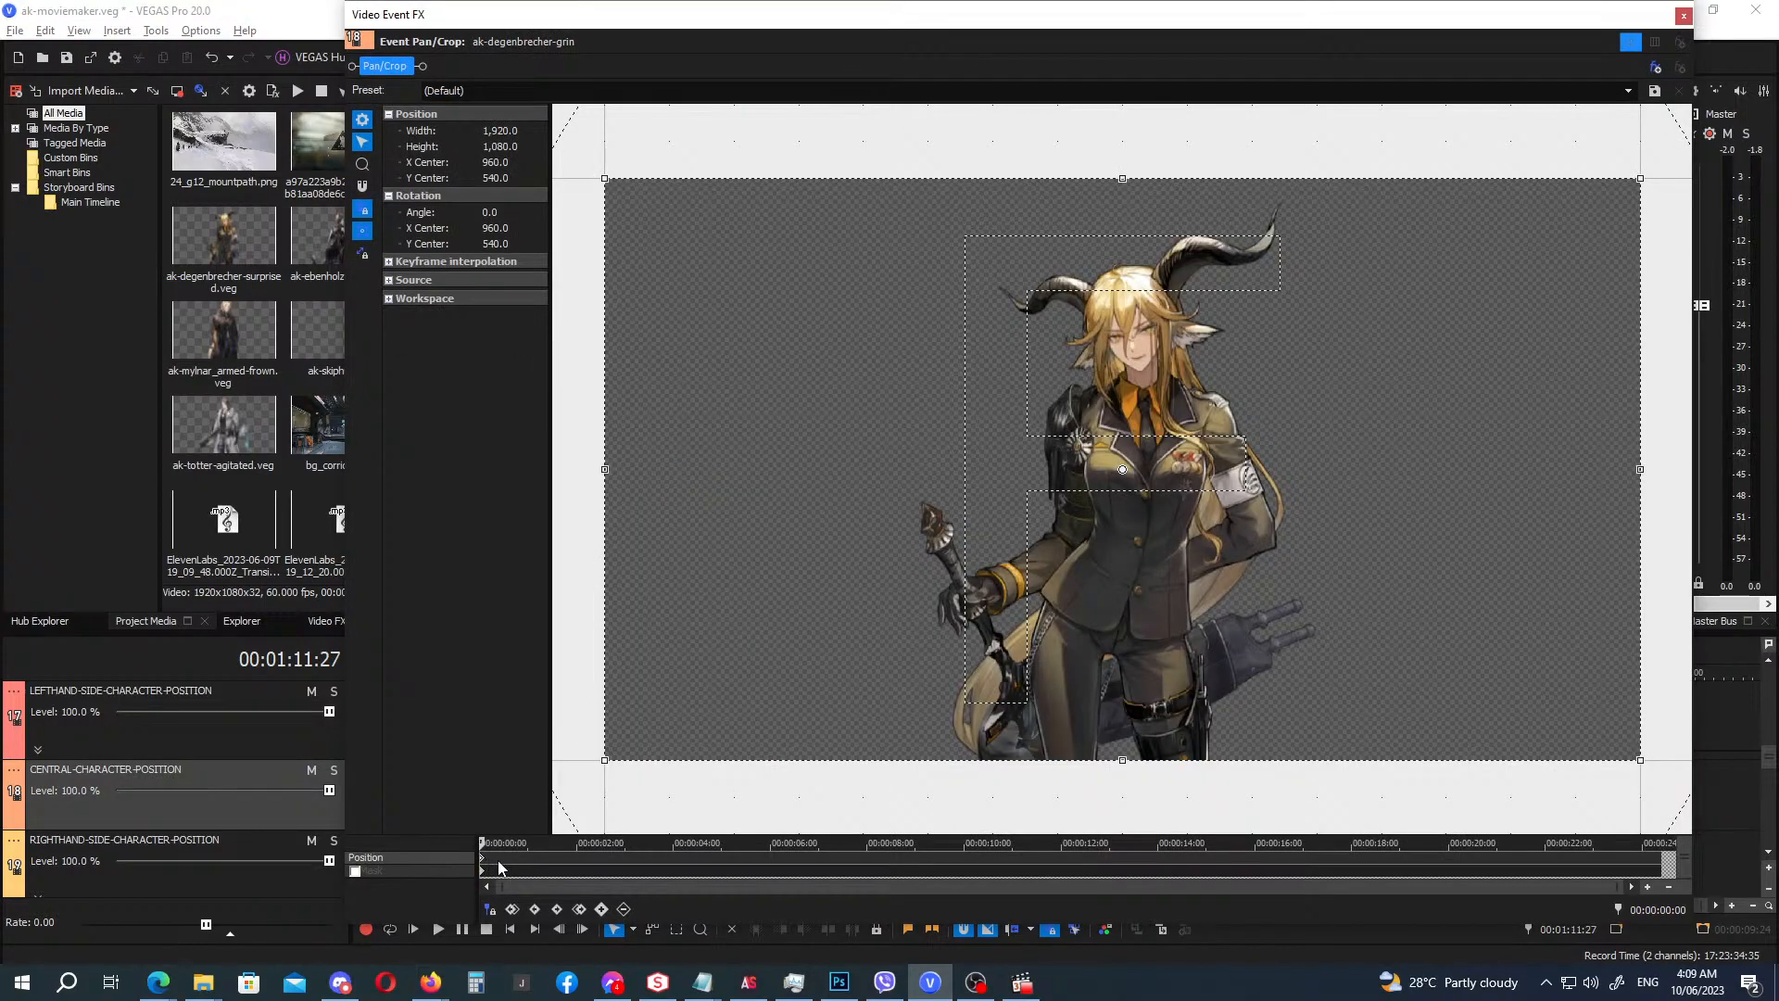
left_click(1683, 15)
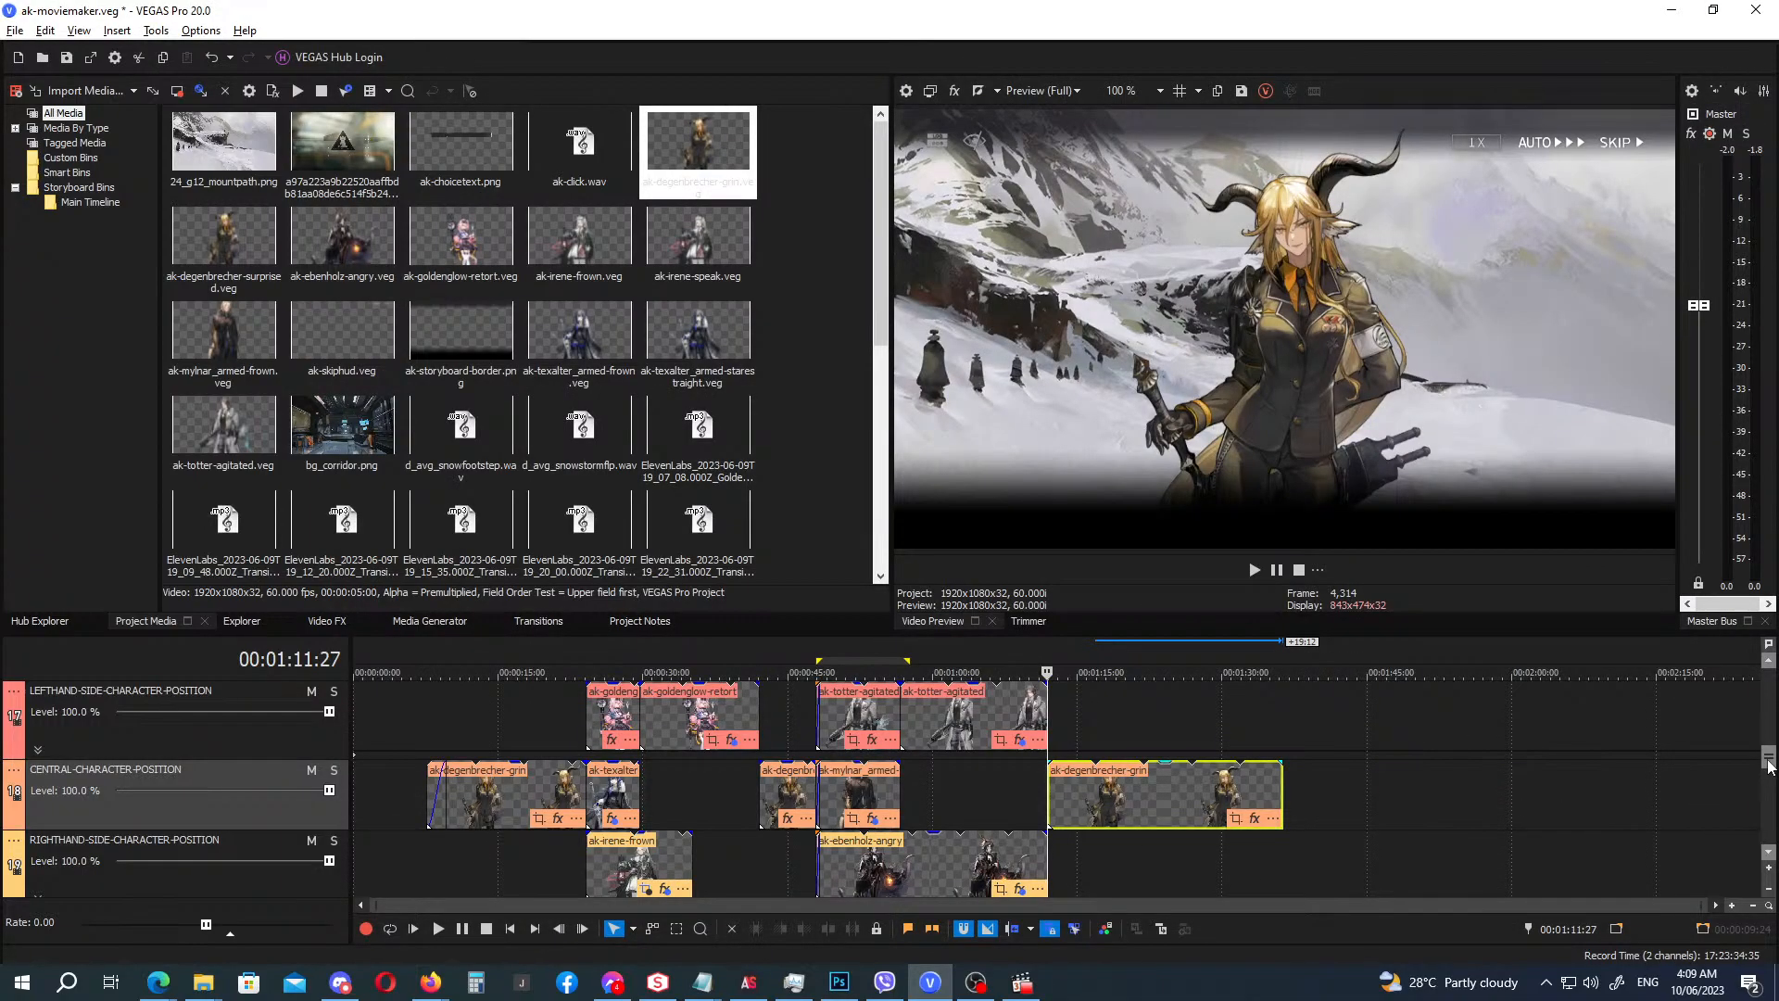
left_click_drag(1768, 760, 1768, 712)
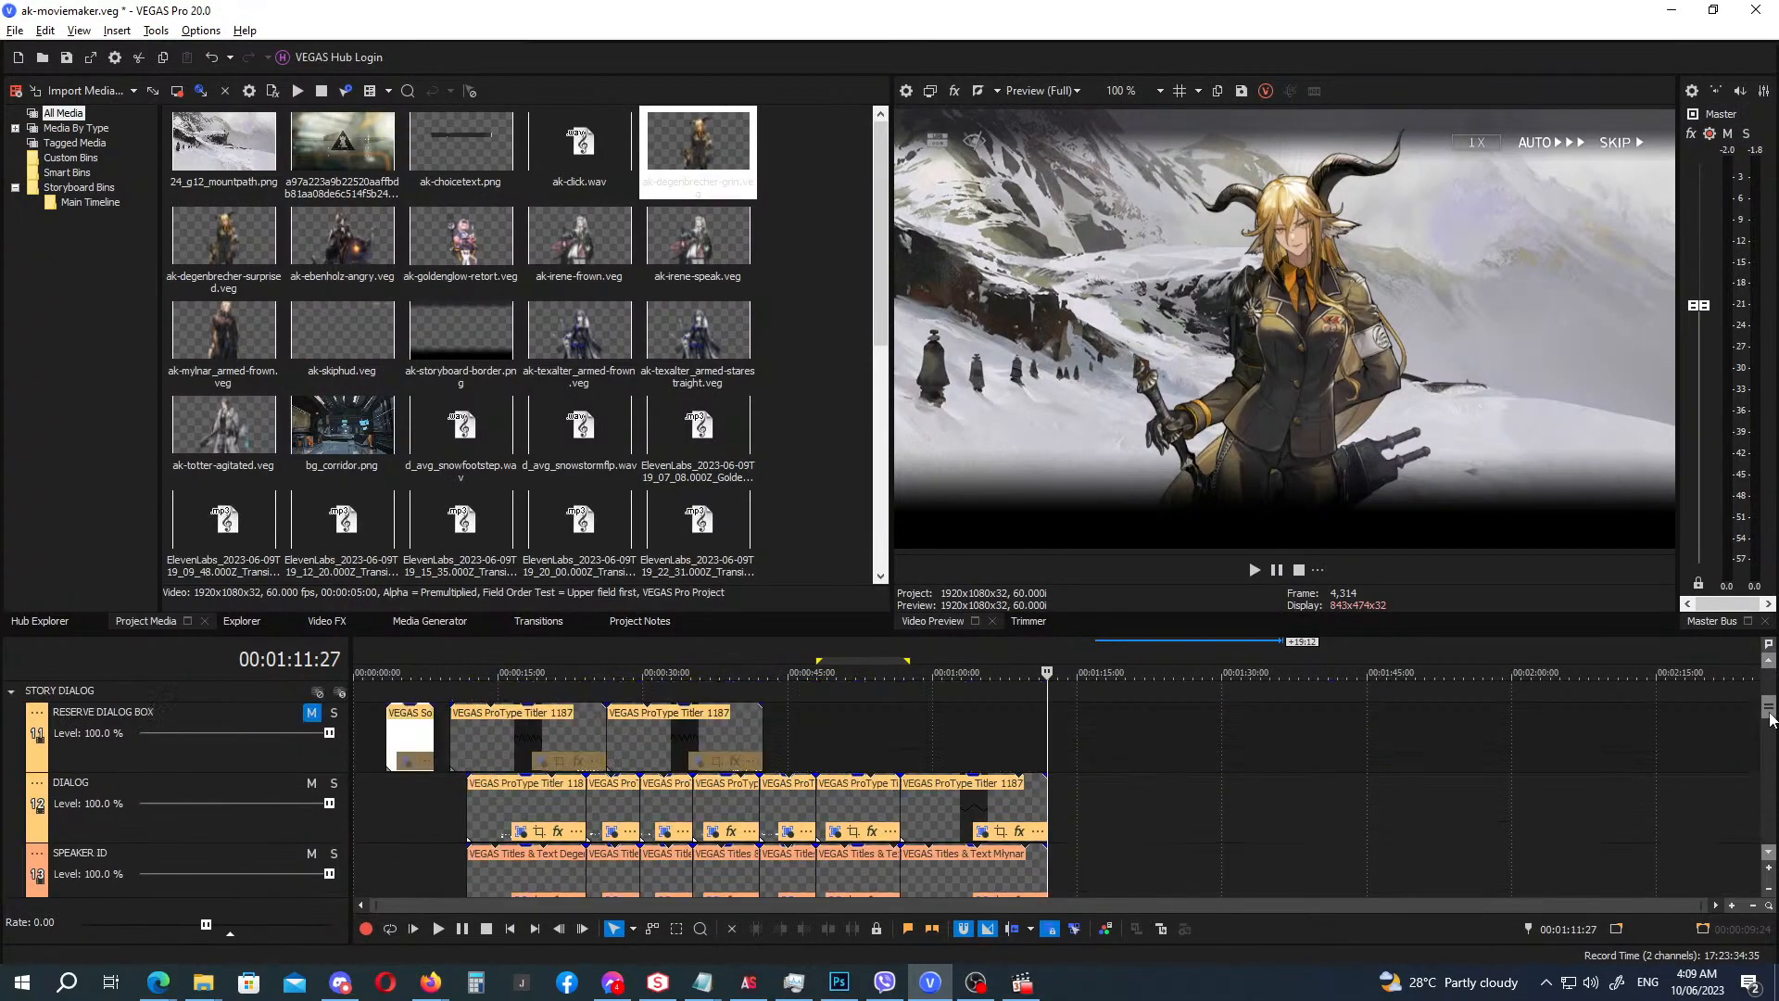
left_click(405, 762)
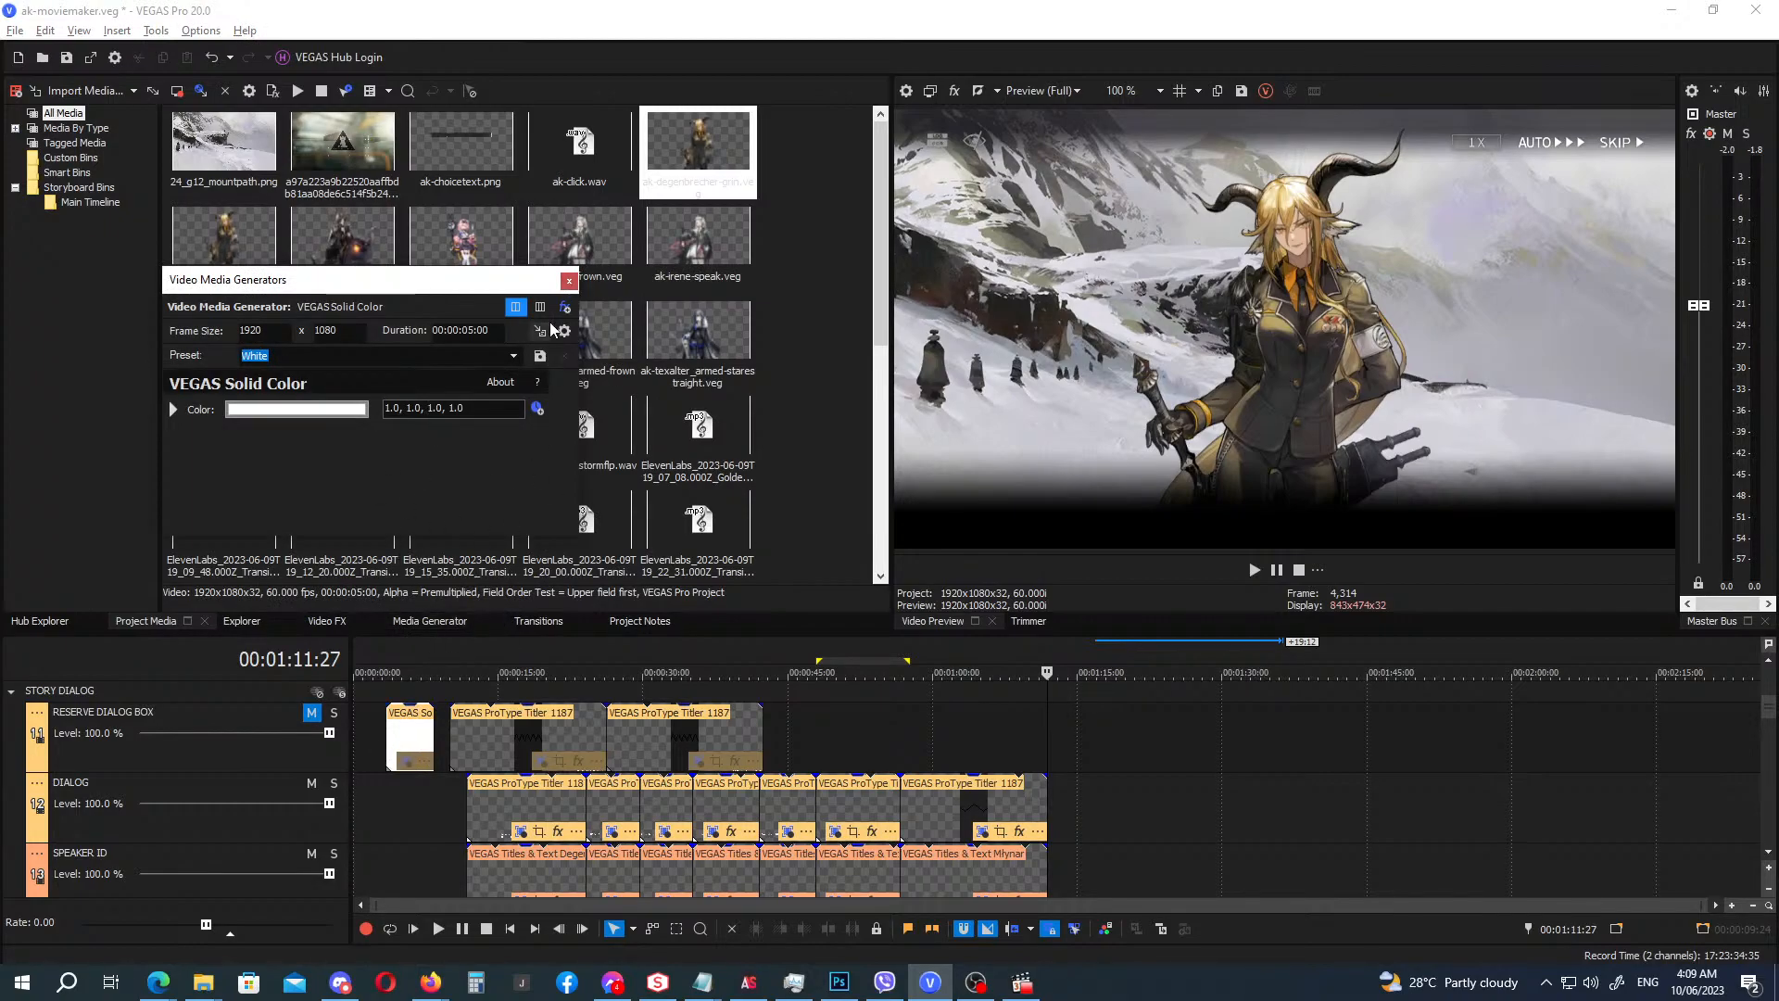
left_click(569, 281)
Save the project under the new name break-the-ice-again.
left_click(15, 30)
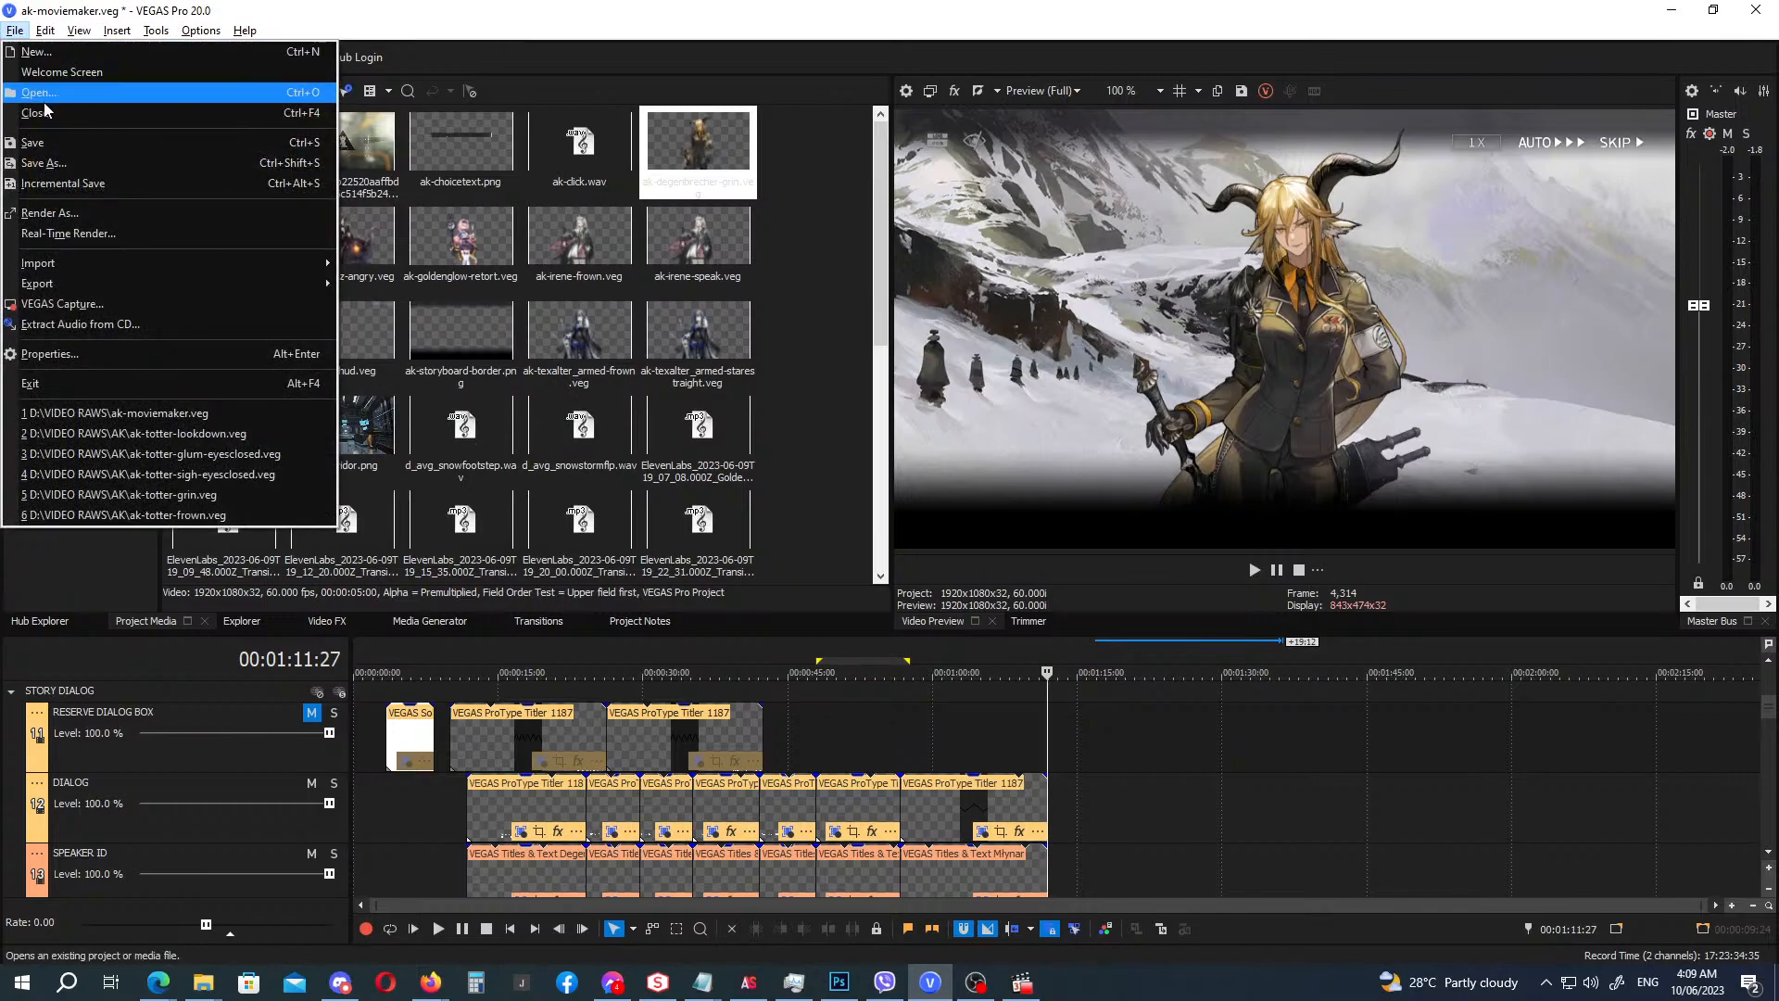
left_click(44, 163)
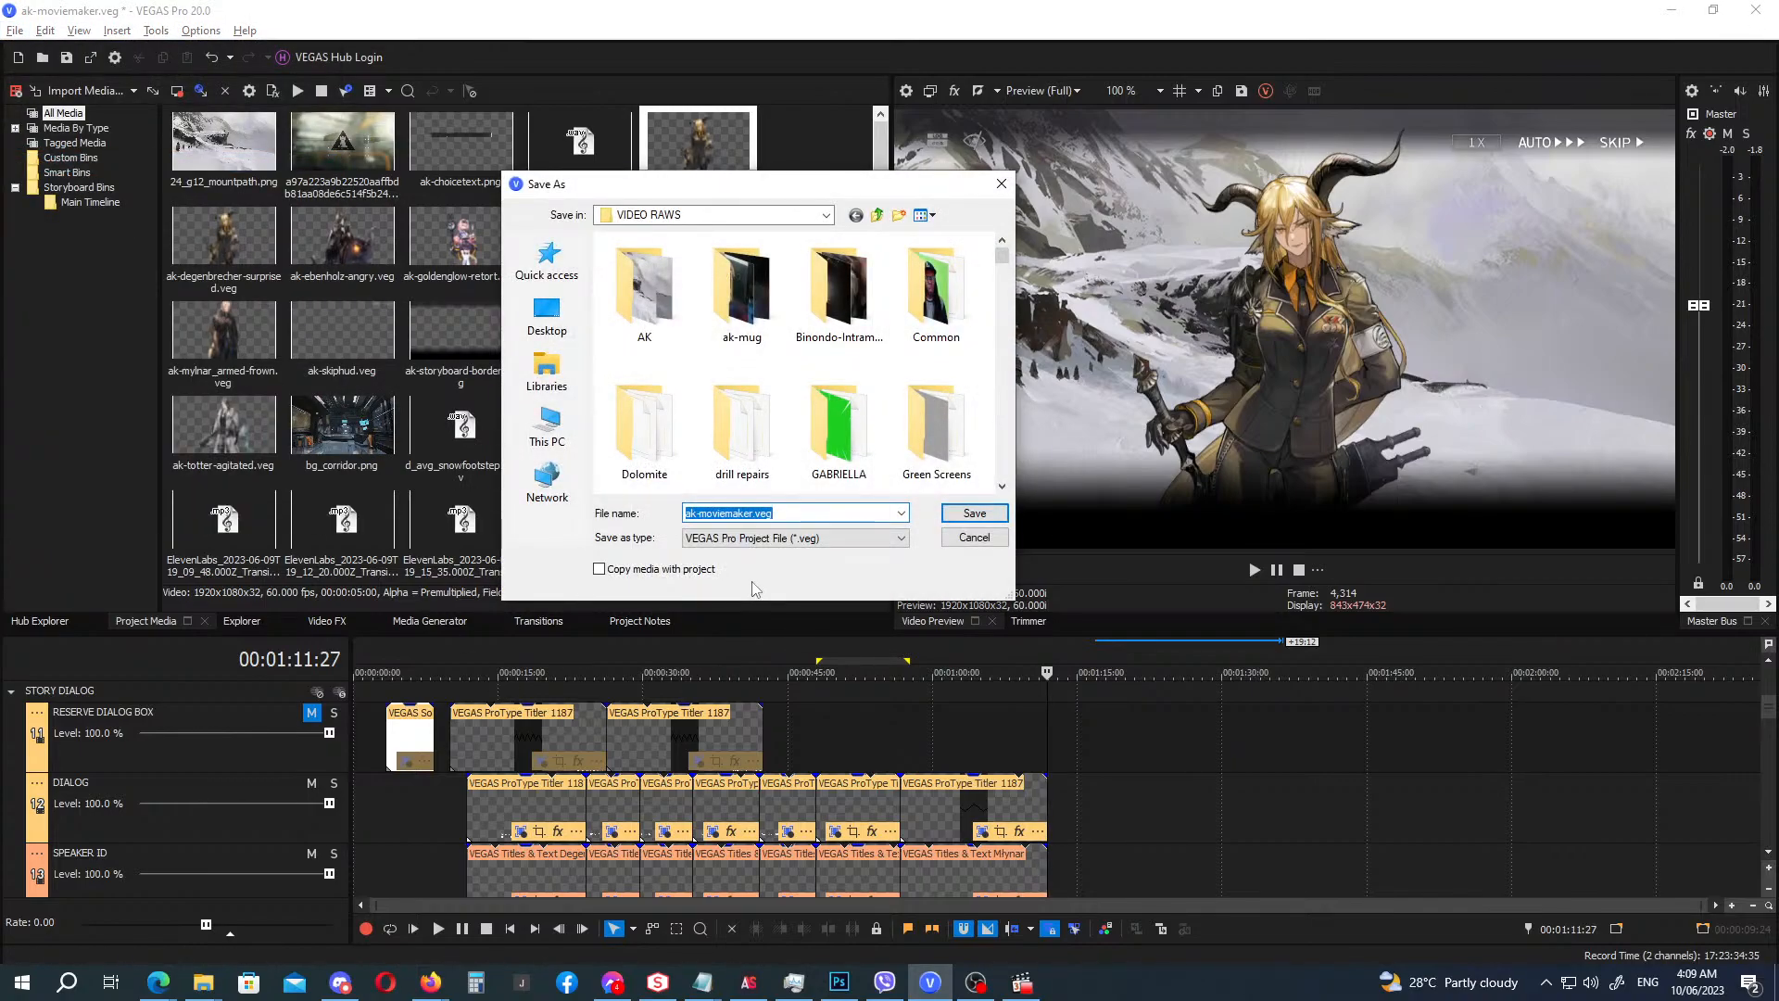
type("break-the-ice-again")
key("Return")
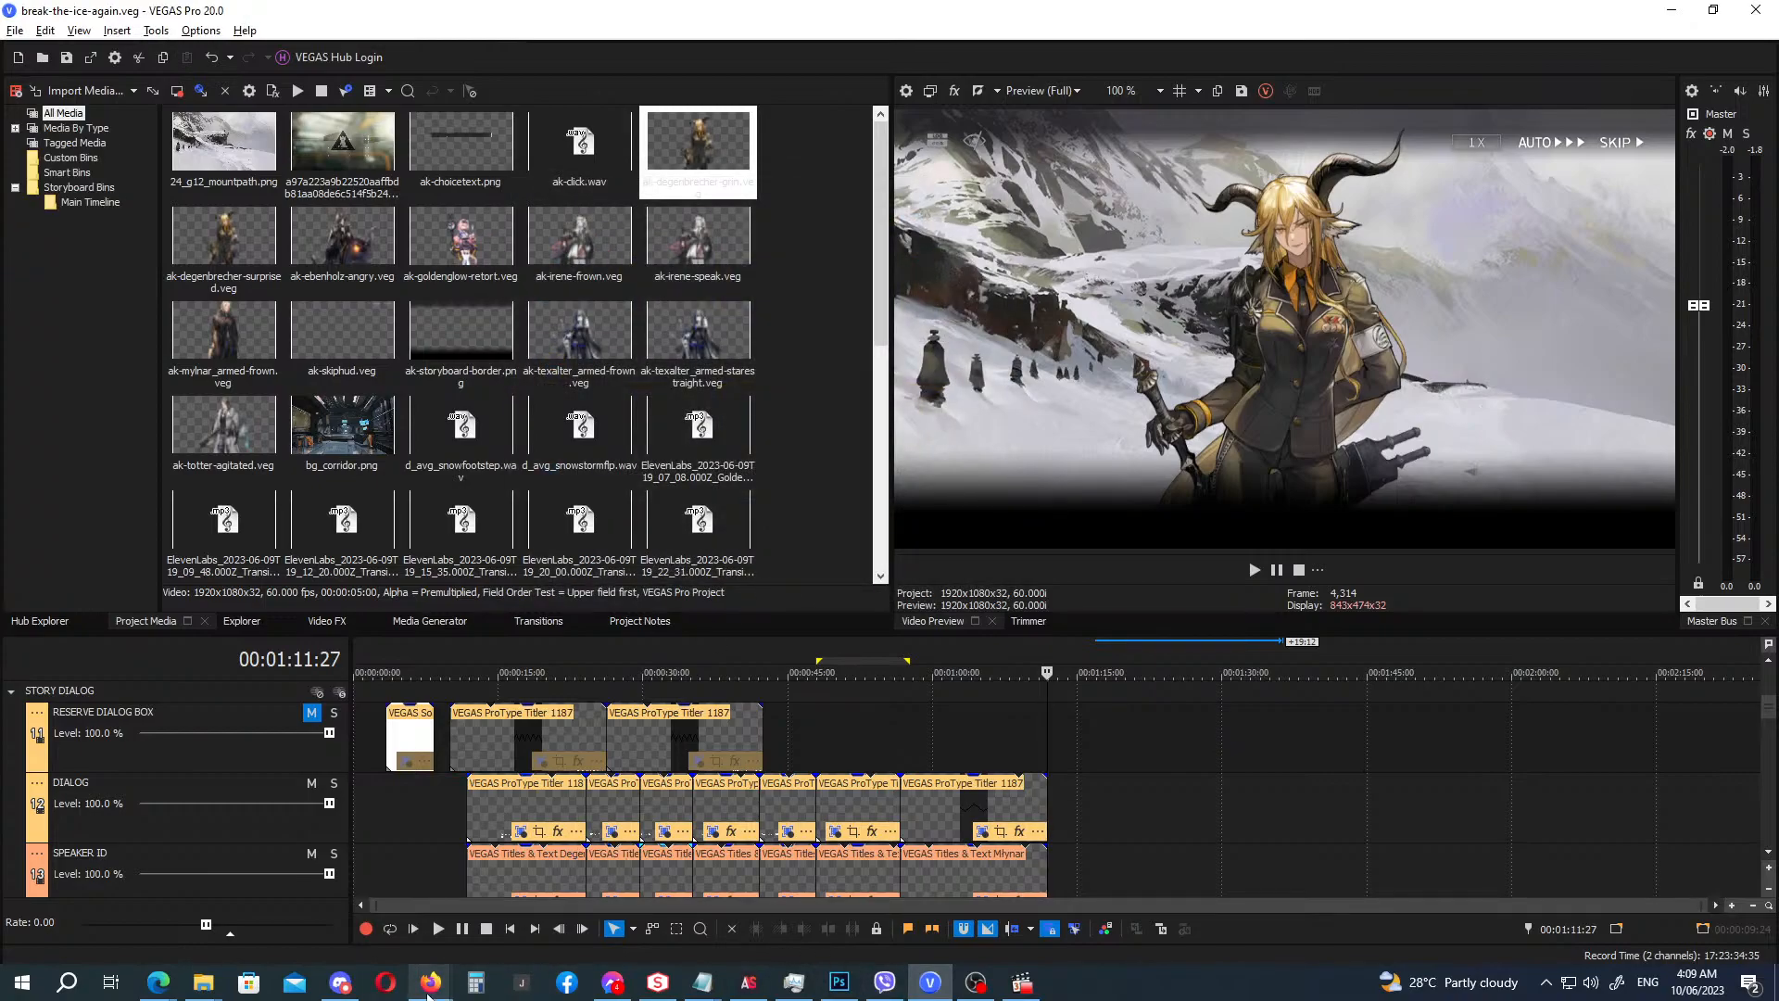
Split the last 24_g12_mountpath event on the BACKGROUND track at 00:01:11:27 and delete the part after the split.
mouse_move(431, 982)
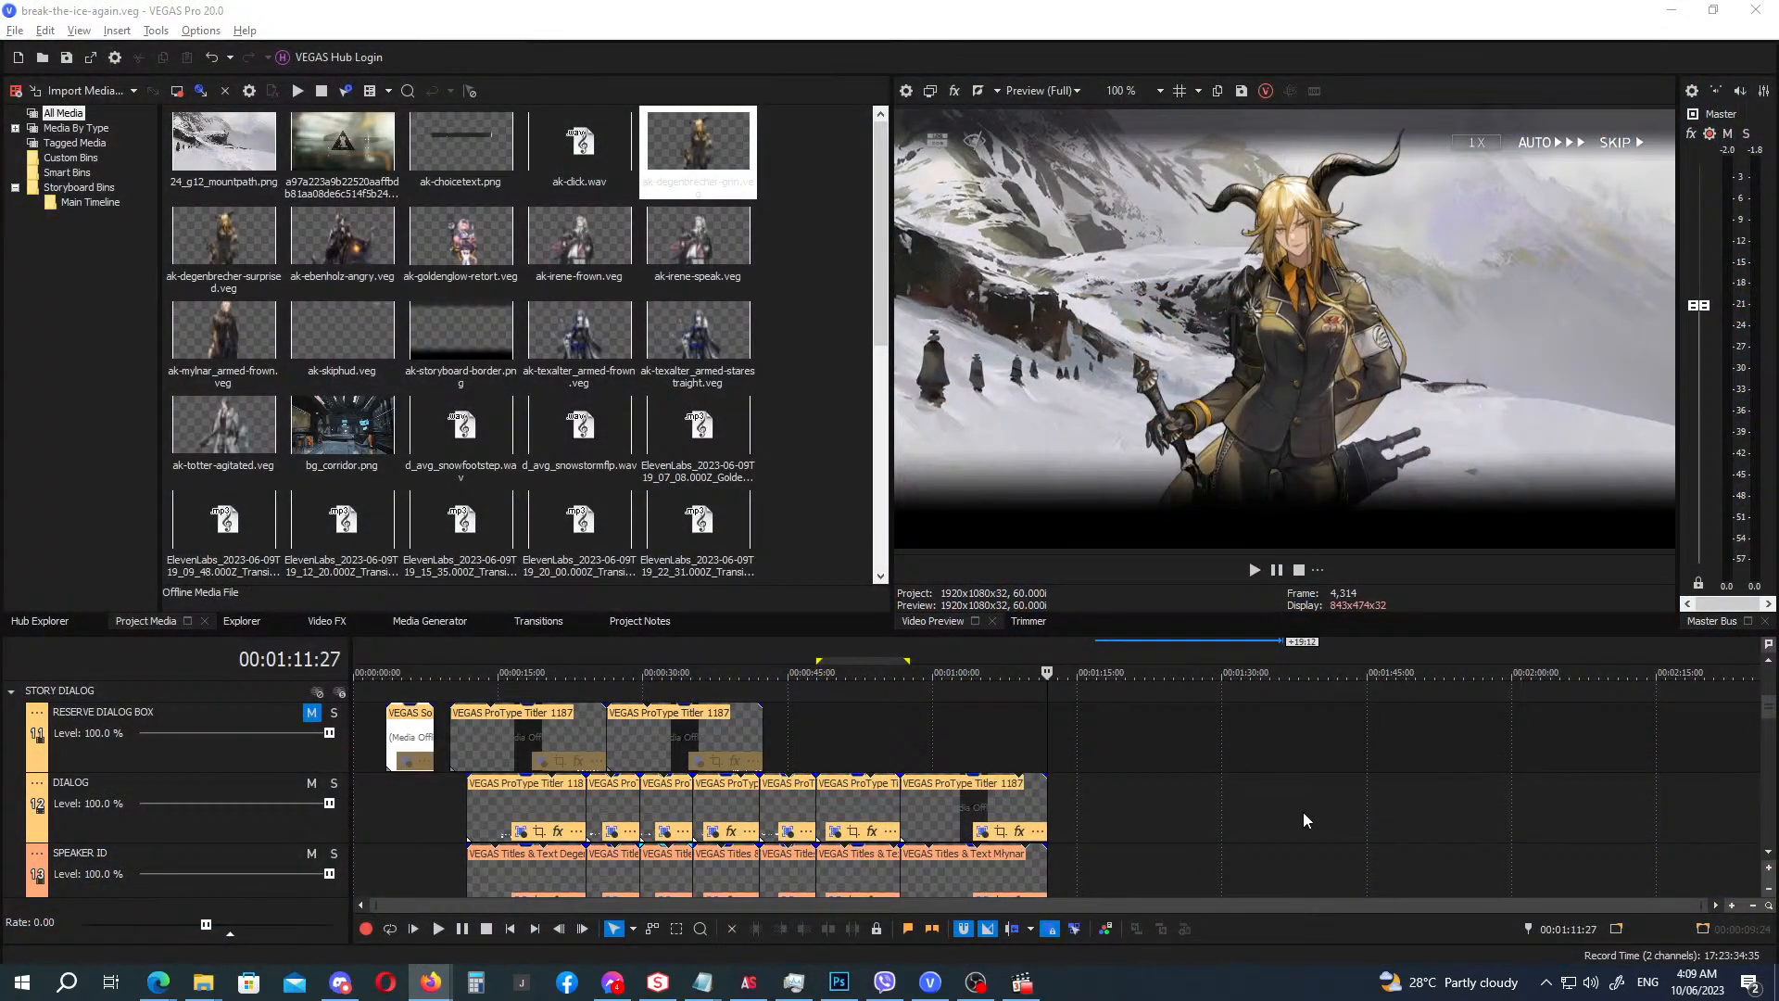
scroll(1659, 751, "down", 10)
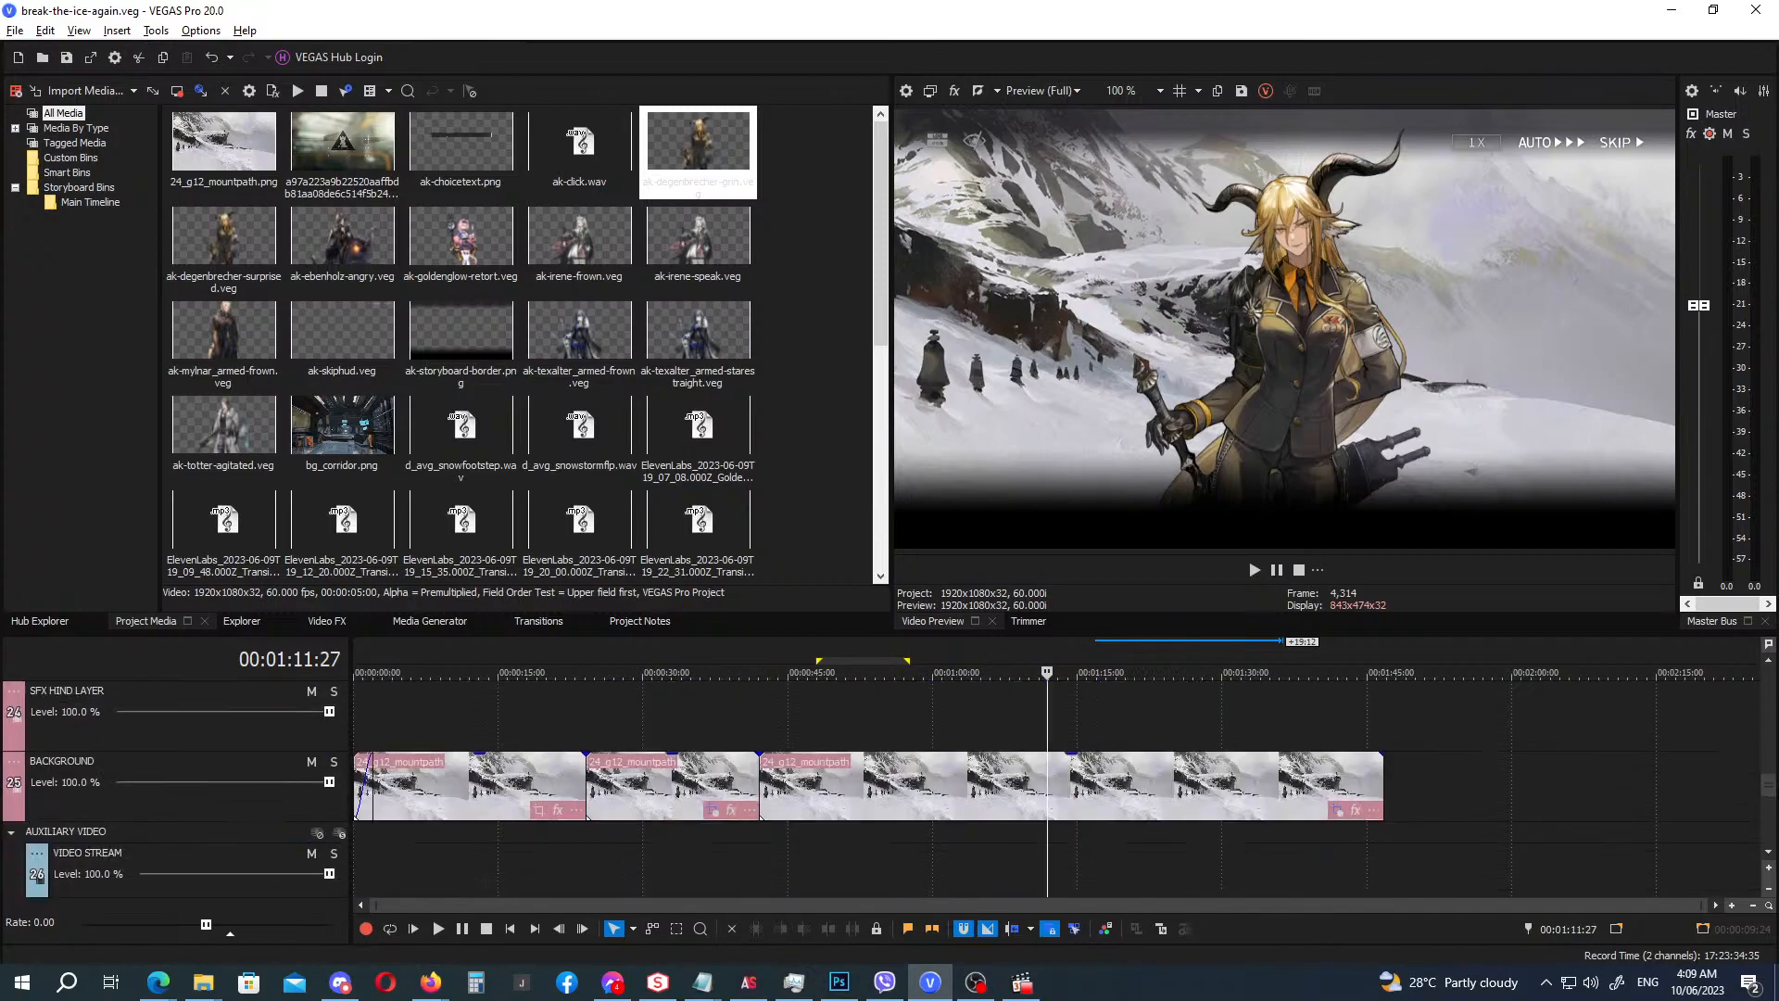
left_click(1061, 792)
key("s")
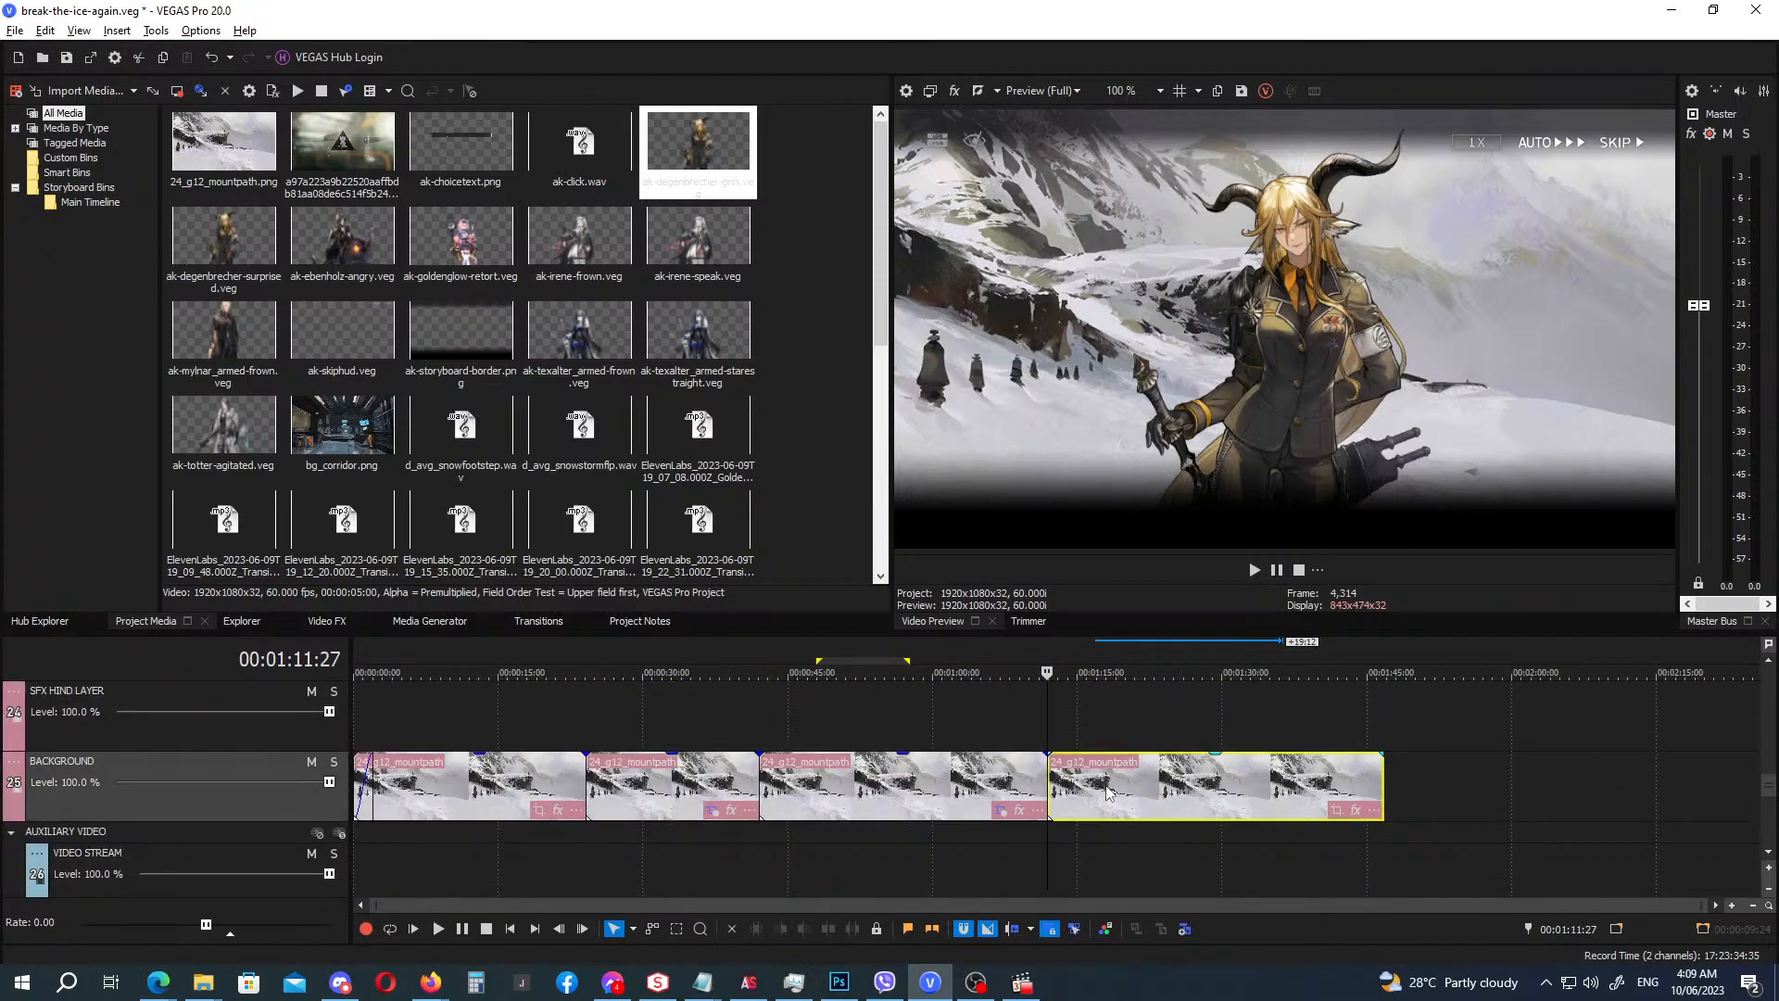
left_click(1106, 793)
key("Delete")
Copy the preceding background event to start at 00:01:11:27 and extend the copy to end at about 00:02:17.
left_click(837, 789)
left_click_drag(821, 792, 1097, 788)
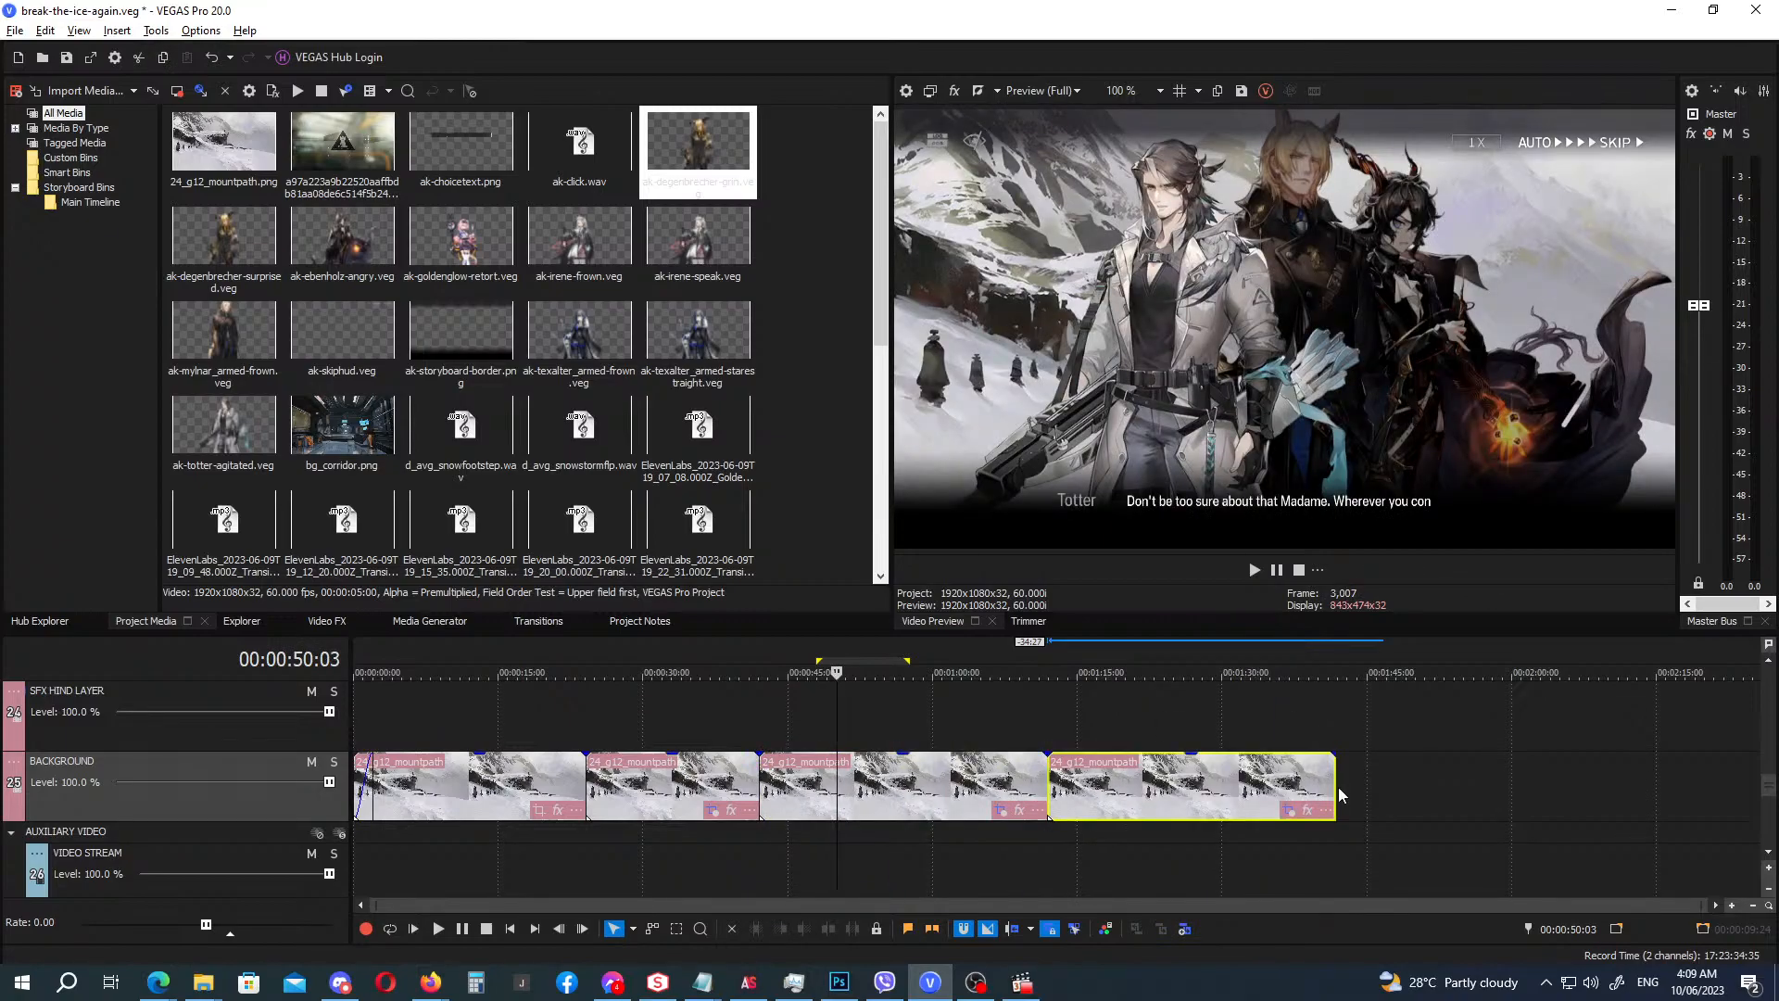
left_click_drag(1334, 786, 1685, 784)
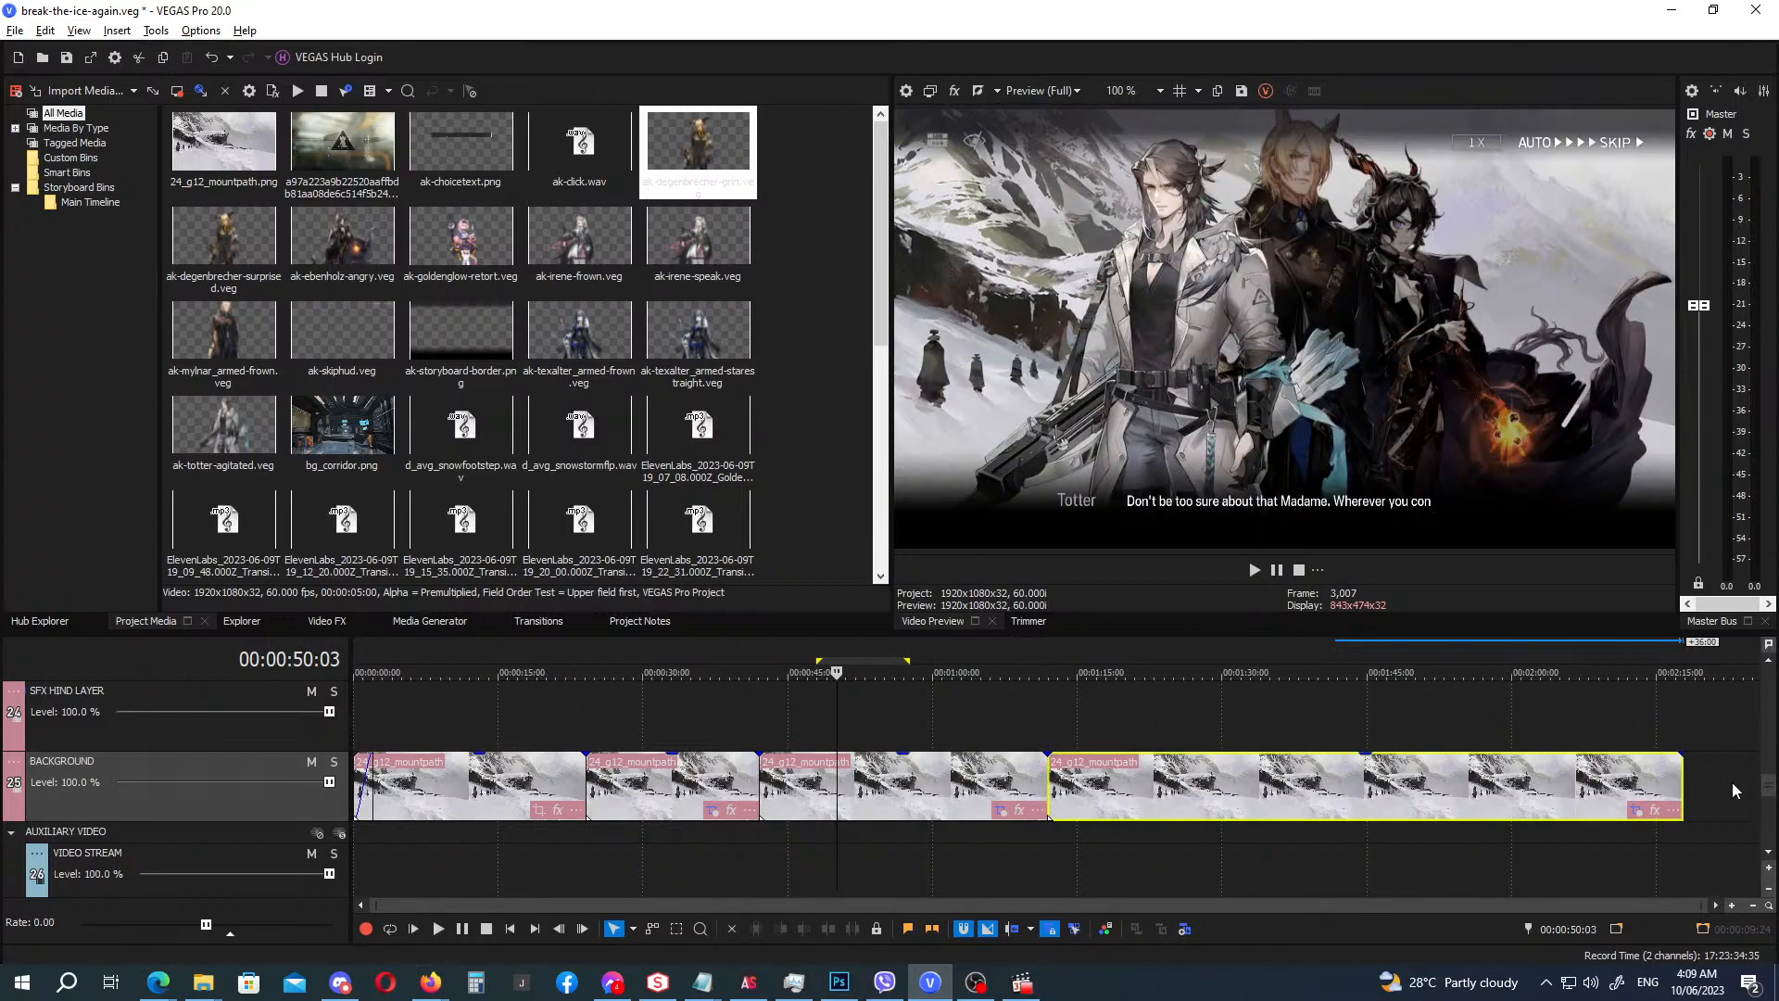
Check the position keyframes in the Pan/Crop settings of the last ak-degenbrecher-grin portrait.
scroll(1766, 795, "up", 3)
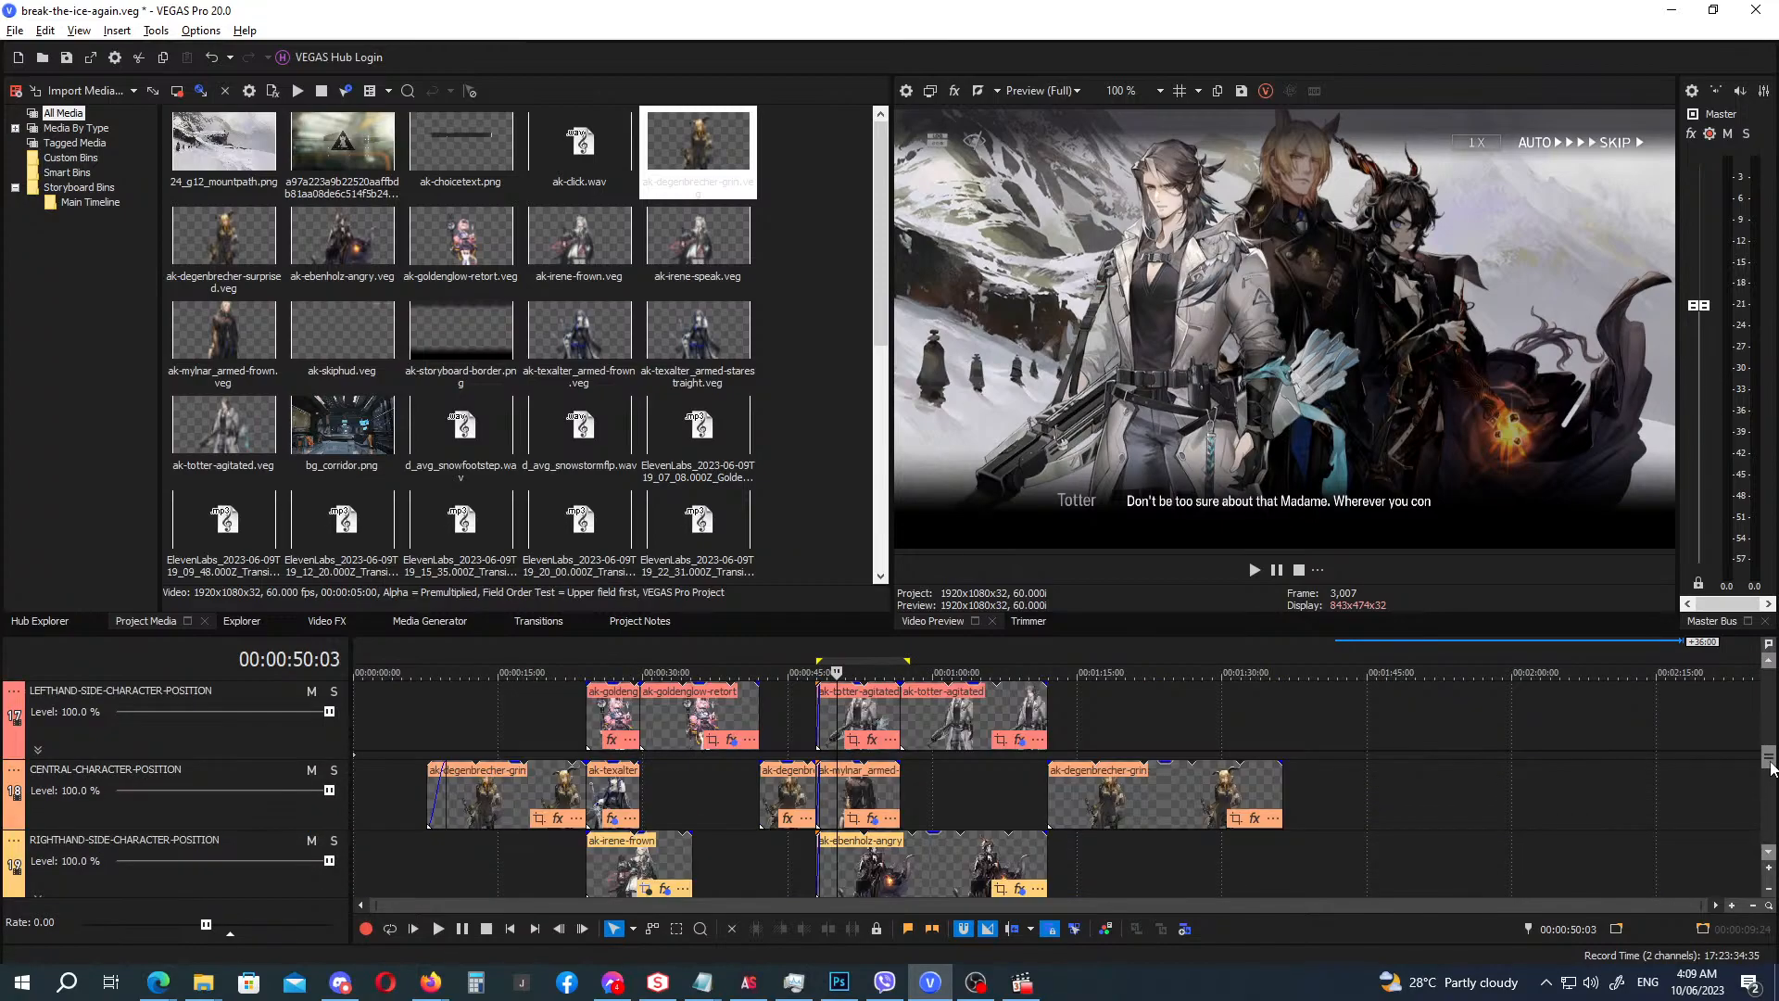
left_click(1237, 819)
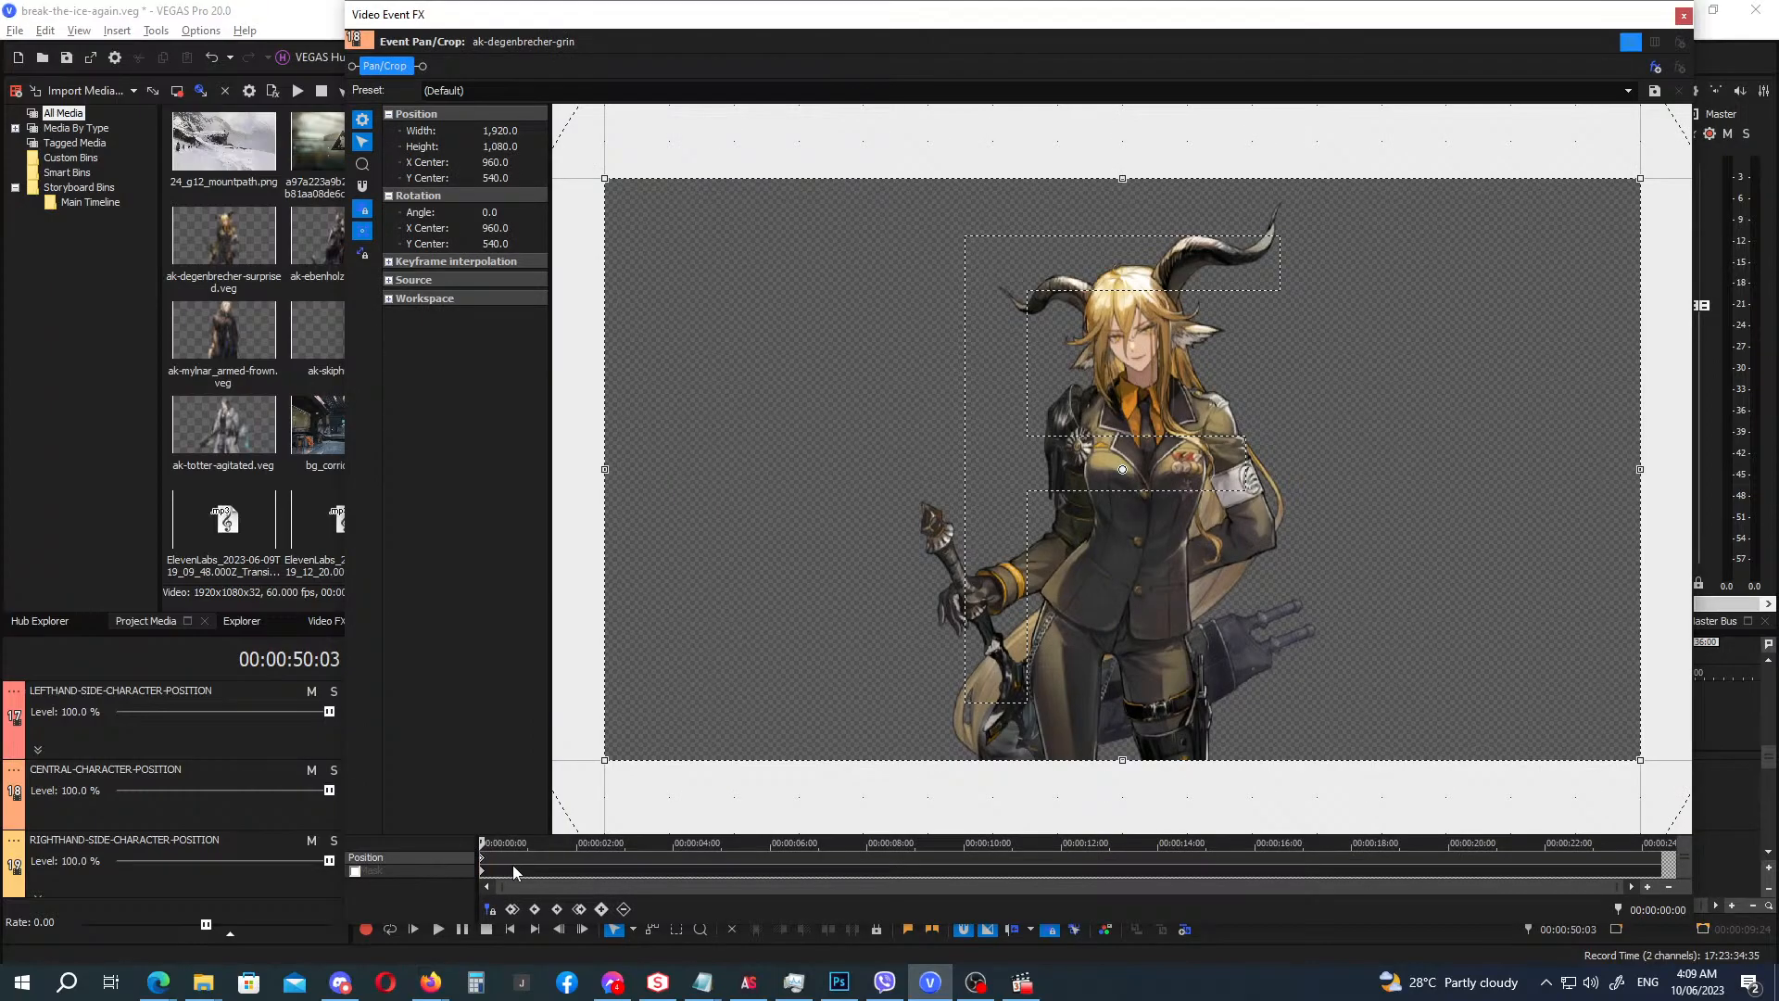
left_click(1683, 16)
Copy the position keyframes from the Pan/Crop settings of the last 24_g12_mountpath background event.
scroll(1754, 726, "down", 5)
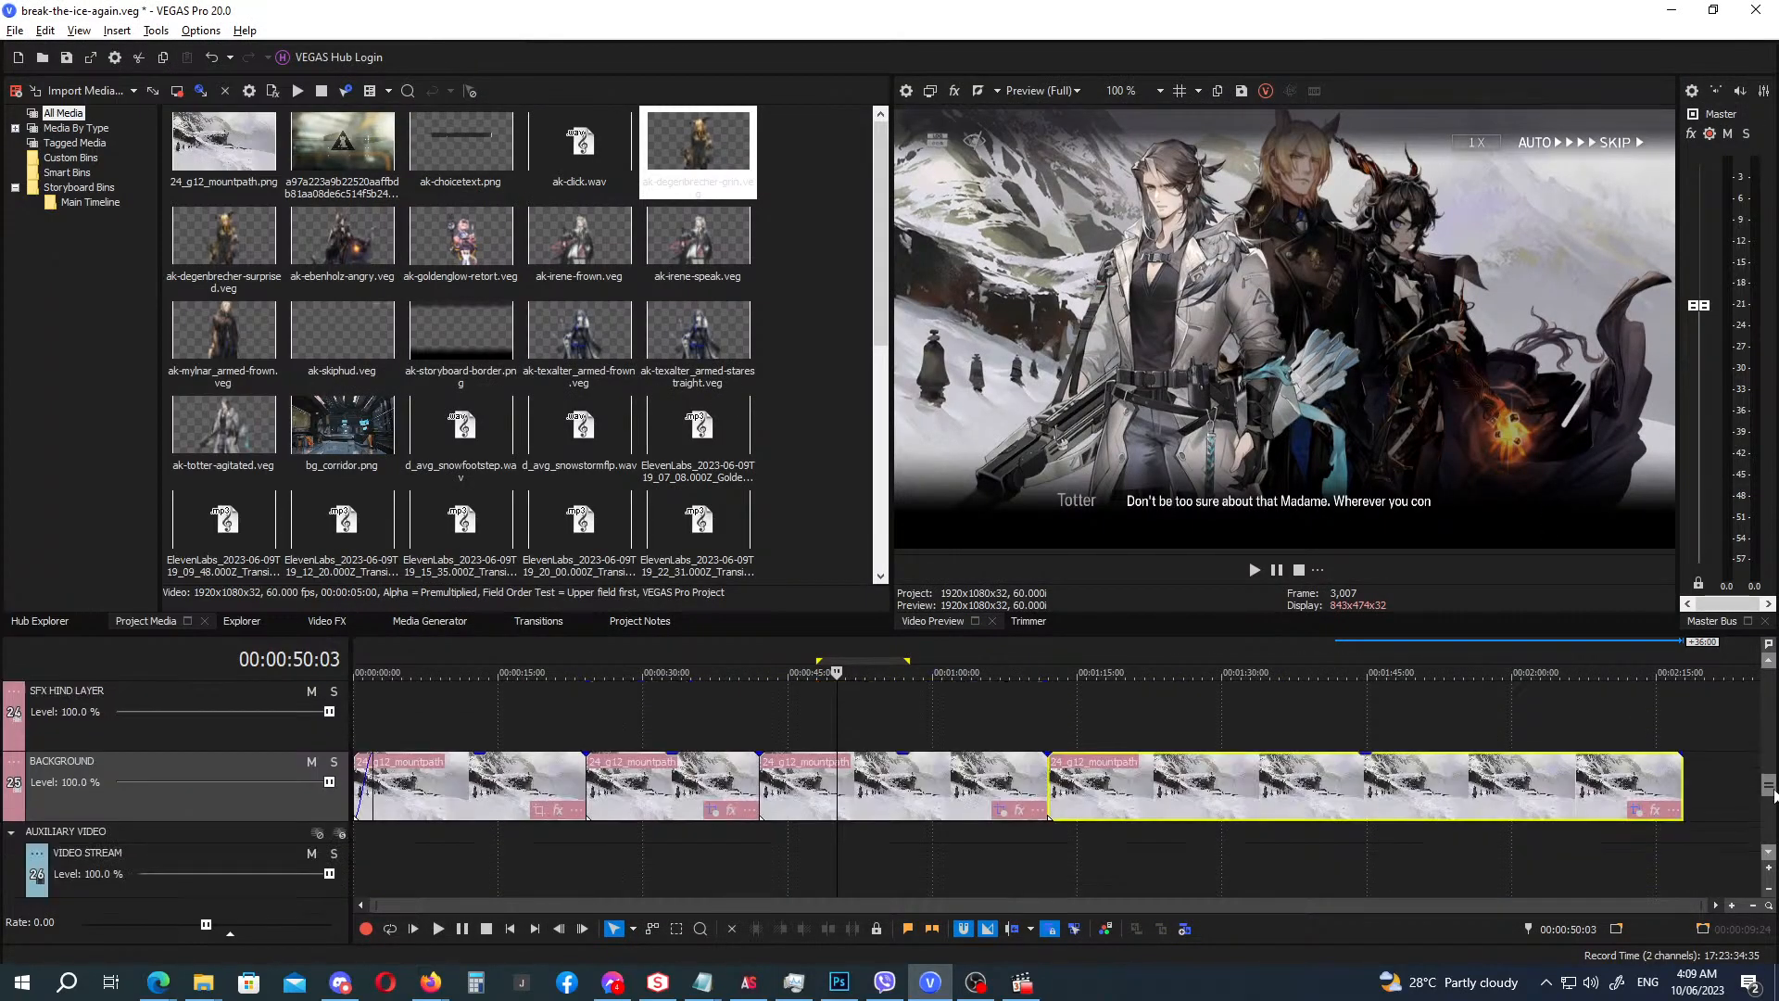
left_click(1635, 813)
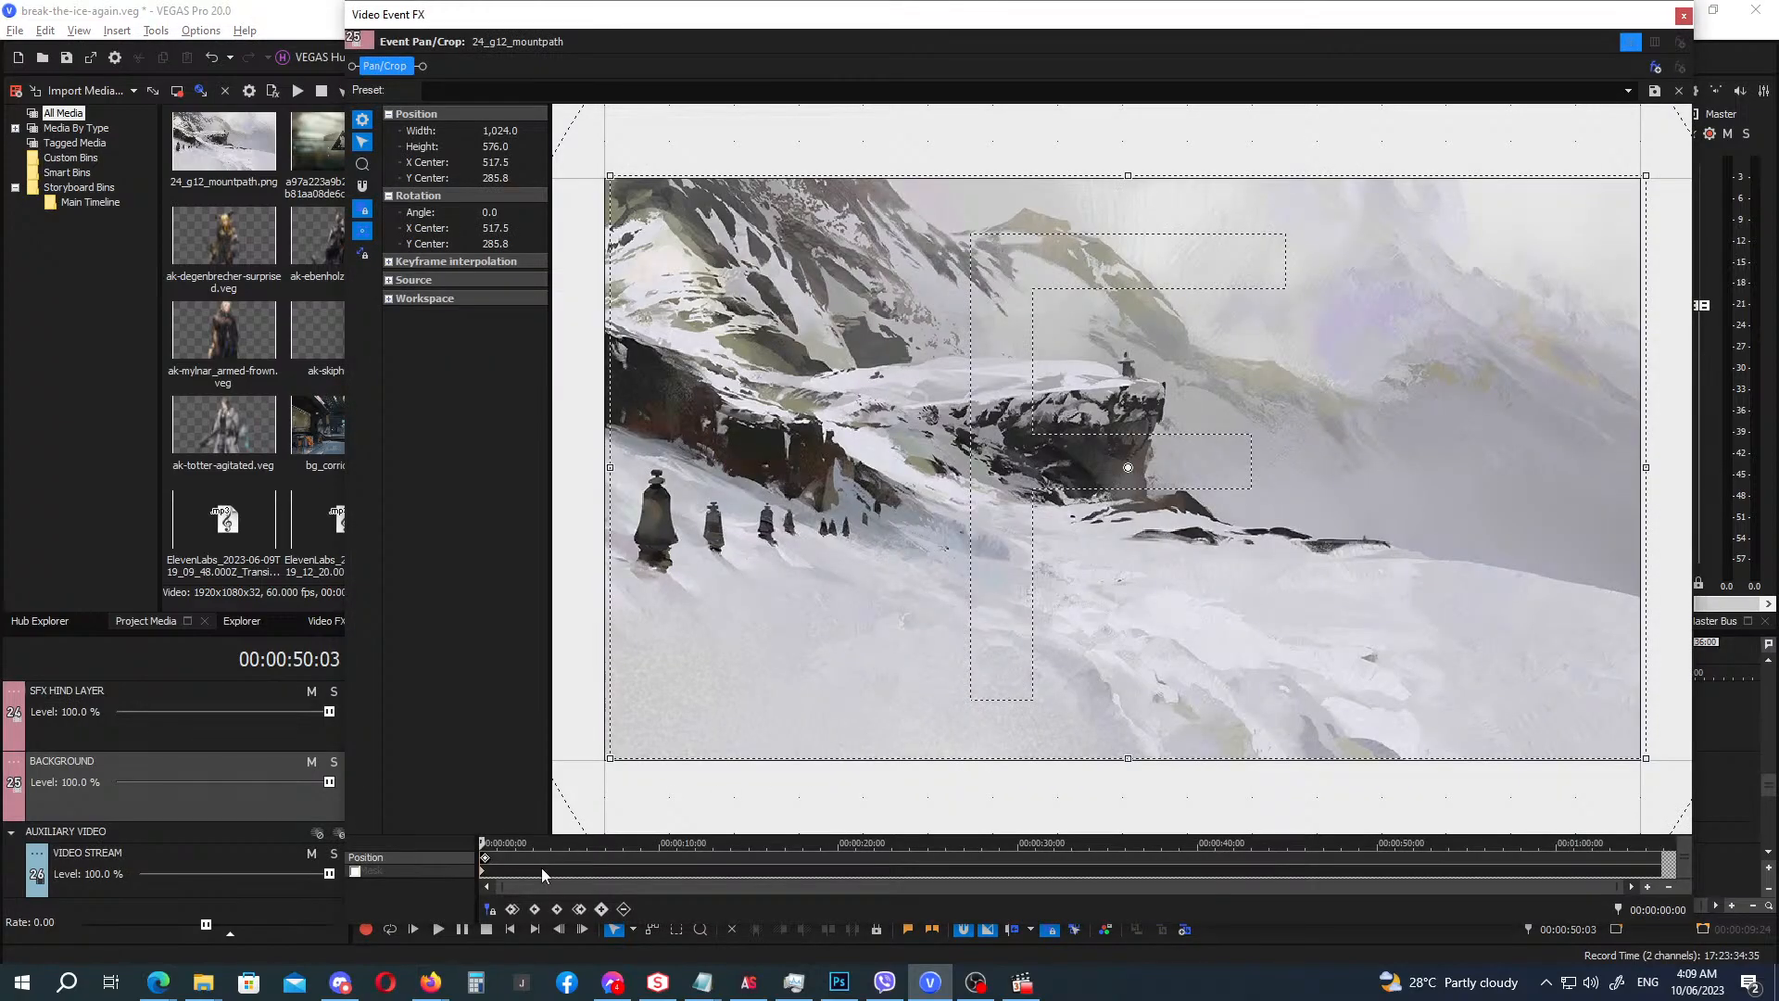
left_click(487, 861)
scroll(493, 865, "up", 5)
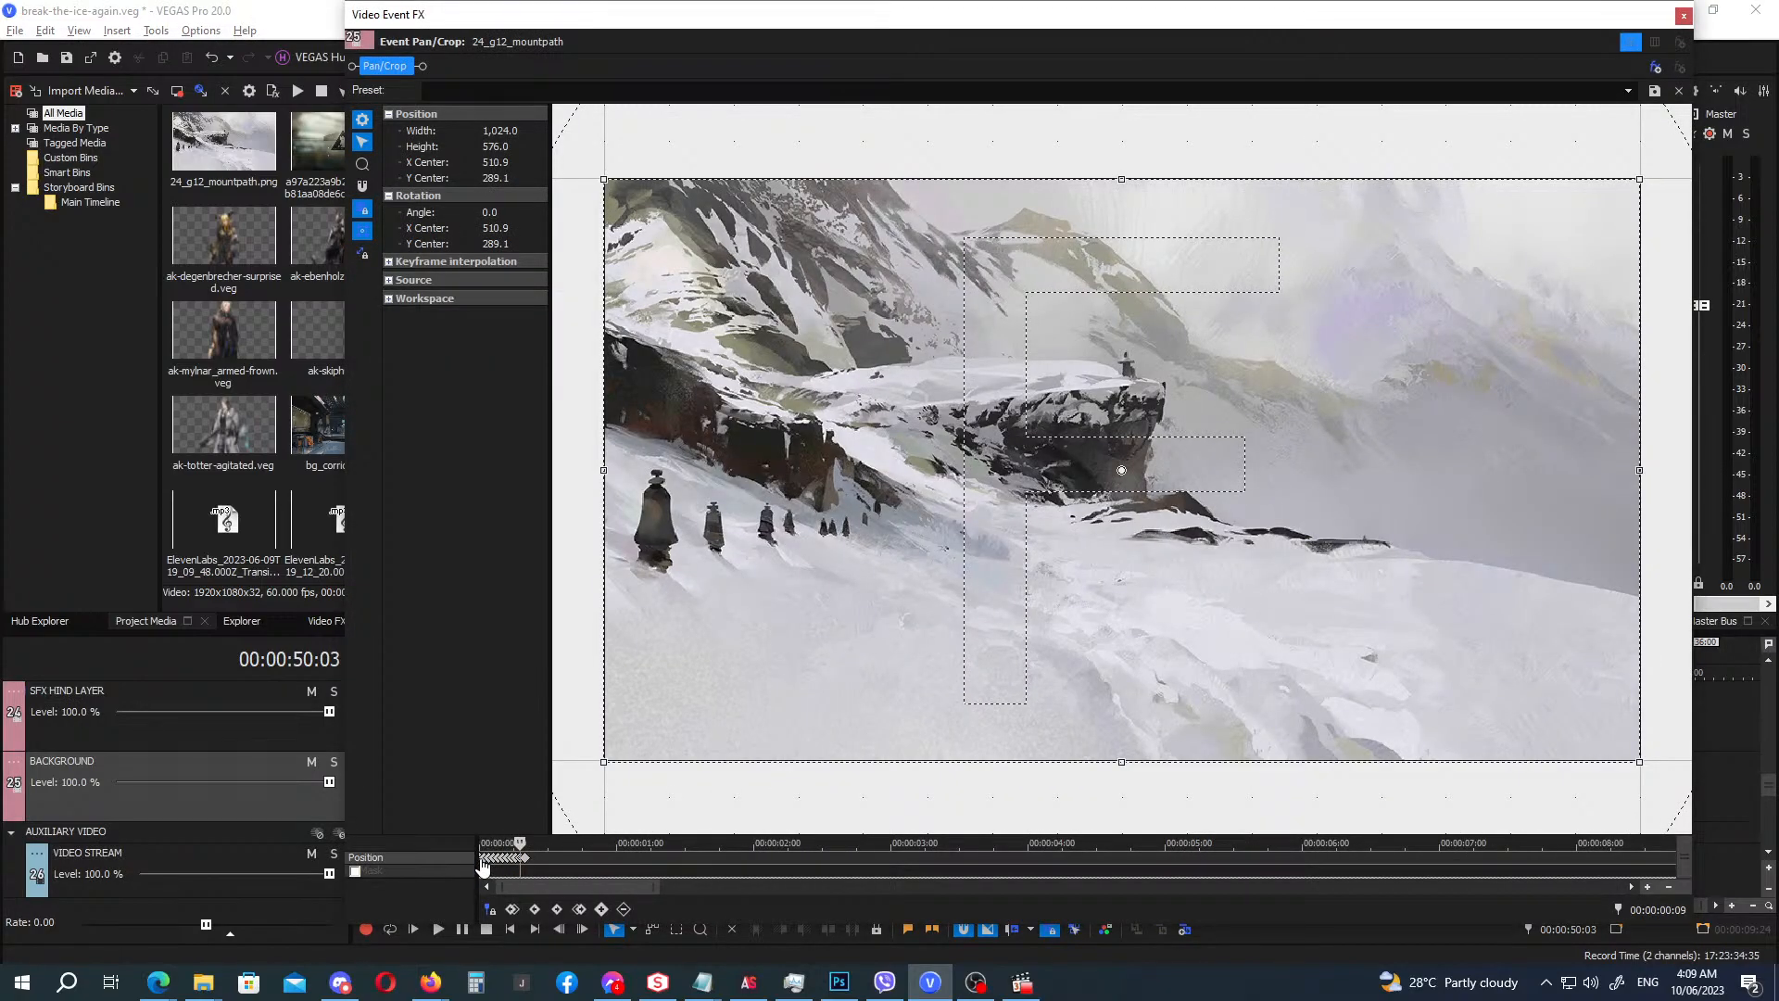
scroll(493, 865, "up", 5)
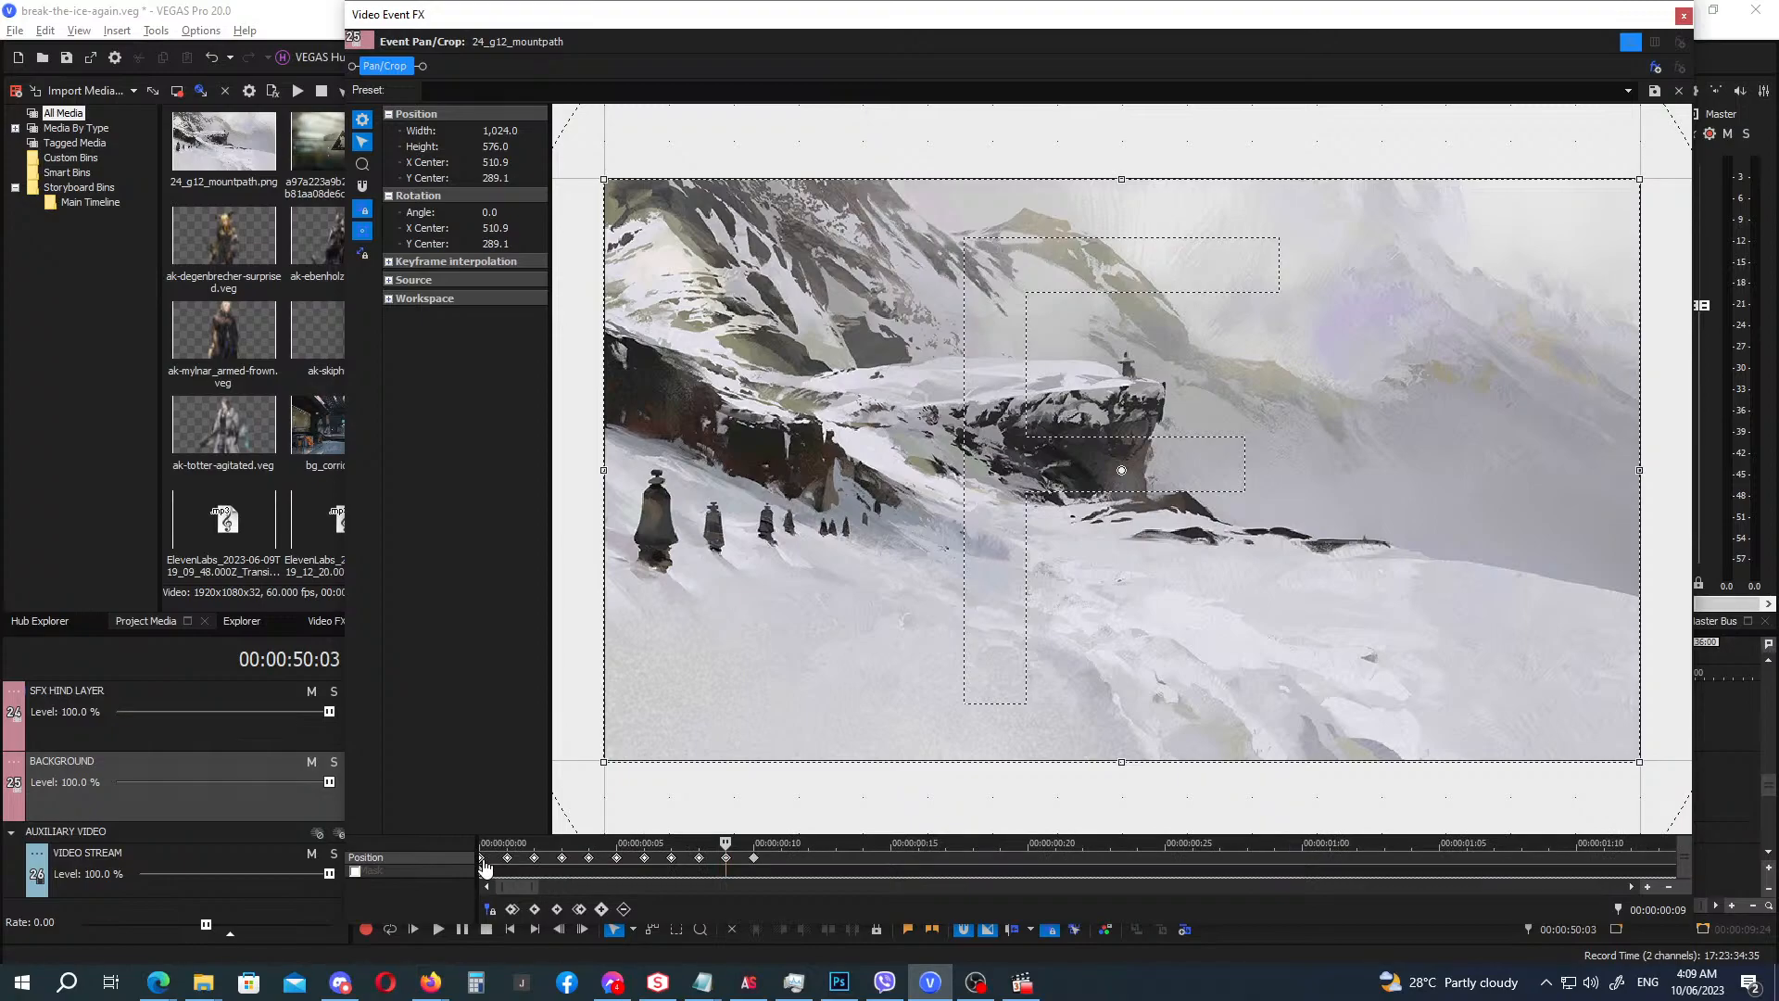
right_click(483, 864)
left_click(519, 673)
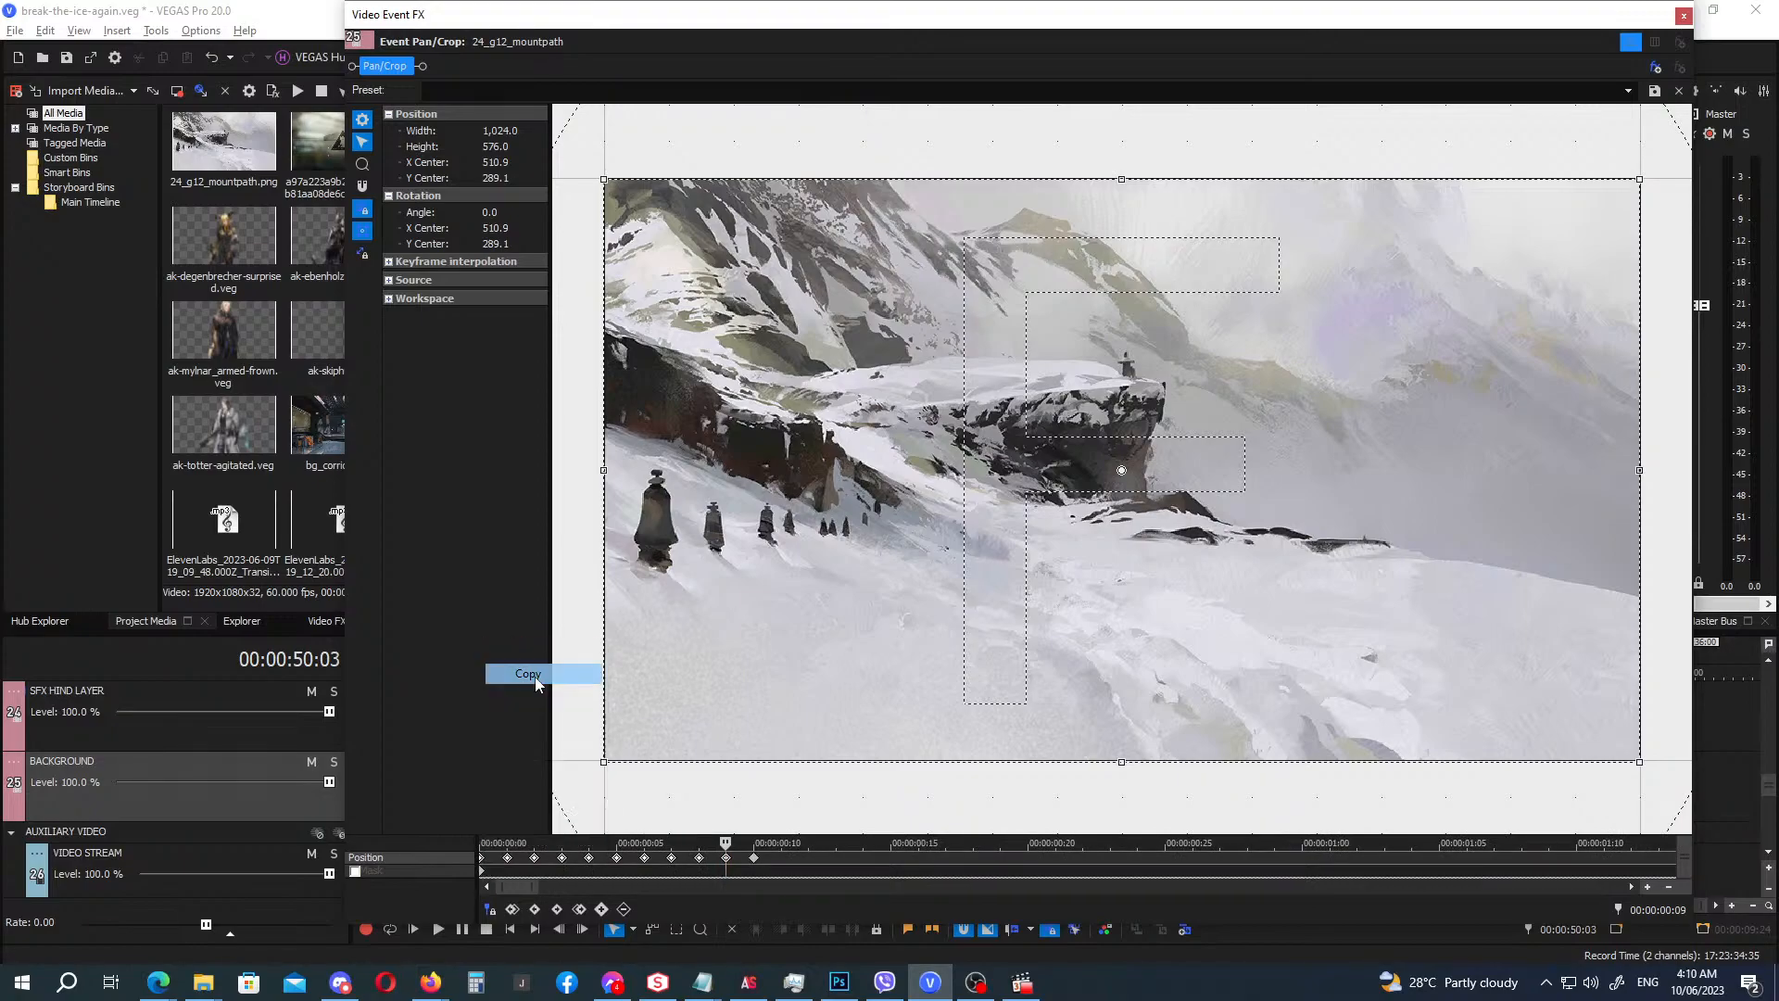
left_click(1684, 16)
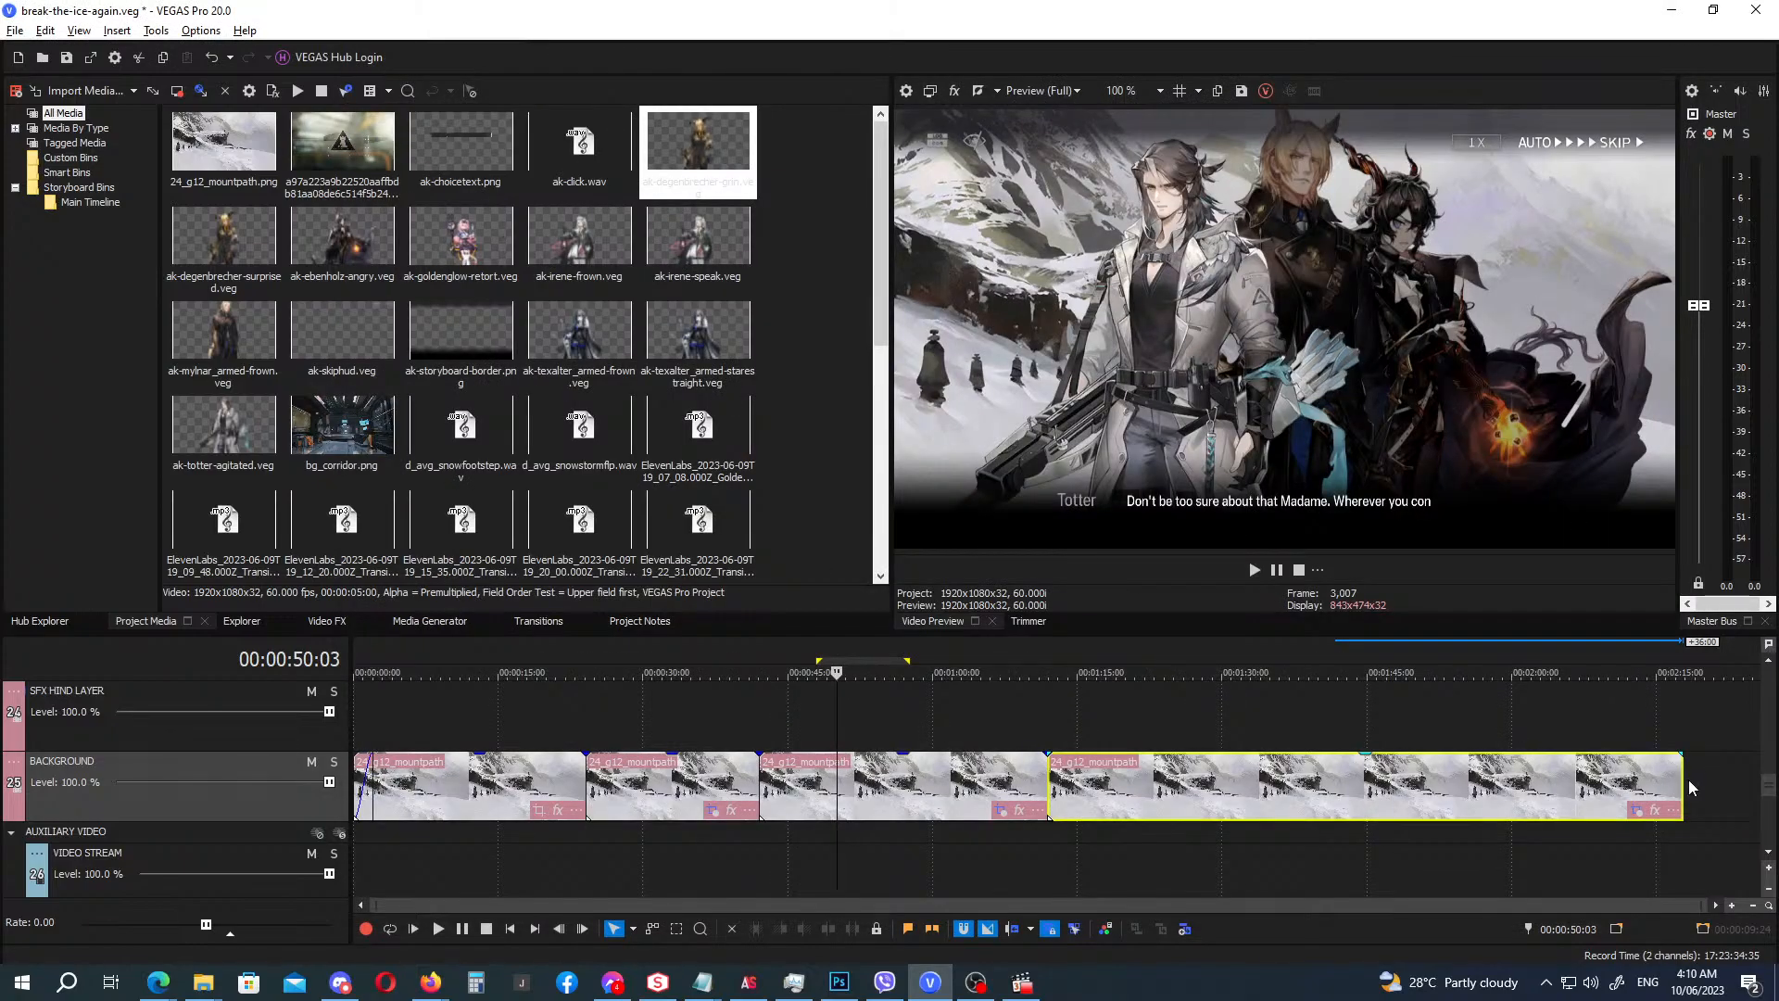
Paste the copied position keyframes into the Pan/Crop settings of the last ak-degenbrecher-grin portrait.
scroll(1696, 774, "up", 5)
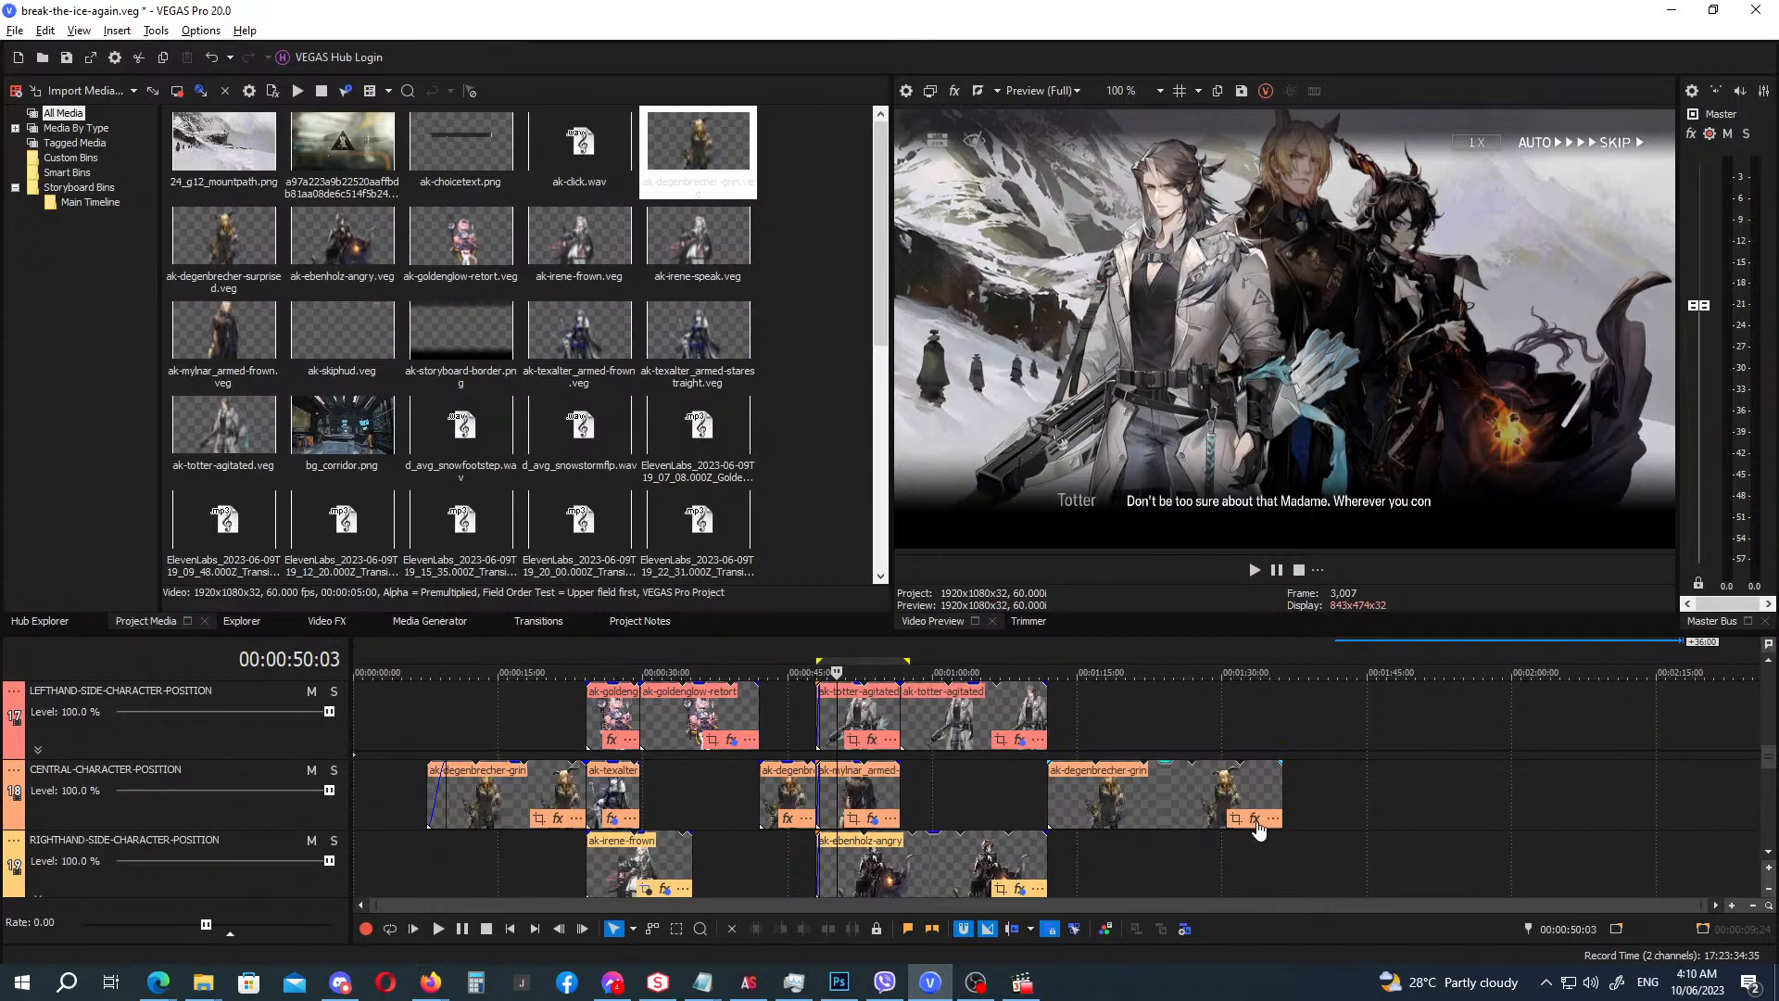
left_click(1236, 819)
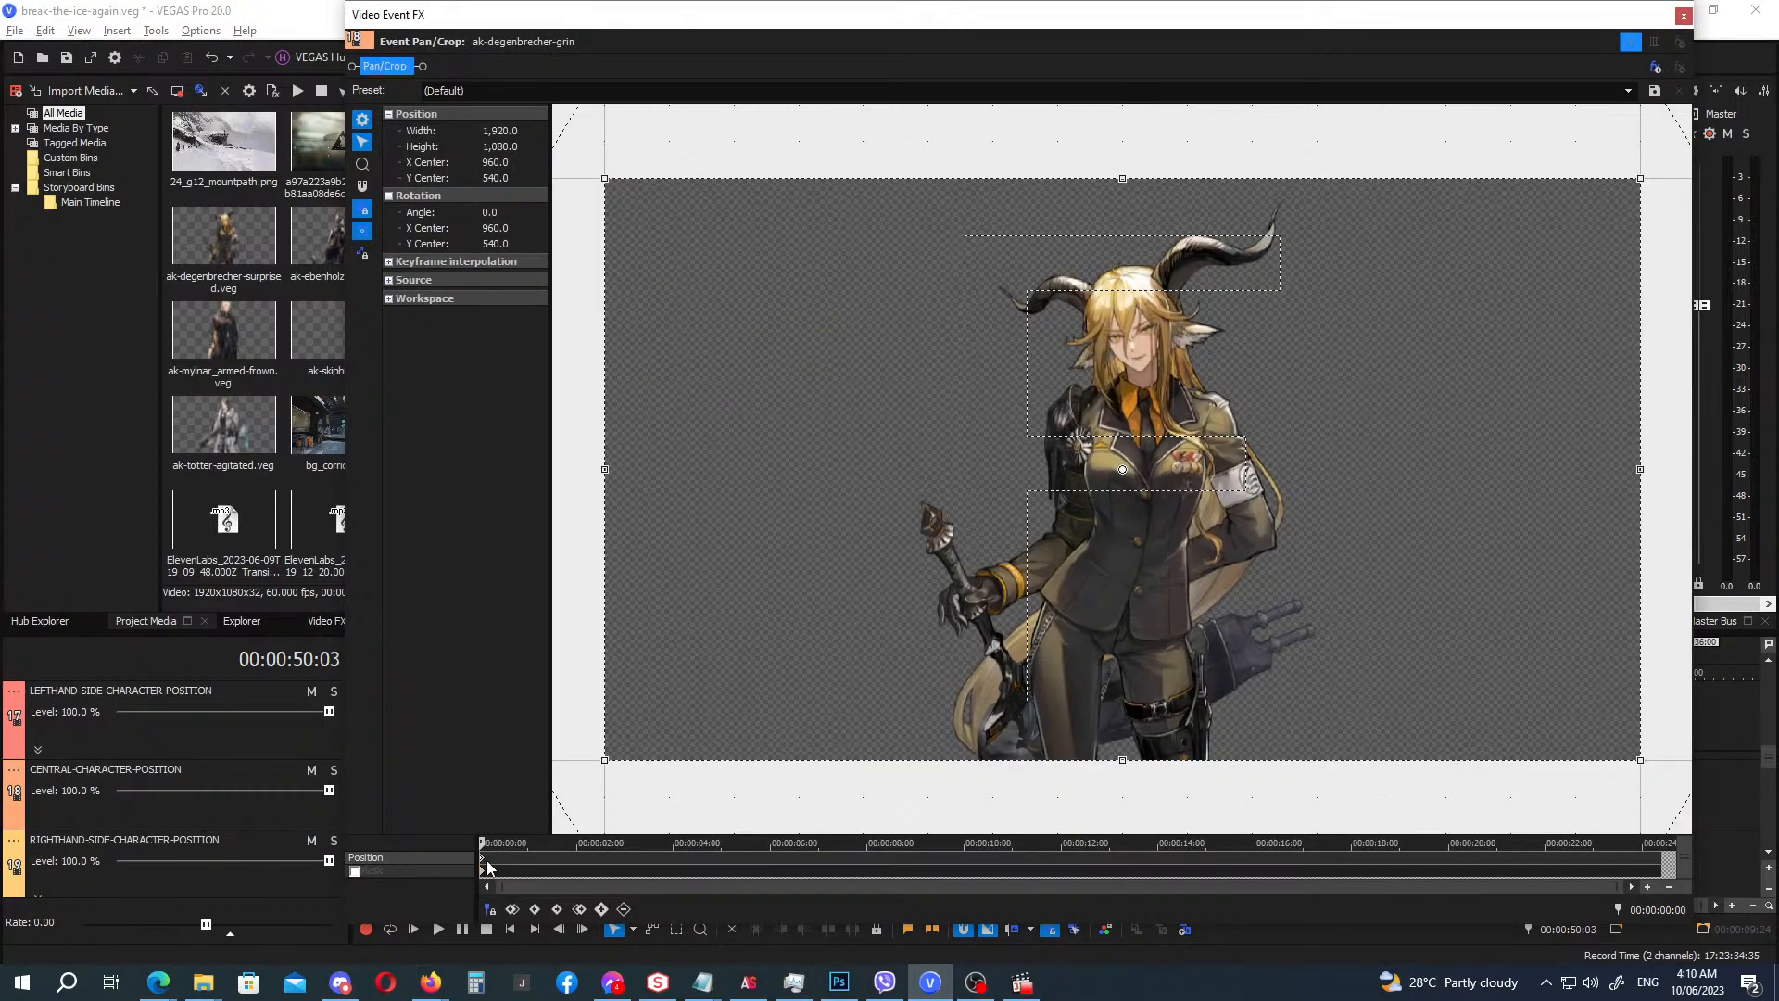
key("ctrl+v")
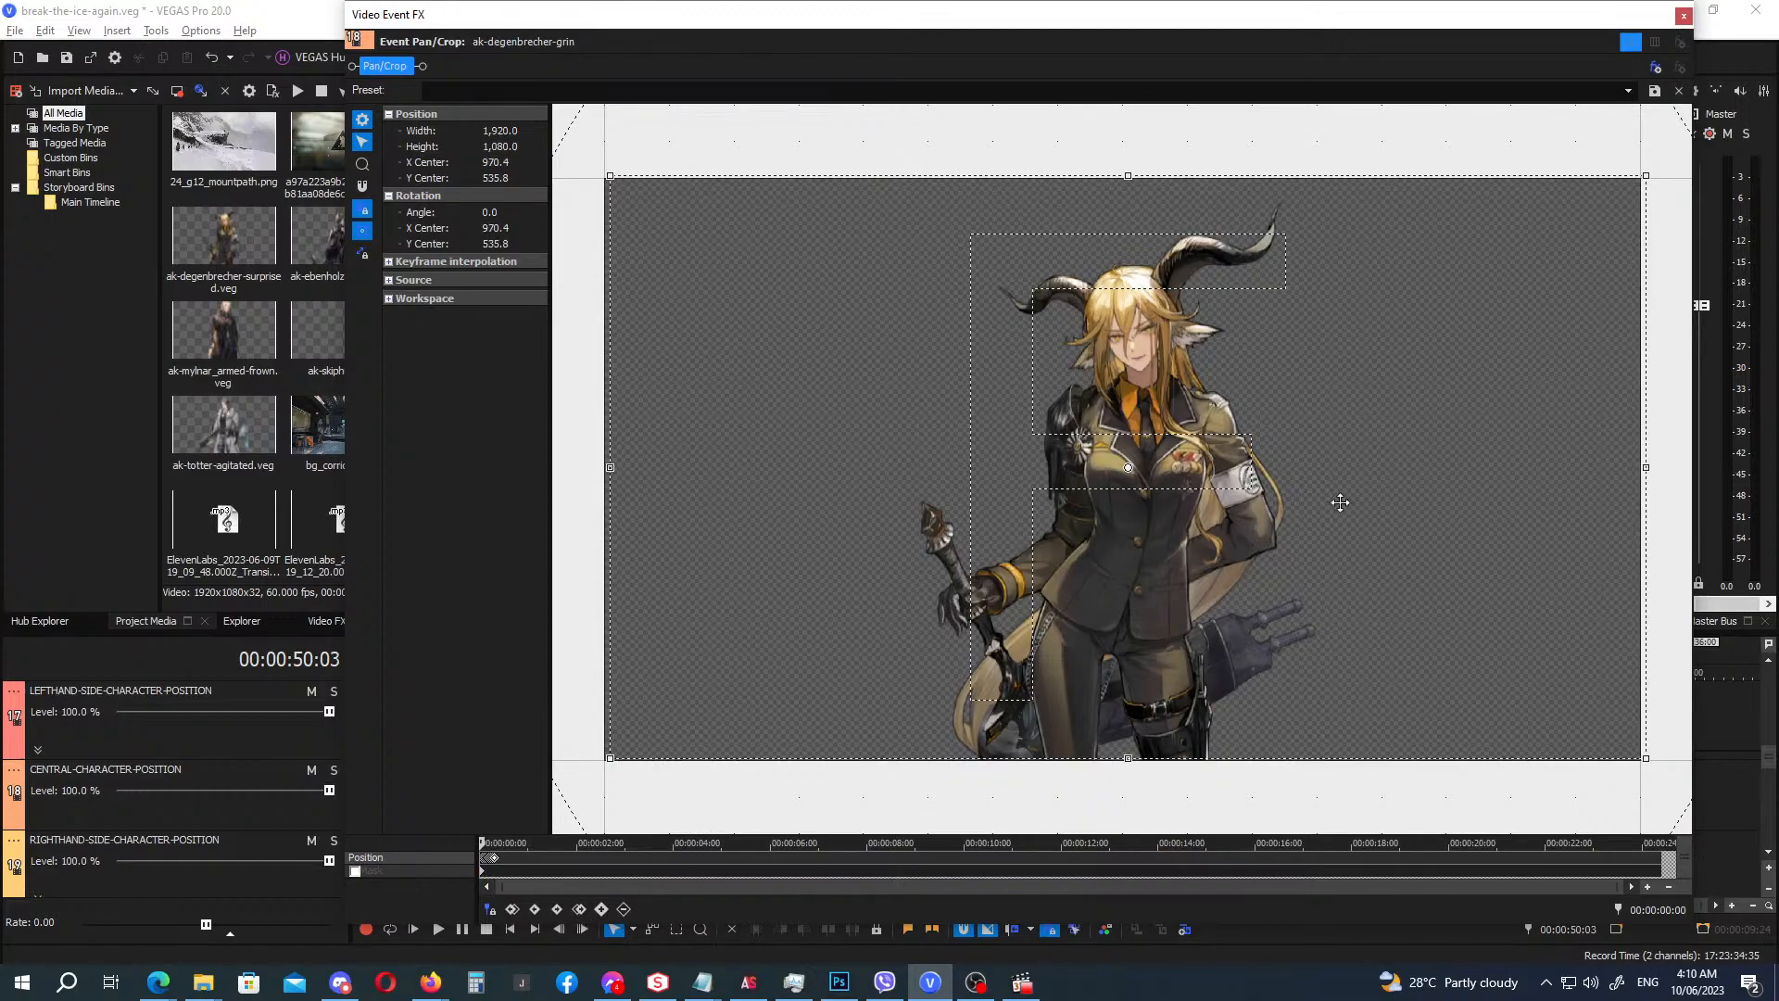
left_click(1683, 17)
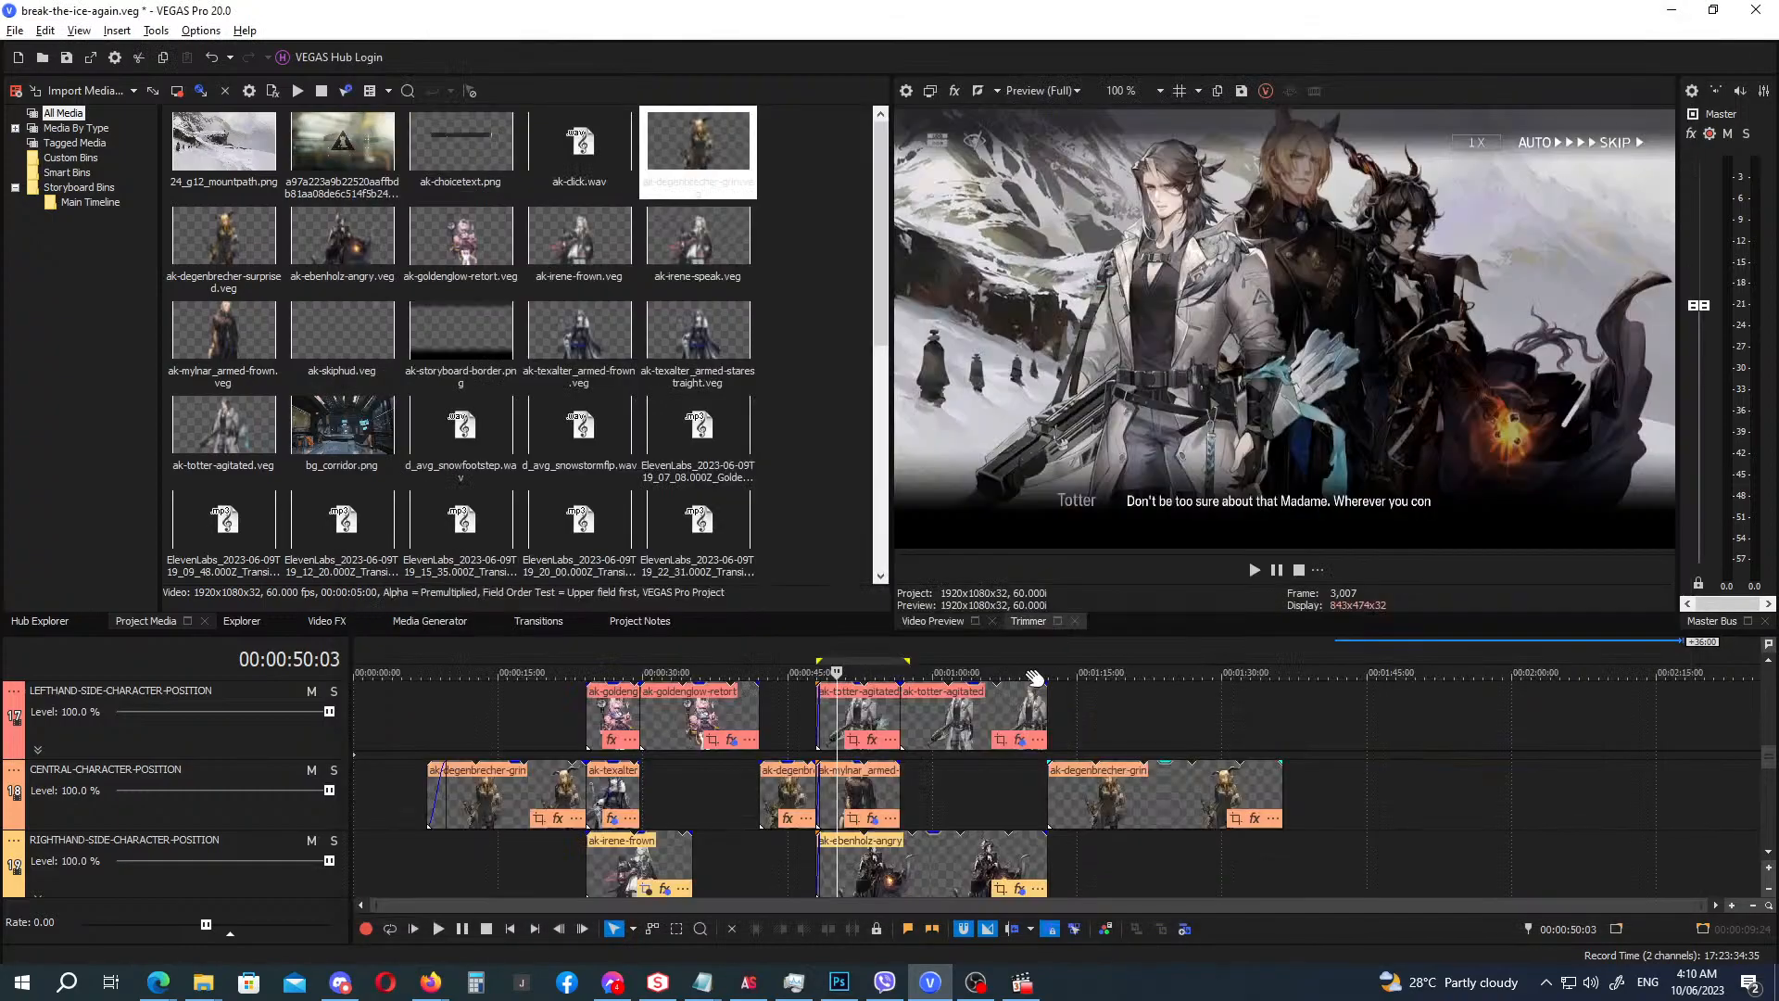
Play the scene across the change from Mlynar's line to the last ak-degenbrecher-grin portrait.
left_click(978, 649)
key("space")
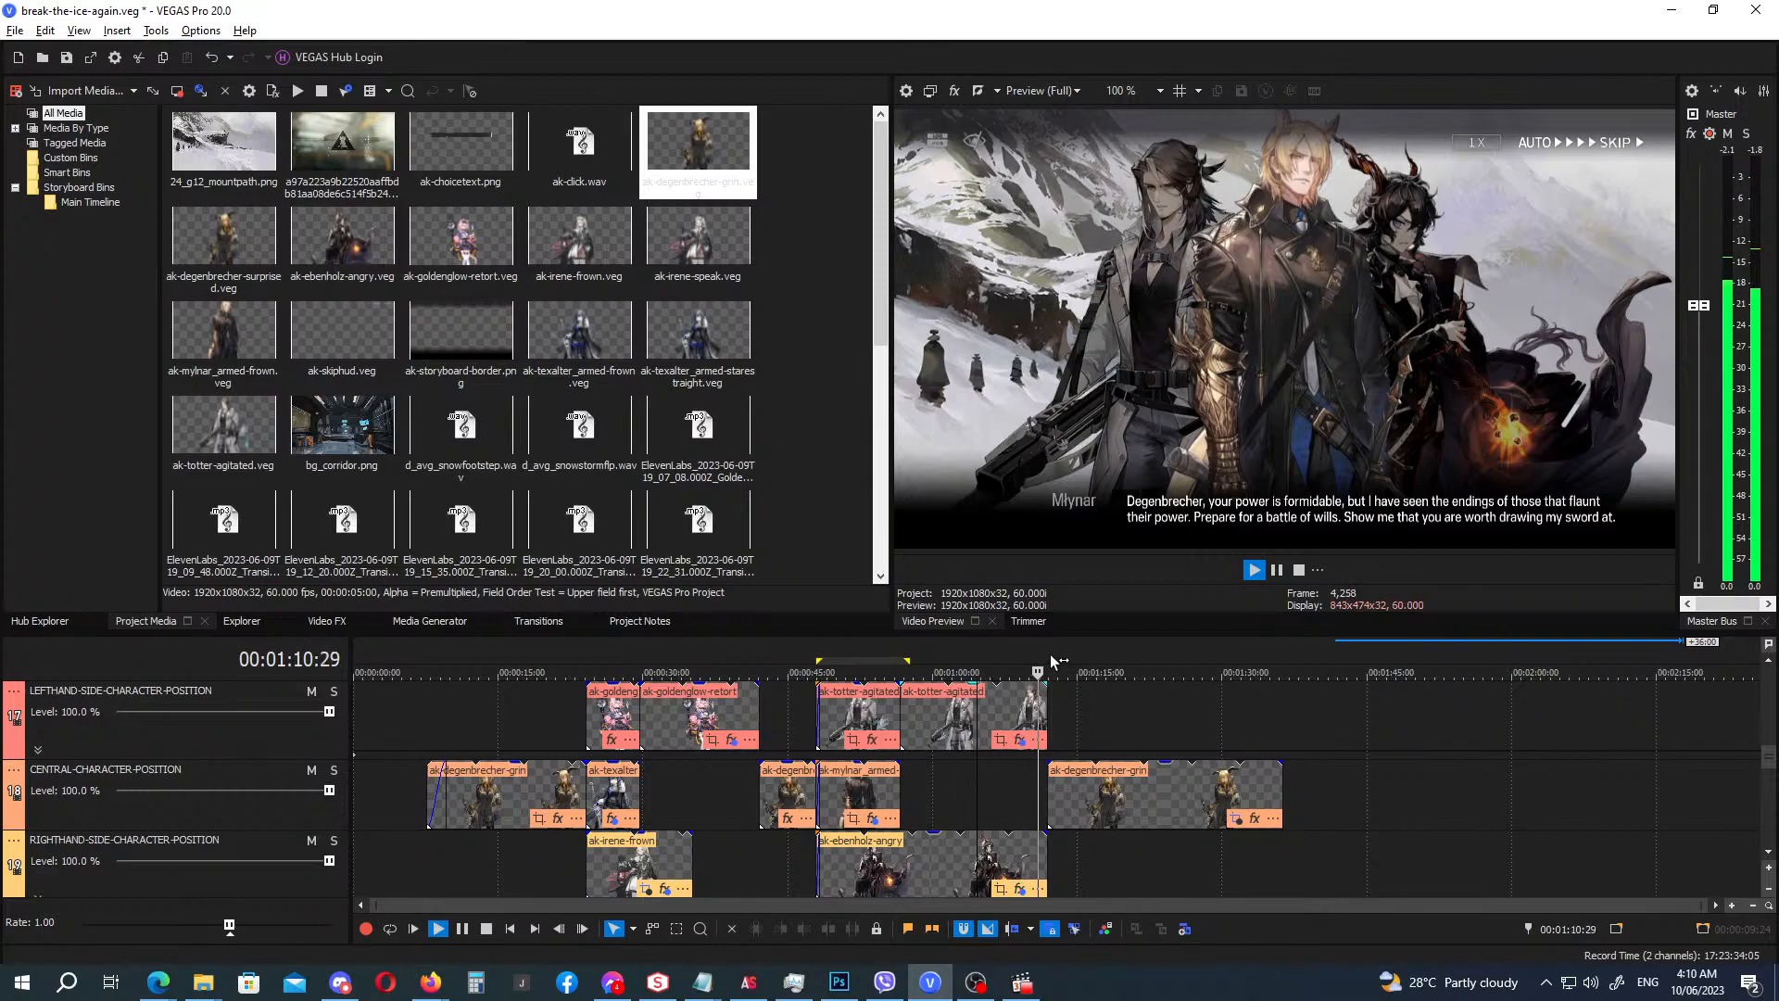
key("Return")
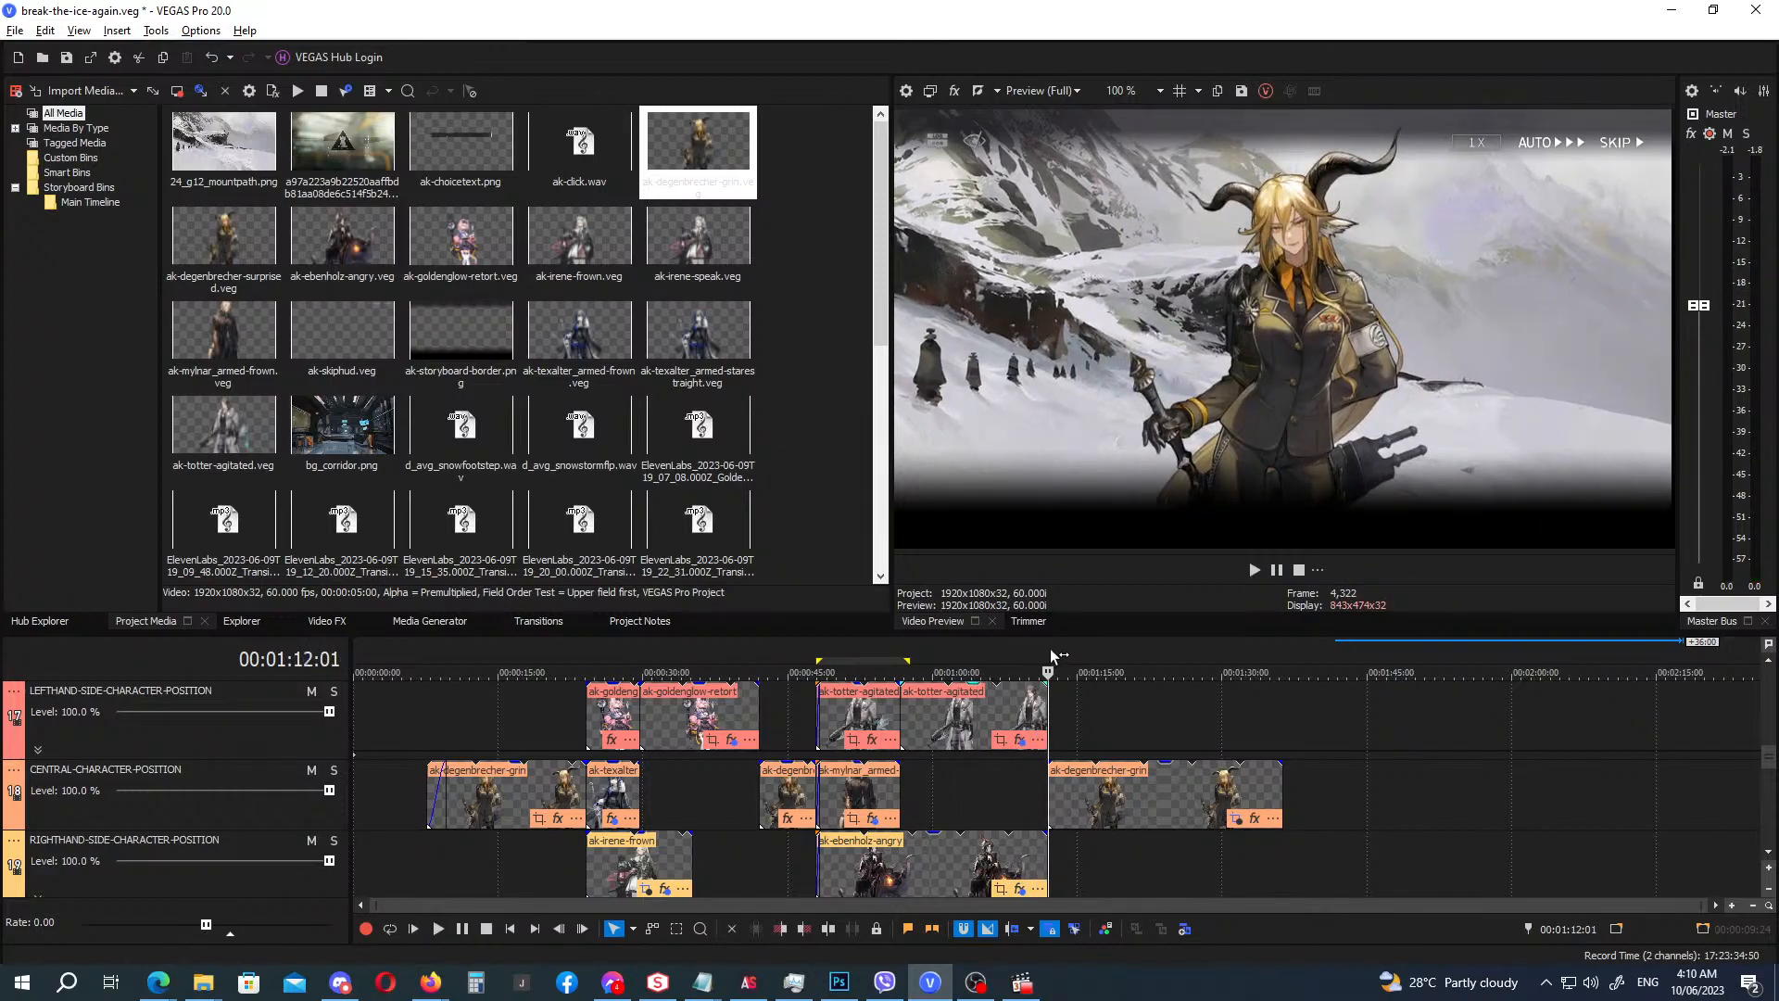
Add Degenbrecher's ElevenLabs voice clip to the AUDIO OF VIDEO STREAM track at 00:01:11:27.
left_click(1043, 648)
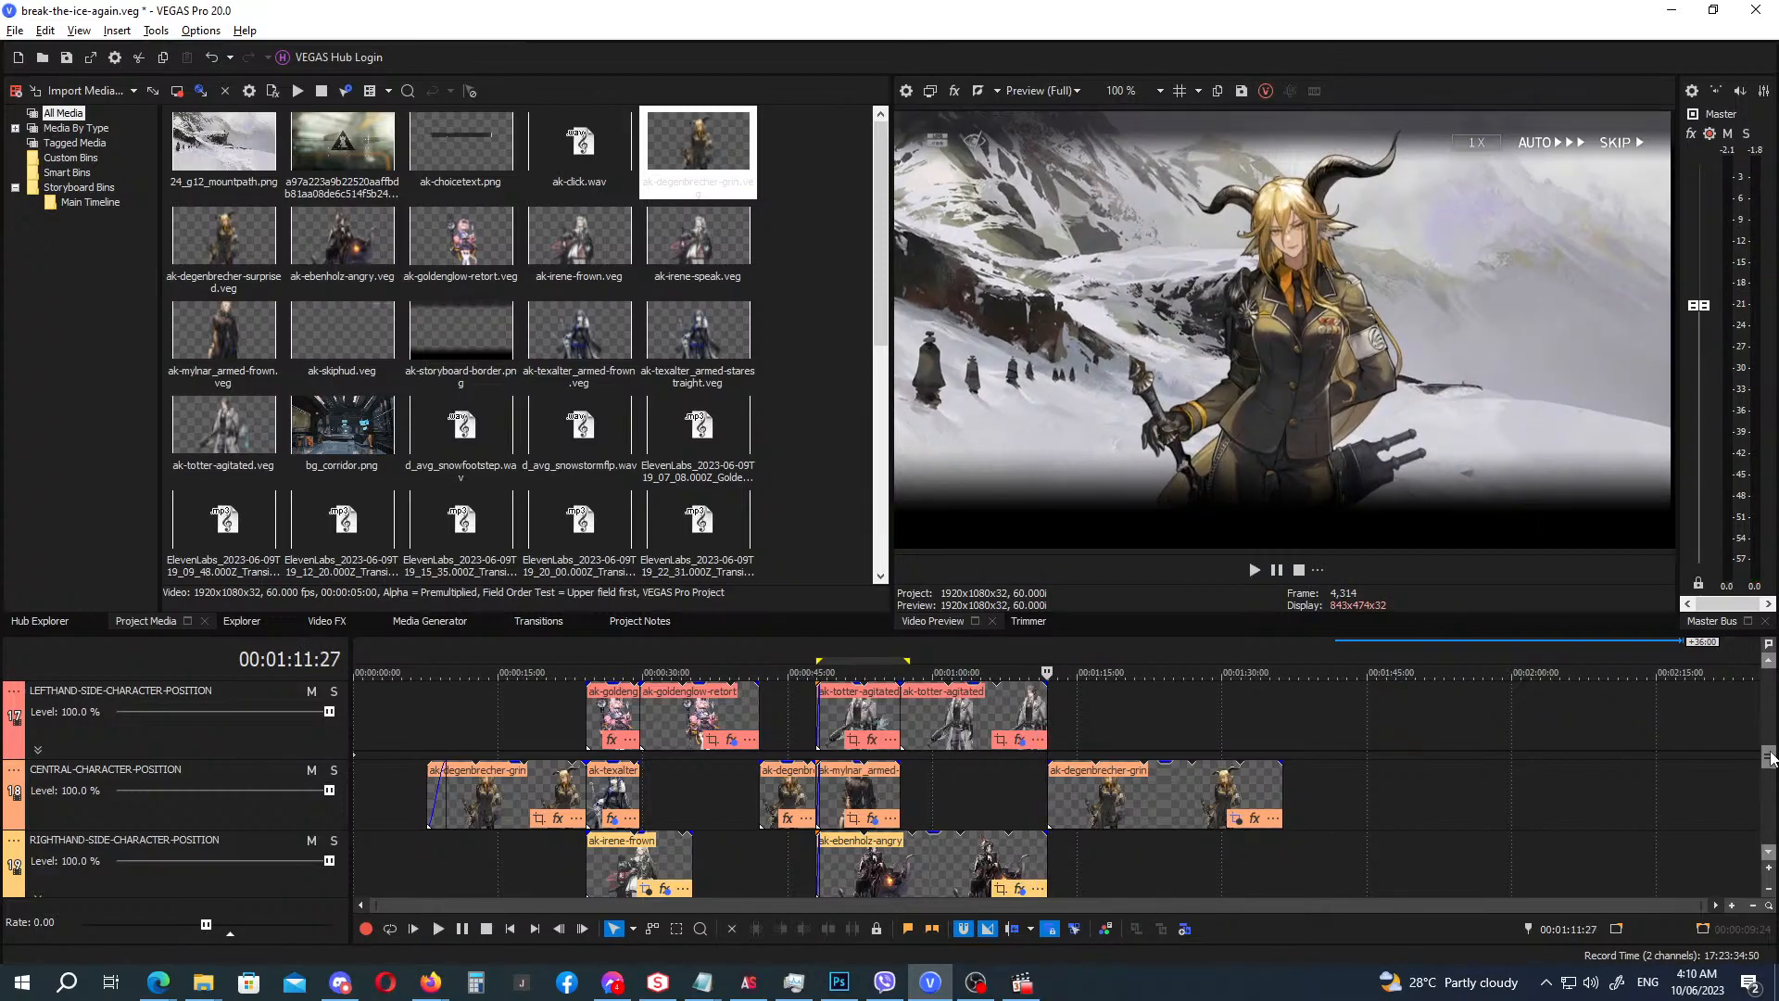
left_click_drag(1770, 758, 1769, 819)
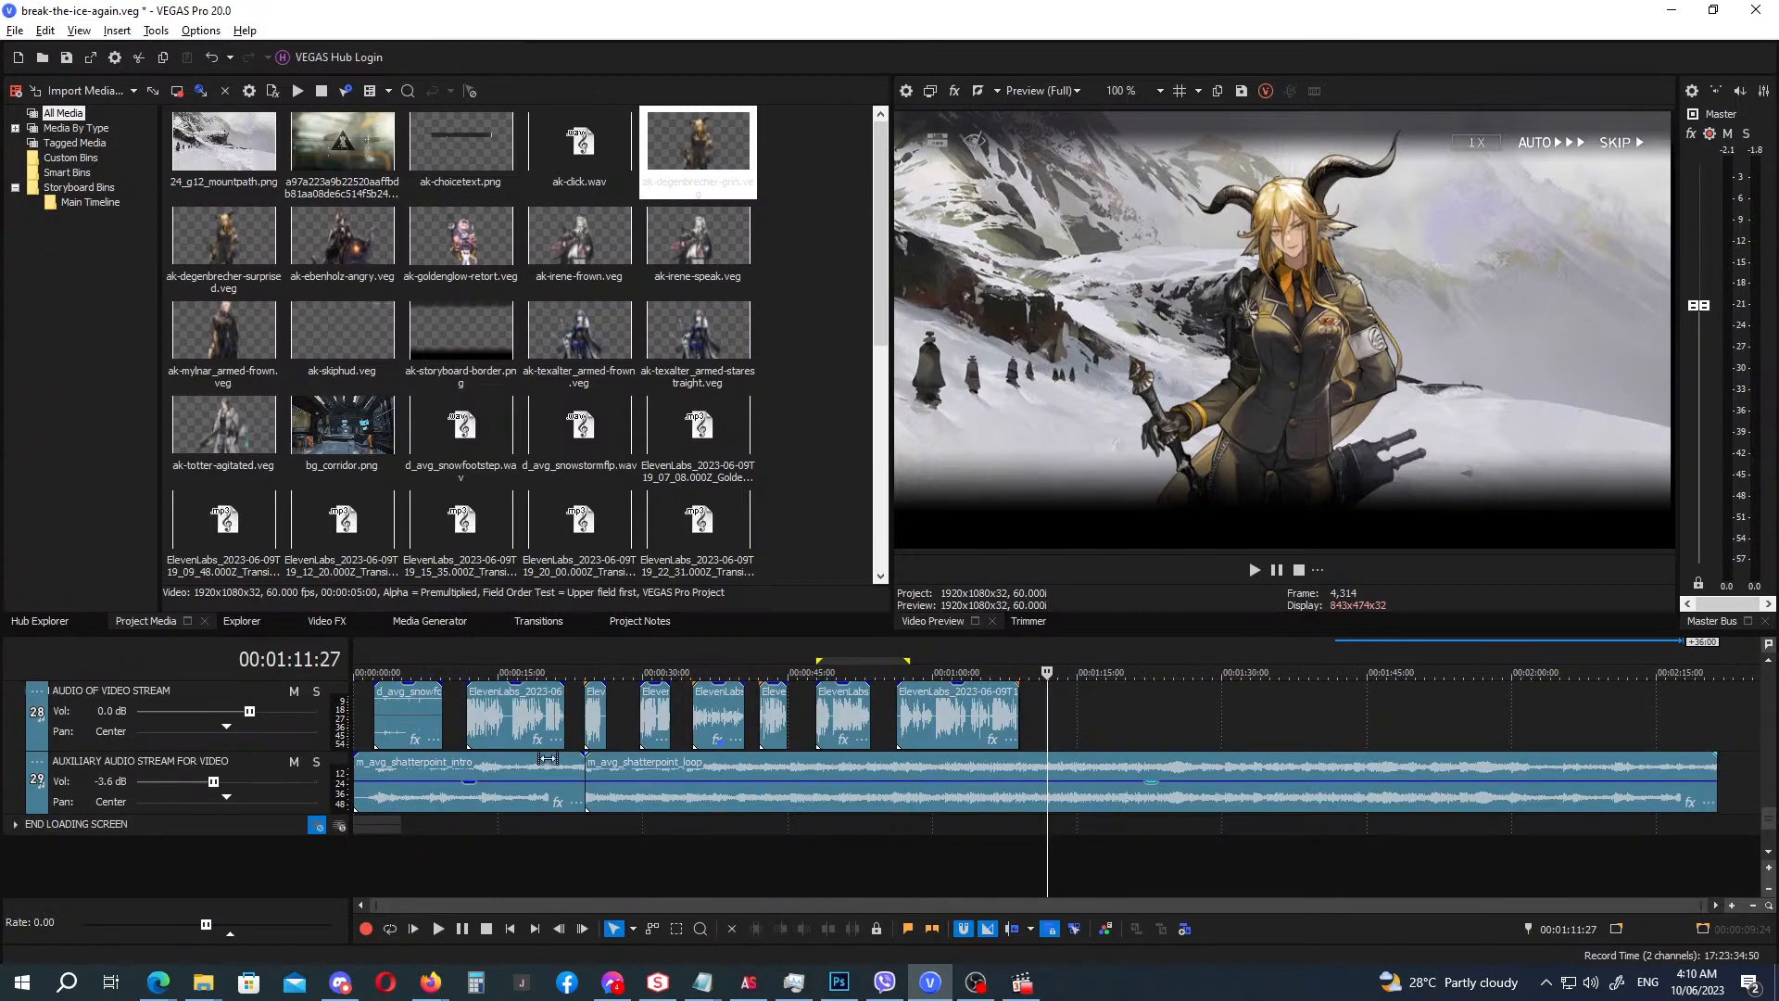
key("alt+Tab")
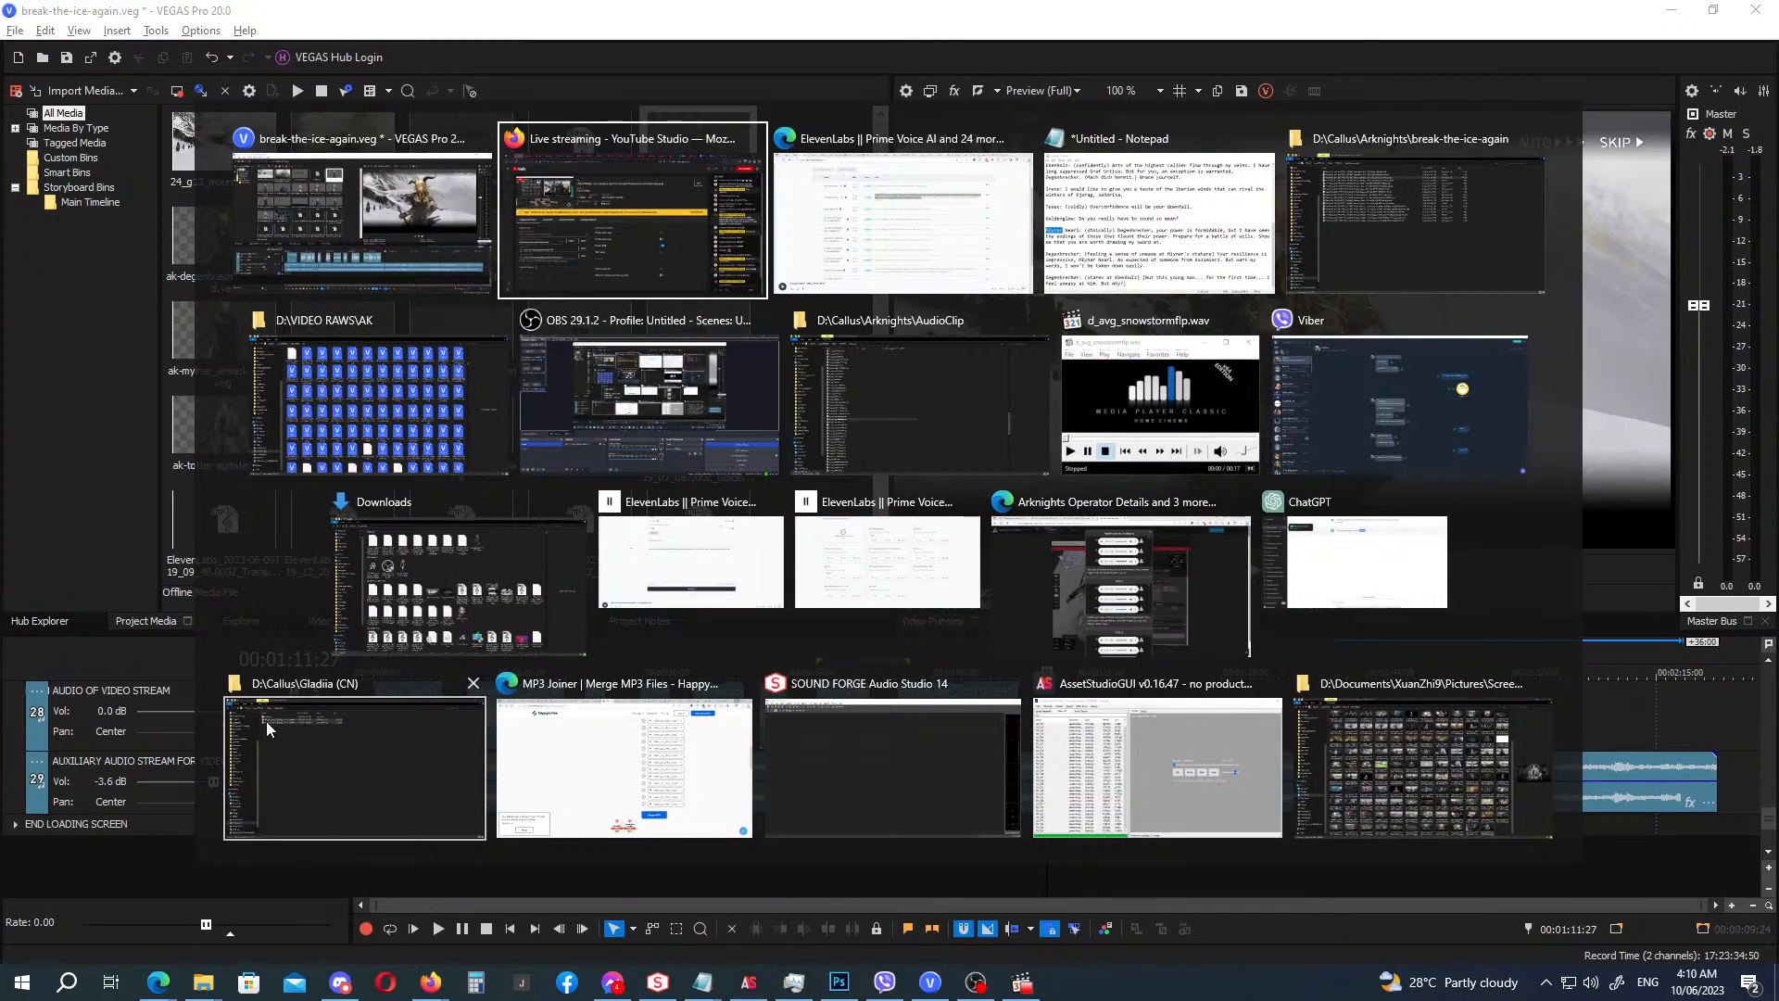
key("alt+Tab")
key("alt+Tab")
key("alt+Tab")
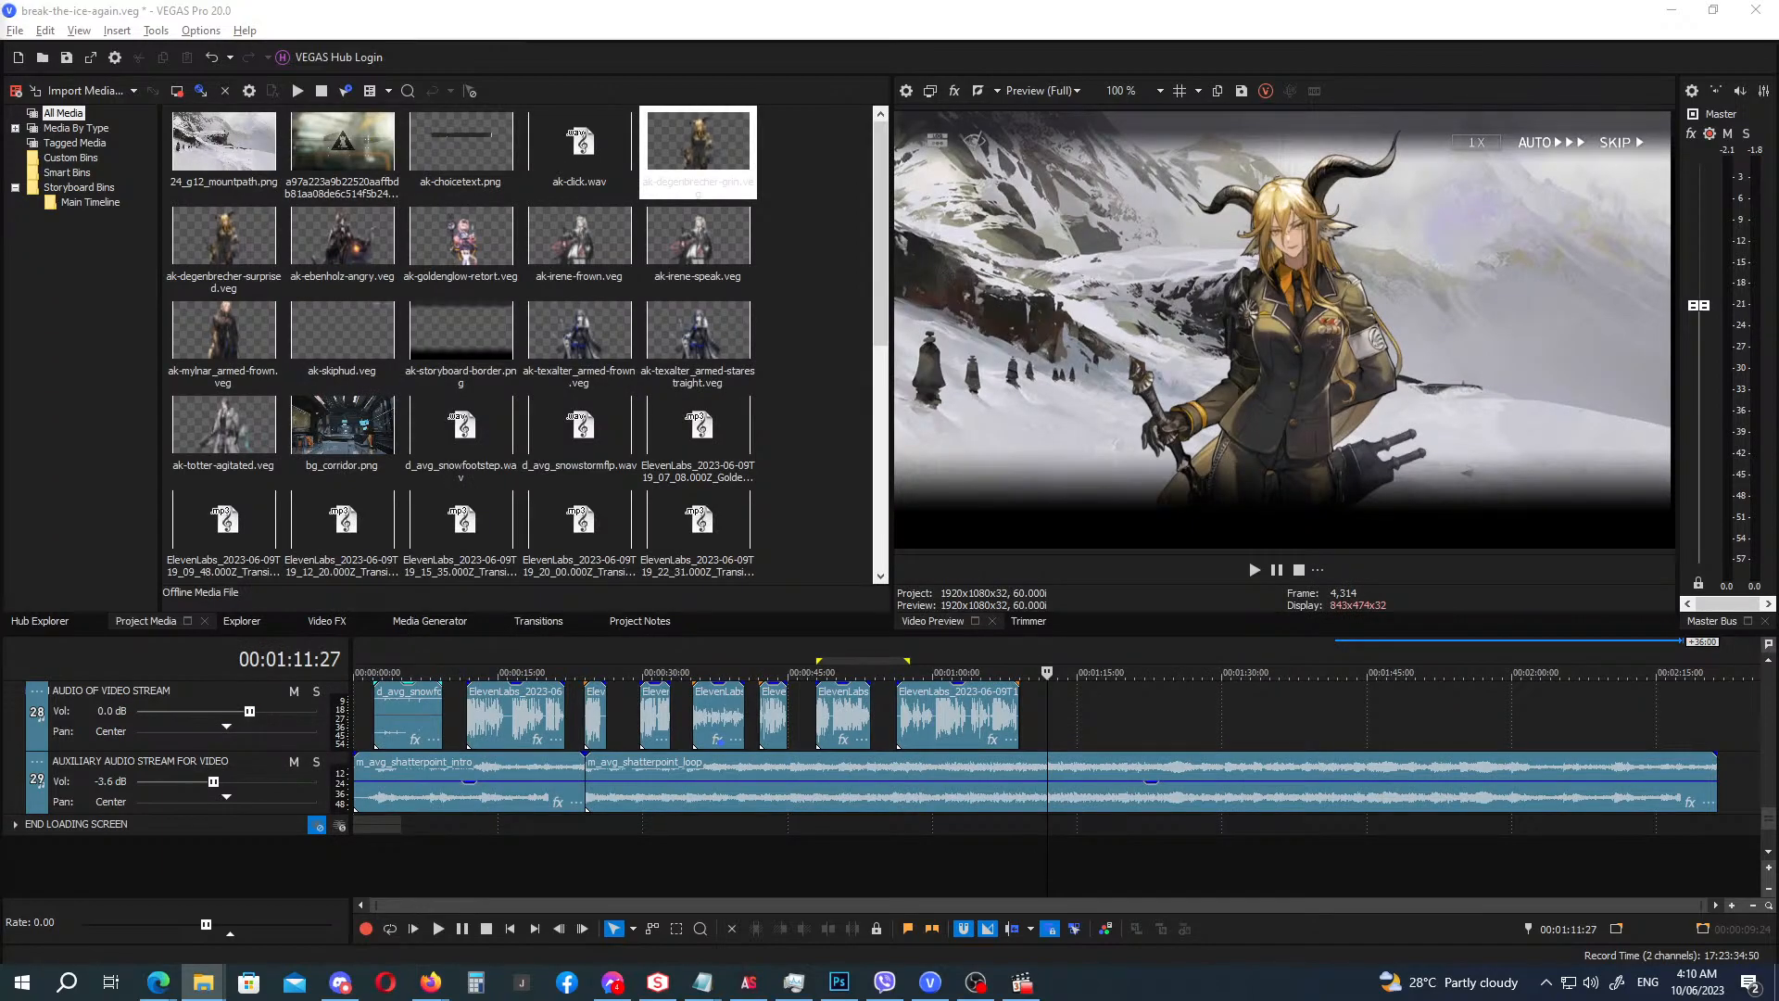
left_click_drag(1025, 660, 1075, 722)
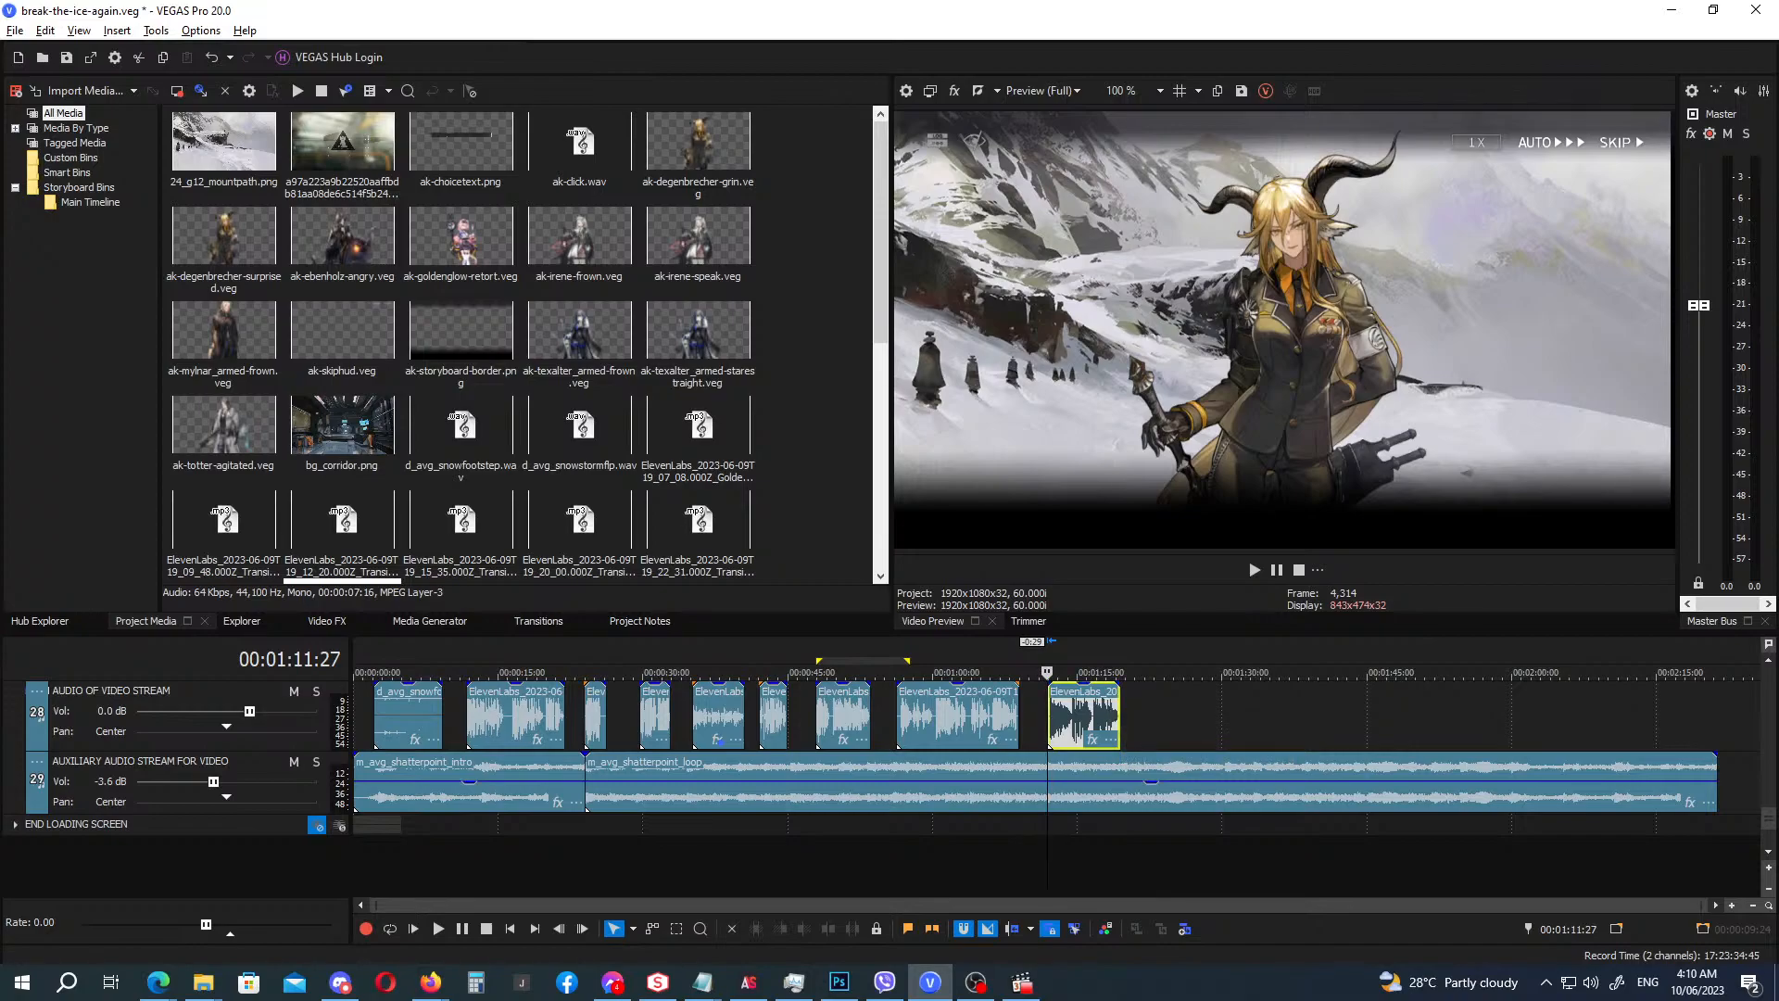
Copy the first Degenbrecher title on the SPEAKER ID track to 00:01:11:27 as a reference to the original media.
key("alt+Tab")
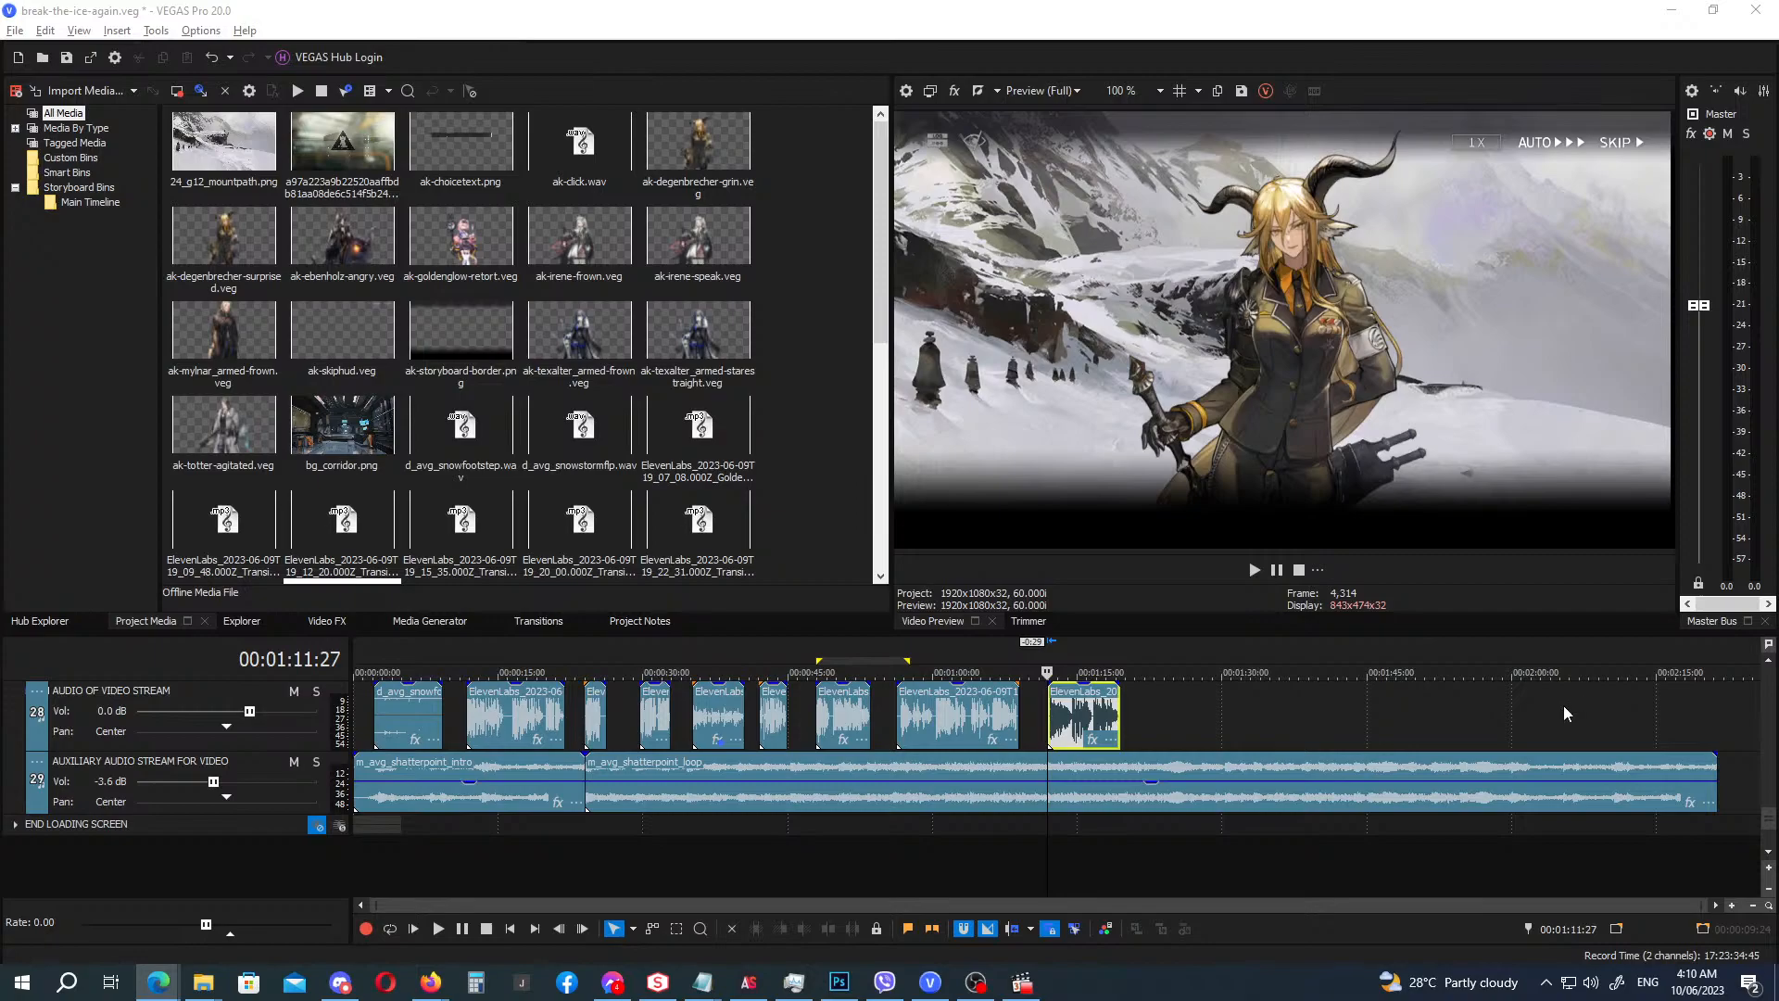
left_click(1039, 661)
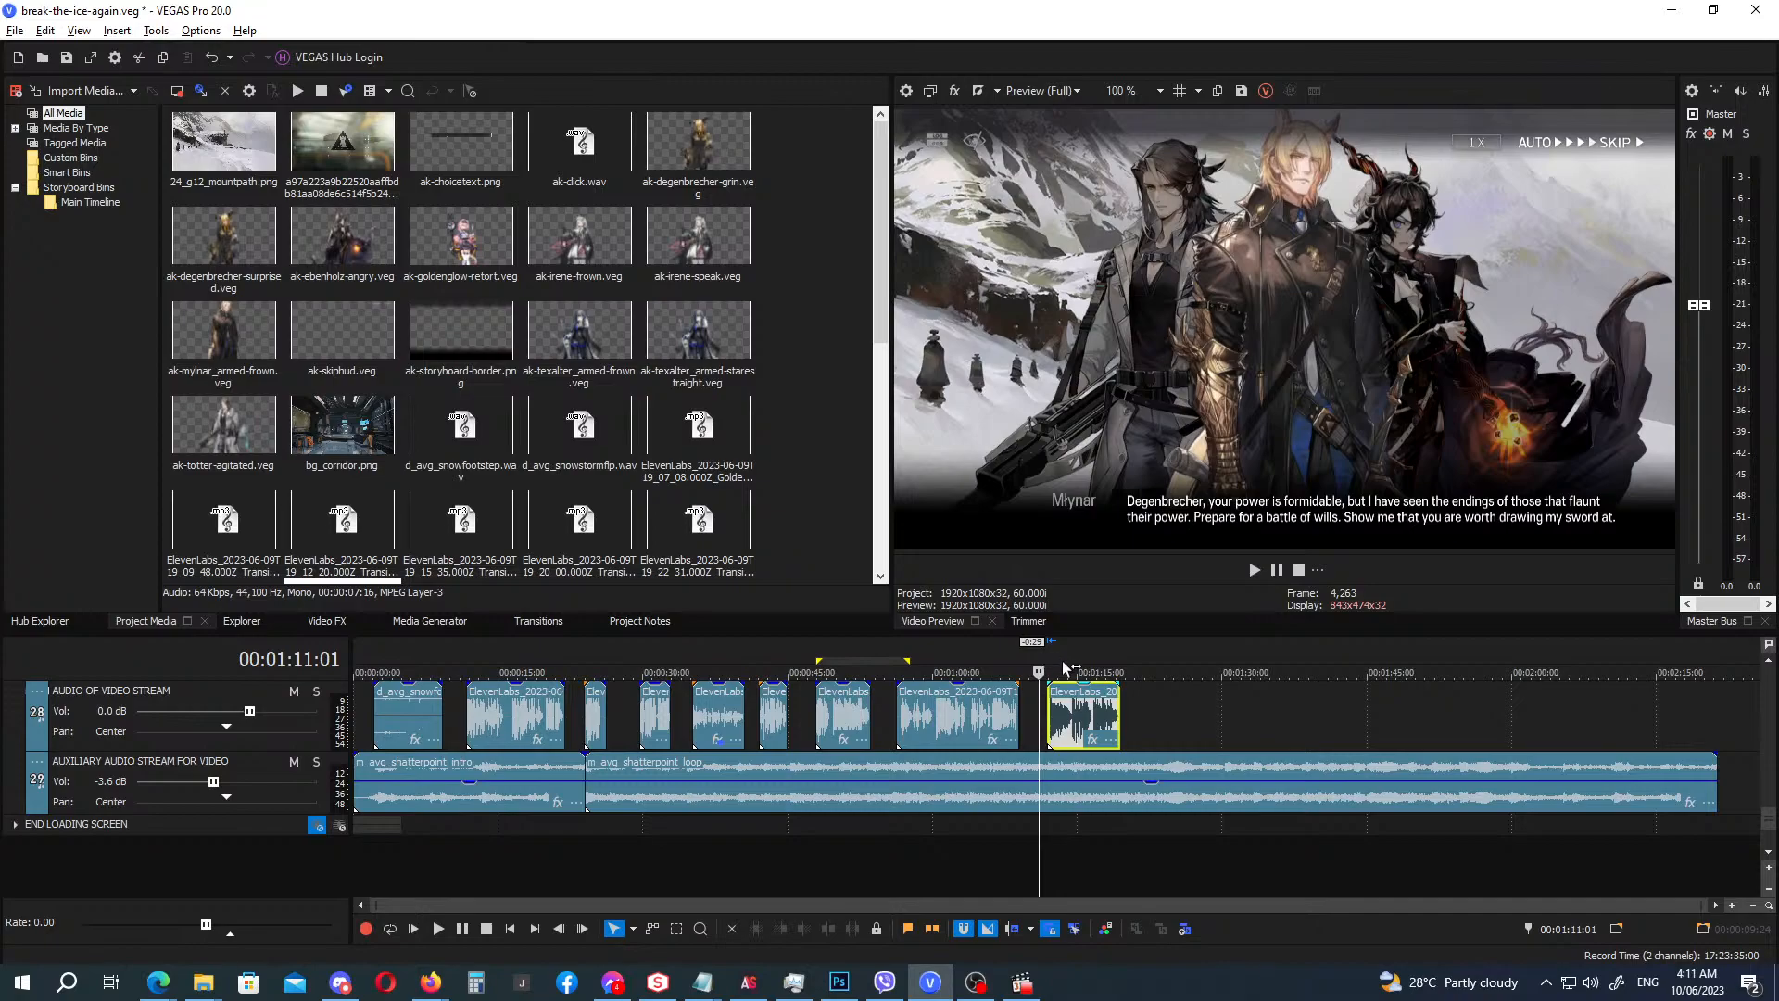
left_click(1050, 661)
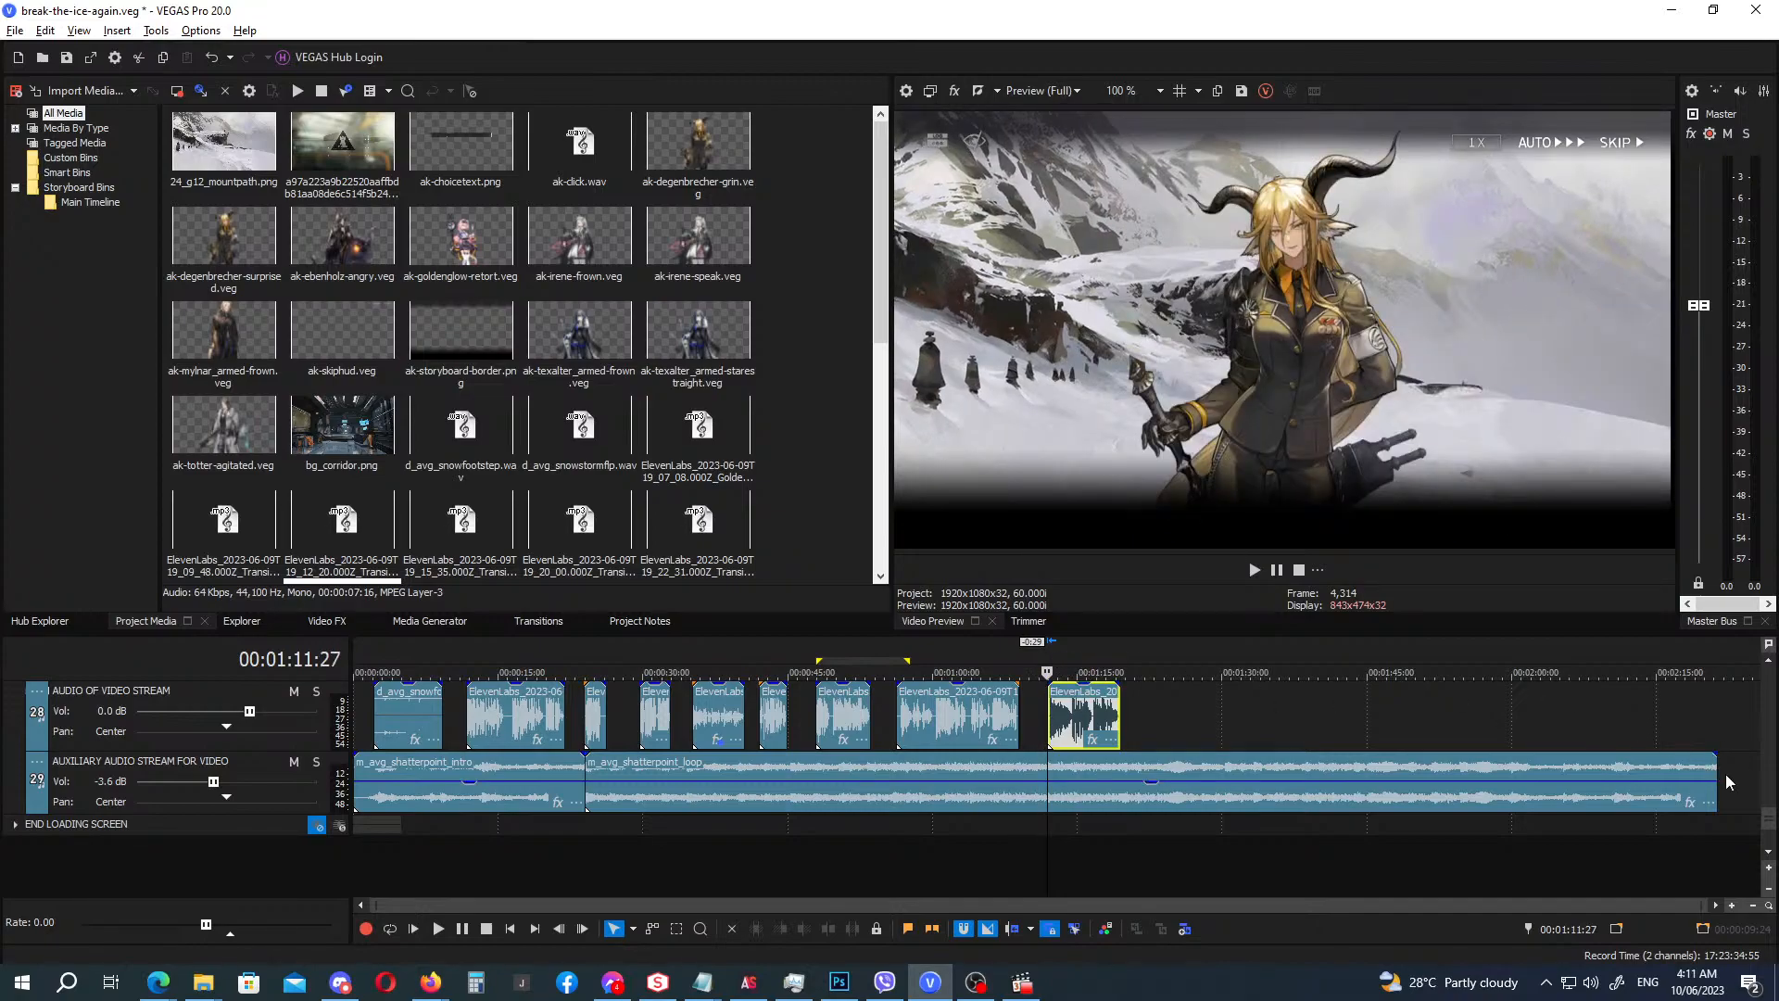
left_click_drag(1765, 821, 1772, 732)
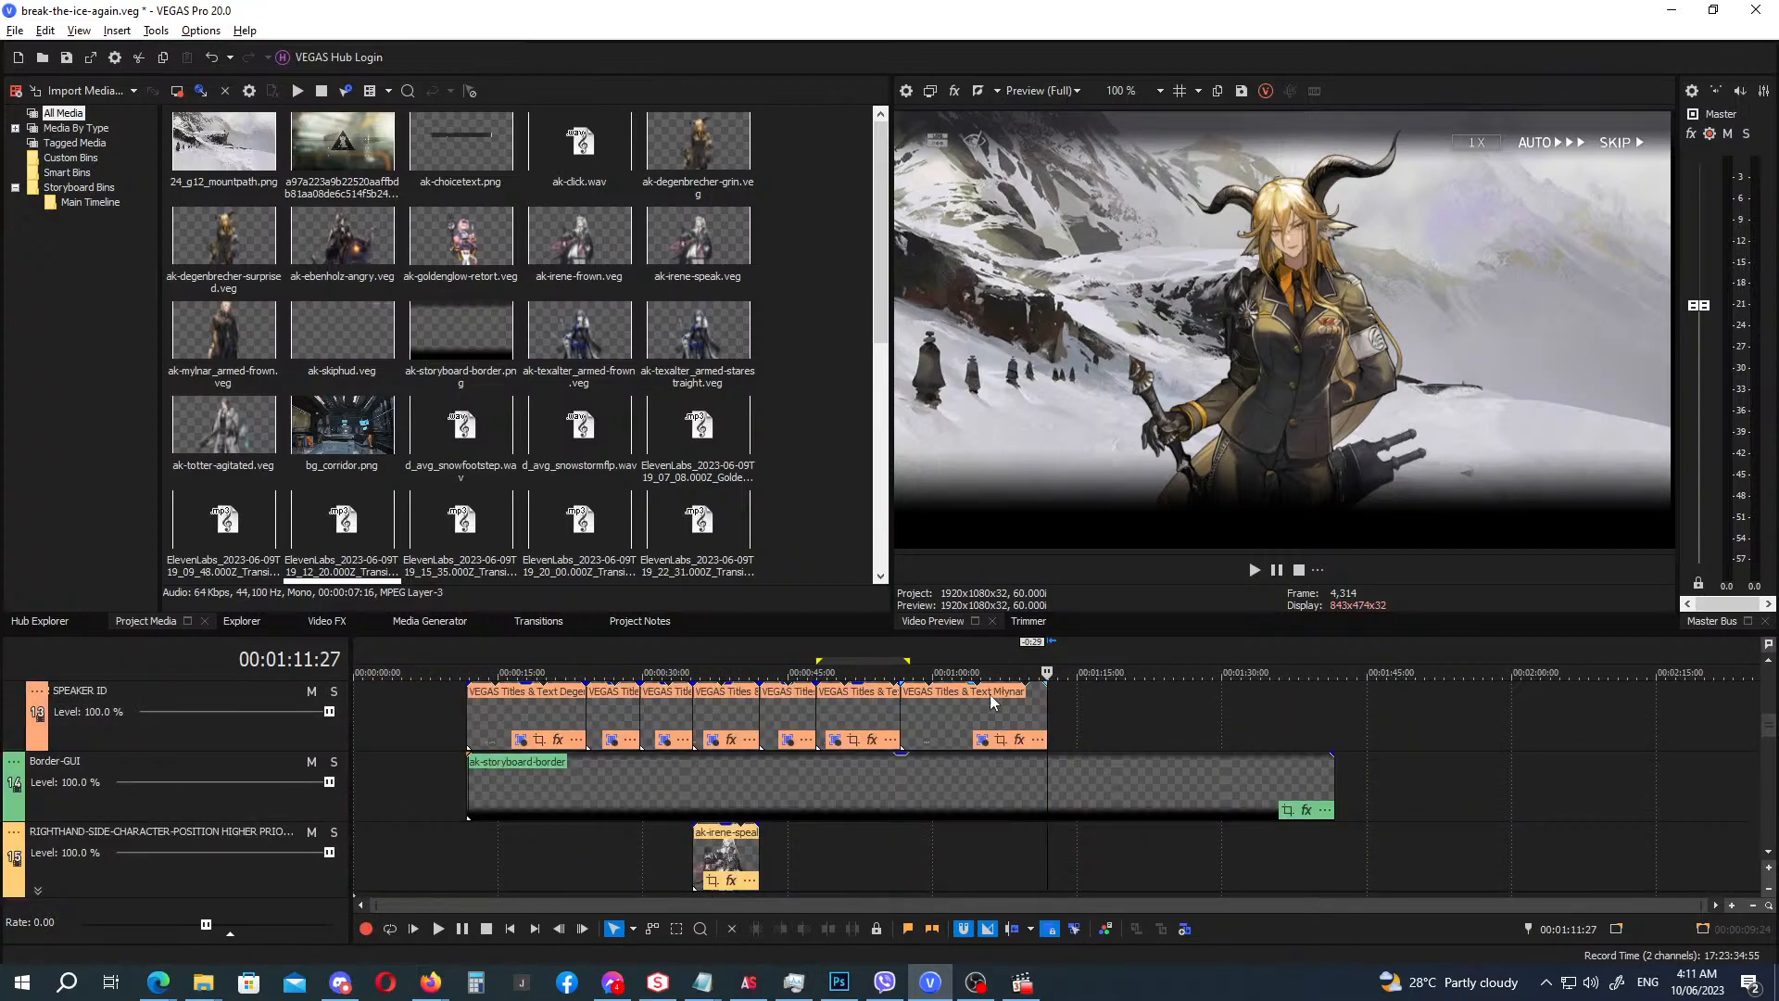
left_click(861, 704)
left_click(772, 721)
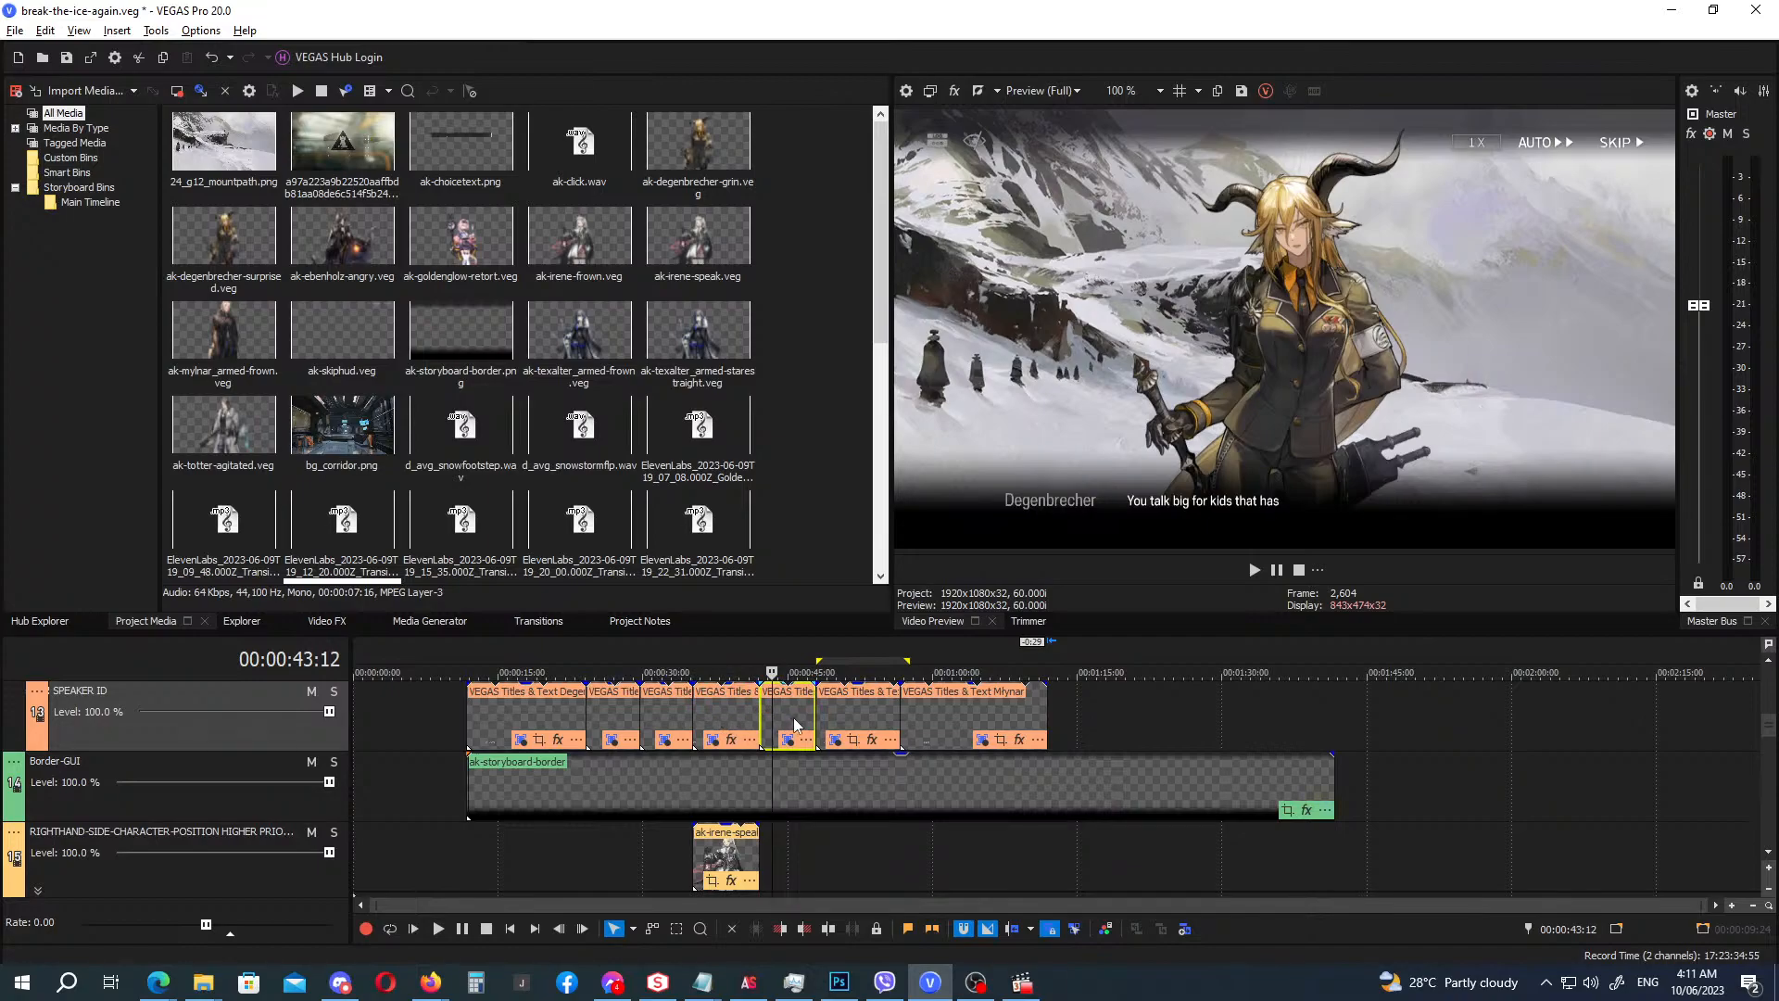
left_click(508, 726)
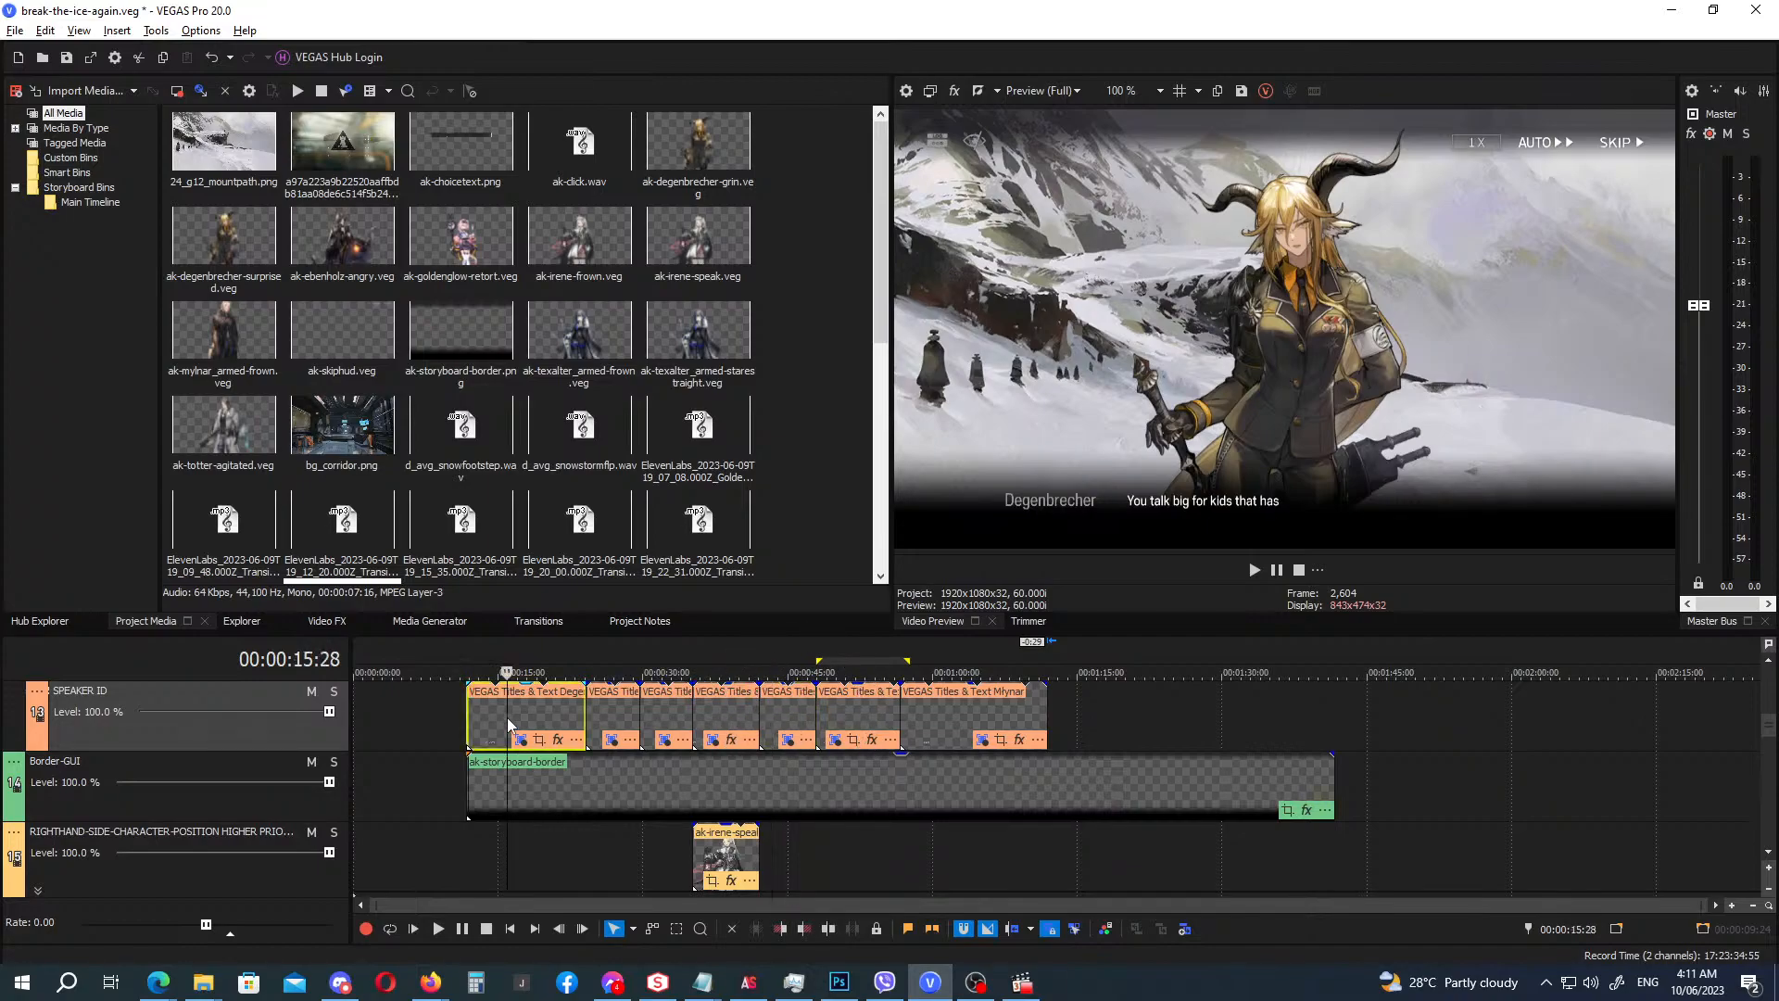
left_click_drag(516, 726, 1094, 725)
left_click(867, 387)
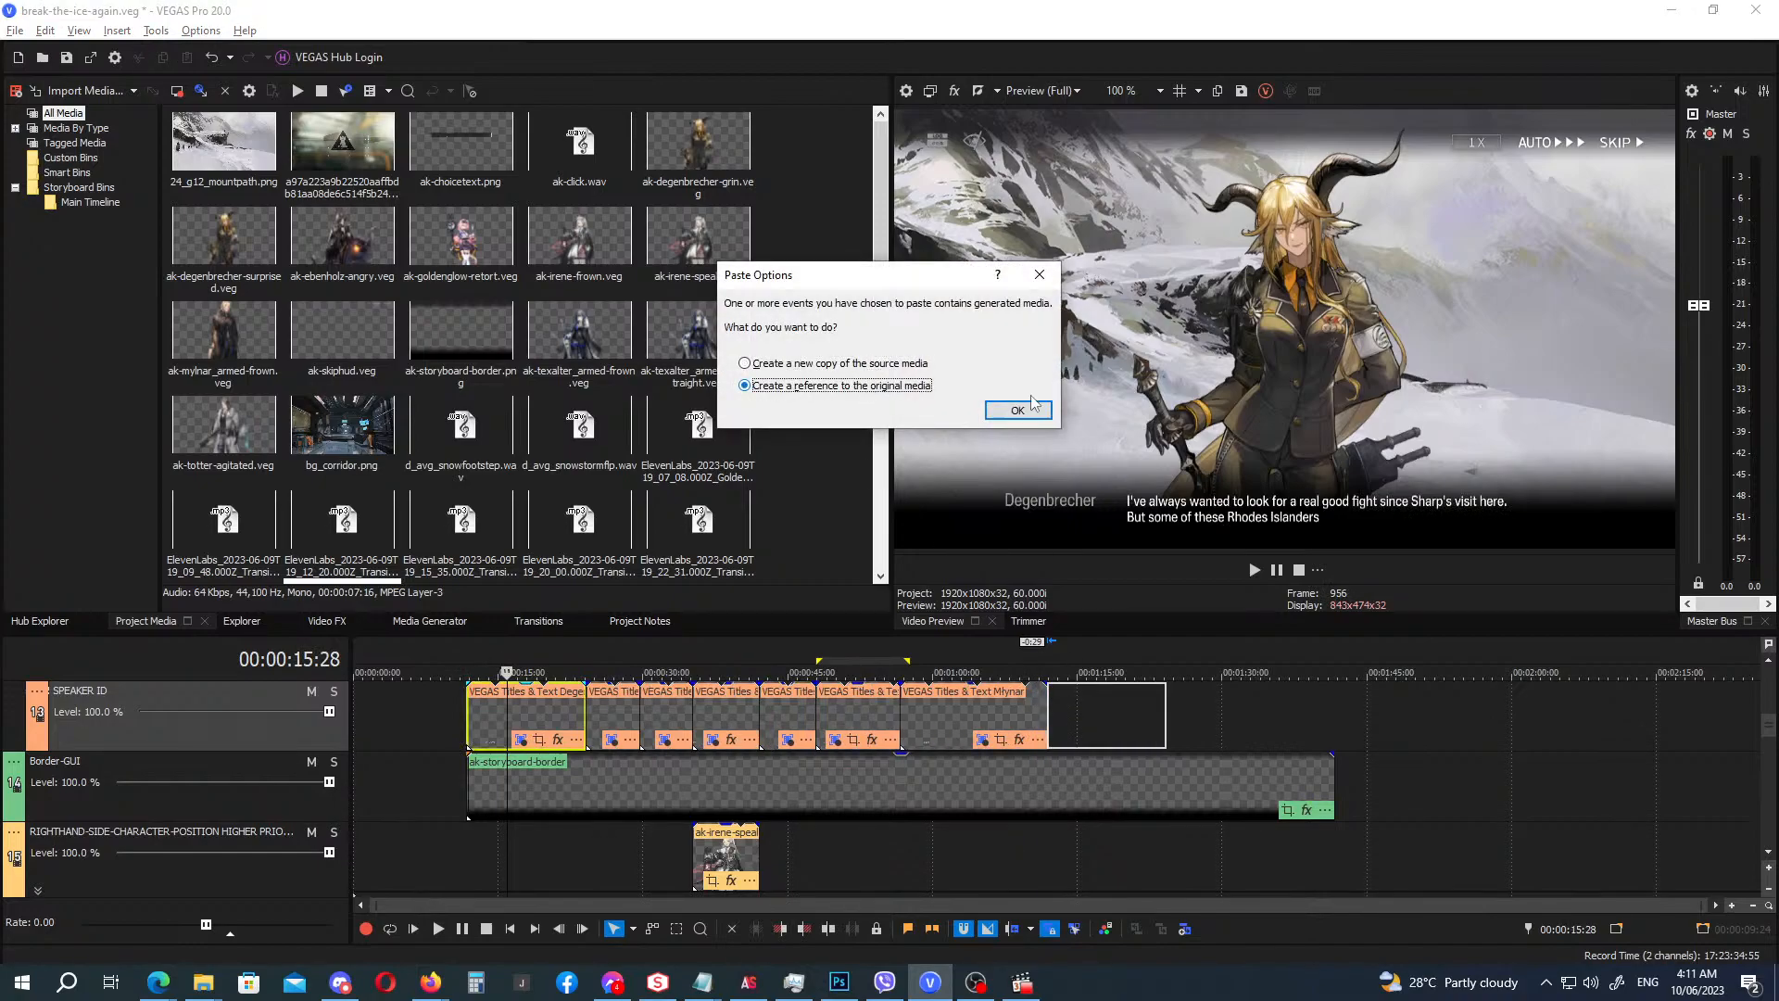
left_click(1017, 409)
Copy the first ProType Titler event on the DIALOG track to 00:01:11:27, directly behind Mlynar's line.
scroll(1771, 721, "up", 1)
scroll(1772, 721, "up", 1)
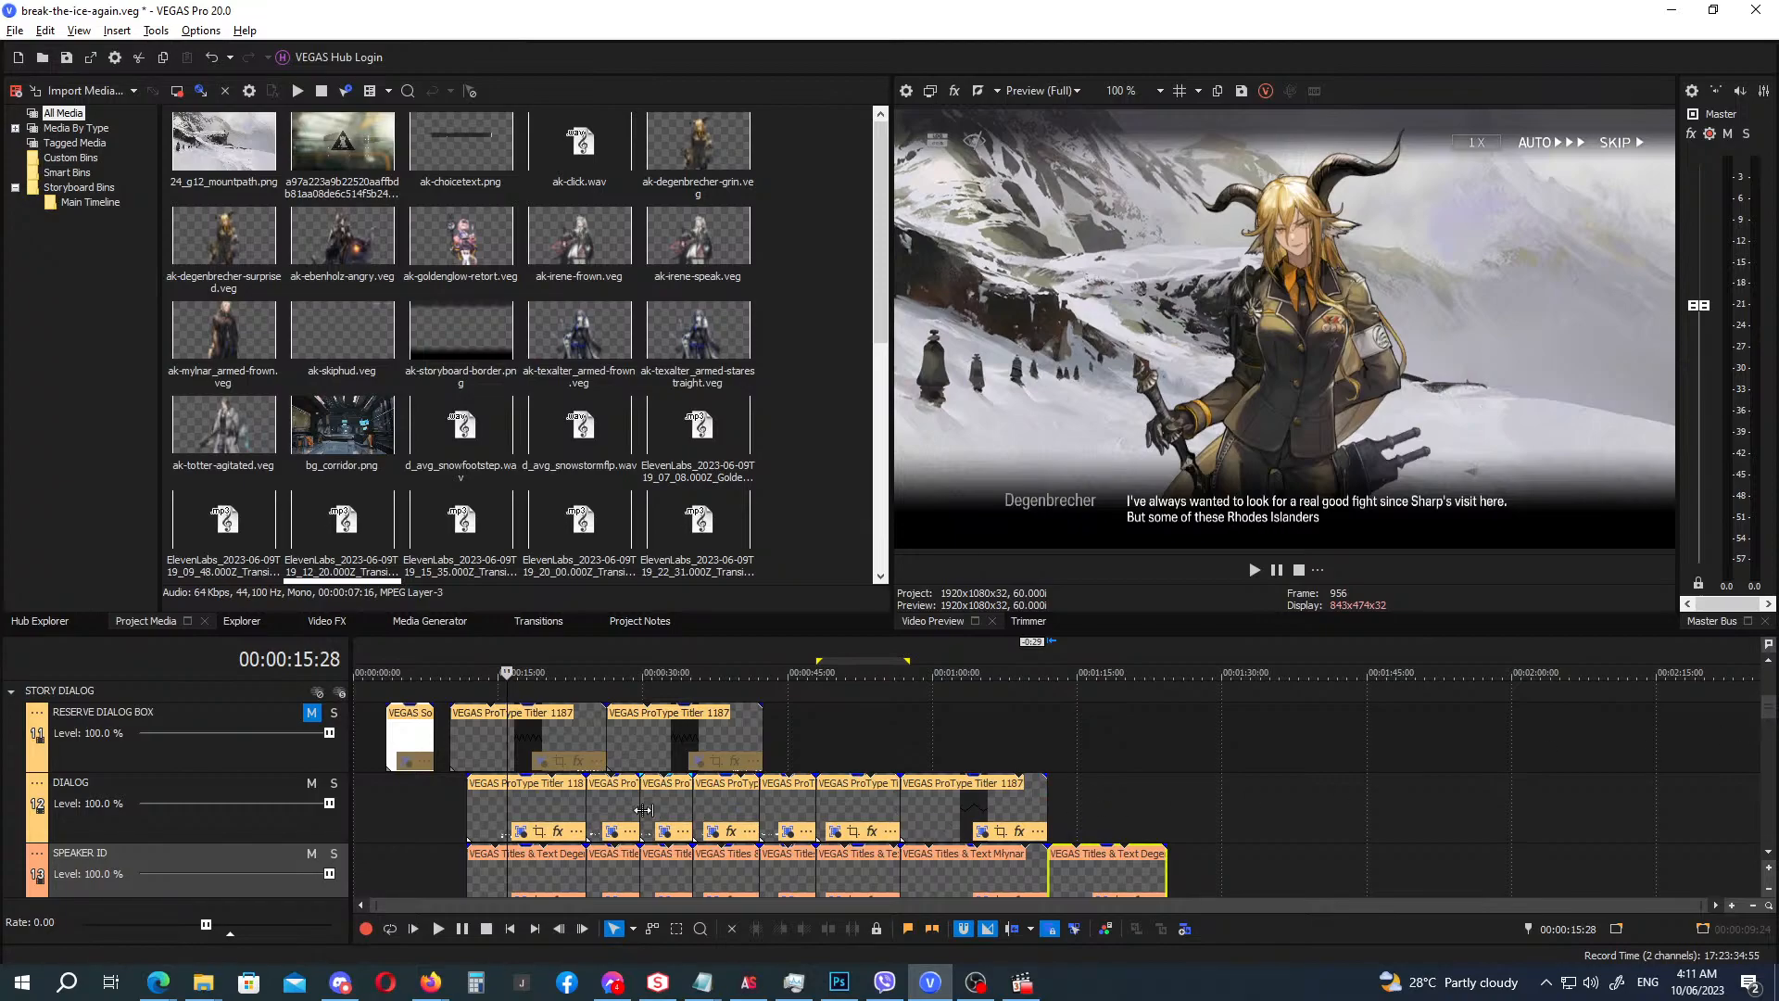
left_click(476, 812)
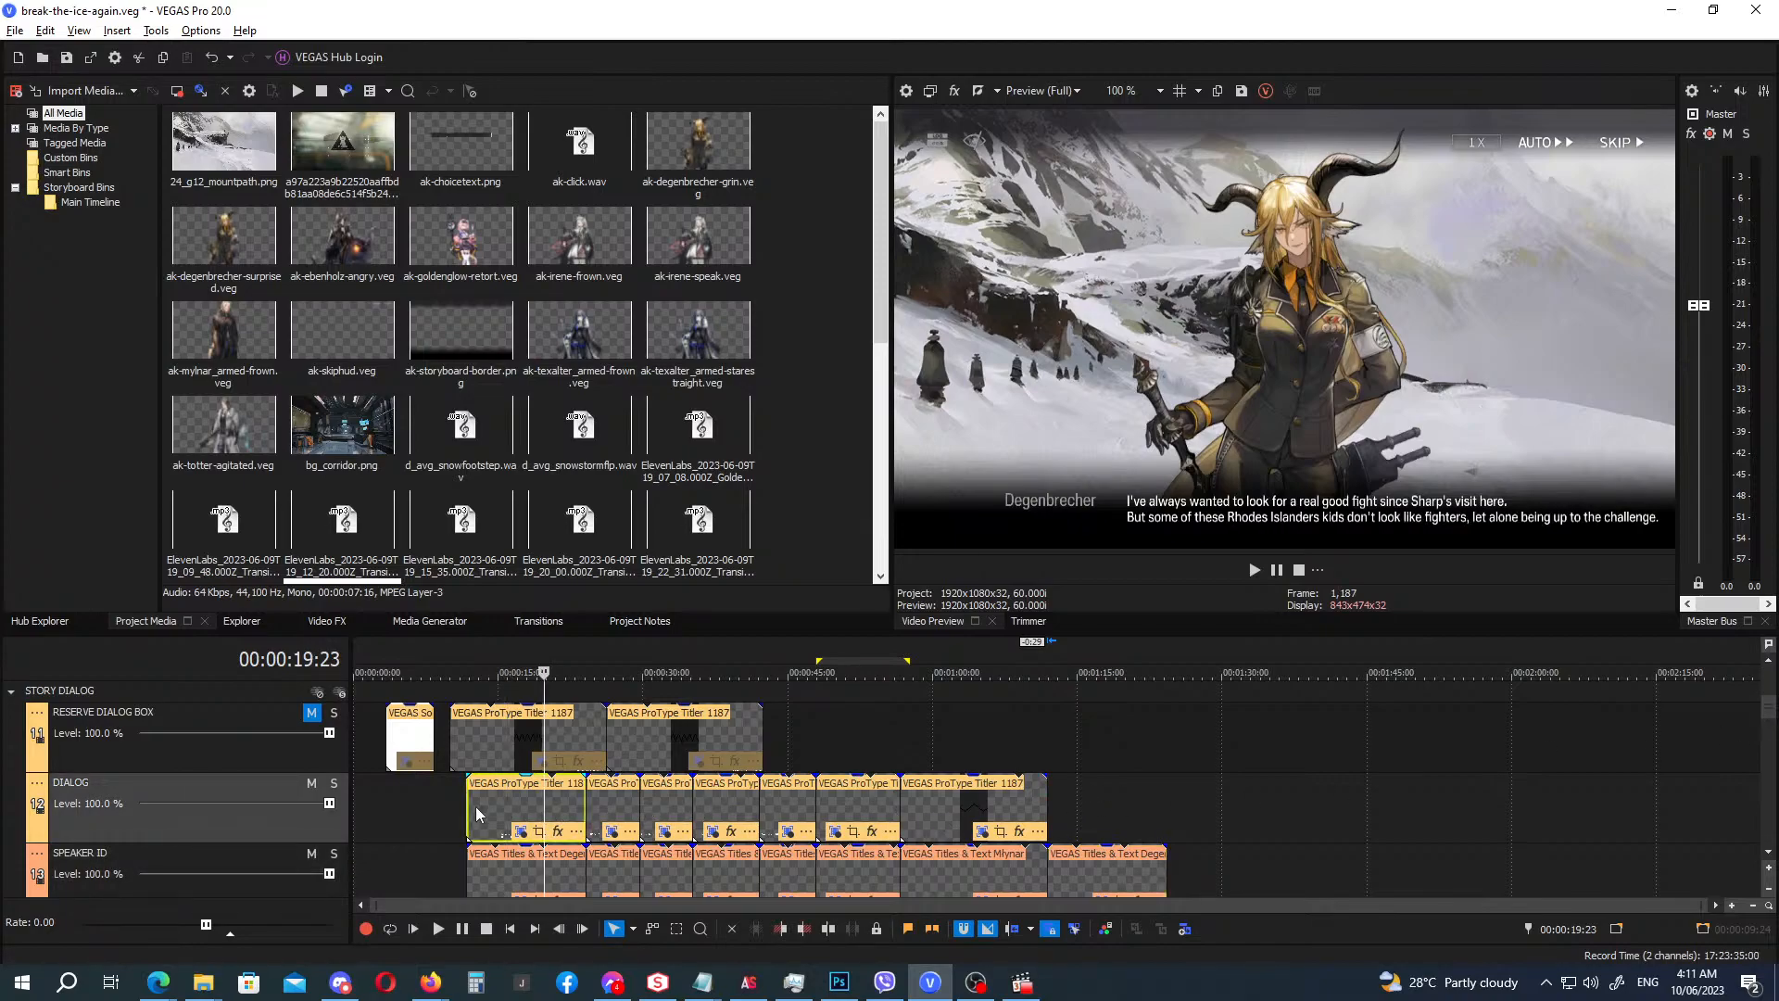
left_click_drag(476, 806, 1069, 829)
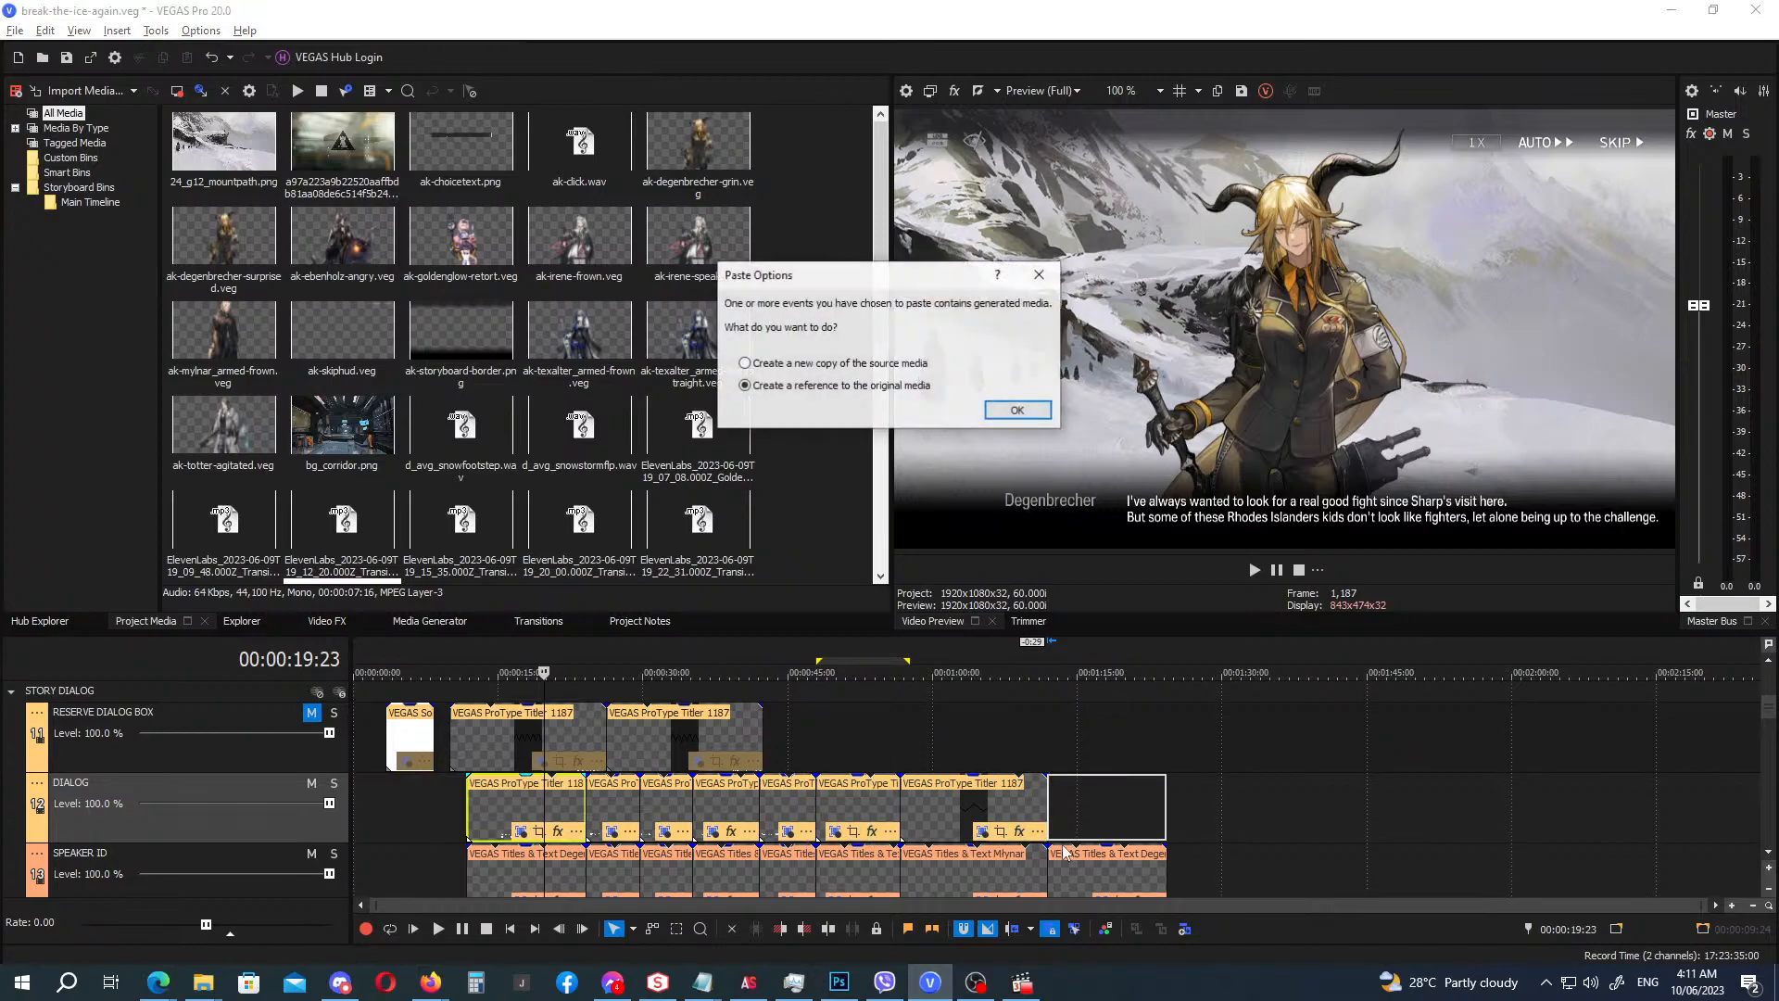
left_click(1026, 411)
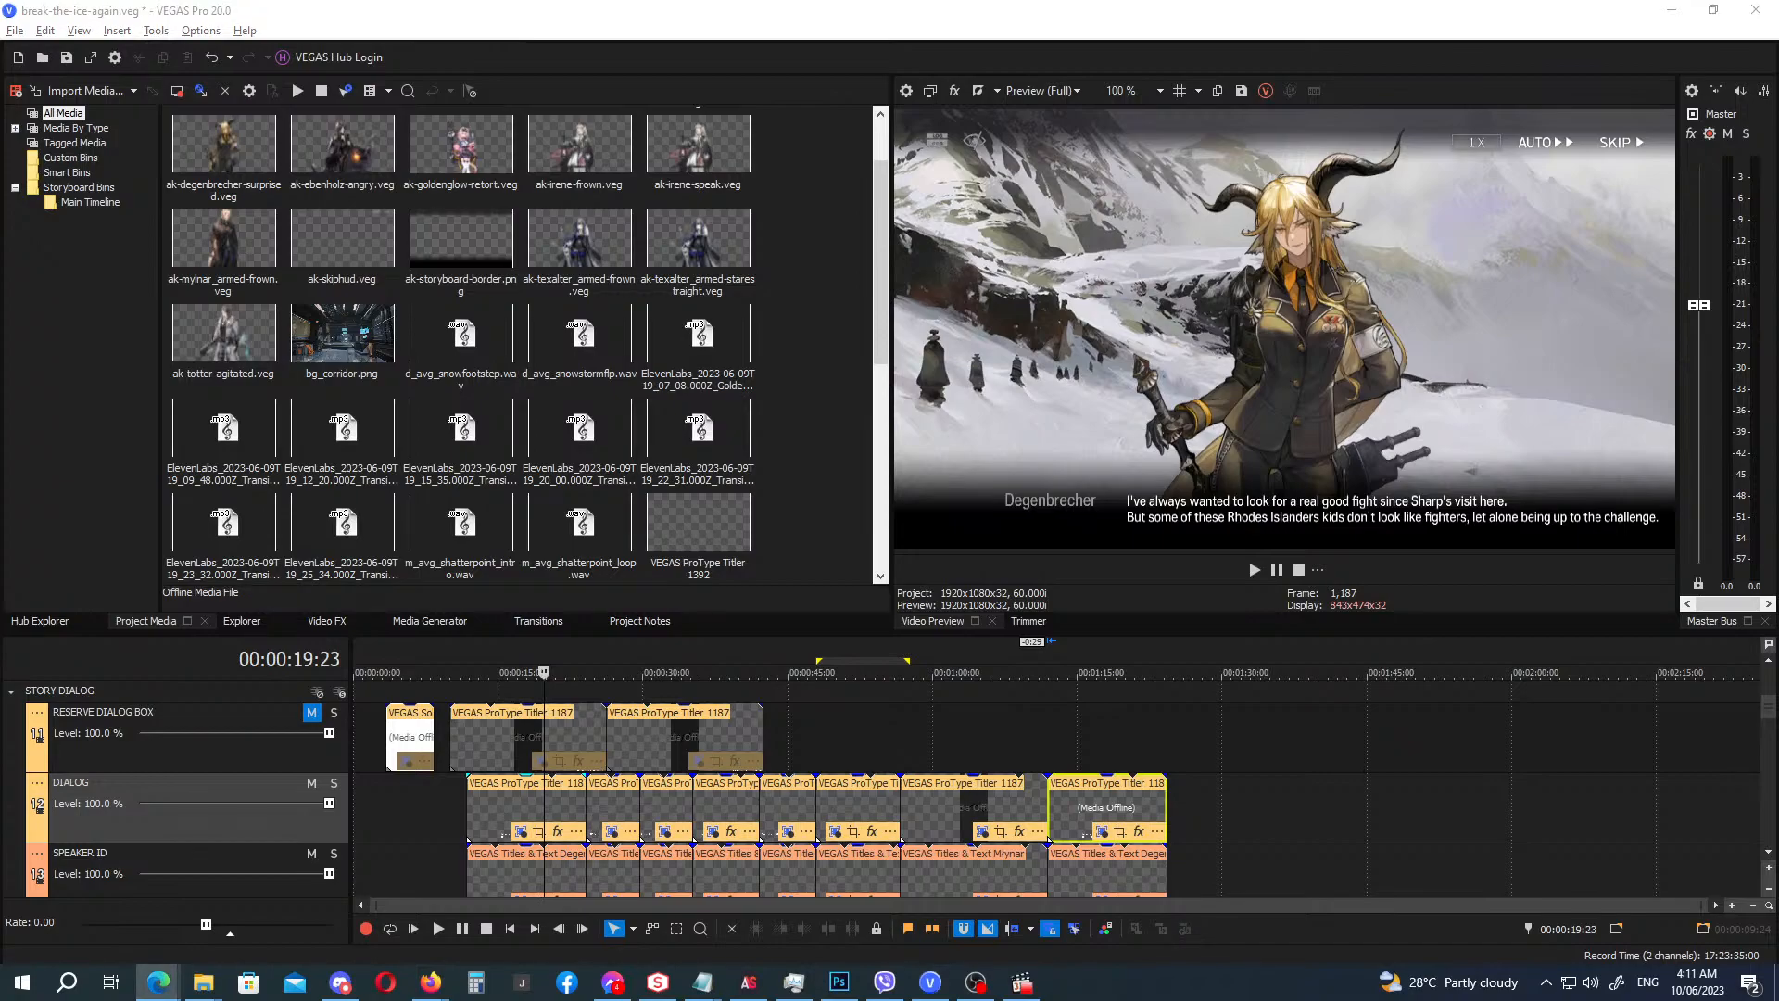
Rewrite copied dialog as two lines: "Your resilience is impressive, Młynar Nearl. As expected of someone from Kazimierz." "But mark my words, I won't be taken down easily!".
left_click(1102, 831)
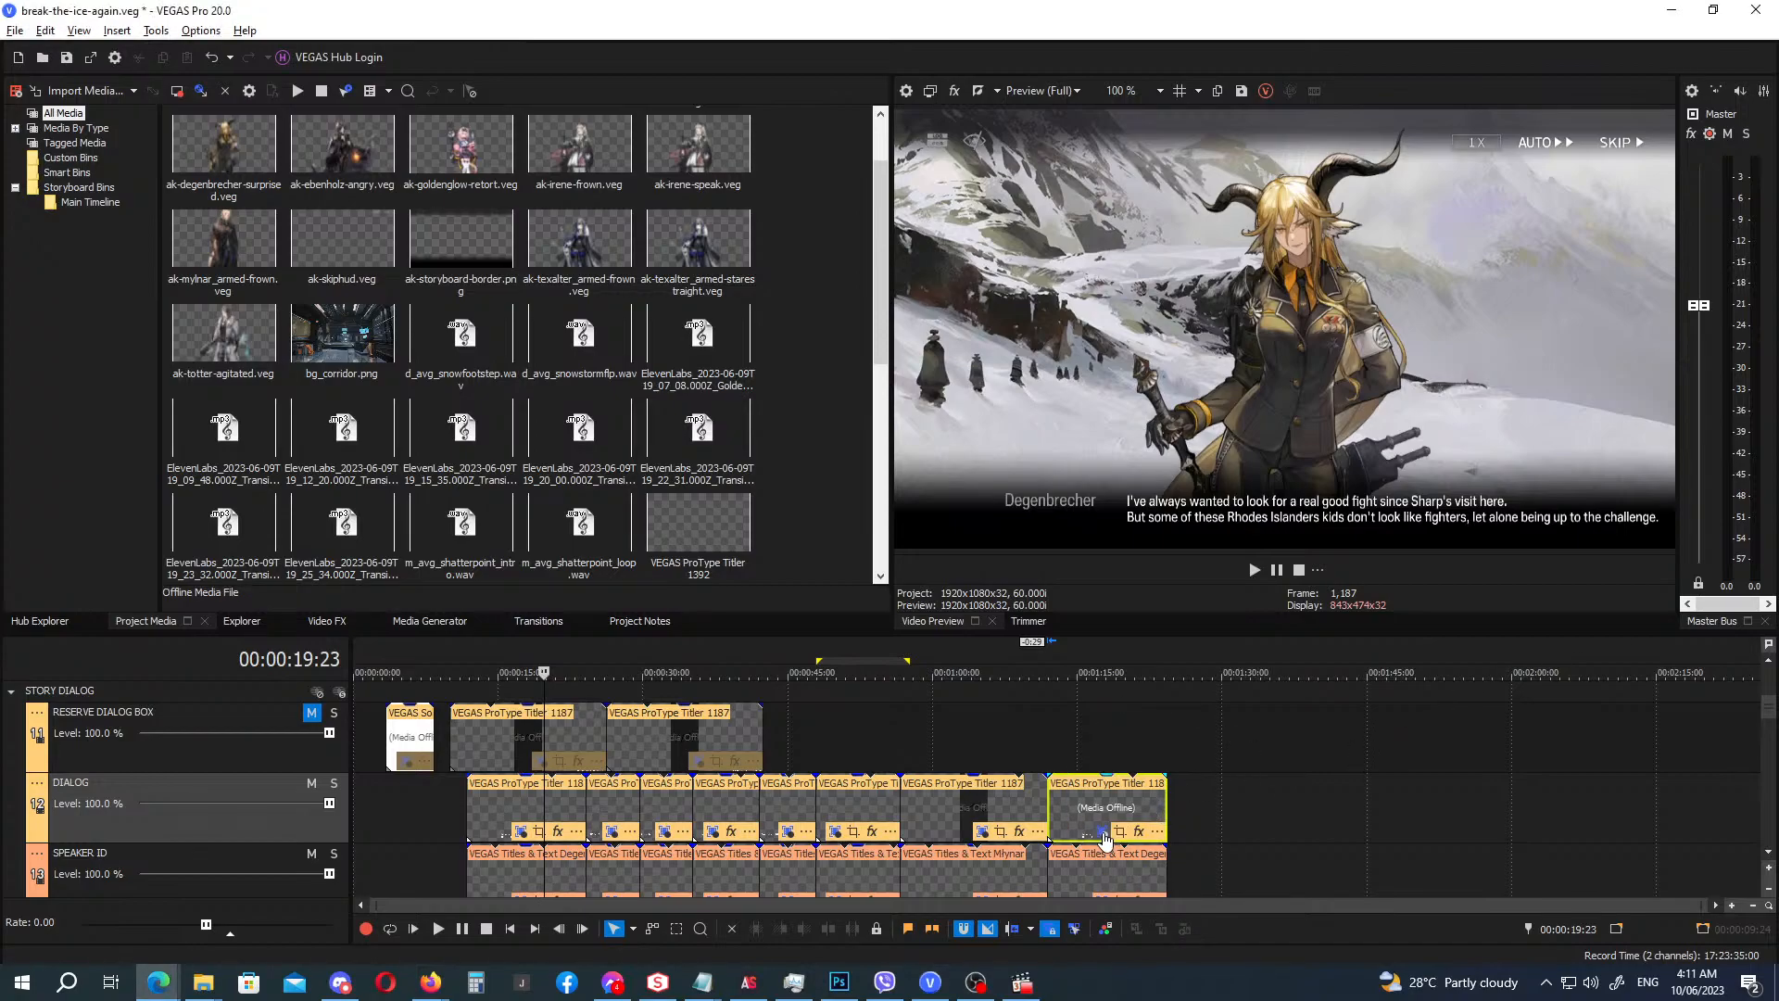
double_click(631, 549)
key("ctrl+a")
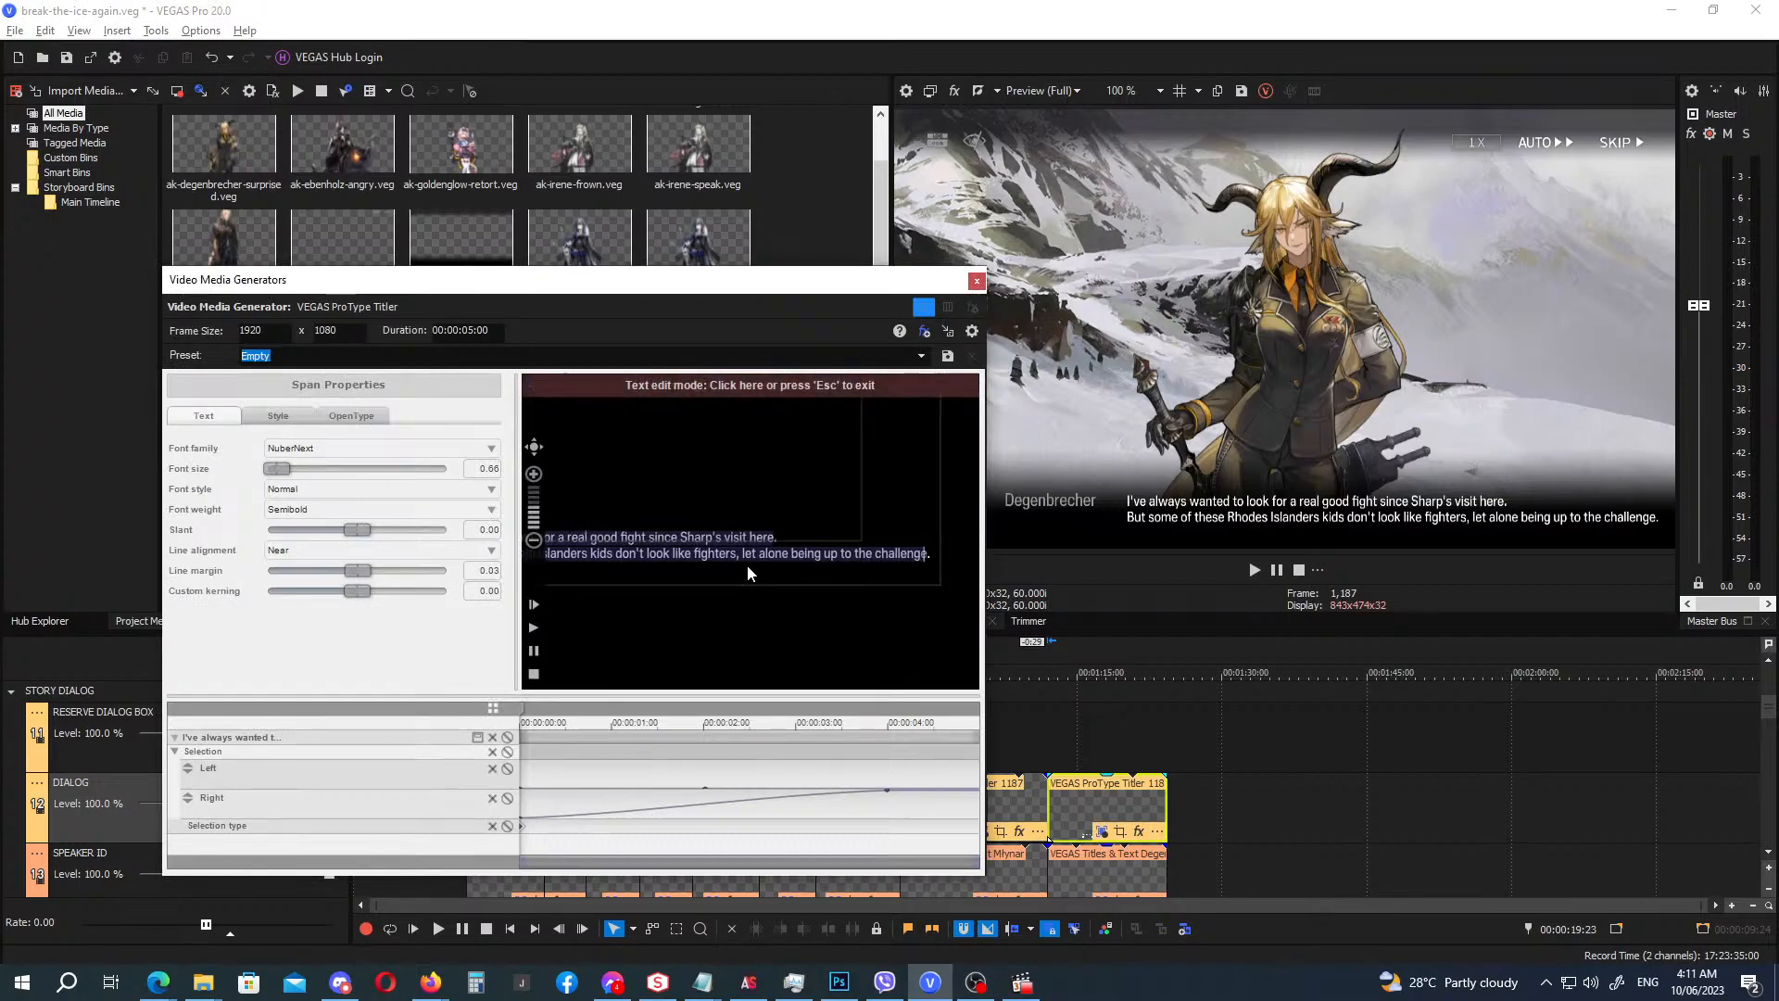
key("ctrl+v")
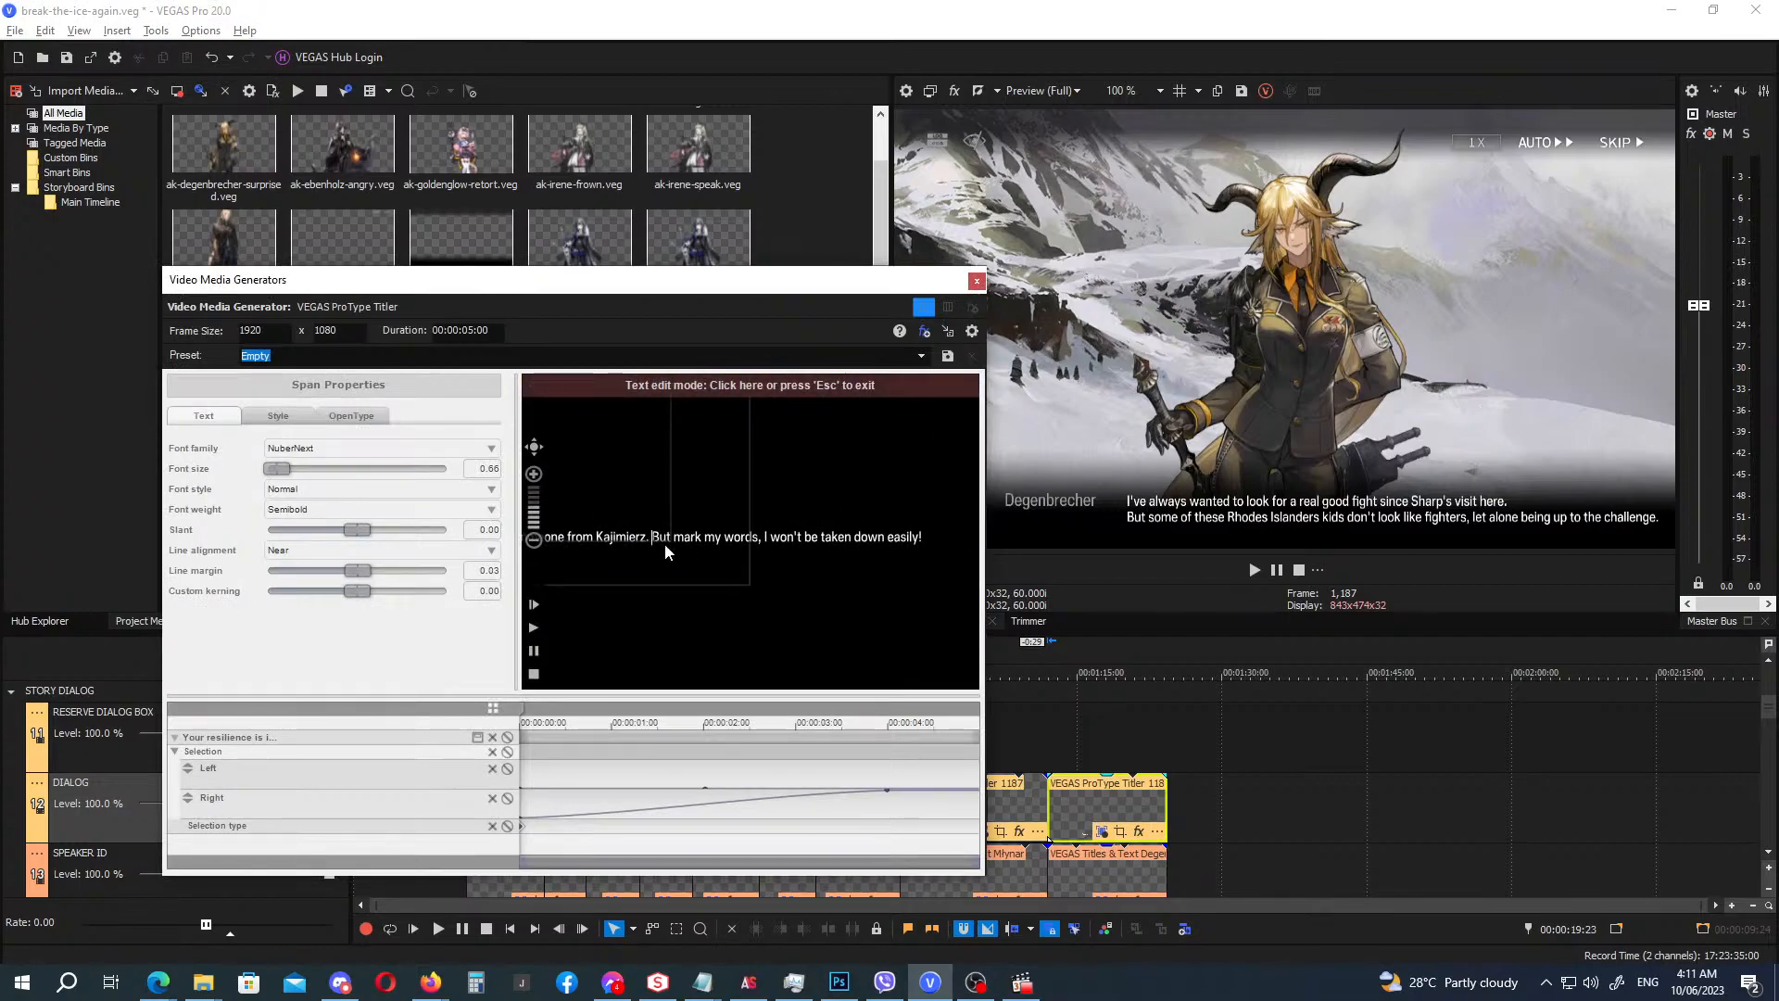
key("Return")
left_click(933, 541)
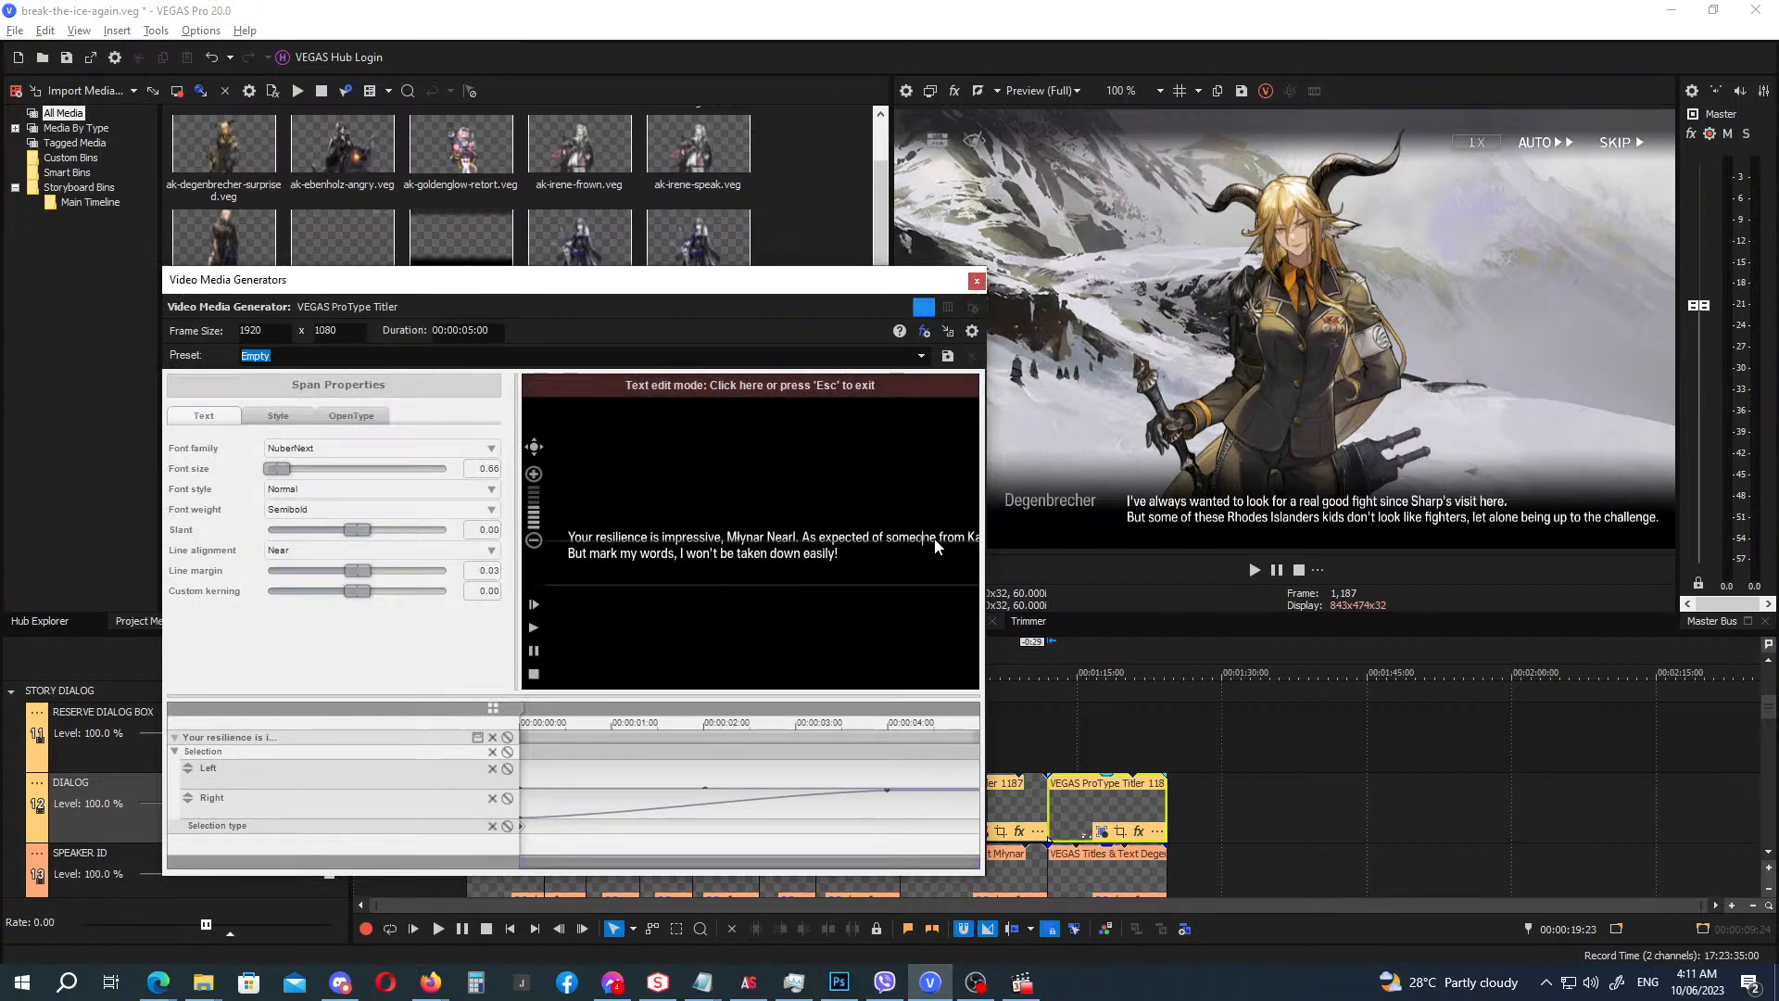
key("Right")
key("Right")
key("Right")
key("Right")
key("Right")
key("Right")
key("Right")
key("Right")
key("Right")
key("Right")
key("Right")
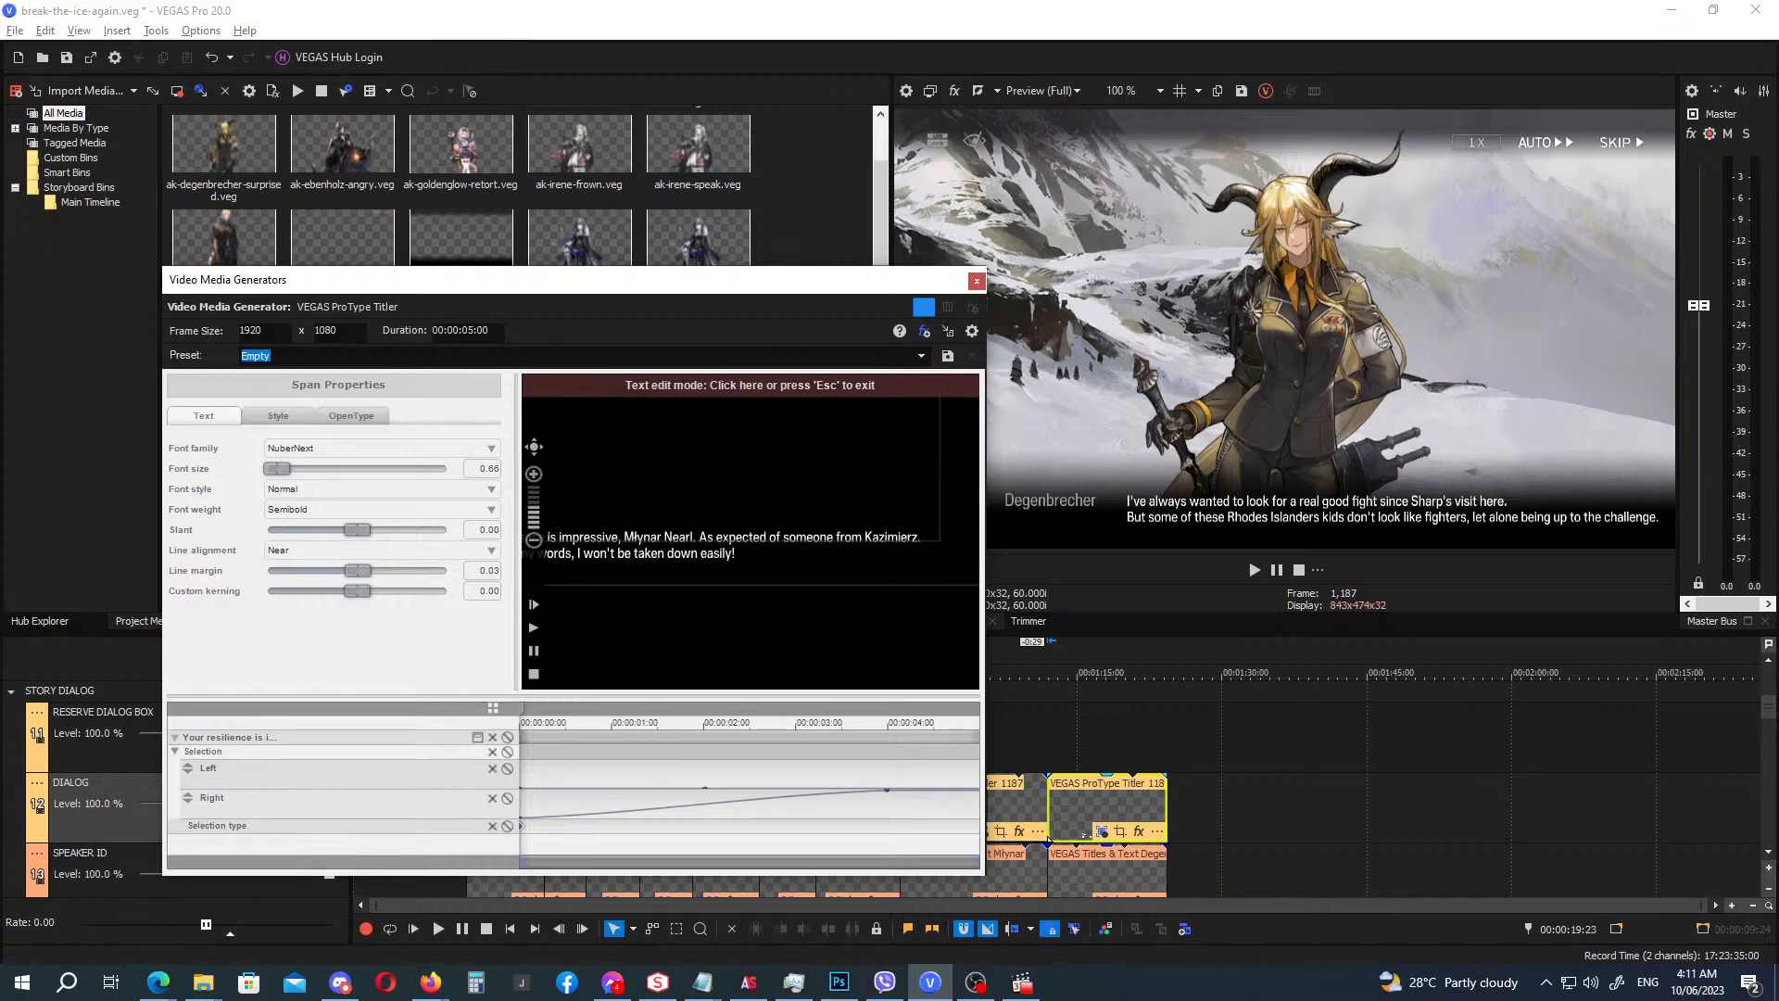
key("alt+Tab")
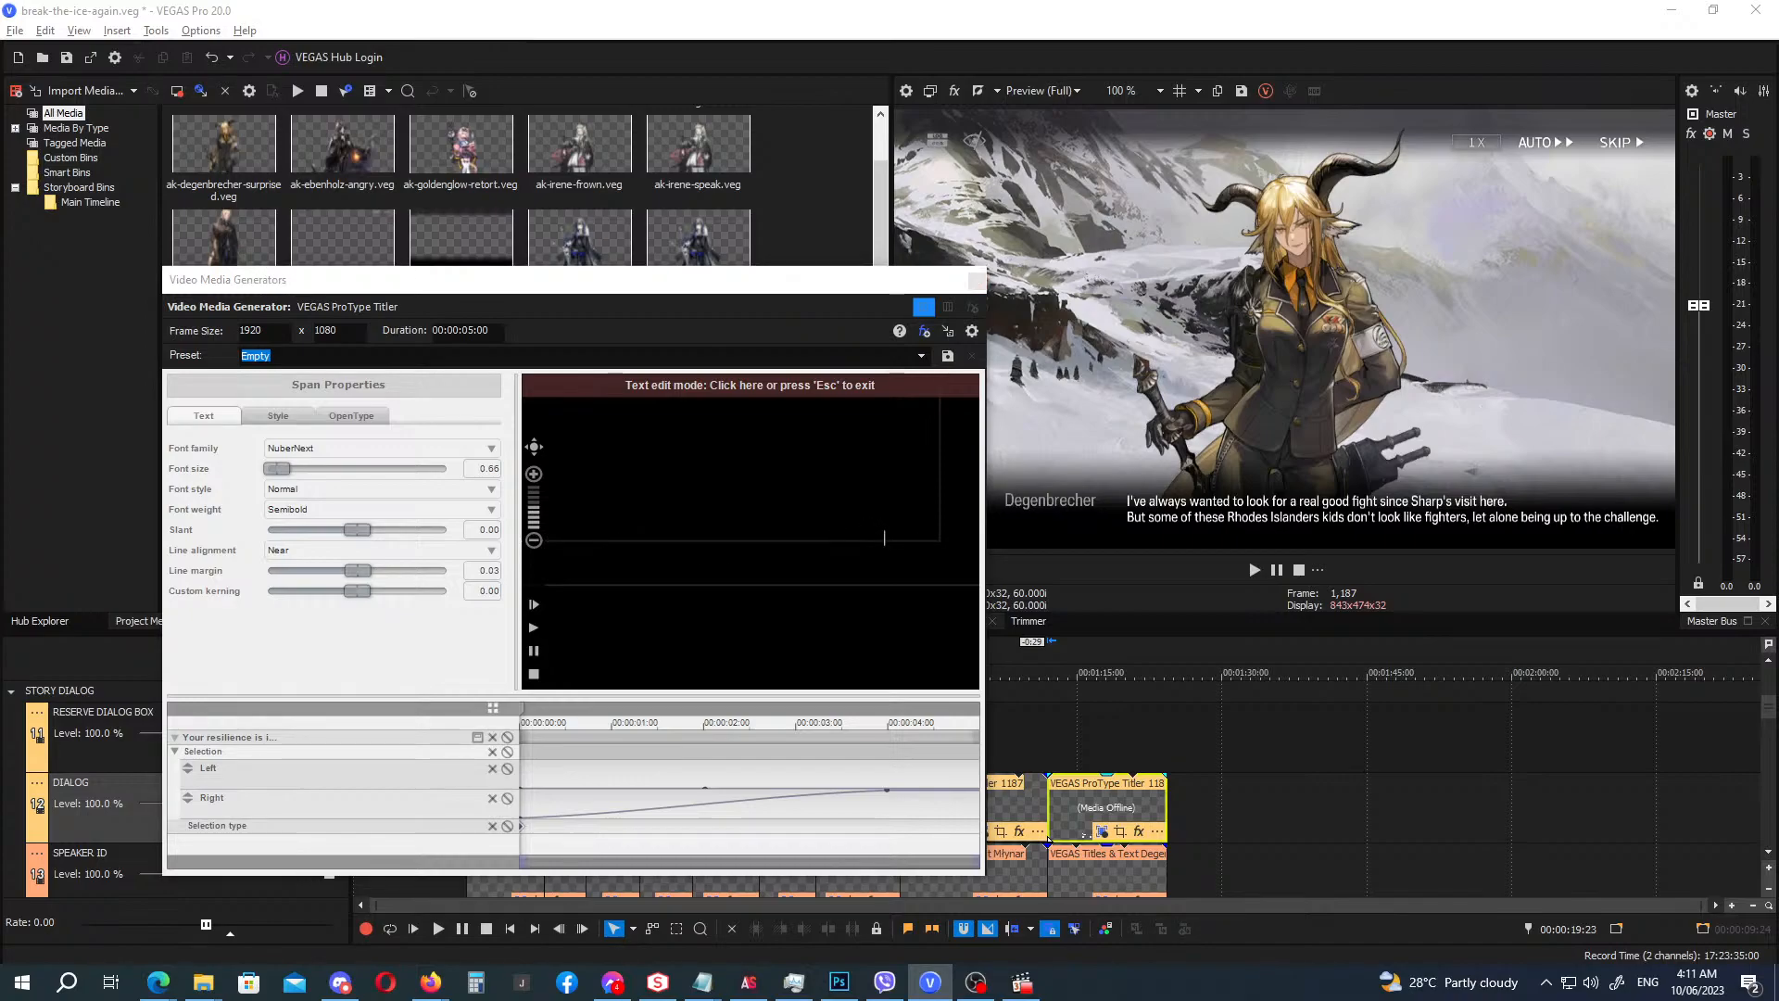
key("alt+Tab")
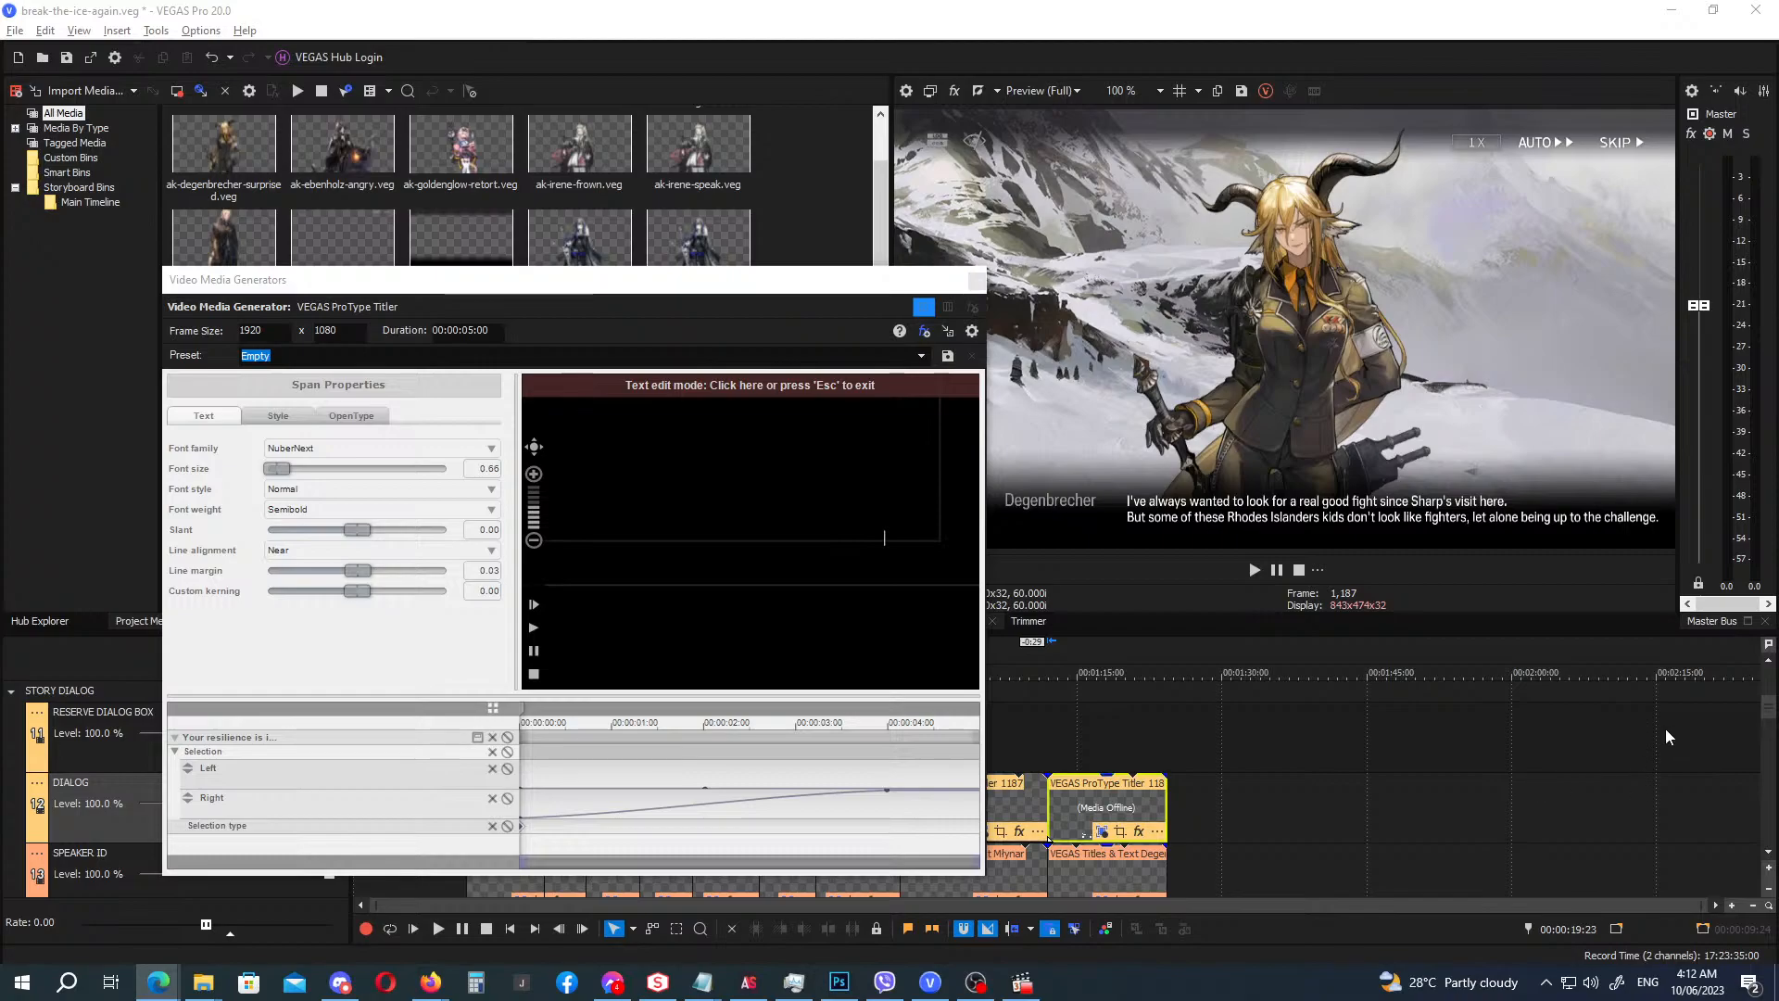
Finish Degenbrecher's two-line dialog text, ending the first line with "As expected of someone from Kazimierz.", and return to 00:01:11:27 on the timeline.
left_click(857, 545)
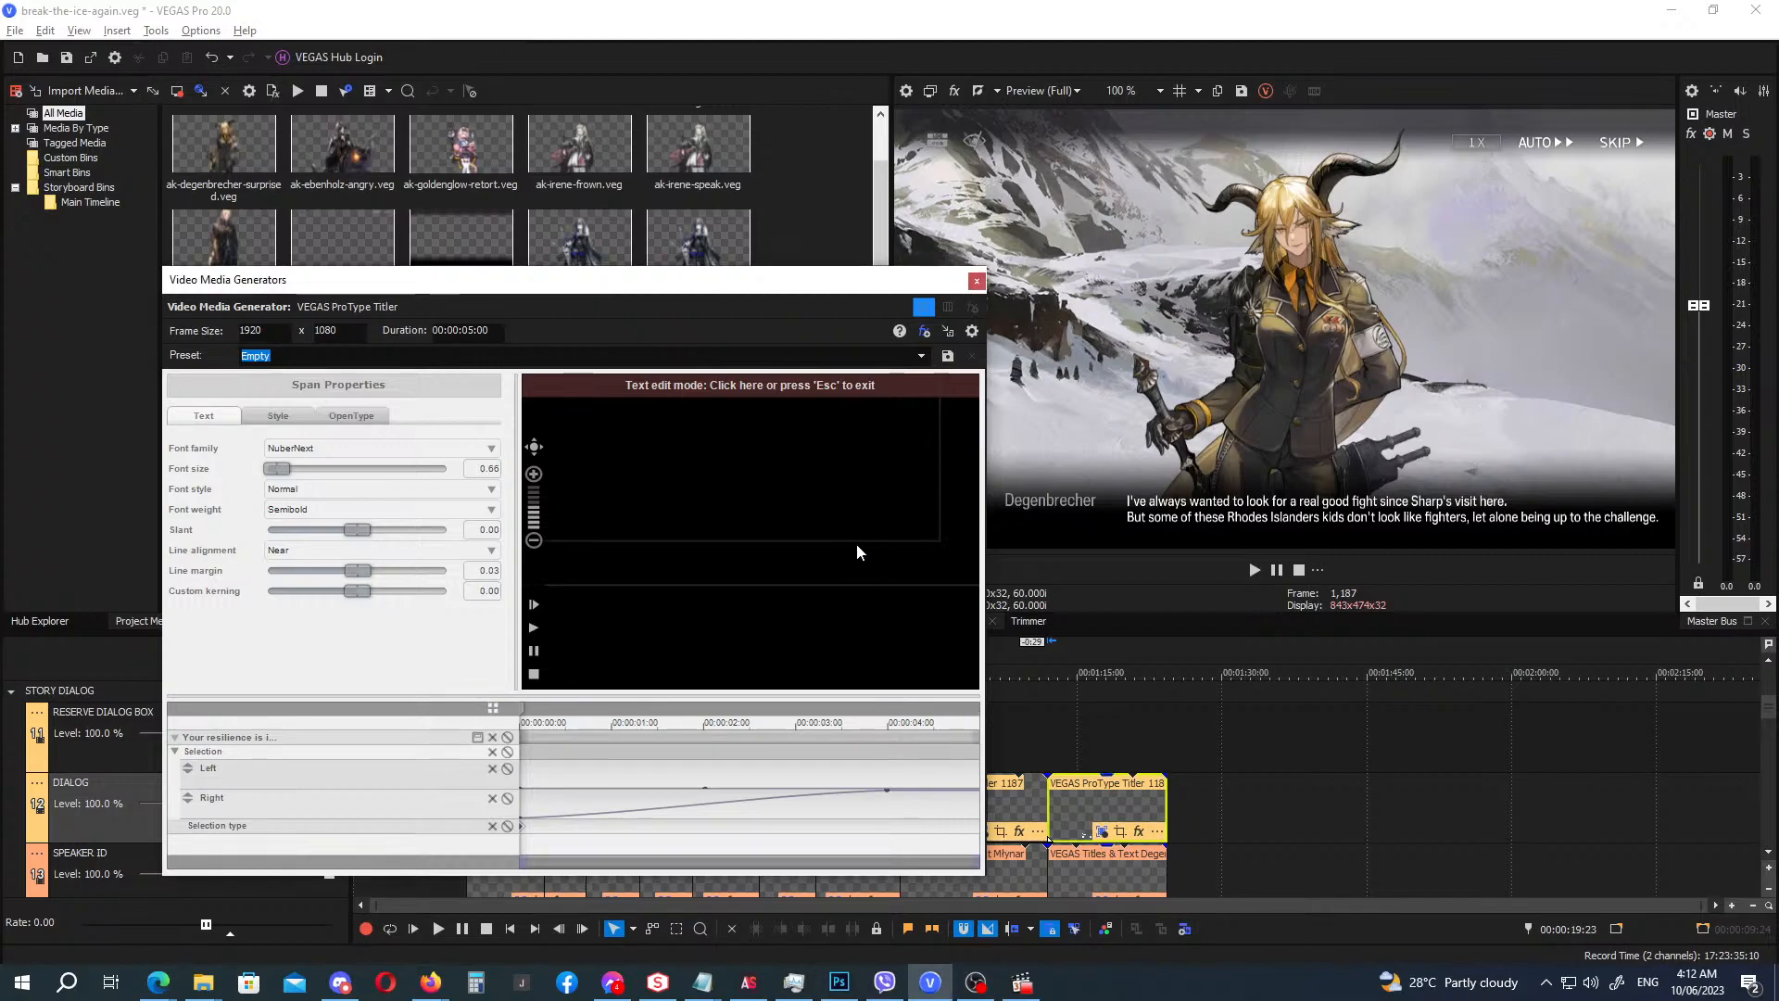
key("ctrl+v")
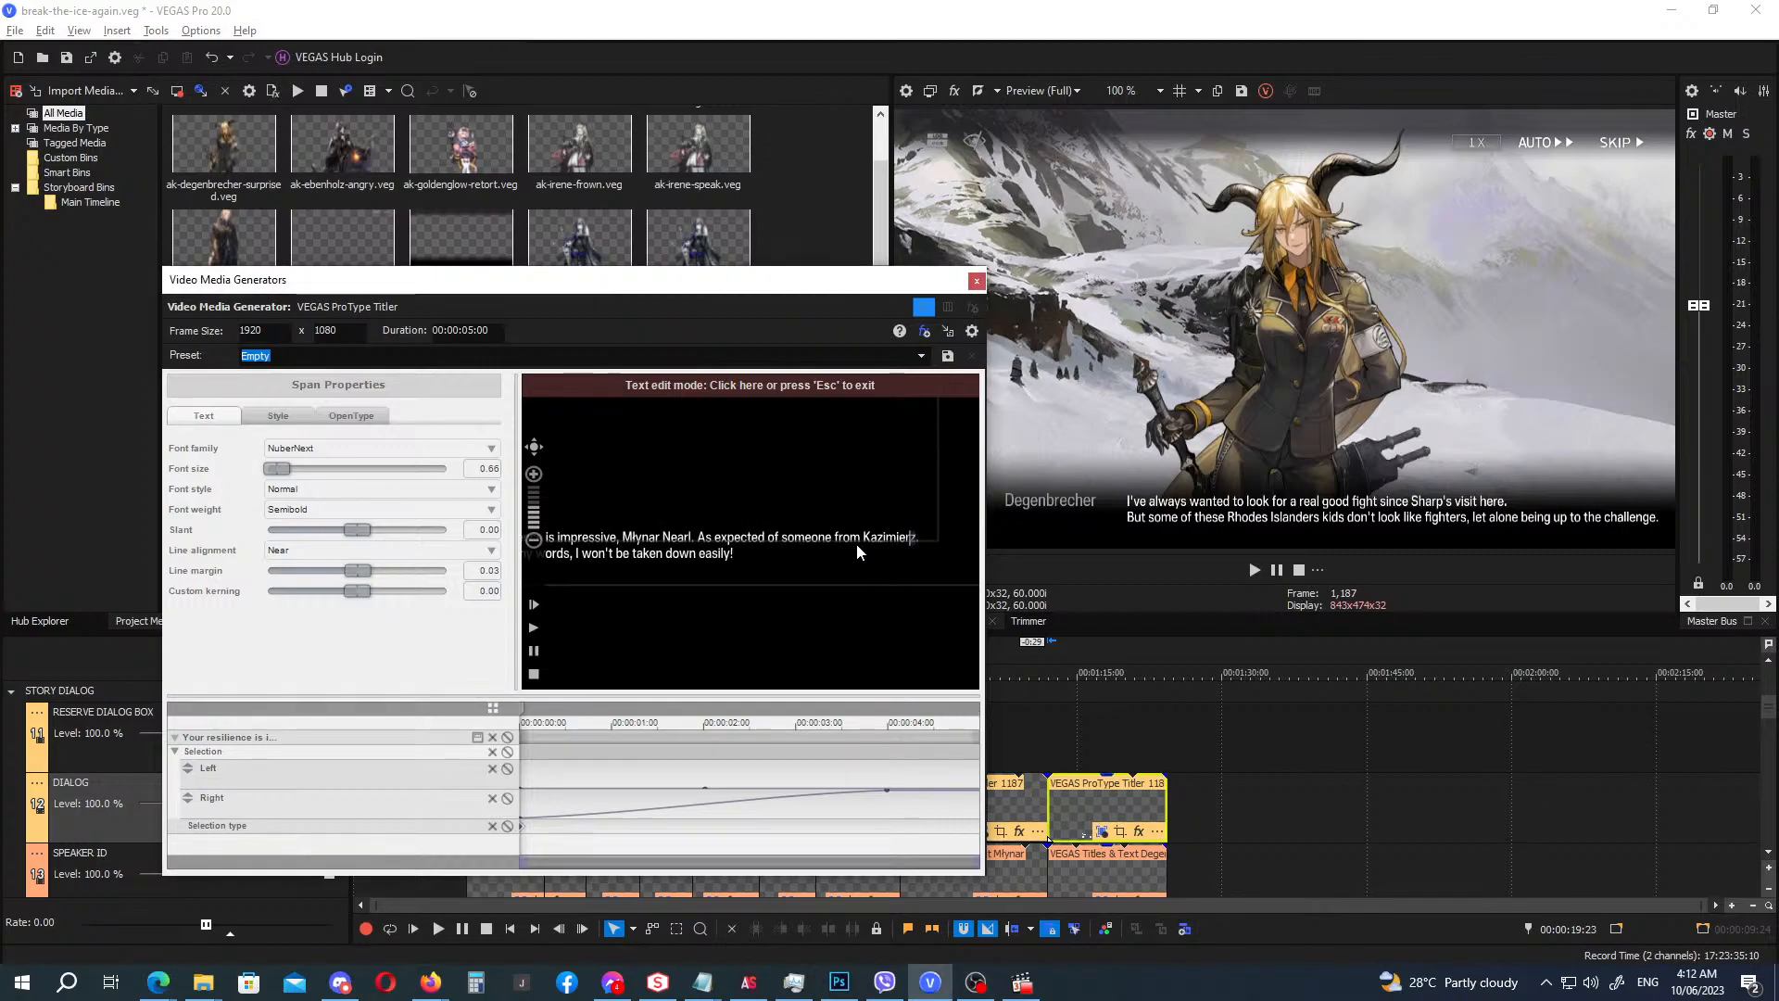
key("shift+Left")
key("shift+Left")
key("shift+Left")
key("shift+Left")
key("shift+Left")
key("shift+Left")
key("shift+Left")
key("Right")
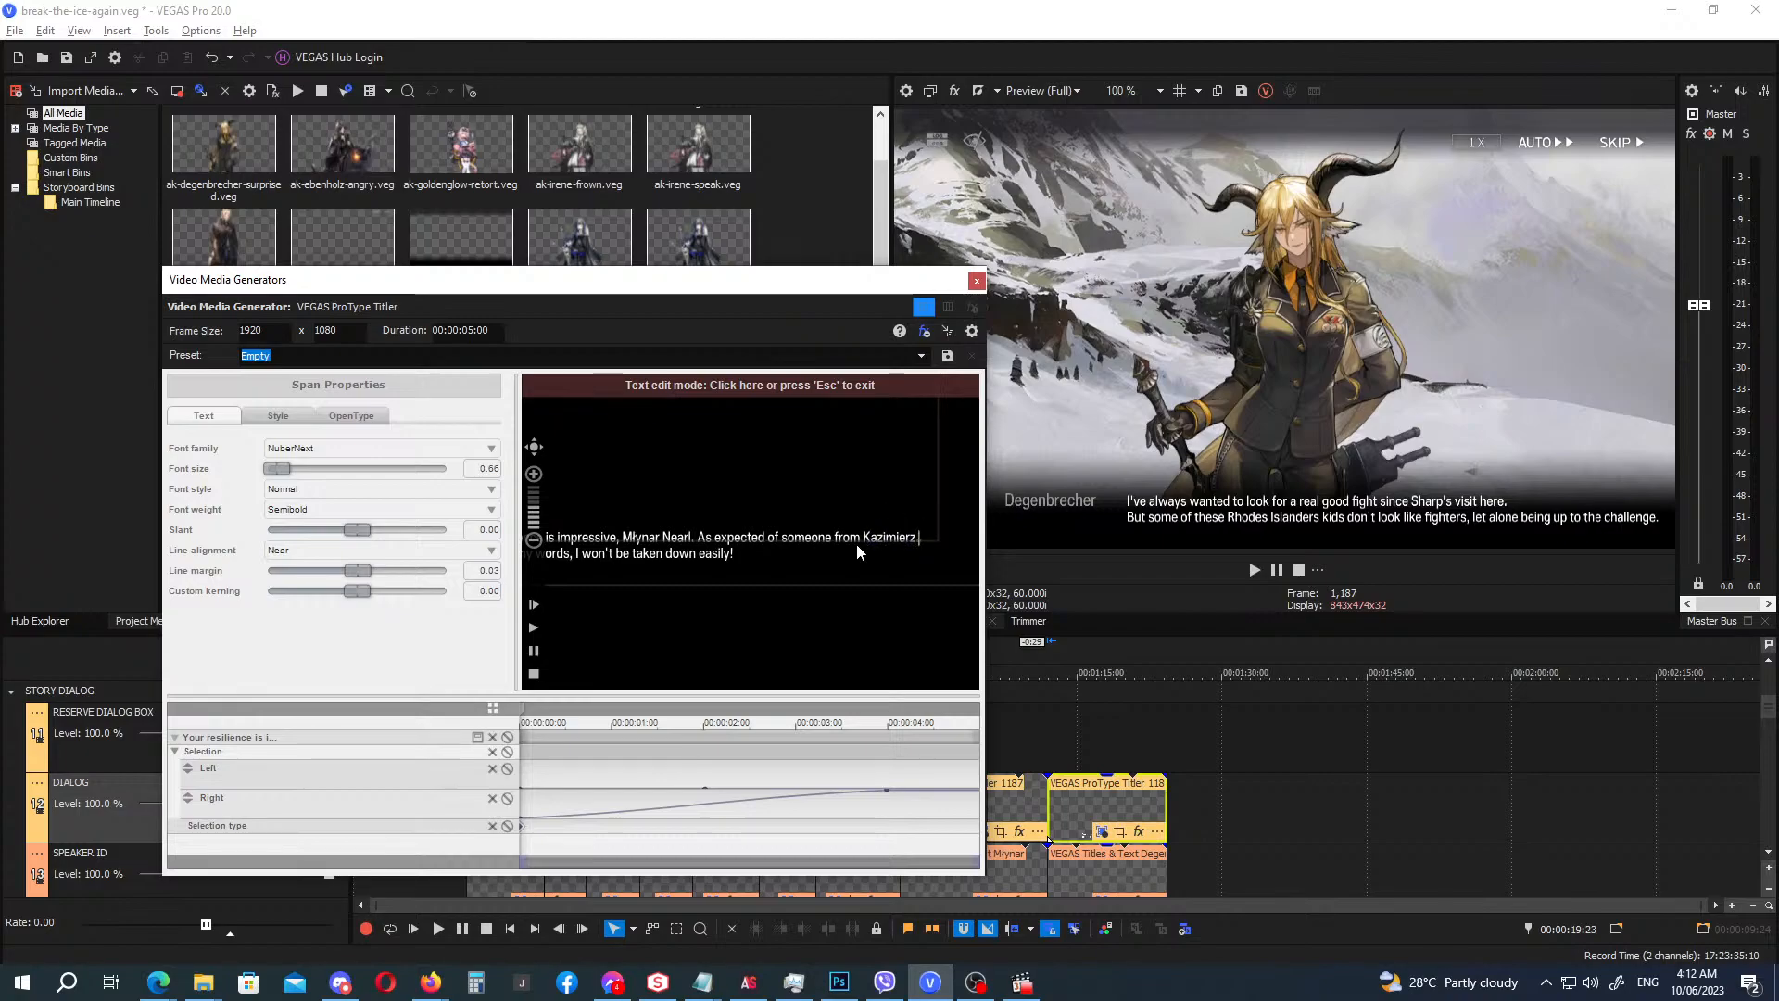
left_click(977, 280)
left_click(1050, 670)
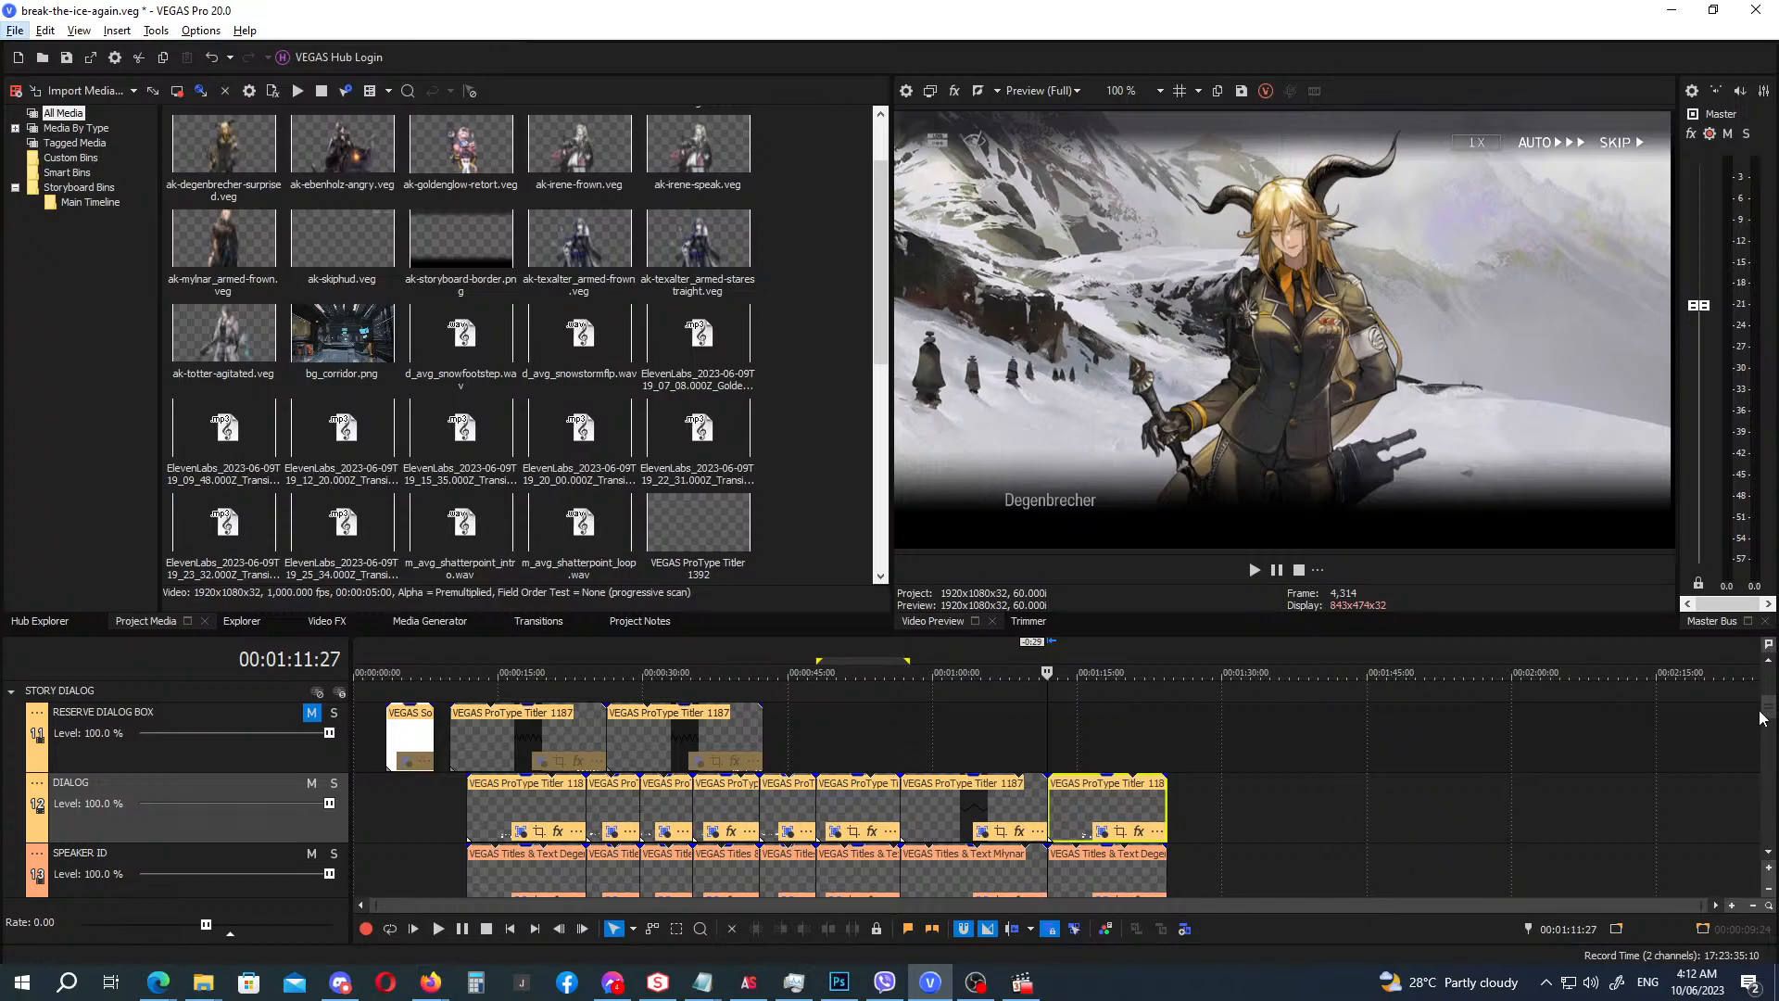
Play back Degenbrecher's new line and extend her last title on the SPEAKER ID track to about 00:01:39.
mouse_move(1767, 718)
left_mouse_down()
mouse_move(1773, 834)
mouse_move(1775, 697)
mouse_move(1772, 729)
left_mouse_up()
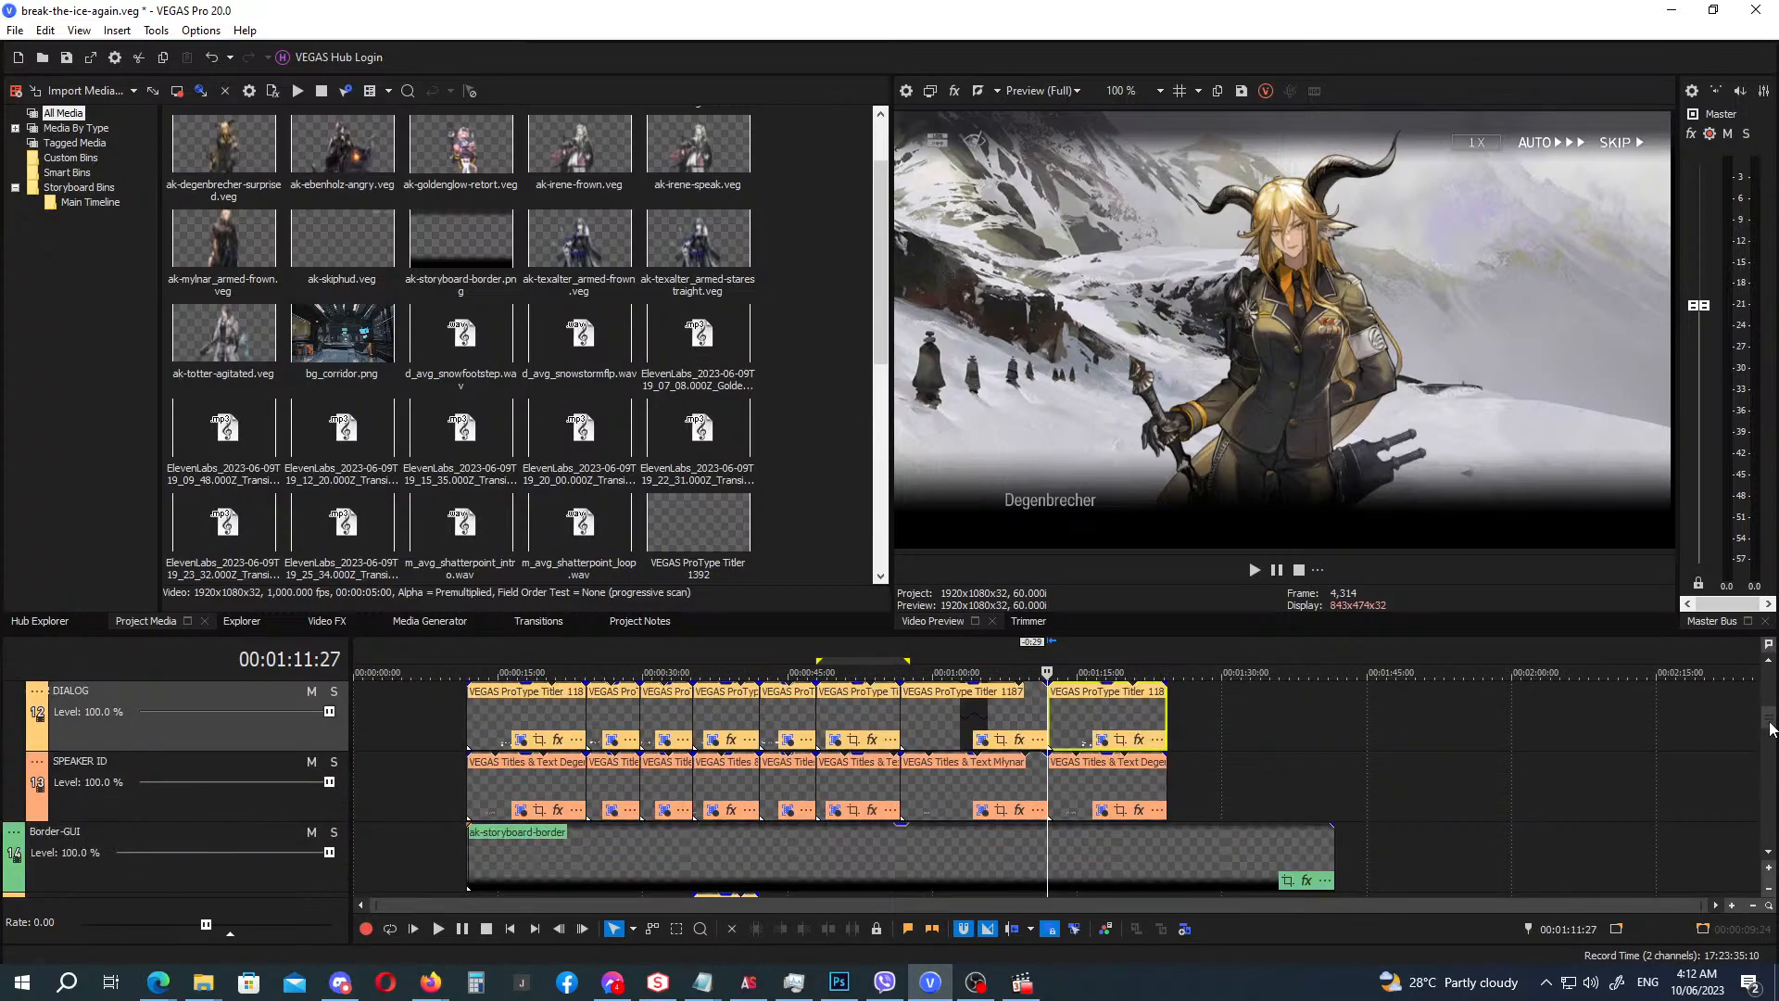
left_click(1018, 654)
key("space")
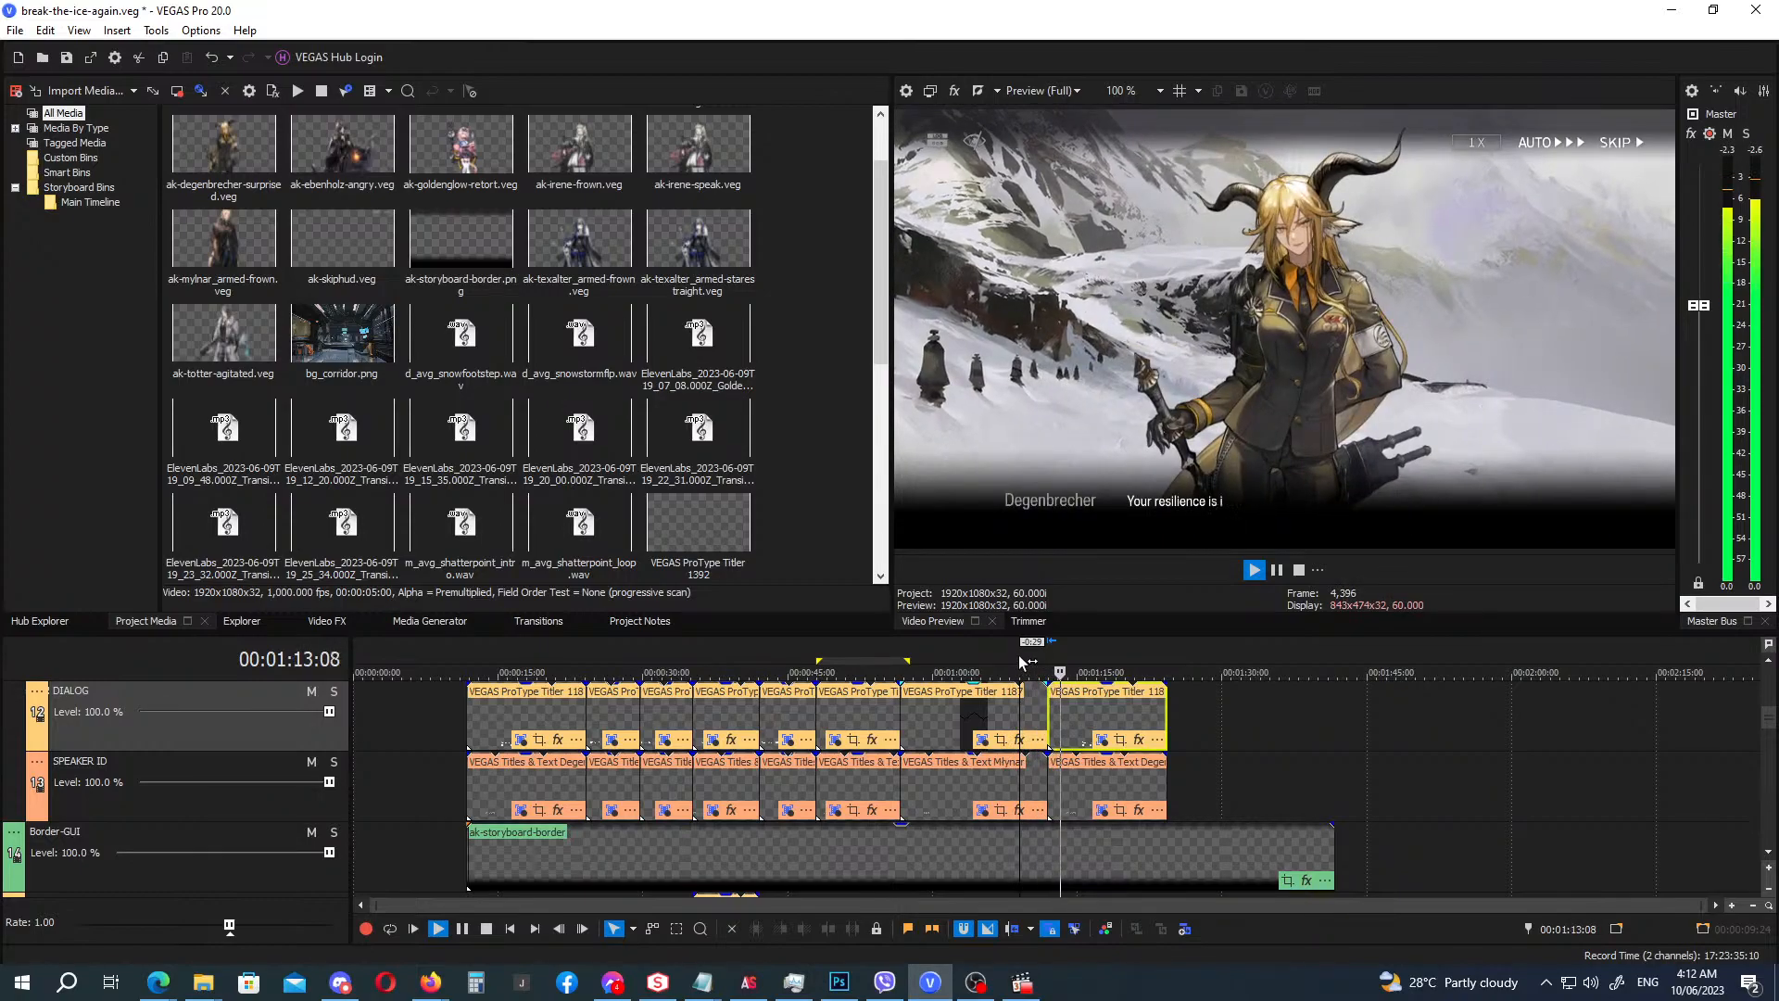
left_click_drag(1158, 815, 1310, 785)
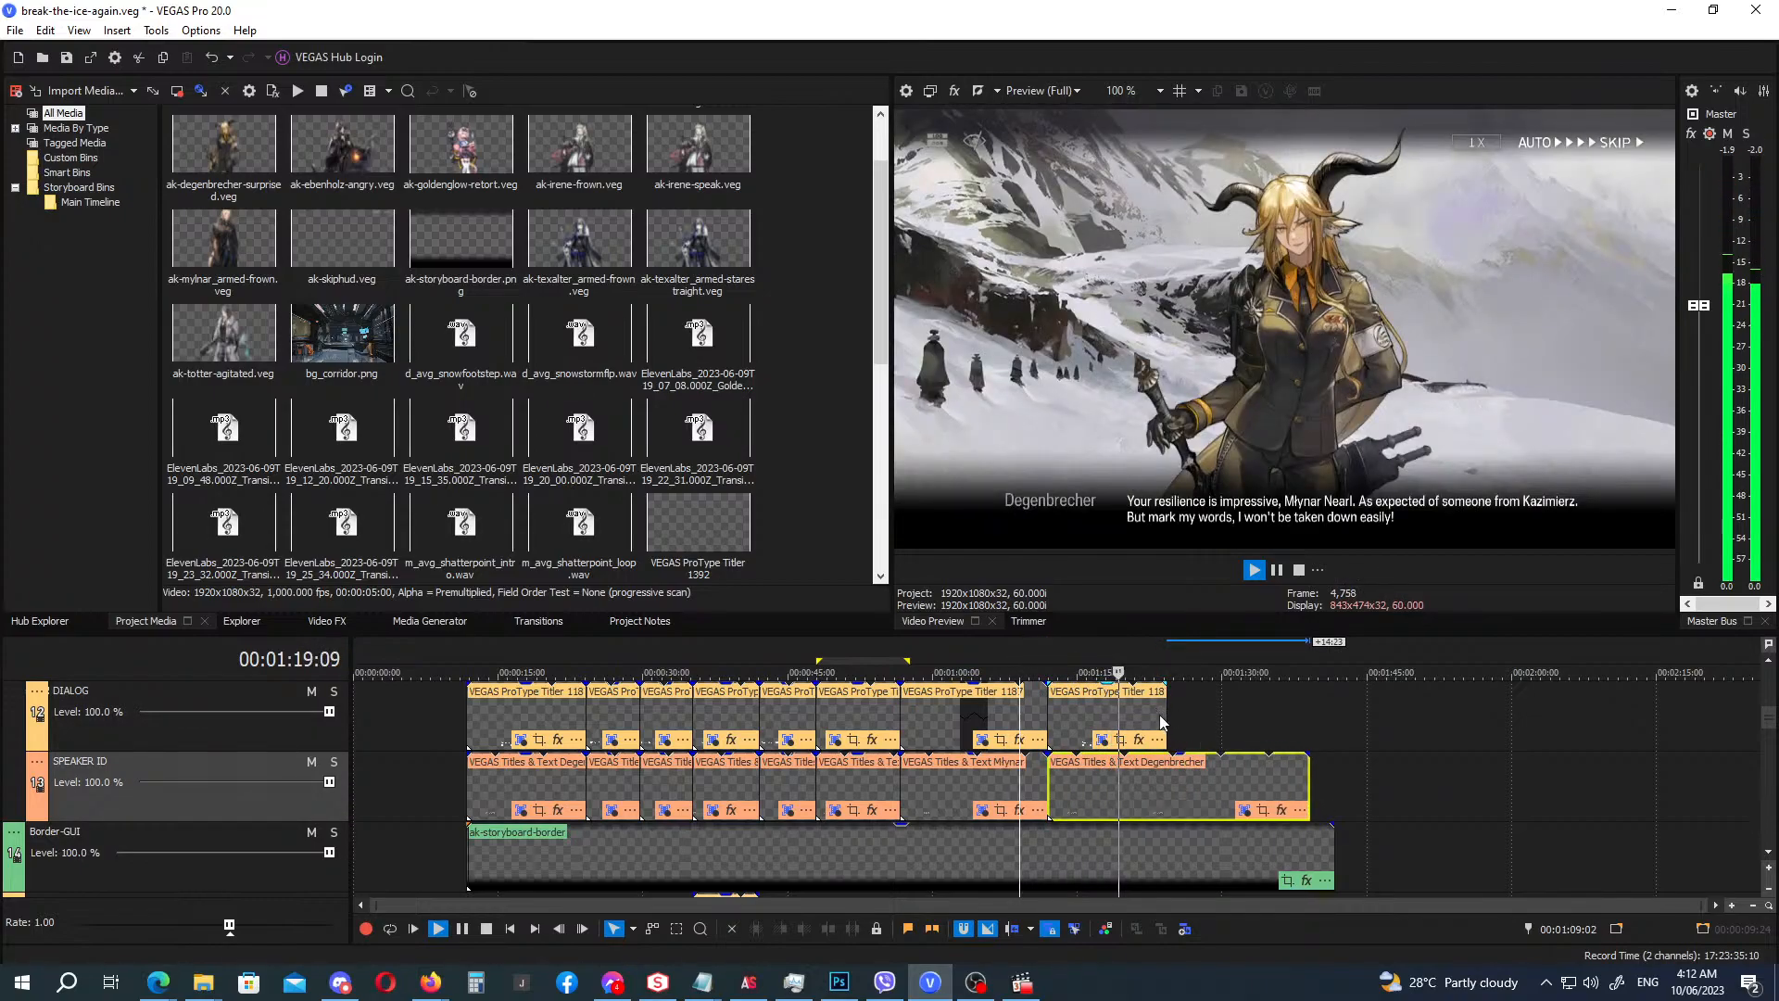
key("Return")
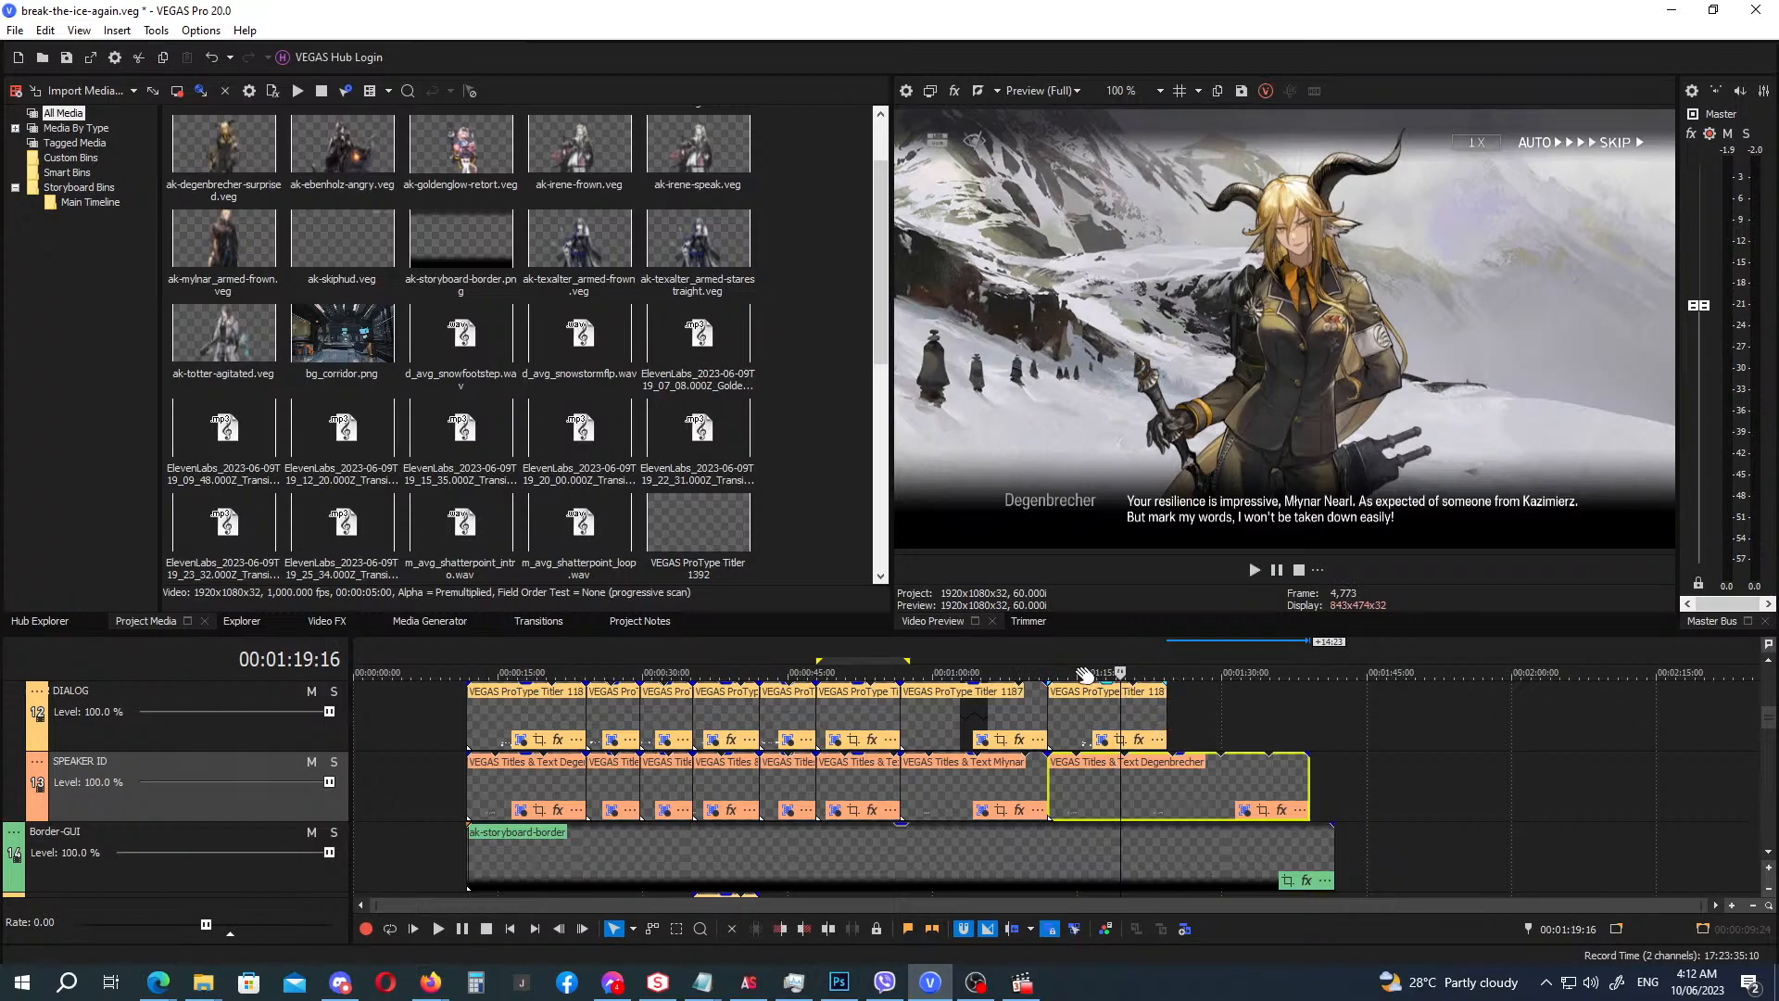
left_click(1057, 660)
key("Return")
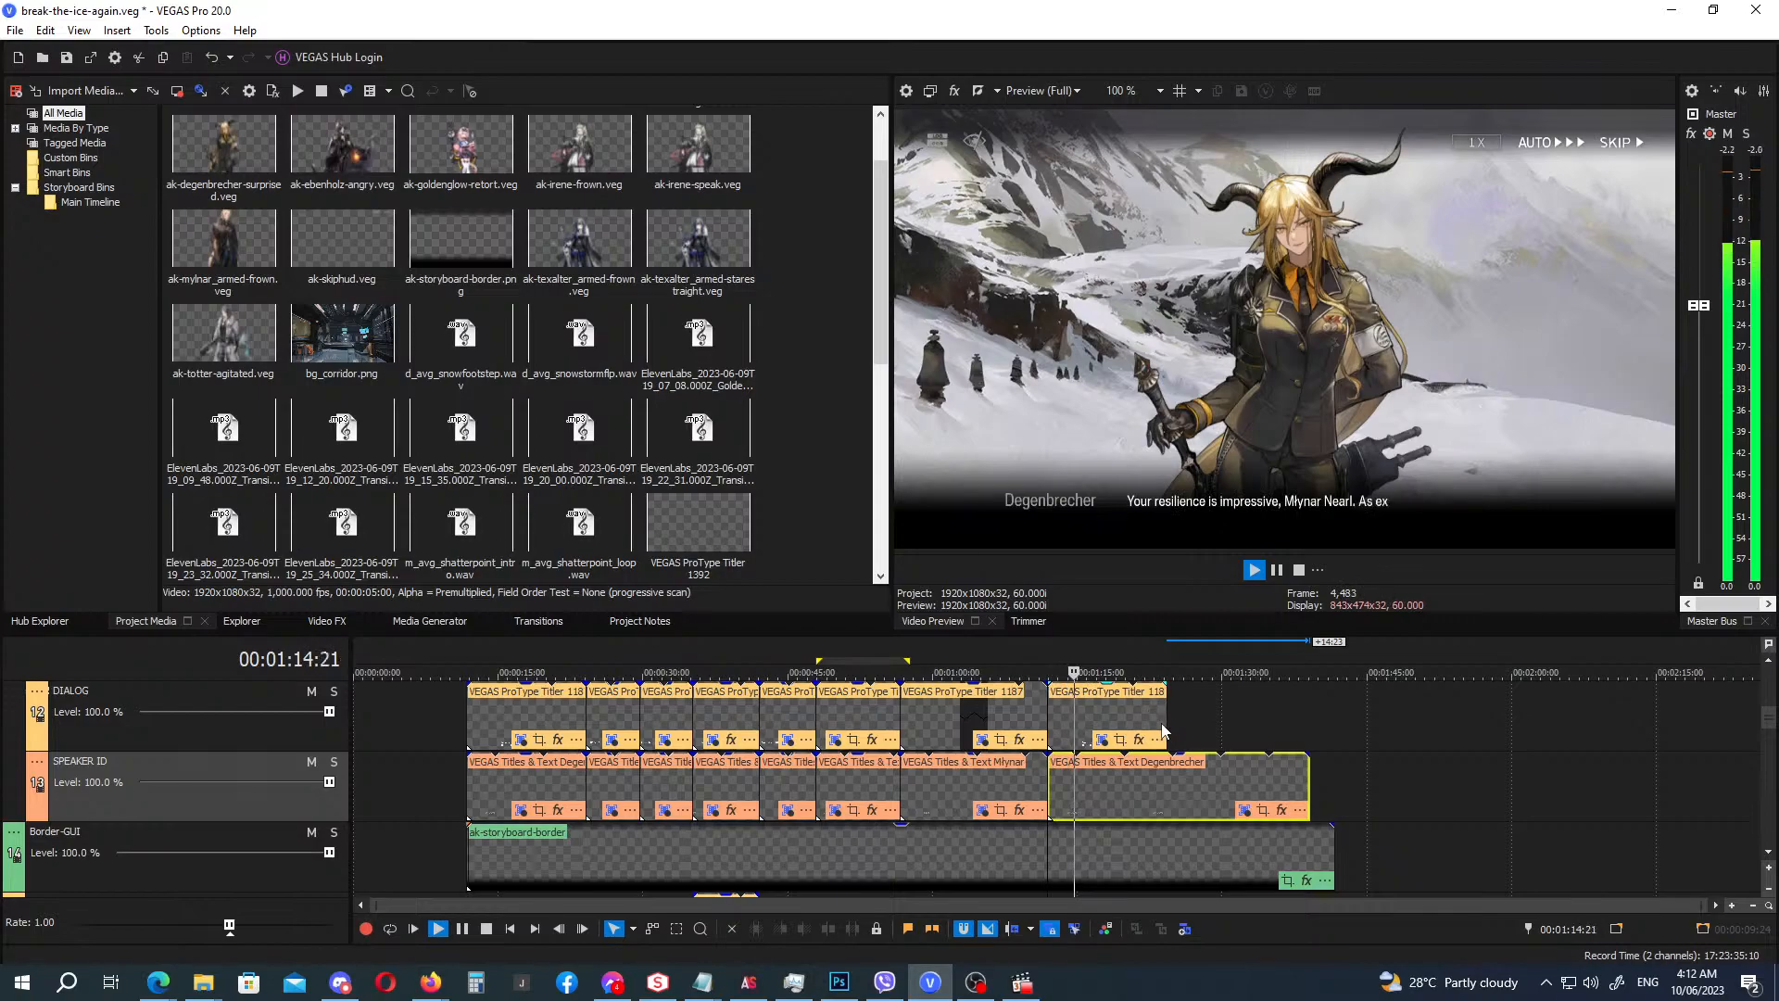
key("Return")
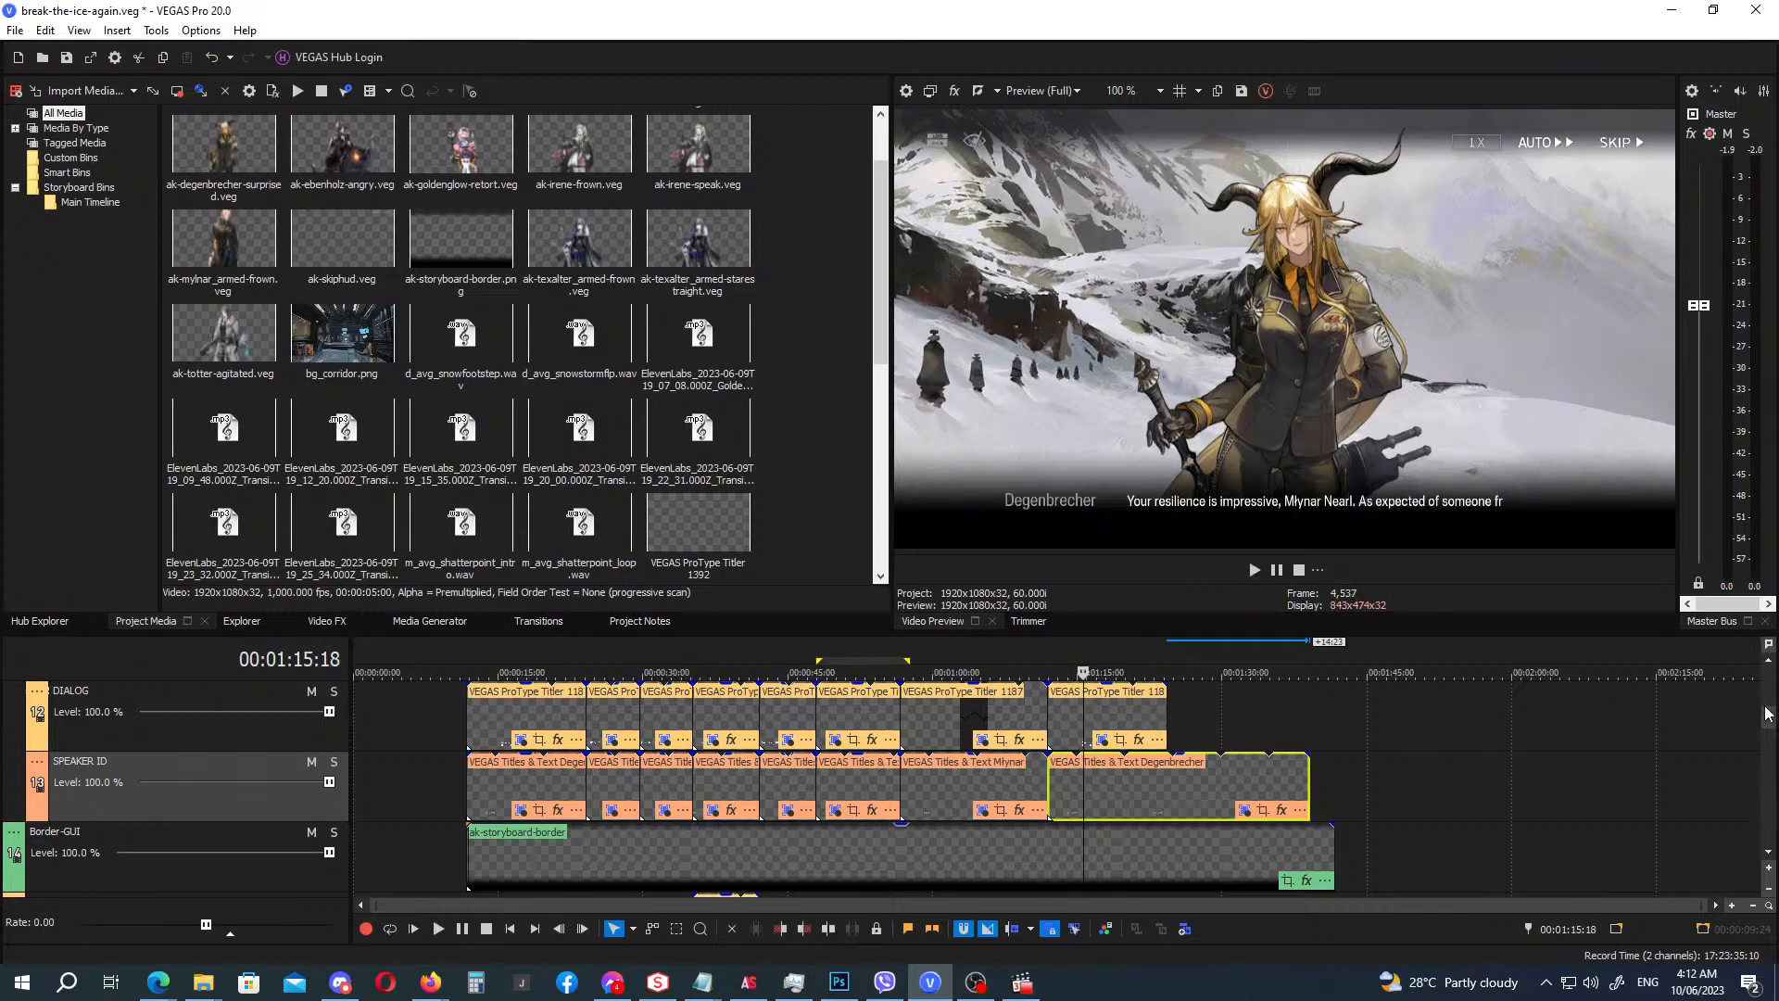
Split Degenbrecher's last voice clip at 00:01:14:14, in the pause after its first sentence, and move the second part slightly later.
left_click_drag(1768, 714, 1769, 817)
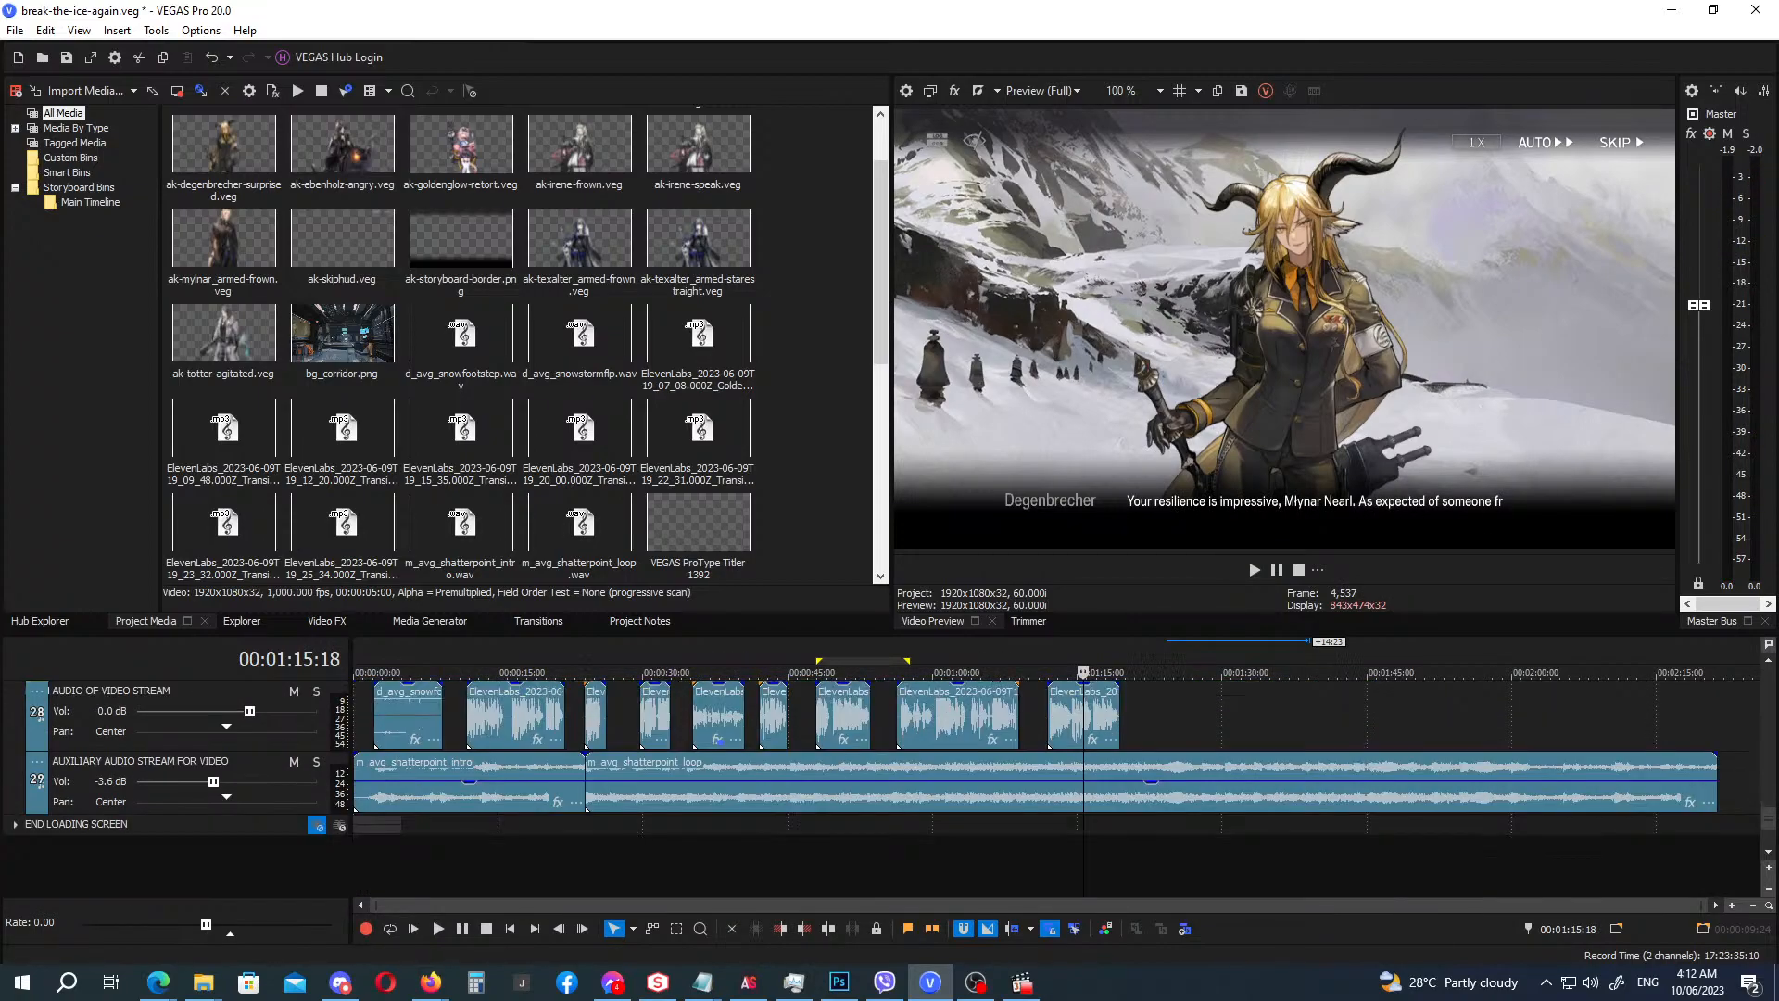
scroll(1131, 749, "up", 5)
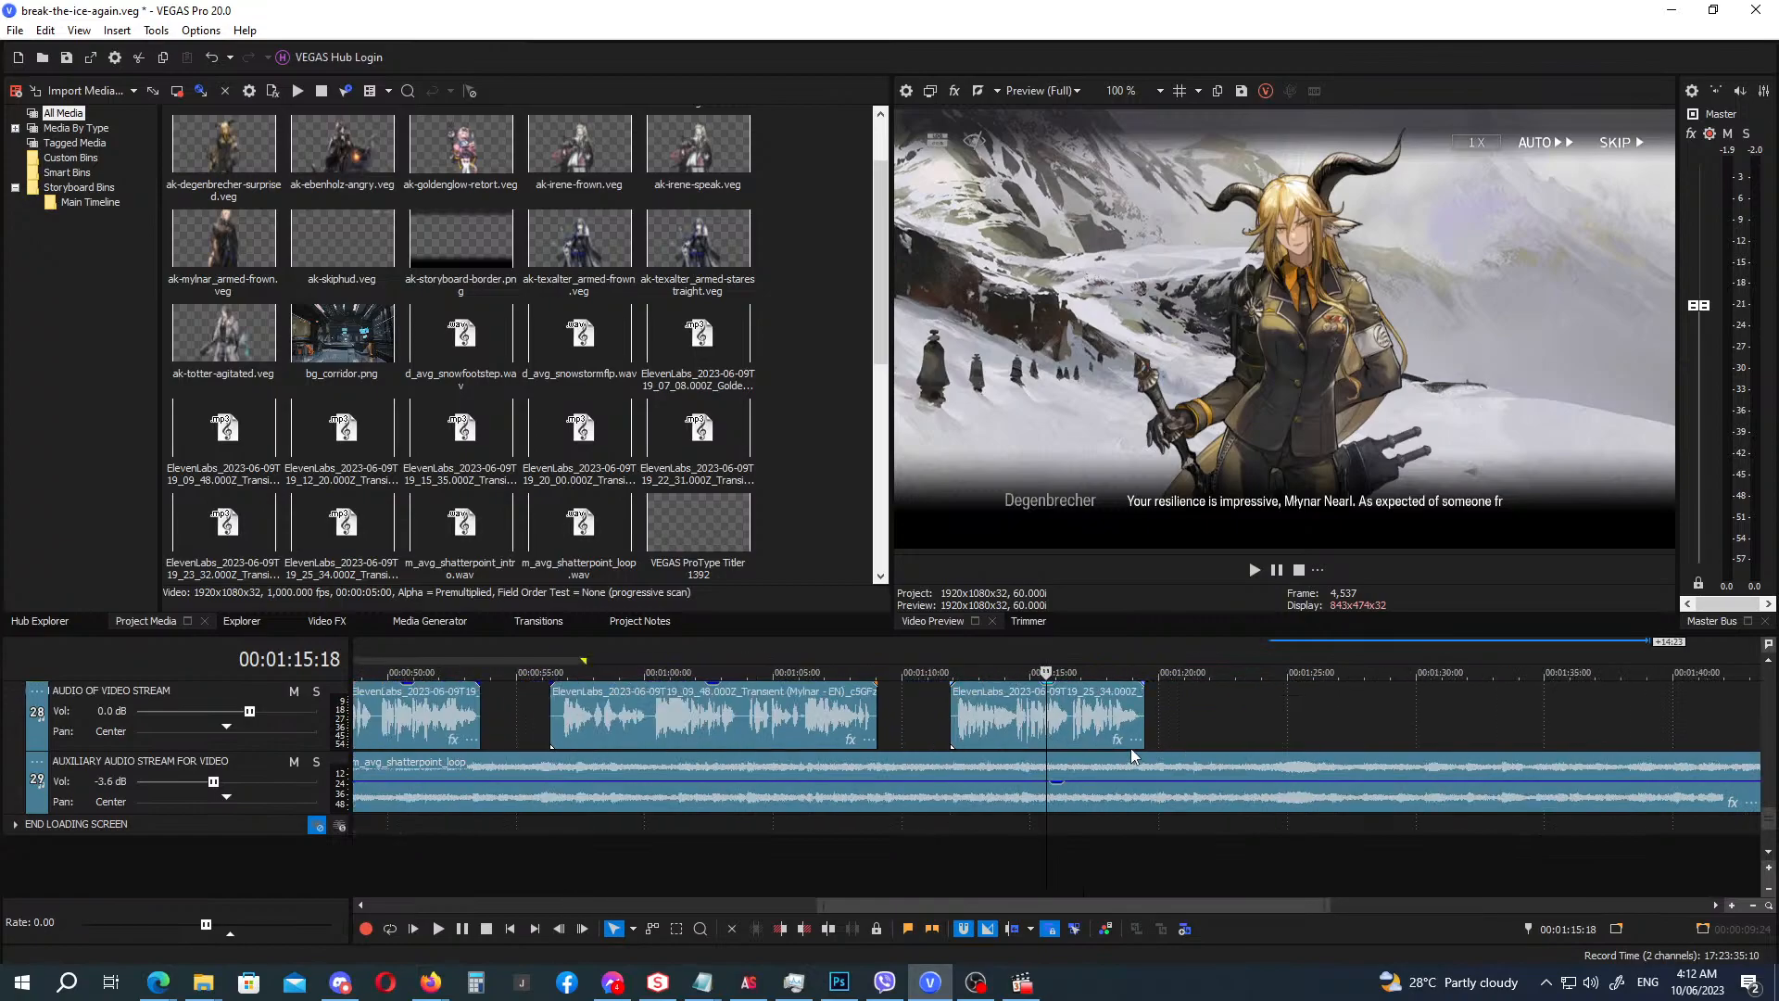
left_click(970, 730)
scroll(973, 729, "up", 3)
scroll(986, 726, "down", 2)
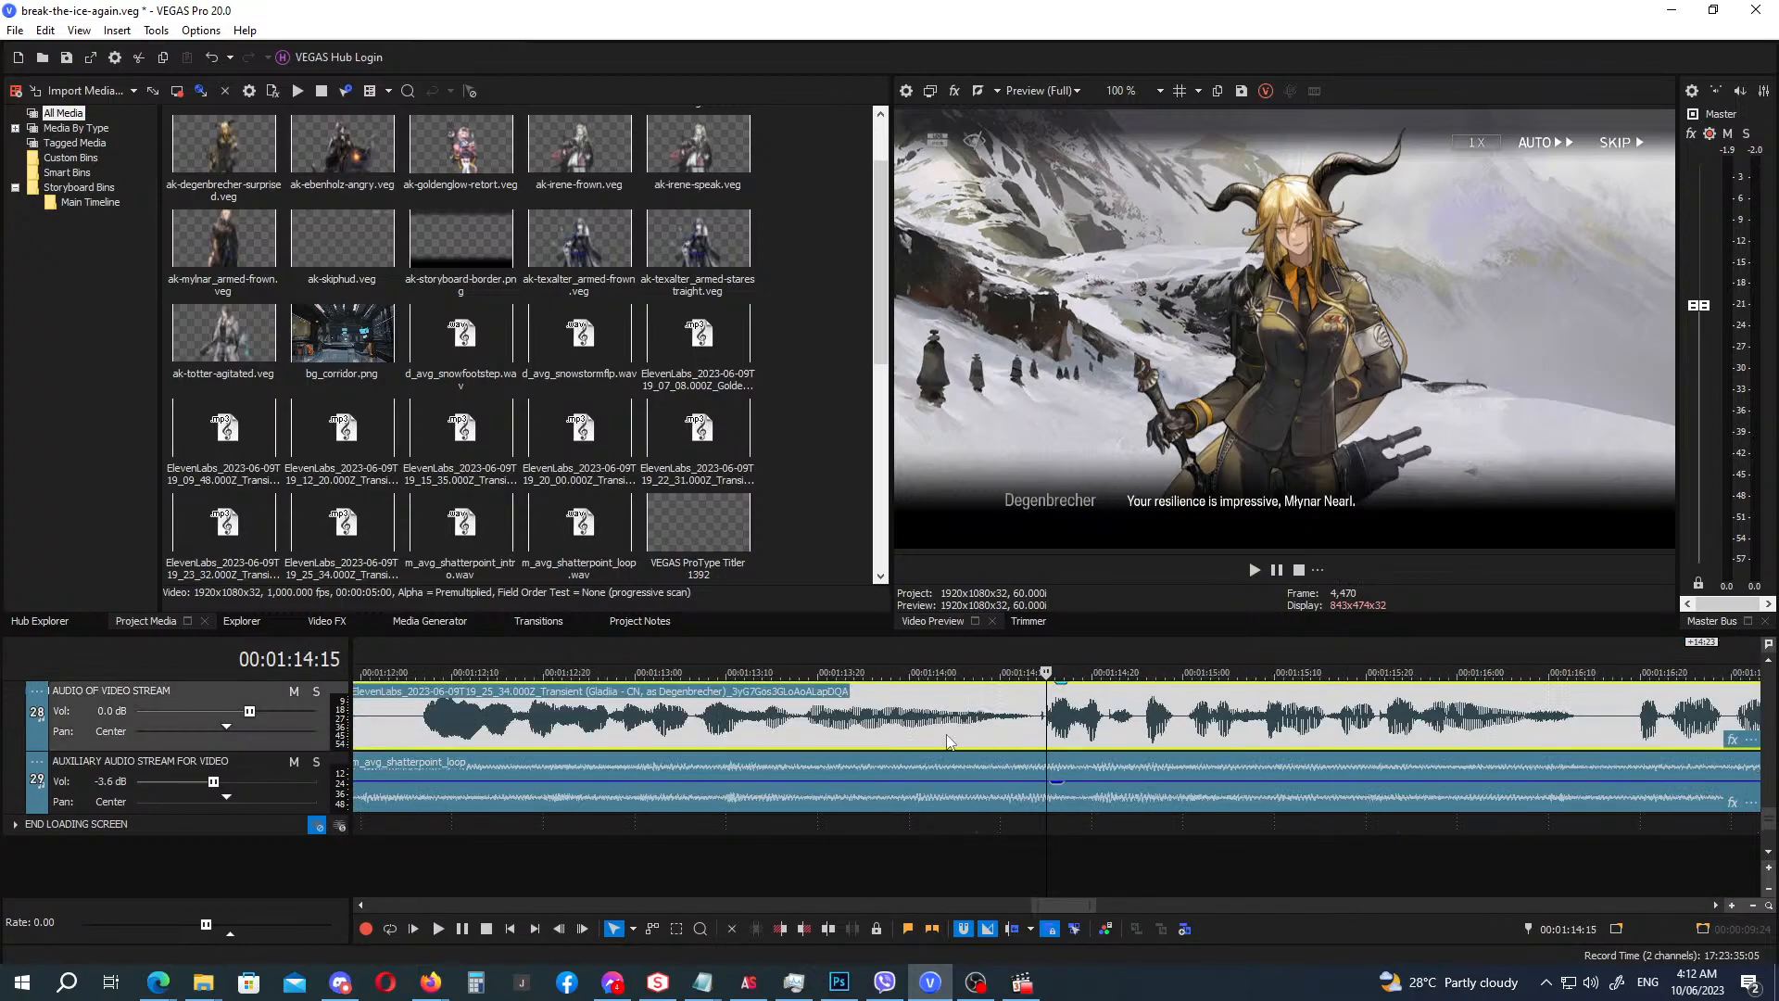
left_click(1044, 721)
scroll(1045, 723, "up", 5)
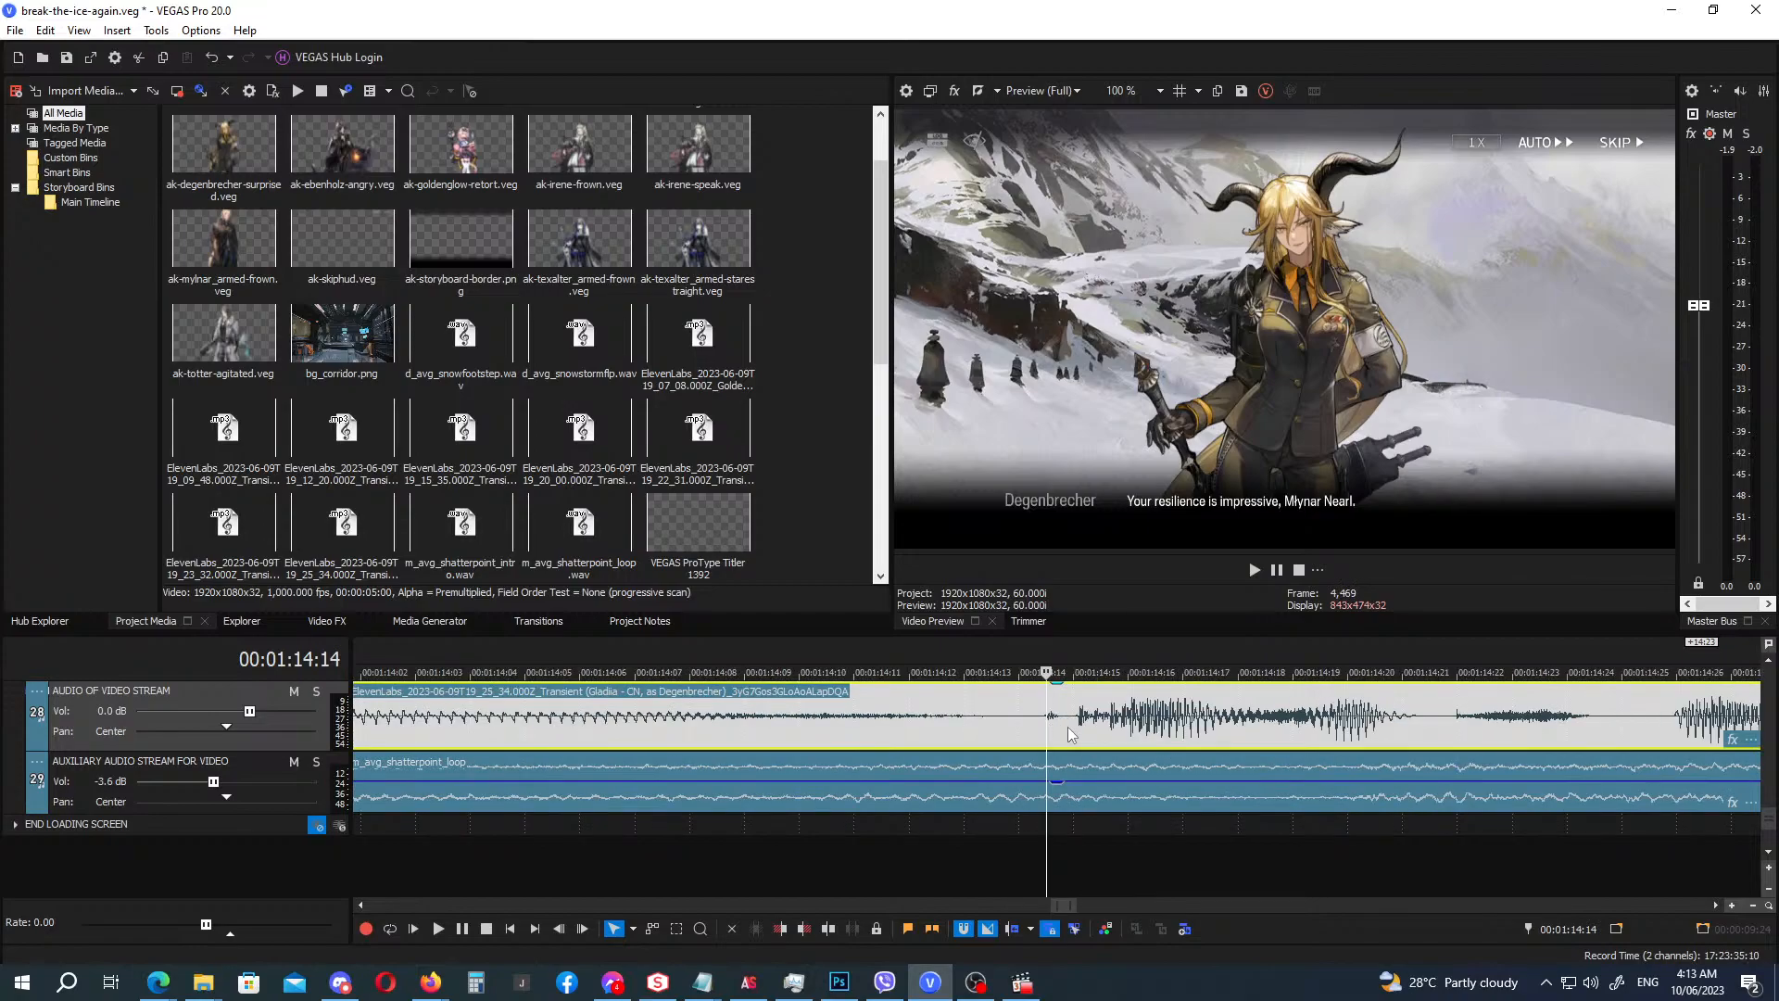
left_click(1028, 732)
key("s")
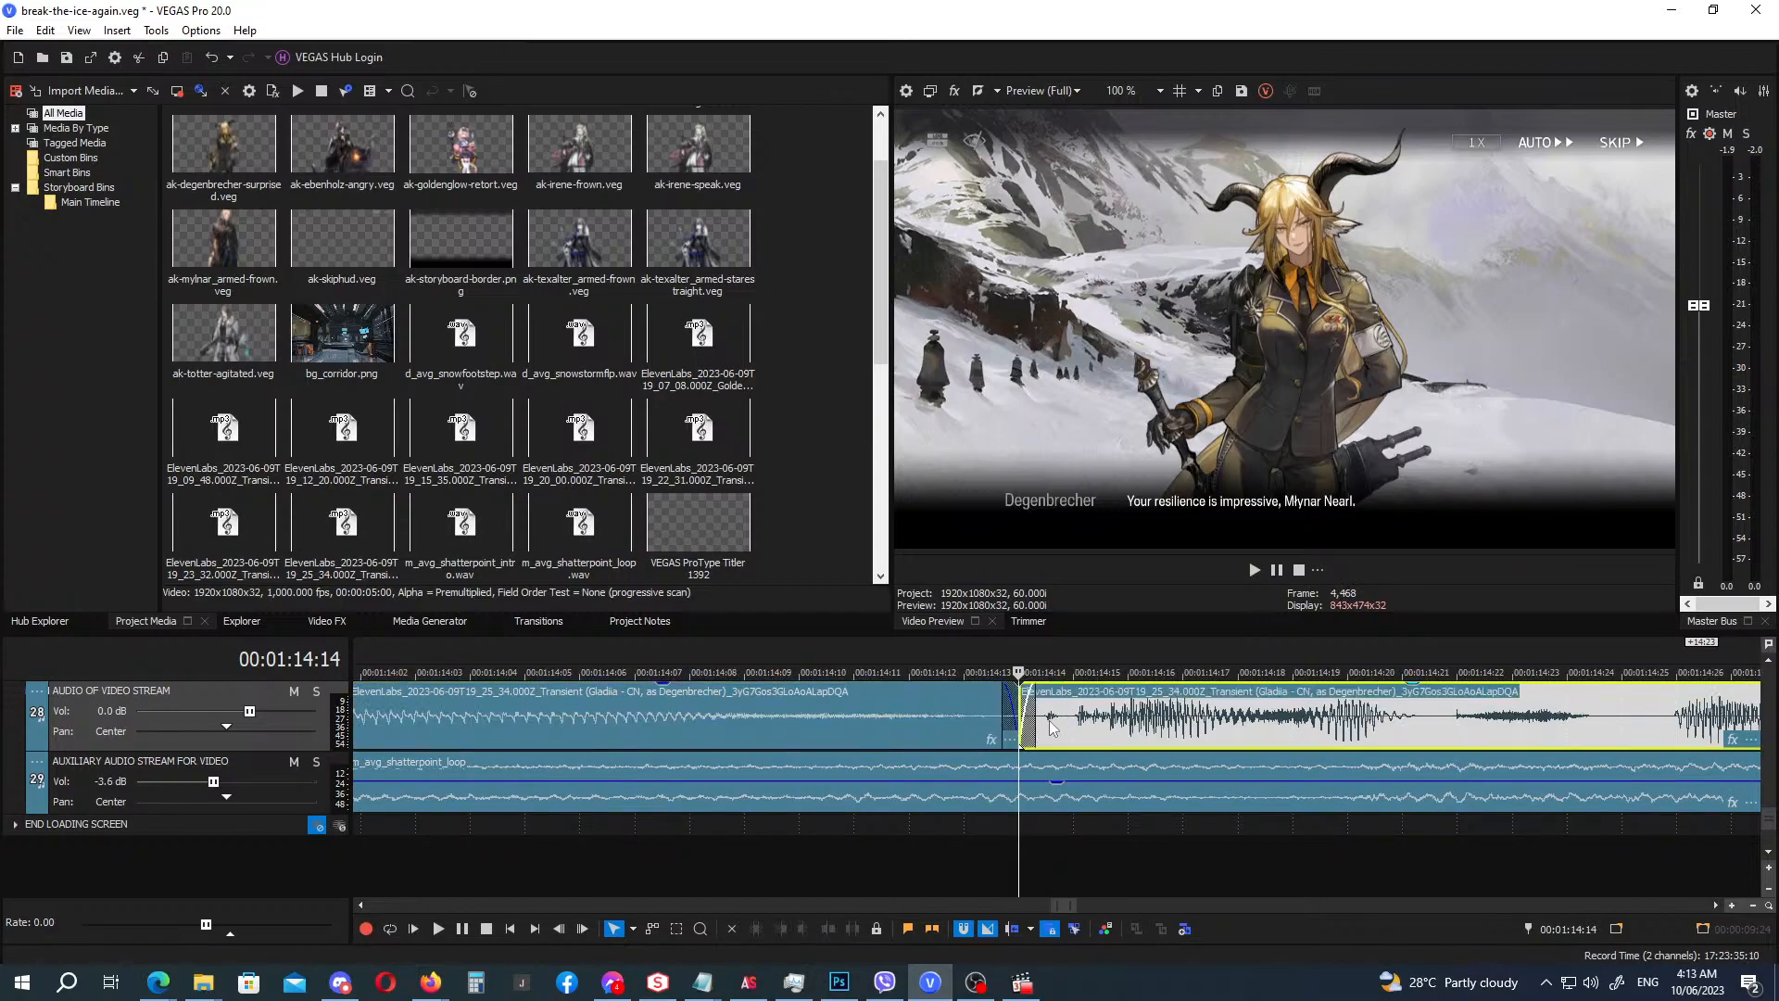
scroll(1027, 737, "down", 5)
left_click_drag(1109, 732, 1149, 726)
scroll(1159, 729, "down", 5)
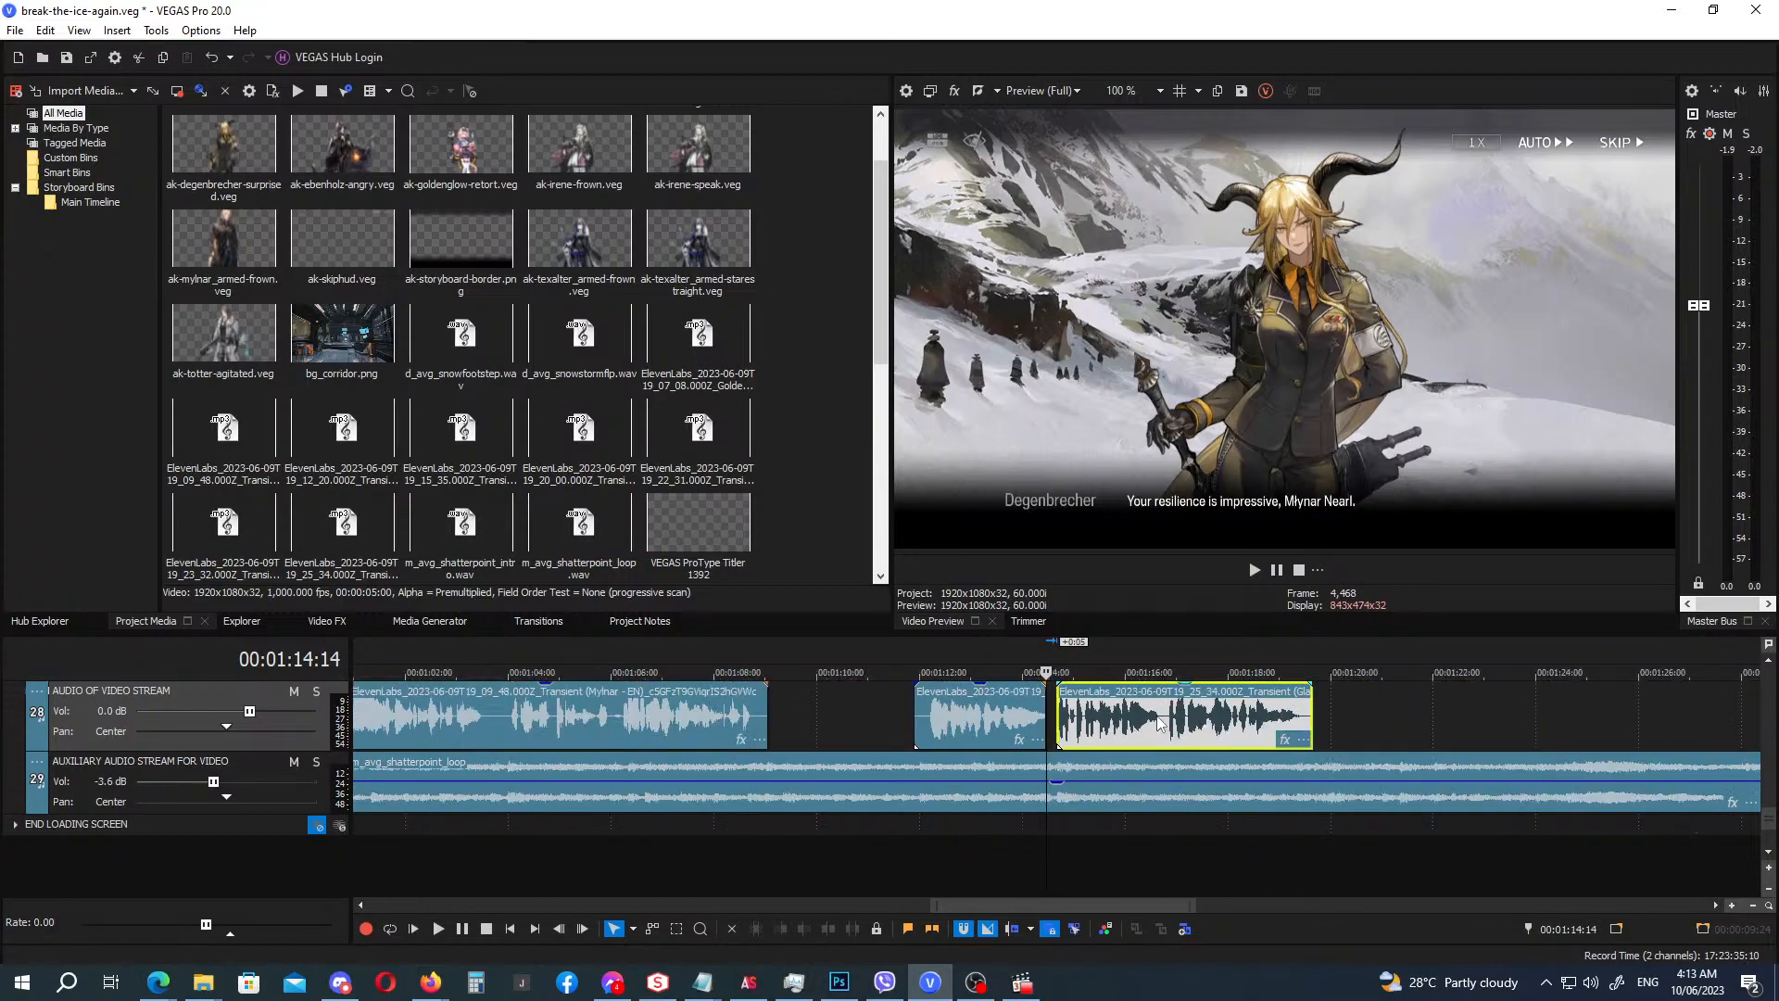
Split the second voice part at 00:01:16:20 and move the third part about half a second later.
left_click(1164, 732)
left_click(1160, 732)
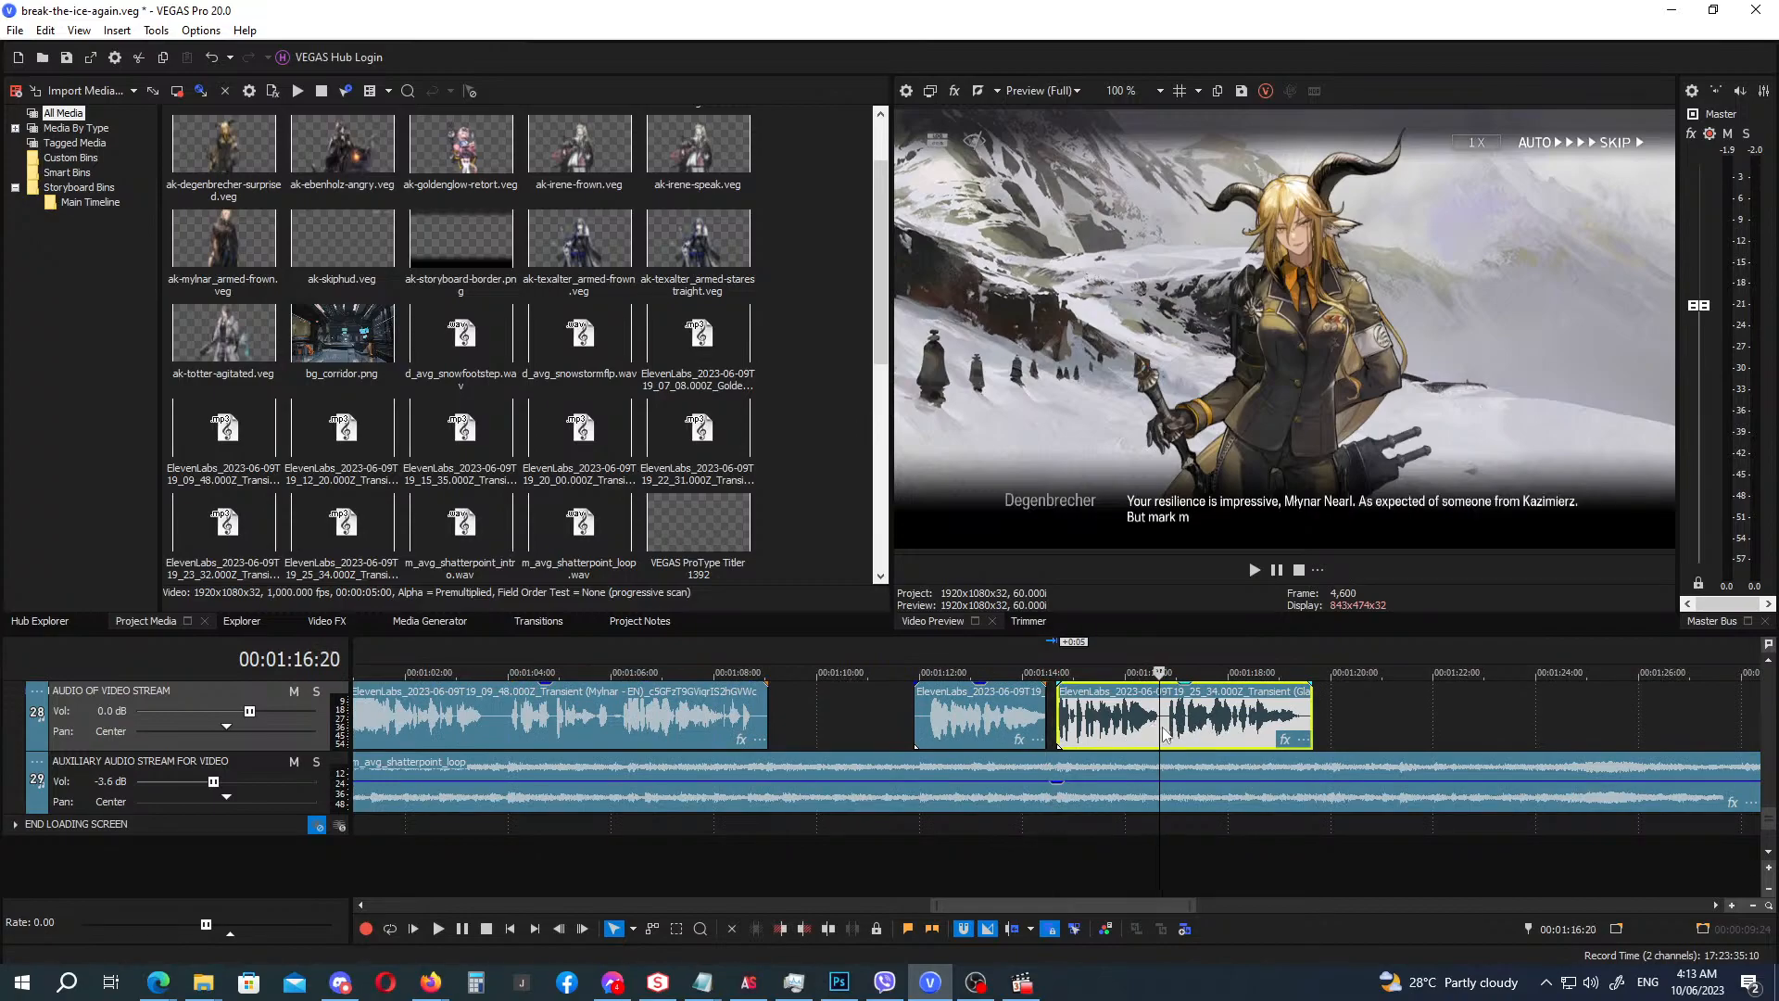
key("s")
left_click_drag(1187, 730, 1214, 729)
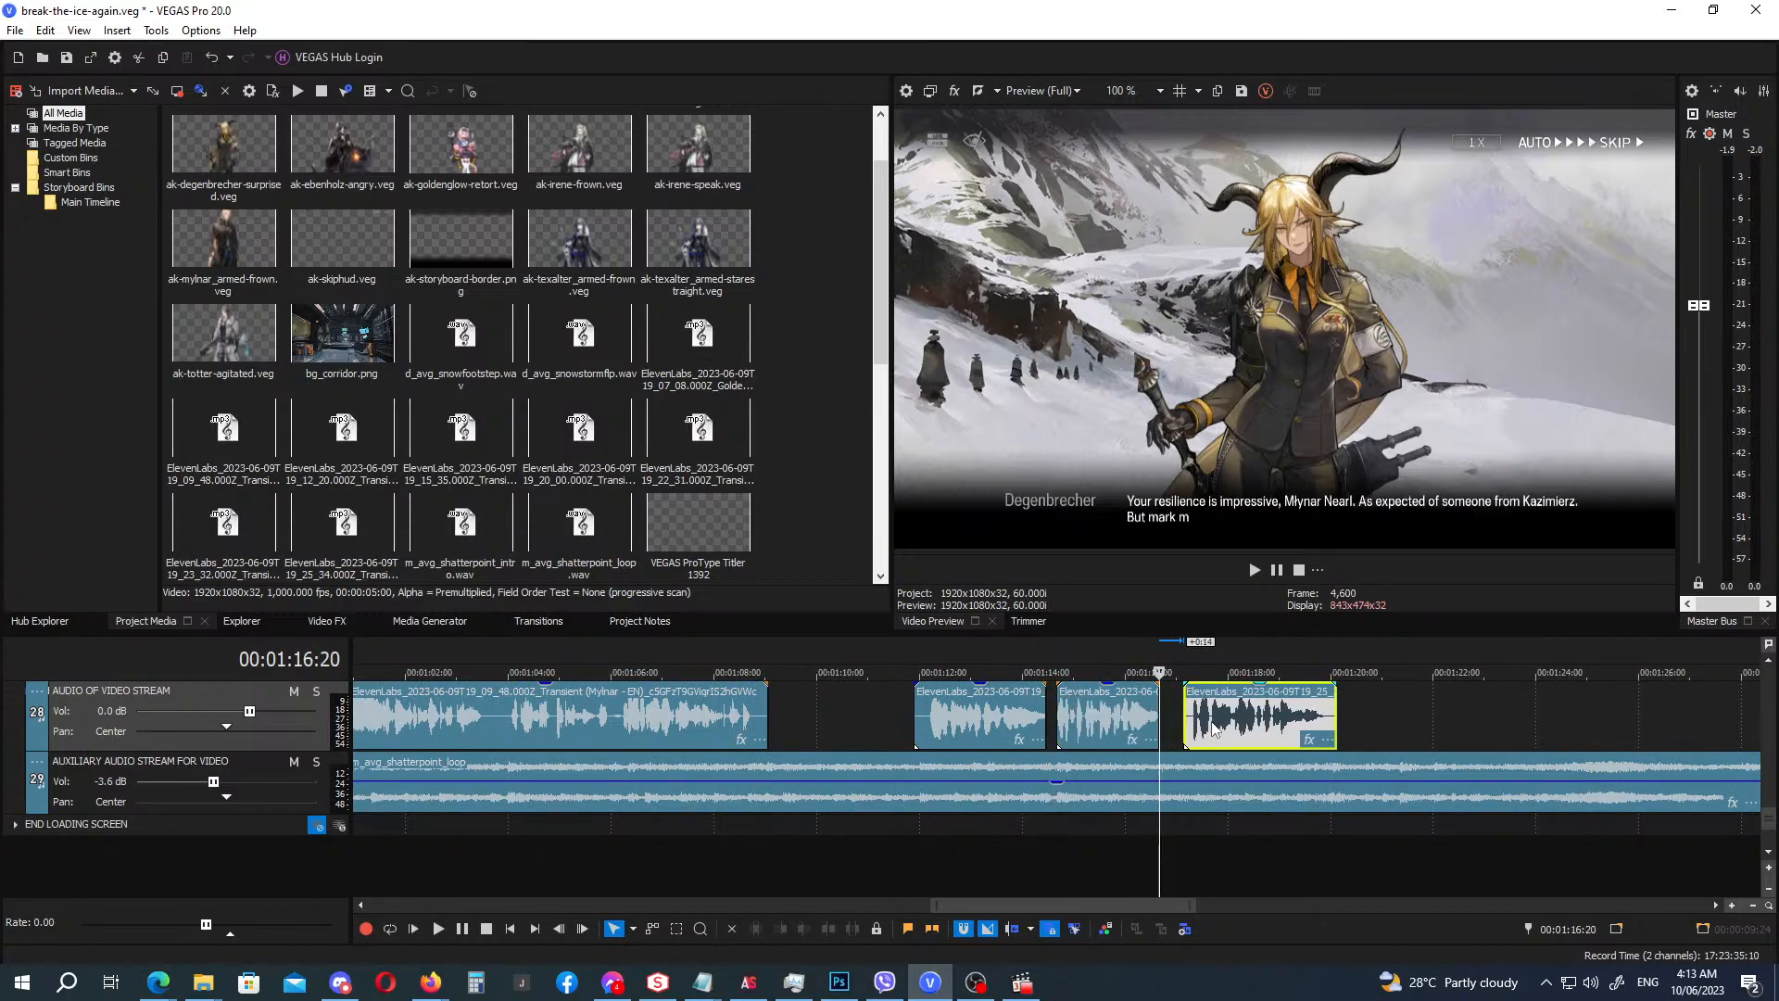
Play back the split voice line and nudge its second and third parts slightly later to adjust the pauses.
left_click(904, 658)
key("space")
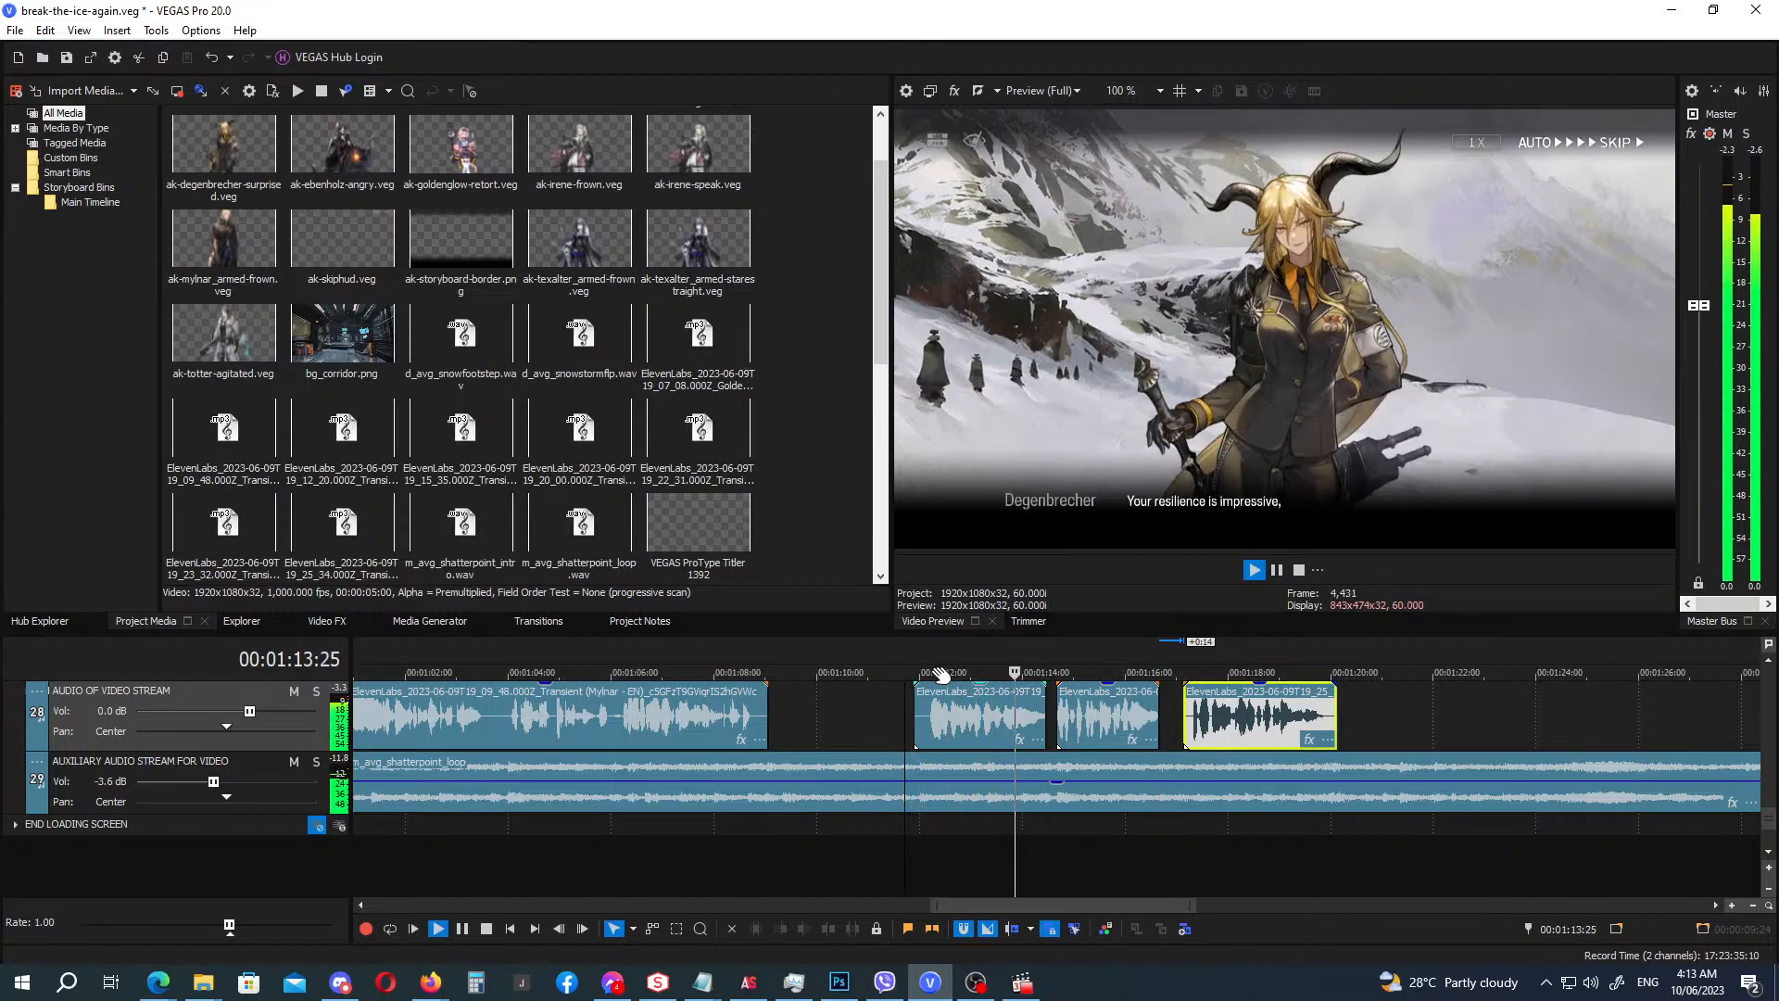
left_click(1115, 729)
left_click_drag(1244, 728, 1252, 728)
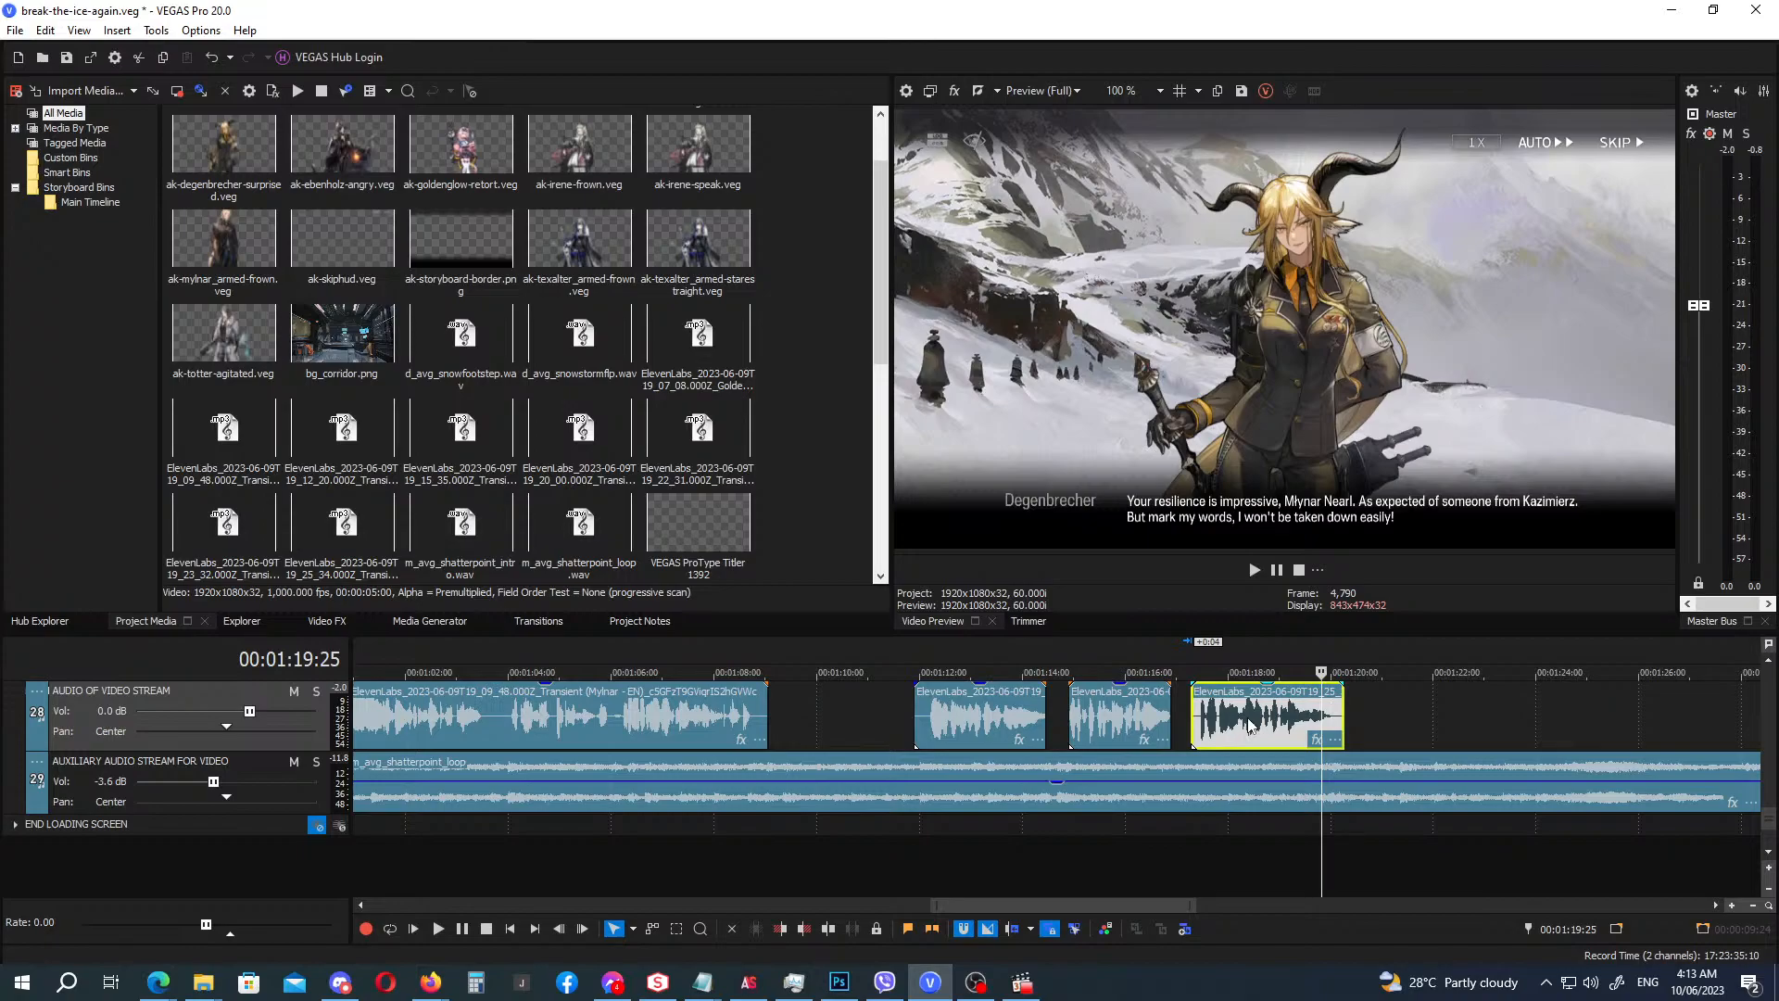
left_click(913, 658)
key("space")
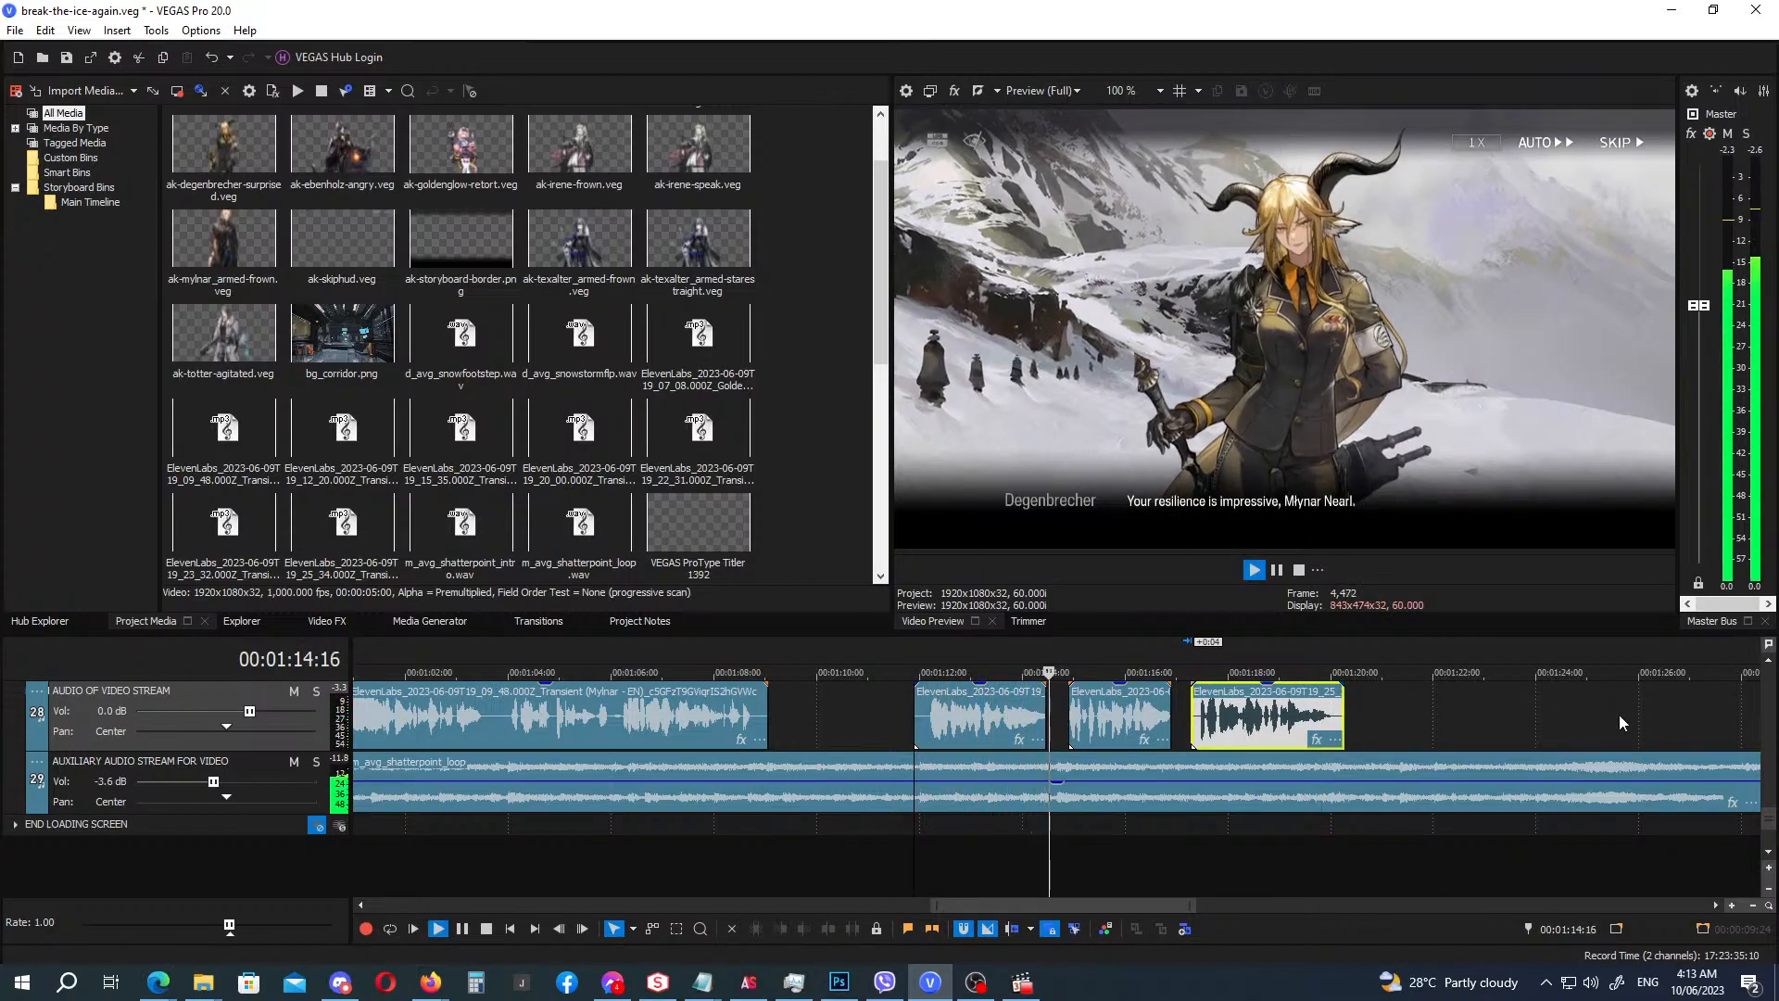
key("Return")
Move the three voice parts earlier to start at about 00:01:11:20, 00:01:14:16 and 00:01:16:26, and play from 00:01:11:08.
mouse_move(1769, 819)
left_mouse_down()
mouse_move(1758, 706)
mouse_move(1760, 824)
left_mouse_up()
left_click(919, 647)
left_click_drag(953, 784, 943, 786)
left_click_drag(1101, 790, 1082, 790)
left_click_drag(1219, 788, 1196, 788)
left_click(883, 648)
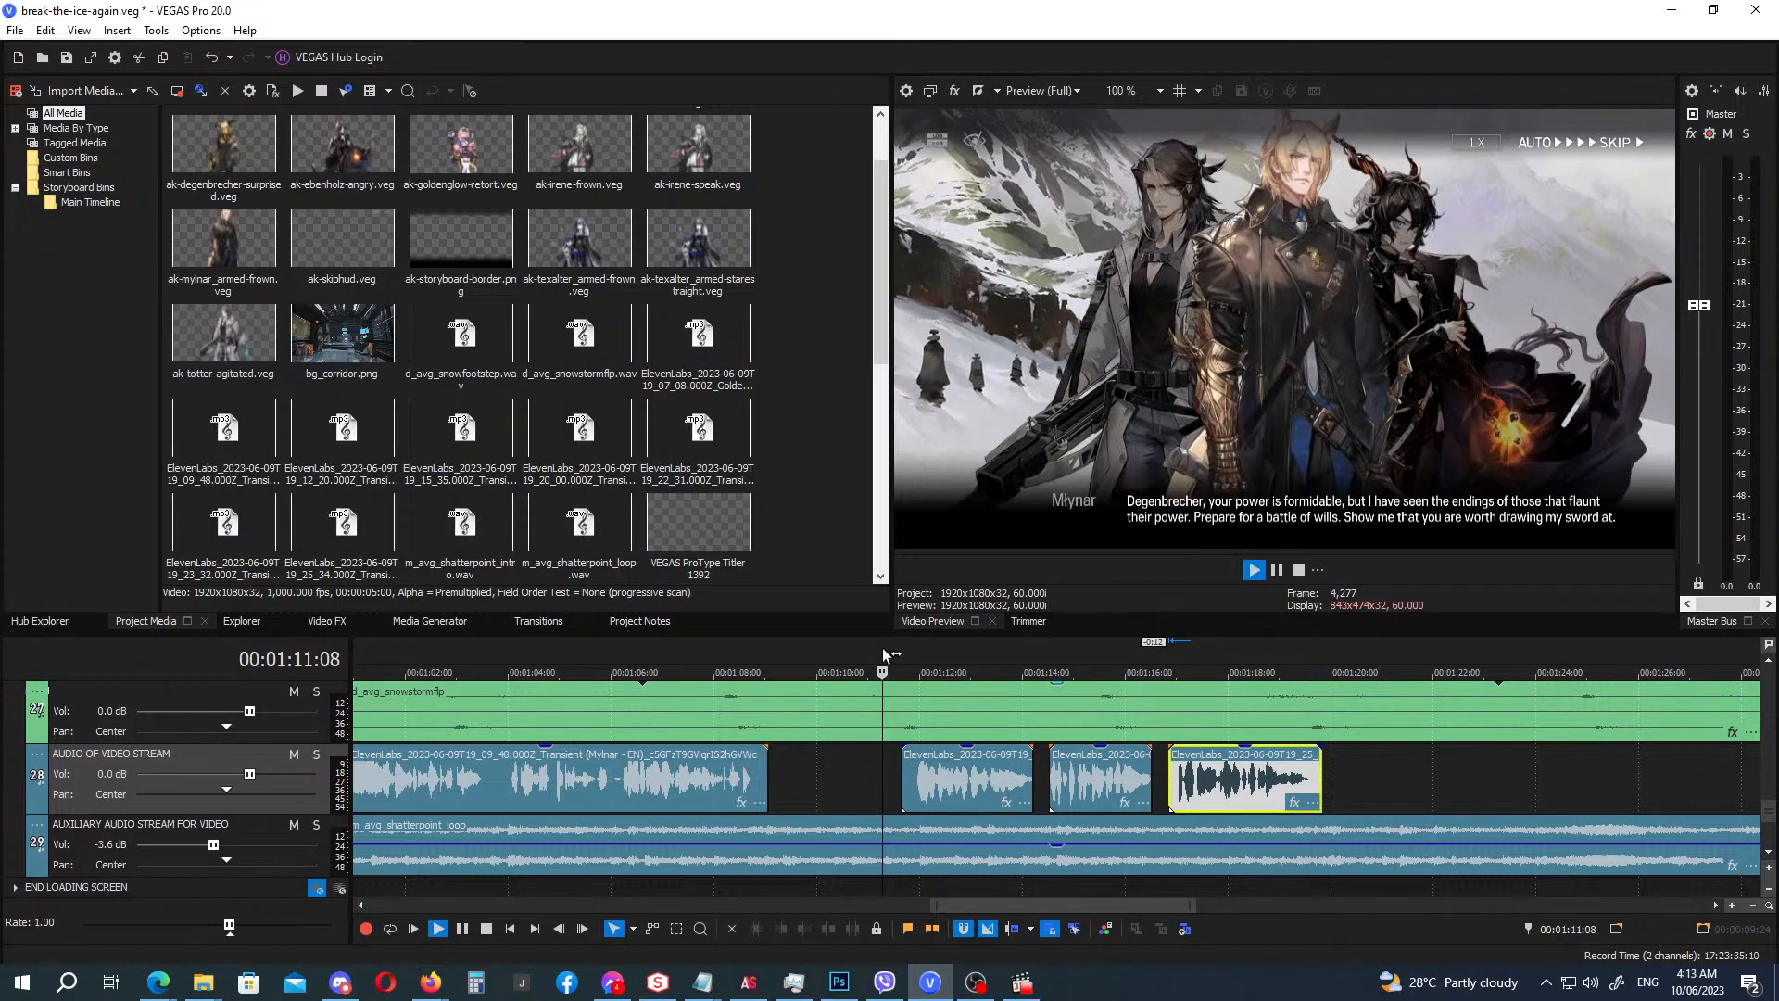
key("space")
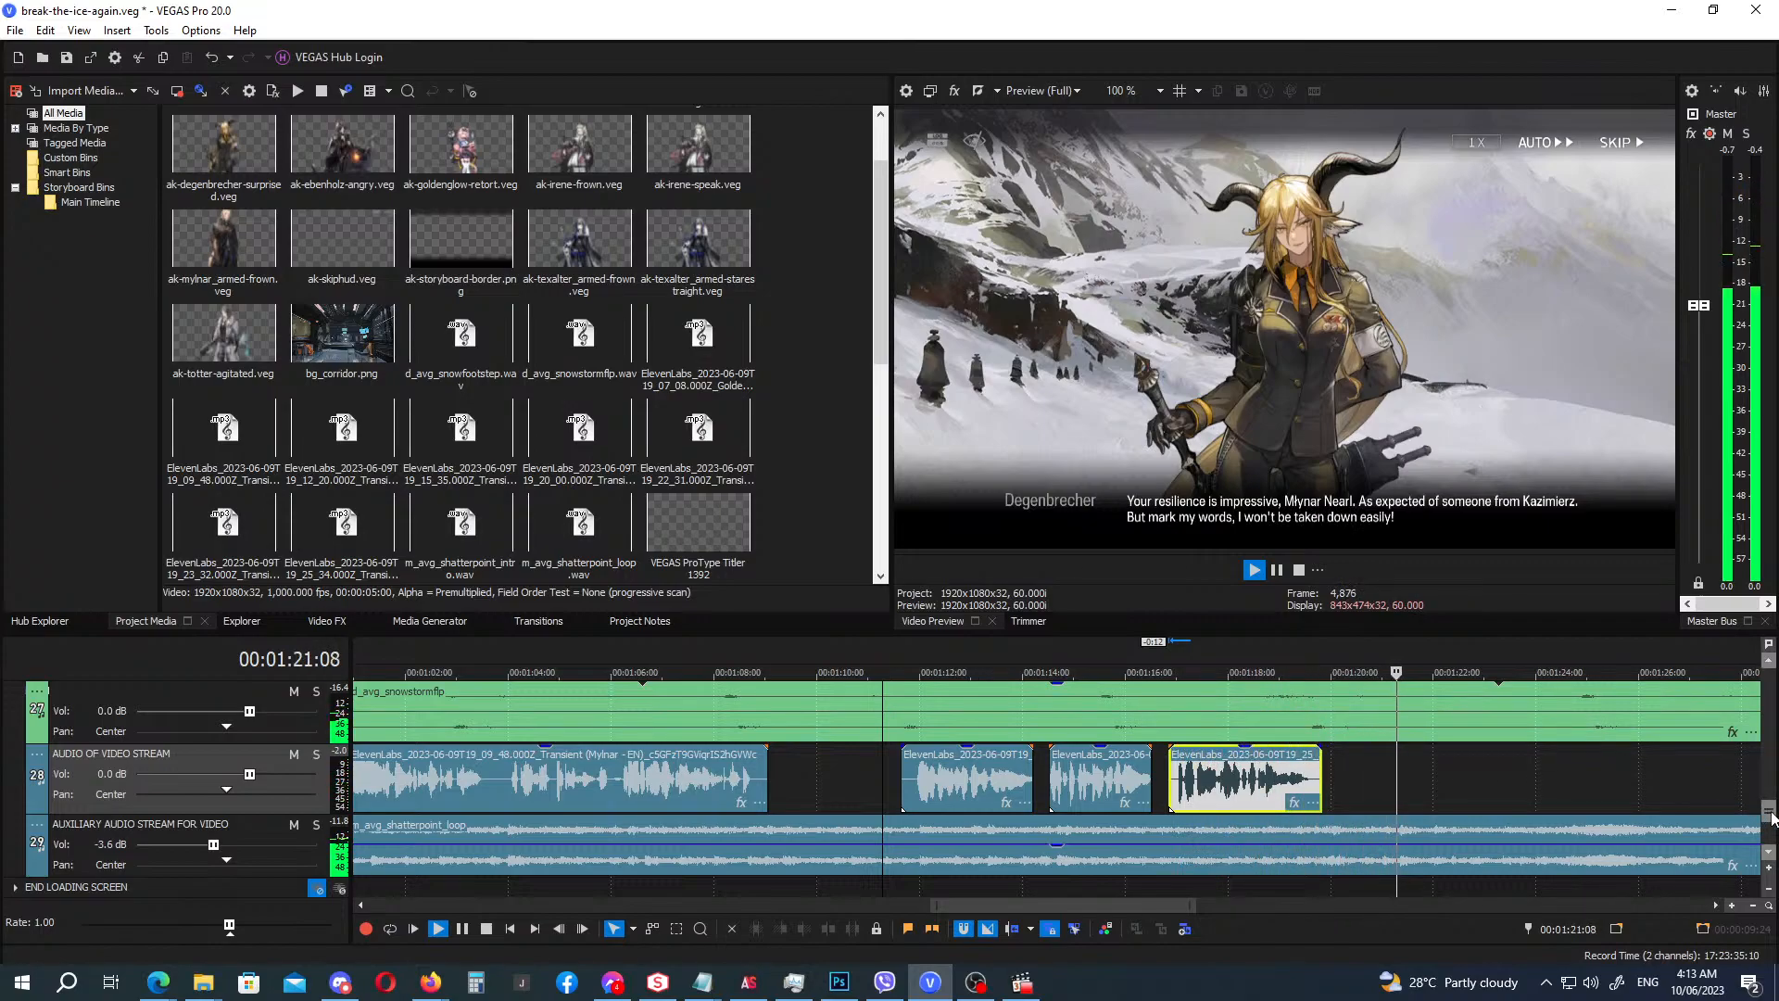
Trim Degenbrecher's last dialog event, speaker title and ak-degenbrecher-grin portrait to end at 00:01:22:00.
left_click_drag(1772, 818, 1772, 713)
scroll(1525, 780, "down", 5)
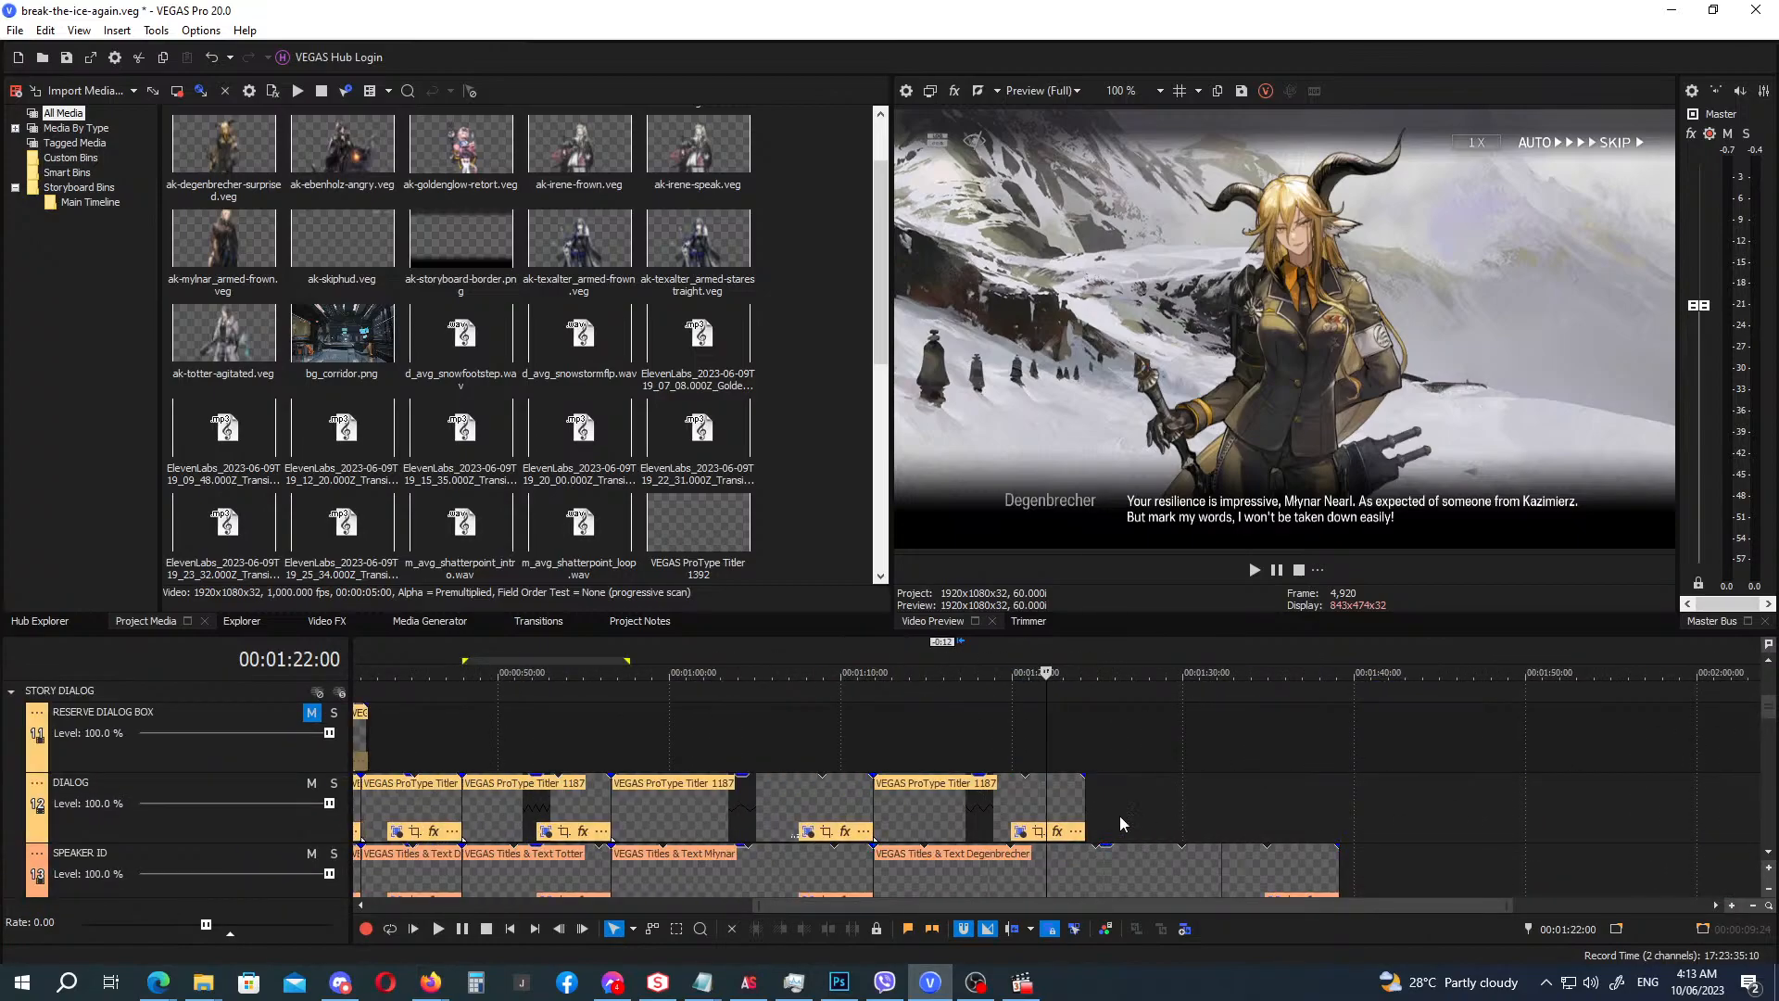
left_click_drag(1086, 807, 1045, 806)
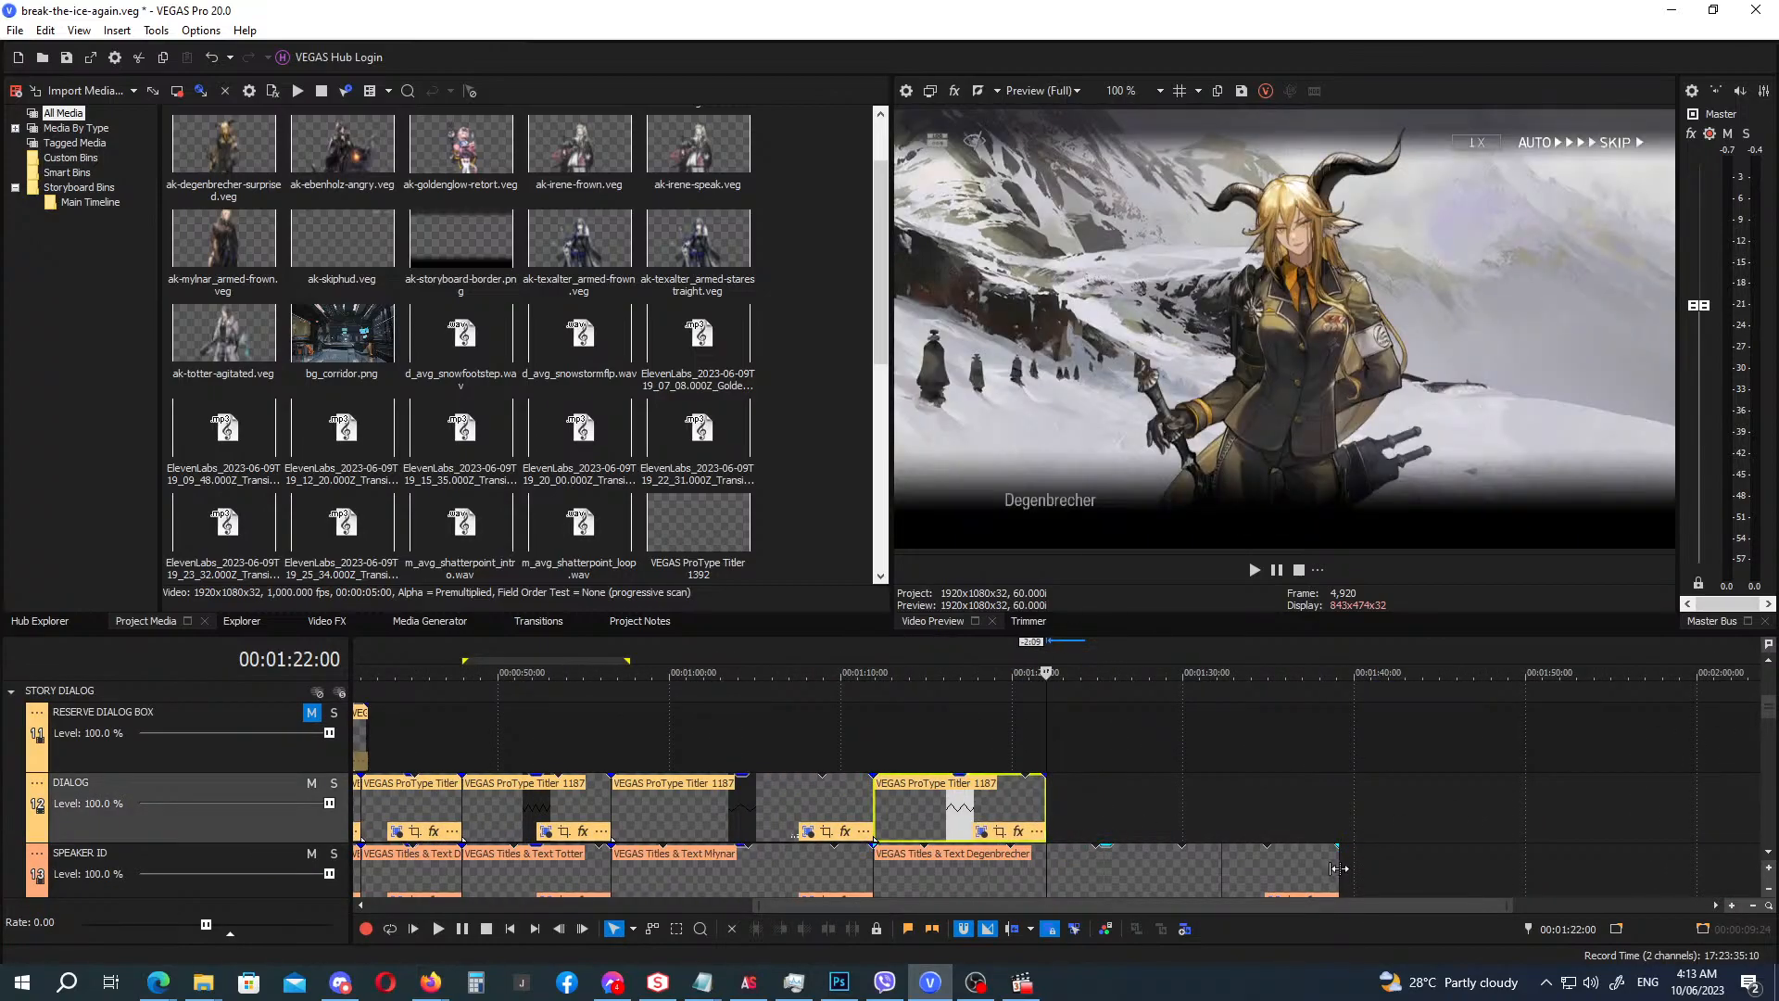
left_click_drag(1336, 871, 1045, 868)
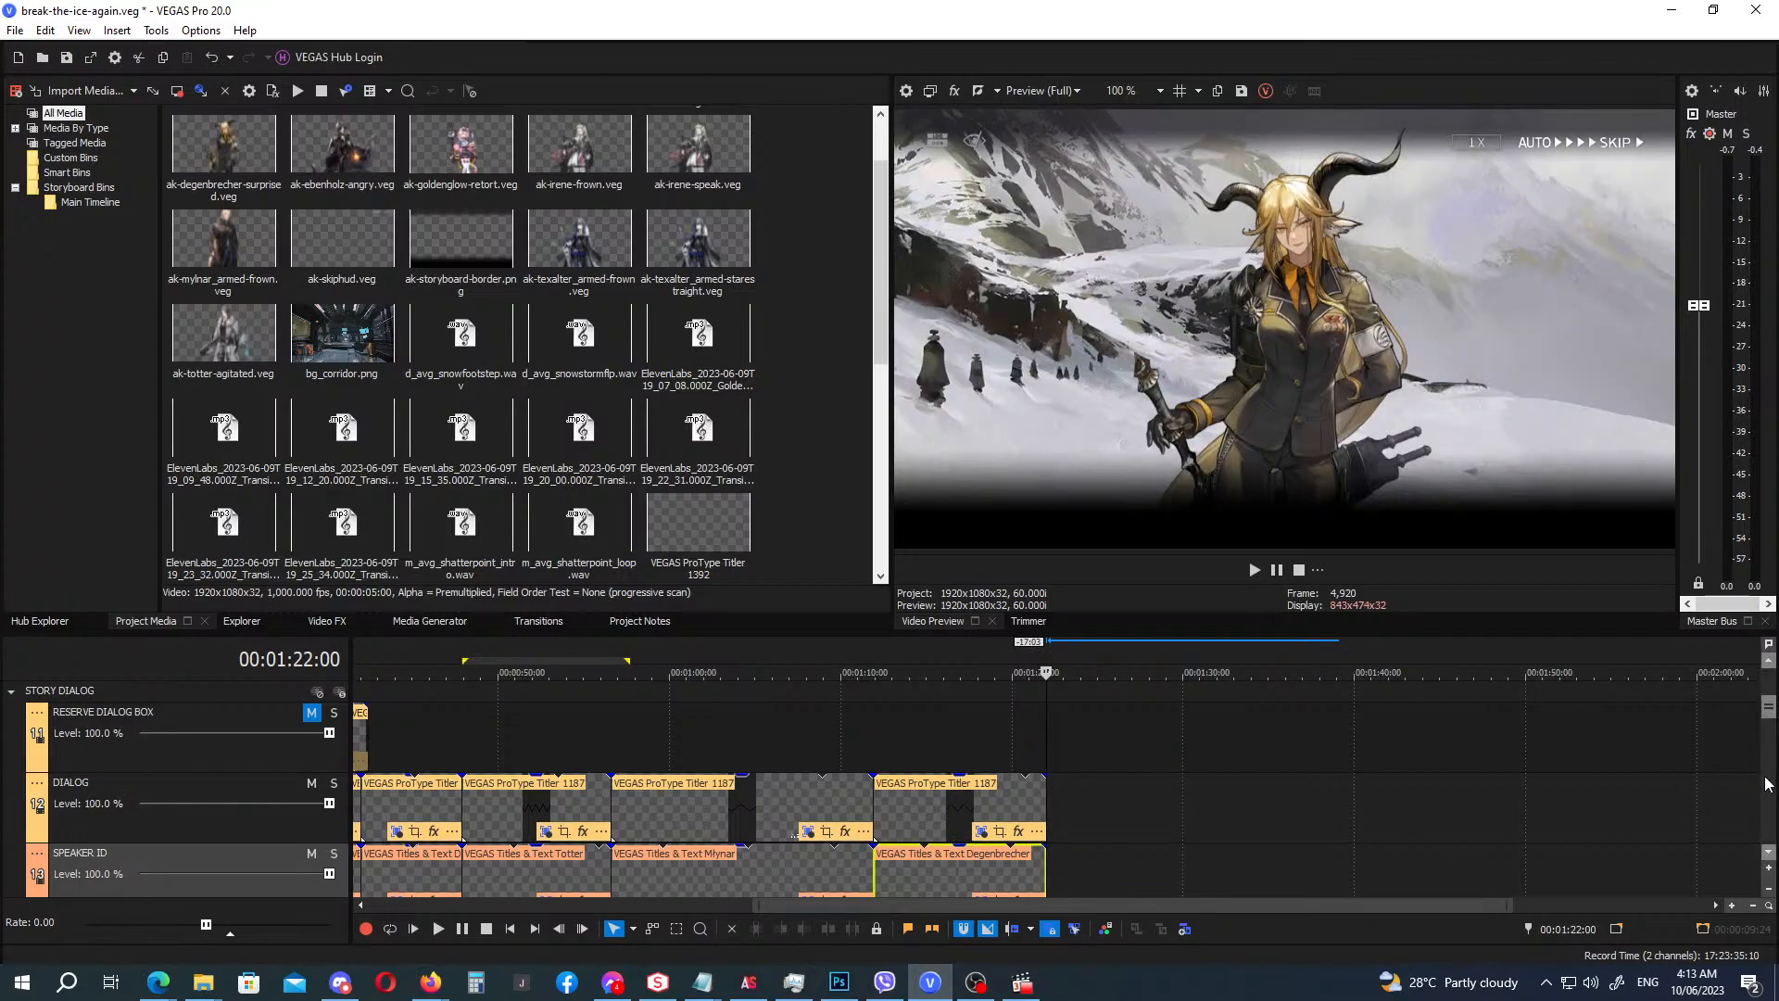
left_click_drag(1770, 712, 1775, 769)
left_click_drag(1290, 716, 1047, 728)
scroll(1045, 727, "up", 5)
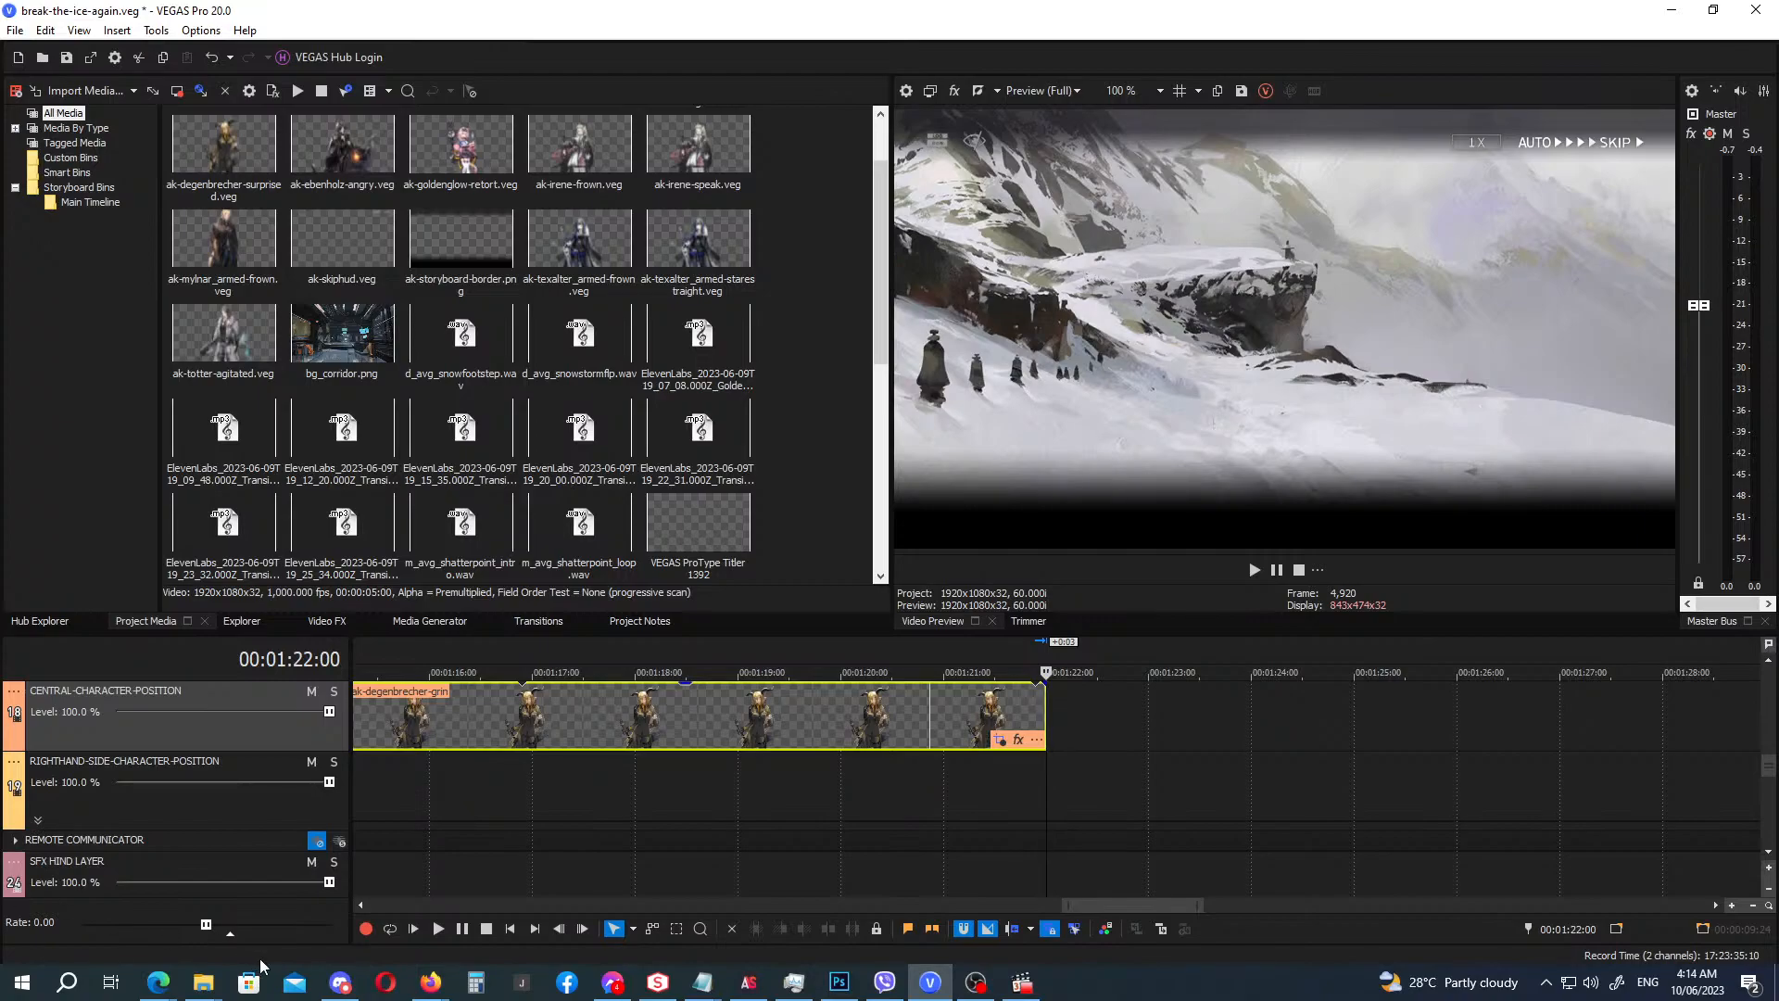
Add ak-ebenholz-stare.veg from the File Explorer folder D:\VIDEO RAWS\AK to the CENTRAL-CHARACTER-POSITION track at 00:01:22:00, directly behind Degenbrecher's portrait.
mouse_move(220, 989)
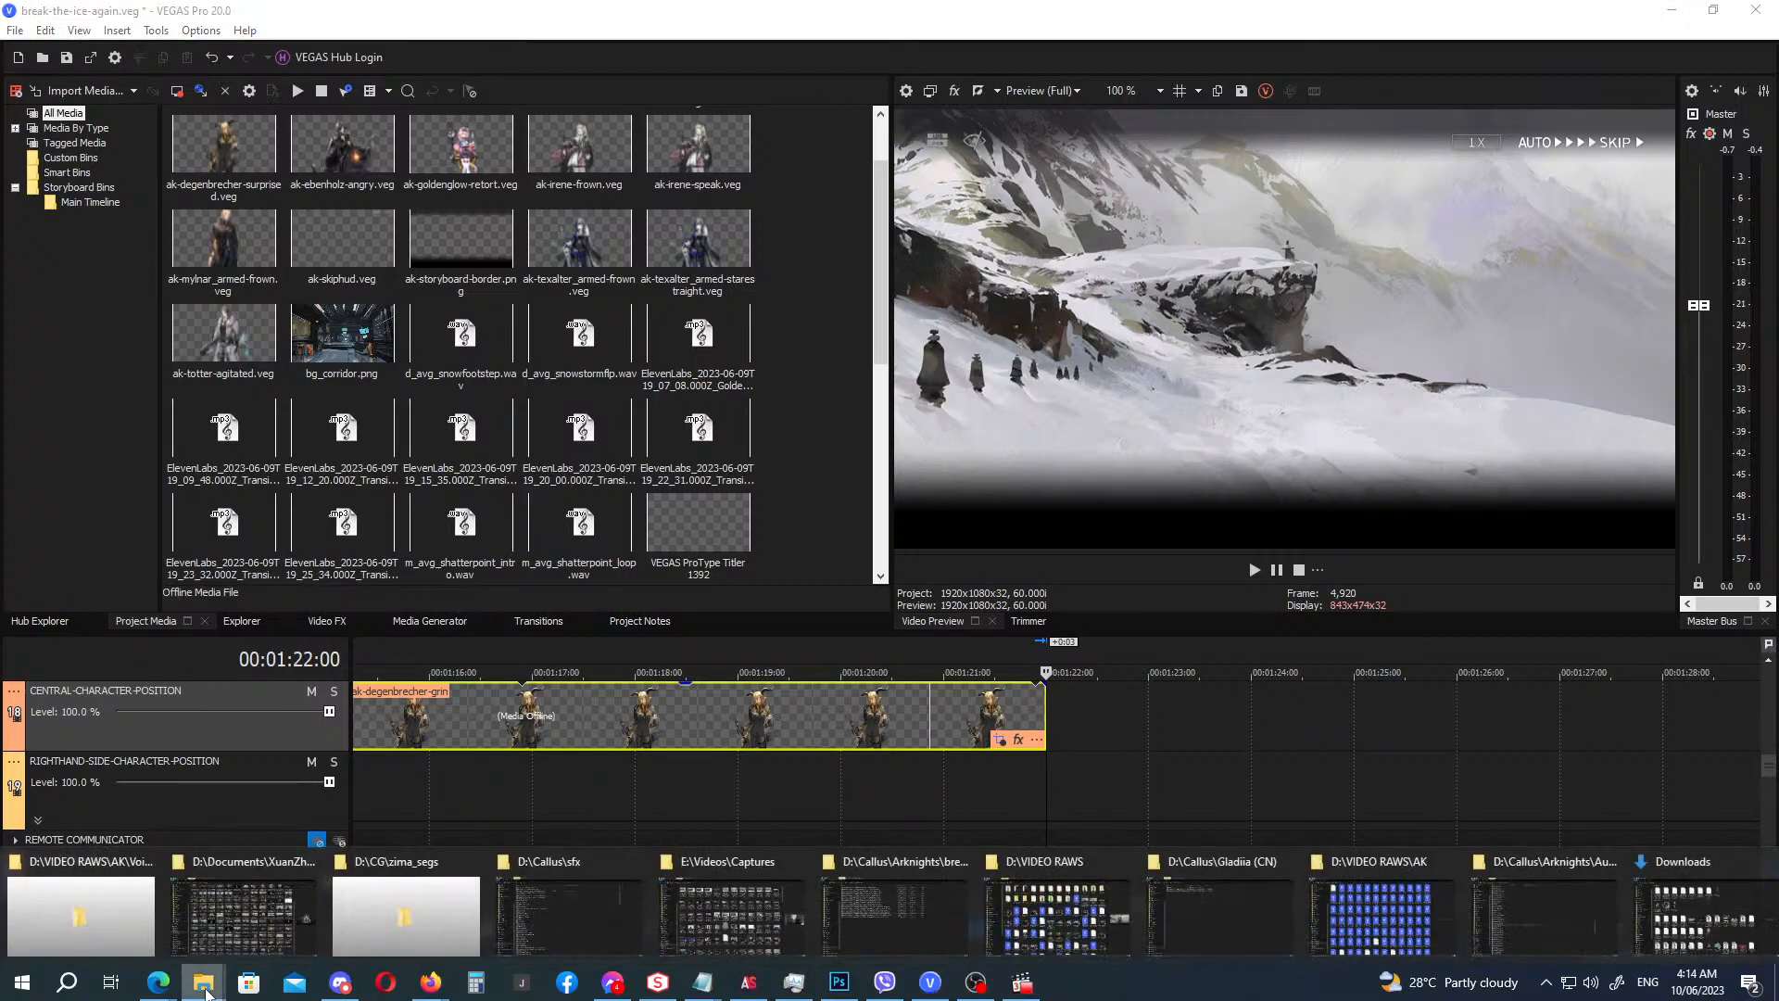
left_click(1384, 926)
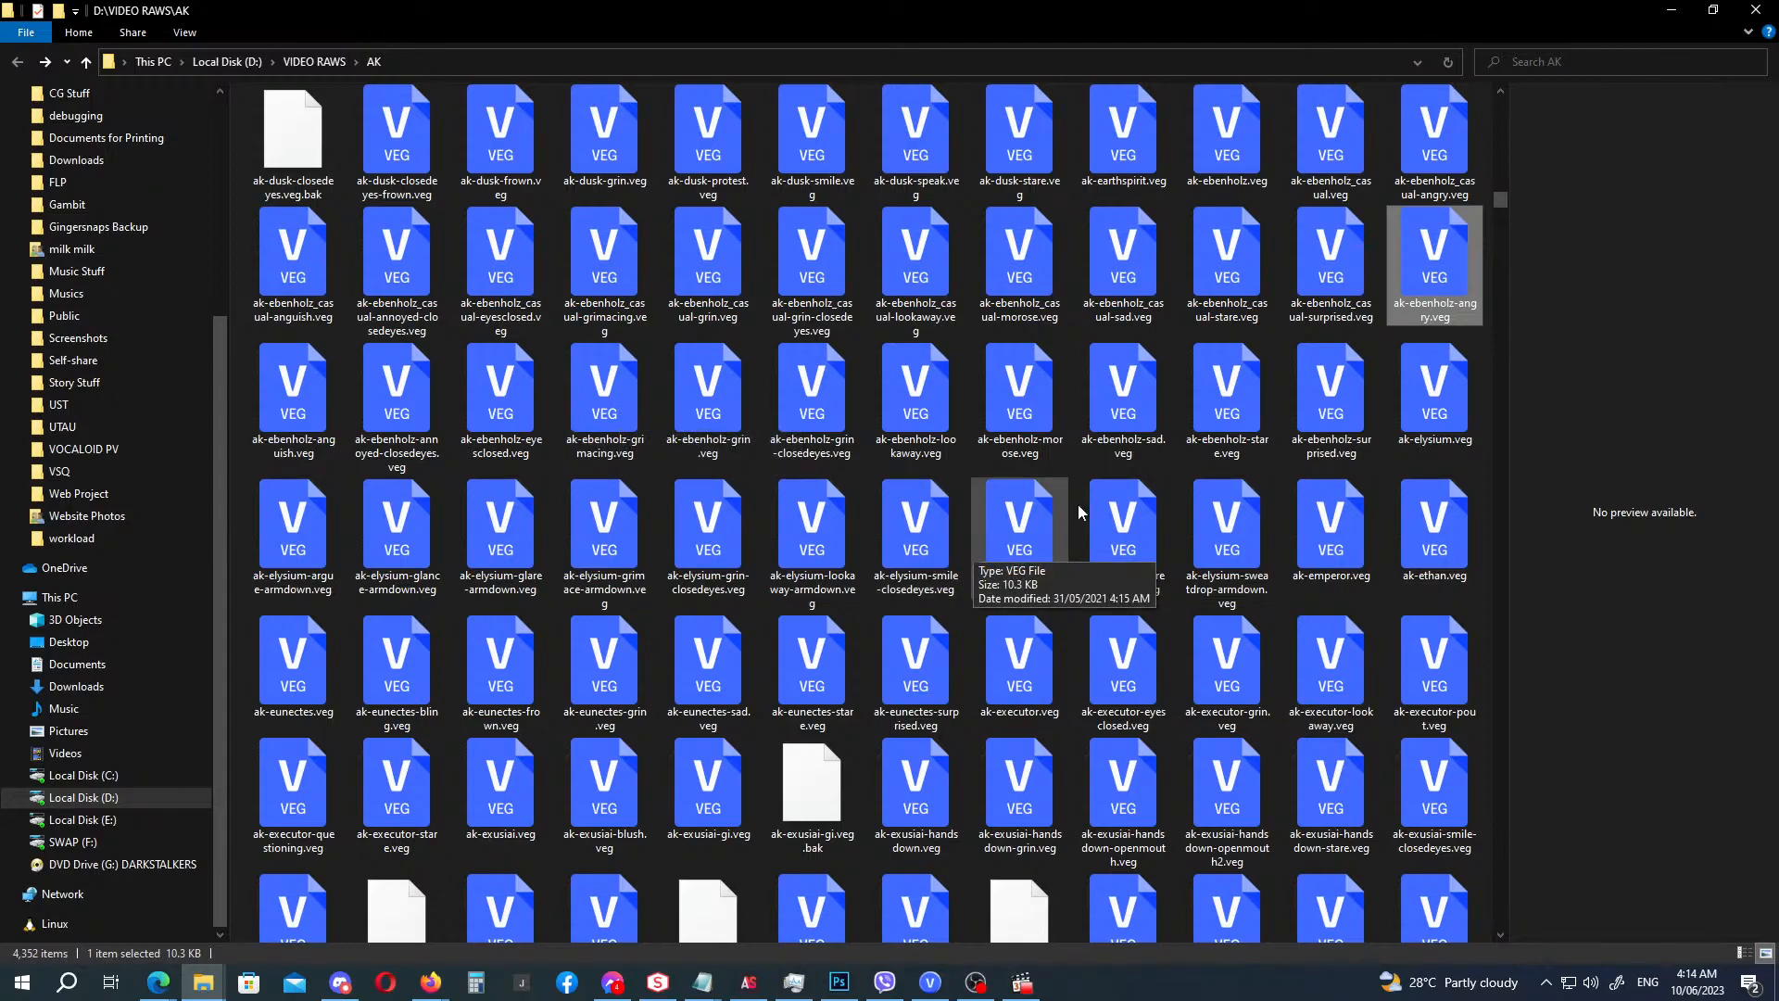
left_click(1220, 417)
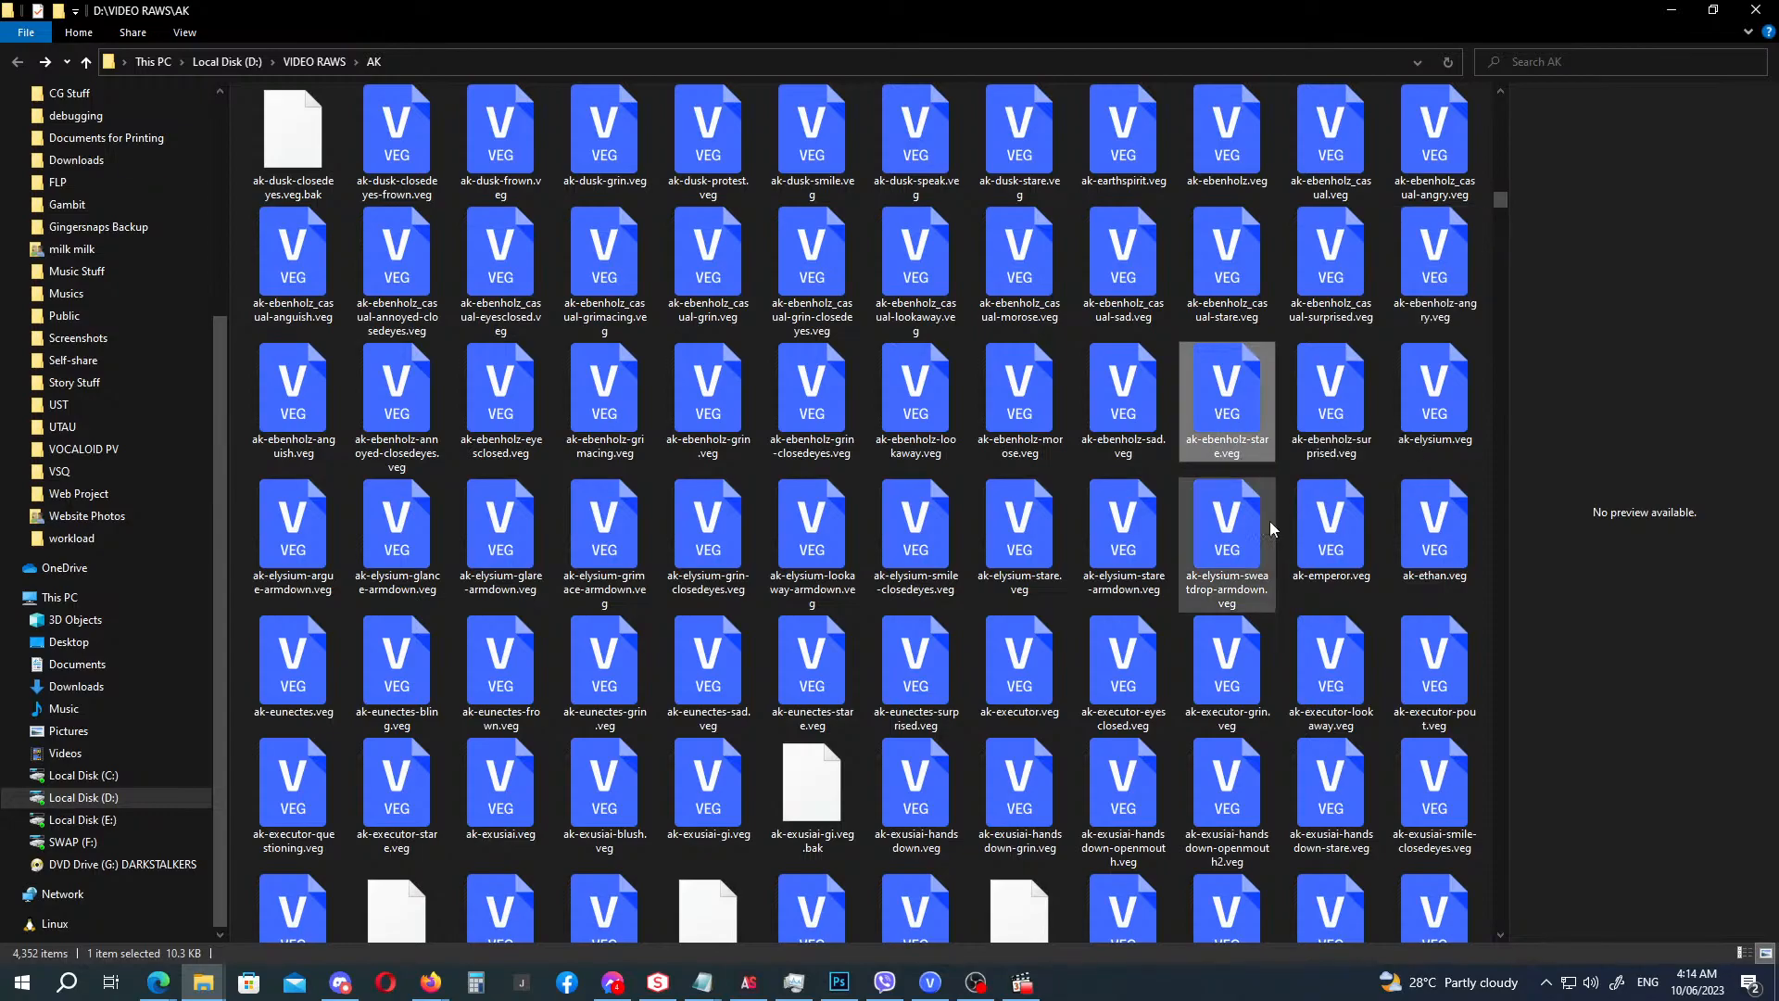
key("alt+Tab")
left_click_drag(1229, 411, 1057, 743)
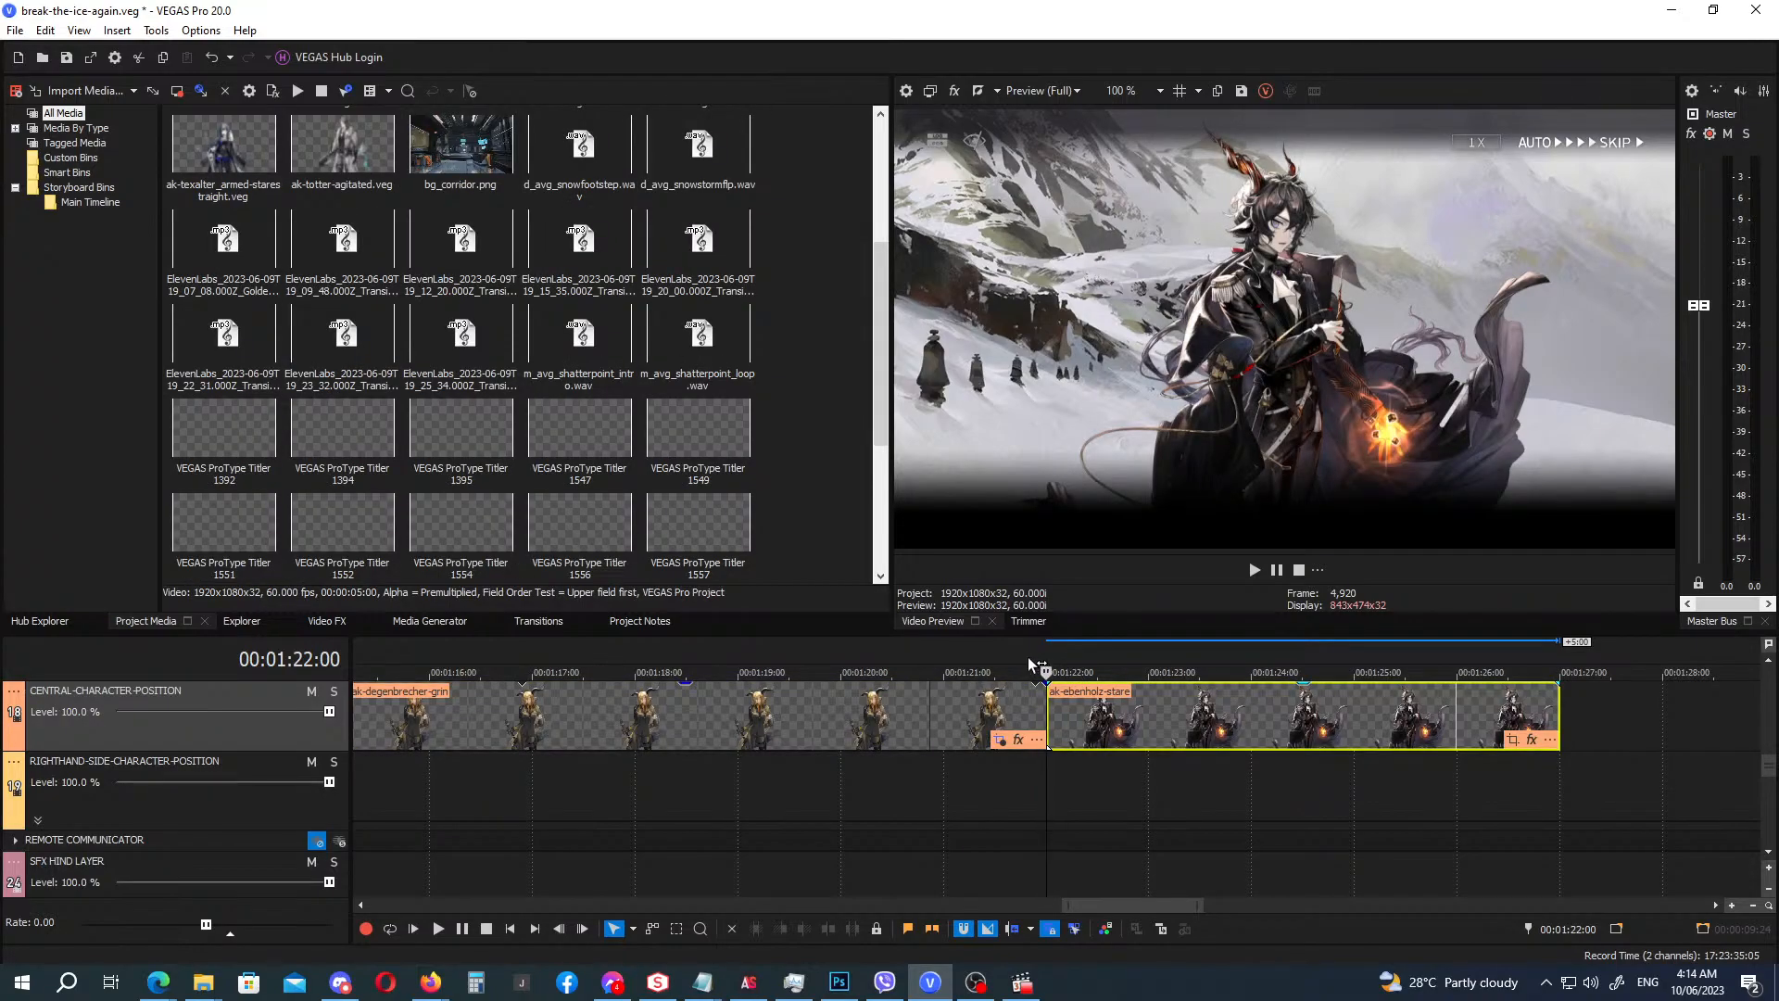
left_click(1071, 652)
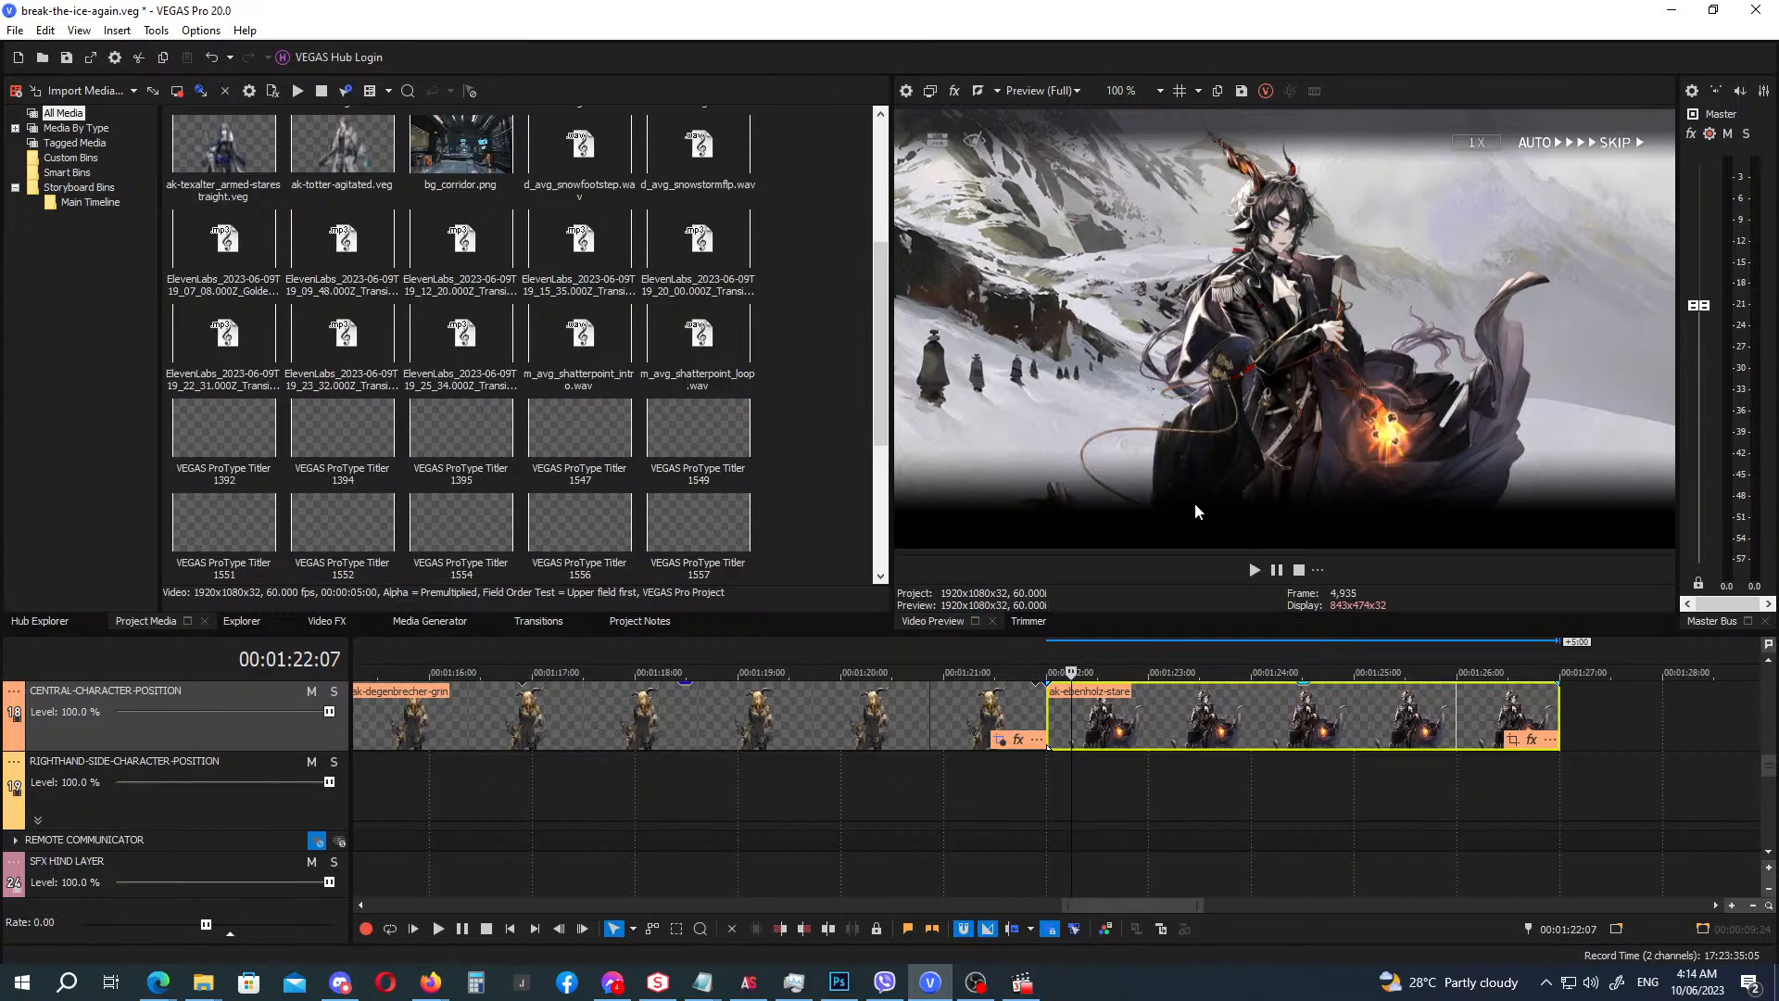
scroll(1194, 502, "up", 2)
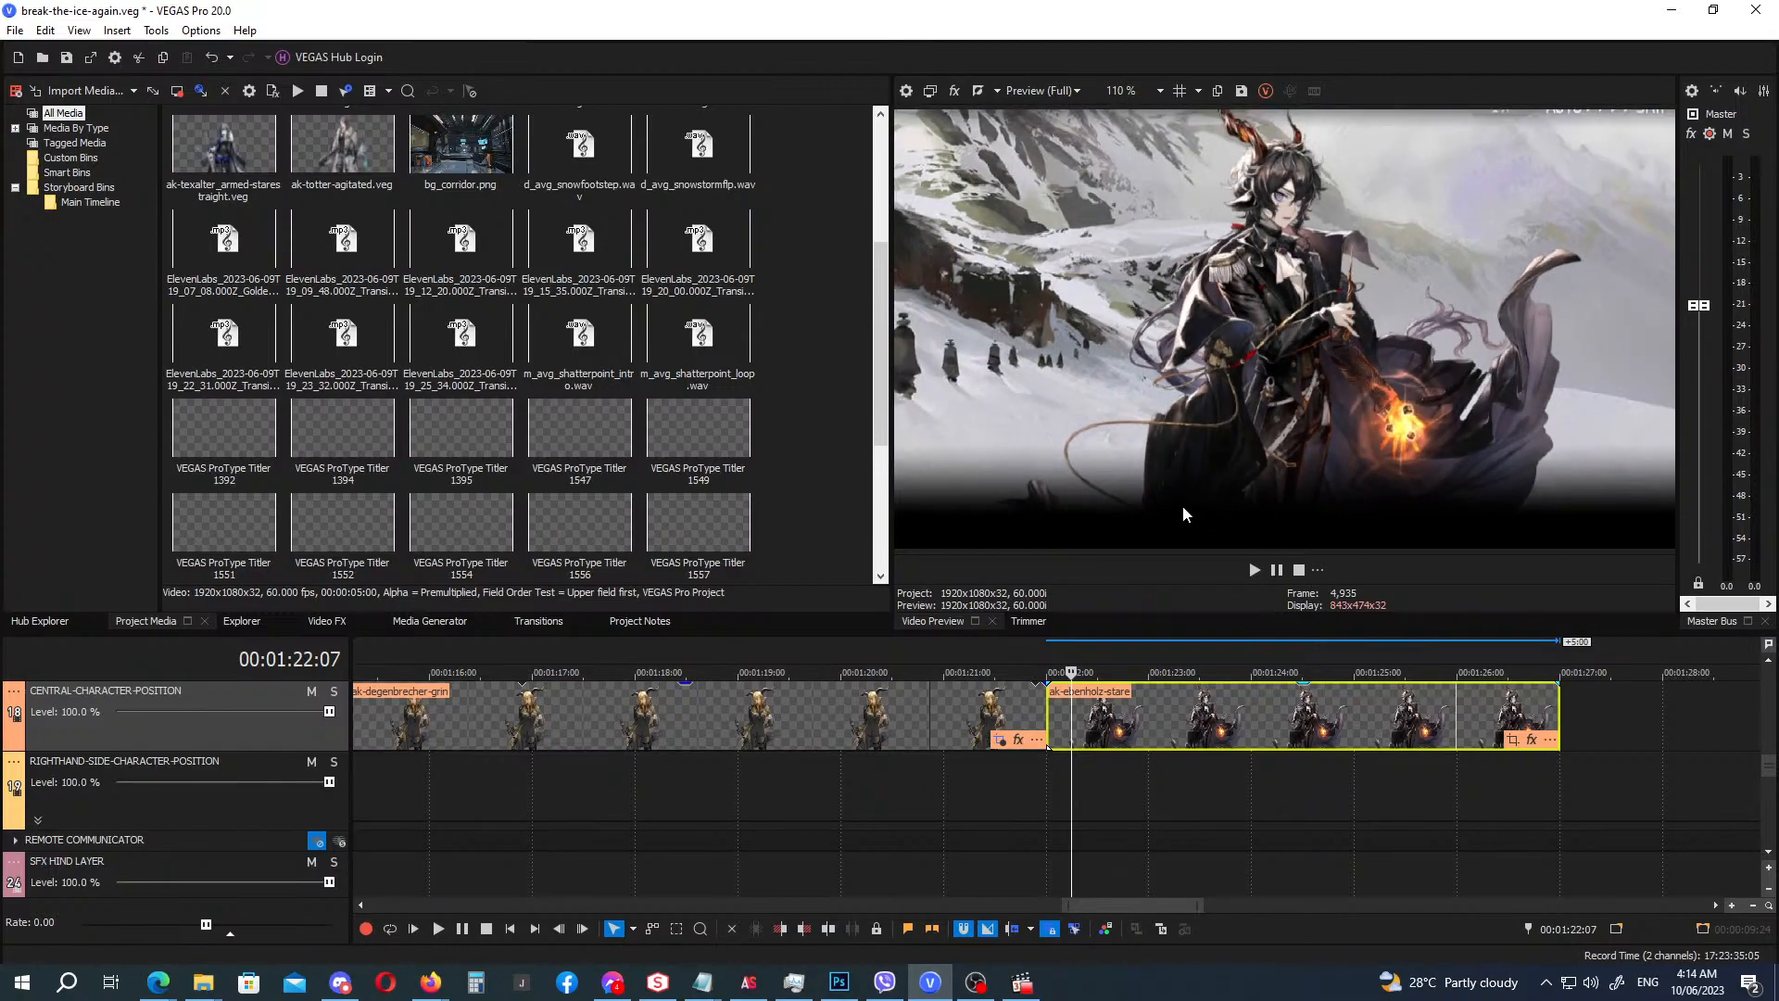
scroll(1182, 504, "down", 2)
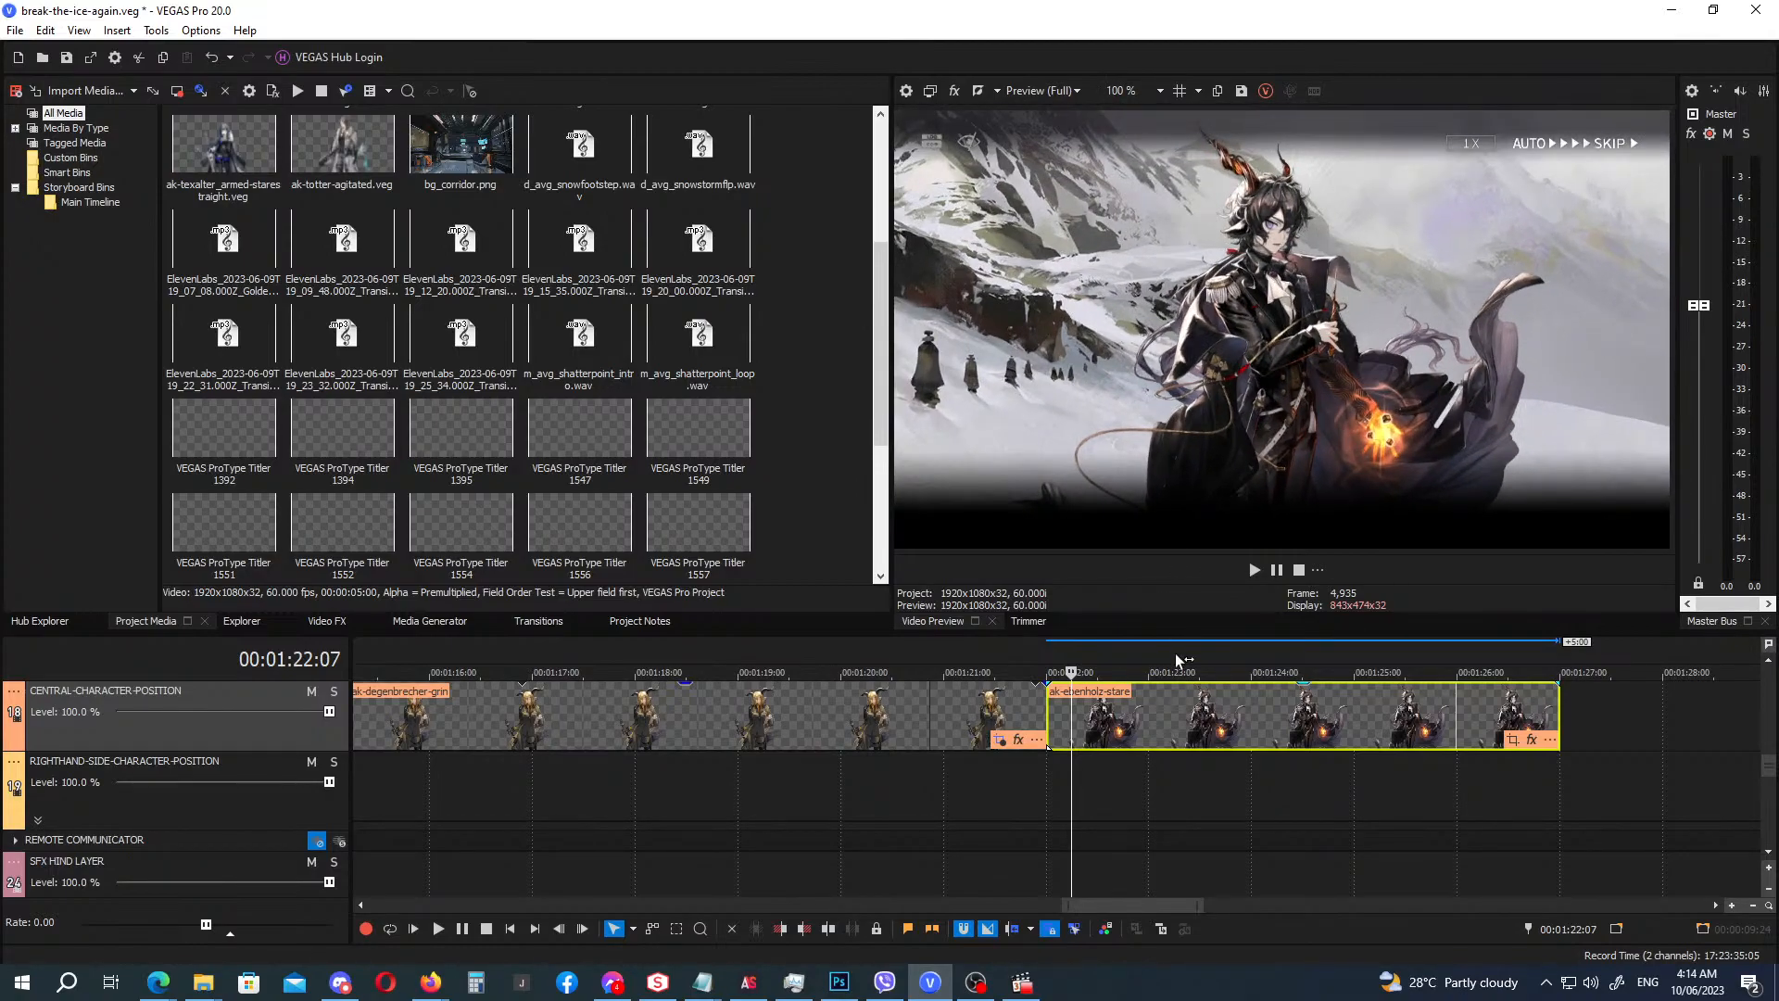
left_click(1137, 725)
left_click(1048, 660)
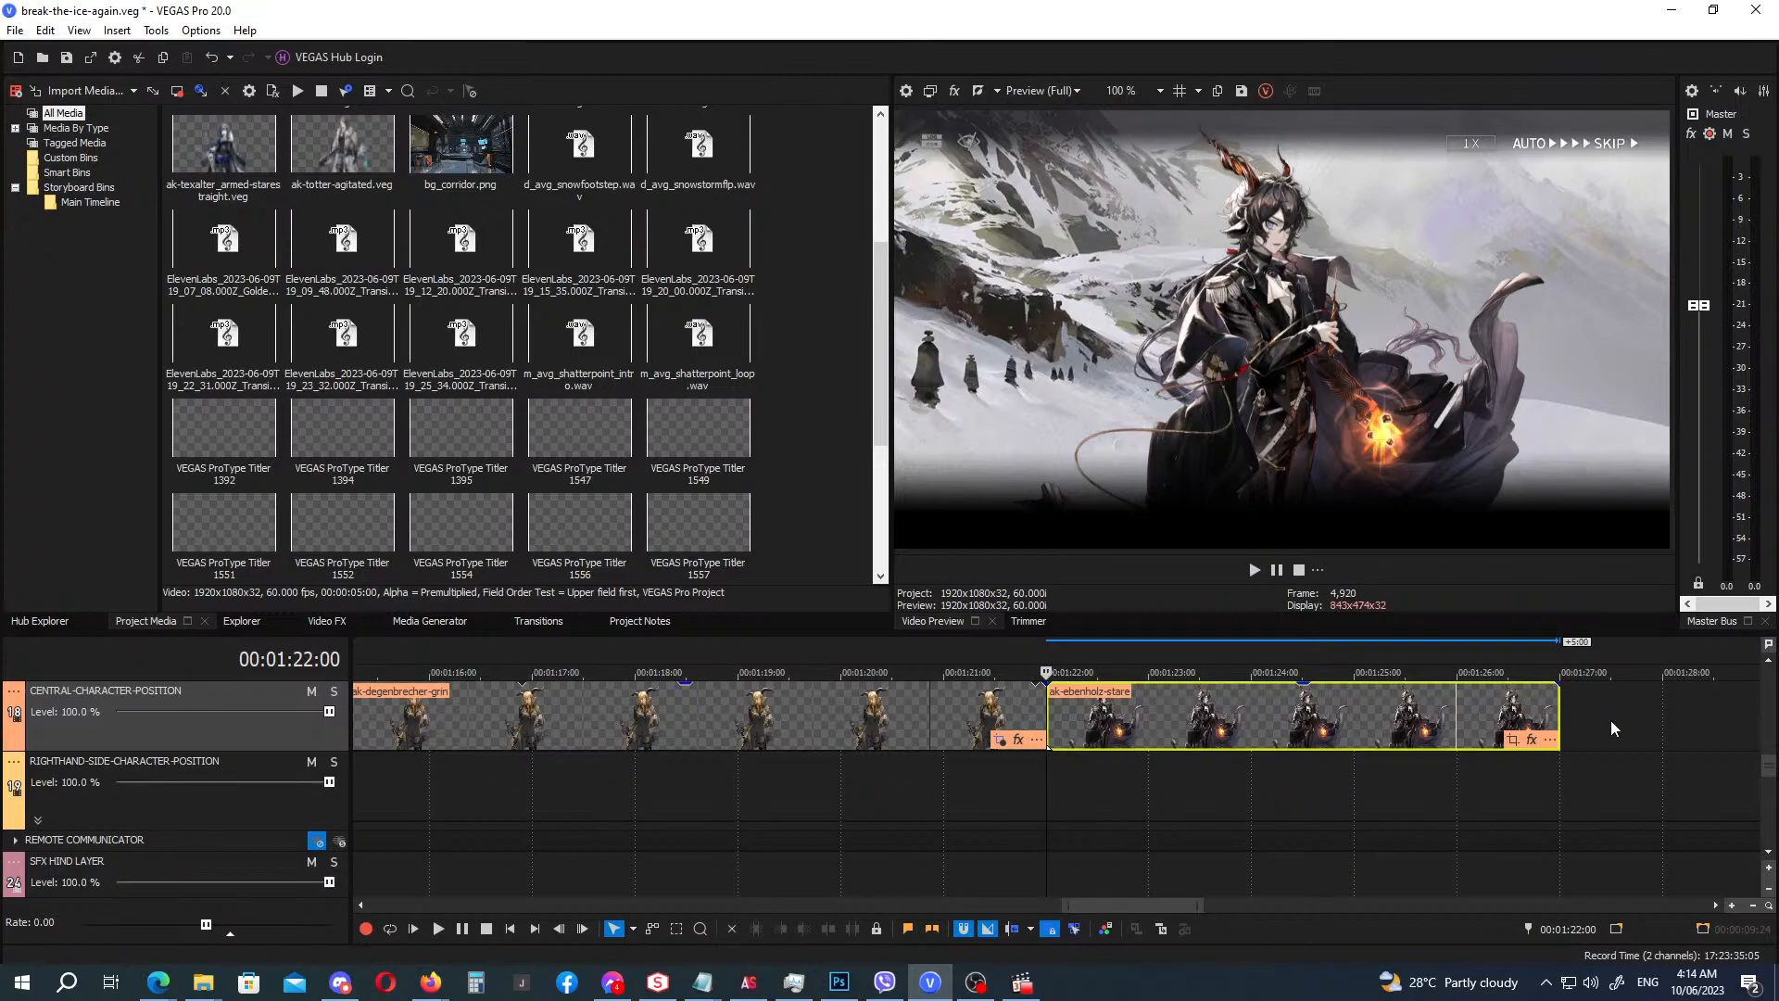
Duplicate Degenbrecher's last speaker title as a new media copy at 00:01:22:00 on the SPEAKER ID track and change its text to Ebenholz.
left_click_drag(1766, 764, 1767, 720)
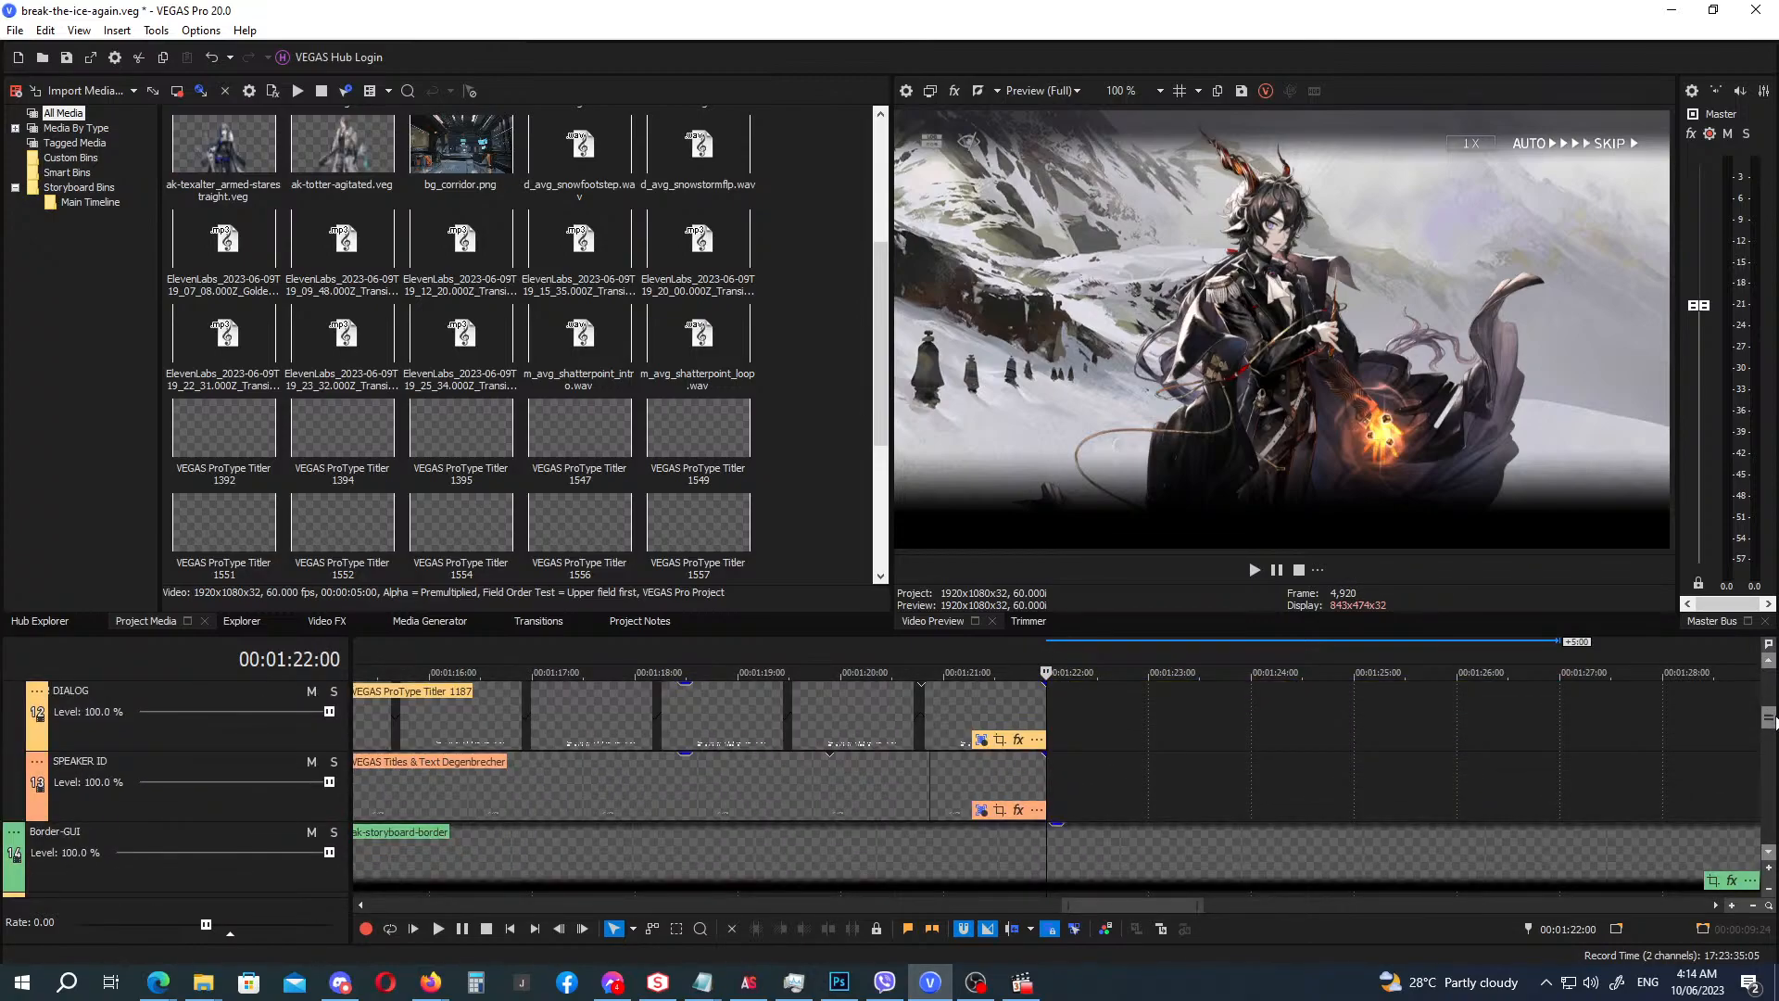
scroll(1133, 789, "down", 2)
scroll(1127, 784, "down", 5)
left_click(892, 793)
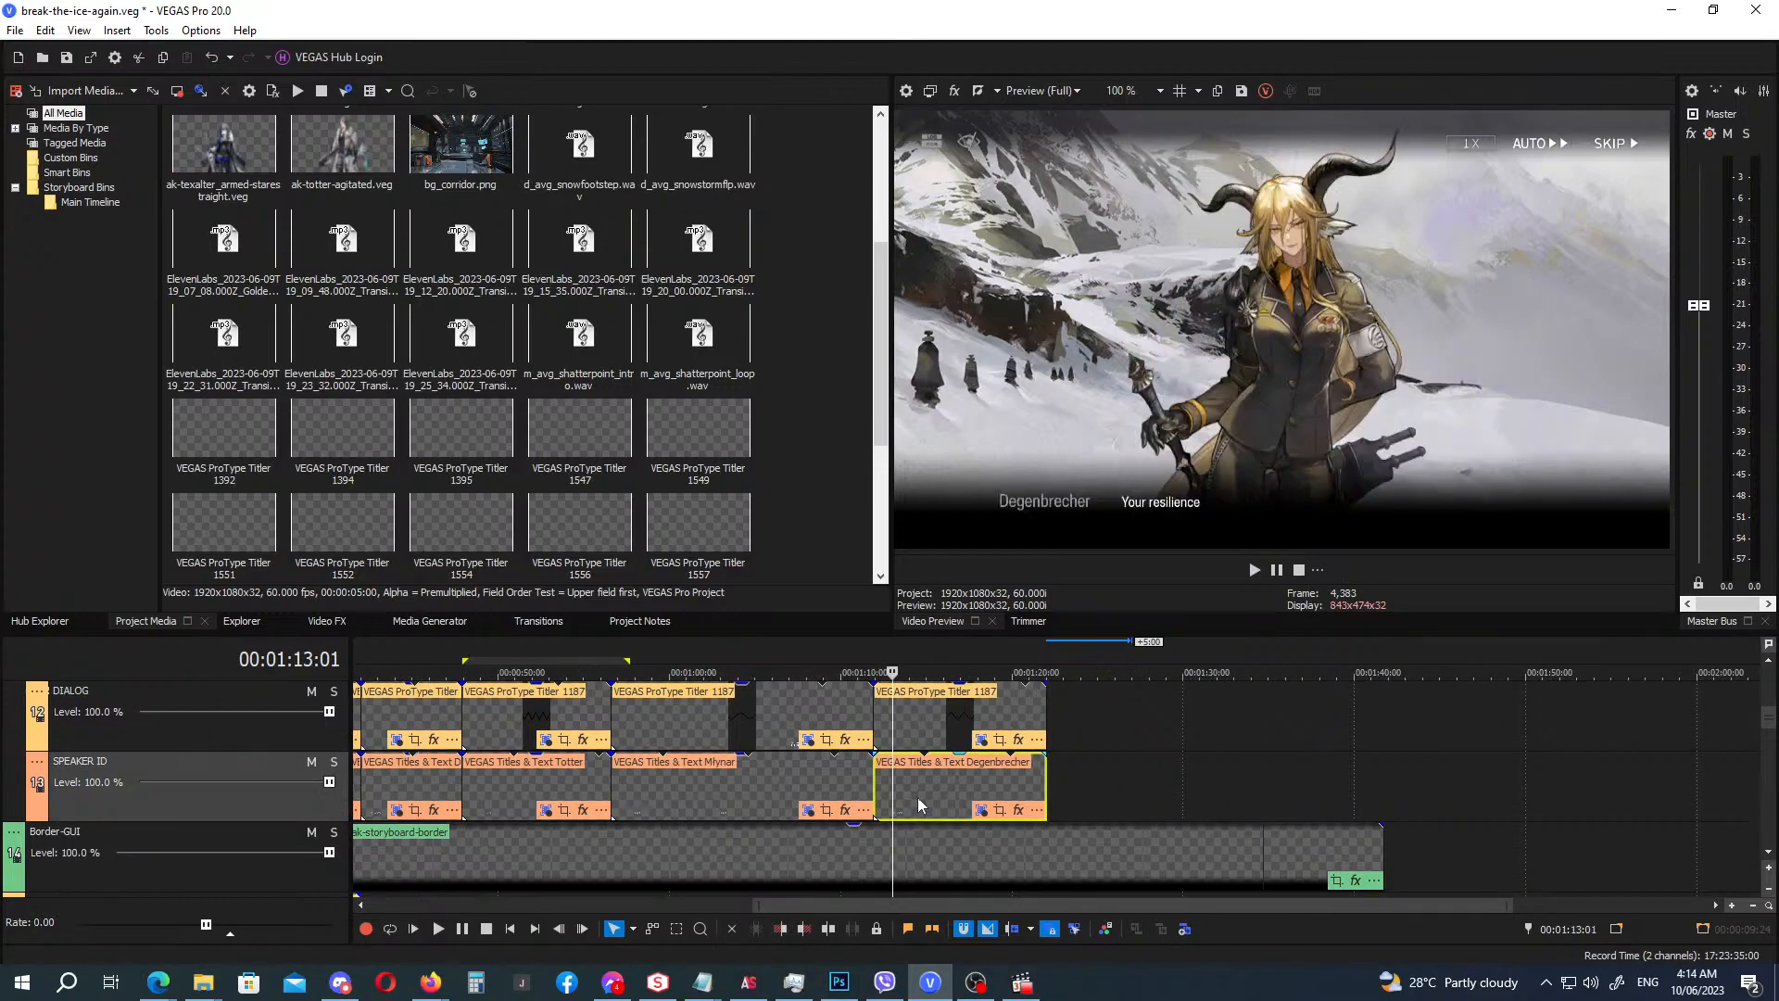
key("ctrl+v")
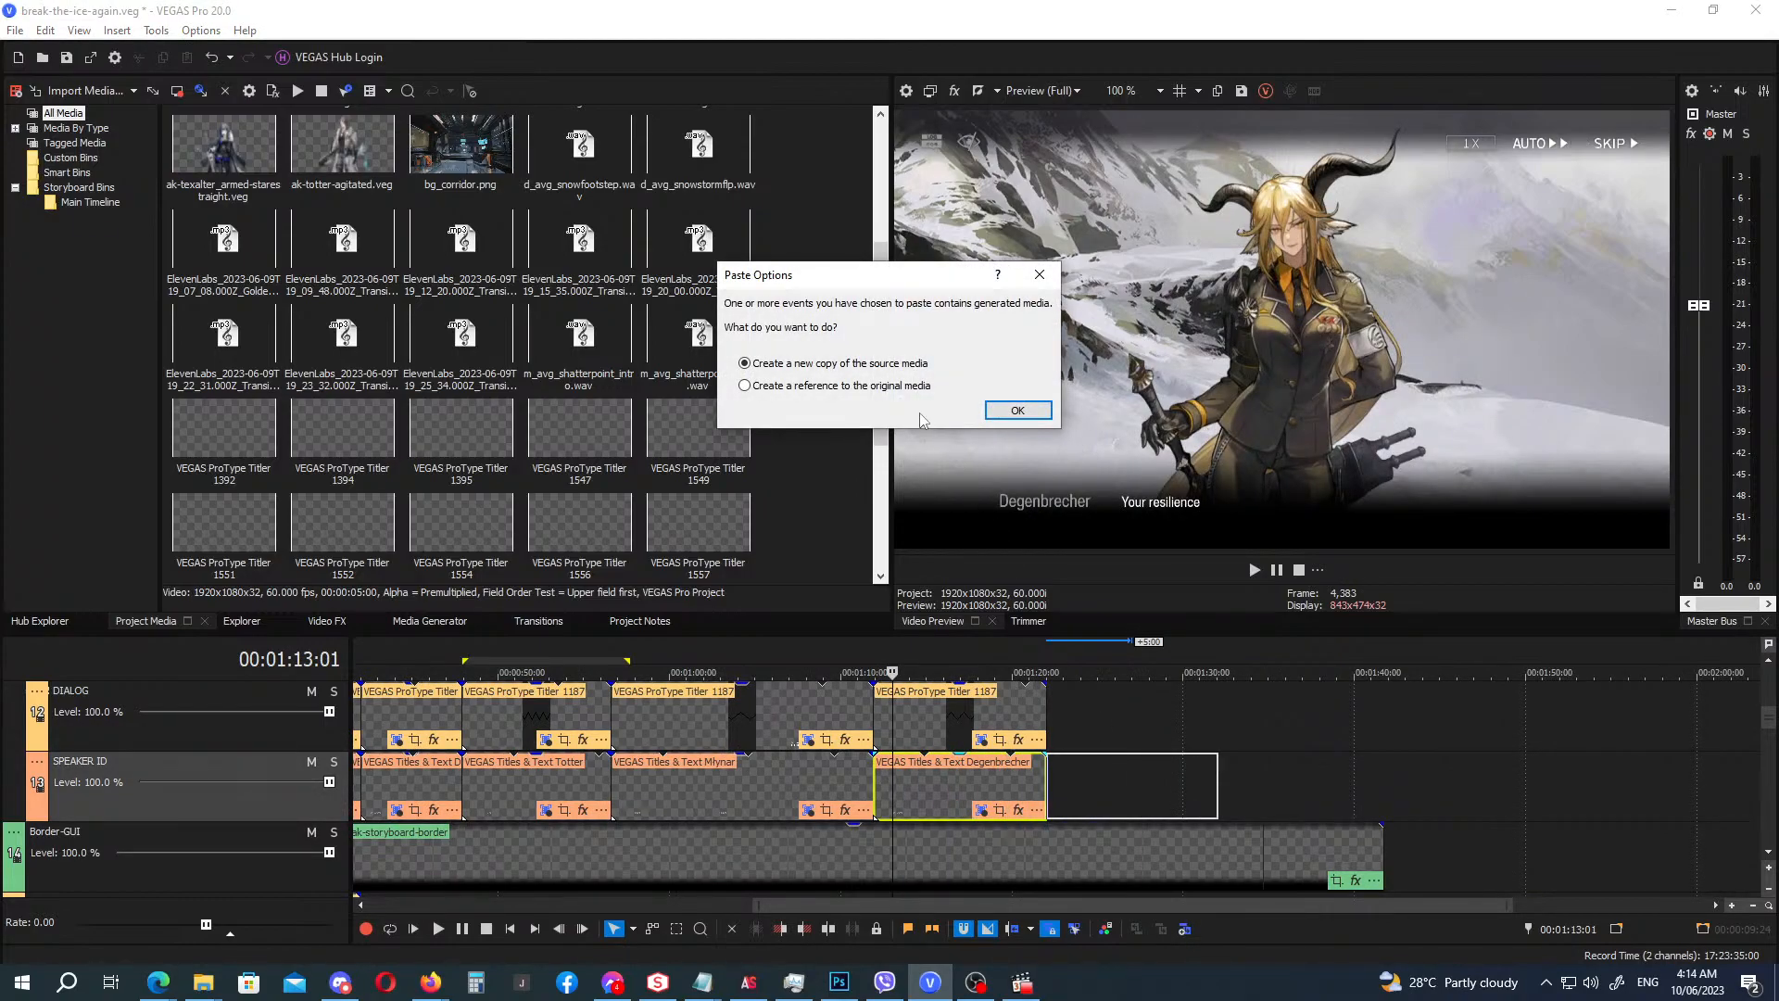
left_click(1015, 411)
left_click(1156, 812)
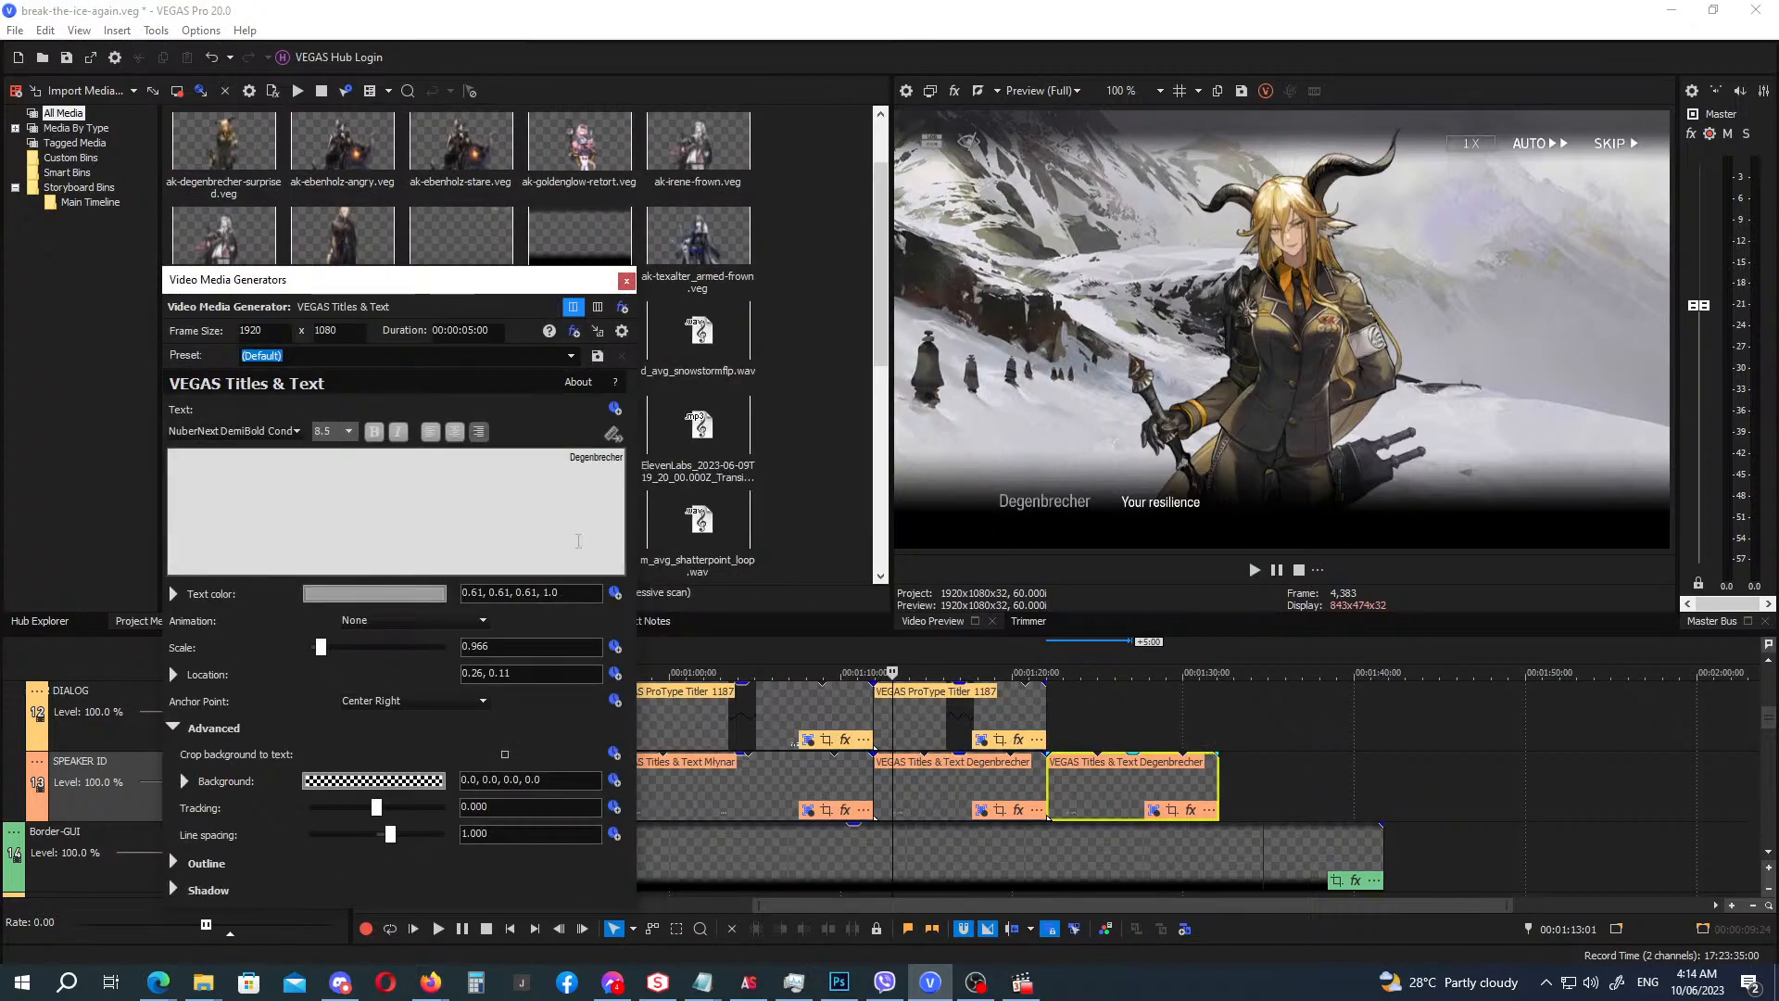
left_click(563, 522)
type("Ev")
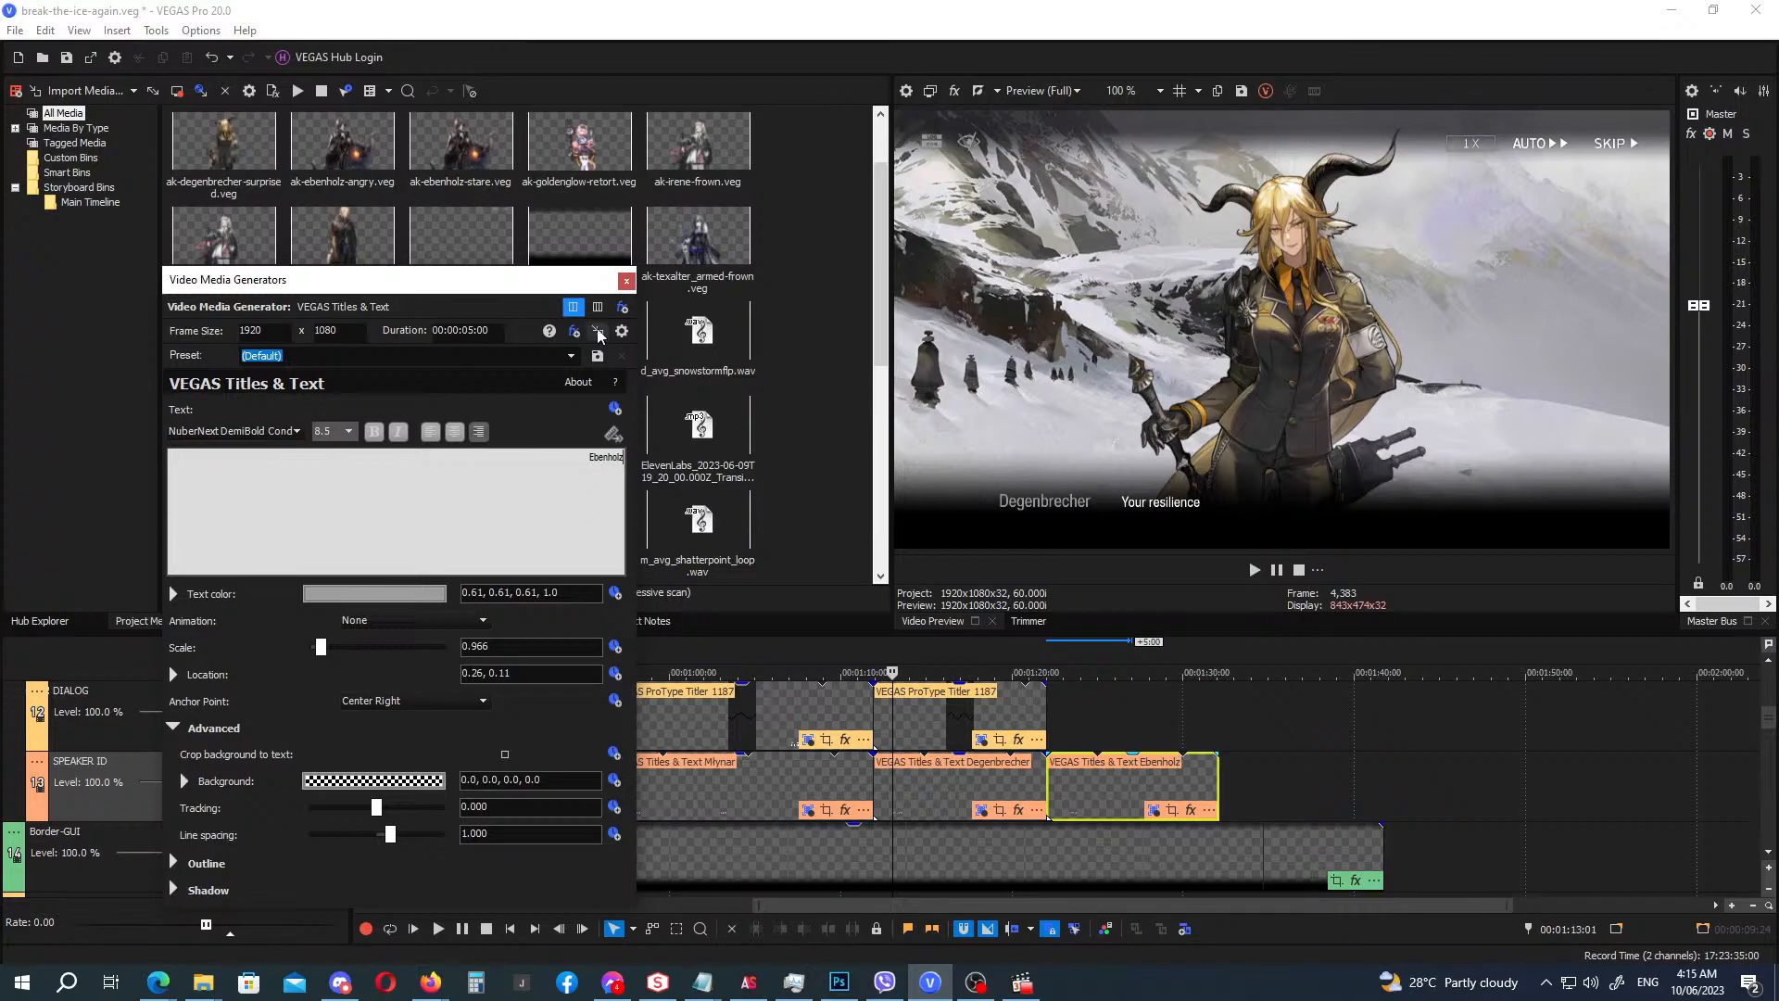
left_click(630, 281)
Duplicate Degenbrecher's last dialog event as a new media copy above the Ebenholz speaker title, starting at 00:01:22:00.
left_click(991, 719)
left_click_drag(991, 719, 1126, 726)
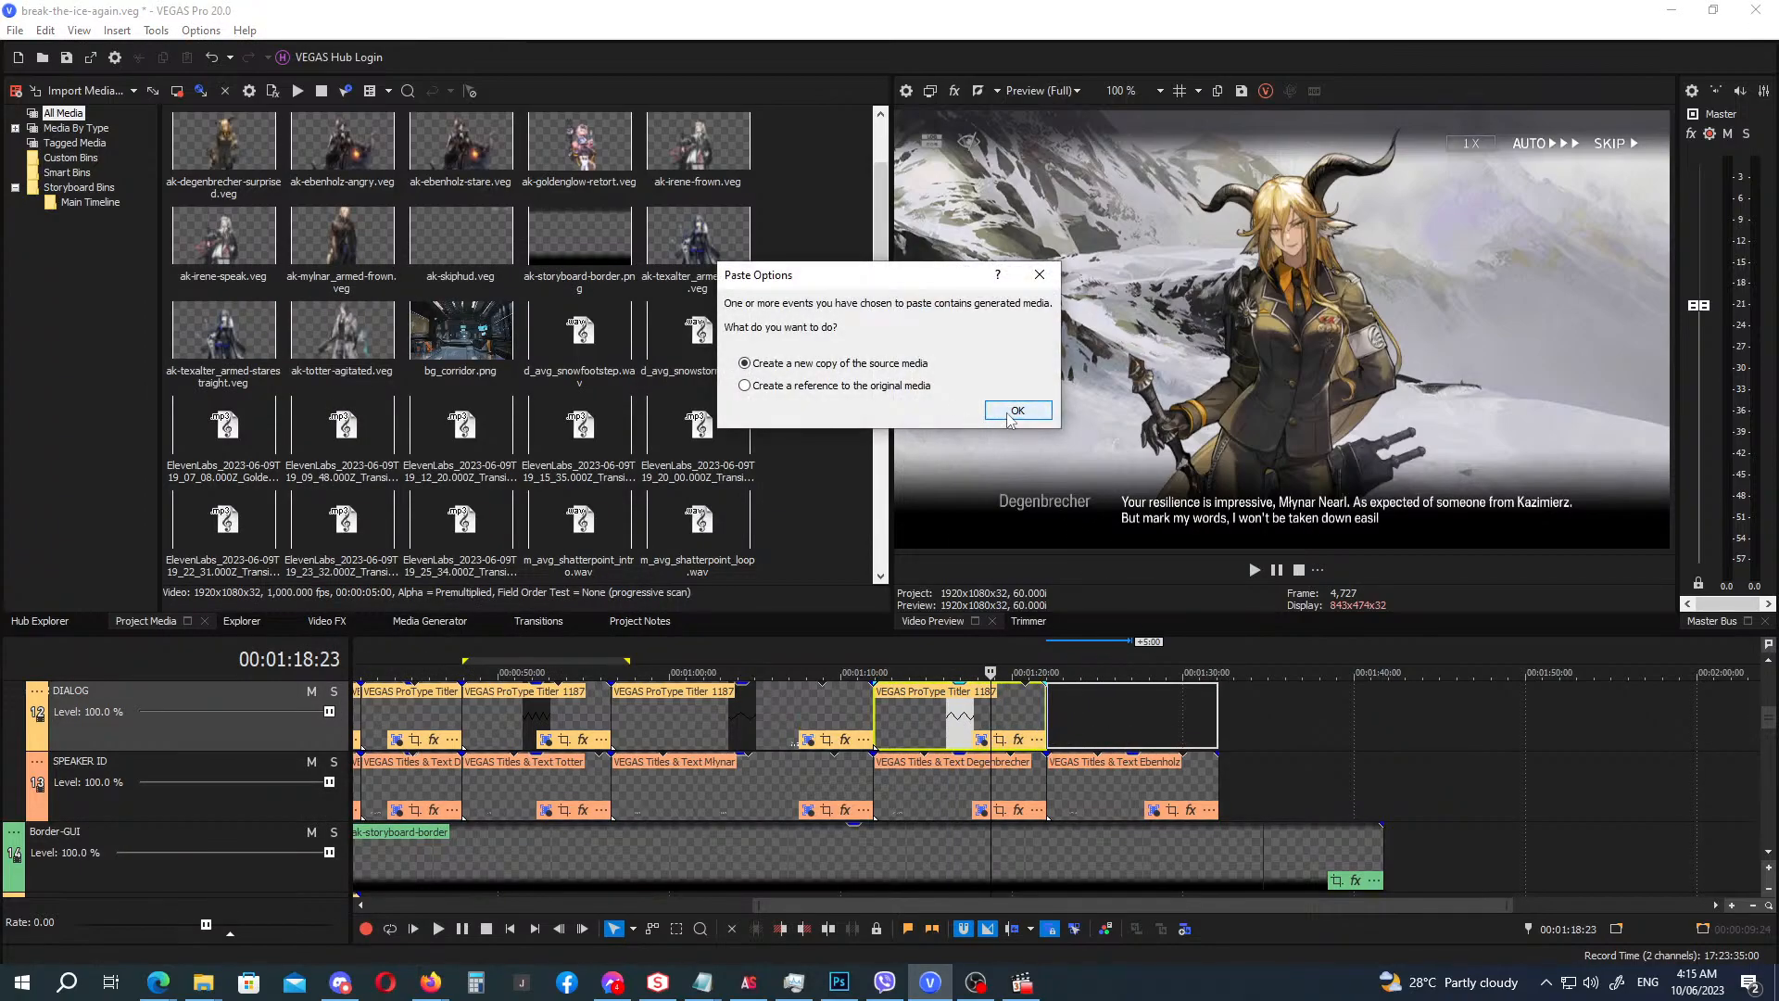
left_click(1019, 415)
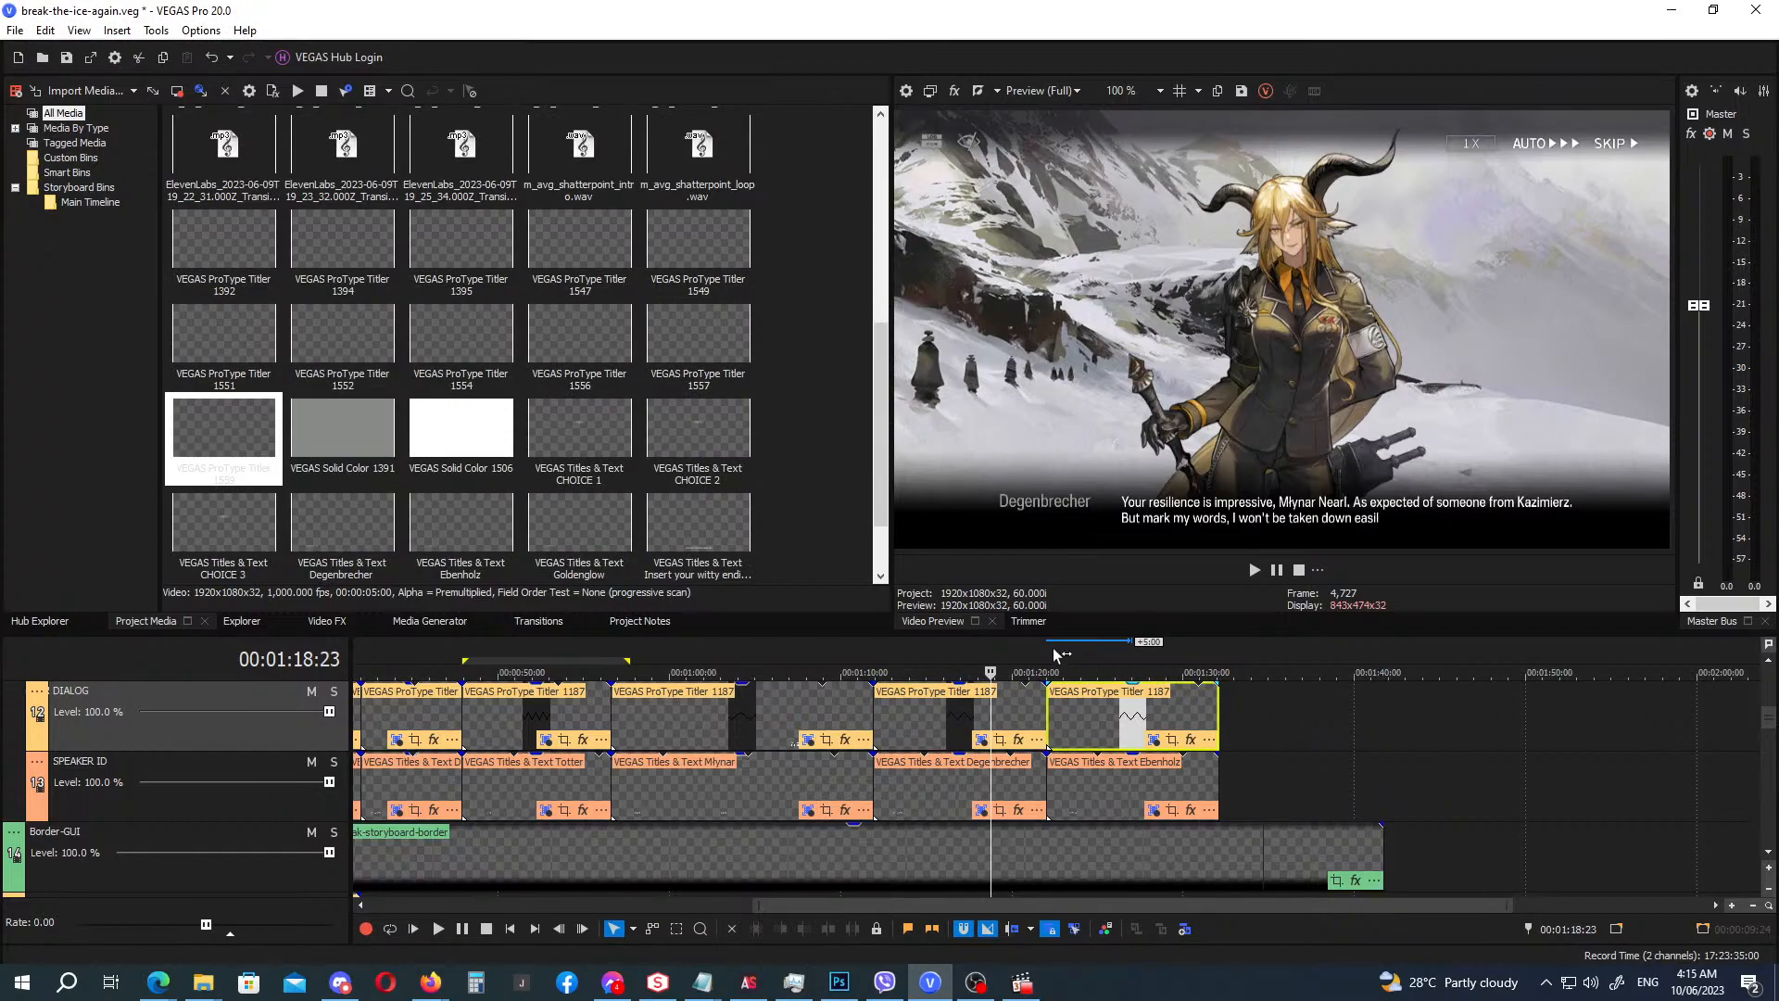
Add the Ebenholz voice clip ElevenLabs_2023-06-09T19_17_22 from File Explorer to the AUDIO OF VIDEO STREAM track at 00:01:22:00.
left_click_drag(1053, 655, 1047, 654)
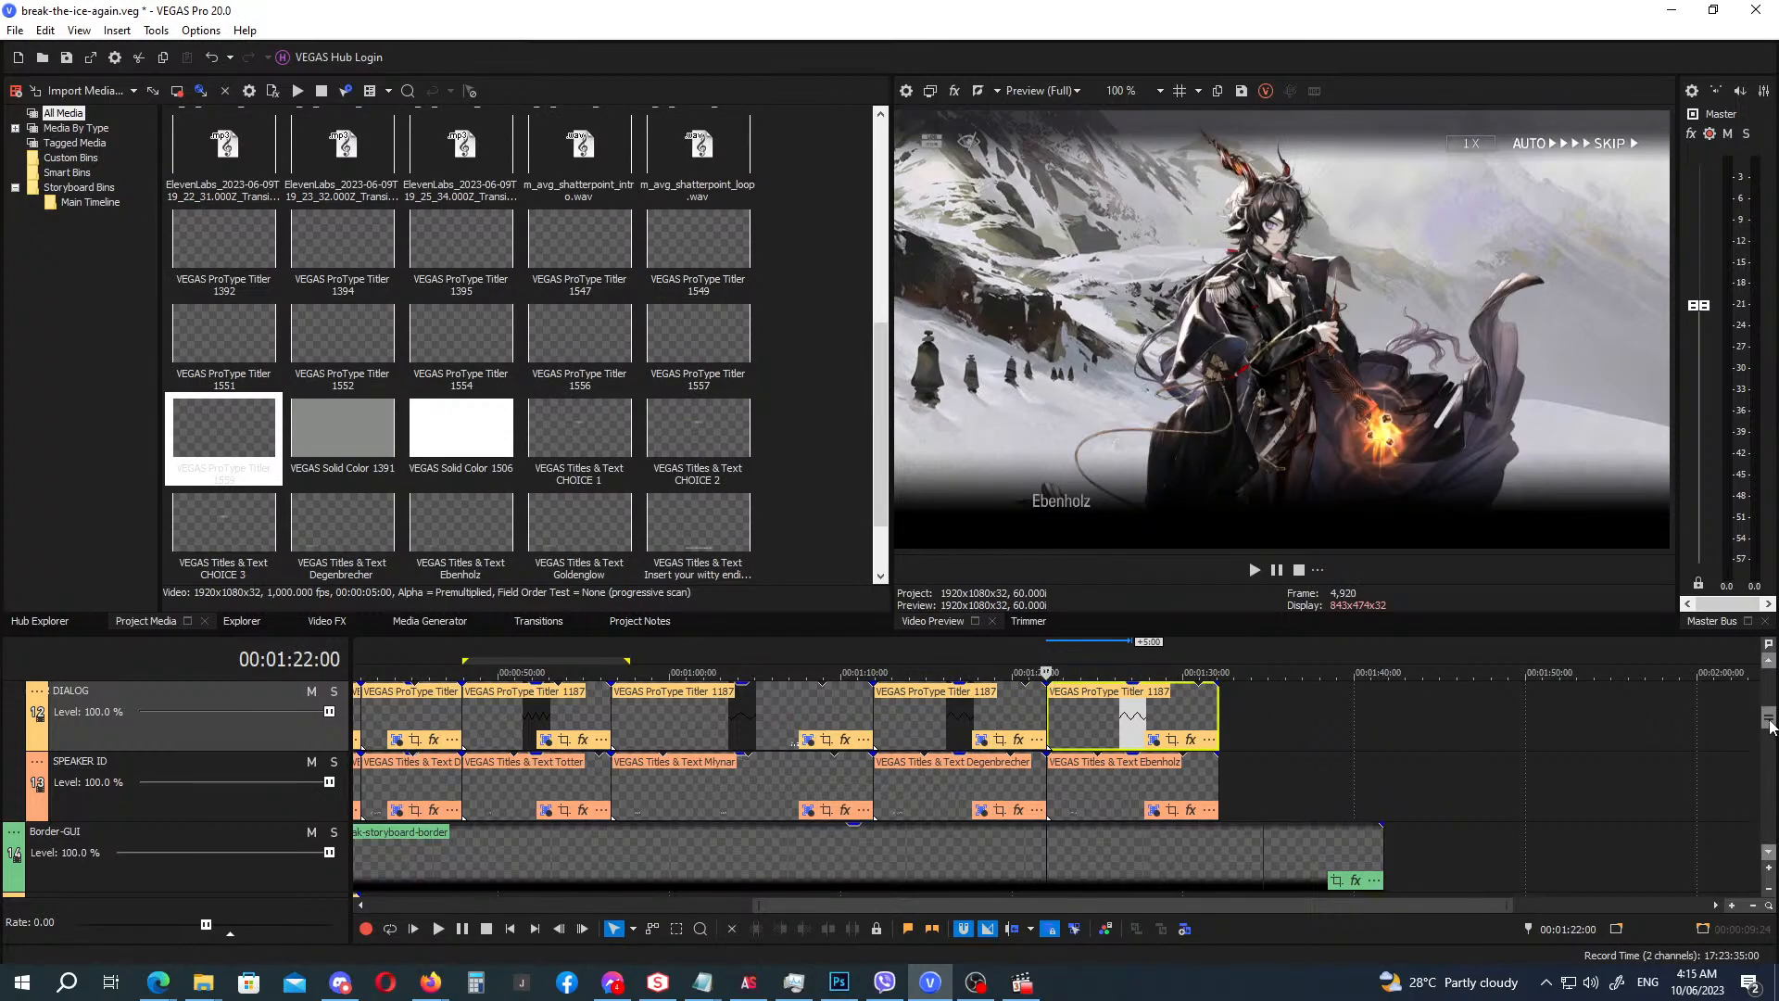
left_click_drag(1770, 720, 1770, 813)
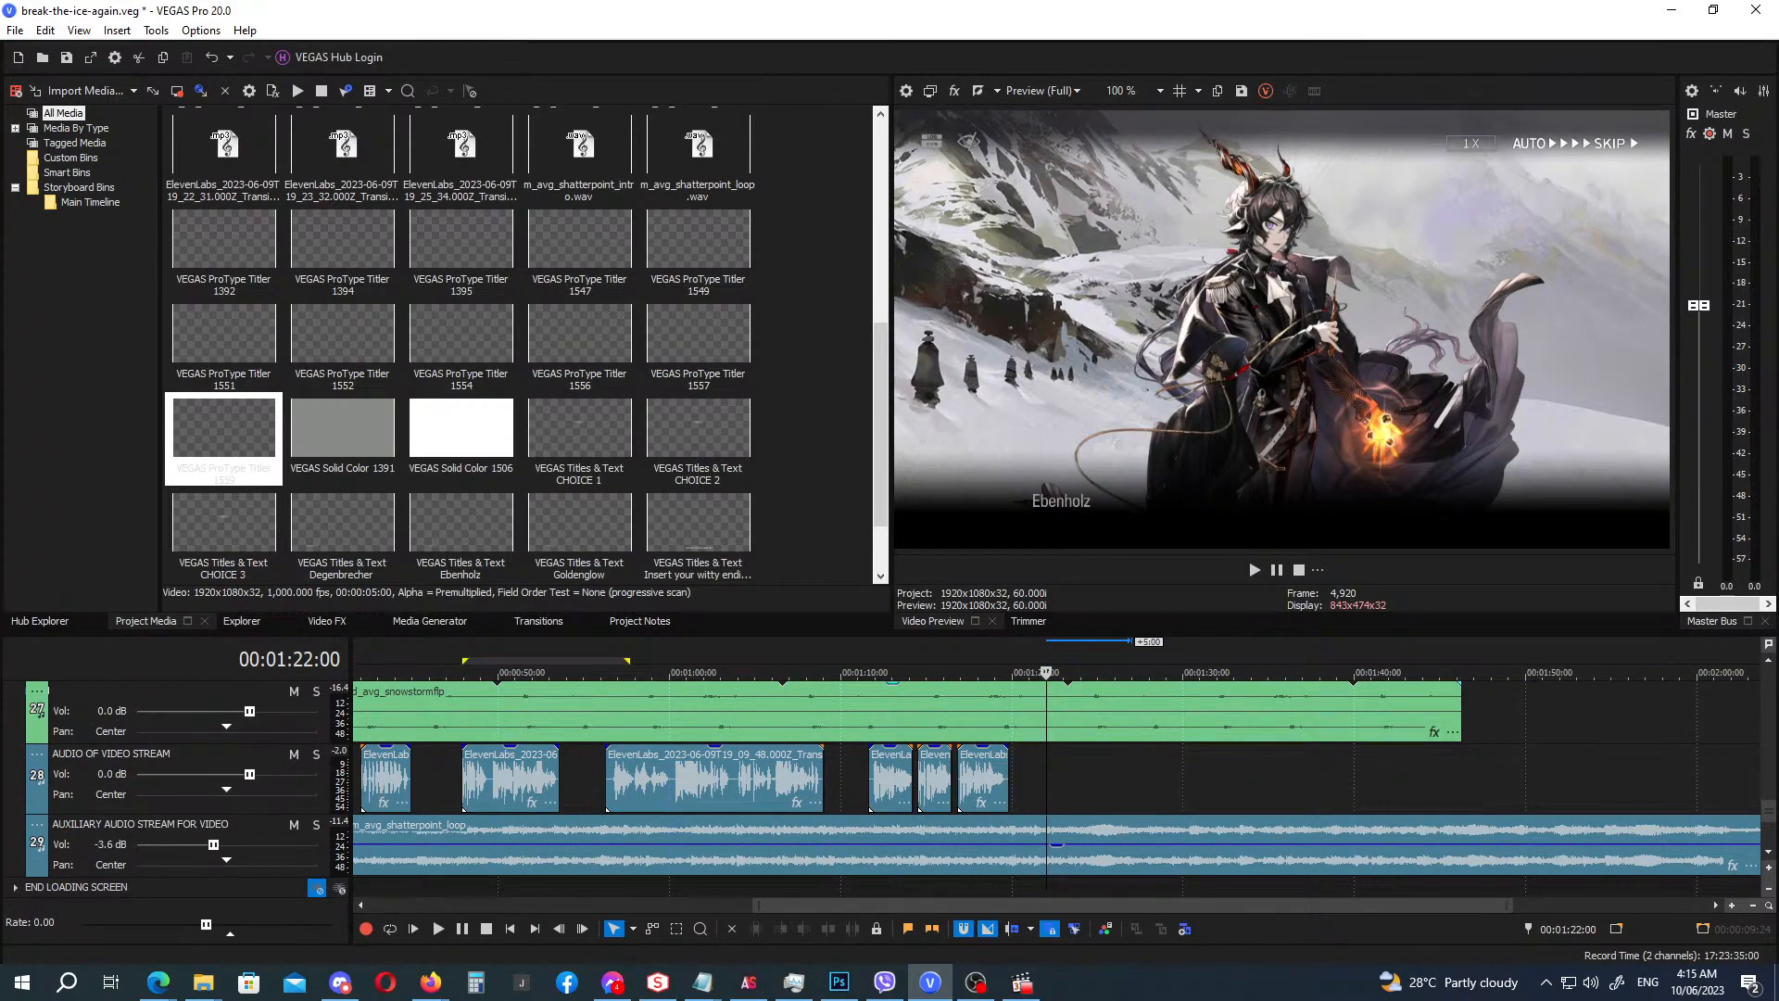
key("alt+Tab")
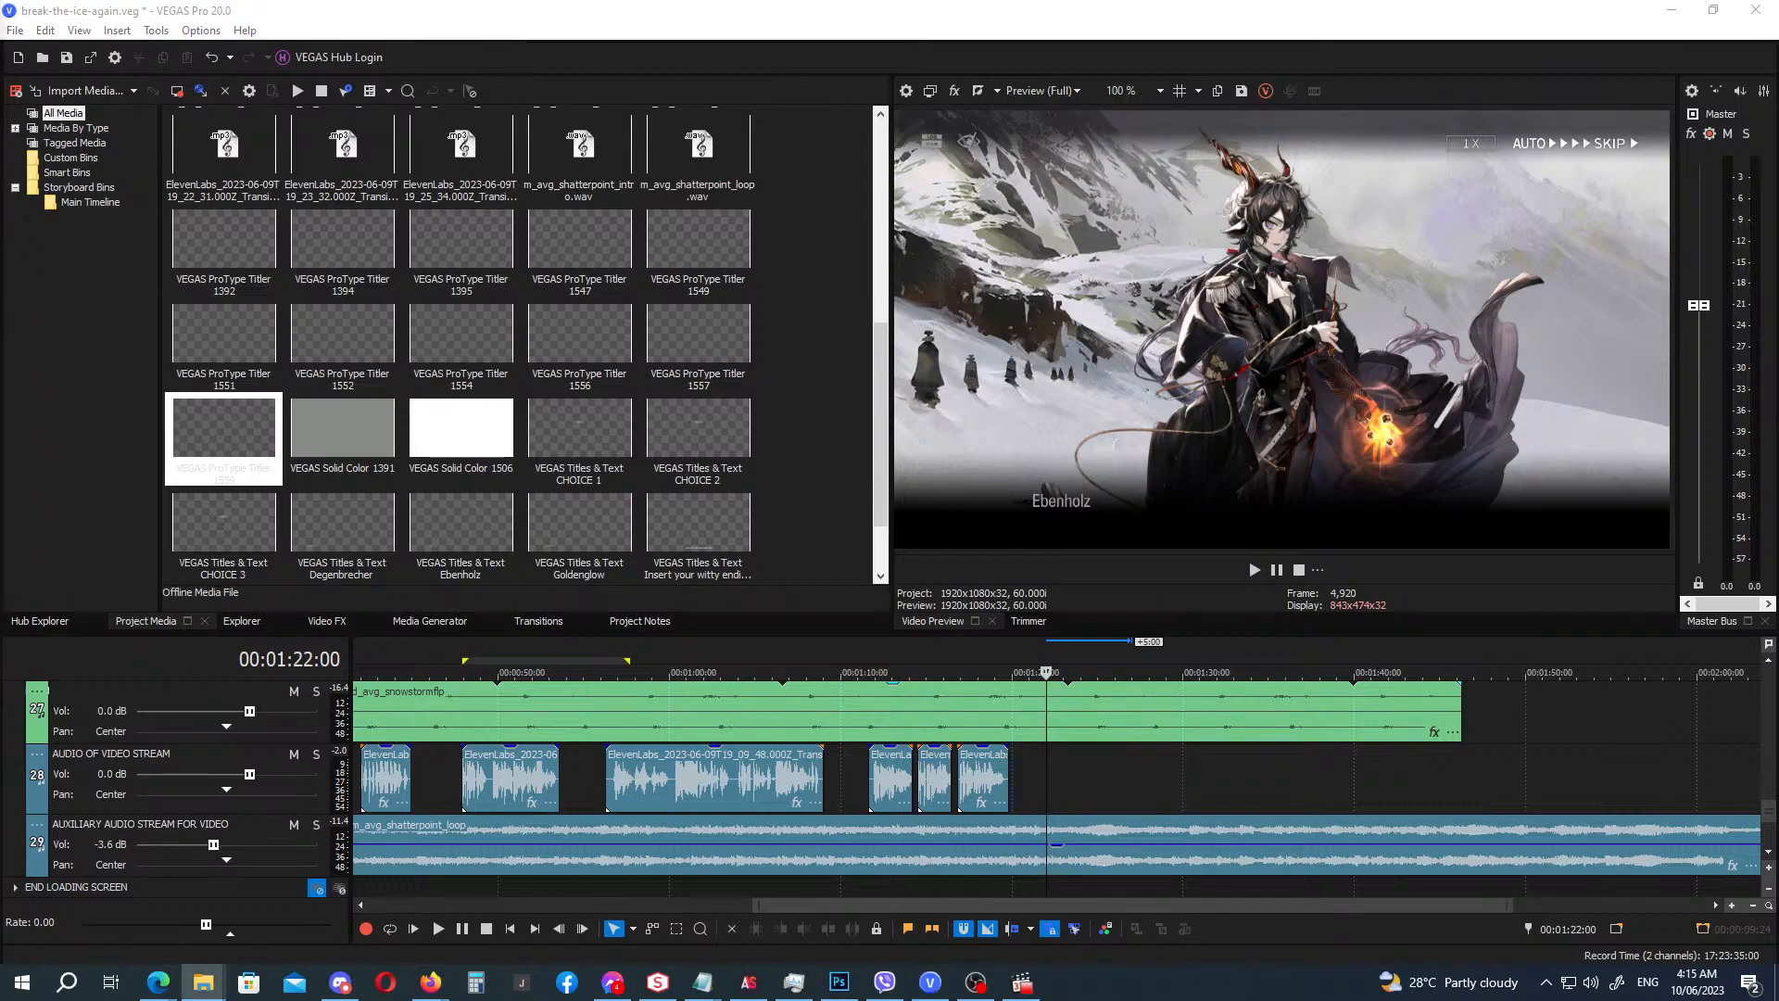
left_click_drag(0, 450, 1058, 780)
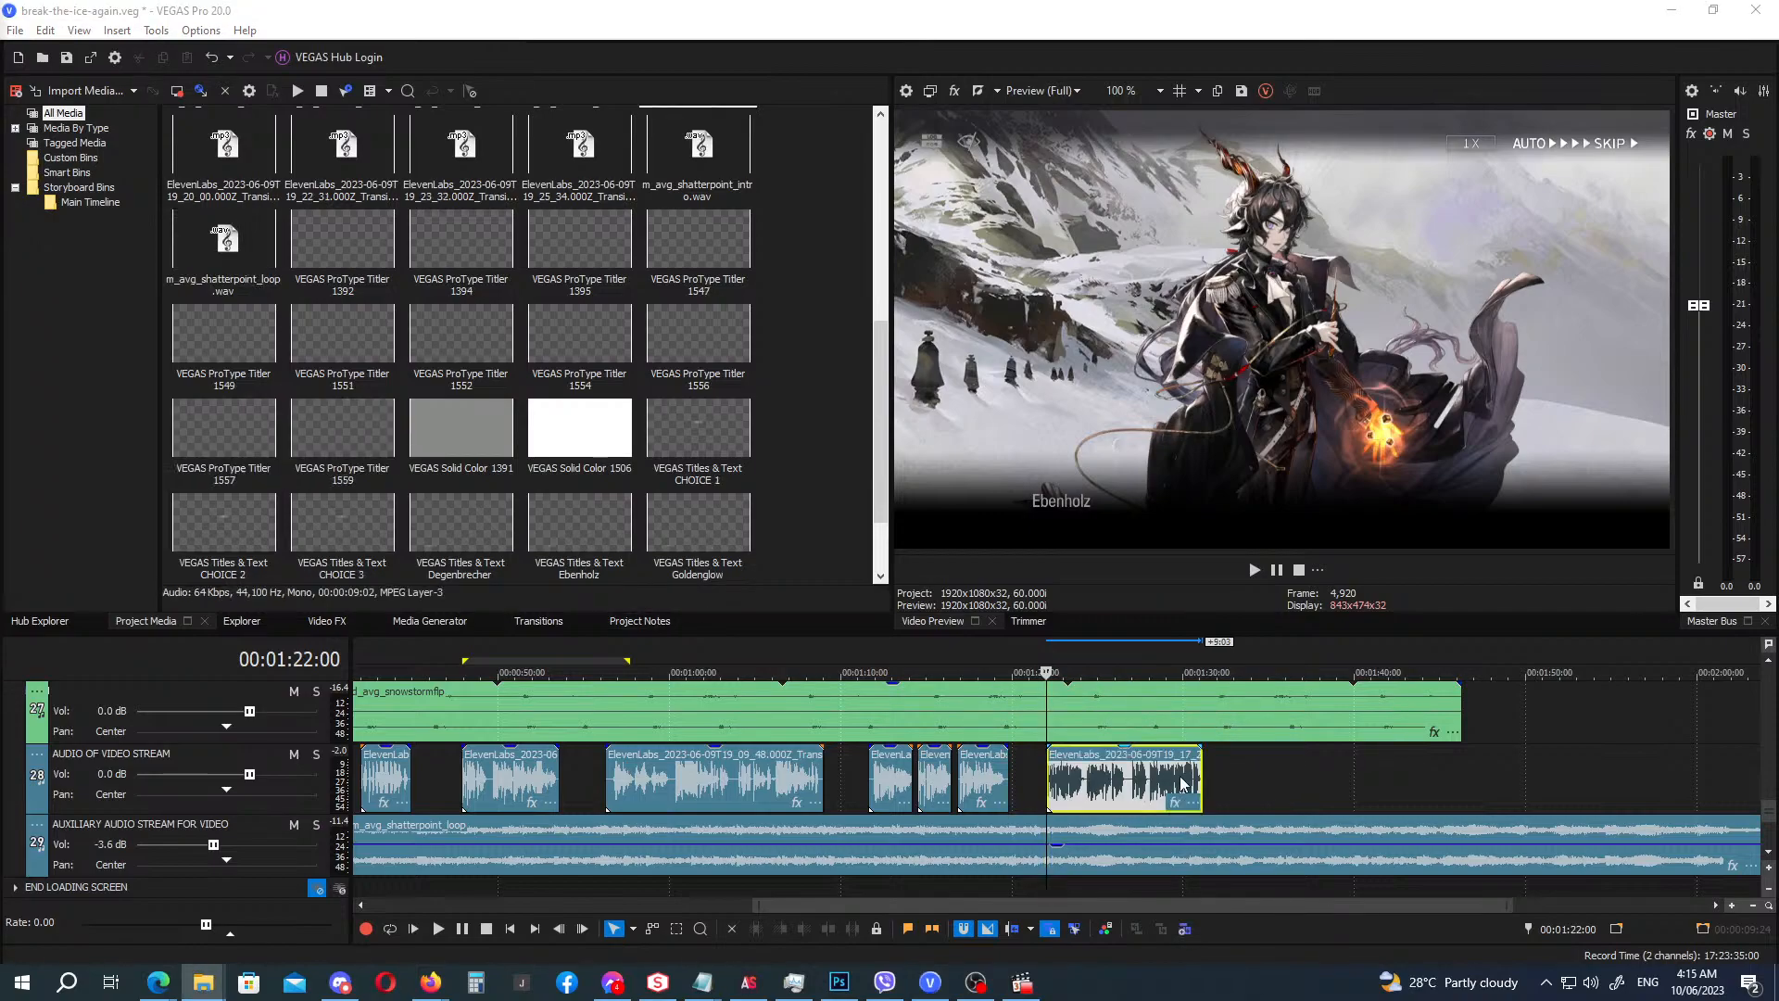
Split the Ebenholz voice clip at 00:01:24:10, delete its first part, move the rest to 00:01:22:00 and play from 00:01:21:27.
left_click(1034, 653)
key("space")
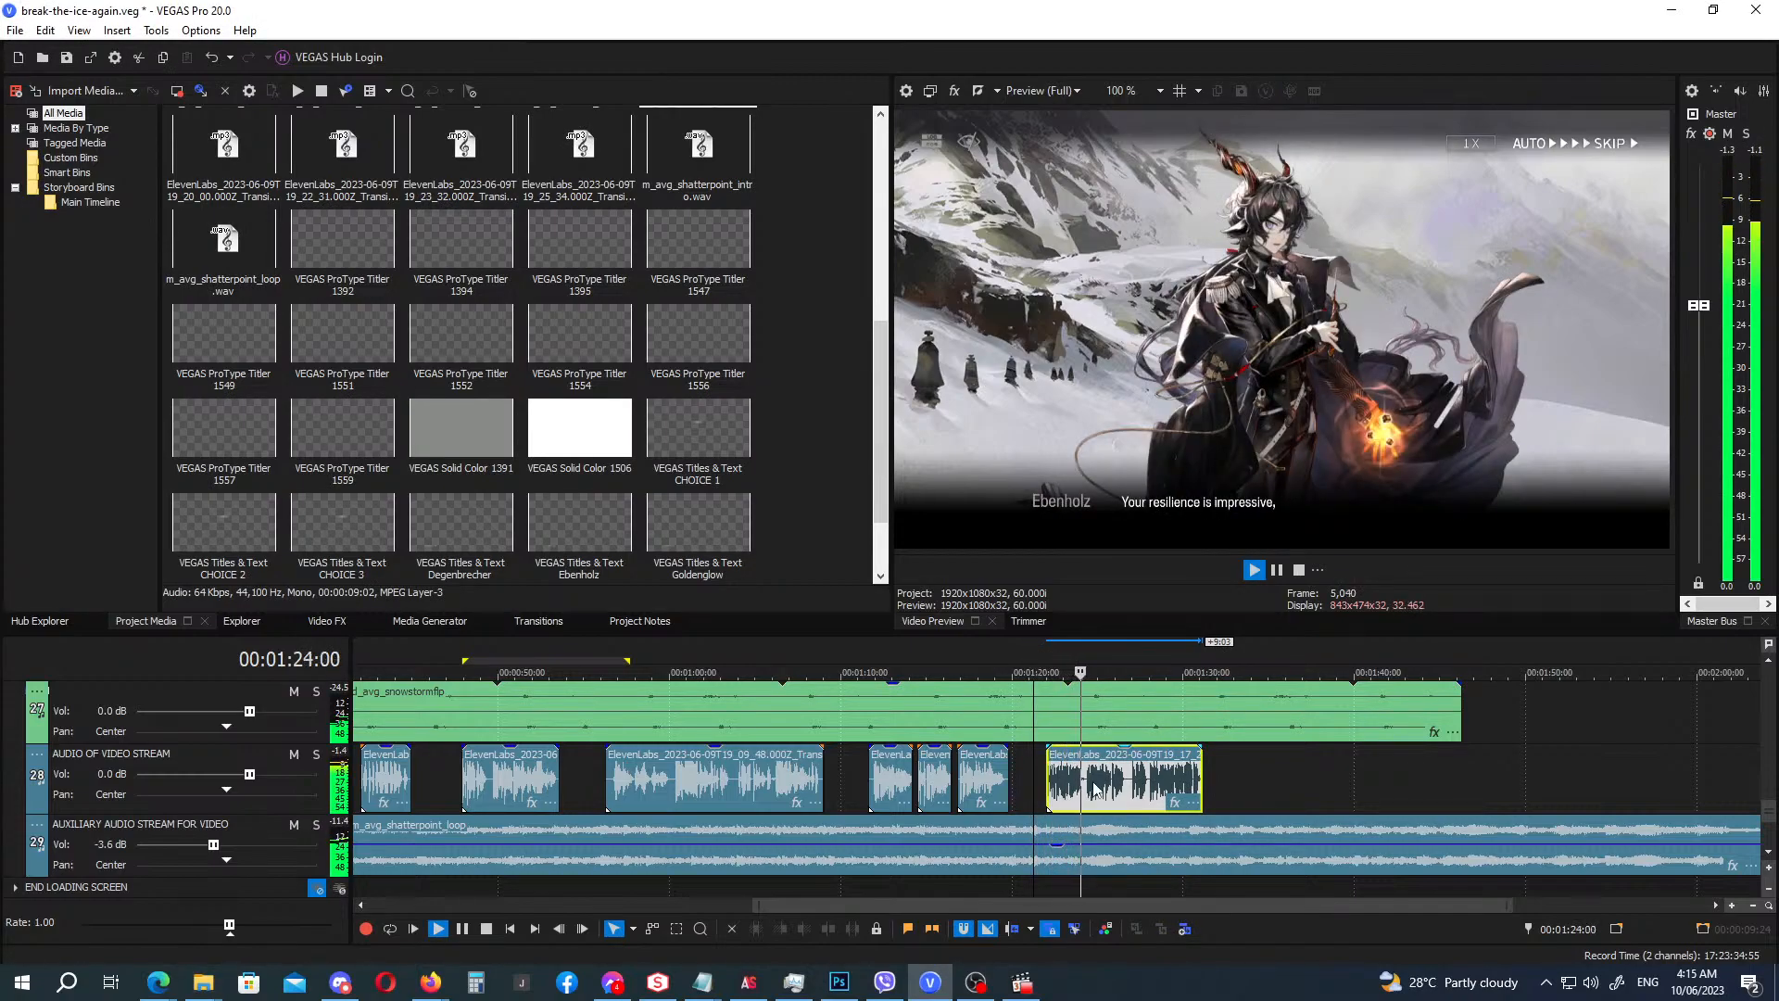
key("Return")
scroll(1066, 802, "up", 8)
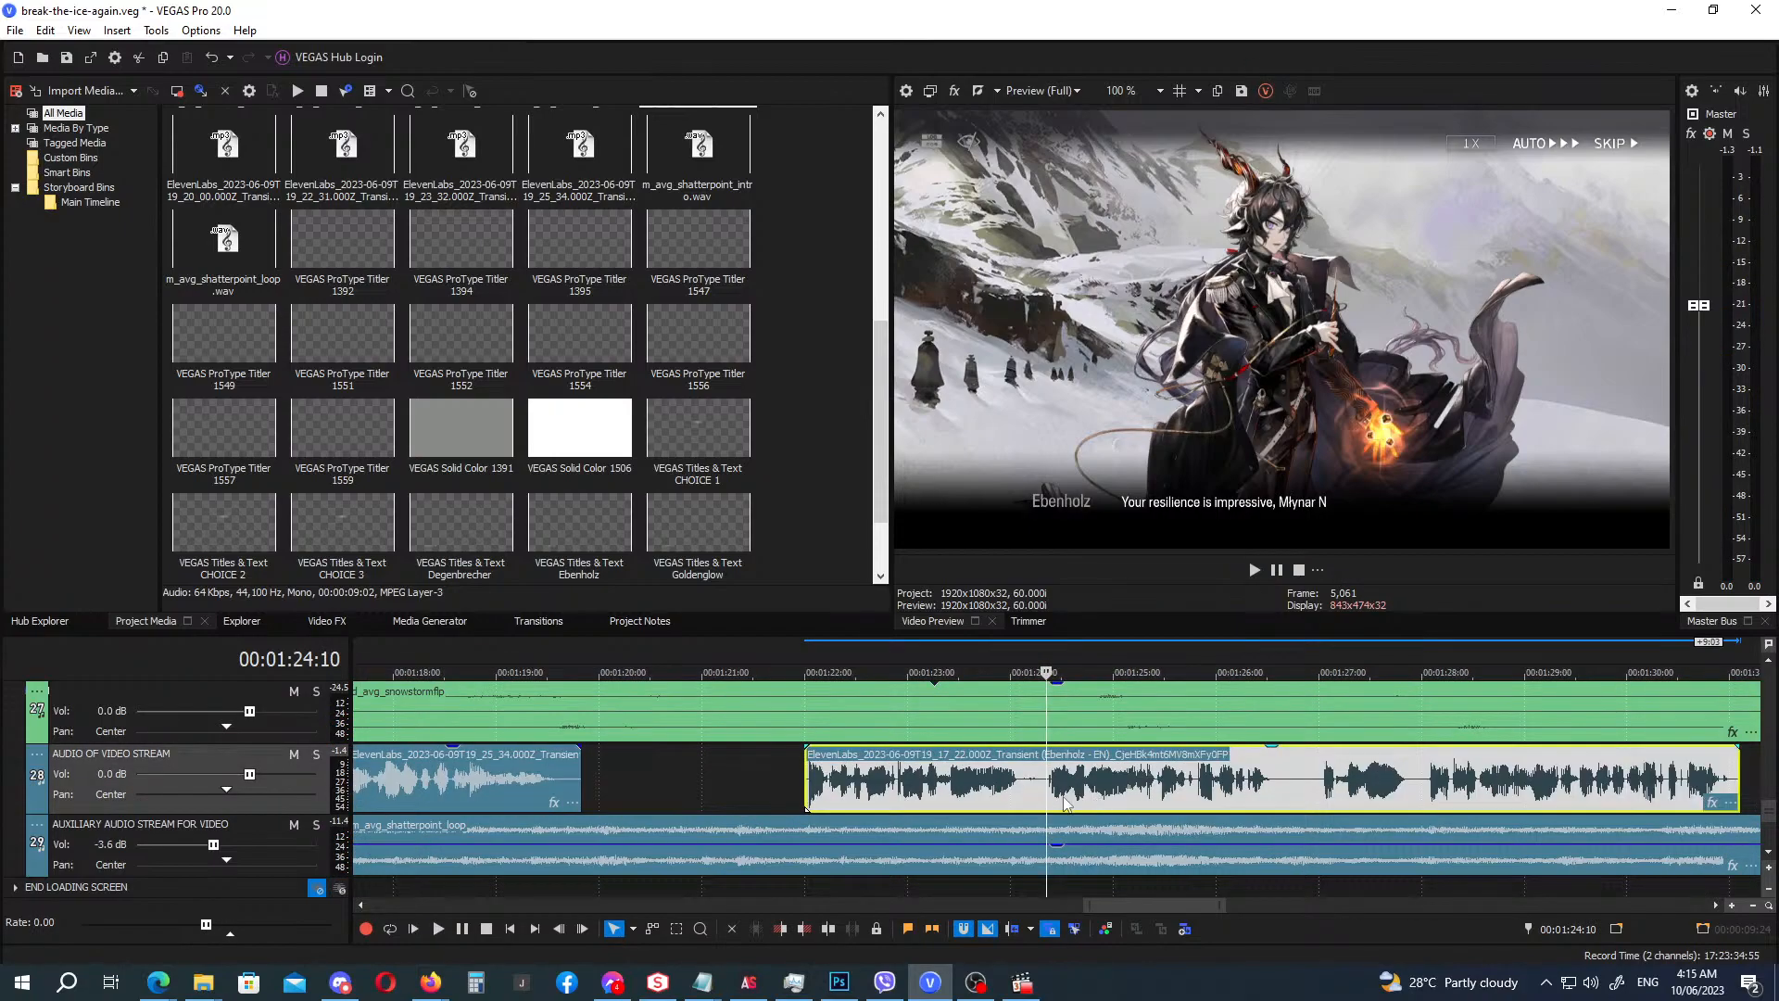
key("s")
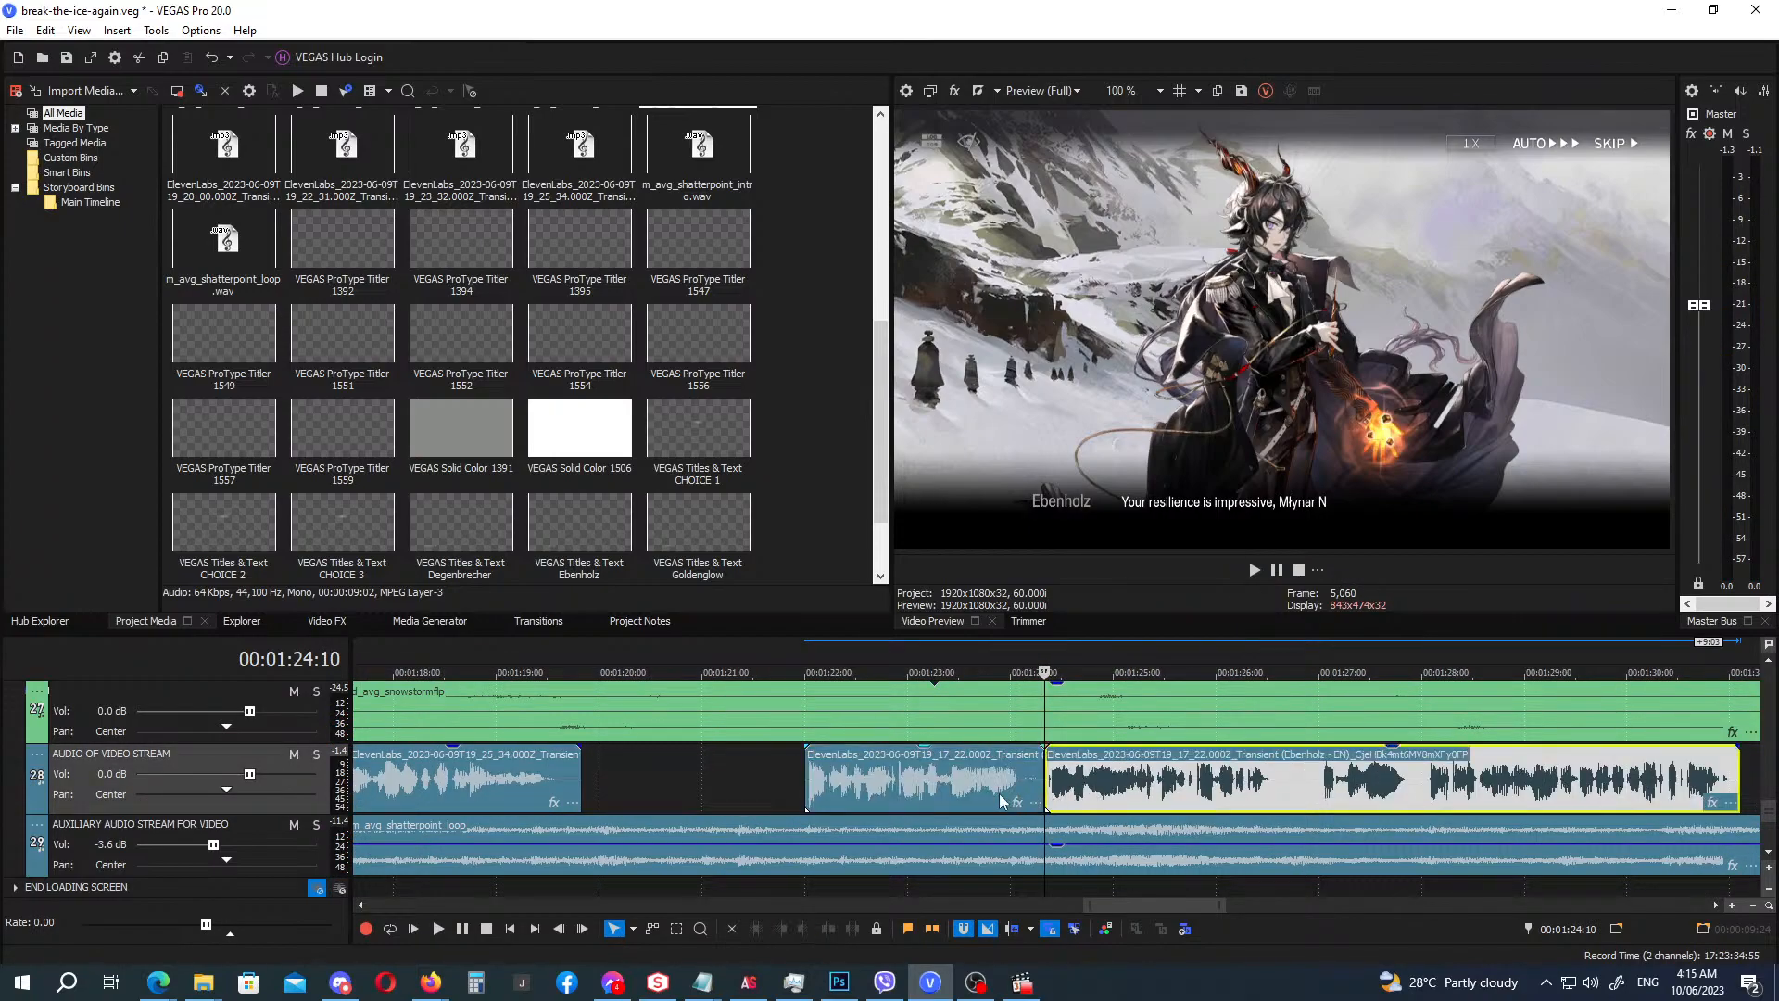
left_click(938, 798)
left_click_drag(1147, 784, 904, 781)
left_click(793, 652)
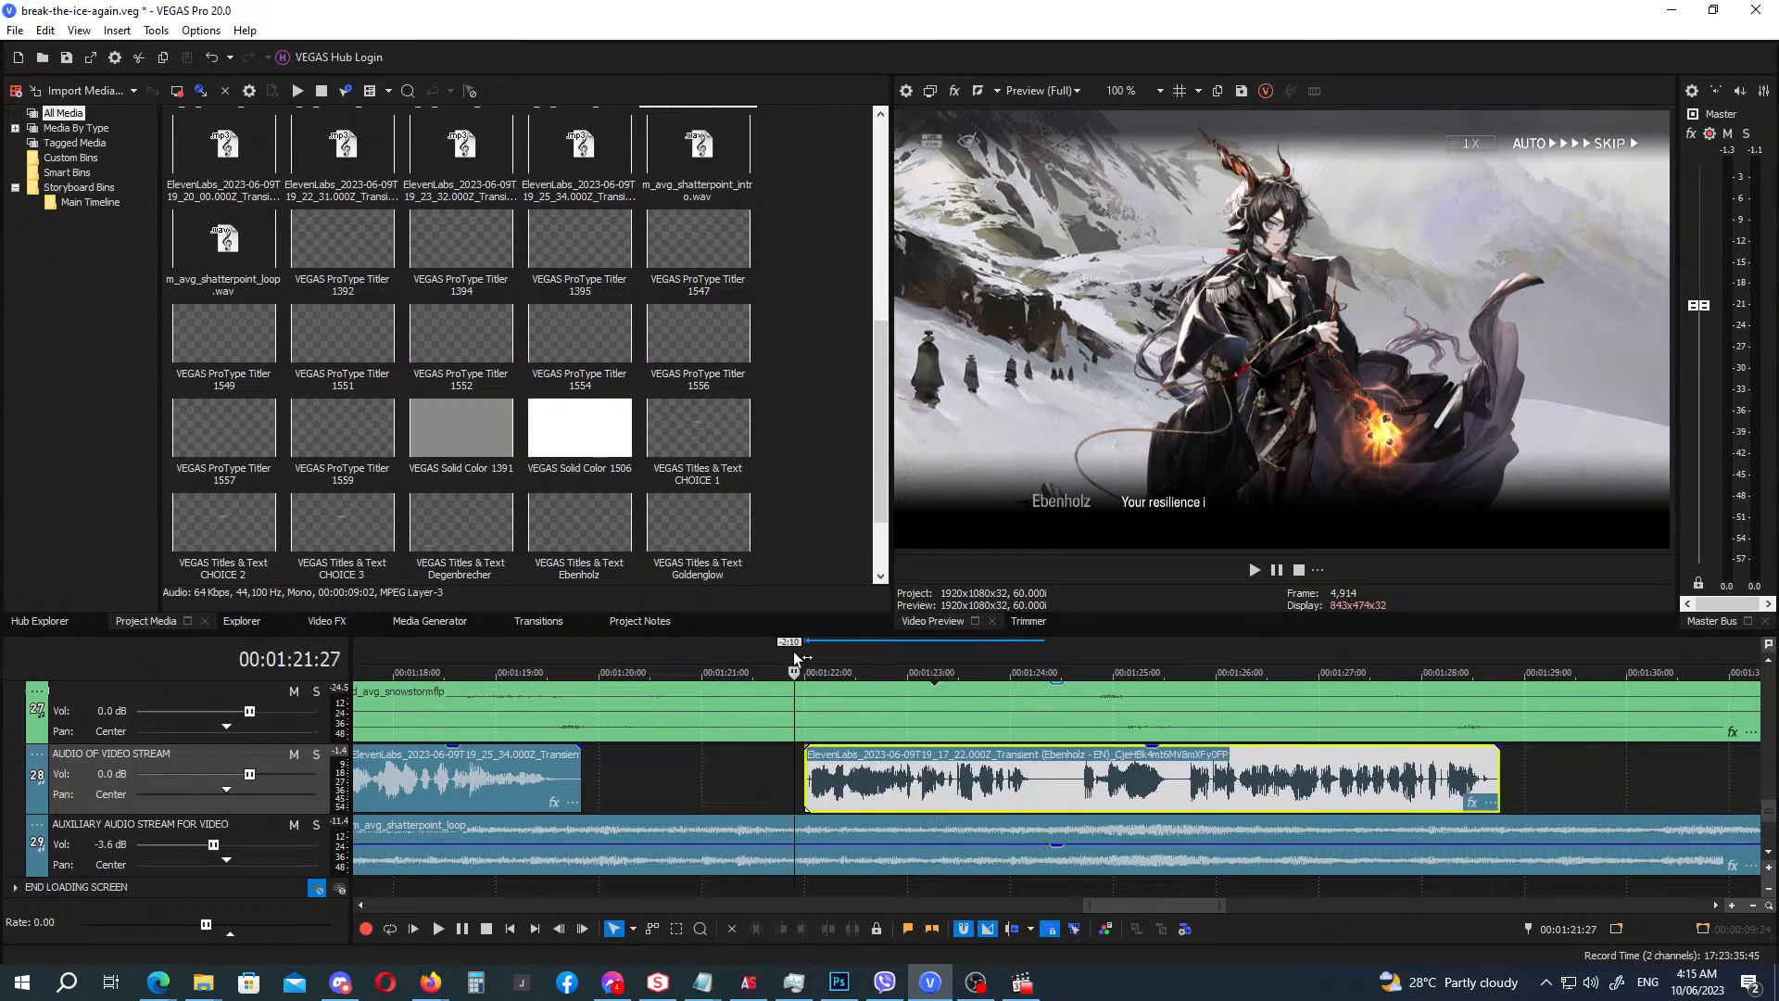
key("space")
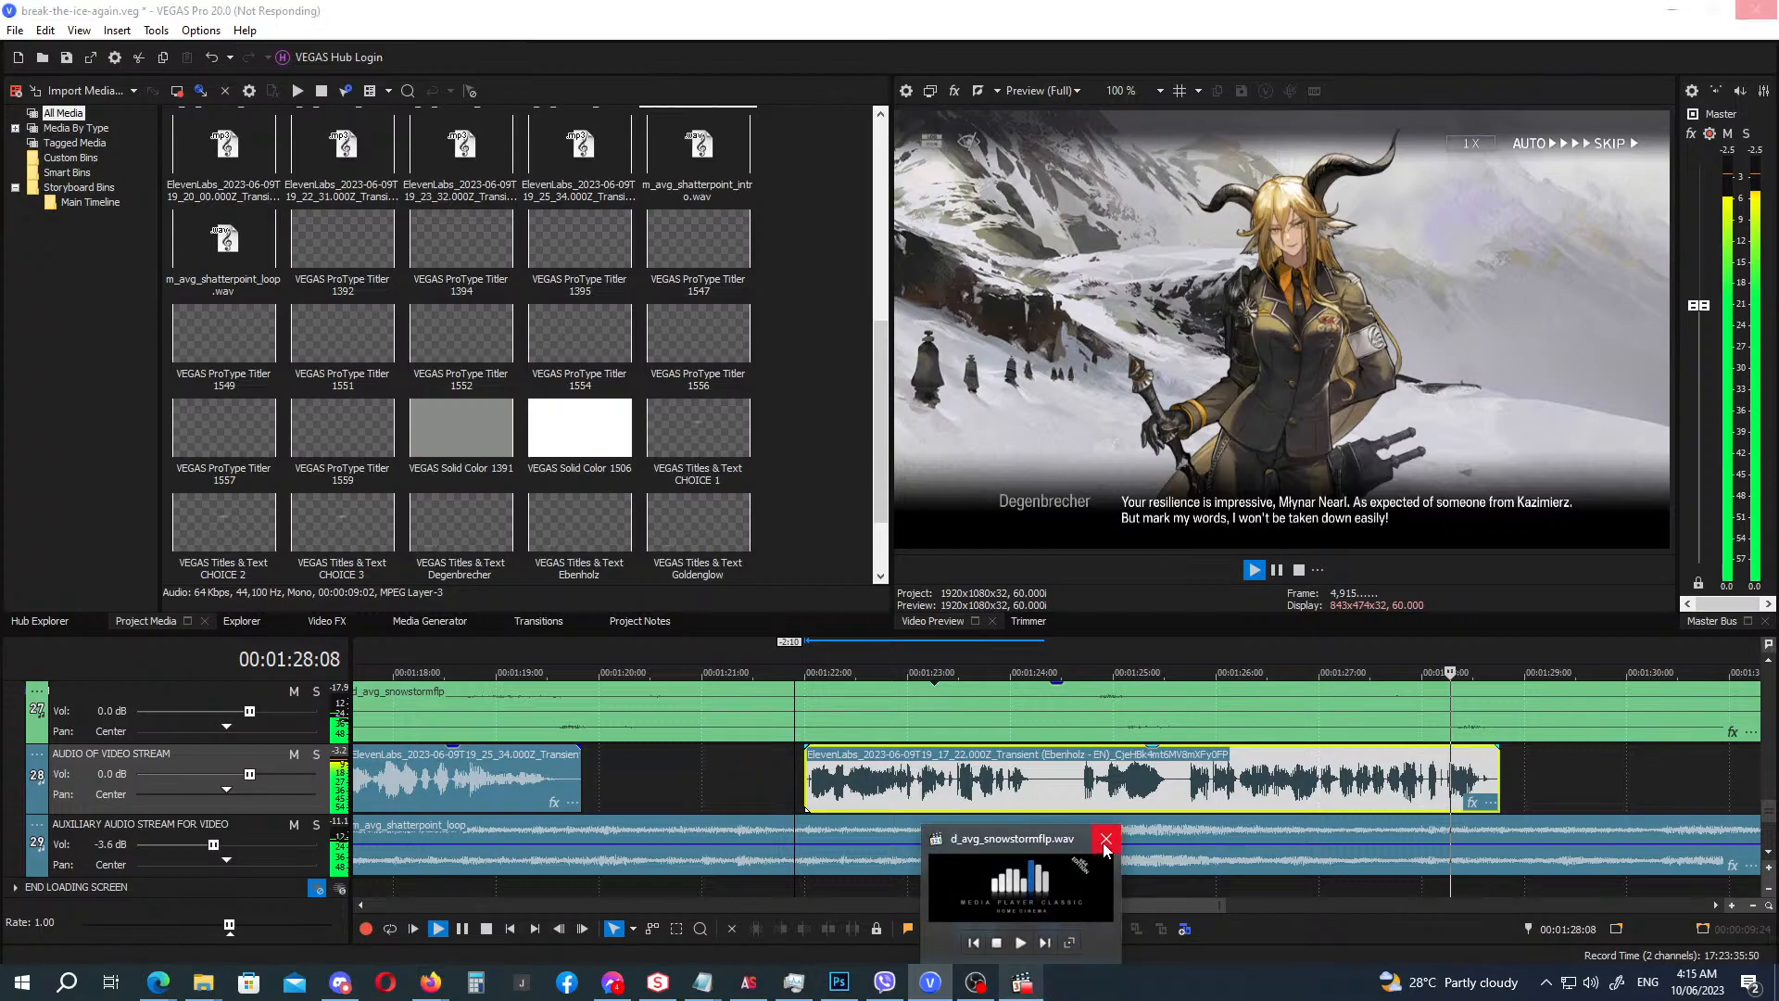
Close the d_avg_snowstormflp.wav media player and force the unresponsive VEGAS Pro to close.
left_click(1106, 861)
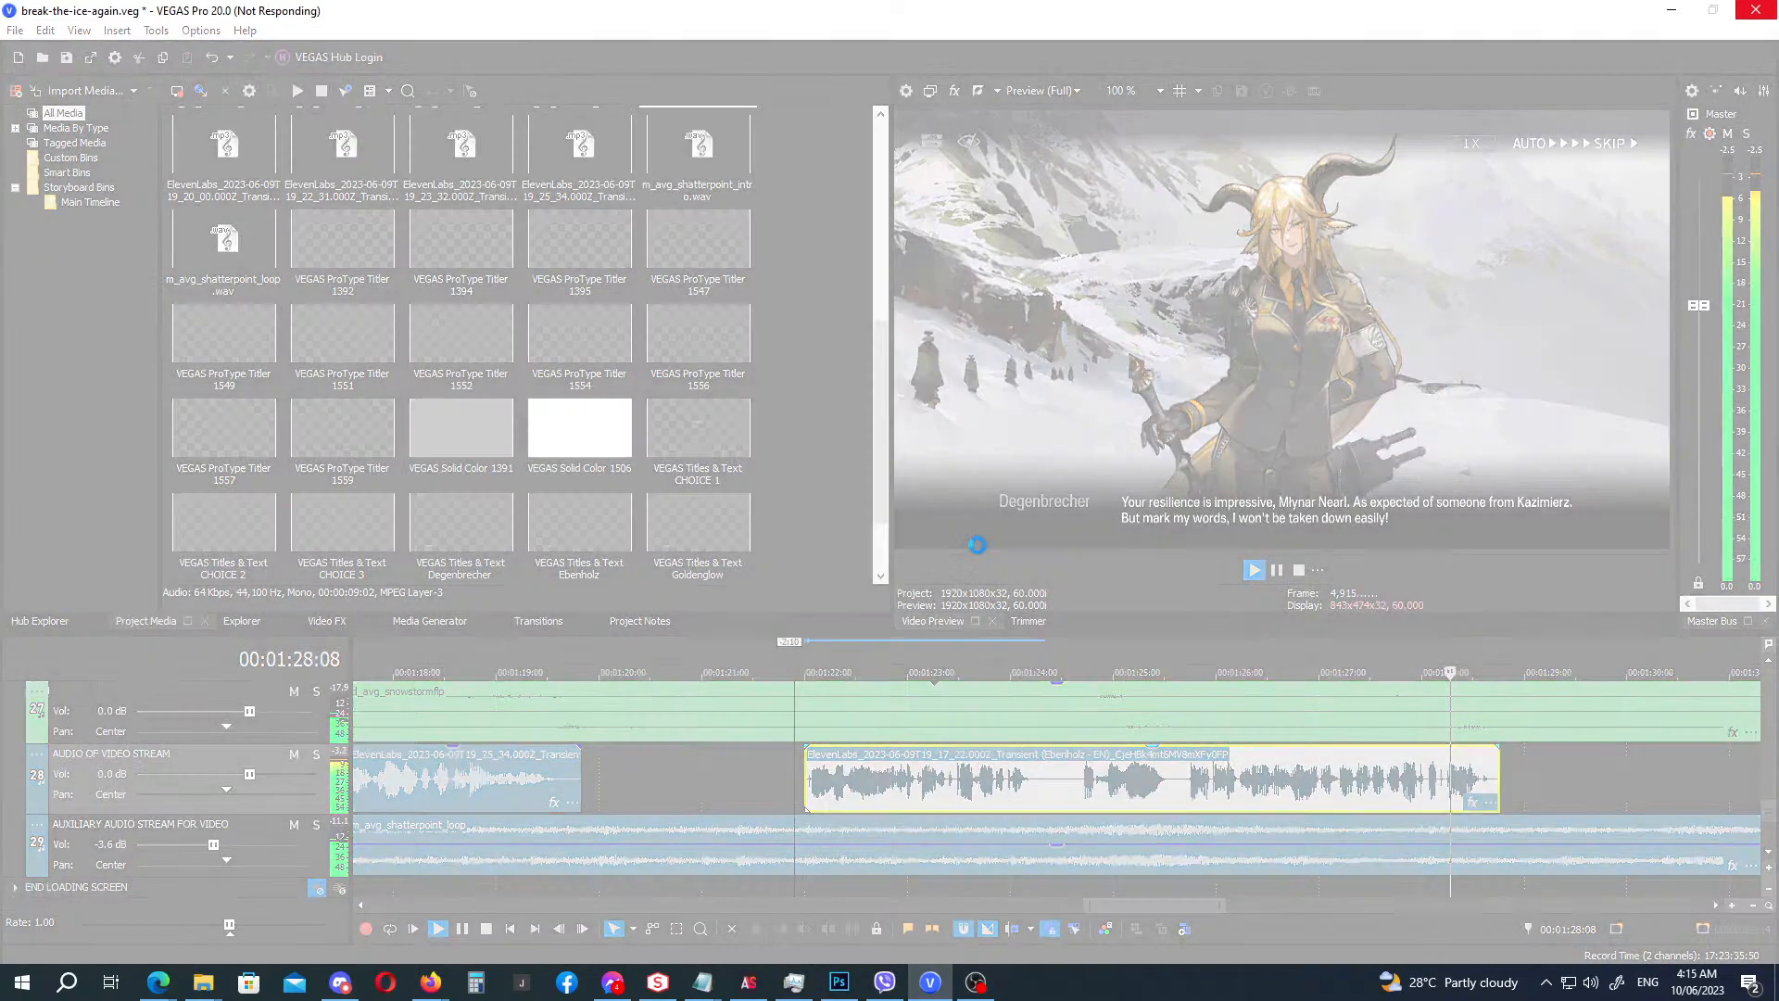
left_click(1746, 16)
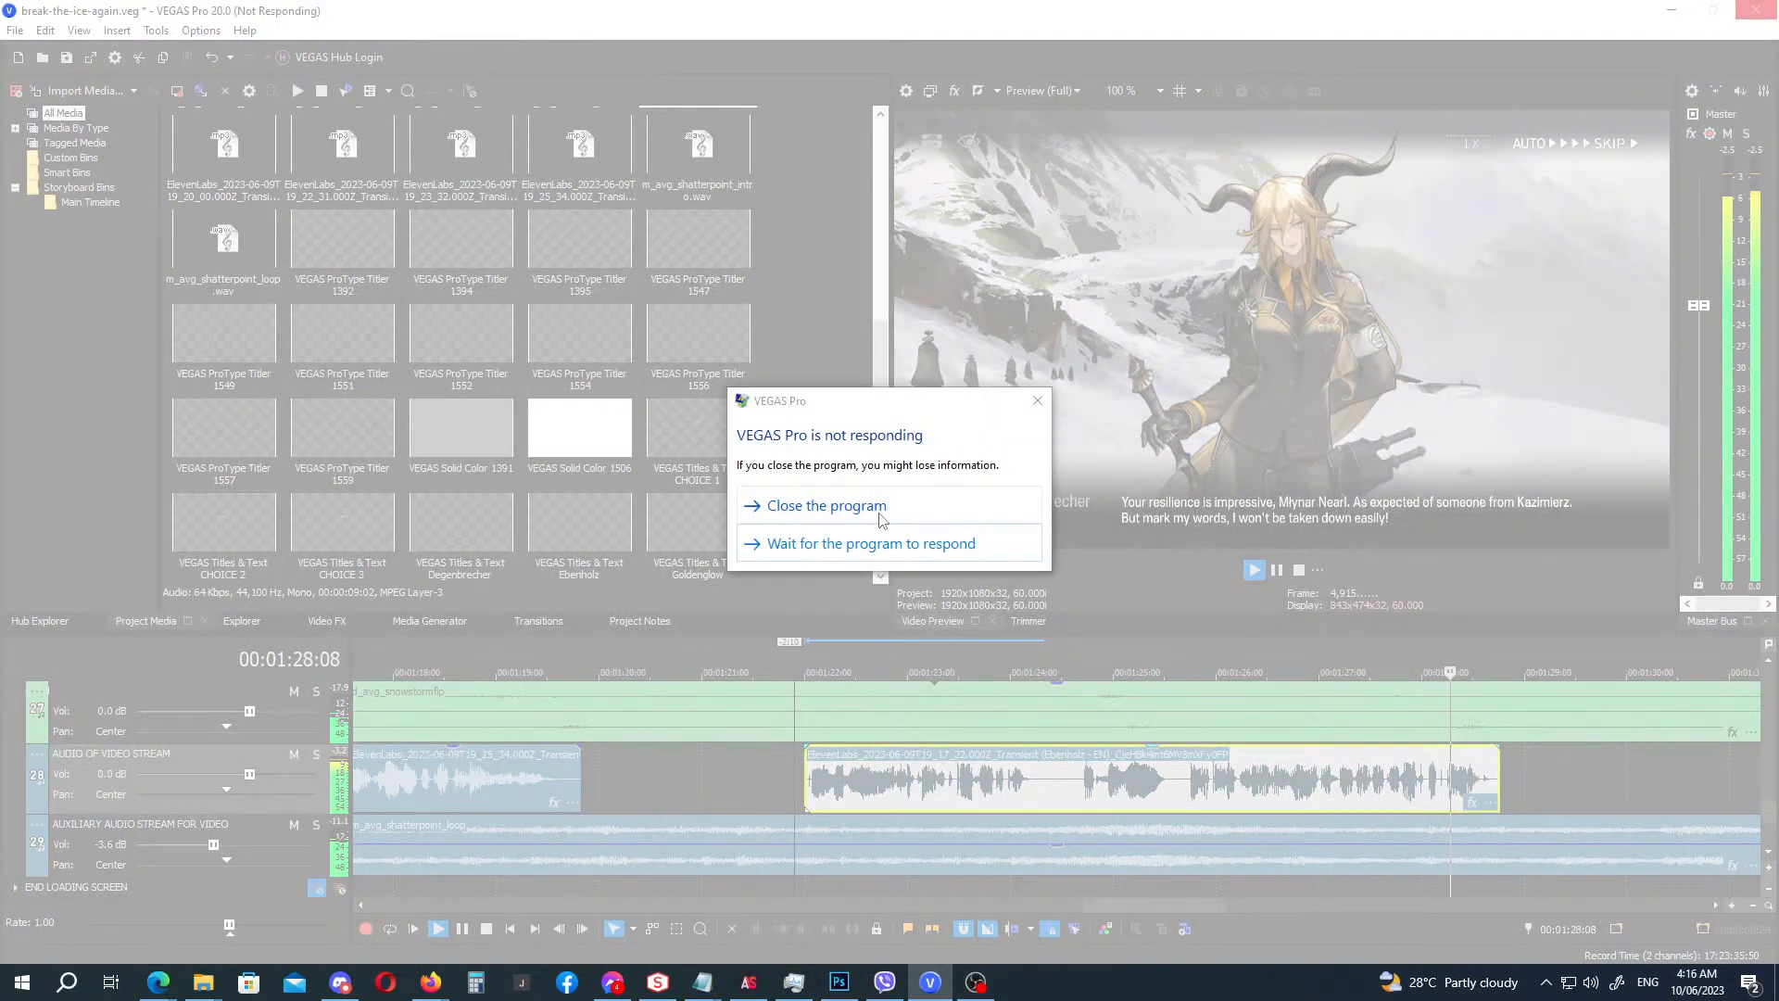
left_click(881, 519)
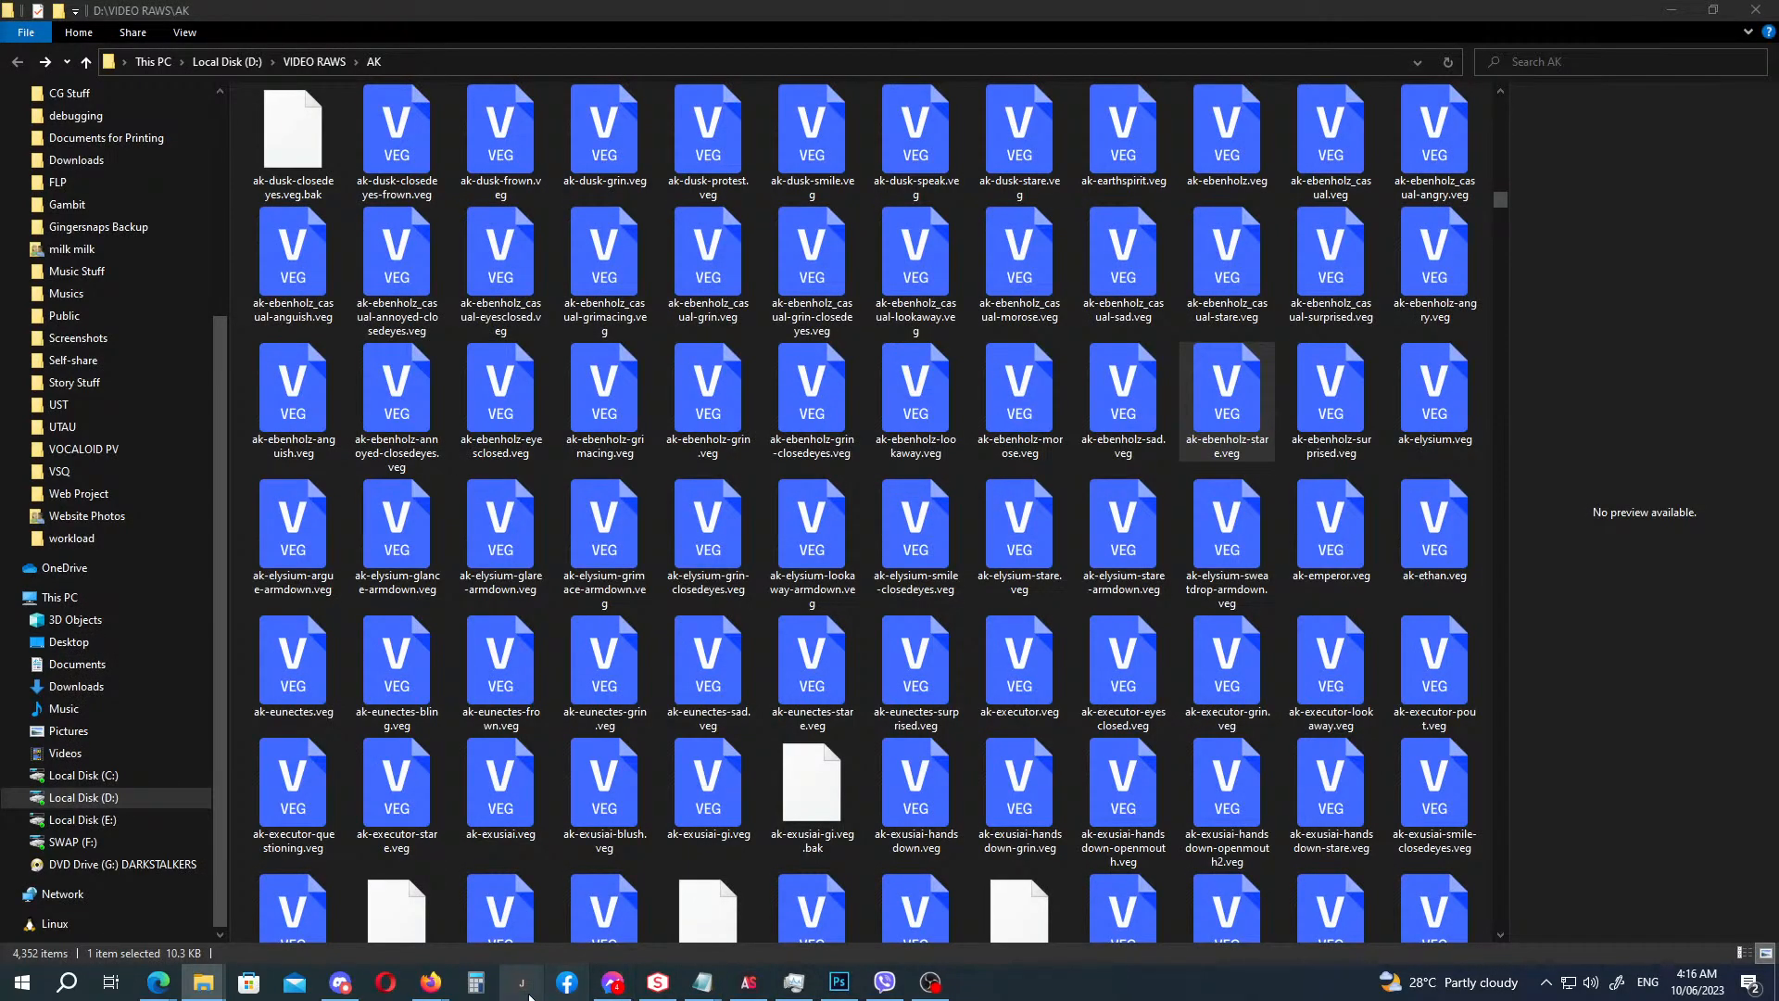
Relaunch VEGAS Pro, restore the offered autosaved project and close the program again.
left_click(66, 981)
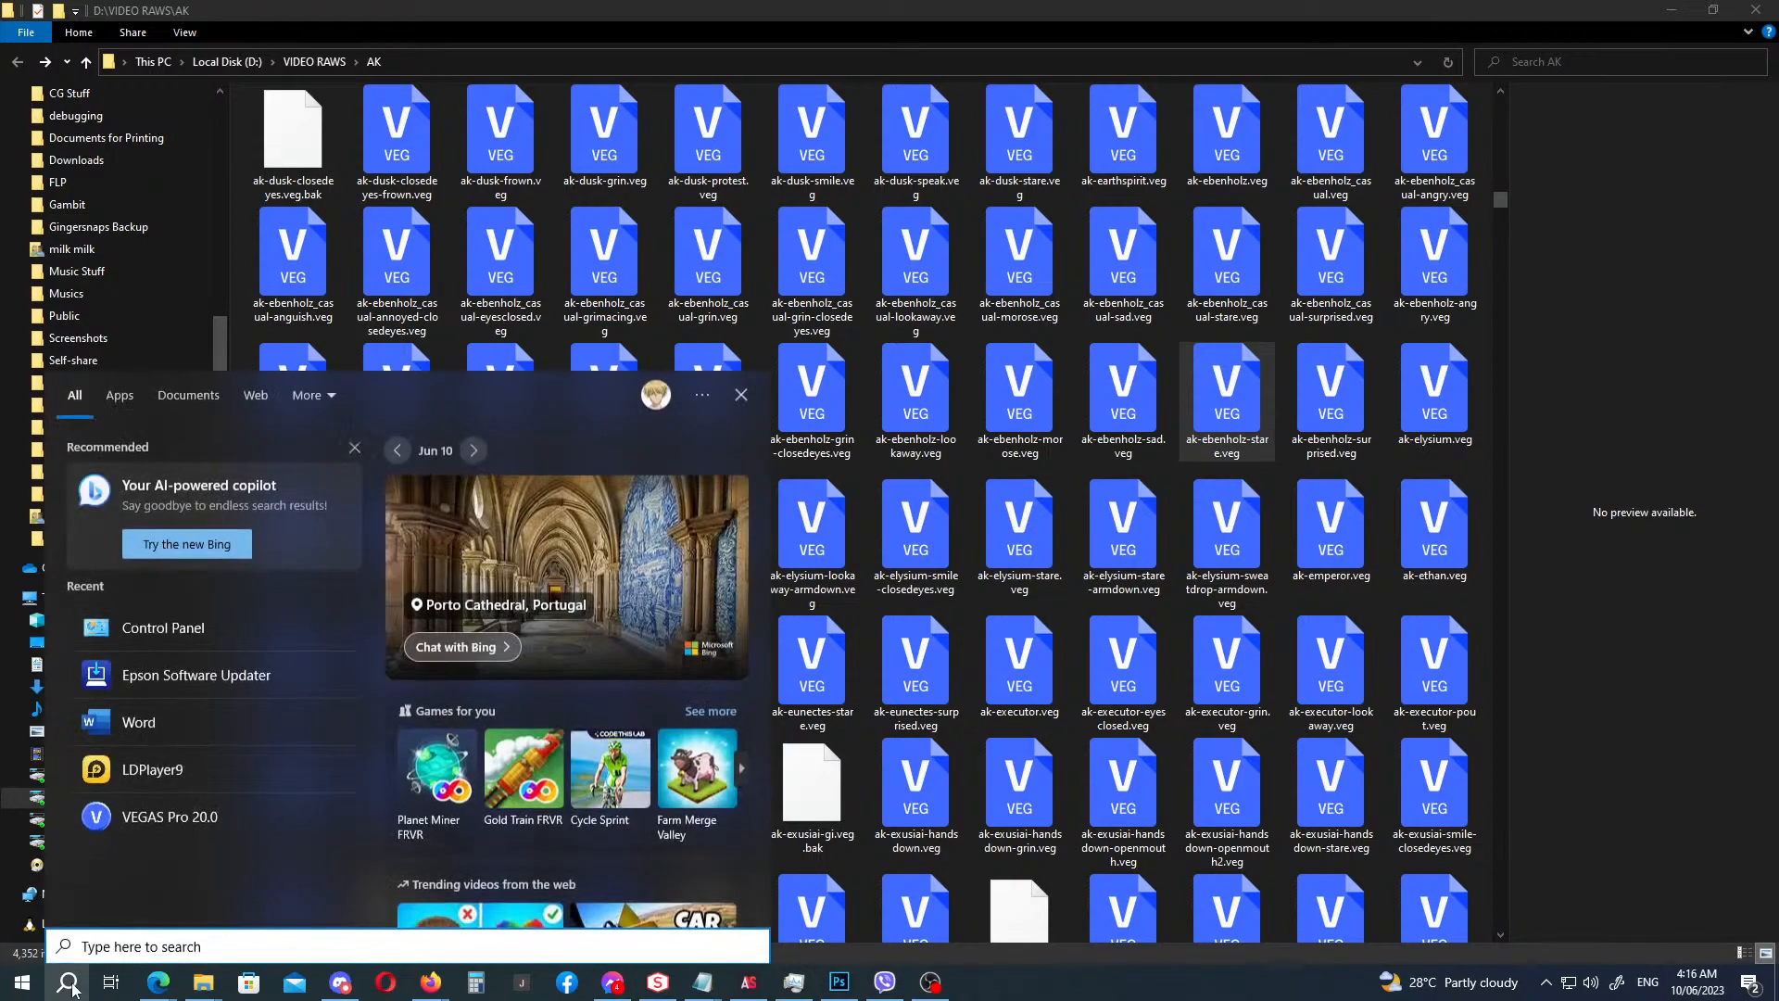
left_click(169, 819)
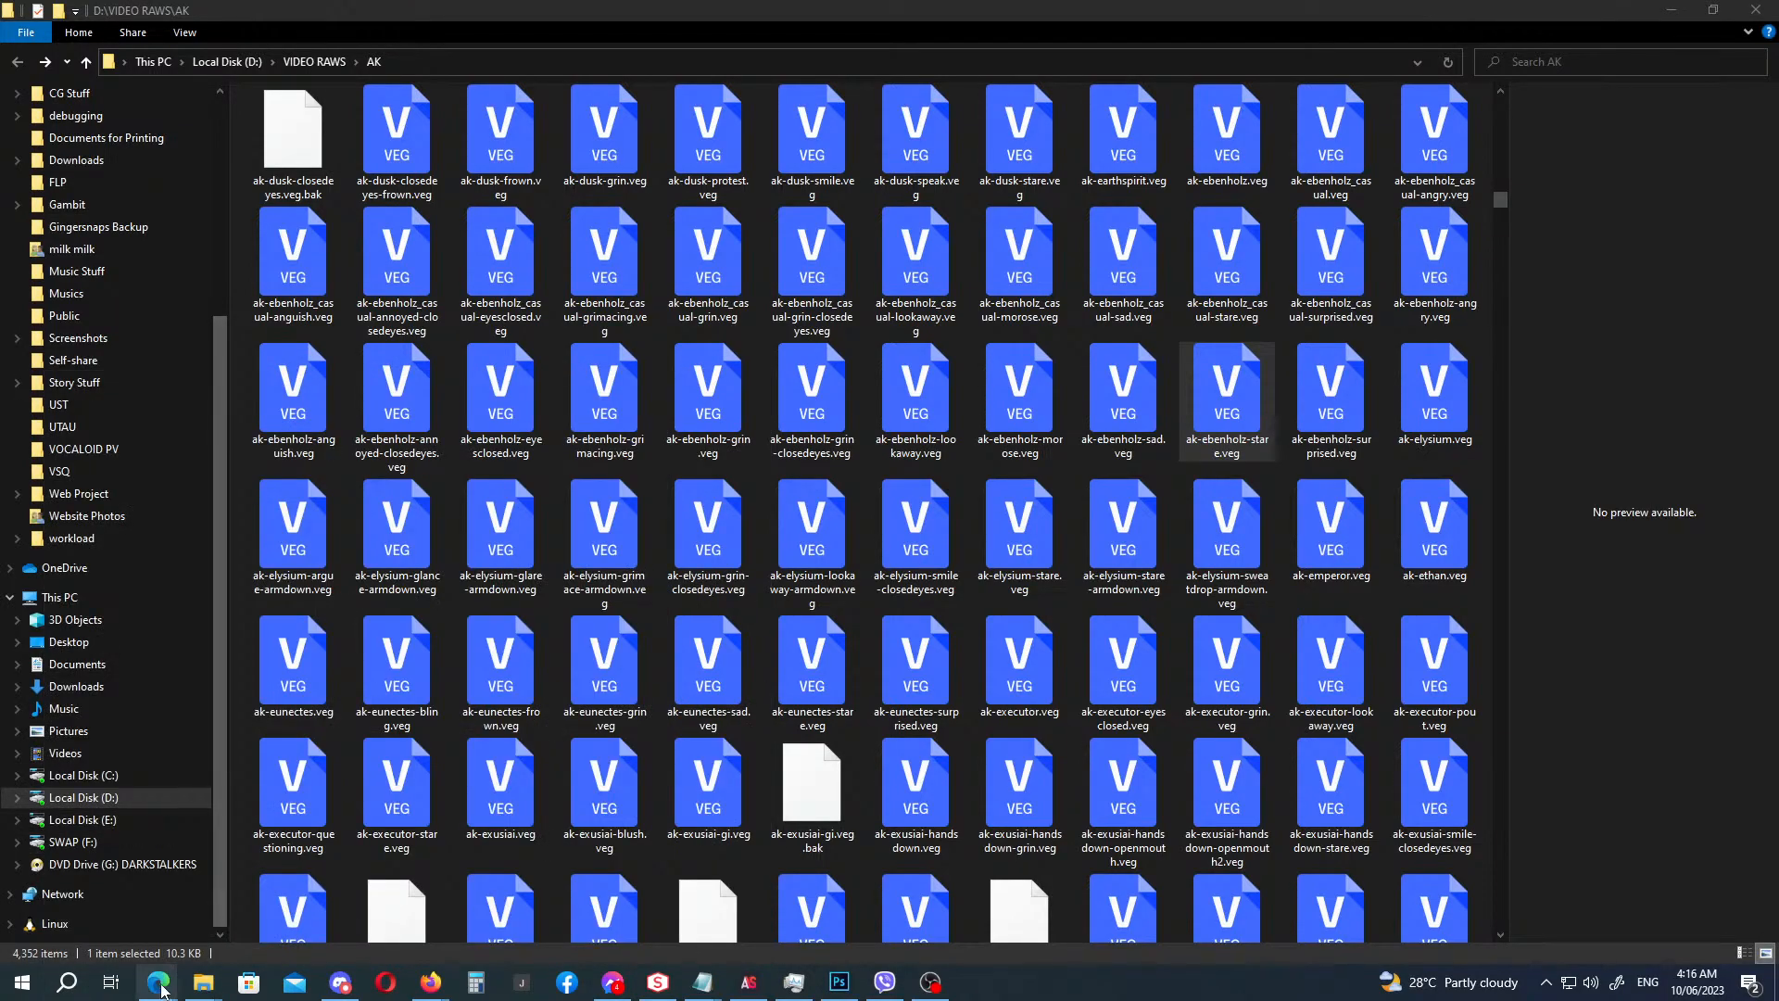
mouse_move(173, 996)
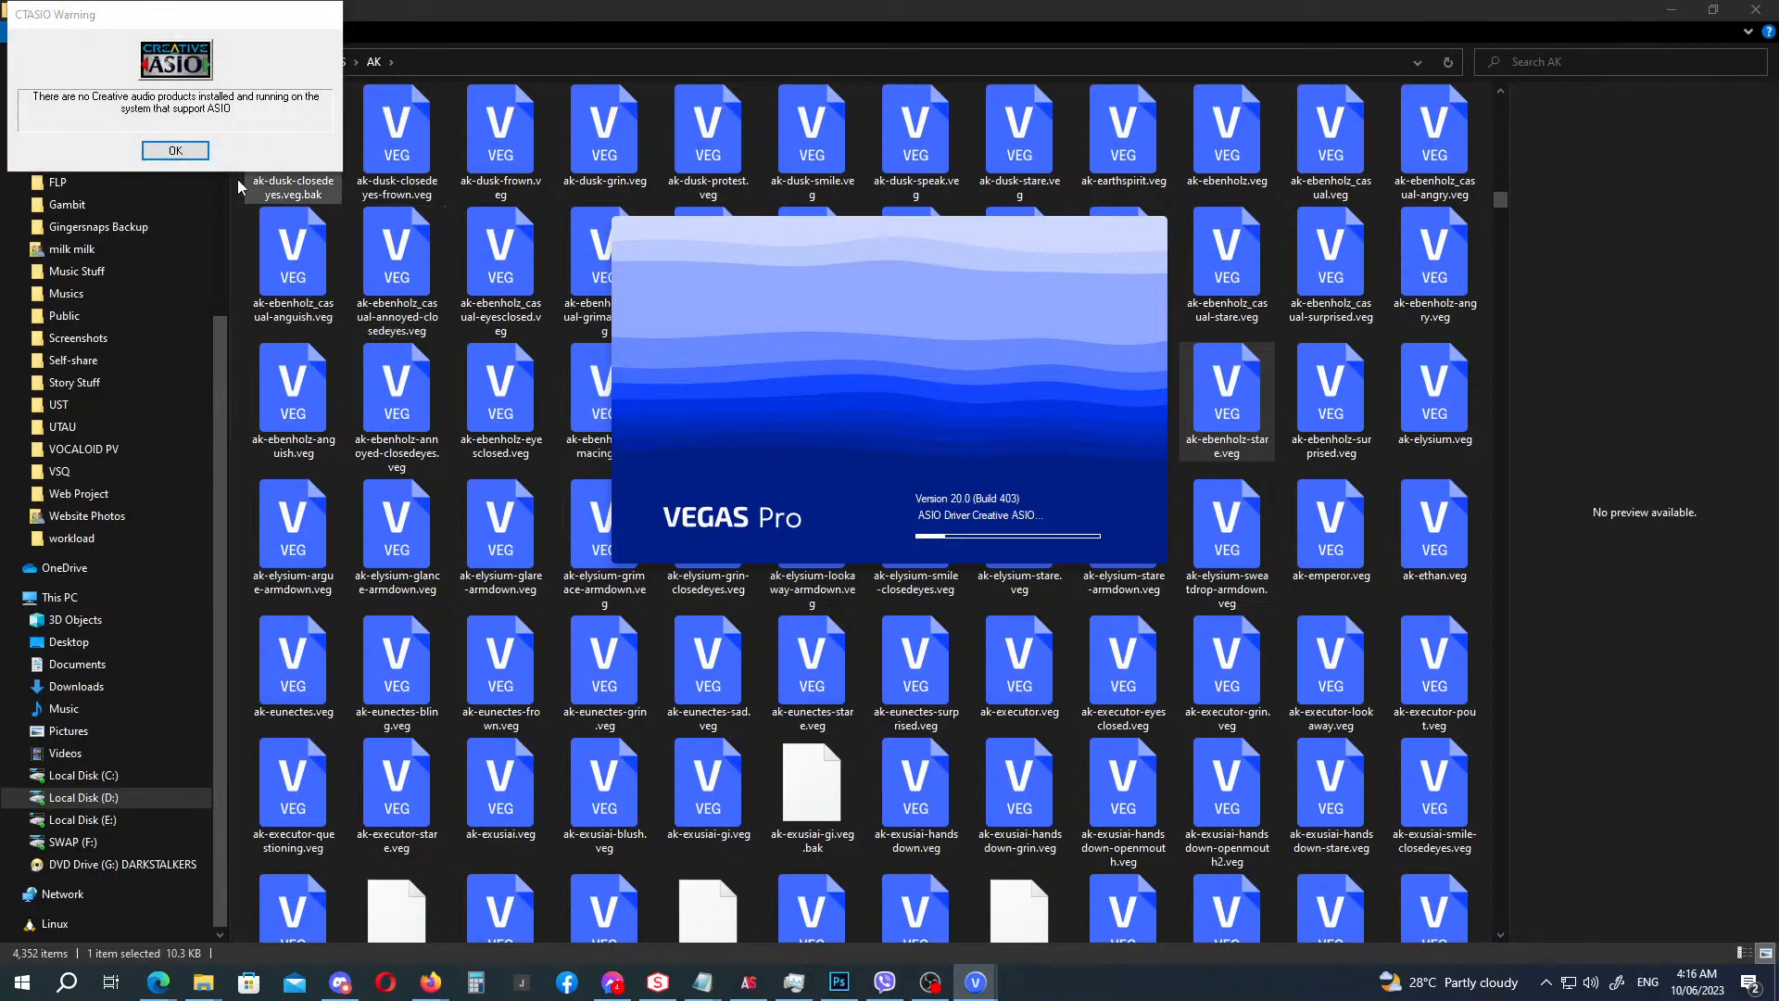
left_click(171, 152)
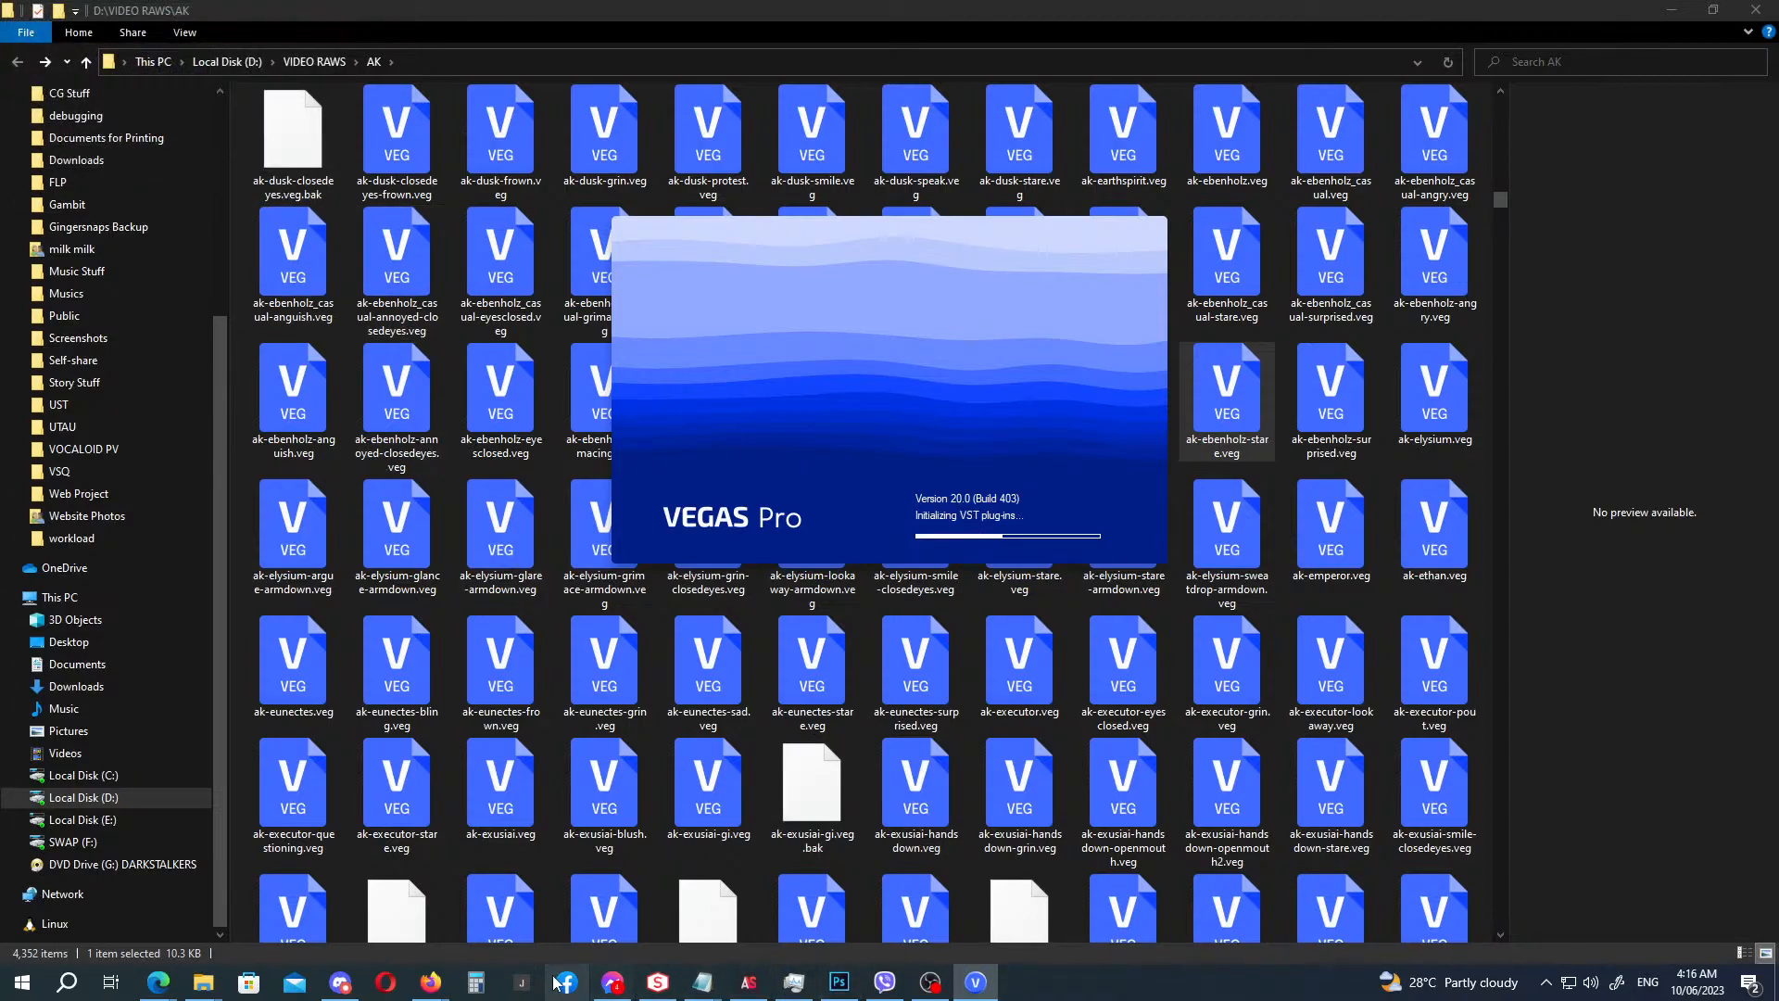
mouse_move(430, 985)
mouse_move(354, 909)
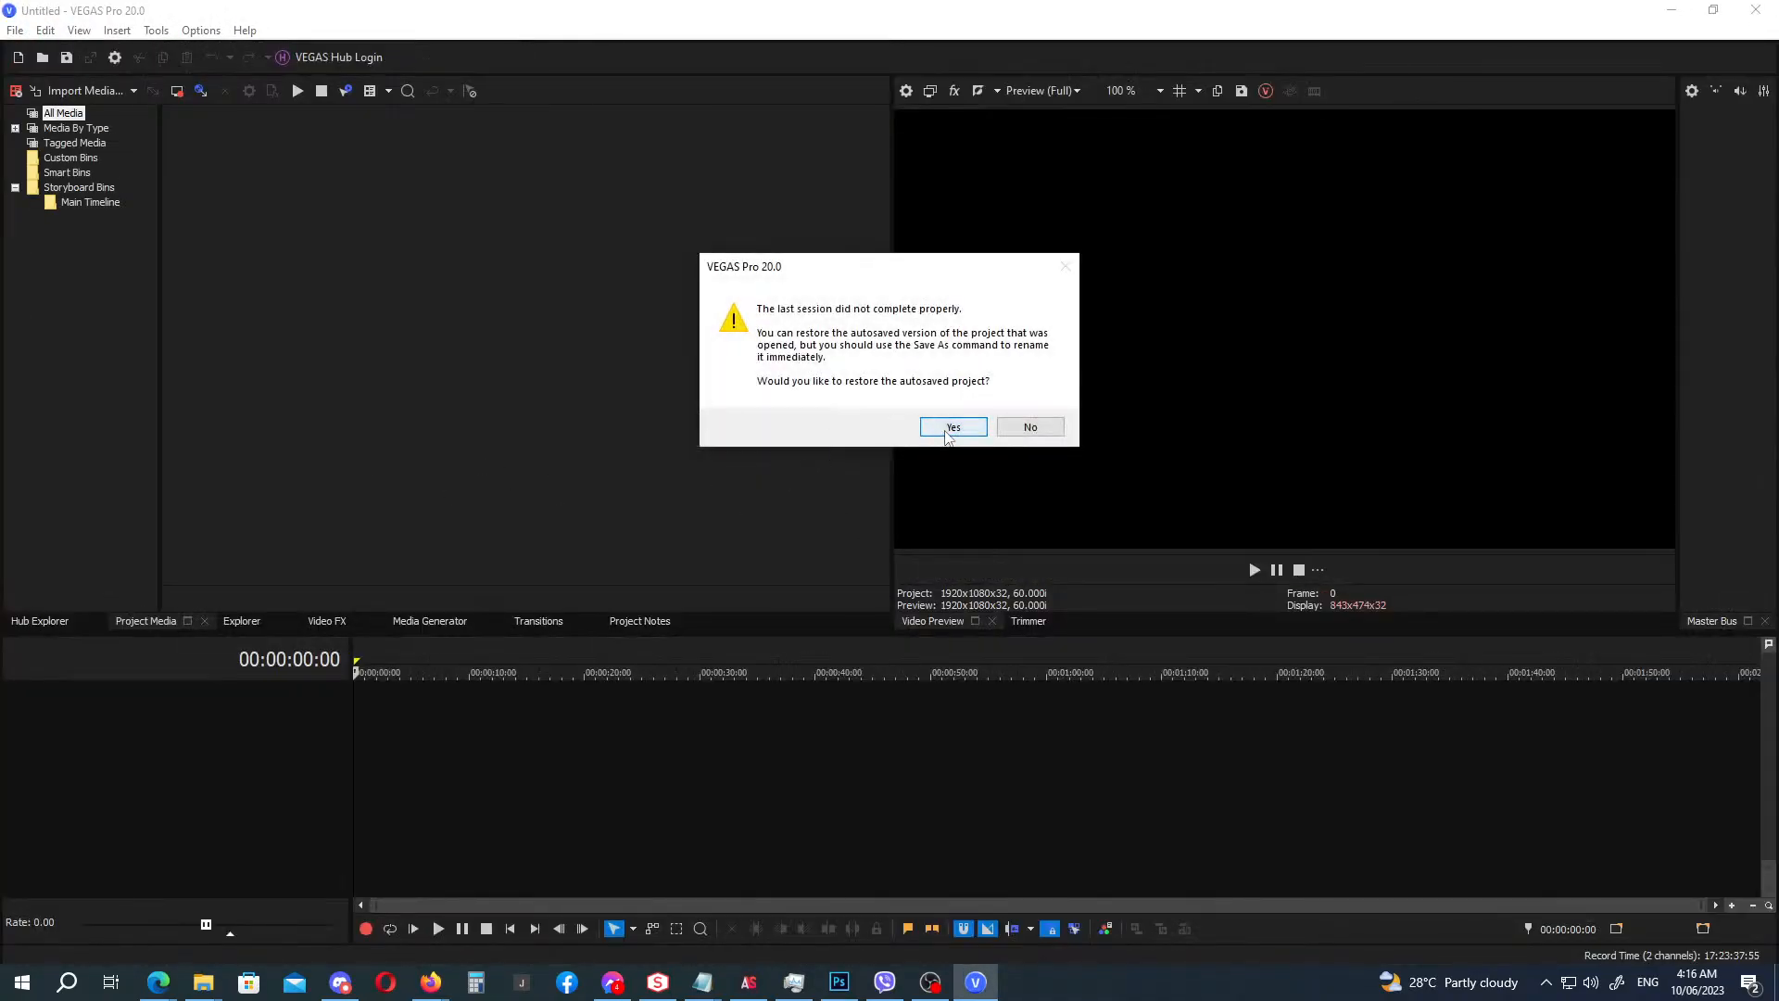
left_click(947, 433)
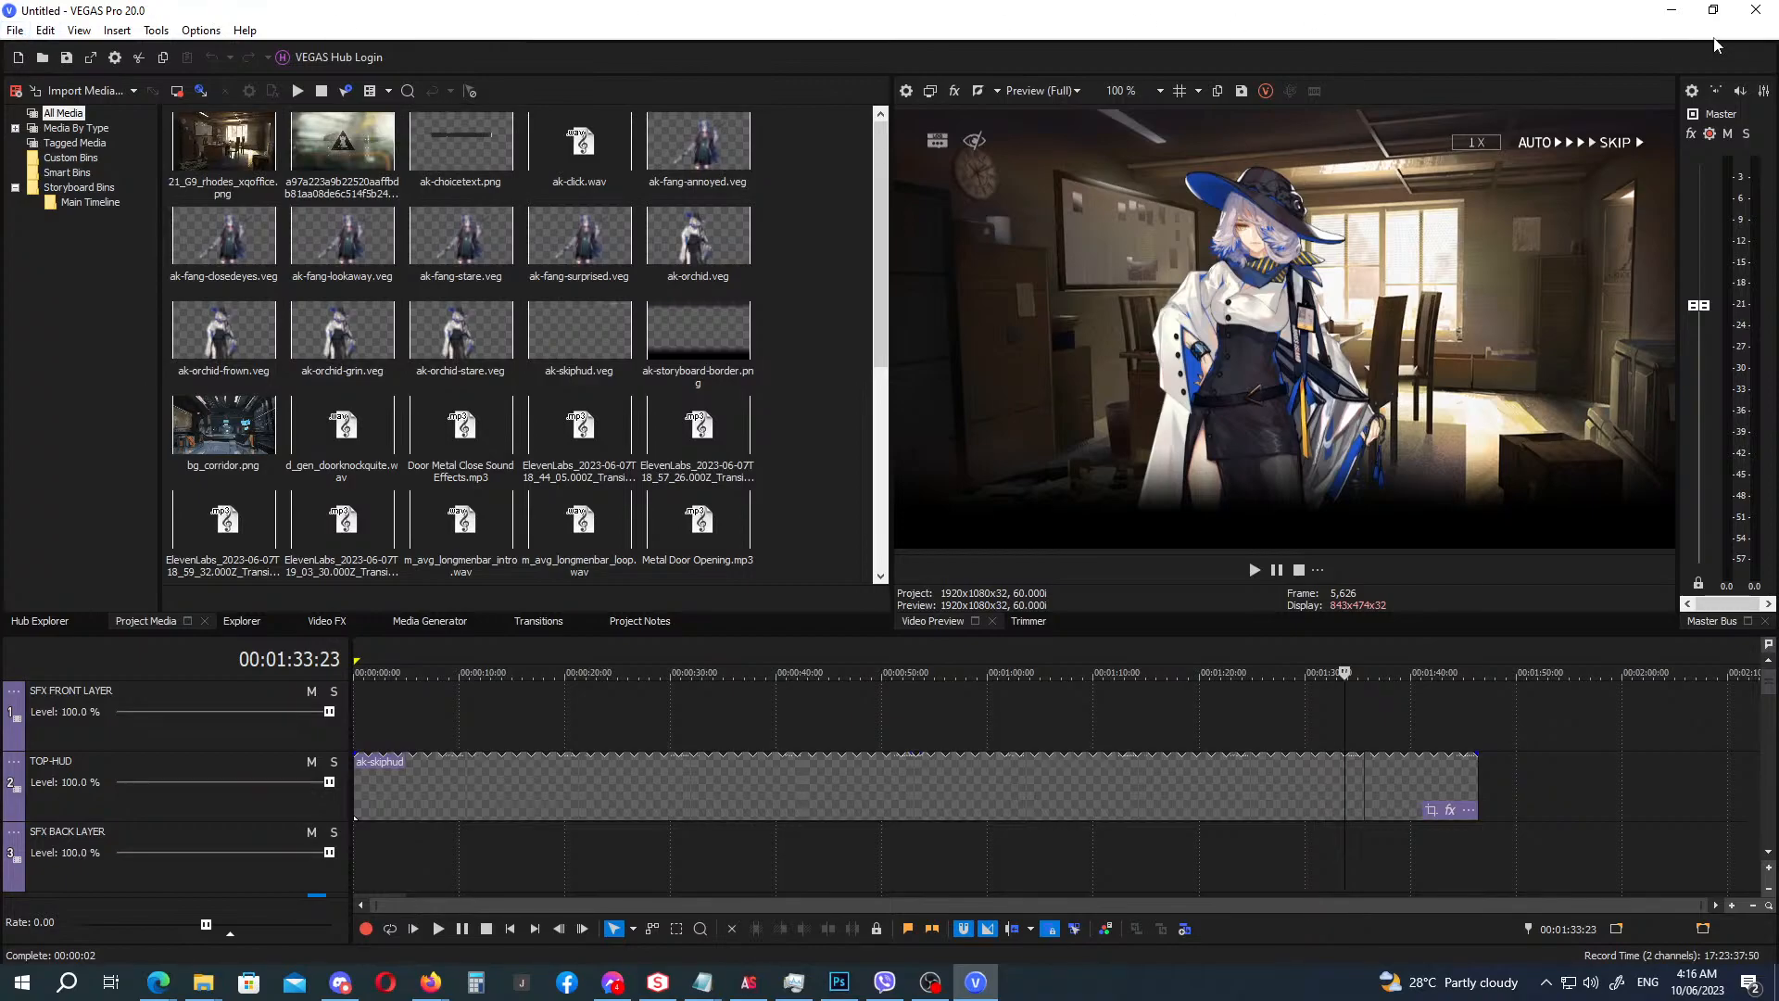
left_click(1759, 11)
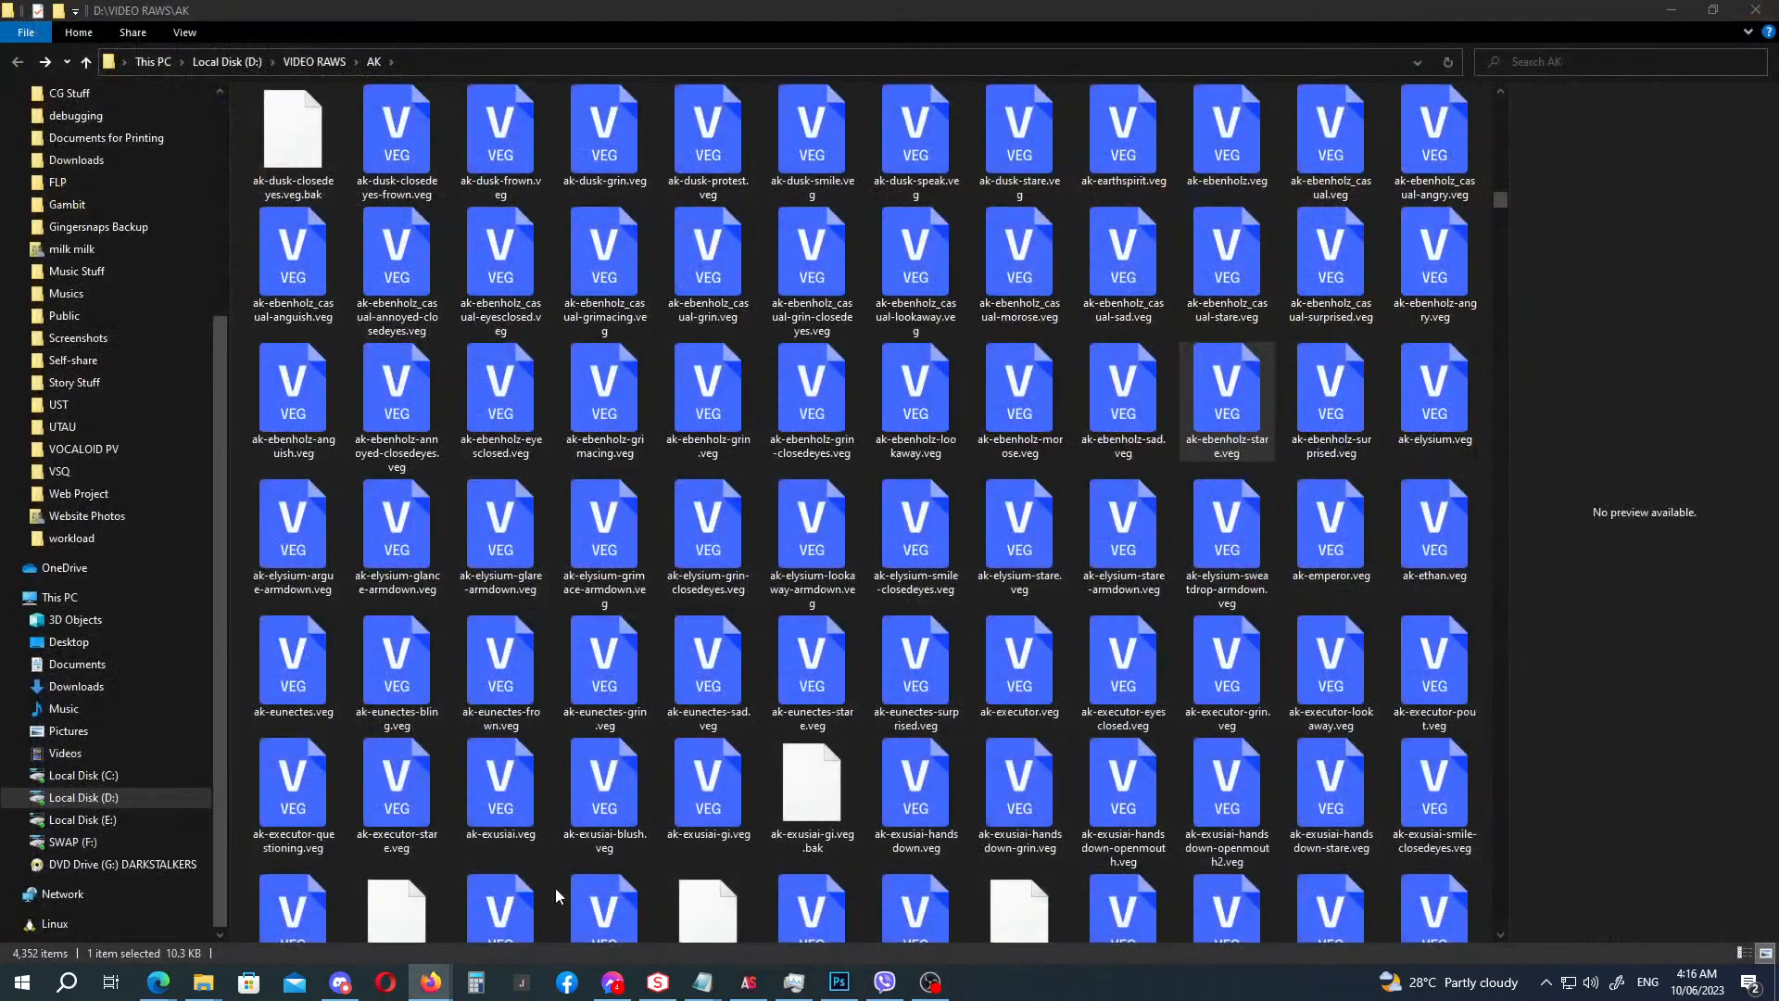
Reopen VEGAS Pro, restore the autosaved project and check its preview and dialog tracks around 00:01:22:16.
left_click(67, 982)
left_click(125, 818)
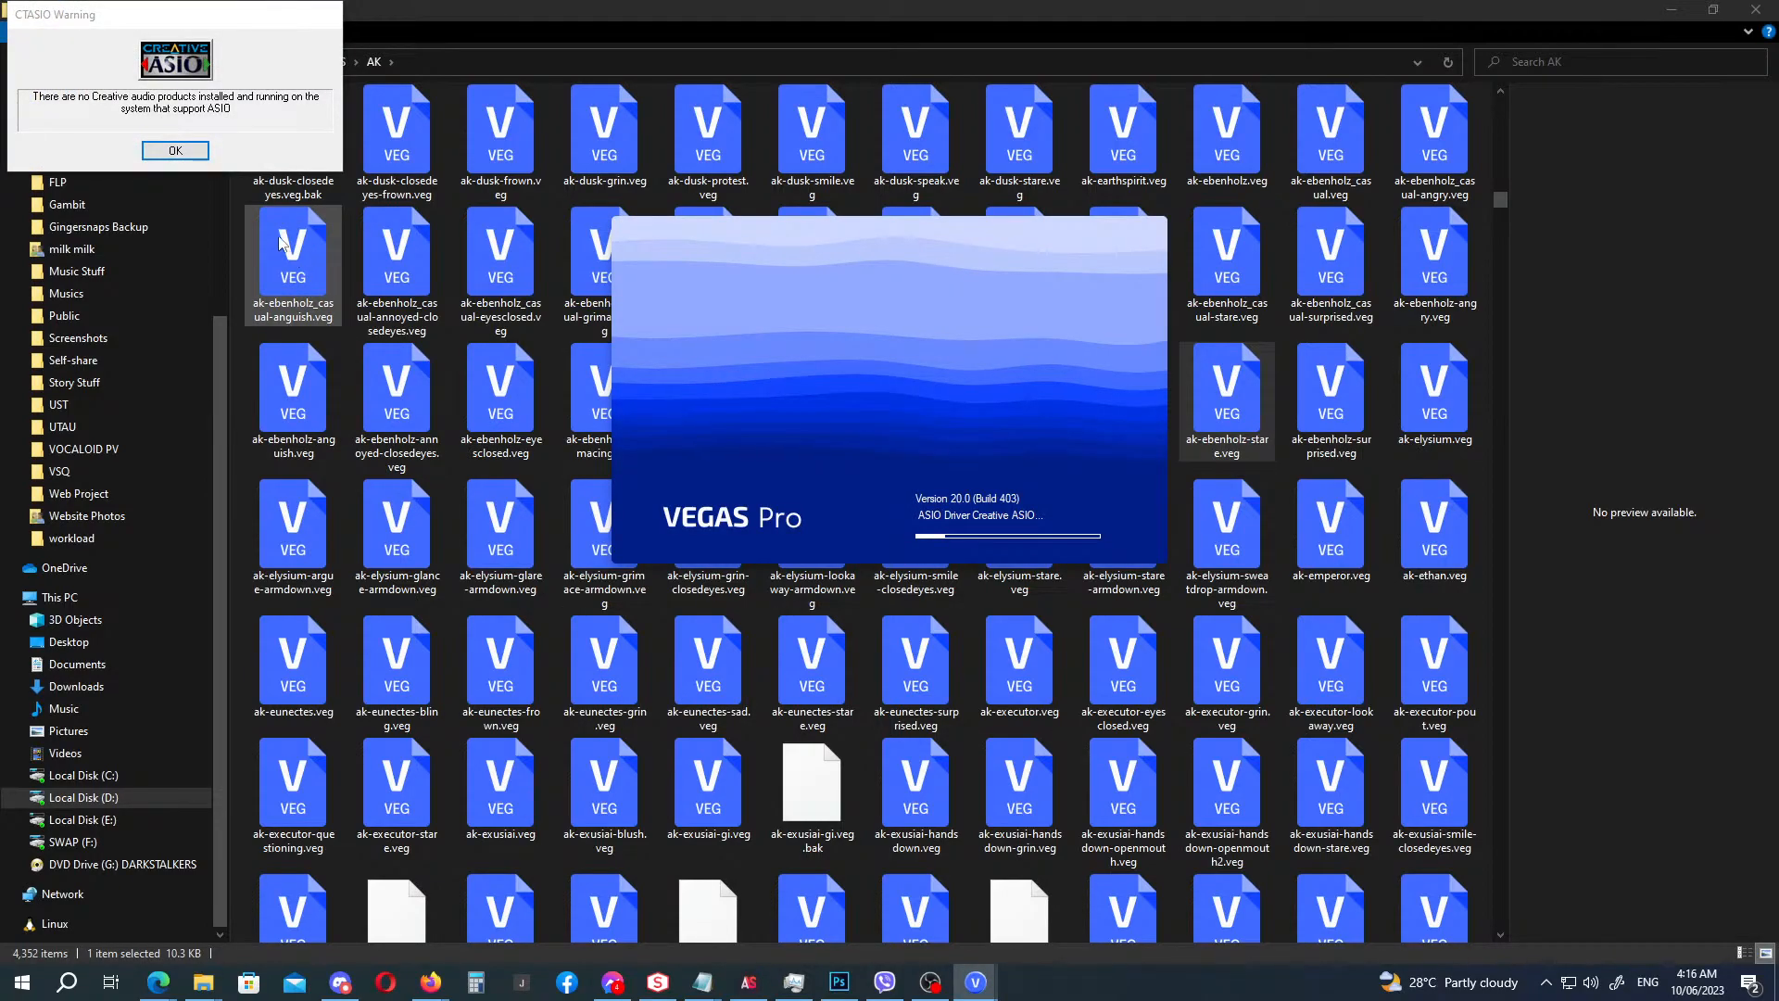
left_click(195, 159)
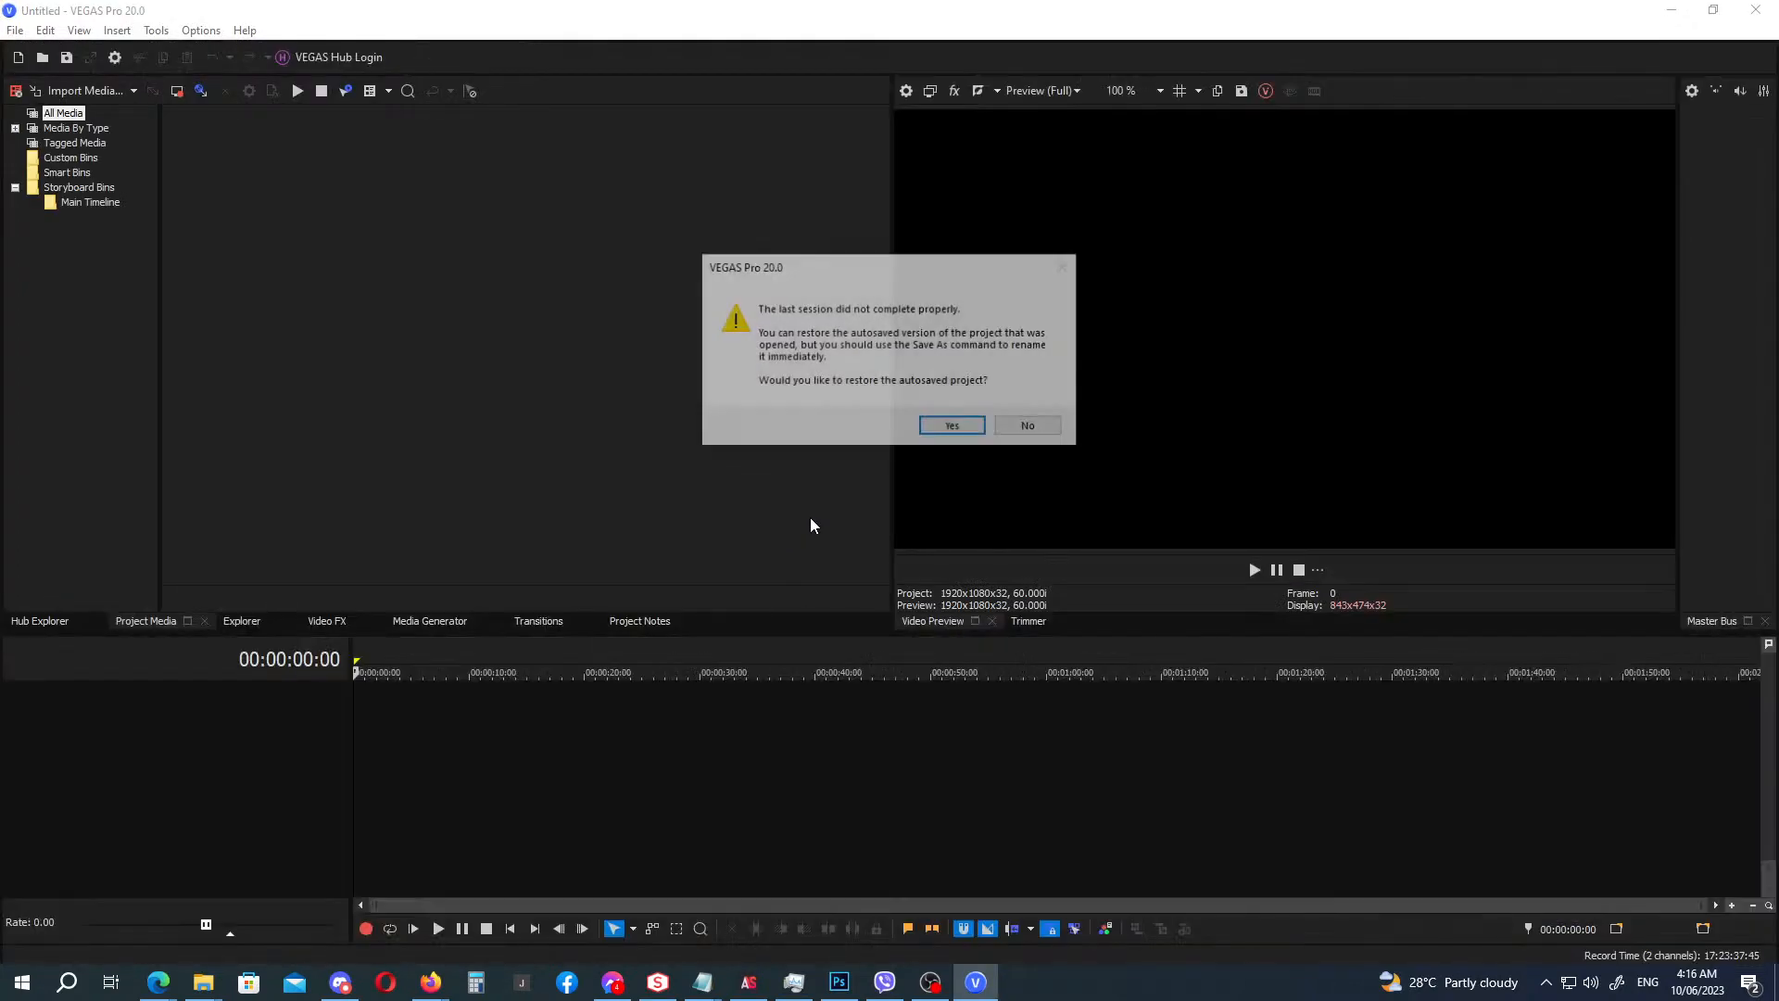
left_click(942, 432)
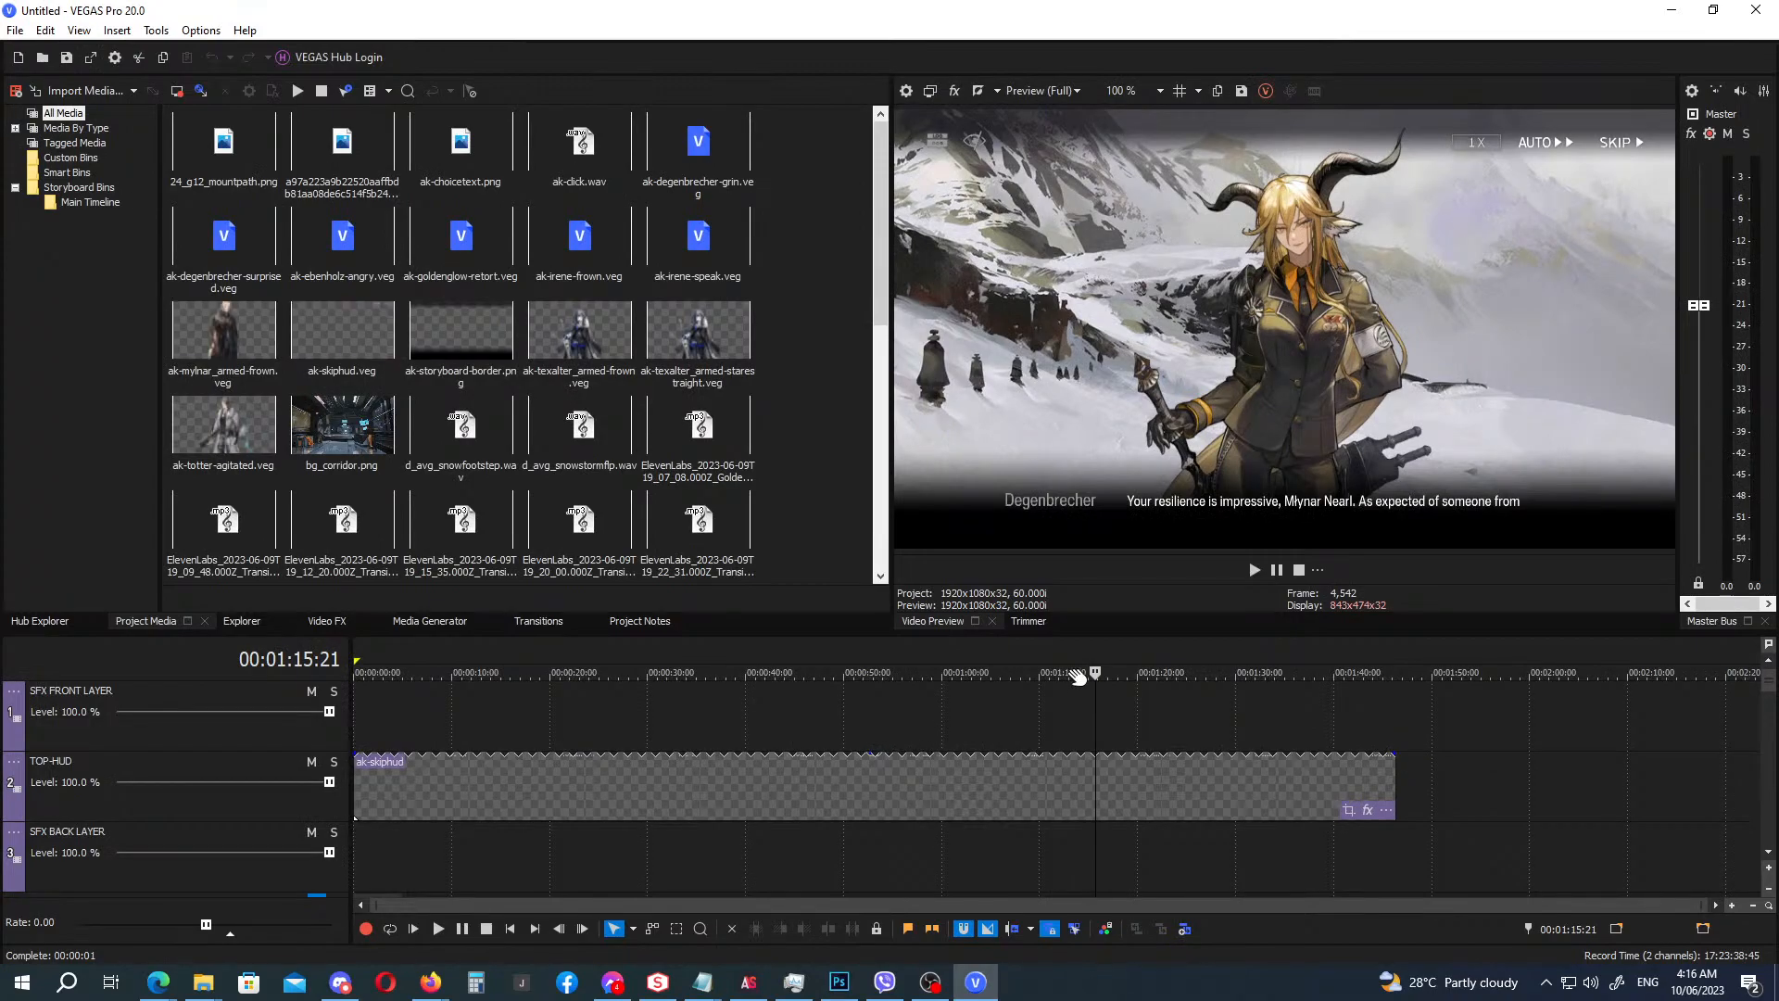
left_click(1145, 648)
left_click(1196, 647)
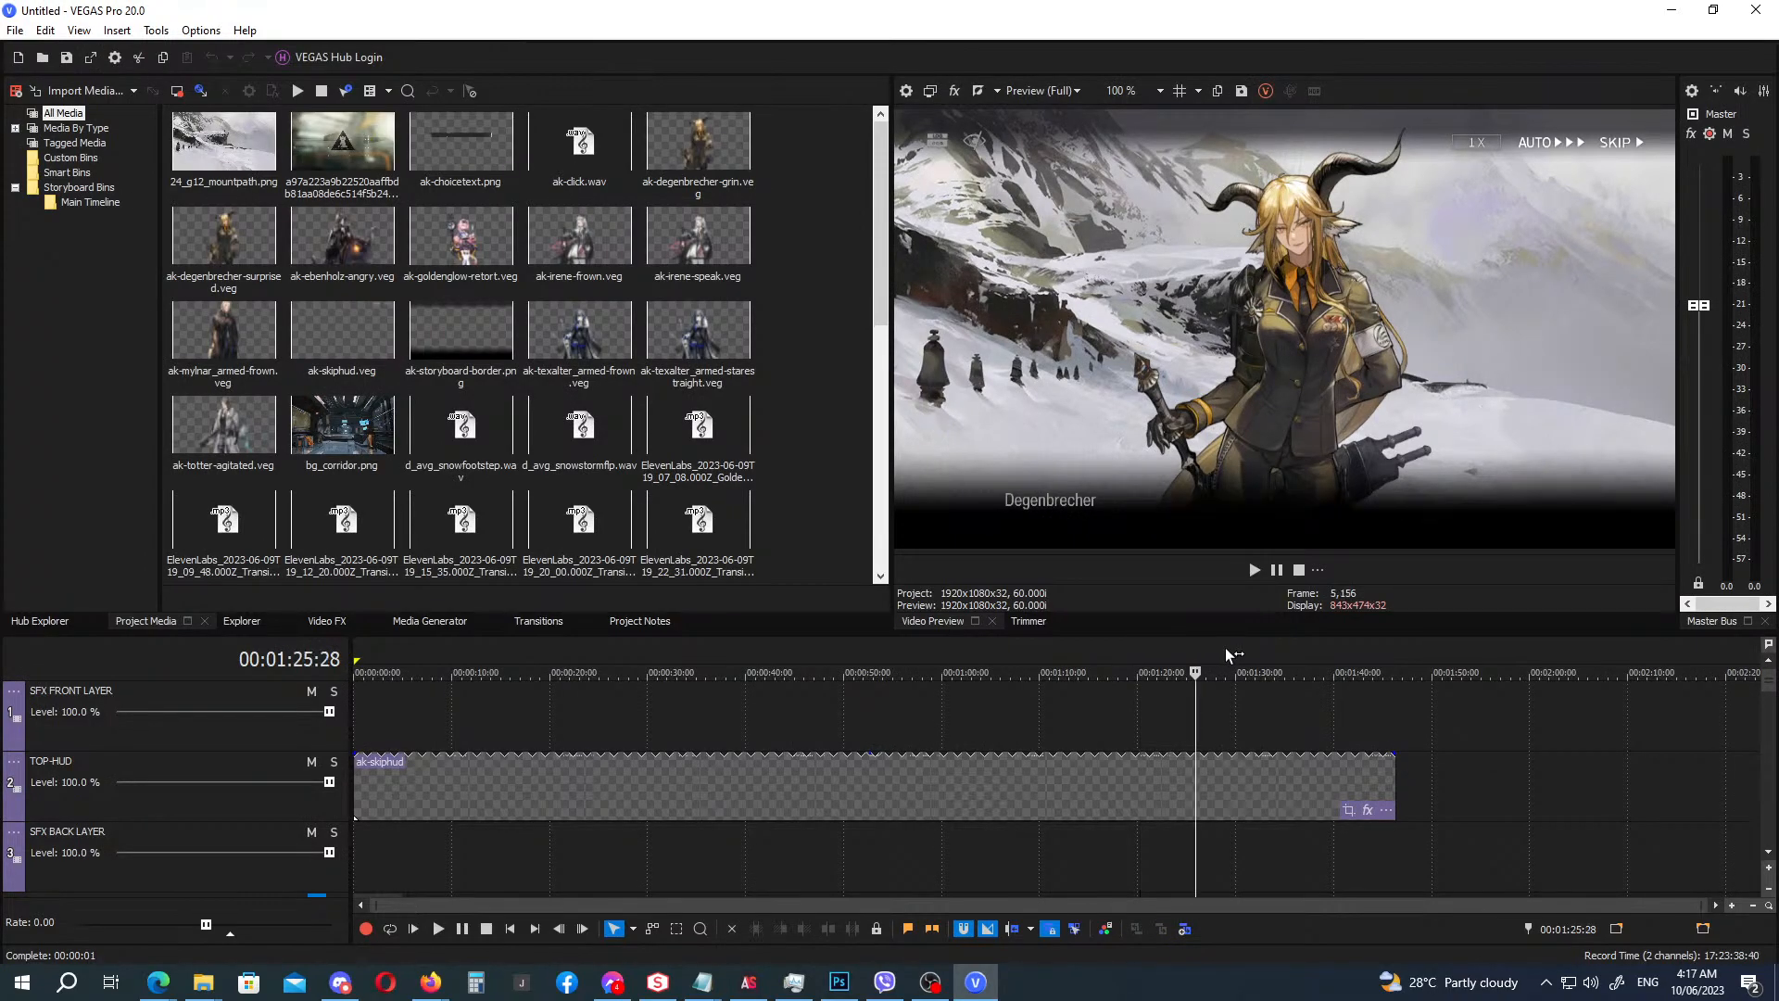
left_click(1236, 649)
left_click(1162, 652)
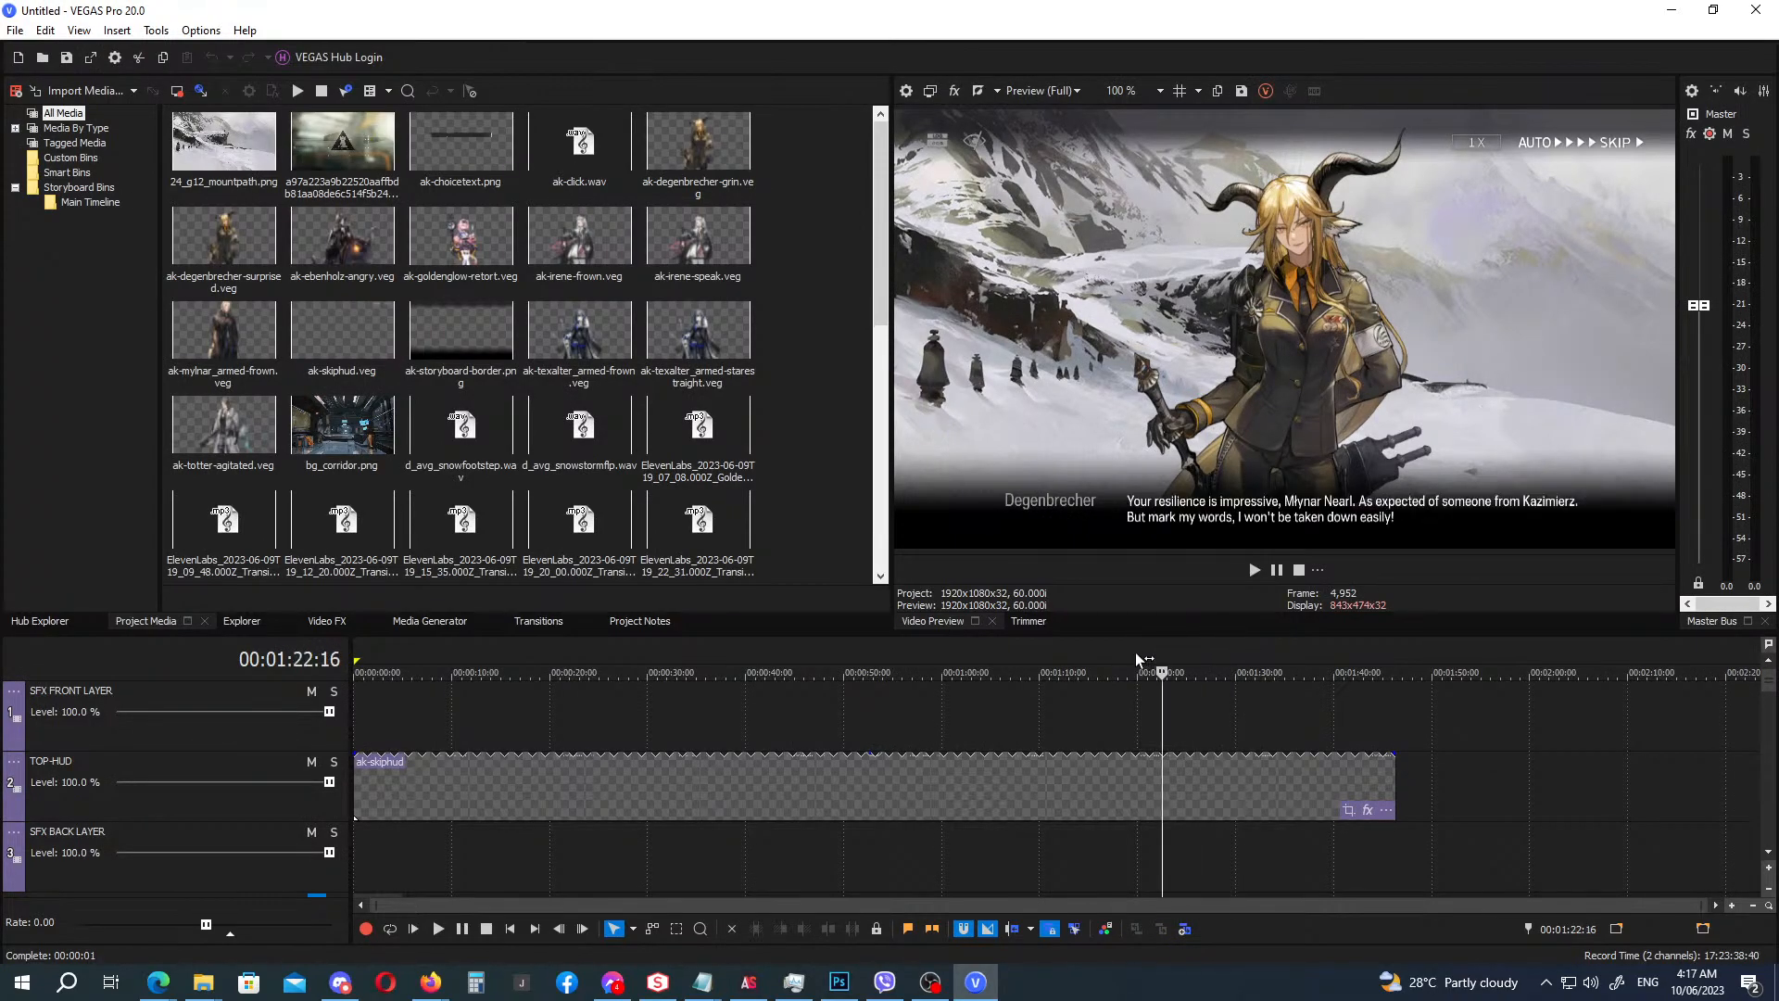
mouse_move(1769, 683)
left_mouse_down()
mouse_move(1769, 773)
mouse_move(1769, 707)
left_mouse_up()
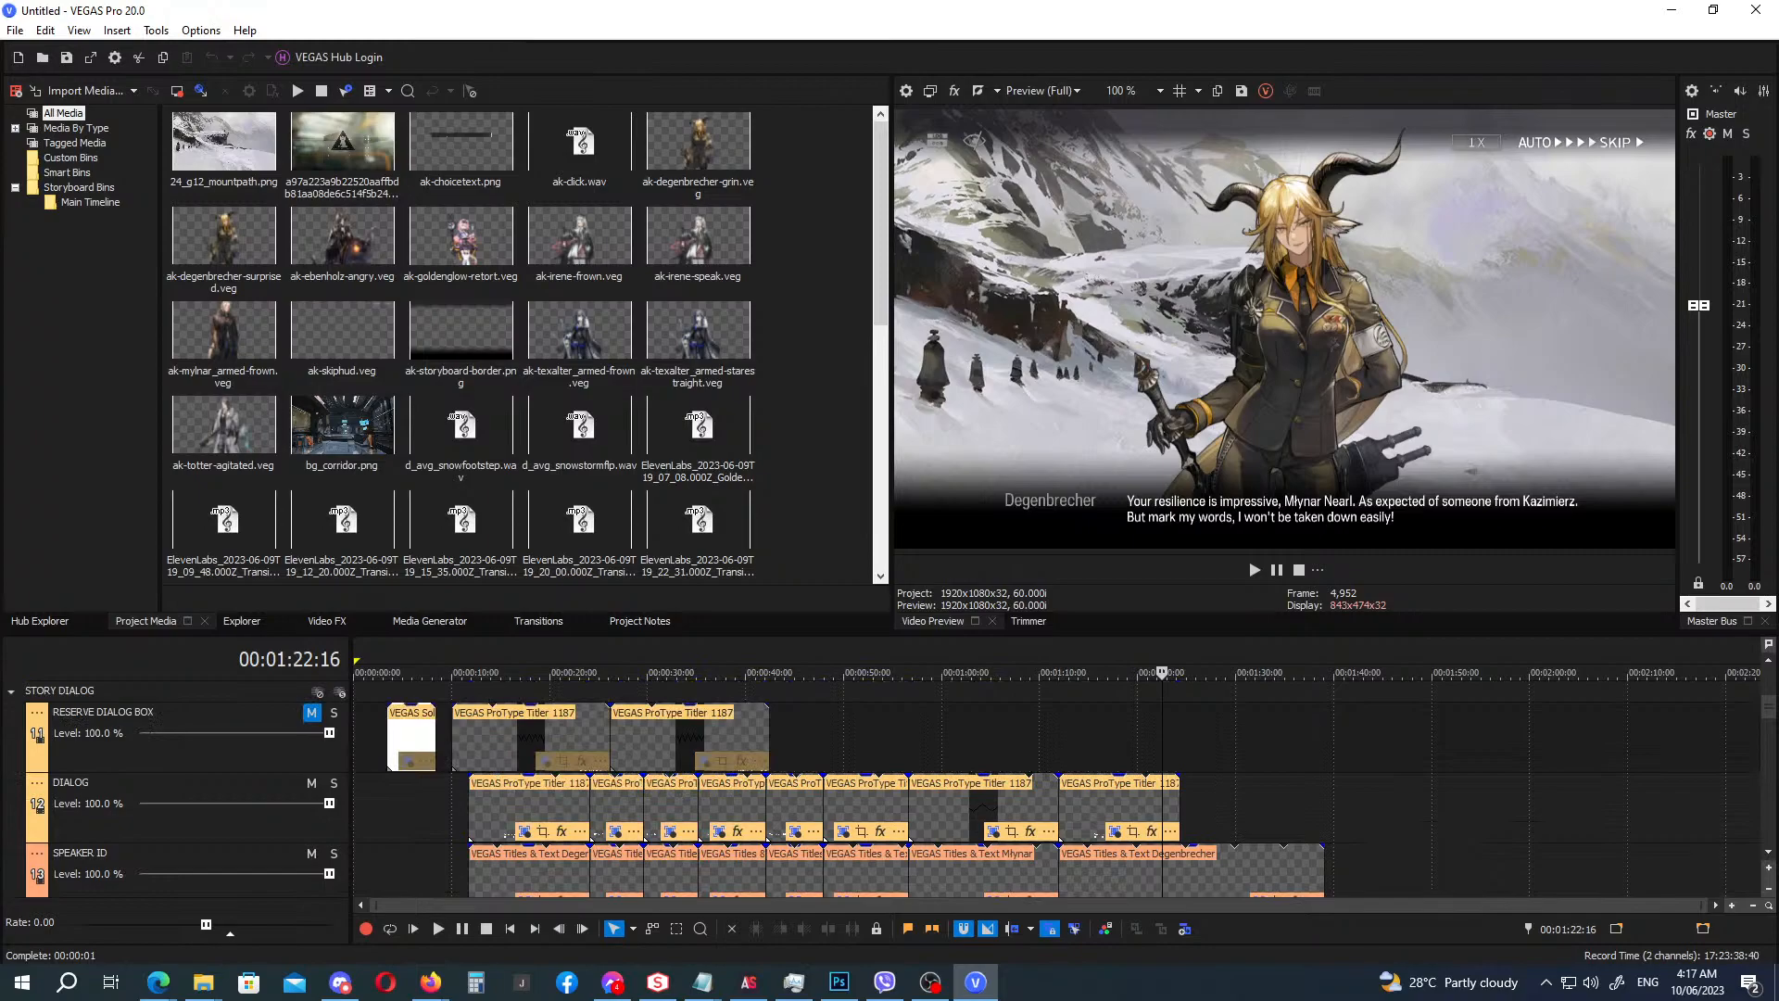
Save the recovered project as break-the-ice-again.veg in the VIDEO RAWS folder, replacing the existing file.
left_click(14, 30)
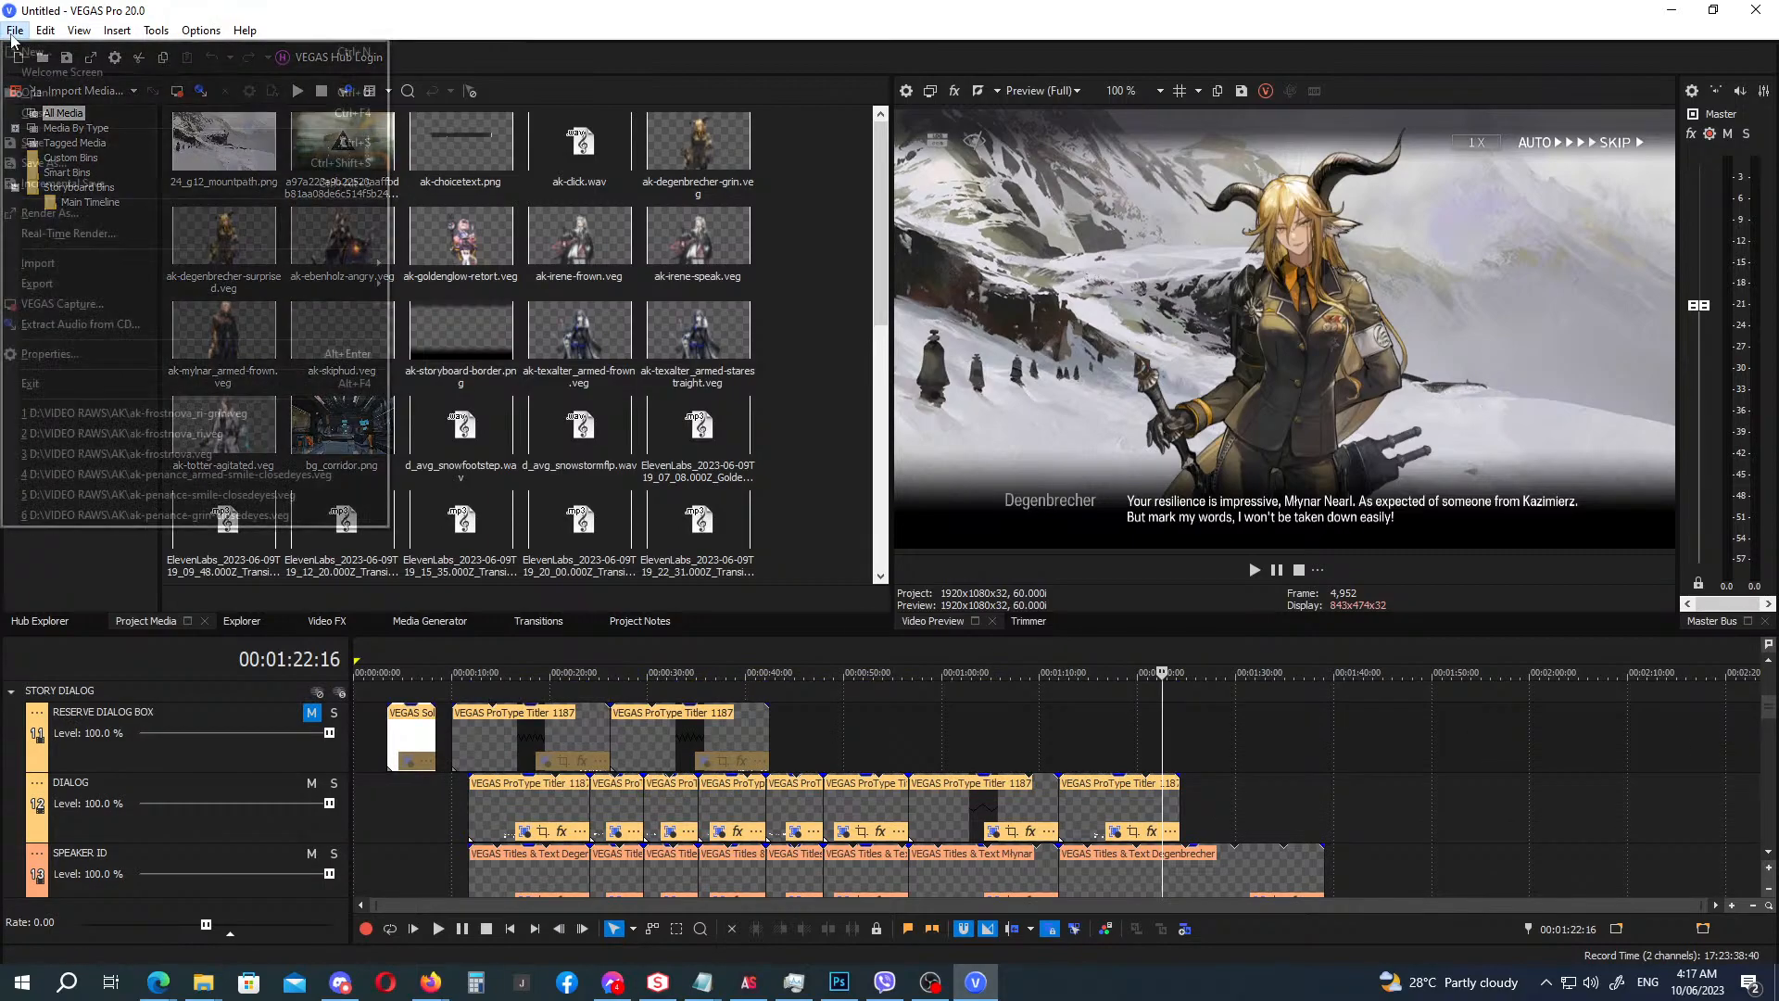
left_click(54, 163)
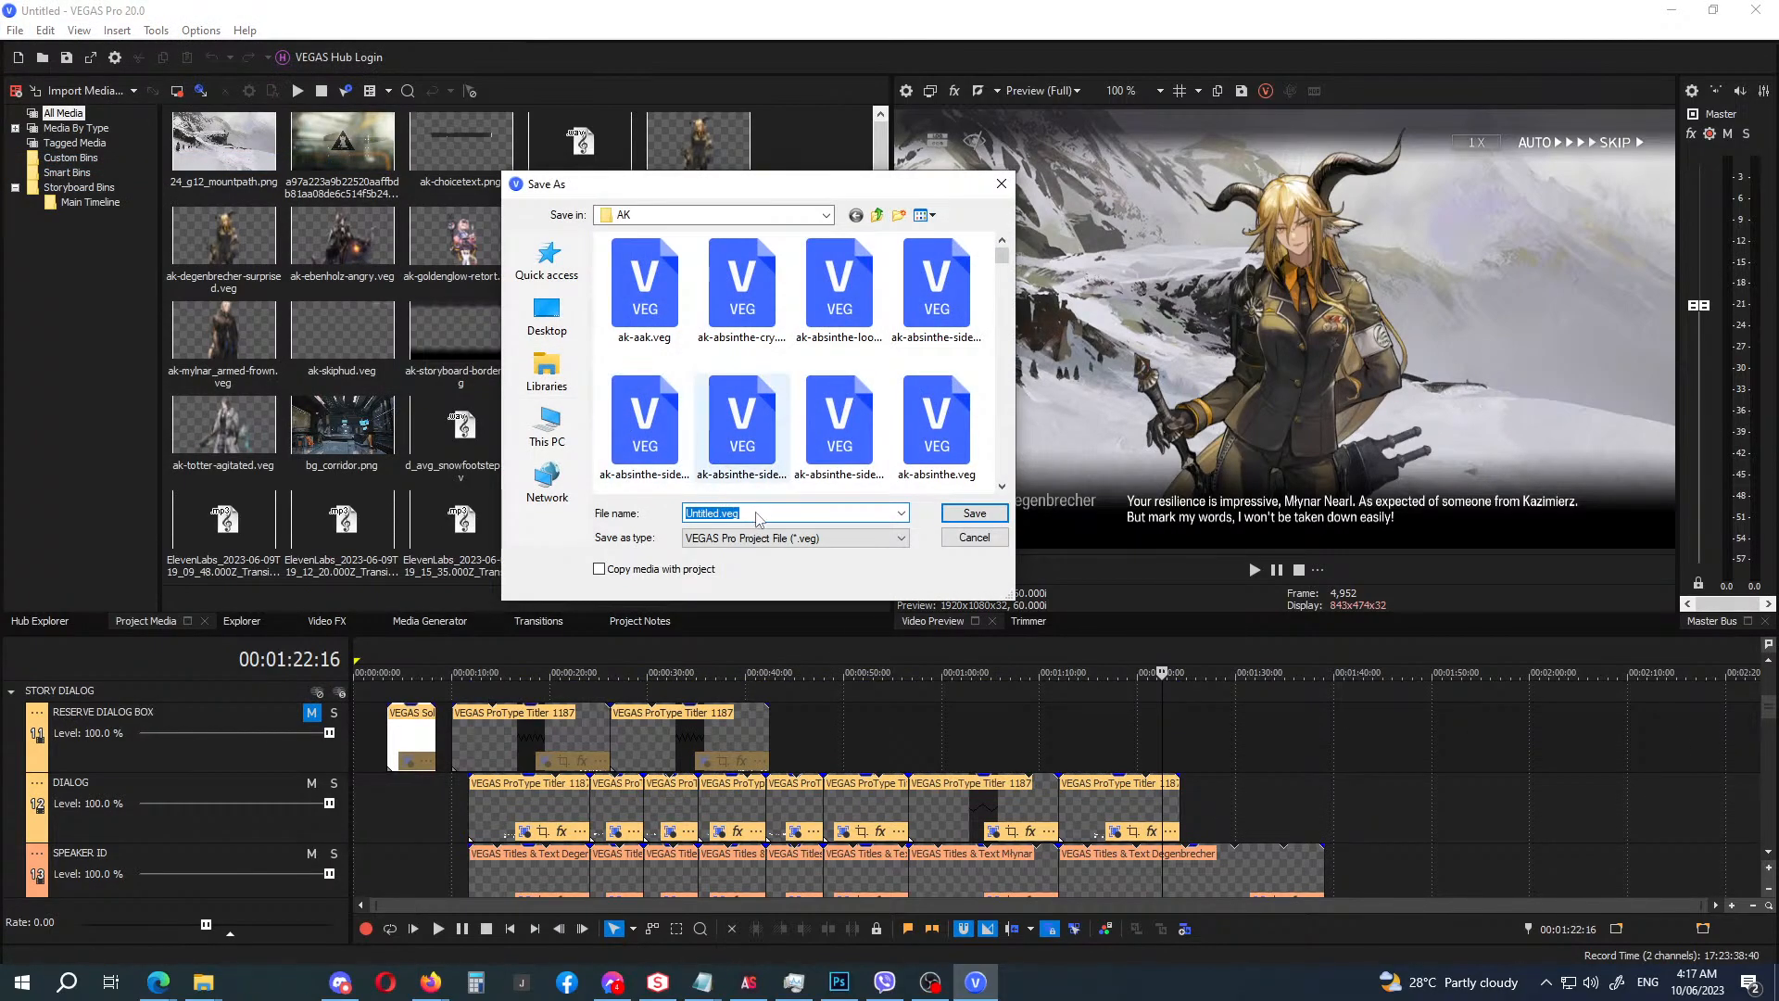
left_click(877, 215)
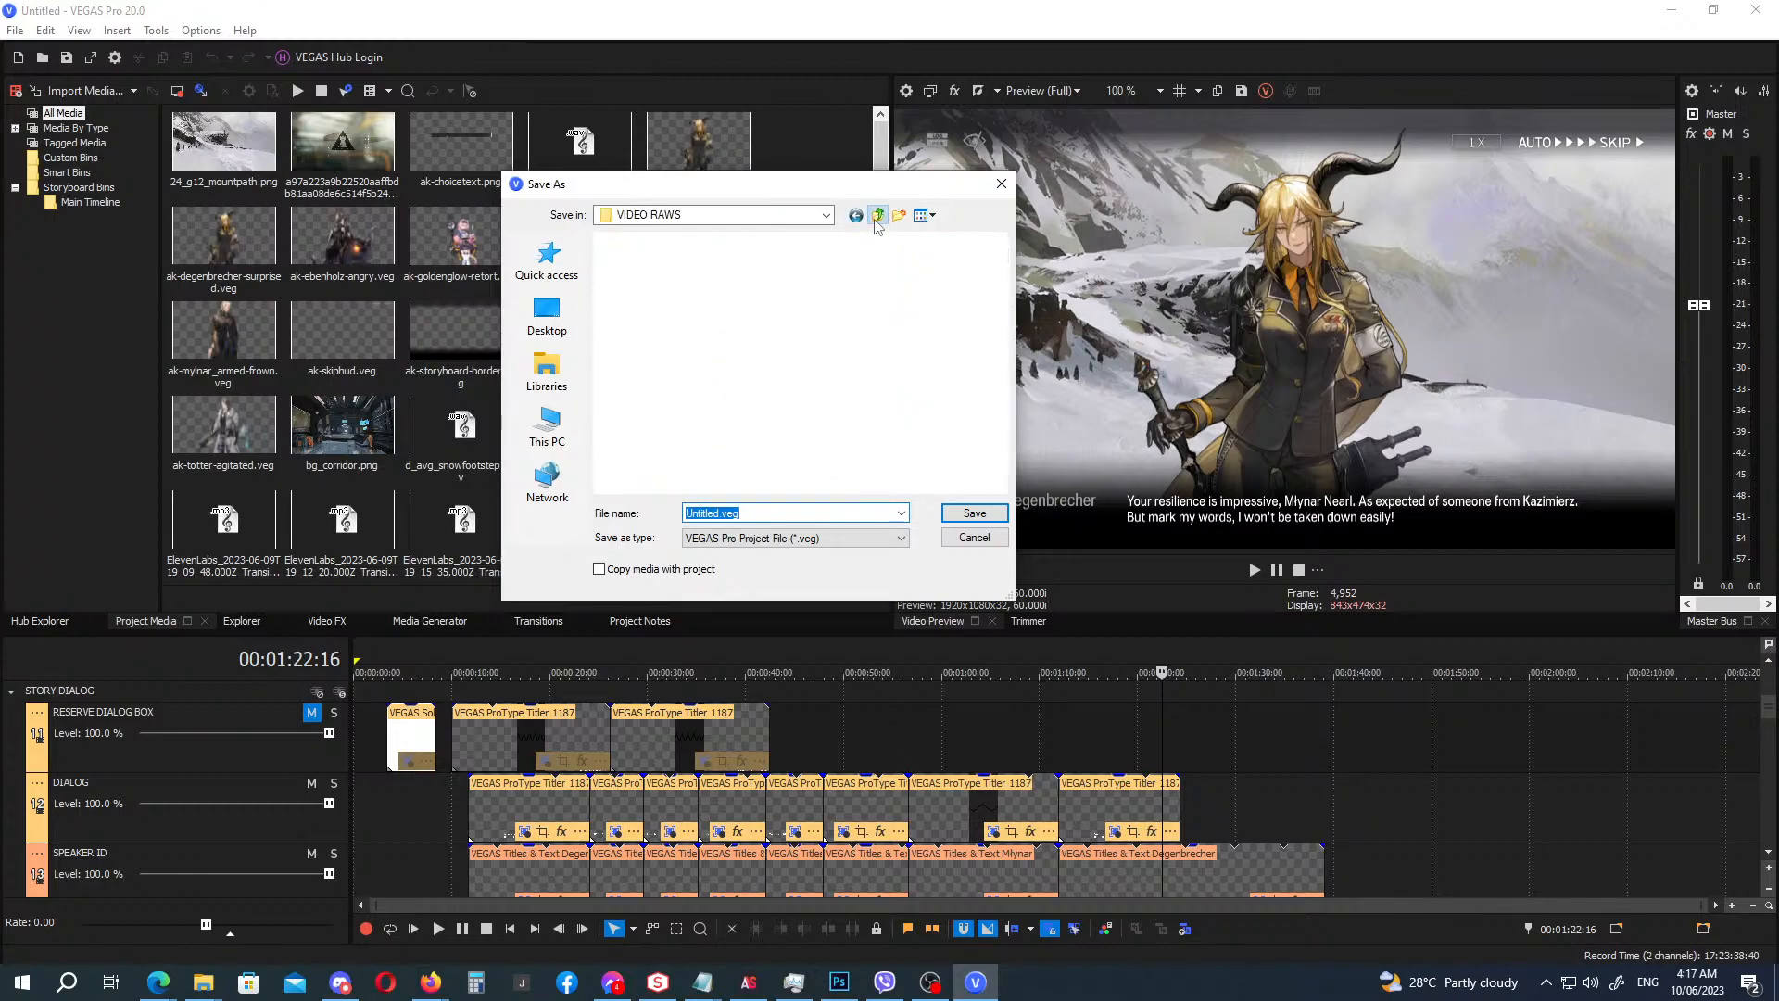
type("bre")
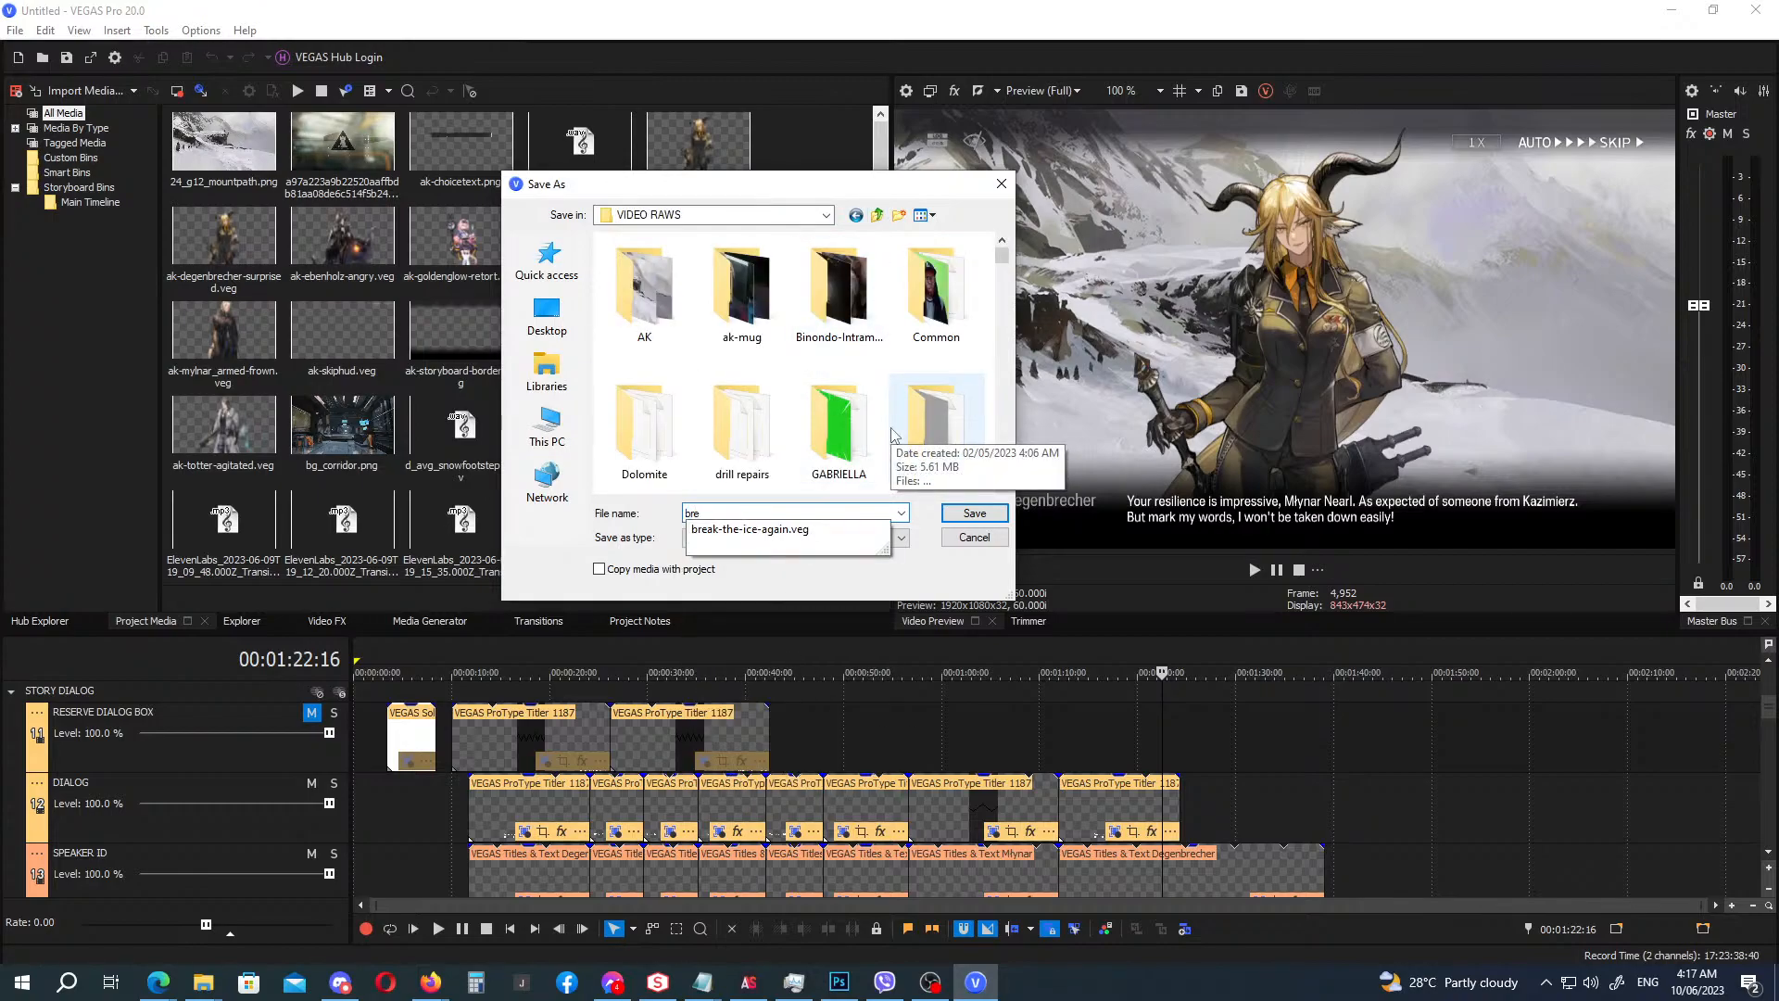
key("Down")
key("Return")
left_click(934, 493)
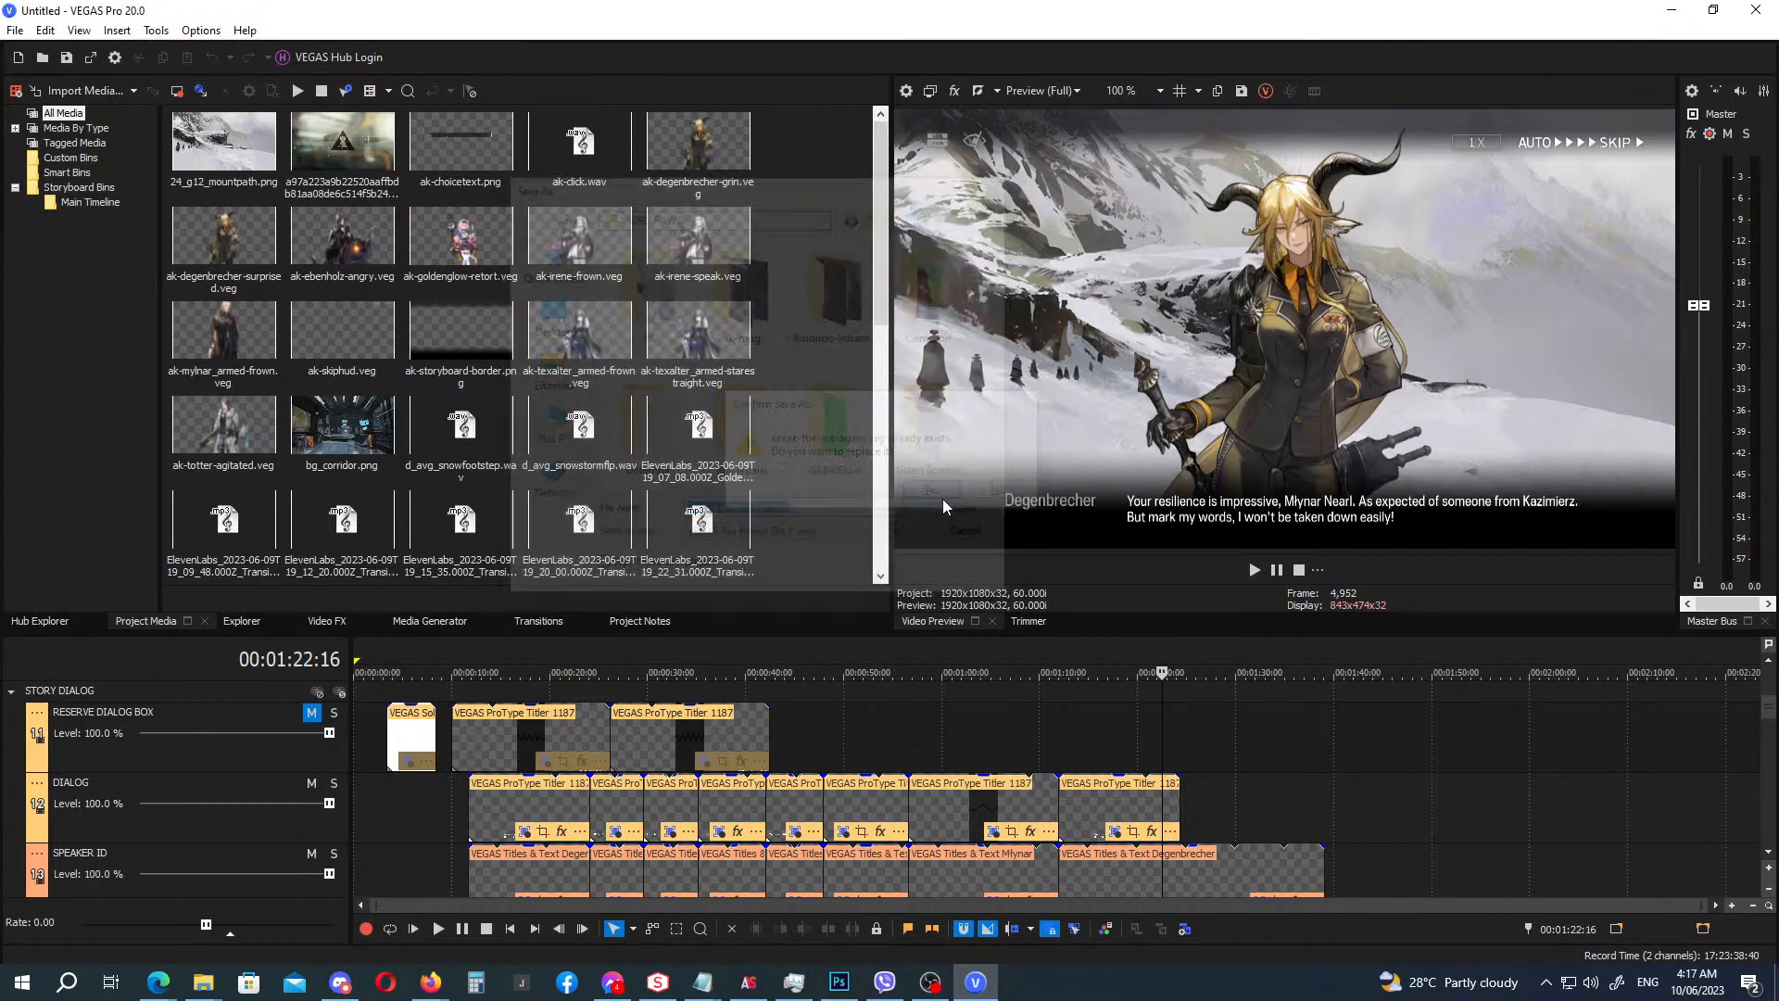
Play the scene from 00:01:10:18 and trim Degenbrecher's last speaker ID event to the end of her dialog line.
left_click(1046, 656)
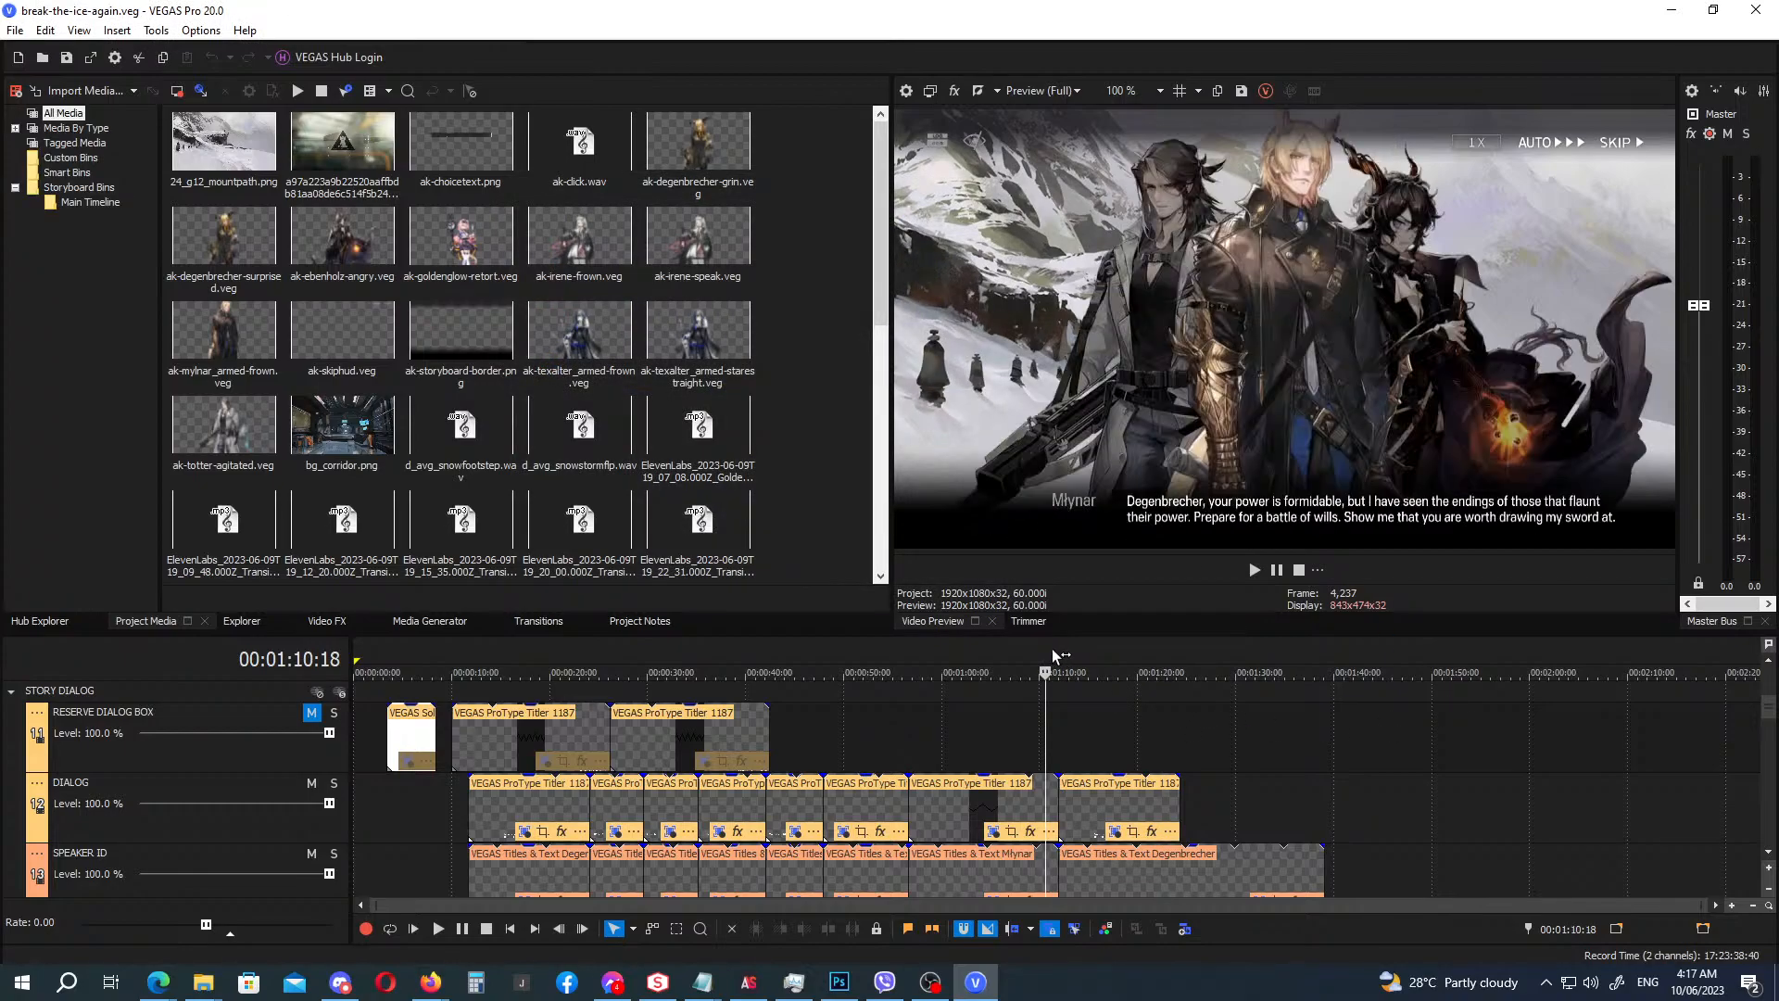
key("space")
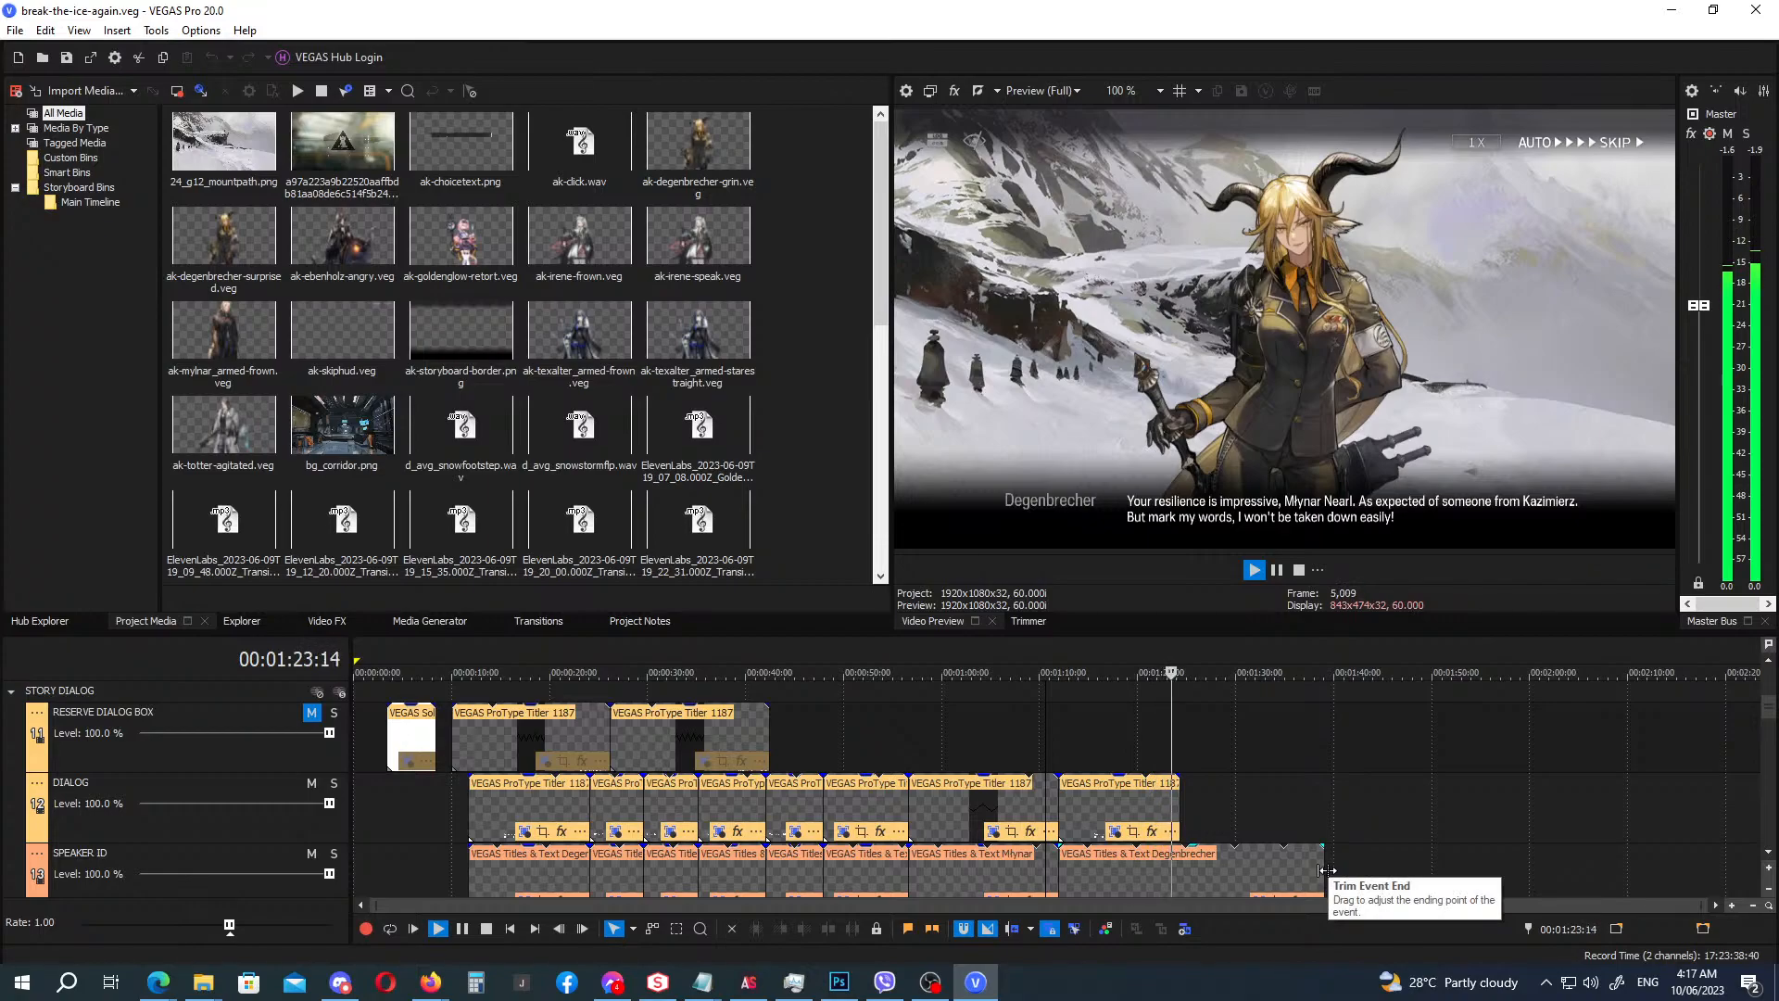
key("space")
left_click_drag(1325, 870, 1183, 869)
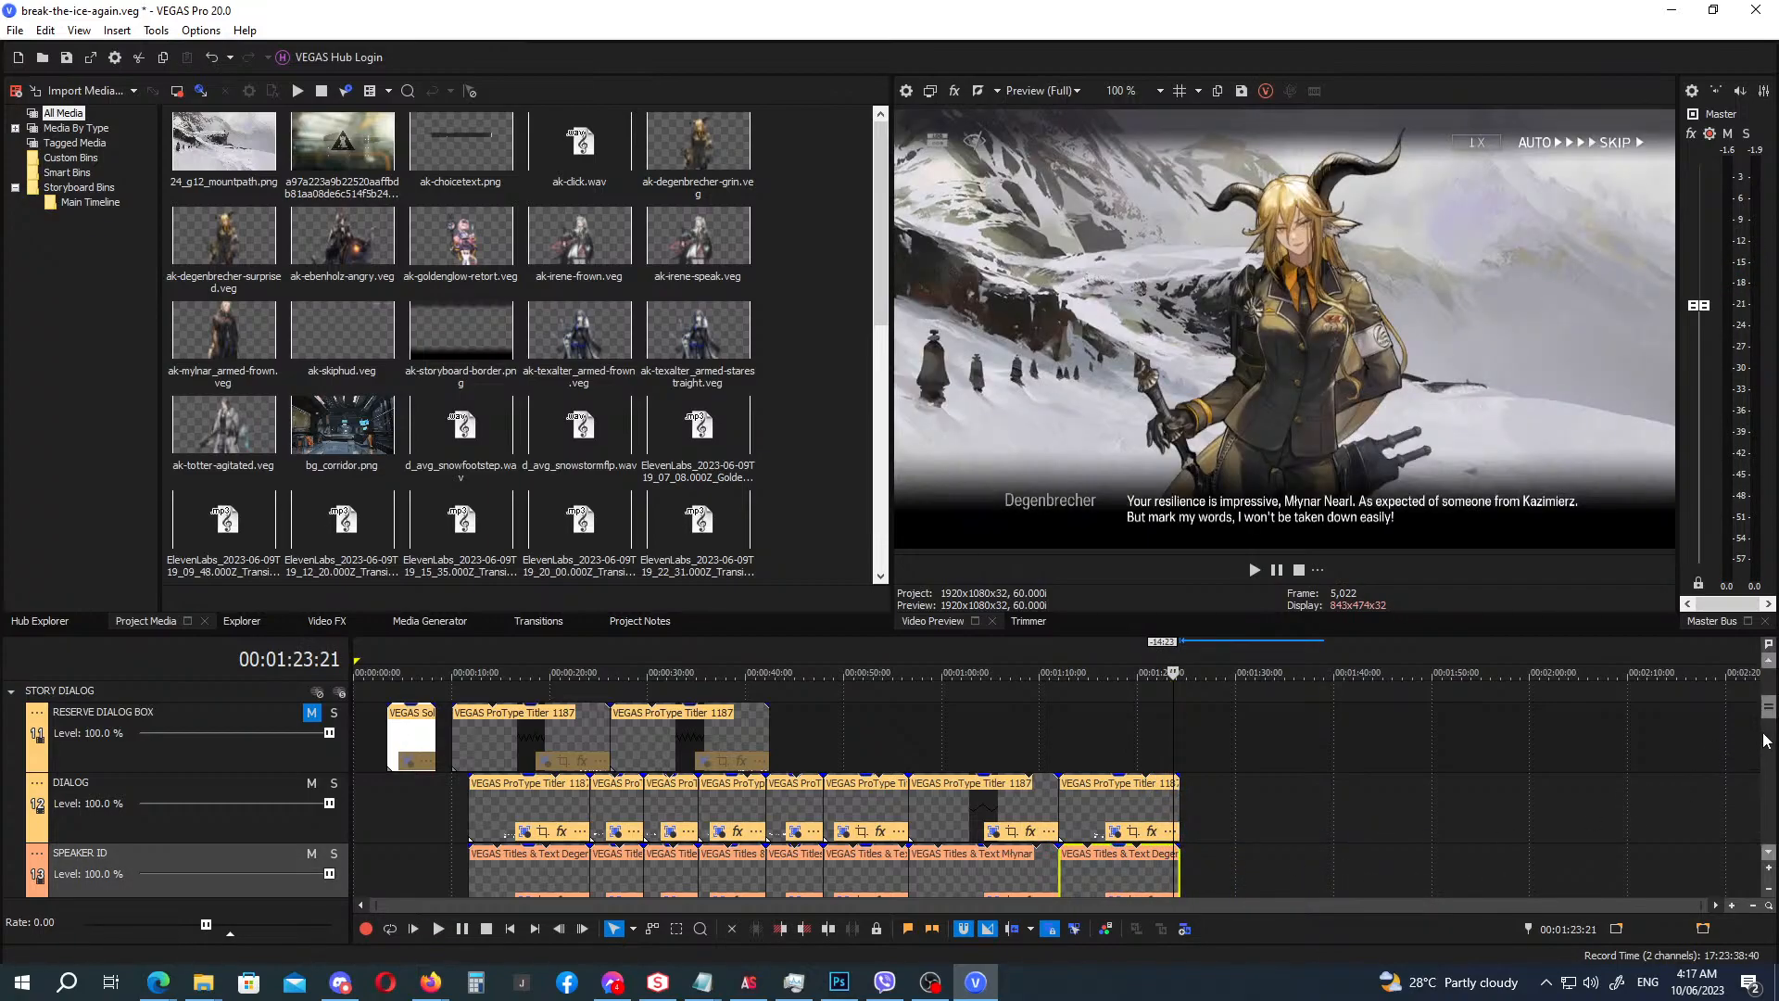
Trim the last ak-degenbrecher-grin event on the central character track to end at 00:01:24:09.
mouse_move(1771, 713)
left_mouse_down()
mouse_move(1778, 780)
mouse_move(1778, 731)
left_mouse_up()
left_click(1179, 649)
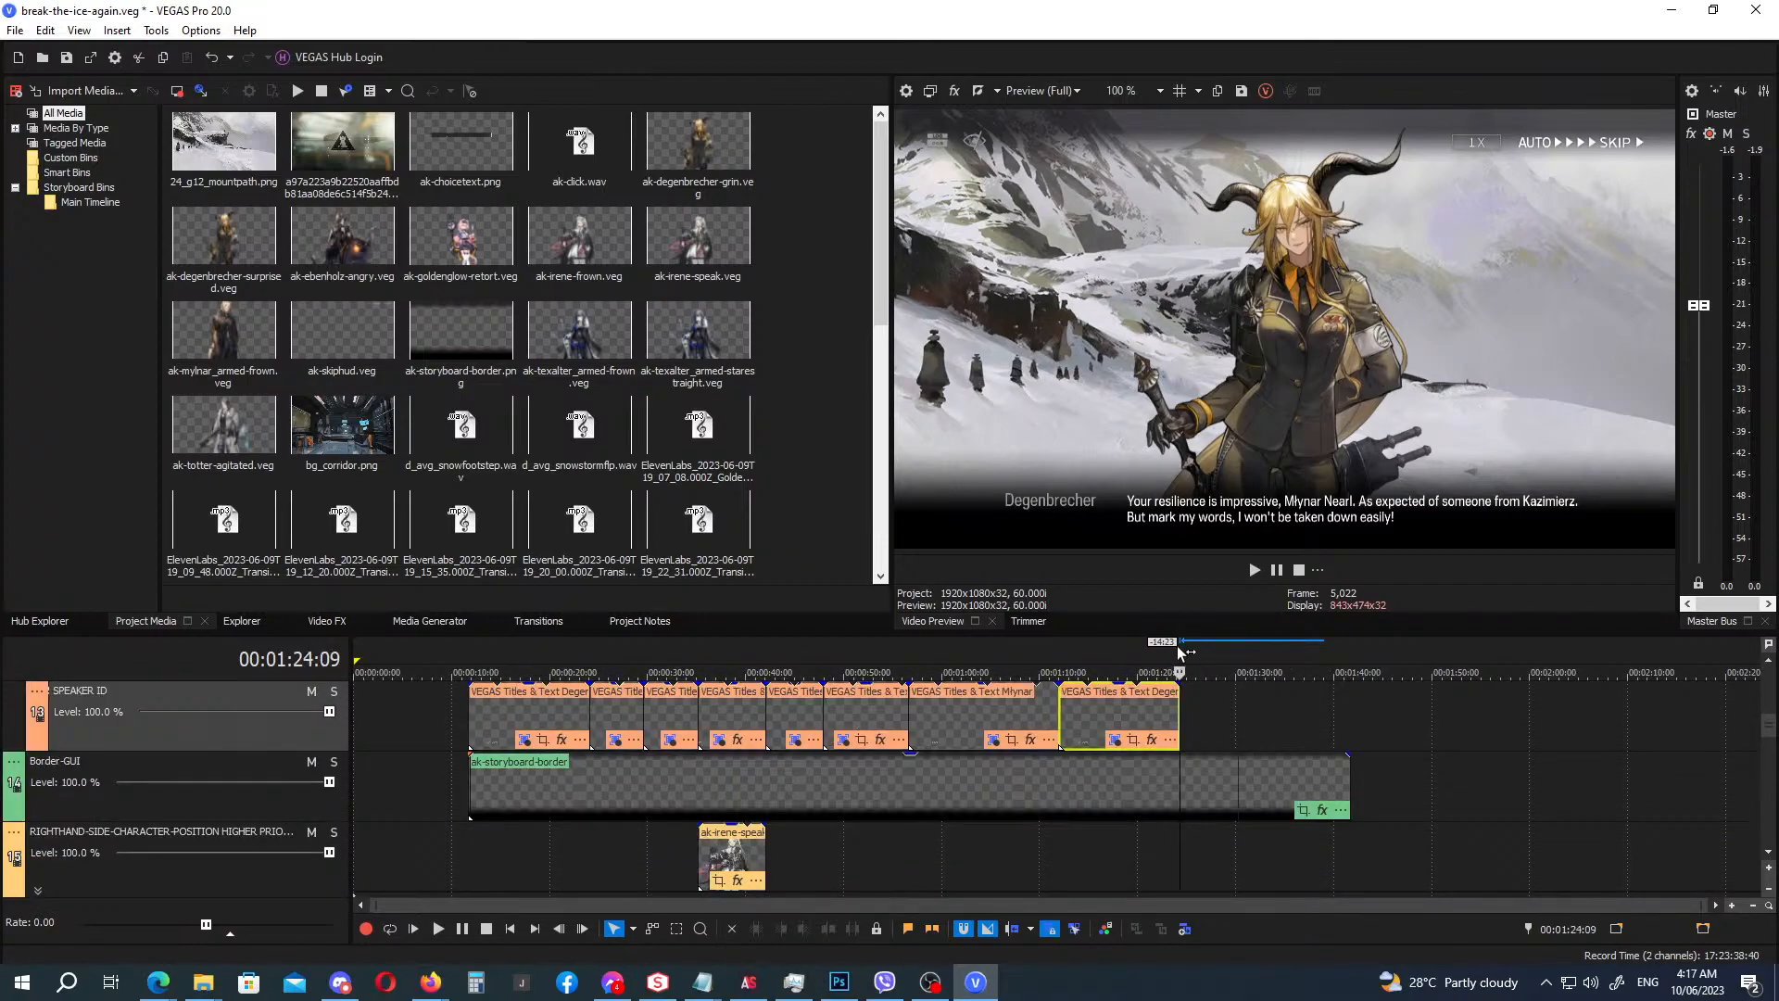
left_click_drag(1770, 733, 1771, 771)
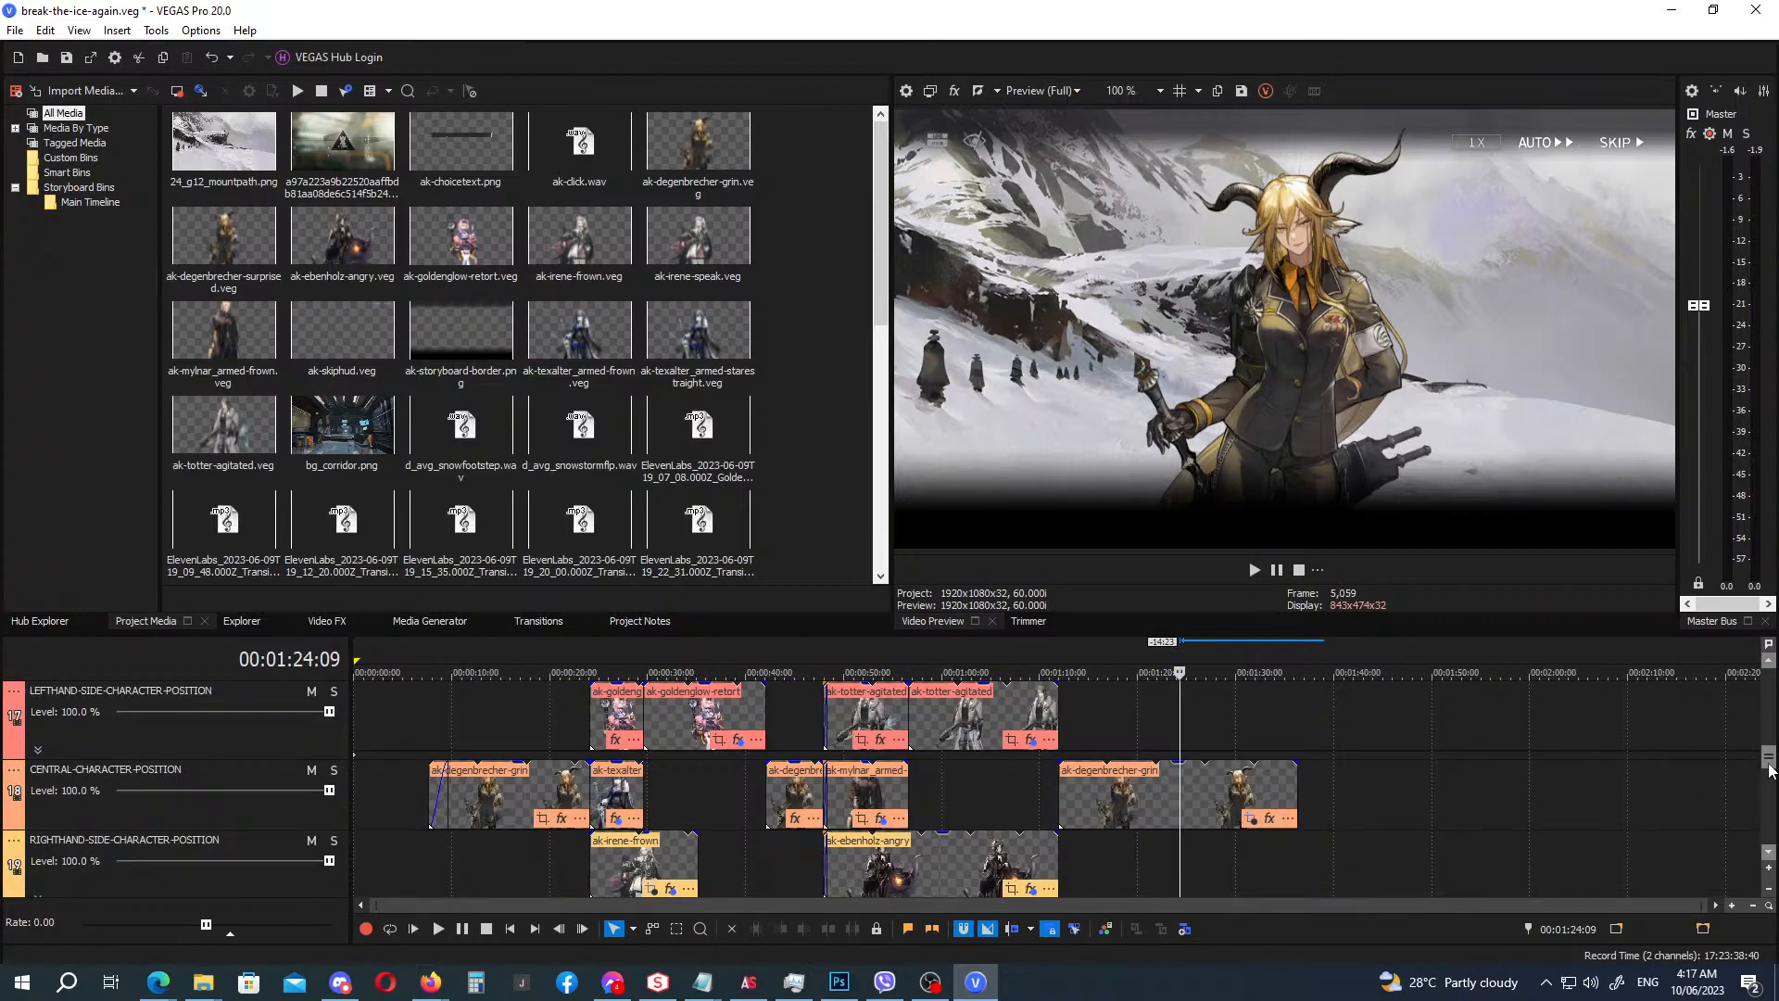
left_click_drag(1298, 788, 1180, 792)
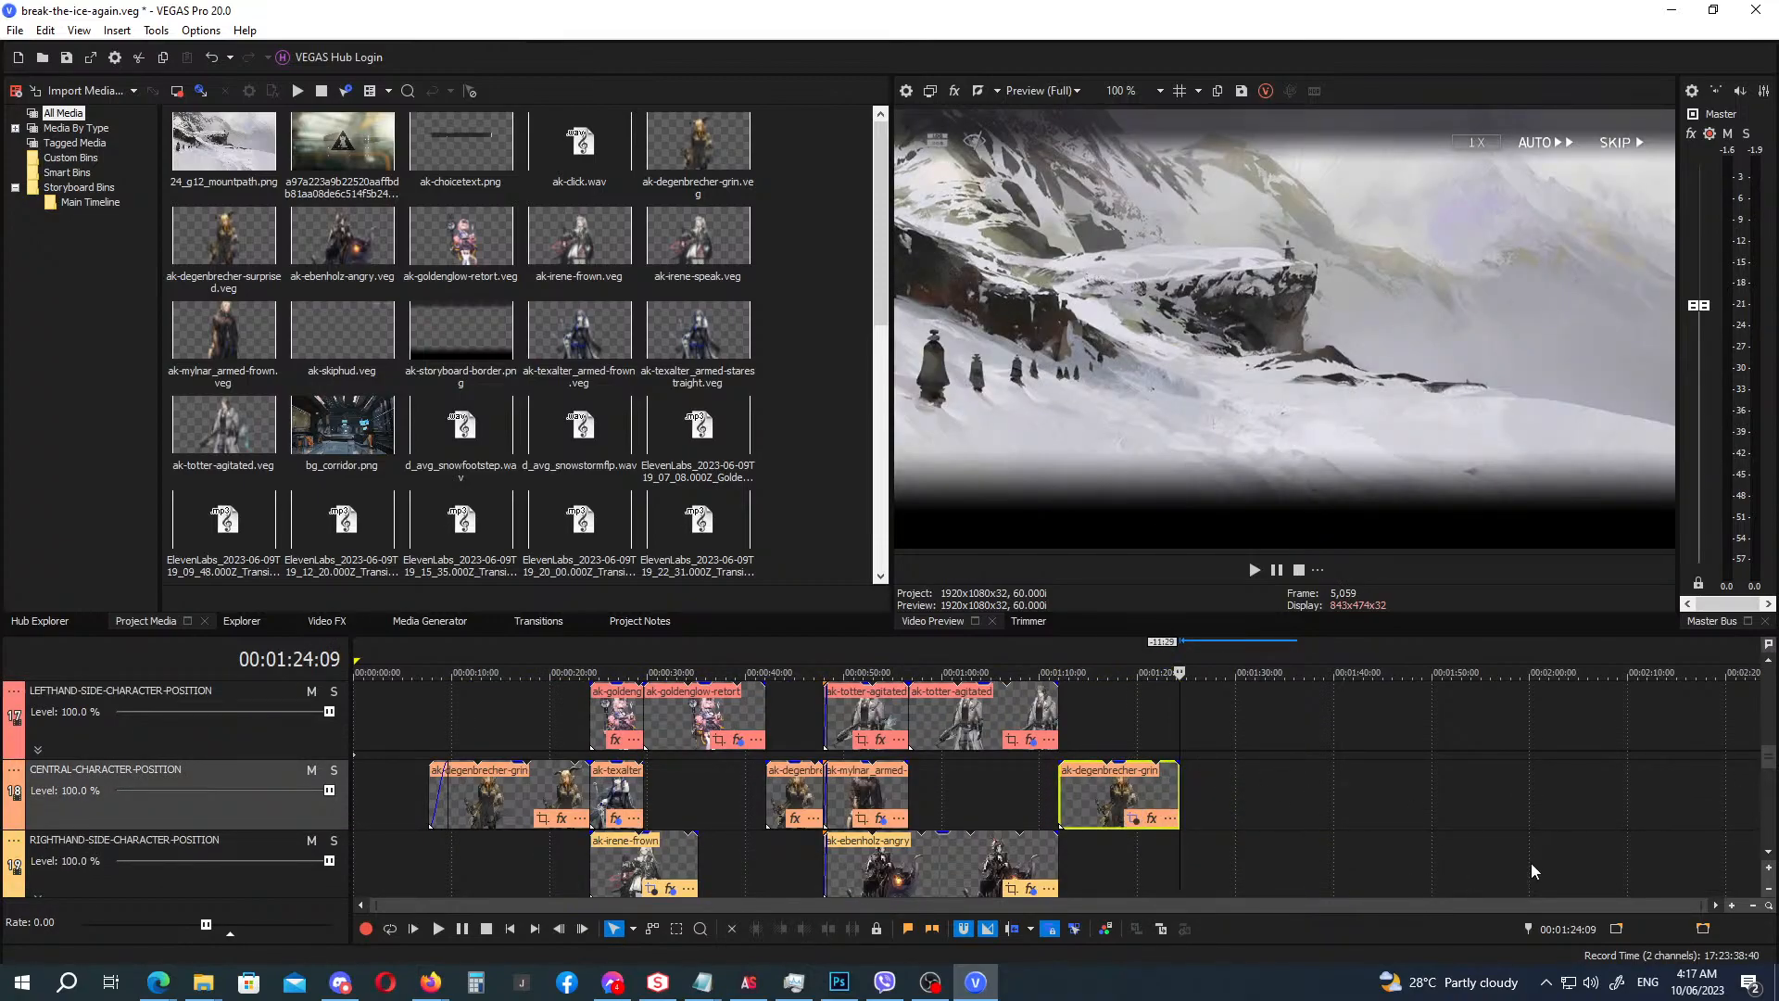
Add ak-ebenholz-stare.veg from the AK folder to the central character track at 00:01:24:09 and extend it to the storyboard border's end.
left_click(158, 982)
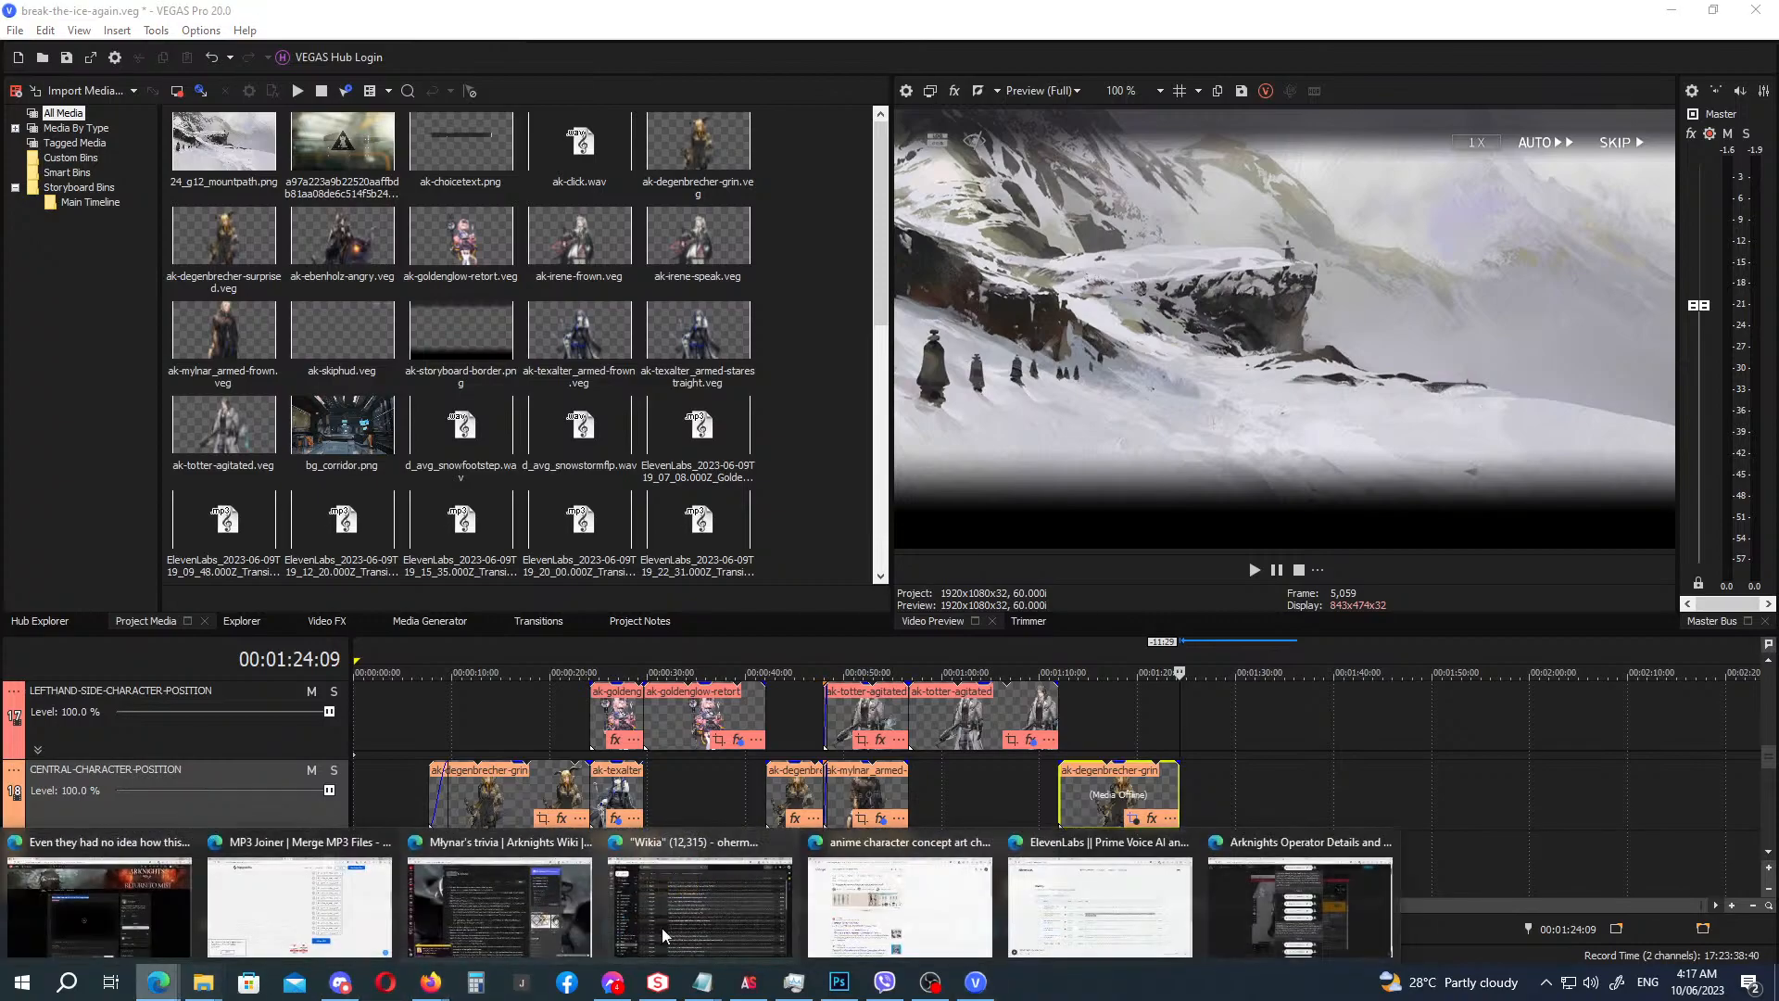
mouse_move(203, 982)
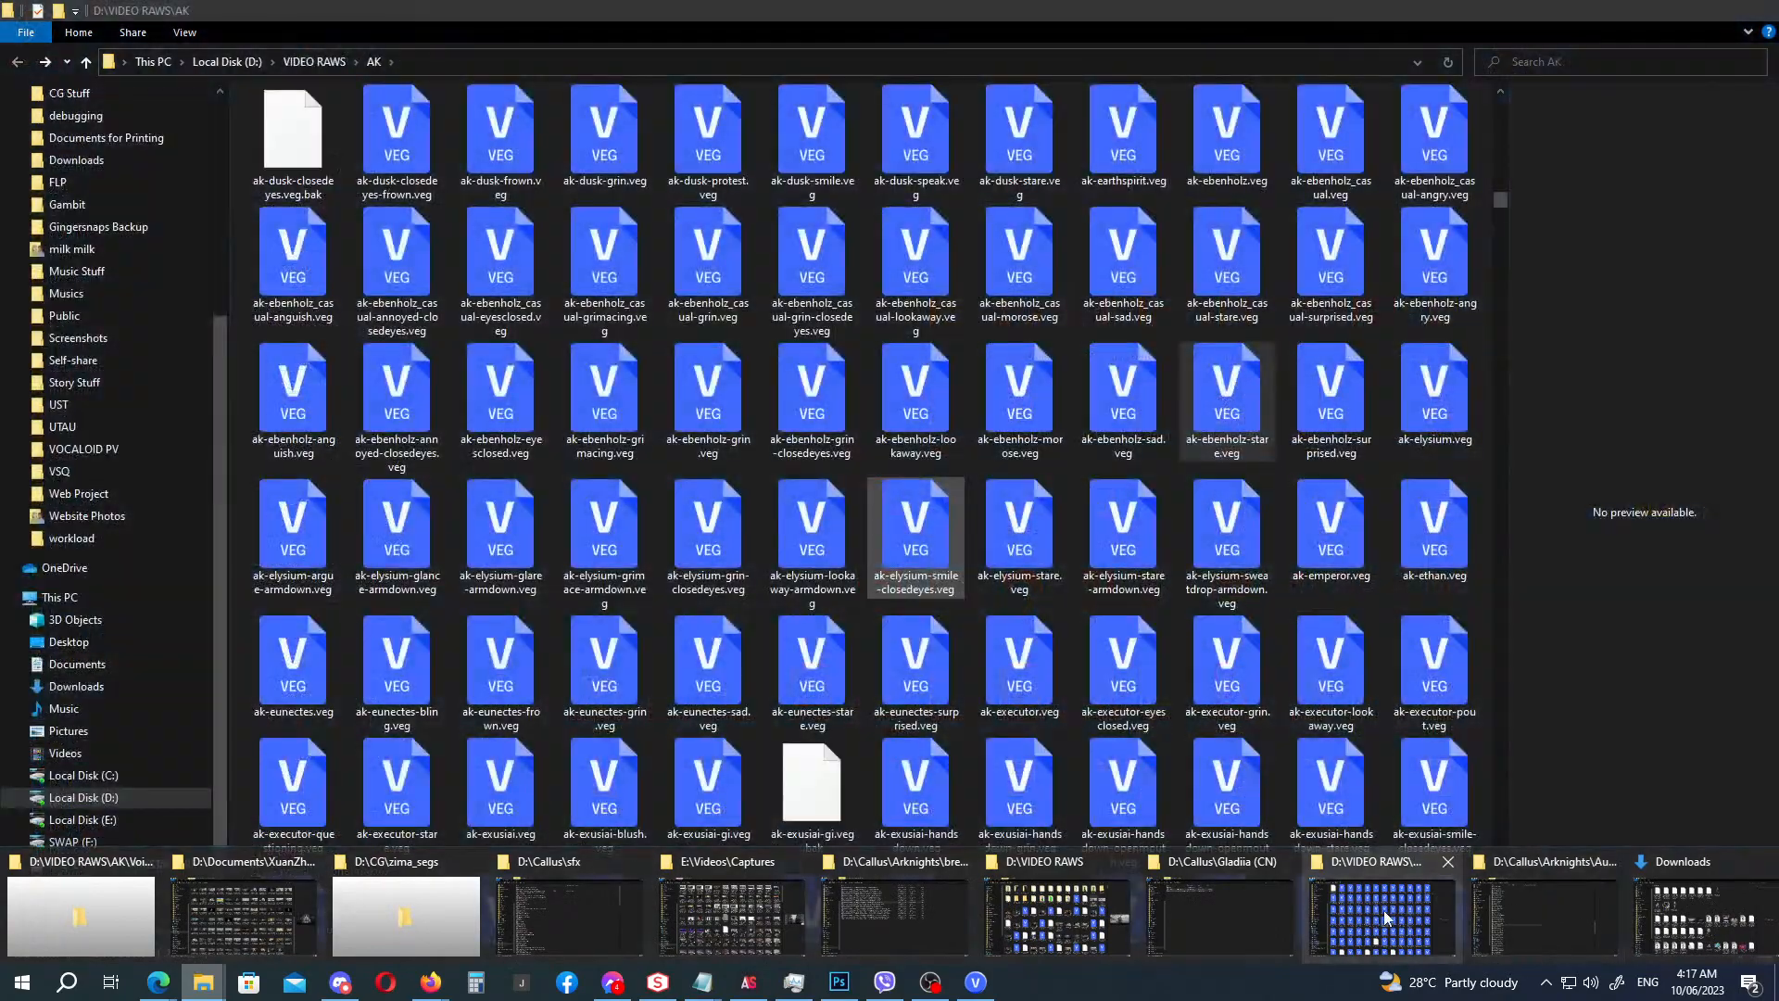
left_click(1388, 917)
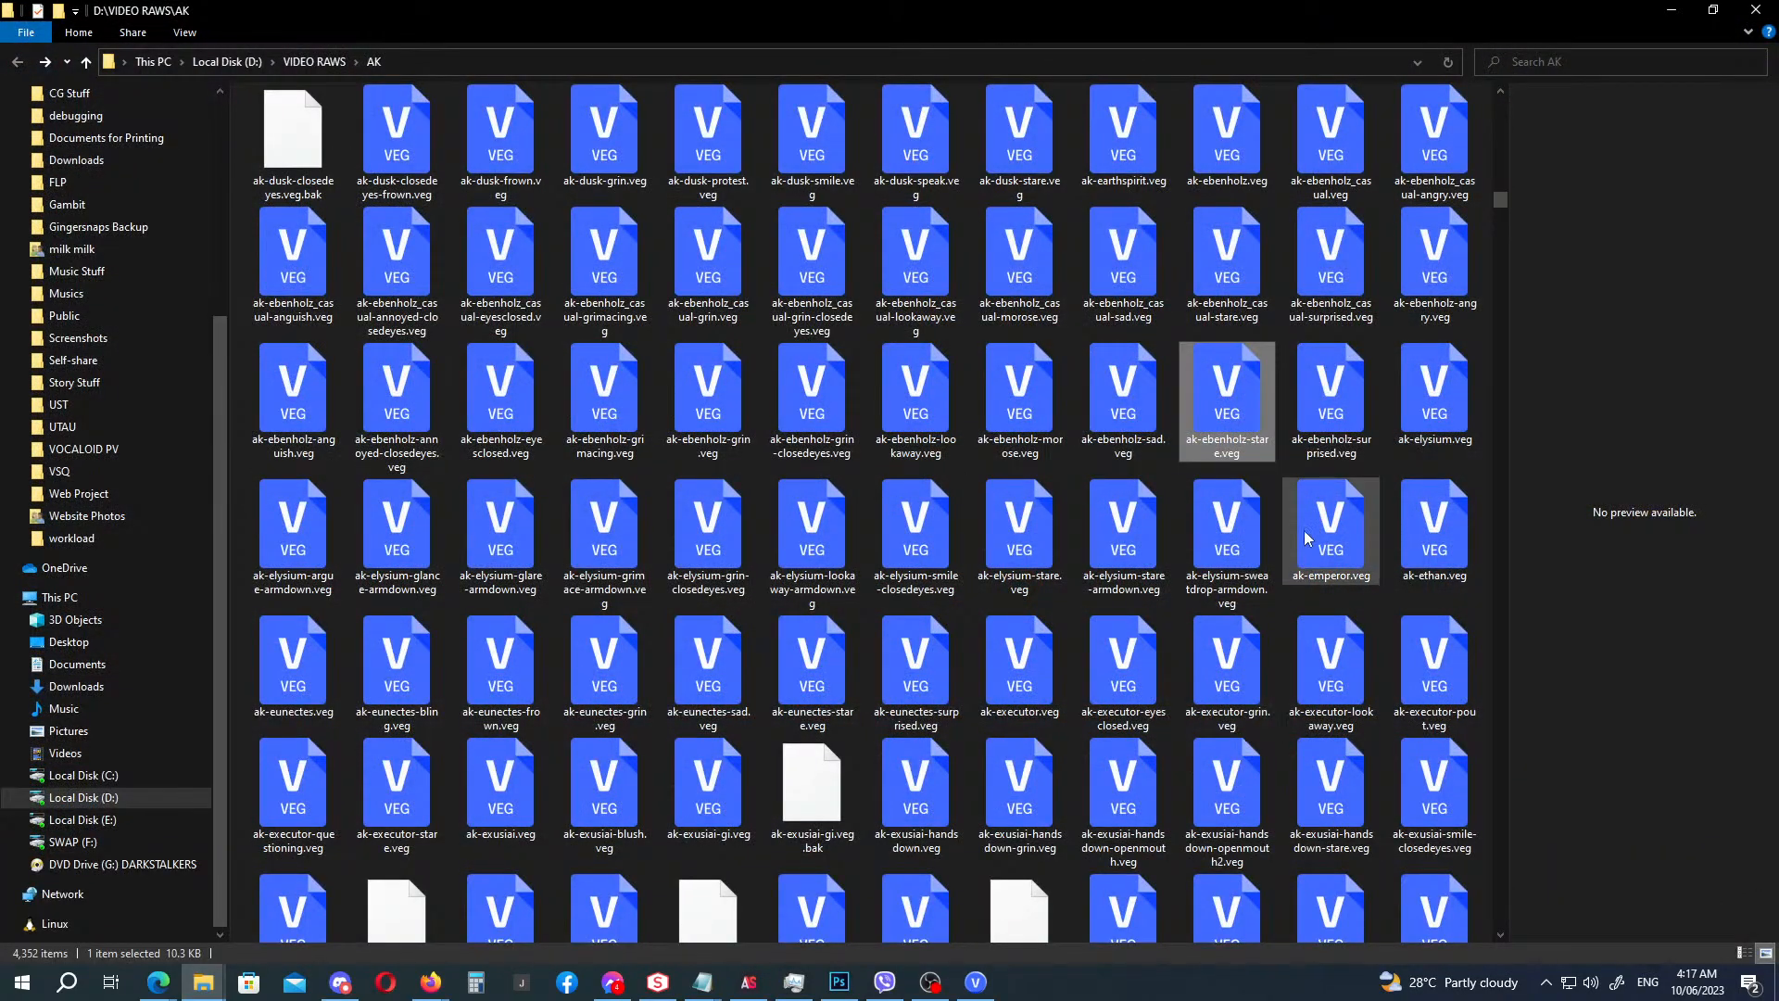
key("alt+Tab")
left_click_drag(1232, 421, 1193, 814)
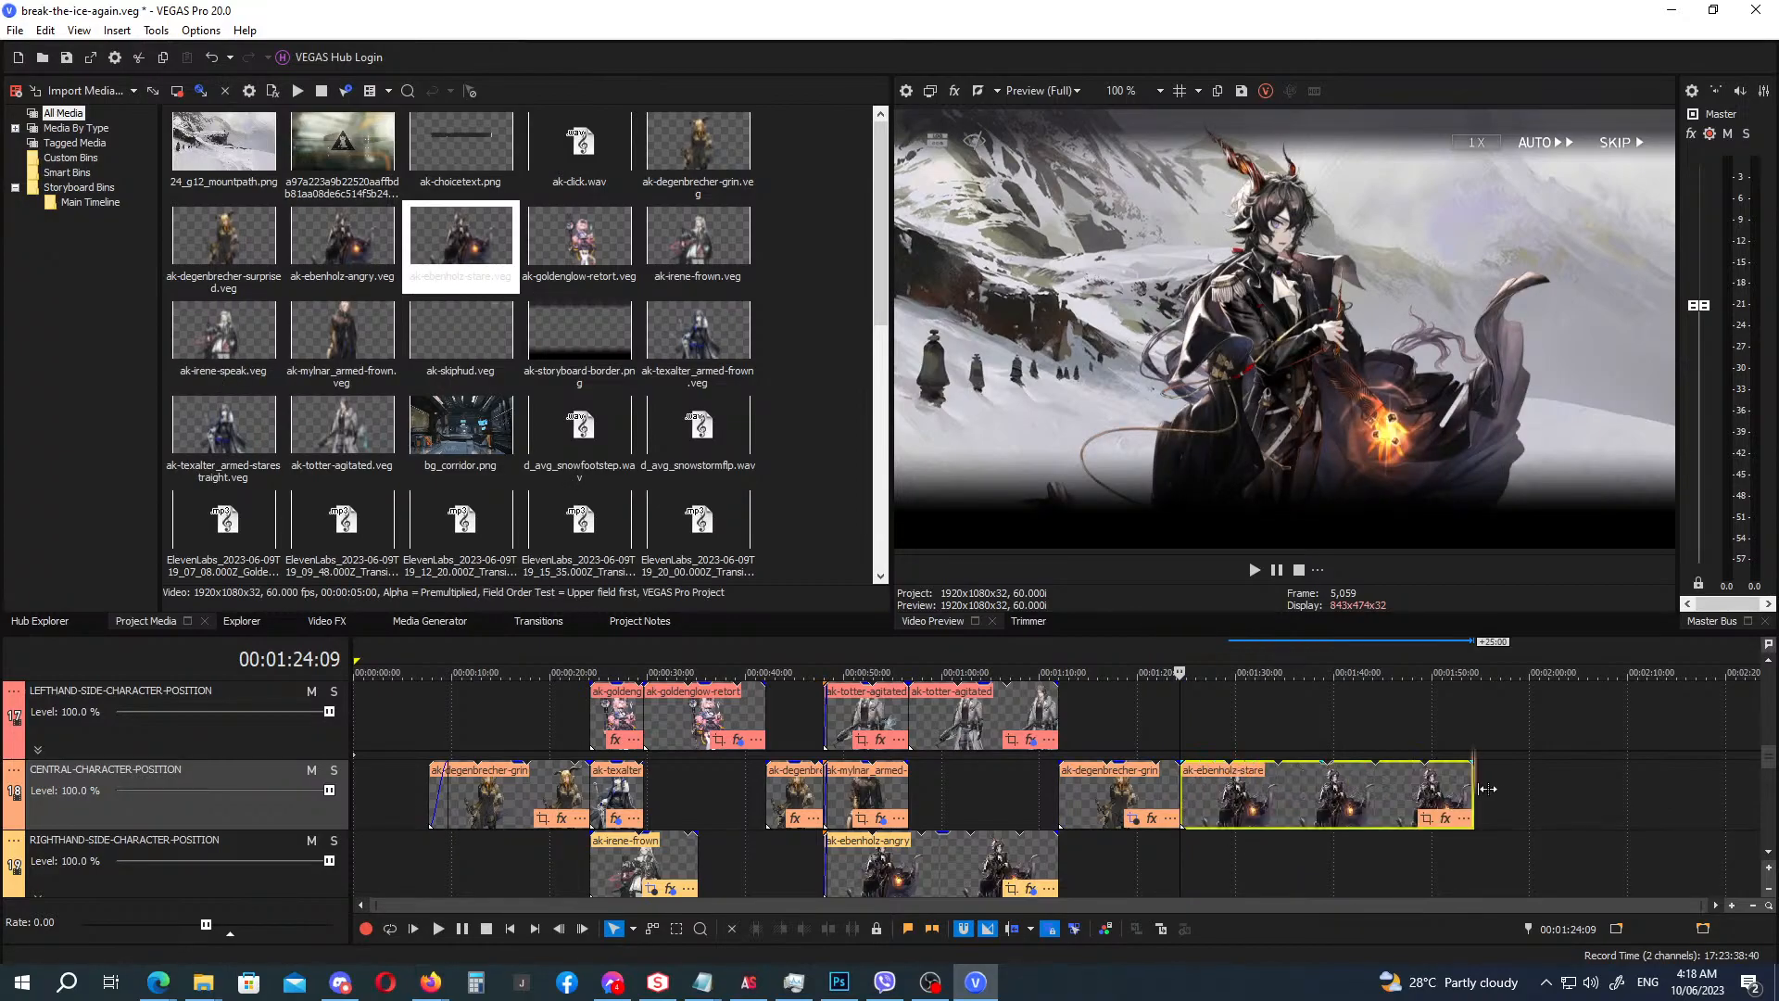
left_click_drag(1357, 794, 1351, 794)
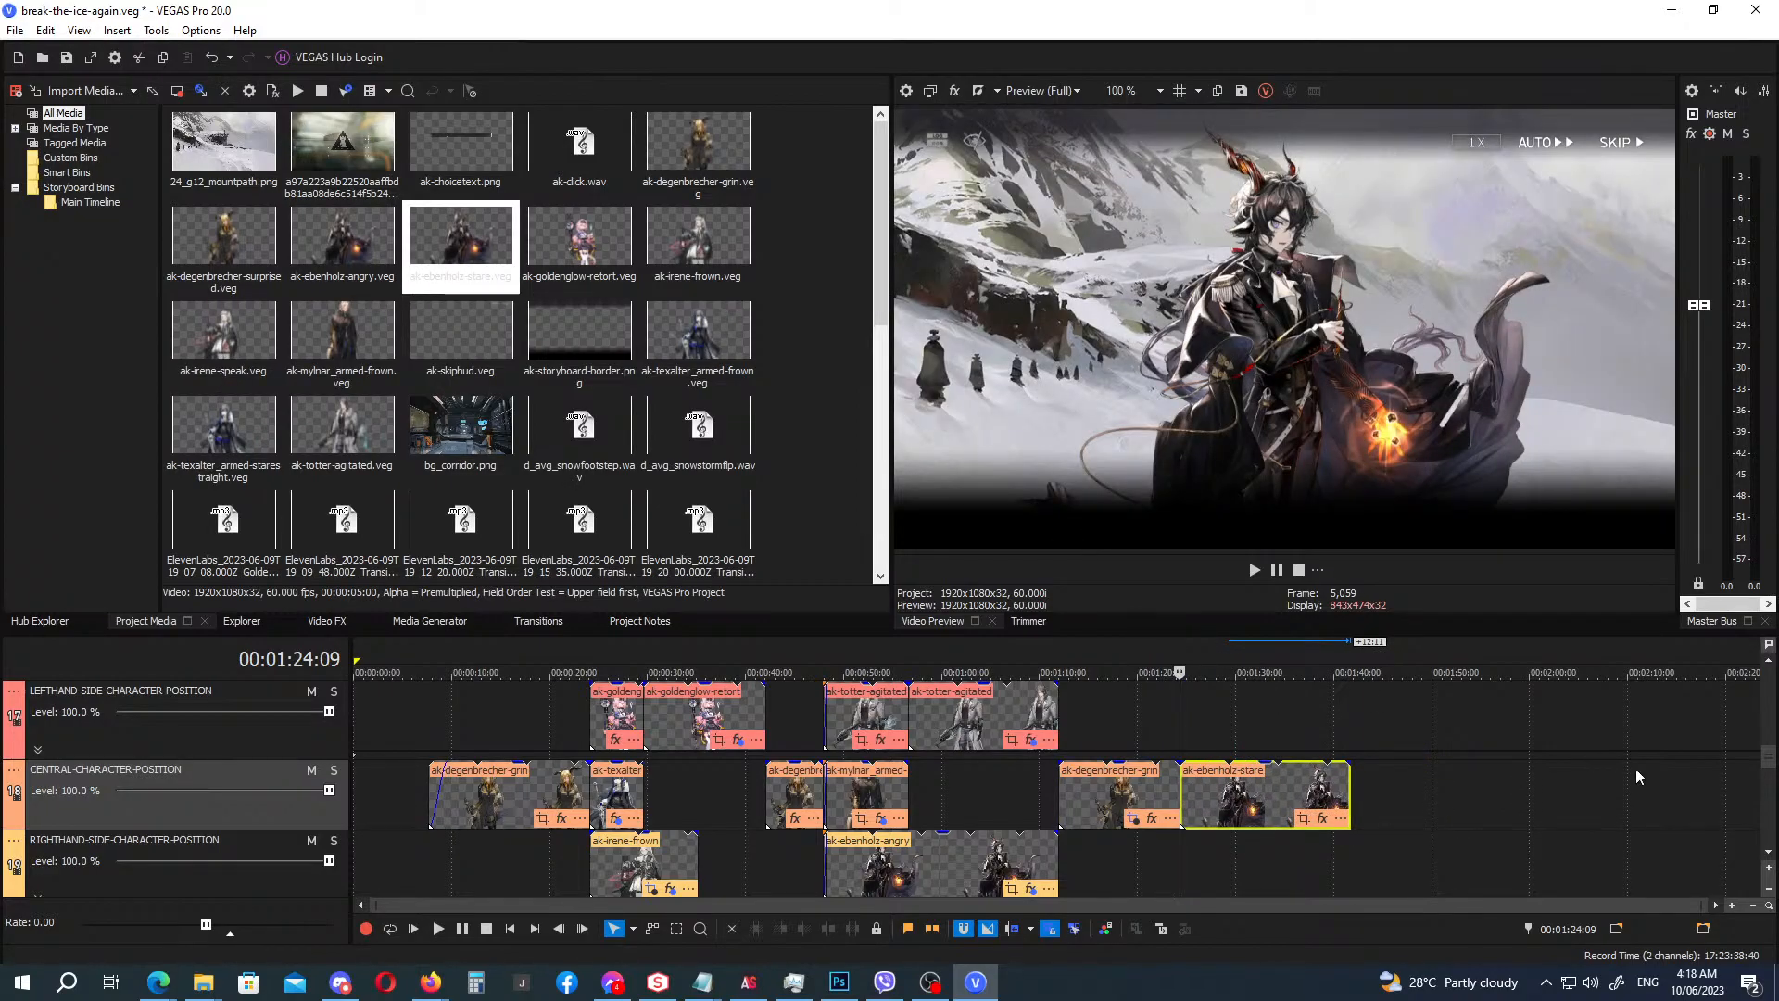
Duplicate Degenbrecher's last speaker ID event directly after itself as a new media copy and change its text to Ebenholz.
left_click_drag(1766, 774, 1767, 736)
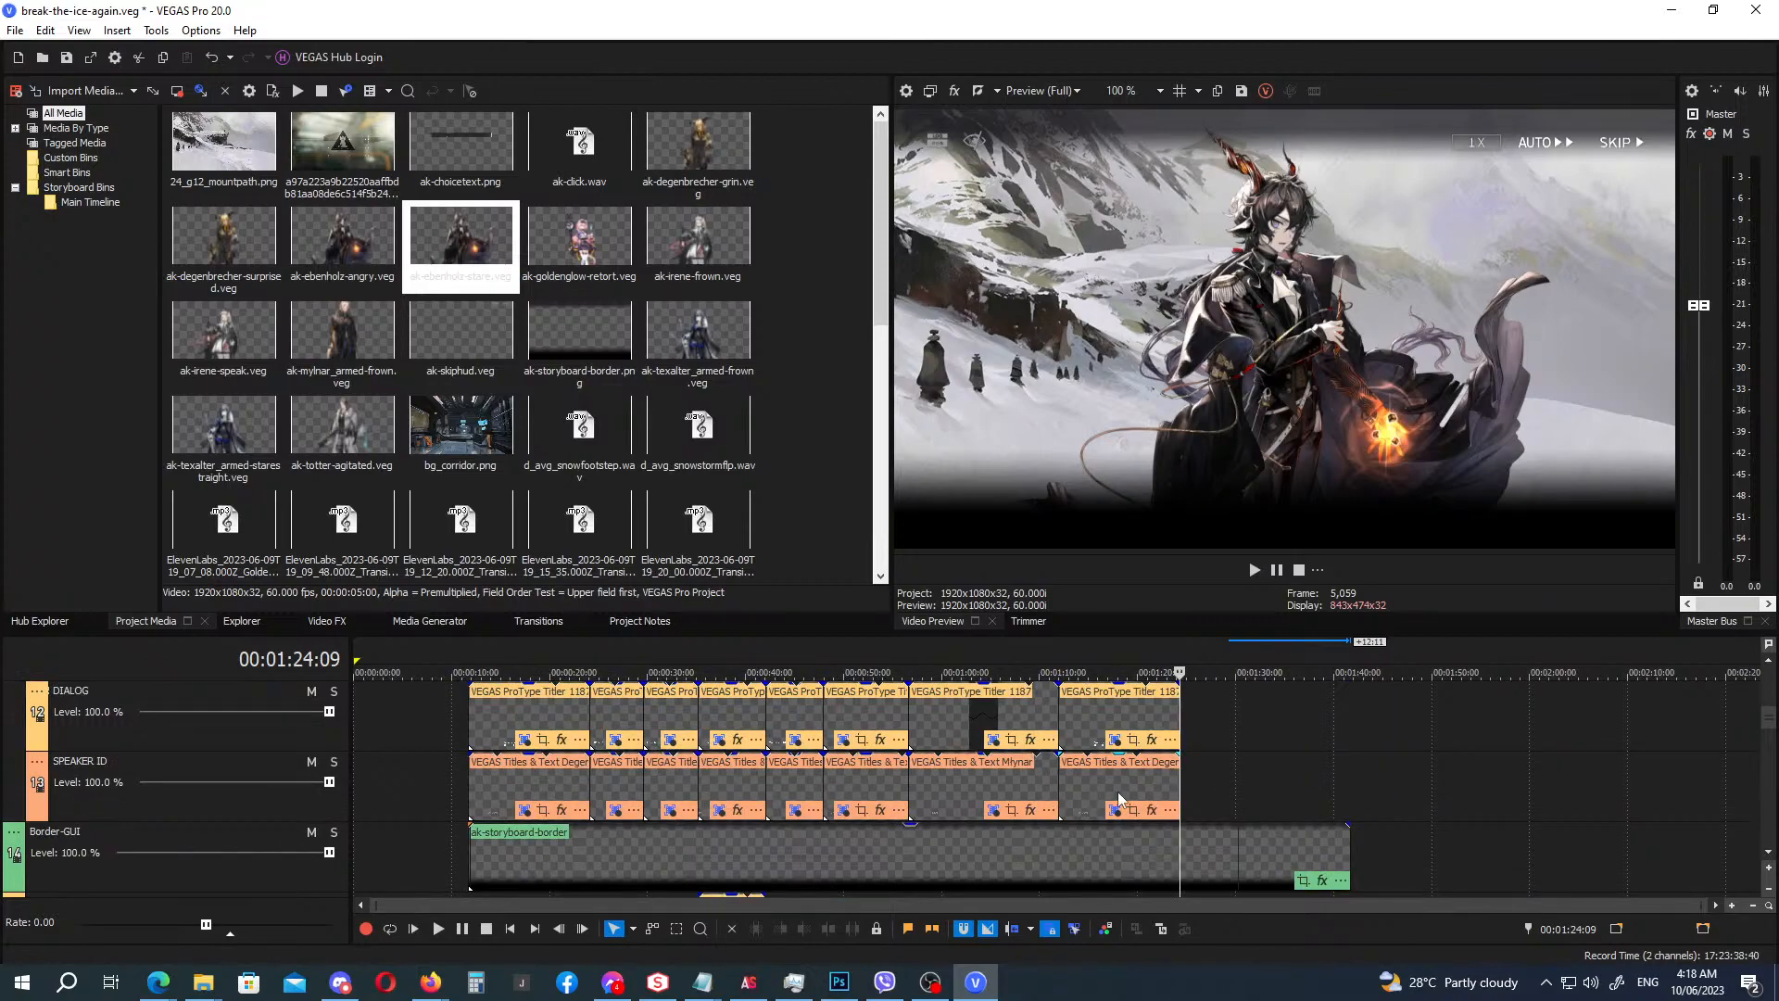
left_click_drag(1120, 799, 1242, 788)
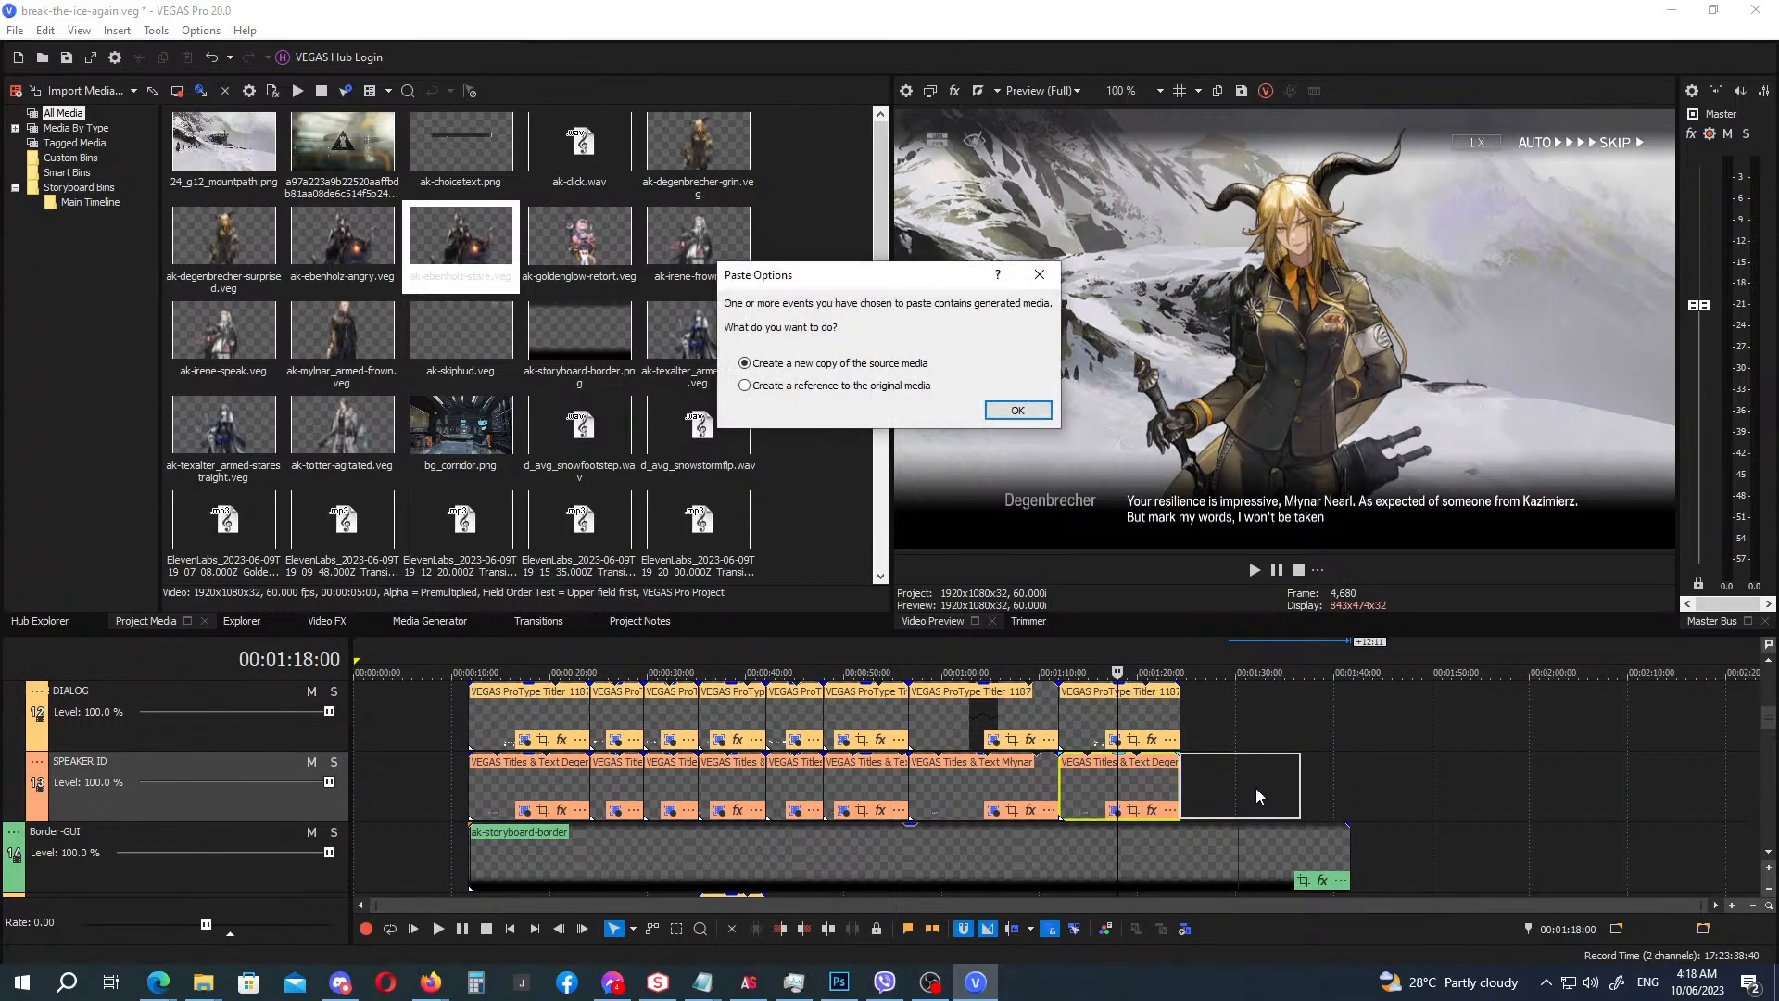
left_click(1015, 411)
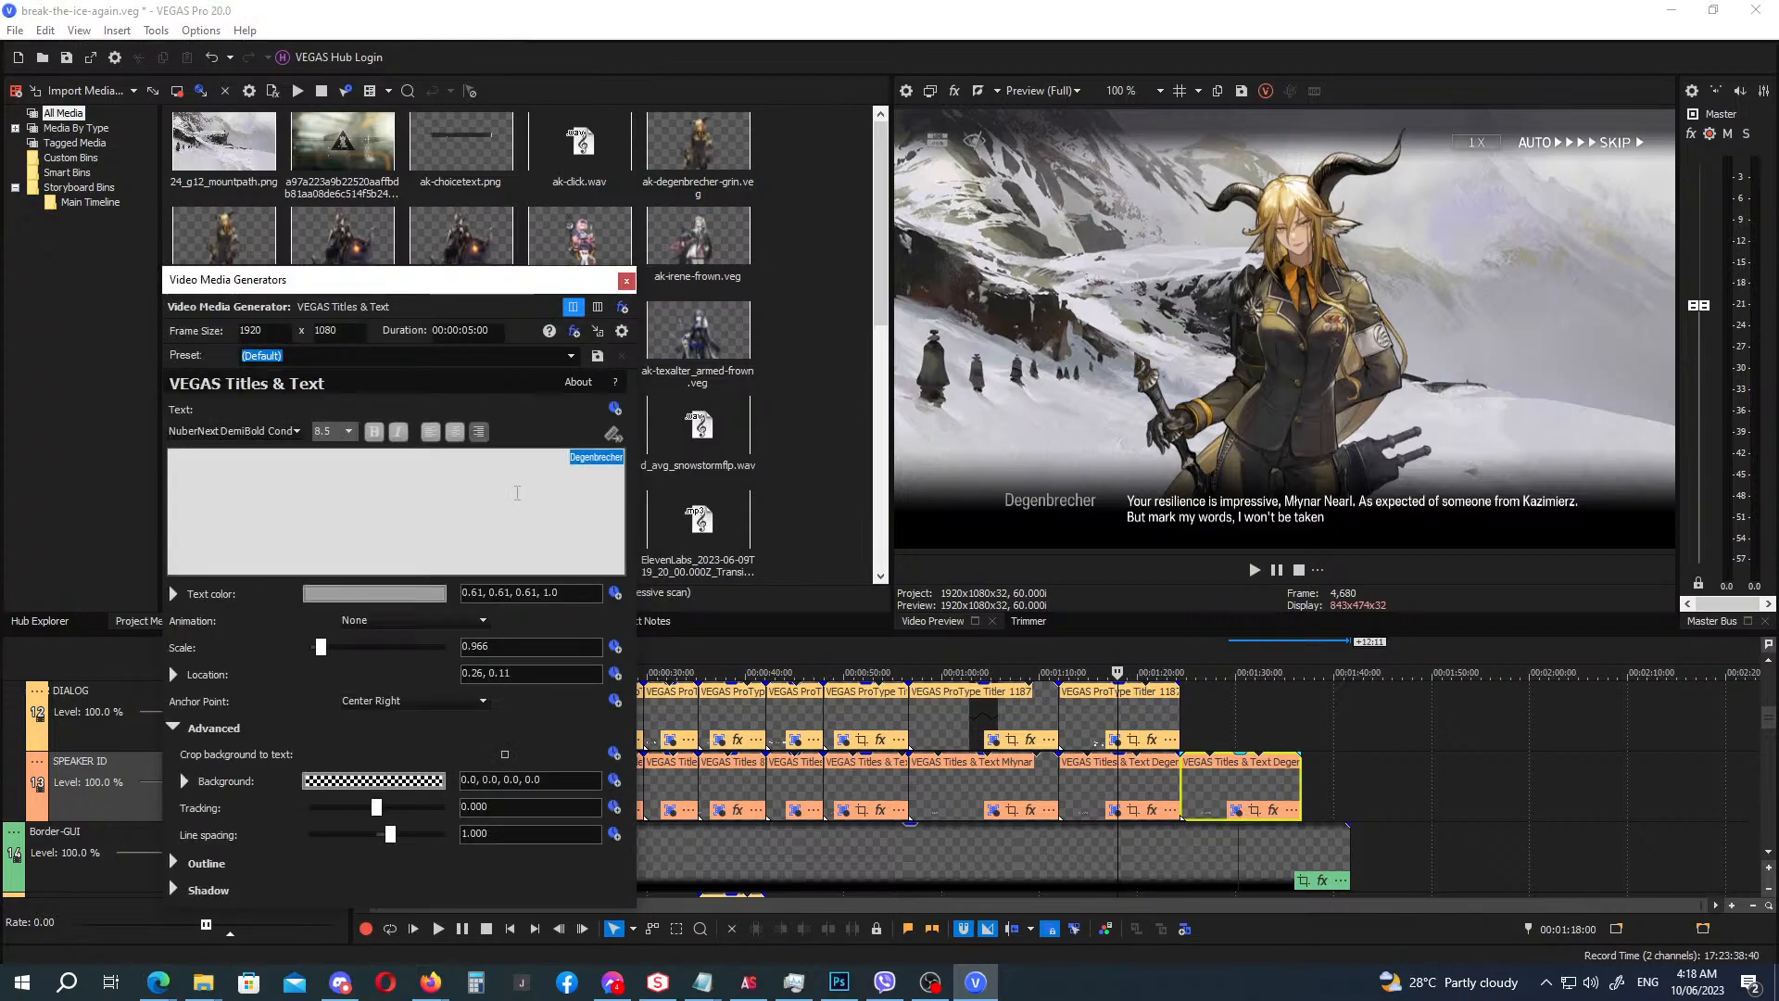
type("Ev")
left_click(627, 281)
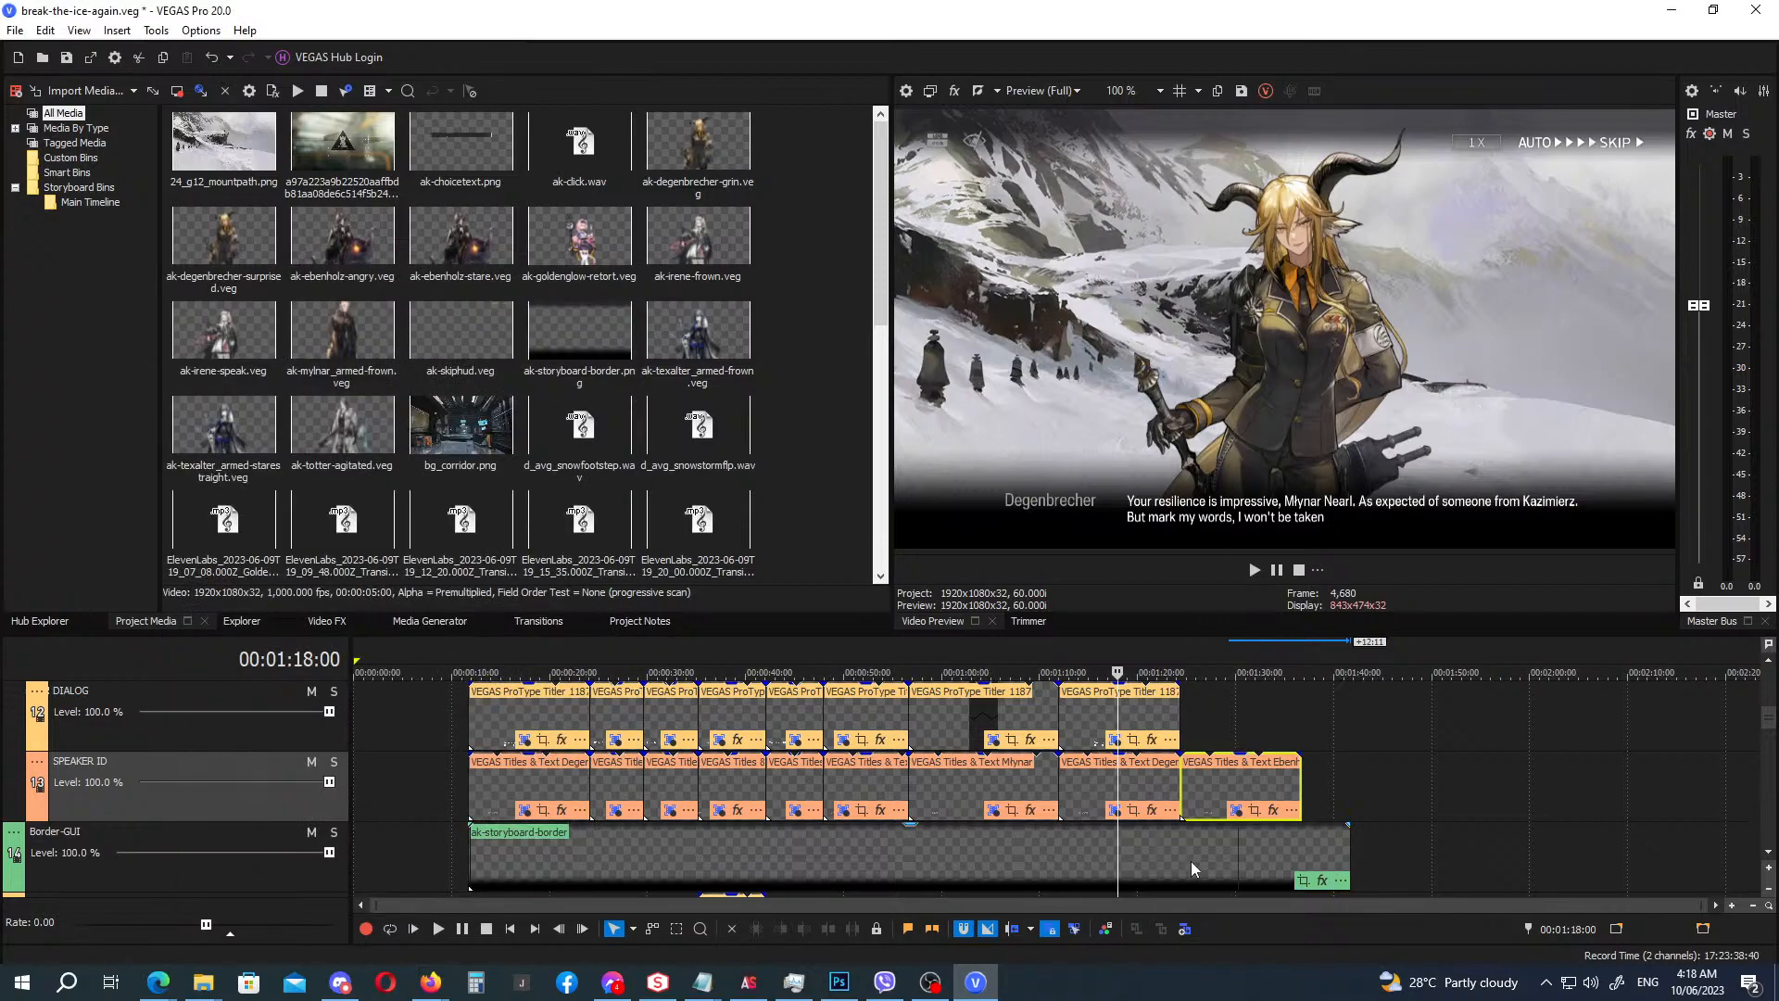
Extend the ak-storyboard-border event to about 00:02:12, ak-skiphud to about 00:02:17 and d_avg_snowstormflp to about 00:02:19.
left_click_drag(1350, 860, 1645, 844)
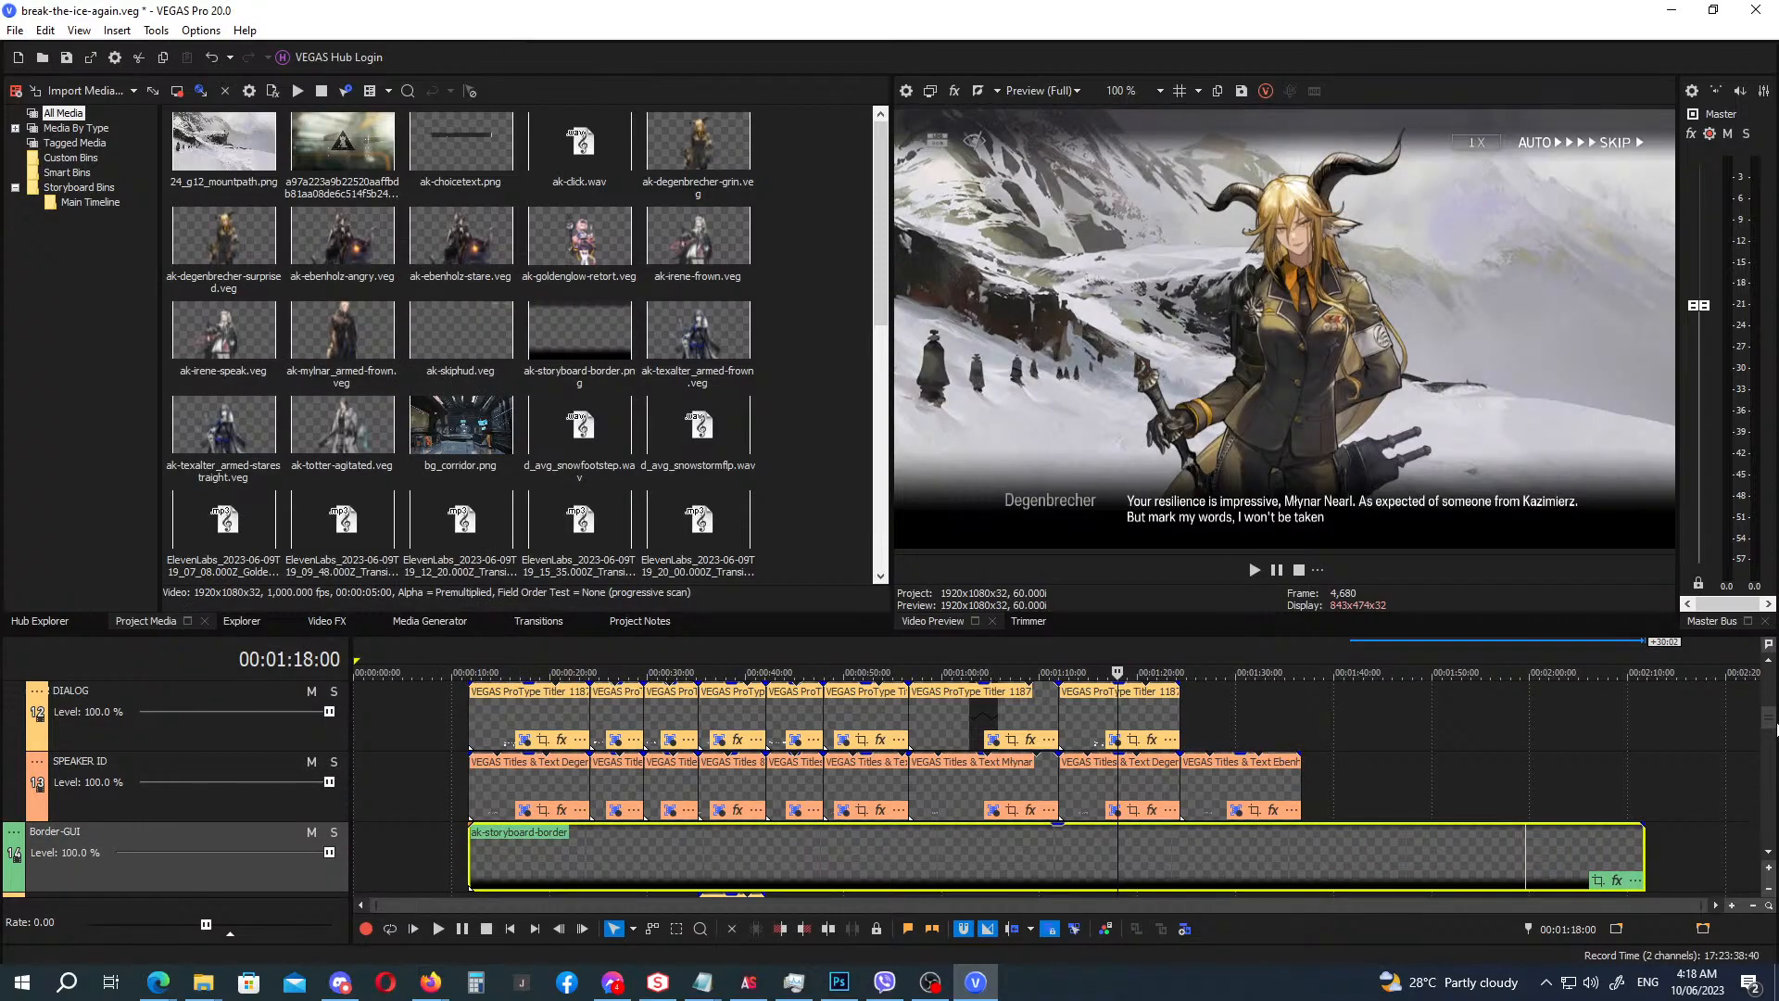
left_click_drag(1771, 728, 1771, 695)
left_click_drag(1395, 795, 1674, 799)
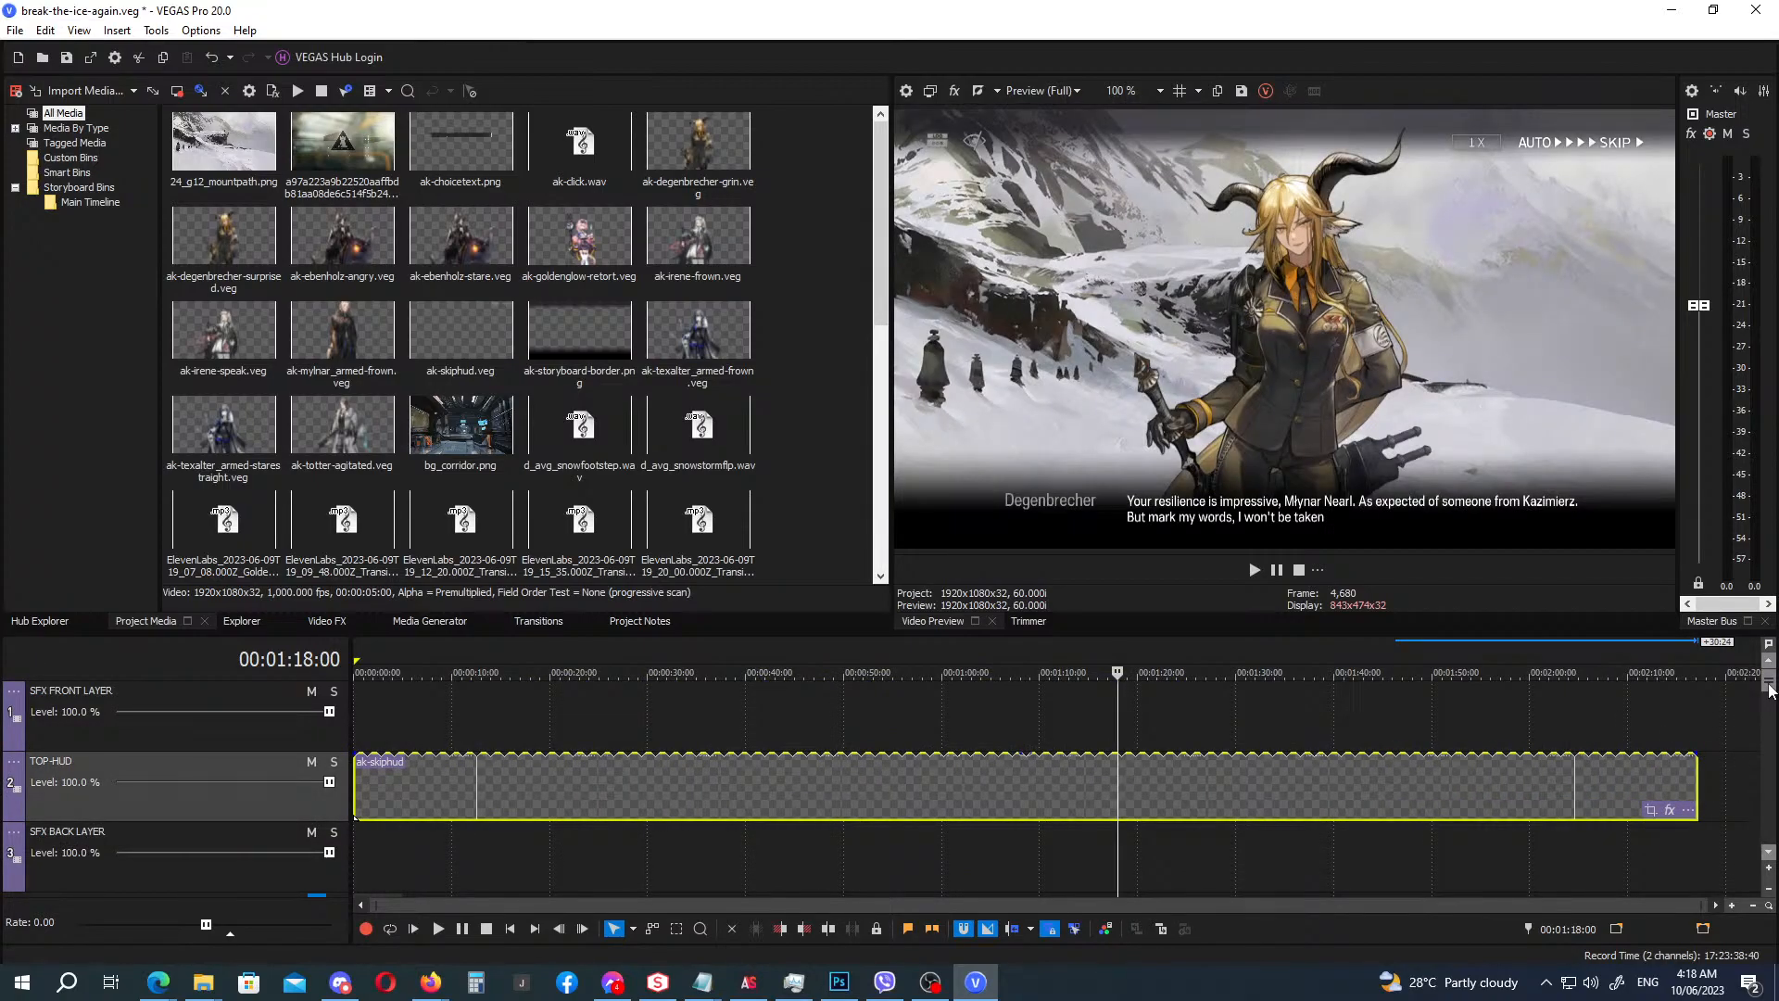
left_click_drag(1769, 683, 1769, 813)
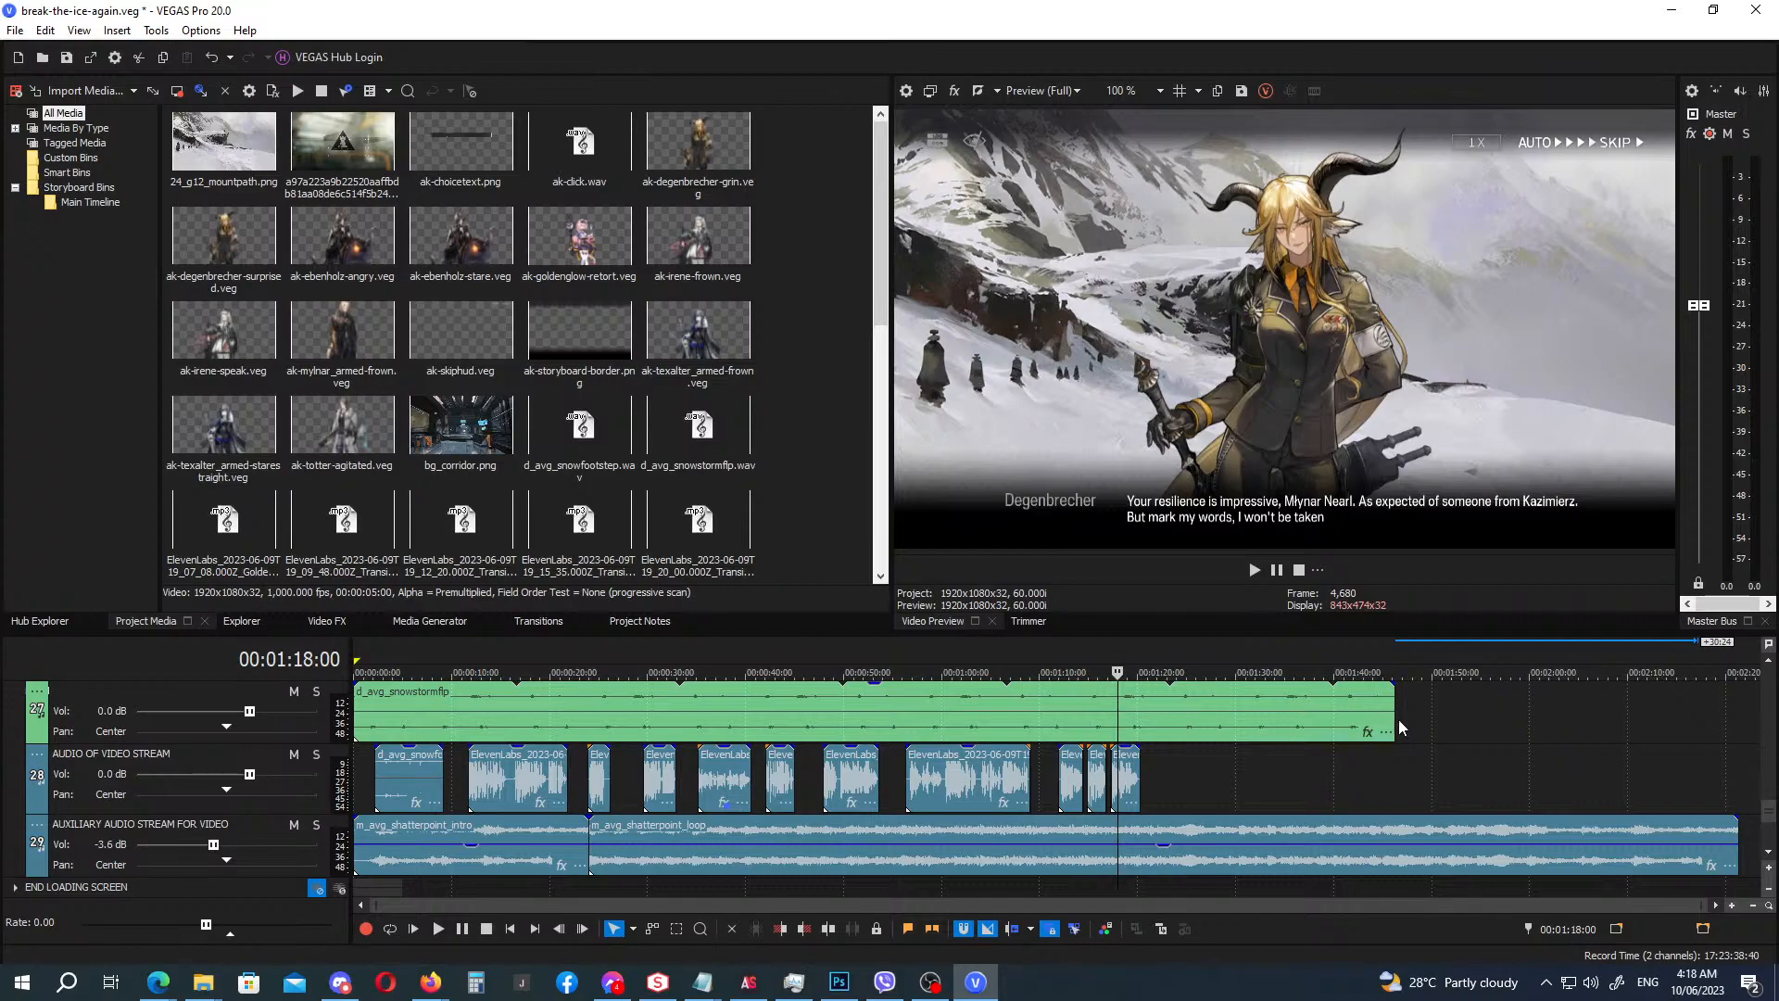
left_click_drag(1398, 719, 1708, 719)
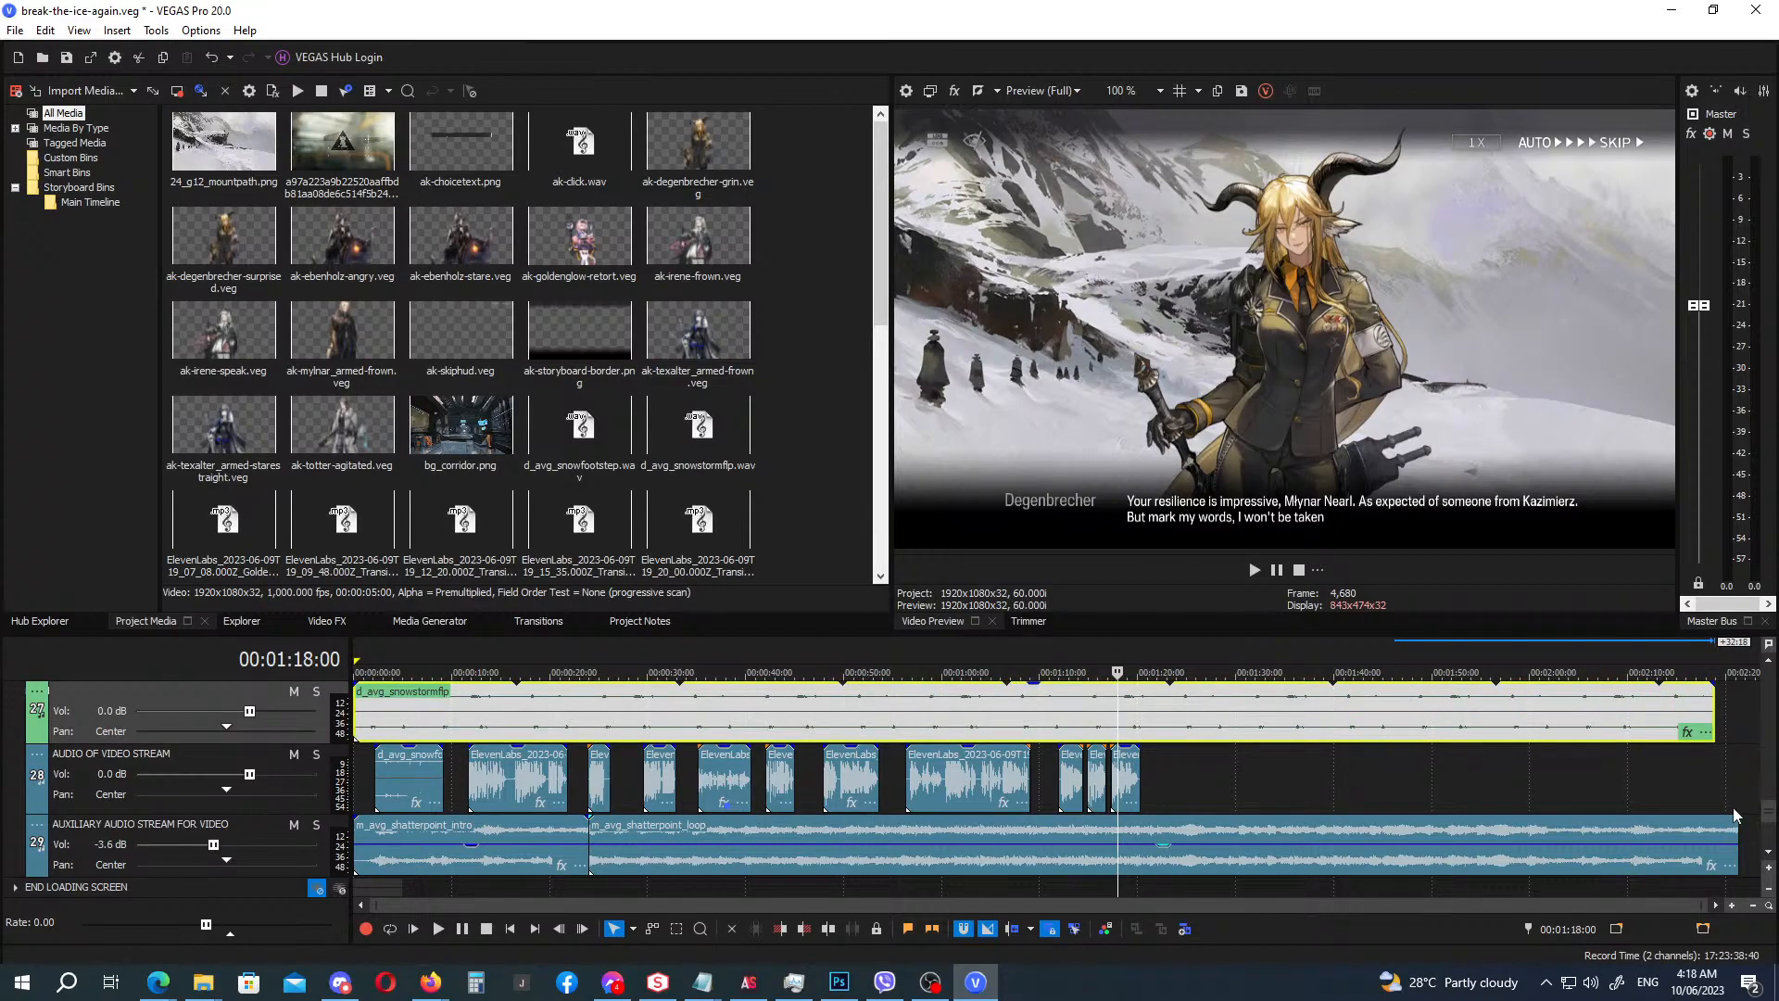
Duplicate the last dialog event directly after itself as a new media copy and fetch Ebenholz's line from the ElevenLabs browser window.
left_click_drag(1772, 812, 1769, 719)
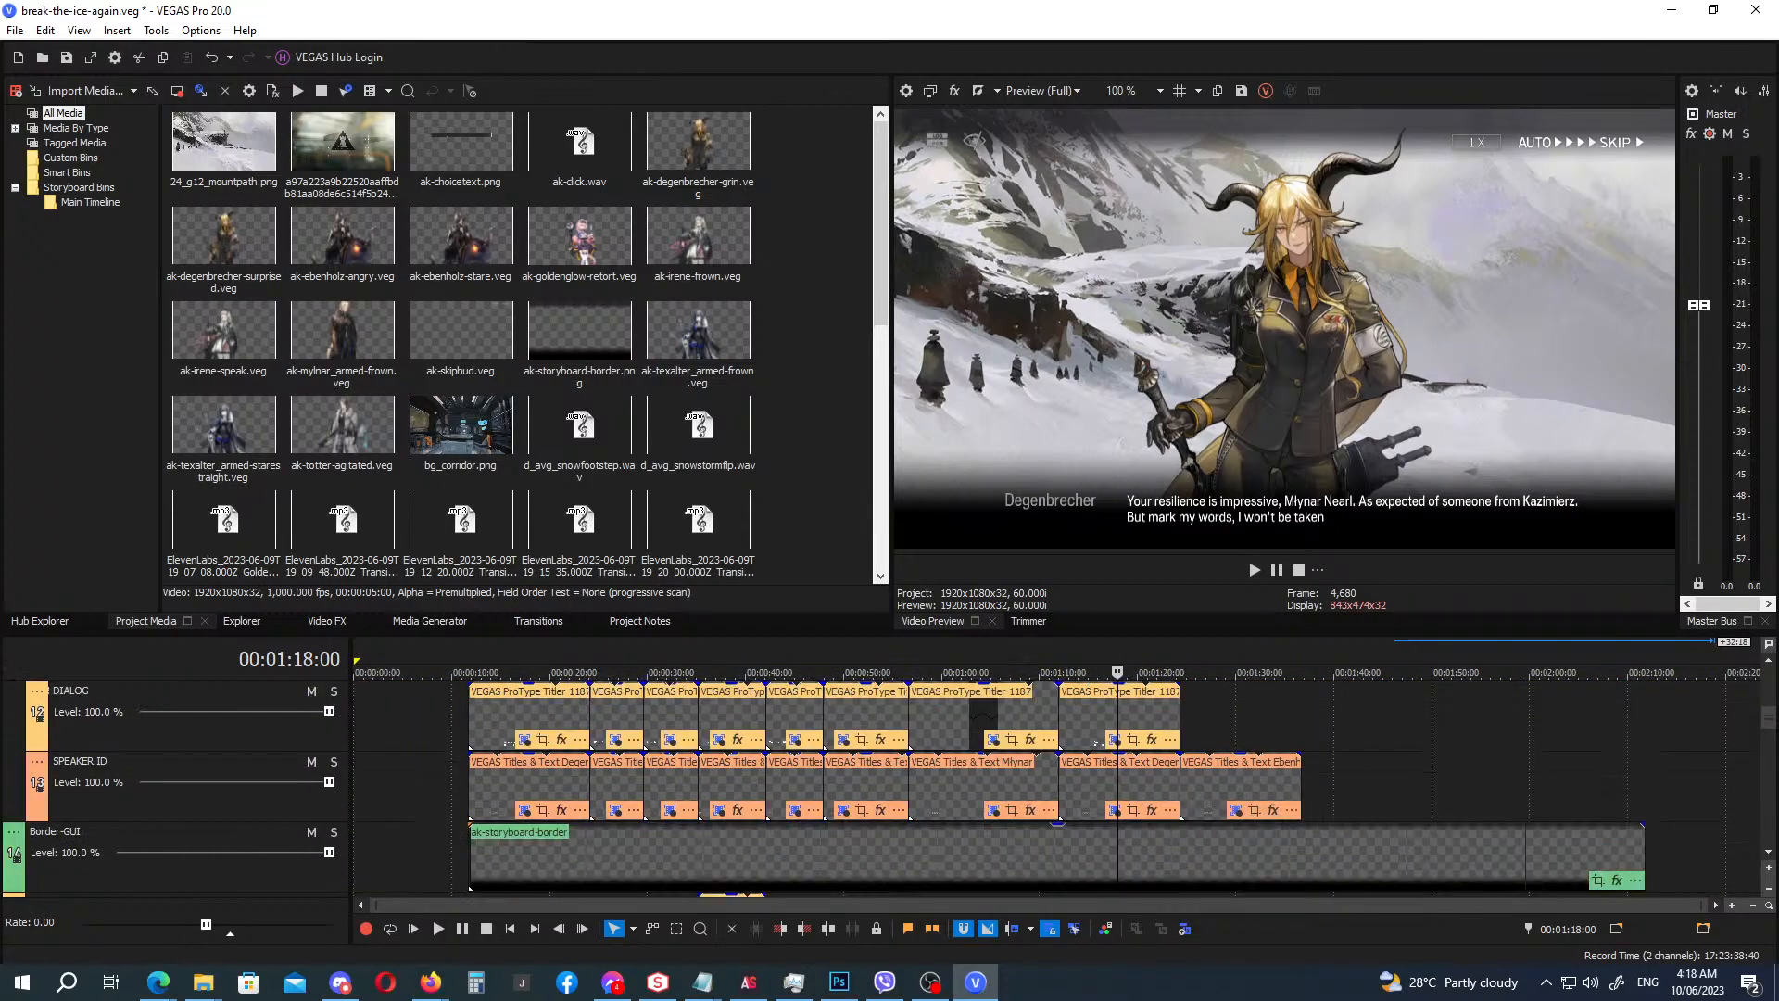
left_click_drag(1105, 737, 1203, 721)
left_click(991, 412)
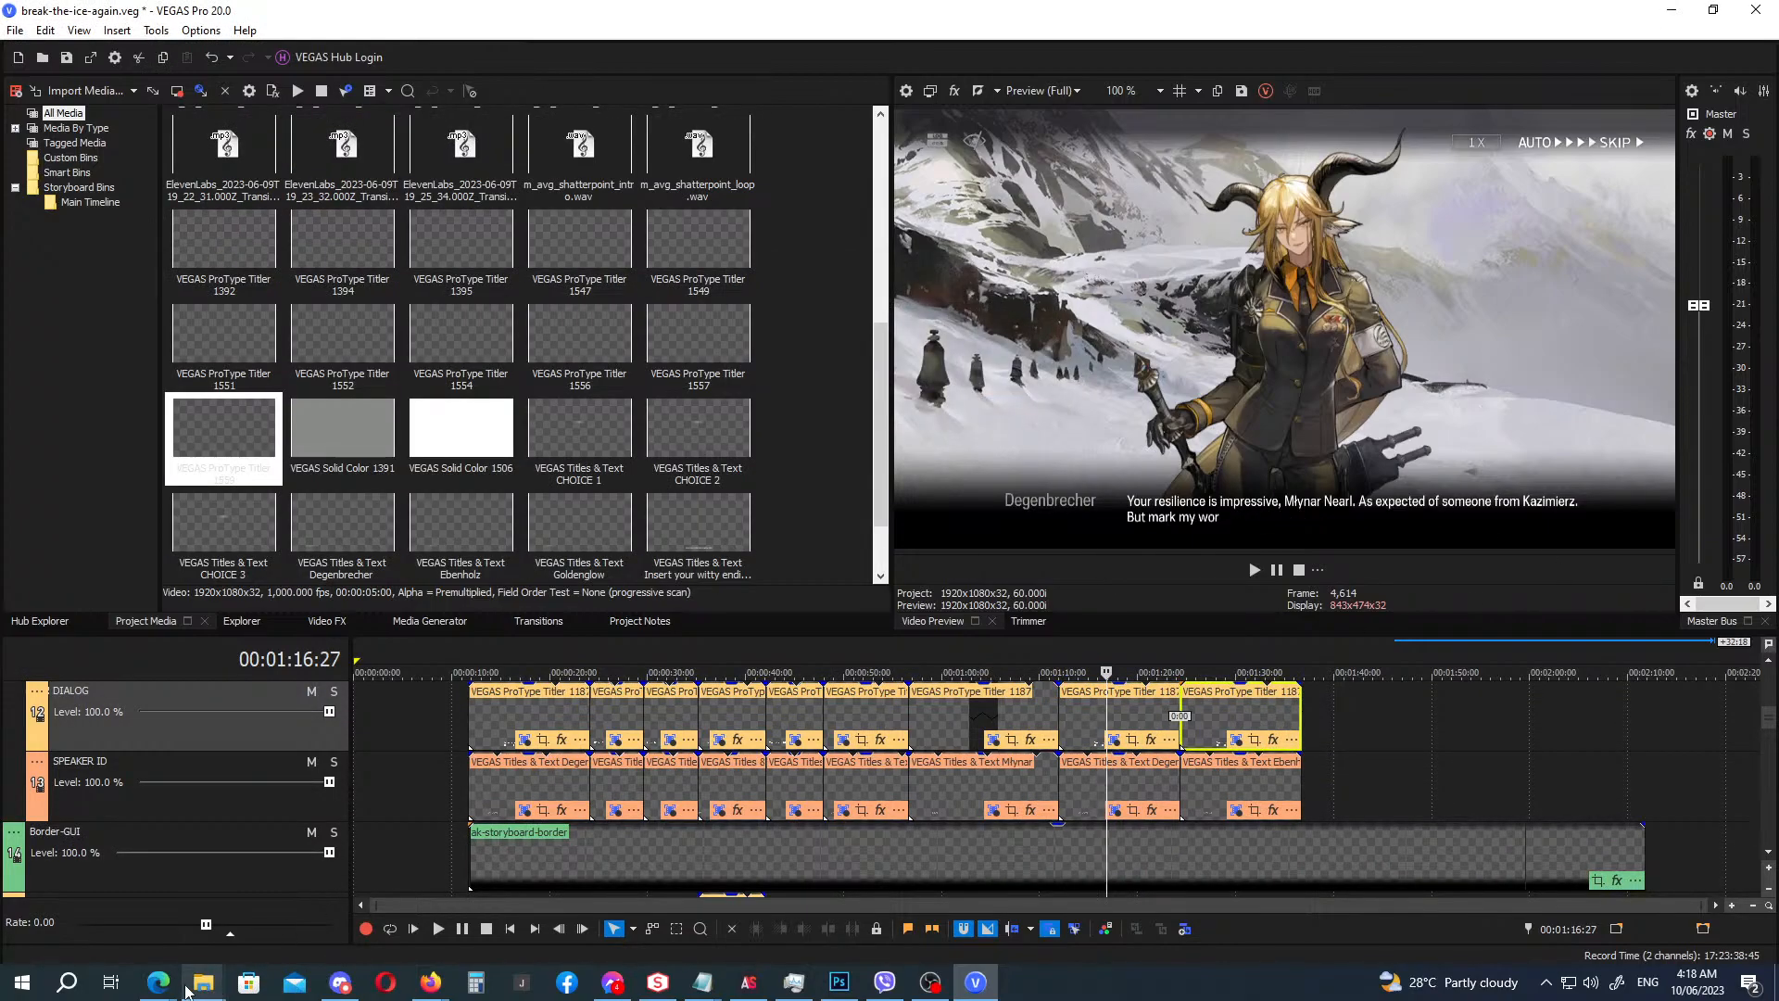
mouse_move(190, 989)
mouse_move(424, 985)
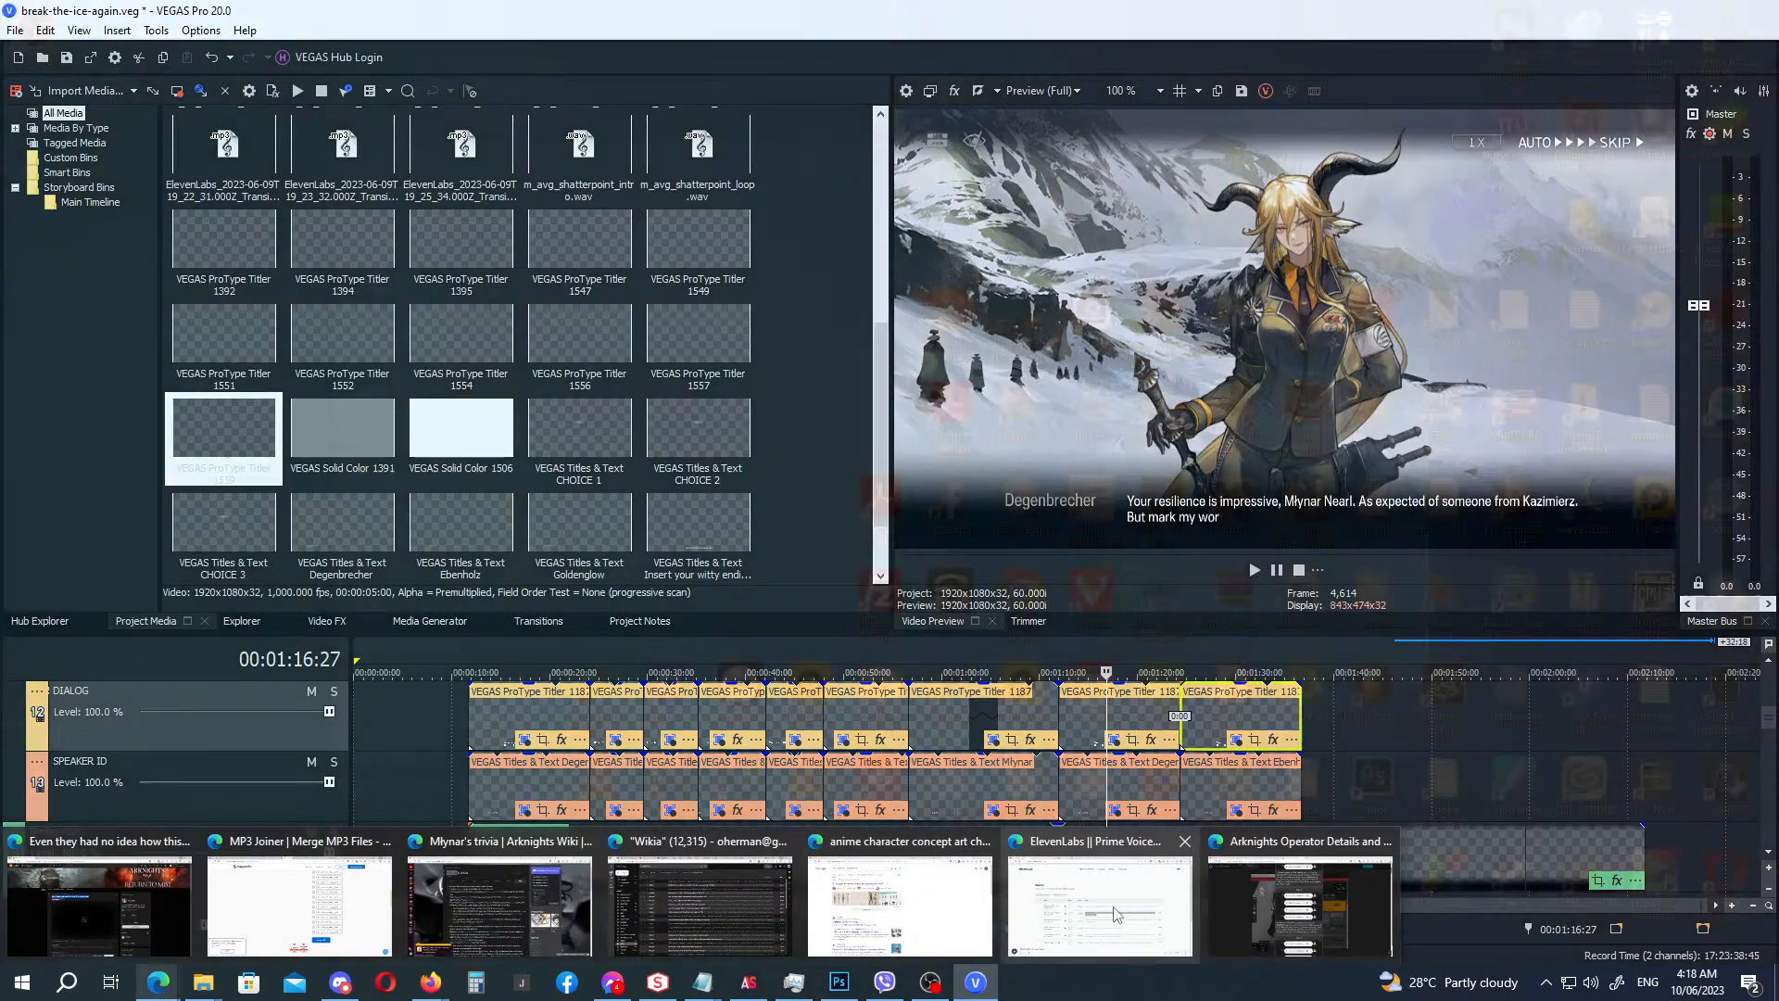
left_click(1114, 907)
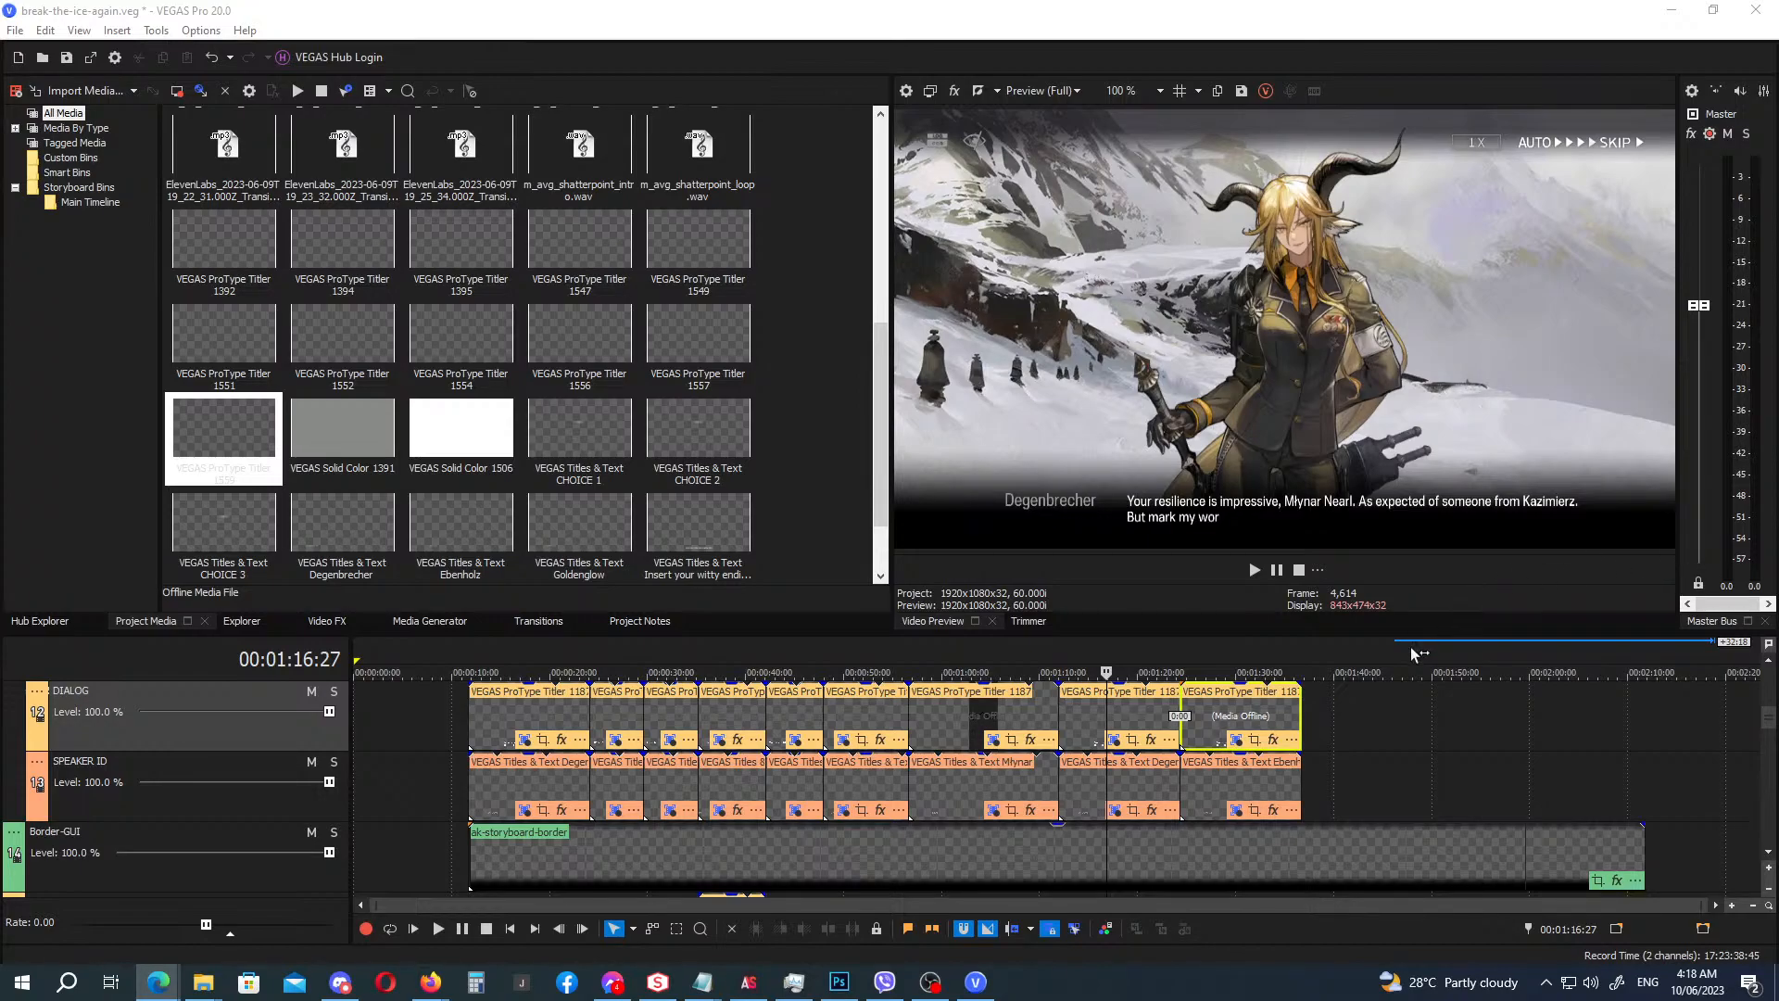
Replace the duplicated dialog text with Ebenholz's copied line, break it before "Mach dich bereit" and add empty parentheses before the exclamation mark.
left_click(1239, 738)
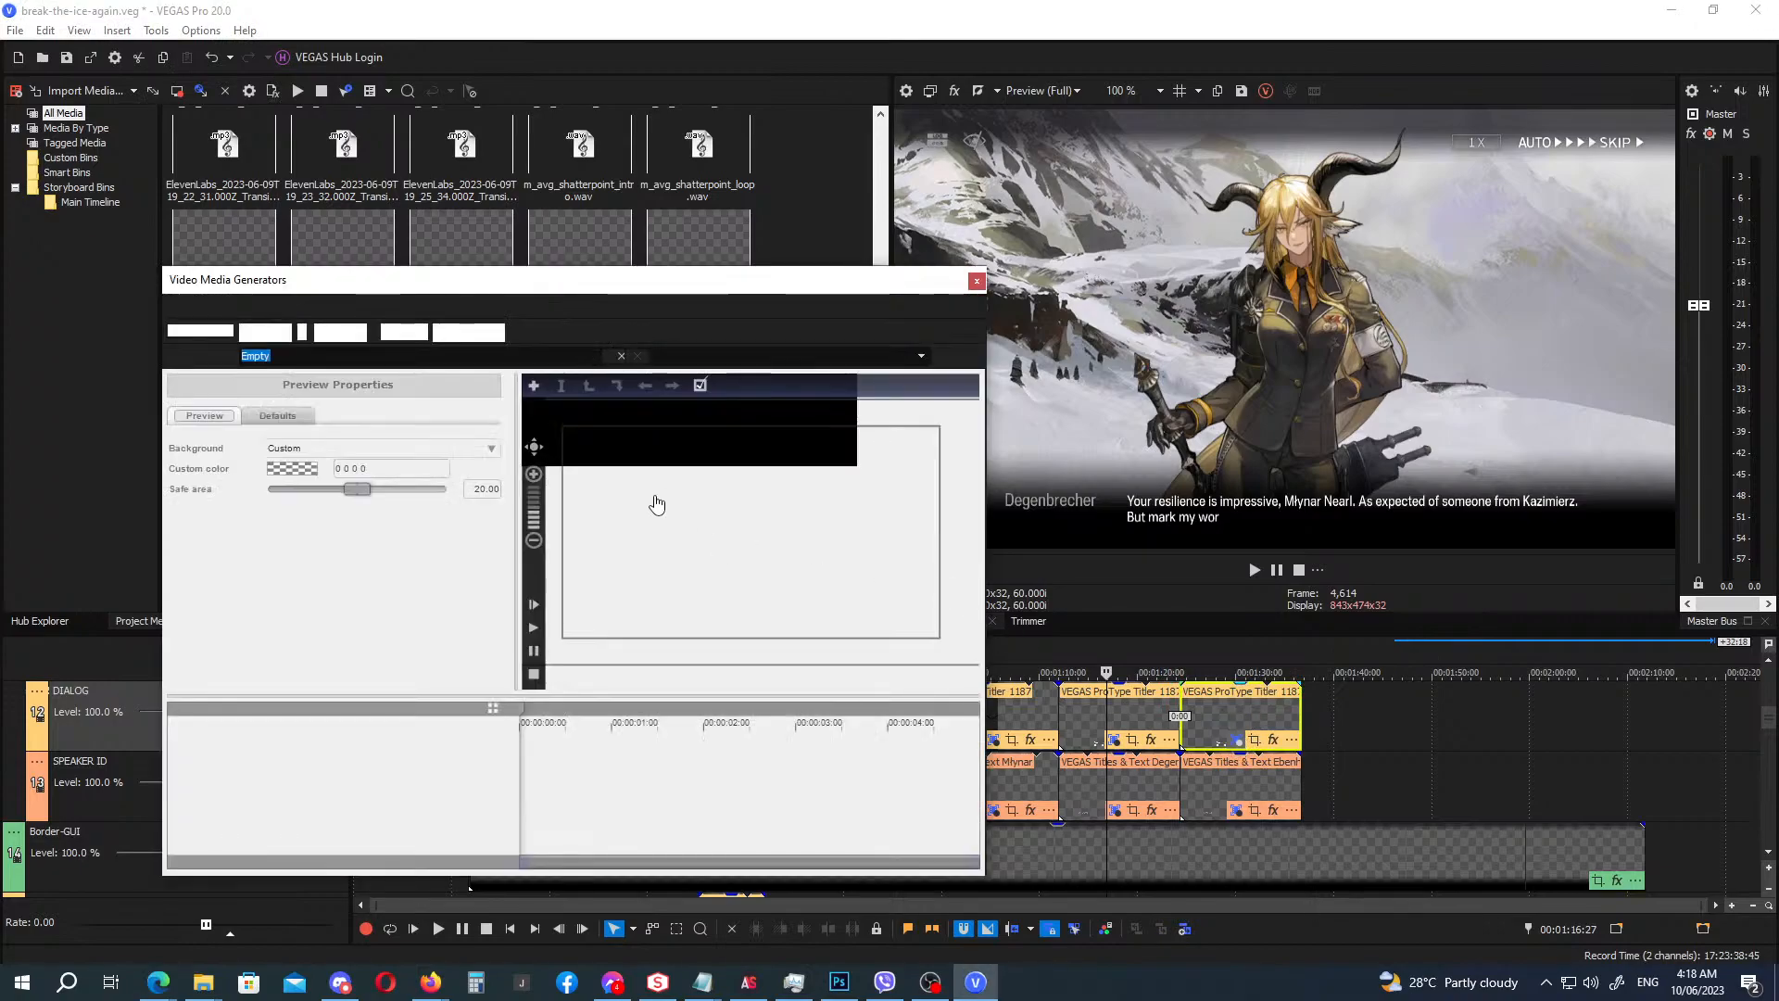
double_click(706, 547)
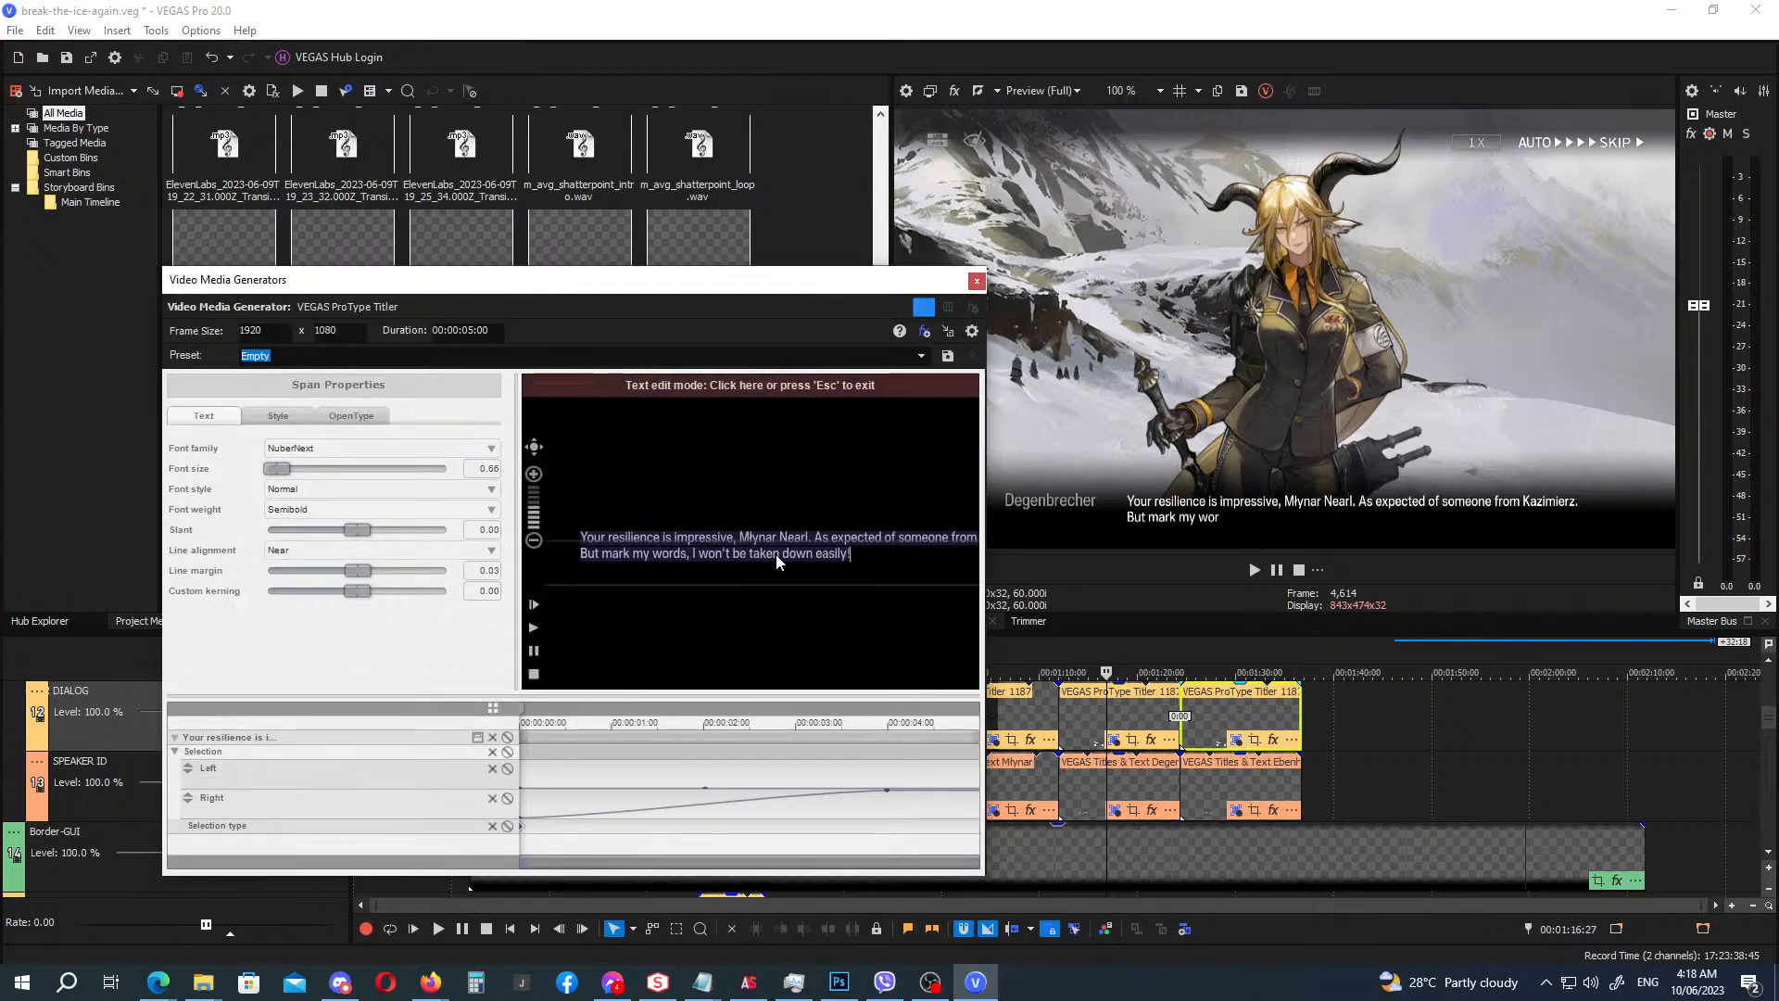
key("ctrl+v")
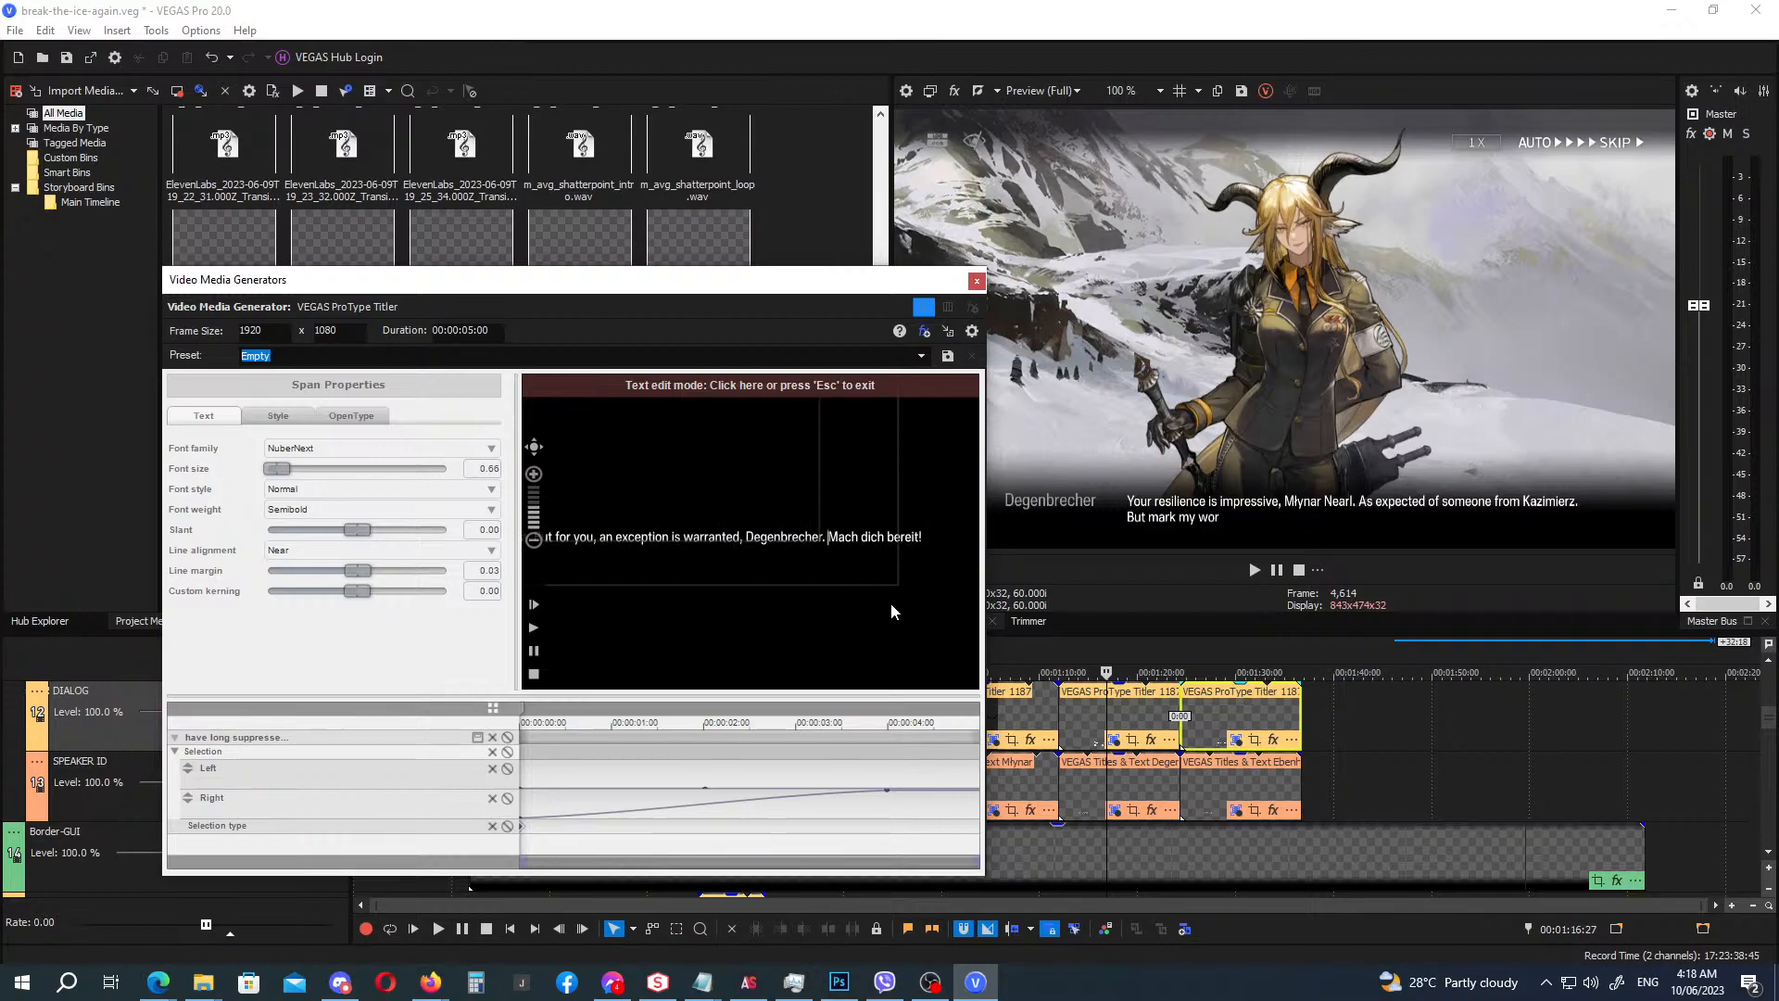
key("Return")
key("End")
type("()")
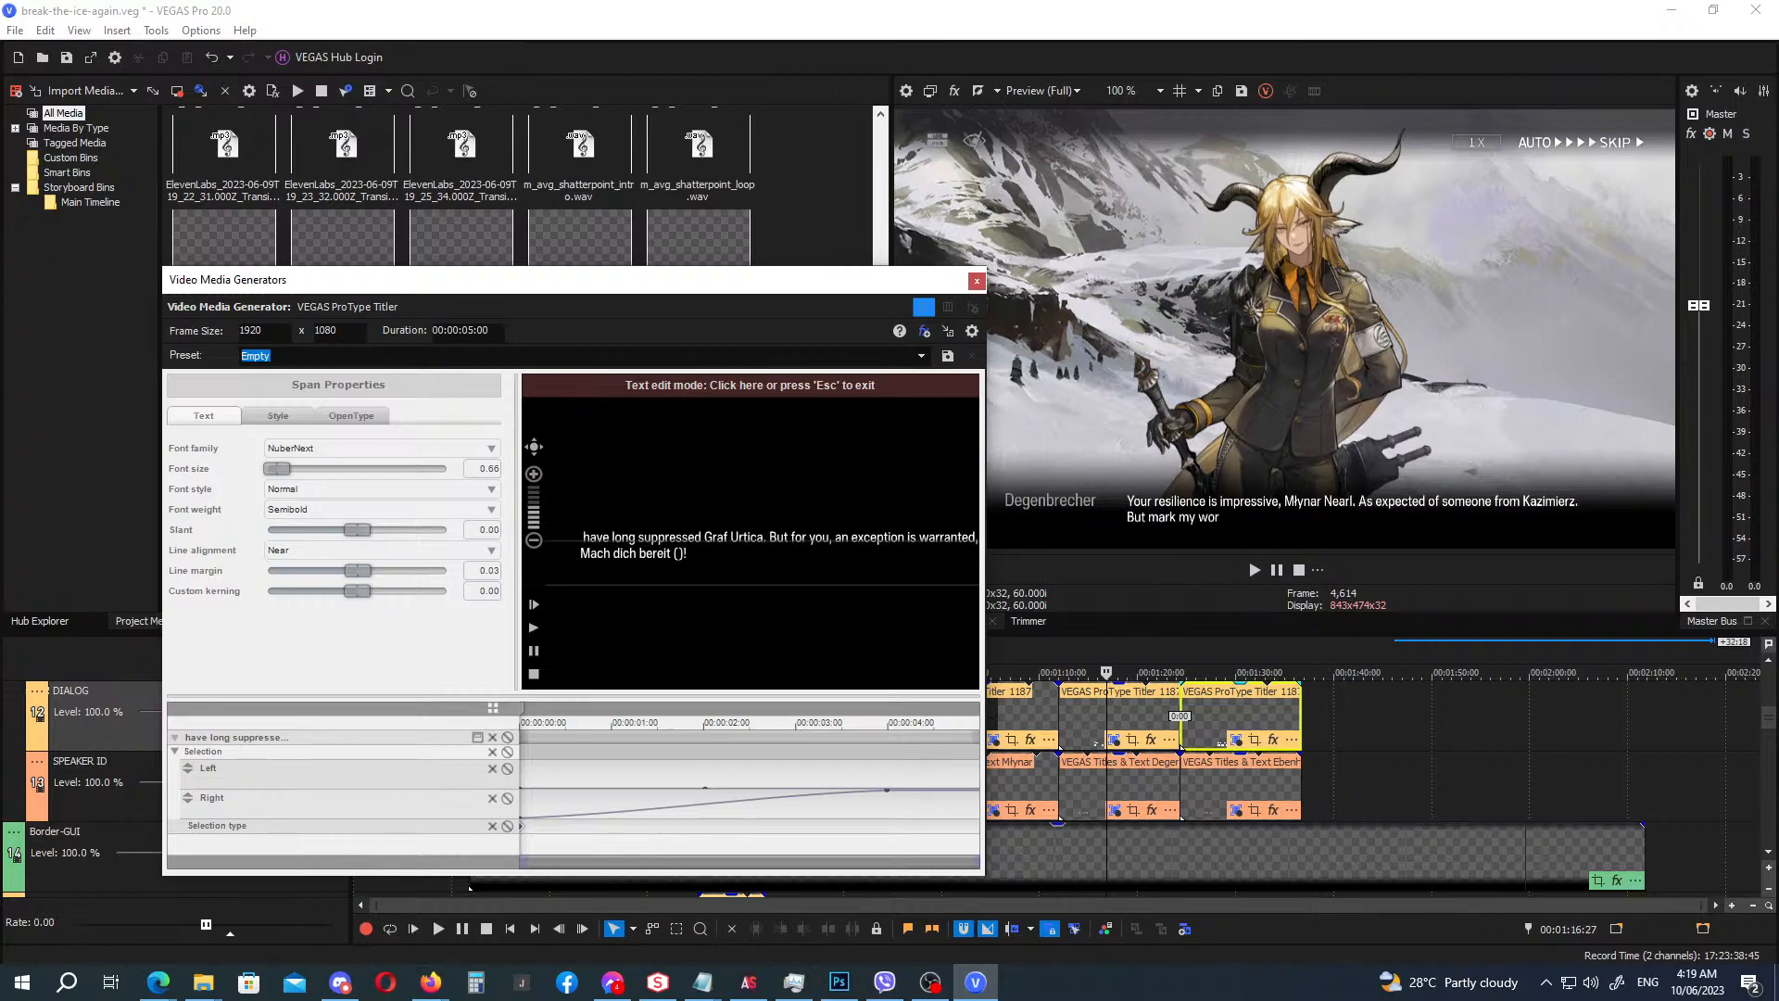
Fill the parentheses with the translation "Brace yourself!" and add the missing "I" before "have long suppressed Graf Urtica".
key("alt+Tab")
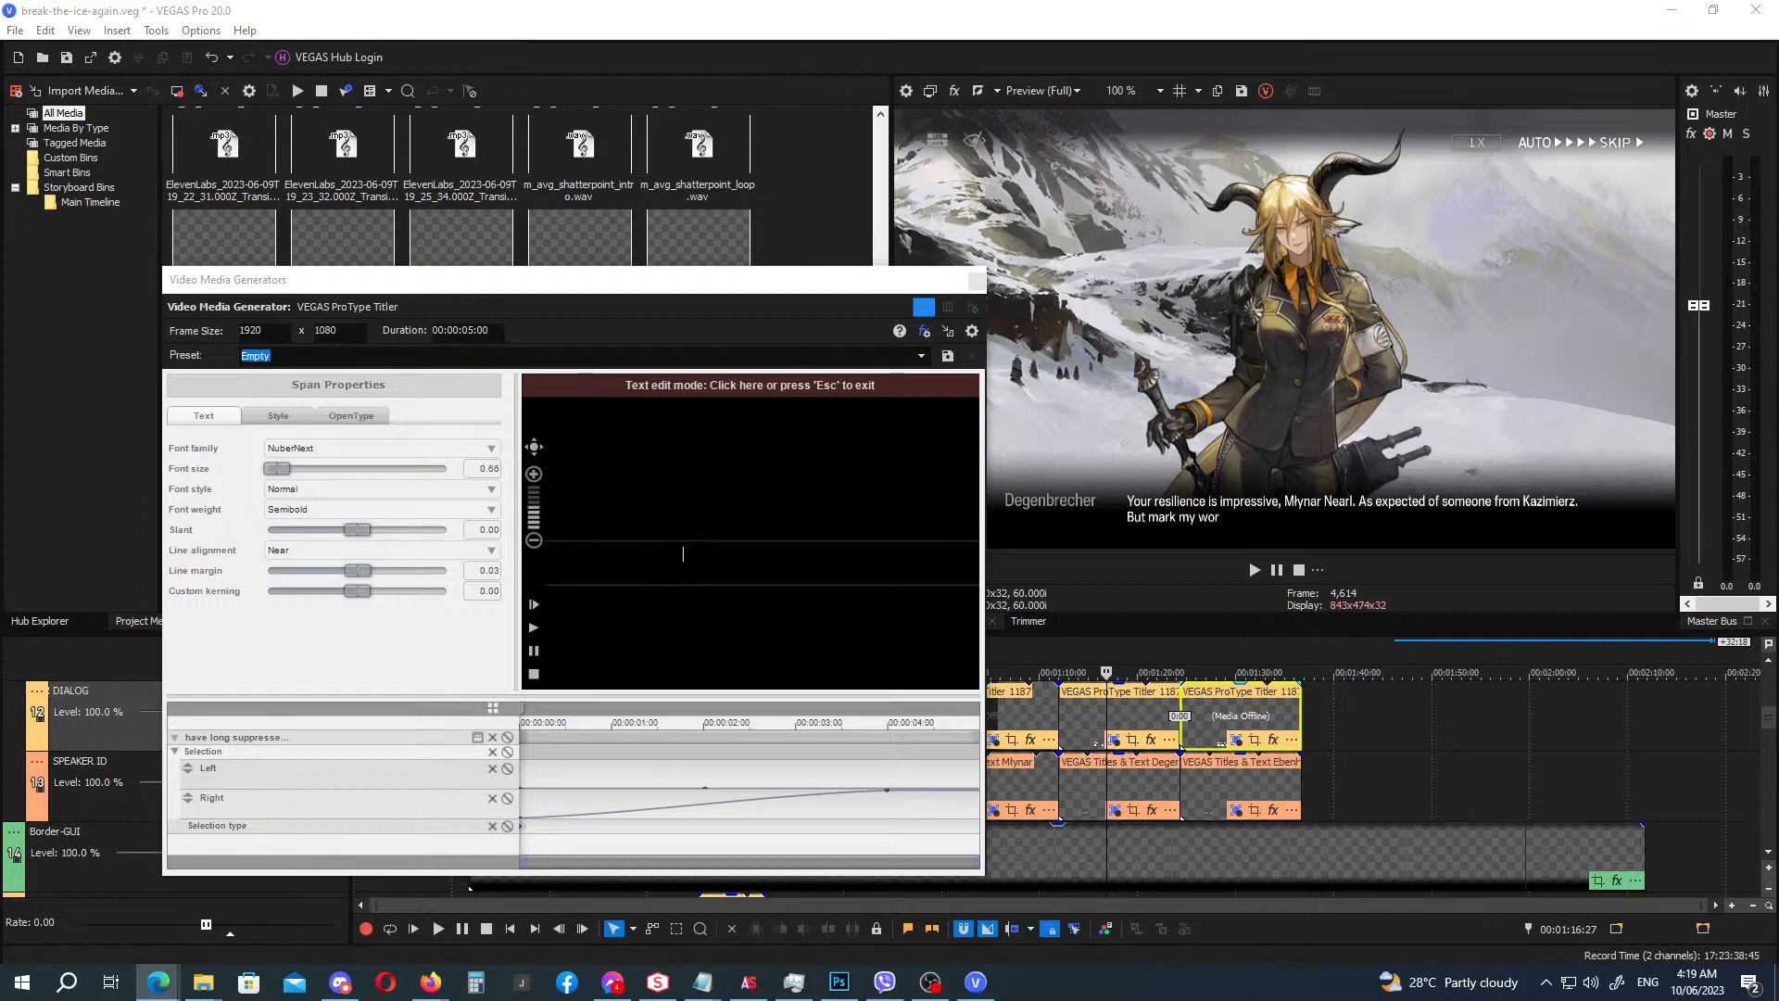
left_click(712, 560)
type("have long suppressed Graf Urtica. But for you, an exception is warranted. Mach dich bereit ()!")
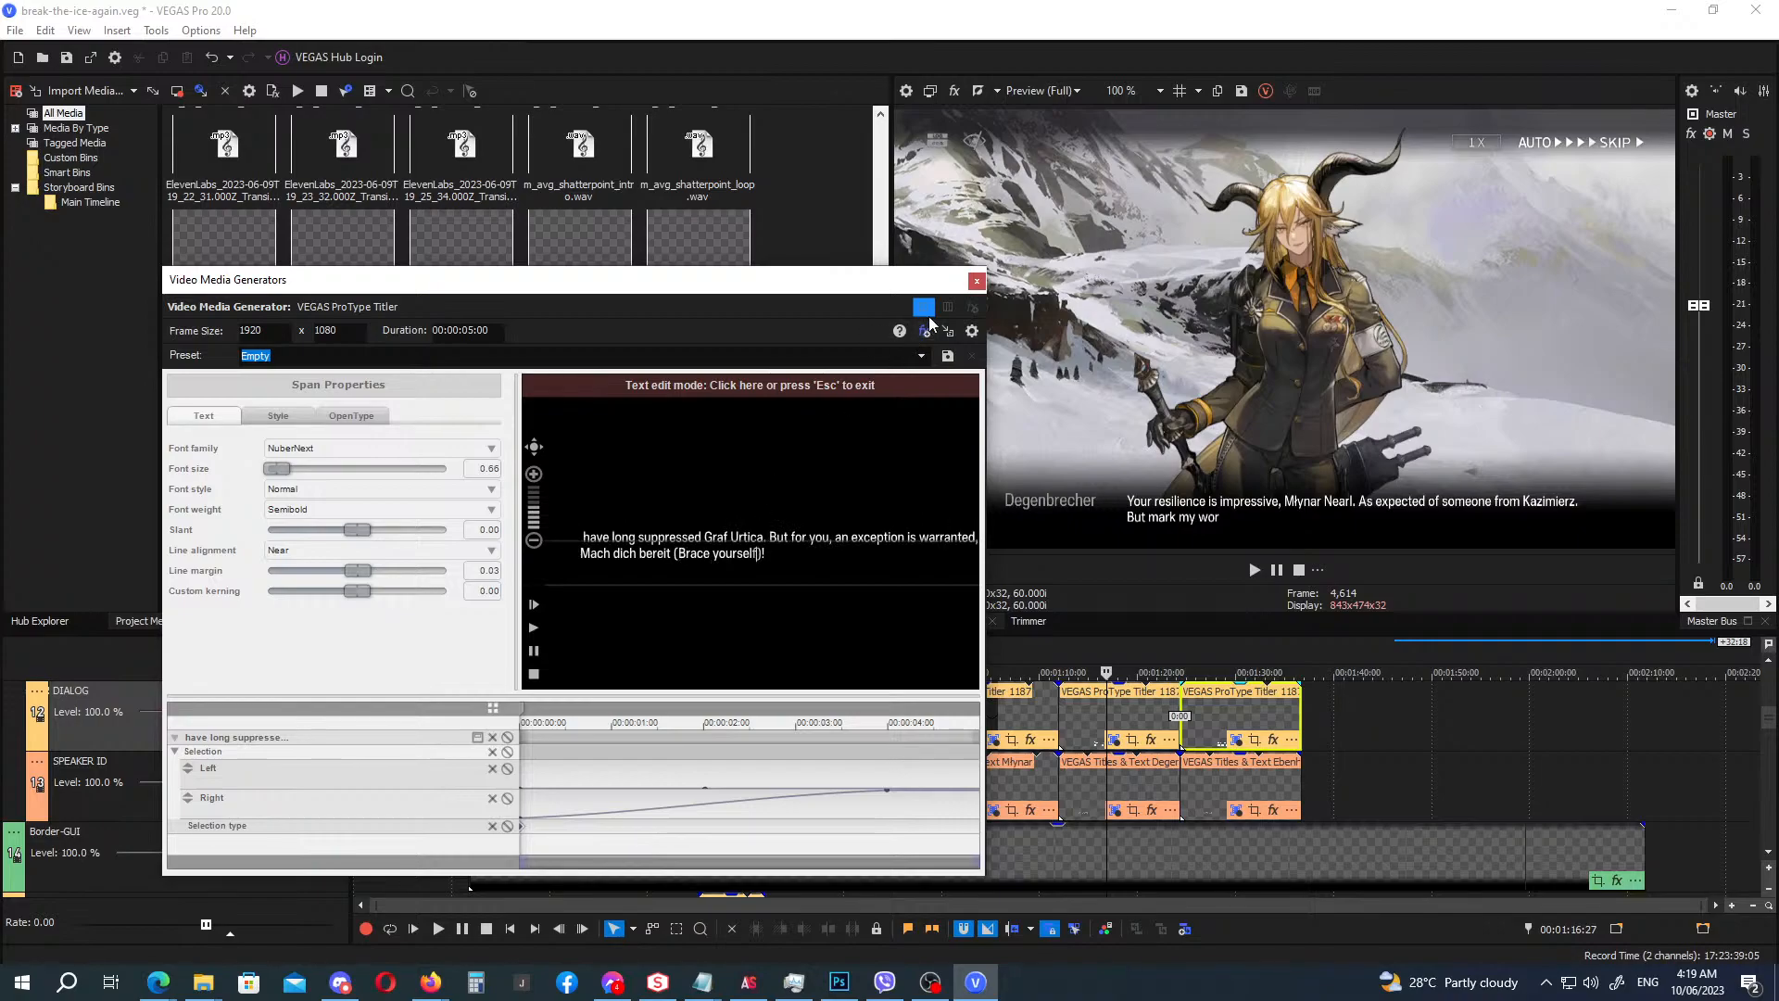
left_click(766, 542)
type("I")
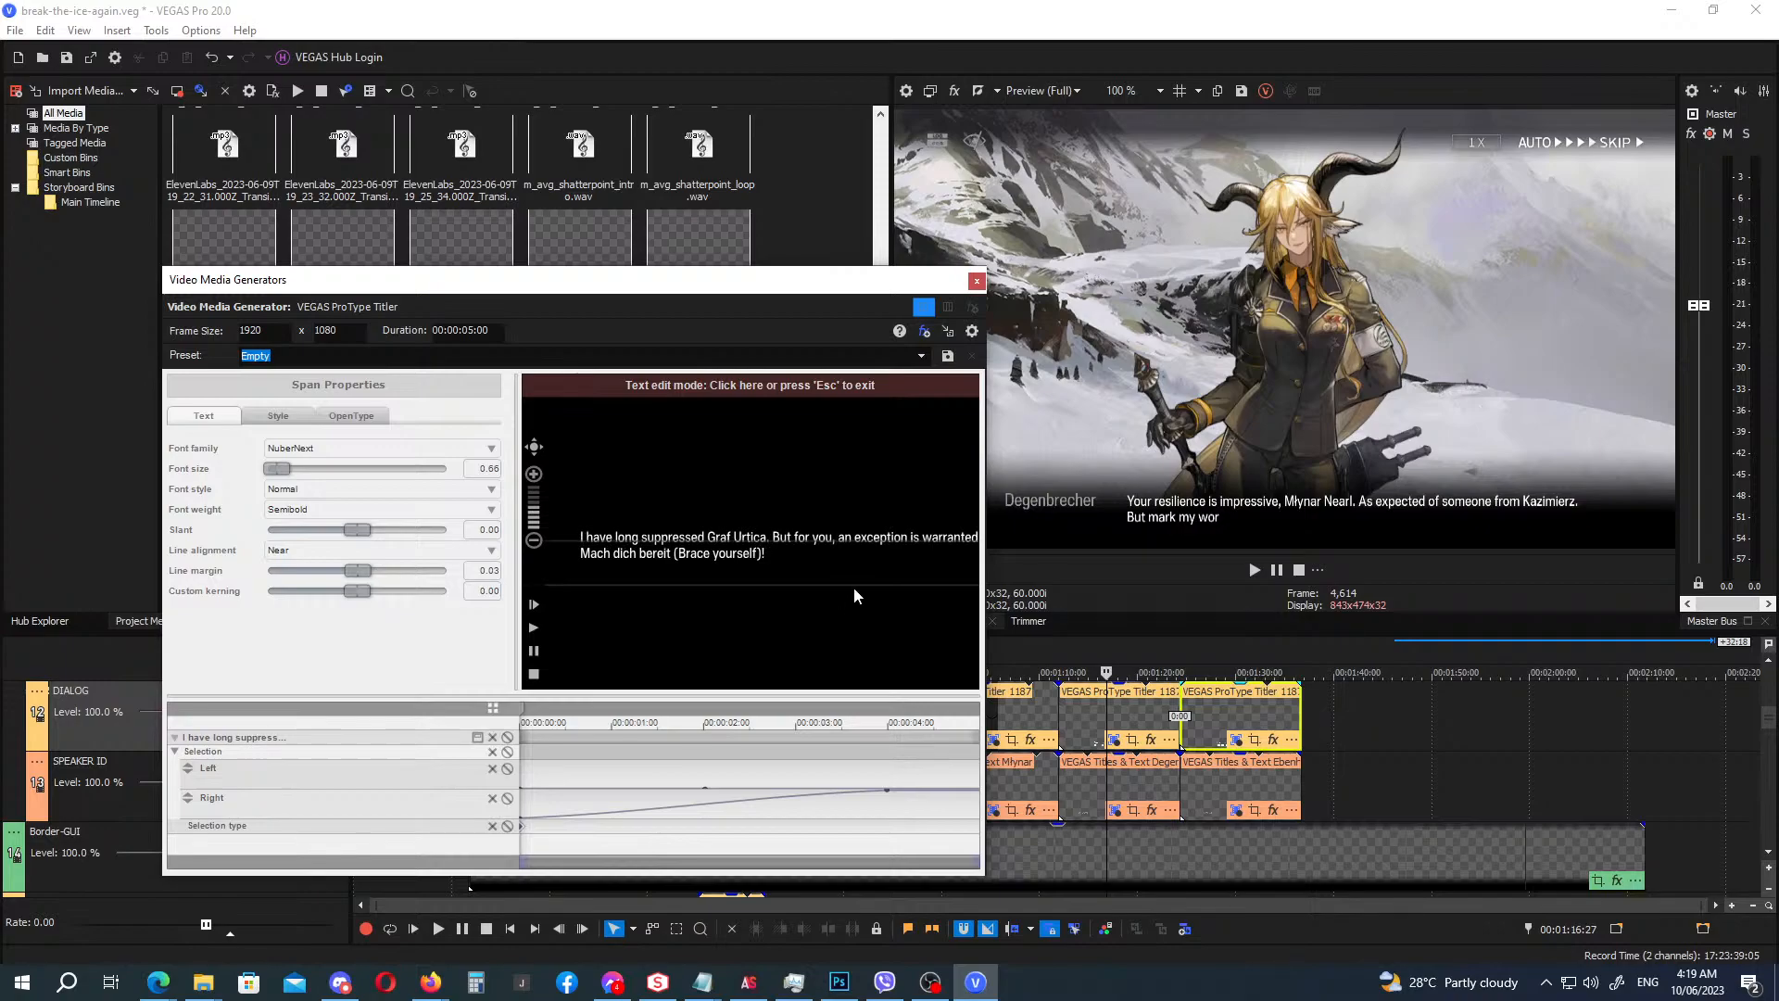
Close the title generator and place Ebenholz's ElevenLabs voice clip on the AUDIO OF VIDEO STREAM track at 00:01:24:09.
left_click(976, 280)
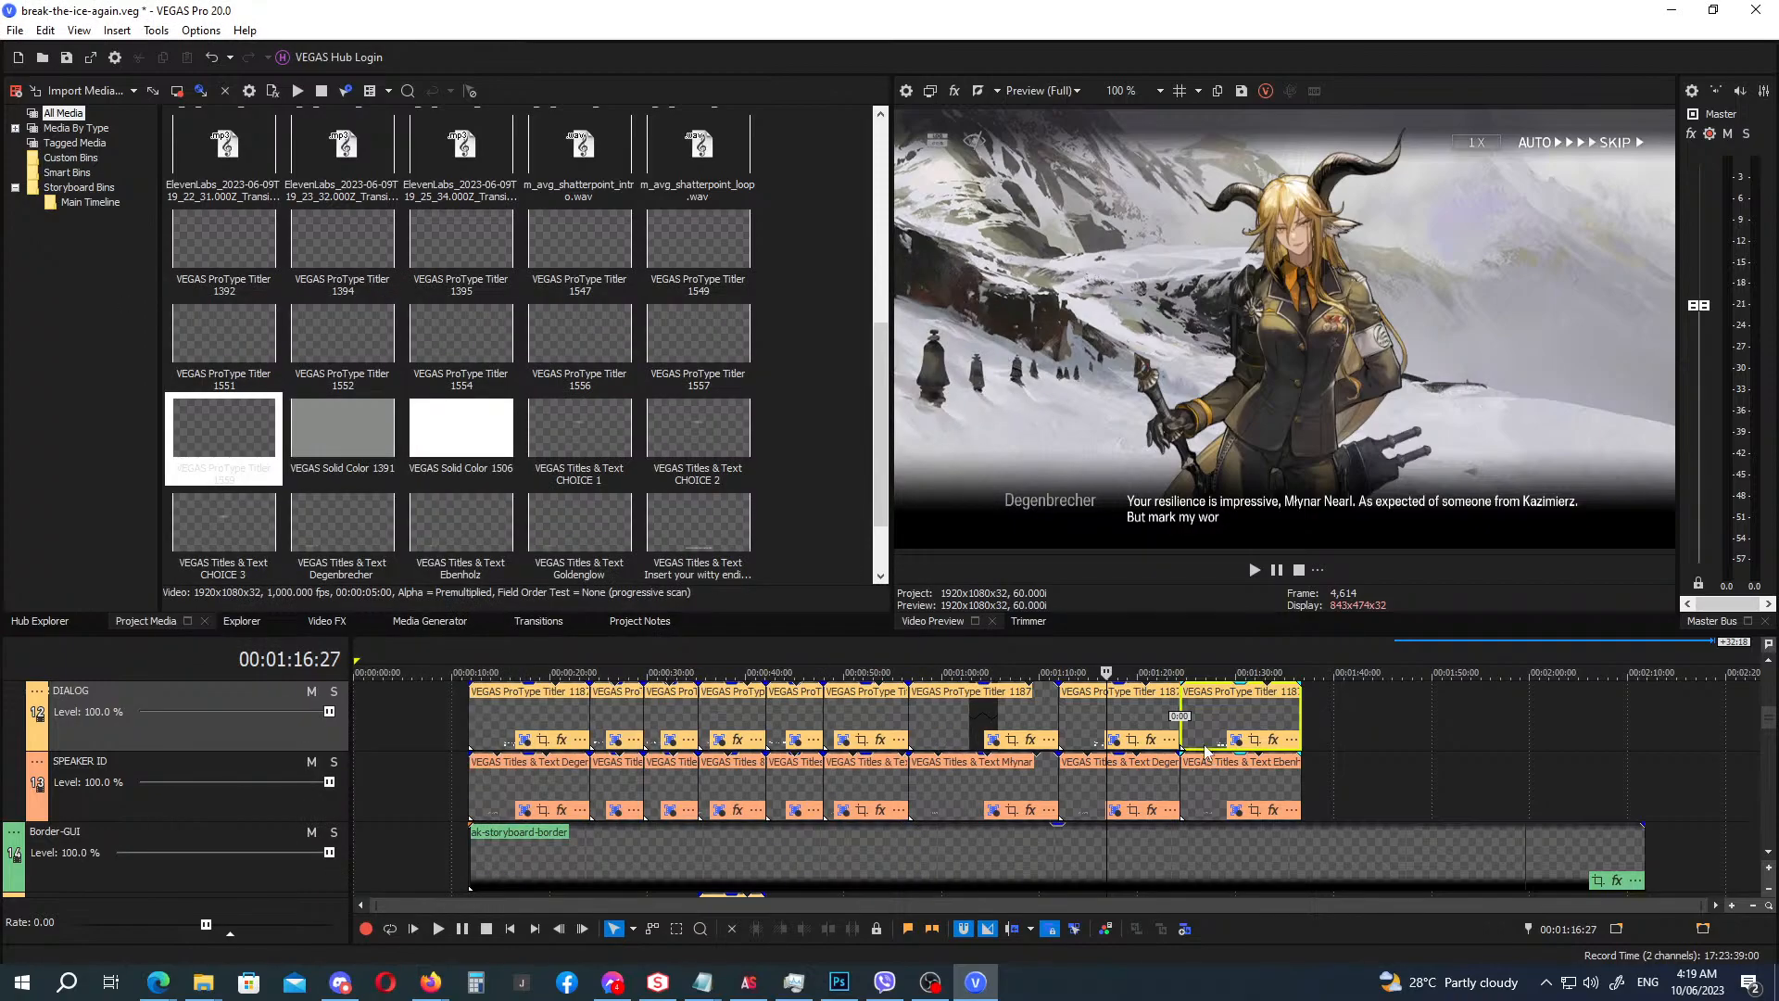
left_click(1177, 653)
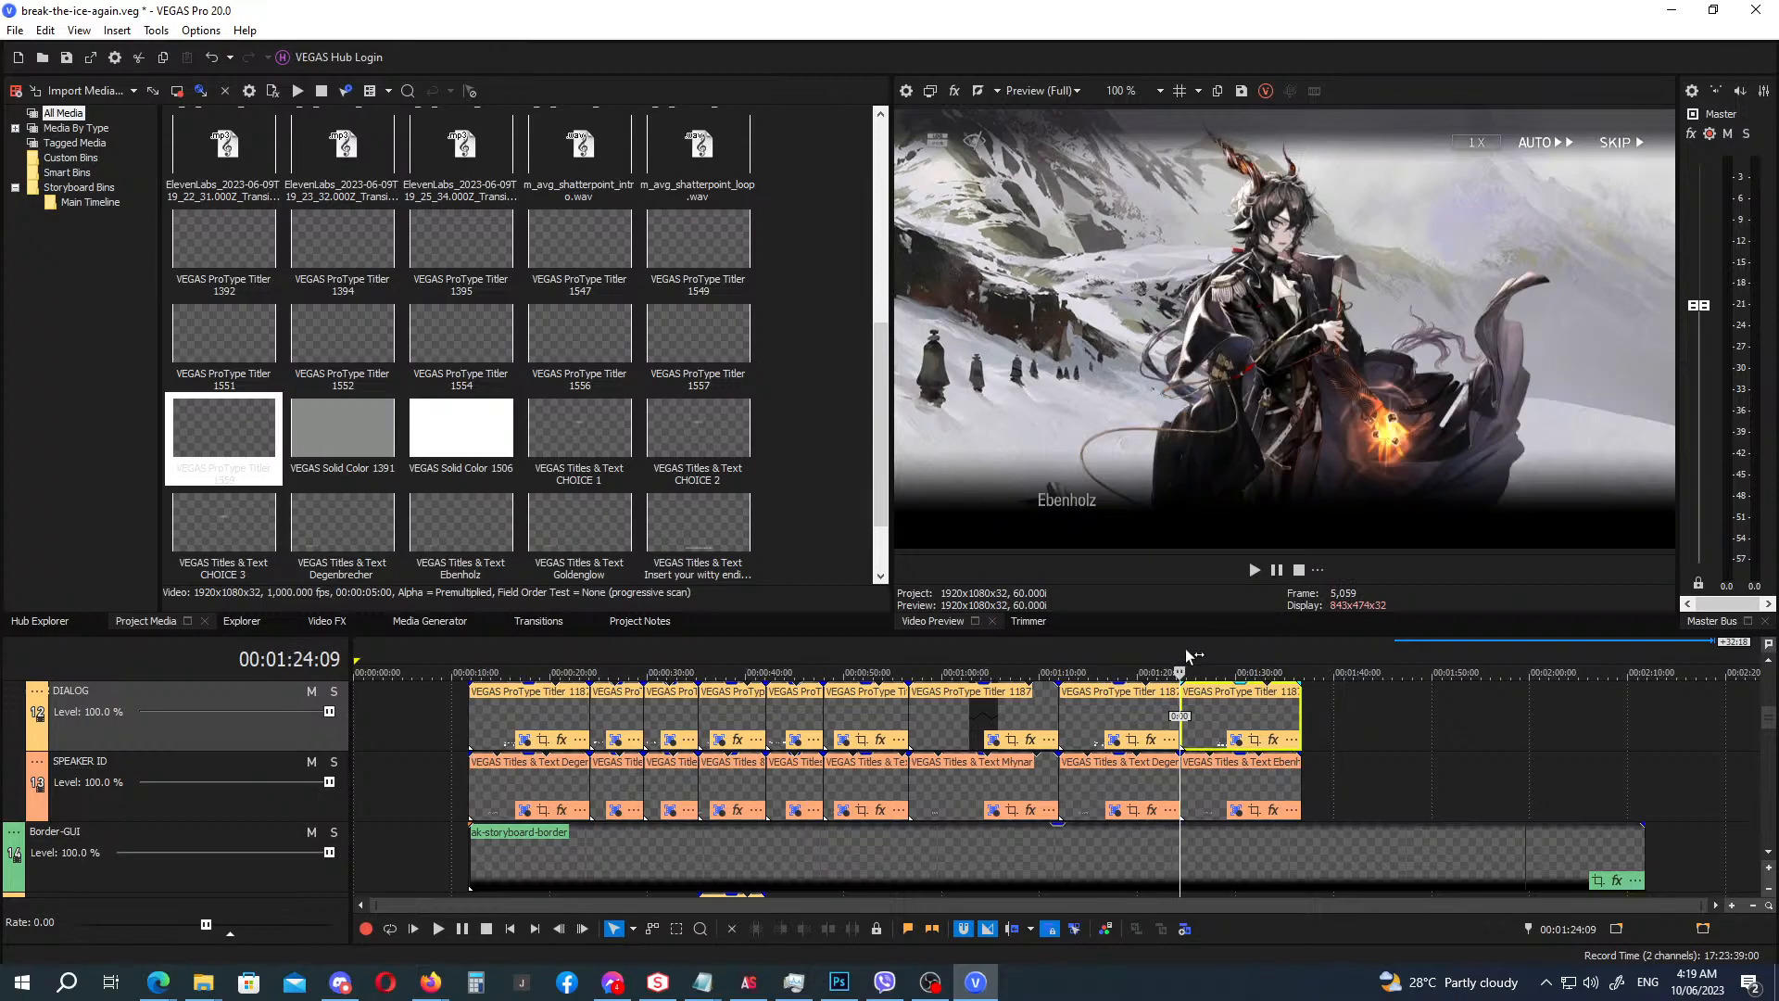
scroll(1722, 716, "down", 10)
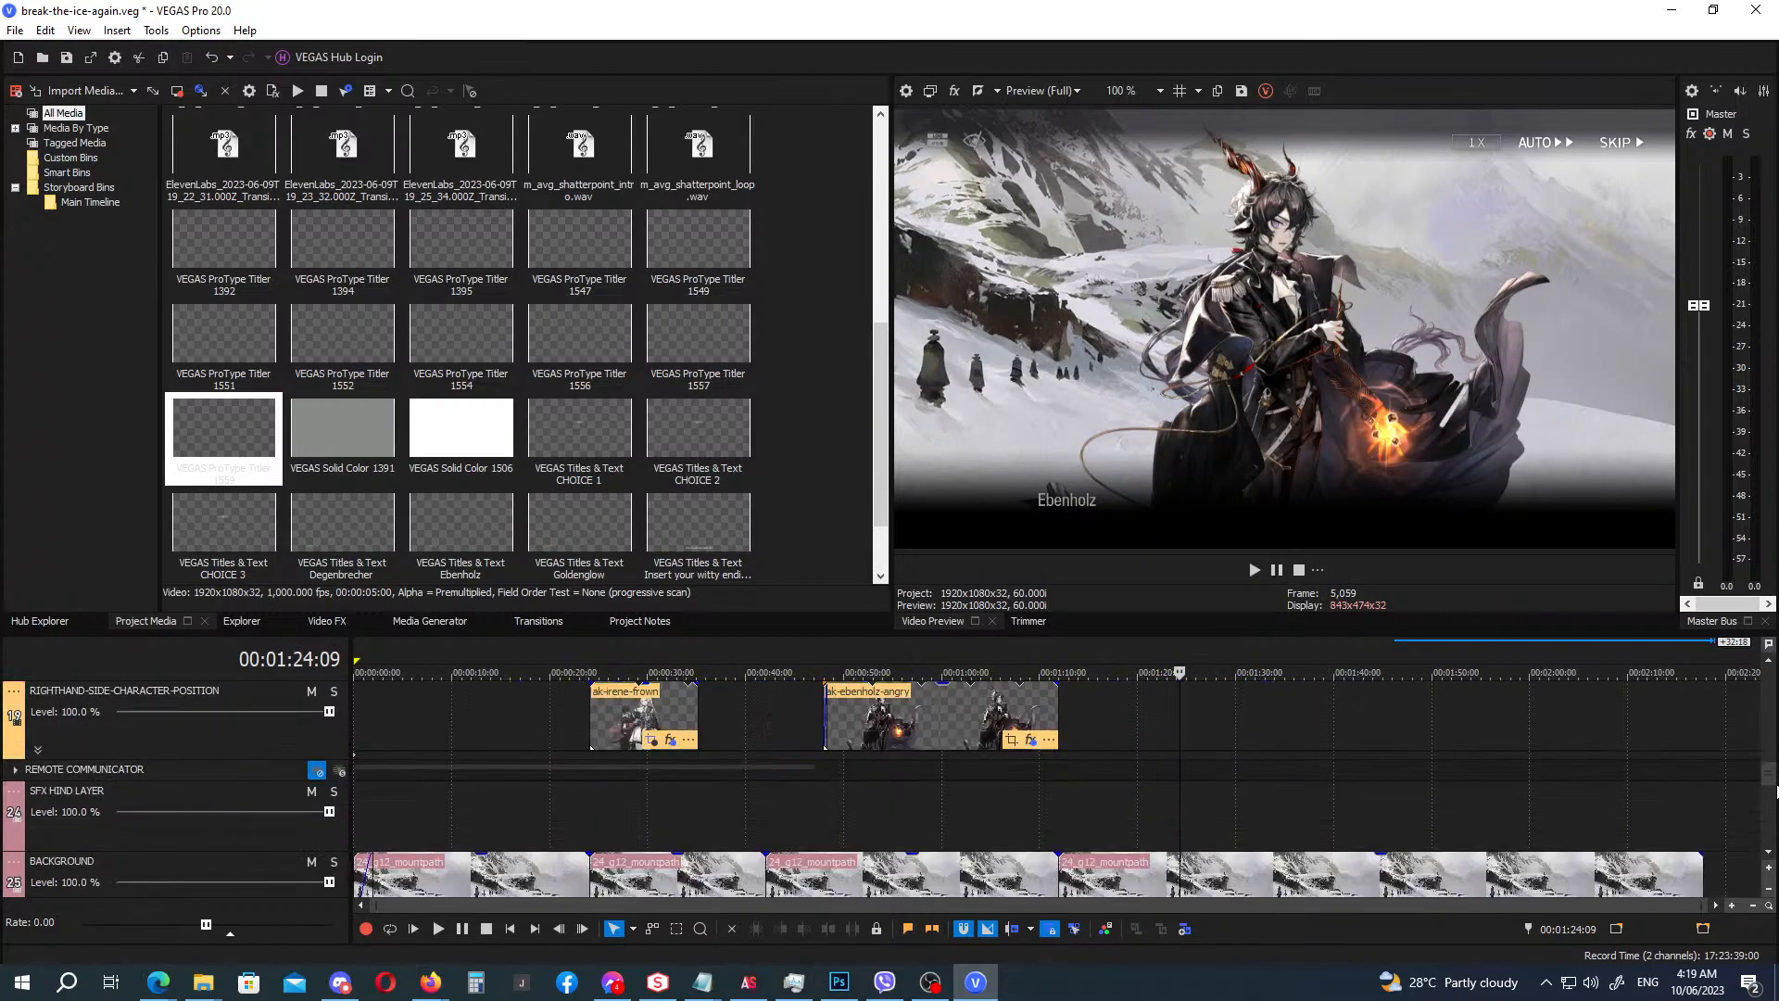
scroll(1047, 788, "down", 4)
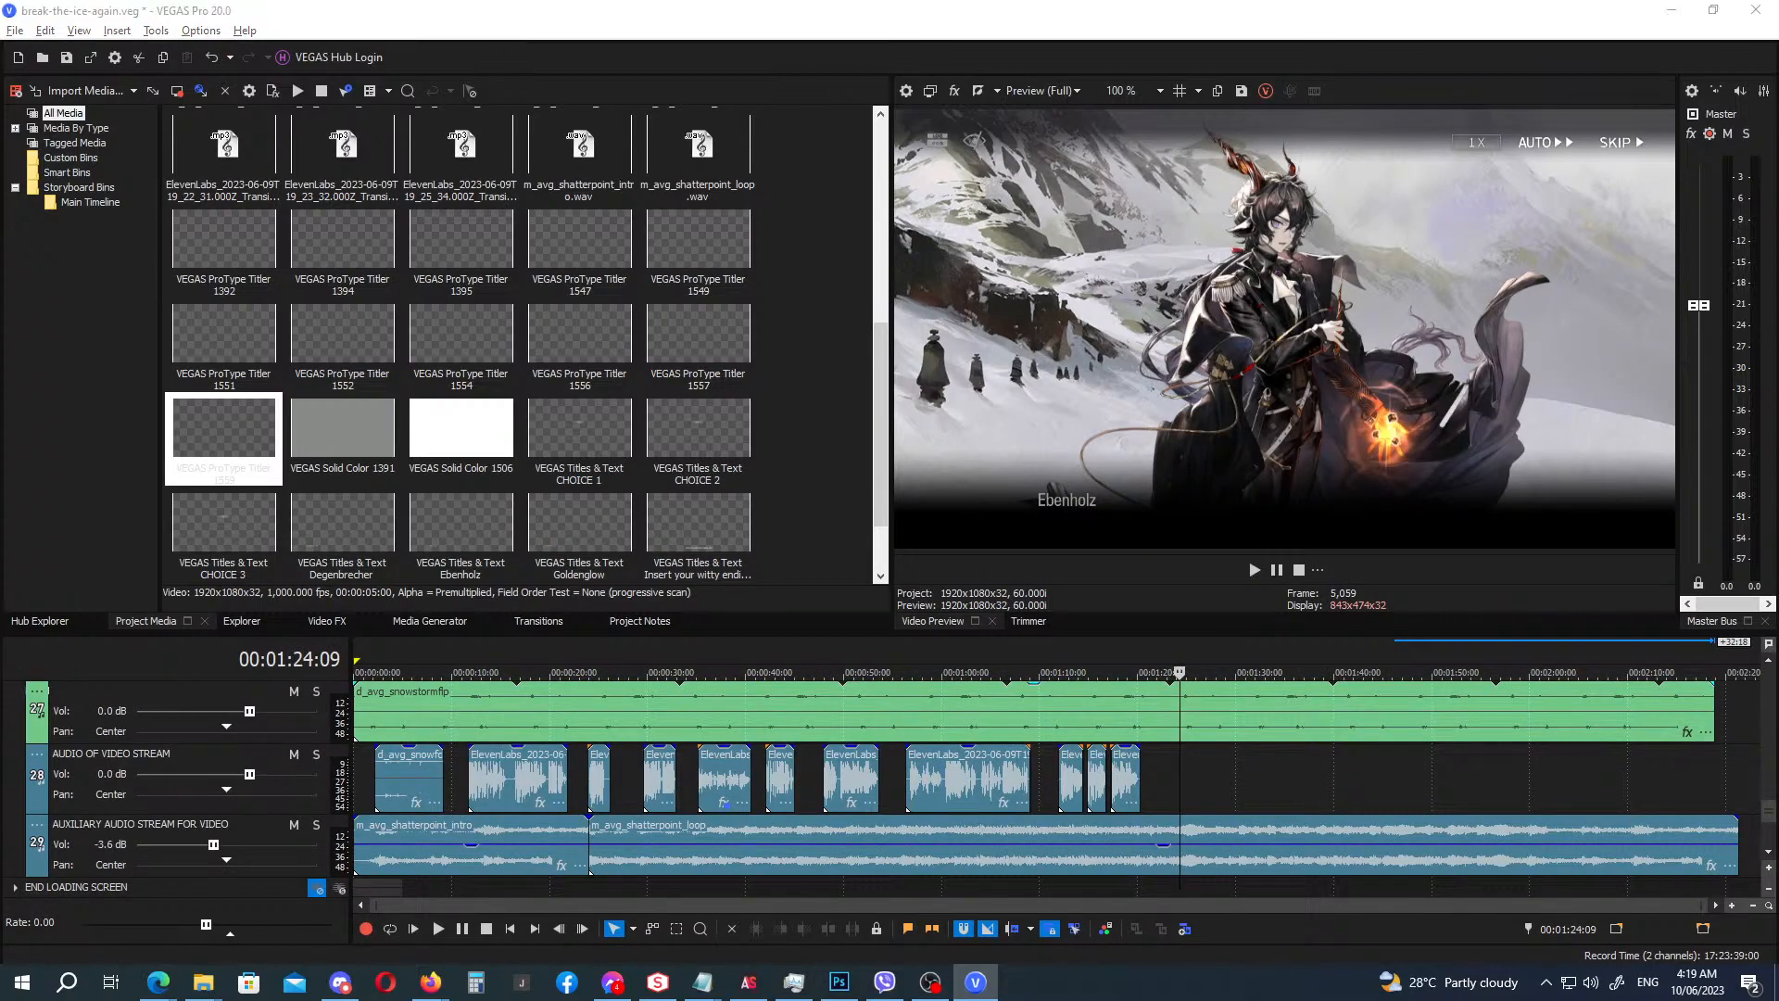
key("alt+Tab")
key("alt+Tab")
key("alt+Tab")
key("alt+Tab")
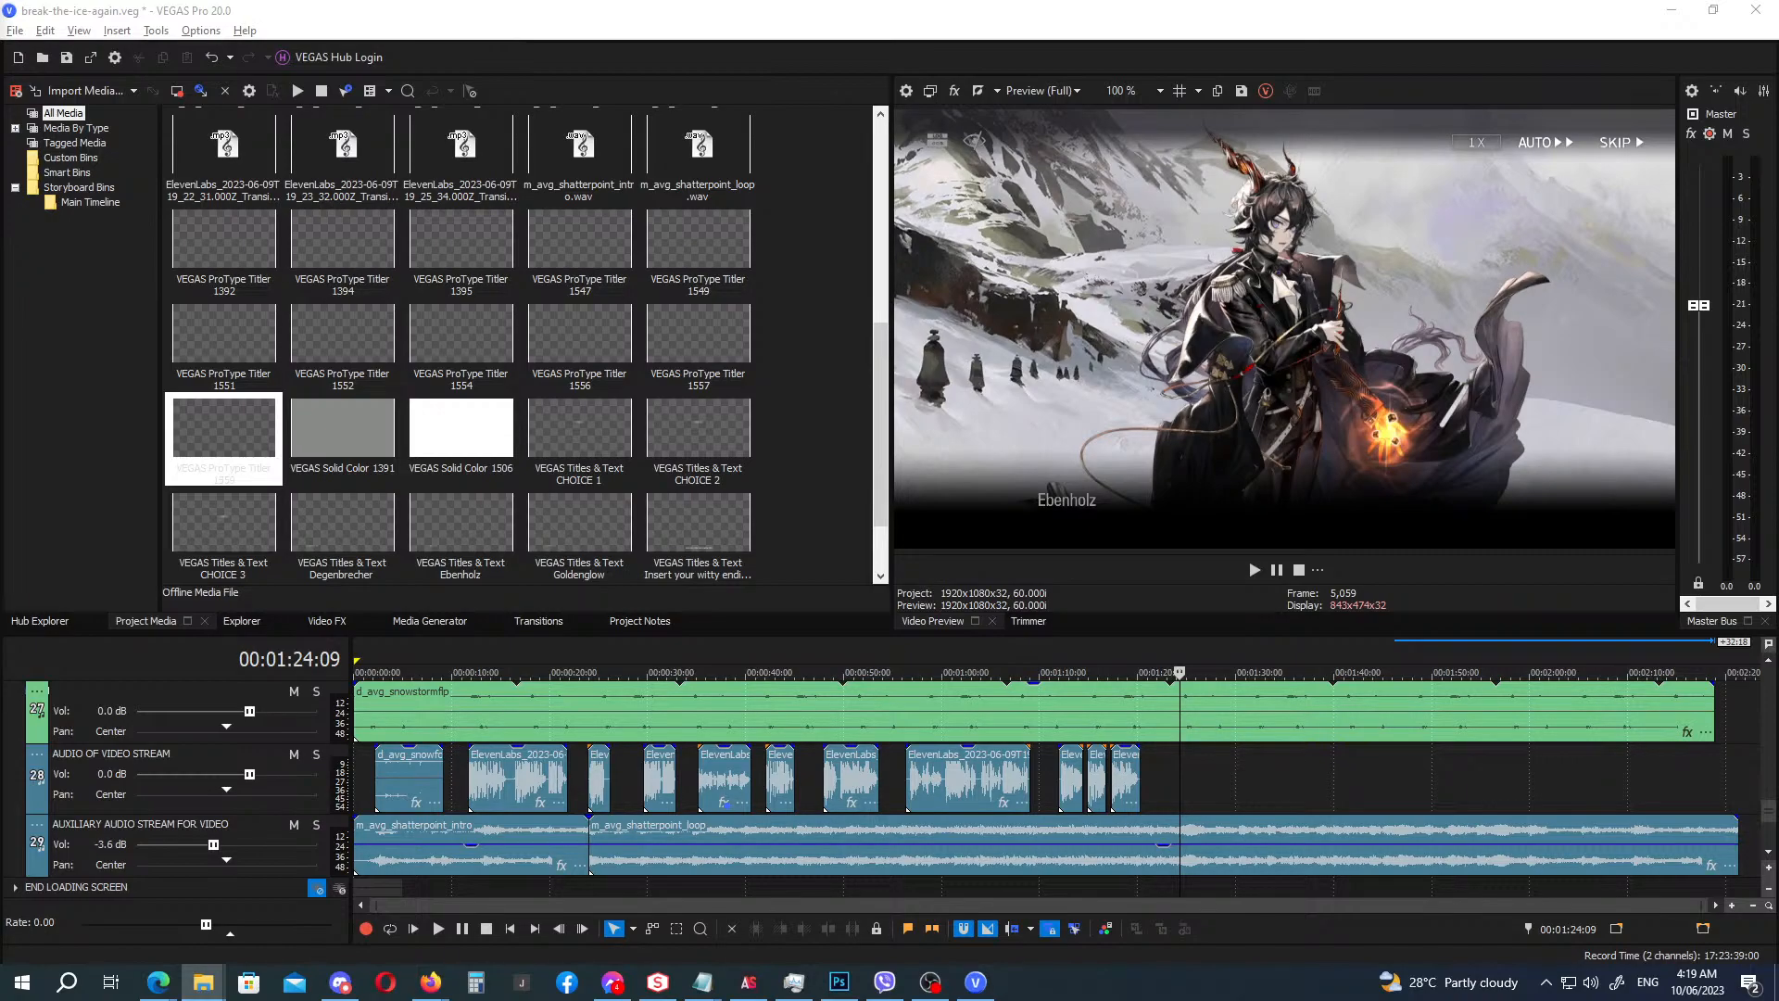
left_click_drag(789, 624, 1190, 748)
scroll(1201, 803, "up", 5)
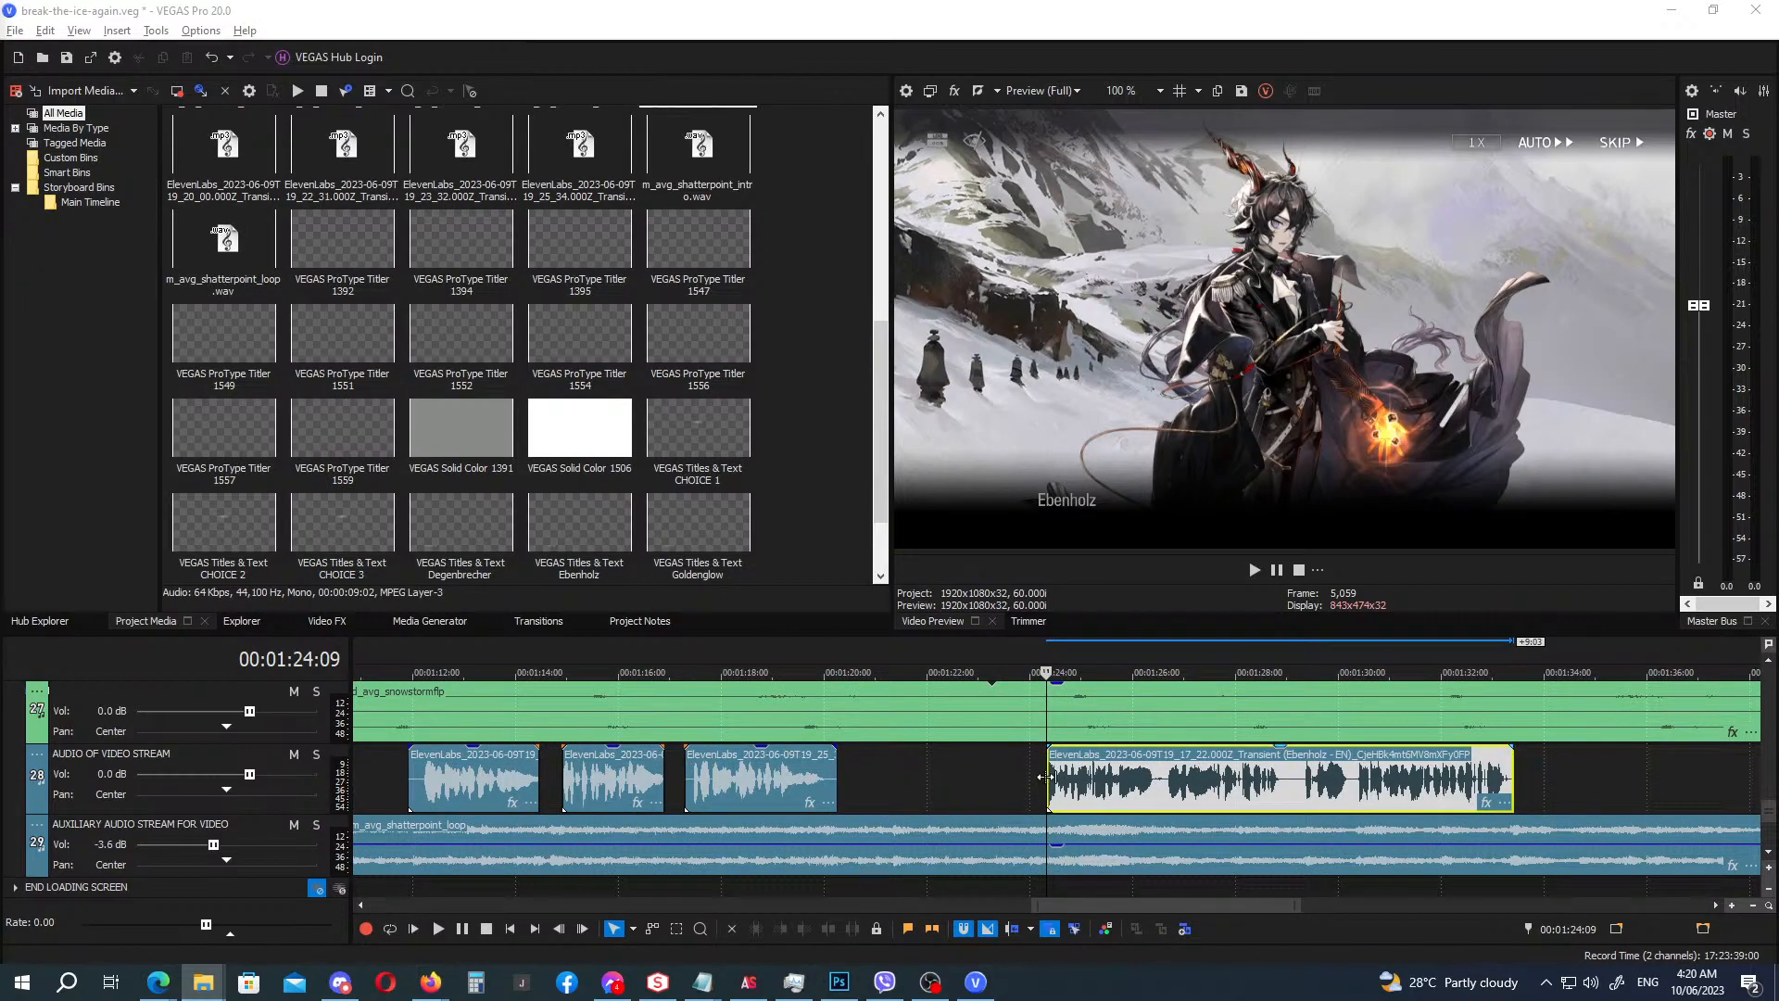
Cut about 00:00:02:09 off the start of Ebenholz's voice clip, realign it to 00:01:24:09 and play it back.
left_click_drag(1045, 779, 1089, 792)
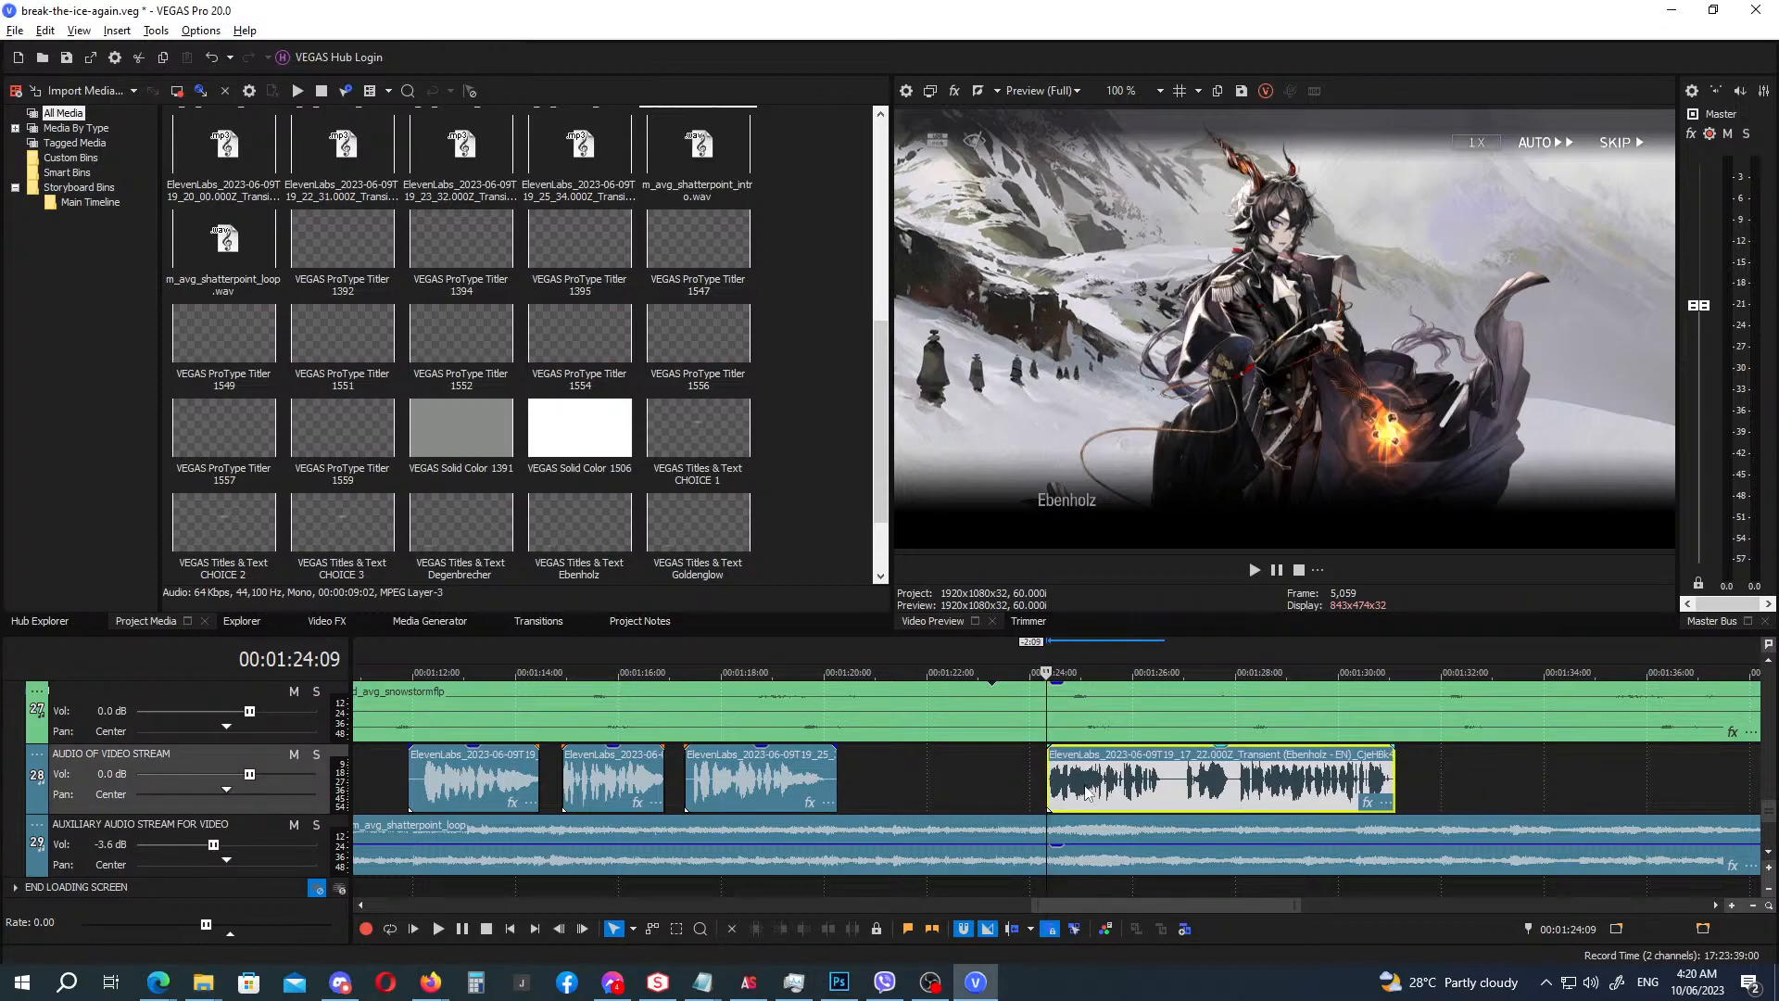
left_click(1011, 645)
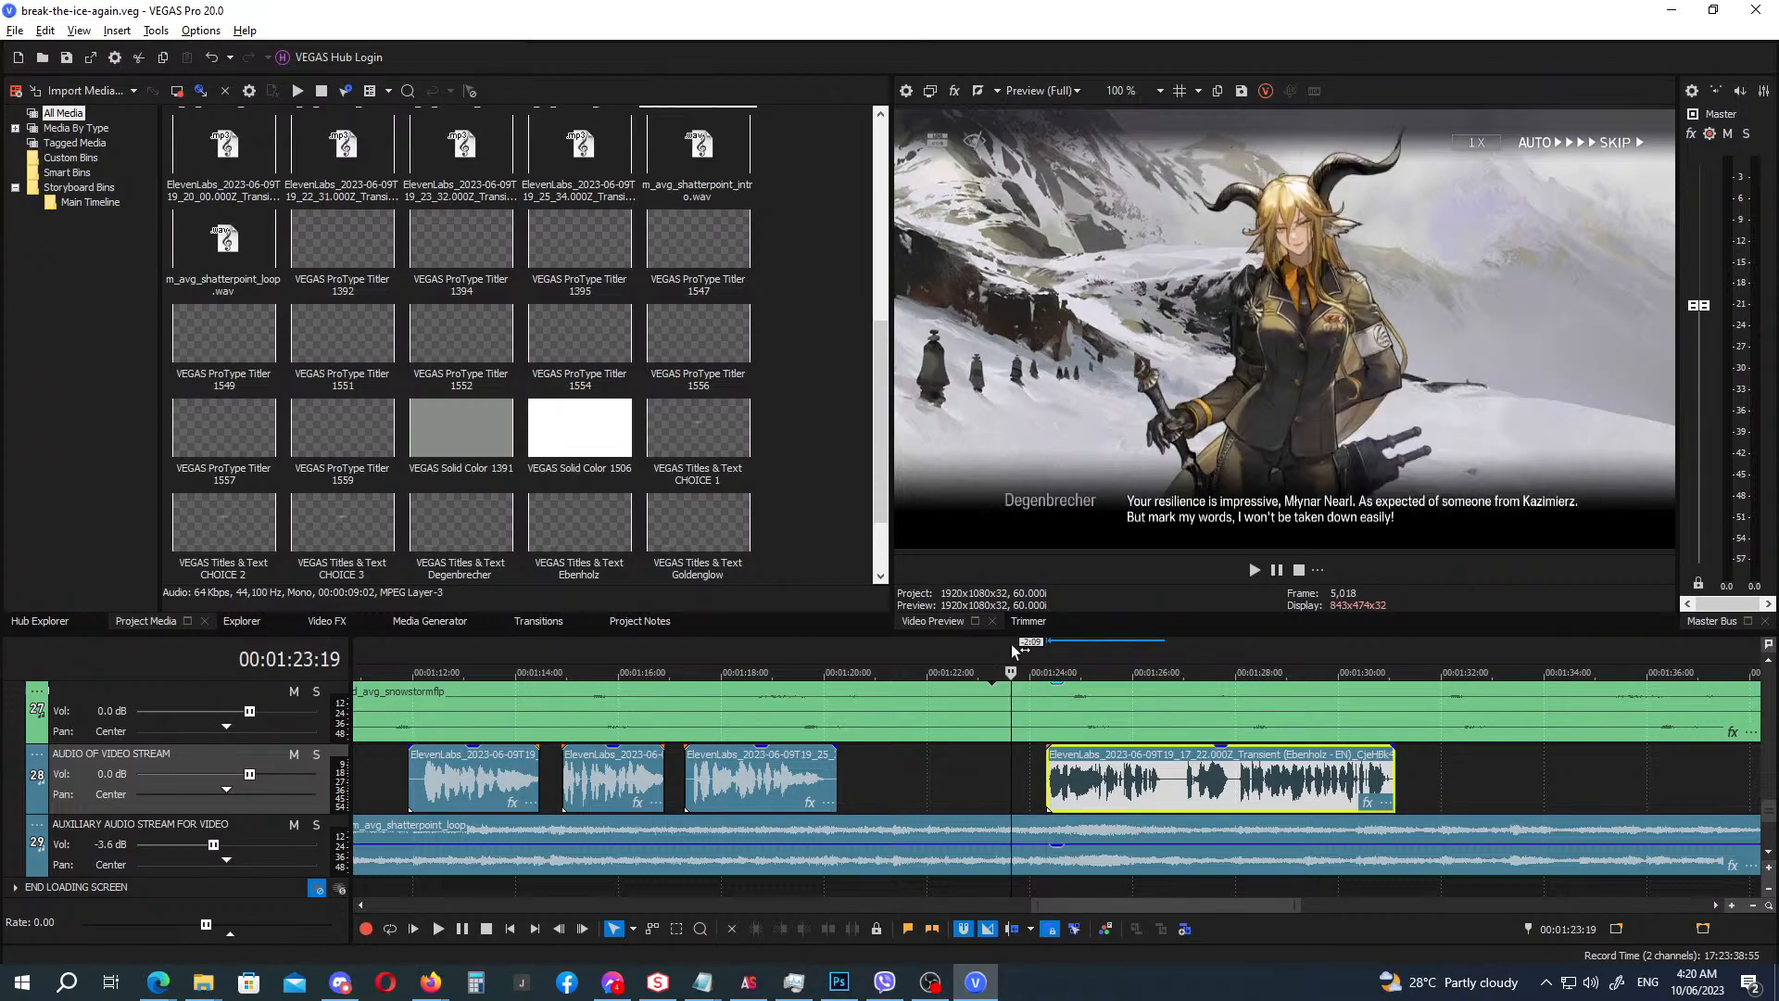
key("space")
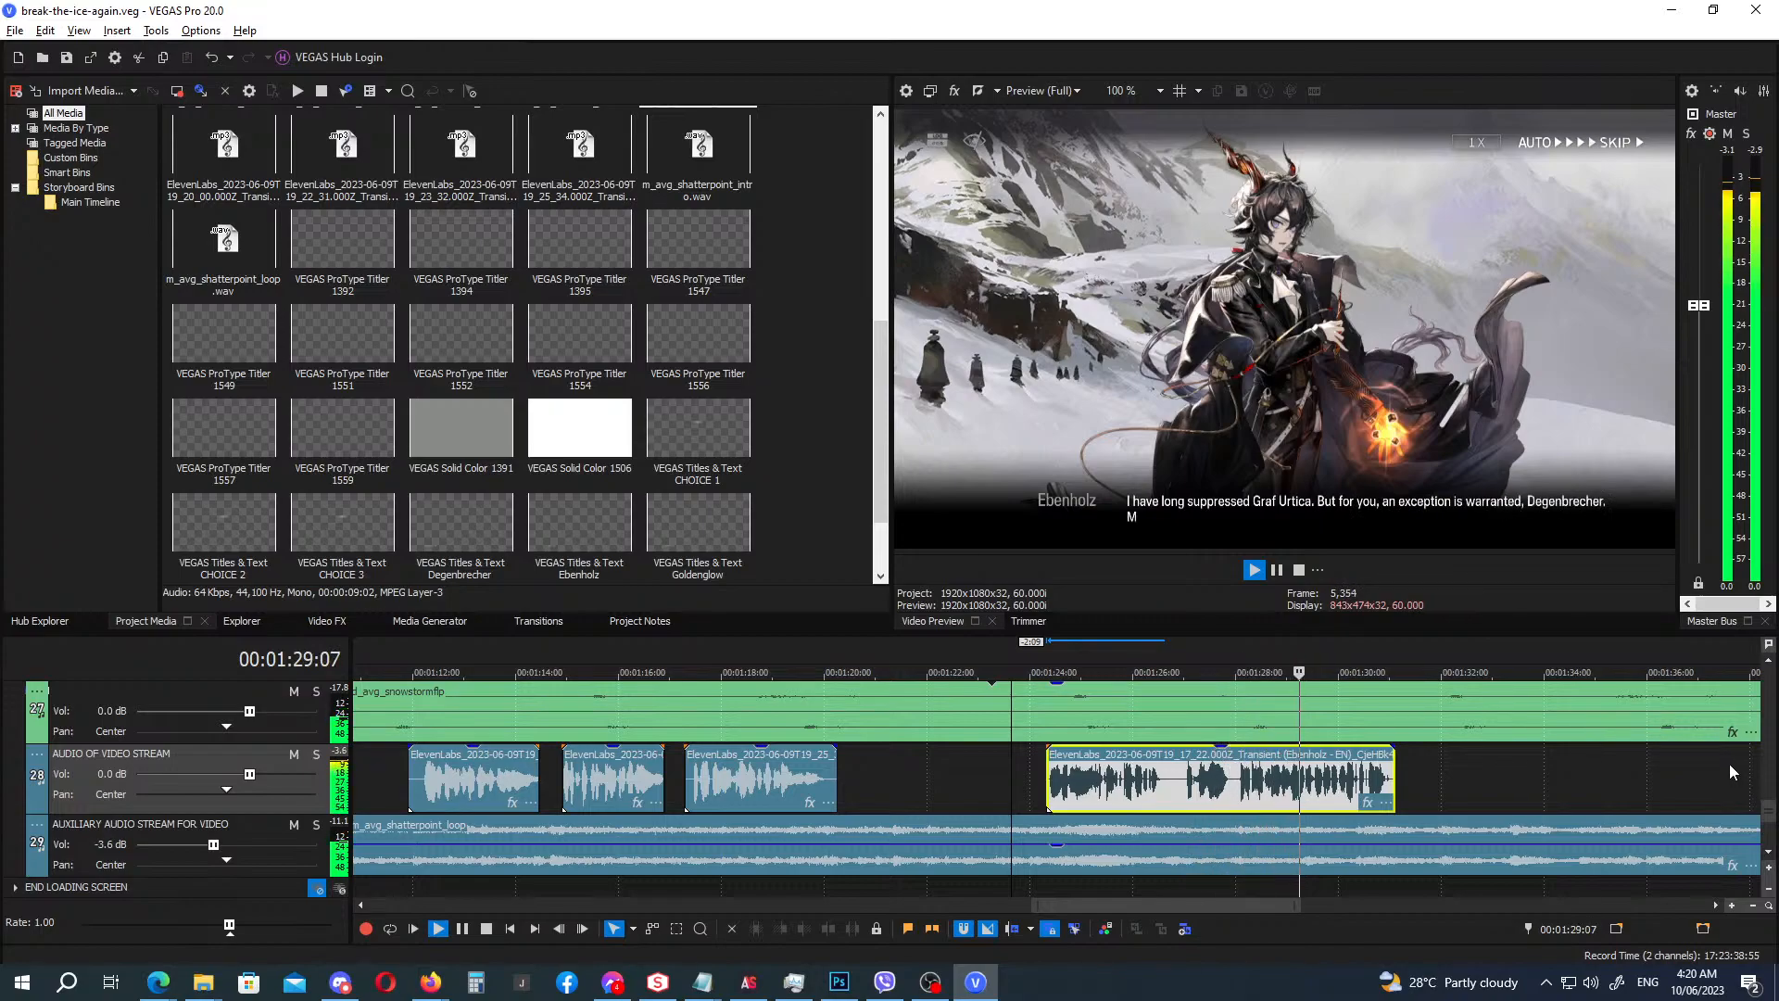
key("space")
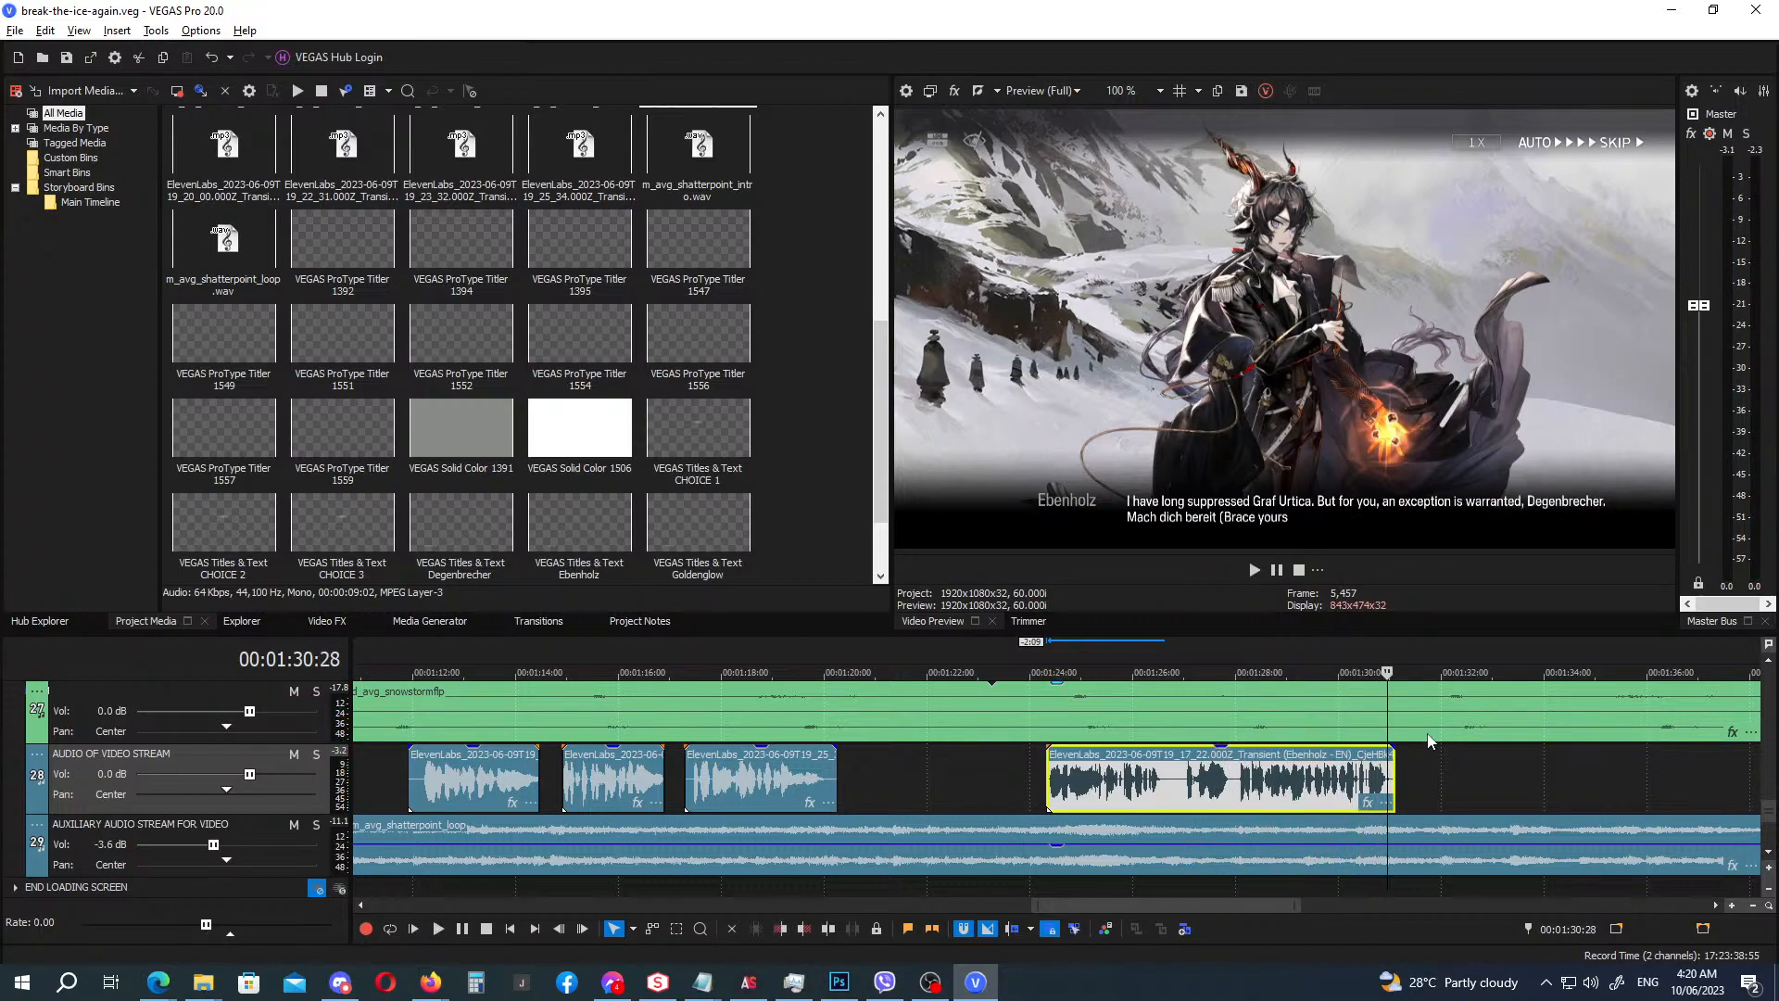
Listen for the break before the closing phrase of Ebenholz's voice clip and split the clip at 00:01:30:04.
left_click(1342, 672)
scroll(1342, 667, "up", 5)
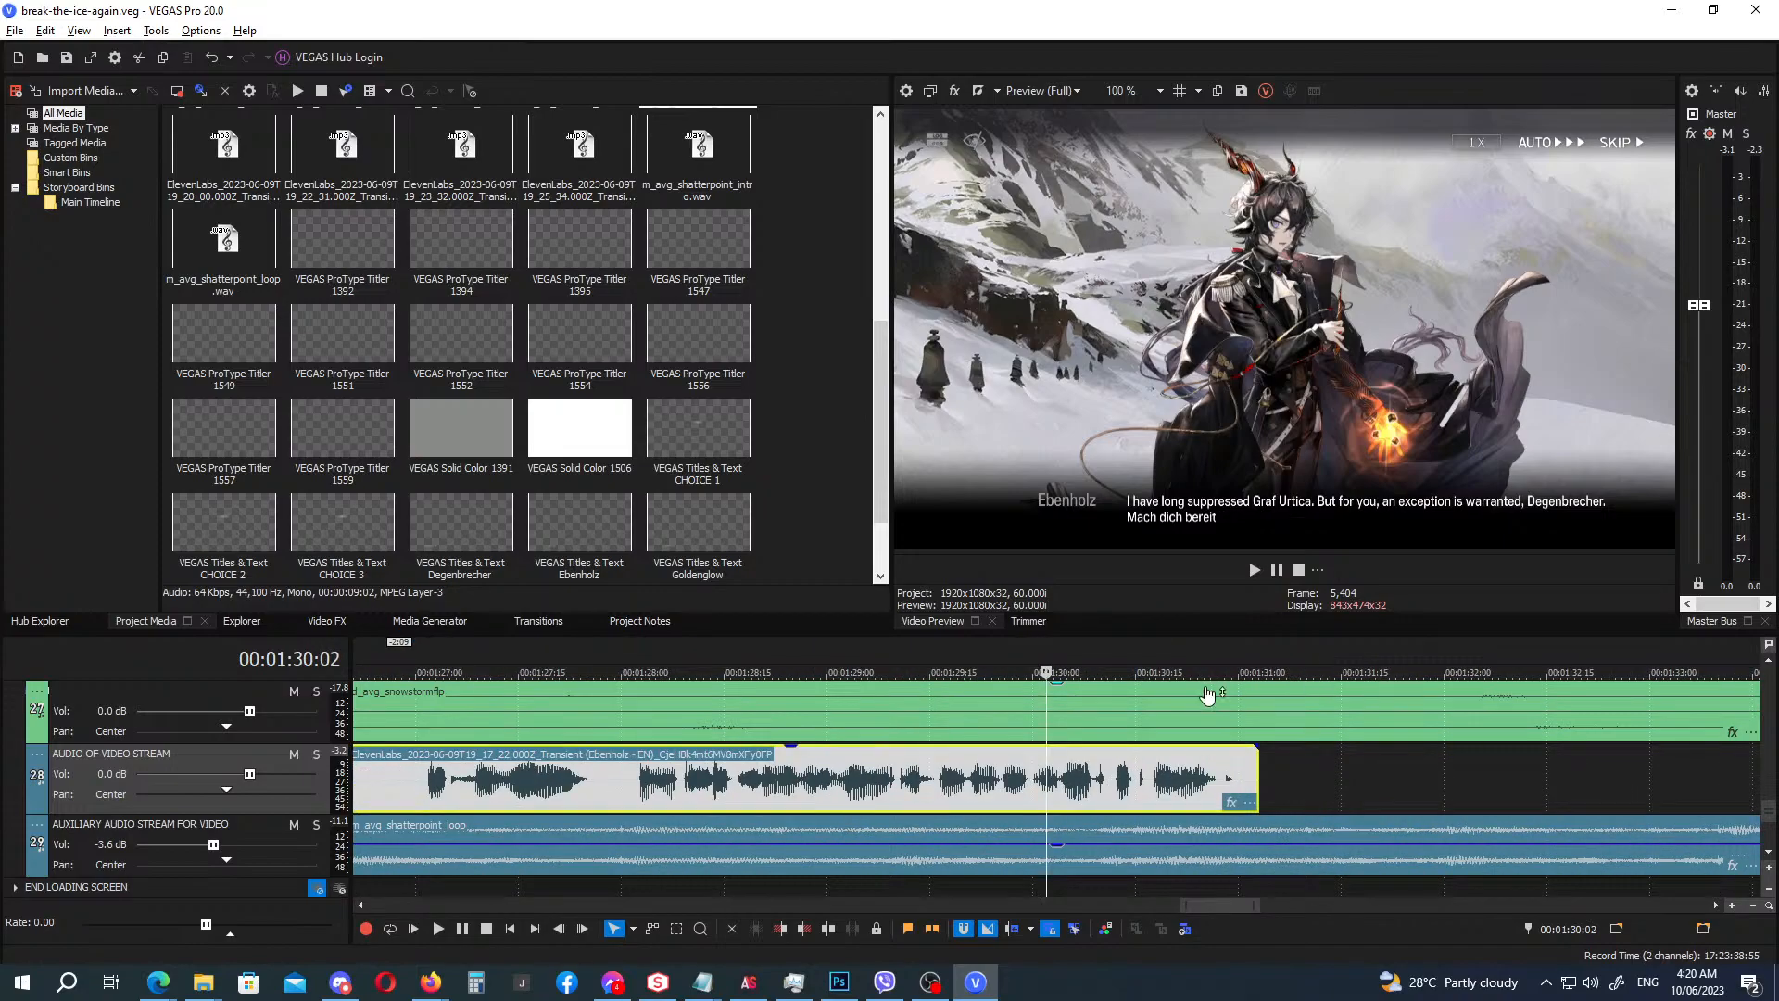
left_click(987, 653)
key("space")
key("space")
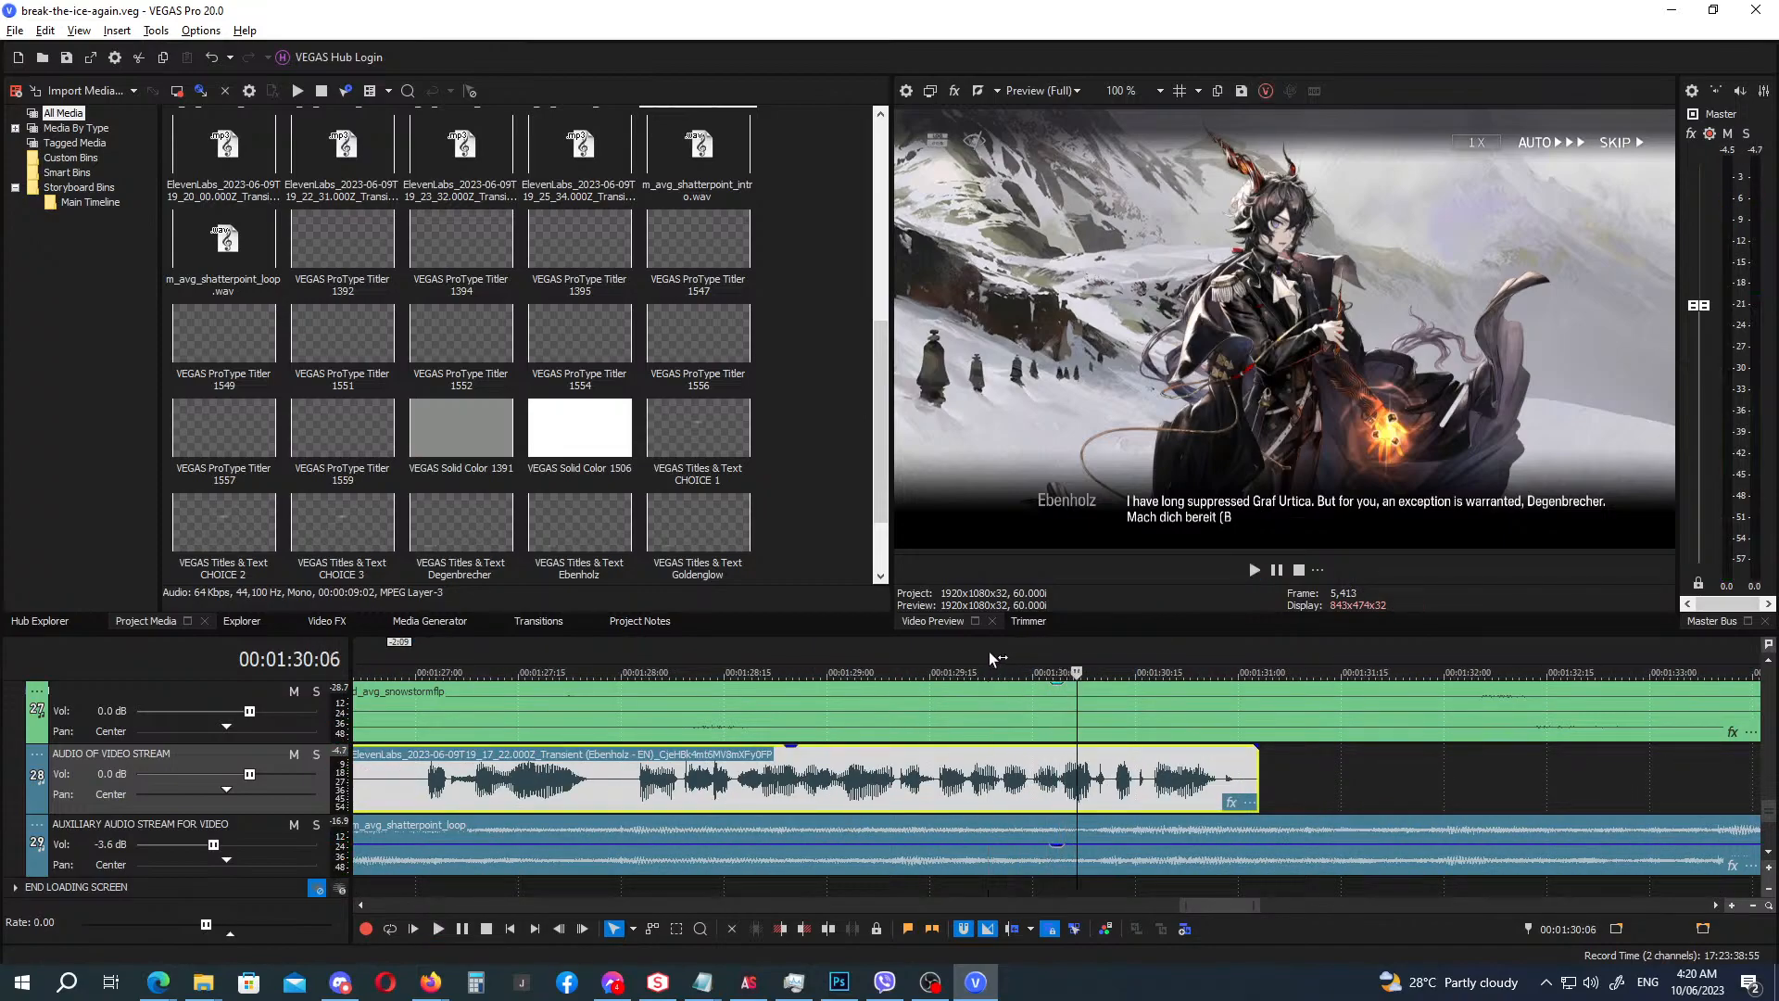
left_click(1000, 647)
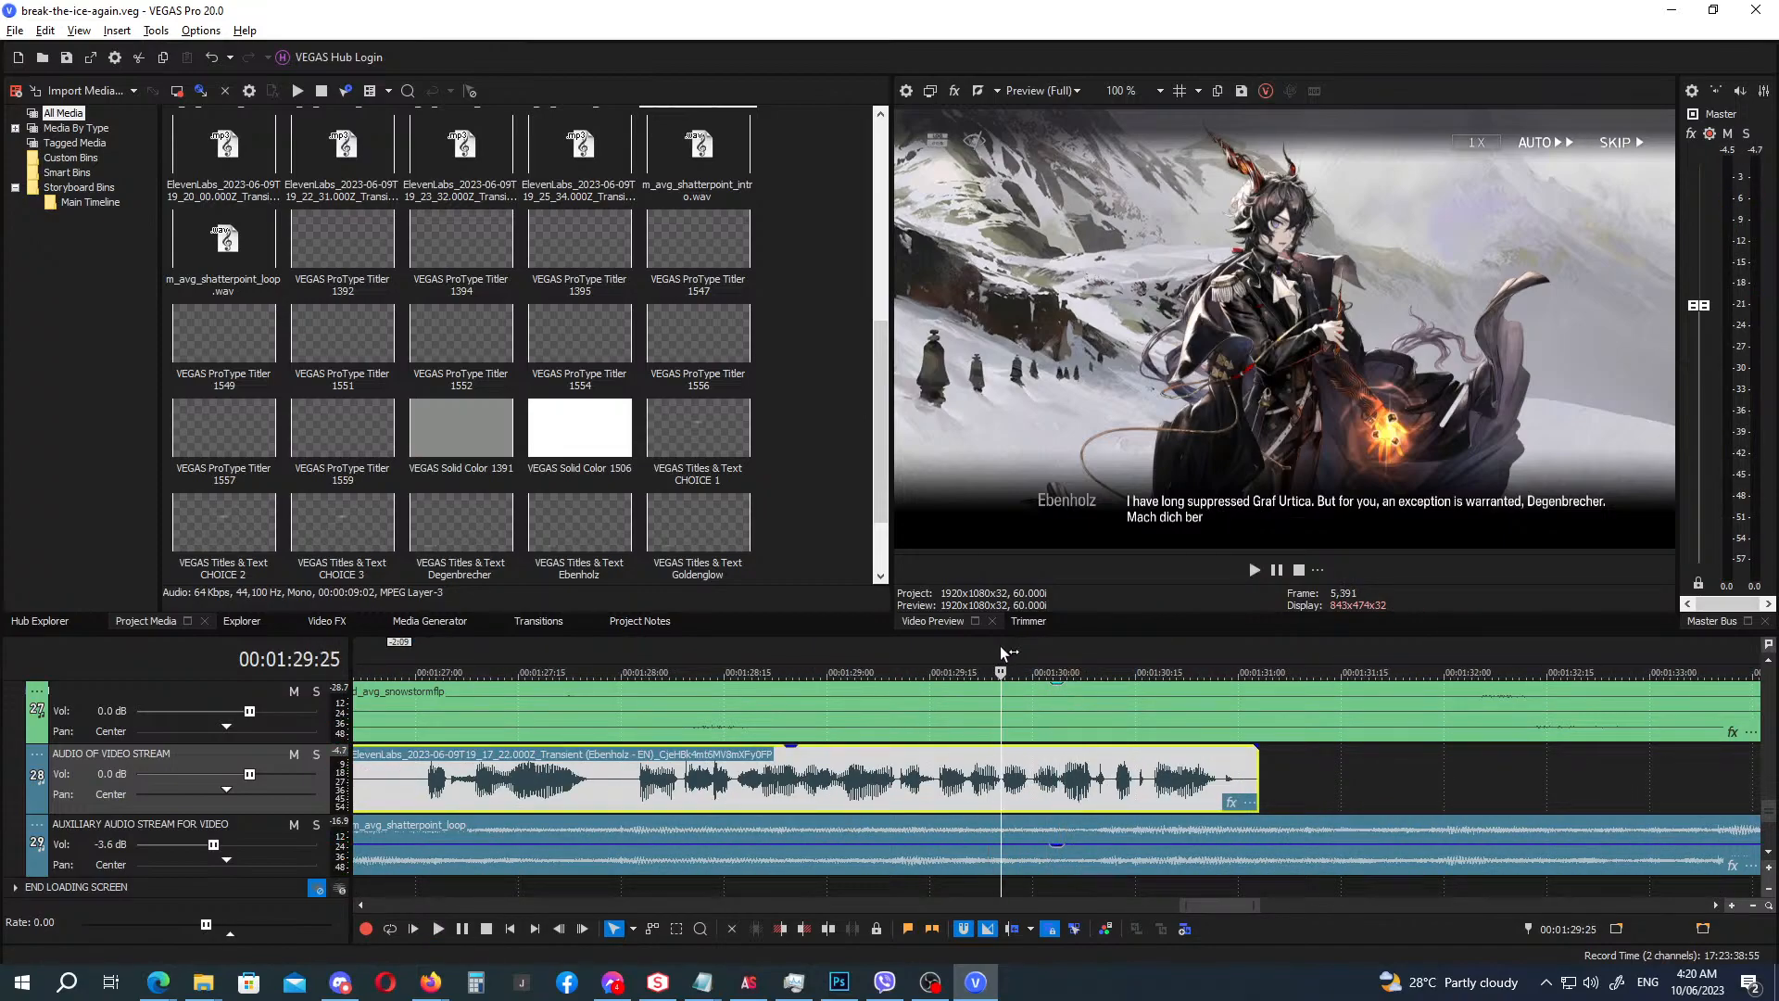
left_click(945, 645)
key("space")
key("space")
key("space")
key("space")
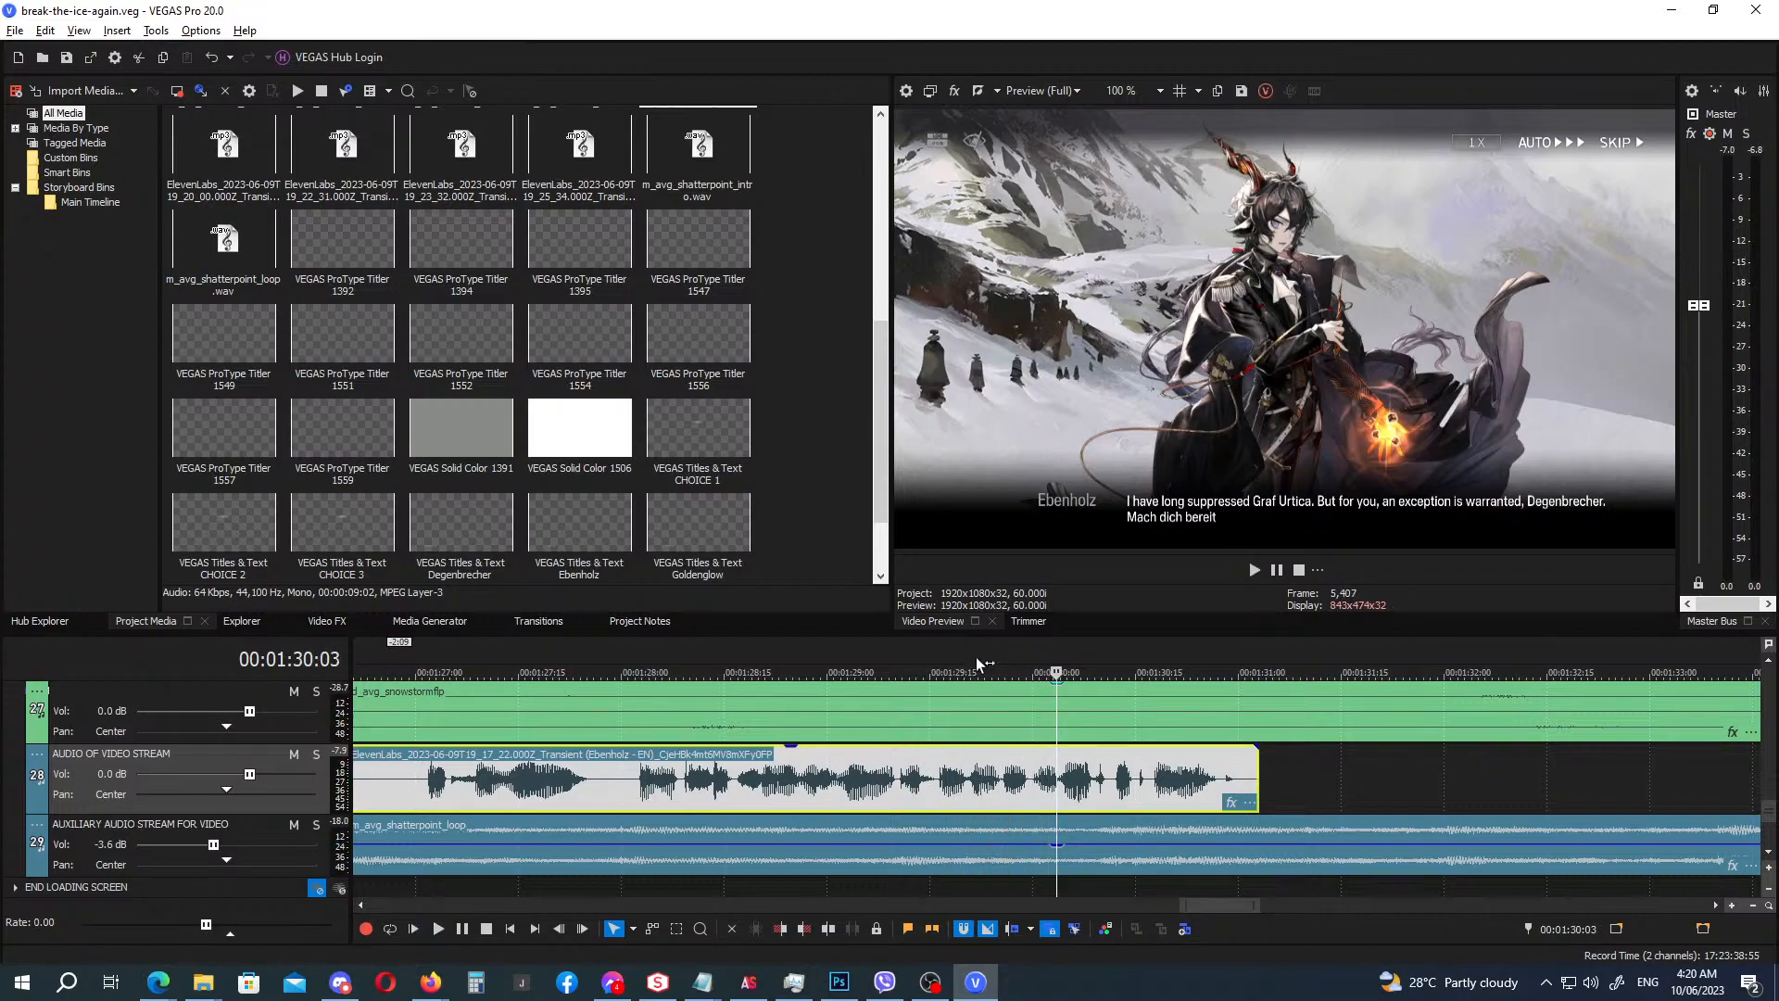
left_click(1051, 669)
scroll(1051, 679, "up", 4)
scroll(1052, 679, "up", 4)
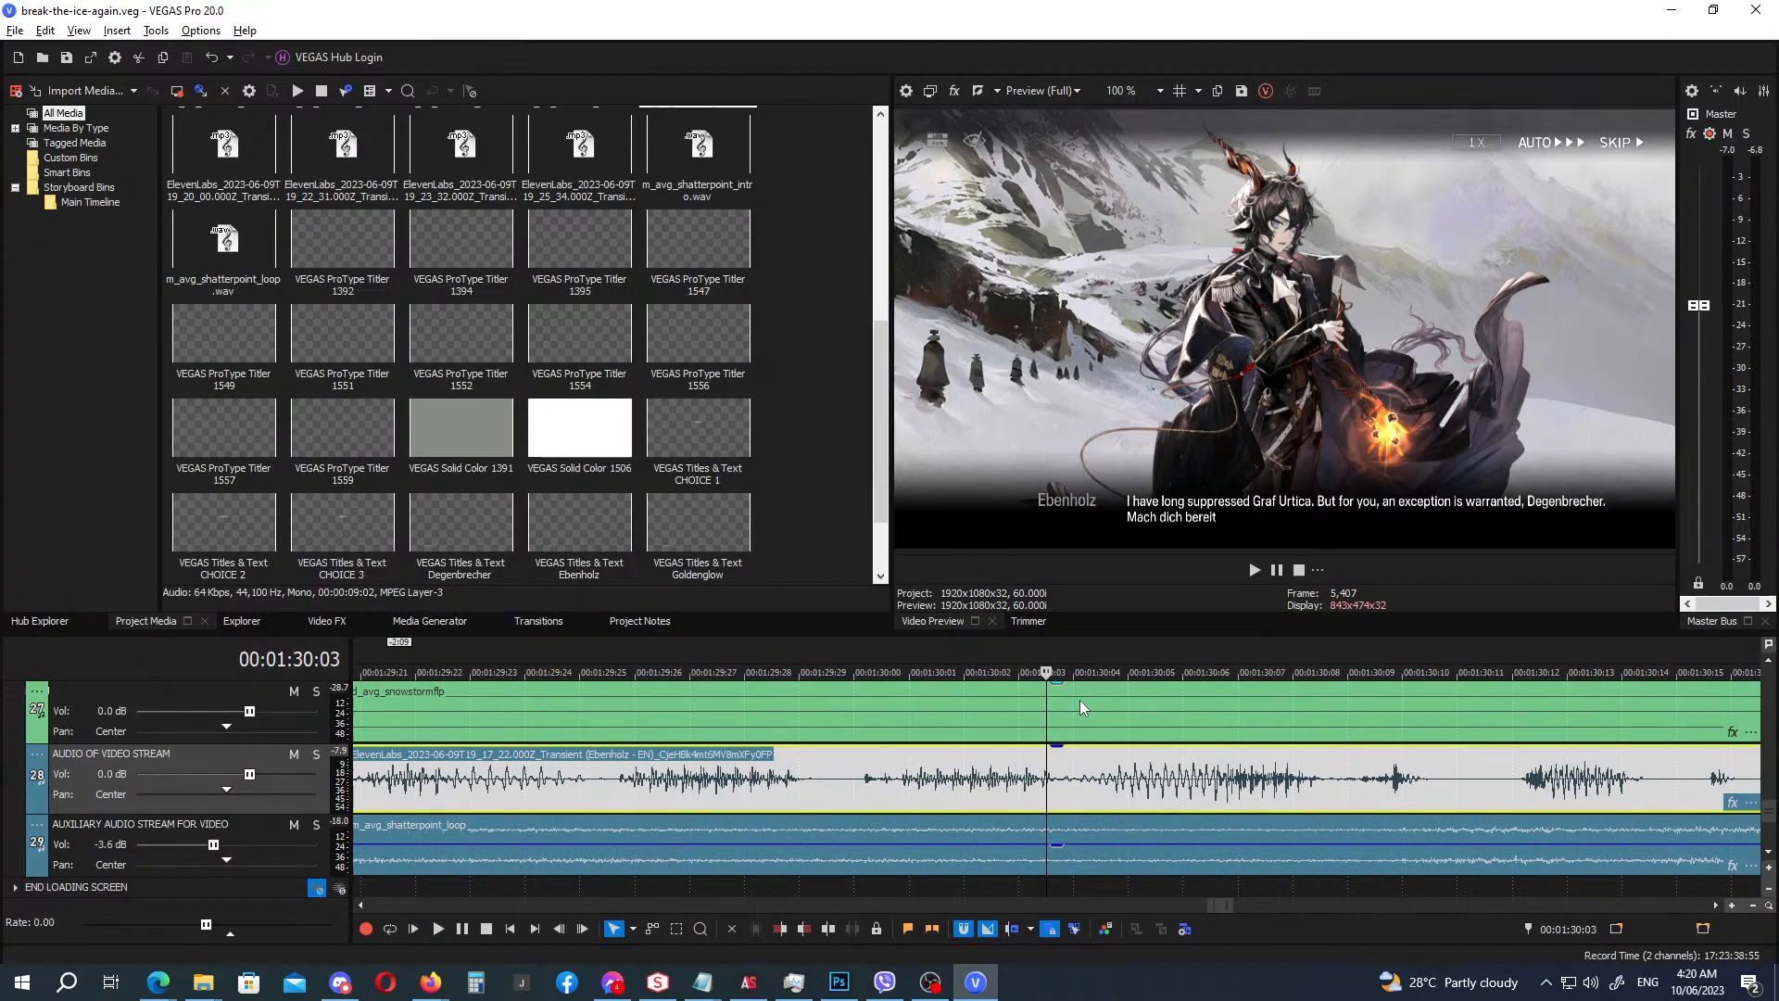
left_click(1101, 802)
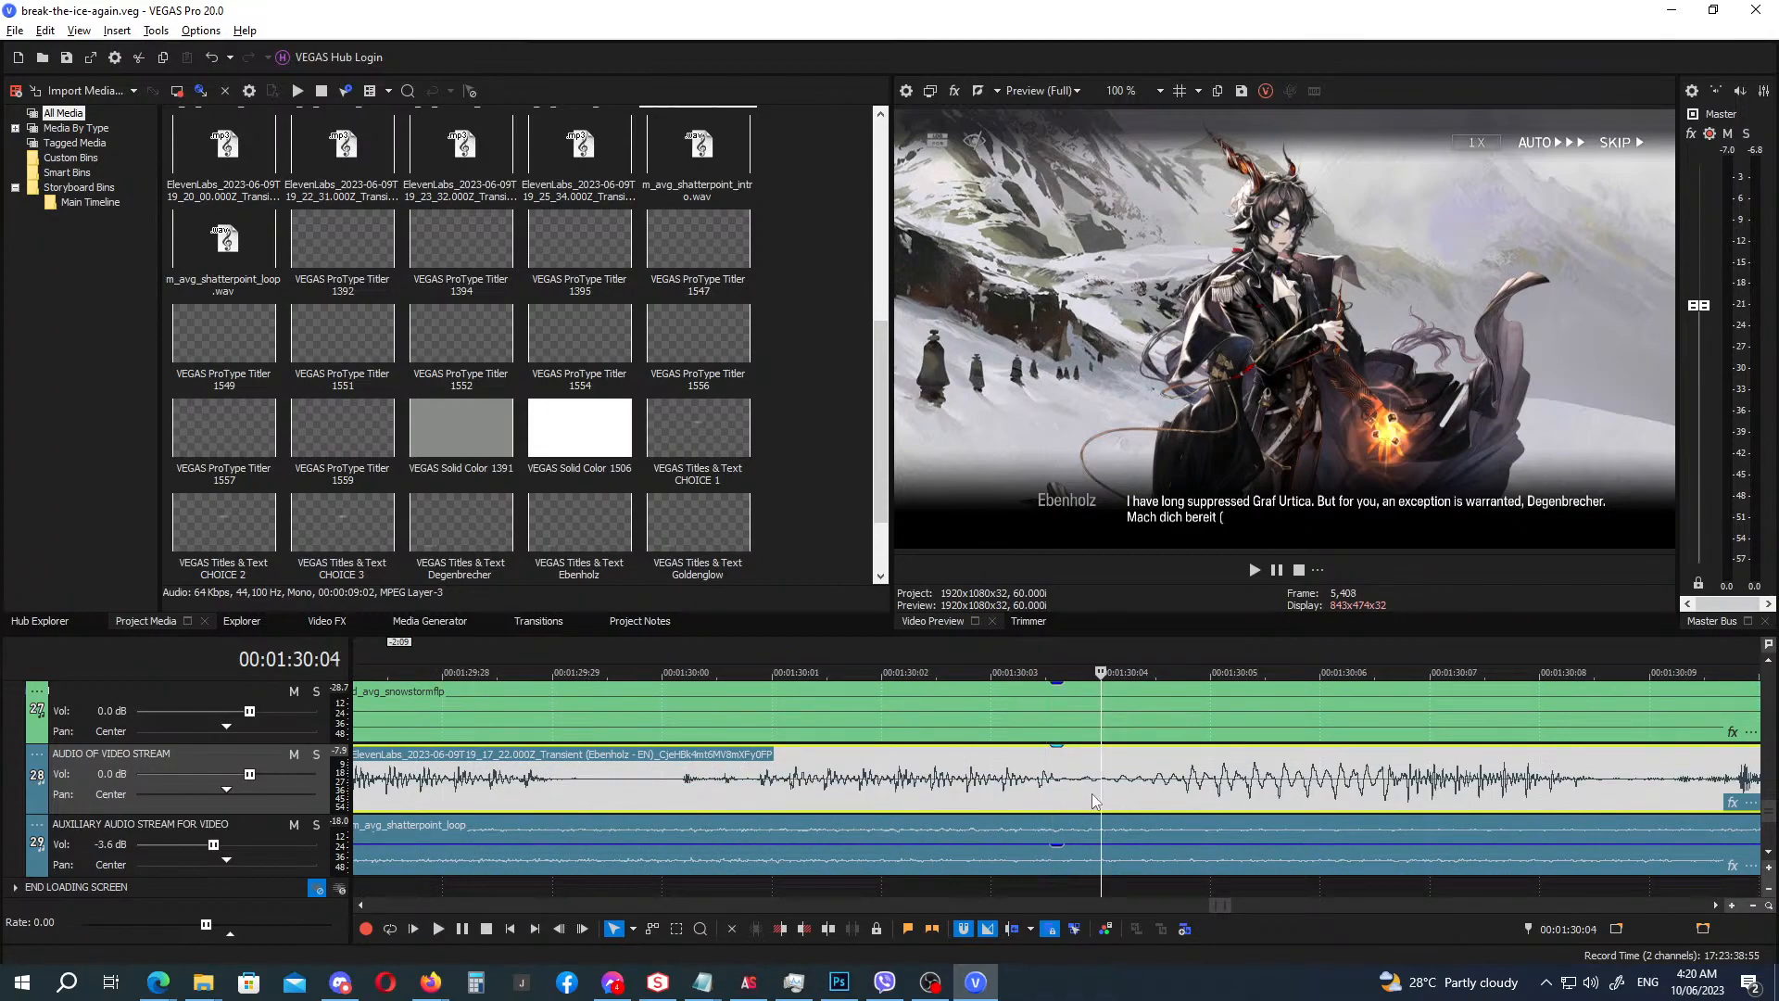
key("s")
scroll(1101, 802, "down", 5)
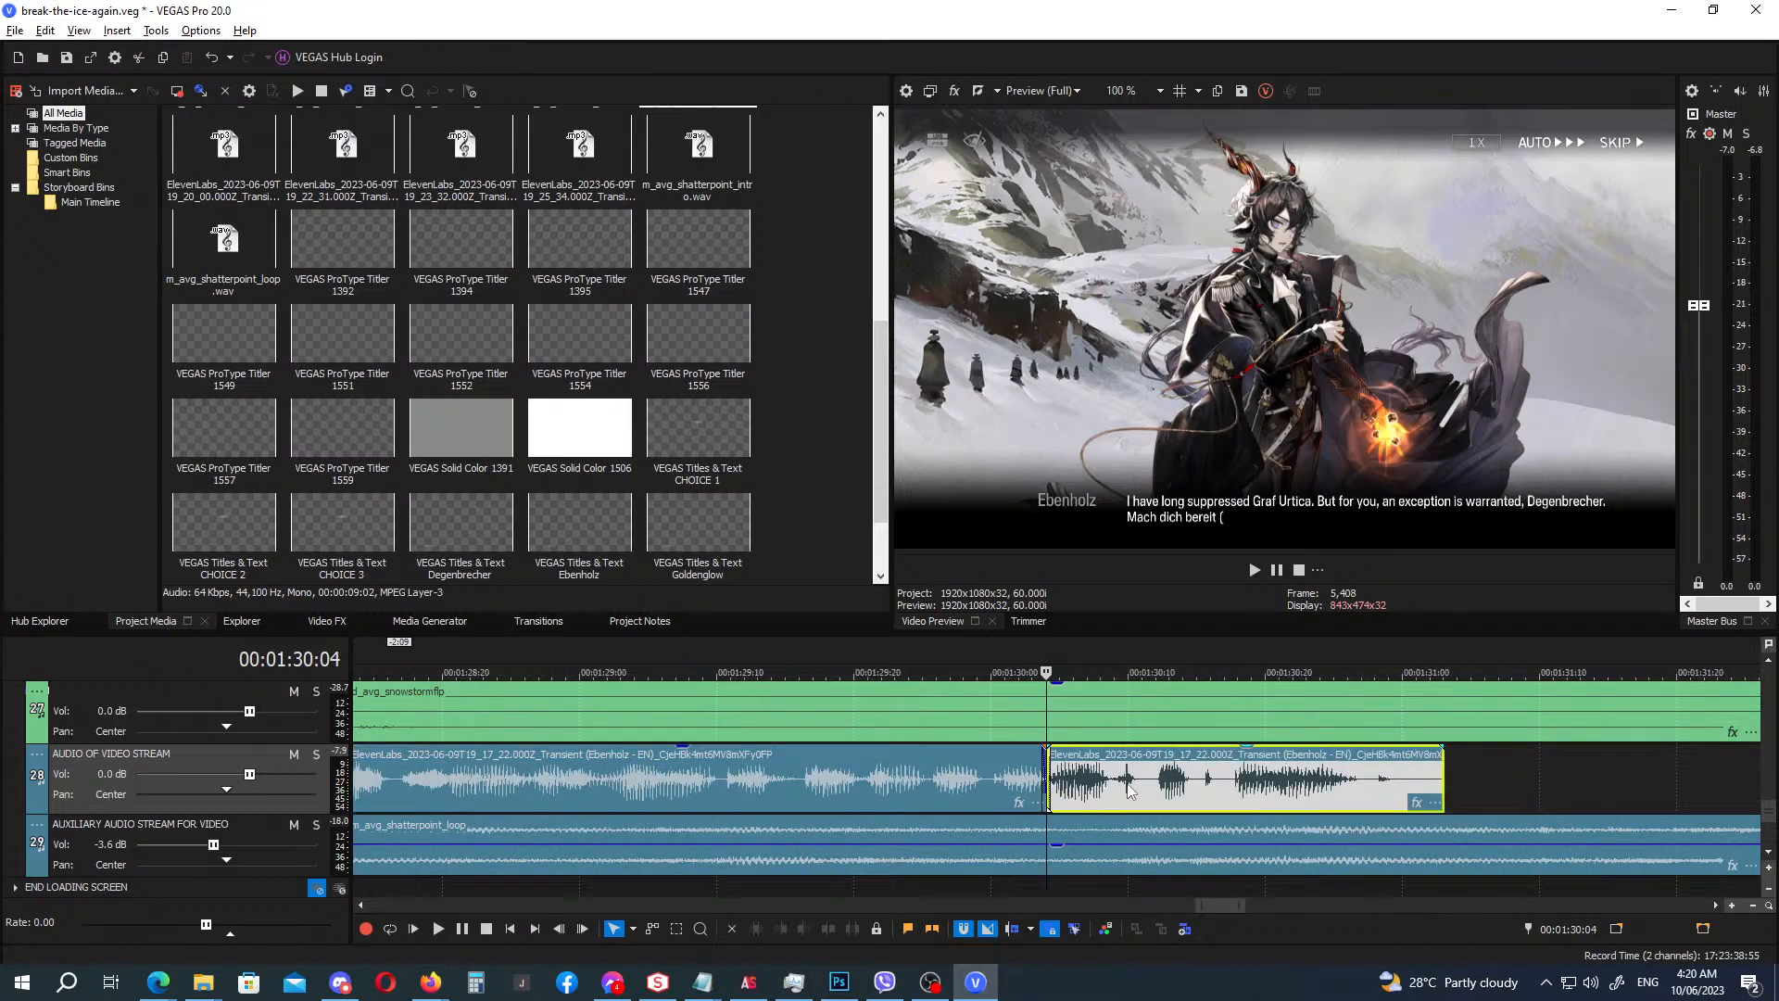
Move the closing voice piece about 2 frames later, add short fades on both sides of the cut and play it back.
left_click_drag(1126, 789, 1160, 789)
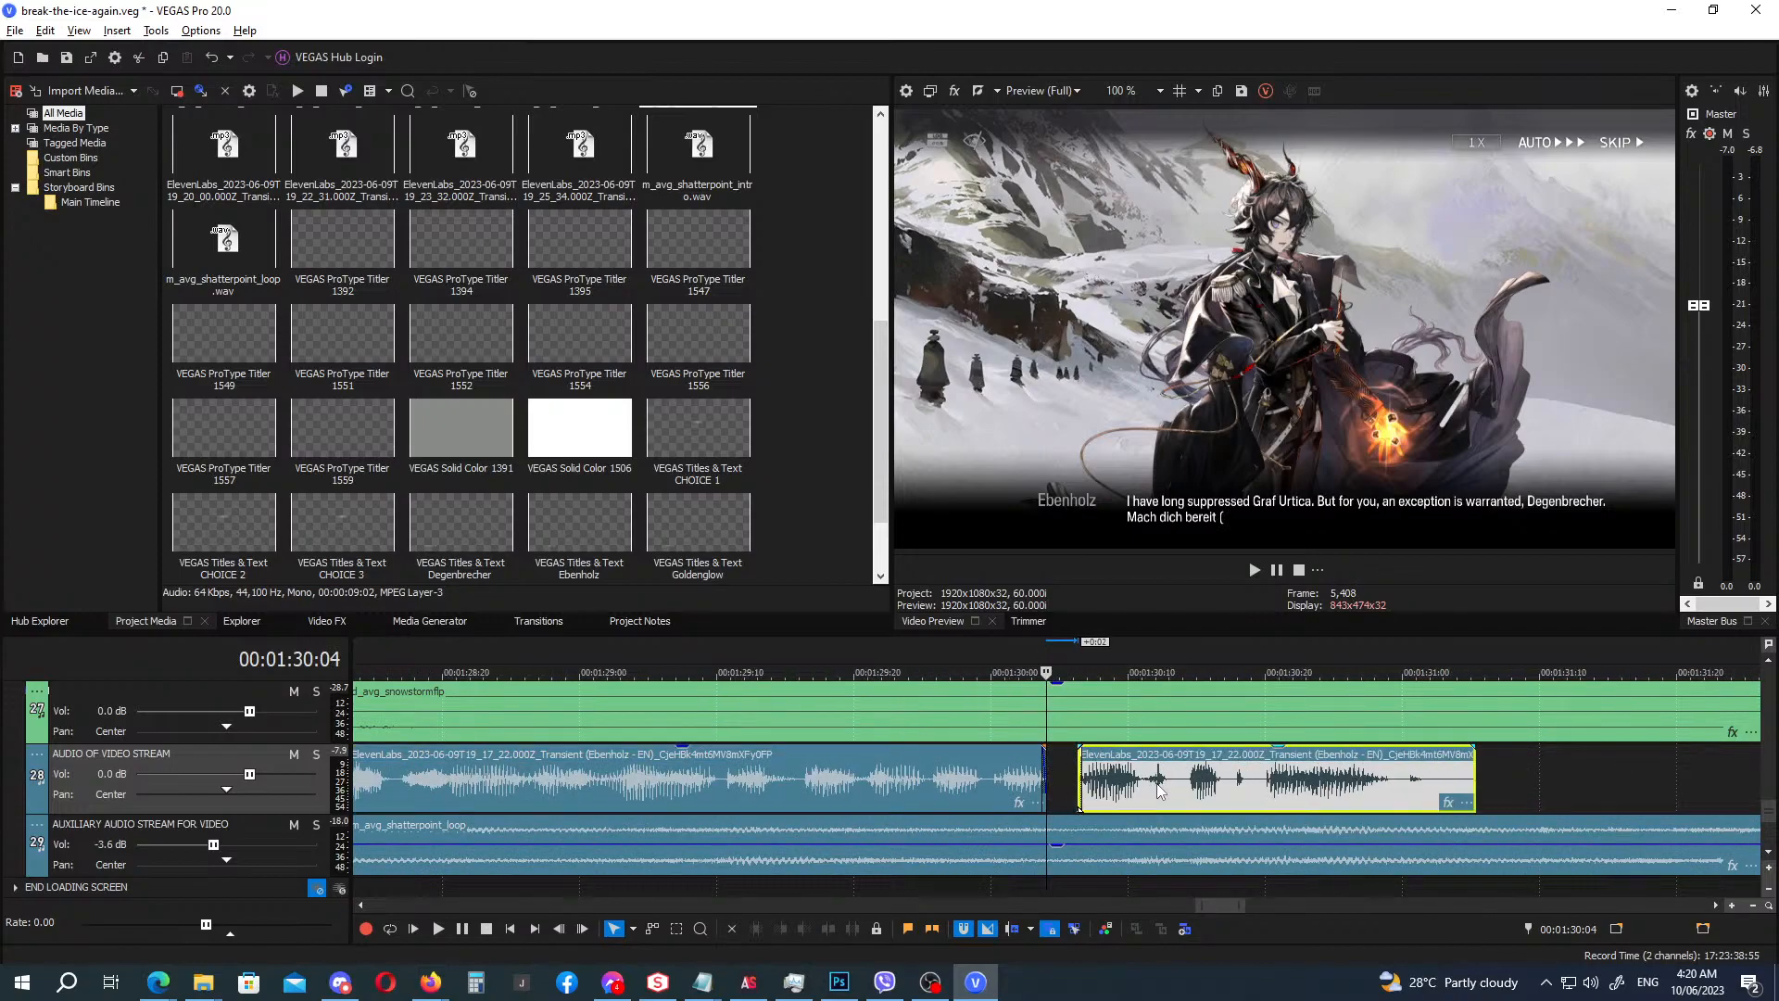
left_click(1034, 761)
mouse_move(1034, 763)
left_mouse_down()
mouse_move(1017, 764)
mouse_move(1086, 747)
mouse_move(1145, 765)
mouse_move(1102, 769)
left_mouse_up()
scroll(1145, 766, "down", 3)
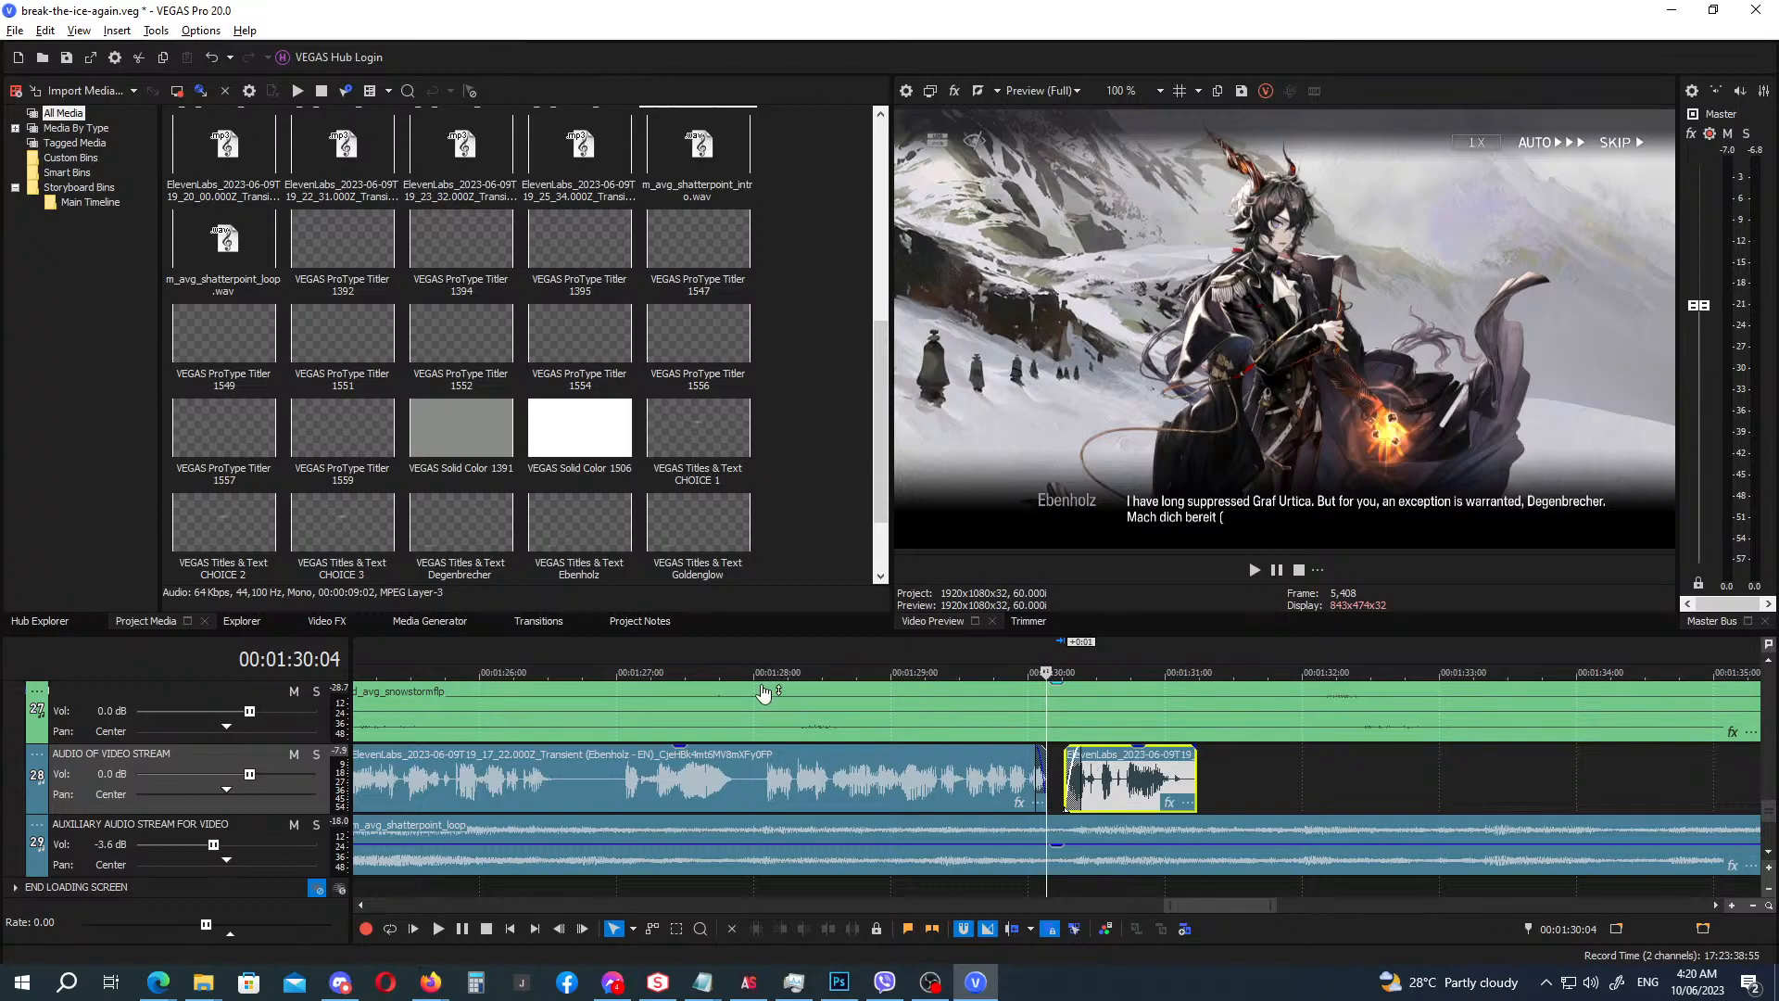
left_click(720, 649)
key("space")
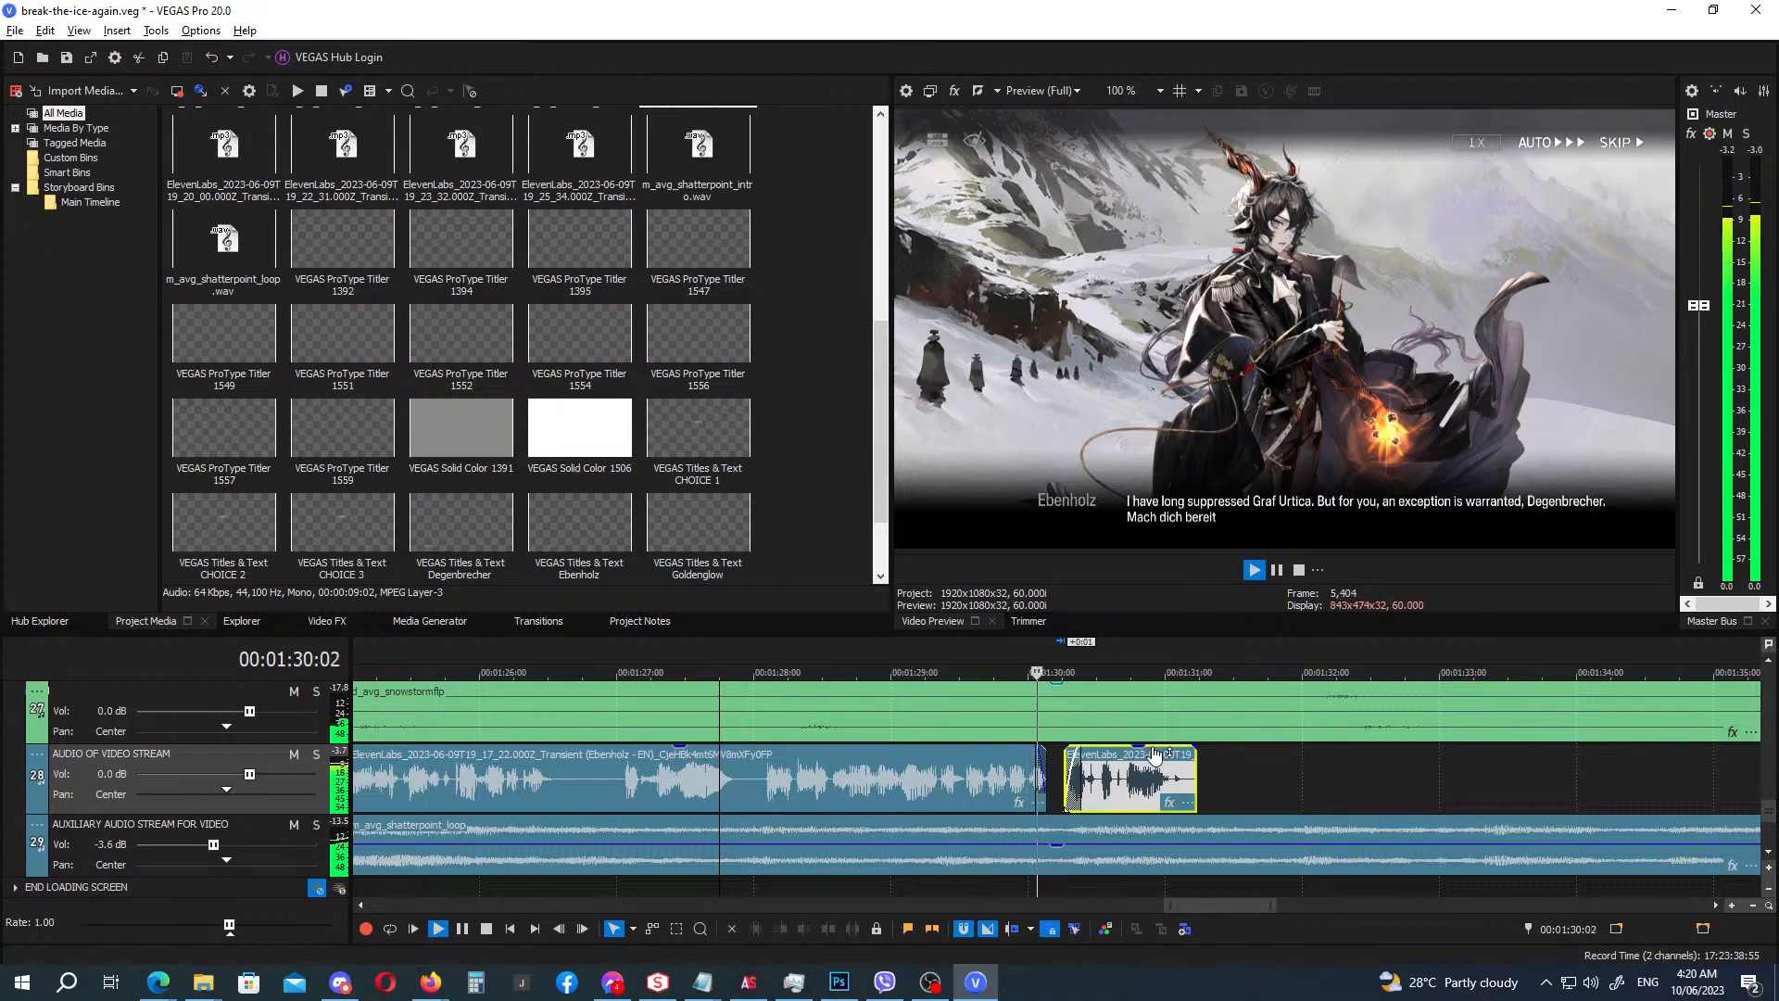
key("Return")
Shift the closing voice piece another 6 frames later, extend the first piece's end by 1 frame and play the transition.
left_click_drag(1090, 787, 1117, 787)
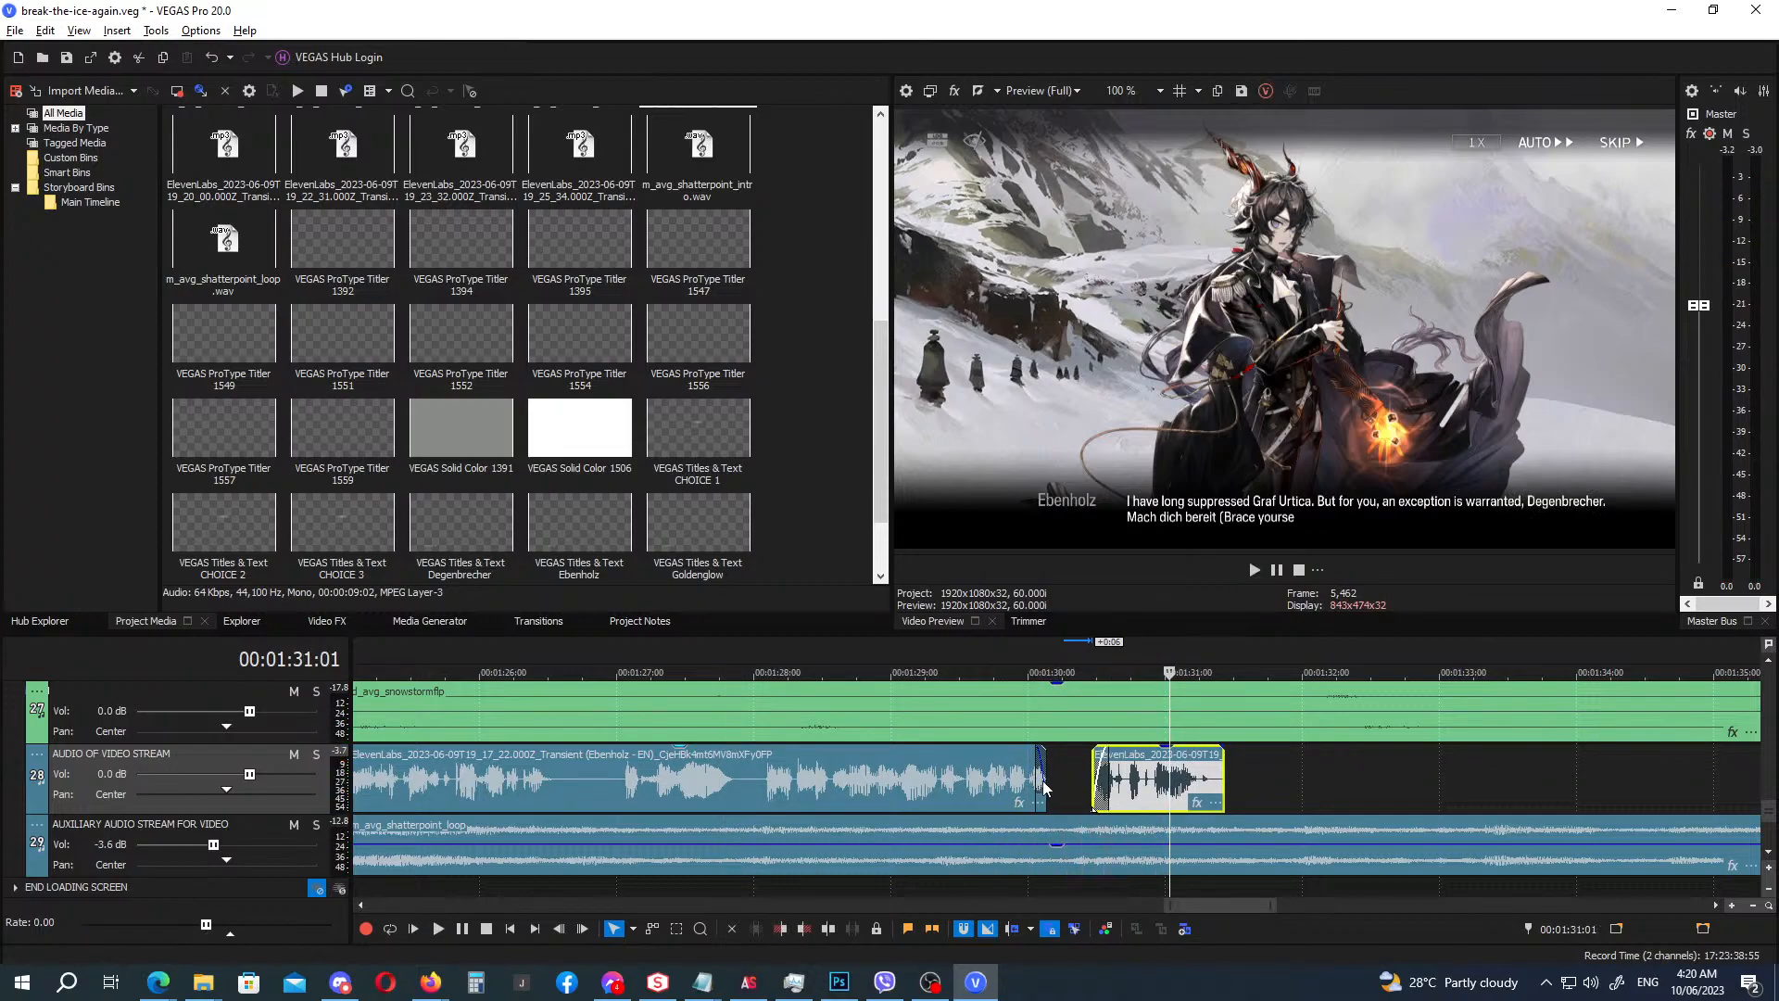
left_click_drag(1043, 781, 1053, 780)
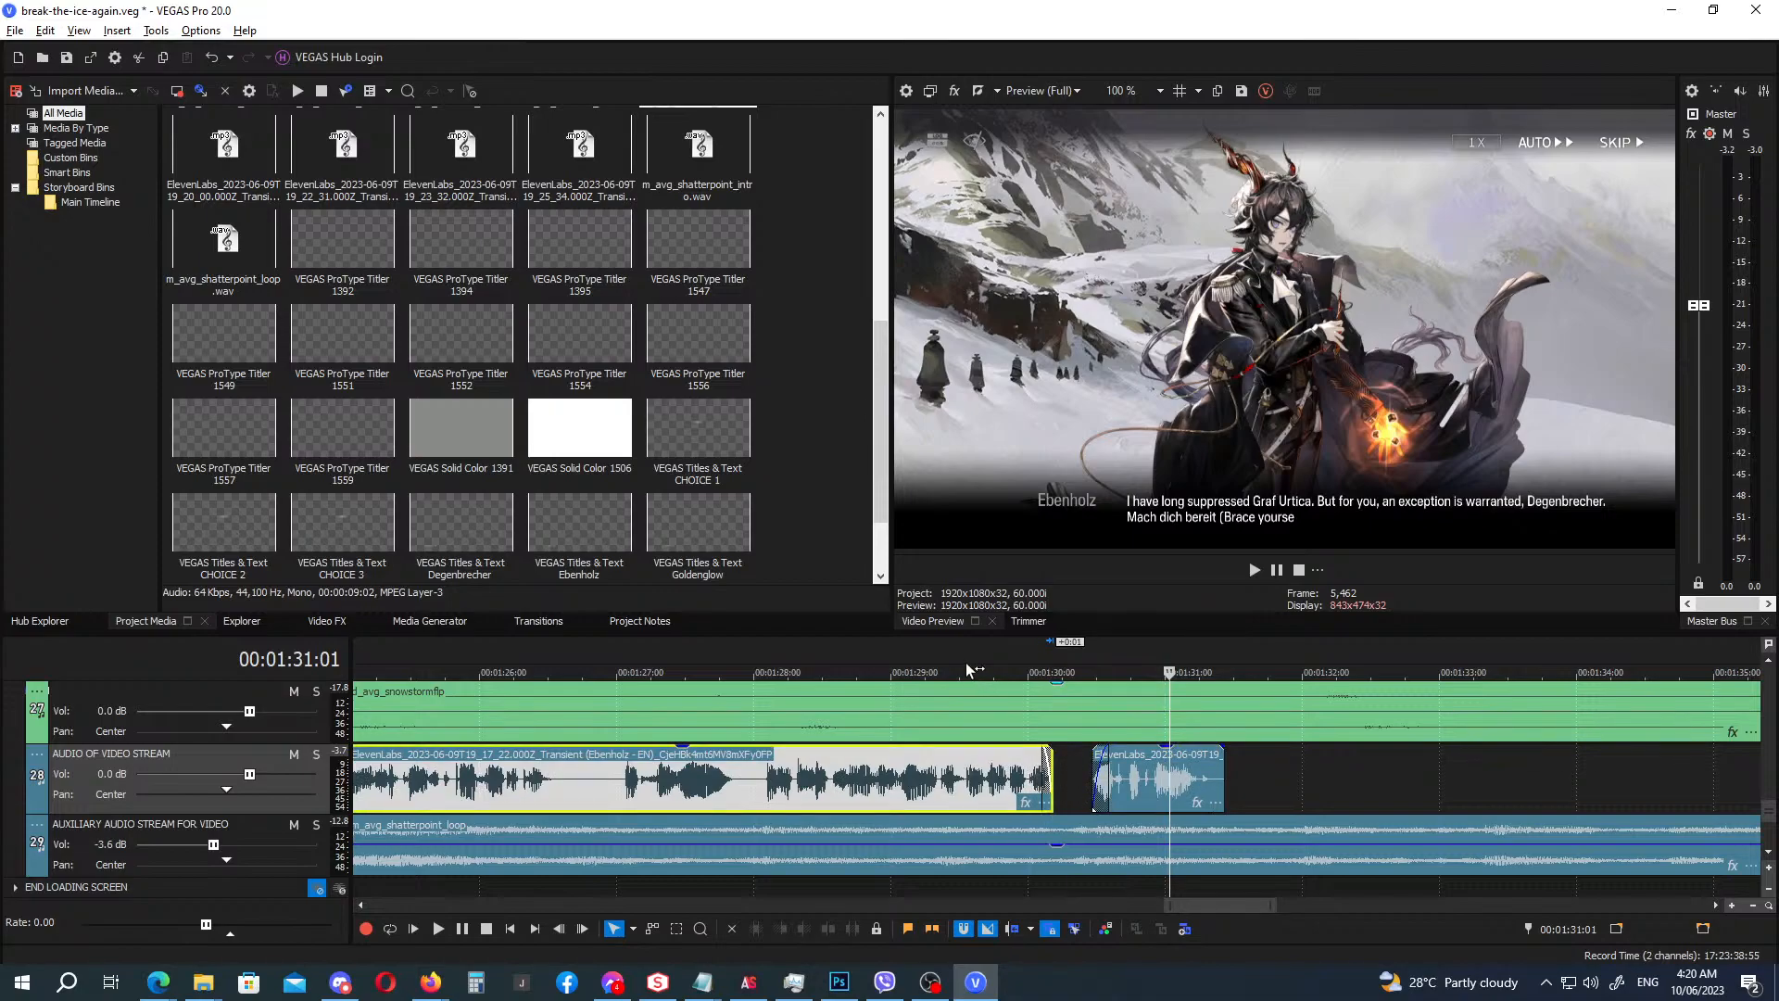
left_click(943, 648)
key("space")
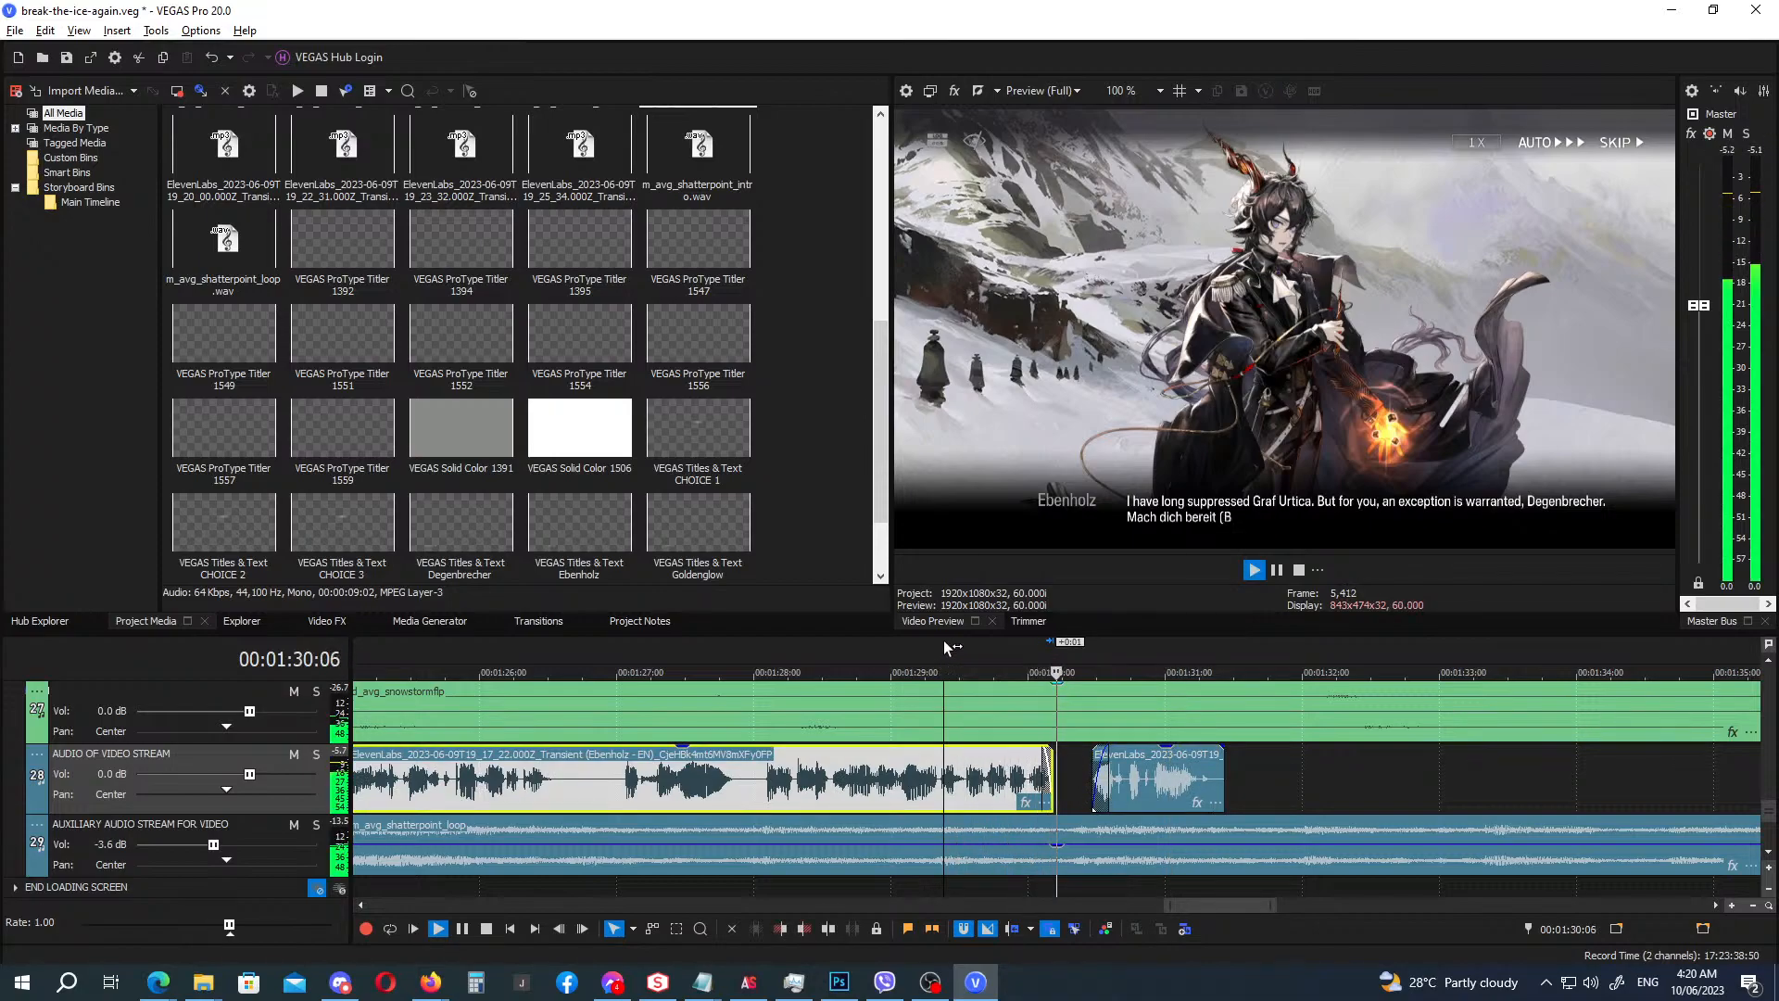
key("Return")
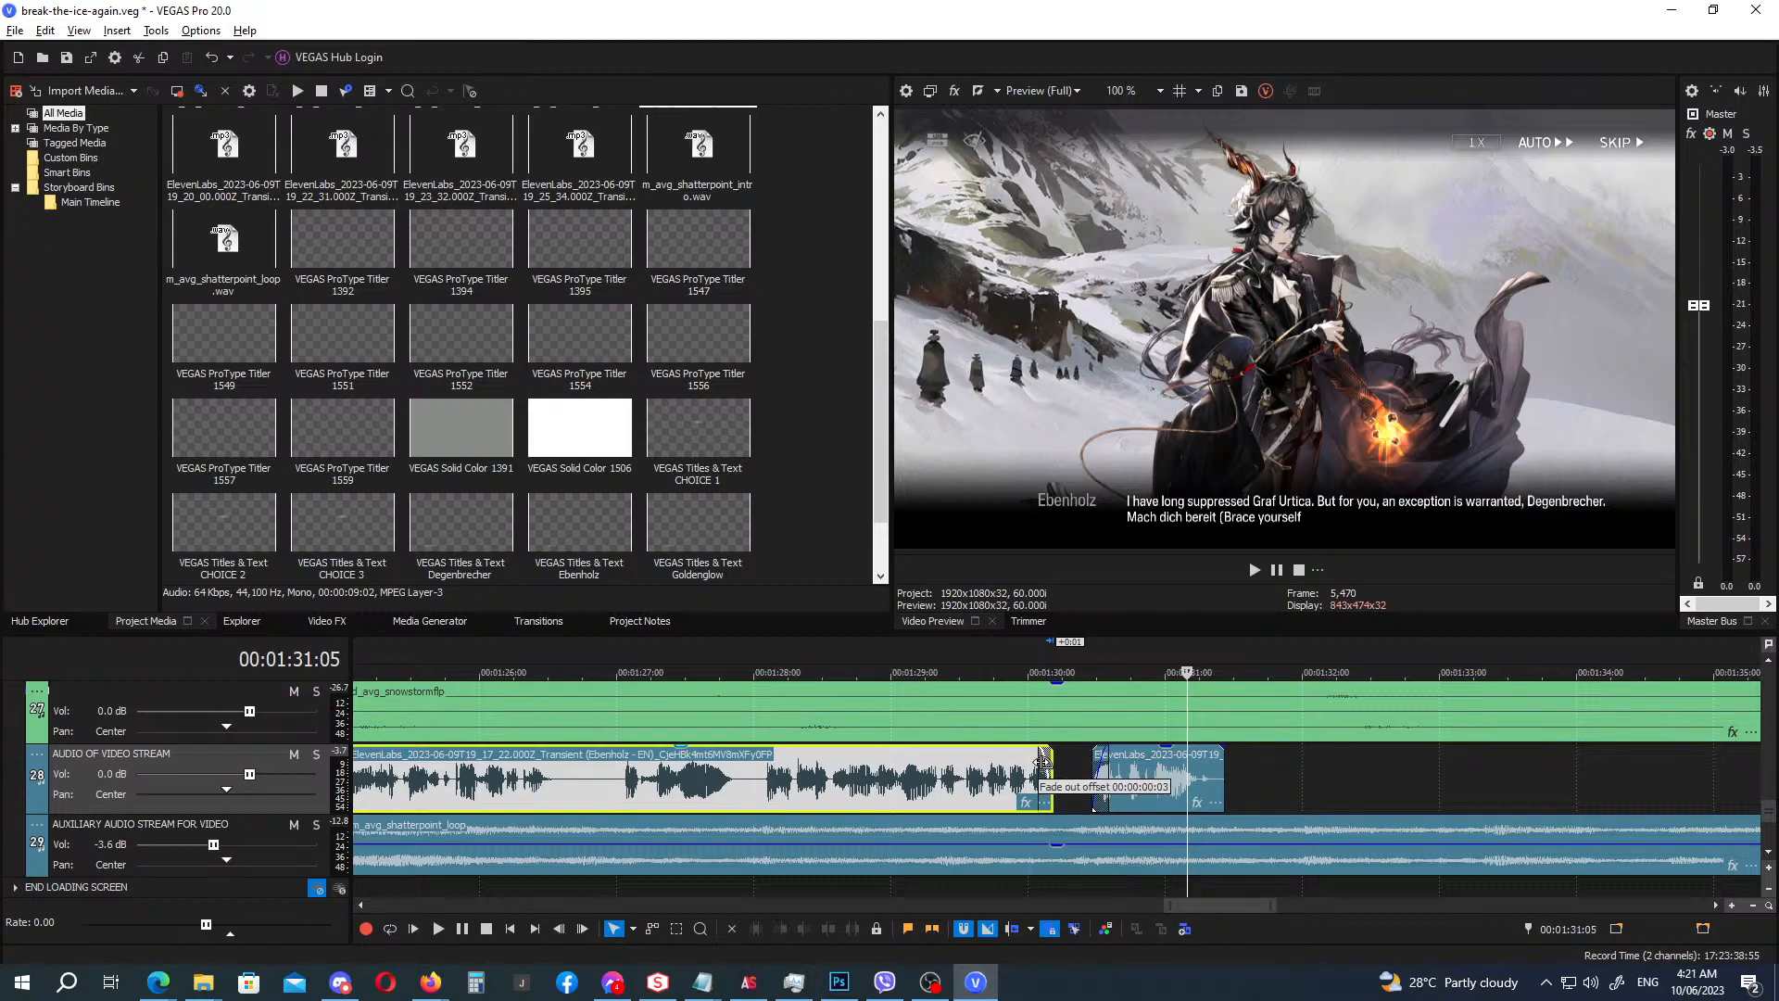
Lengthen the fade-out of the first voice piece slightly and play back Ebenholz's whole line from 00:01:24:01.
left_click_drag(1043, 762, 1034, 762)
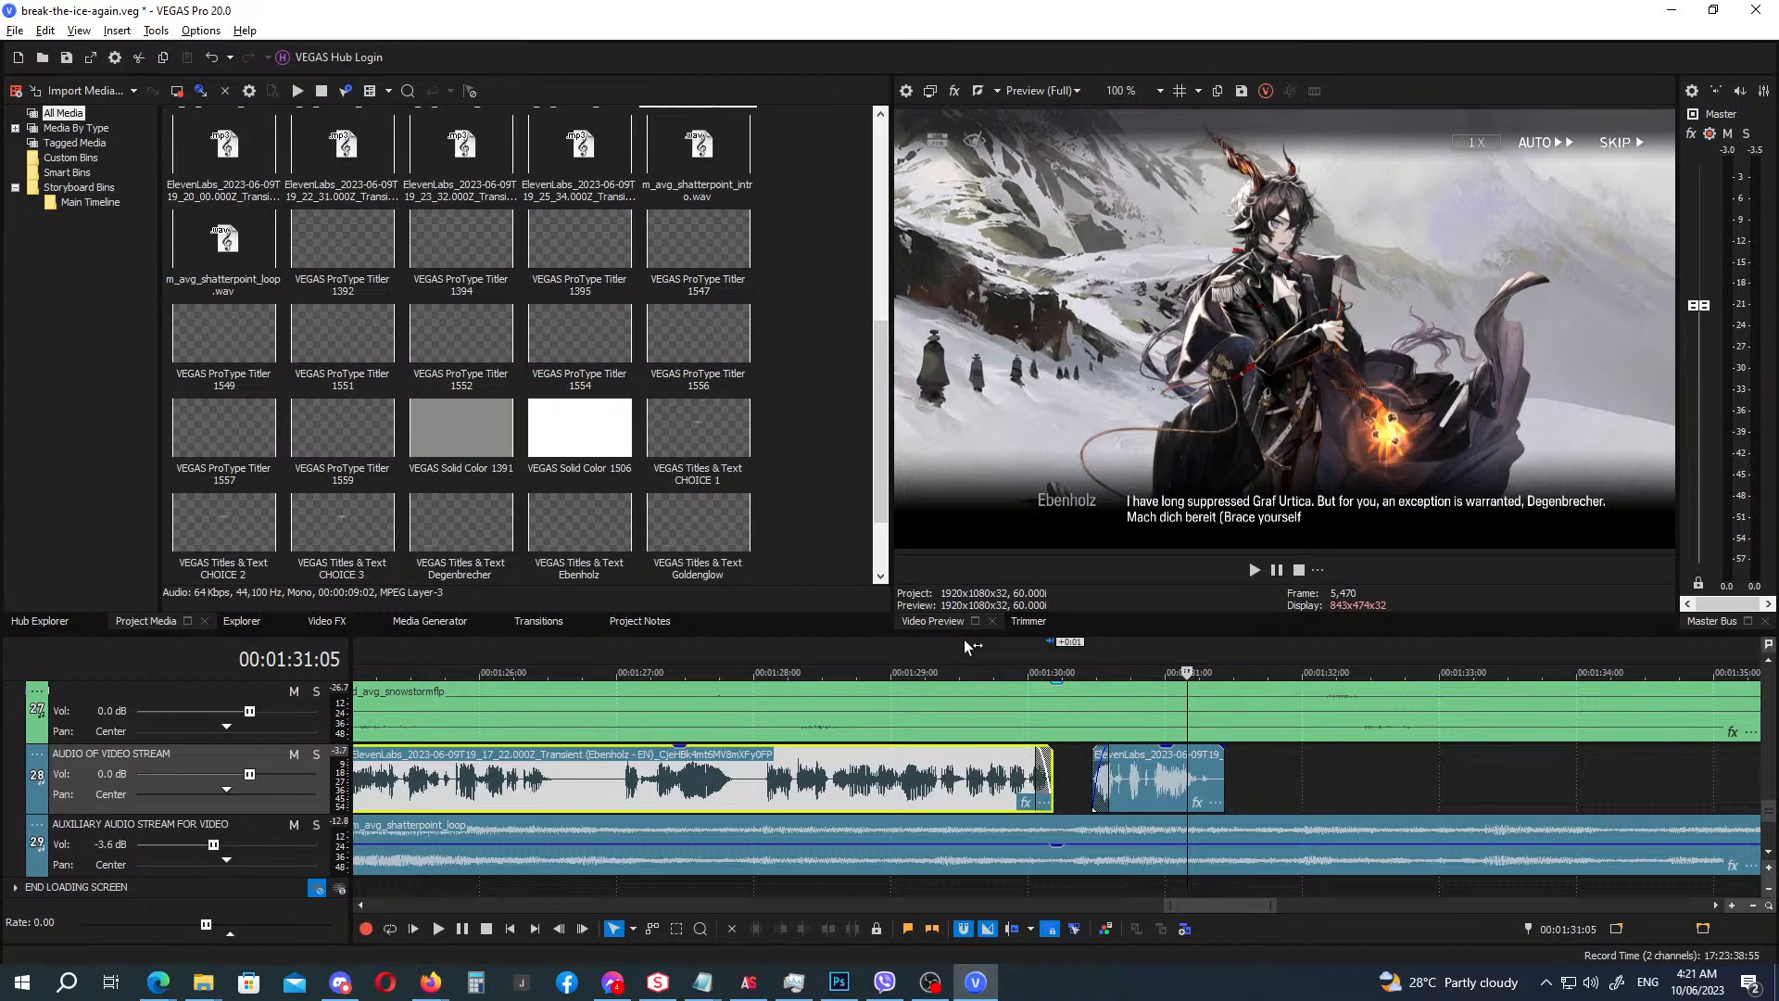
left_click(606, 649)
key("space")
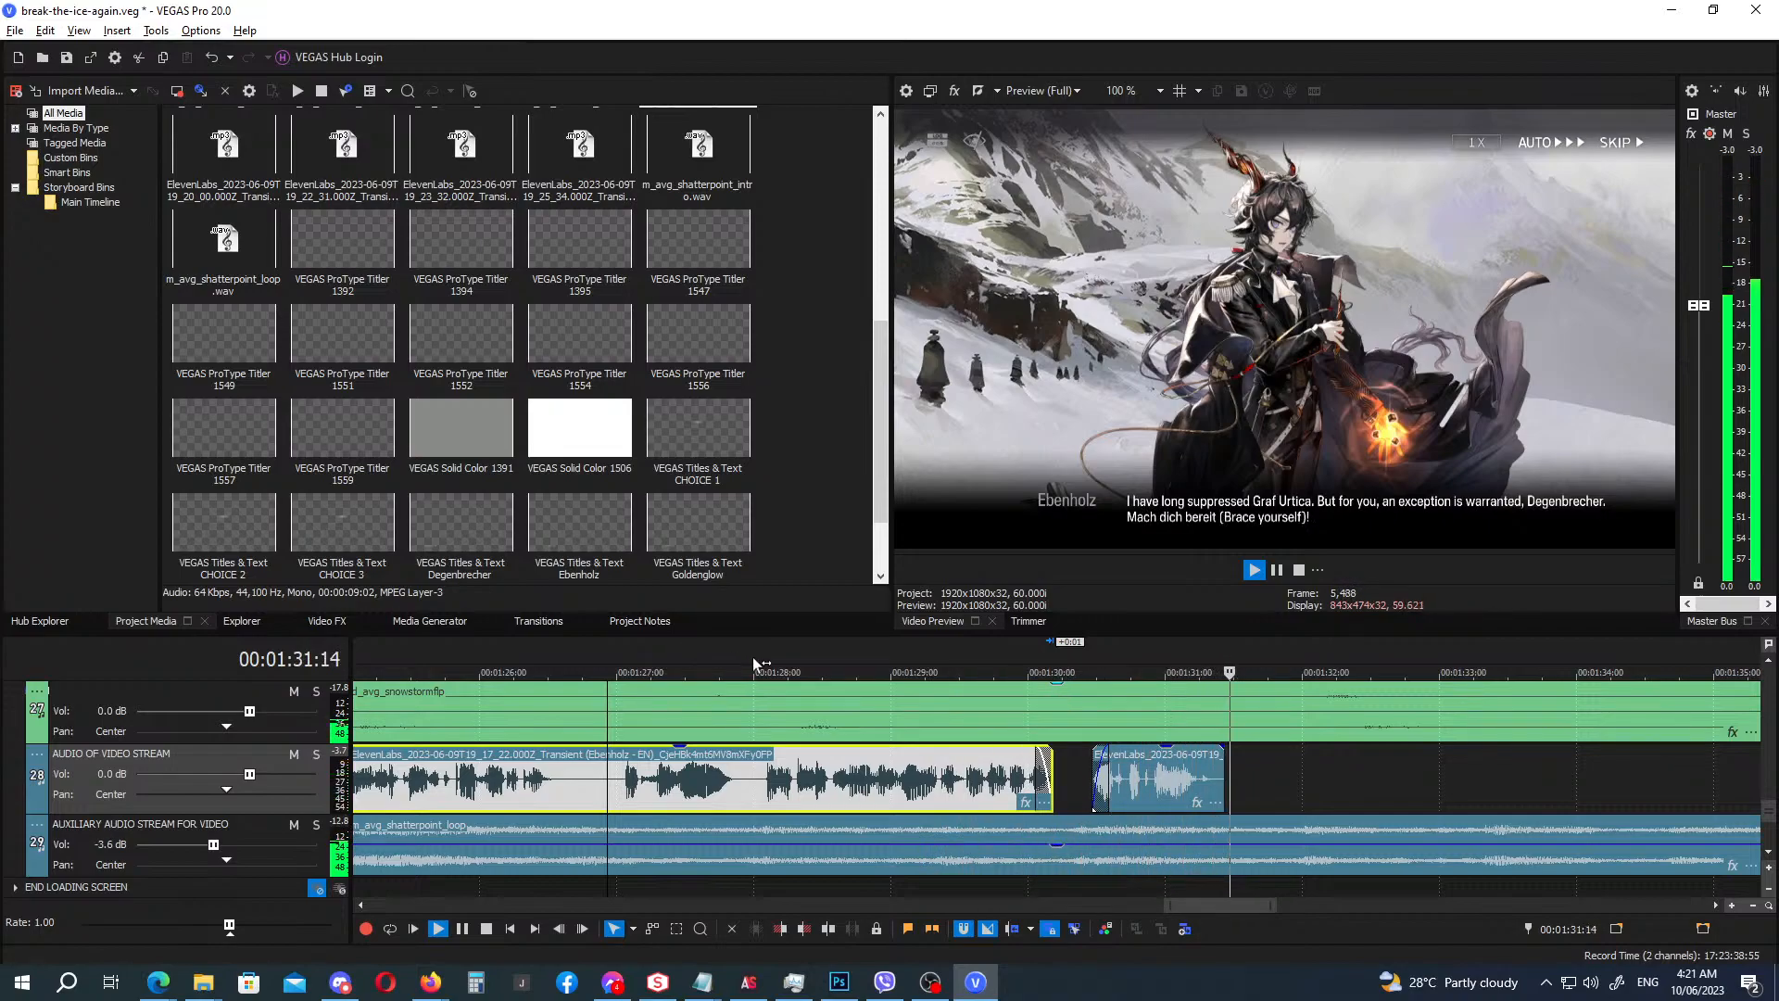
key("Return")
scroll(1300, 742, "down", 2)
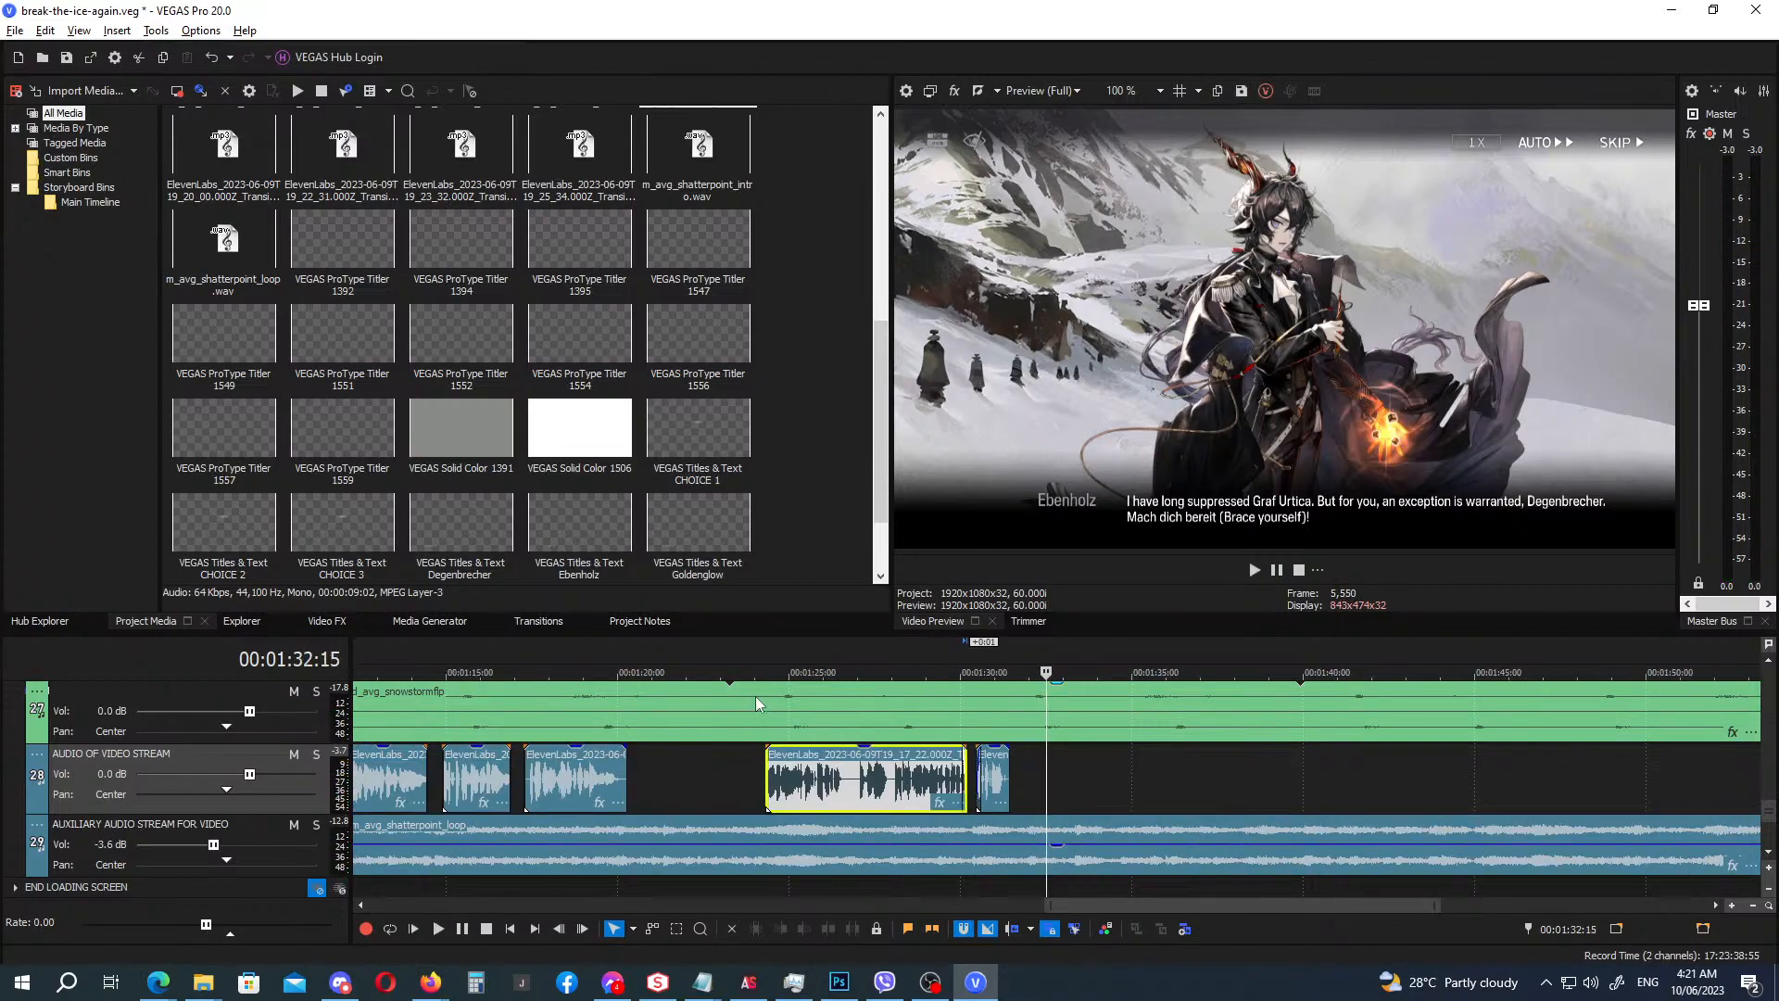
left_click(756, 653)
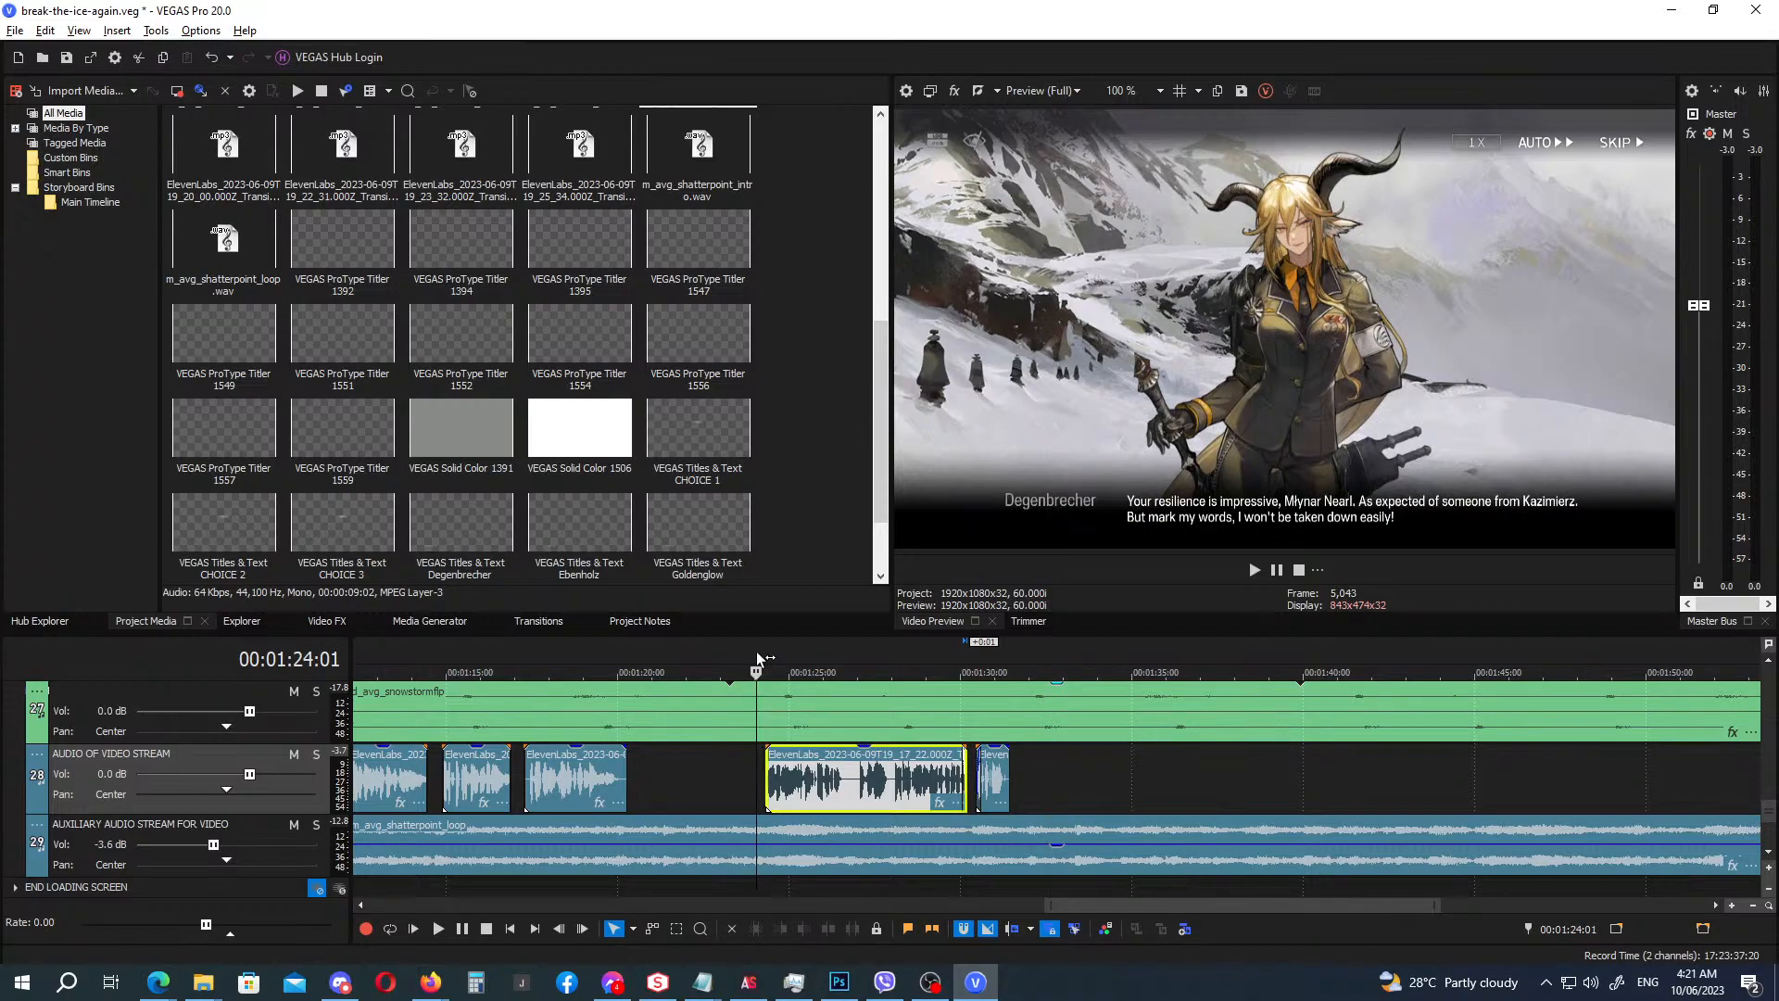
key("space")
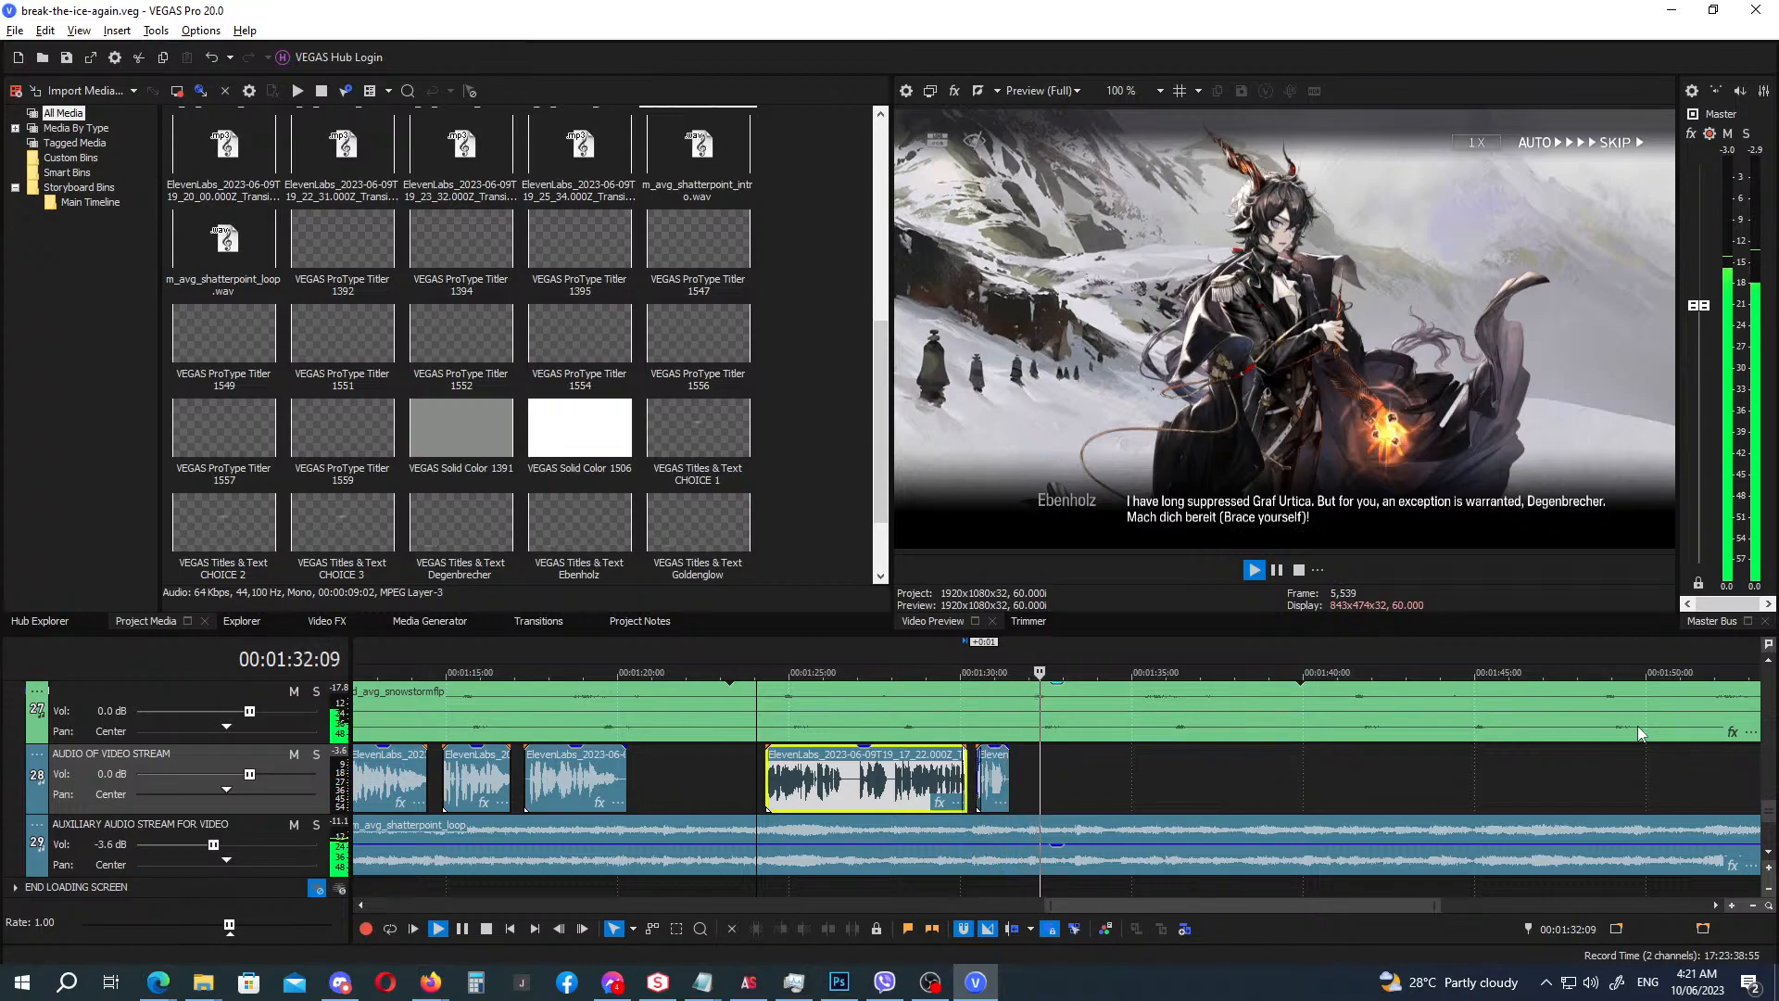
key("space")
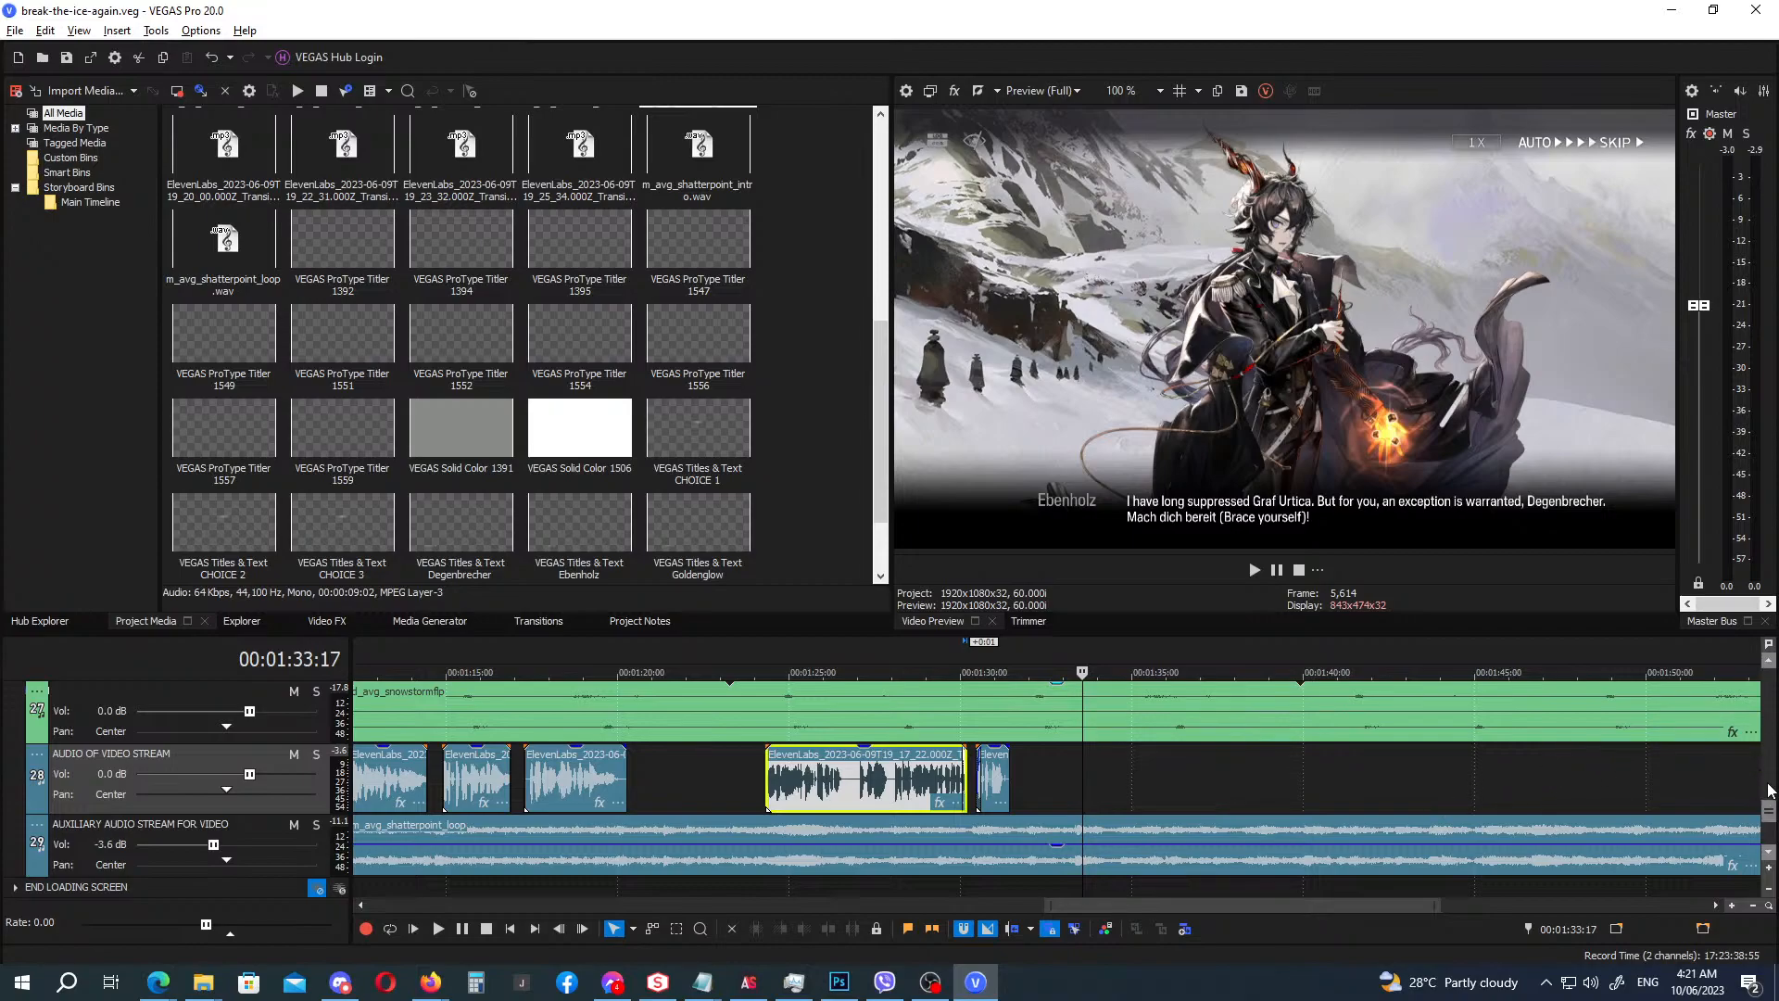
Add a short fade-in to the ak-ebenholz-stare event, preview it from 00:01:22:12 and trim its end to about 00:01:35:13.
left_click_drag(1772, 819, 1775, 774)
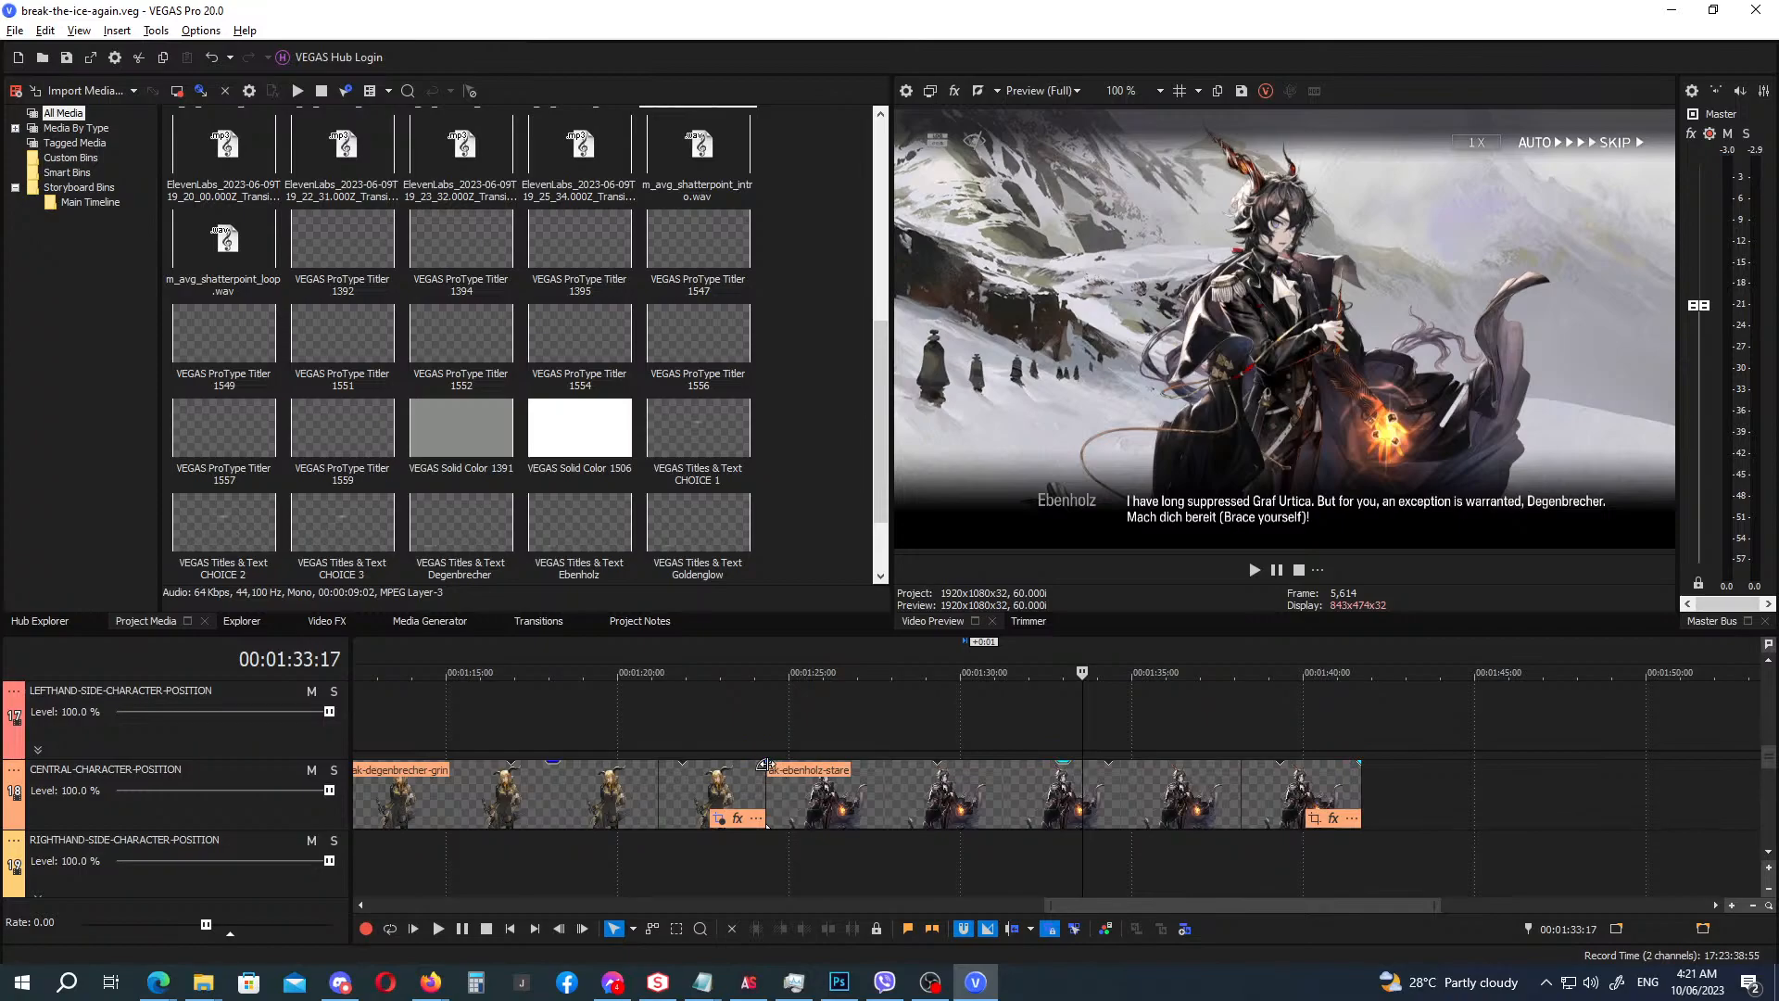
left_click_drag(761, 765, 802, 769)
left_click(699, 641)
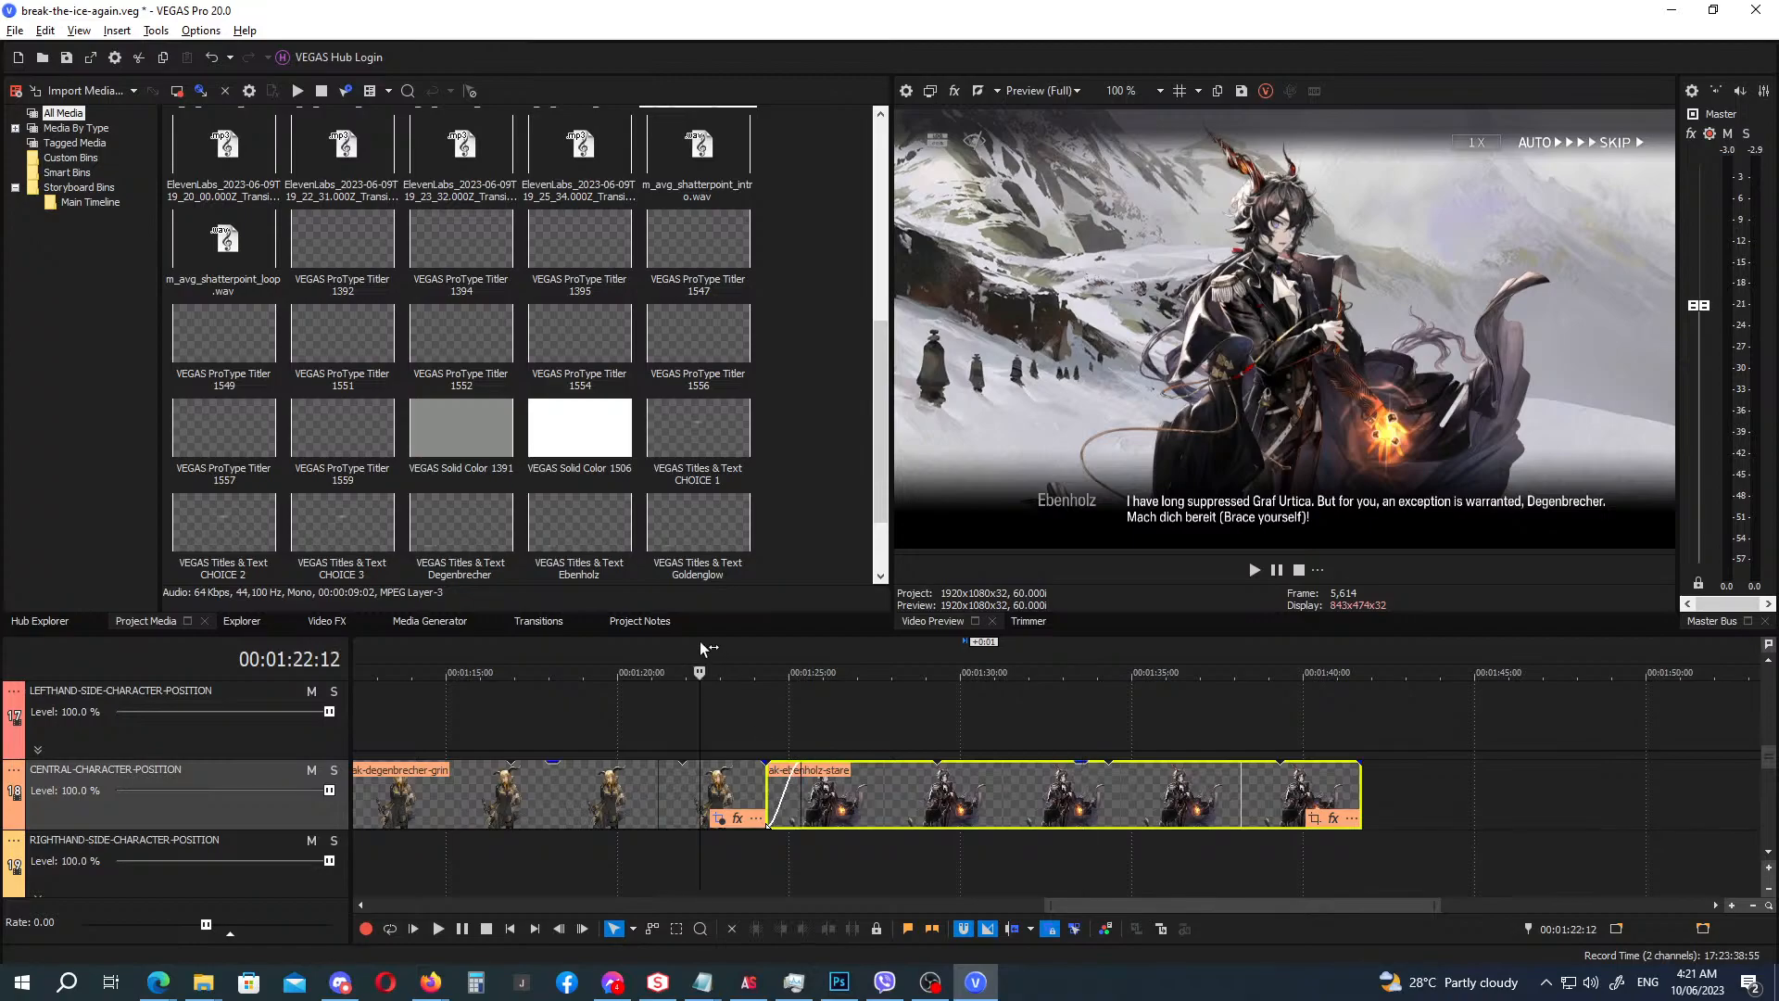
key("space")
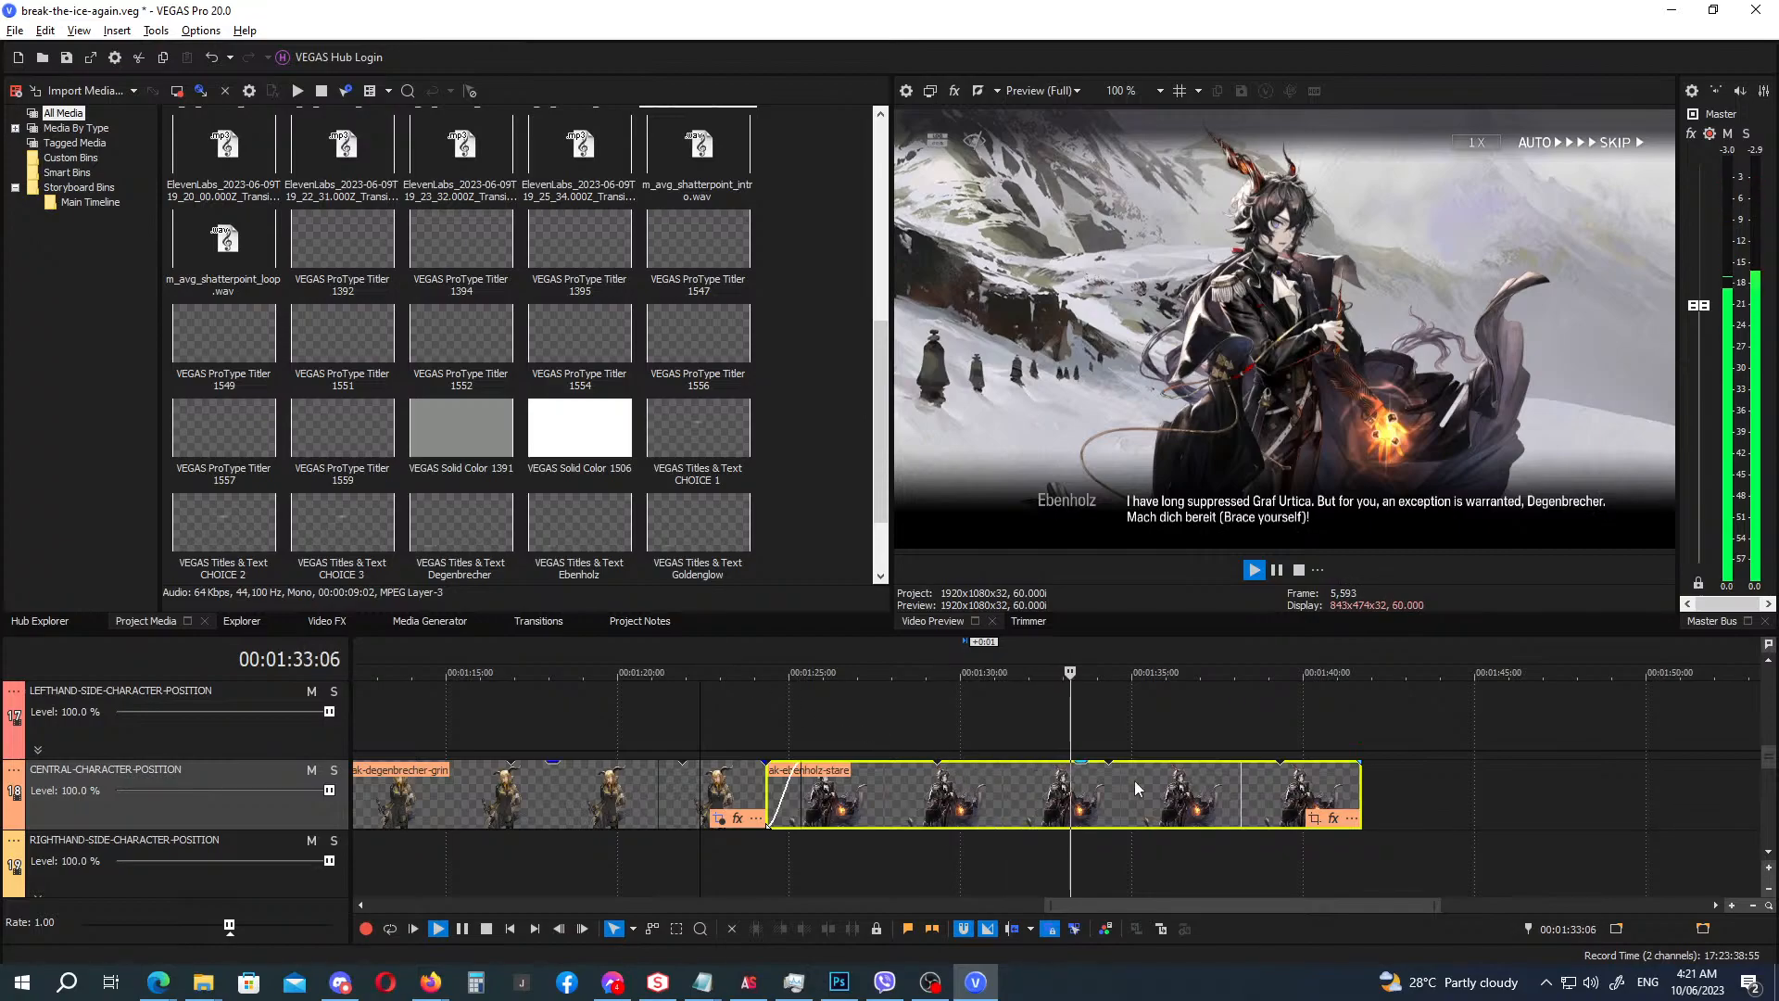
key("Return")
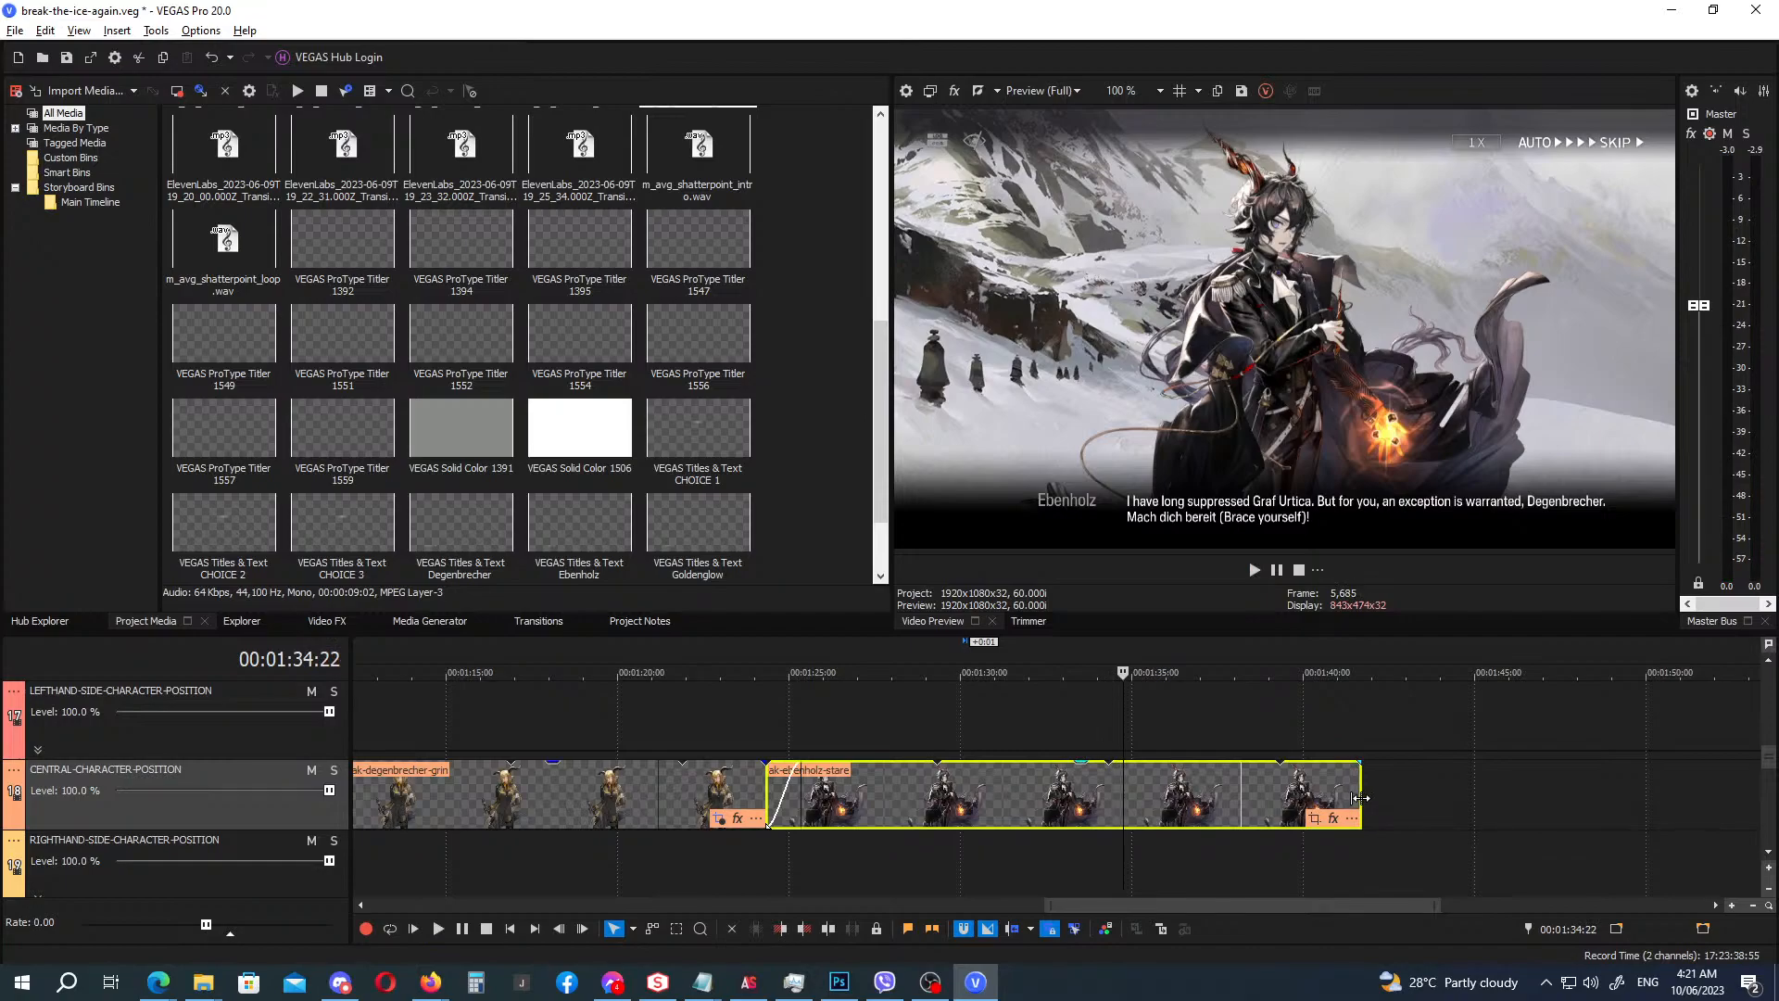
left_click_drag(1183, 804, 1147, 804)
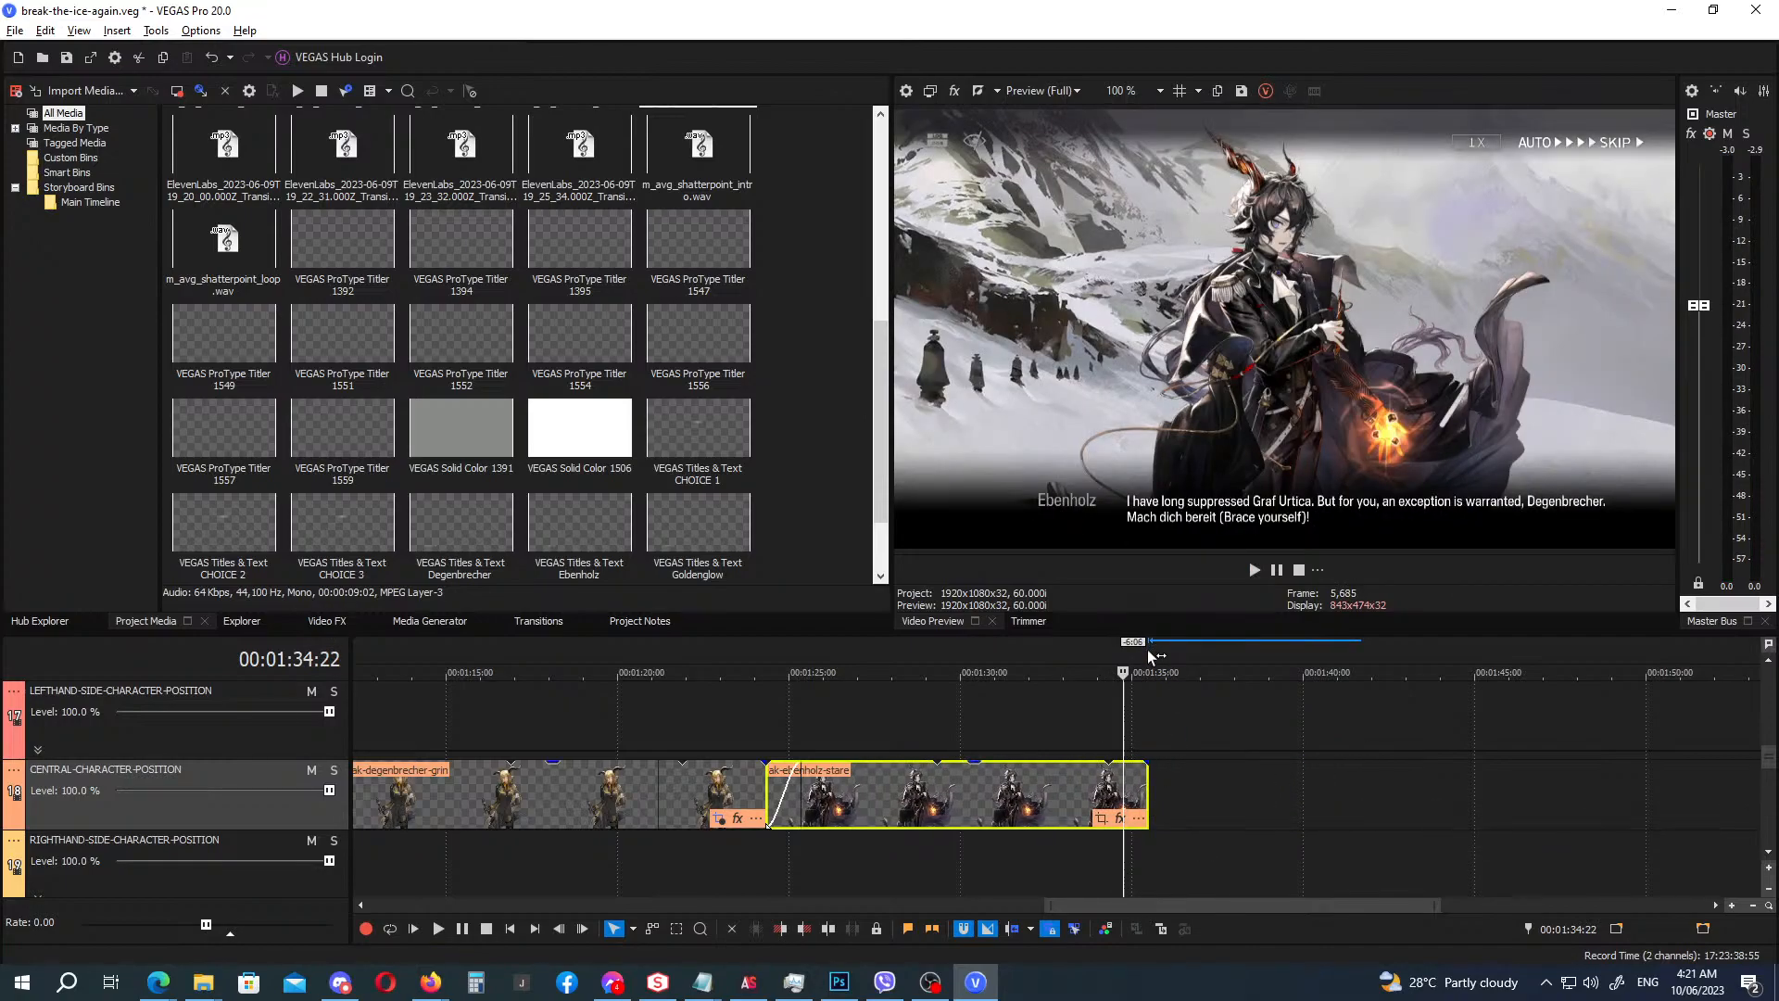
Add the ElevenLabs 19_26_23 voice clip to the AUDIO OF VIDEO STREAM track at 00:01:35:14, where the ak-ebenholz-stare event ends.
left_click(1149, 747)
left_click_drag(1769, 755, 1766, 821)
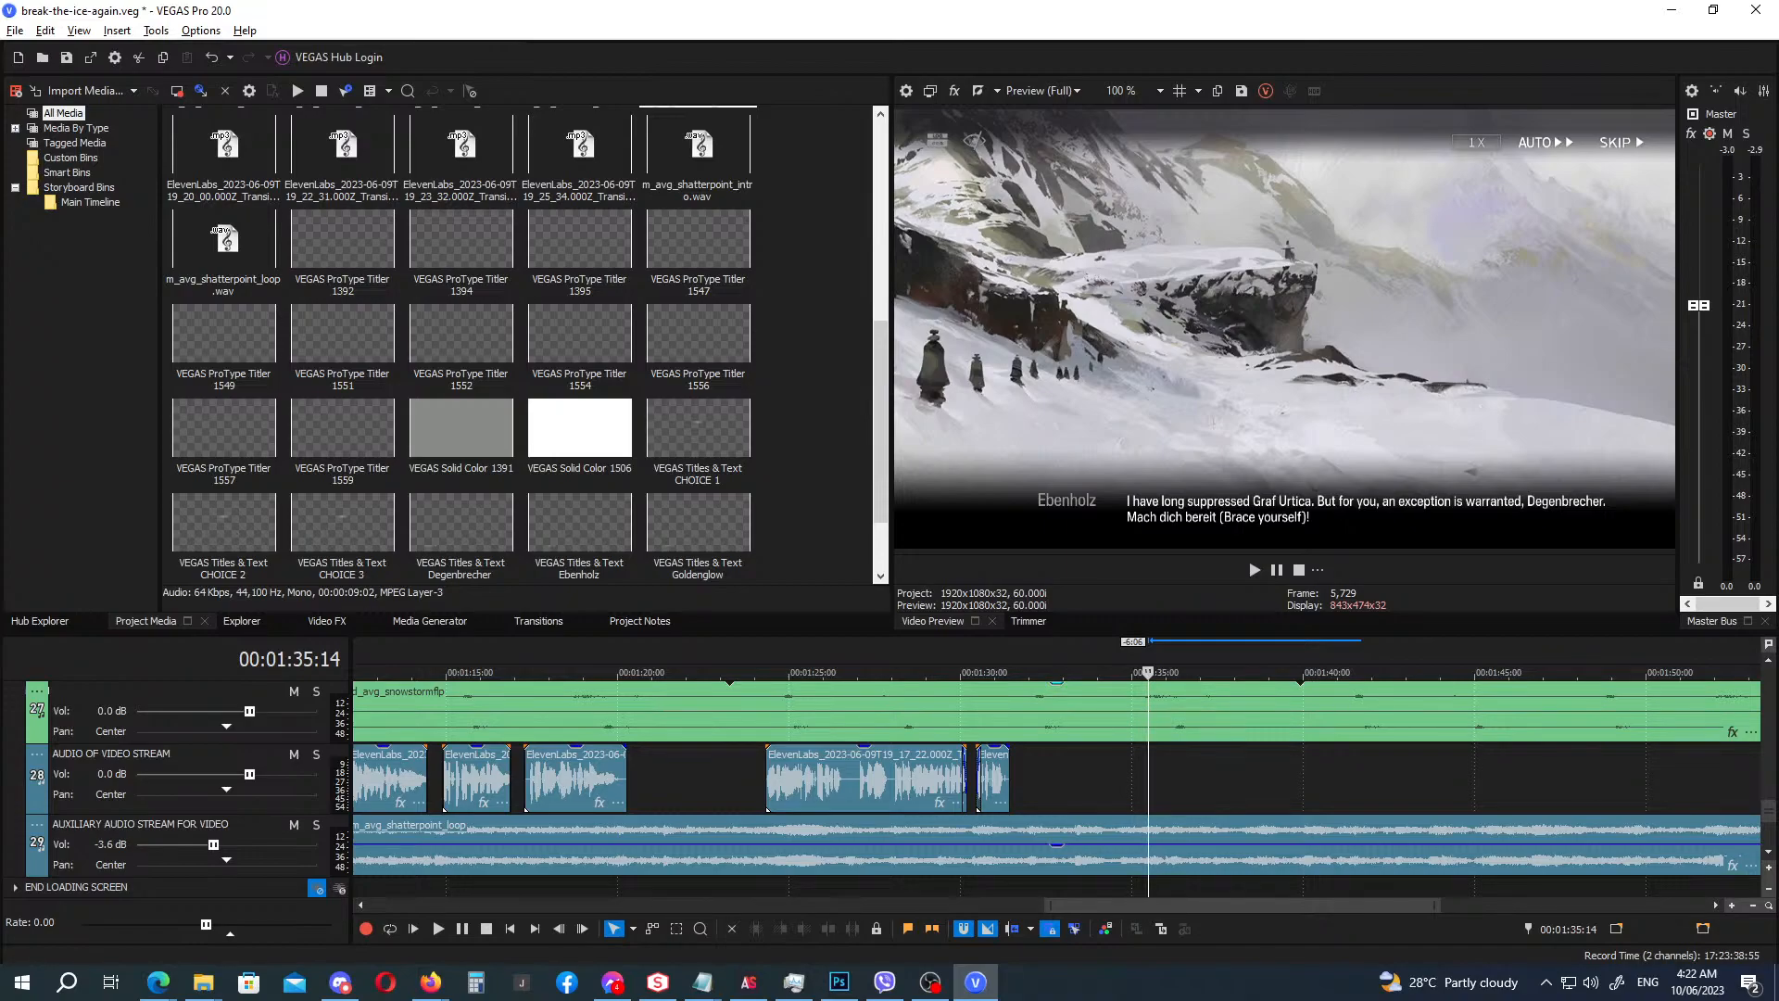
key("alt+Tab")
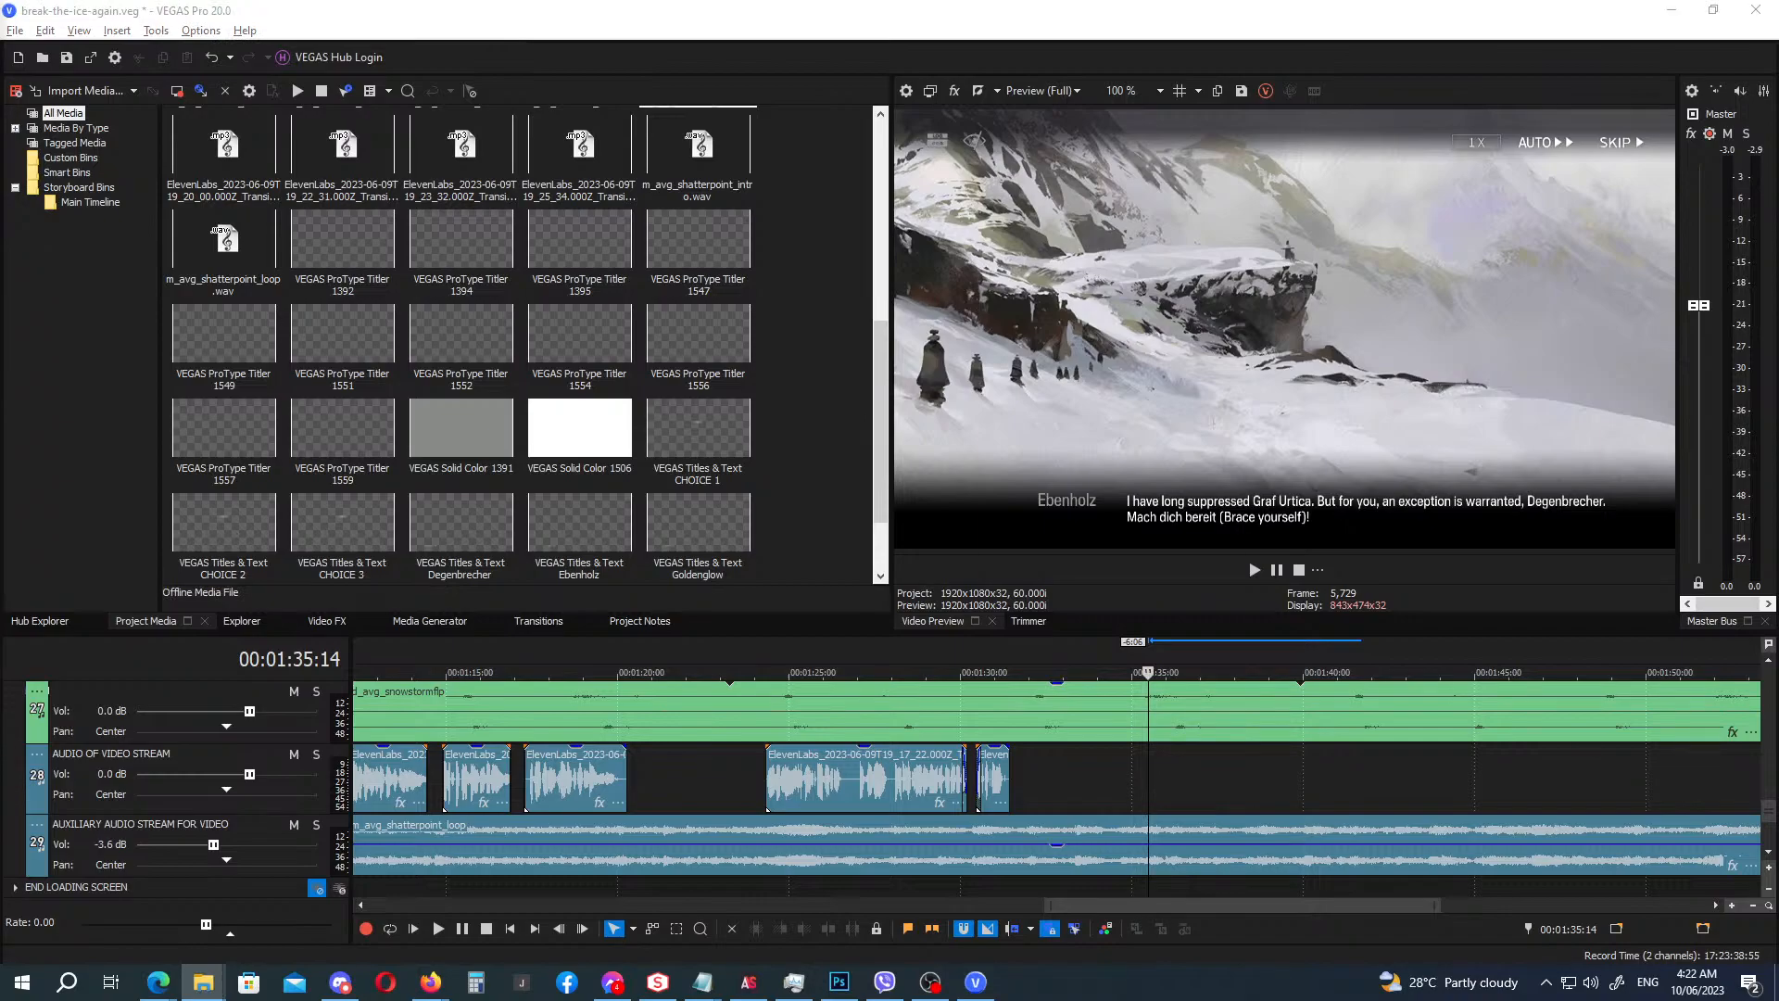
left_click_drag(1099, 753, 1150, 790)
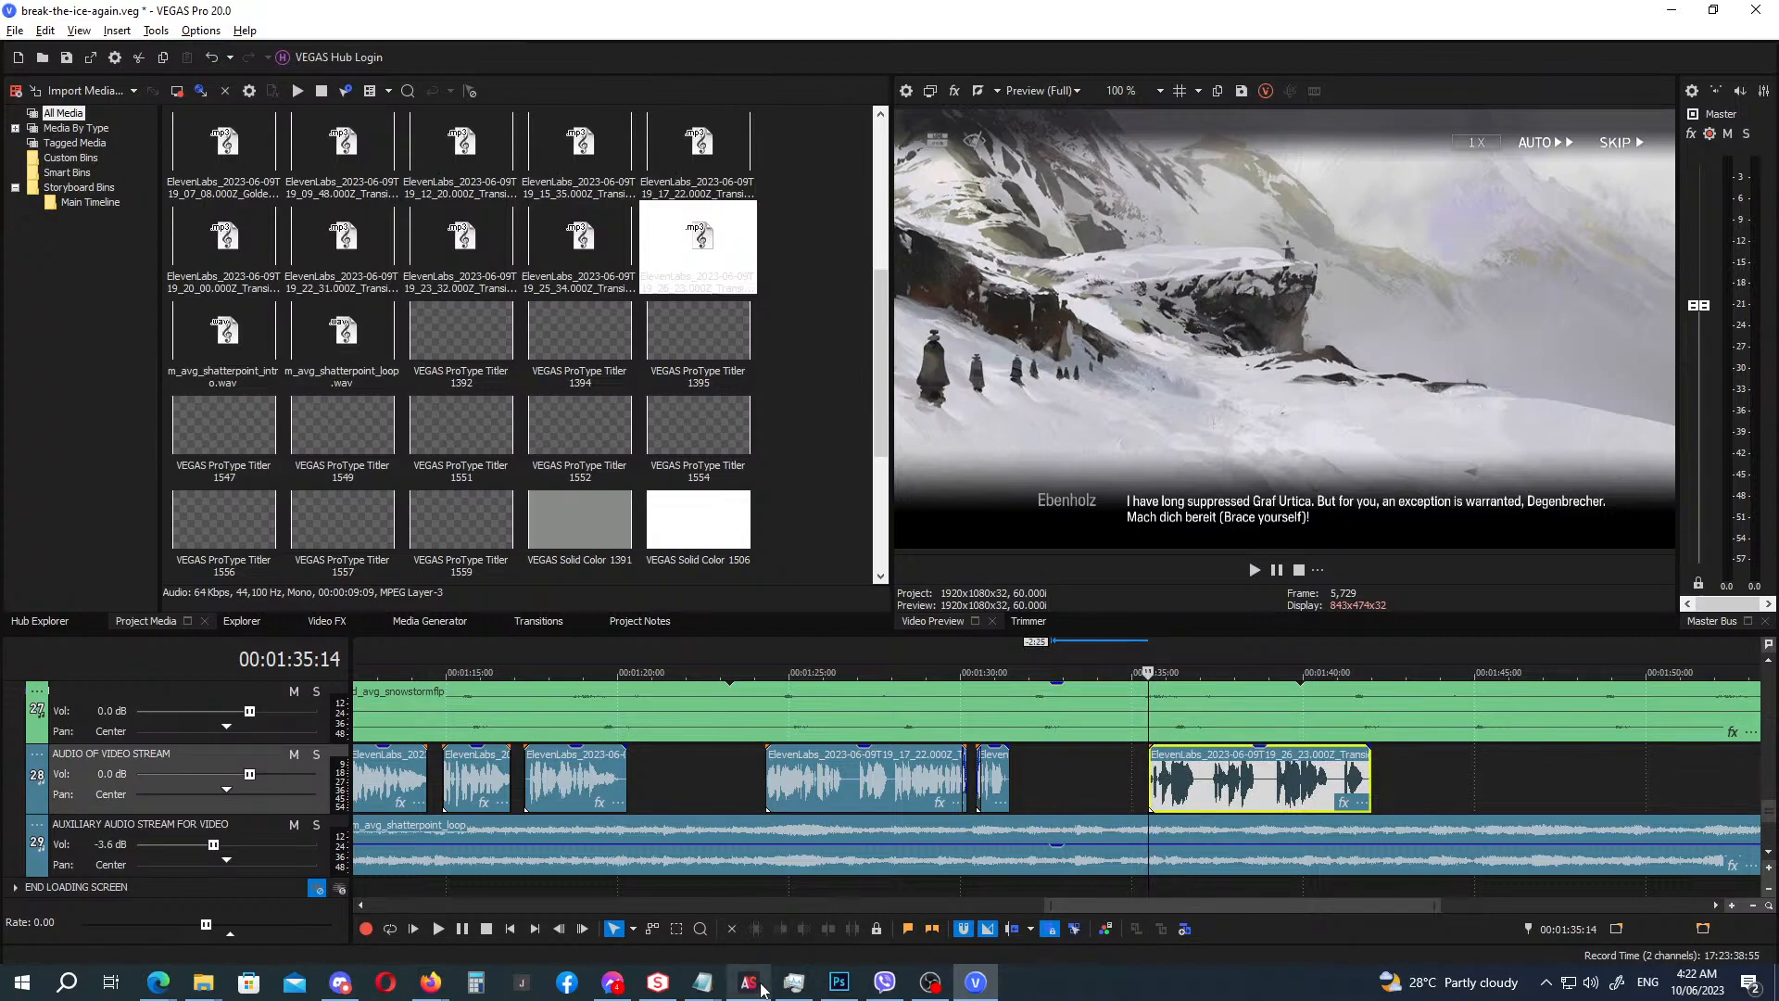
Check Degenbrecher's closing lines in the untitled Notepad script and close it without saving.
left_click(702, 982)
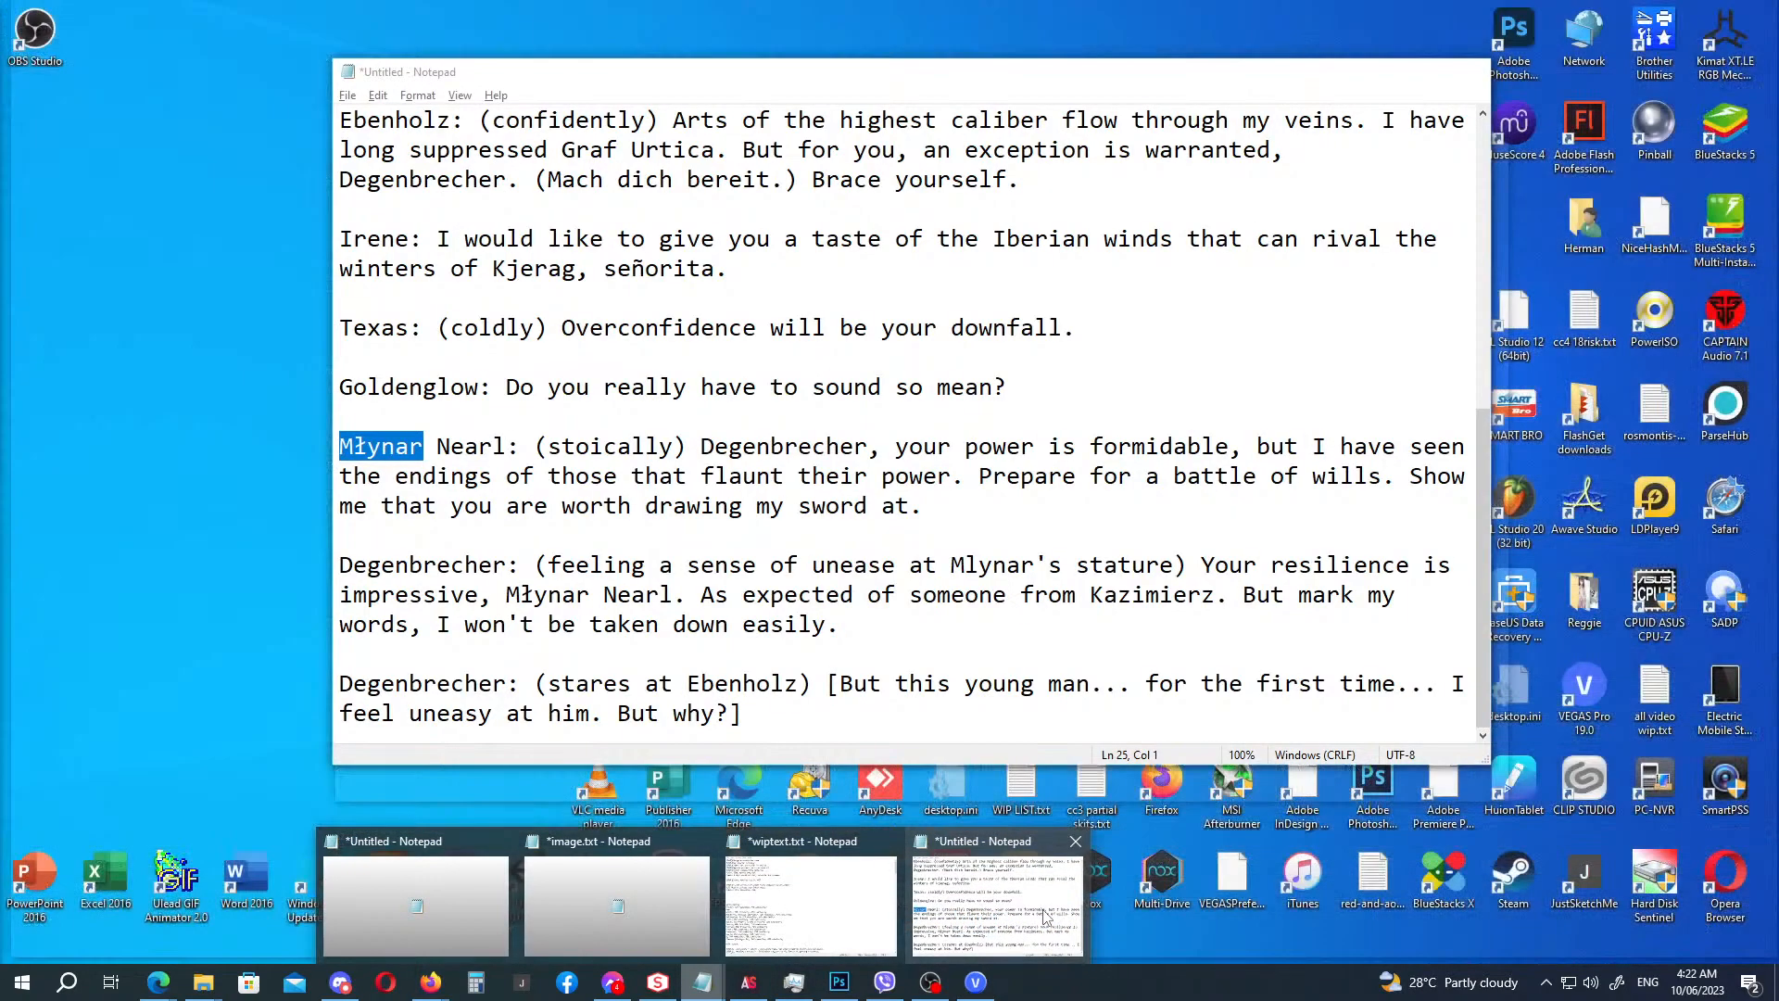
left_click(1045, 915)
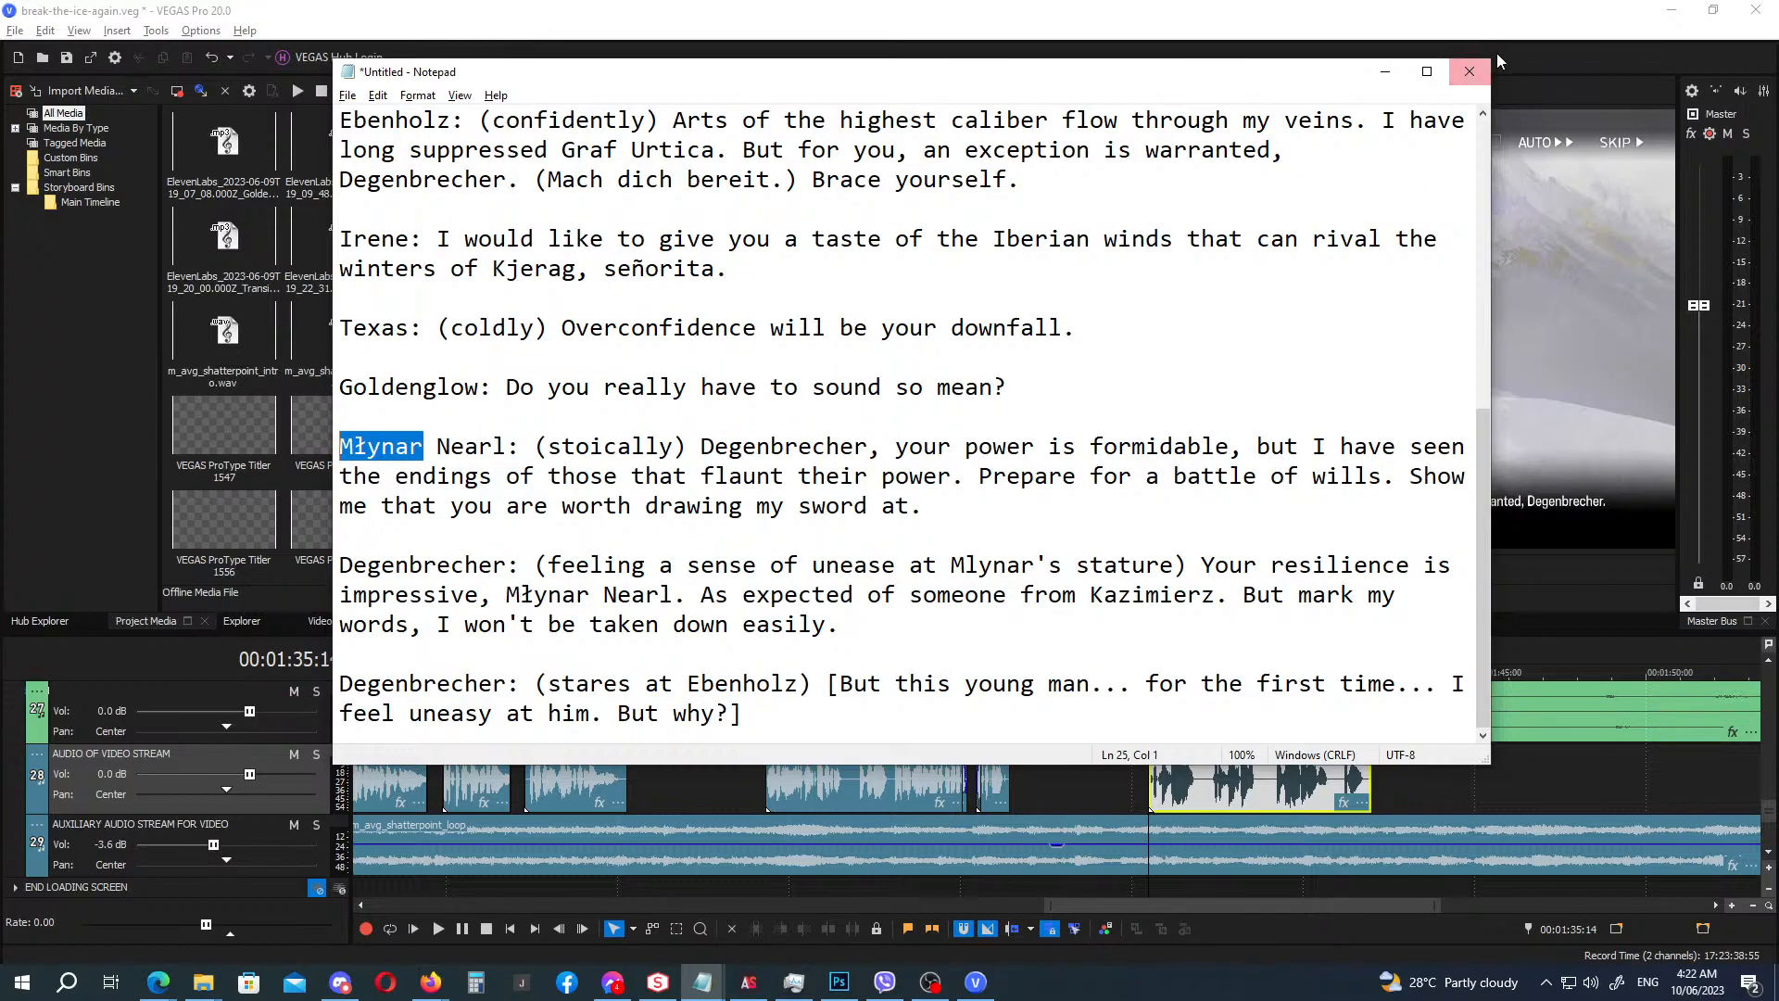
left_click(1468, 71)
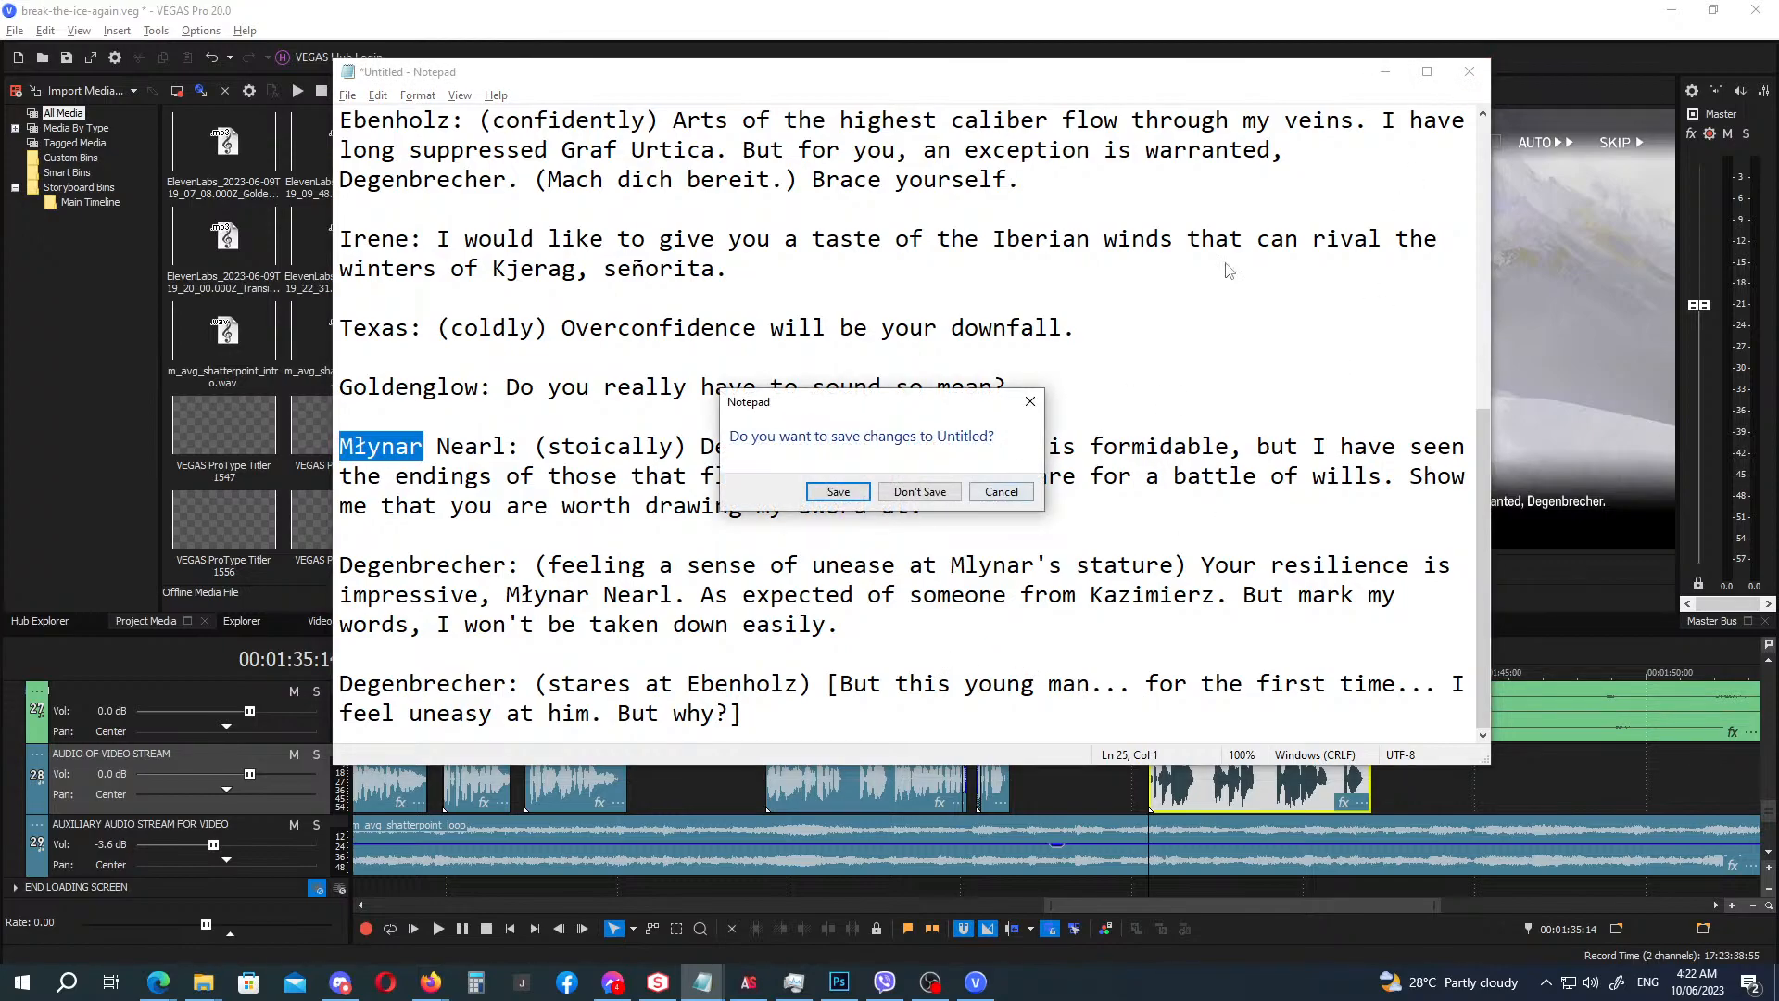
key("n")
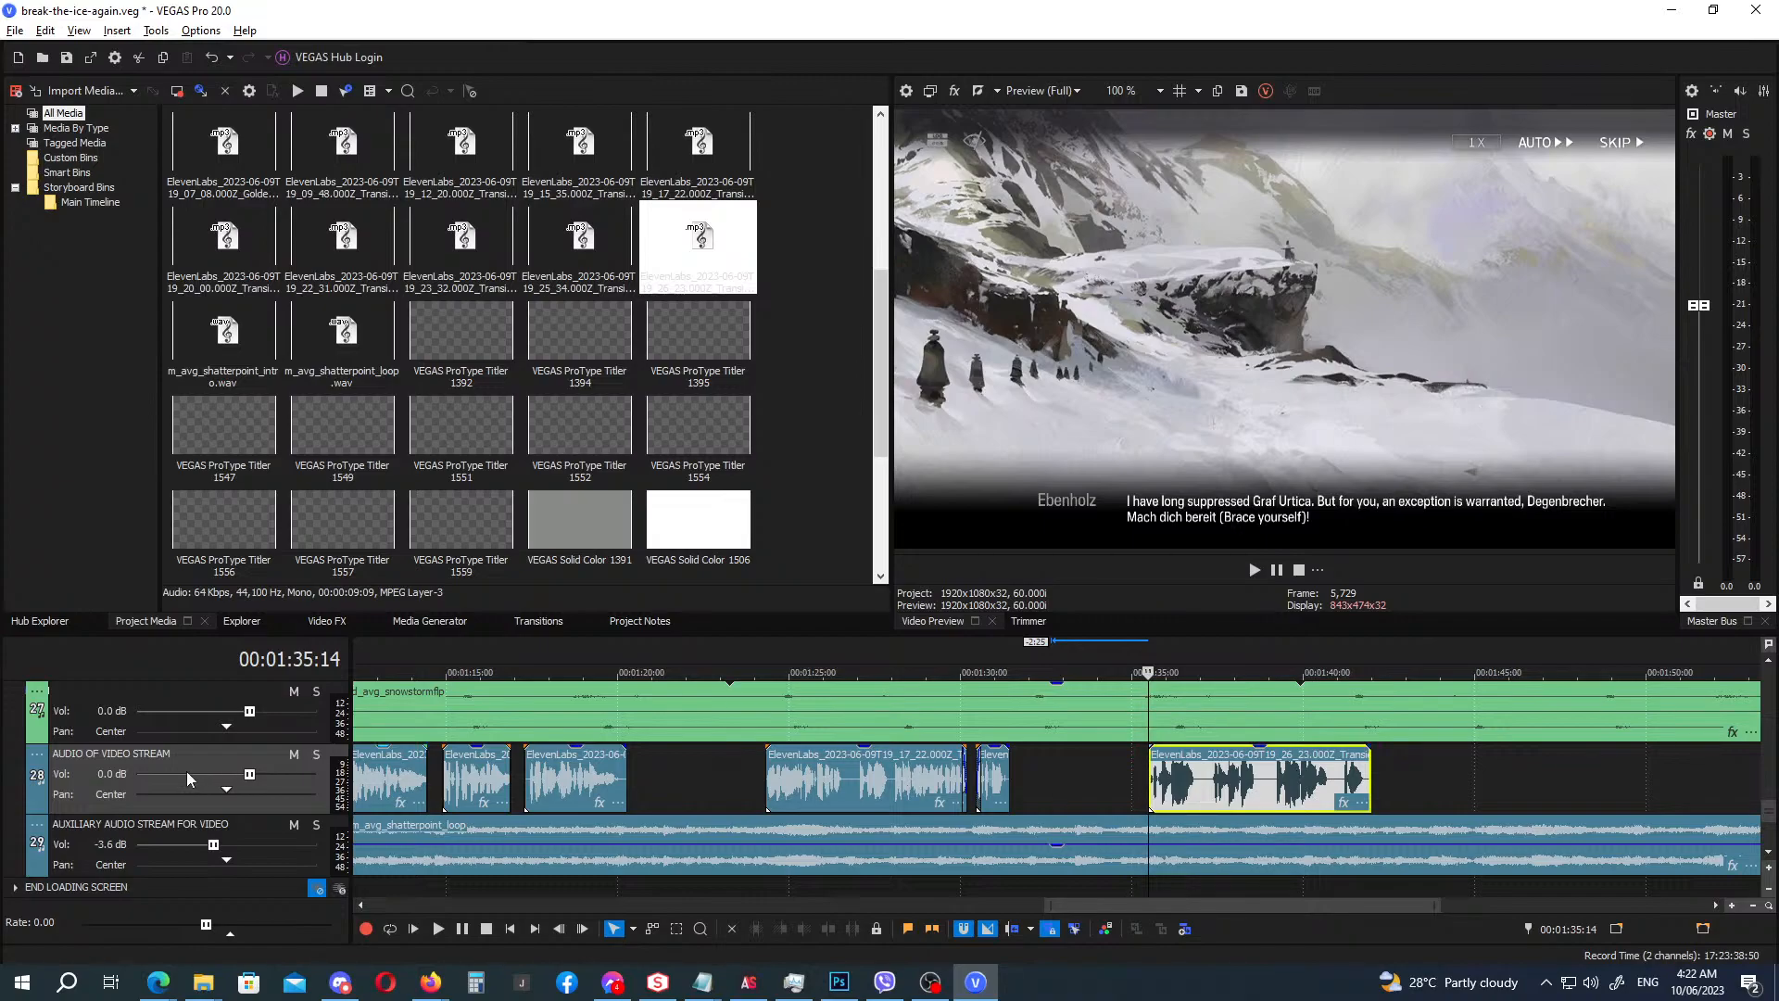
Insert an audio track with ExpressFX Reverb above the snowstorm track and move the 19_26_23 voice clip onto it, about 3 seconds later.
right_click(182, 692)
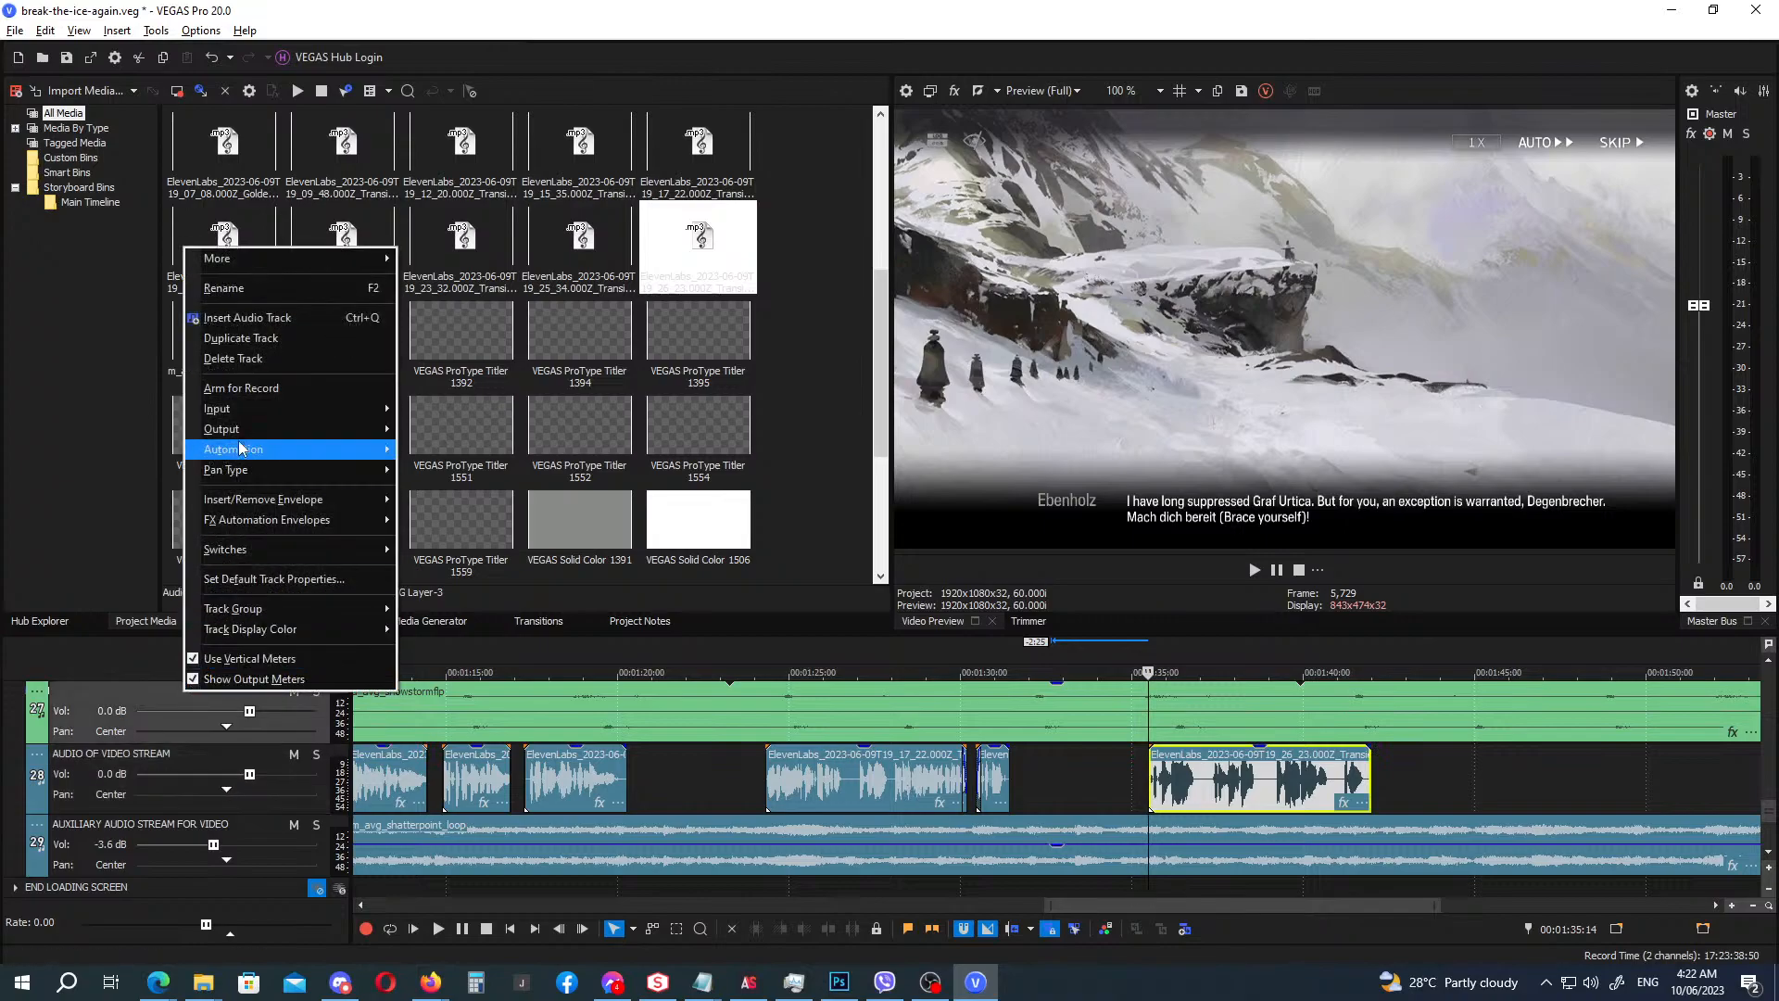
left_click(252, 319)
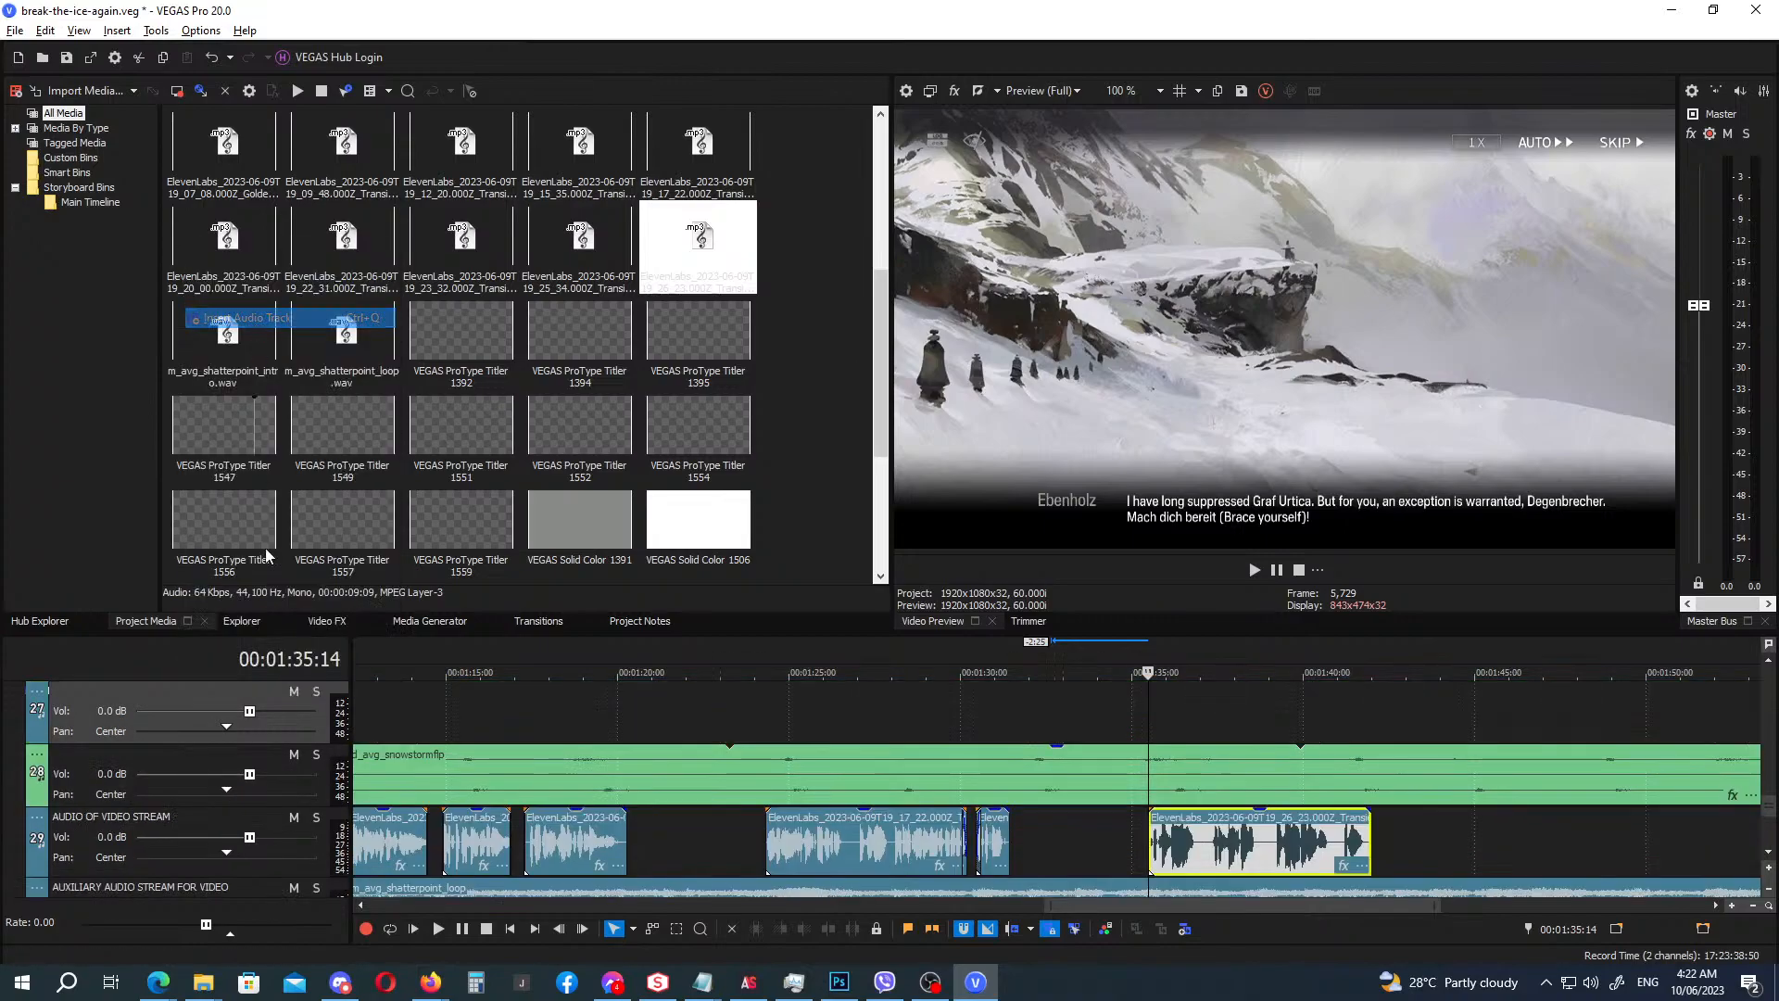
left_click(36, 695)
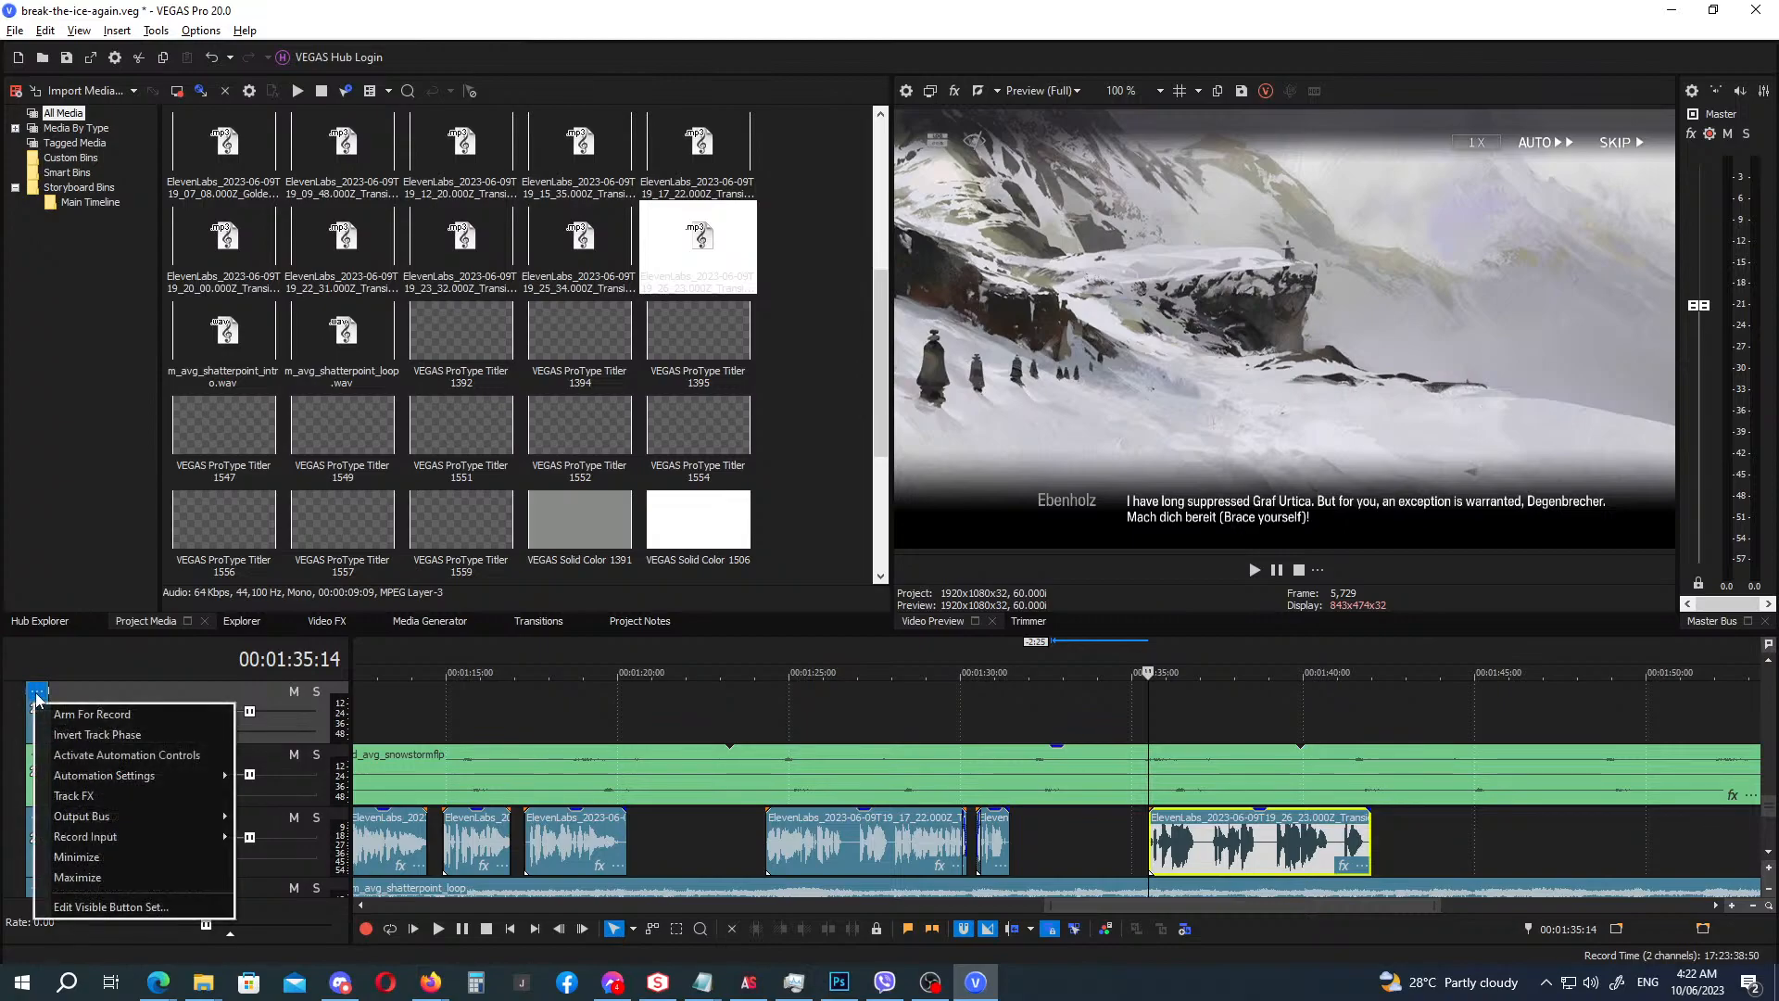
left_click(110, 797)
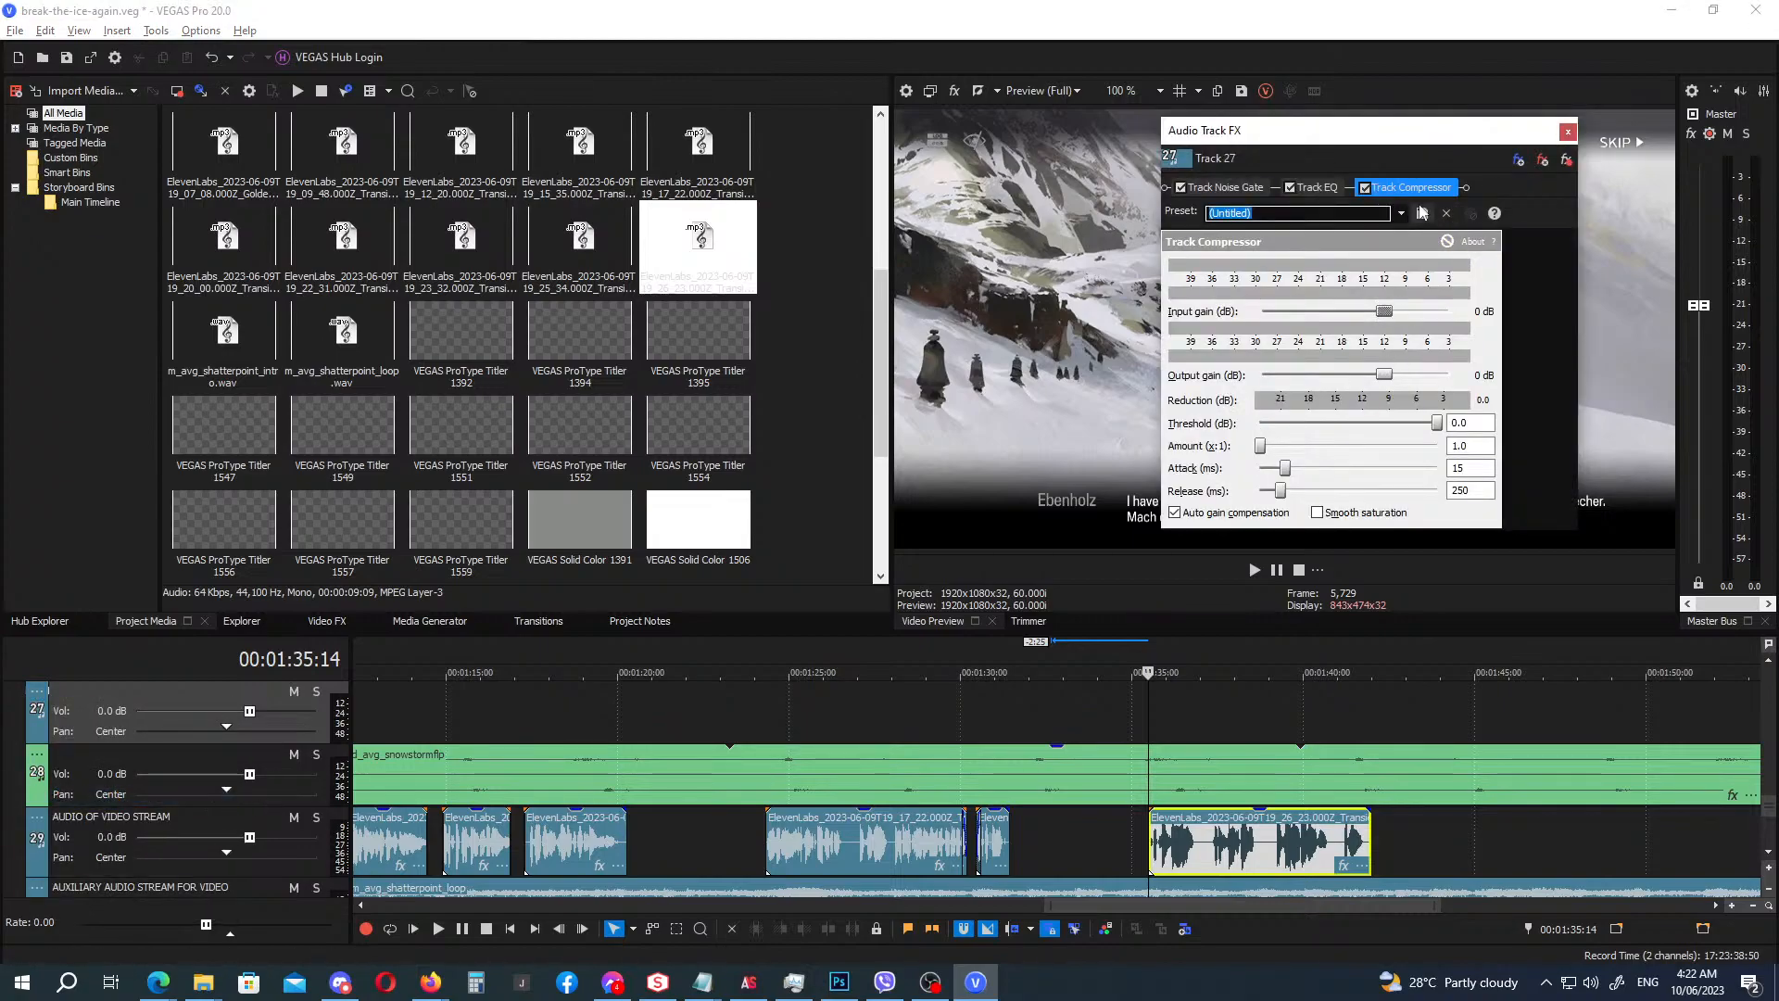
left_click(1518, 162)
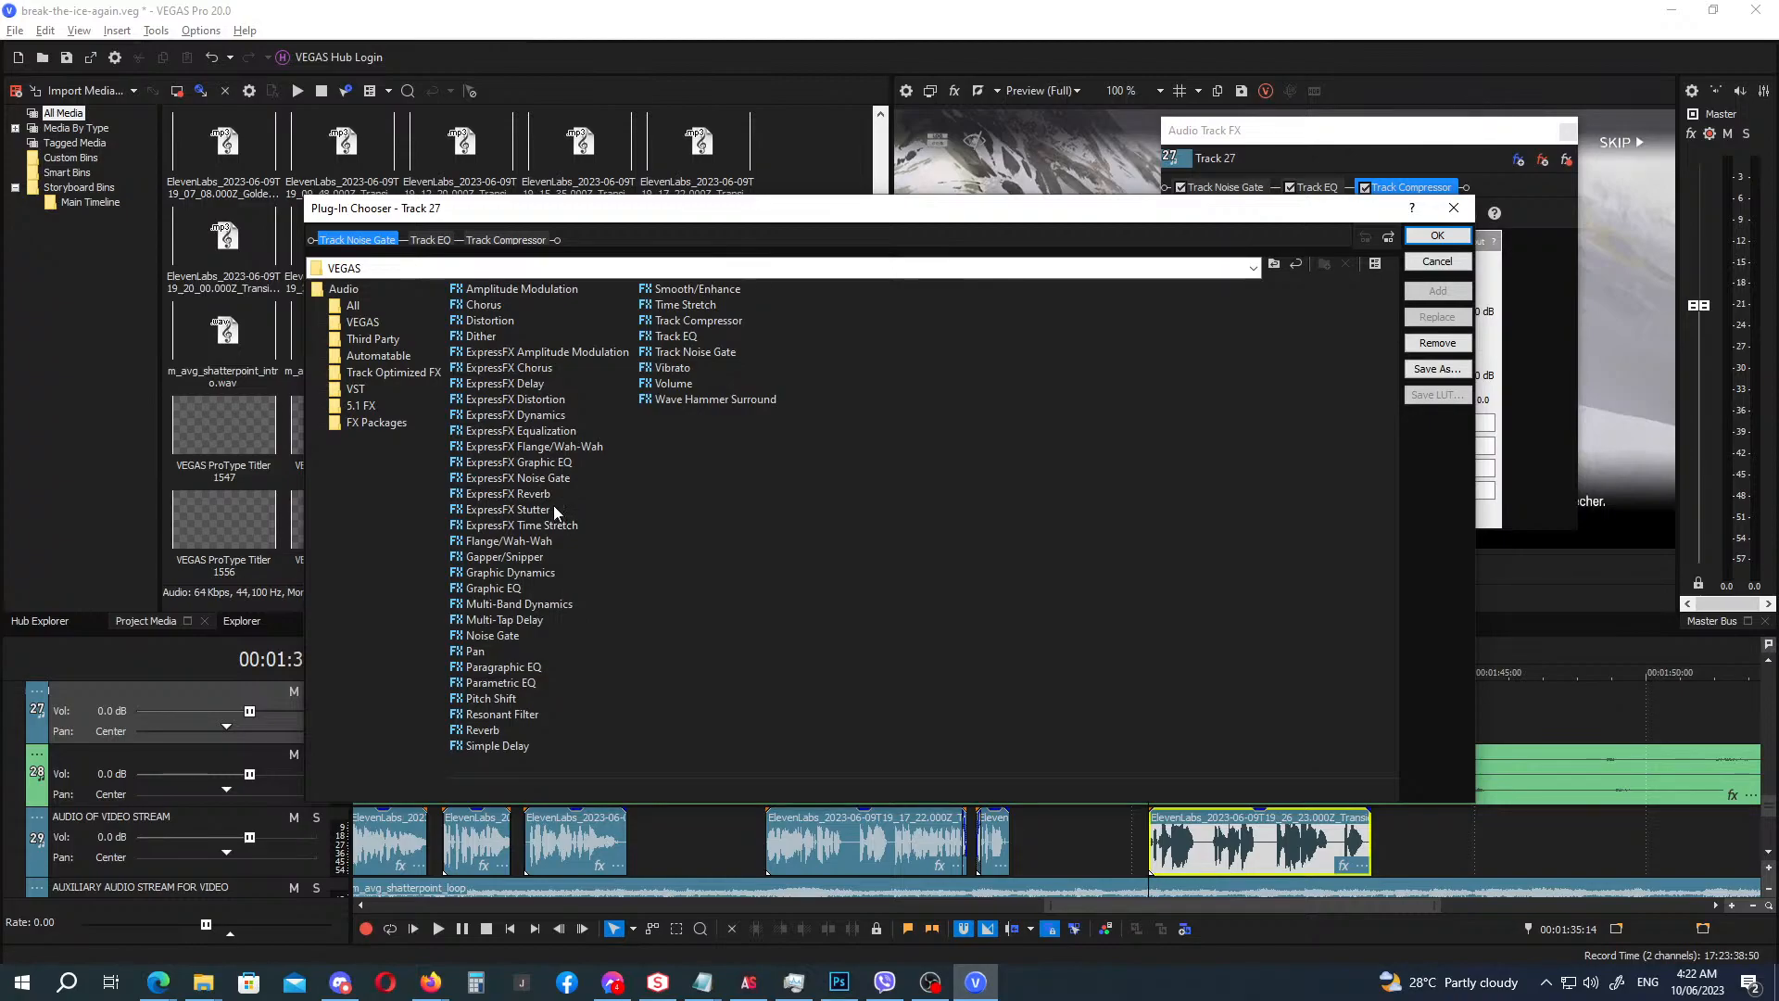
double_click(519, 494)
left_click(1436, 236)
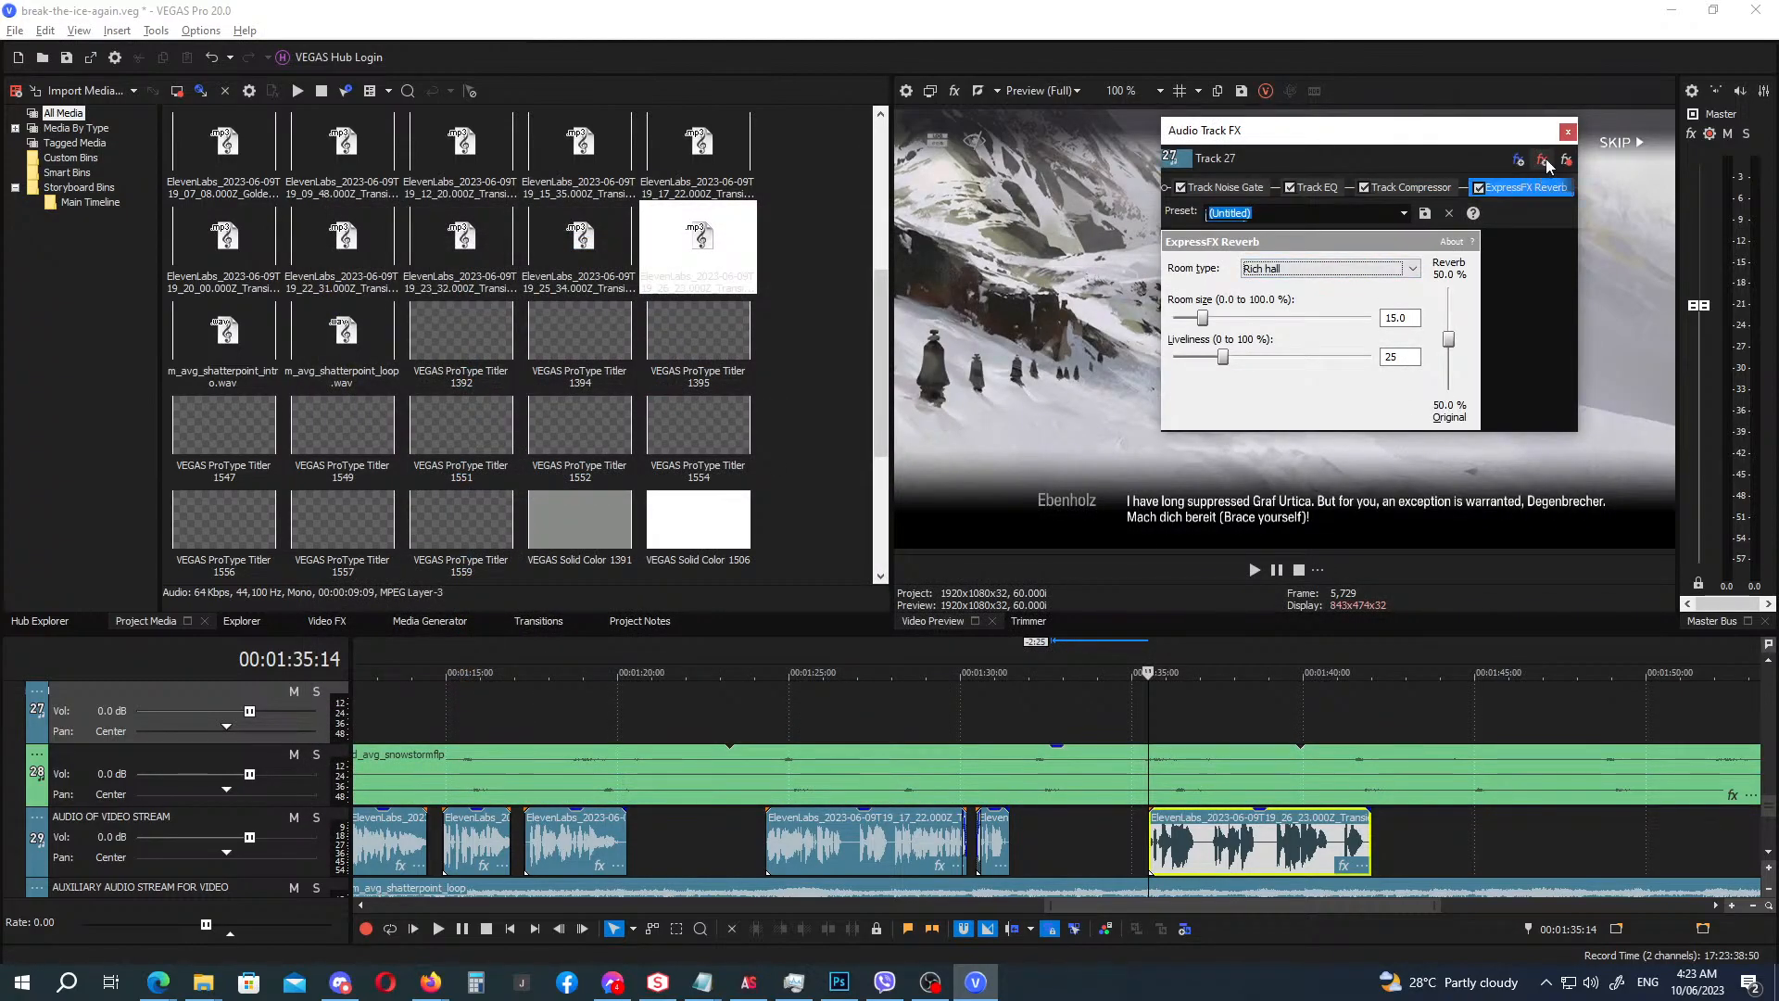
left_click(1568, 134)
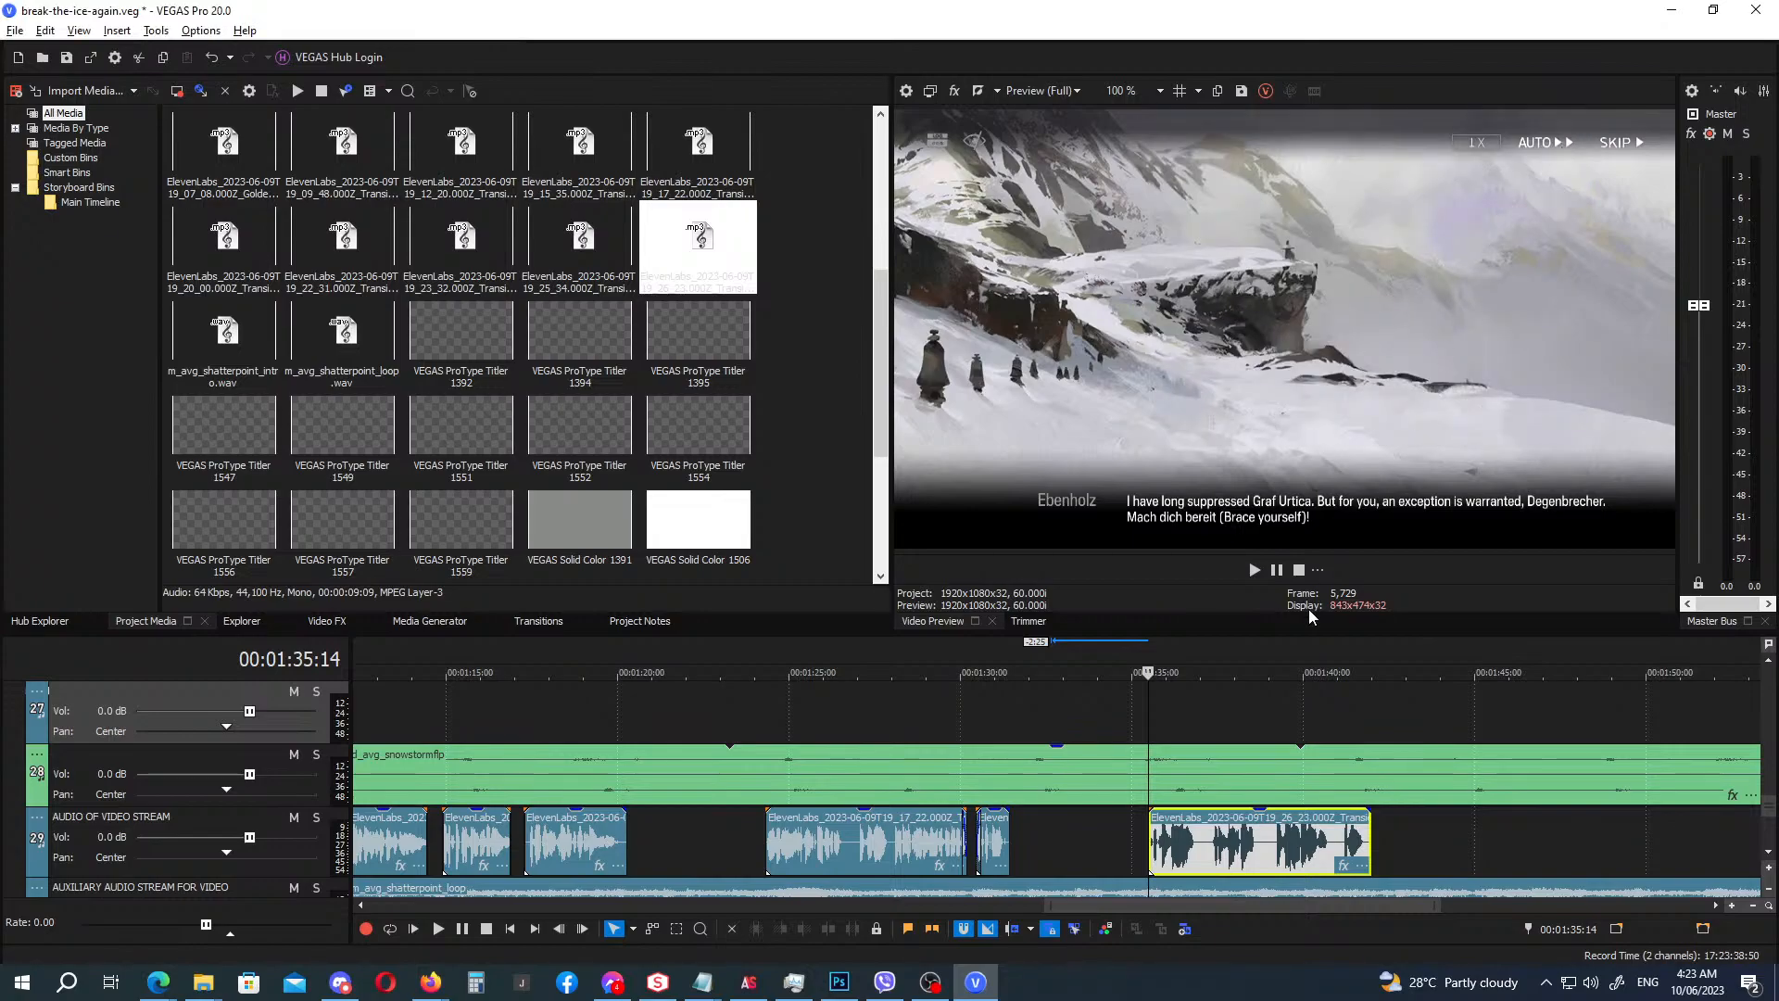
left_click_drag(1251, 839, 1321, 735)
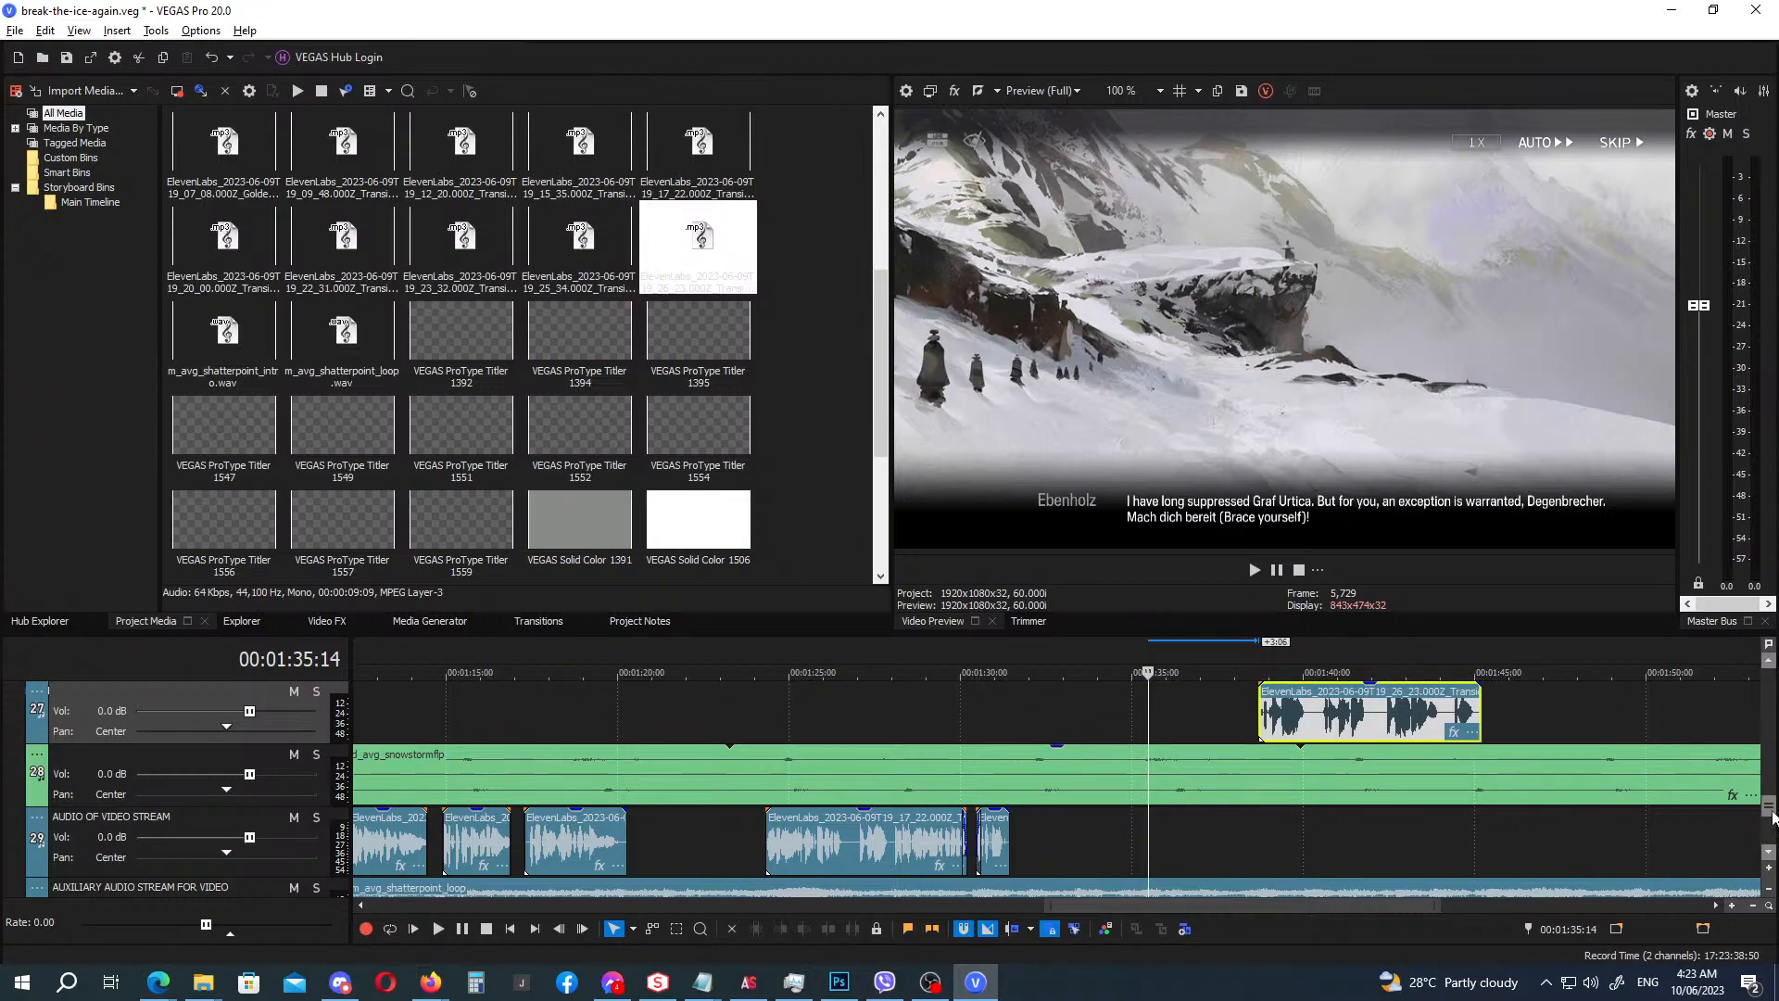
Add ak-degenbrecher-frown.veg from the VIDEO RAWS AK folder to CENTRAL-CHARACTER-POSITION directly after the ak-ebenholz-stare event.
left_click_drag(1768, 811, 1773, 758)
scroll(1248, 768, "down", 3)
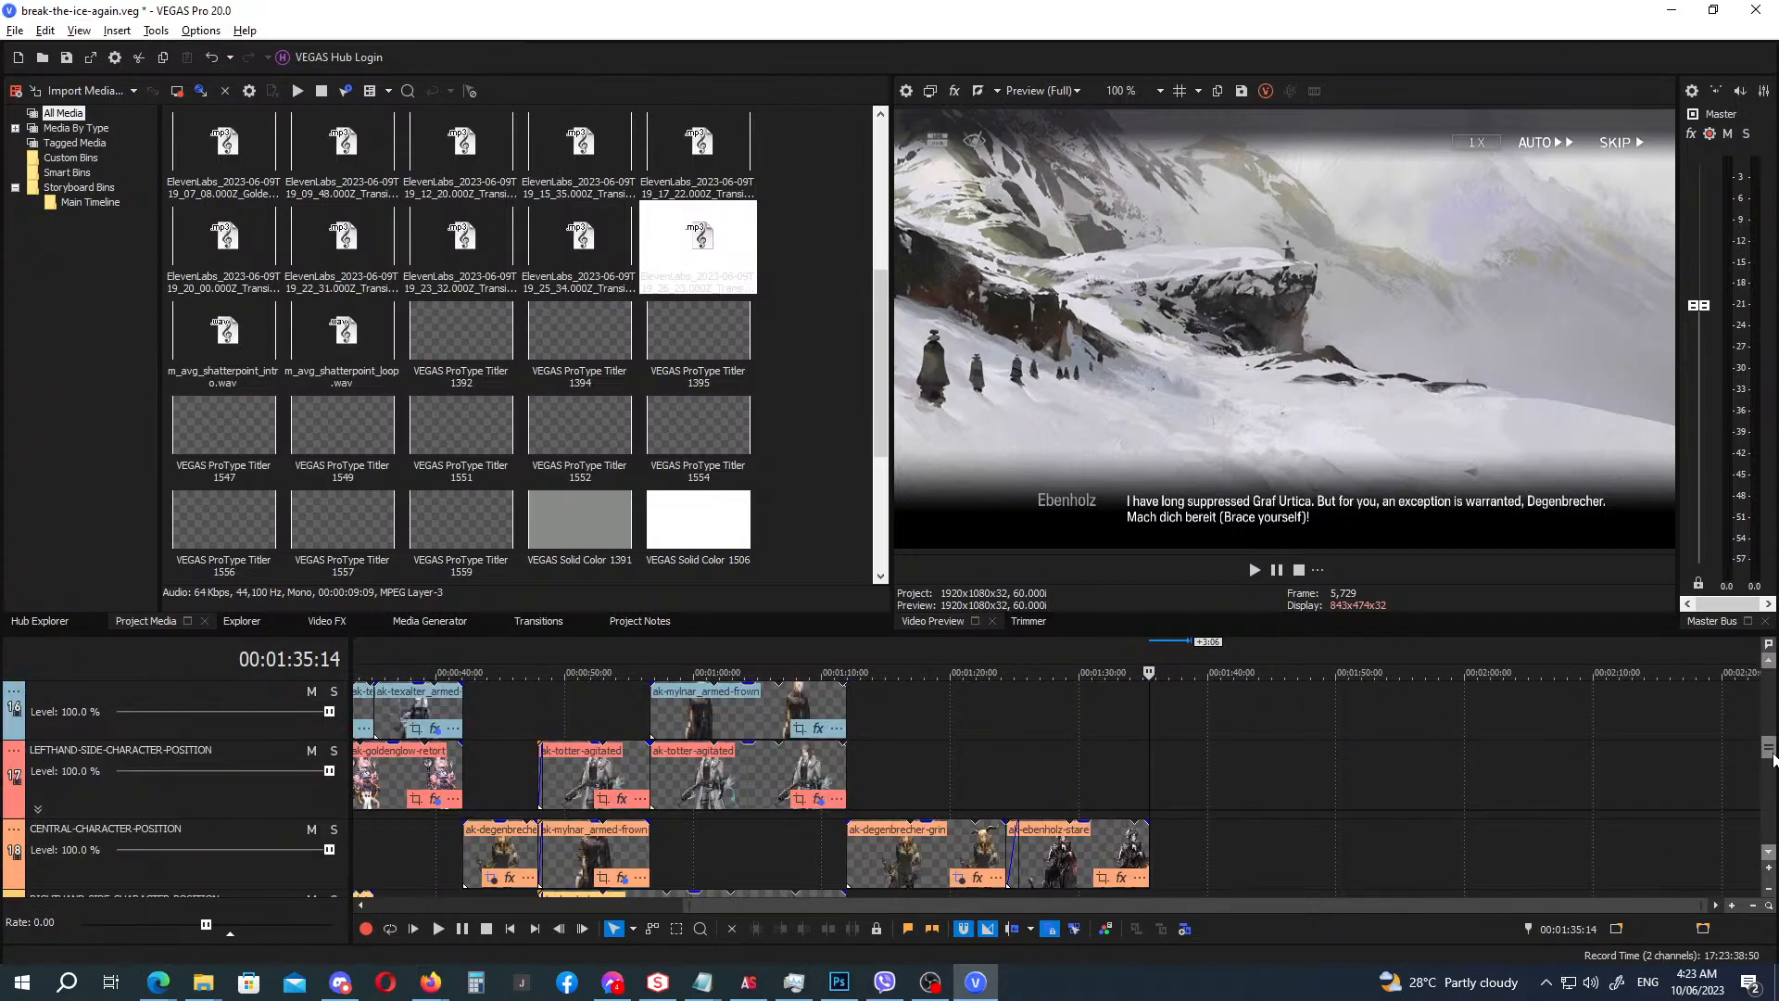
scroll(699, 487, "up", 4)
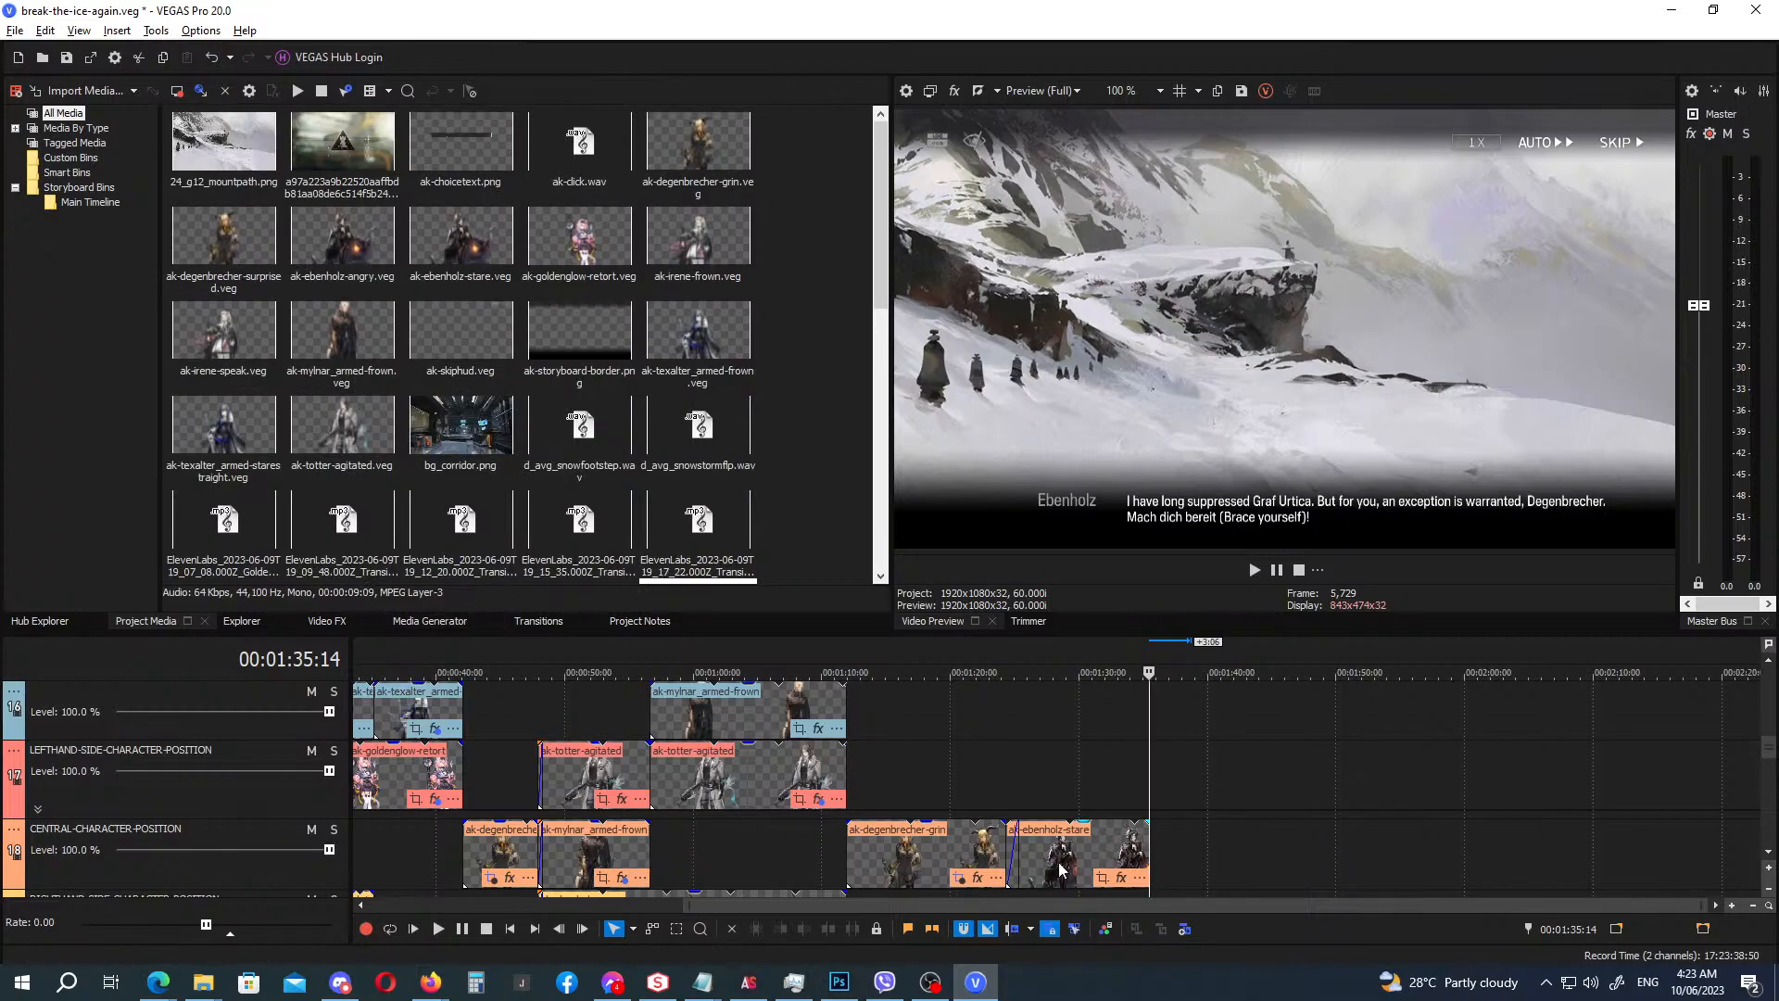
left_click(207, 983)
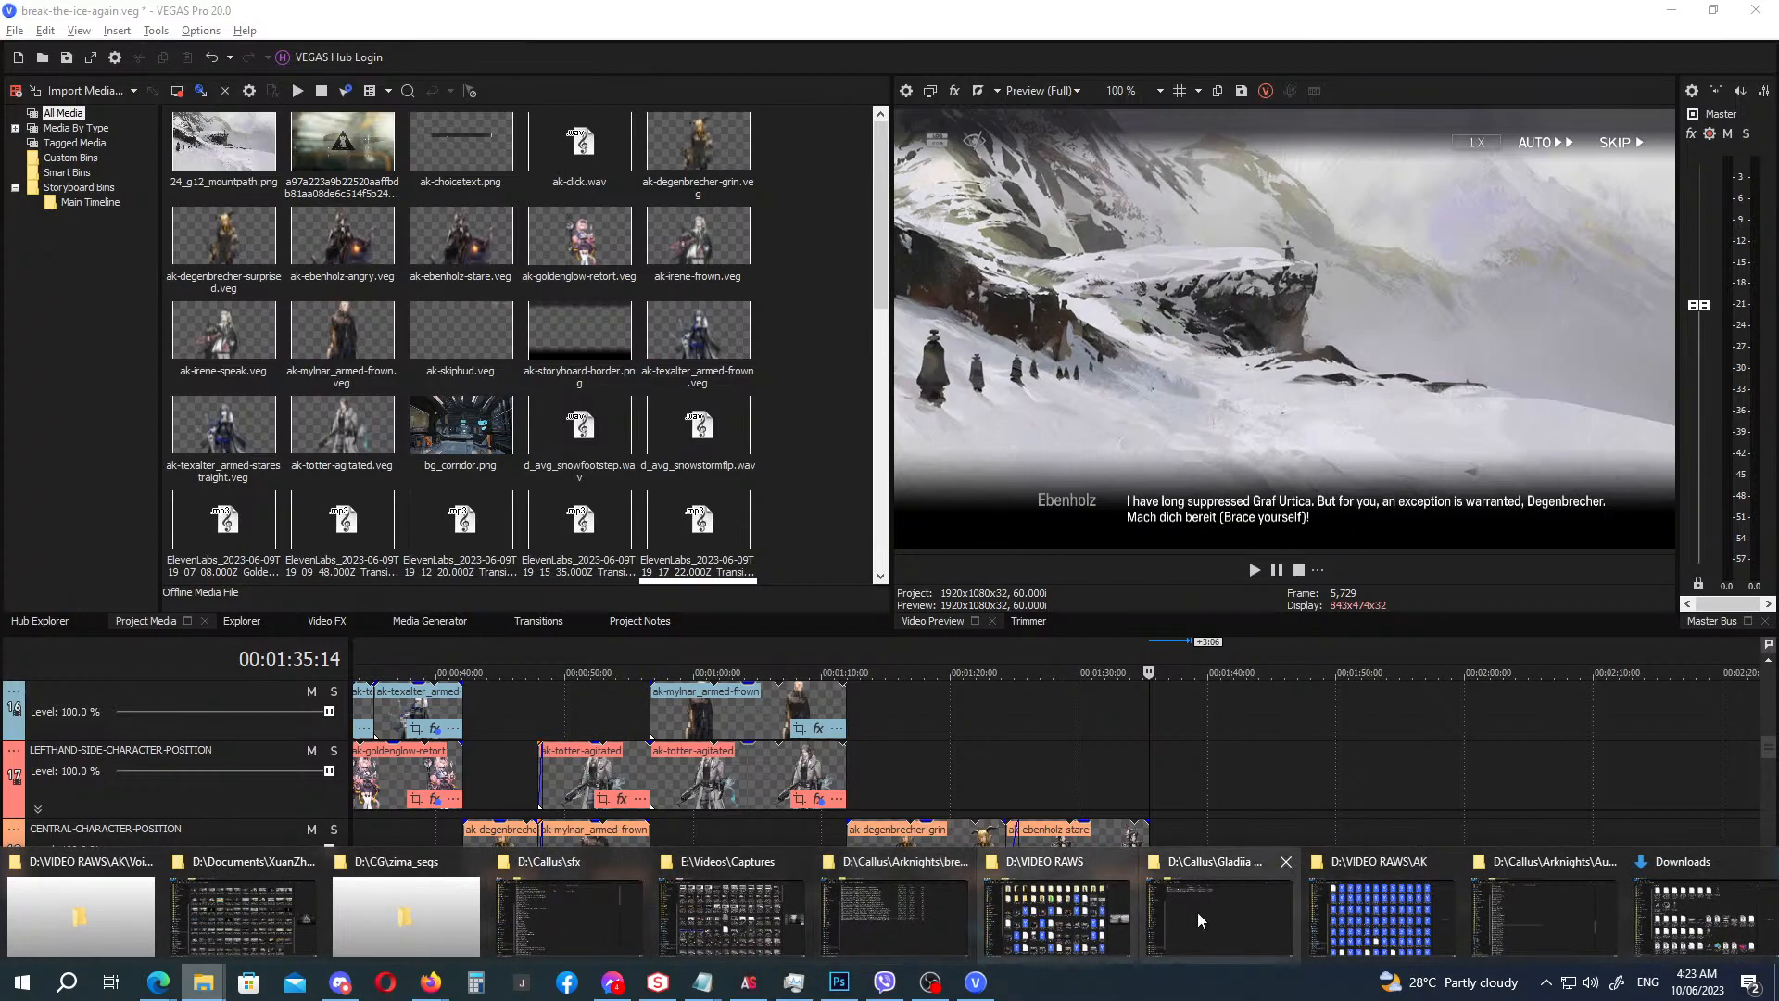
left_click(1360, 910)
left_click(1103, 413)
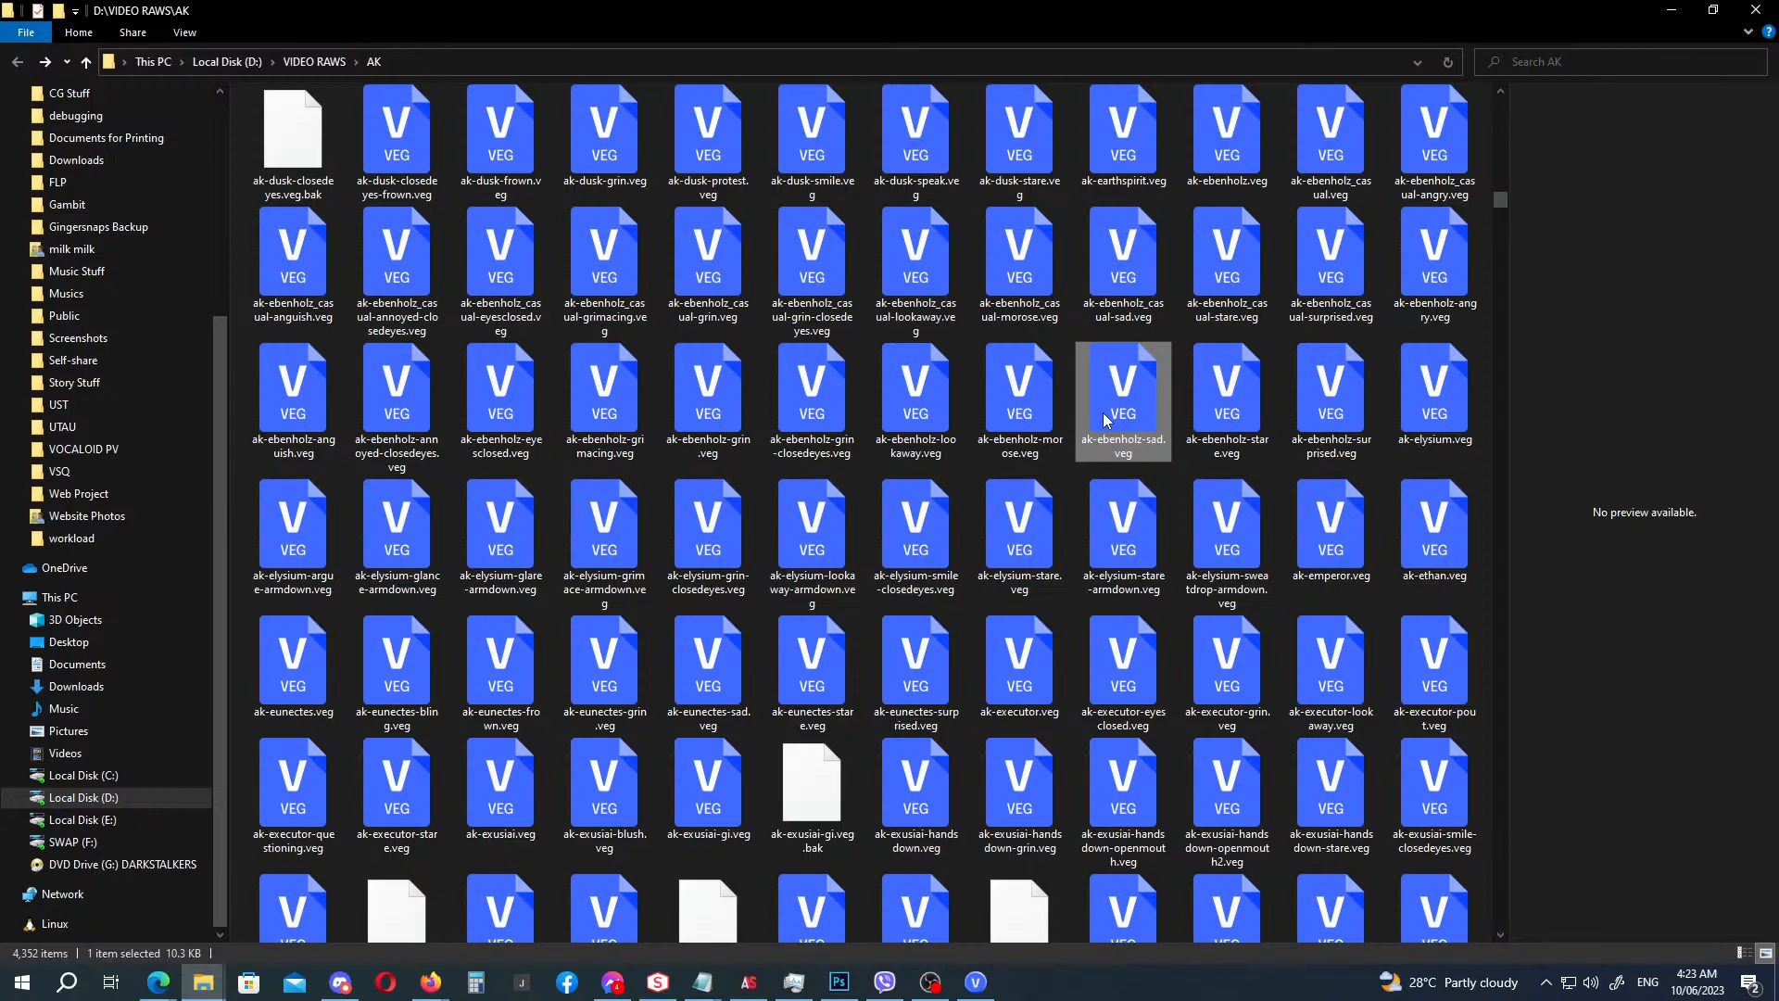
type("ak-deg")
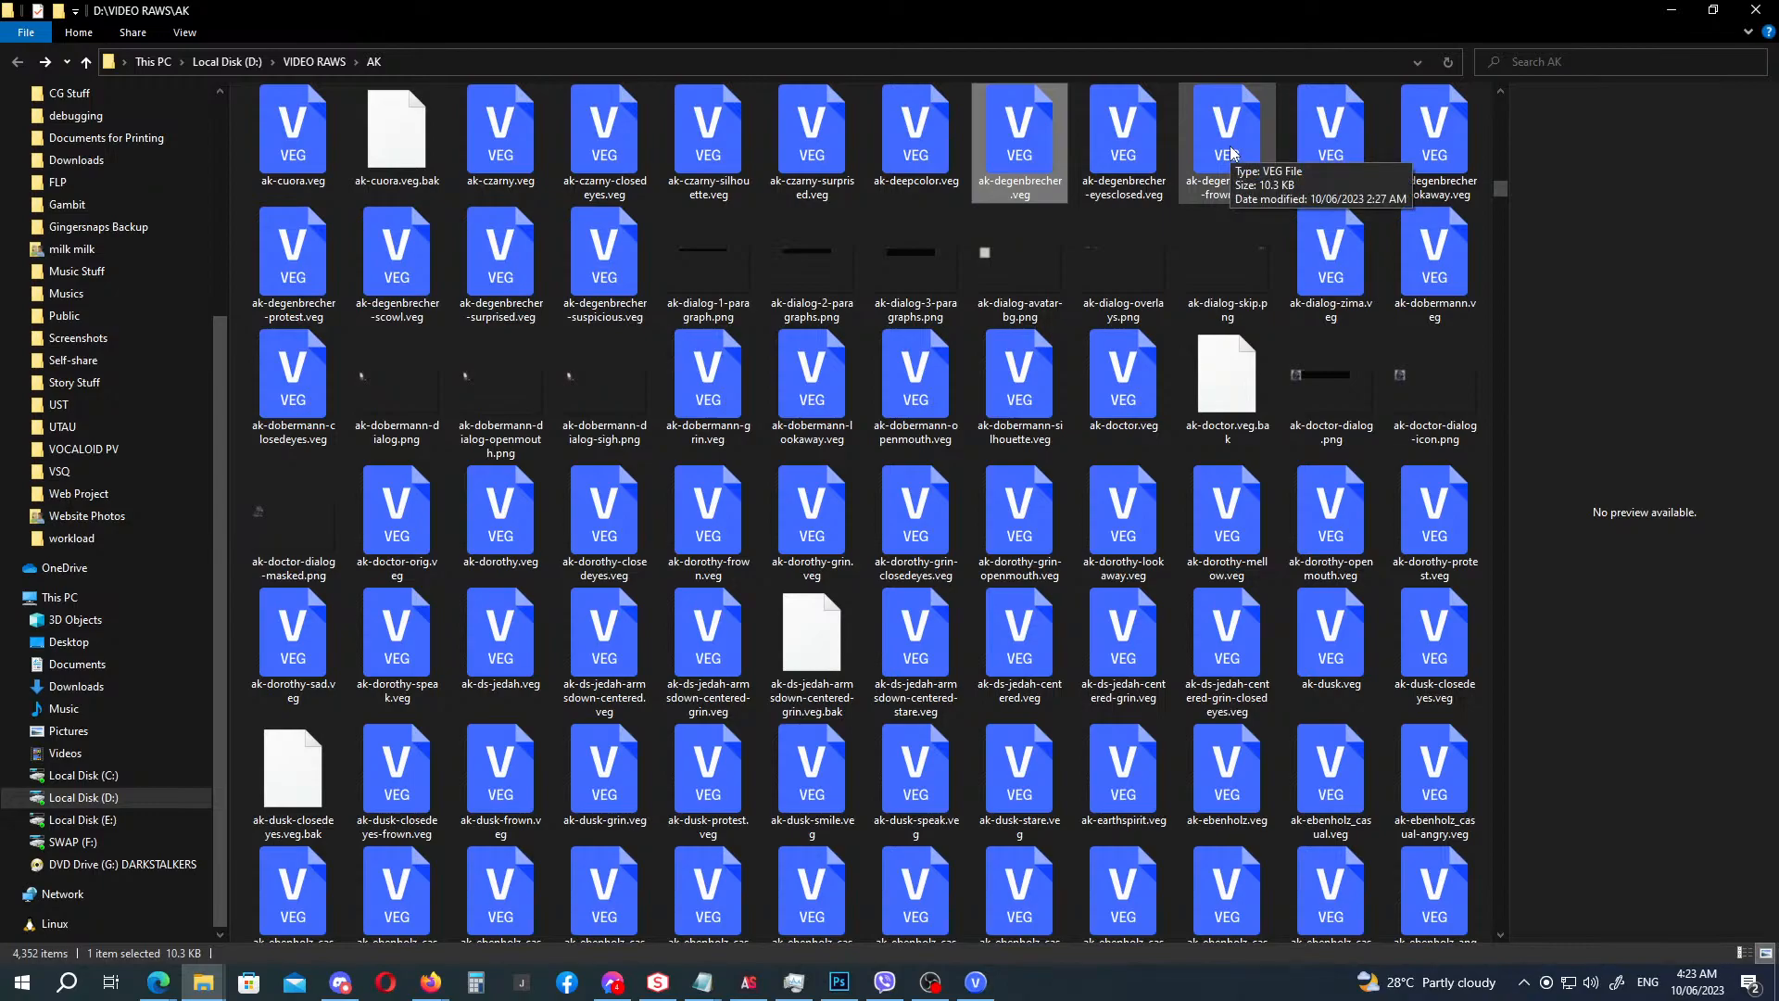
left_click_drag(1223, 159, 1274, 844)
key("alt+Tab")
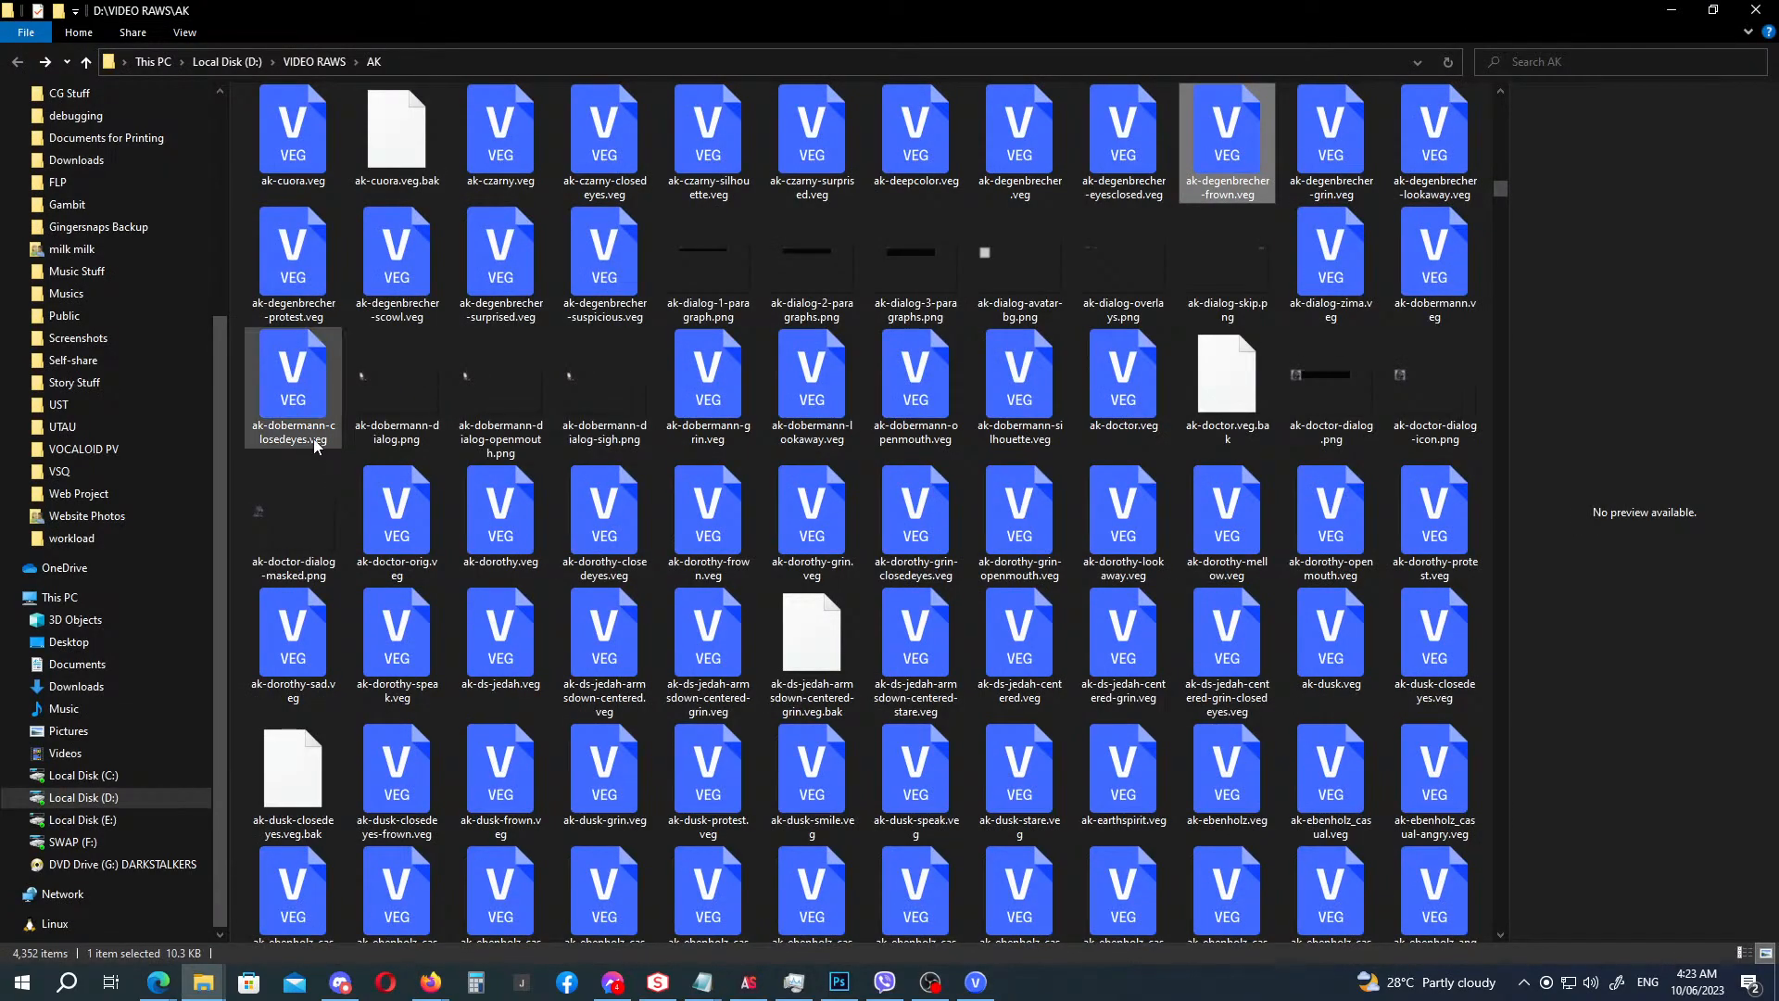
Add ak-degenbrecher-scowl.veg directly after the frown event, extend its end by 7 seconds and check the frames around both sprites.
left_click_drag(303, 258, 1286, 845)
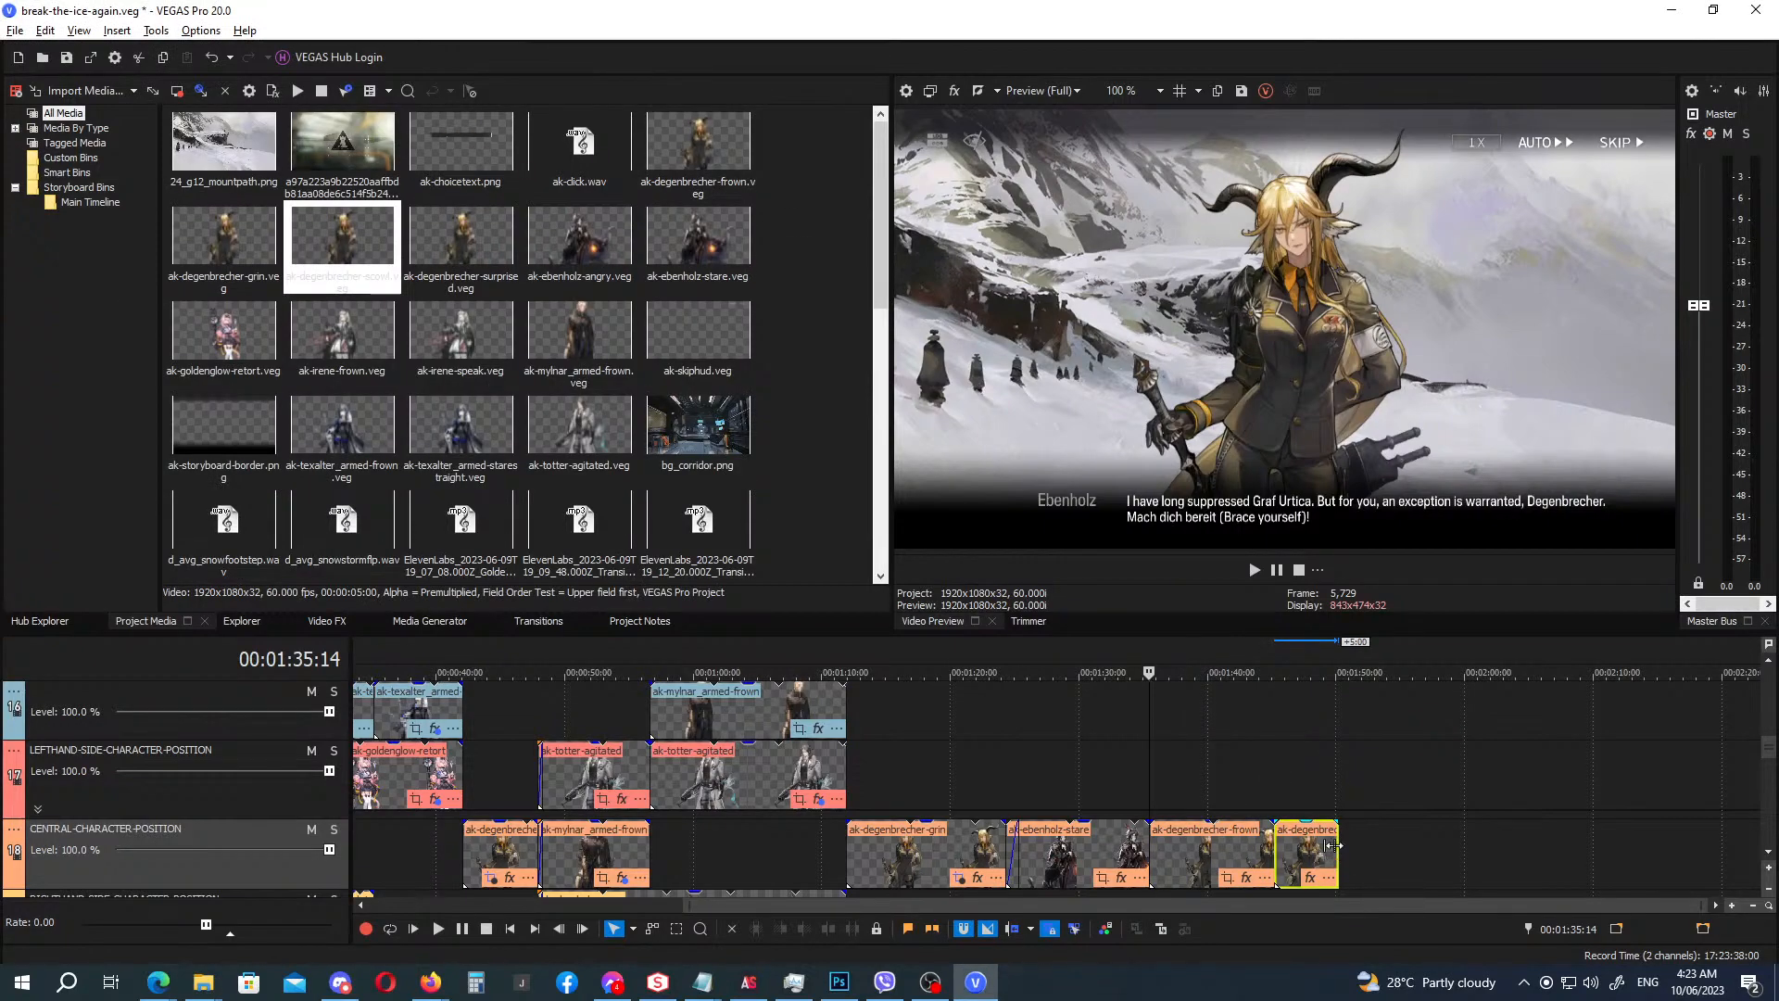
left_click(1302, 646)
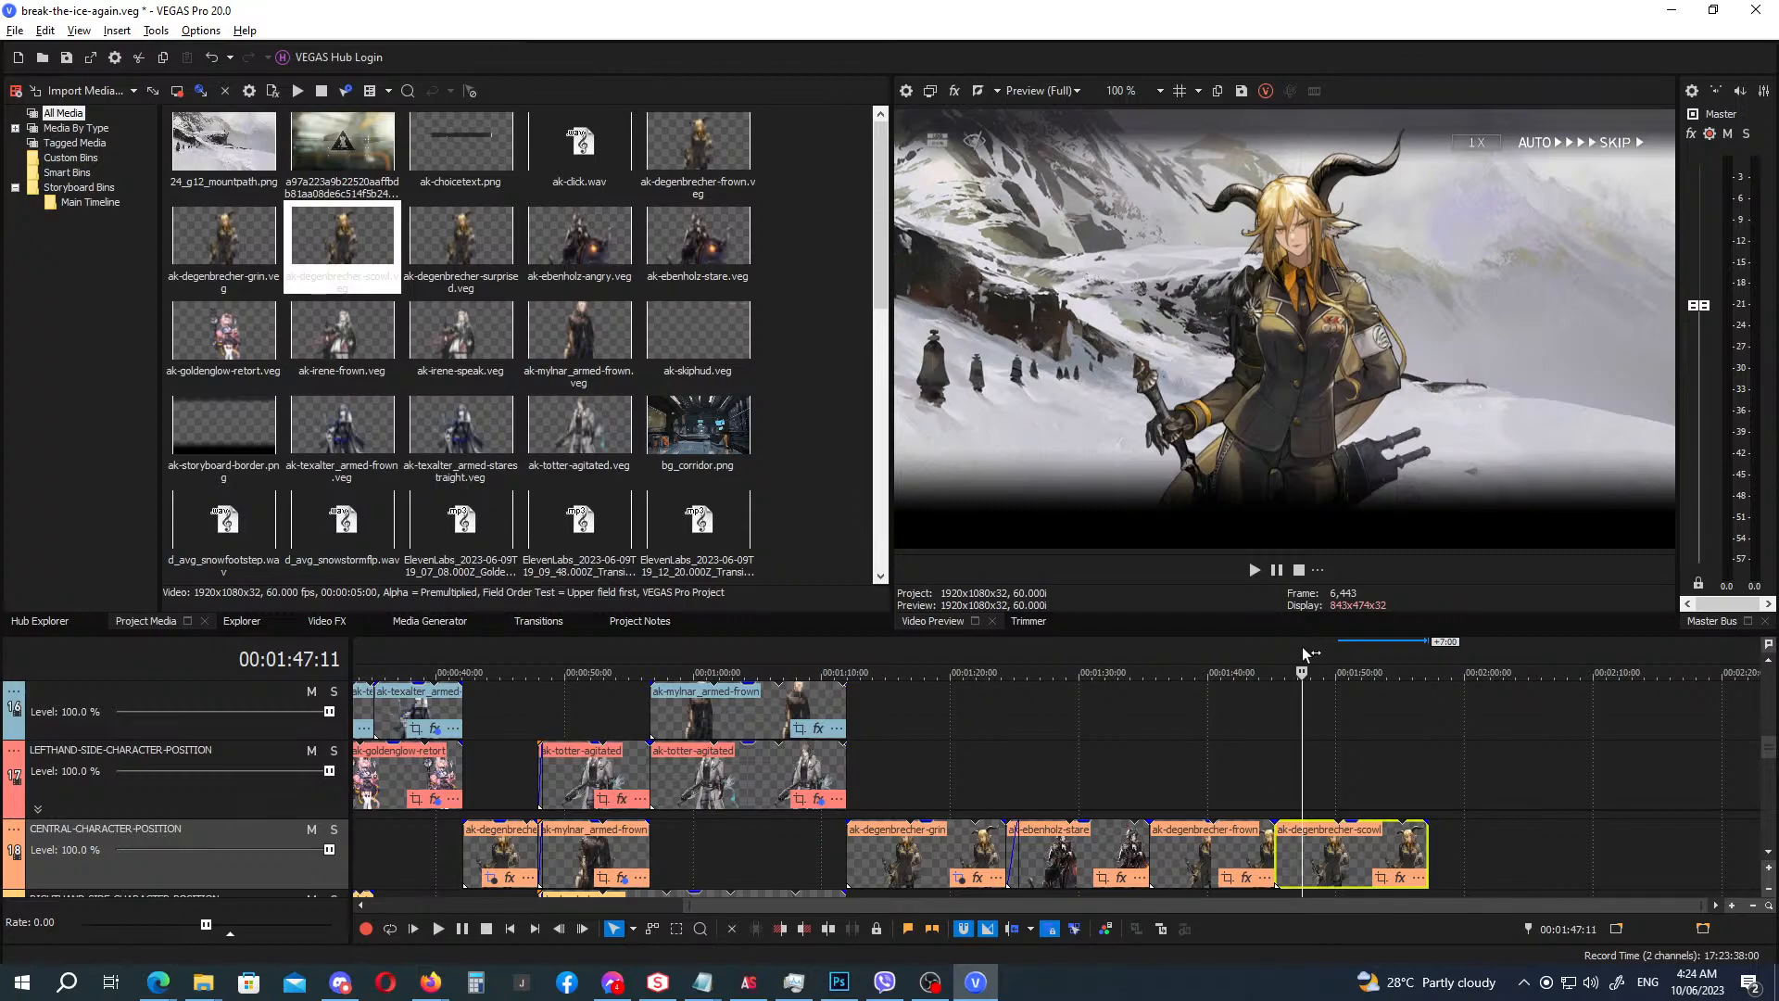
left_click(1160, 645)
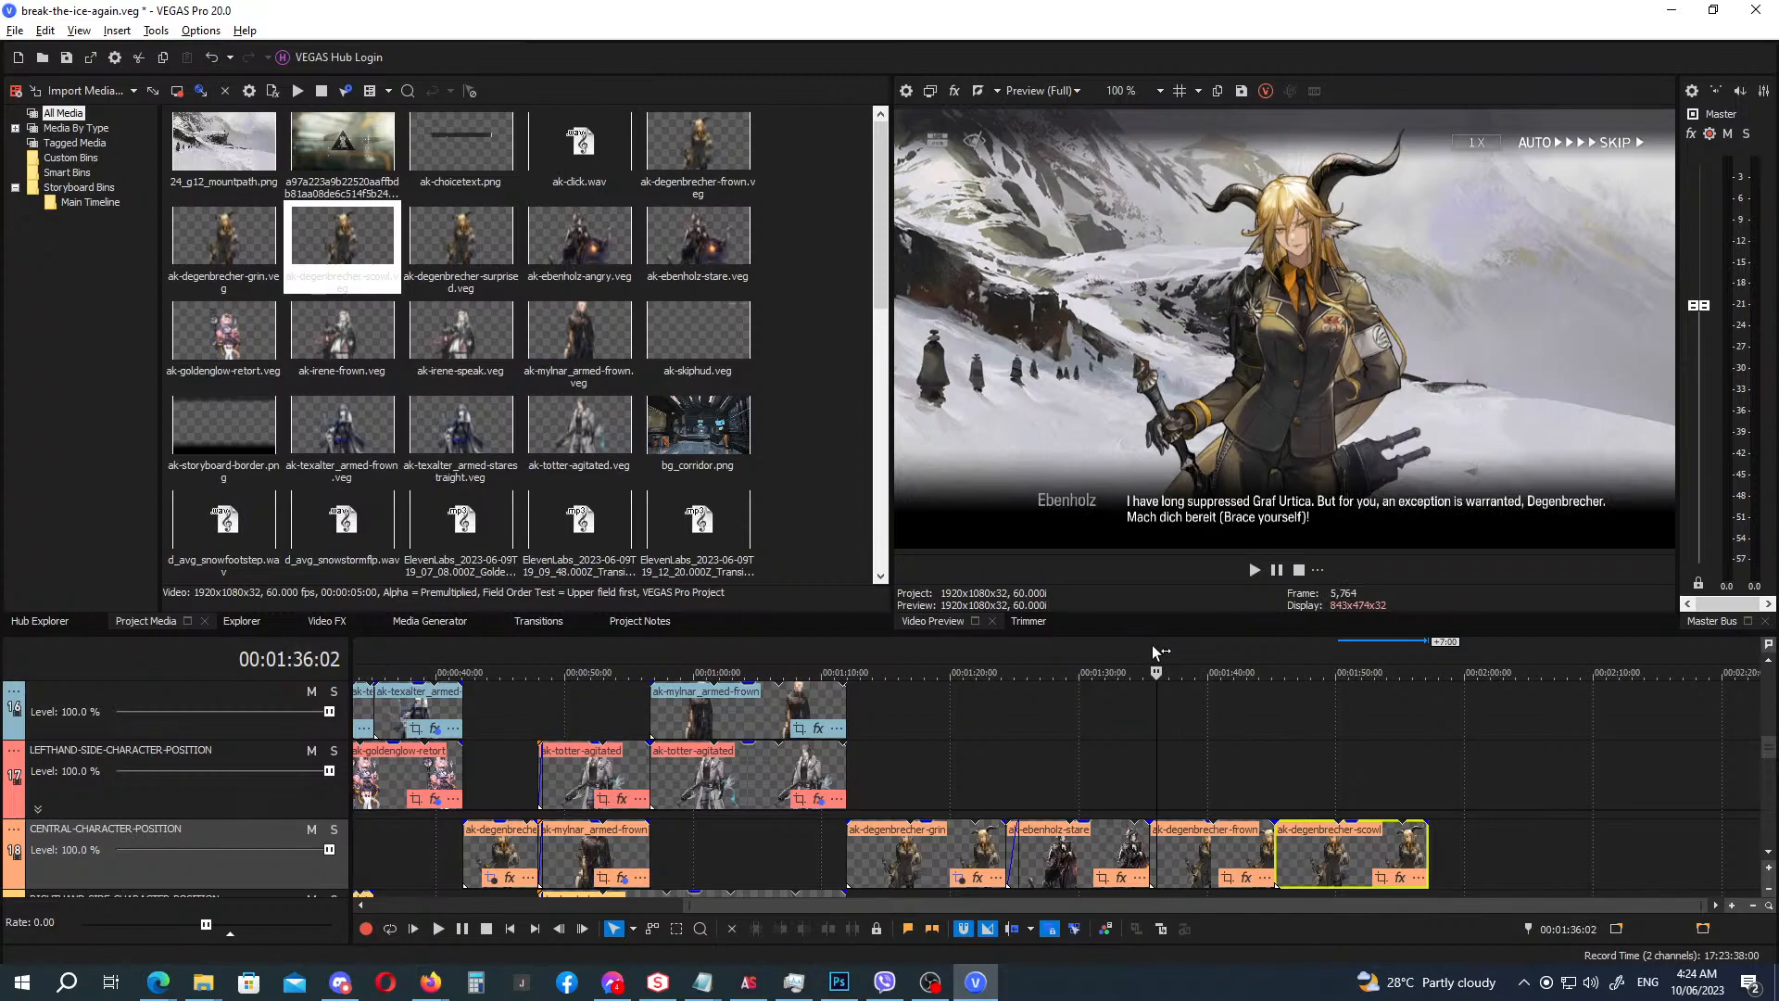
Add a fade-in of about 2 seconds to the ak-degenbrecher-frown event starting at 00:01:35:14.
left_click(1153, 645)
scroll(1187, 851, "up", 4)
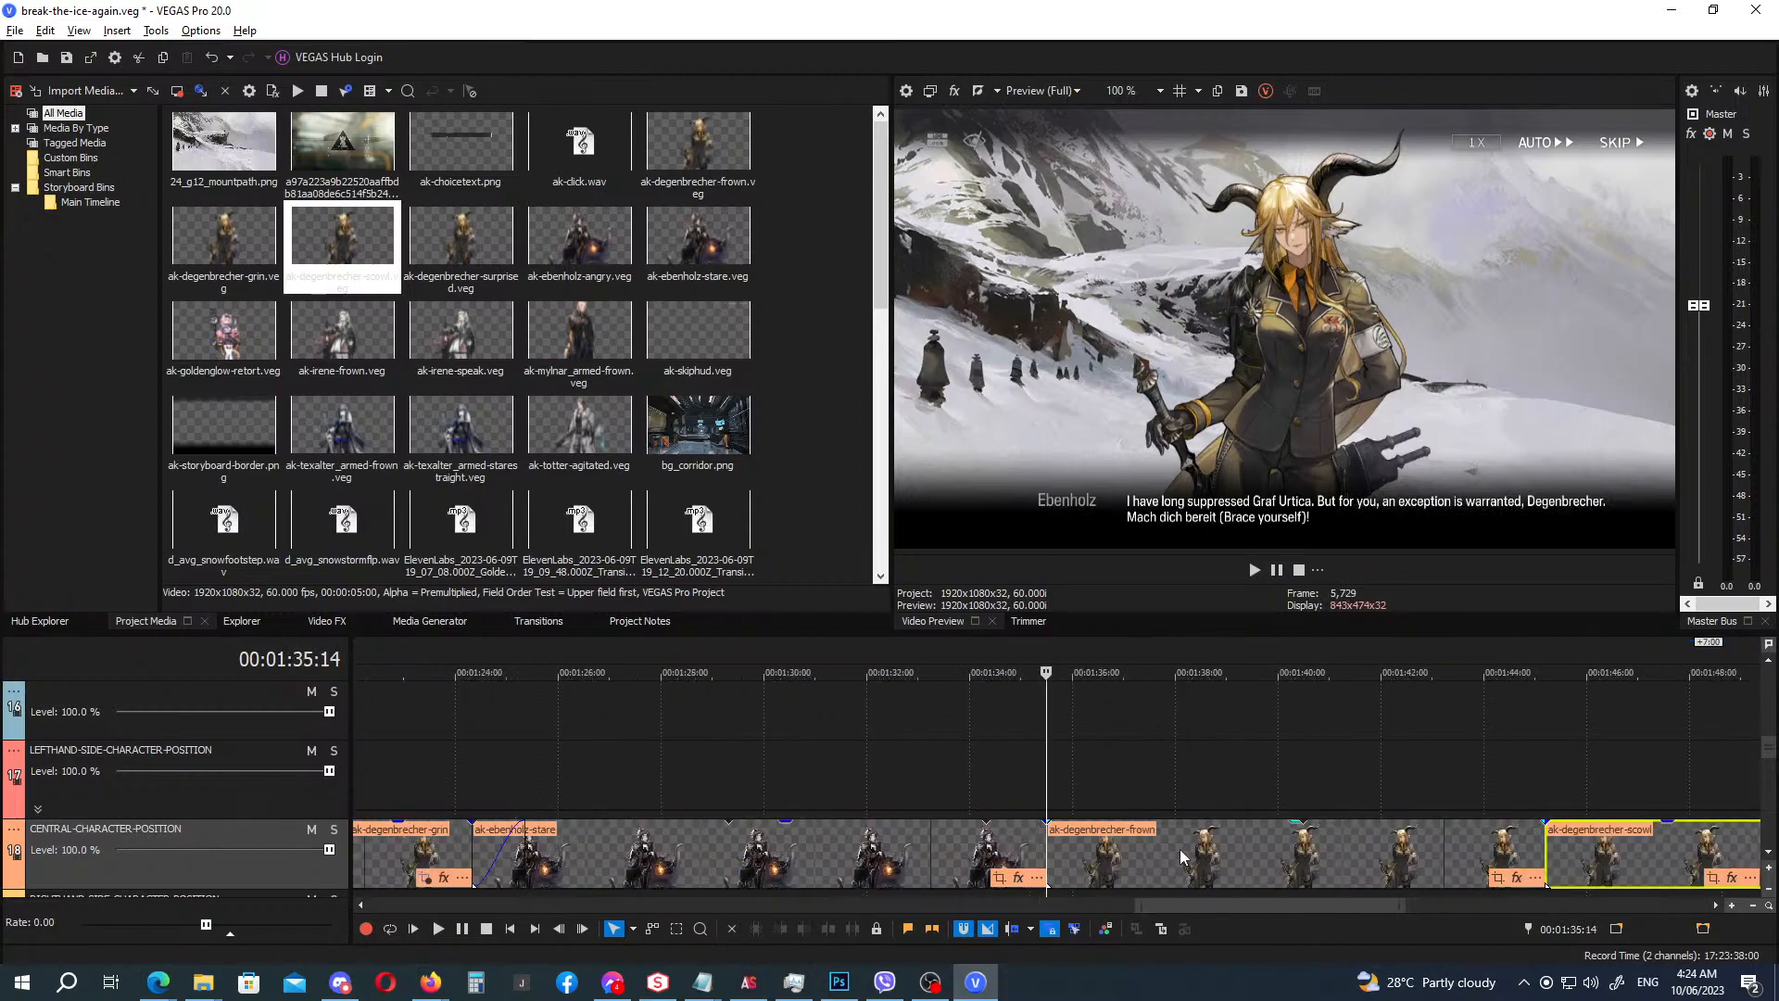
left_click(1057, 832)
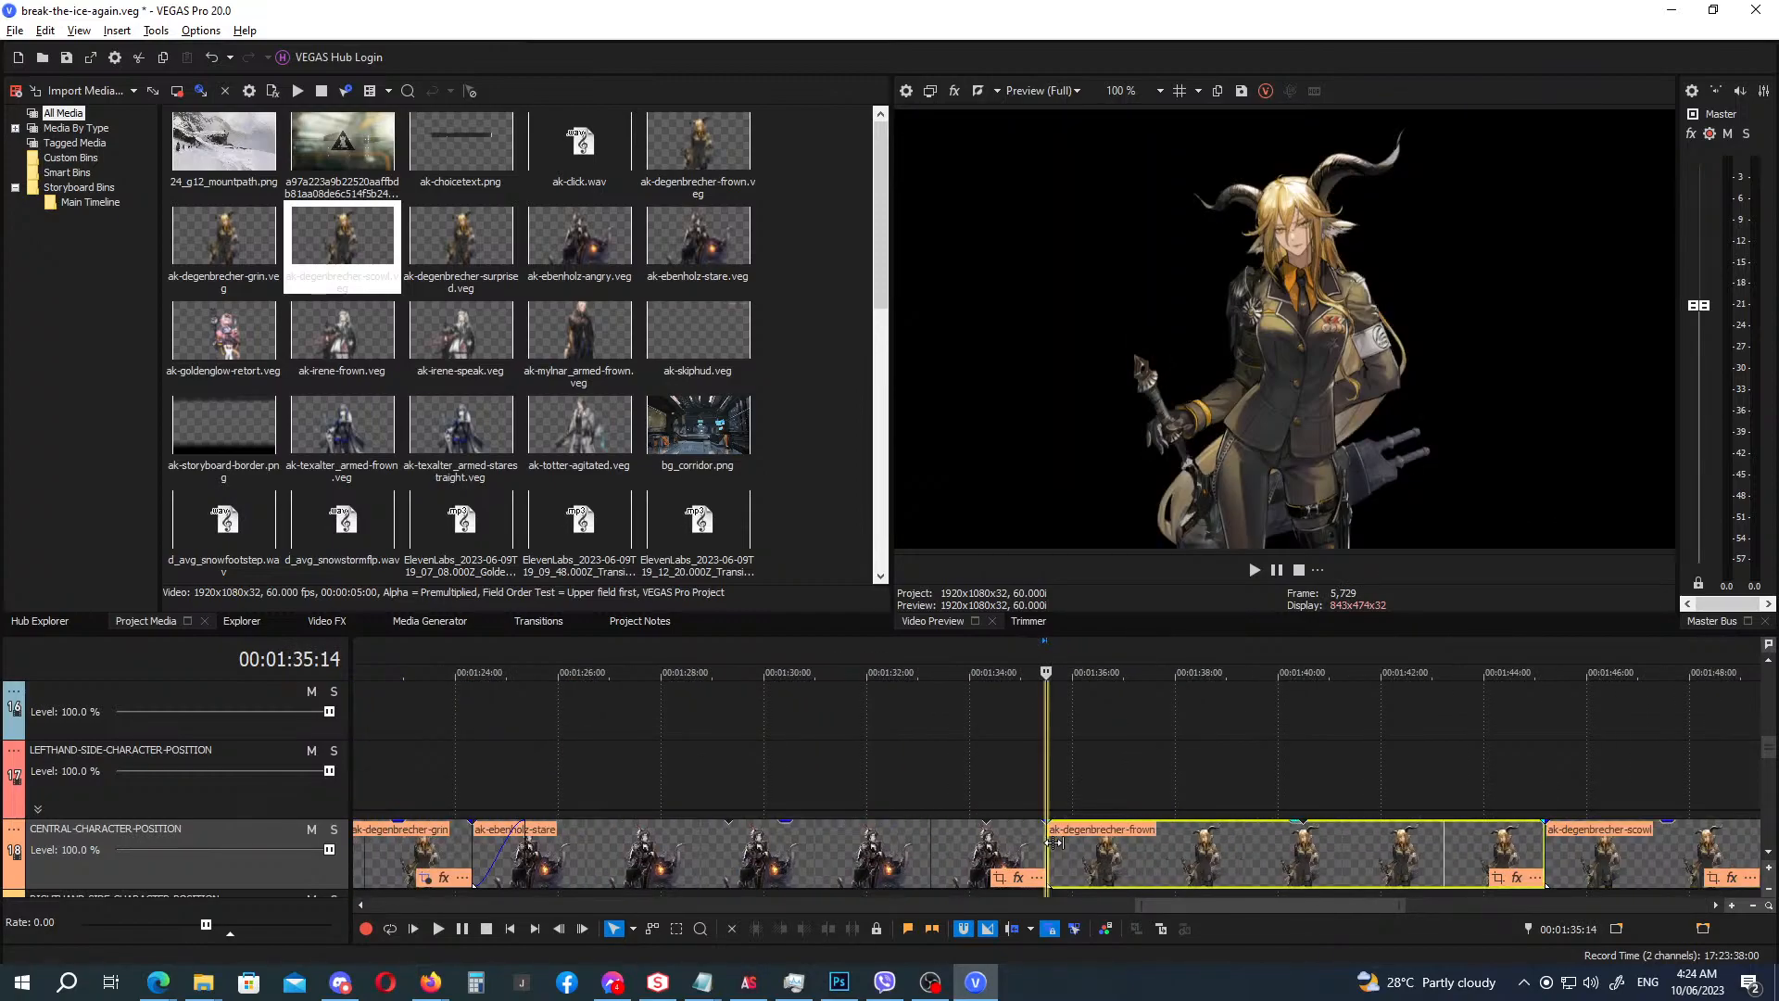
mouse_move(1048, 824)
left_mouse_down()
mouse_move(1232, 836)
mouse_move(1154, 845)
left_mouse_up()
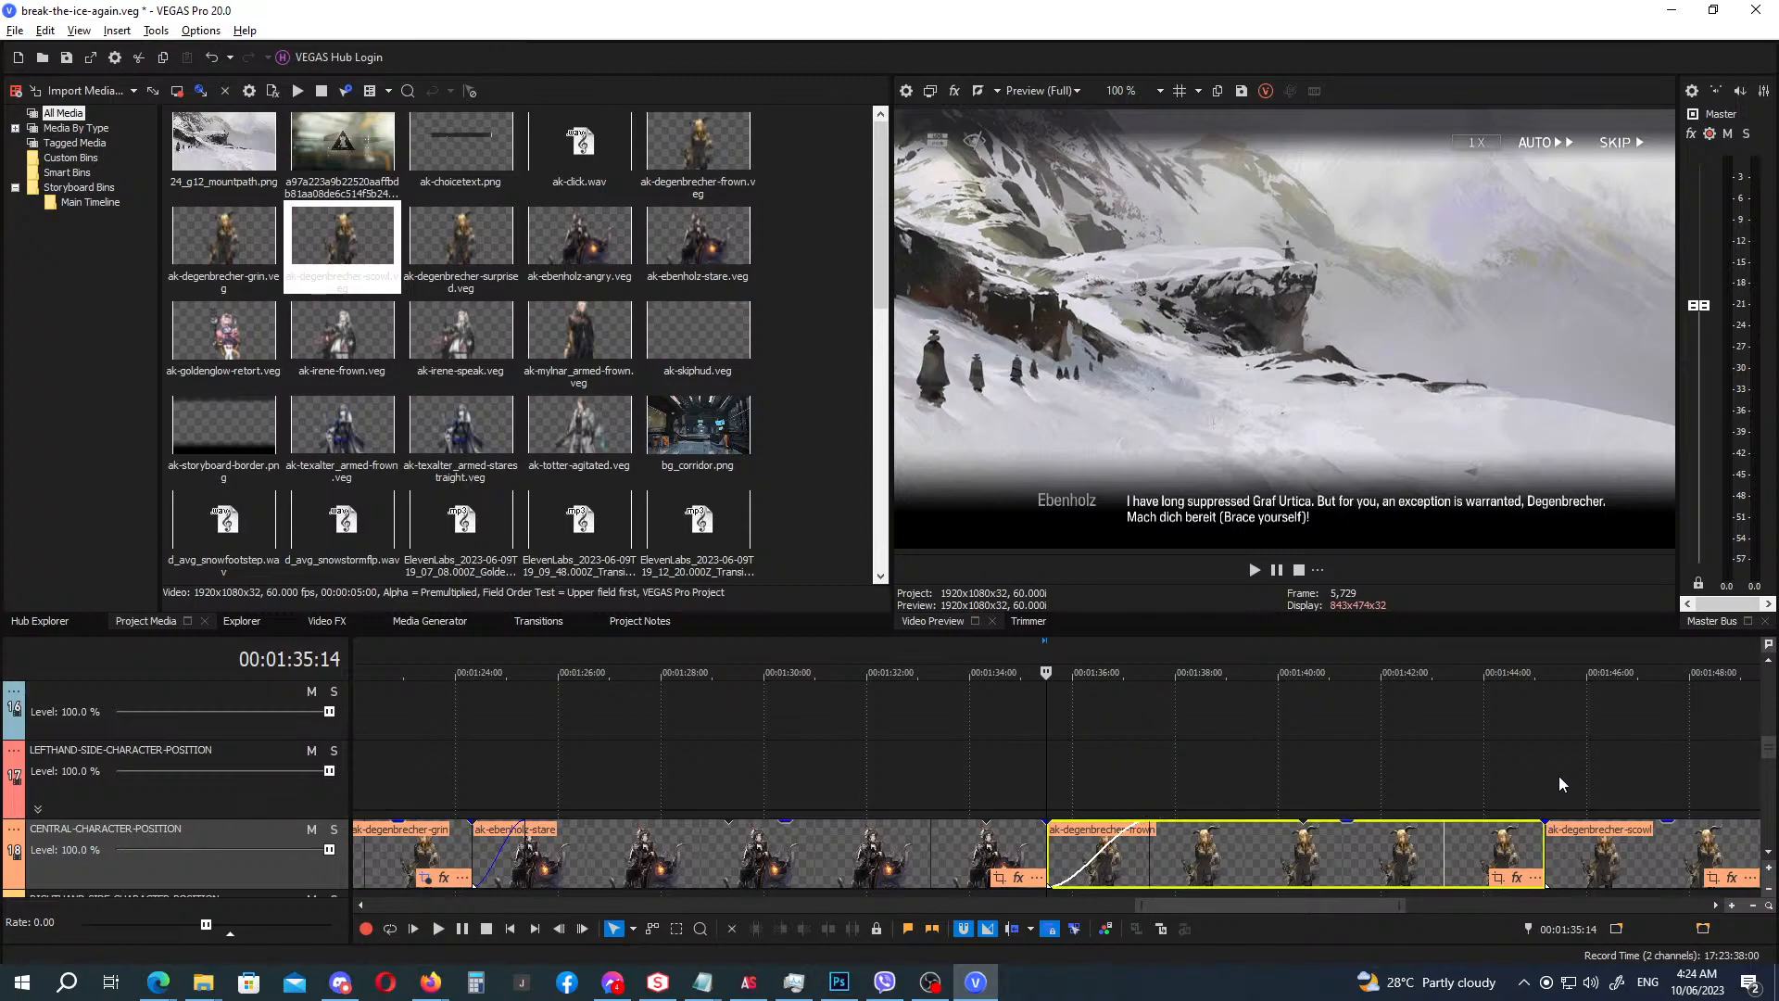
Trim the ends of Ebenholz's speaker ID and dialog events to 00:01:35:14.
left_click_drag(1768, 749, 1768, 716)
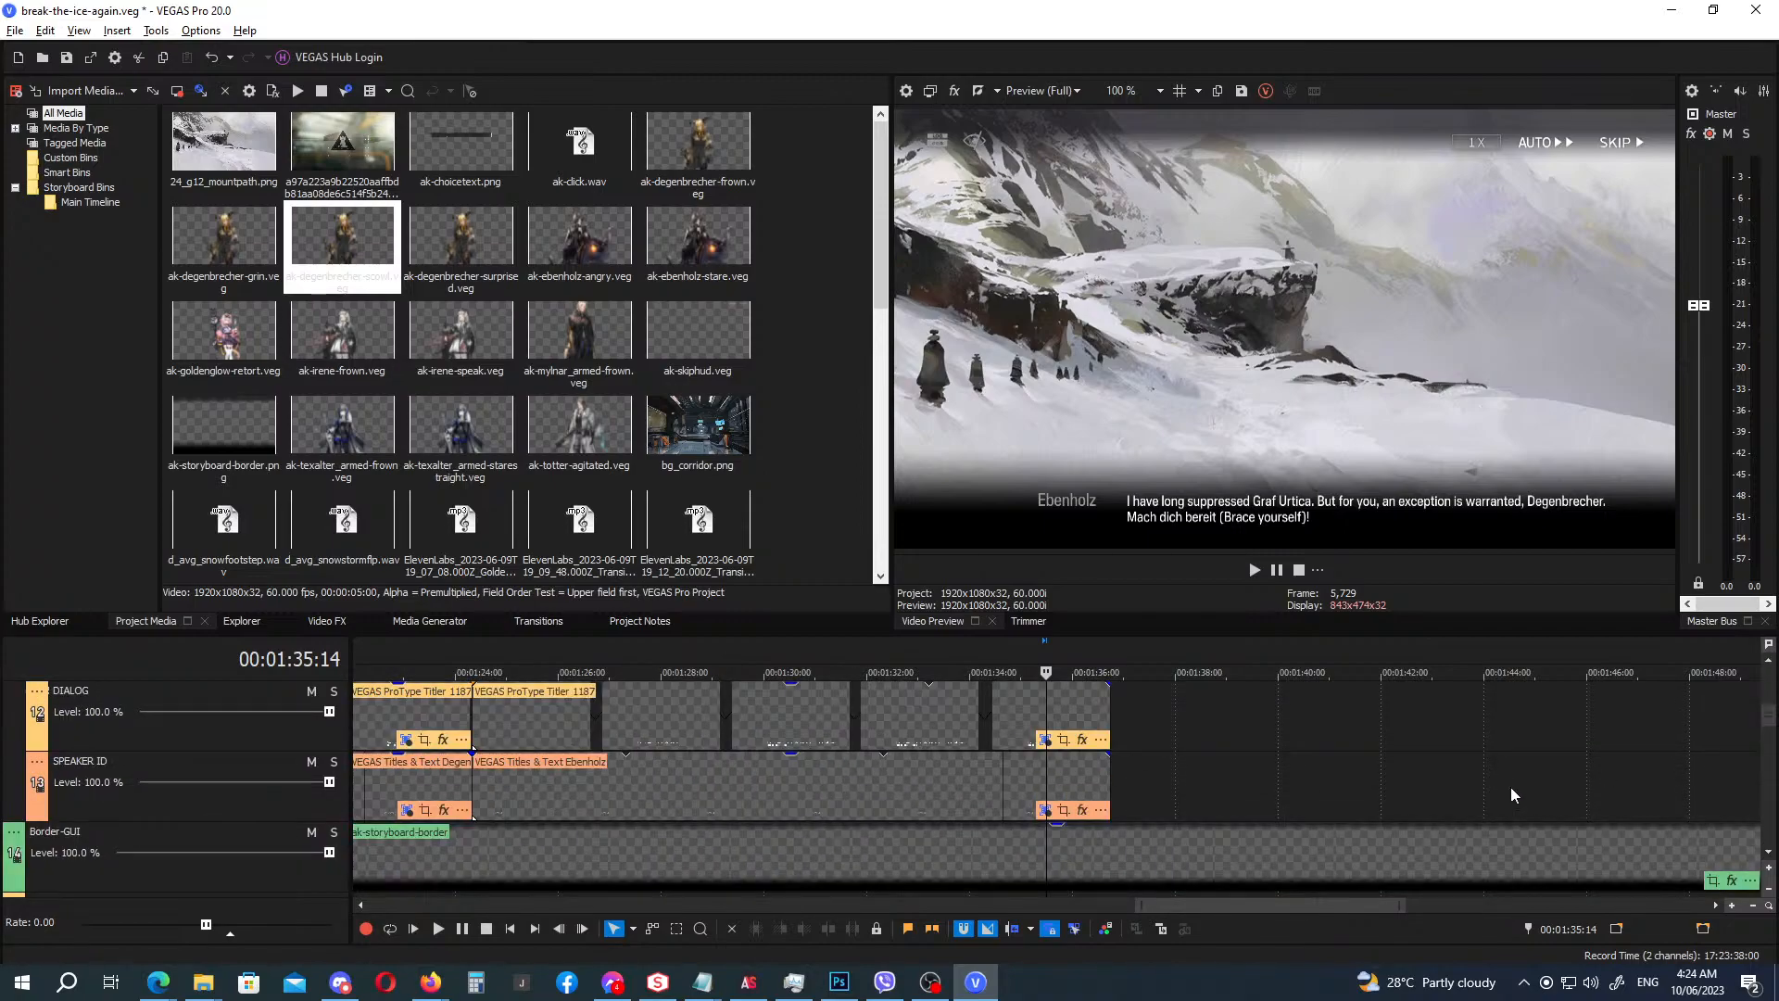
left_click_drag(1111, 798, 1046, 799)
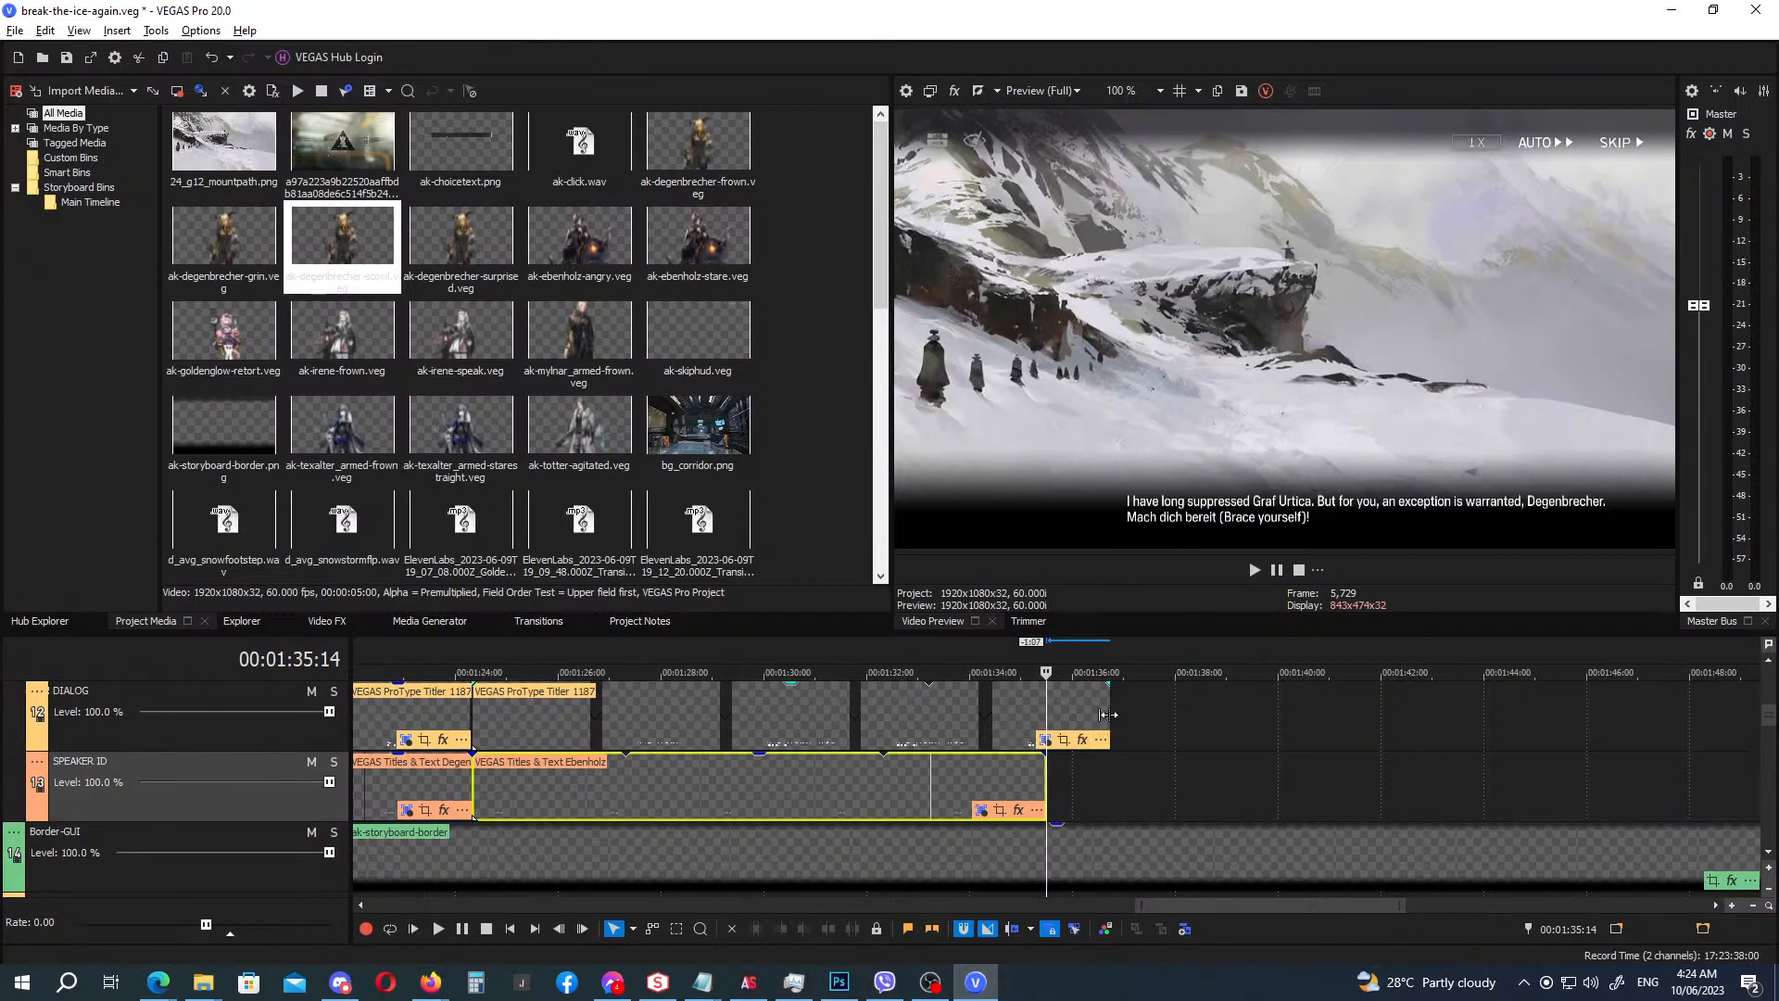
left_click(1106, 713)
left_click_drag(1106, 712, 1045, 721)
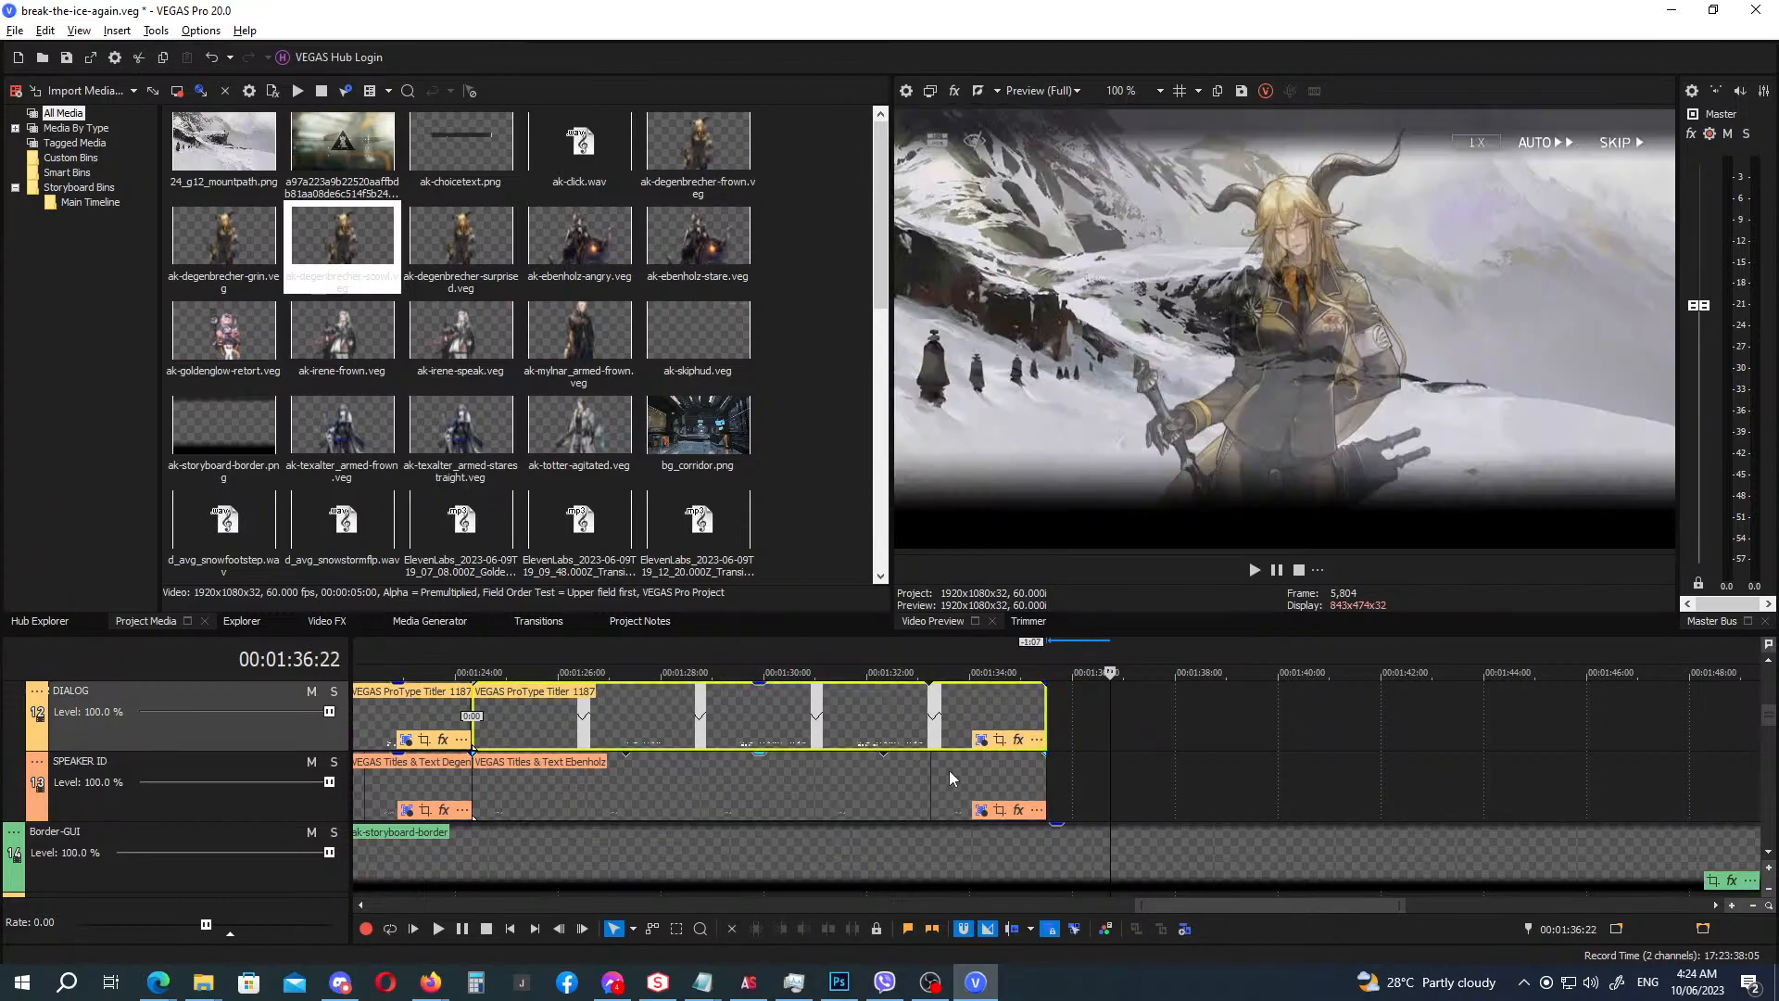
Copy the Degenbrecher speaker ID event to directly after Ebenholz's as a reference to the original media and extend it by about 19 seconds.
scroll(948, 770, "down", 3)
left_click(749, 803)
left_click_drag(668, 792, 1071, 782)
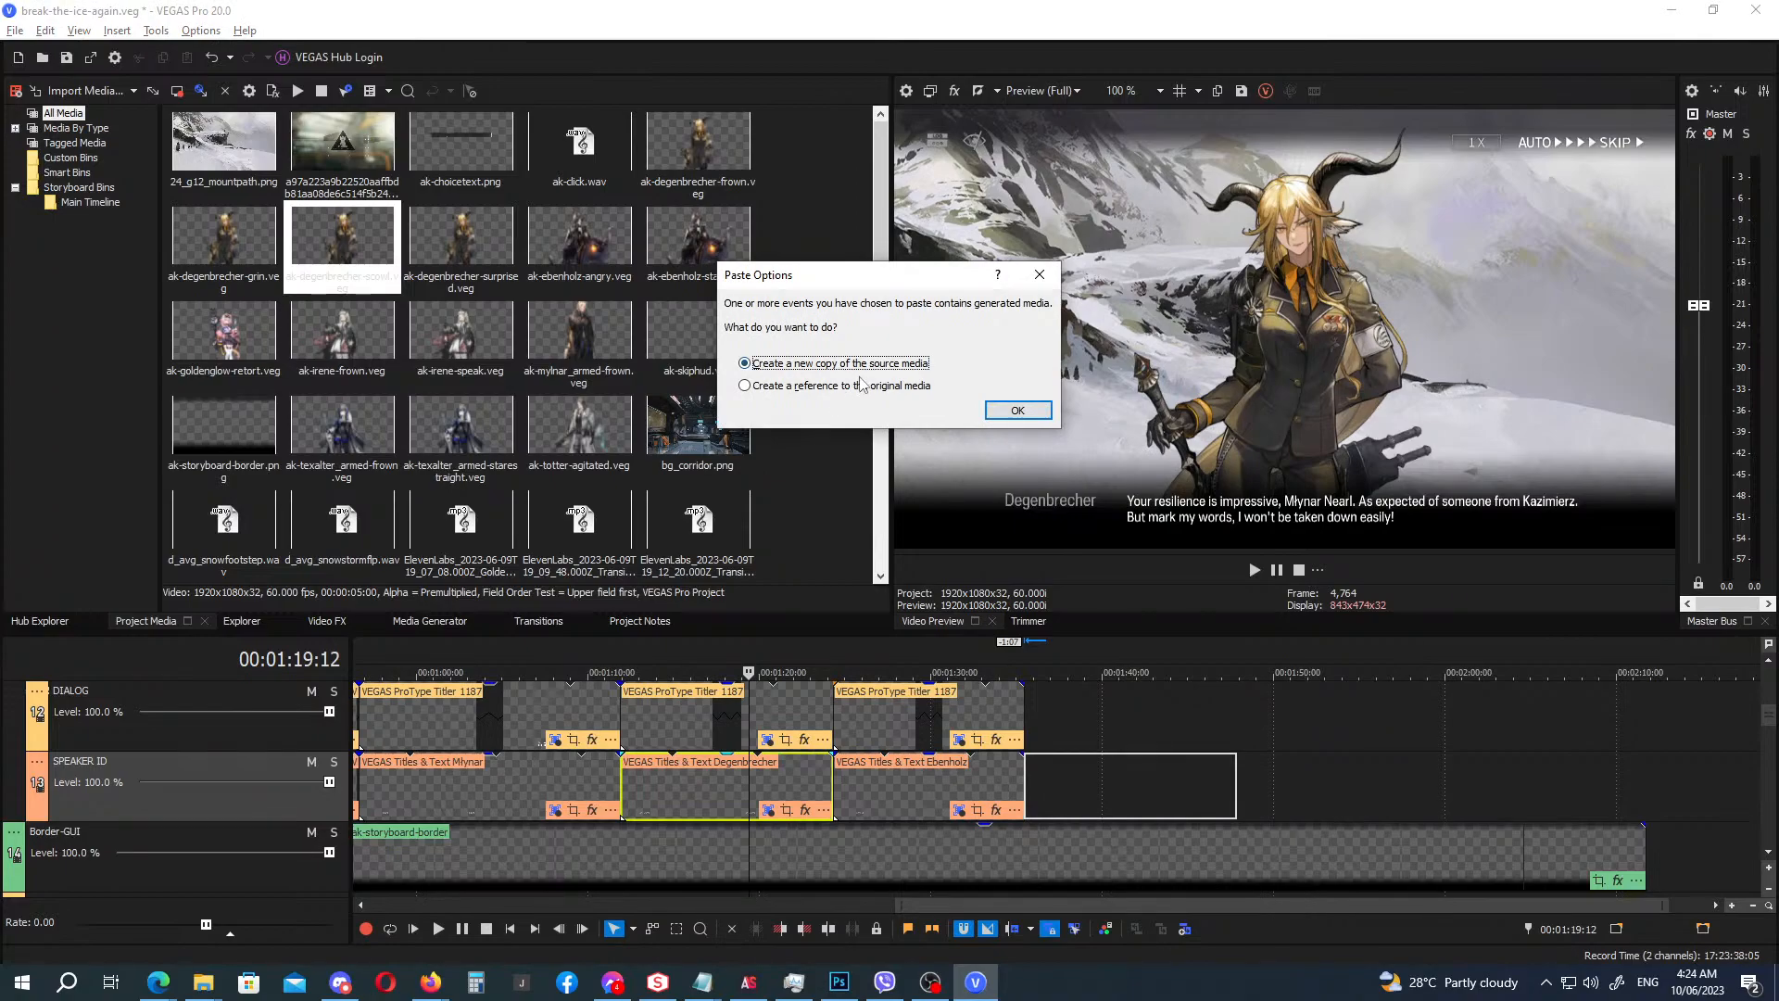
left_click(862, 385)
left_click(1018, 410)
left_click_drag(1236, 783, 1566, 784)
Copy Degenbrecher's "Your resilience is impressive" dialog event to directly after Ebenholz's dialog on the DIALOG track.
left_click(706, 729)
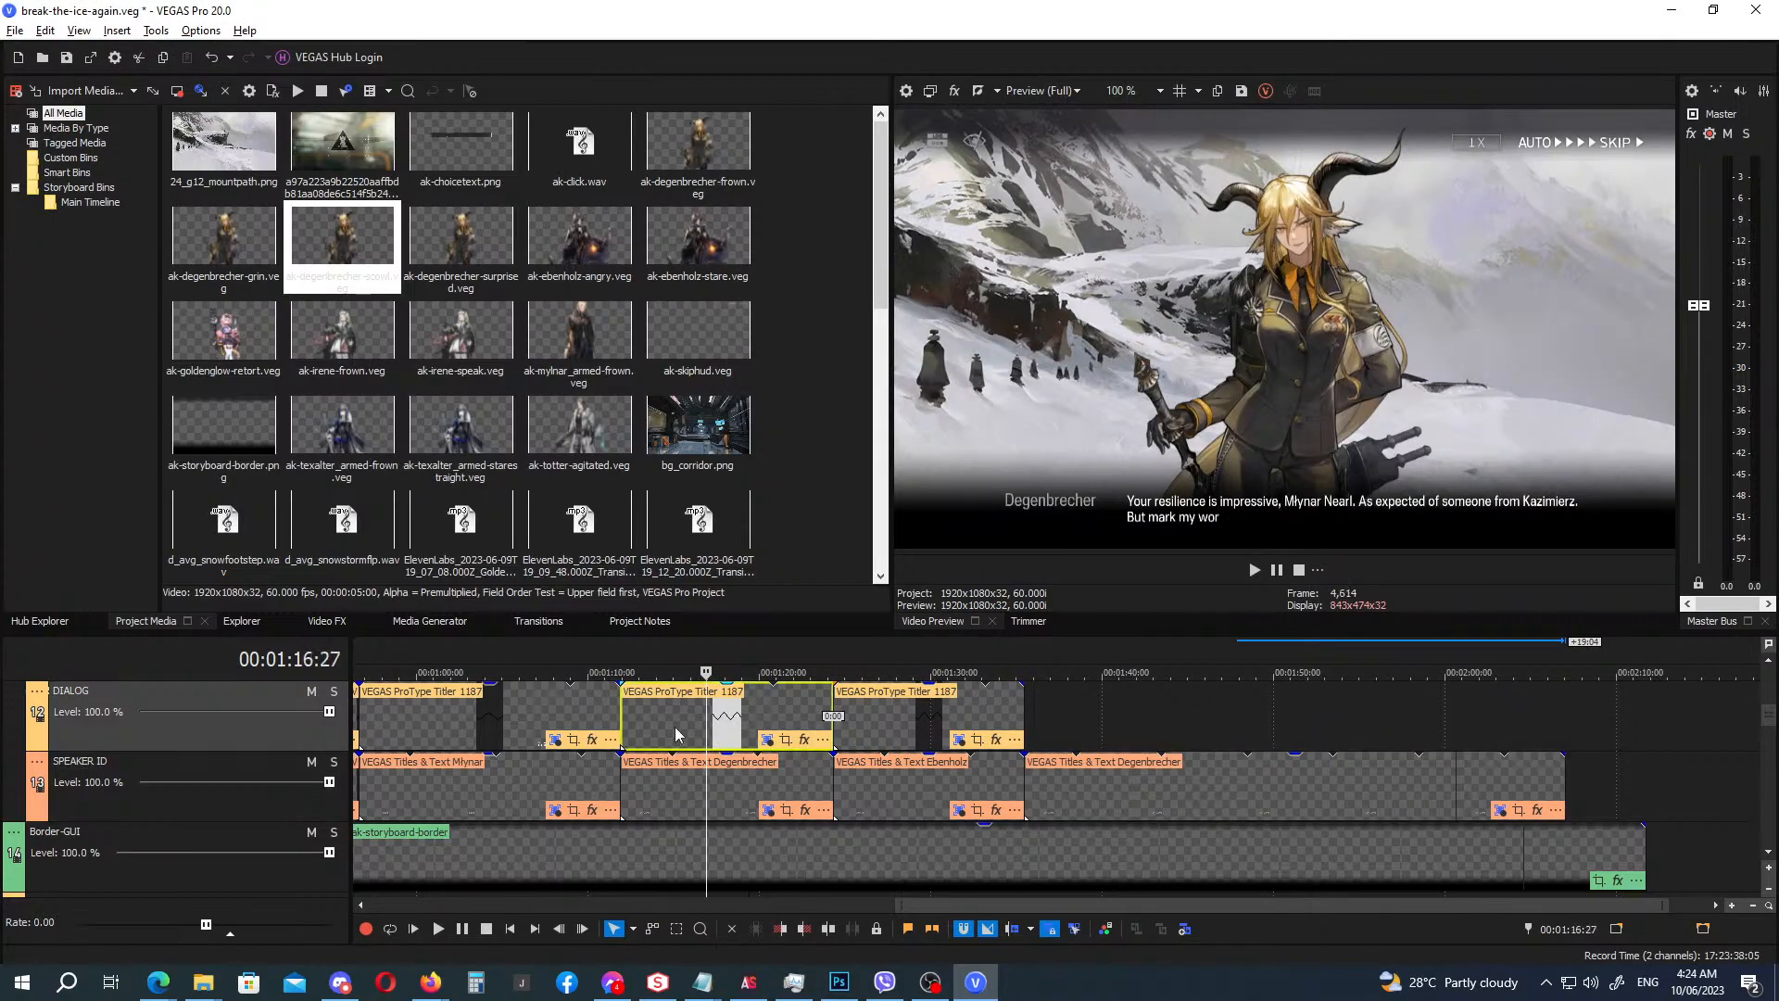
left_click_drag(671, 728, 1066, 729)
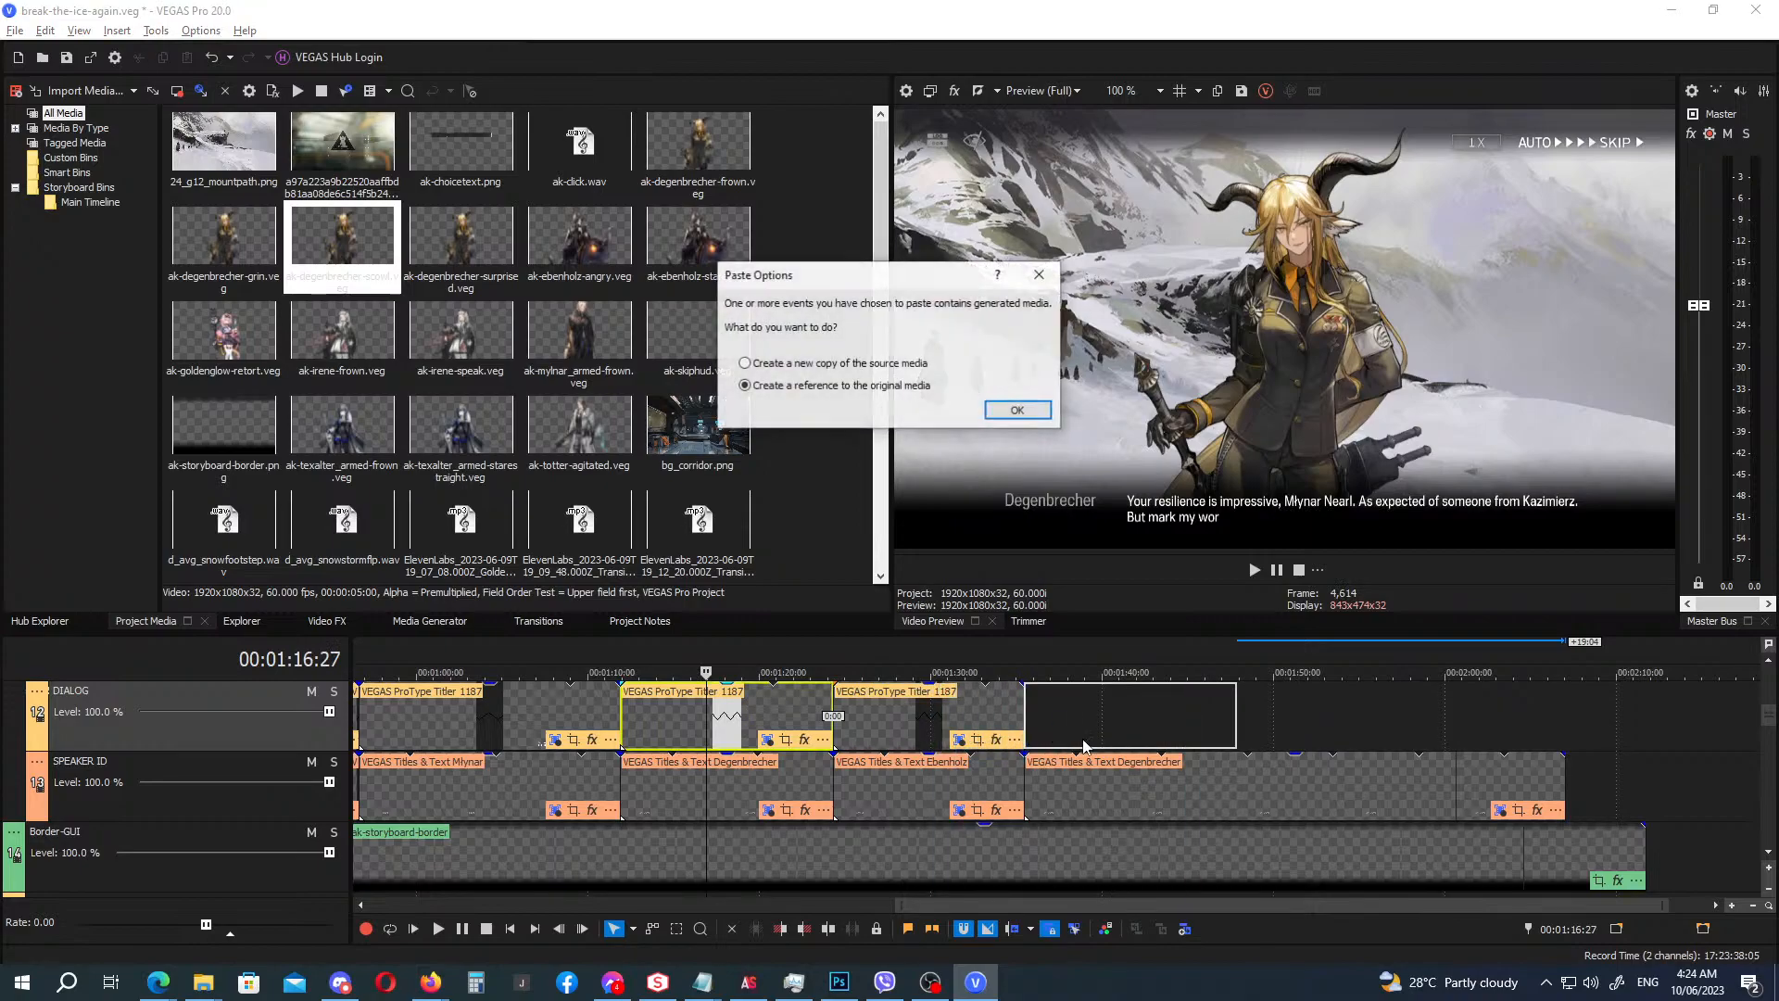
left_click(1018, 411)
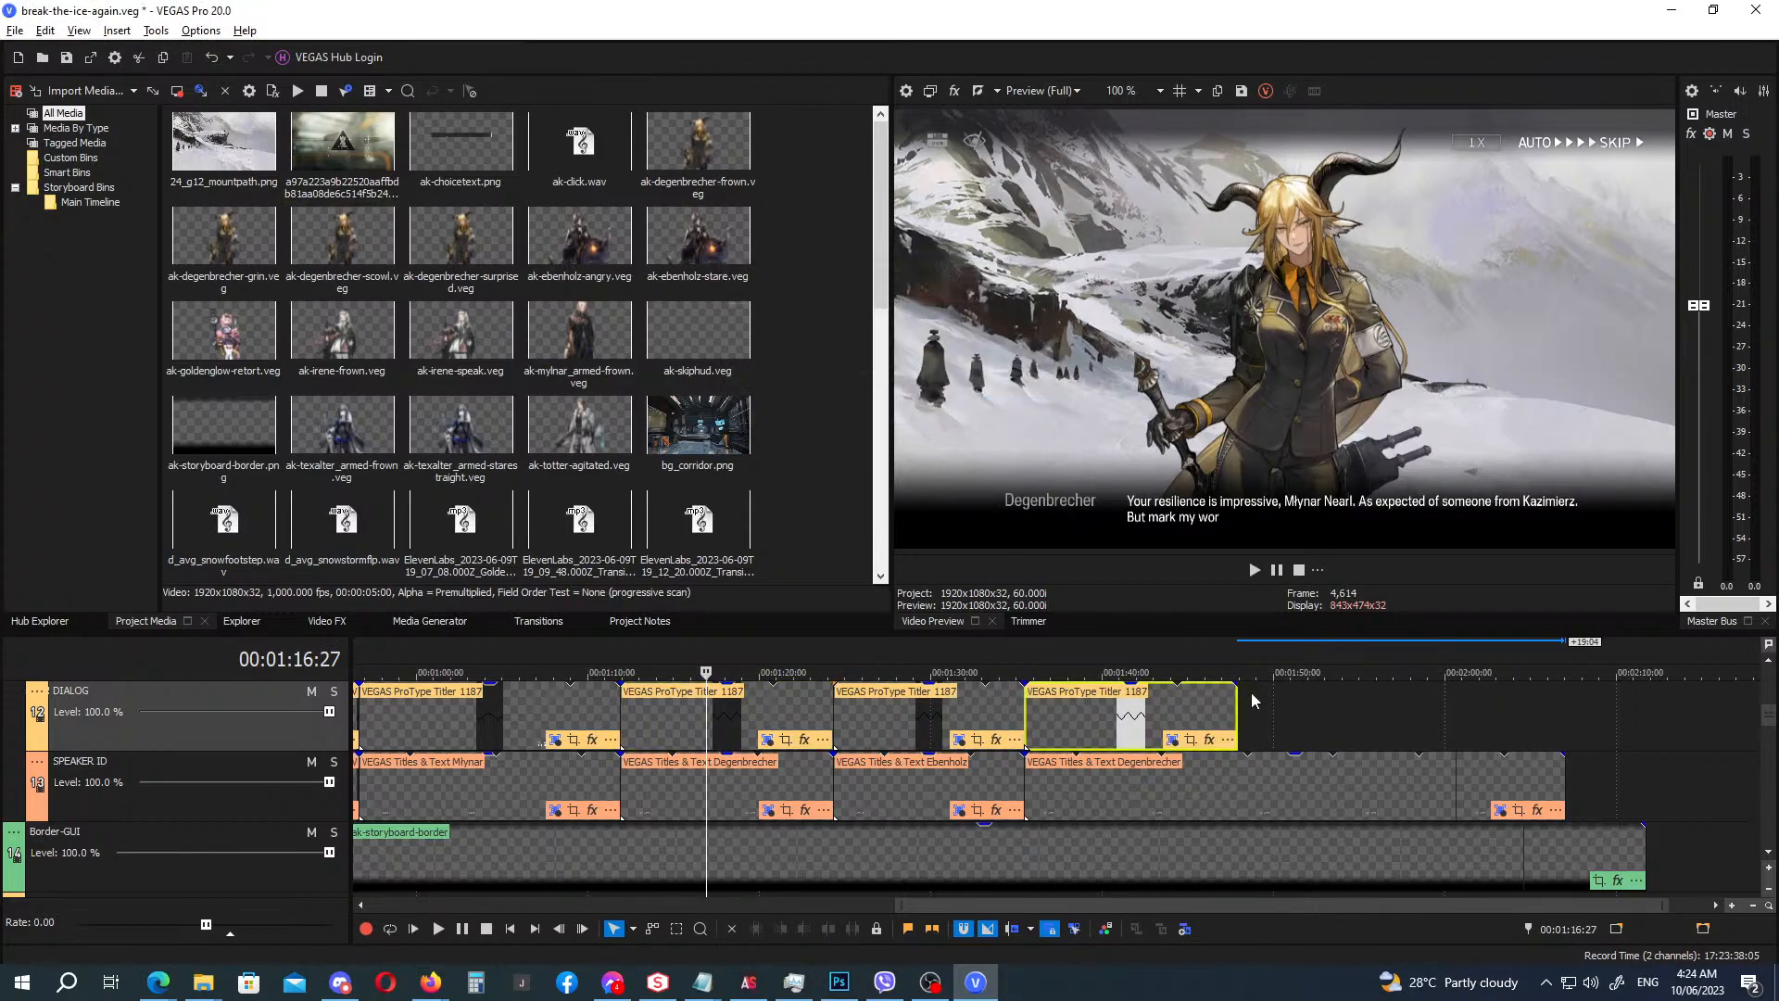
Replace the text of the copied Degenbrecher dialog event with a row of dots and trim the event's end to about 00:01:47:10.
left_click_drag(1237, 712, 1216, 714)
left_click(1154, 739)
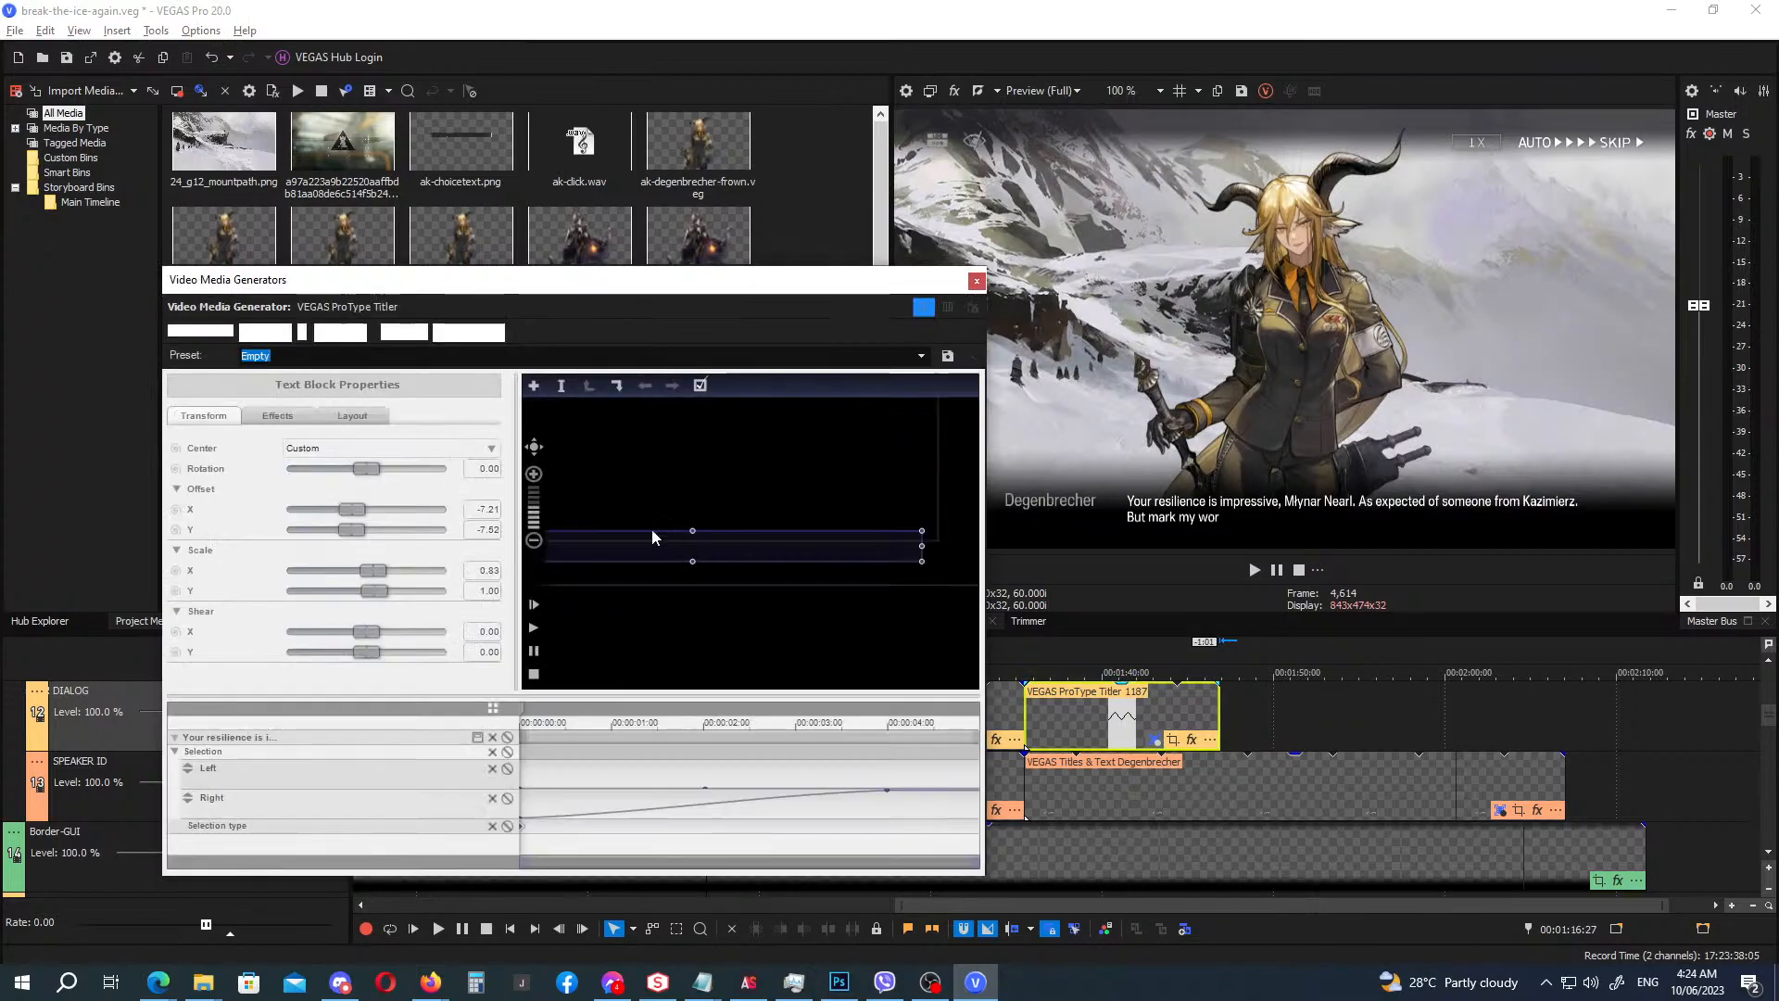
key("ctrl+a")
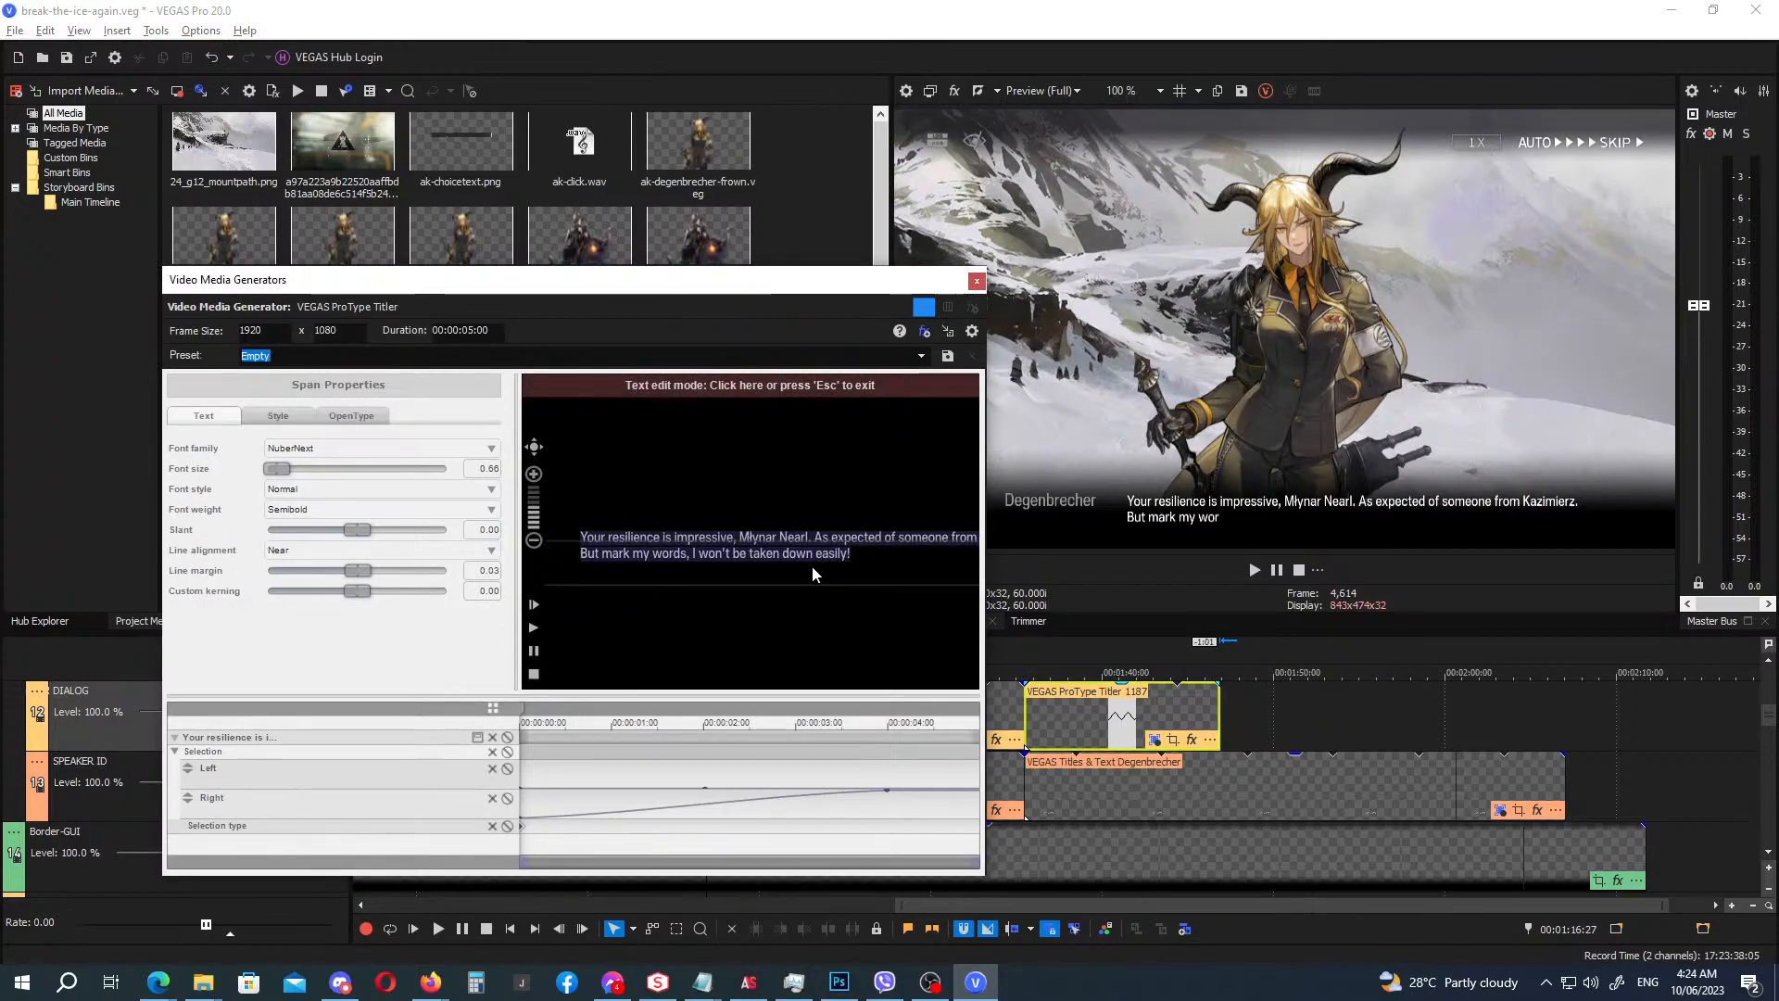
type("...........................")
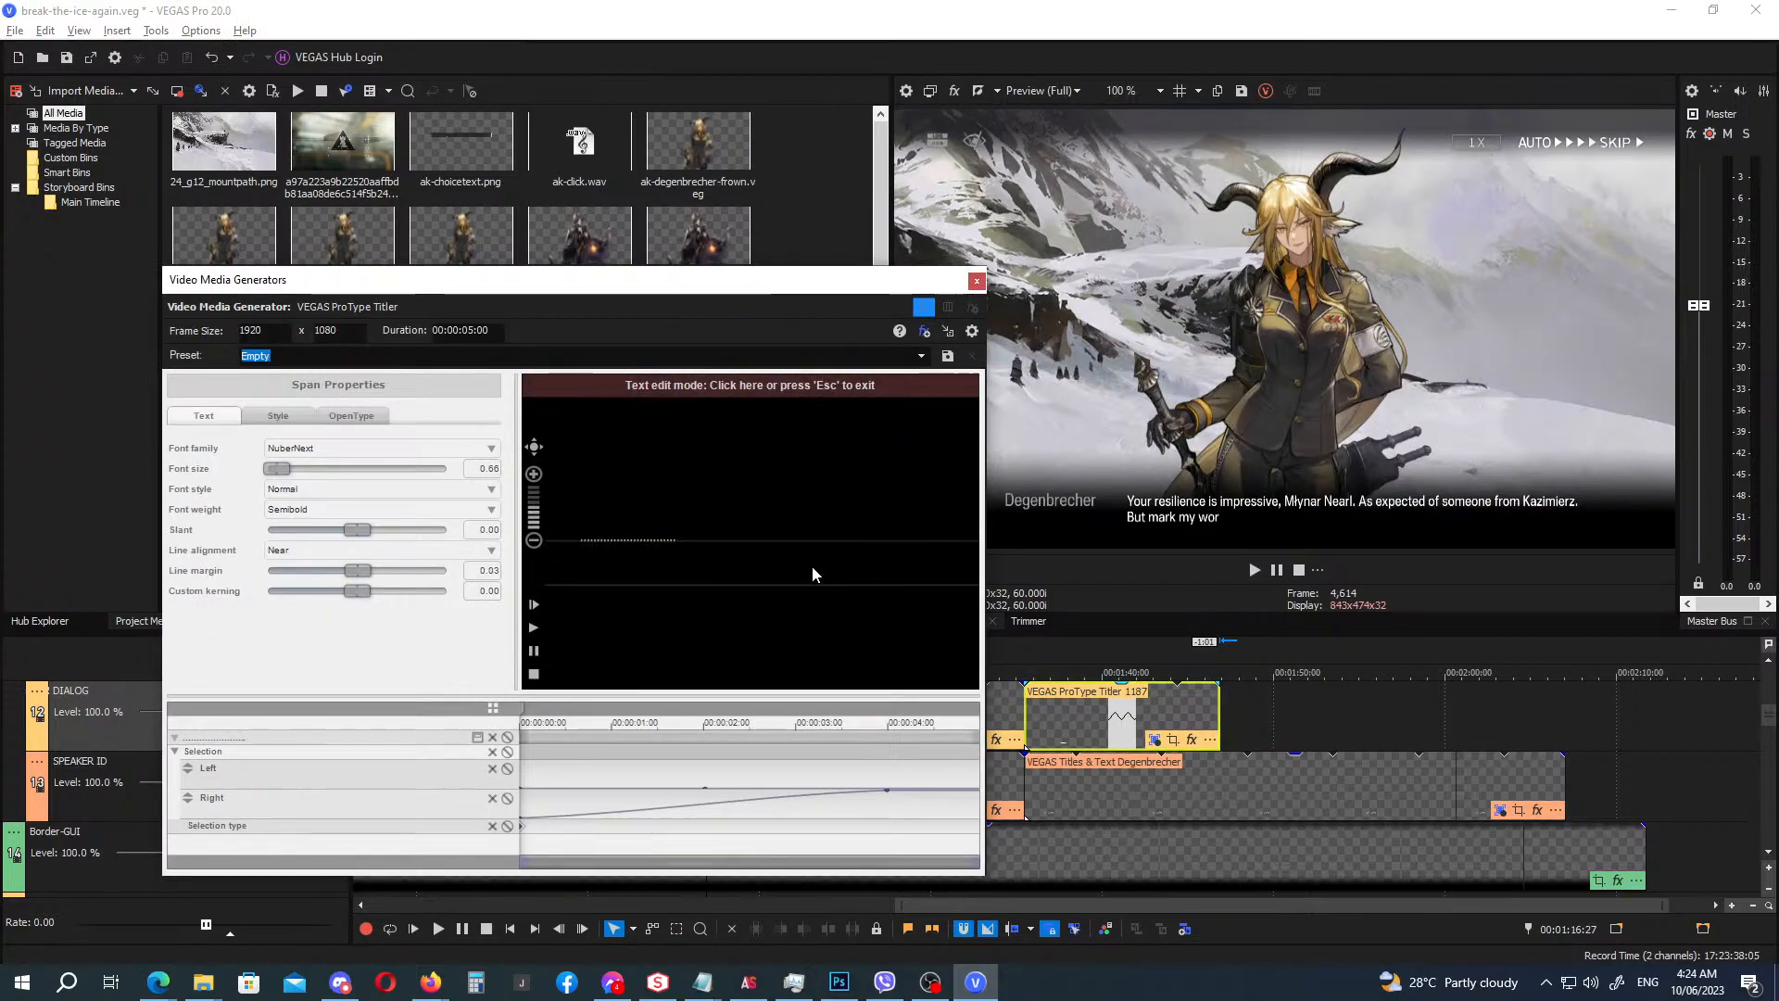
left_click(977, 279)
left_click_drag(1218, 728, 1223, 728)
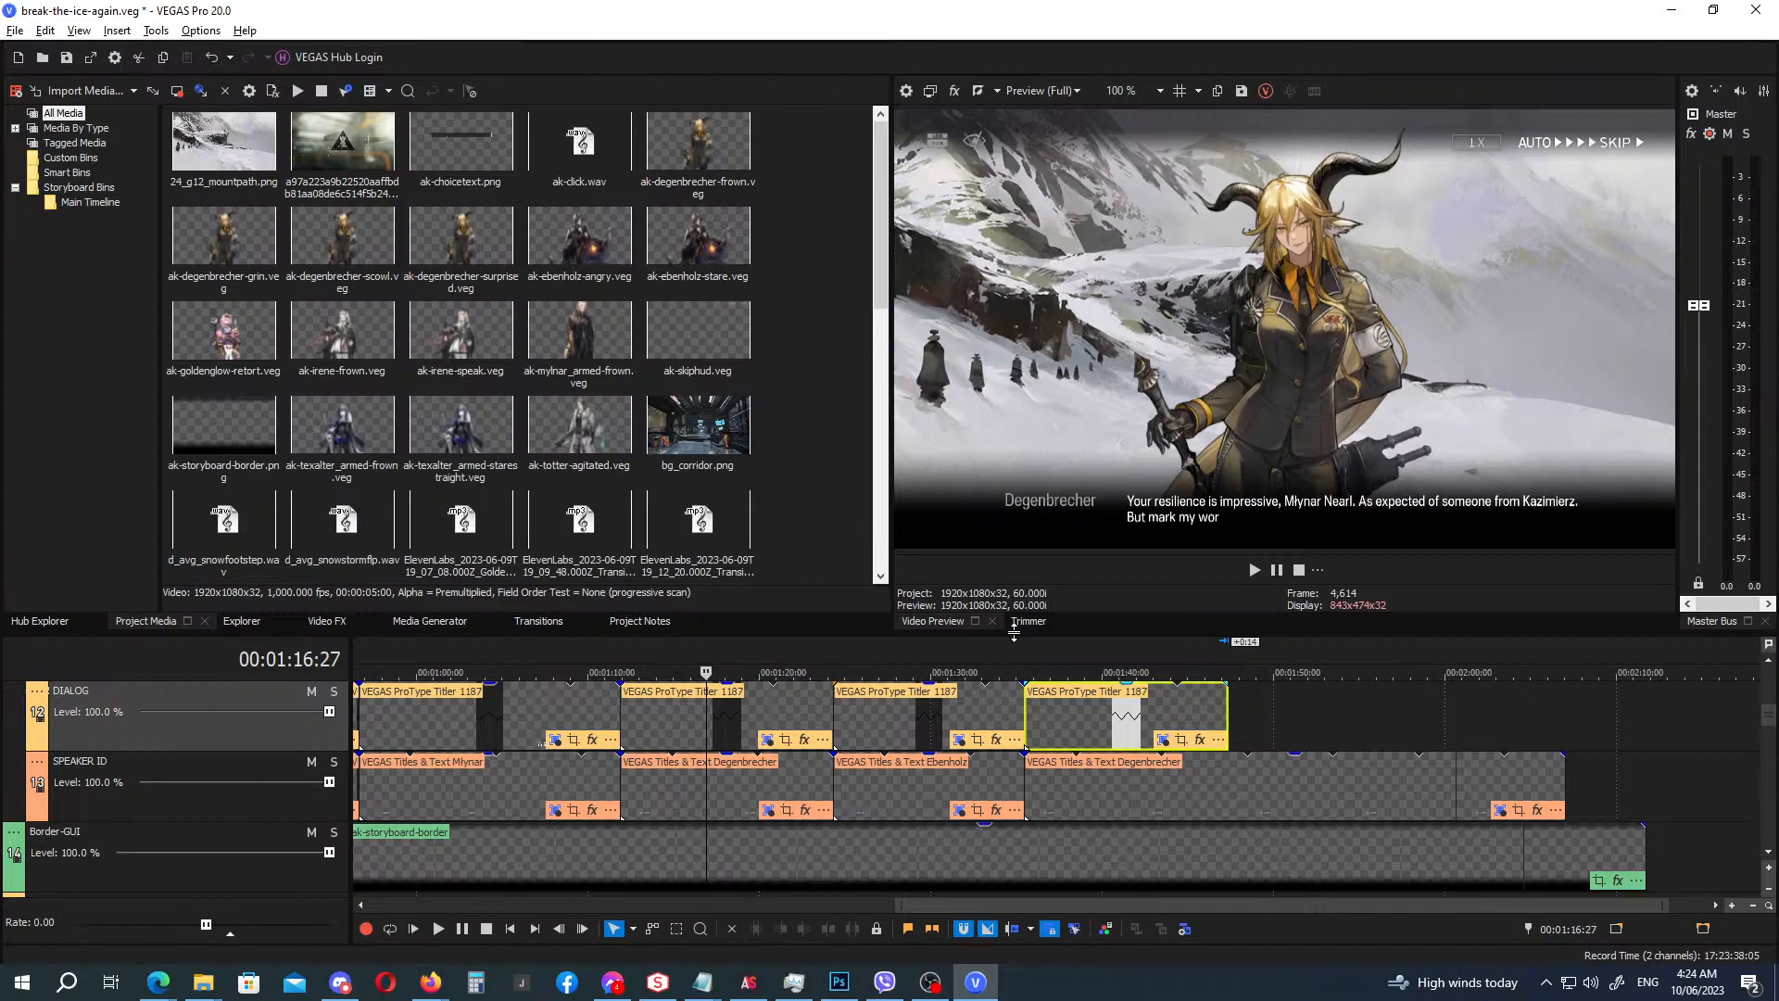
Move the ElevenLabs voice clip above the snowstorm audio so it starts at about 00:01:47:10, where the dotted dialog event ends.
left_click(1231, 651)
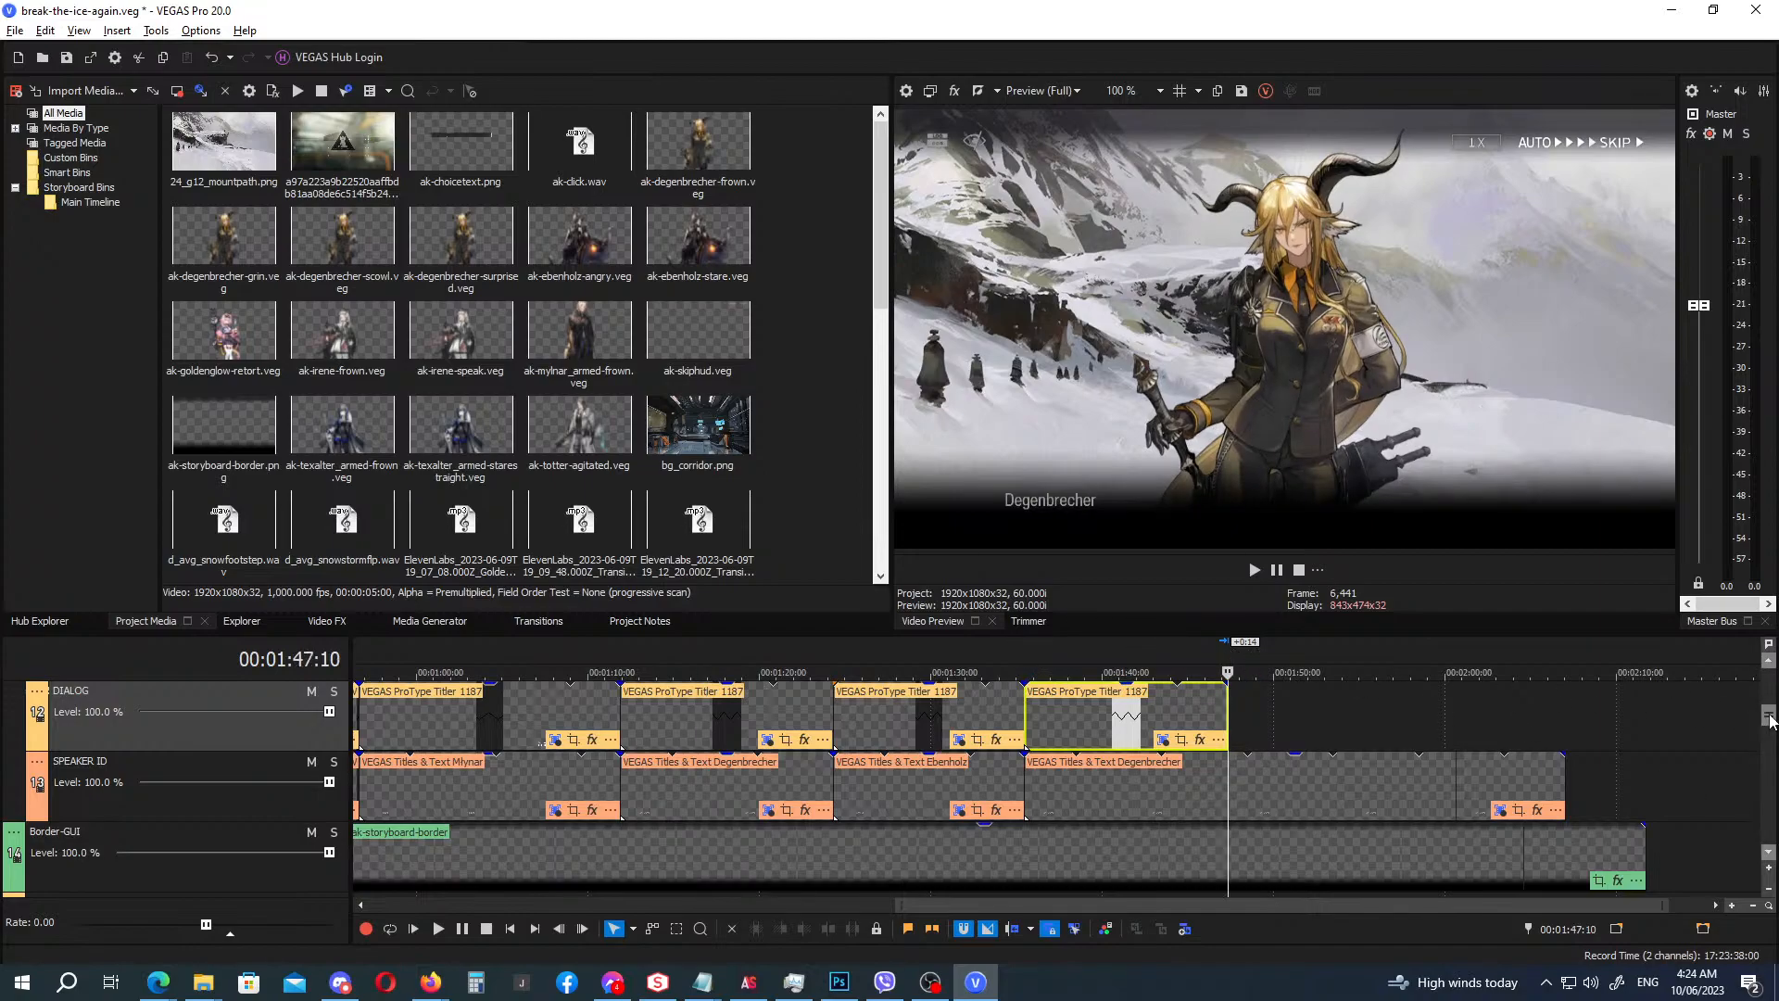
left_click_drag(1771, 718, 1770, 800)
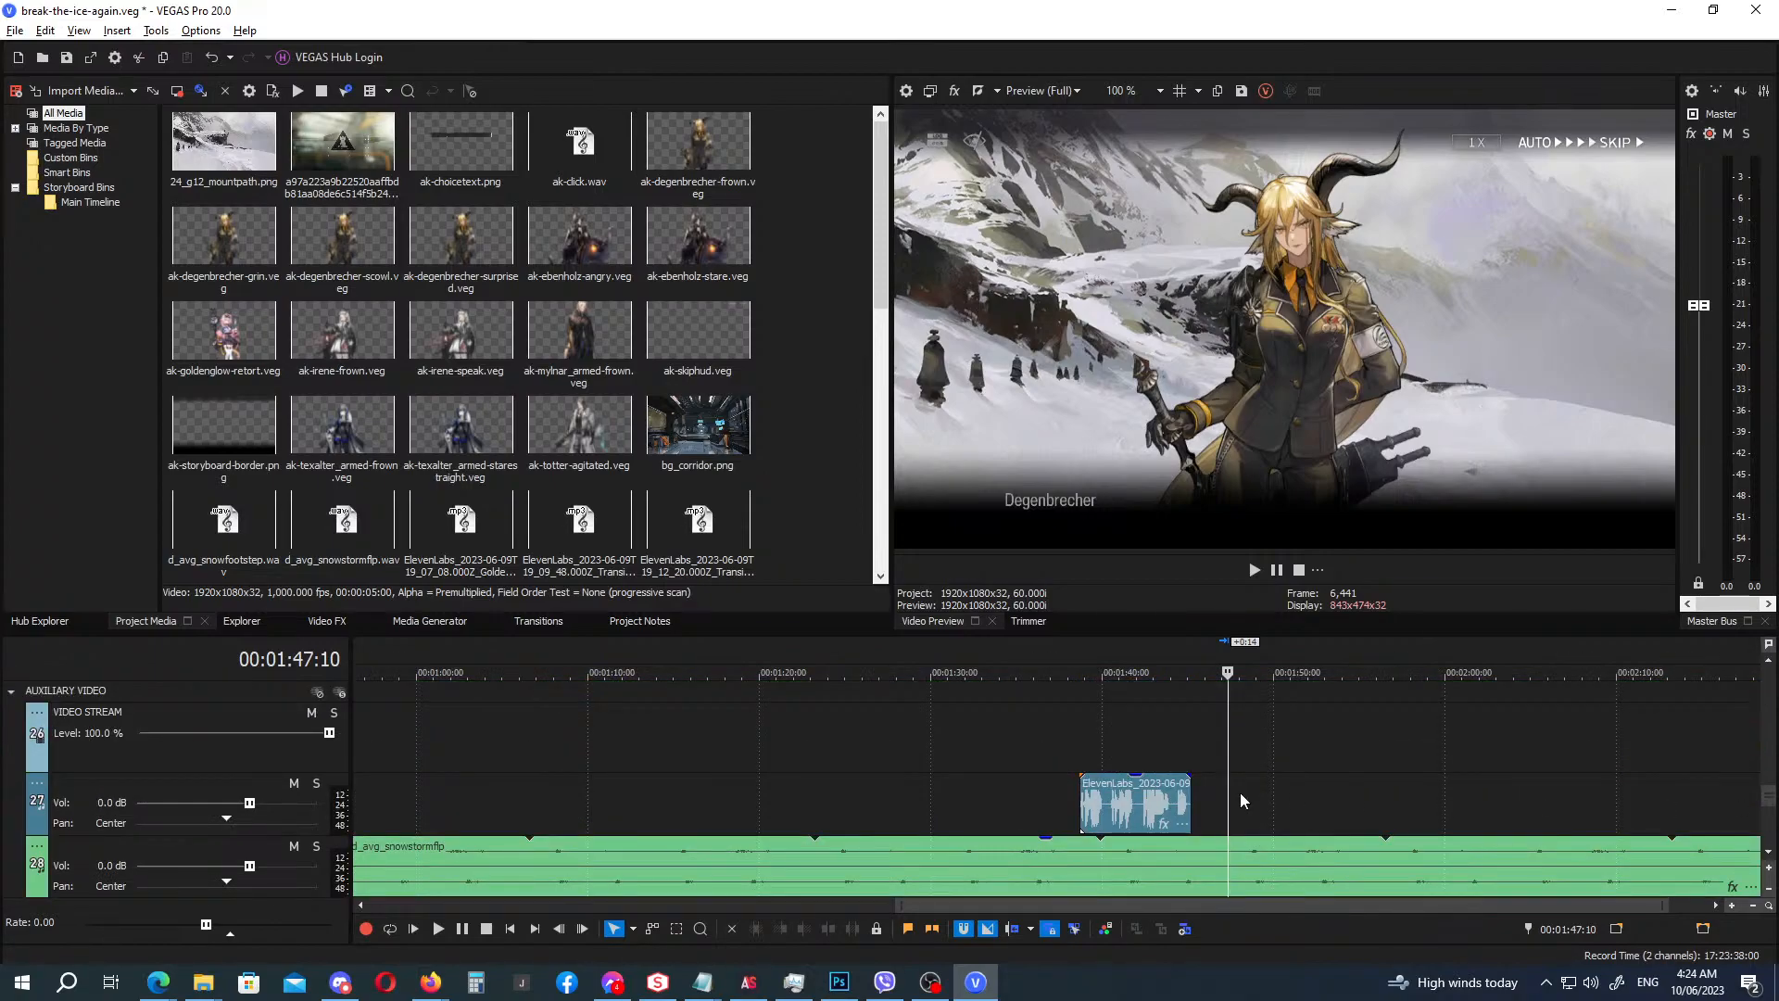
left_click_drag(1128, 803, 1276, 803)
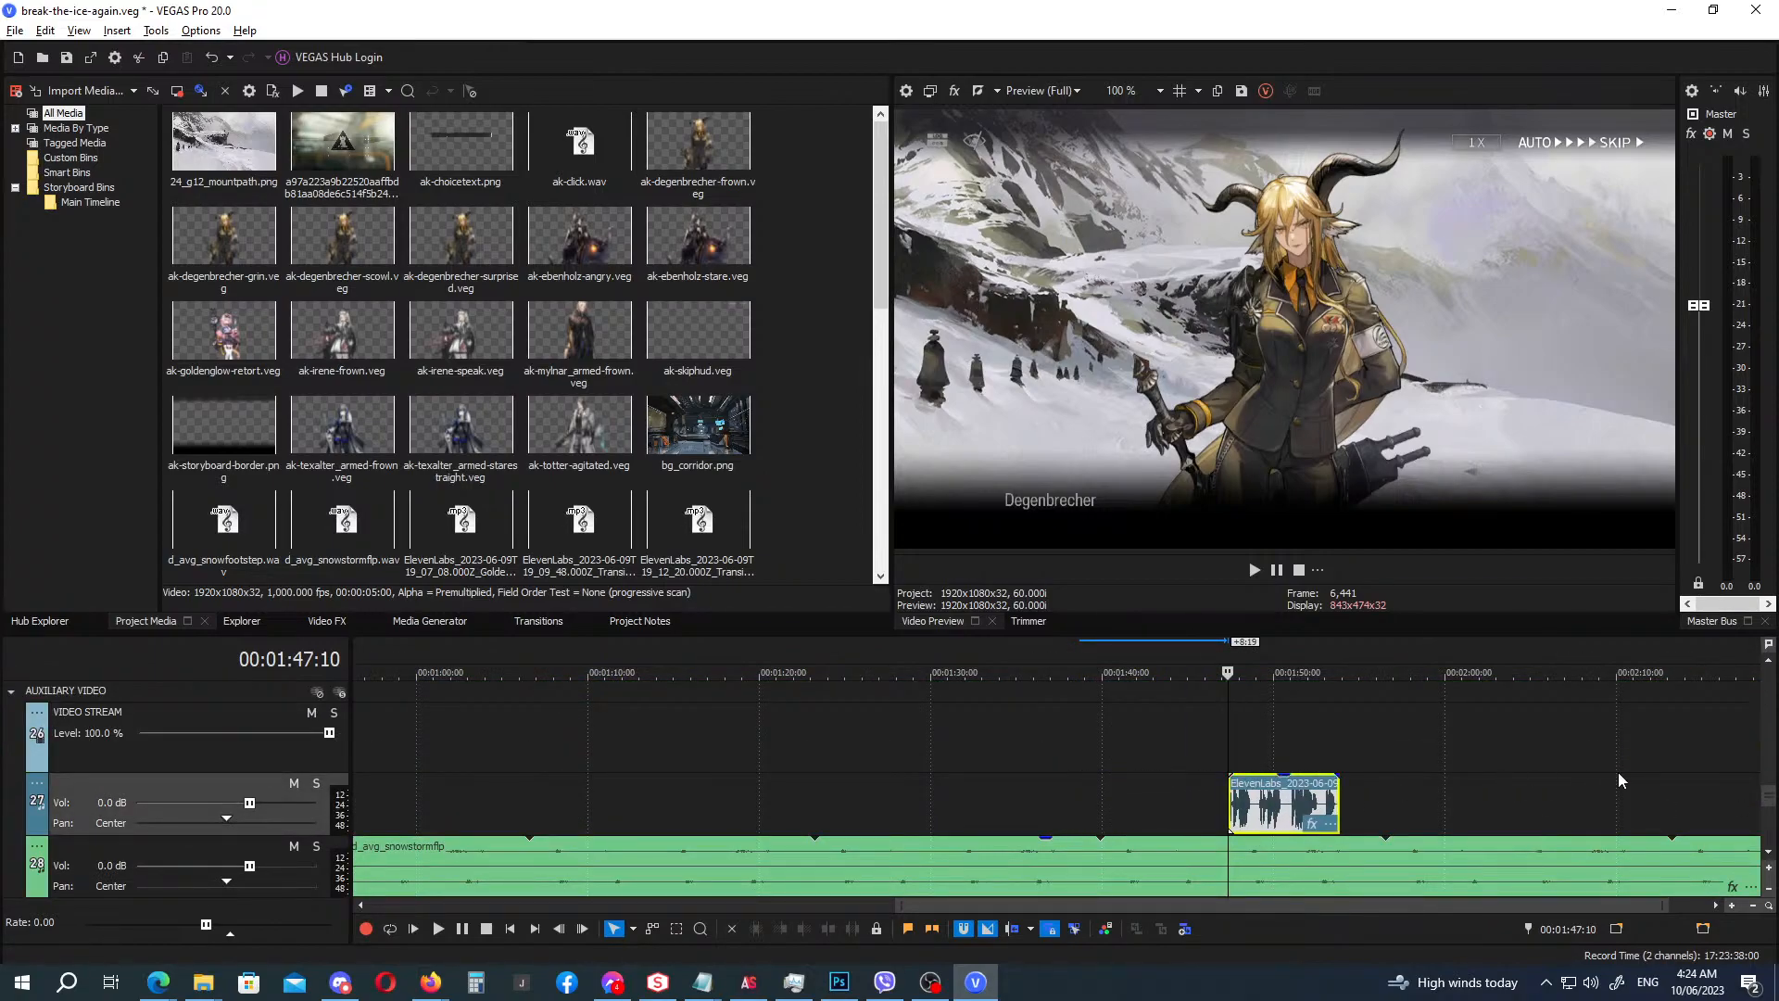
left_click_drag(1769, 801, 1757, 706)
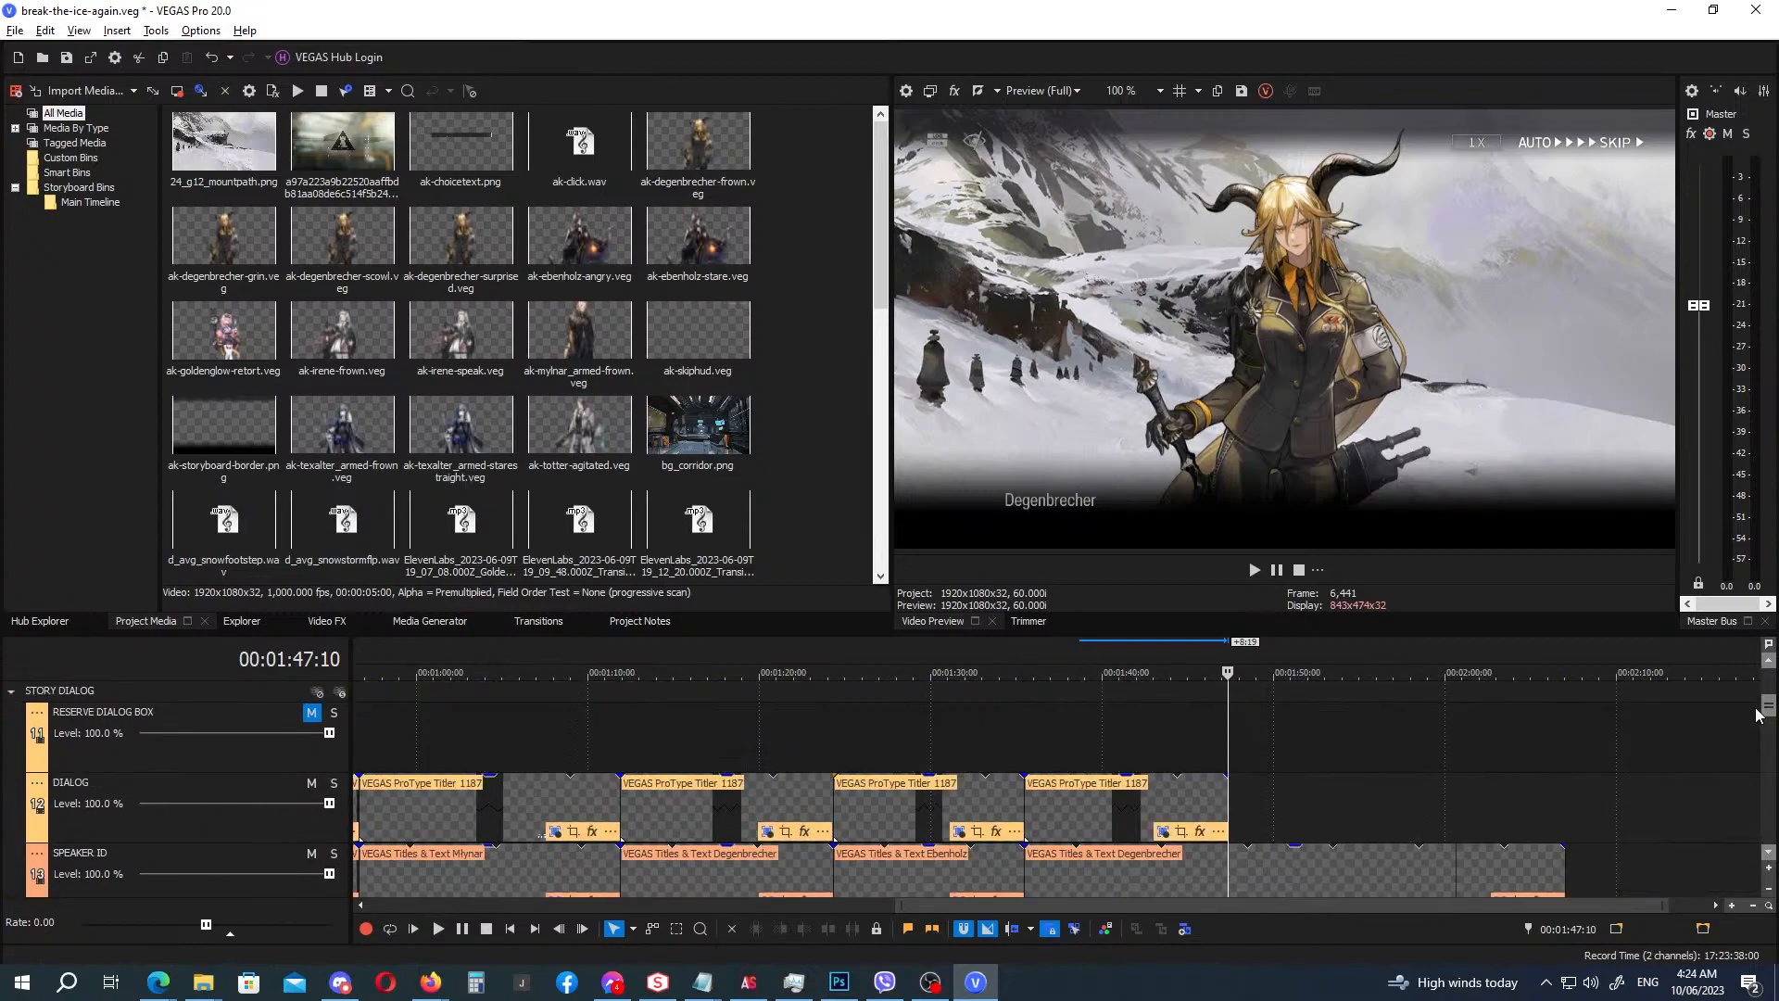
Play back the dotted dialog line and trim the end of its event to 00:01:43:04.
left_click(942, 643)
key("space")
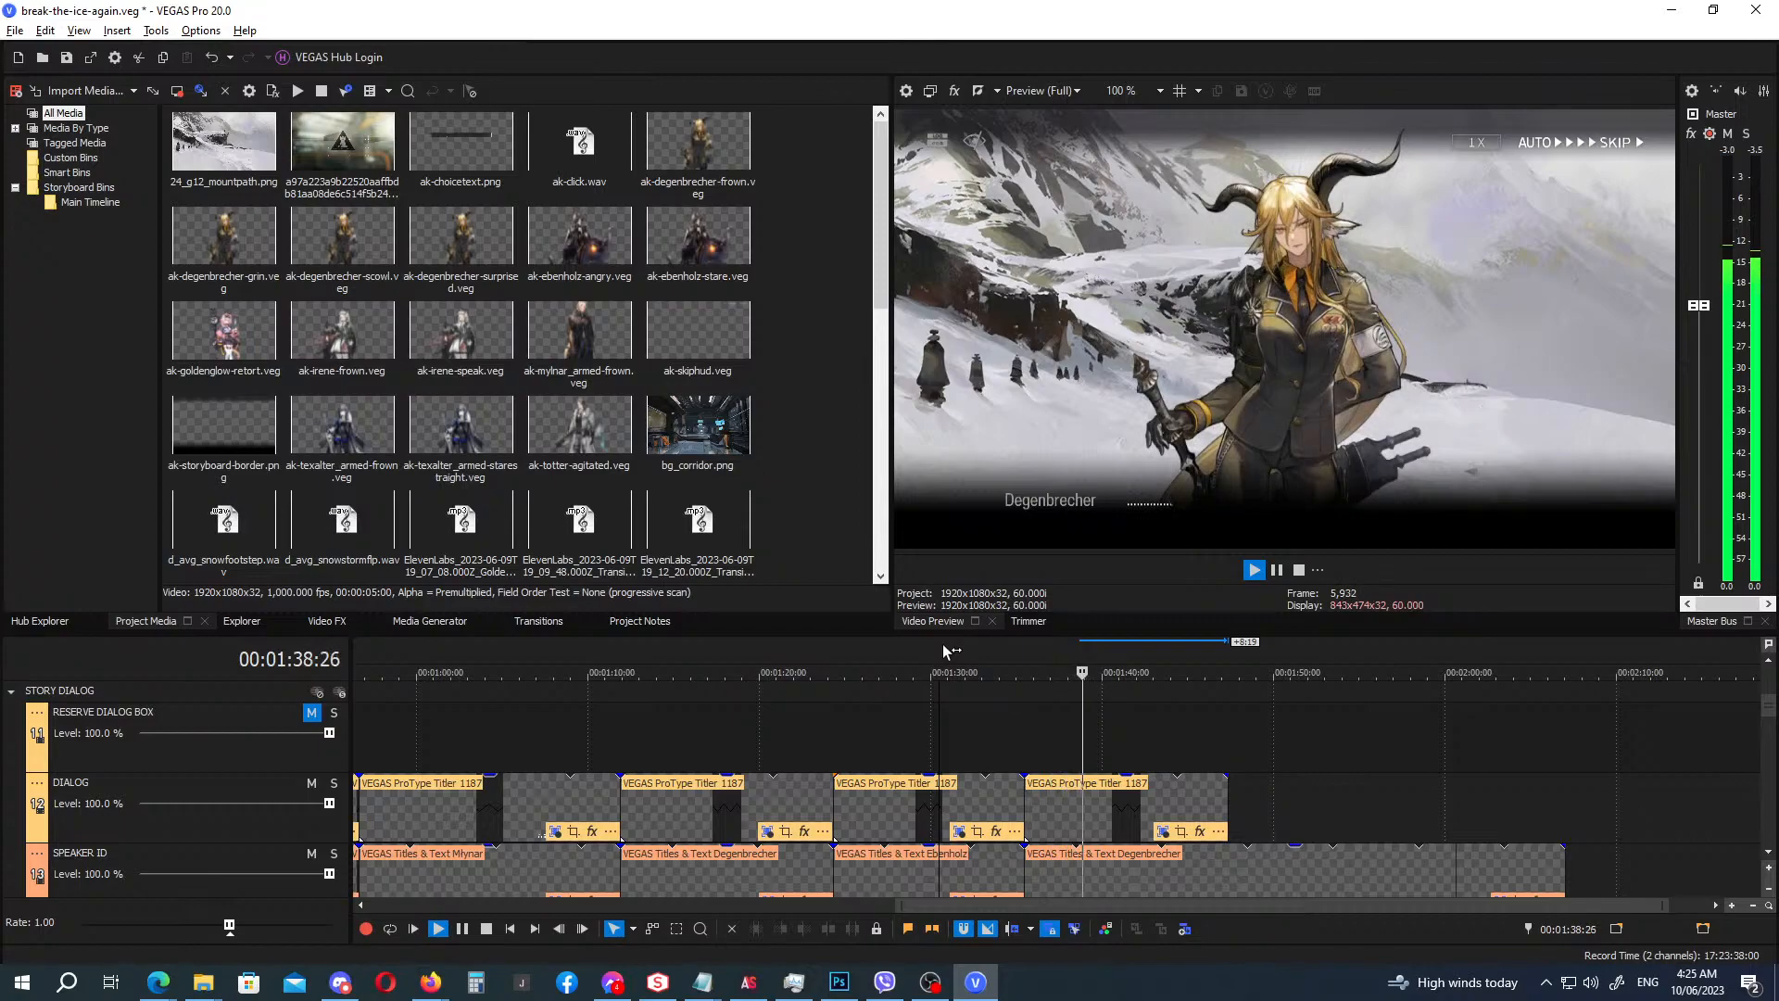
key("space")
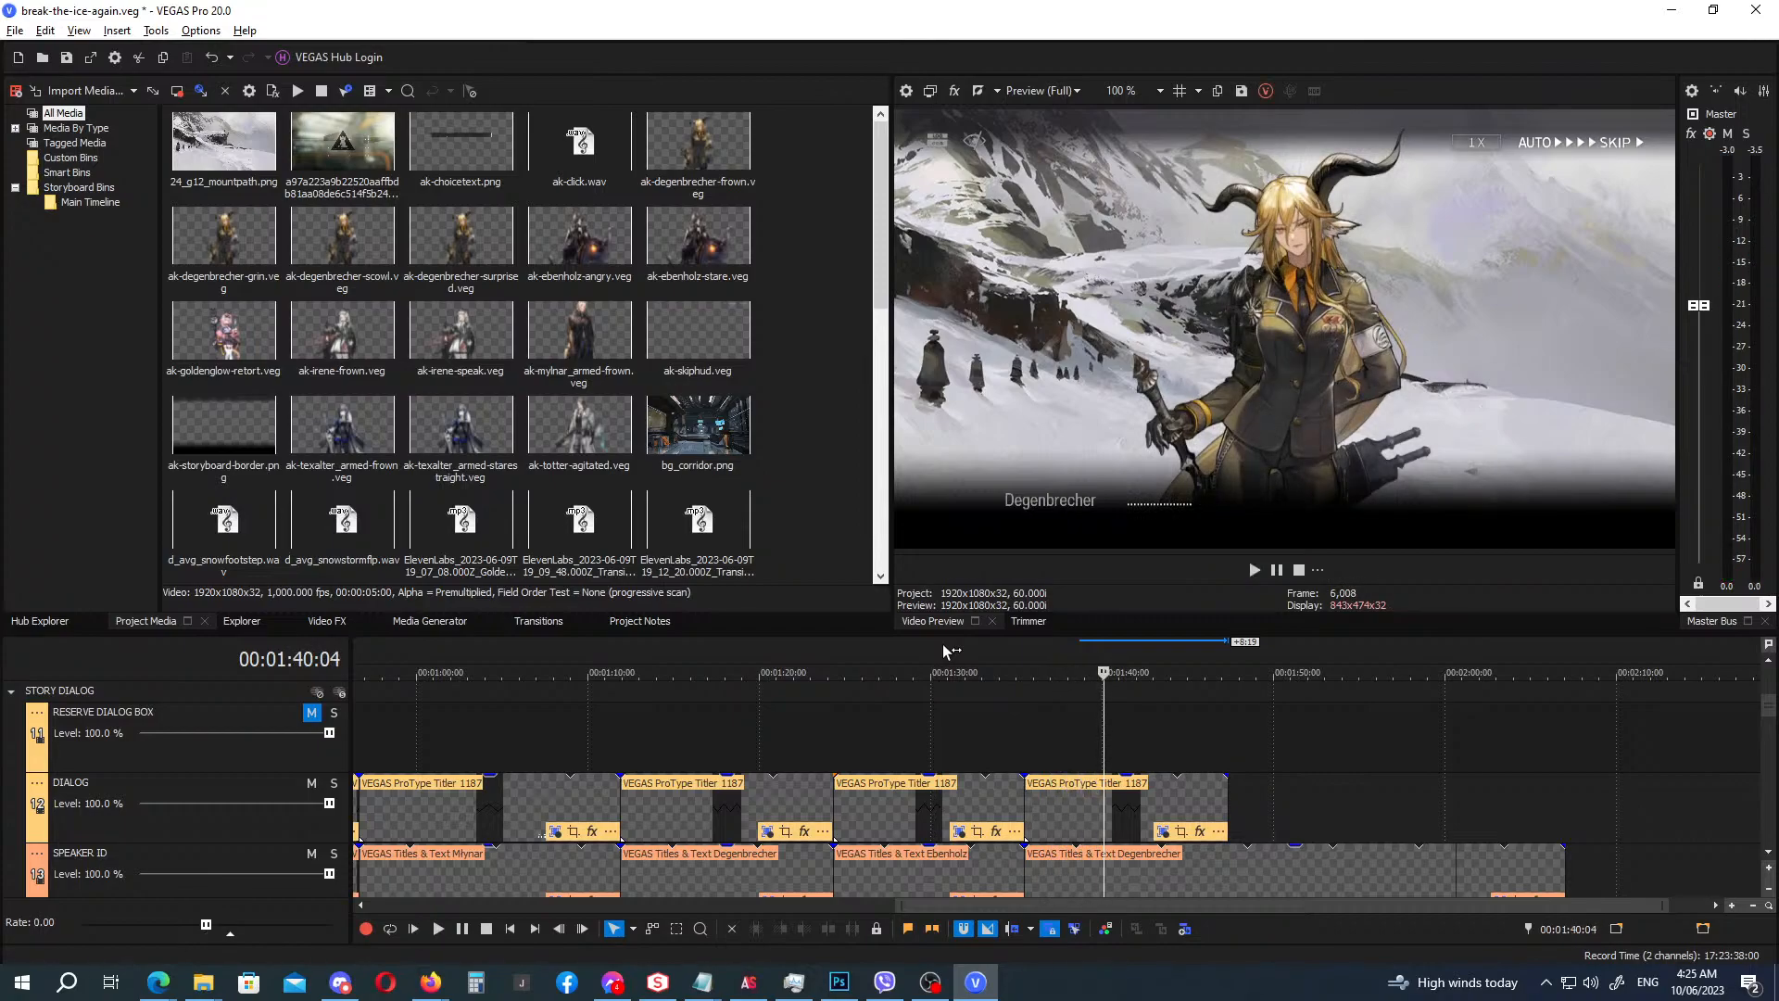
double_click(1172, 809)
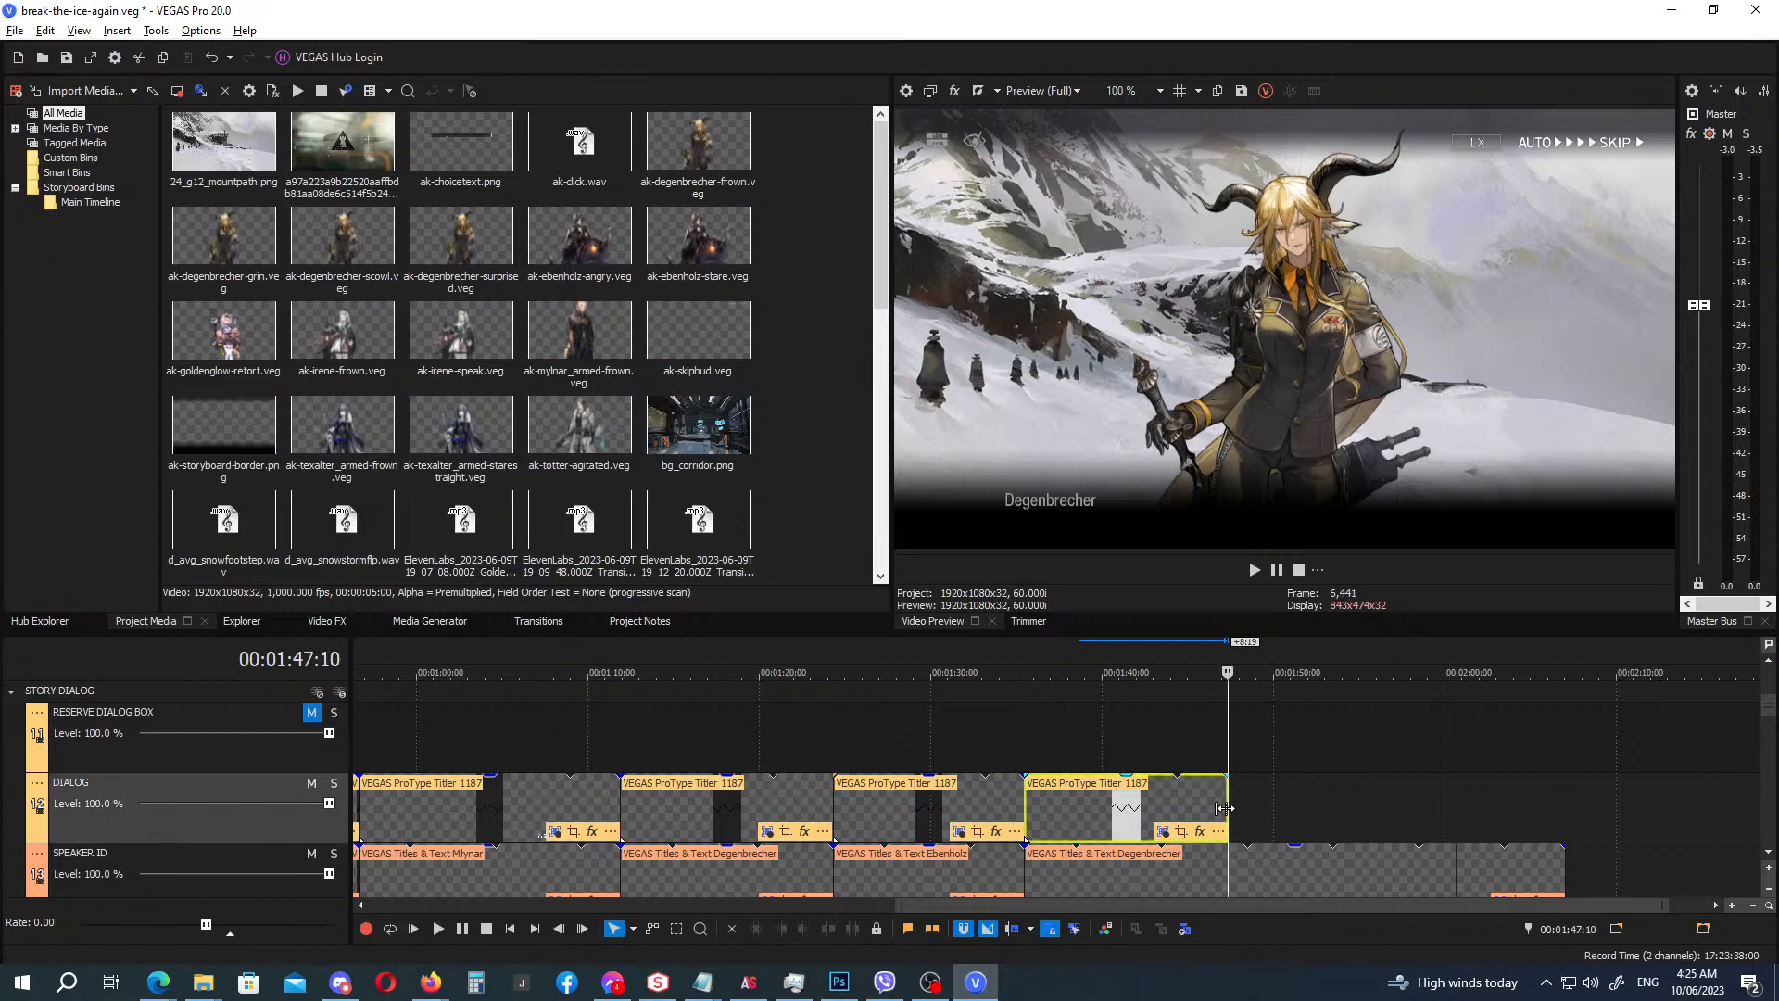
left_click(1191, 809)
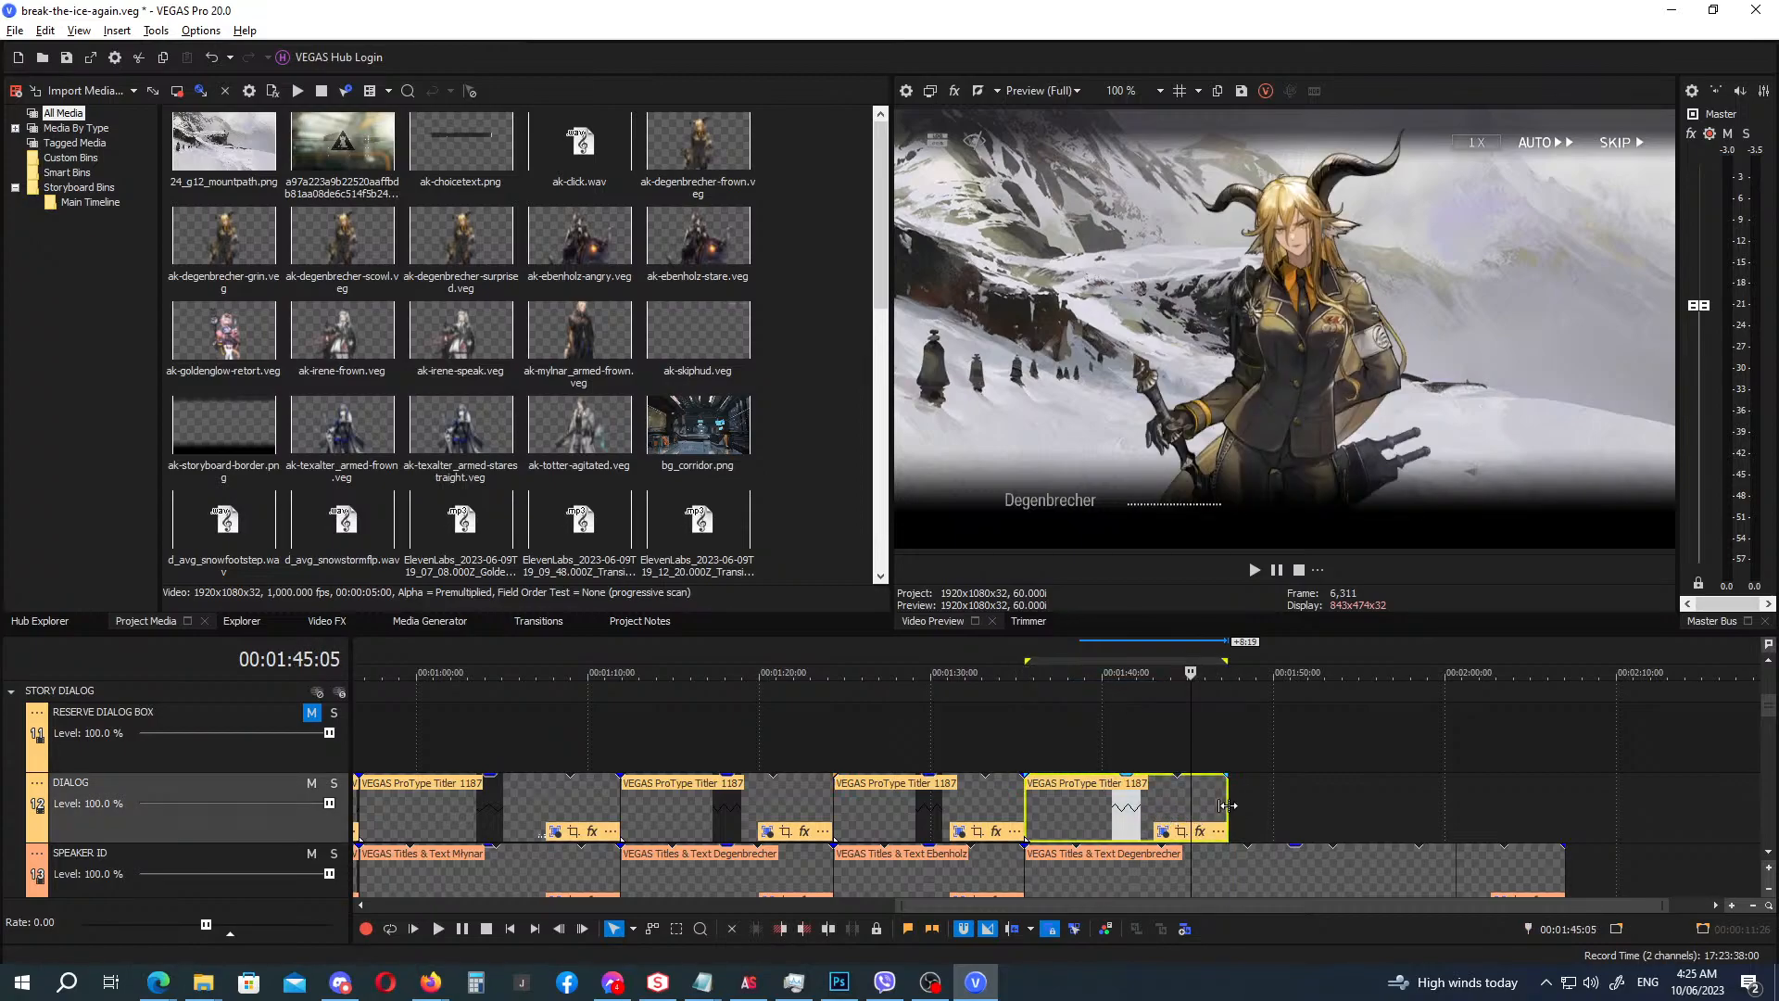
left_click_drag(1228, 806, 1204, 807)
left_click_drag(1149, 817, 1156, 818)
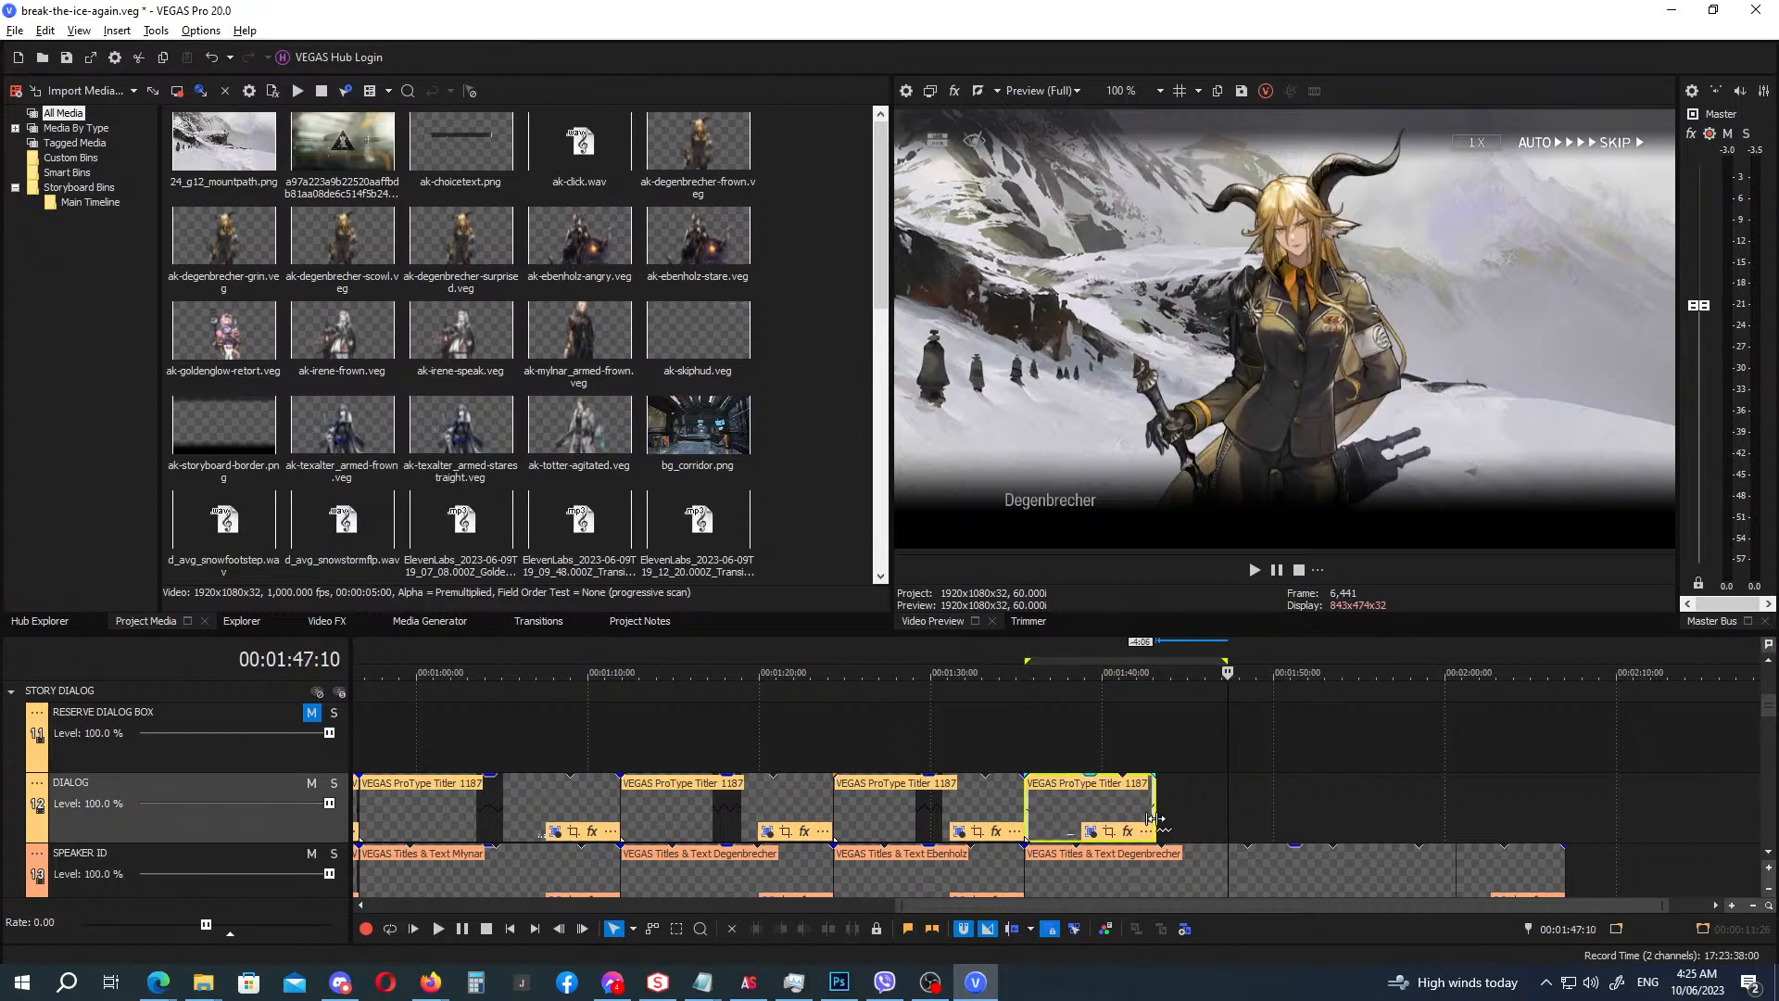
Replay the dotted dialog line and shorten its event to end at 00:01:40:27.
left_click(1002, 660)
key("space")
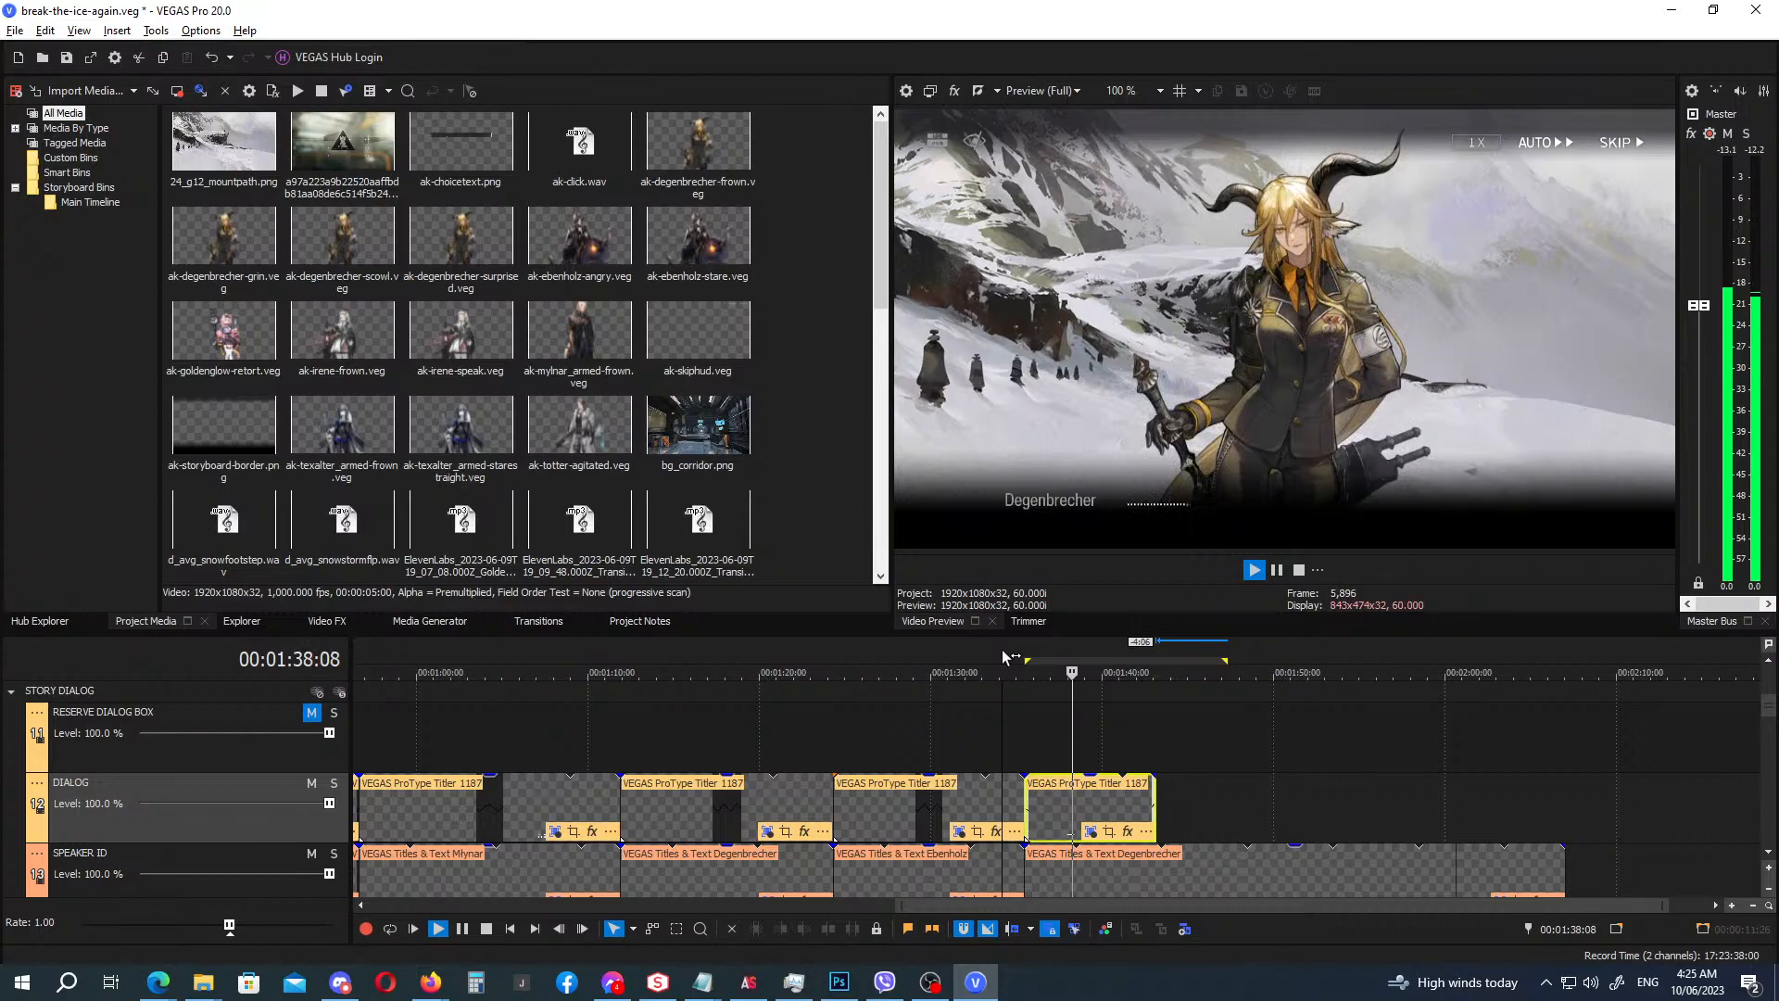
key("Return")
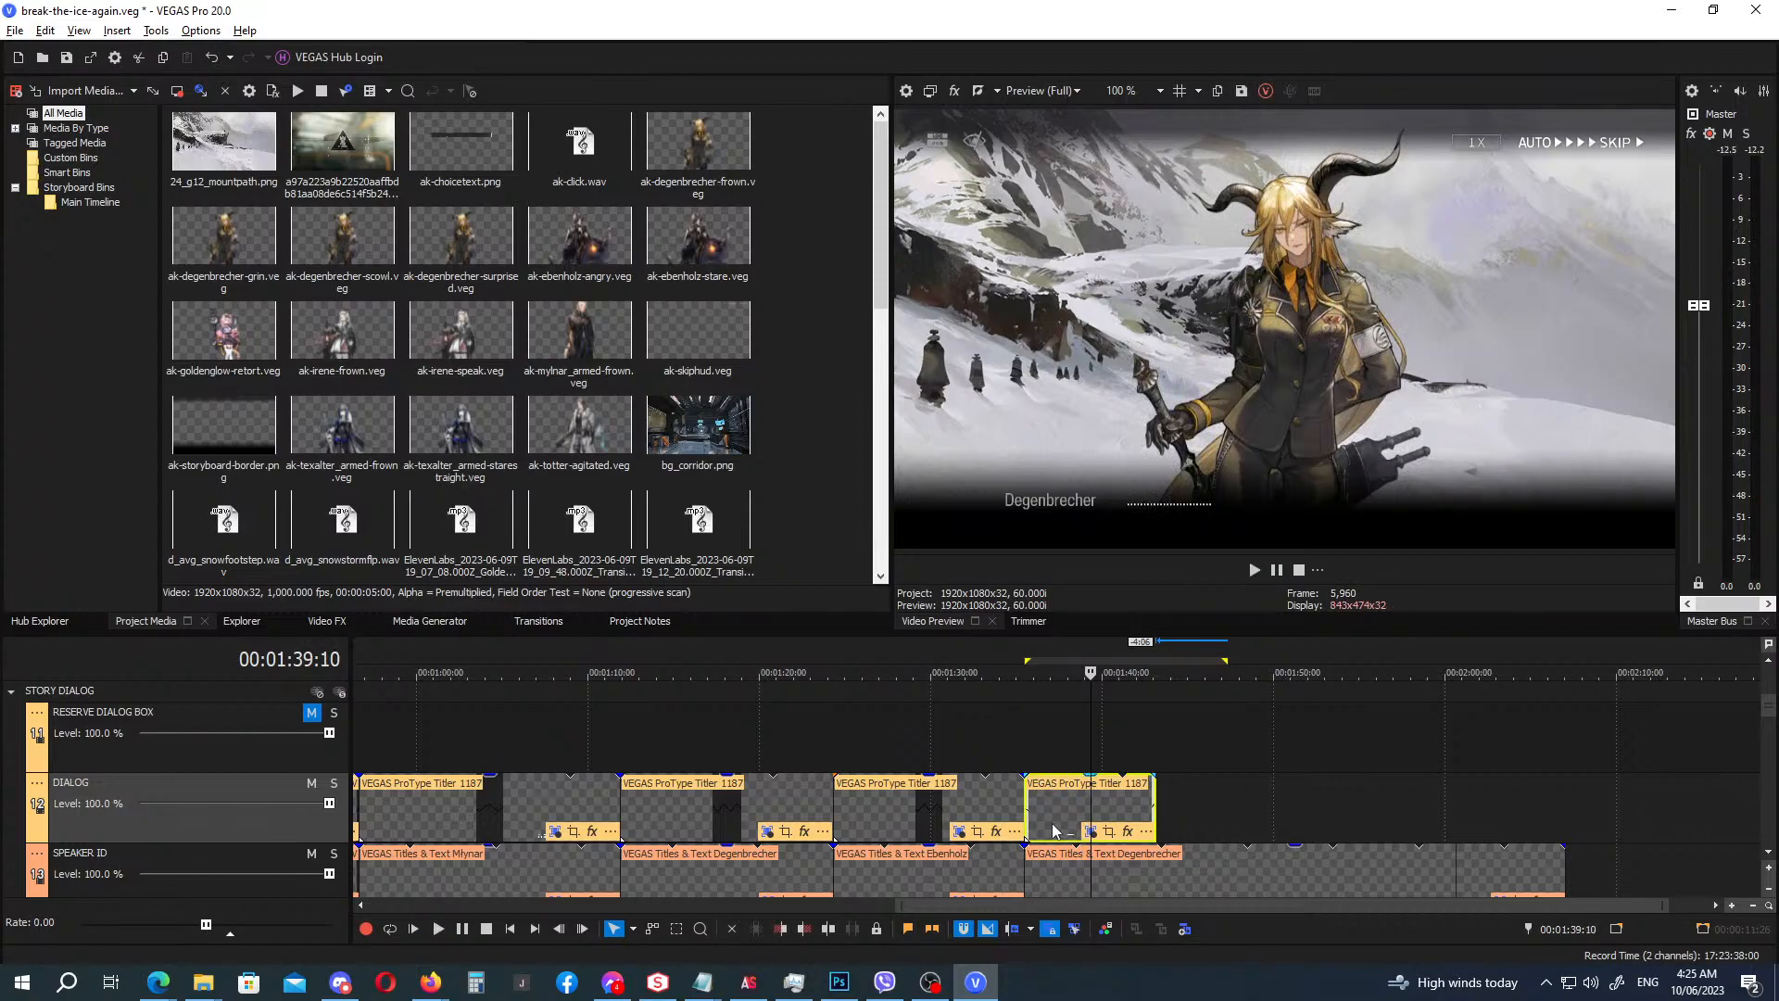
left_click(1155, 805)
mouse_move(1155, 807)
left_mouse_down()
mouse_move(1090, 818)
mouse_move(1154, 819)
left_mouse_up()
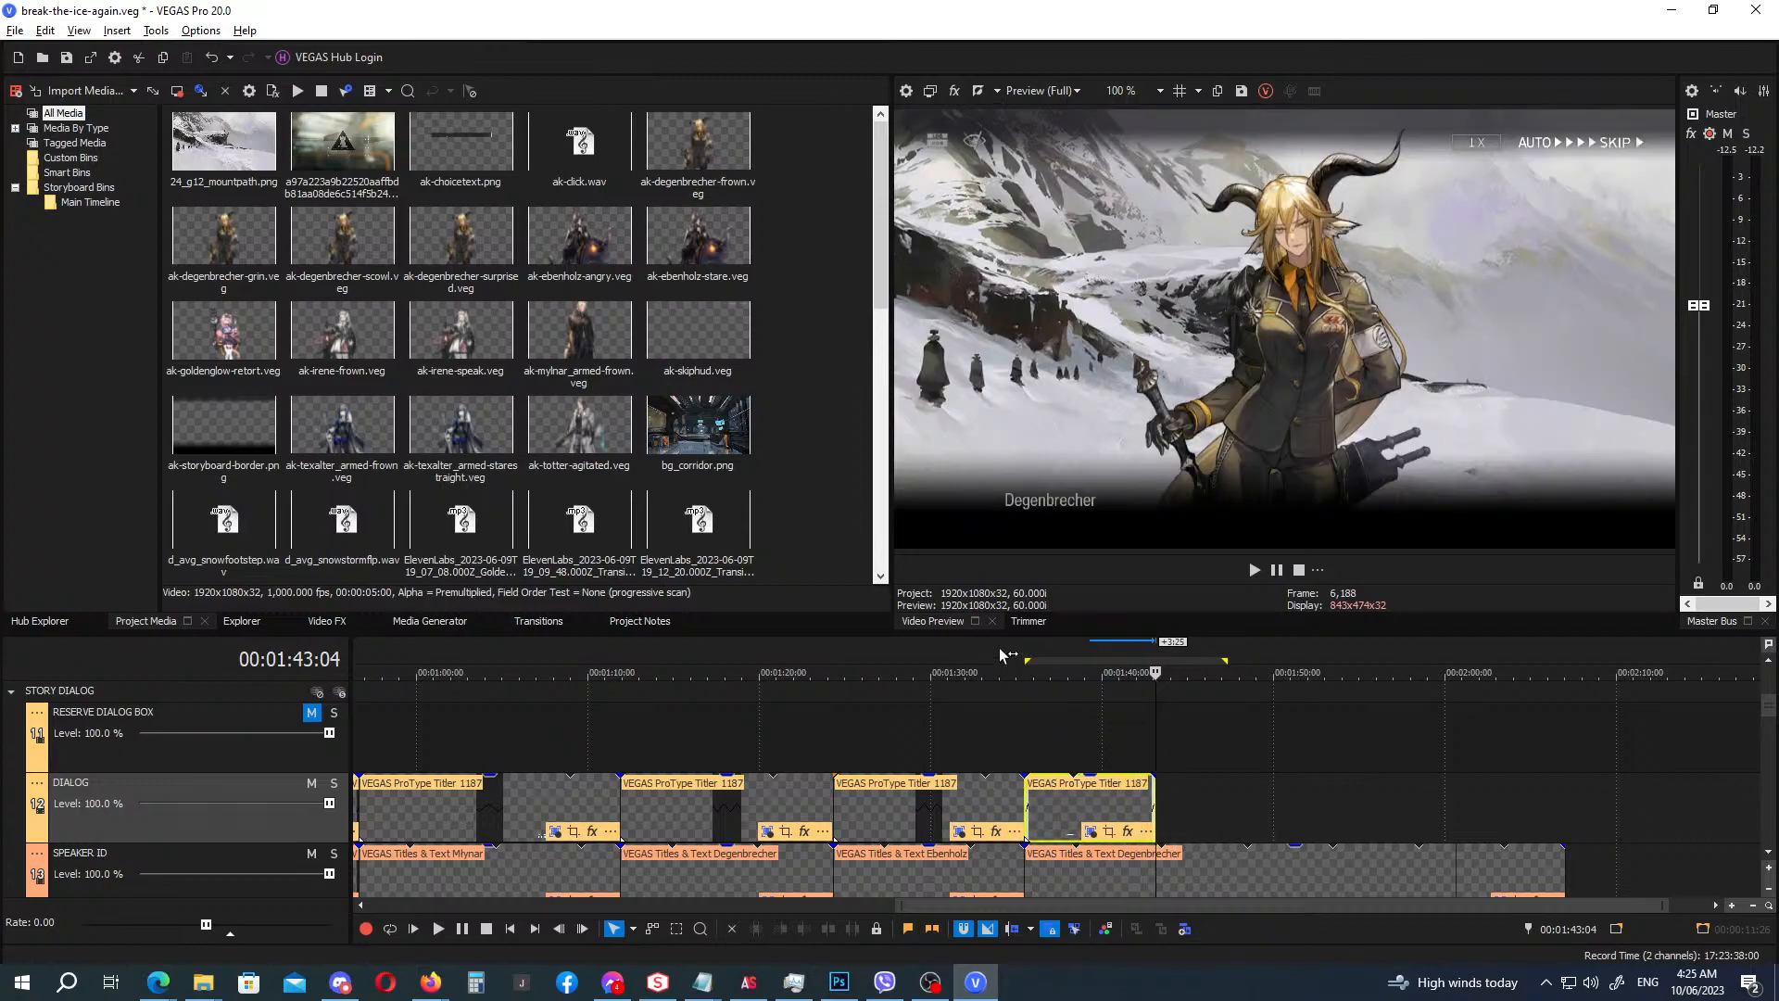
left_click(1000, 656)
key("space")
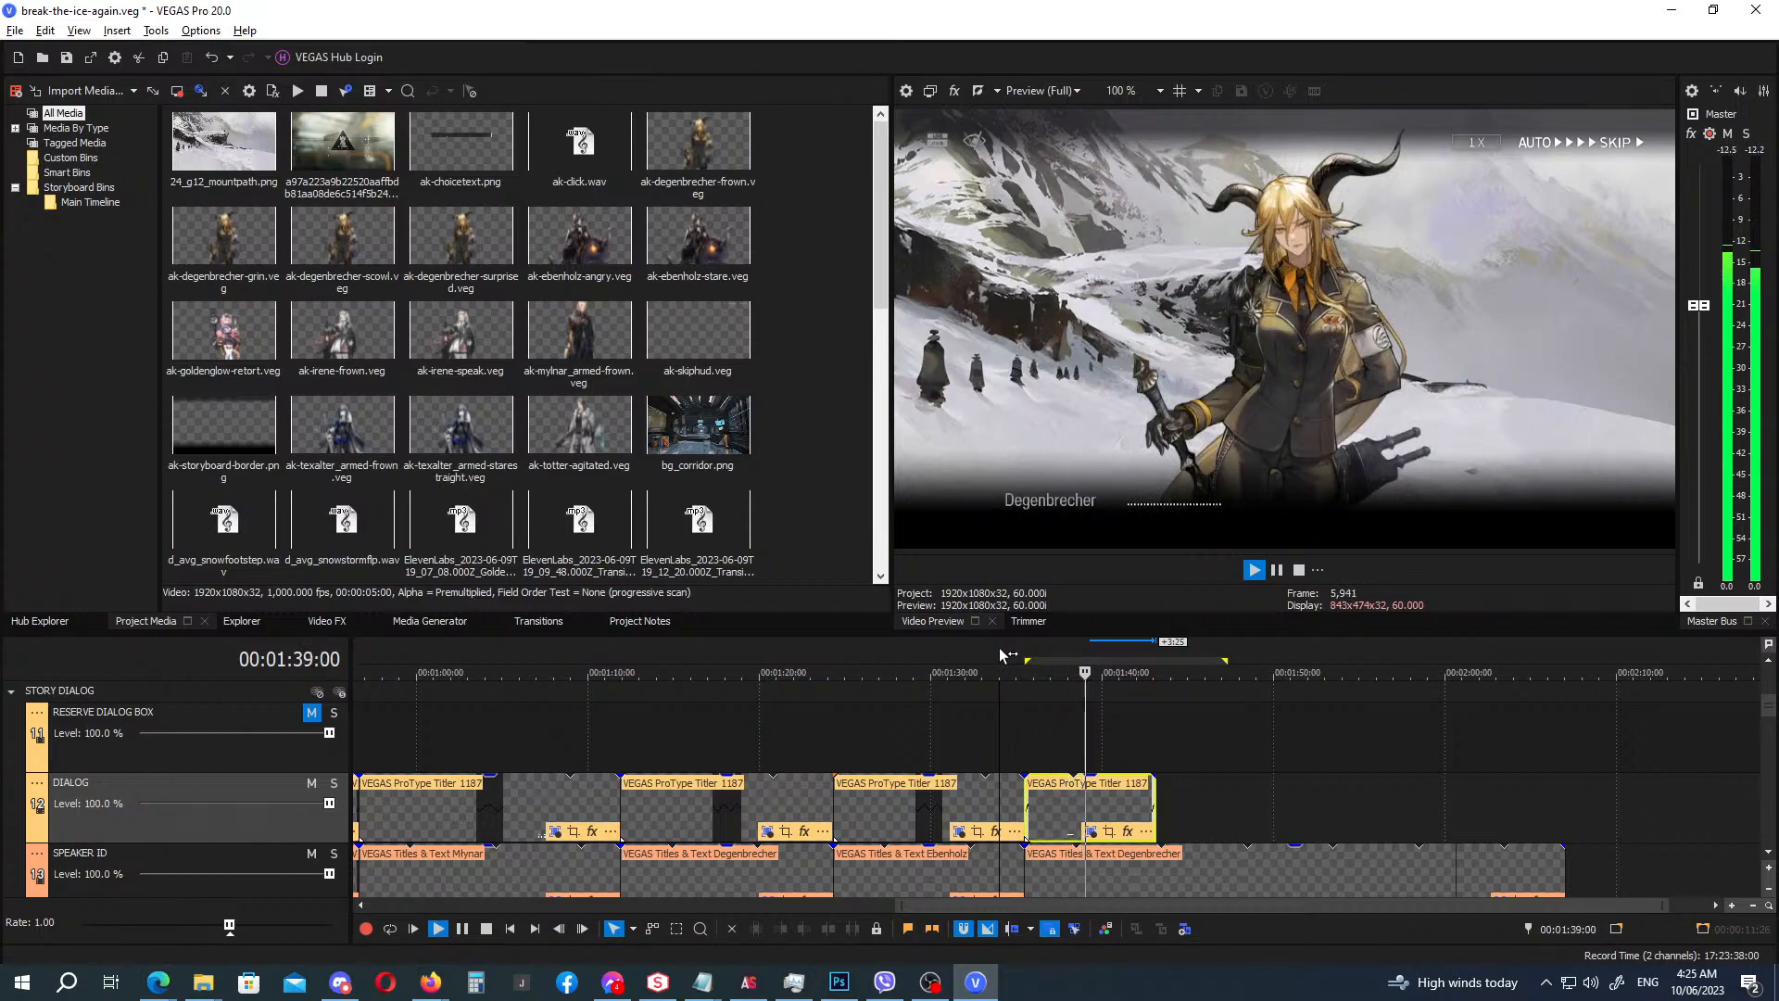
key("Return")
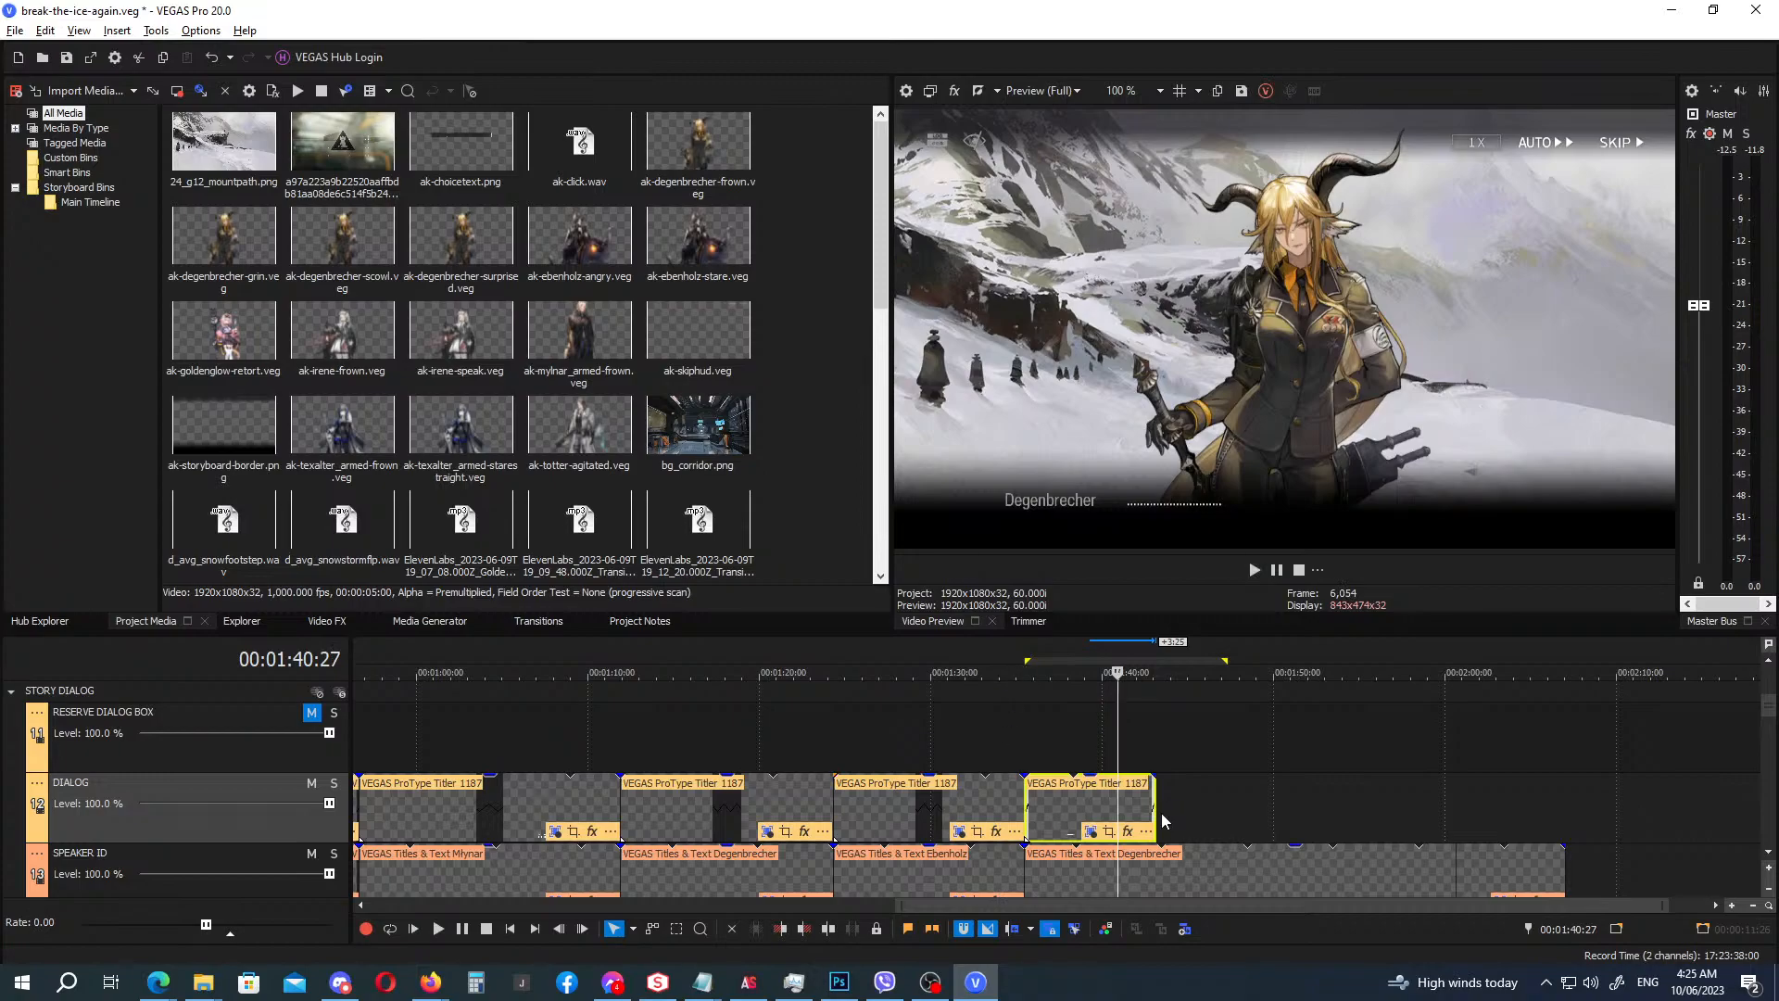
left_click_drag(1156, 812, 1117, 812)
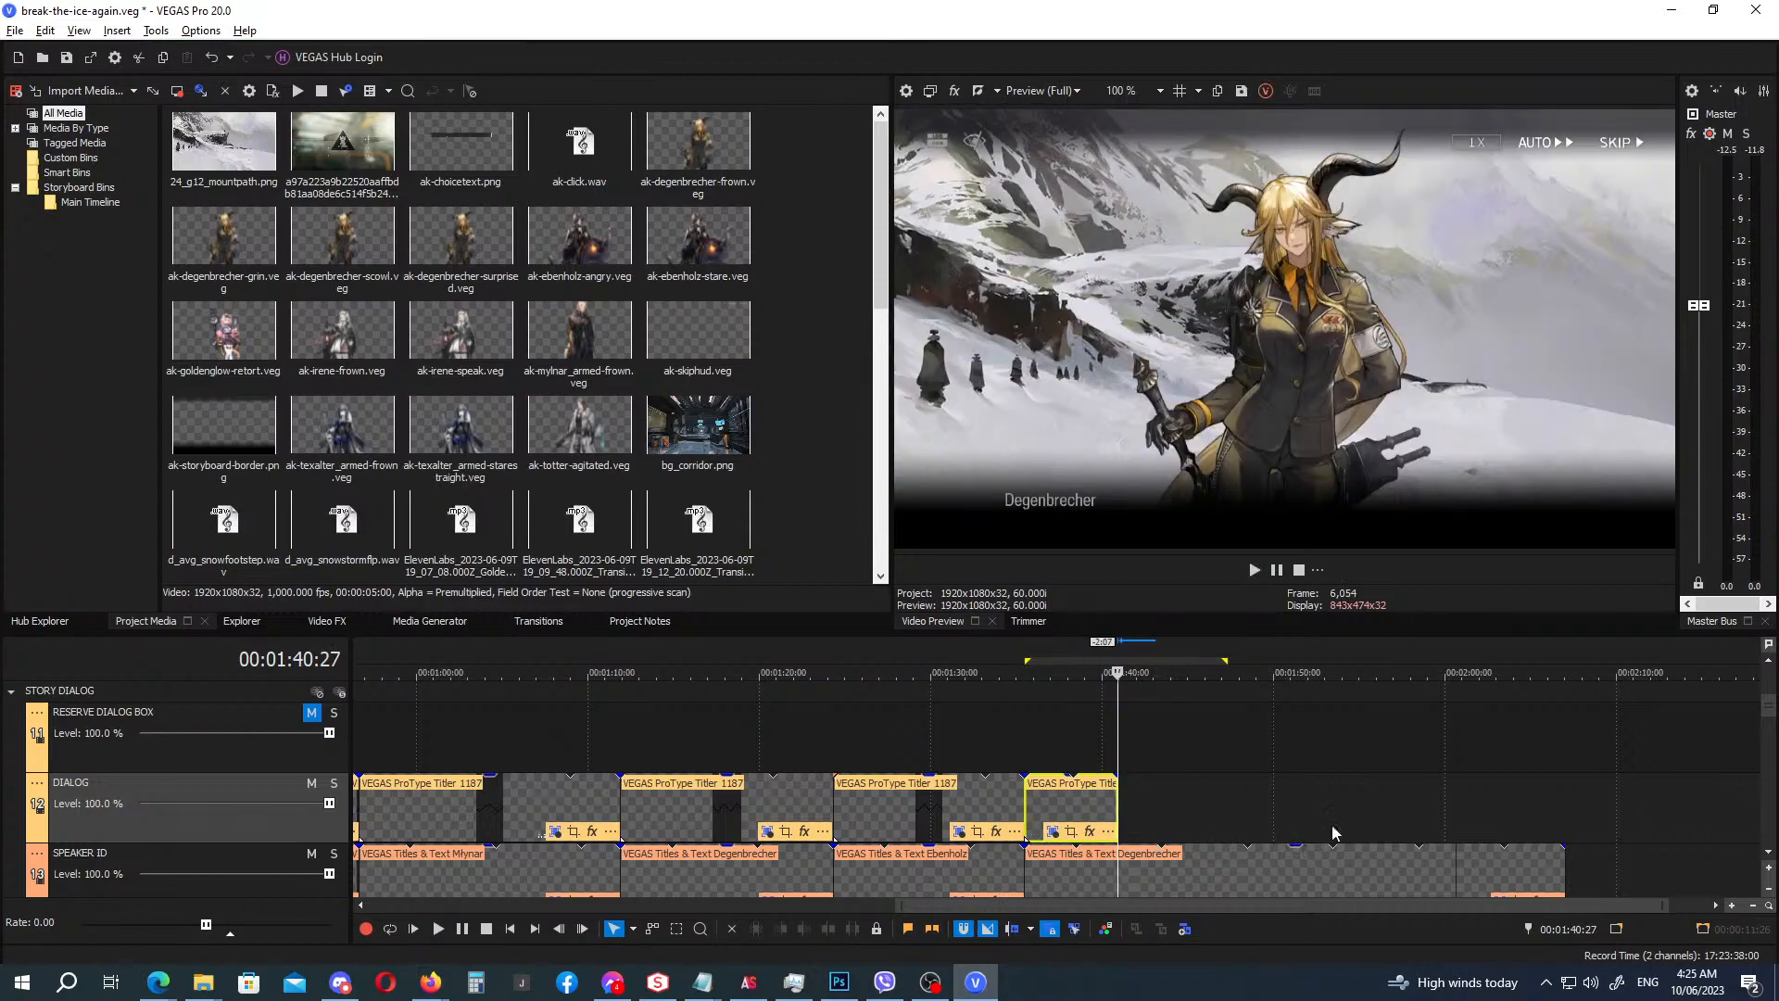
Move Degenbrecher's ElevenLabs voice clip so it starts at 00:01:40:27.
left_click_drag(1769, 708, 1772, 811)
left_click_drag(1250, 720, 1141, 721)
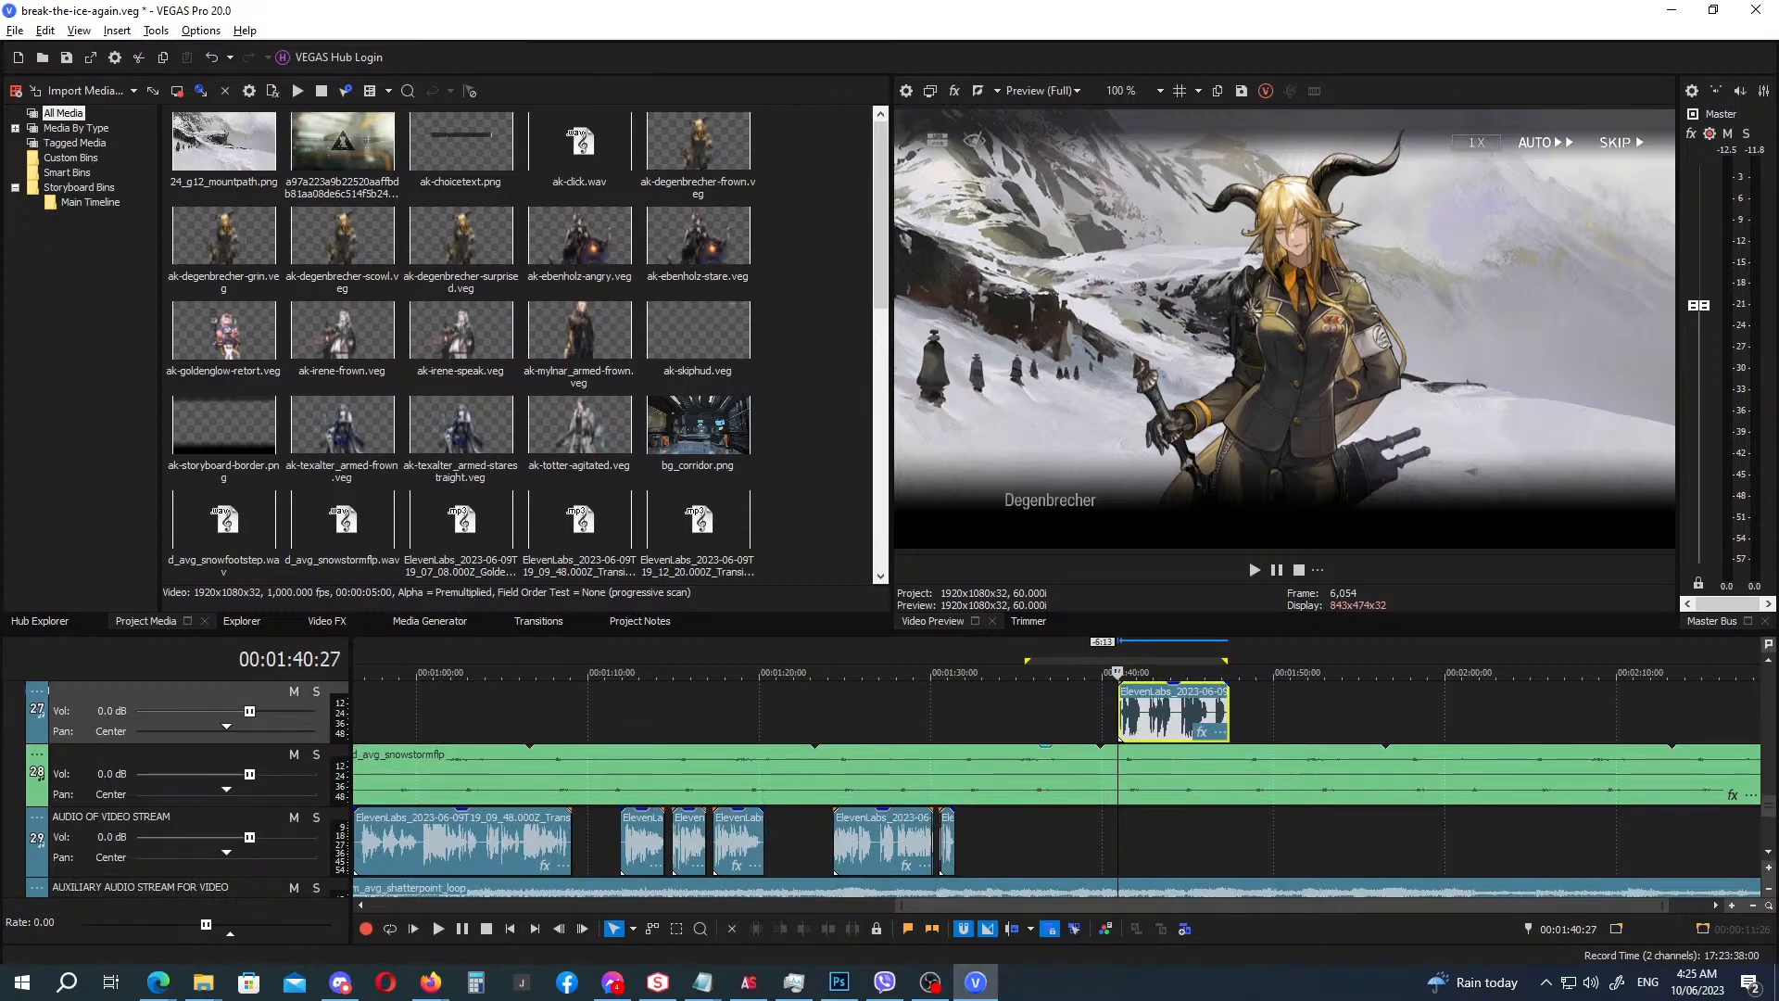
Trim the end of the ak-degenbrecher-frown event to 00:01:40:27 and move the ak-degenbrecher-scowl event directly after it.
left_click_drag(1769, 808, 1769, 752)
left_click(1186, 803)
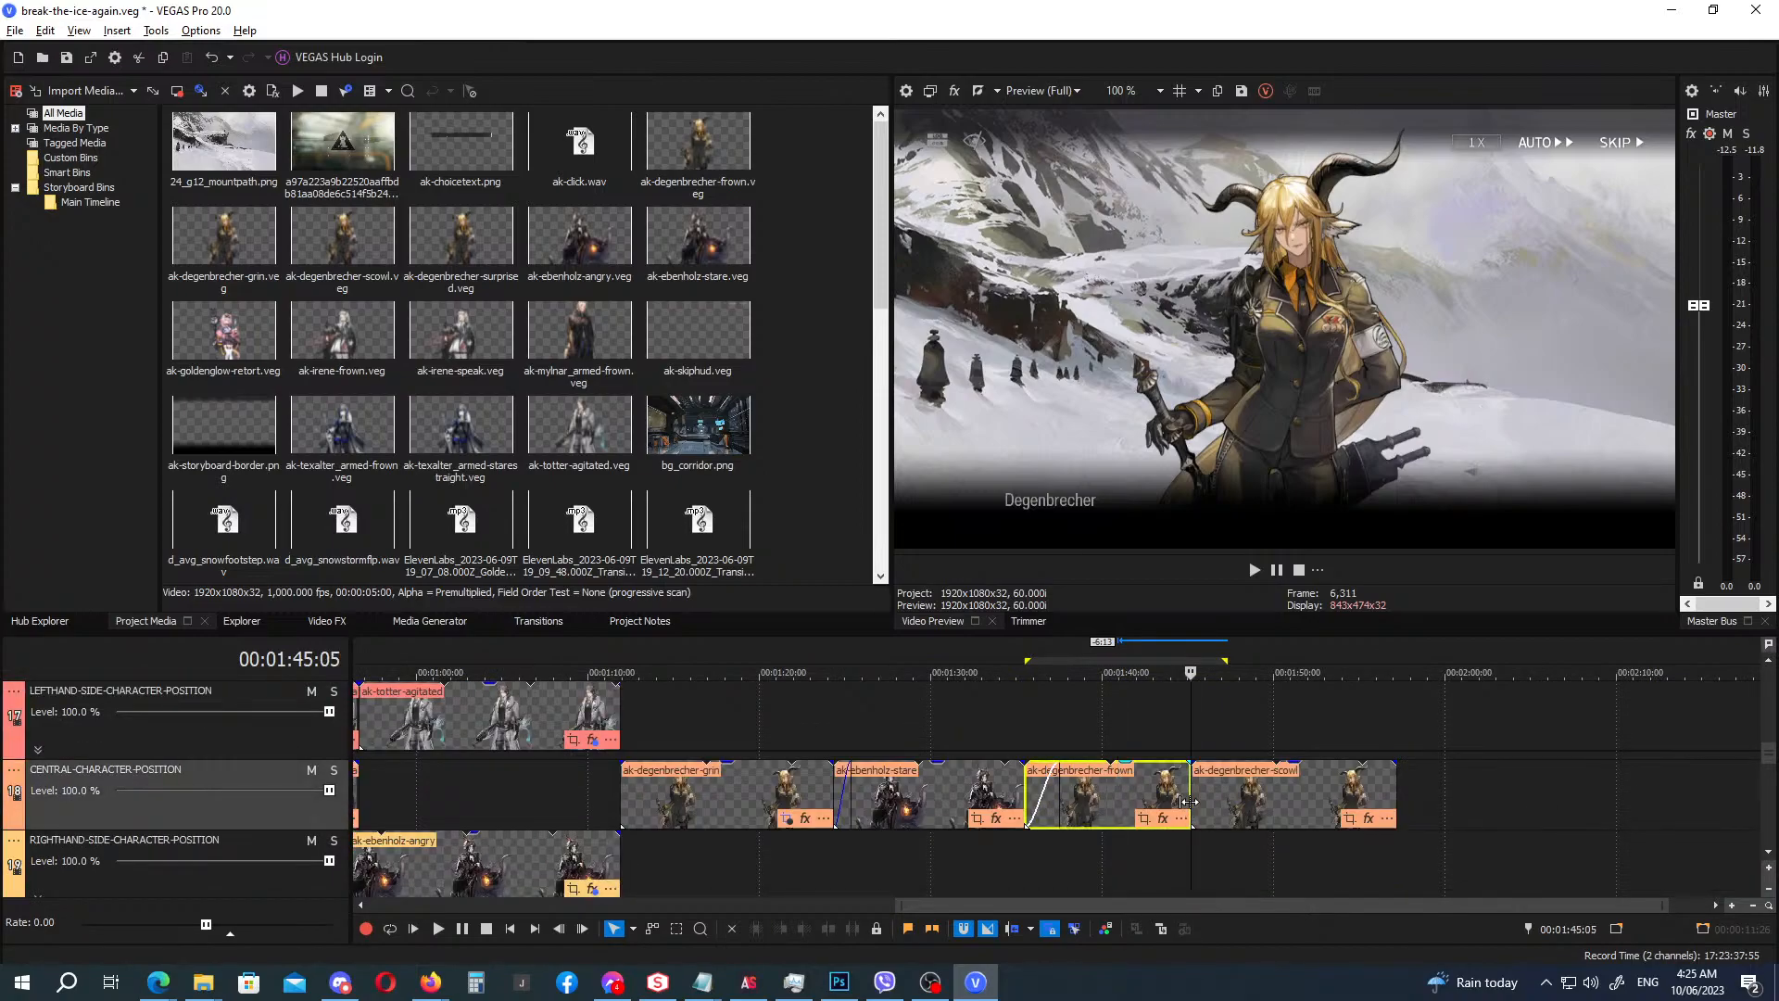
left_click_drag(1190, 803, 1139, 808)
mouse_move(1769, 756)
left_mouse_down()
mouse_move(1755, 712)
mouse_move(1767, 755)
left_mouse_up()
left_click(1118, 653)
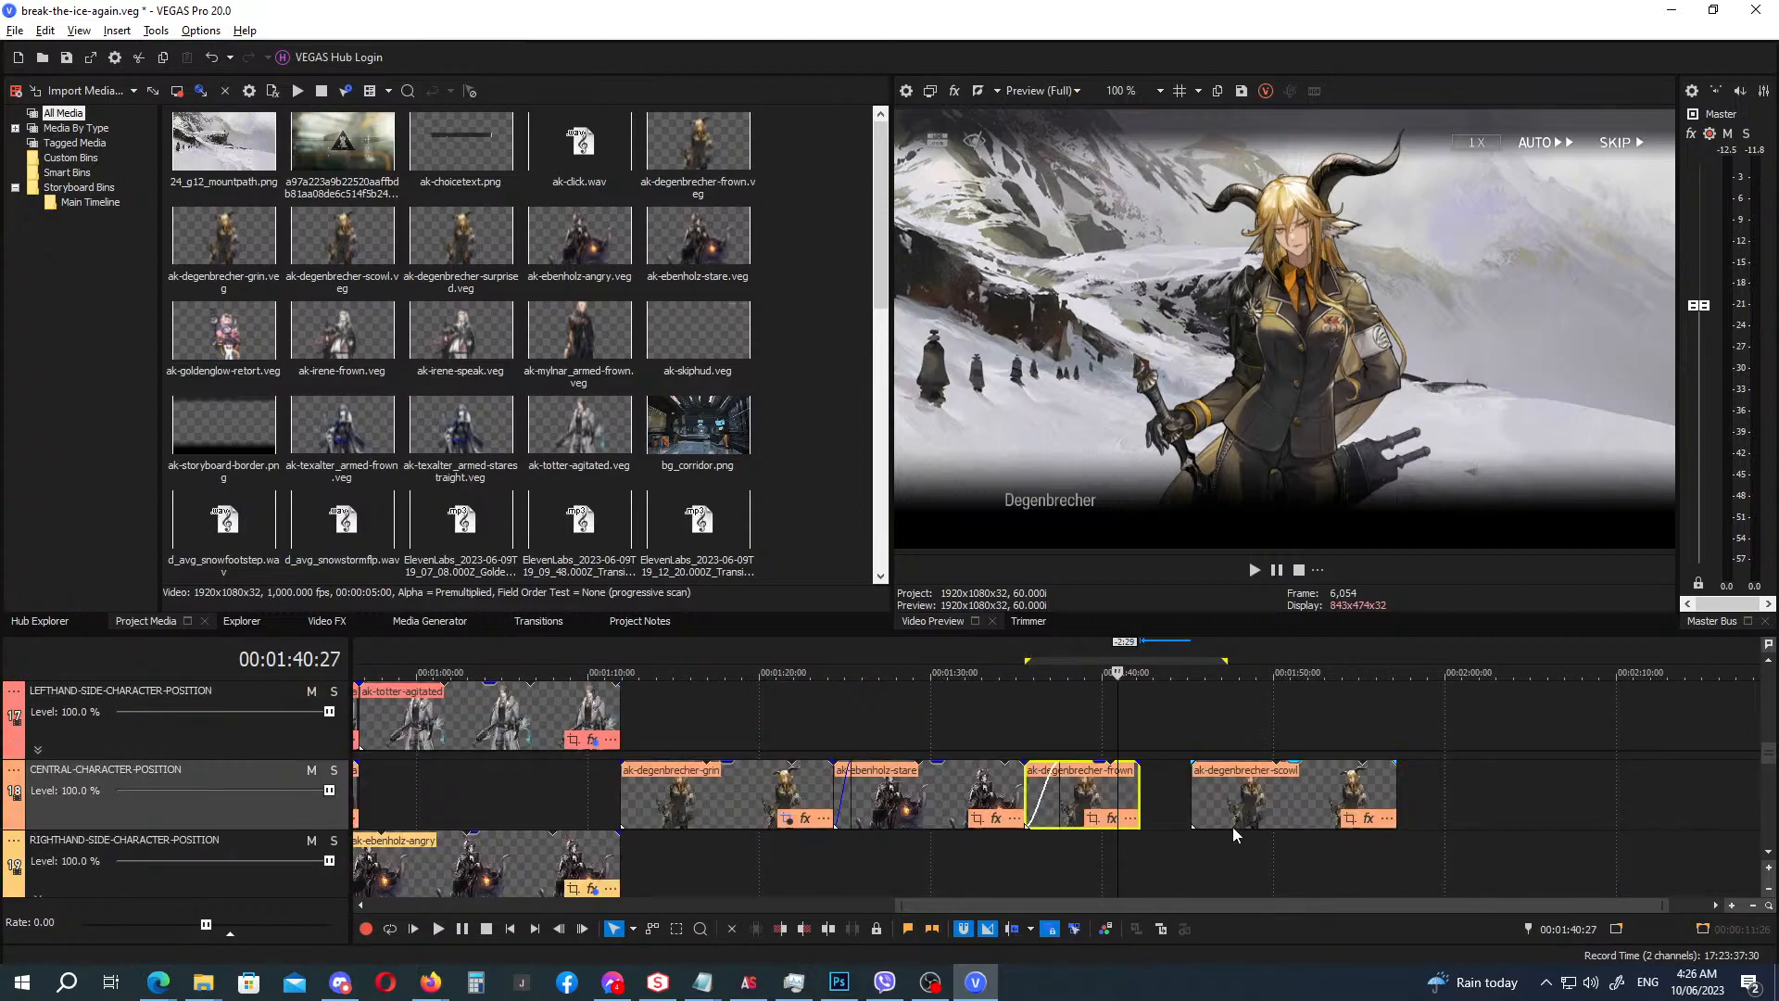
left_click_drag(1139, 797, 1118, 797)
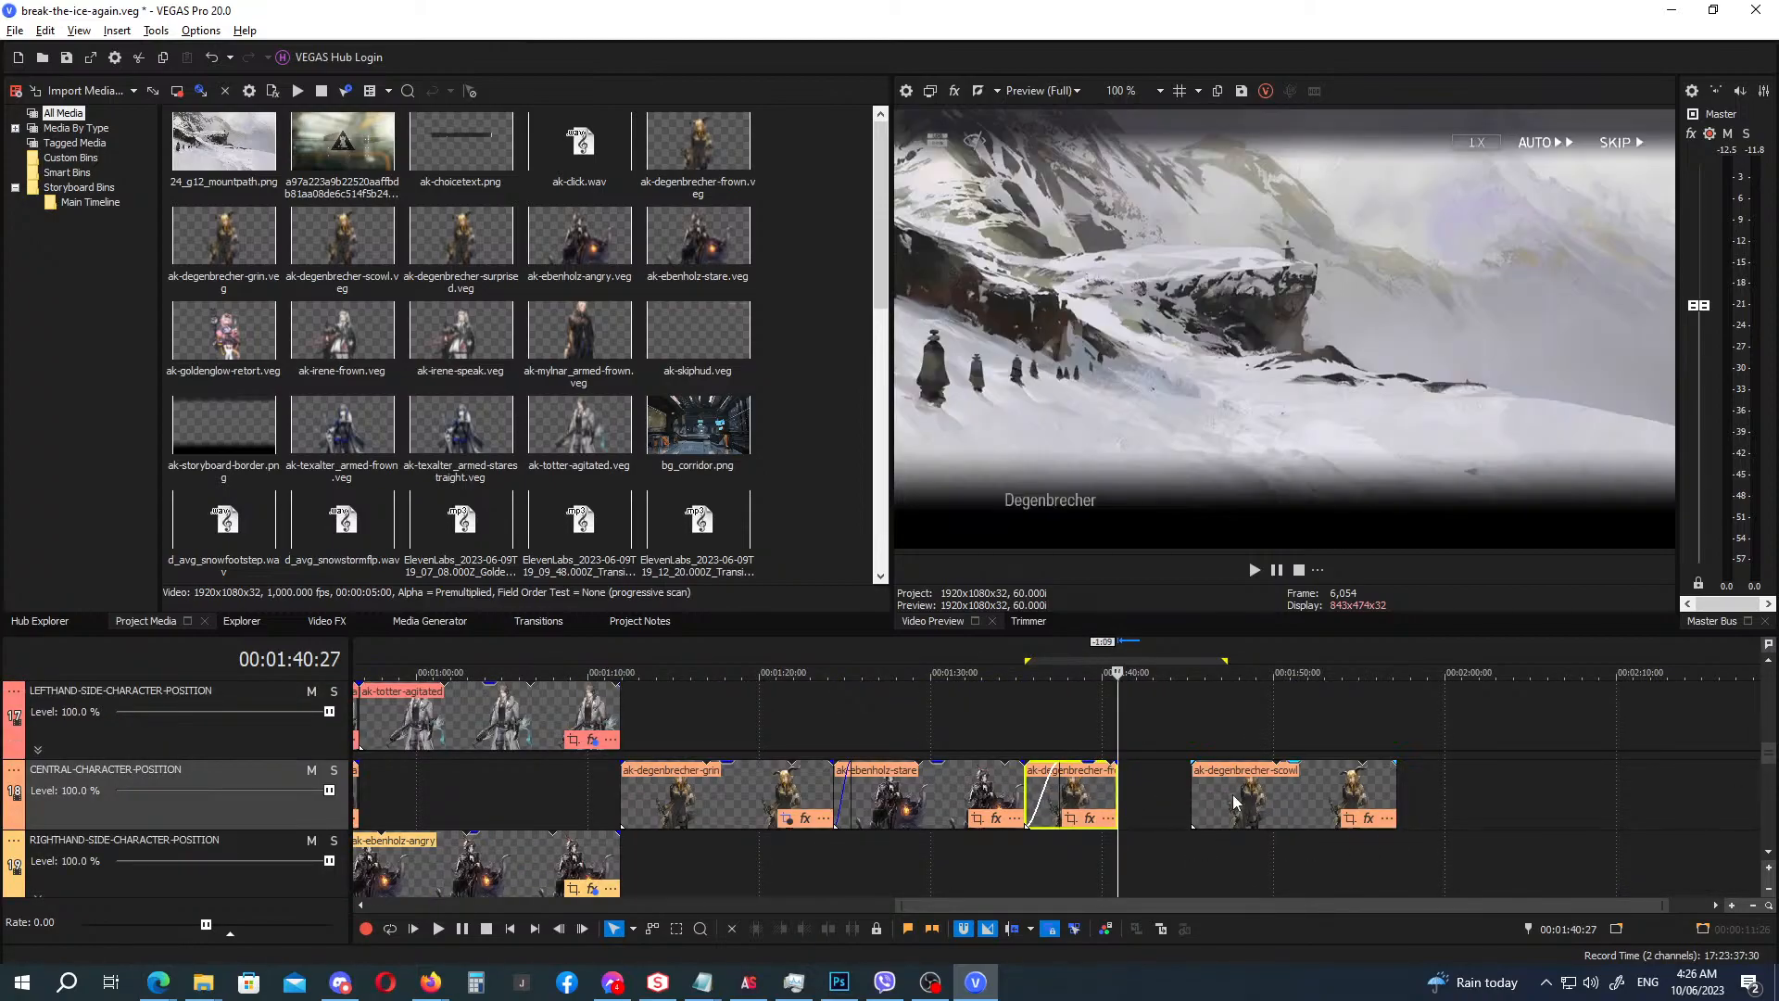
left_click_drag(1246, 802, 1172, 804)
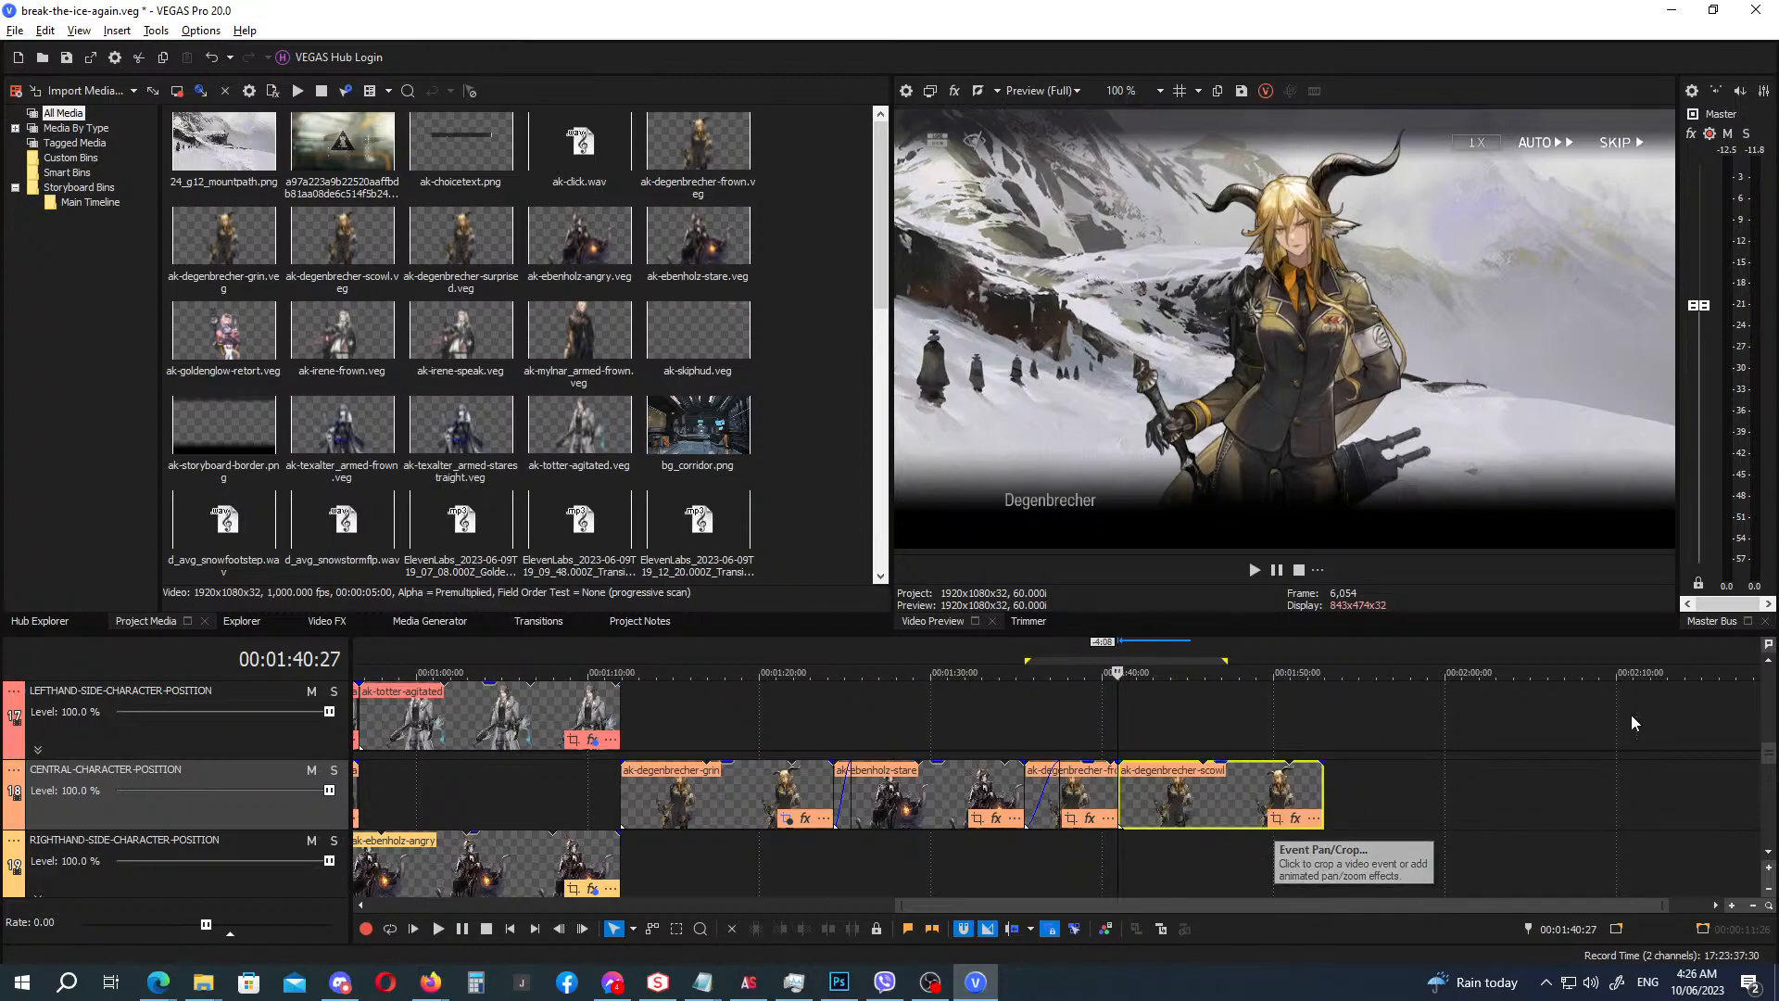
Copy the dotted dialog event to directly after itself as a new media copy and extend its end to about 00:01:50.
left_click_drag(1768, 753, 1773, 712)
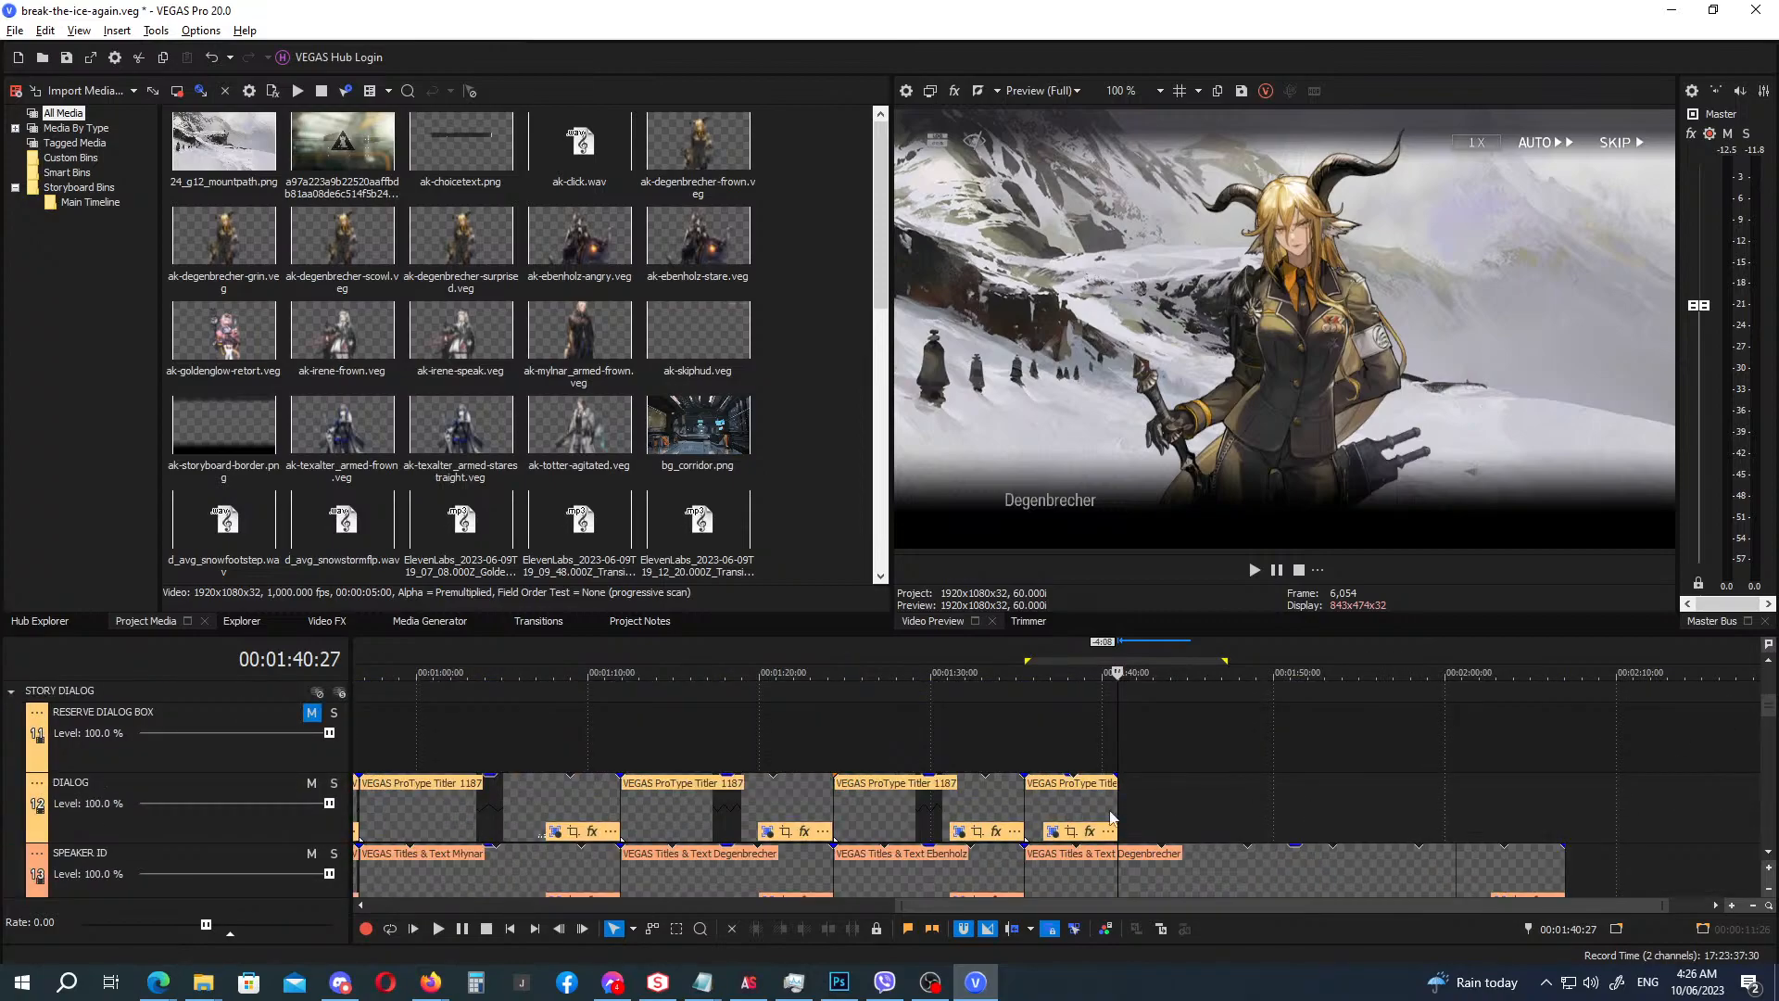
left_click(1080, 813)
left_click_drag(1062, 812, 1277, 816, "ctrl")
key("Return")
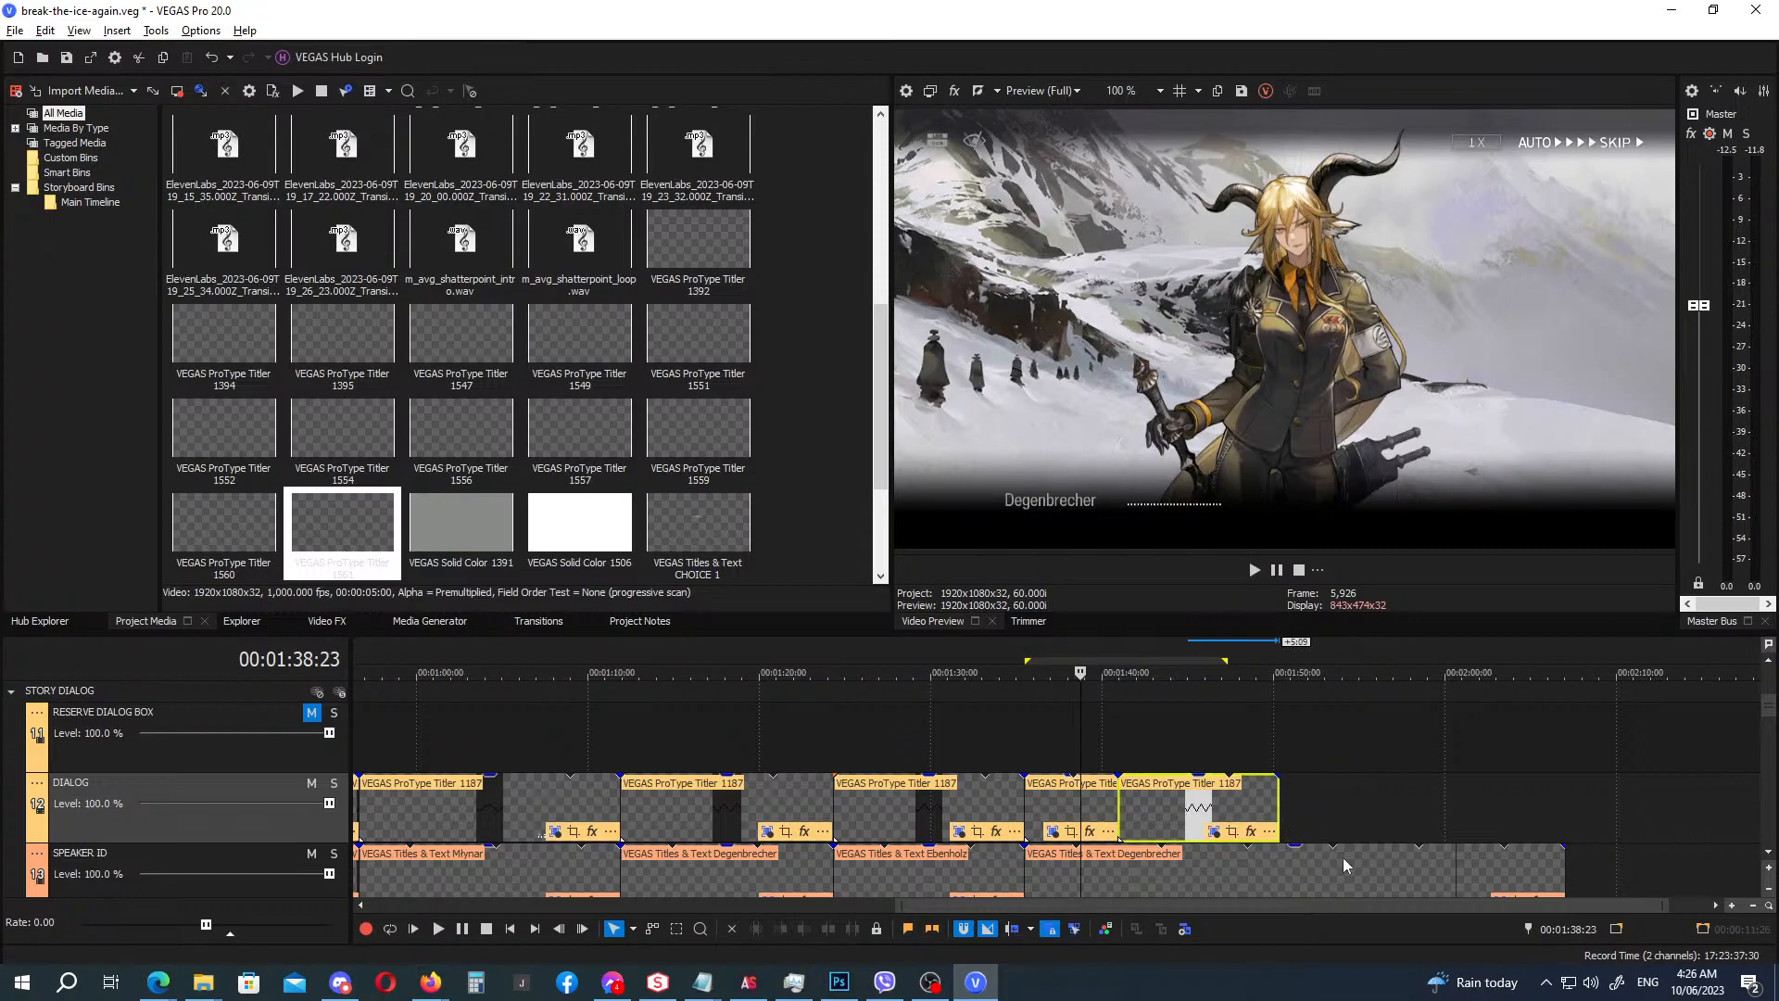
Replace the dots in the copied dialog event with "But this young man... for the first time... I feel uneasy at him. But why?".
mouse_move(713, 988)
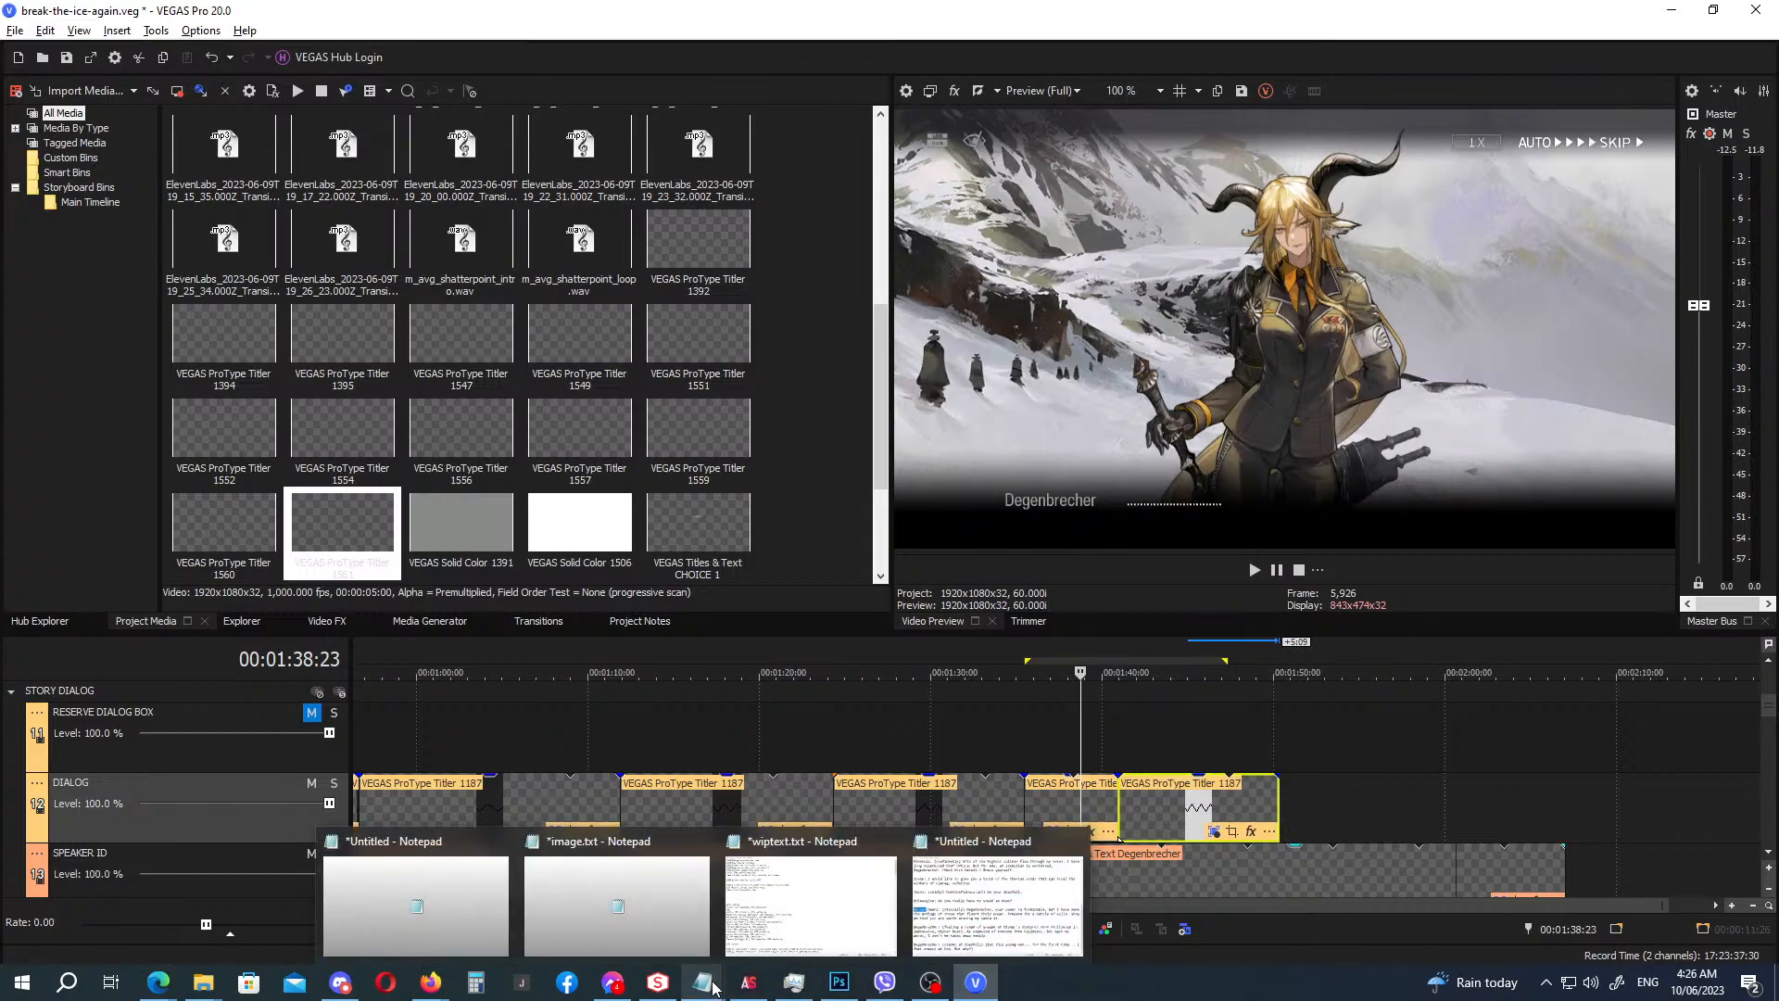
key("alt+Tab")
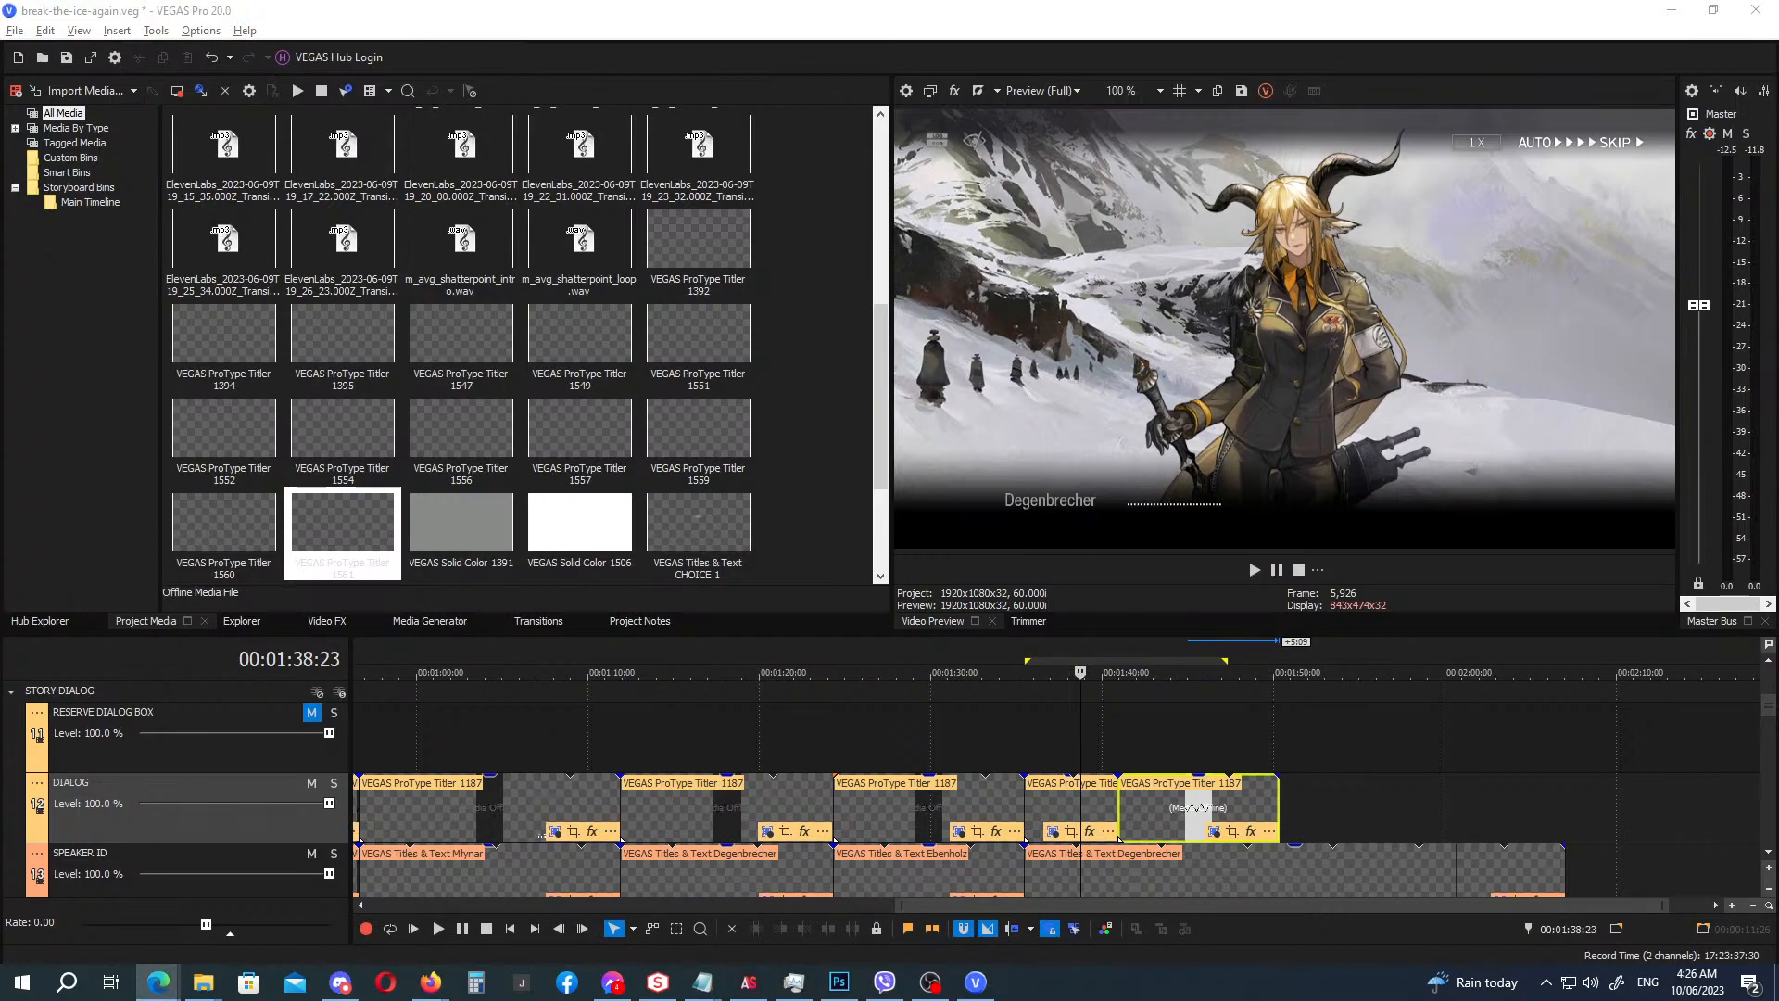
left_click(1212, 831)
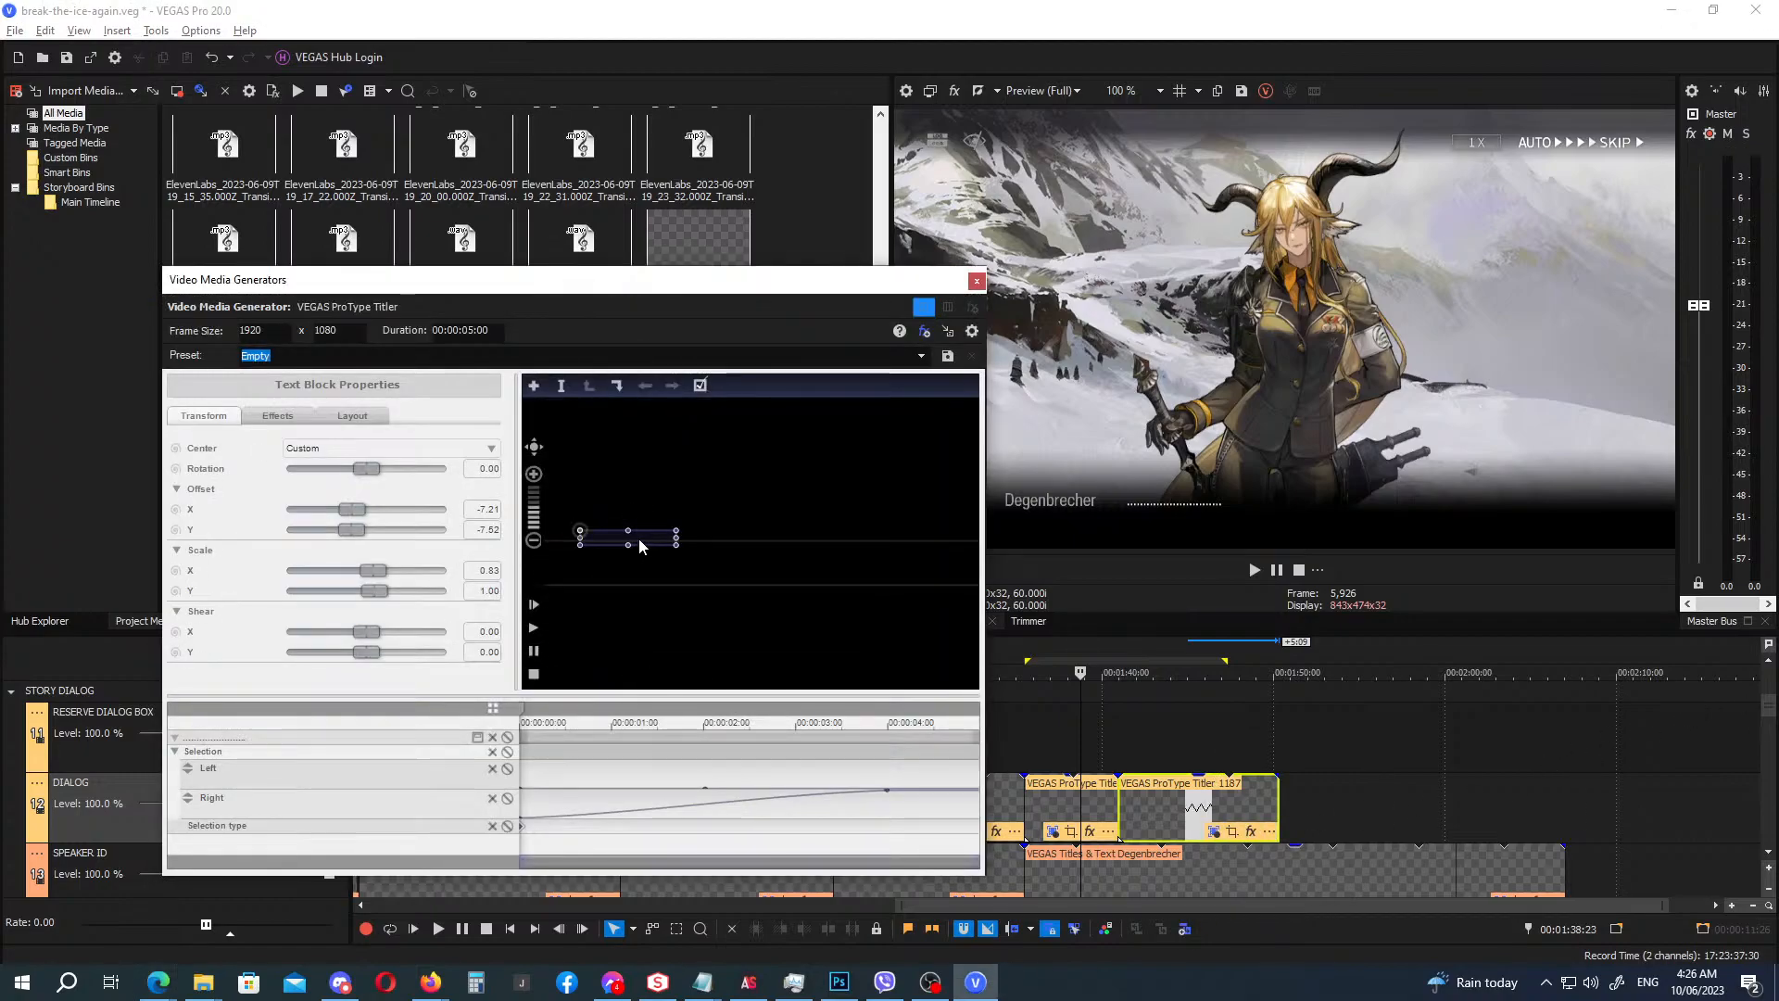
double_click(675, 545)
type("But this young man... for the first time... I feel uneasy at him. But why?")
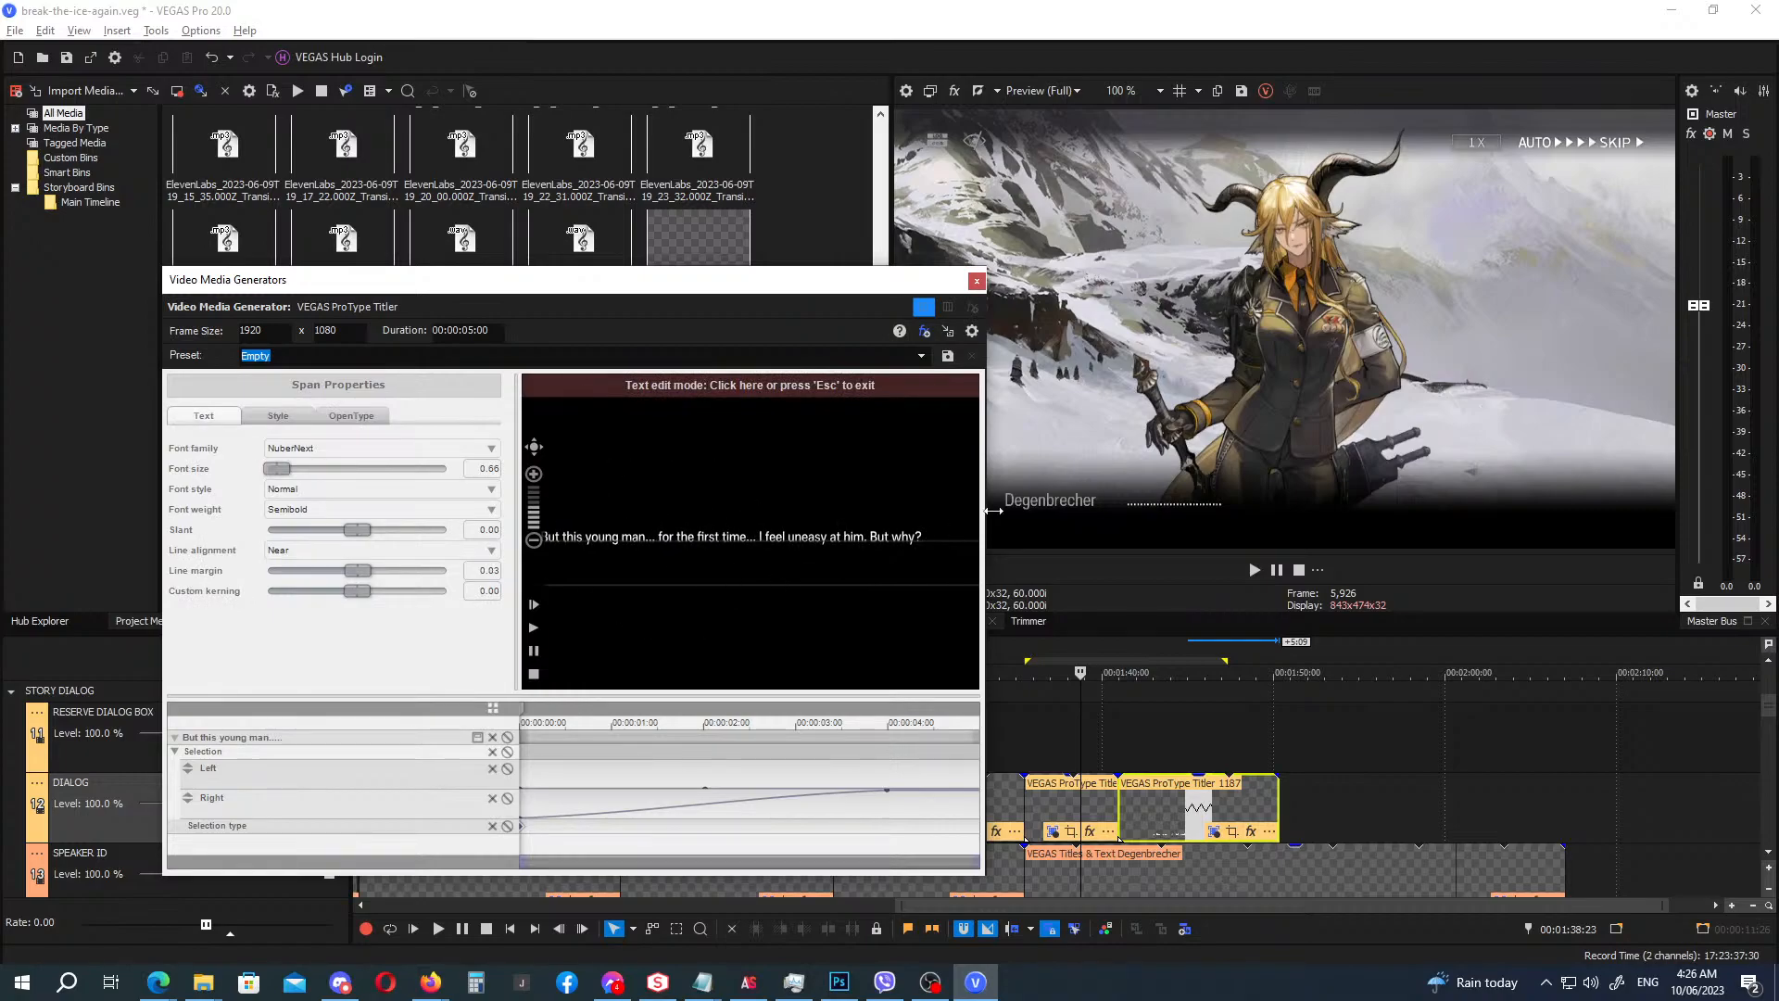
left_click(976, 280)
Play back the closing Degenbrecher line from about 00:01:32 to check its text and voice timing.
left_click(977, 651)
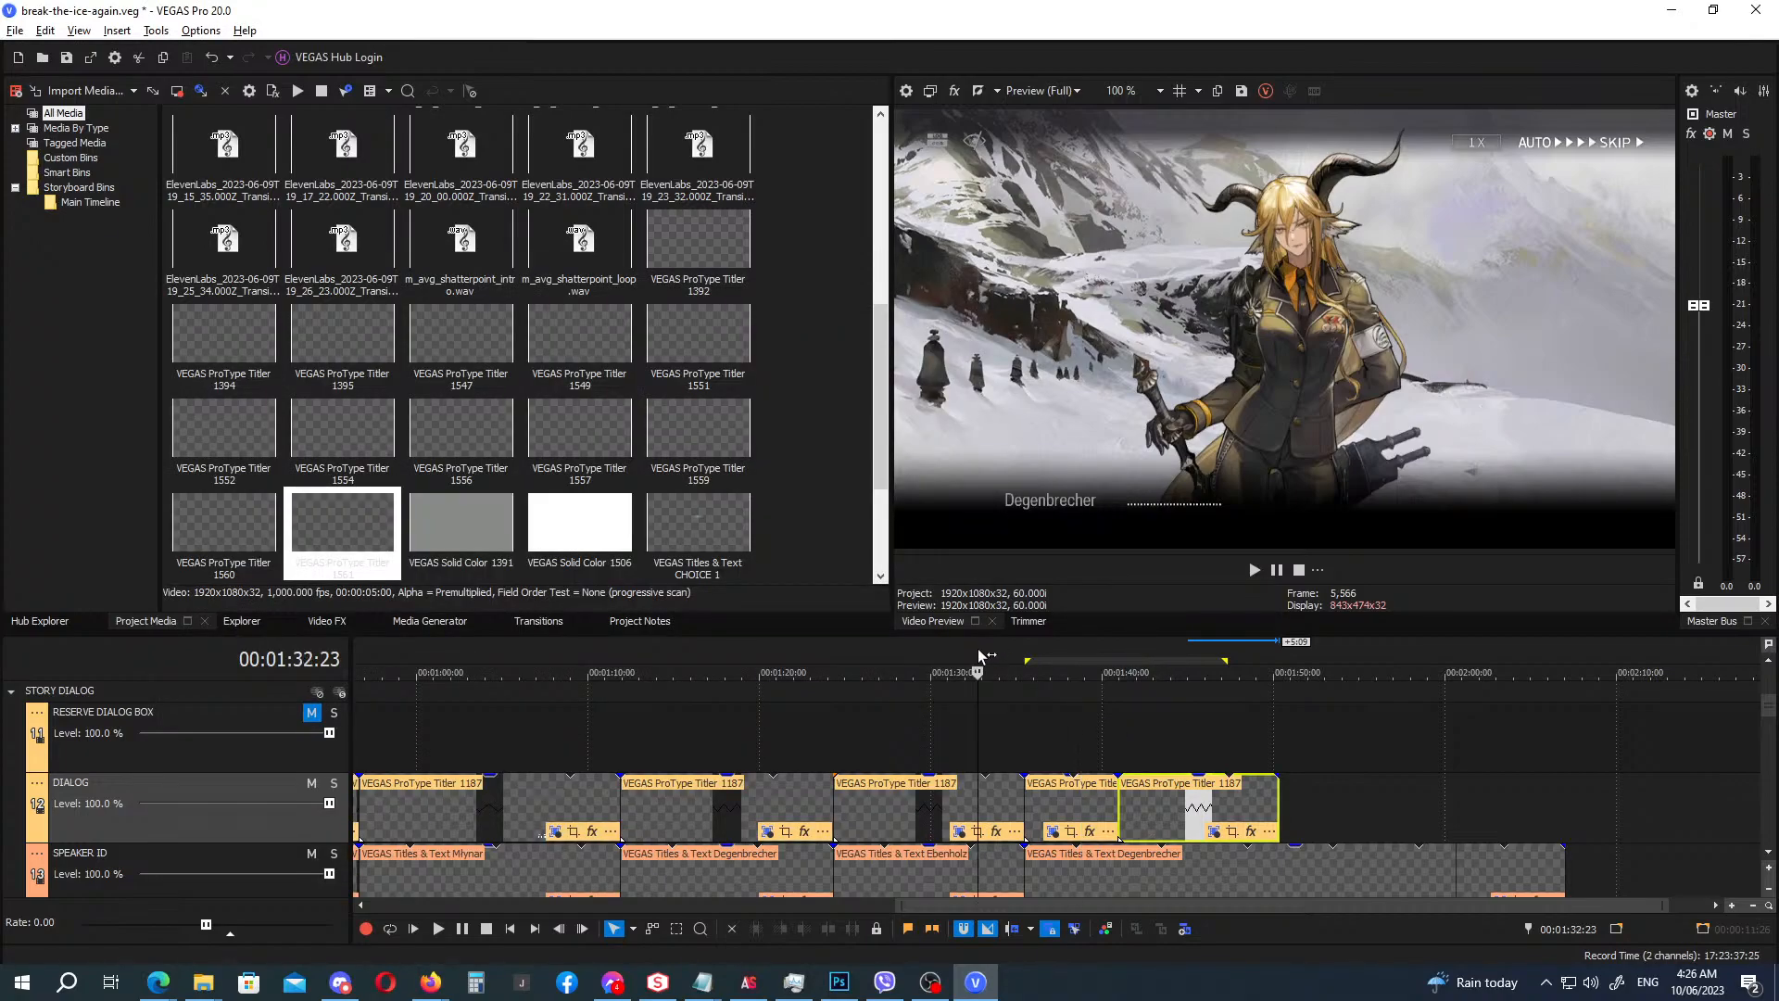
key("space")
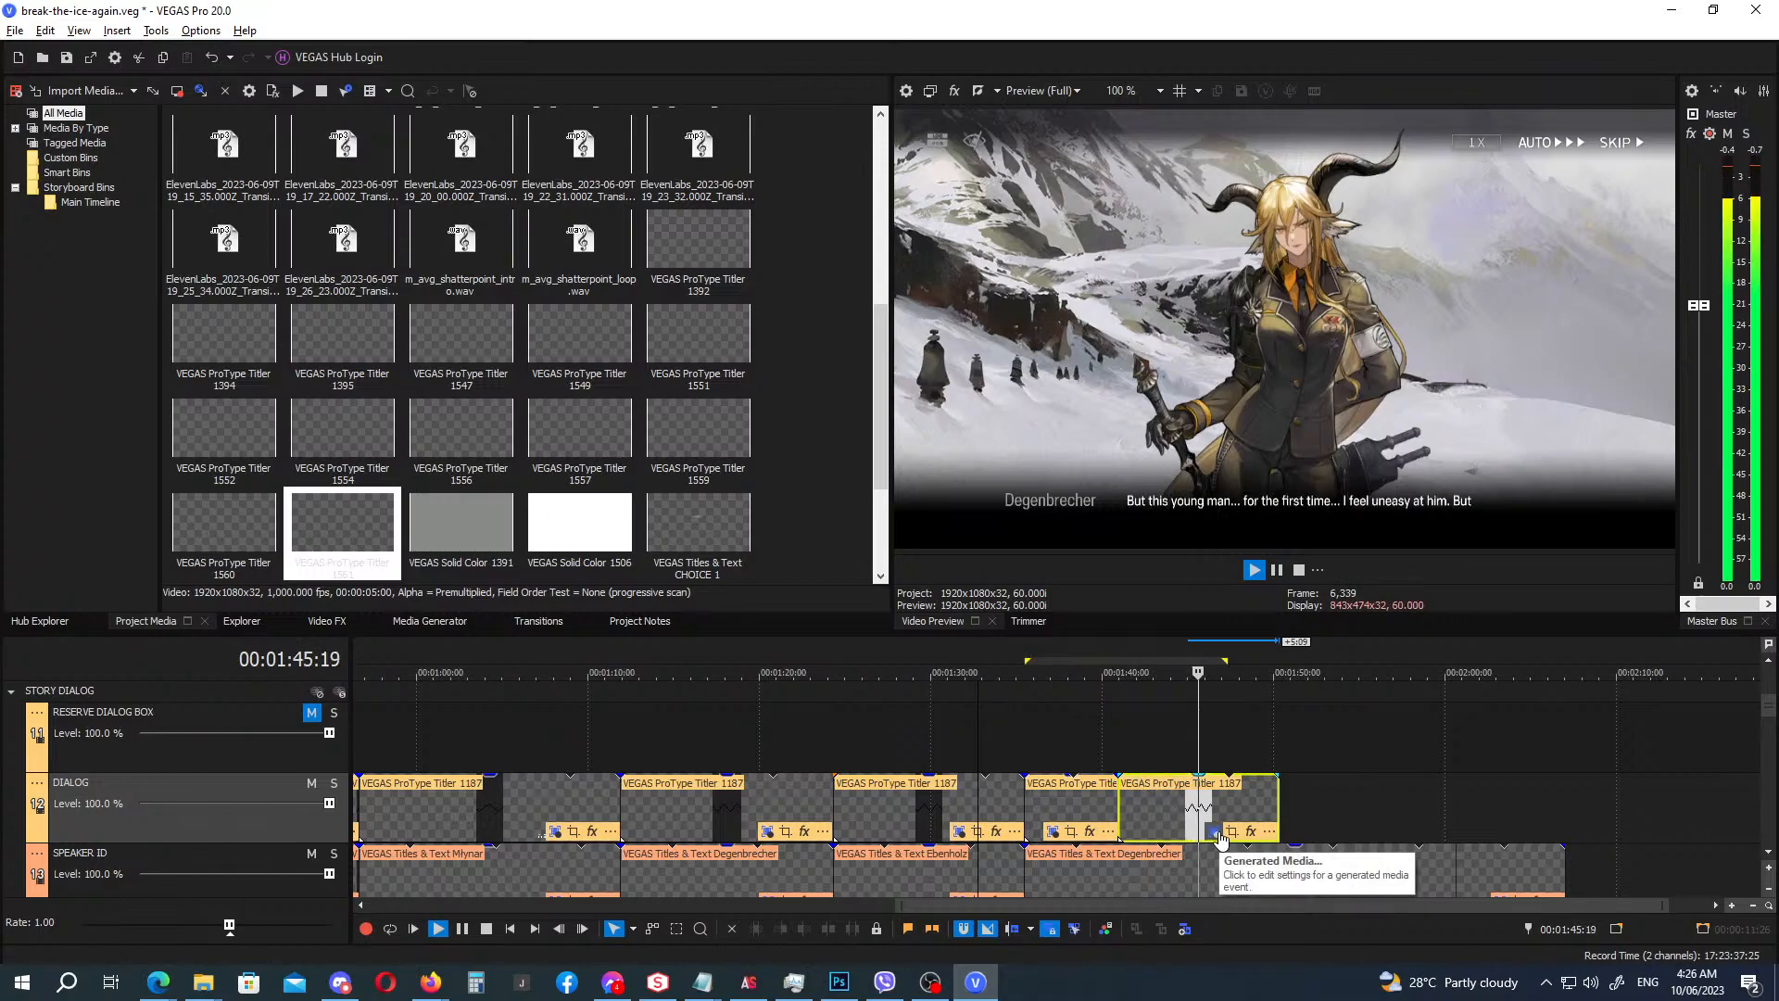
key("Return")
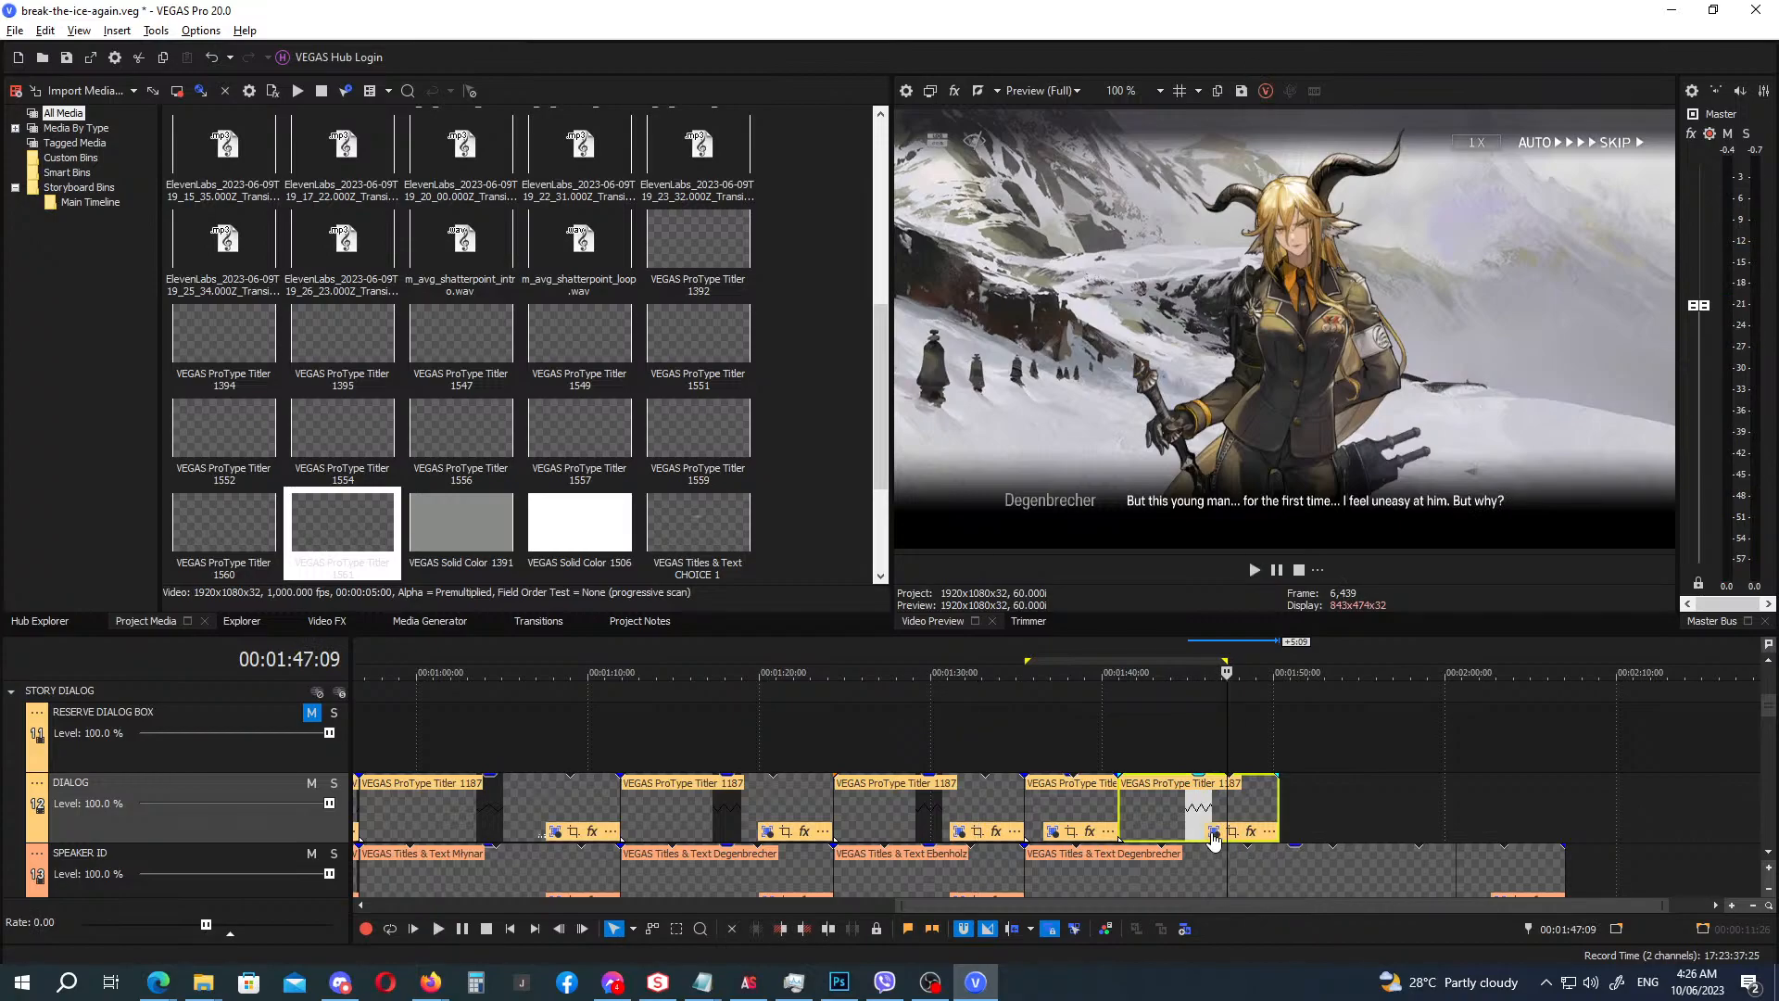
Enclose the closing dialog text in parentheses and end it with an exclamation mark: "(But this young man... for the first time... I feel uneasy at him. But why?!)".
left_click(1213, 831)
double_click(781, 536)
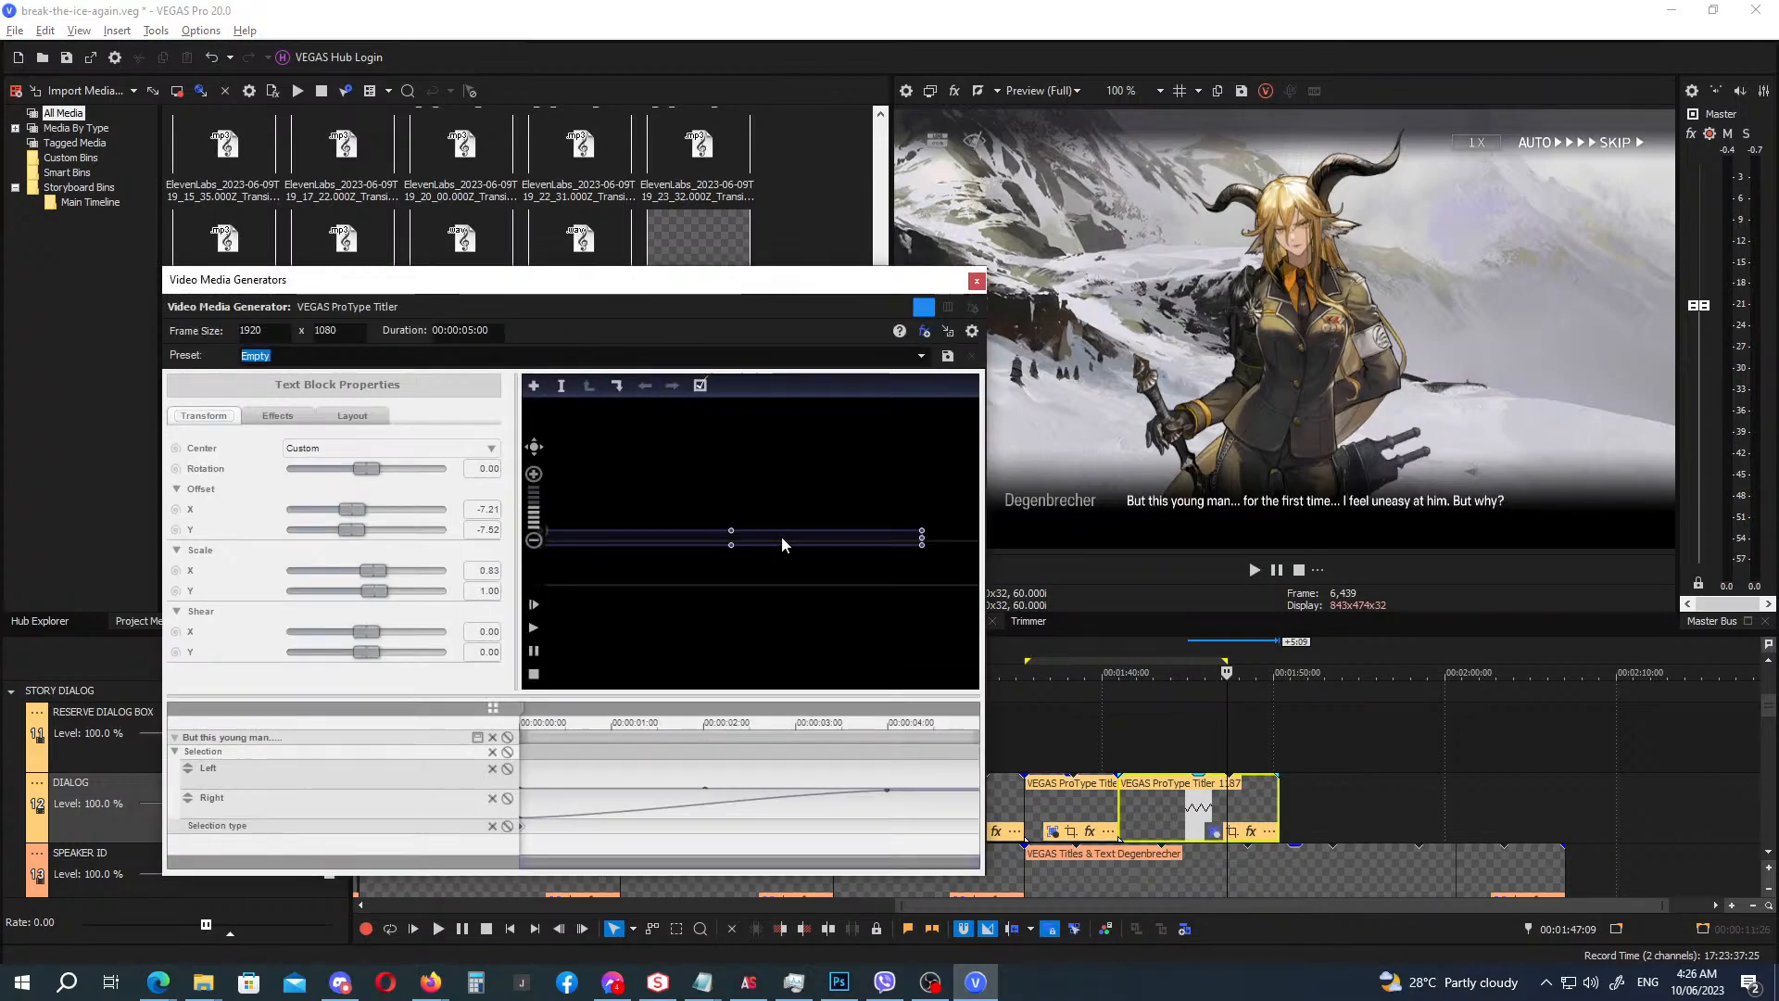
left_click(904, 586)
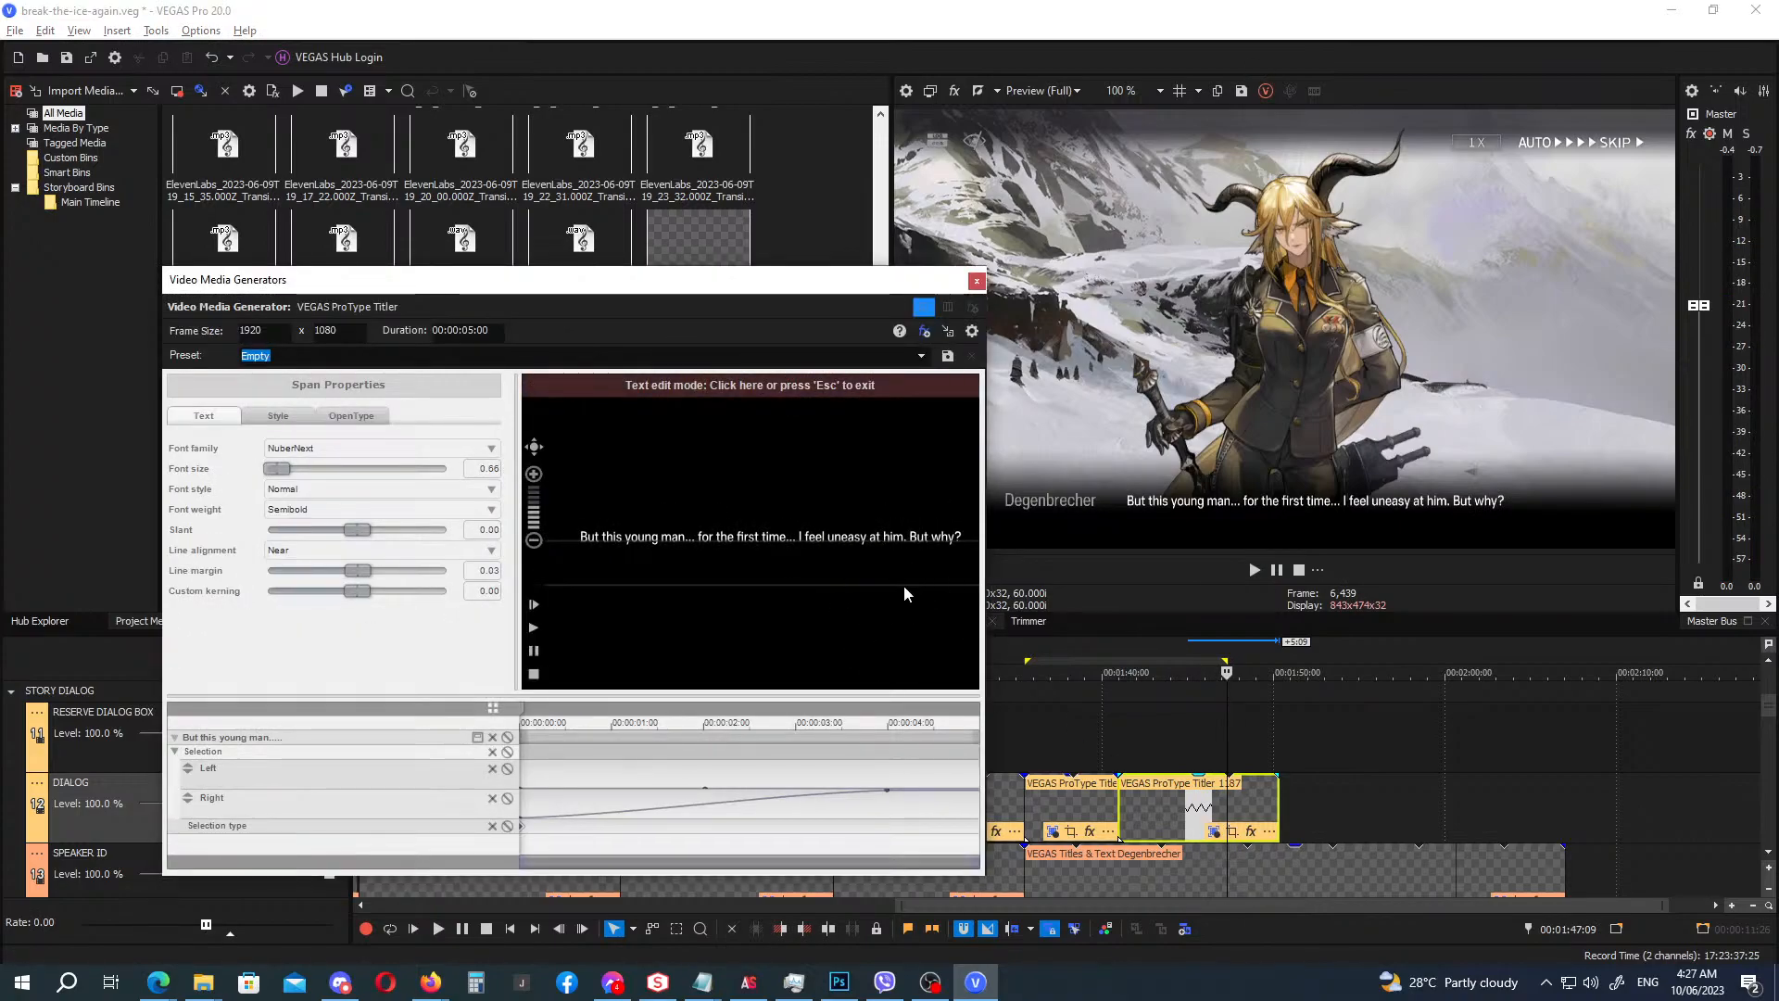
type("(")
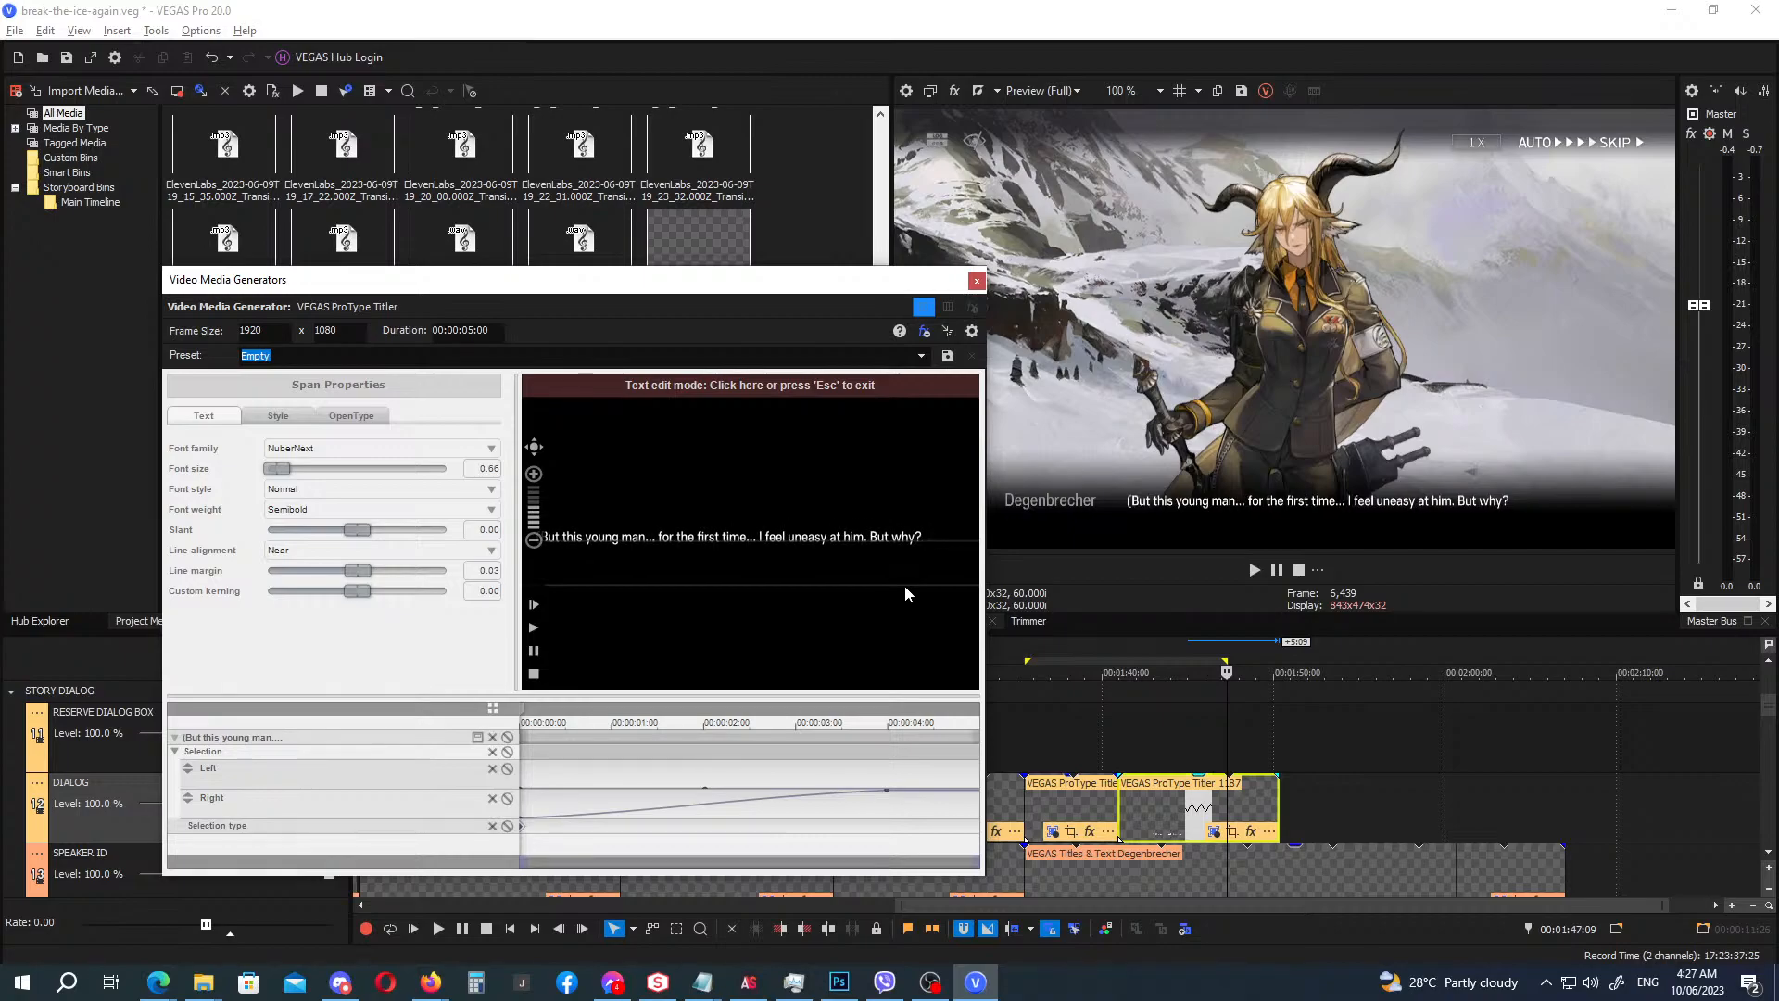
key("End")
type(")")
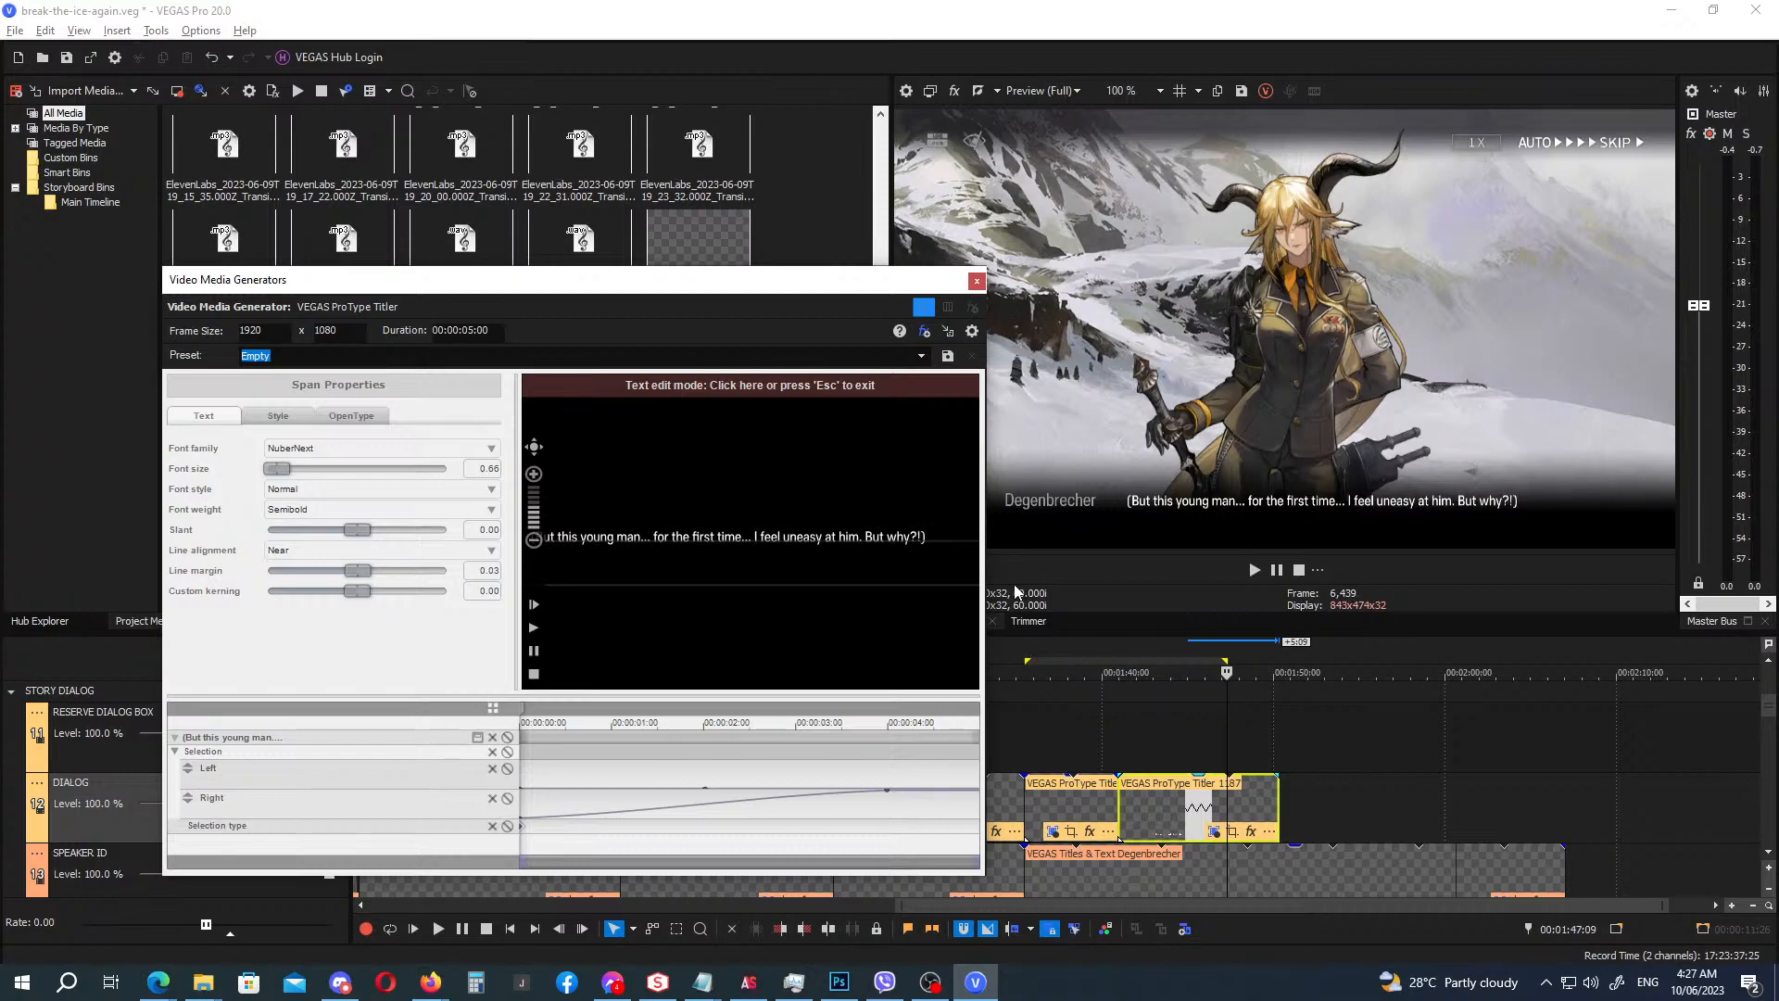
left_click(977, 280)
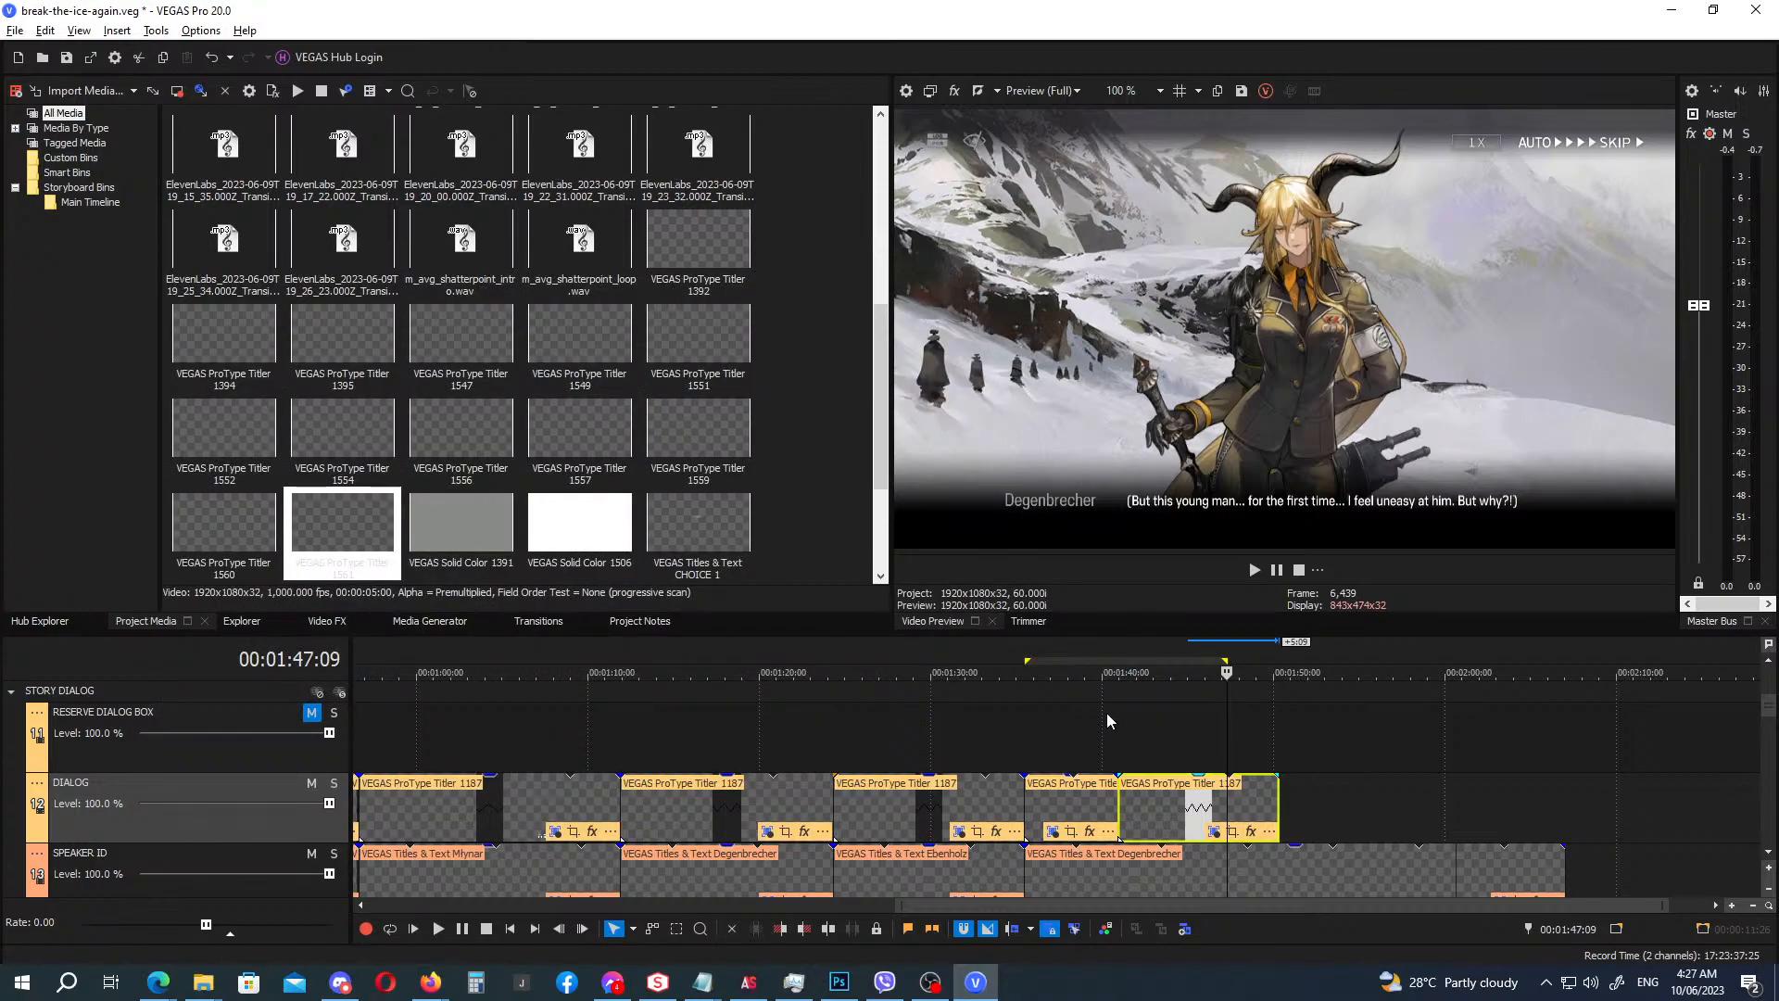
Copy the shake position keyframes from the Pan/Crop of the white solid color event on the RESERVE DIALOG BOX track.
left_click_drag(1033, 901, 463, 913)
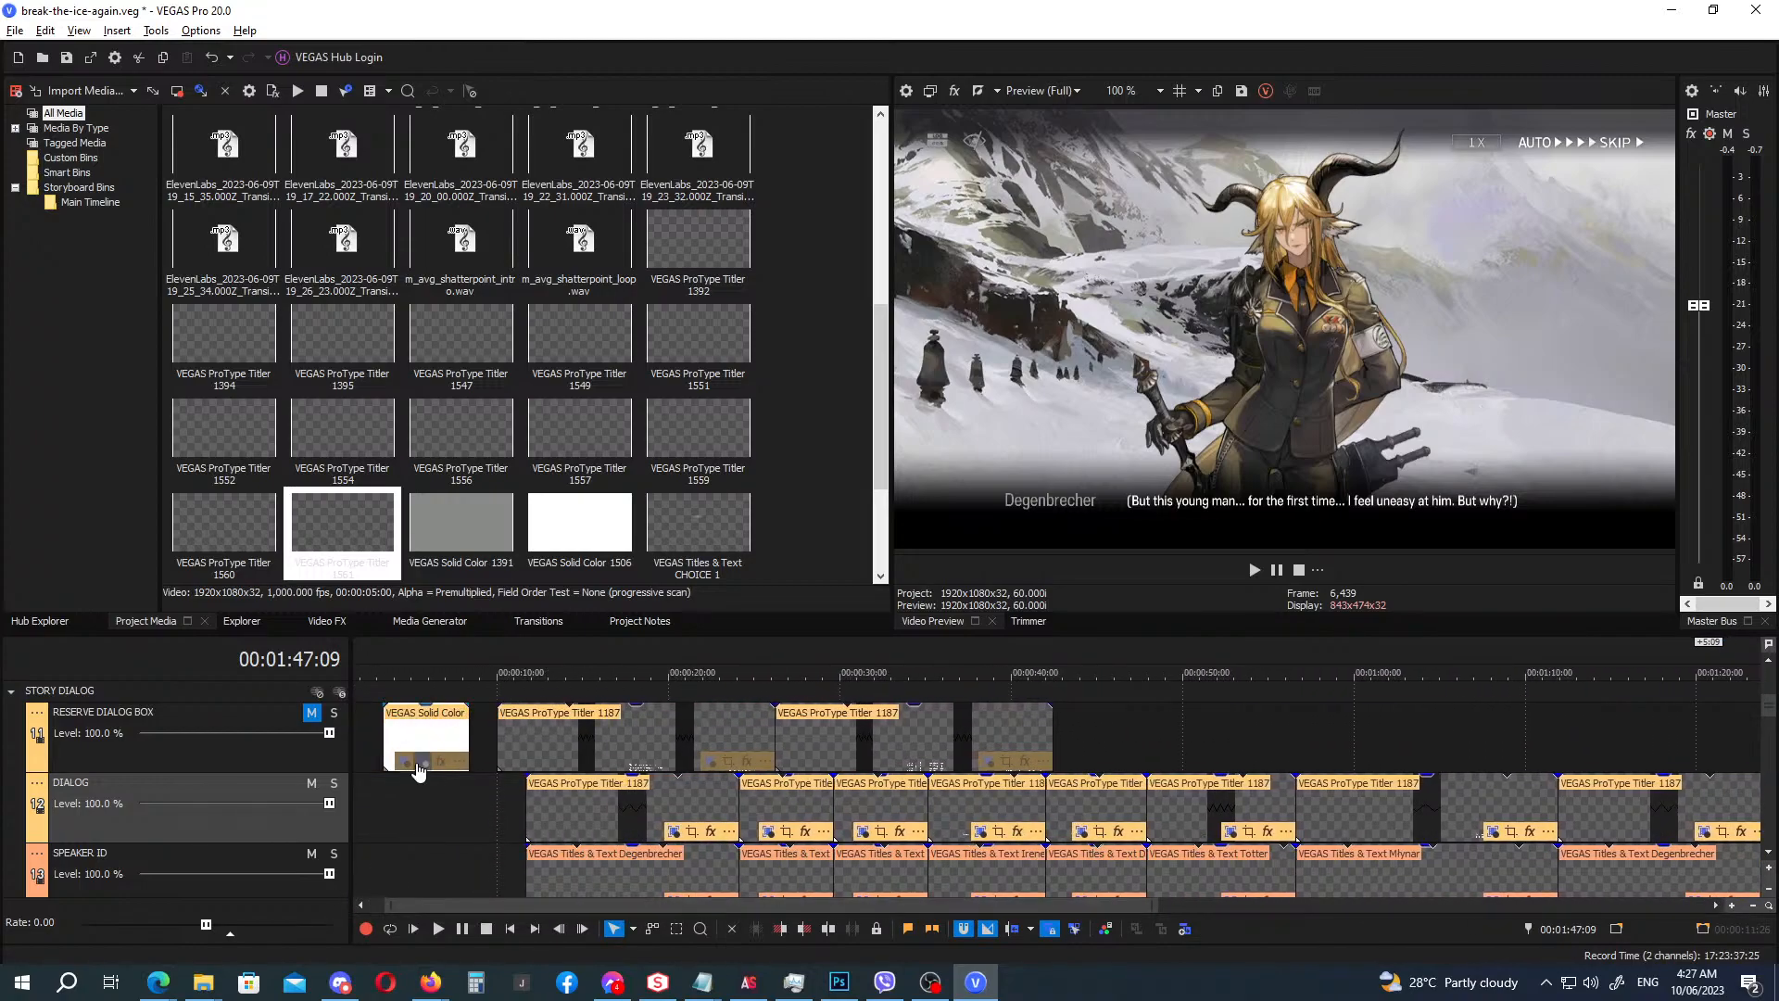
left_click(421, 763)
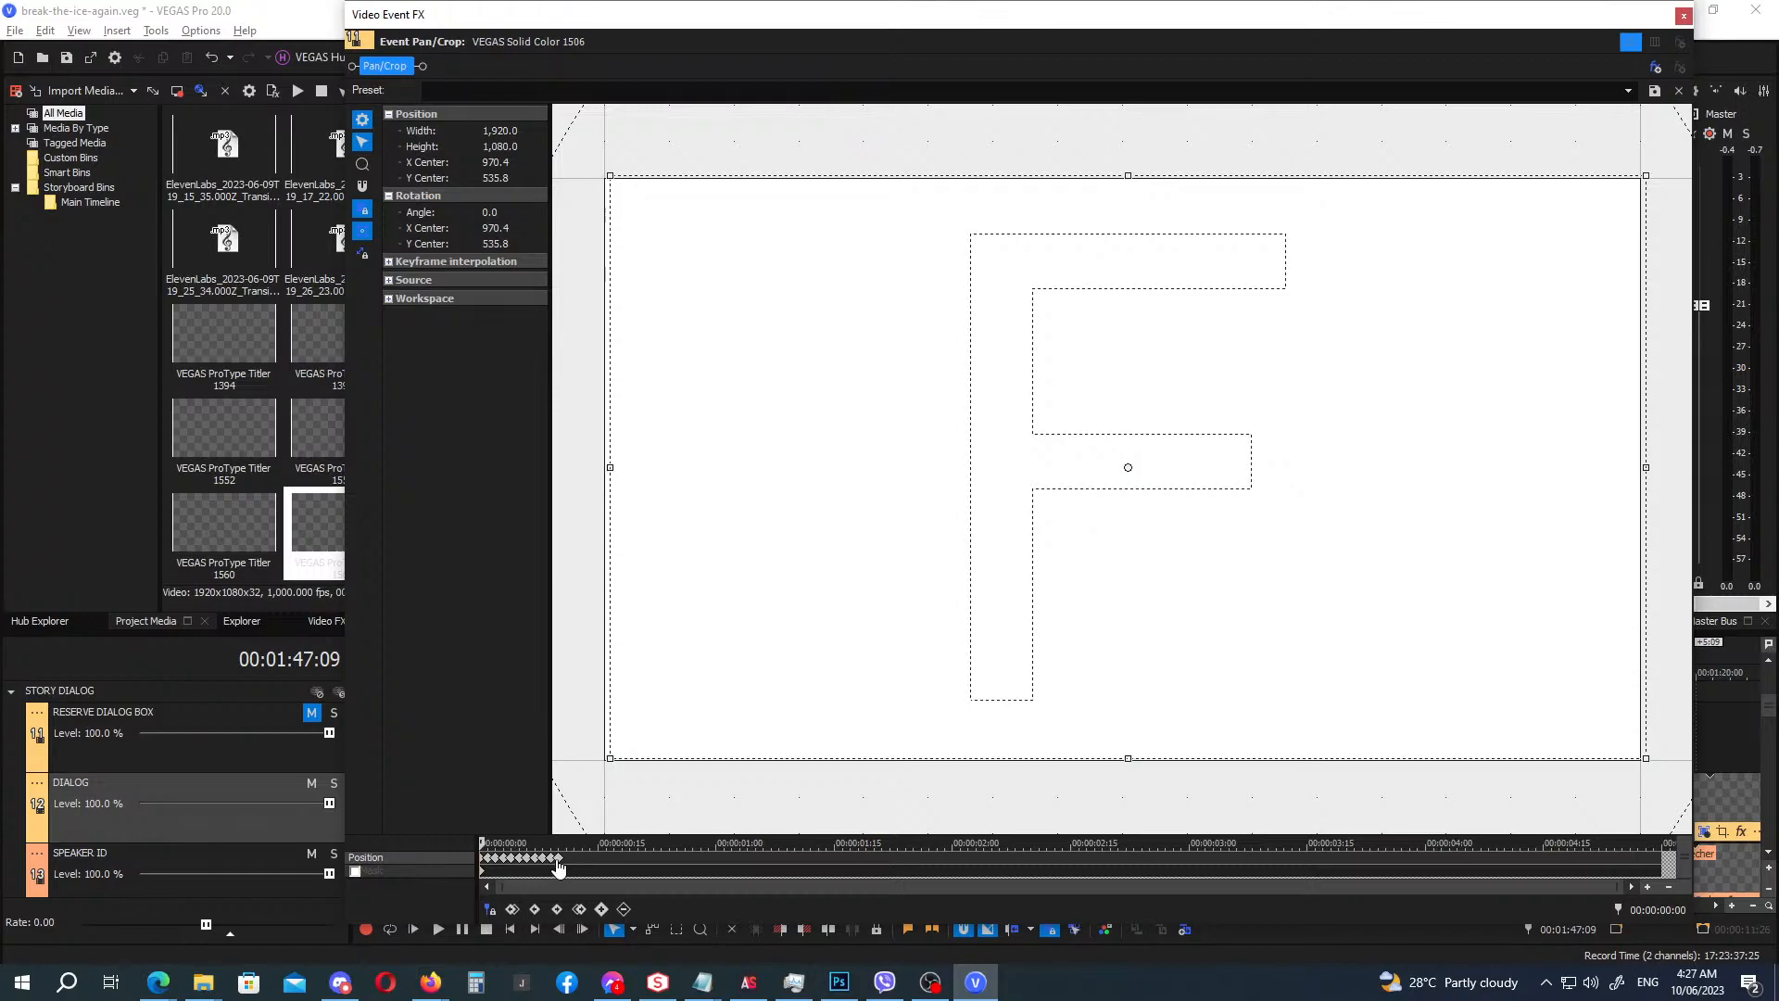
left_click(561, 866)
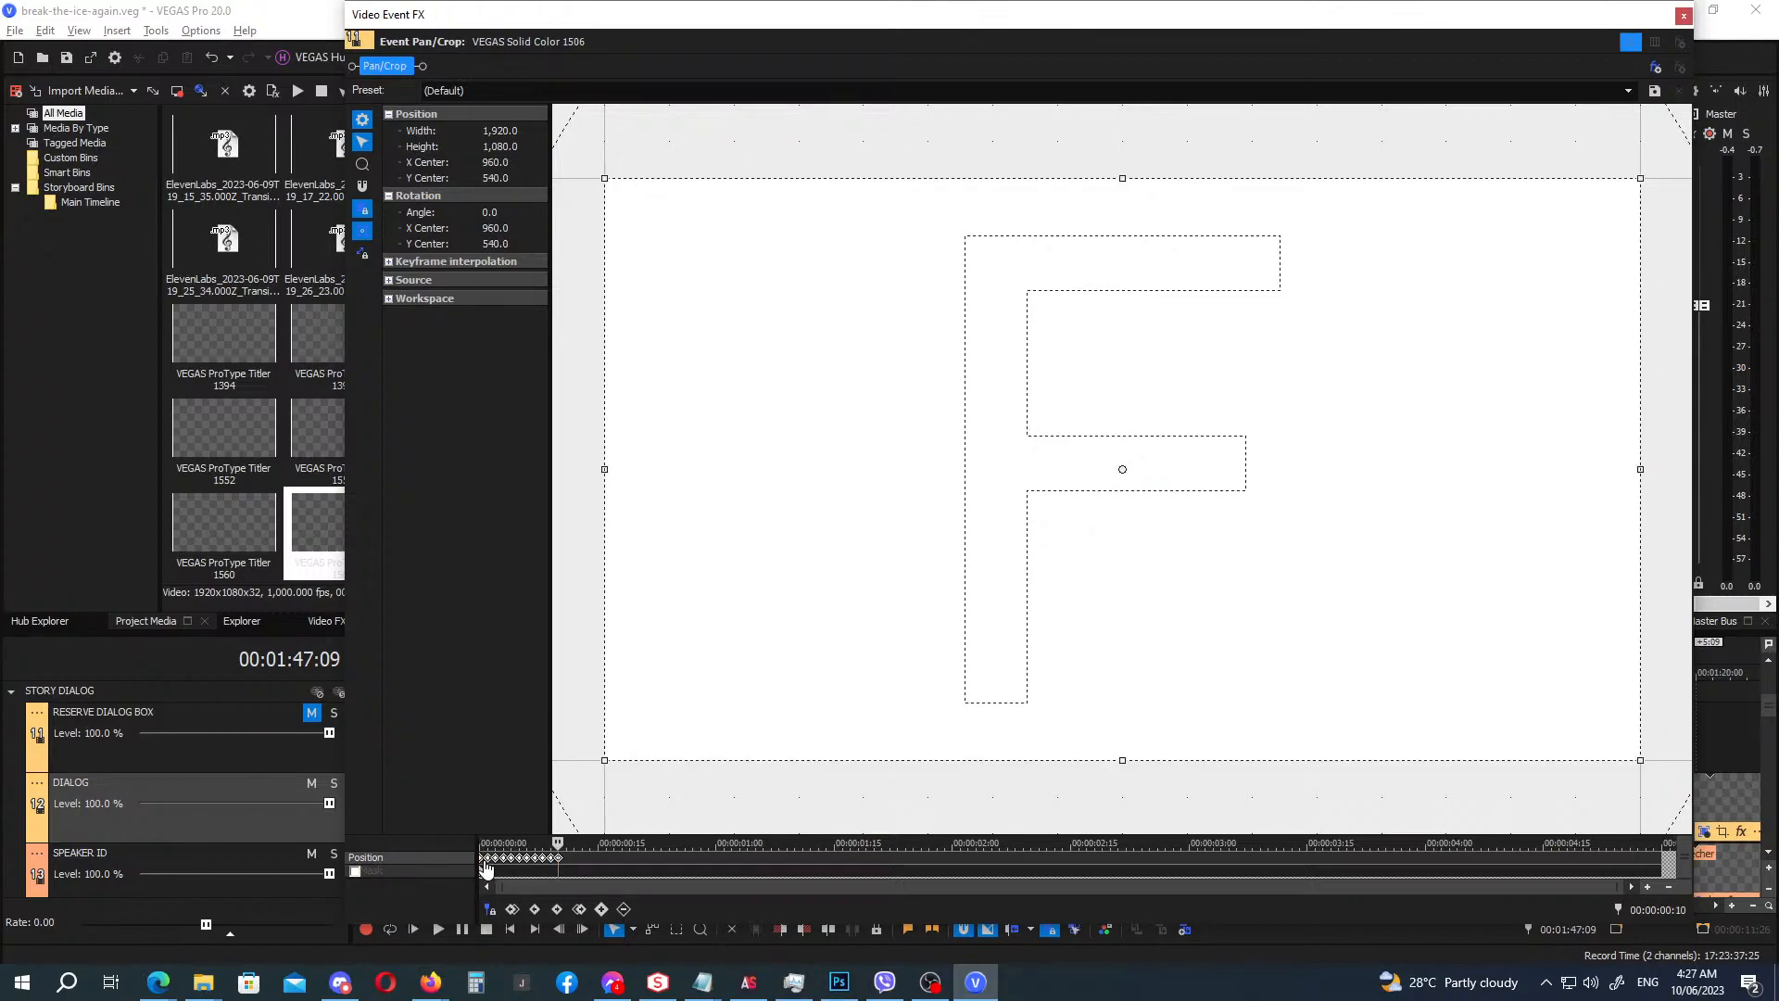
right_click(486, 867)
left_click(537, 674)
left_click(1684, 15)
Paste the copied shake keyframes at the start of the ak-degenbrecher-scowl event's Pan/Crop and move the playhead to 00:01:40:27.
left_click(1342, 798)
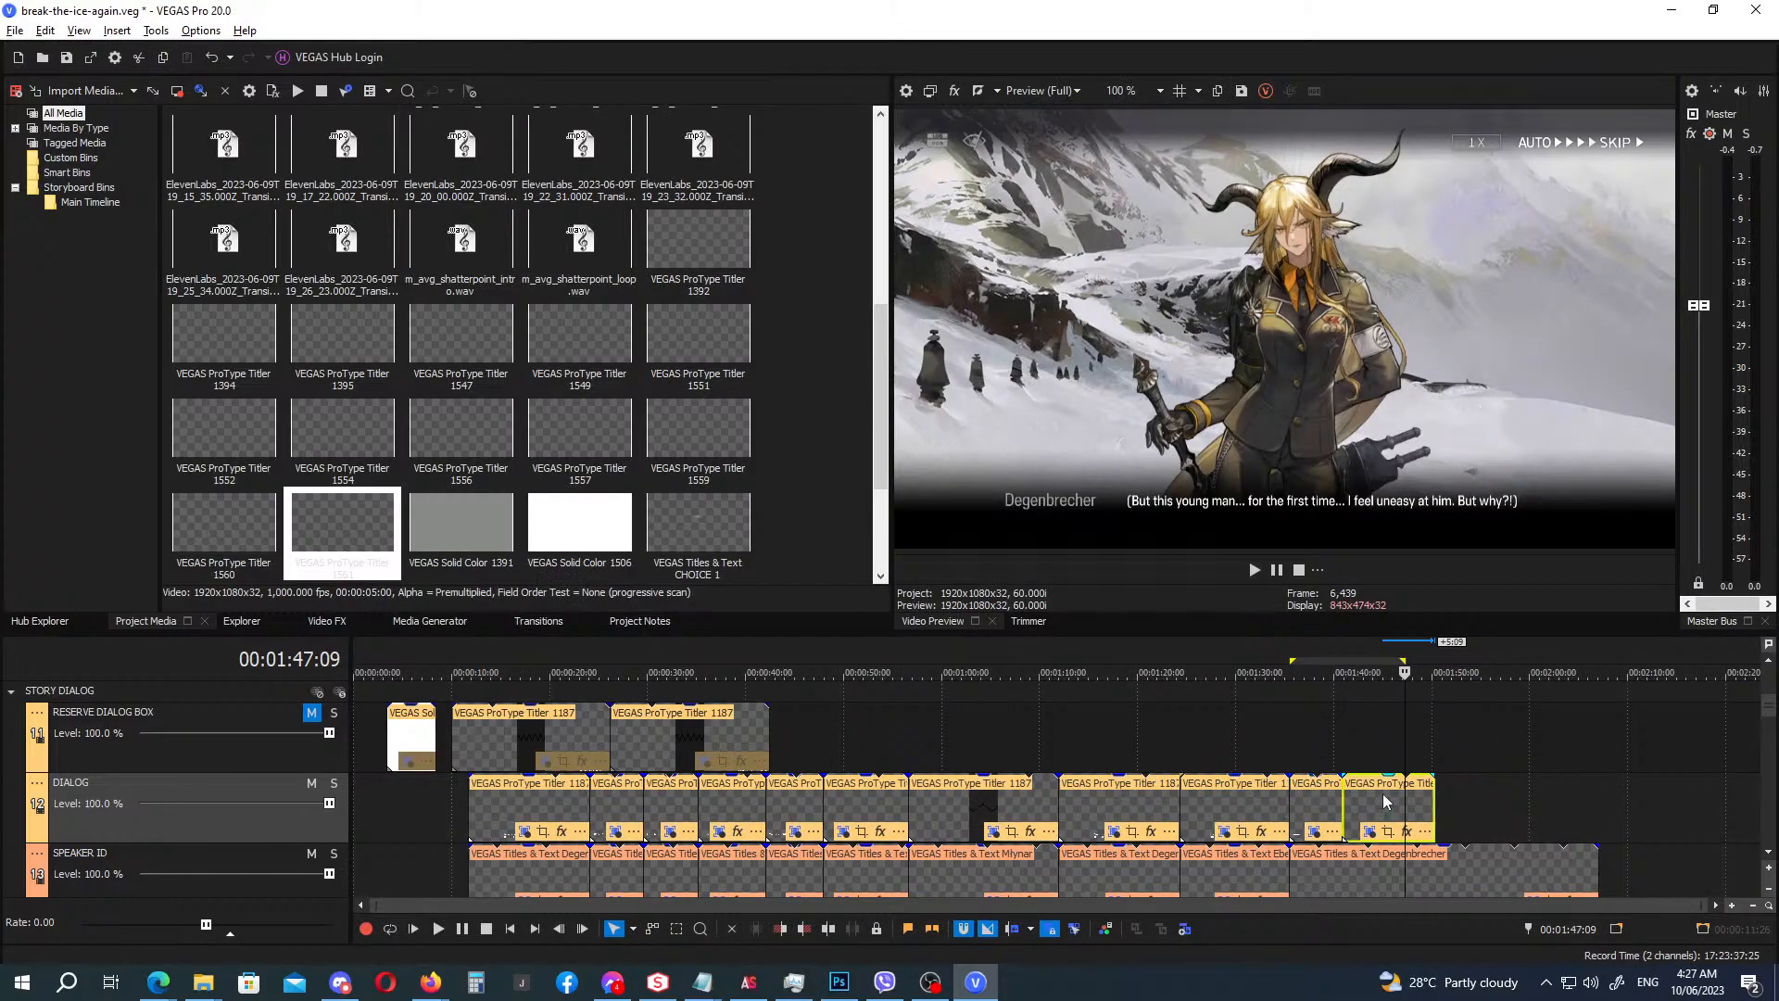
left_click(1342, 663)
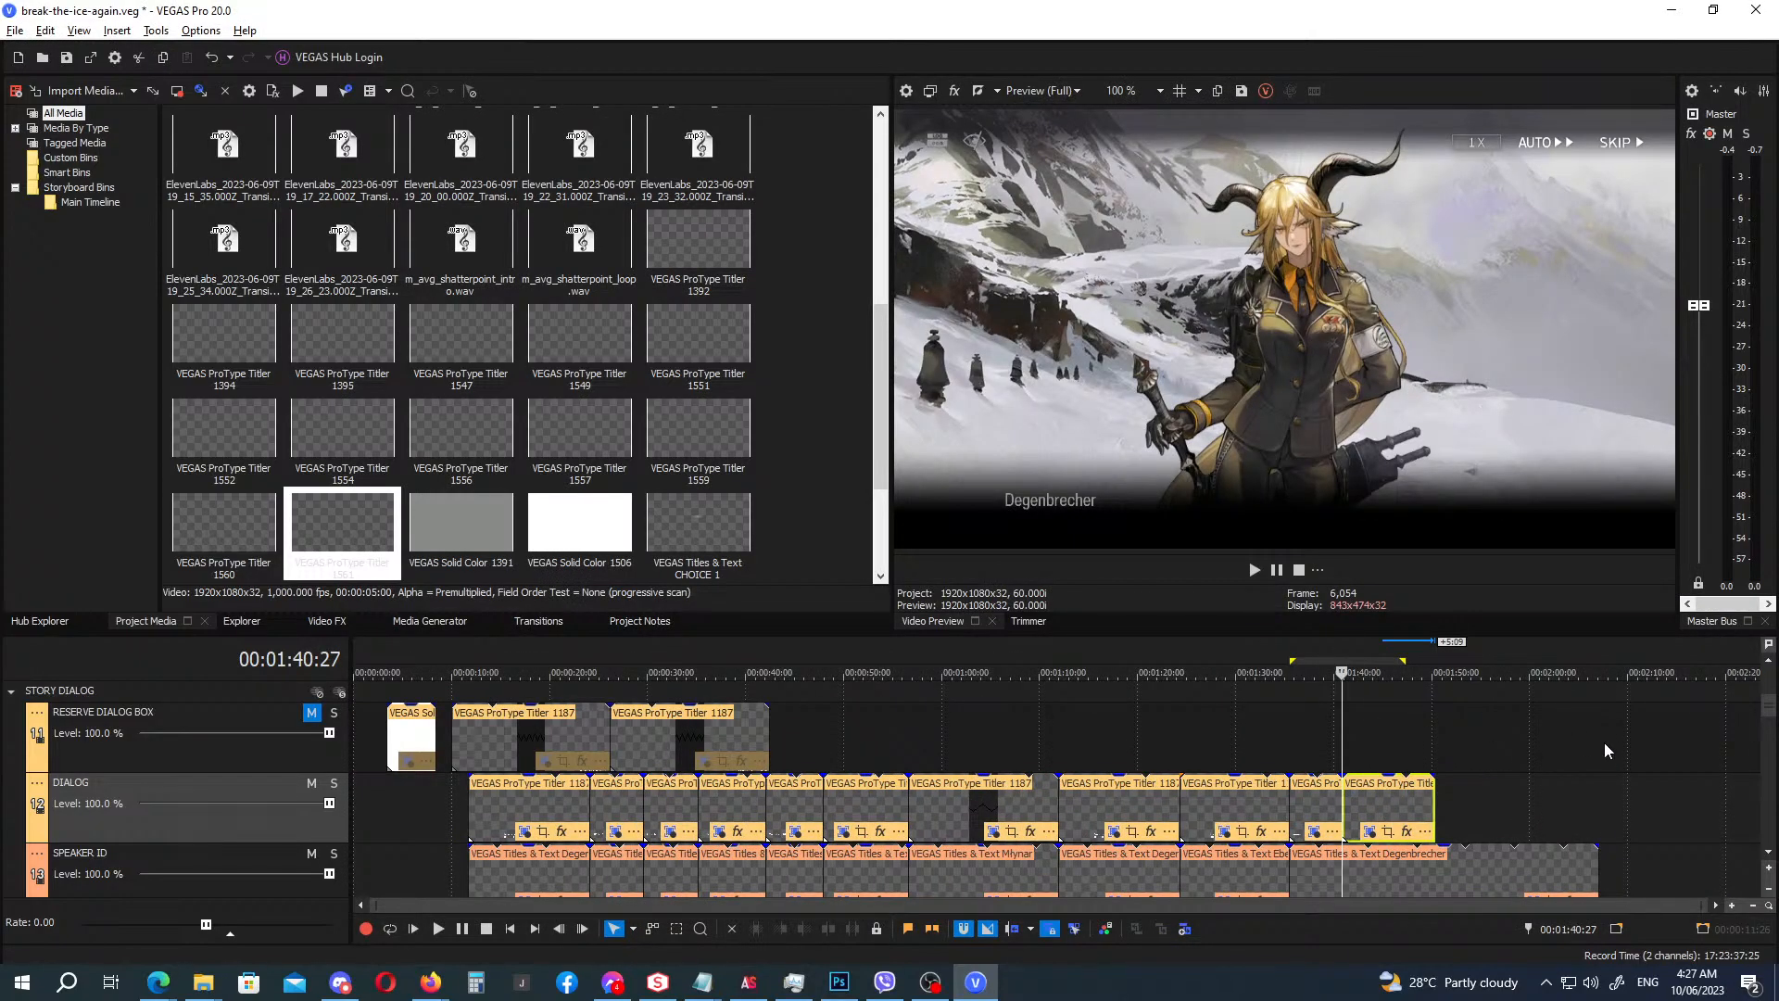
left_click_drag(1772, 716, 1770, 752)
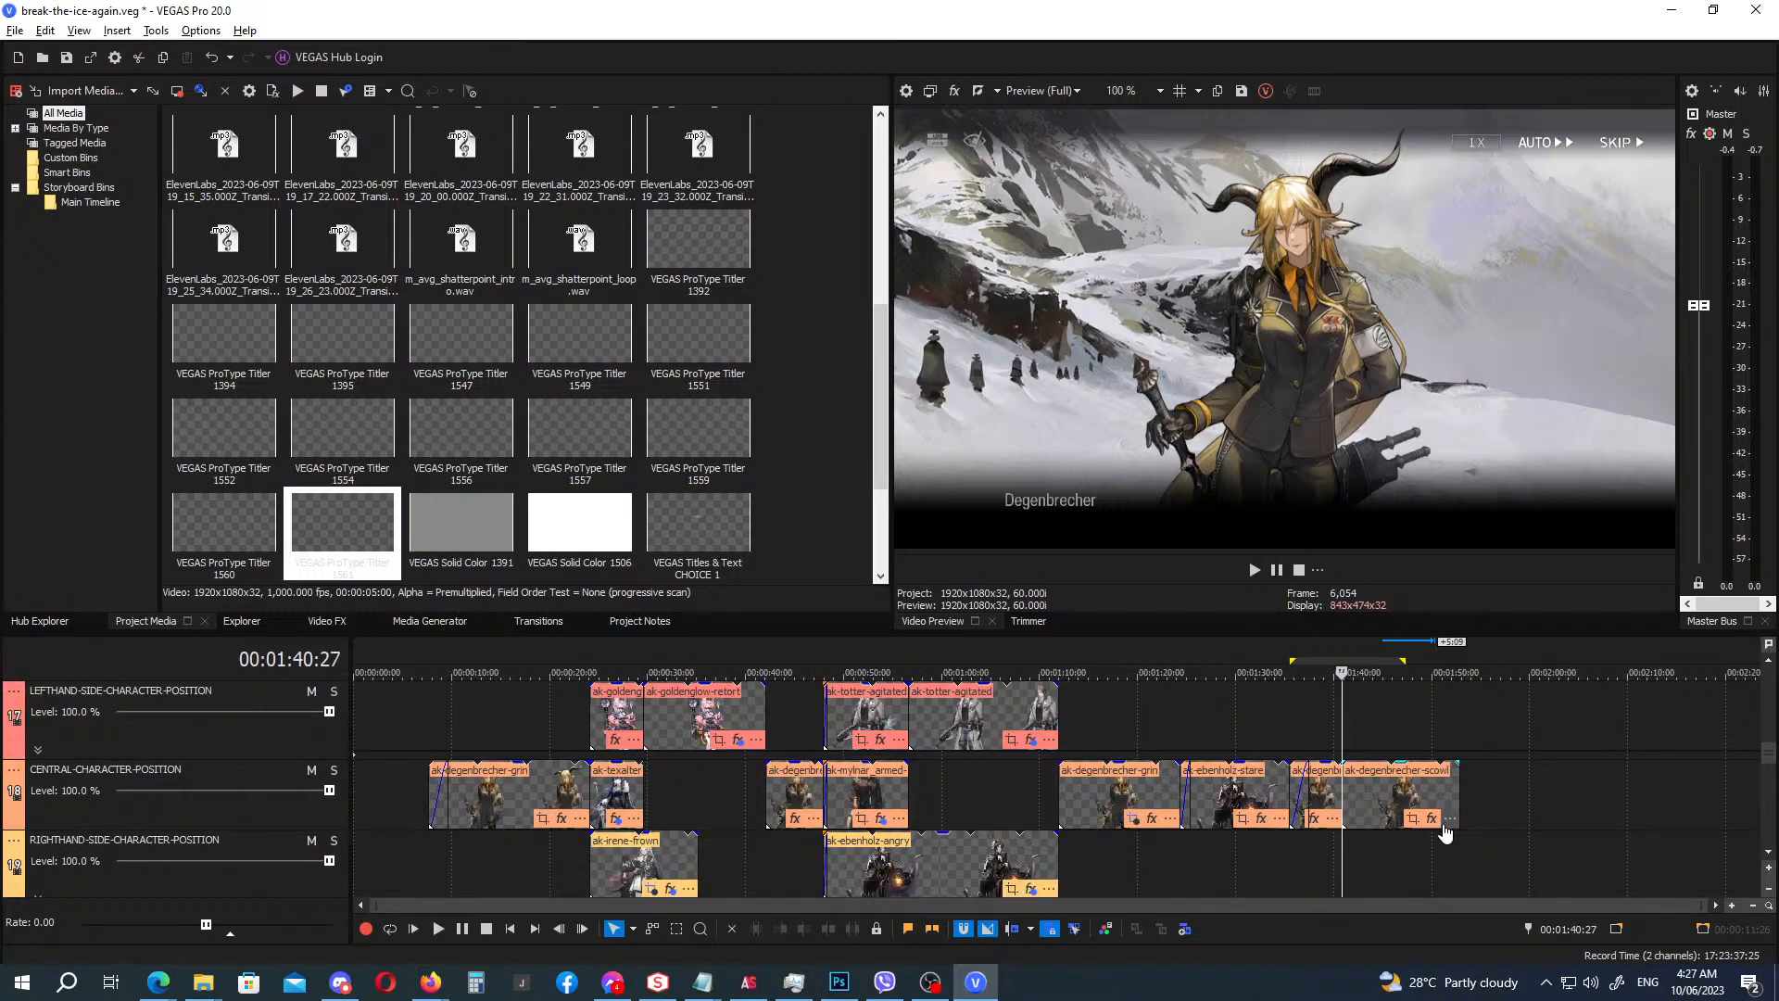
left_click(1413, 818)
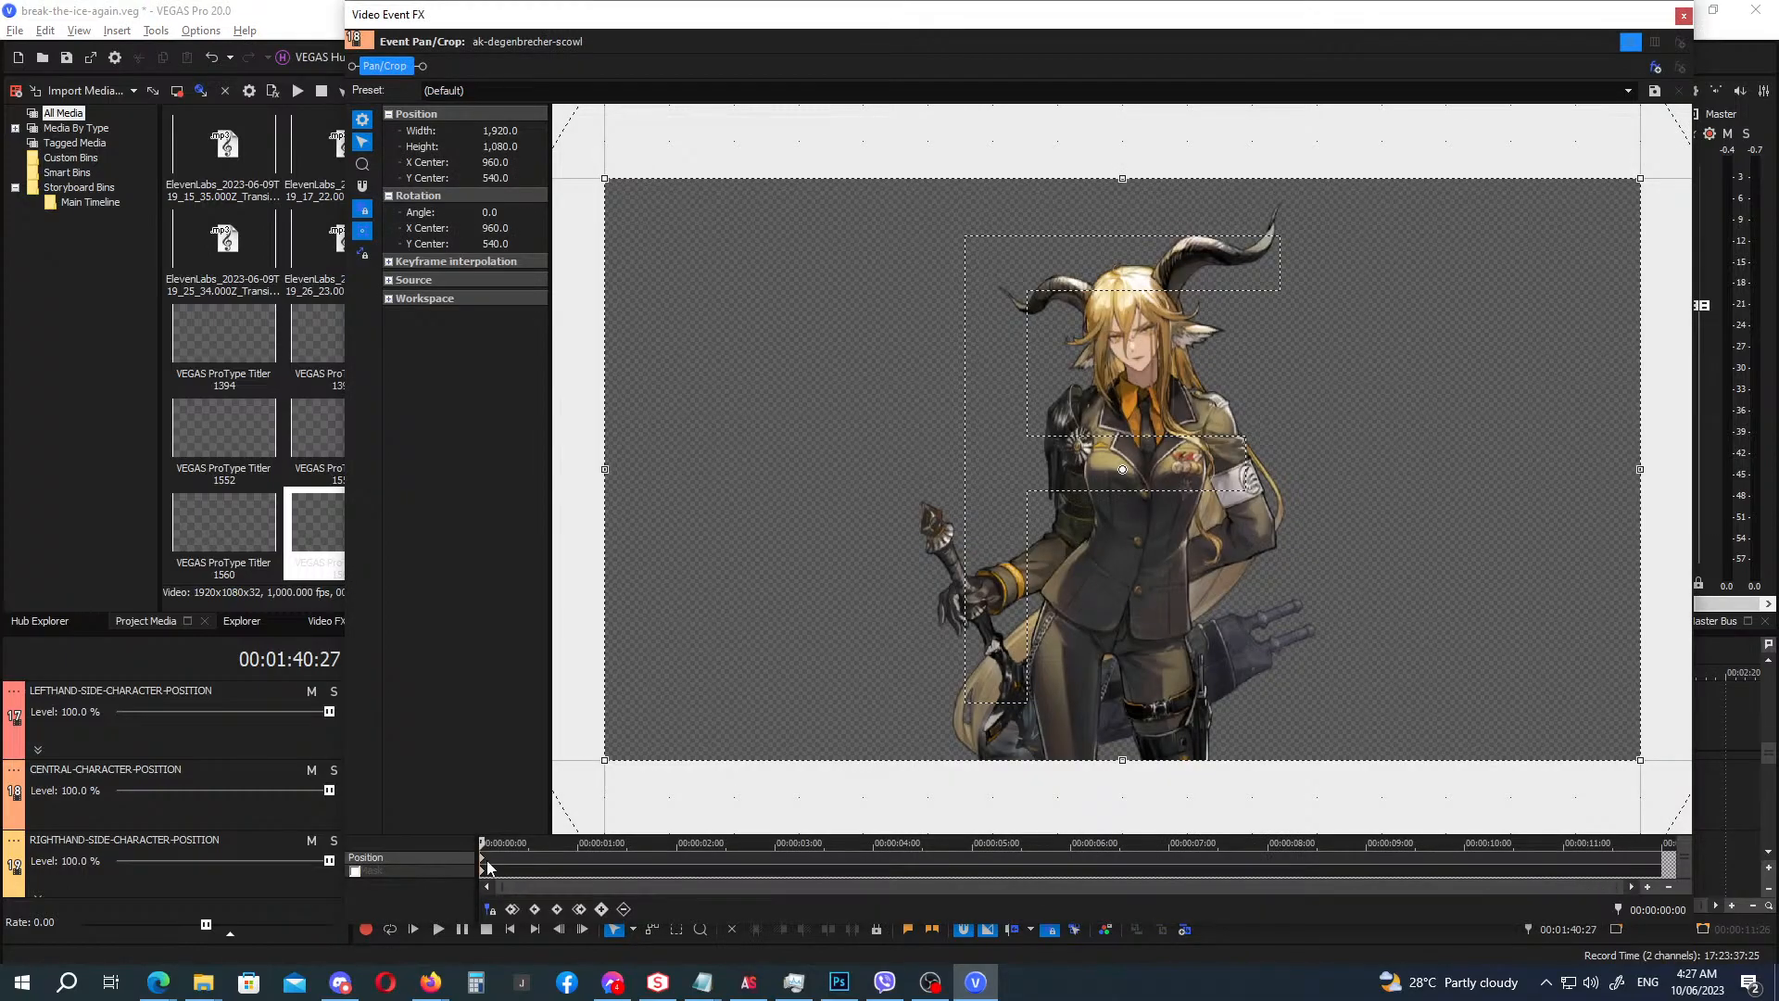
left_click_drag(1260, 320, 1265, 317)
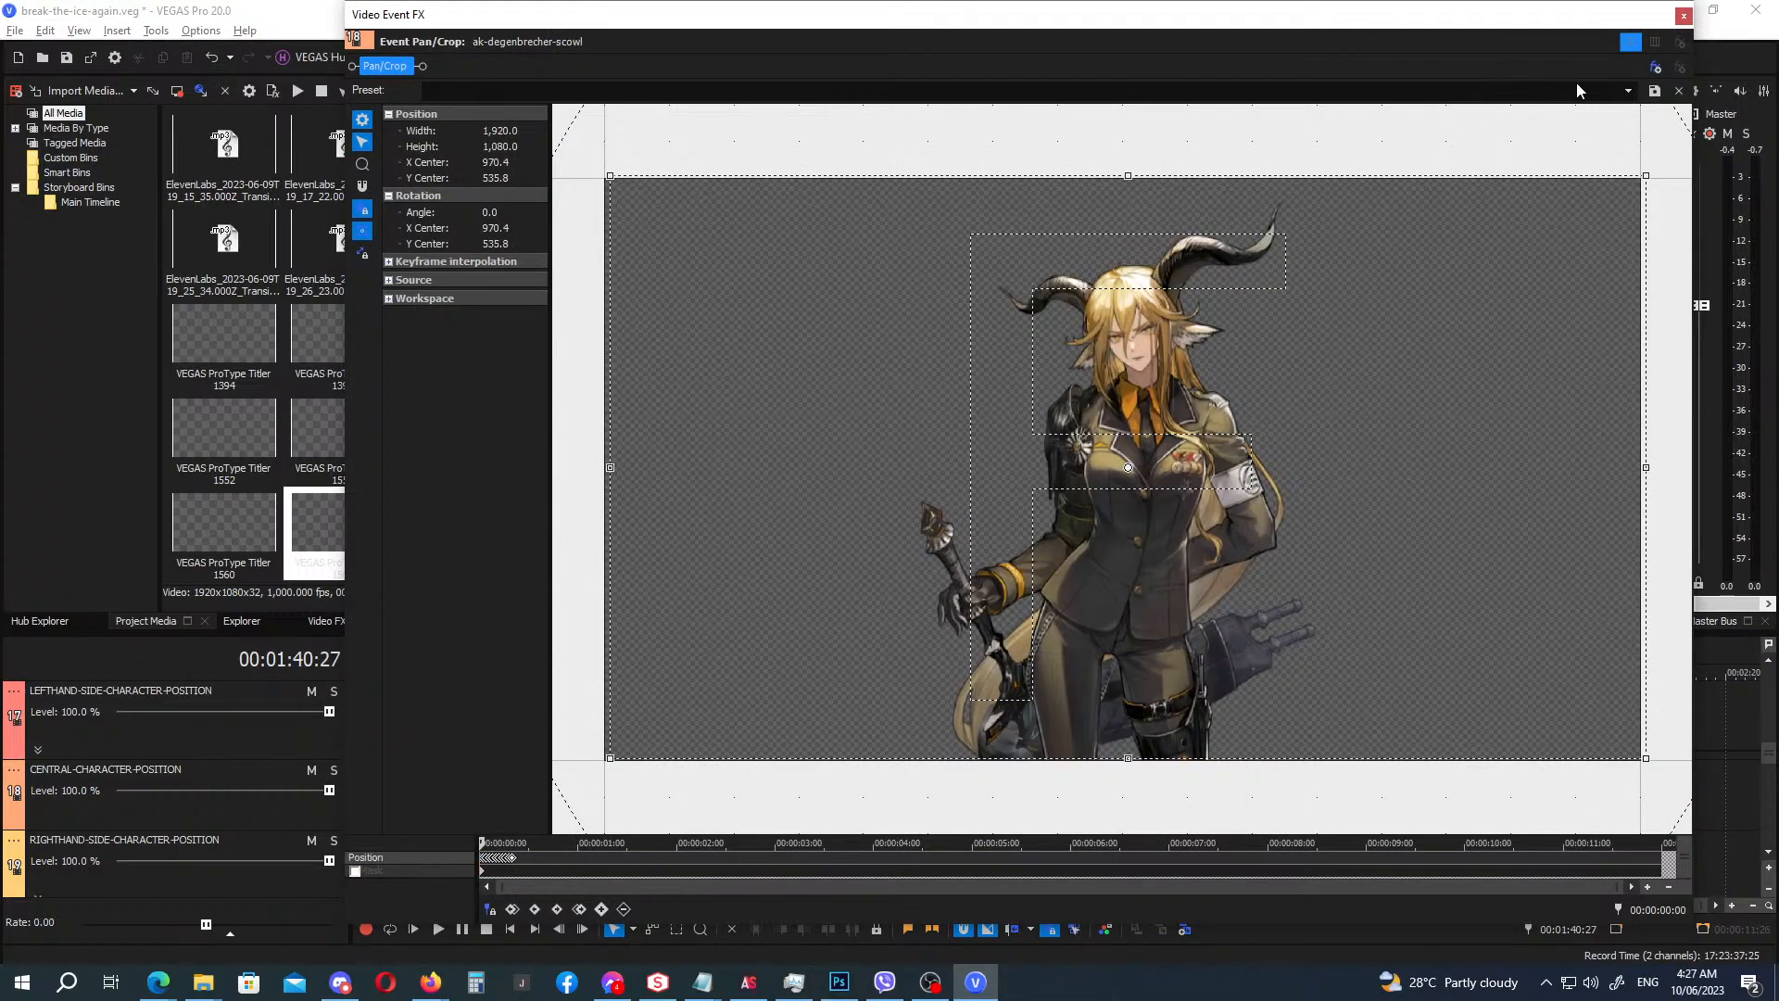
left_click(1682, 15)
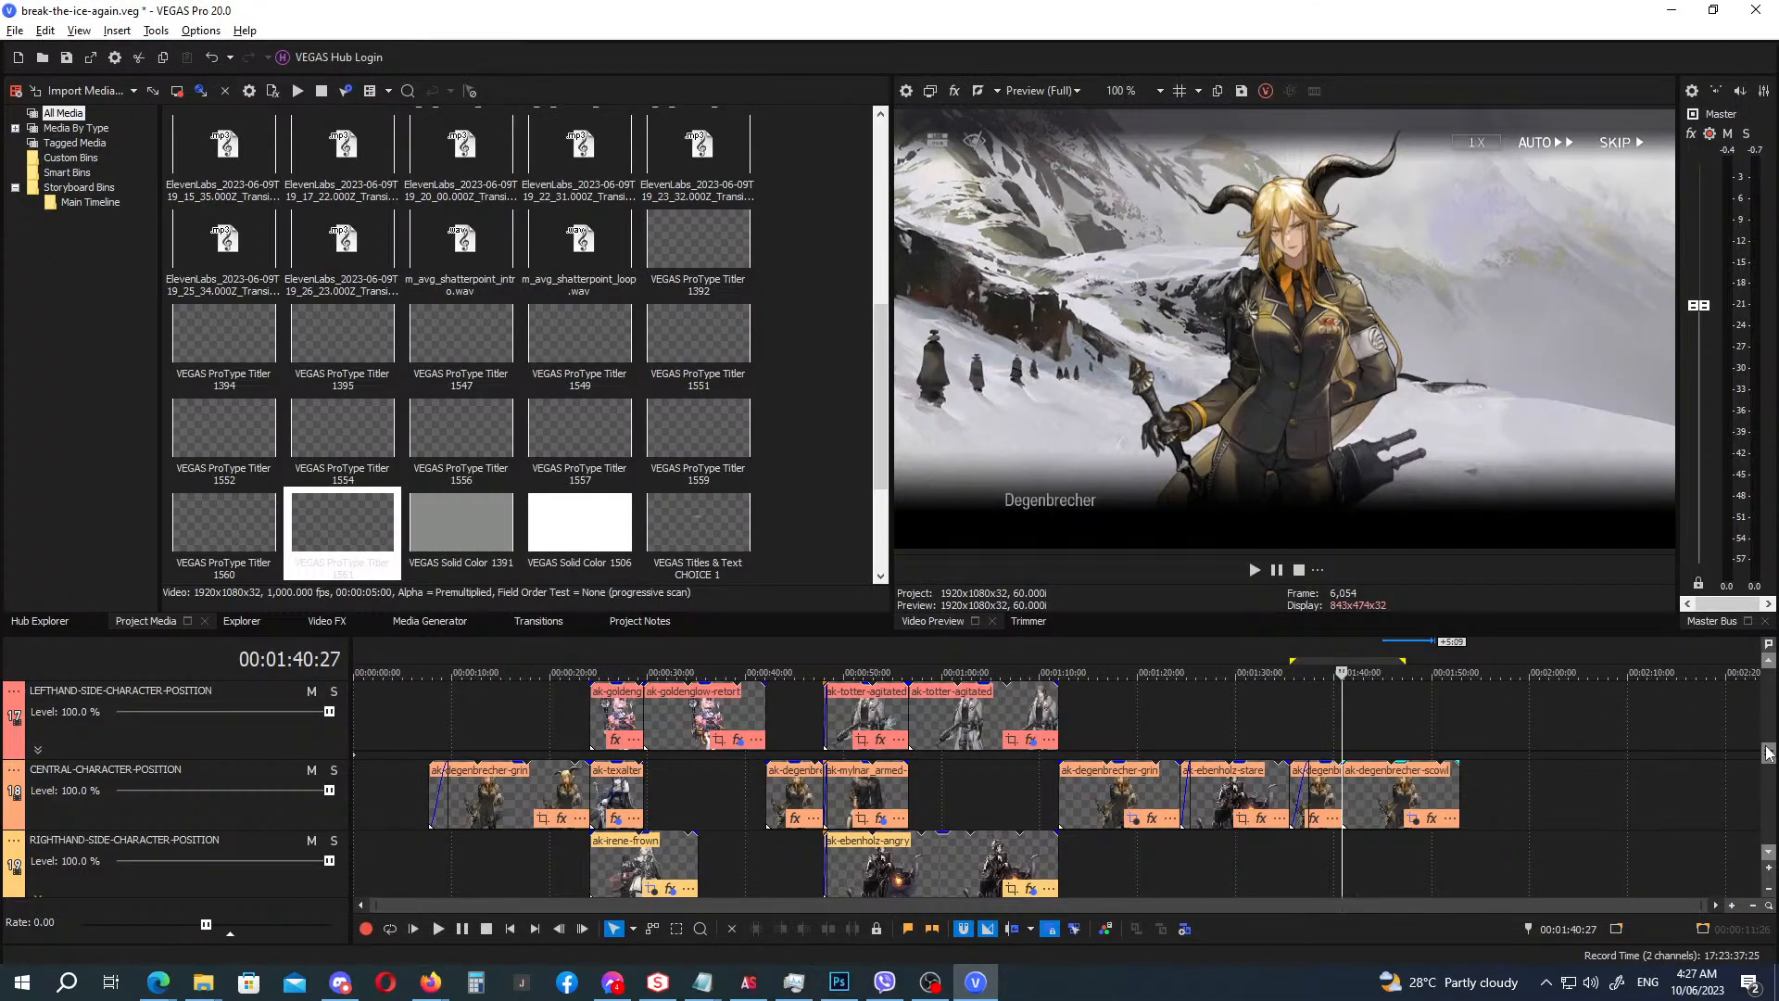
Split the 24_g12_mountpath background event at 00:01:40:27 and paste the shake keyframes into the second part's Pan/Crop.
scroll(1725, 735, "down", 5)
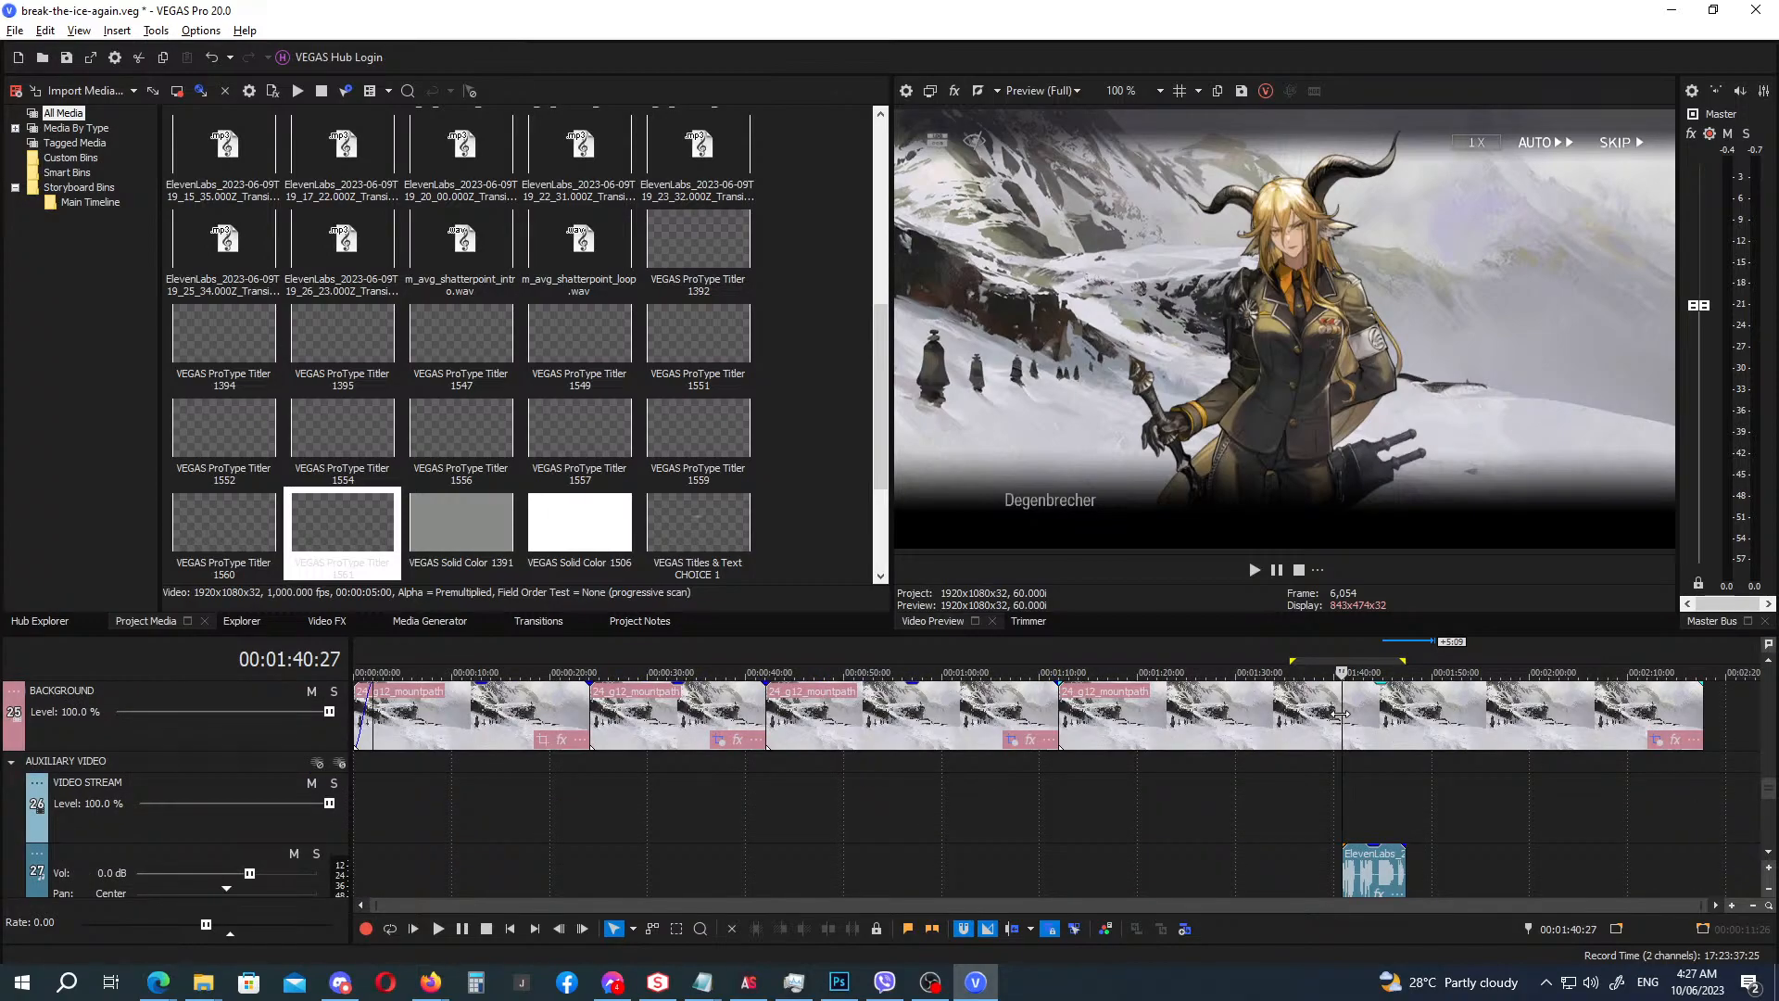
key("s")
left_click(1655, 739)
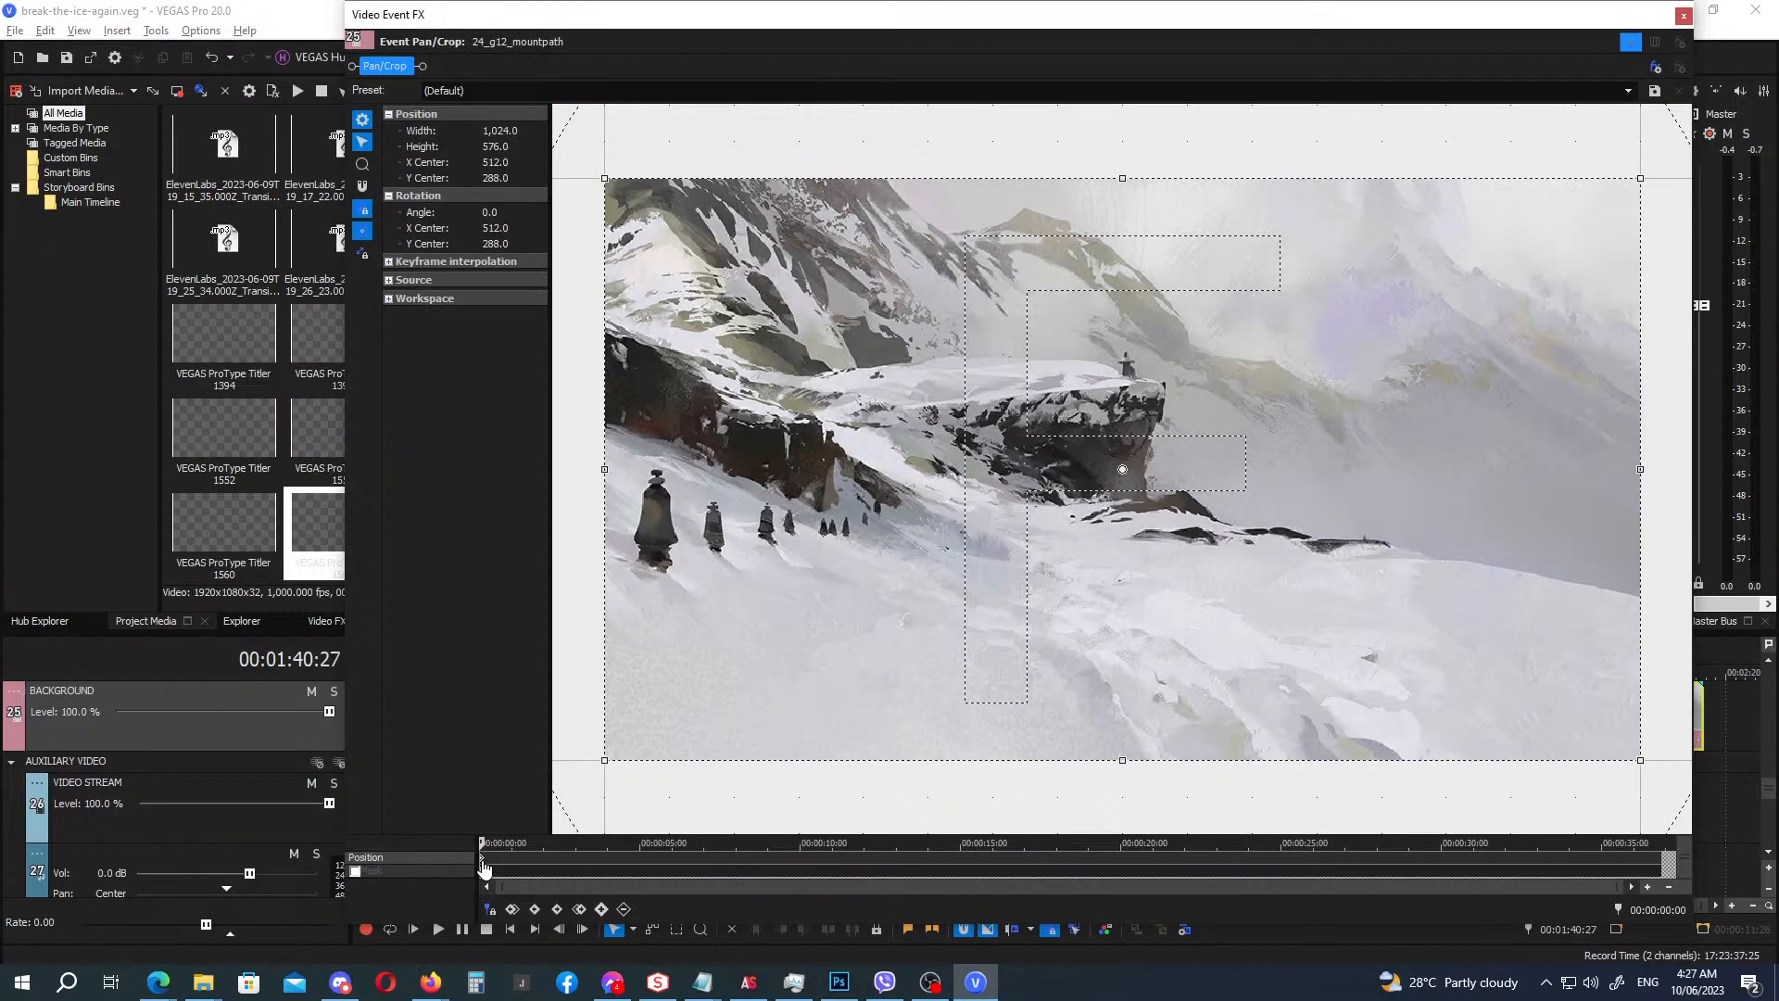
left_click(1683, 15)
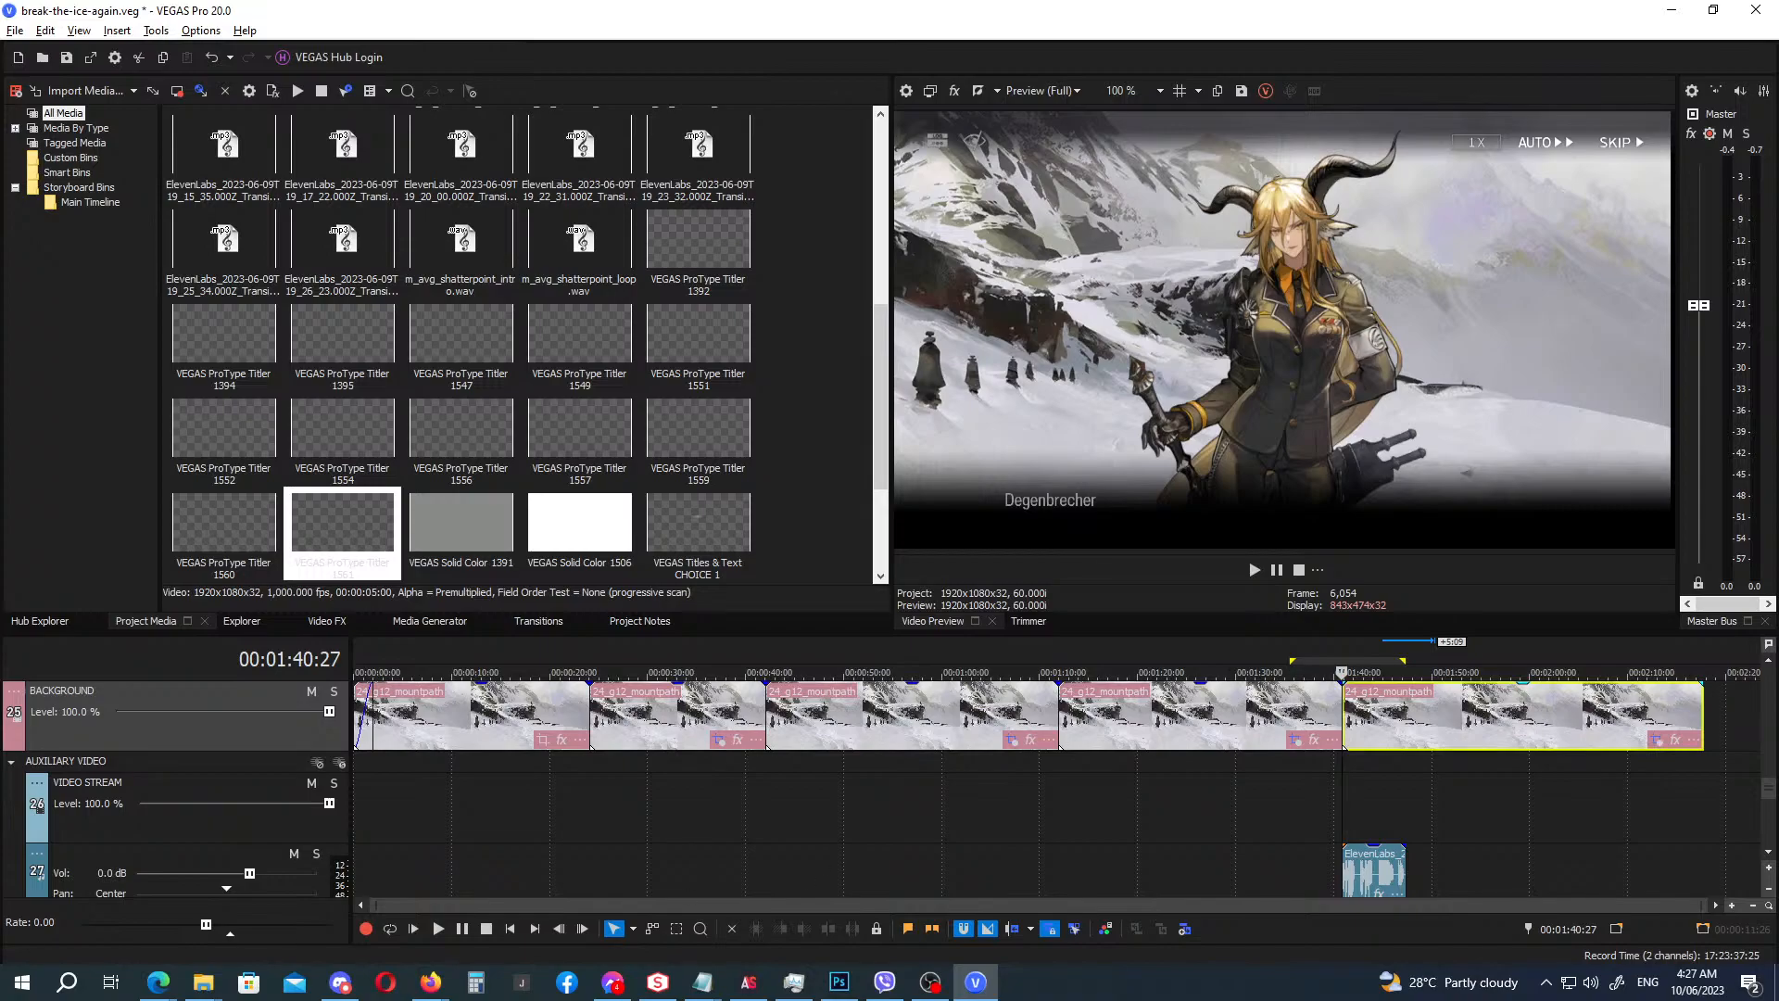
Play back the ending from about 00:01:28 to check the shake and the closing line.
key("alt+Tab")
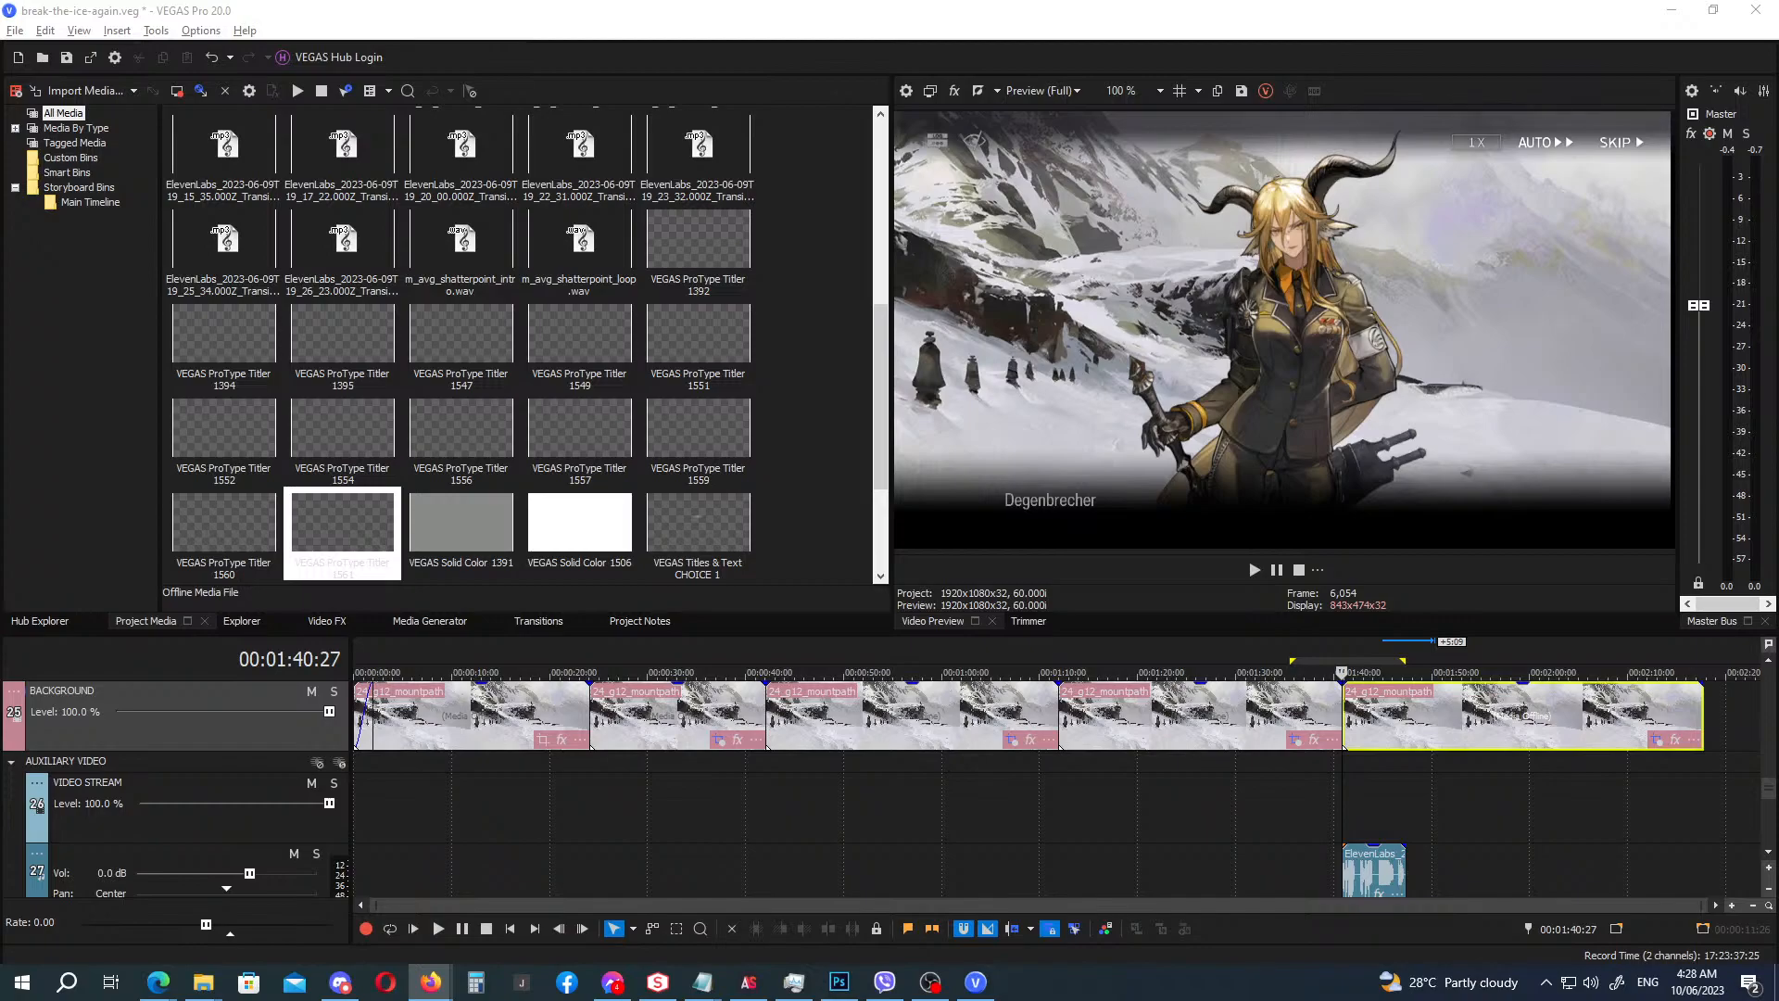
left_click(1223, 648)
key("space")
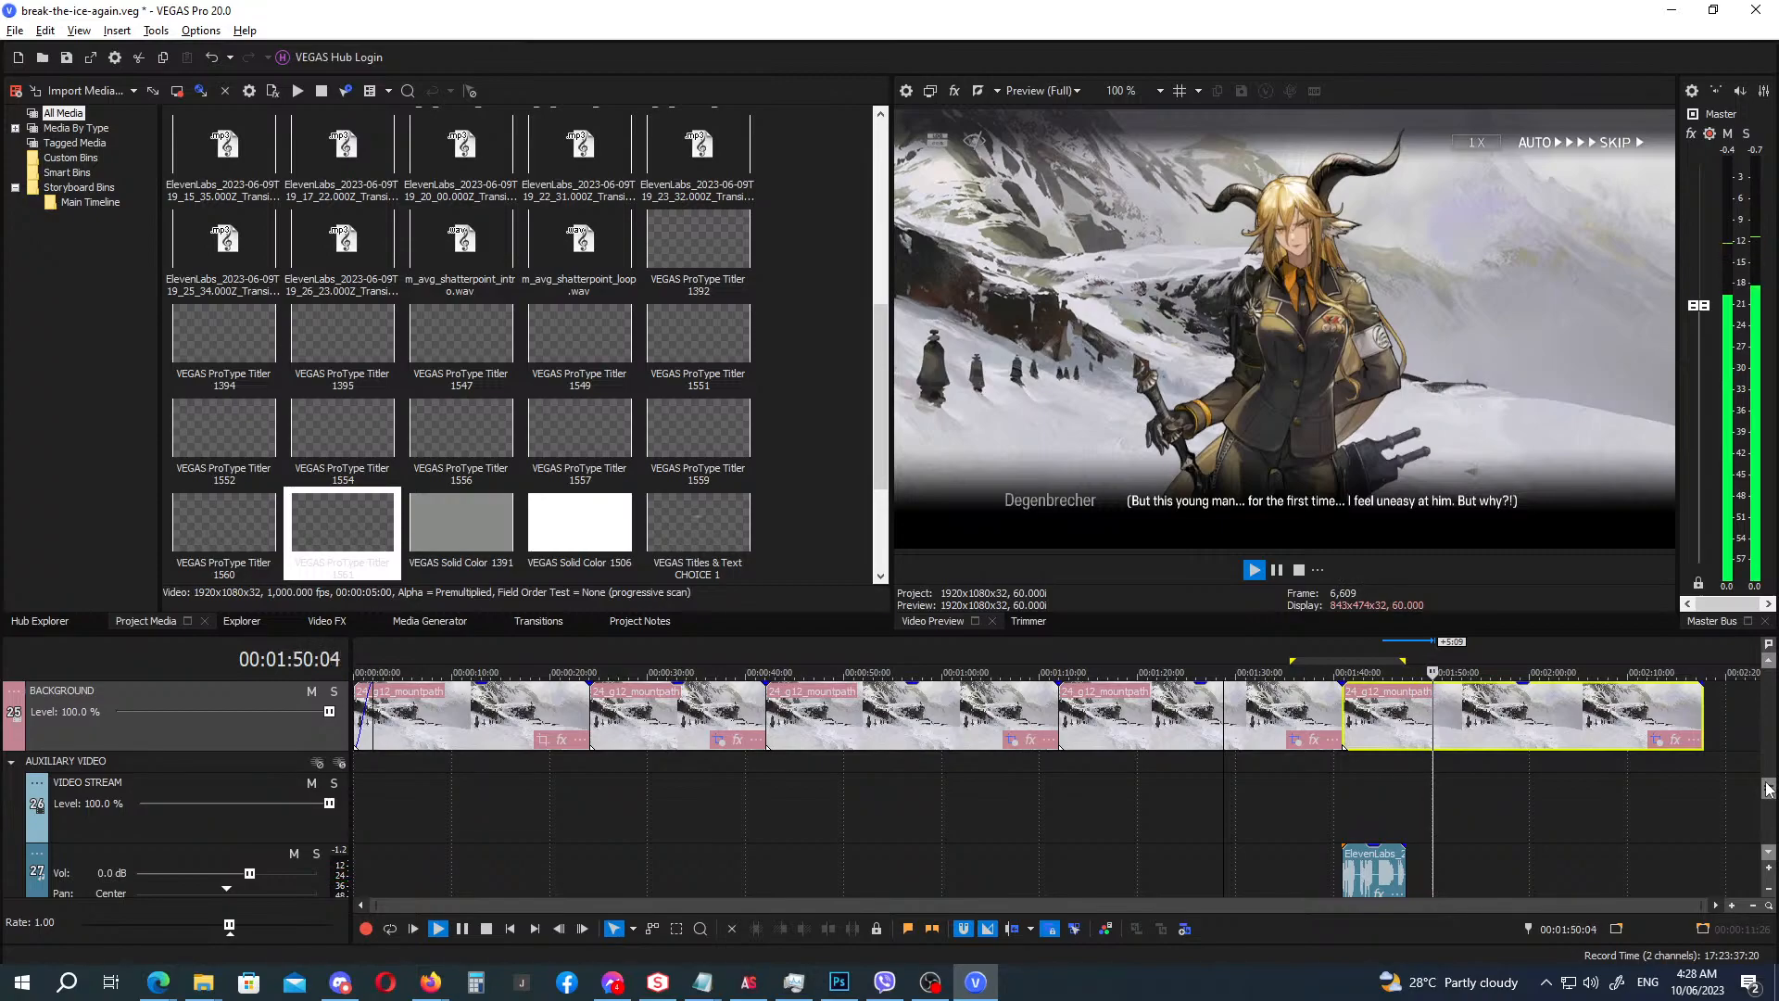
key("space")
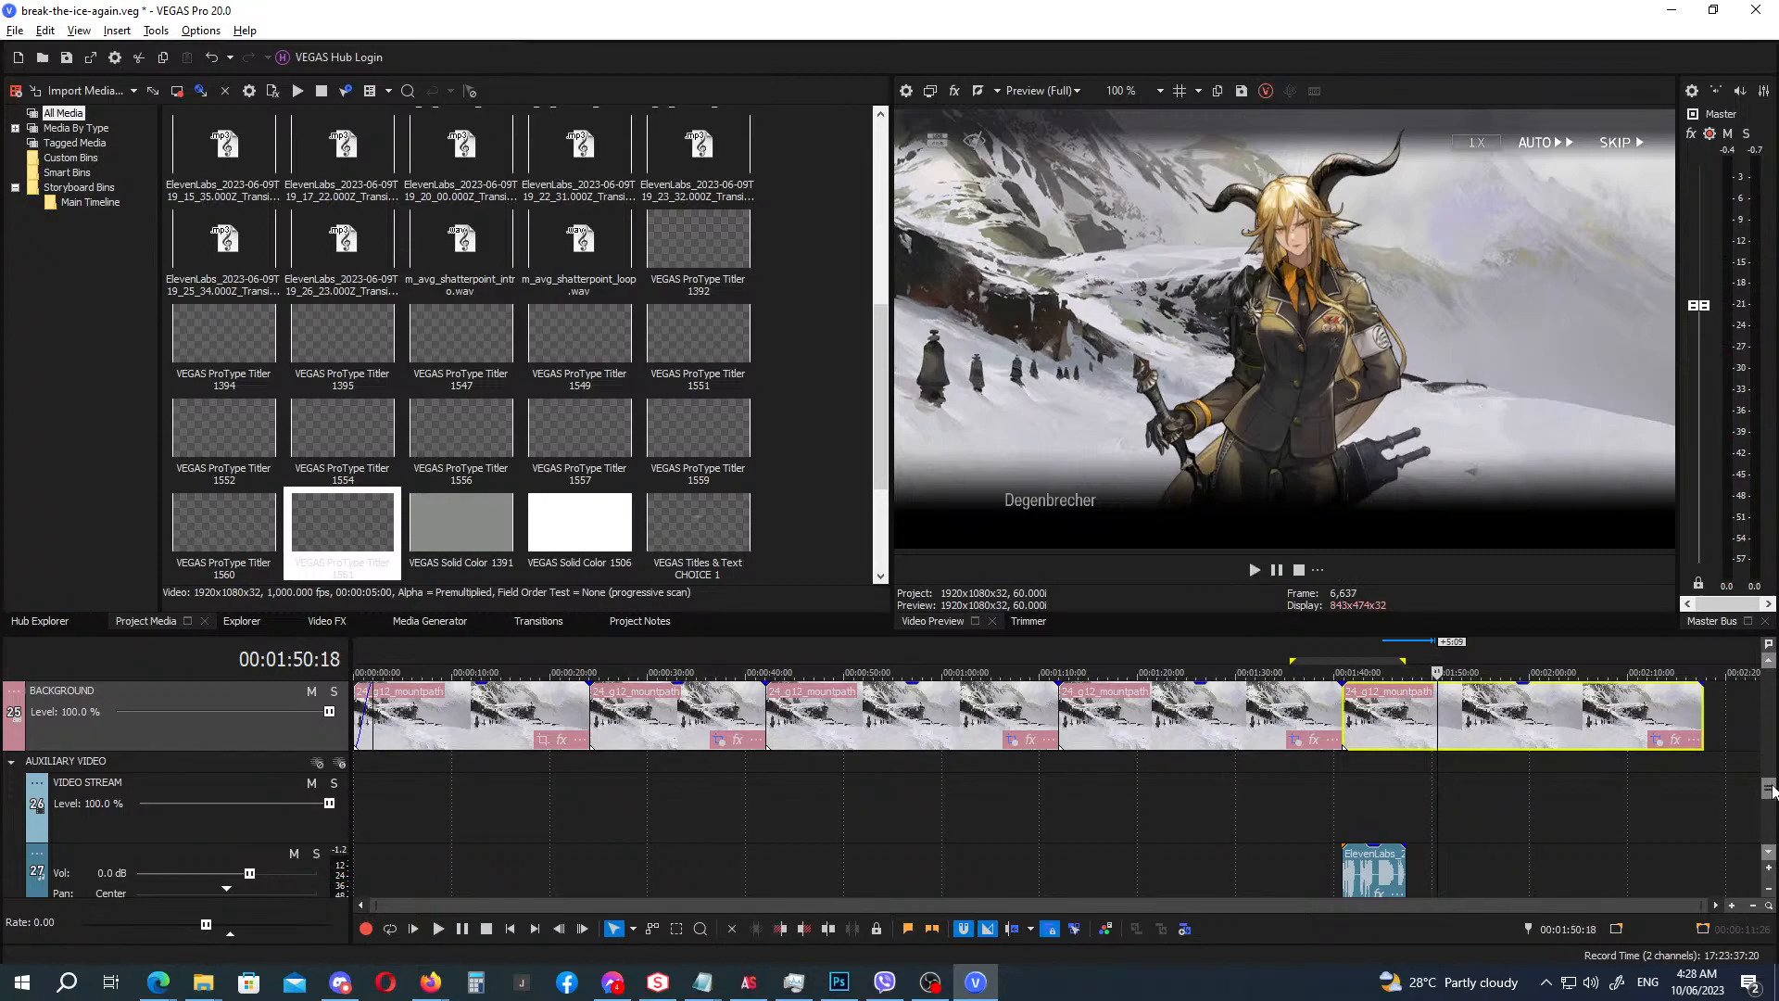
Extend the closing dialog event to about 00:01:53 and set the loop region from the project start to that point.
left_click_drag(1772, 795, 1770, 721)
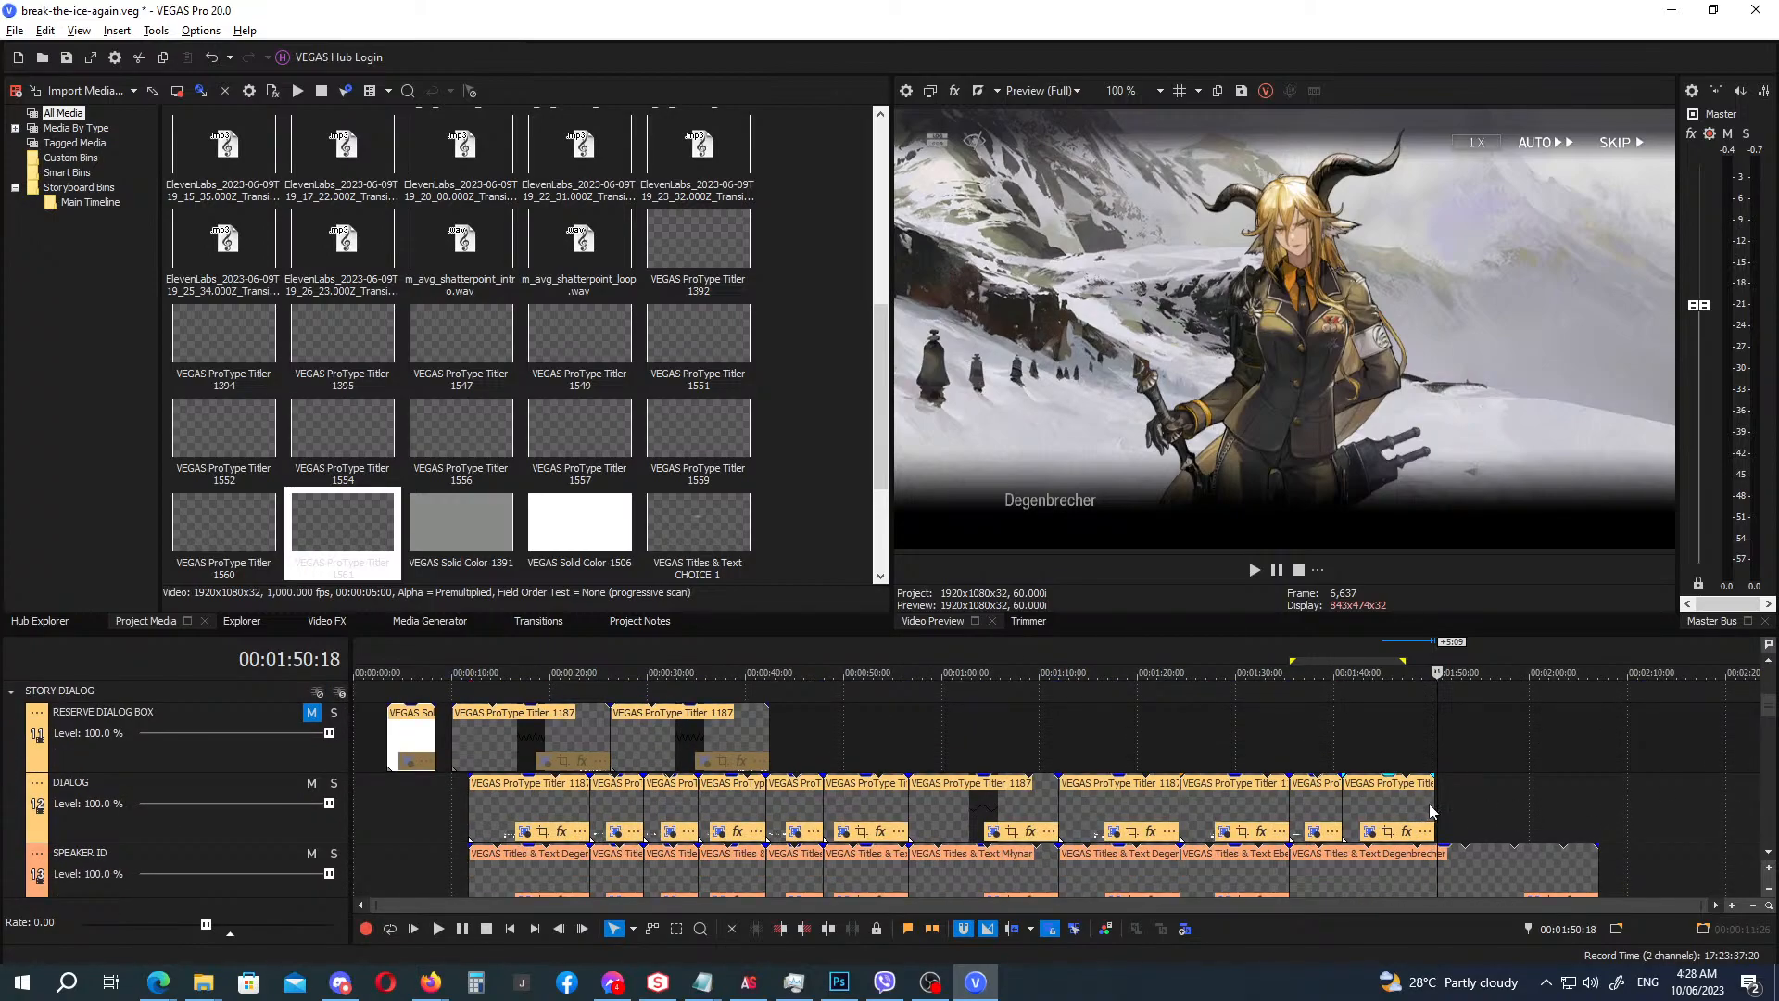
left_click_drag(1435, 804, 1466, 805)
left_click_drag(1404, 661, 1465, 661)
left_click_drag(1286, 660, 249, 690)
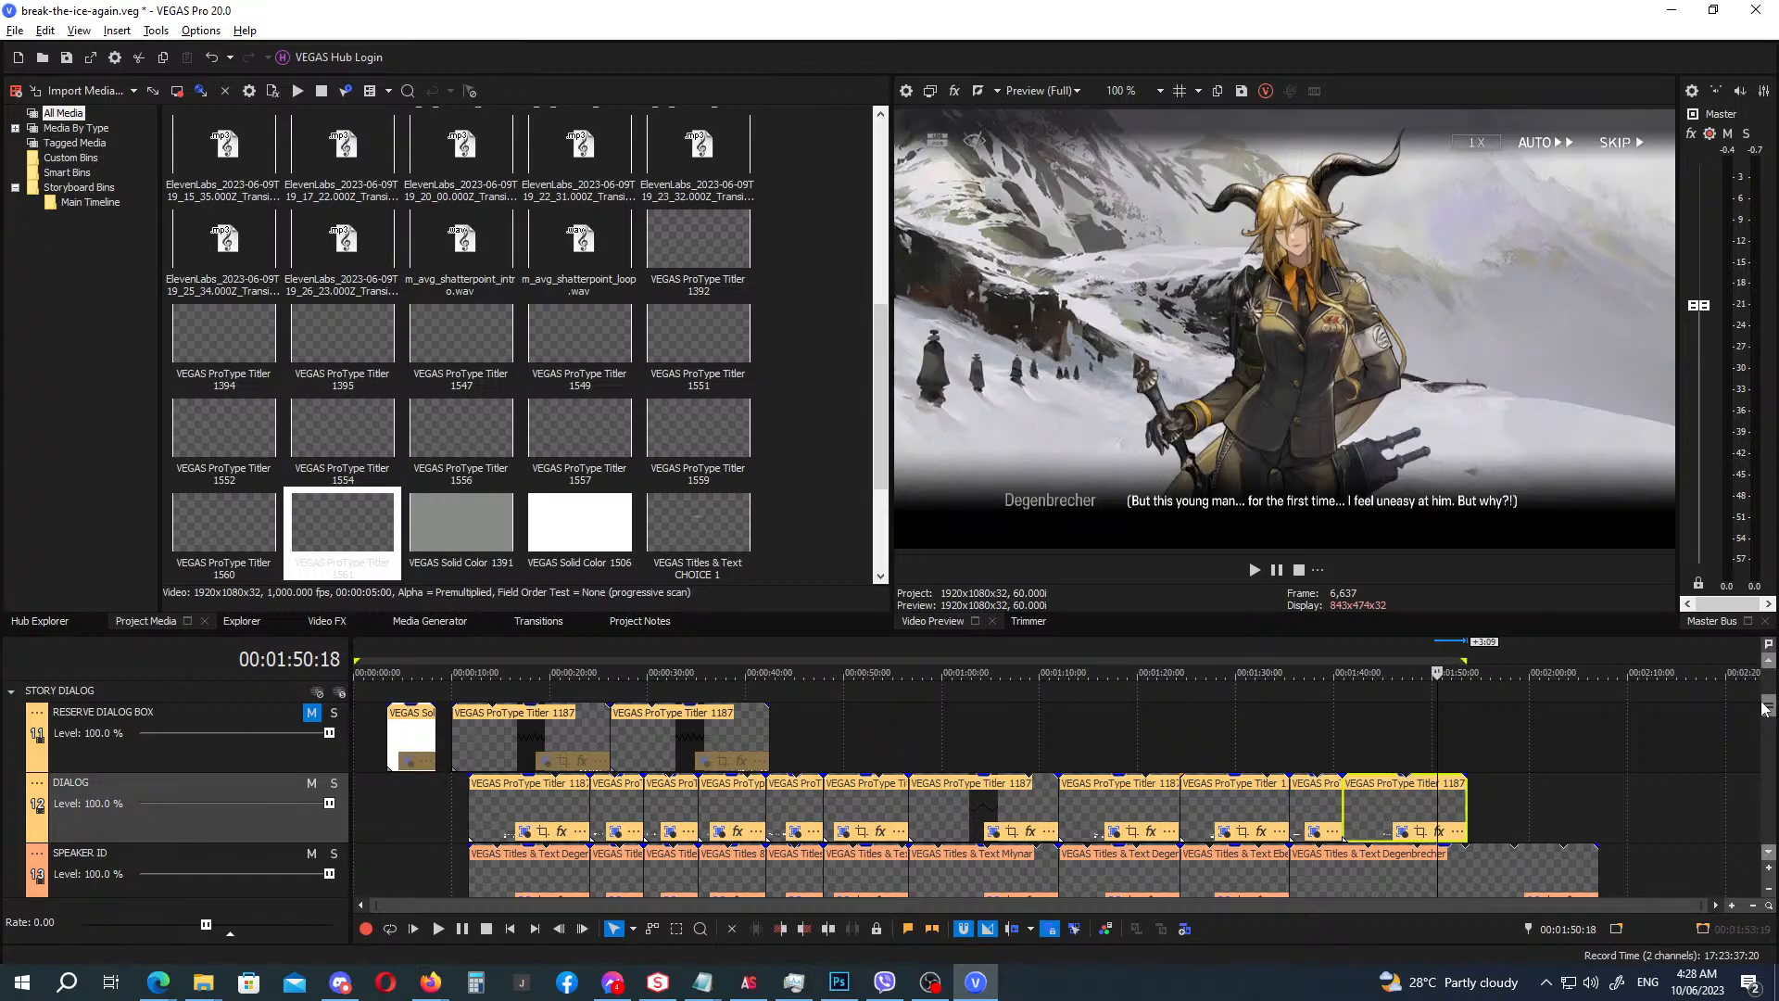
mouse_move(1770, 711)
left_mouse_down()
mouse_move(1770, 660)
mouse_move(1770, 806)
mouse_move(1770, 725)
left_mouse_up()
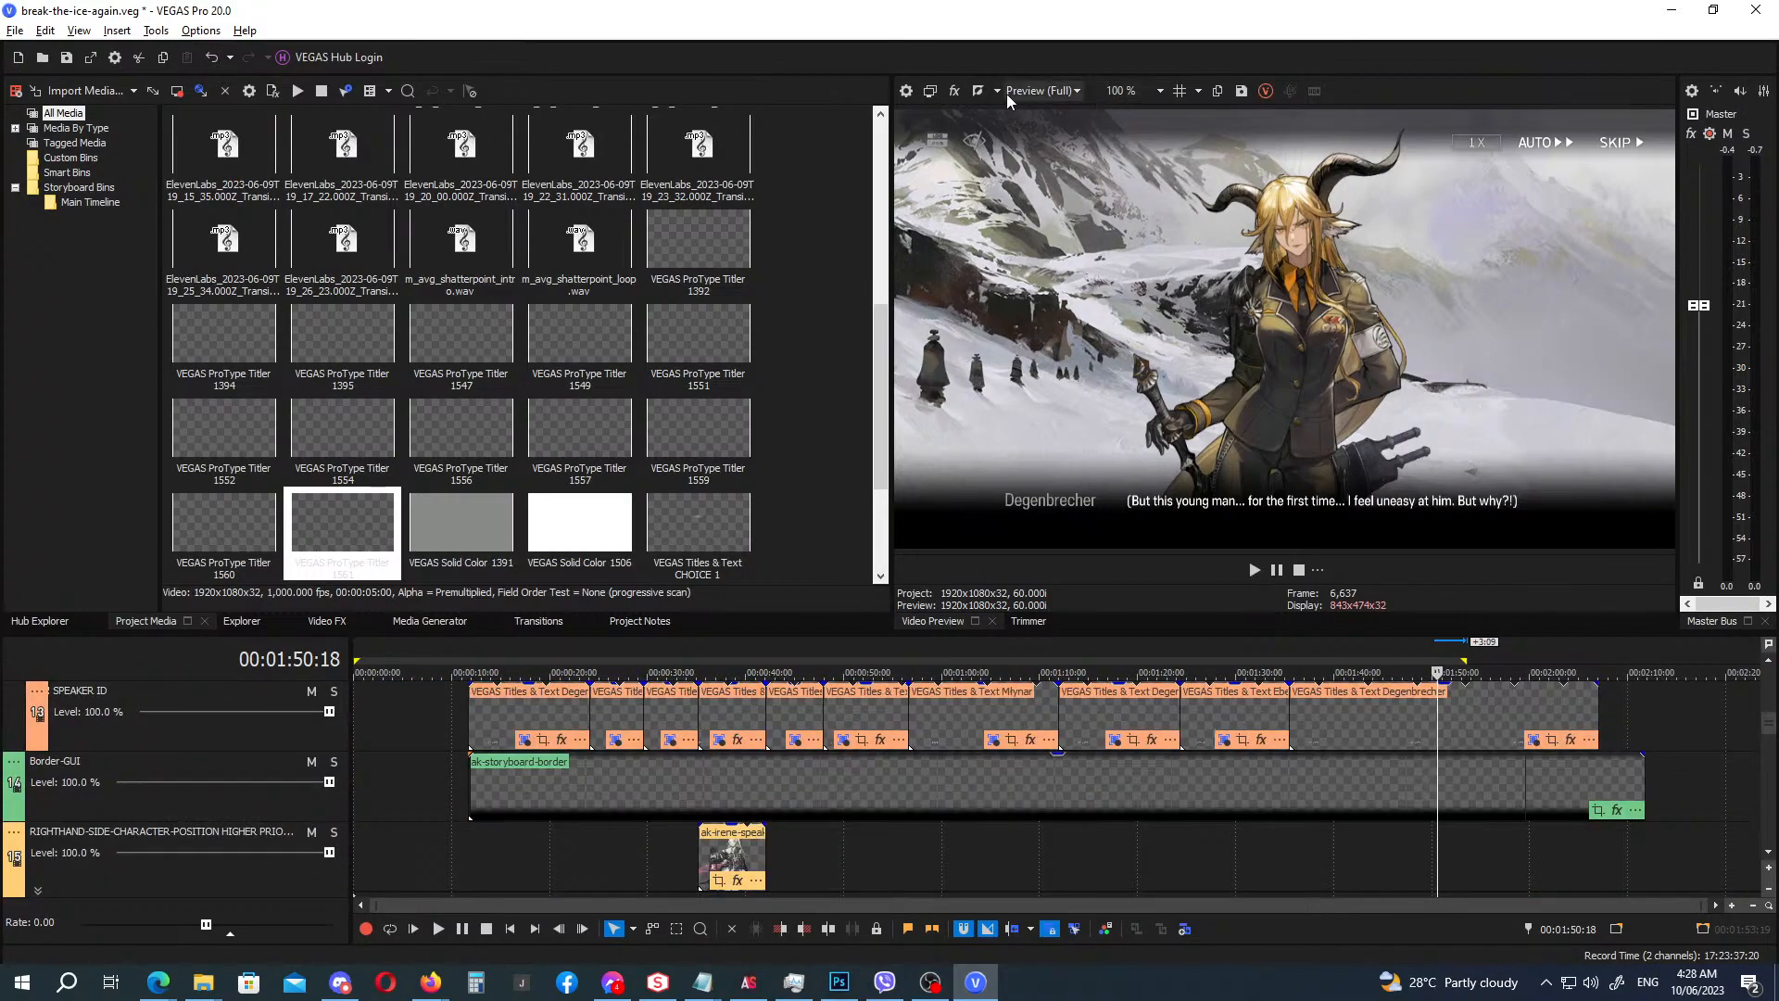
Set the preview device's display adapter to 4. 1920 x 1080 (60) in the preferences.
left_click(932, 89)
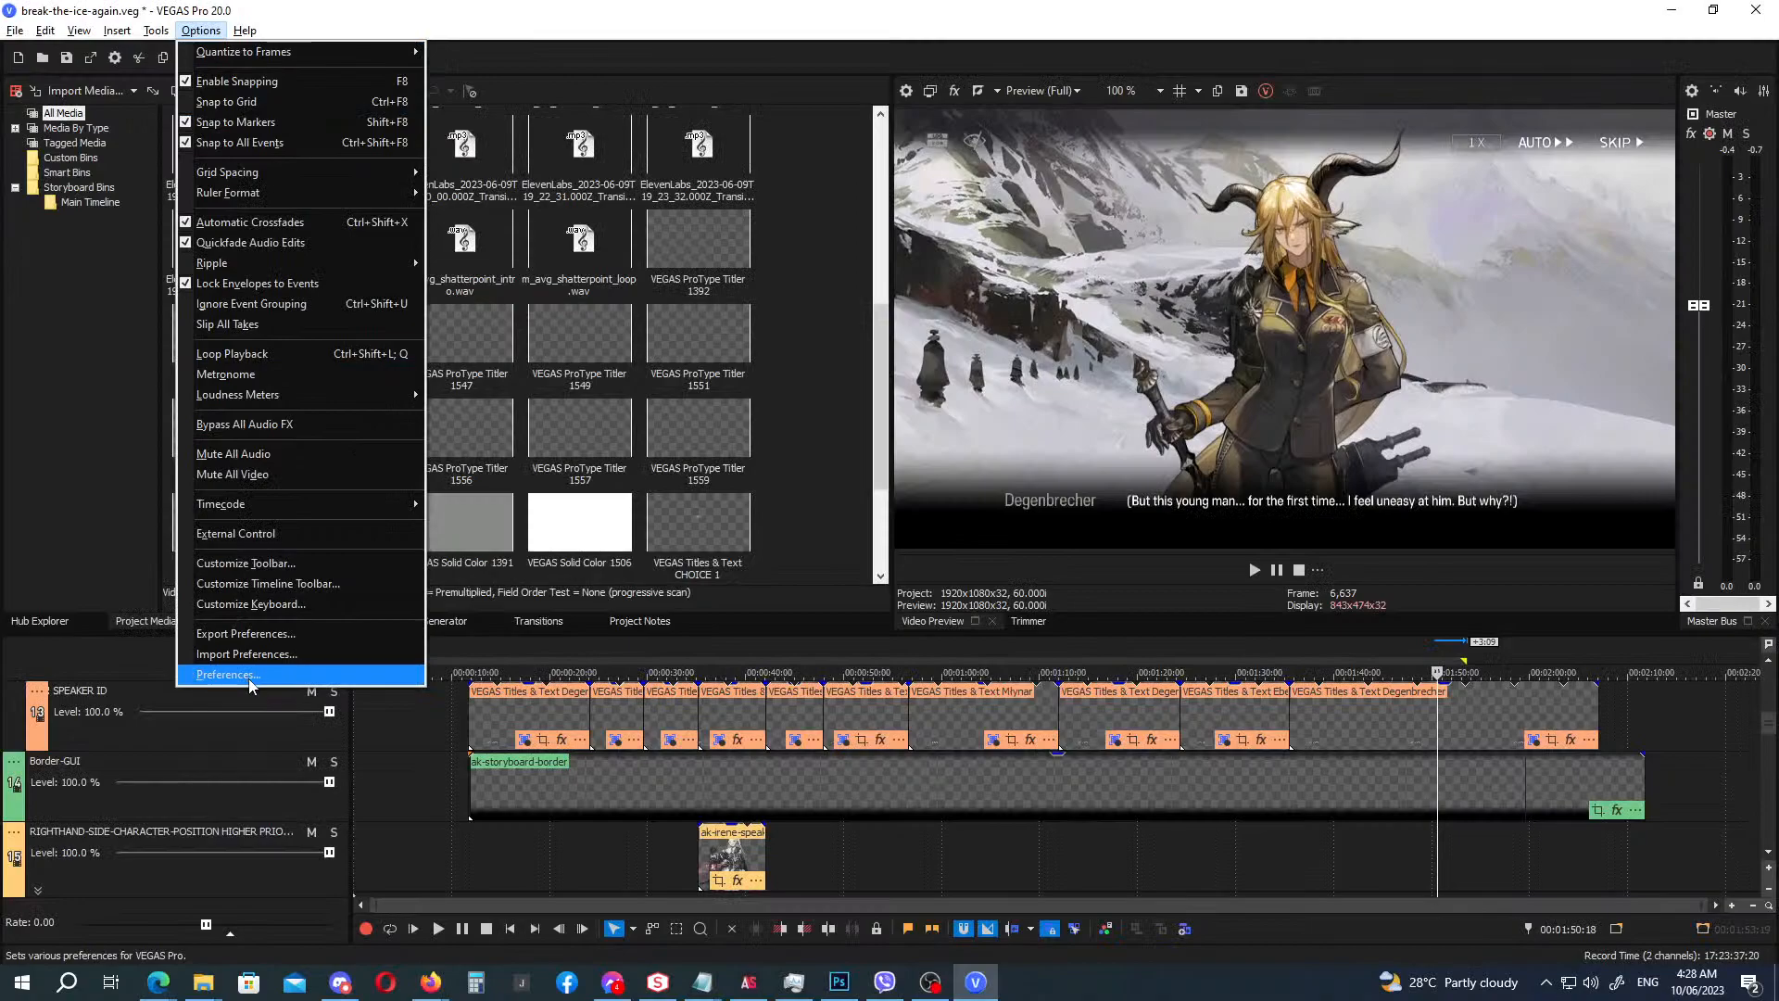
left_click(253, 684)
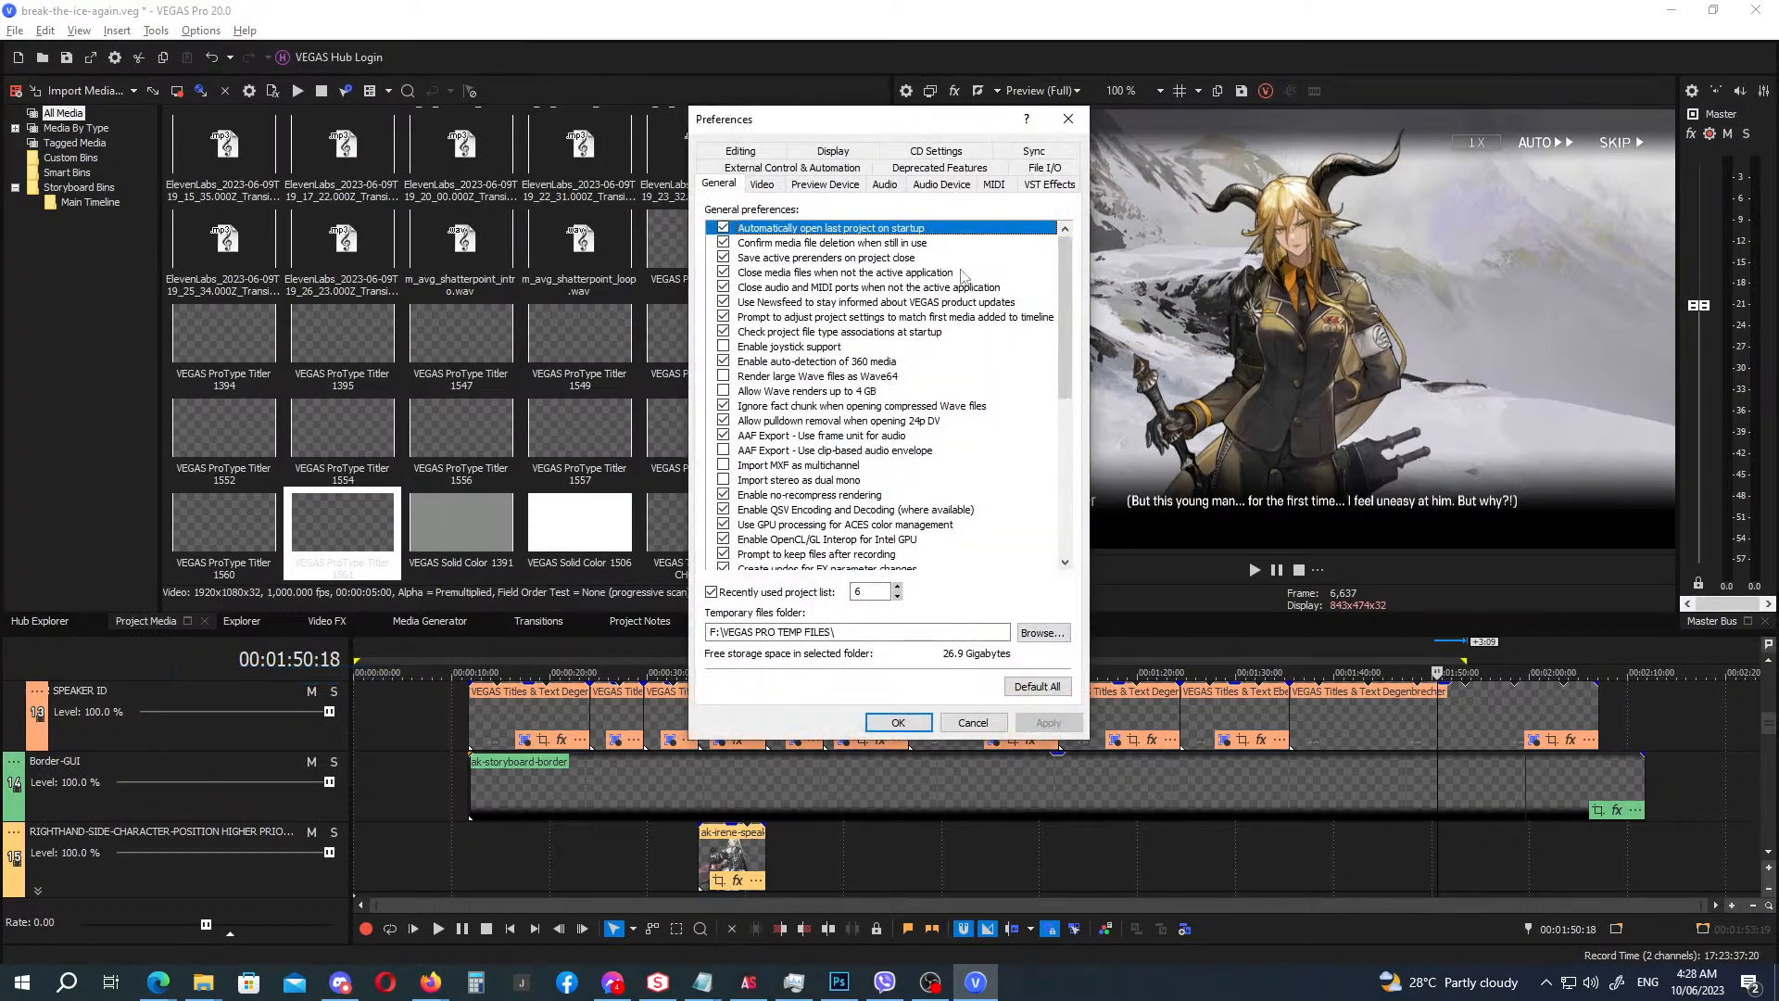
left_click(799, 189)
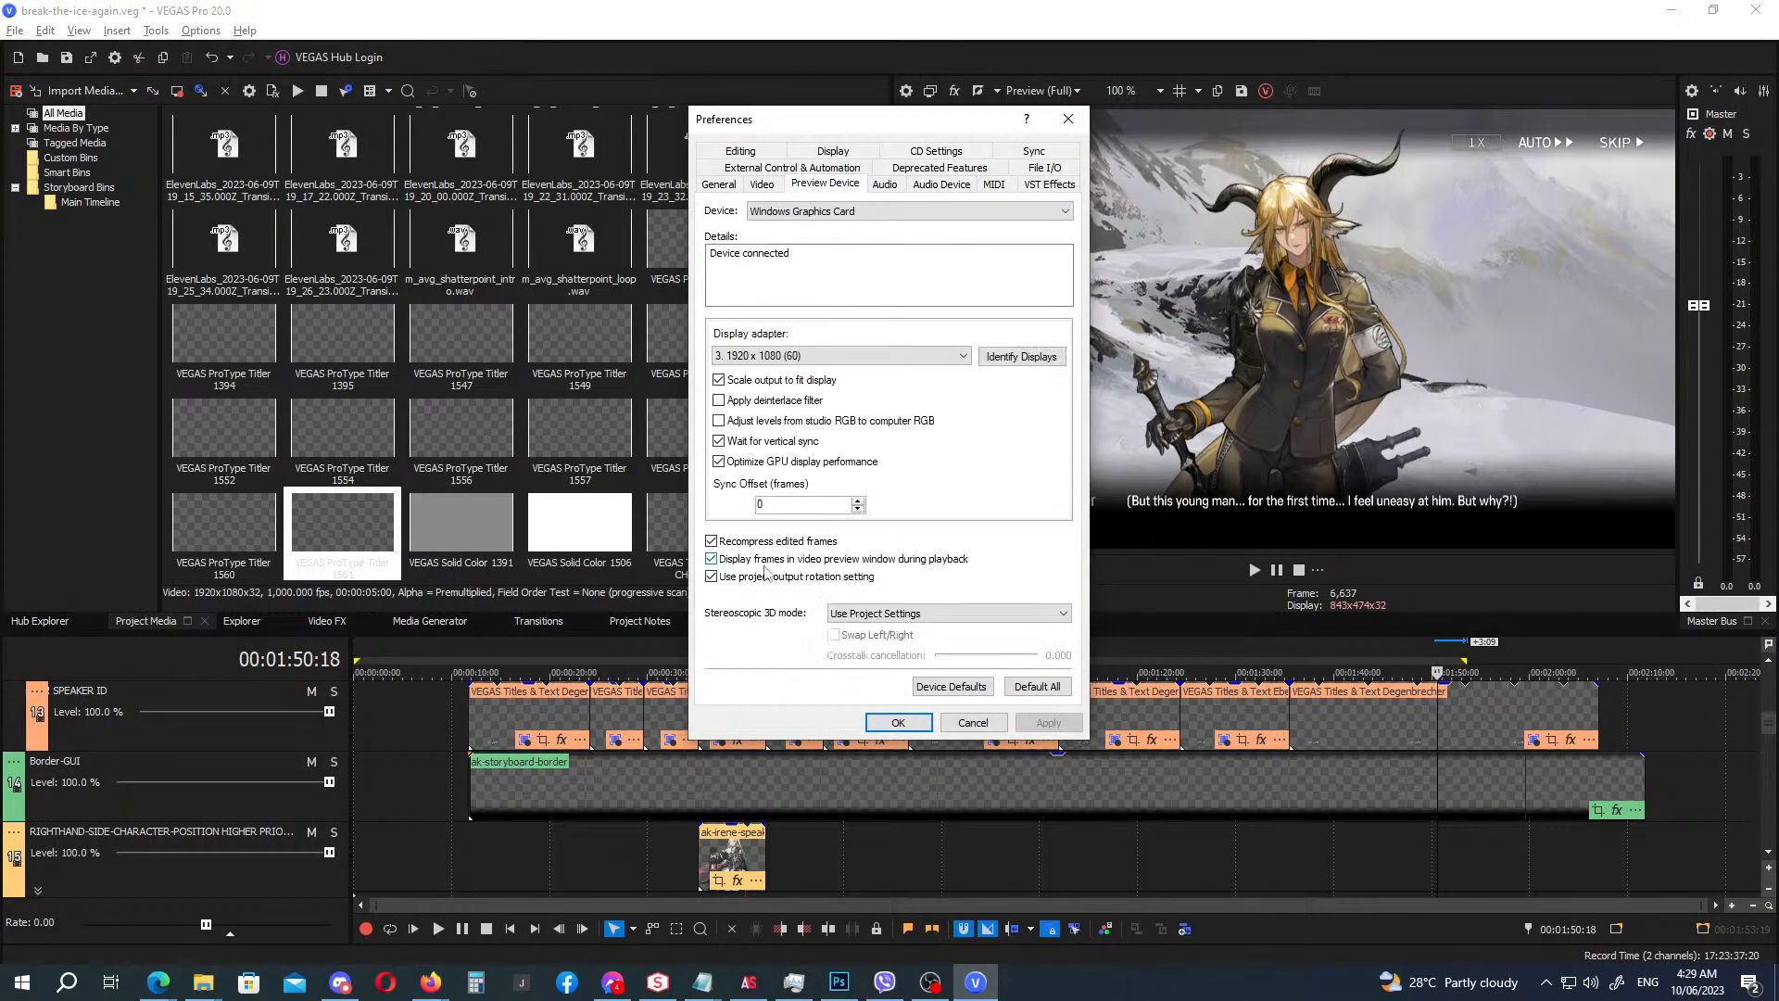
left_click(797, 356)
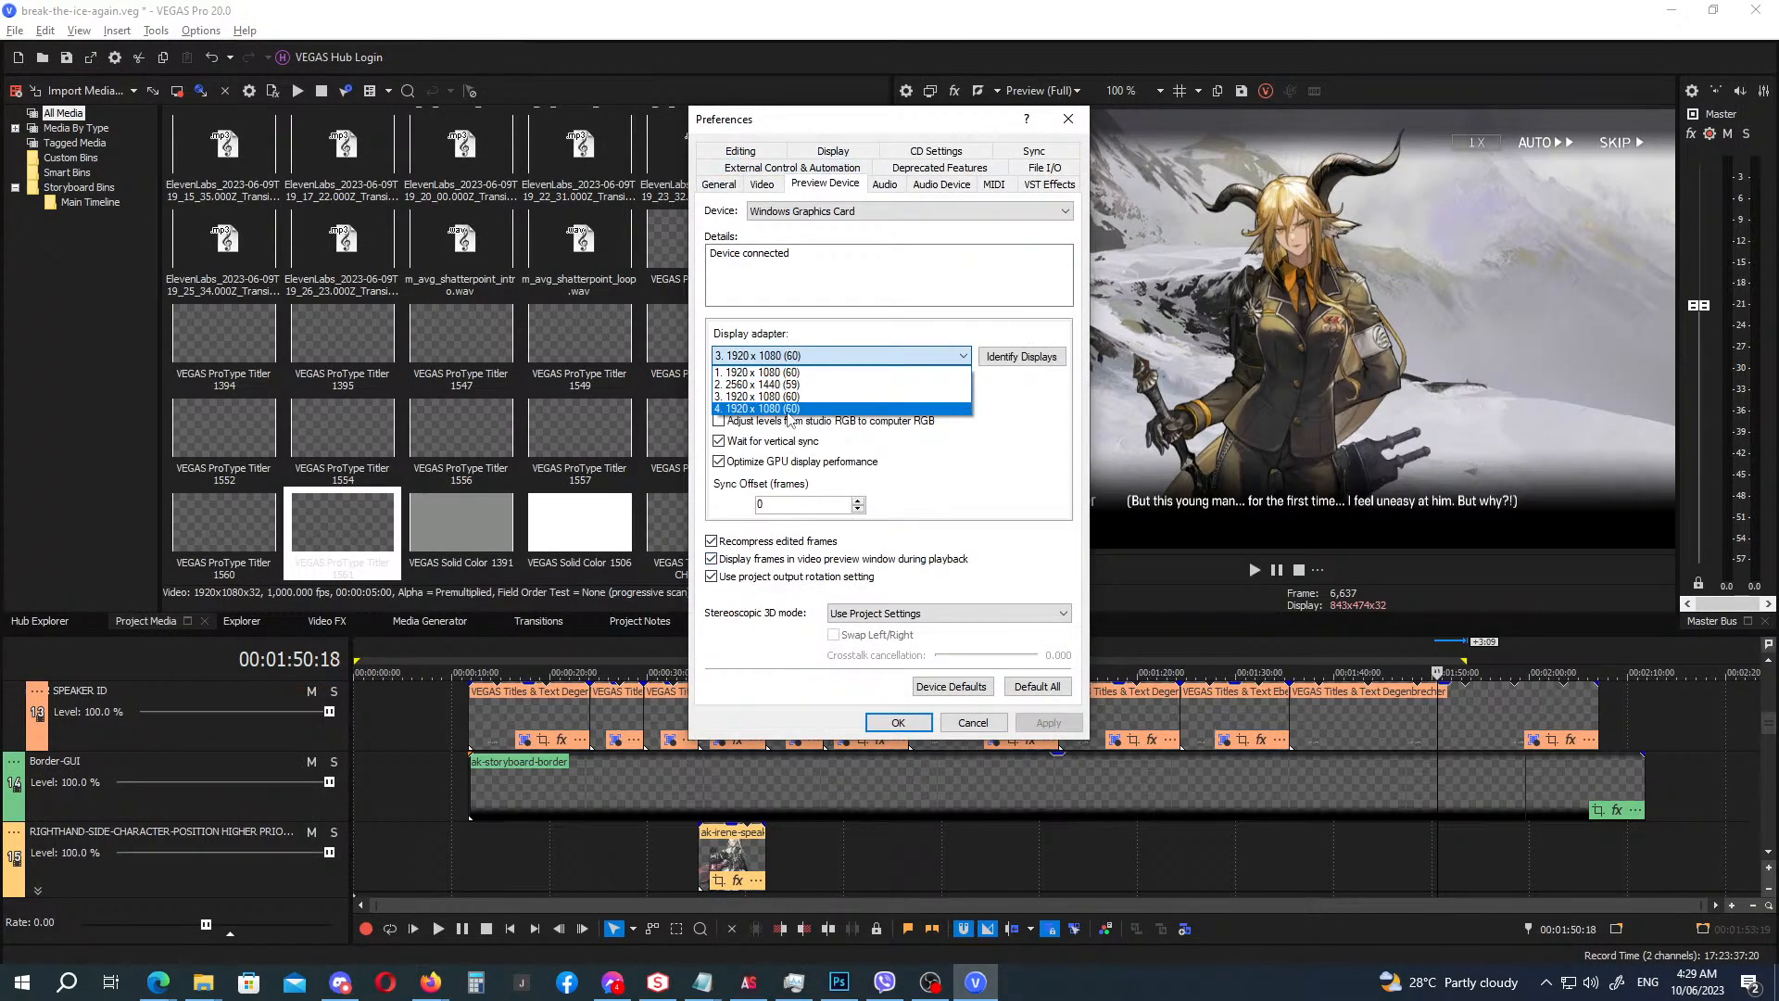
left_click(788, 409)
key("Return")
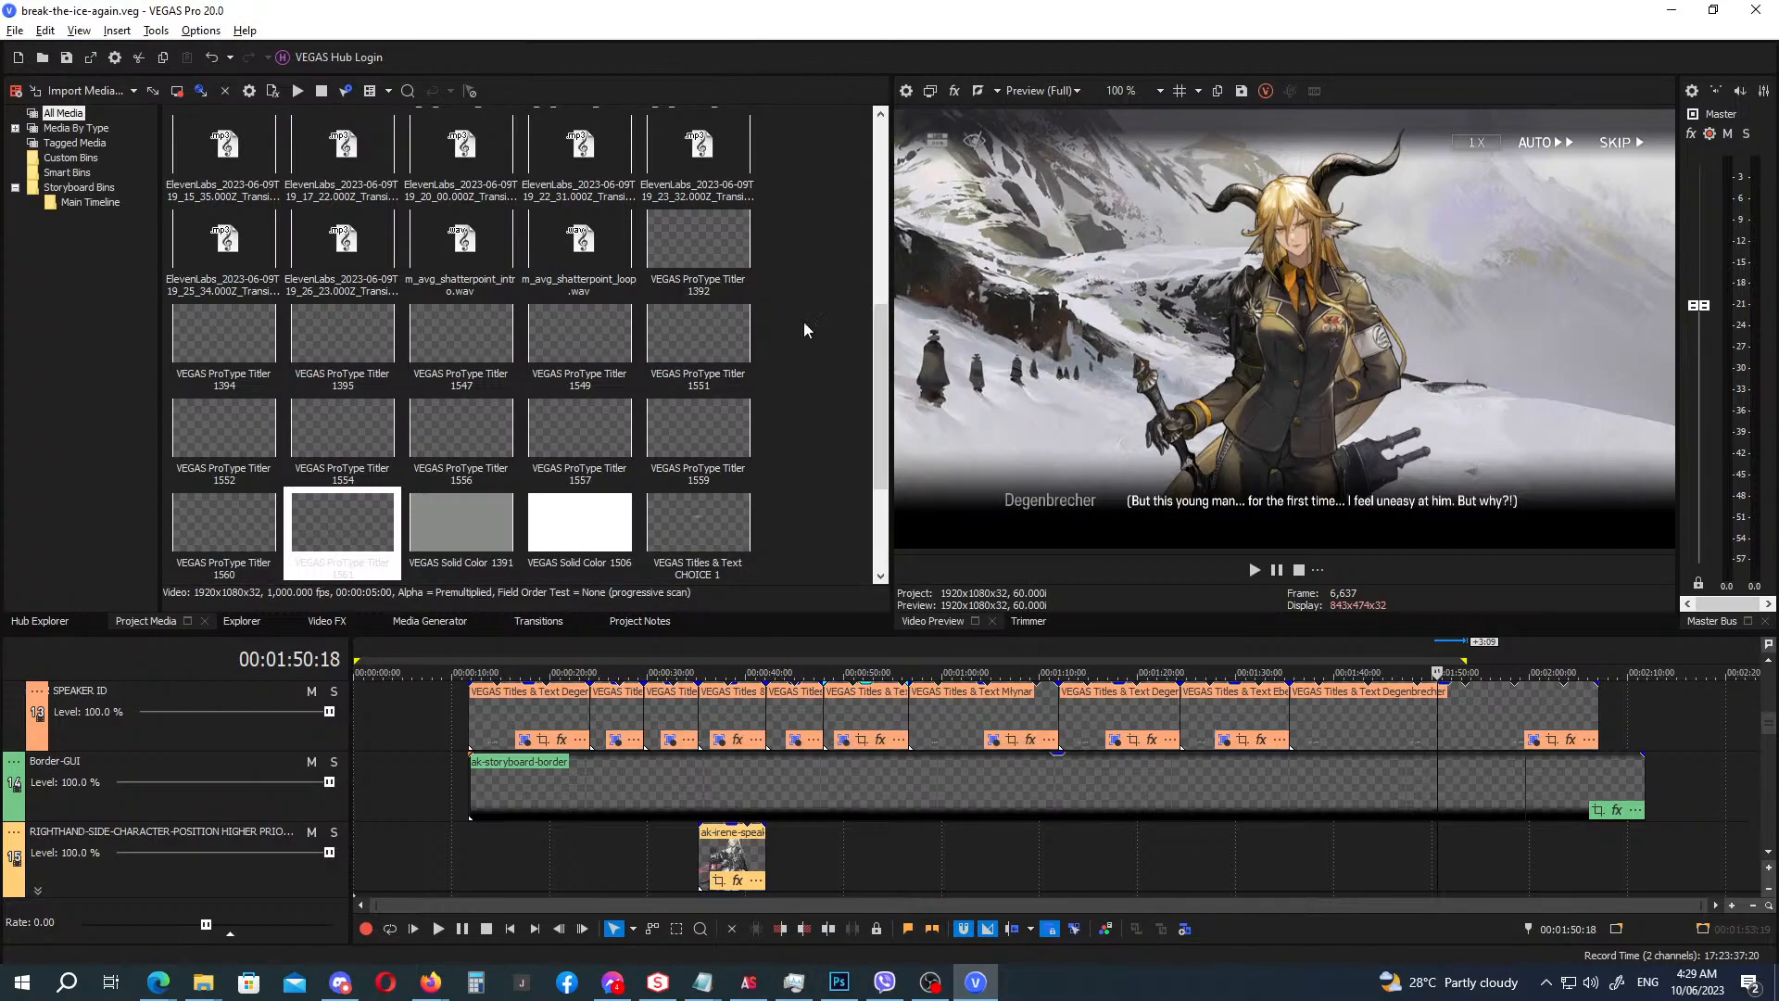
Return the playhead to the project start and turn on the external monitor preview.
left_click(508, 929)
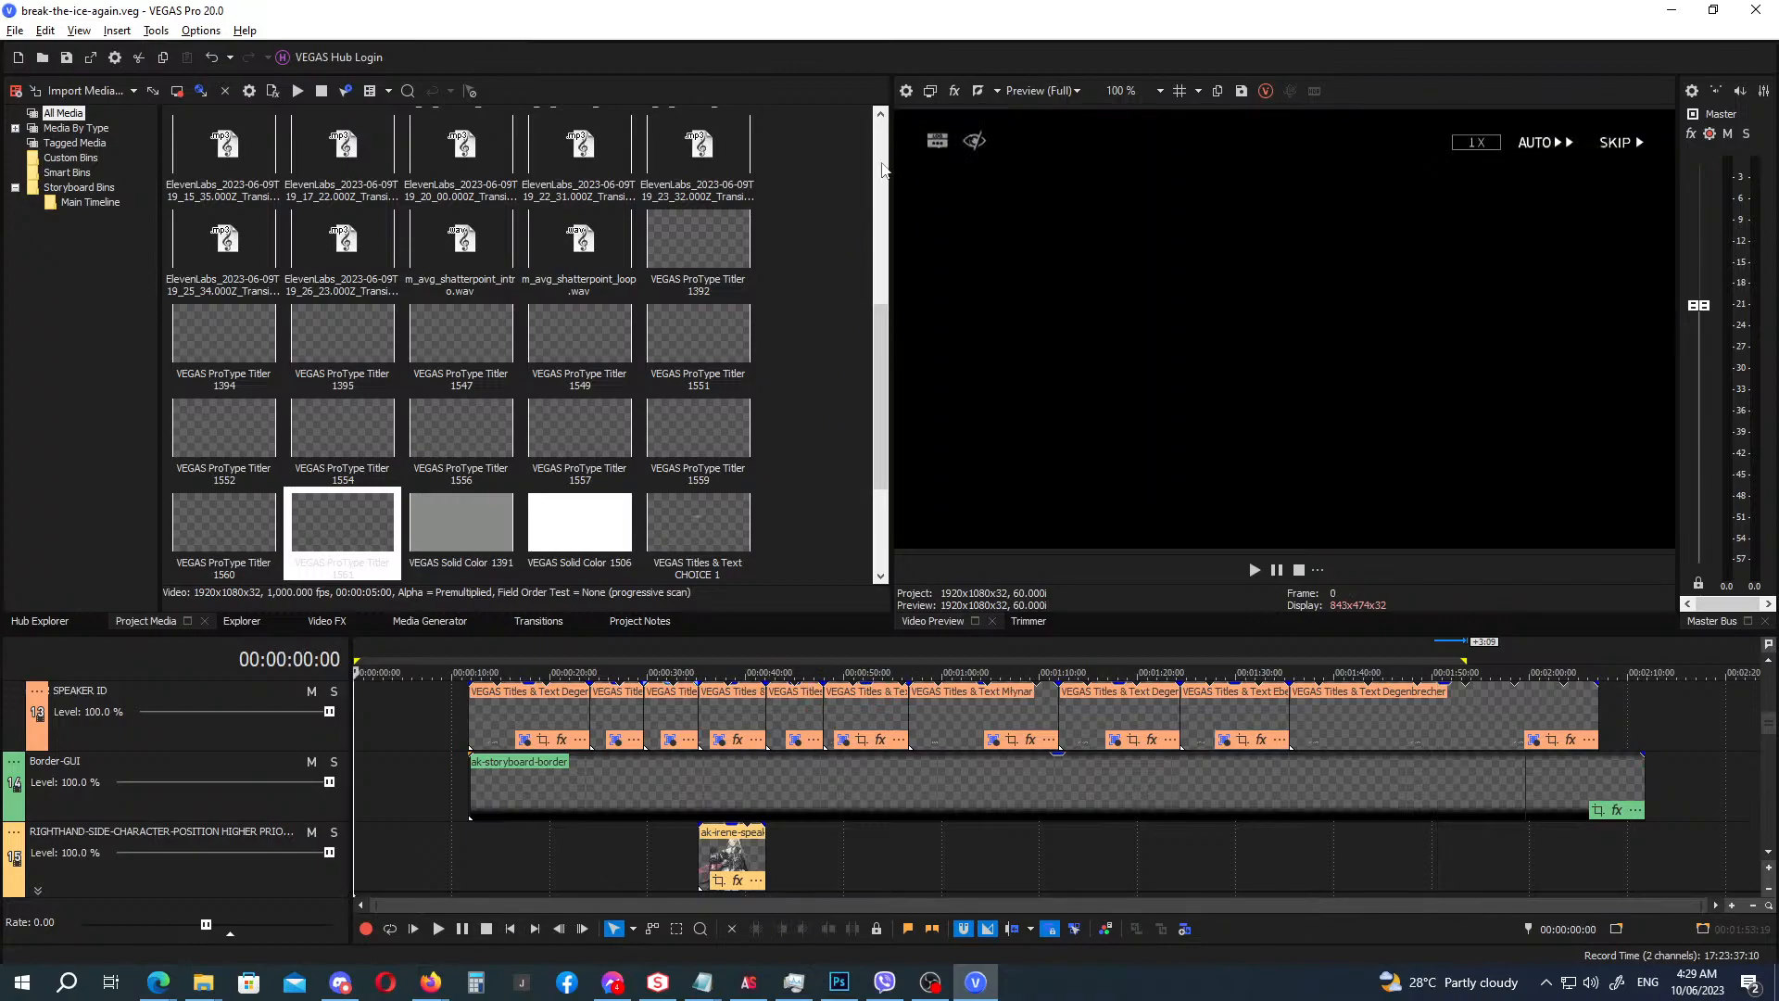
left_click(930, 91)
key("alt+Tab")
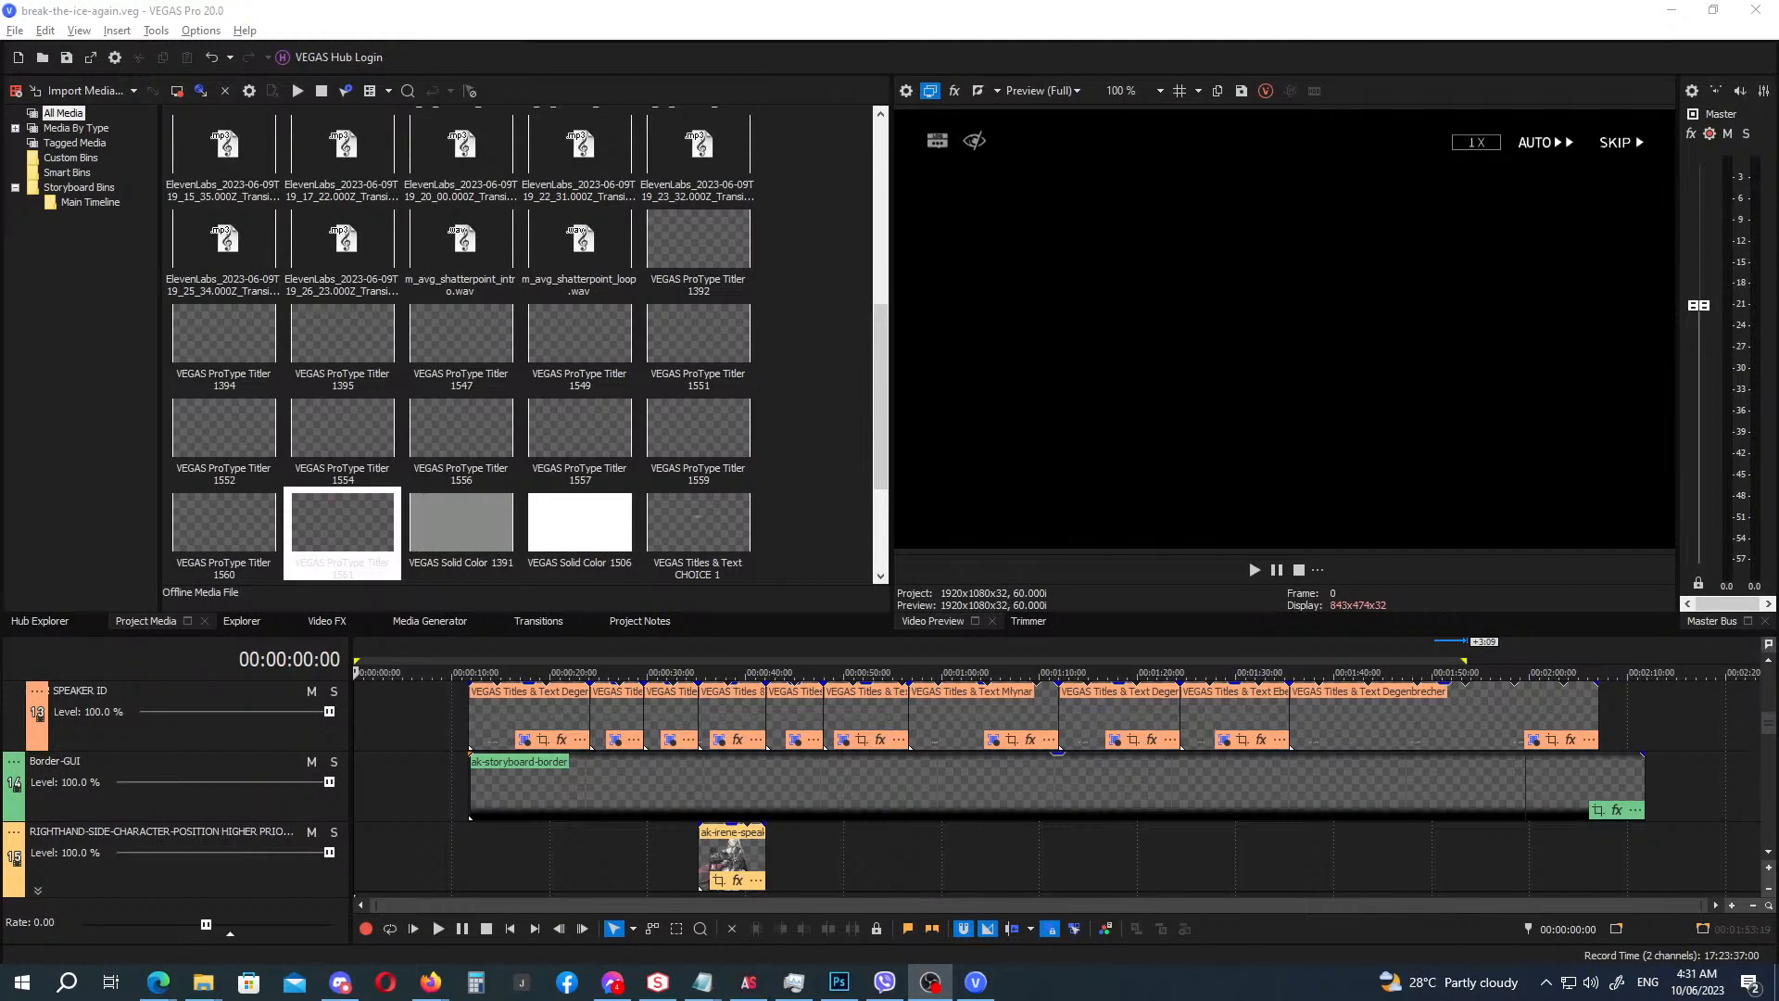
Render the project as break-the-ice-again.mp4 in D:\VIDEO RAWS with the MAGIX AVC/AAC MP4 template Internet HD 1080p 60 fps (NVENC).
left_click(15, 31)
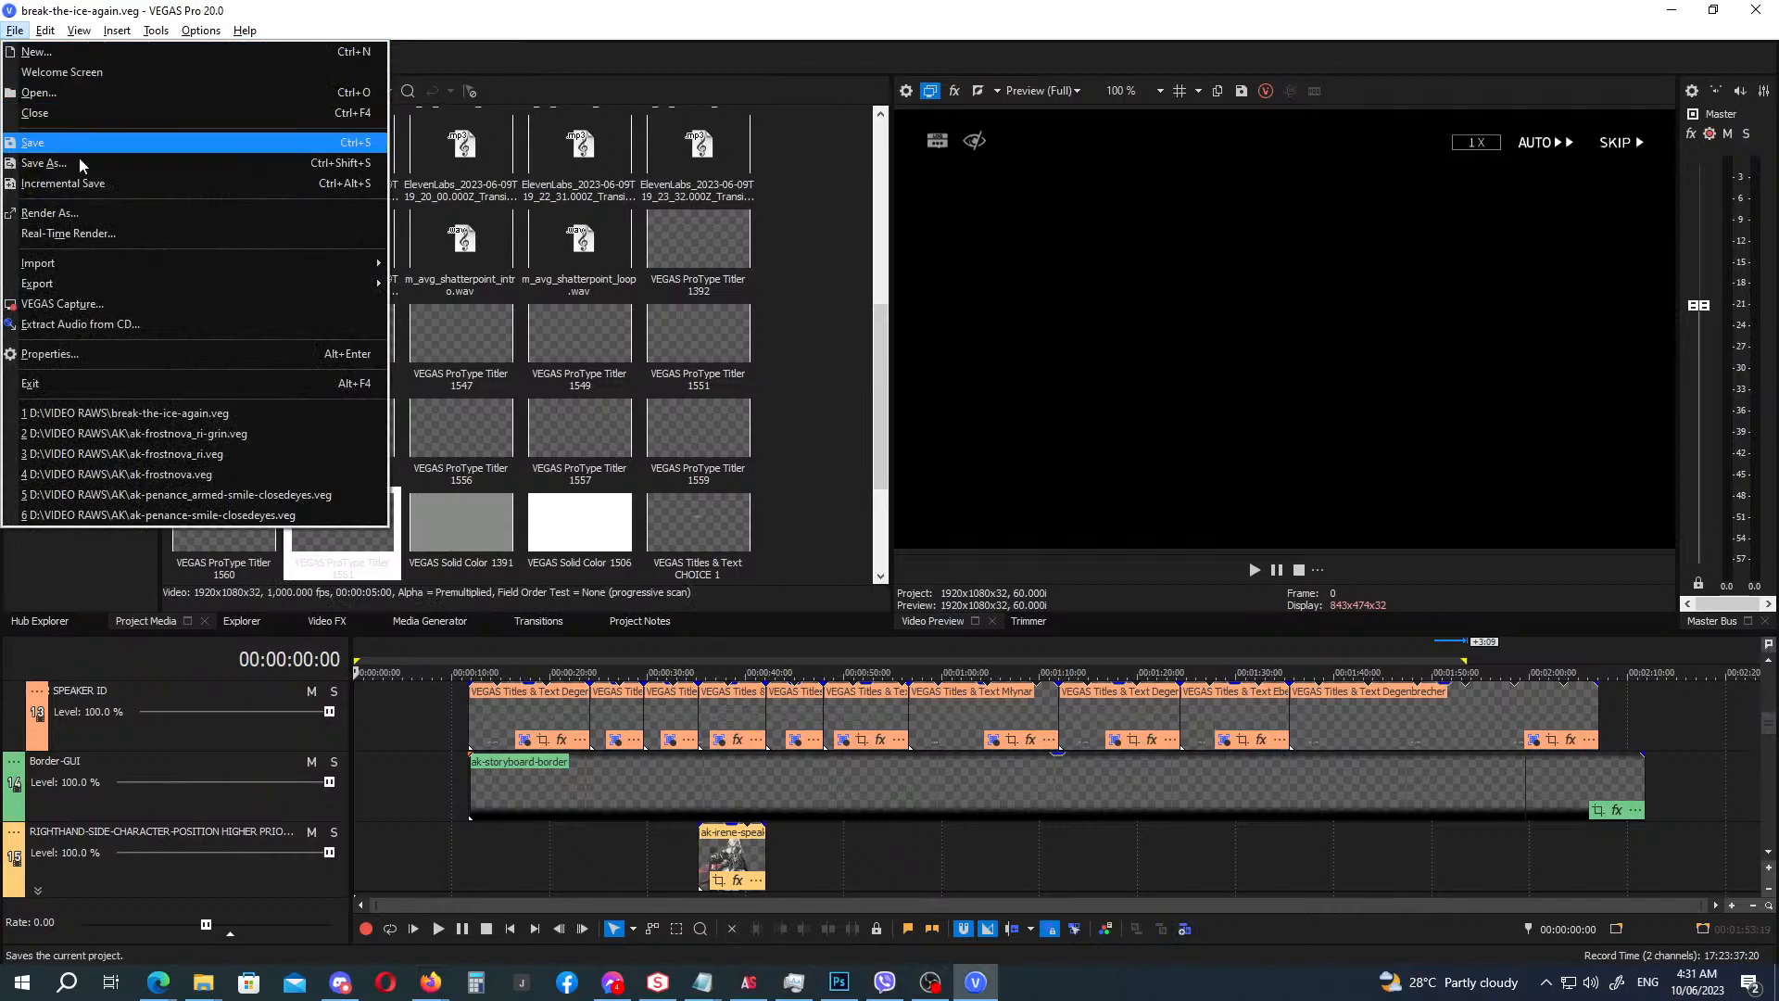
left_click(93, 215)
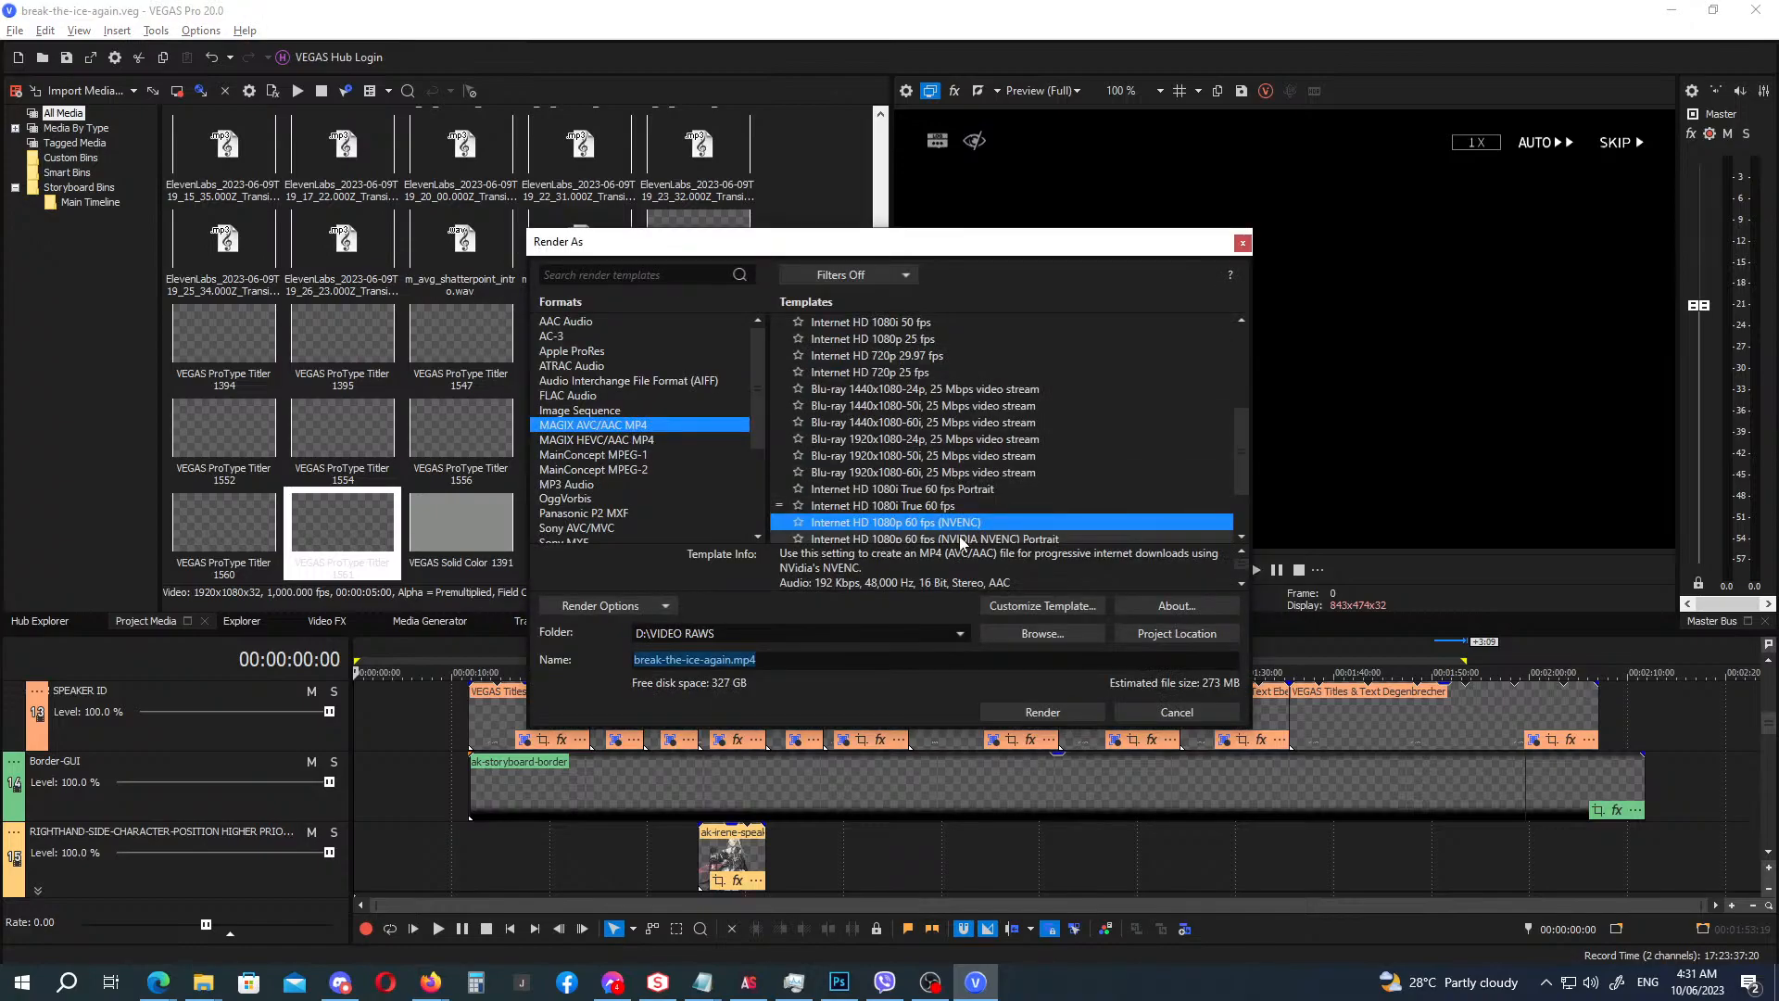
left_click(1055, 711)
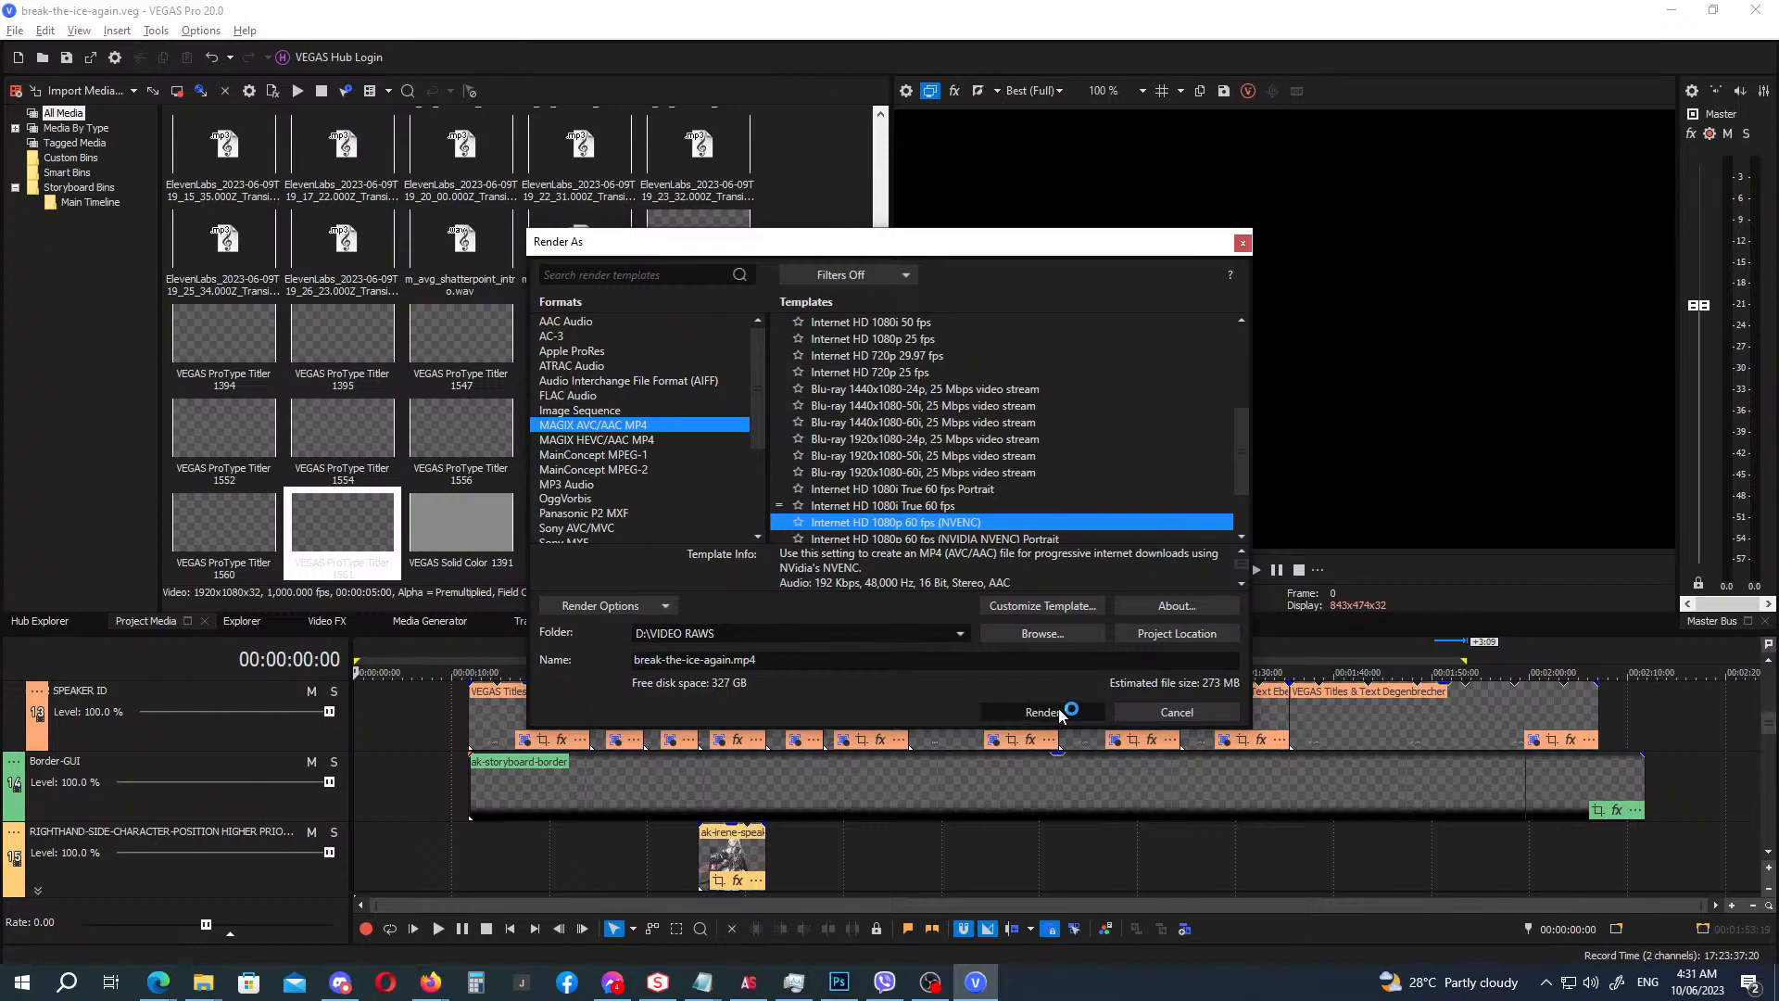